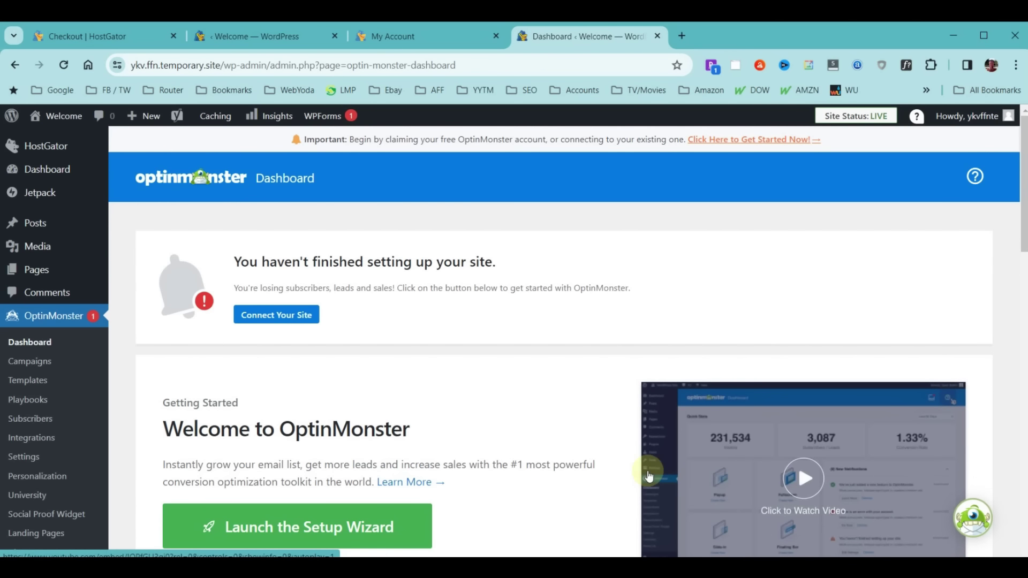
Scroll down the OptinMonster dashboard to view its welcome section and zeroed visitor and subscriber stats
mouse_move(35, 277)
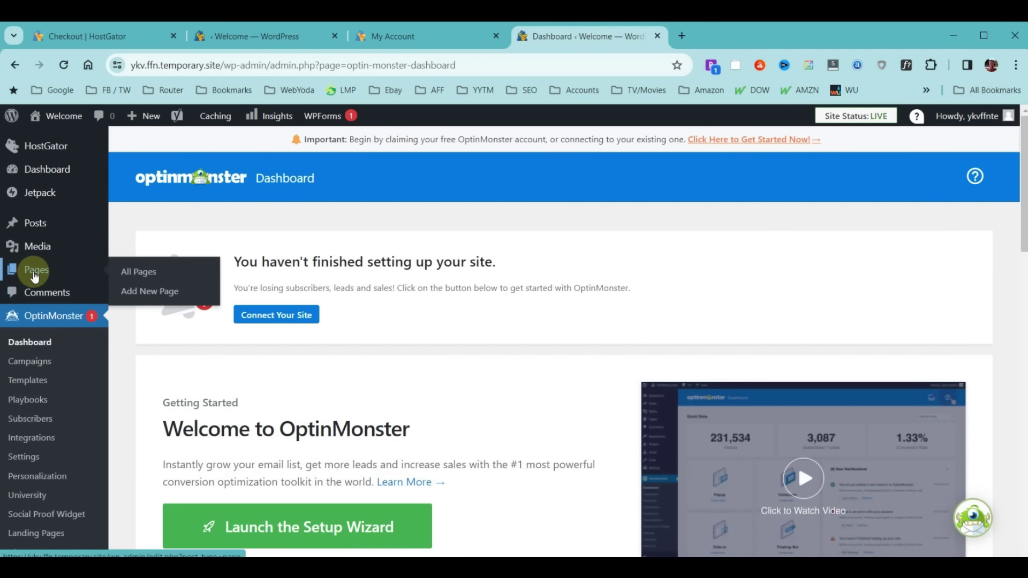
scroll(33, 300, "down", 4)
scroll(31, 332, "down", 1)
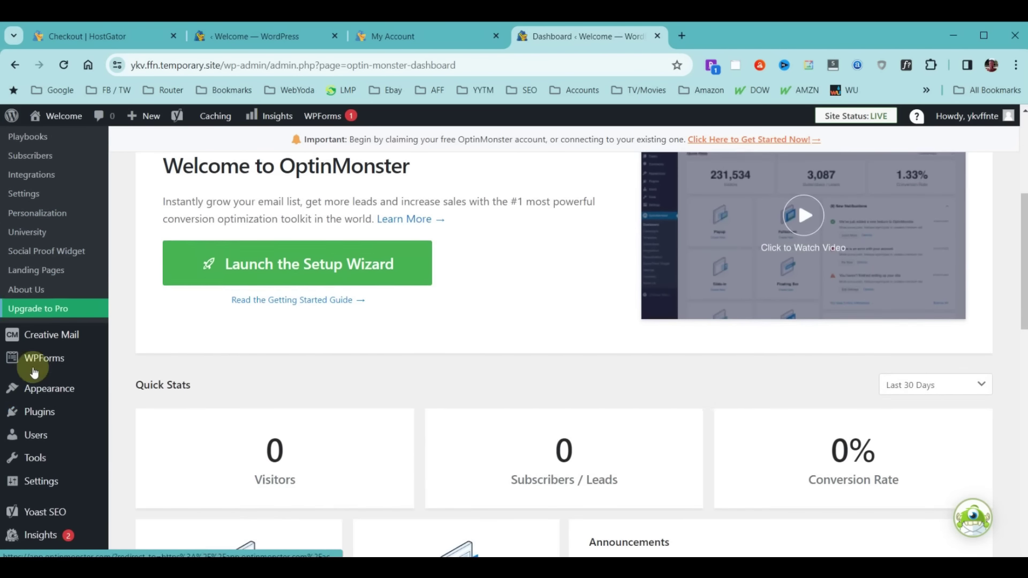
Open the All Users list and review its single Administrator account
left_click(38, 433)
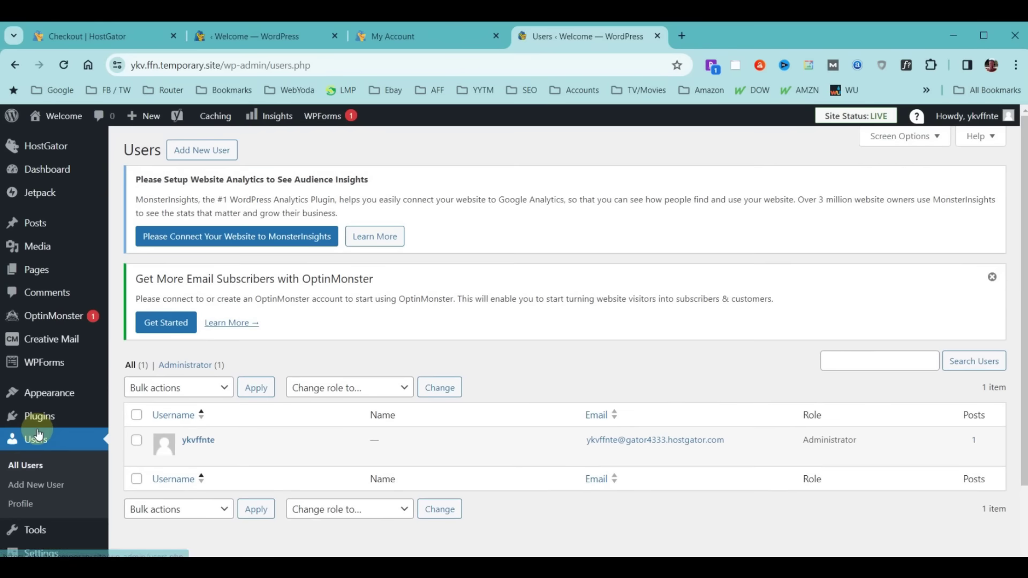
scroll(546, 193, "down", 1)
scroll(546, 195, "down", 1)
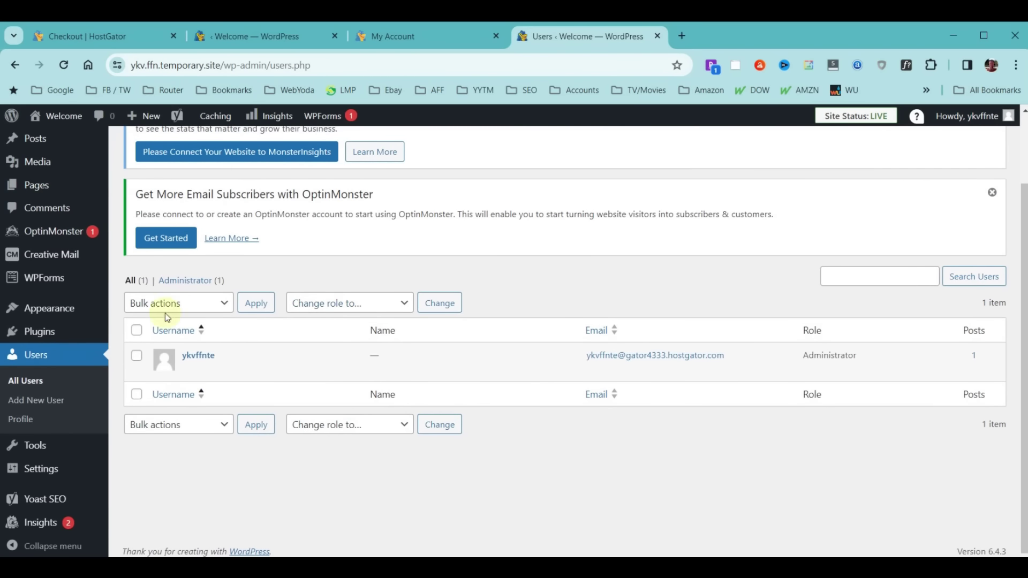
scroll(422, 356, "up", 2)
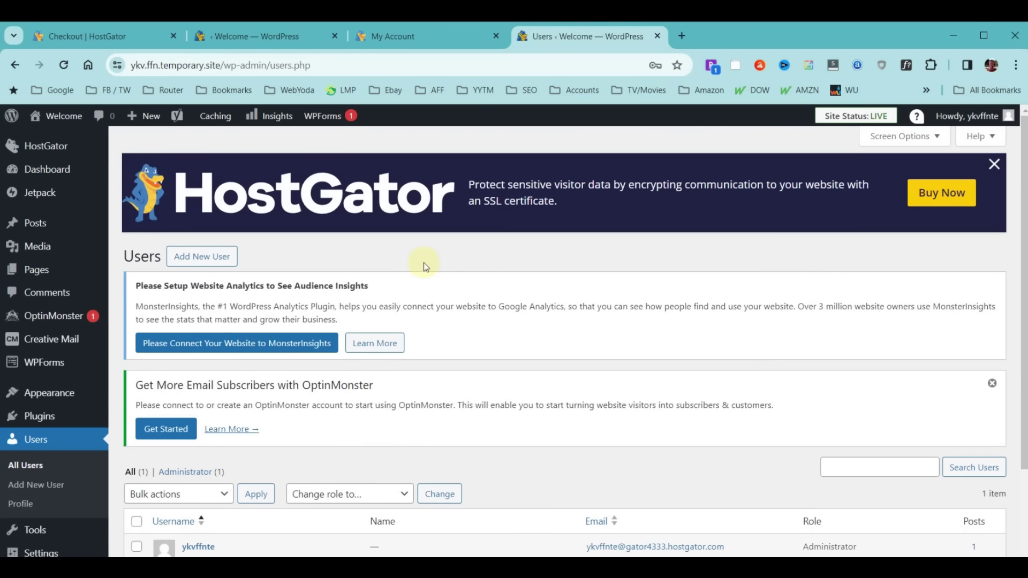
scroll(426, 261, "down", 2)
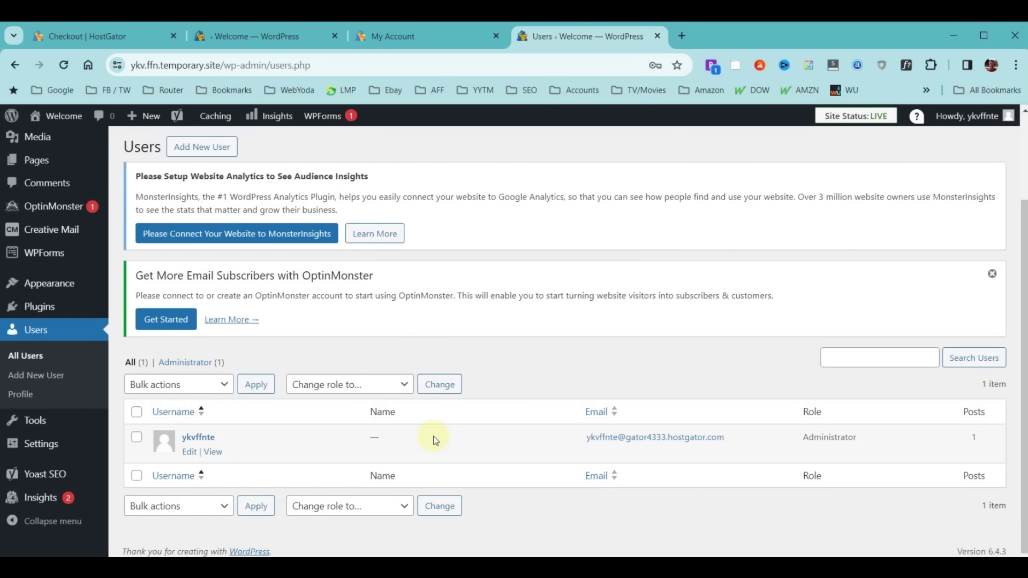
scroll(435, 440, "up", 2)
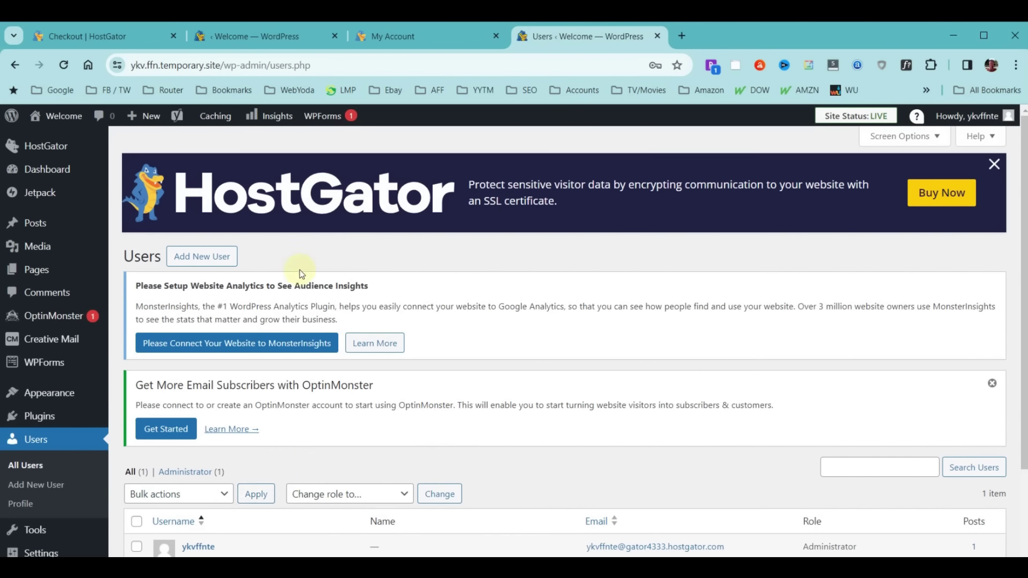
Start a new user with username 'yodauser' and paste in the user's e-mail address
left_click(196, 258)
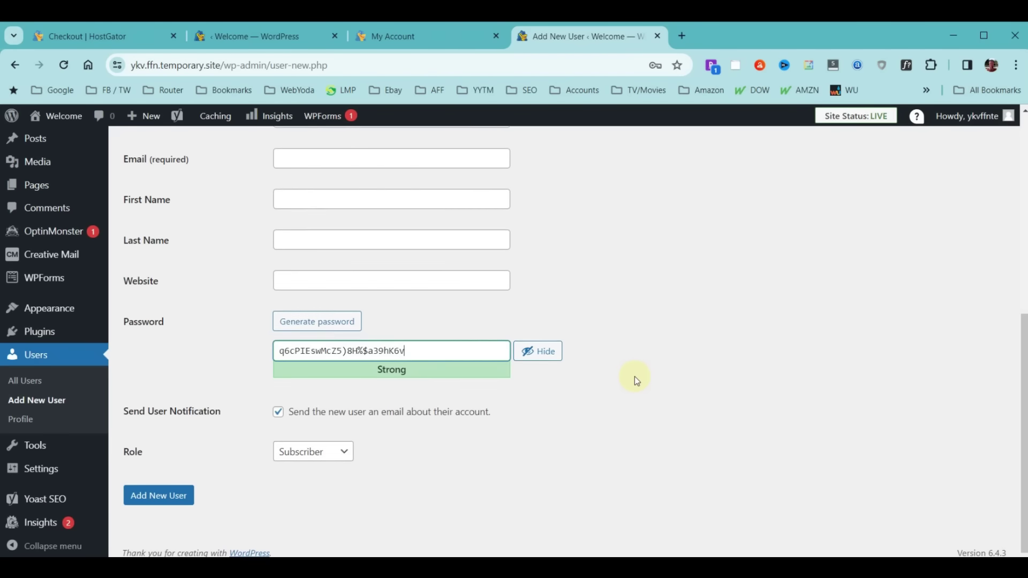
scroll(634, 380, "up", 6)
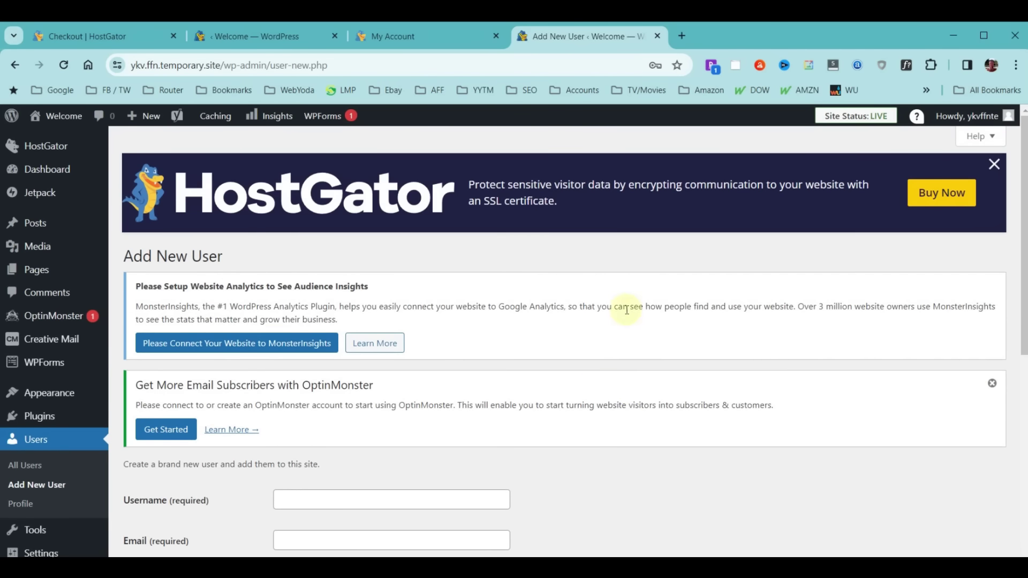
scroll(622, 317, "down", 3)
left_click(299, 364)
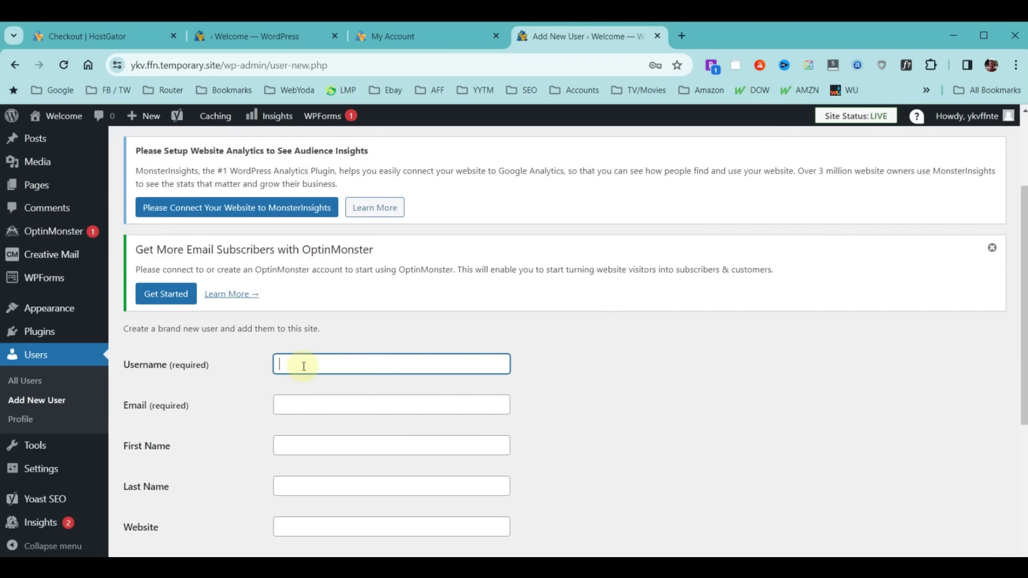
type("yodauser")
left_click(362, 411)
key("ctrl+v")
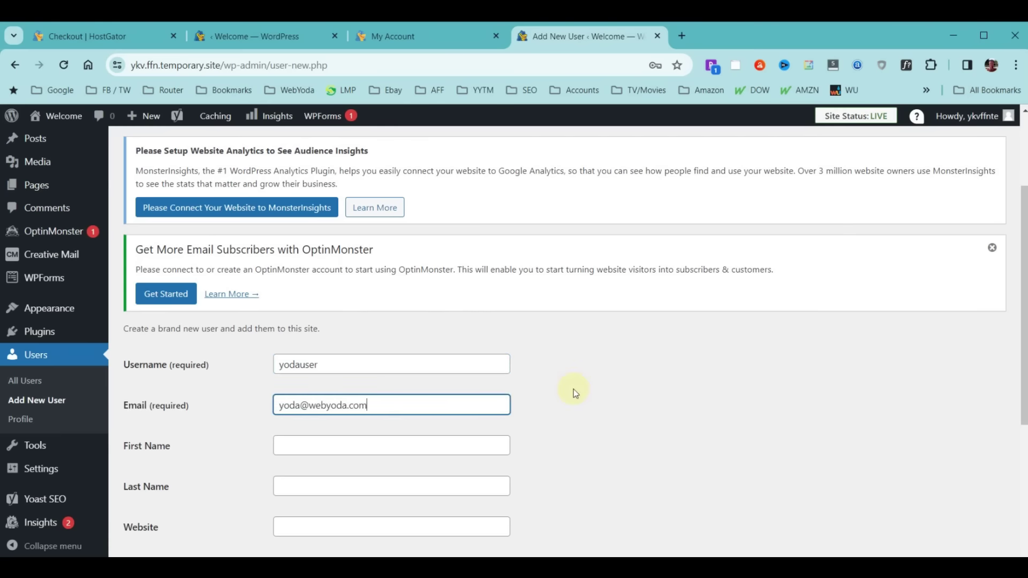
scroll(575, 393, "down", 3)
Enter 'Yoda' as both the first name and last name of the new user
left_click(307, 310)
type("Yoda")
left_click(332, 354)
type("Yoda")
left_click(641, 345)
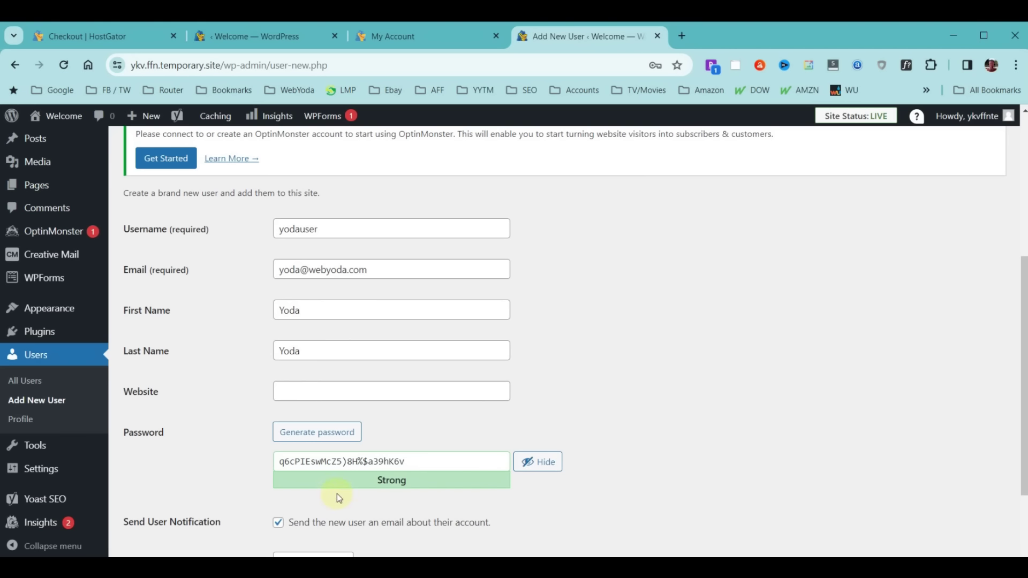
Hide the generated strong password and select it to keep for later
left_click(541, 463)
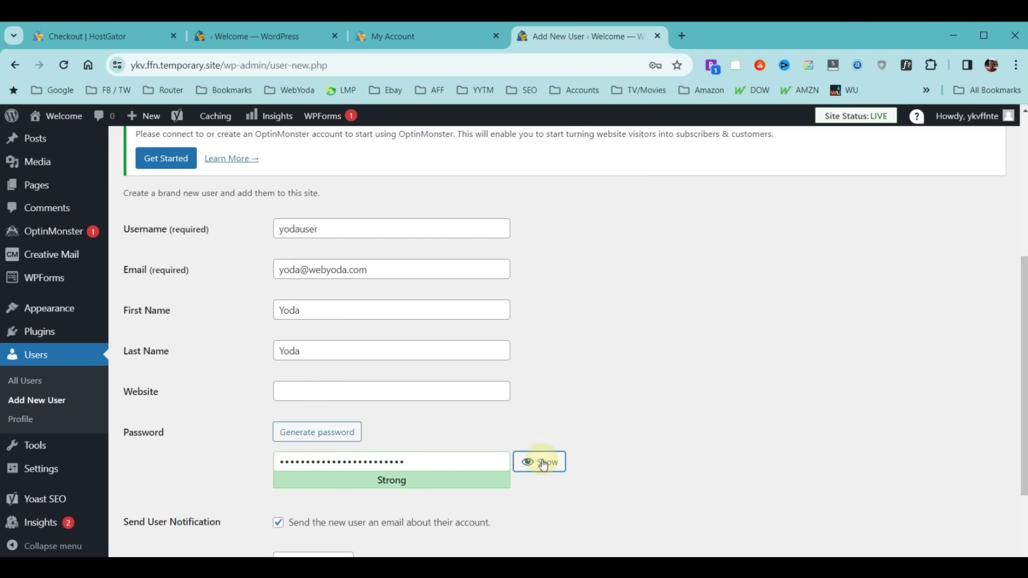
left_click(437, 467)
key("ctrl+a")
key("Right")
scroll(691, 381, "down", 2)
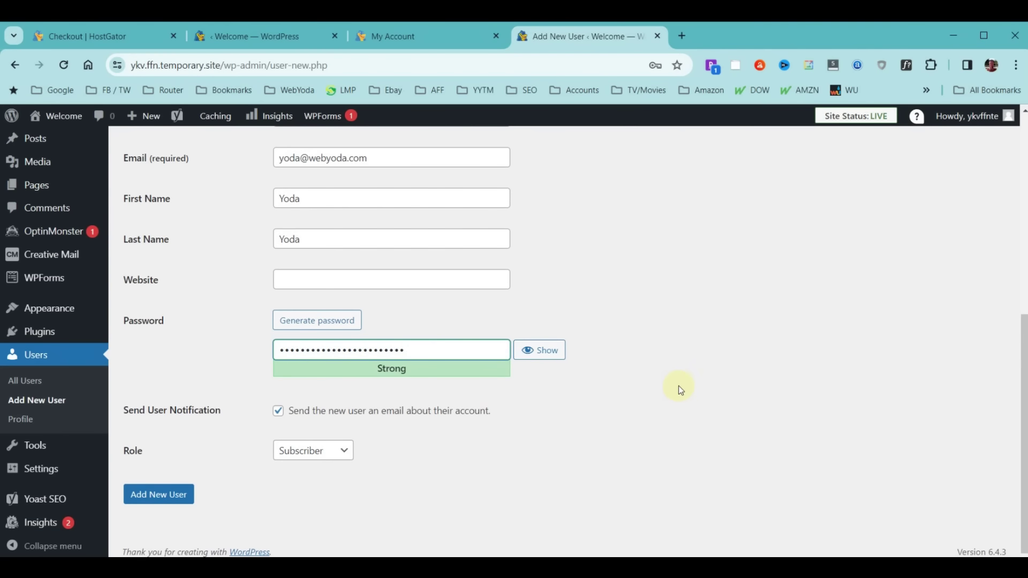
Set the new user's role to Administrator and create the account
left_click(341, 453)
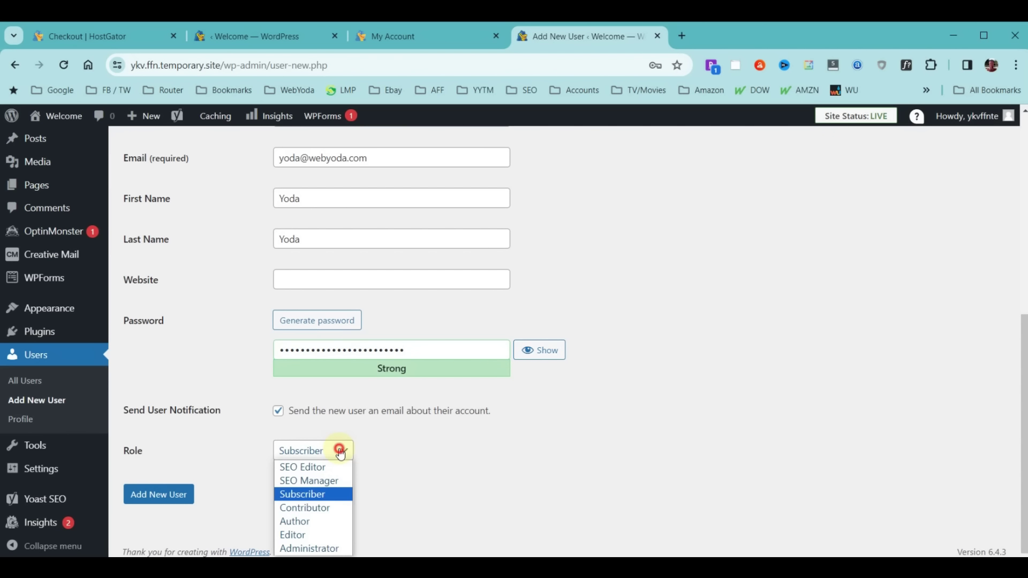
left_click(309, 548)
scroll(435, 363, "up", 6)
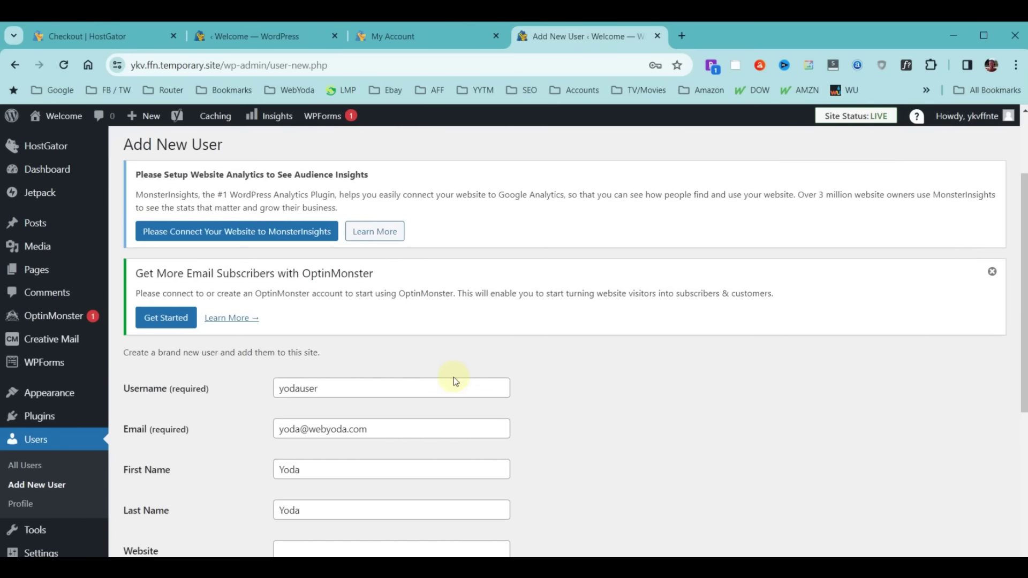
scroll(708, 337, "down", 6)
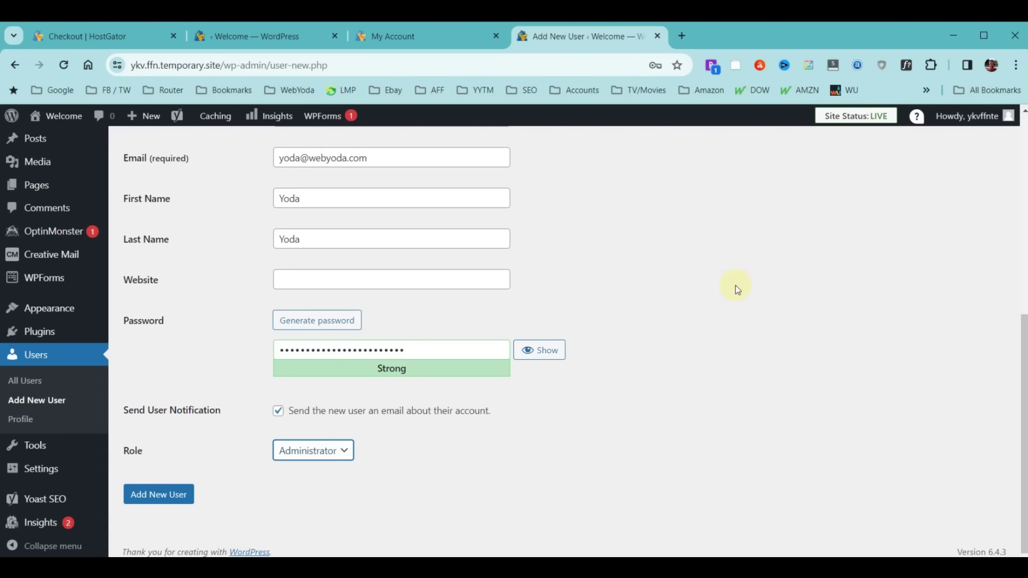
left_click(164, 495)
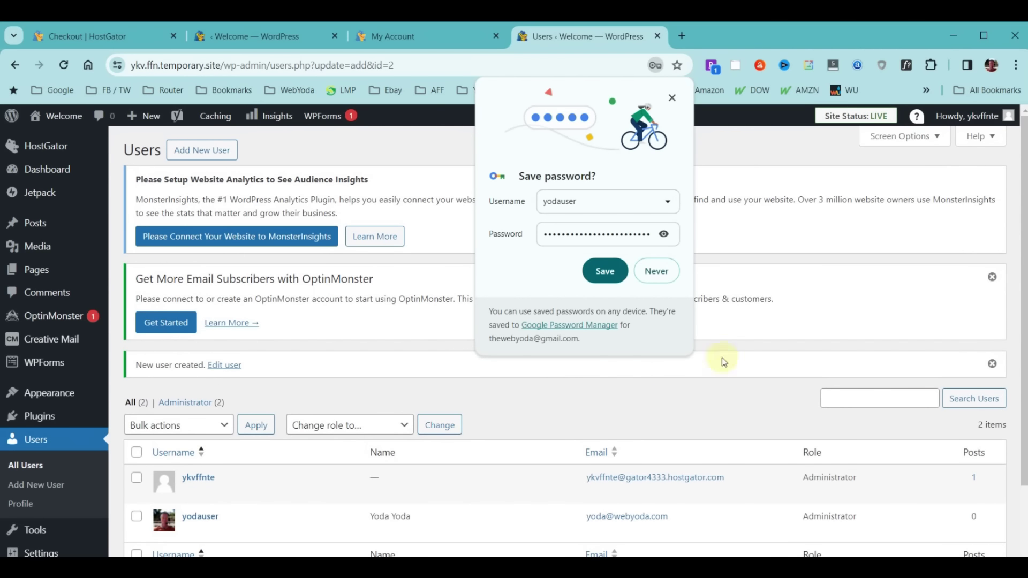
Save the new user's password in Chrome, then log out of the current admin account
left_click(601, 282)
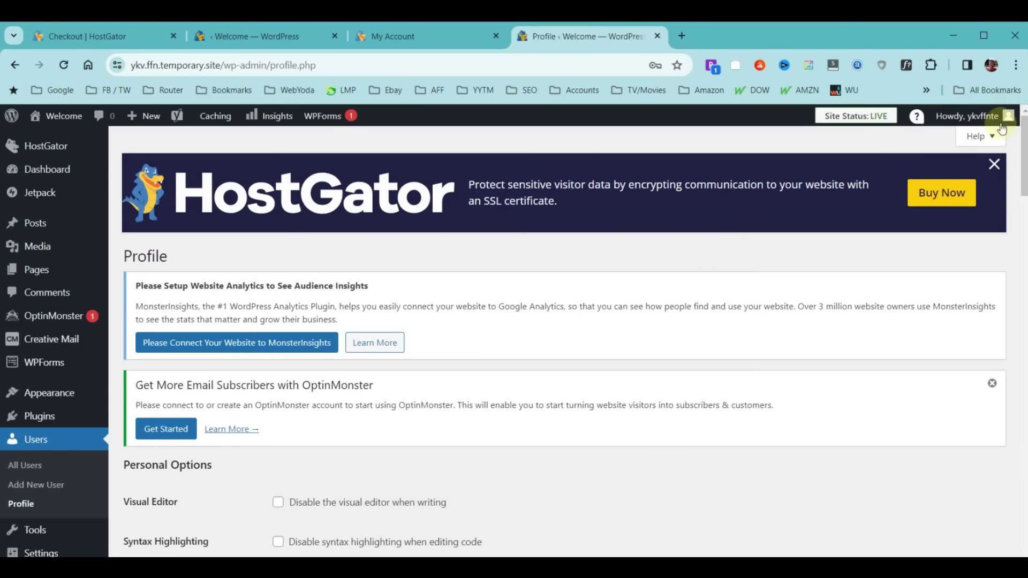
mouse_move(1000, 116)
left_click(924, 185)
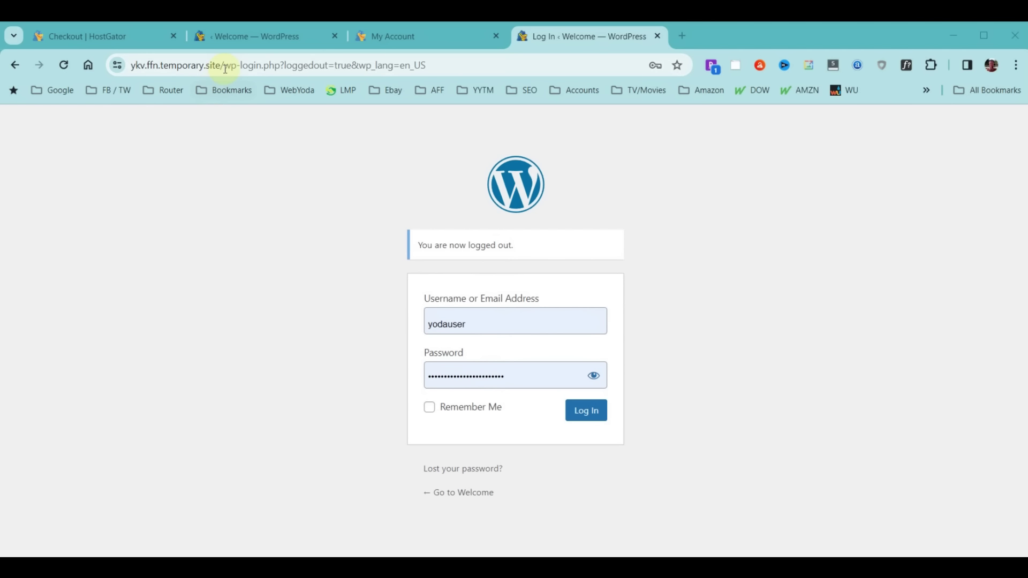
Replace the temporary domain with howtoinstallwordpress.com and load the live site's homepage
left_click_drag(225, 66, 131, 66)
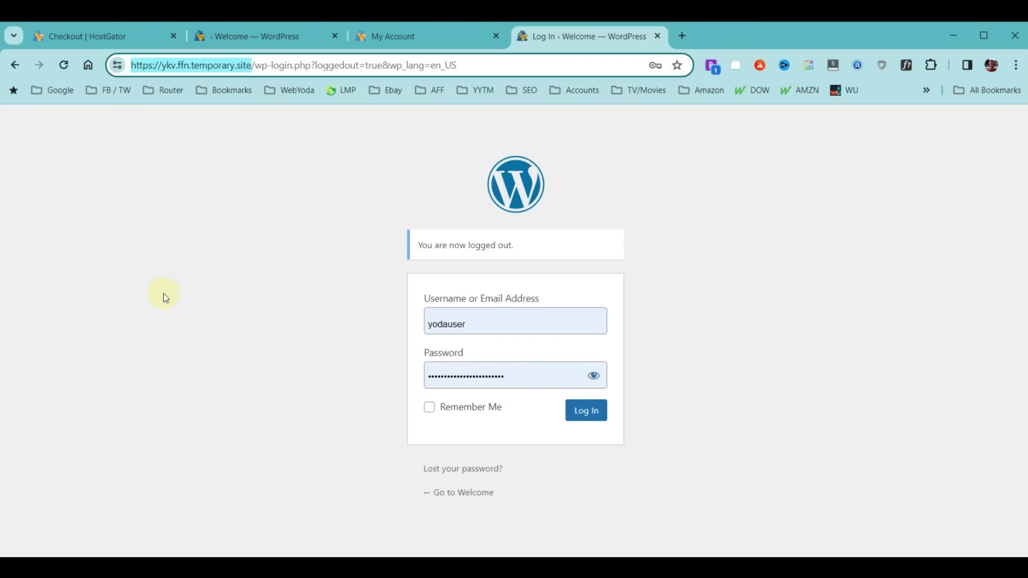
left_click(489, 64)
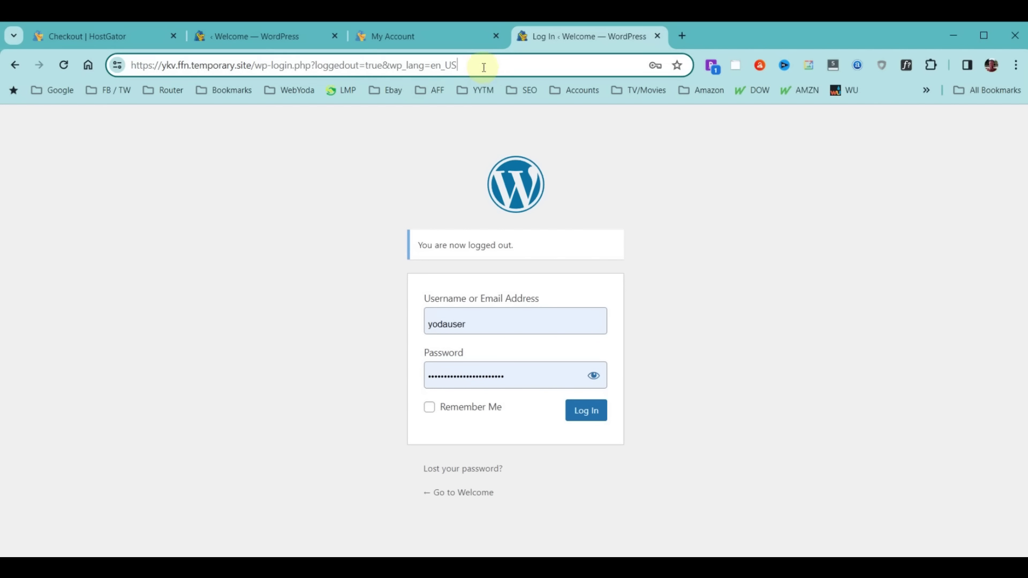
left_click_drag(481, 65, 50, 68)
key("BackSpace")
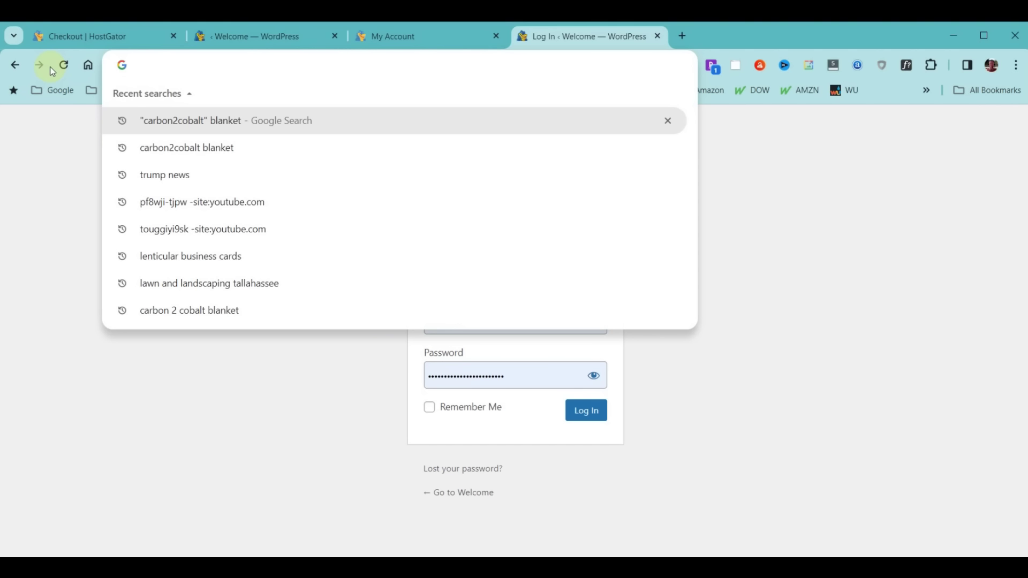
type("howtoinstallwordpress.com")
key("Return")
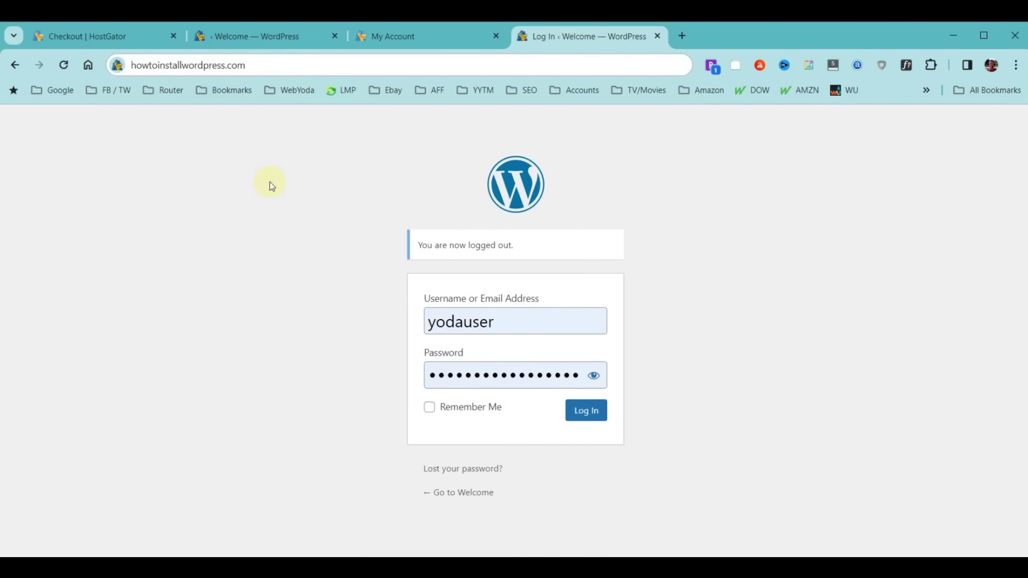
left_click(264, 63)
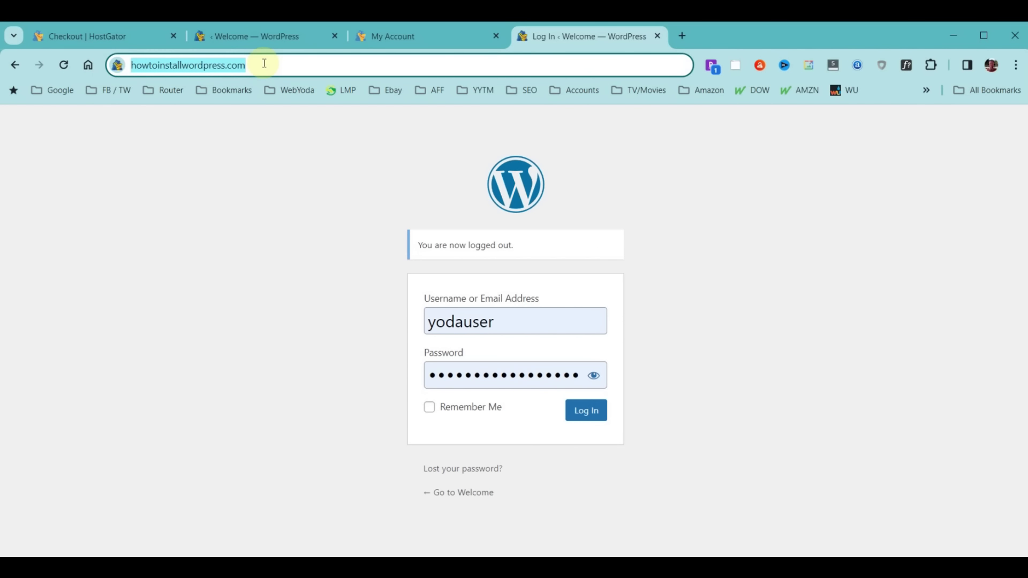
key("Return")
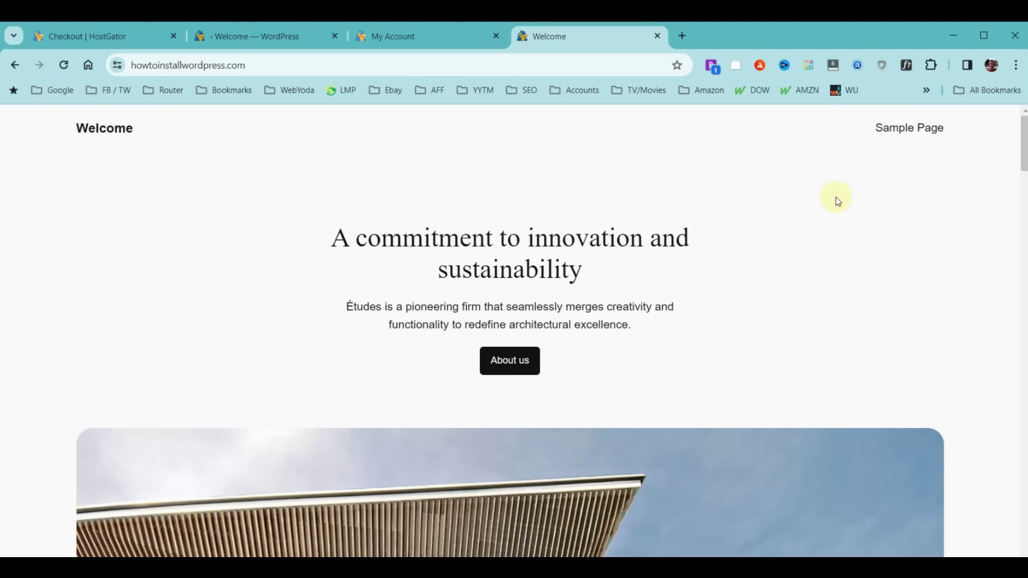
Append /wp-admin to the live domain's address to bring up the login page
left_click(275, 65)
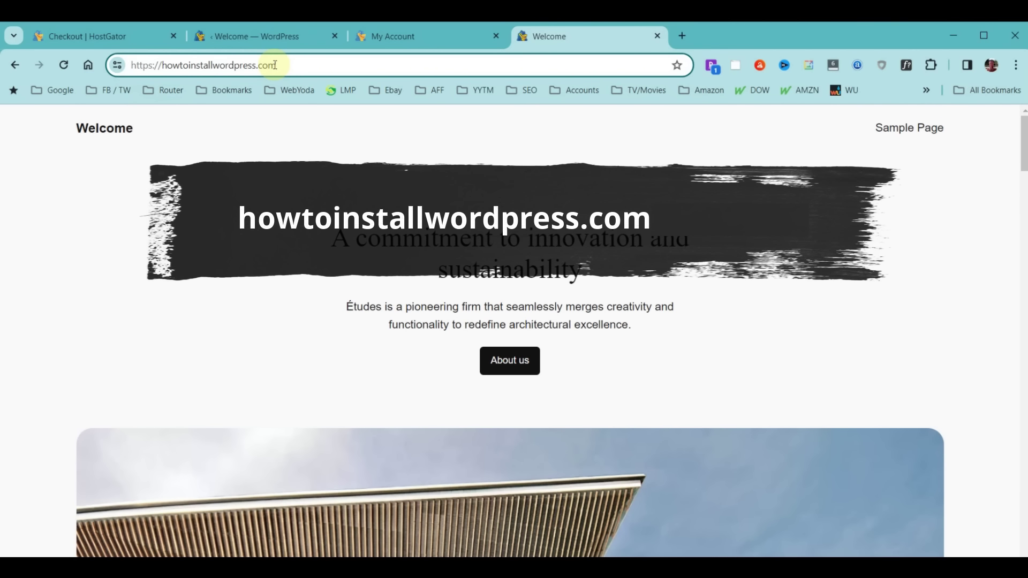
type("/wp")
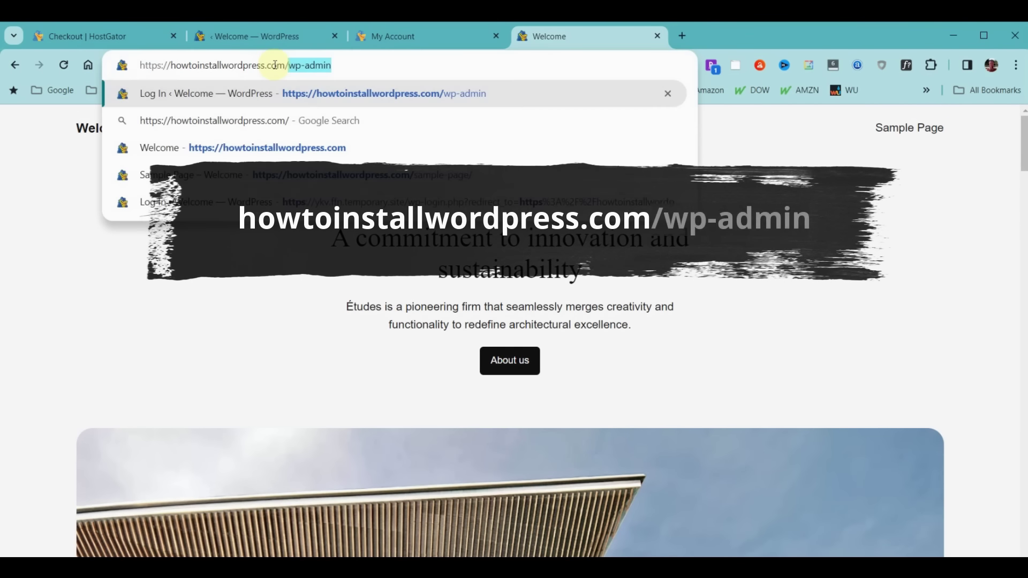
type("-admin")
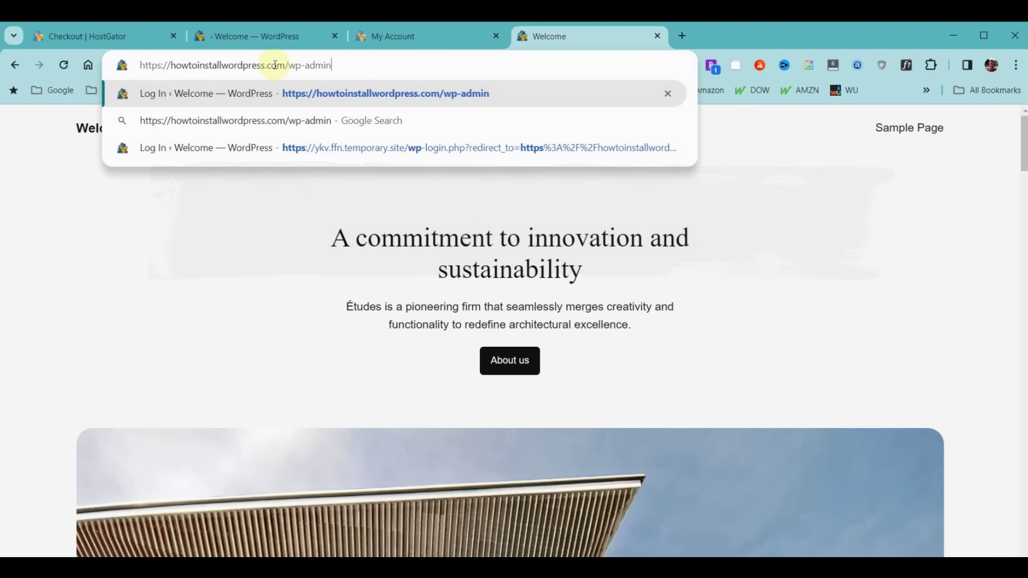
key("Return")
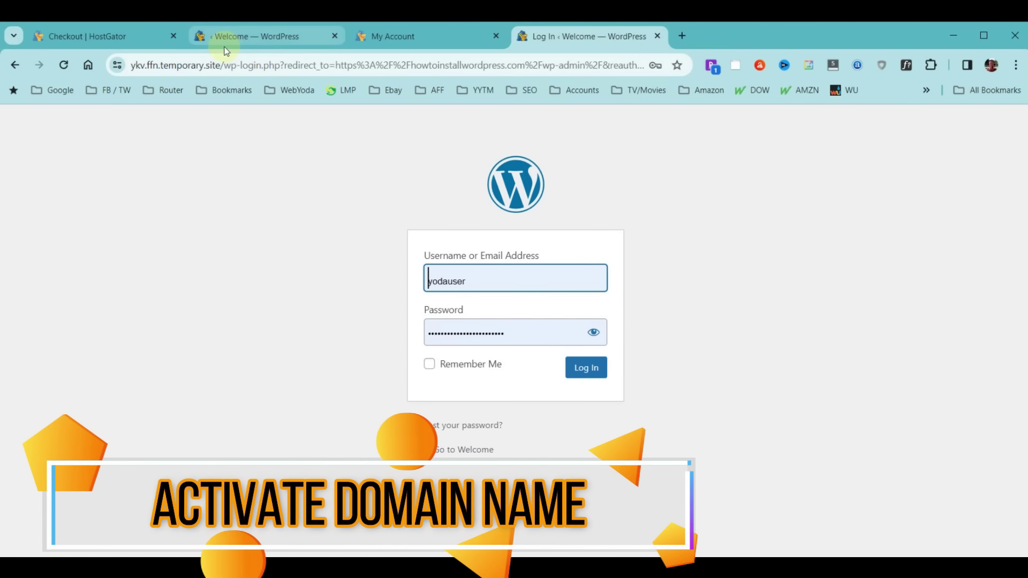
Sign in as the new administrator using the autofilled credentials
left_click_drag(220, 65, 130, 65)
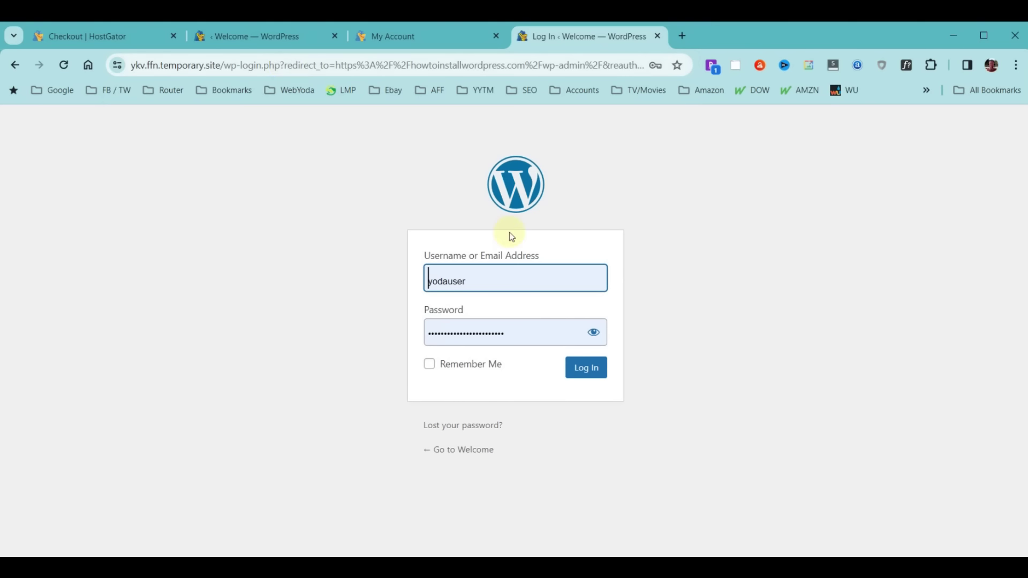
left_click(590, 377)
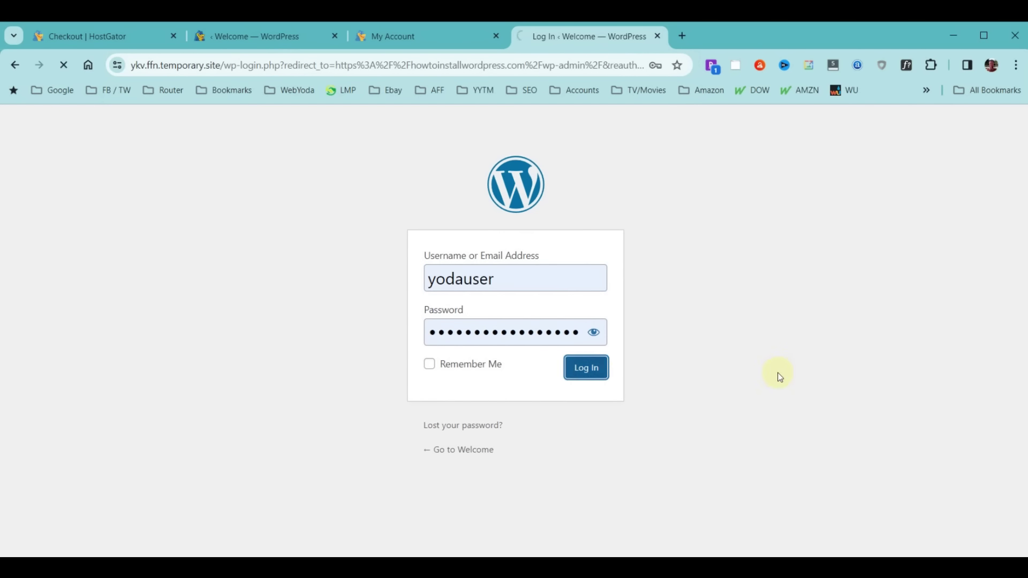
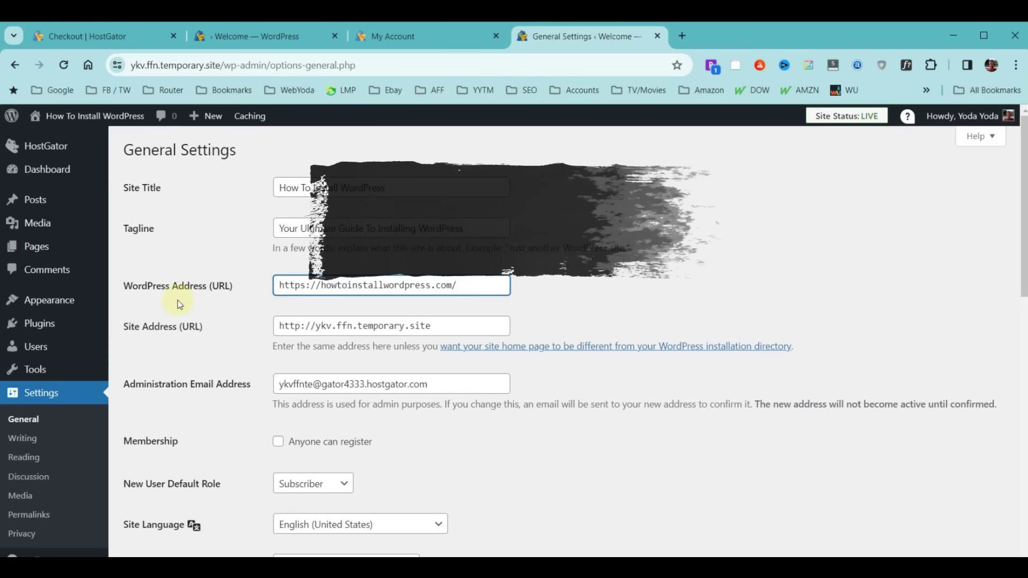
key("shift+Right")
key("shift+Right")
key("shift+Right")
key("shift+Right")
key("shift+Right")
key("shift+Right")
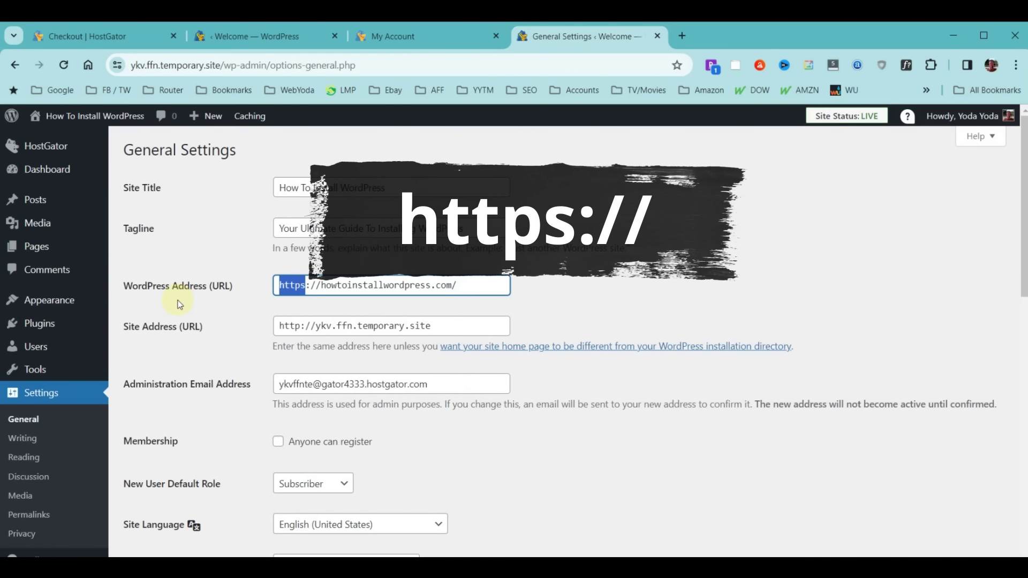
key("shift+Right")
key("shift+Right")
key("Left")
key("Right")
key("Right")
key("Right")
key("Right")
key("shift+Right")
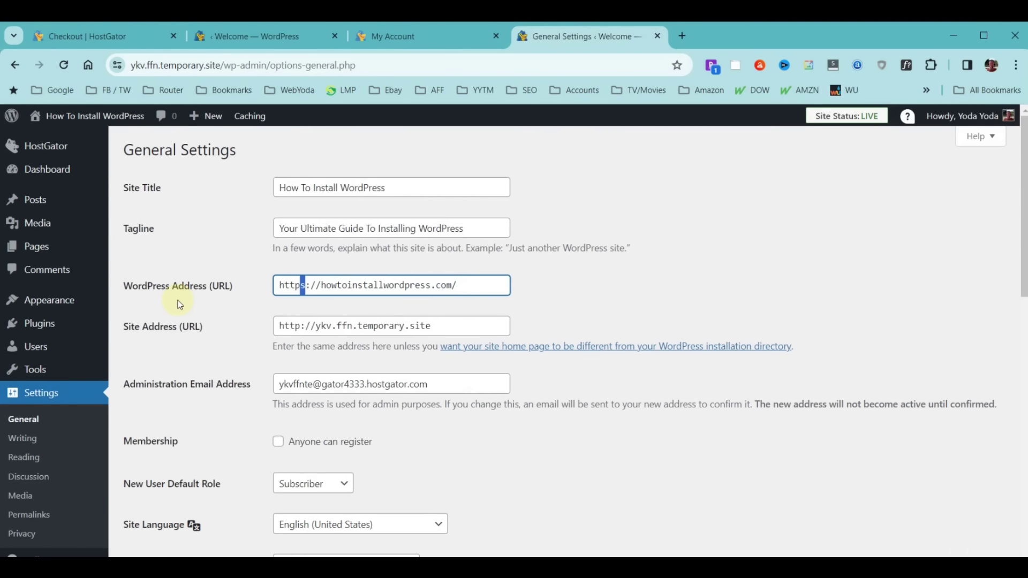
key("Right")
key("Right")
key("Right")
key("Right")
key("Right")
key("Right")
key("Right")
key("Right")
key("Right")
key("Right")
key("Right")
key("Right")
key("Right")
key("Right")
key("Right")
key("Right")
key("Right")
key("Right")
key("Right")
key("Right")
key("Right")
key("BackSpace")
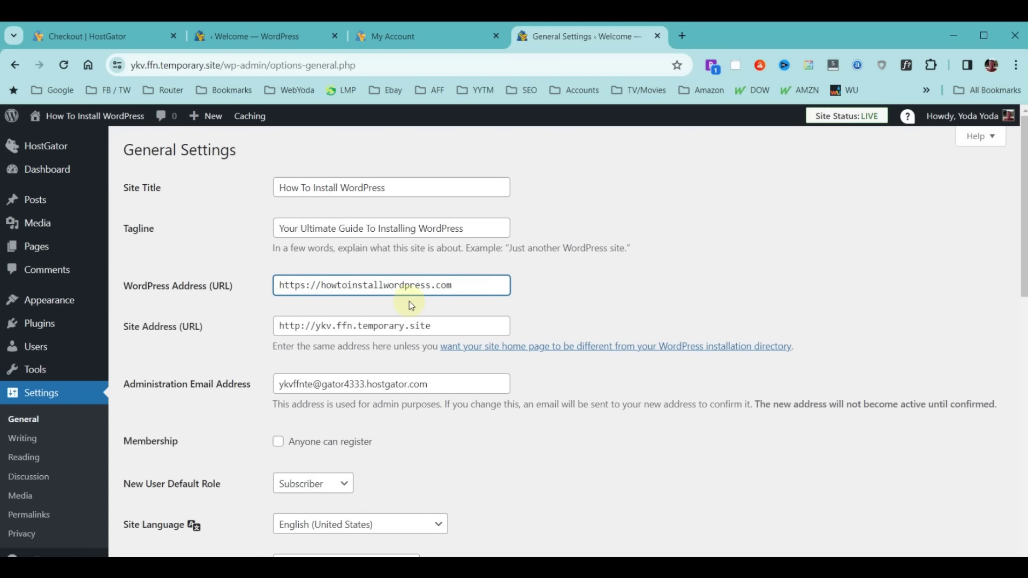
Copy the WordPress Address into Site Address, replacing the temporary URL
left_click(479, 286)
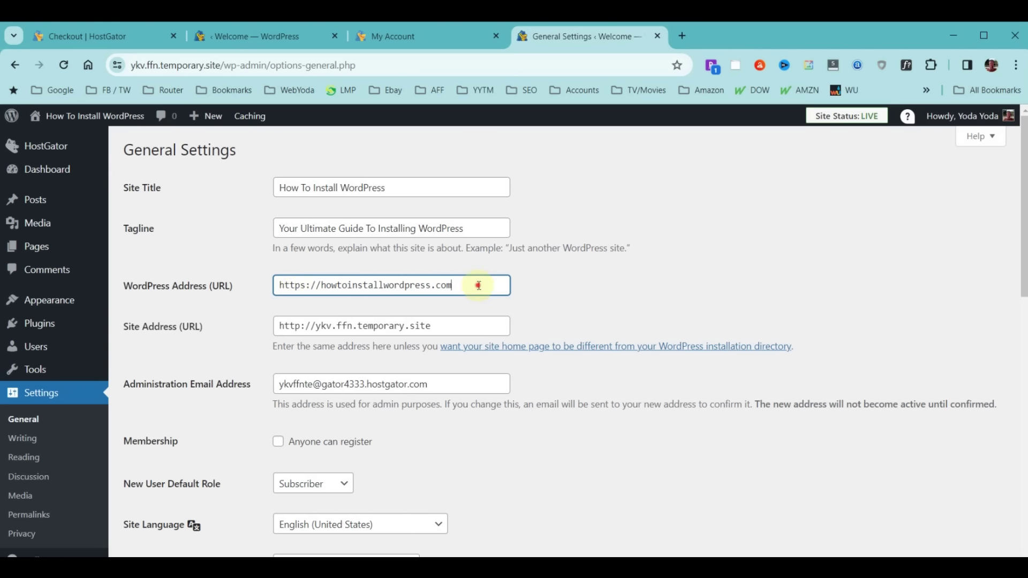
left_click_drag(479, 285, 238, 289)
key("ctrl+c")
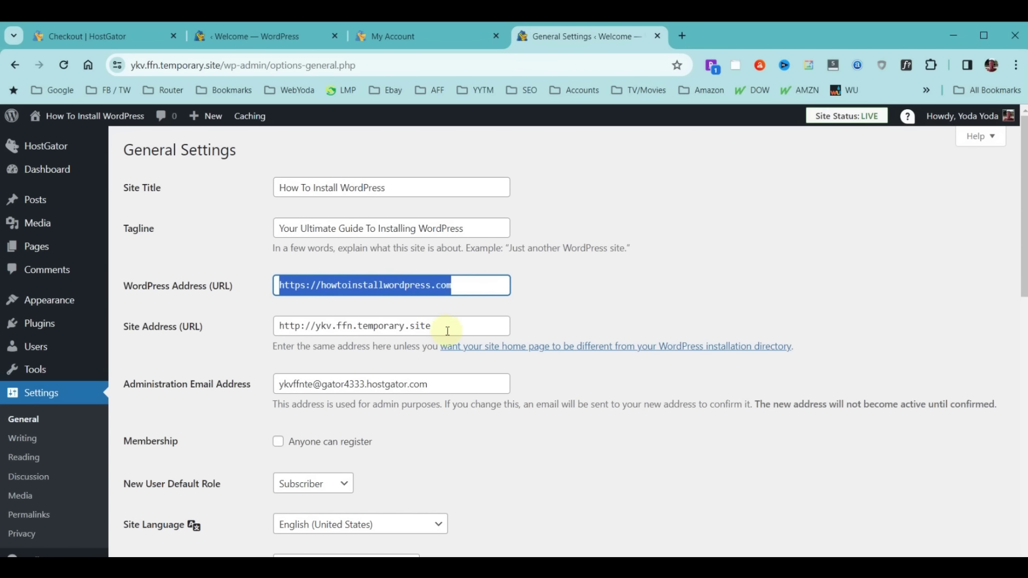
left_click_drag(450, 328, 253, 330)
key("ctrl+v")
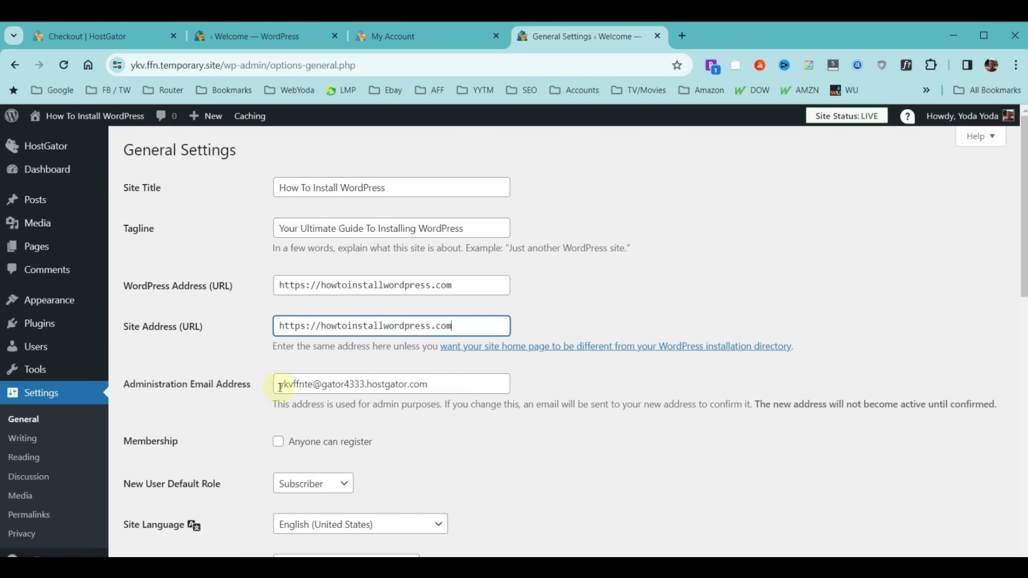
Replace the administration email address with the new one and save the settings
left_click_drag(280, 387, 500, 386)
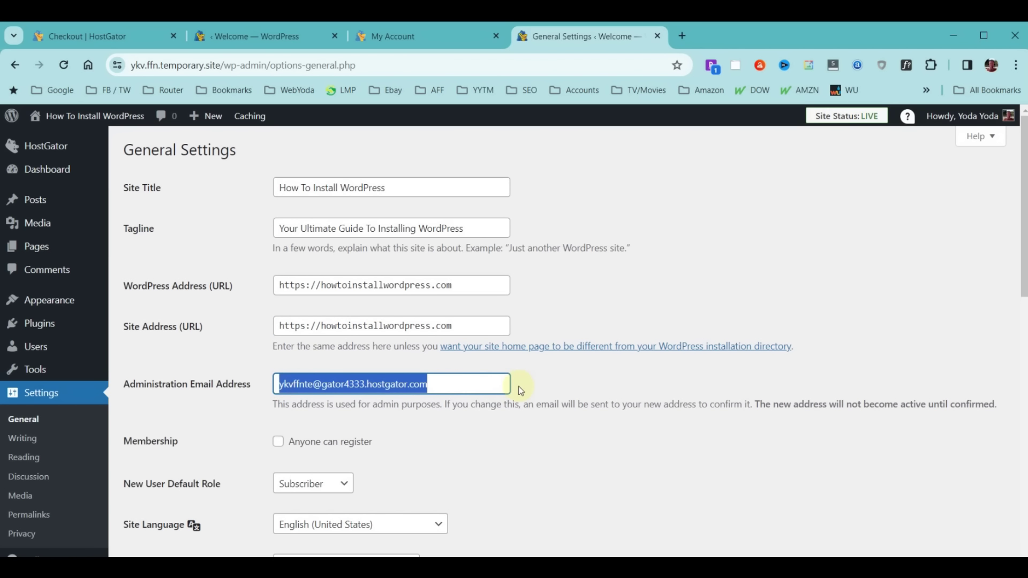
key("ctrl+v")
left_click(642, 385)
scroll(643, 384, "down", 10)
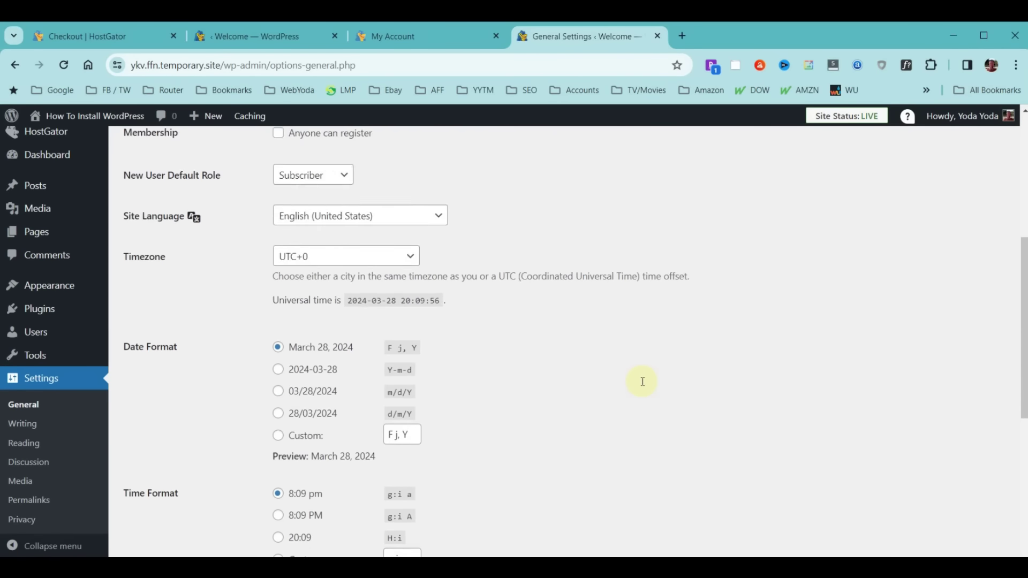
left_click(144, 493)
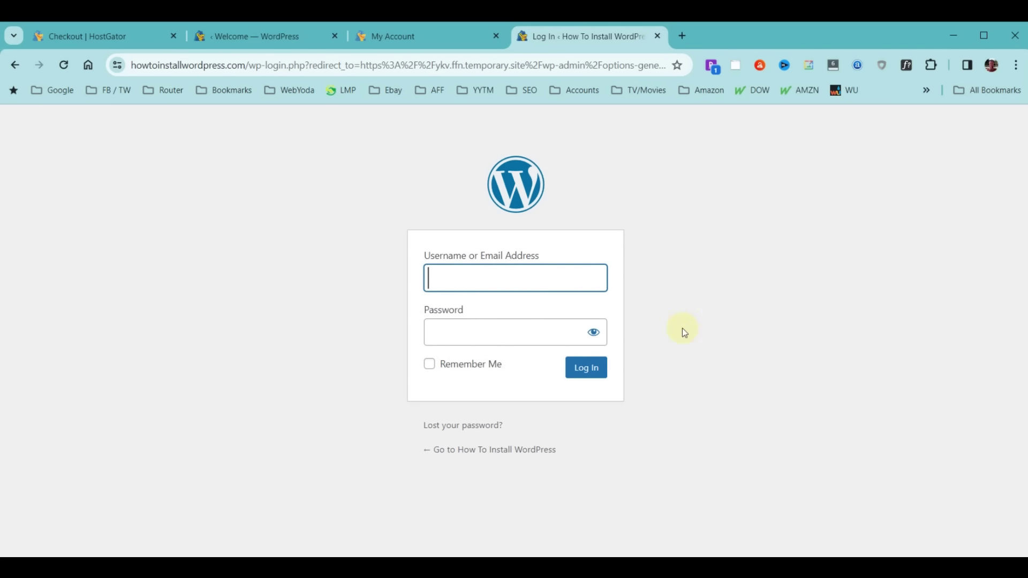
Log in on howtoinstallwordpress.com with the admin username and password, and let Chrome save the login
type("yodauser")
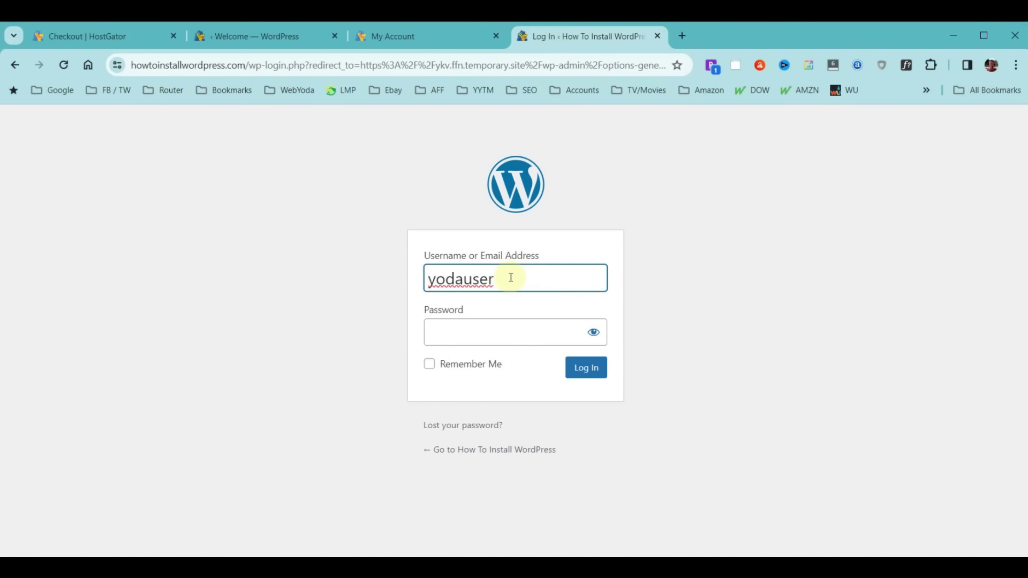
left_click(505, 329)
key("ctrl+v")
left_click(587, 371)
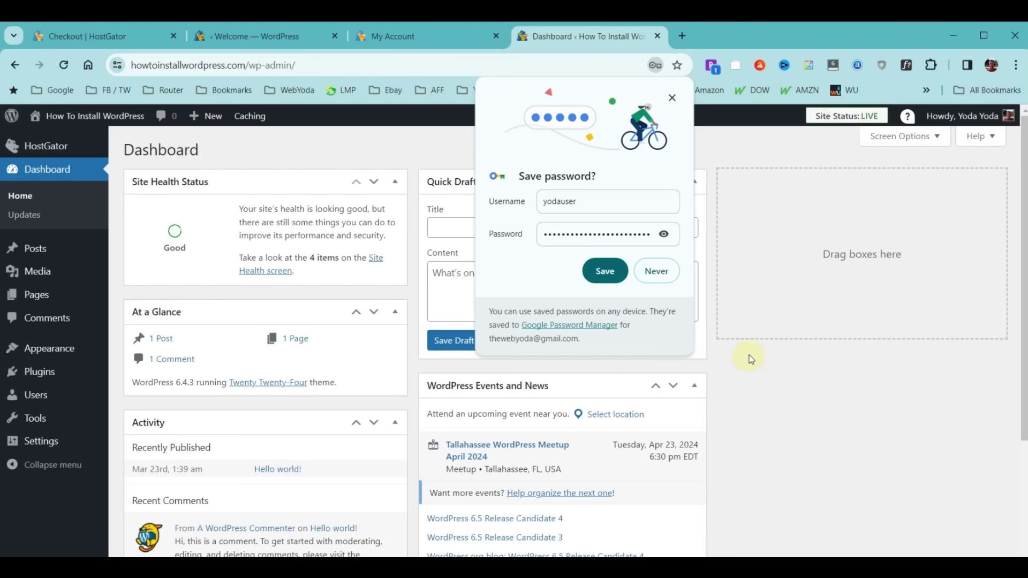
left_click(604, 271)
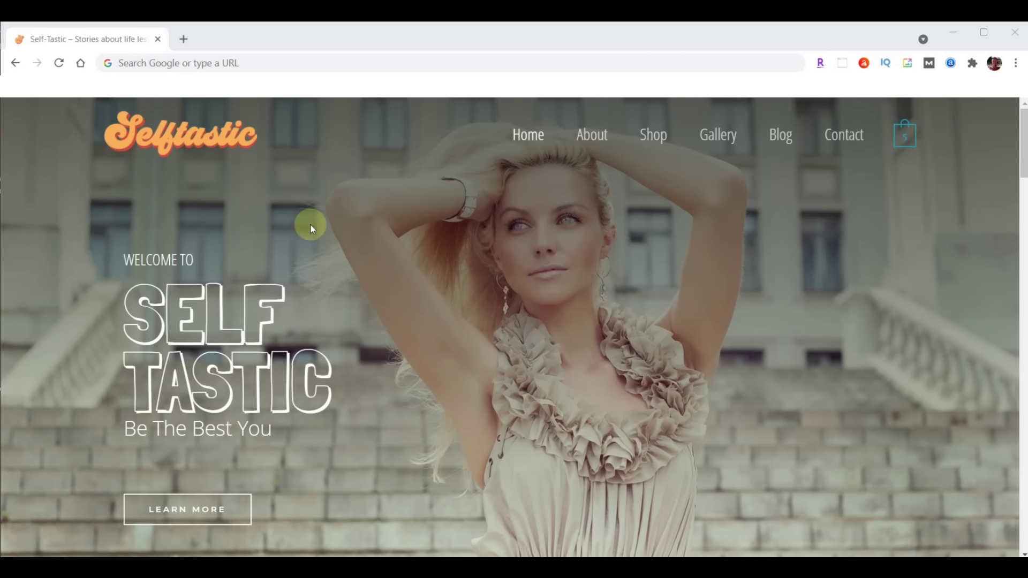
Log in to the Selftastic admin at sample.self-tastic.com/wp-admin
left_click(266, 64)
type("sample.self-tastic.com/wp-admin")
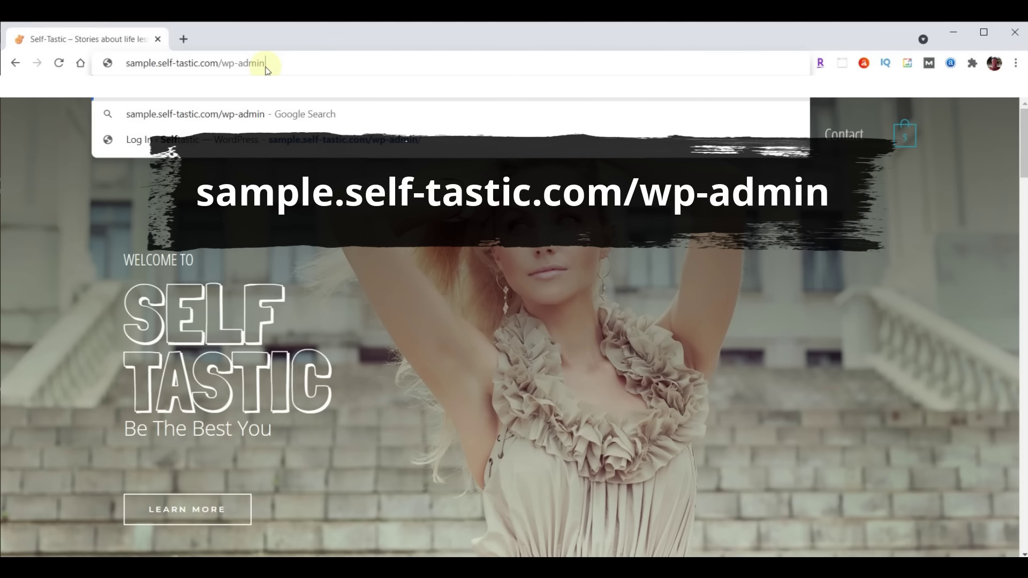
key("Return")
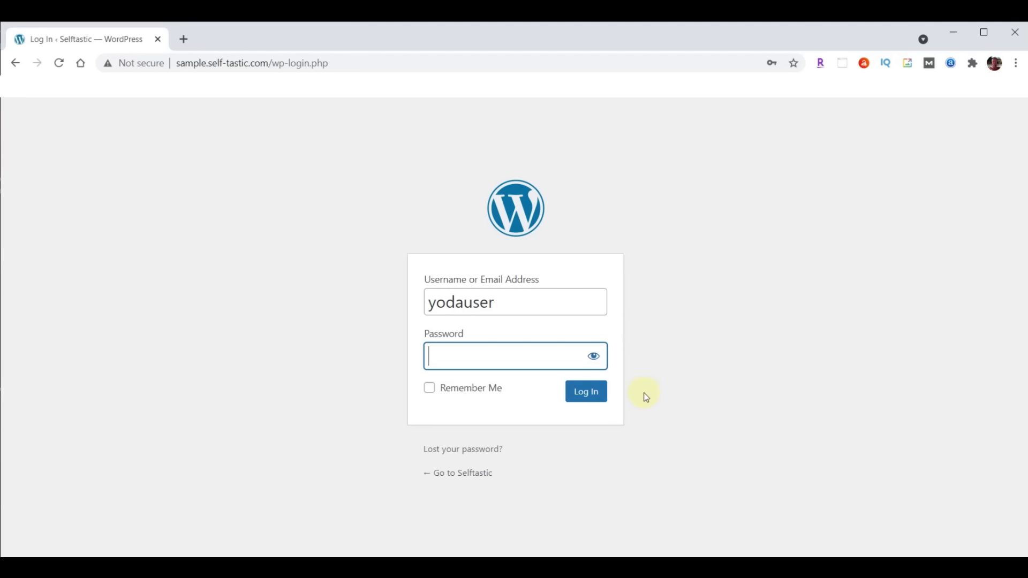
key("ctrl+v")
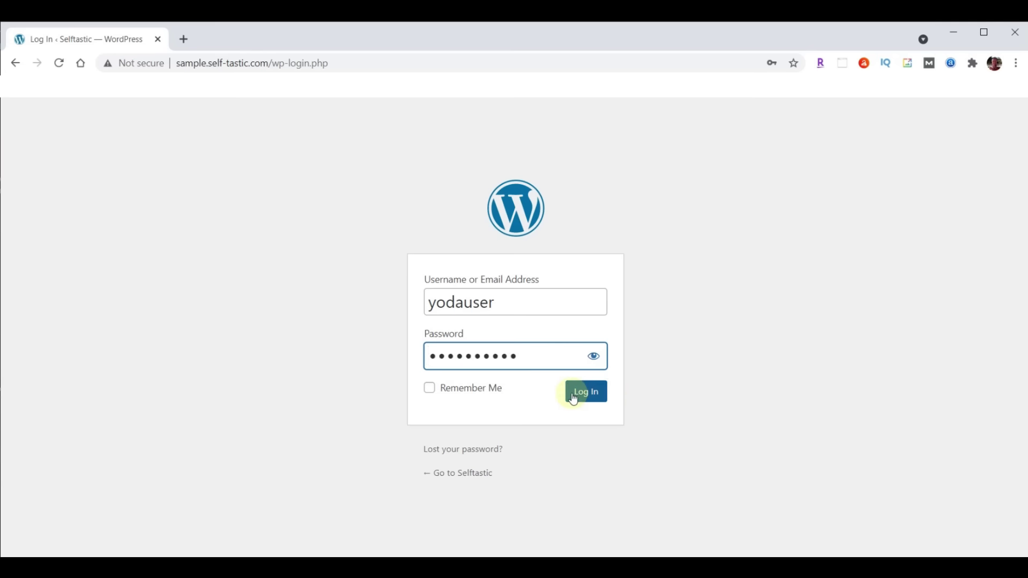
left_click(573, 399)
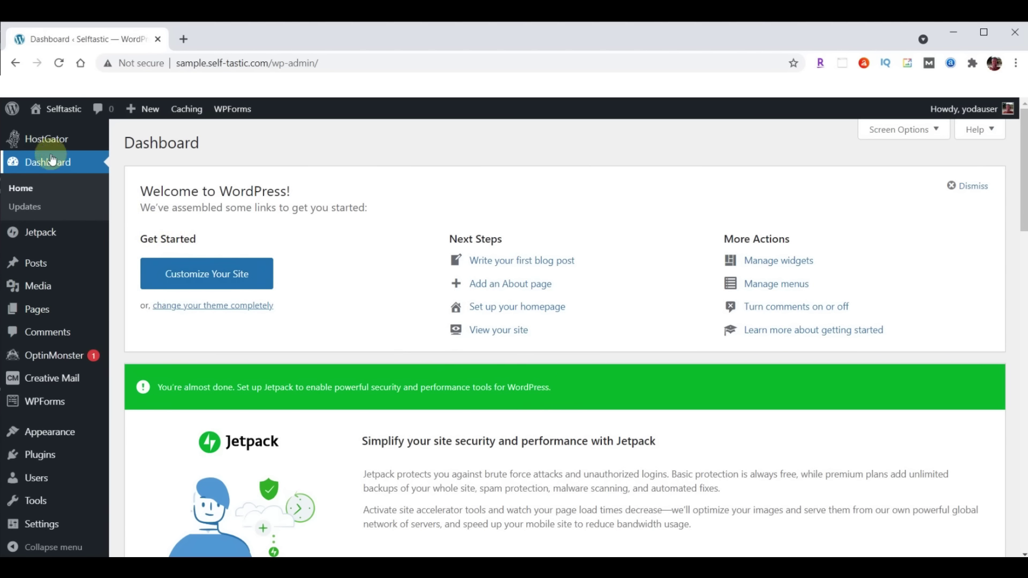
Open the site's Visit Site link in a new tab and switch to it
mouse_move(64, 110)
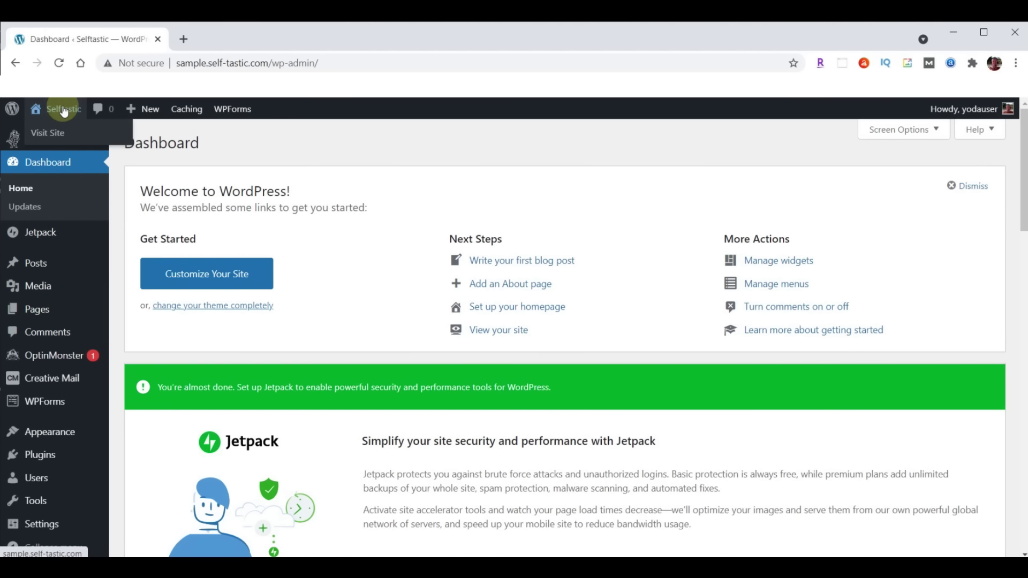
right_click(57, 132)
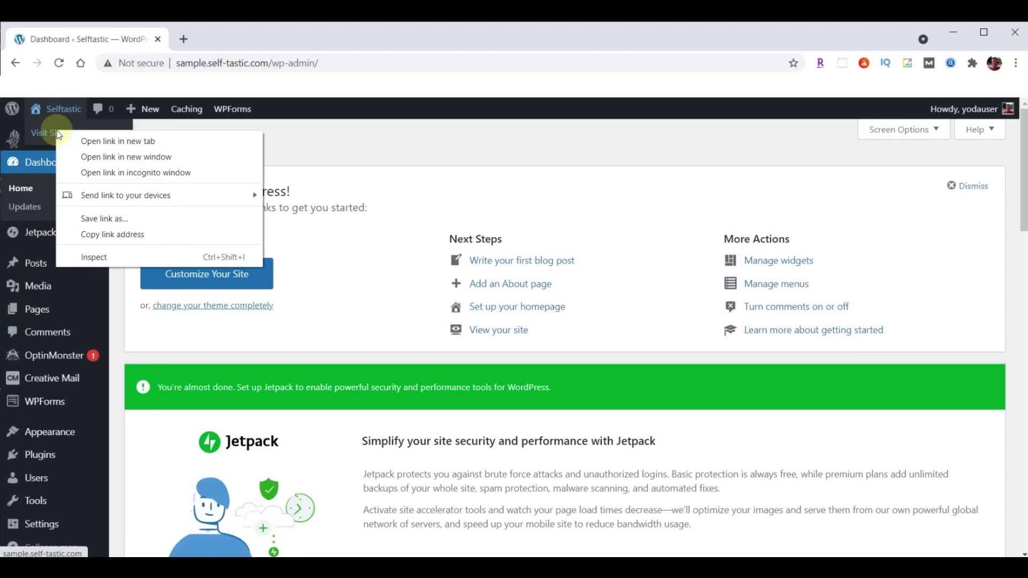
left_click(115, 142)
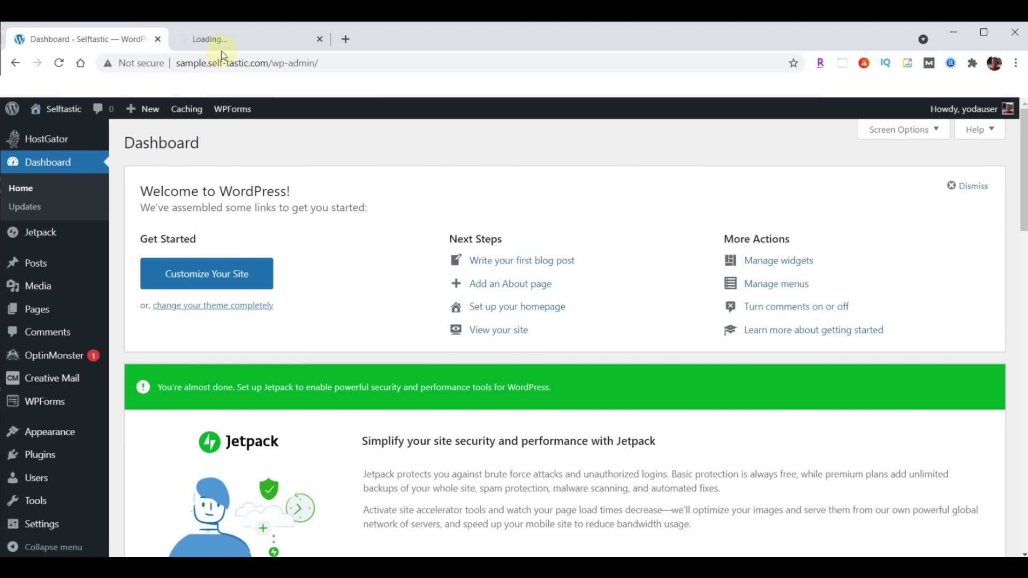
left_click(239, 38)
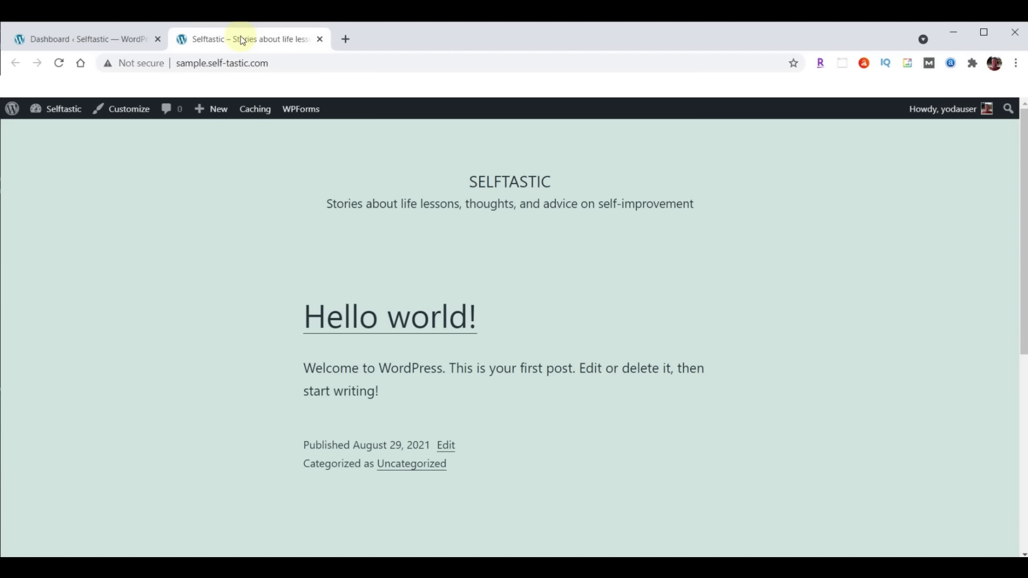
Load the live self-tastic.com home page in a new browser tab
left_click_drag(208, 62, 274, 62)
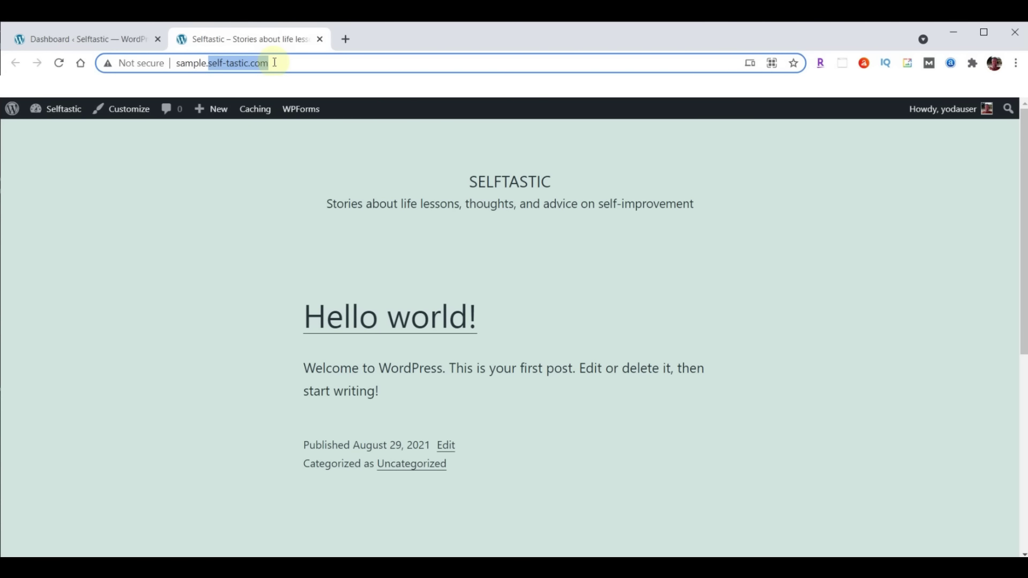
left_click(345, 39)
type("self-tastic.com/")
key("Return")
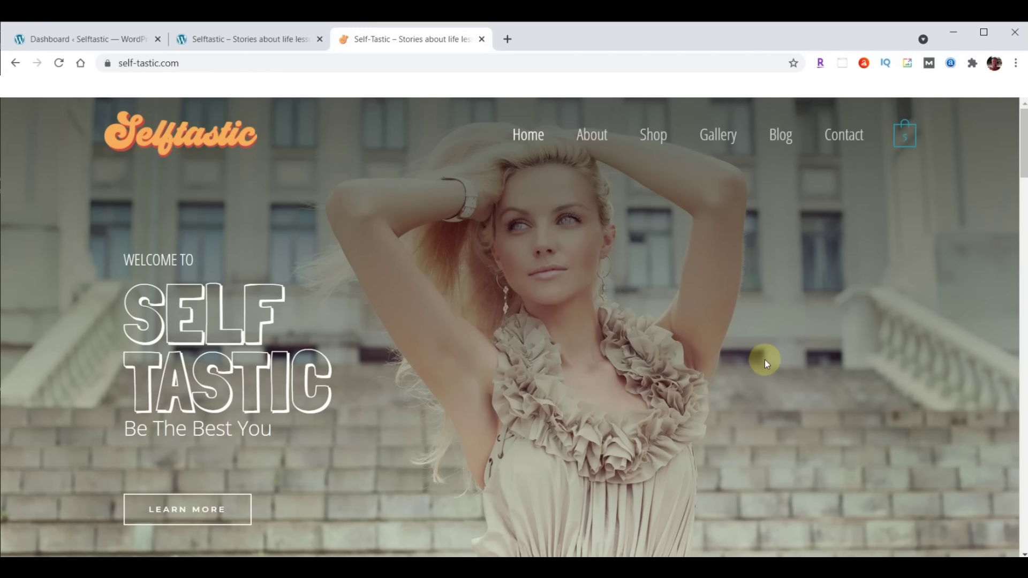
Go to webyoda.com/selftastic in a new tab to reach the Self-Tastic.com Script document
left_click(506, 40)
type("webyoda.com/selftastic")
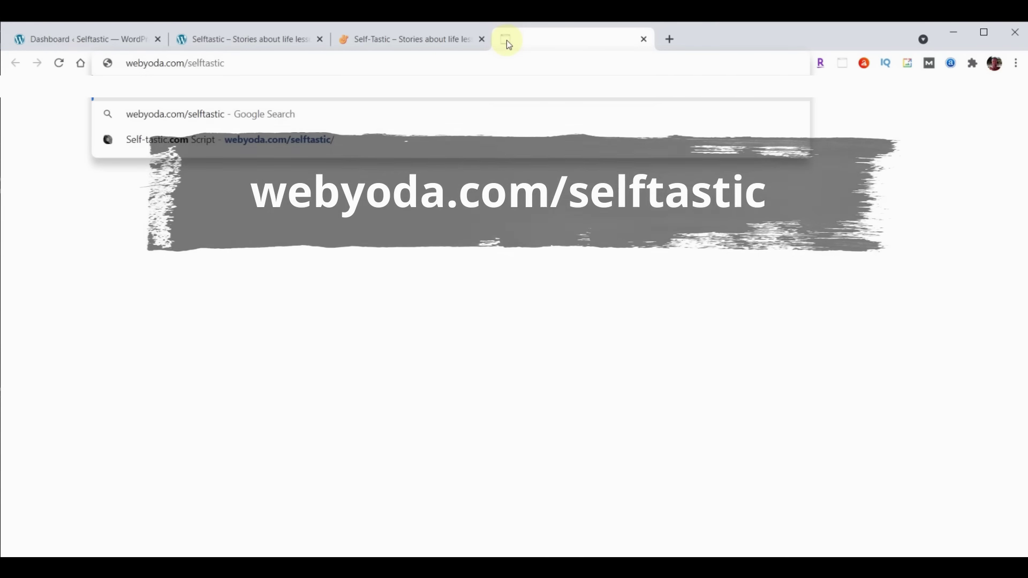
key("Return")
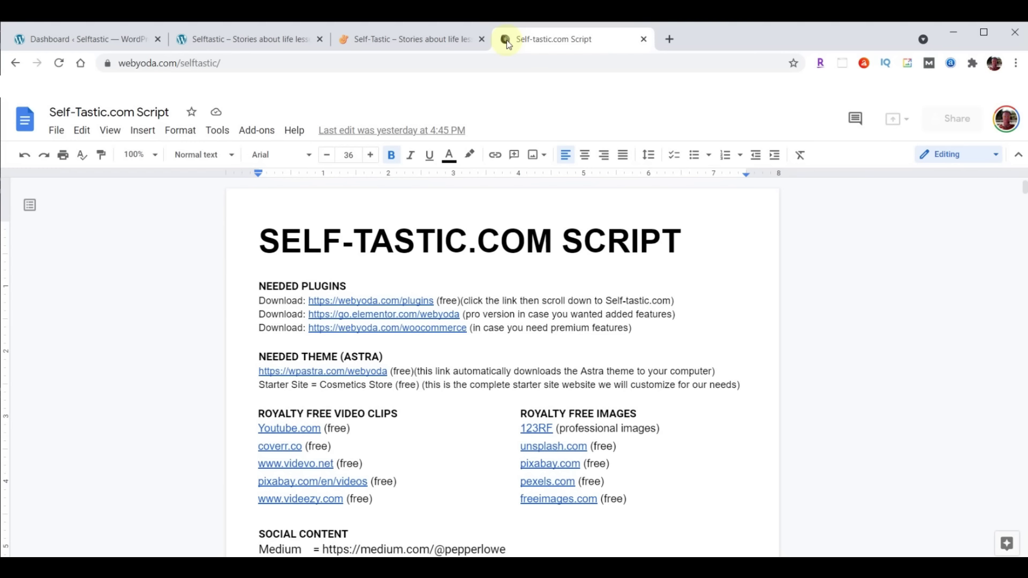
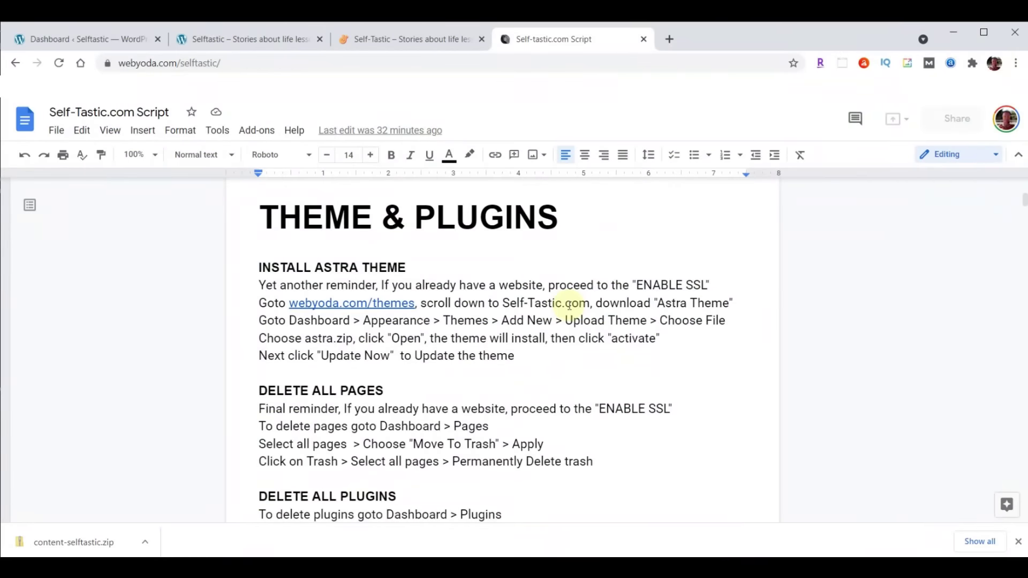
Switch to the 'Dashboard ‹ Selftastic — WordPress' tab after reviewing the script's THEME & PLUGINS section
left_click(57, 37)
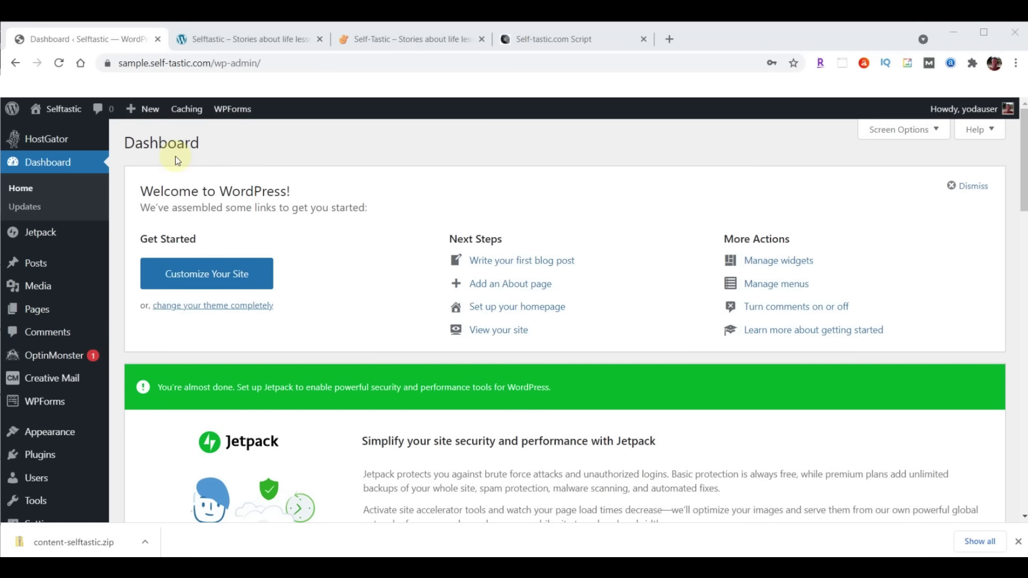
Move the Privacy Policy and Sample Page pages to the trash
left_click(32, 310)
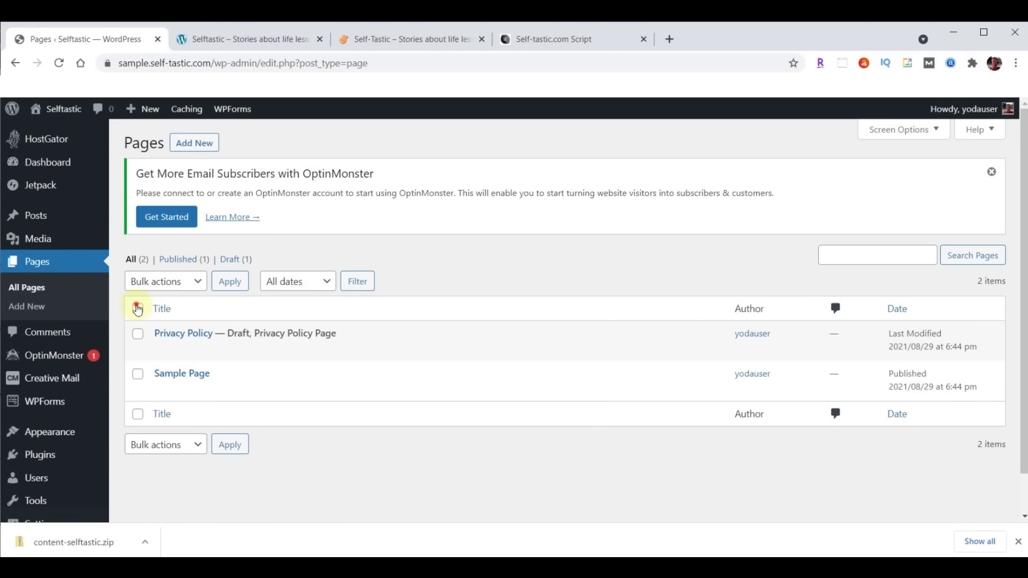
left_click(137, 309)
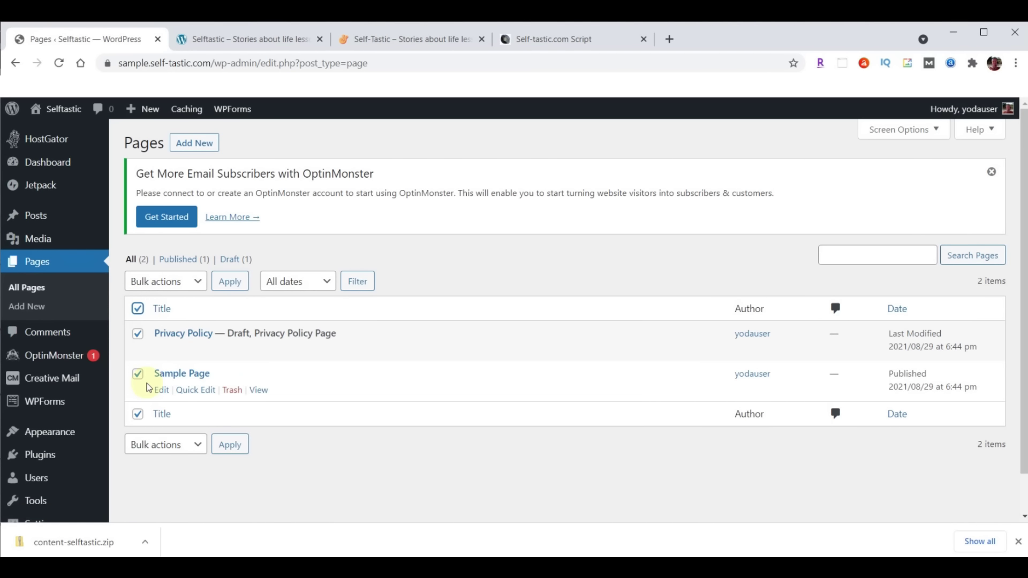
left_click(199, 279)
left_click(161, 325)
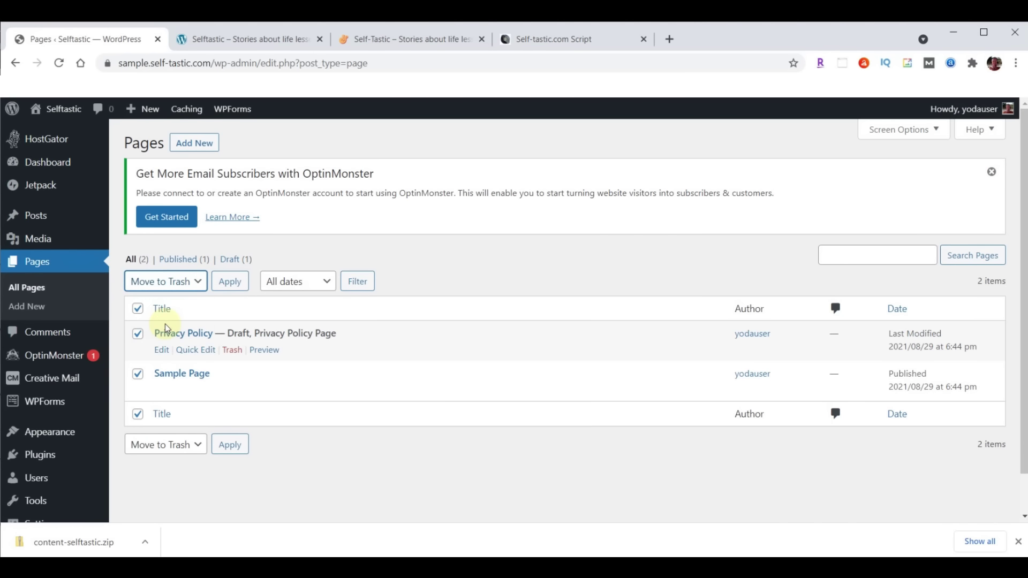
left_click(229, 283)
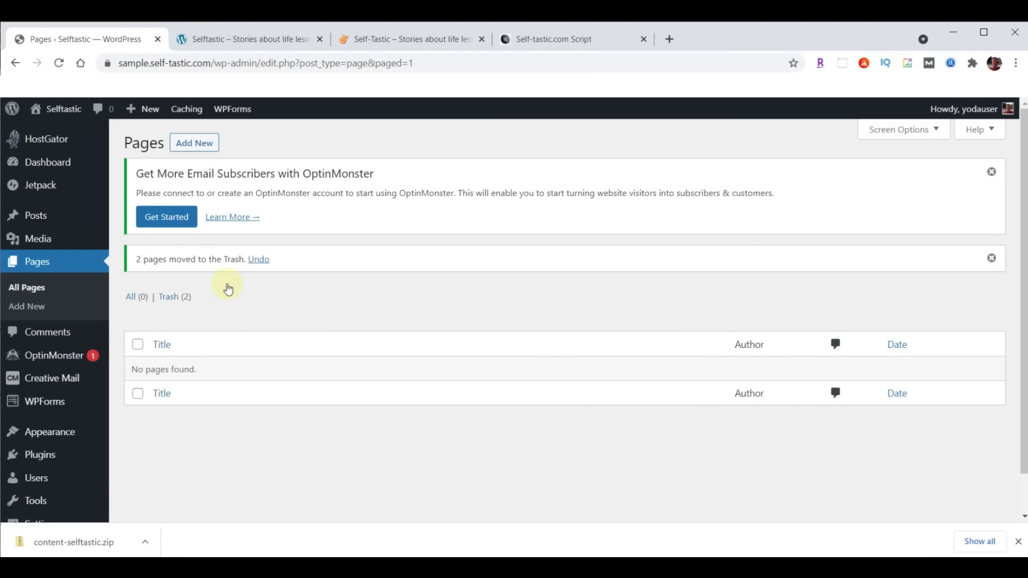
Permanently delete both trashed pages, leaving the trash empty
left_click(166, 301)
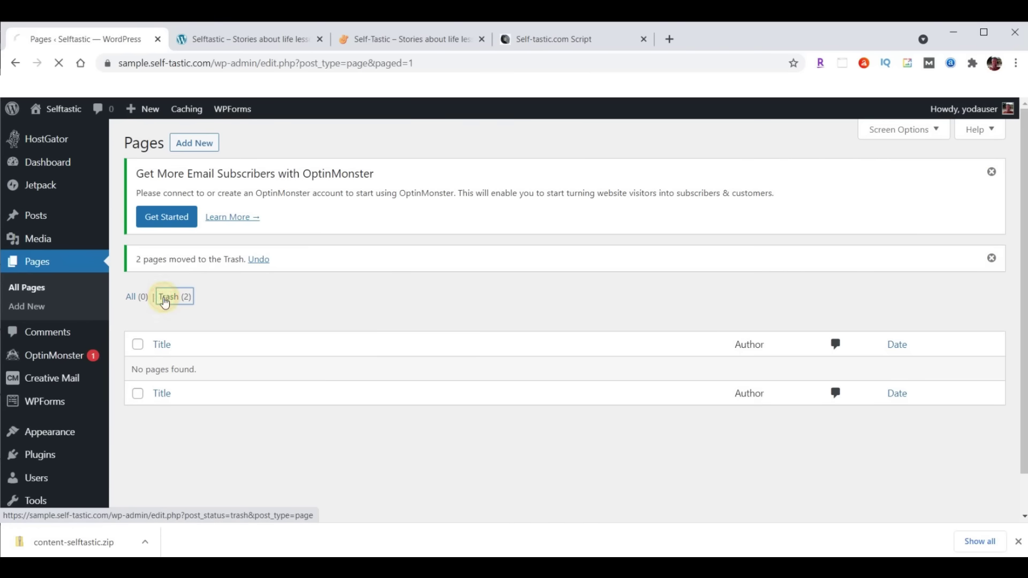
left_click(138, 308)
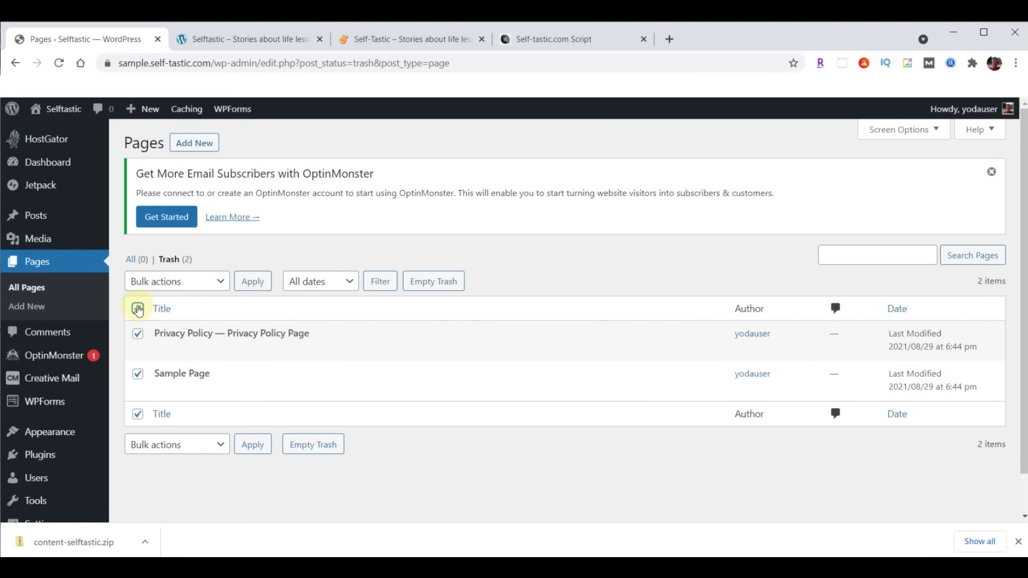
left_click(203, 287)
left_click(182, 325)
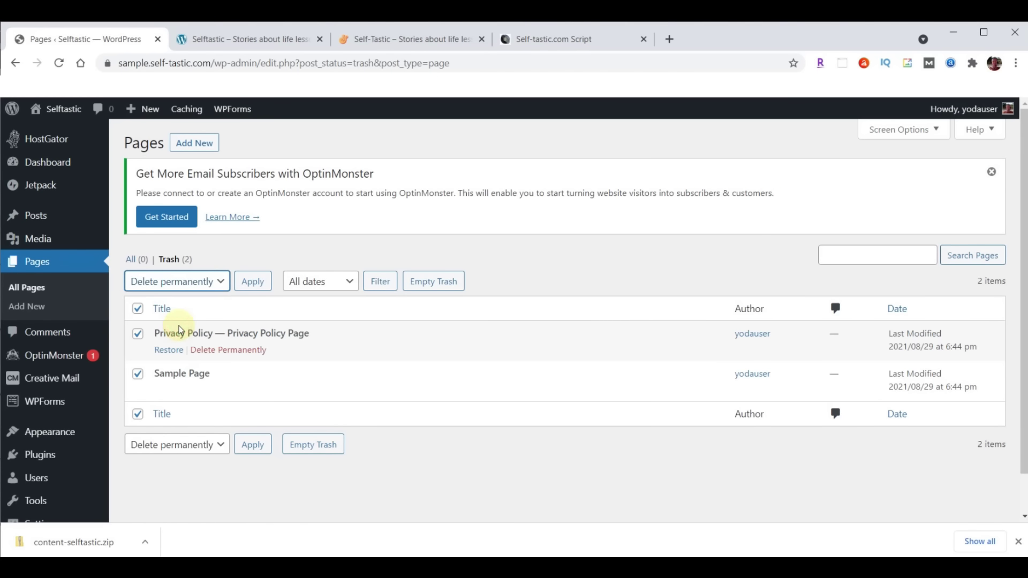
left_click(244, 283)
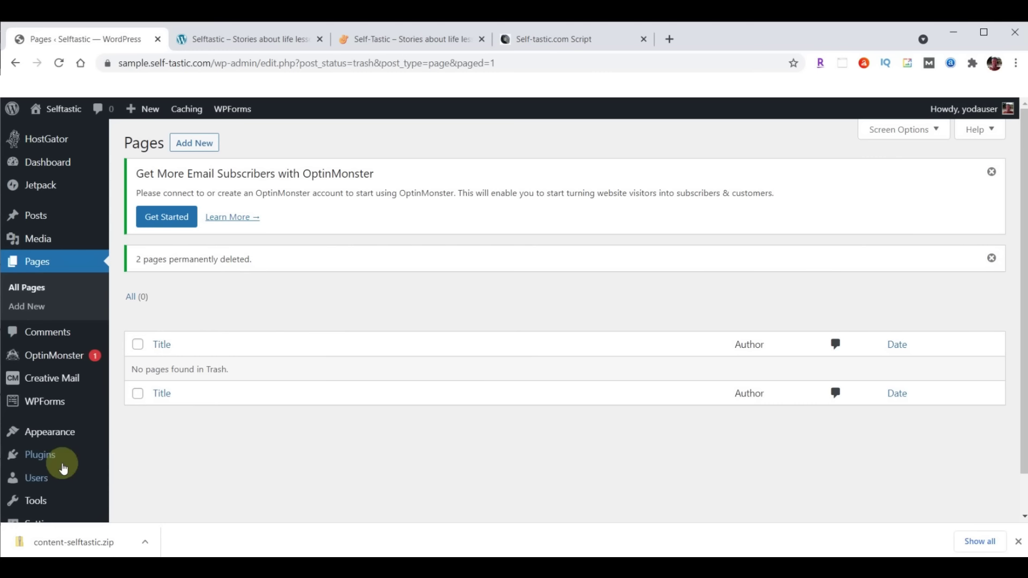
Deactivate all seven installed plugins with the Deactivate bulk action
left_click(36, 459)
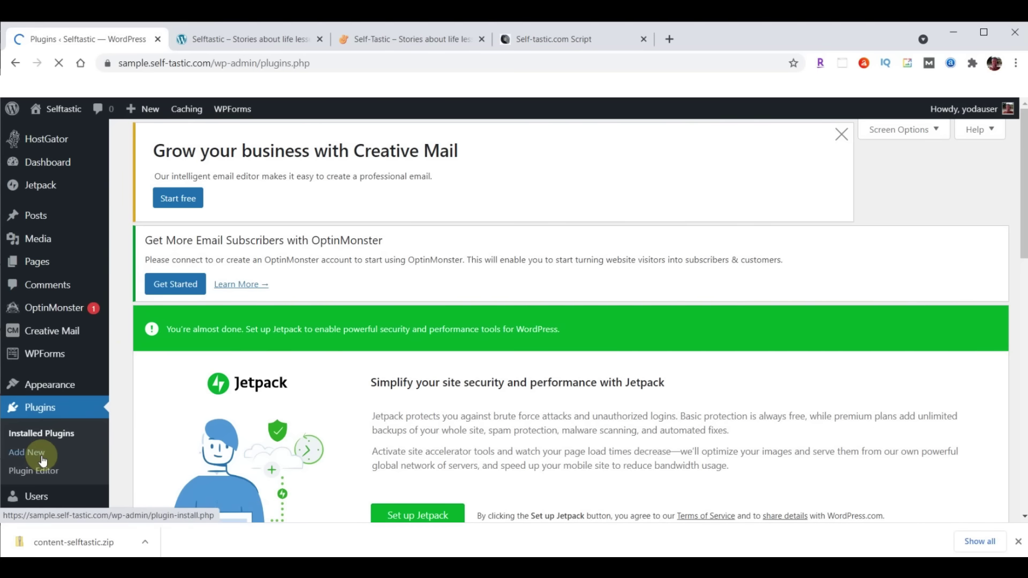
scroll(486, 245, "down", 10)
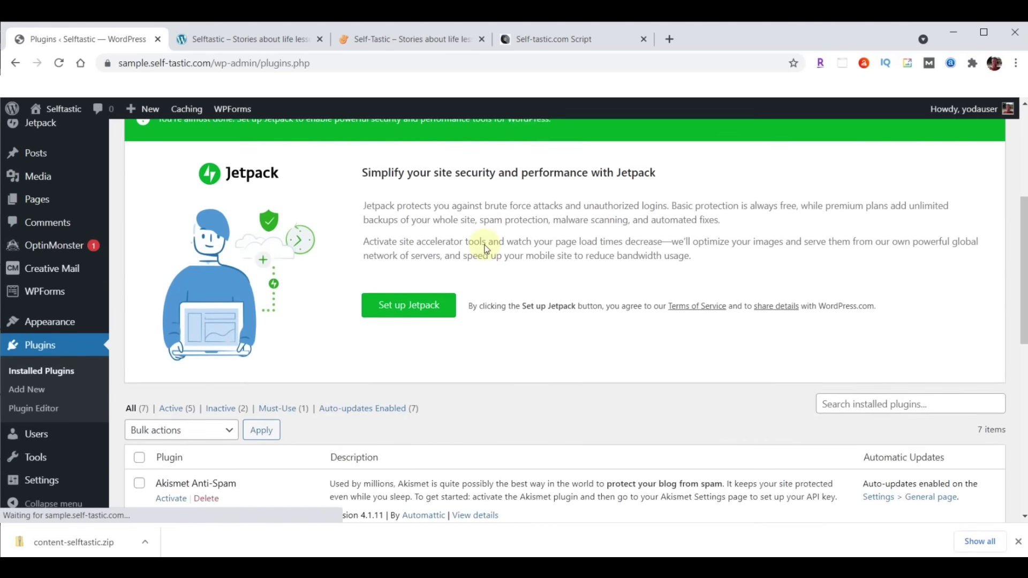
scroll(381, 214, "up", 1)
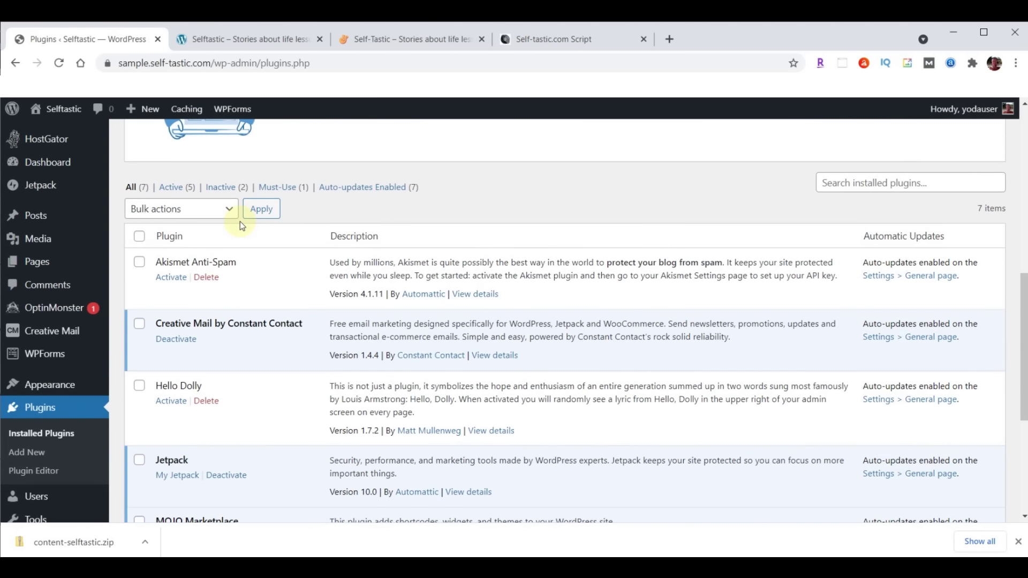
left_click(140, 238)
left_click(229, 209)
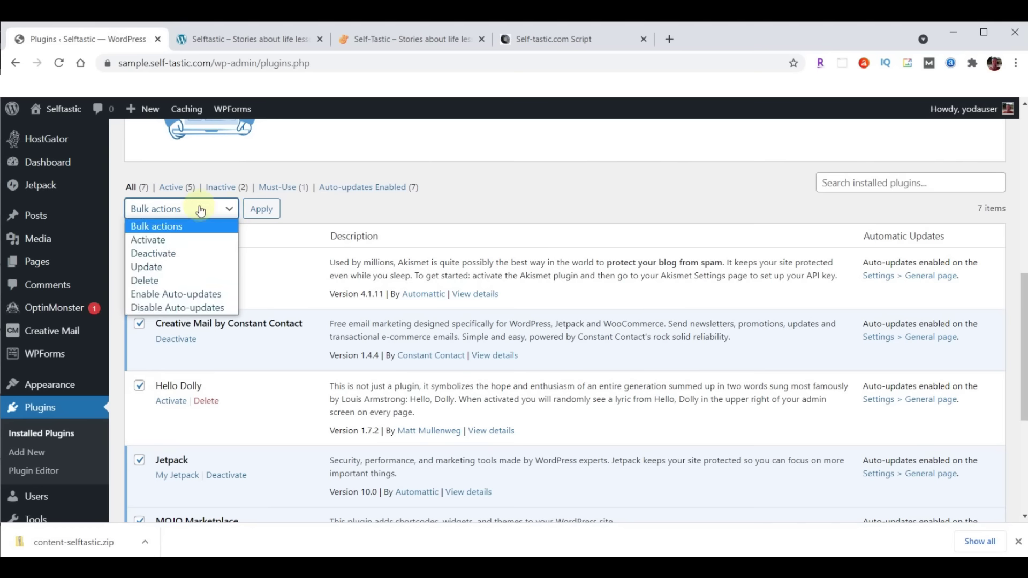
left_click(151, 255)
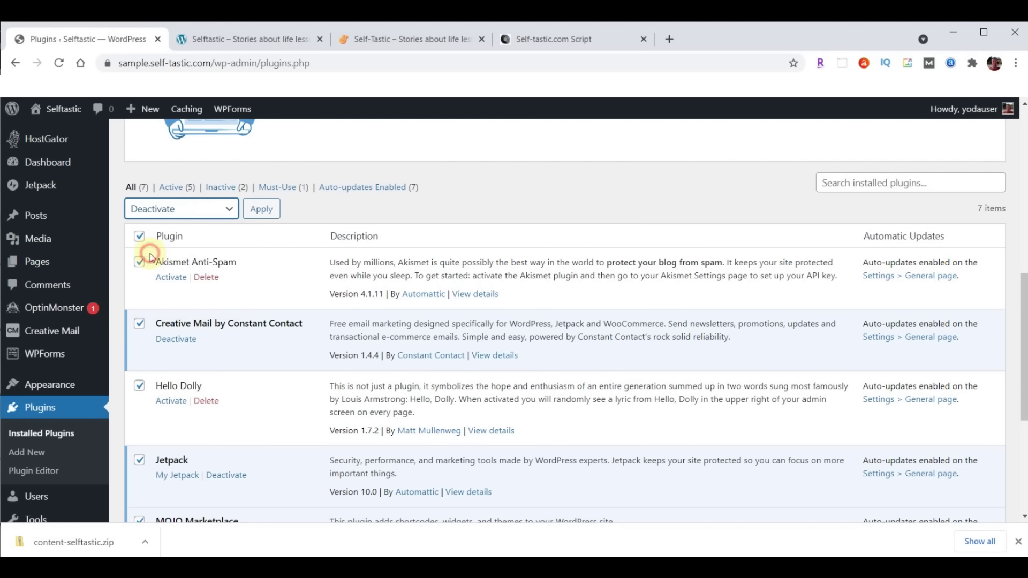
left_click(262, 208)
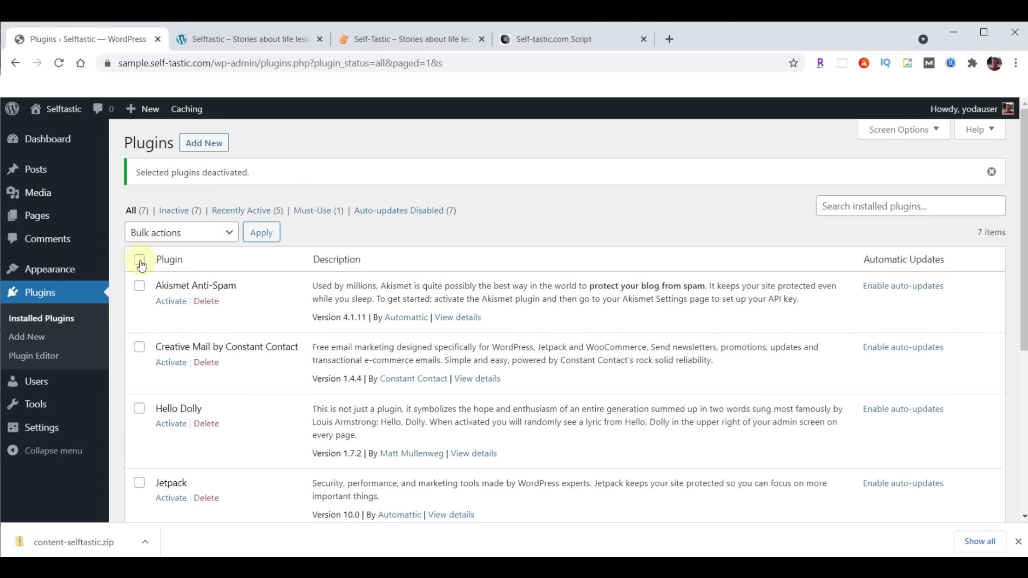
Delete all the deactivated plugins and confirm removing their data
left_click(139, 260)
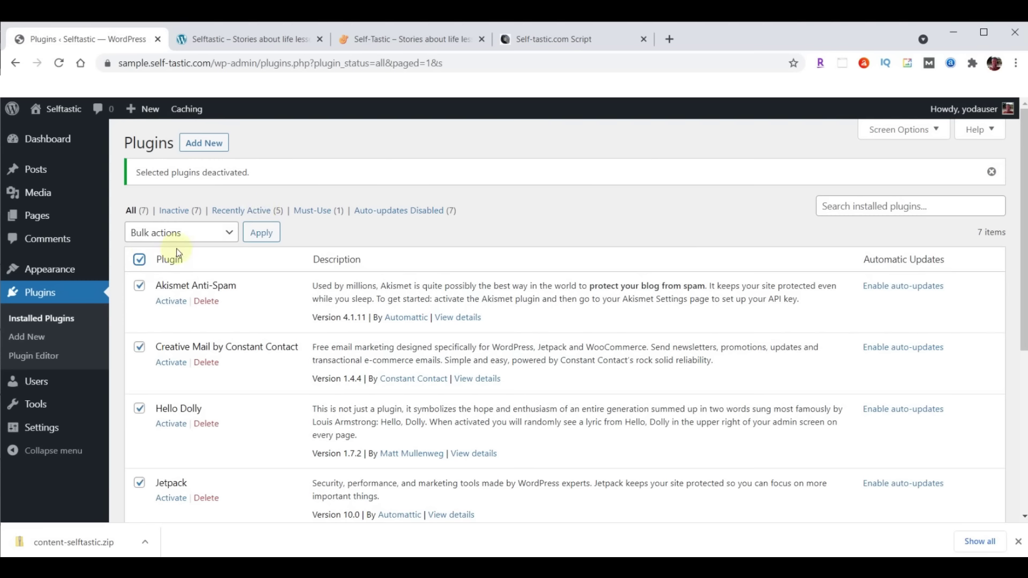
left_click(207, 233)
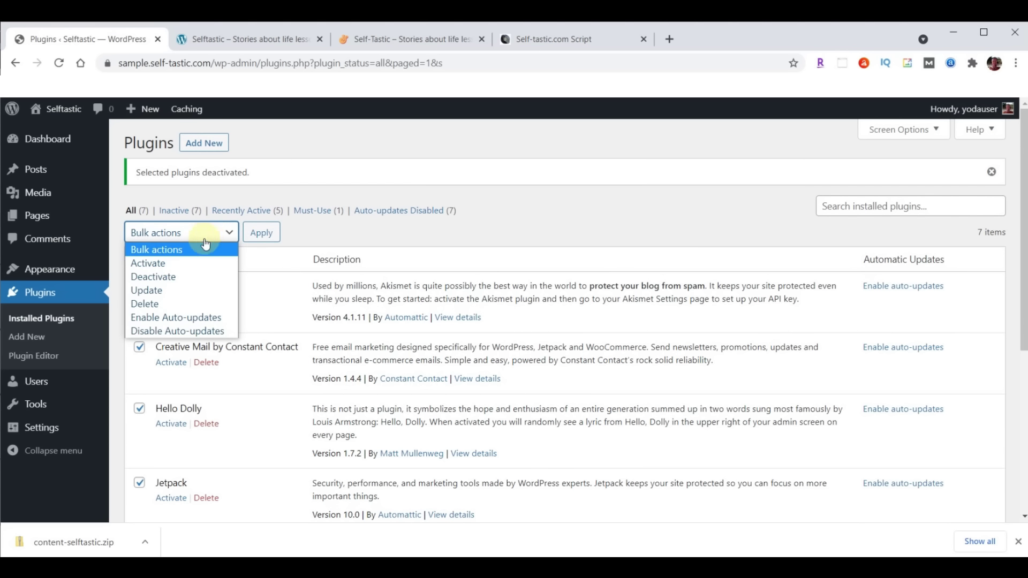
left_click(161, 303)
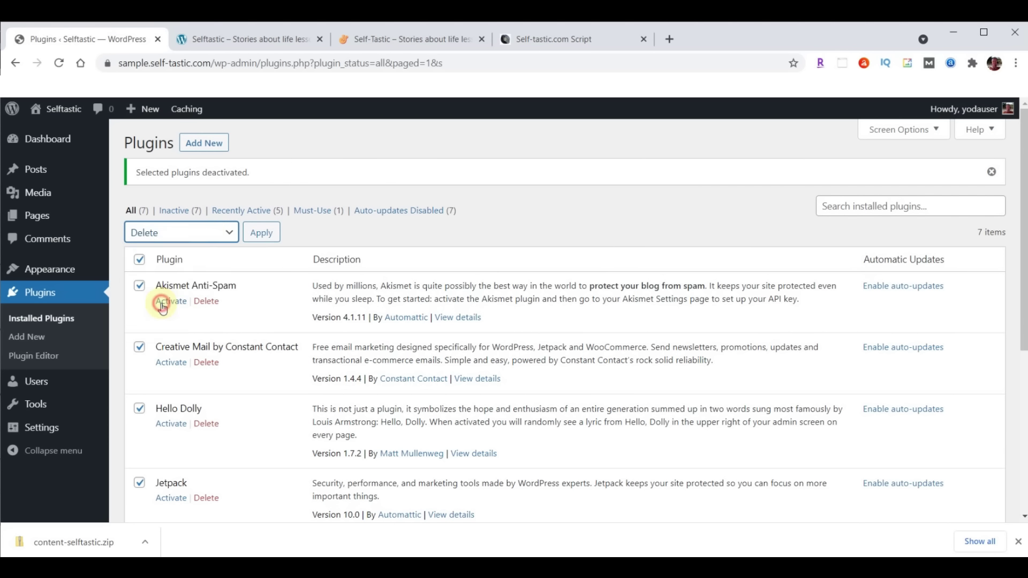
left_click(266, 234)
left_click(579, 156)
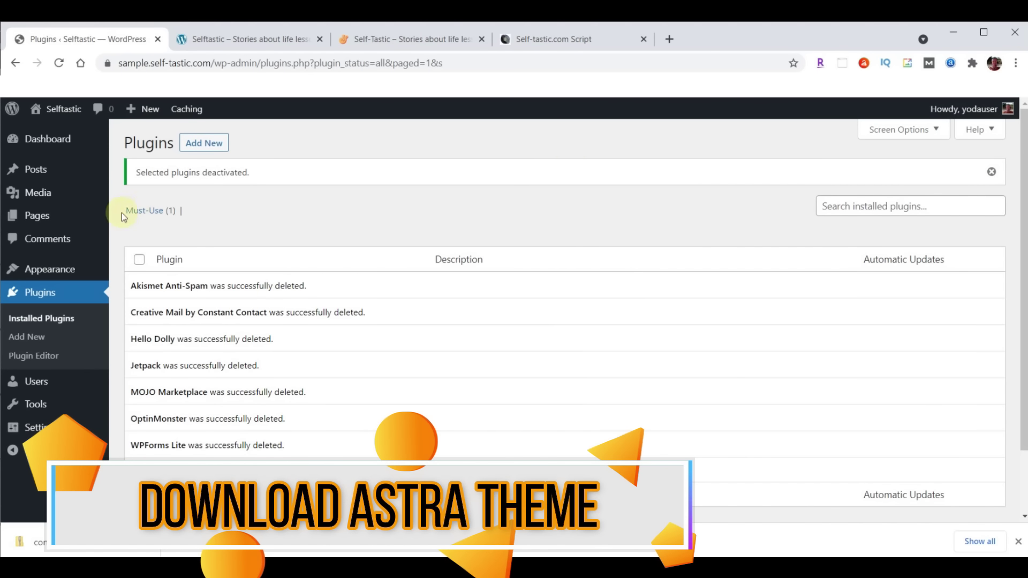
Go to Appearance > Themes and choose Add New to browse popular themes
left_click(37, 271)
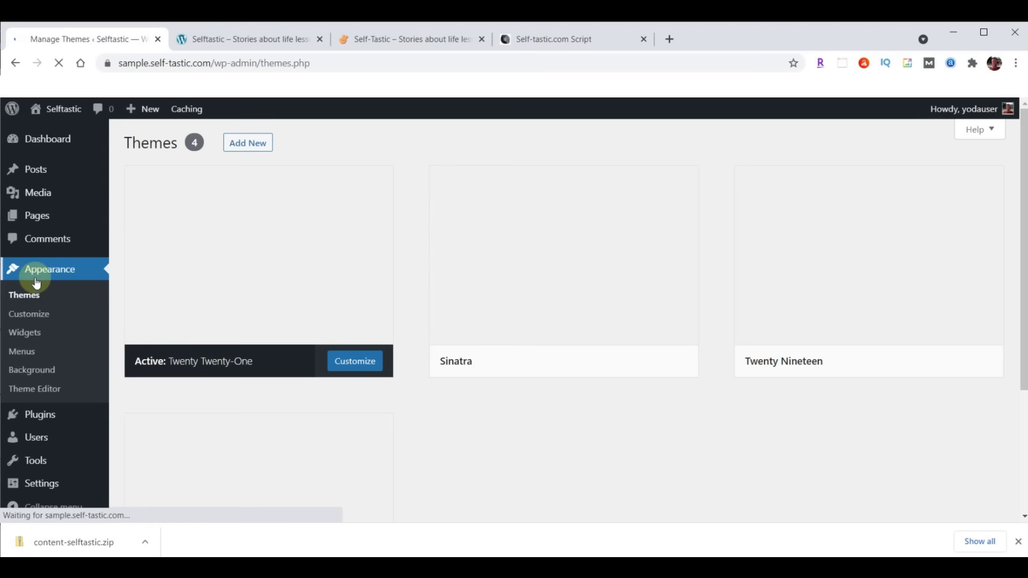
left_click(33, 294)
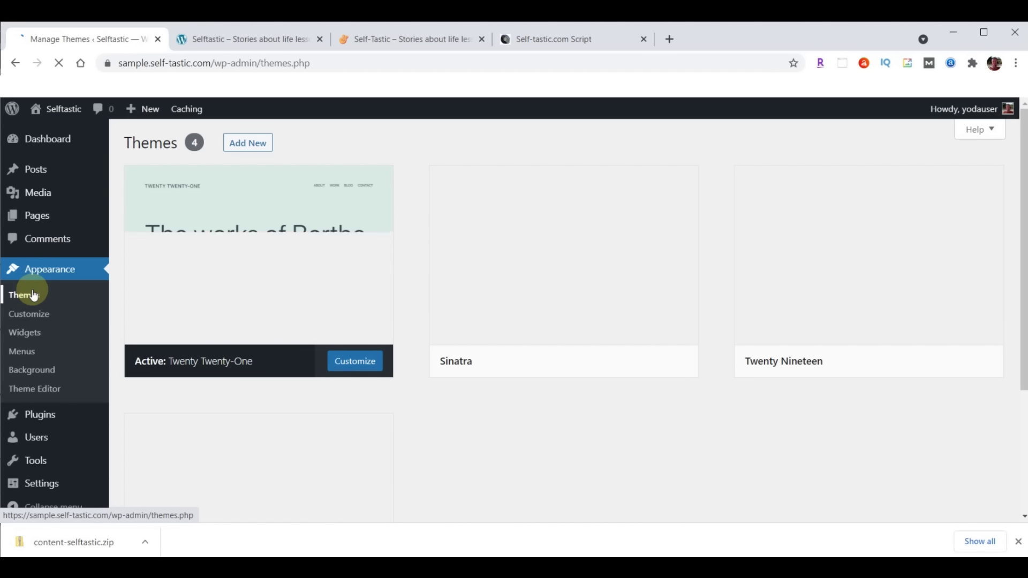
left_click(252, 144)
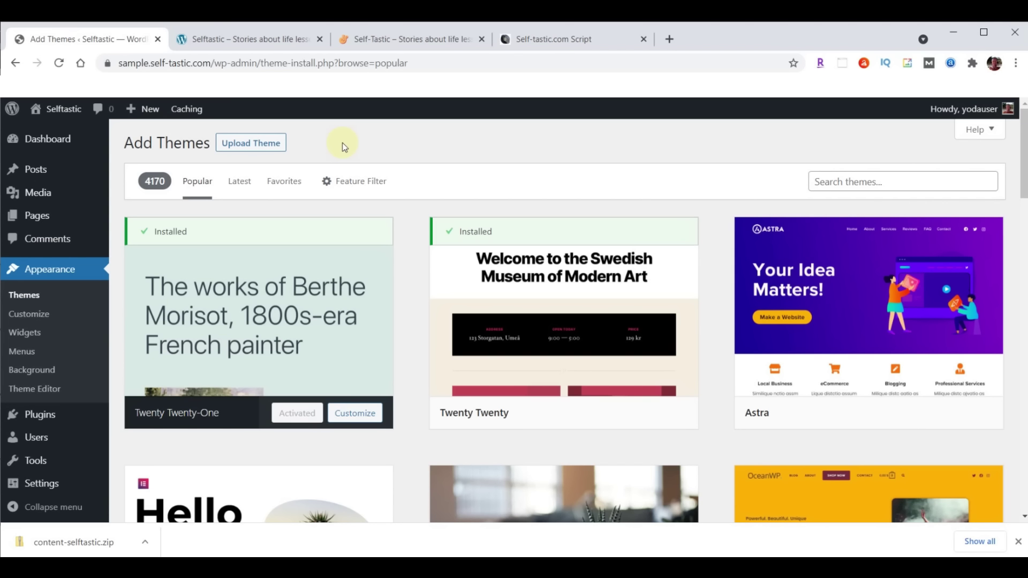
In a new tab at webyoda.com/themes, download Self-Tastic.com's Astra theme (astra.zip)
left_click(670, 40)
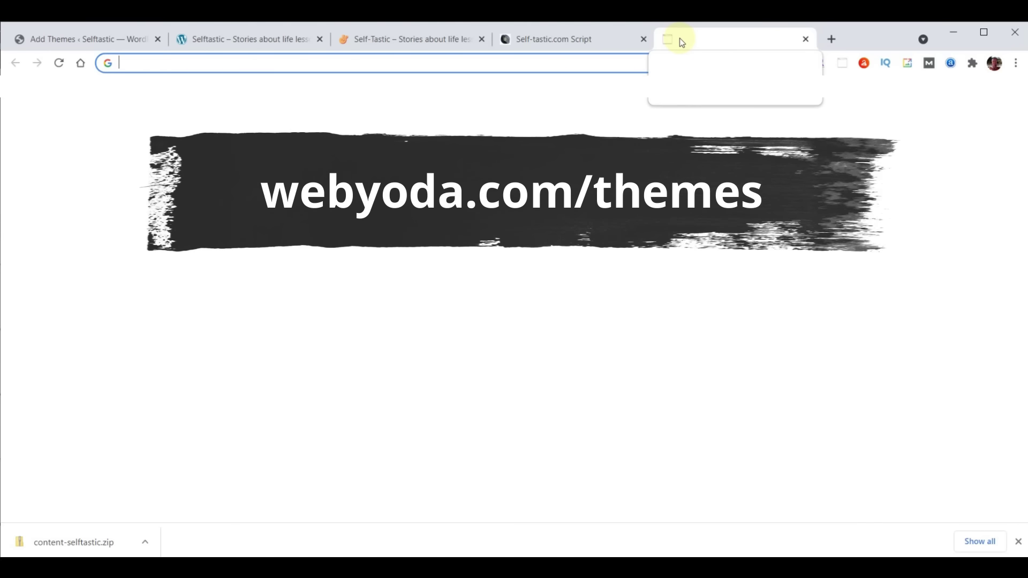
type("webyoda.com/themes")
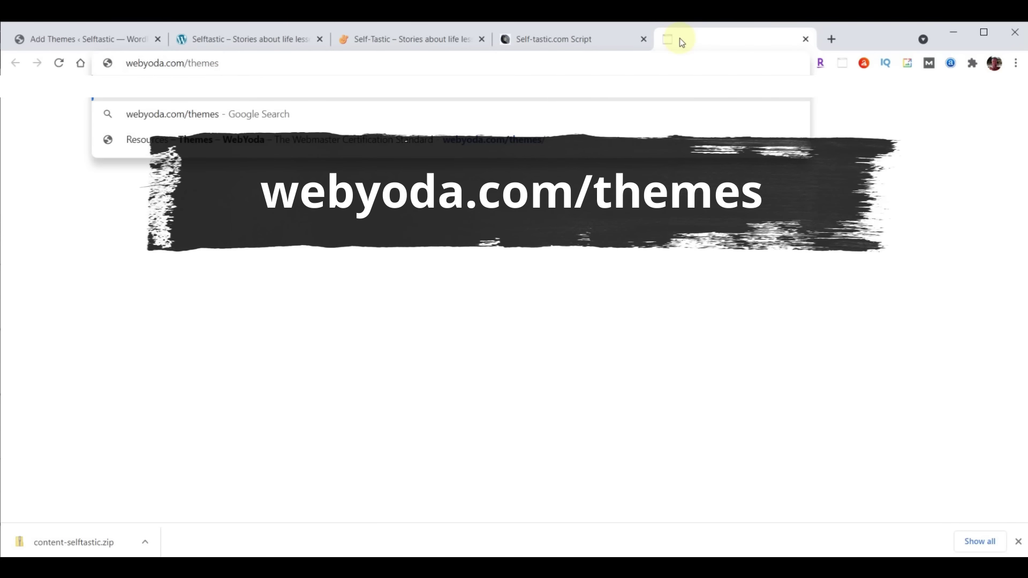
key("Return")
scroll(823, 299, "down", 5)
scroll(823, 298, "down", 10)
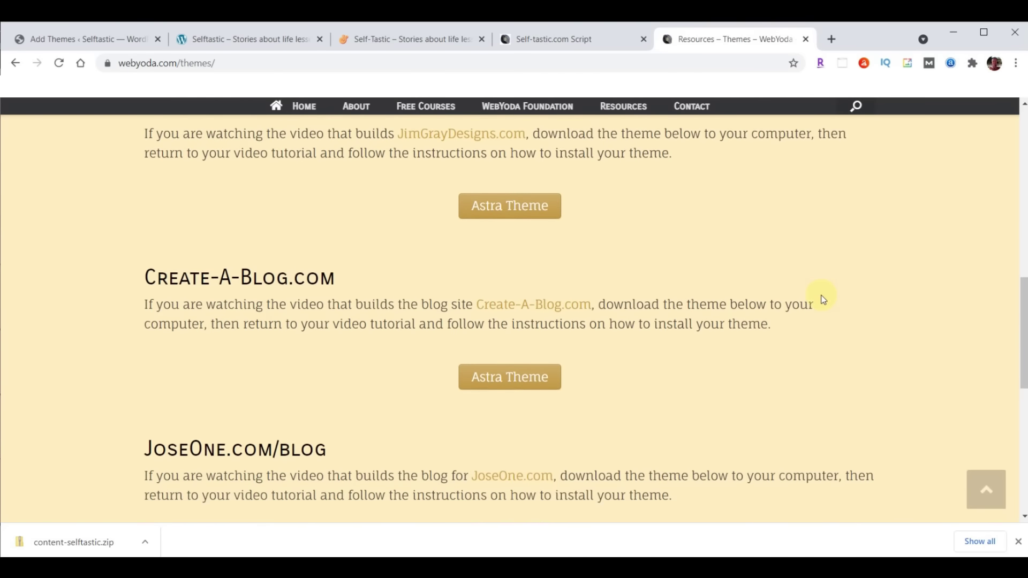
scroll(823, 299, "down", 3)
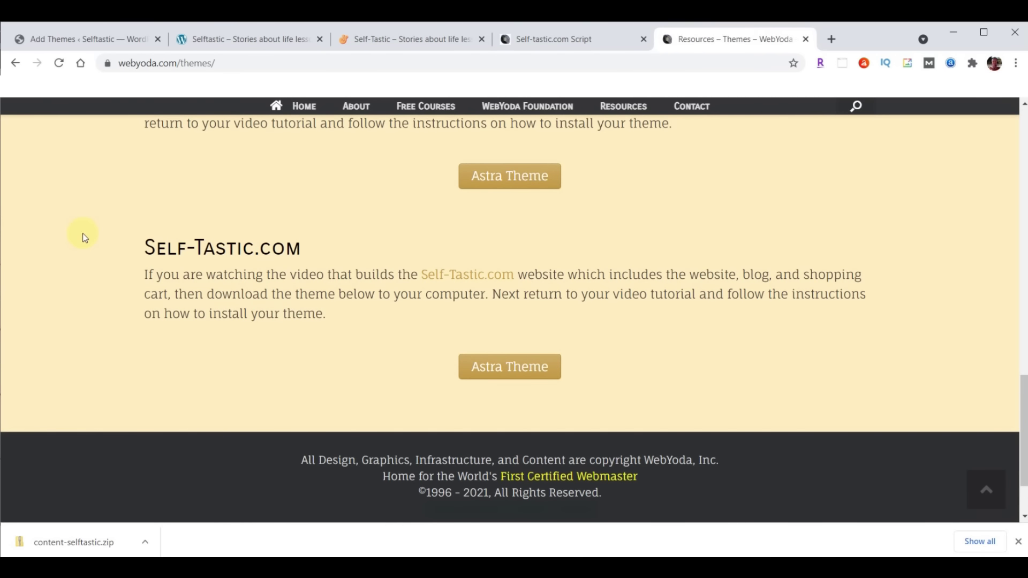
left_click(528, 367)
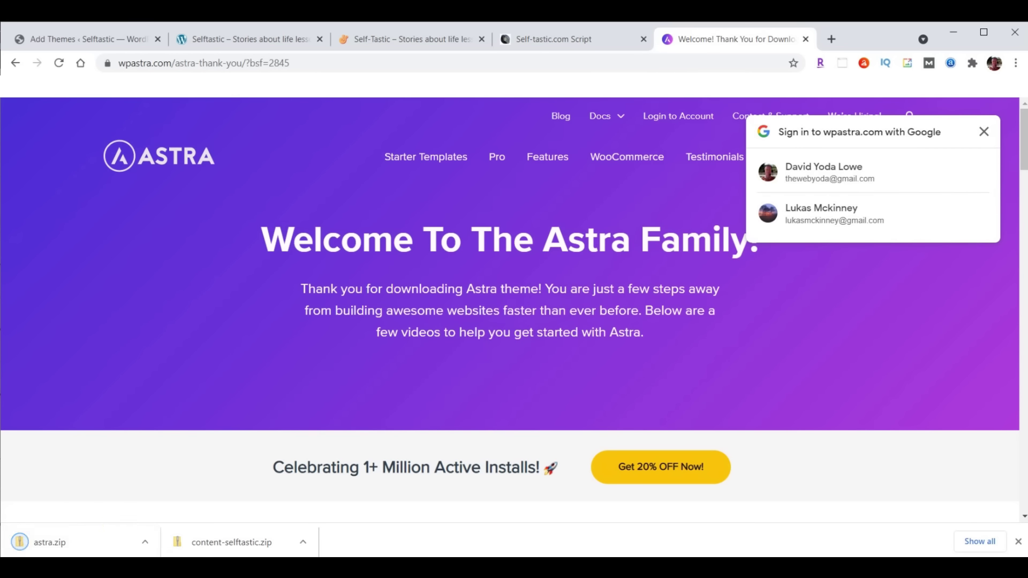
left_click(1018, 541)
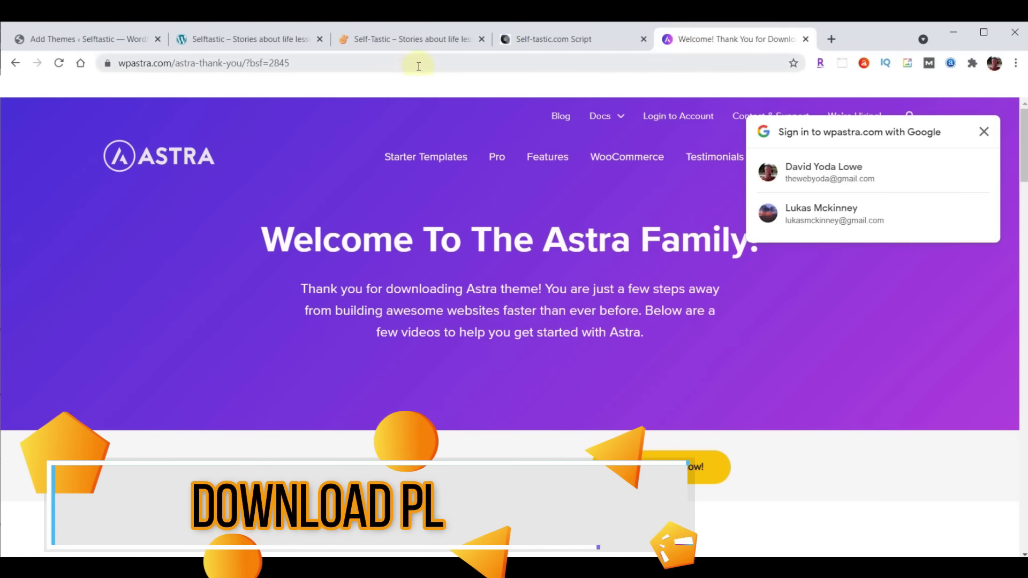
Load webyoda.com/plugins and scroll to the Self-Tastic.com section
left_click(418, 64)
type("webyoda.com/")
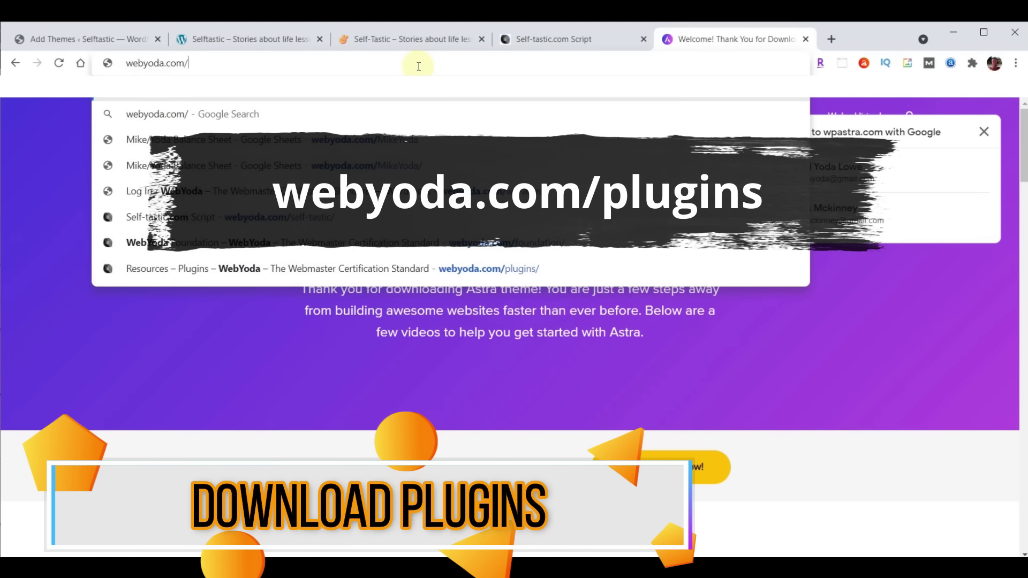
type("plugins")
key("Return")
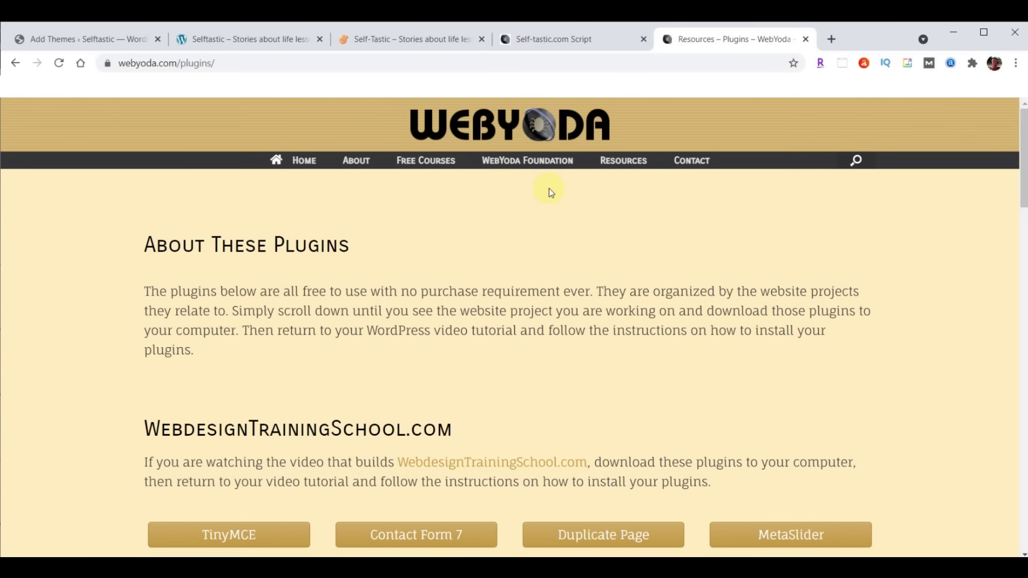
scroll(550, 190, "down", 12)
scroll(548, 187, "down", 7)
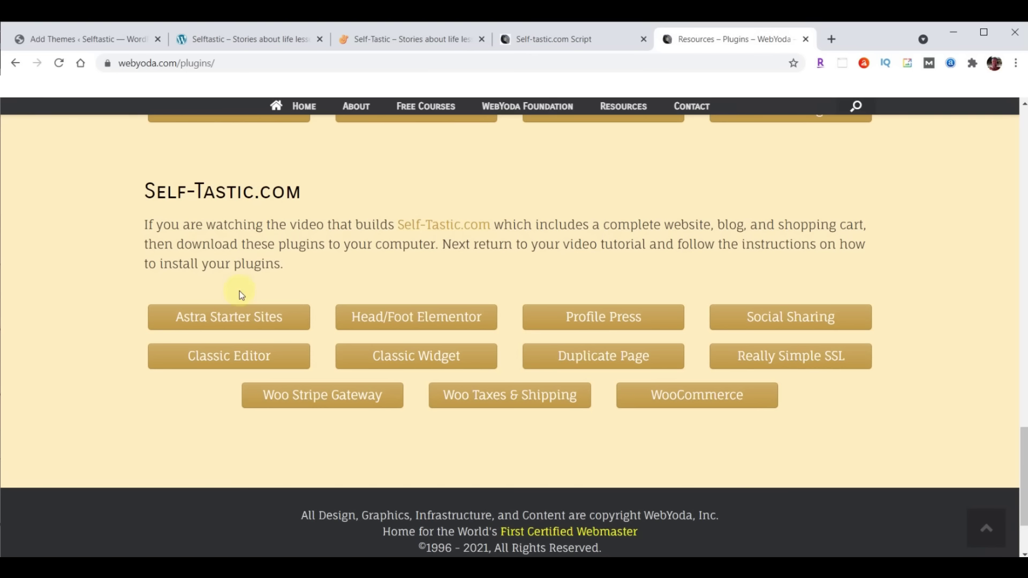
Download Astra Starter Sites, Head/Foot Elementor, Profile Press, Social Sharing, Classic Editor and Classic Widget
left_click(217, 323)
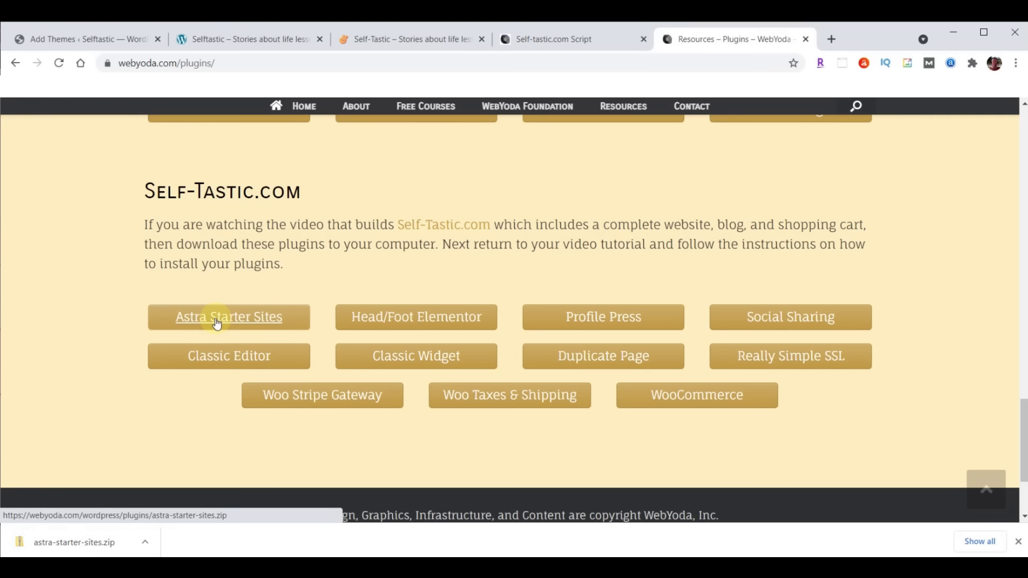
left_click(447, 316)
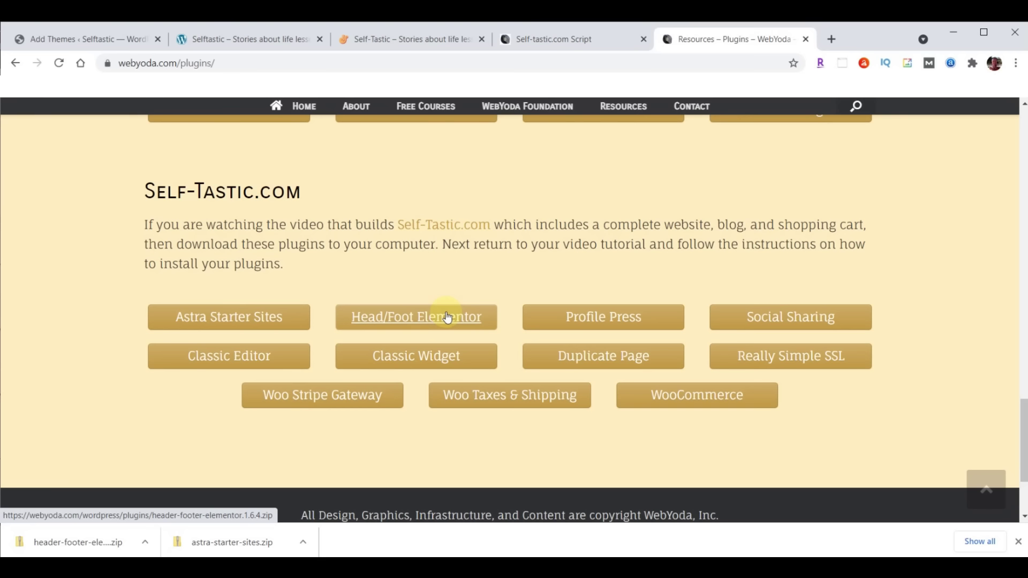
left_click(622, 318)
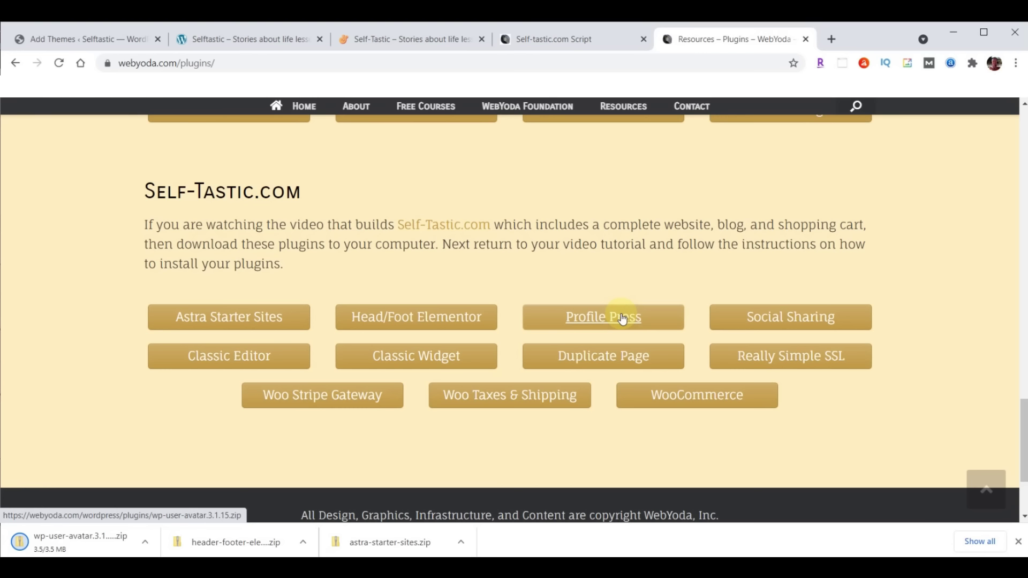
left_click(810, 315)
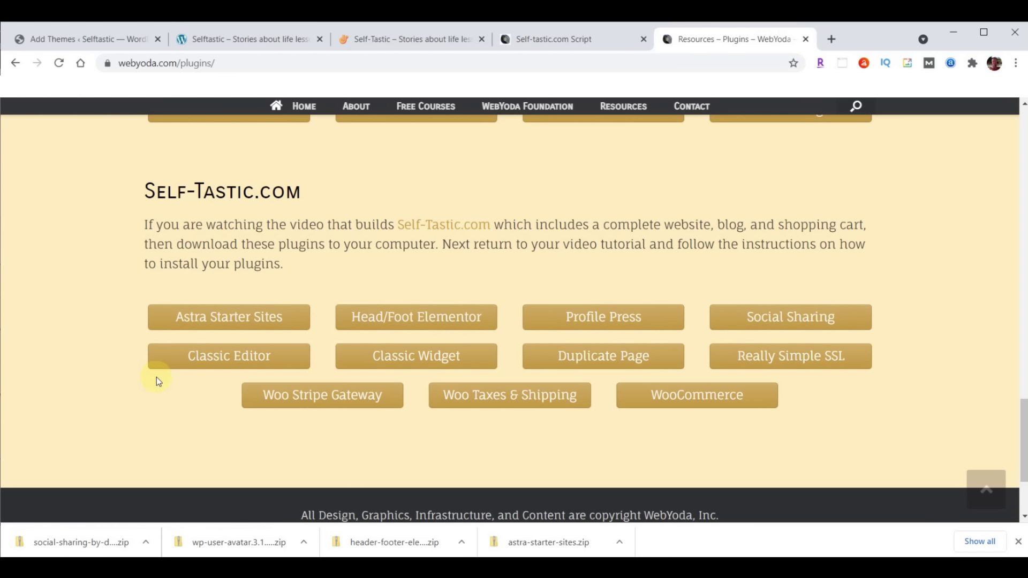
left_click(225, 363)
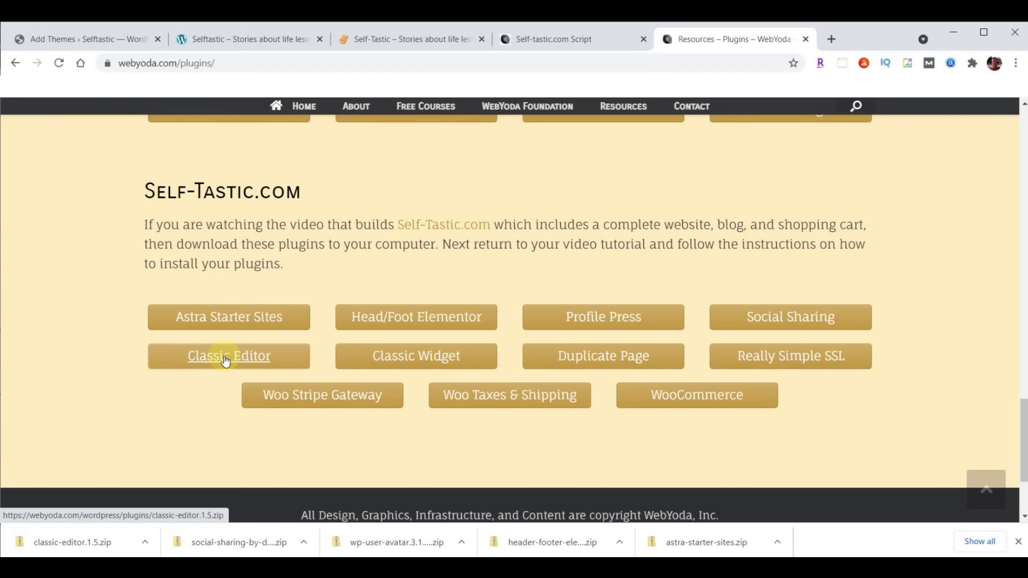
left_click(419, 357)
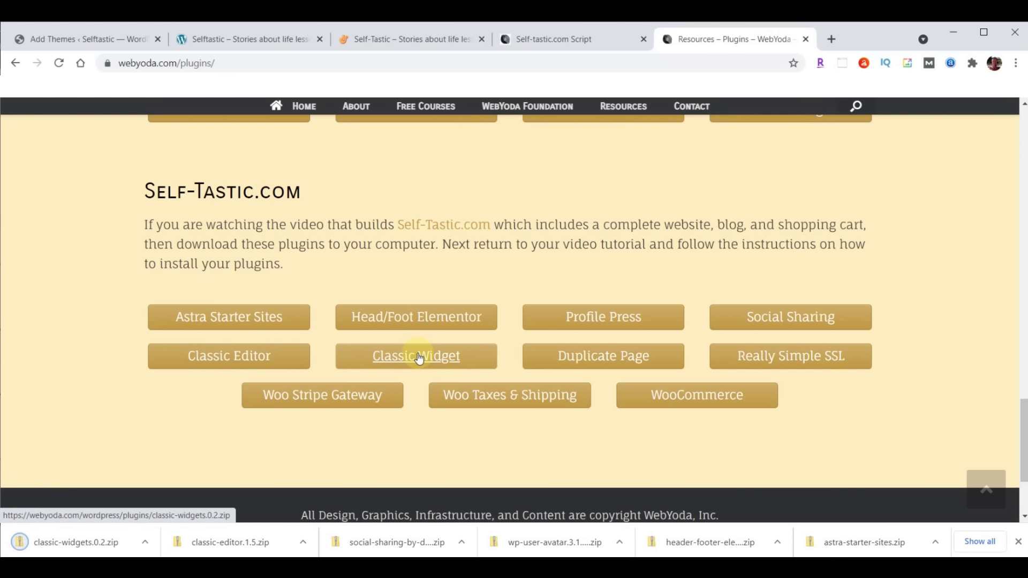
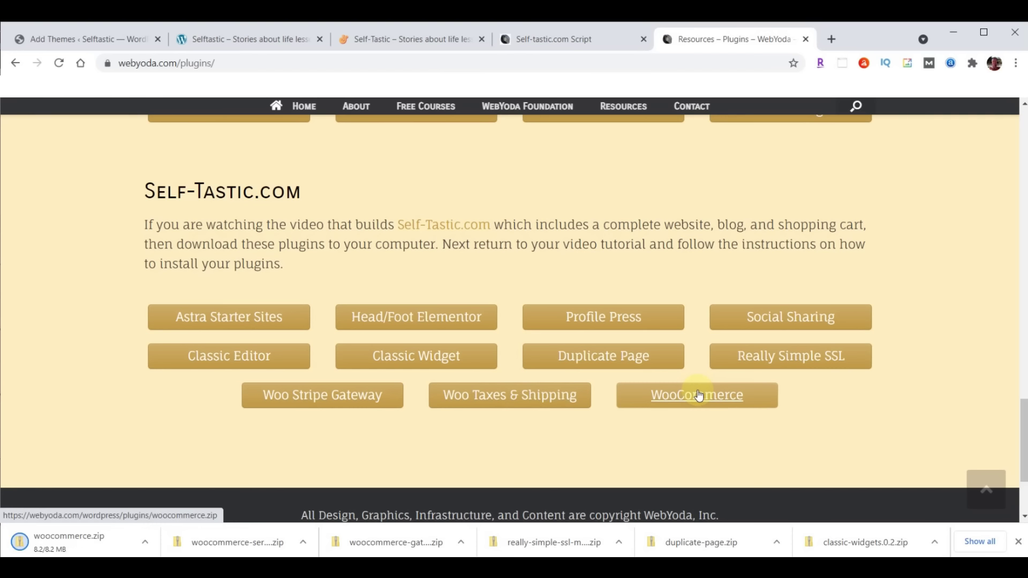
Check the plugin zips in Downloads sorted by date modified, then return to Add Themes
left_click(1019, 543)
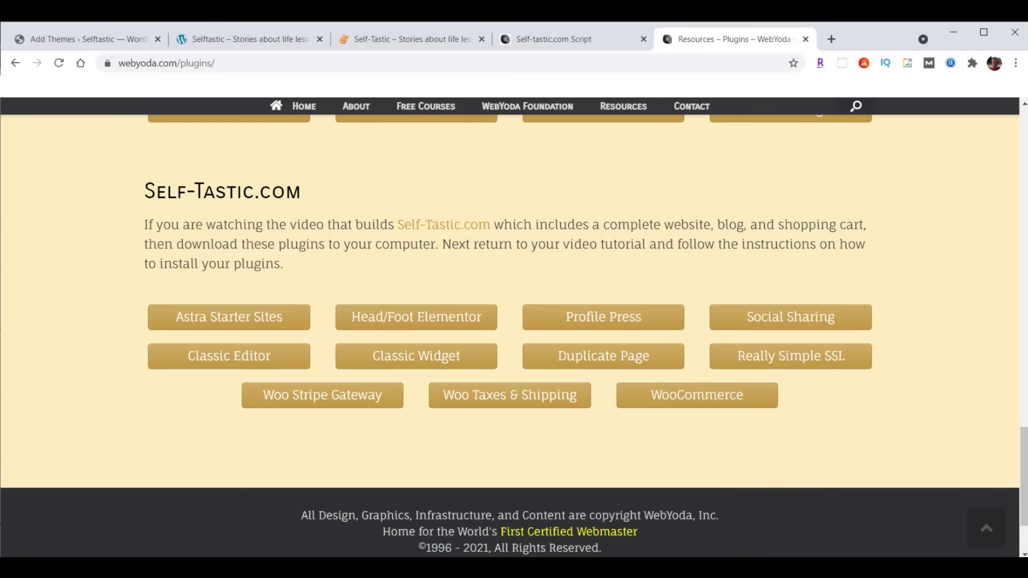
key("alt+Tab")
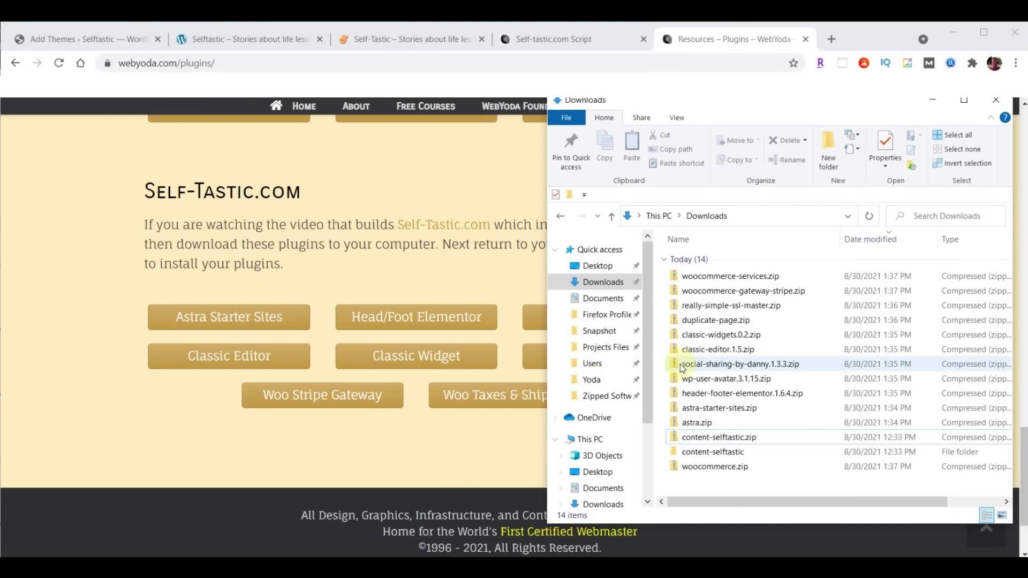
left_click(864, 245)
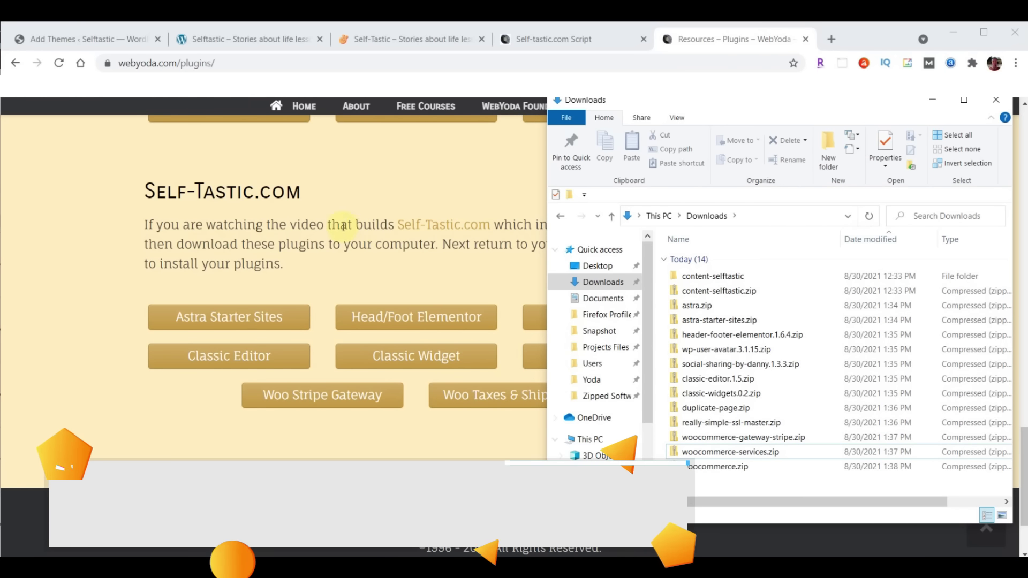
left_click(54, 41)
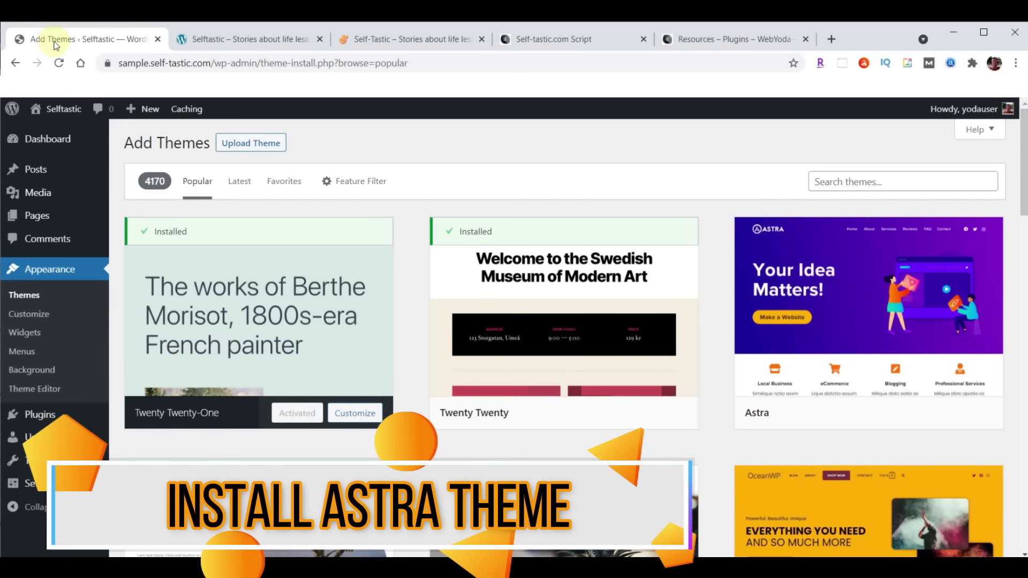
Upload astra.zip from Downloads as a theme, install it and activate Astra
left_click(240, 149)
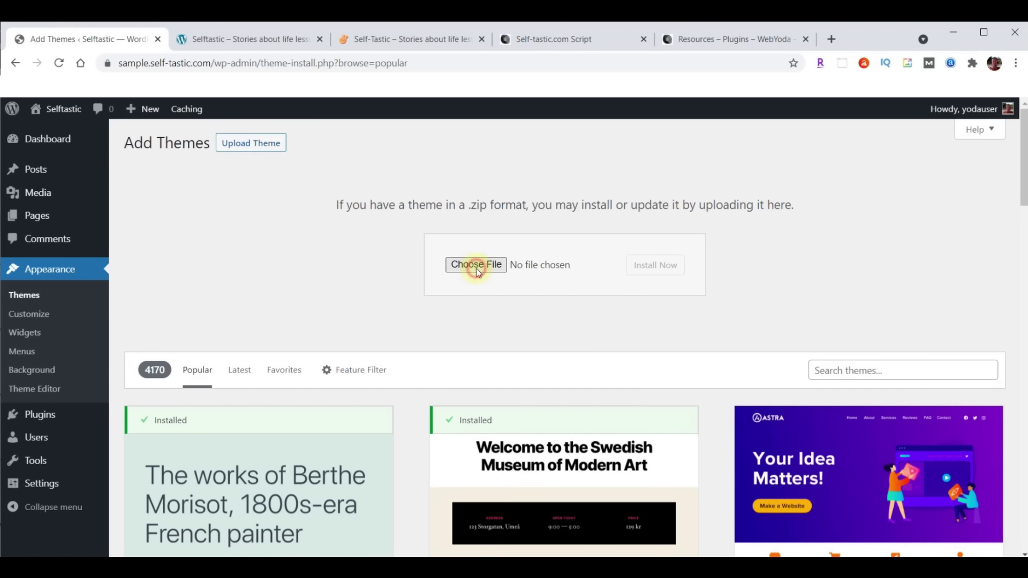
left_click(474, 264)
left_click(53, 192)
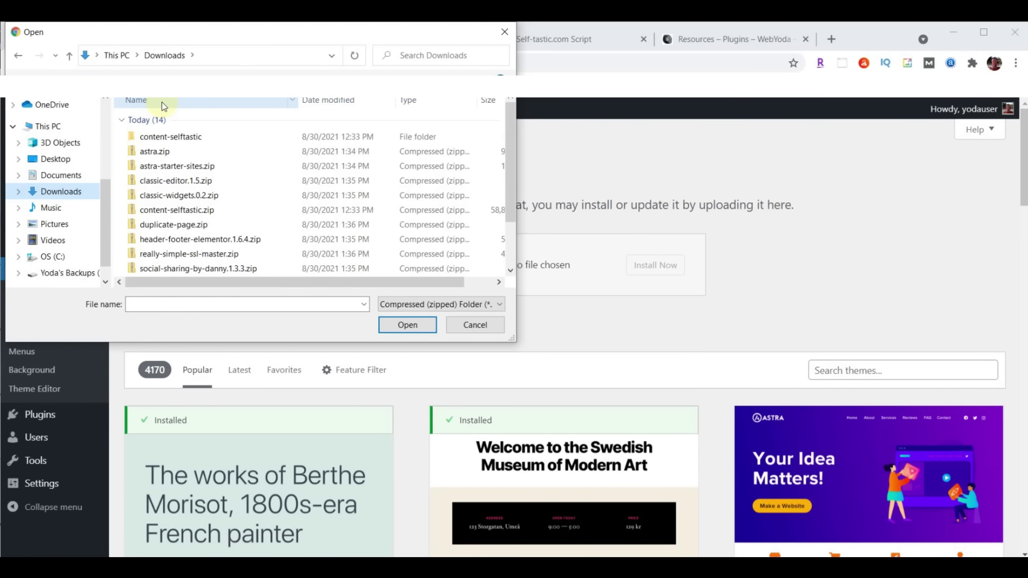
left_click(166, 152)
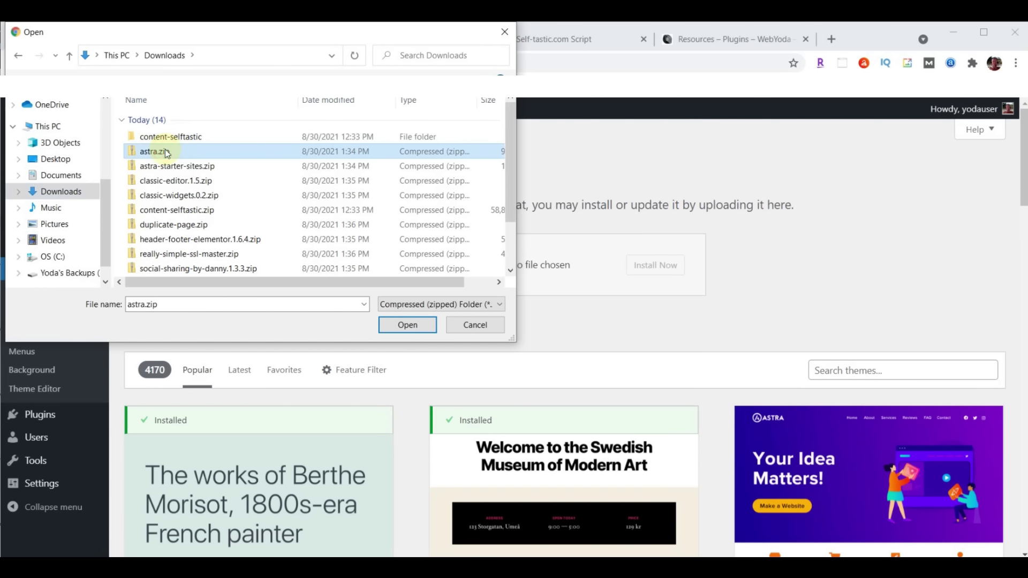
left_click(403, 327)
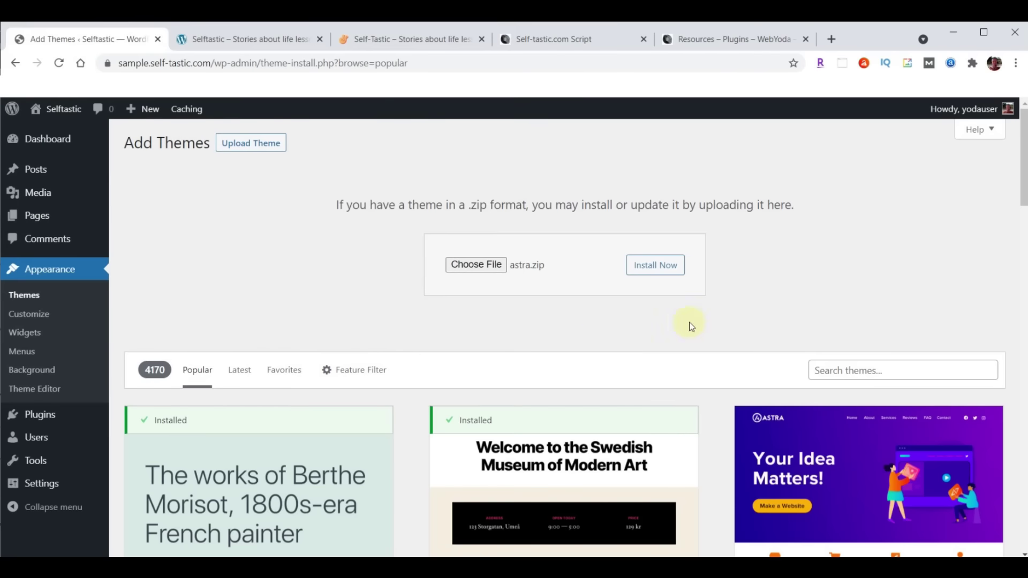
left_click(665, 266)
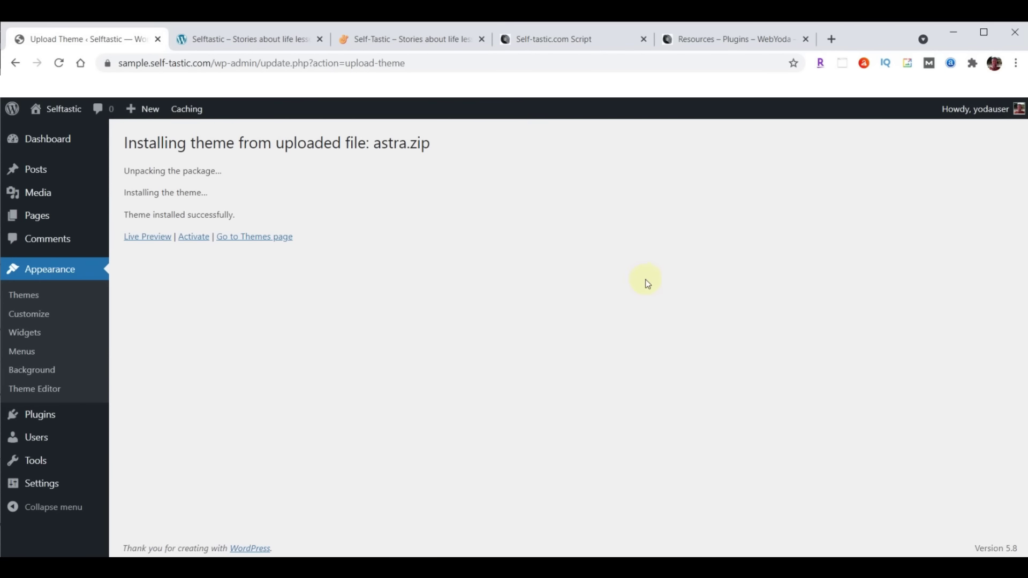
left_click(191, 238)
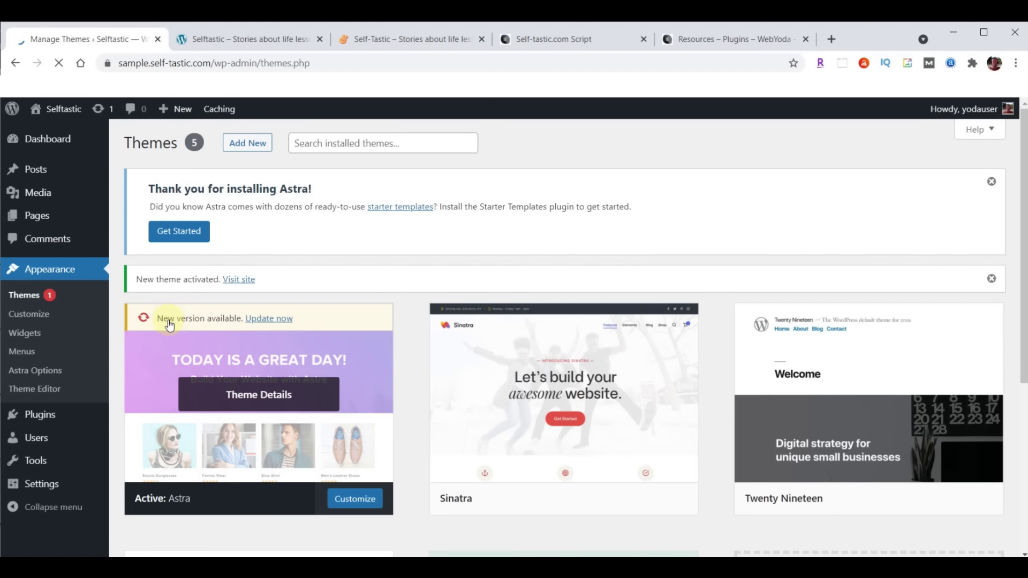
Update Astra to the newer version and reload the front page to compare its new layout
left_click(268, 319)
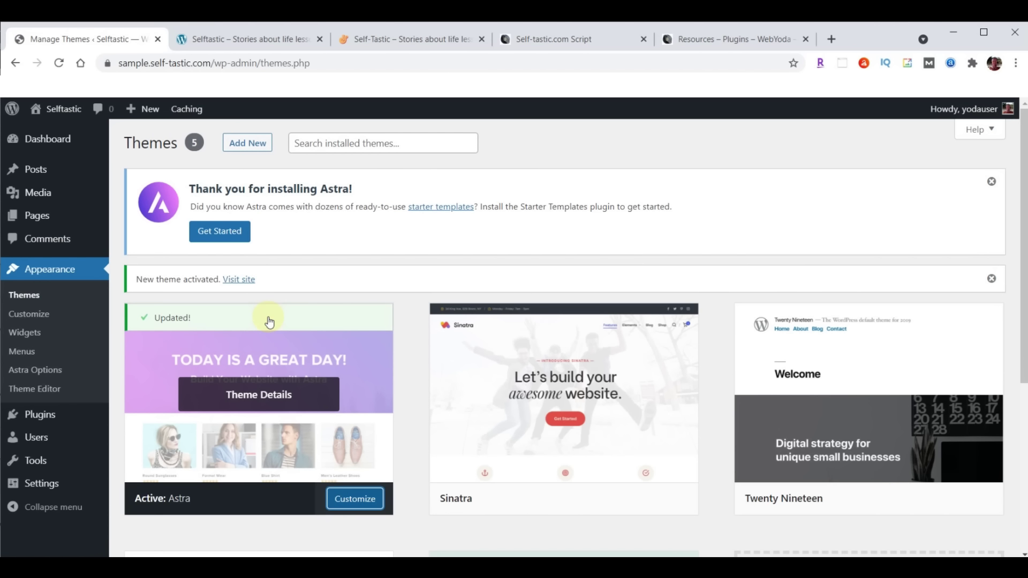
left_click(242, 36)
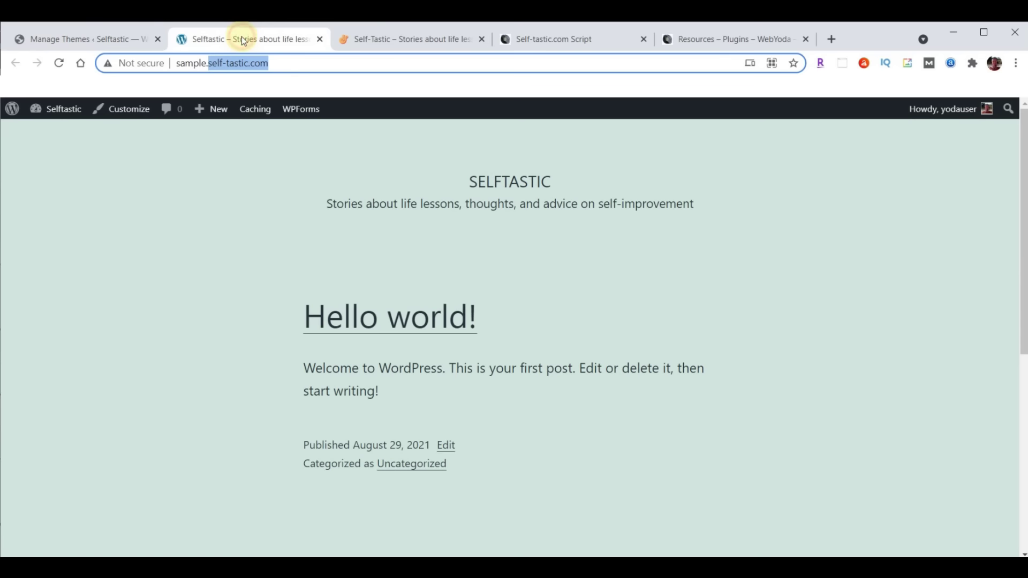
left_click(60, 65)
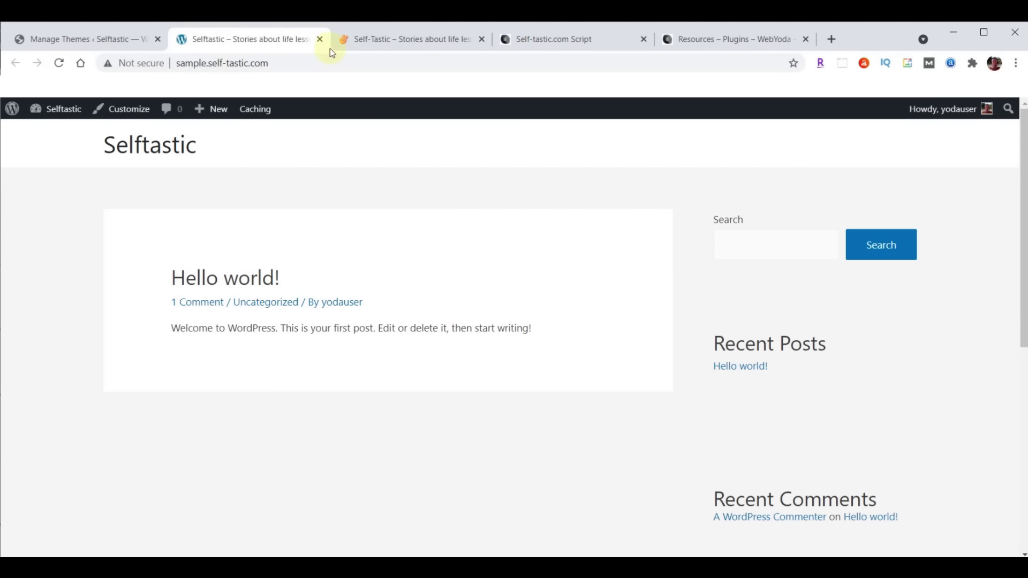
left_click(410, 40)
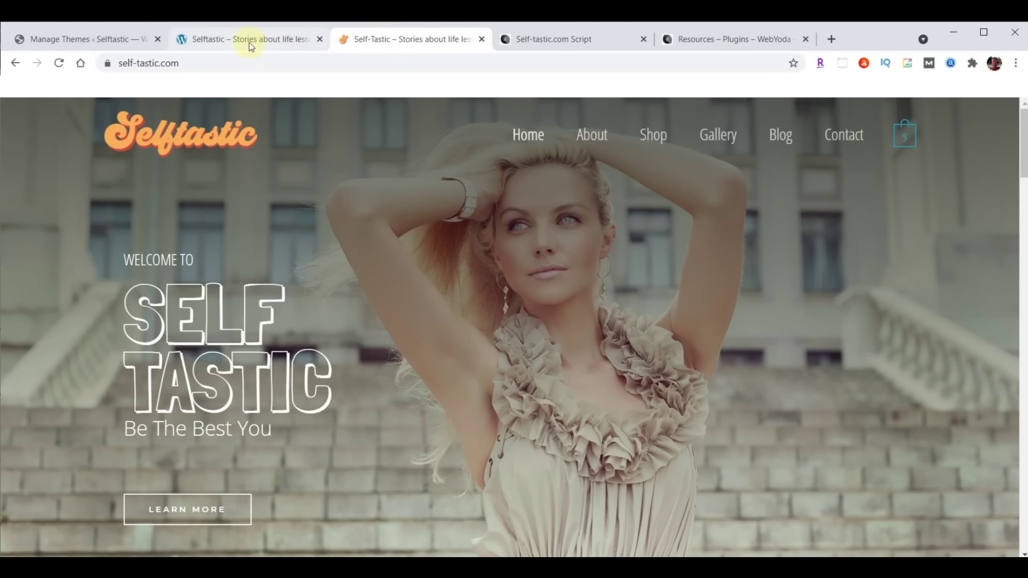
left_click(249, 43)
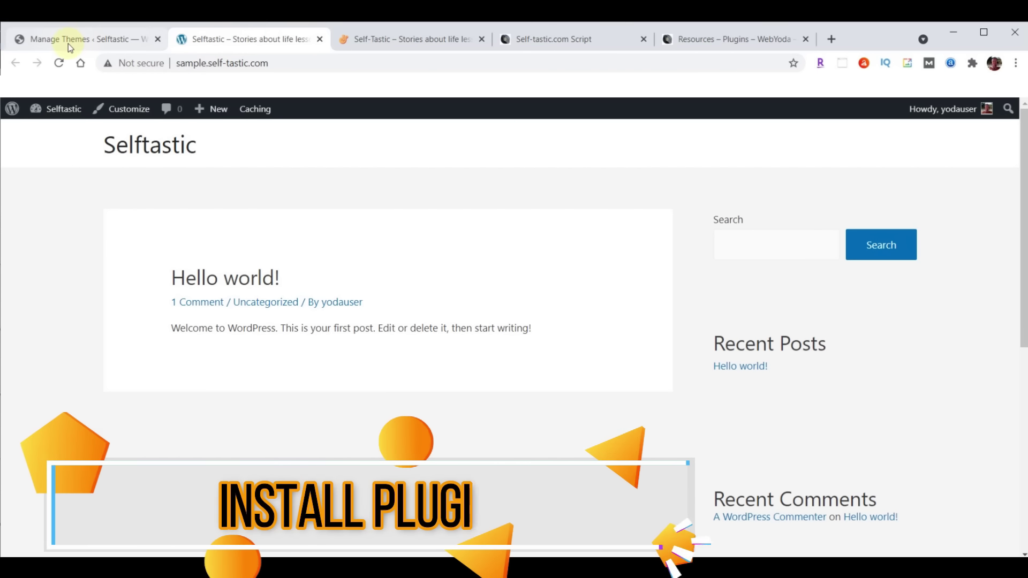
left_click(69, 43)
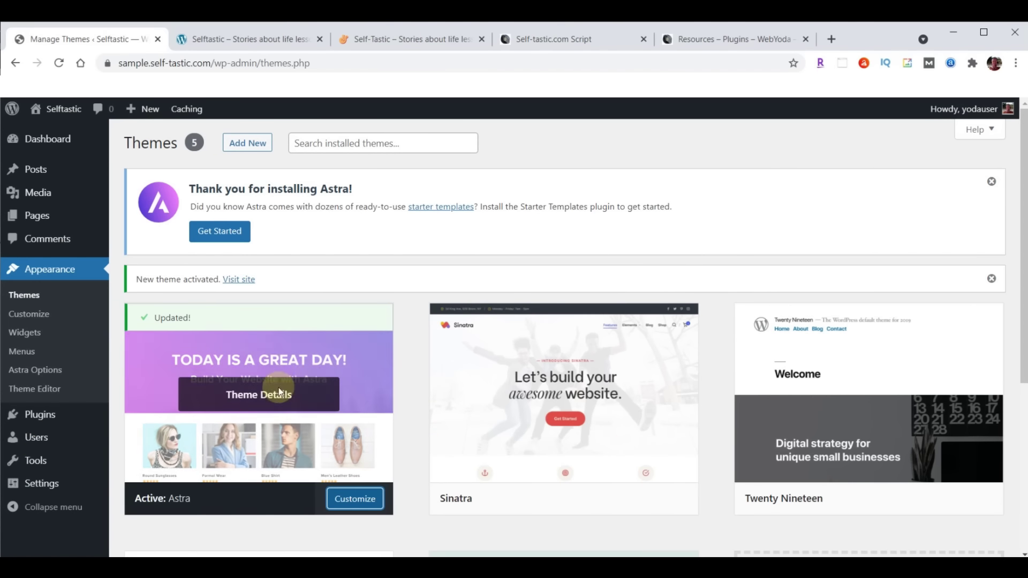
Upload astra-starter-sites.zip as a new plugin, install it and activate it
mouse_move(43, 421)
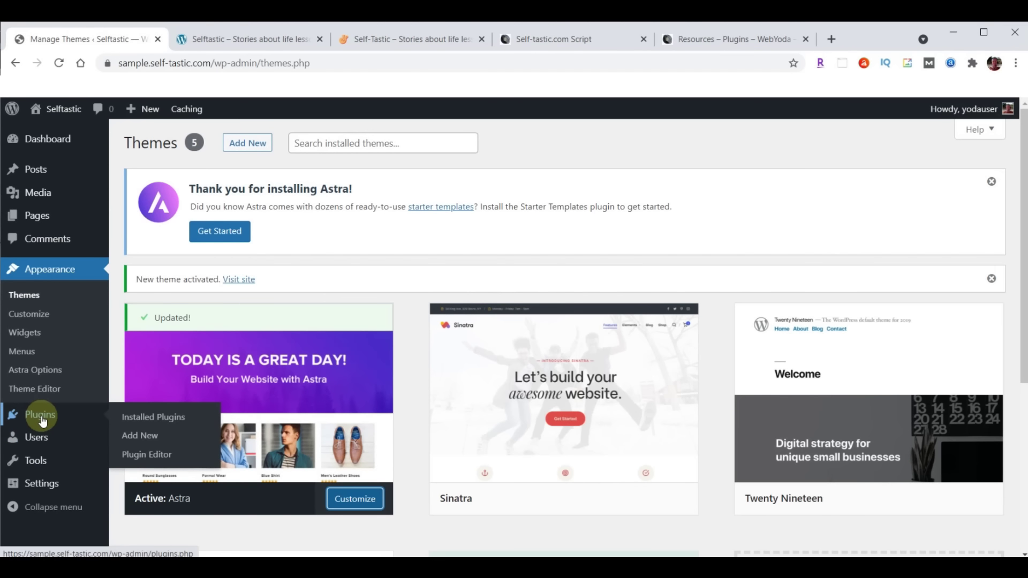
left_click(133, 435)
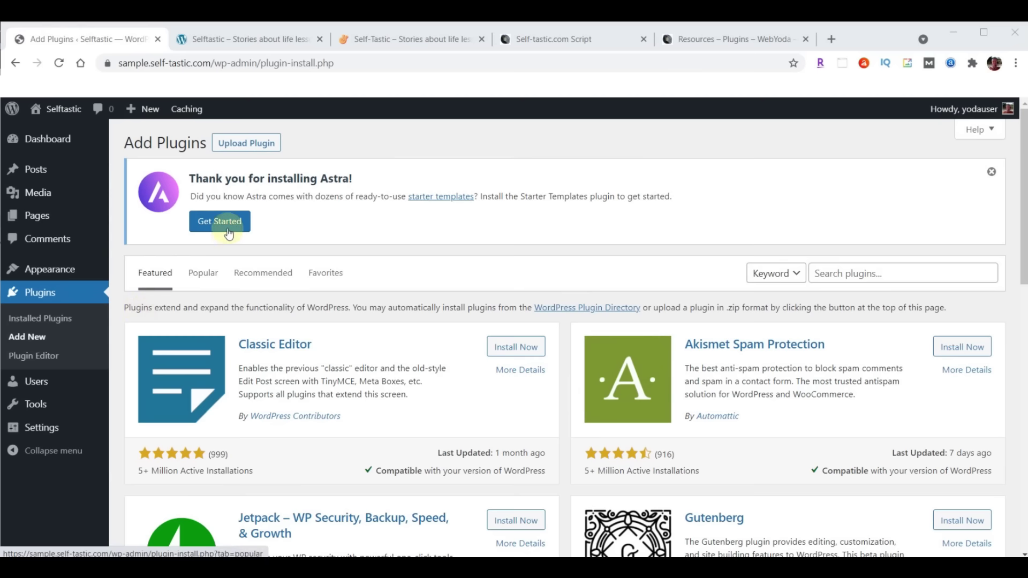
left_click(245, 142)
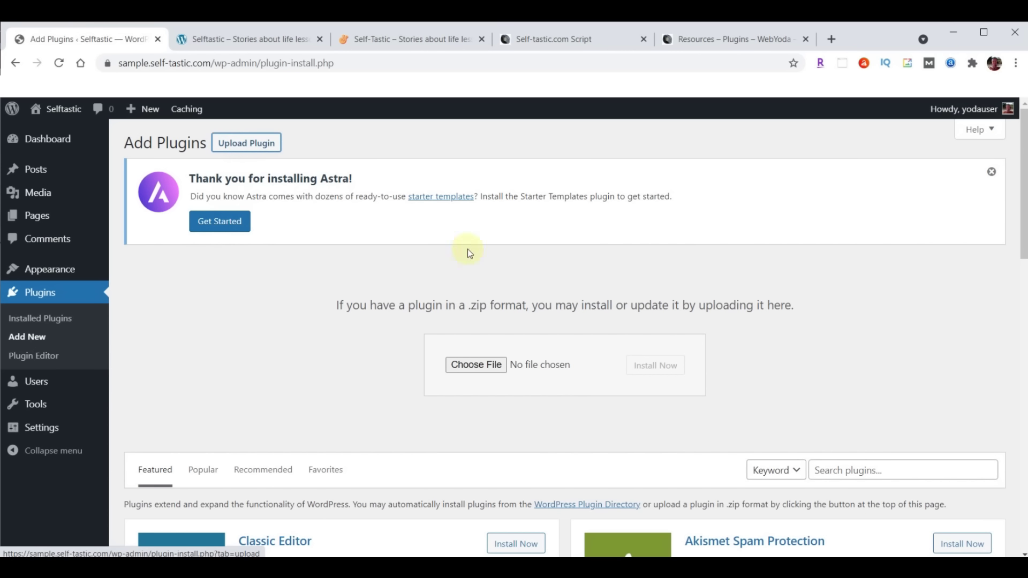
left_click(474, 364)
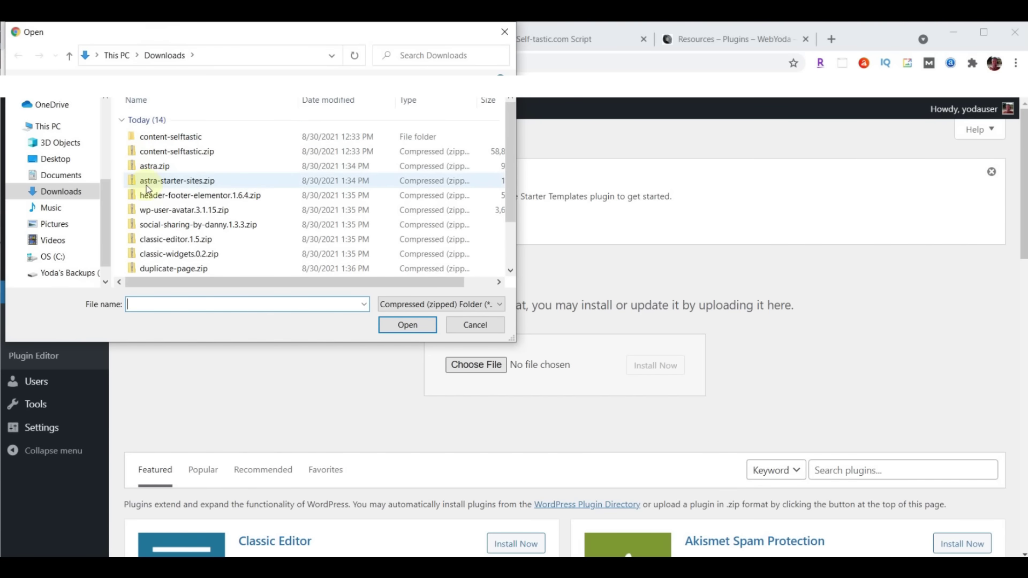
left_click(169, 188)
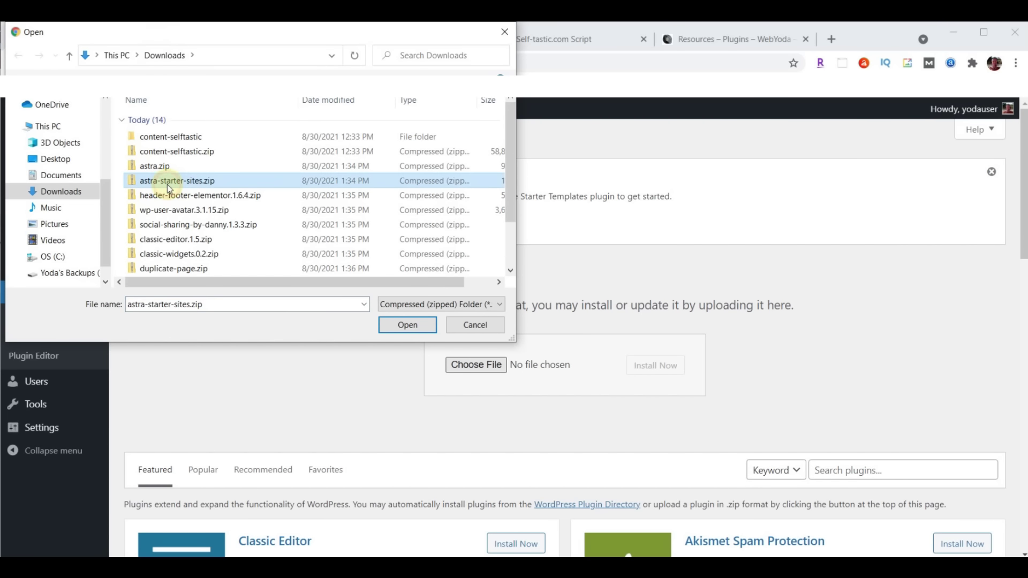
left_click(405, 325)
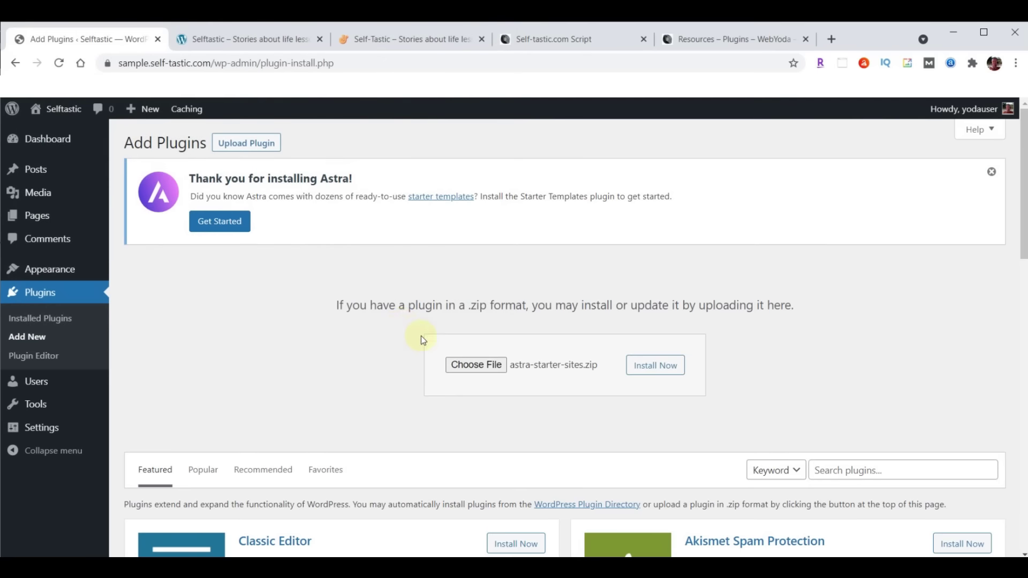
left_click(649, 367)
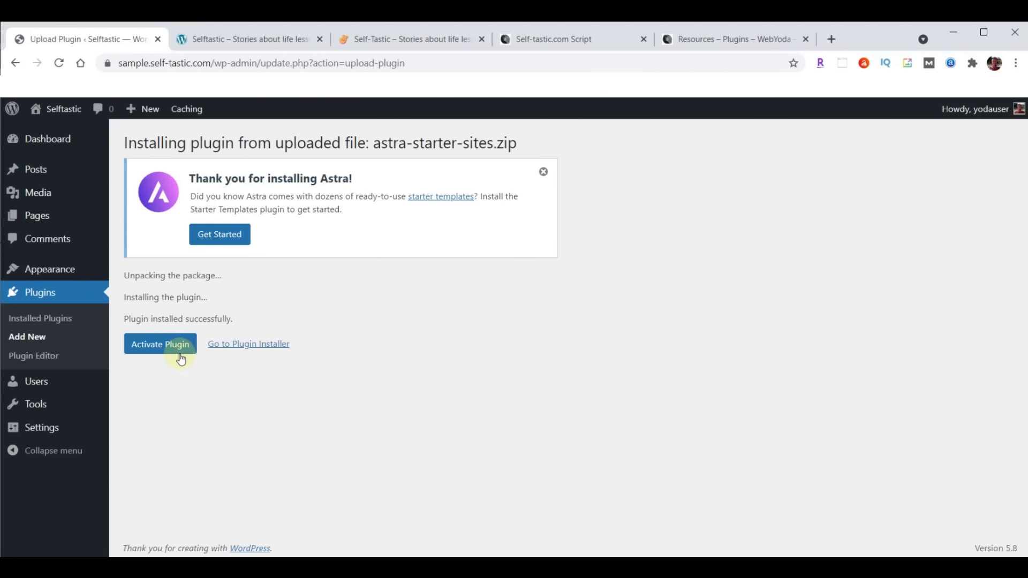
left_click(154, 346)
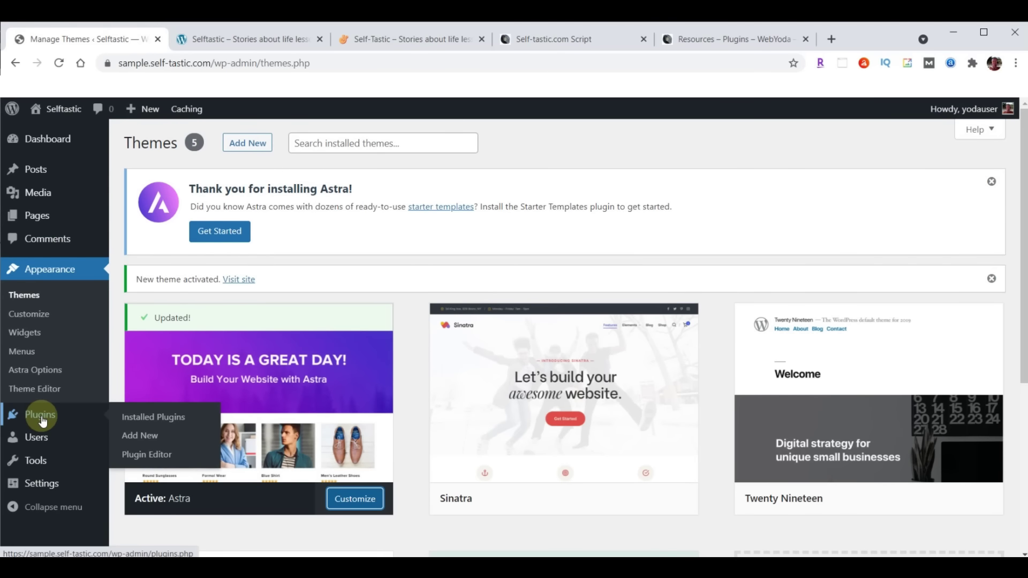
Upload, install and activate the header-footer-elementor.1.6.4.zip plugin
left_click(43, 422)
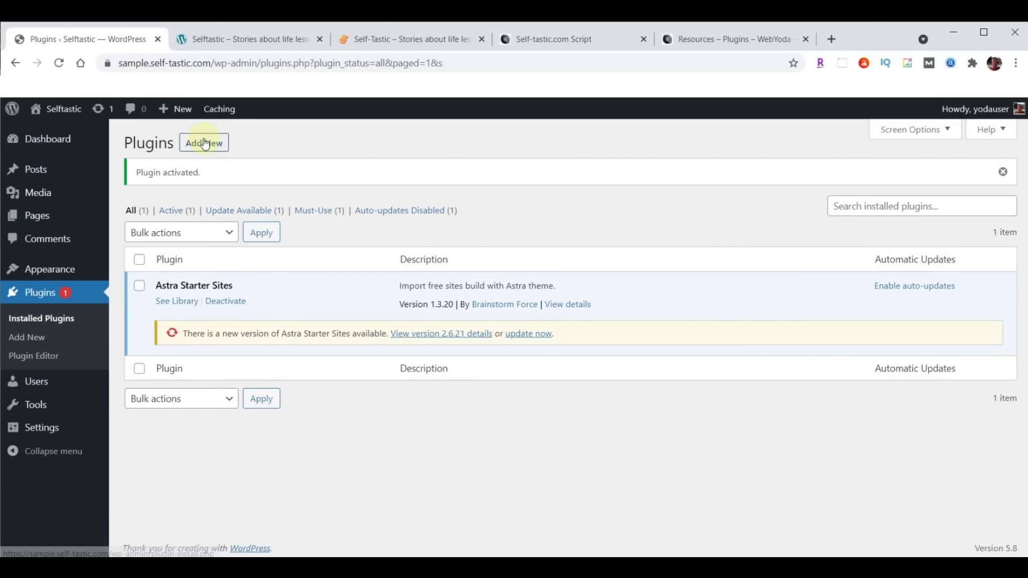
left_click(205, 145)
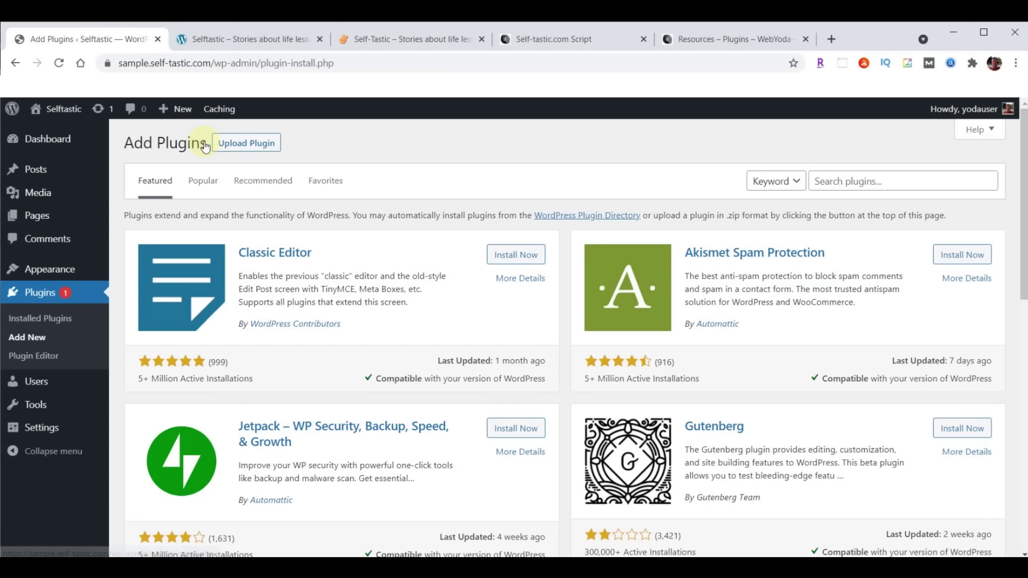
left_click(244, 146)
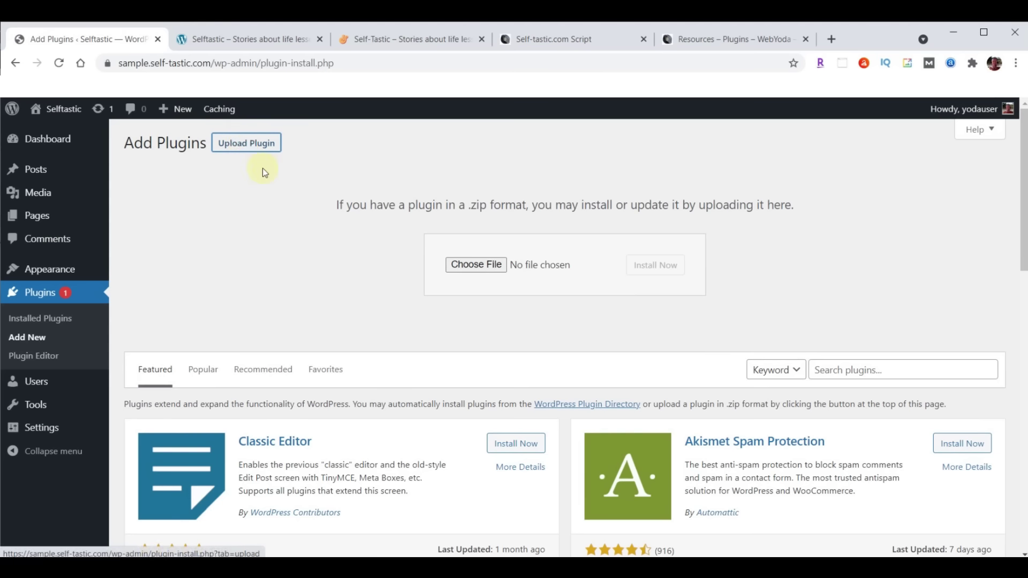
left_click(478, 266)
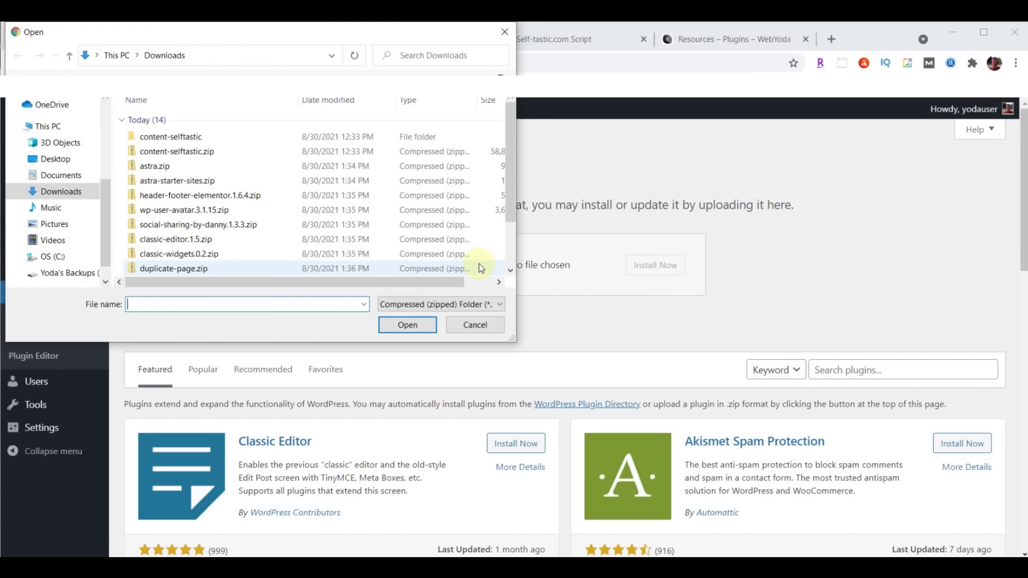
left_click(178, 198)
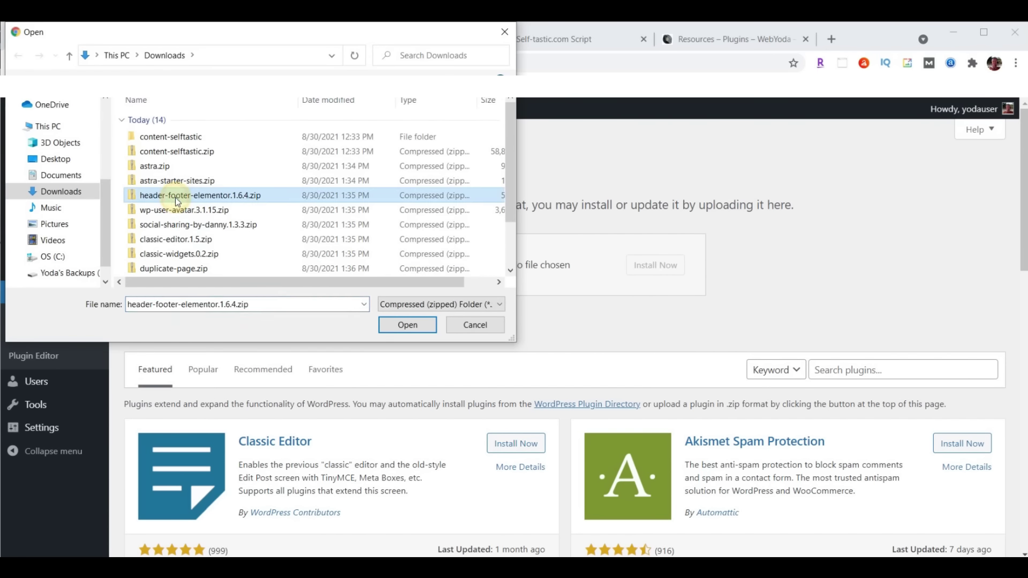
left_click(408, 325)
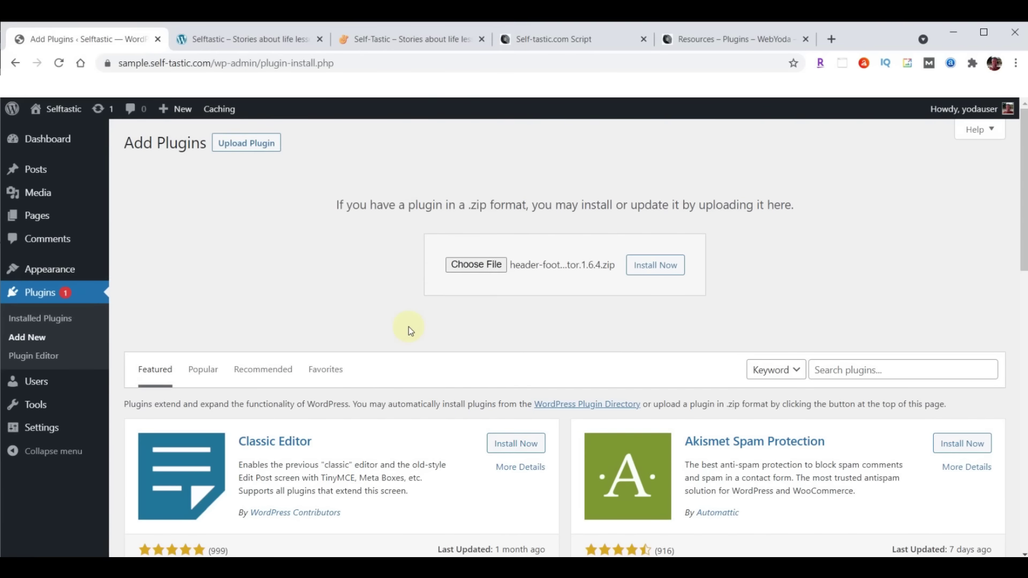
left_click(664, 266)
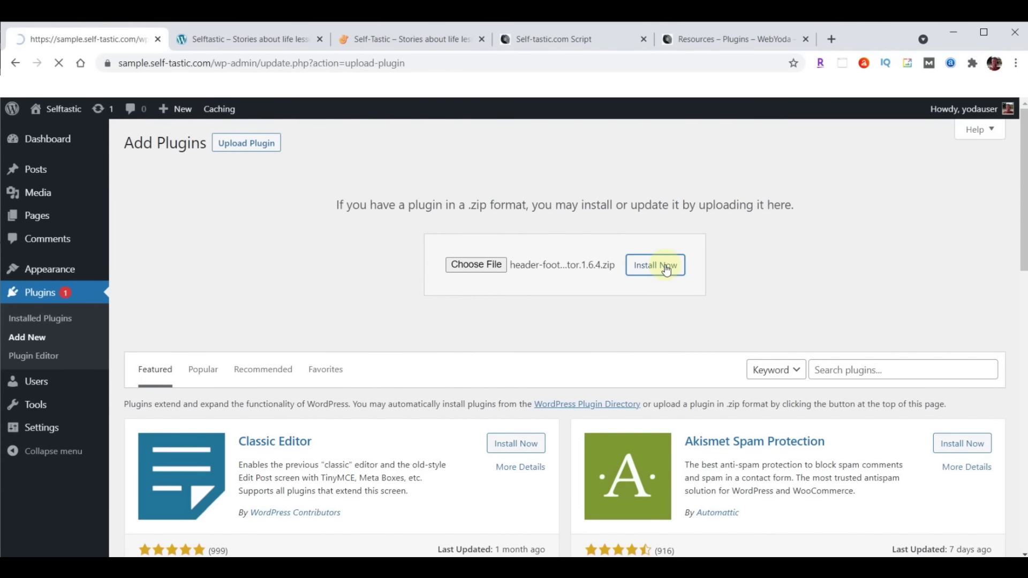
left_click(158, 262)
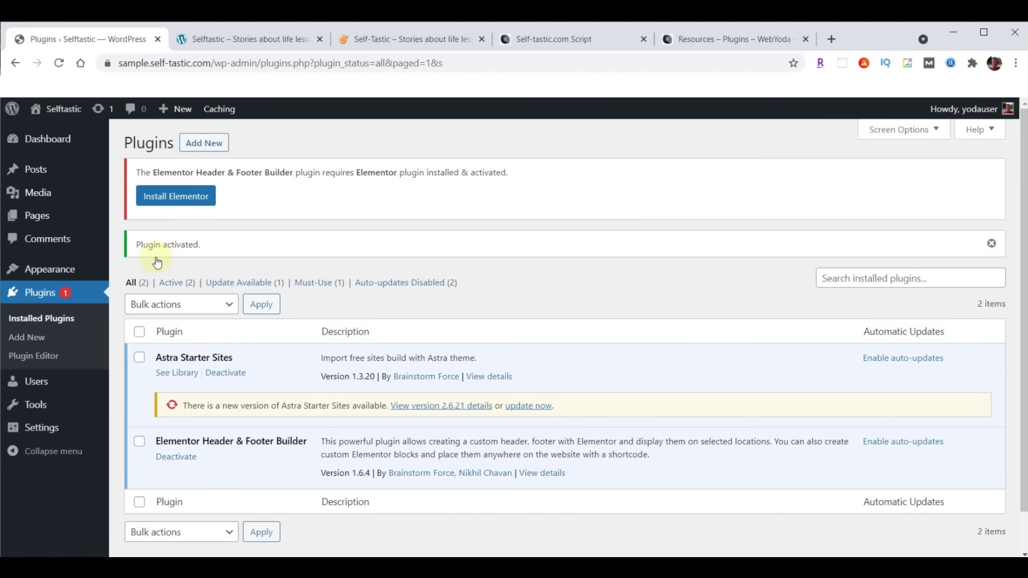
Upload, install and activate the wp-user-avatar.3.1.15.zip plugin
left_click(202, 146)
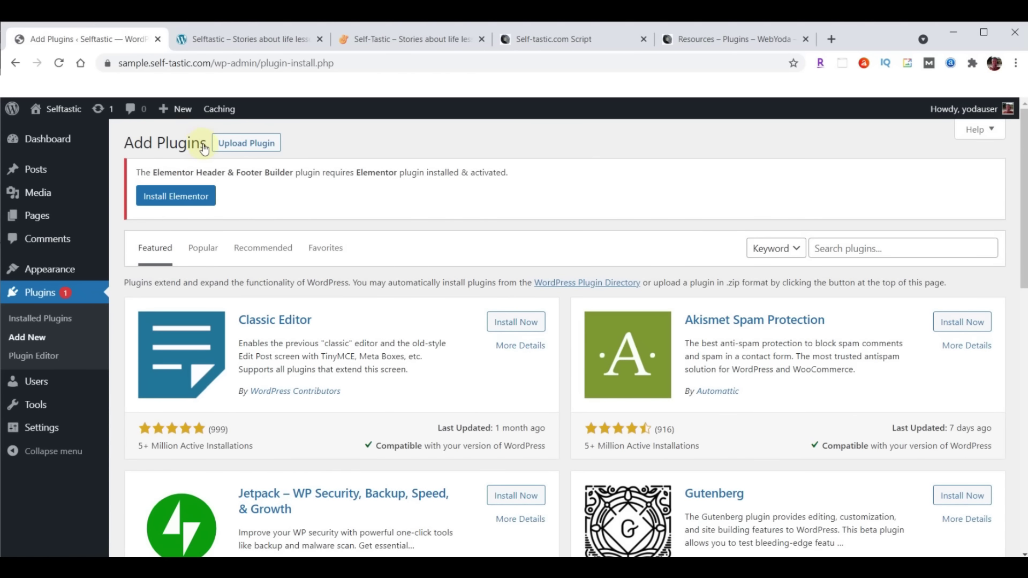
left_click(257, 146)
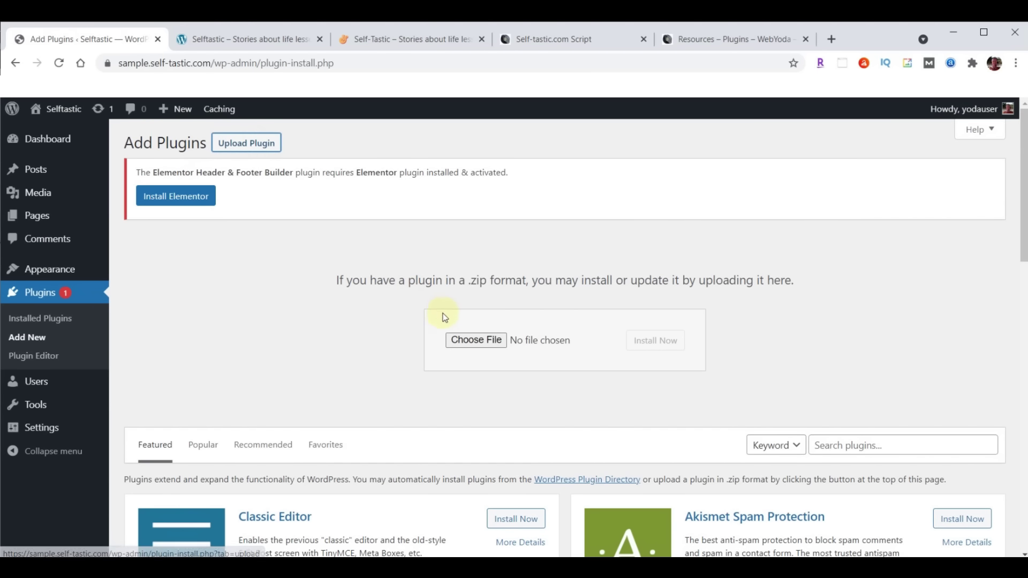
left_click(468, 341)
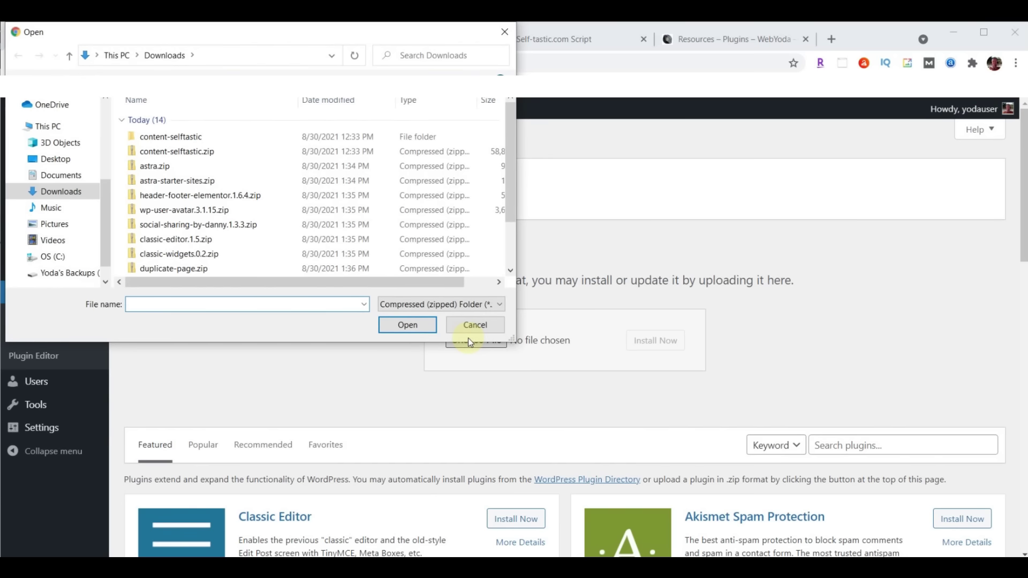
left_click(183, 213)
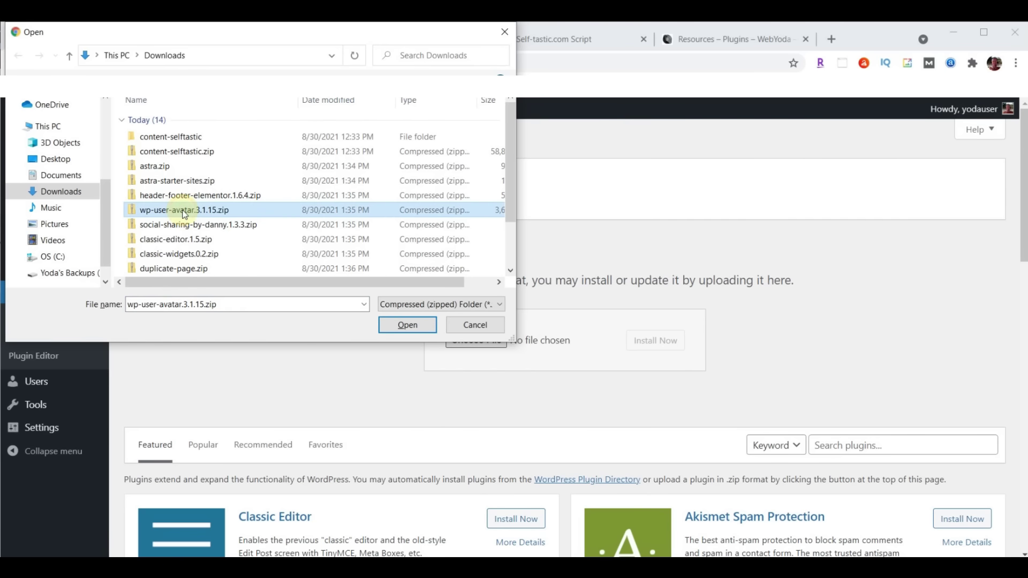
left_click(405, 325)
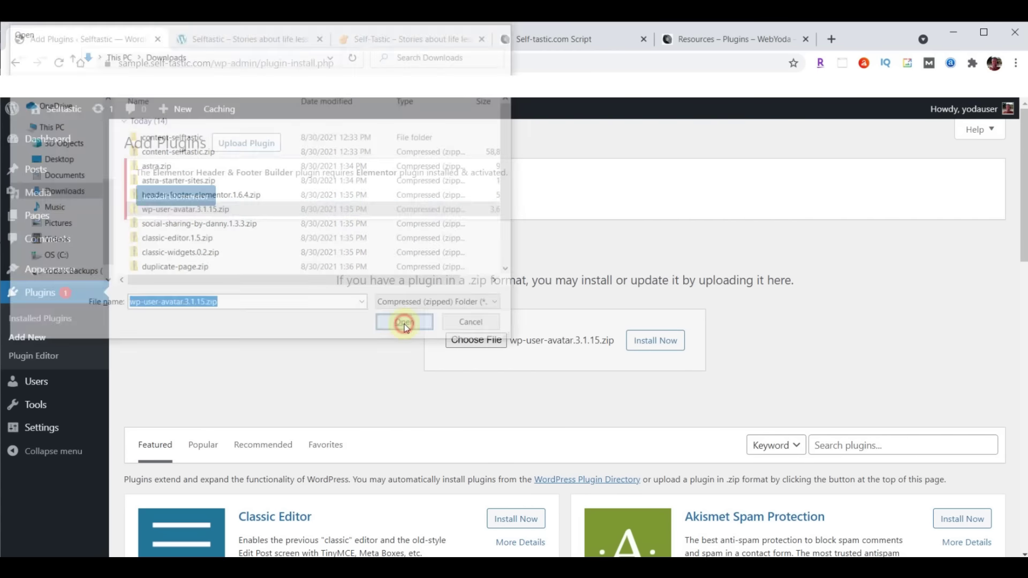
left_click(664, 345)
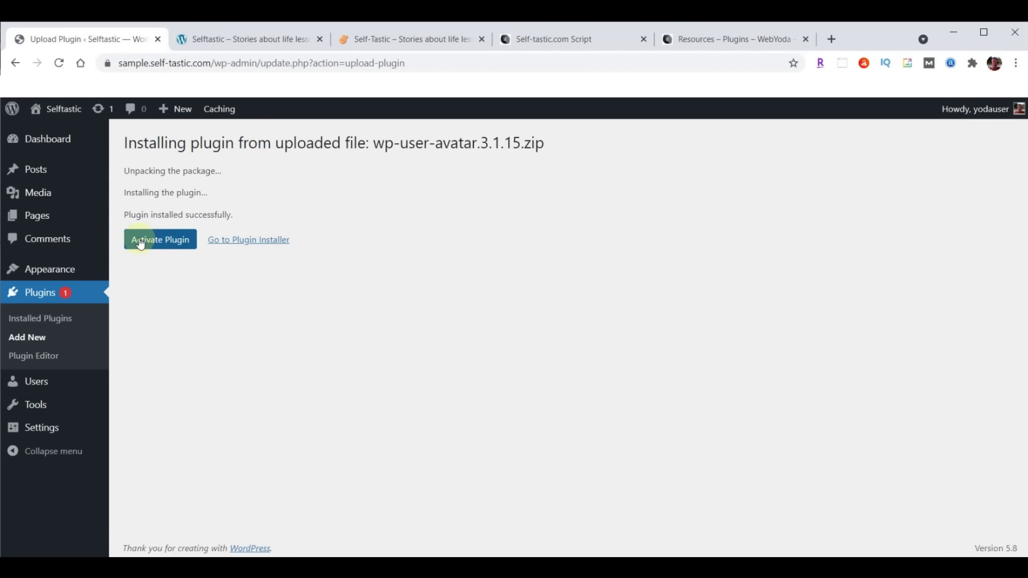
left_click(153, 244)
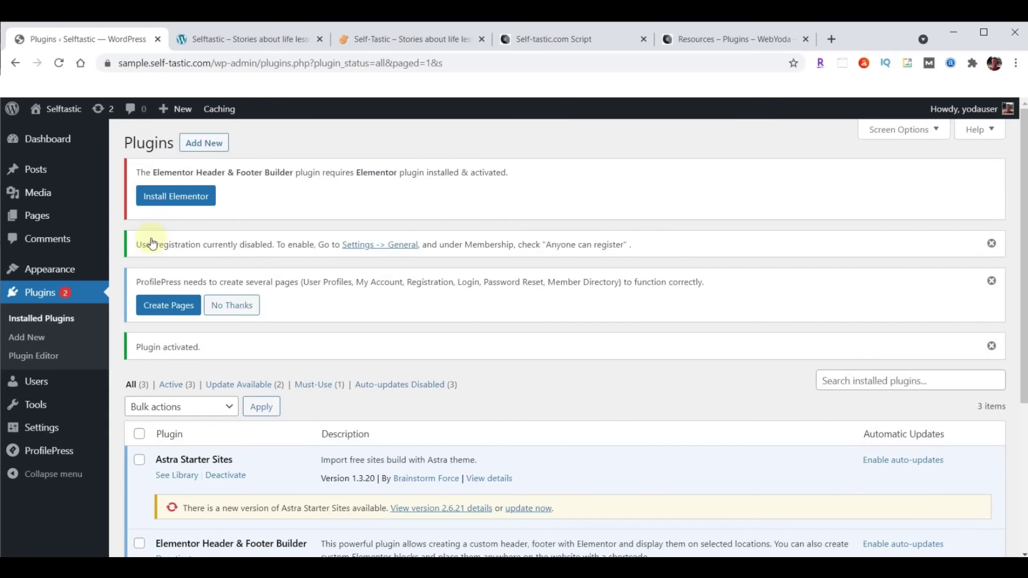
Upload, install and activate the social-sharing-by-danny.1.3.3.zip plugin
left_click(206, 146)
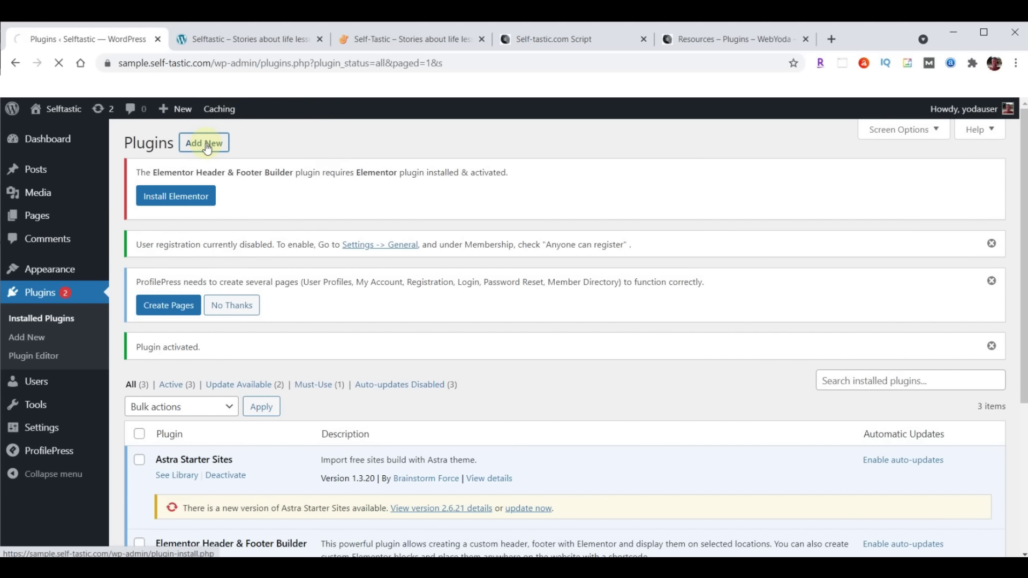
left_click(254, 146)
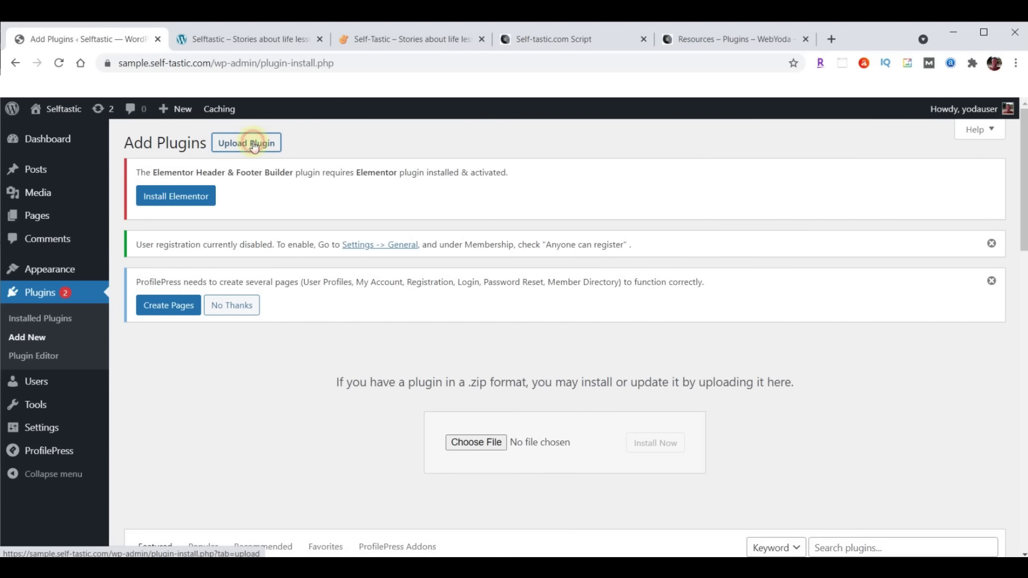
left_click(468, 442)
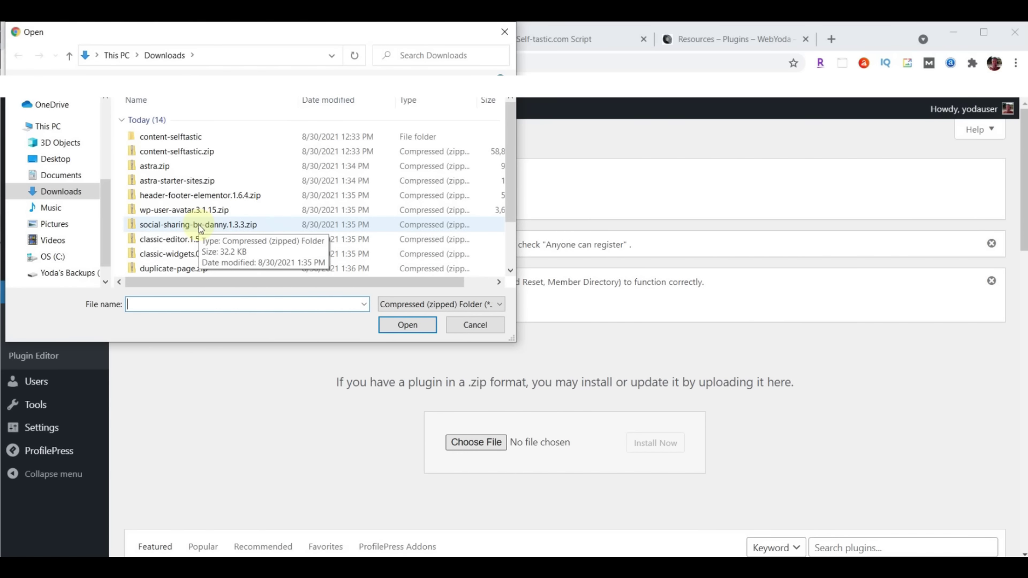
left_click(200, 229)
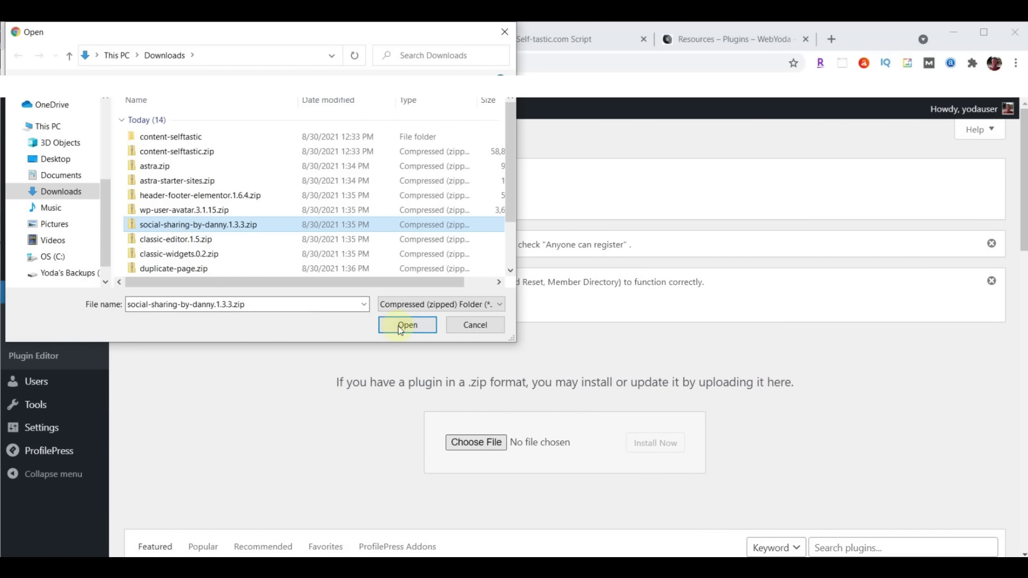
left_click(407, 325)
left_click(656, 442)
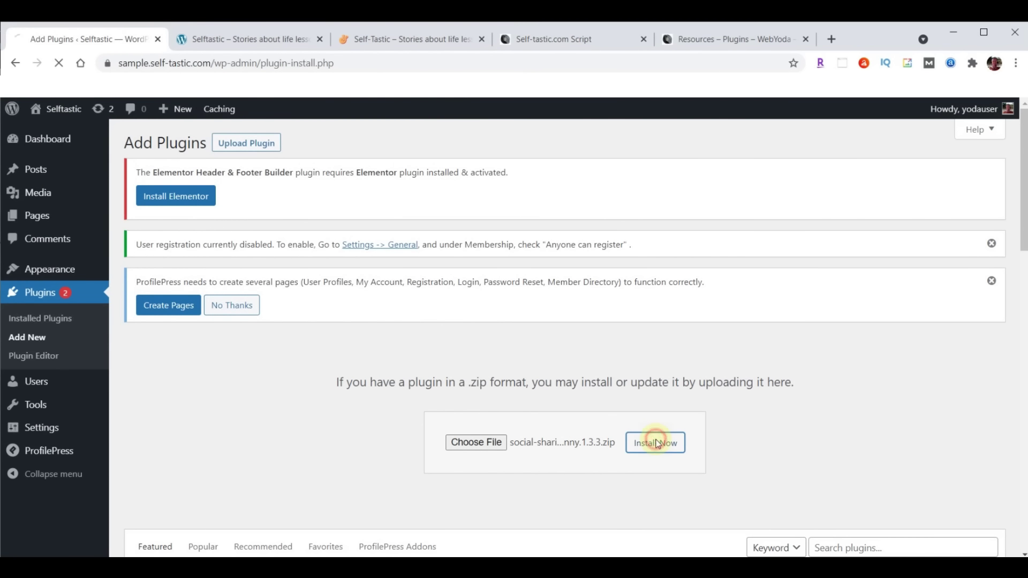
left_click(169, 389)
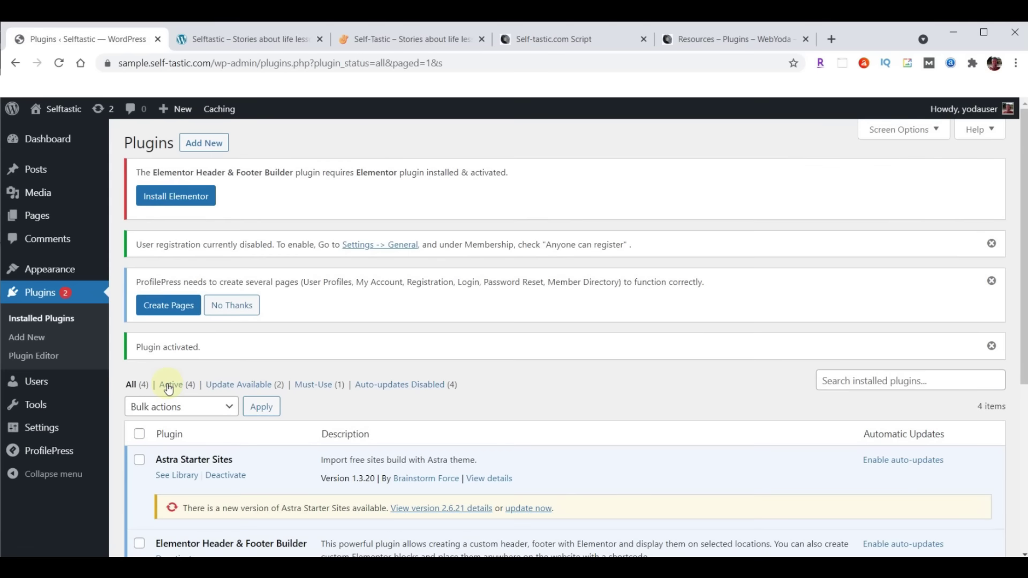
Upload, install and activate the classic-editor.1.5.zip plugin
left_click(205, 144)
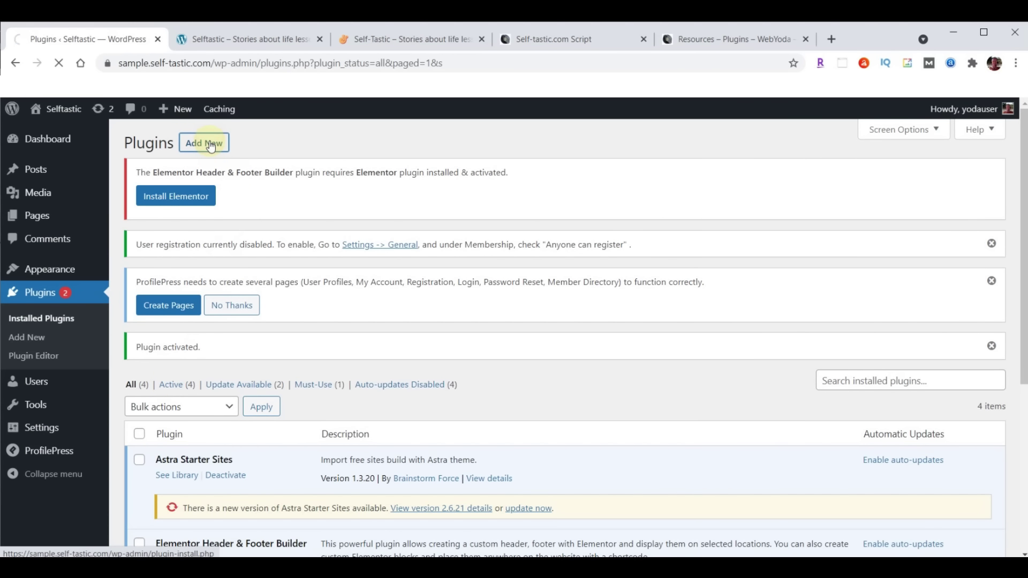
left_click(242, 144)
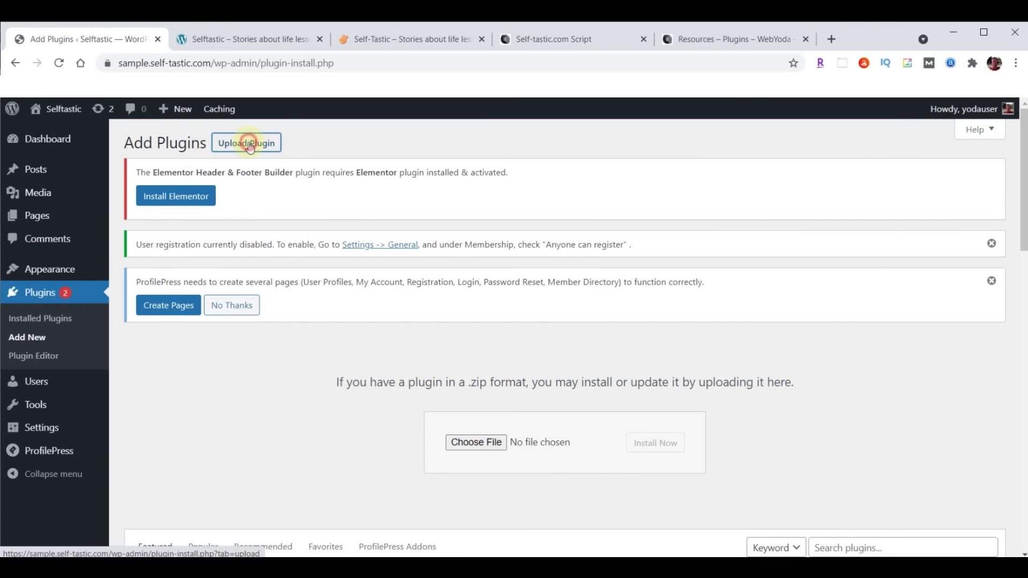
left_click(489, 442)
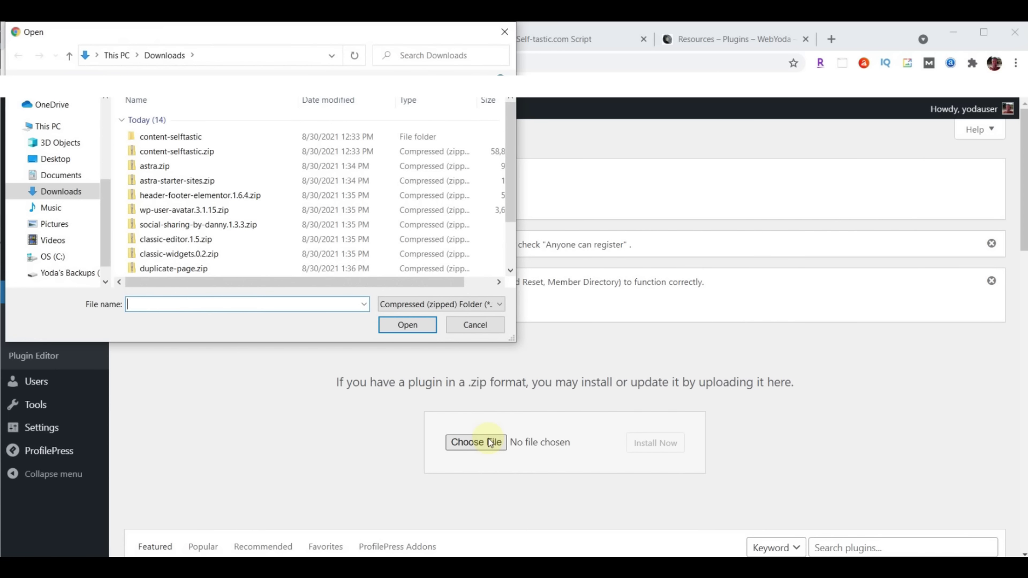
left_click(149, 241)
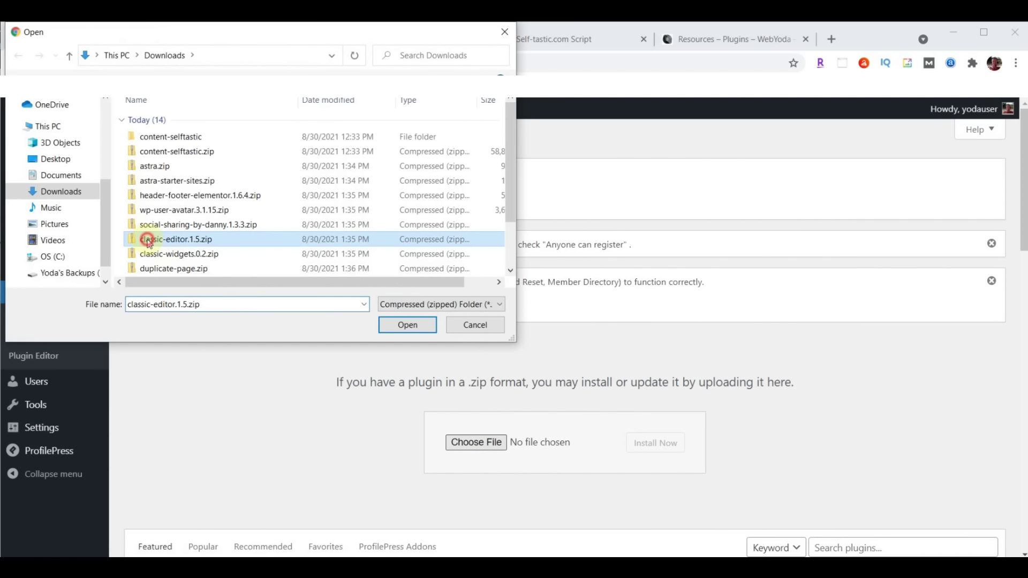
left_click(409, 325)
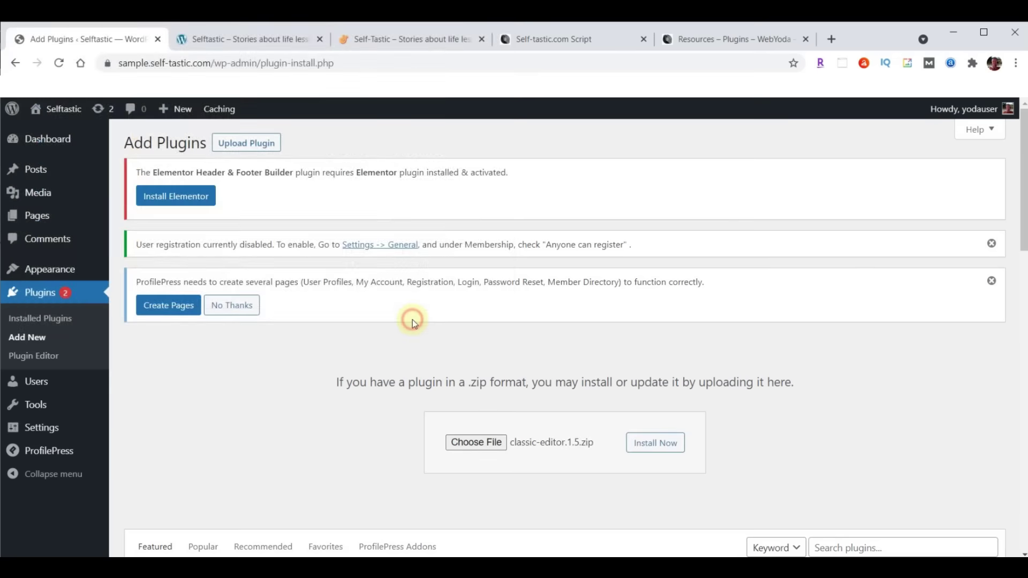
left_click(641, 441)
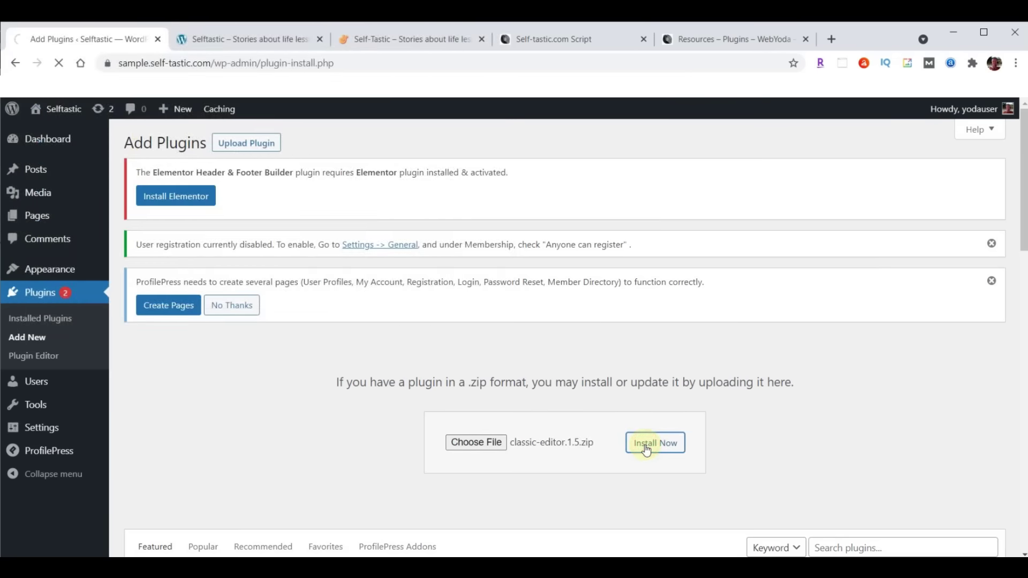
left_click(160, 368)
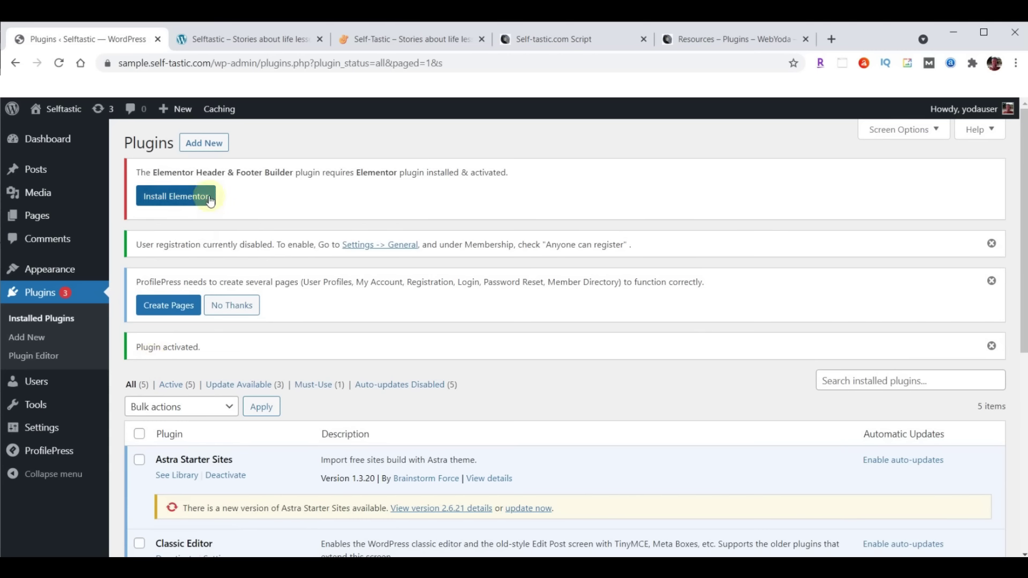
Upload, install and activate the classic-widgets.0.2.zip plugin
left_click(204, 143)
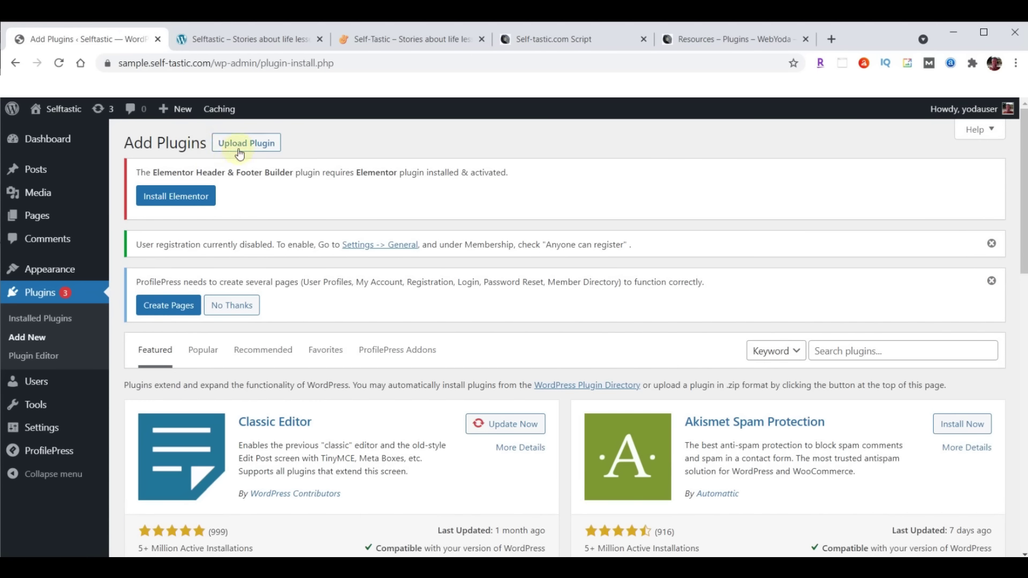
left_click(247, 143)
left_click(477, 443)
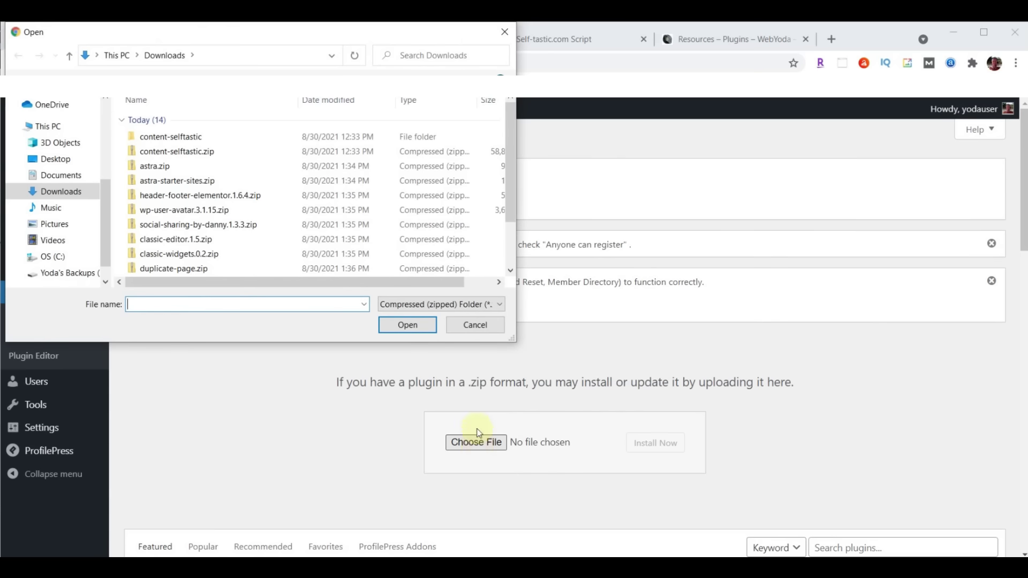
left_click(188, 259)
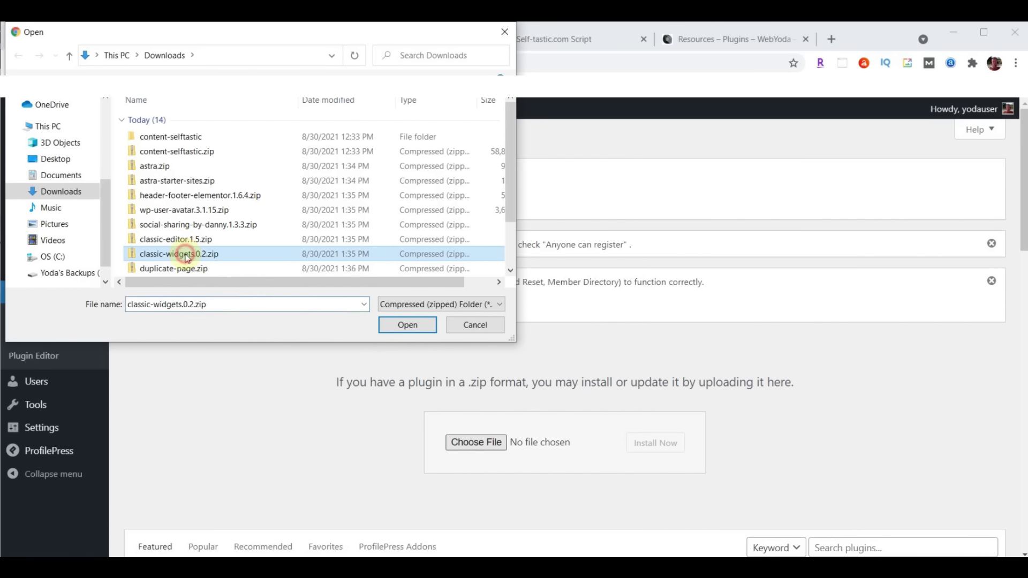
left_click(410, 327)
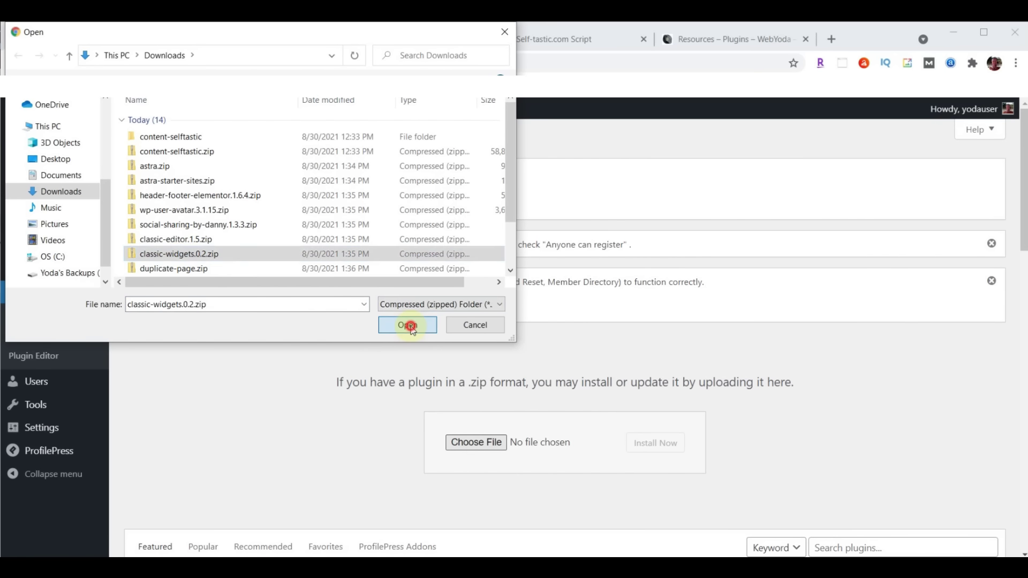
left_click(659, 451)
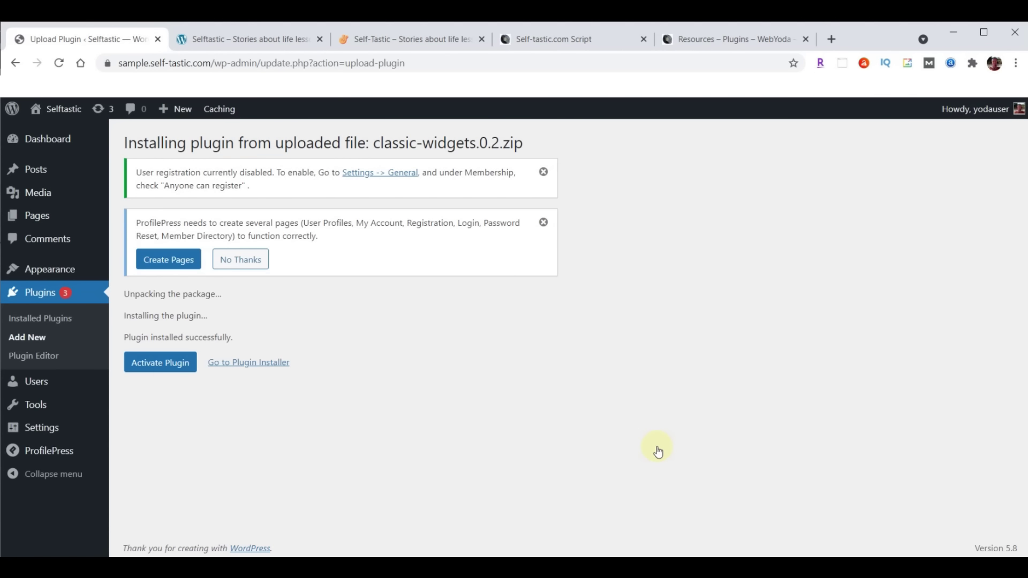
left_click(168, 367)
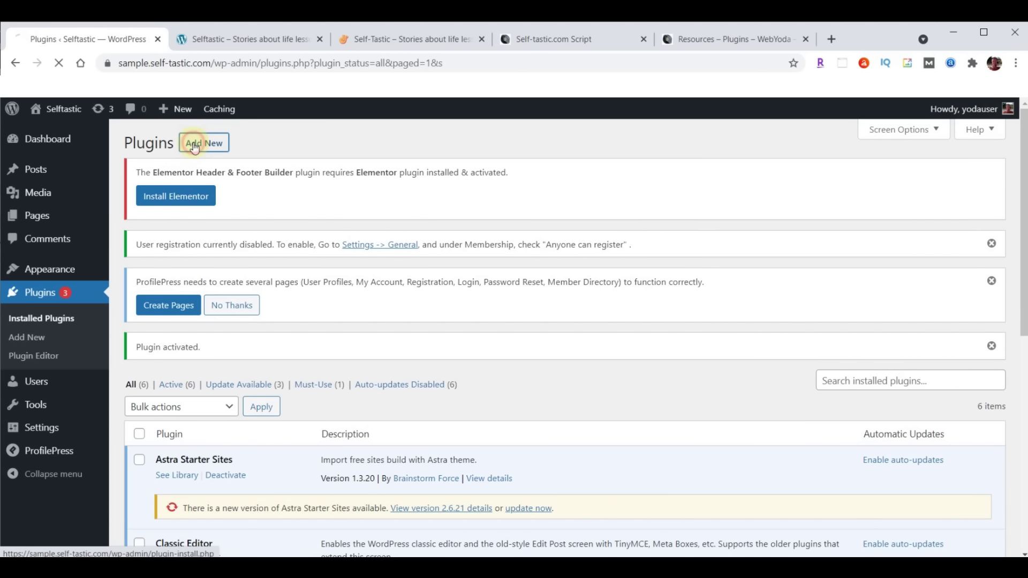
Upload, install and activate the duplicate-page.zip plugin
left_click(194, 148)
left_click(260, 150)
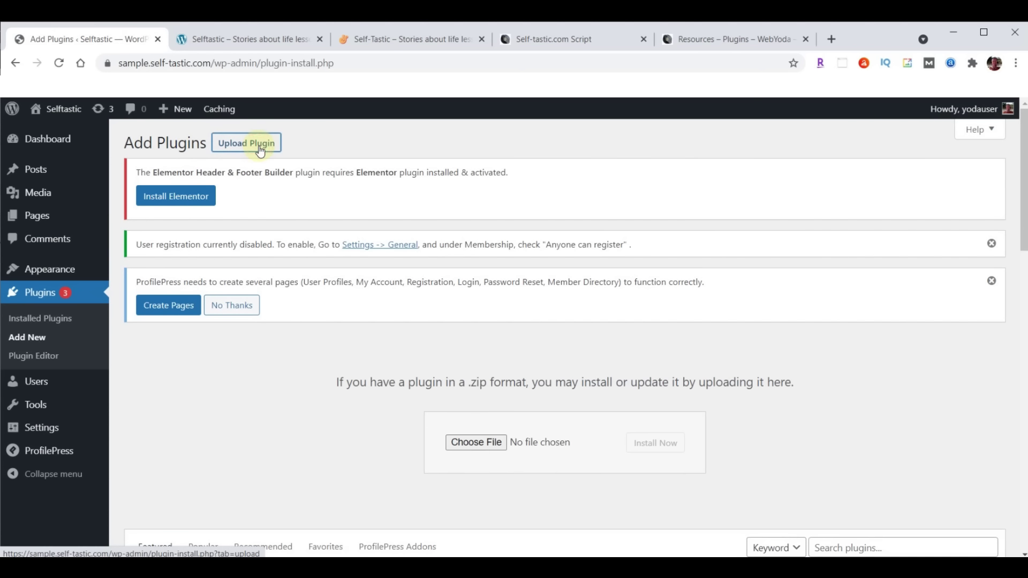
left_click(476, 444)
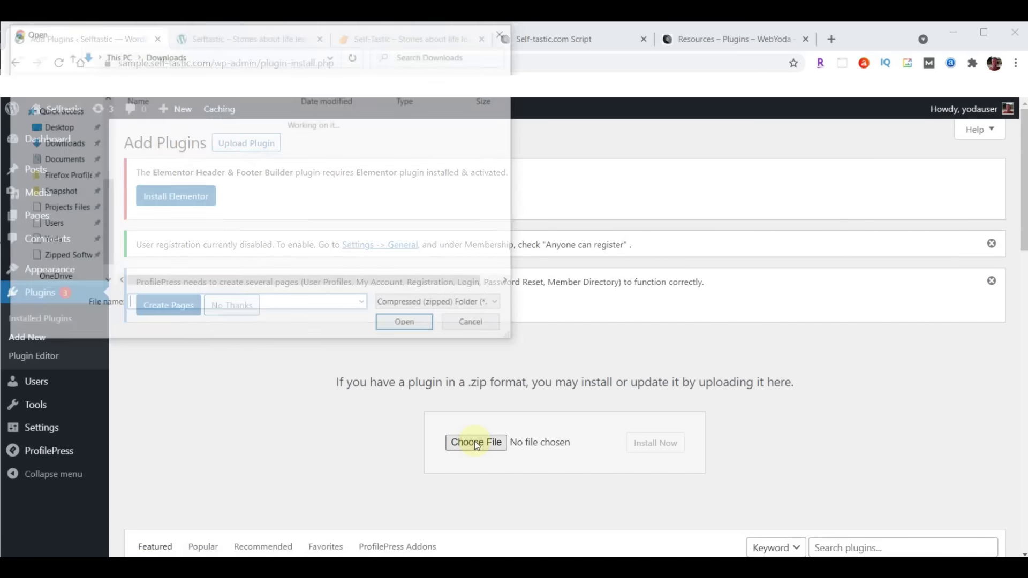
left_click(200, 269)
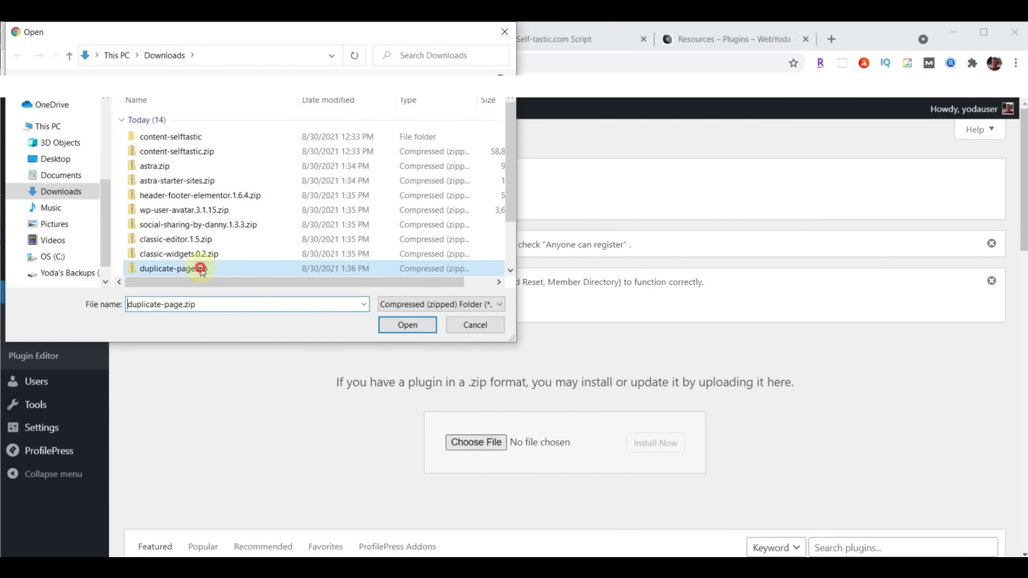
left_click(416, 325)
left_click(666, 449)
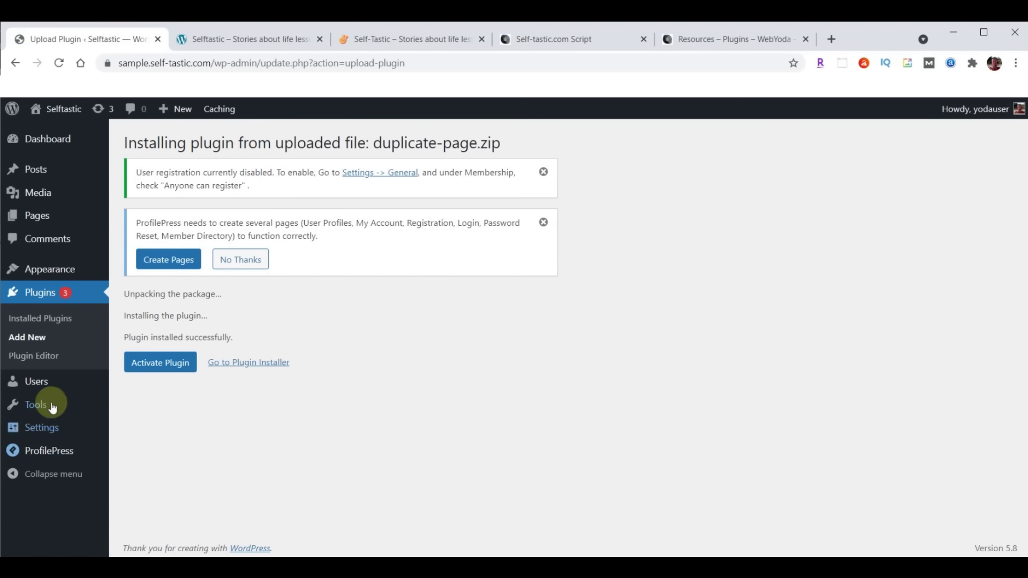
left_click(154, 368)
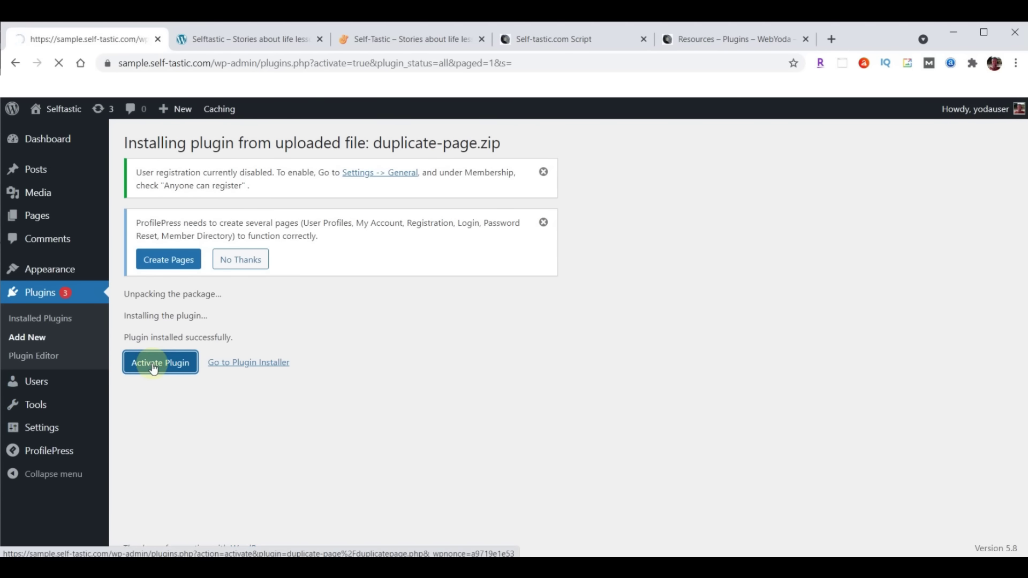
left_click(544, 39)
Review the script's plugin list, noting items 7–10 marked DO NOT INSTALL and the ProfilePress note
left_click_drag(325, 433, 681, 479)
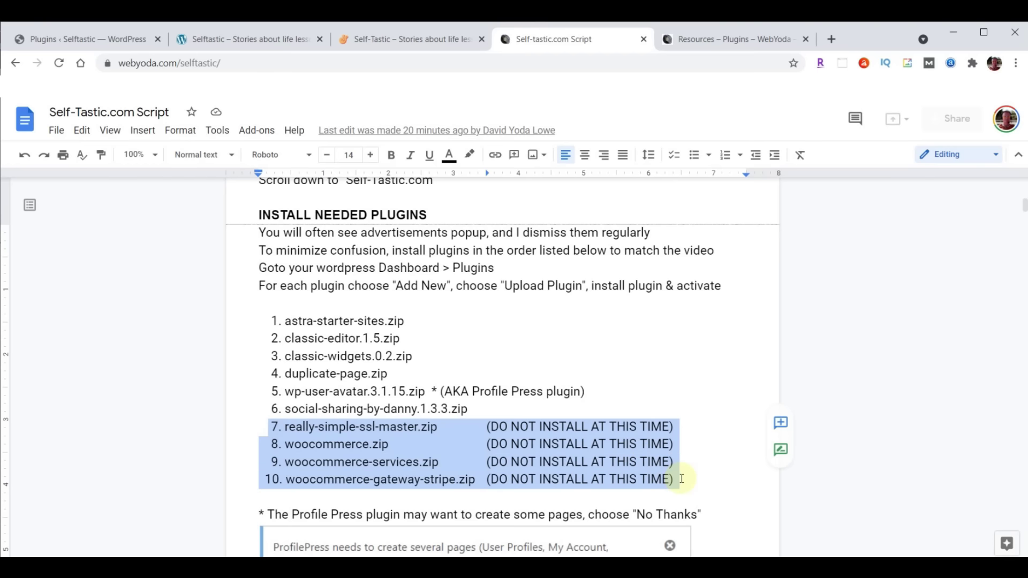
left_click(399, 461)
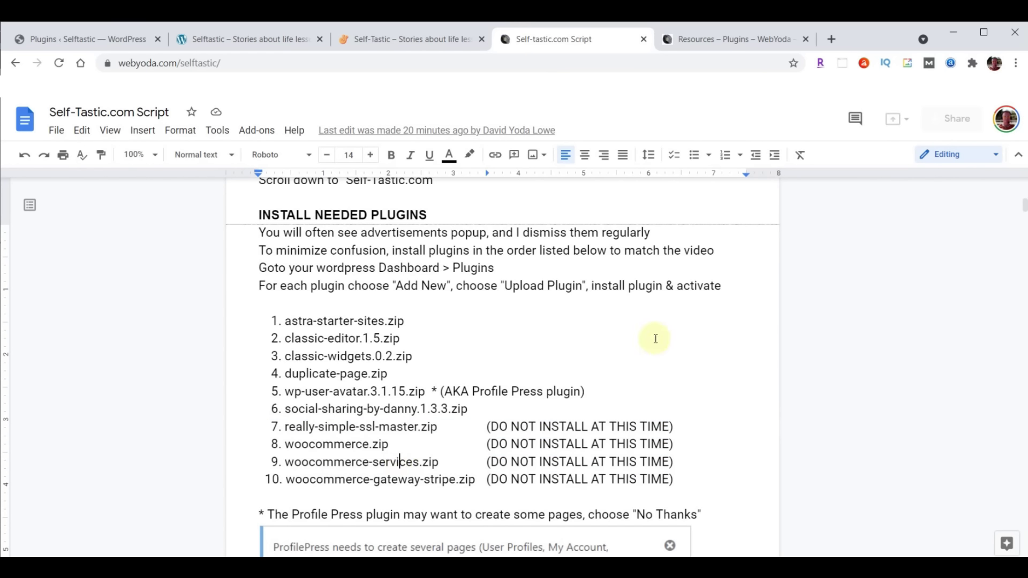
scroll(660, 338, "down", 3)
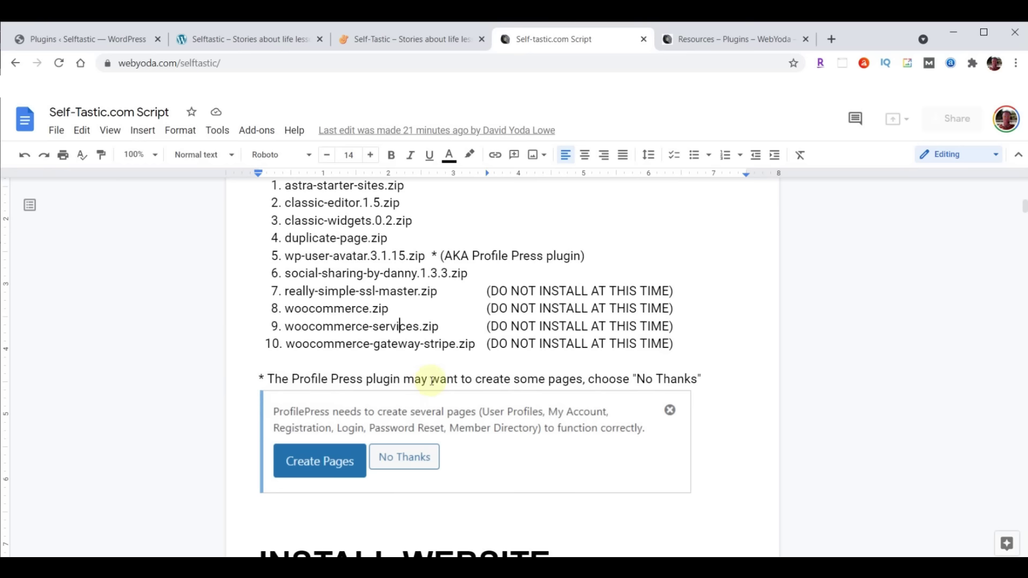
left_click(72, 41)
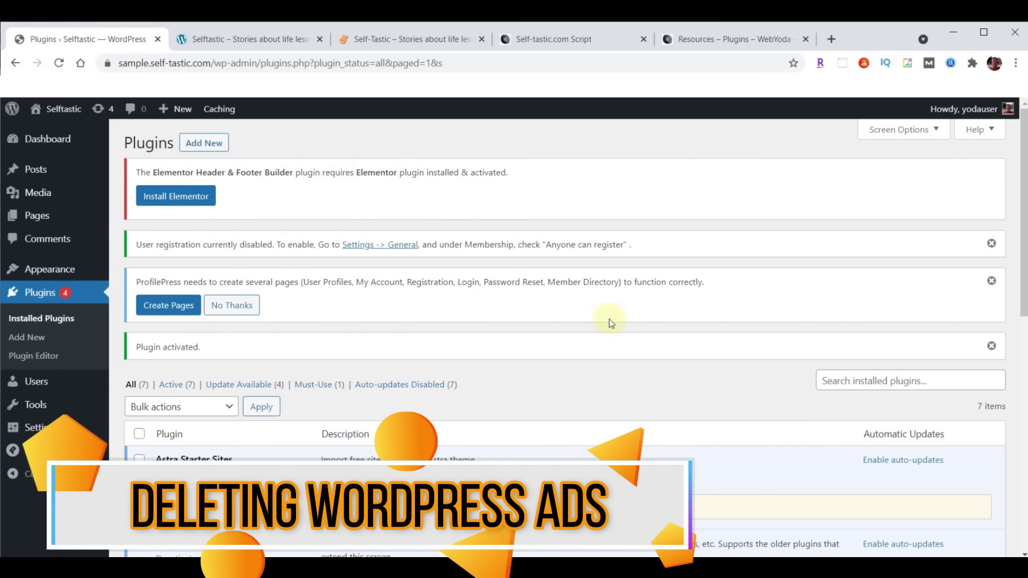
Dismiss the three admin notices and bulk-update all installed plugins
left_click(991, 244)
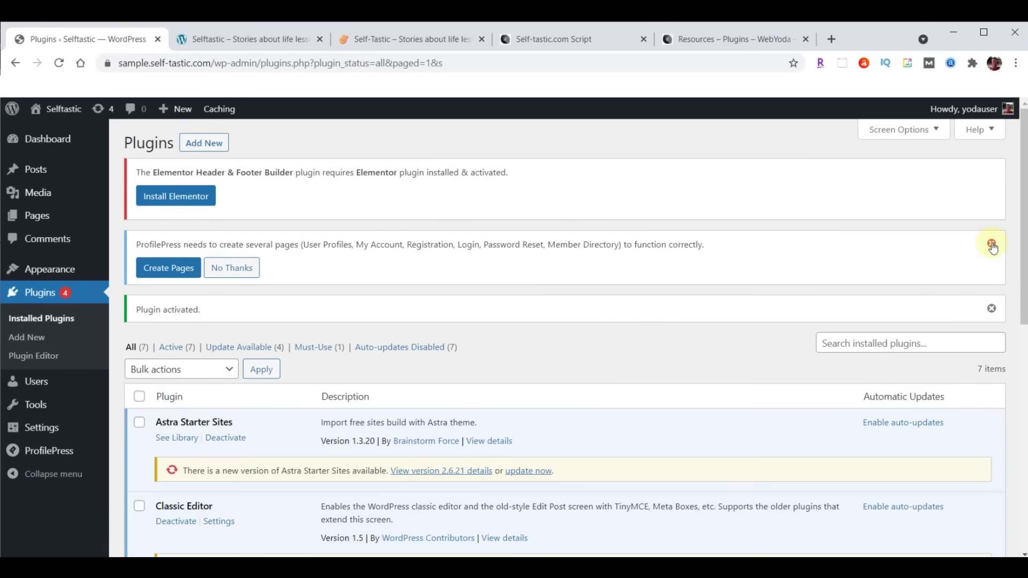
left_click(991, 245)
left_click(992, 244)
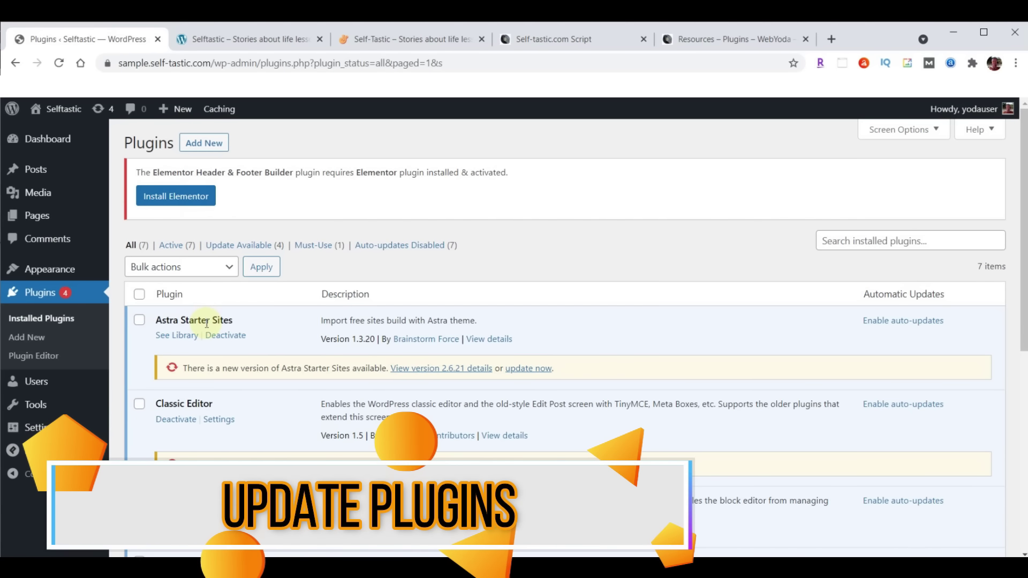
left_click(140, 295)
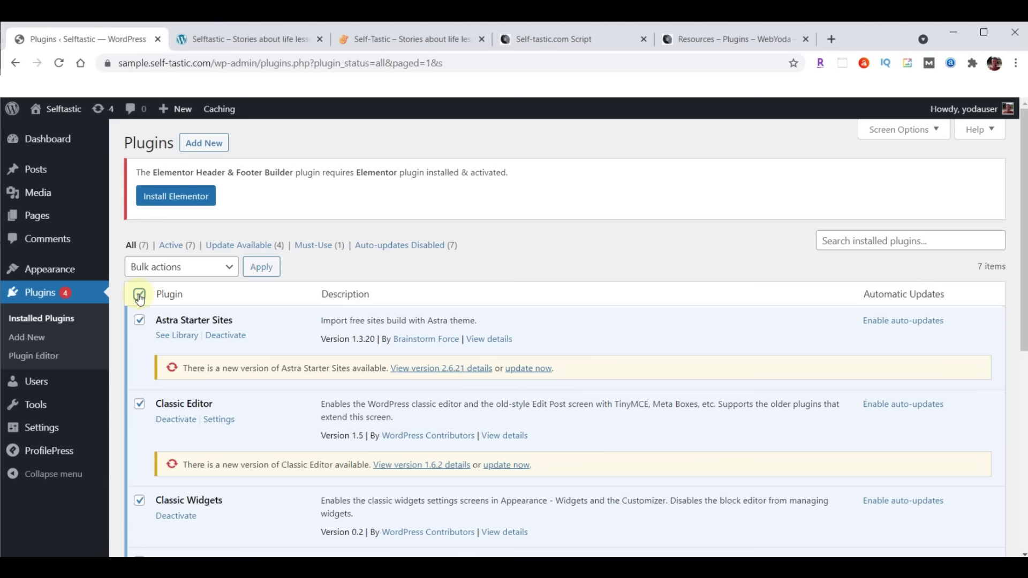
left_click(170, 271)
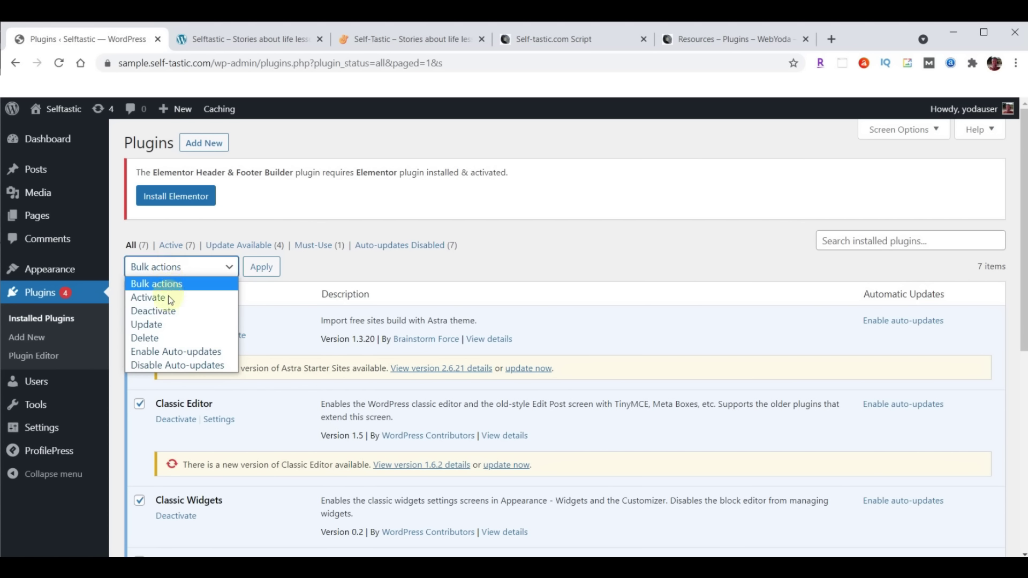
left_click(157, 324)
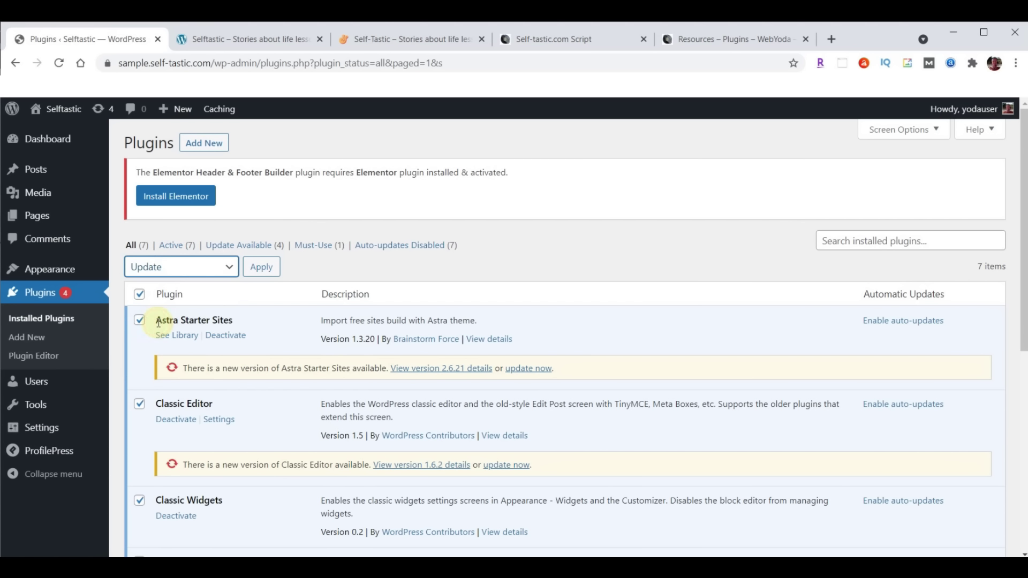
left_click(261, 266)
Try the Astra Starter Sites library link, which returns an access error
scroll(576, 289, "down", 8)
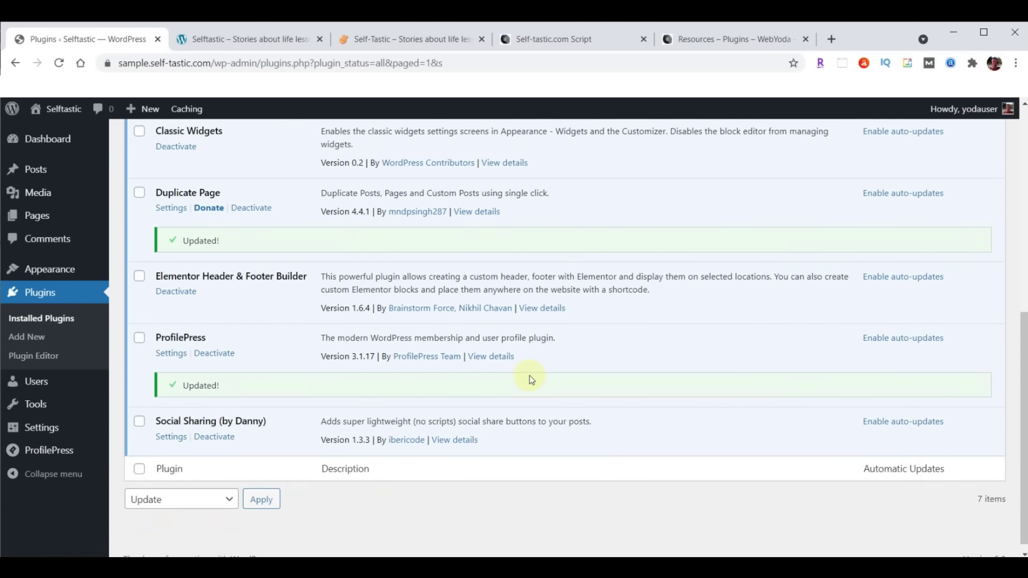
scroll(532, 380, "up", 8)
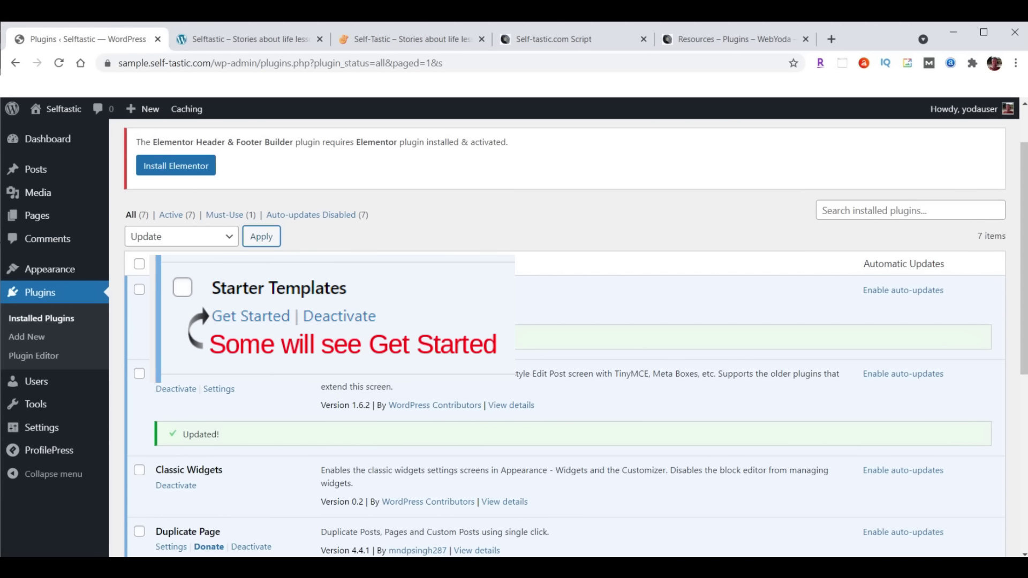
left_click(175, 306)
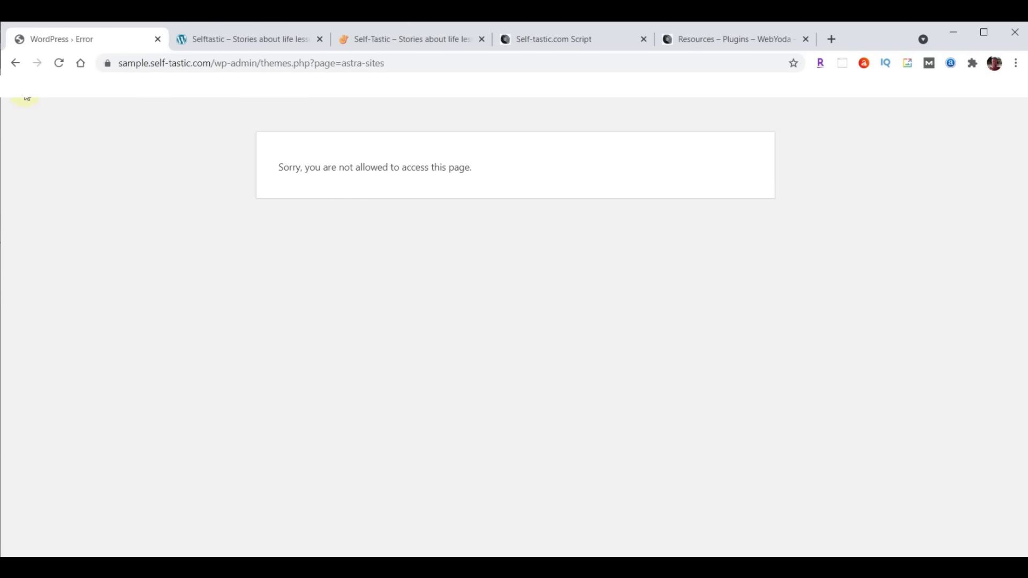
Open Starter Templates in classic mode, show Elementor templates, and browse the gallery
left_click(15, 63)
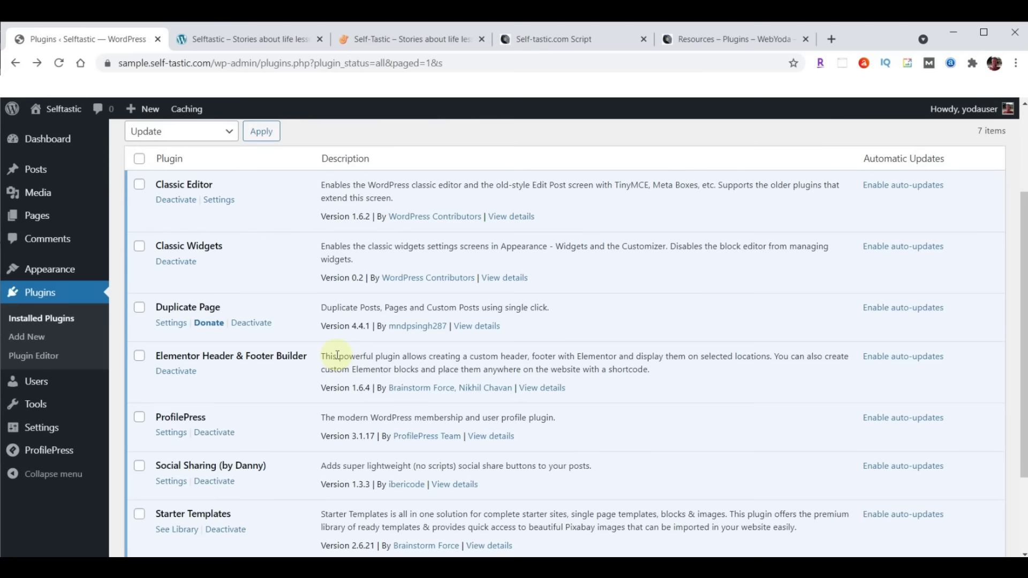
scroll(337, 356, "down", 2)
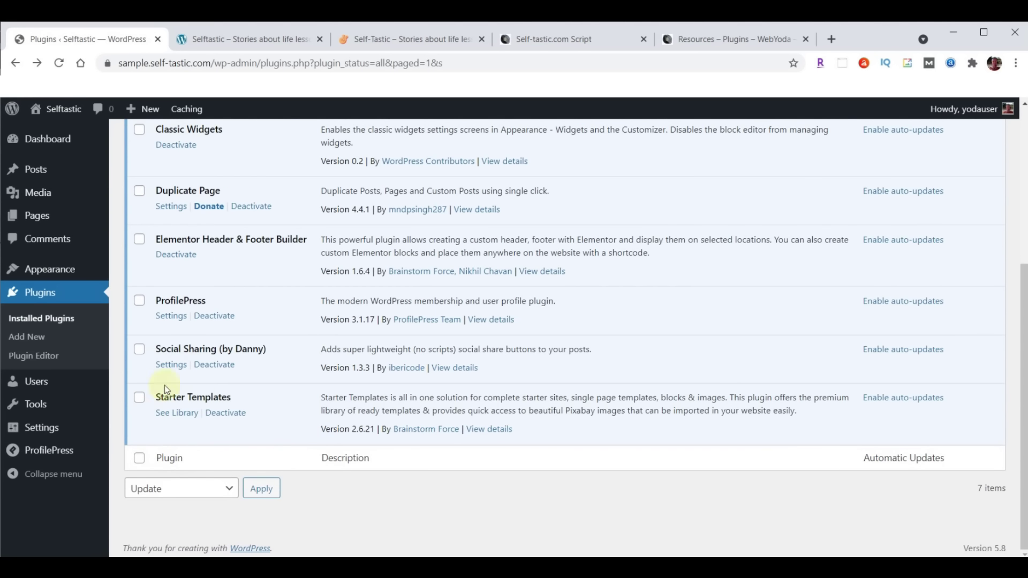
left_click(178, 414)
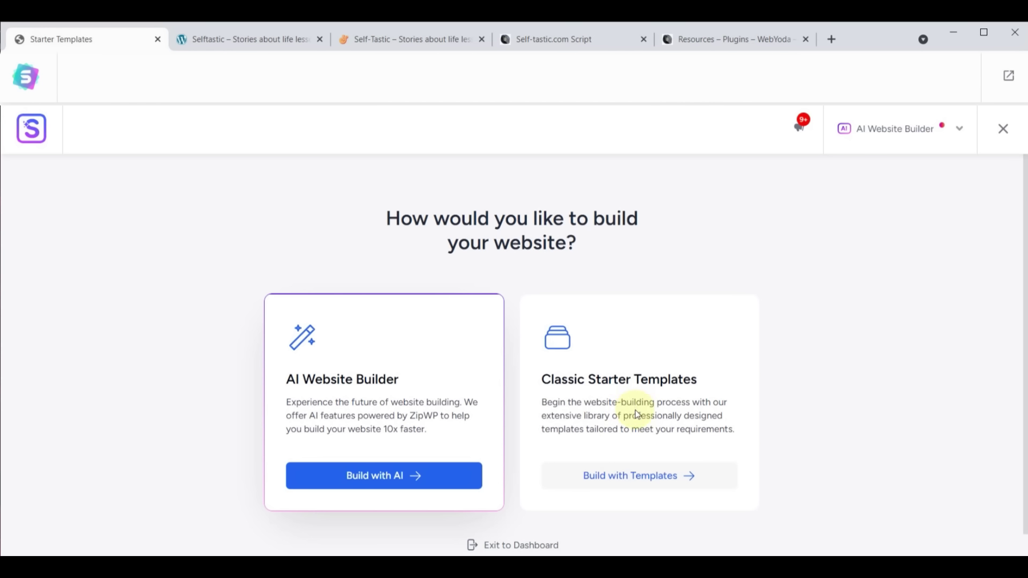
left_click(634, 475)
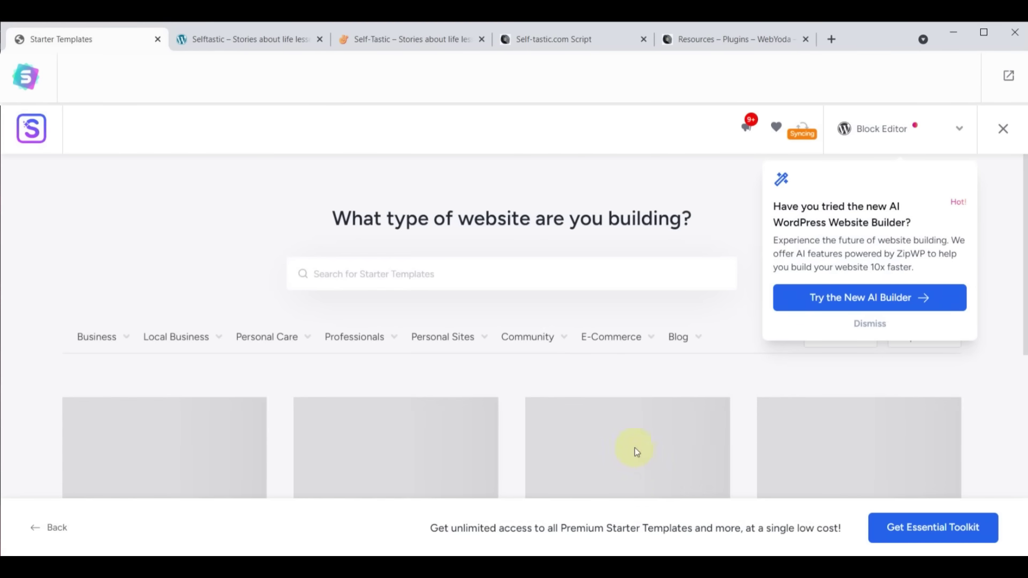
left_click(878, 325)
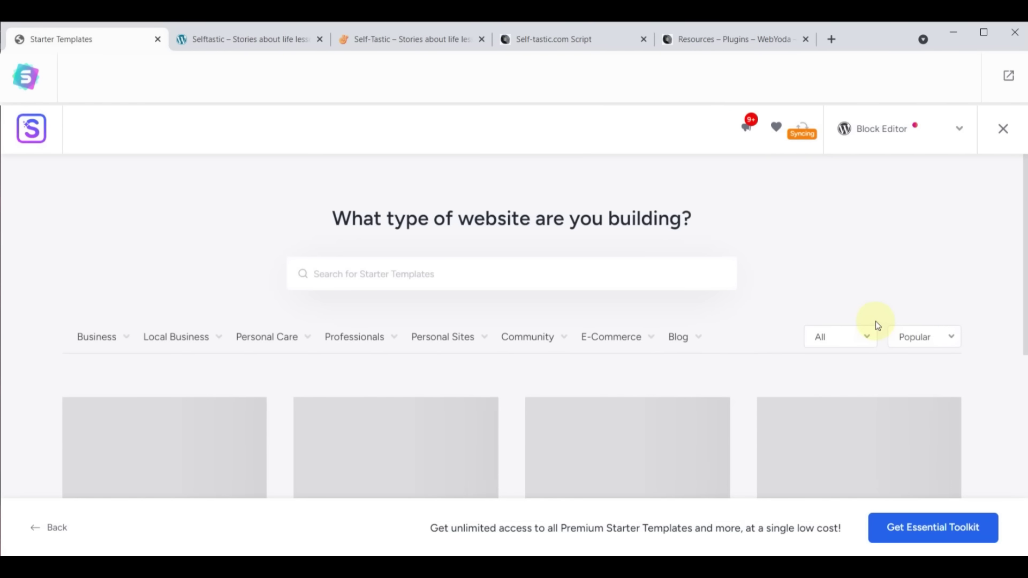
left_click(958, 129)
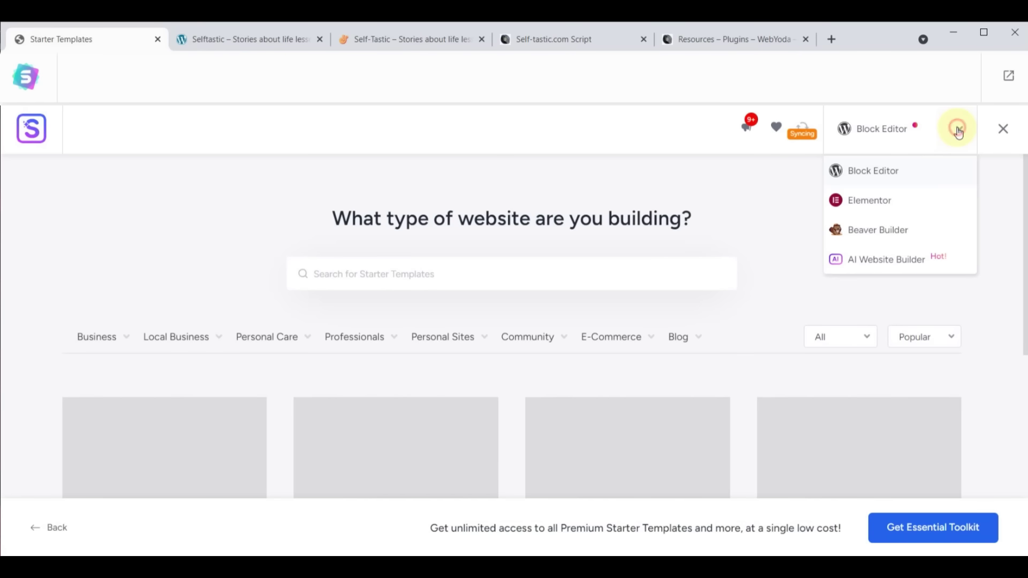
left_click(873, 199)
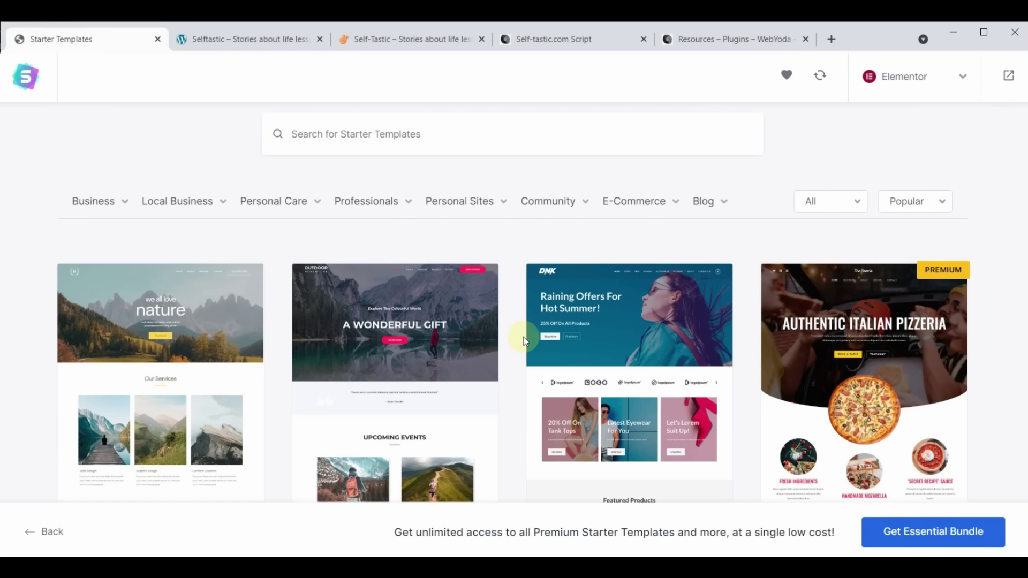
scroll(616, 340, "down", 8)
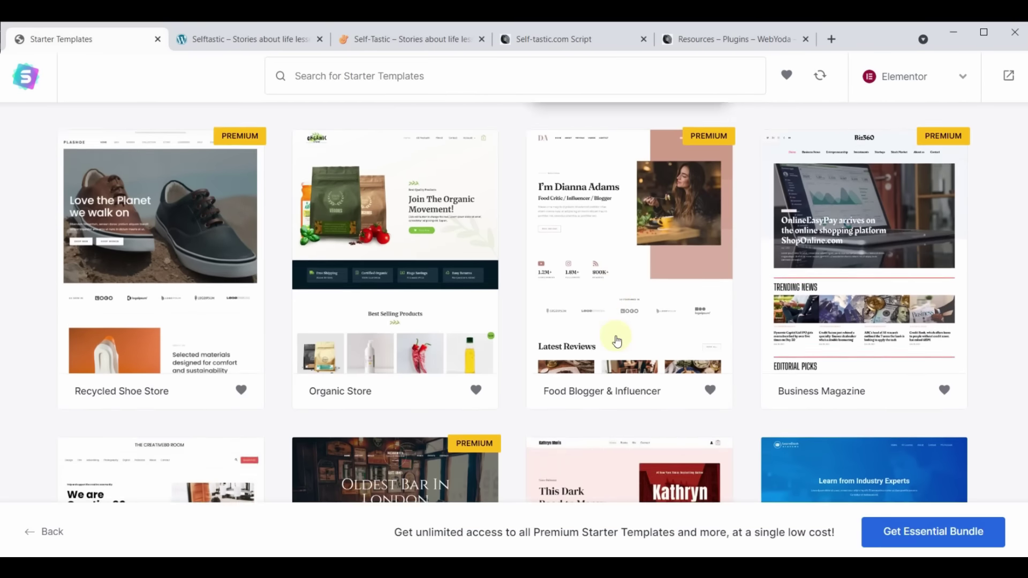
scroll(617, 341, "down", 14)
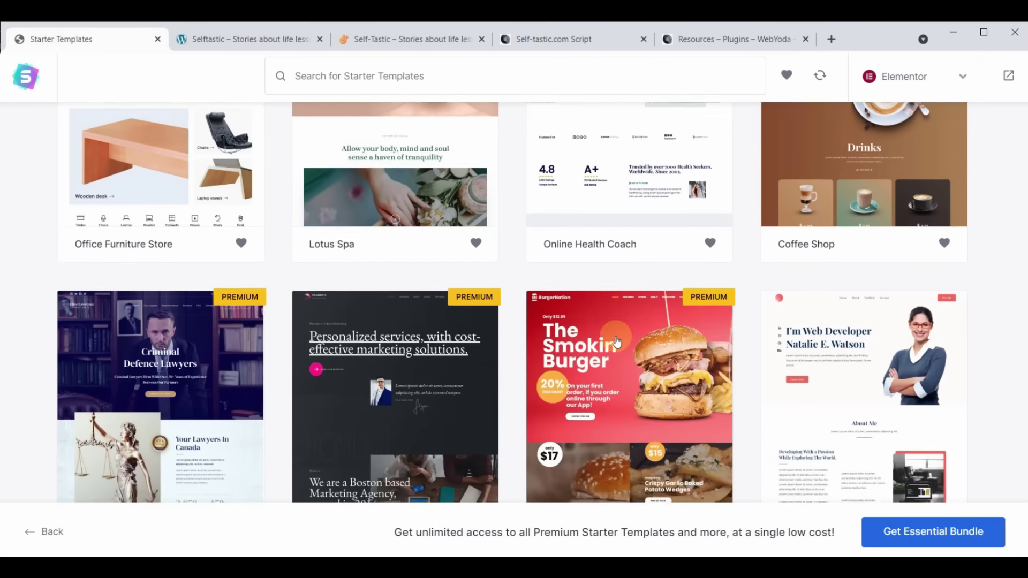
scroll(617, 341, "down", 18)
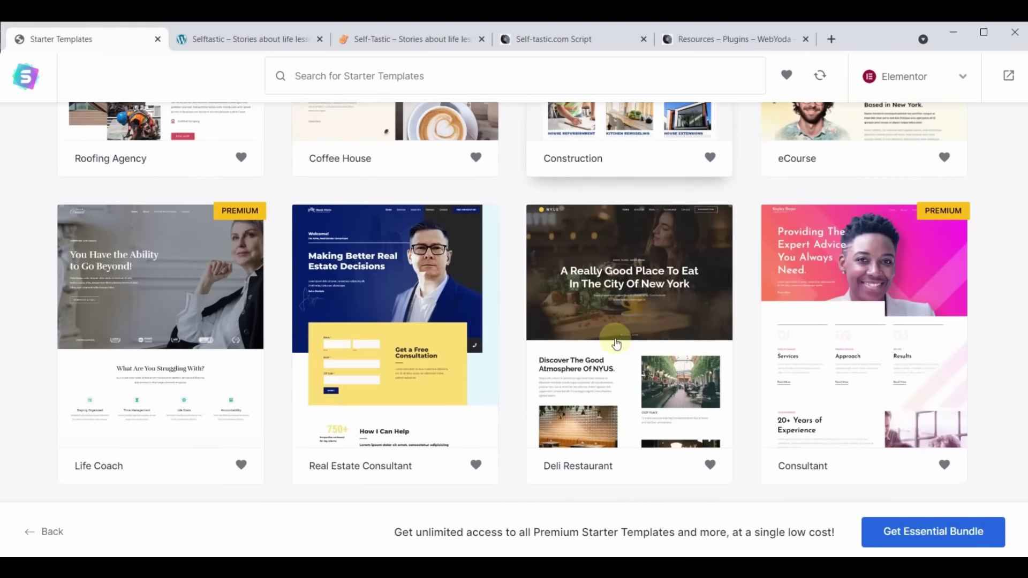
scroll(617, 344, "down", 18)
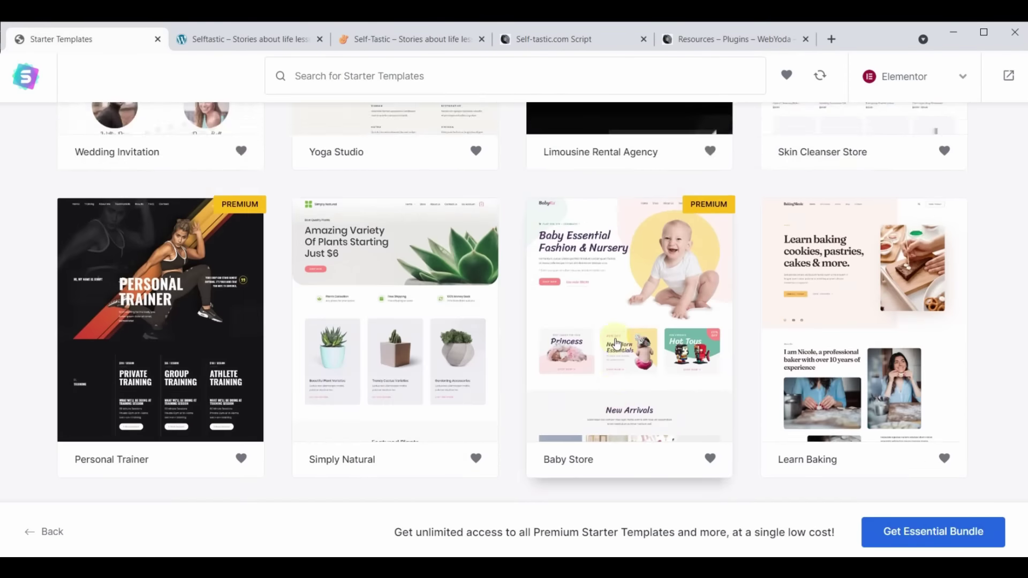
scroll(617, 344, "up", 20)
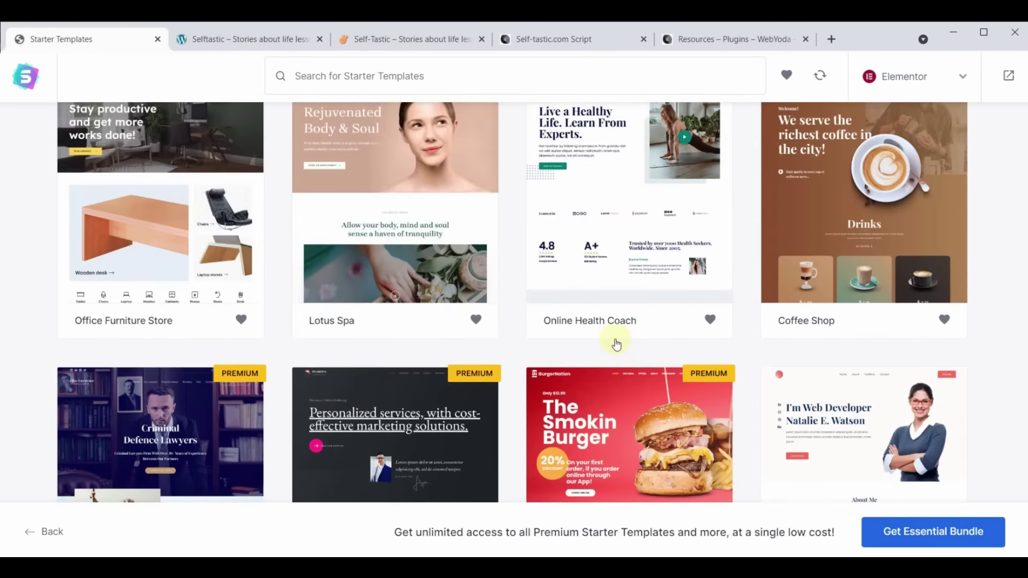
scroll(617, 344, "up", 20)
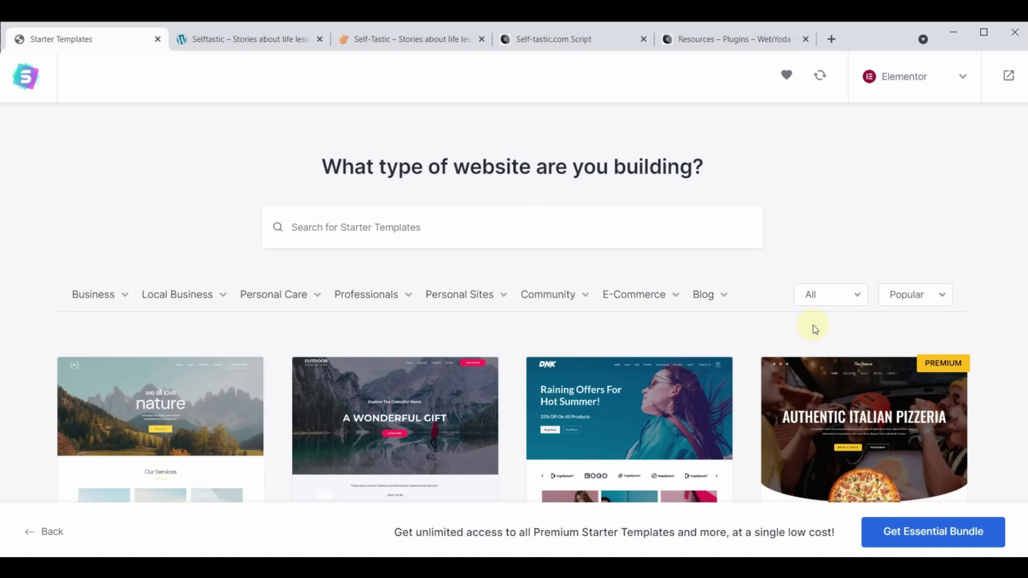
Filter the gallery to Premium templates and scroll through them
left_click(856, 302)
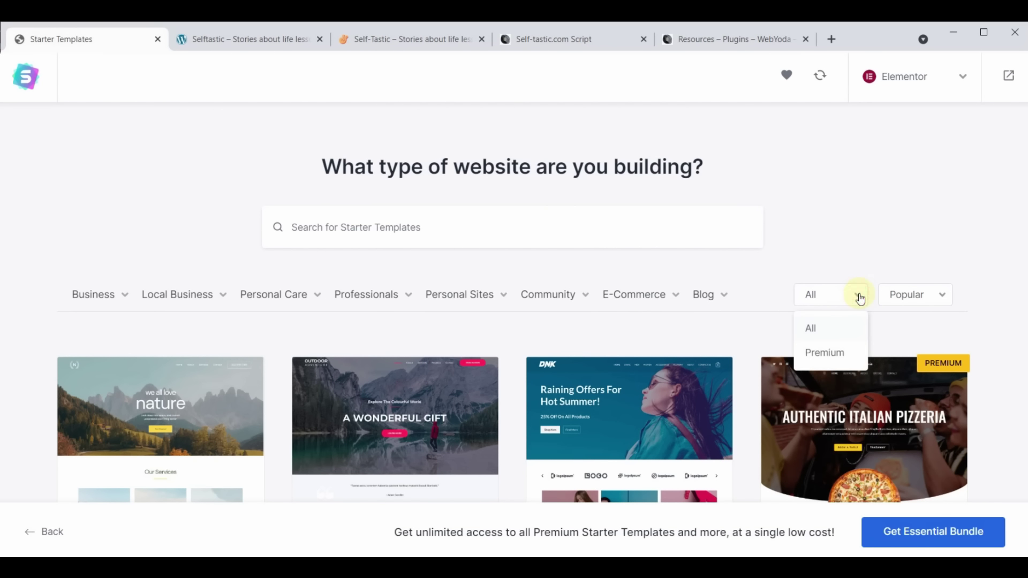
left_click(819, 352)
scroll(568, 335, "down", 1)
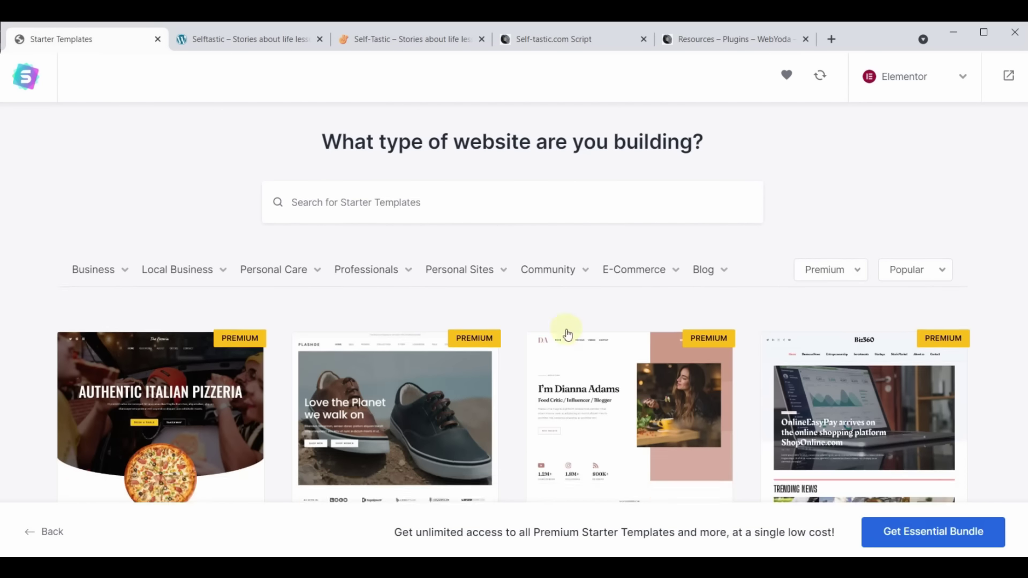
scroll(568, 334, "down", 20)
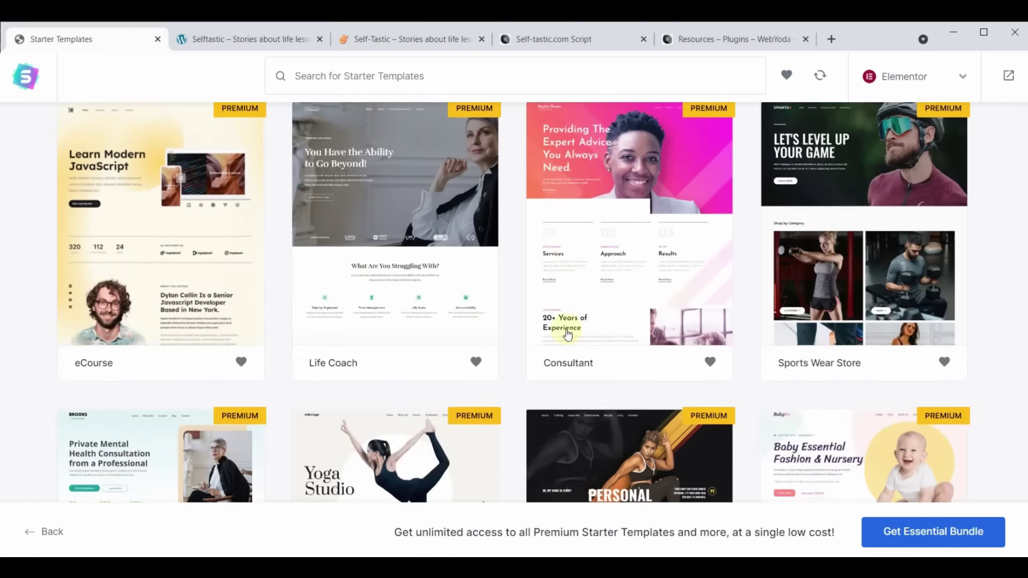
scroll(568, 335, "down", 5)
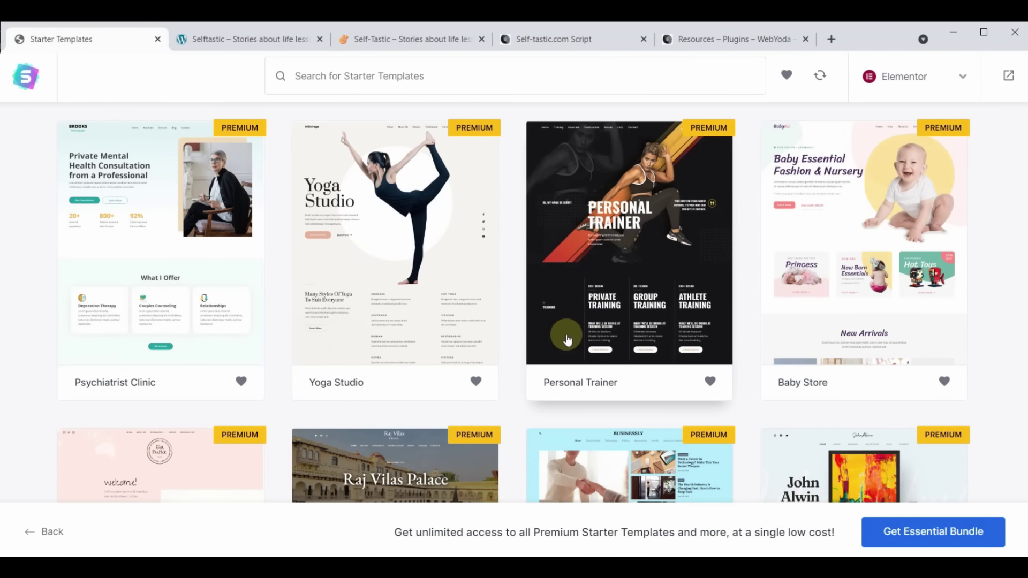
scroll(568, 340, "down", 5)
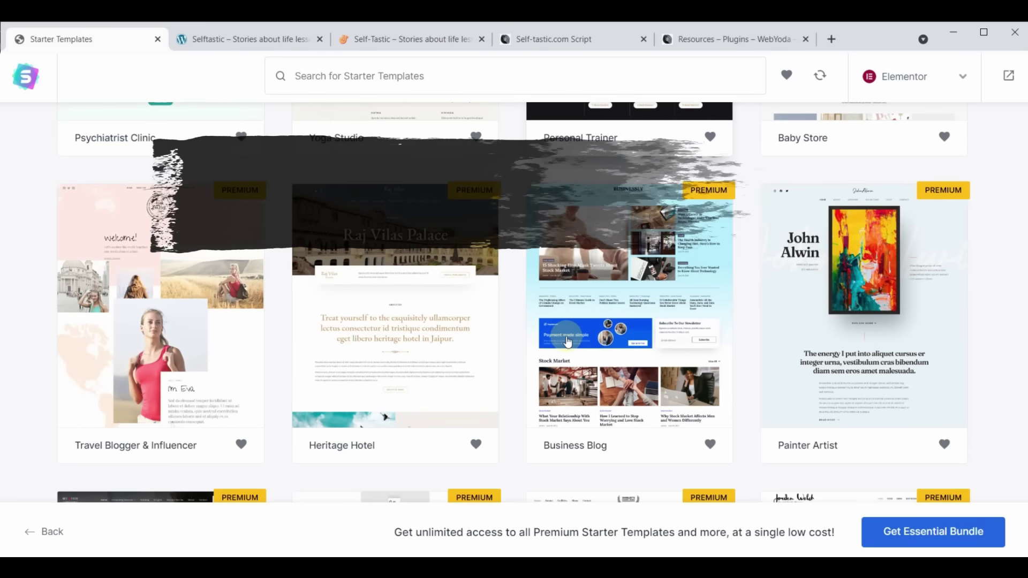
scroll(568, 341, "down", 5)
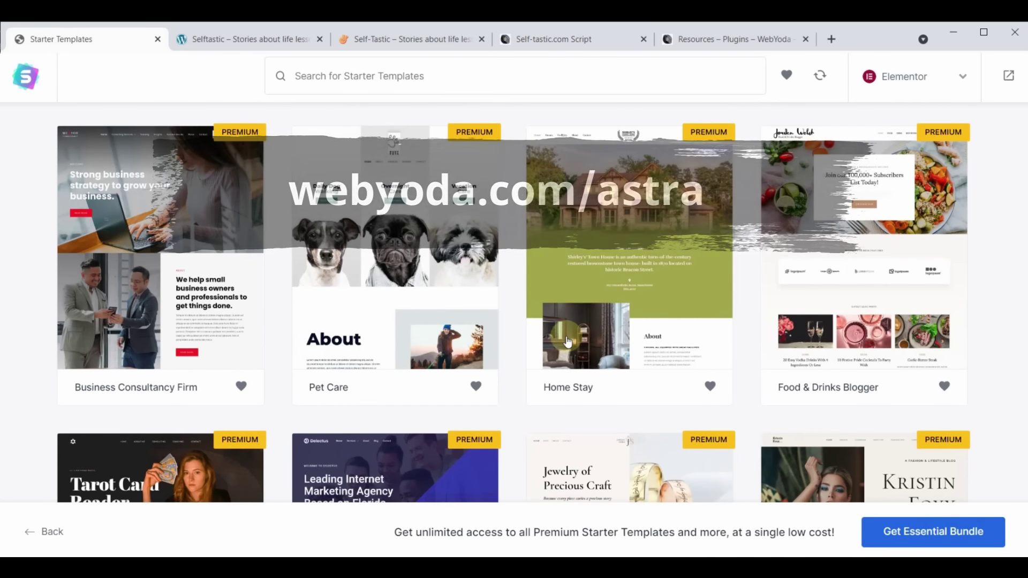
scroll(626, 415, "up", 15)
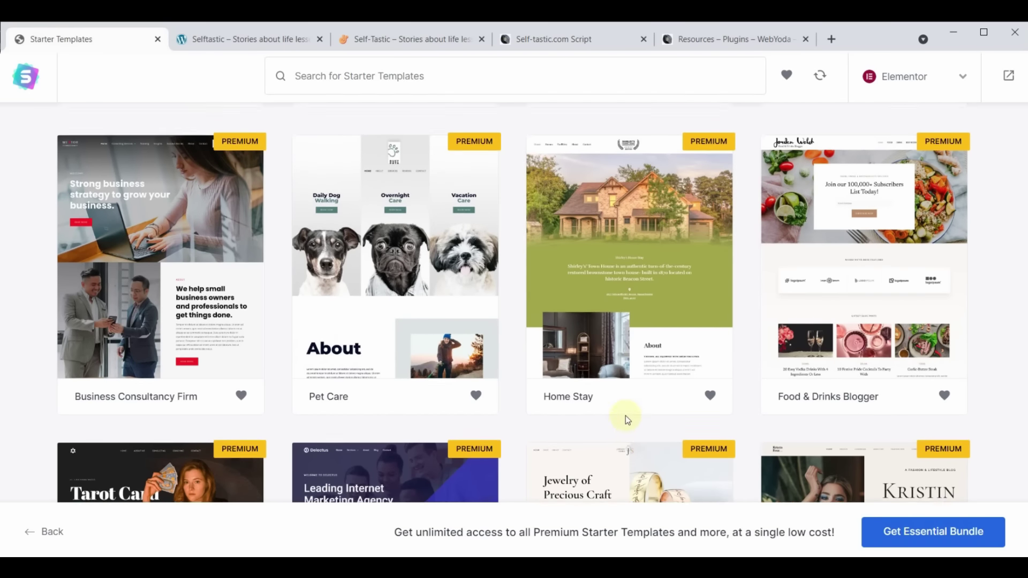
scroll(628, 428, "up", 10)
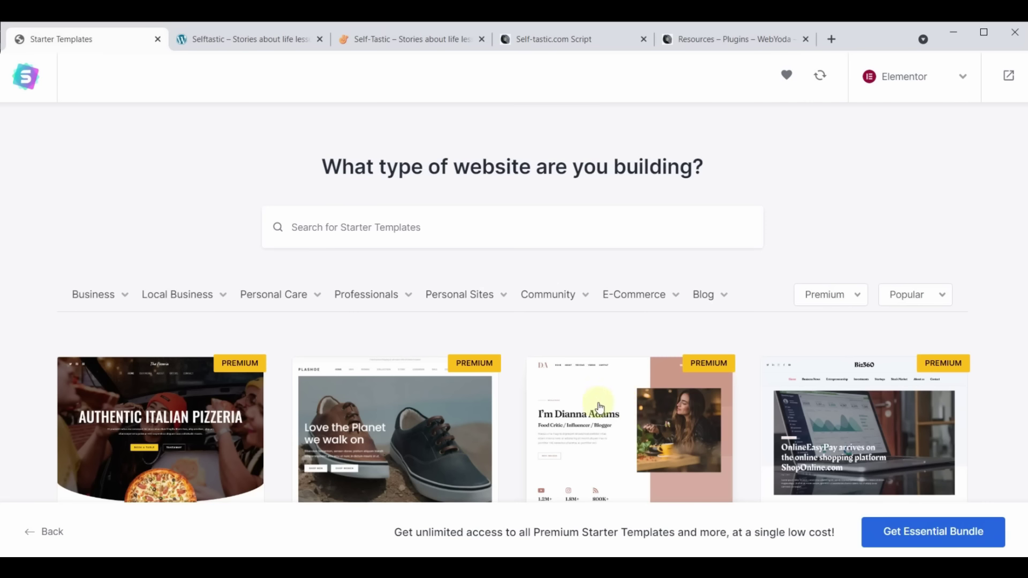
Switch the template filter back to All
left_click(841, 296)
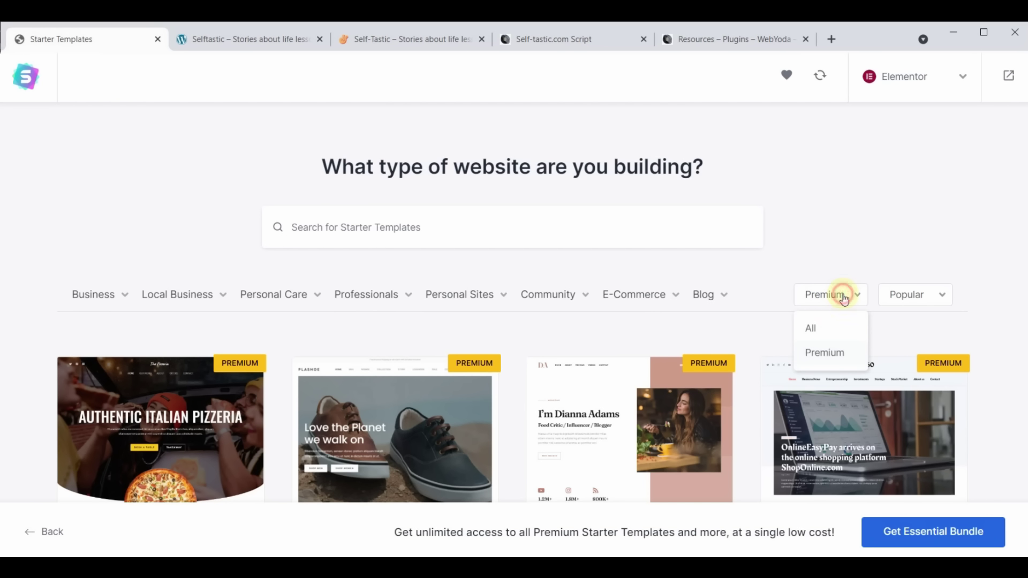
left_click(819, 329)
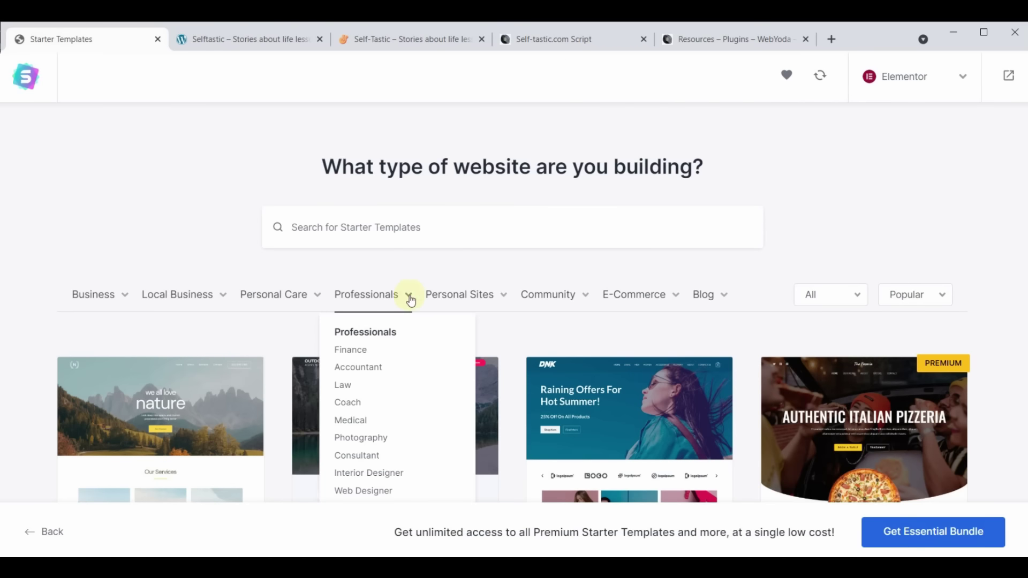
mouse_move(508, 298)
mouse_move(708, 300)
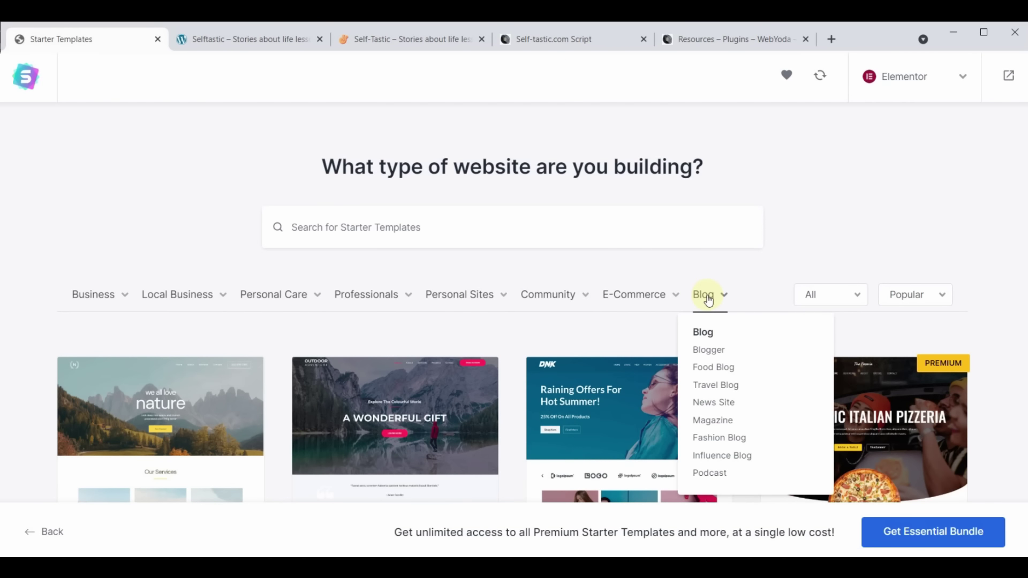
left_click(458, 224)
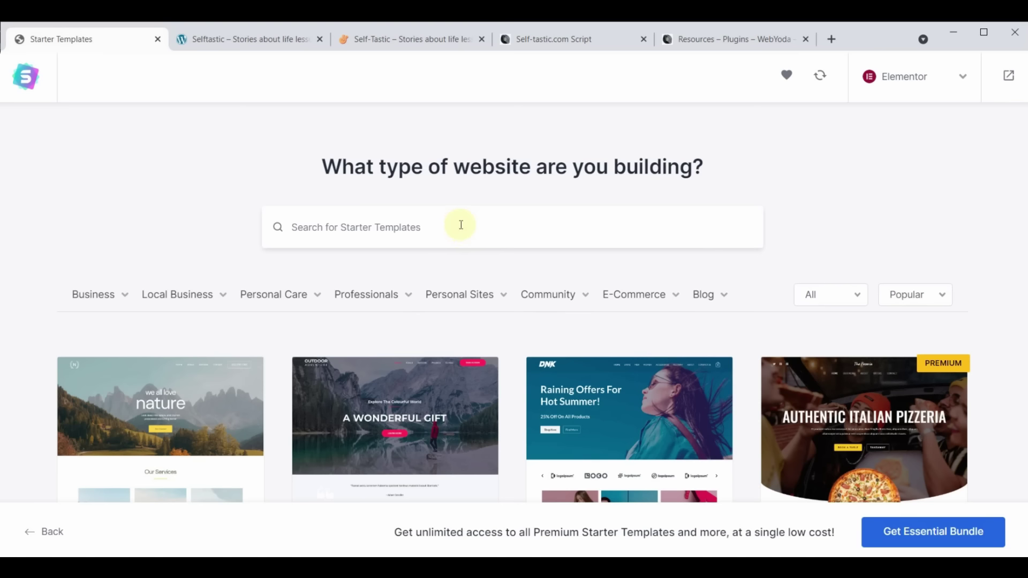
Search templates for 'cosmetics' and pick the Cosmetics Store template
type("cos")
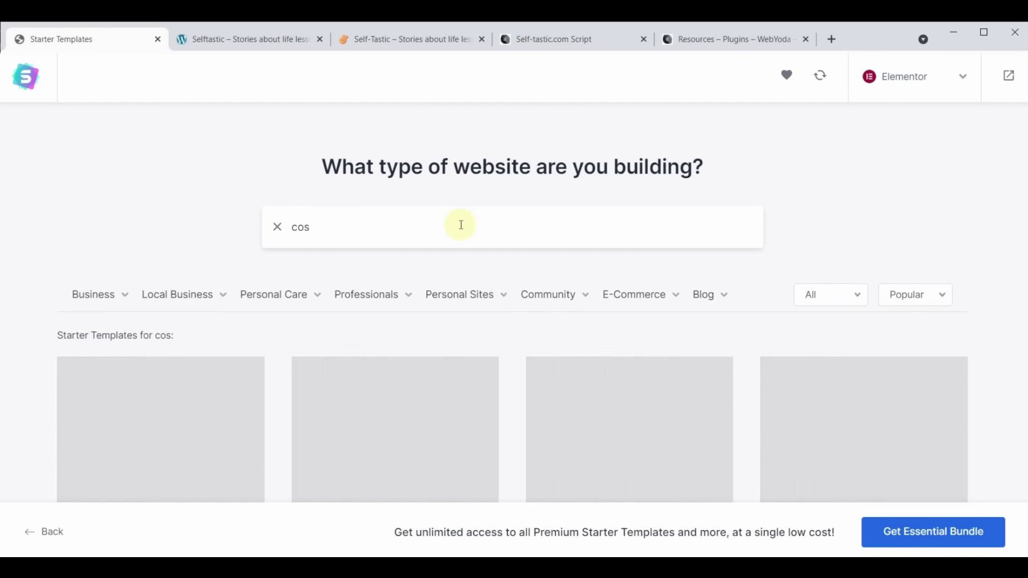
type("metics")
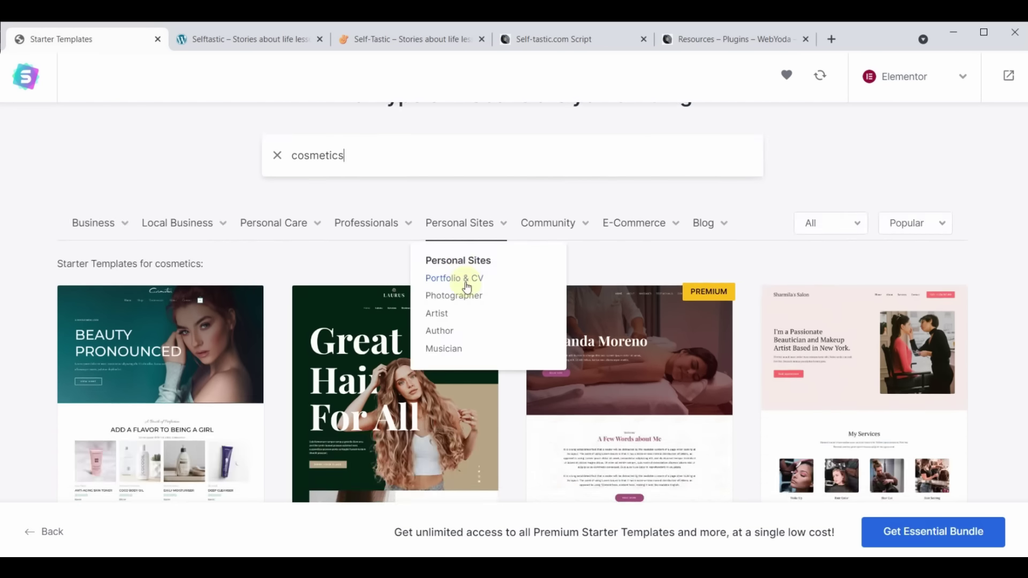
scroll(466, 322, "down", 5)
scroll(481, 419, "up", 6)
scroll(482, 418, "down", 3)
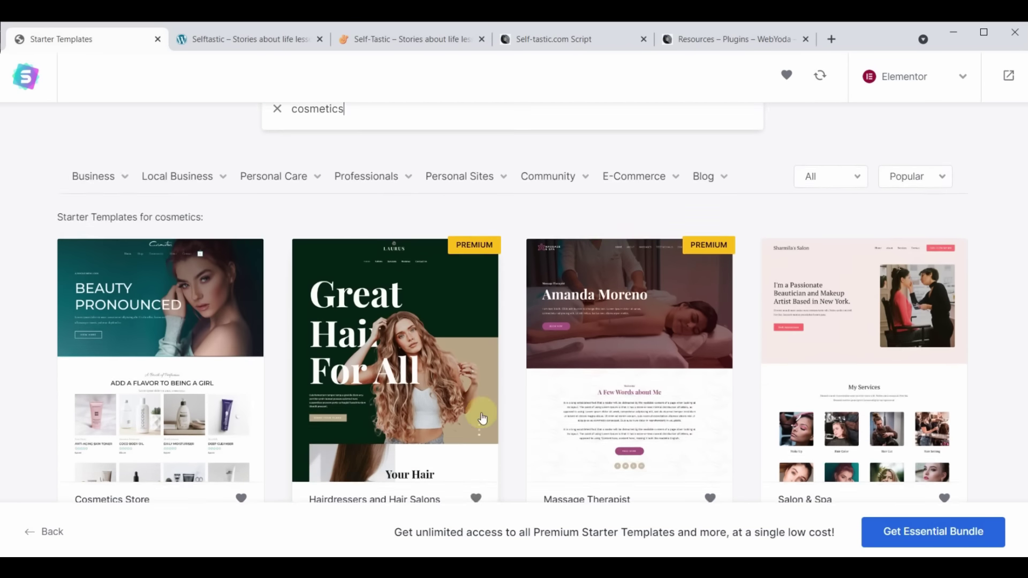
scroll(402, 440, "up", 2)
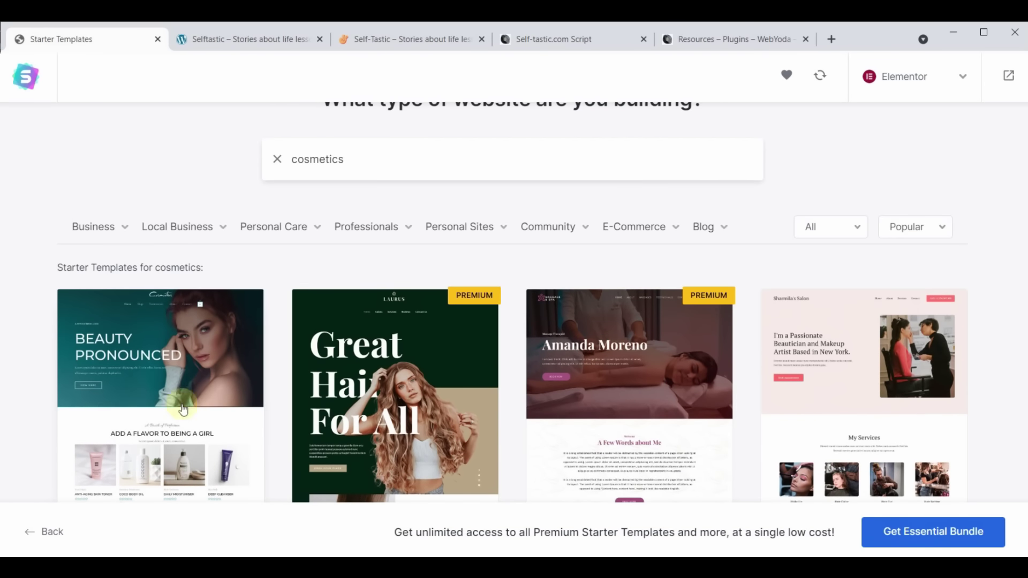
scroll(507, 333, "down", 5)
scroll(507, 332, "up", 3)
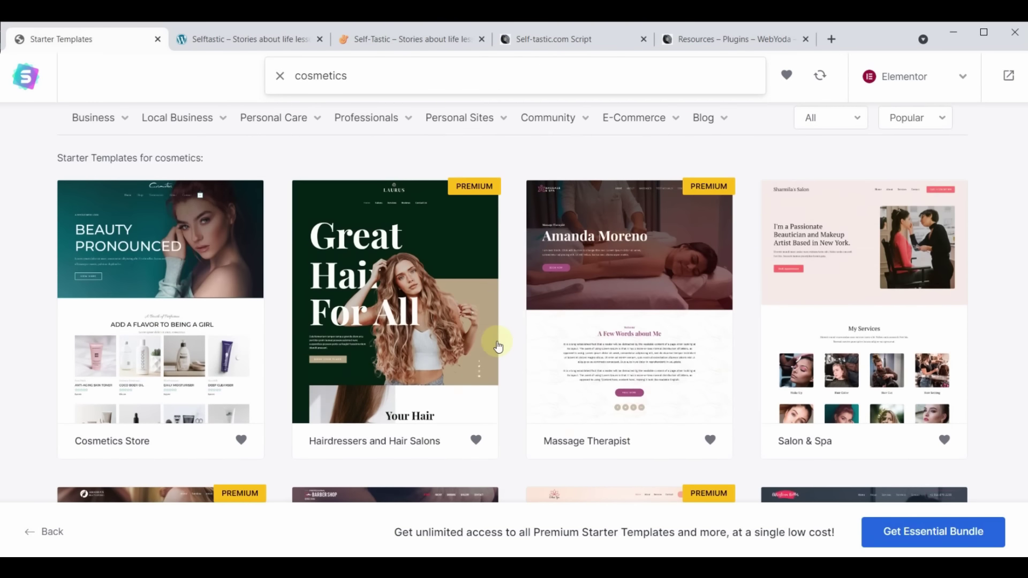
left_click(131, 247)
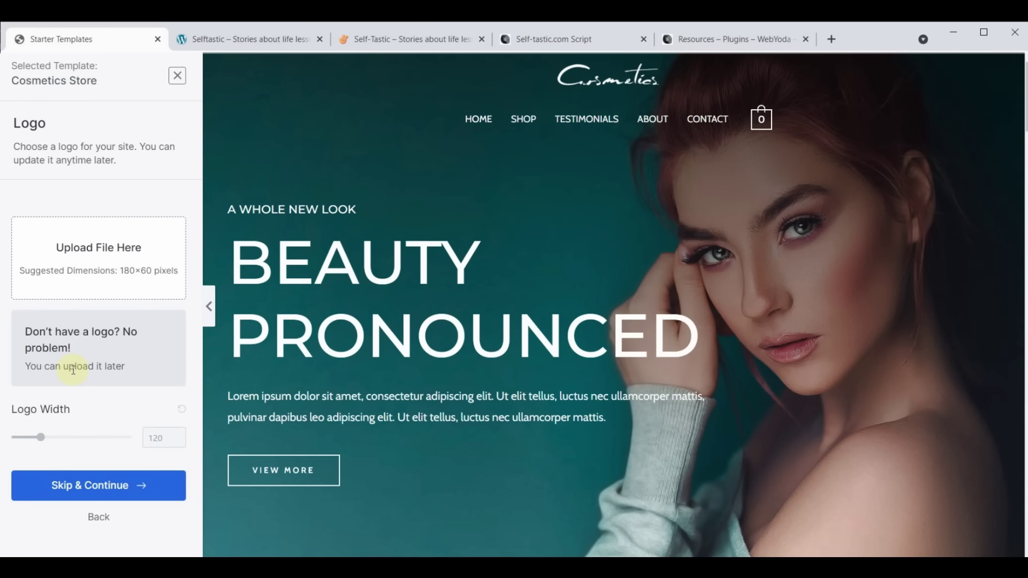
Skip the logo, keep default colours and fonts, skip extra features, disable data sharing, and submit
left_click(93, 492)
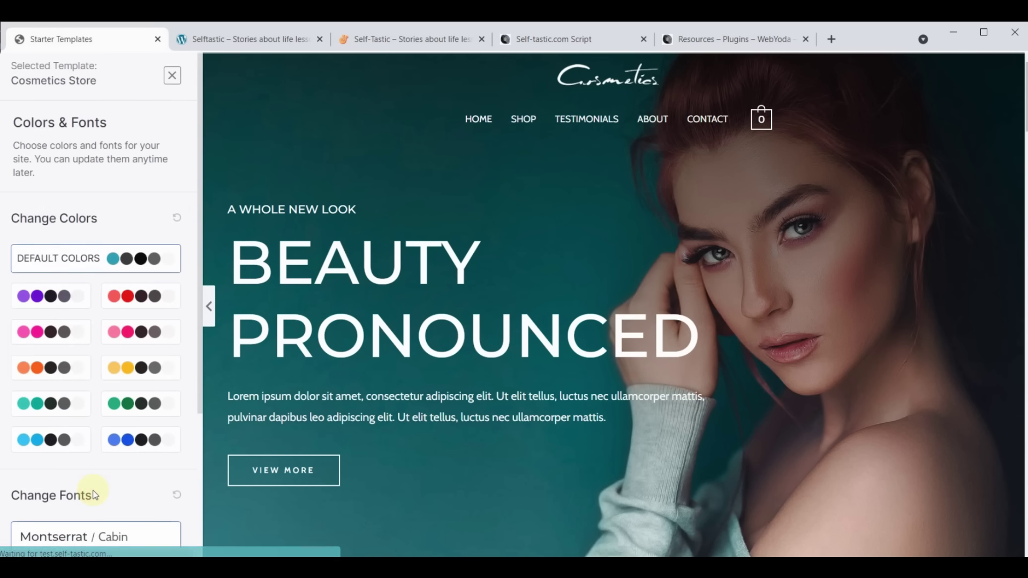
scroll(94, 494, "down", 4)
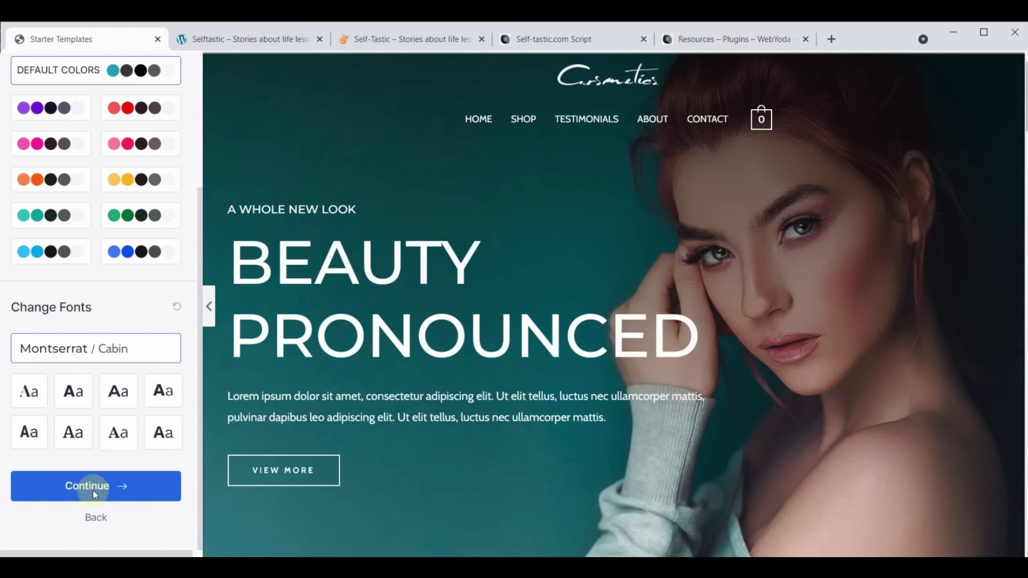
left_click(94, 491)
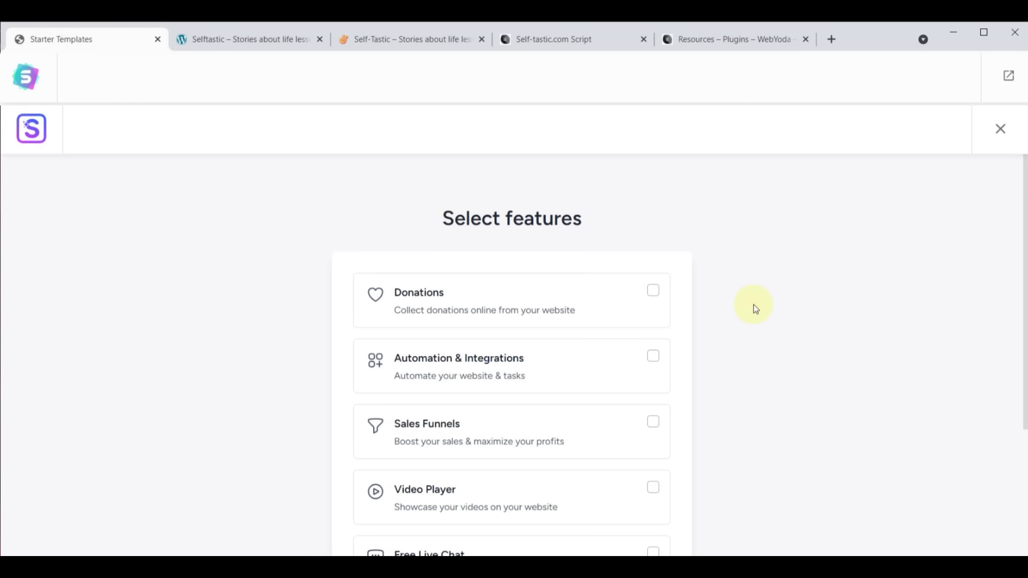
scroll(755, 309, "down", 1)
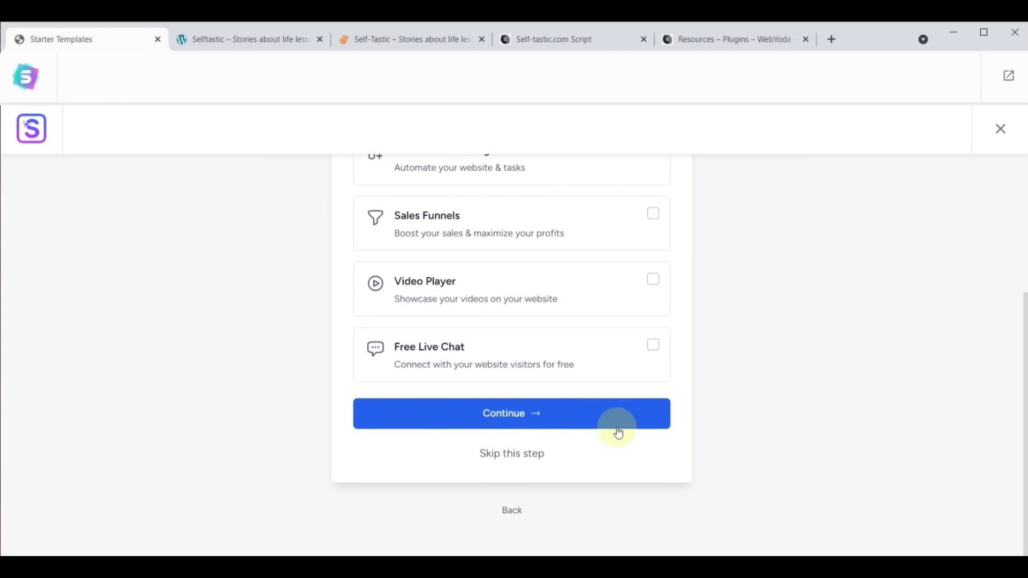
left_click(508, 460)
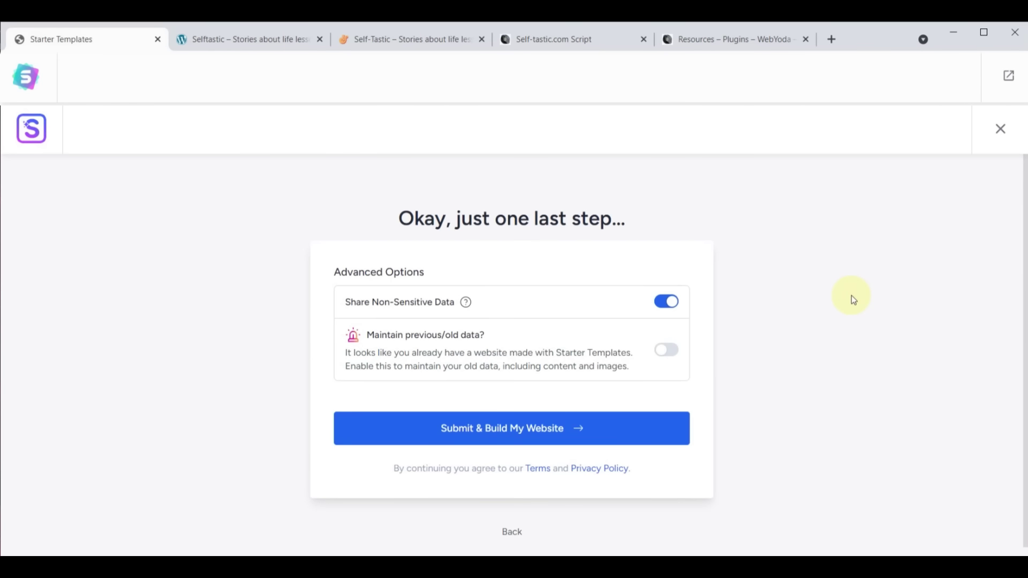
left_click(672, 304)
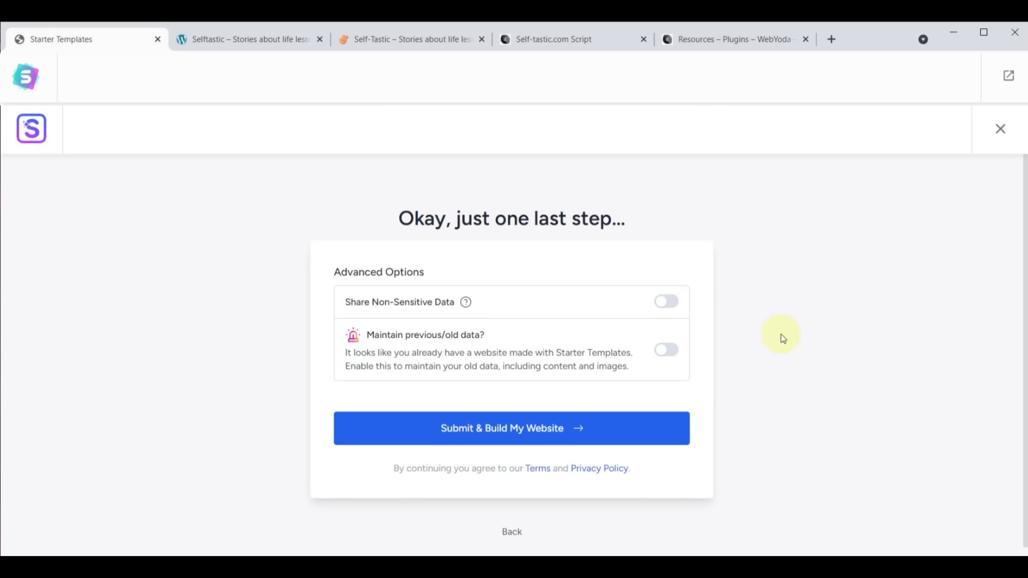
left_click(515, 431)
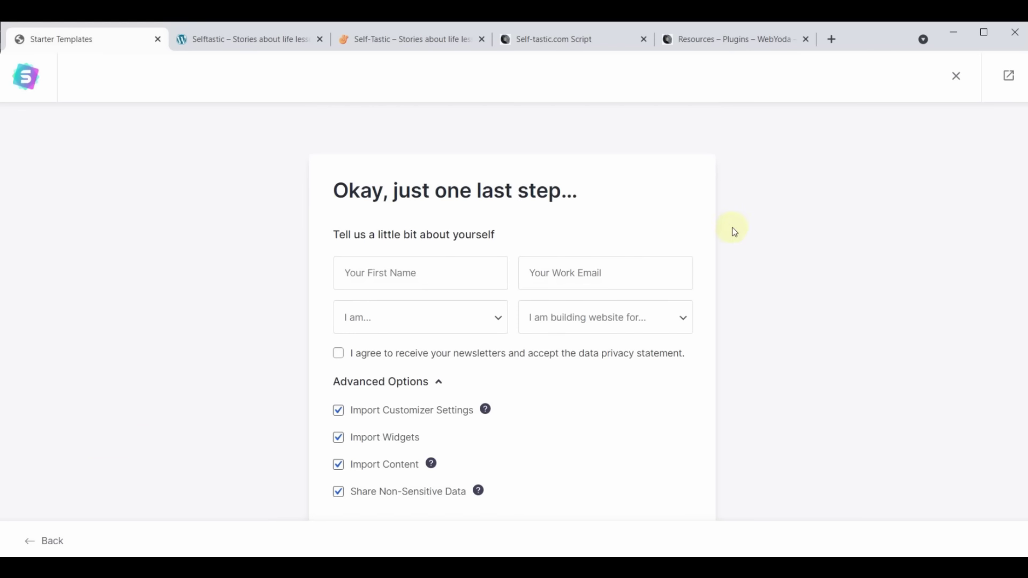
Enter the first name and fill in the e-mail address from the saved suggestion
left_click(397, 267)
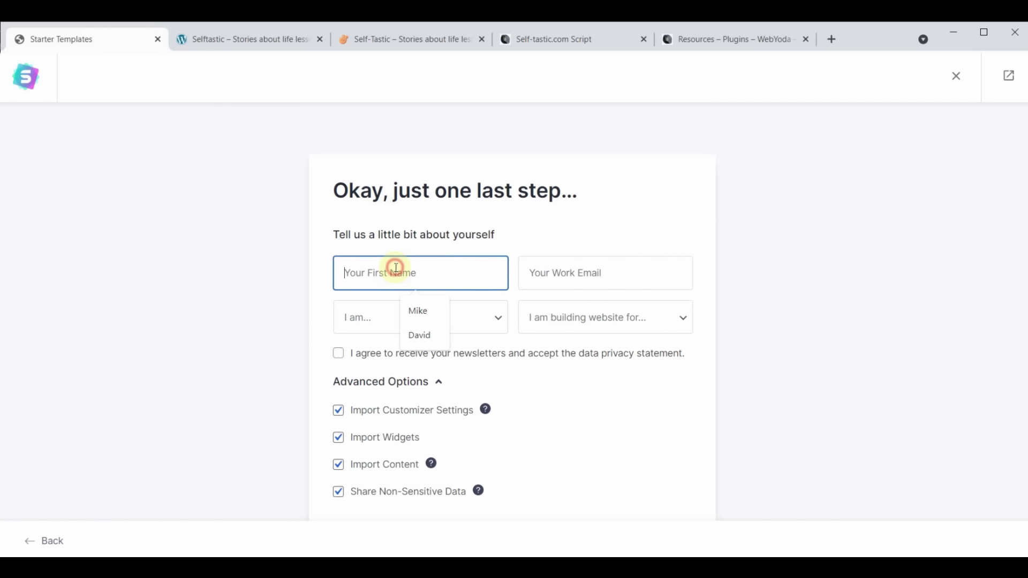
type("Yoda")
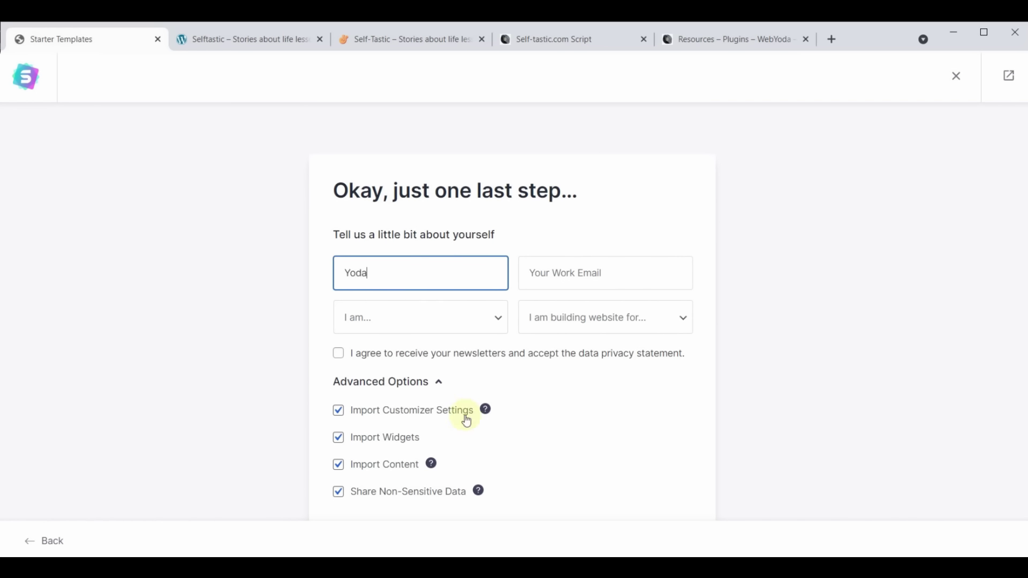
left_click(603, 271)
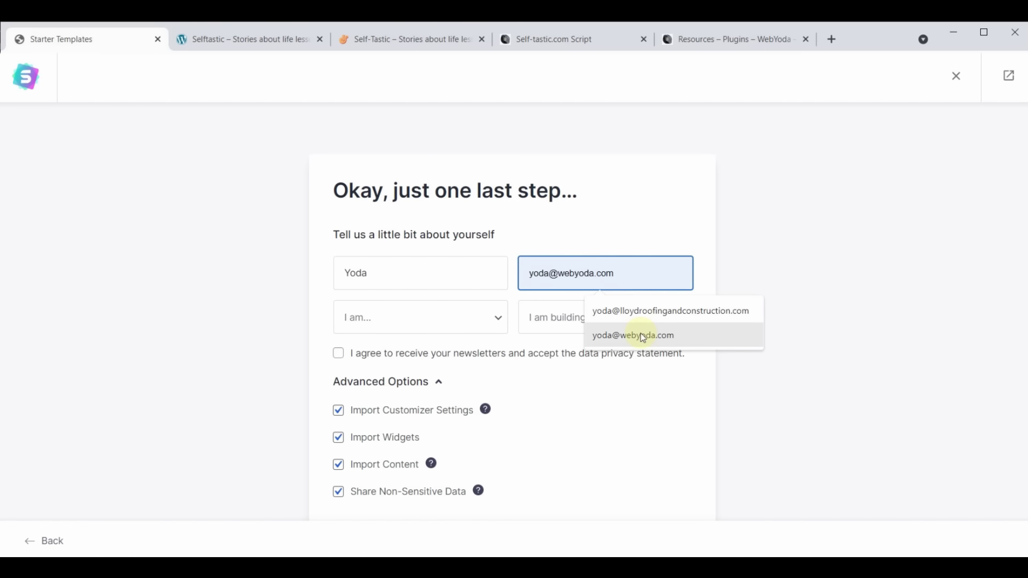
left_click(640, 333)
Choose Intermediate and Myself/My Company, accept the overwrite warning, and build the website
left_click(499, 318)
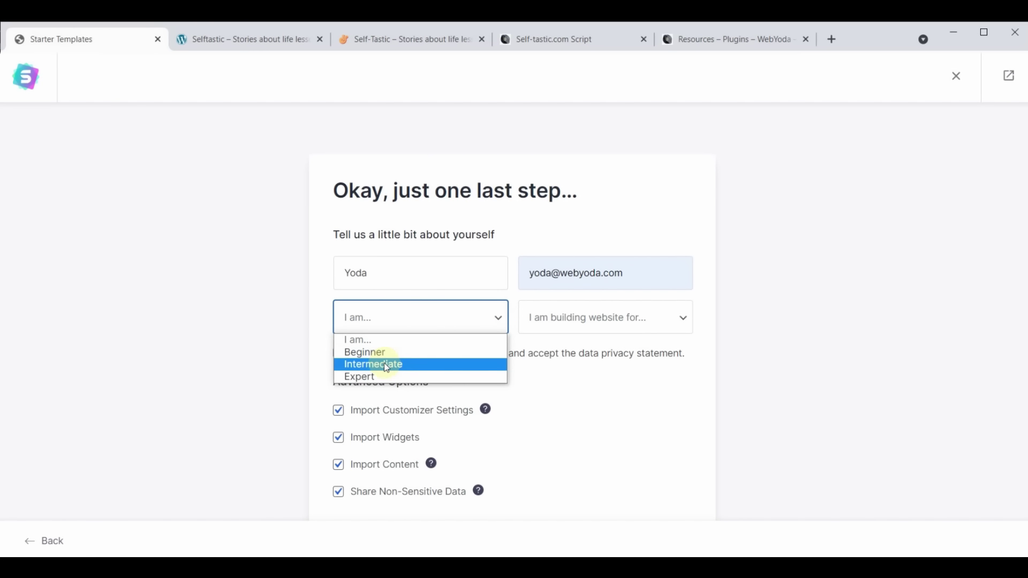
left_click(385, 366)
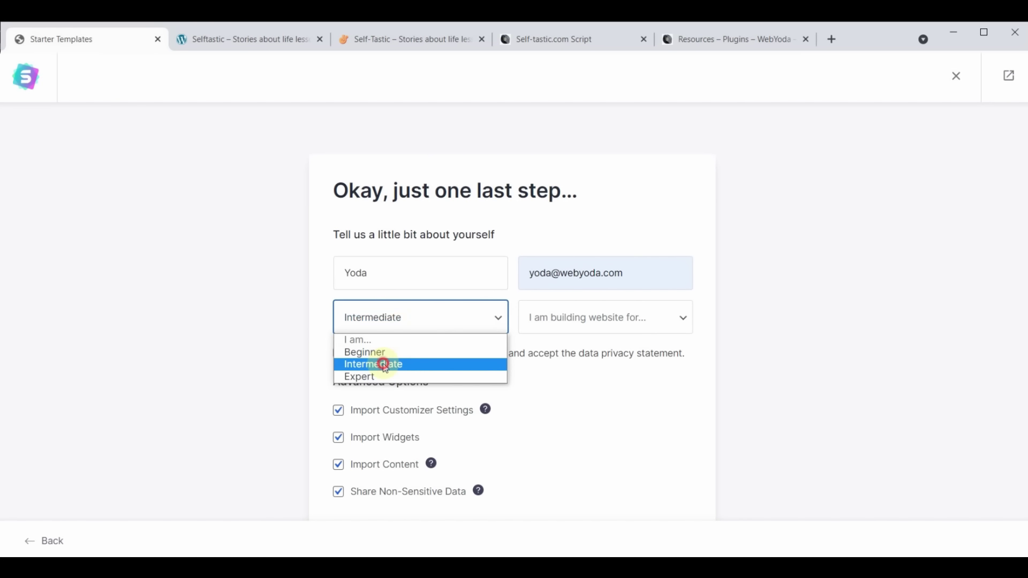
left_click(644, 328)
left_click(609, 351)
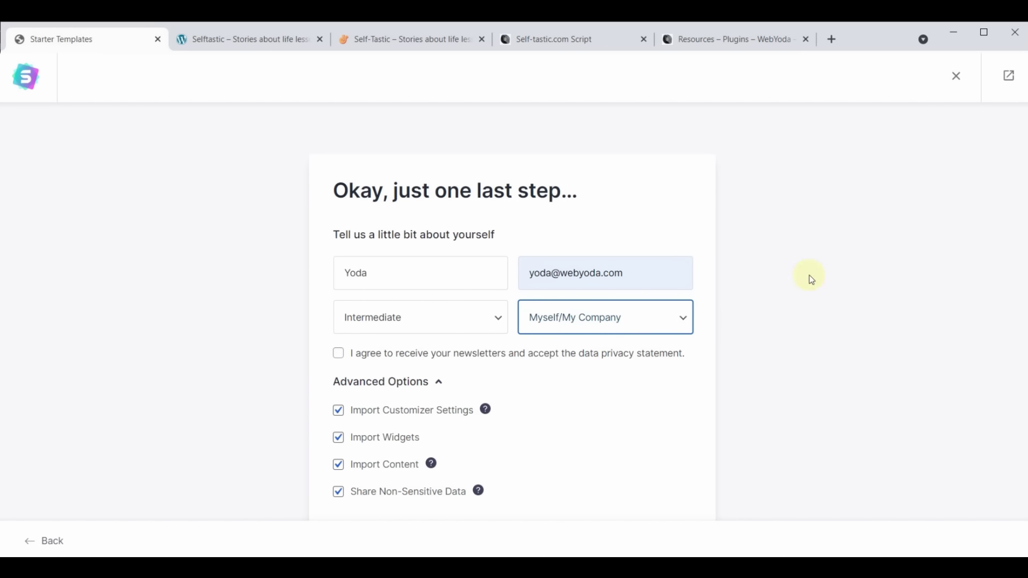
scroll(498, 476, "down", 3)
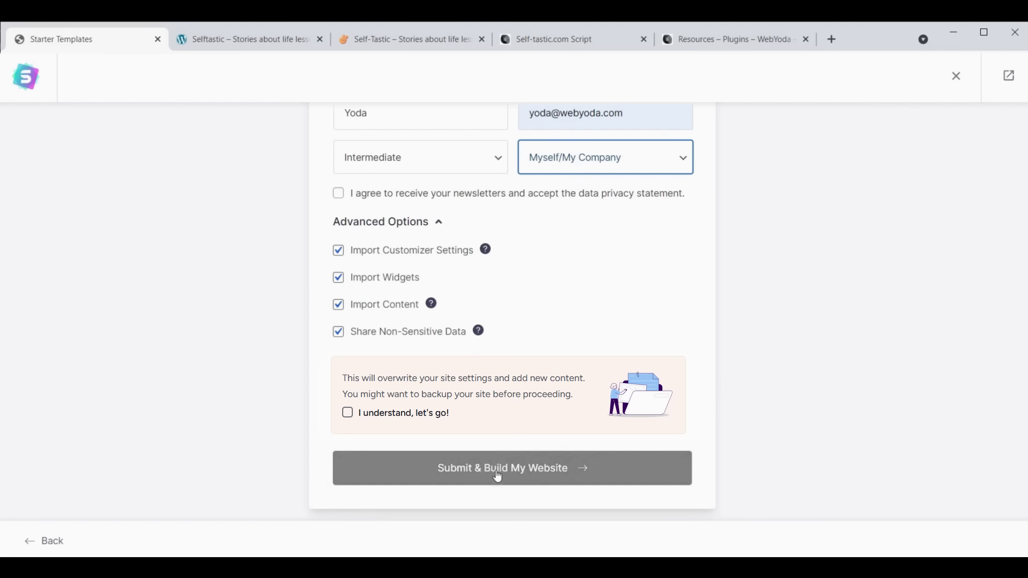
left_click(348, 413)
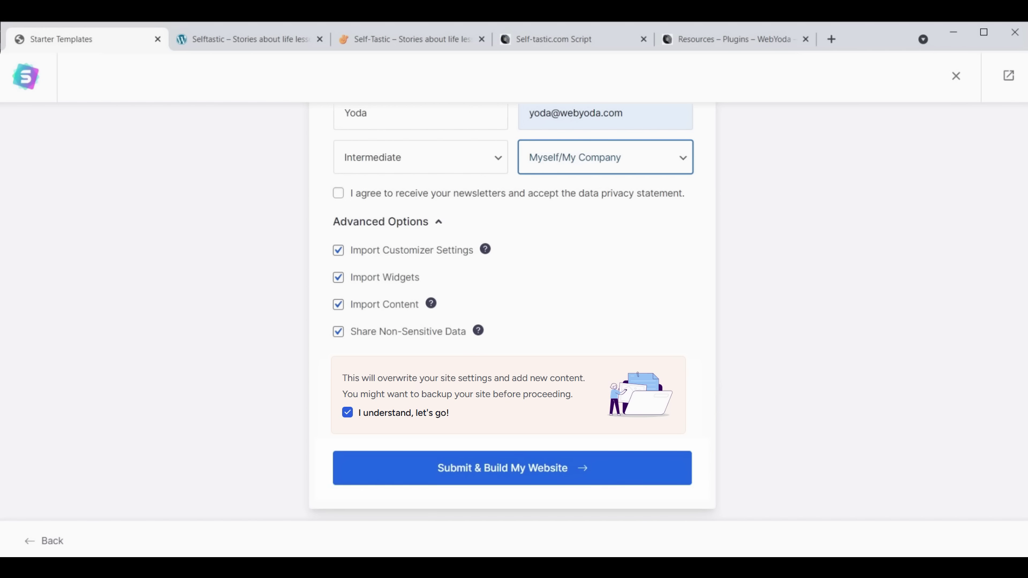
left_click(496, 473)
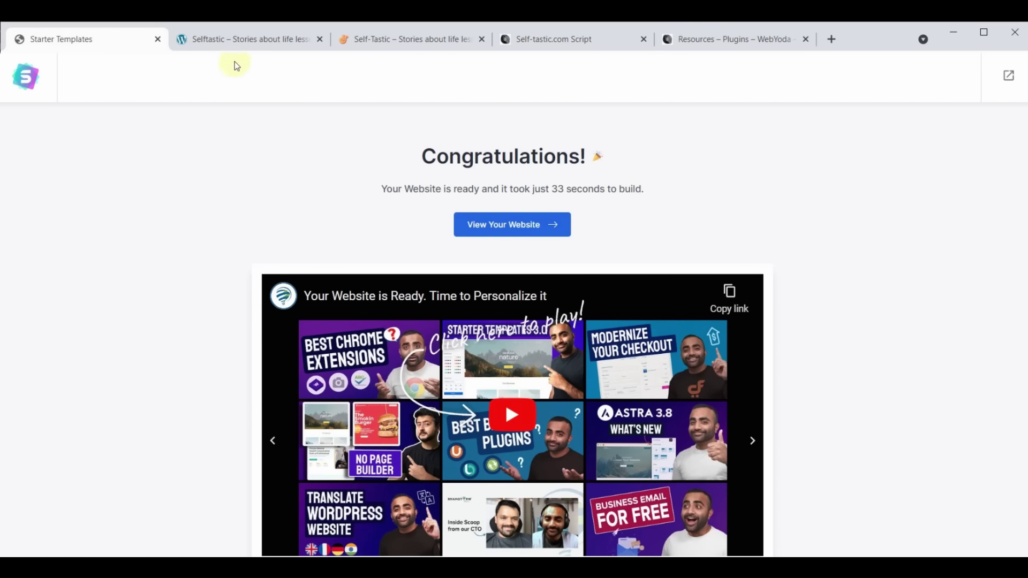
Reload the Selftastic site and scroll through the new Cosmetics homepage with its 'BEAUTY PRONOUNCED' hero
left_click(237, 39)
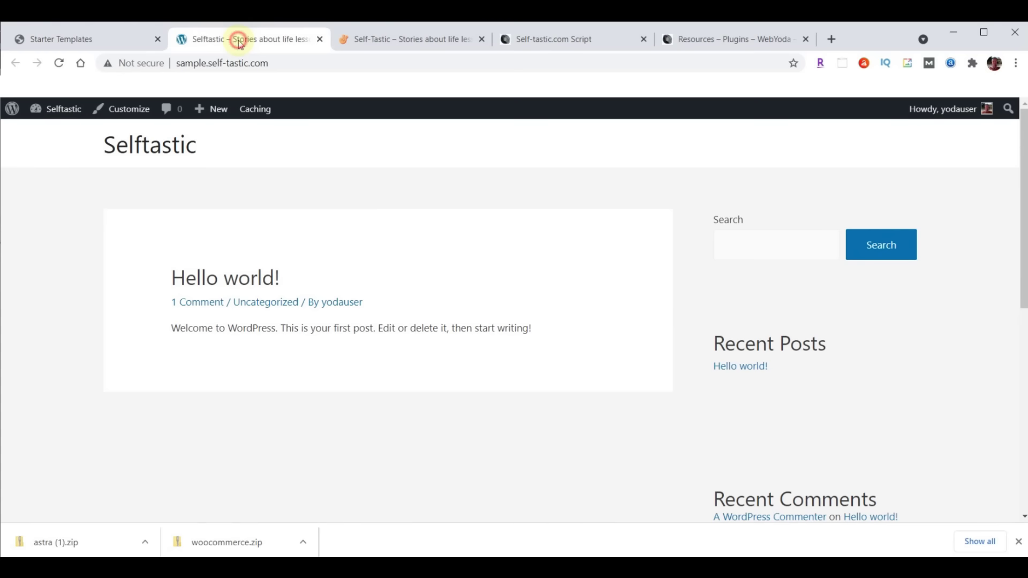
left_click(61, 63)
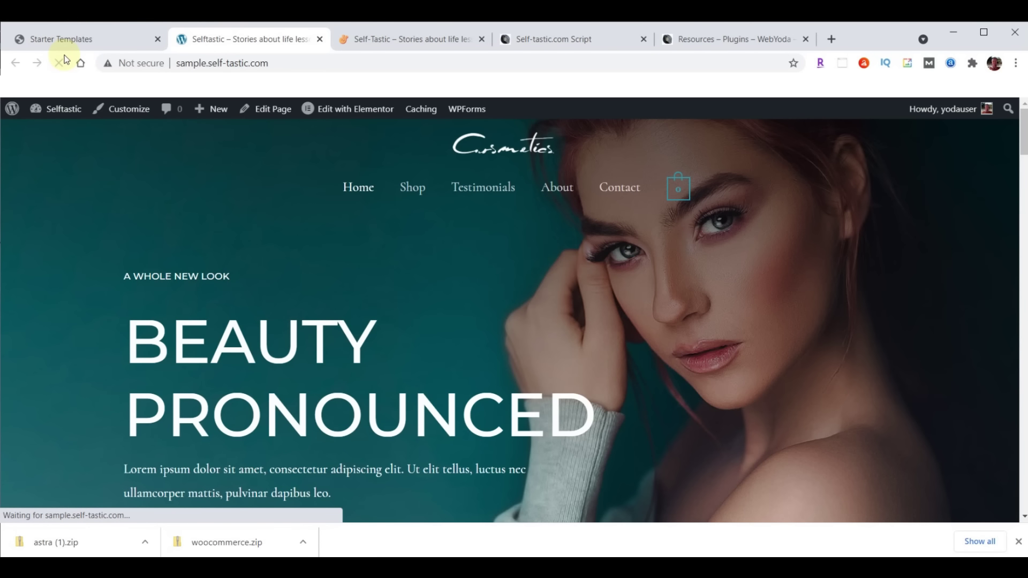
mouse_move(687, 199)
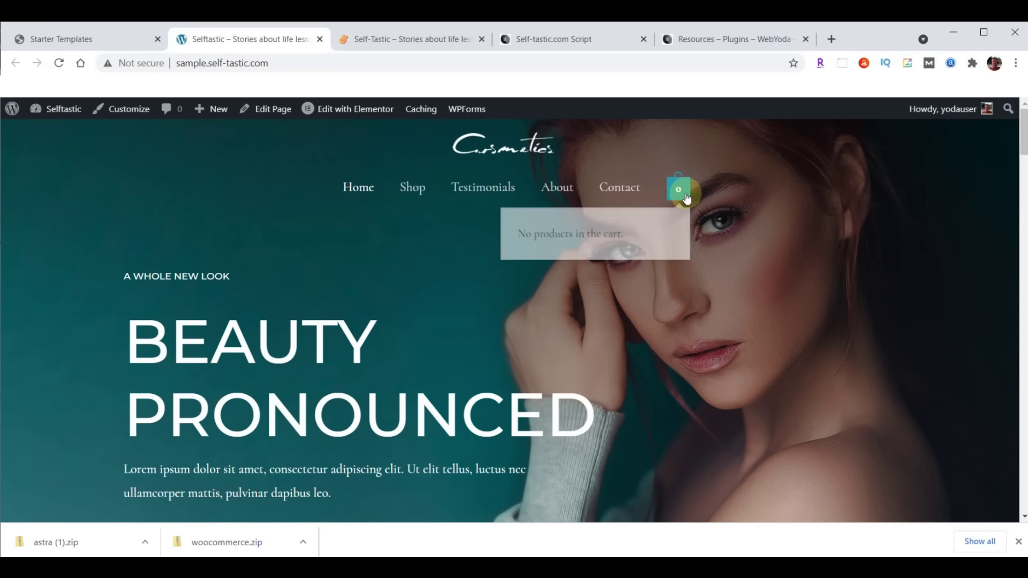
scroll(314, 262, "down", 15)
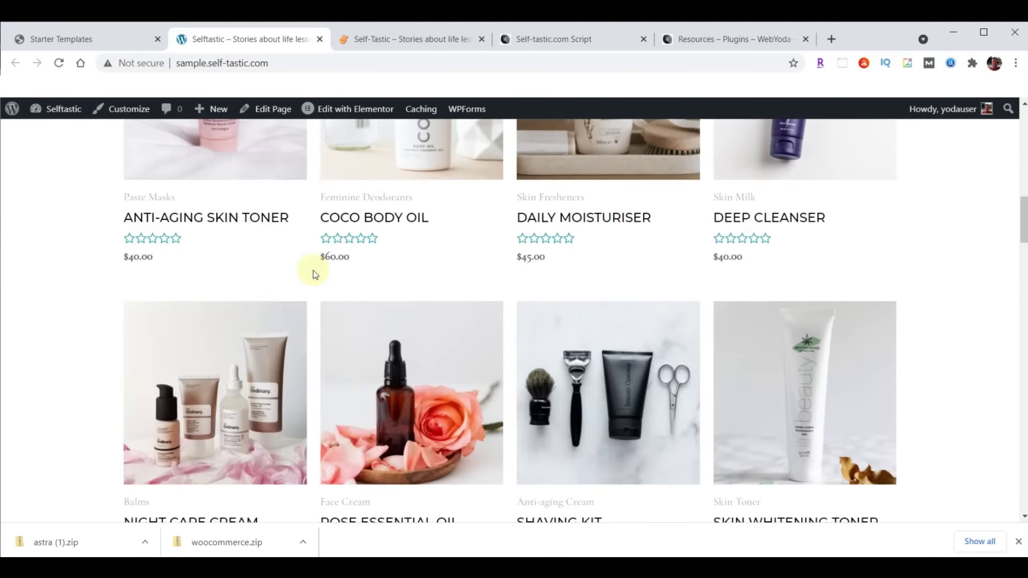
scroll(313, 273, "down", 10)
scroll(310, 362, "up", 15)
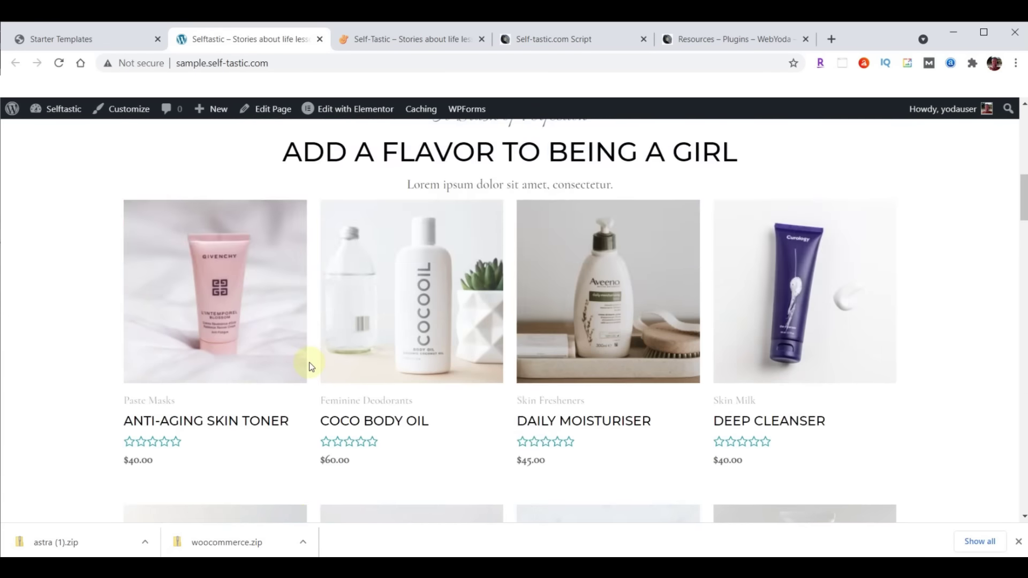
scroll(310, 367, "up", 10)
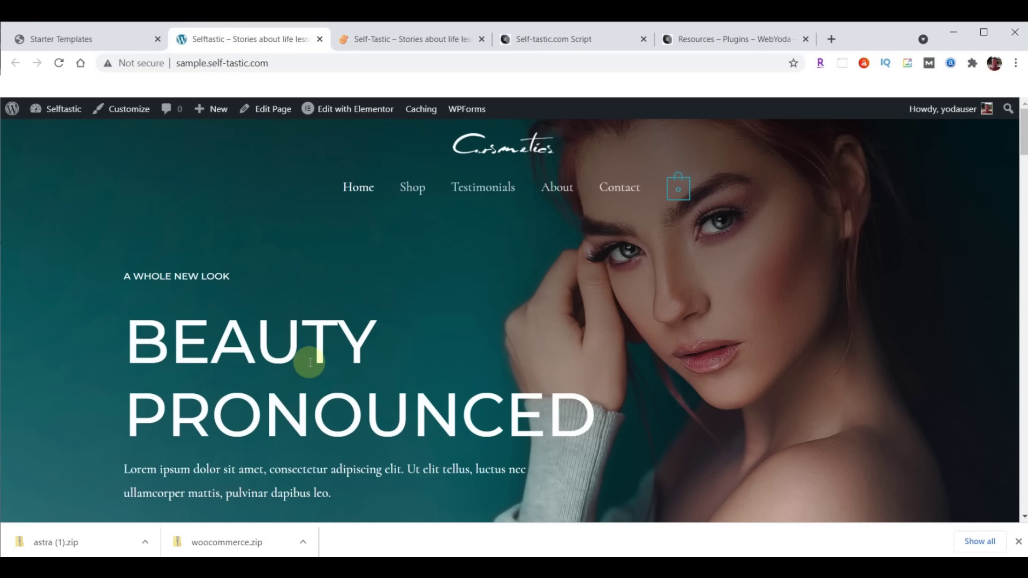
scroll(373, 309, "down", 6)
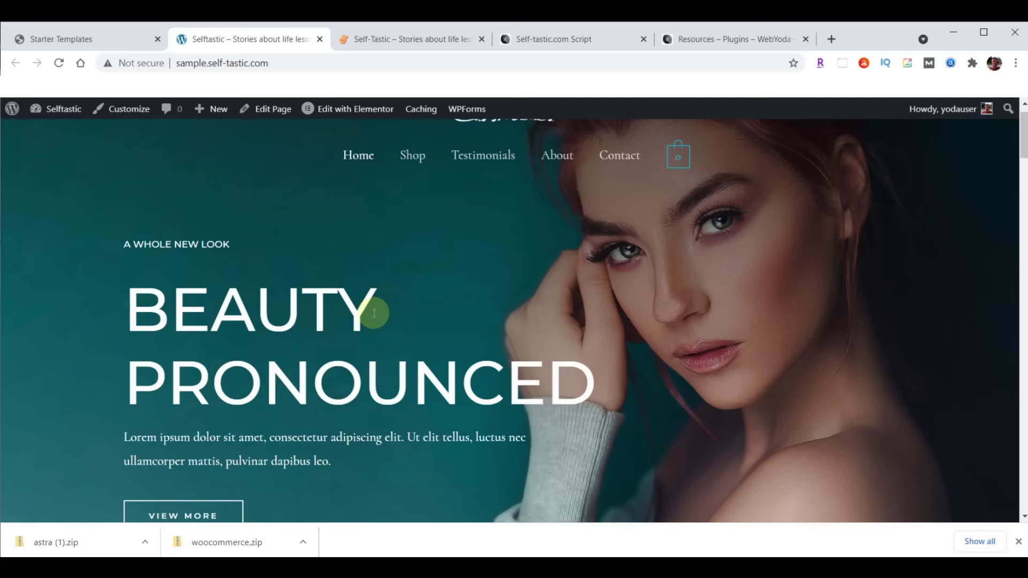
scroll(406, 349, "up", 6)
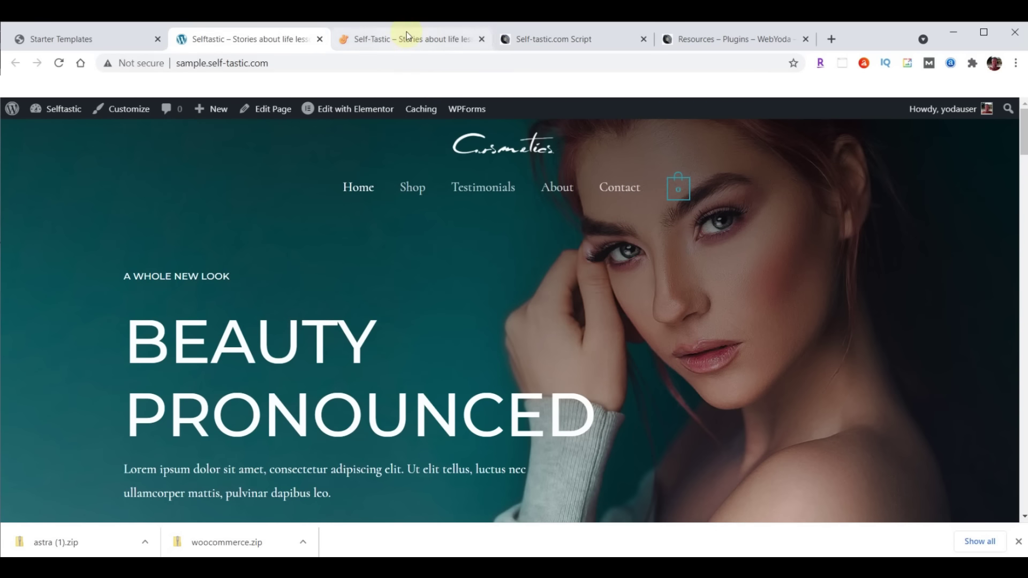
left_click(407, 34)
Scroll through the old Self-Tastic site's homepage and back to the top
scroll(627, 310, "down", 5)
scroll(627, 310, "down", 10)
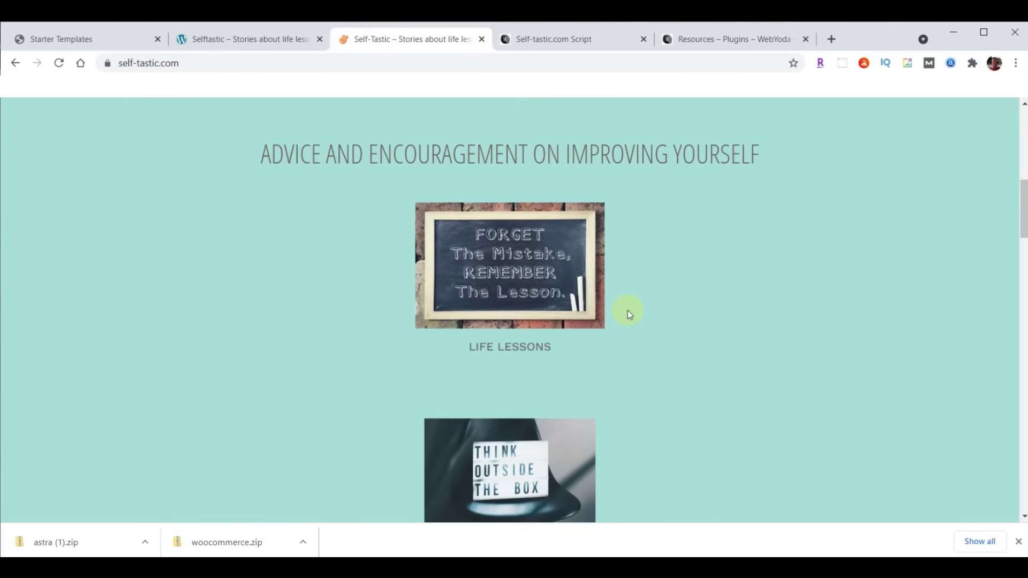
scroll(626, 310, "up", 8)
scroll(625, 310, "up", 5)
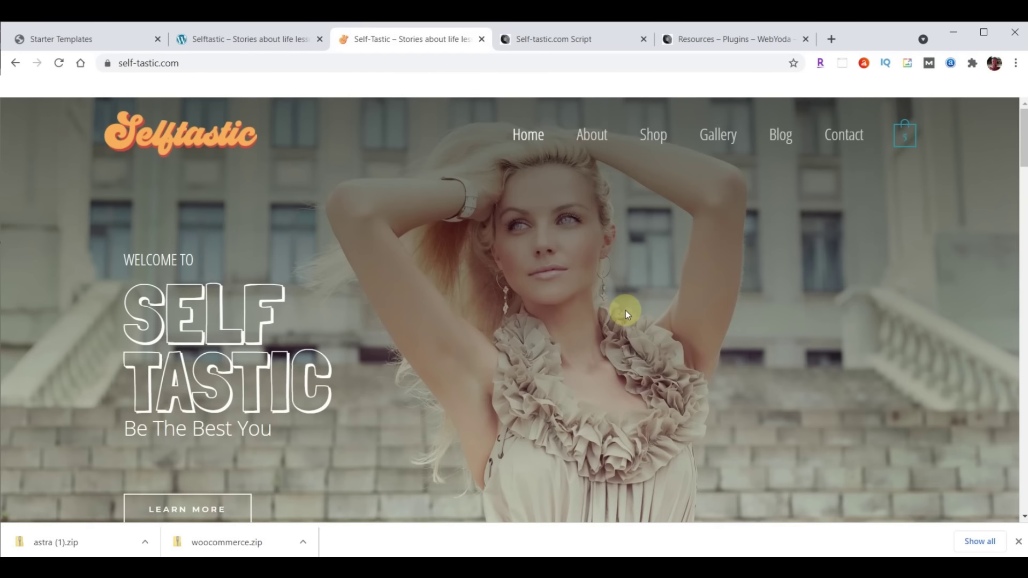
Return to the Starter Templates Cosmetics Store page and close the Chrome downloads bar
left_click(246, 40)
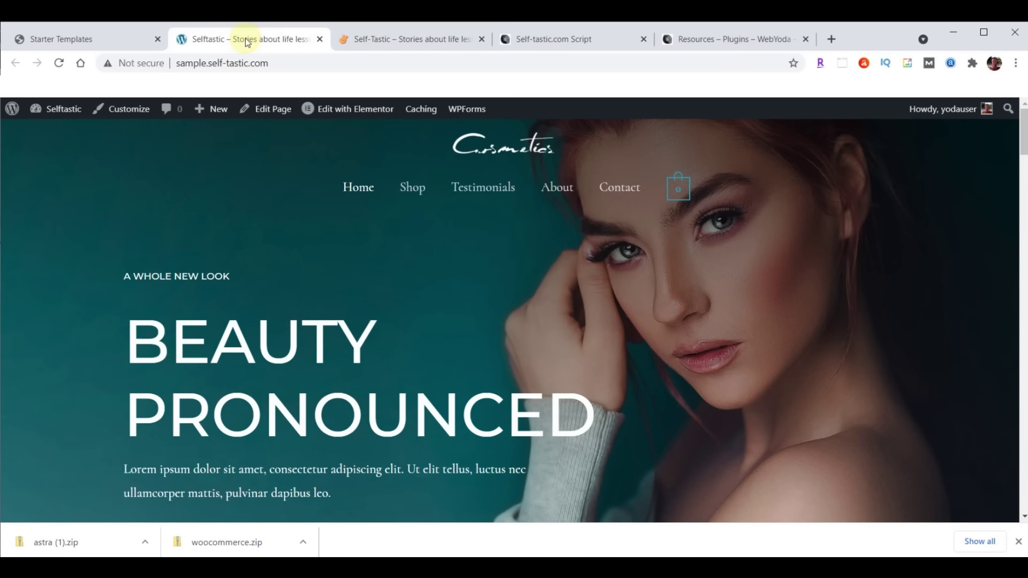
left_click(75, 41)
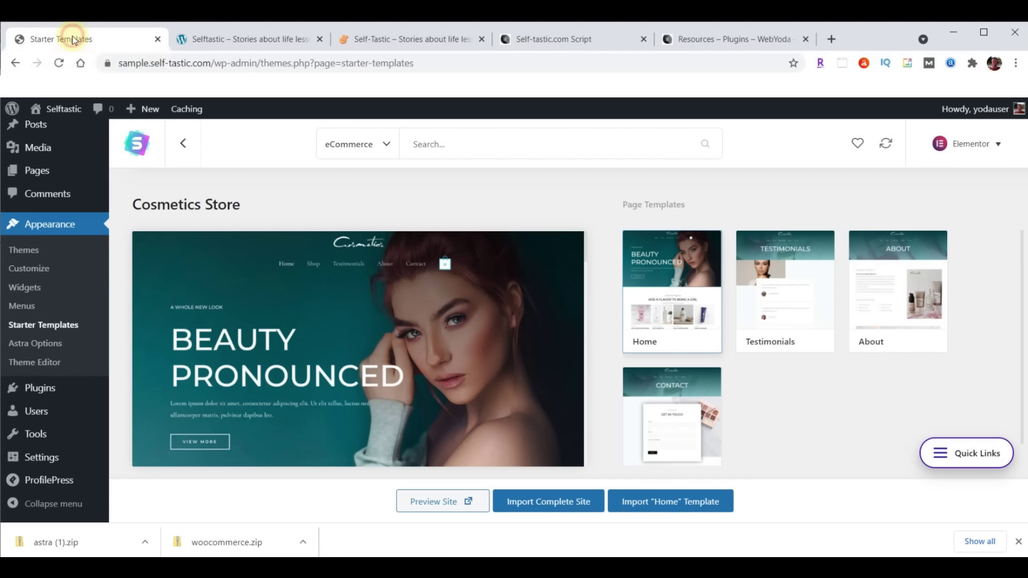
left_click(1019, 544)
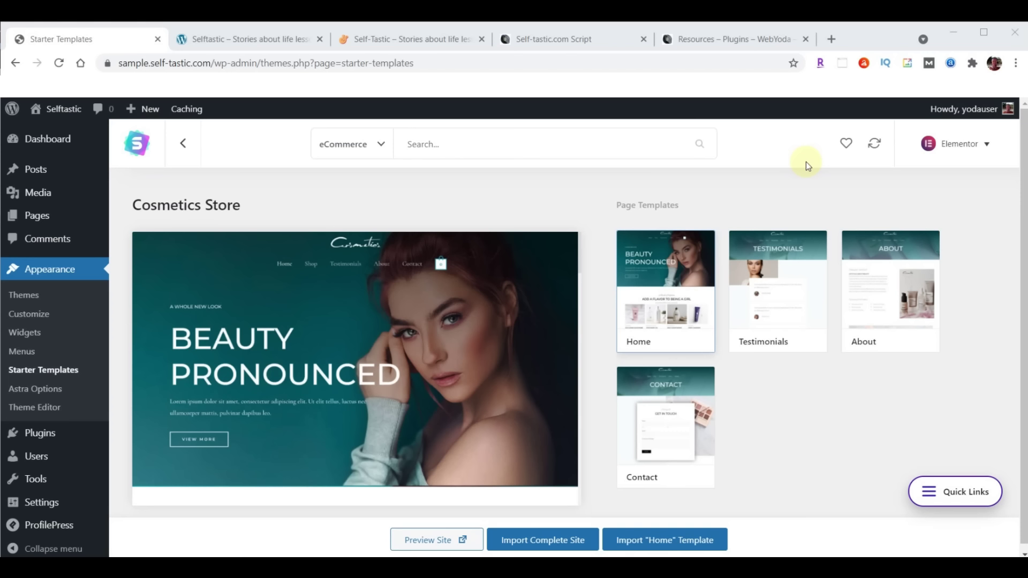
Deactivate the WooCommerce plugin from the installed Plugins list
left_click(807, 164)
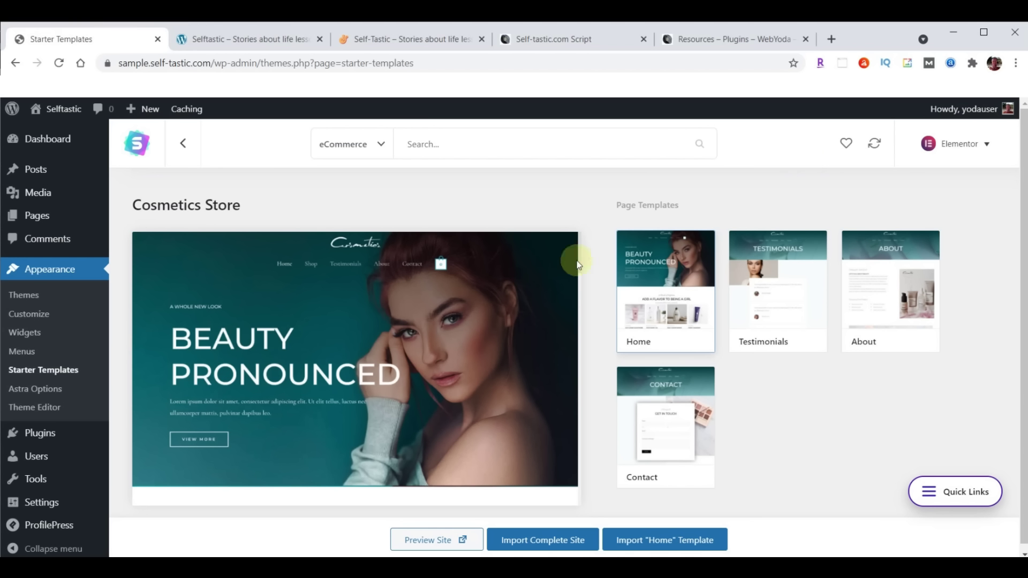
left_click(39, 434)
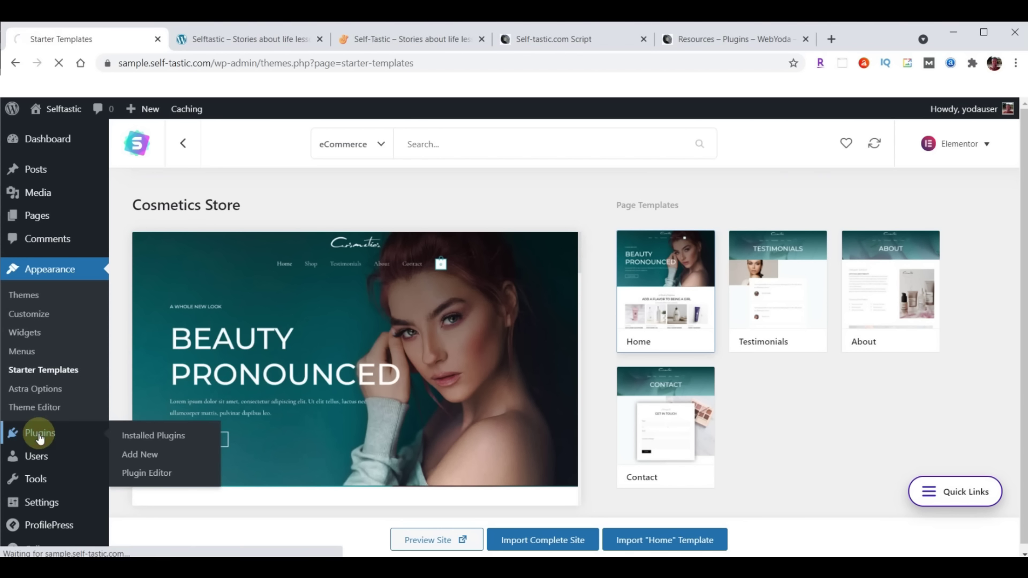
scroll(303, 322, "down", 4)
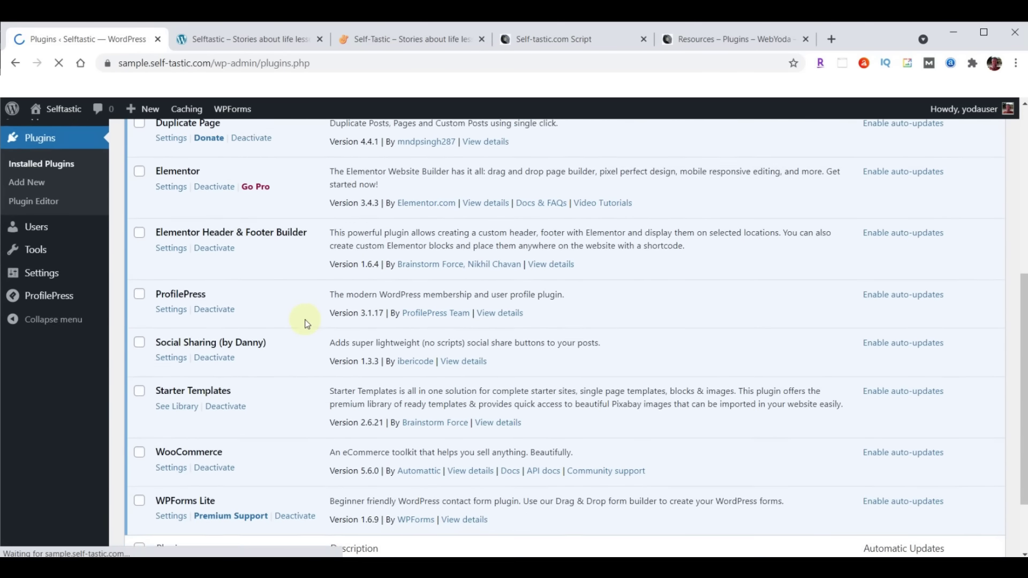
left_click(215, 464)
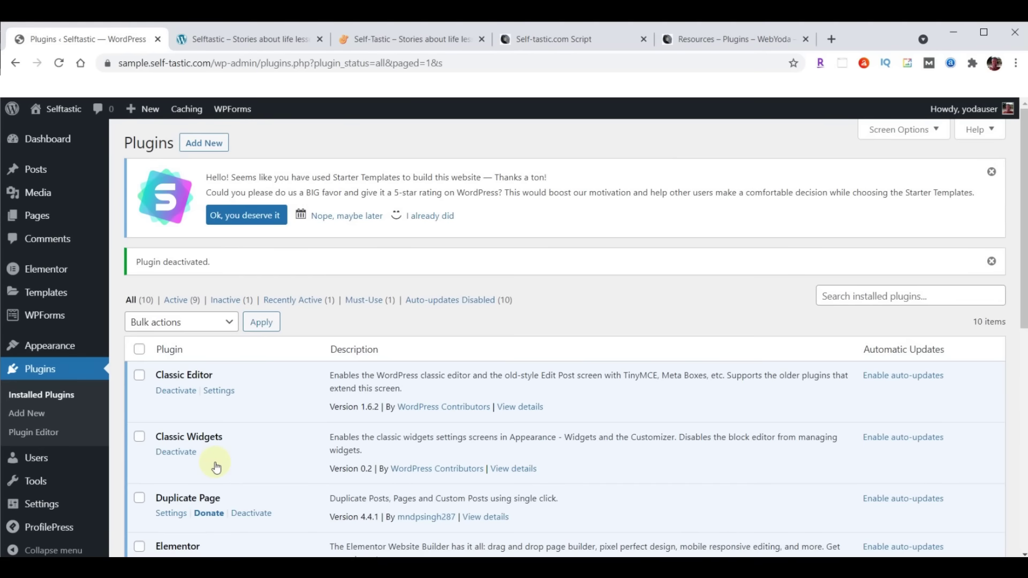
Compare the old Self-Tastic site with the new sample site, then return to Plugins
left_click(376, 42)
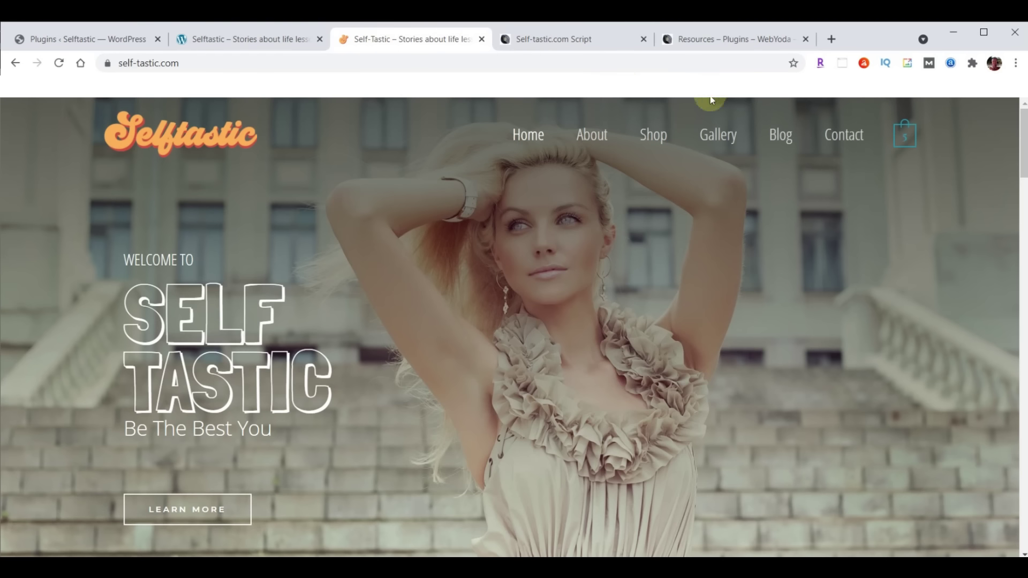
left_click(275, 37)
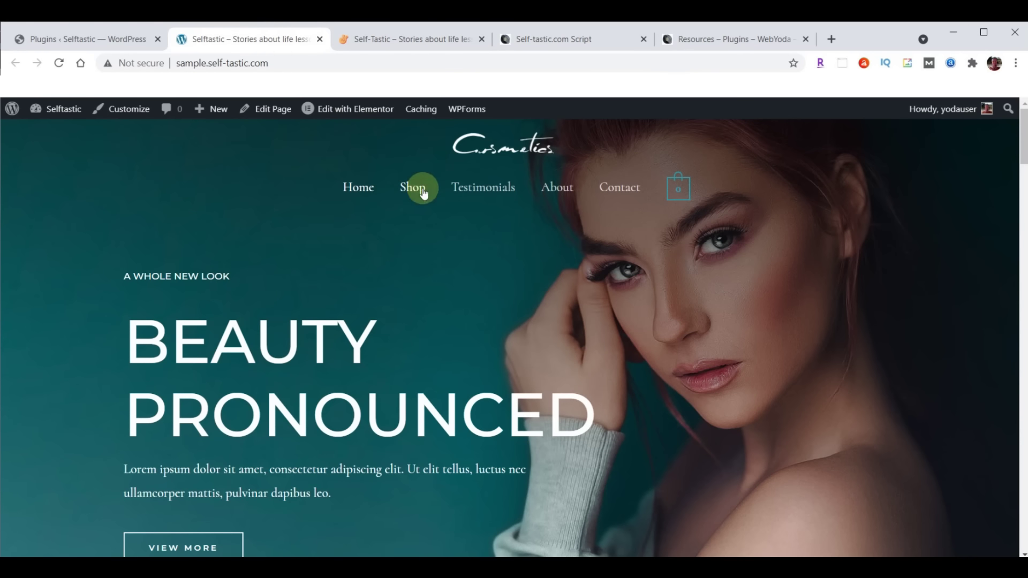
left_click(80, 39)
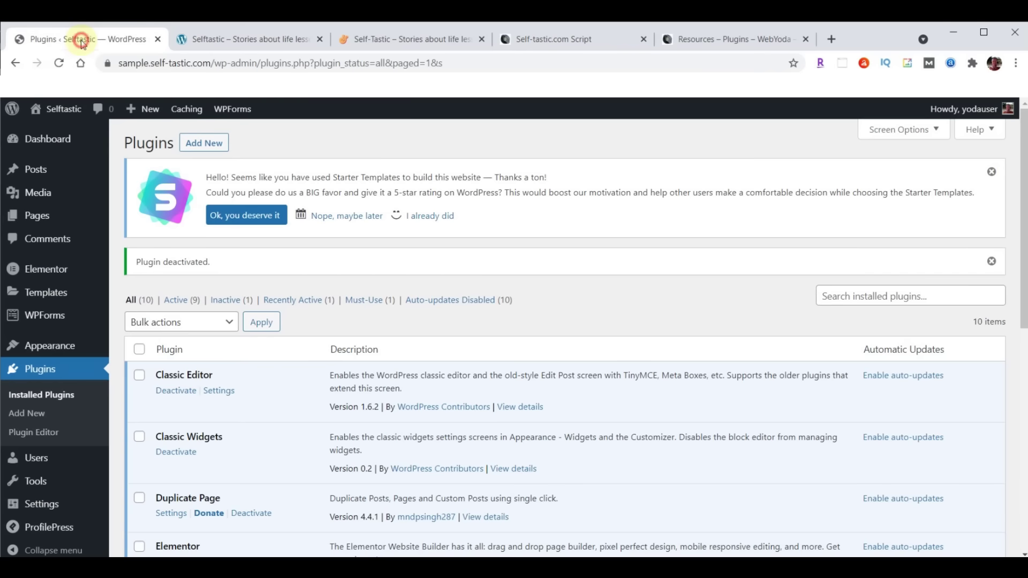
Load the Primary Menu in the Appearance Menus editor
mouse_move(62, 351)
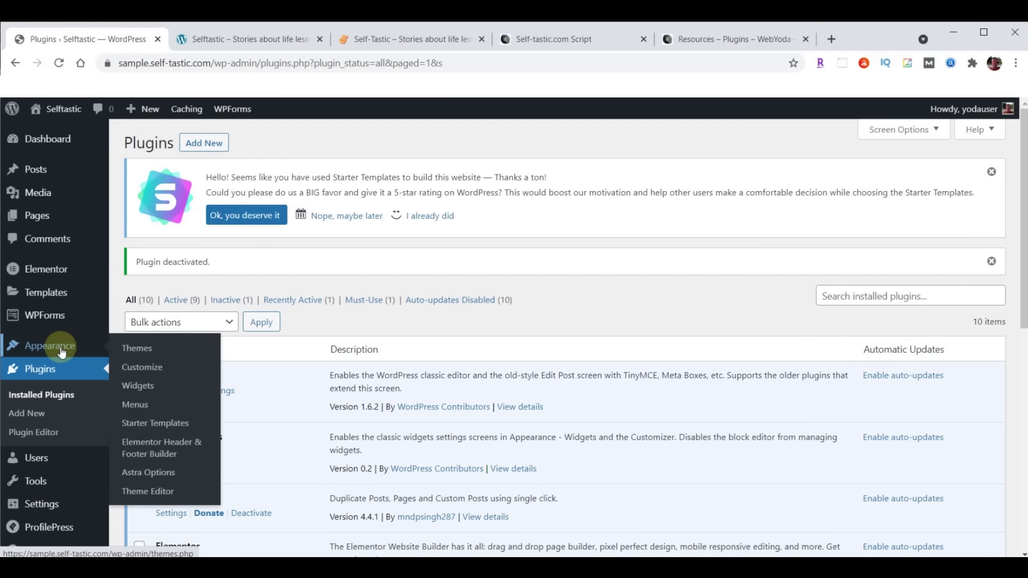
left_click(130, 407)
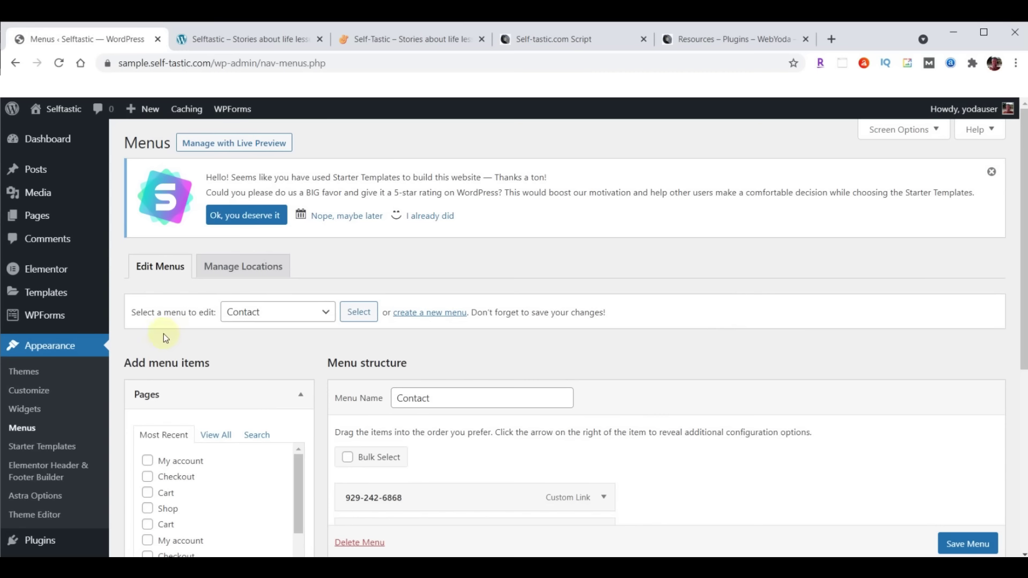
left_click(327, 317)
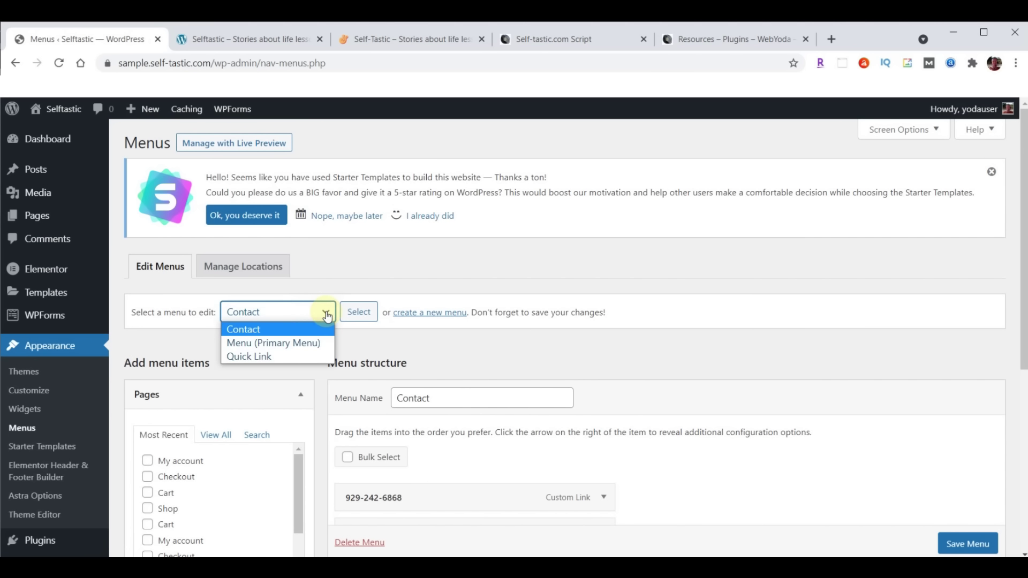
left_click(283, 345)
left_click(360, 311)
scroll(904, 260, "down", 5)
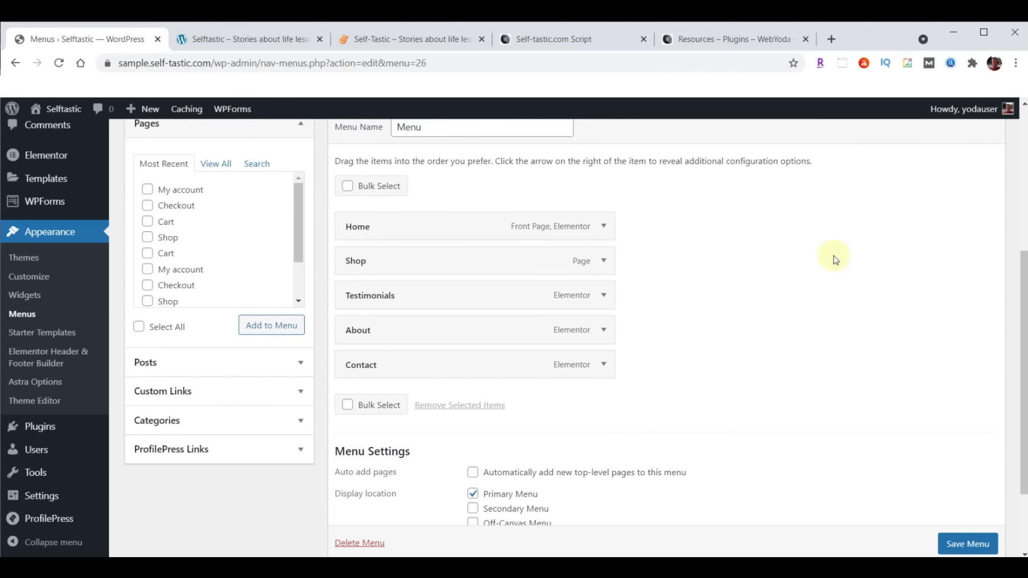
Remove the Shop item from the primary menu and save the menu
left_click(603, 261)
left_click(357, 386)
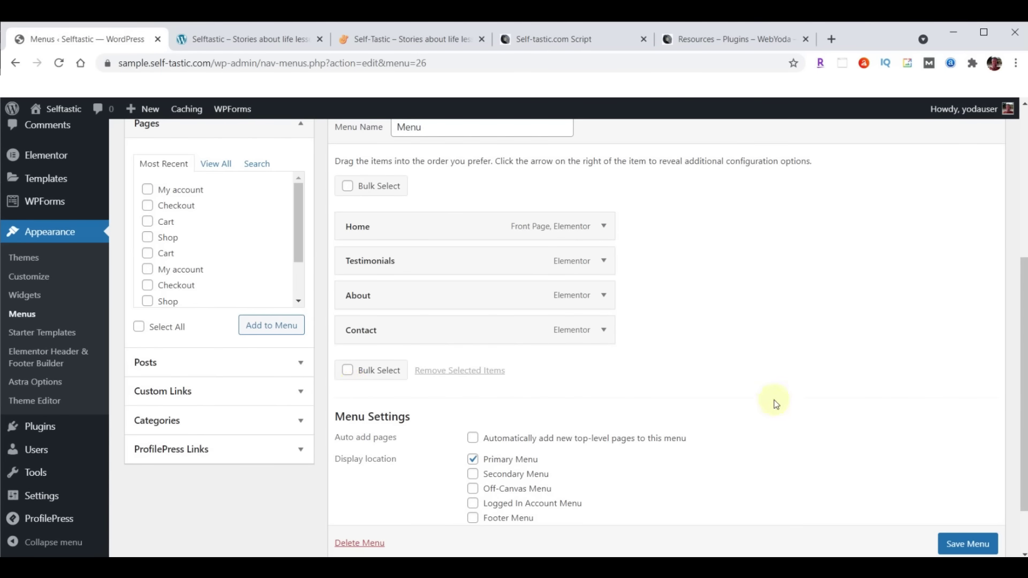
left_click(960, 548)
scroll(929, 390, "down", 2)
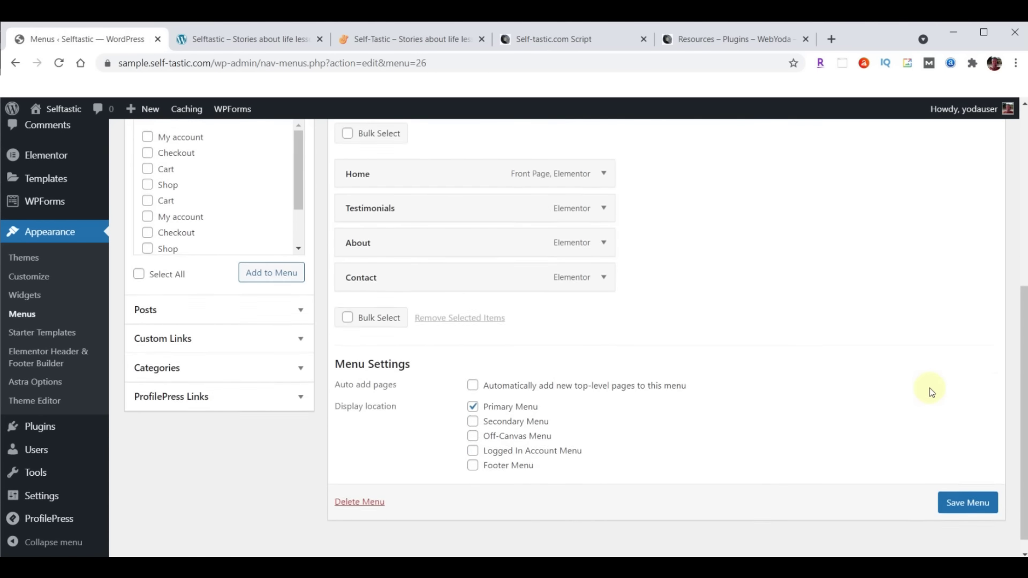
left_click(967, 485)
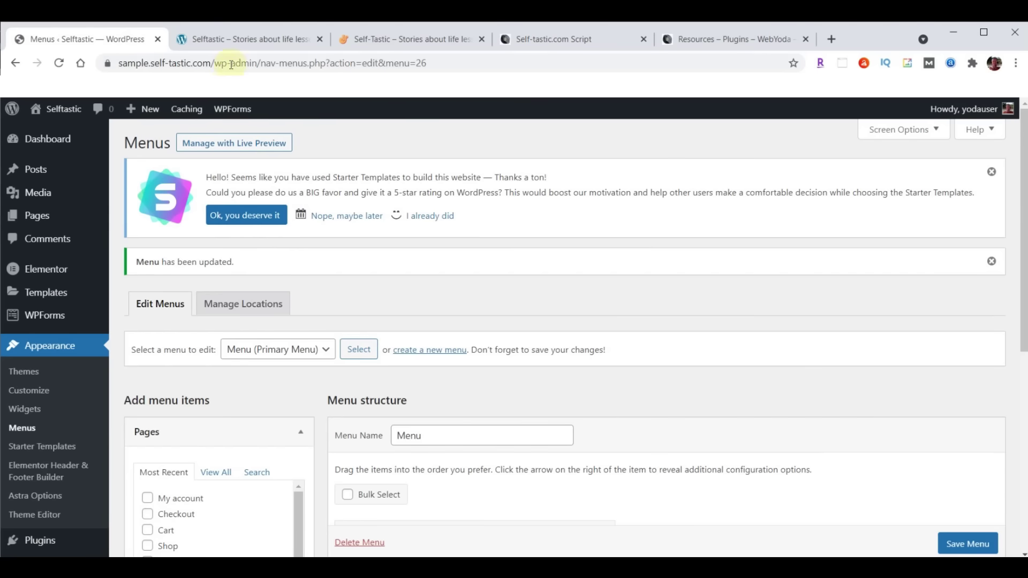
Reload the live site to confirm Shop is gone, then return to the menu editor
left_click(231, 39)
left_click(59, 63)
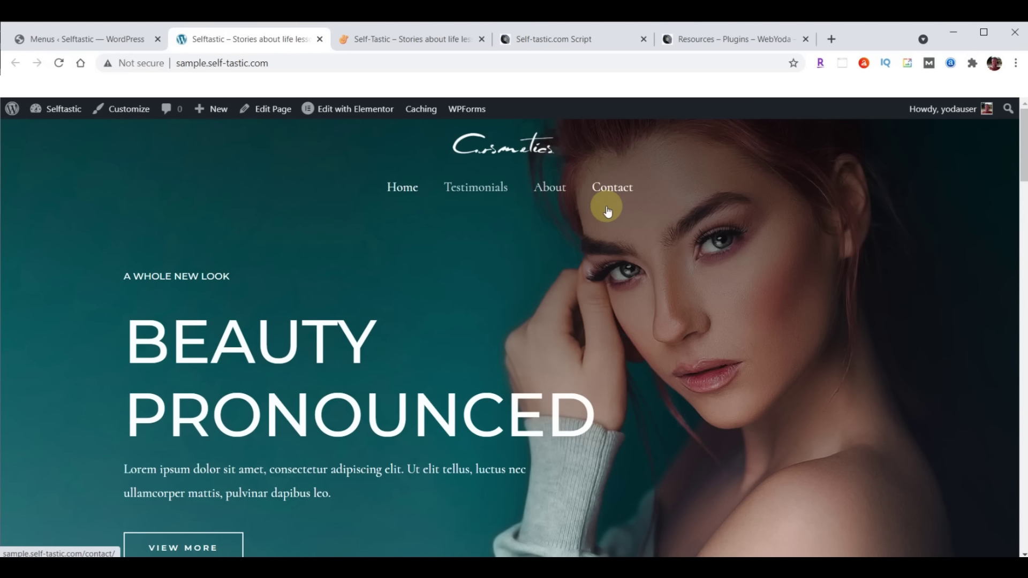
left_click(64, 38)
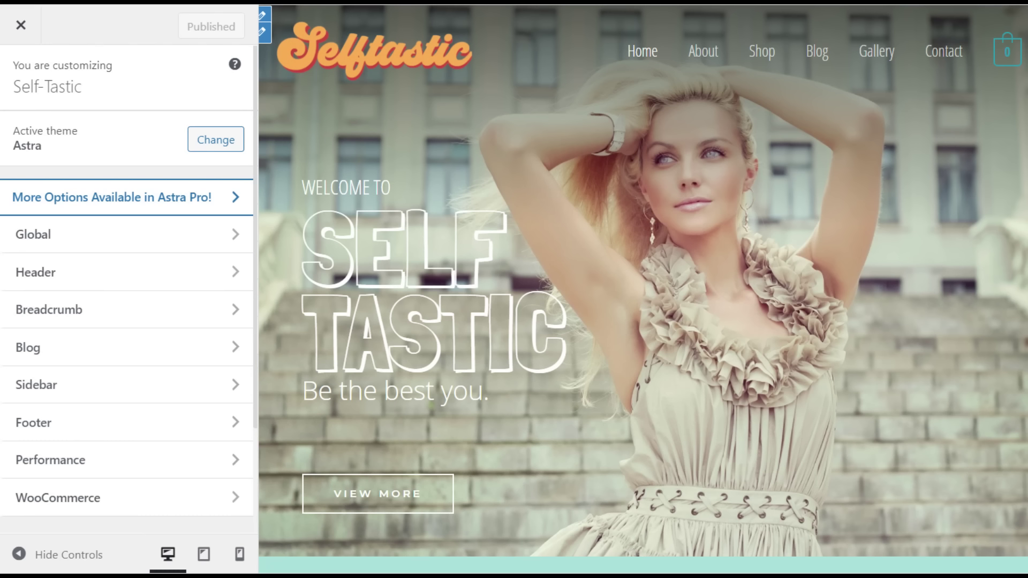
scroll(127, 279, "down", 6)
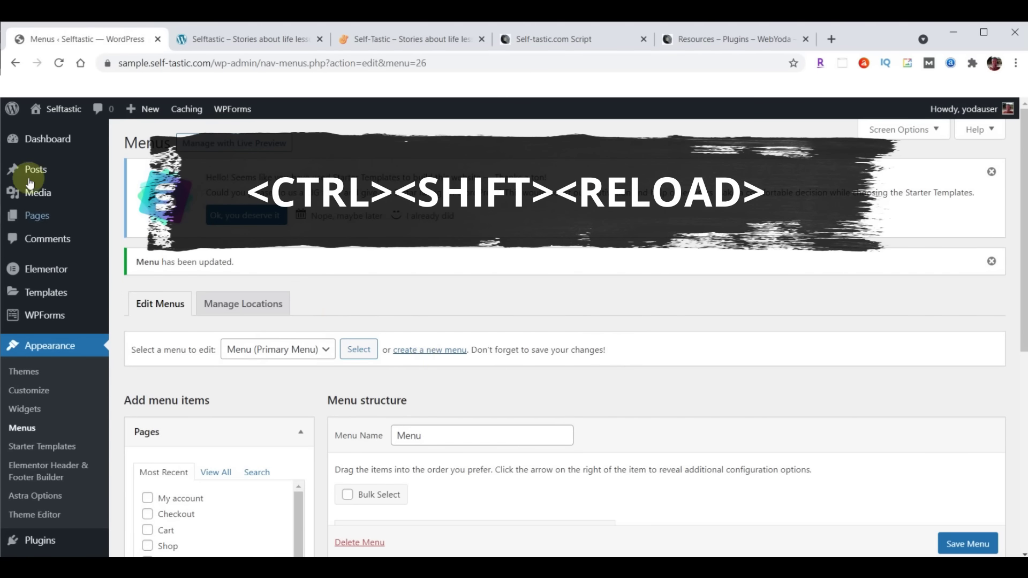
Start a BackupBuddy Complete Backup and wait for the 68.53 MB archive to finish
left_click(59, 63, "ctrl+shift")
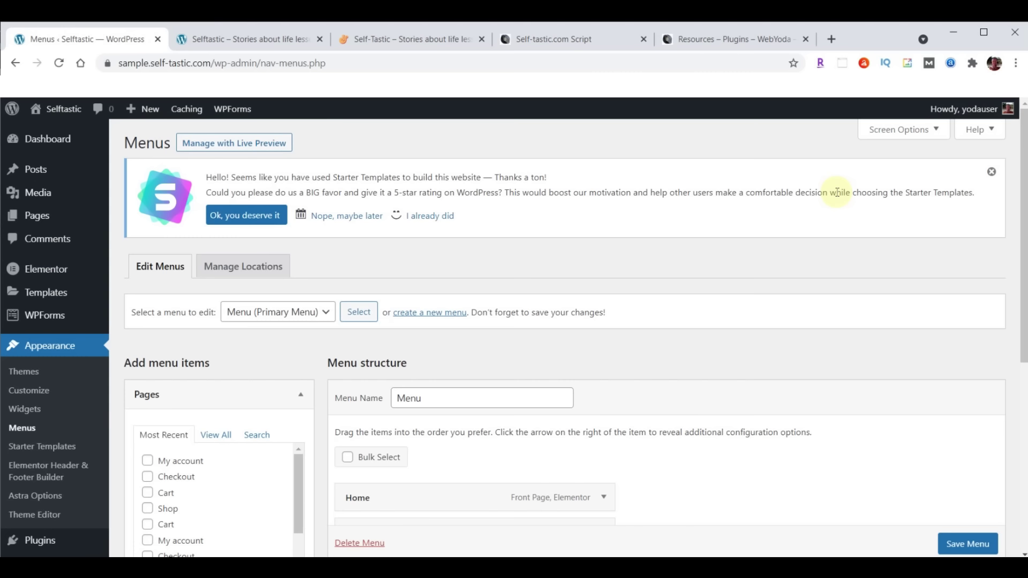
scroll(97, 418, "down", 5)
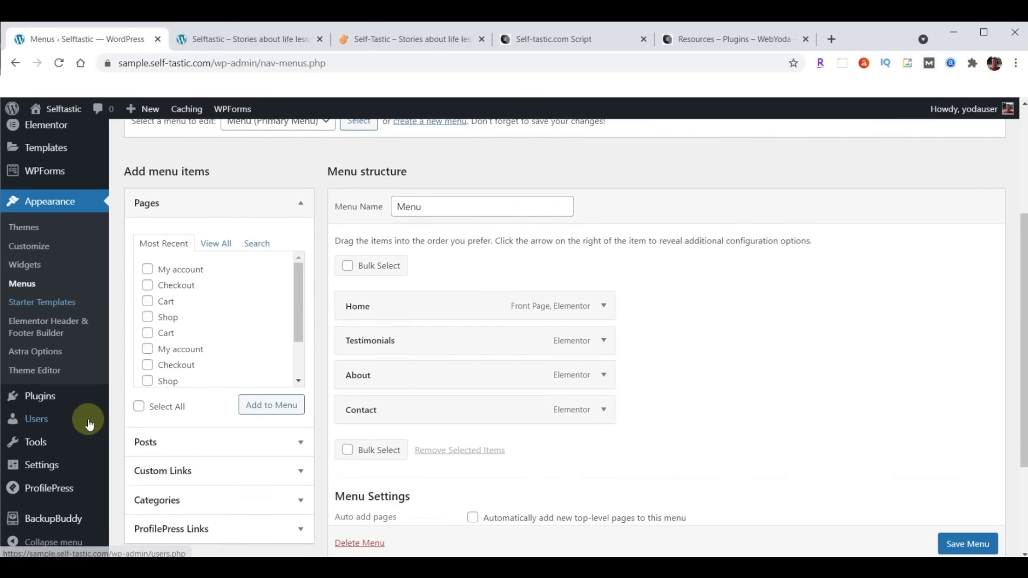
mouse_move(89, 424)
left_click(53, 519)
left_click(229, 373)
scroll(842, 380, "down", 4)
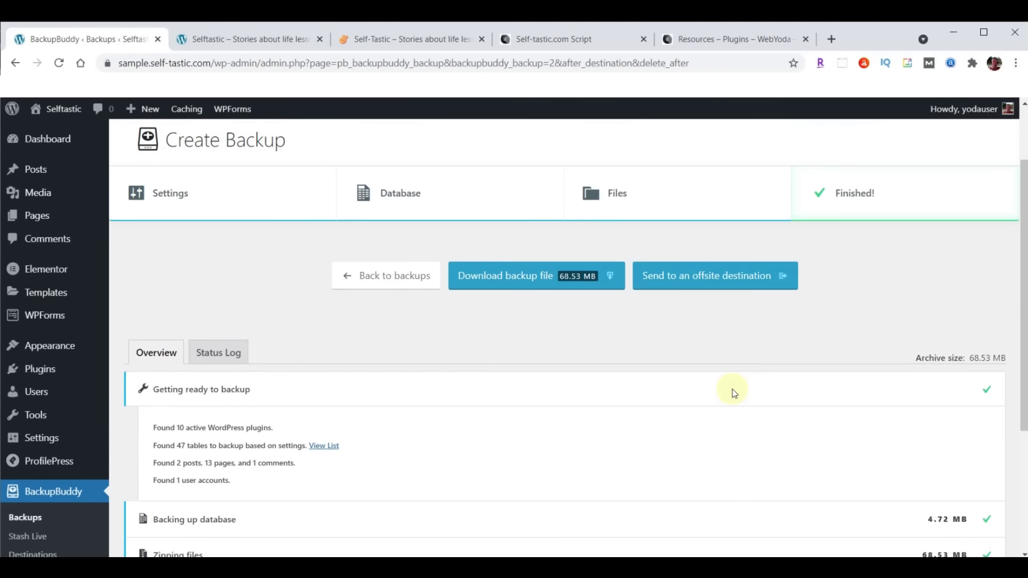
Download the finished backup file and look over the old and new sites
left_click(542, 281)
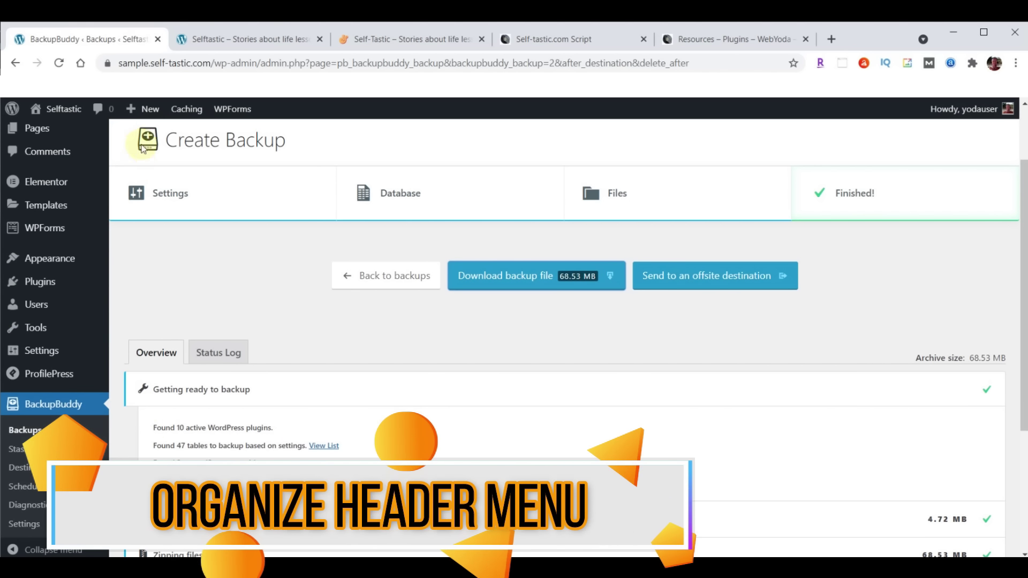
left_click(418, 38)
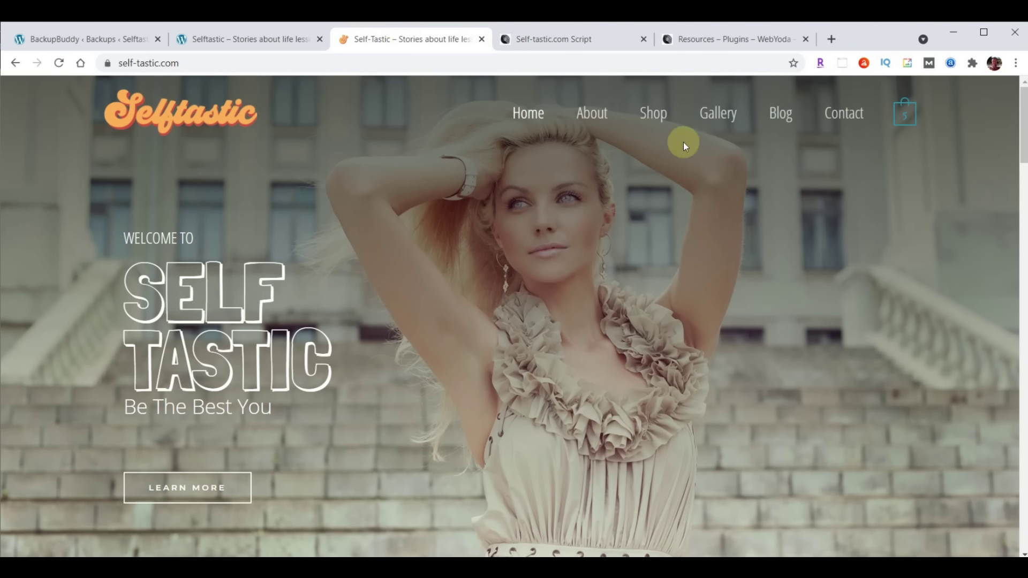
left_click(232, 40)
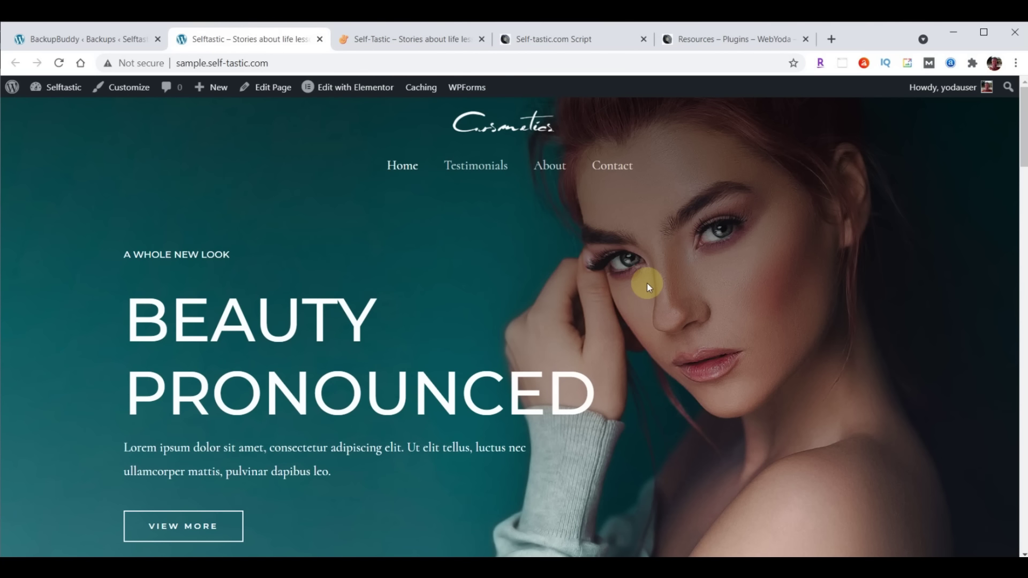
Open the Appearance Customizer for the new Selftastic site
left_click(82, 37)
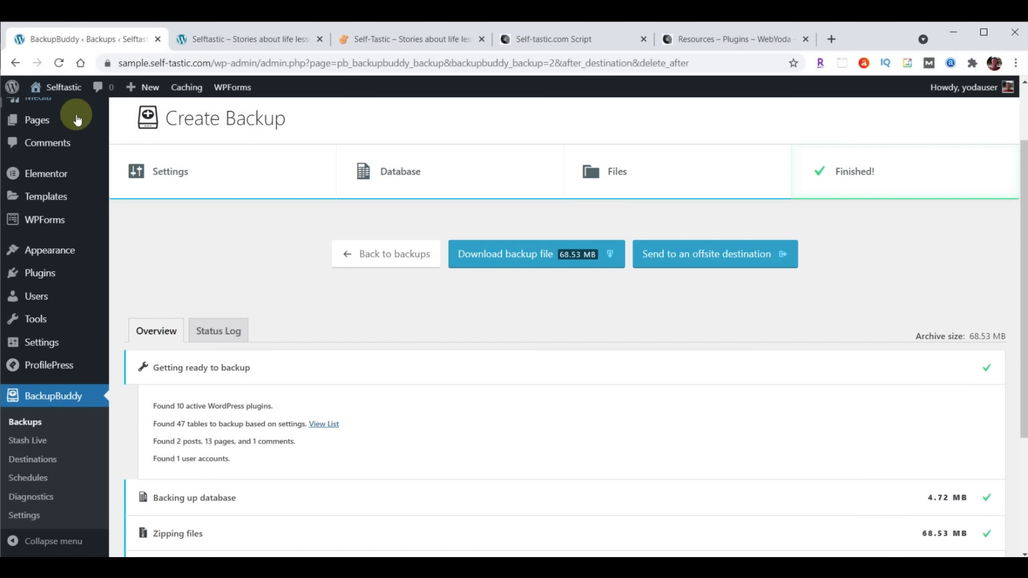
mouse_move(54, 252)
left_click(131, 274)
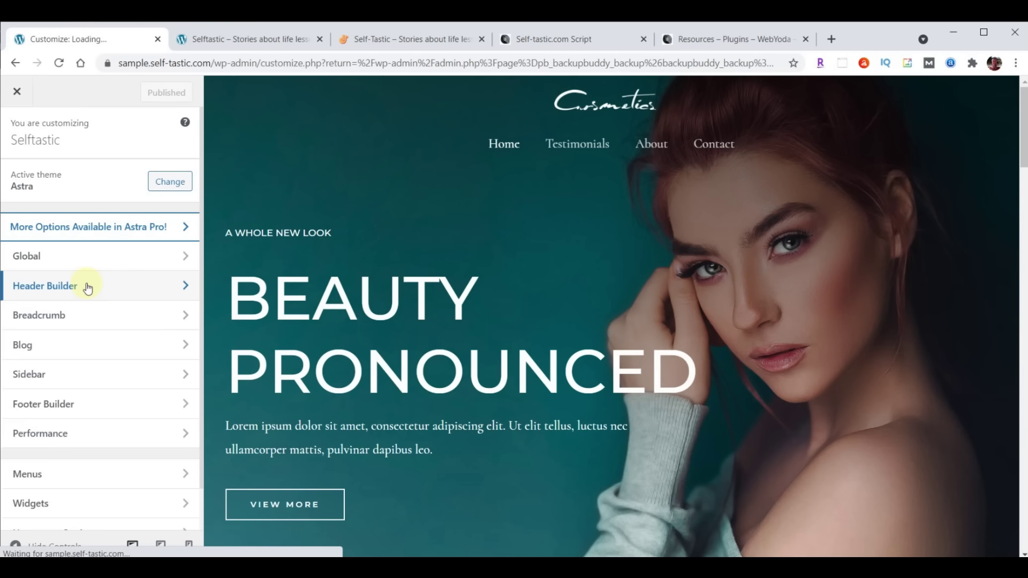
In Header Builder, drag Site Identity & Logo to the left and Primary Menu to the right of the middle row
left_click(87, 287)
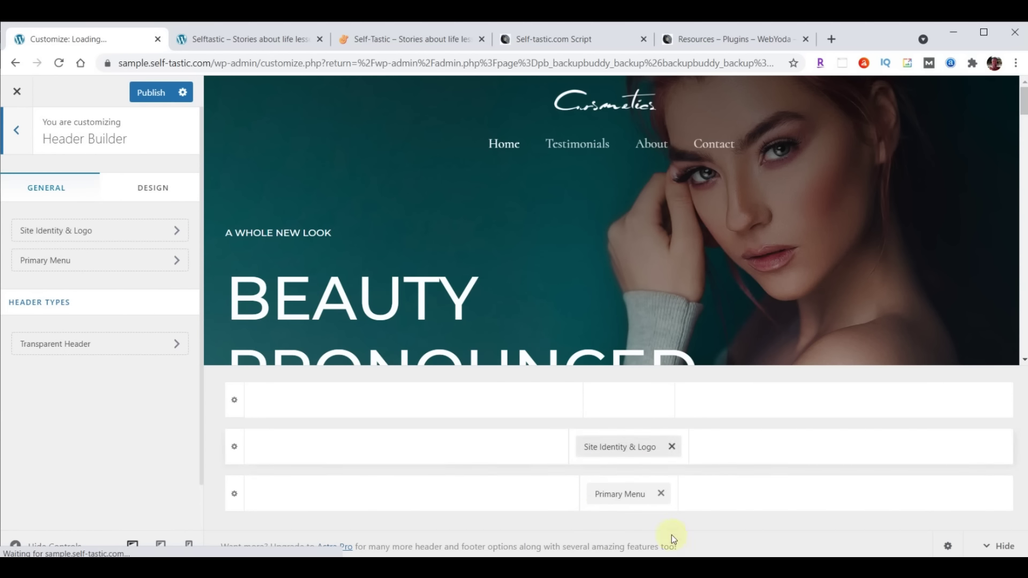
left_click(589, 151)
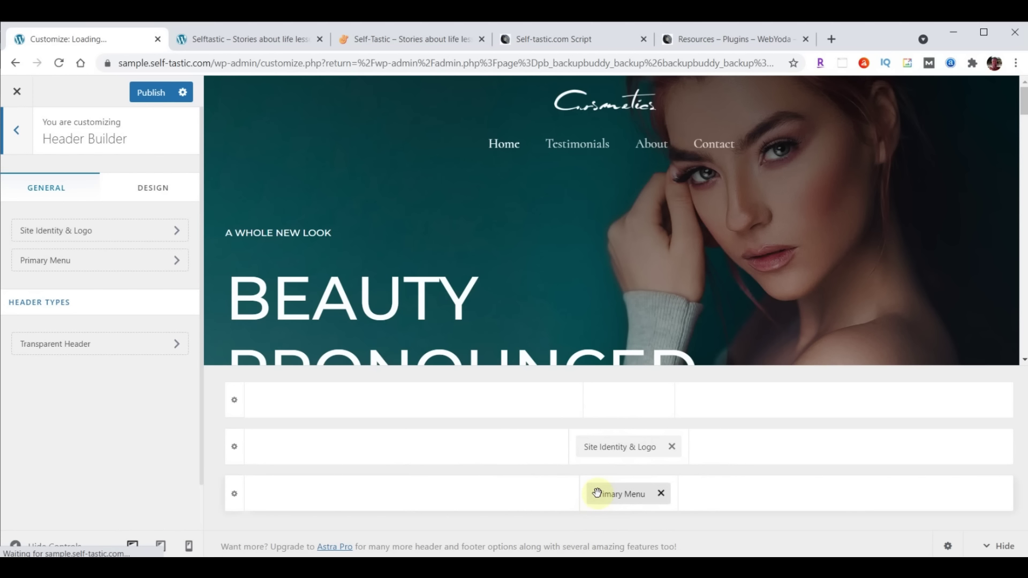
left_click_drag(614, 453, 318, 476)
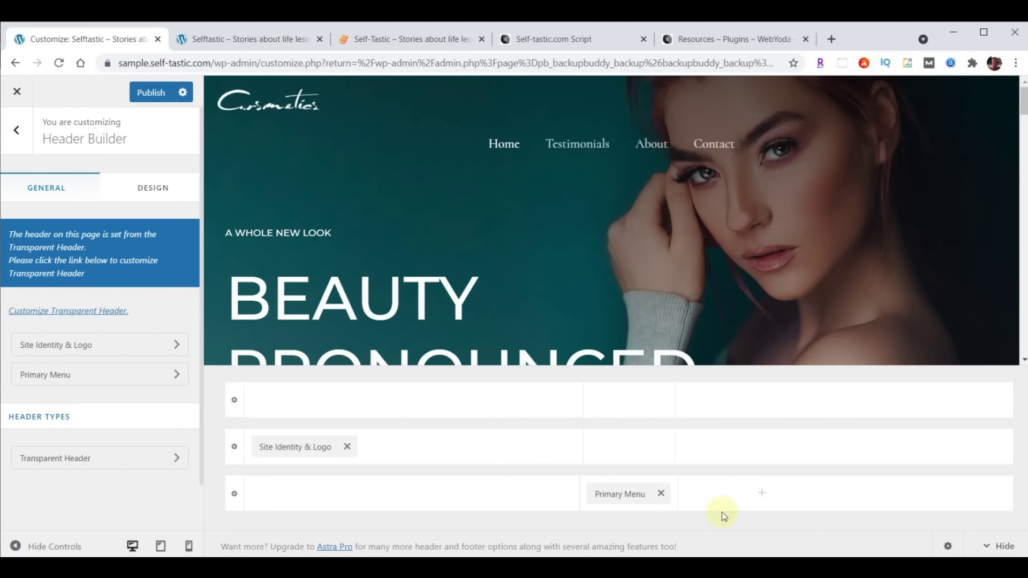
left_click_drag(616, 492, 913, 479)
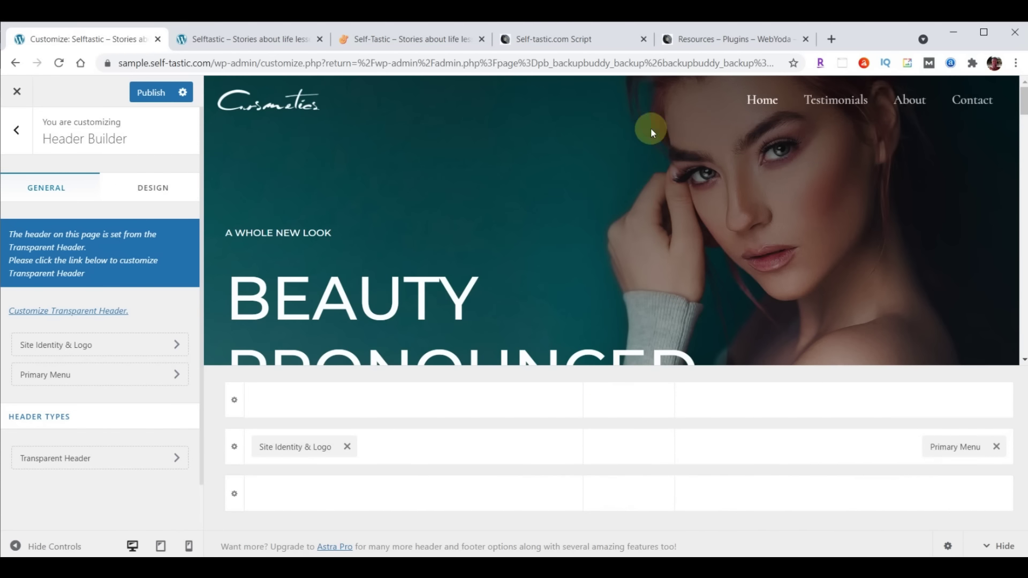
mouse_move(642, 501)
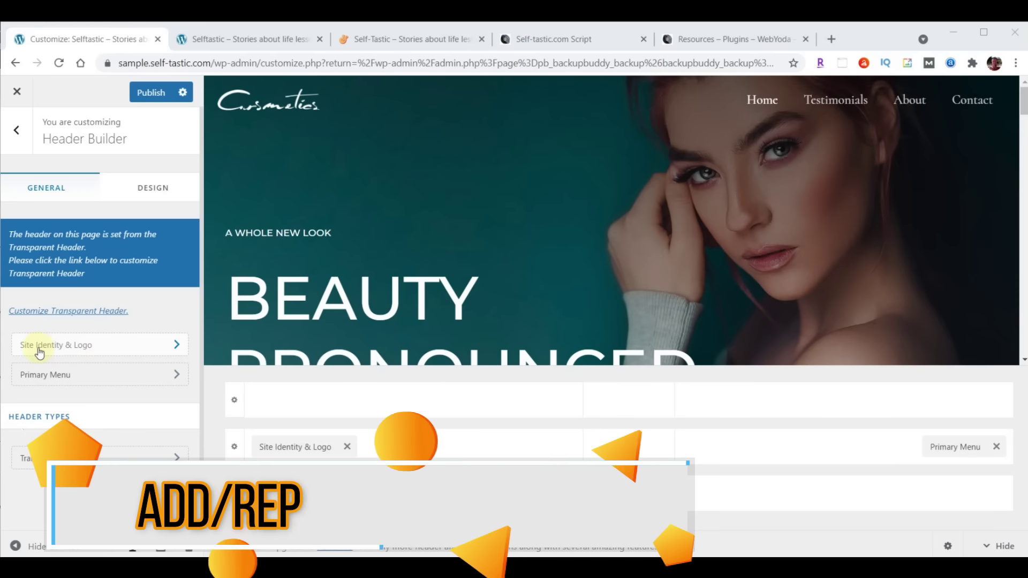
left_click(108, 348)
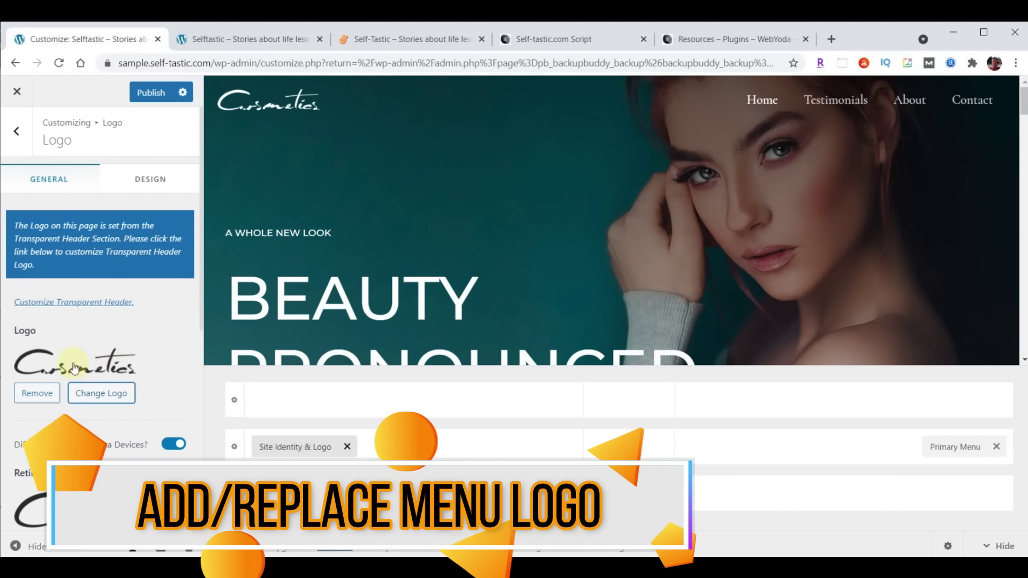
Choose Change Logo in the Logo panel to open the Select logo dialog
left_click(105, 393)
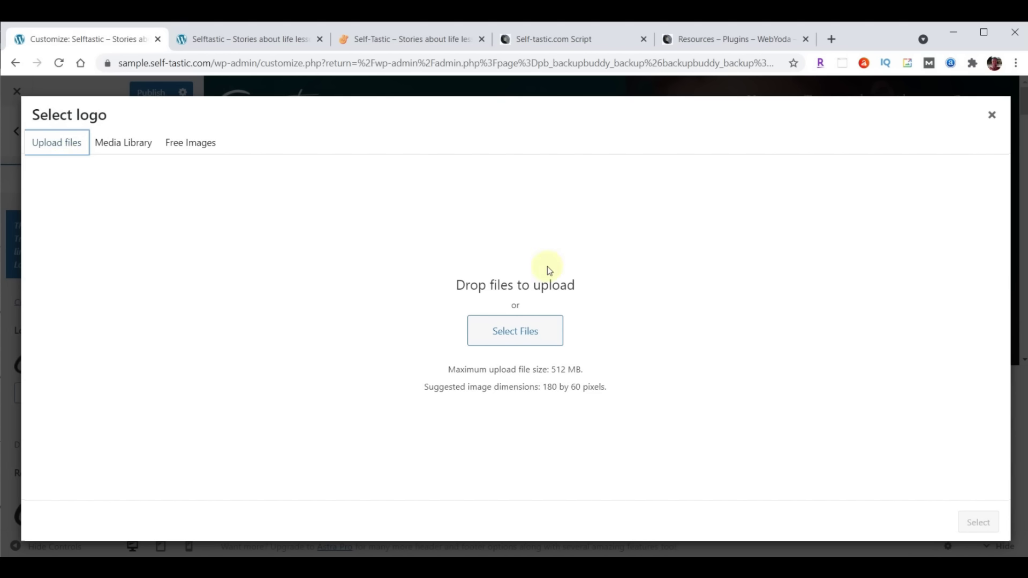
Look through the Media Library and Upload files tabs, then bring up the Downloads content-selftastic image folder
left_click(119, 144)
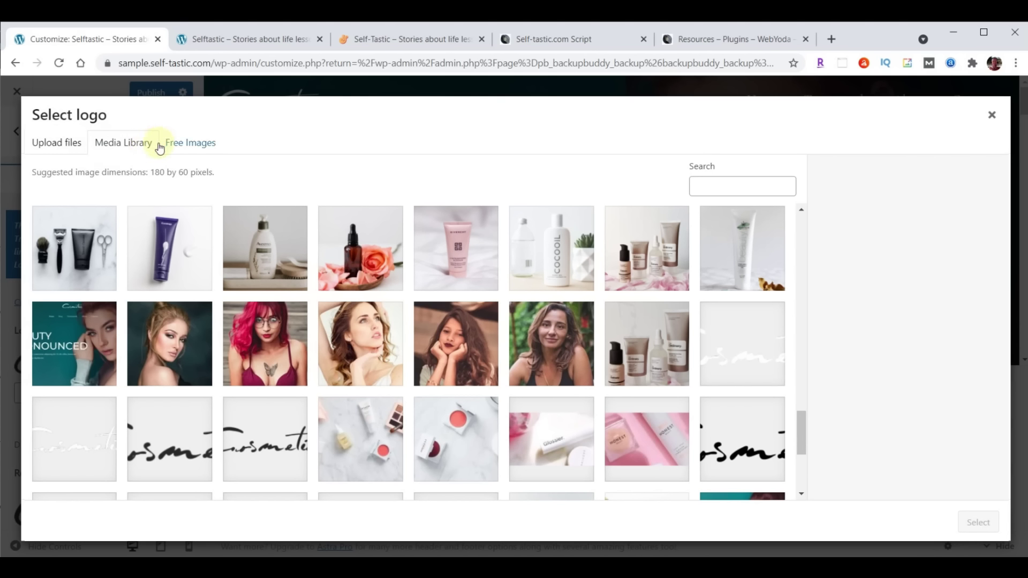
left_click(61, 150)
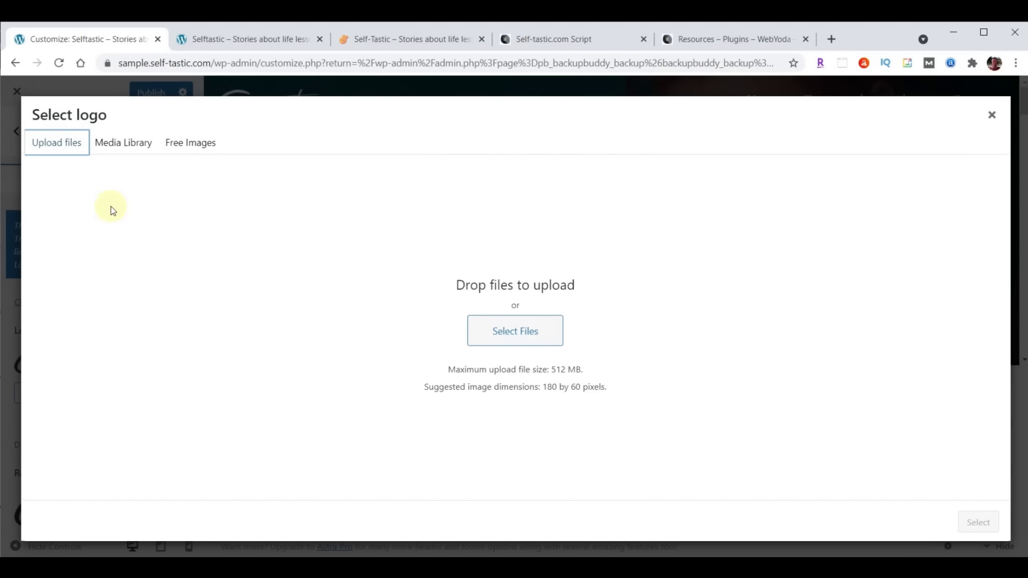
left_click(125, 145)
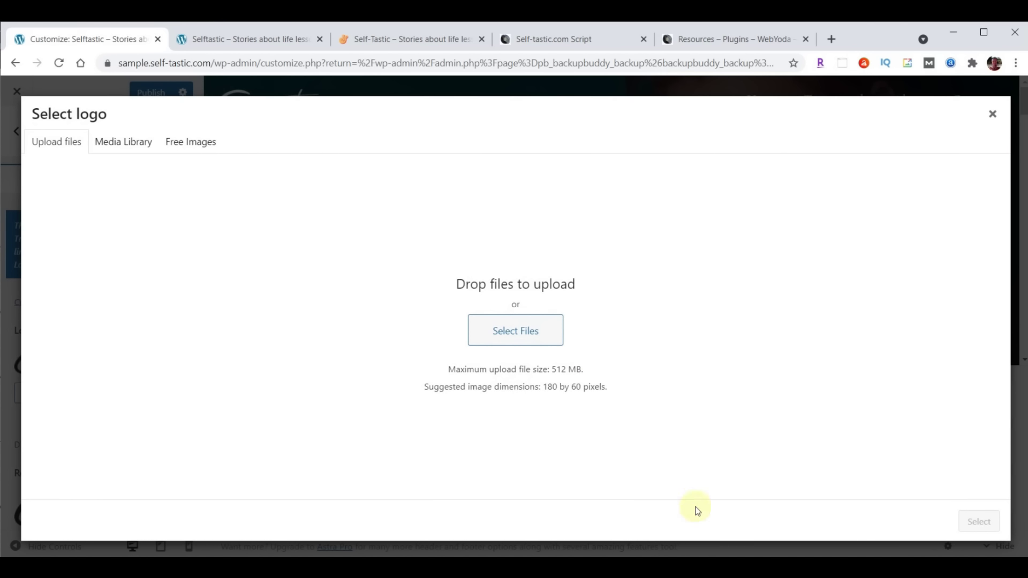
left_click(433, 567)
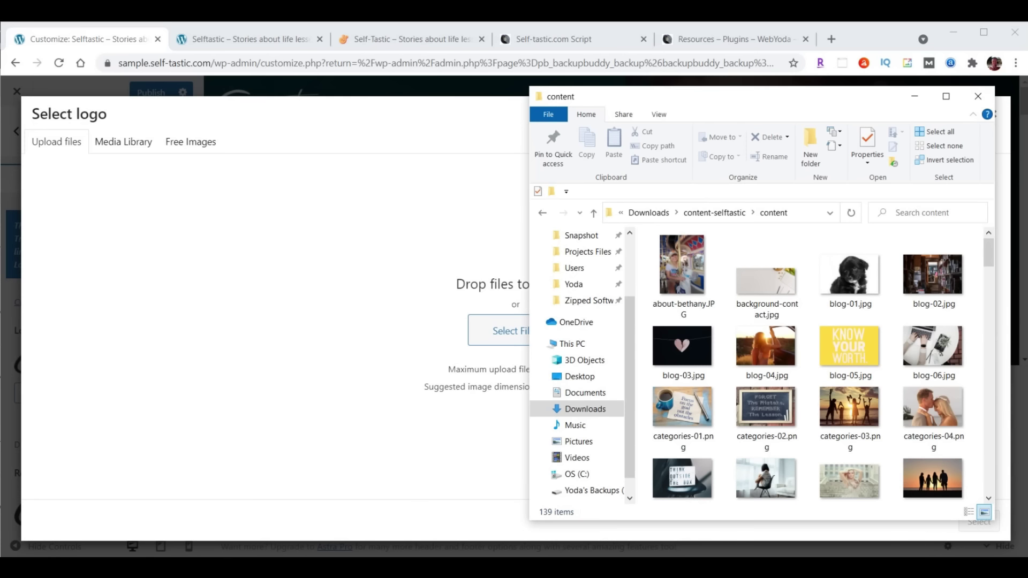
Drag logo-menu.png into the dialog, select it as the logo, and skip cropping
left_click_drag(802, 104, 832, 97)
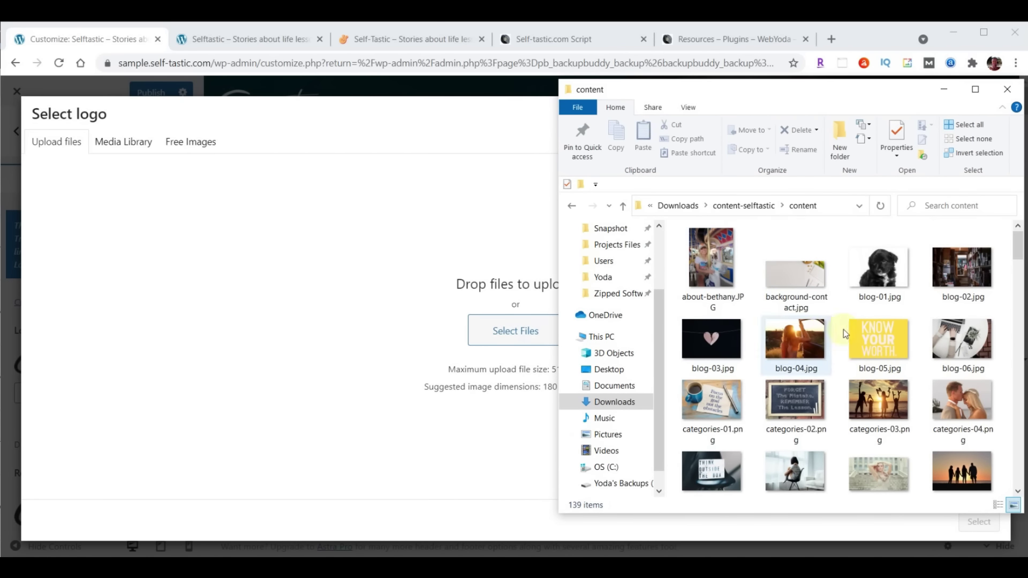
scroll(843, 333, "down", 15)
scroll(868, 321, "down", 15)
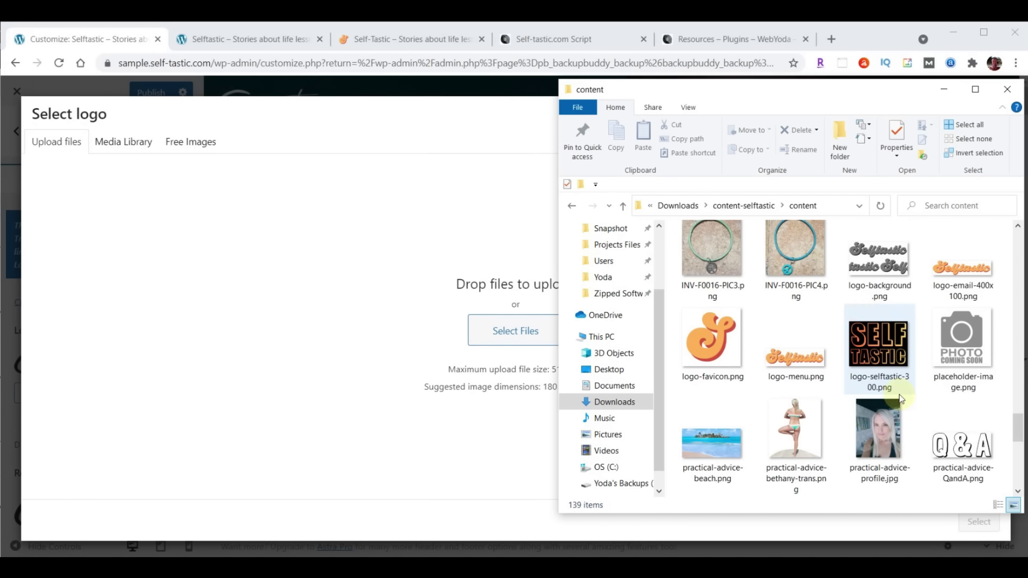
left_click_drag(793, 358, 490, 322)
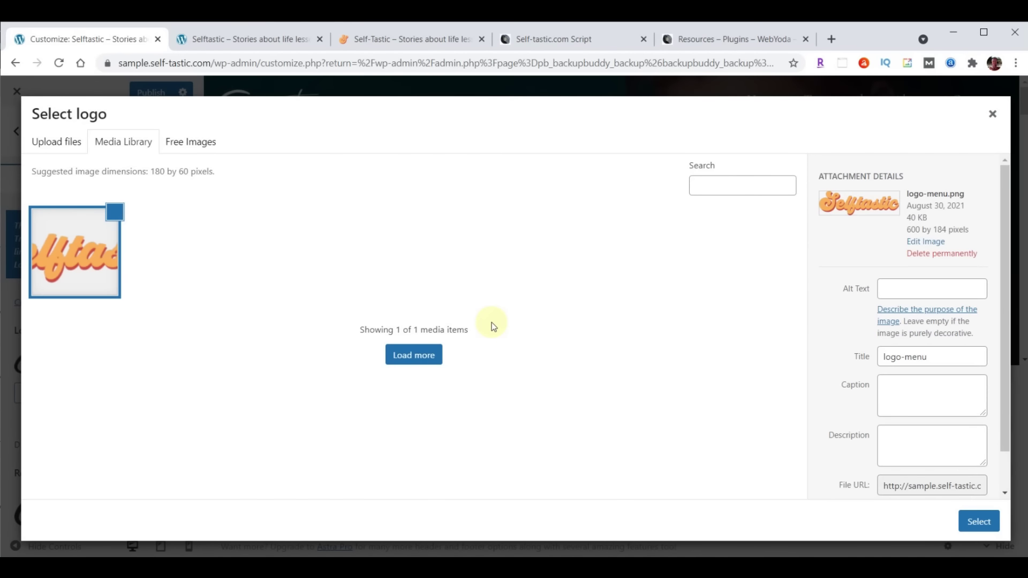
left_click(978, 523)
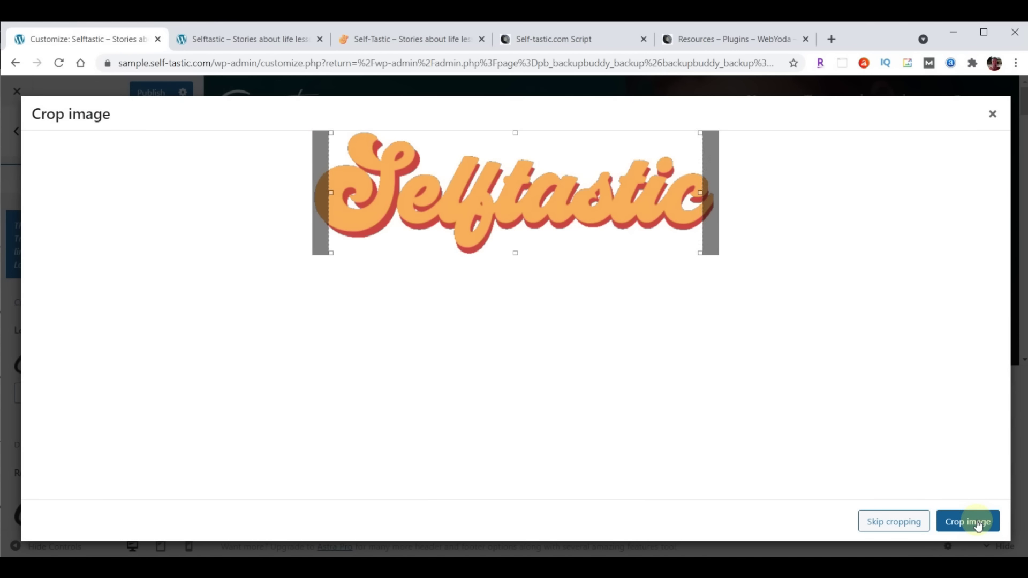
left_click(891, 521)
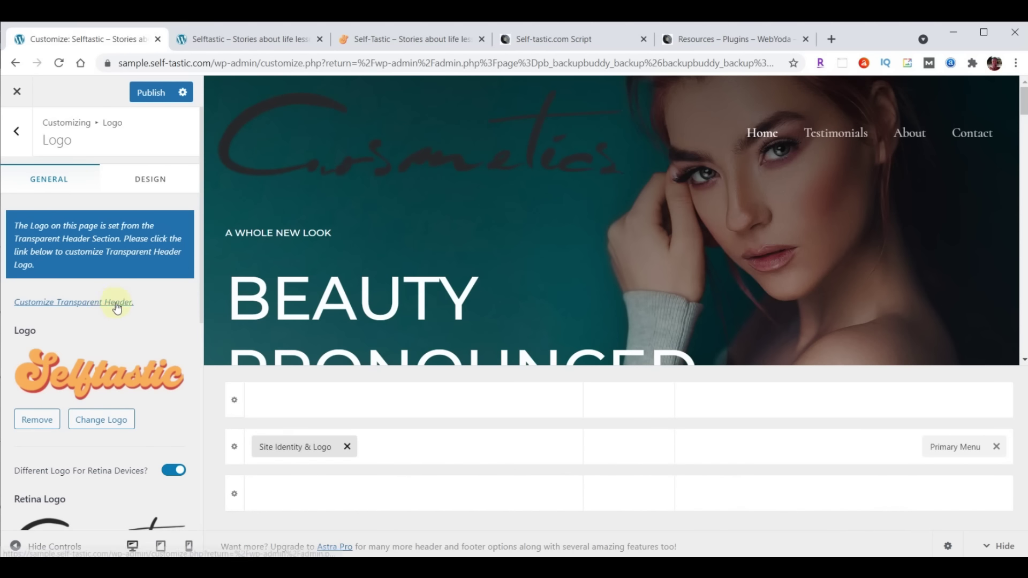
Set the Retina Logo to the same logo-menu.png Selftastic image
scroll(116, 311, "down", 2)
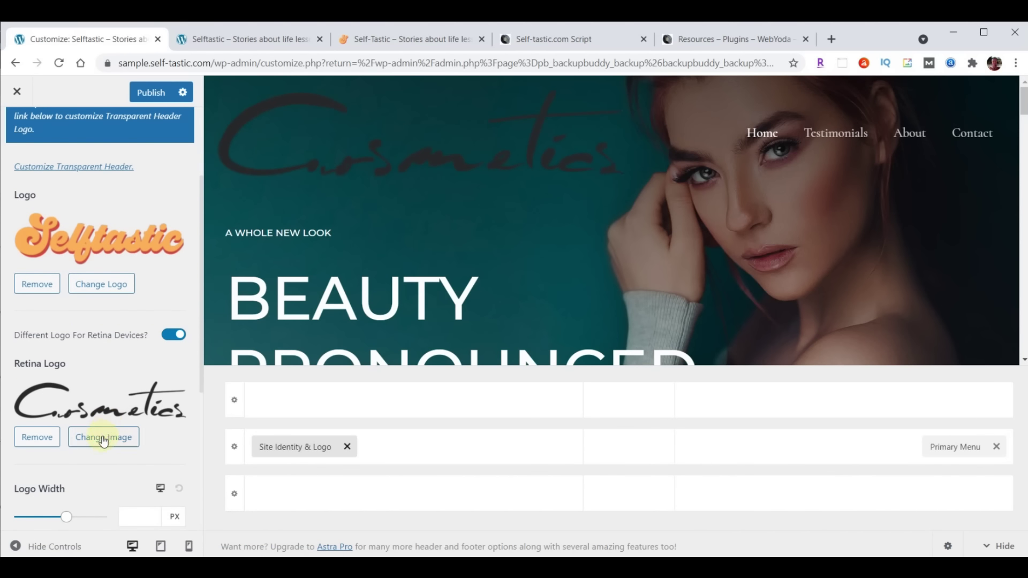
left_click(102, 436)
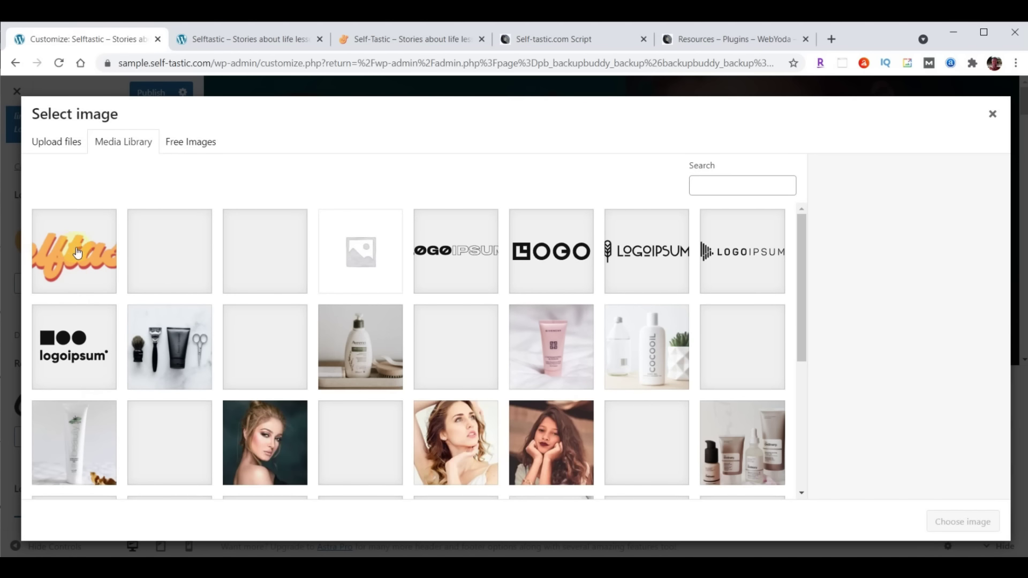
left_click(81, 258)
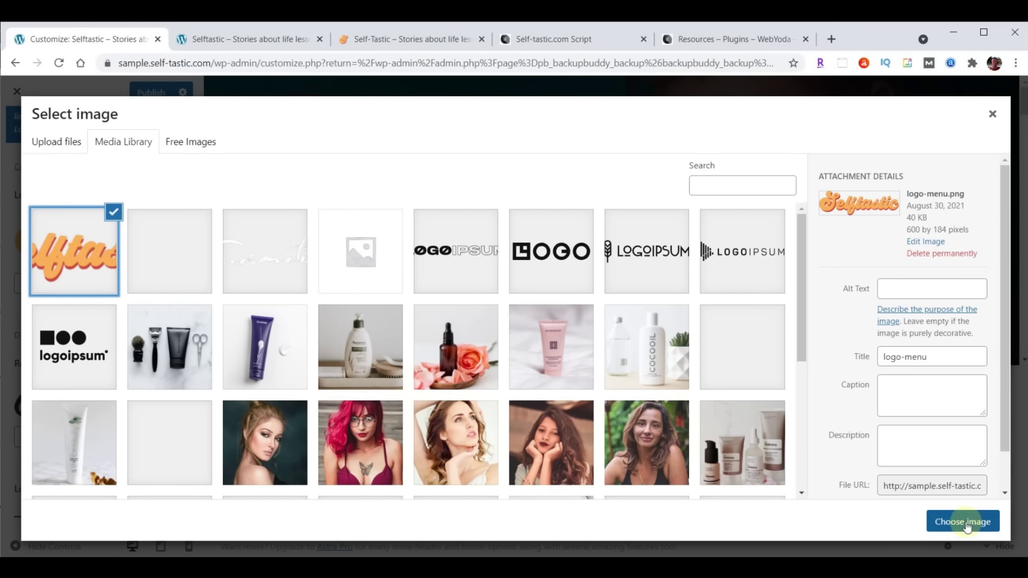
left_click(966, 522)
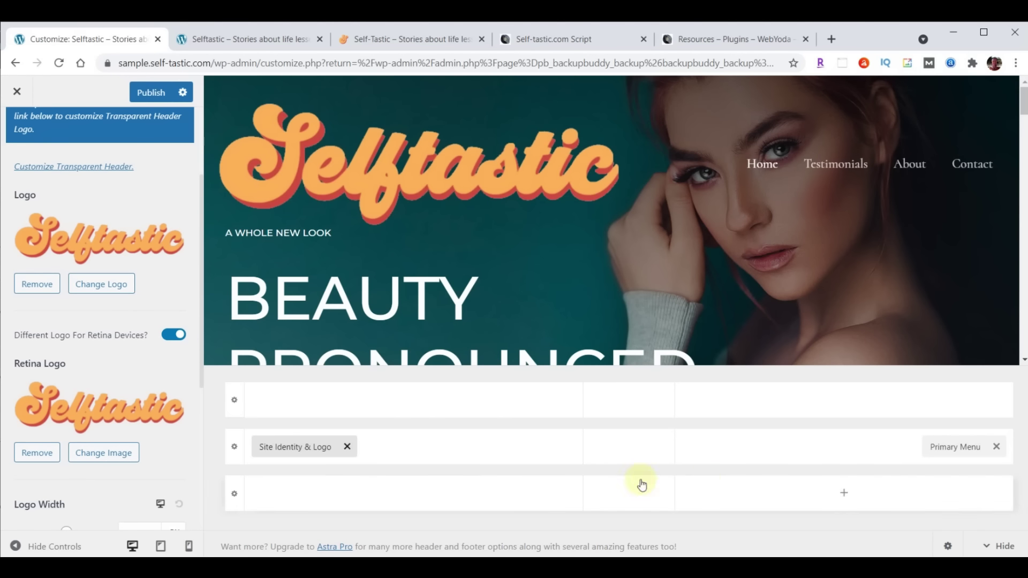
scroll(179, 356, "down", 4)
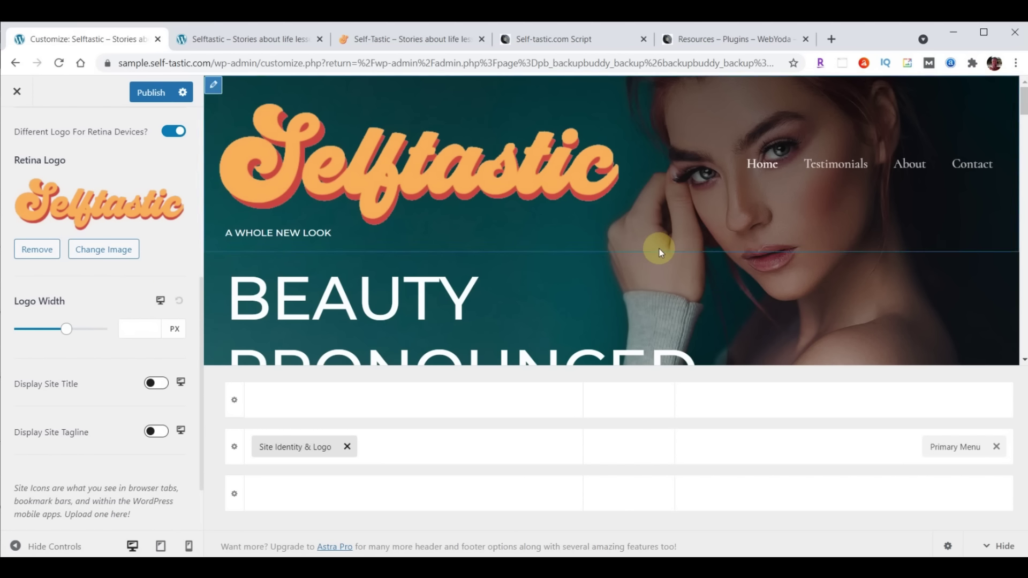
Enter a Logo Width of 230 for desktop, then 200 for the tablet view
left_click(135, 328)
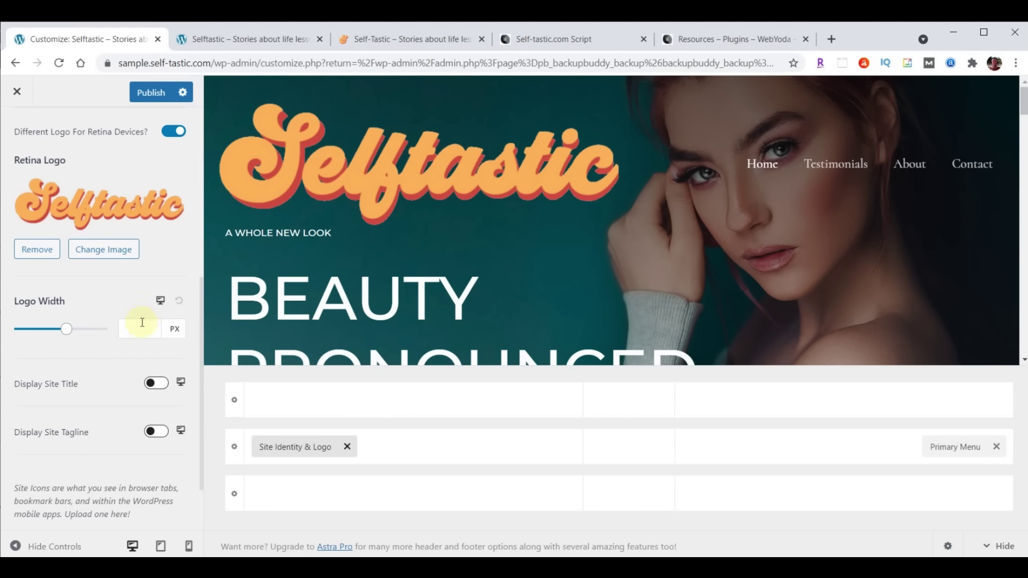
type("230")
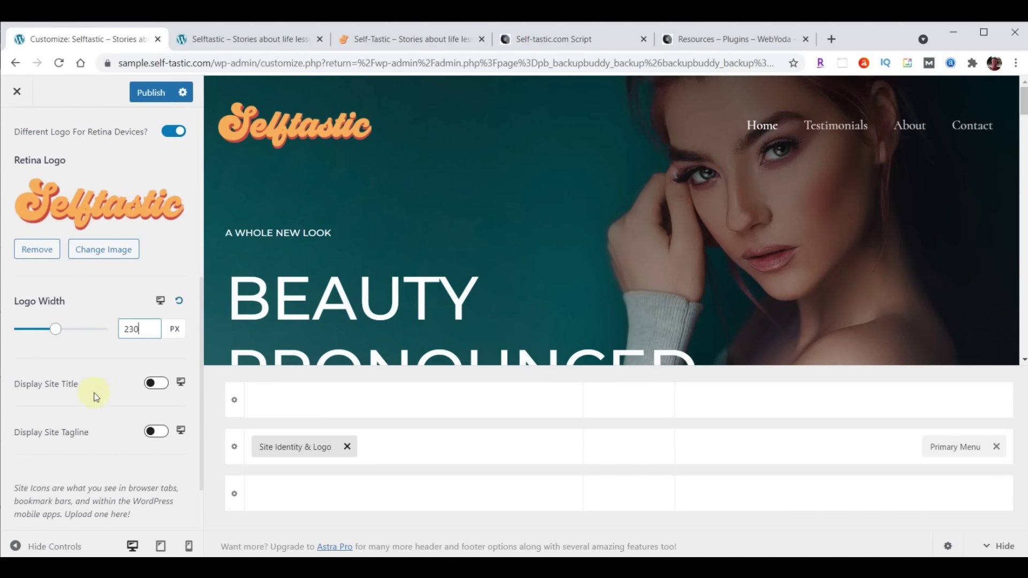
left_click(163, 301)
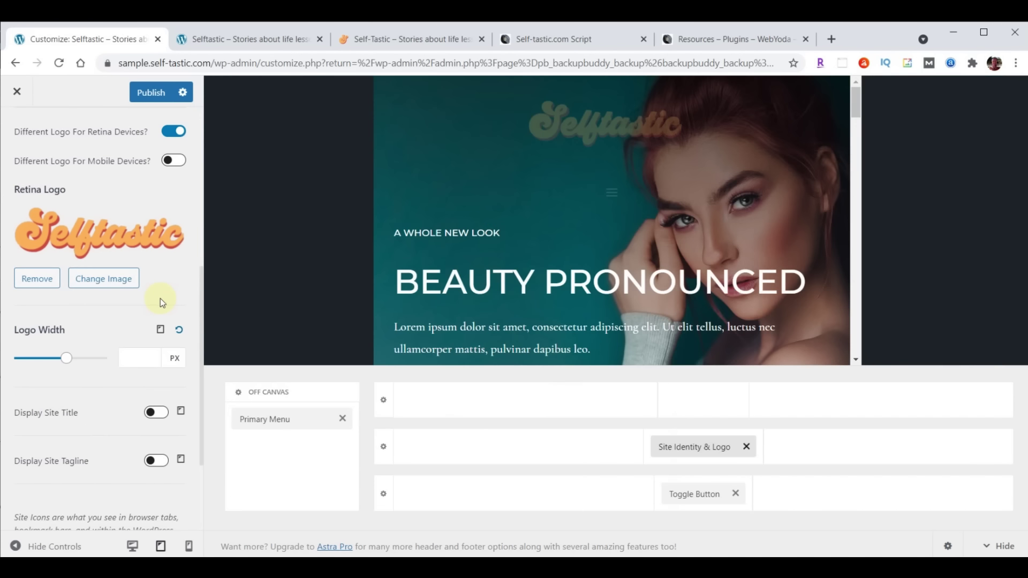
left_click(140, 356)
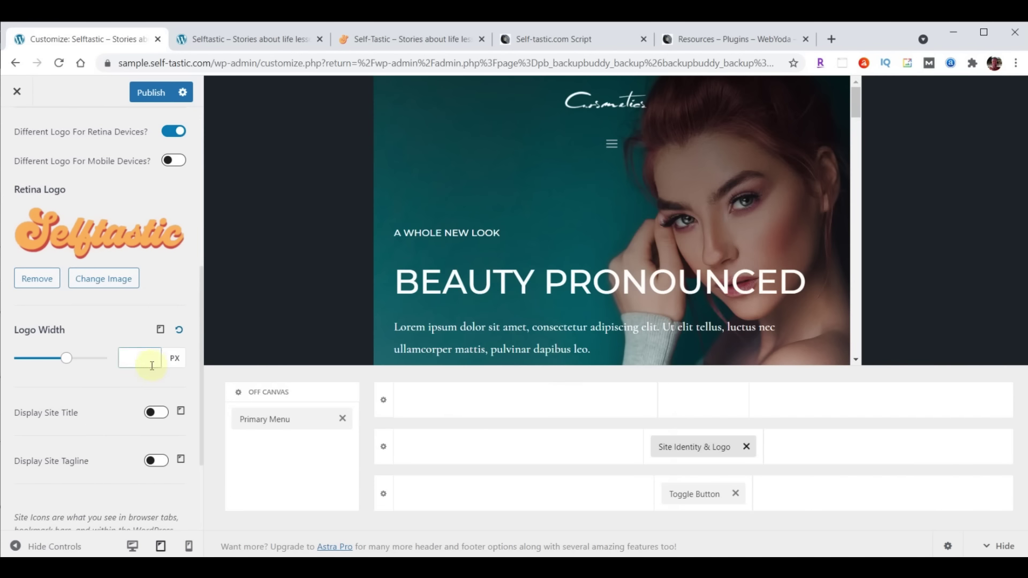
type("200")
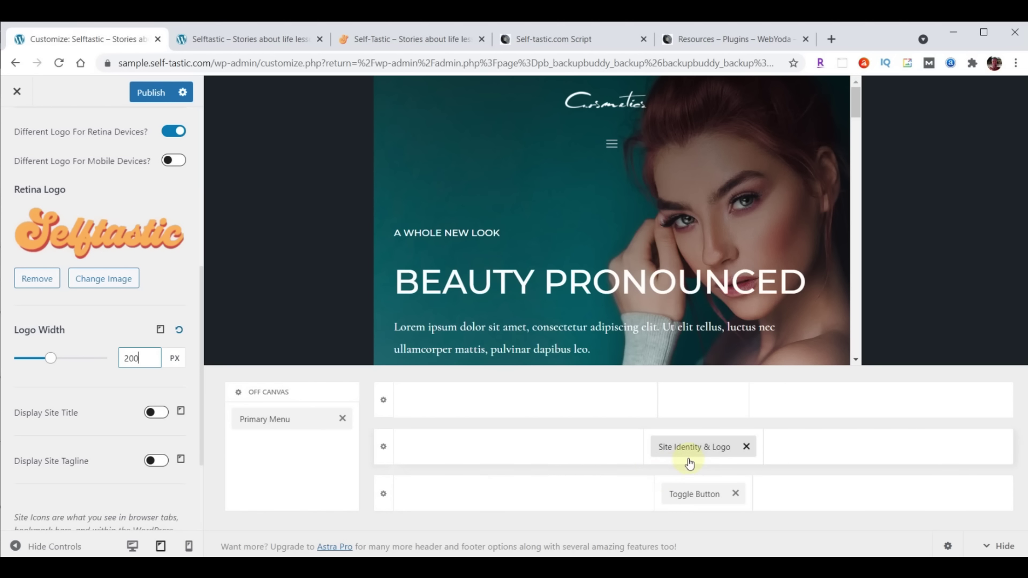
Put the logo left and Toggle Button right in the tablet header, and set mobile logo width 180 px
left_click_drag(688, 442, 468, 455)
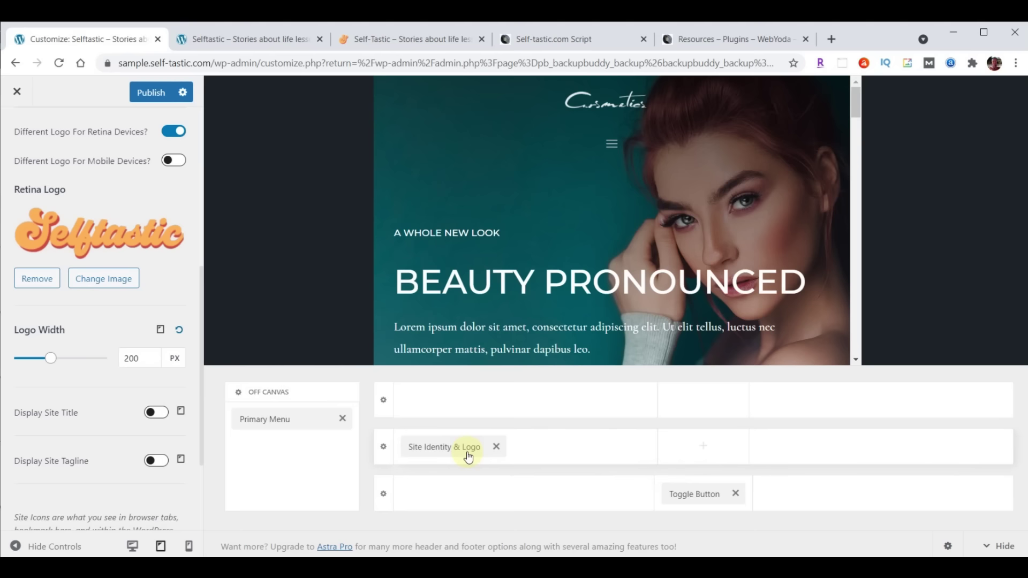
left_click_drag(722, 509, 873, 463)
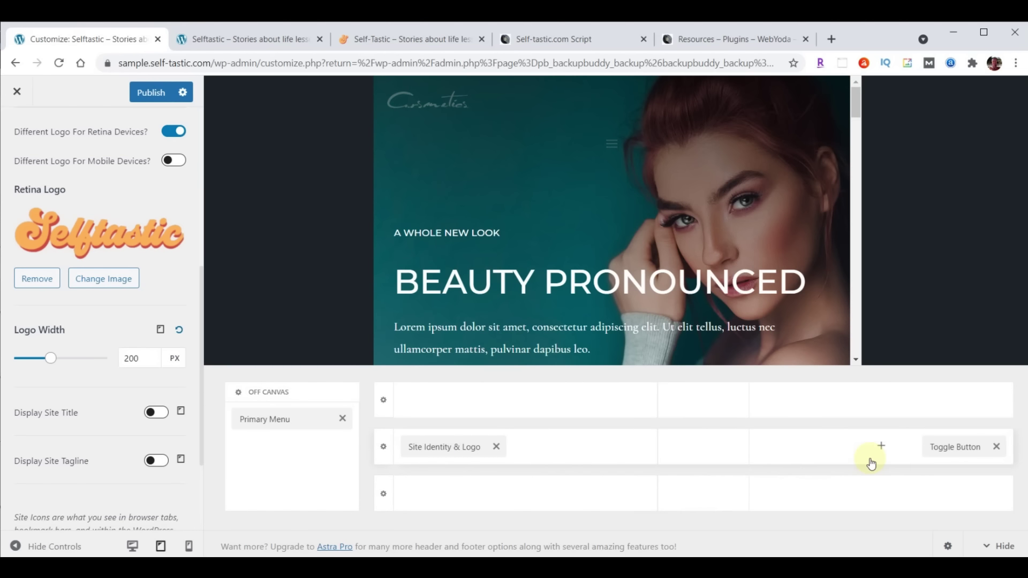
left_click(160, 330)
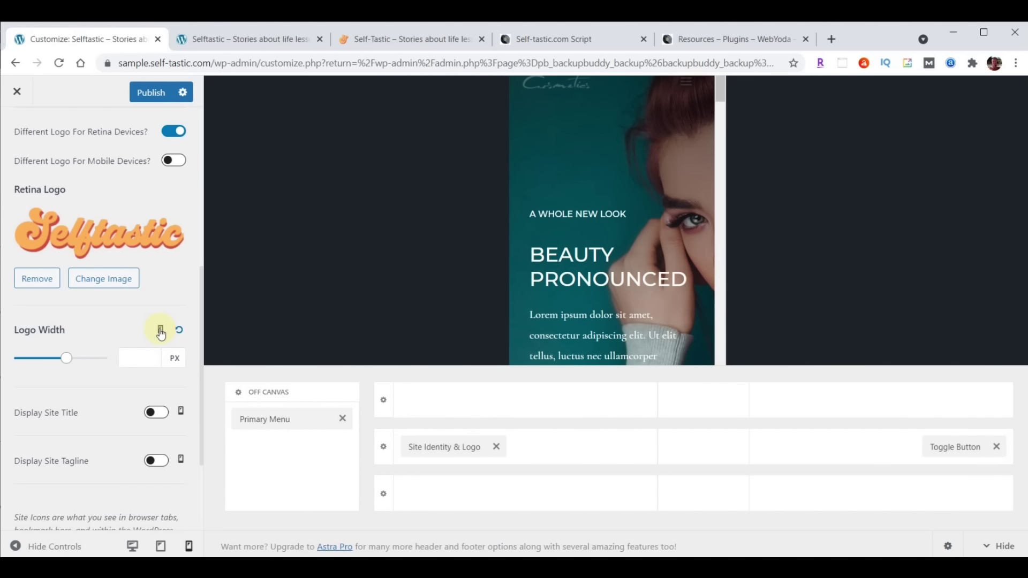
left_click(143, 355)
type("180")
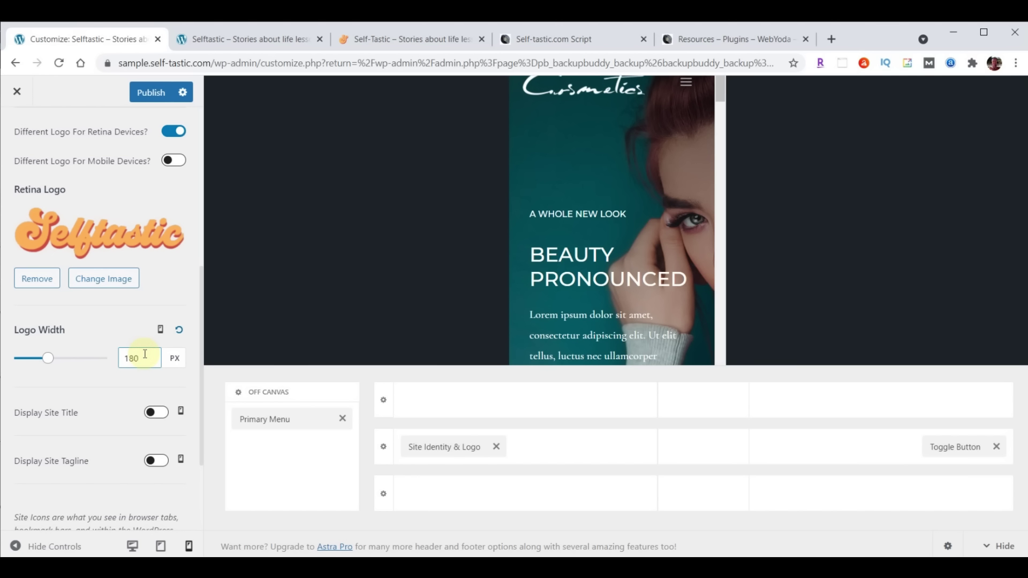
scroll(81, 389, "down", 1)
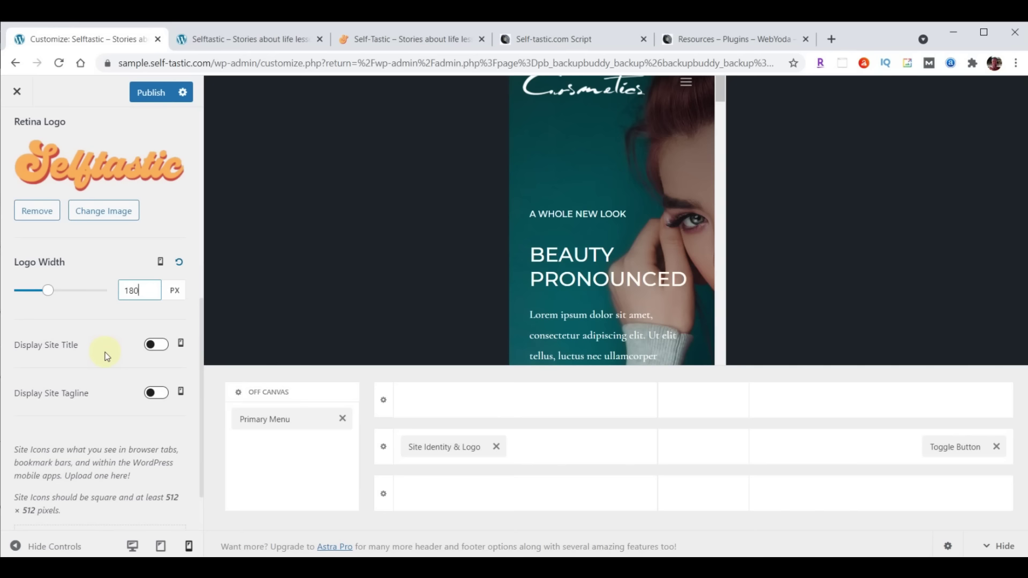
scroll(105, 357, "down", 1)
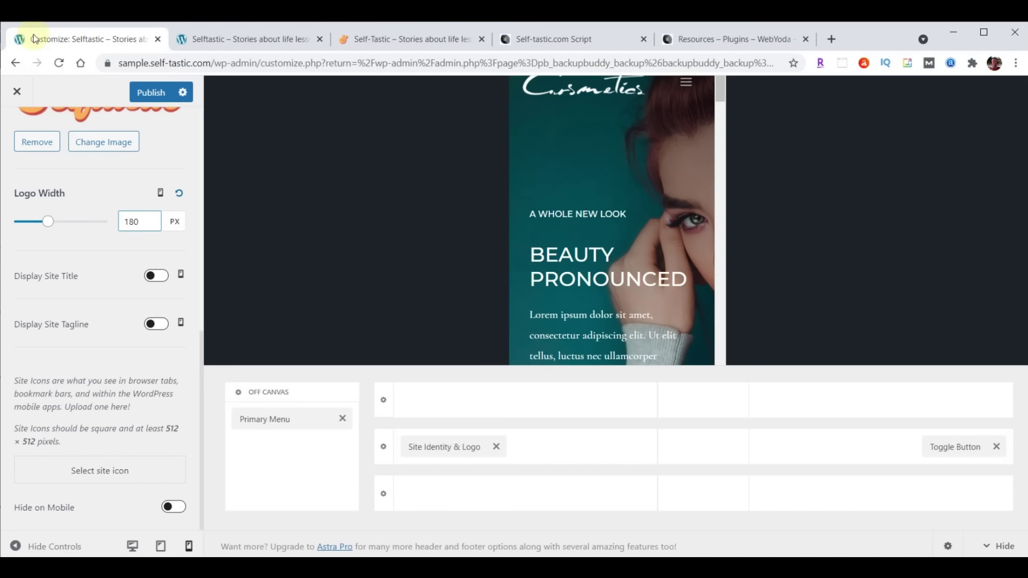
Upload logo-favicon.png from File Explorer and crop it as the Site Icon
left_click(97, 471)
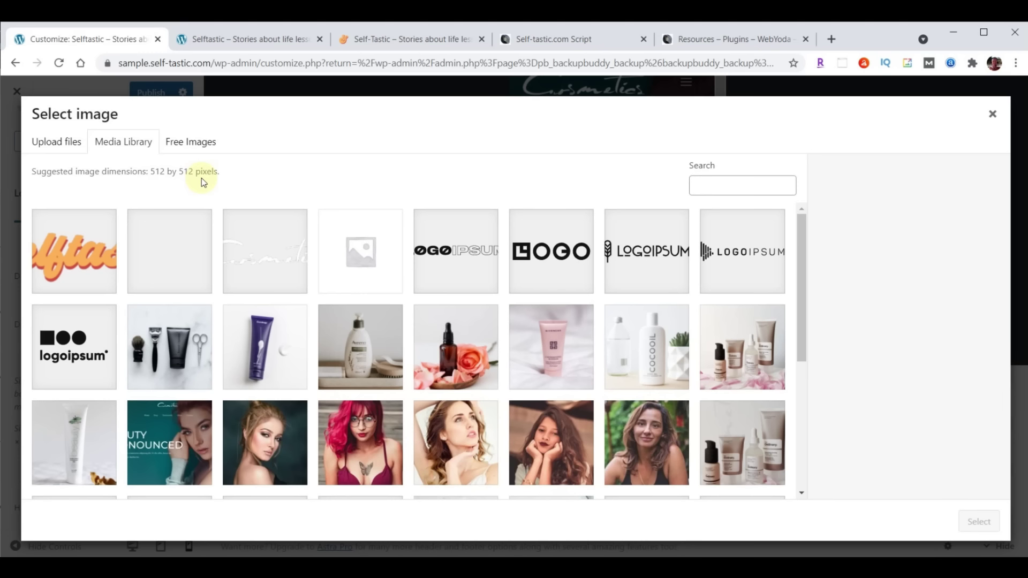
key("alt+Tab")
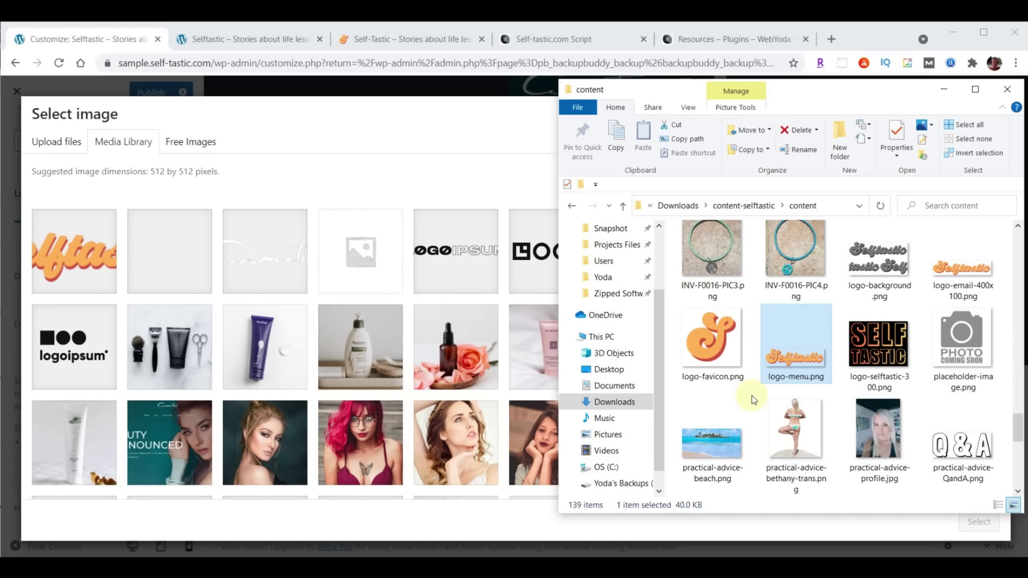
left_click_drag(712, 346, 332, 304)
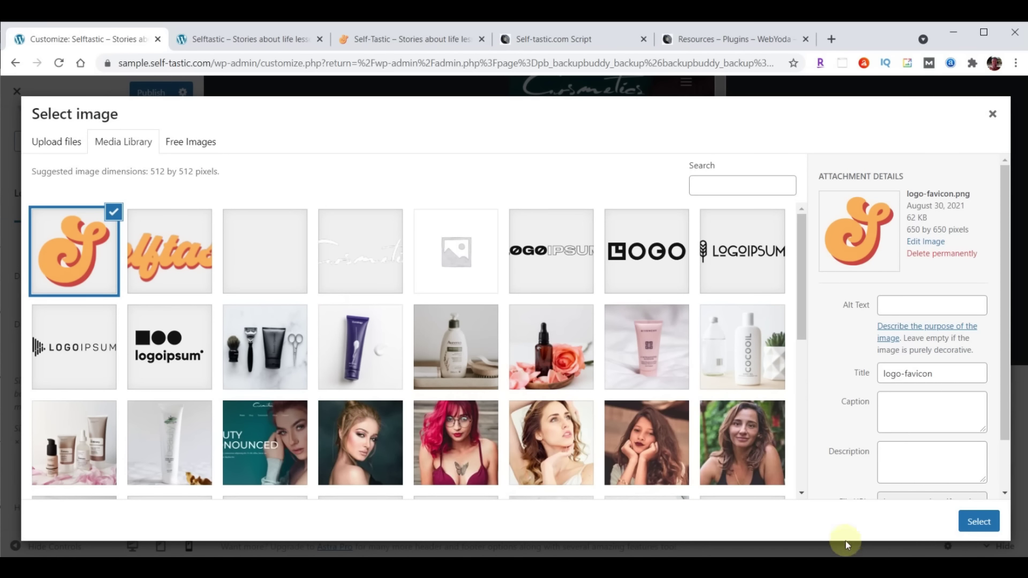
left_click(978, 522)
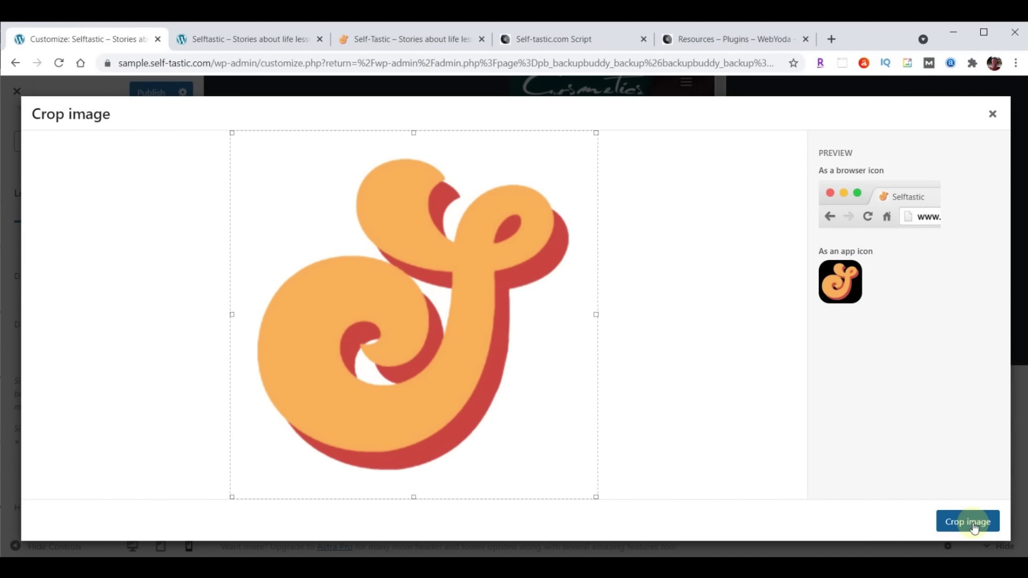
left_click(974, 522)
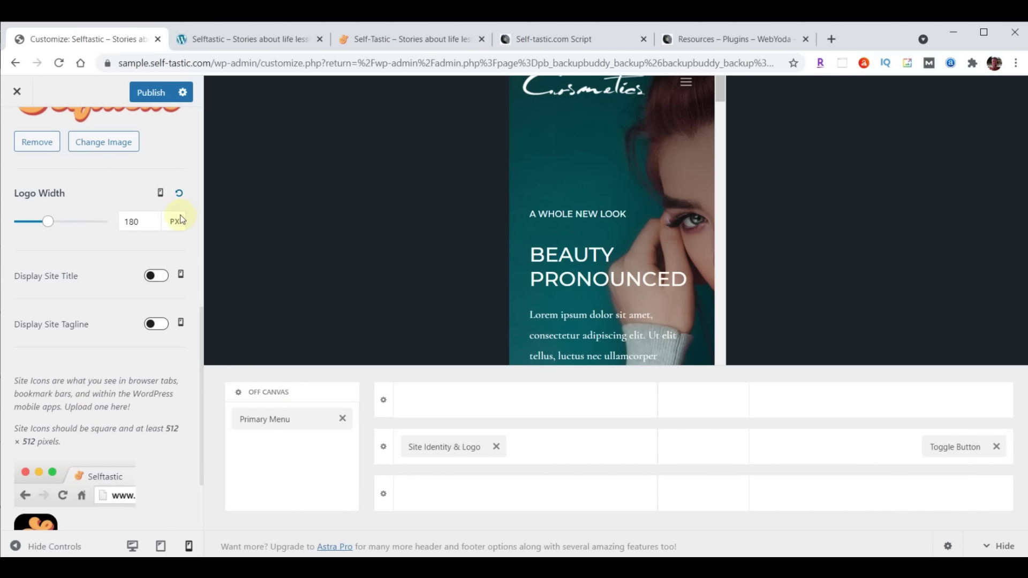
Publish, reload the live homepage (still showing the Cosmetics logo), and return to the Customizer
left_click(148, 94)
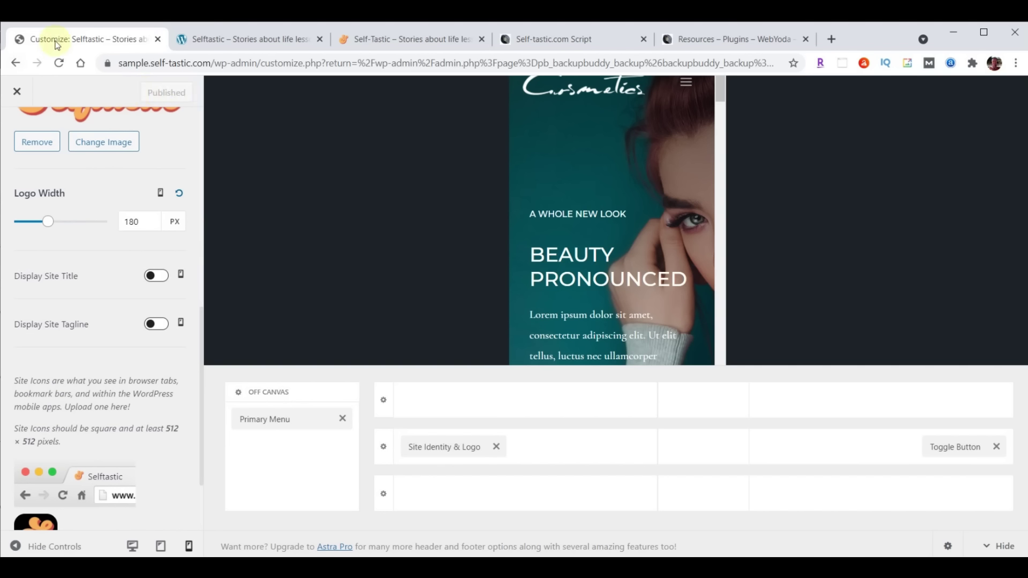
left_click(241, 41)
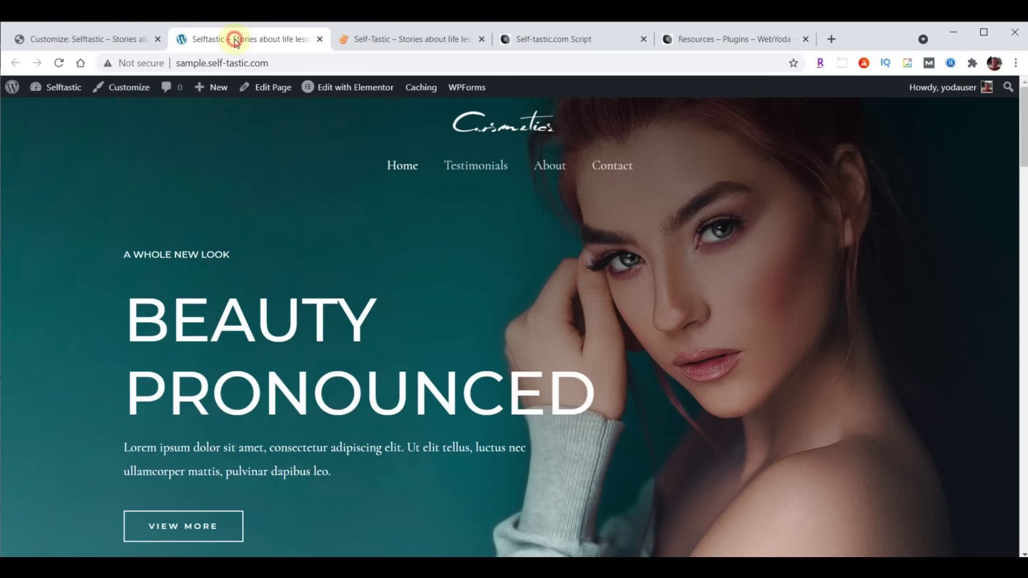
left_click(59, 63)
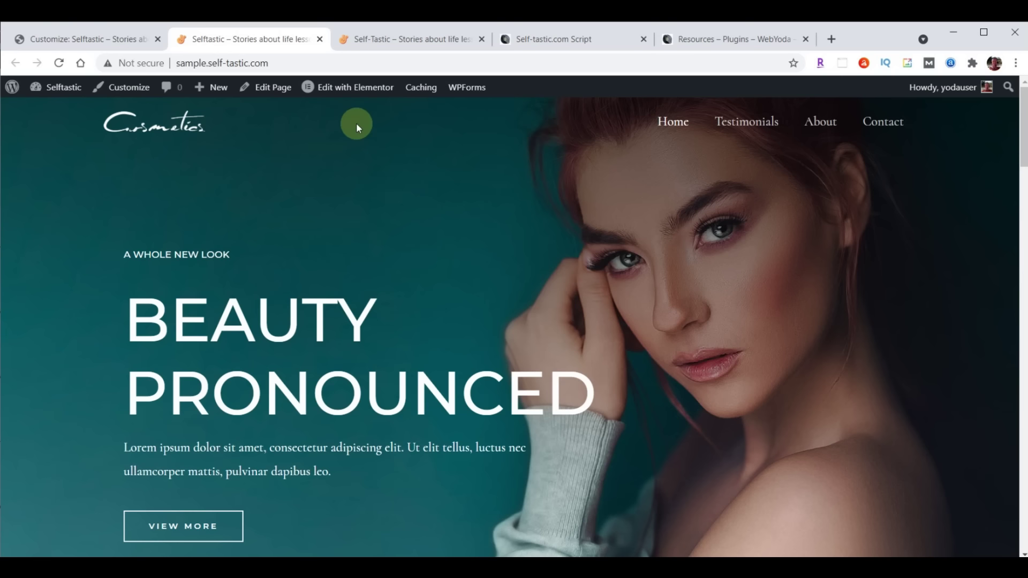
left_click(81, 34)
scroll(95, 339, "up", 8)
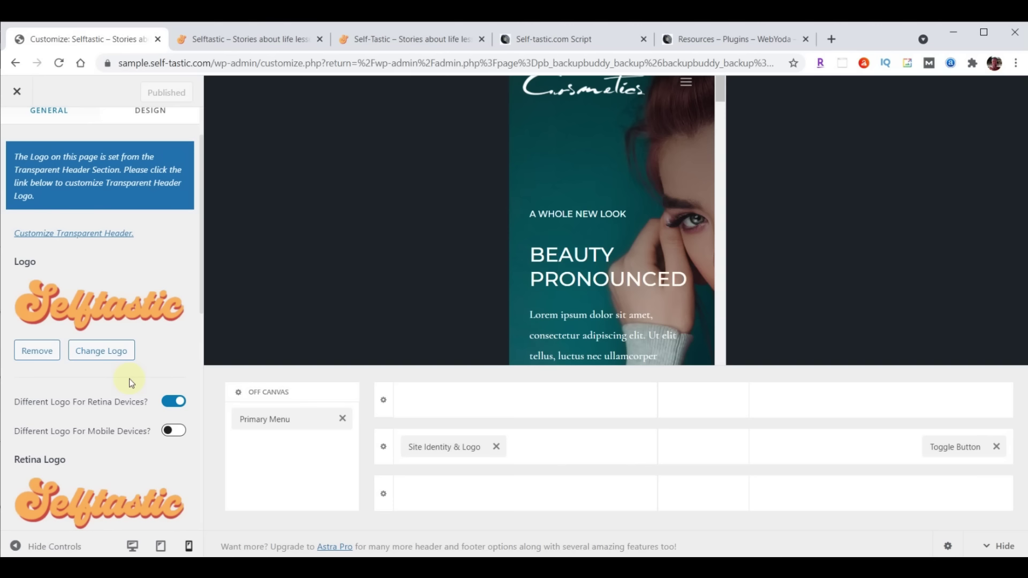
Set the Transparent Header's Logo to the logo-menu.png Selftastic image
scroll(113, 413, "up", 2)
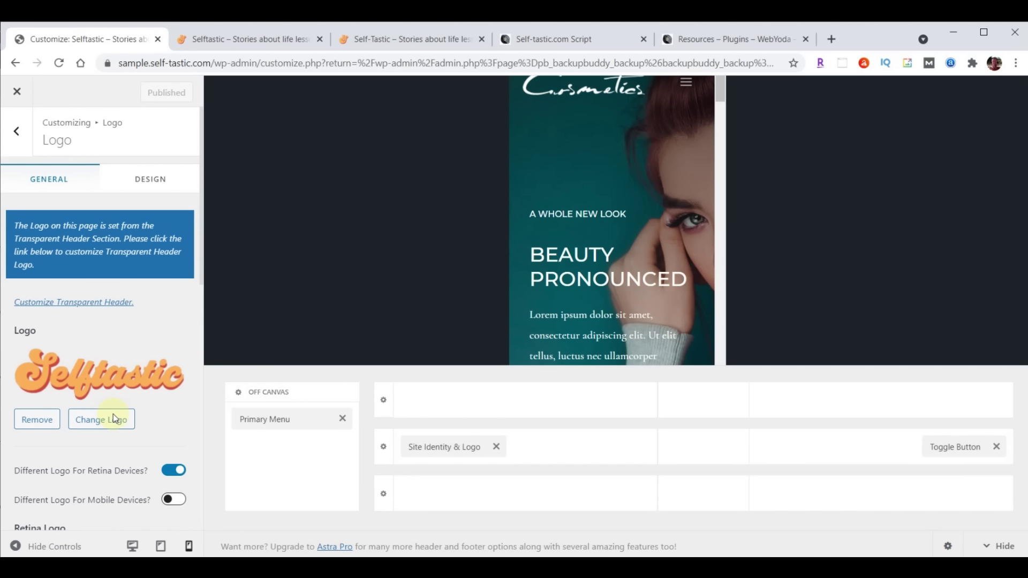
left_click(86, 303)
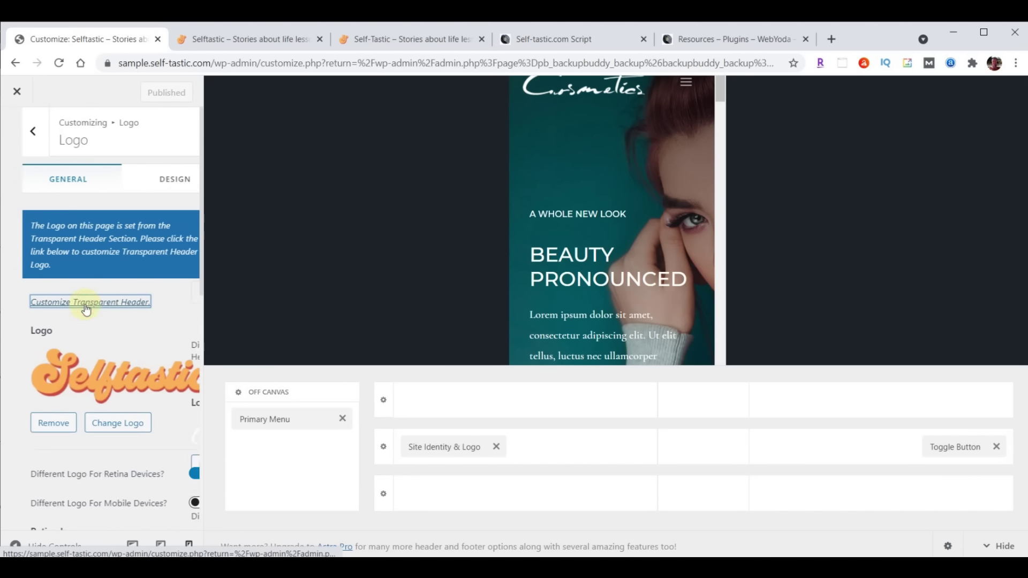
scroll(85, 305, "down", 5)
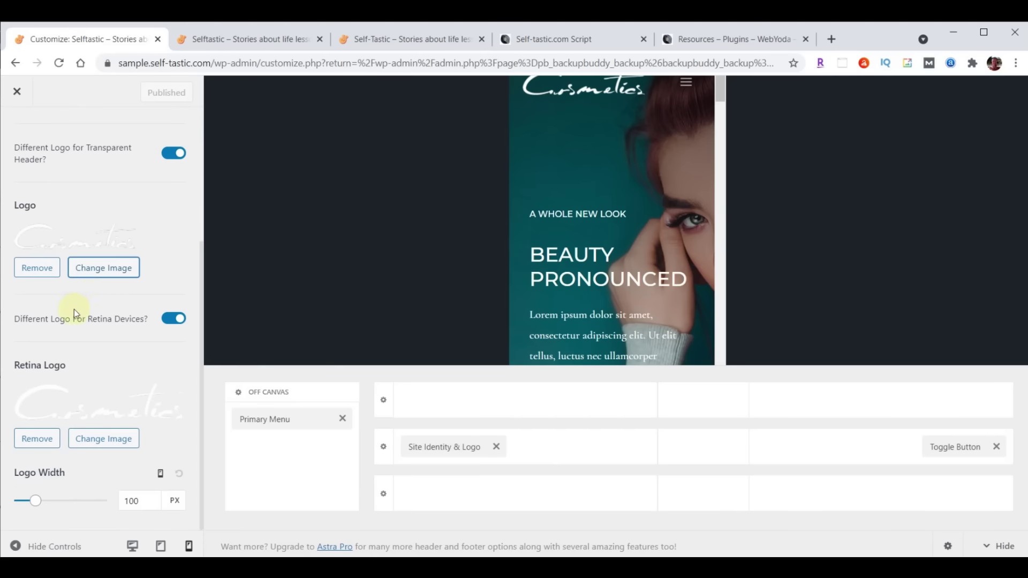
left_click(105, 274)
left_click(255, 263)
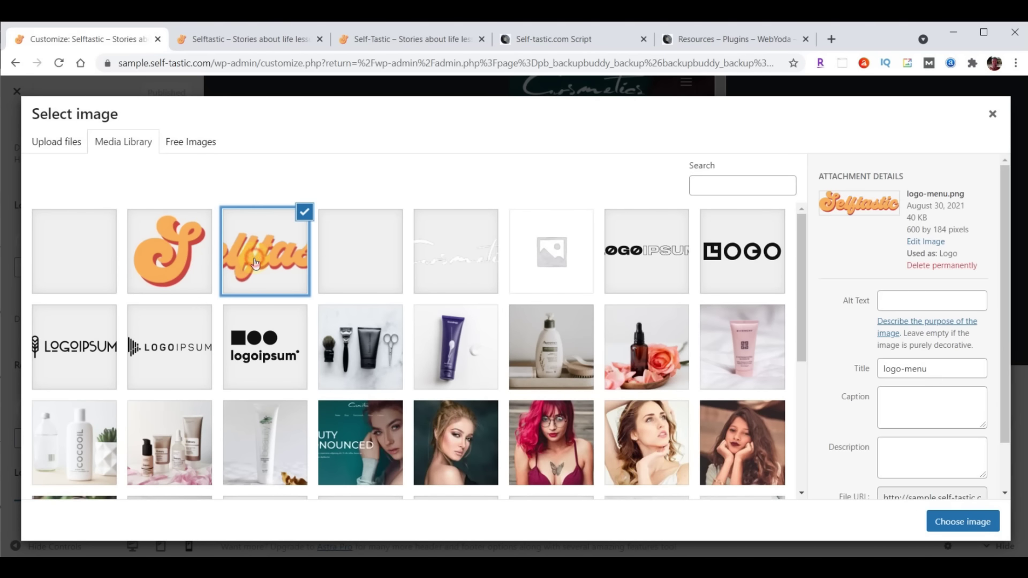
left_click(962, 522)
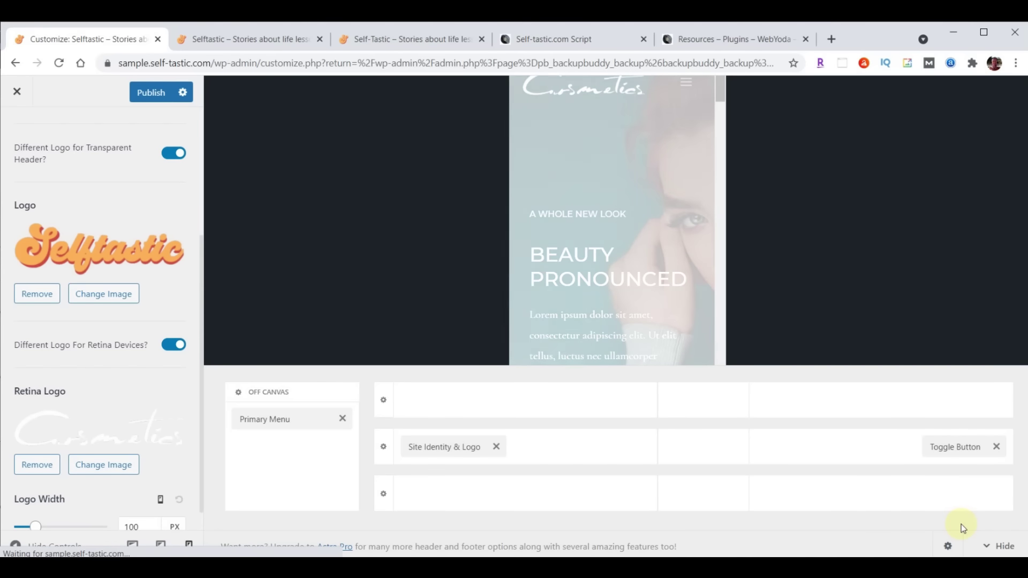
Set the Transparent Header's Retina Logo to logo-menu.png as well
left_click(101, 465)
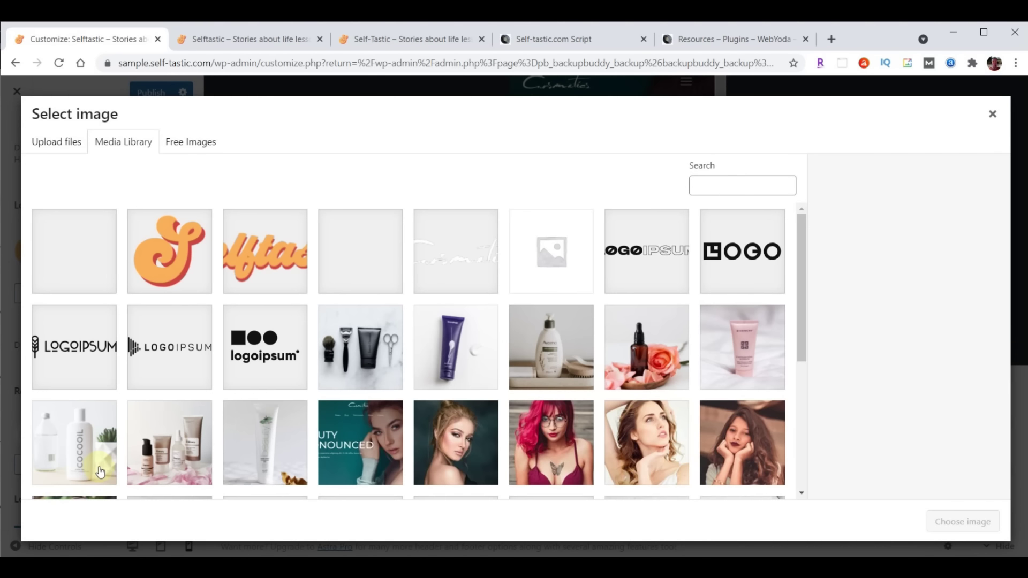
left_click(254, 262)
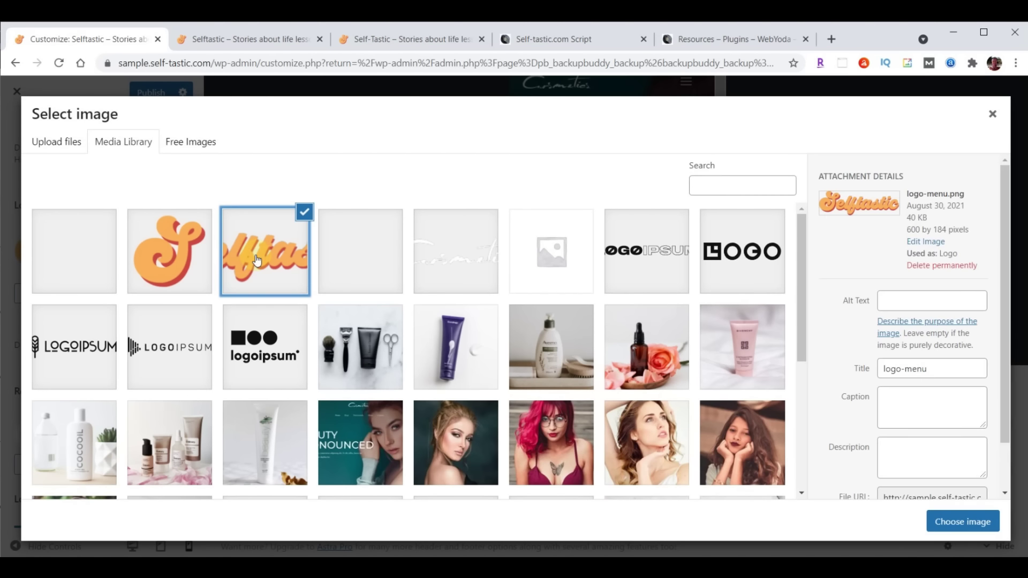
left_click(957, 521)
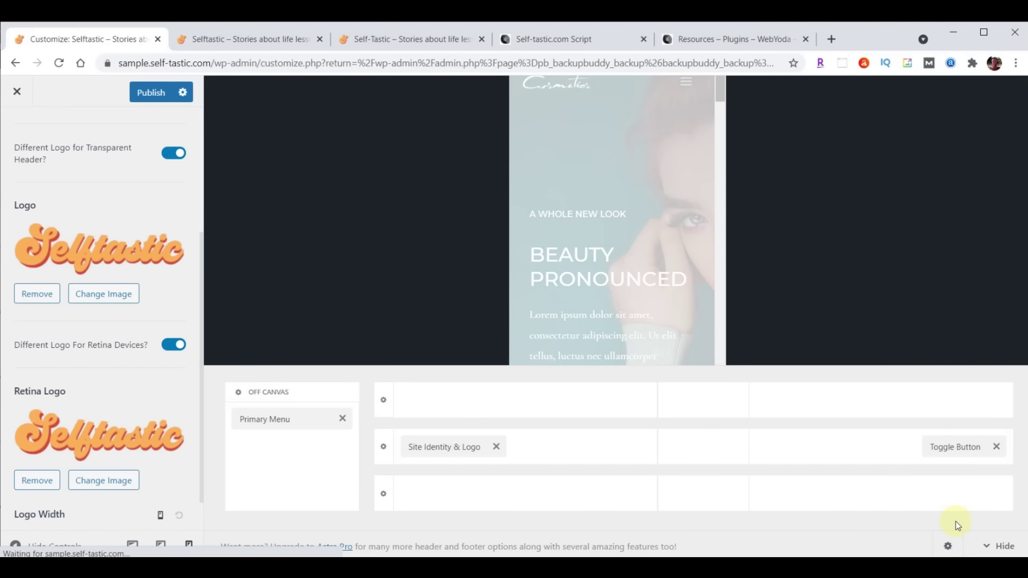
scroll(123, 337, "down", 2)
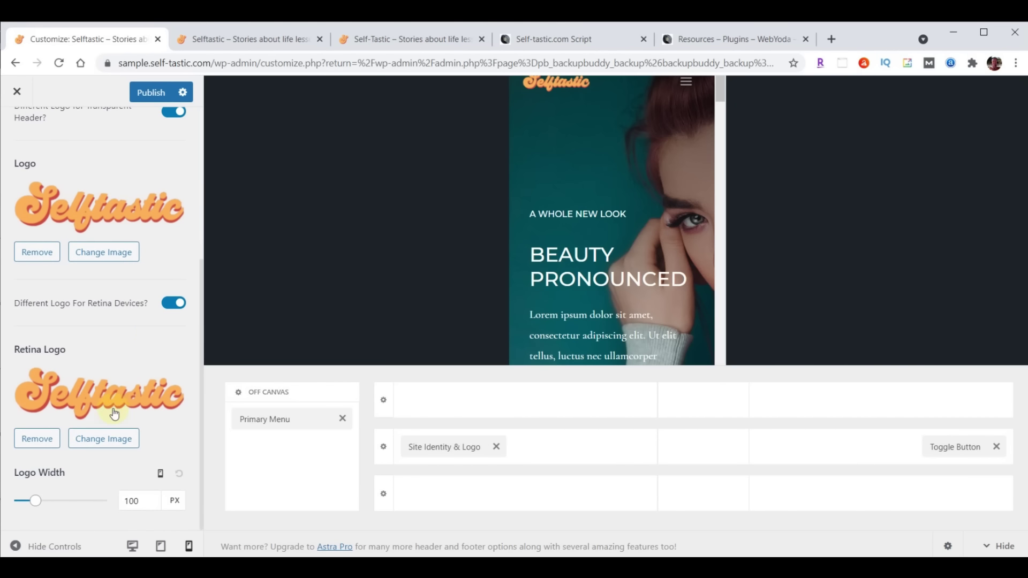
Set the header Logo Width to 230 px desktop, 200 px tablet and 180 px mobile
left_click(161, 475)
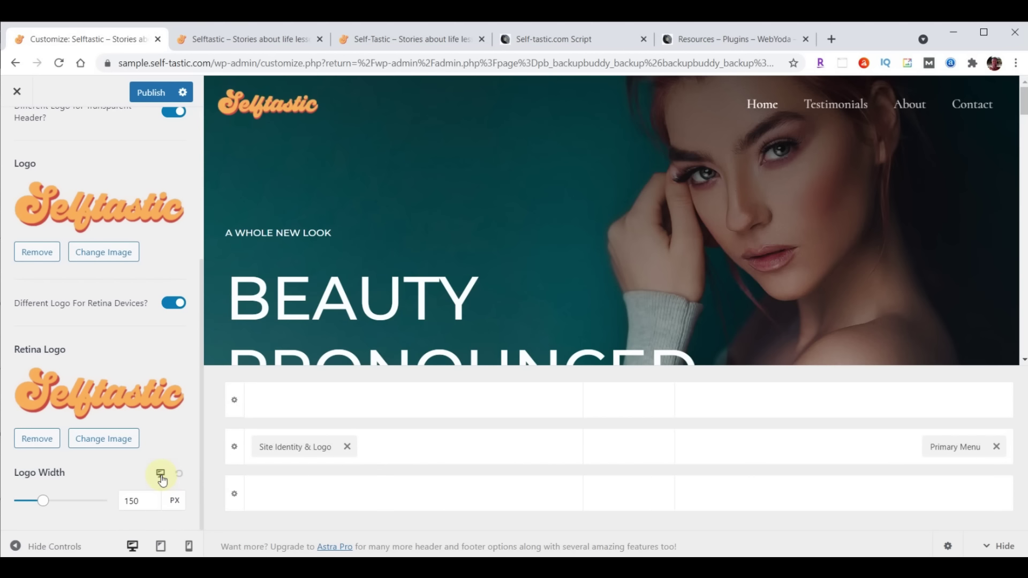
double_click(134, 500)
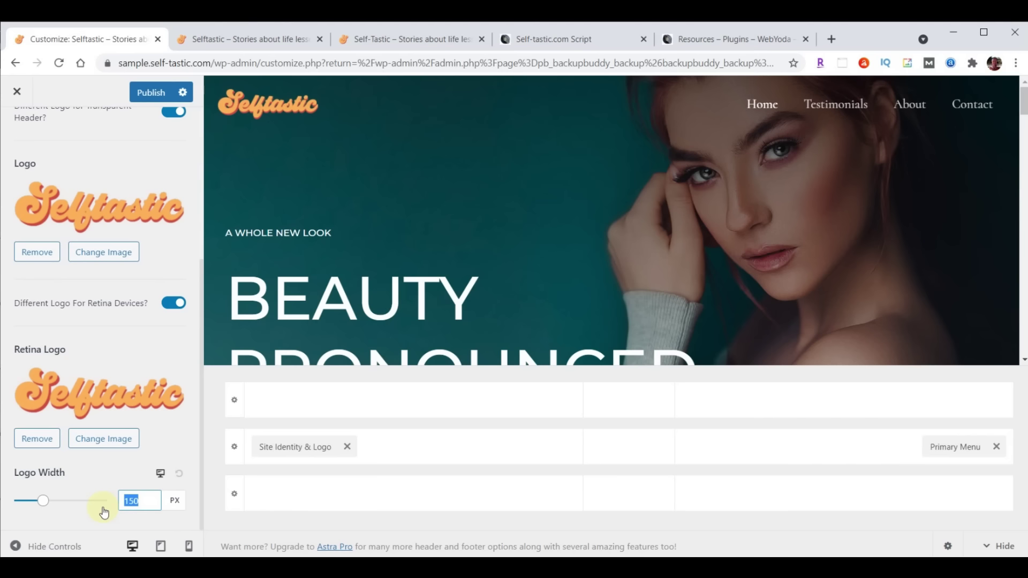
type("230")
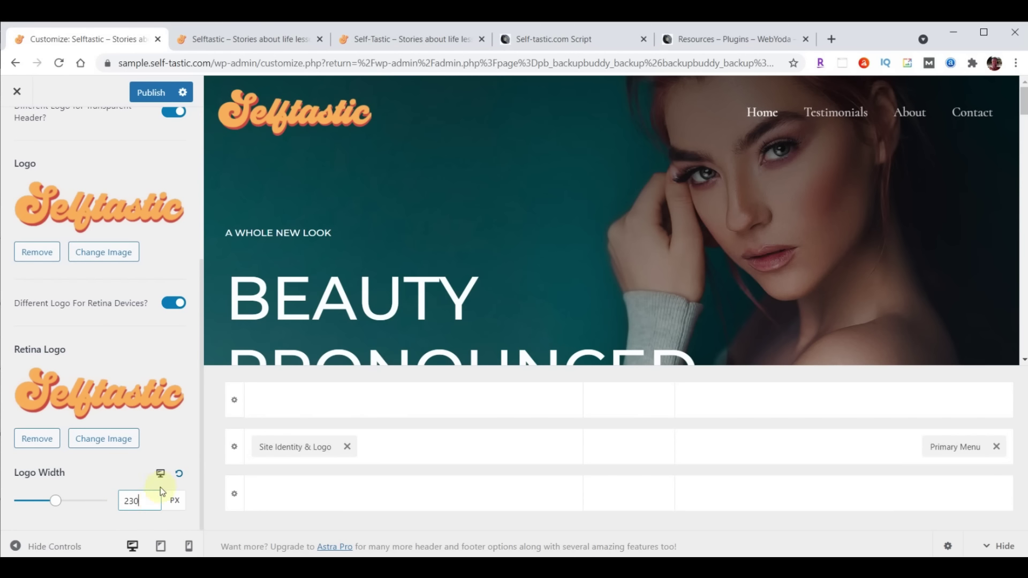
left_click(160, 473)
double_click(131, 500)
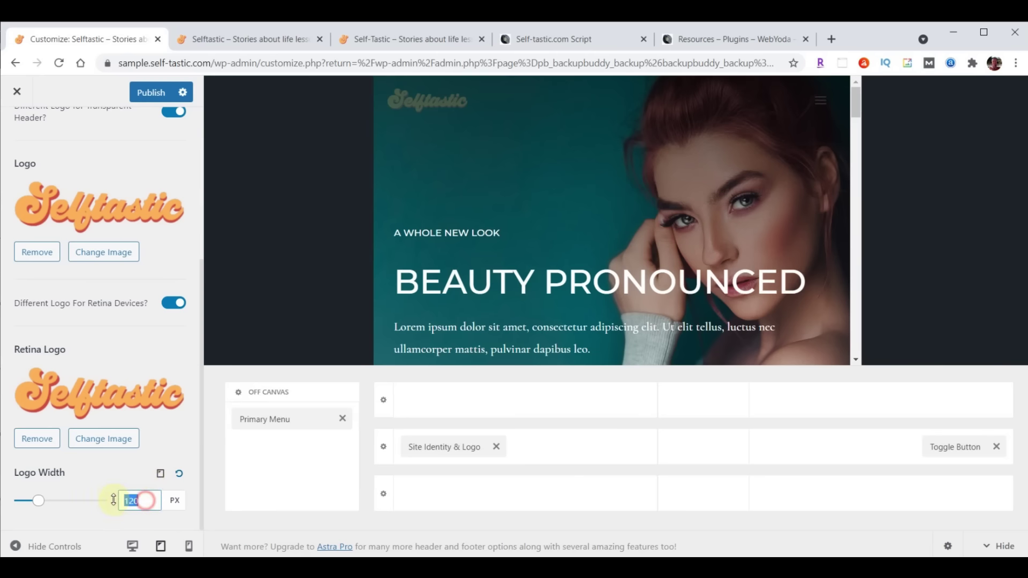
type("200")
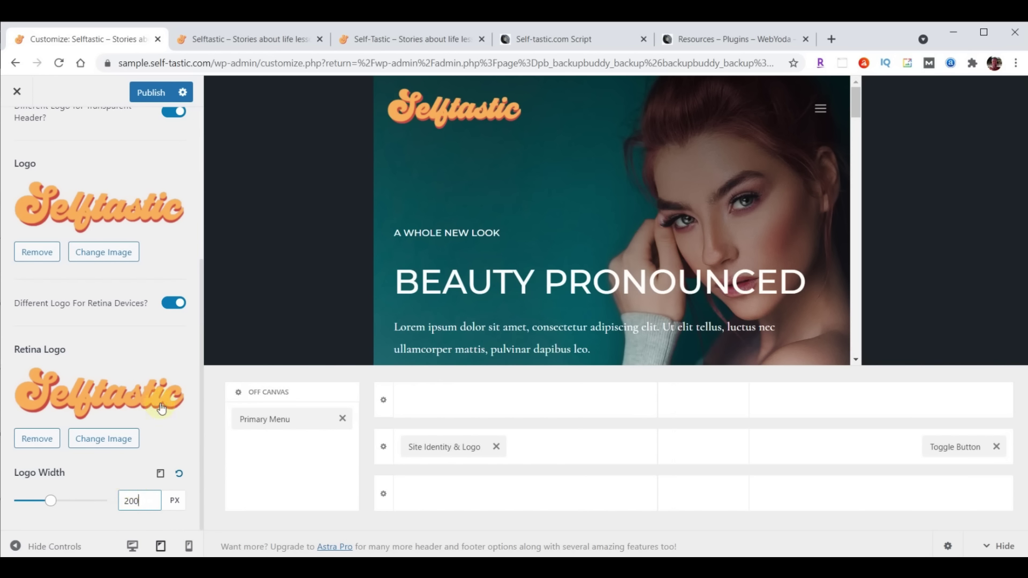
left_click(160, 474)
left_click_drag(144, 500, 111, 499)
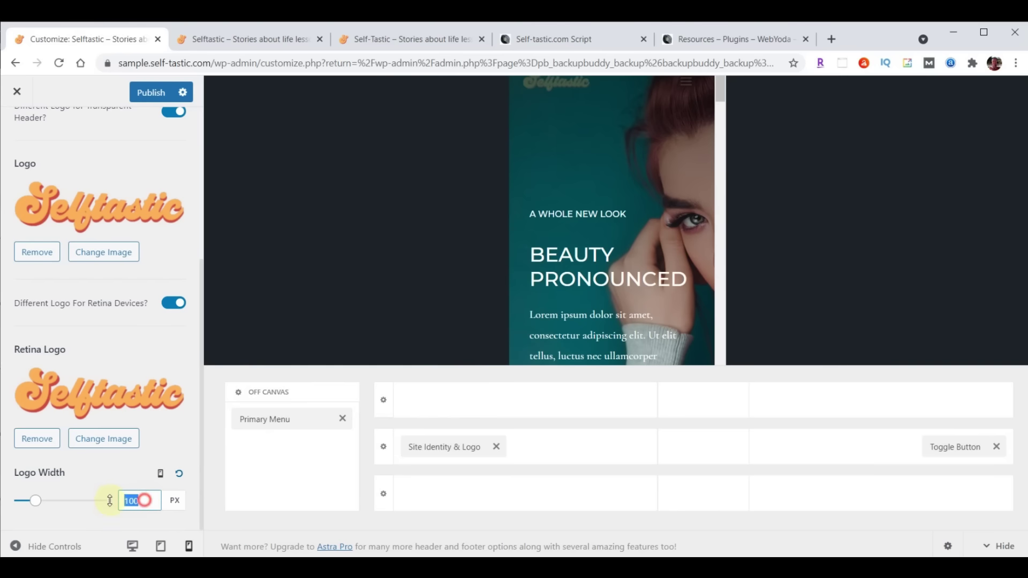
type("180")
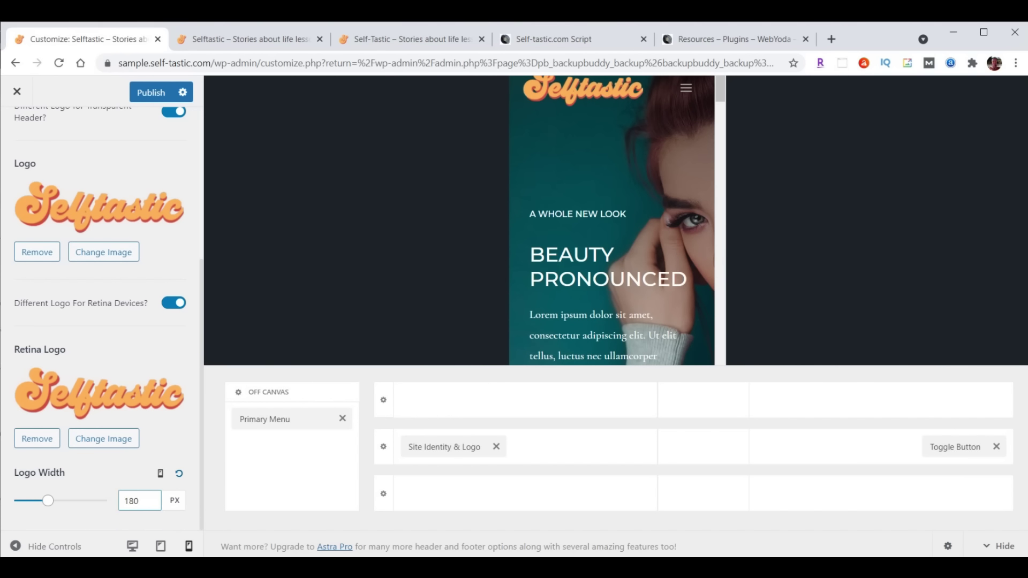
Publish the logo changes and reload the live site to see the Selftastic logo
left_click(150, 95)
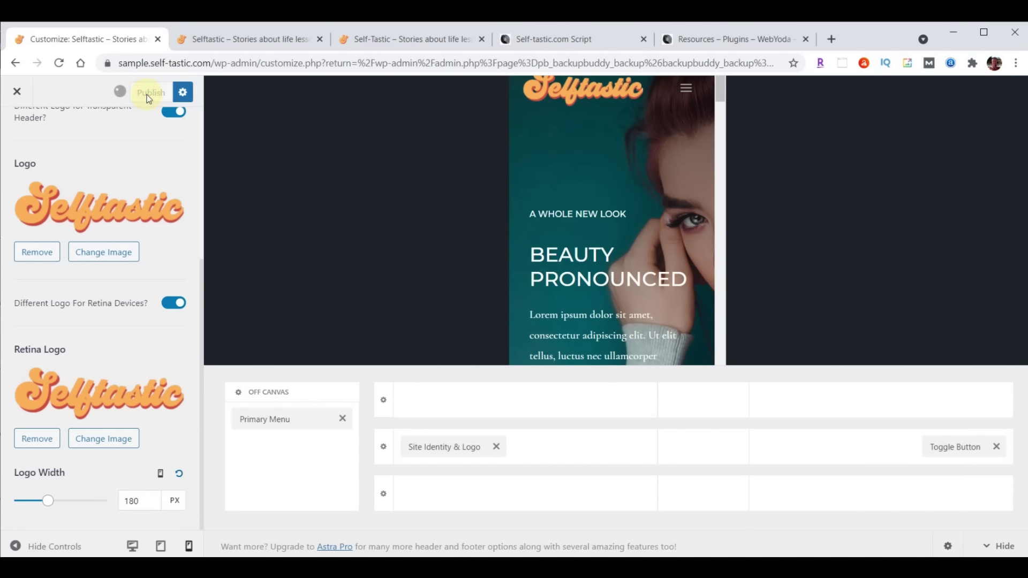
left_click(202, 44)
left_click(59, 63)
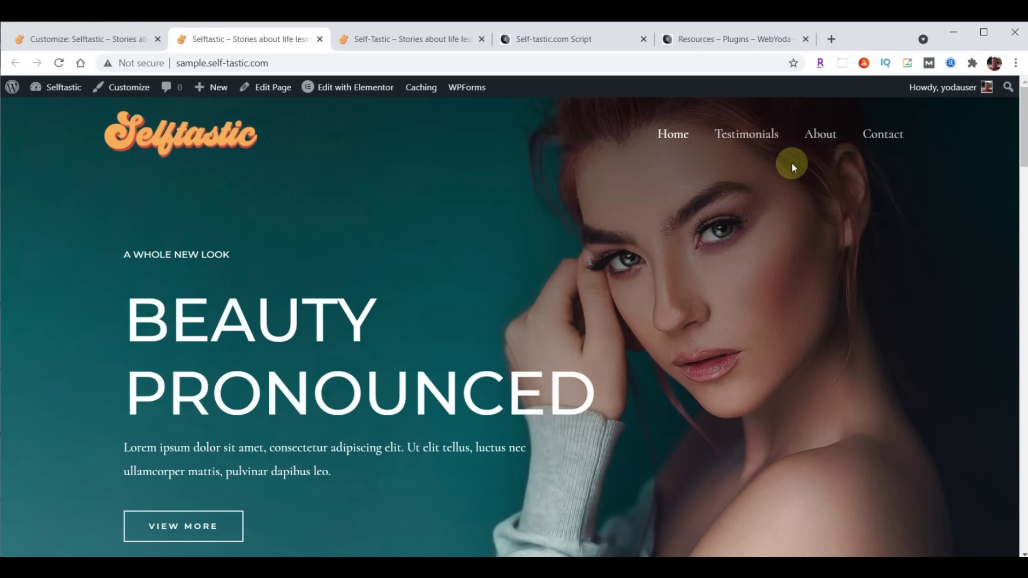
Return to the Customize tab and close the Customizer
left_click(84, 40)
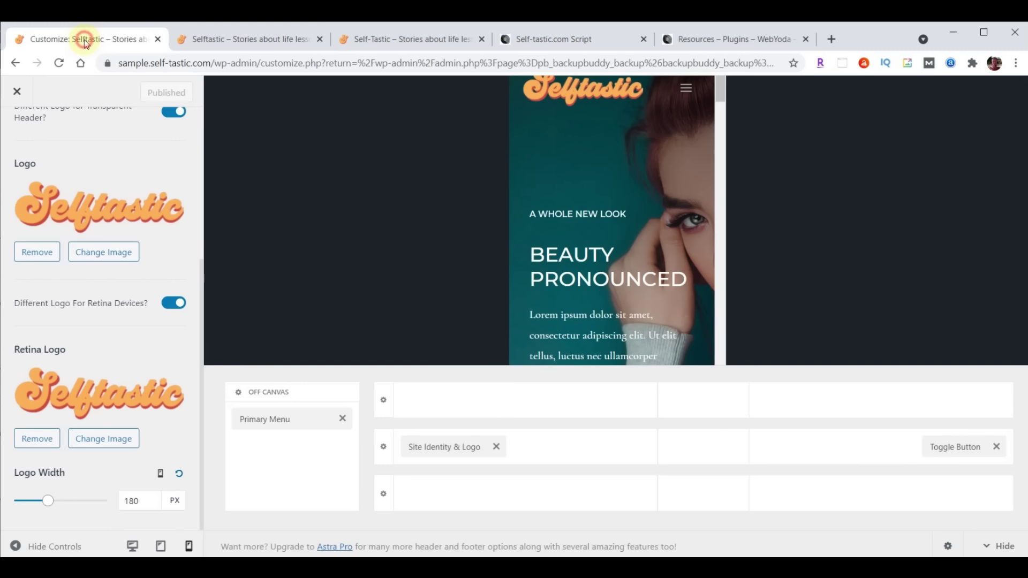
left_click(15, 92)
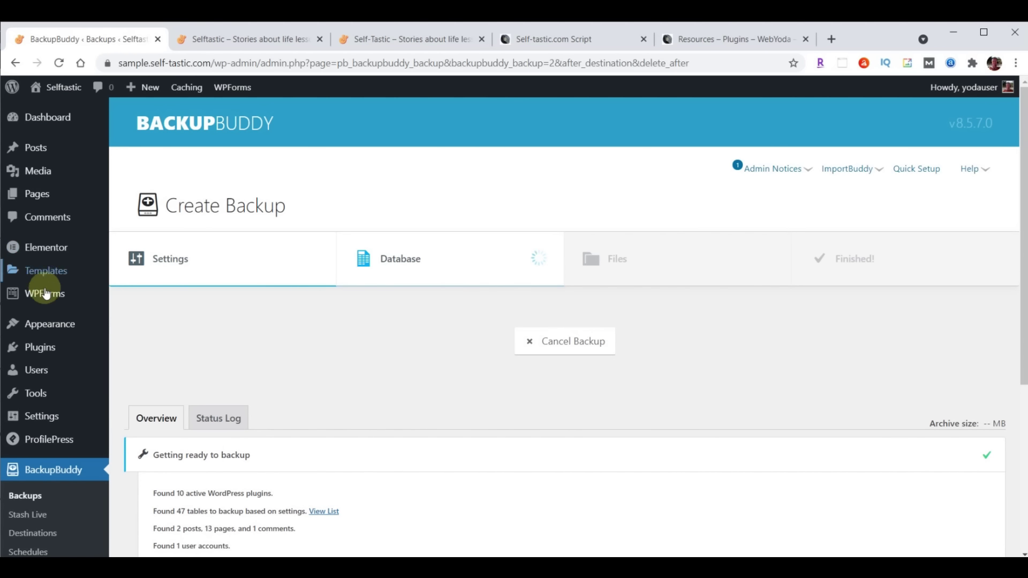
Reopen the Customizer and go to the Primary Menu's design font settings in the header builder
mouse_move(44, 327)
left_click(141, 346)
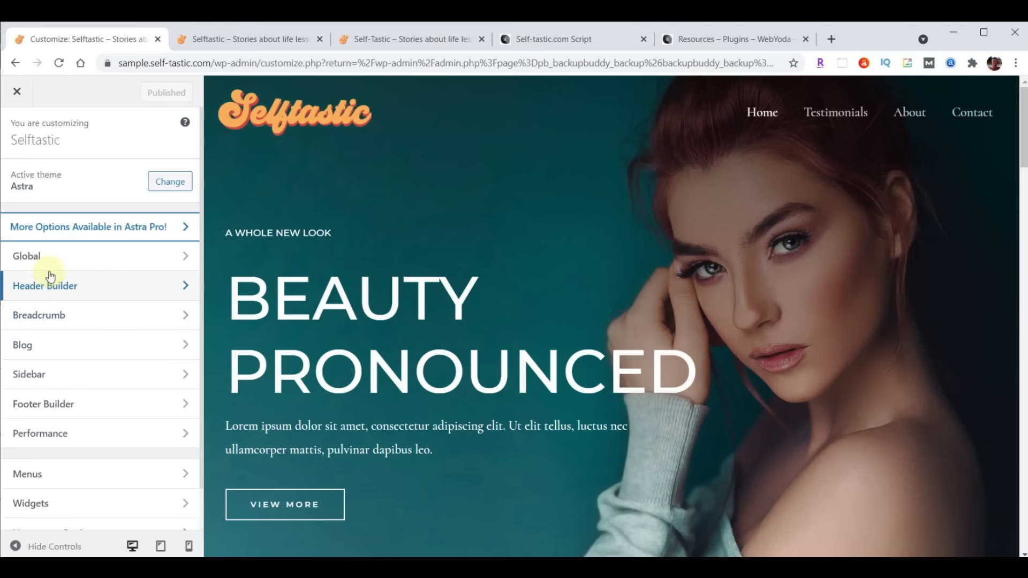
left_click(47, 290)
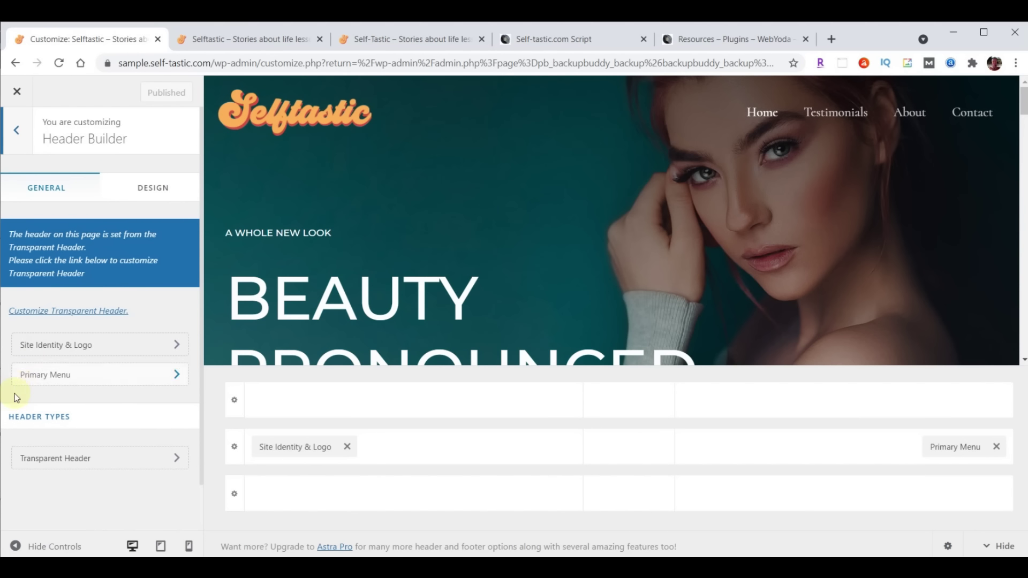
left_click(57, 374)
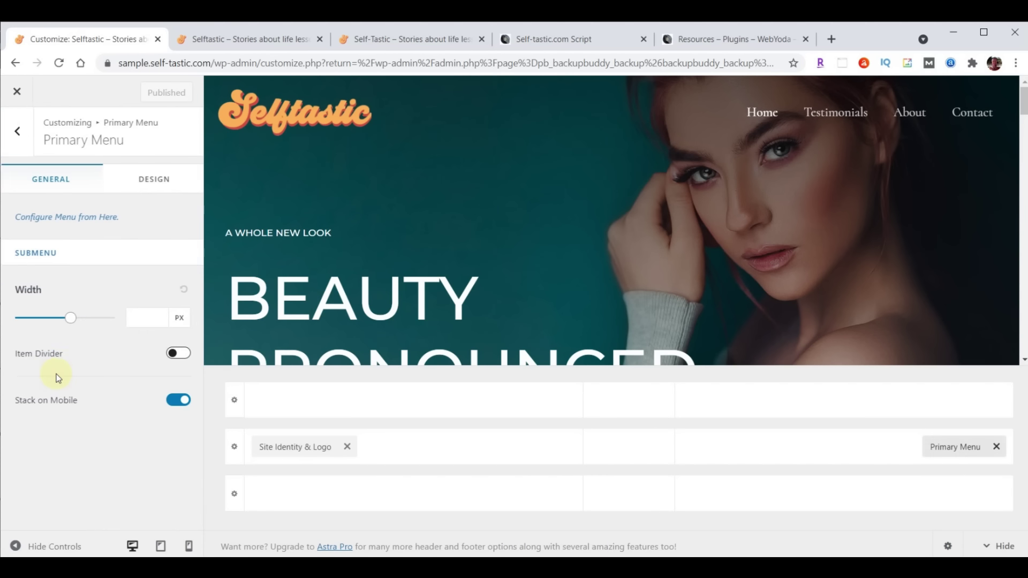
left_click(150, 182)
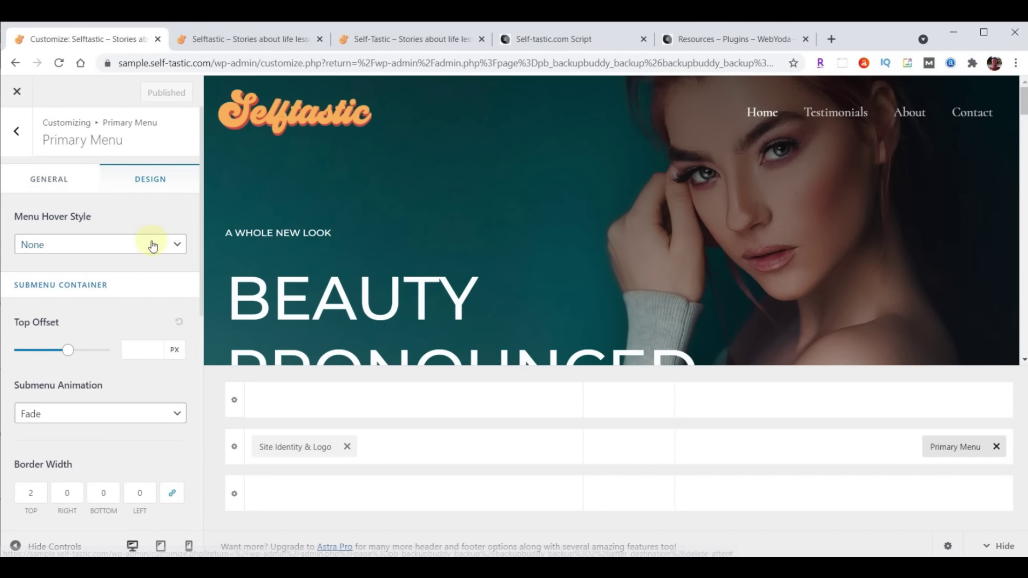
scroll(151, 244, "down", 3)
scroll(152, 247, "down", 4)
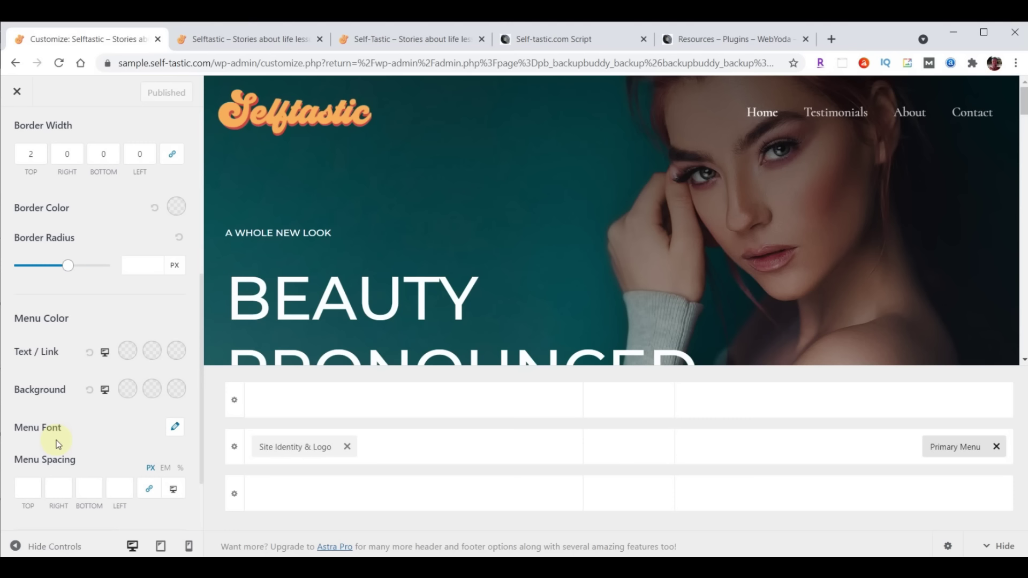
left_click(175, 431)
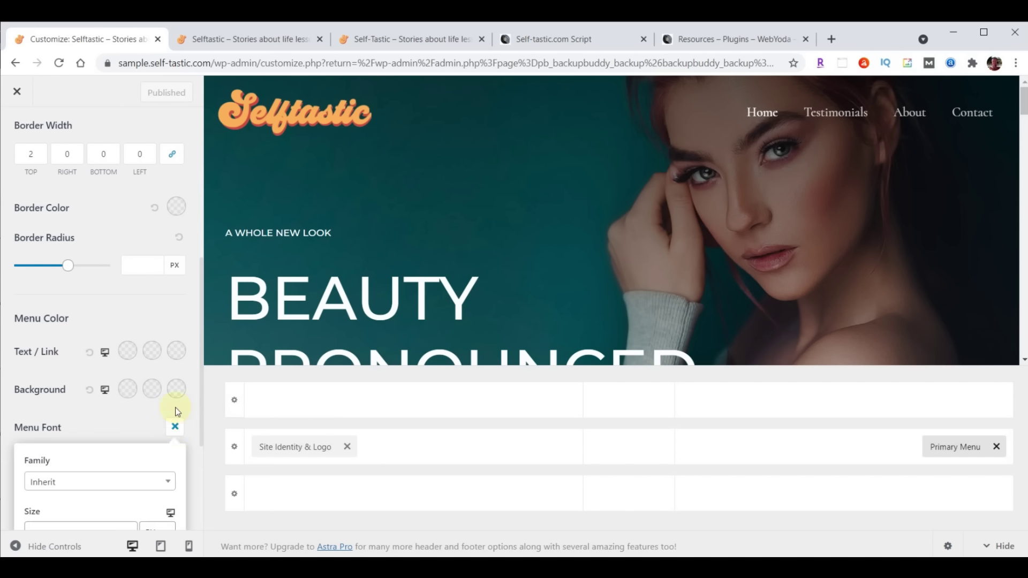
scroll(175, 409, "down", 3)
Set the menu font to Open Sans Condensed at 24 px
left_click(81, 349)
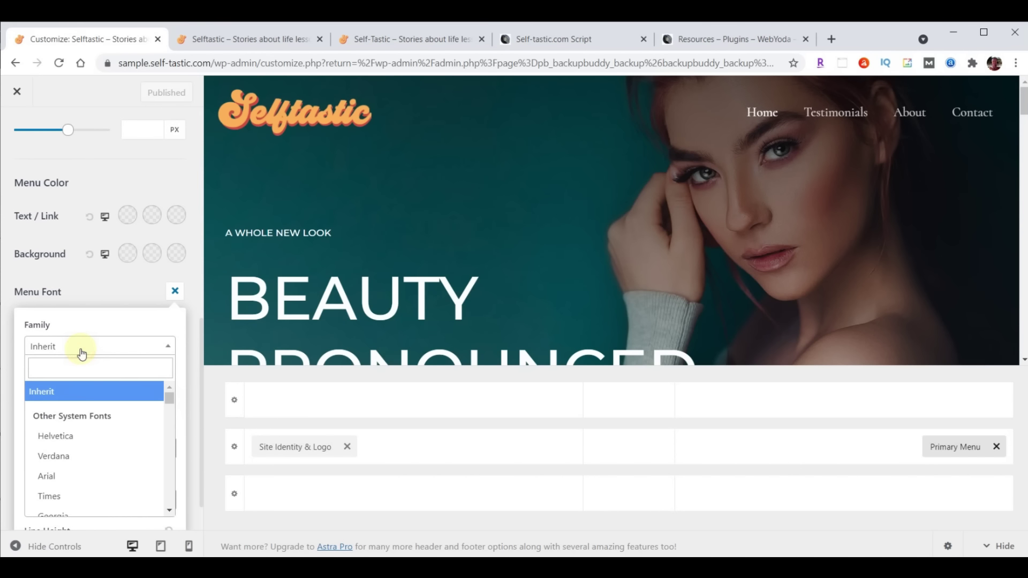
type("open")
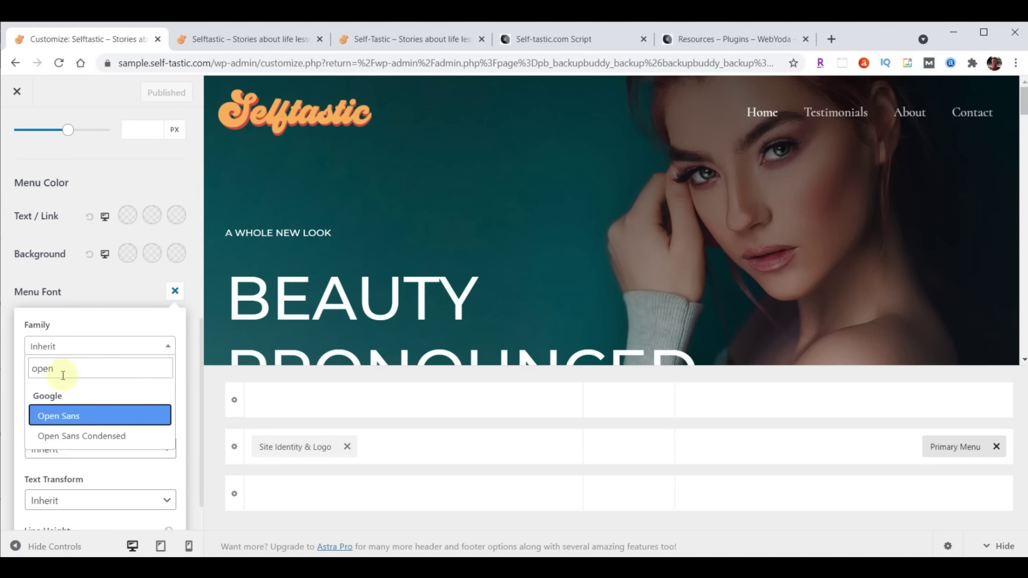
left_click(73, 438)
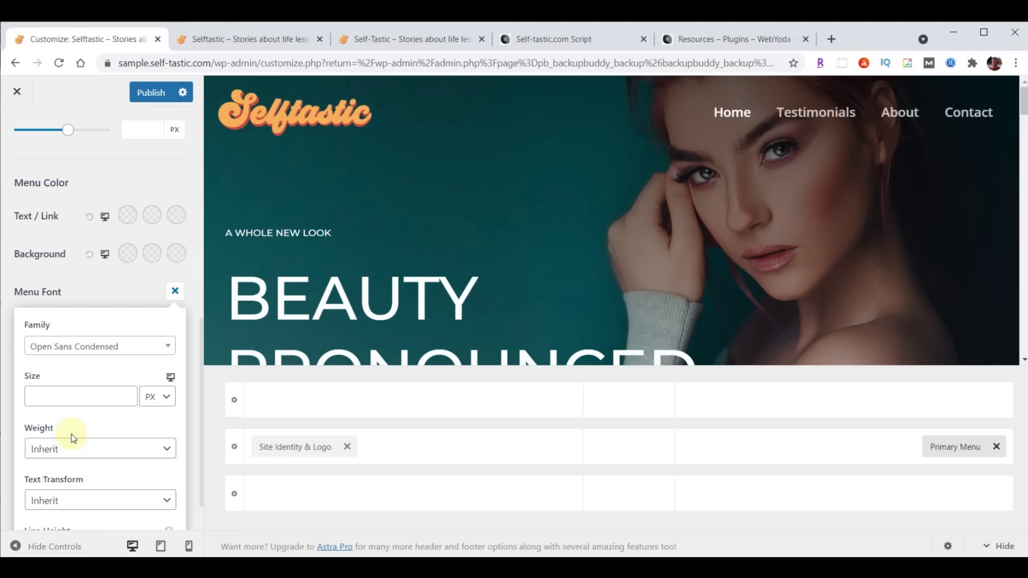
left_click(66, 399)
type("24")
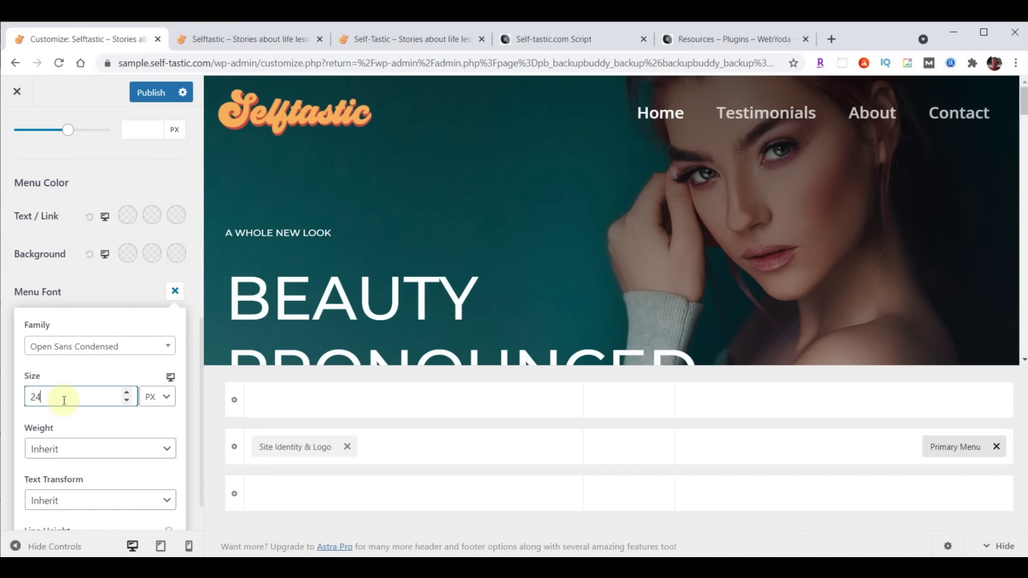
Publish the menu font change and reload the live site to check it
left_click(148, 97)
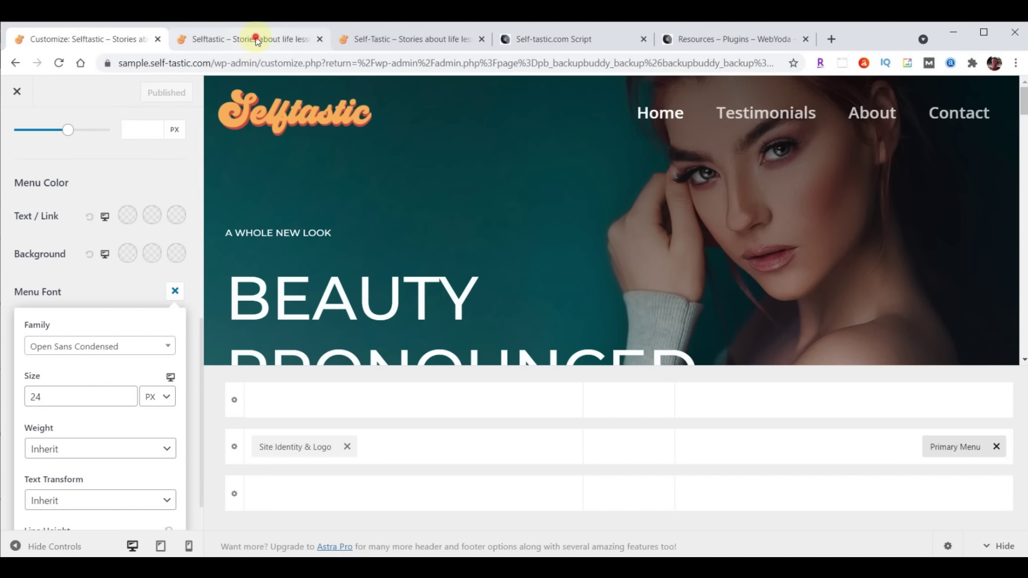
left_click(238, 39)
left_click(60, 63)
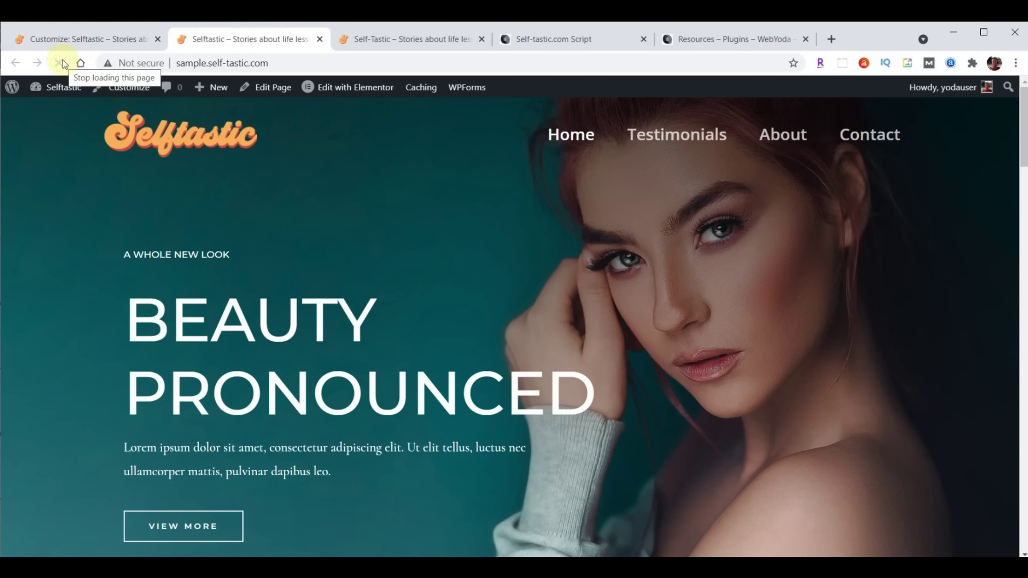
left_click(62, 41)
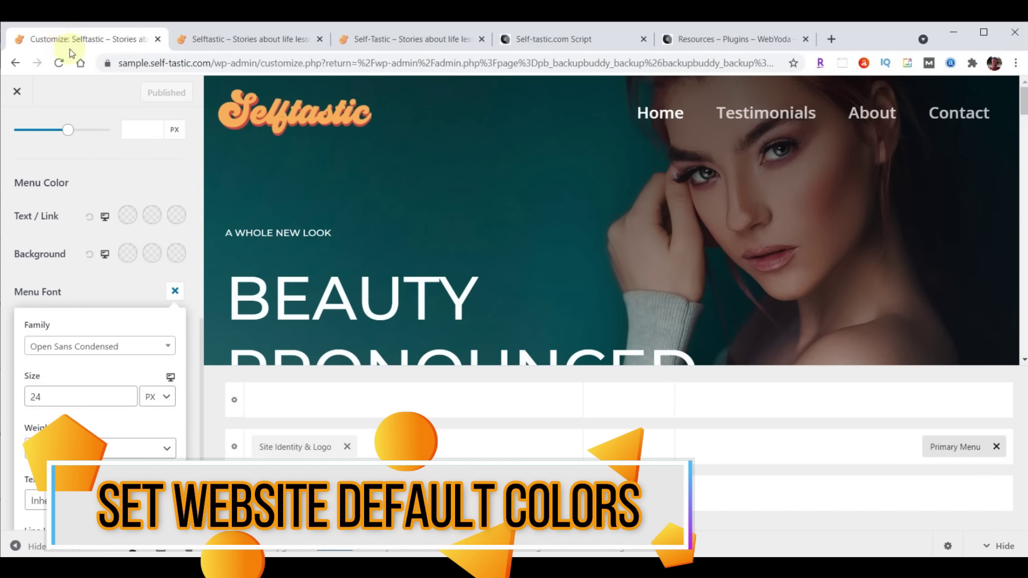
Close and reopen the Customizer, then go to Global > Colors
left_click(16, 92)
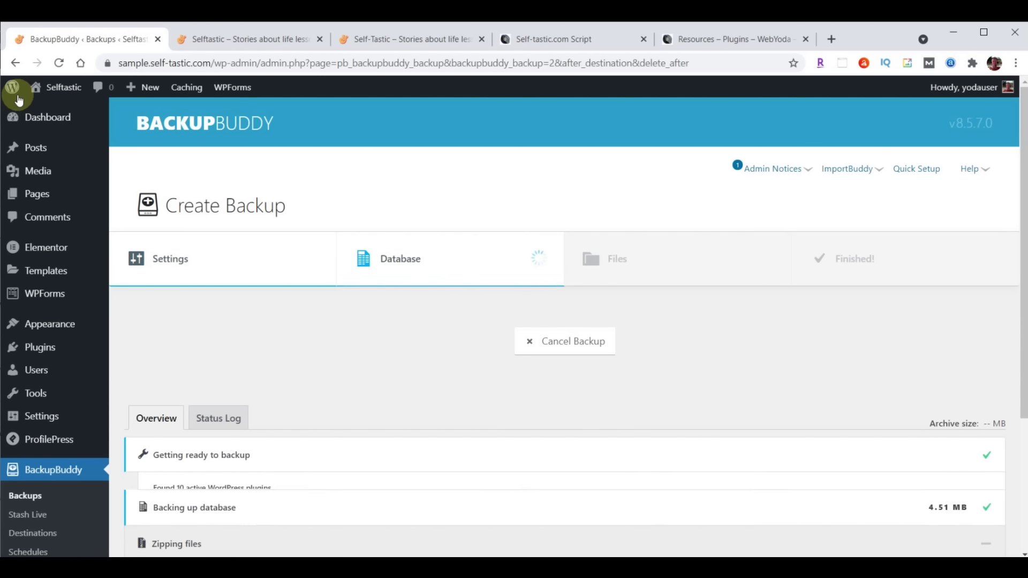
mouse_move(59, 322)
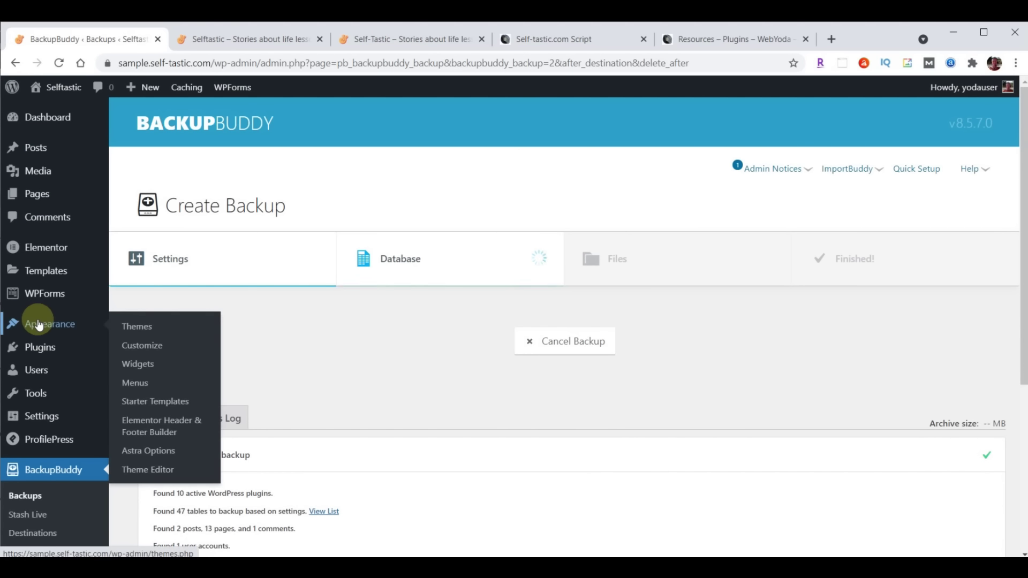
left_click(135, 345)
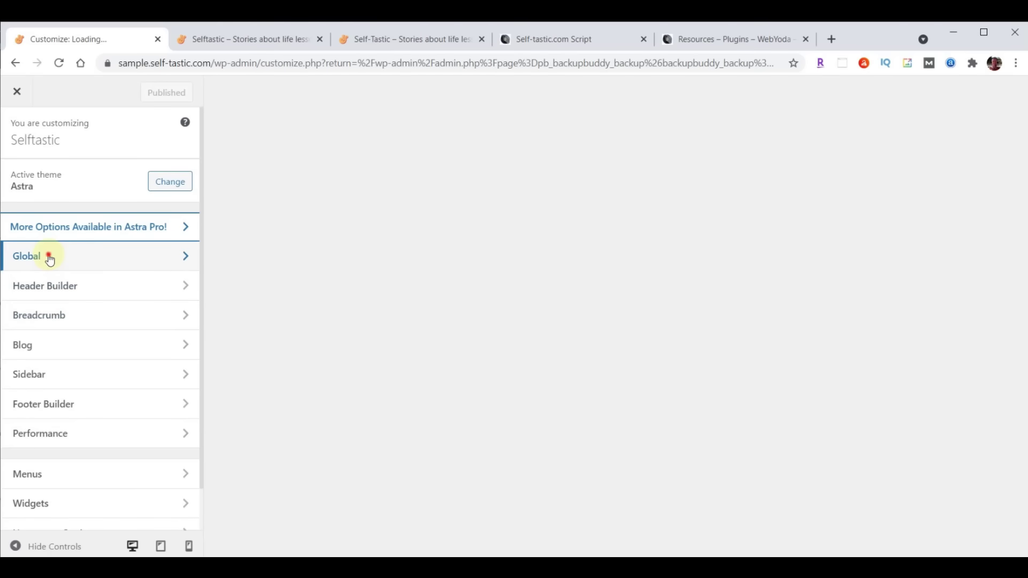
left_click(50, 260)
left_click(51, 200)
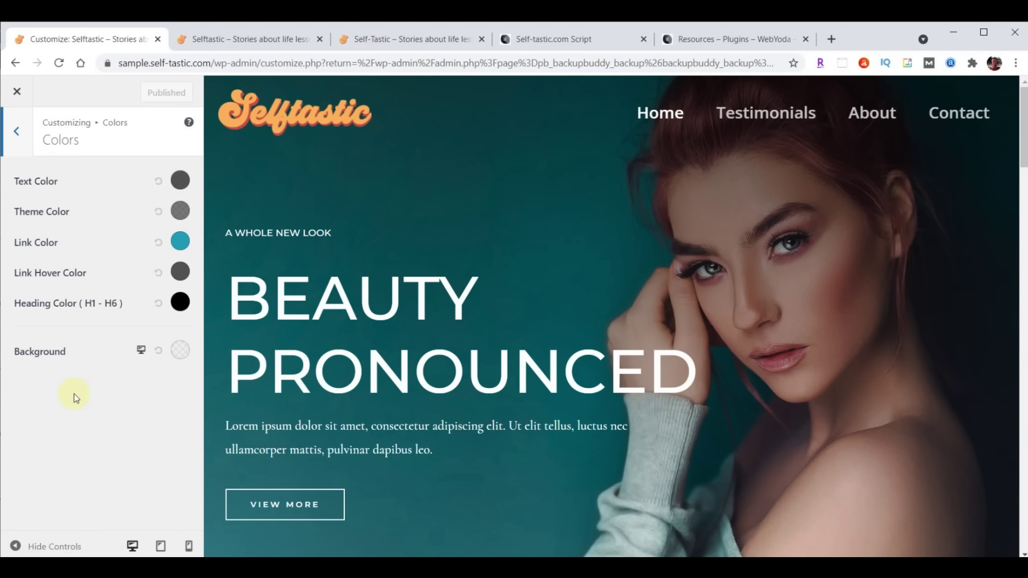
Replace the Background colour #000000 with the pasted light blue #a8e0d9
left_click(178, 353)
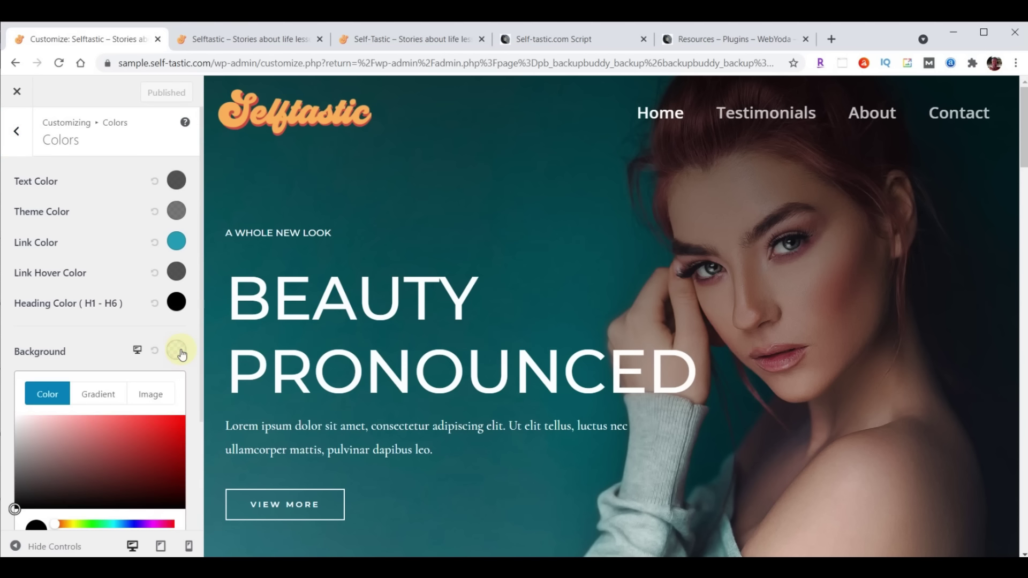
scroll(161, 370, "down", 3)
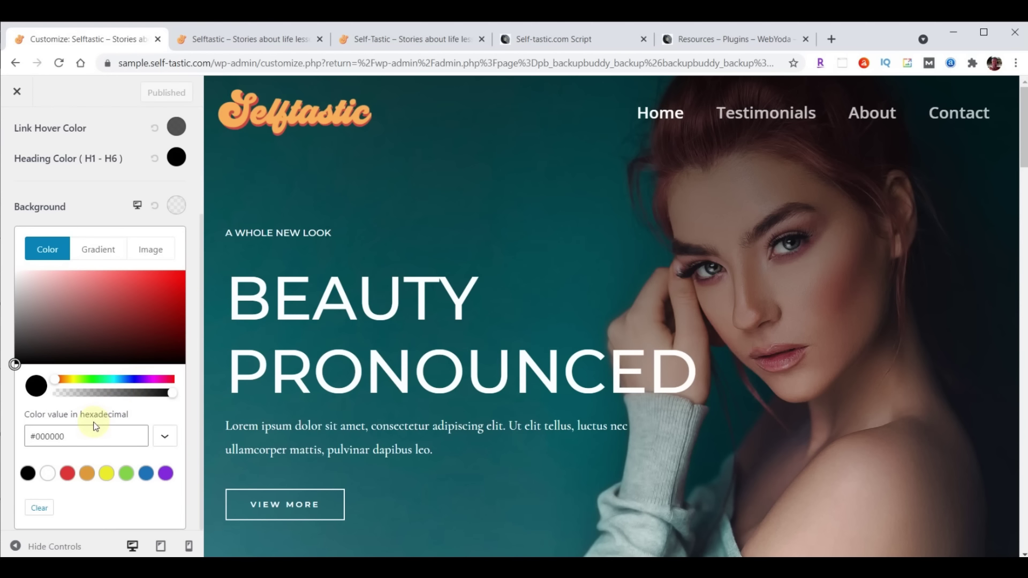
left_click(44, 439)
triple_click(85, 435)
type("#a8e0d9")
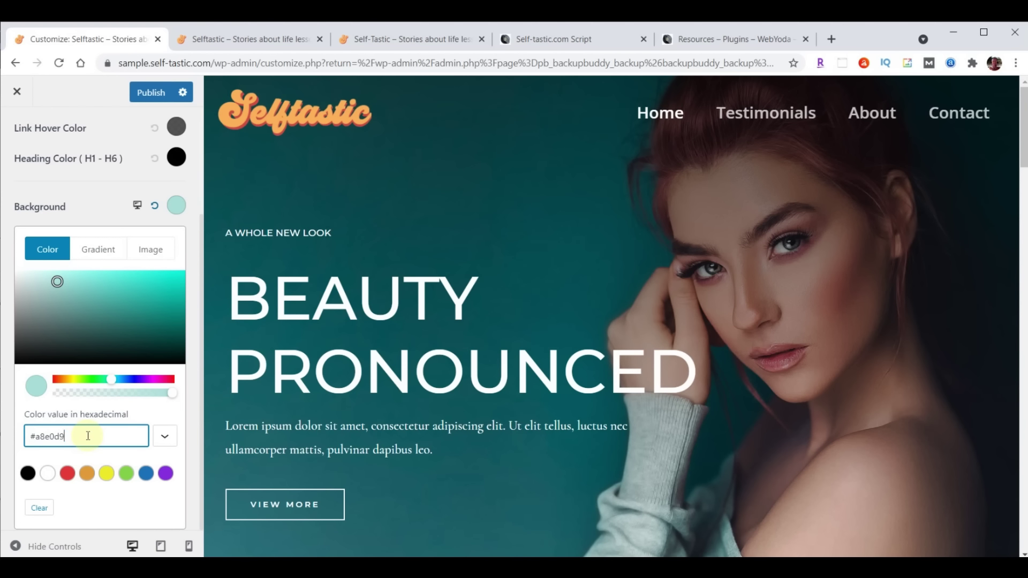
Select the Light Blue hex value #A8E0D9 in the Self-tastic.com Script's SELFTASTIC COLORS list
left_click(545, 40)
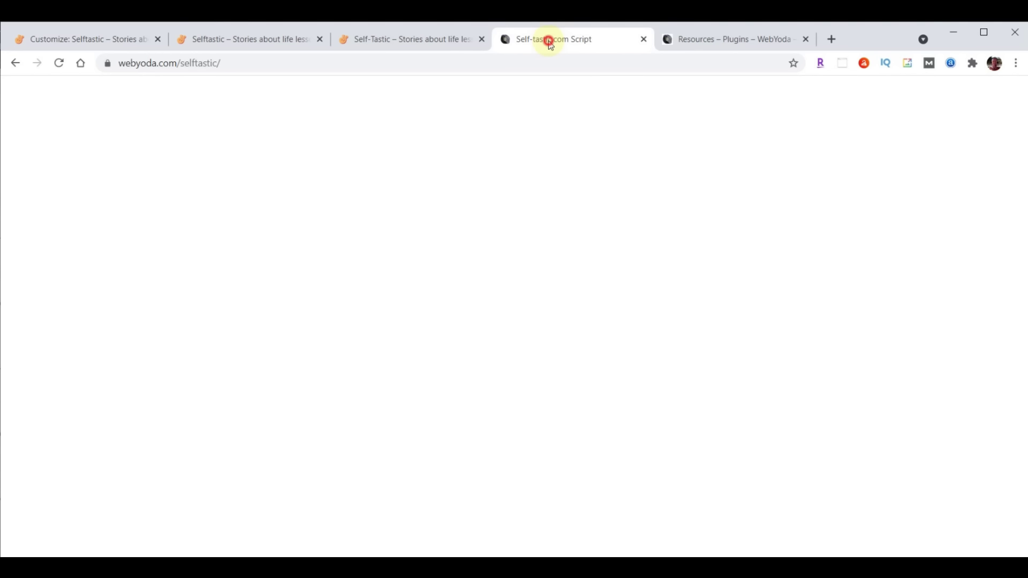
scroll(964, 367, "up", 20)
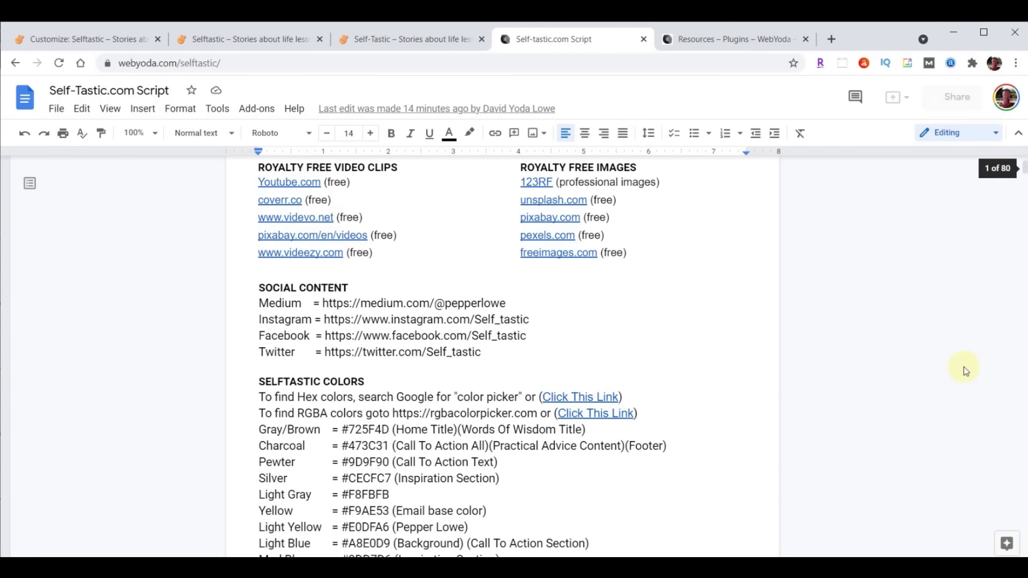
scroll(562, 401, "down", 5)
scroll(567, 344, "up", 3)
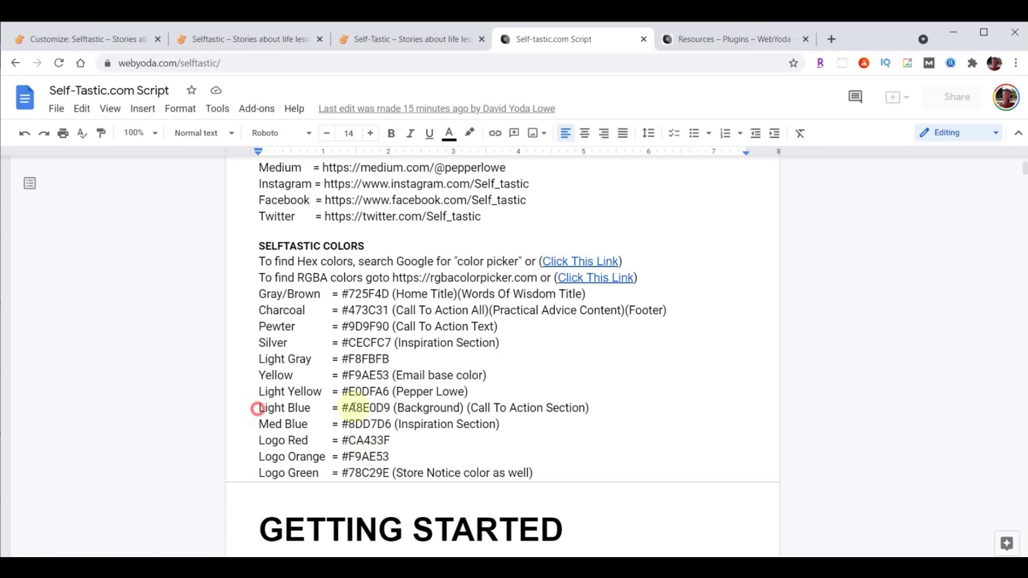
left_click_drag(260, 409, 666, 409)
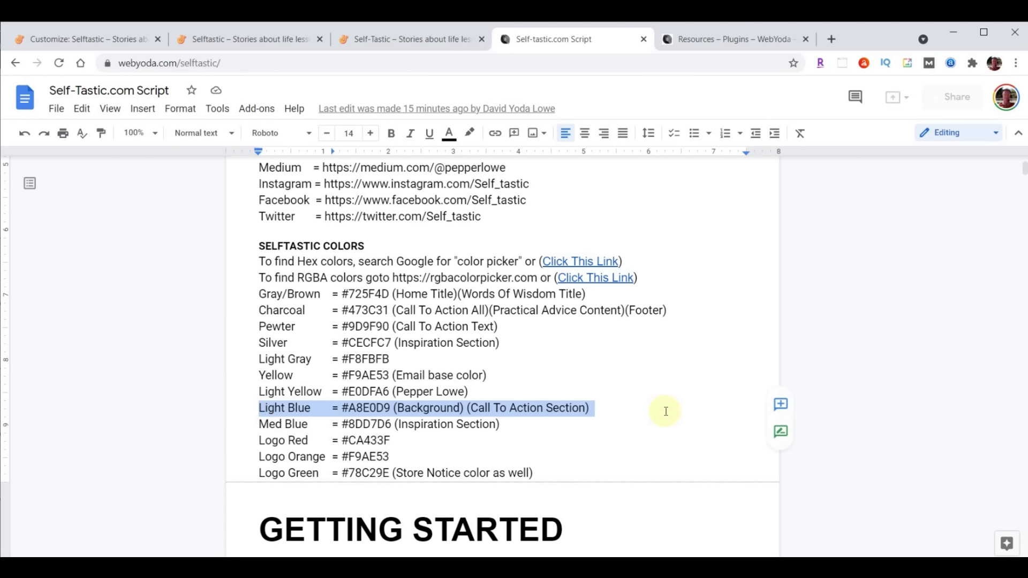
left_click(343, 408)
left_click_drag(343, 408, 390, 408)
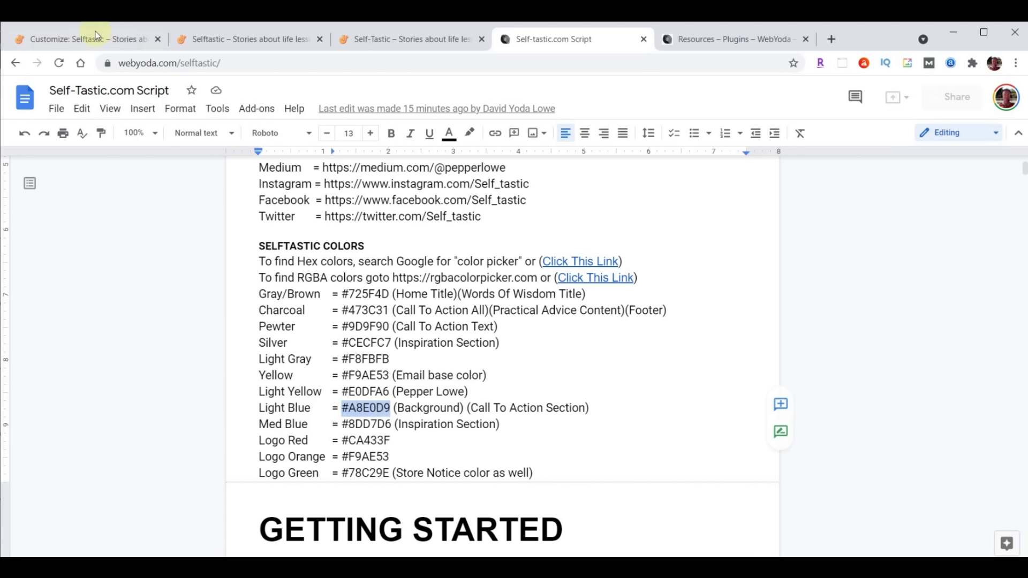
left_click(95, 37)
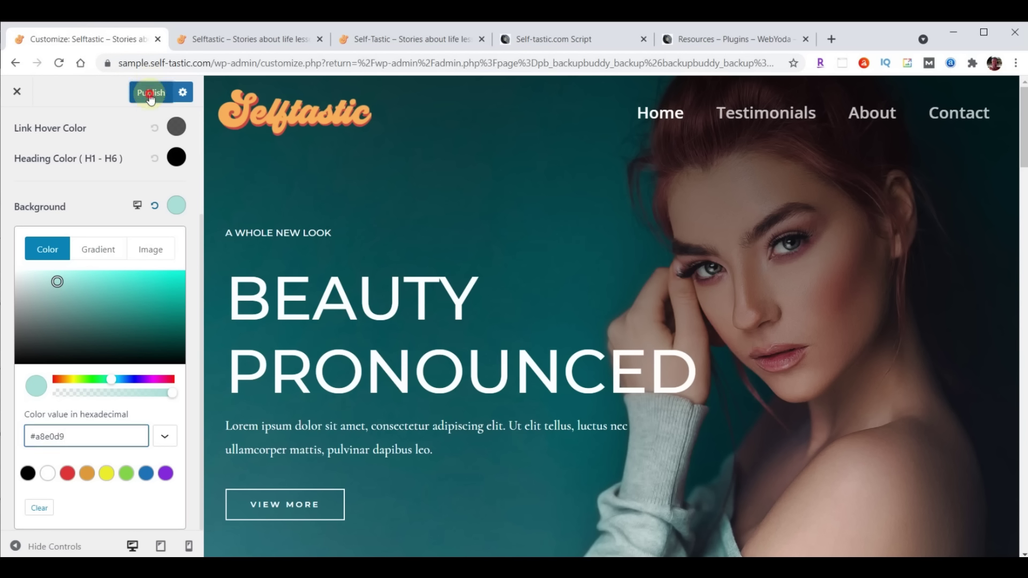
Publish the #A8E0D9 light-blue background and review the live Testimonials page
left_click(150, 95)
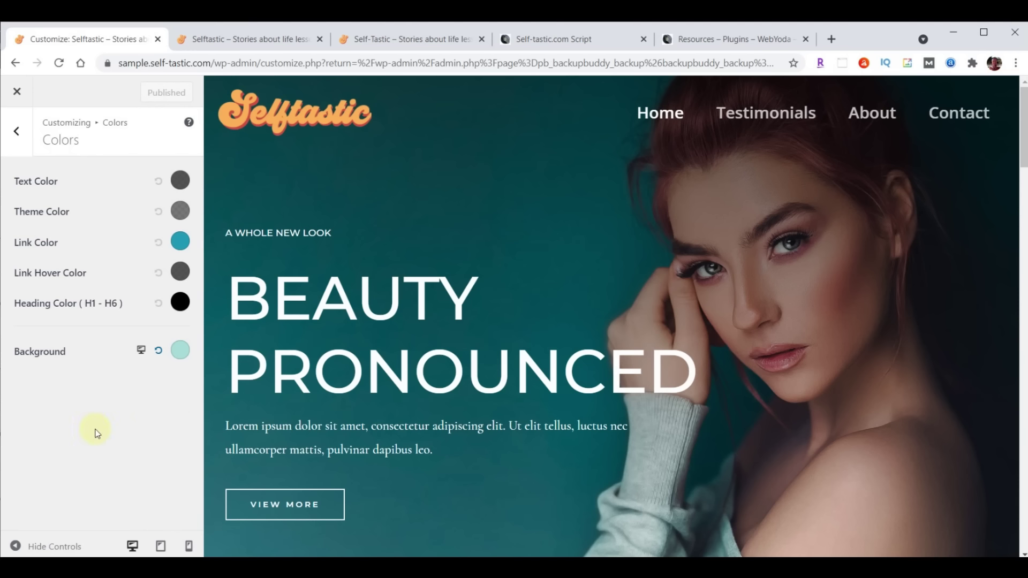
left_click(18, 95)
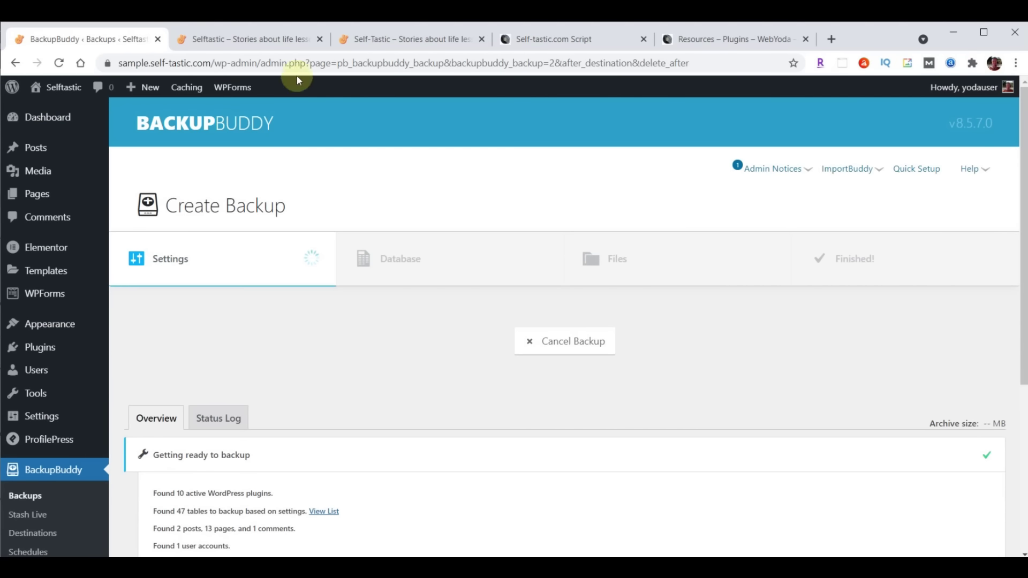
left_click(267, 41)
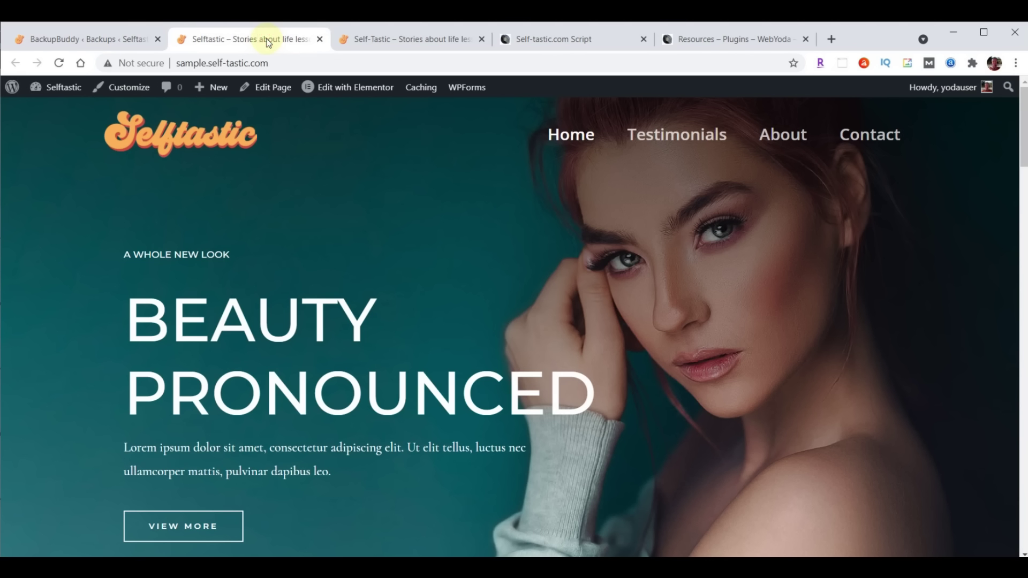
left_click(669, 140)
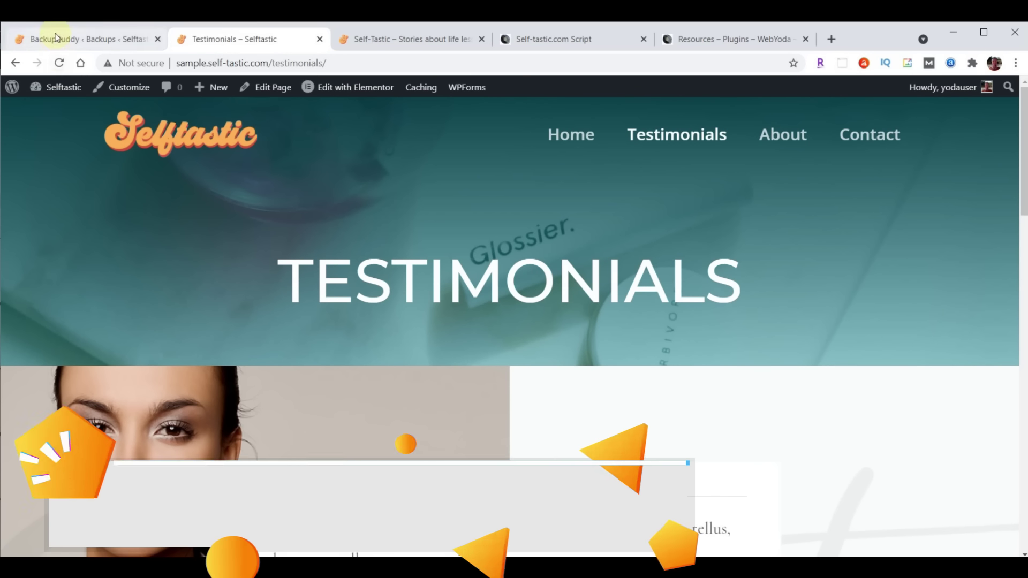
left_click(57, 39)
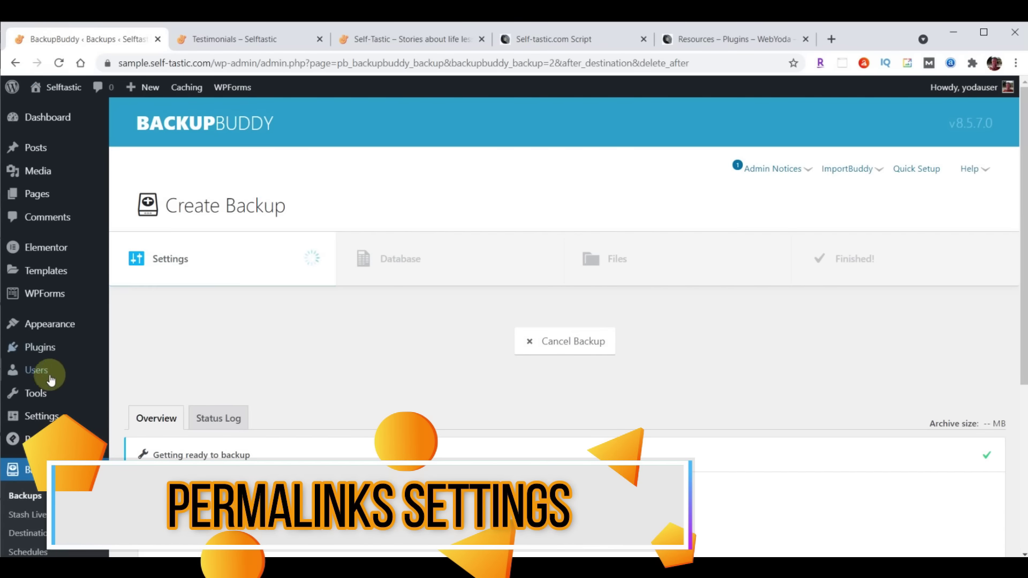
Save the Post name (/%postname%/) permalink structure
left_click(39, 420)
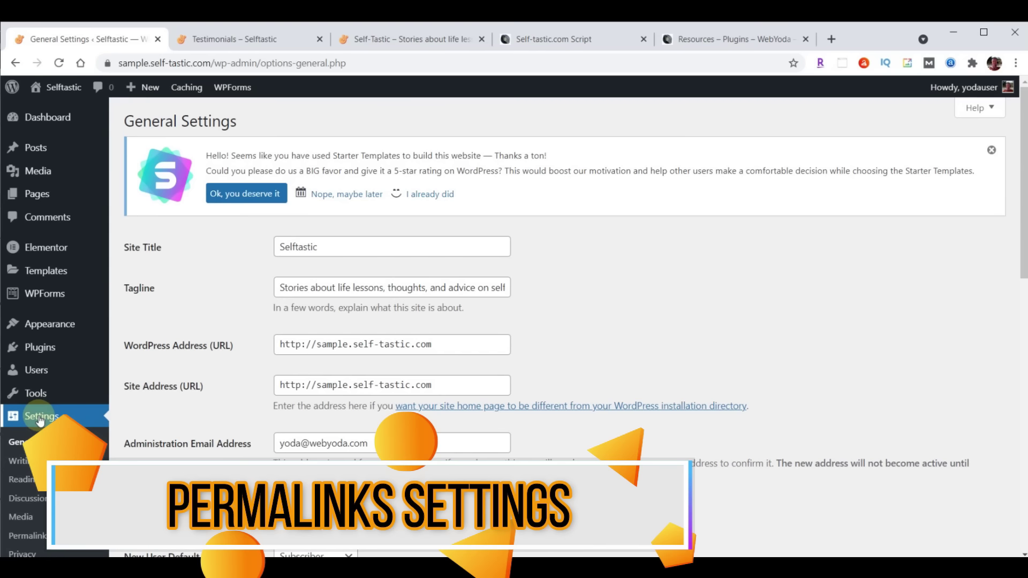
left_click(21, 535)
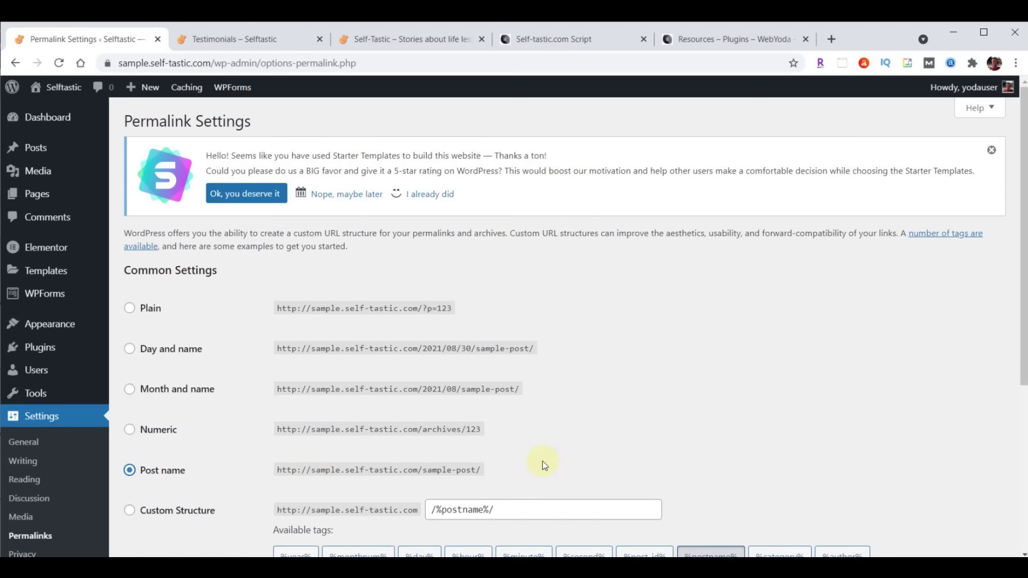
scroll(666, 305, "down", 5)
left_click(126, 490)
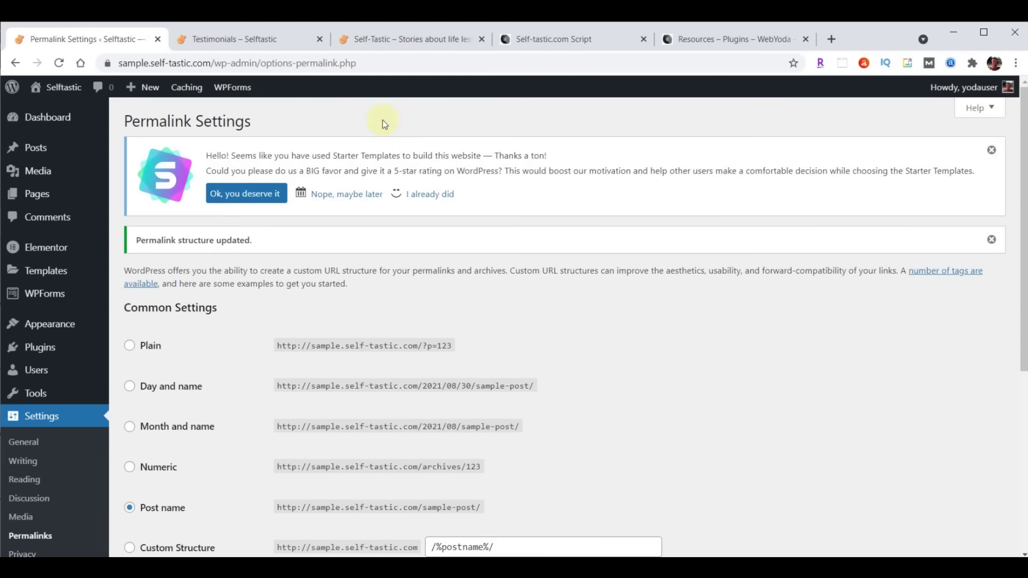
Check the live Testimonials and Home pages and compare them with the old Self-tastic site
left_click(229, 39)
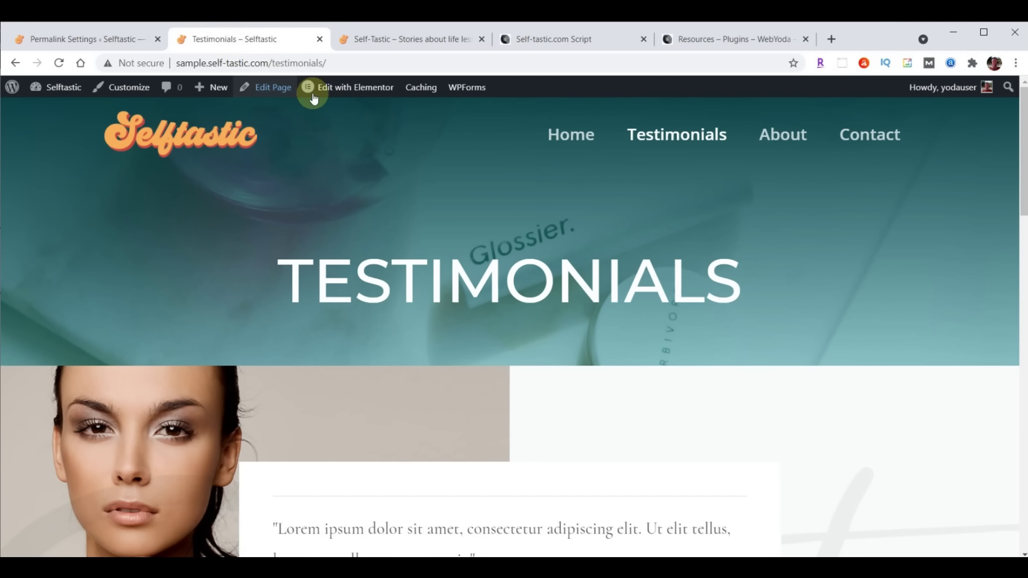
left_click(558, 135)
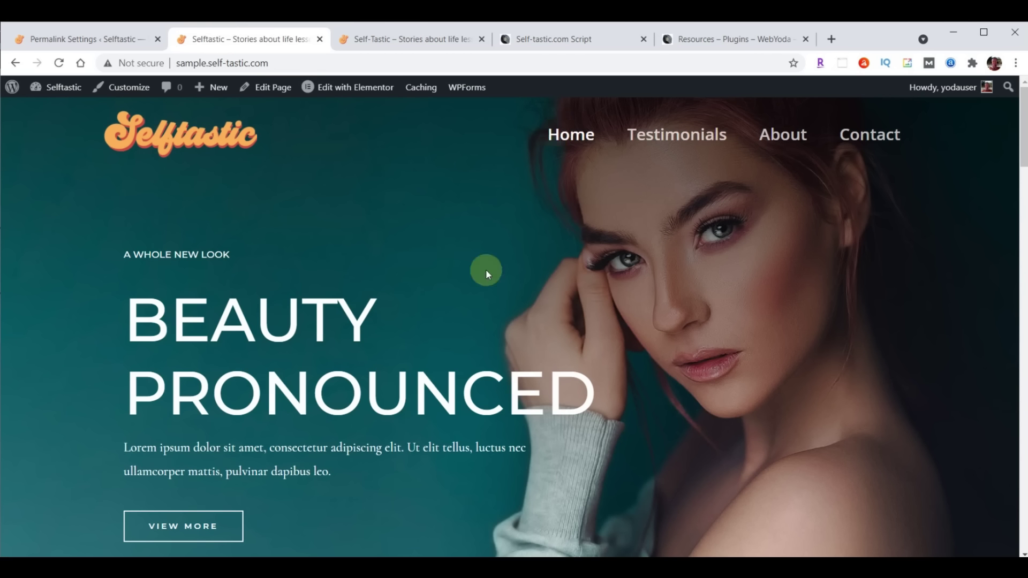
left_click(415, 39)
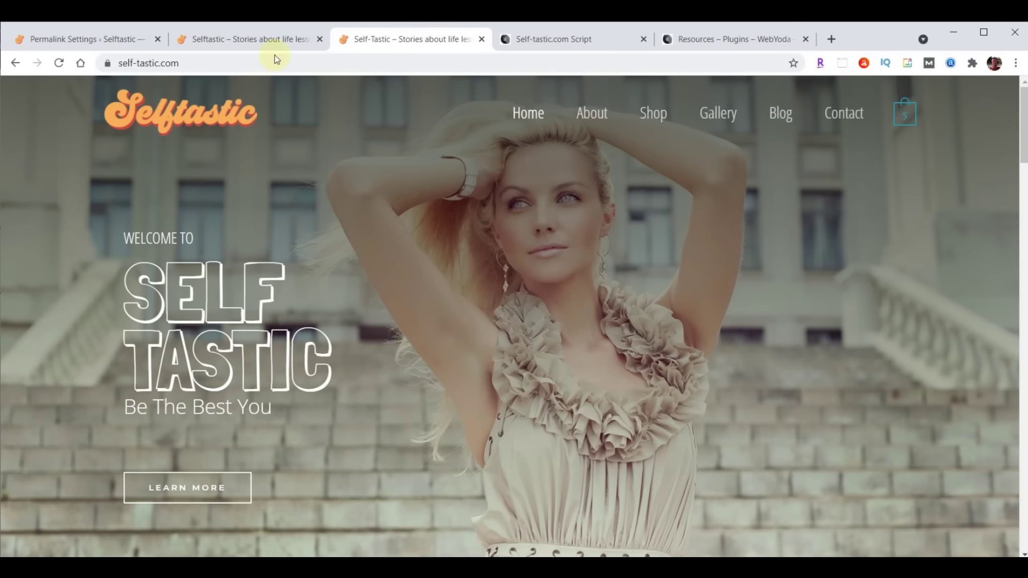
left_click(265, 39)
left_click(83, 38)
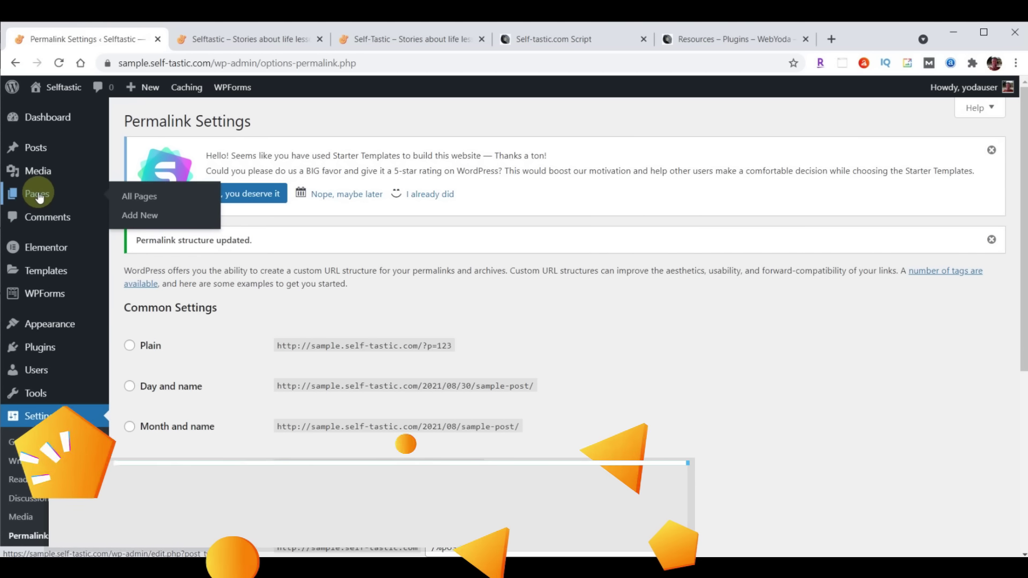
left_click(37, 195)
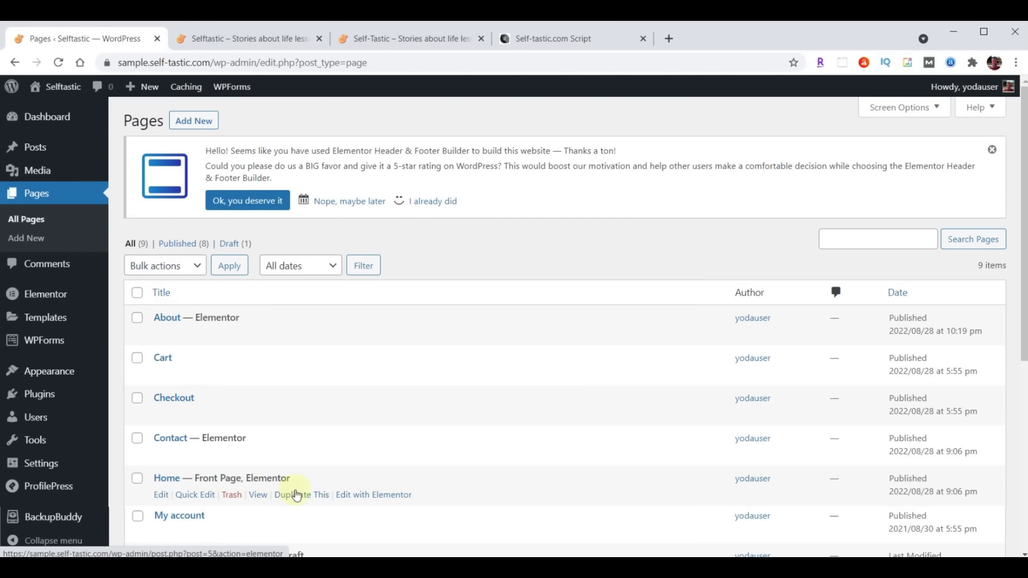
Launch Edit with Elementor on the Home page in the All Pages list
left_click(373, 499)
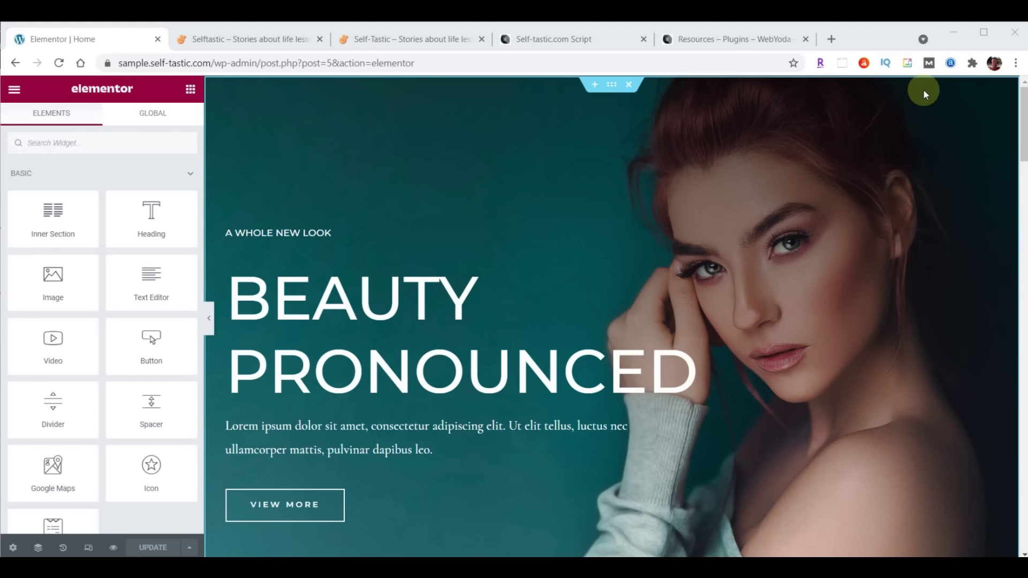
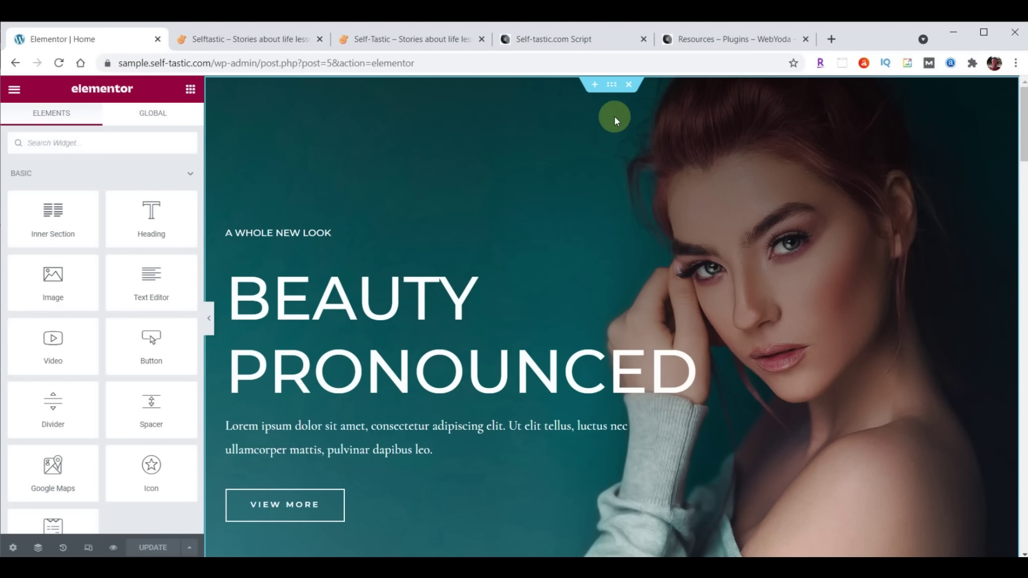
Check the settings of the hero section and its A Whole New Look inner section
left_click(612, 89)
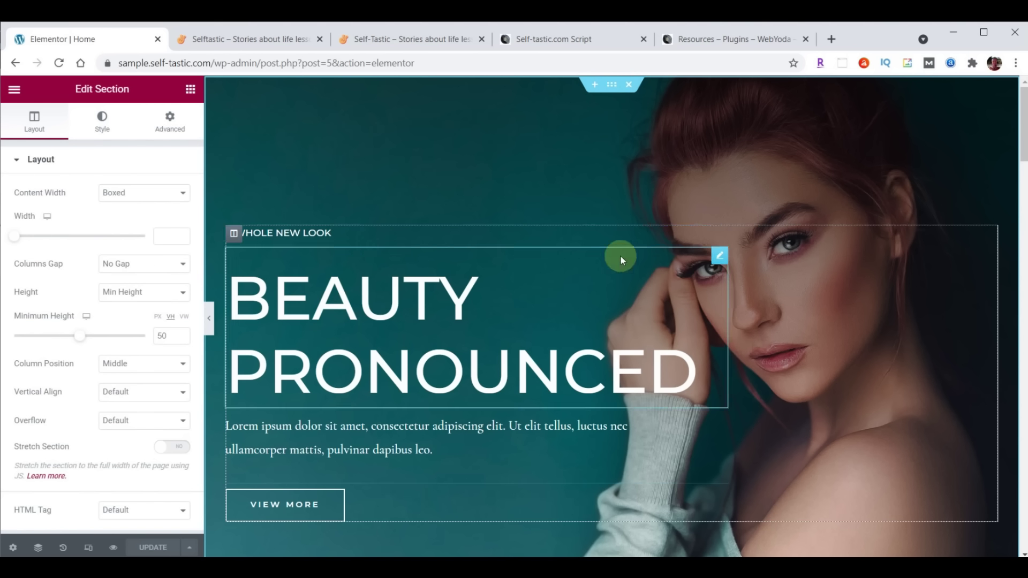
scroll(620, 255, "down", 4)
scroll(642, 444, "down", 3)
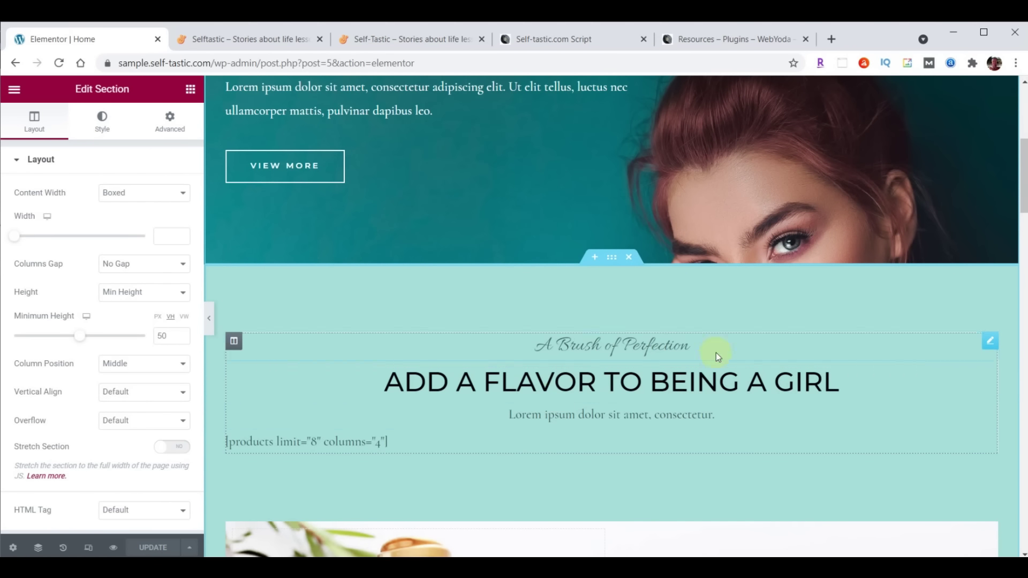
scroll(712, 337, "down", 5)
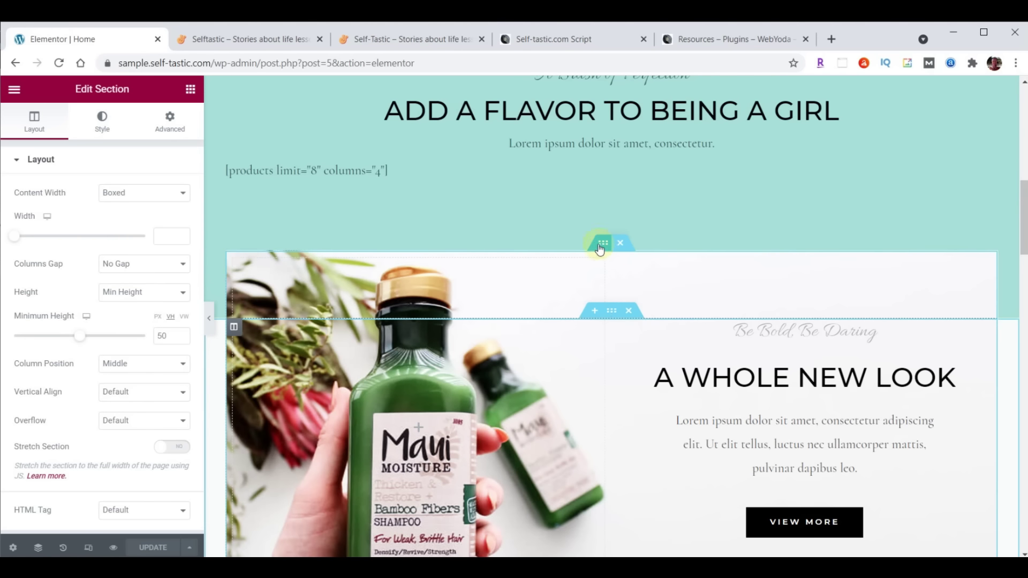
left_click(599, 247)
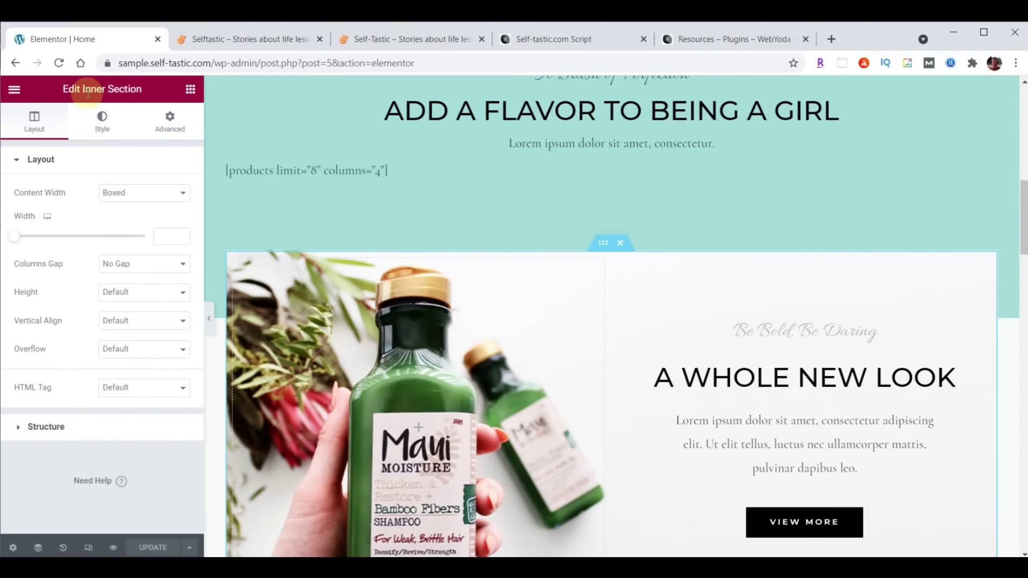
Open Edit Inner Section for the Season Sale, Free Shipping and Money Back row
scroll(678, 297, "down", 9)
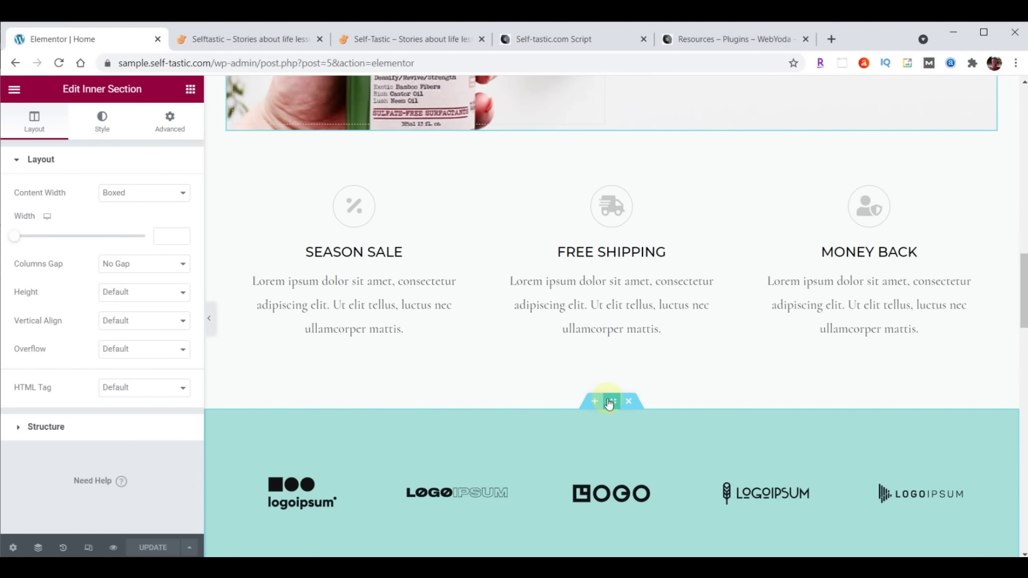
left_click(611, 401)
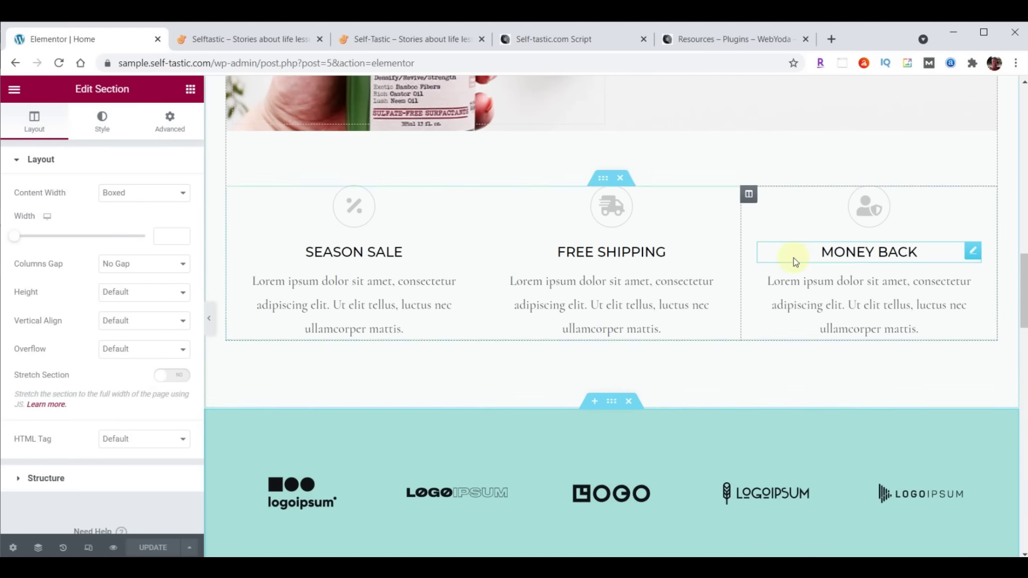
scroll(793, 258, "down", 4)
scroll(856, 304, "down", 4)
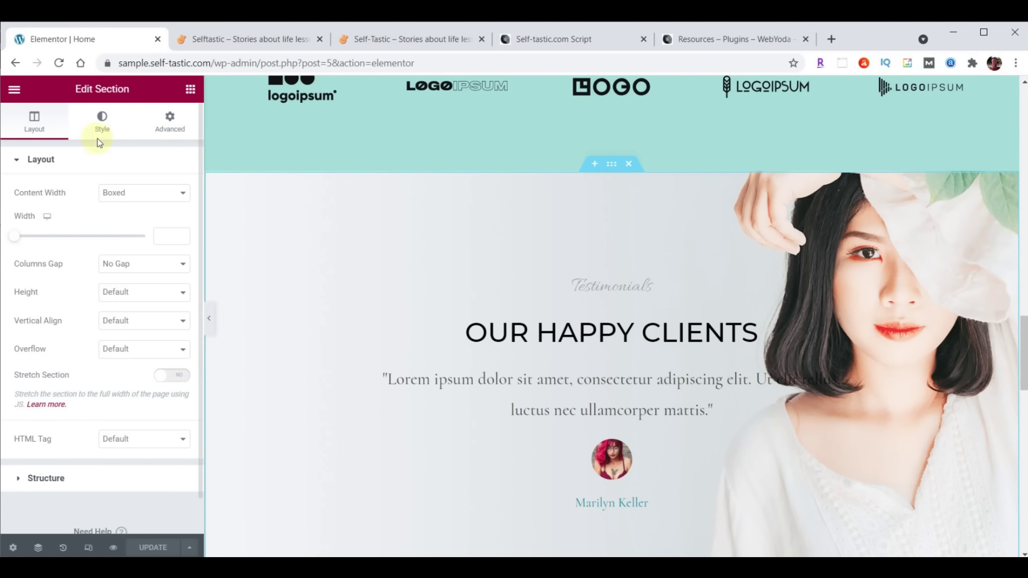
scroll(625, 292, "up", 15)
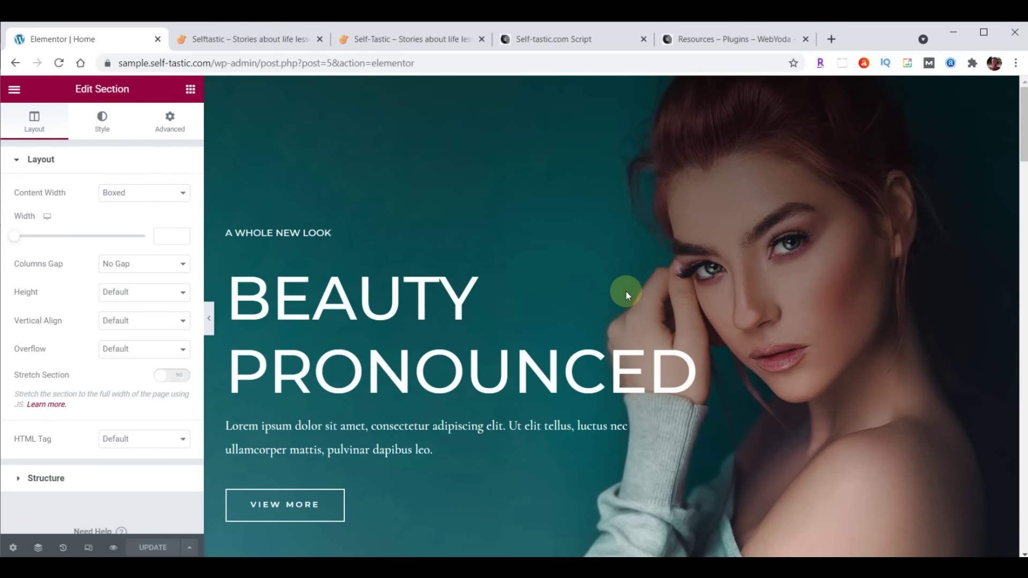
mouse_move(602, 160)
mouse_move(239, 245)
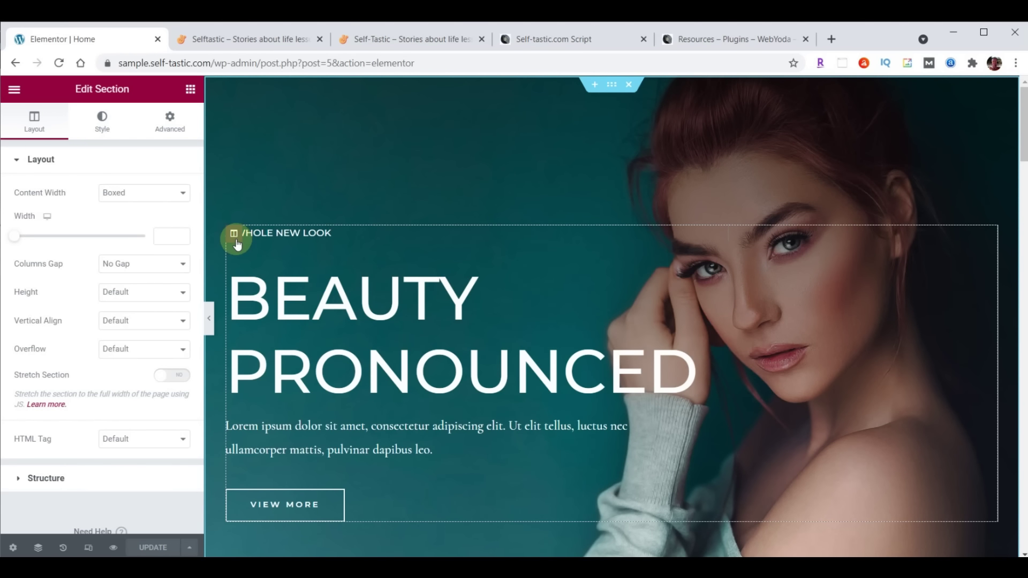
scroll(471, 271, "down", 10)
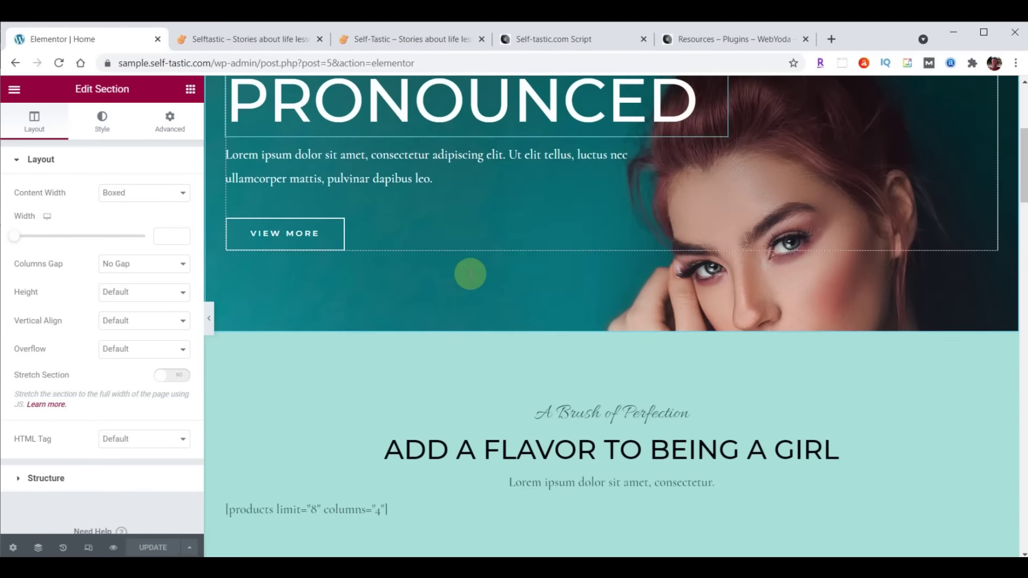
scroll(470, 274, "down", 2)
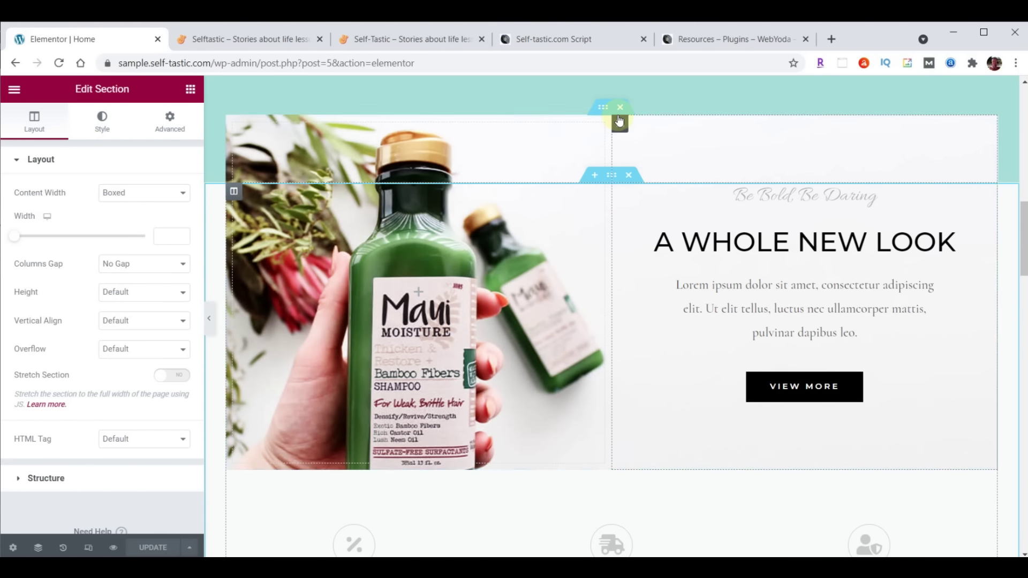
scroll(557, 230, "down", 6)
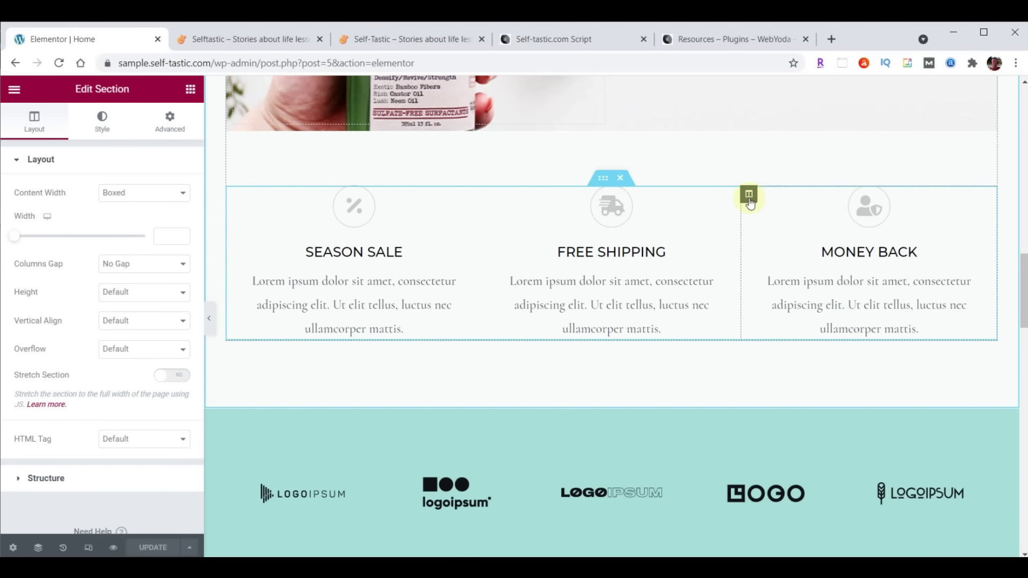
left_click(608, 178)
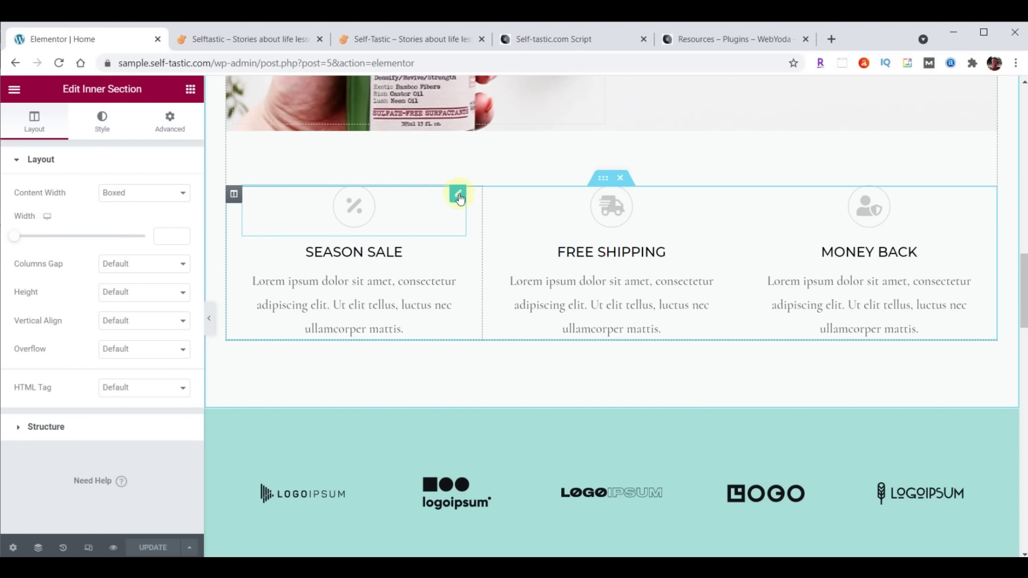
Browse the testimonials section, column, heading and quote settings
scroll(582, 229, "down", 5)
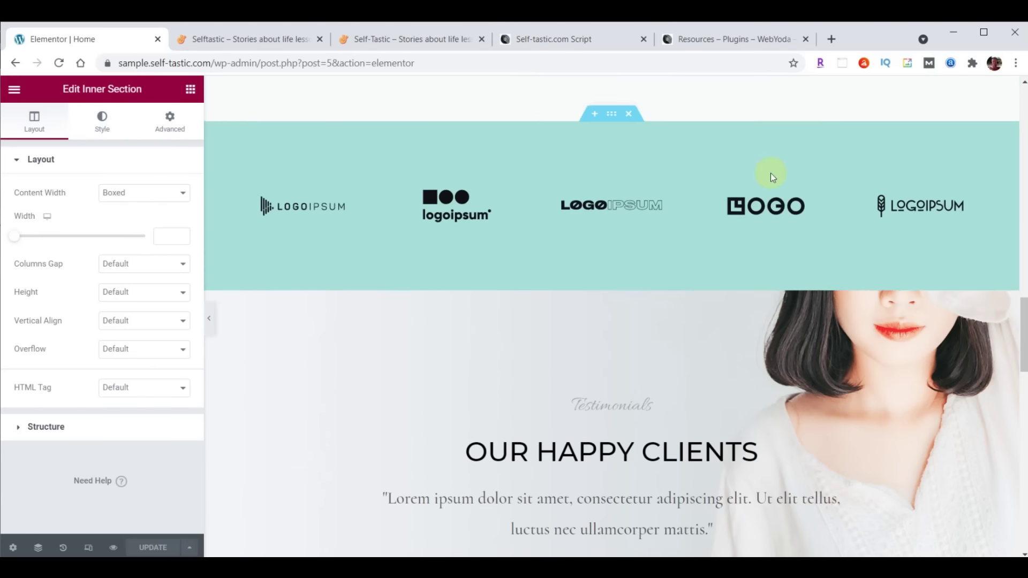
scroll(770, 173, "down", 3)
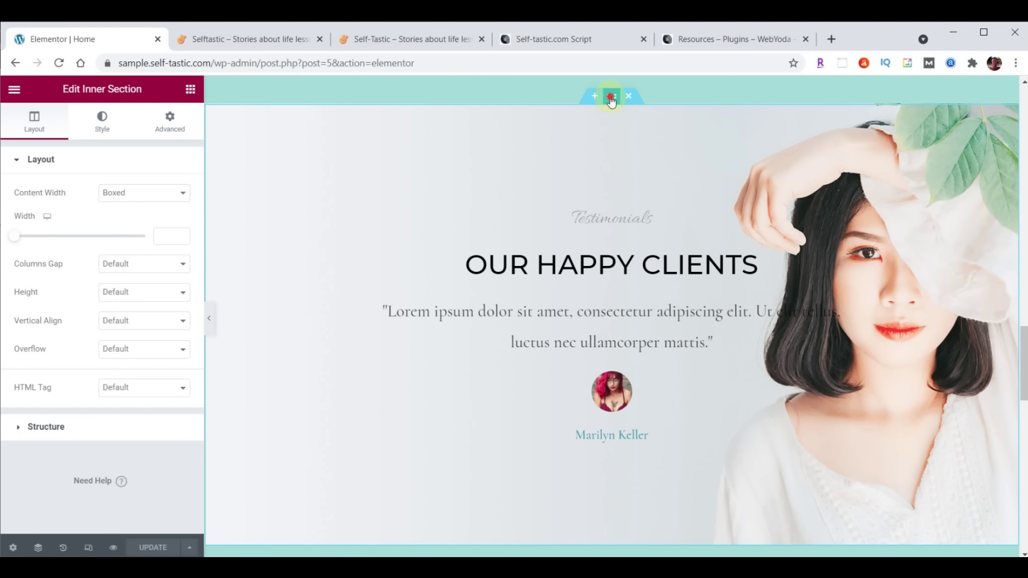
left_click(612, 96)
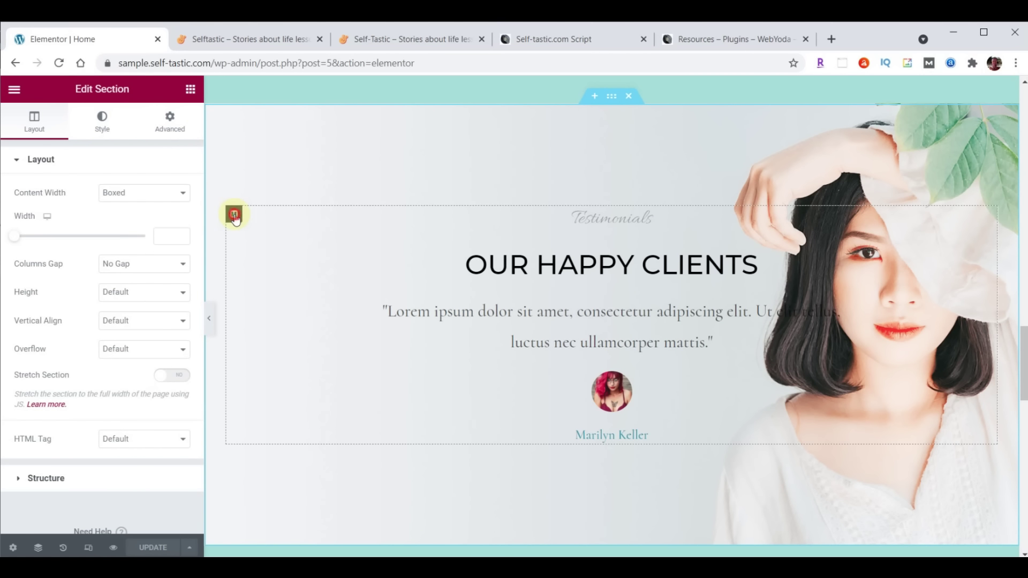
left_click(234, 216)
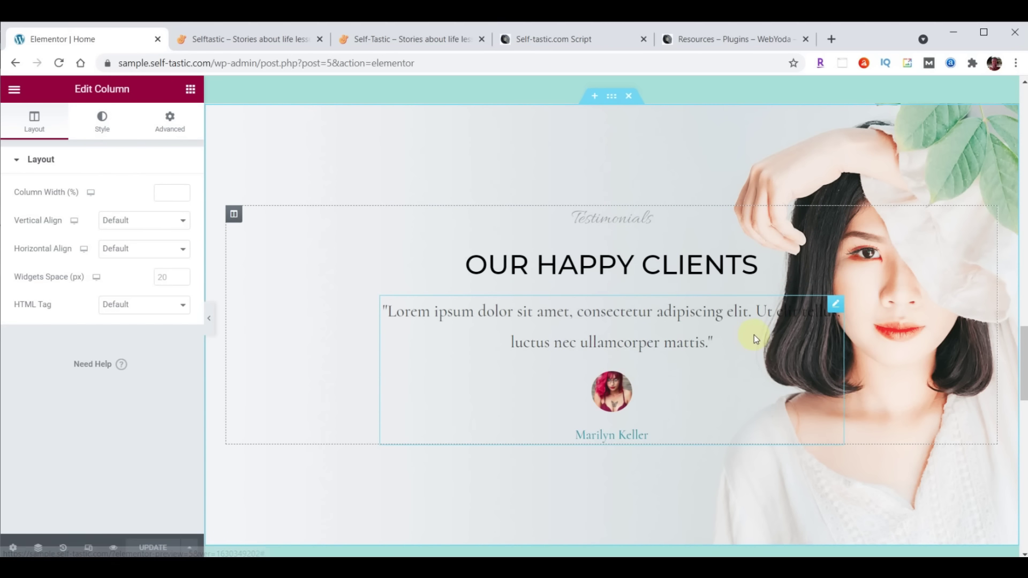
left_click(836, 252)
left_click(836, 215)
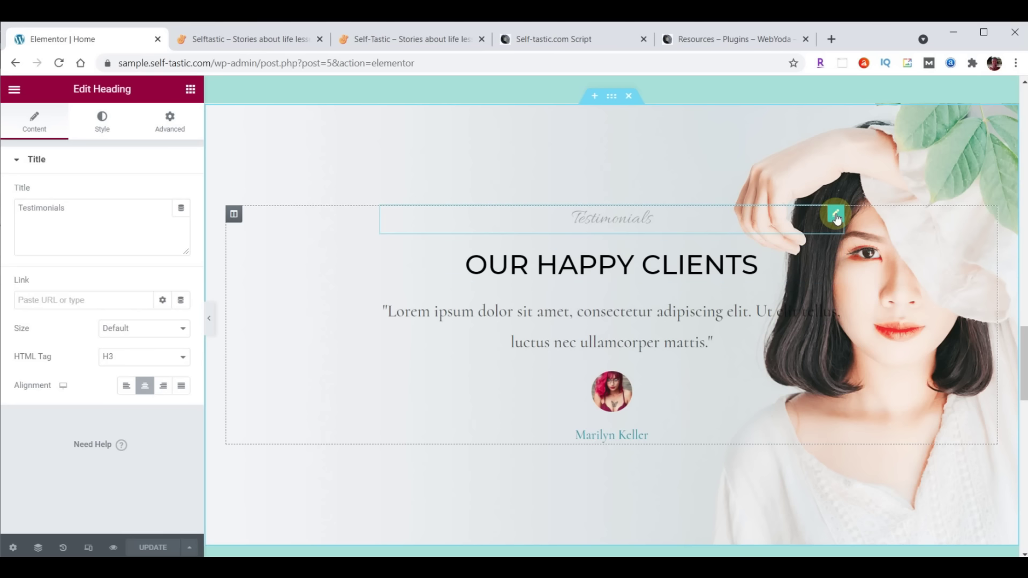
left_click(835, 258)
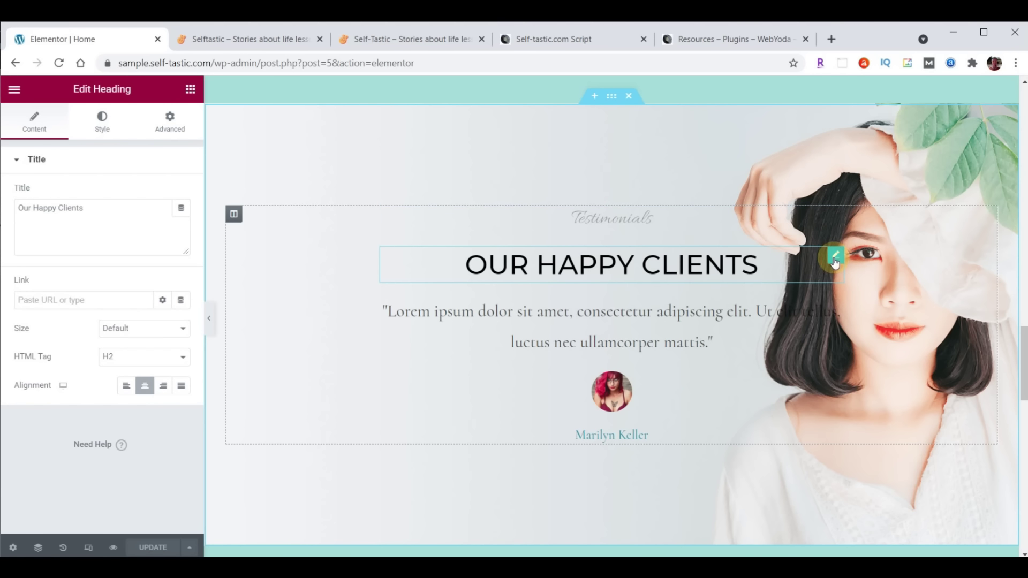
left_click(833, 304)
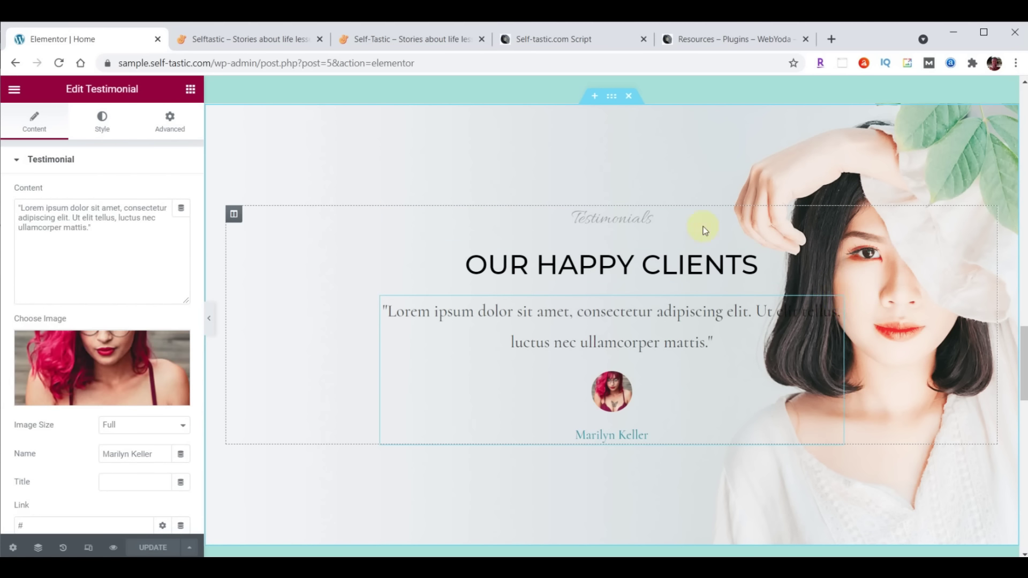
left_click(612, 98)
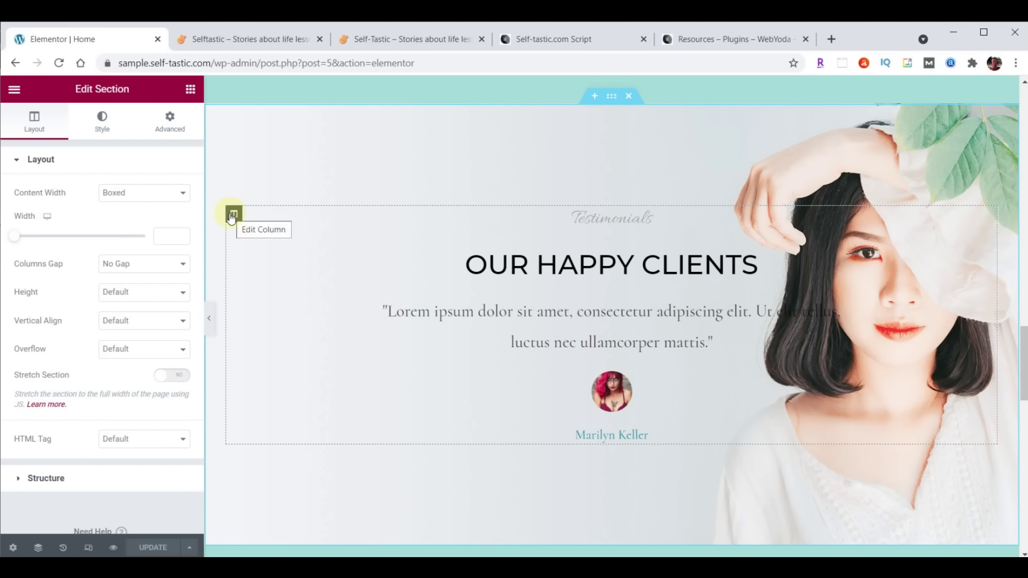
Show the Advanced tab of the OUR HAPPY CLIENTS heading
left_click(836, 215)
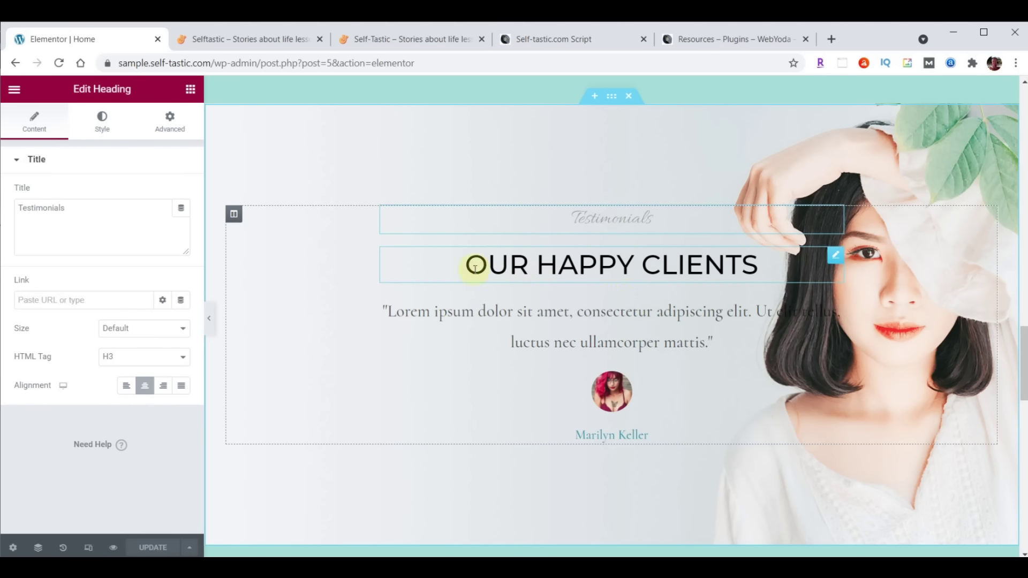
left_click(837, 259)
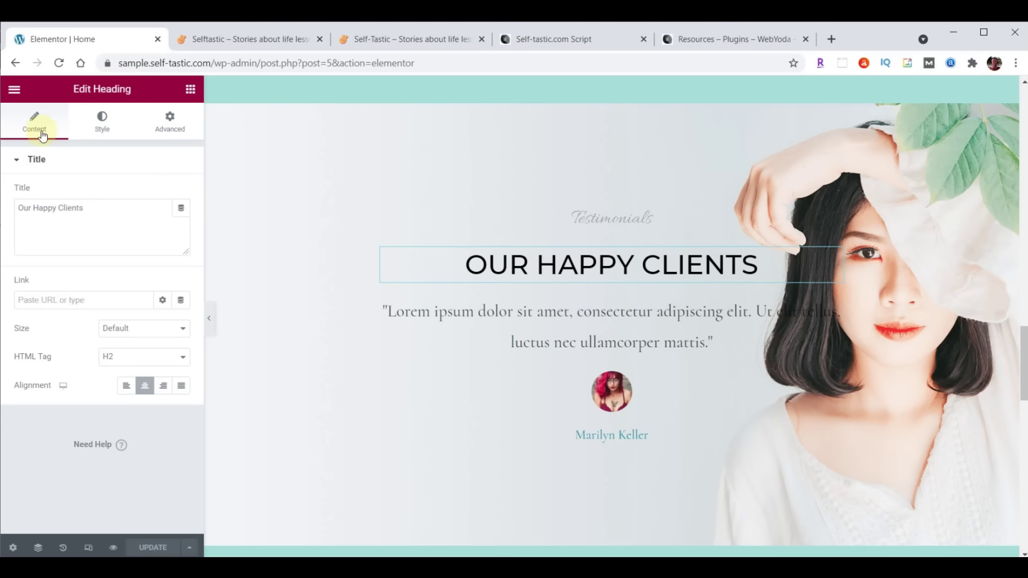
left_click(104, 207)
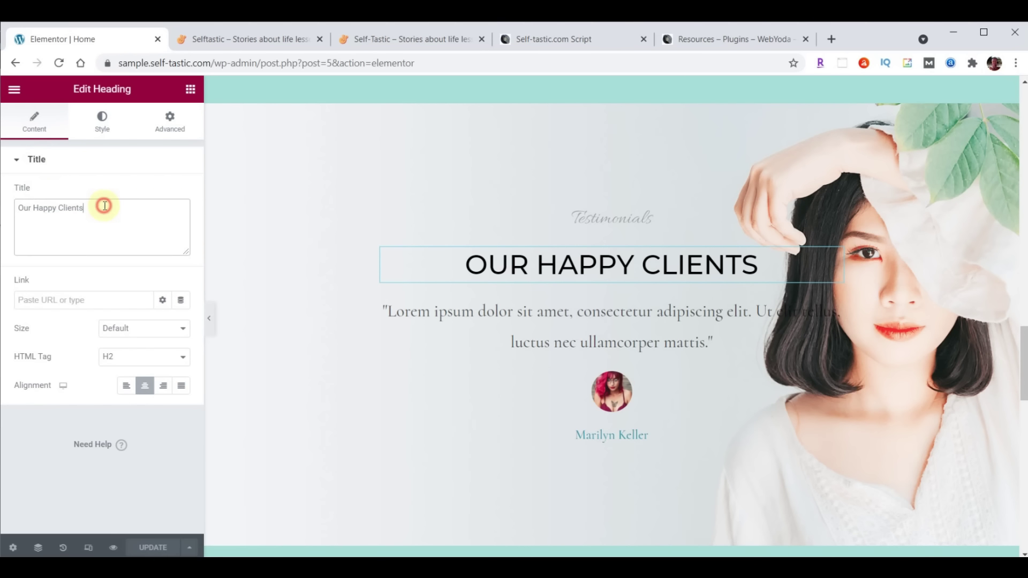
left_click(103, 125)
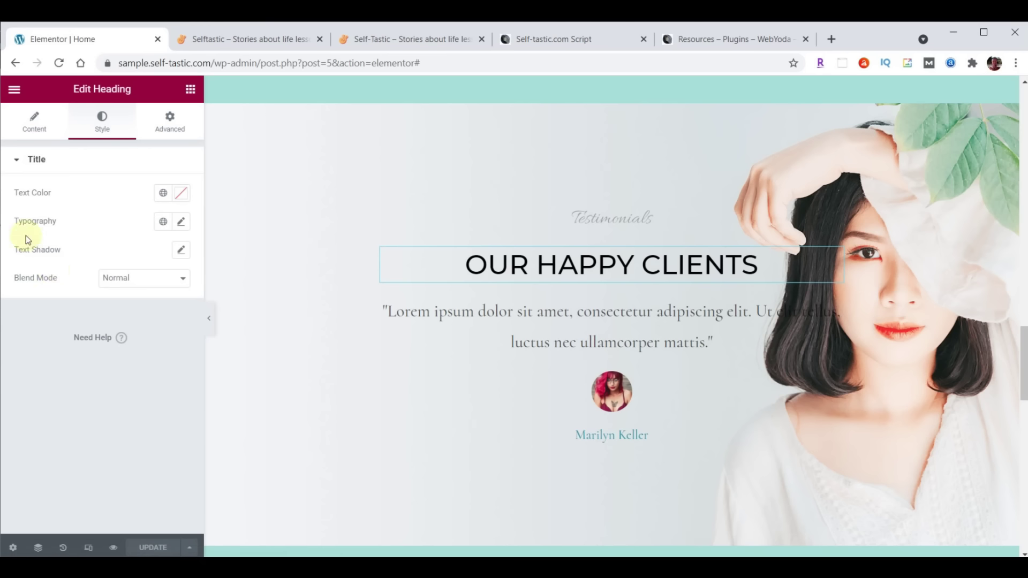
left_click(169, 133)
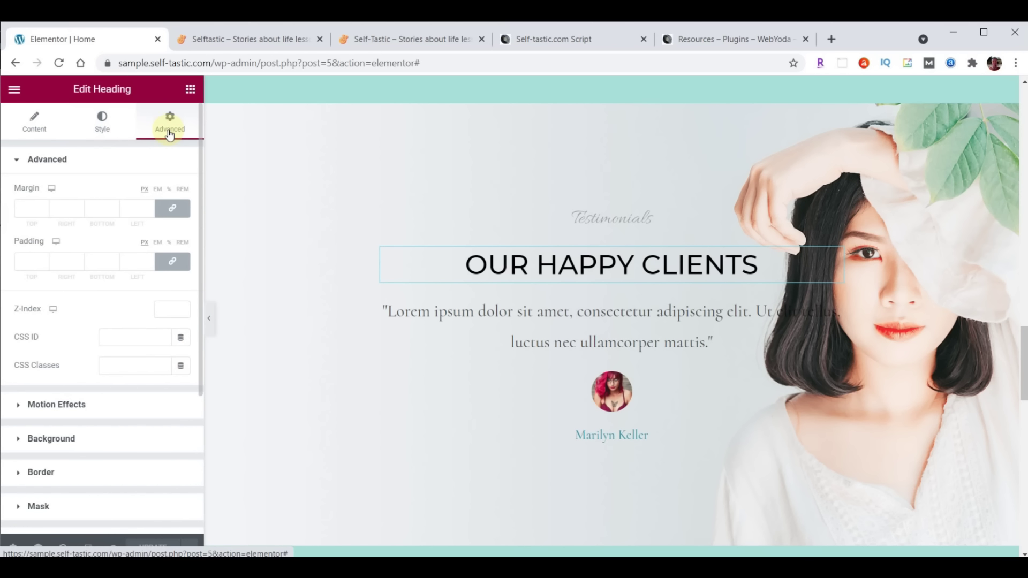
scroll(731, 294, "up", 10)
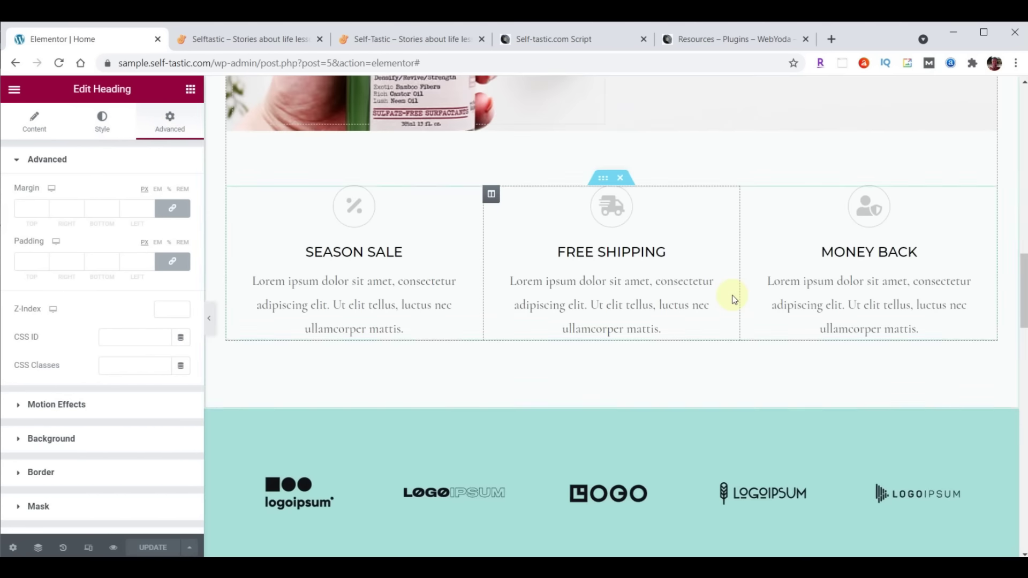
scroll(731, 294, "up", 5)
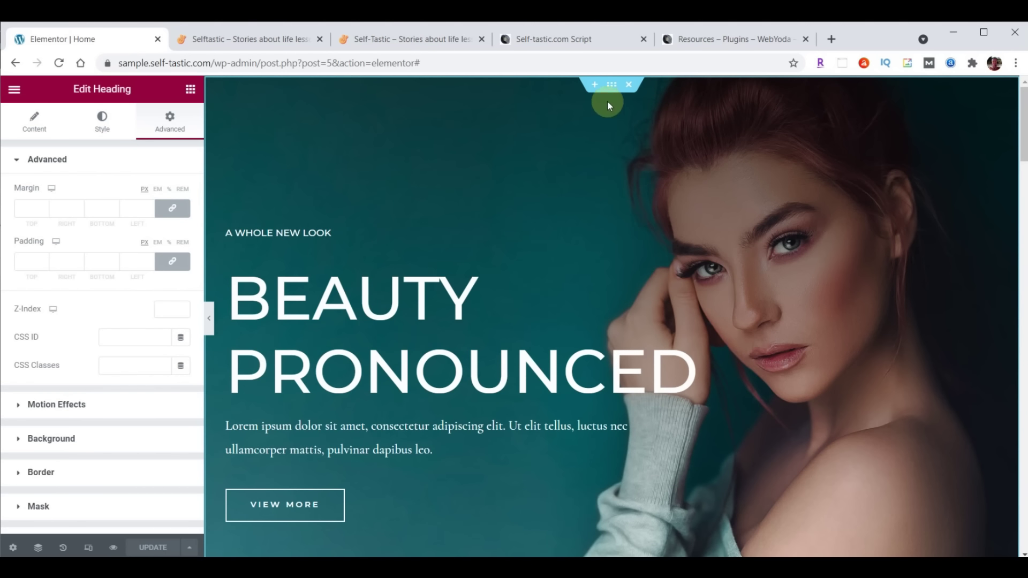
Review style and advanced spacing of the hero section, its text column and the Beauty Pronounced heading
left_click(611, 86)
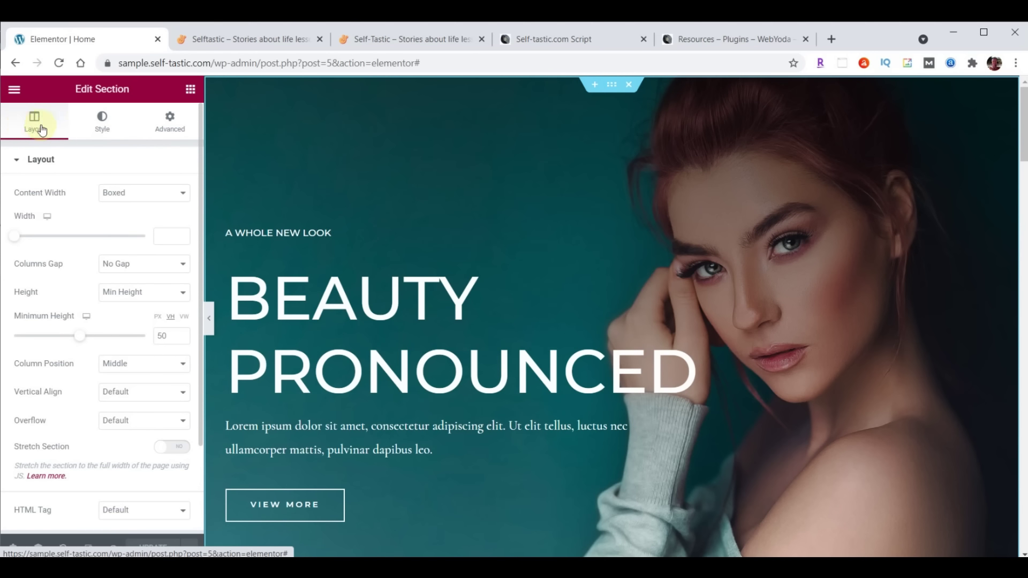
left_click(97, 121)
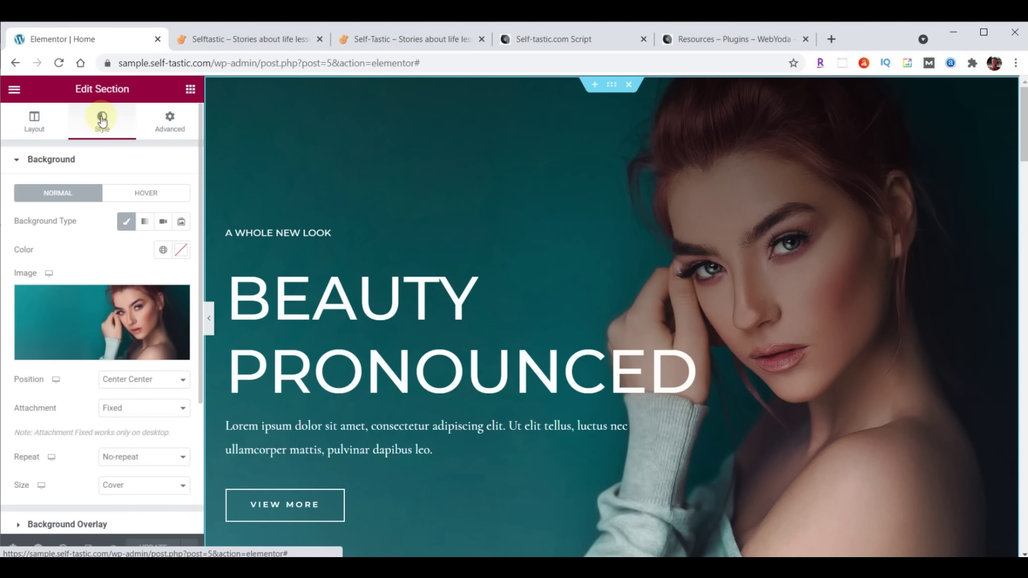
left_click(170, 124)
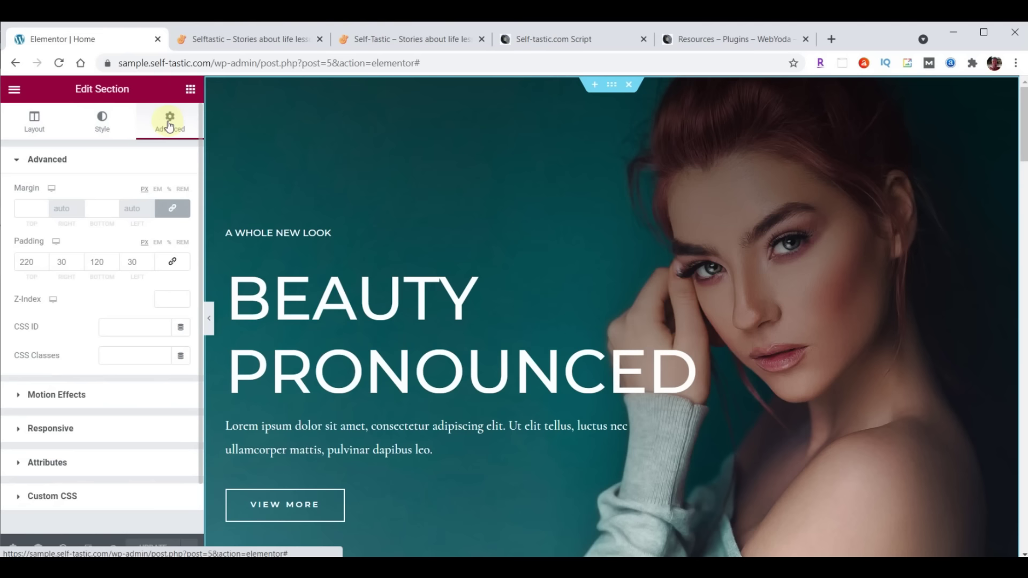
left_click(232, 233)
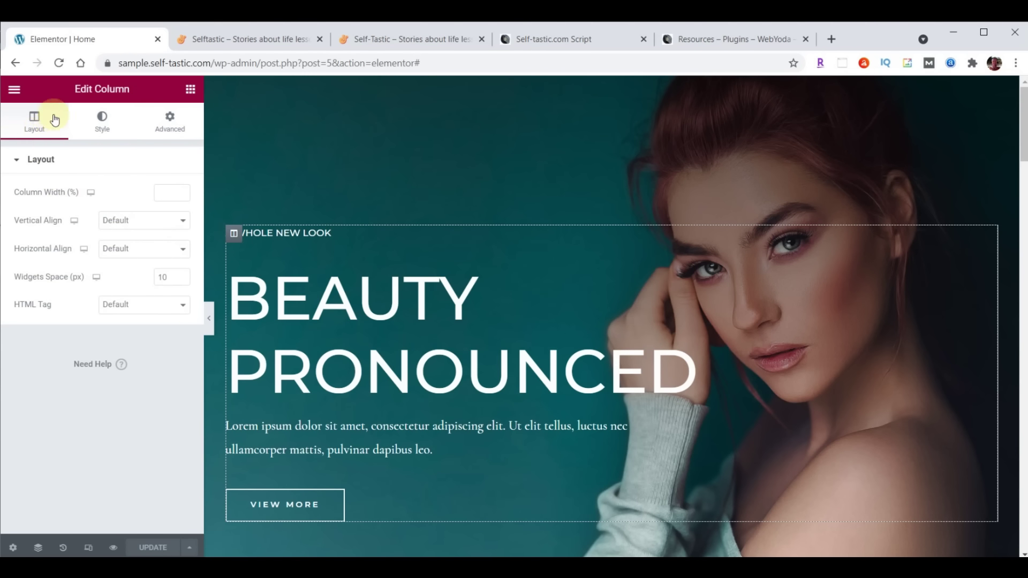
left_click(104, 125)
left_click(172, 120)
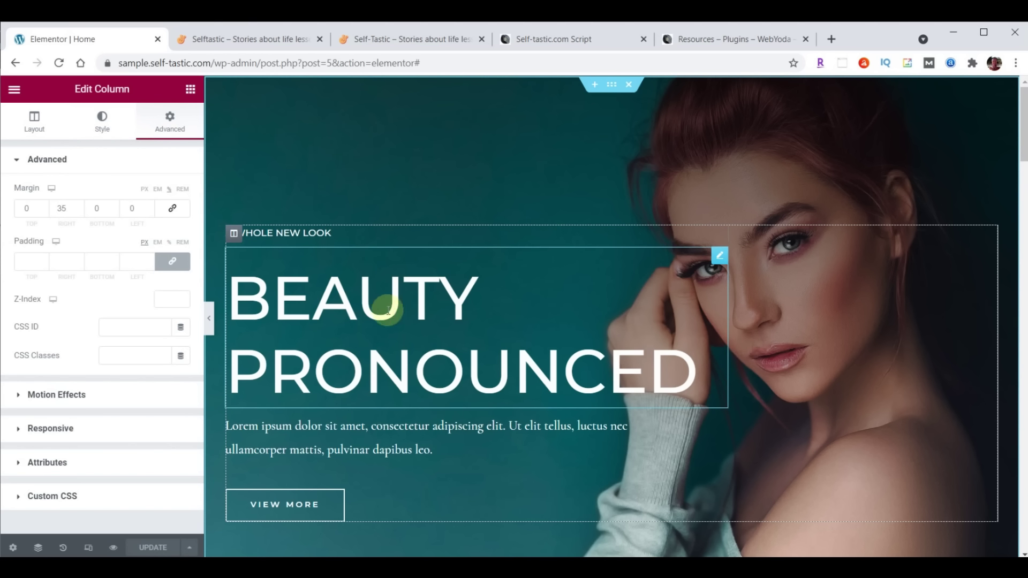
left_click(719, 256)
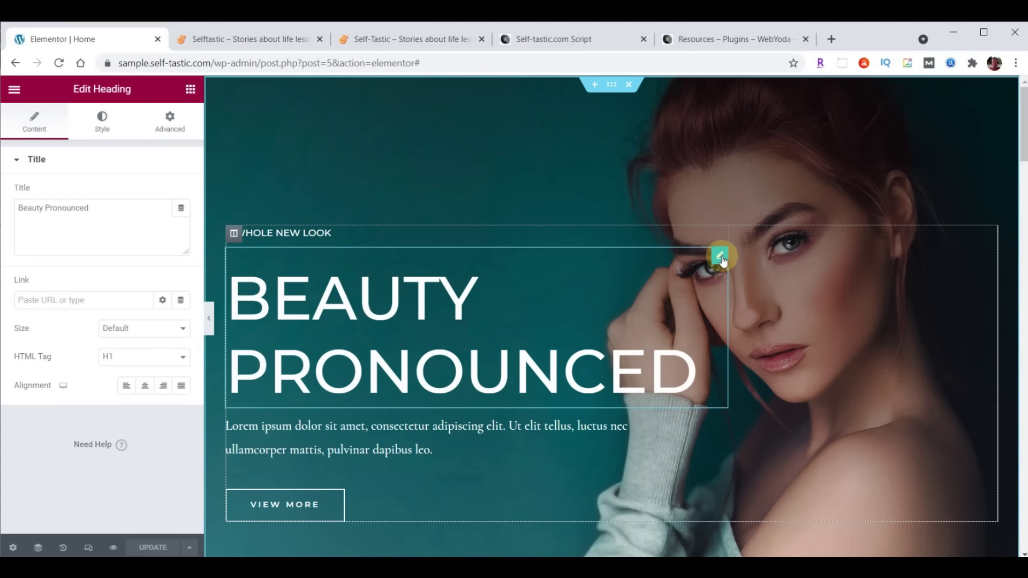
left_click(97, 125)
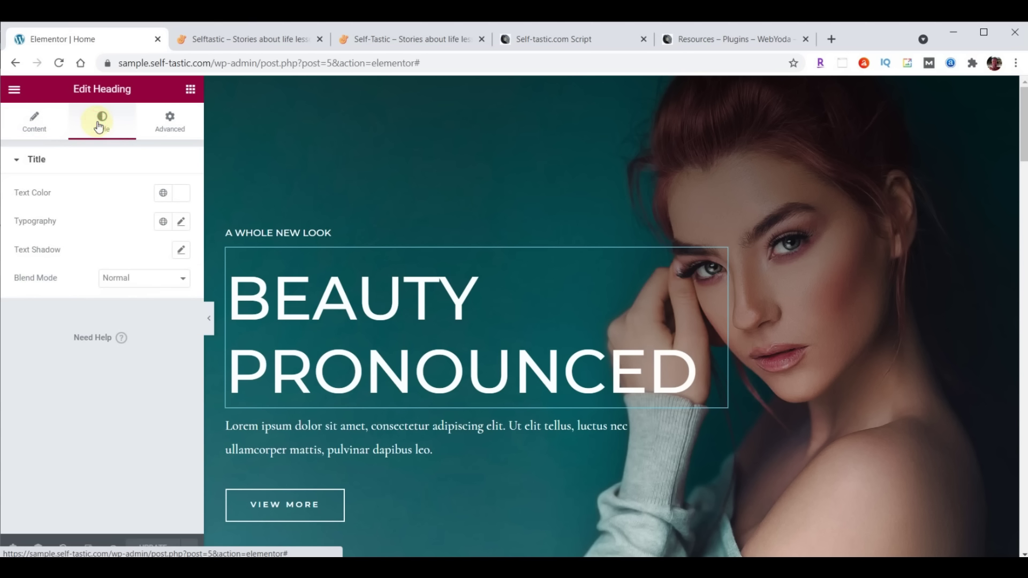
left_click(171, 123)
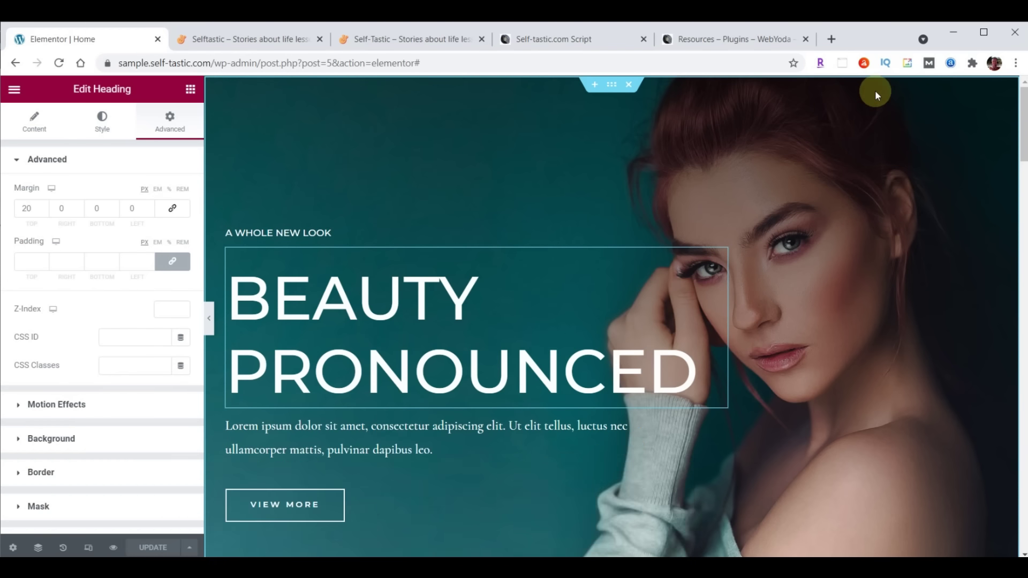
Show the hero section's background settings: Center Center, Fixed, No-repeat, Cover
left_click(612, 86)
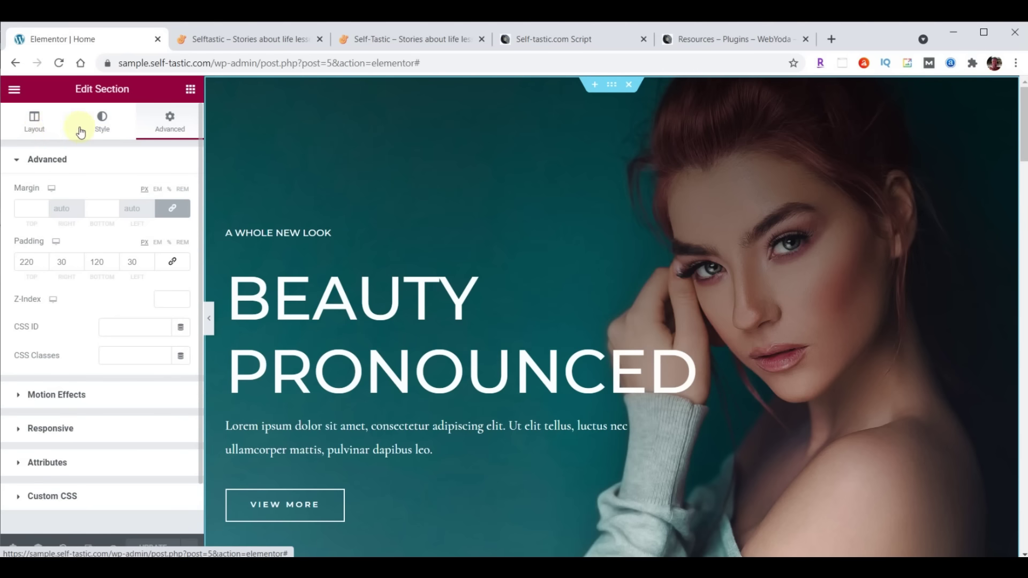
left_click(103, 124)
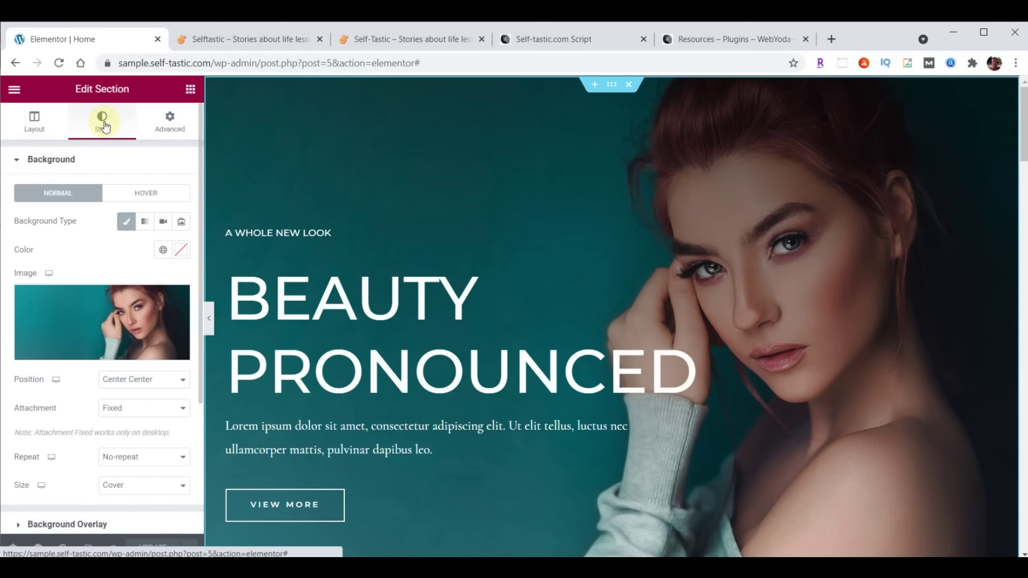
mouse_move(135, 332)
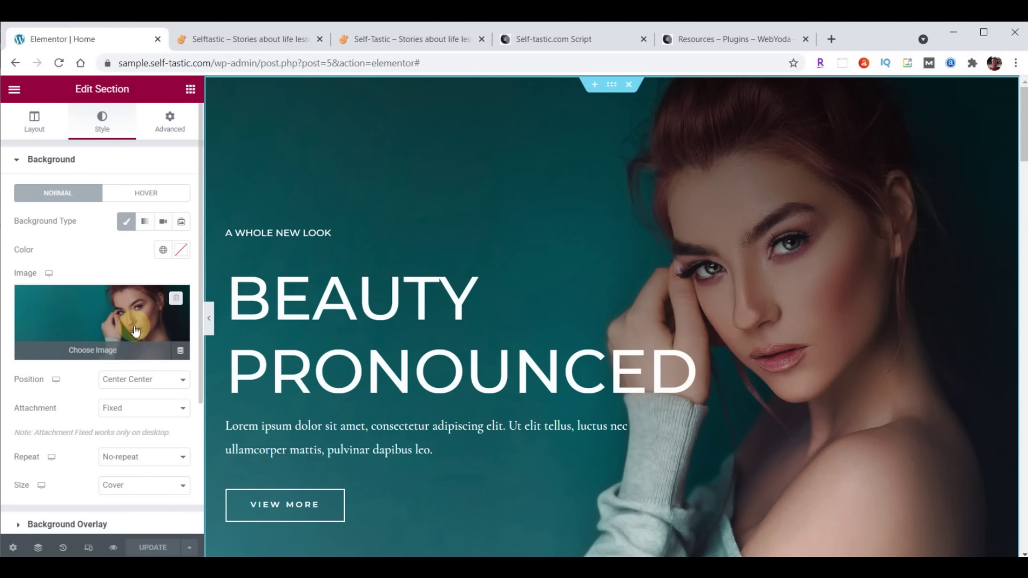
scroll(97, 229, "down", 2)
Upload cover-home.jpg as the hero background, save the page, and go to the live site
left_click(94, 222)
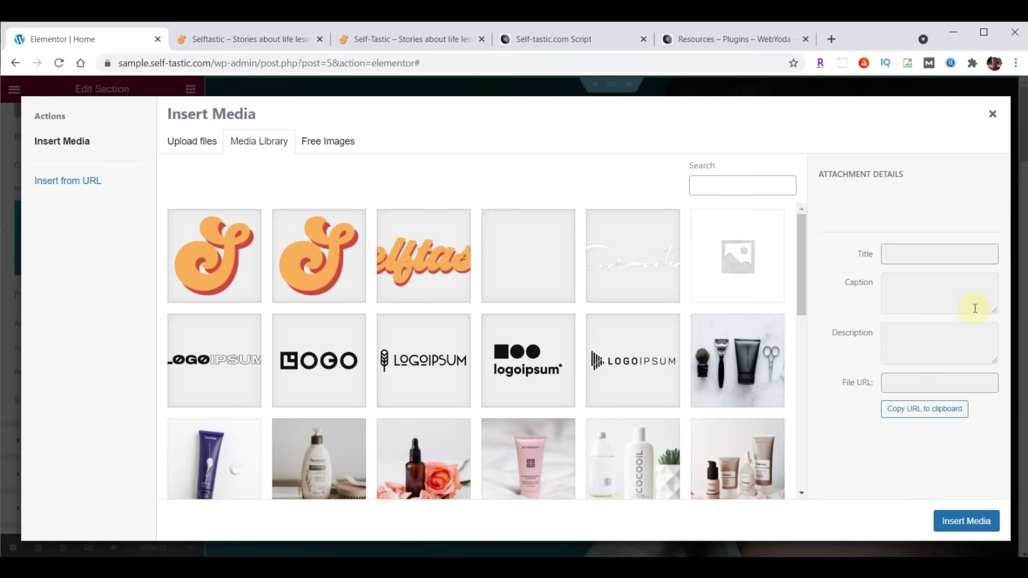
key("alt+Tab")
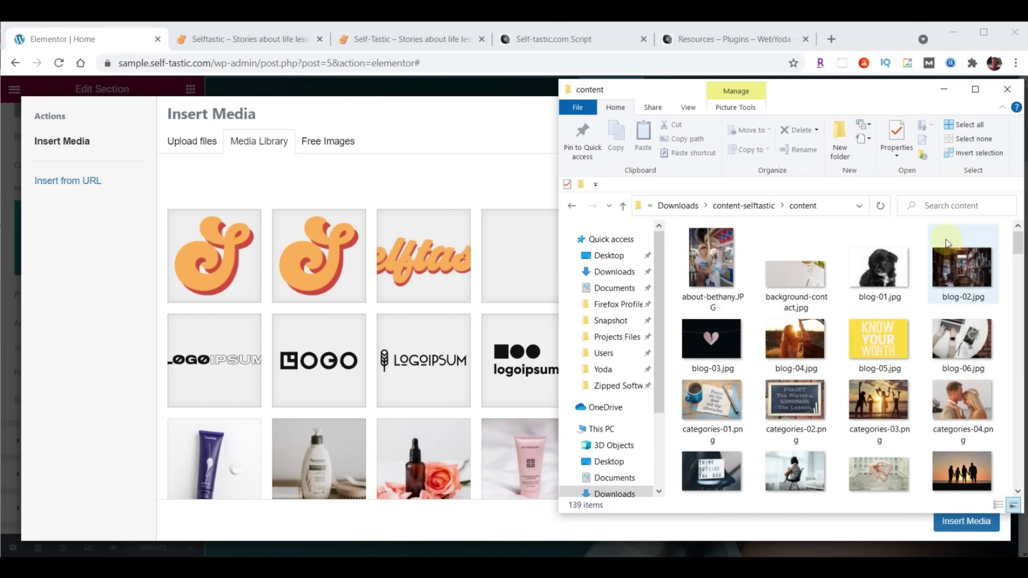
scroll(956, 232, "down", 5)
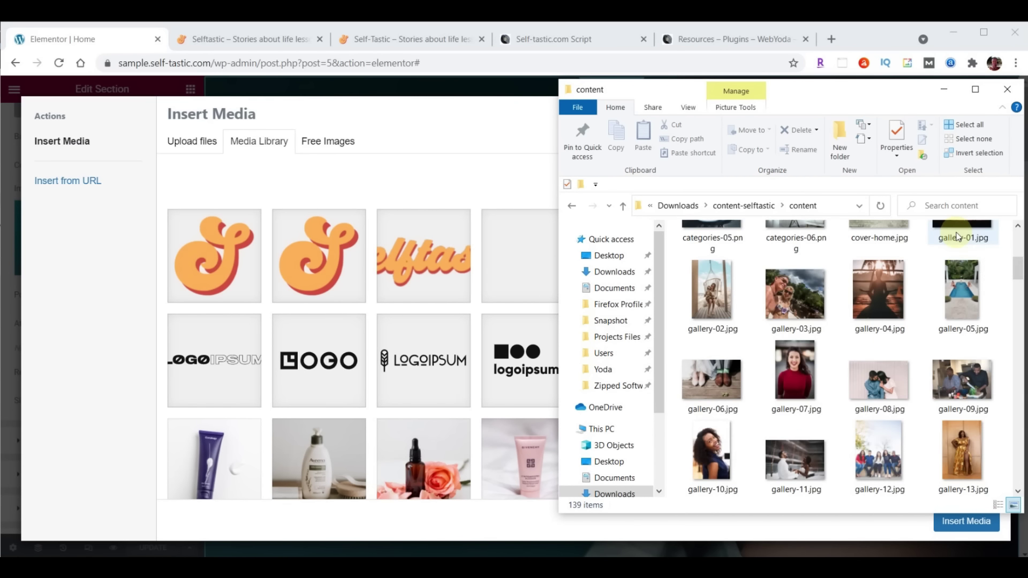
scroll(957, 235, "up", 2)
left_click_drag(876, 322, 416, 322)
left_click(967, 524)
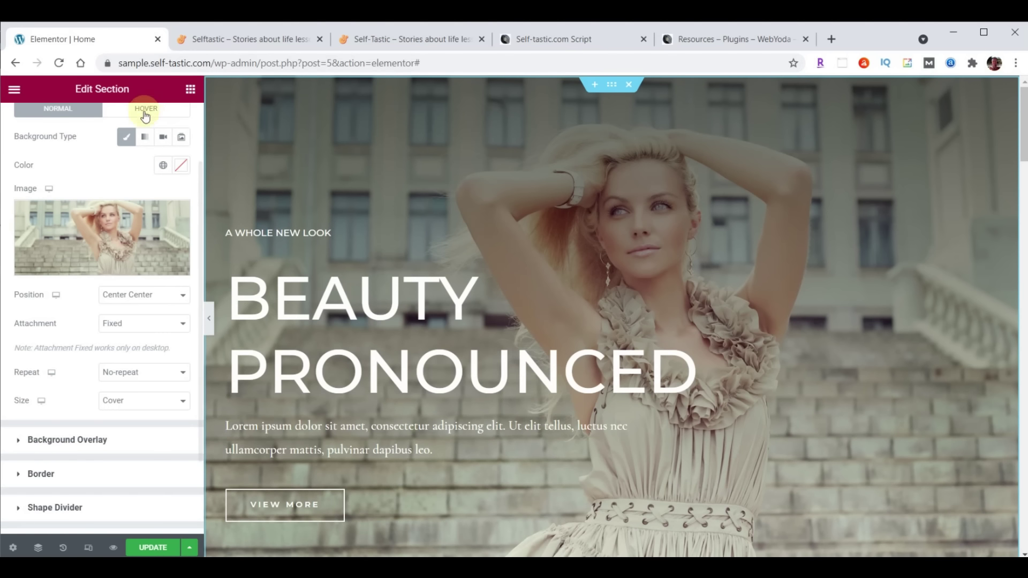
left_click(153, 548)
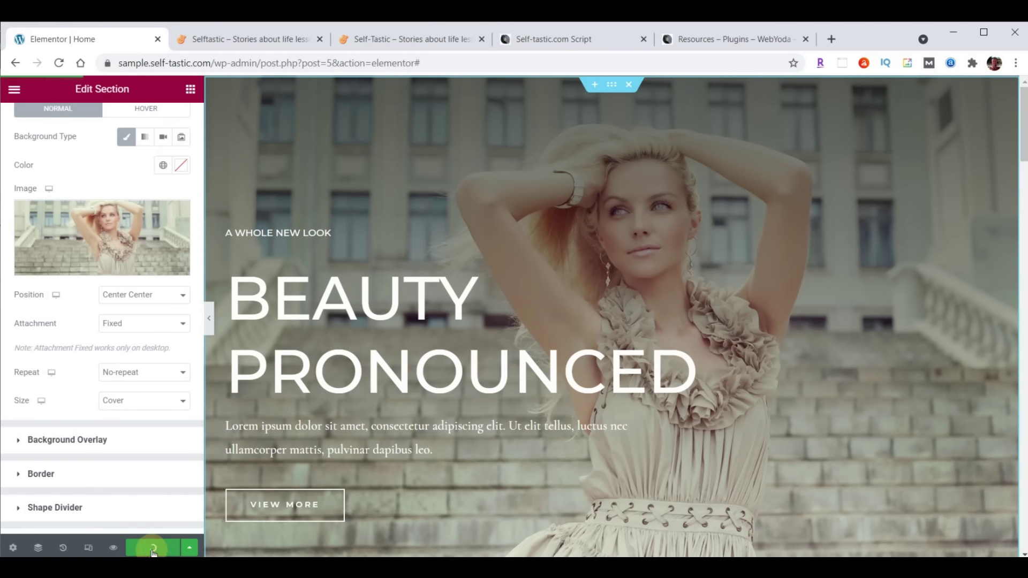
left_click(263, 39)
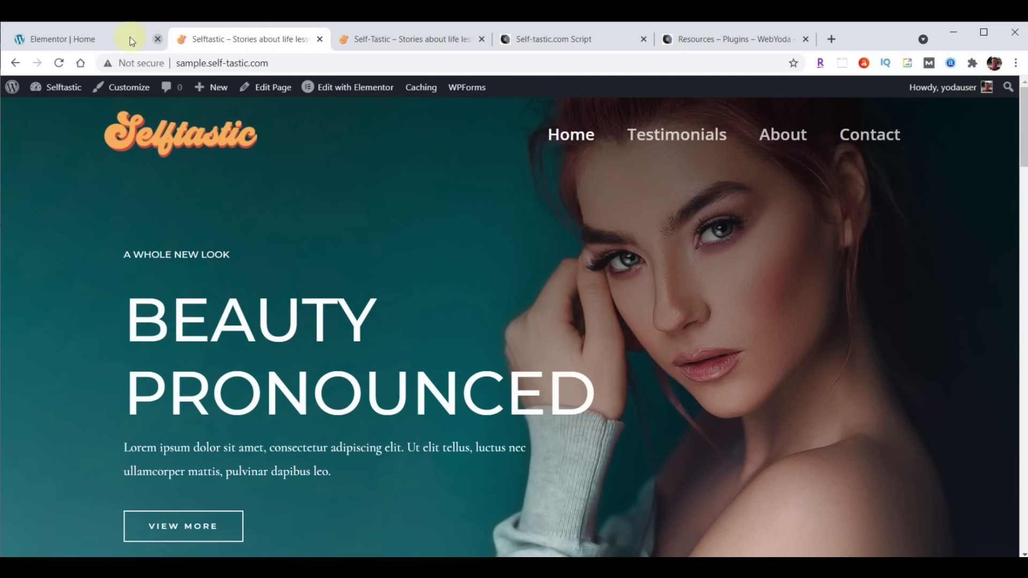
Reload the live home page for the new hero photo, then edit the A Whole New Look heading
left_click(59, 63)
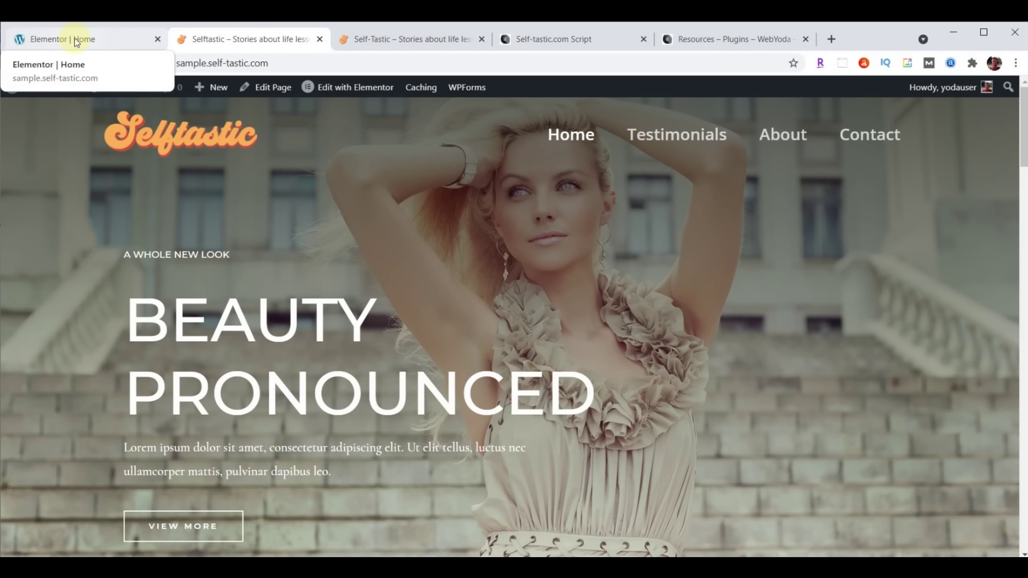
left_click(77, 42)
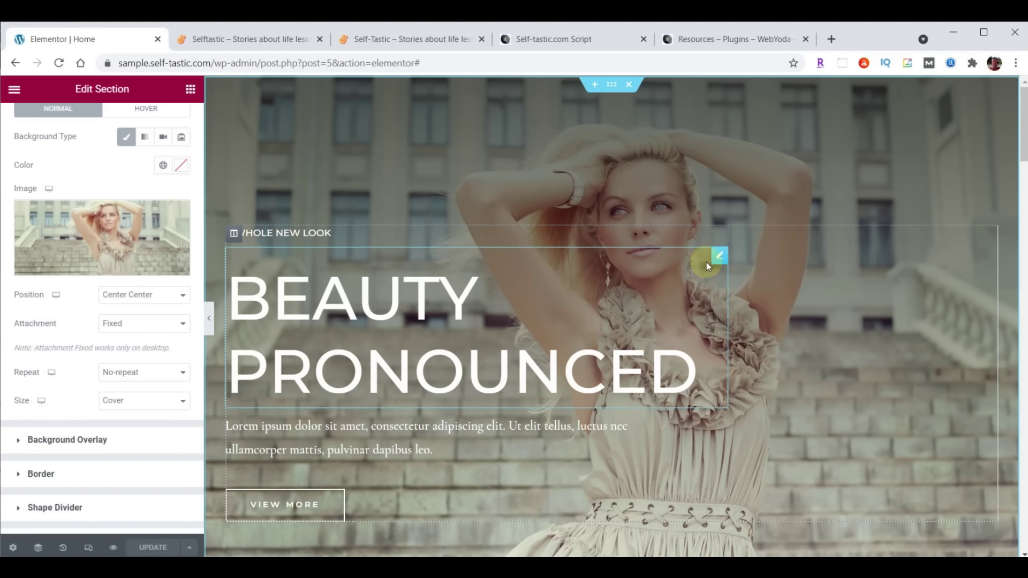
left_click(720, 233)
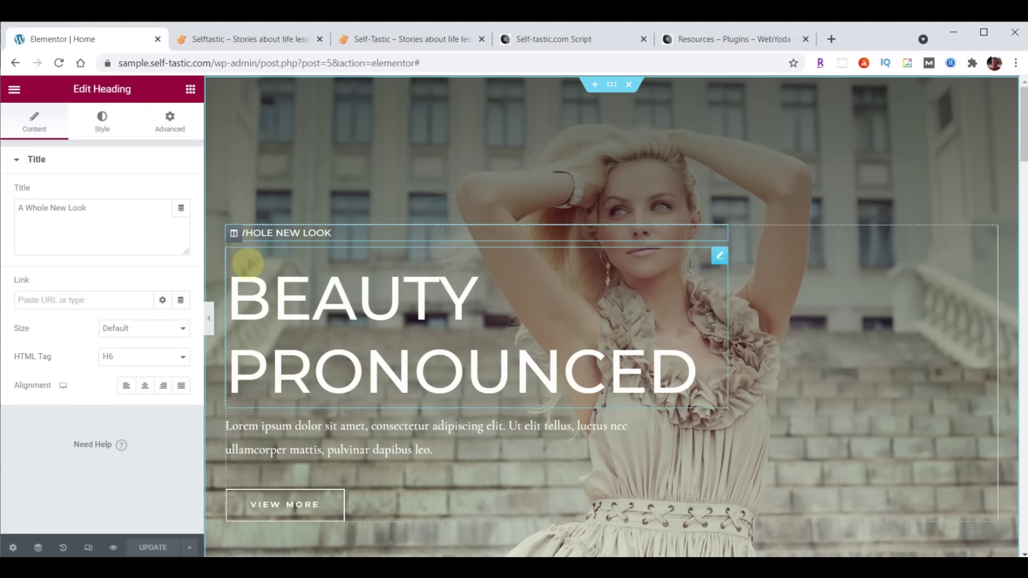
Change the small heading's title to WELCOME TO
left_click(33, 119)
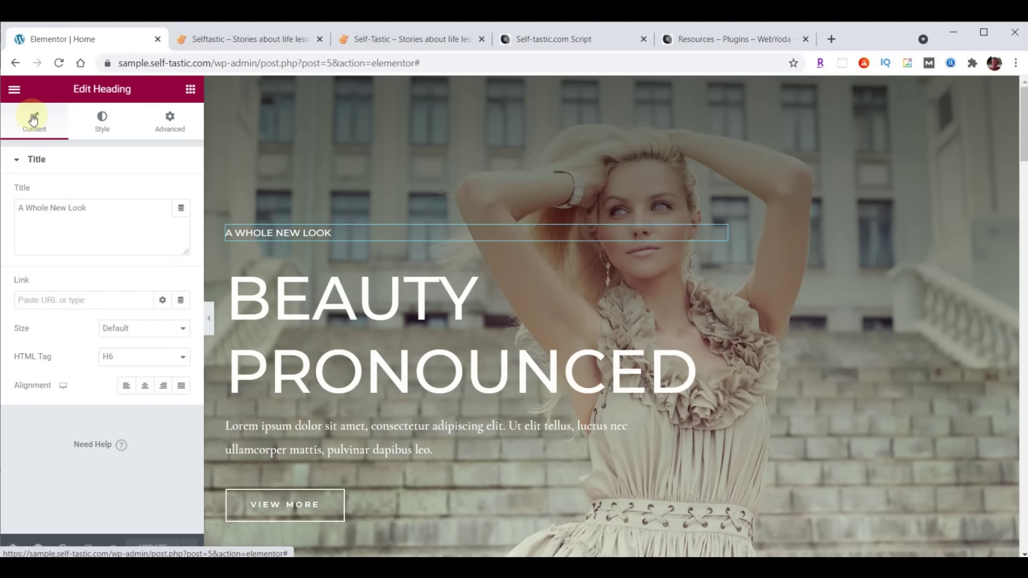
left_click(19, 209)
left_click_drag(19, 209, 121, 205)
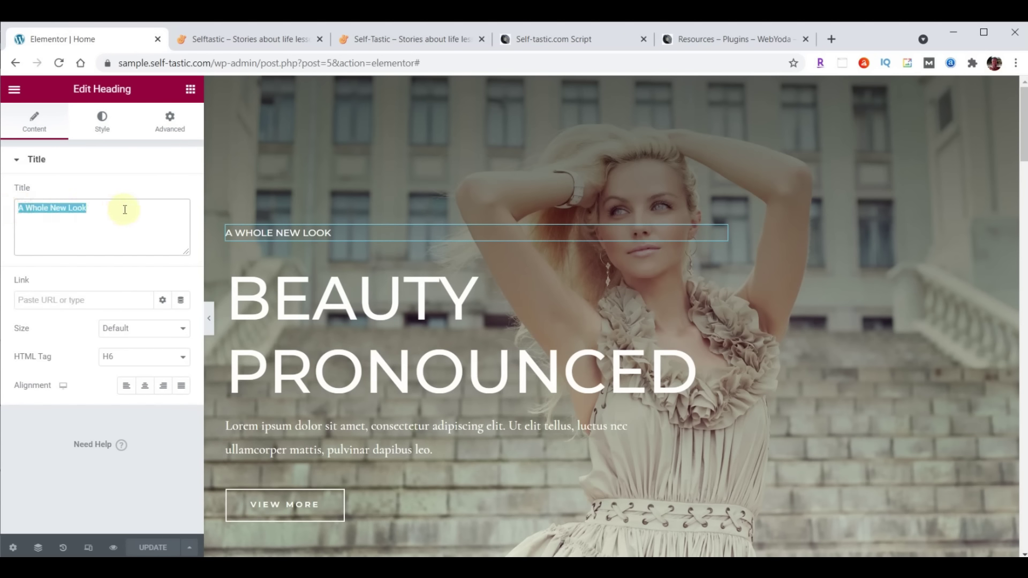
type("WELCOME TO")
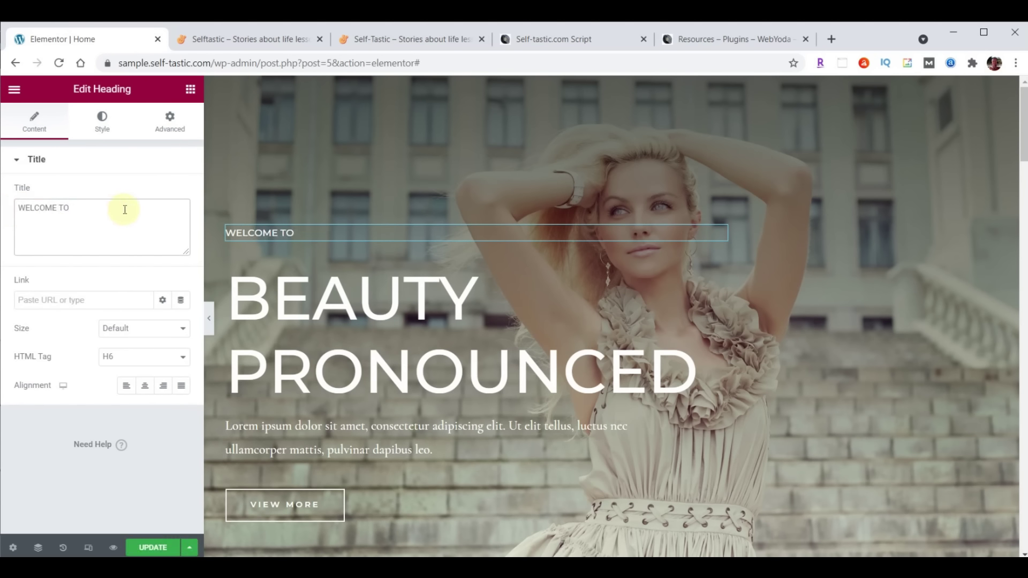
Set its typography to Open Sans Condensed, 23 px, weight 100
left_click(102, 122)
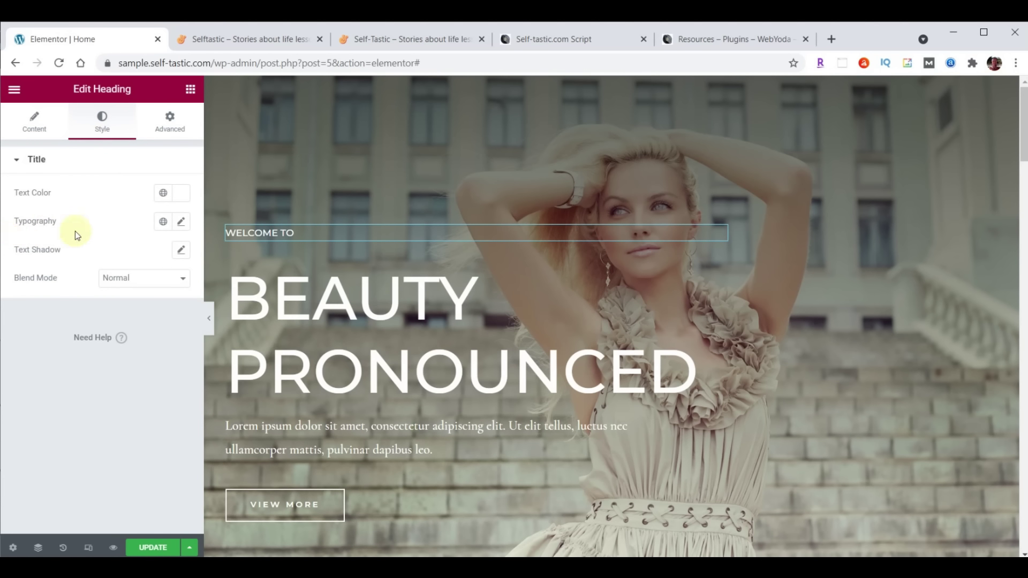
left_click(182, 223)
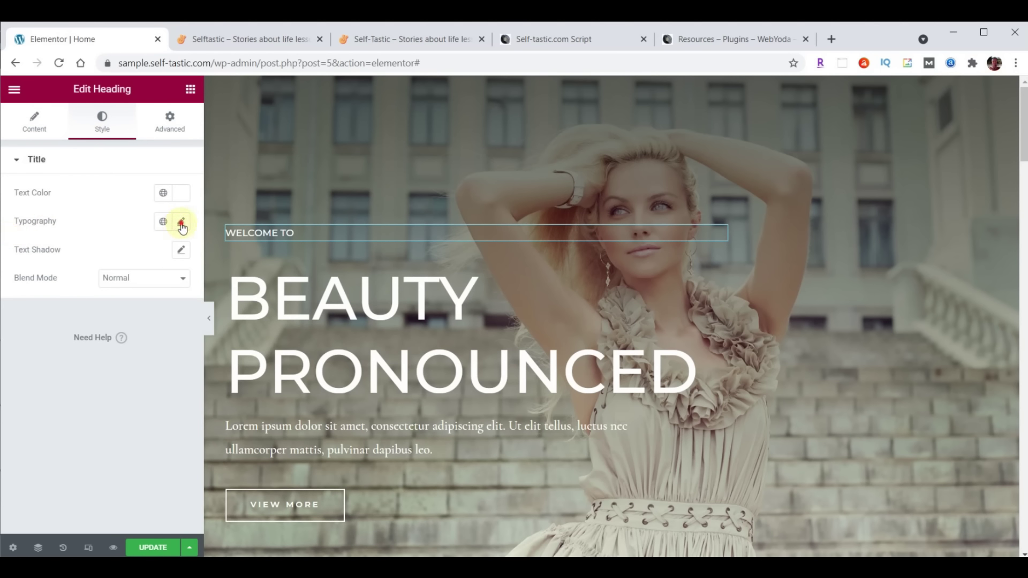
left_click(150, 286)
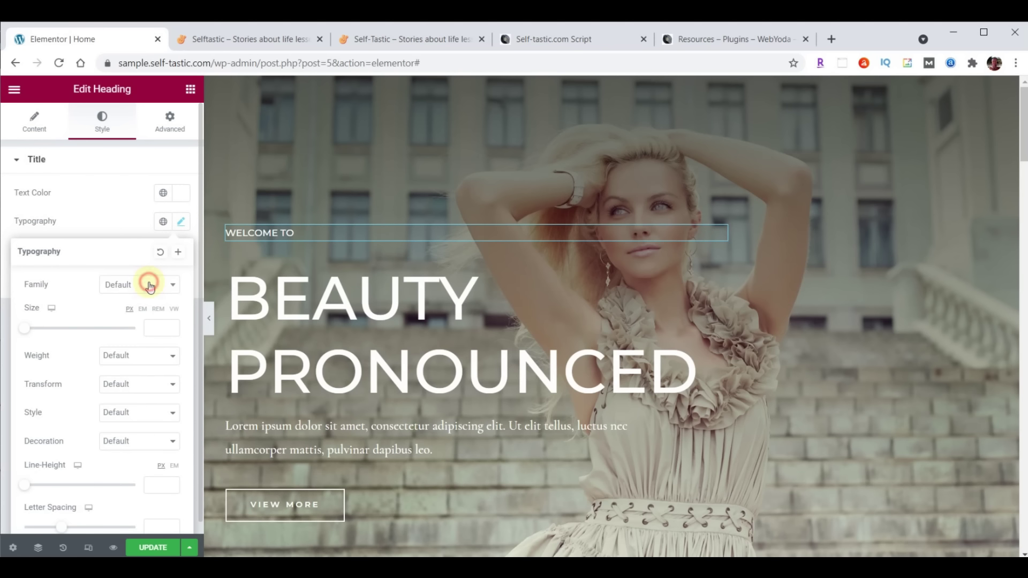
type("Open")
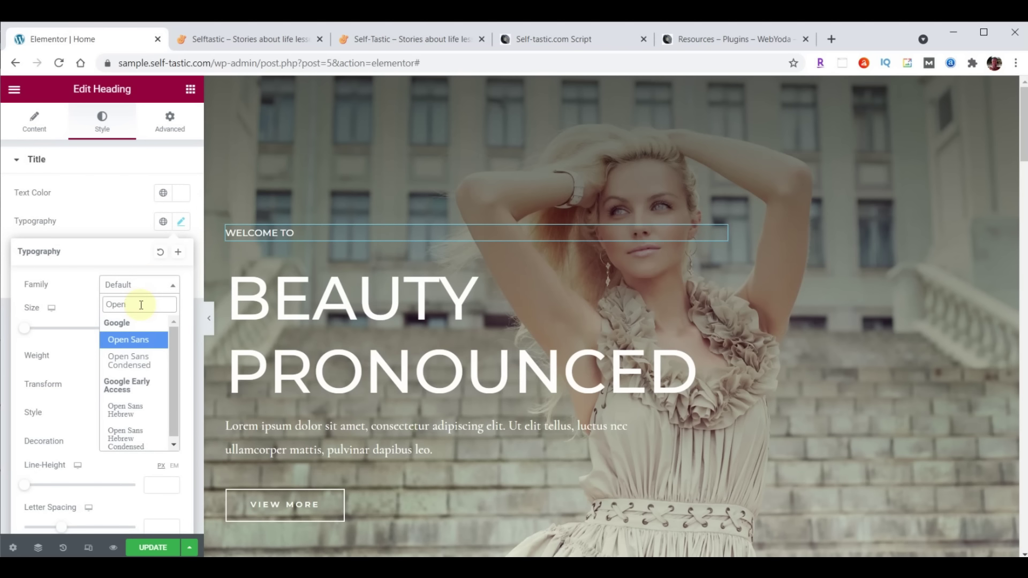
left_click(128, 360)
left_click(157, 327)
type("23")
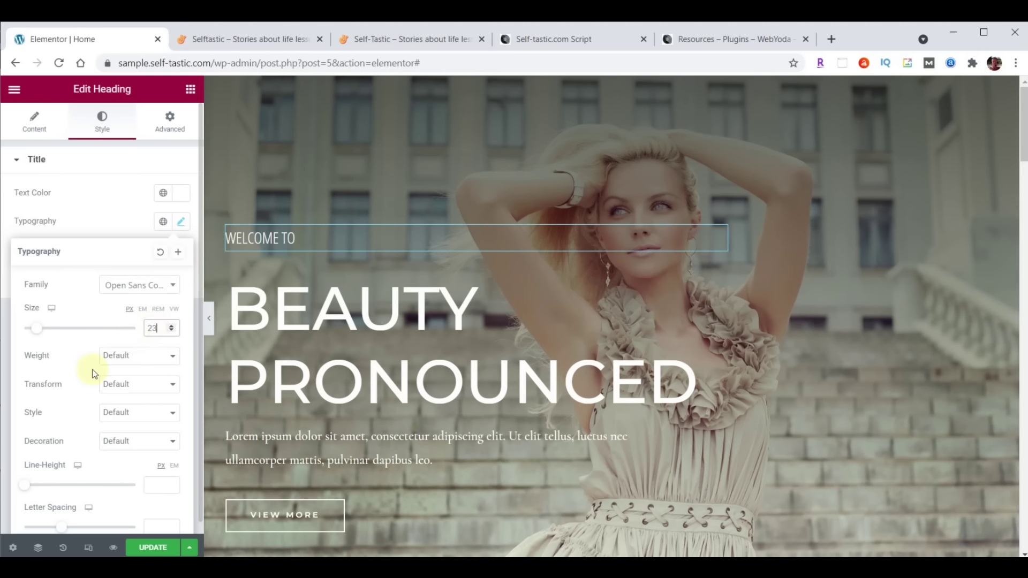
left_click(115, 356)
left_click(121, 374)
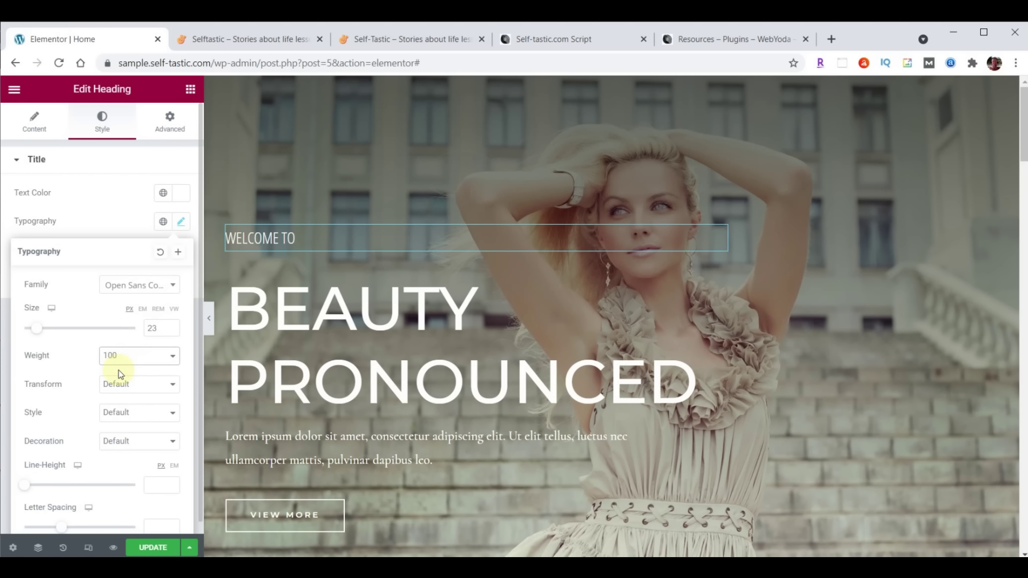
left_click(119, 357)
left_click(128, 454)
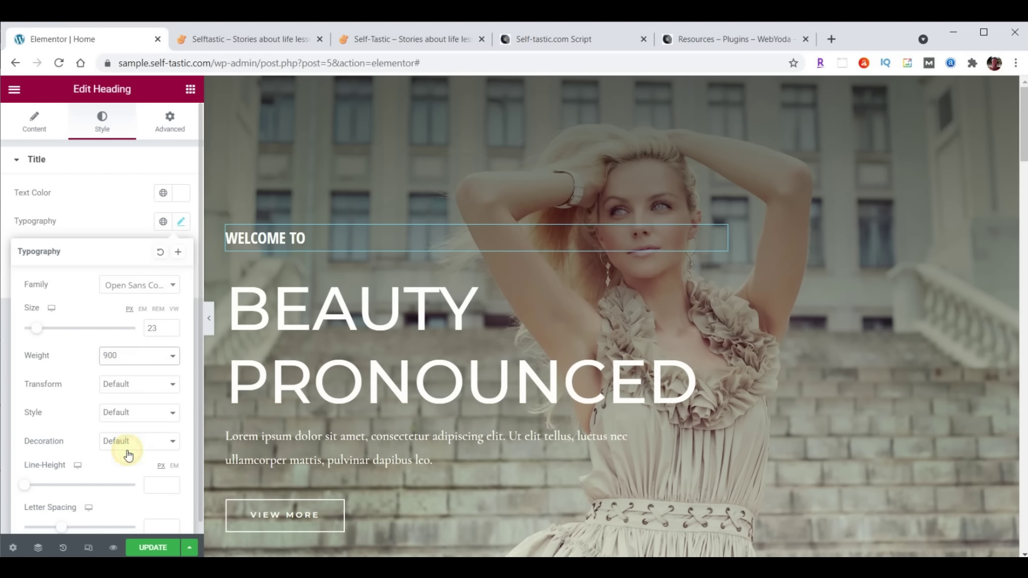
left_click(124, 363)
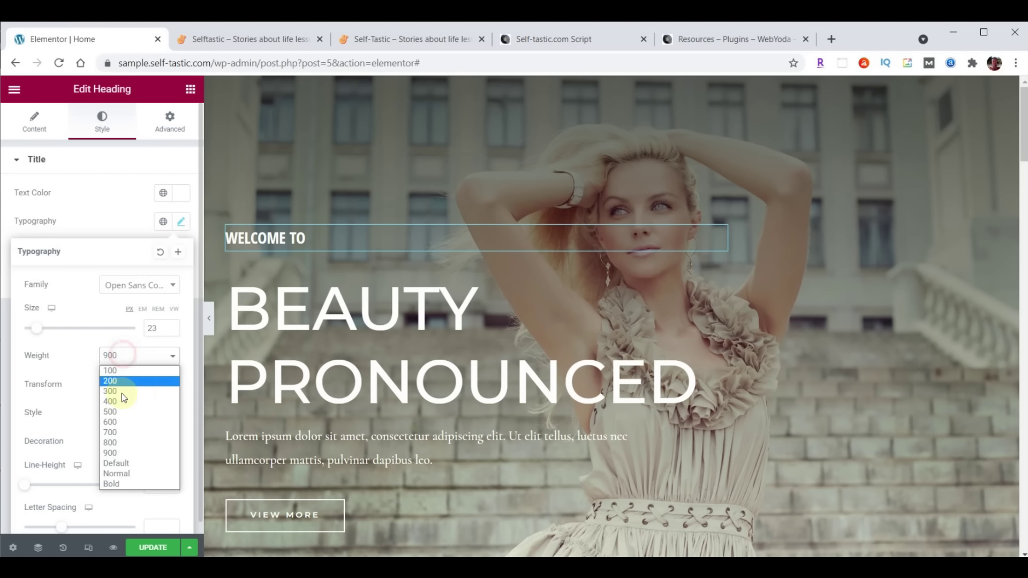
left_click(121, 425)
left_click(127, 358)
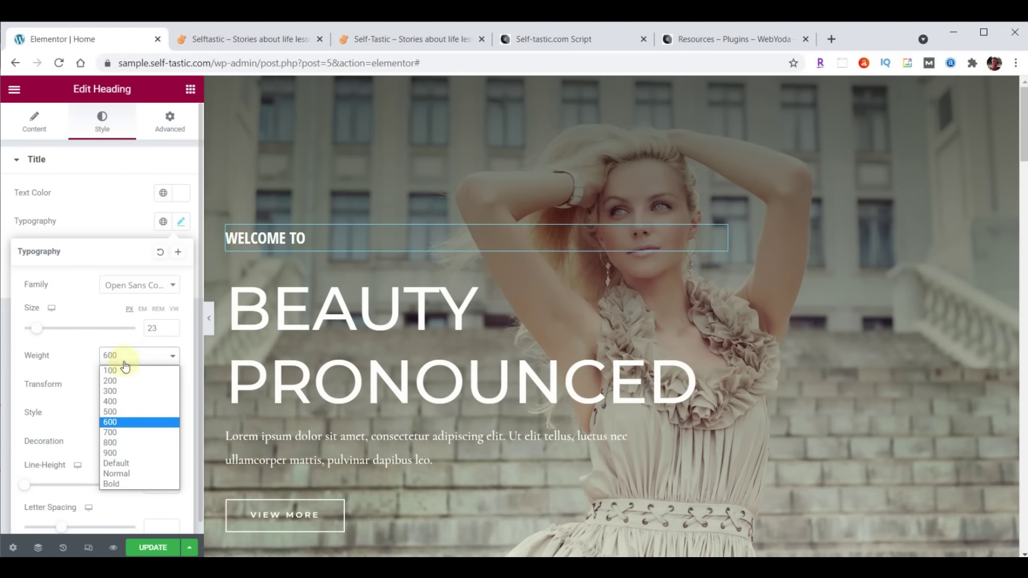
left_click(124, 369)
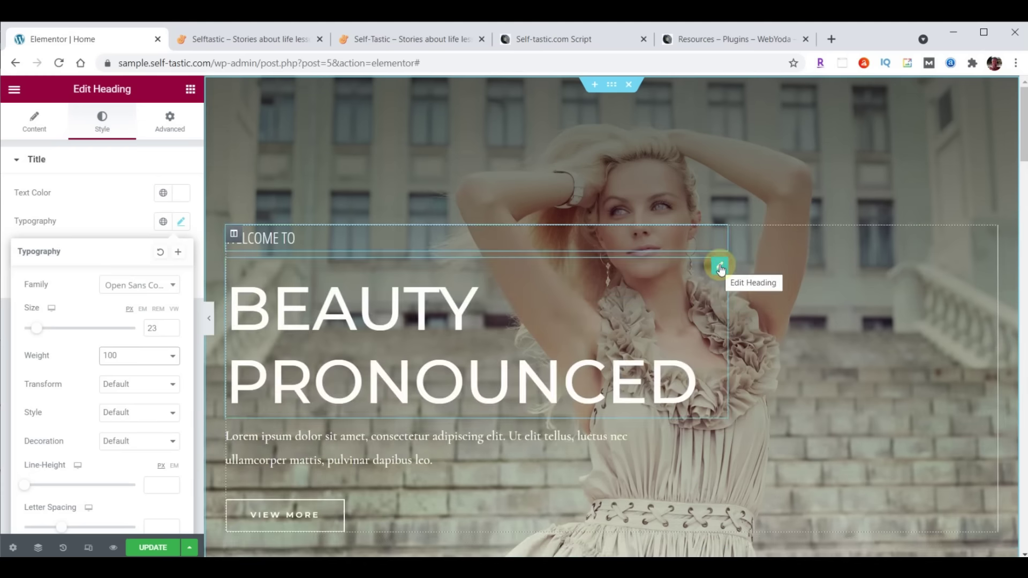
Replace the Beauty Pronounced title with SELF<BR>TASTIC
left_click(34, 125)
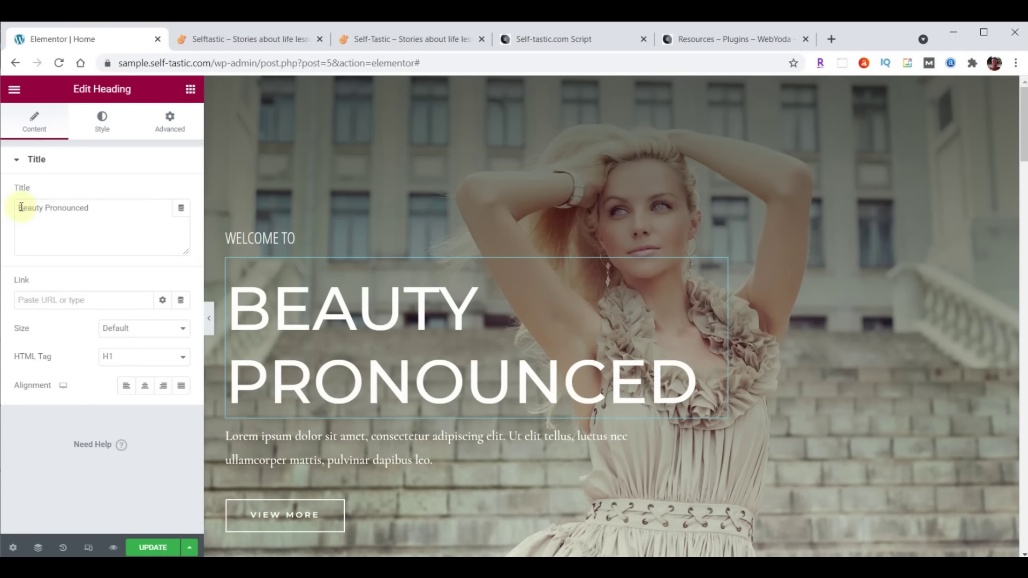
left_click_drag(18, 207, 126, 203)
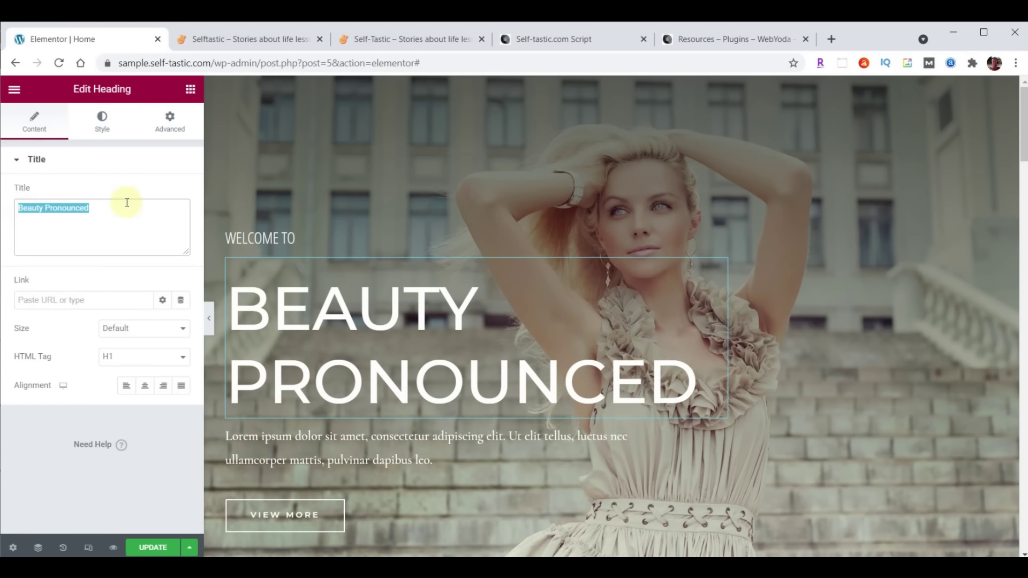
type("SELFTASTIC")
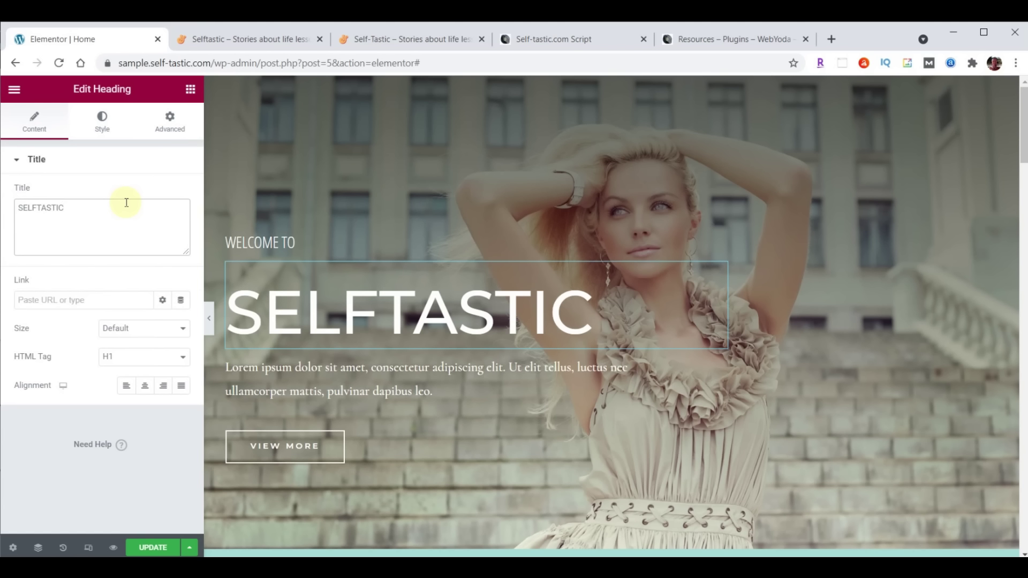
left_click(38, 208)
type("<")
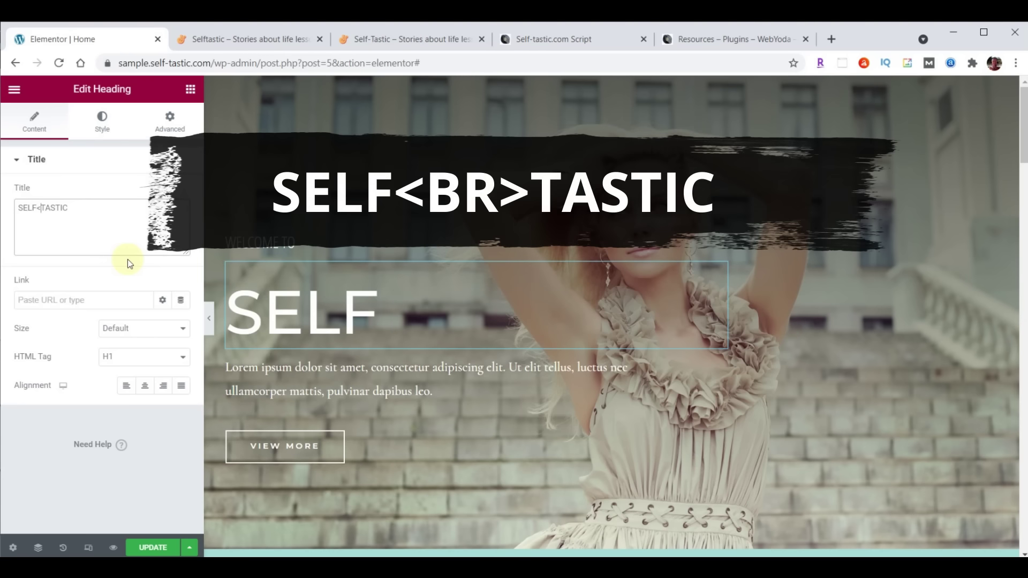
type("BR>")
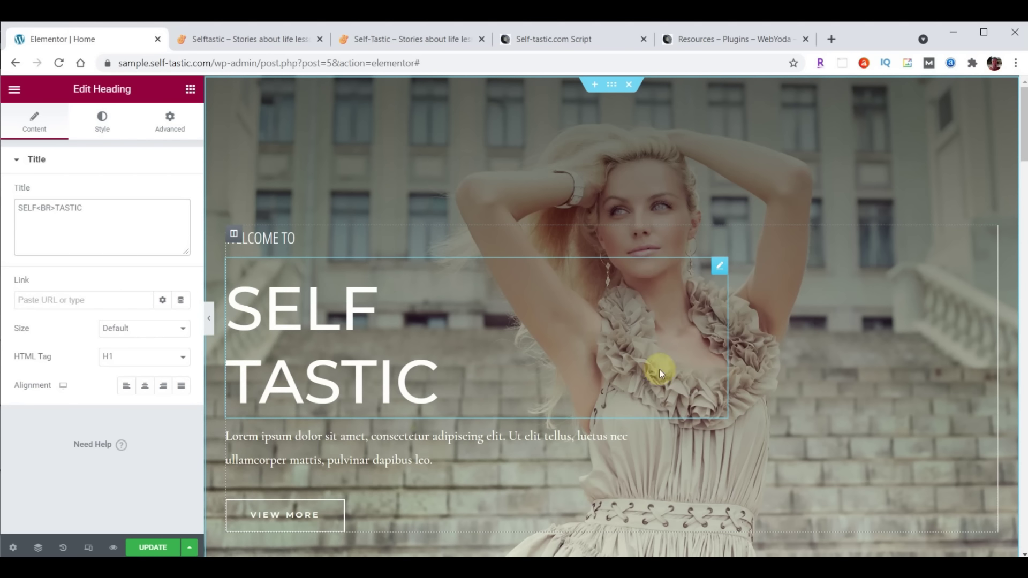
Set the heading typography to Londrina Shadow, 122 px, line height 100
left_click(98, 122)
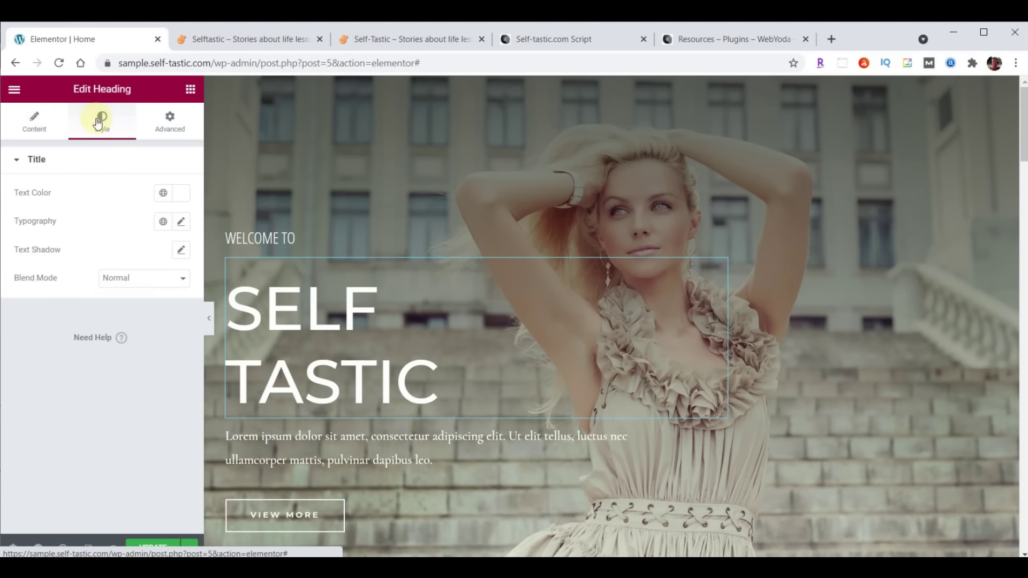
left_click(180, 221)
left_click(130, 292)
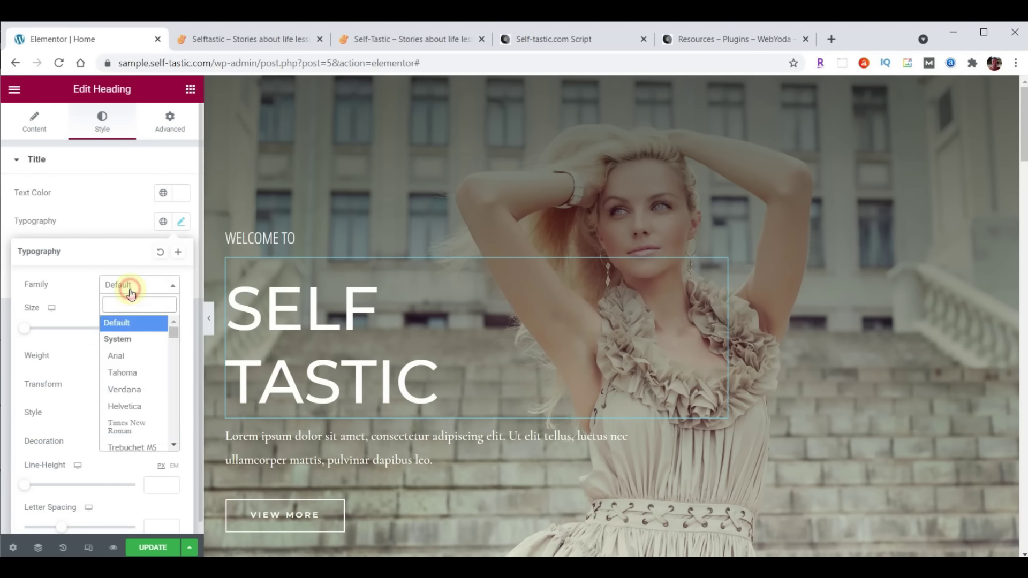
type("Londrina Shadow")
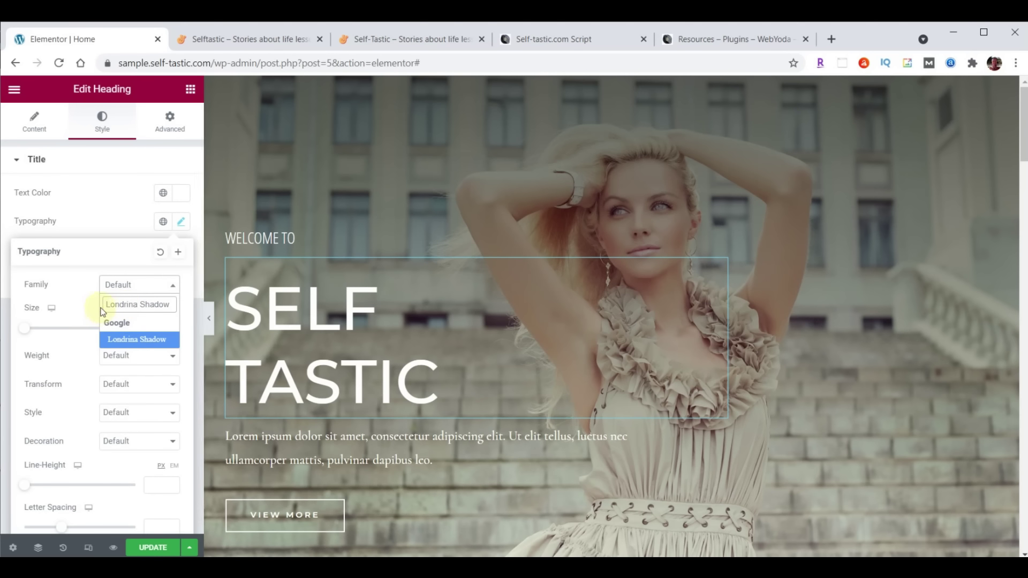
left_click(129, 339)
left_click(152, 326)
type("122")
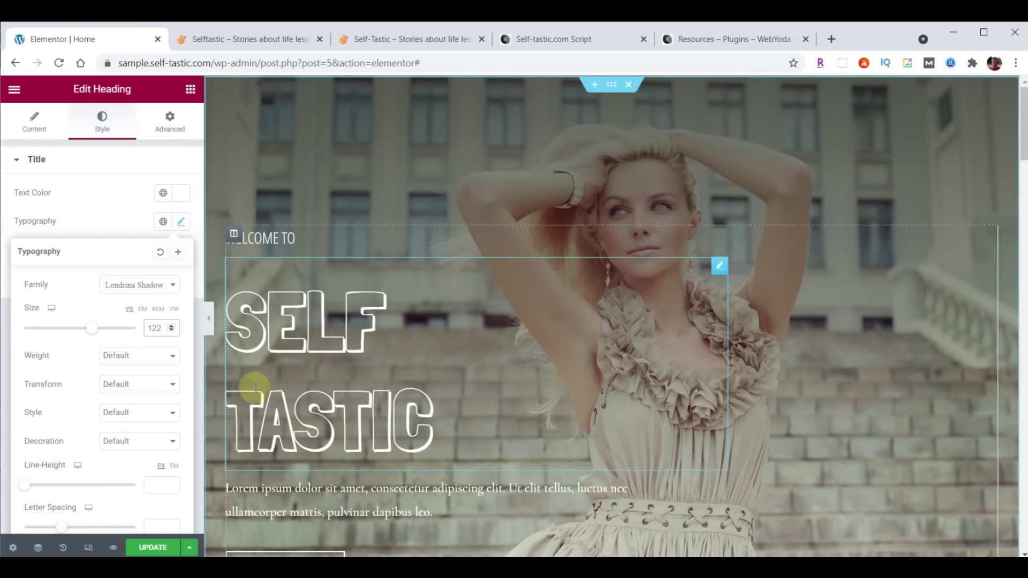
scroll(75, 394, "down", 1)
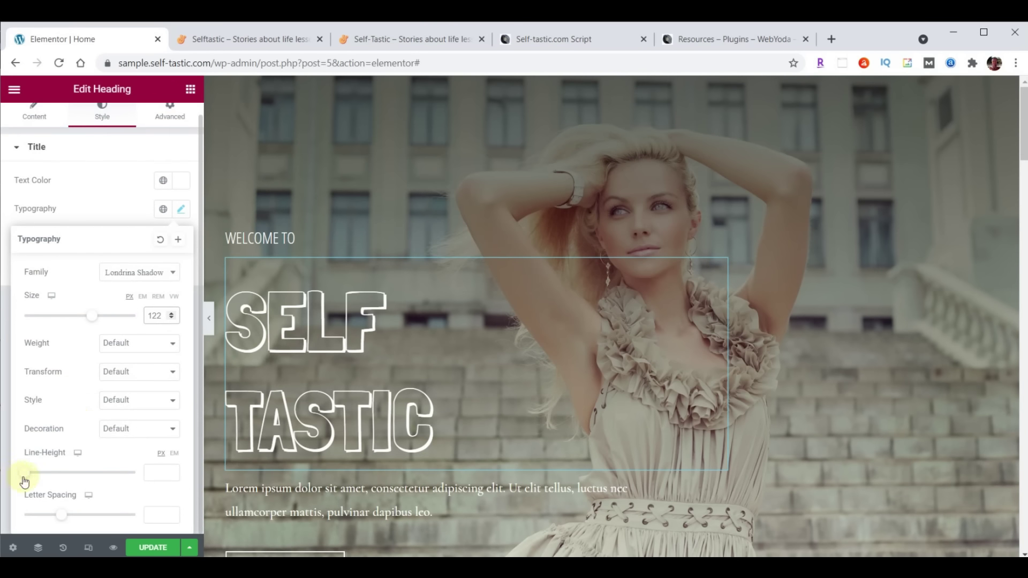
left_click(156, 473)
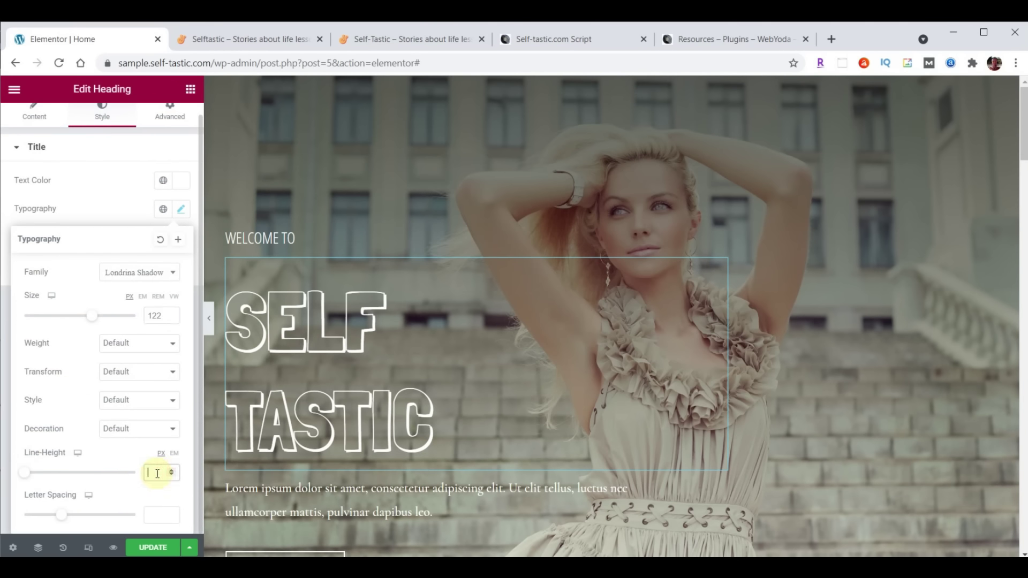
type("100")
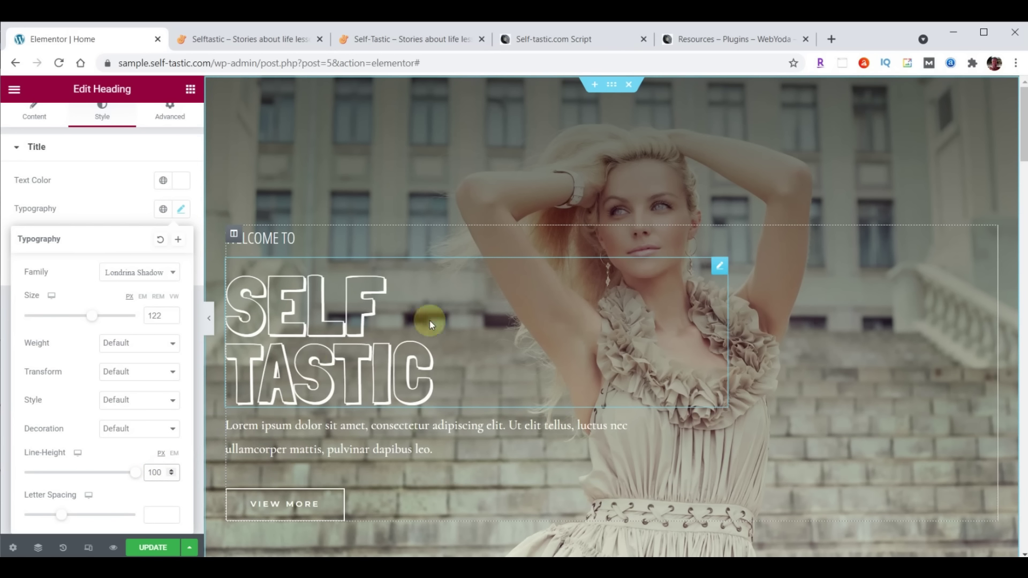
Change the heading's top margin from 20 to 0
scroll(116, 194, "up", 1)
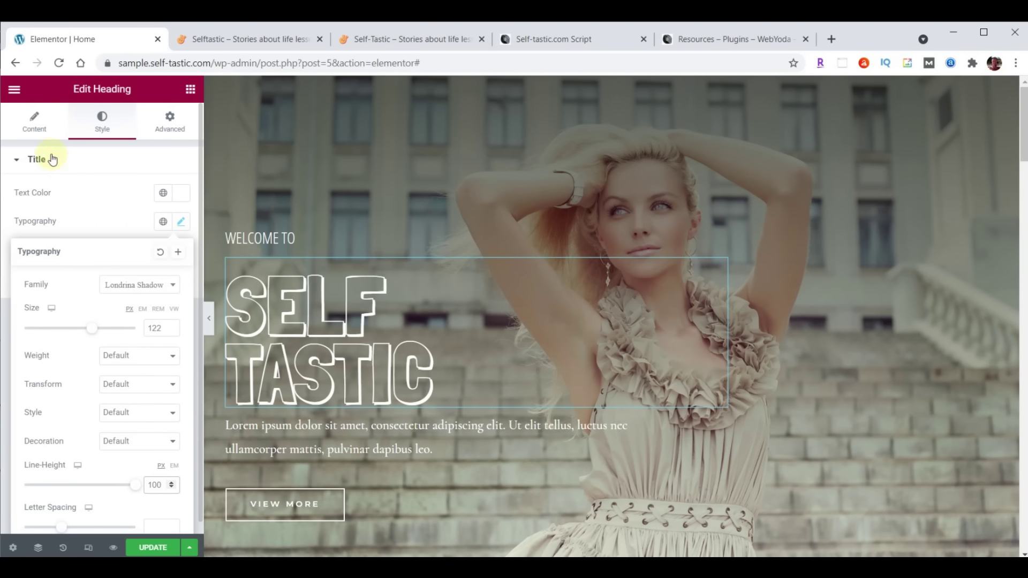
left_click(167, 125)
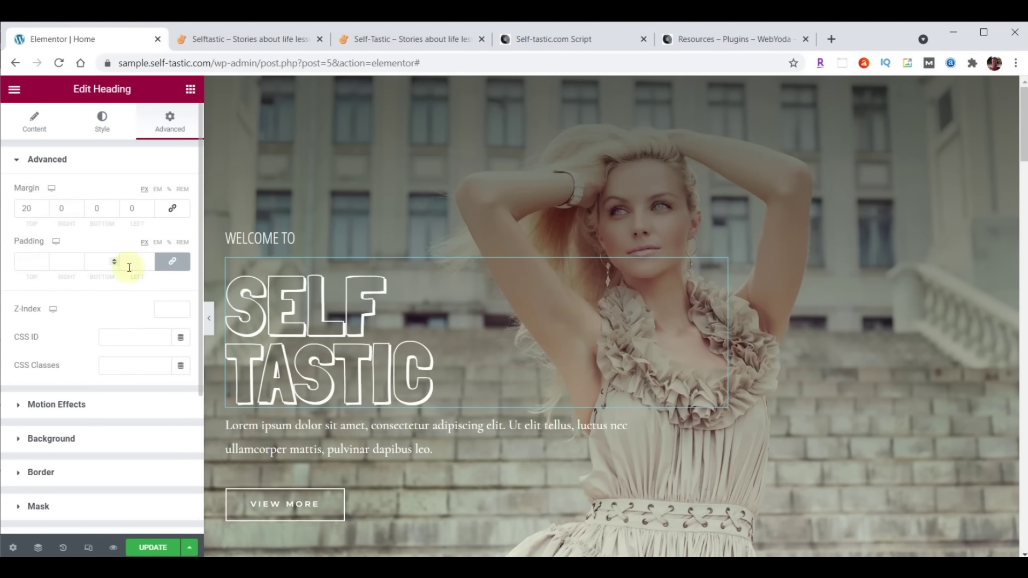
left_click_drag(27, 210, 19, 211)
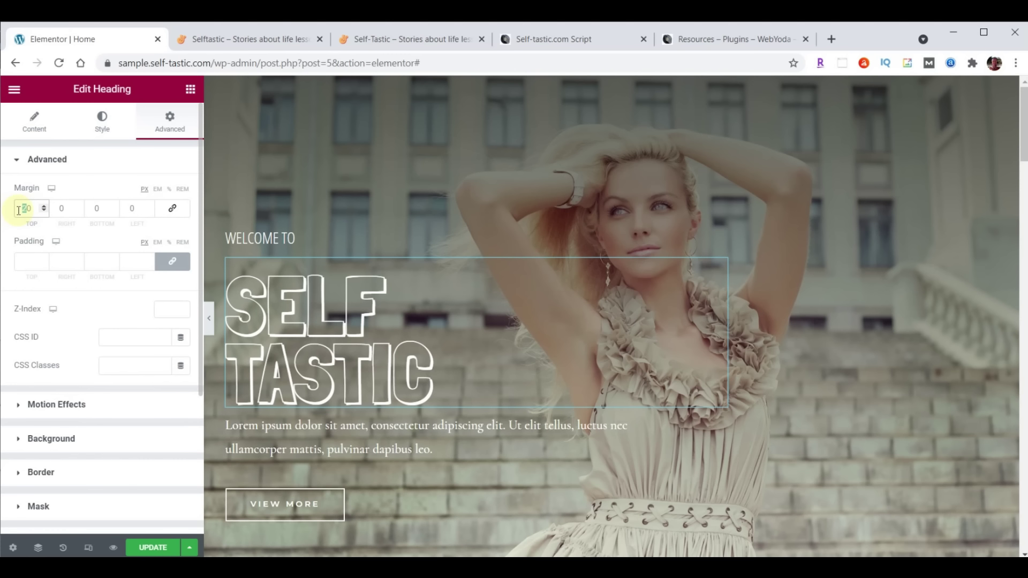
type("0")
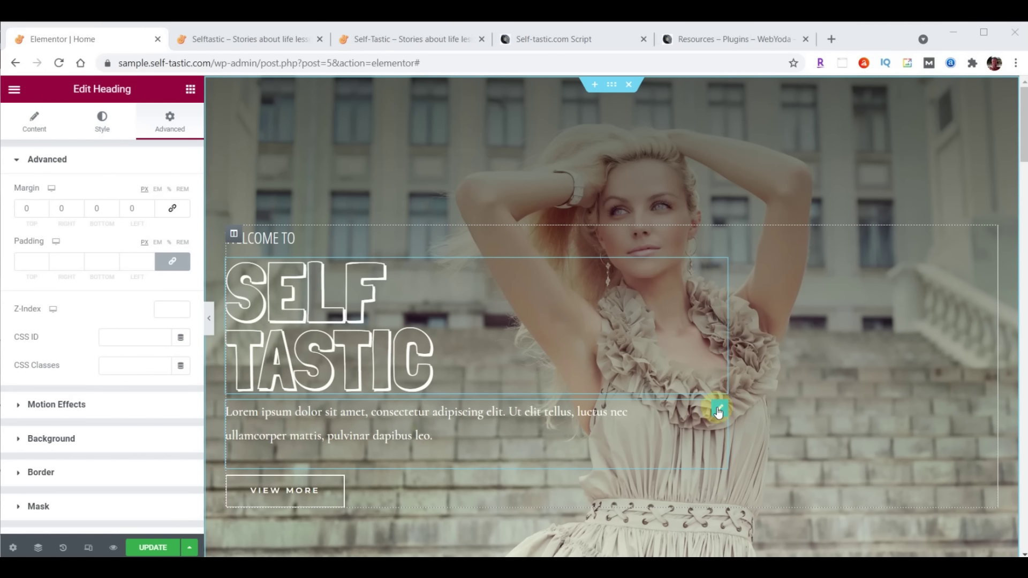
Replace the Lorem ipsum paragraph with Be The Best You
left_click(718, 412)
left_click(30, 279)
left_click_drag(45, 294, 135, 385)
type("Be The Best You")
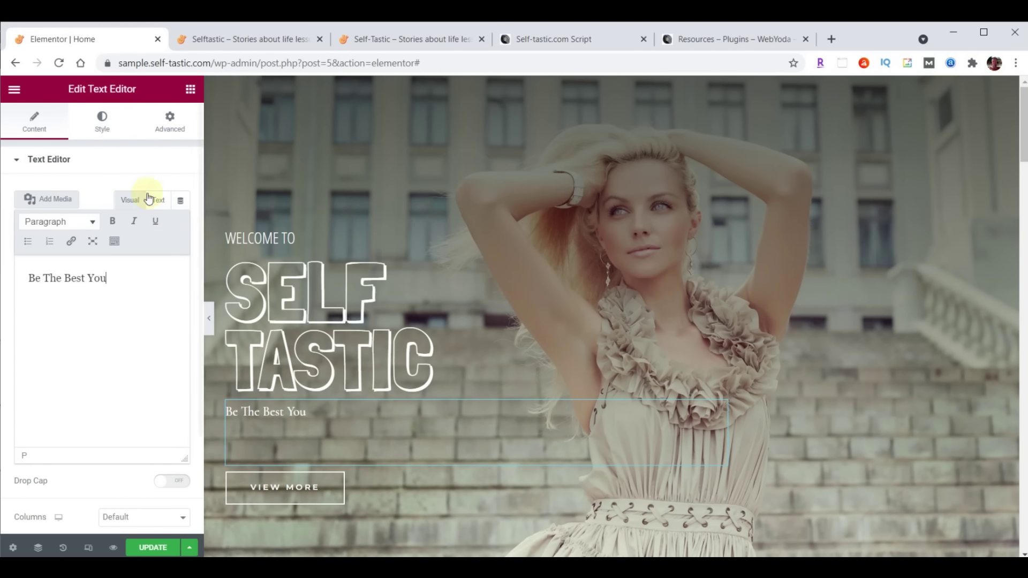
Style the tagline in Open Sans Condensed, 30 px, weight 100, line height 1
left_click(104, 126)
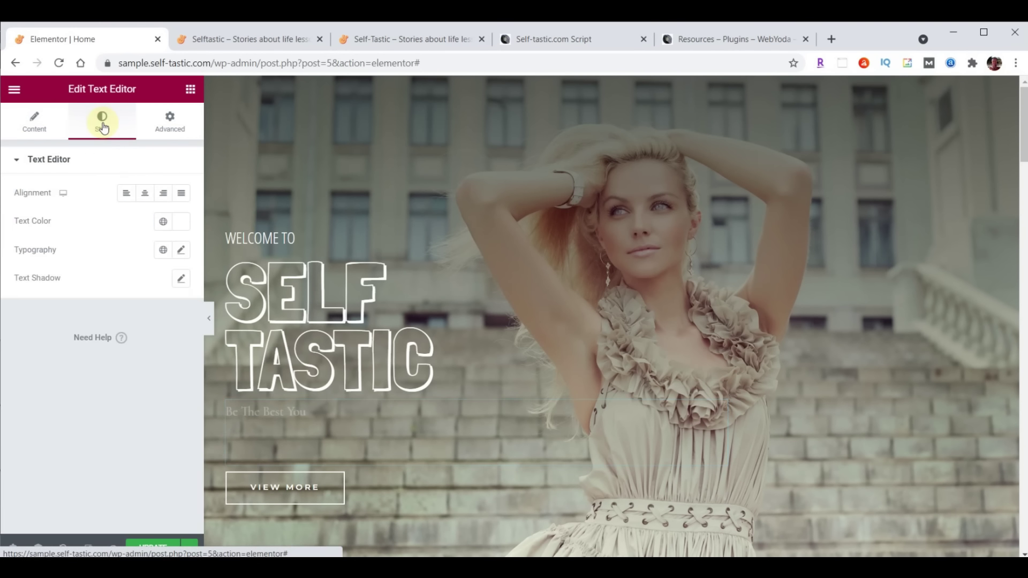
left_click(182, 250)
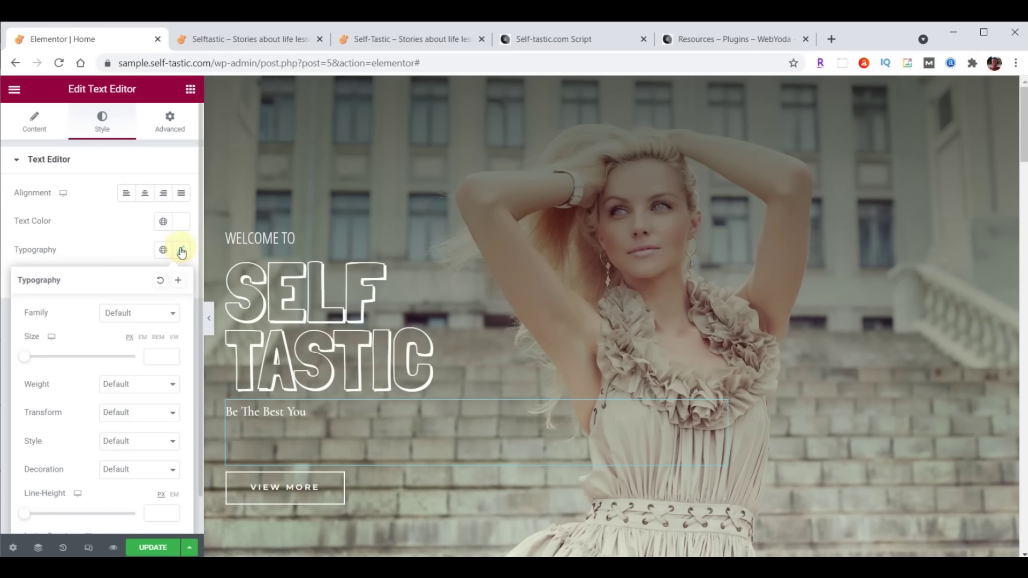
left_click(151, 312)
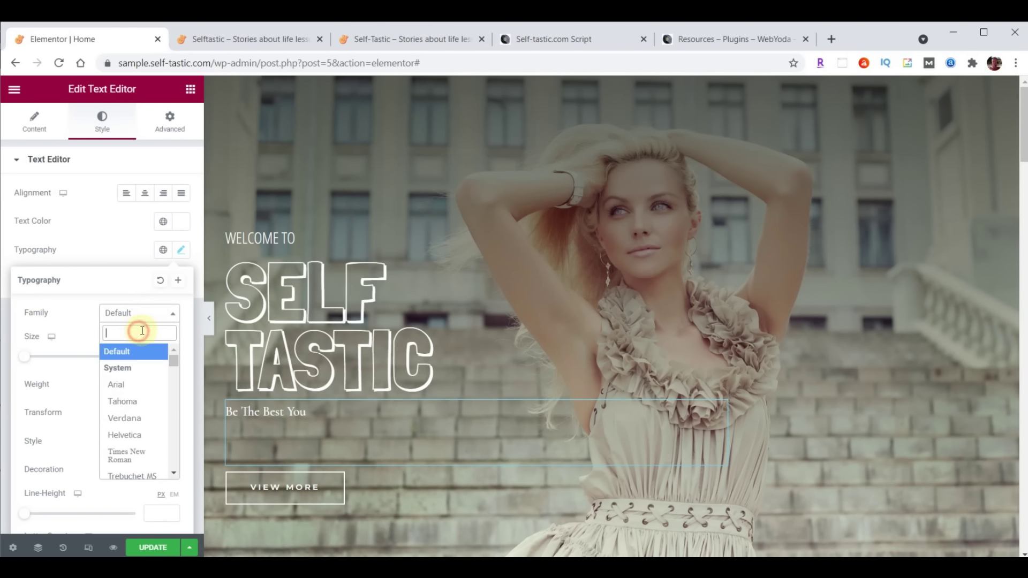
type("open")
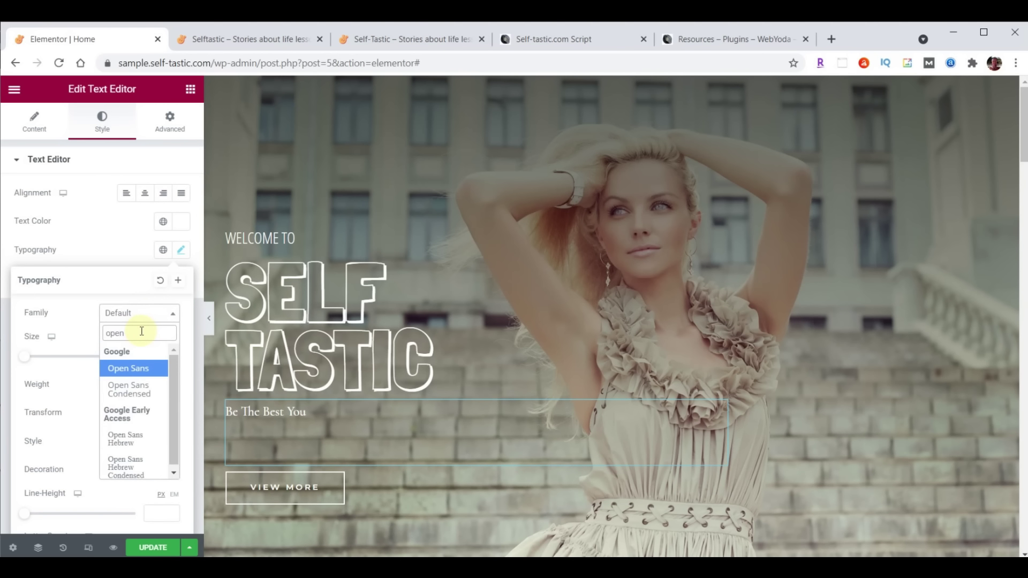
left_click(134, 389)
left_click(154, 354)
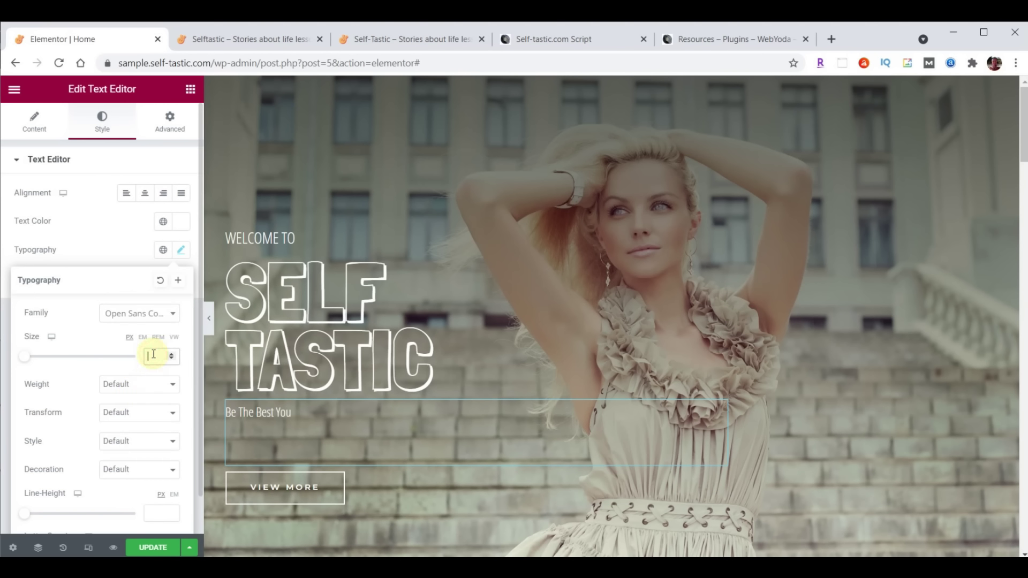
type("30")
left_click(122, 384)
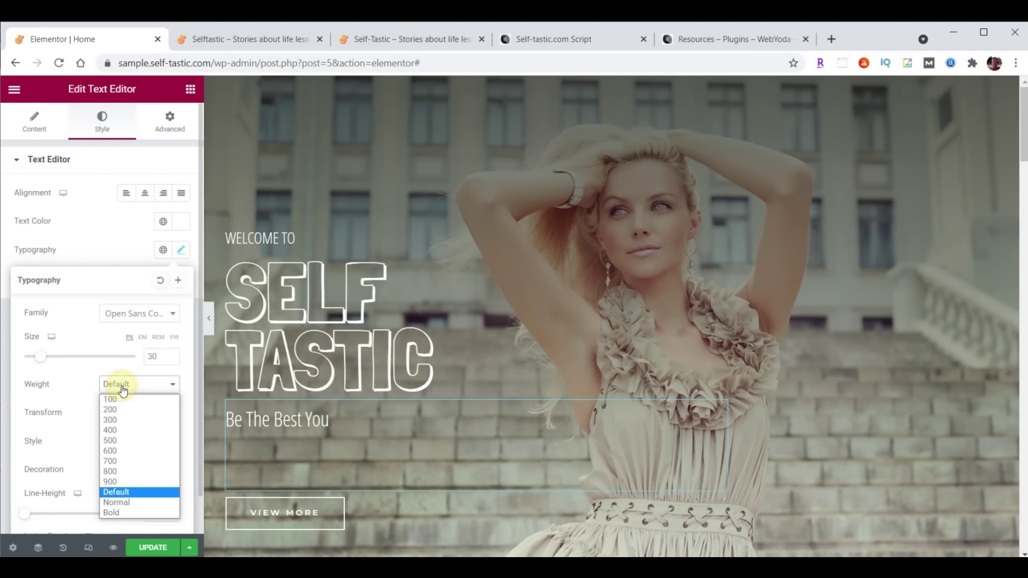
left_click(114, 400)
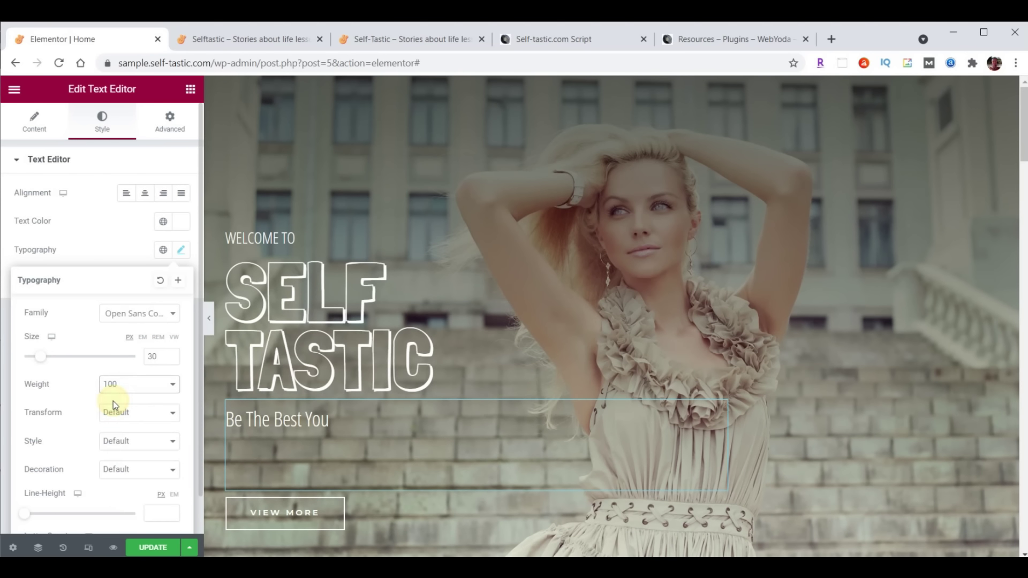
scroll(91, 461, "down", 1)
left_click(152, 477)
type("19")
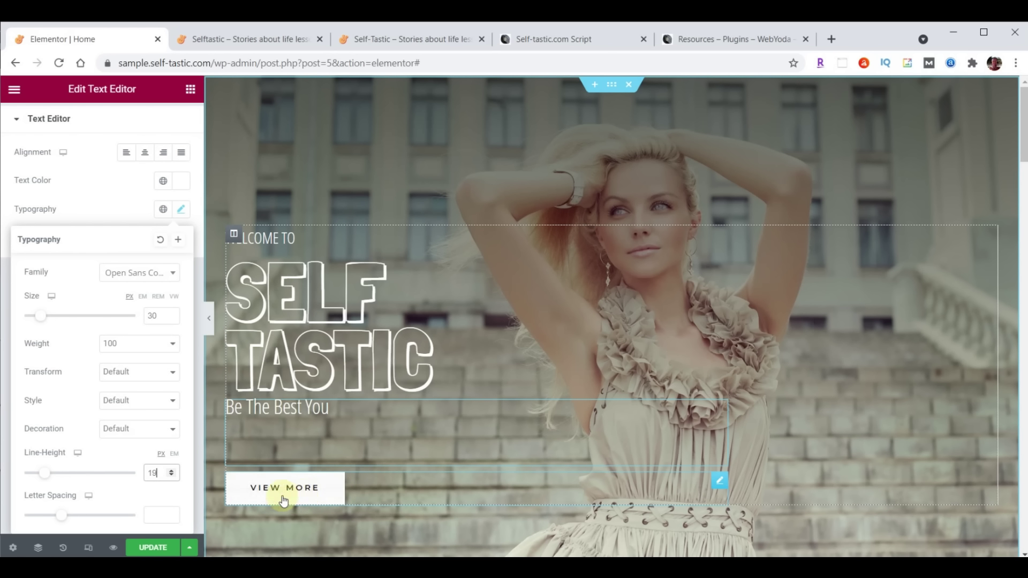
Relabel the button Learn More linking to /about/, and save the page
left_click(720, 485)
left_click(28, 122)
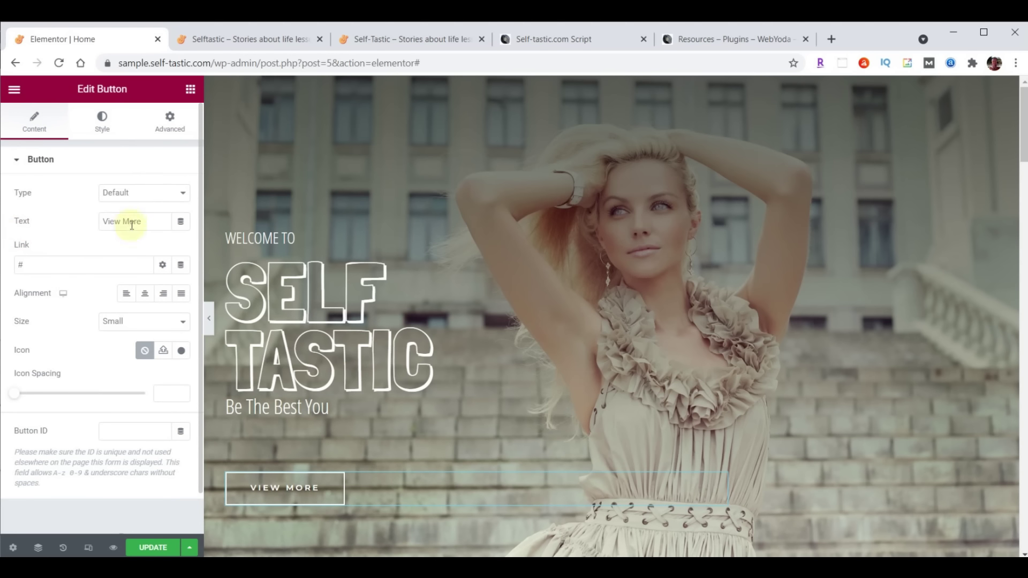
left_click_drag(143, 221, 85, 221)
type("Learn More")
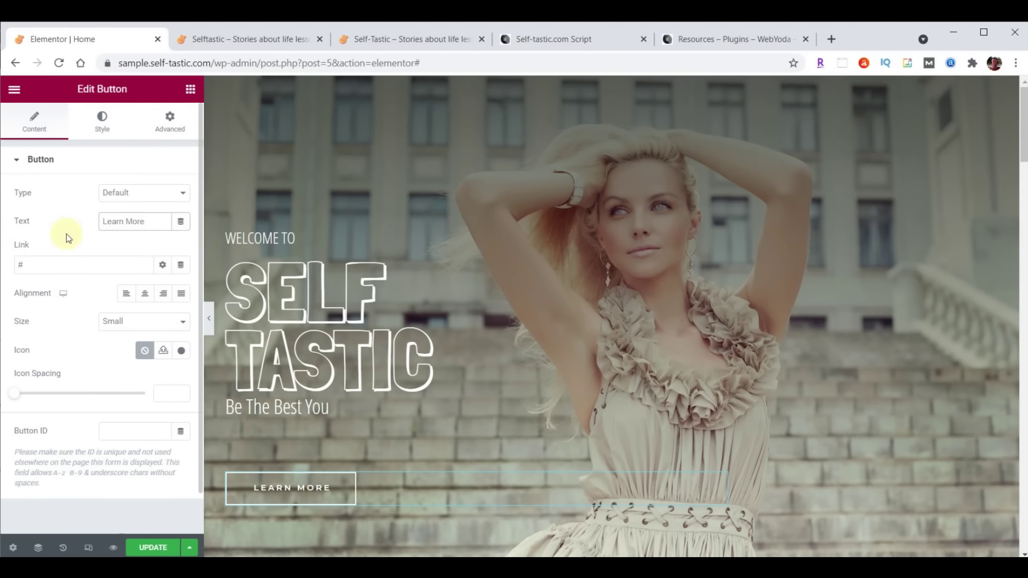
left_click_drag(41, 265, 3, 261)
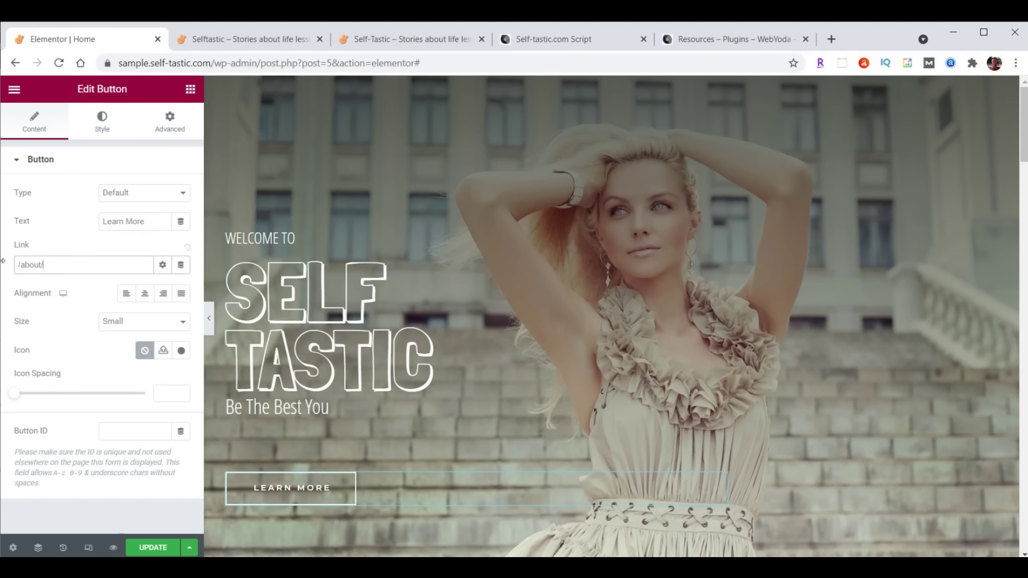
left_click(140, 548)
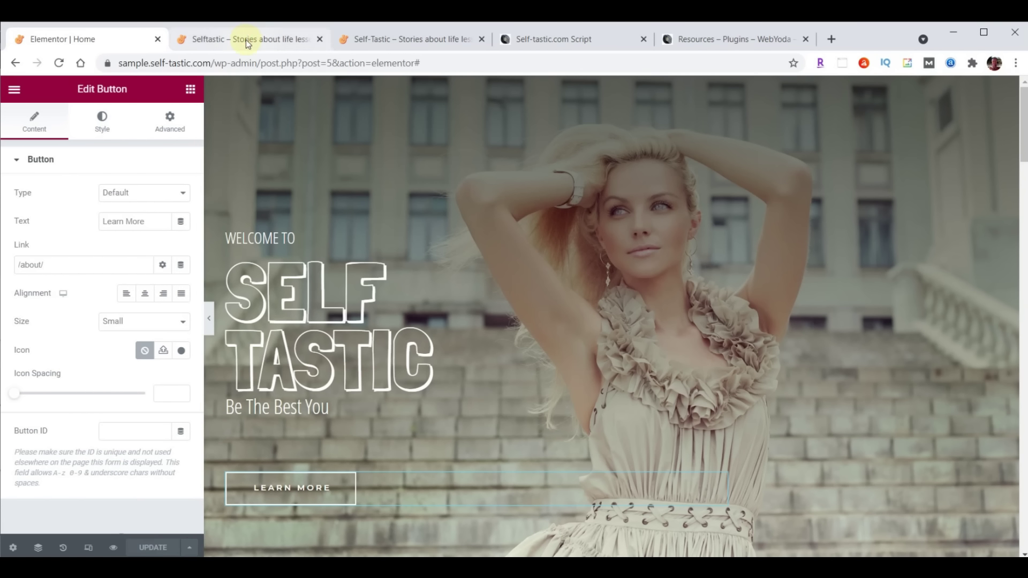
left_click(247, 40)
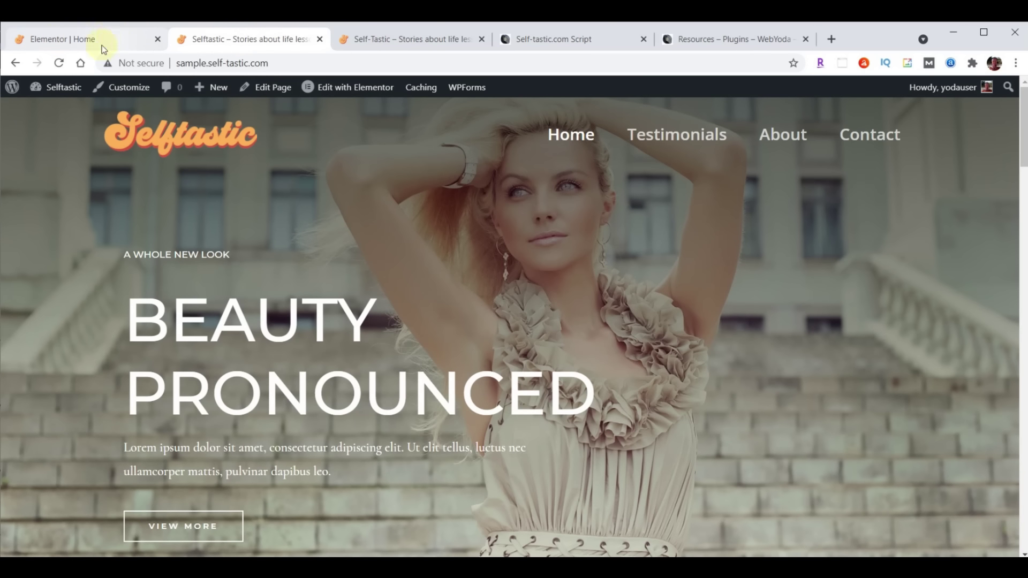
left_click(59, 63)
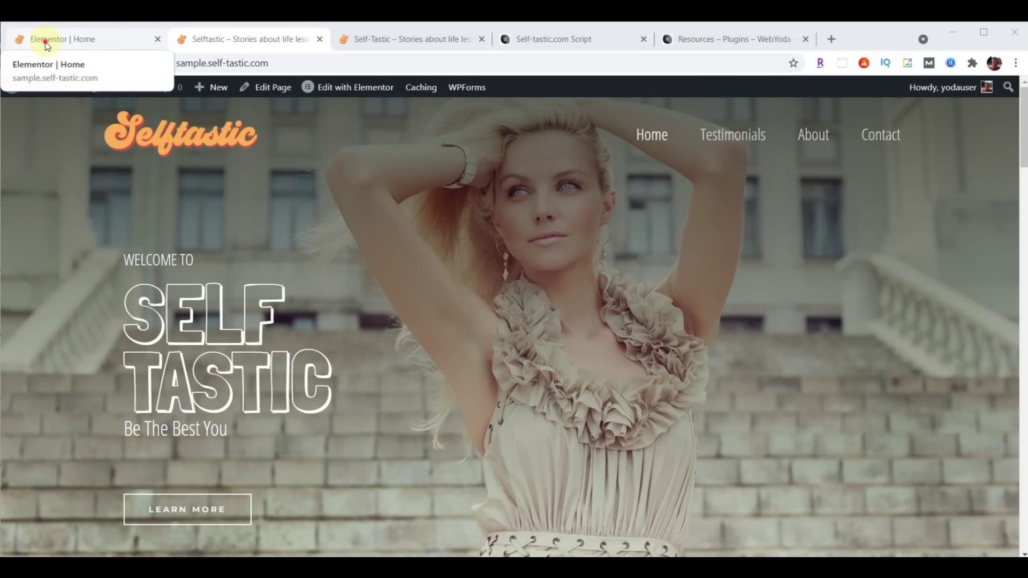
left_click(46, 40)
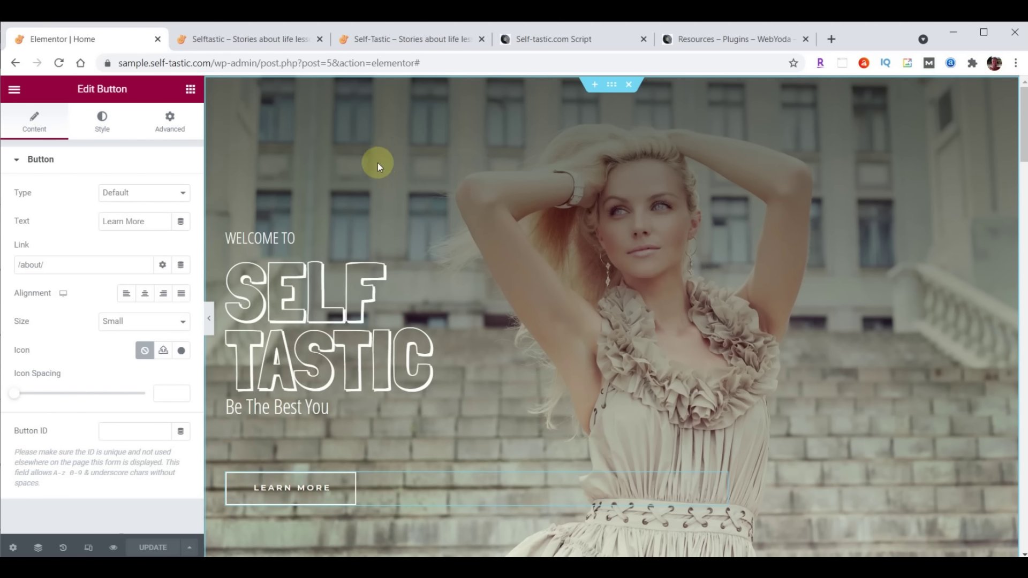
Exit Elementor to the Media Library and bring up the content-selftastic image folder
left_click(21, 91)
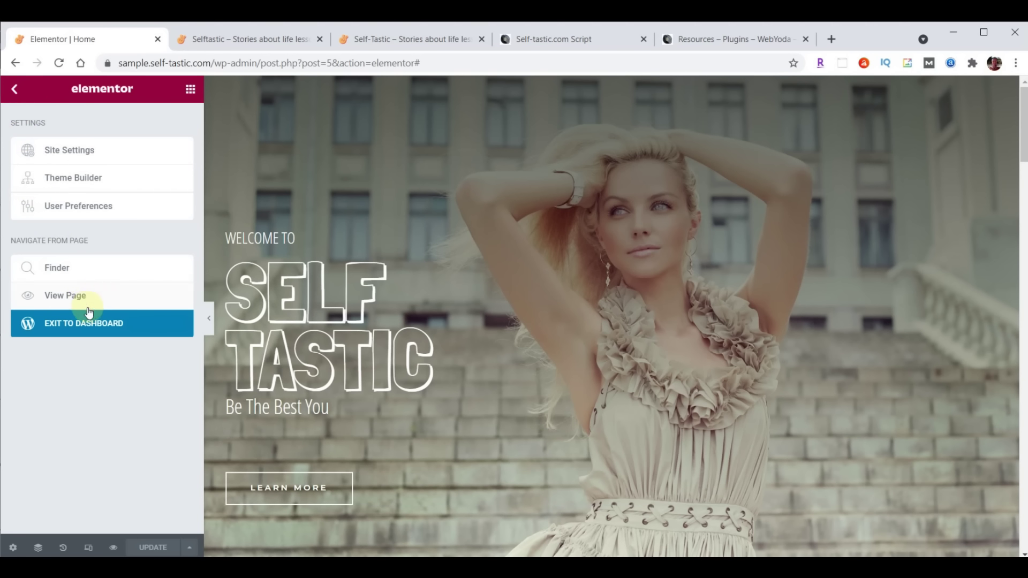
left_click(84, 331)
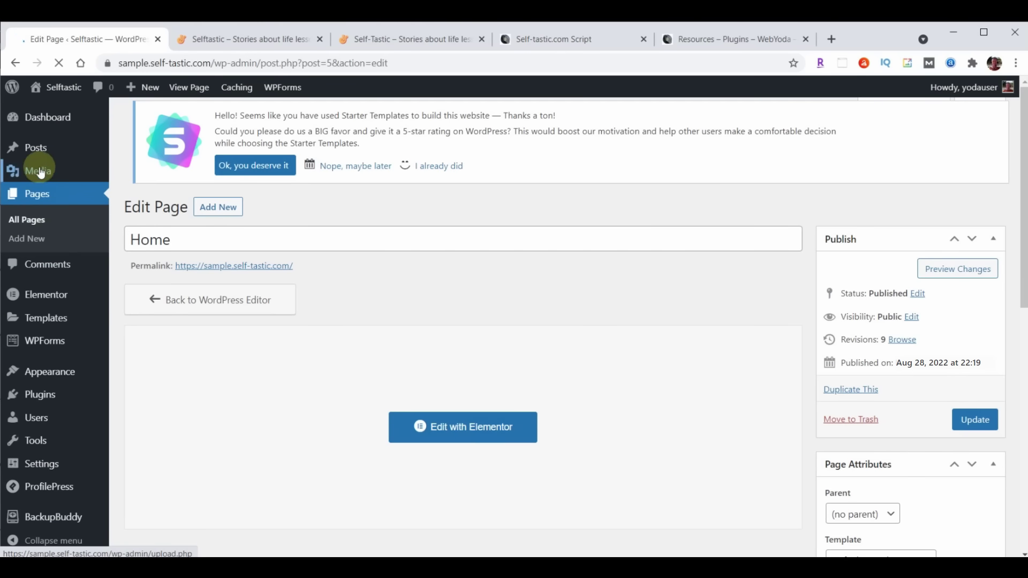
mouse_move(41, 173)
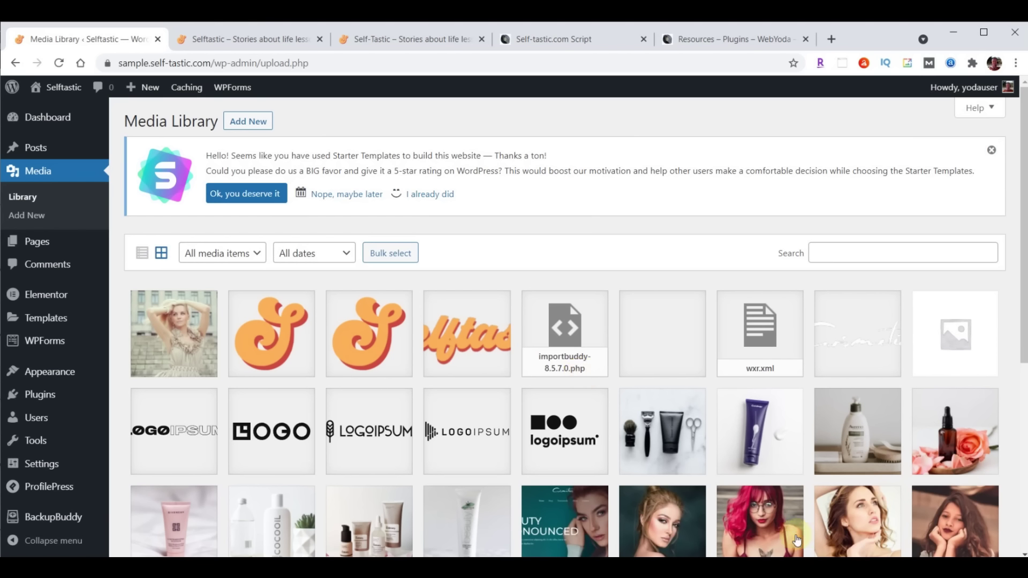
key("alt+Tab")
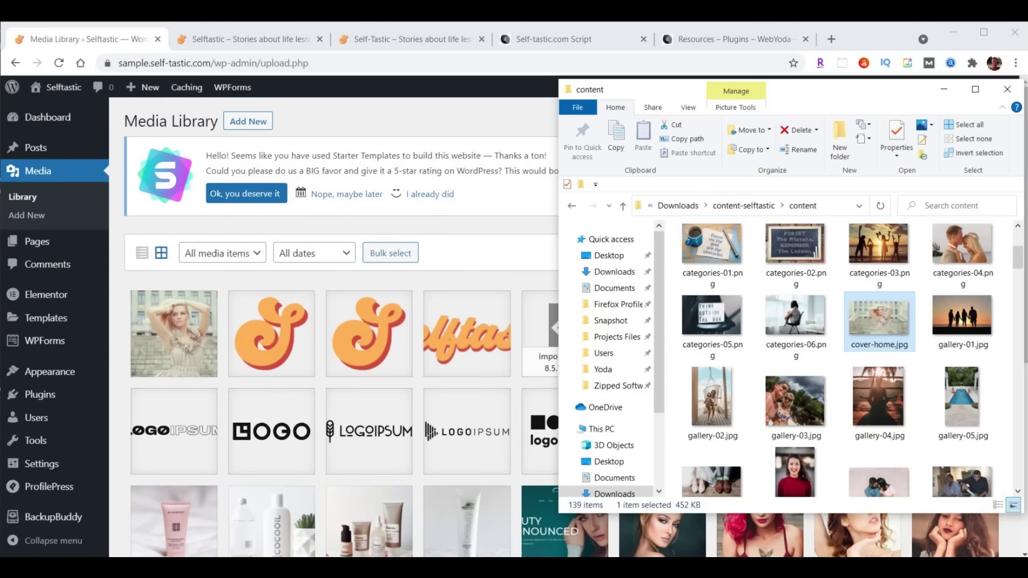
Upload intro-selftastic.mp4 to the Media Library and copy its file URL to the clipboard
scroll(904, 272, "down", 5)
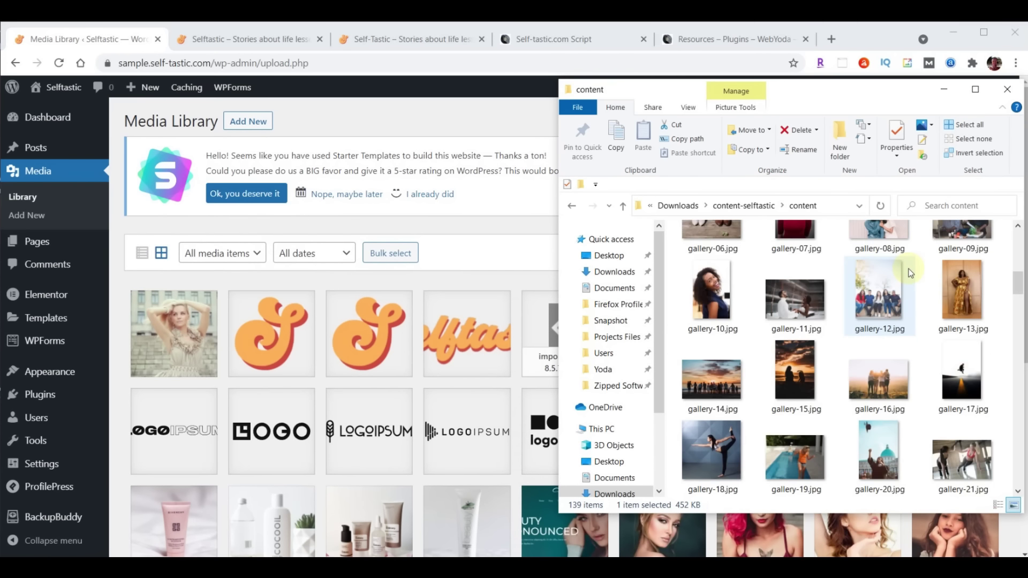
scroll(910, 273, "down", 6)
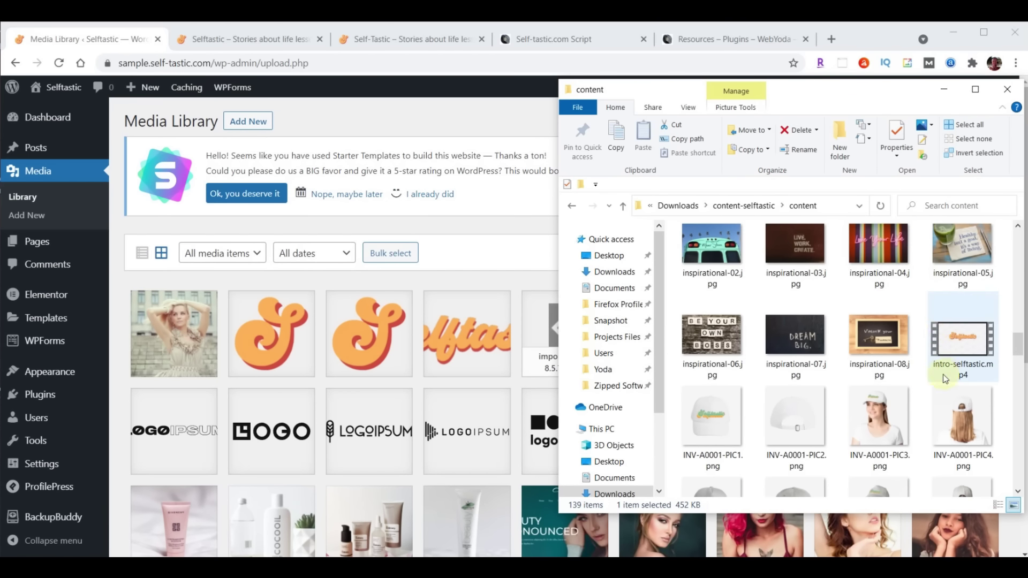
left_click_drag(962, 346, 364, 361)
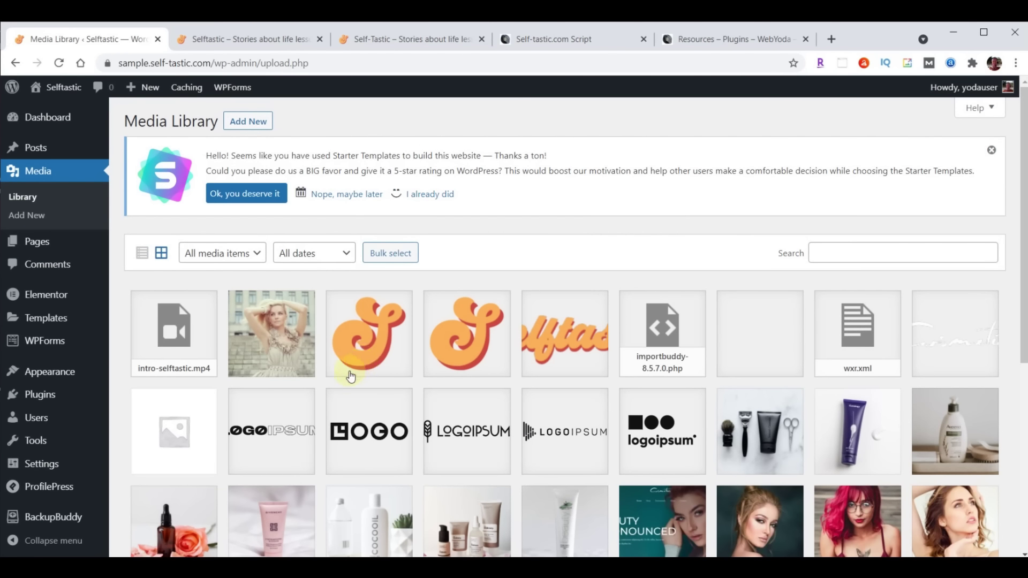
left_click(185, 335)
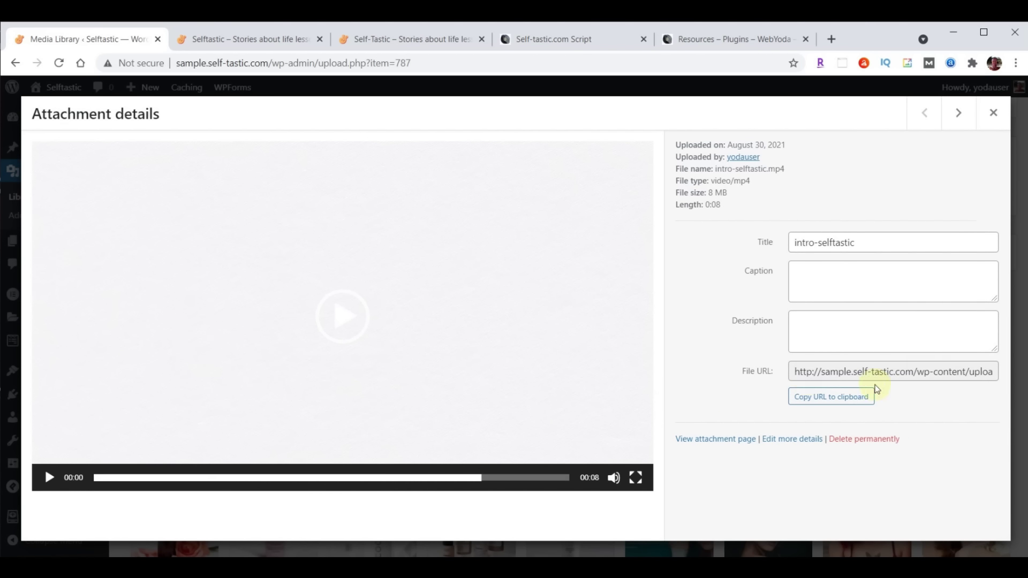
left_click(825, 399)
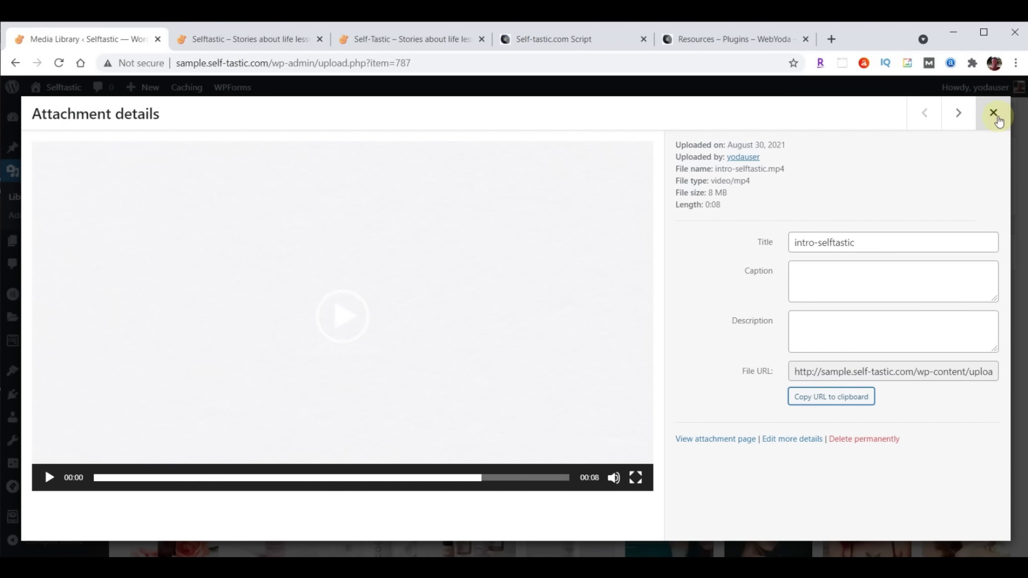
left_click(993, 113)
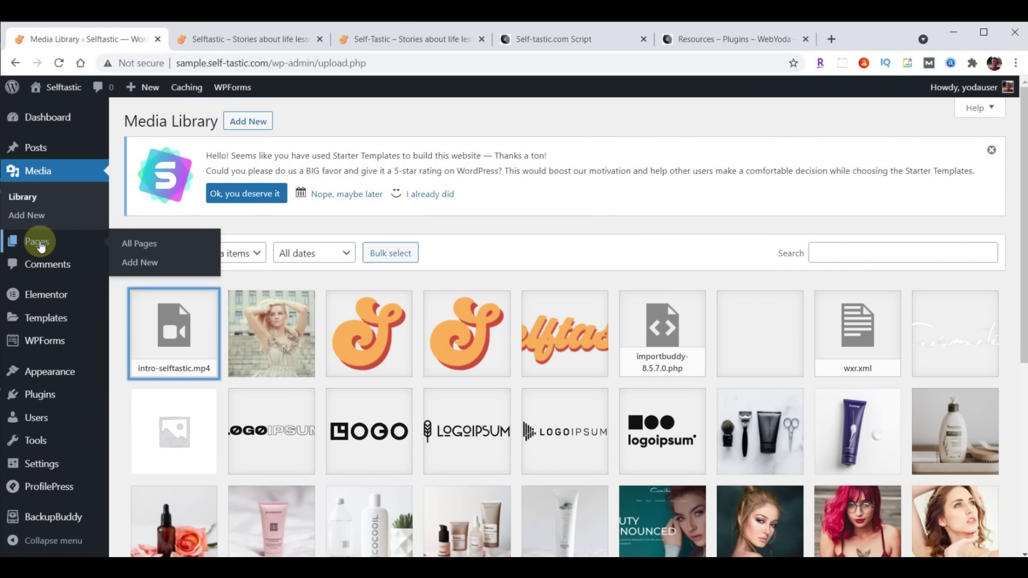
left_click(35, 246)
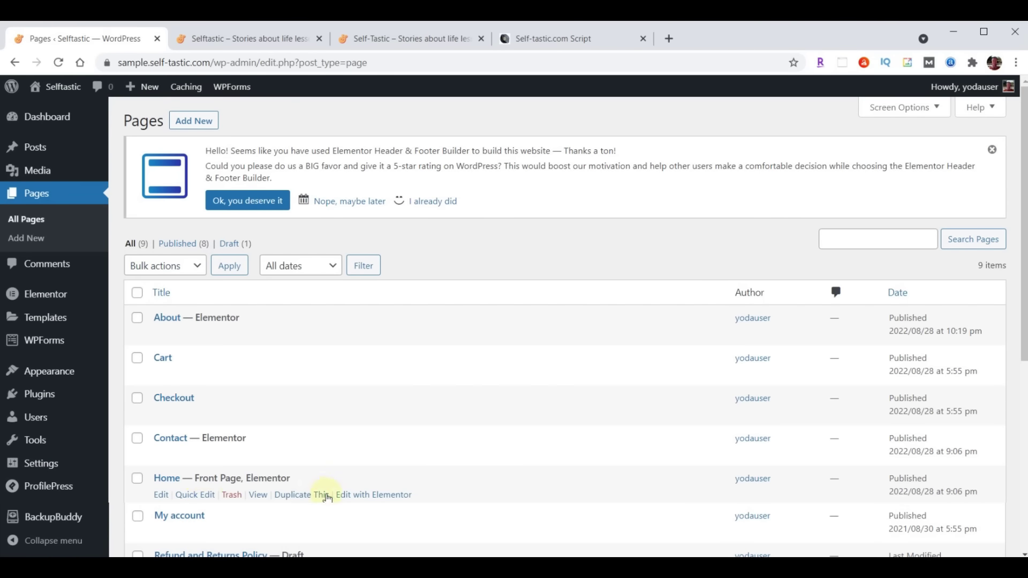
Set the Home page hero section's background to a video using the copied intro-selftastic.mp4 URL
left_click(373, 495)
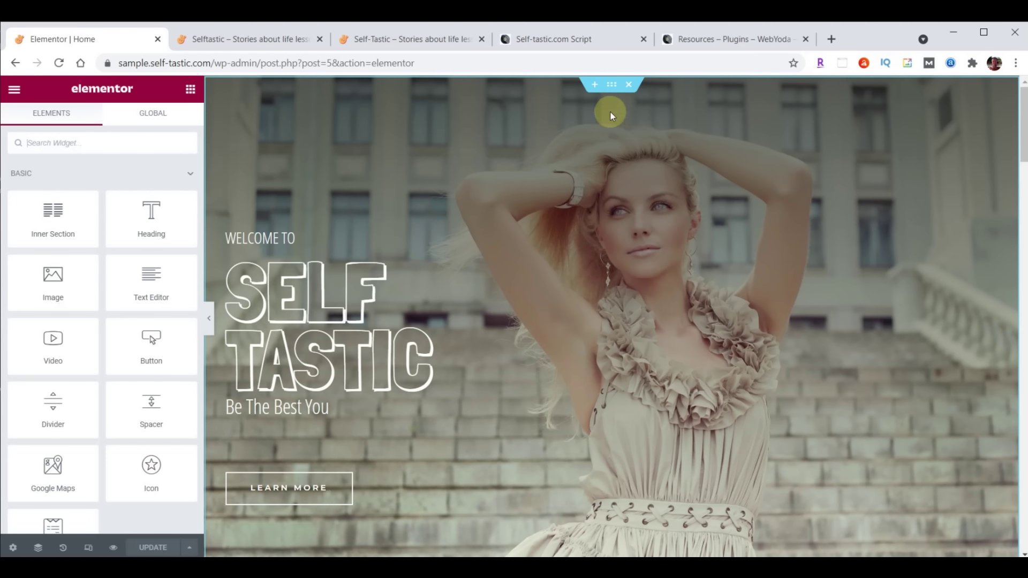
left_click(612, 86)
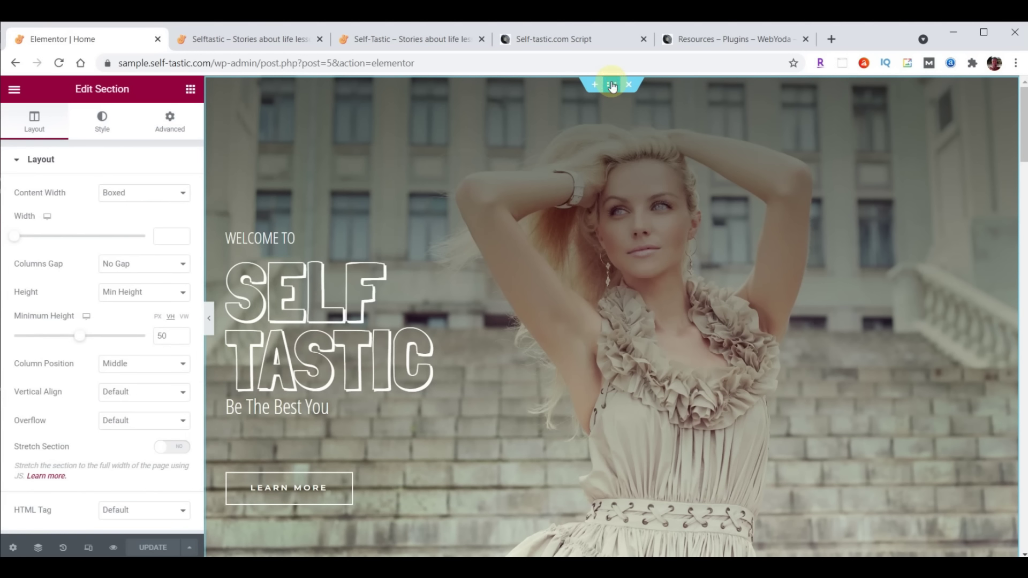
left_click(102, 126)
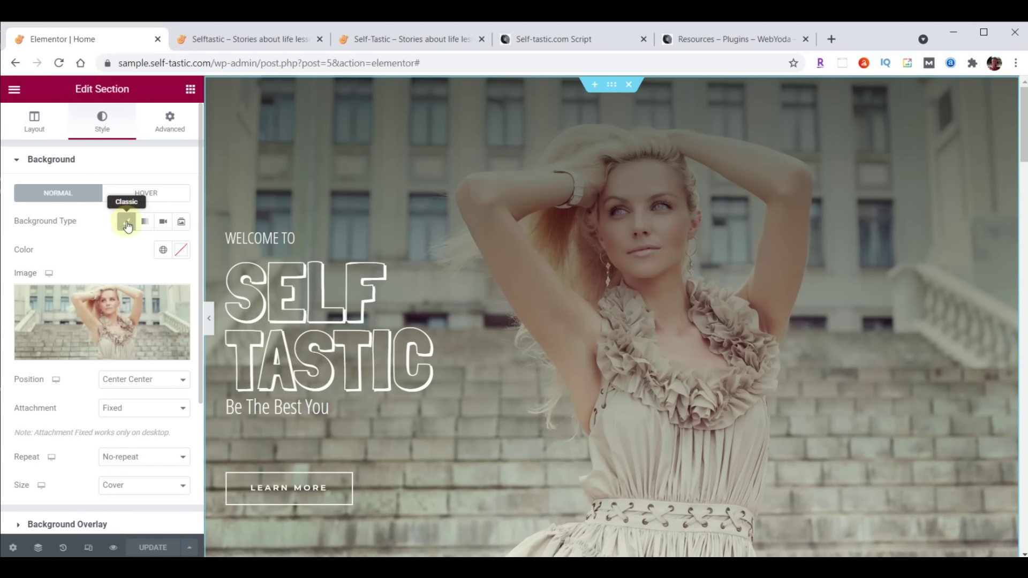
left_click(162, 223)
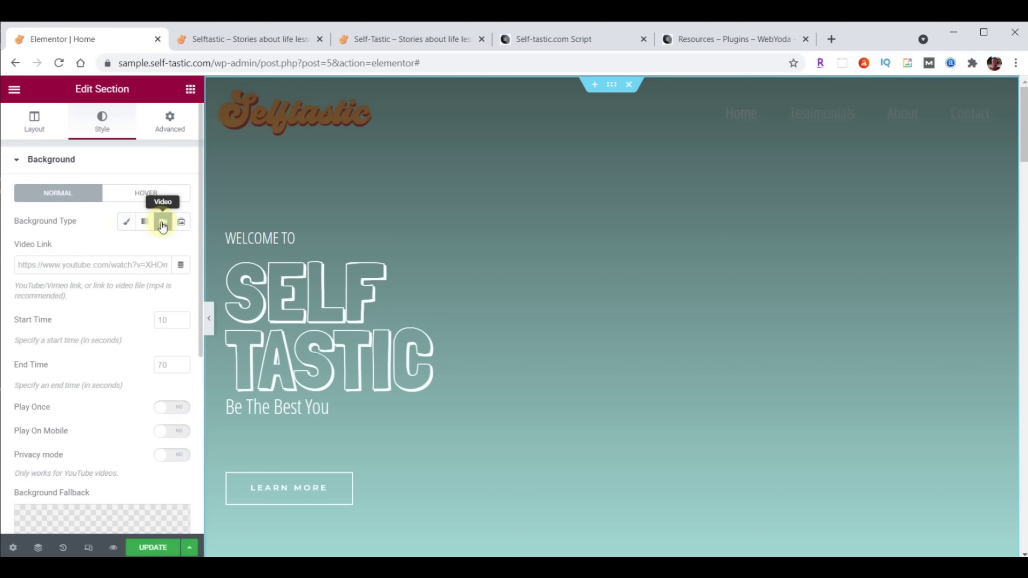
left_click(84, 262)
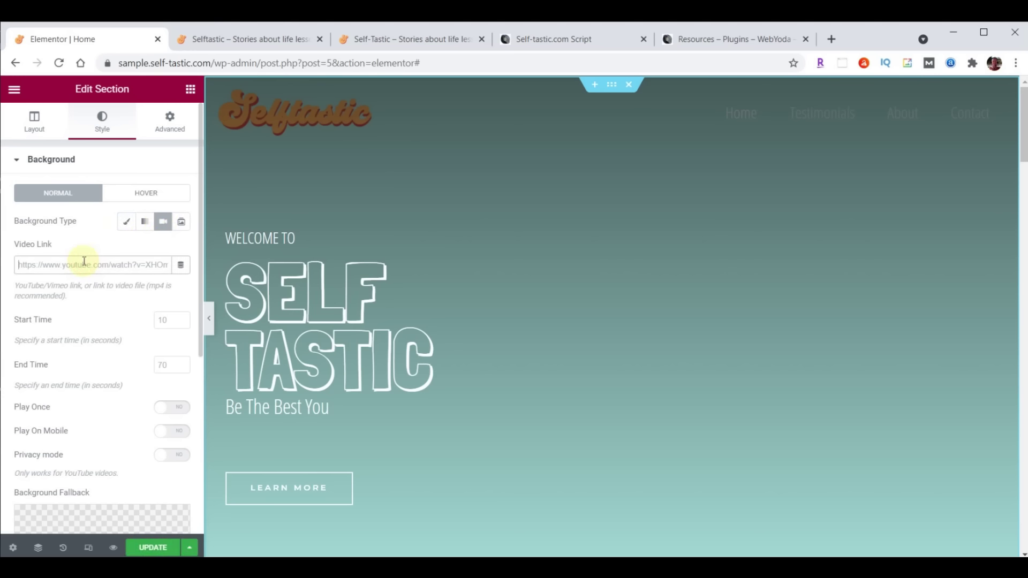
key("ctrl+v")
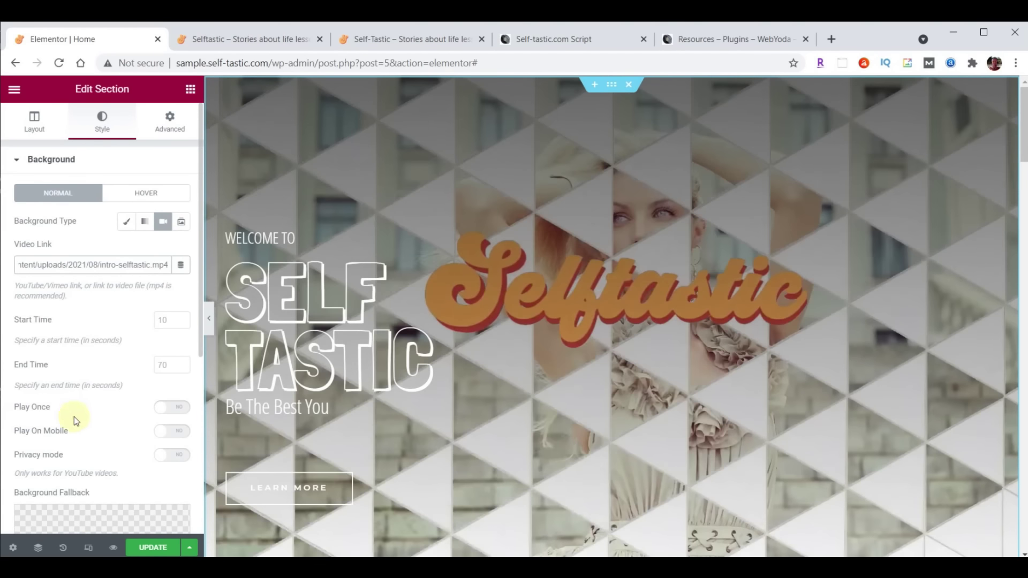
Make the background video play once with cover-home as the fallback image, and update the page
left_click(176, 410)
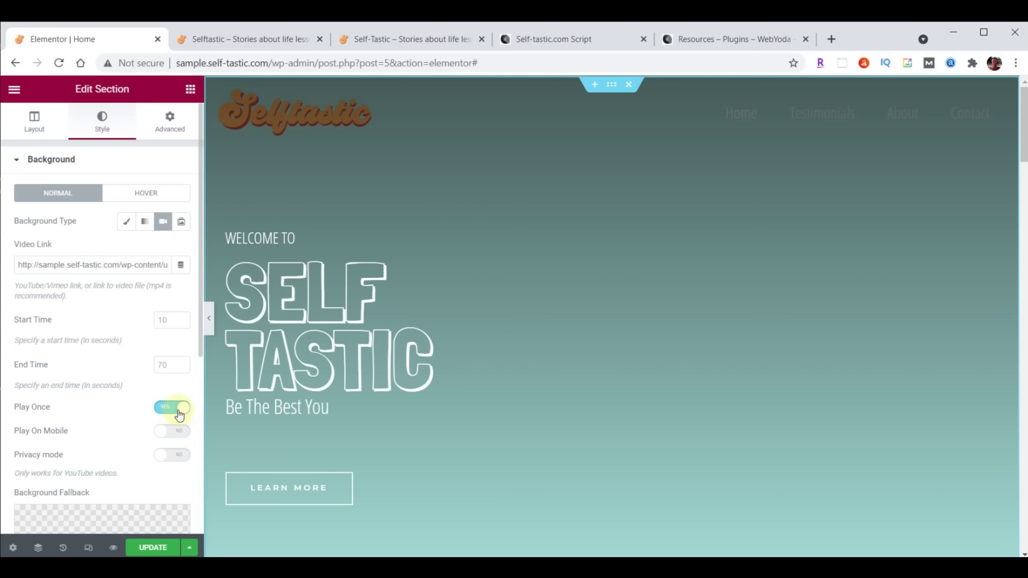
scroll(108, 303, "down", 5)
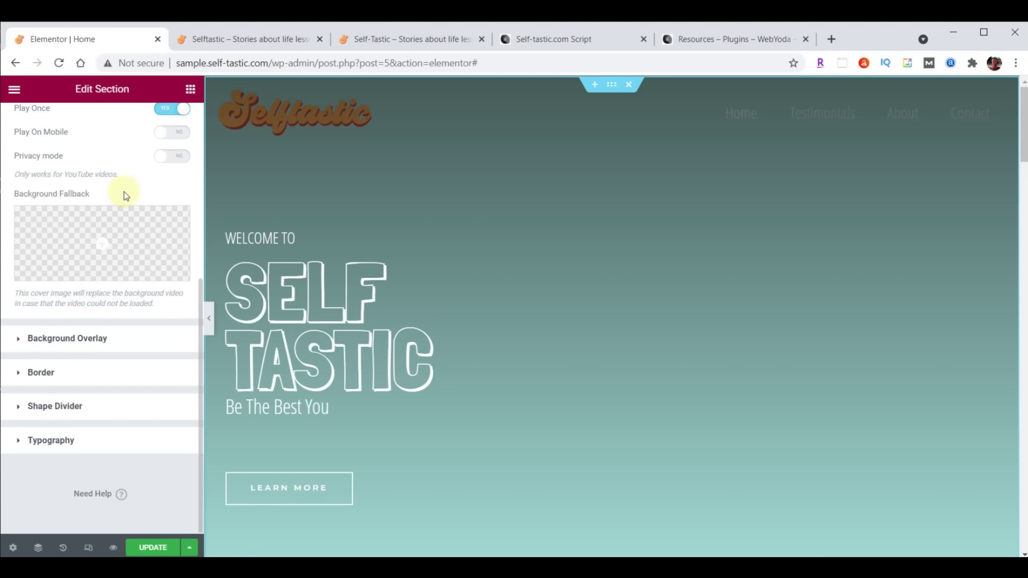
left_click(102, 242)
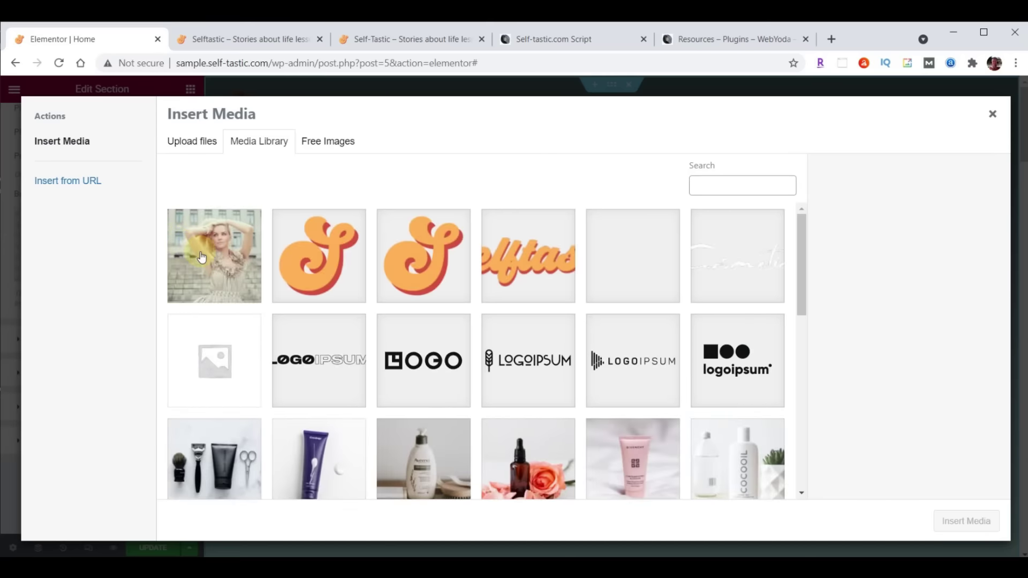
left_click(227, 259)
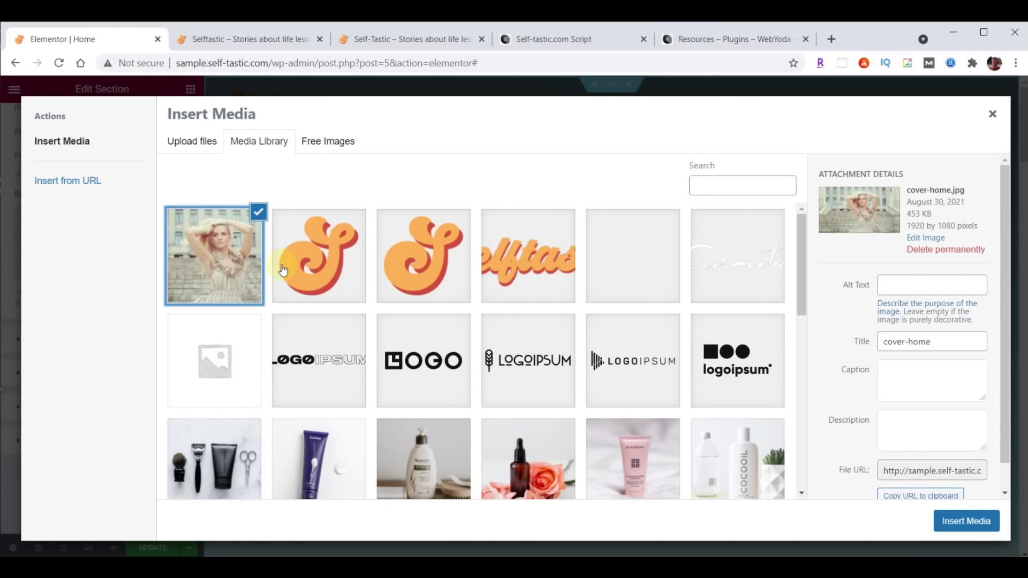
left_click(972, 521)
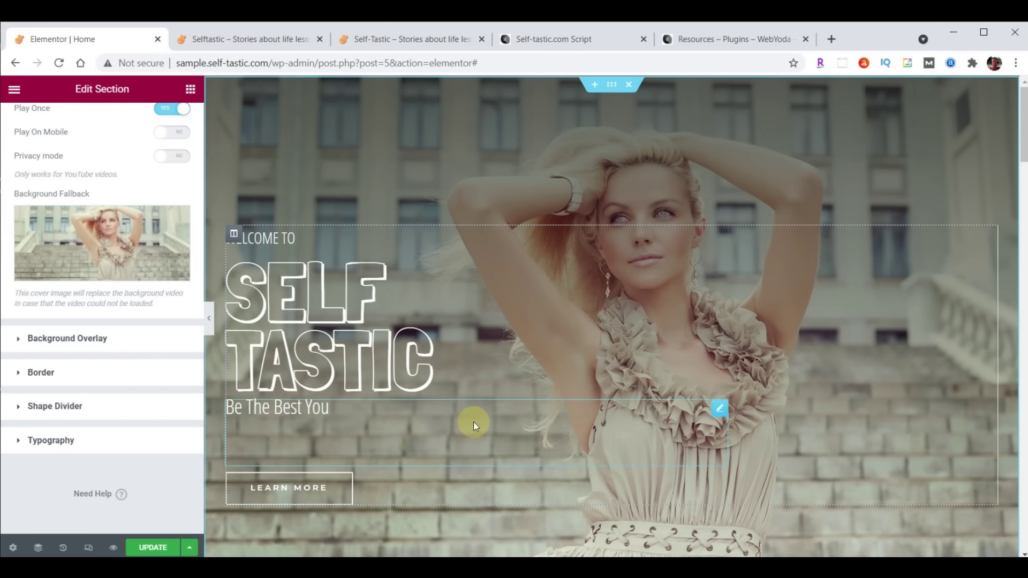
left_click(152, 547)
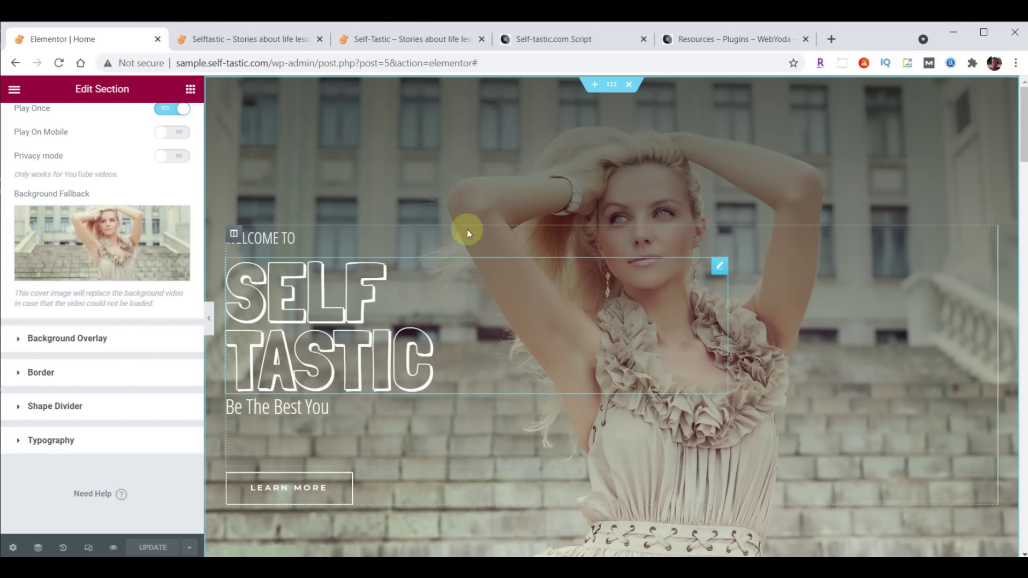
left_click(222, 39)
left_click(59, 63)
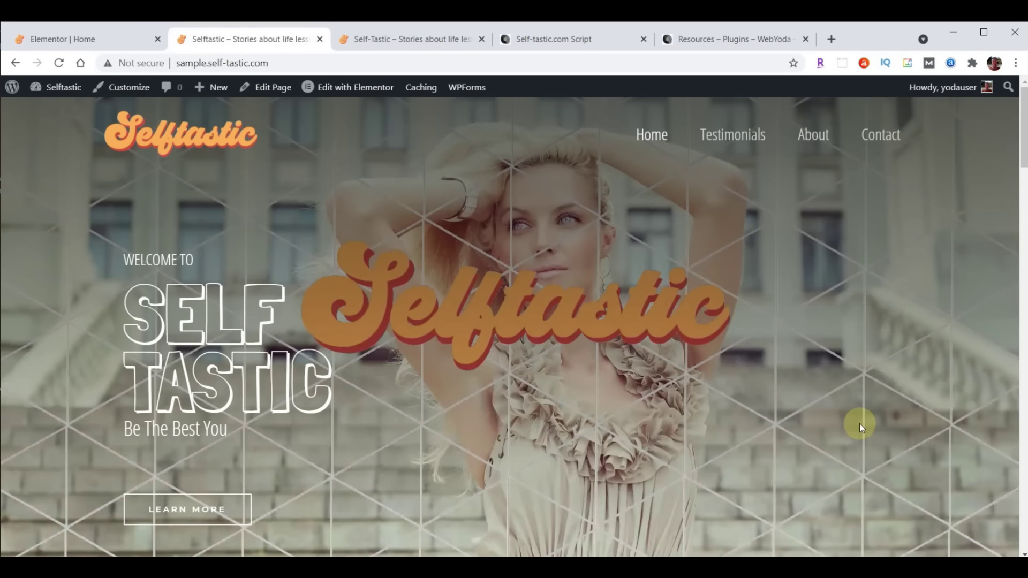
left_click(357, 40)
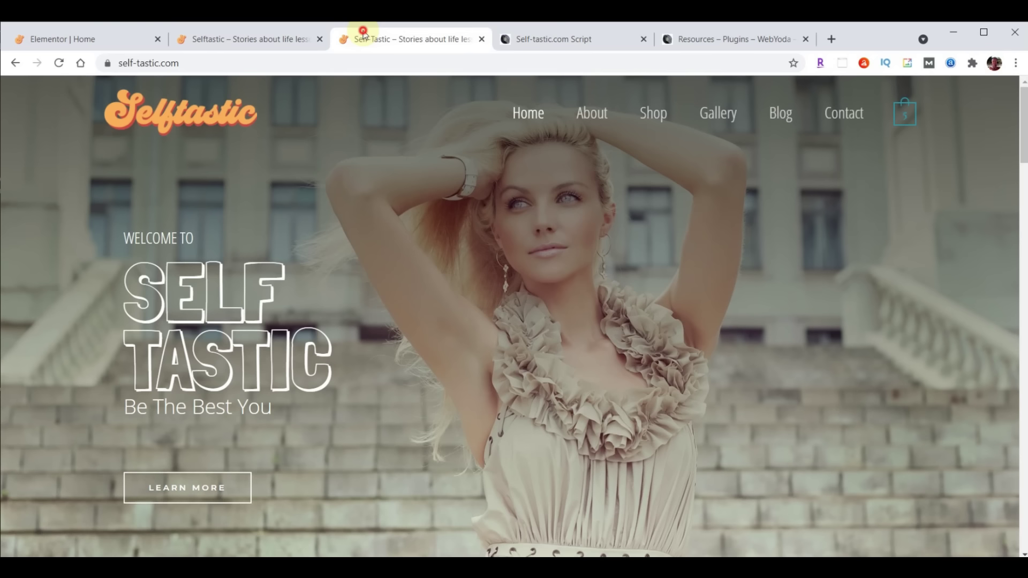
left_click(59, 62)
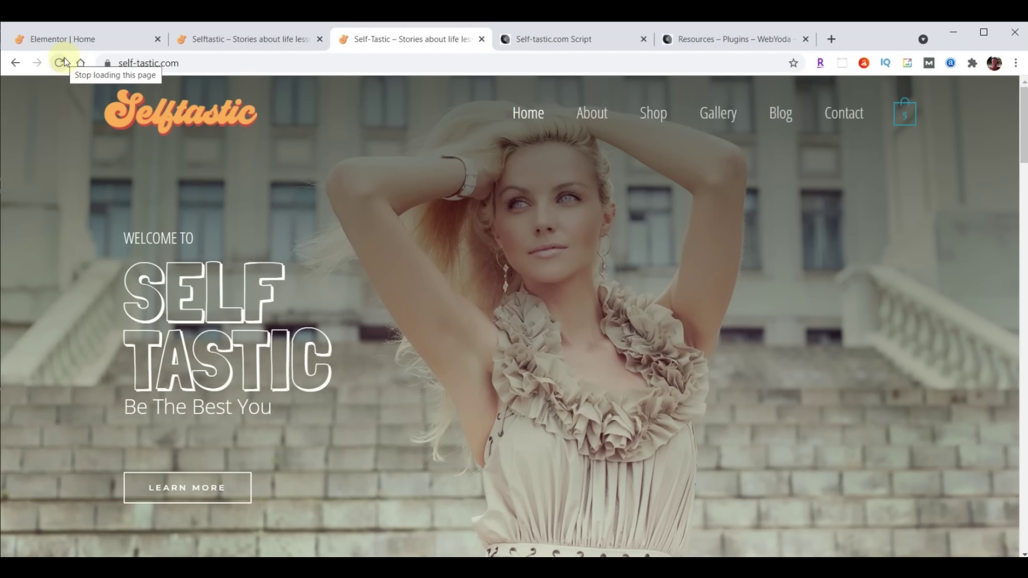
left_click(60, 40)
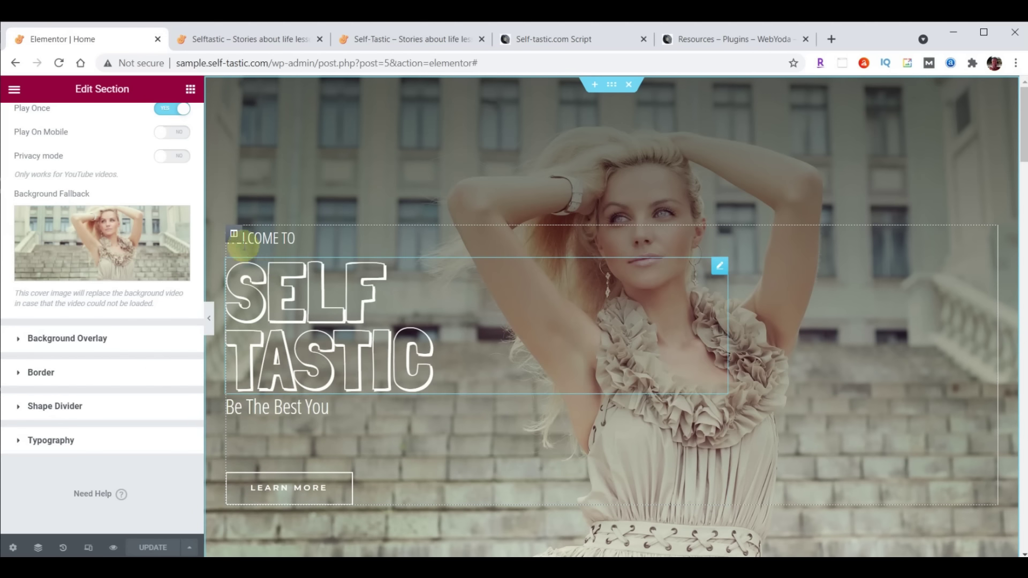
Give the hero text column a Fade In Left entrance animation with an 8000 ms delay, then update
left_click(233, 234)
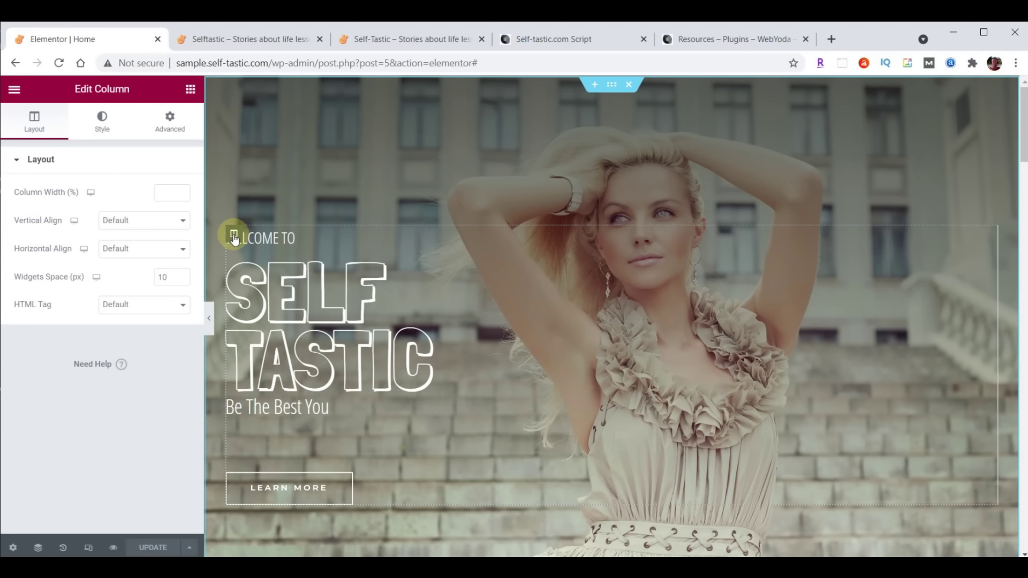
left_click(173, 128)
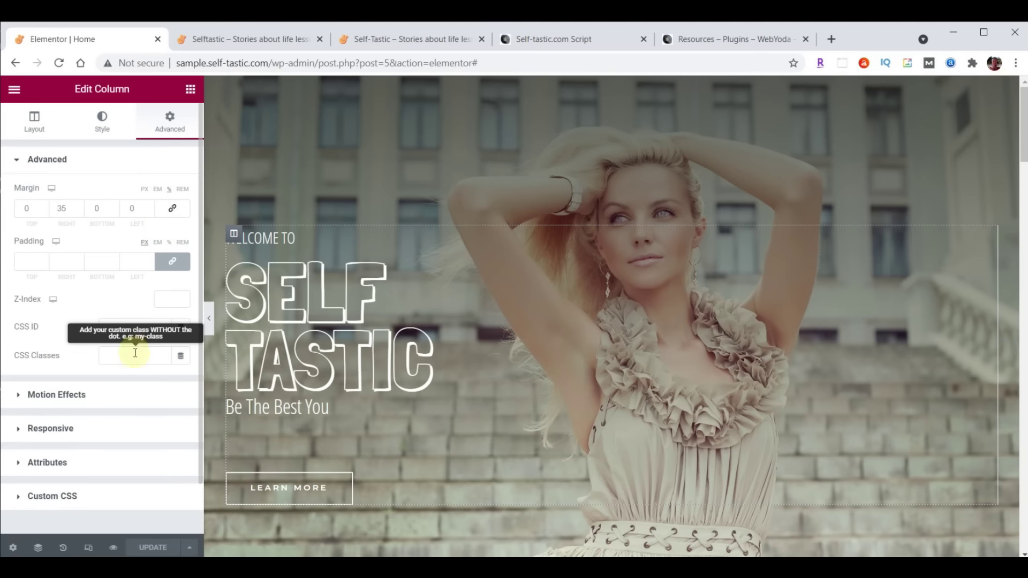
left_click(42, 396)
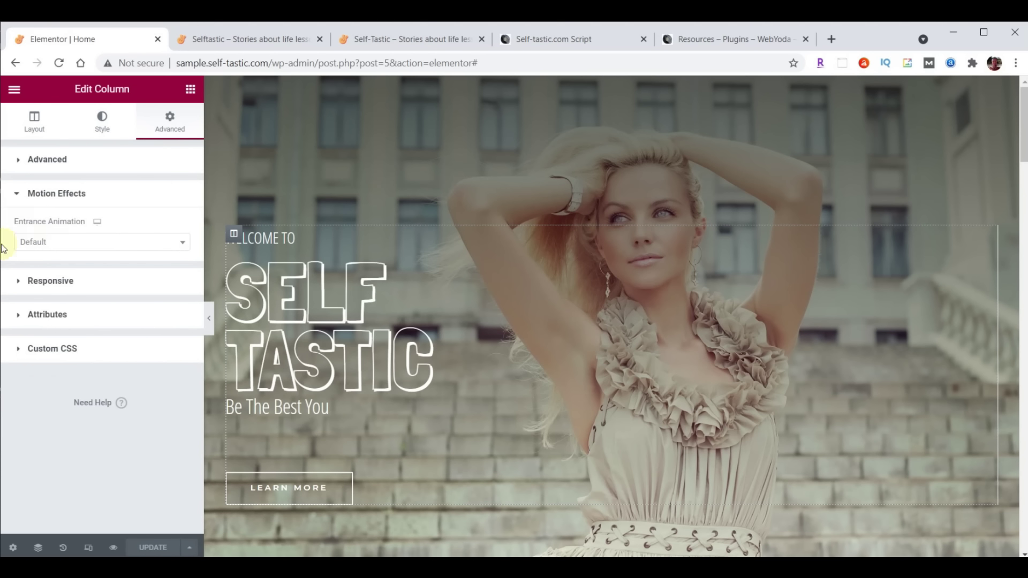
left_click(182, 243)
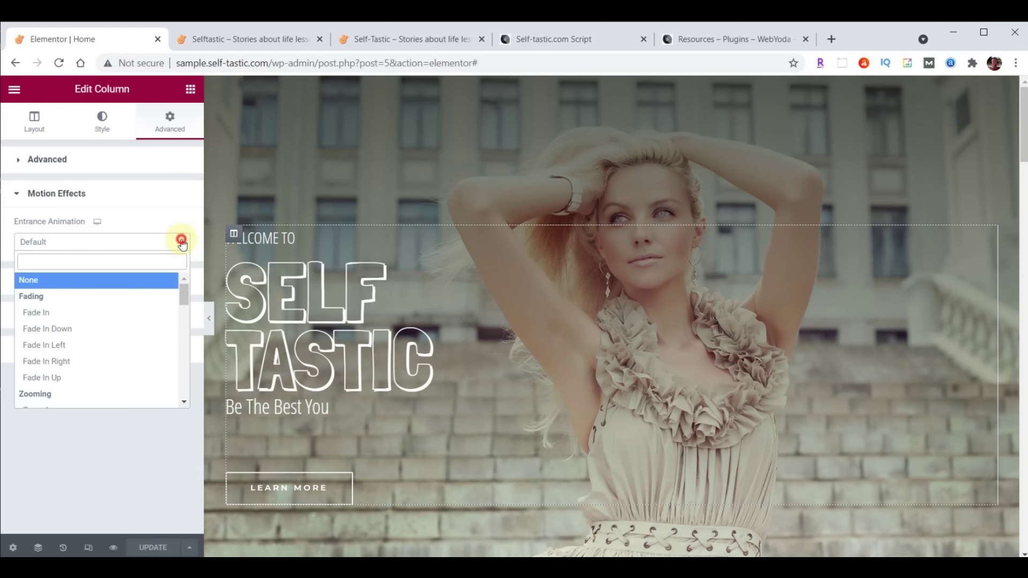
left_click(59, 349)
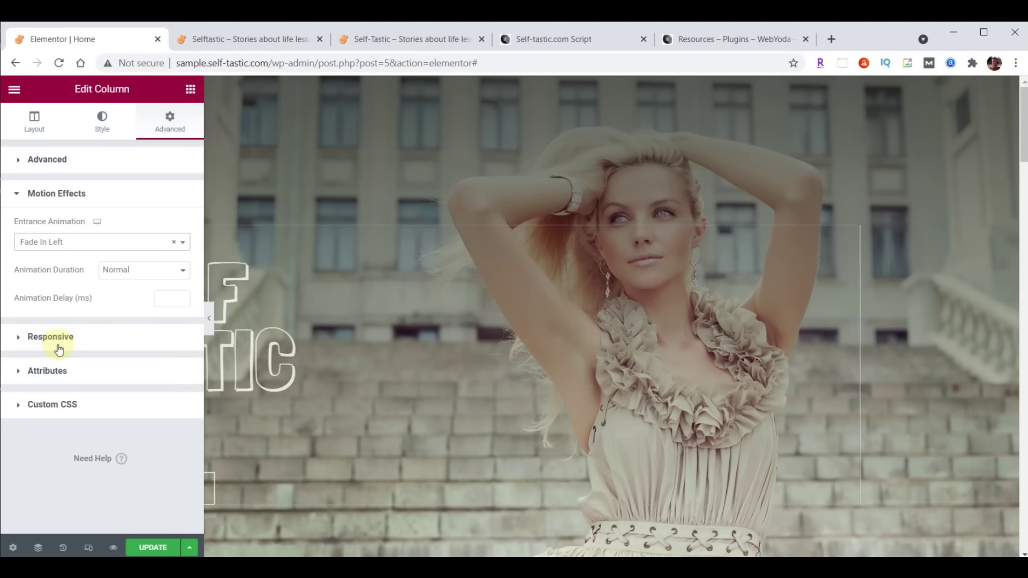
left_click(167, 300)
type("8000")
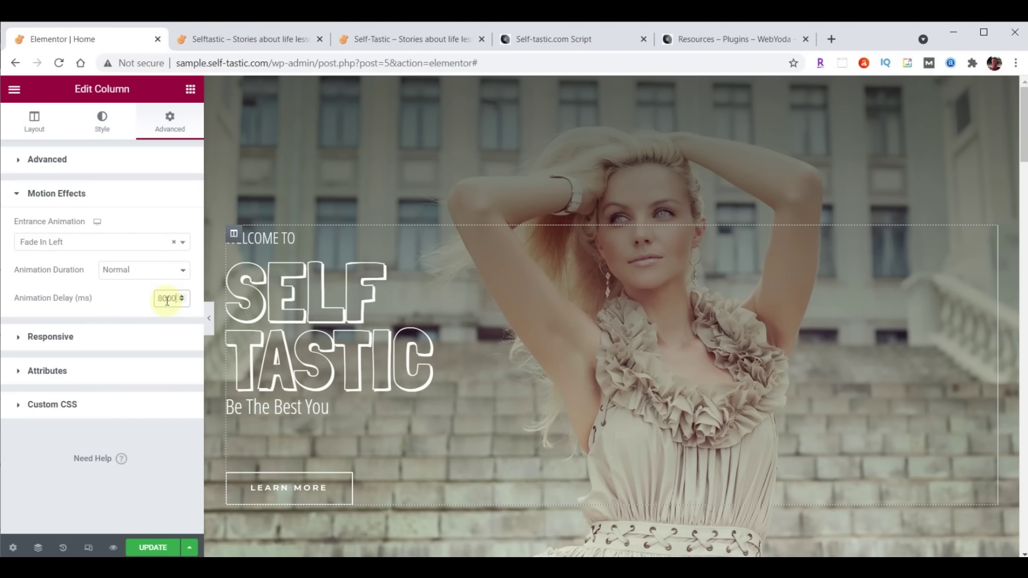
left_click(152, 543)
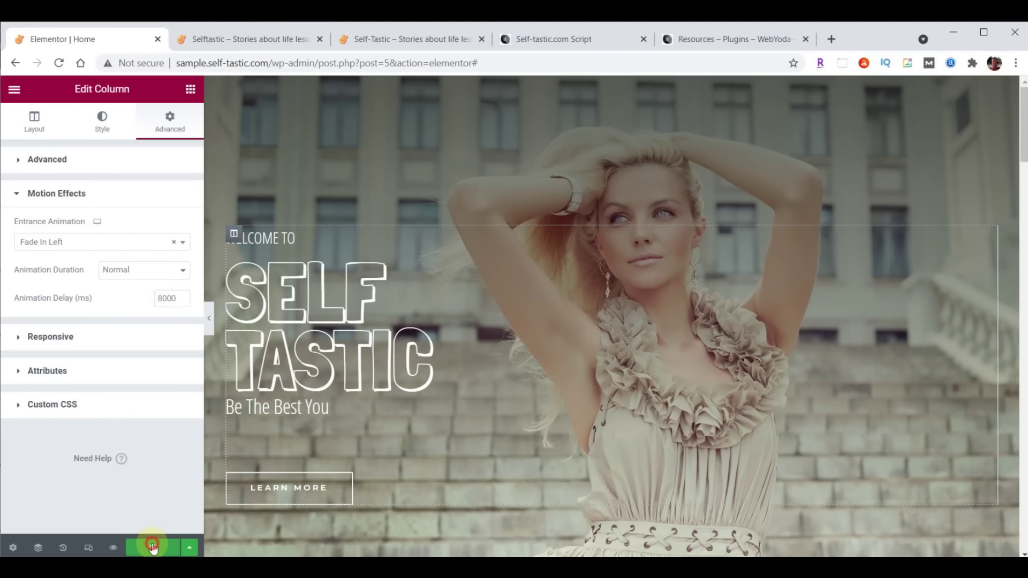
left_click(235, 37)
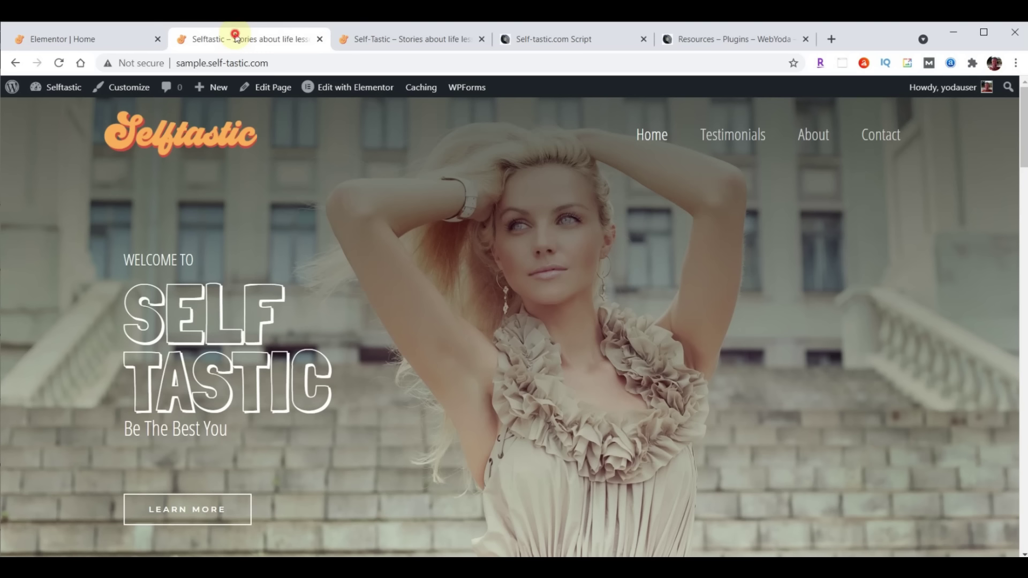
Reload the live site to watch the hero text animate in, then go back to the Elementor editor
left_click(60, 65)
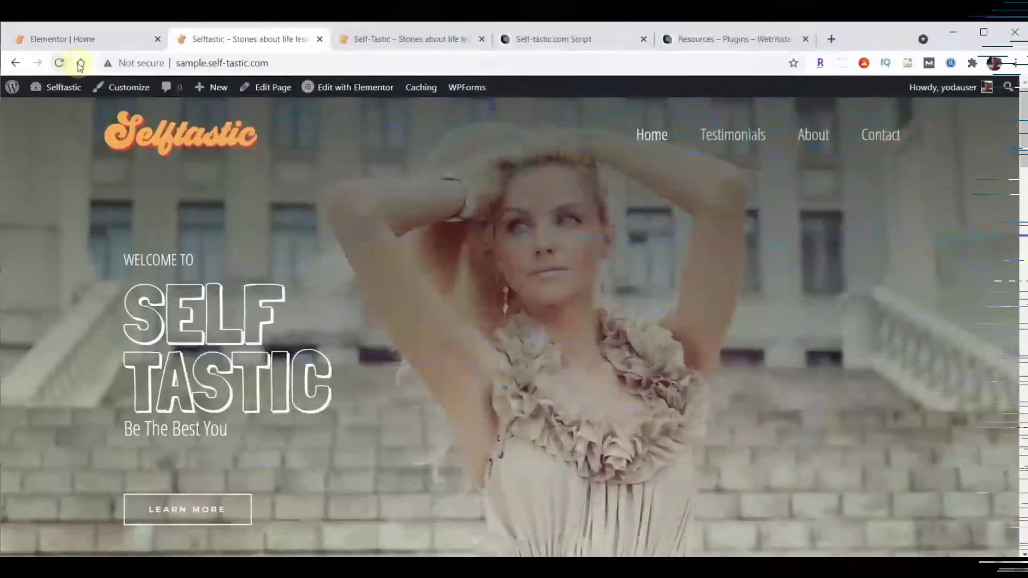
mouse_move(63, 87)
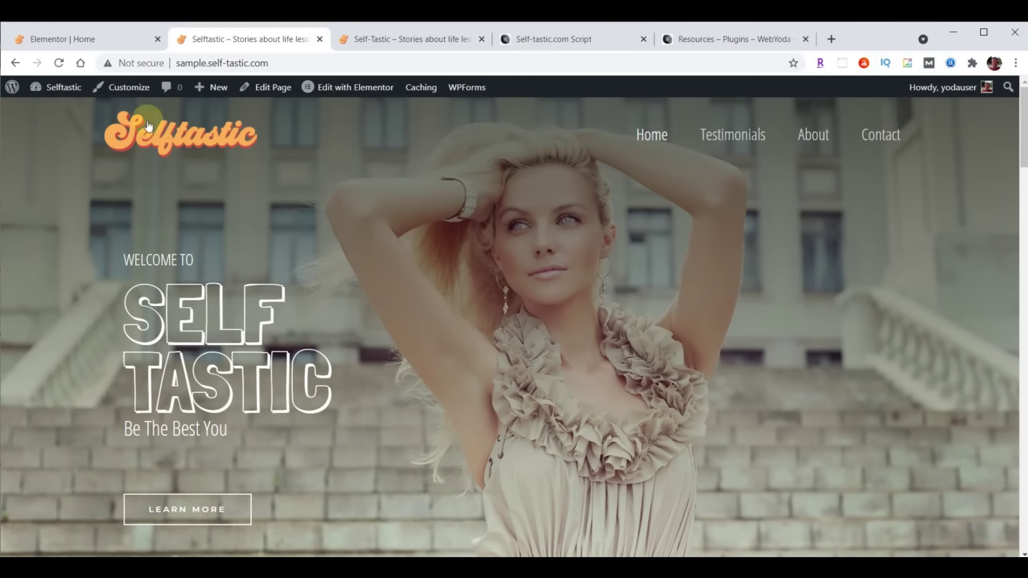
left_click(76, 39)
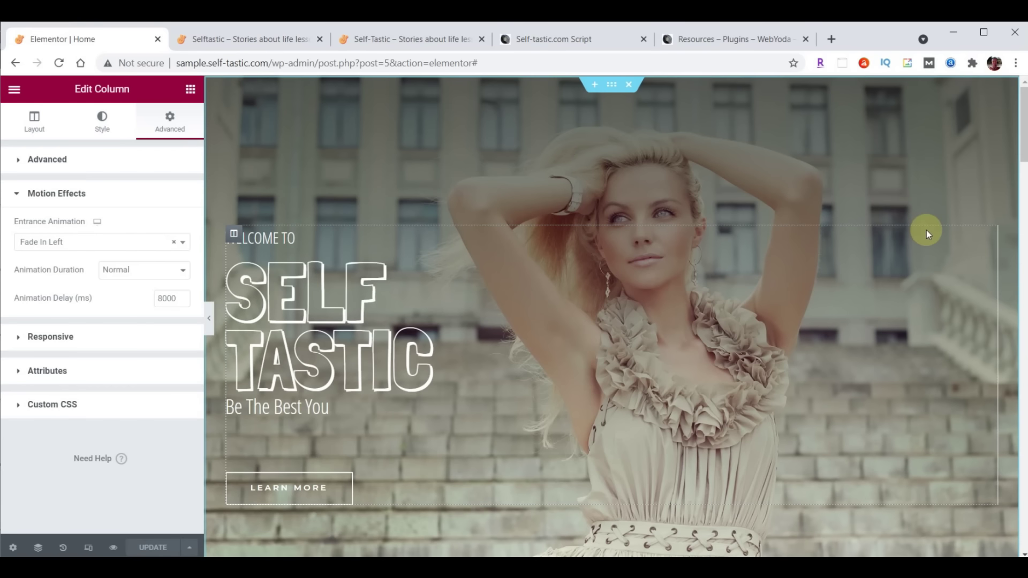
Delete the products shortcode widget and the 'A Brush of Perfection' heading from the teal section
scroll(926, 230, "down", 8)
scroll(926, 230, "down", 2)
scroll(926, 231, "up", 2)
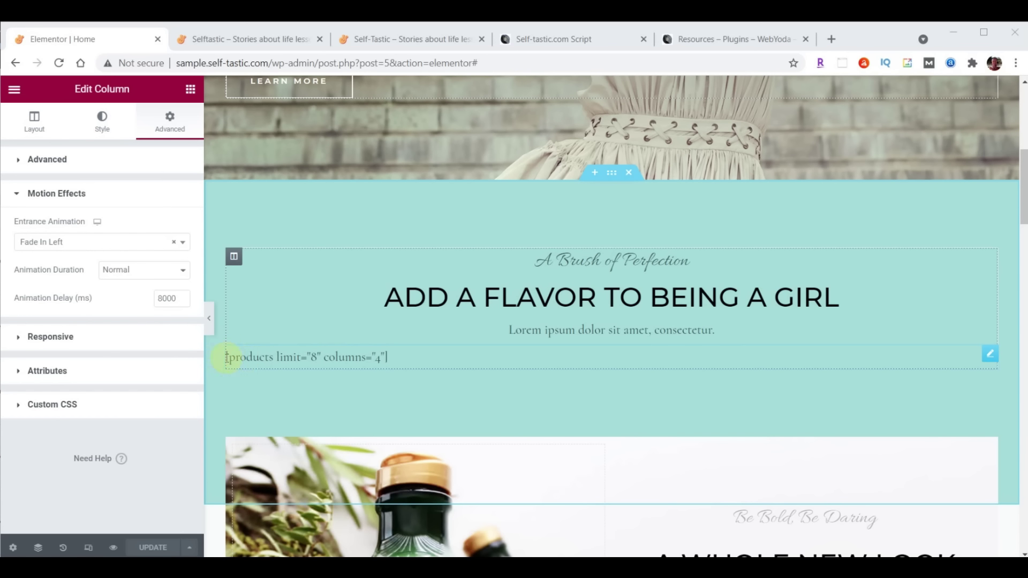
left_click(989, 354)
right_click(991, 356)
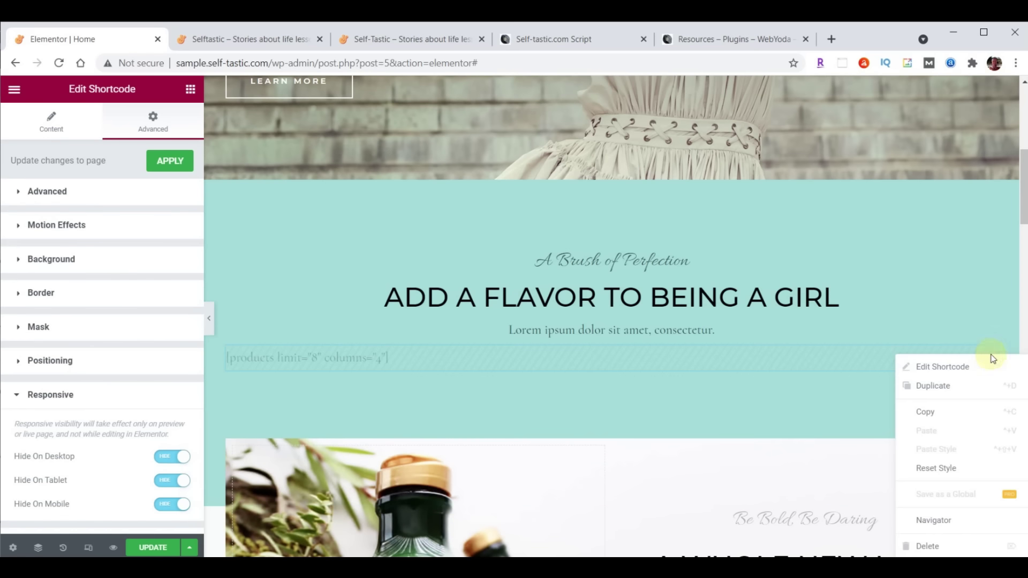
left_click(928, 547)
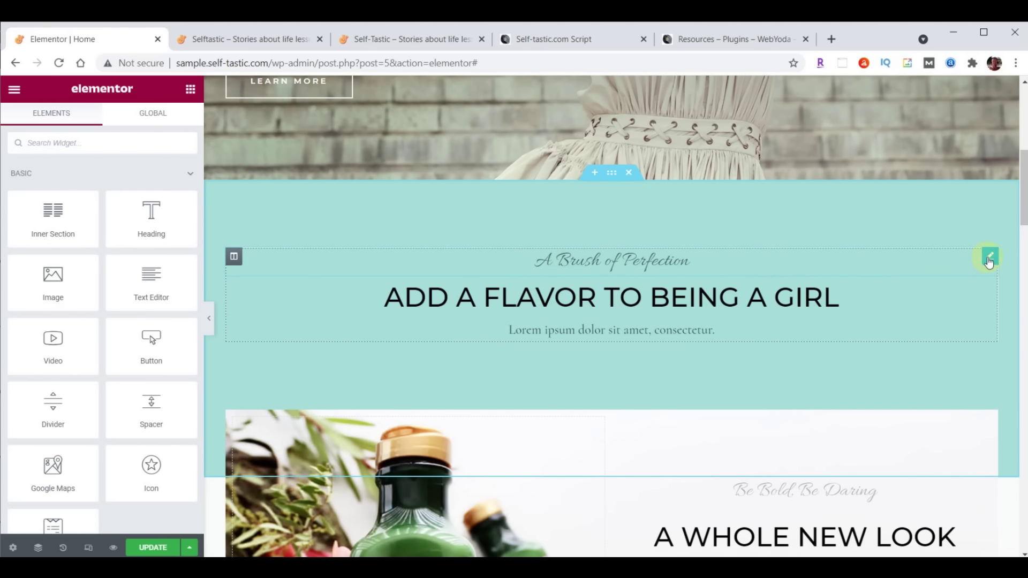
right_click(988, 261)
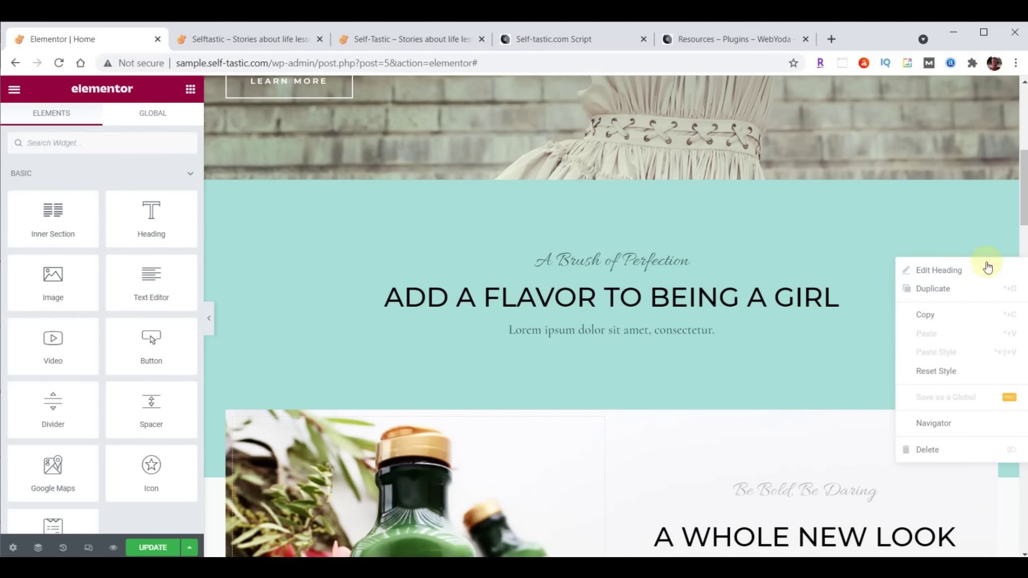
left_click(934, 450)
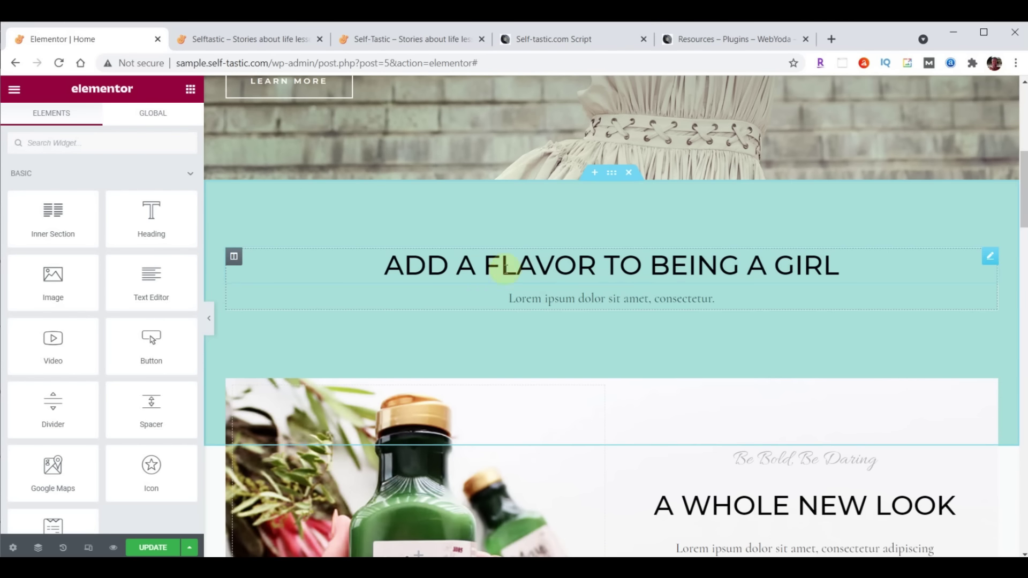
left_click(573, 268)
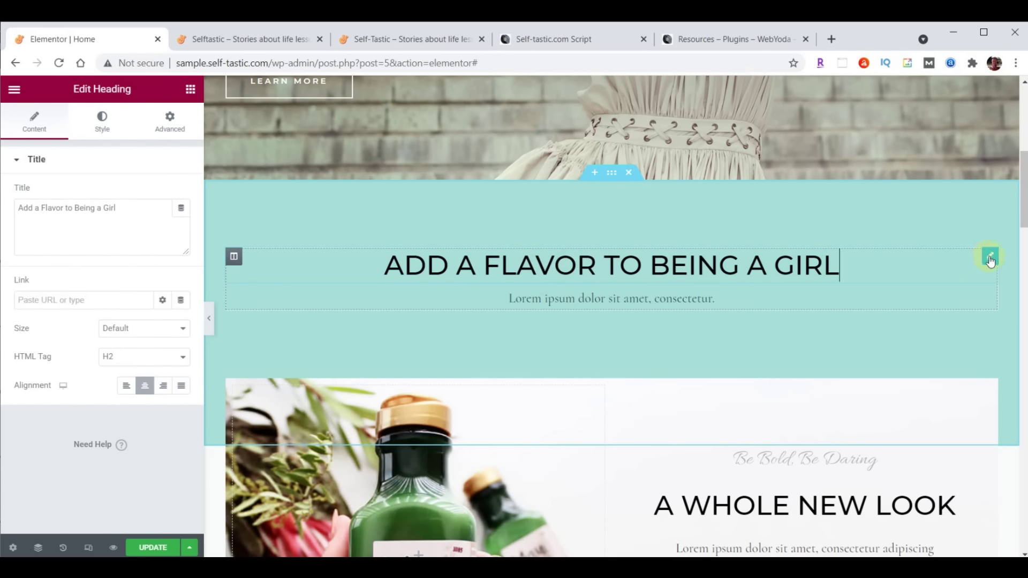
Replace the heading title with 'Advice and Encouragement on Improving Yourself'
left_click(20, 210)
left_click_drag(77, 213, 156, 209)
type("Advice and encouragement on improving yourself")
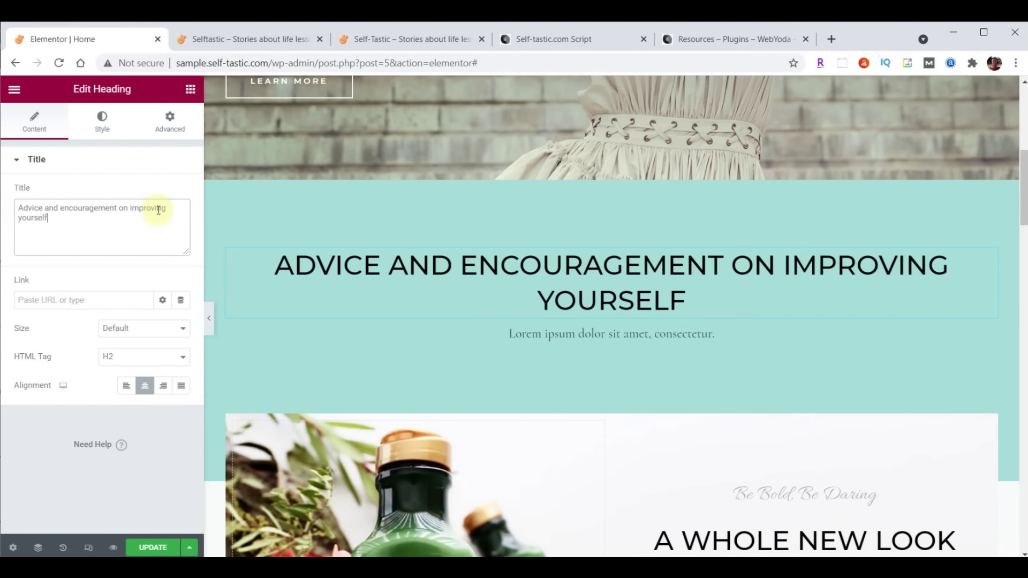
Set the heading text colour to brown #725F4D
left_click(105, 127)
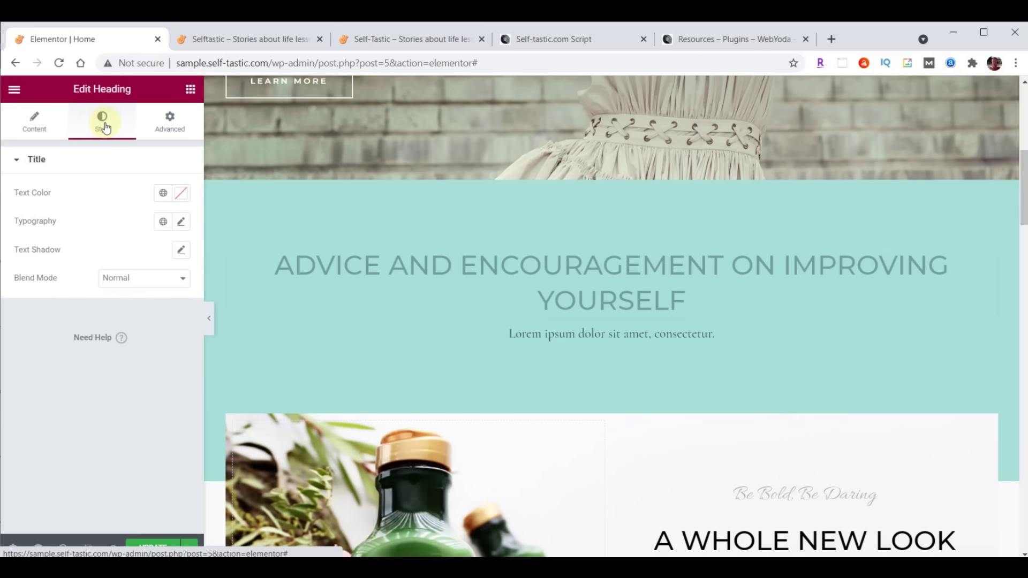
left_click(185, 193)
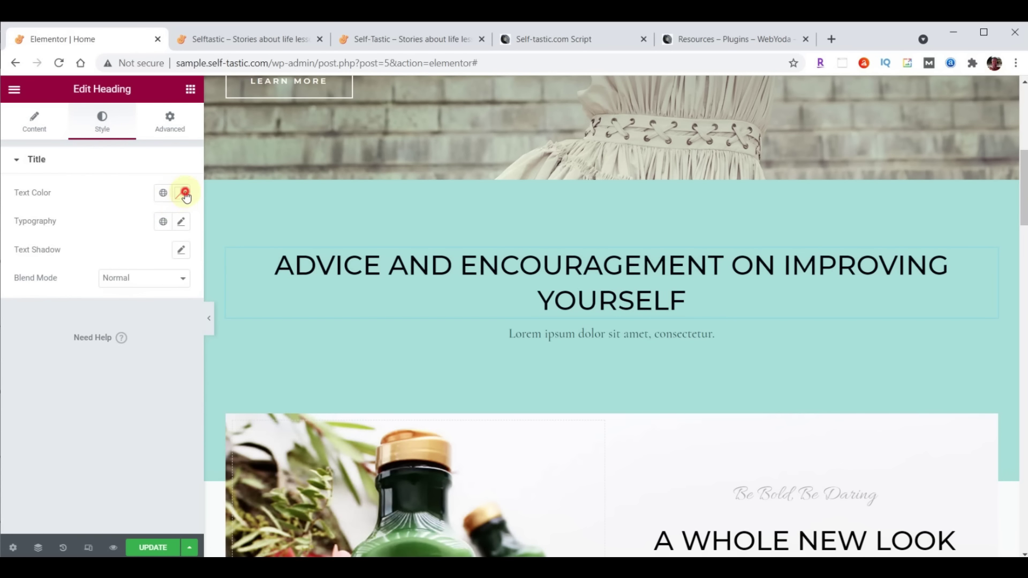
left_click(92, 400)
type("725F4D")
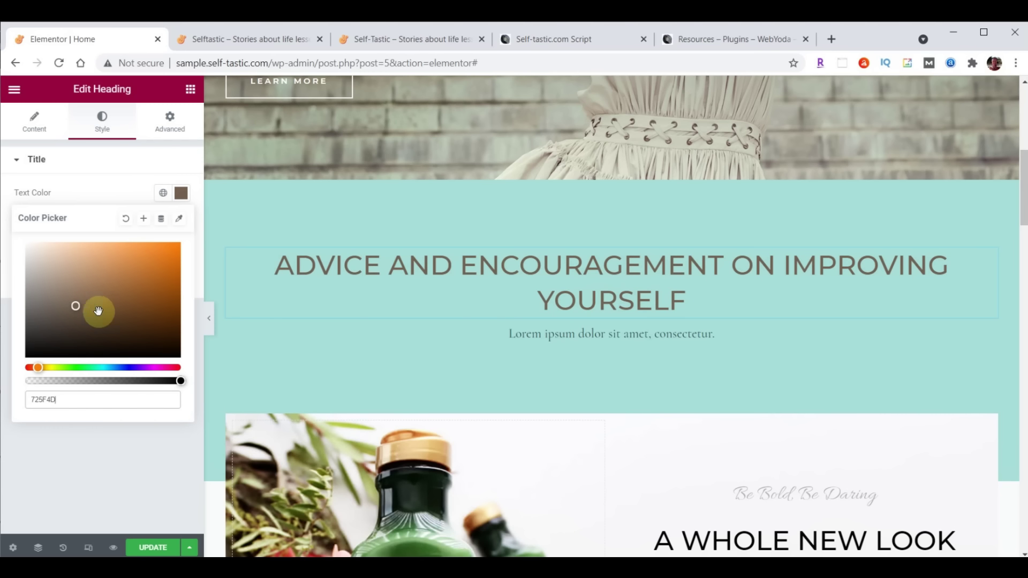
left_click(182, 197)
left_click(182, 197)
left_click(182, 197)
left_click(182, 197)
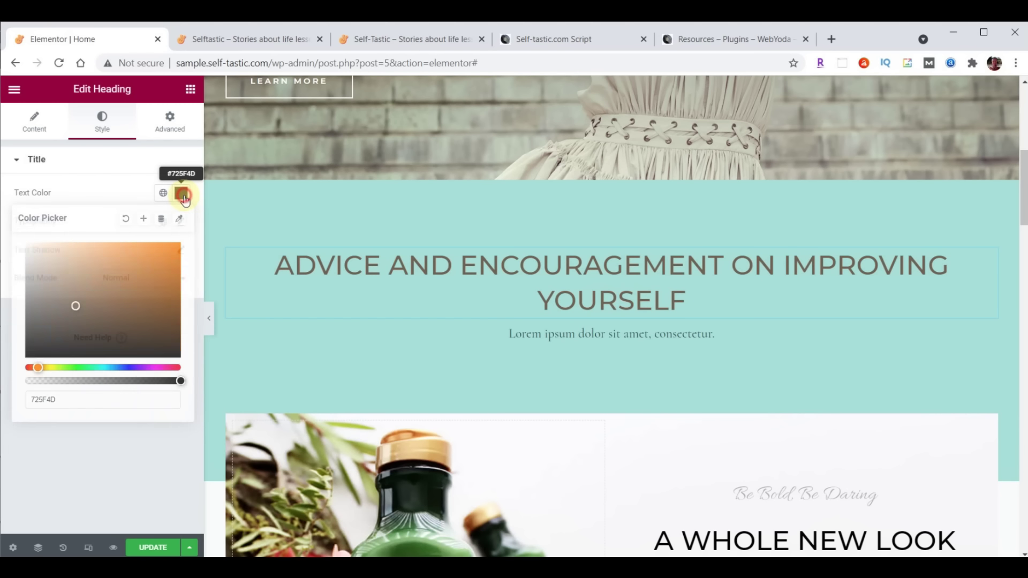
left_click(182, 197)
Set the heading's typography font family to Open Sans Condensed
left_click(181, 224)
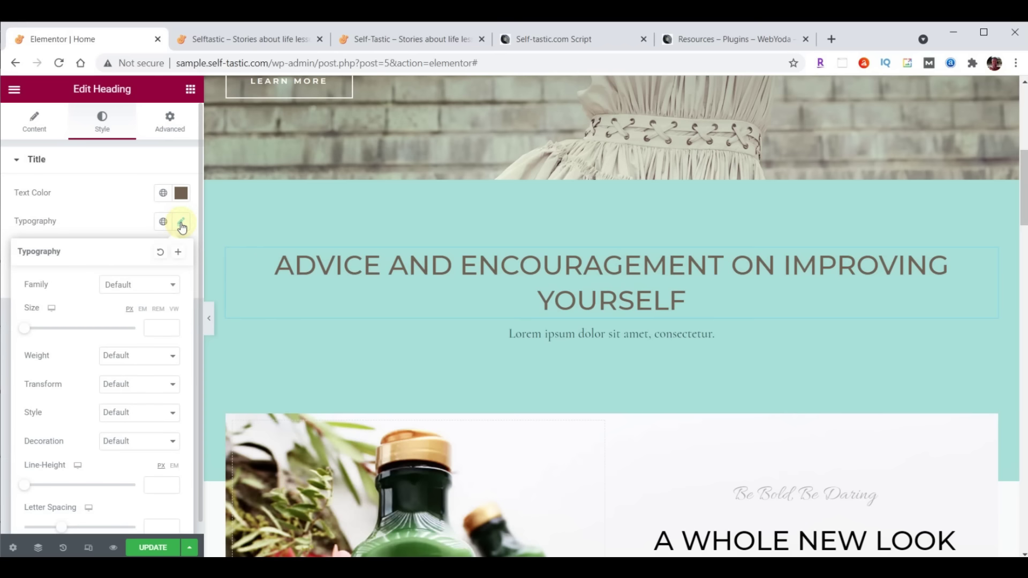
left_click(138, 291)
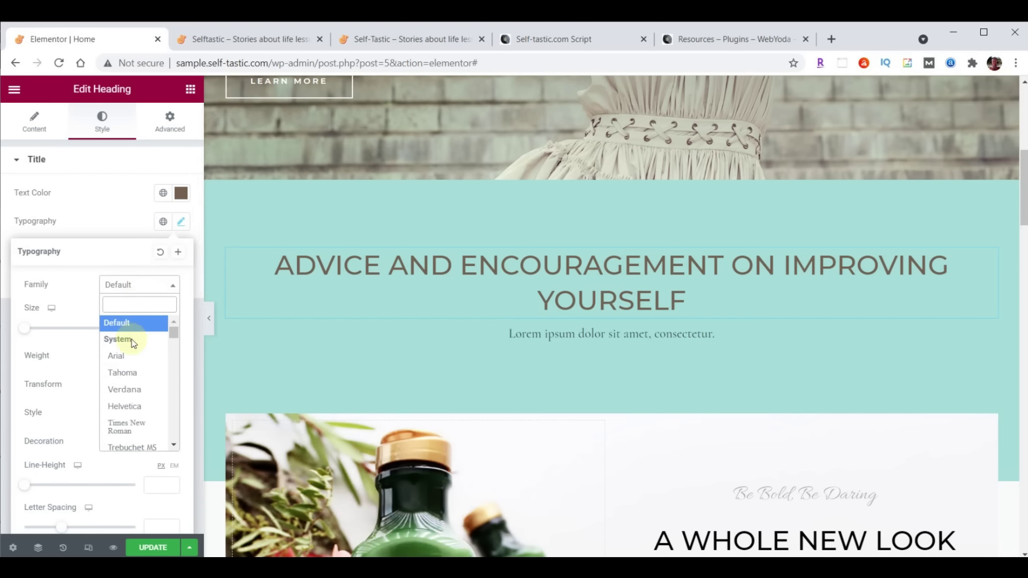
type("Open")
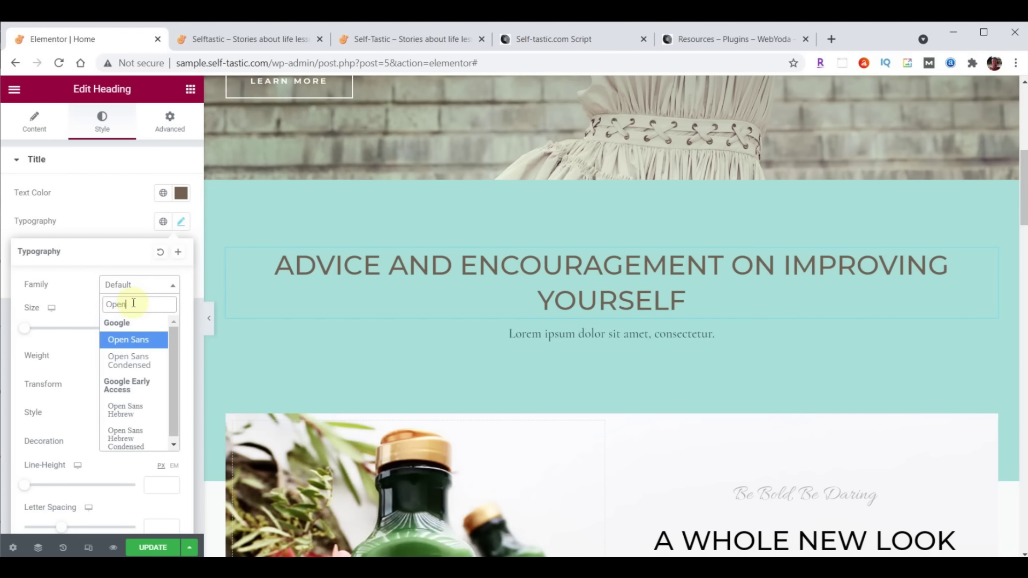
left_click(129, 360)
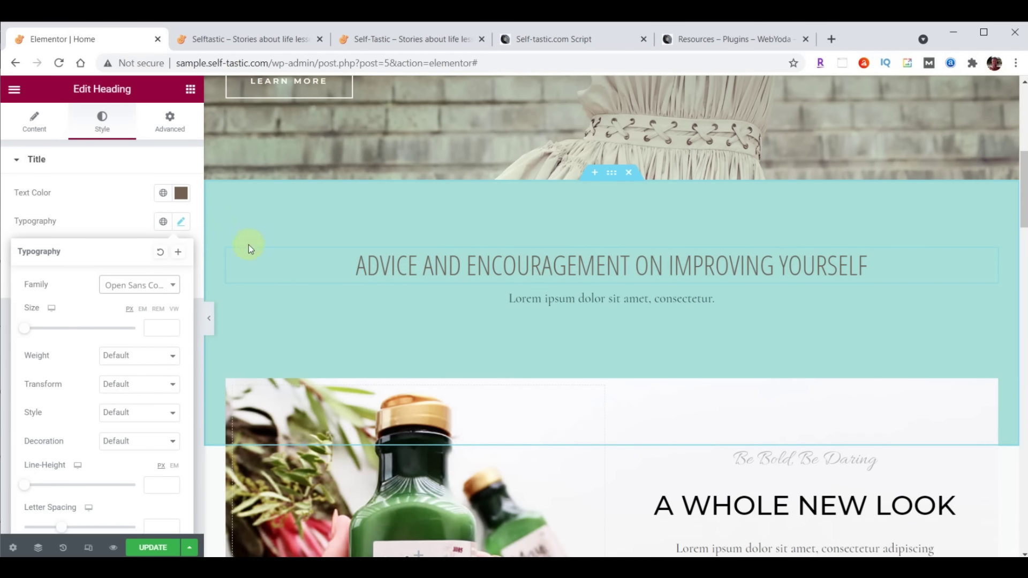
left_click(170, 129)
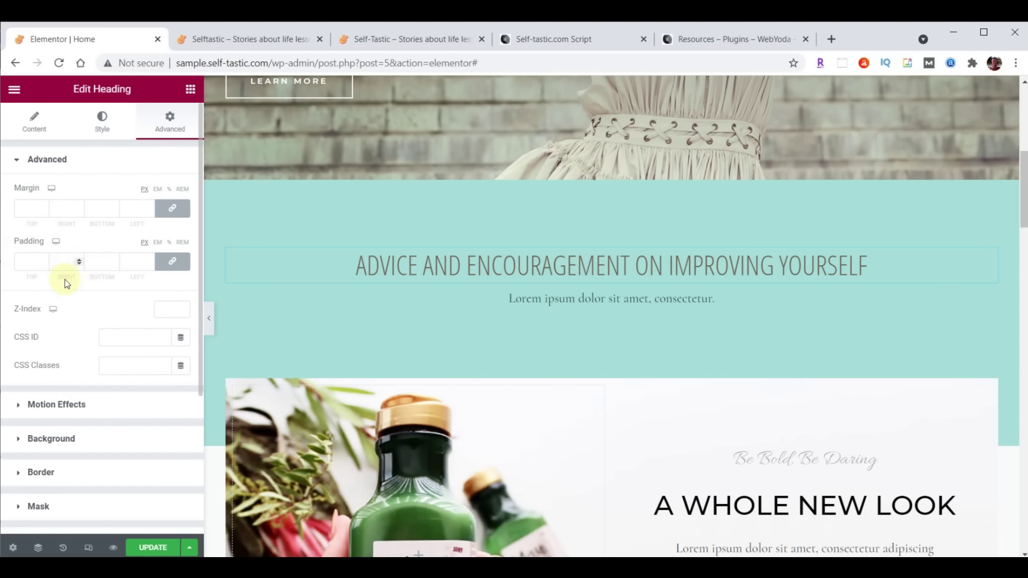
Set the heading's linked padding to 20 px on all four sides
left_click(173, 262)
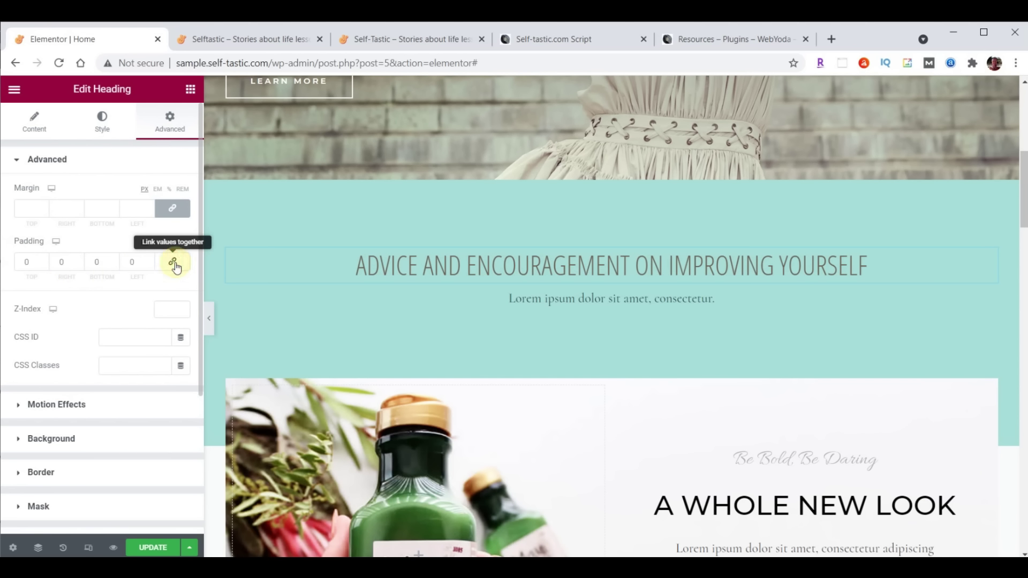
left_click(173, 264)
left_click(175, 269)
left_click(175, 269)
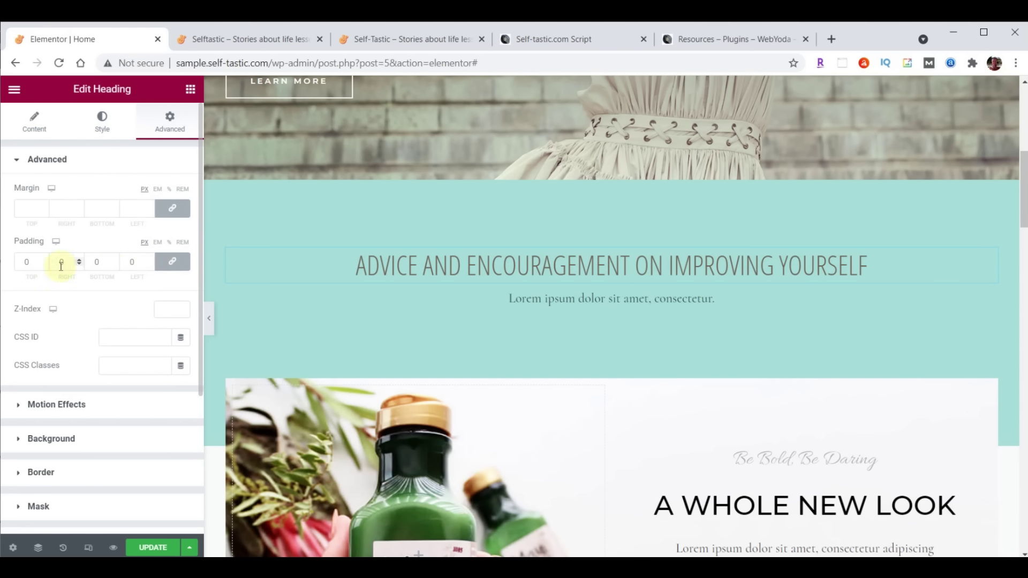
left_click(45, 261)
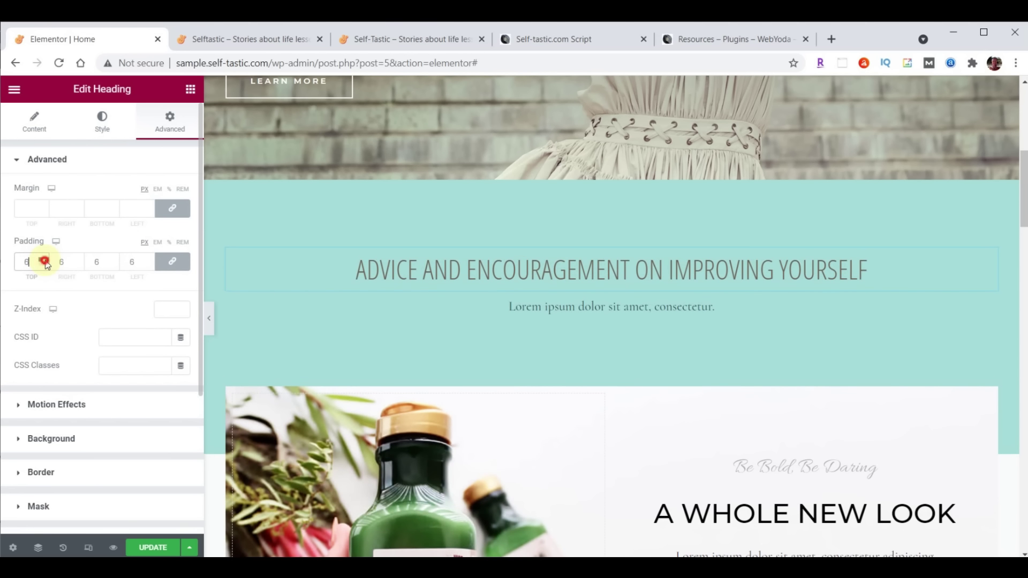
left_click(186, 269)
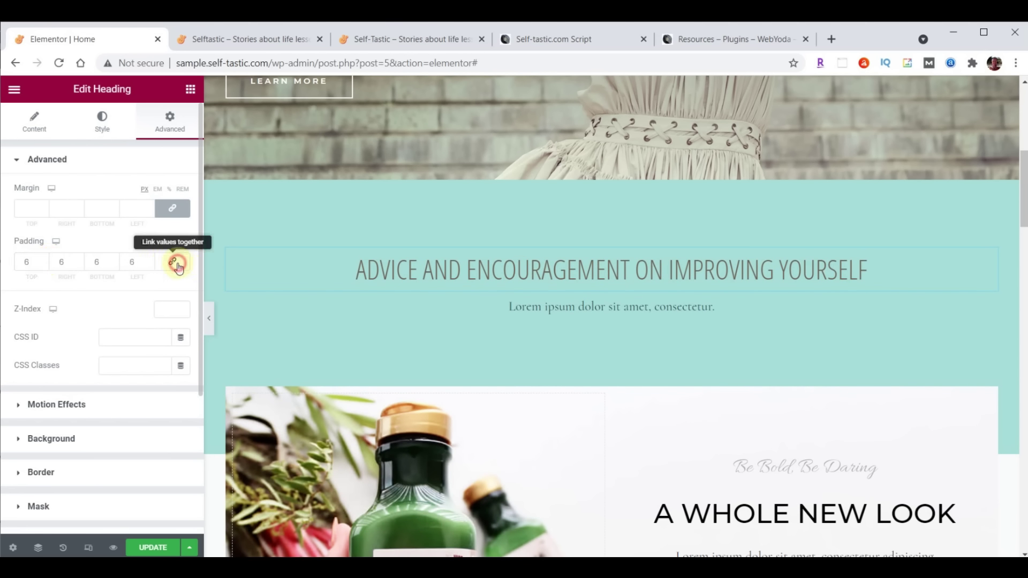
left_click(44, 266)
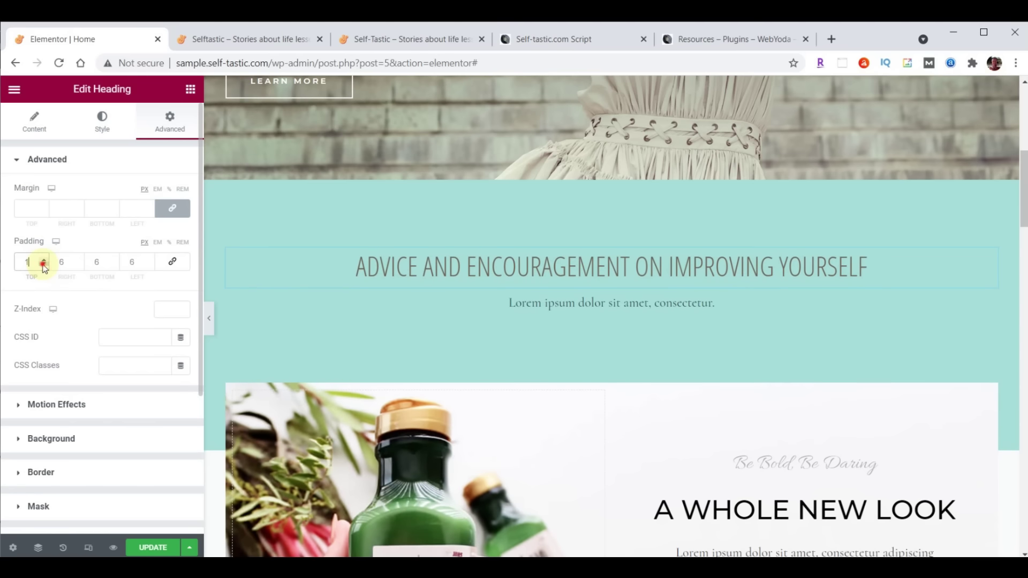
left_click(178, 268)
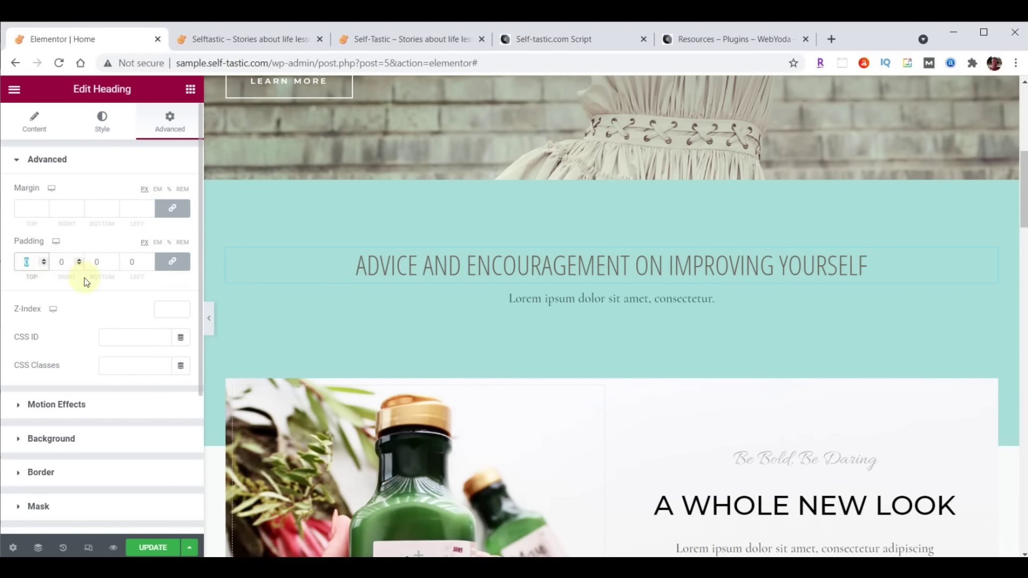
type("20")
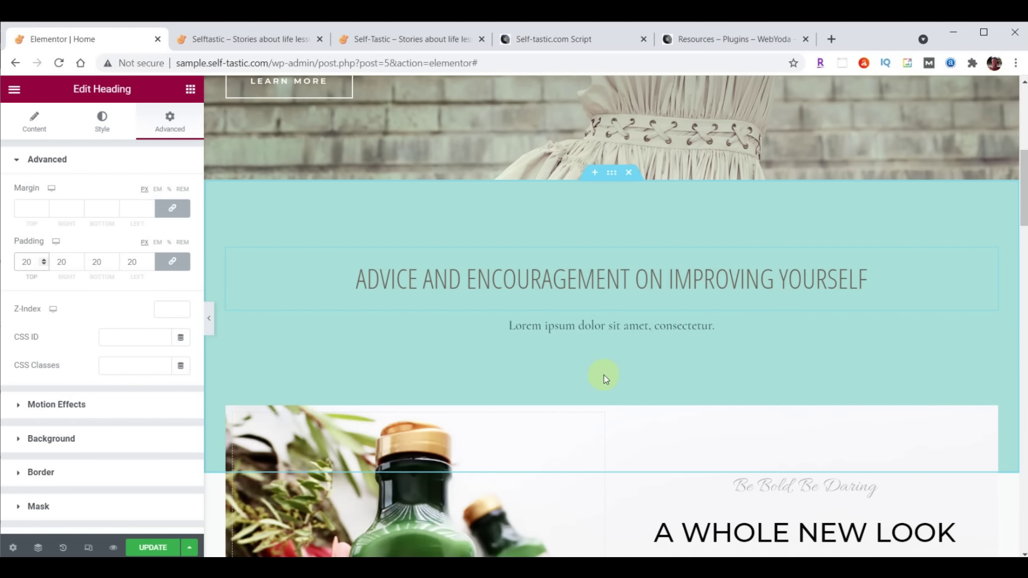
Delete the Lorem ipsum text widget beneath the heading
right_click(989, 327)
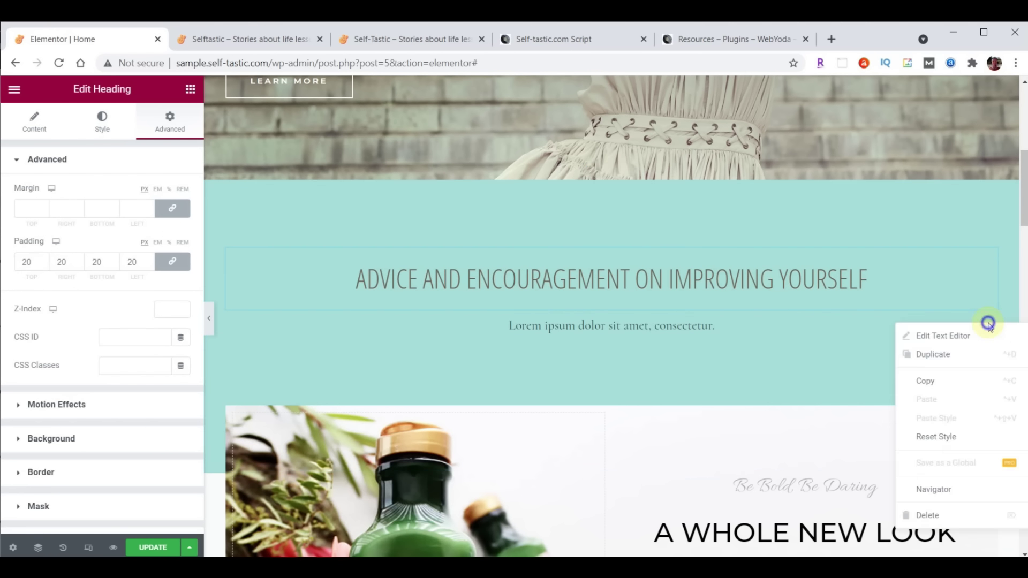
left_click(931, 515)
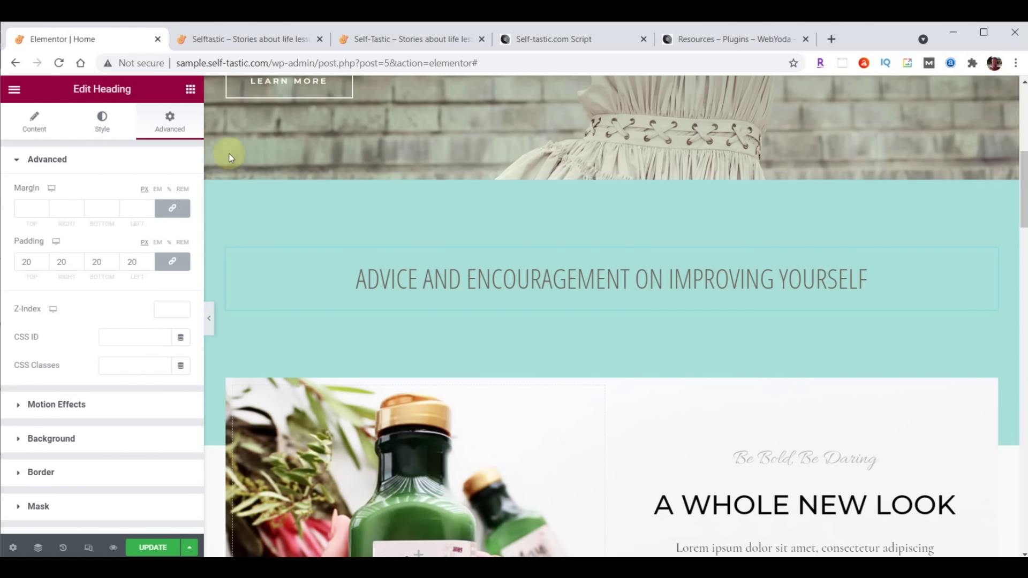
Browse the widget panel and search the widgets for 'inner'
left_click(190, 89)
scroll(148, 311, "down", 15)
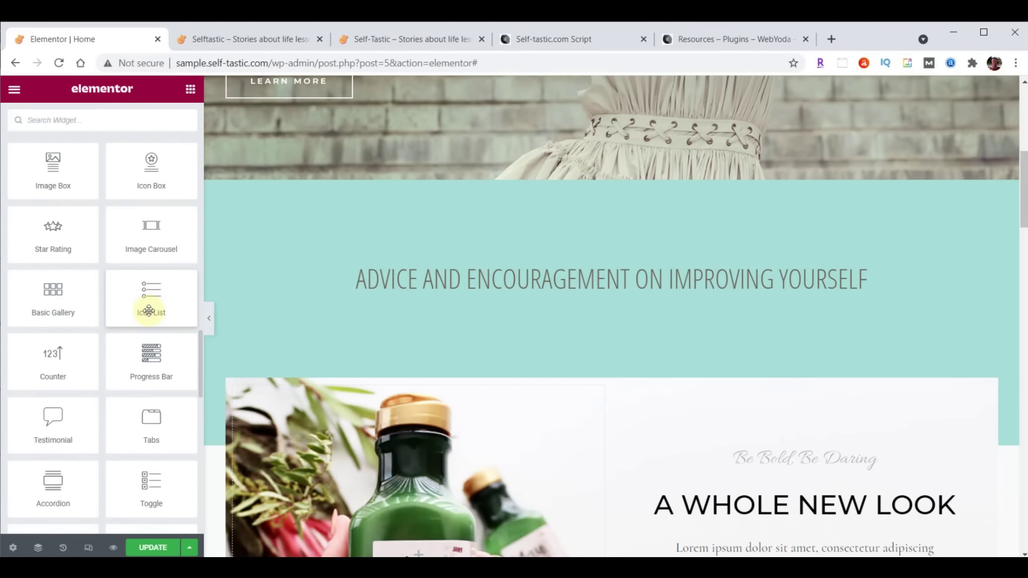
scroll(149, 311, "down", 10)
scroll(149, 314, "up", 12)
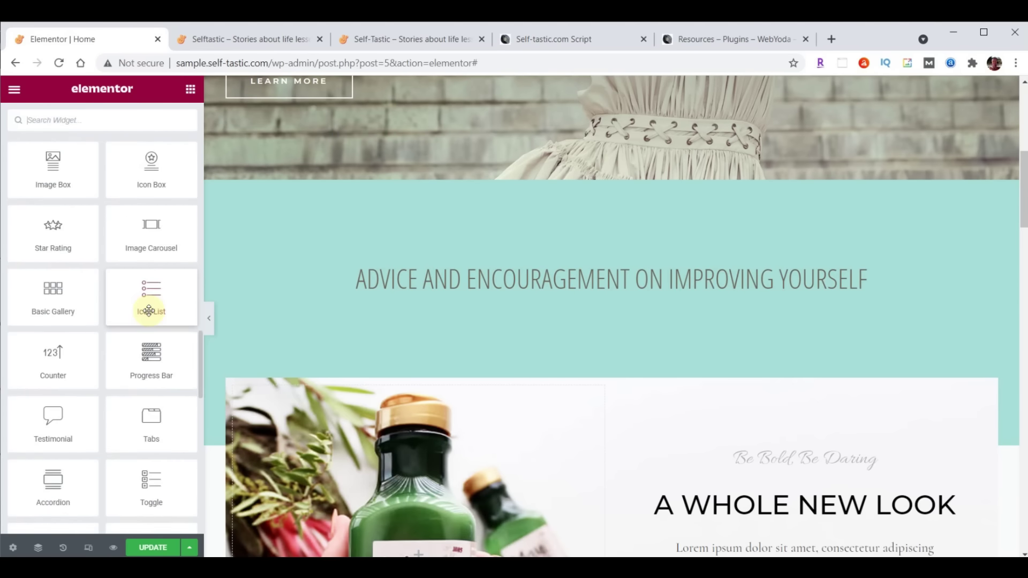
scroll(147, 300, "up", 4)
scroll(147, 300, "down", 7)
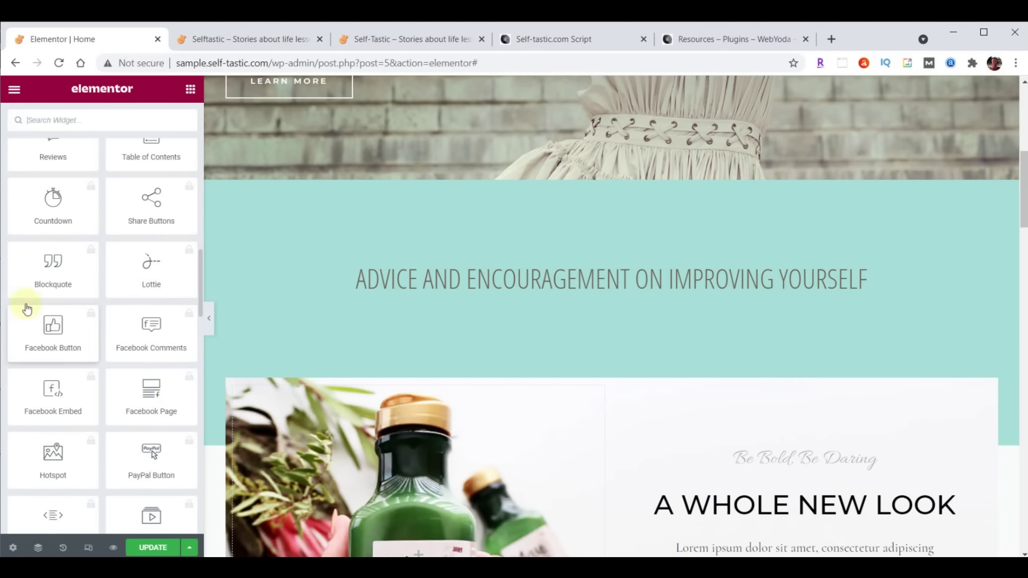
scroll(138, 385, "up", 15)
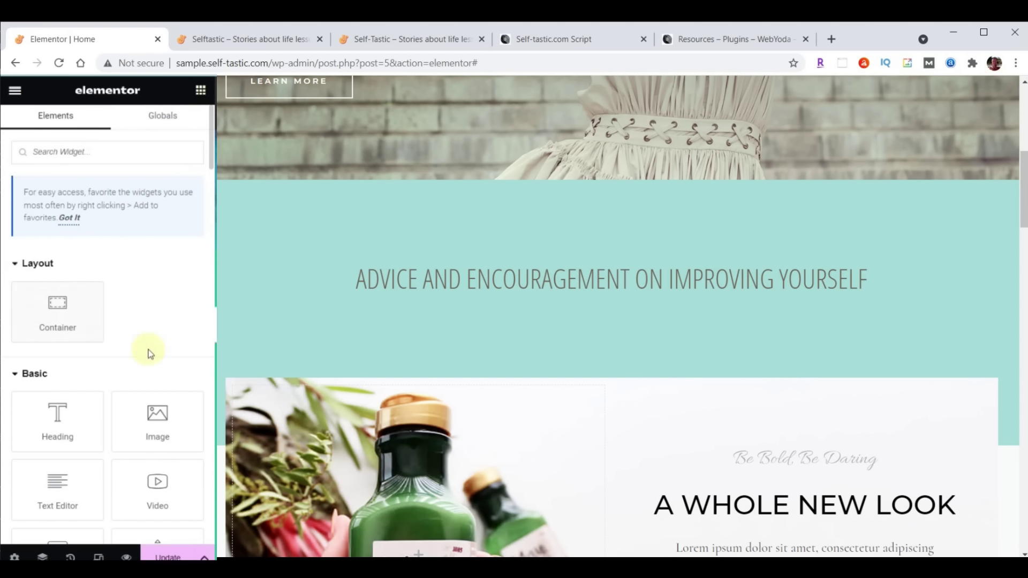
left_click(92, 158)
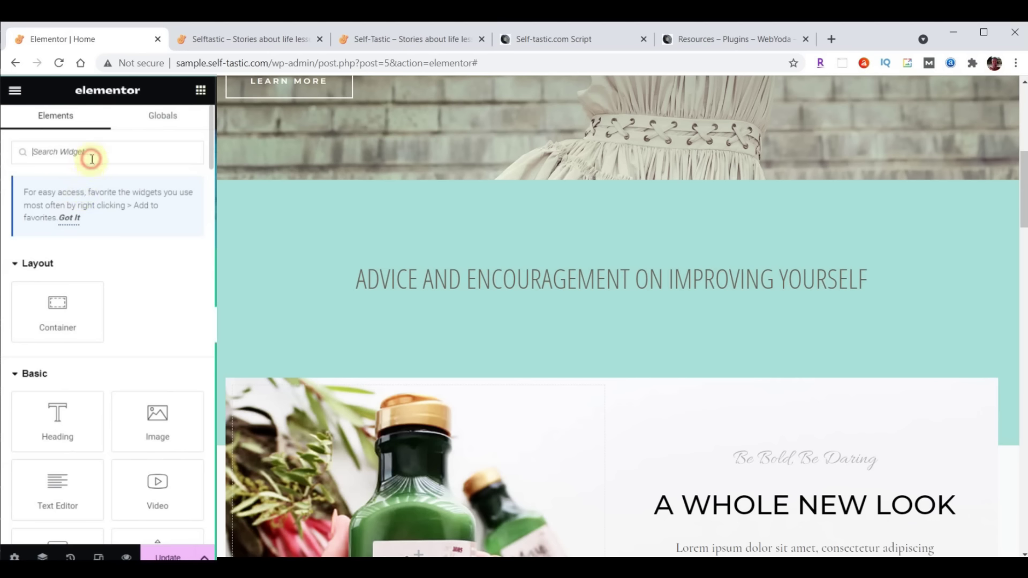
type("inner")
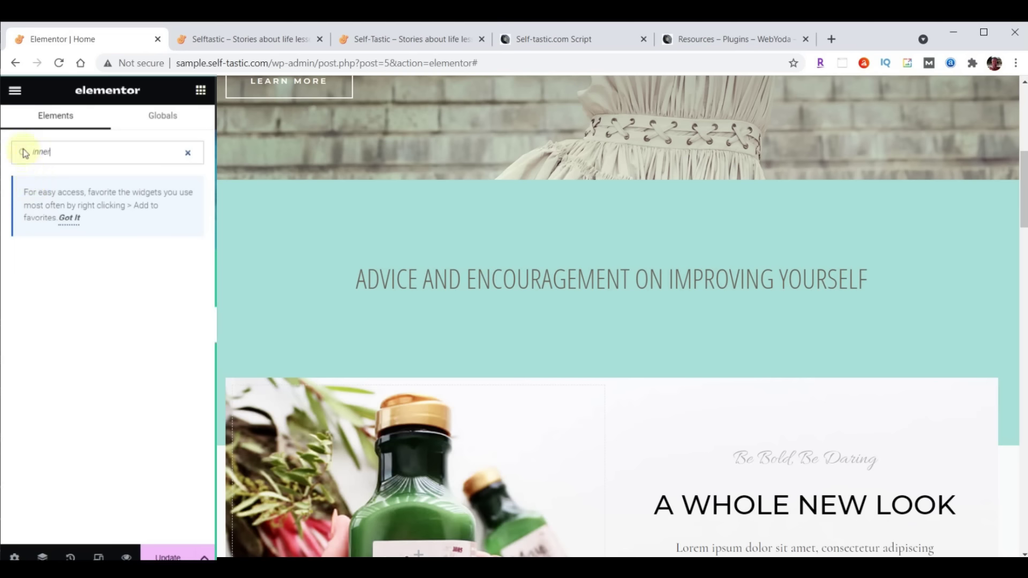
Exit the editor to the dashboard and go to Elementor Settings' Features section
left_click(15, 95)
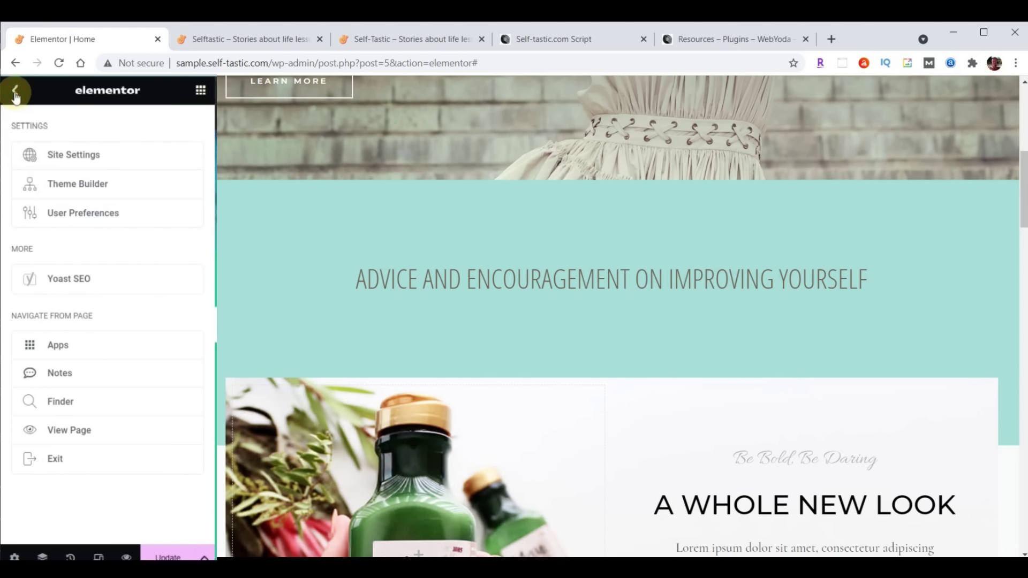
left_click(55, 460)
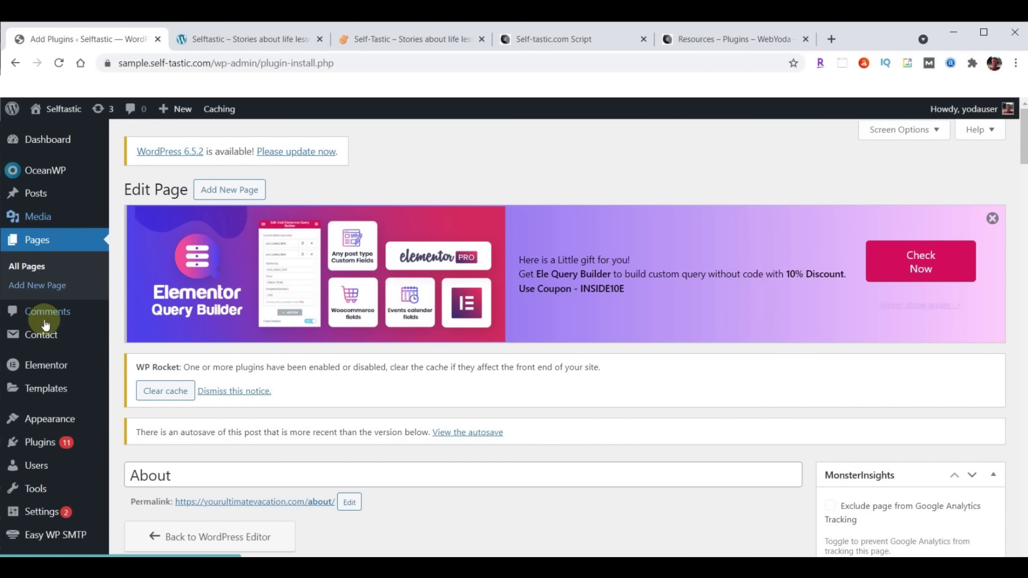
mouse_move(35, 366)
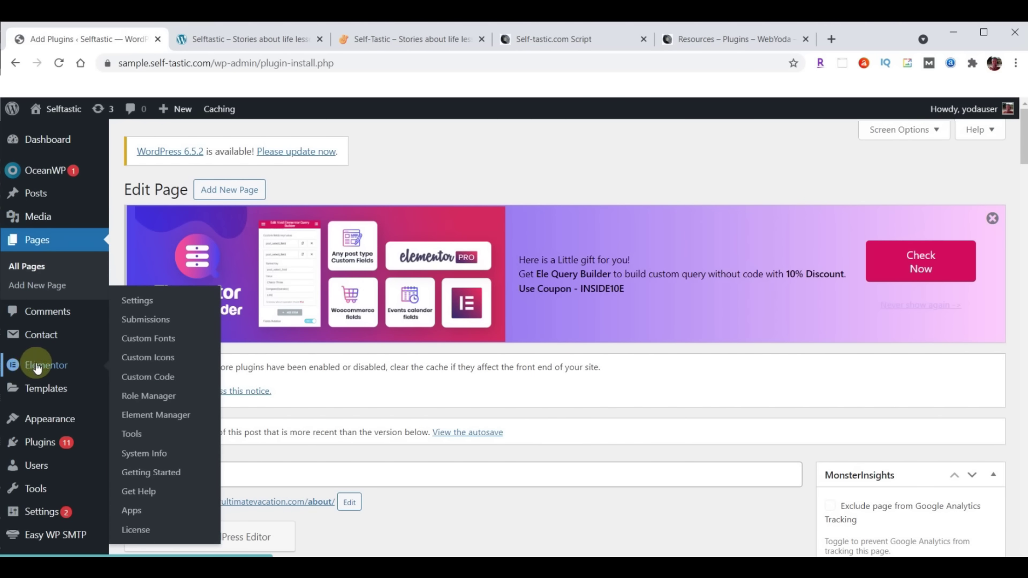
left_click(142, 305)
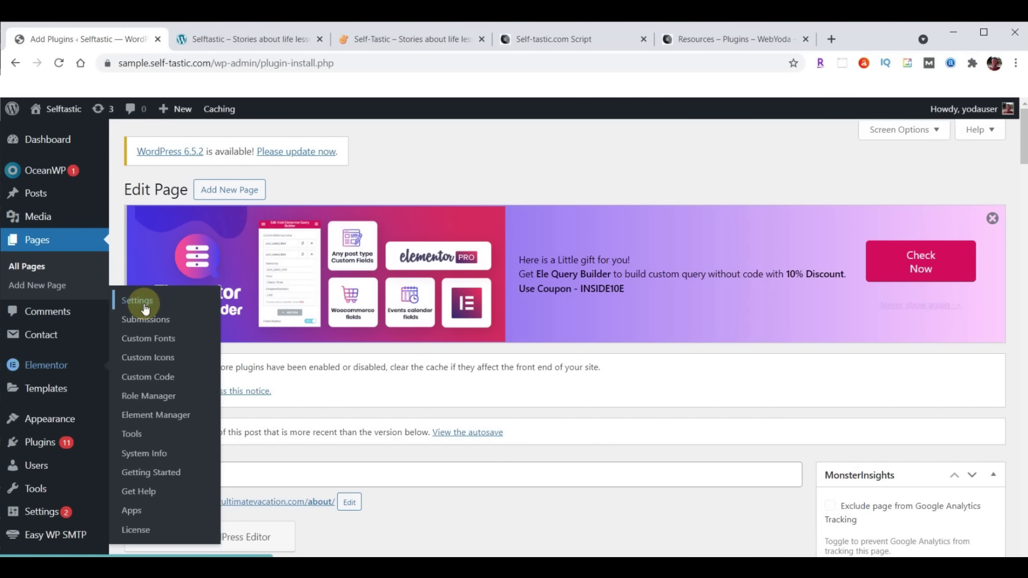
left_click(351, 446)
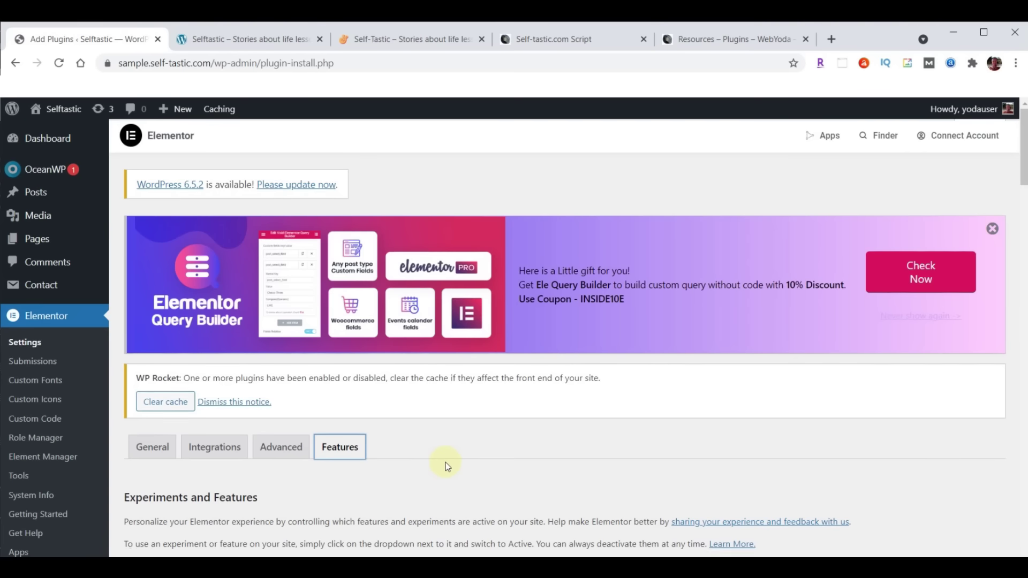
scroll(447, 466, "down", 20)
scroll(448, 465, "down", 14)
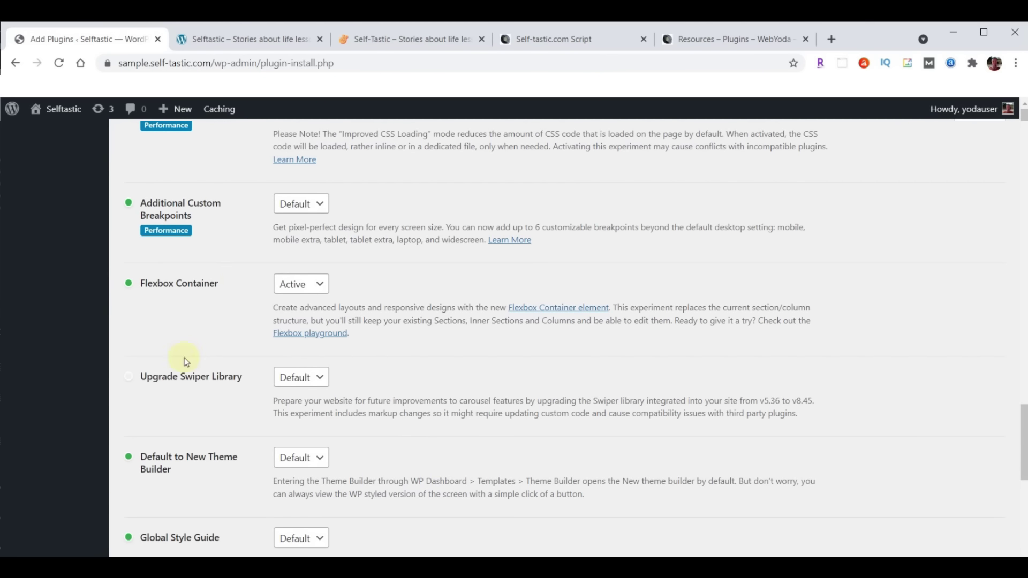
Set the Flexbox Container experiment to Inactive, confirm deactivation, and save the settings
left_click(318, 290)
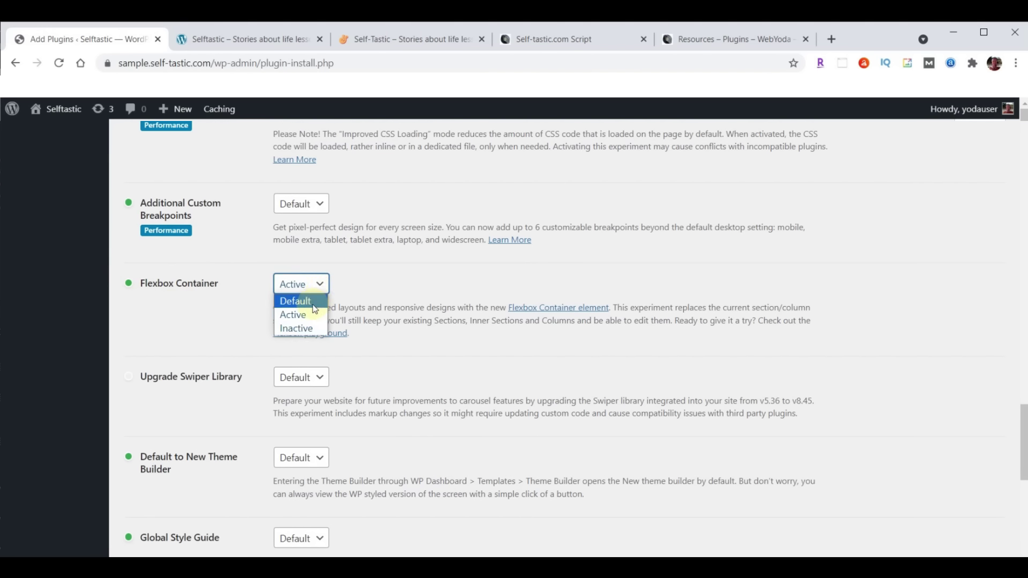
left_click(518, 356)
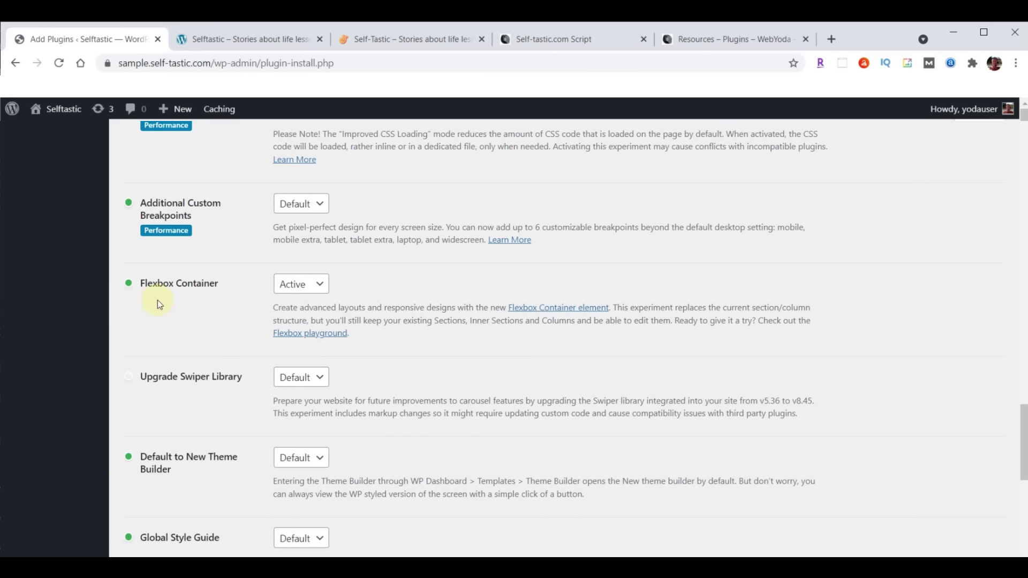
left_click(308, 284)
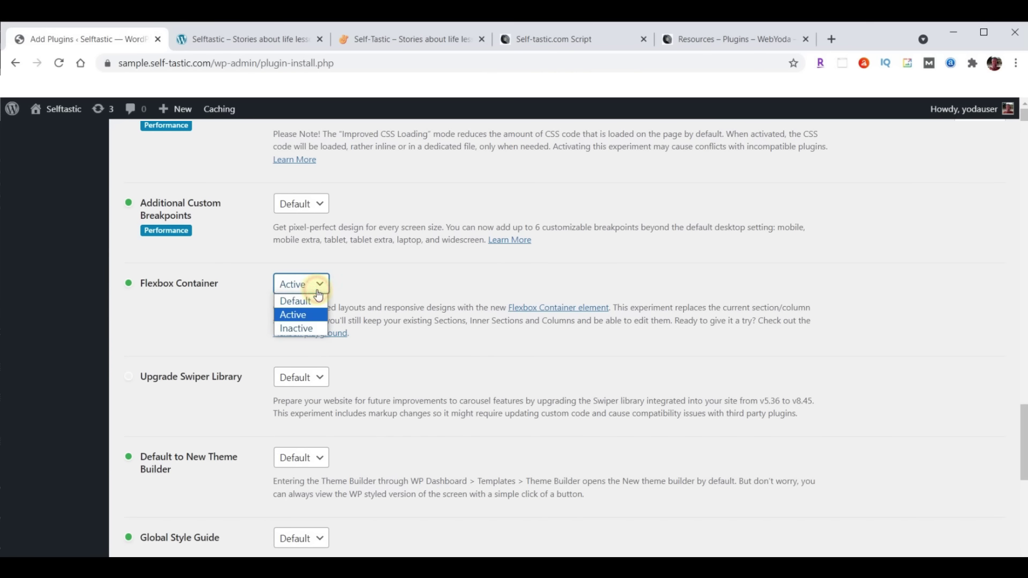
left_click(309, 337)
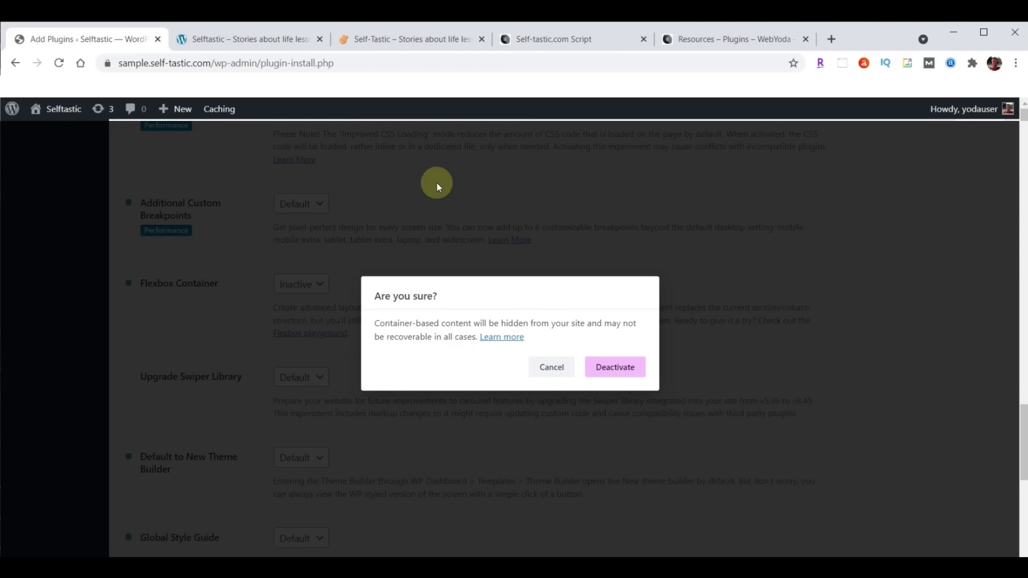
left_click(607, 373)
scroll(574, 366, "down", 9)
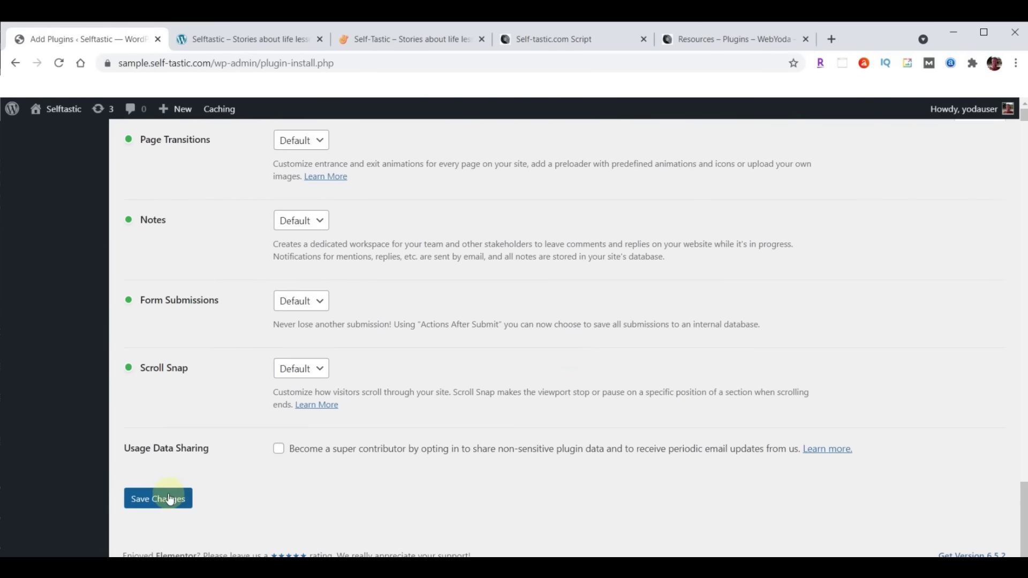
left_click(162, 499)
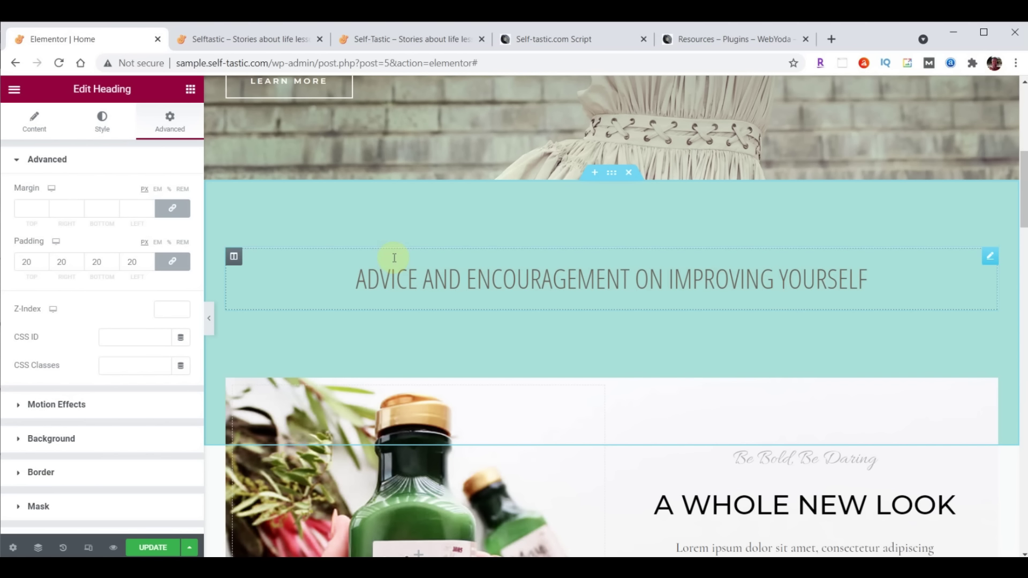
Drop a two-column Inner Section under the heading and an Image widget into its left column
left_click(190, 90)
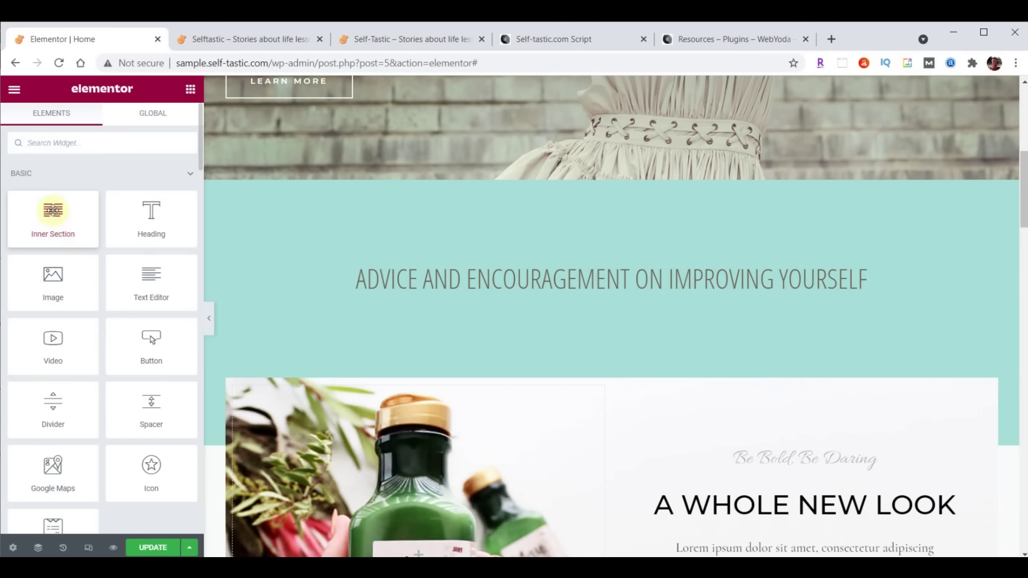
left_click_drag(53, 211, 630, 293)
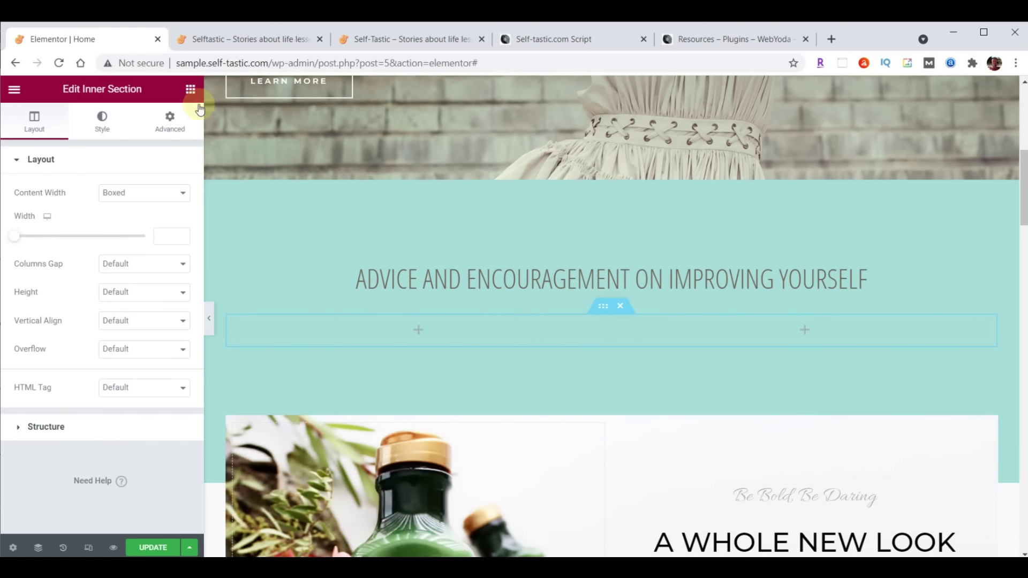
left_click(190, 89)
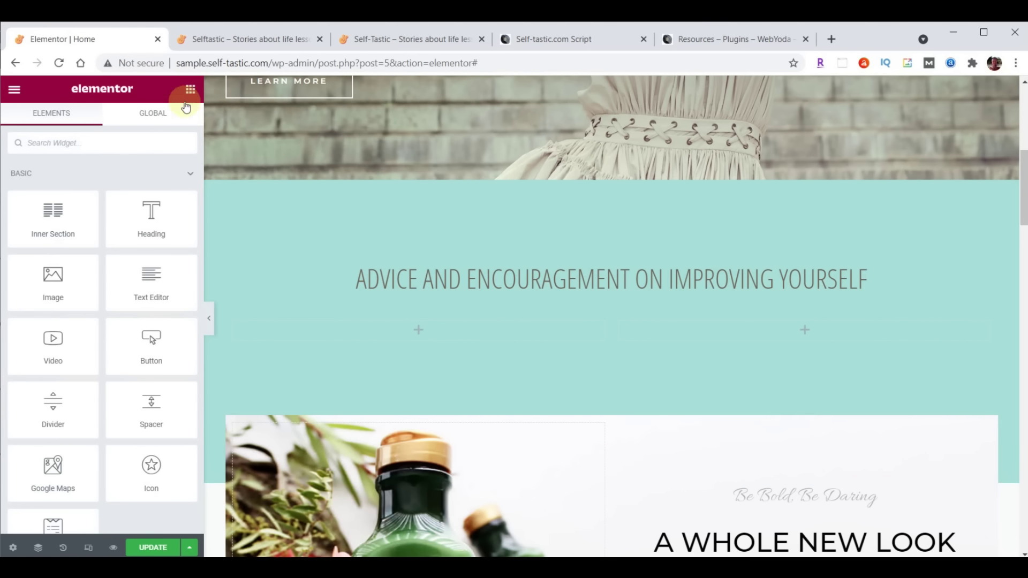
left_click_drag(48, 284, 411, 329)
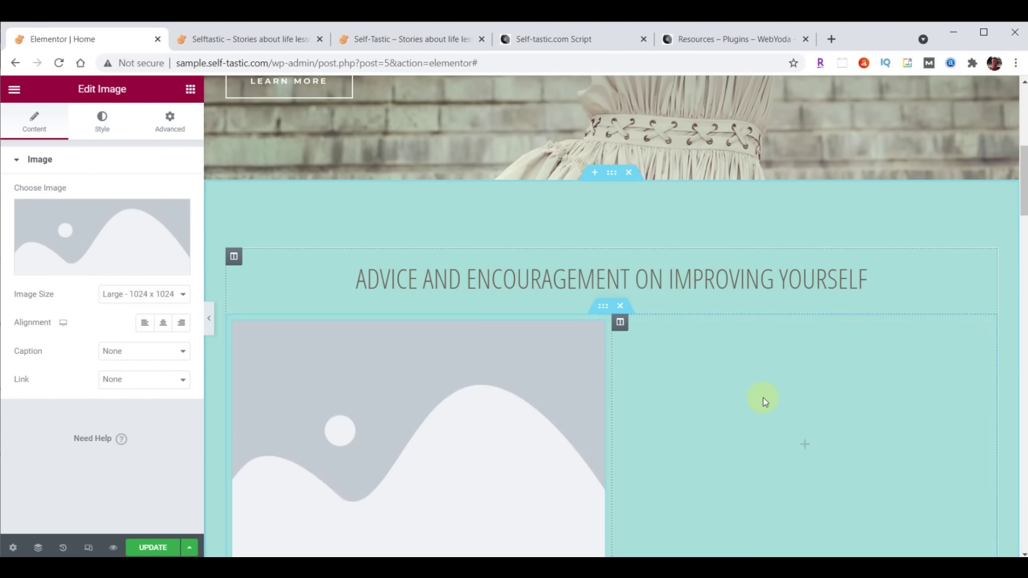
Upload categories-01 through categories-06 from File Explorer into the Media Library
scroll(568, 551, "down", 1)
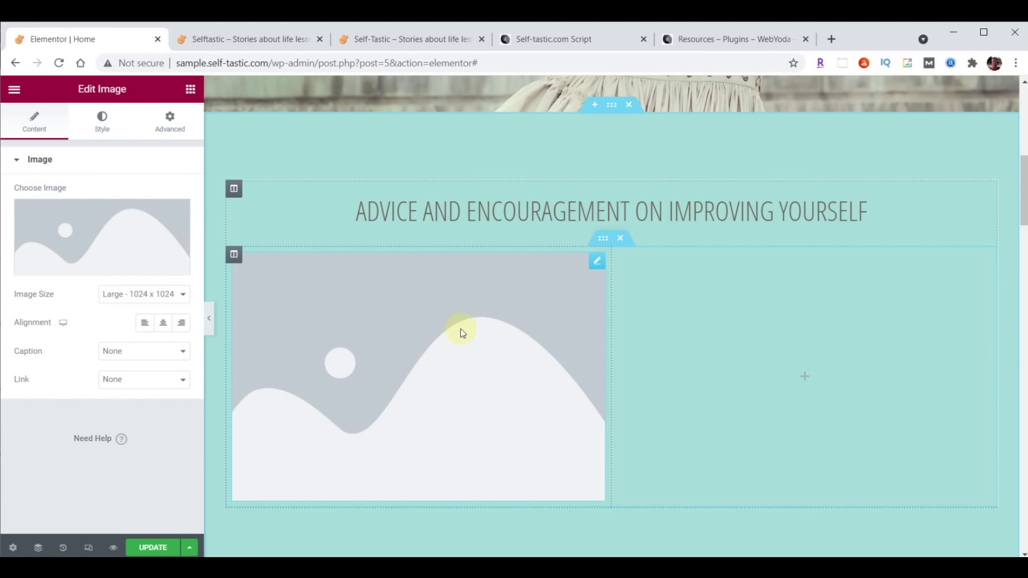
mouse_move(101, 256)
left_click(97, 229)
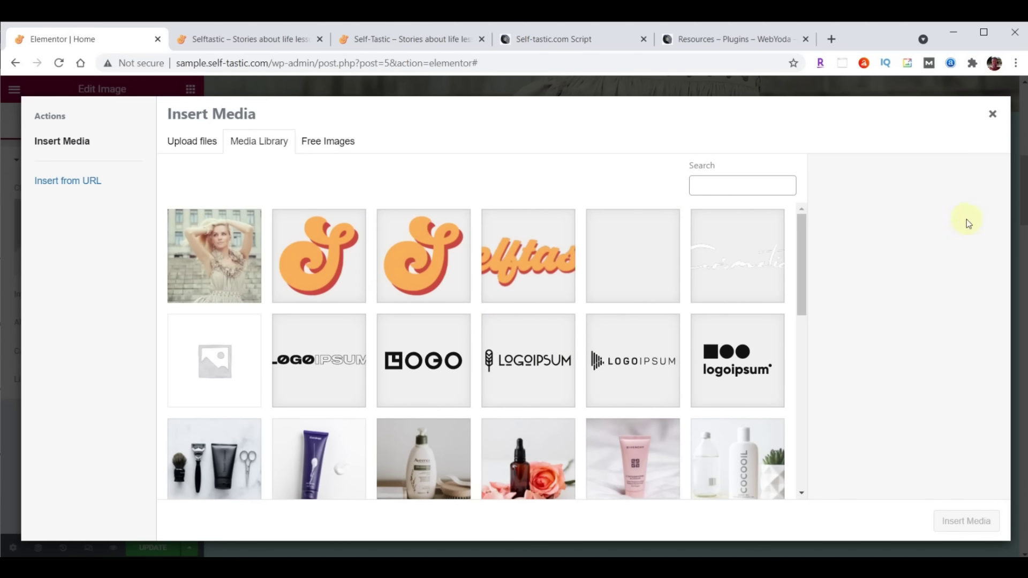
key("alt+Tab")
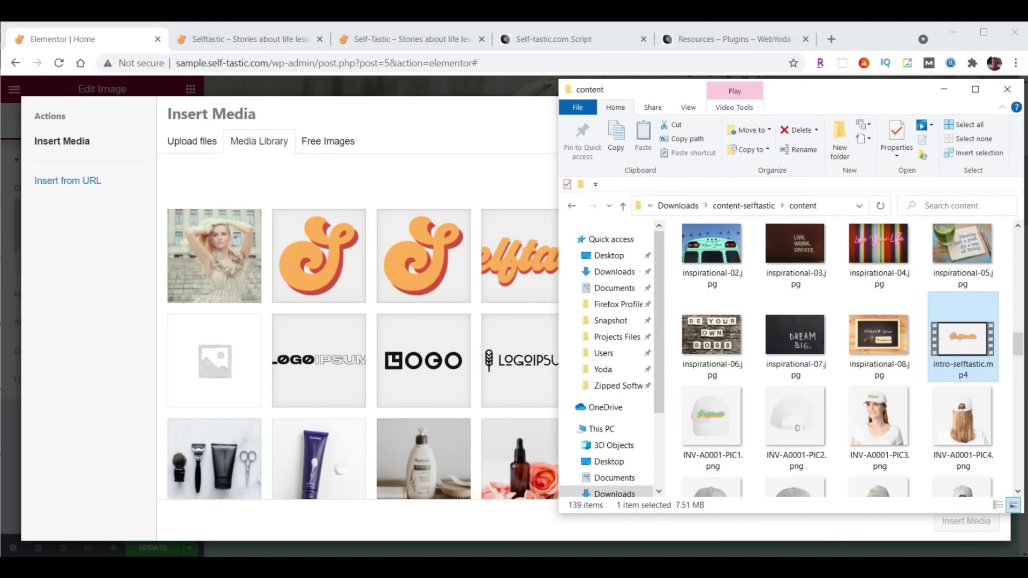
scroll(926, 353, "up", 9)
scroll(926, 352, "up", 5)
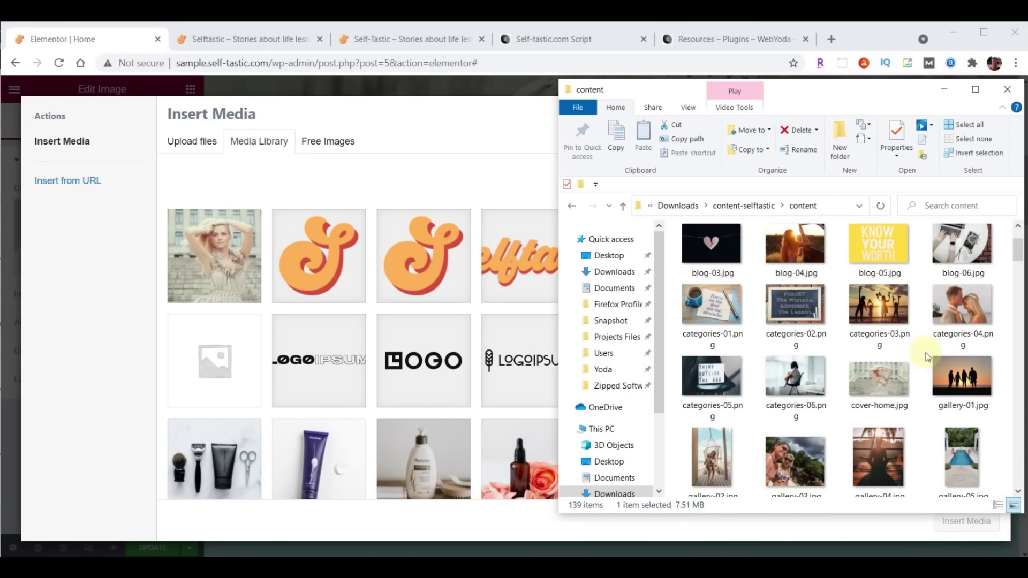
left_click(715, 314)
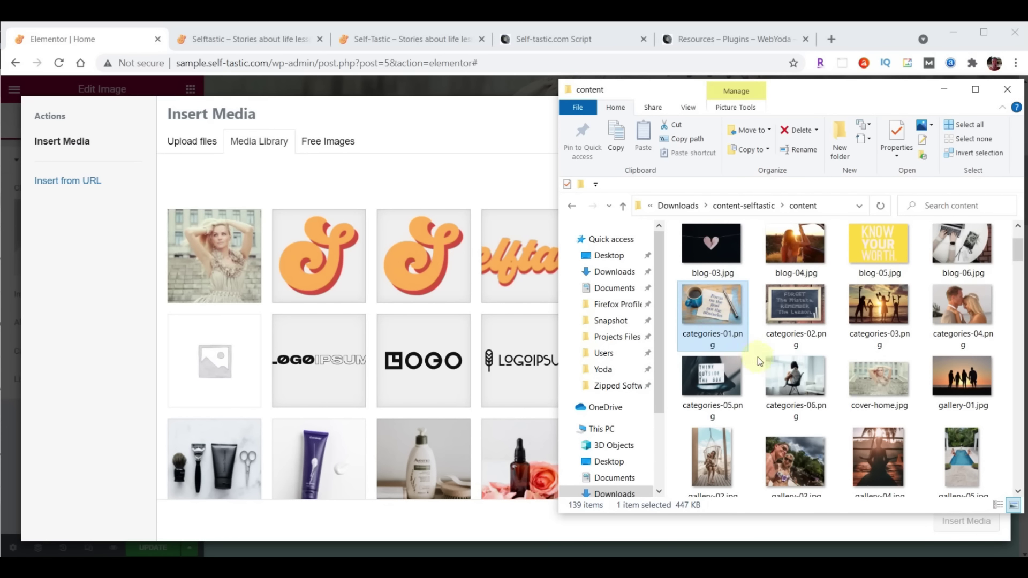
left_click(792, 385, "shift")
left_click_drag(793, 385, 403, 318)
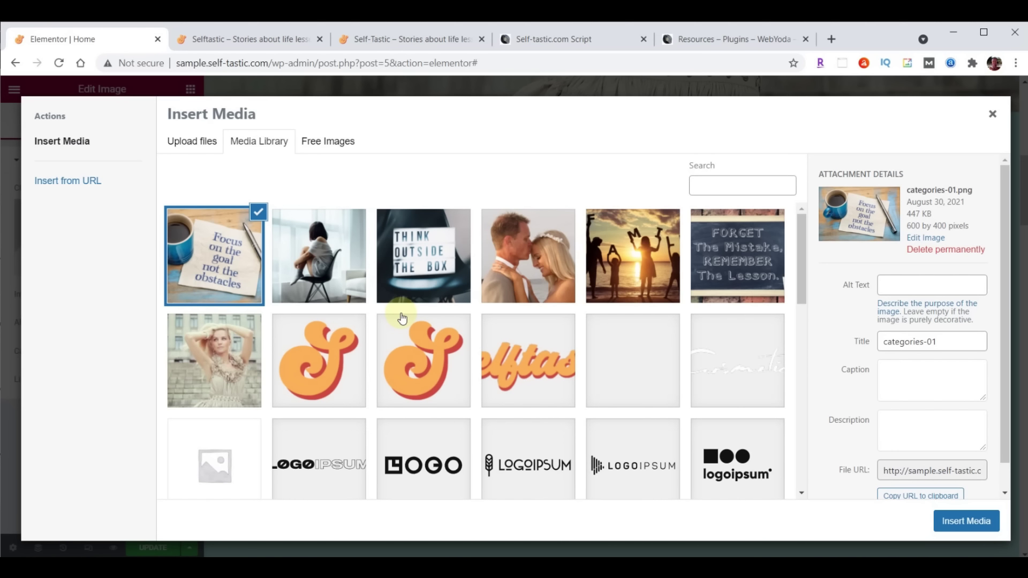
Insert the categories-01 'Focus on the goal' coffee-cup photo into the left Image widget
left_click(326, 255)
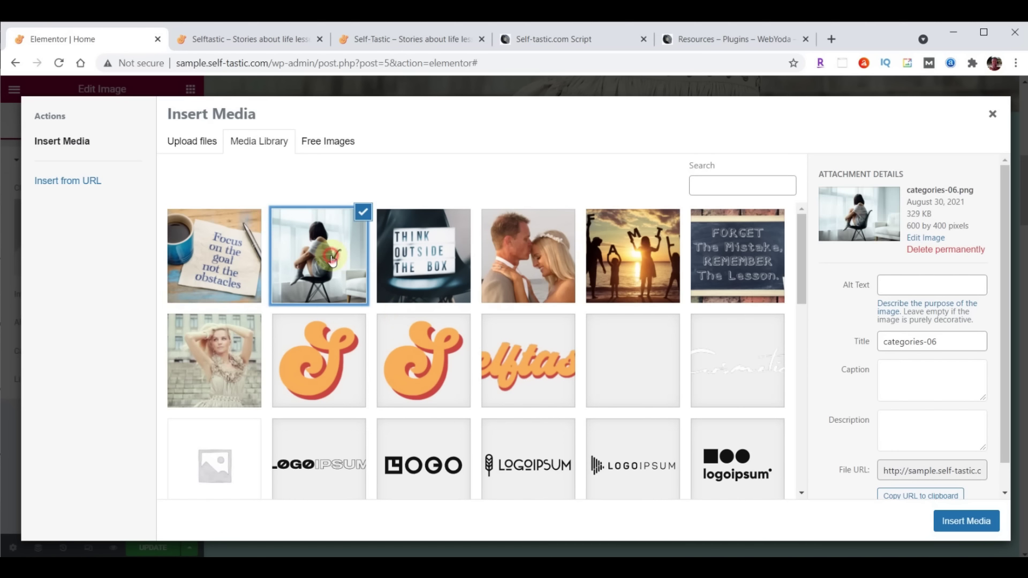
left_click(405, 257)
left_click(557, 258)
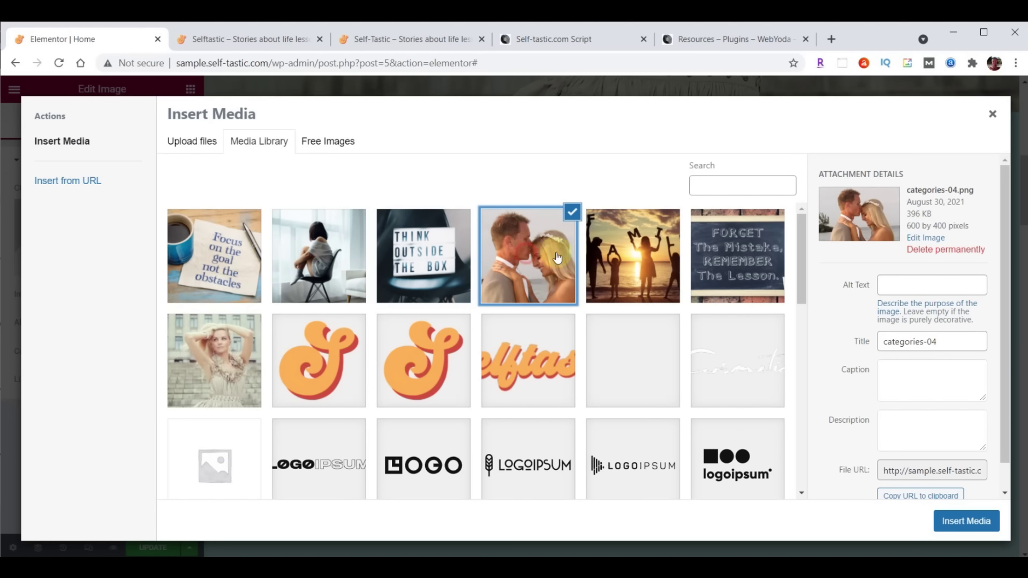
left_click(650, 250)
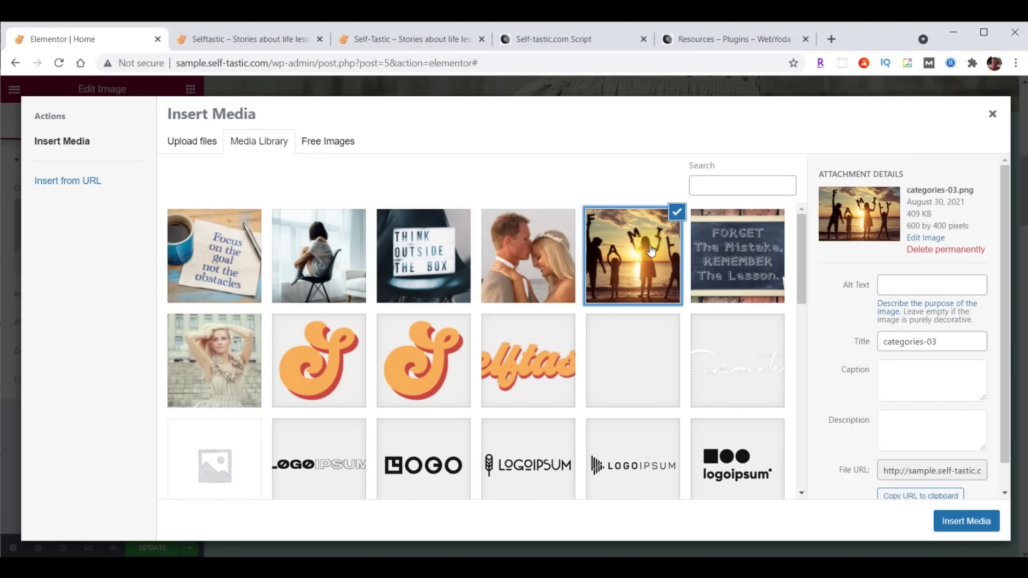
left_click(719, 245)
left_click(649, 249)
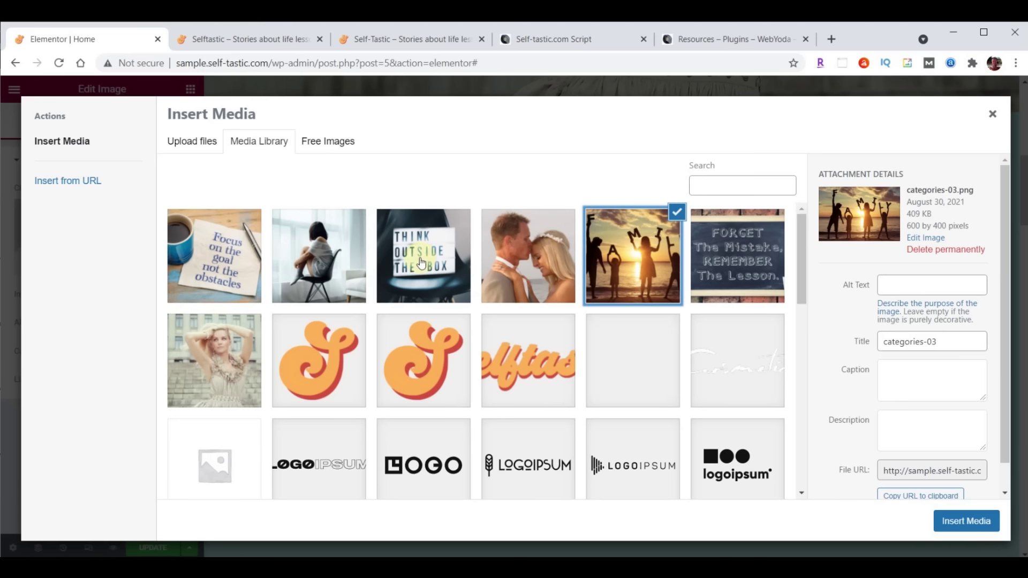
left_click(212, 253)
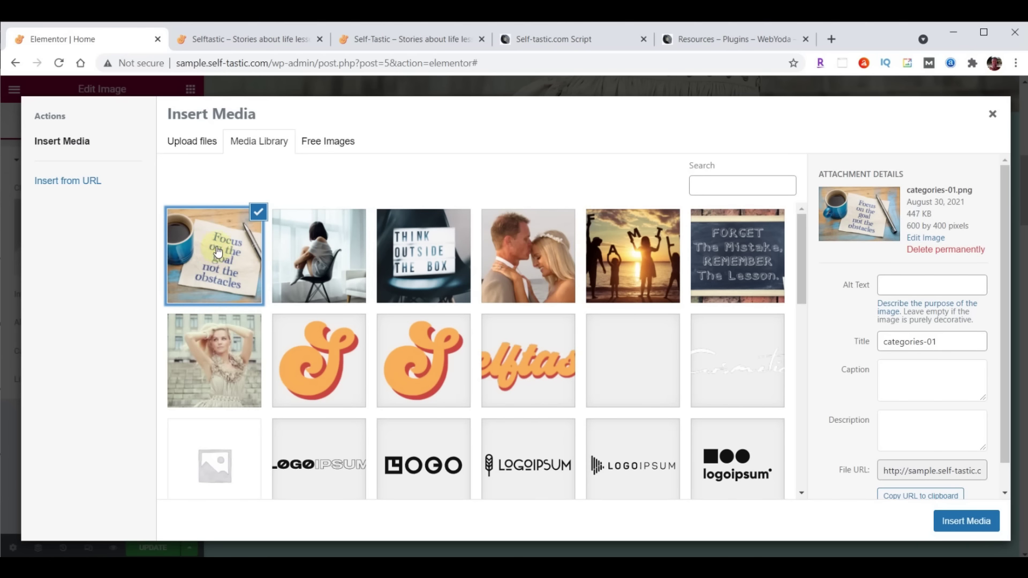
left_click(968, 522)
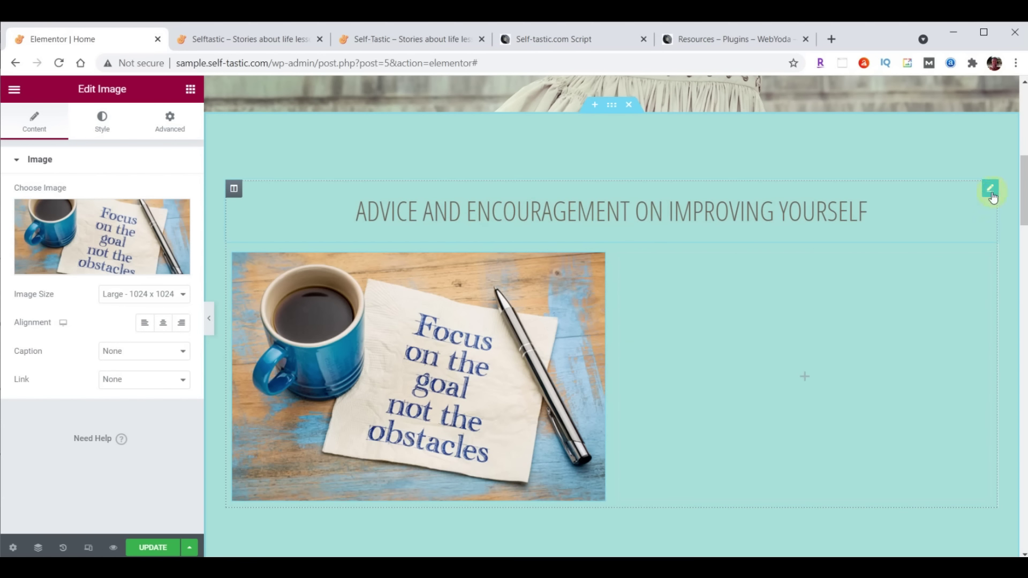
Duplicate the Advice and Encouragement heading and move the copy beneath the coffee photo
left_click(990, 192)
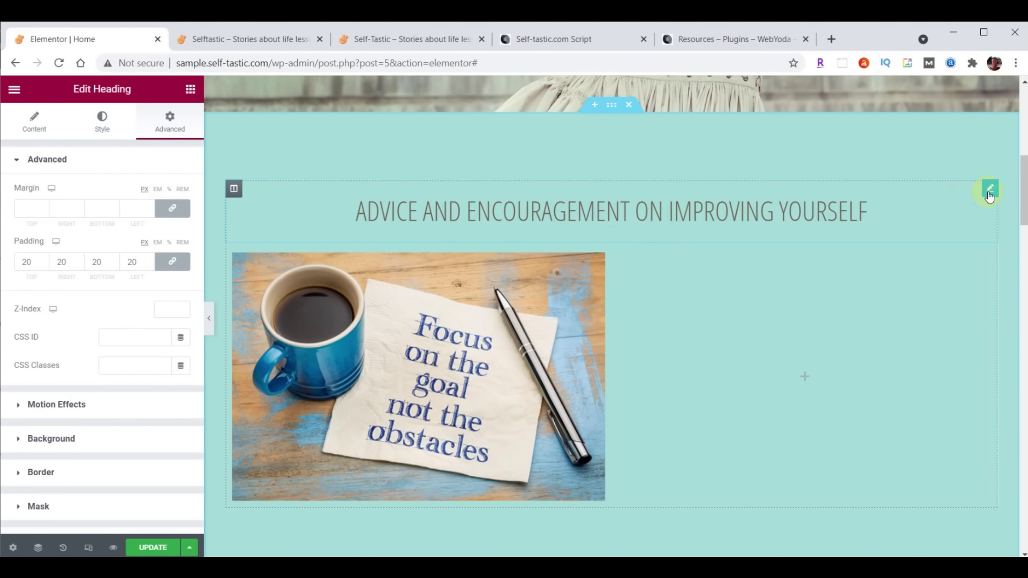
right_click(990, 197)
left_click(950, 220)
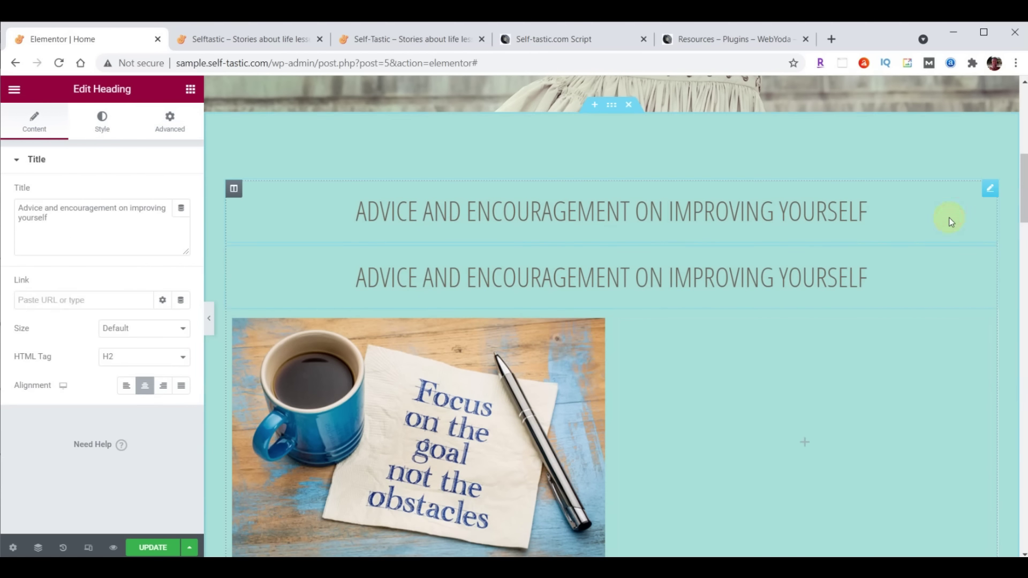
scroll(878, 397, "down", 1)
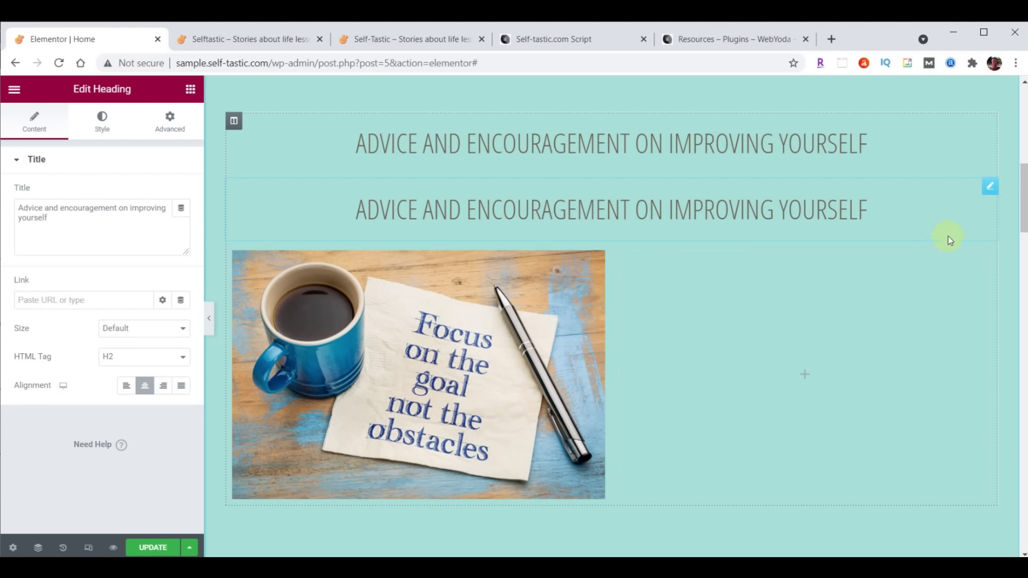
left_click(991, 188)
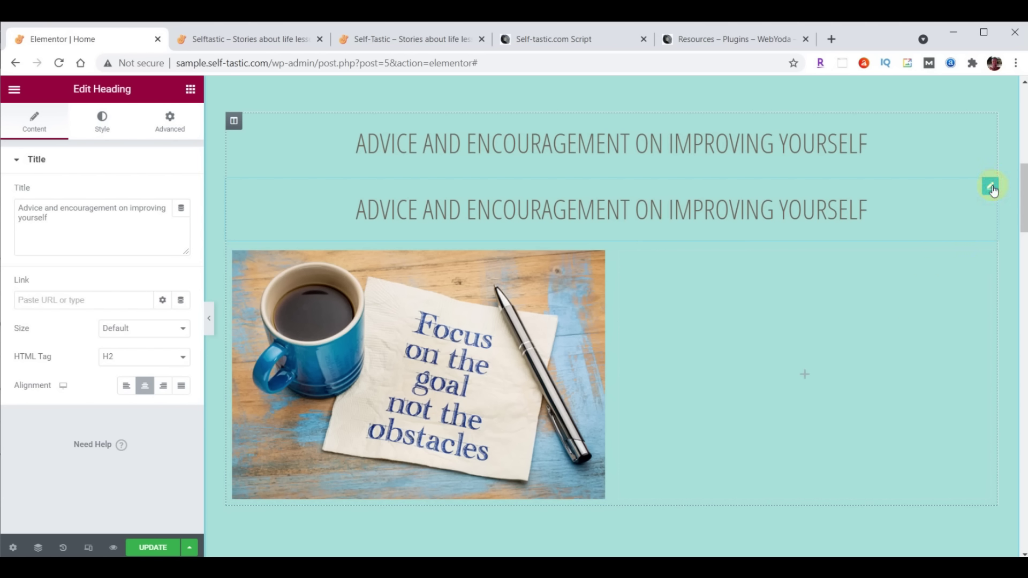
left_click_drag(993, 190, 401, 436)
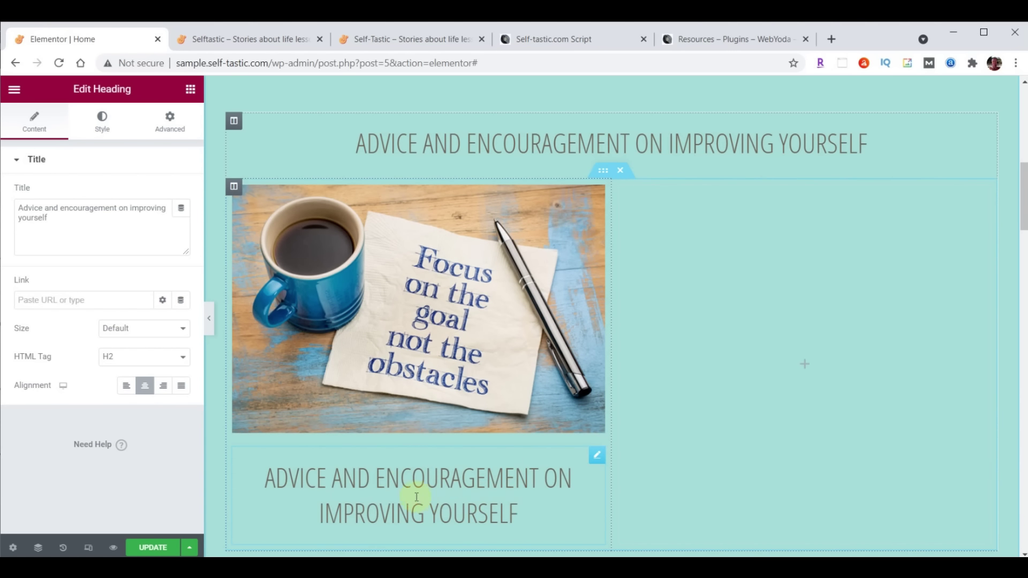
left_click(595, 456)
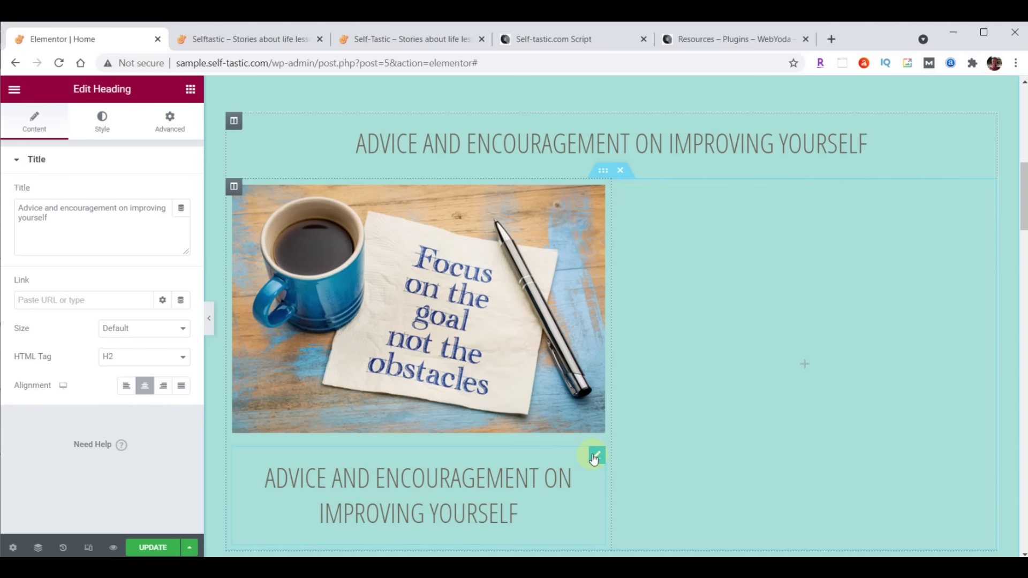
Retitle the copied heading 'Personal Development' and style it in Work Sans at 22 px
left_click_drag(18, 202, 131, 252)
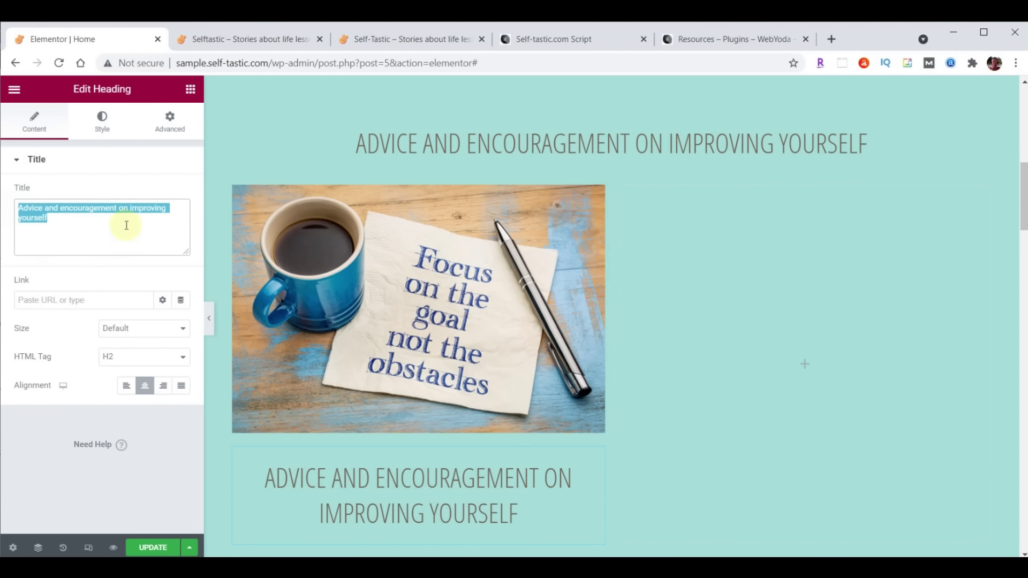
type("Personal Development")
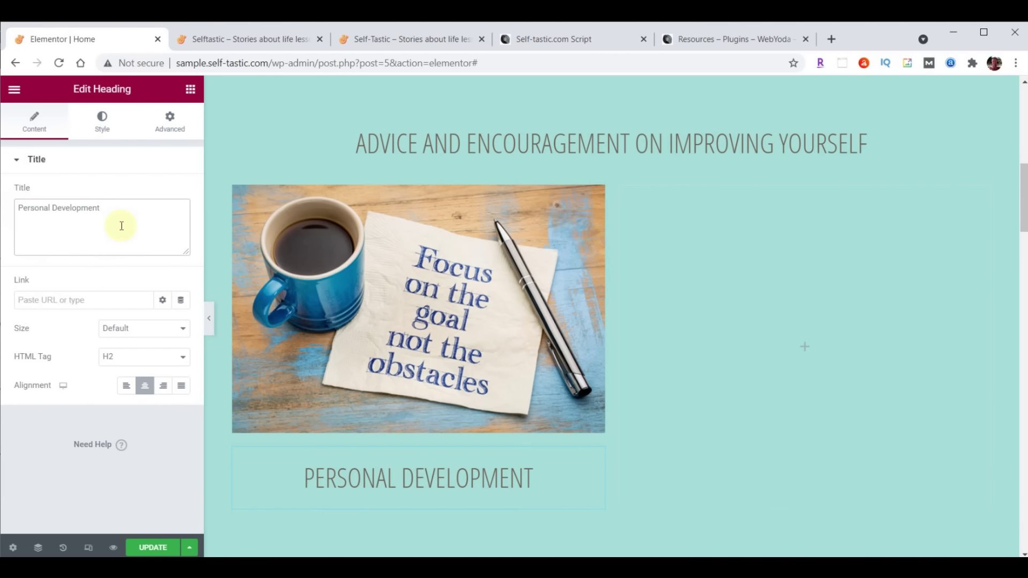
left_click(101, 121)
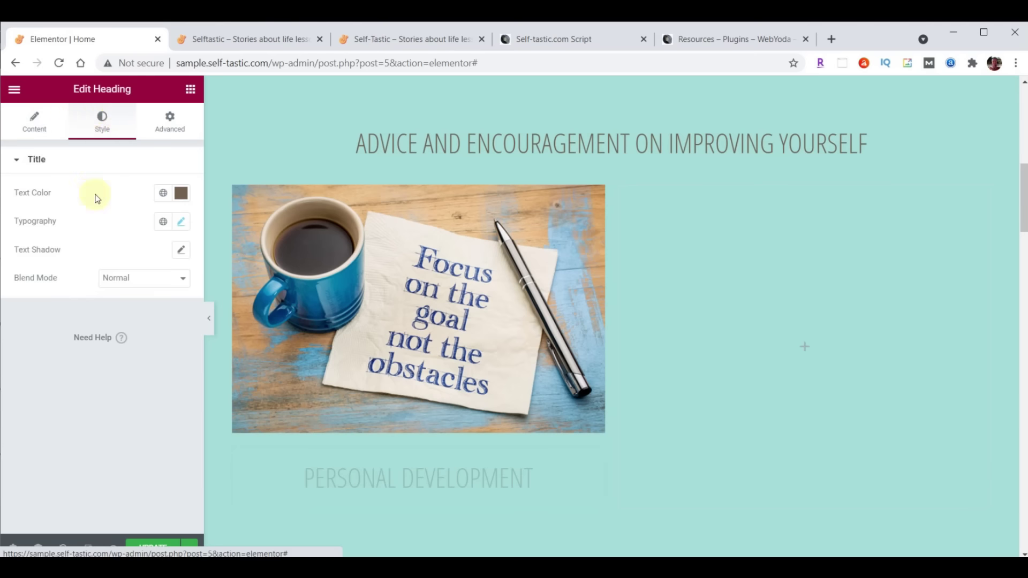
left_click(181, 222)
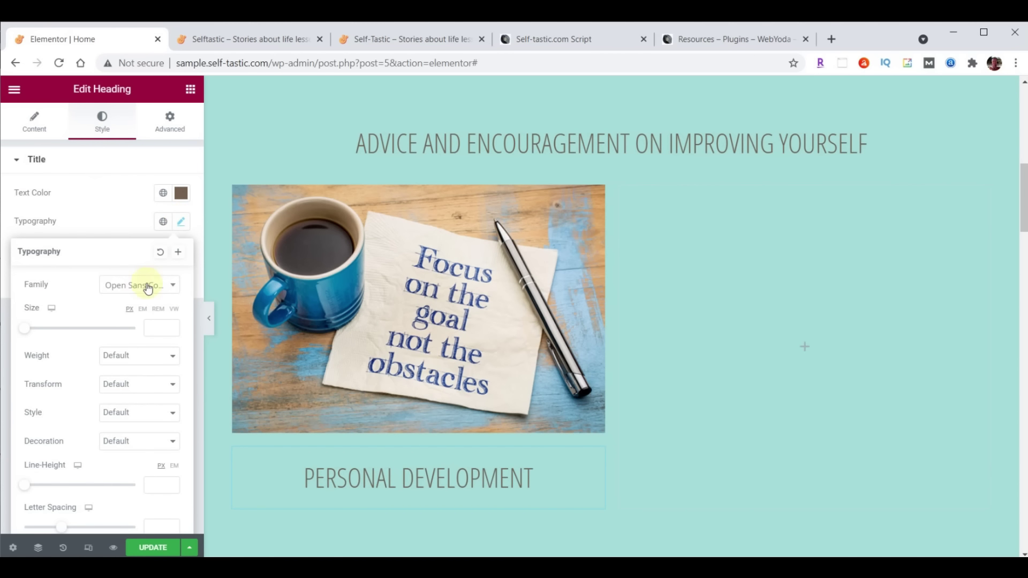
left_click(127, 286)
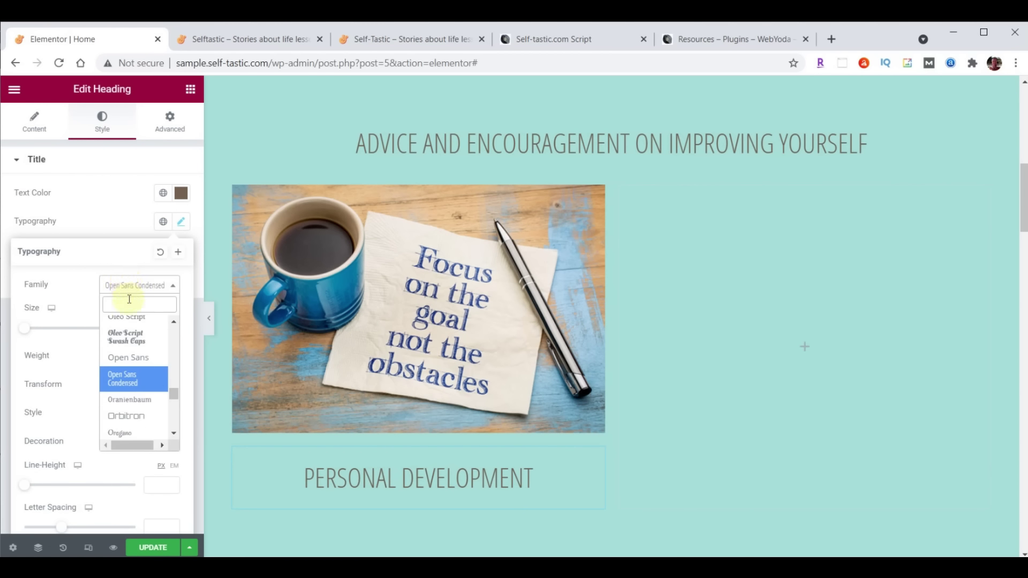
type("wor")
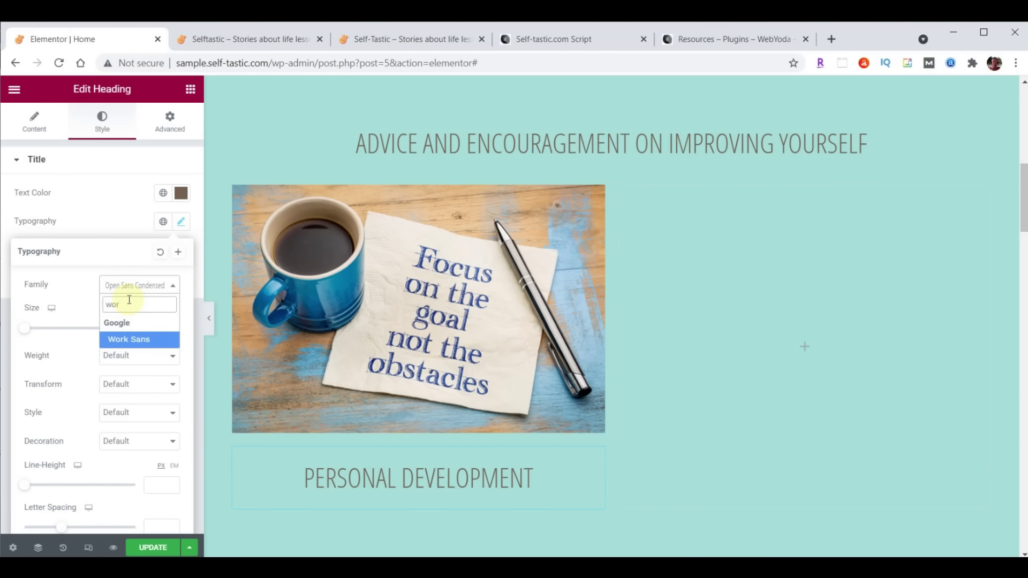
left_click(128, 337)
left_click(162, 326)
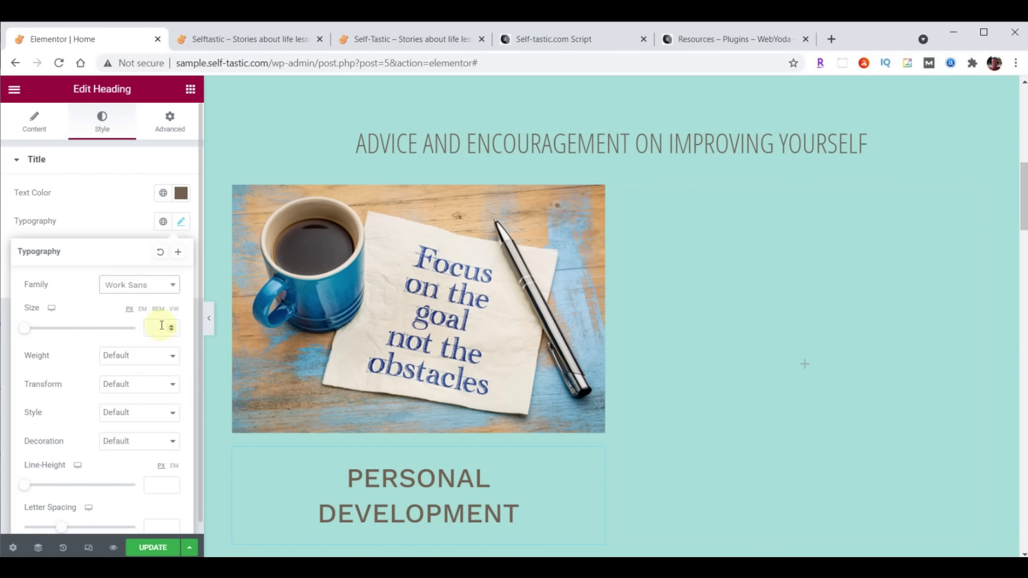
type("22")
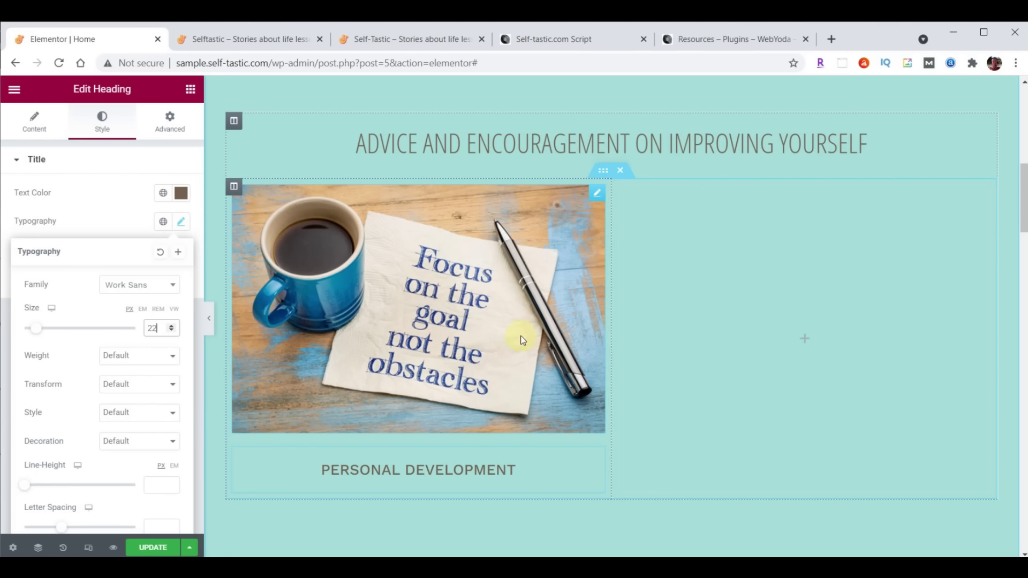
left_click(452, 223)
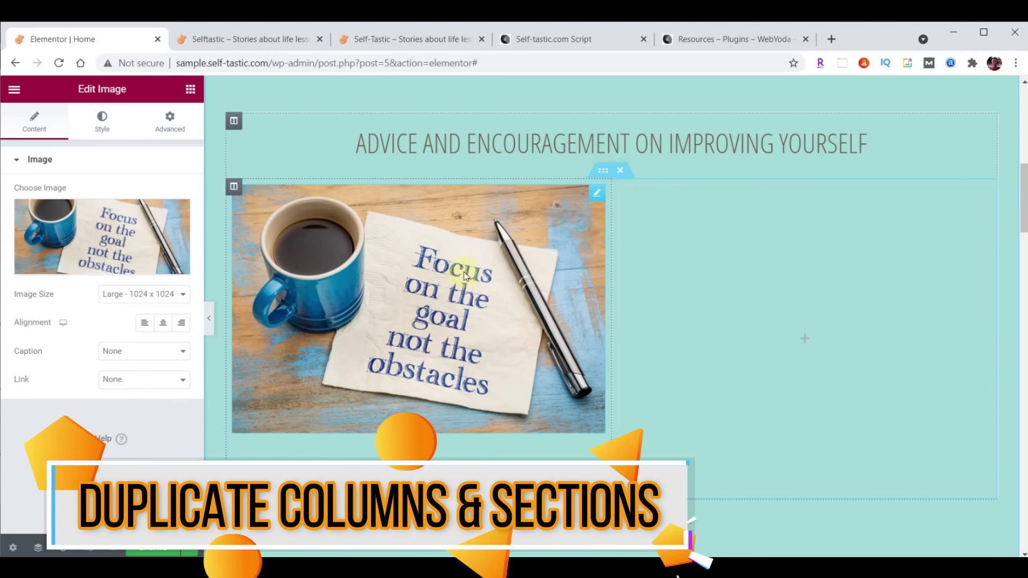
Duplicate the image-and-heading column twice to form a row of three cards
right_click(593, 197)
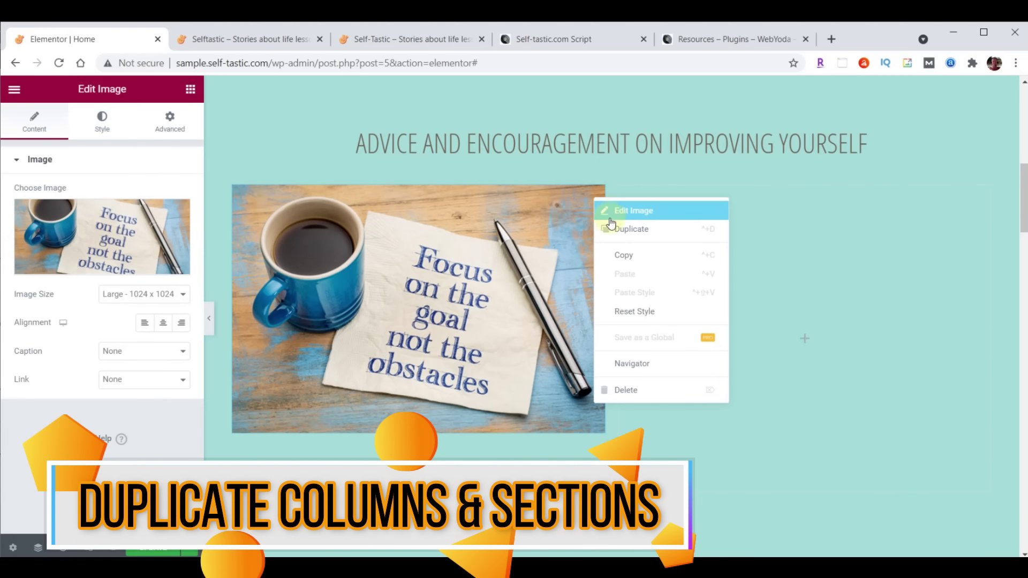
left_click(372, 284)
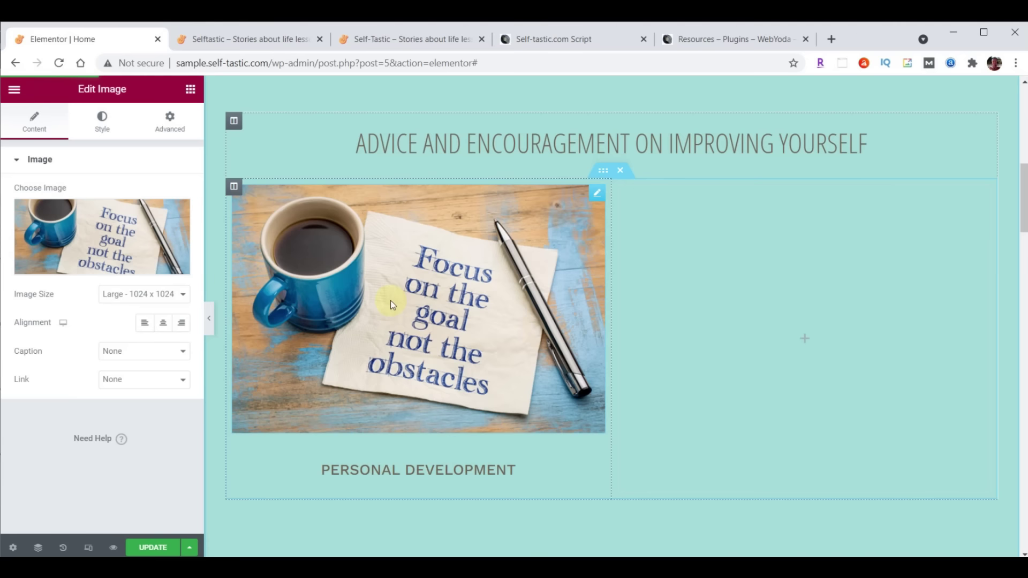
right_click(233, 187)
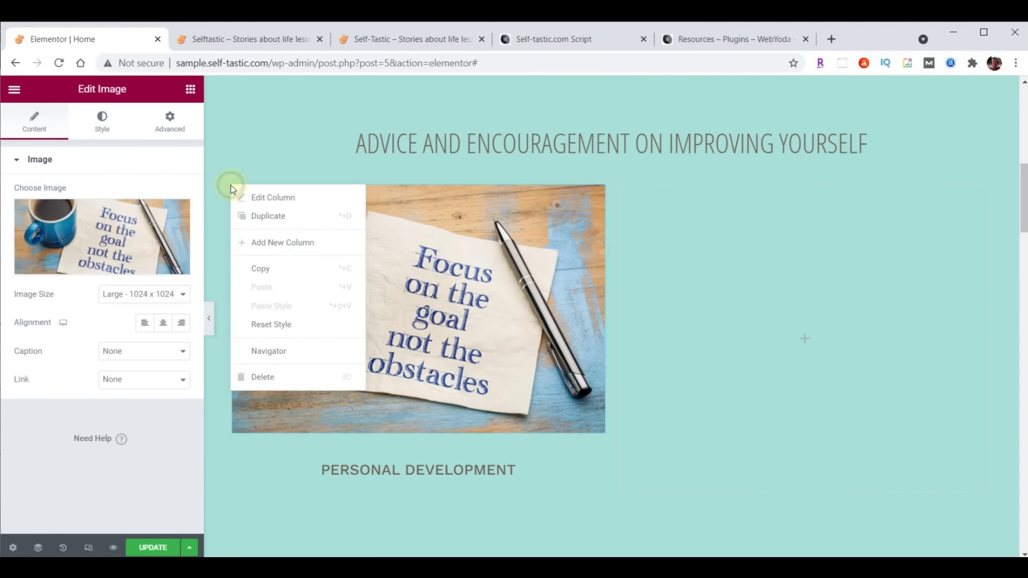
left_click(256, 213)
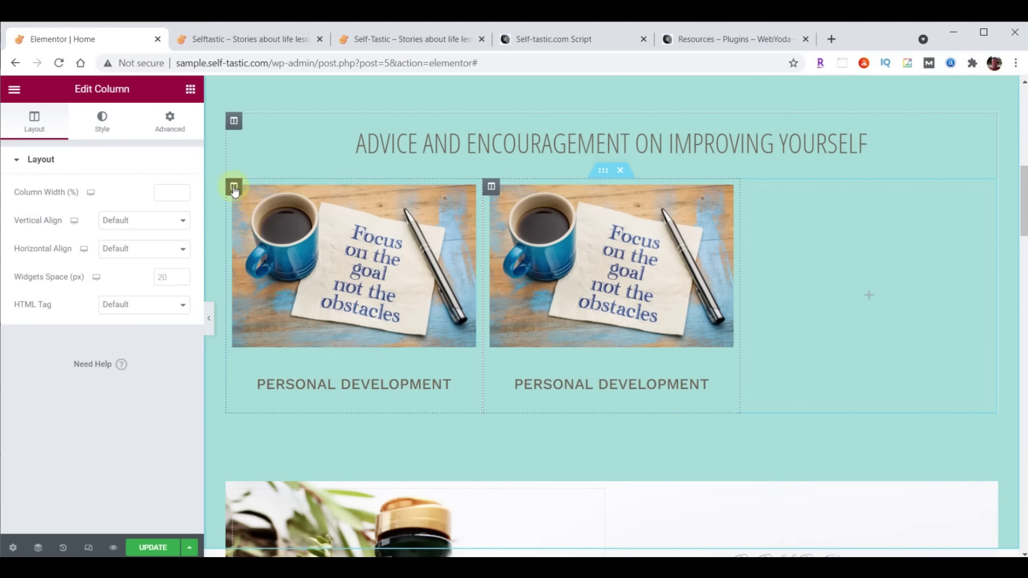
right_click(233, 186)
left_click(266, 220)
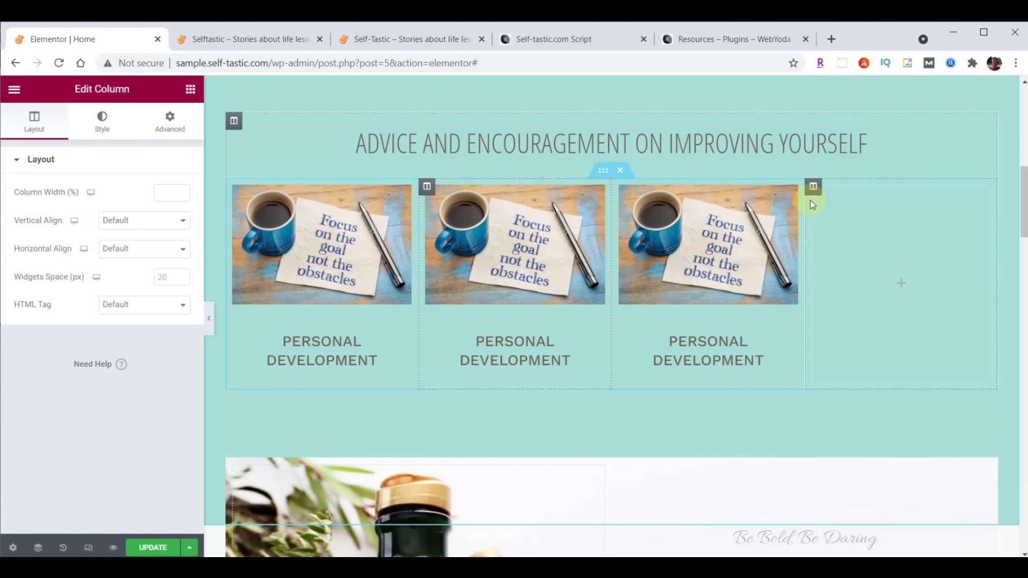
right_click(813, 186)
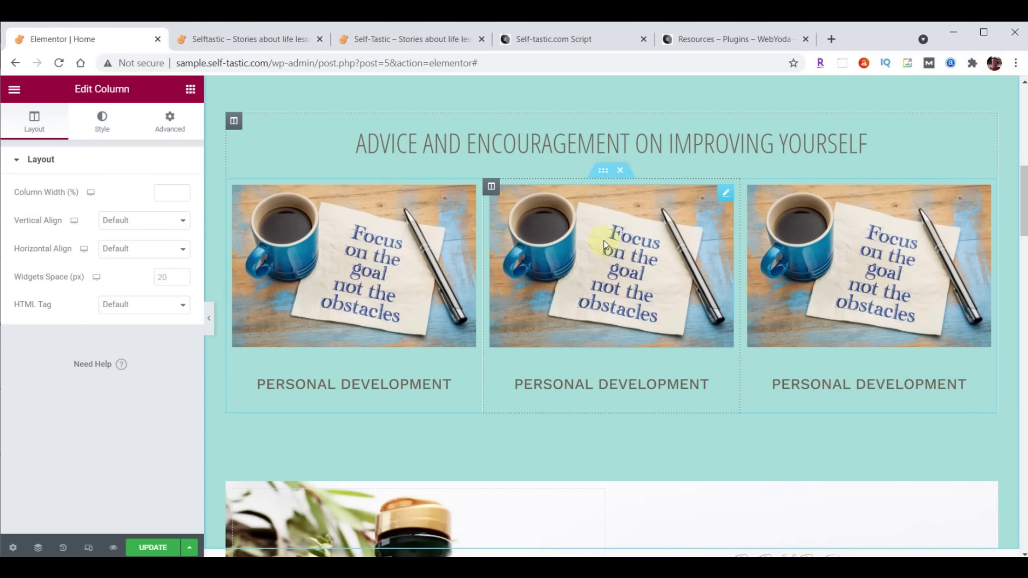
Duplicate the inner section to add a second row of three cards below
right_click(604, 172)
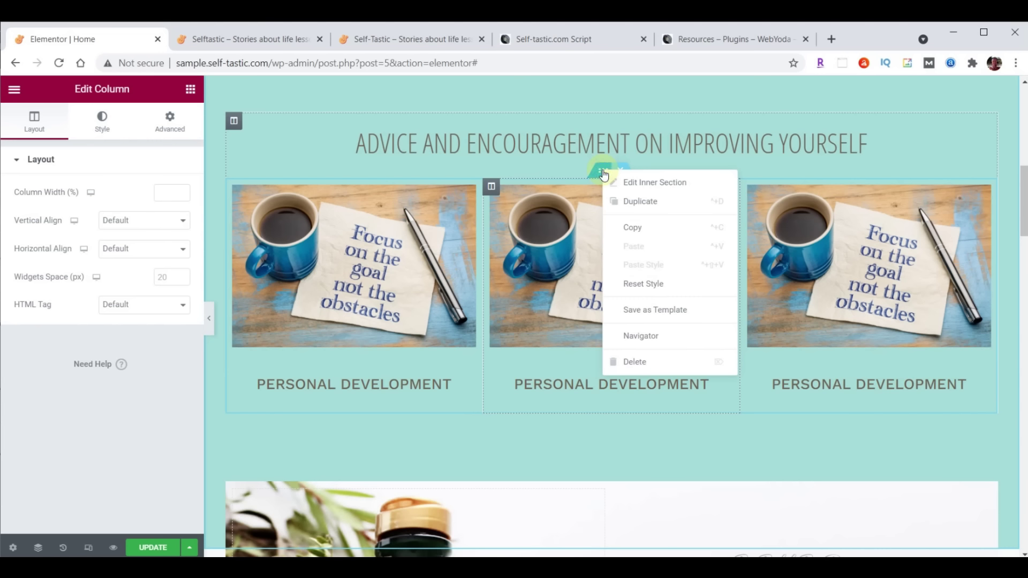
left_click(630, 201)
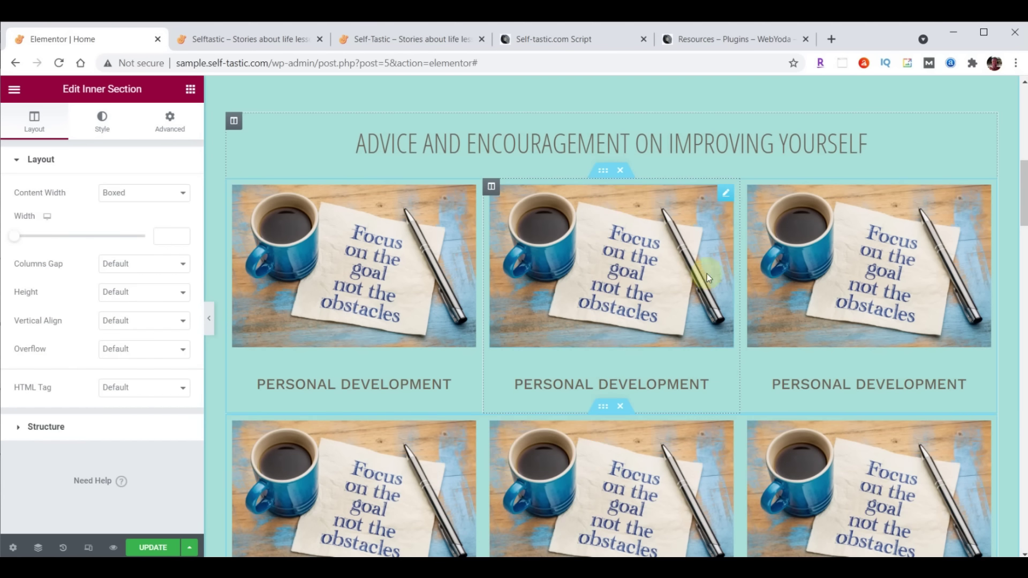
scroll(781, 315, "down", 2)
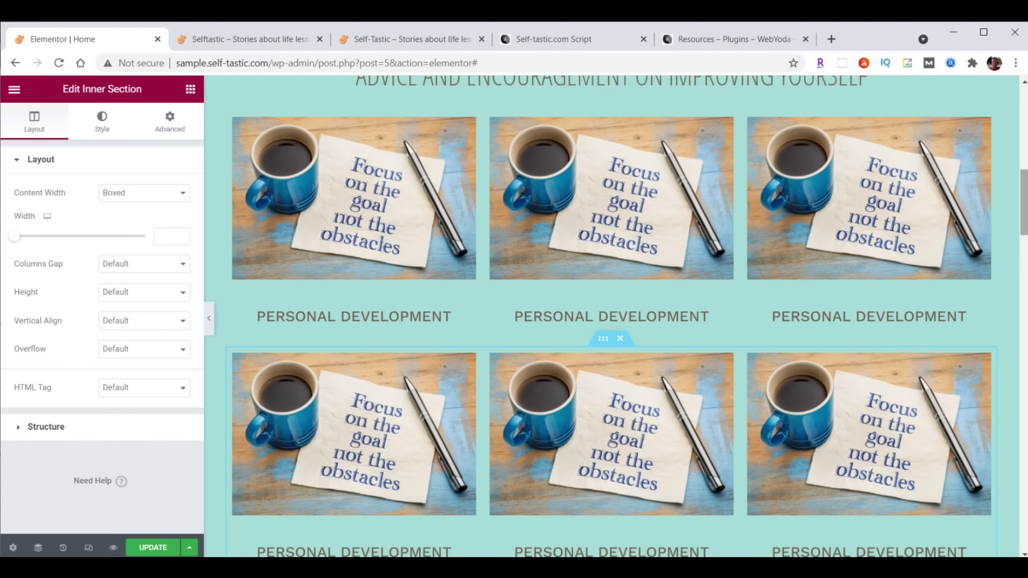
scroll(611, 315, "down", 1)
scroll(610, 316, "up", 1)
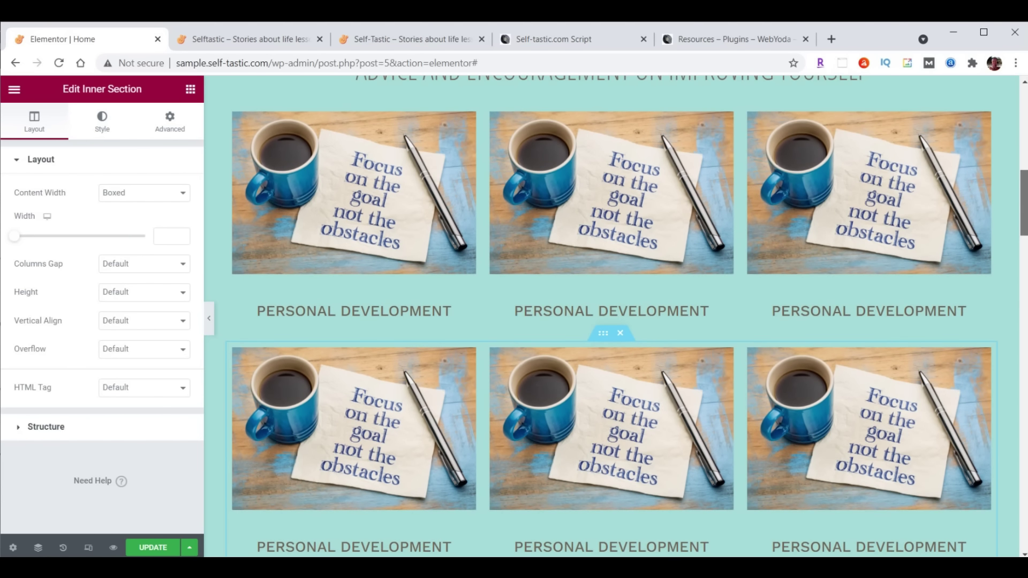
scroll(610, 315, "down", 1)
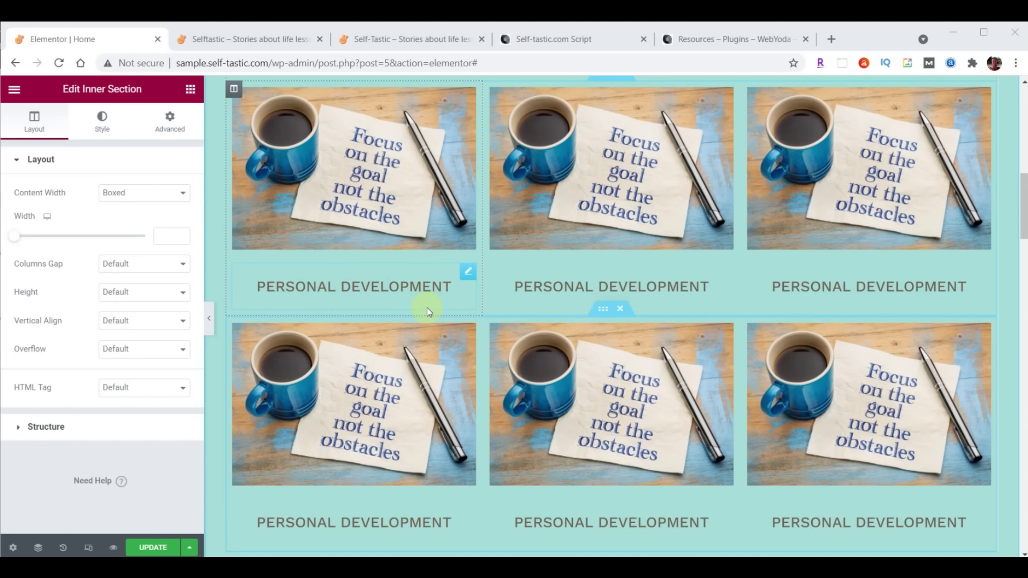
Set the first Personal Development heading's padding to 0 on top, right, left and 20 px bottom
left_click(469, 275)
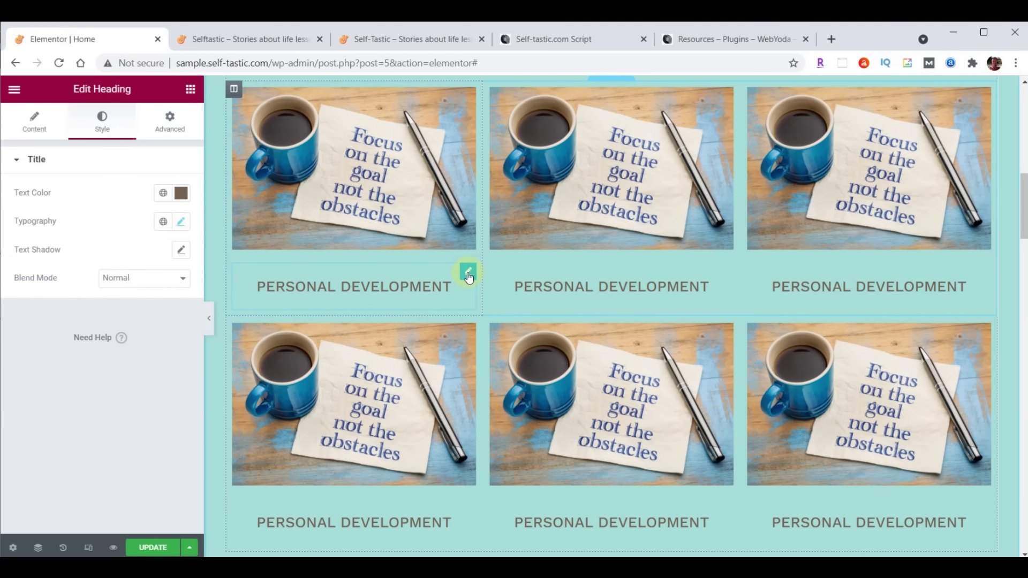
left_click(167, 125)
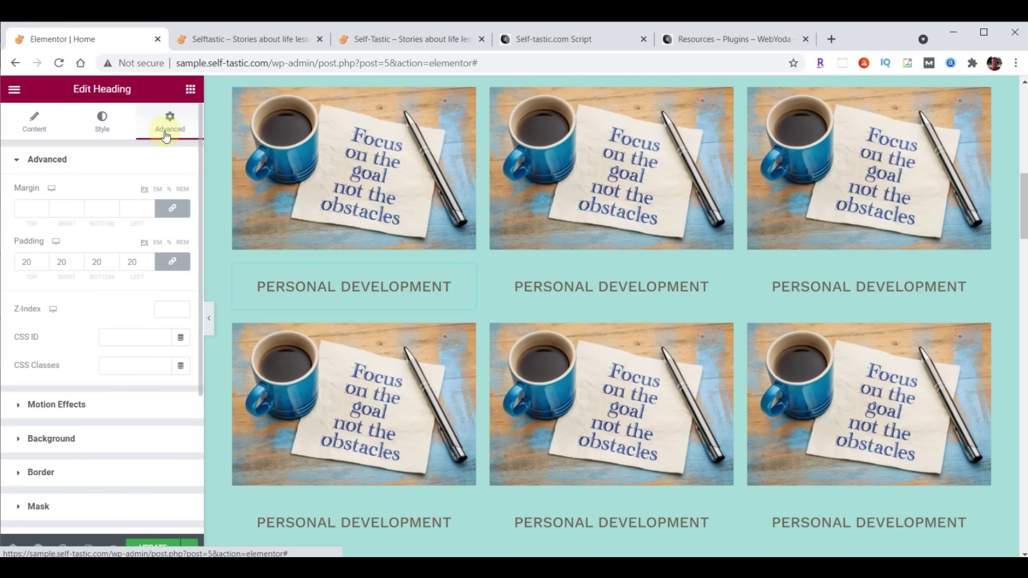
left_click_drag(33, 269, 23, 268)
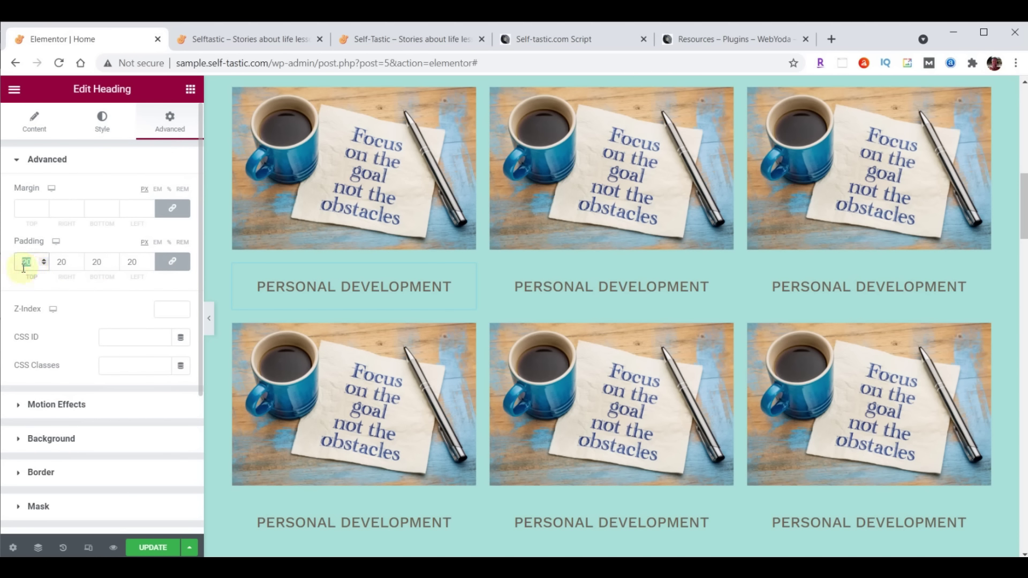
scroll(688, 275, "up", 1)
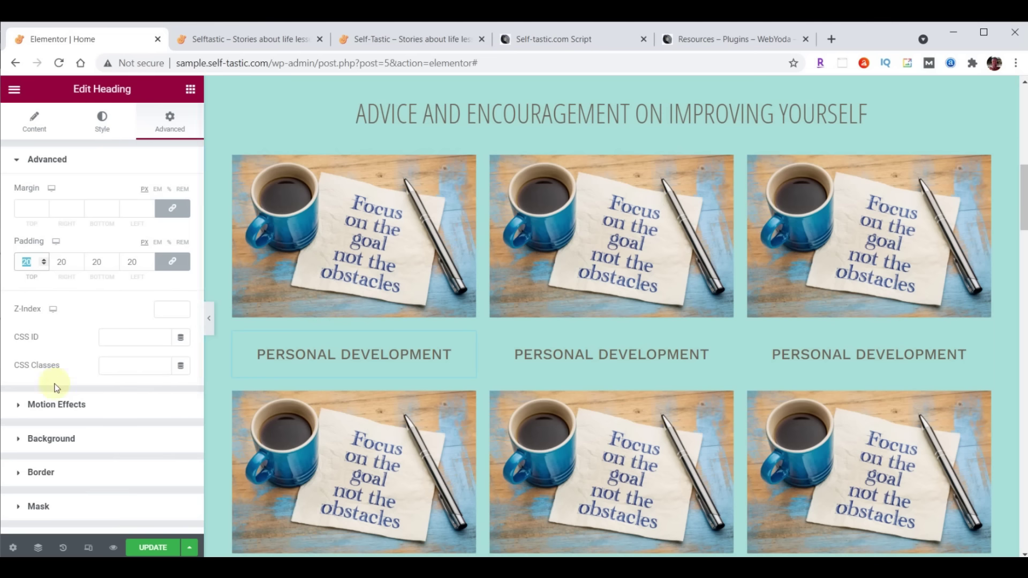
type("0")
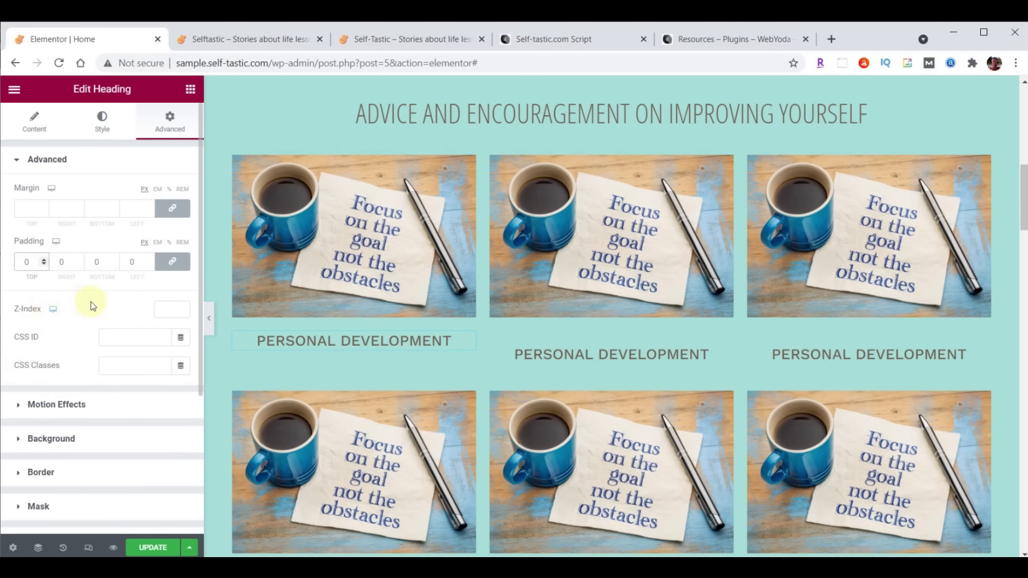
left_click(172, 262)
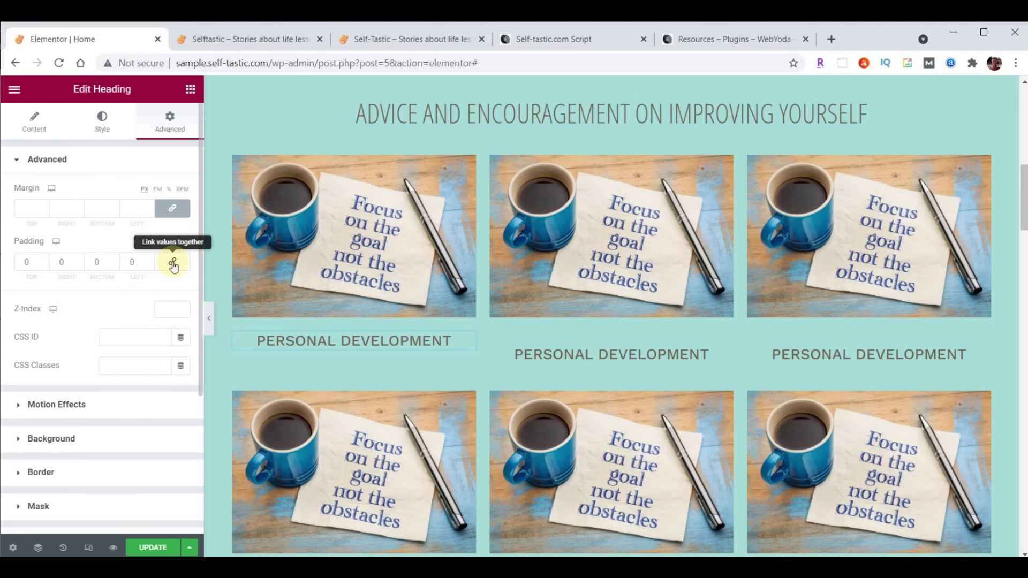
left_click(114, 258)
left_click(113, 258)
left_click(114, 258)
left_click(113, 258)
left_click(113, 258)
left_click(113, 258)
left_click(113, 258)
left_click(114, 258)
left_click(114, 258)
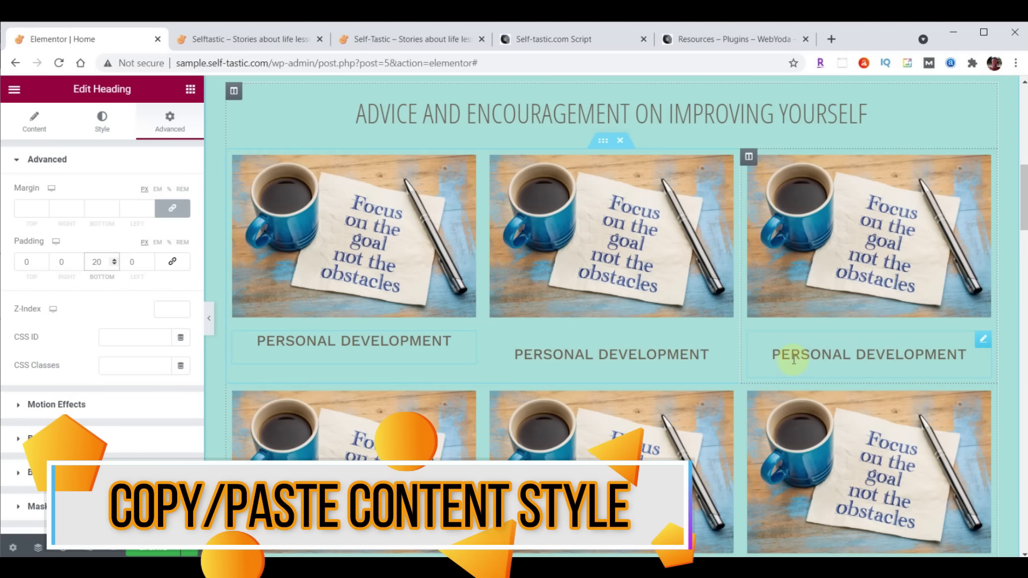
scroll(792, 360, "down", 1)
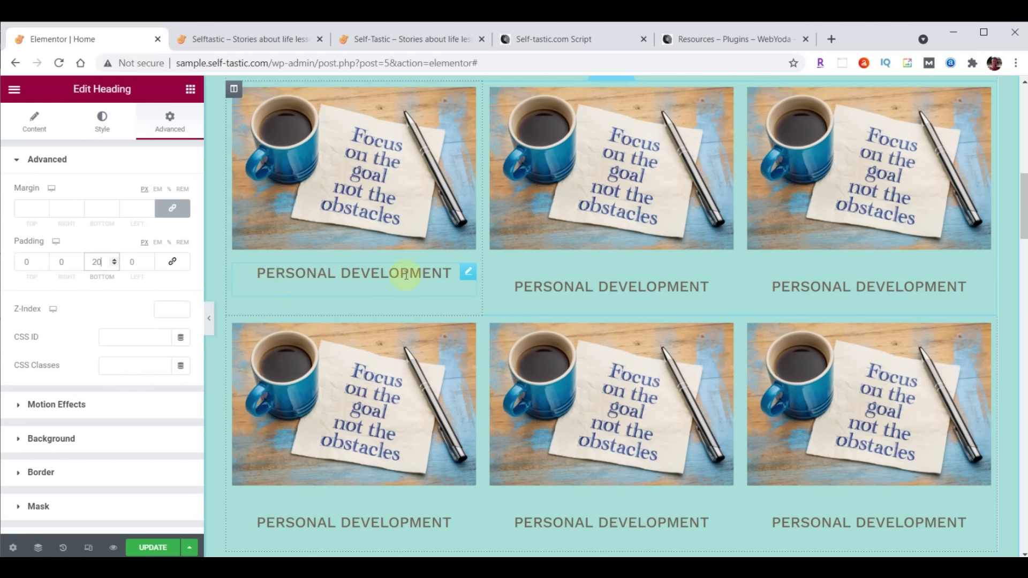
Copy the first heading and paste its style onto the other two top-row headings
left_click(468, 276)
right_click(469, 275)
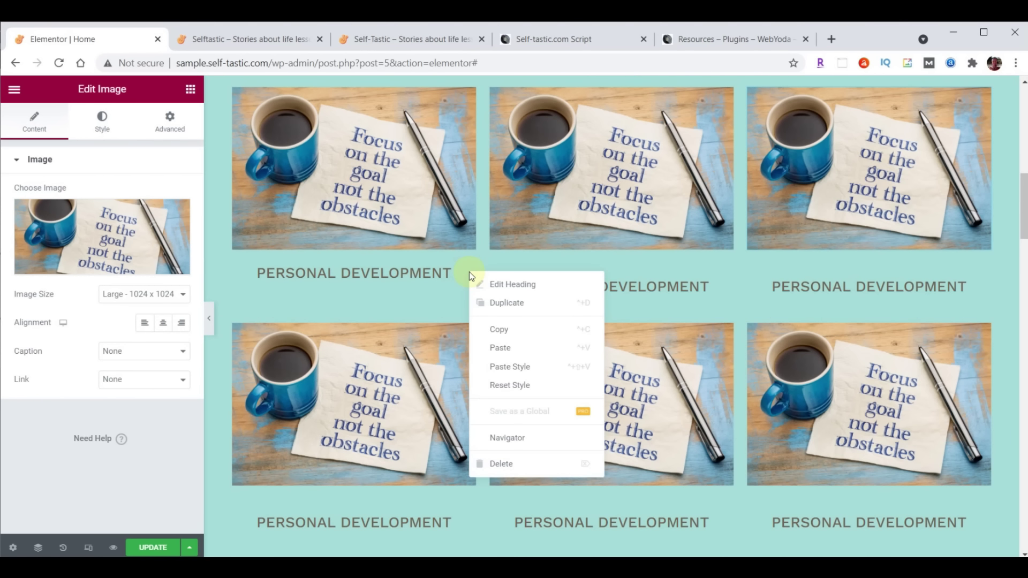
left_click(493, 328)
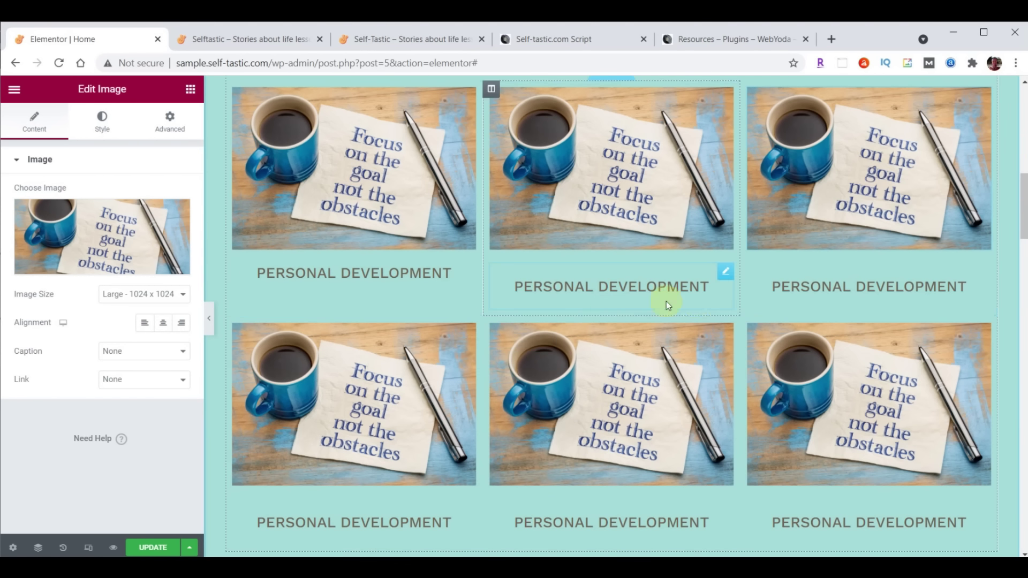
right_click(722, 271)
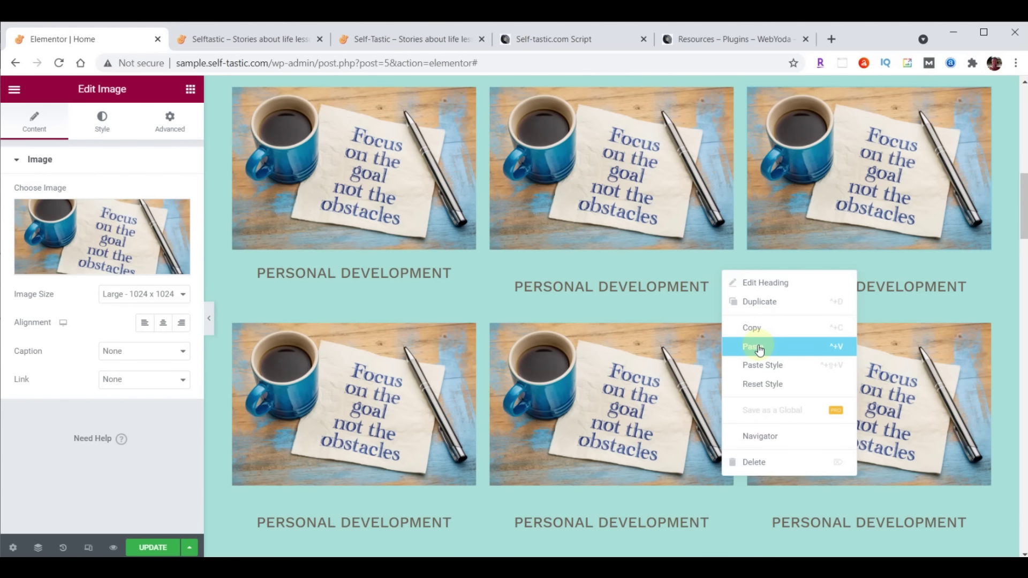
left_click(760, 366)
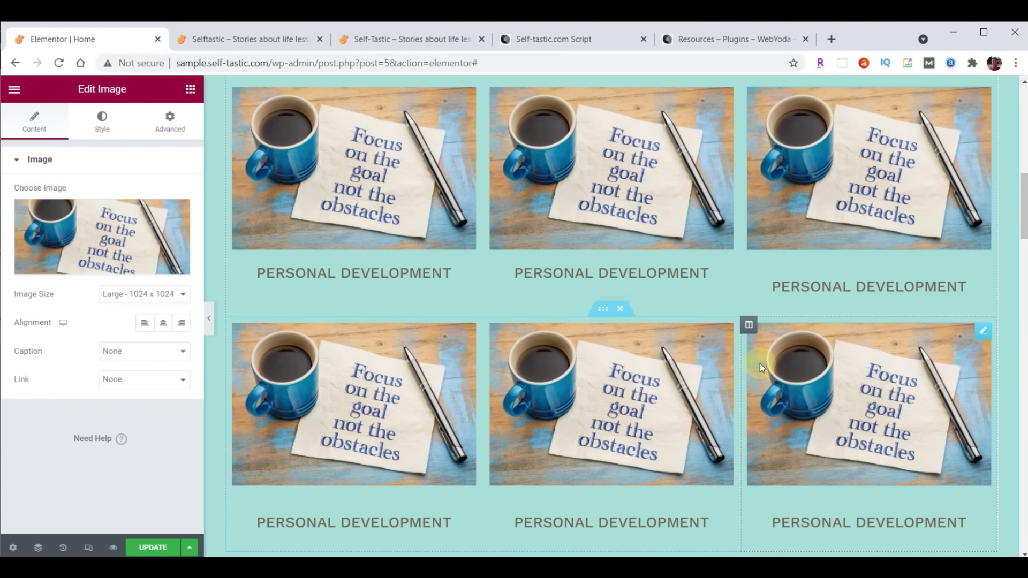
right_click(981, 284)
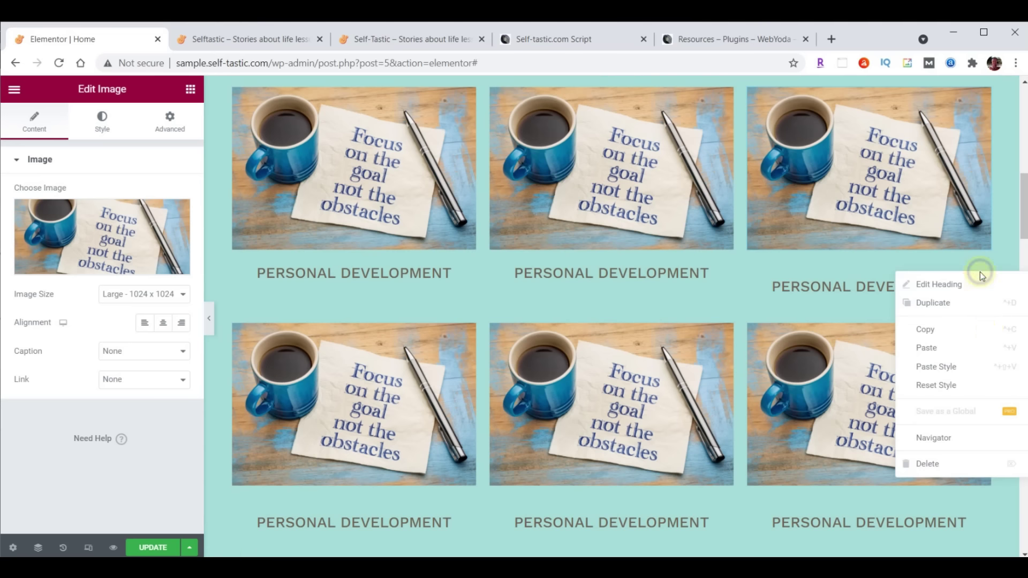
left_click(954, 368)
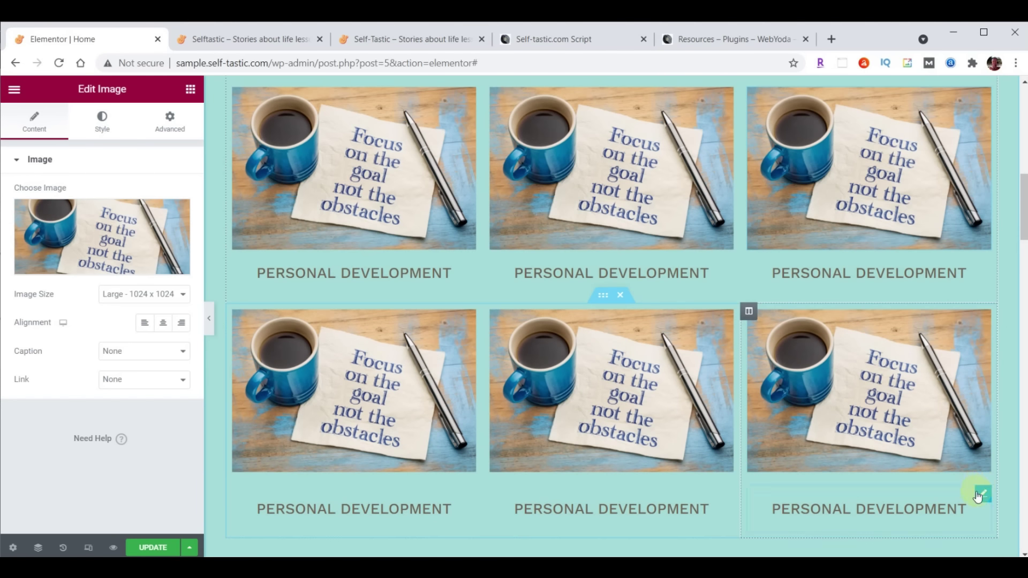
Paste the copied heading style onto the three bottom-row headings
right_click(980, 489)
left_click(957, 461)
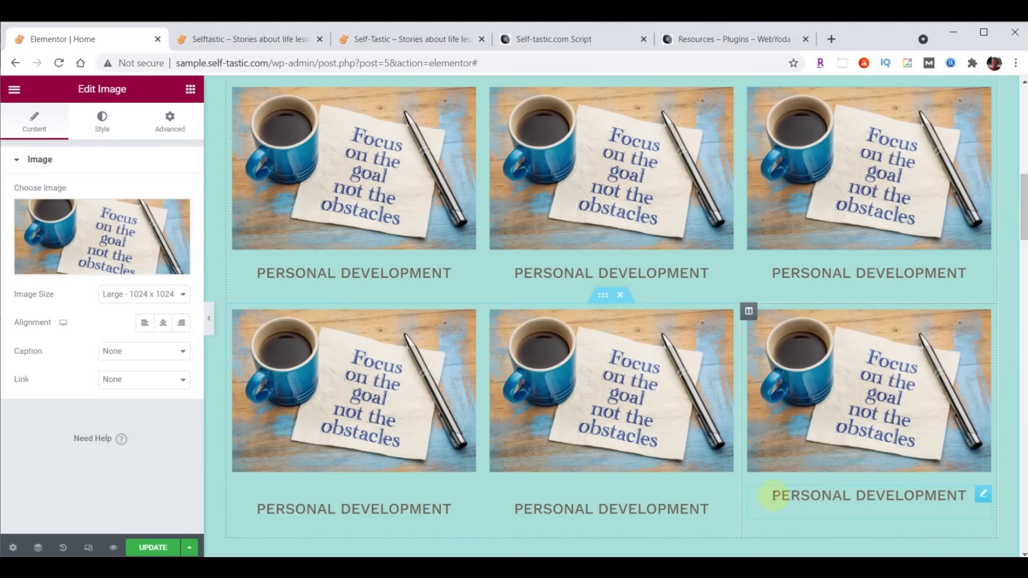
right_click(722, 493)
left_click(749, 452)
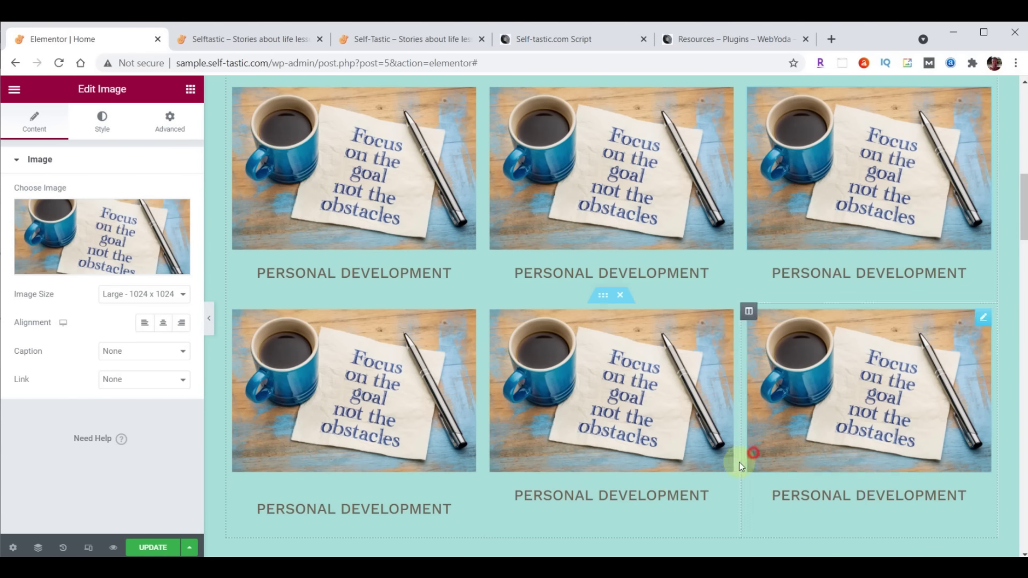
right_click(468, 495)
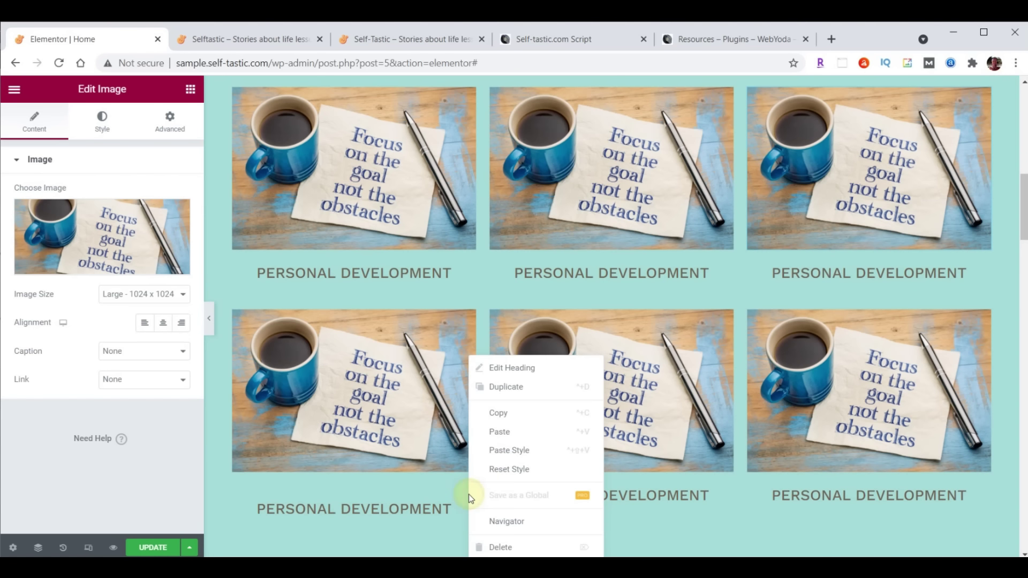
left_click(496, 451)
scroll(688, 459, "up", 1)
scroll(693, 465, "down", 1)
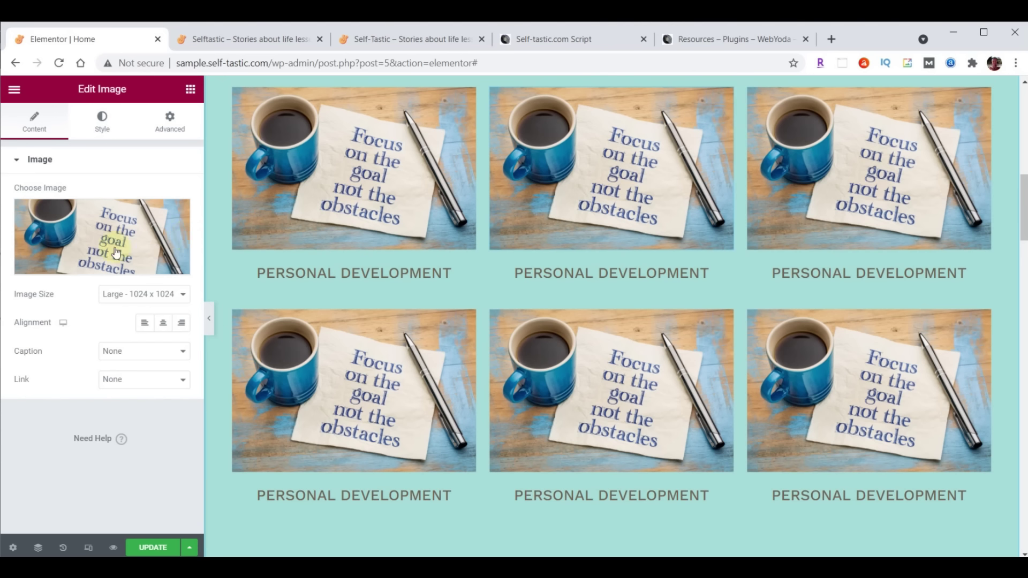
Give a card the Forget the Mistake chalkboard photo and title 'Life Lessons', then update the page
left_click(69, 226)
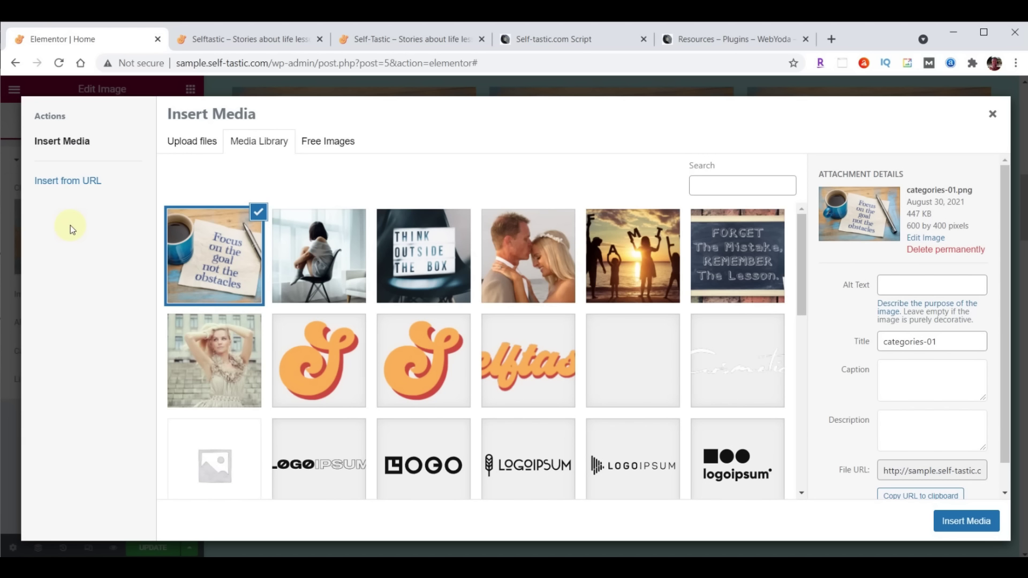
left_click(733, 252)
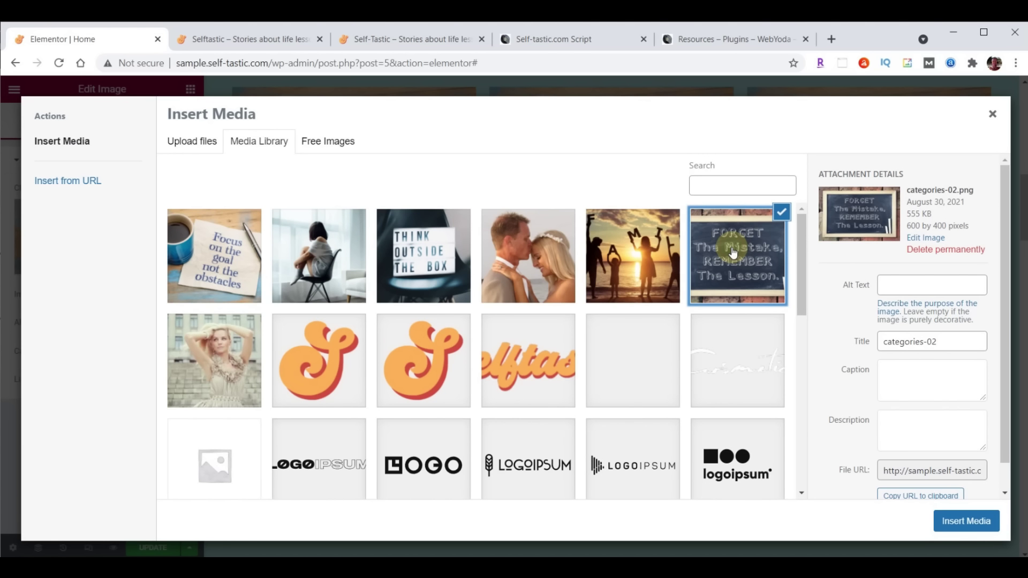
left_click(953, 524)
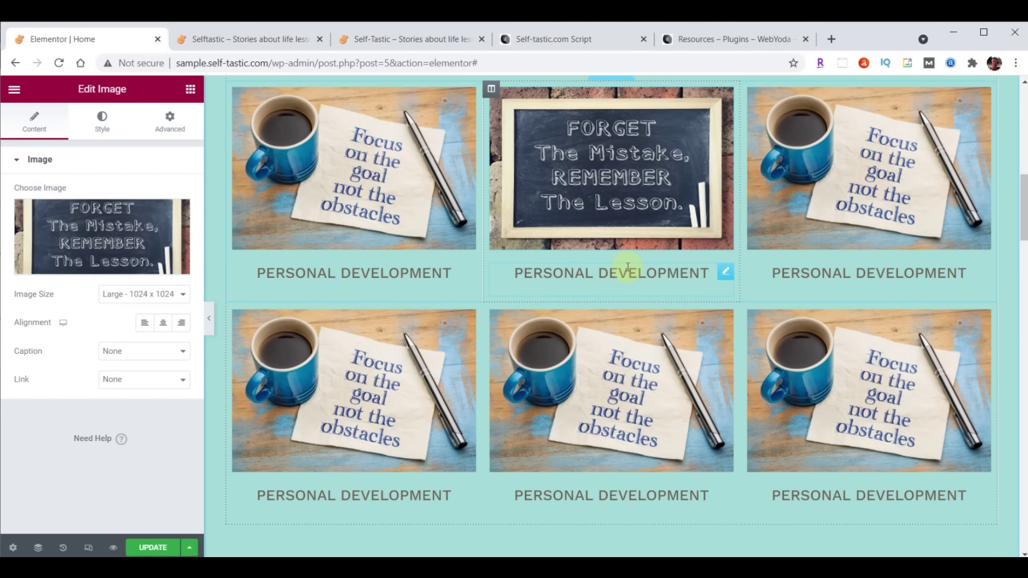
left_click(725, 272)
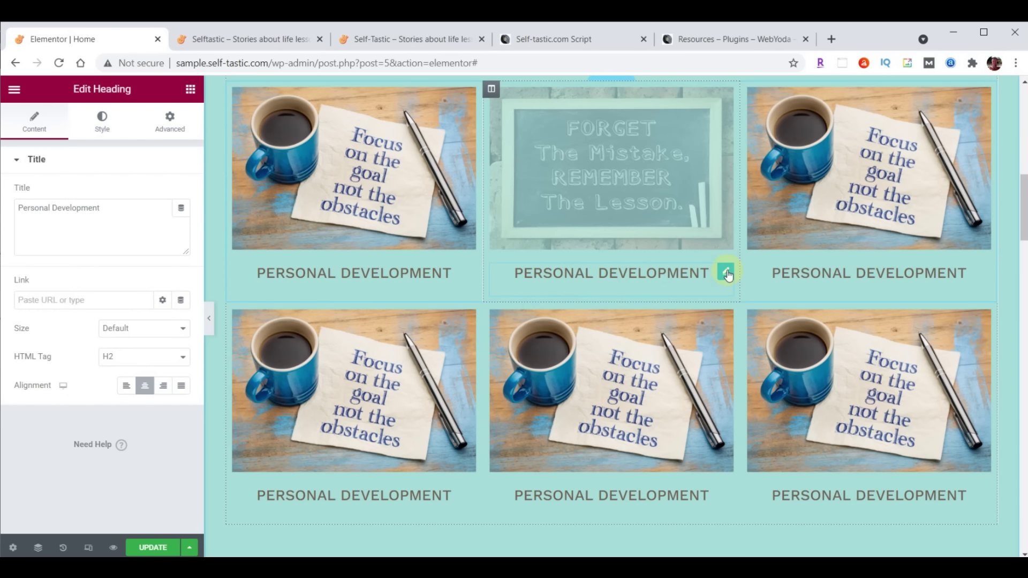
left_click_drag(18, 207, 115, 205)
type("Life Lessons")
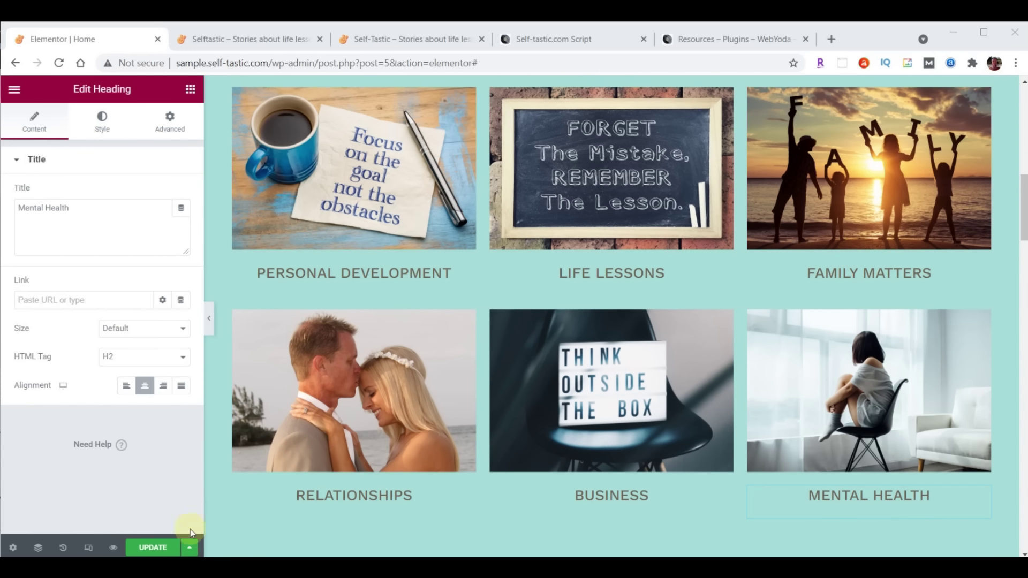
left_click(149, 547)
left_click(258, 39)
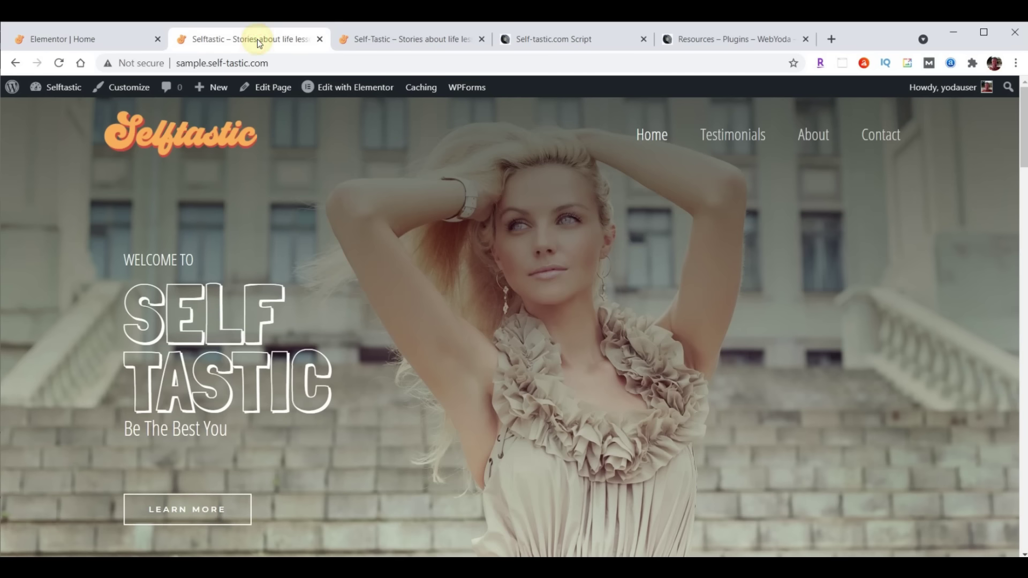
Reload both live Selftastic tabs and scroll down to review the new category photo grid
left_click(59, 63)
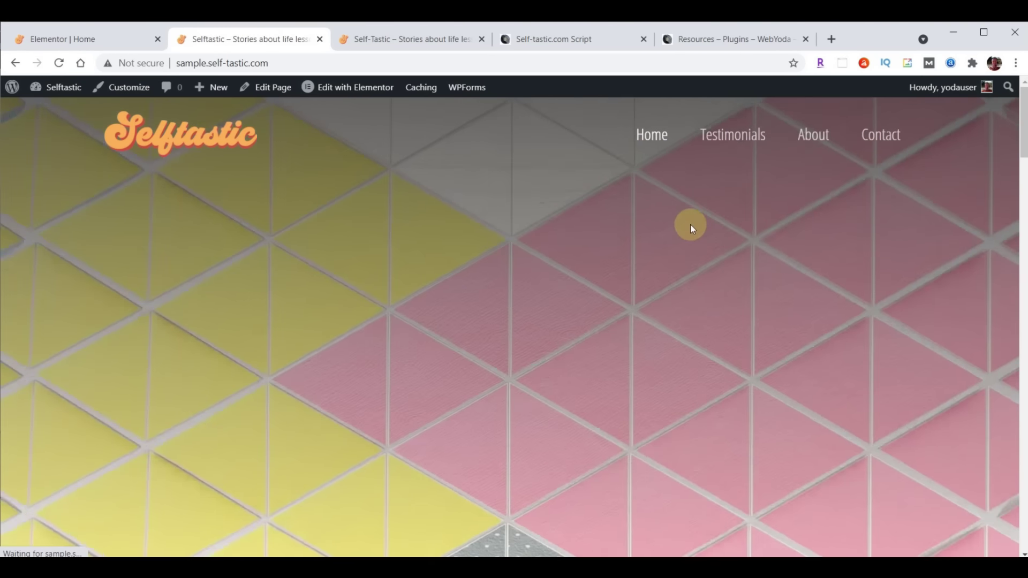
scroll(693, 224, "down", 8)
scroll(693, 223, "down", 2)
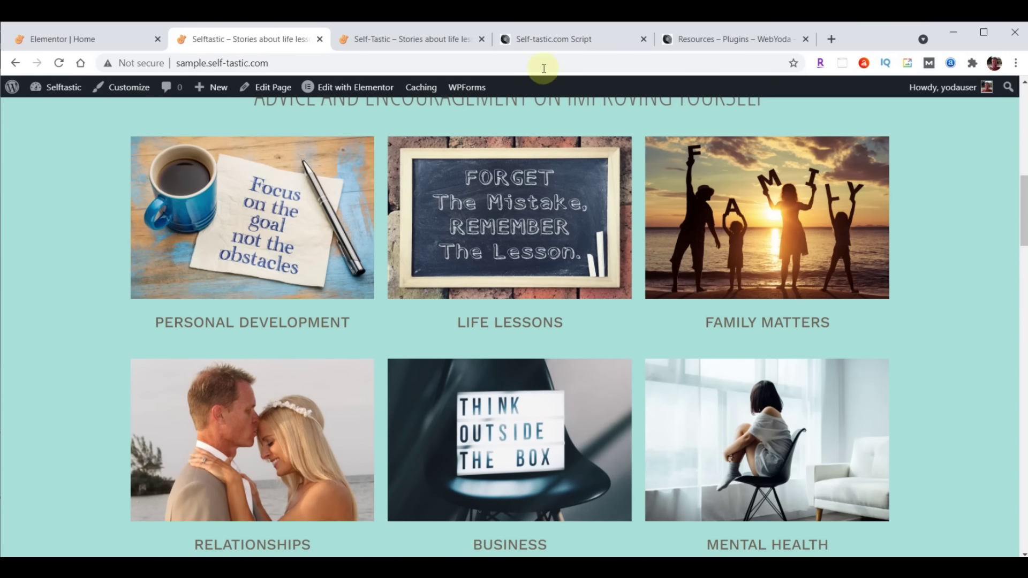
left_click(429, 40)
left_click(59, 63)
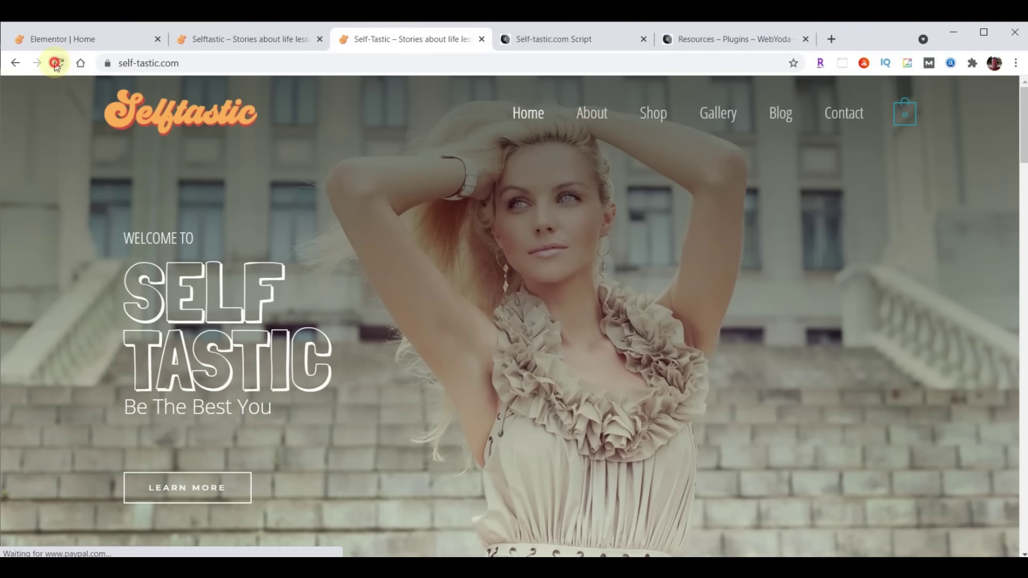
scroll(609, 262, "down", 4)
scroll(609, 261, "down", 6)
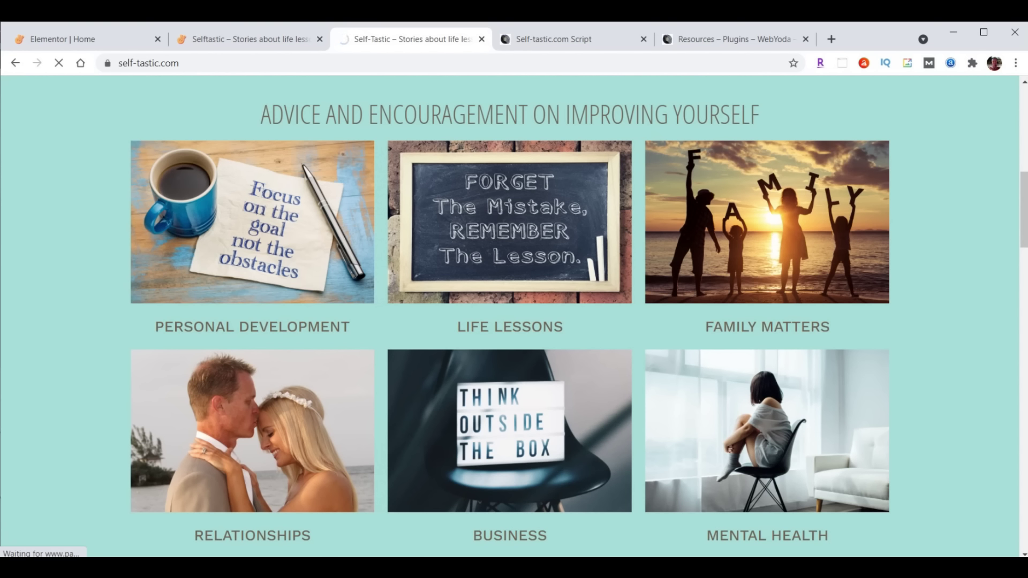
left_click(53, 38)
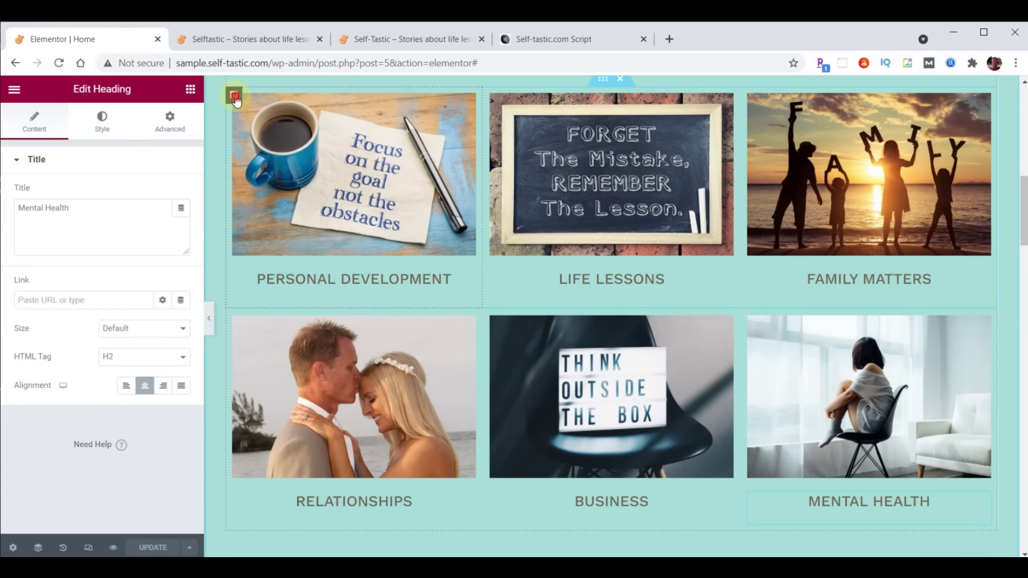
Give the Personal Development column a Slide In Right entrance animation with 1000 ms delay
left_click(234, 96)
left_click(171, 125)
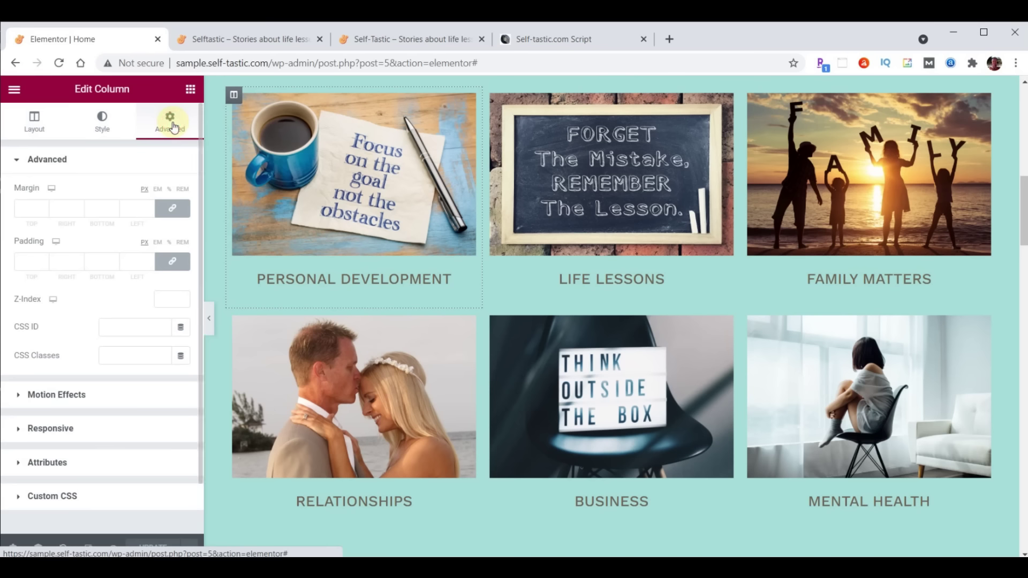
left_click(70, 395)
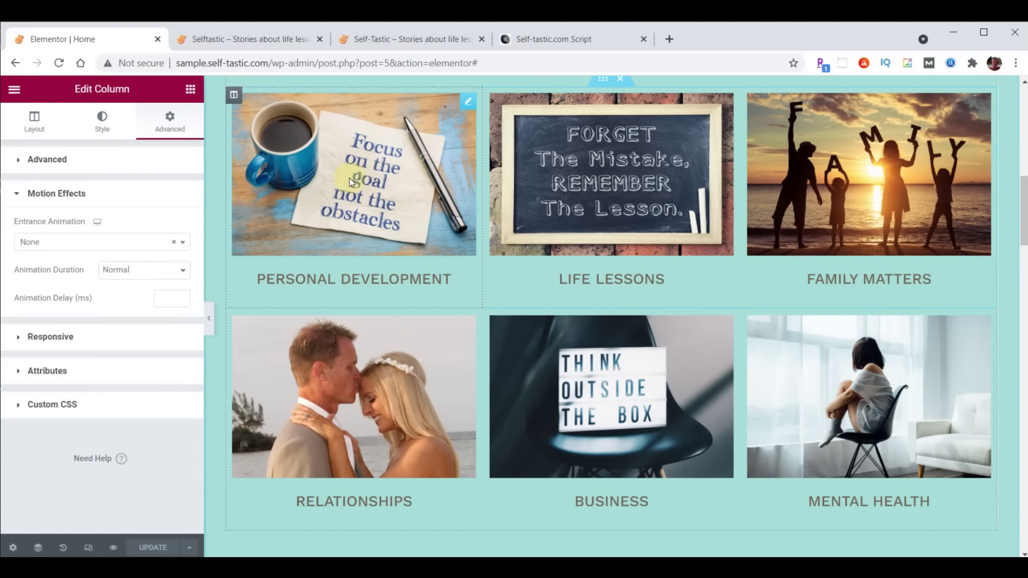
left_click(81, 244)
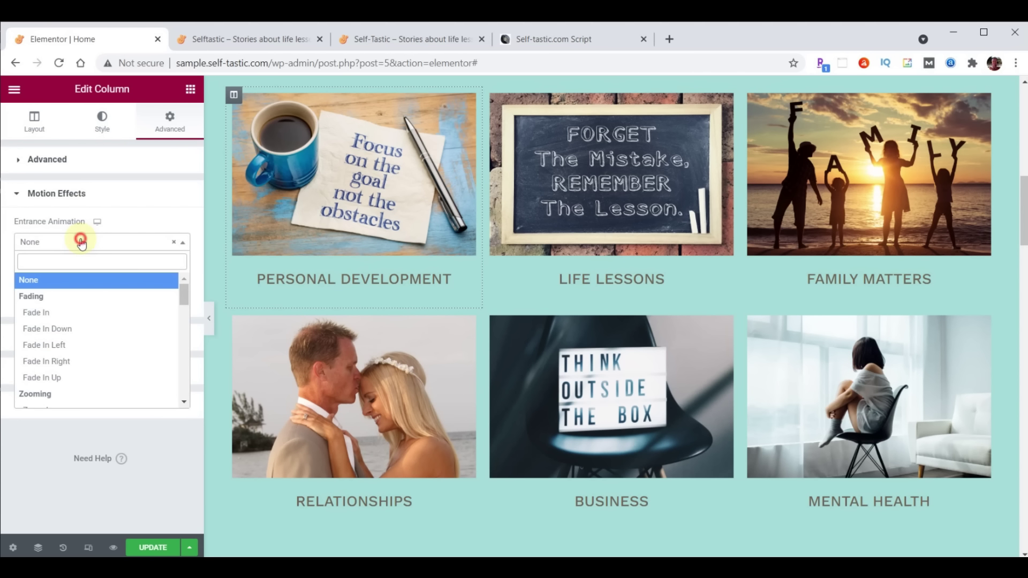
scroll(88, 327, "down", 5)
scroll(90, 332, "down", 3)
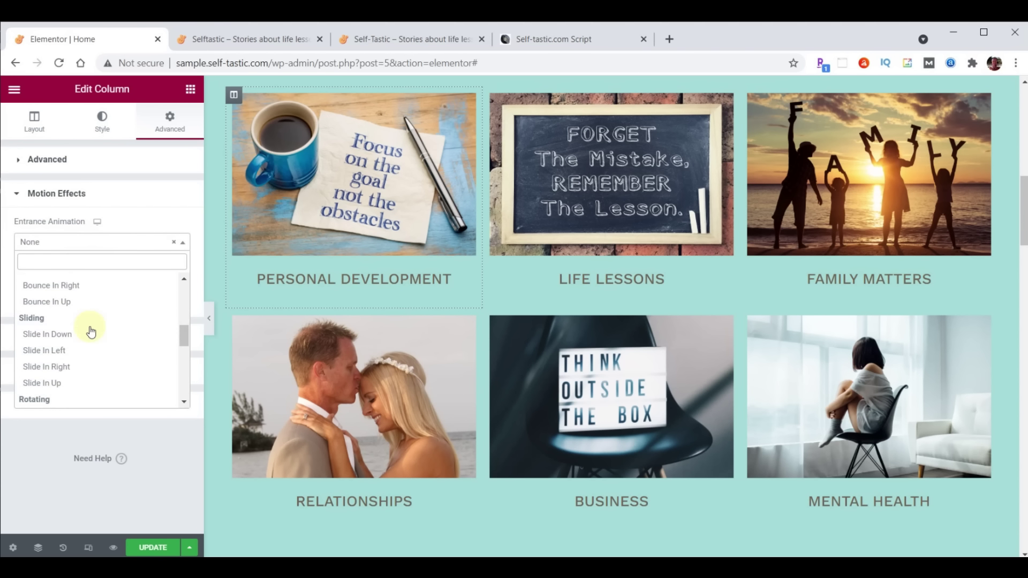
left_click(64, 367)
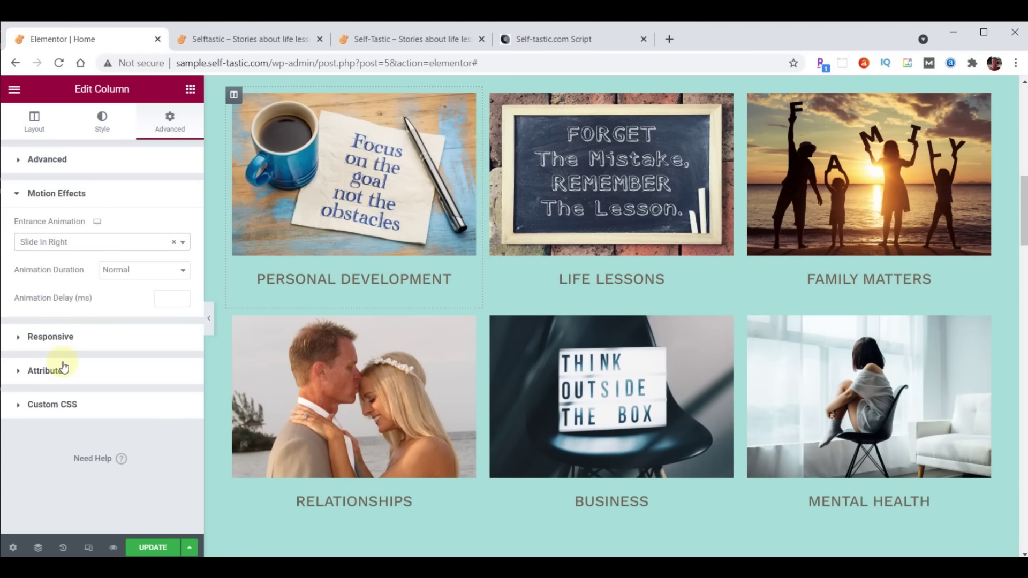
left_click(165, 300)
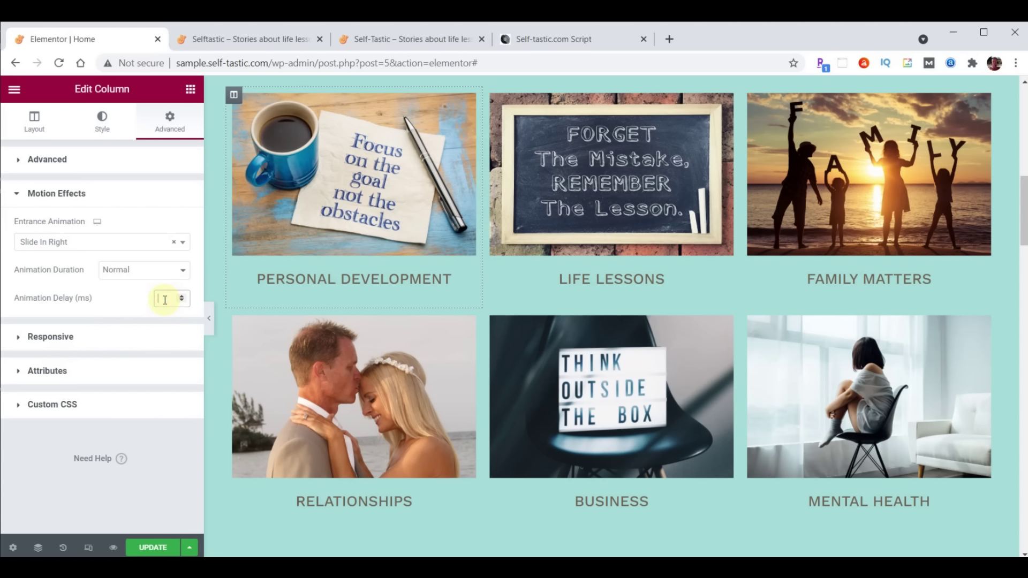
type("1000")
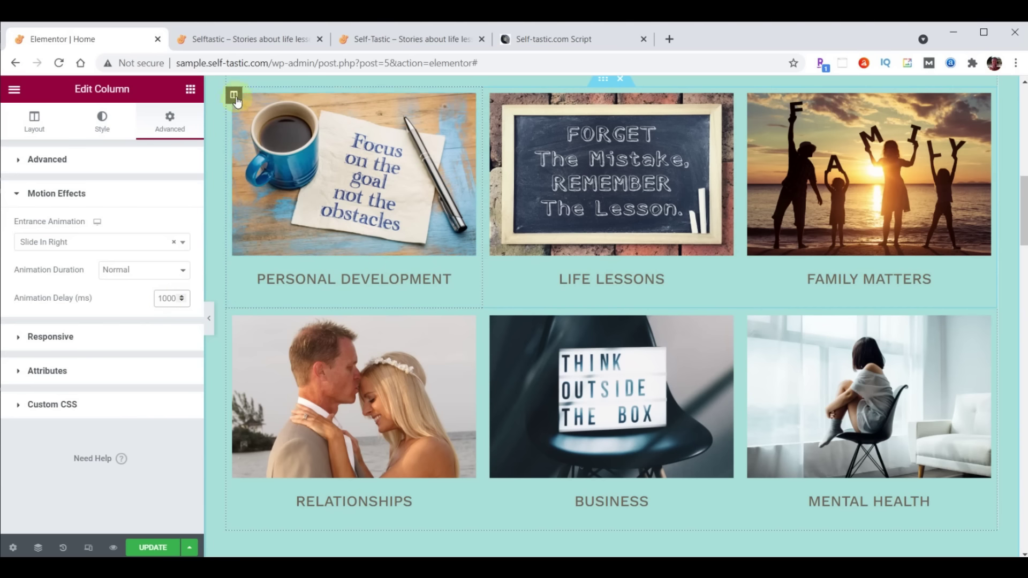
Copy the Personal Development column and paste its style onto the Relationships column
right_click(235, 100)
left_click(262, 175)
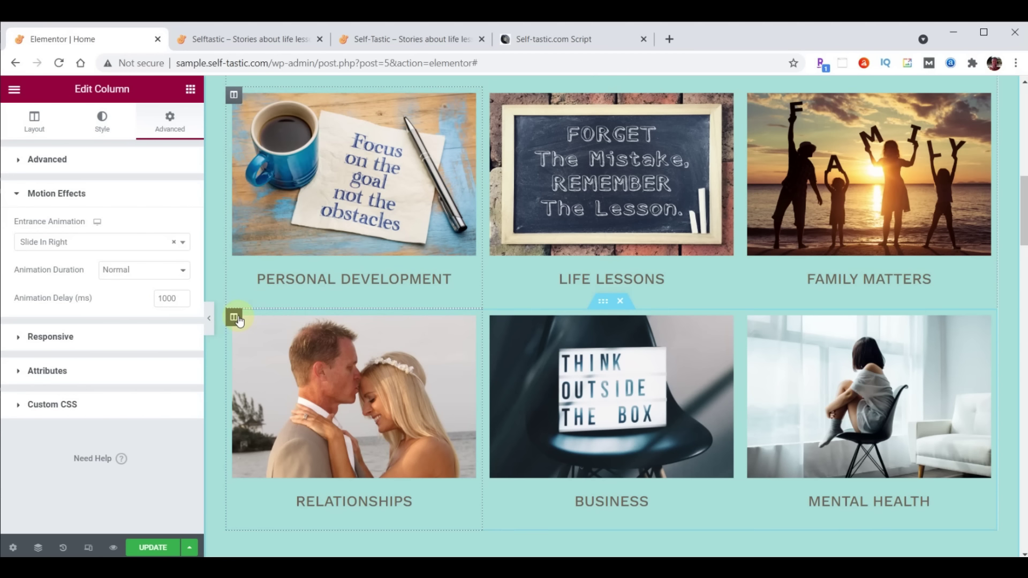
right_click(238, 319)
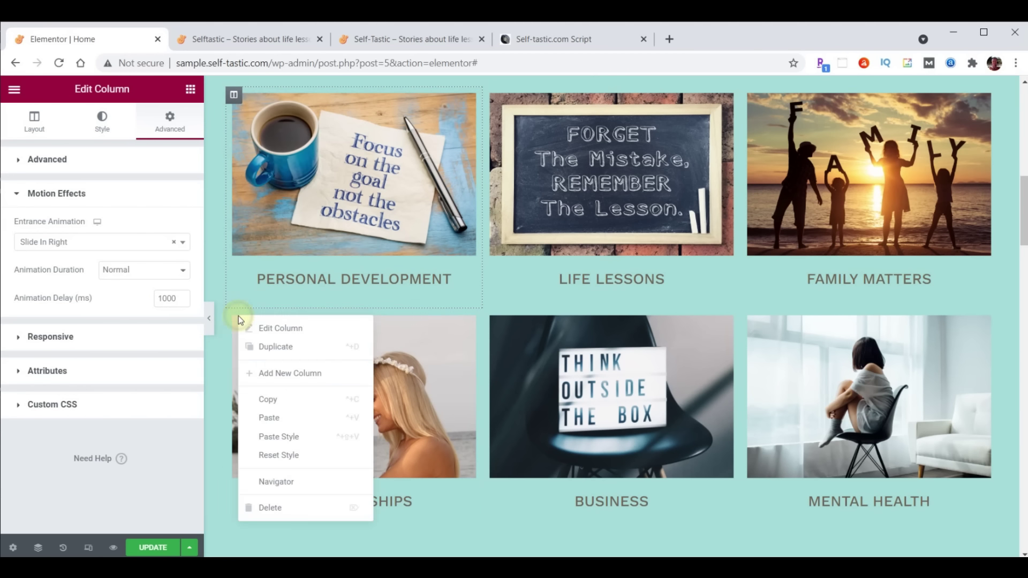
left_click(288, 436)
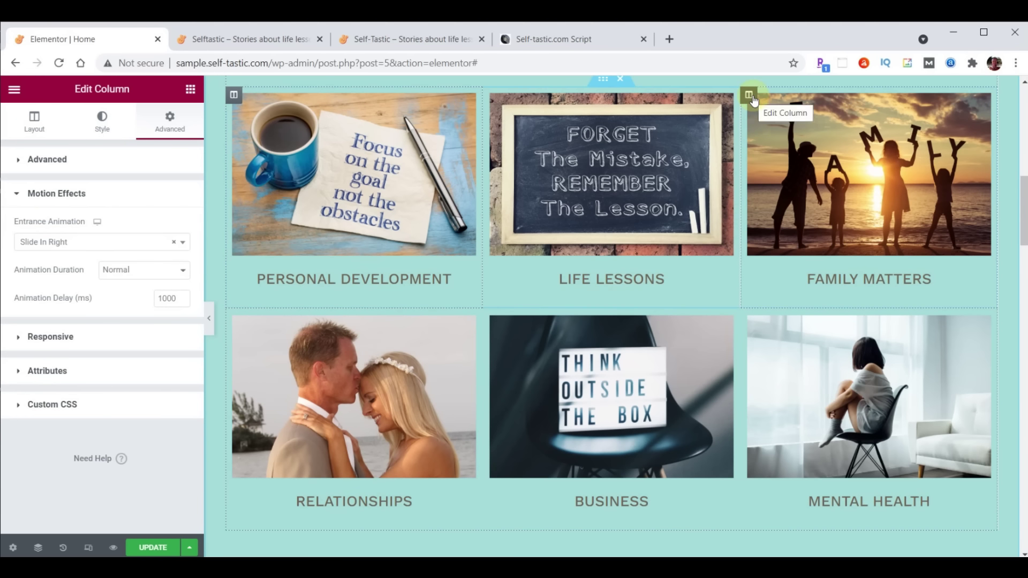
Give the Family Matters column a Slide In Left entrance animation with a 1000 ms delay
left_click(749, 96)
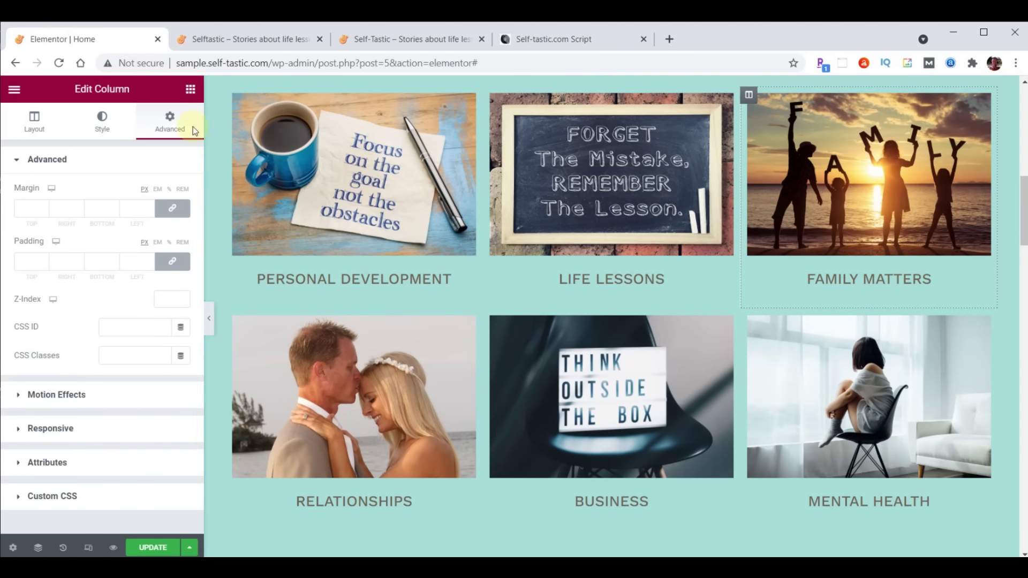
left_click(56, 394)
left_click(82, 242)
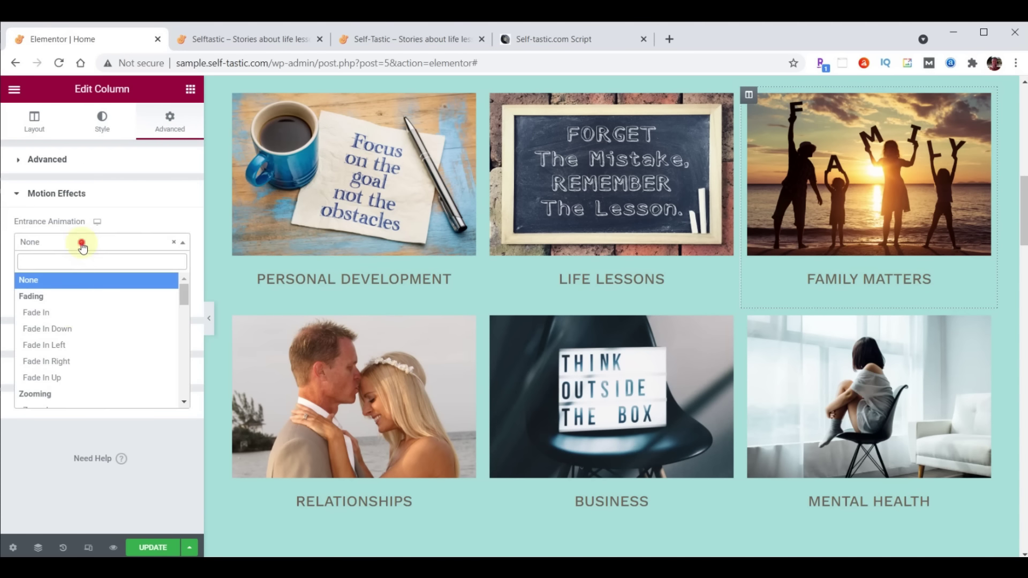
scroll(79, 322, "down", 3)
scroll(80, 322, "down", 2)
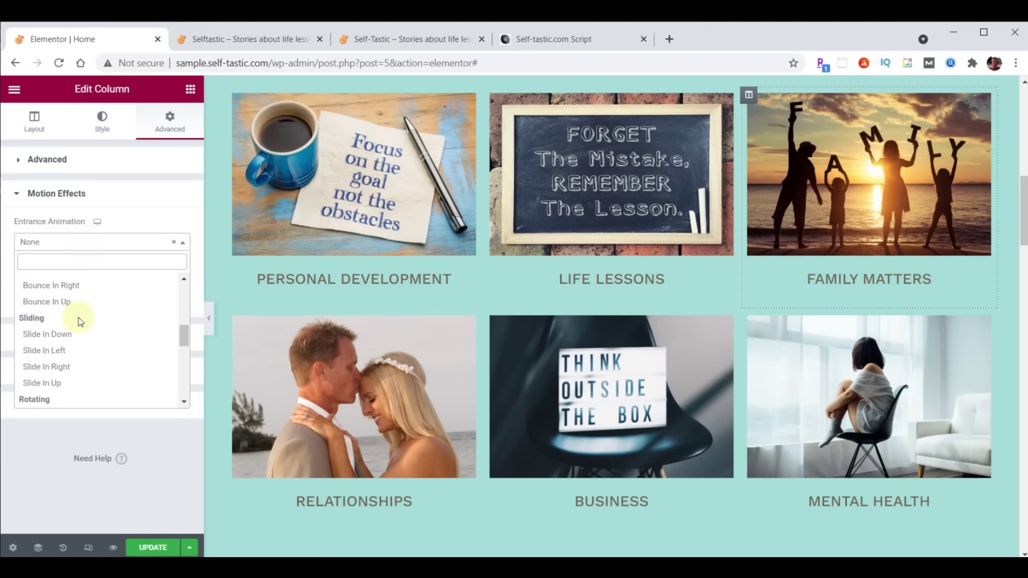
left_click(52, 351)
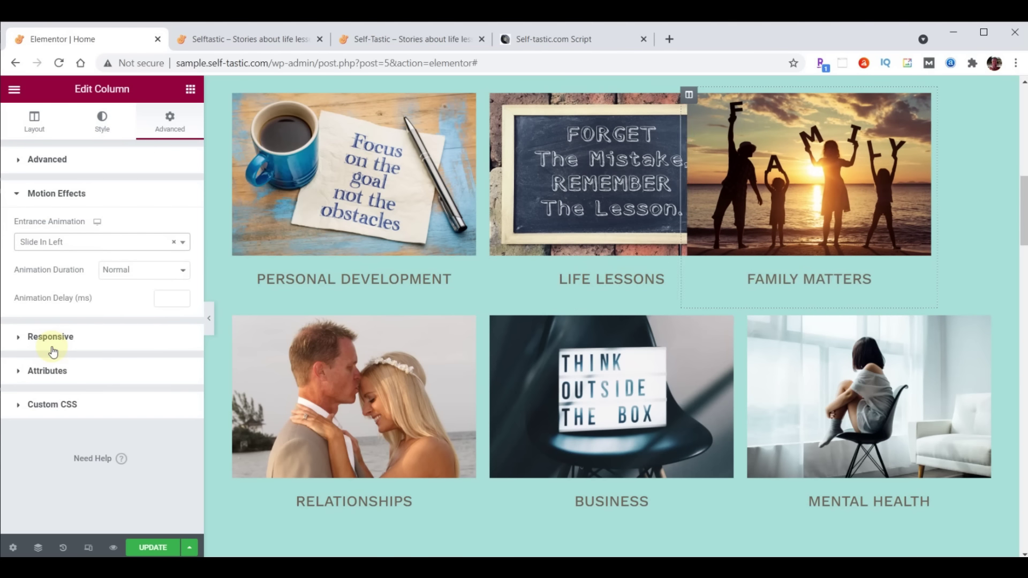
left_click(162, 298)
type("1000")
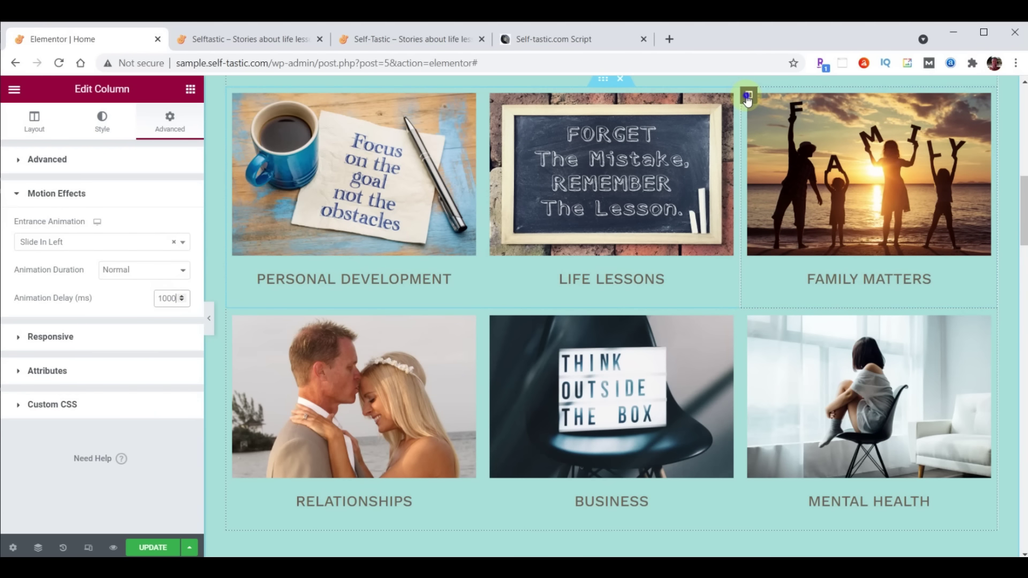
Paste the copied slide-in style onto the Mental Health column
right_click(748, 94)
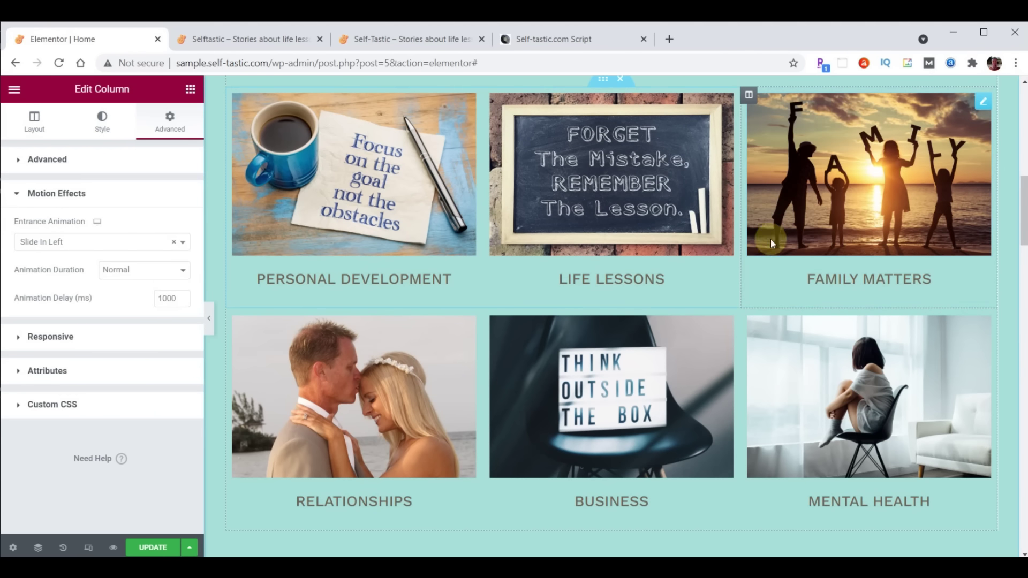
right_click(748, 320)
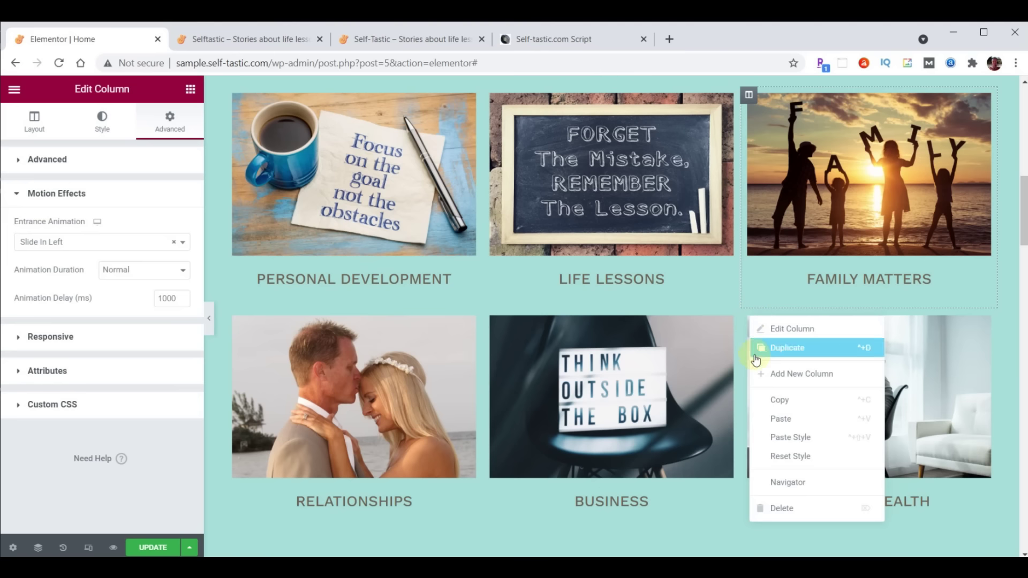
left_click(785, 436)
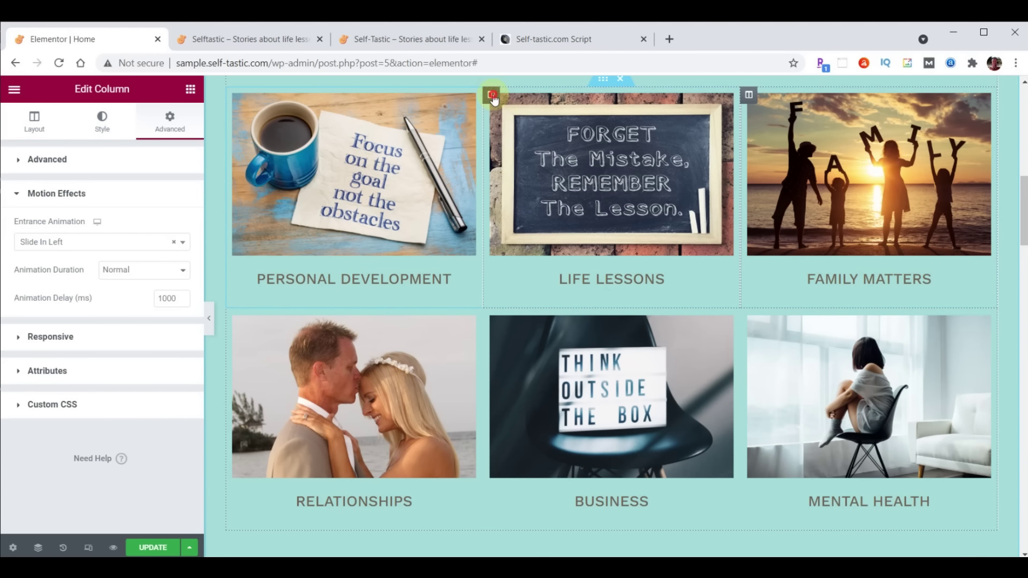
Make the Life Lessons column zoom in with a 1000 ms entrance delay
left_click(492, 95)
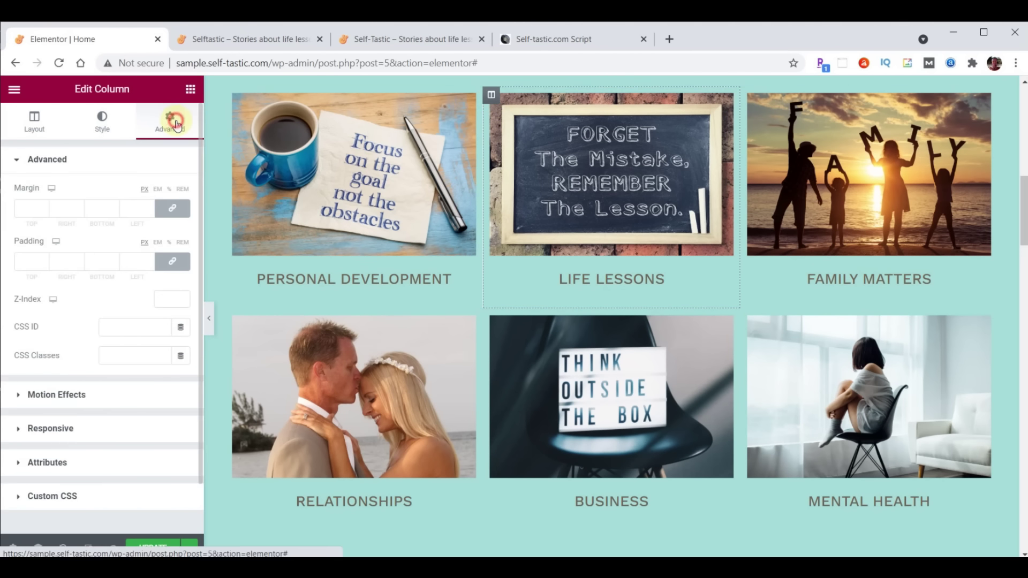
left_click(48, 396)
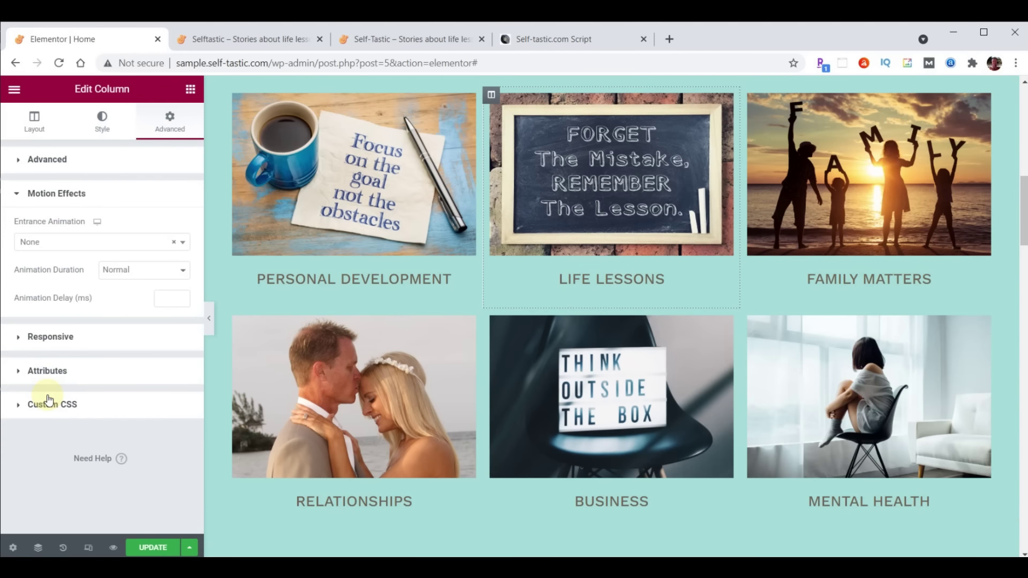
left_click(67, 244)
scroll(73, 297, "down", 3)
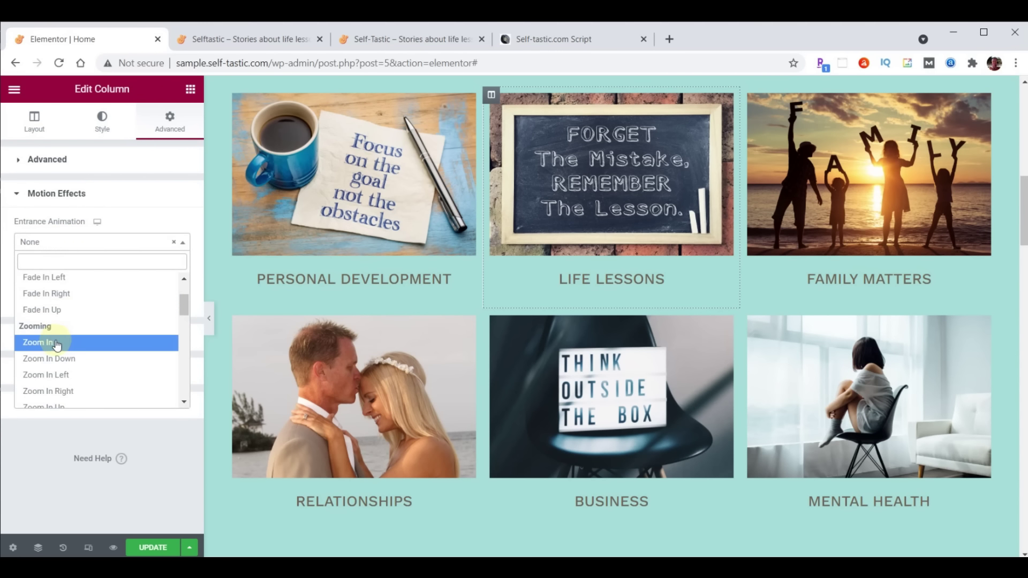
left_click(55, 343)
left_click(162, 300)
type("1000")
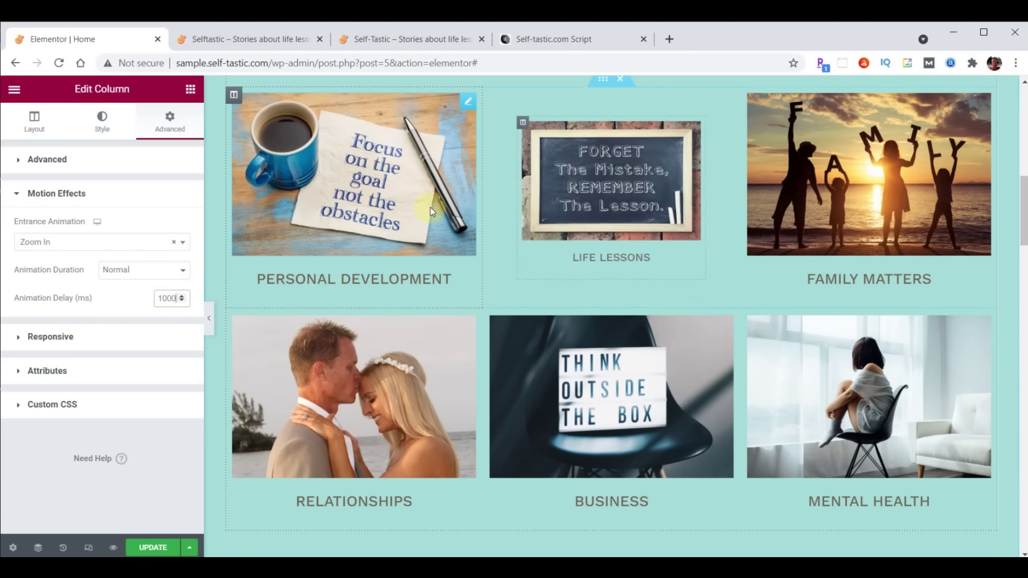
Copy the Life Lessons zoom-in style onto Business, update the page, and view the live site
right_click(491, 96)
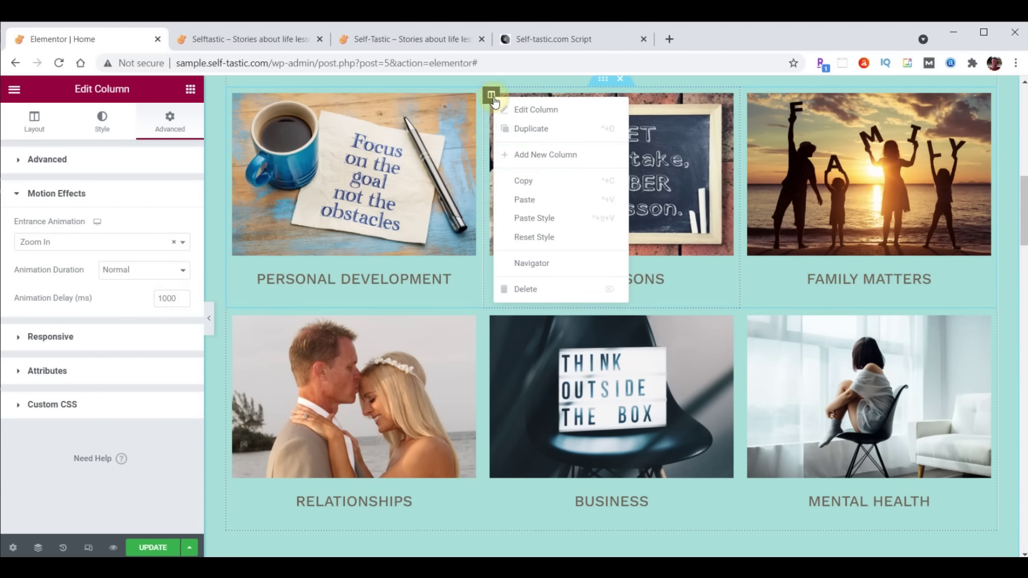
left_click(524, 181)
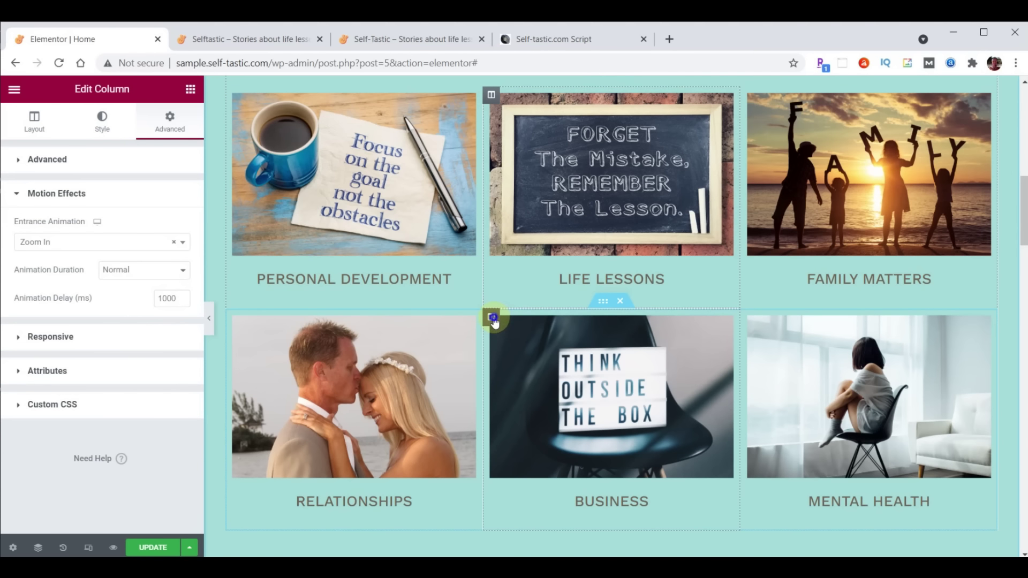
right_click(492, 318)
left_click(534, 442)
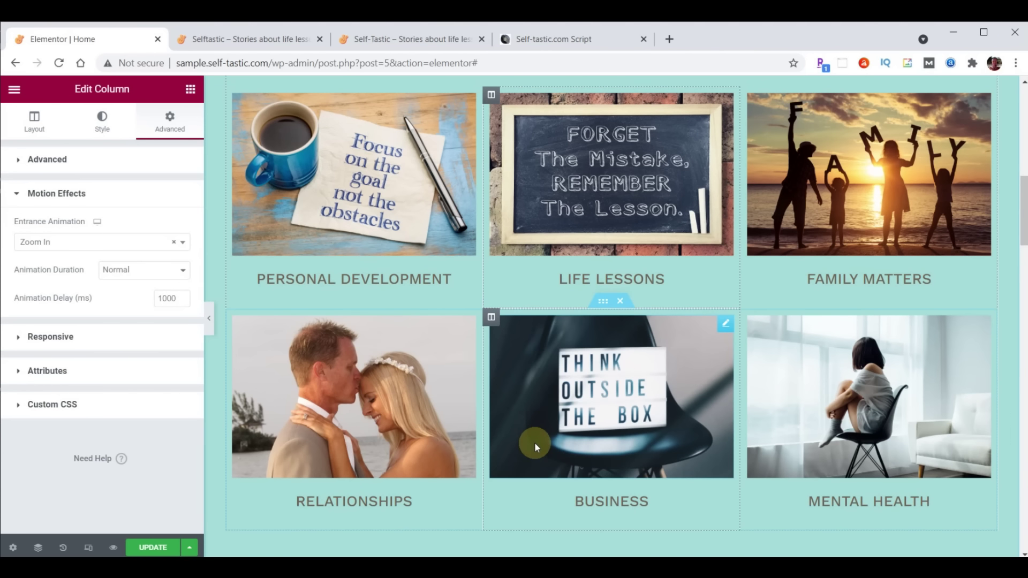
left_click(153, 548)
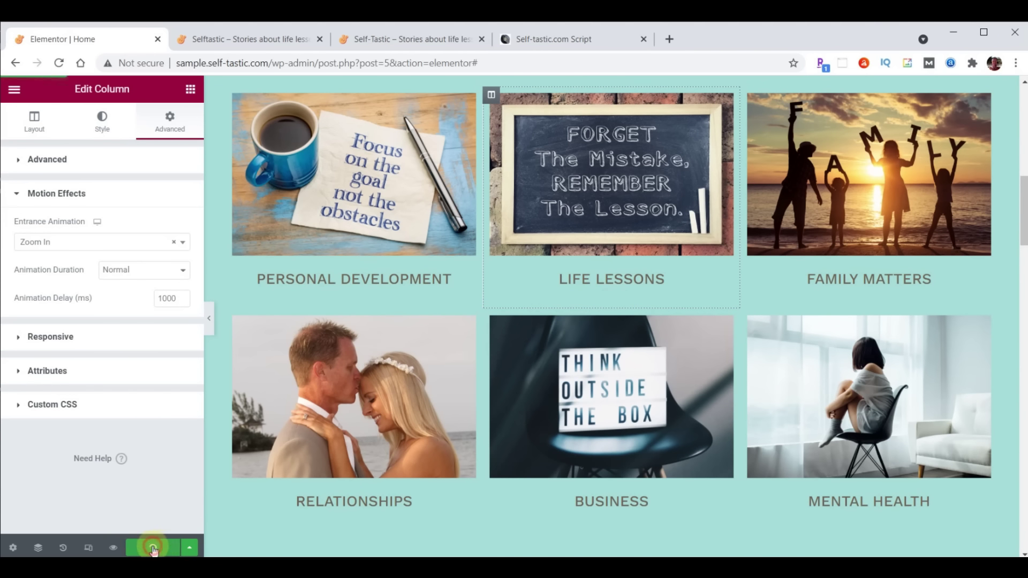
left_click(226, 40)
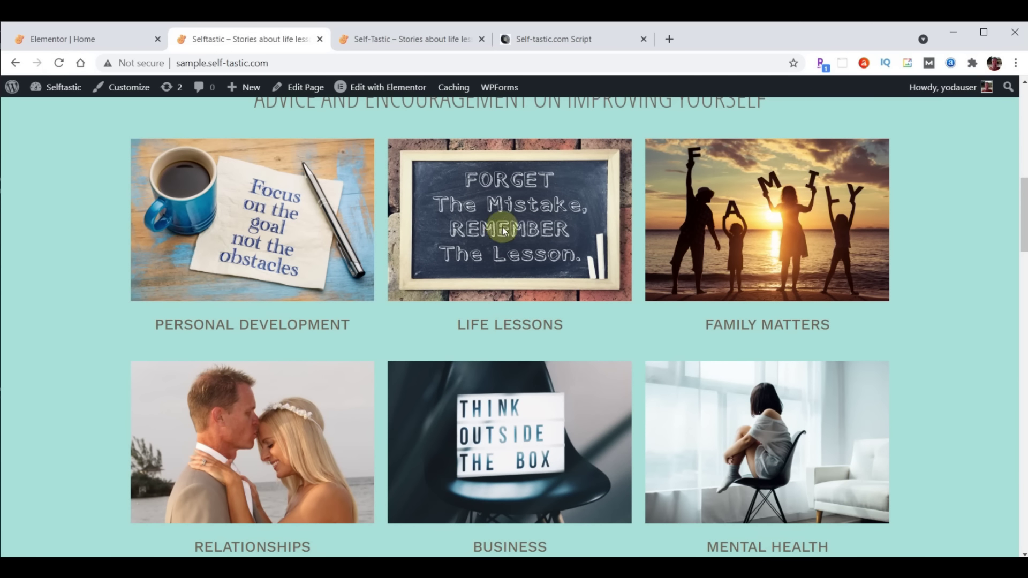
Reload the live home page to watch the columns animate in, then return to the editor
left_click(60, 63)
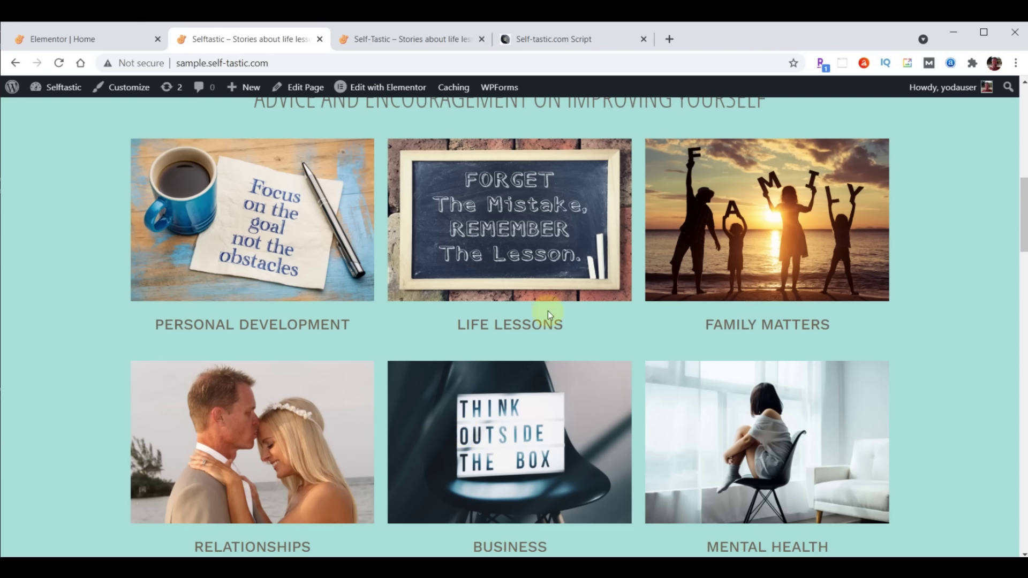
left_click(62, 39)
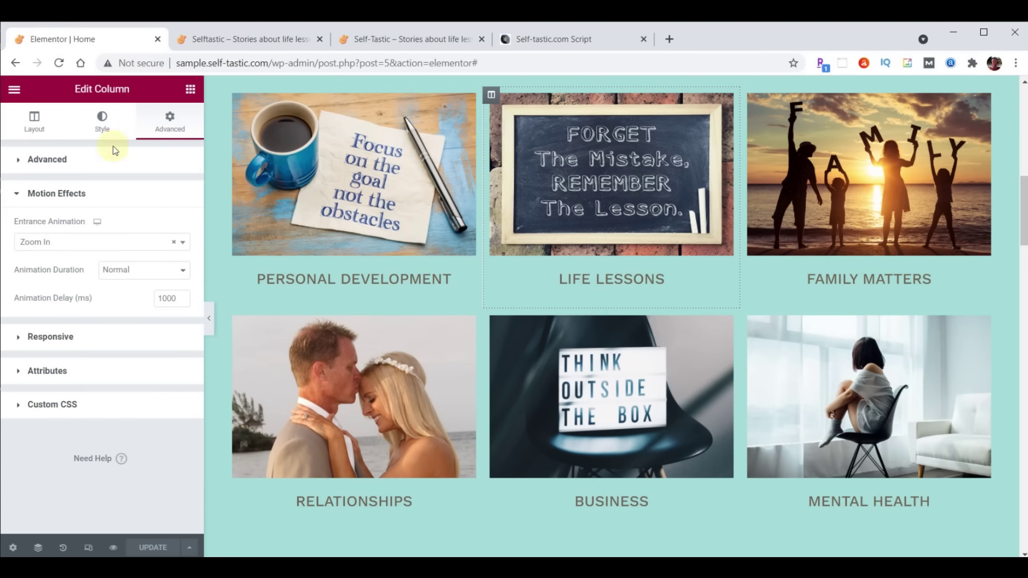
Set Z-Index 1 on the Life Lessons and Business columns and update the page
left_click(21, 159)
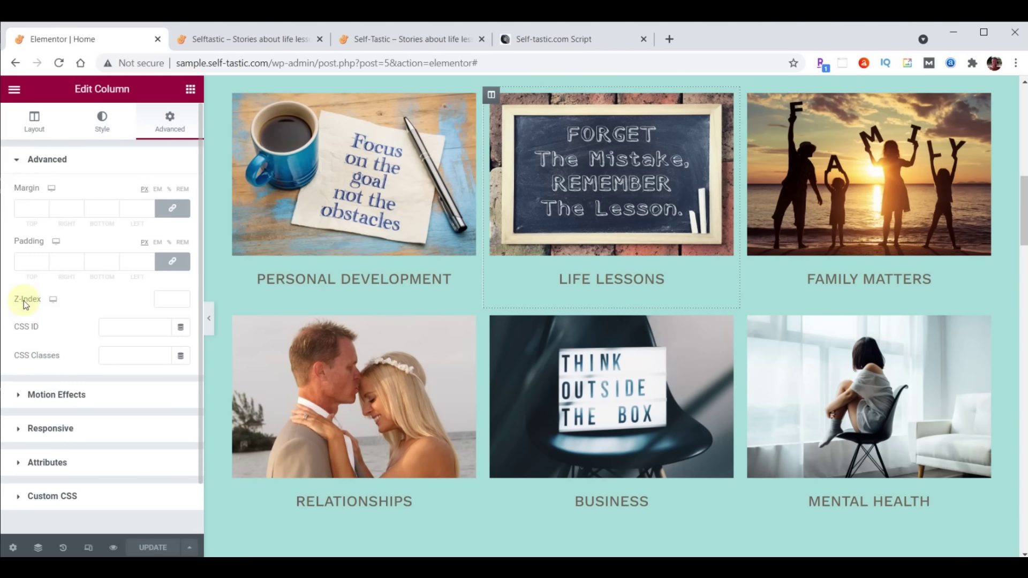
left_click(166, 297)
type("1")
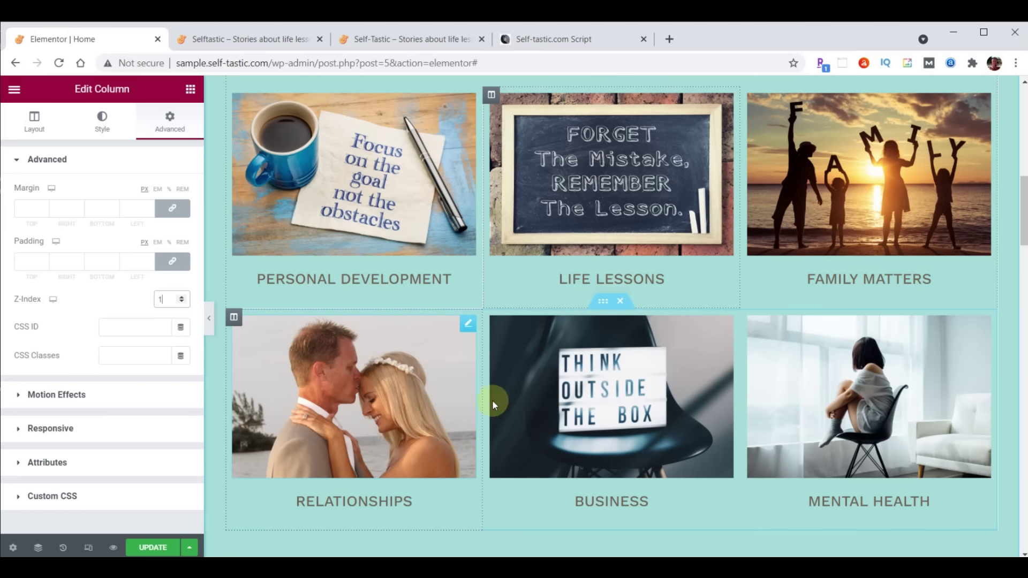
left_click(491, 317)
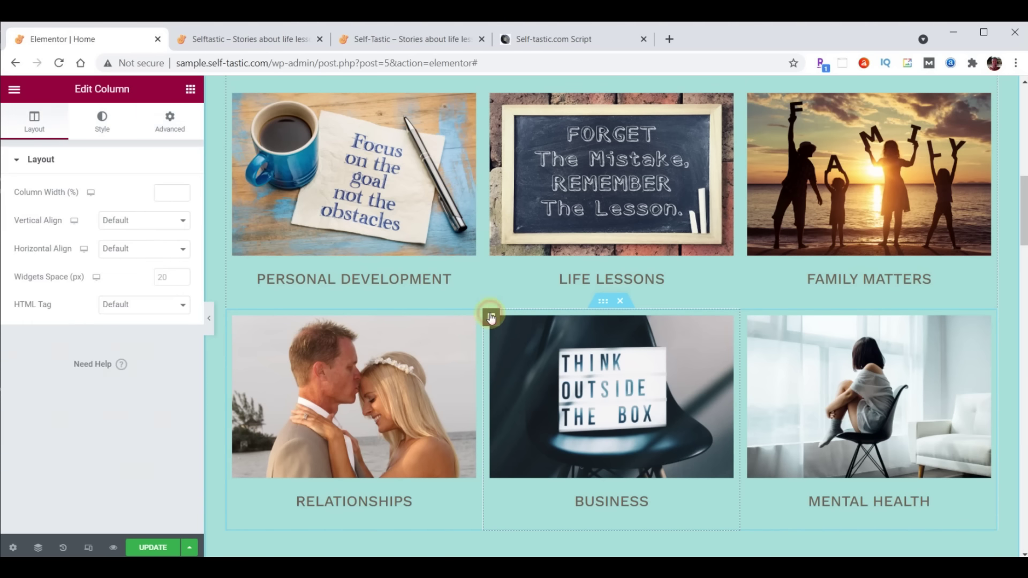
left_click(176, 126)
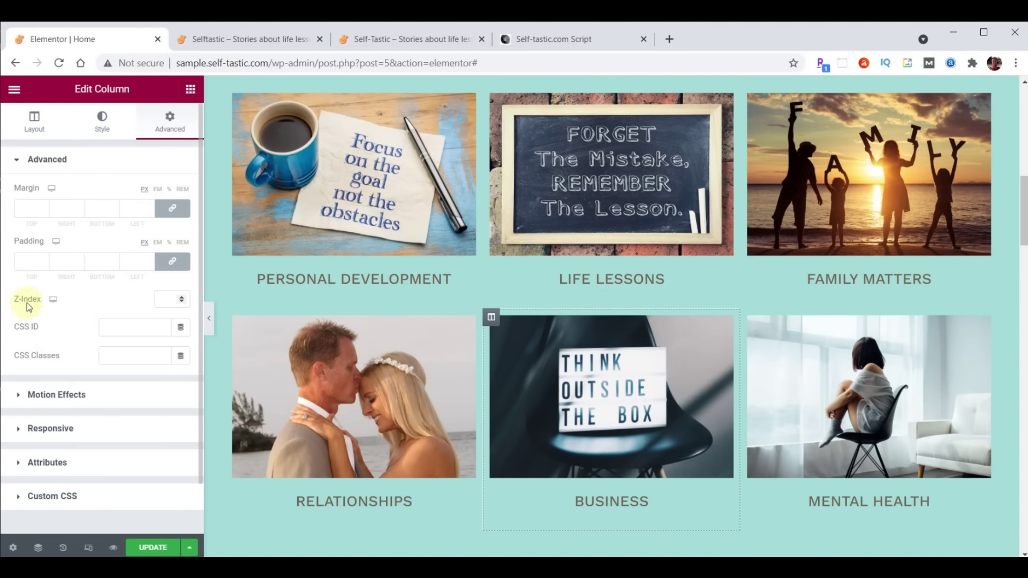
left_click(182, 296)
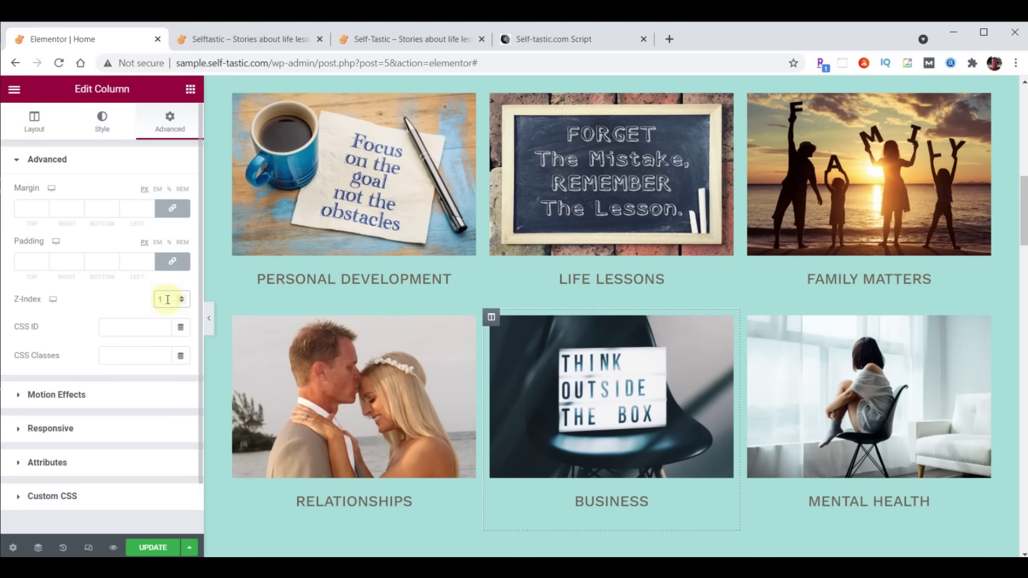
left_click(151, 548)
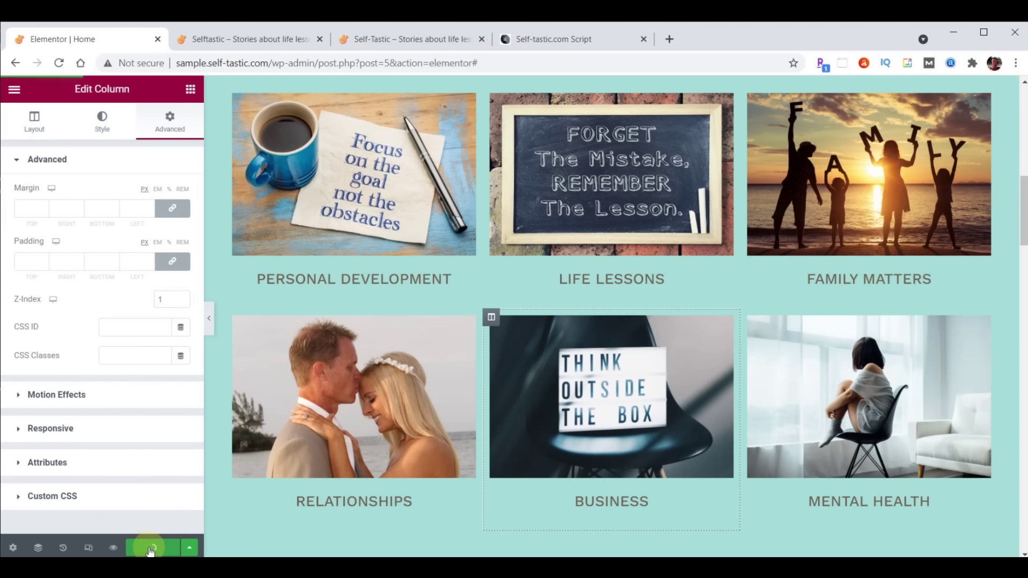
Replay the animations on the reloaded live page, then scroll self-tastic.com down to BE INSPIRED
left_click(251, 42)
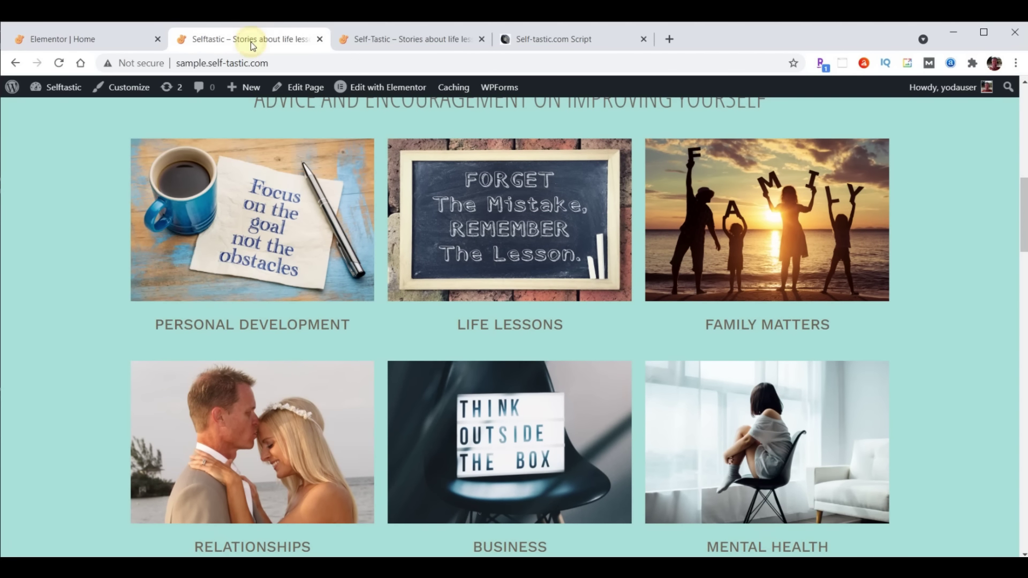
left_click(59, 63)
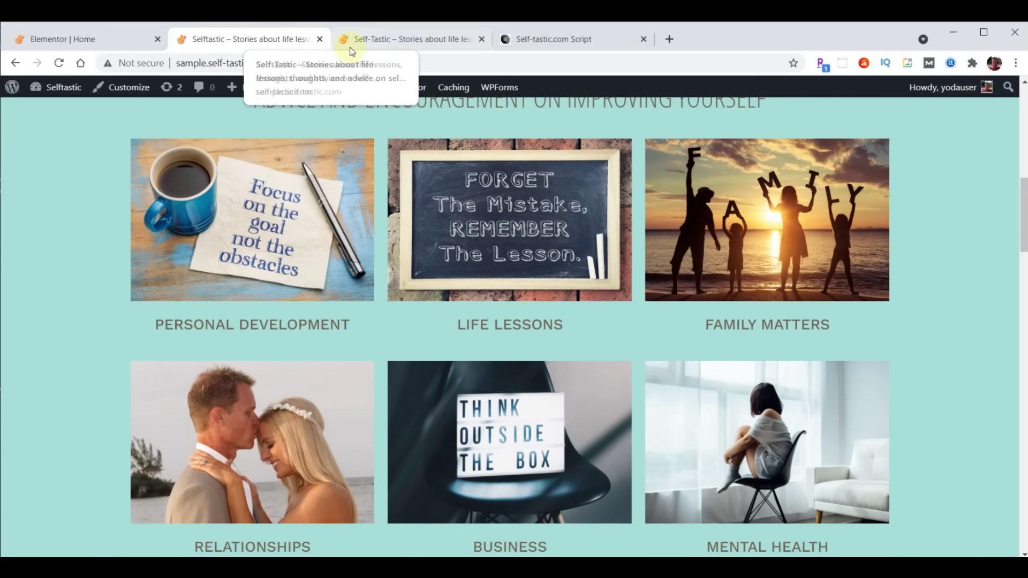
left_click(407, 39)
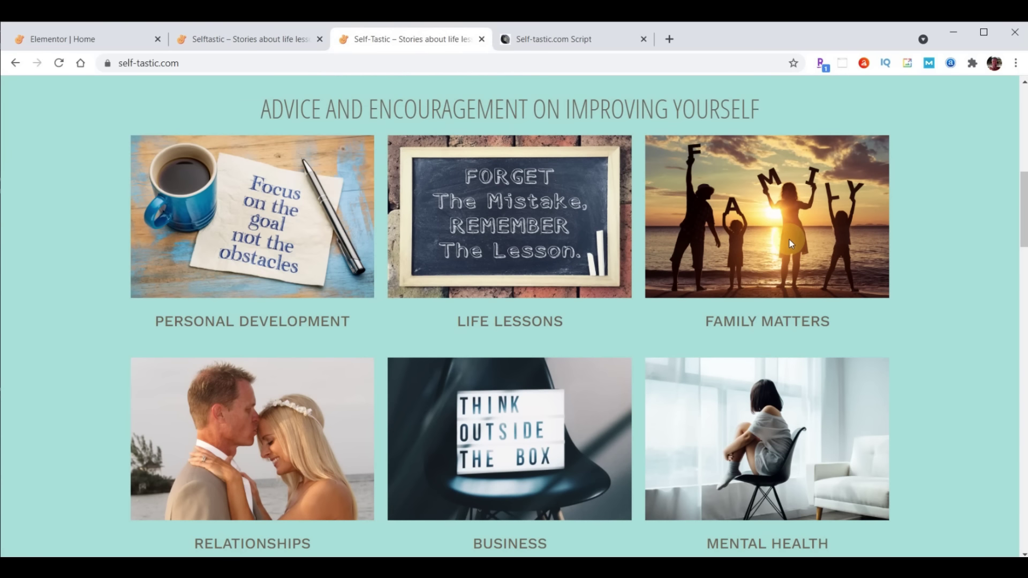
scroll(638, 184, "down", 8)
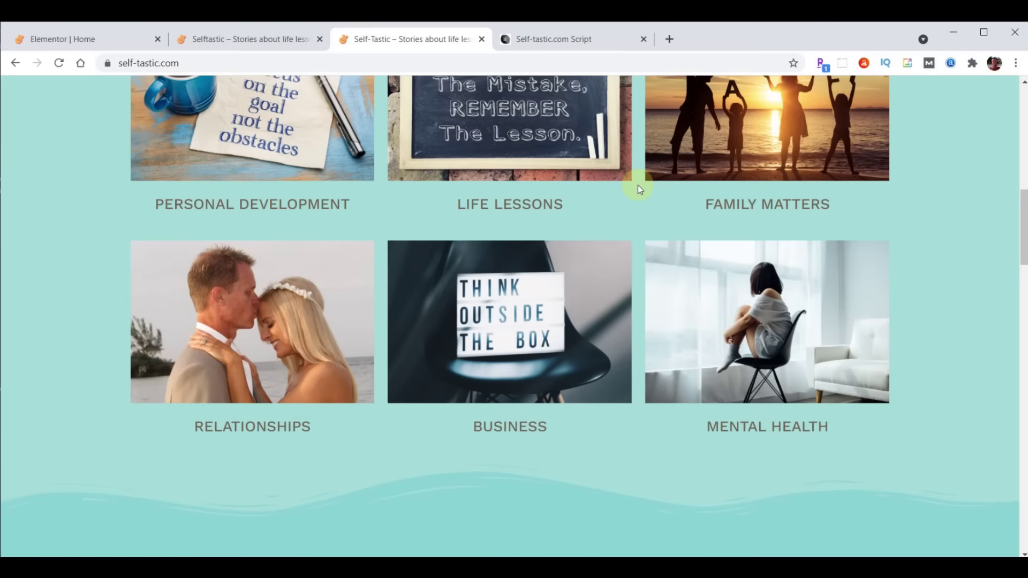
scroll(635, 195, "down", 1)
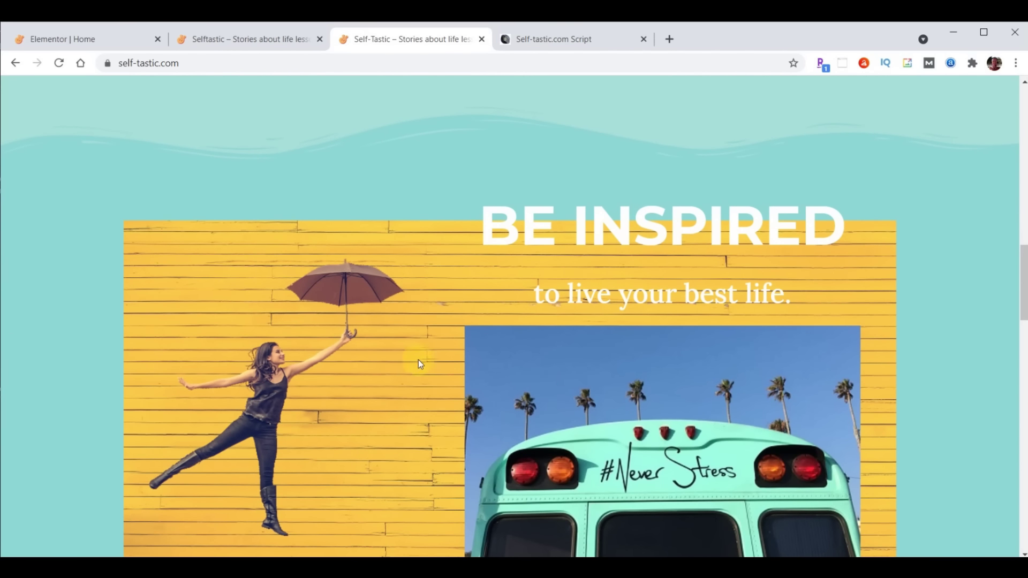
scroll(418, 360, "down", 1)
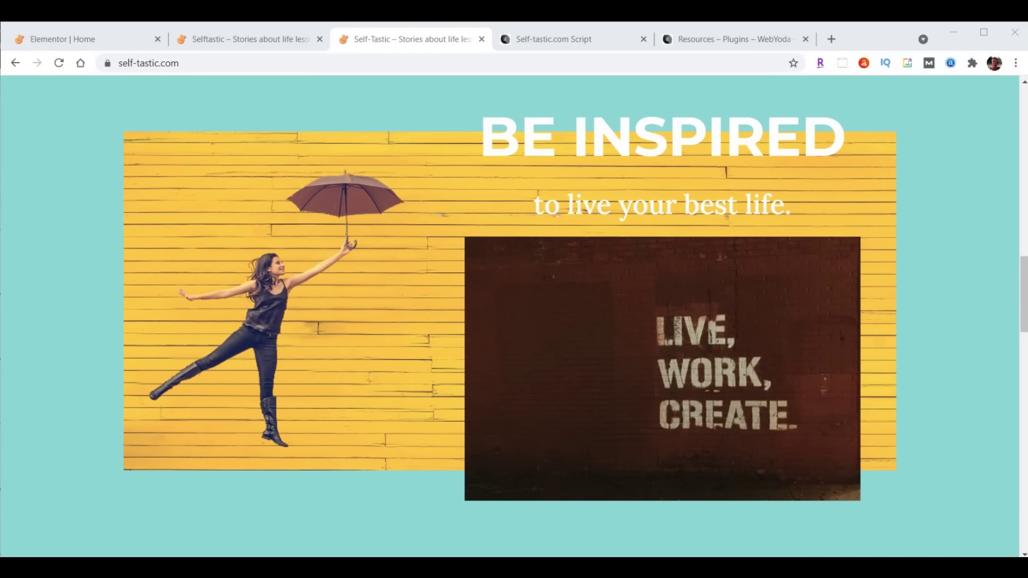
Follow the script's Unsplash.com link and enter 'girl umbrella yellow' in Unsplash's search
left_click(546, 38)
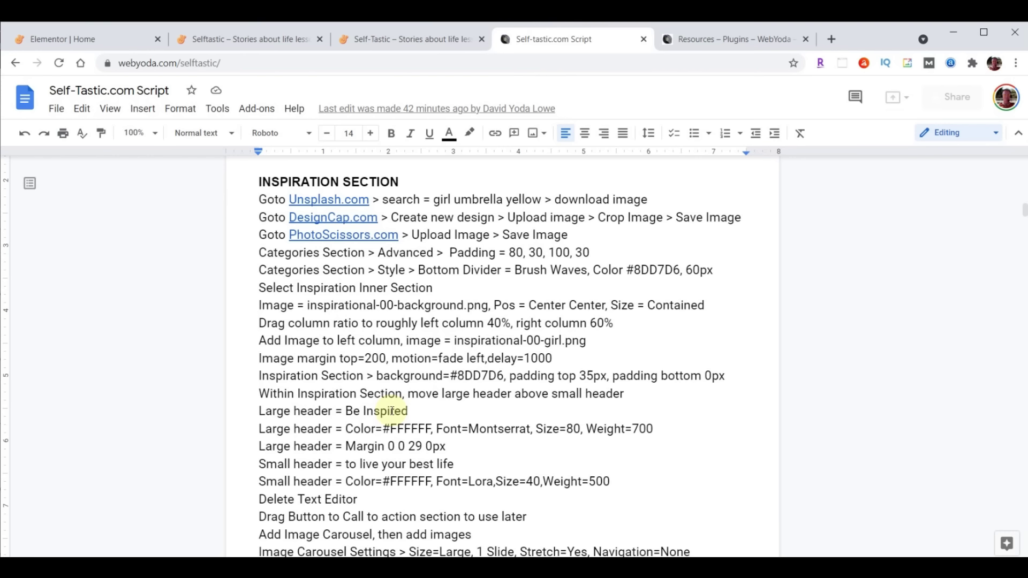
left_click(321, 198)
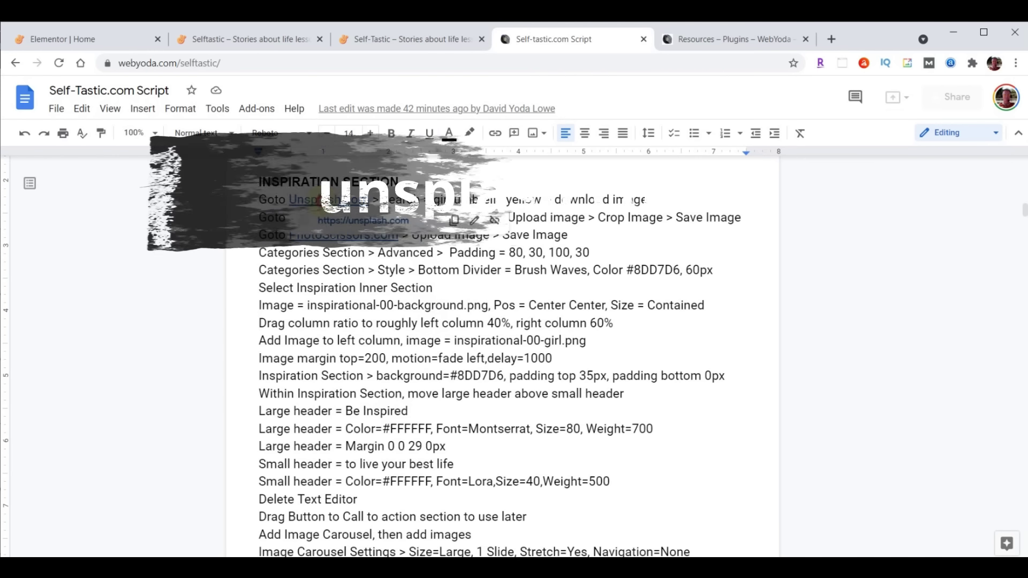
left_click(355, 221)
left_click(493, 367)
type("girl umbrella yellow")
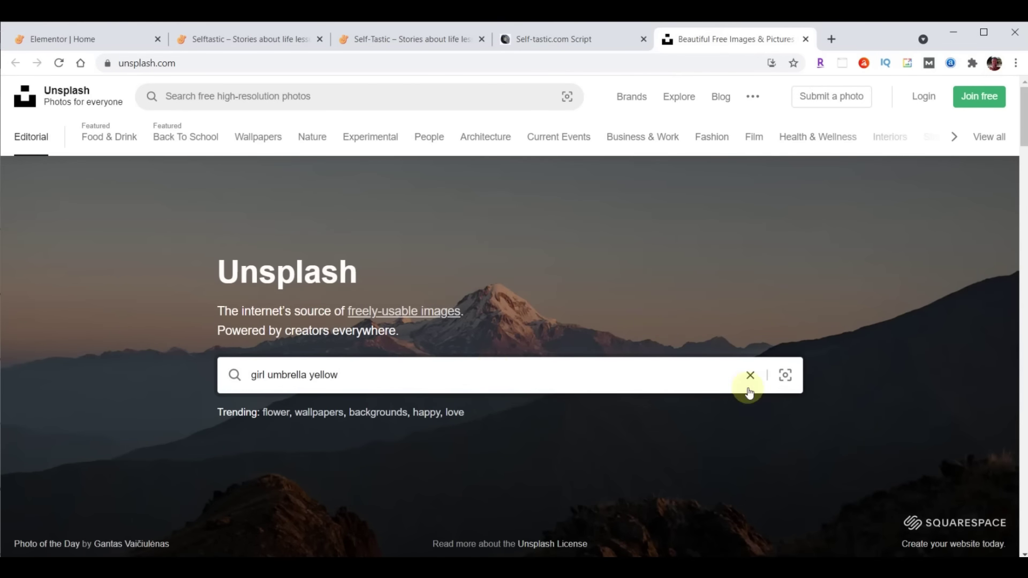
Search Unsplash, download the yellow-wall umbrella photo, and show it in Downloads
key("Return")
scroll(396, 470, "down", 3)
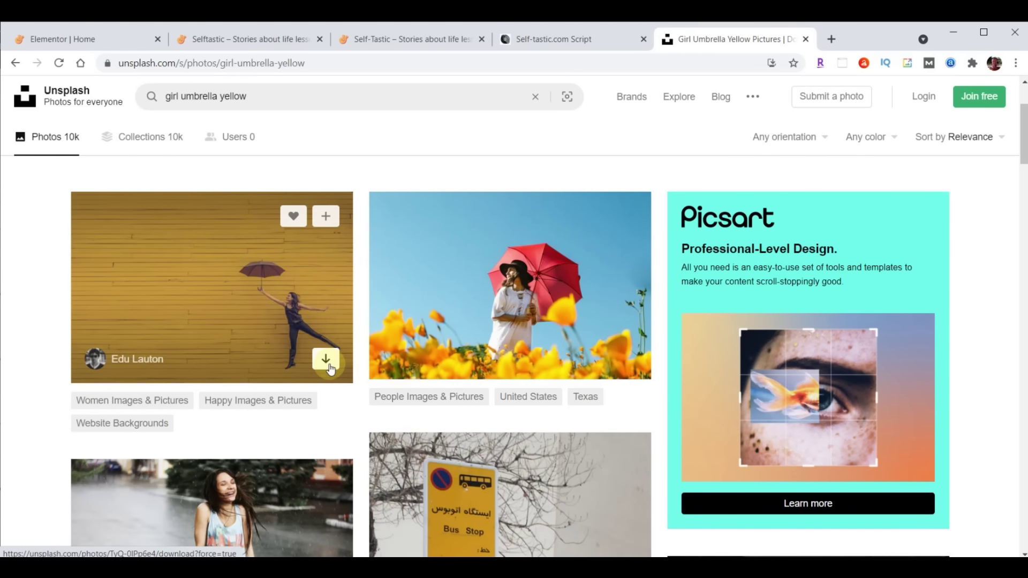
left_click(325, 362)
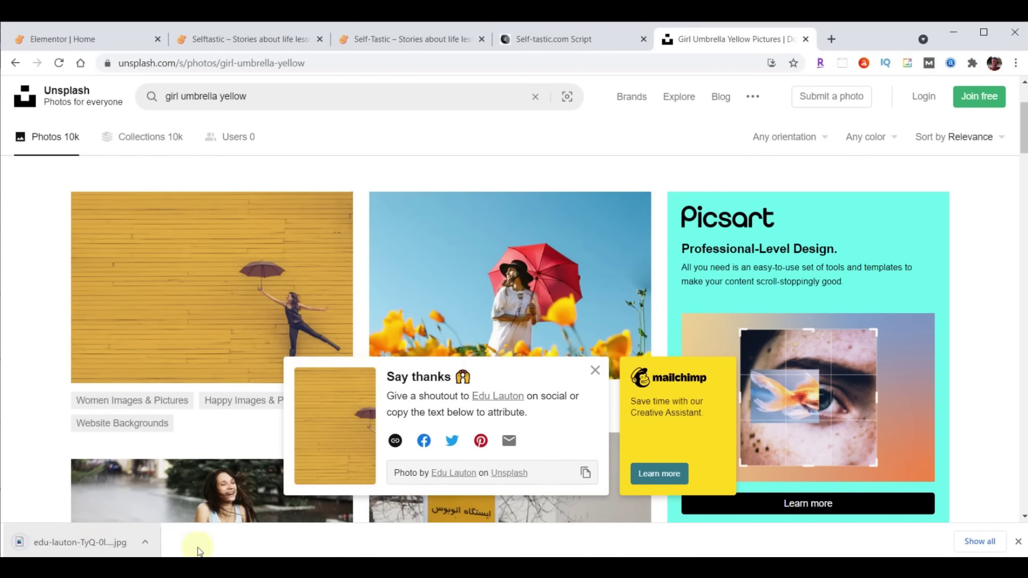
left_click(1018, 541)
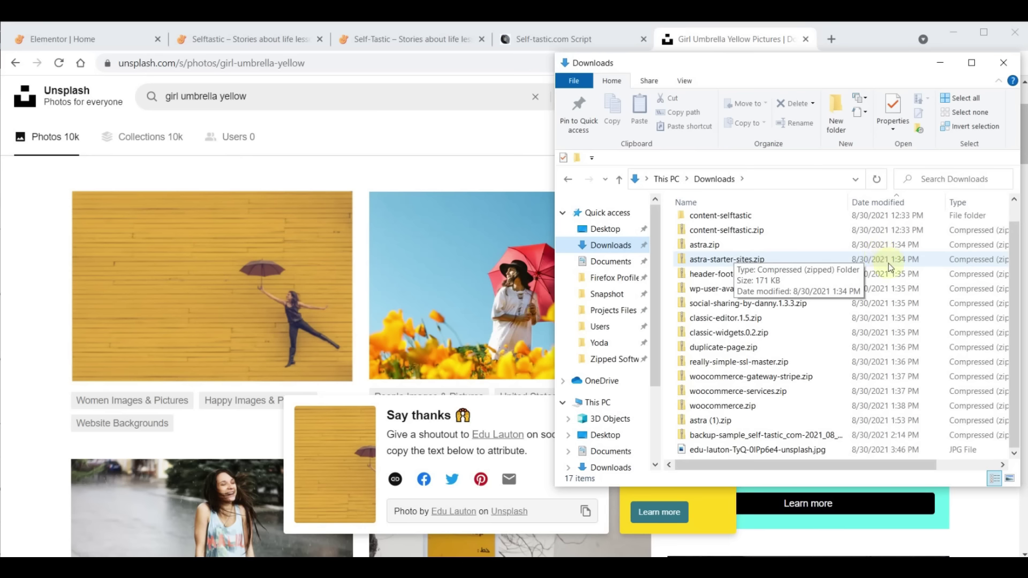
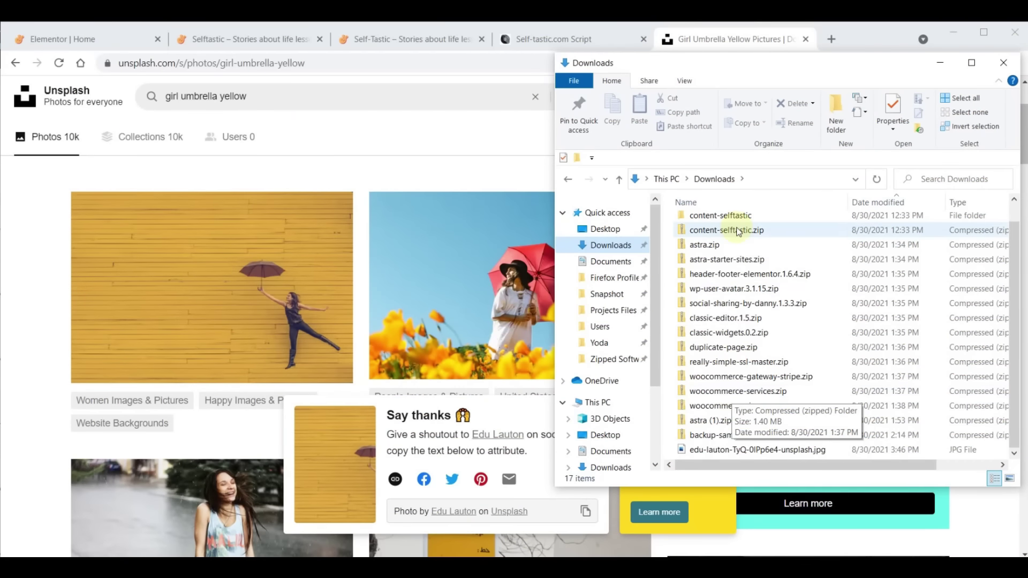
Open the PhotoScissors.com link from the Self-tastic.com Script document in Chrome
left_click(733, 44)
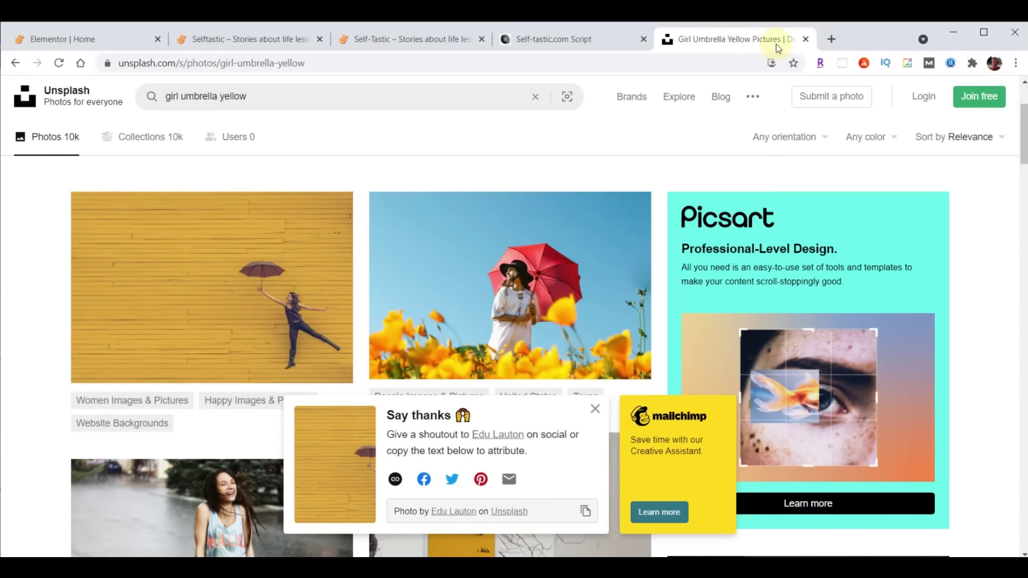
left_click(557, 41)
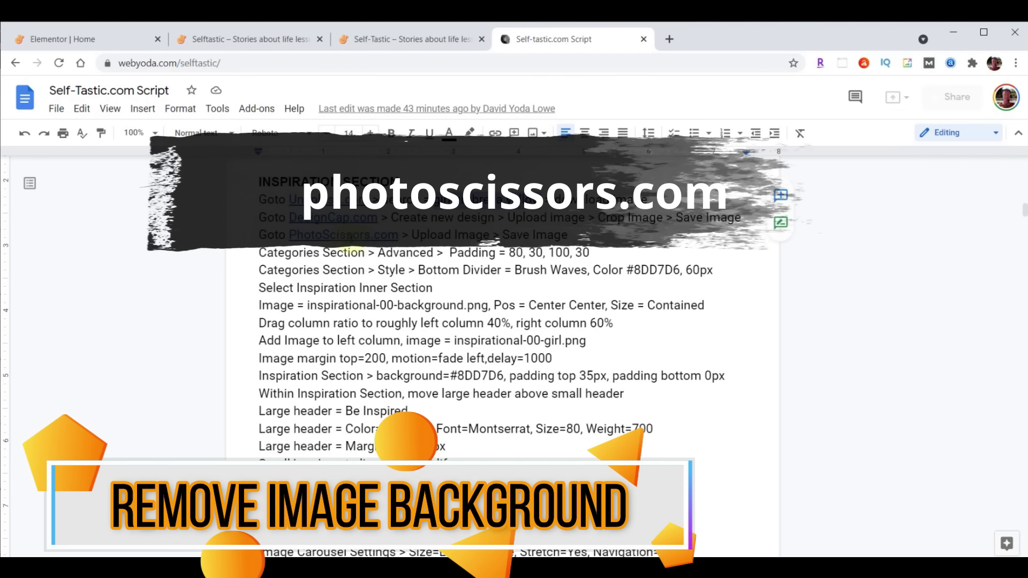
left_click(329, 234)
left_click(366, 256)
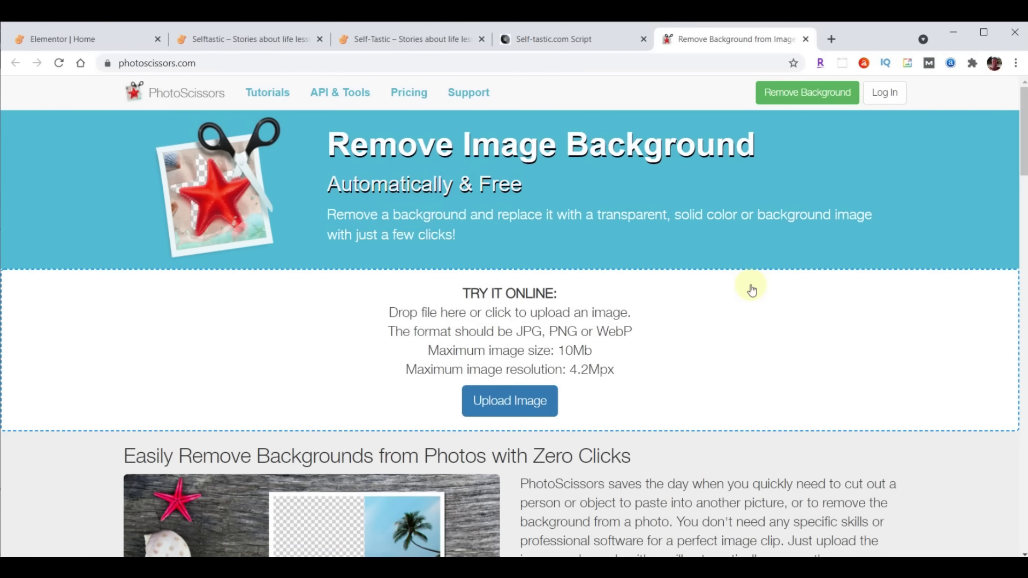
Upload the Unsplash umbrella-girl photo to PhotoScissors and crop tightly around the girl and umbrella
left_click(507, 403)
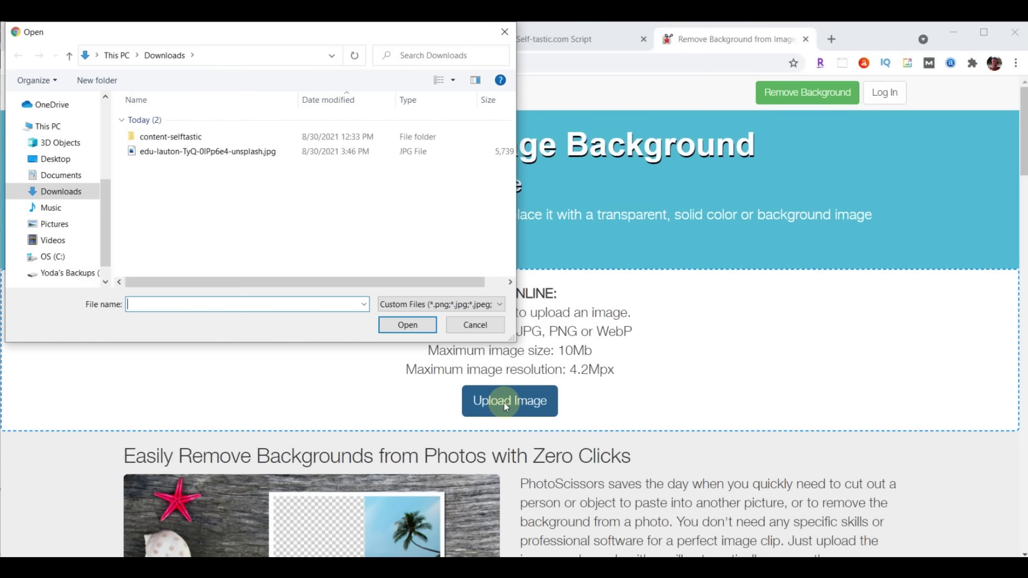
left_click(174, 152)
left_click(408, 326)
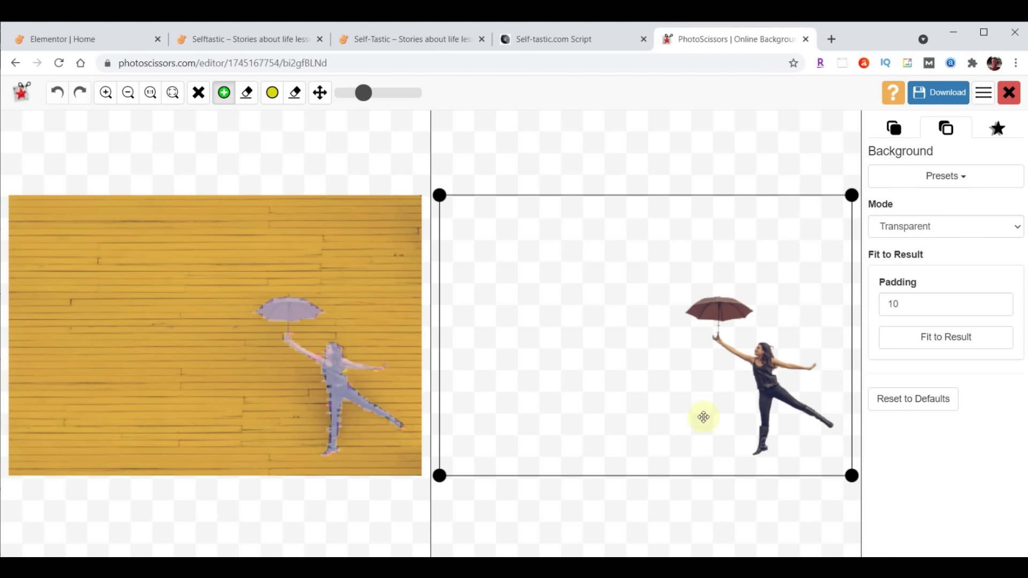
left_click_drag(439, 475, 666, 461)
left_click_drag(668, 197, 673, 276)
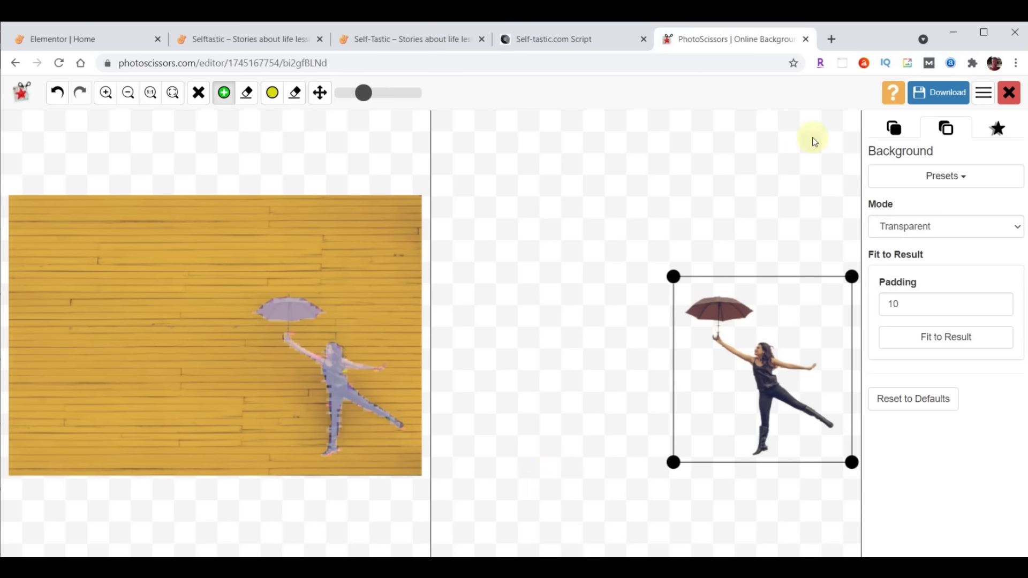
Download the cutout as a low-resolution transparent PNG and close the PhotoScissors tab
left_click(931, 92)
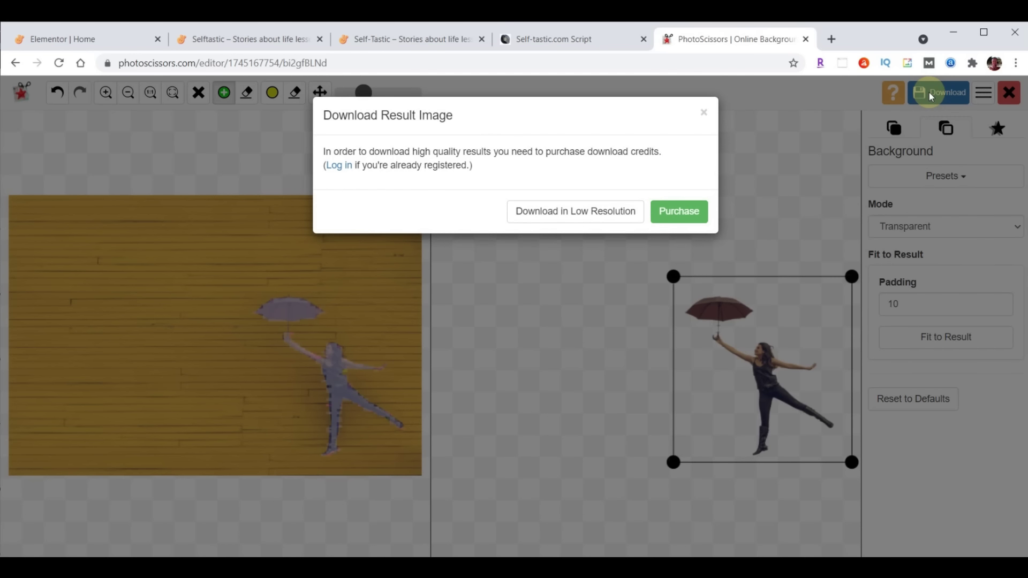
left_click(577, 208)
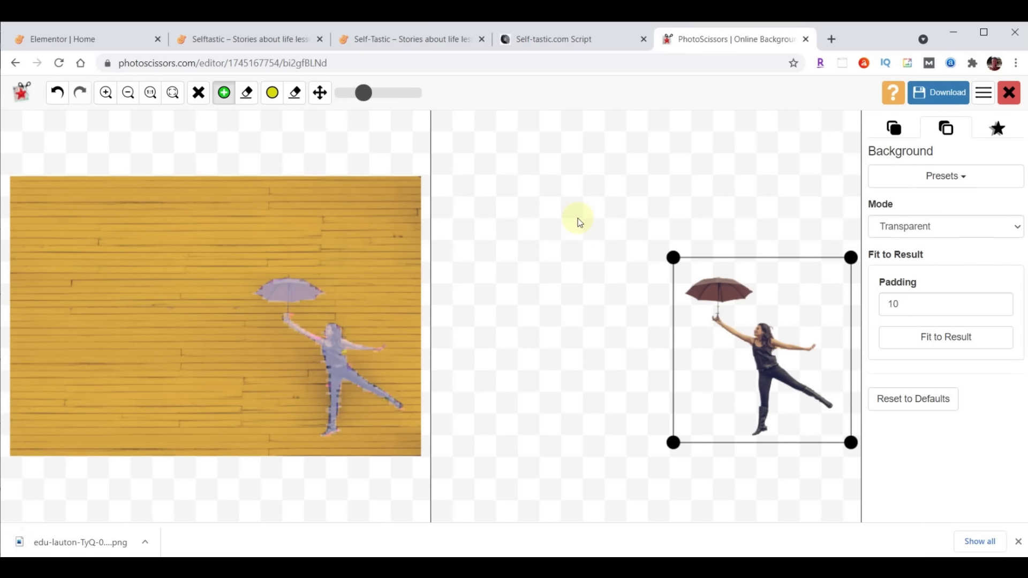
left_click(805, 39)
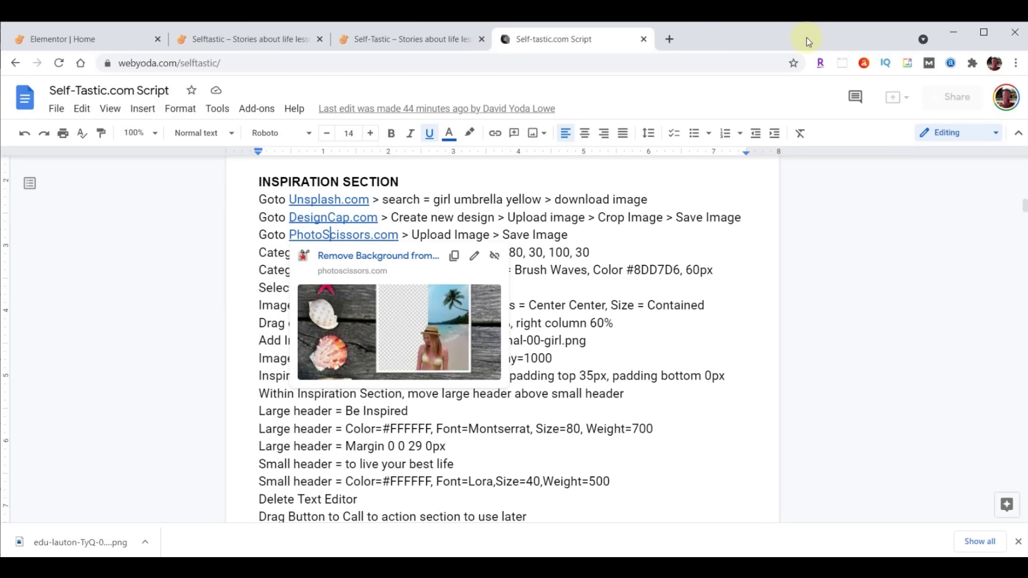
left_click(88, 40)
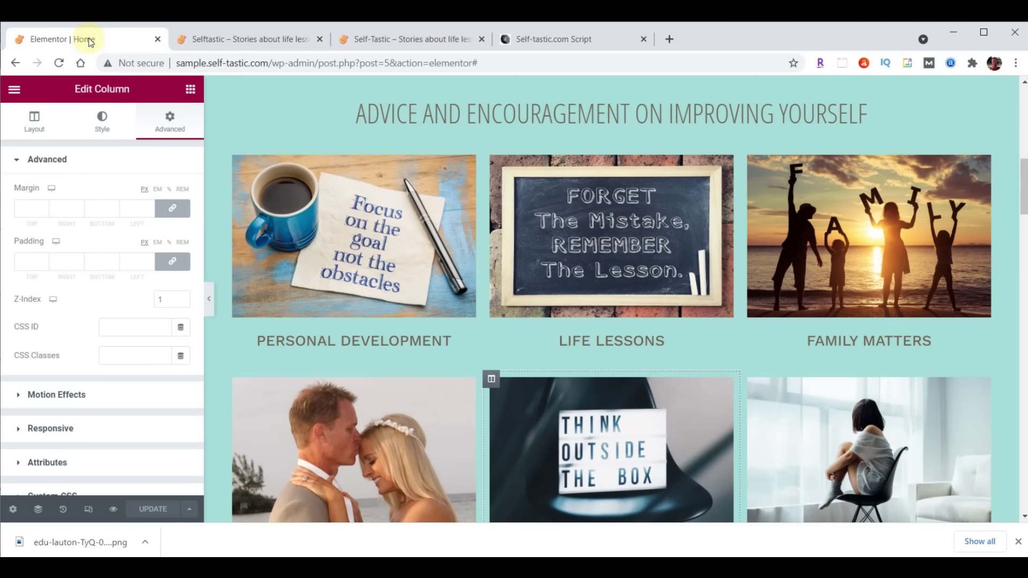
Select the inner section holding the A WHOLE NEW LOOK heading
scroll(734, 282, "down", 9)
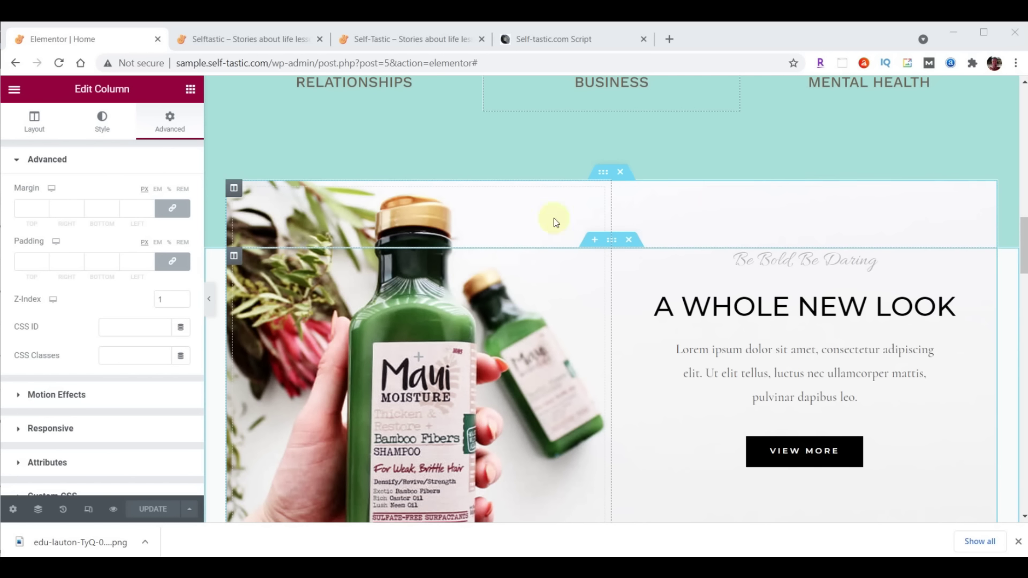
left_click(604, 172)
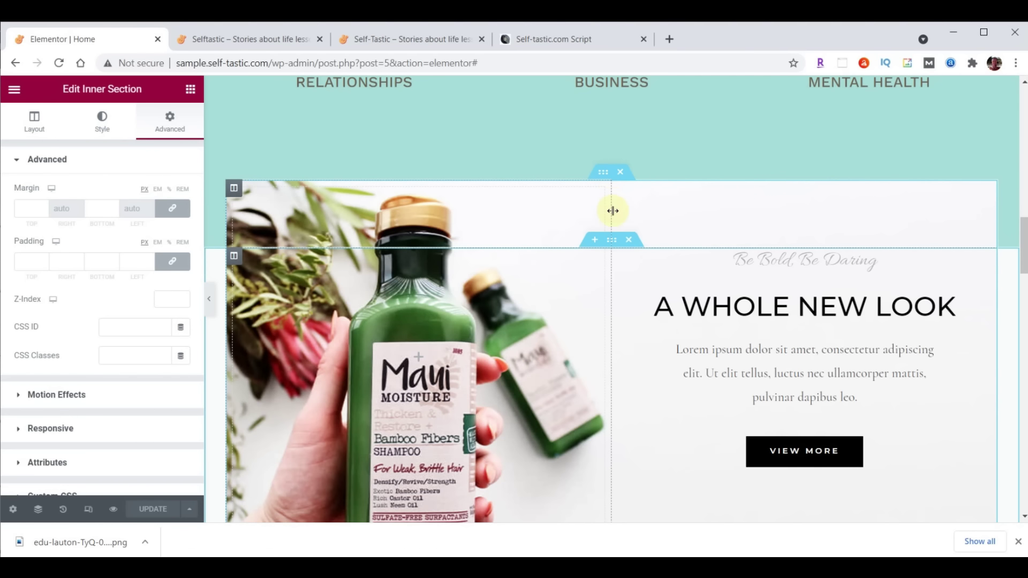
left_click(611, 241)
left_click(612, 174)
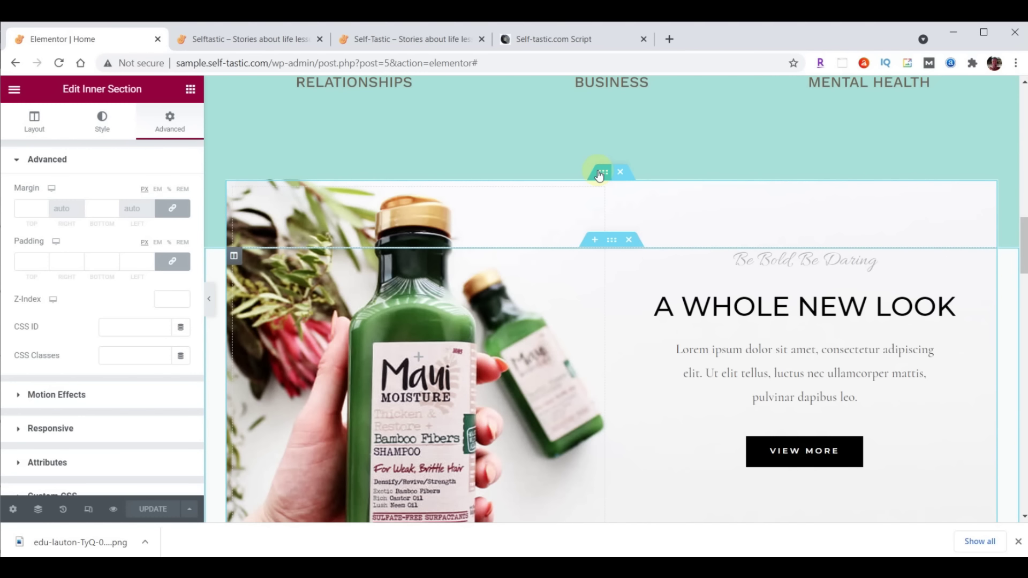
Upload inspirational-00-background.png through Insert Media as the inner section's background image
left_click(102, 122)
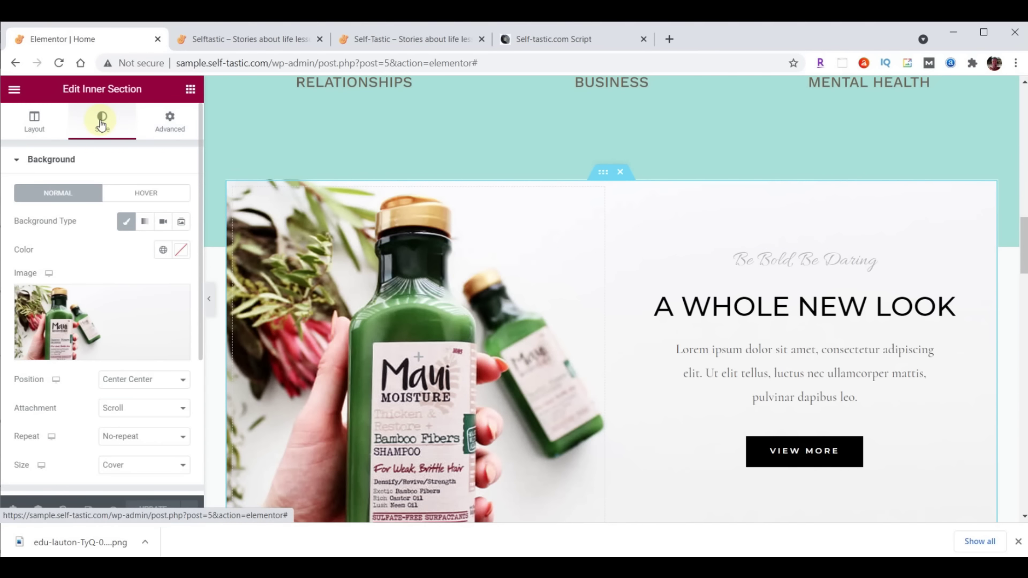
left_click(108, 312)
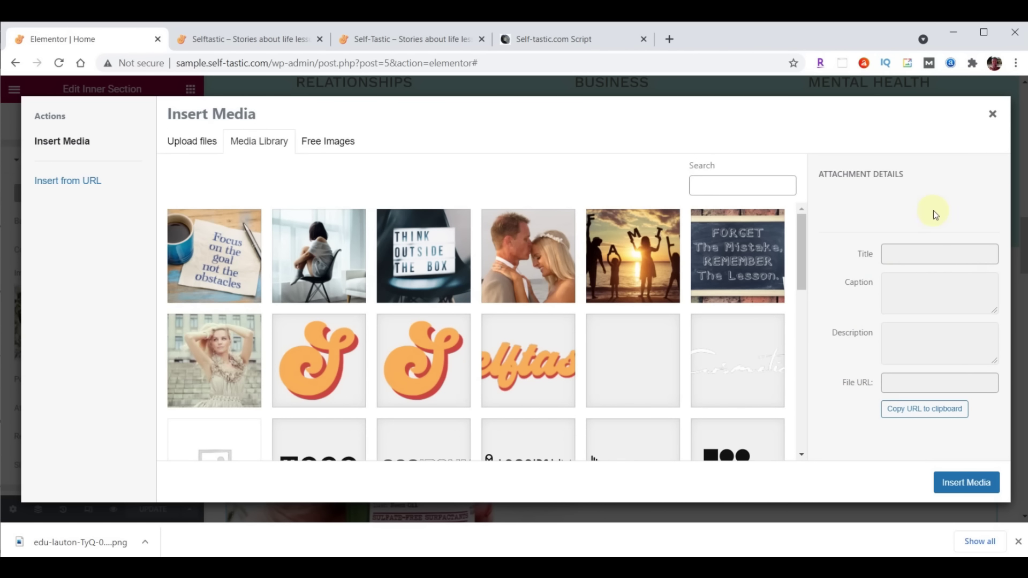
key("alt+Tab")
scroll(935, 241, "down", 15)
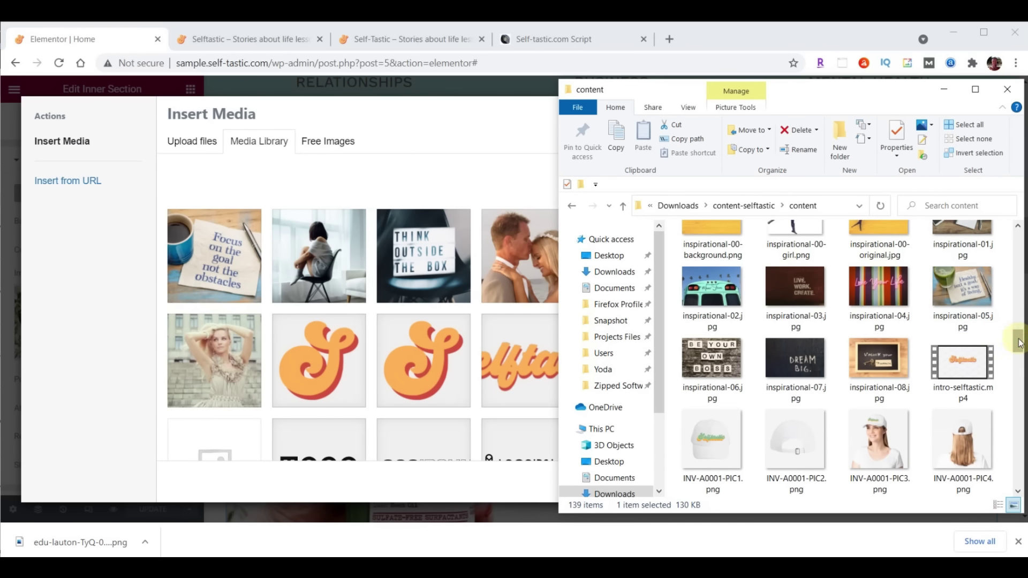
left_click_drag(1018, 342, 1018, 339)
left_click(690, 280)
left_click_drag(690, 280, 361, 277)
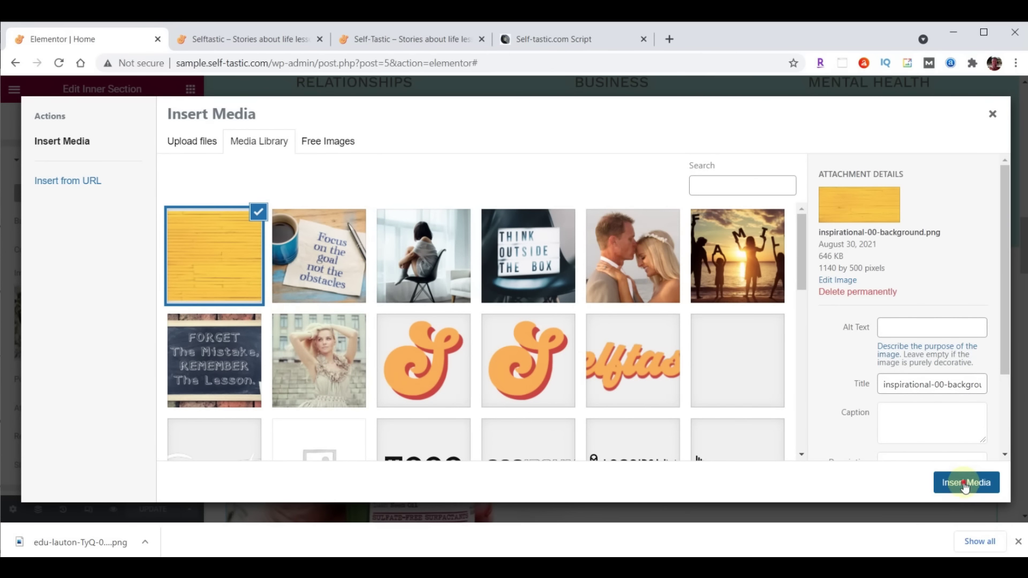
left_click(965, 485)
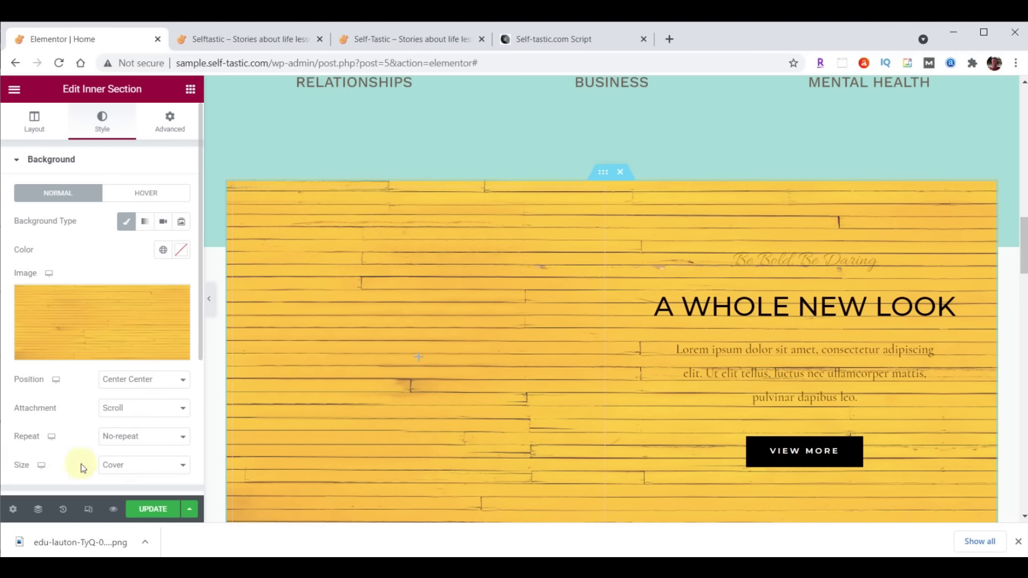
Set the background size to Contain and make the left column 40% wide
left_click(124, 470)
left_click(124, 515)
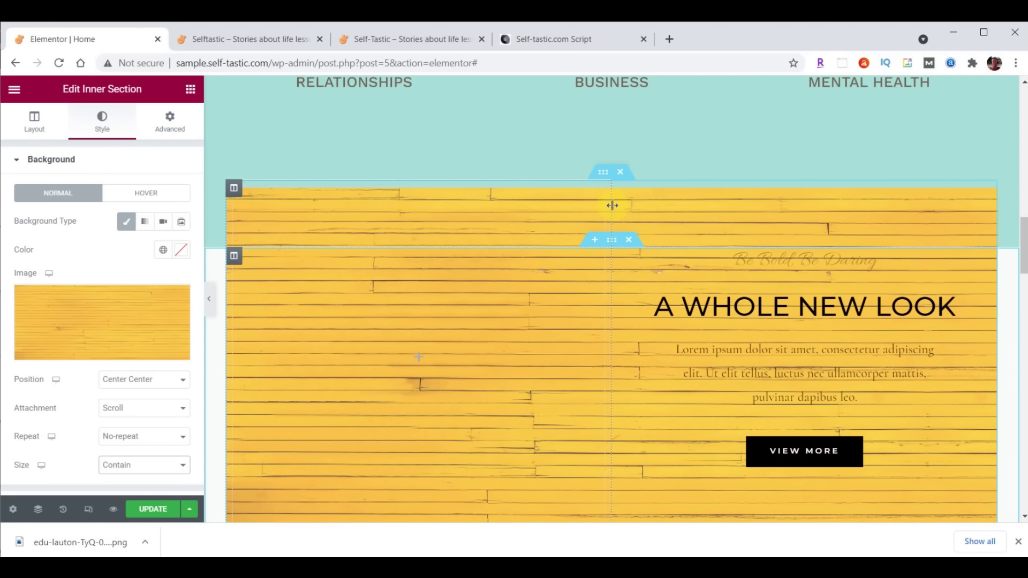
left_click_drag(612, 206, 541, 207)
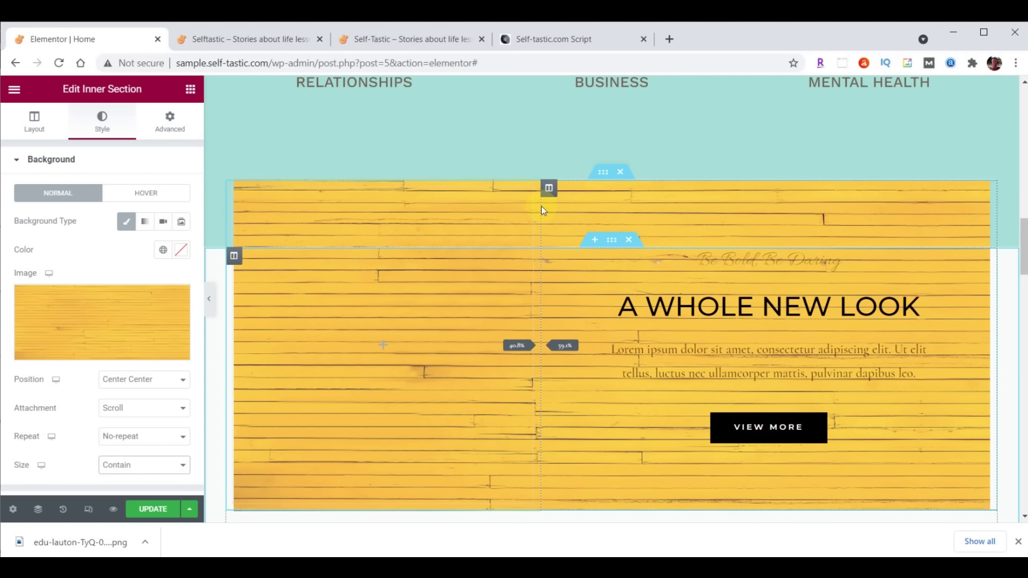
left_click_drag(542, 207, 541, 206)
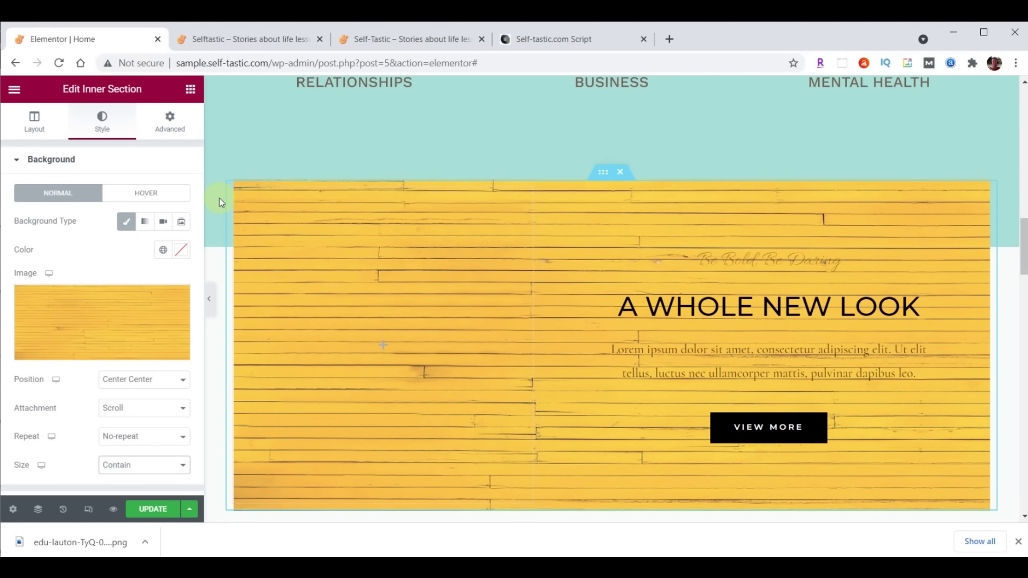
left_click(232, 190)
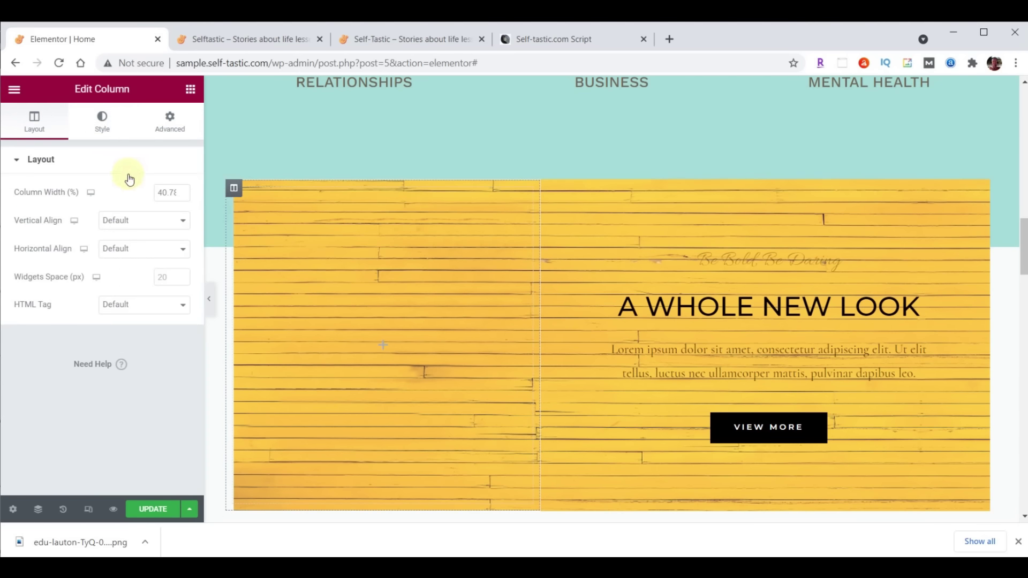
type("40")
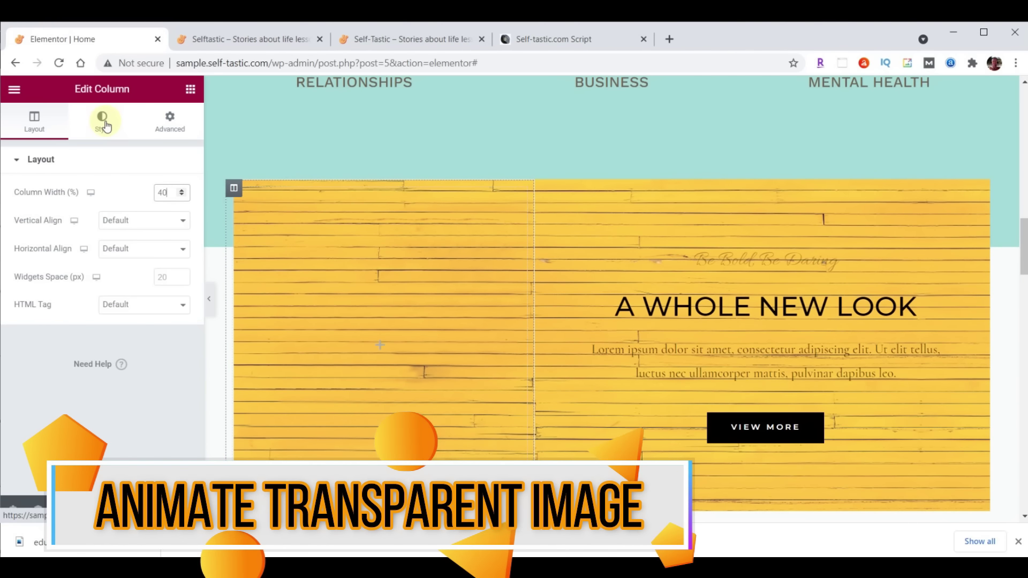
left_click(190, 92)
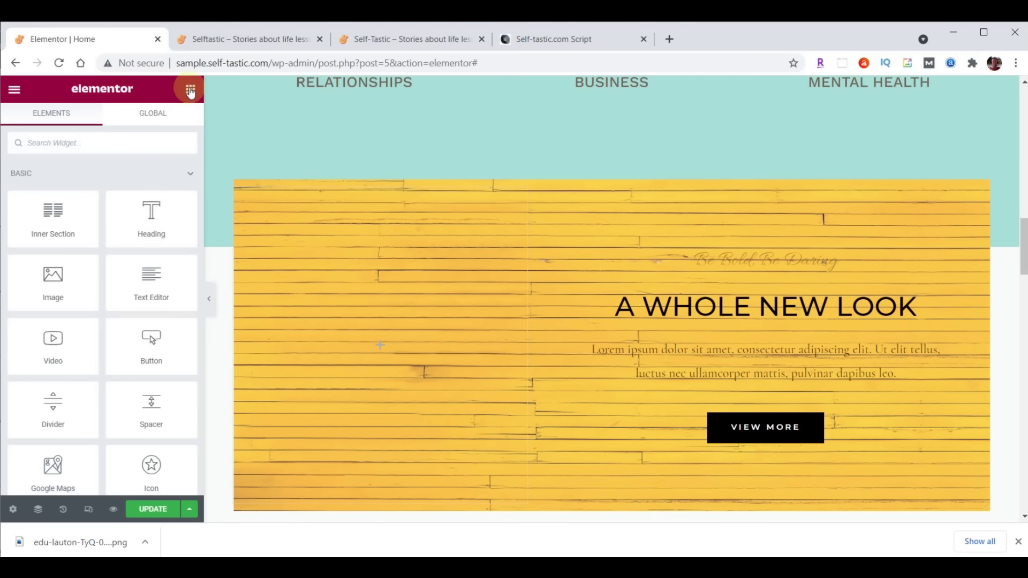
Add an Image widget to the left column showing the uploaded inspirational-00-girl.png cutout
left_click_drag(59, 280, 374, 344)
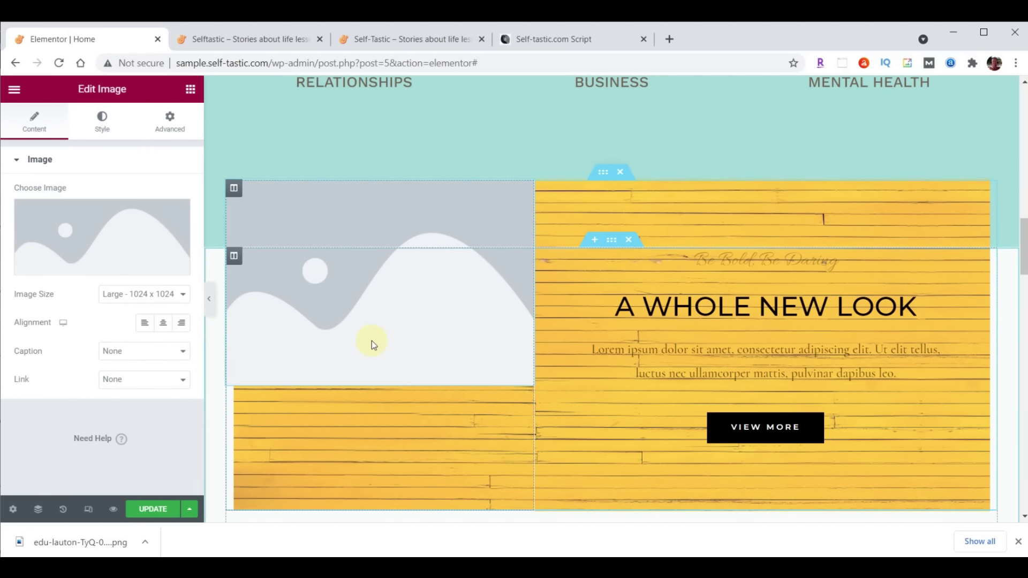
left_click(103, 227)
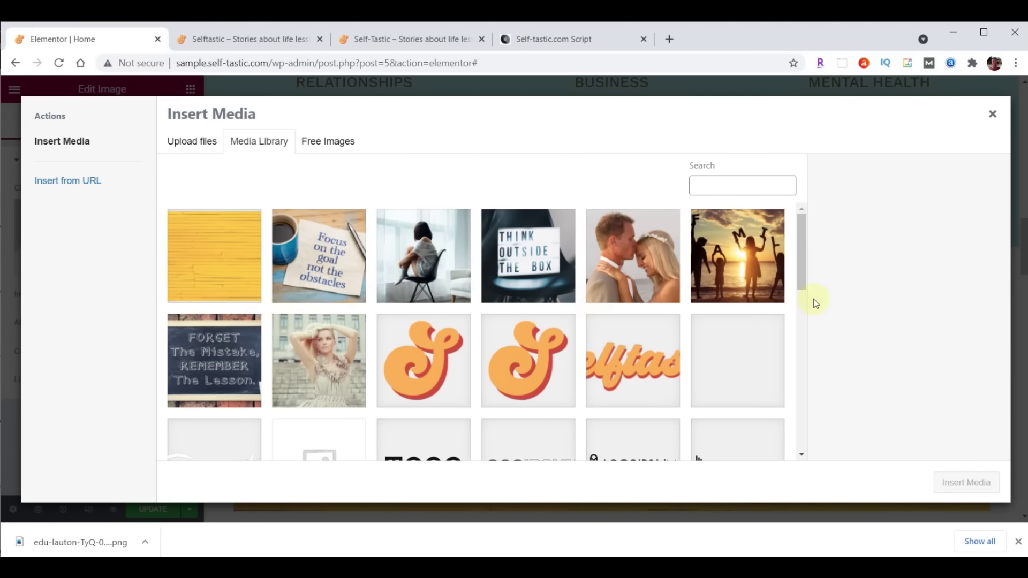
key("alt+Tab")
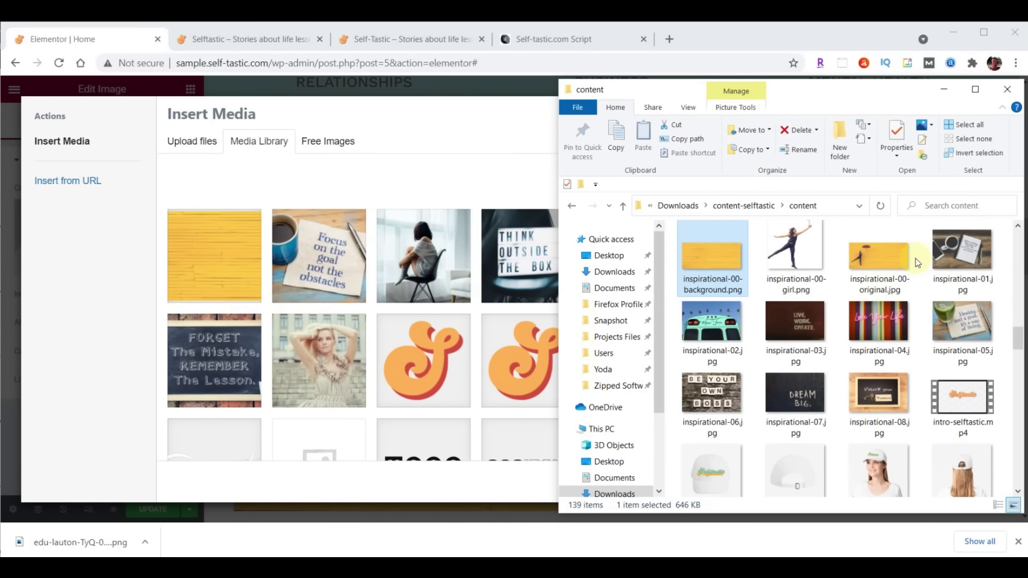
left_click(802, 252)
left_click_drag(692, 268, 349, 272)
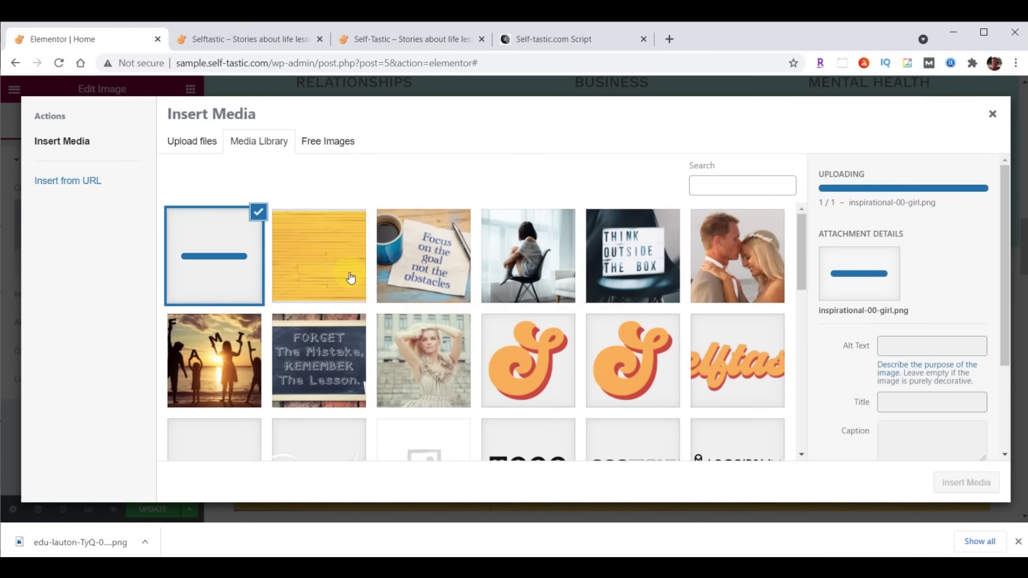
left_click(963, 484)
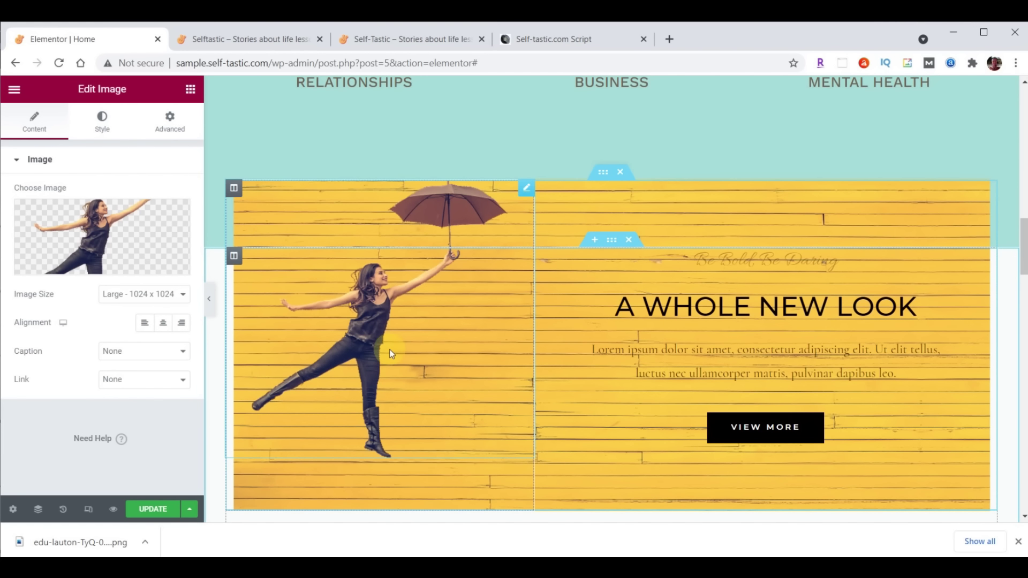
left_click(170, 118)
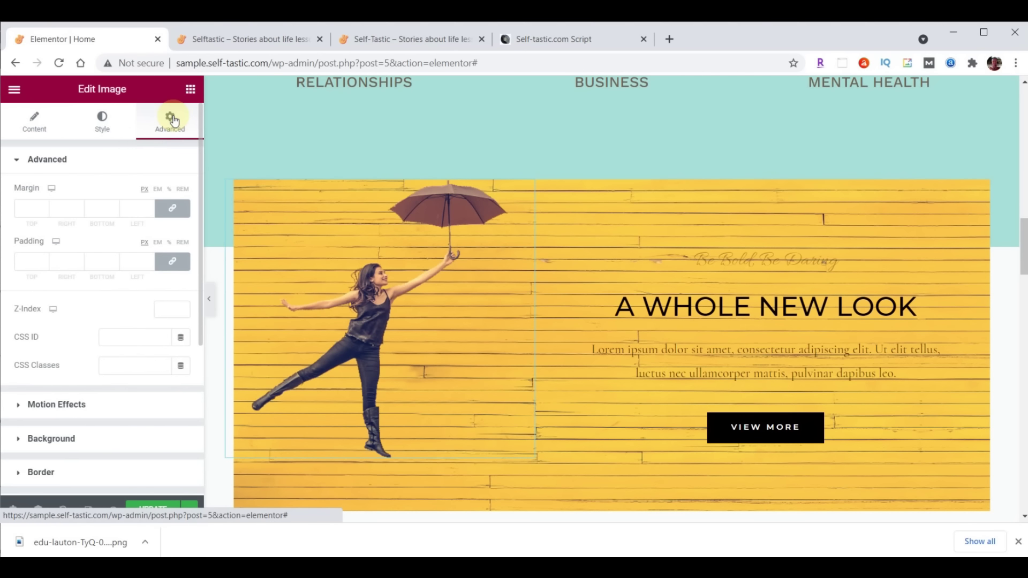
Set the umbrella-girl image's top padding to 200 px
left_click(172, 261)
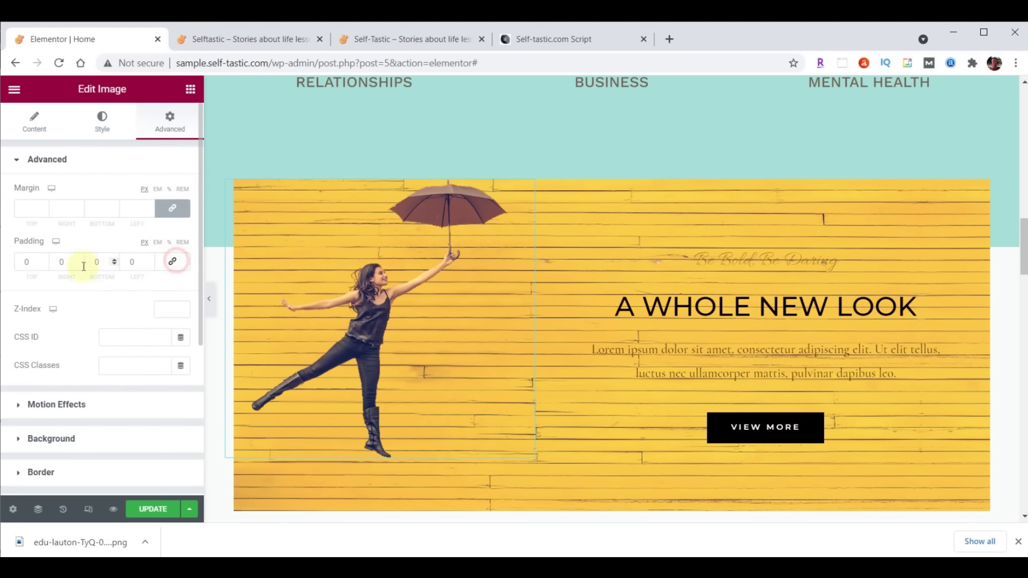
left_click(31, 263)
type("200")
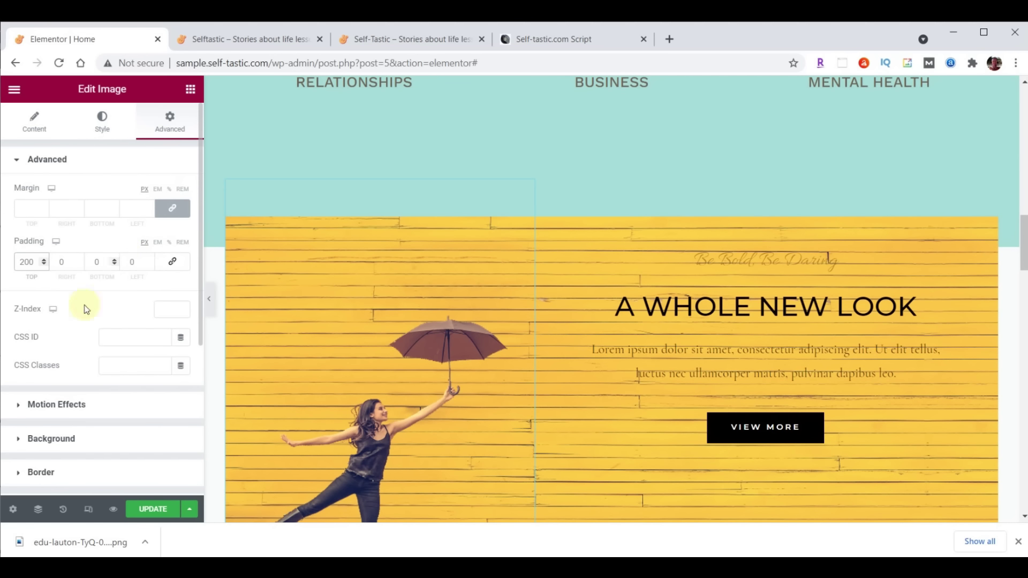
Give the image a Slow Fade In Left entrance animation with 1000 ms delay, then update the page
left_click(35, 405)
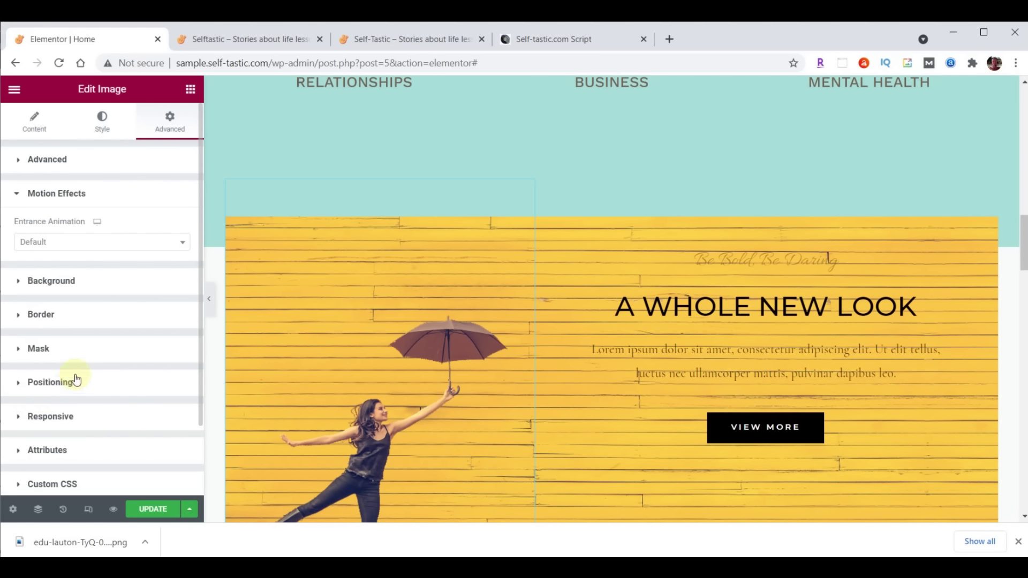
left_click(94, 245)
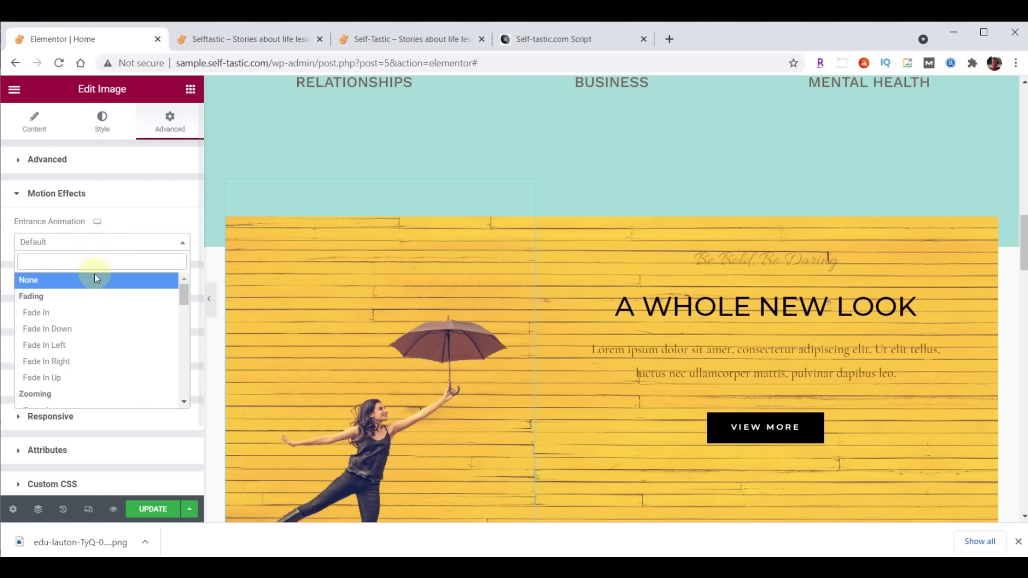
left_click(53, 346)
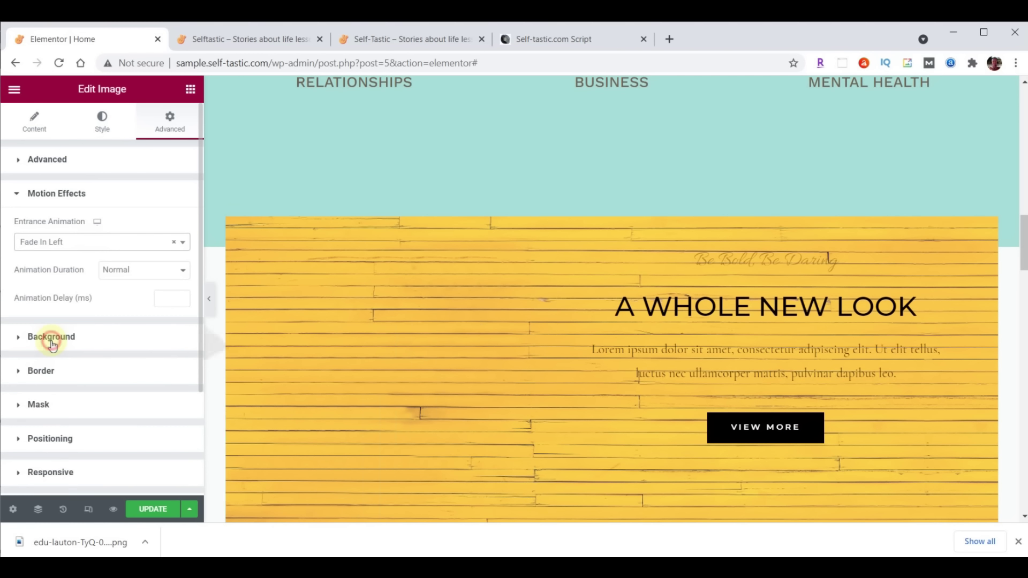
left_click(163, 297)
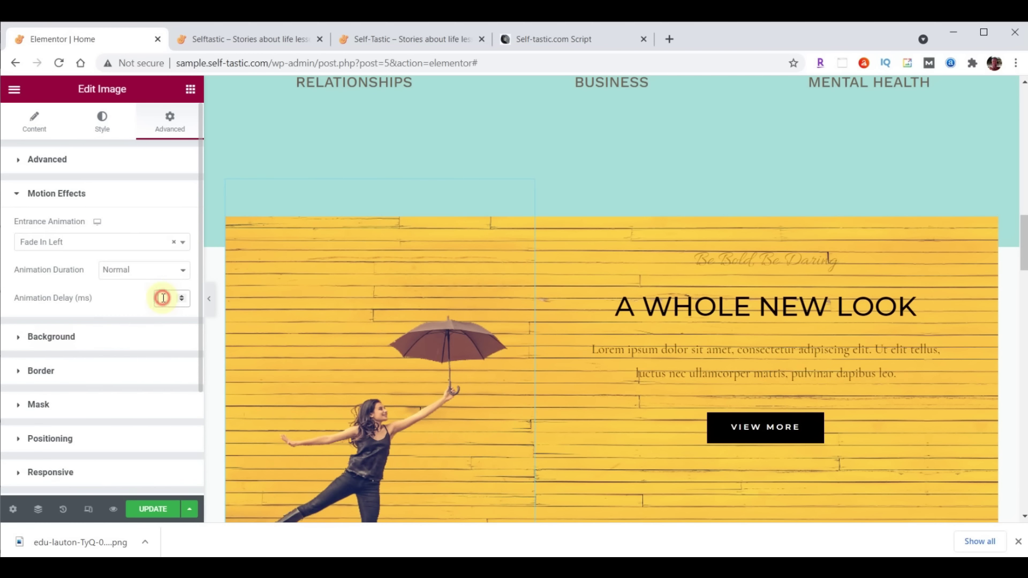
type("1000")
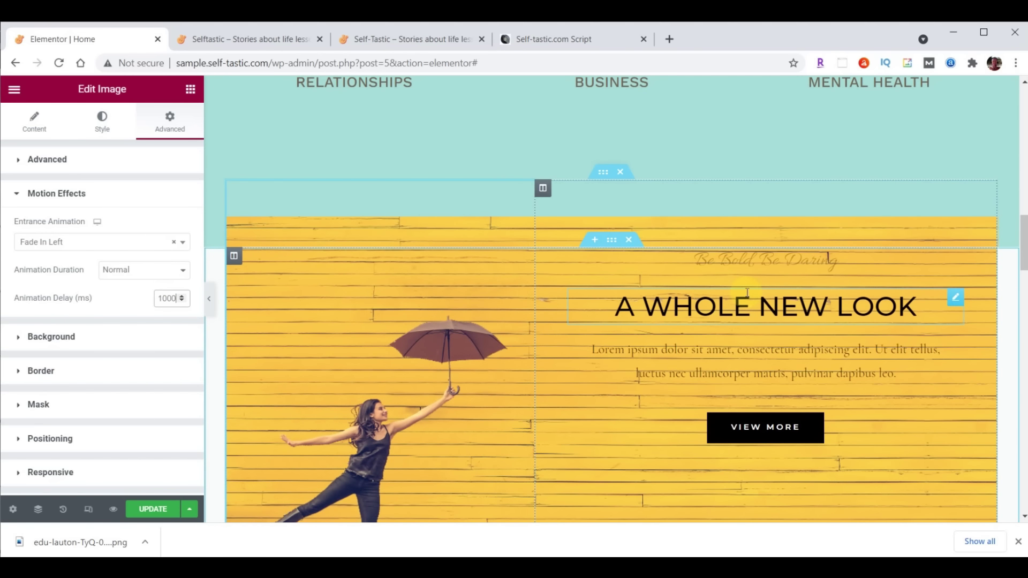
left_click(142, 272)
left_click(136, 284)
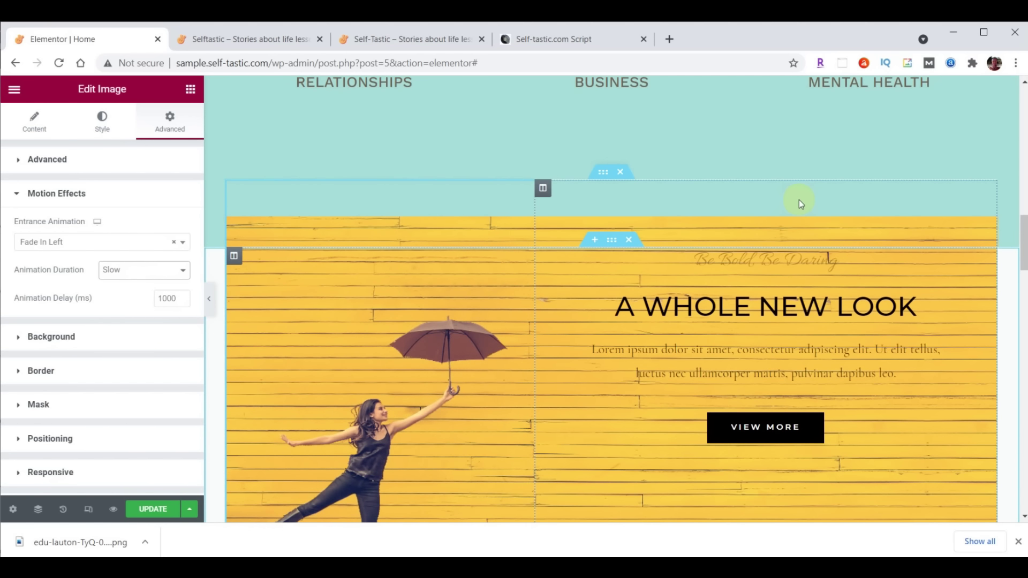
left_click(147, 511)
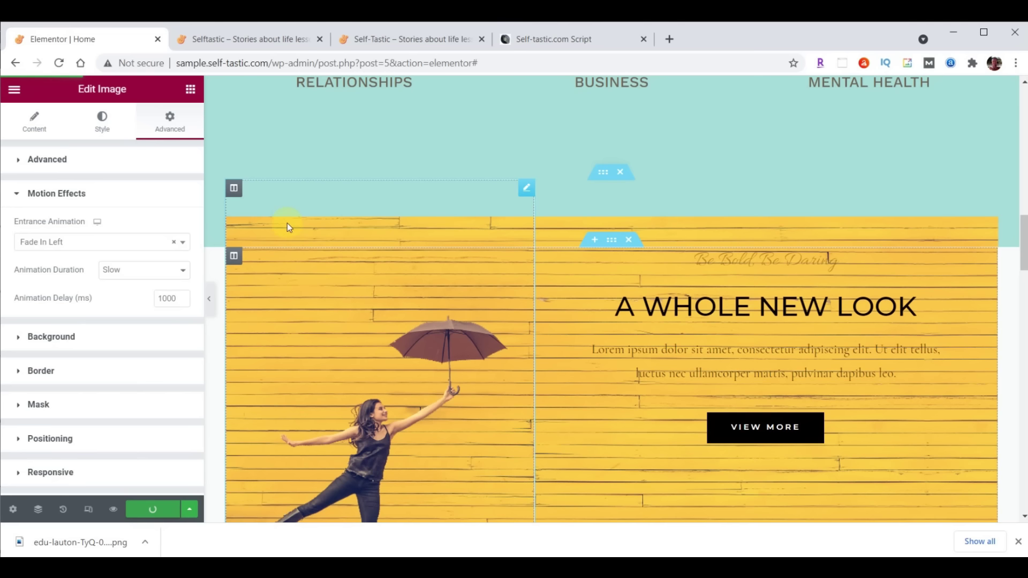
left_click(256, 38)
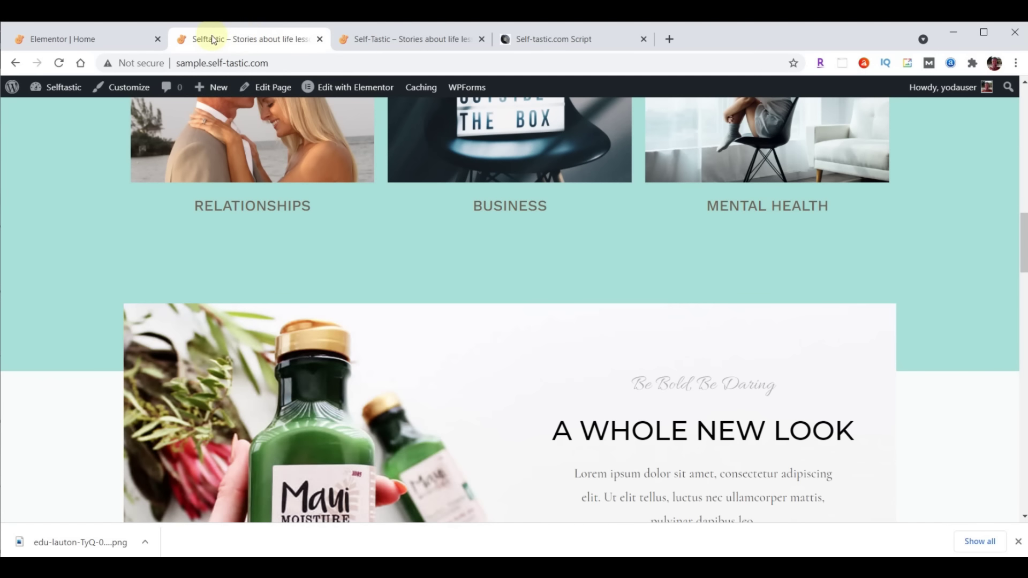
left_click(59, 63)
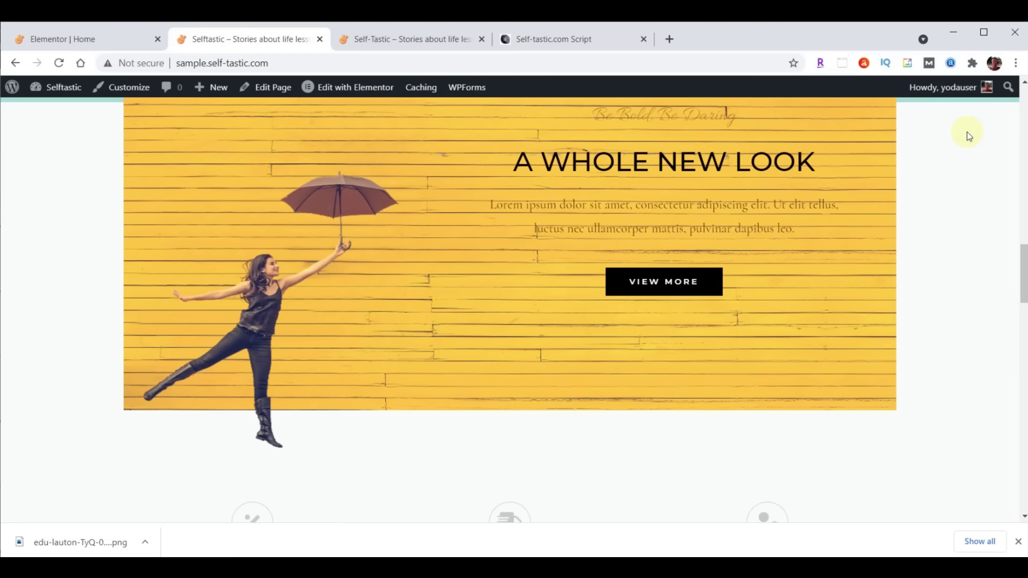
scroll(967, 132, "up", 2)
scroll(966, 131, "up", 2)
scroll(967, 132, "down", 2)
scroll(1002, 143, "up", 1)
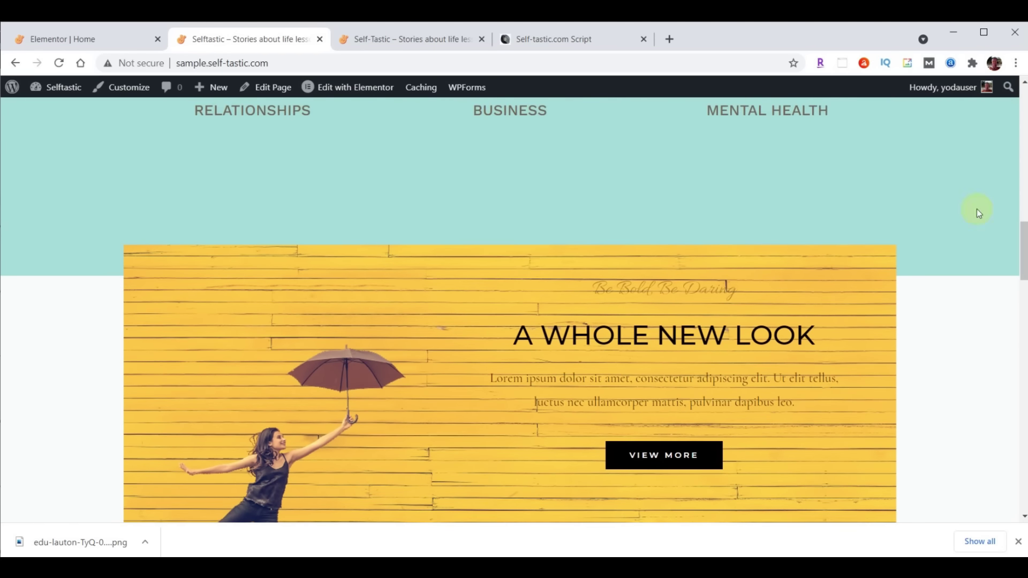
left_click(97, 40)
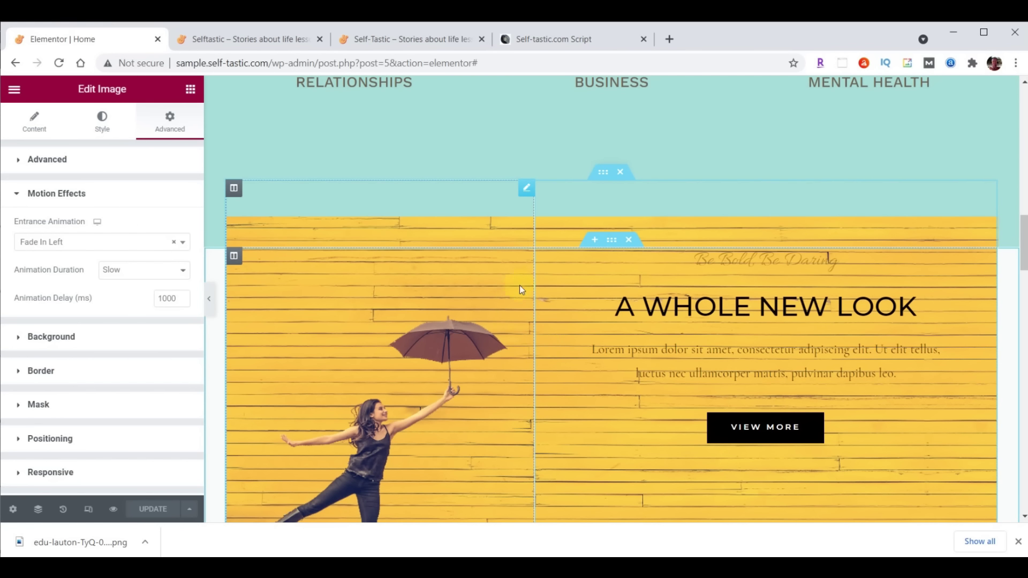
Give the yellow banner's outer section a #8DD7D6 teal background colour
left_click(613, 241)
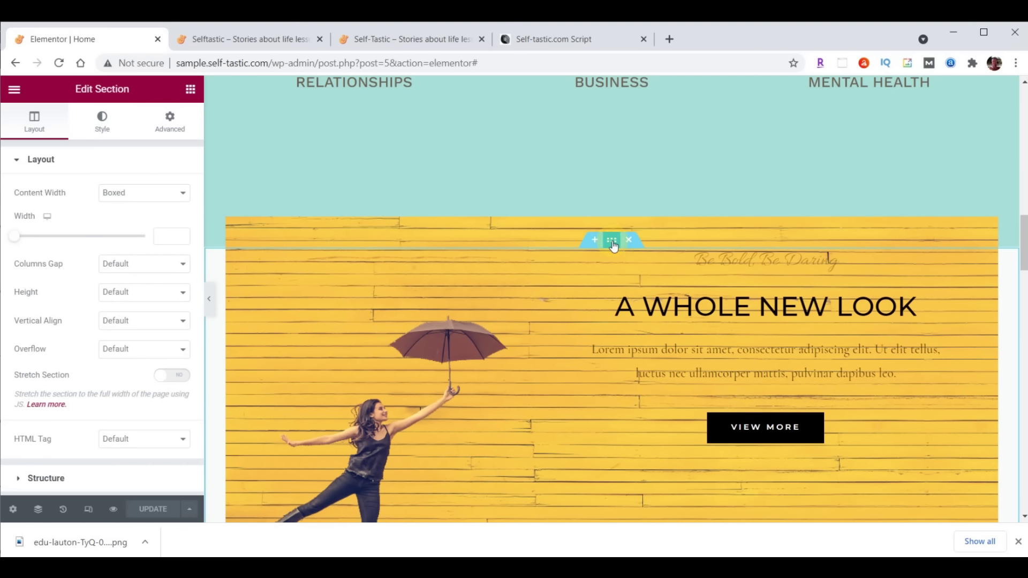
left_click(103, 126)
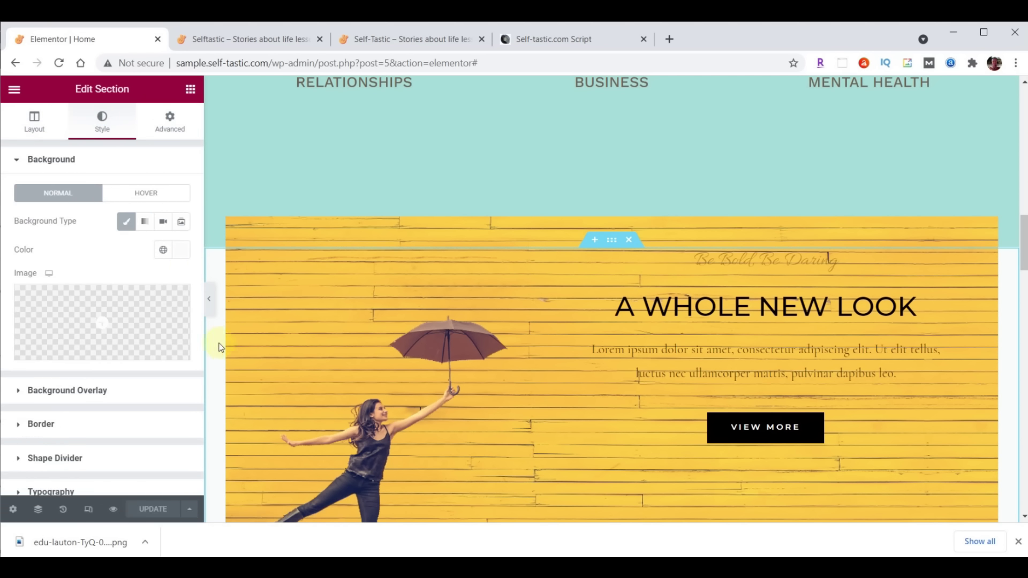
left_click(180, 250)
type("#8DD7D6")
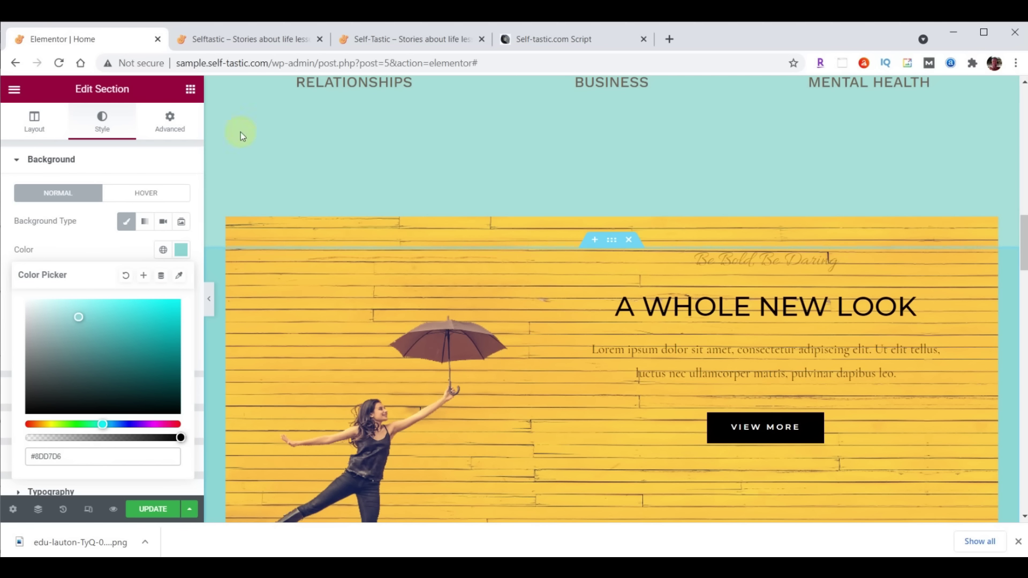
Set the section's padding to 35 top and 0 bottom
left_click(167, 119)
double_click(29, 262)
type("35")
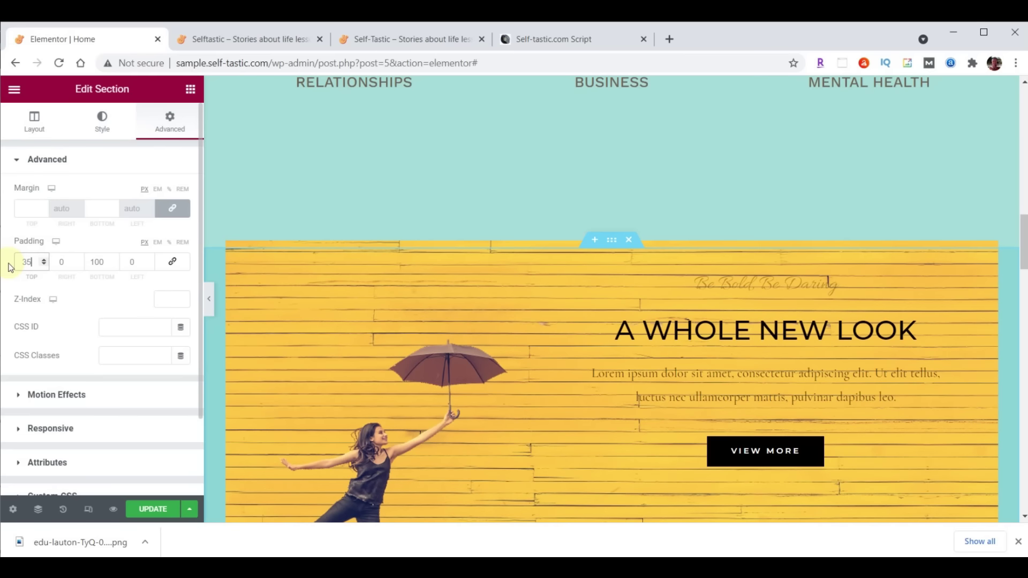
left_click(96, 262)
double_click(106, 264)
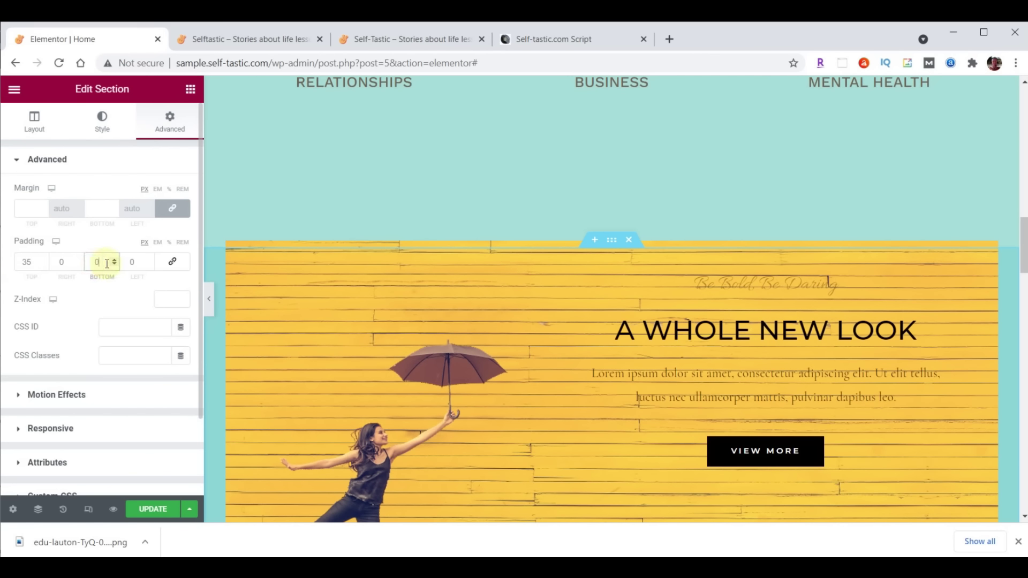
type("0")
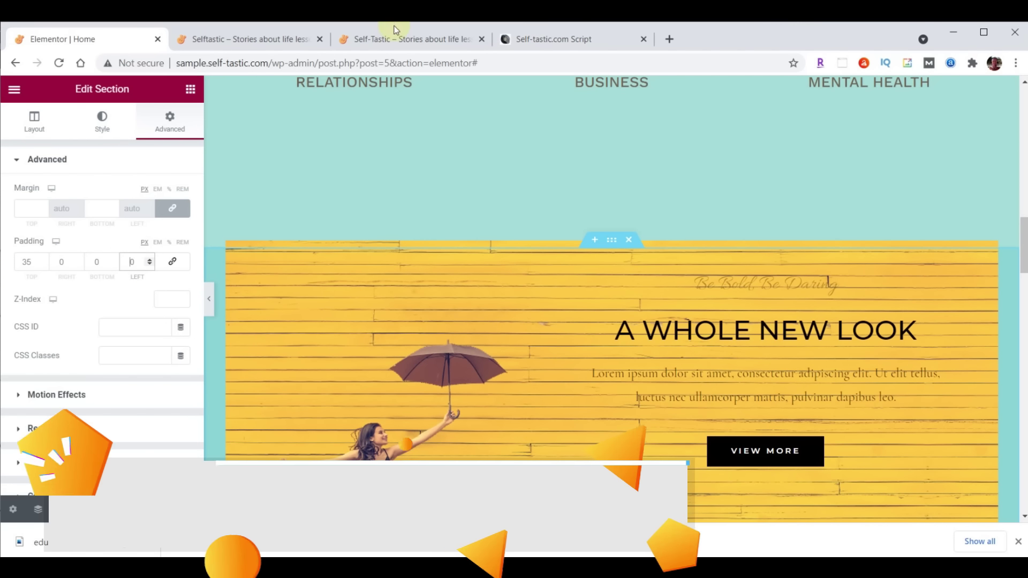
left_click(395, 36)
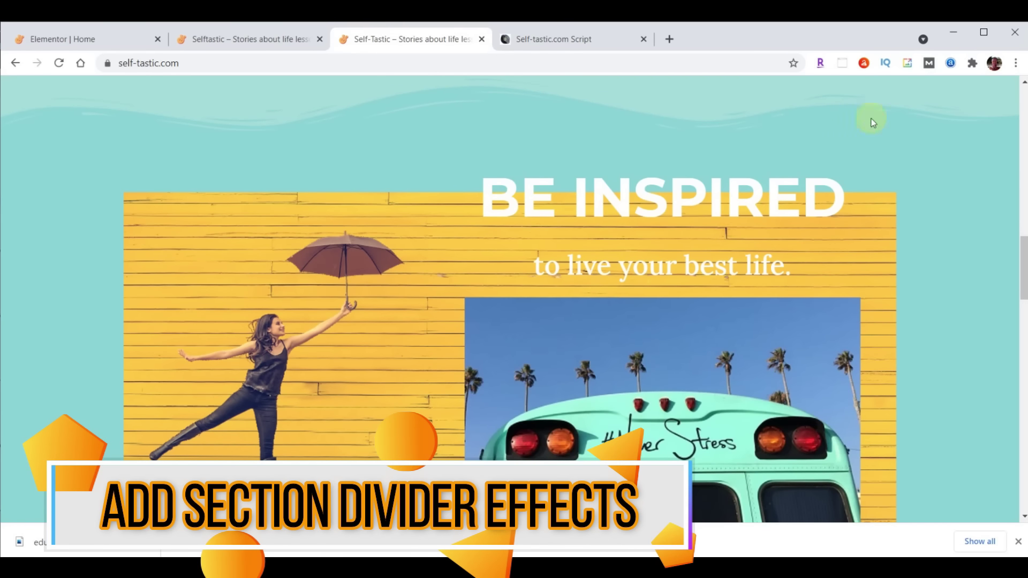
Add a Waves Brush bottom shape divider to the advice and encouragement section
left_click(88, 36)
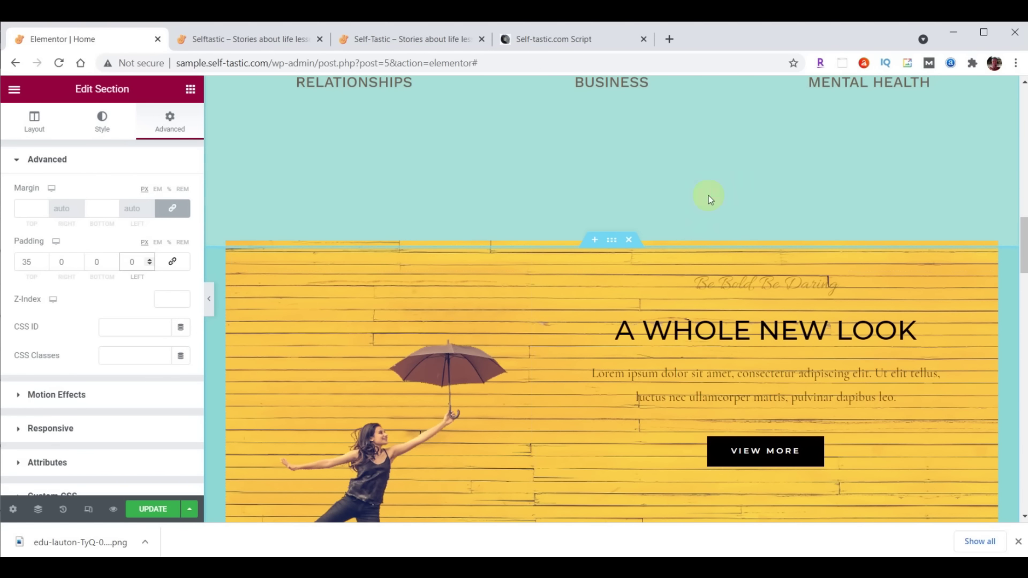
scroll(803, 332, "up", 7)
scroll(792, 345, "up", 4)
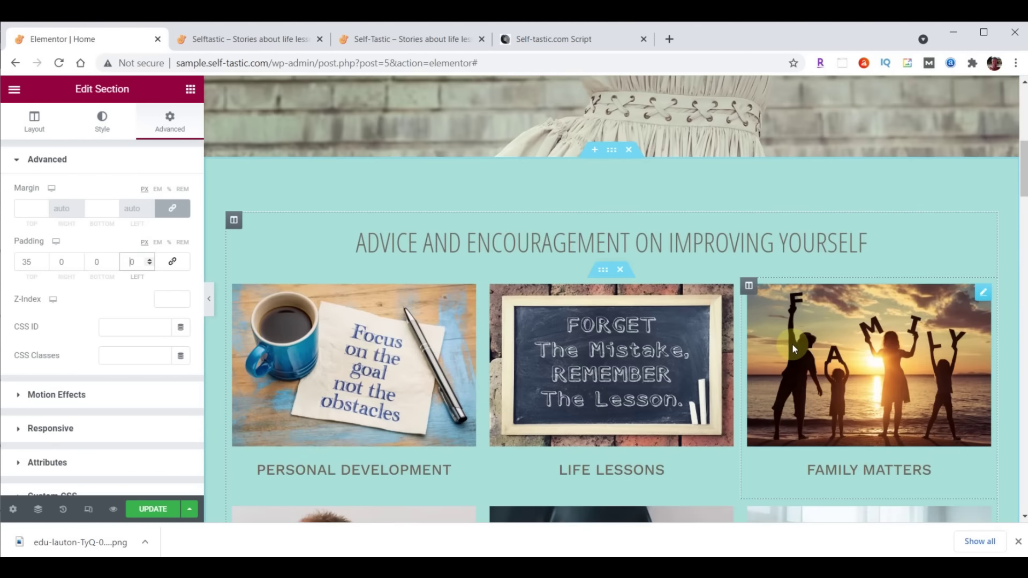
left_click(614, 153)
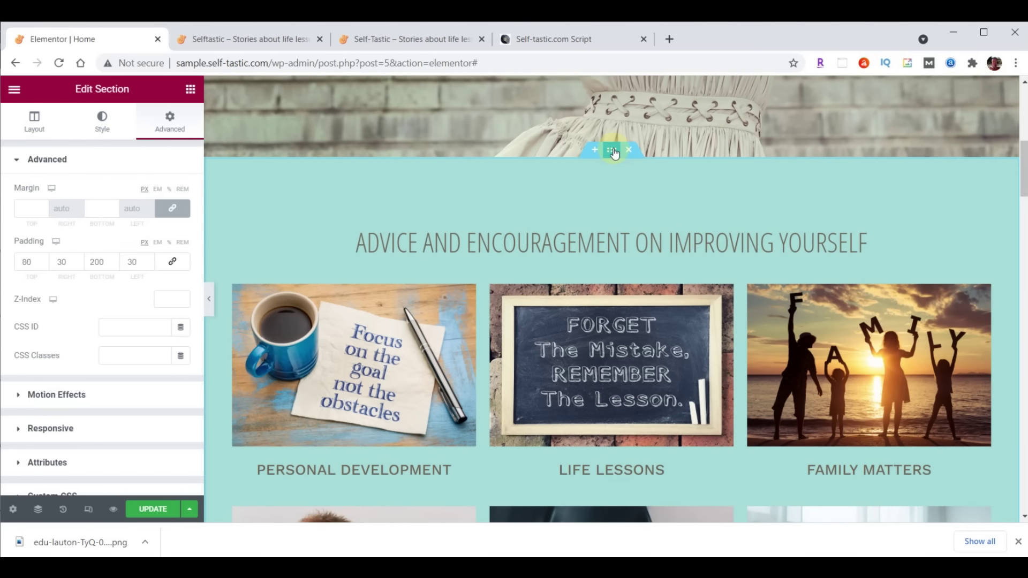
left_click(104, 128)
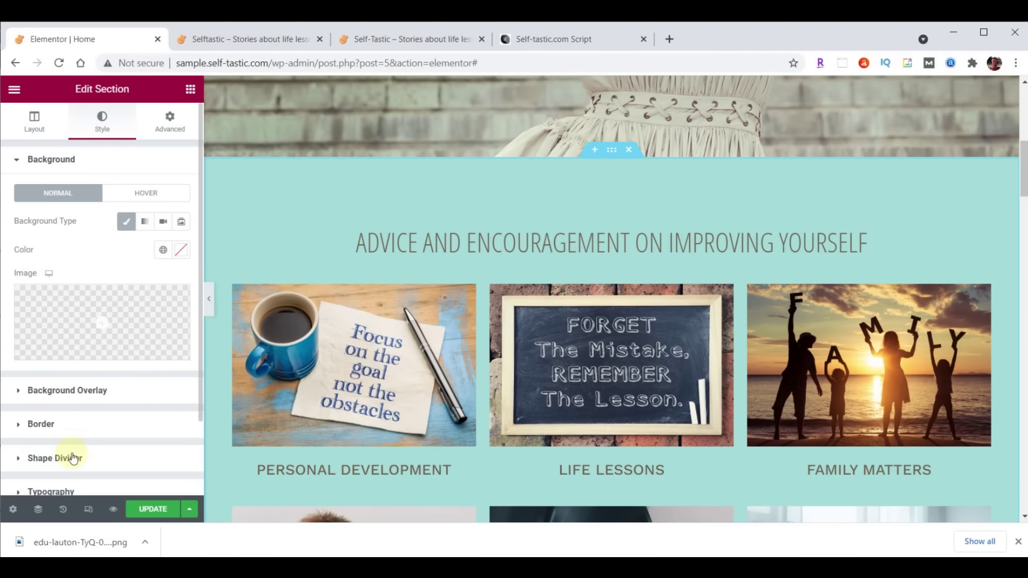
left_click(55, 458)
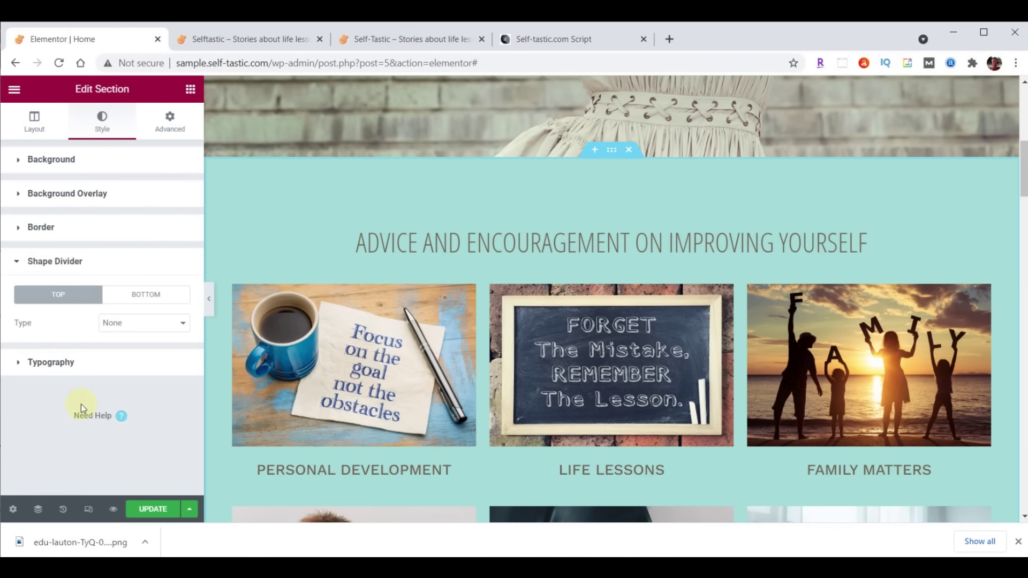
left_click(138, 296)
left_click(145, 324)
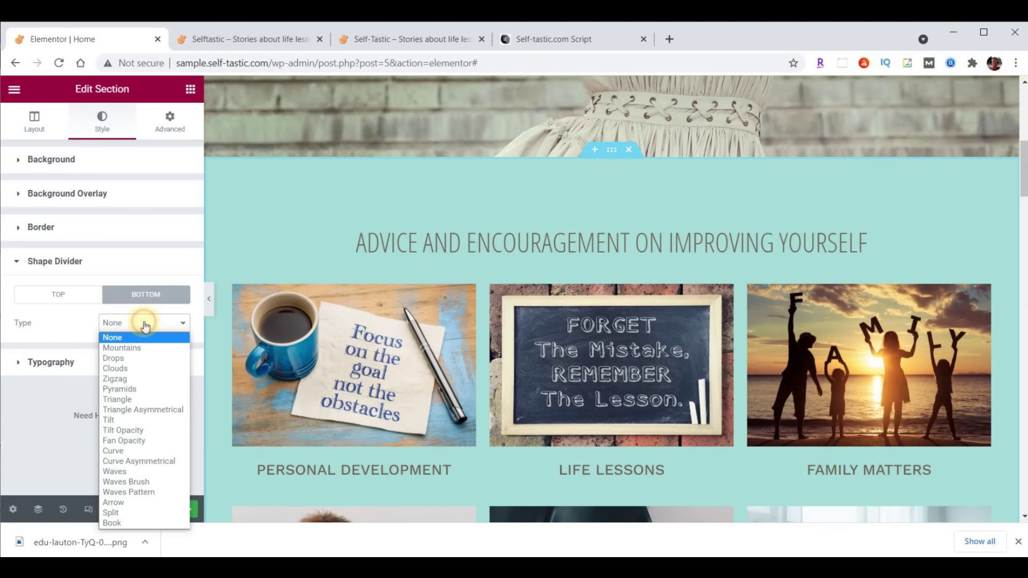
left_click(145, 483)
Try the Drops, Pyramids, Triangle Asymmetrical and Fan Opacity dividers, then settle on Waves Brush
scroll(423, 350, "down", 4)
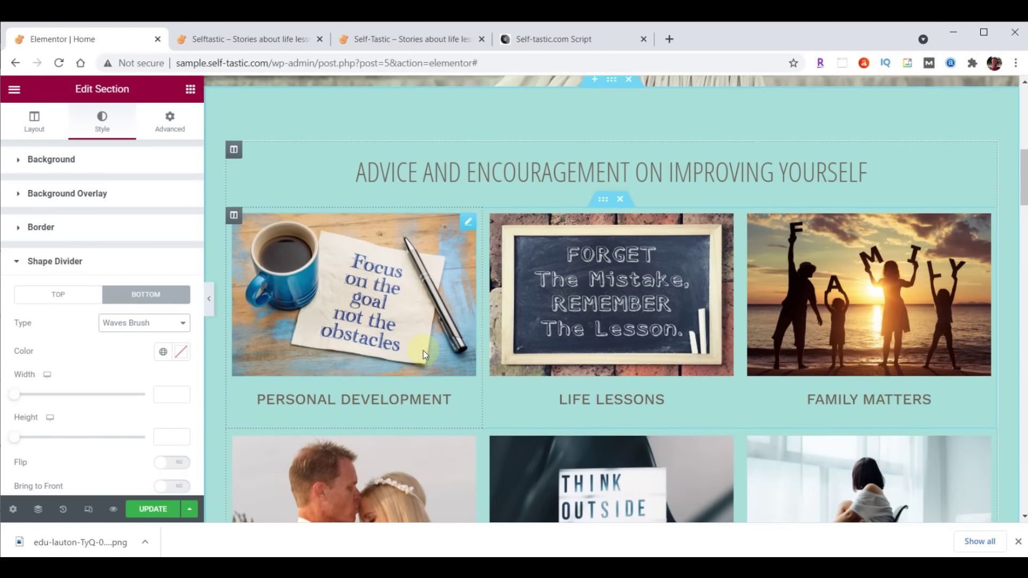
scroll(423, 351, "down", 3)
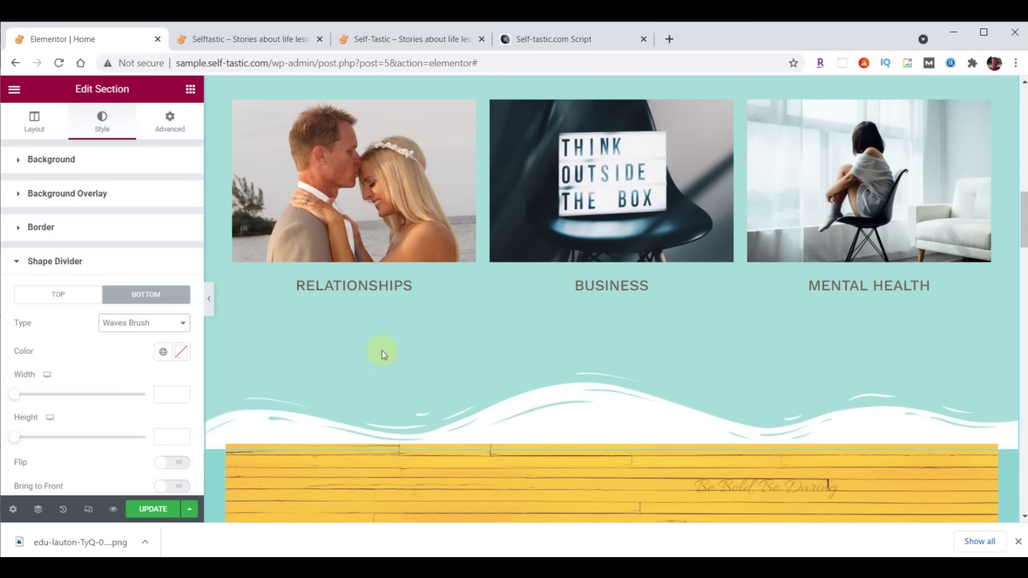
left_click(147, 323)
left_click(132, 358)
left_click(128, 323)
left_click(127, 388)
left_click(128, 324)
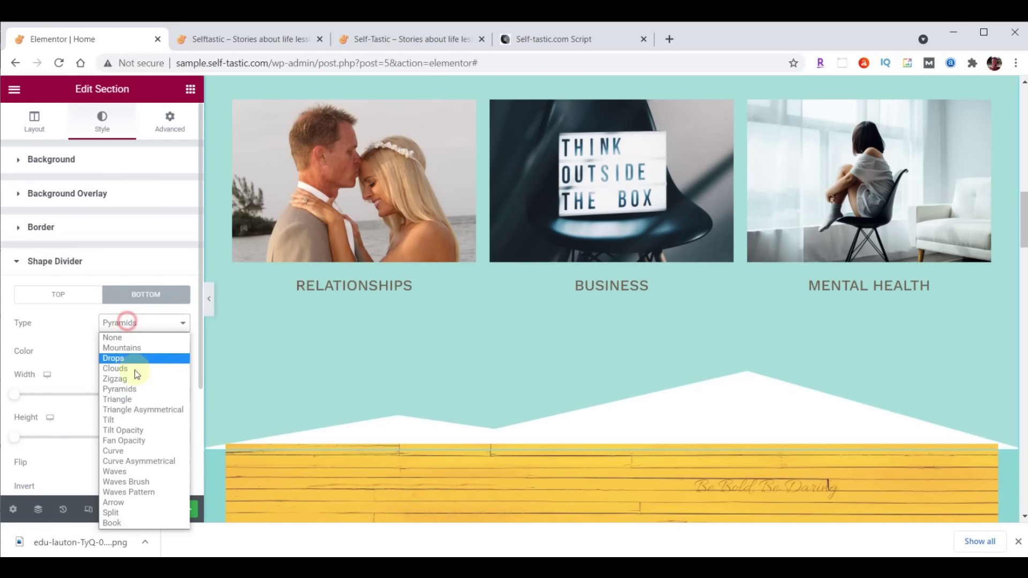
left_click(134, 409)
left_click(143, 328)
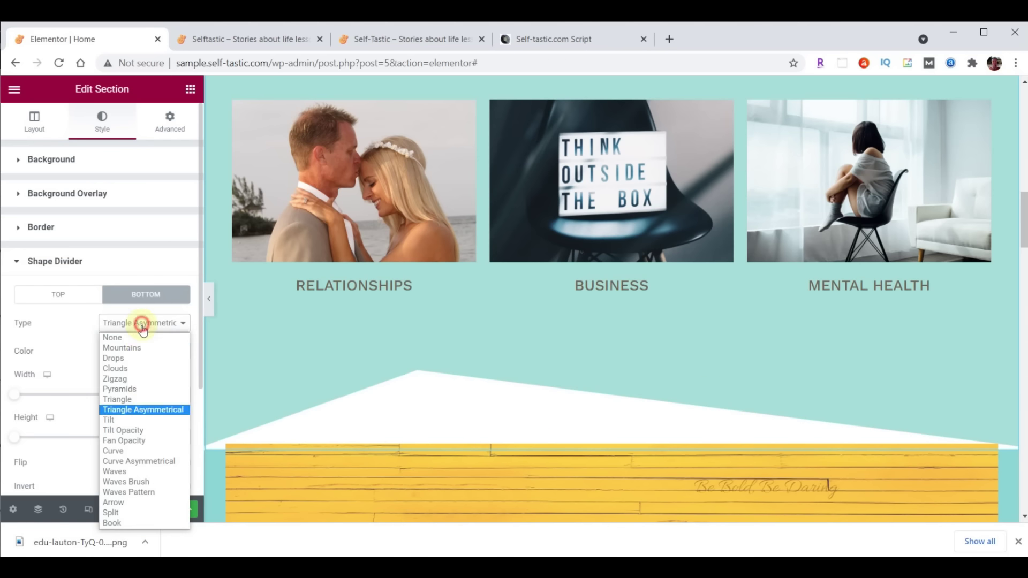
left_click(138, 436)
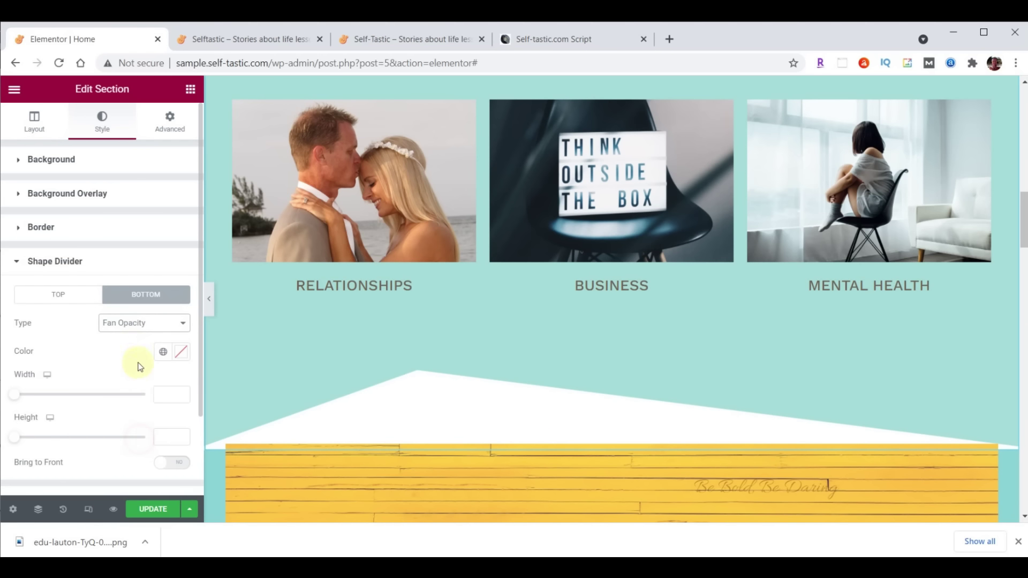
left_click(129, 323)
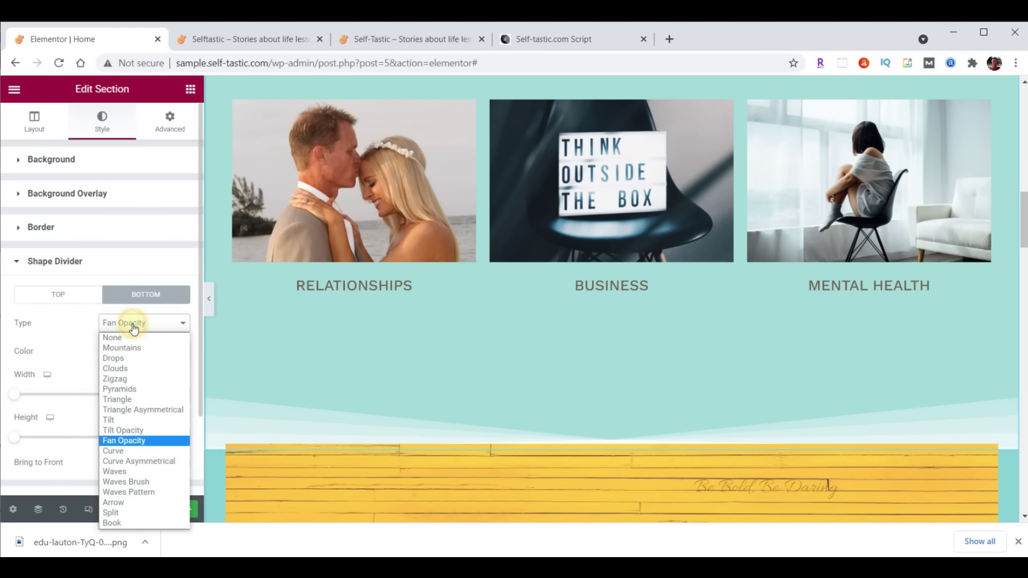
left_click(138, 483)
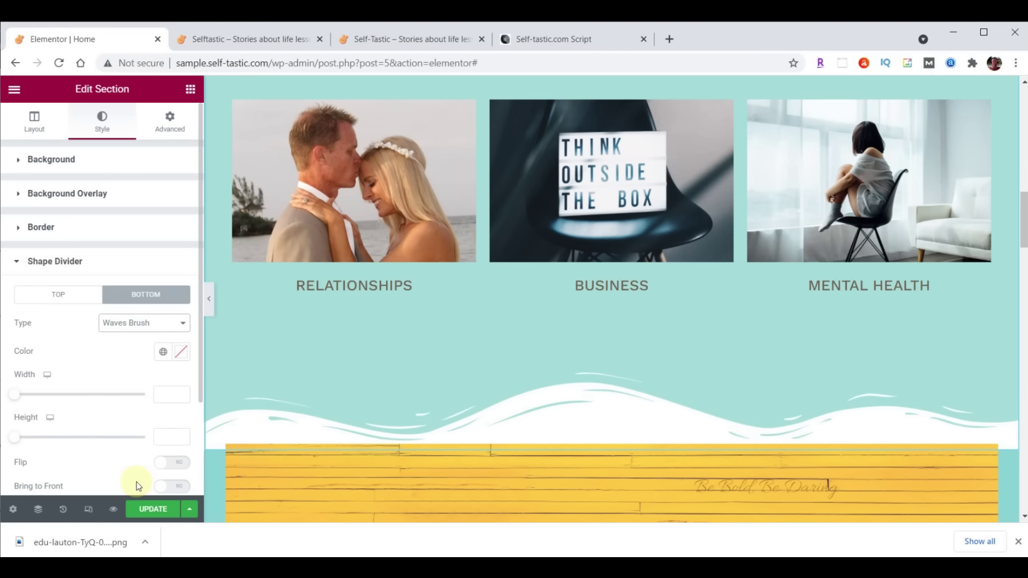
Colour the wave divider #8DD7D6 and set its height to 60
left_click(181, 352)
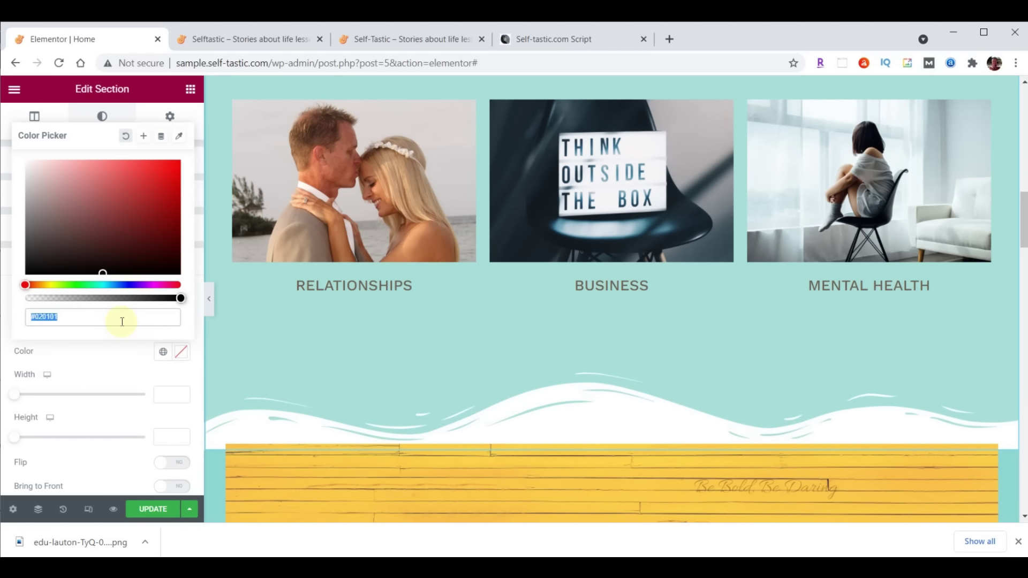
type("#8DD7D6")
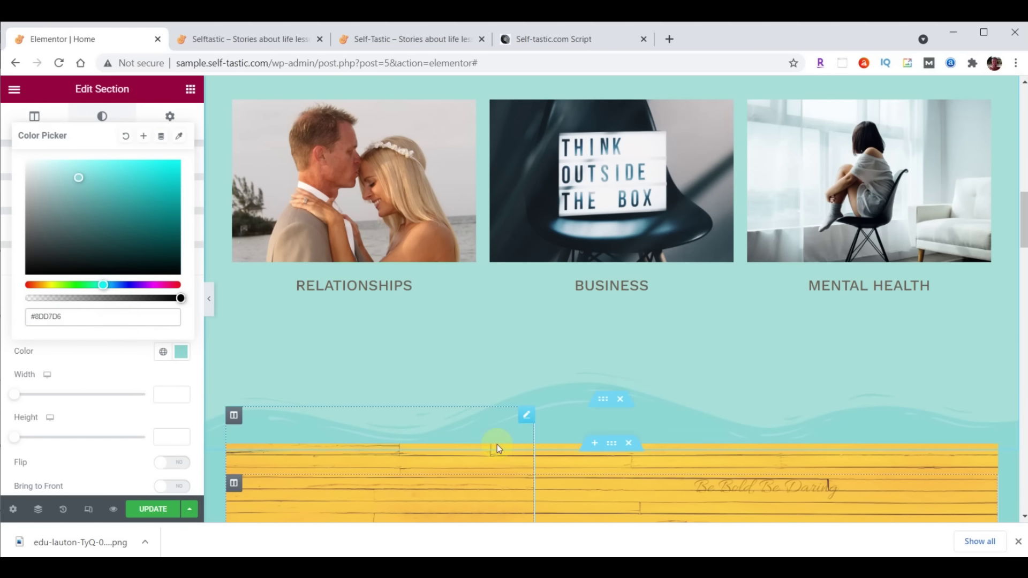
scroll(463, 454, "down", 4)
scroll(601, 243, "up", 1)
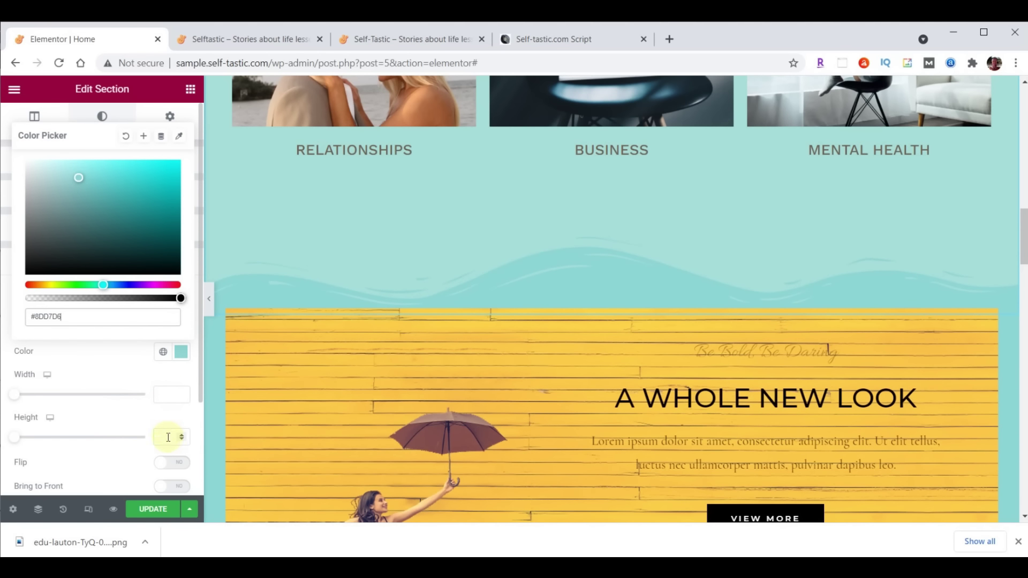
left_click(168, 438)
type("60")
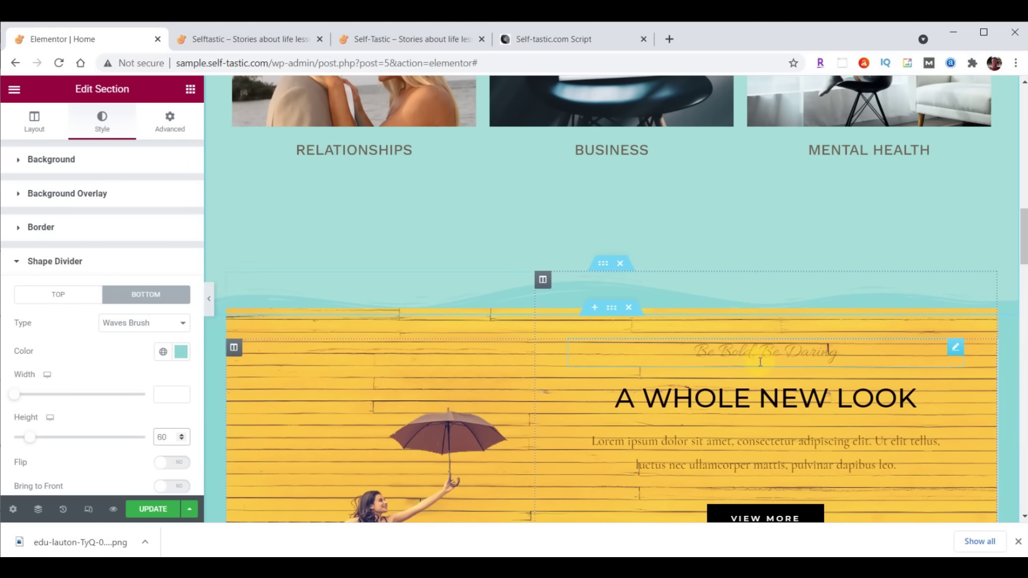
Reduce the section's bottom padding from 200 to 100
scroll(734, 237, "up", 10)
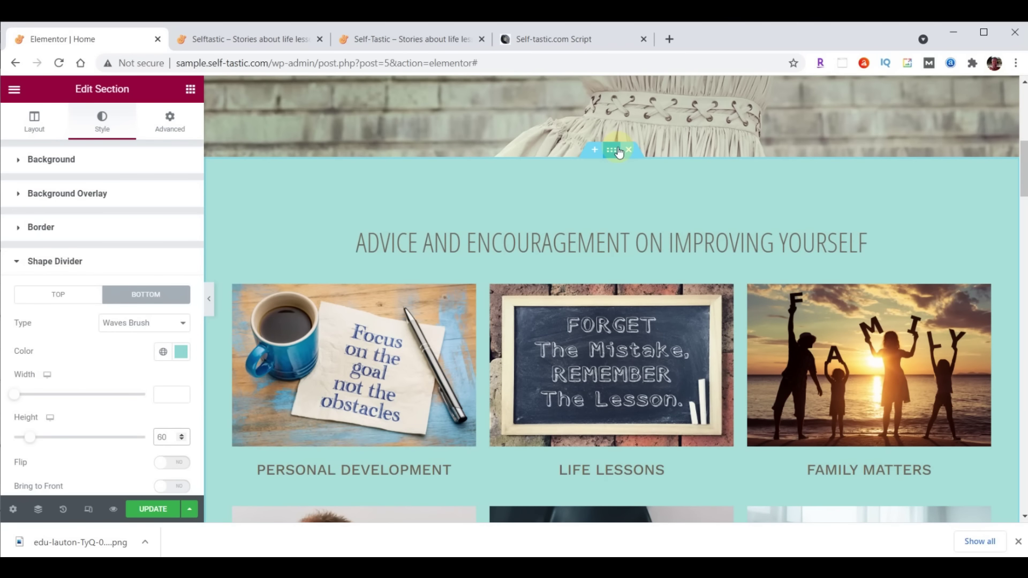
left_click(171, 120)
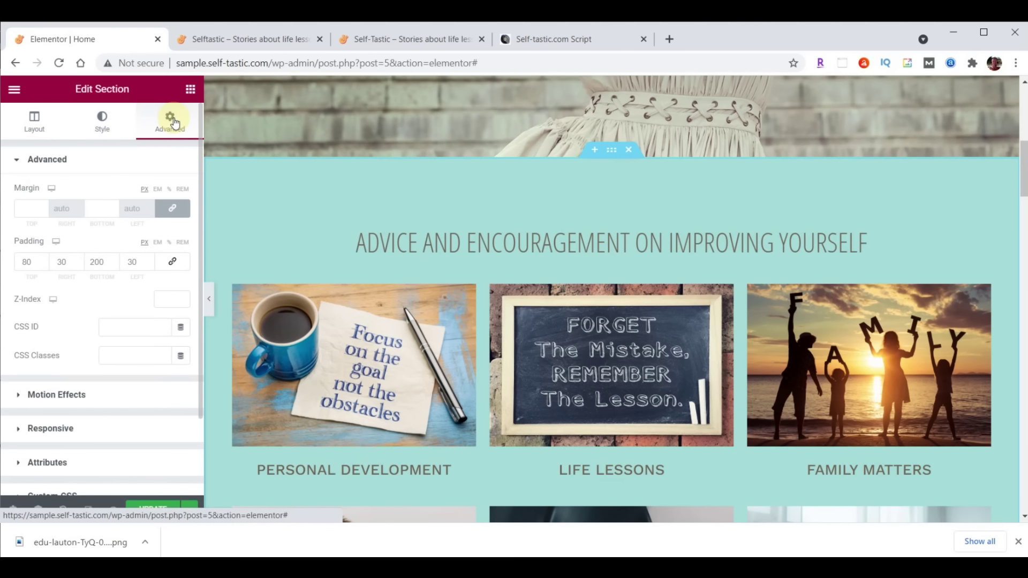
left_click(94, 262)
key("BackSpace")
type("1")
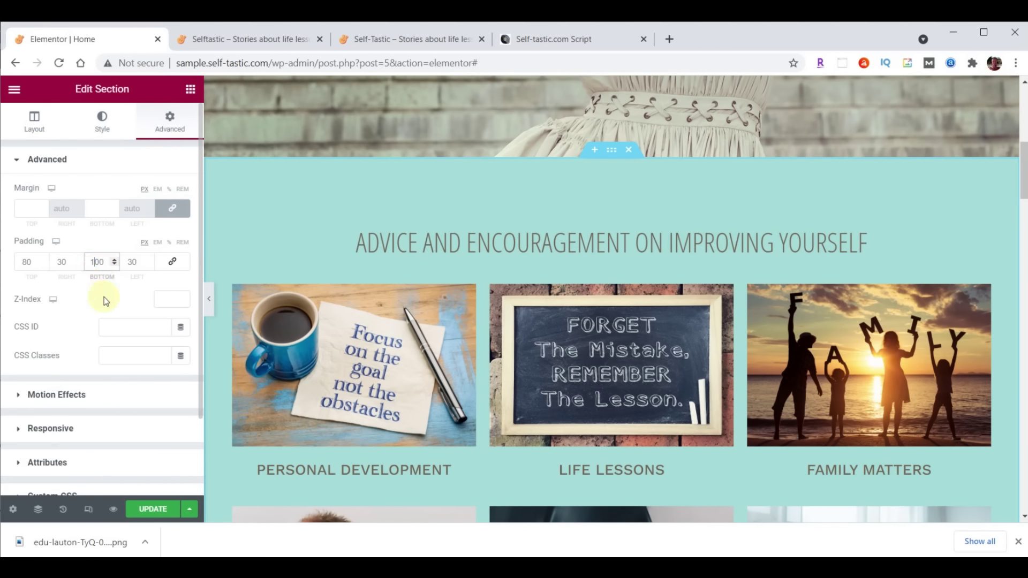
scroll(690, 270, "down", 5)
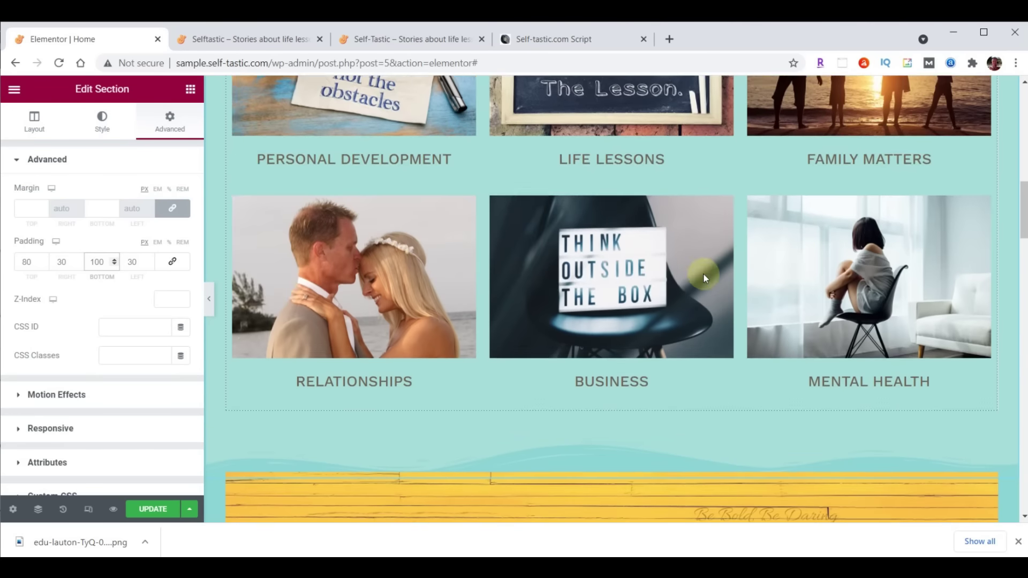
scroll(702, 273, "down", 2)
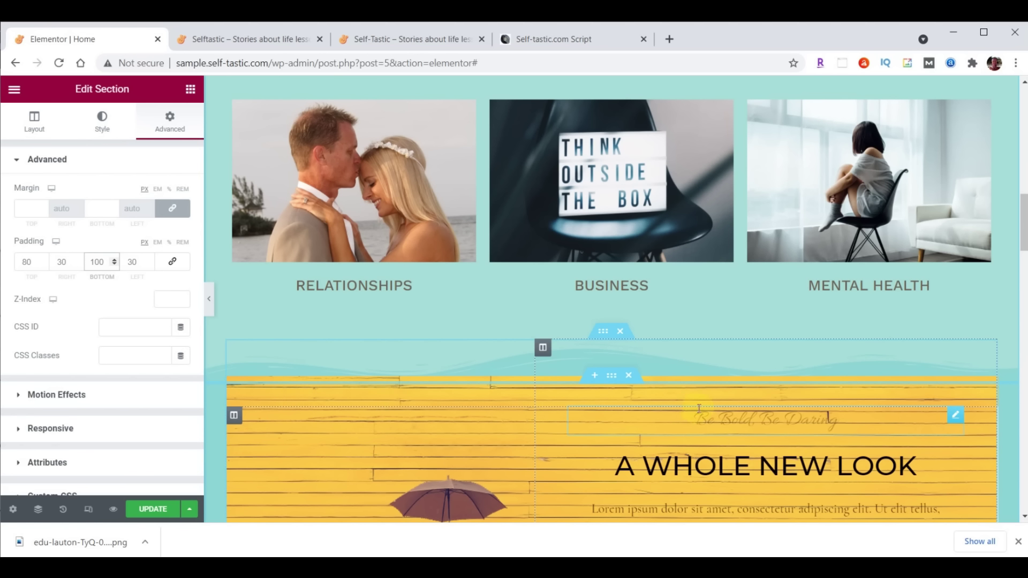
scroll(785, 410, "down", 2)
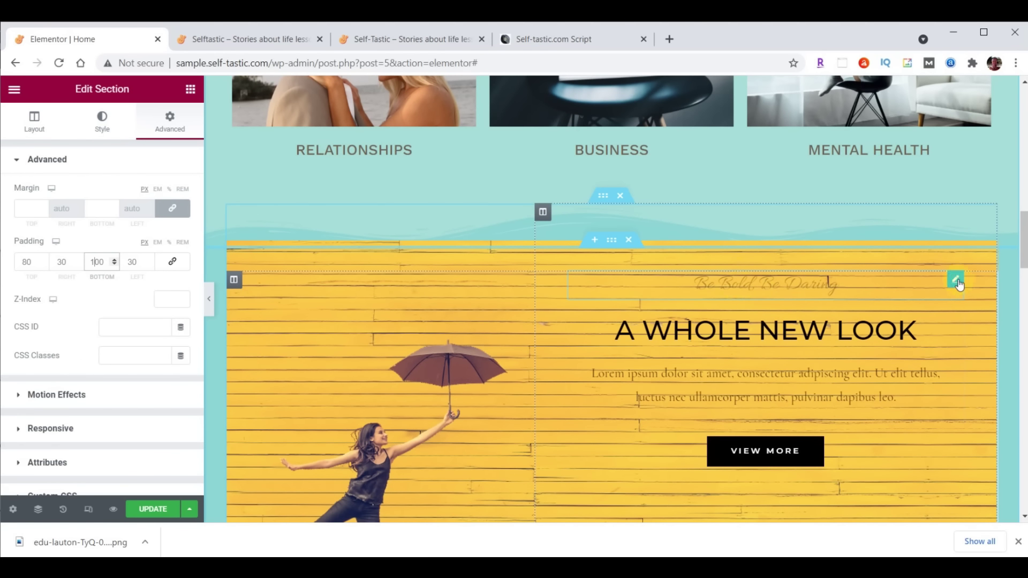
Move the Be Bold, Be Daring tagline under the heading and delete the lorem ipsum paragraph
left_click_drag(954, 284, 933, 413)
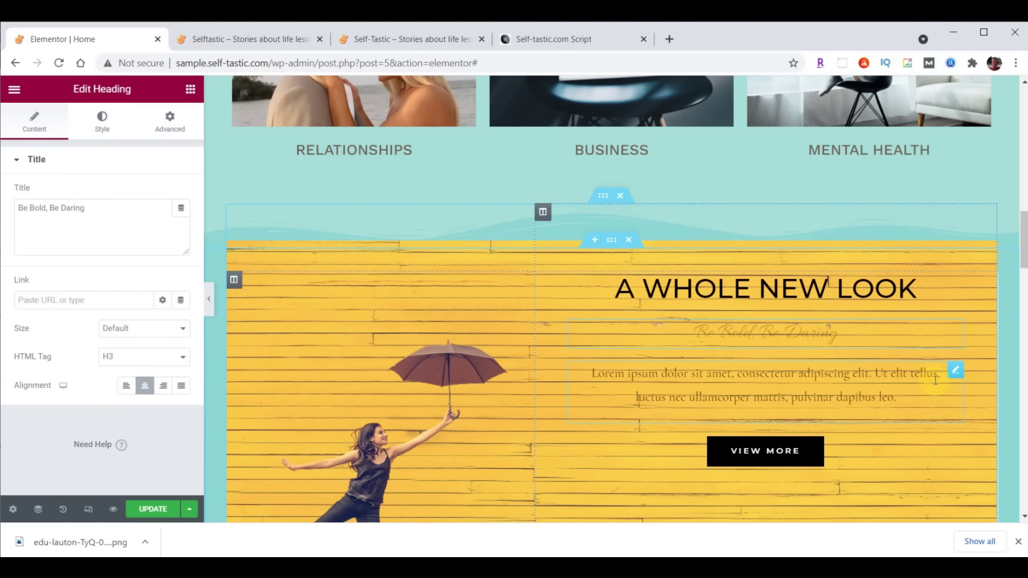
right_click(954, 380)
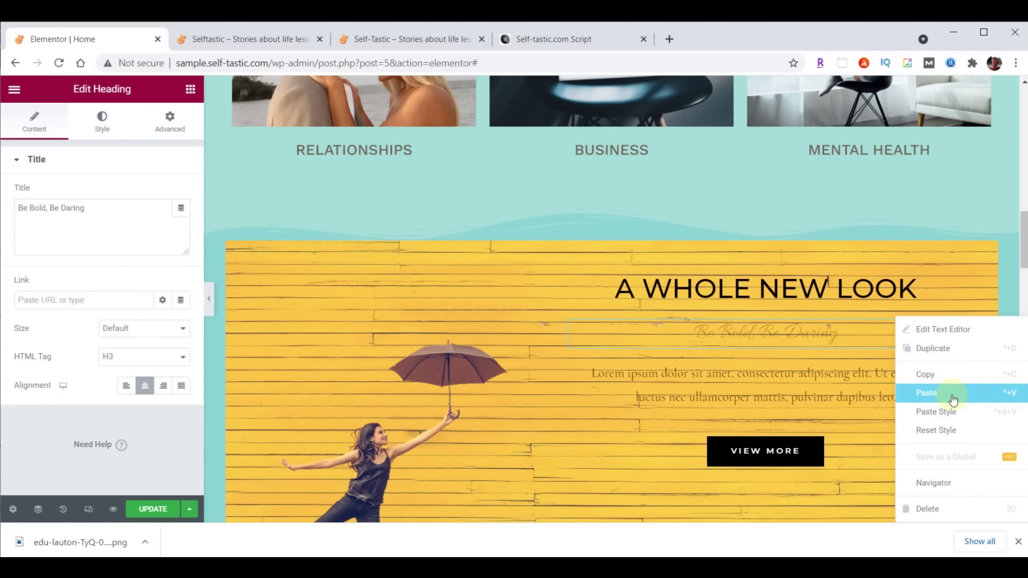
left_click(941, 509)
Move the VIEW MORE button beneath SEASON SALE
scroll(930, 454, "down", 4)
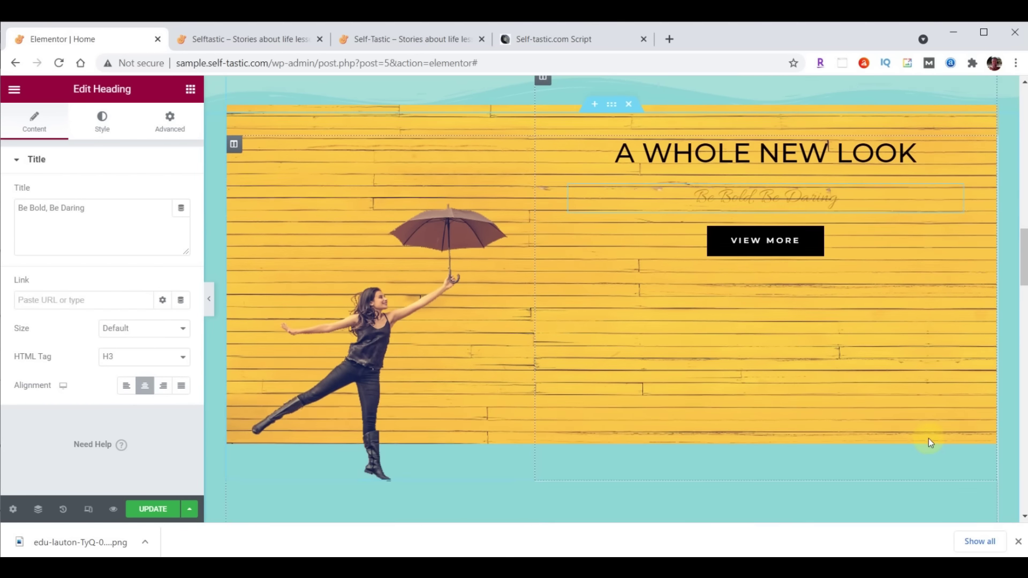
scroll(928, 437, "down", 1)
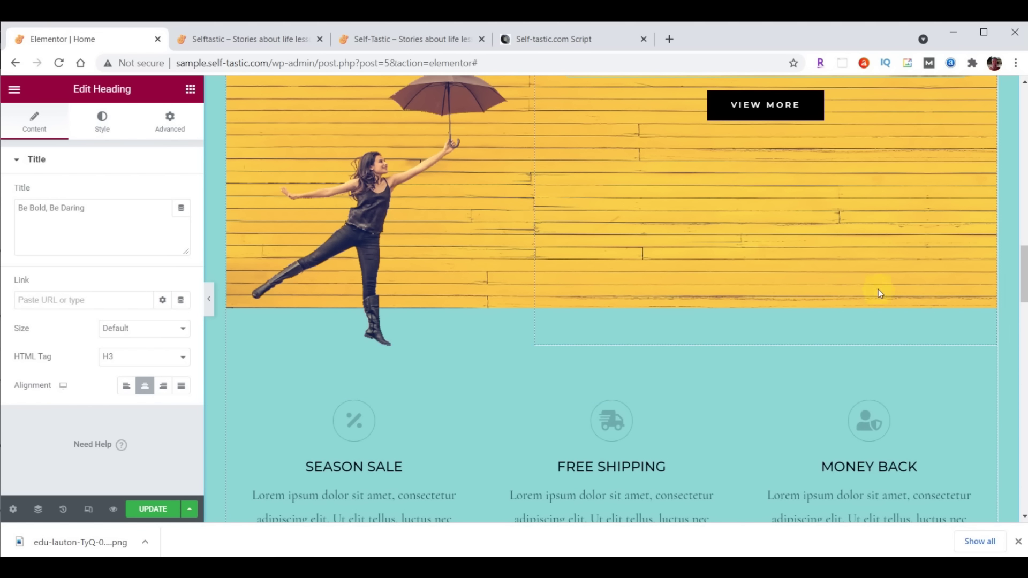
left_click_drag(807, 112, 389, 390)
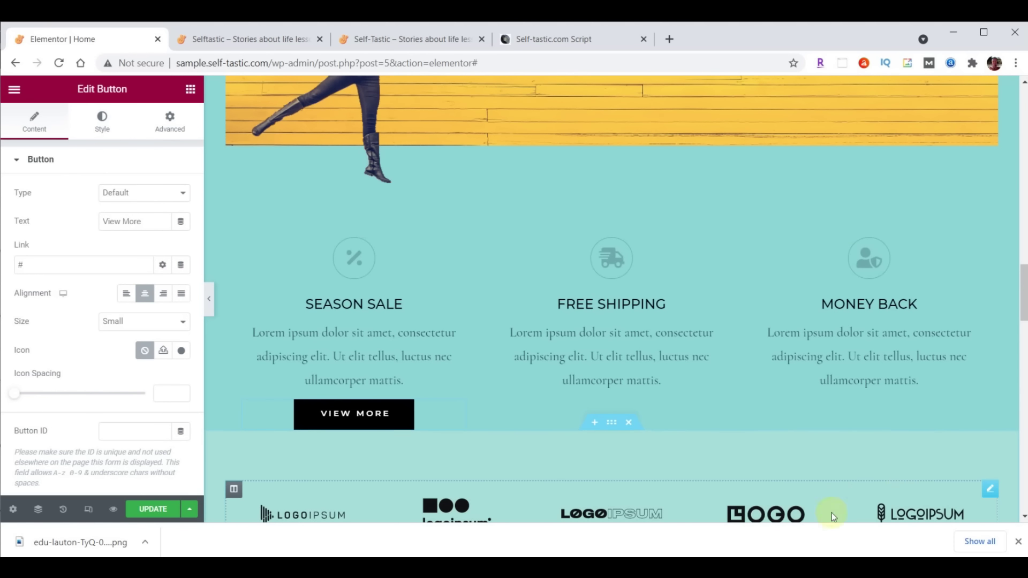
scroll(942, 495, "up", 6)
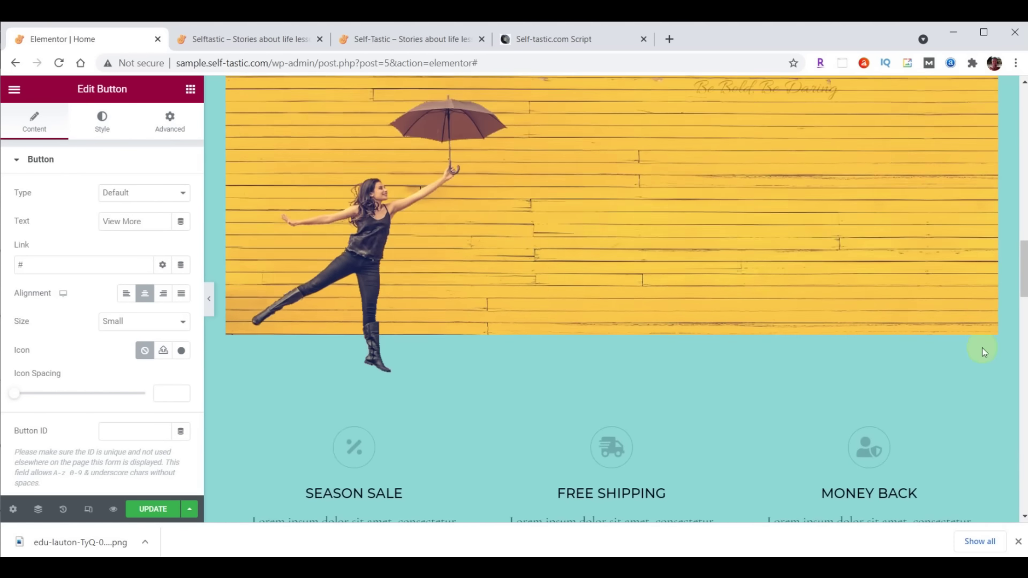
left_click(800, 194)
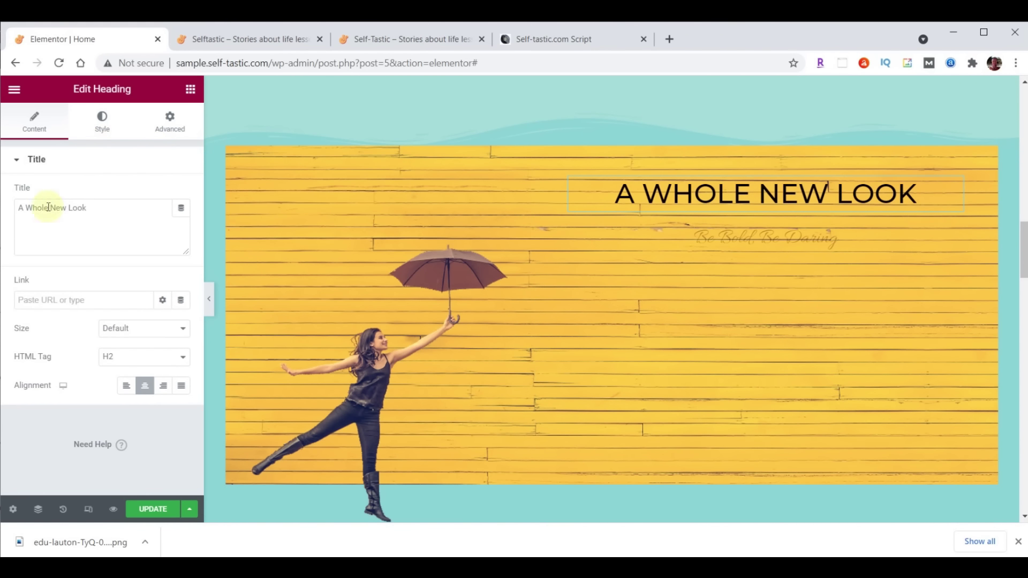
Change the heading text to Be Inspired and make it white (#FFFFFF)
left_click_drag(19, 213, 91, 213)
type("Be Inspired")
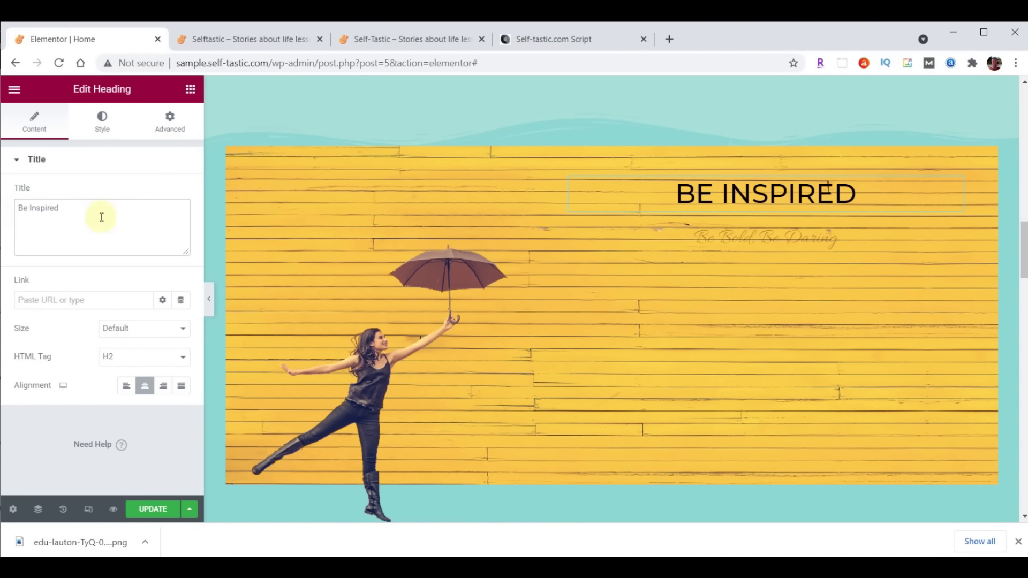
left_click(102, 120)
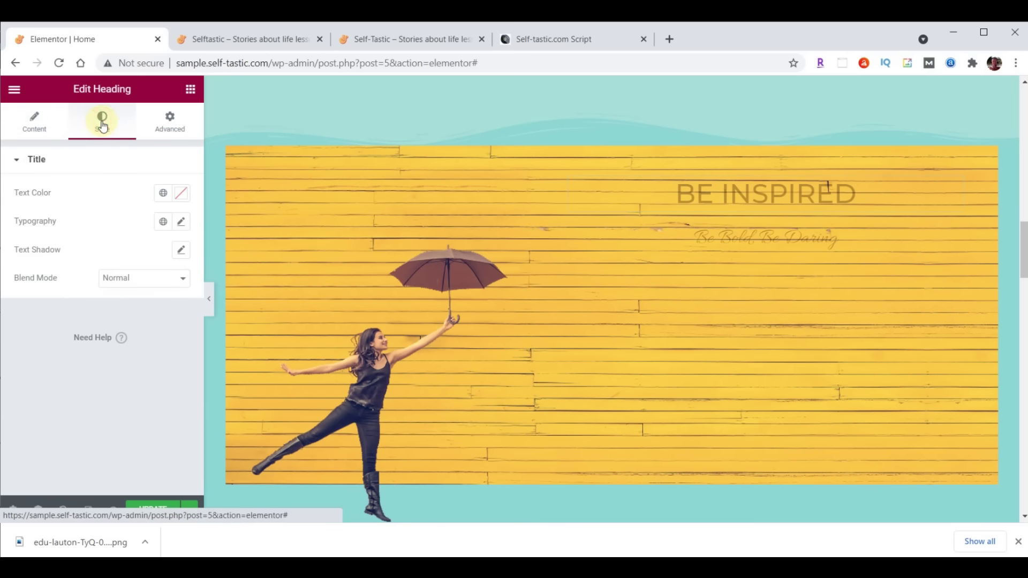
left_click(182, 194)
type("#ffffff")
left_click(182, 194)
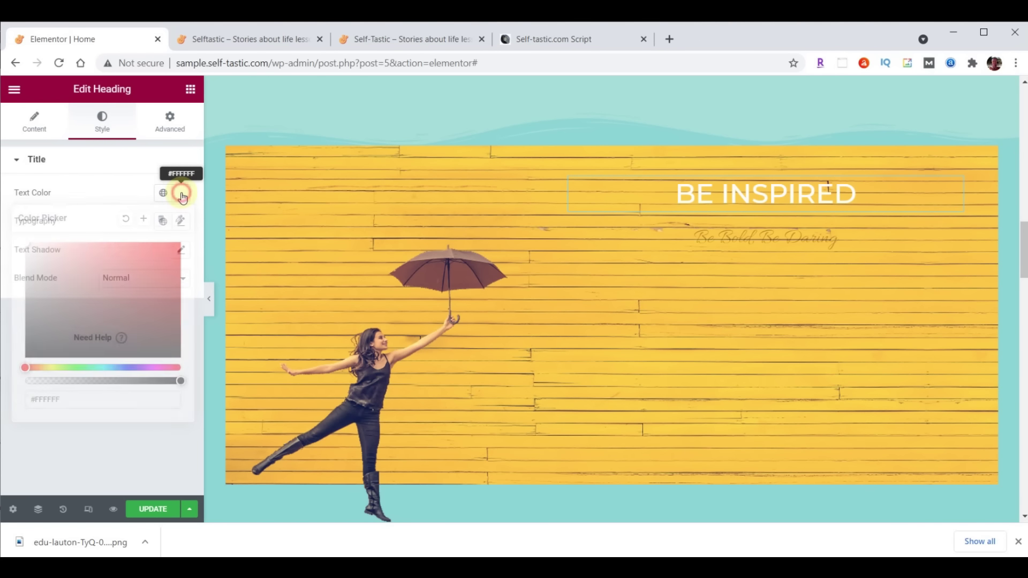
Set the heading typography to Montserrat, 80 px, weight 700
left_click(182, 223)
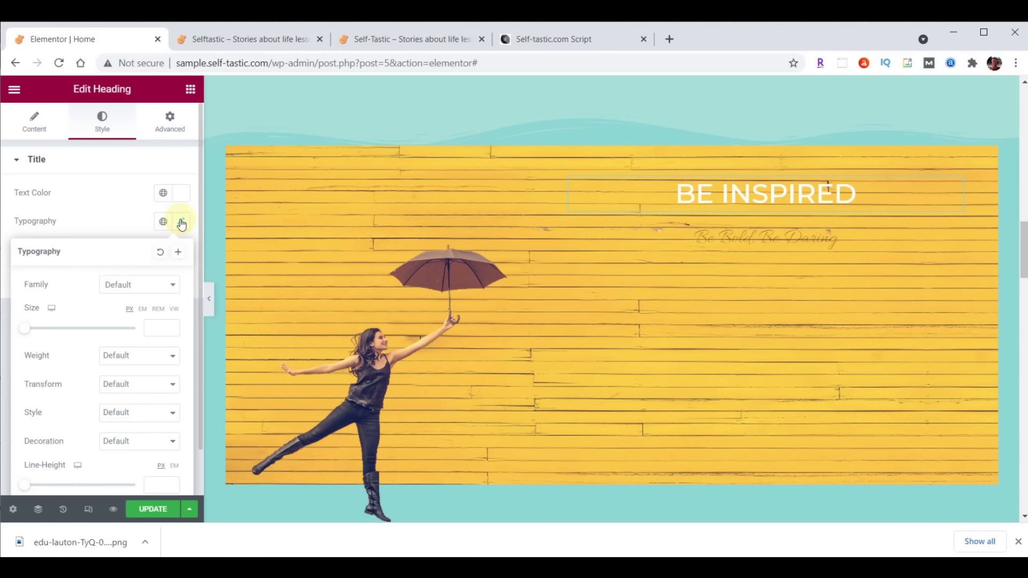
left_click(146, 285)
type("mont")
left_click(142, 371)
left_click(153, 328)
type("80")
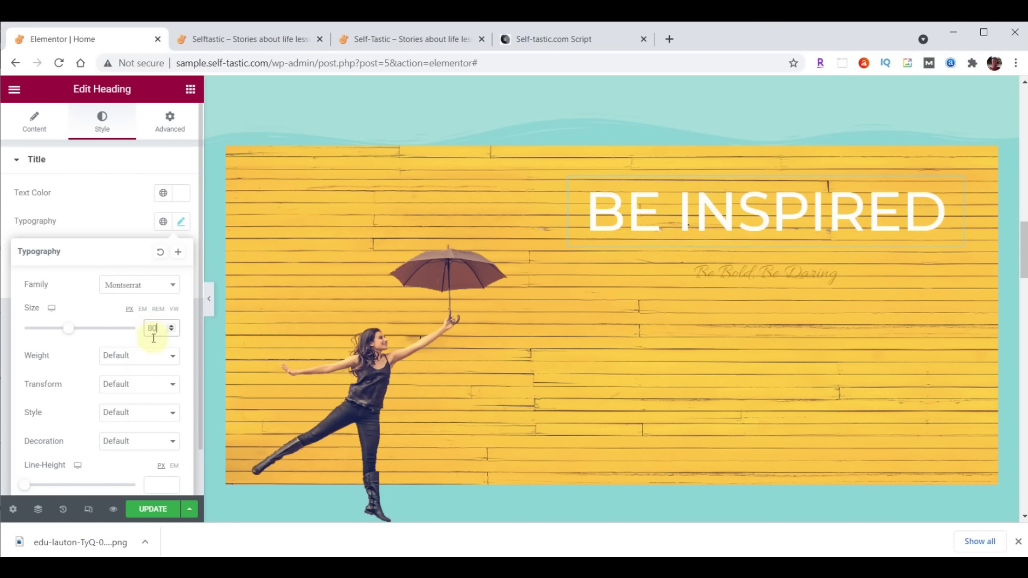
left_click(149, 356)
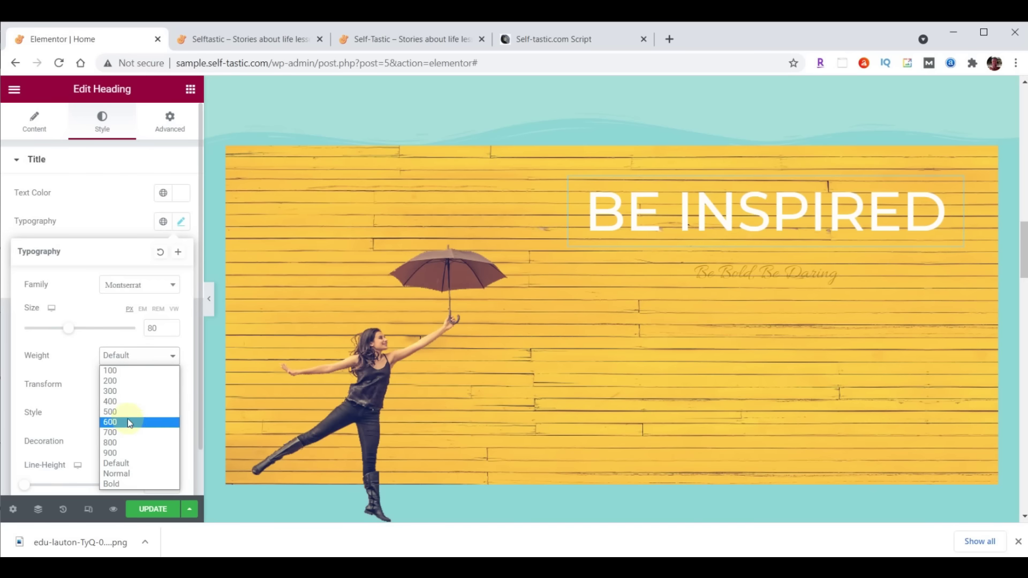
left_click(126, 432)
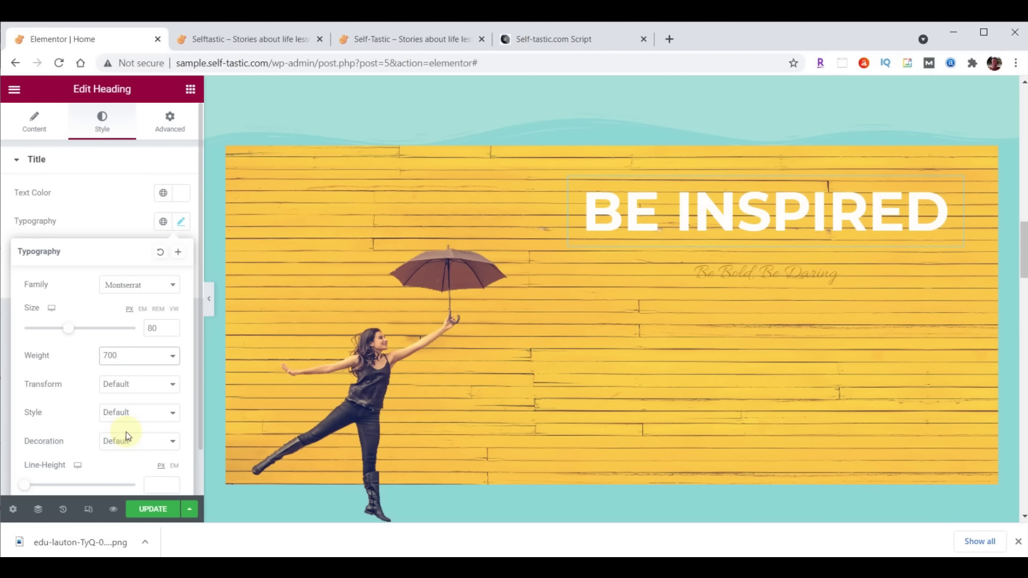
left_click(955, 188)
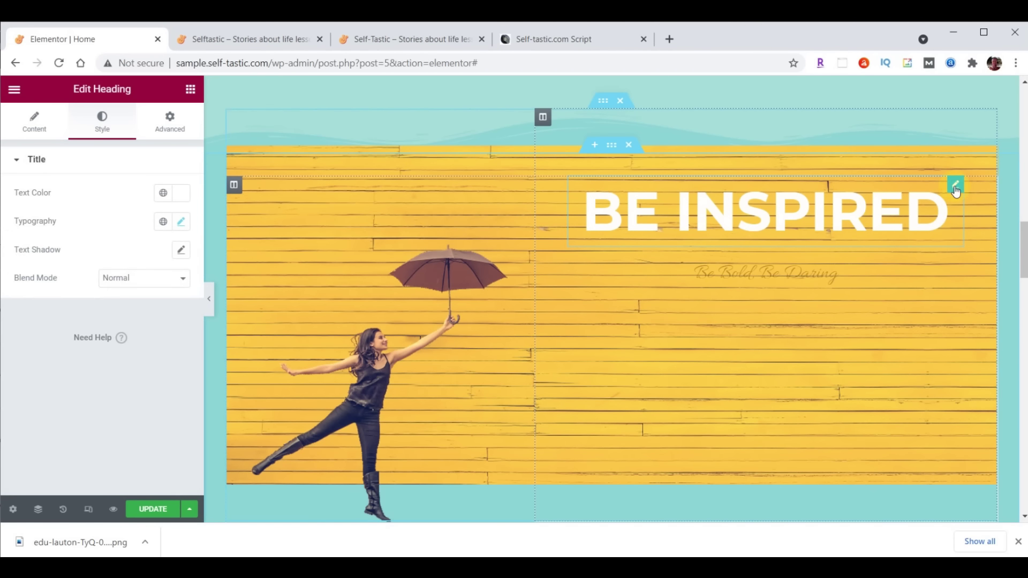
left_click(172, 124)
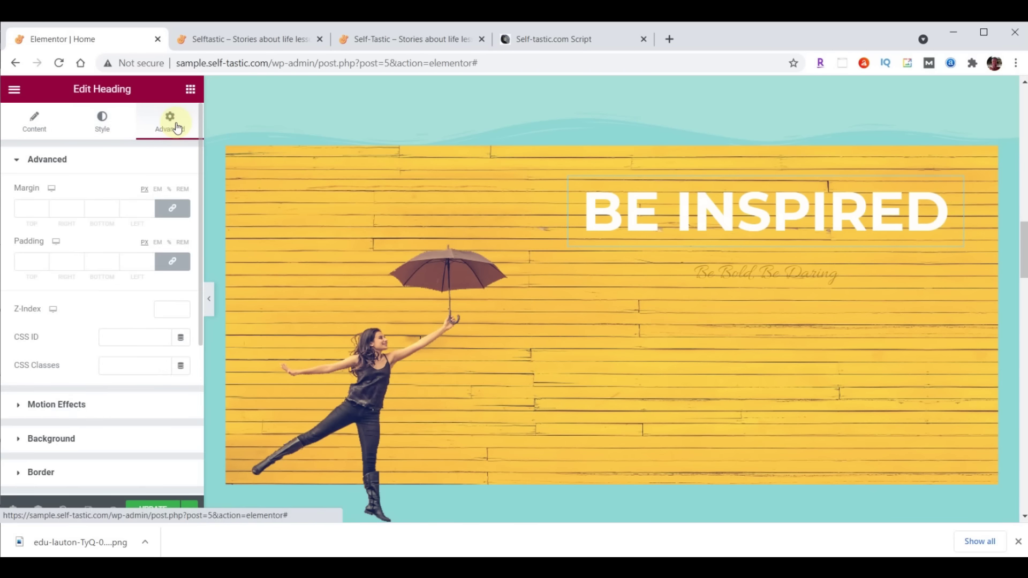
Unlink the heading's margin sides and set its bottom margin to 29
left_click(173, 209)
left_click(172, 213)
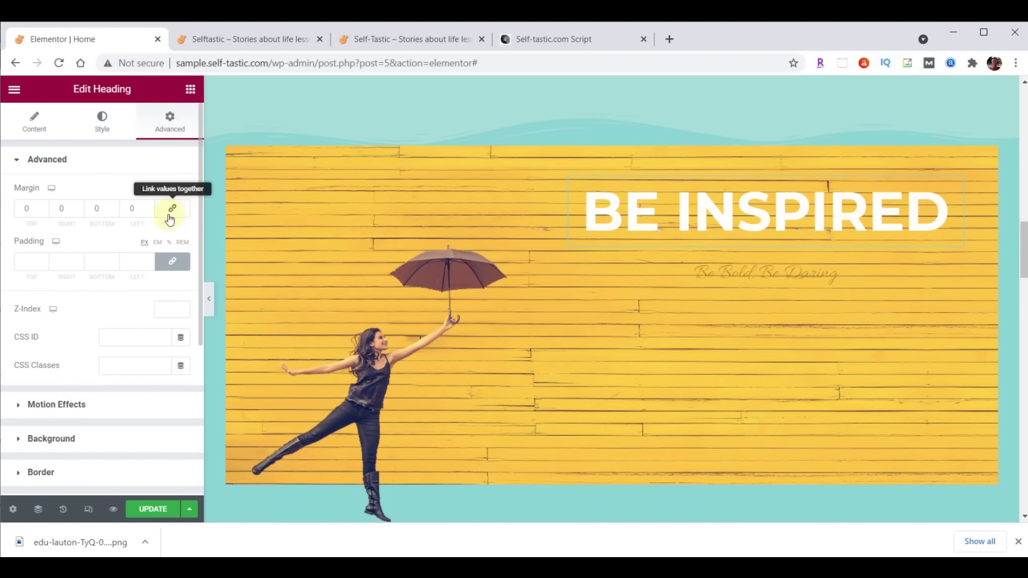
double_click(103, 208)
type("29")
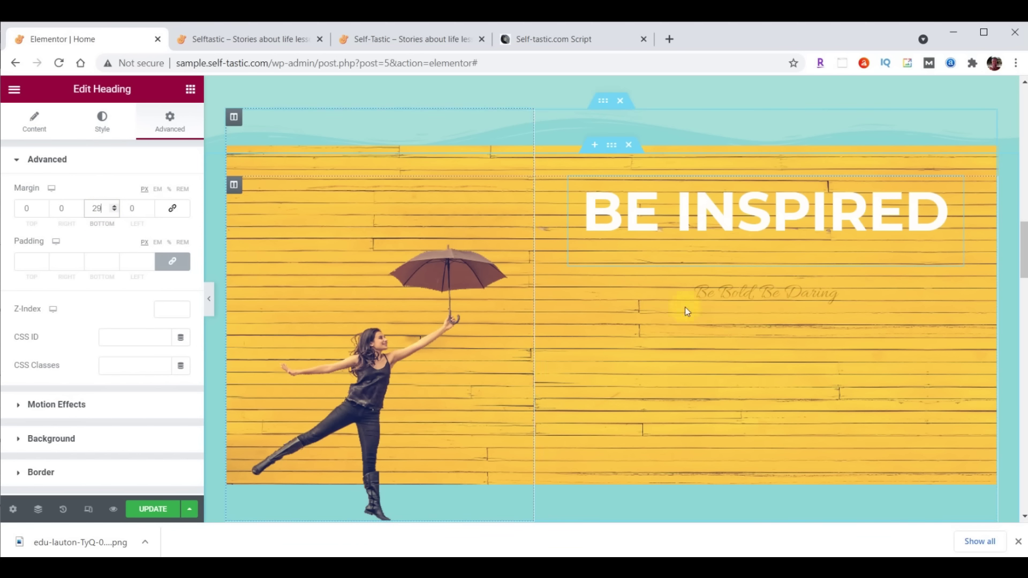
Replace the subtitle text with 'to live your best life' and make it white
left_click(796, 293)
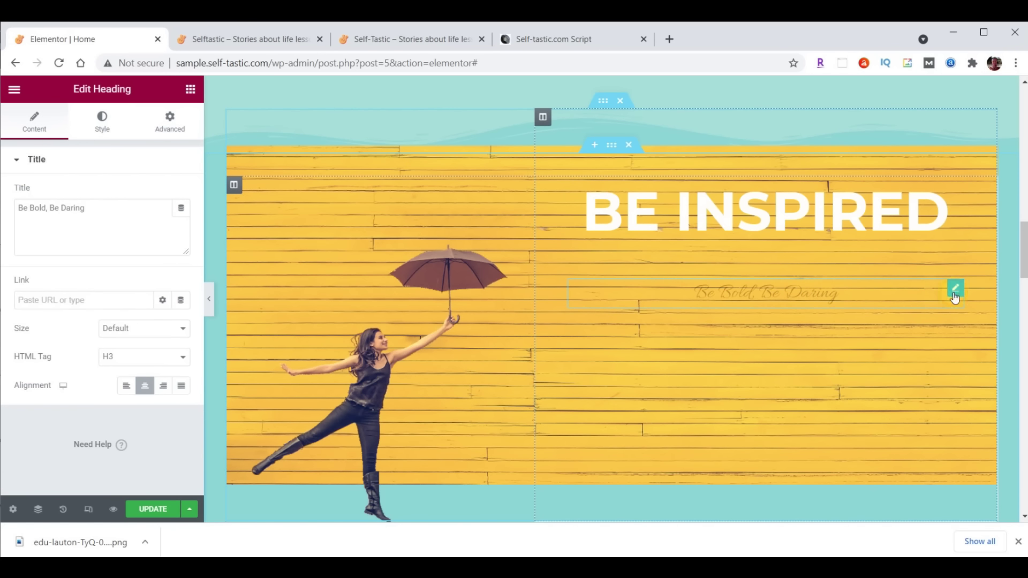
left_click_drag(19, 208, 114, 202)
type("to live your best life")
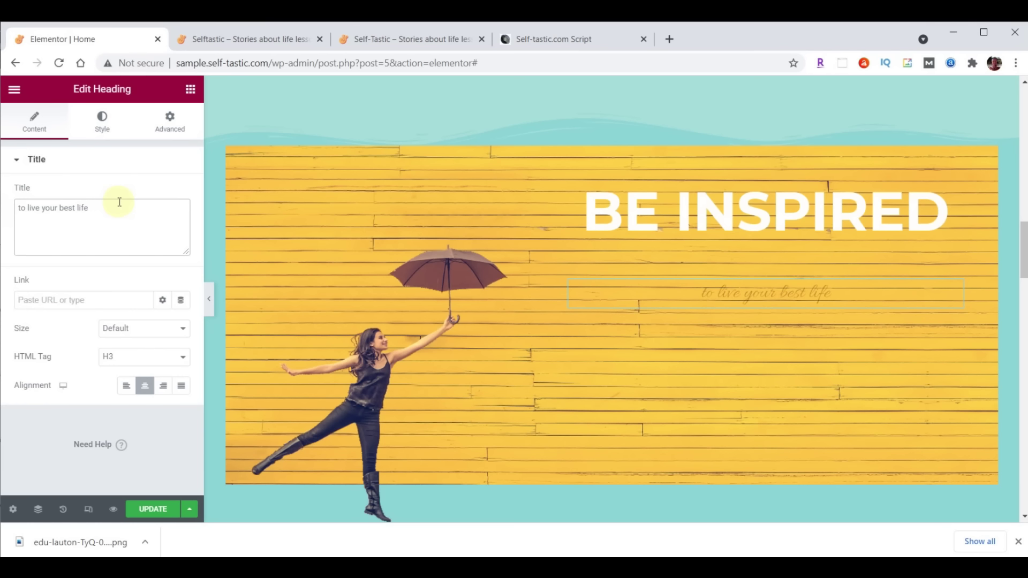
left_click(107, 129)
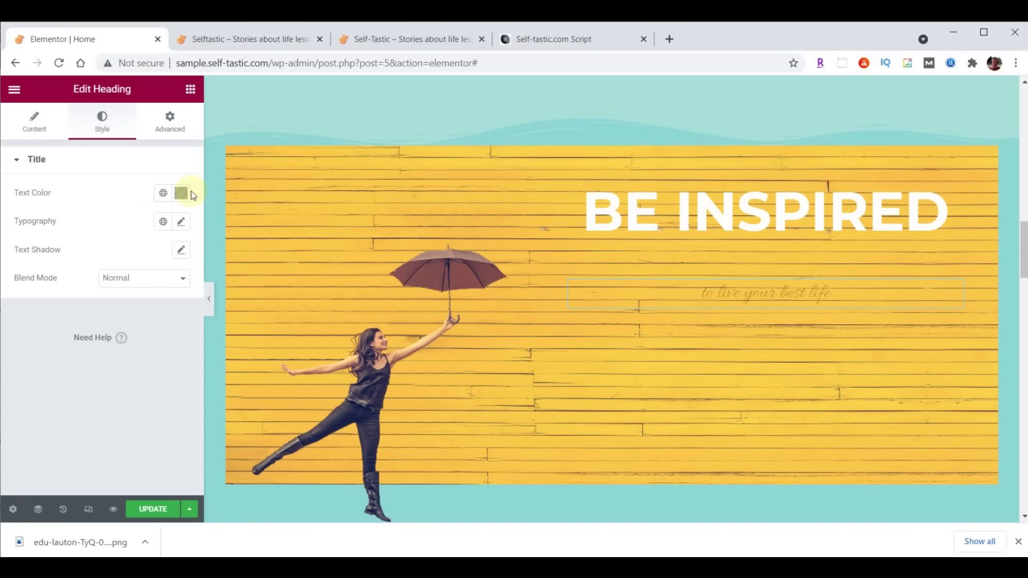
left_click(181, 193)
type("#FFFFFF")
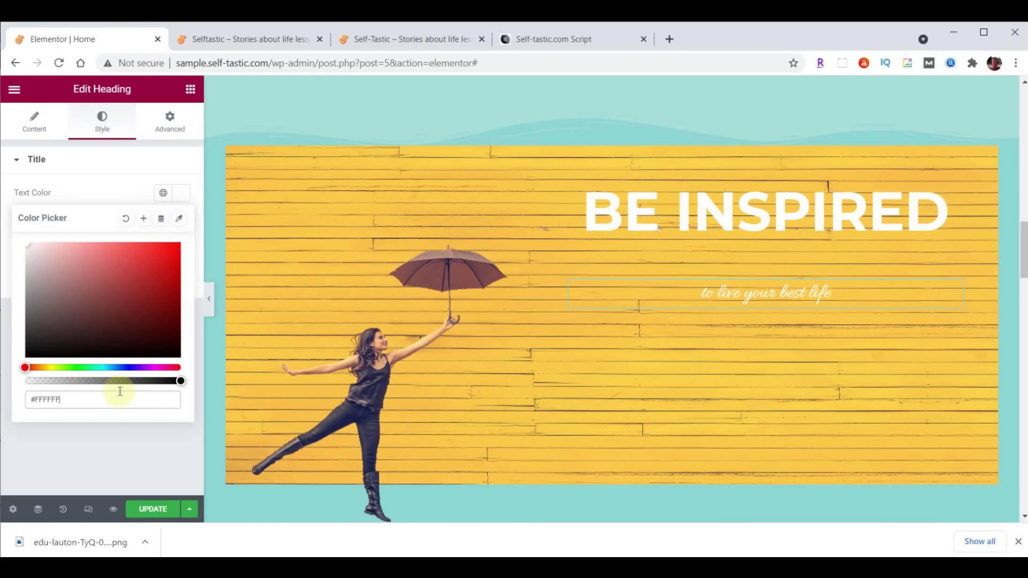
left_click(182, 197)
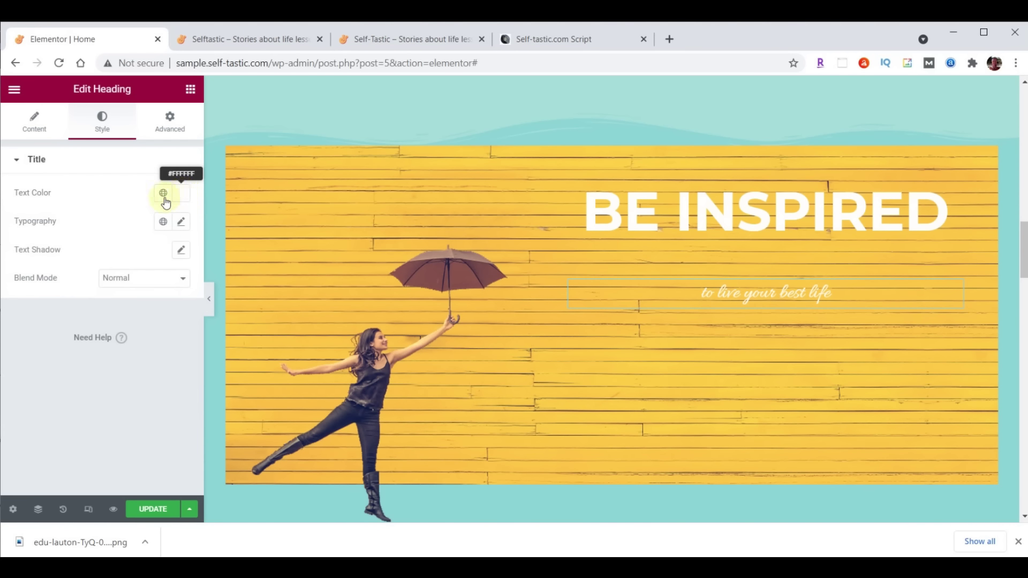
Set the subtitle typography to Lora, size 40, weight 500
left_click(181, 221)
left_click(137, 283)
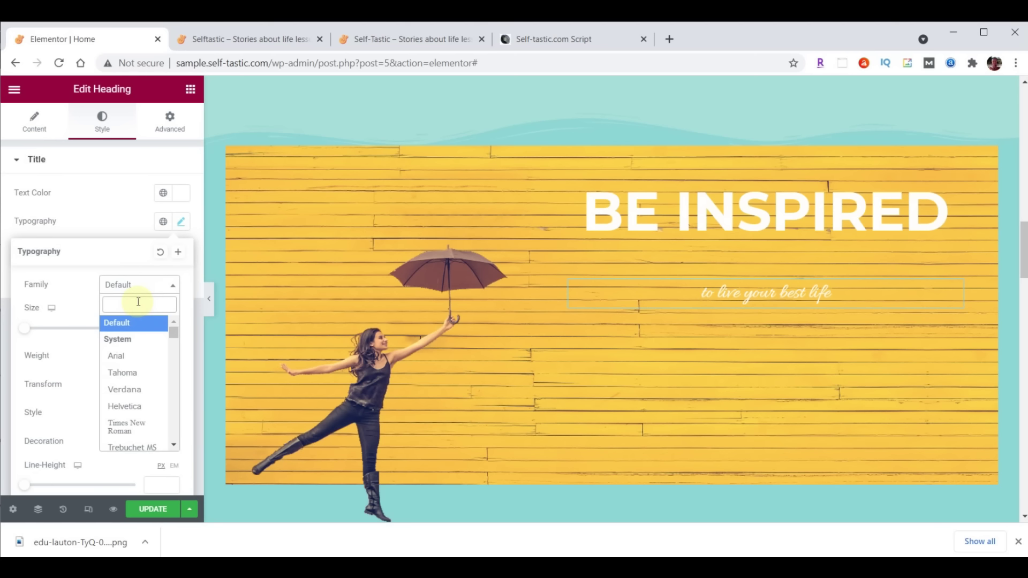
type("lora")
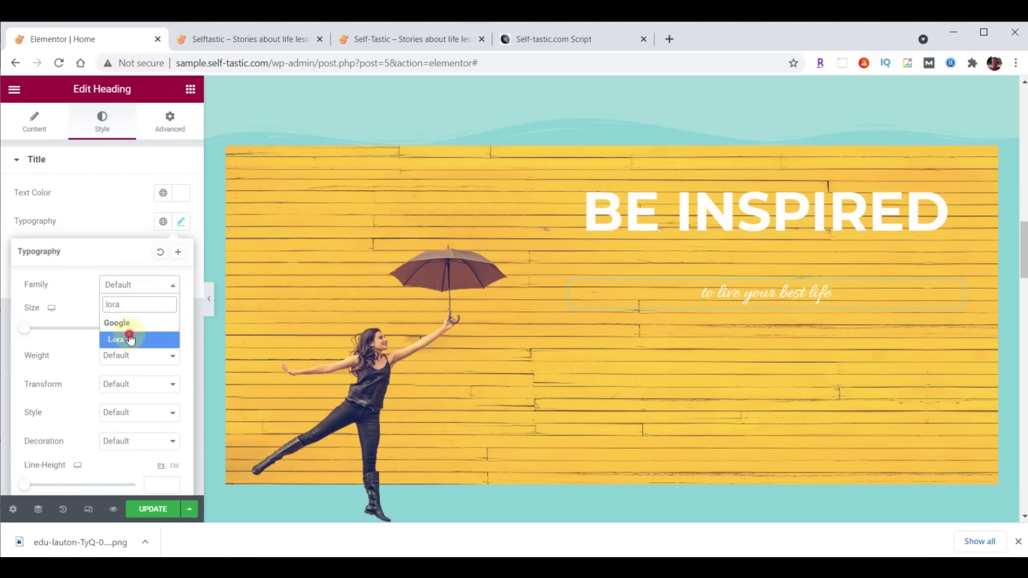
left_click(130, 339)
type("40")
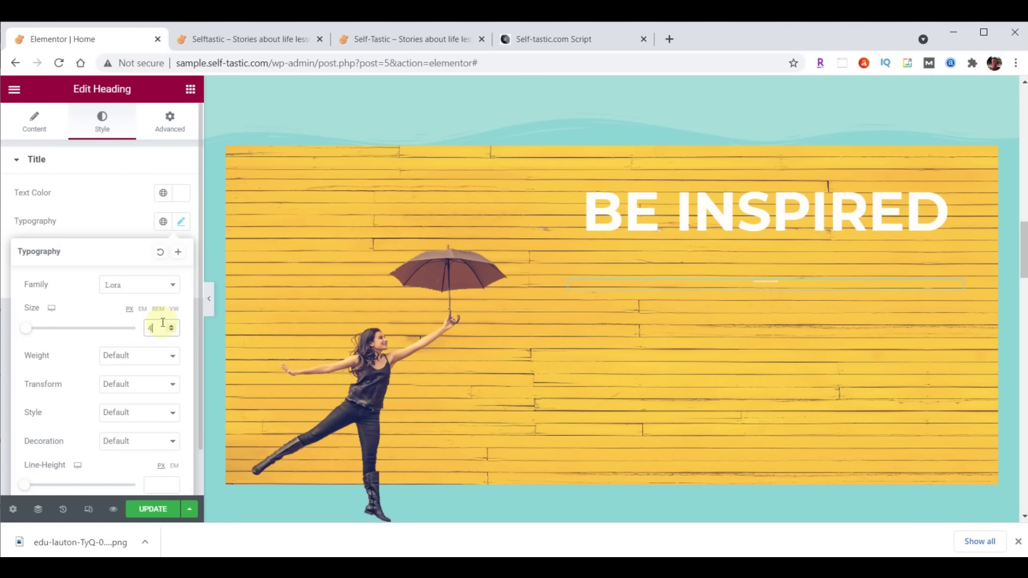
left_click(154, 361)
left_click(111, 412)
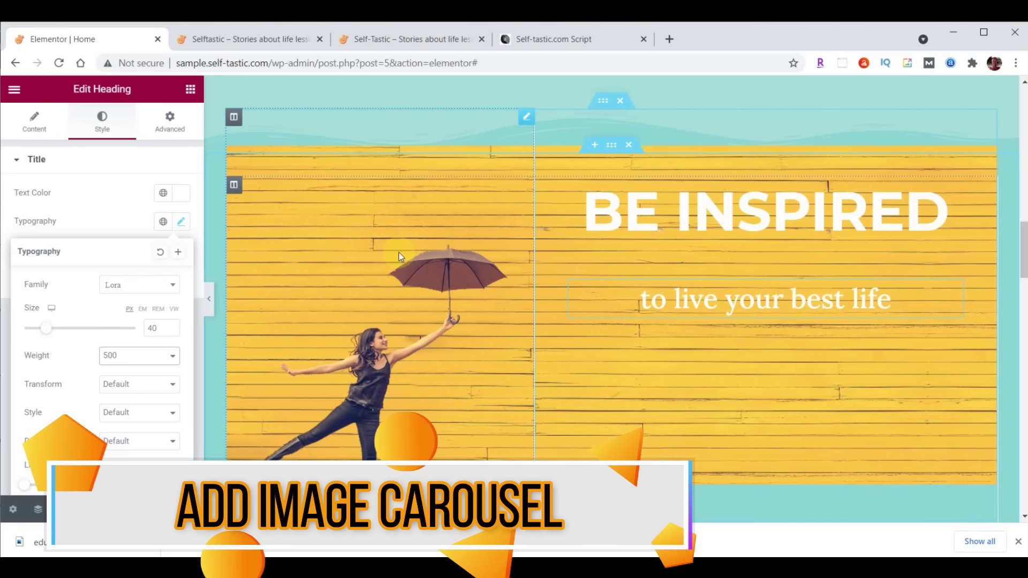
Search the widgets for 'image' and place an Image Carousel below the hero subtitle
left_click(191, 89)
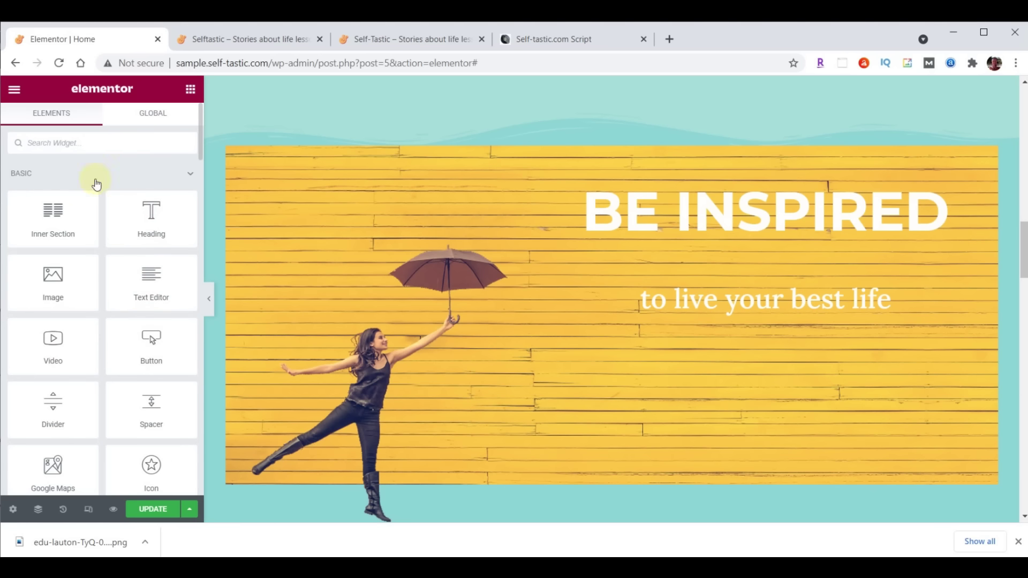
type("image")
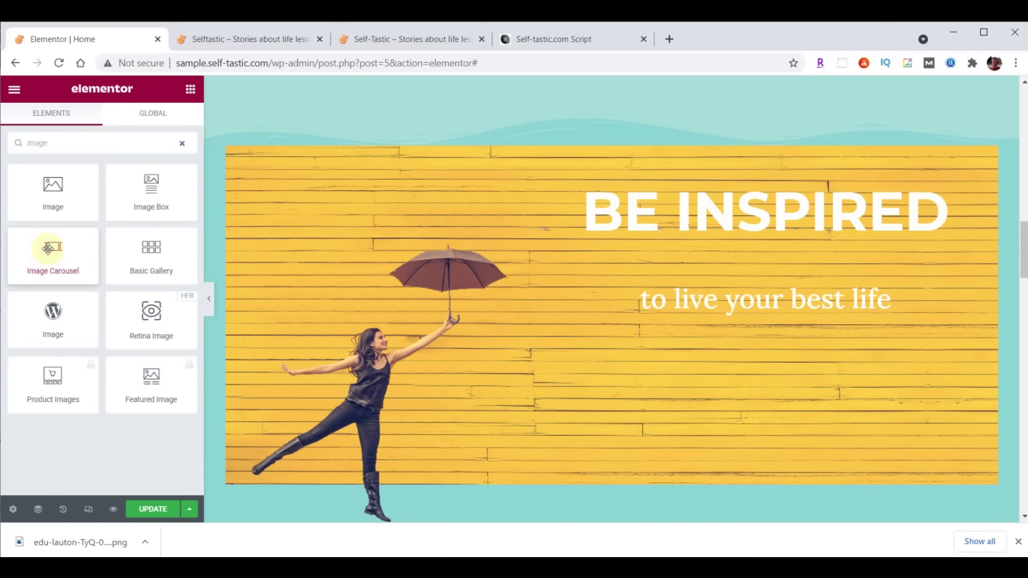
left_click_drag(48, 248, 781, 311)
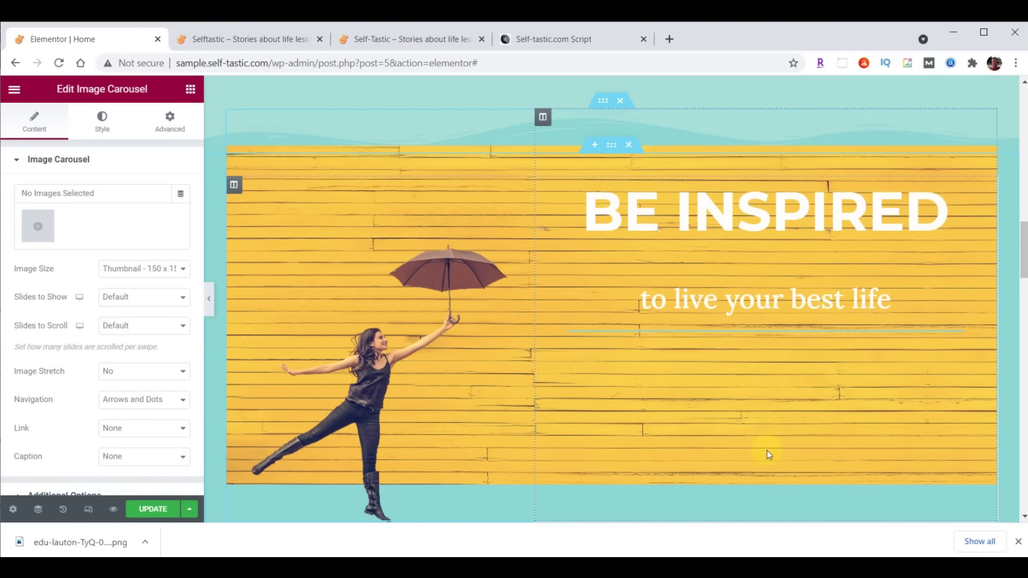
Upload the six inspirational images and insert them as a new gallery in the carousel
left_click(37, 226)
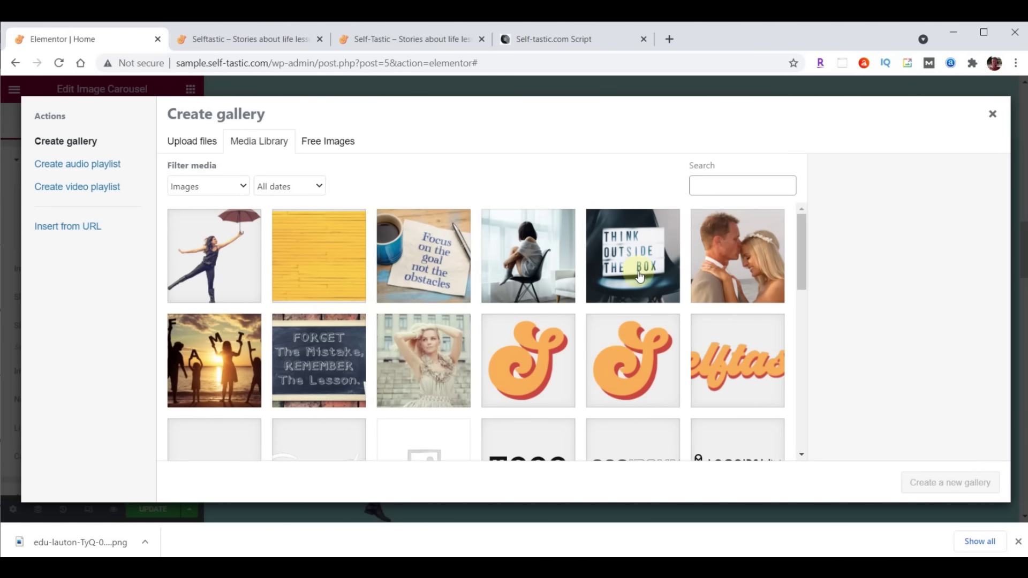
key("alt+Tab")
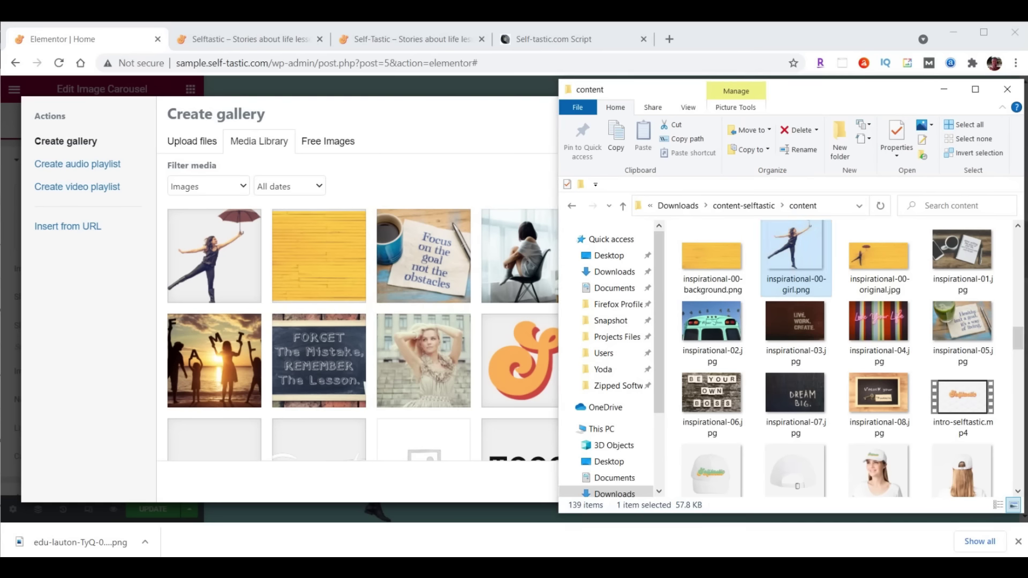
left_click(962, 251)
left_click(714, 412, "shift")
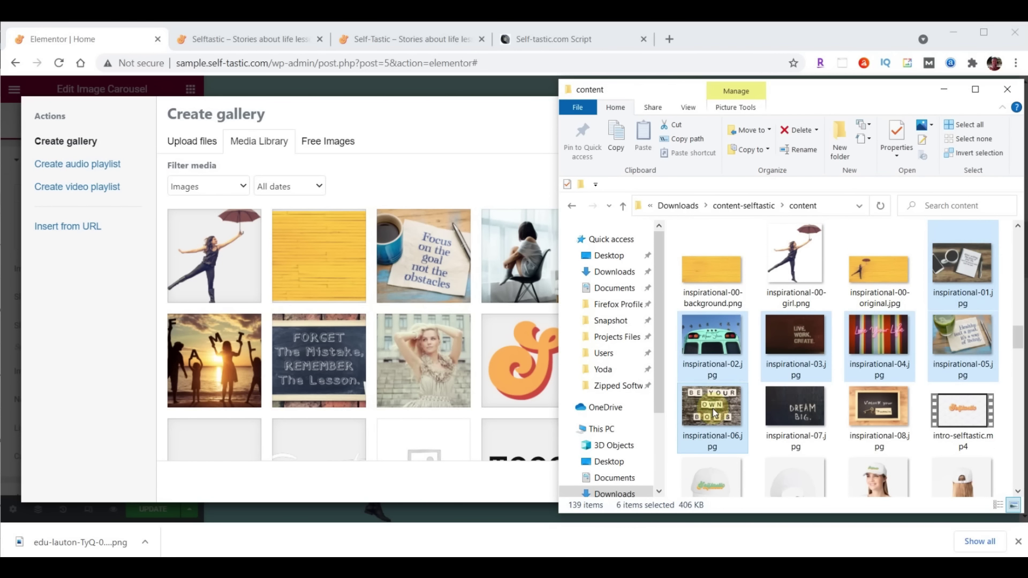
left_click_drag(714, 413, 327, 306)
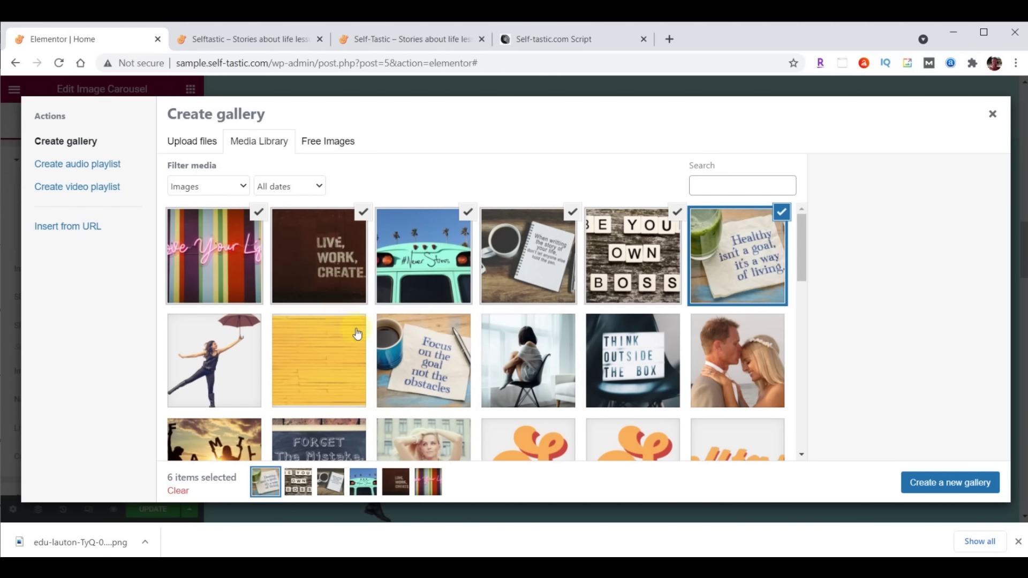
left_click(955, 488)
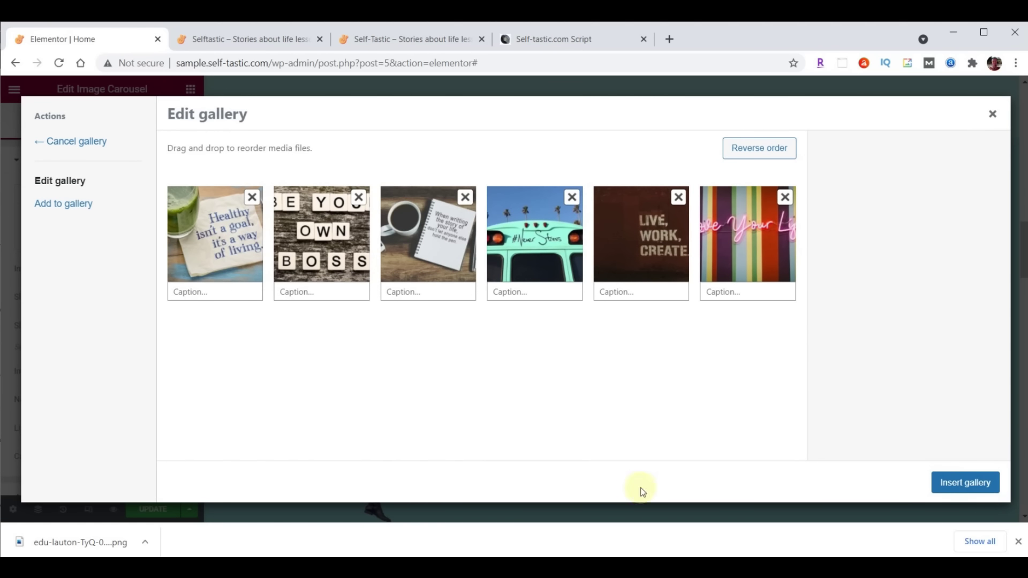
left_click(975, 485)
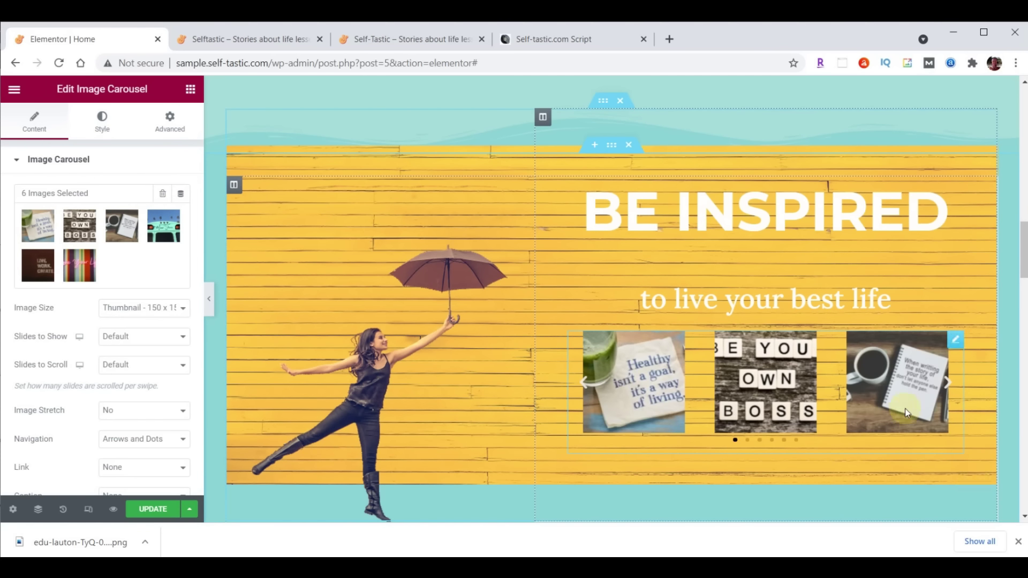
Set carousel images to Large 1024 x 1024, 1 slide to show, Image Stretch Yes, Navigation None
left_click(117, 307)
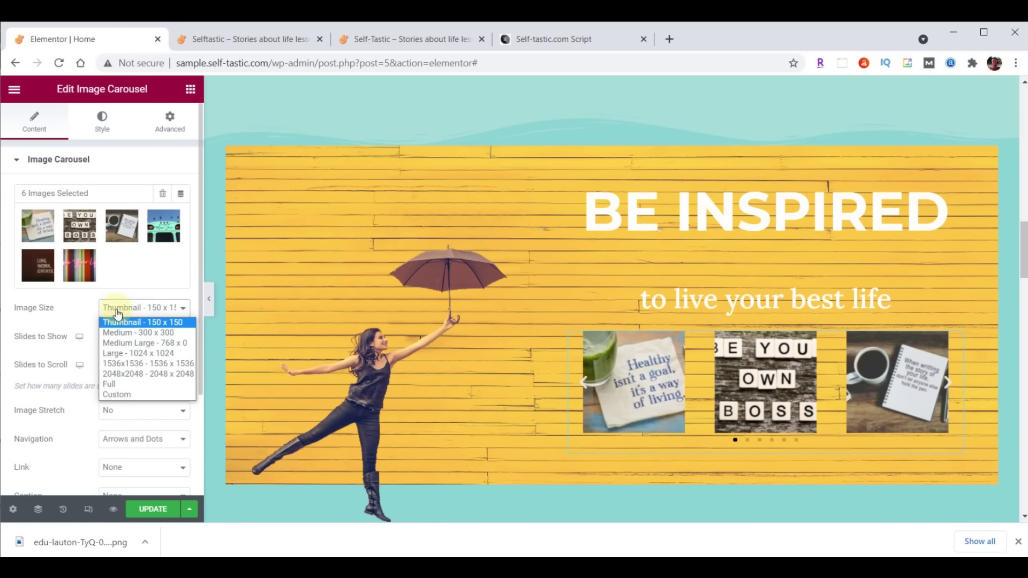
left_click(126, 351)
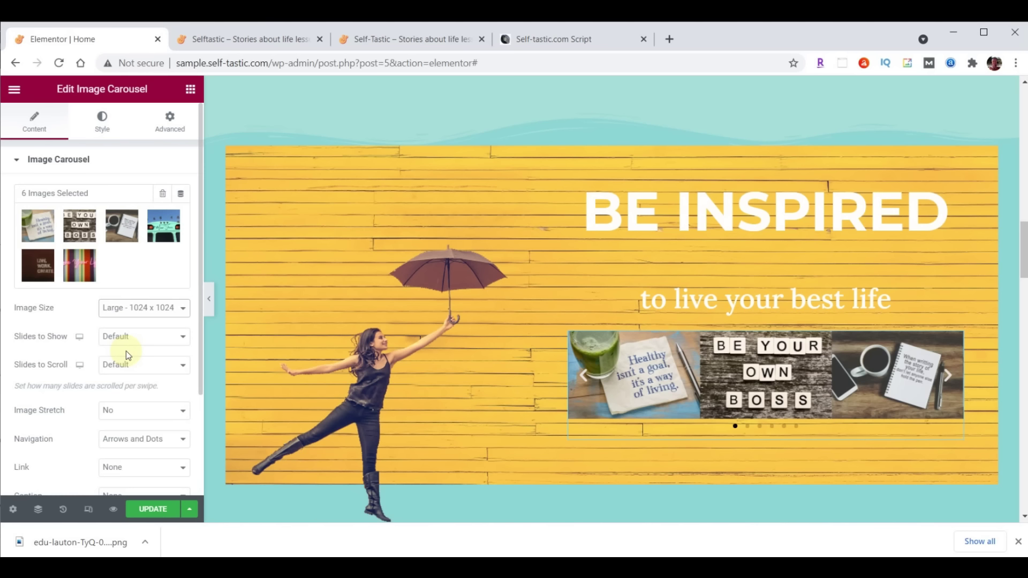
left_click(128, 340)
left_click(128, 350)
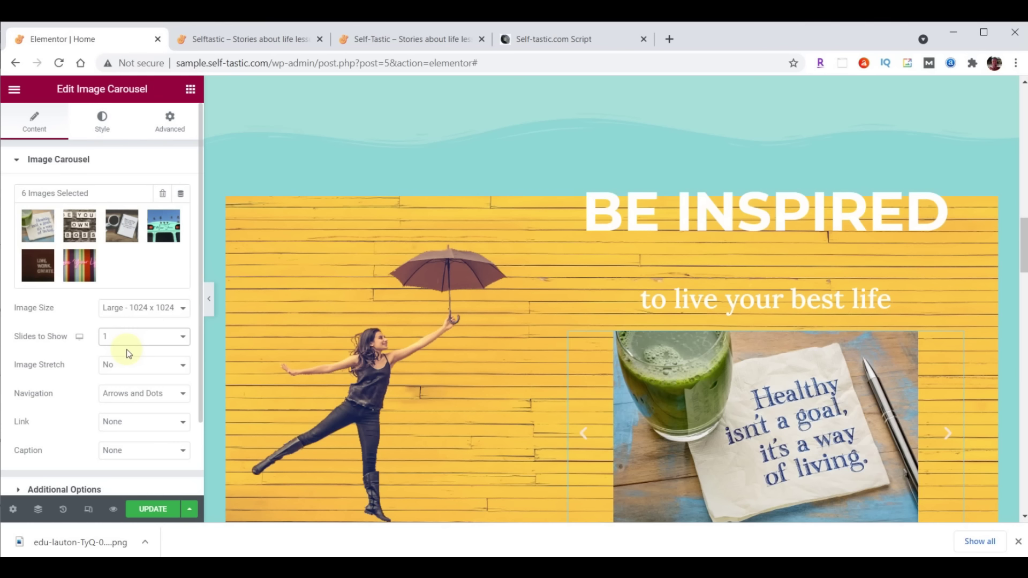
left_click(126, 362)
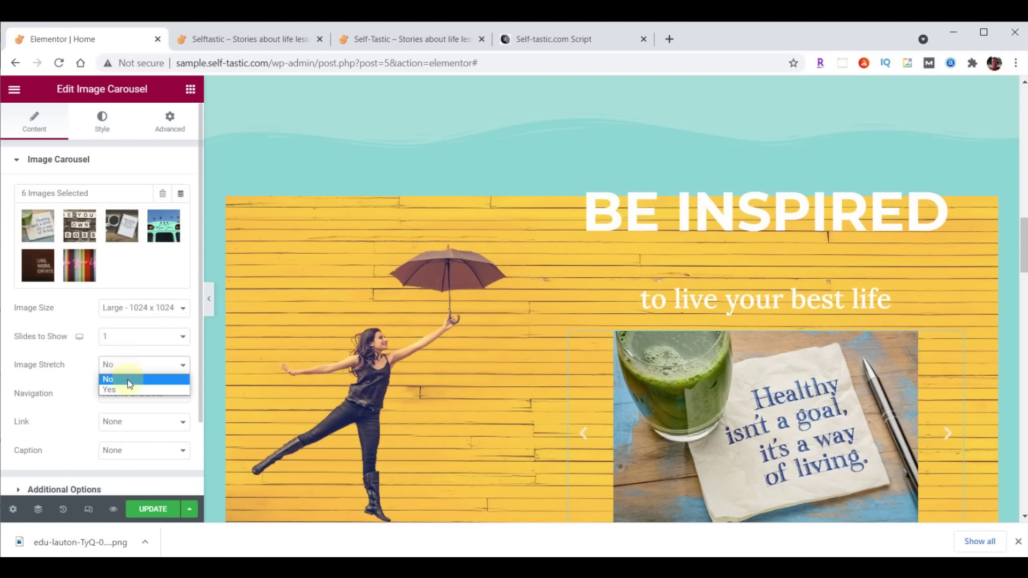
left_click(128, 389)
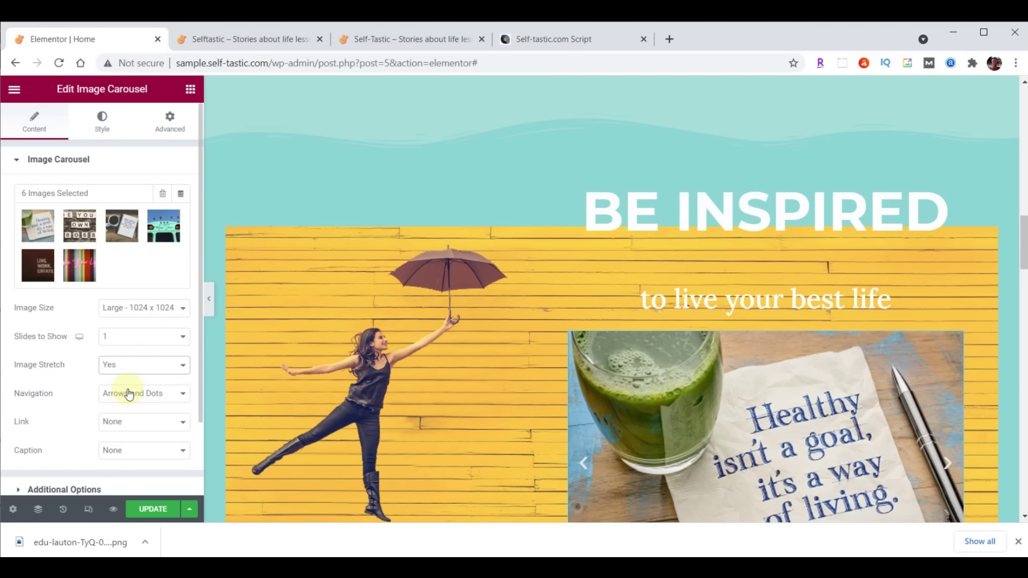
scroll(458, 390, "down", 3)
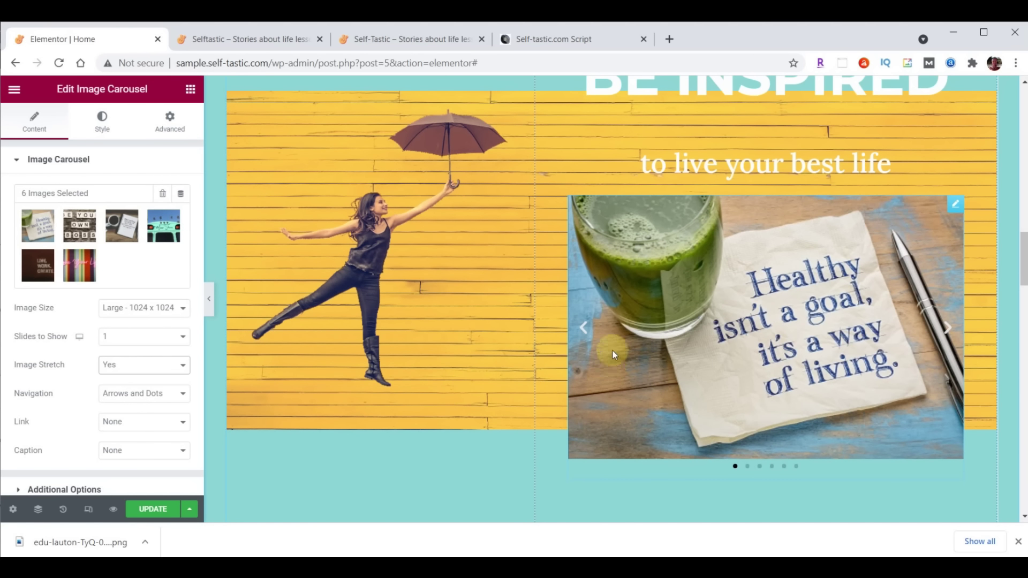
left_click(796, 467)
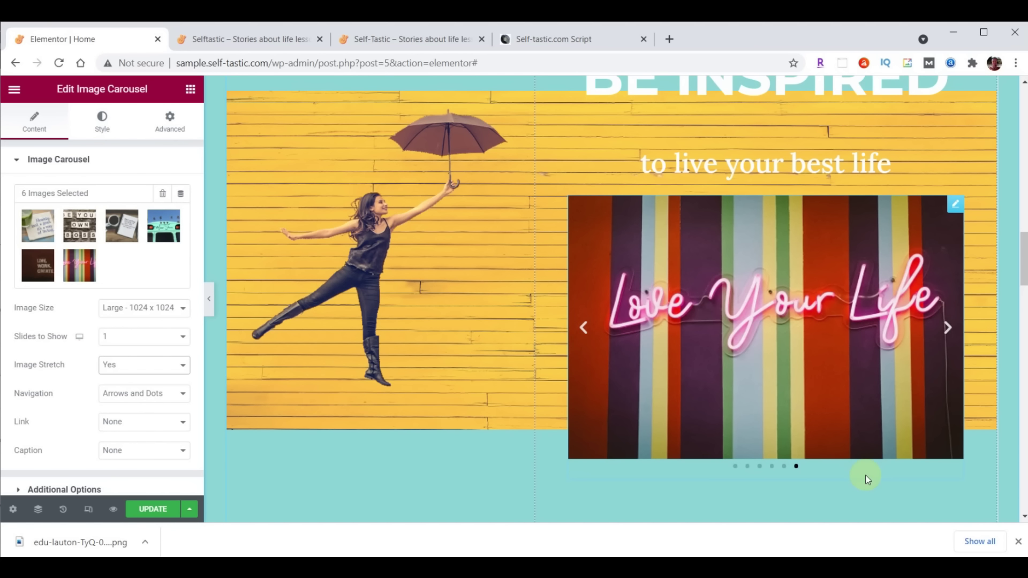
left_click(159, 394)
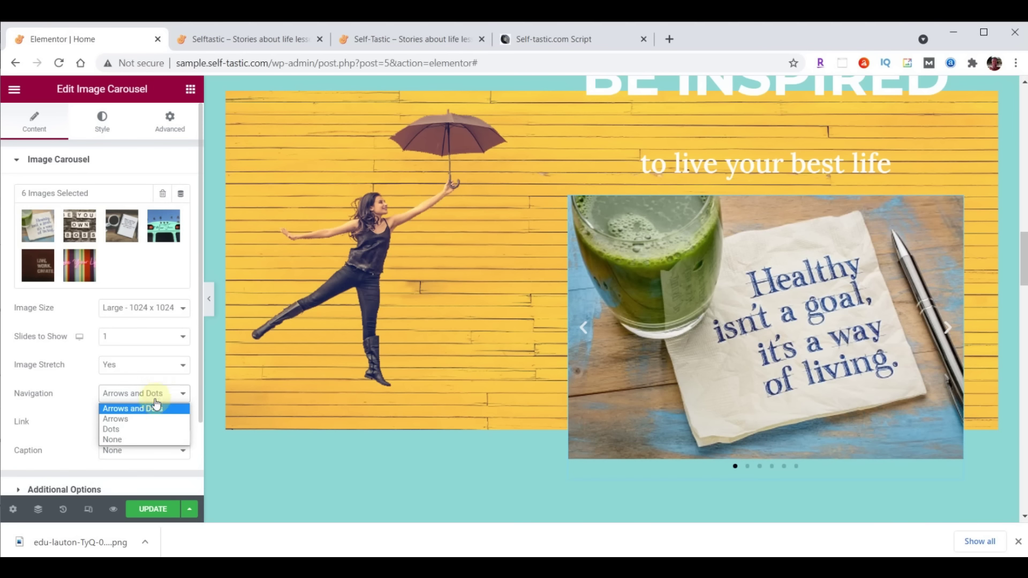
left_click(142, 439)
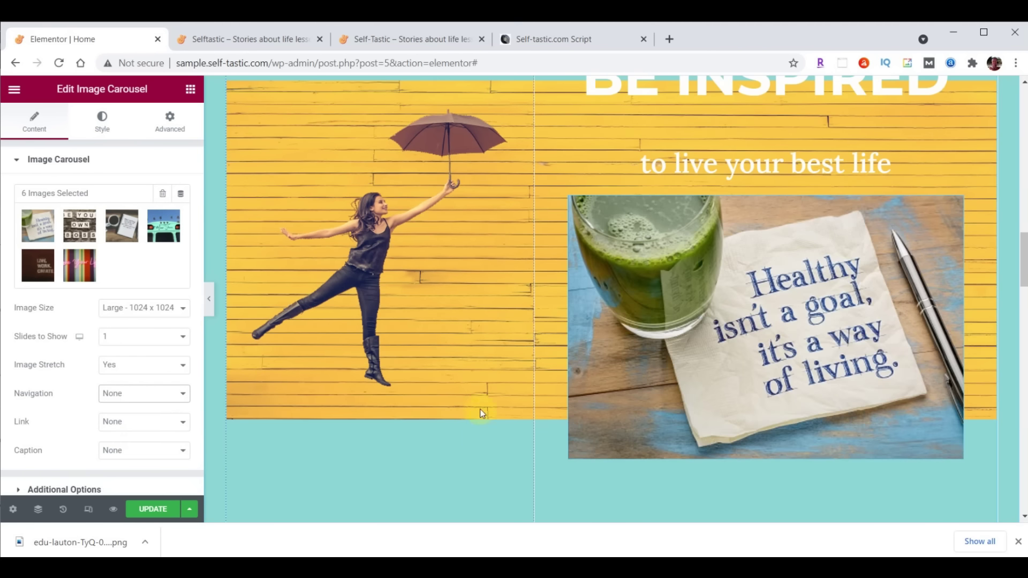
scroll(44, 403, "down", 2)
Set Pause on Hover No, Autoplay Speed 4000 and Effect Fade, then update the page
left_click(44, 403)
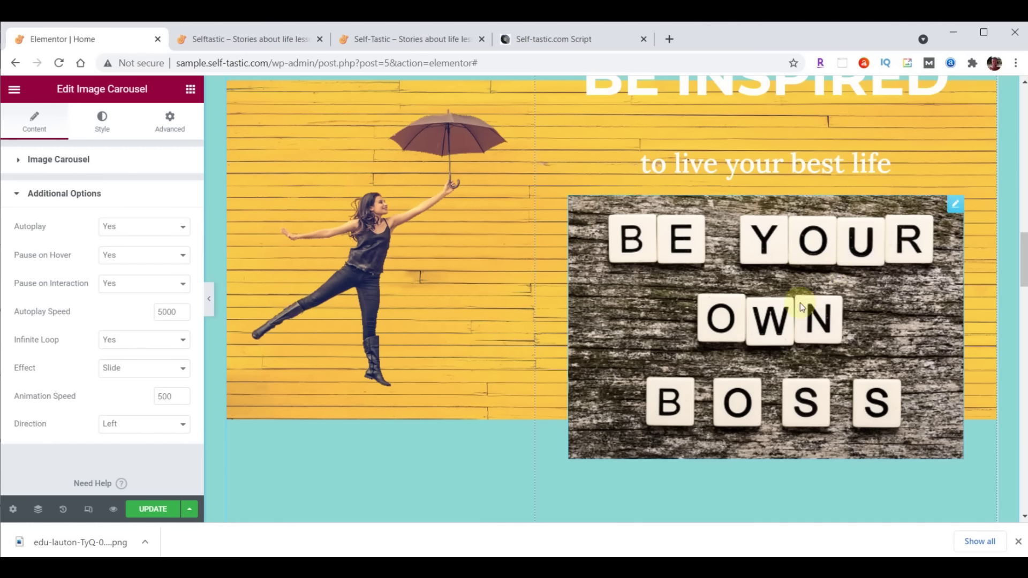
left_click(120, 255)
left_click(124, 278)
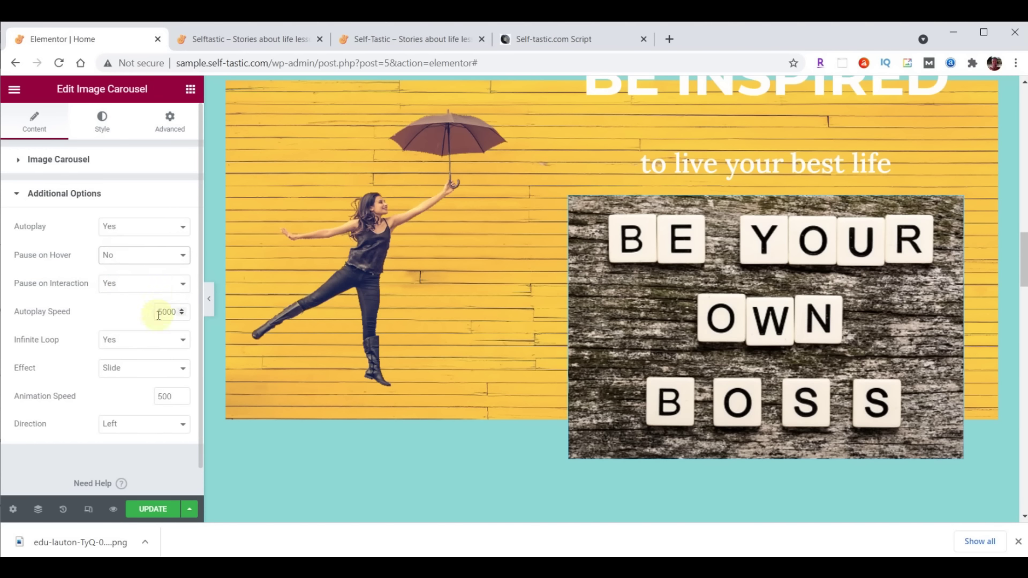
left_click_drag(159, 315, 163, 315)
type("4")
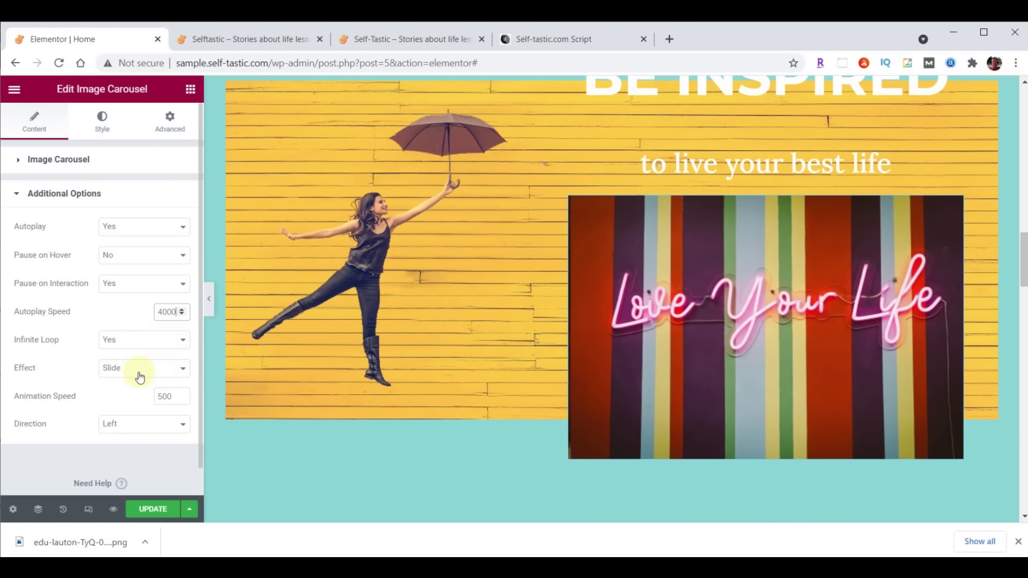
left_click(140, 377)
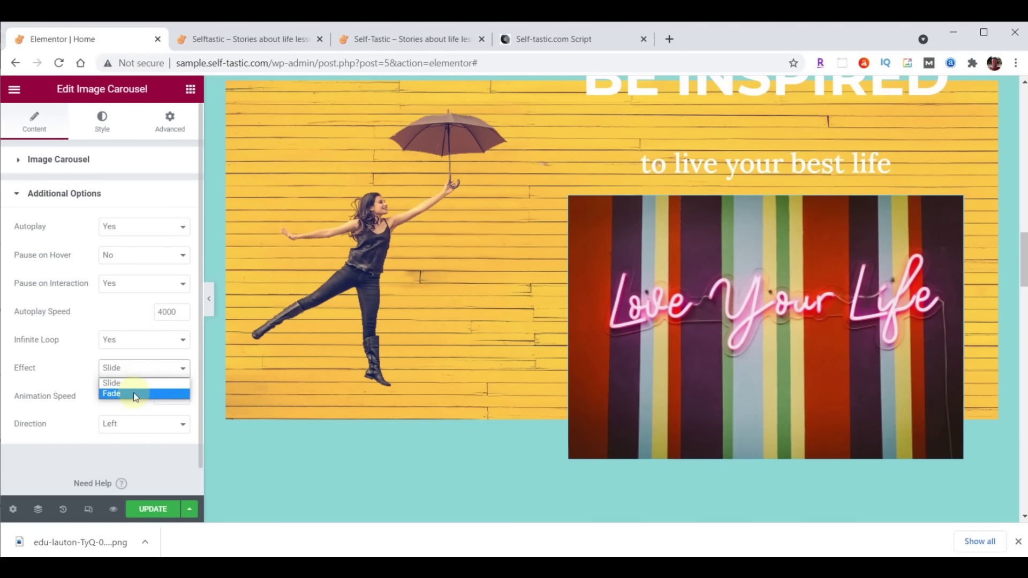
left_click(137, 393)
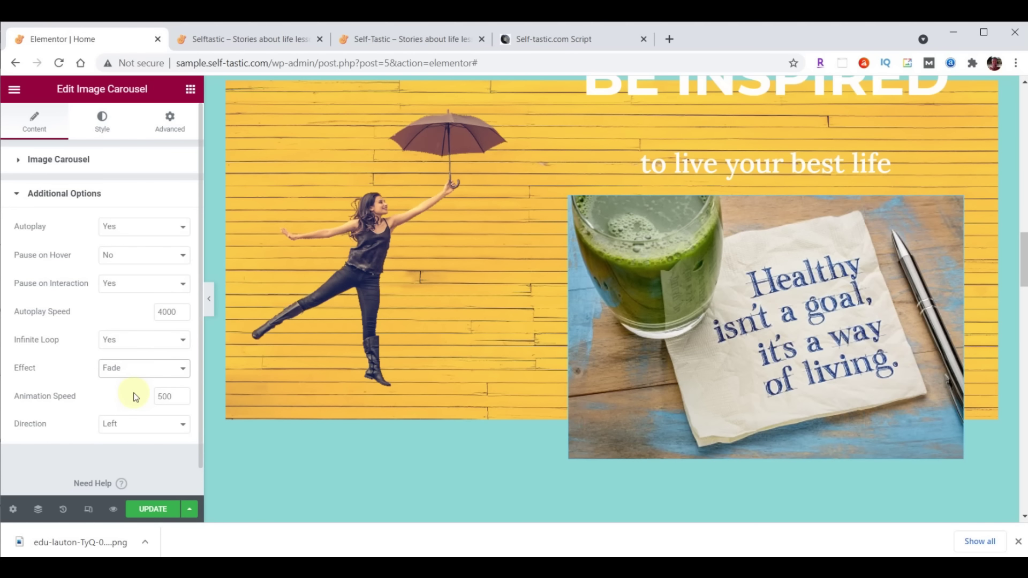
scroll(429, 407, "up", 6)
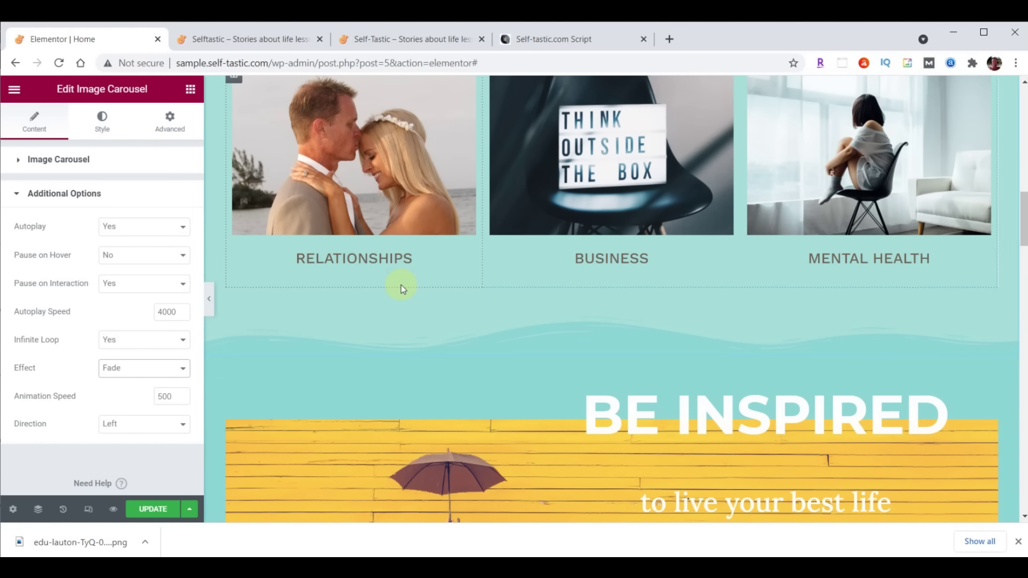
left_click(155, 509)
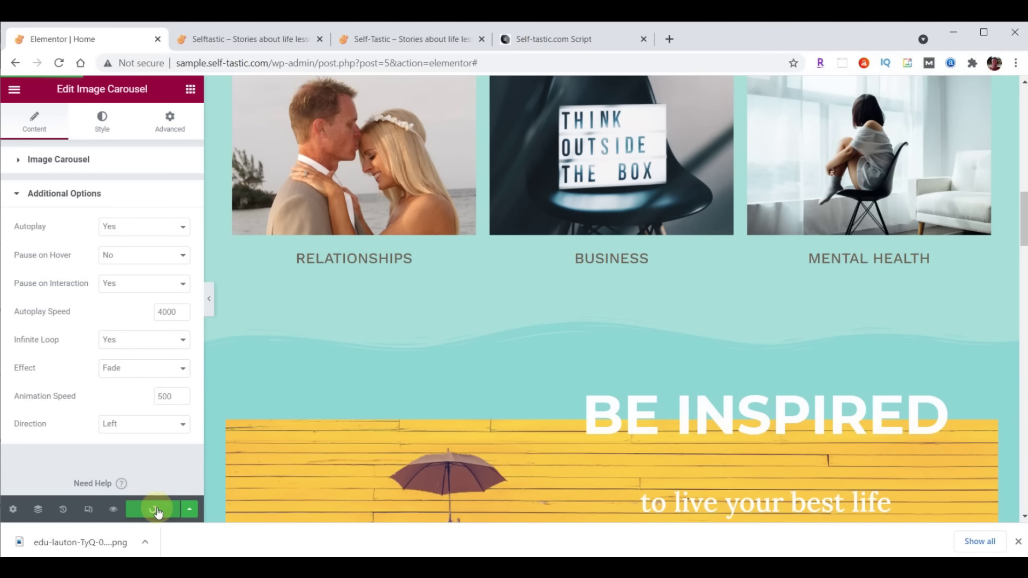
Reload the live Selftastic site to check the carousel, then return to the editor
left_click(261, 41)
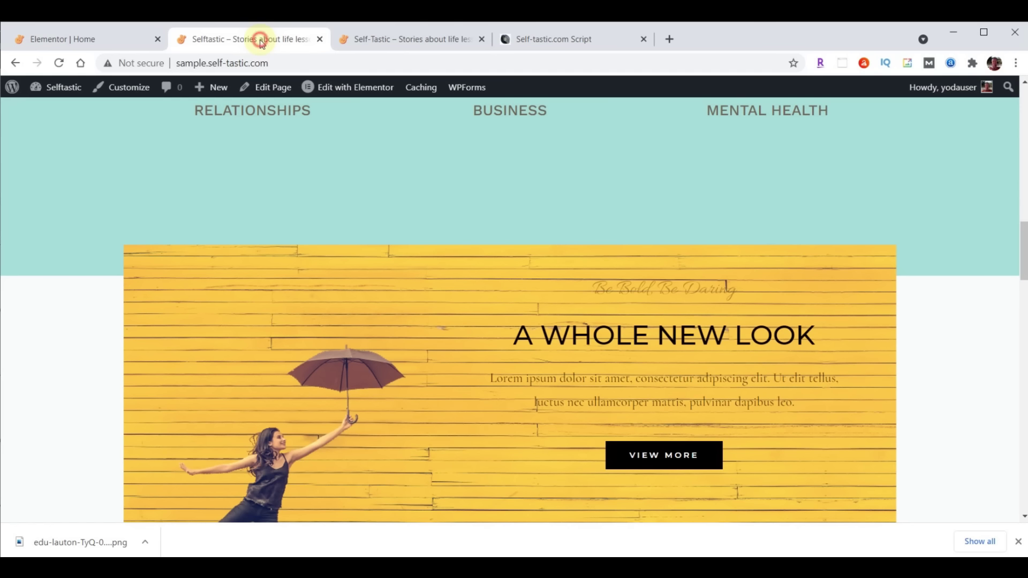
left_click(59, 63)
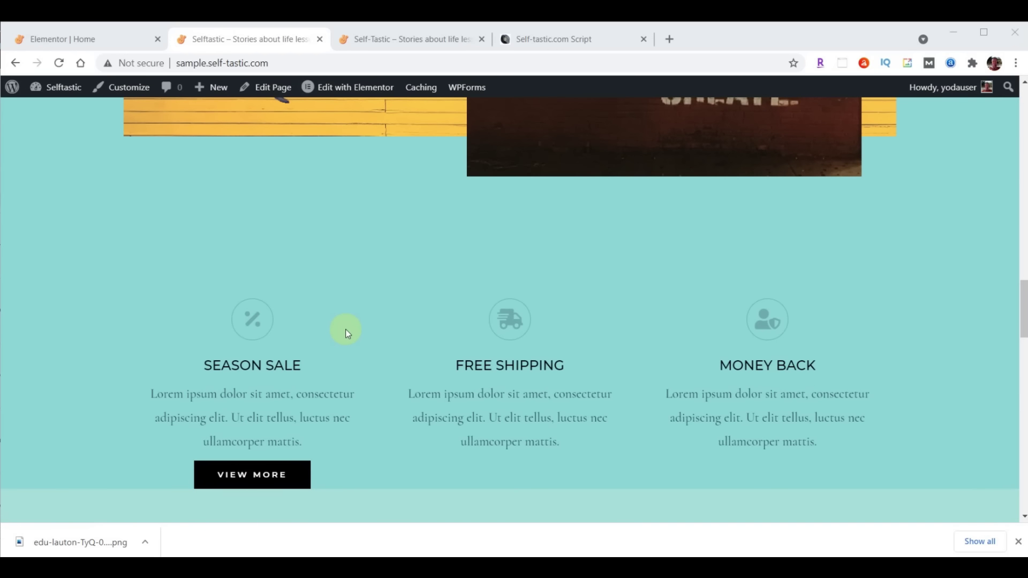
left_click(85, 41)
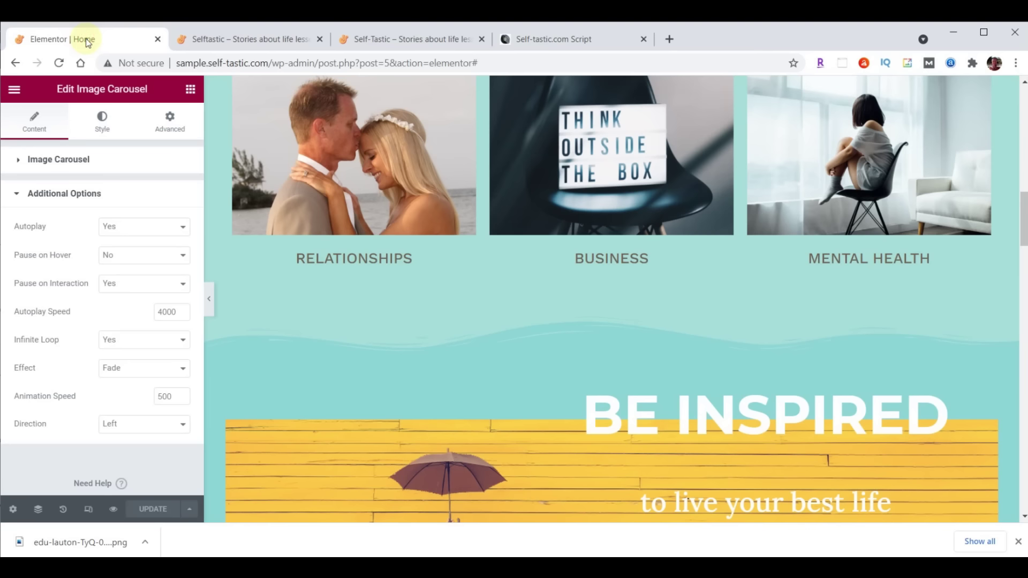
Delete the partner logo carousel row through its right-click menu
scroll(712, 341, "down", 10)
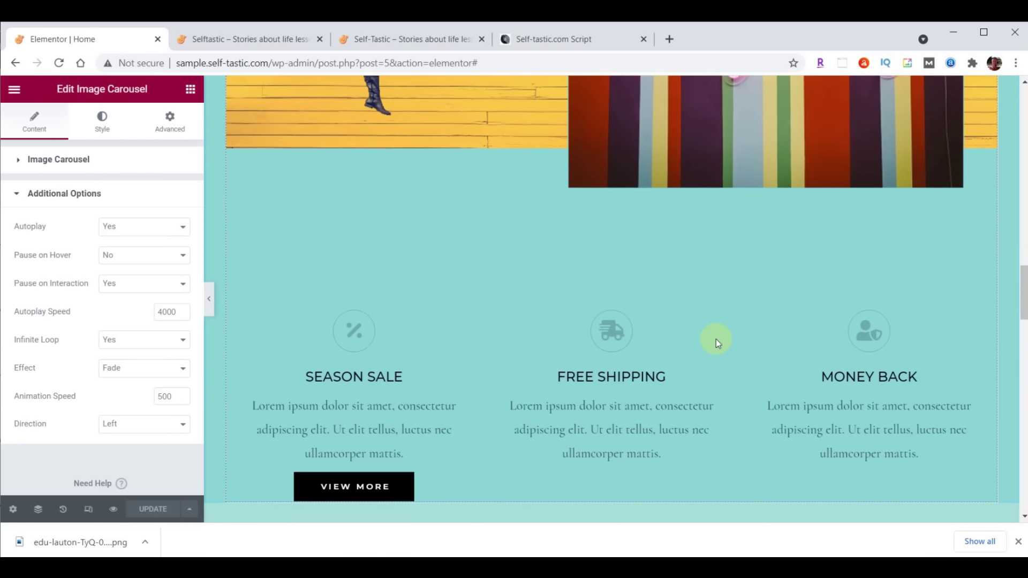
scroll(715, 339, "down", 3)
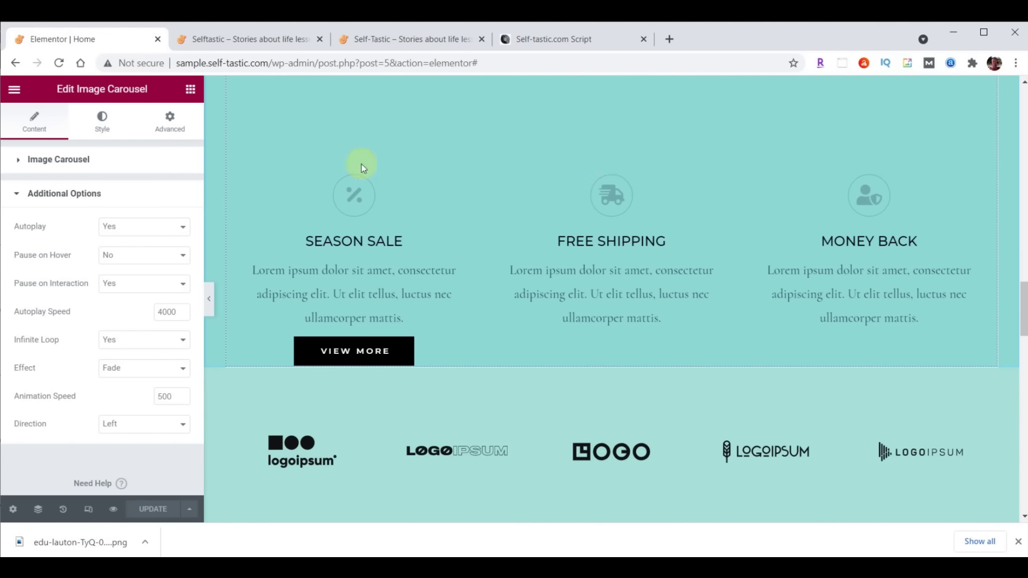
left_click_drag(597, 170, 609, 272)
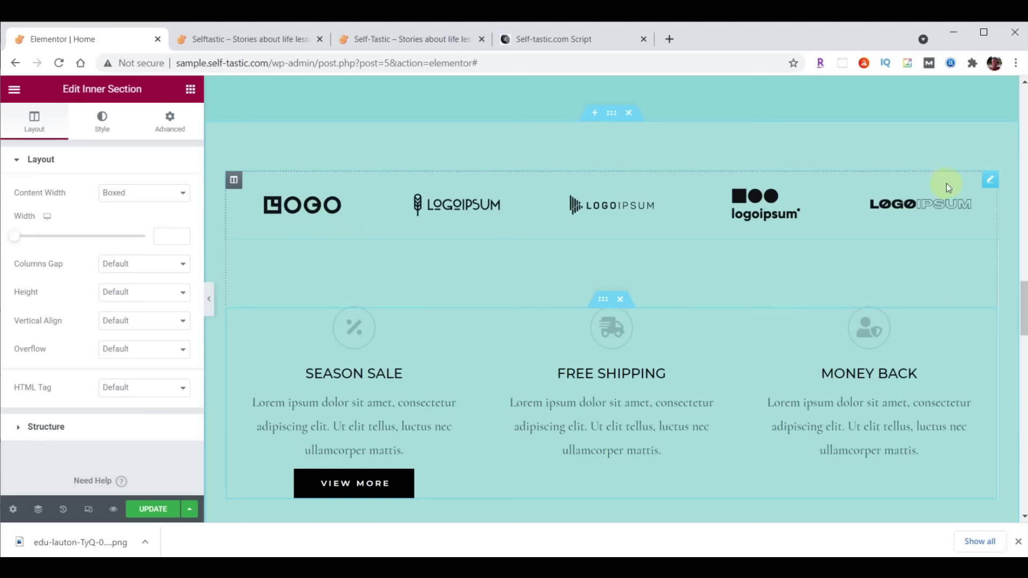
right_click(988, 178)
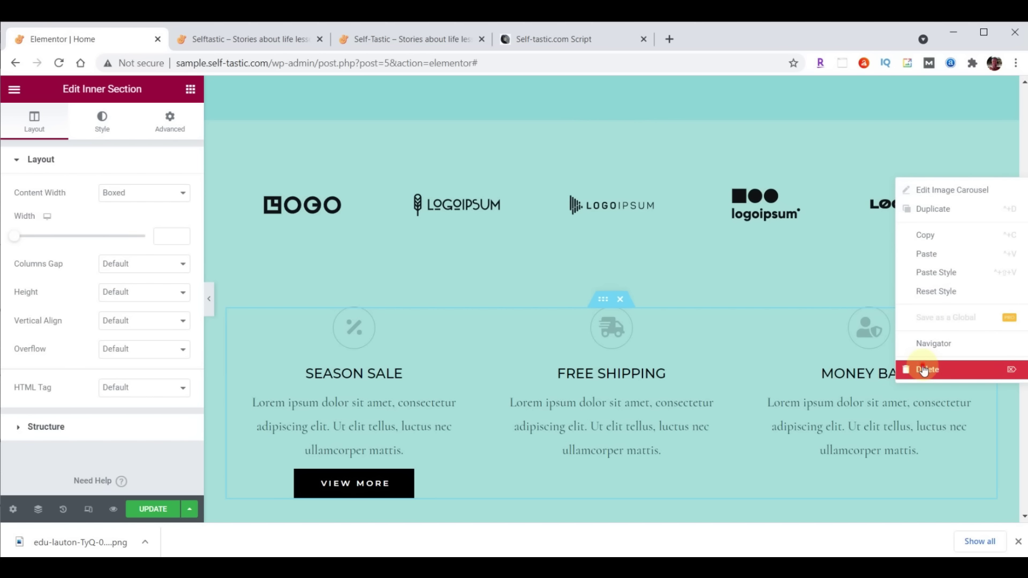
left_click(923, 370)
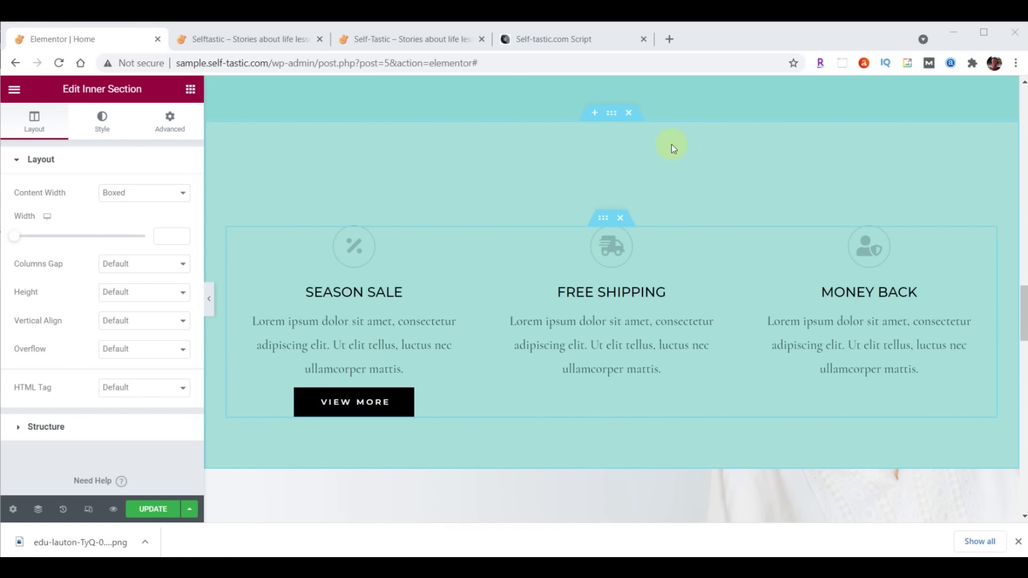
Add a Waves Brush shape divider to the top of the Season Sale section
left_click(613, 118)
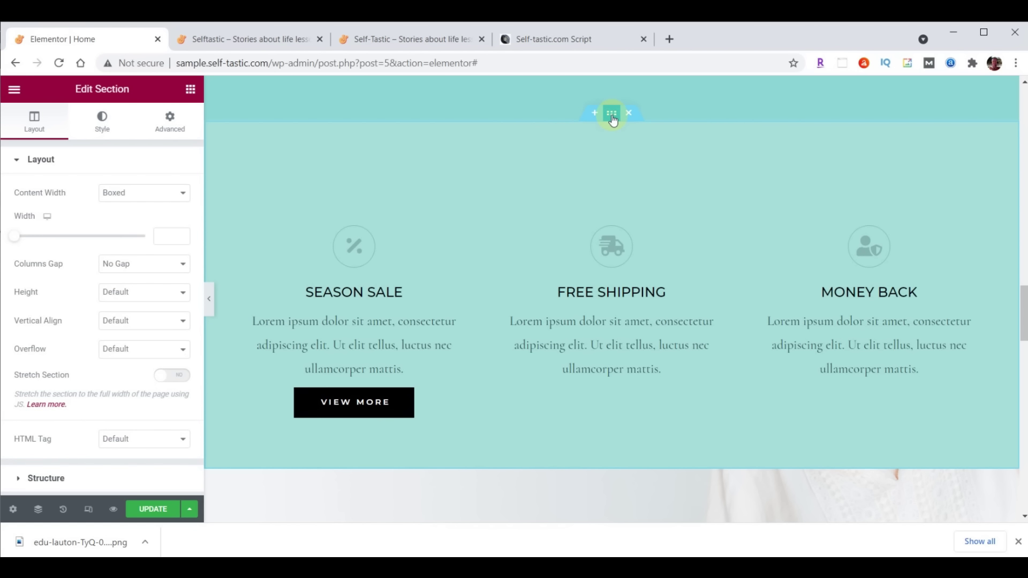
left_click(100, 124)
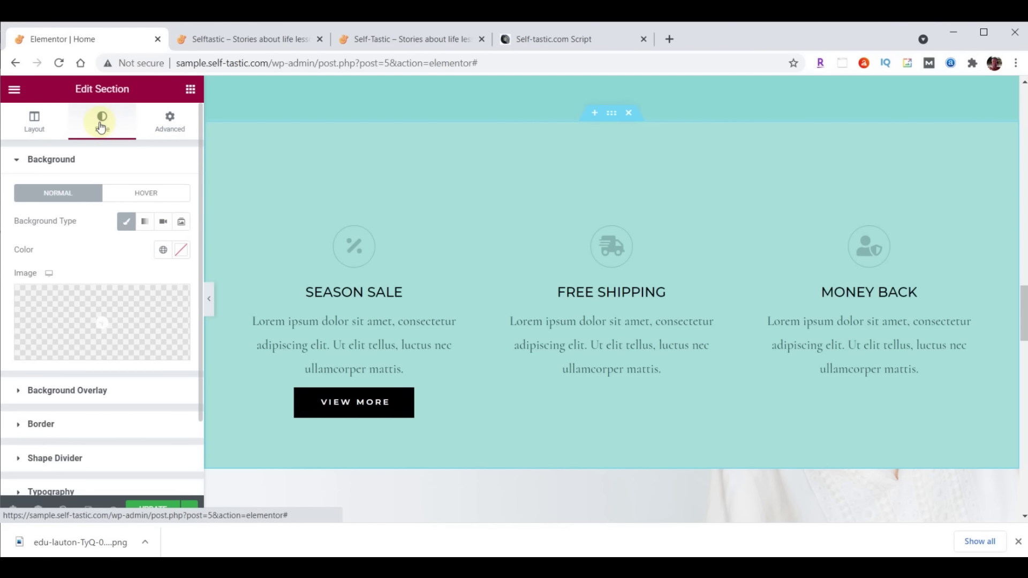
left_click(57, 459)
left_click(154, 325)
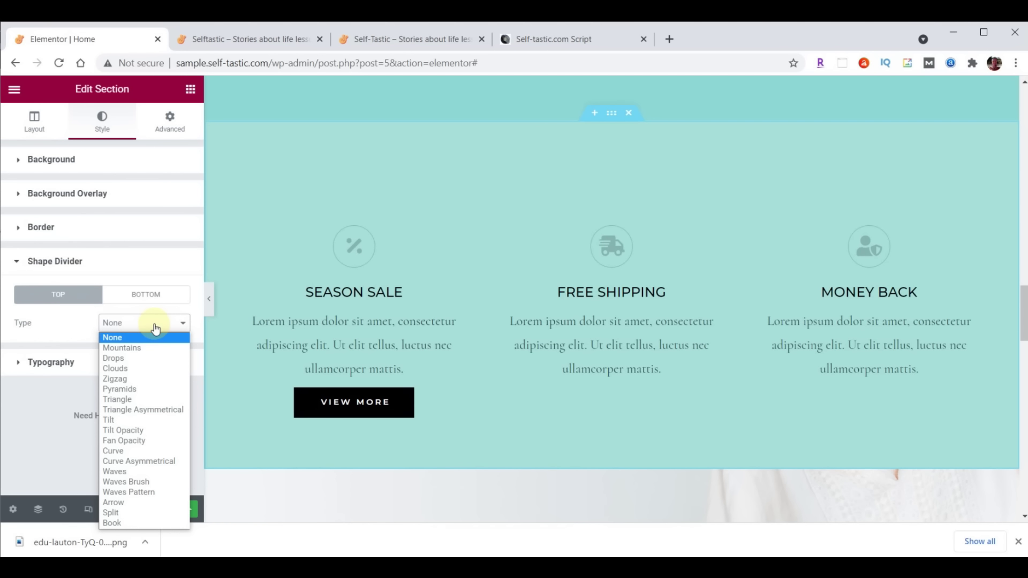
left_click(141, 481)
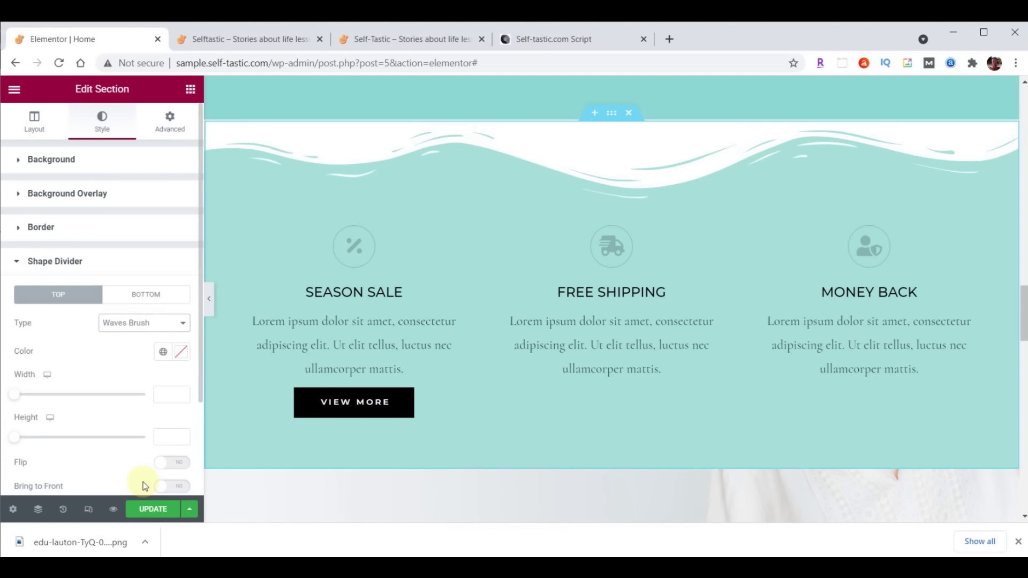
Colour the divider #8DD7D6 and set its height to 60
left_click(181, 353)
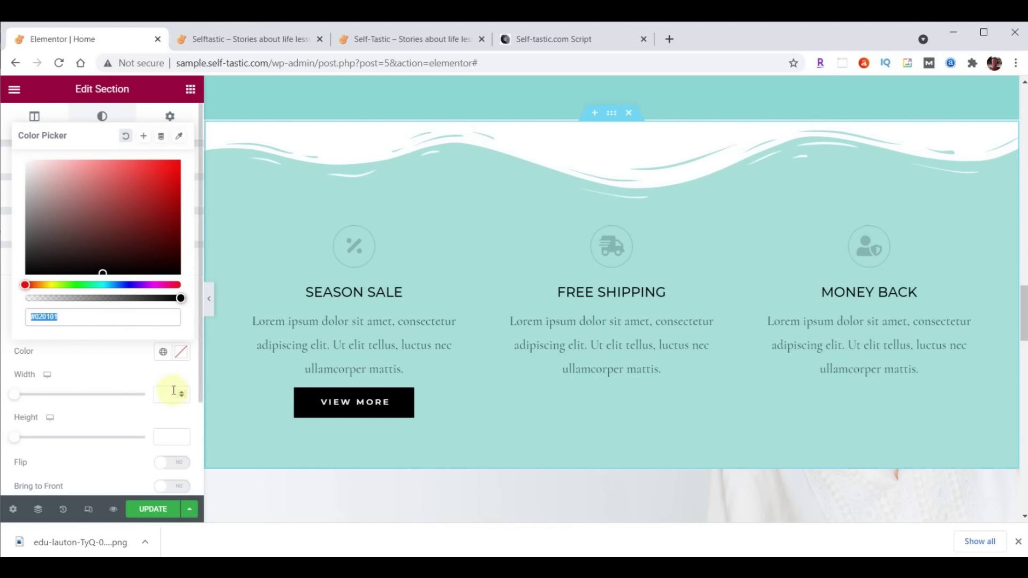
type("#8DD7D6")
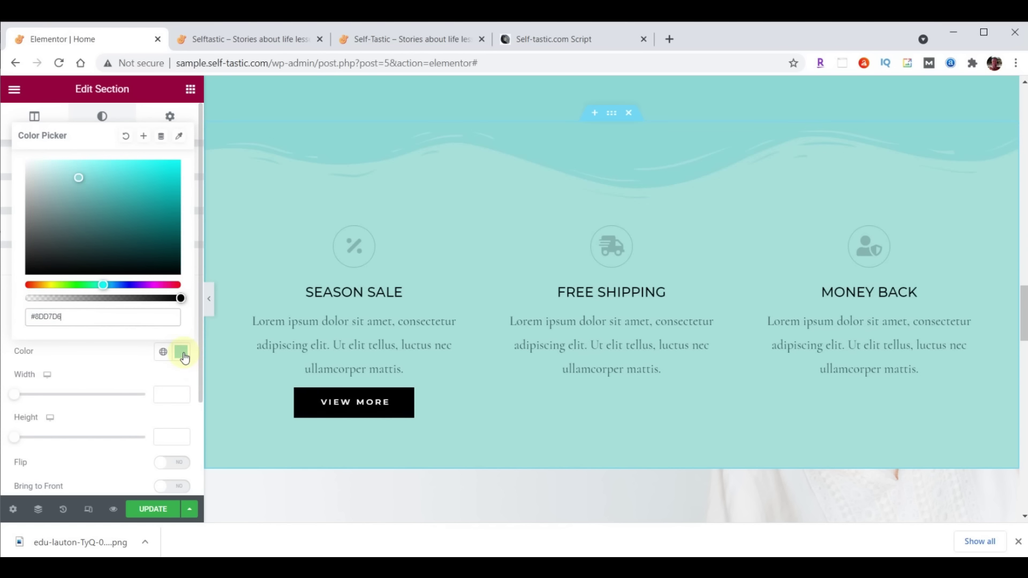
left_click(182, 352)
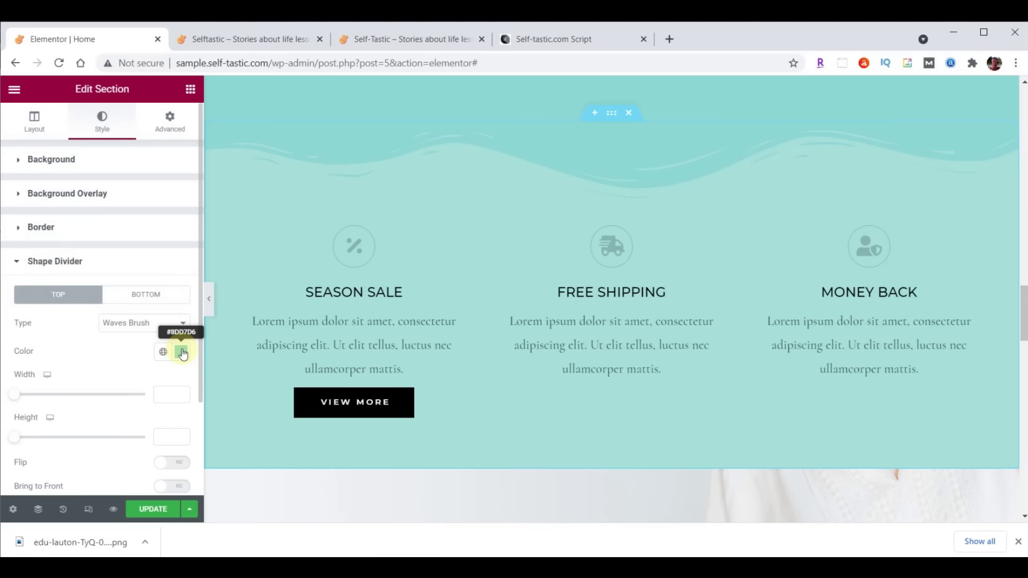
left_click(174, 435)
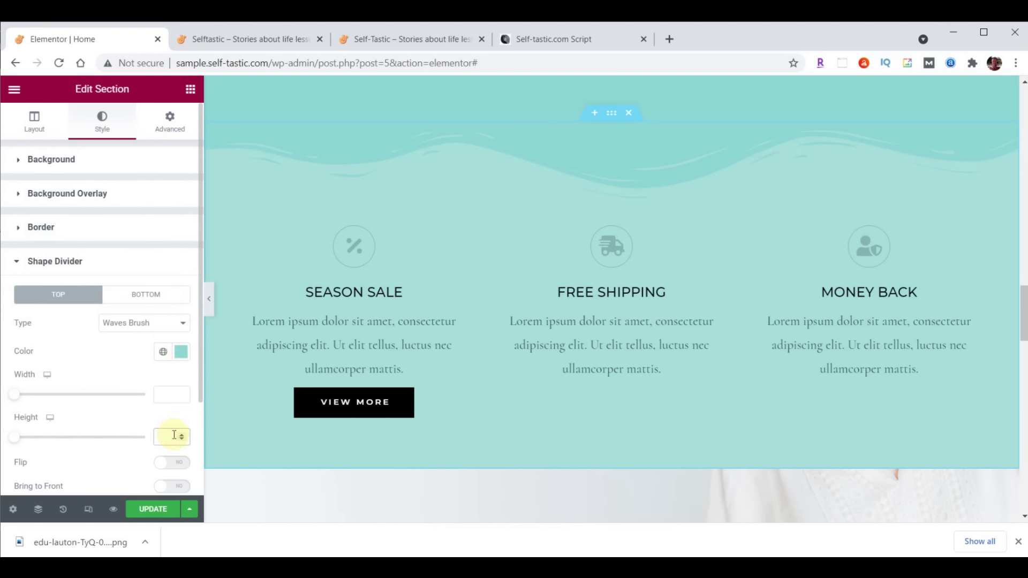
type("60")
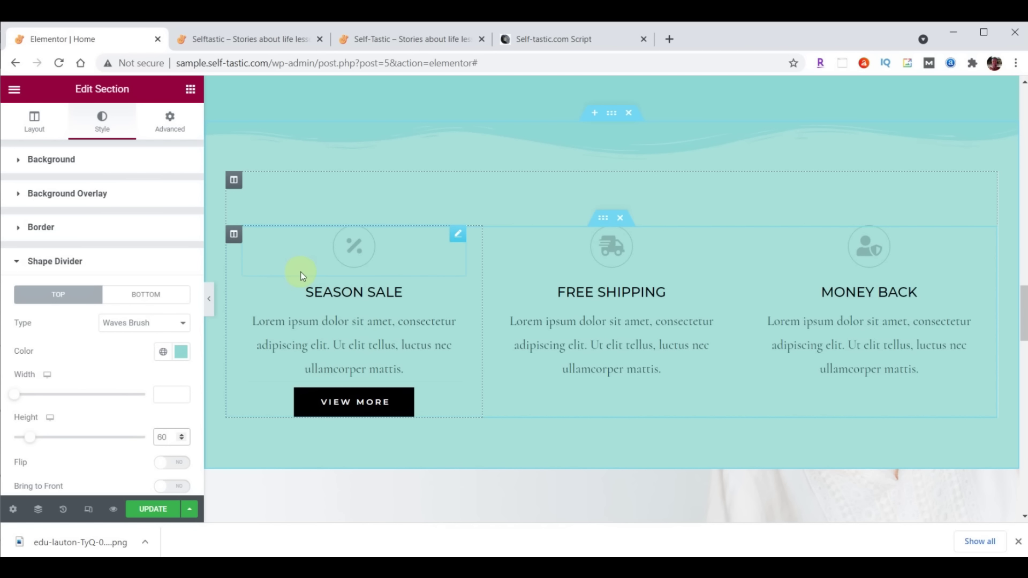
left_click(234, 235)
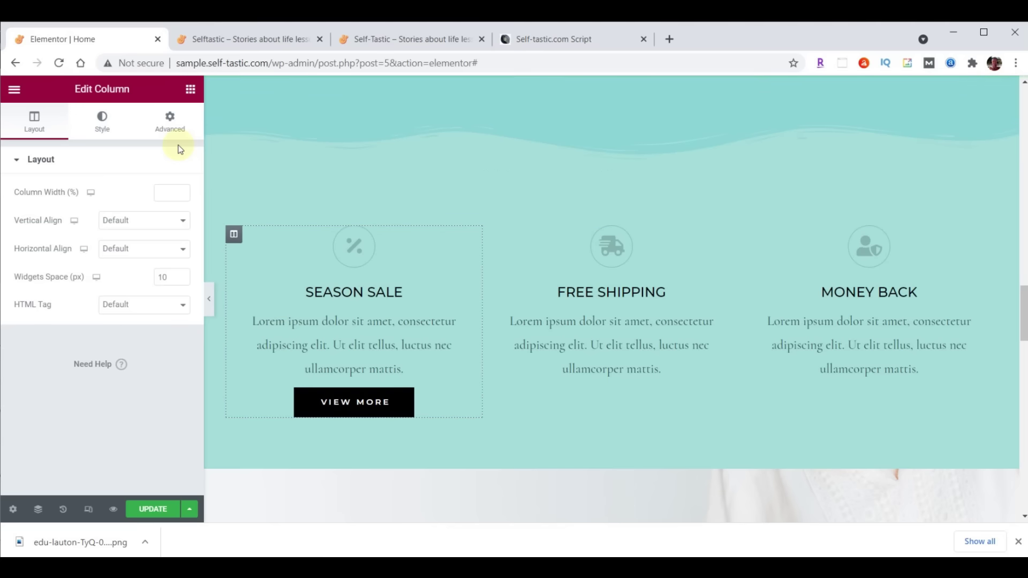
left_click(174, 130)
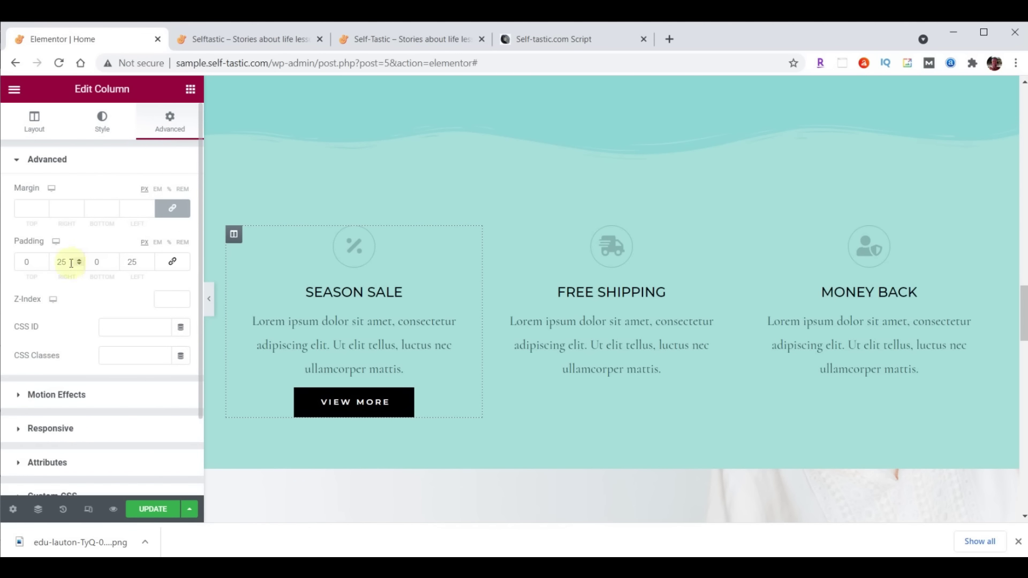
Set the column's side padding to 20 and colour the percent icon #473C31
double_click(132, 262)
type("20")
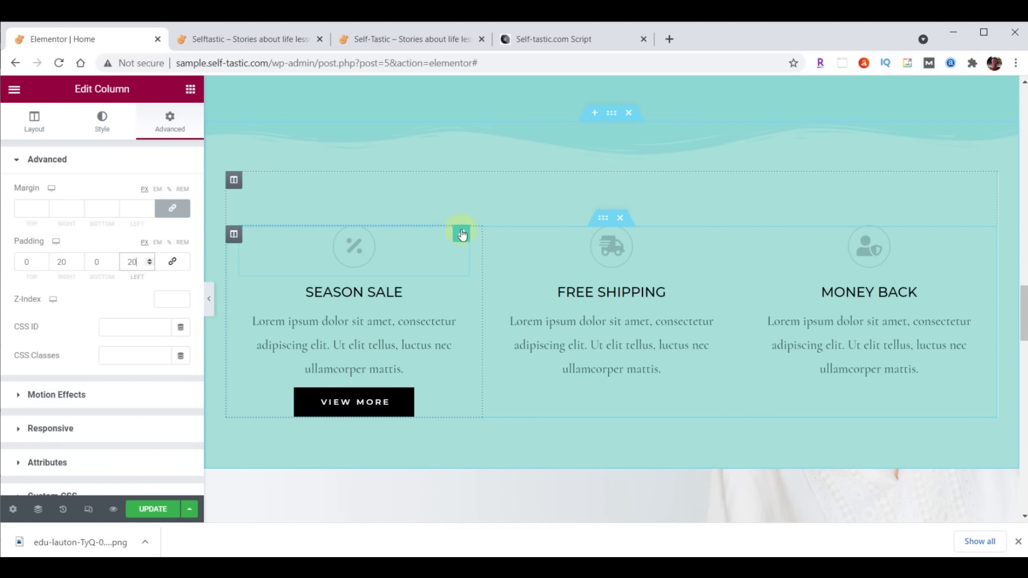
left_click(462, 236)
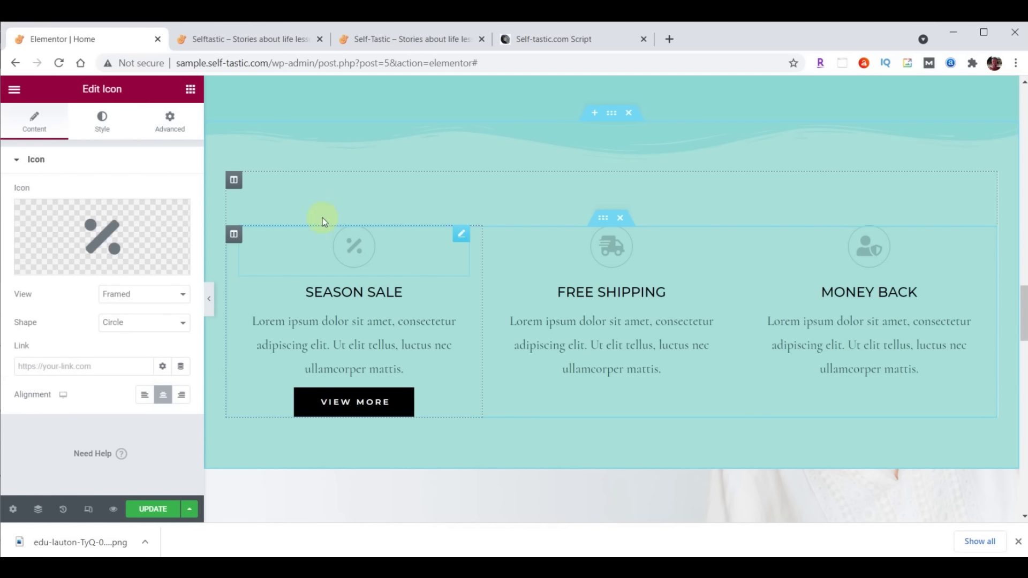
left_click(104, 126)
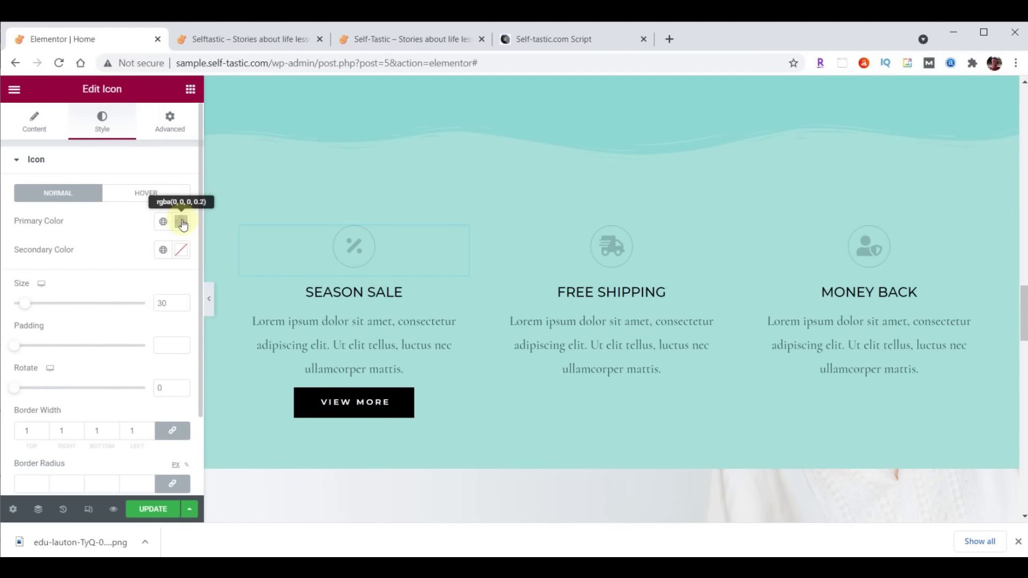
left_click(181, 221)
type("#473C31")
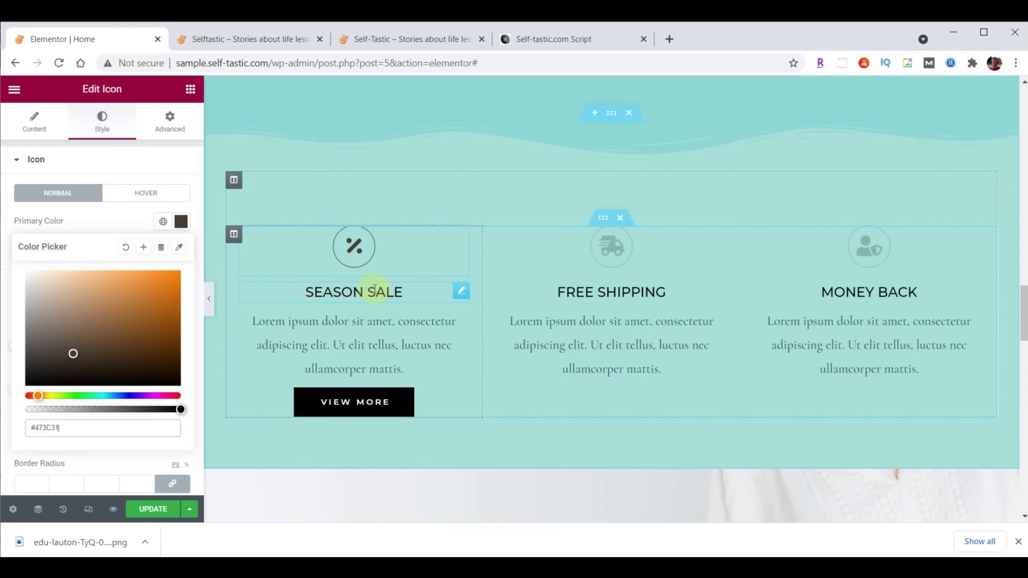
left_click(462, 292)
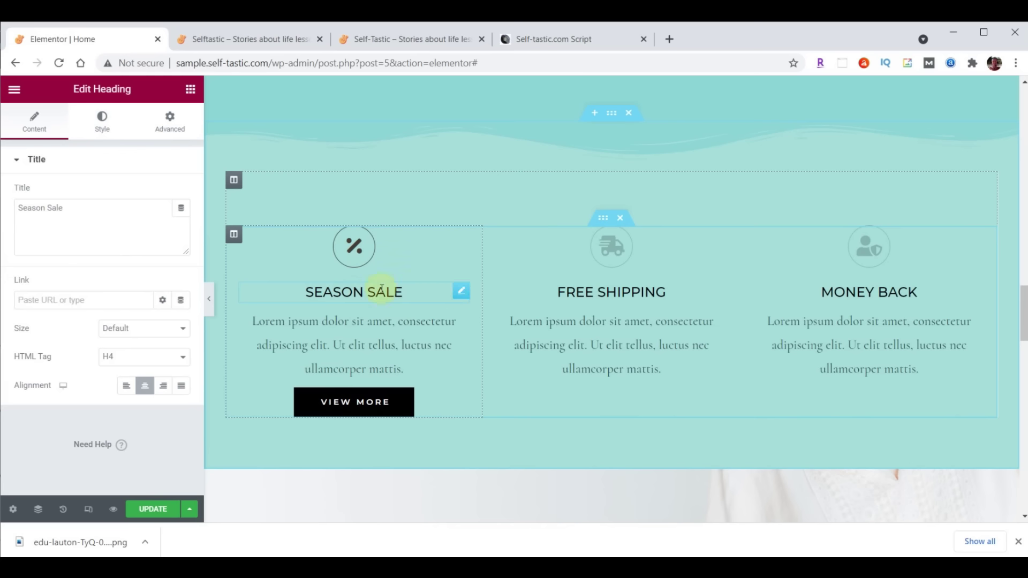
Style the SEASON SALE heading #473C31 in Montserrat, size 32, weight 300
left_click(102, 122)
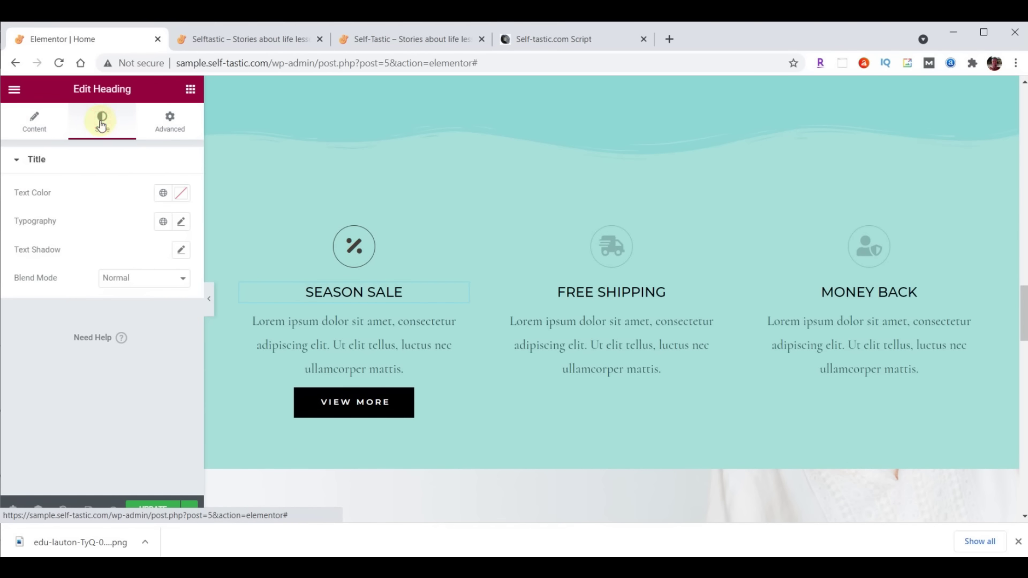
left_click(183, 194)
type("#473C31")
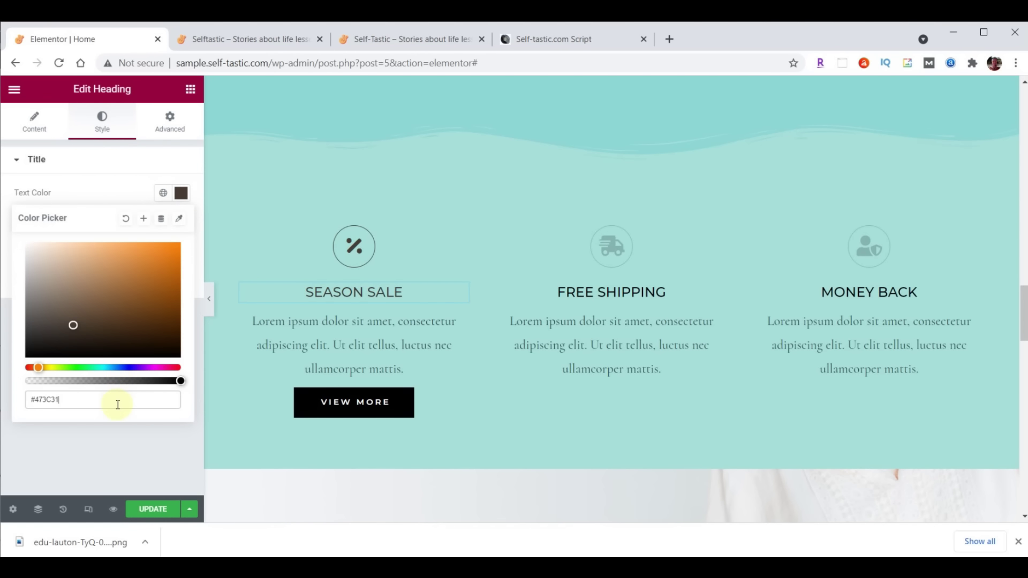
left_click(181, 192)
left_click(181, 221)
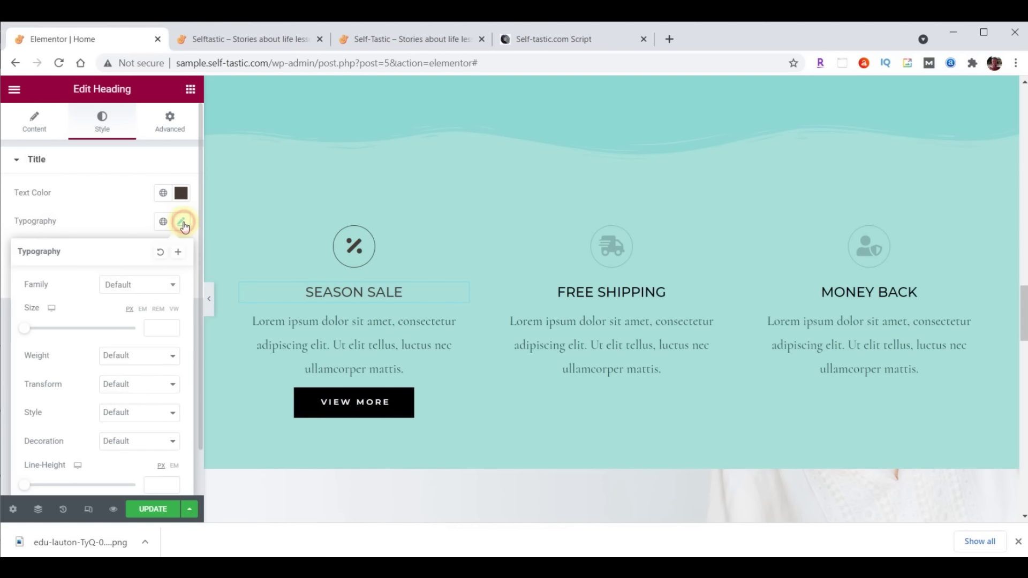
left_click(141, 285)
type("Mont")
left_click(133, 373)
left_click(160, 328)
type("32")
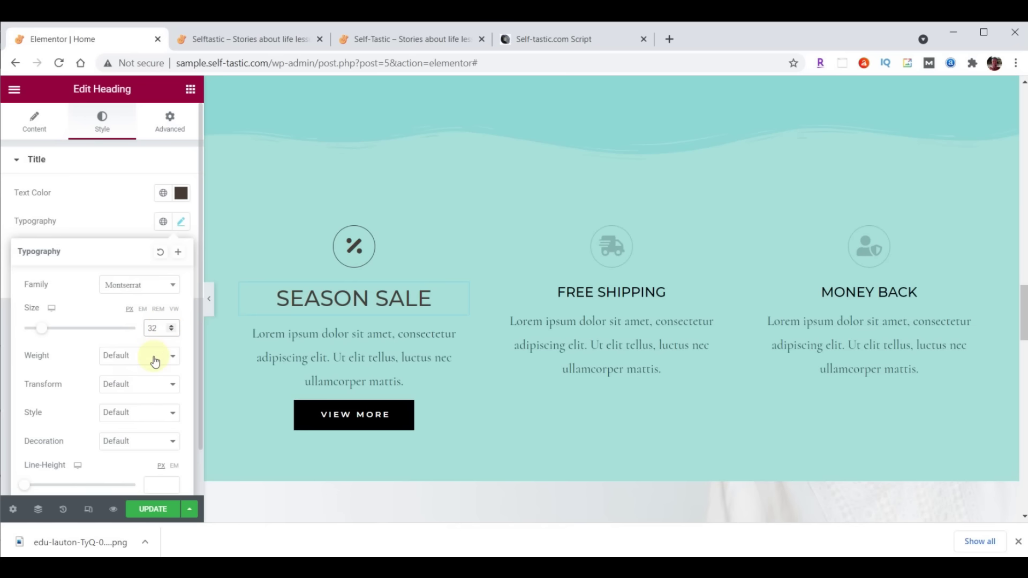
left_click(154, 362)
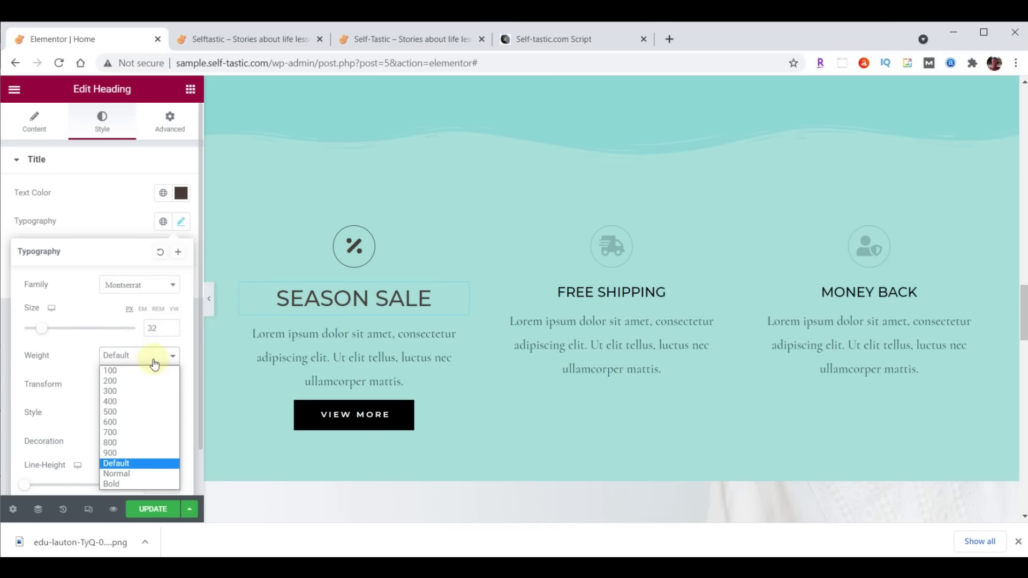
left_click(134, 392)
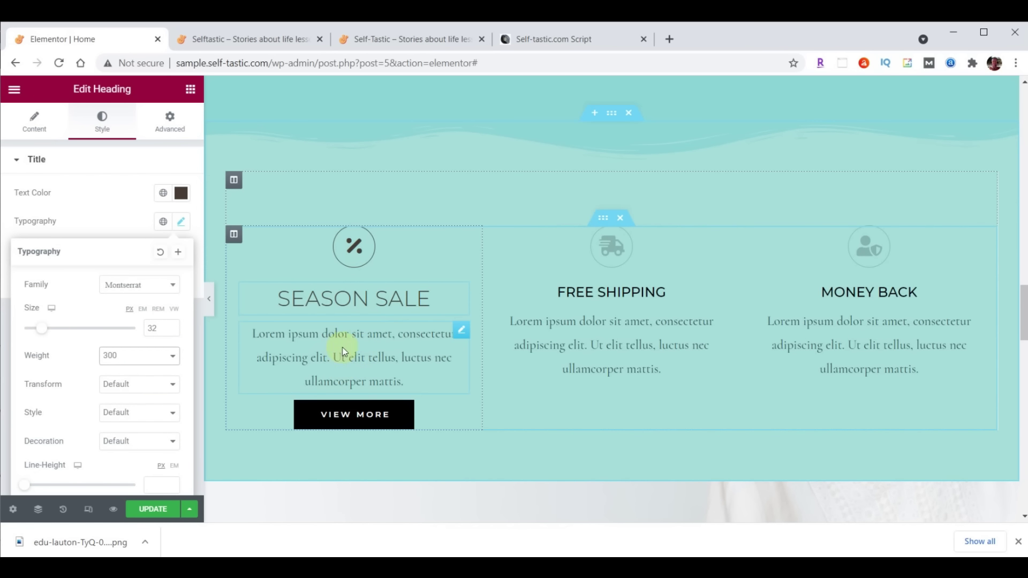
Justify the Season Sale paragraph text
left_click(463, 337)
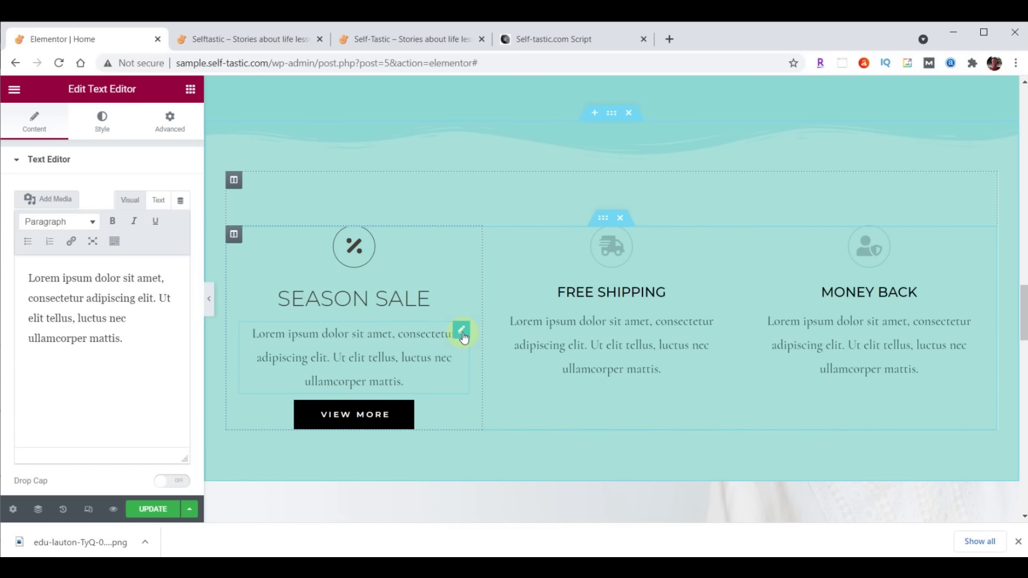
left_click(101, 128)
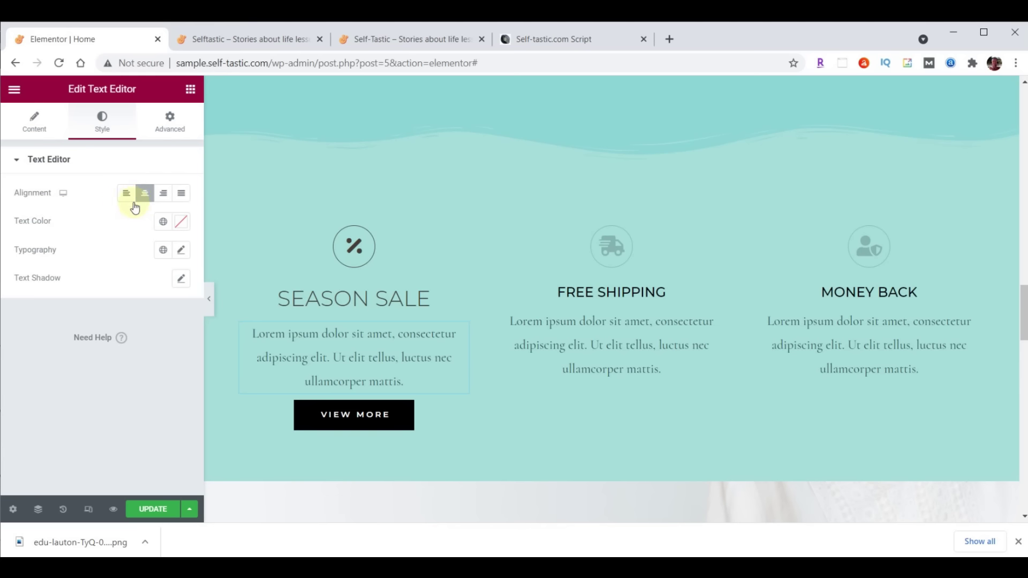
left_click(182, 194)
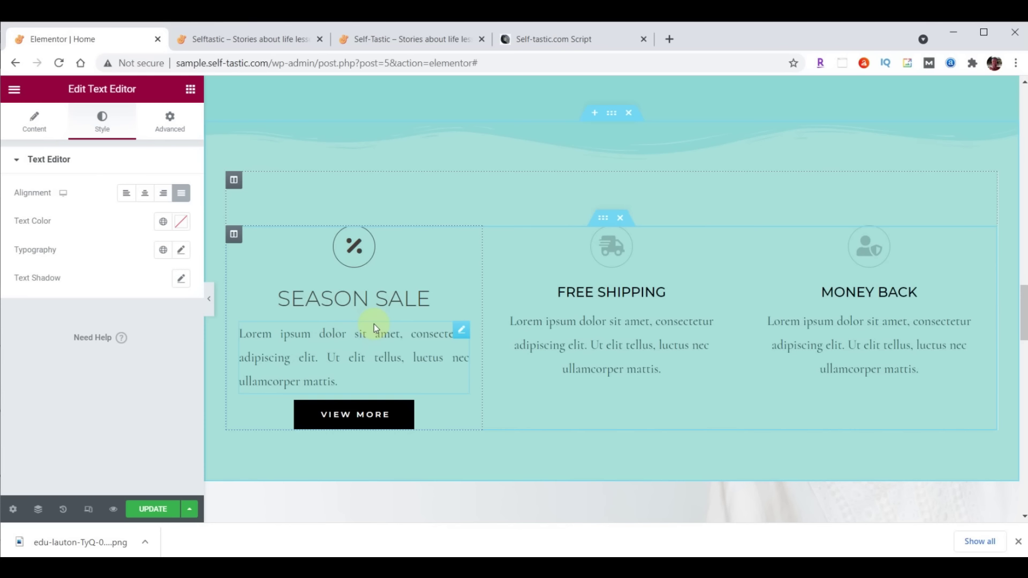
Set the paragraph to Raleway, size 21, weight 200, coloured #473C31
left_click(183, 250)
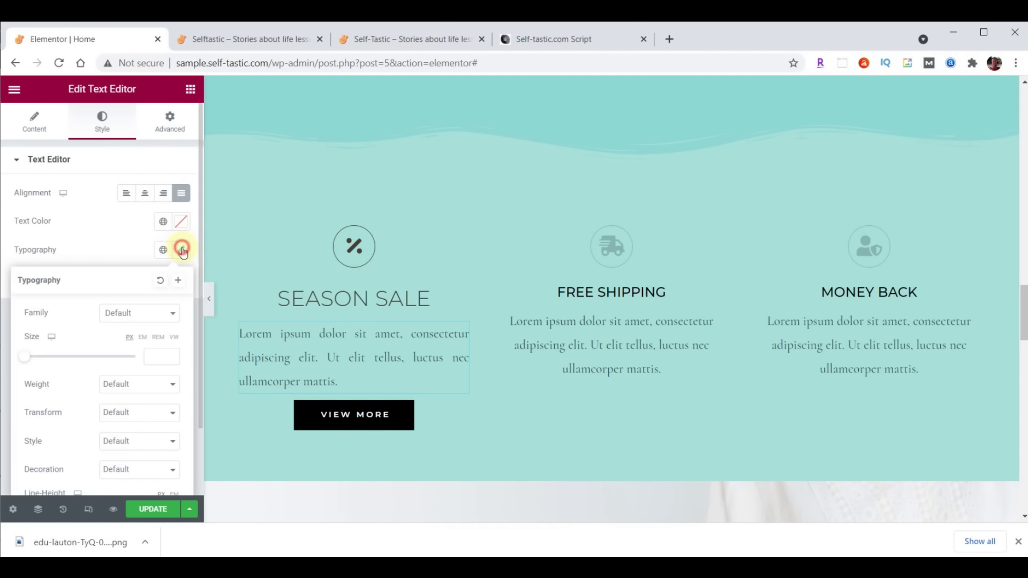
left_click(147, 314)
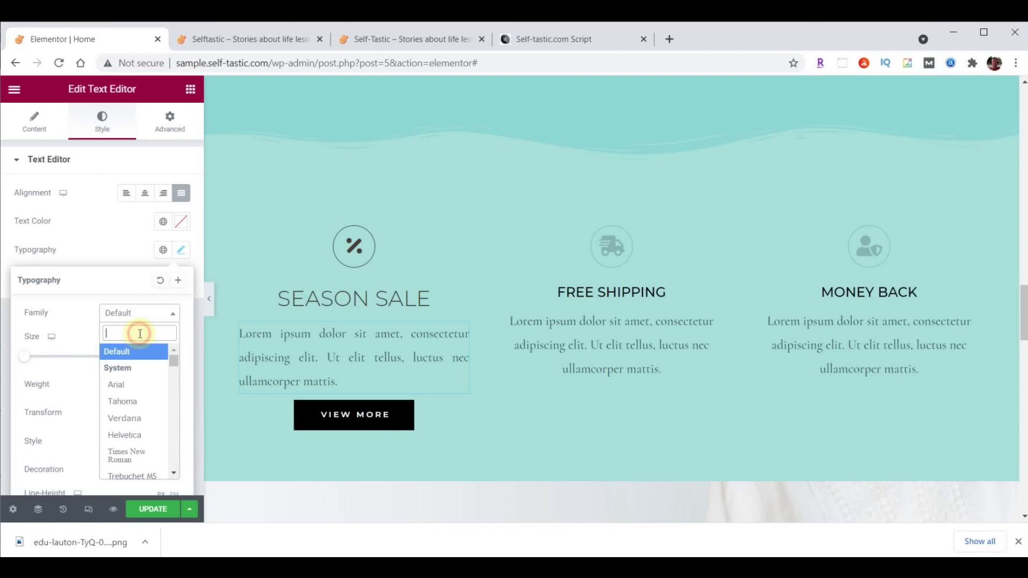
type("Rale")
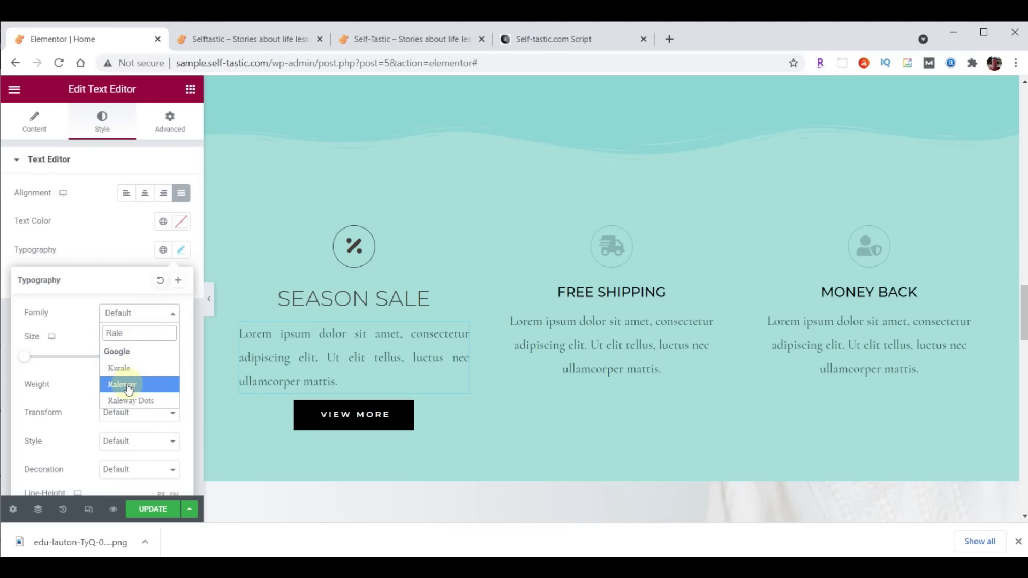
left_click(128, 386)
left_click(148, 356)
type("21")
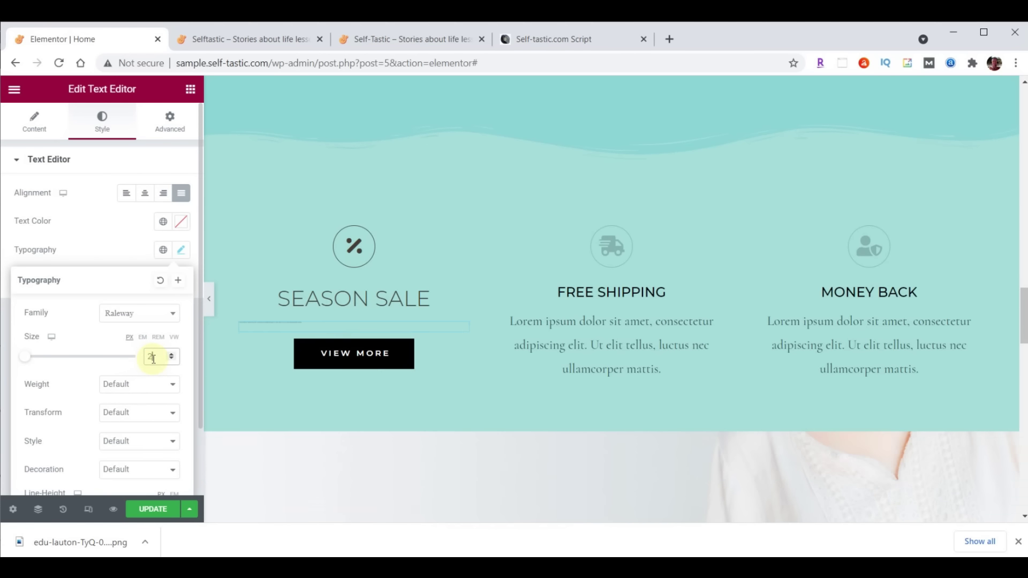
left_click(145, 386)
left_click(141, 409)
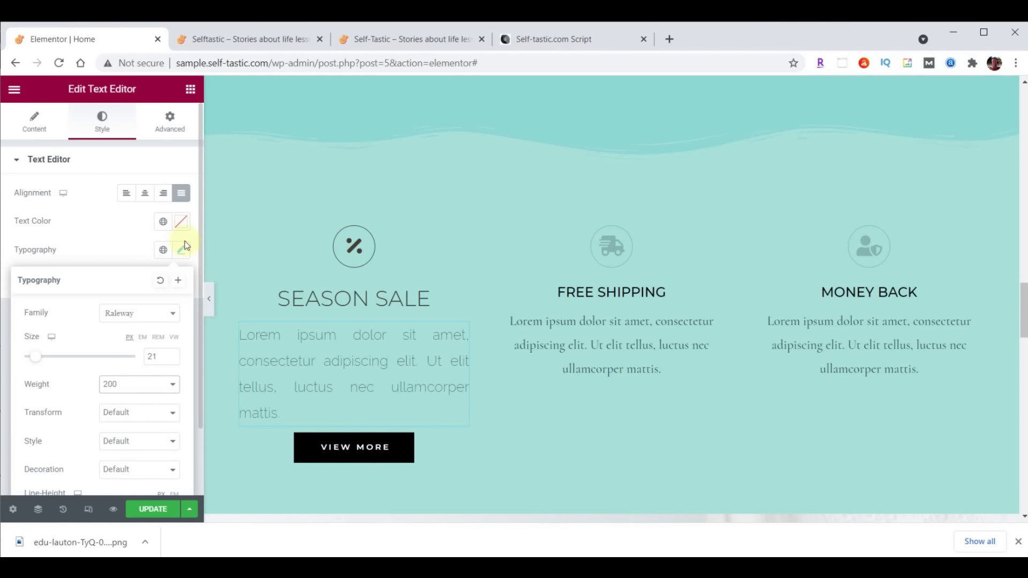
left_click(181, 223)
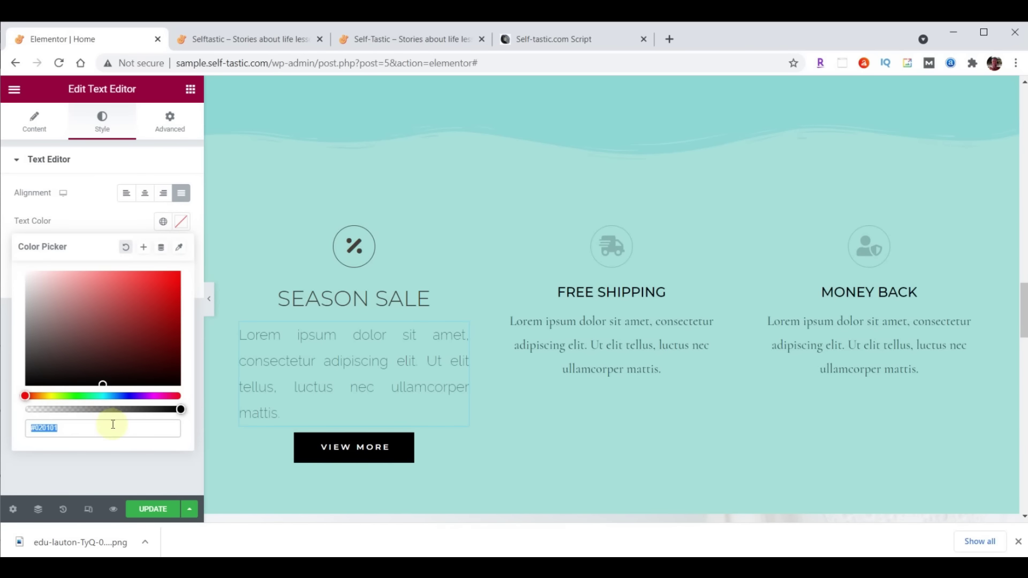
type("#473C31")
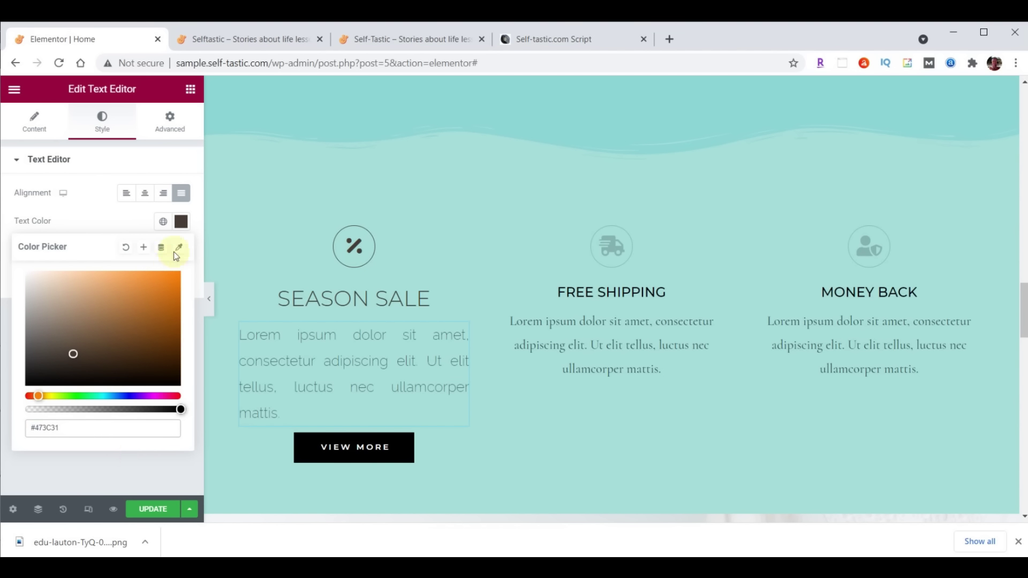
left_click(180, 221)
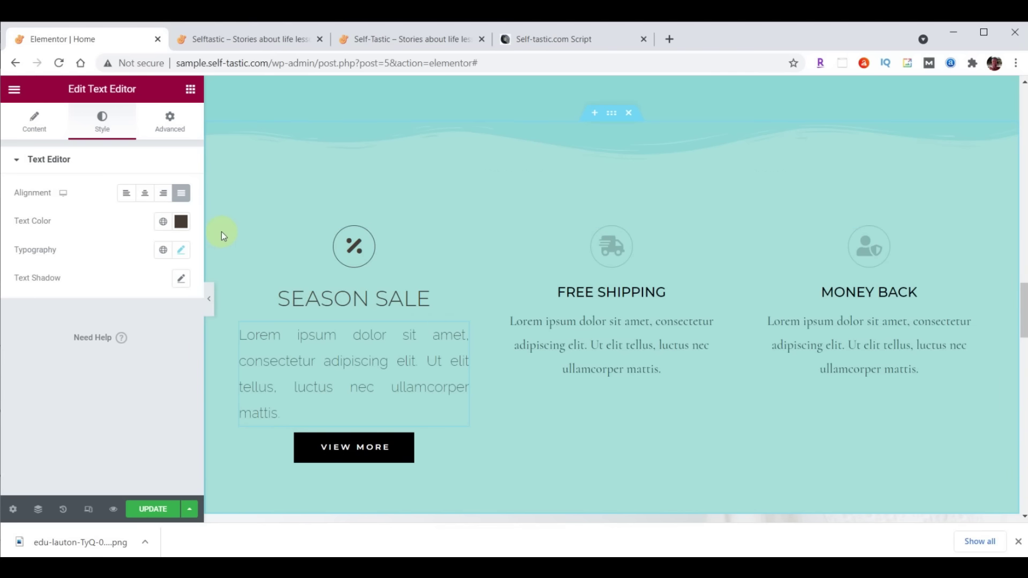
Copy the Season Sale icon's style onto the Free Shipping and Money Back icons
right_click(466, 237)
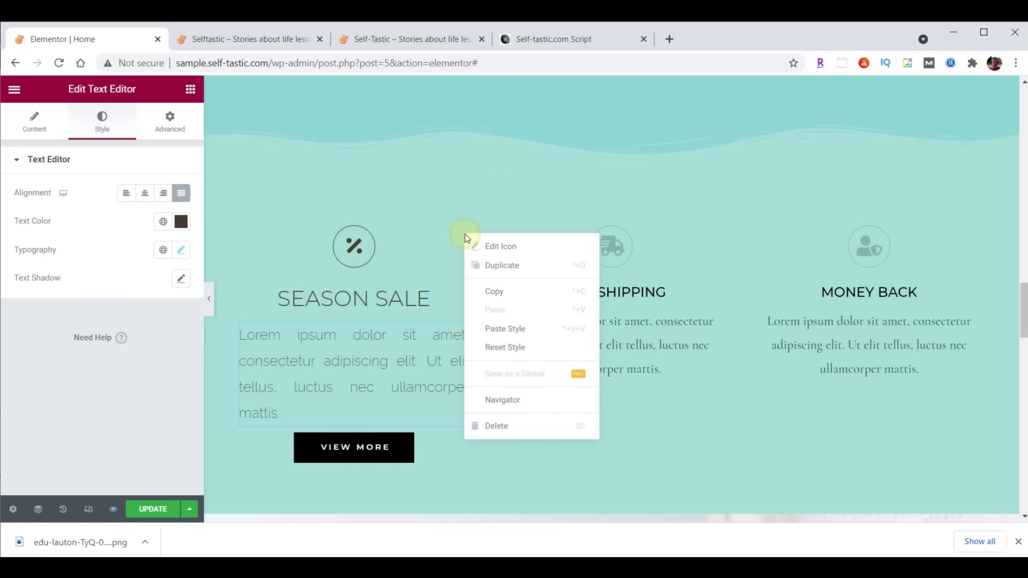
left_click(494, 292)
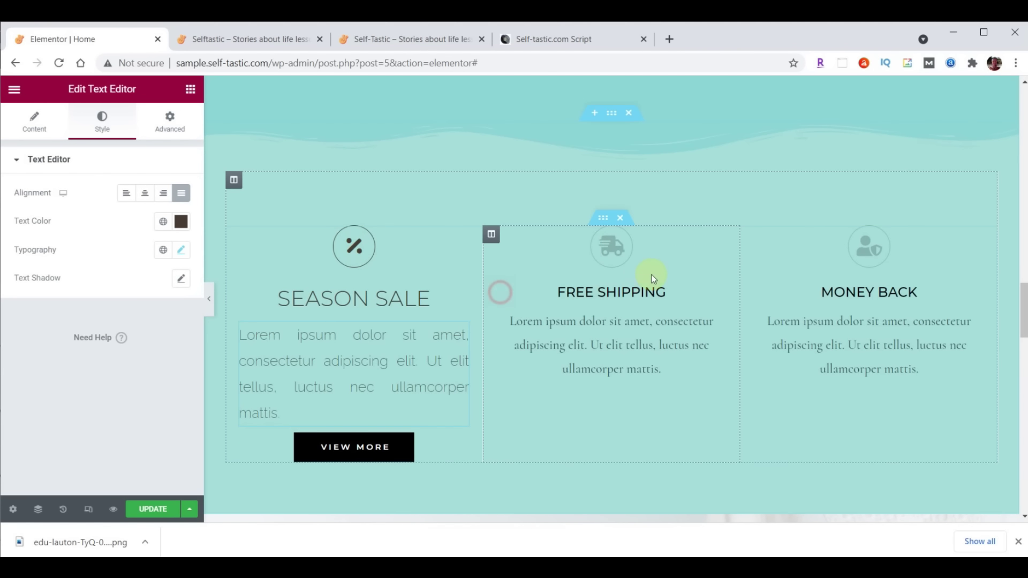
right_click(719, 241)
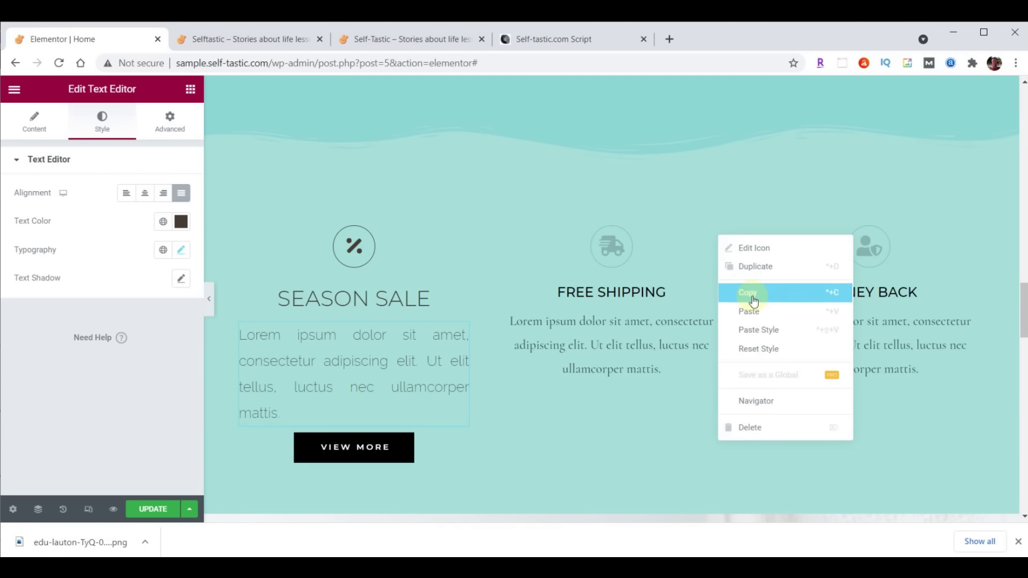
left_click(755, 329)
right_click(973, 242)
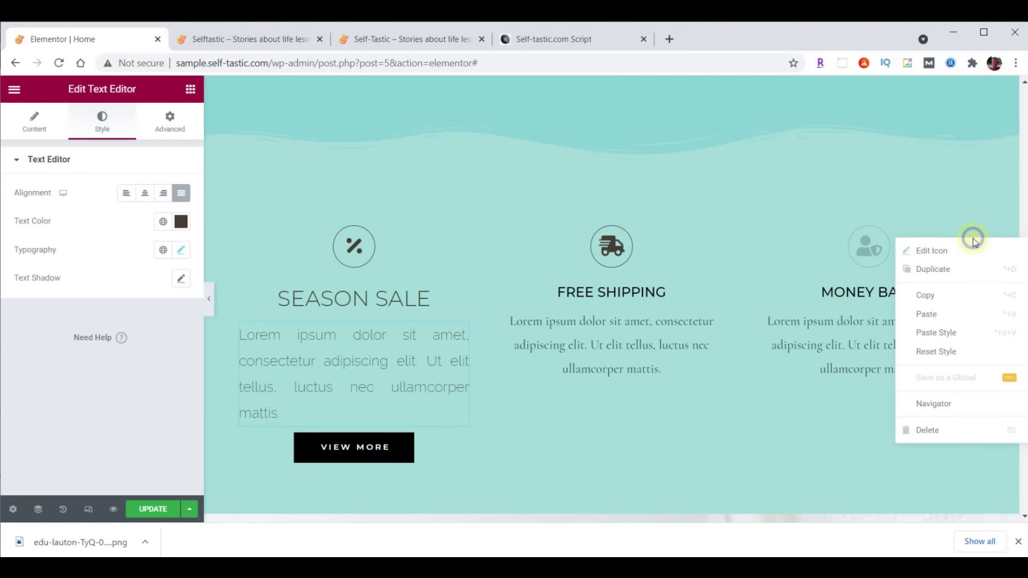
left_click(954, 334)
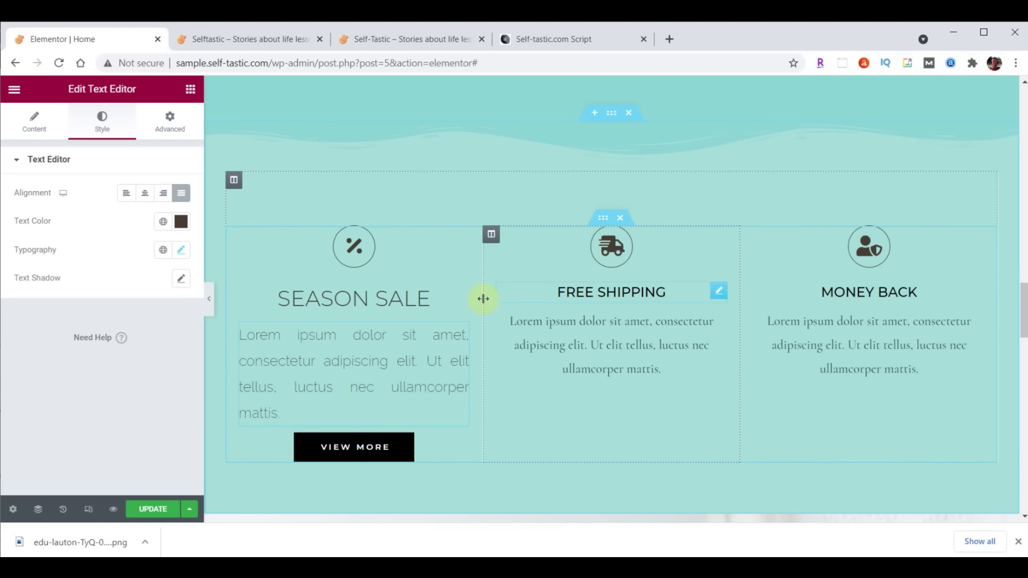
Paste the SEASON SALE heading style onto the FREE SHIPPING and MONEY BACK headings
left_click(448, 297)
right_click(458, 295)
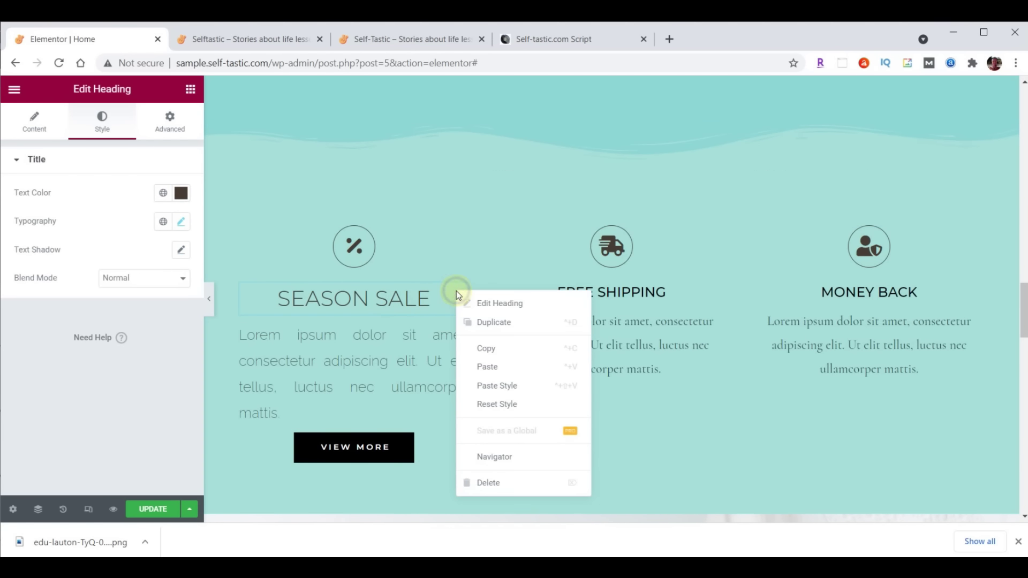
left_click(482, 345)
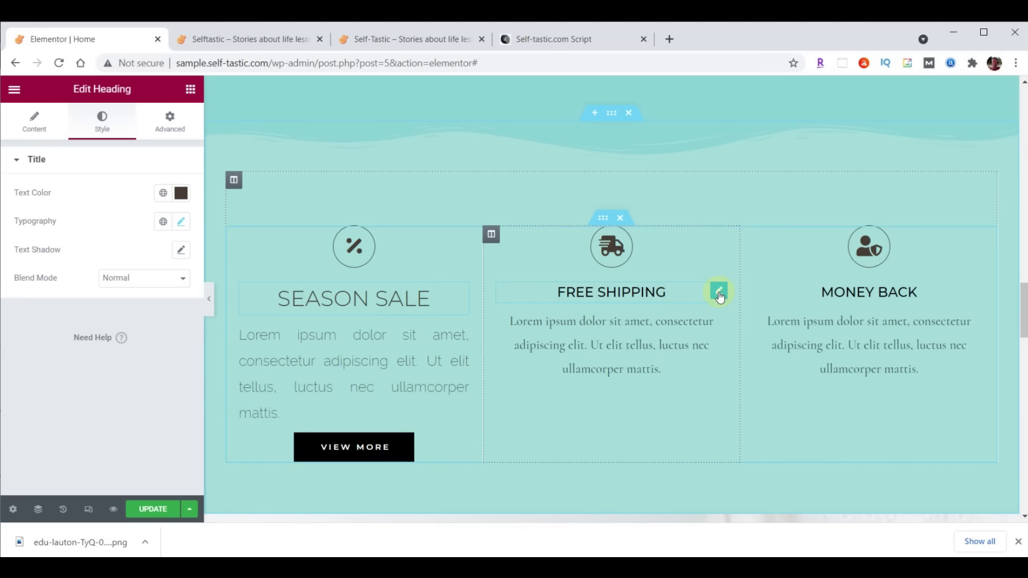
right_click(718, 292)
left_click(767, 387)
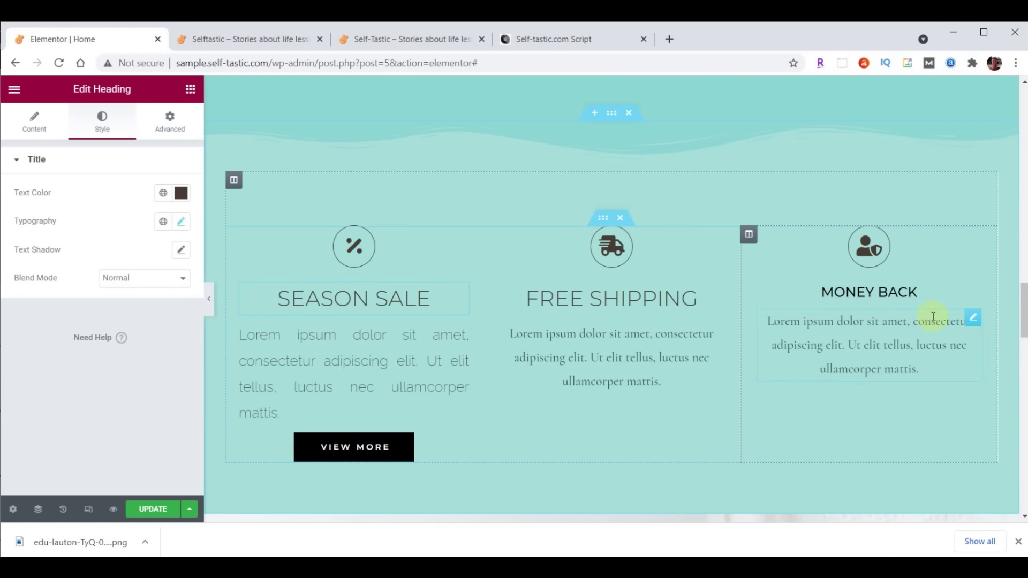
right_click(972, 300)
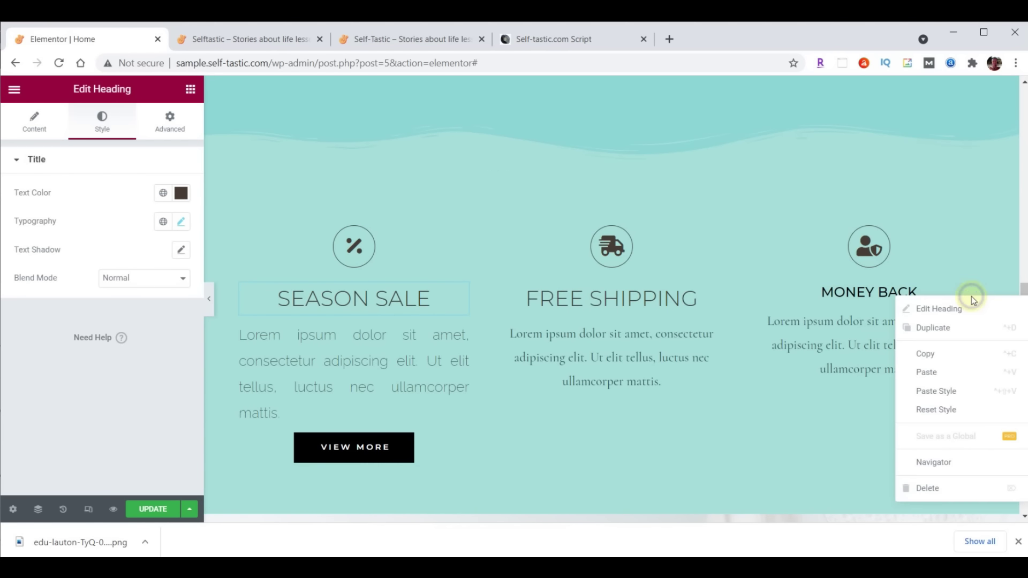
left_click(960, 392)
Paste the Season Sale paragraph style onto the Free Shipping and Money Back paragraphs
left_click(462, 335)
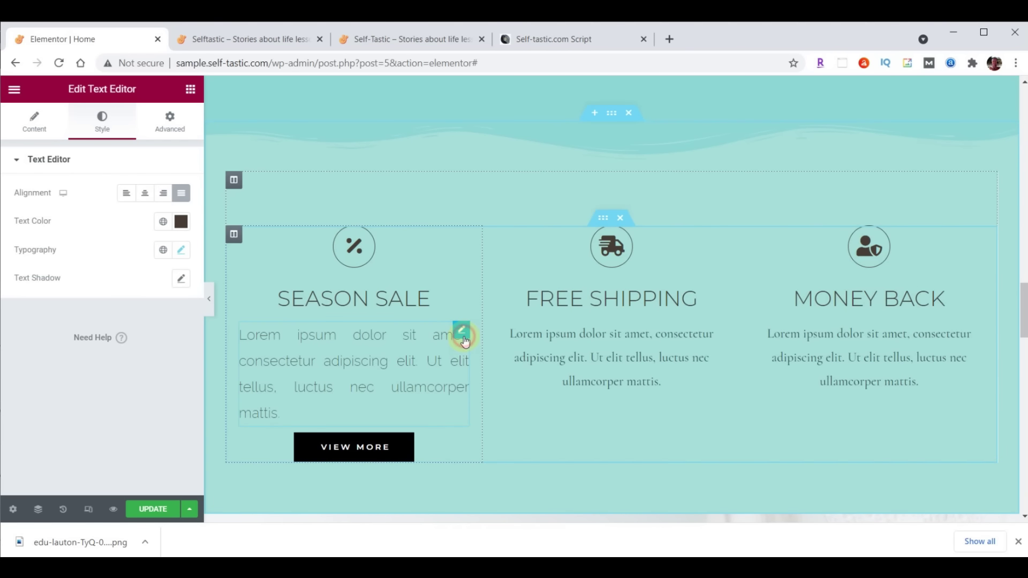
right_click(464, 336)
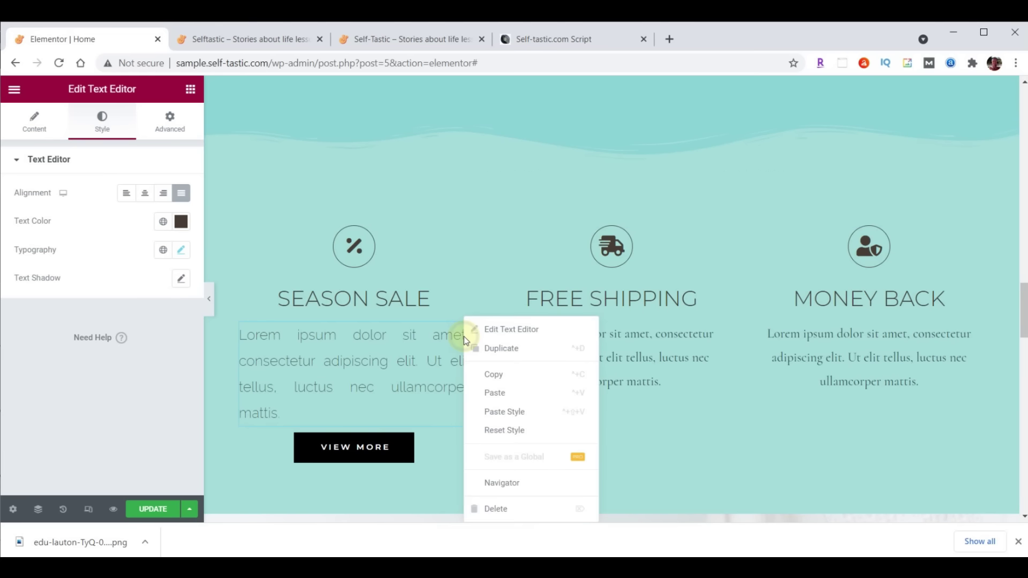
left_click(493, 375)
right_click(717, 334)
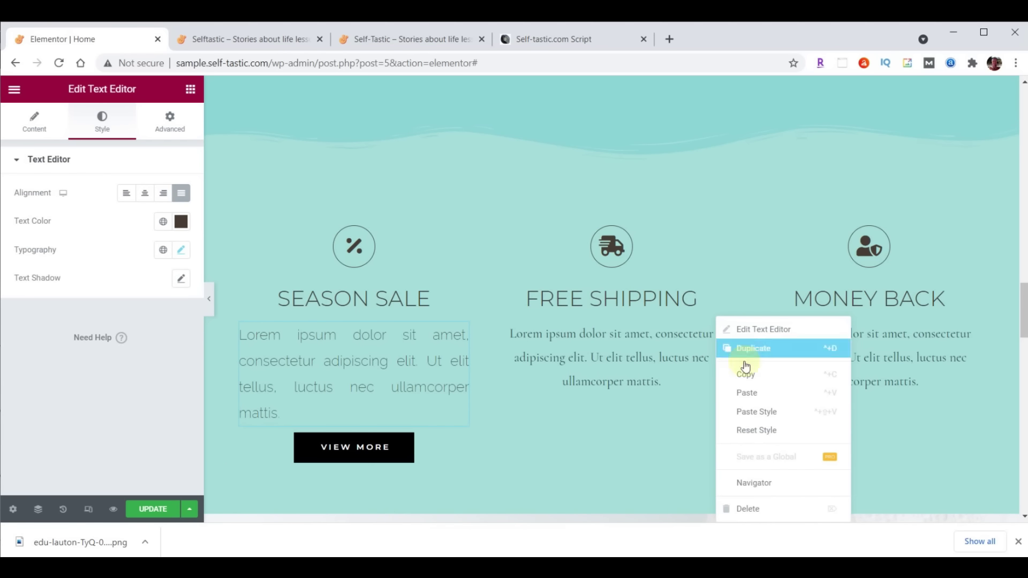
left_click(767, 408)
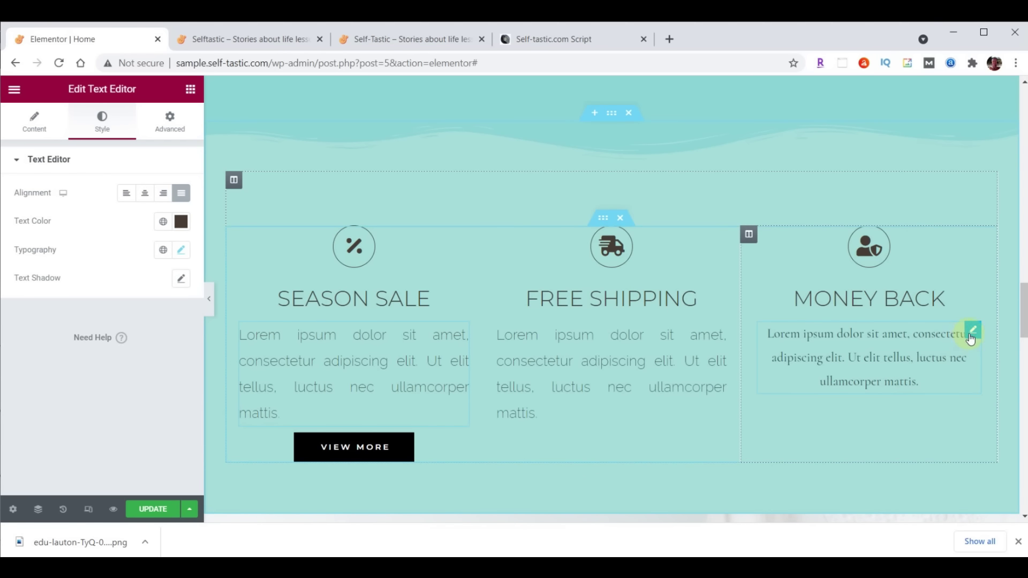
right_click(971, 339)
left_click(974, 410)
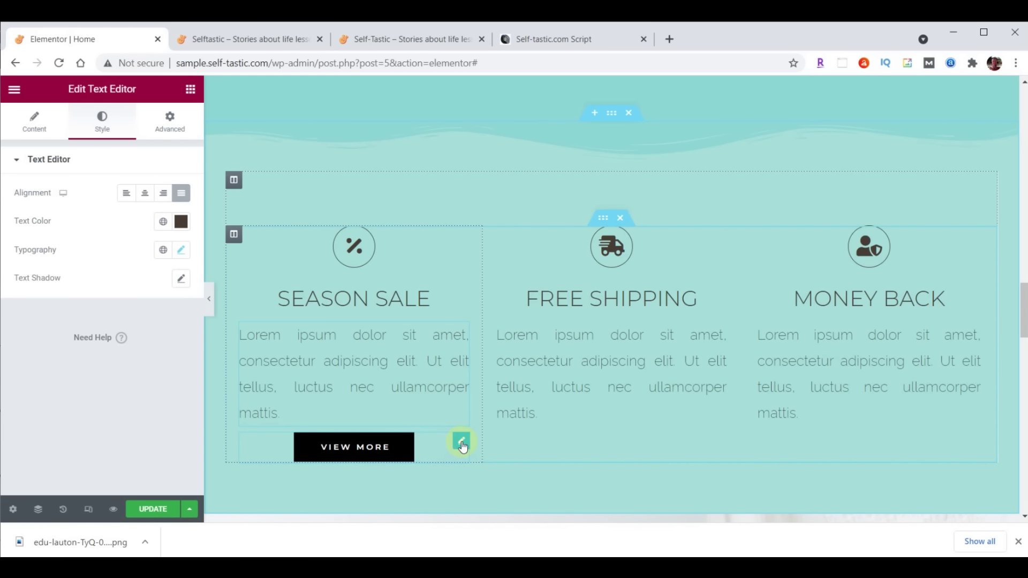
Give the VIEW MORE button a dark grey #333333 background and a Grow hover animation
left_click(461, 443)
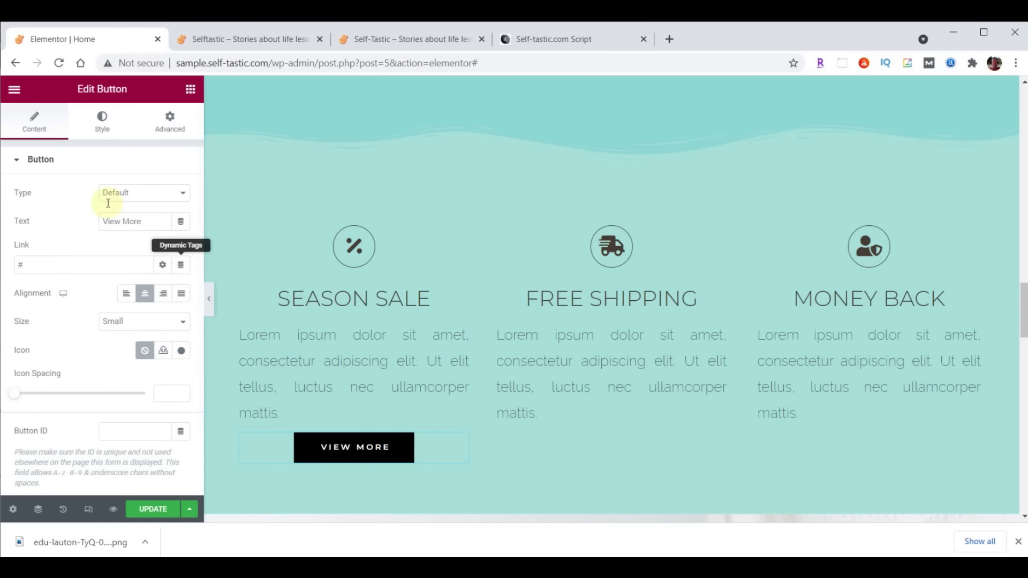
left_click(101, 120)
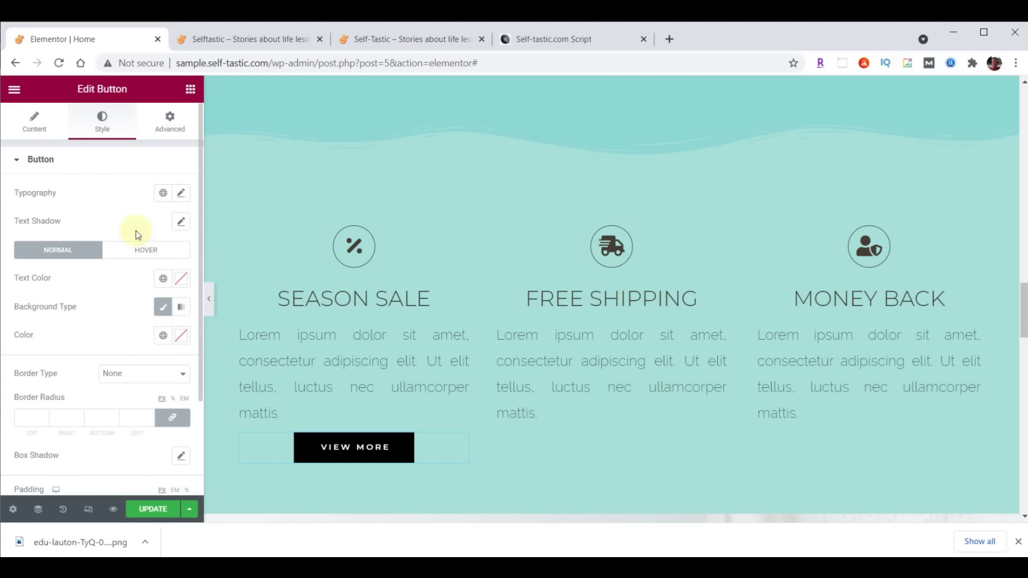
left_click(181, 335)
key("ctrl+v")
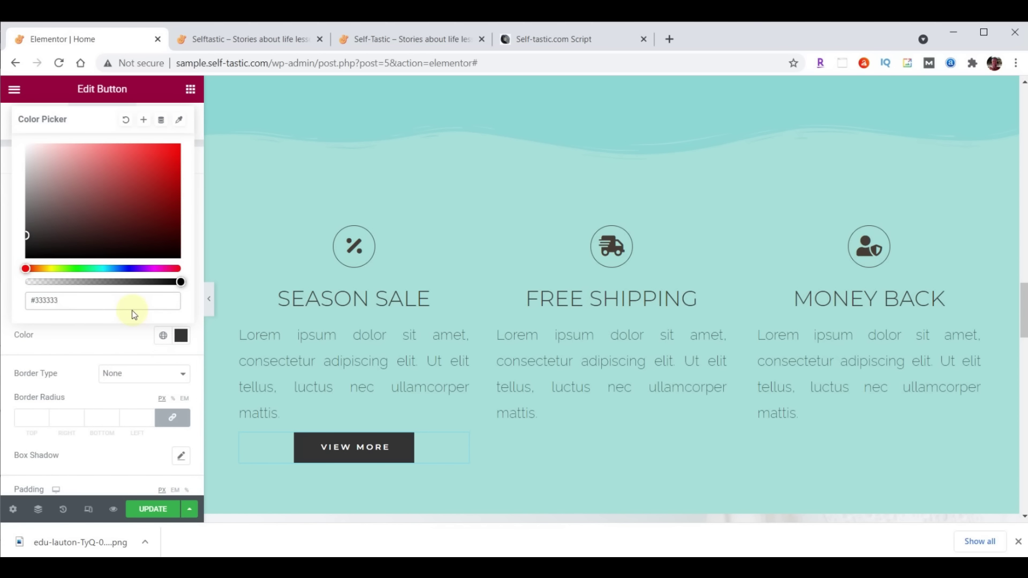
left_click(181, 335)
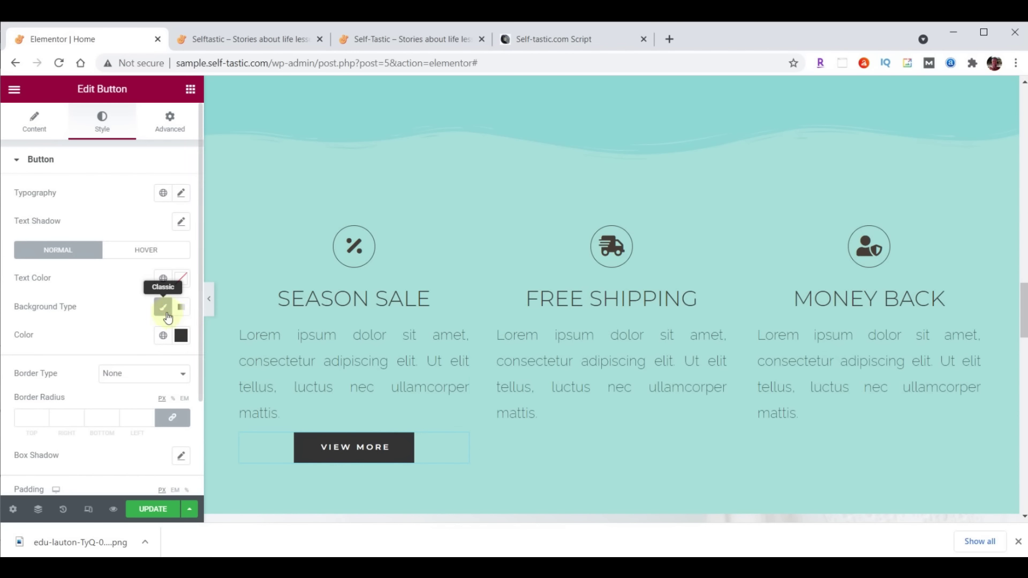
left_click(146, 257)
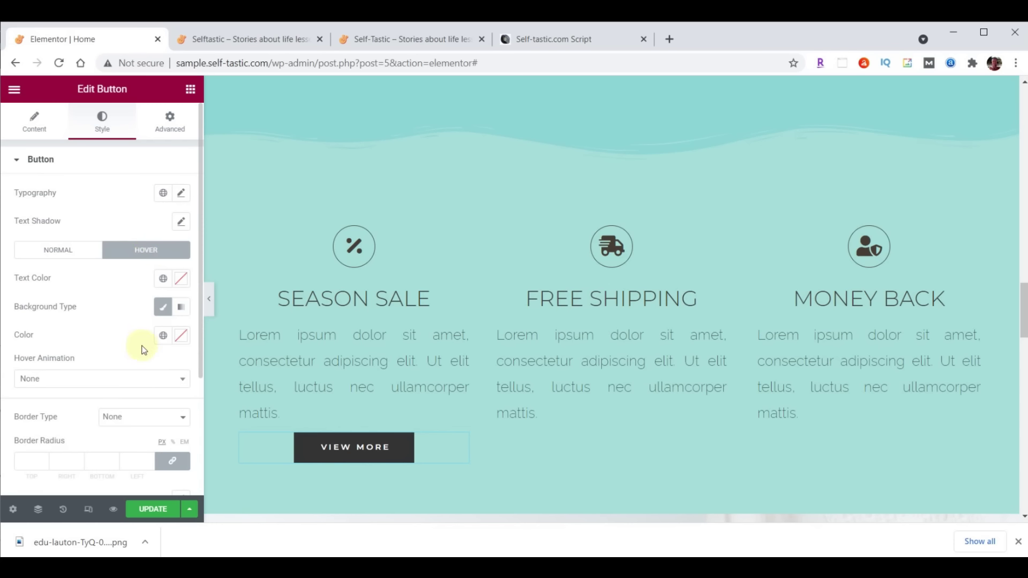
left_click(126, 382)
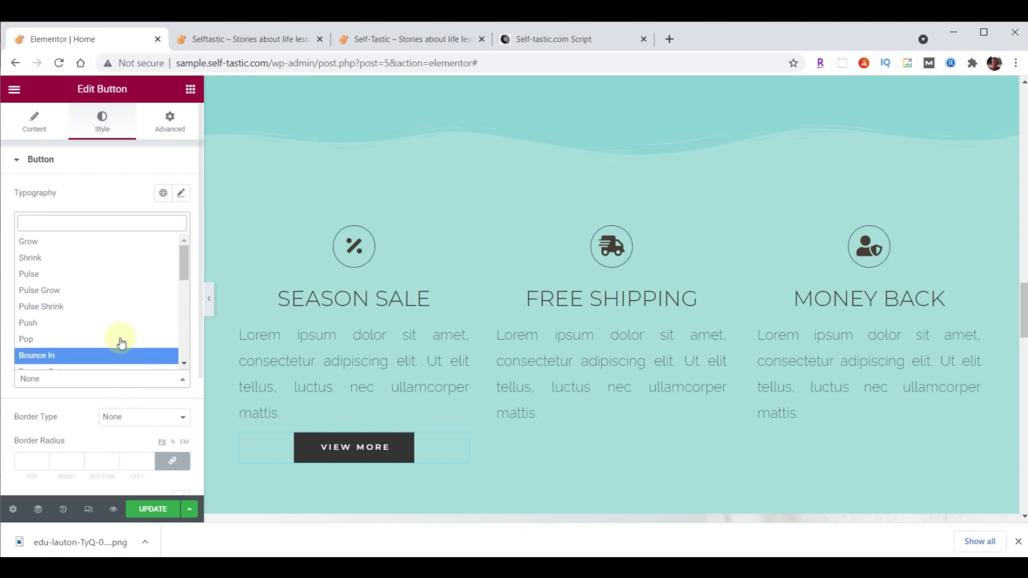
left_click(97, 240)
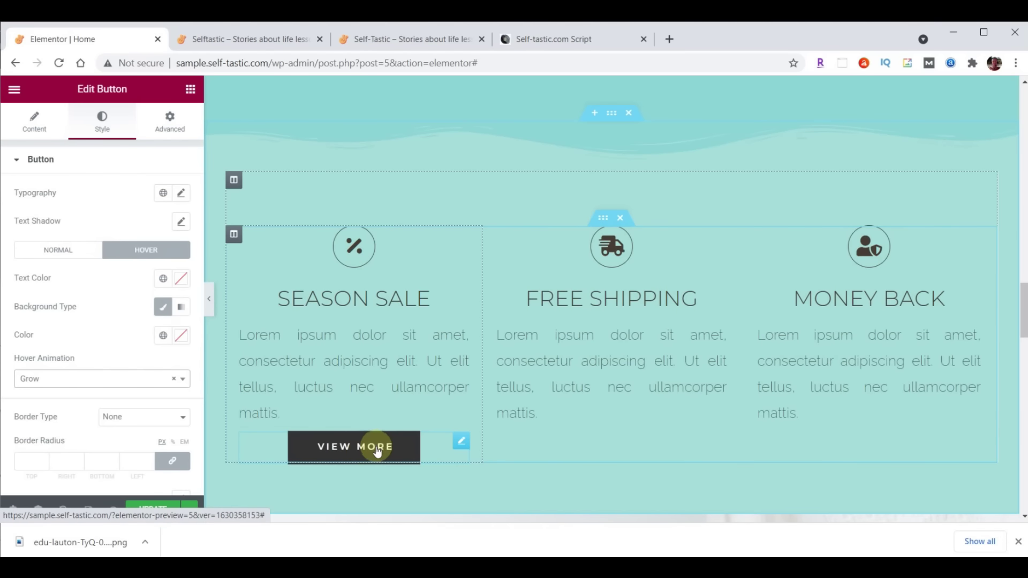
Copy the VIEW MORE button twice and move the copies into the Free Shipping and Money Back columns
right_click(461, 442)
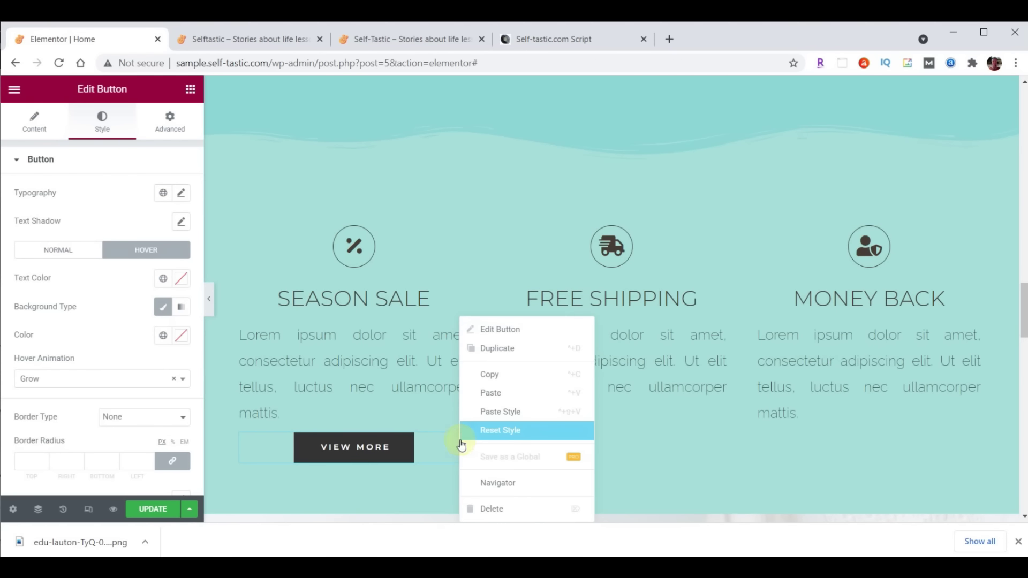
left_click(494, 375)
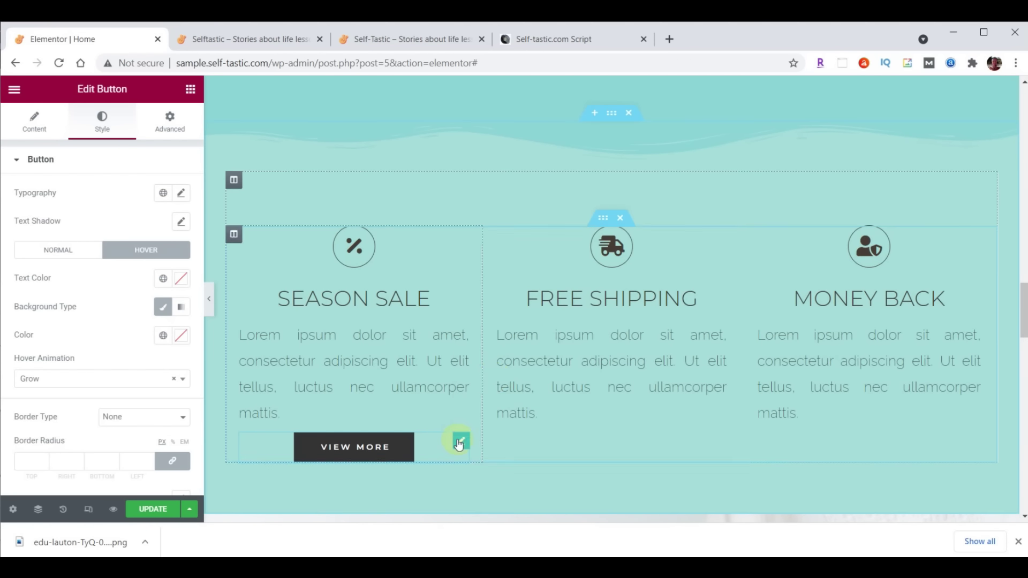
right_click(459, 439)
left_click(487, 389)
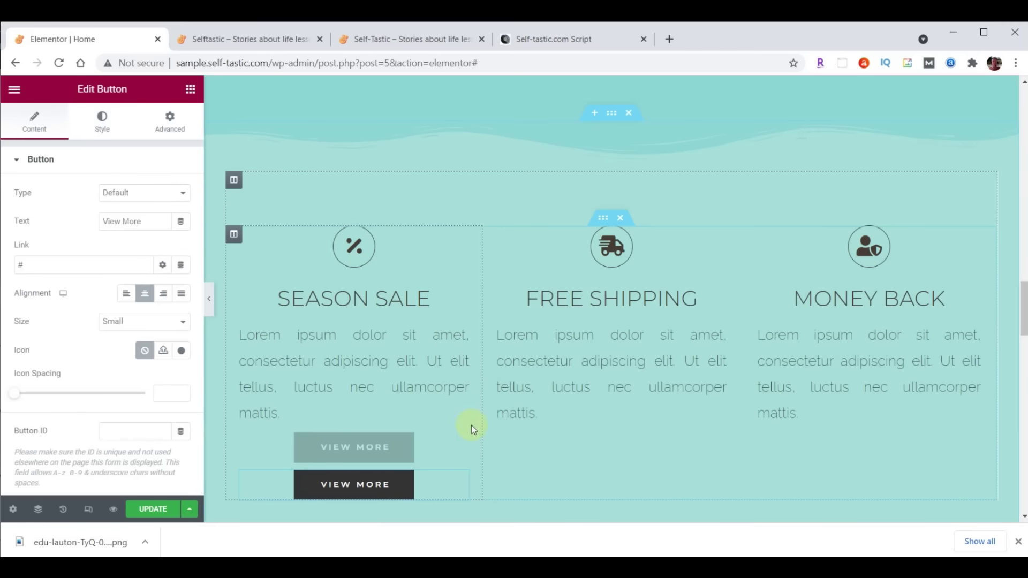
right_click(465, 443)
left_click(495, 393)
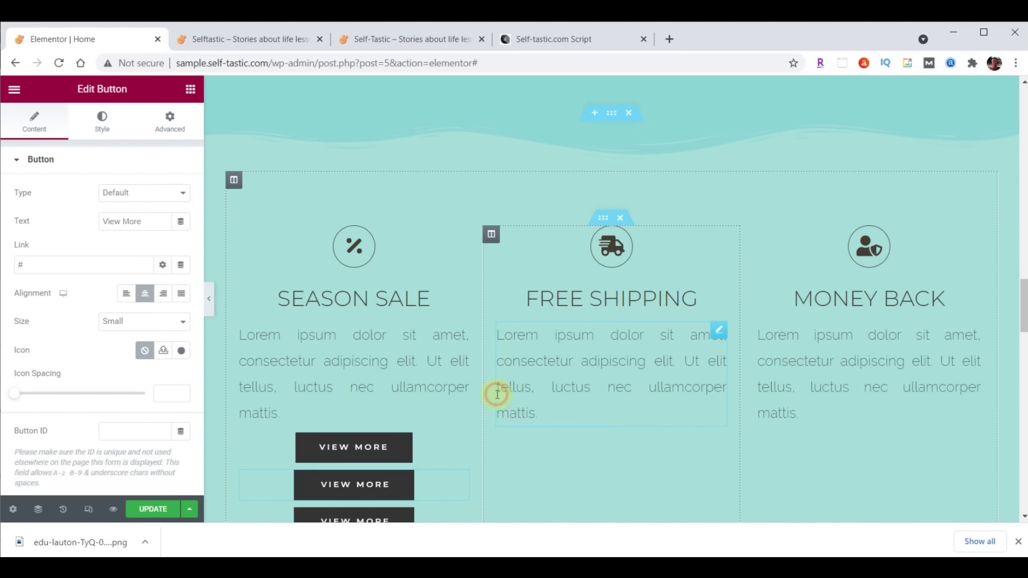
left_click_drag(458, 446, 610, 428)
left_click_drag(468, 445, 838, 435)
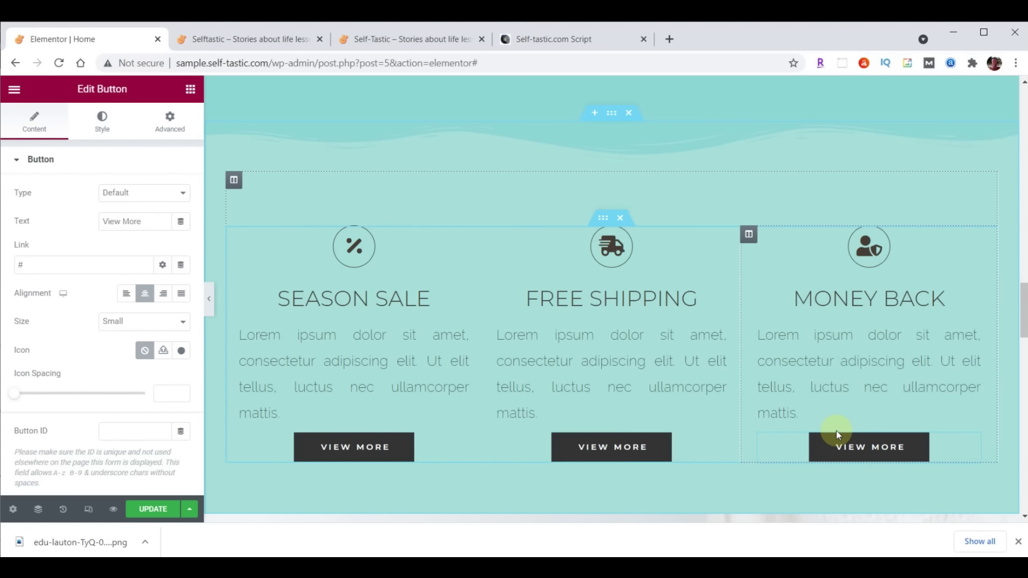
scroll(1022, 315, "down", 1)
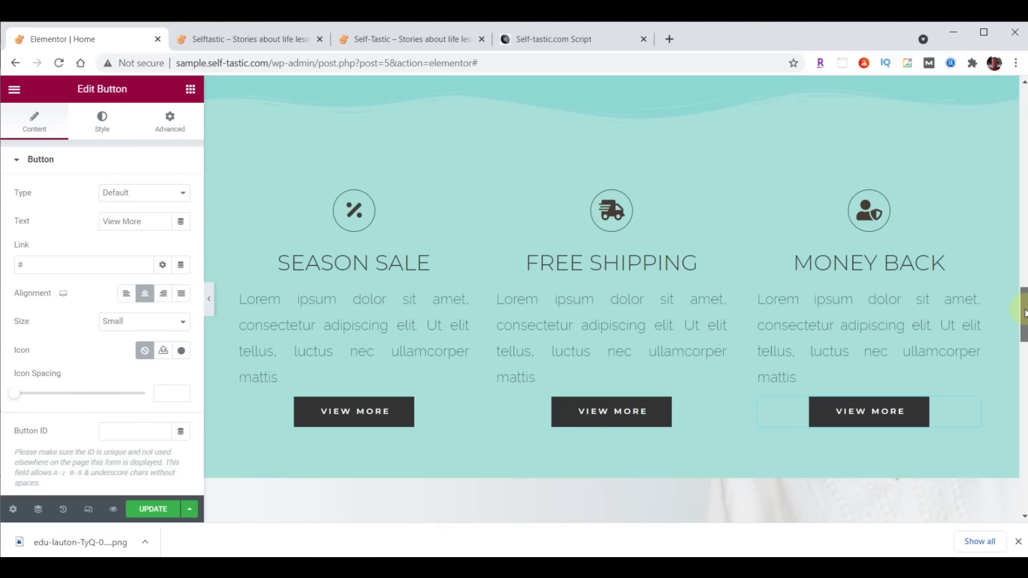
left_click_drag(1023, 315, 1024, 318)
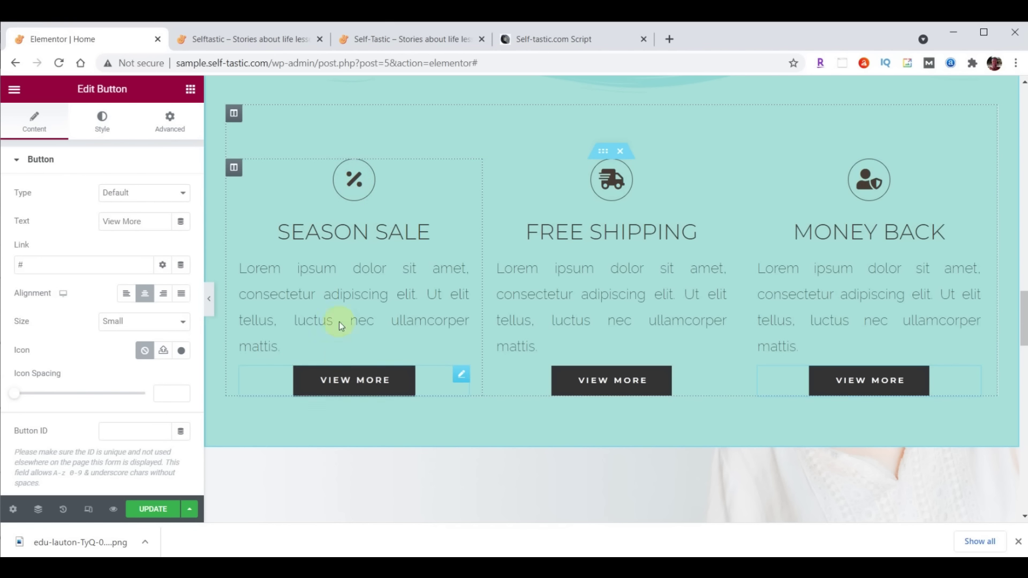
Replace the Season Sale icon with the solid Heart from the Icon Library
left_click(462, 169)
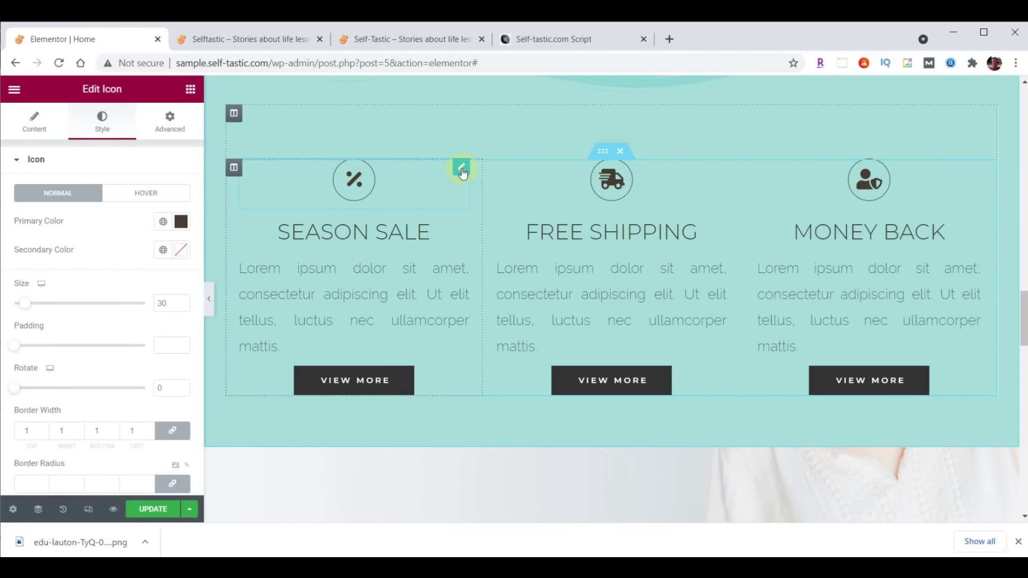
left_click(35, 122)
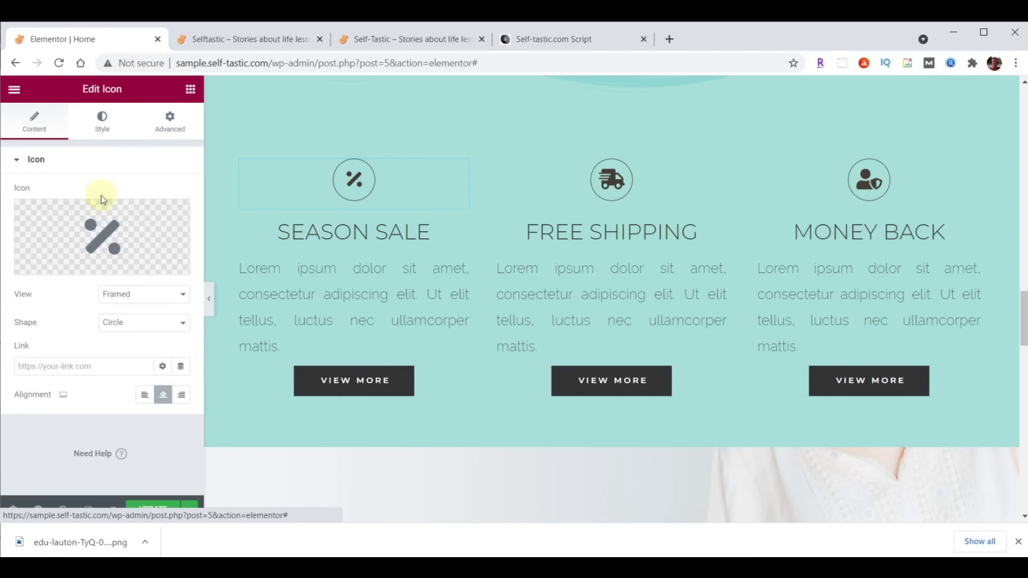
left_click(104, 229)
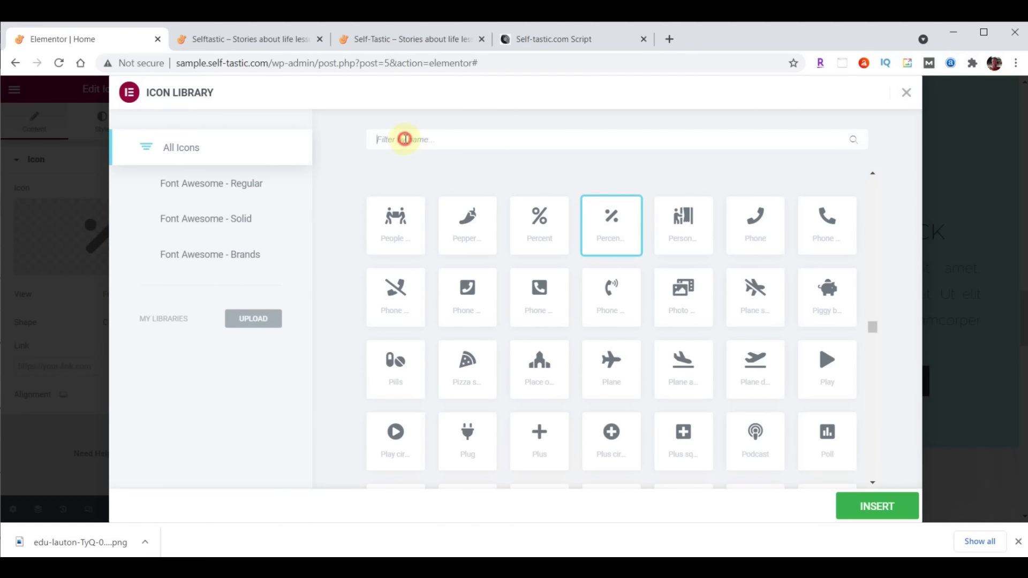
type("Heart")
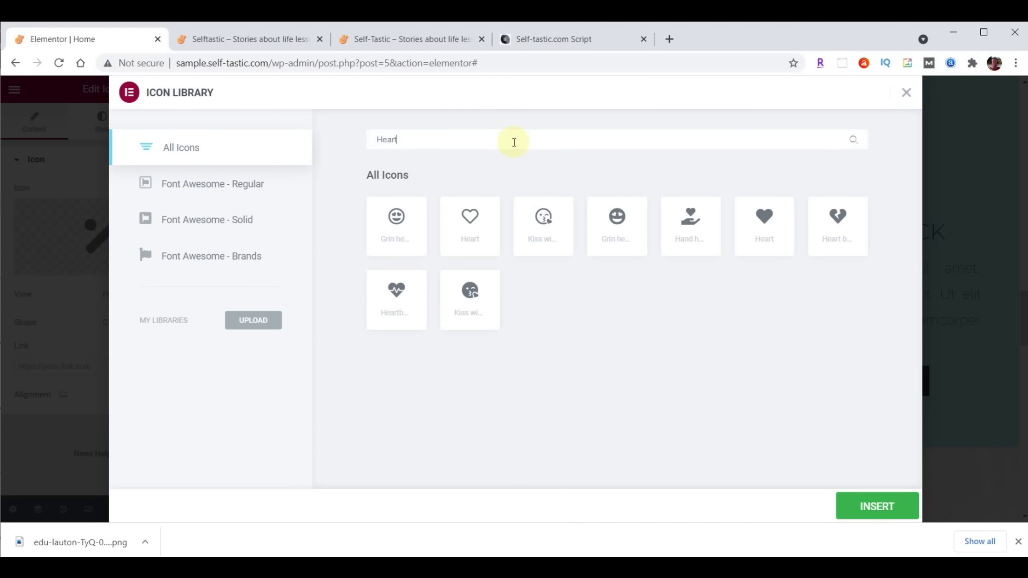
left_click(768, 221)
double_click(767, 221)
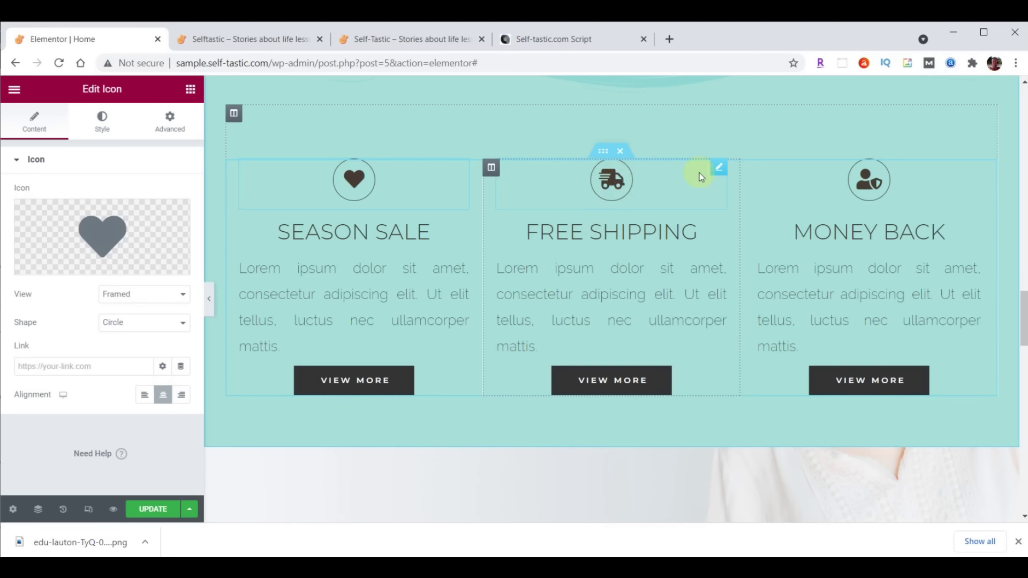
Replace the Free Shipping truck with a dotted speech bubble comment icon
left_click(614, 180)
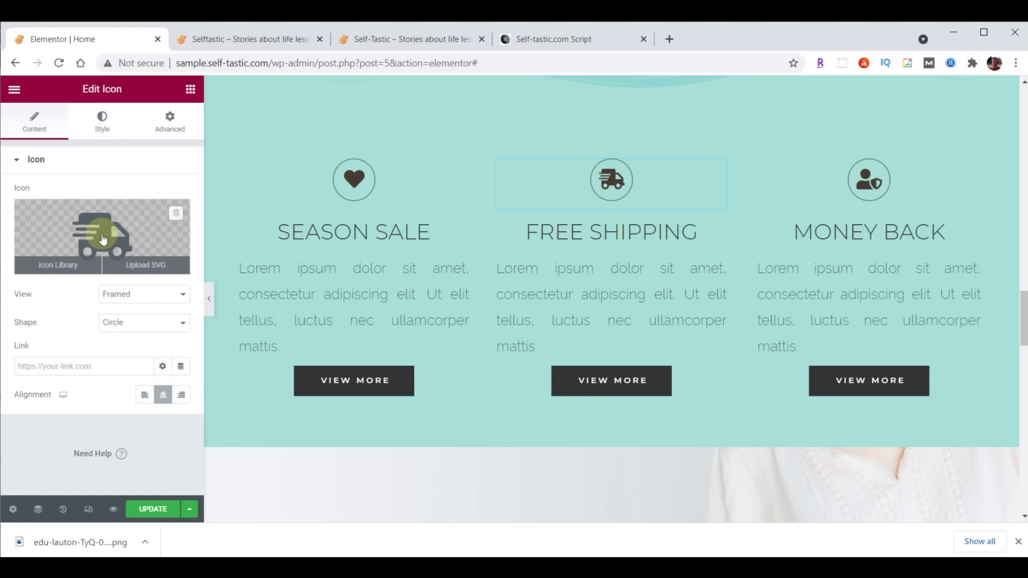
left_click(101, 233)
left_click(458, 138)
key("ctrl+v")
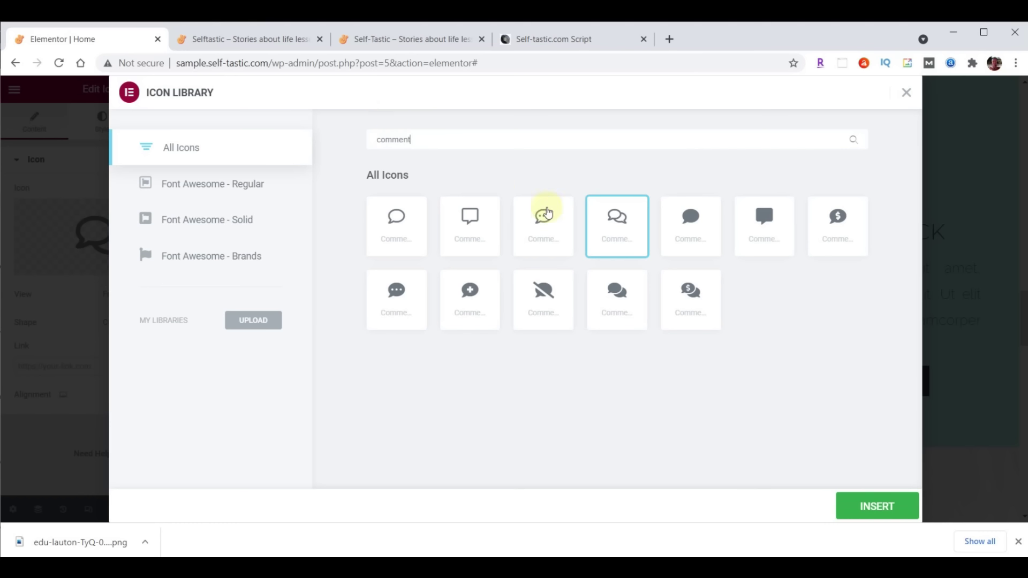
left_click(543, 216)
left_click(875, 510)
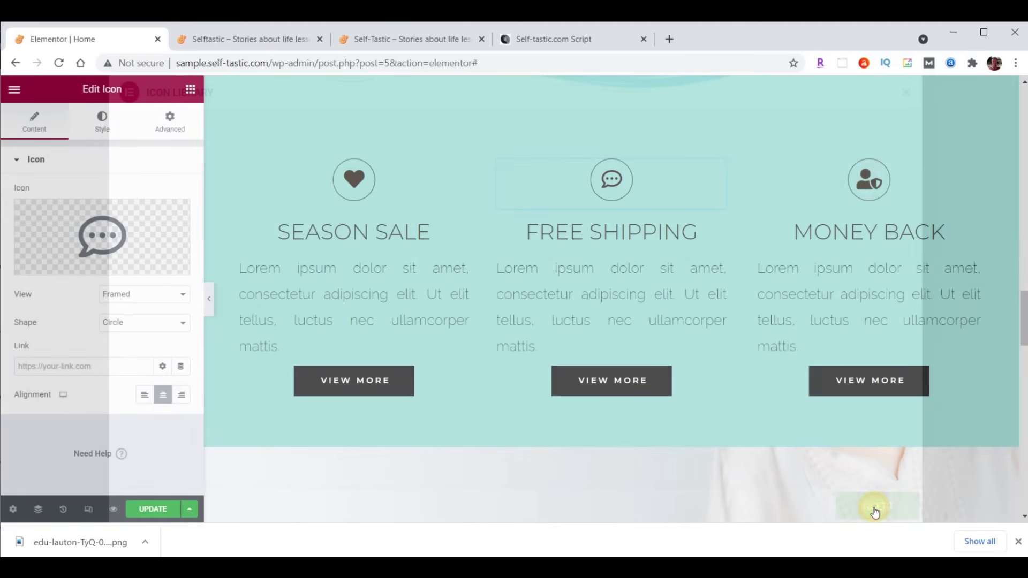
Replace the Money Back user-shield with an outlined circled question mark icon
left_click(871, 182)
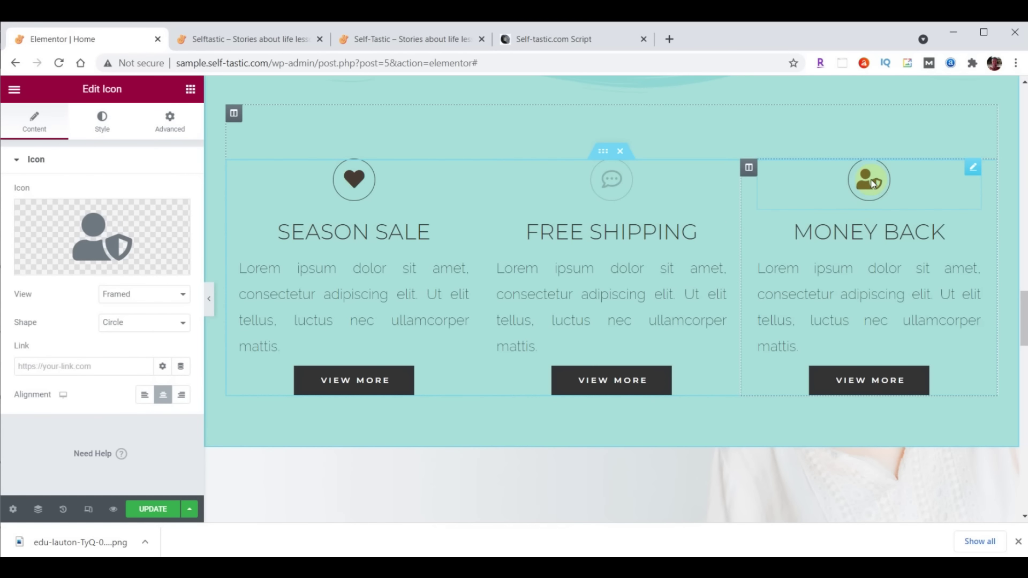
left_click(98, 236)
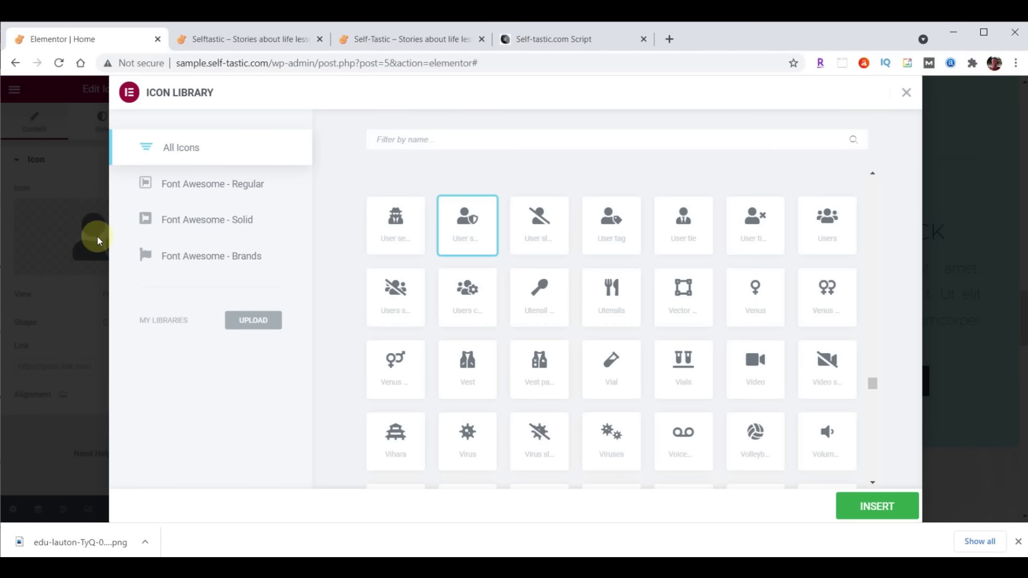
left_click(474, 139)
type("Question")
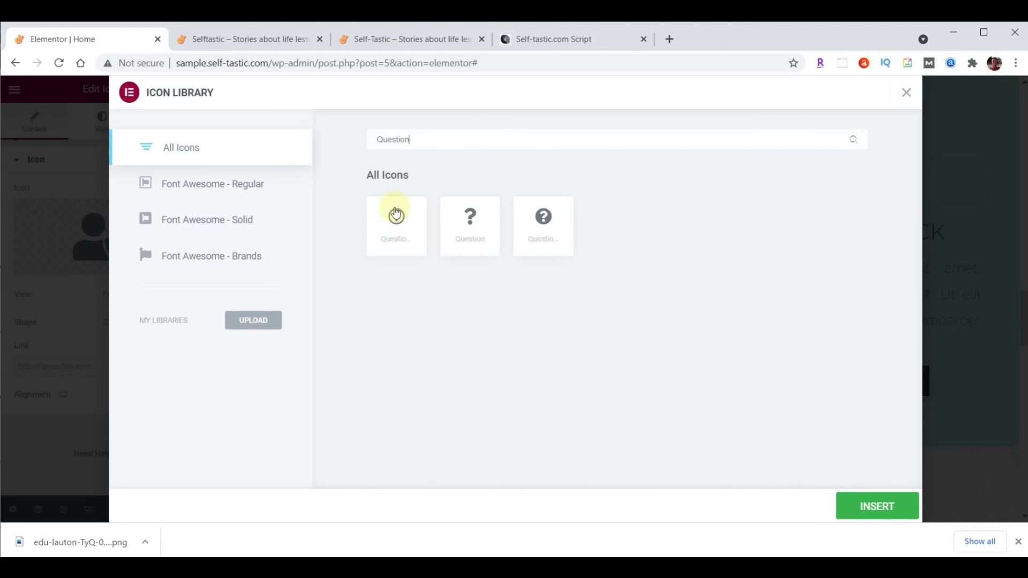
left_click(397, 217)
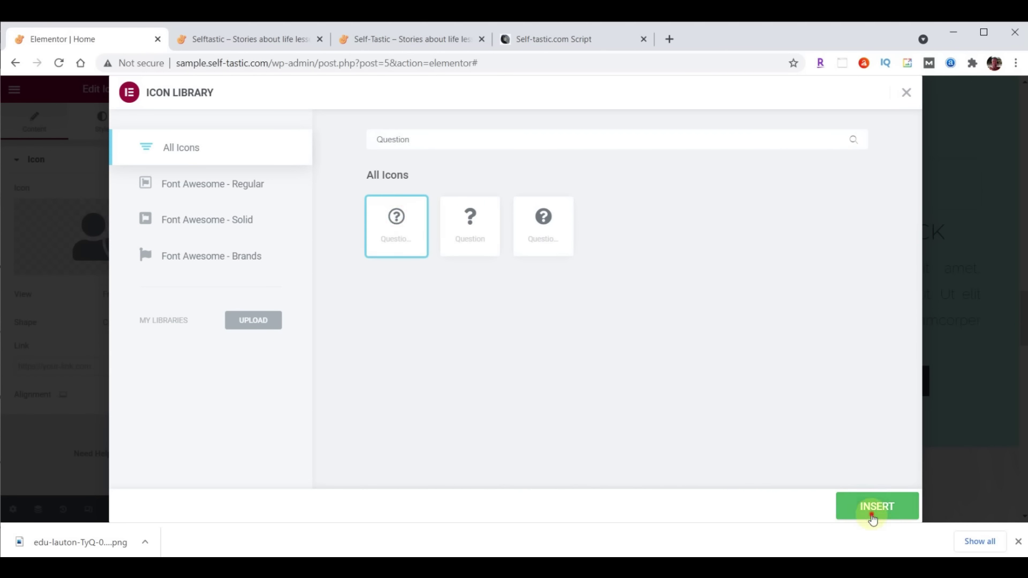
left_click(874, 508)
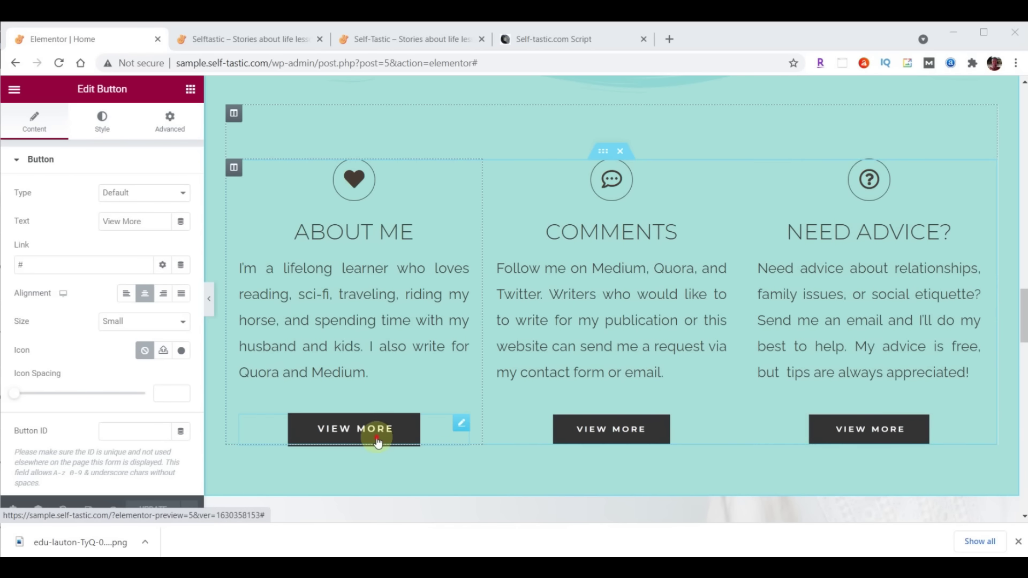
Relabel the About Me button 'Learn More' and link it to /about/
left_click_drag(142, 221, 79, 227)
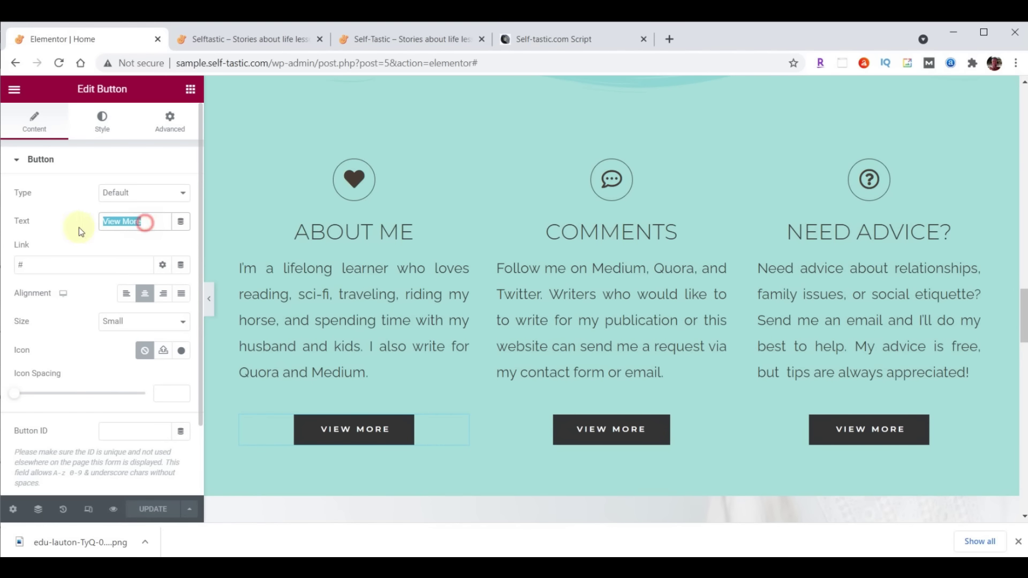
type("Learn More")
left_click(75, 263)
key("BackSpace")
type("/about/")
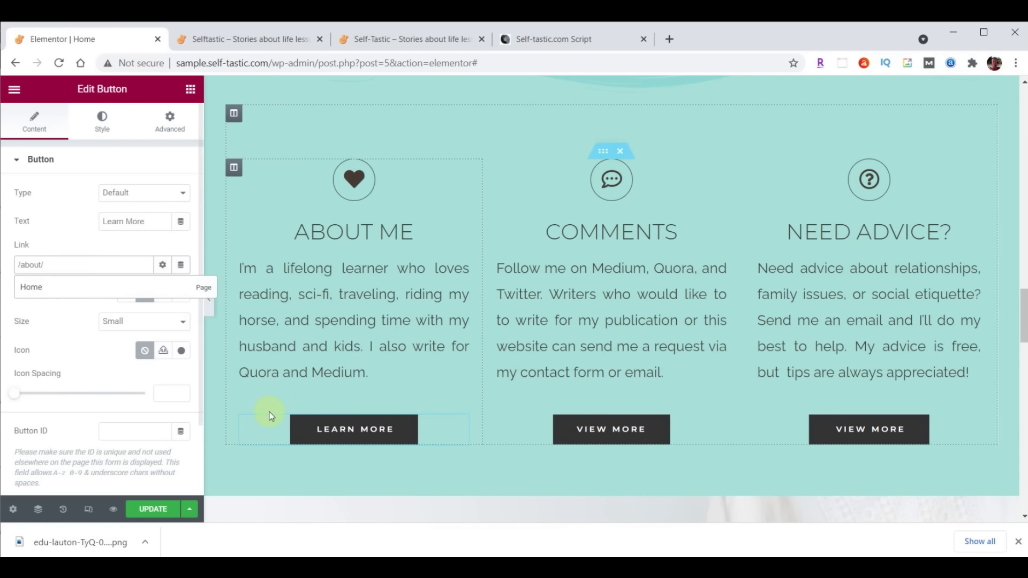
Relabel the Comments button 'Contact Me' and link it to /contact/
left_click(621, 428)
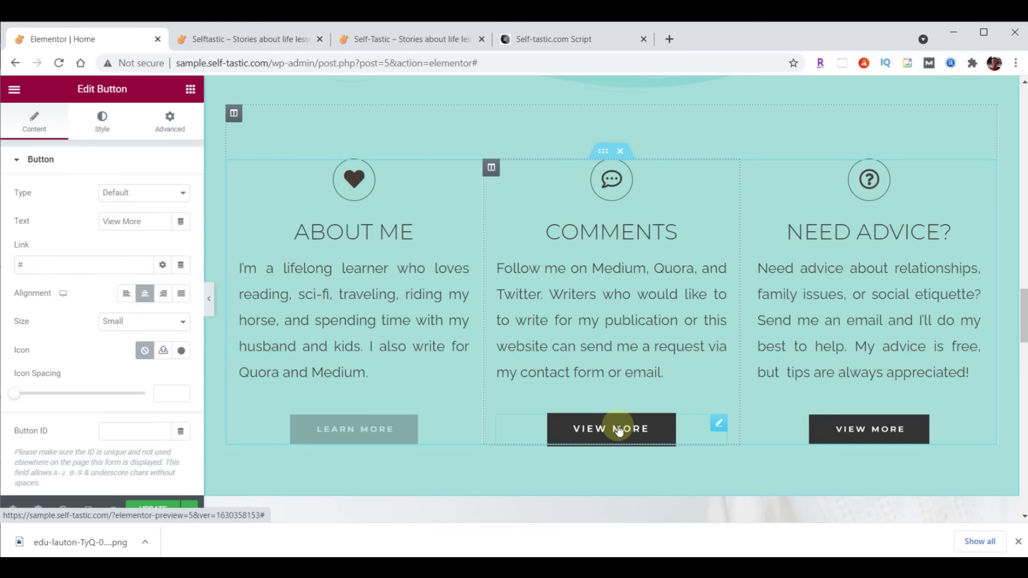
left_click_drag(145, 220, 69, 220)
type("Contact Me")
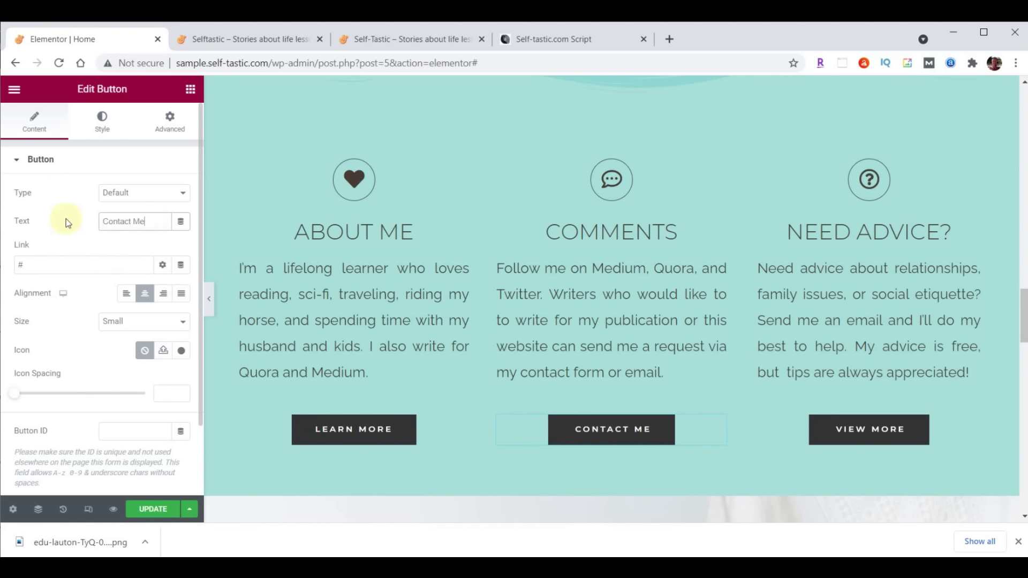
left_click(98, 265)
key("BackSpace")
type("/contact/")
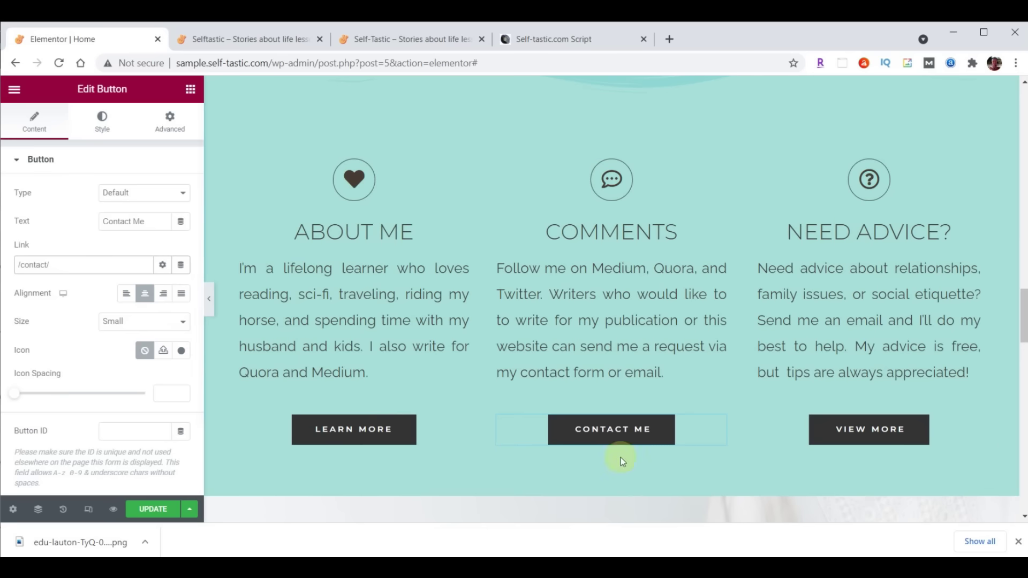
Relabel the Need Advice button 'Tips Here', link it to the PayPal tips address, and save
left_click(850, 431)
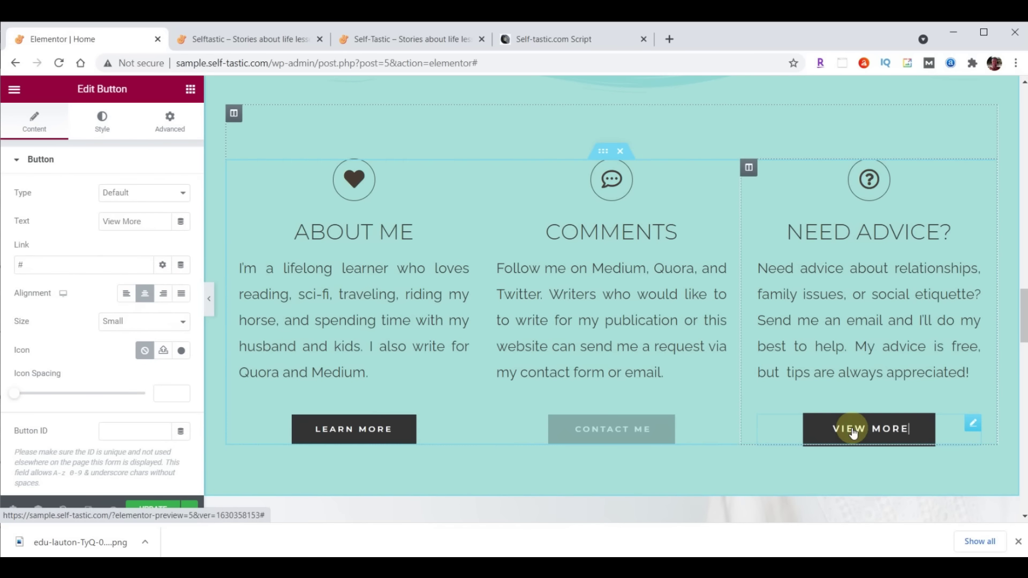
left_click_drag(149, 220, 85, 222)
type("Tips Here")
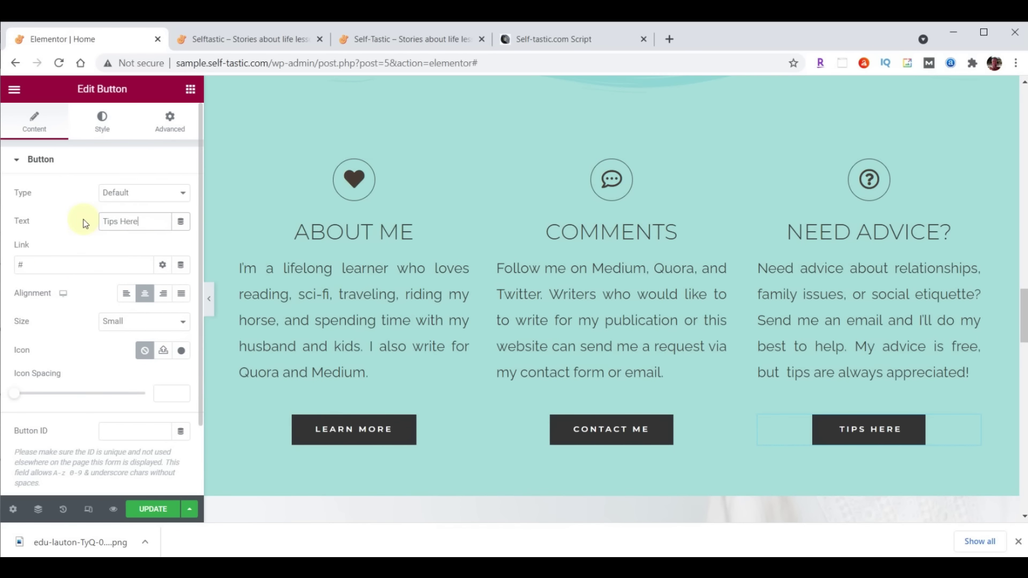
left_click(46, 264)
key("BackSpace")
type("https://paypal.me/TipsHere")
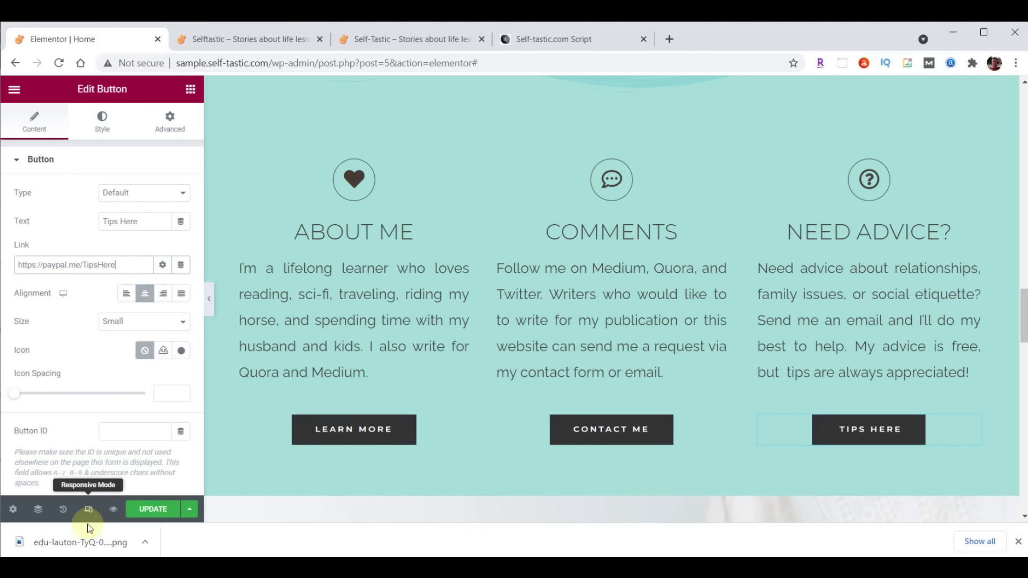
left_click(153, 509)
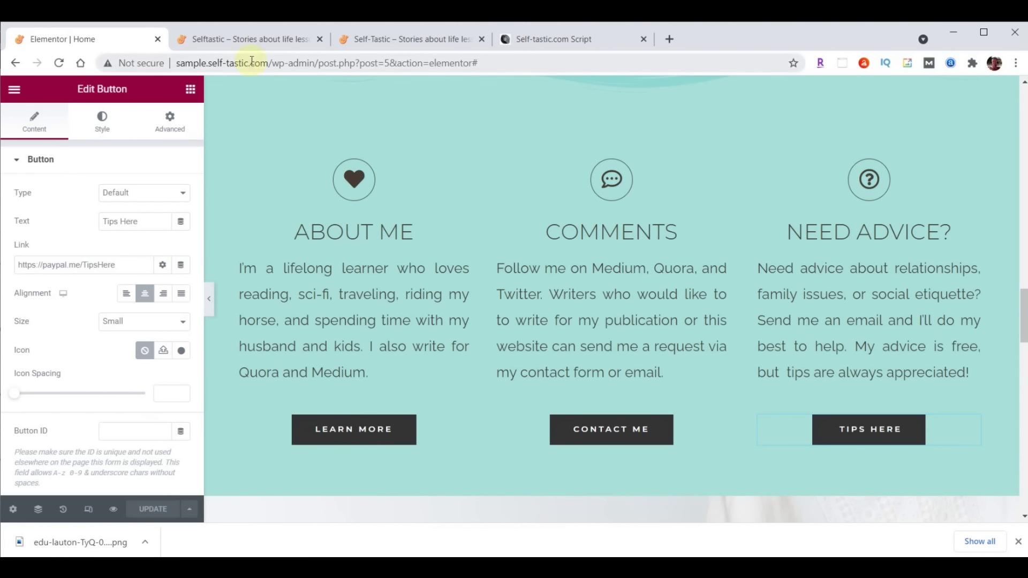
left_click(248, 39)
left_click(59, 62)
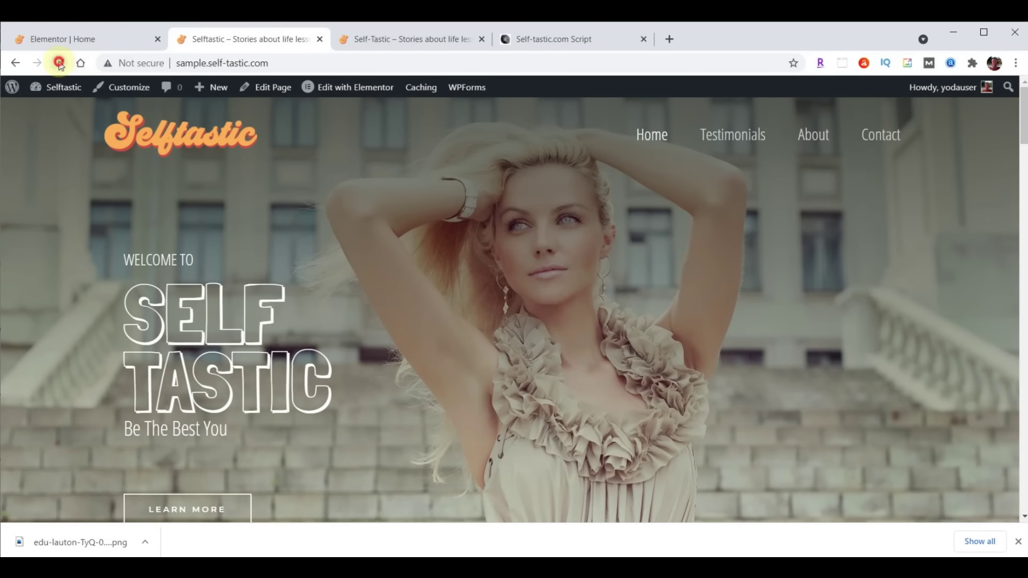
scroll(776, 203, "down", 15)
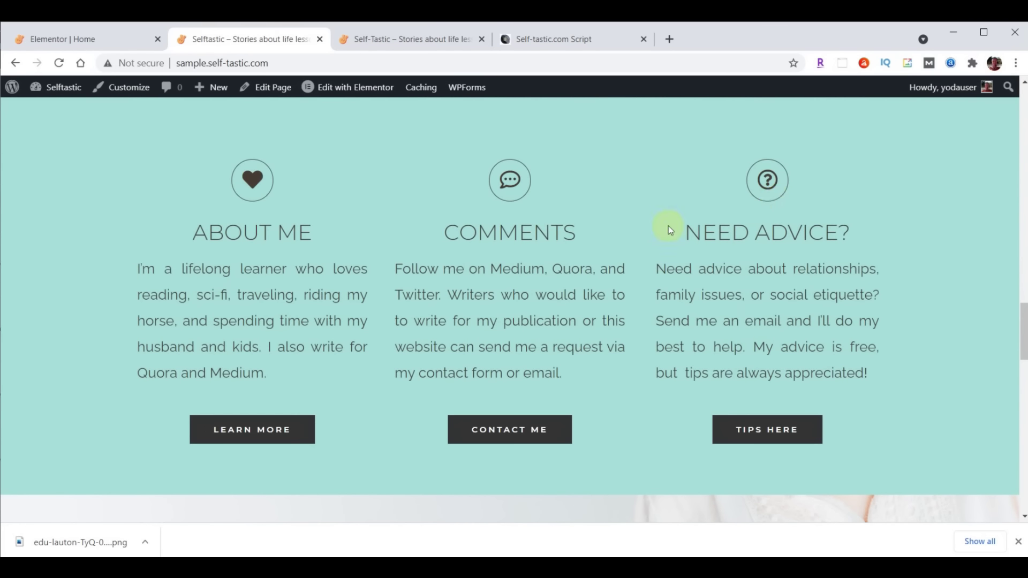
left_click(69, 40)
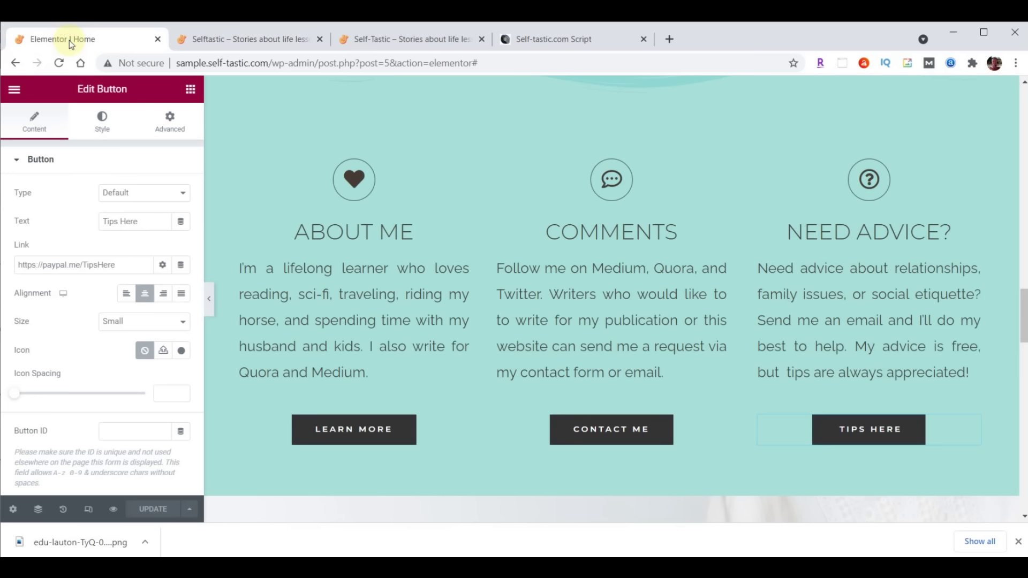
Give the About Me column a Fade In Left entrance animation
left_click(233, 170)
left_click(170, 124)
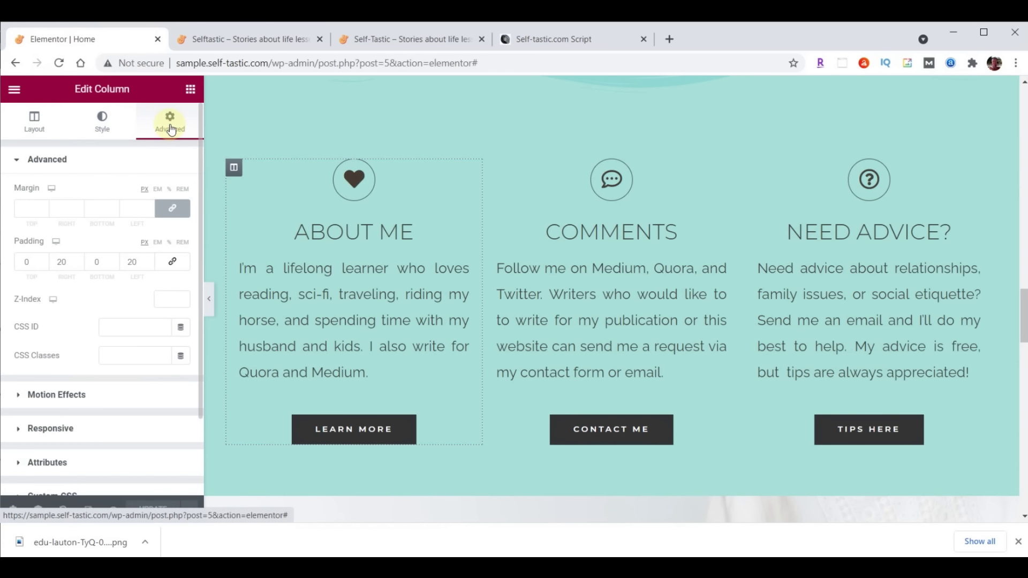
left_click(58, 395)
left_click(62, 242)
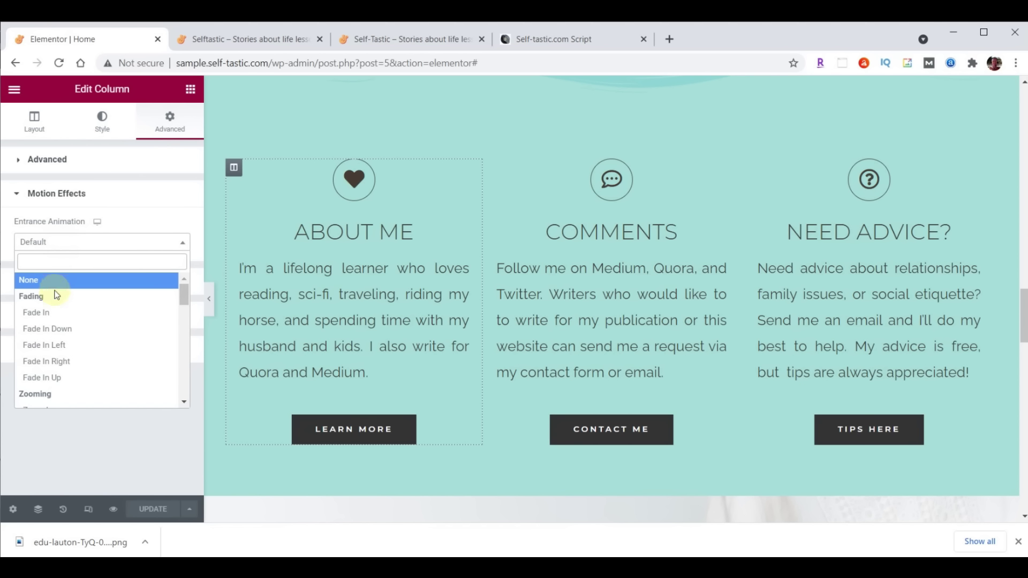
left_click(42, 351)
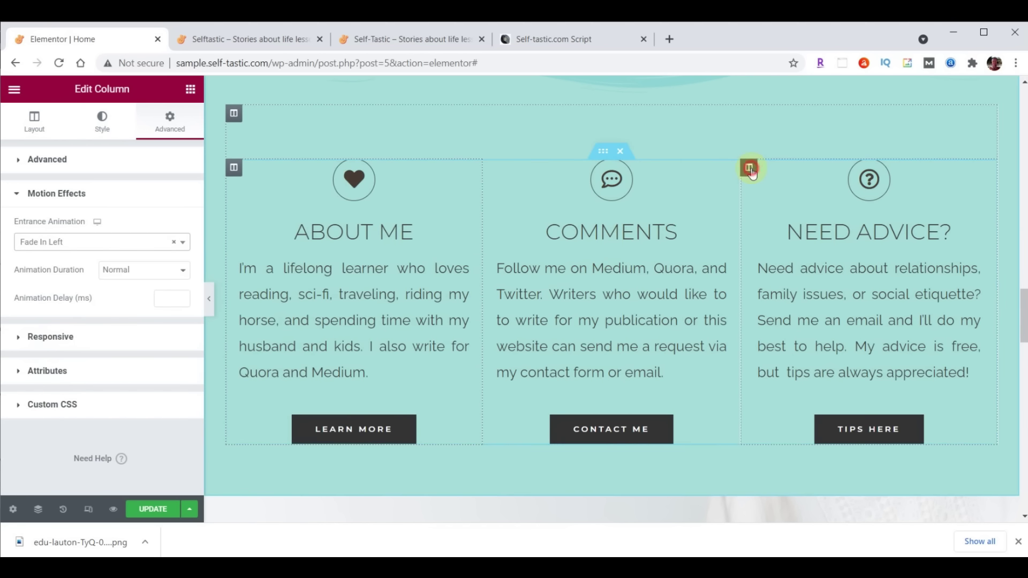
Give the Need Advice column a Fade In Right entrance animation
left_click(750, 169)
left_click(169, 126)
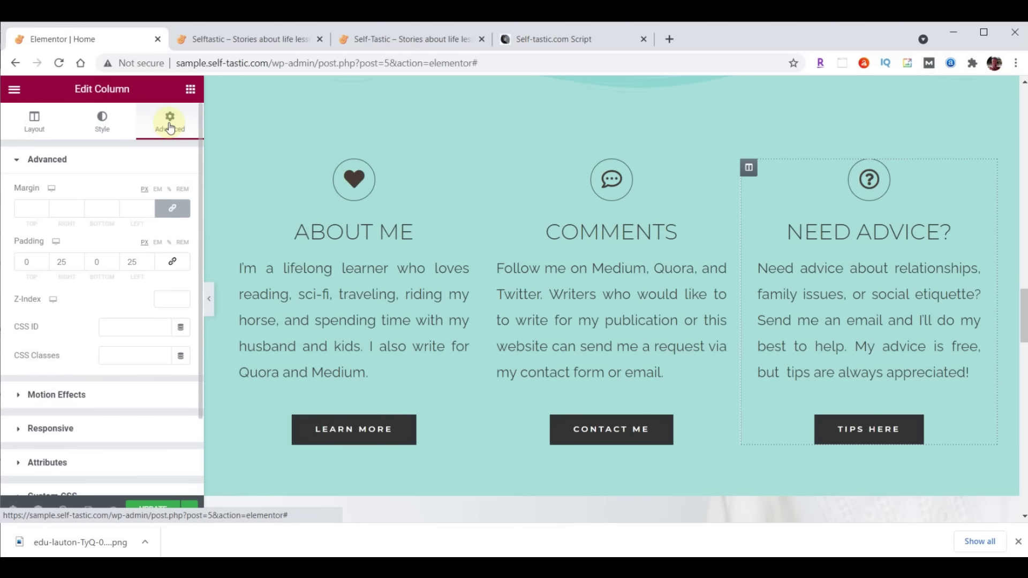
left_click(59, 395)
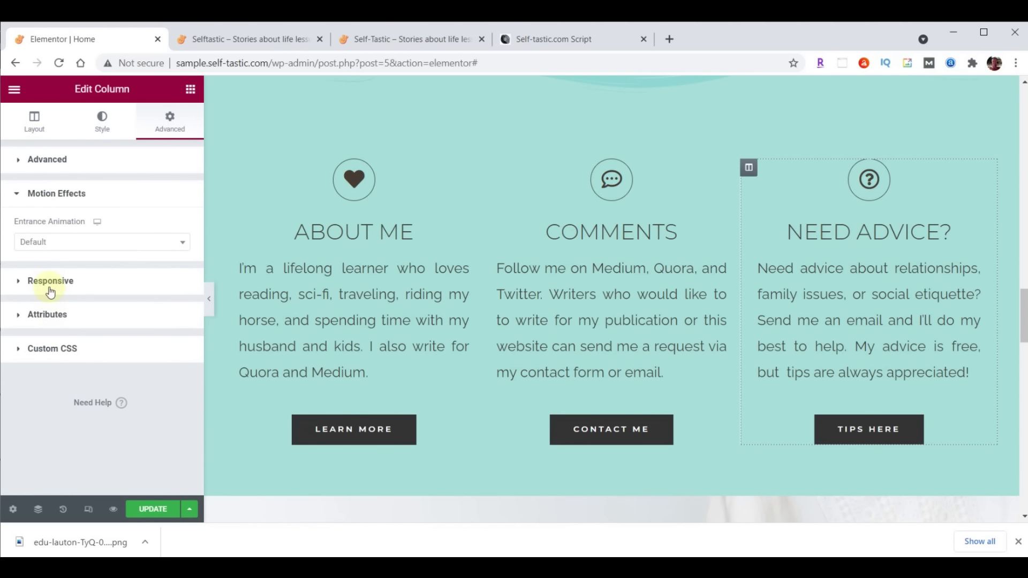
left_click(49, 248)
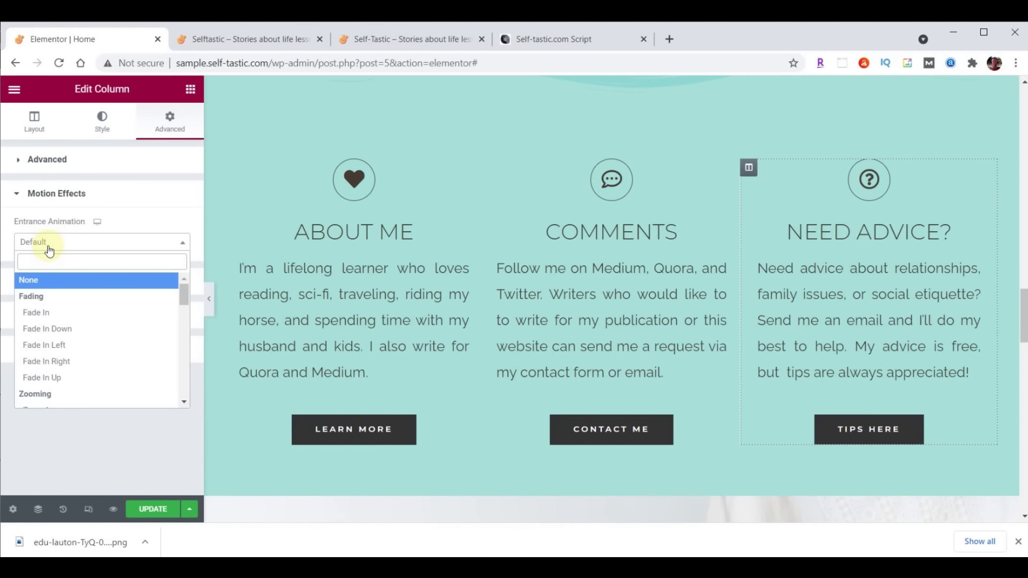
left_click(47, 362)
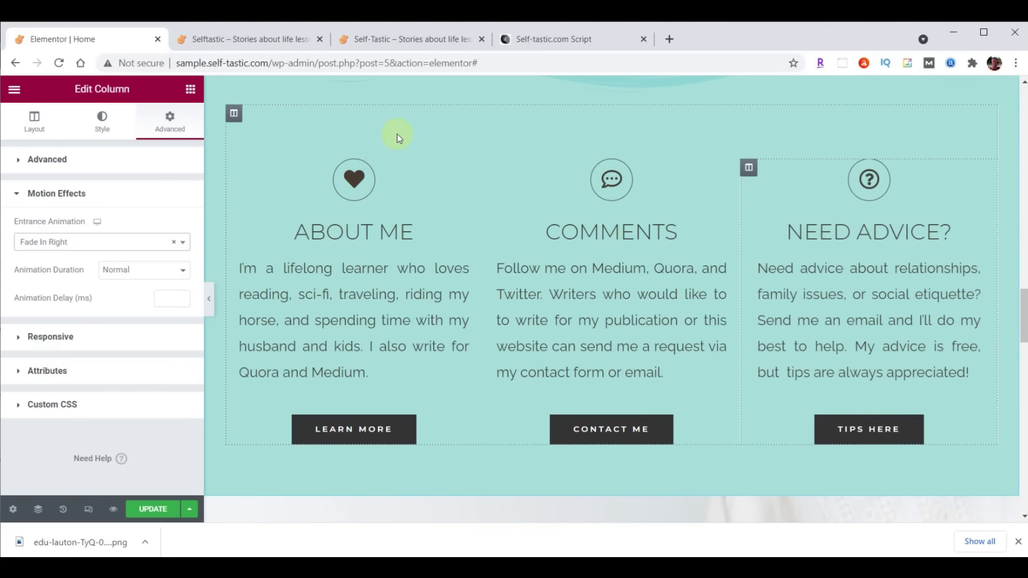
Give the Comments column a Zoom In entrance animation and reload the live site
left_click(490, 168)
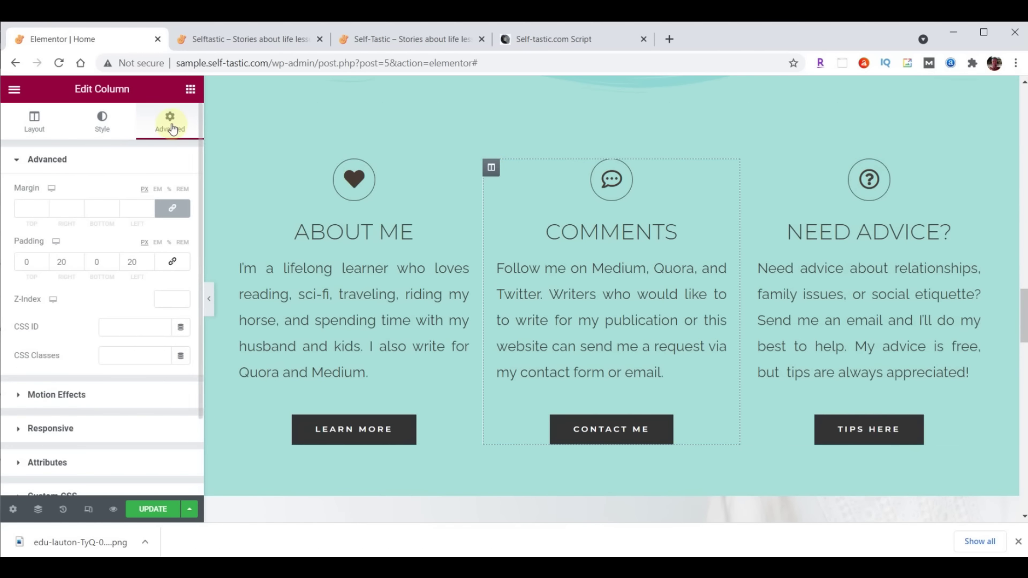
left_click(70, 395)
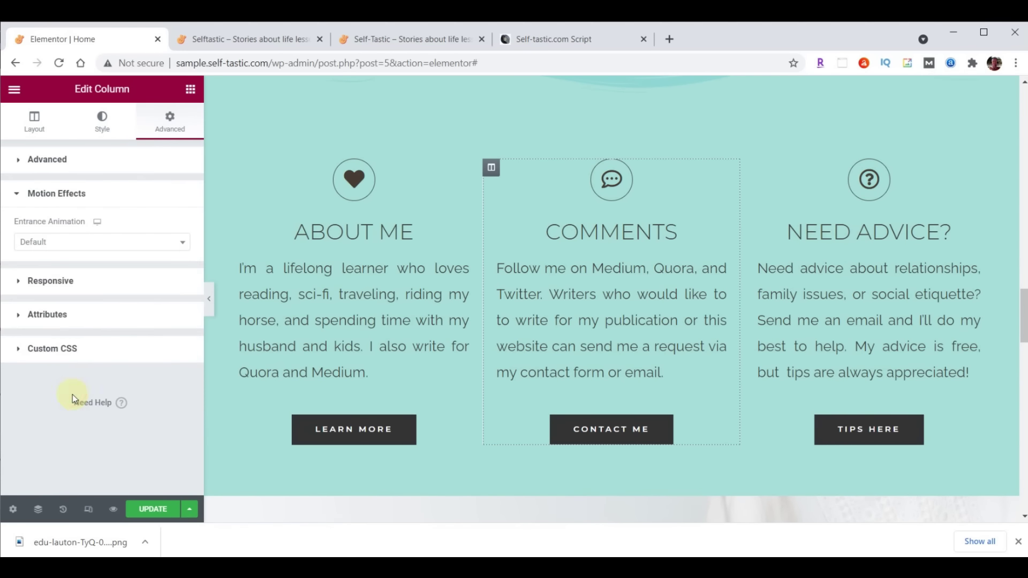
left_click(44, 244)
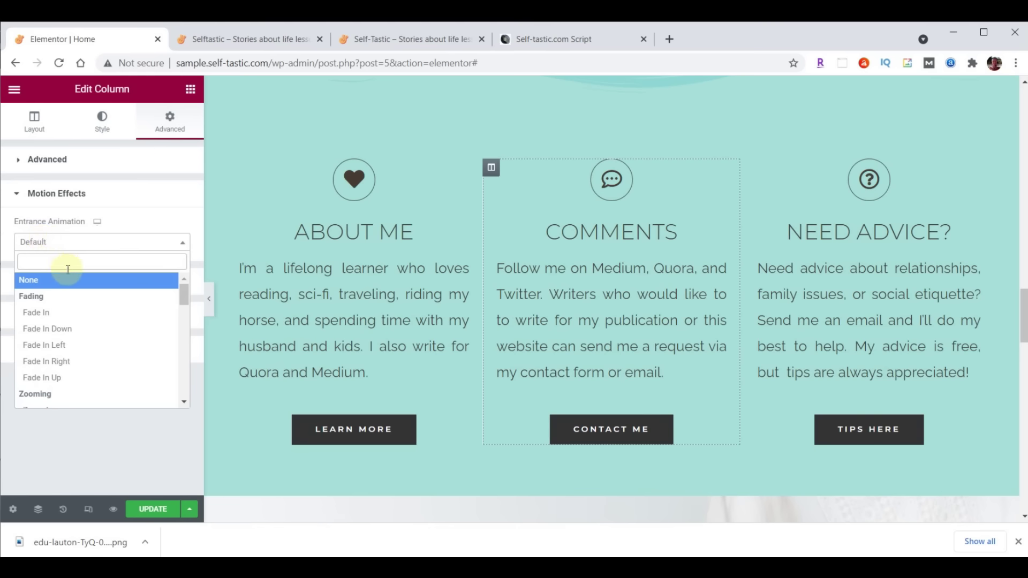
scroll(67, 299, "down", 2)
left_click(50, 340)
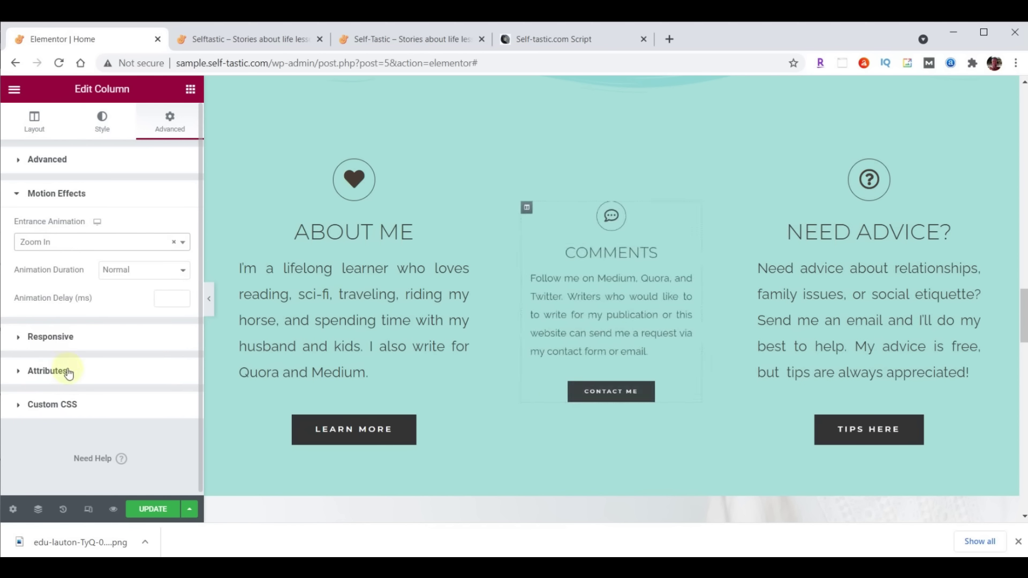
left_click(279, 39)
left_click(59, 64)
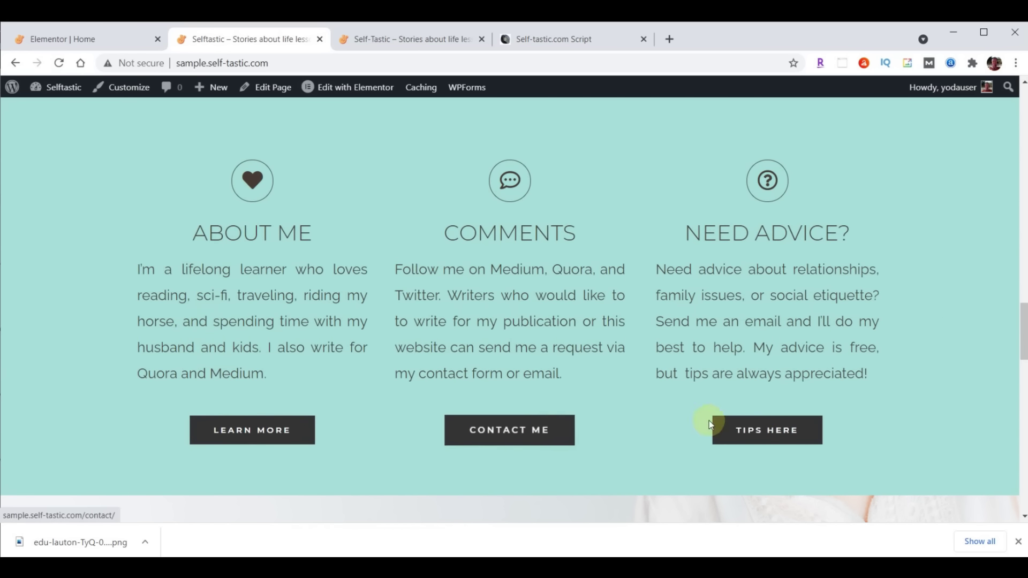
Check self-tastic.com's Words of Wisdom section, then scroll the editor to Our Happy Clients
left_click(423, 40)
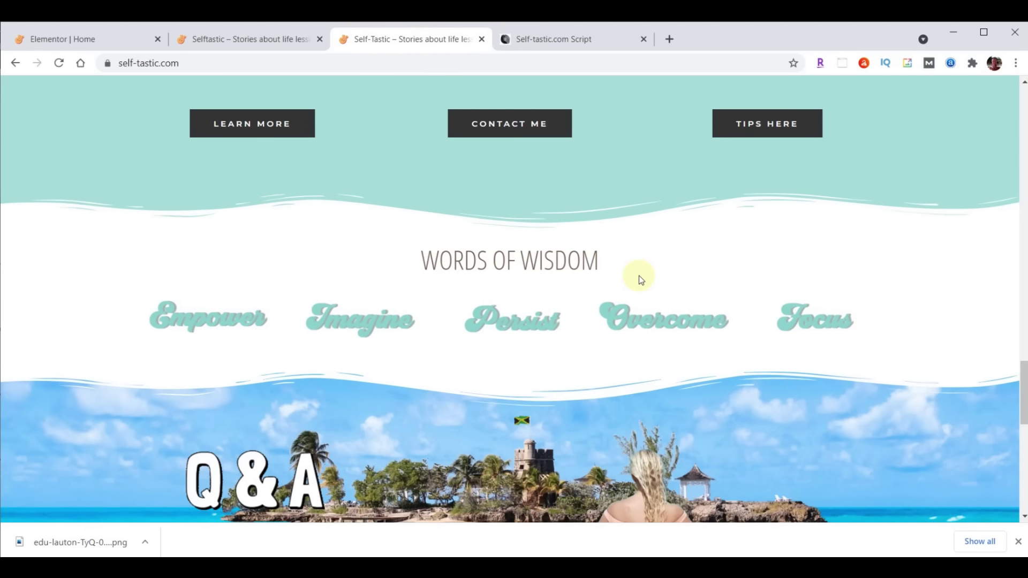
left_click(224, 43)
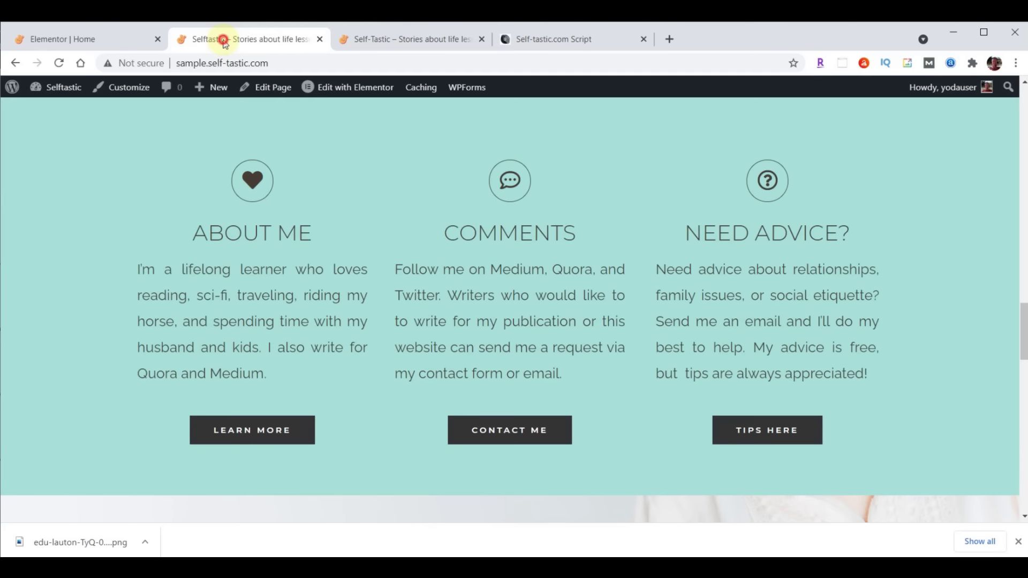
scroll(566, 271, "down", 5)
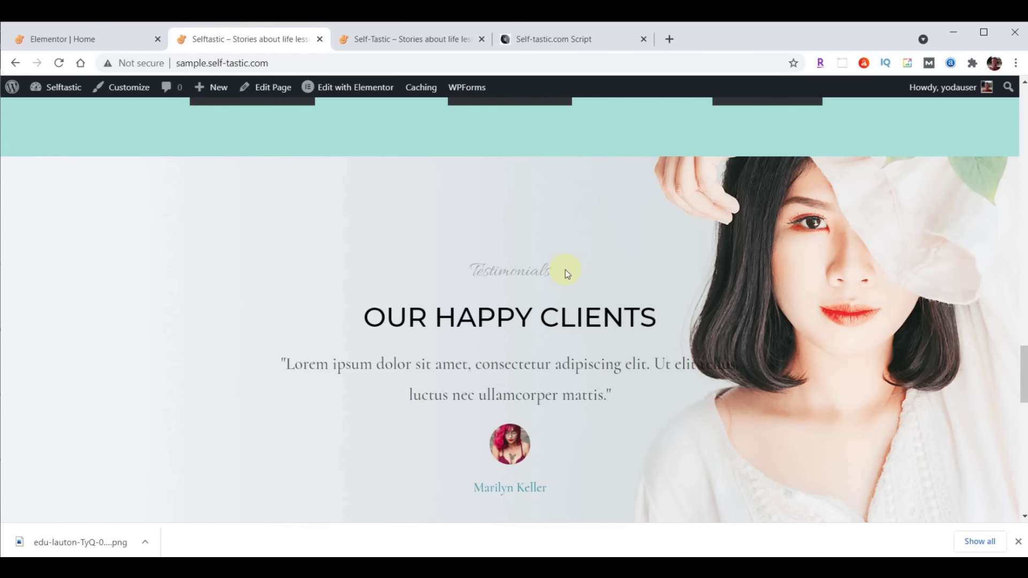
left_click(88, 40)
scroll(689, 209, "down", 6)
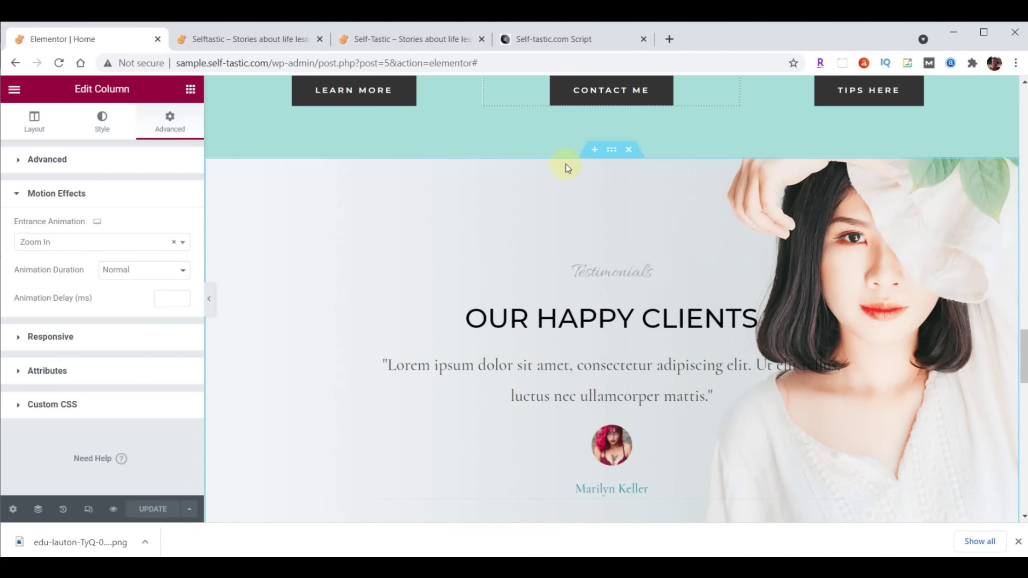
Insert a one-column section above the testimonials with a classic #FFFFFF background
left_click(595, 151)
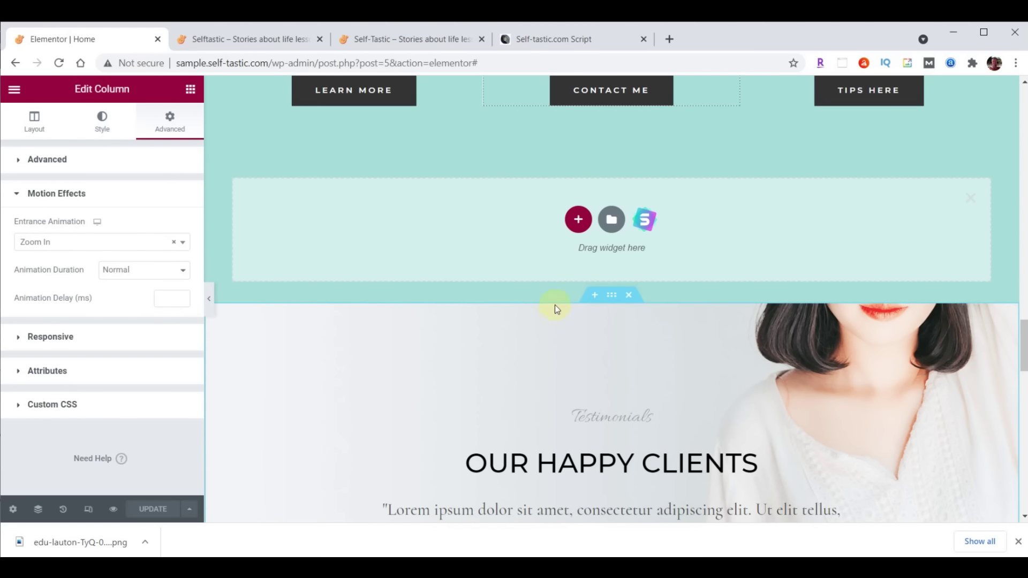
left_click(578, 220)
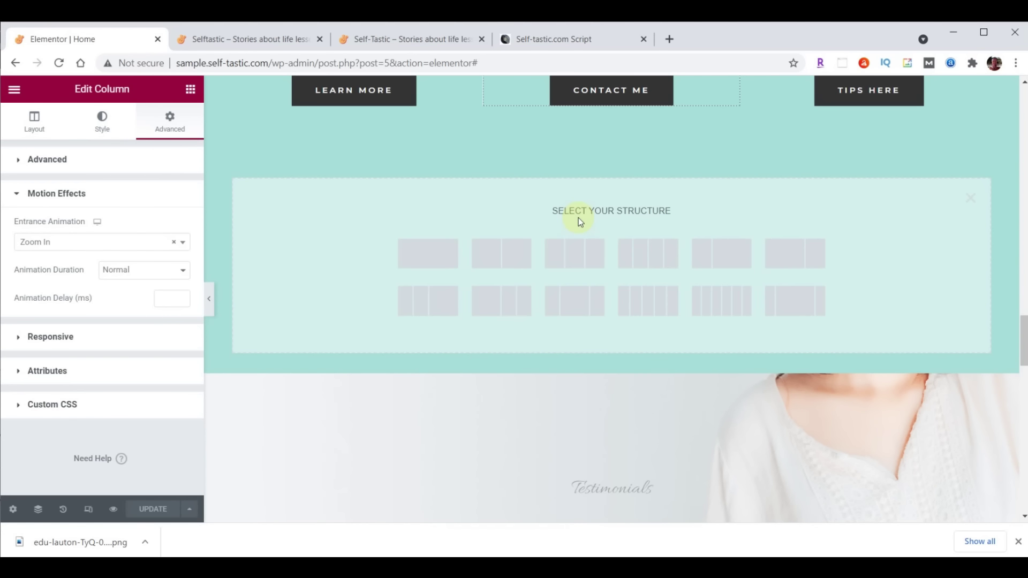
left_click(425, 252)
left_click(613, 151)
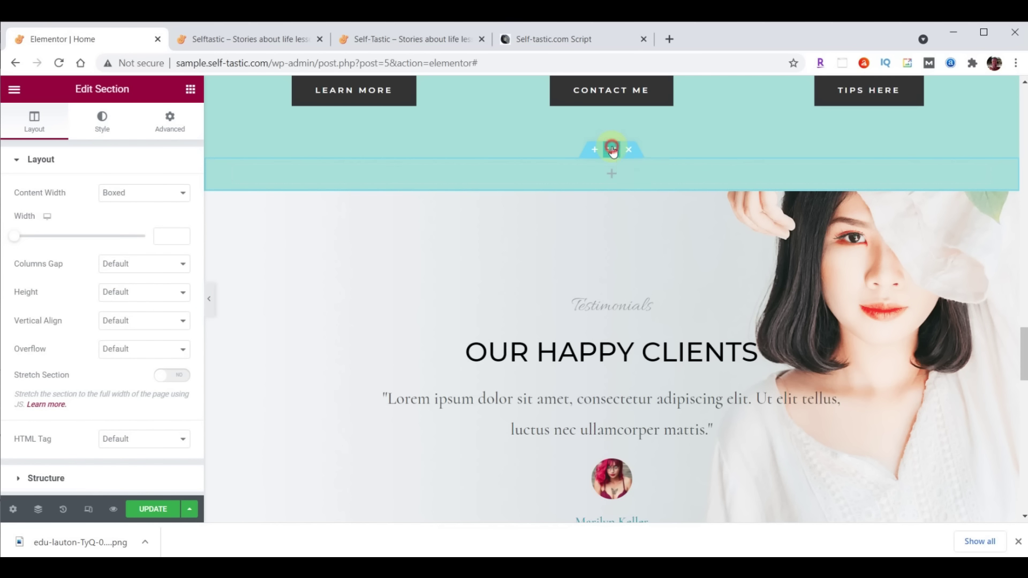
left_click(102, 122)
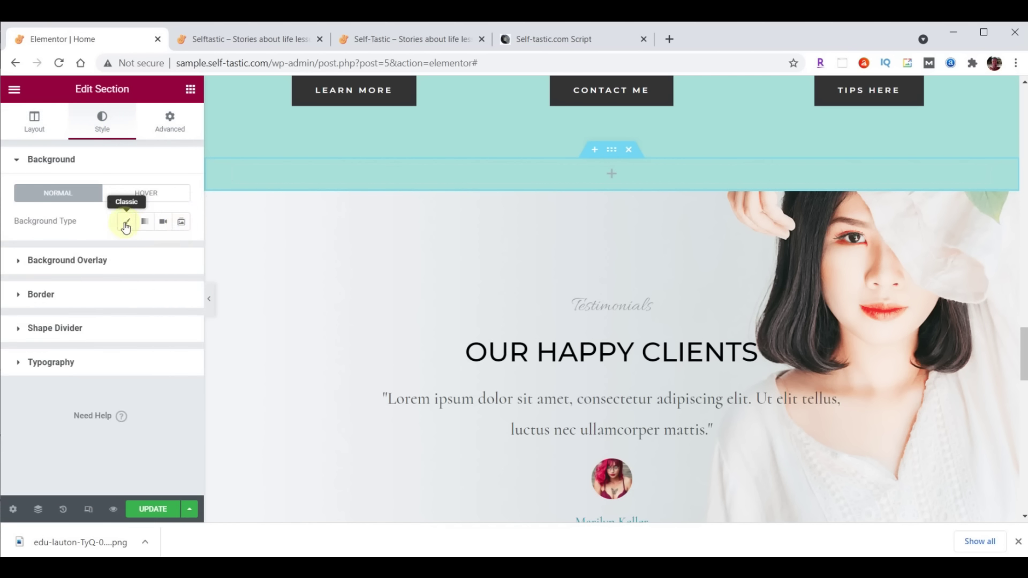
left_click(126, 222)
left_click(181, 254)
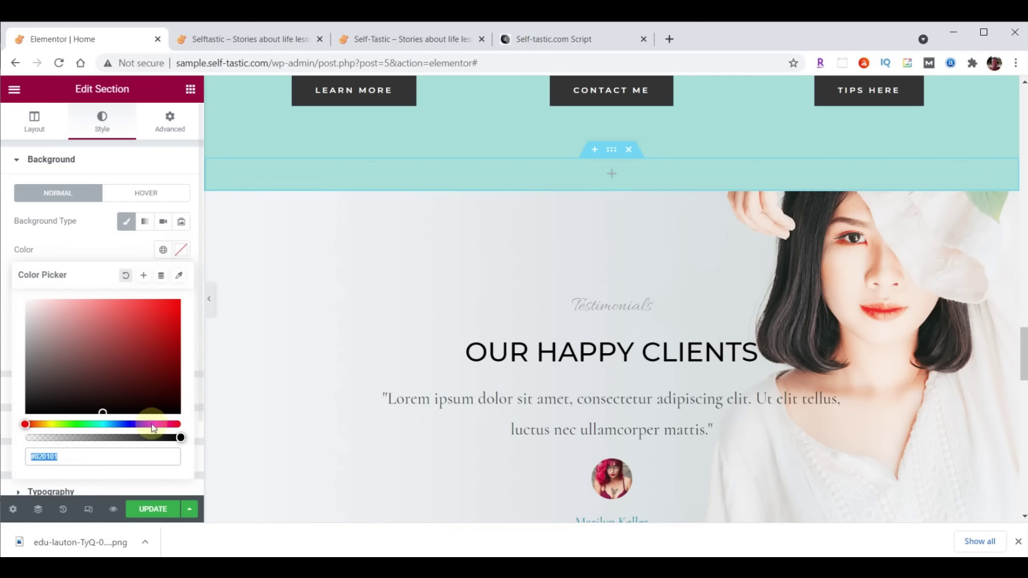
type("#FFFFFF")
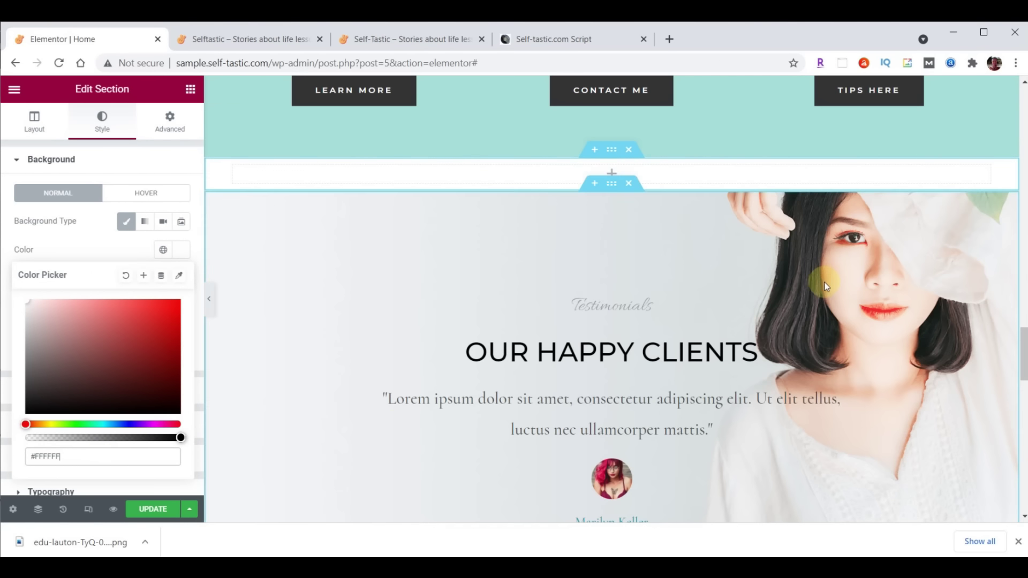
Copy the Advice and Encouragement heading and bring up the new section's paste options
scroll(824, 282, "up", 15)
scroll(826, 287, "up", 10)
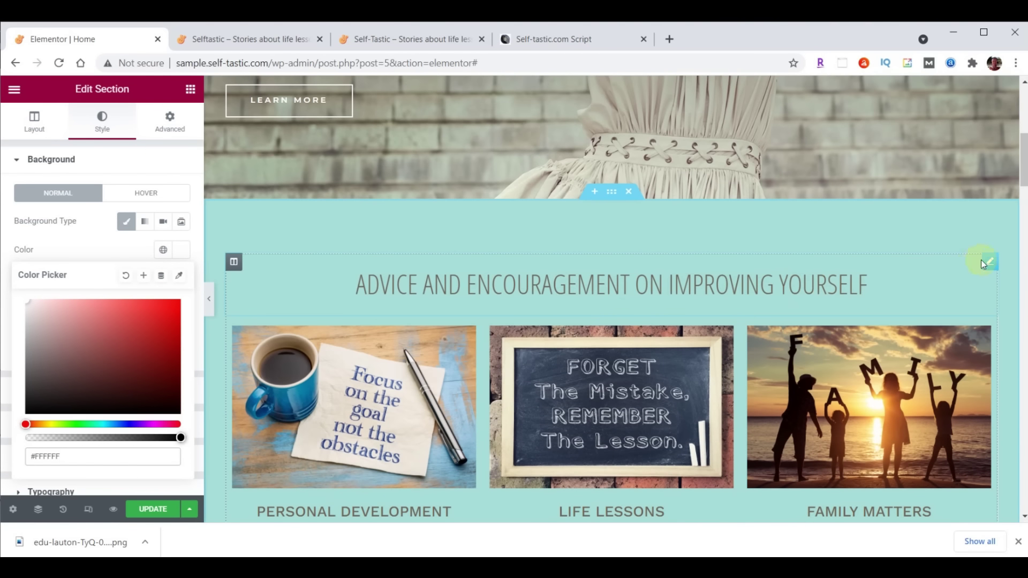
right_click(988, 262)
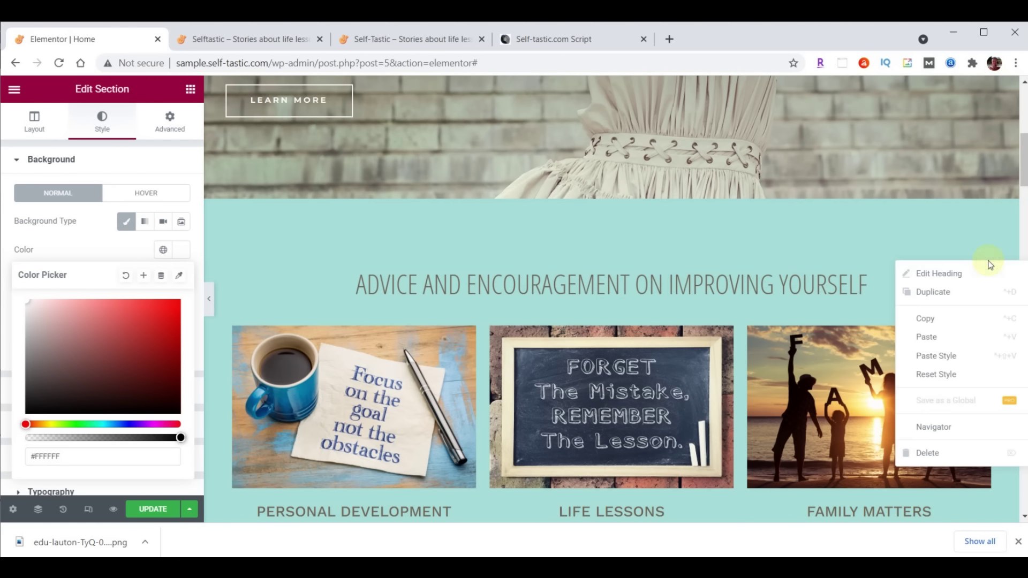
left_click(939, 318)
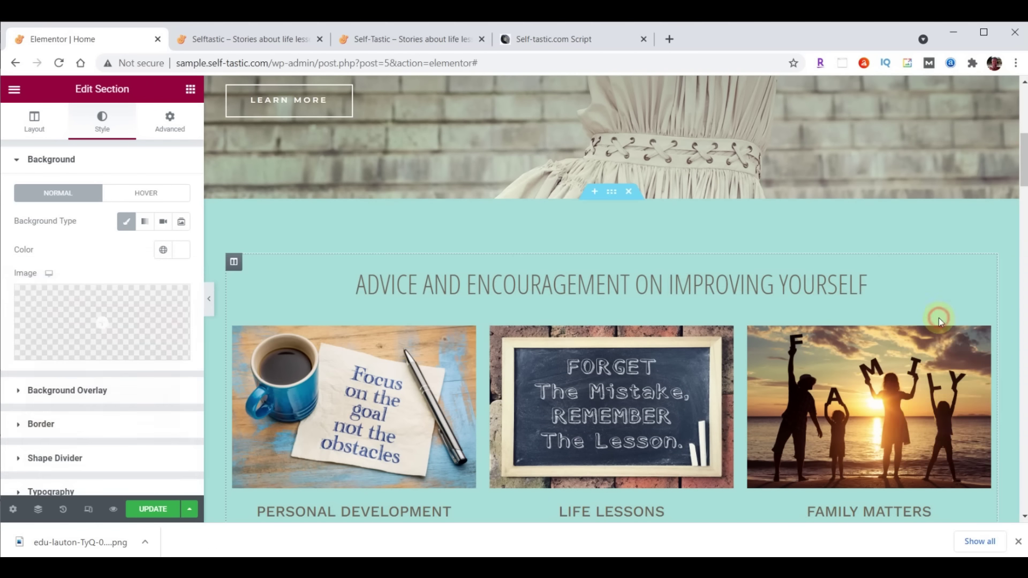
scroll(776, 310, "down", 3)
scroll(793, 300, "down", 14)
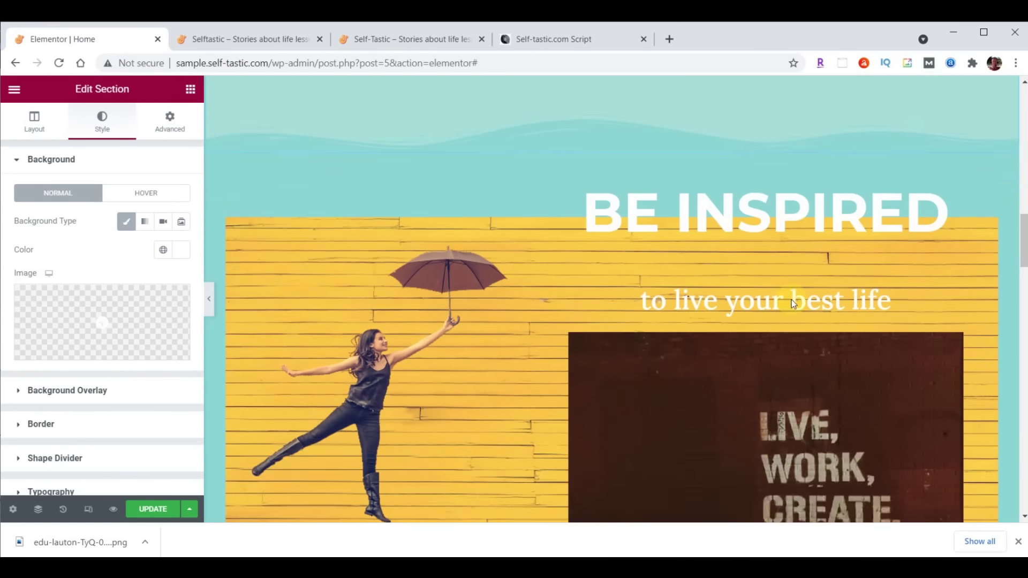
scroll(792, 299, "down", 7)
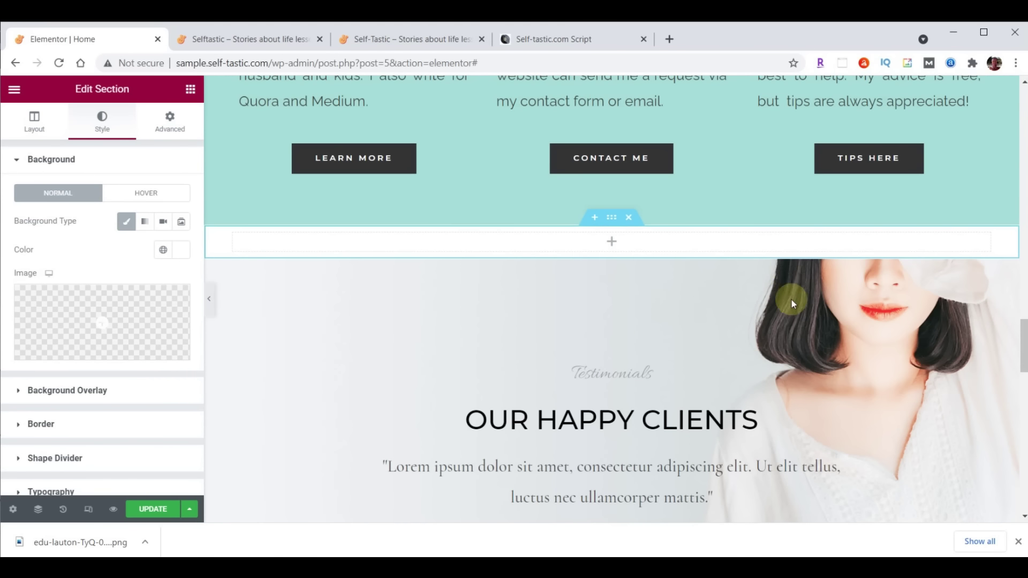
right_click(637, 247)
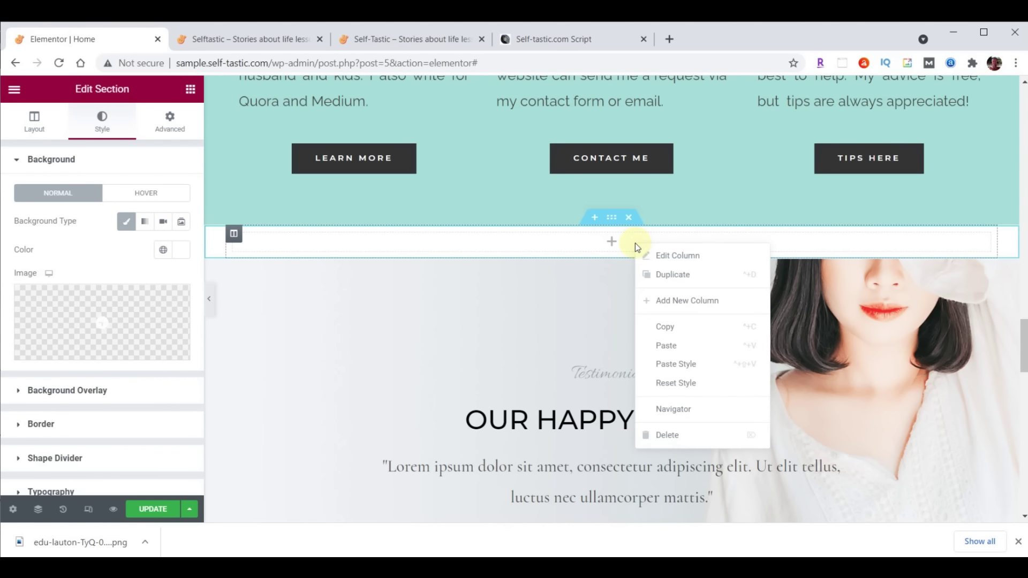
Paste the heading into the new section and retitle it 'Words Of Wisdom'
left_click(666, 345)
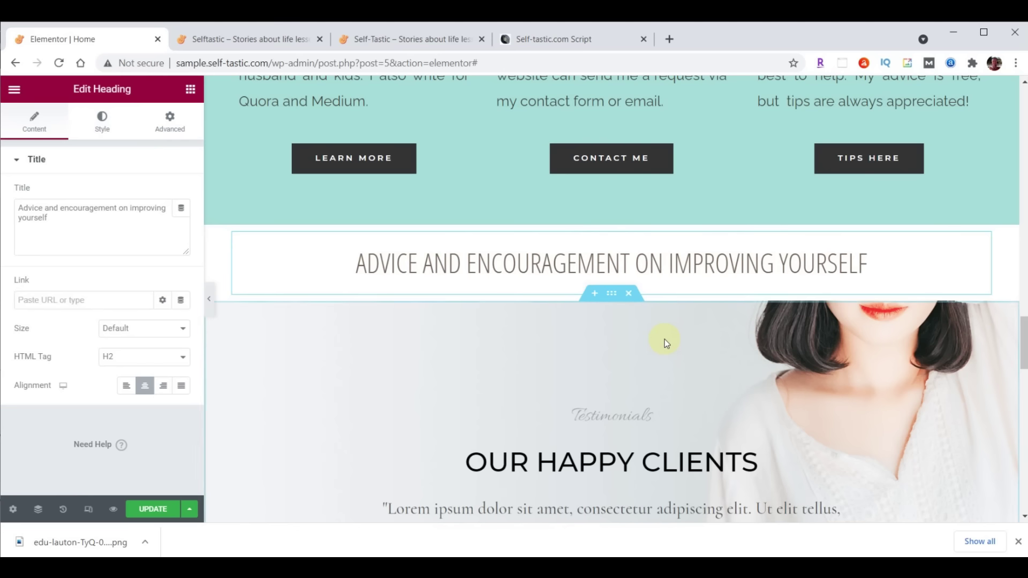
left_click_drag(21, 207, 82, 229)
left_click(42, 215)
left_click_drag(16, 206, 99, 224)
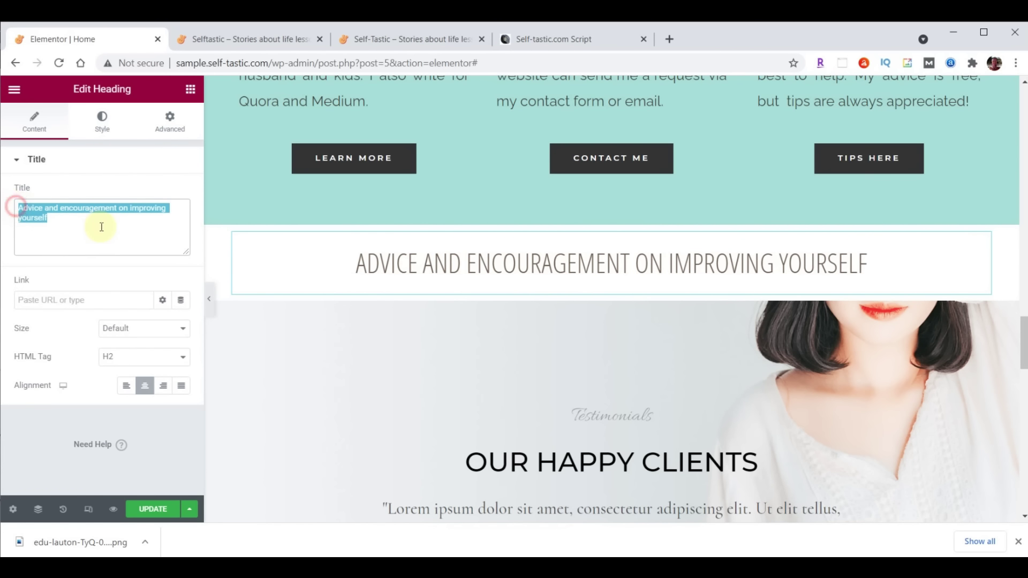
key("ctrl+v")
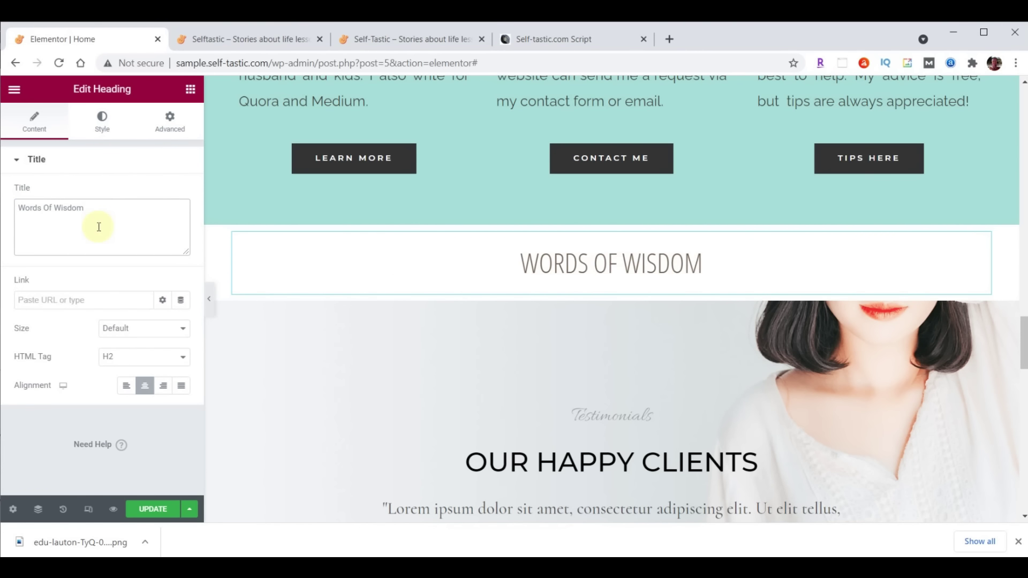
Place an Image Carousel widget below the Words Of Wisdom heading and start adding images
left_click(190, 91)
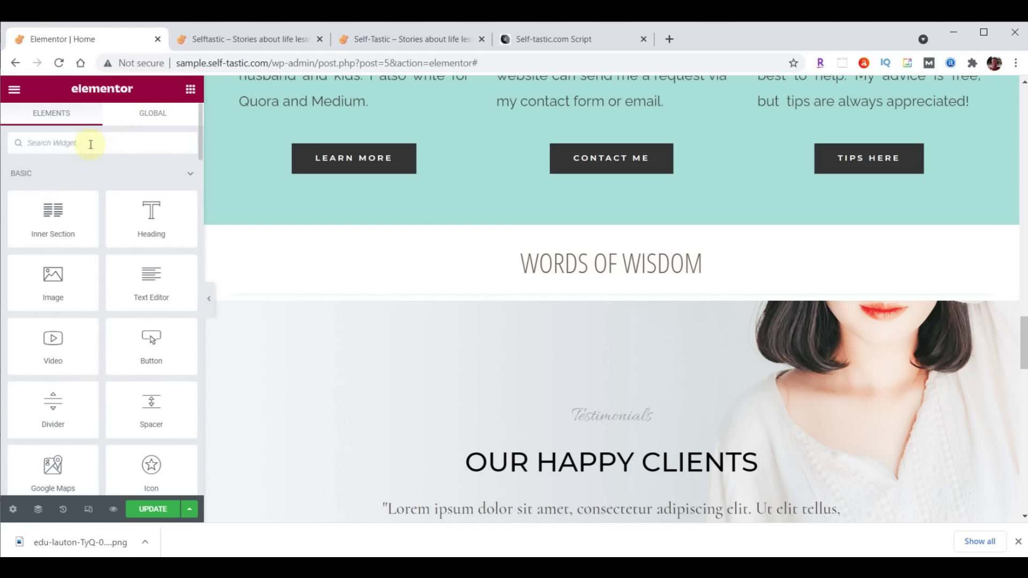
type("image")
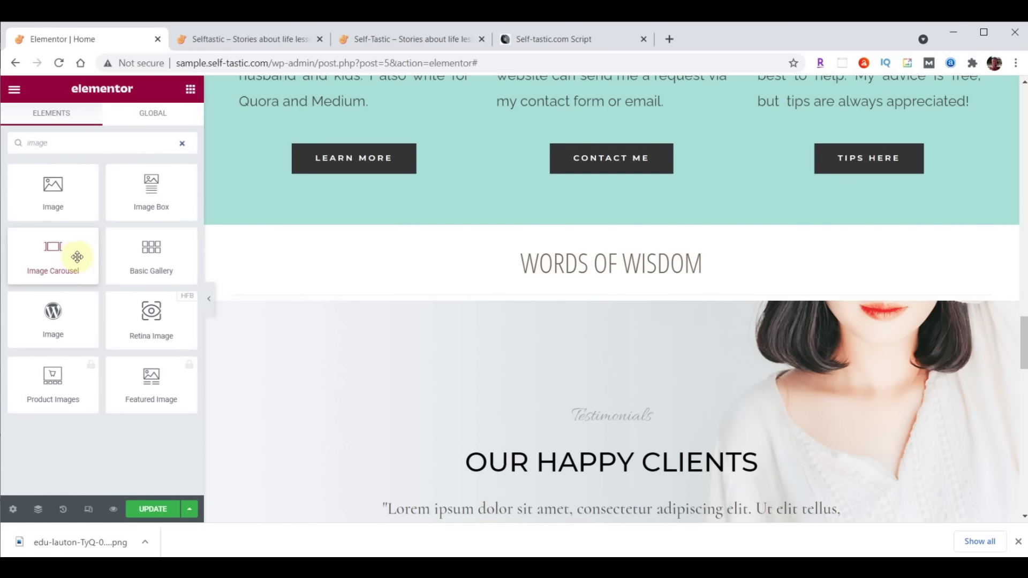
left_click_drag(52, 250, 600, 290)
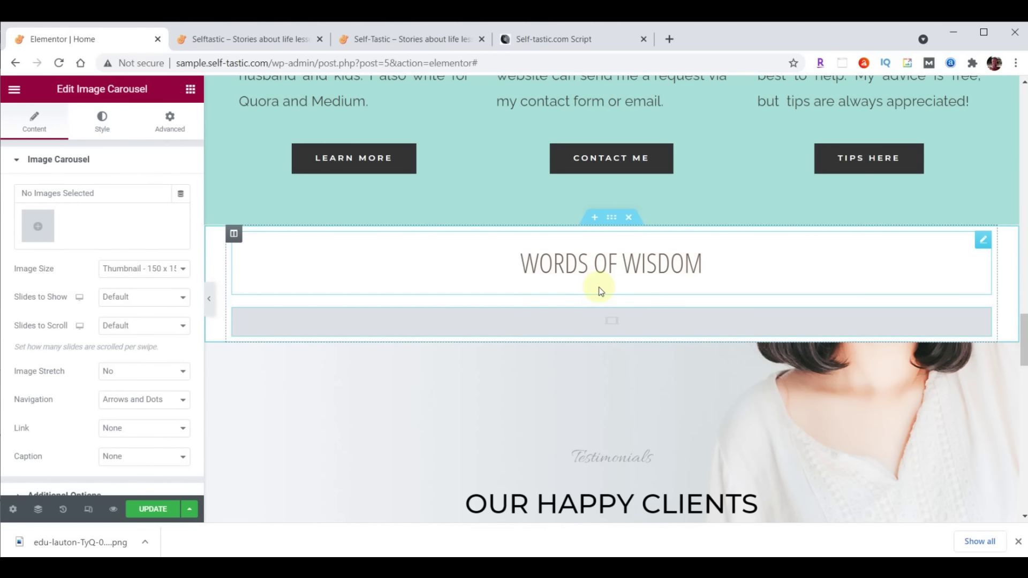
left_click(32, 228)
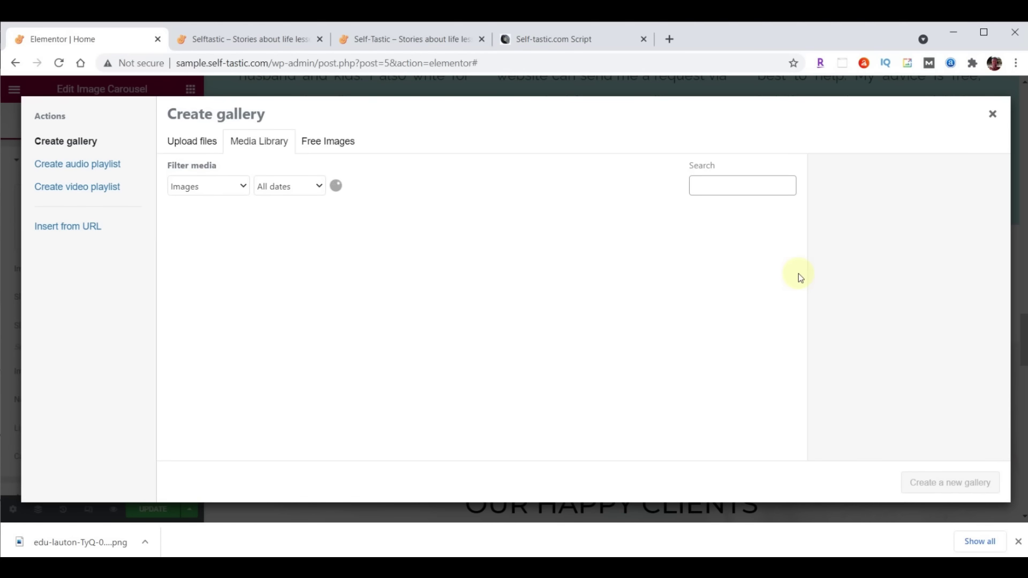
Upload words-of-wisdom-01 to -14 GIFs and insert them as the carousel gallery
key("alt+Tab")
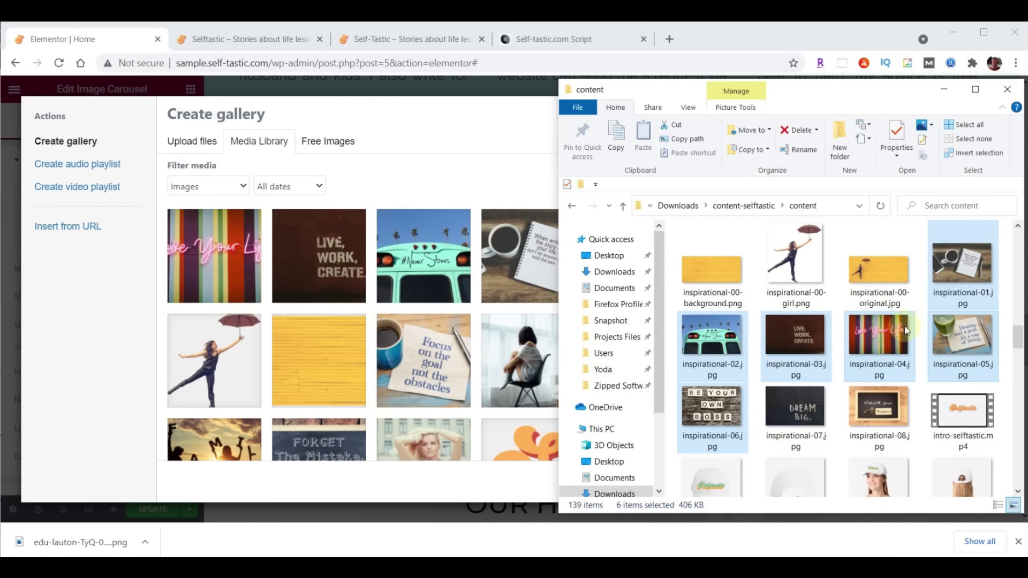
left_click_drag(1018, 336, 1017, 467)
left_click(794, 278)
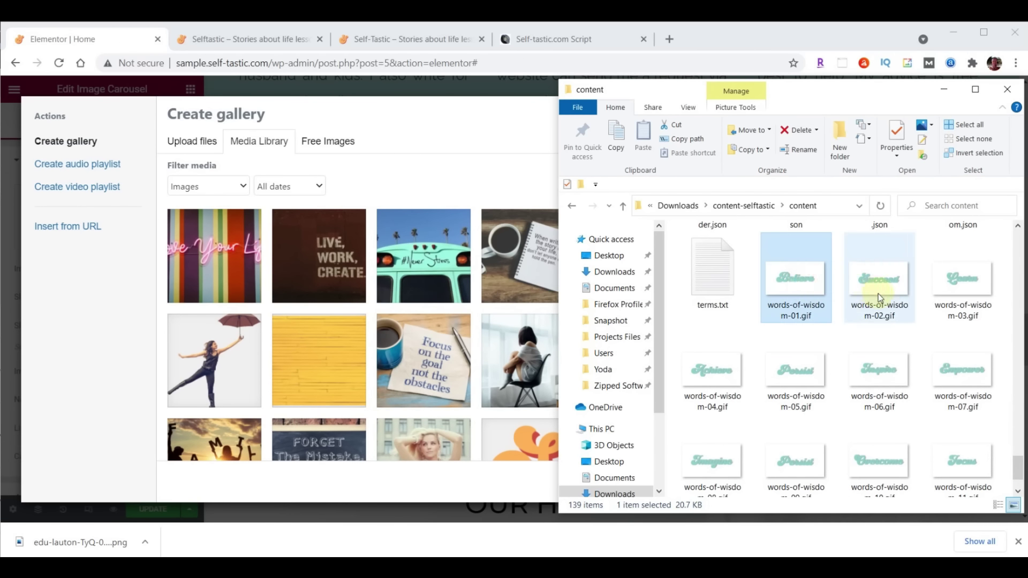
scroll(880, 322, "down", 2)
left_click(884, 443, "shift")
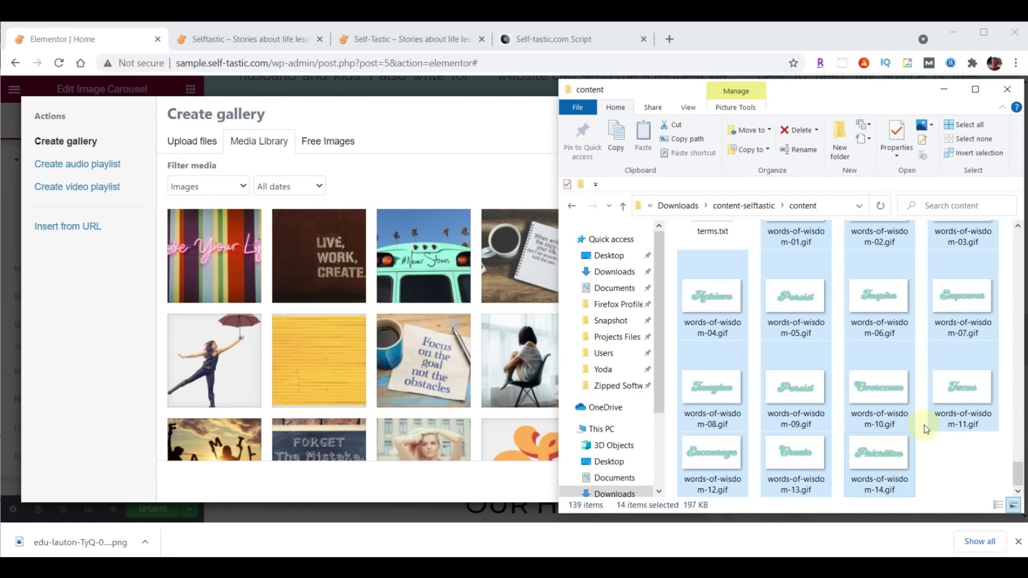
left_click_drag(891, 454, 364, 321)
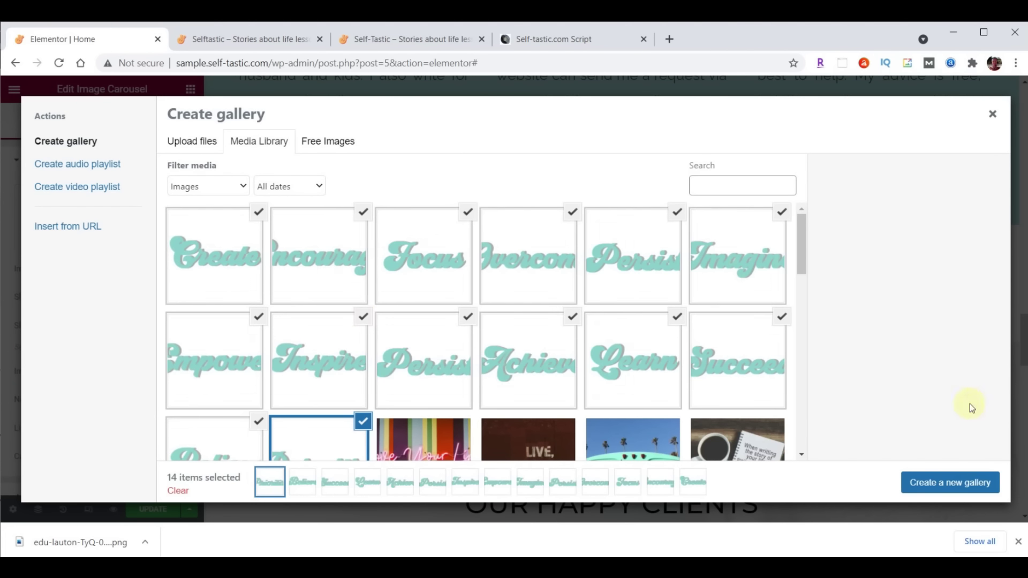
left_click(961, 491)
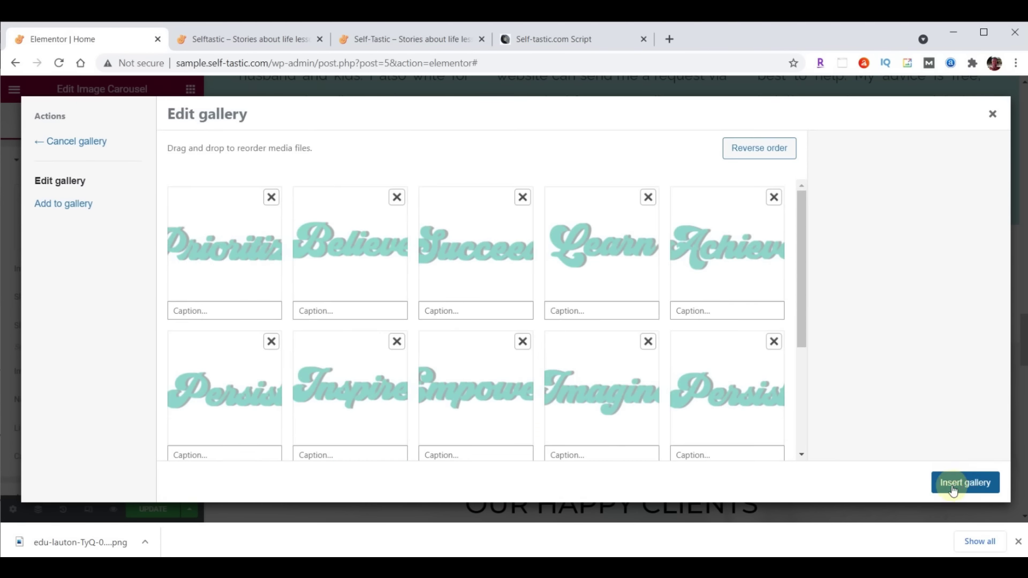
left_click(952, 487)
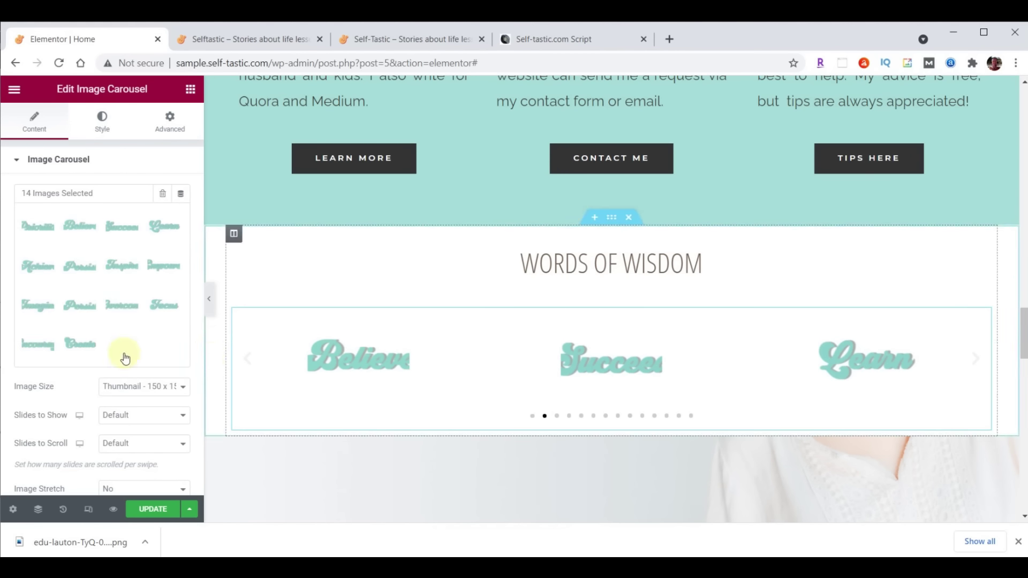
Set the carousel to Full image size, 5 slides shown, 1 scrolled, and no navigation
left_click(127, 386)
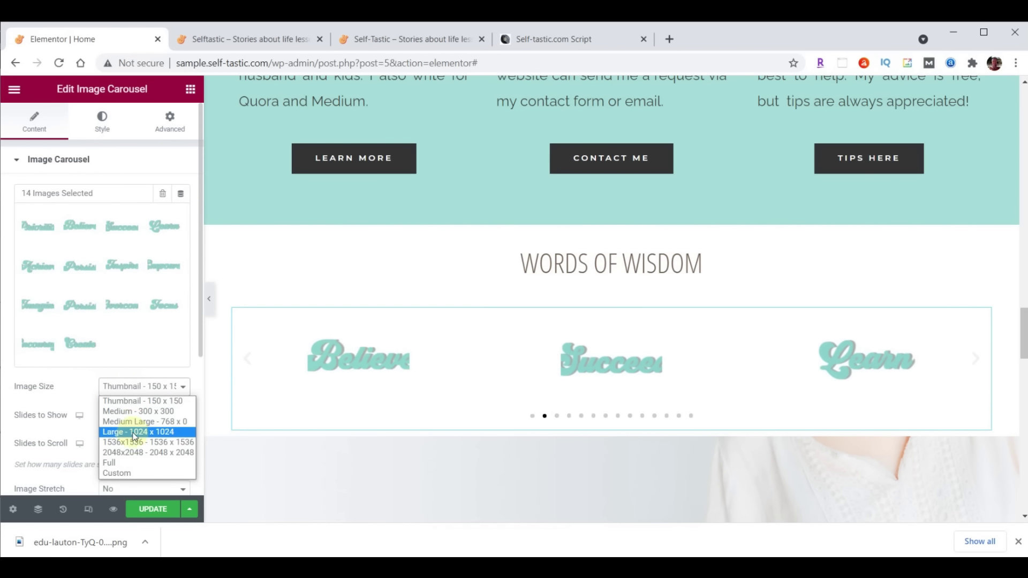
left_click(132, 461)
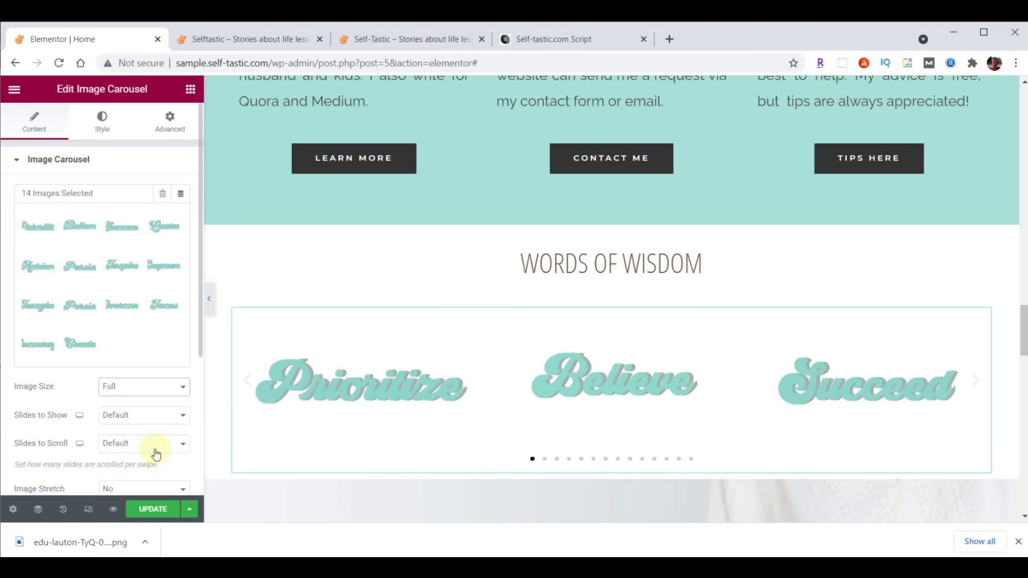
left_click(179, 415)
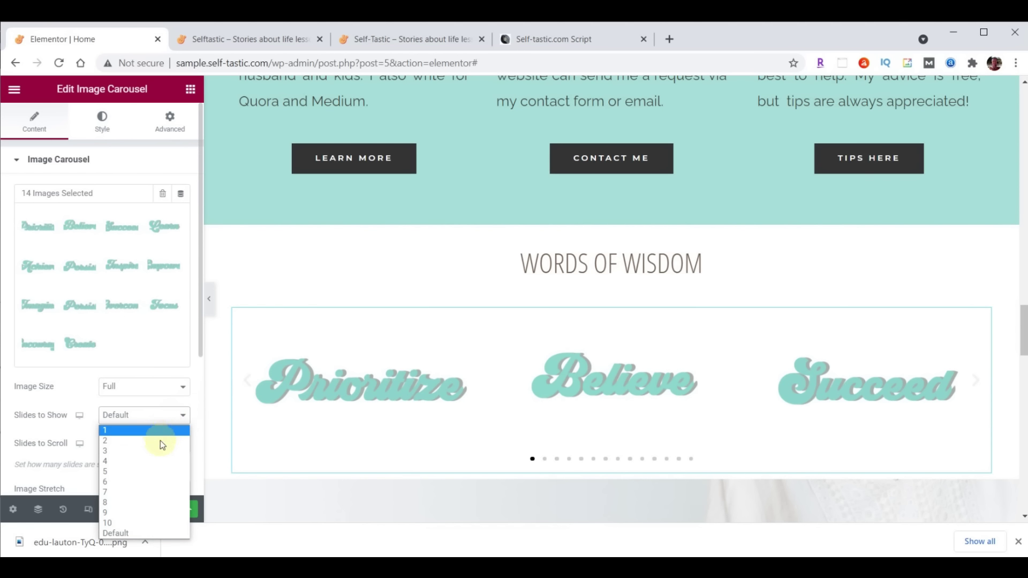
left_click(150, 471)
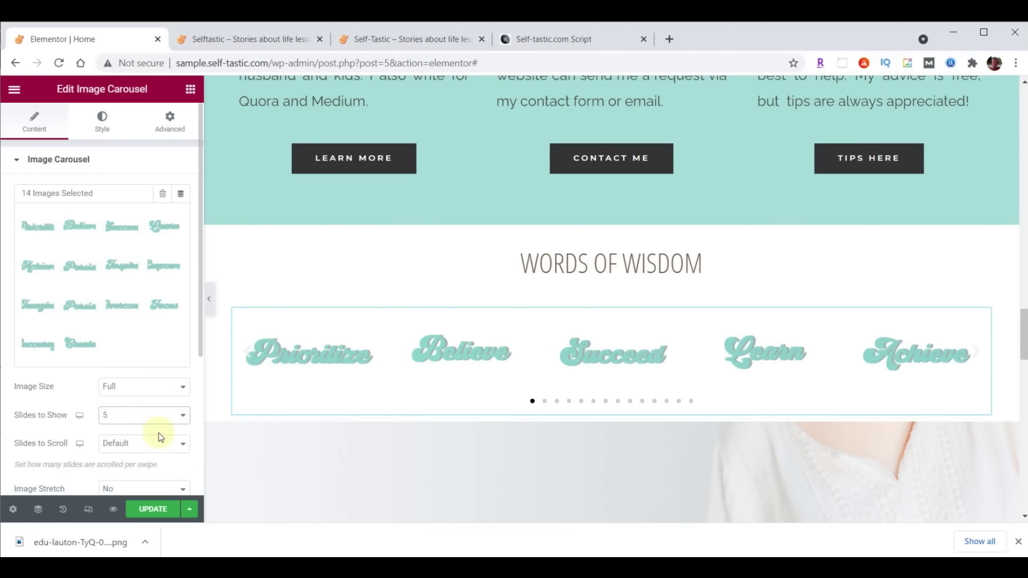
left_click(158, 444)
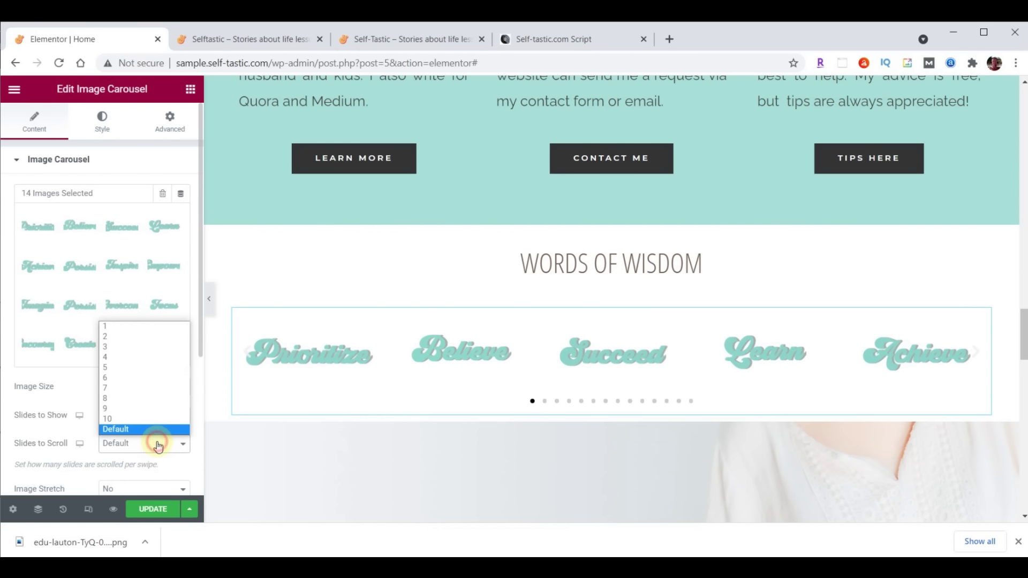
left_click(152, 326)
scroll(144, 316, "down", 4)
left_click(137, 305)
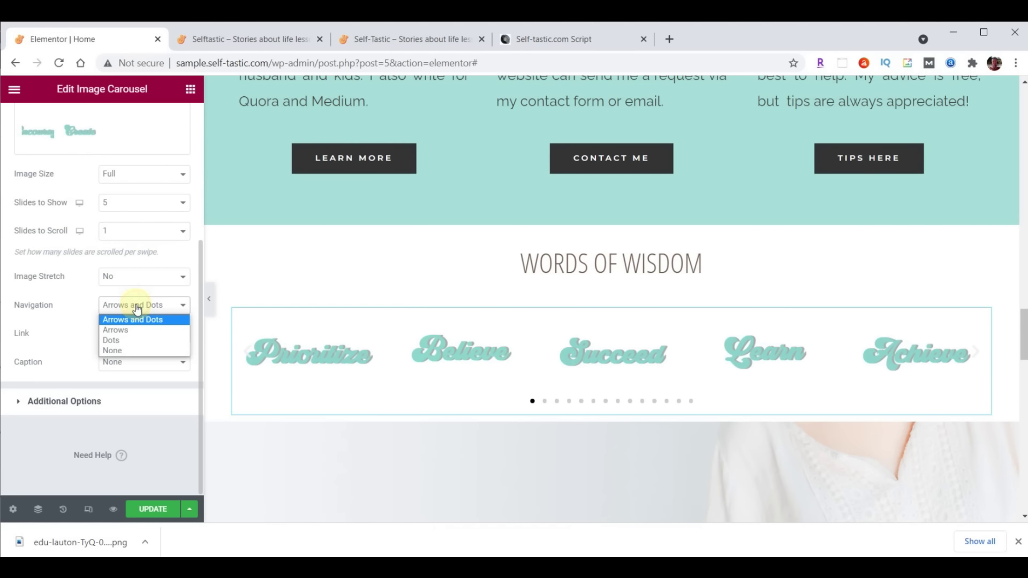
left_click(132, 350)
Turn off pause on hover, set animation speed to 2000, and save the page
left_click(61, 402)
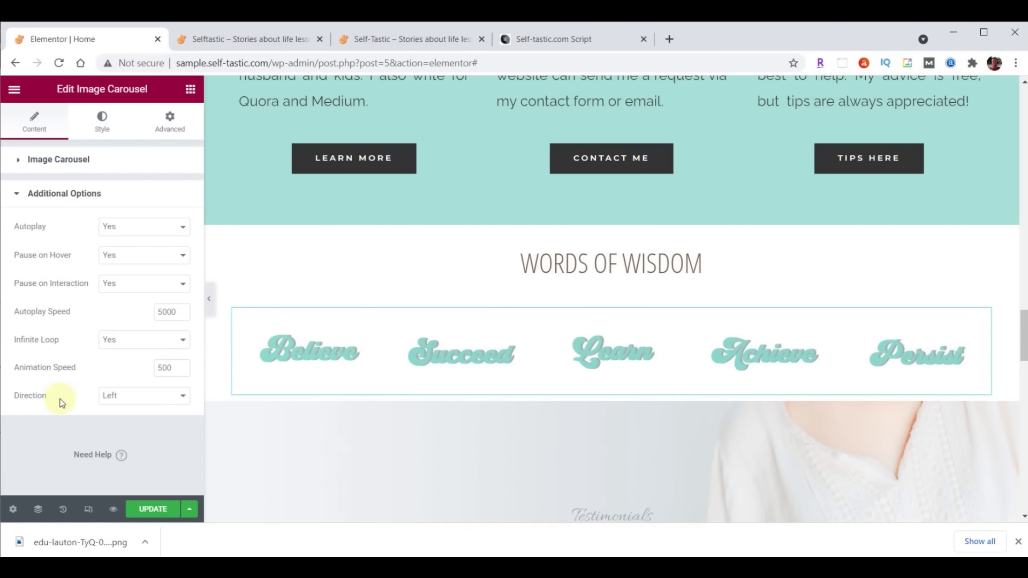
left_click(131, 258)
left_click(123, 281)
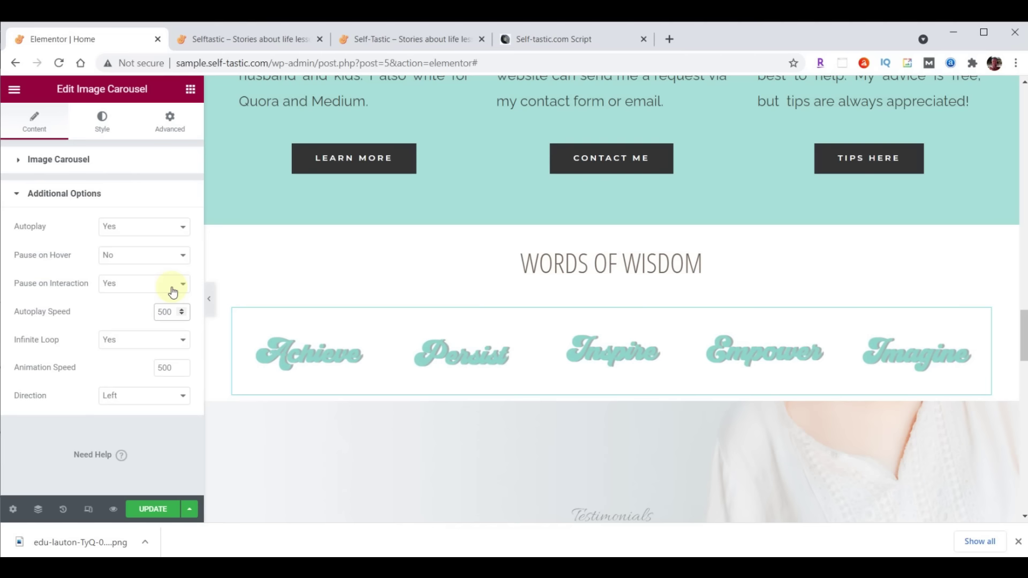
double_click(160, 367)
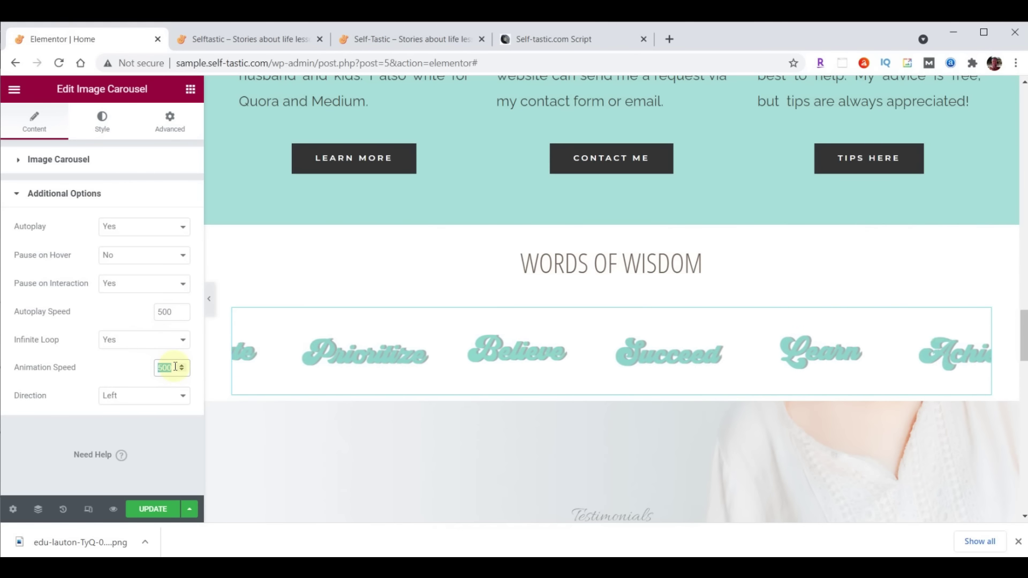
type("2000")
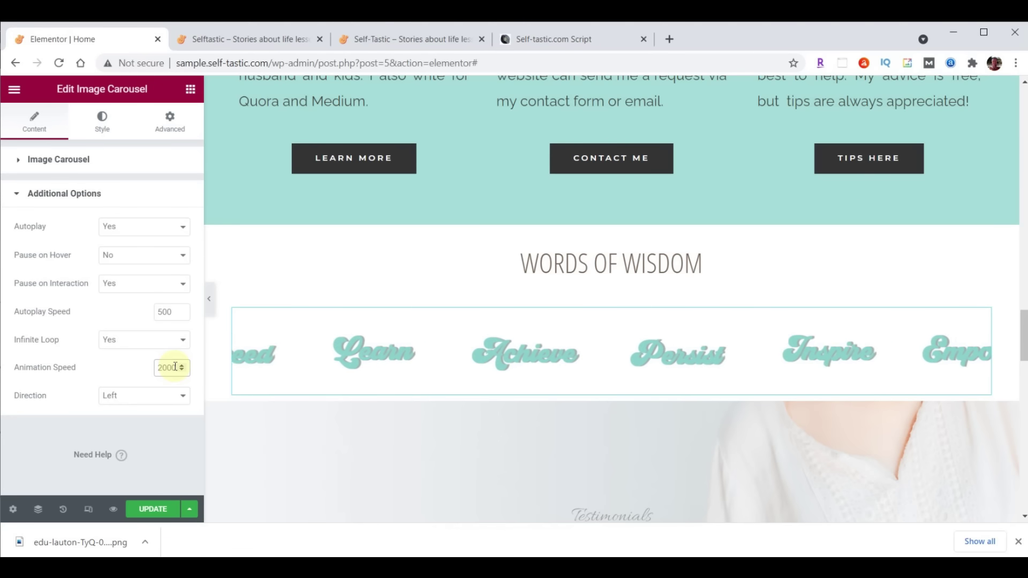
left_click(155, 510)
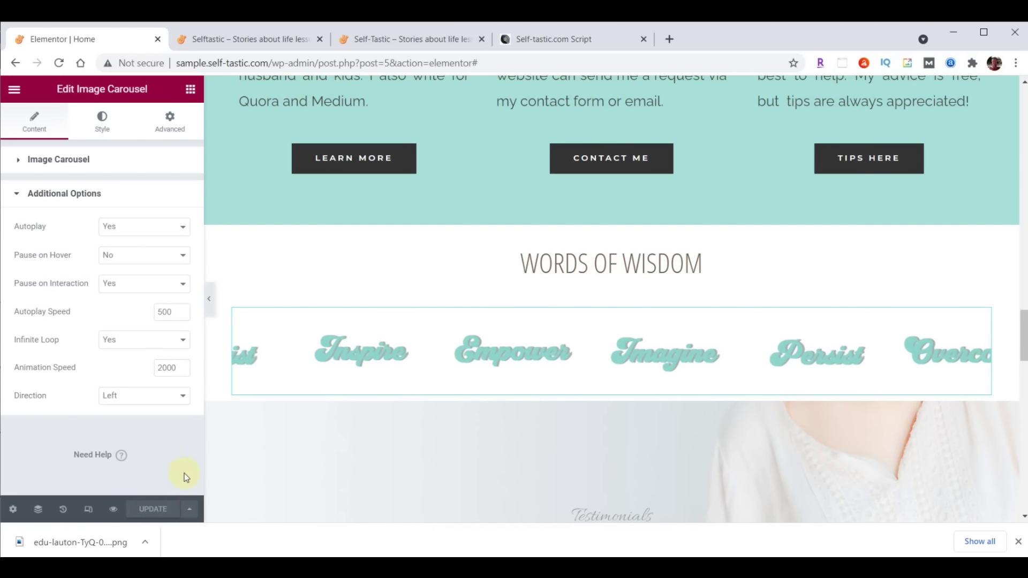
left_click(265, 36)
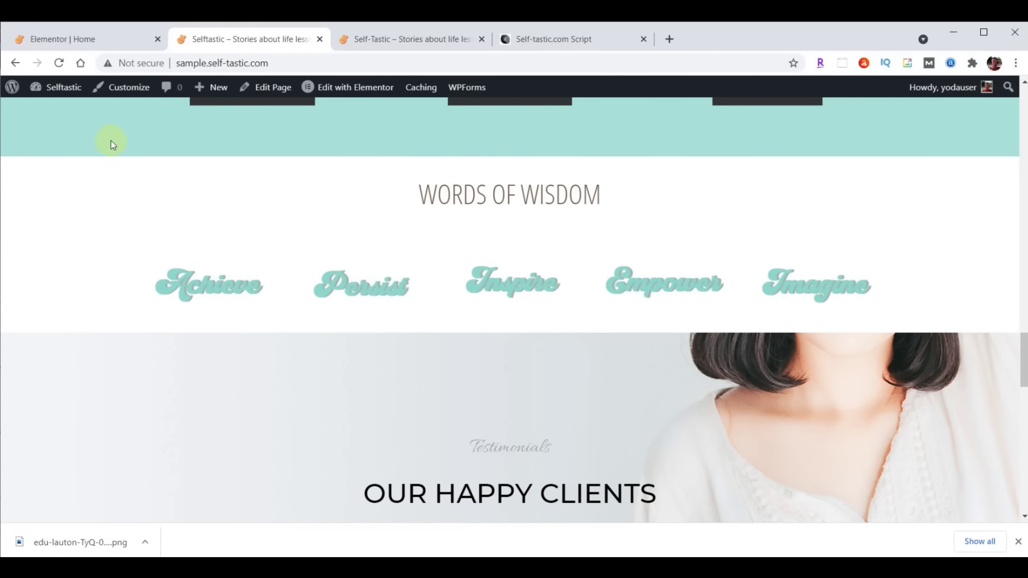
Return from the live Words of Wisdom carousel to the Elementor | Home tab
left_click(70, 40)
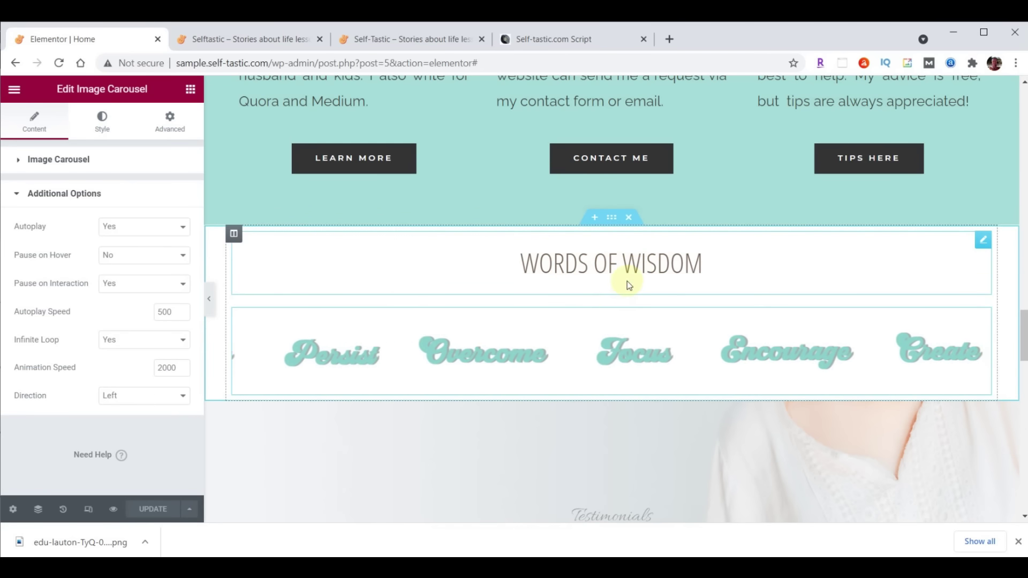
Set the Words of Wisdom heading's padding to 0 on all sides except 70 px top
left_click(981, 245)
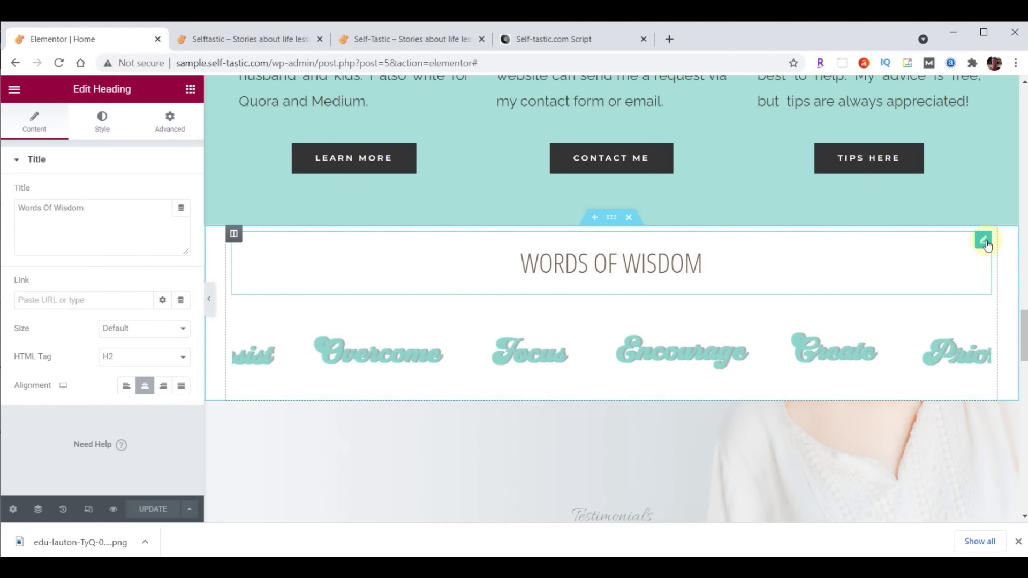
left_click(176, 122)
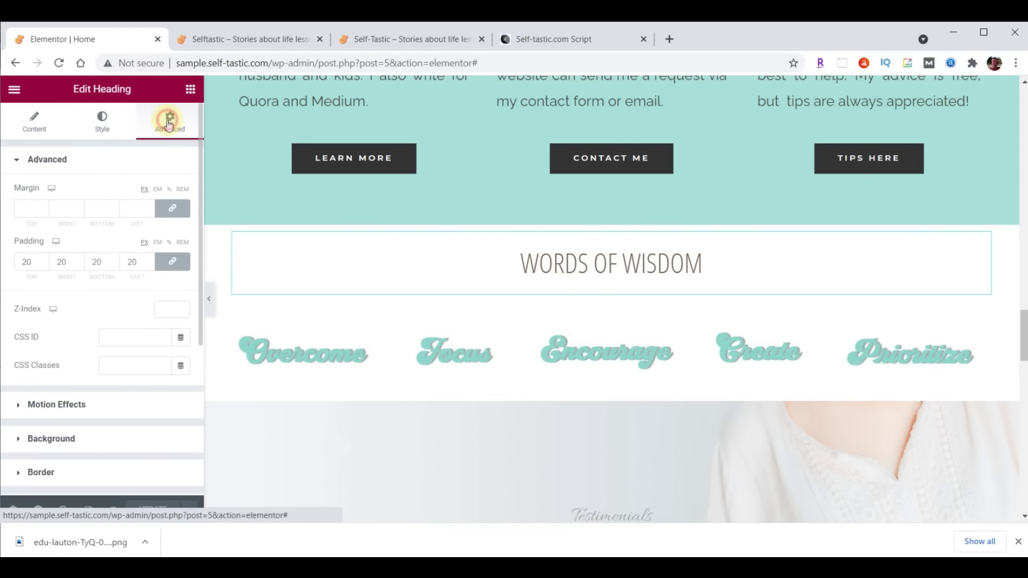
double_click(32, 261)
type("0")
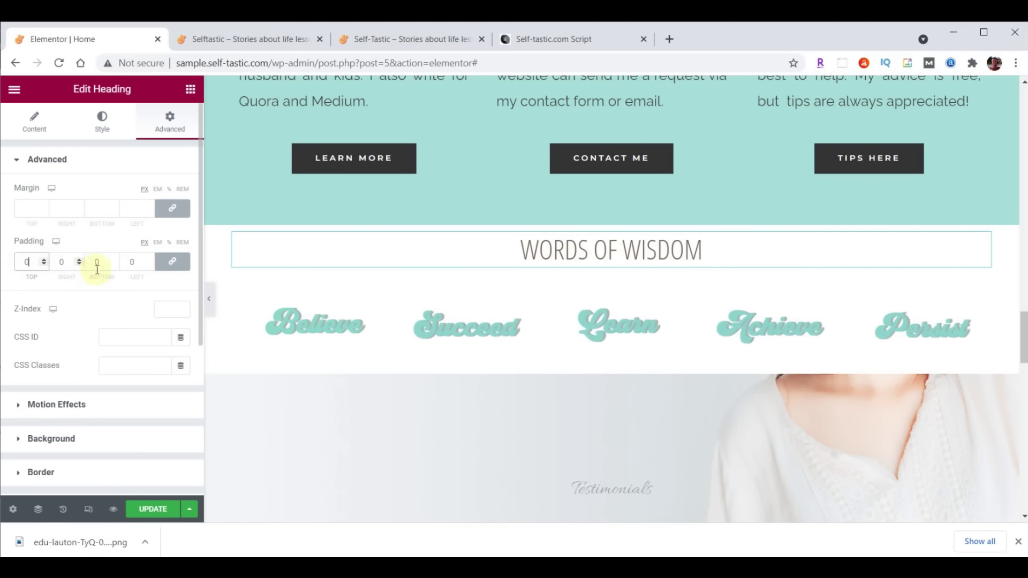
left_click(169, 262)
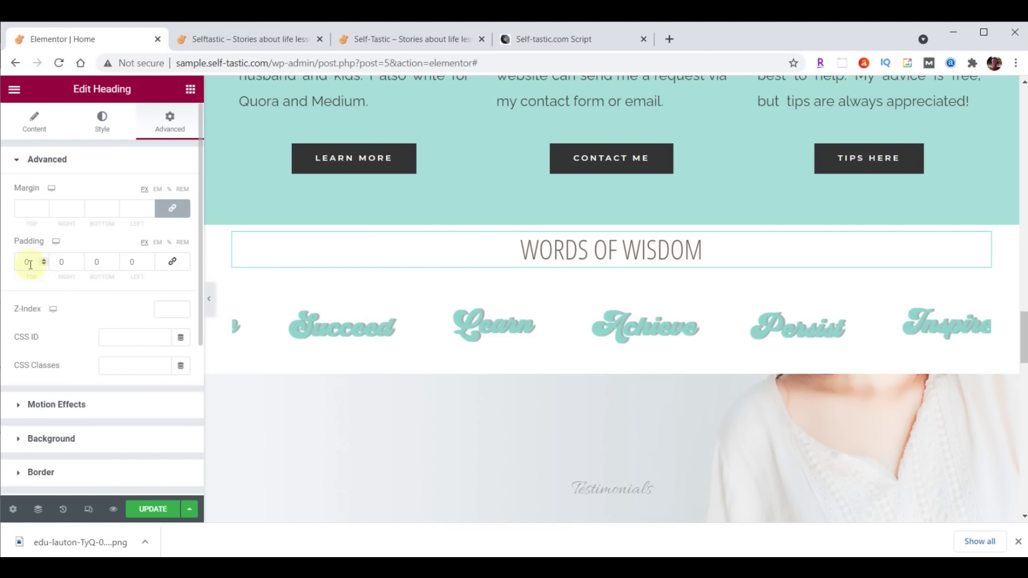
left_click(26, 262)
type("7")
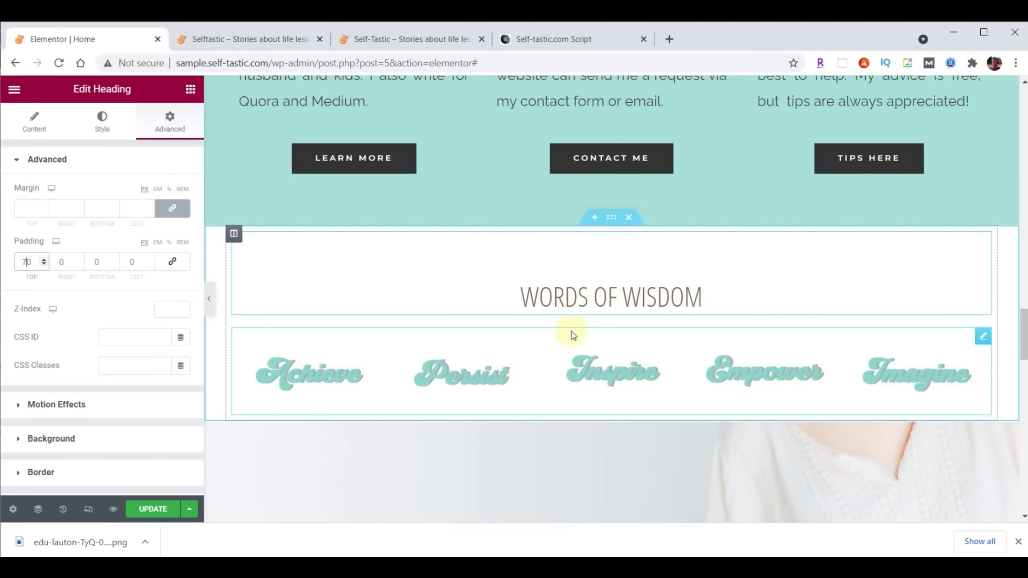
left_click(26, 263)
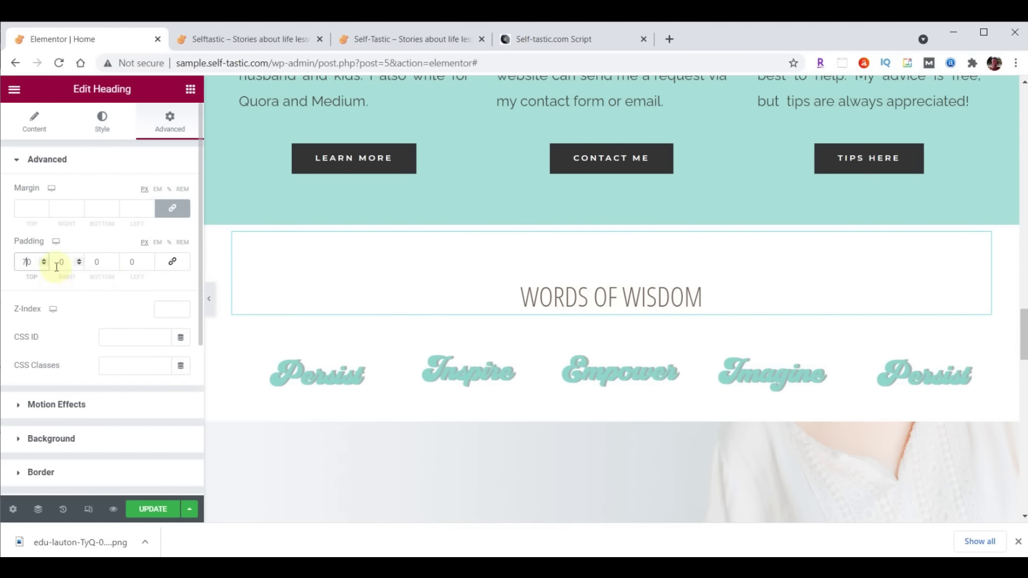
Unlink the heading's margin sides and lower the bottom margin to -25
left_click(172, 208)
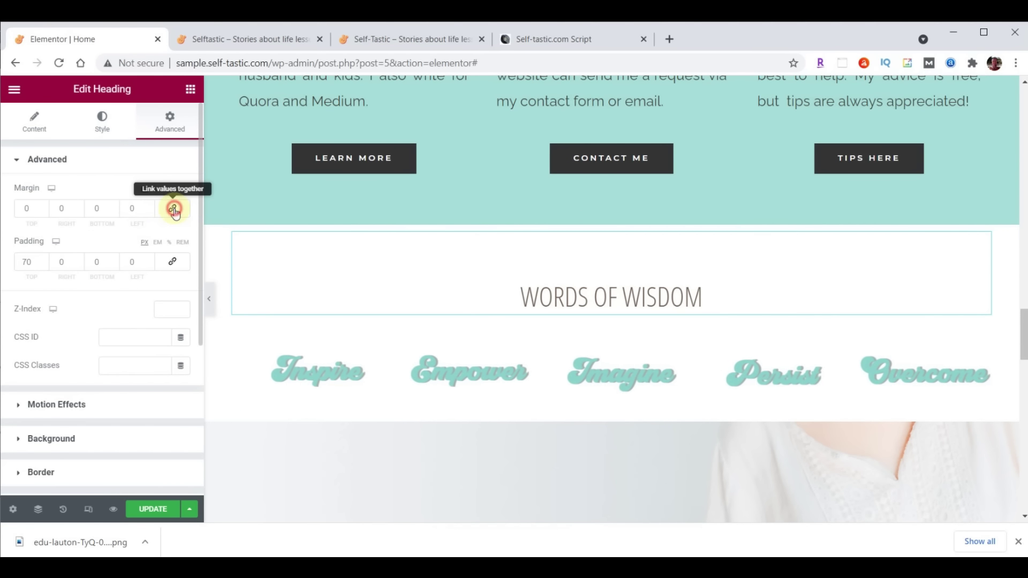
left_click(114, 211)
left_click(113, 211)
left_click(114, 211)
left_click(113, 211)
left_click(114, 211)
left_click(113, 211)
left_click(113, 211)
left_click(114, 211)
left_click(113, 211)
left_click(114, 210)
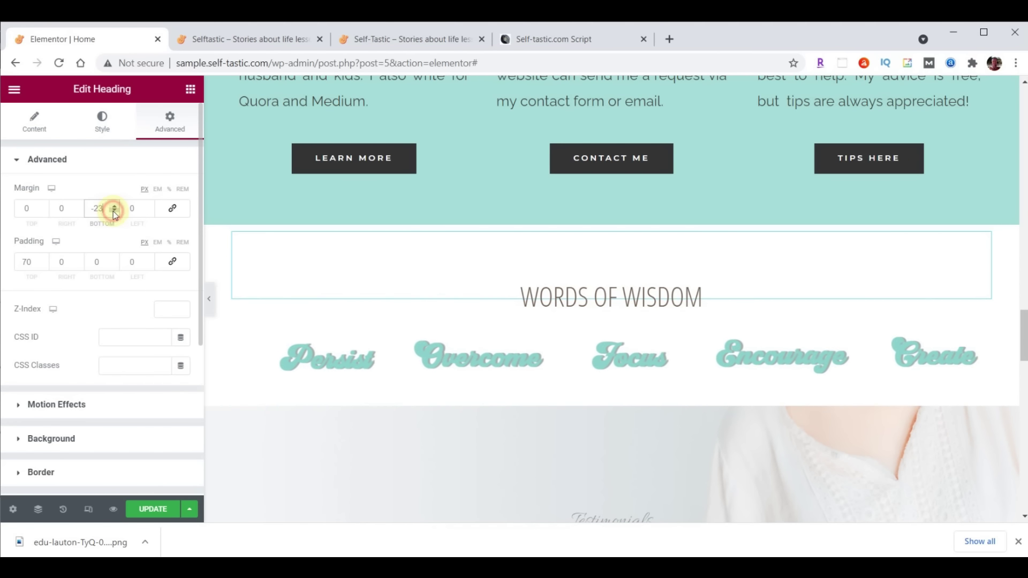
left_click(114, 211)
left_click(114, 211)
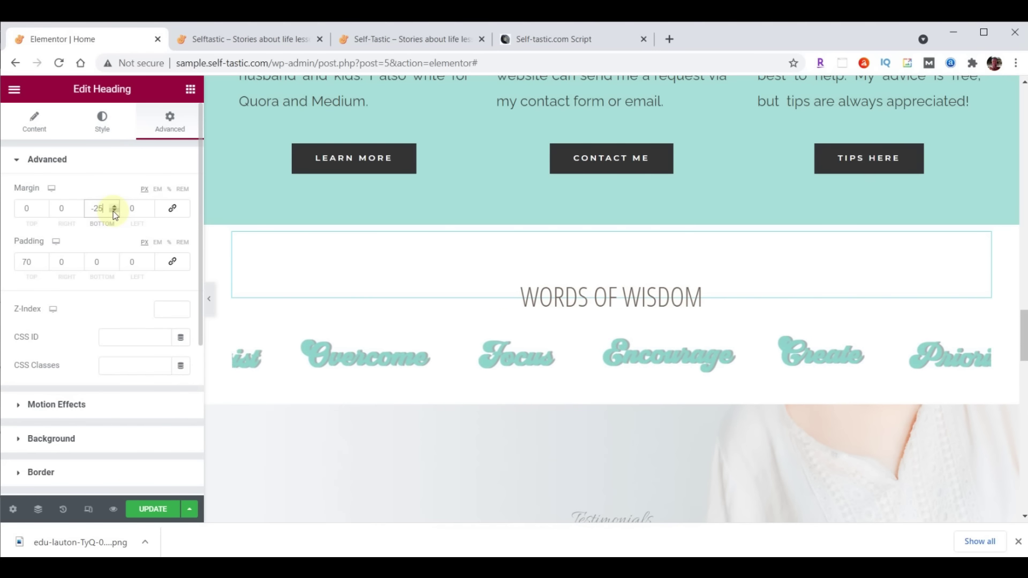
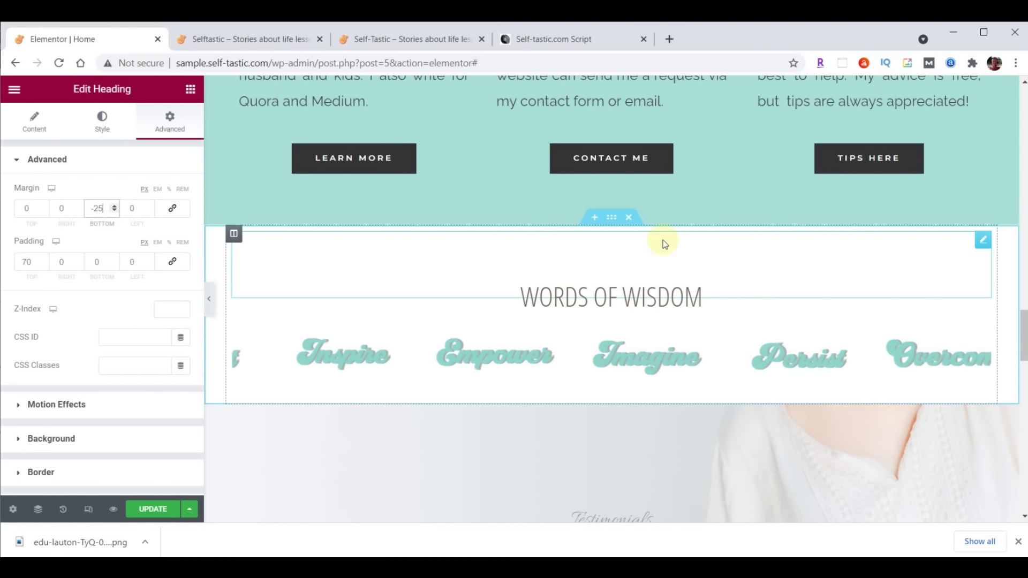
Select the Words of Wisdom section for editing
left_click(612, 220)
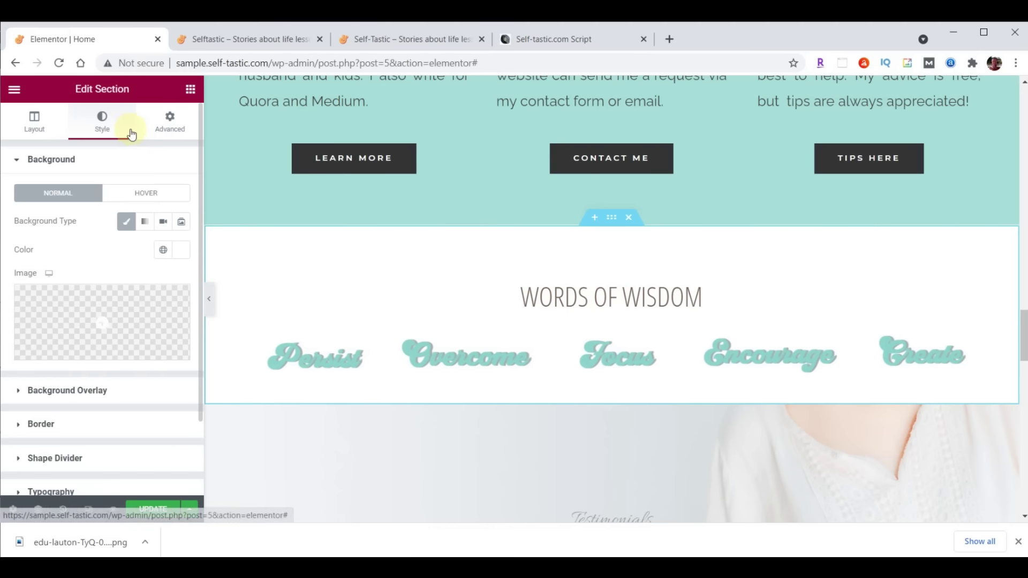
Add a teal #A8E0D9 Waves Brush top divider at height 60, then update the page
left_click(71, 458)
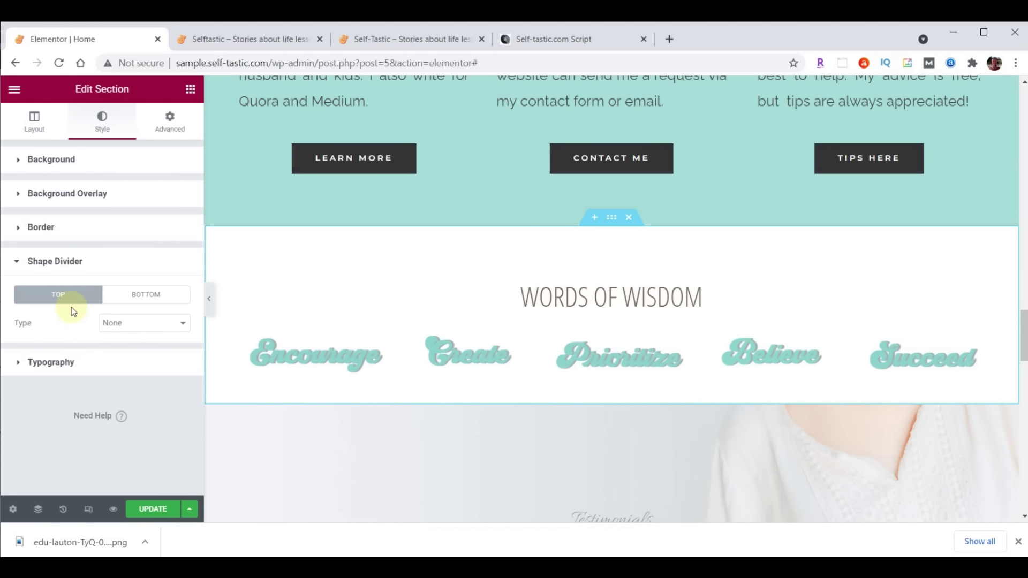
left_click(123, 325)
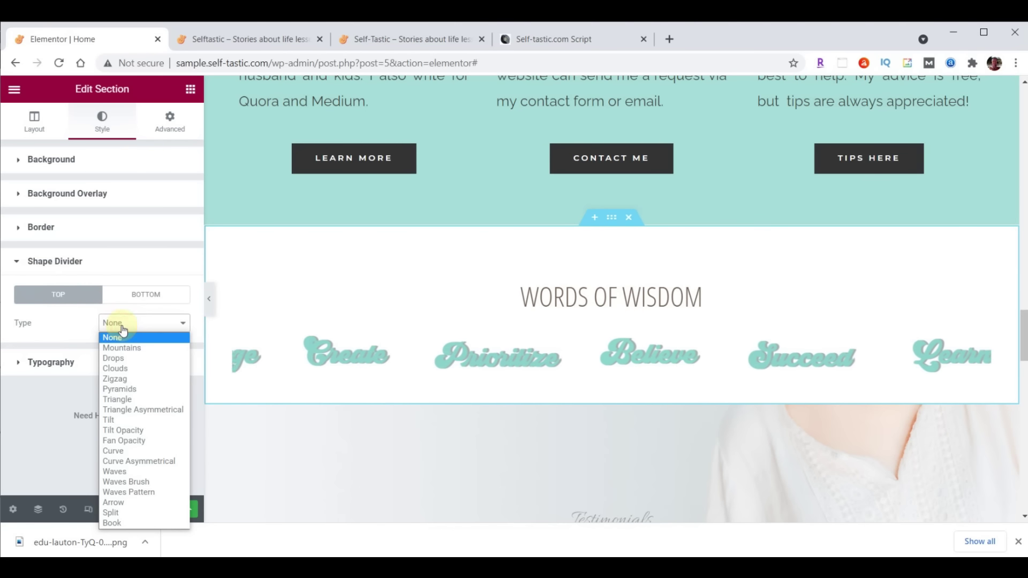
left_click(131, 474)
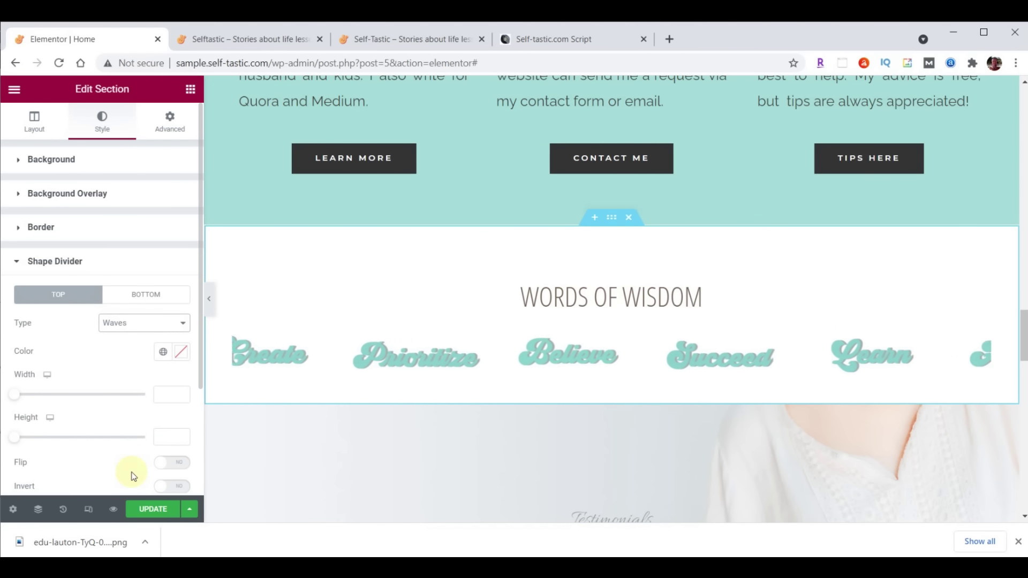
left_click(182, 351)
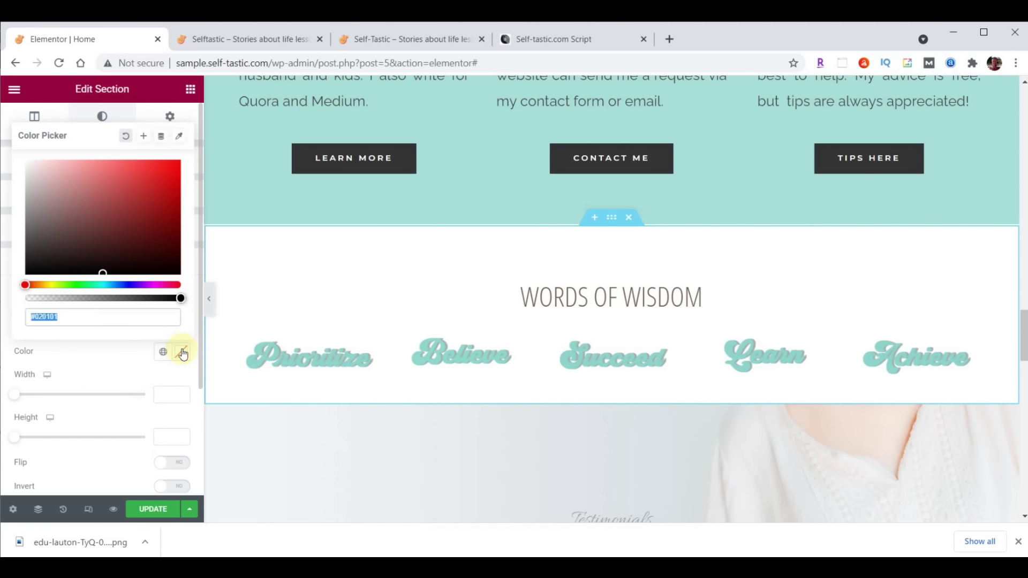
type("#A8E0D9")
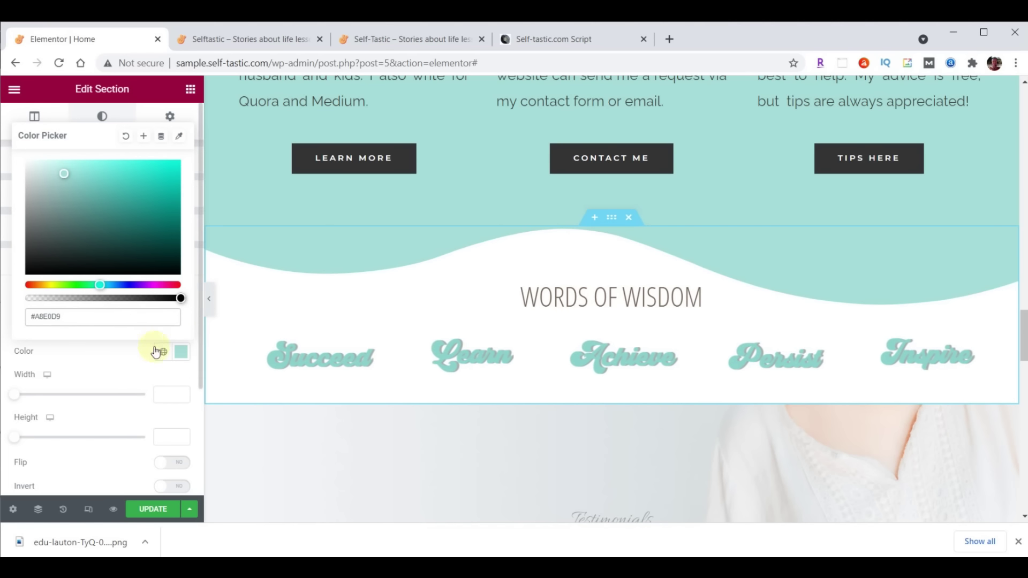
left_click(180, 353)
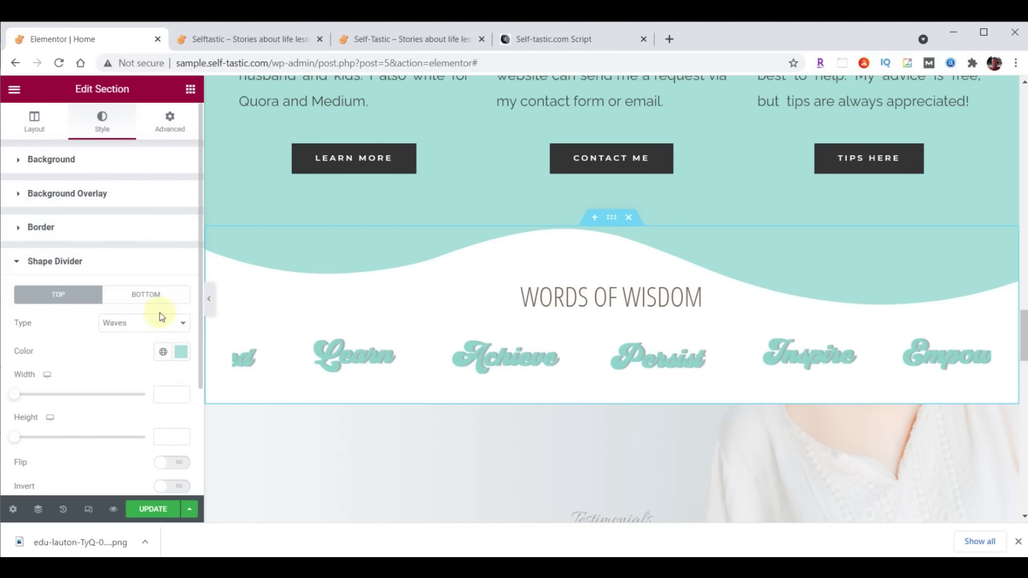
left_click(157, 330)
left_click(152, 477)
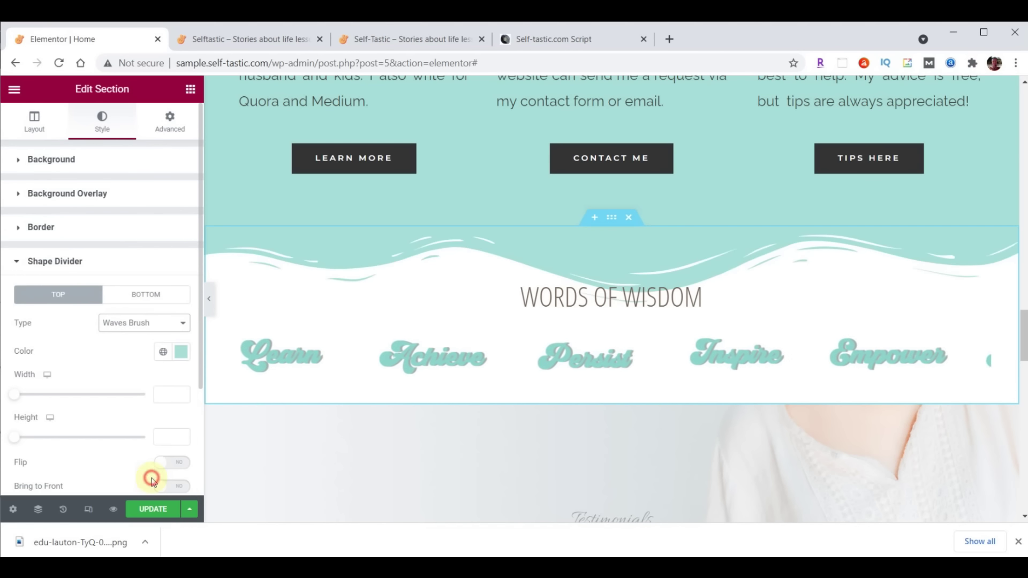
left_click(171, 438)
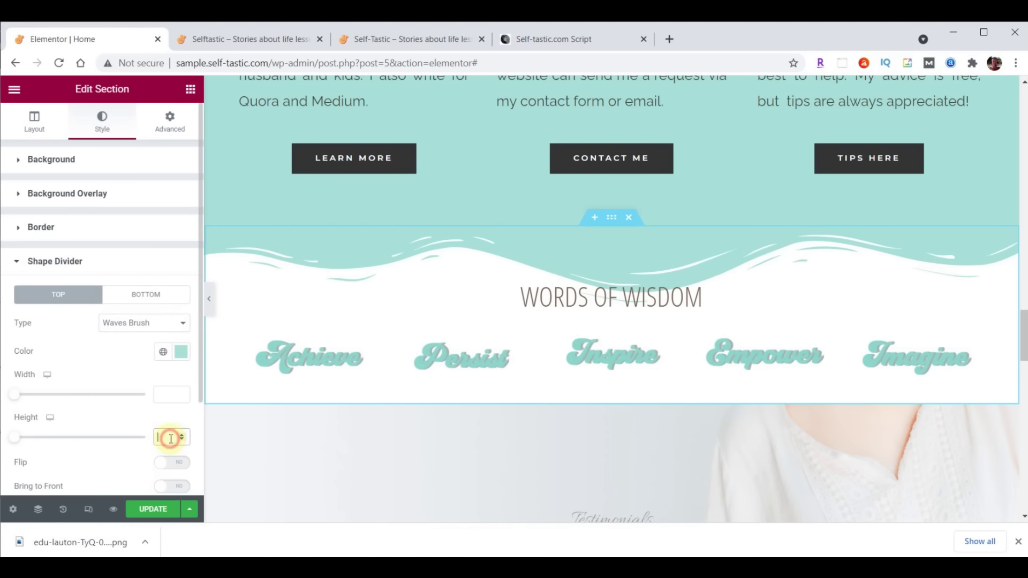
type("60")
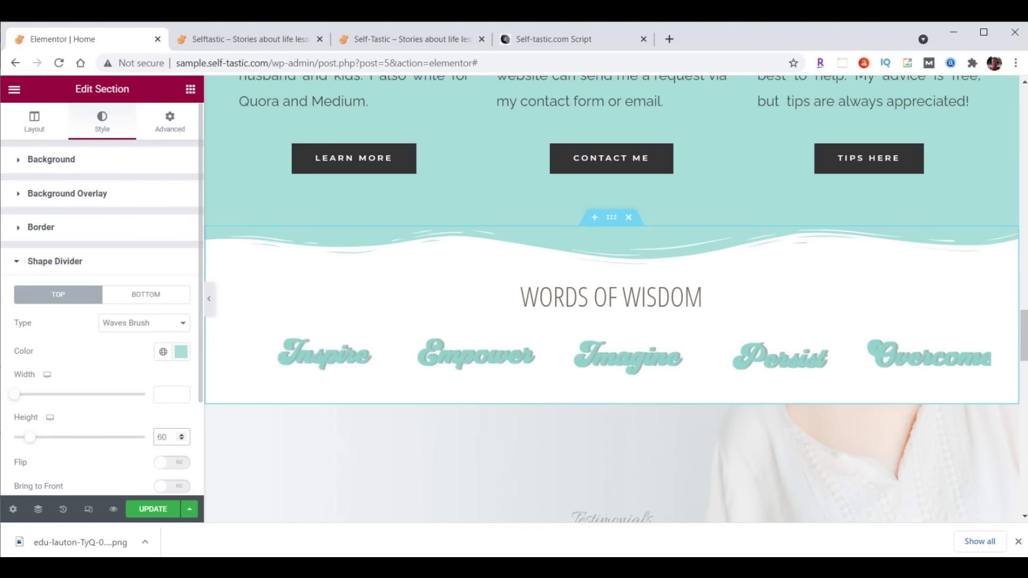
left_click(148, 513)
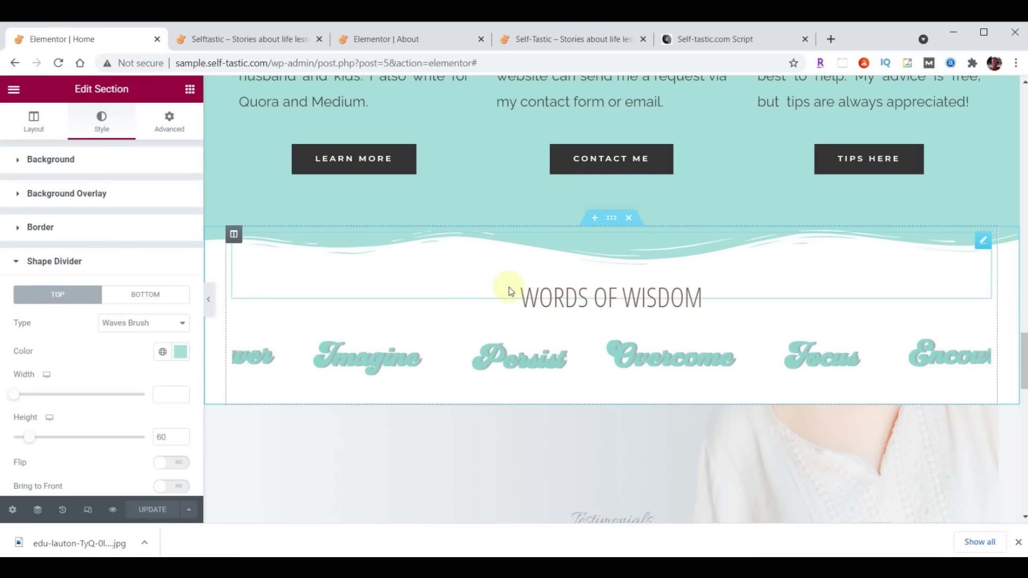
Save the section as a library template named 'Selftastic - Words of Wisdom'
right_click(609, 218)
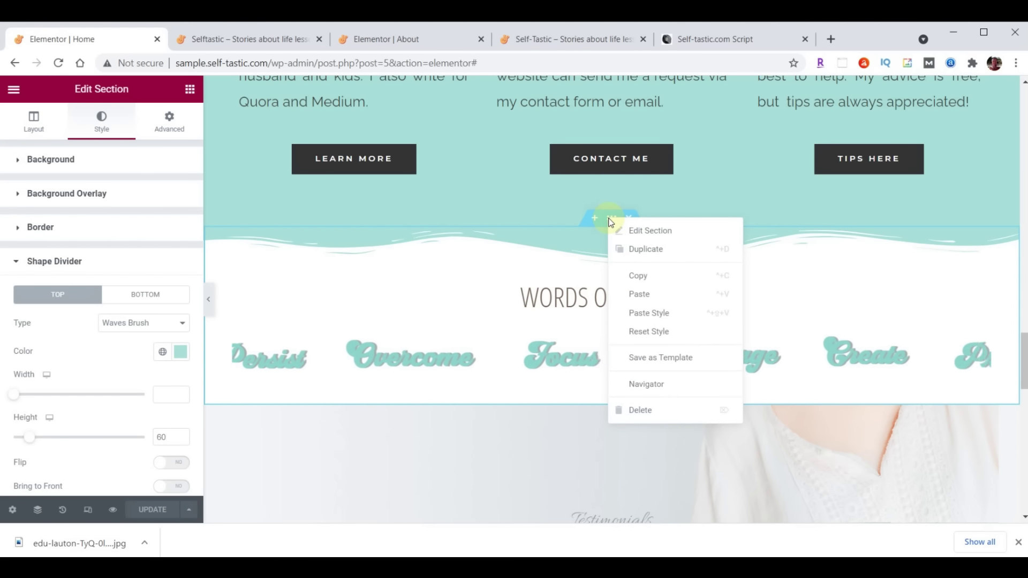
left_click(644, 356)
left_click(466, 351)
type("Selftastic - Words of Wisdom")
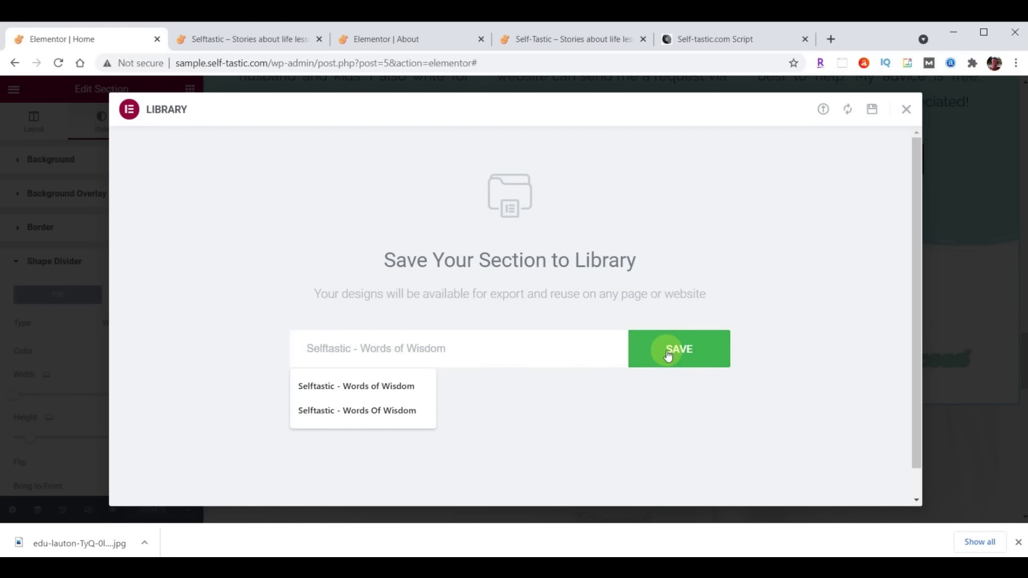
left_click(683, 356)
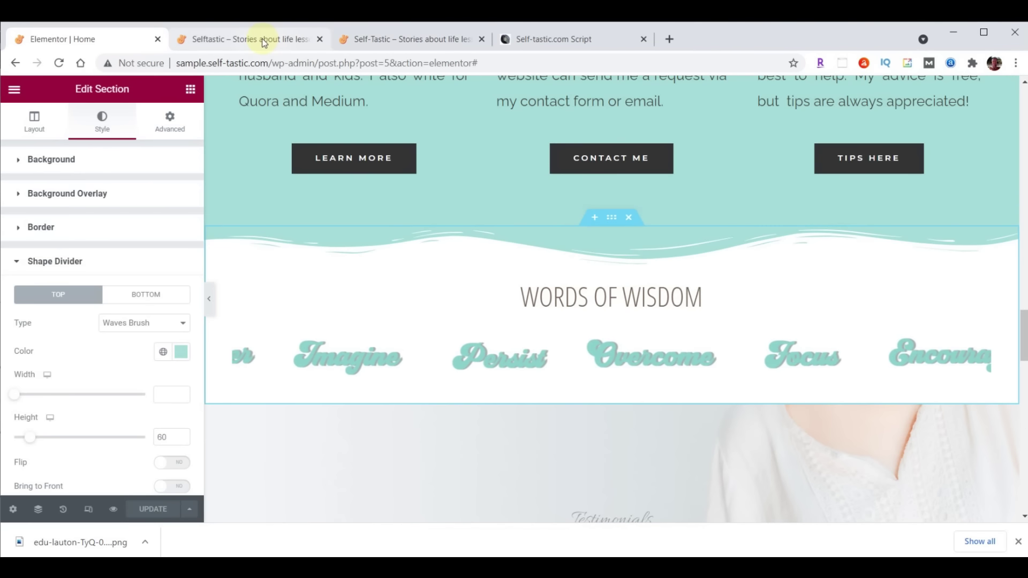
left_click(264, 43)
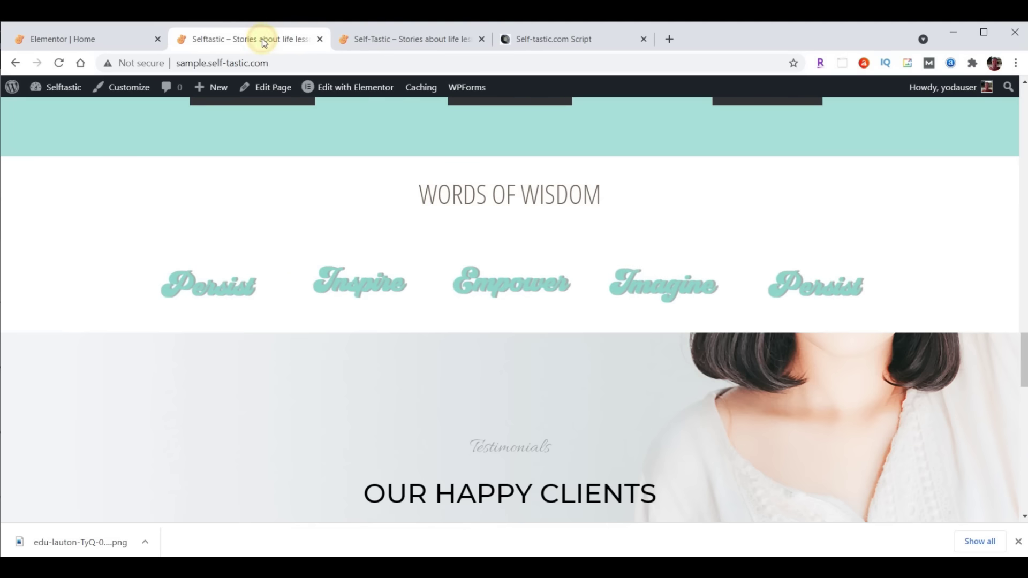
left_click(65, 63)
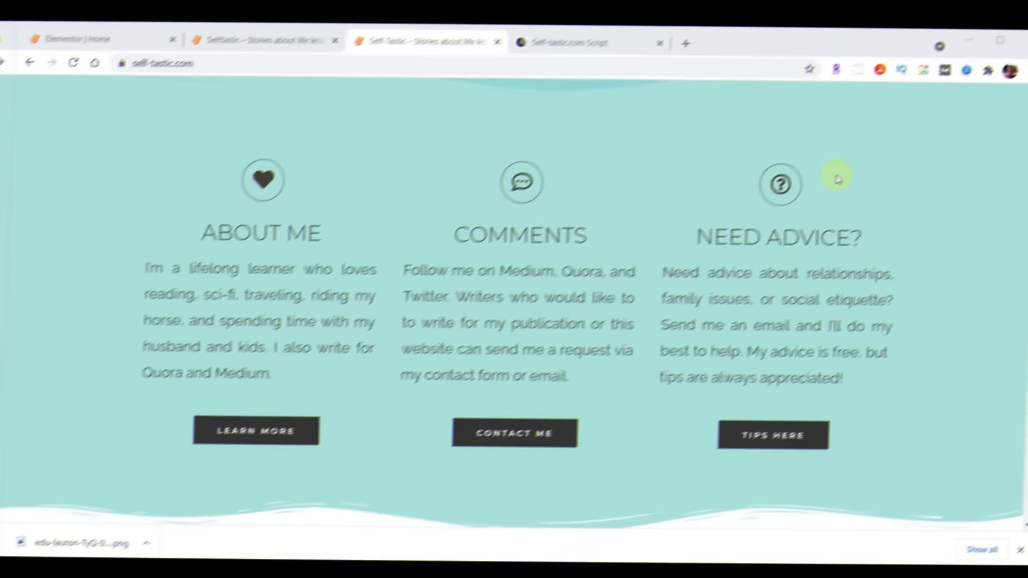
scroll(885, 166, "down", 6)
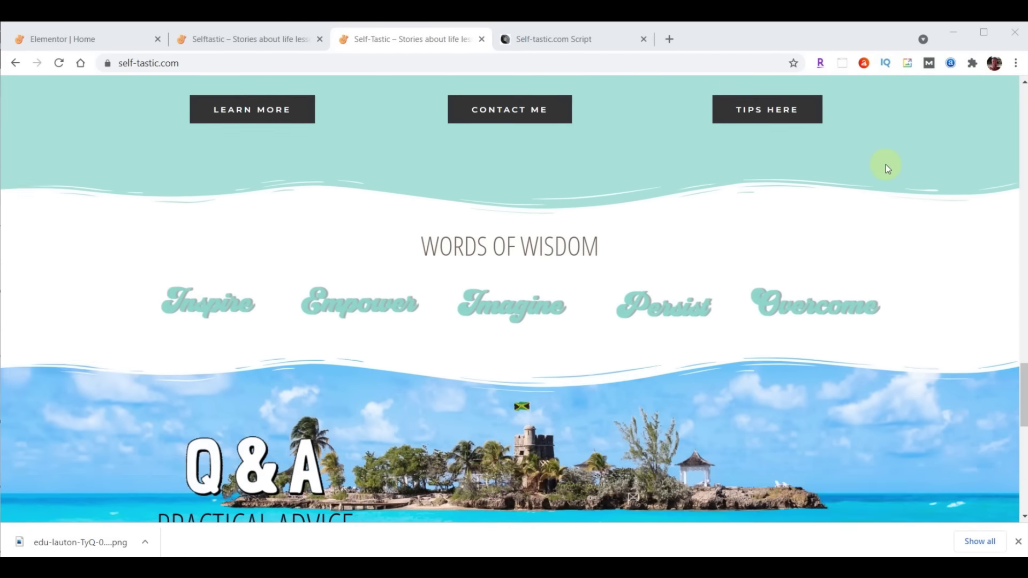
scroll(885, 165, "down", 5)
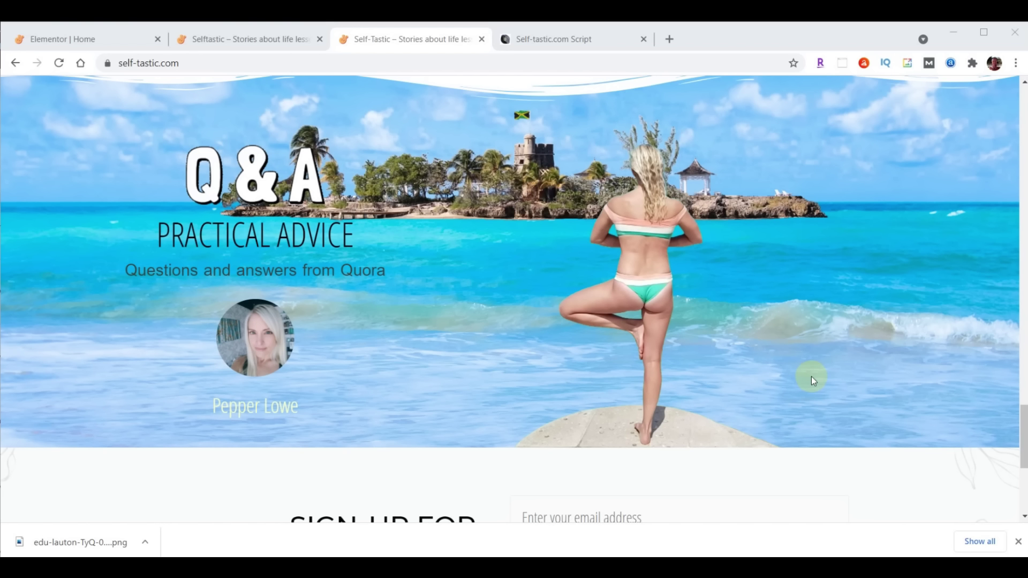
left_click(89, 40)
left_click_drag(1025, 339, 1023, 366)
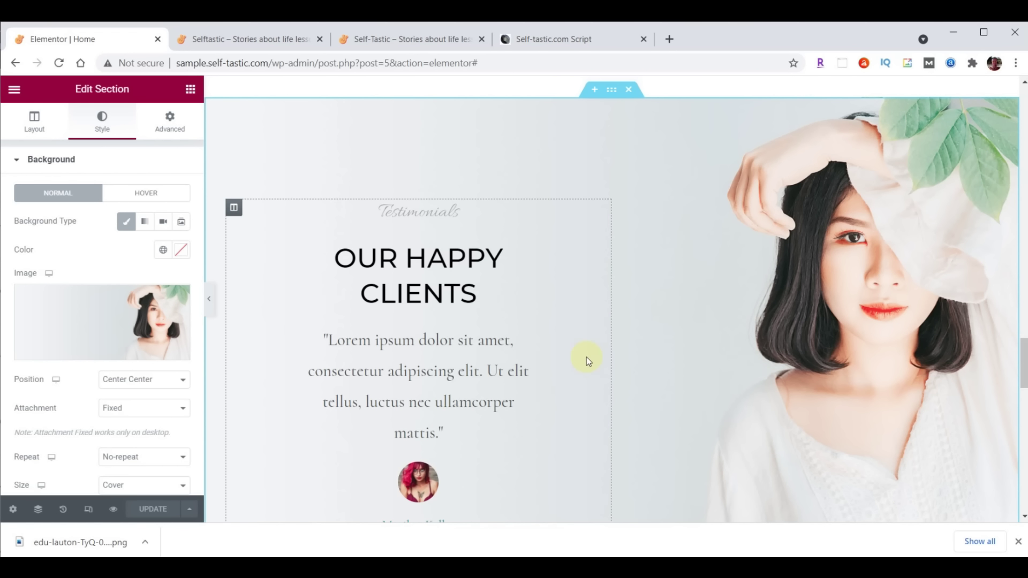
Copy the Learn More button and paste it beneath the testimonial
scroll(586, 359, "down", 3)
scroll(569, 368, "up", 6)
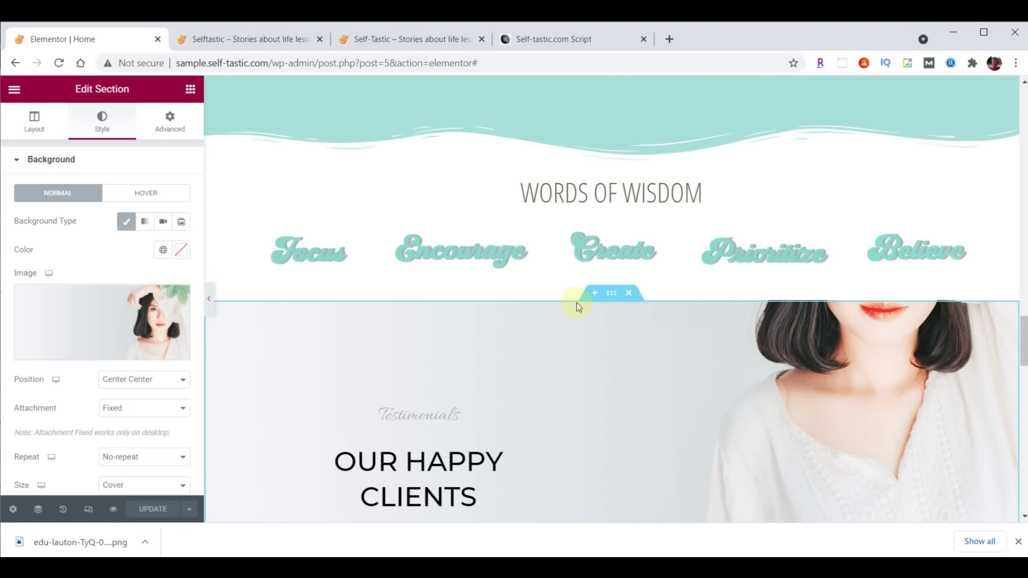
scroll(577, 303, "up", 5)
right_click(373, 324)
left_click(412, 374)
scroll(509, 355, "down", 12)
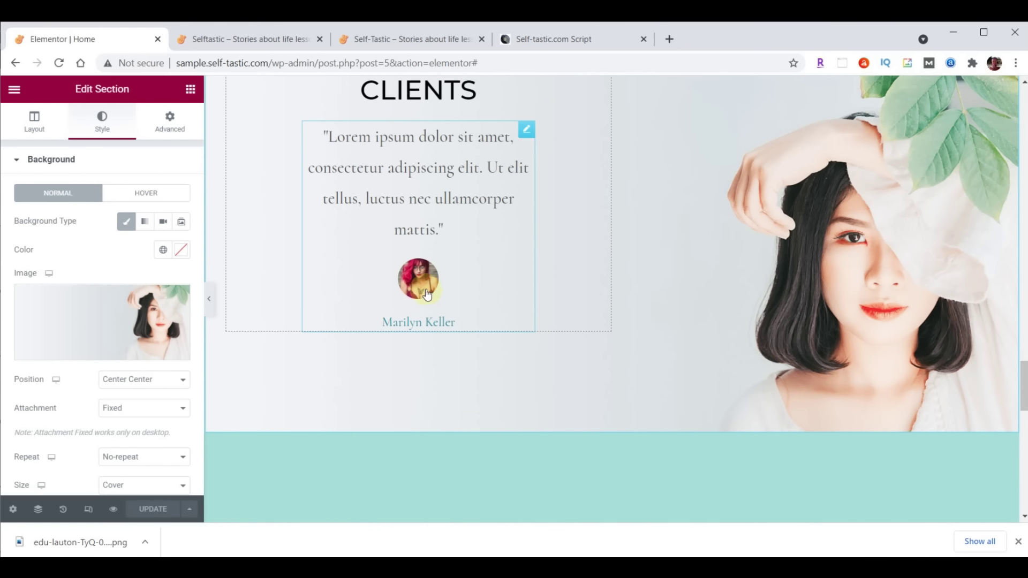
right_click(425, 284)
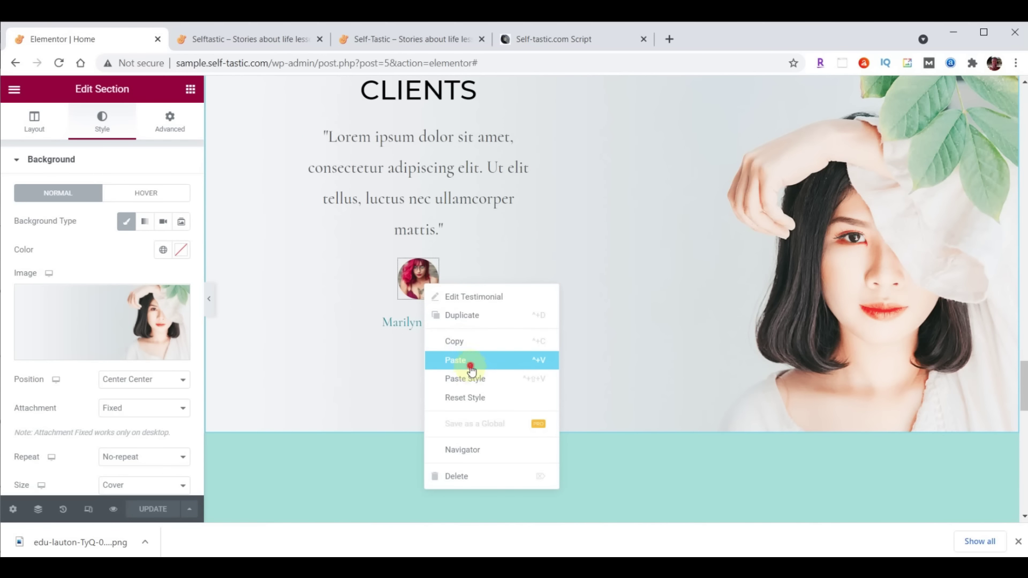
left_click(470, 368)
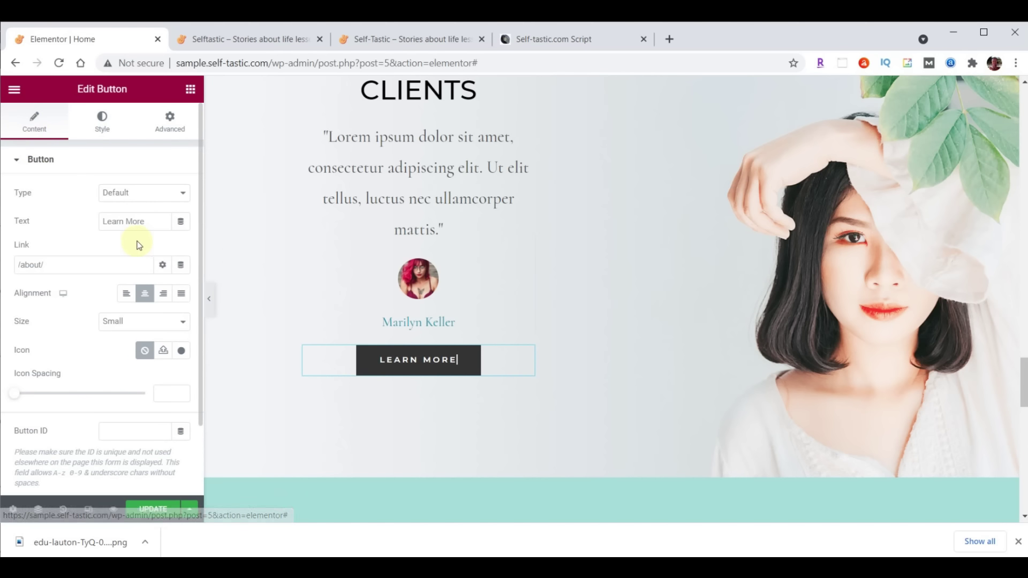
Relabel the pasted button 'More Testimonials'
triple_click(149, 225)
key("ctrl+v")
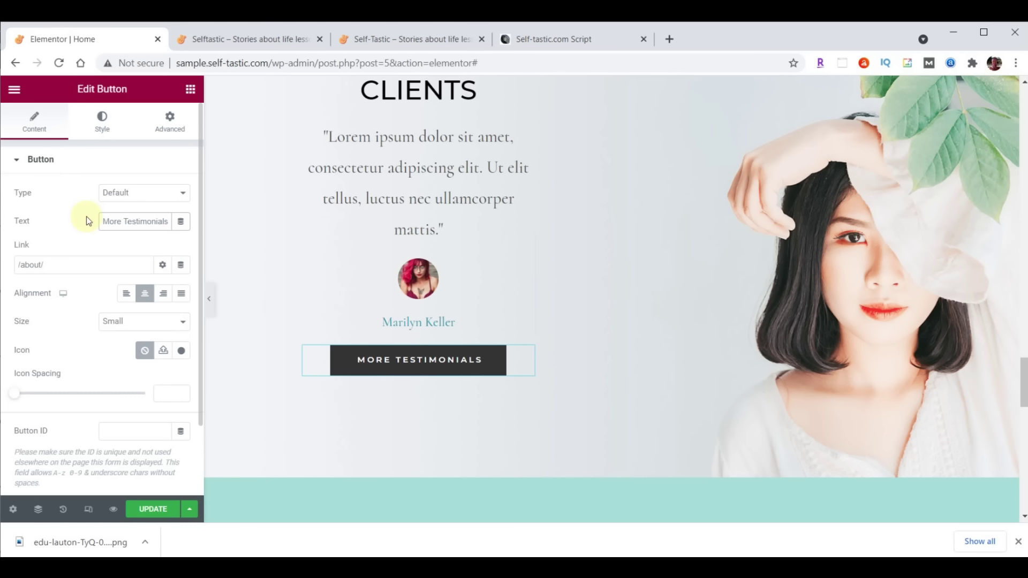
scroll(827, 241, "up", 3)
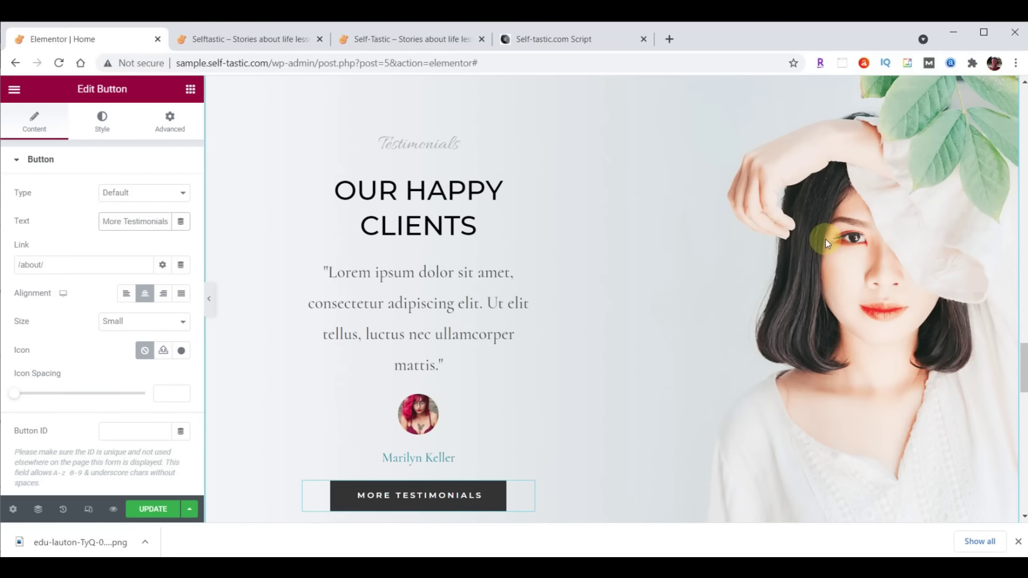
scroll(827, 244, "up", 1)
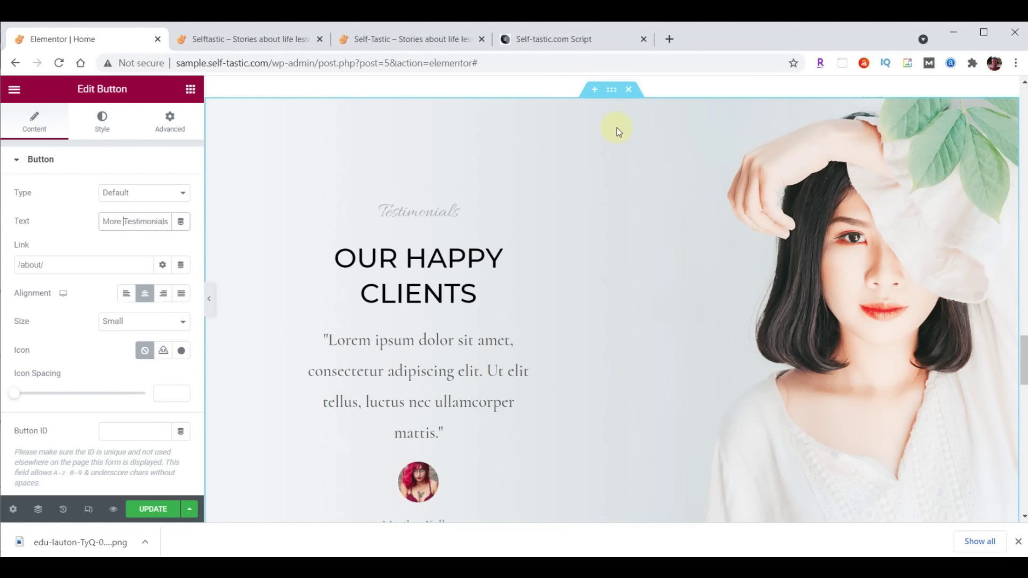
Remove the testimonials and Latest Products sections and insert a two-column section above the sign-up block
left_click(629, 90)
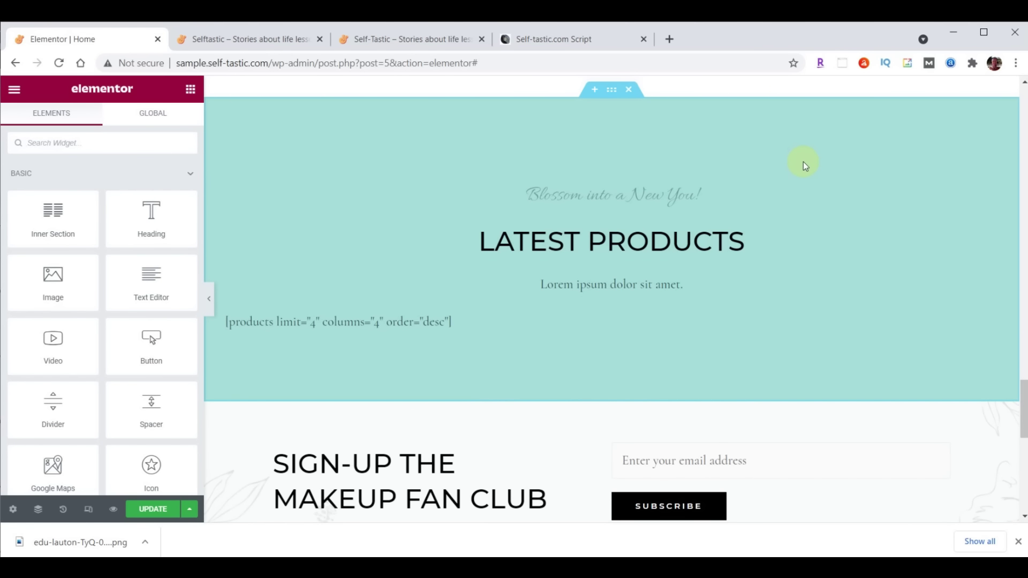
left_click(629, 90)
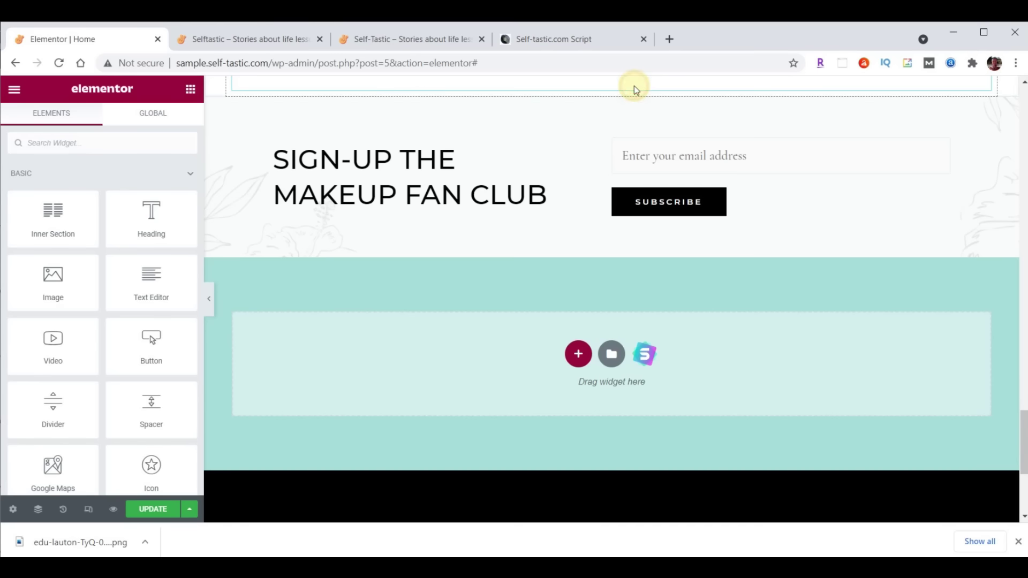
scroll(868, 198, "up", 1)
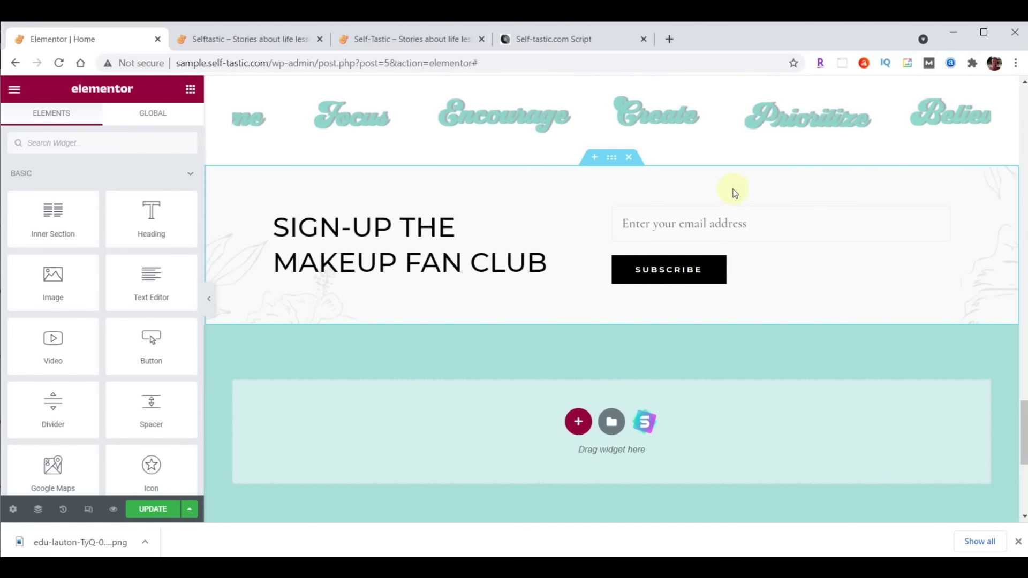
left_click(594, 159)
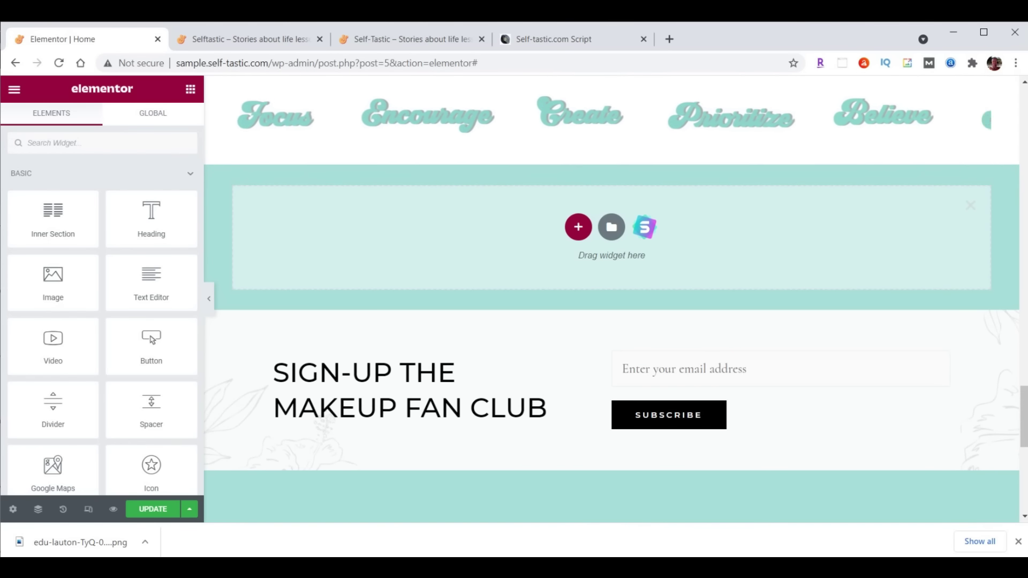
left_click_drag(1023, 394, 1022, 408)
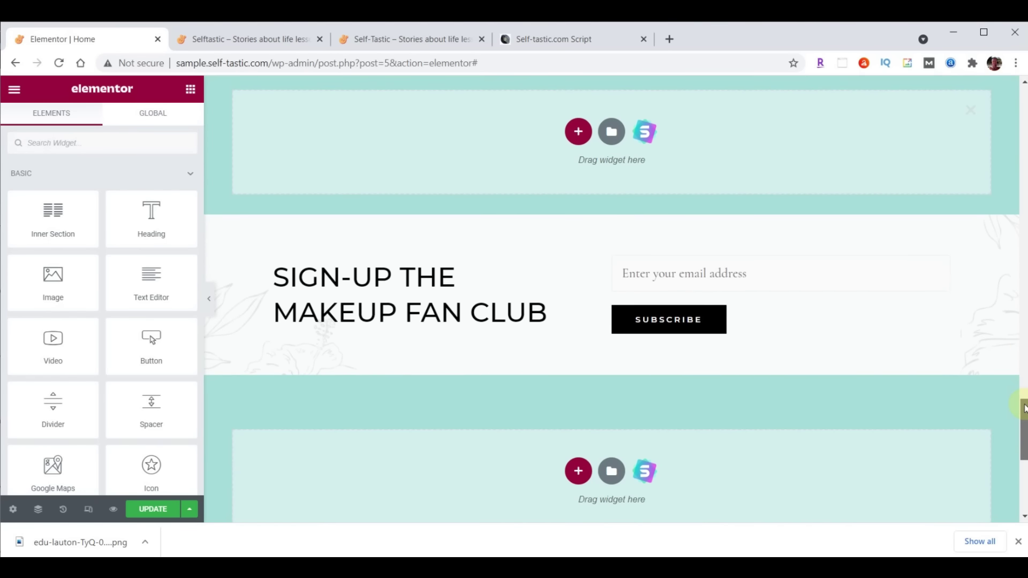
left_click(568, 138)
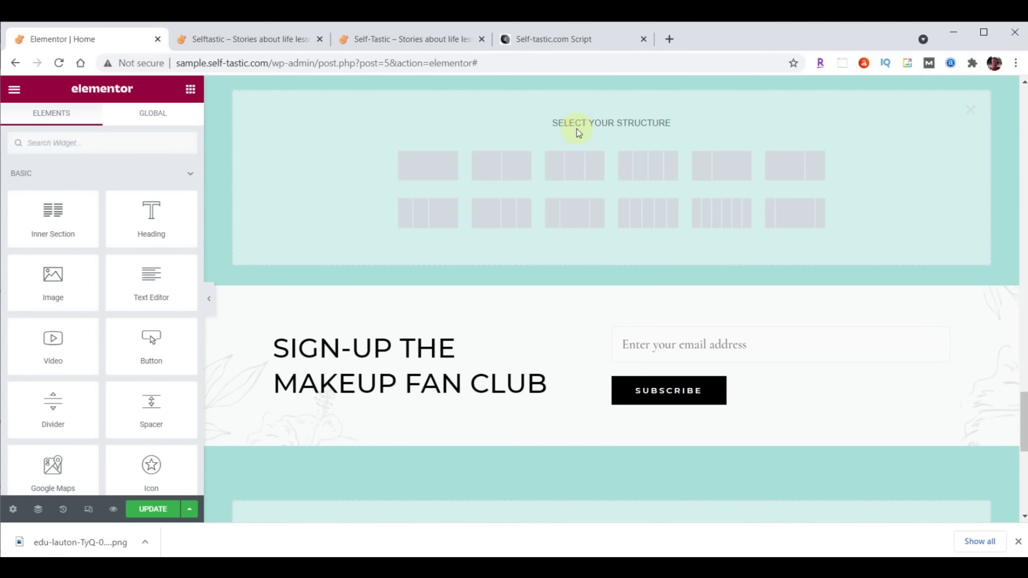
left_click(515, 170)
Make the new section Full Width and set its left column width to 55%
scroll(882, 284, "down", 3)
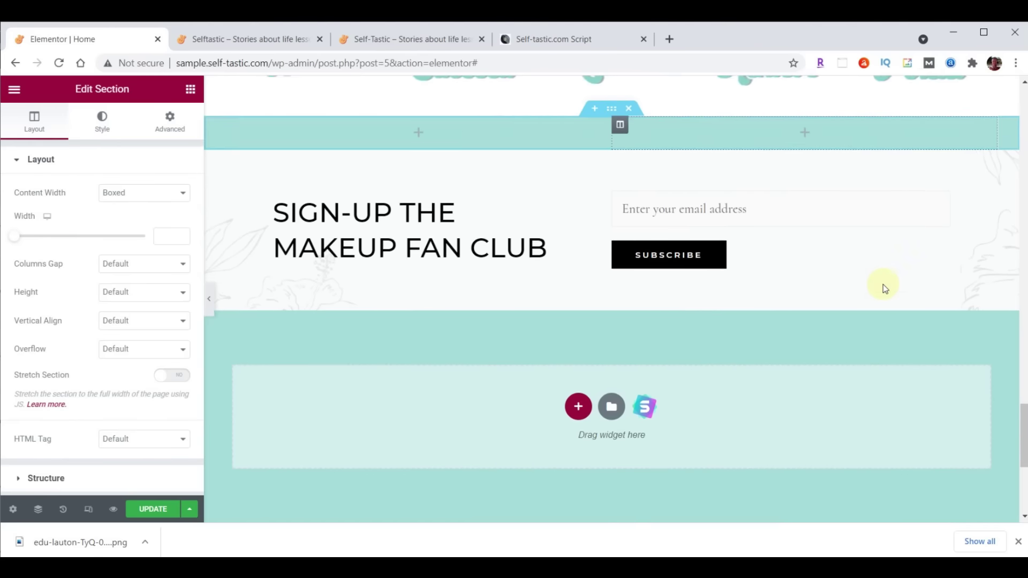
scroll(882, 285, "down", 1)
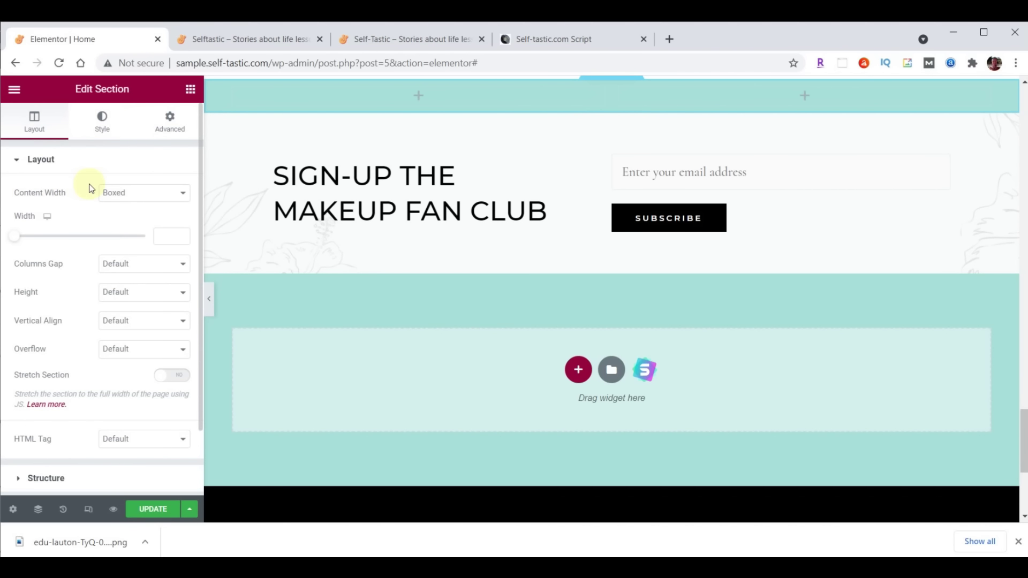
left_click(138, 194)
left_click(134, 219)
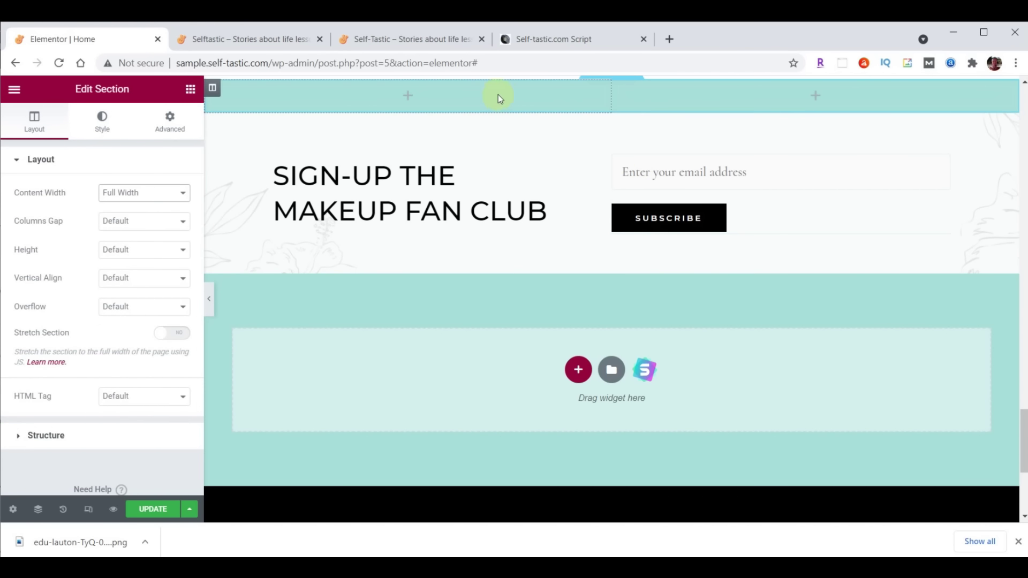
left_click(212, 88)
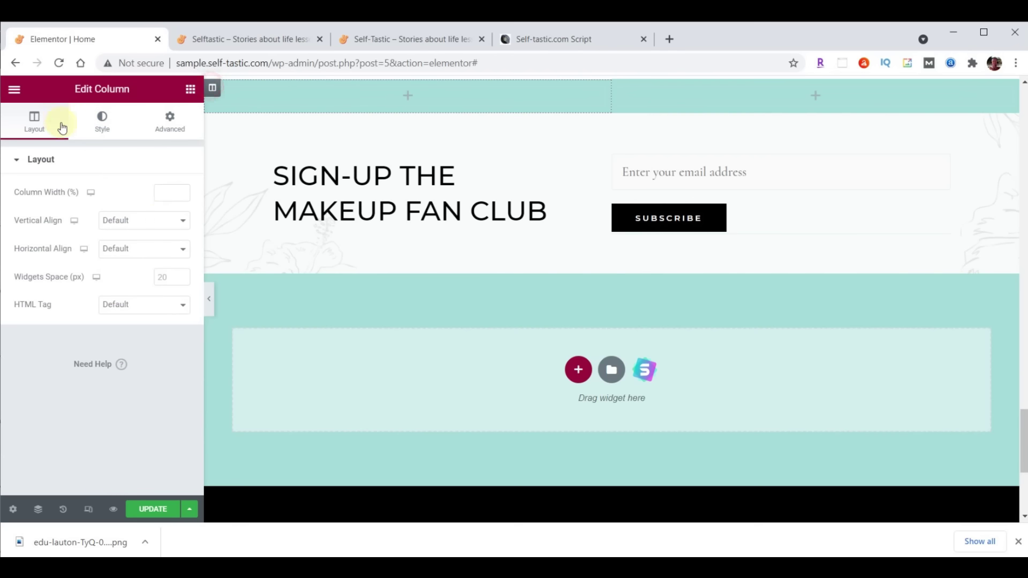
left_click(160, 191)
type("55")
Give the section a classic background and bring up the media library for its image
left_click(611, 84)
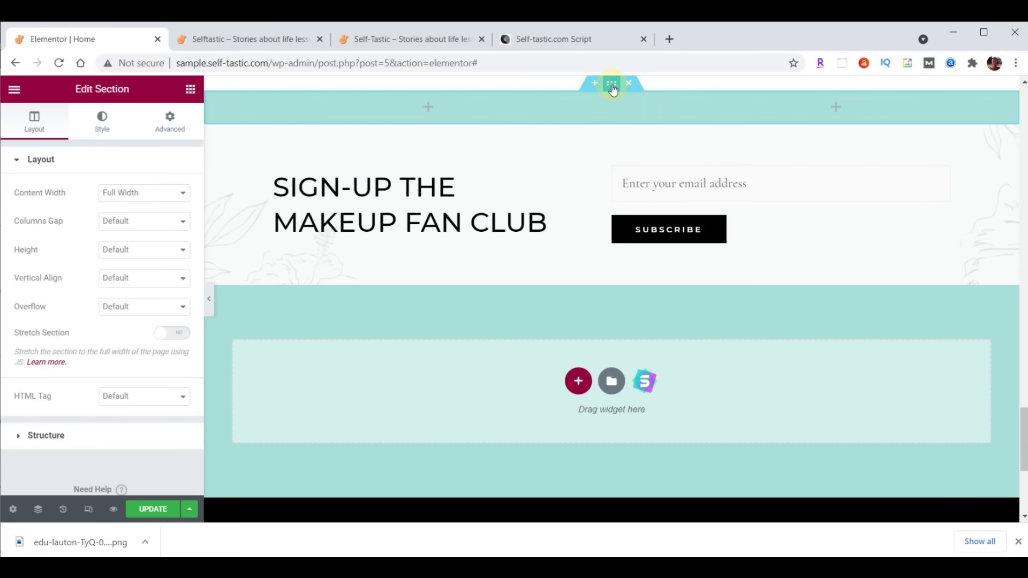
left_click(103, 120)
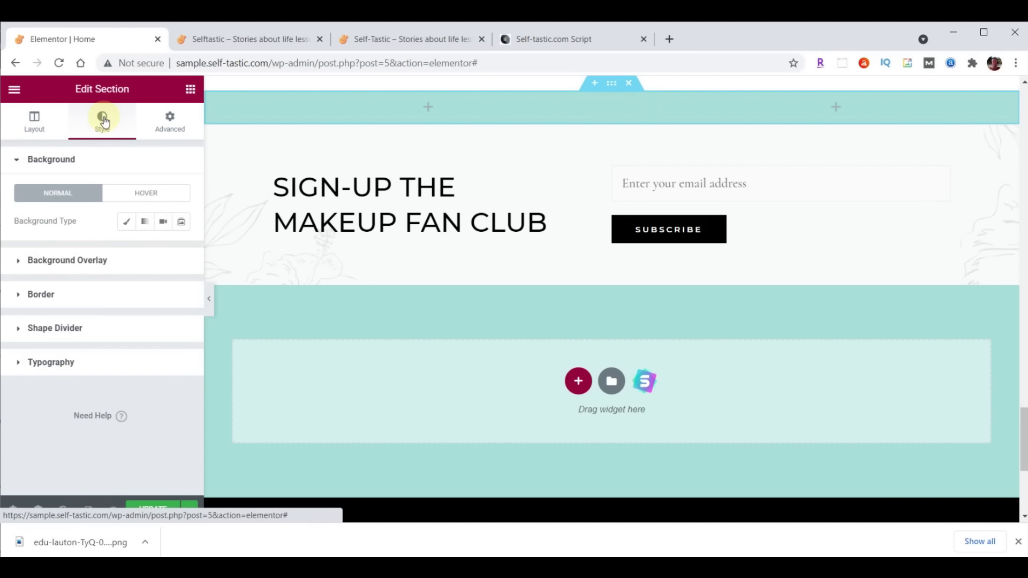
left_click(127, 227)
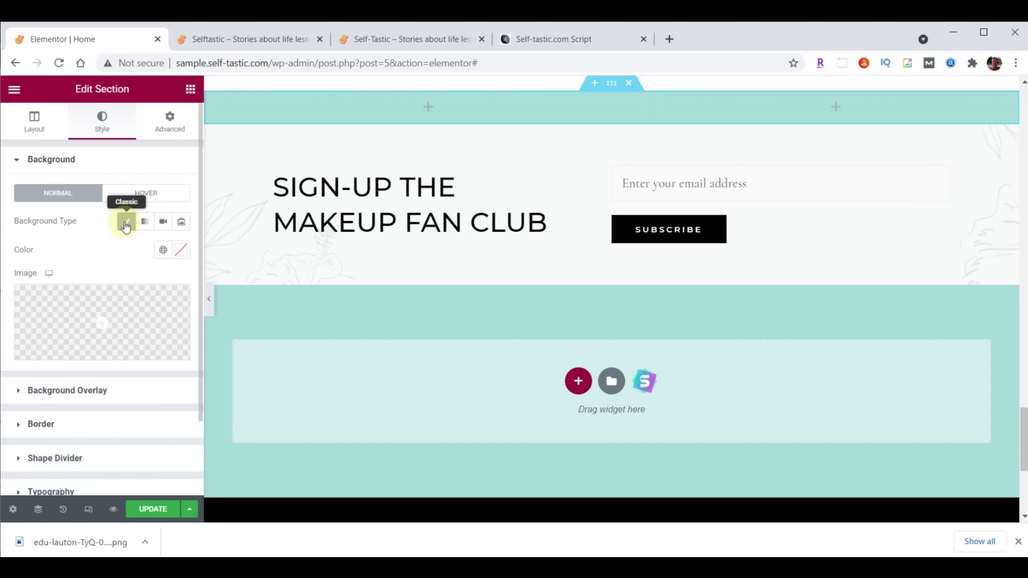
left_click(113, 318)
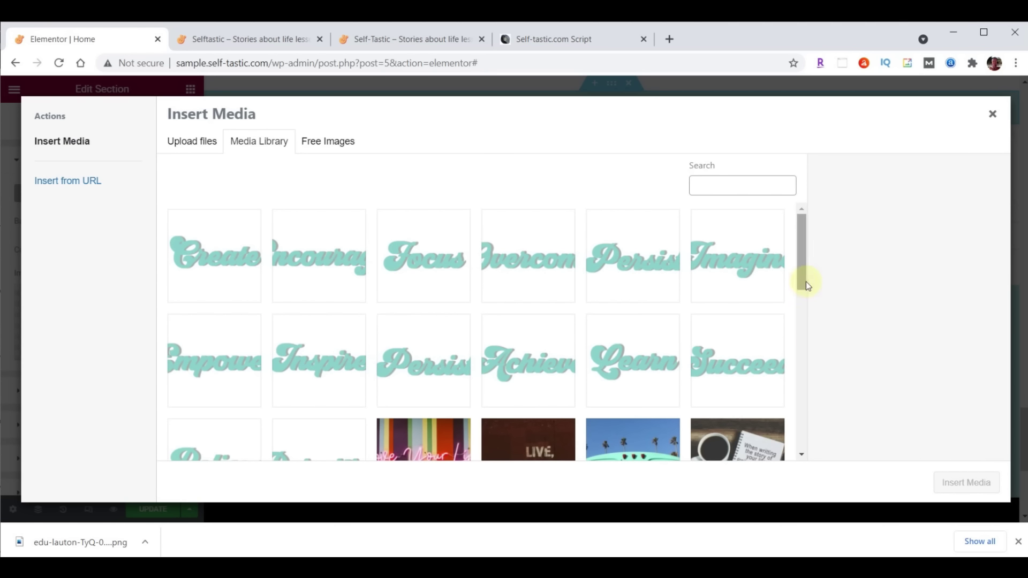
Upload practical-advice-beach.png and set it as the section background
left_click(602, 567)
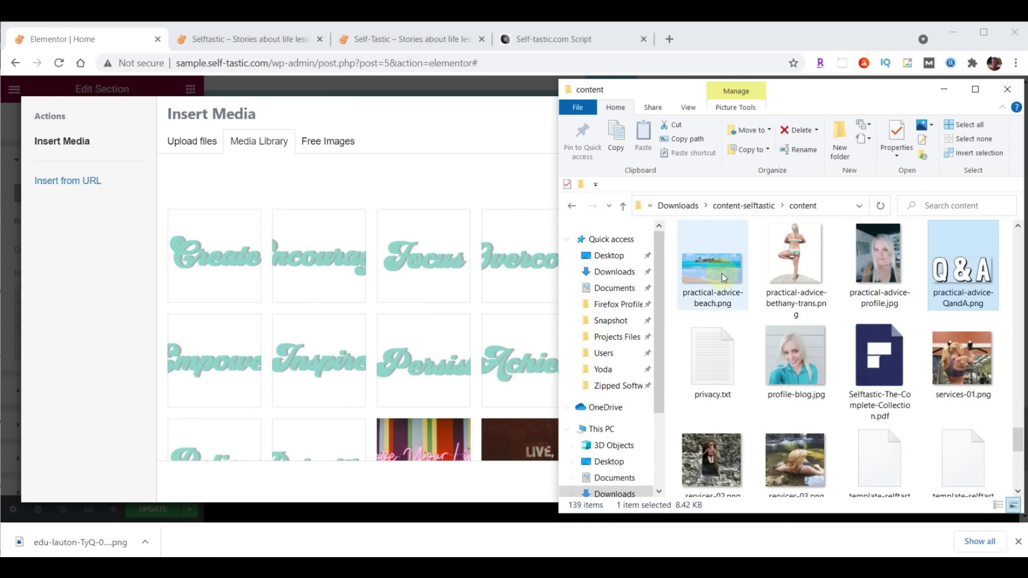
left_click_drag(721, 274, 361, 274)
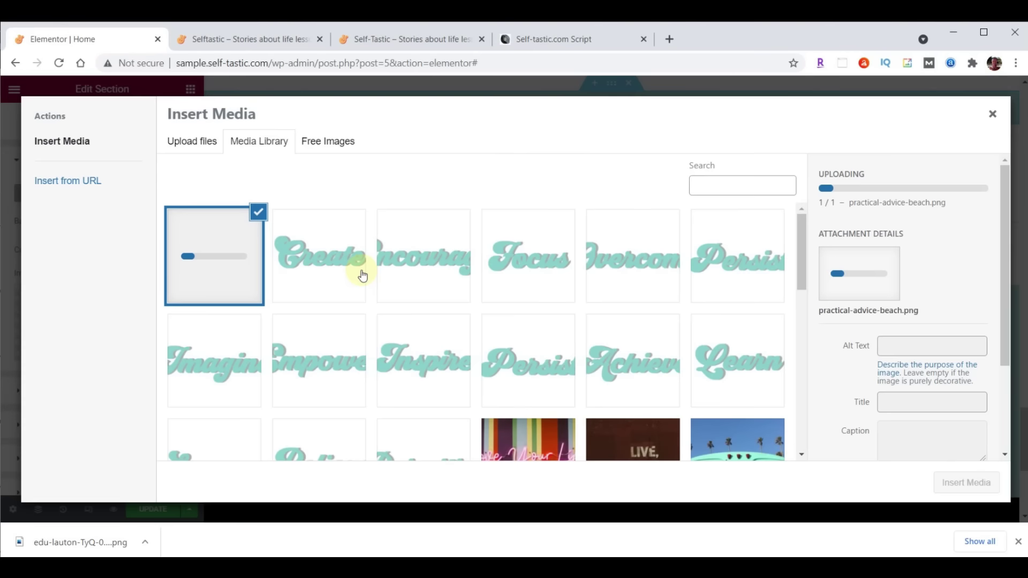
left_click(974, 483)
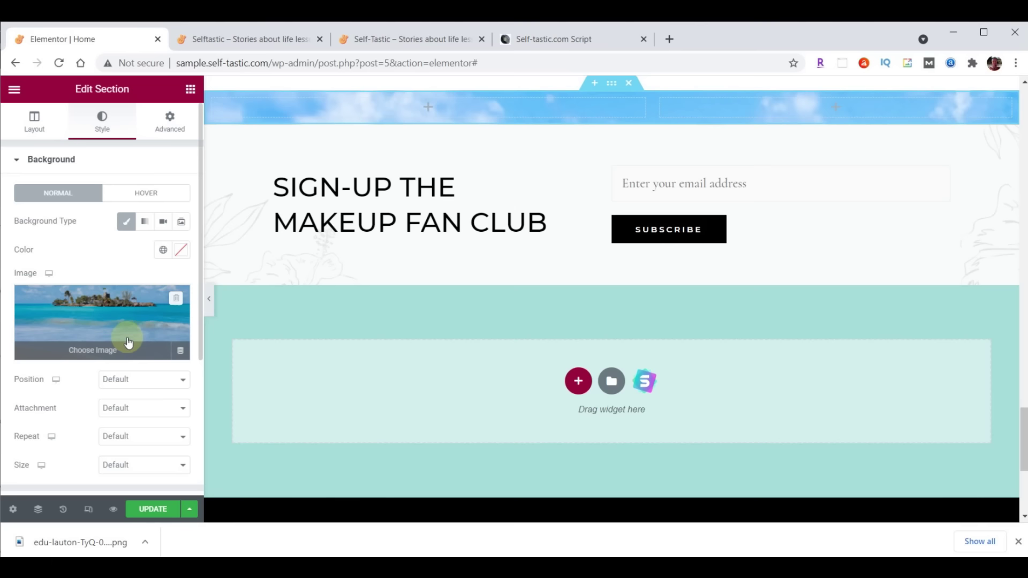
Anchor the background image at Top Center and size it to Cover
left_click(116, 380)
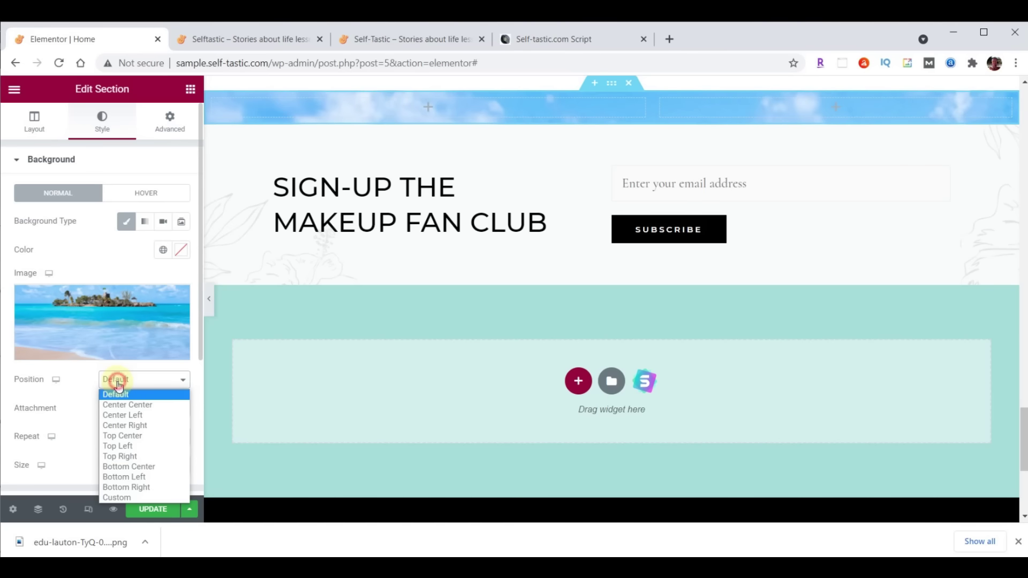
left_click(122, 435)
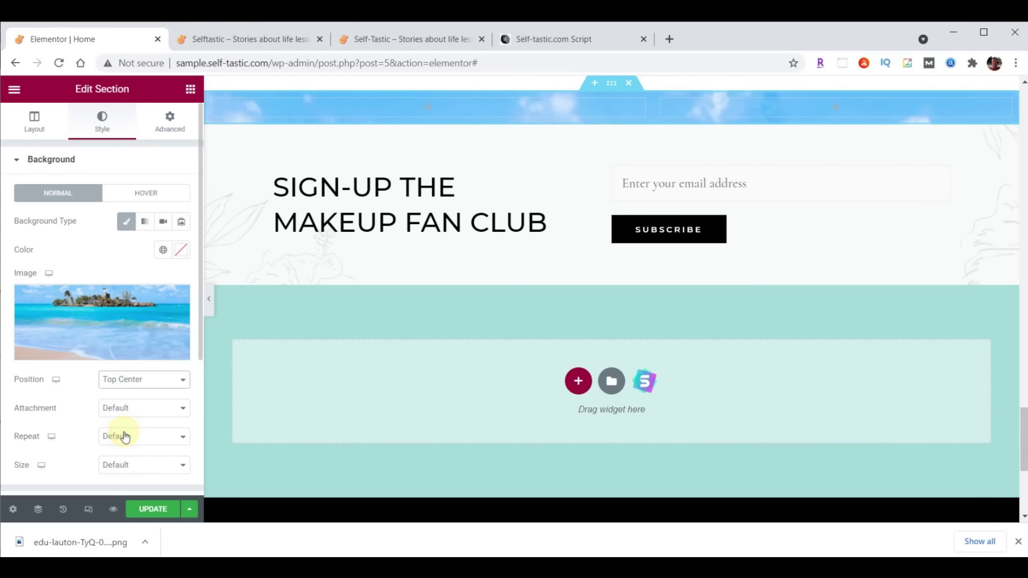
left_click(133, 470)
left_click(134, 505)
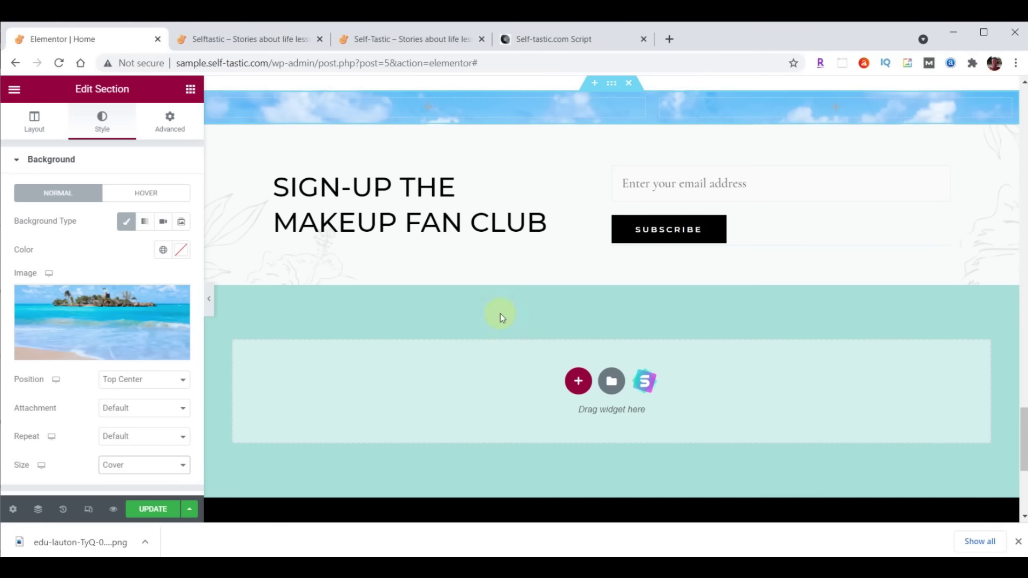
left_click(190, 89)
Add an Image widget showing practical-advice-QandA.png to the left column
left_click_drag(75, 262, 422, 100)
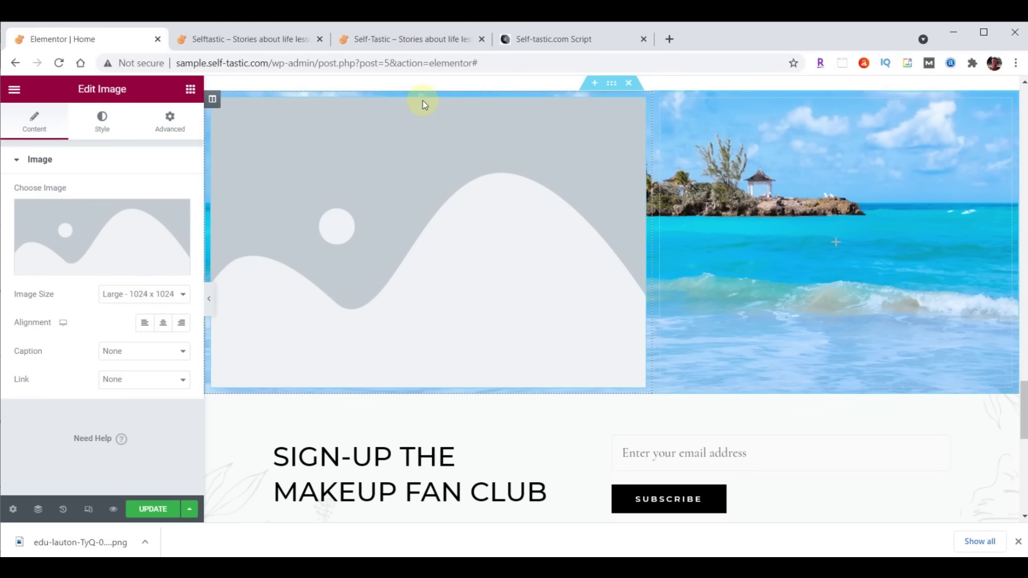
left_click(87, 228)
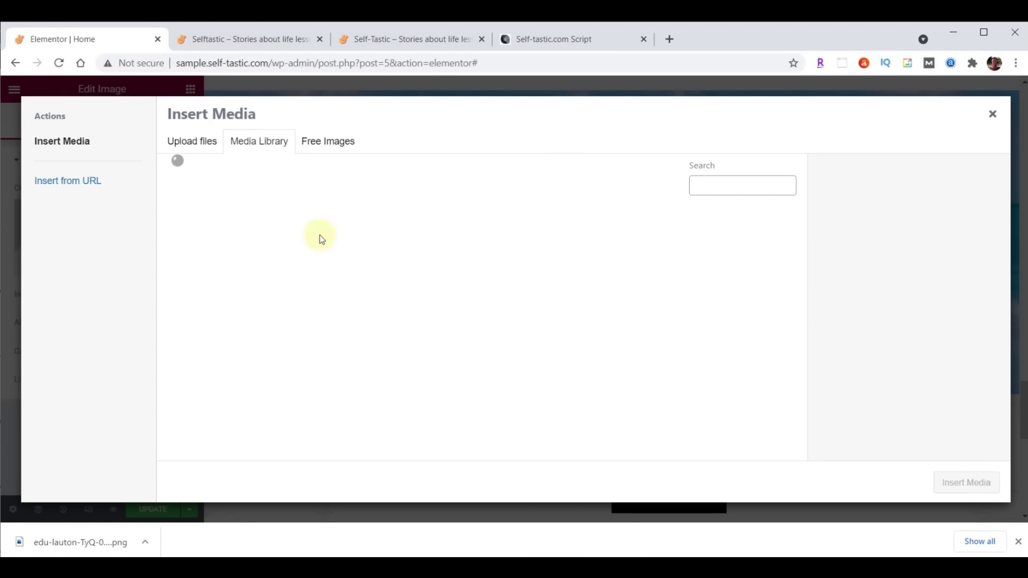
left_click(562, 552)
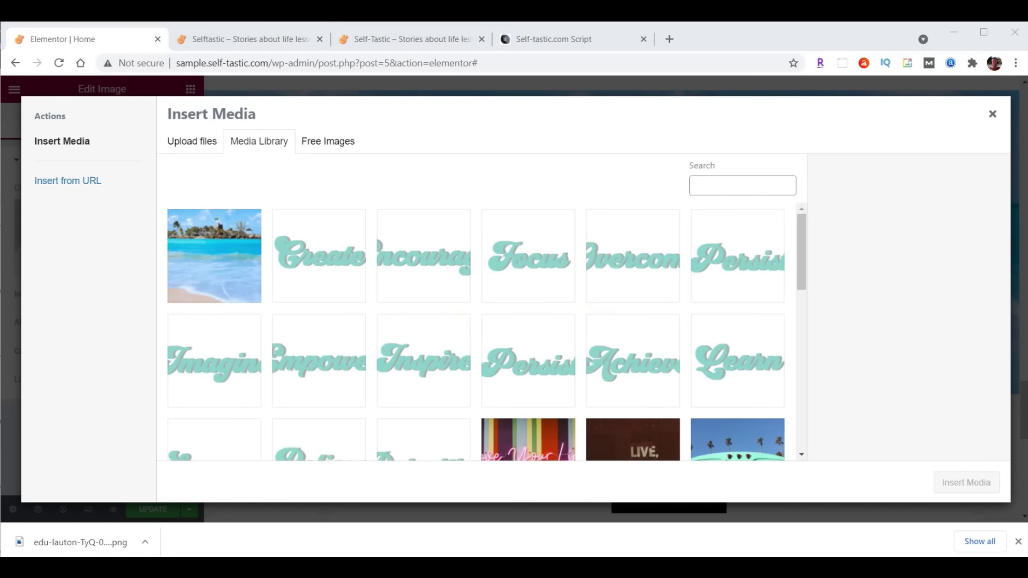
left_click_drag(963, 268, 330, 259)
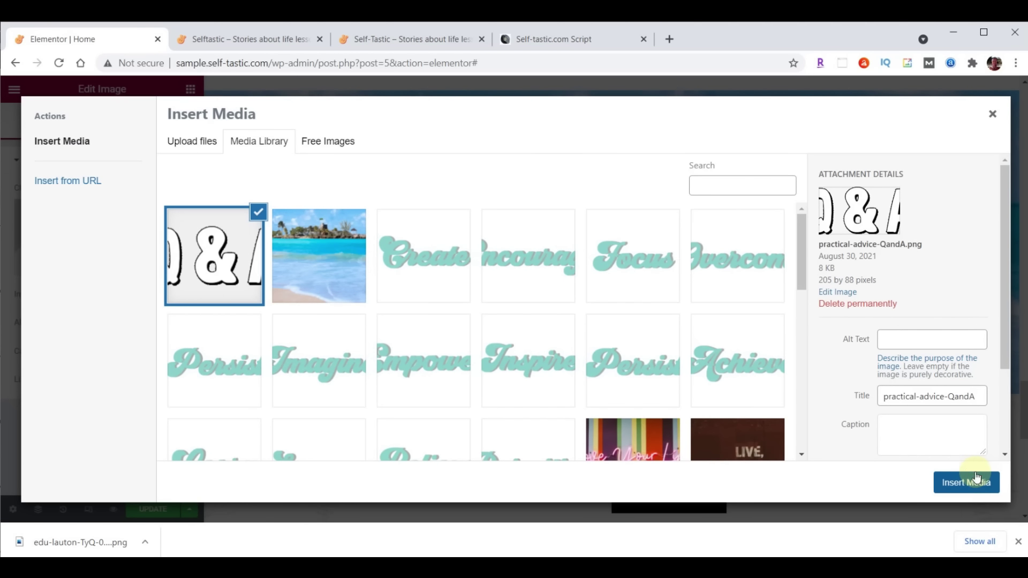
left_click(977, 478)
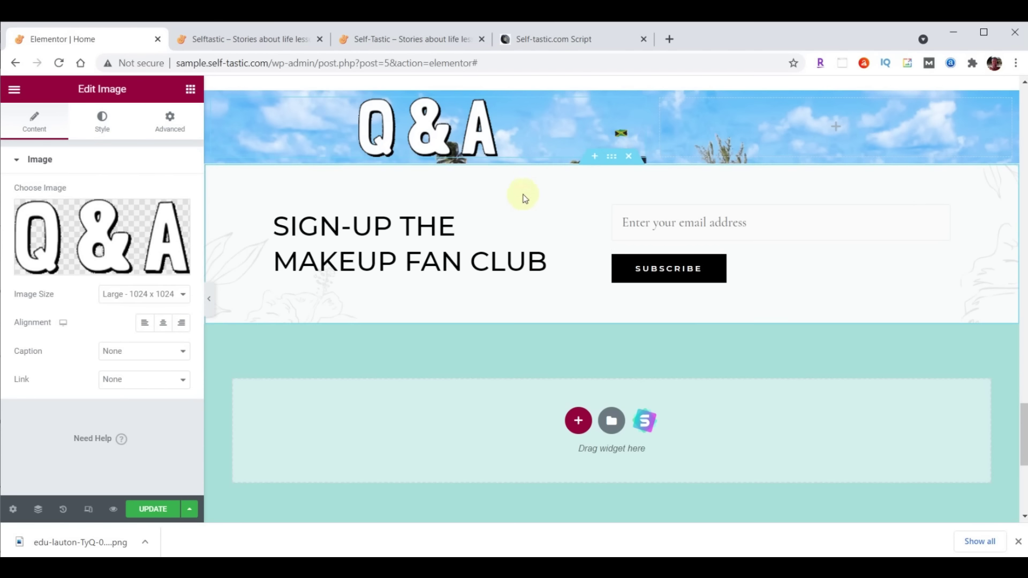
Pad the left column 90 px at the top and 40 px at the bottom
left_click(213, 99)
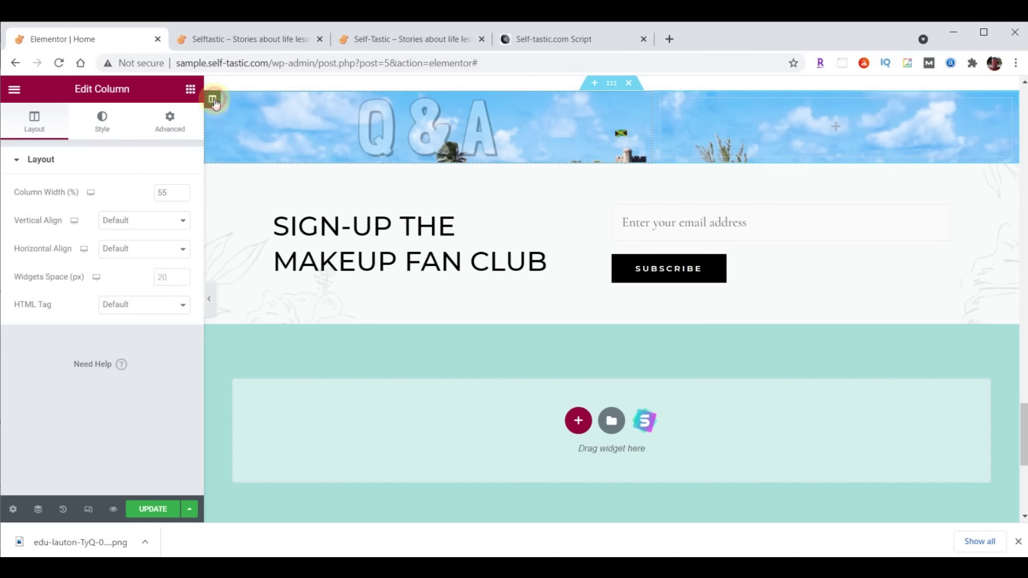
left_click(170, 120)
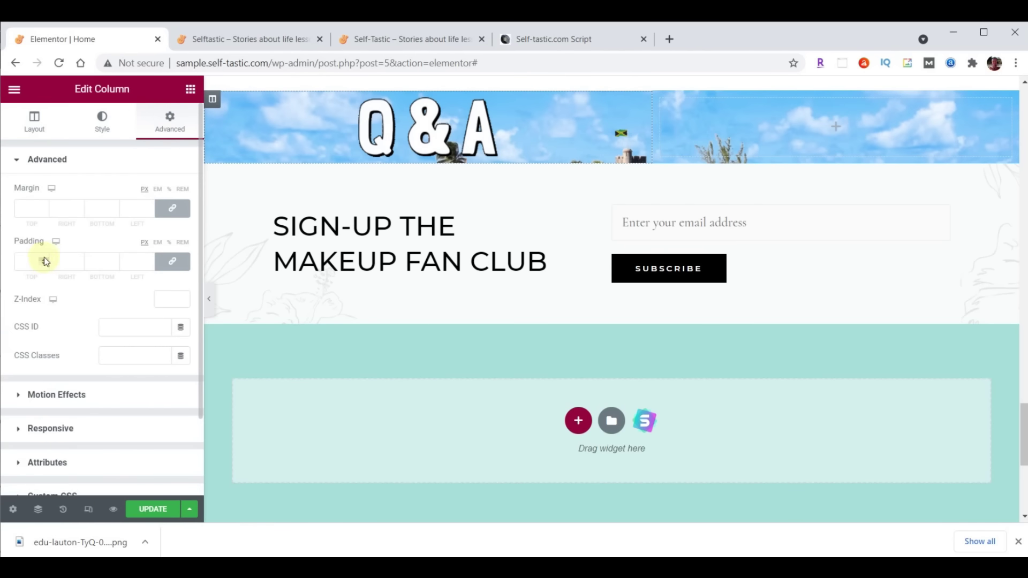
left_click(167, 260)
left_click(27, 264)
type("90")
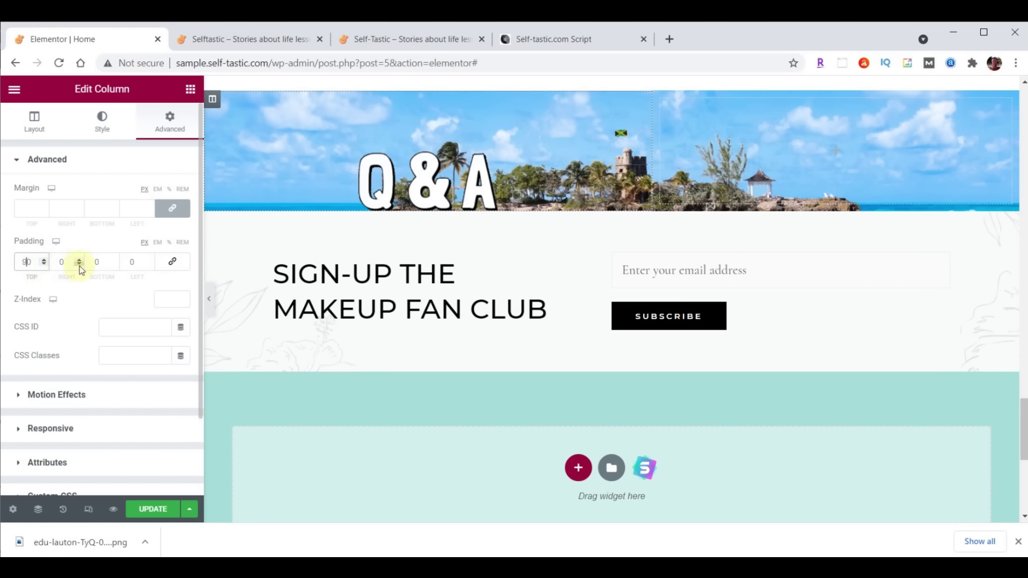
left_click(93, 261)
type("5")
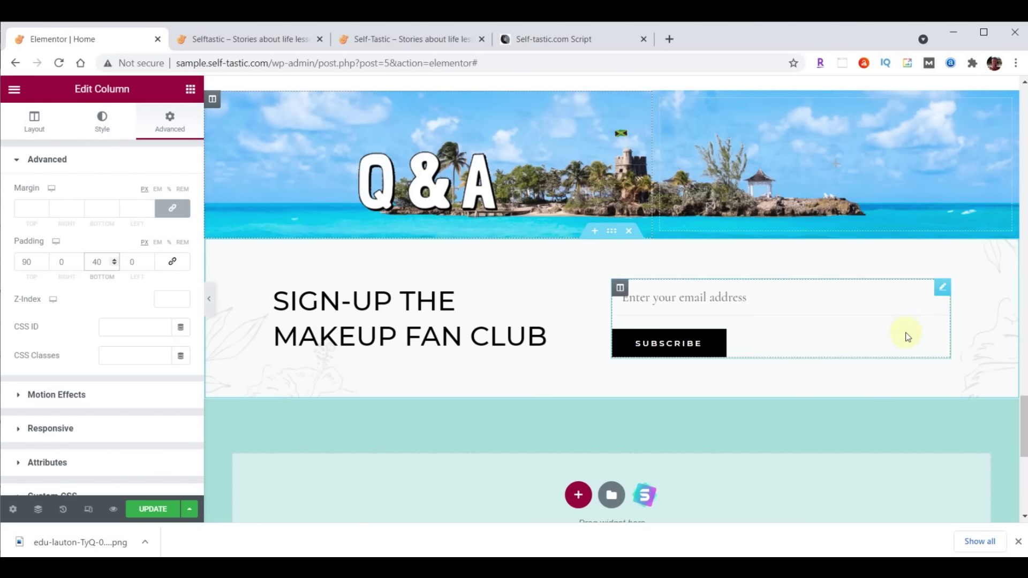
scroll(907, 338, "up", 3)
Copy the Words of Wisdom heading and paste it below the Q&A image
scroll(974, 102, "up", 2)
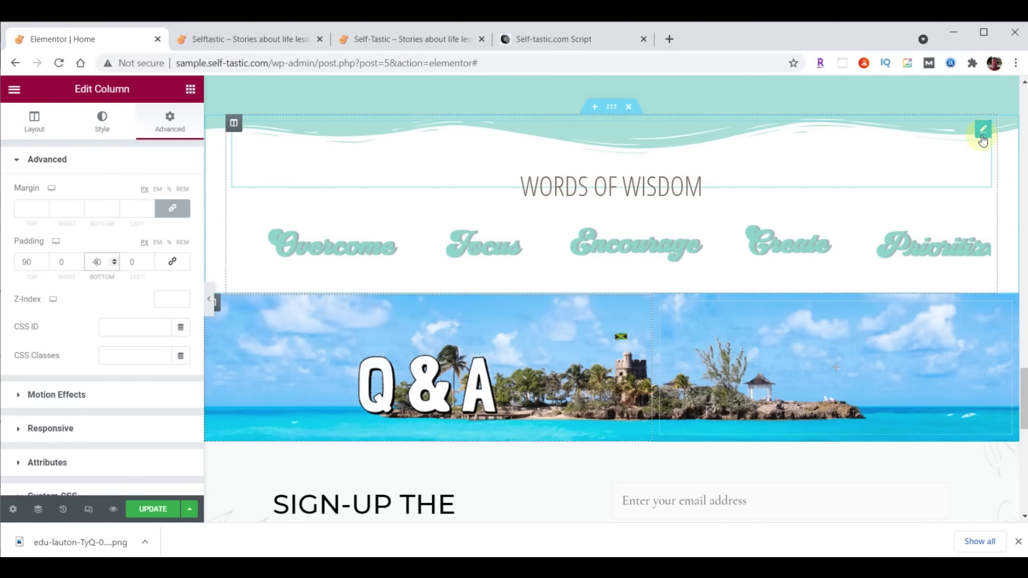
right_click(983, 137)
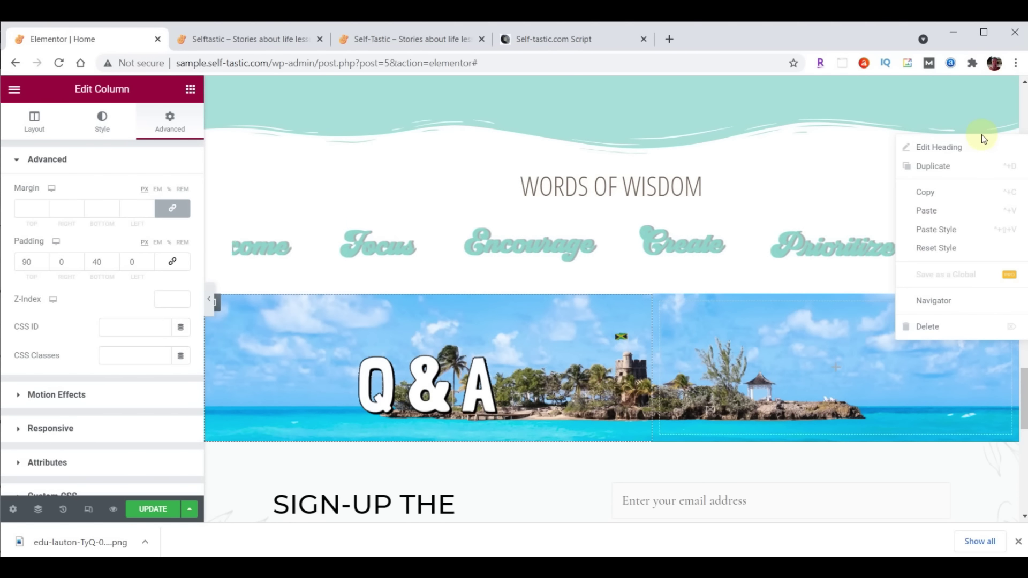
left_click(931, 192)
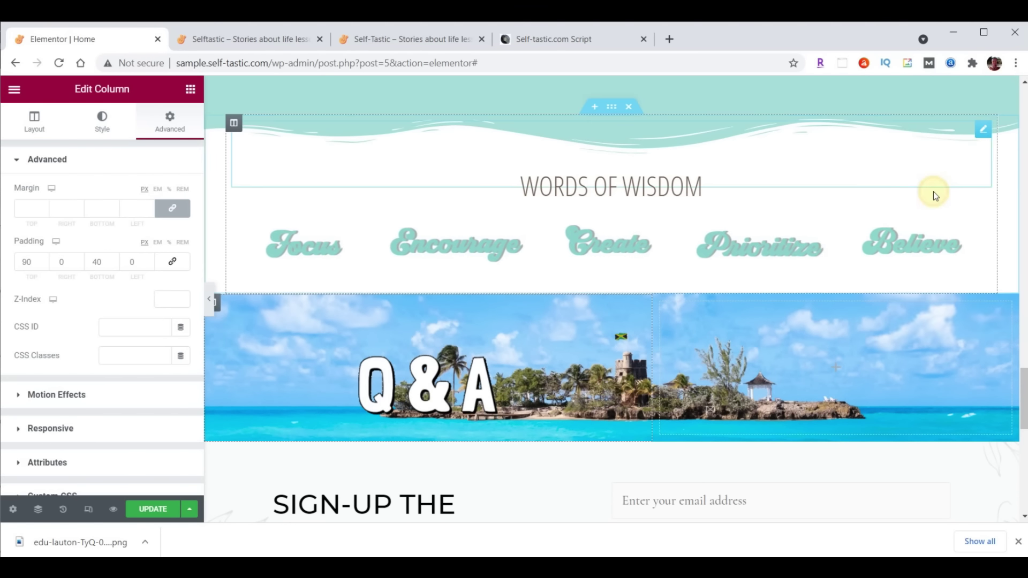
scroll(905, 238, "down", 4)
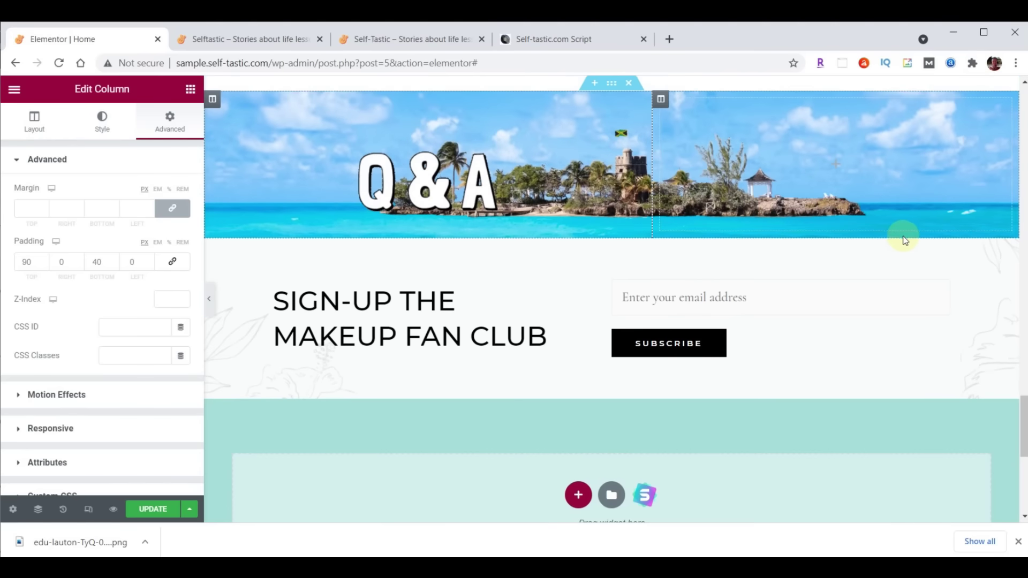
right_click(482, 190)
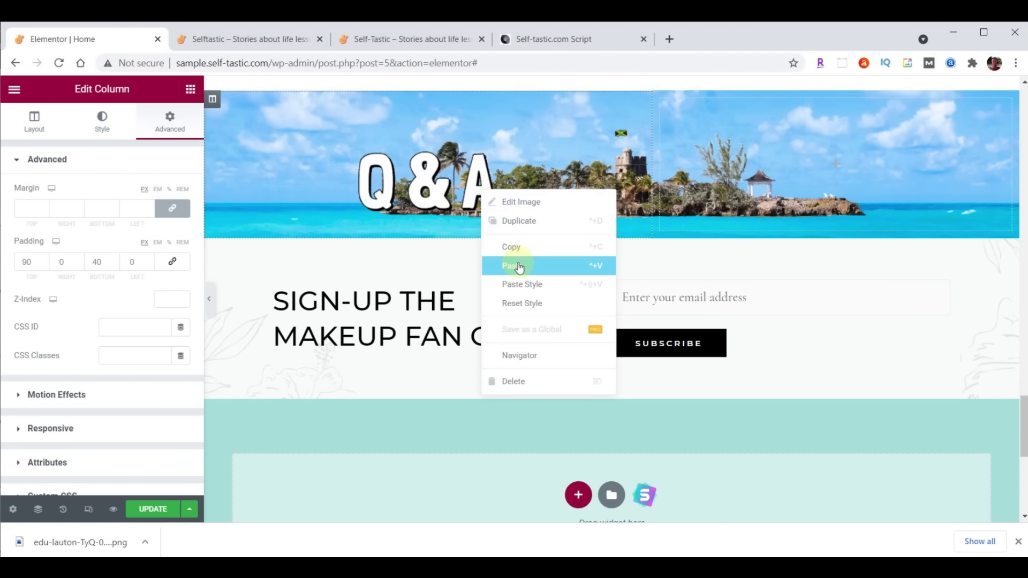
left_click(518, 266)
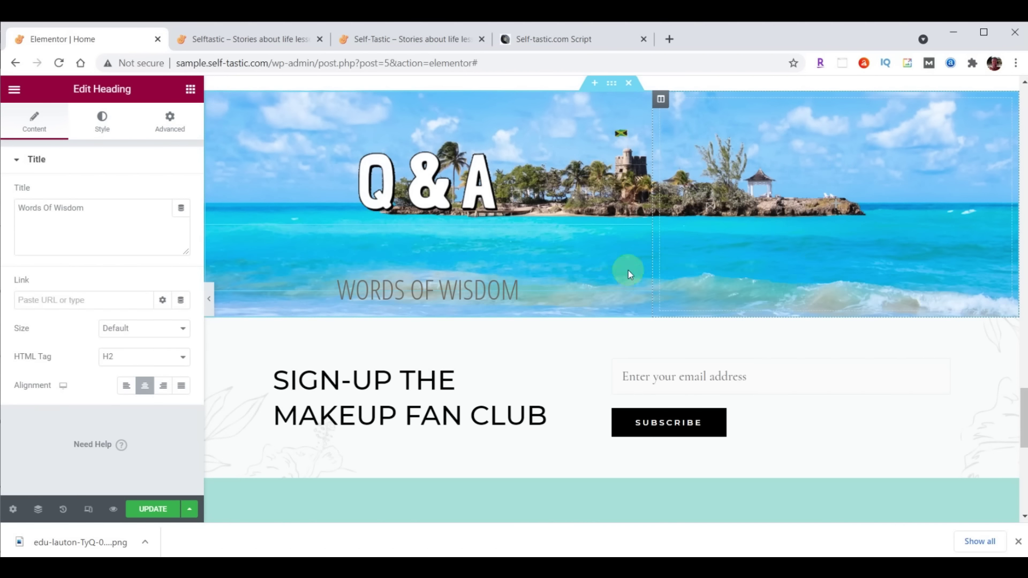
Make the pasted heading black #000000 with font size 50
left_click(113, 131)
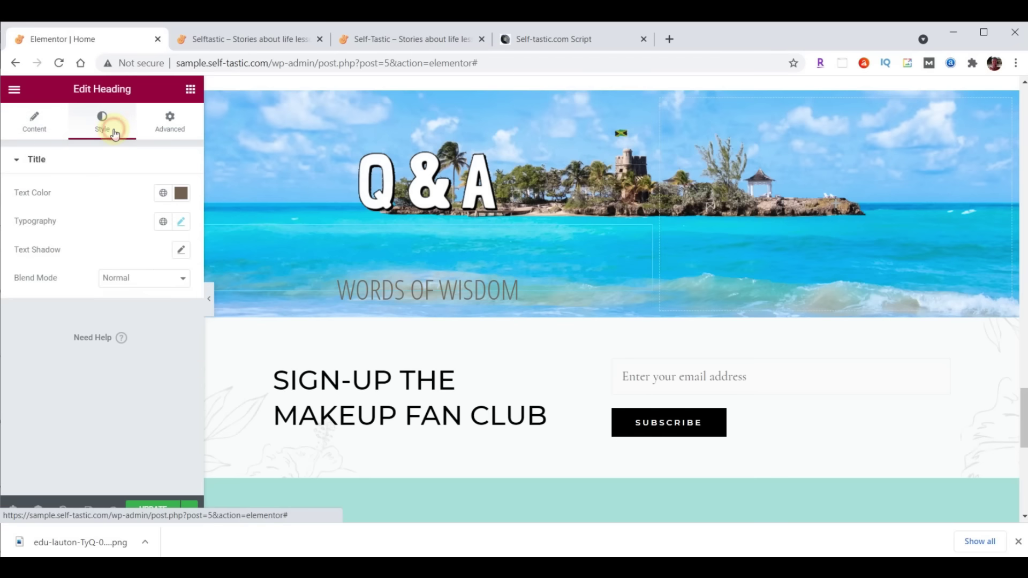
left_click(181, 193)
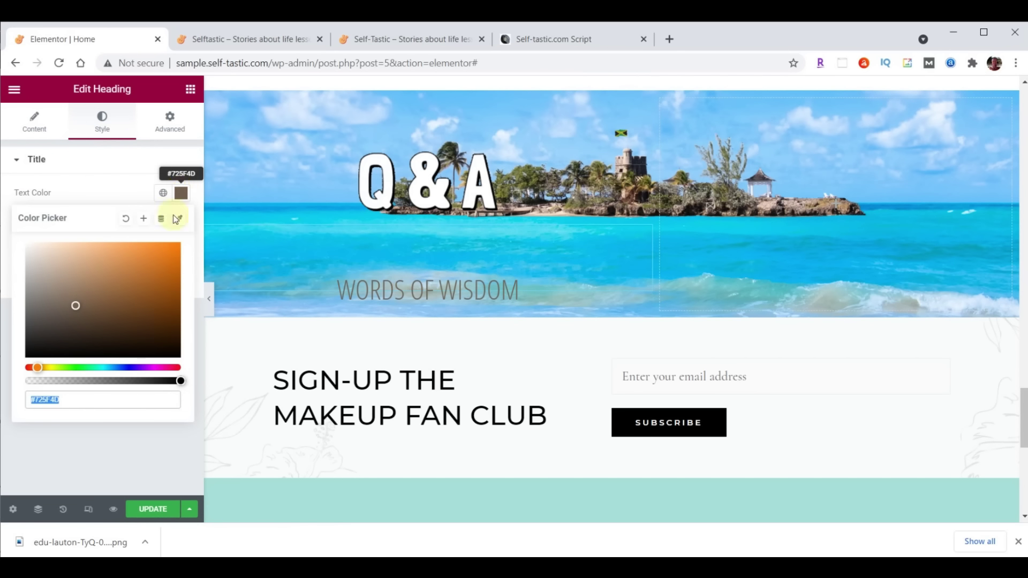
type("#")
type("000000")
left_click(181, 194)
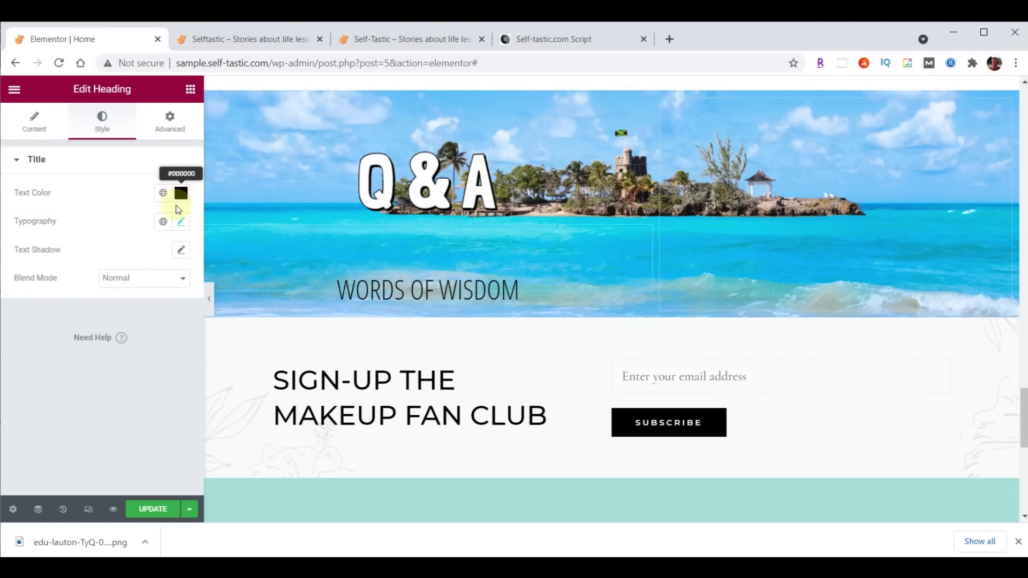
left_click(185, 222)
left_click(171, 327)
type("50")
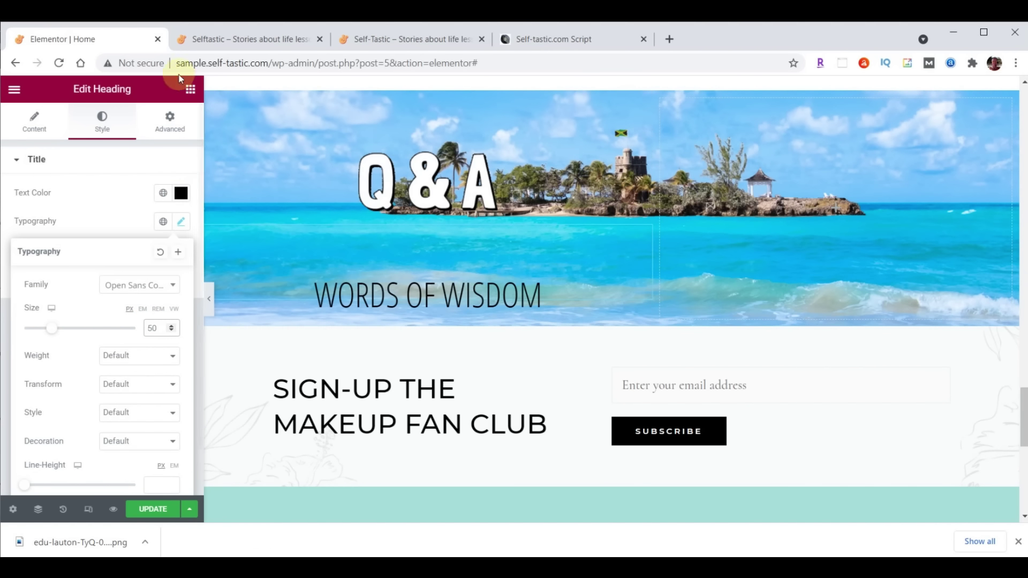
Search the widget panel for 'test' to find Testimonial widgets
left_click(190, 91)
left_click(81, 139)
type("test")
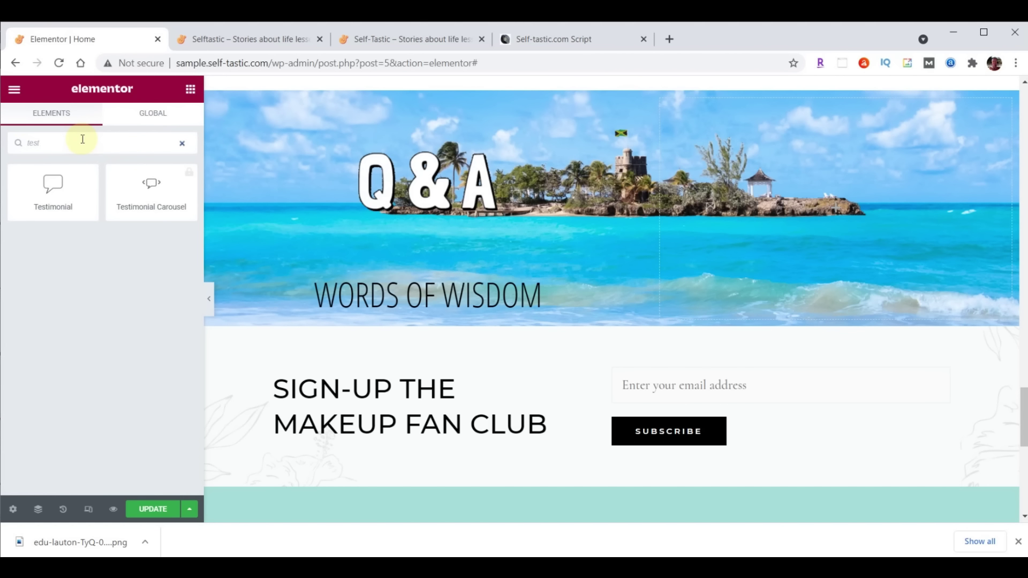
Add a Testimonial widget with practical-advice-profile.jpg as its photo
left_click_drag(54, 184, 471, 297)
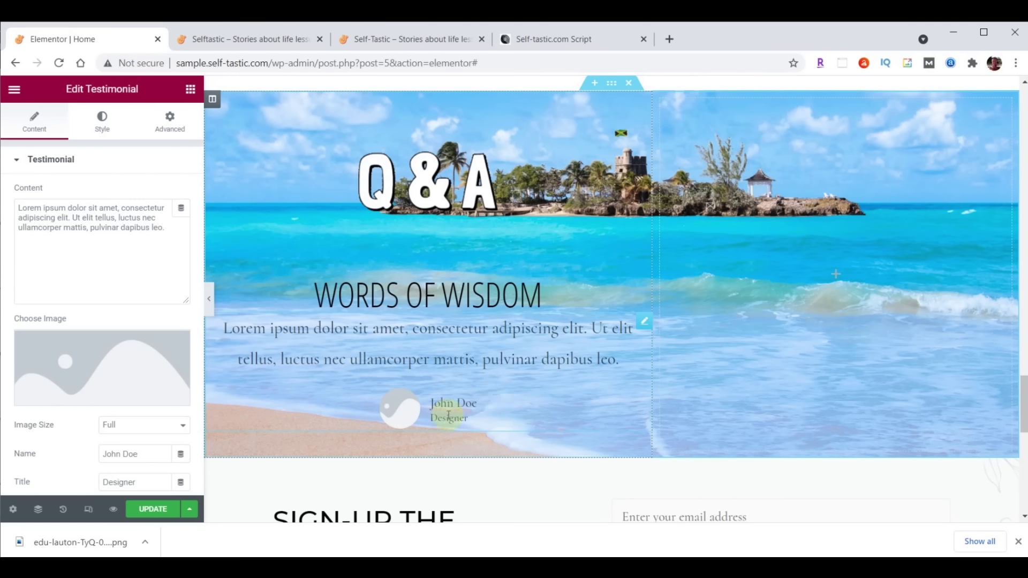
left_click(93, 367)
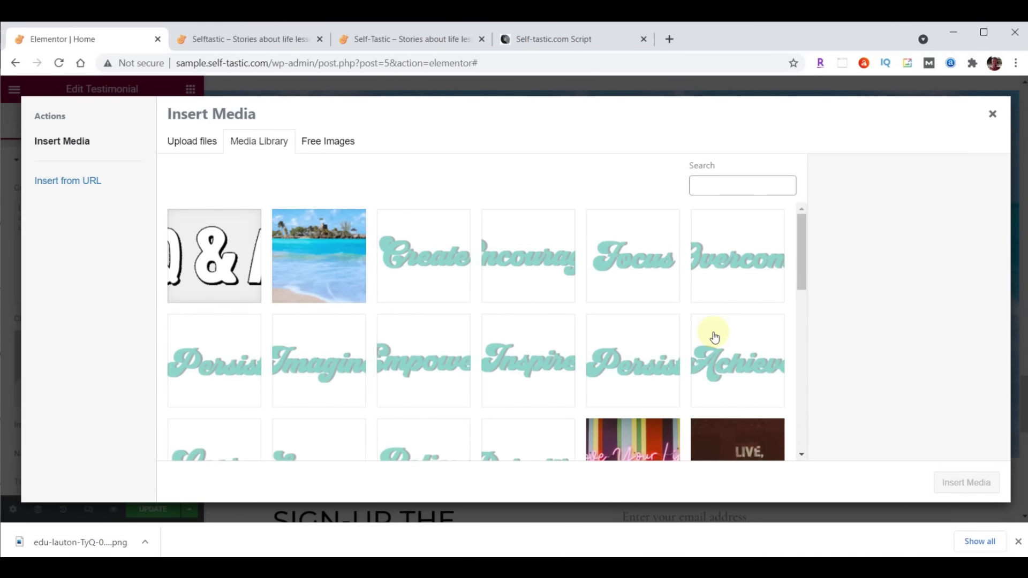
left_click(575, 567)
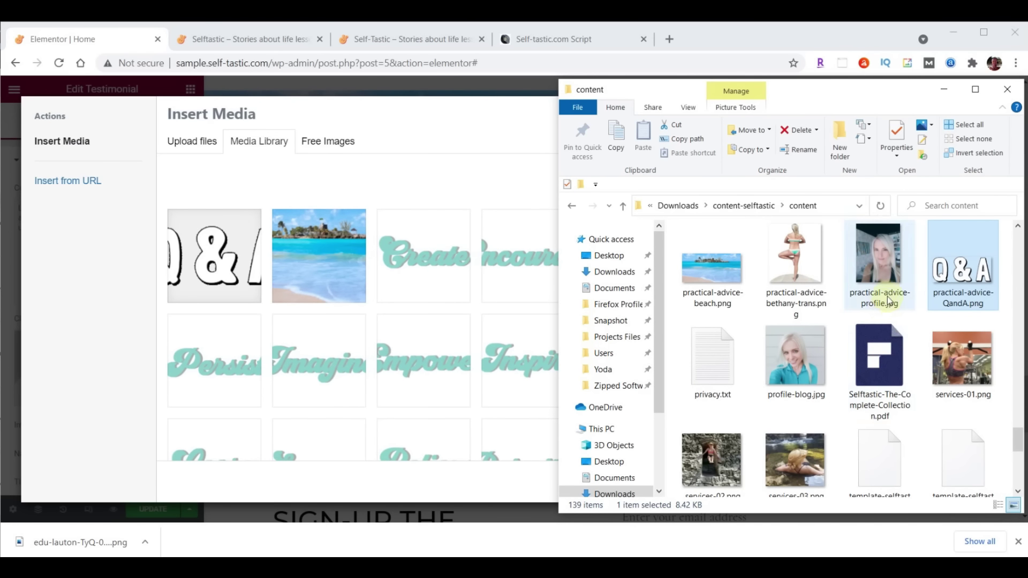
left_click(880, 260)
left_click_drag(880, 260, 297, 286)
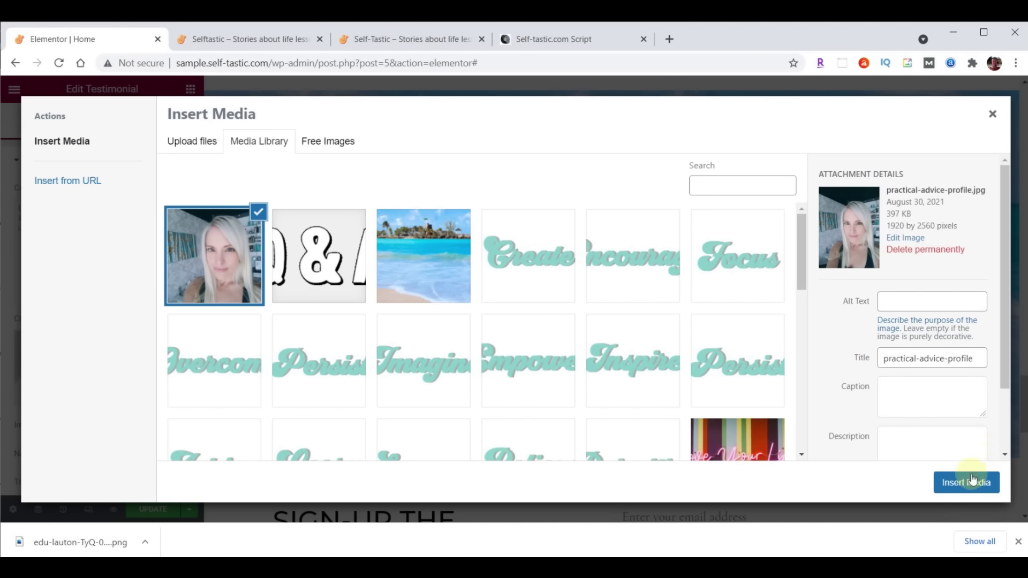
left_click(966, 482)
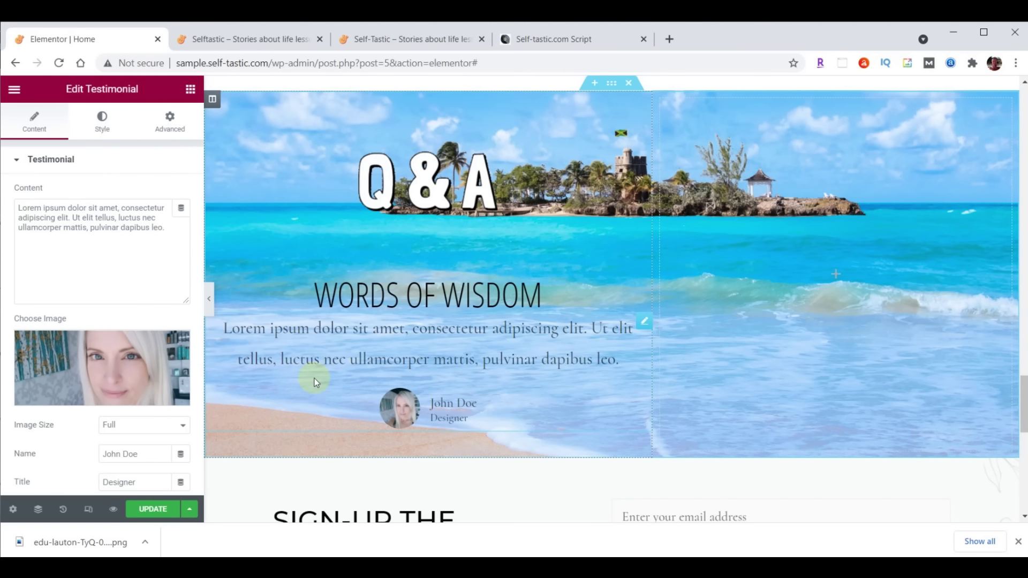
Fill in the Quora quote and the author's name, with the photo placed above the name
left_click_drag(19, 209, 175, 227)
type("Questions and answers from Quora")
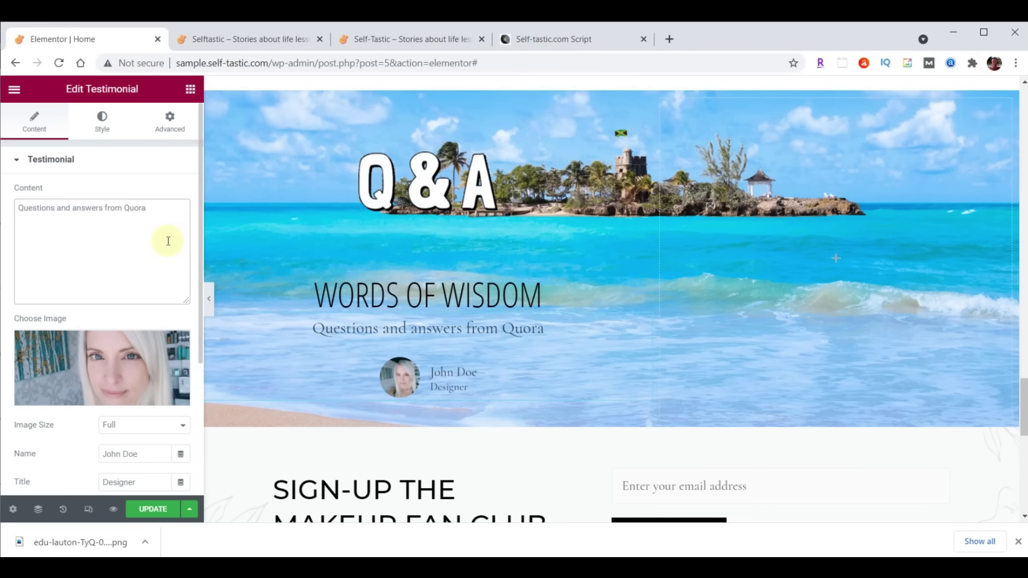
scroll(168, 241, "down", 3)
left_click_drag(148, 284, 91, 288)
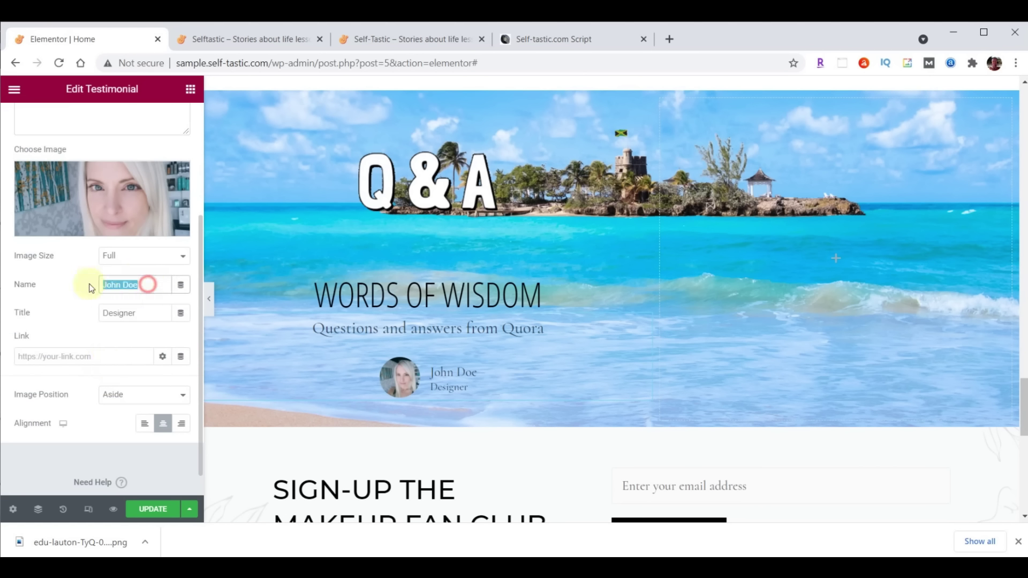
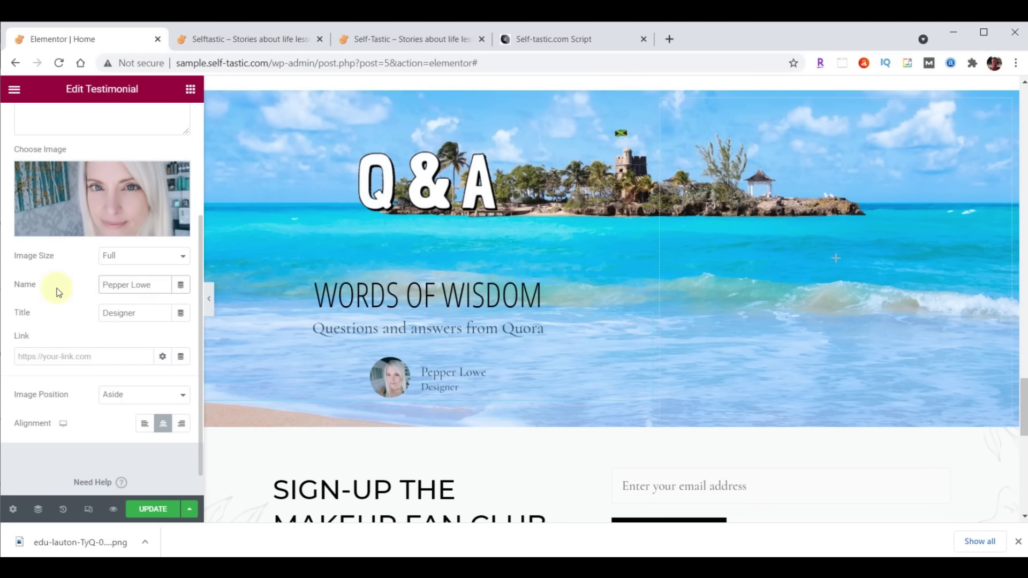
left_click(126, 399)
left_click(114, 419)
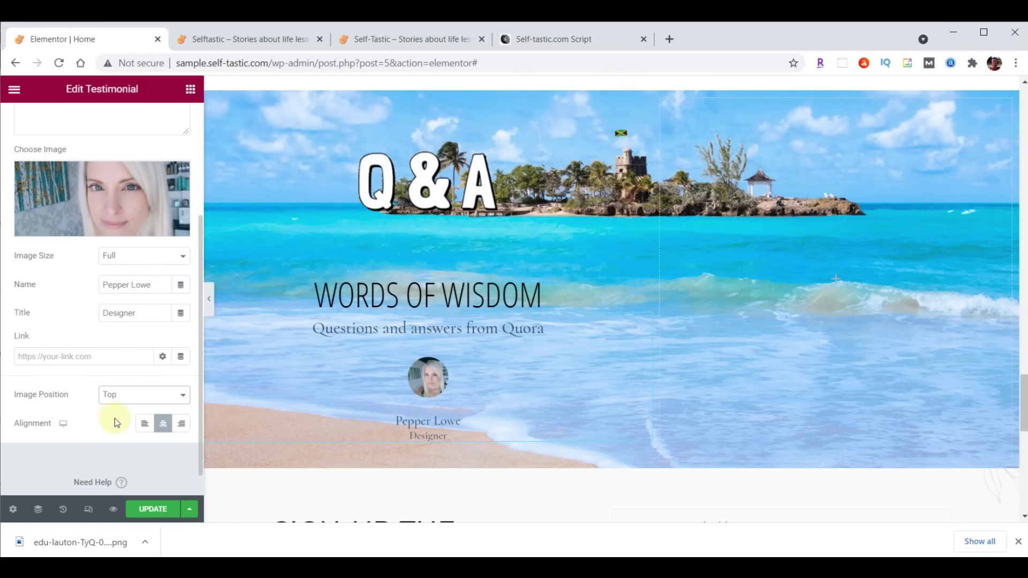
scroll(114, 227, "up", 3)
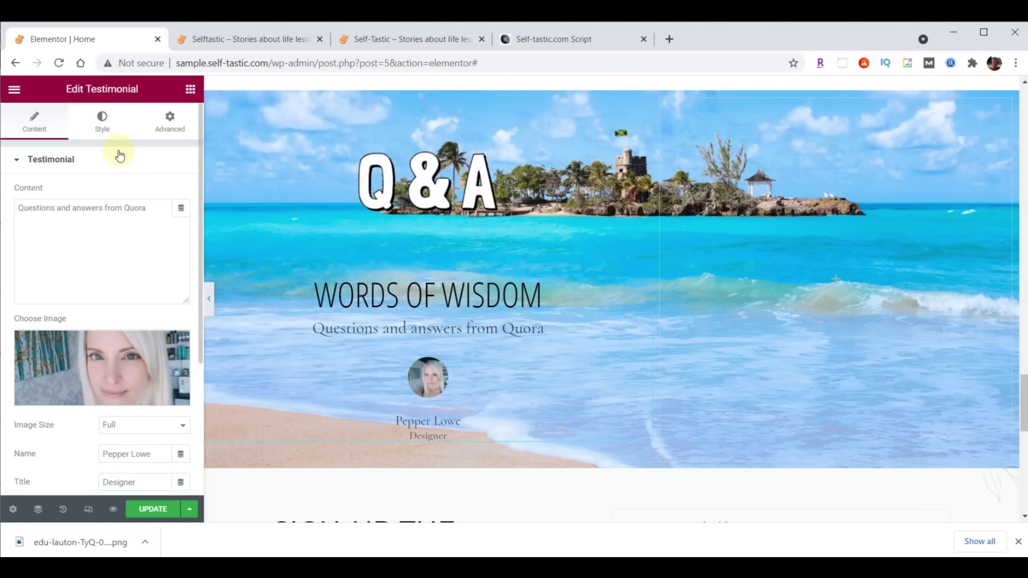
Enlarge the testimonial photo to size 115
left_click(102, 124)
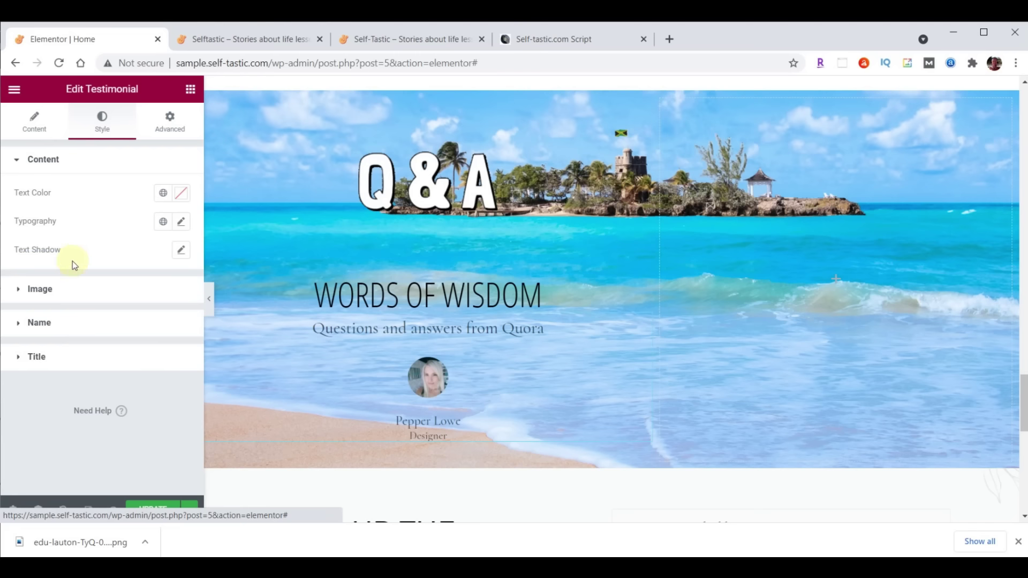
left_click(42, 289)
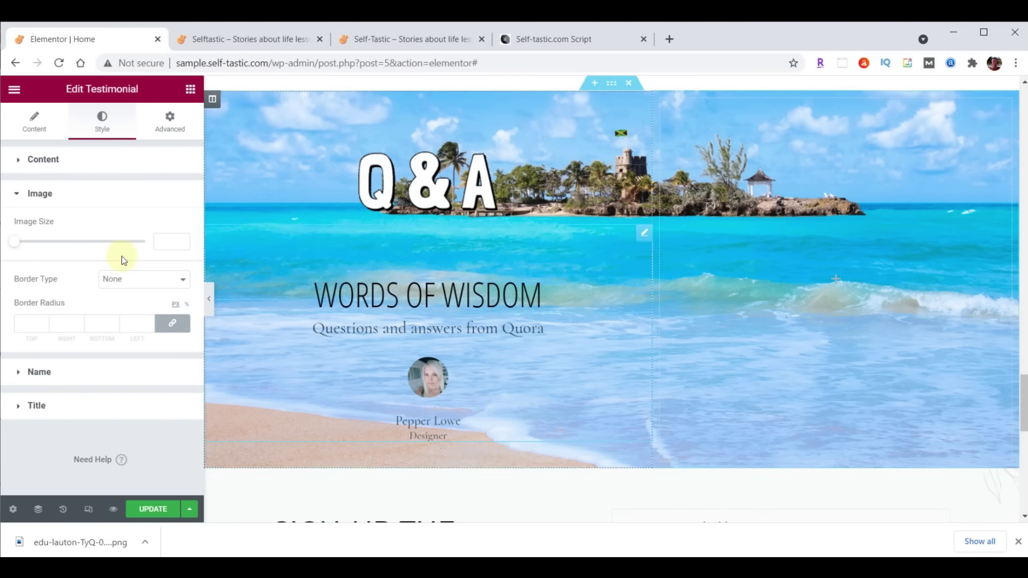
left_click(160, 241)
type("115")
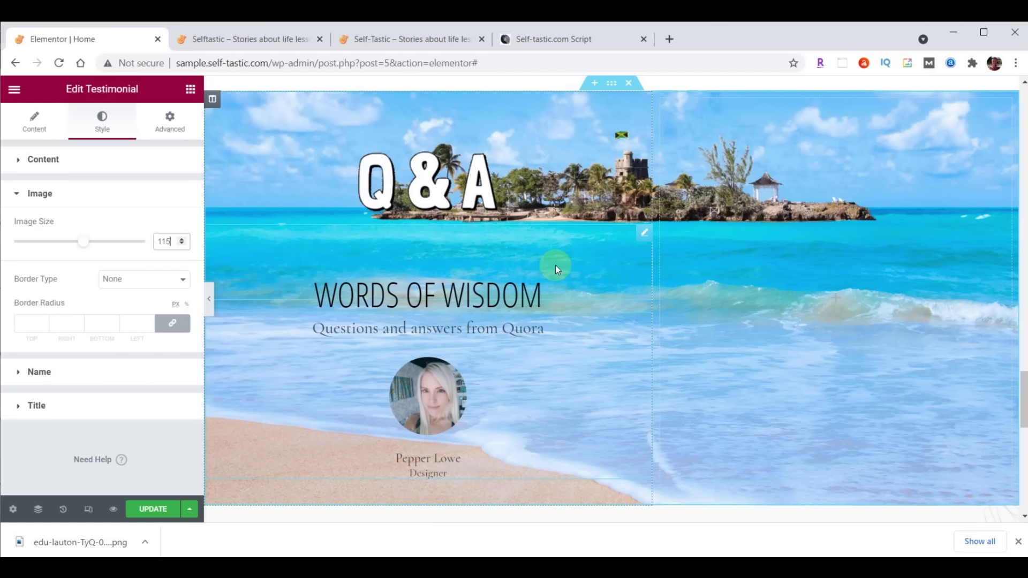
Style the quote text in Droid Arabic Kufi, size 24, brown #473C31
left_click(45, 161)
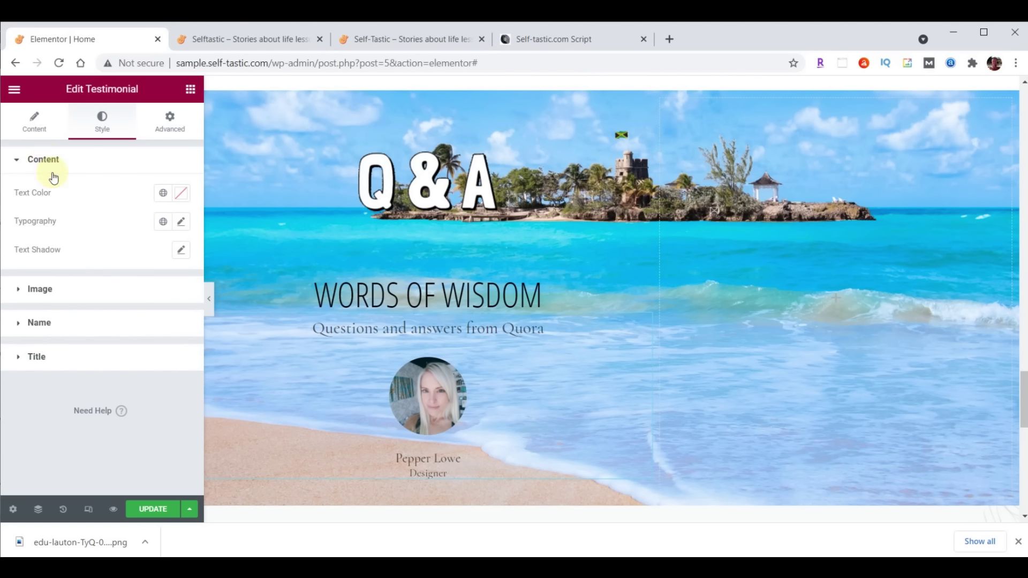
left_click(182, 222)
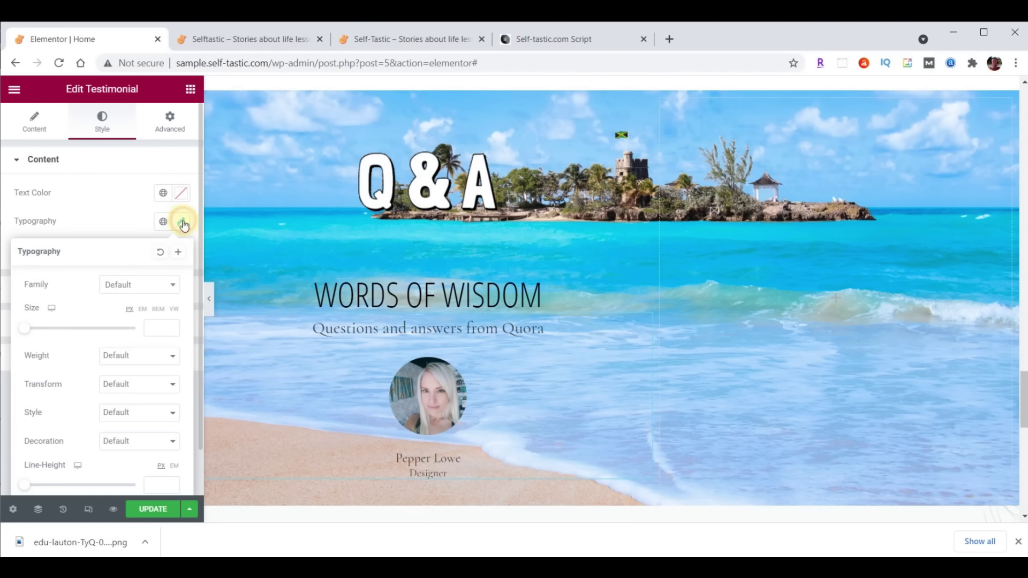
left_click(140, 284)
type("droid")
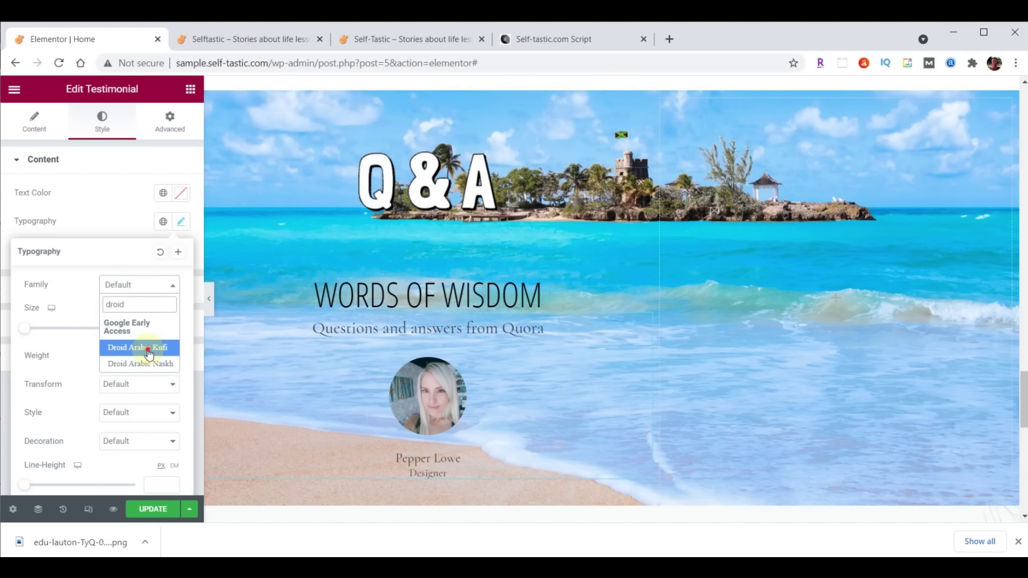
left_click(148, 349)
left_click(153, 329)
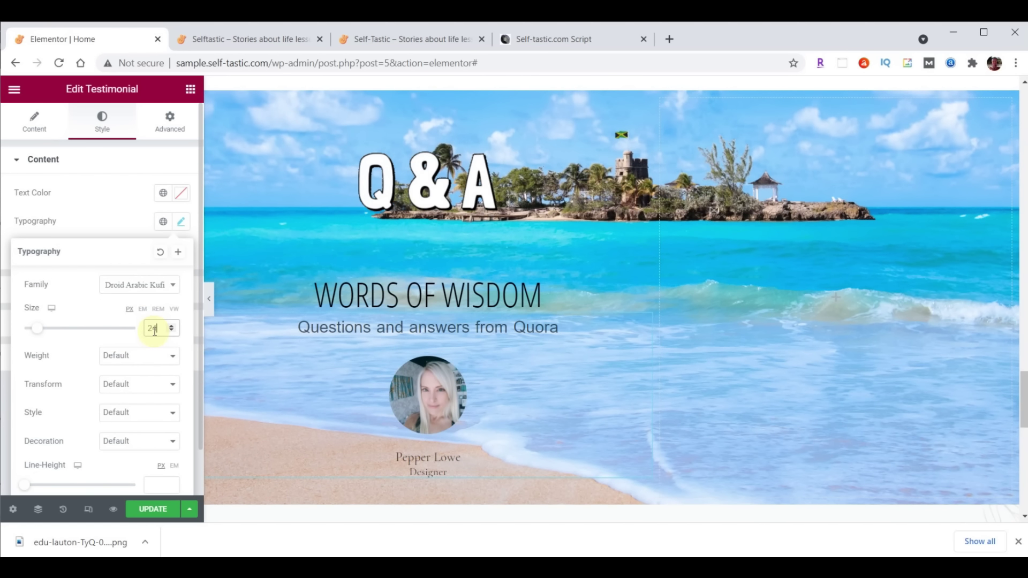
left_click(181, 195)
type("#473C31")
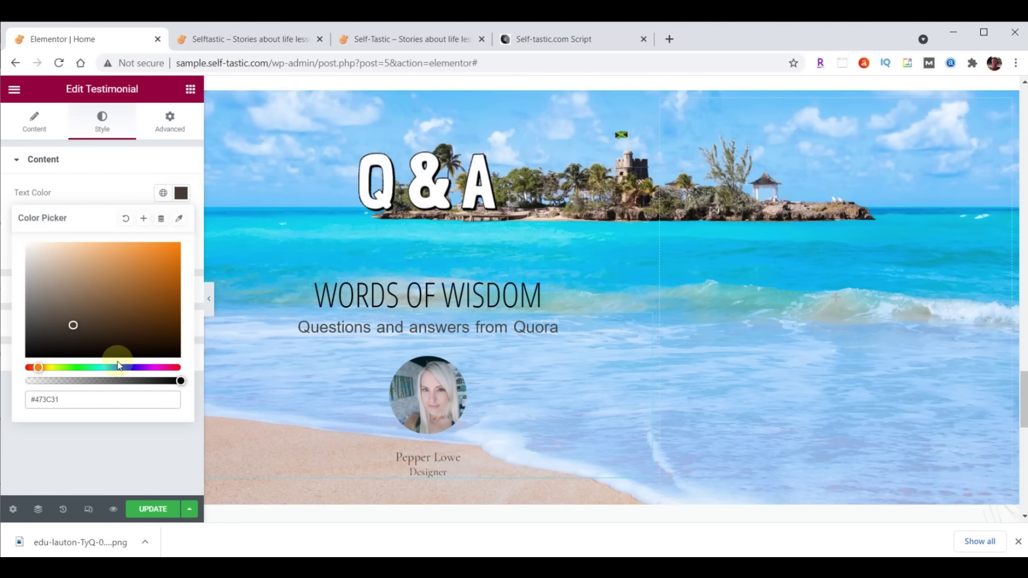
left_click(189, 209)
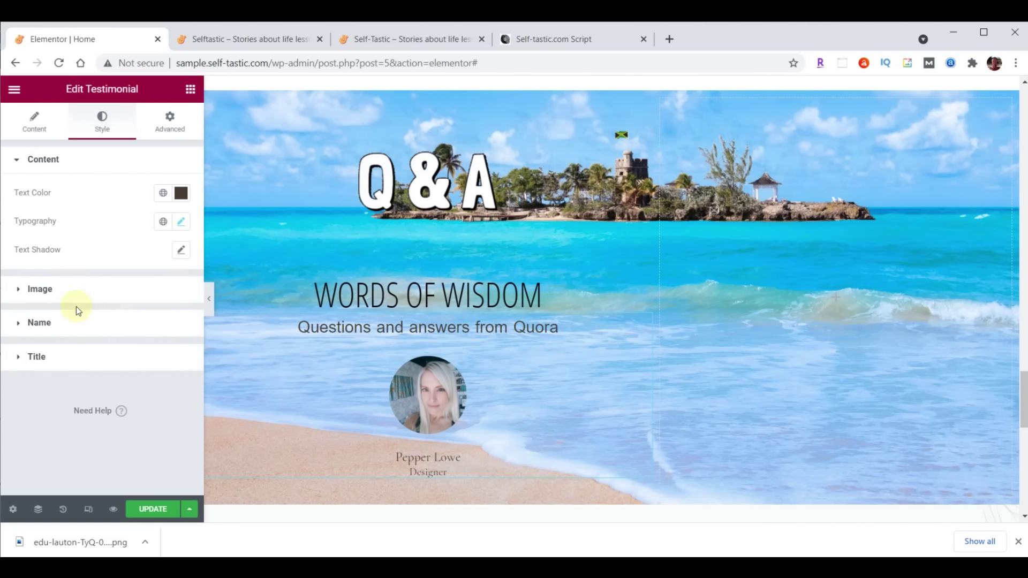
Style the name in Open Sans Condensed, size 30, pale yellow #FFFFC0
left_click(43, 323)
left_click(181, 291)
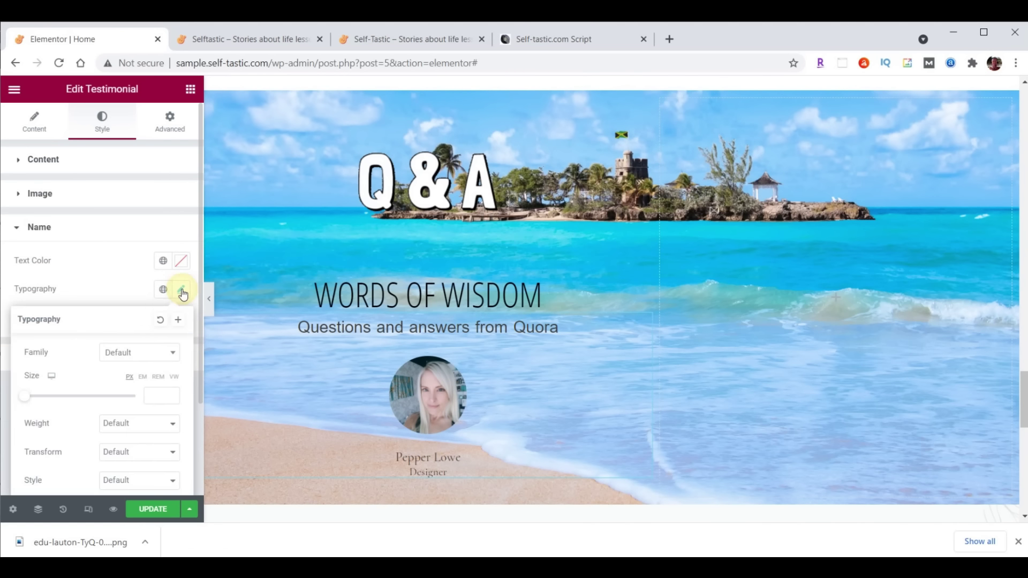
left_click(143, 353)
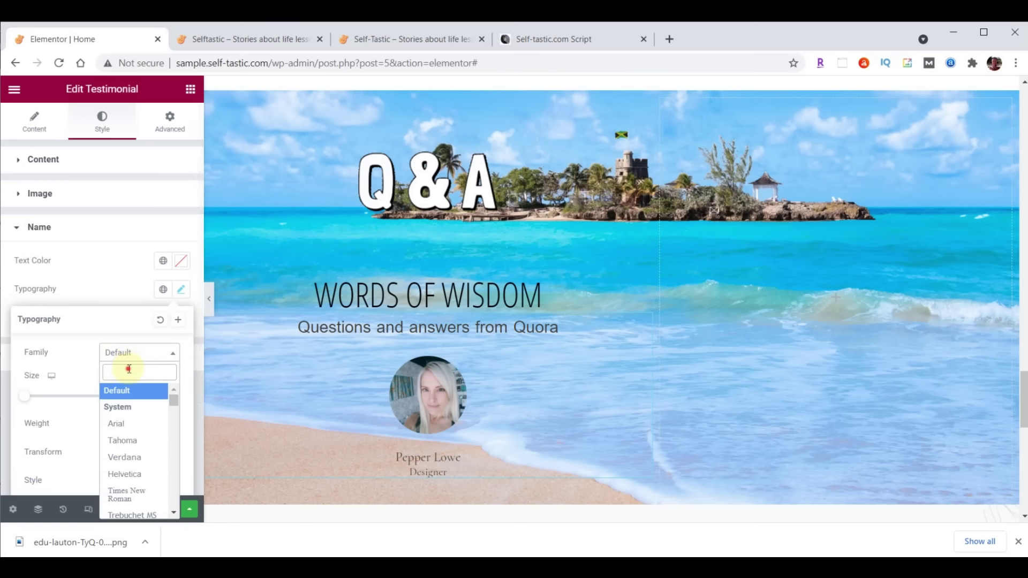
type("Open")
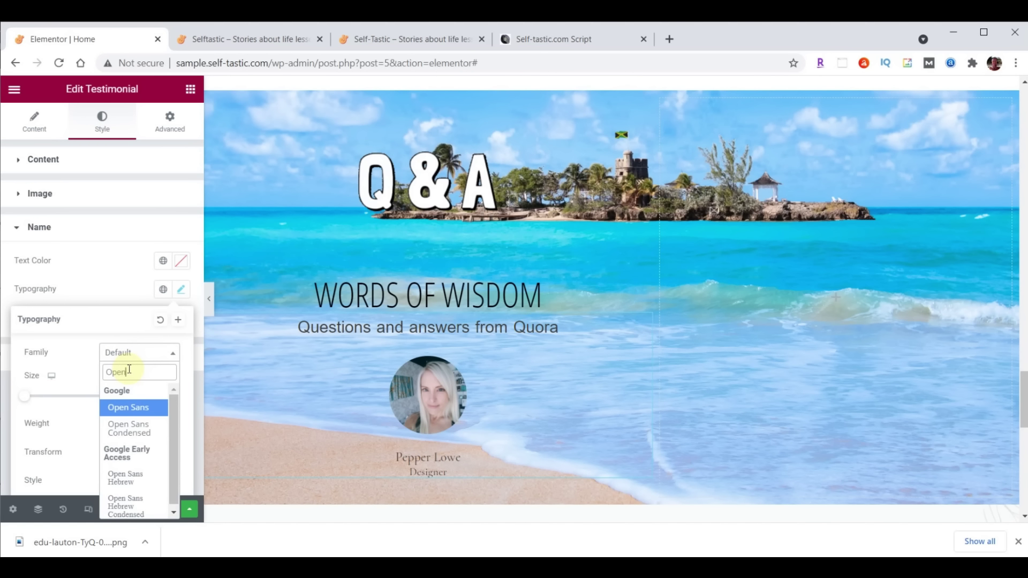
left_click(130, 429)
left_click(154, 397)
type("30")
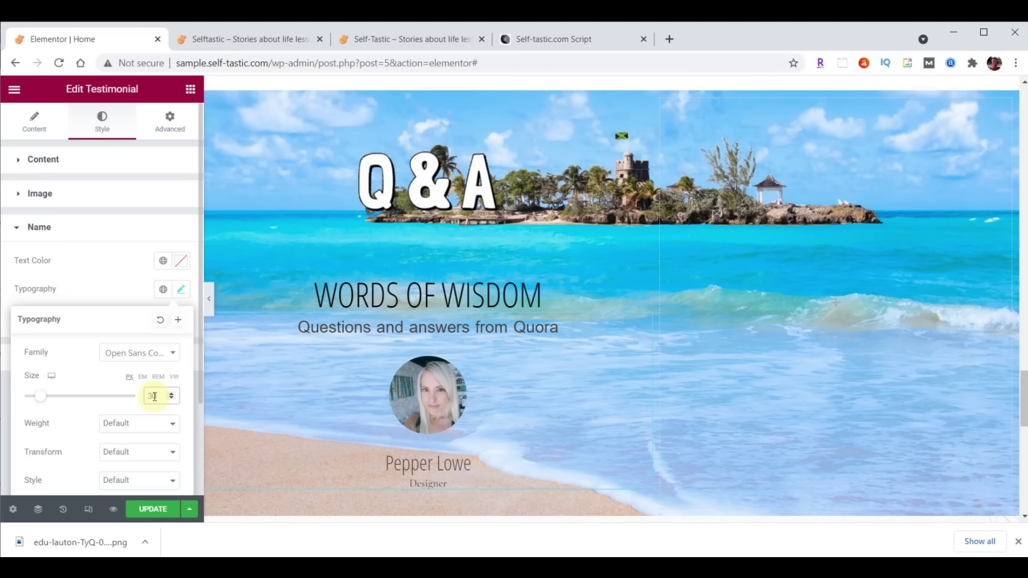
left_click(181, 261)
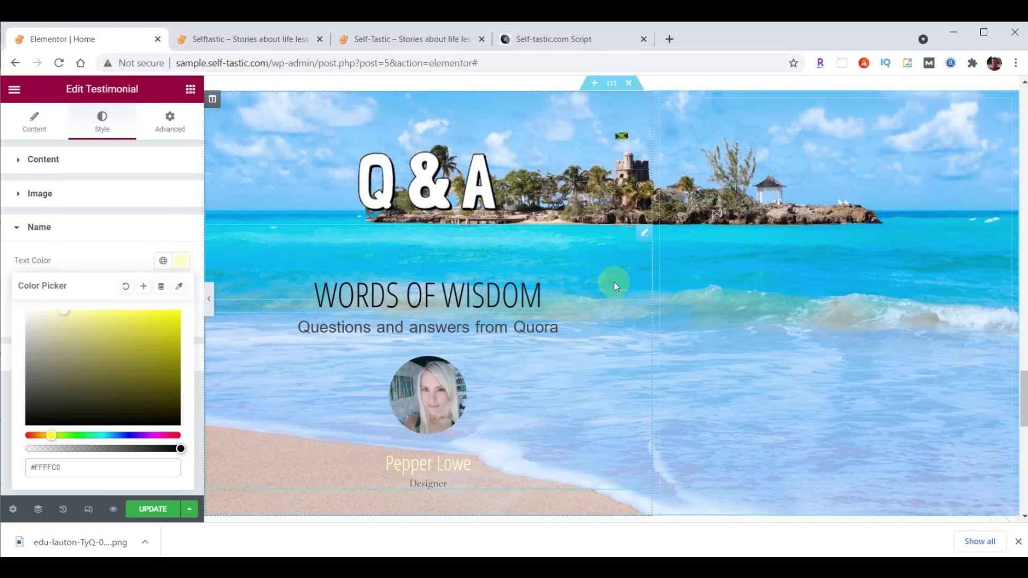
Delete the Designer job title from the testimonial
scroll(613, 300, "down", 1)
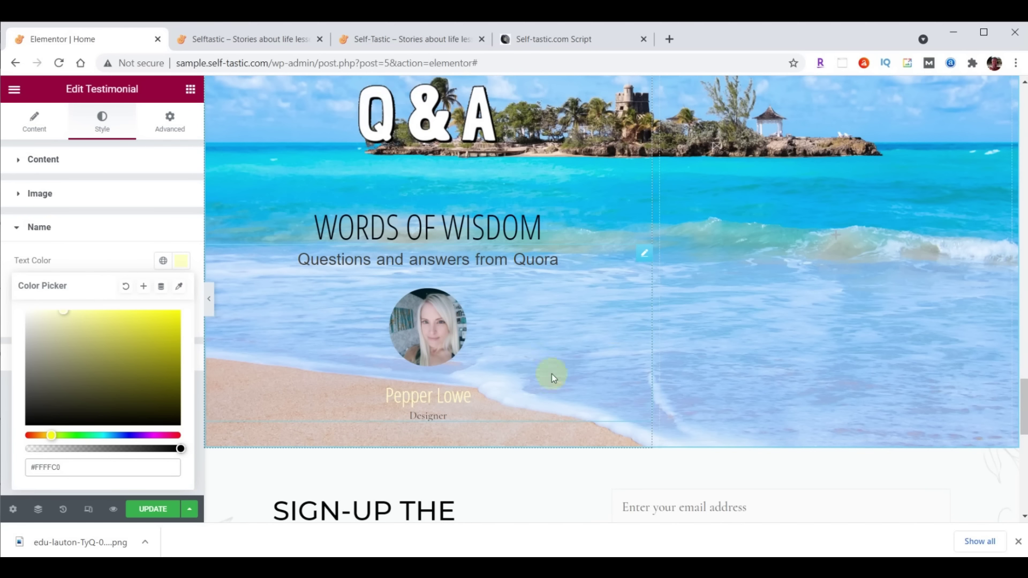
left_click(34, 120)
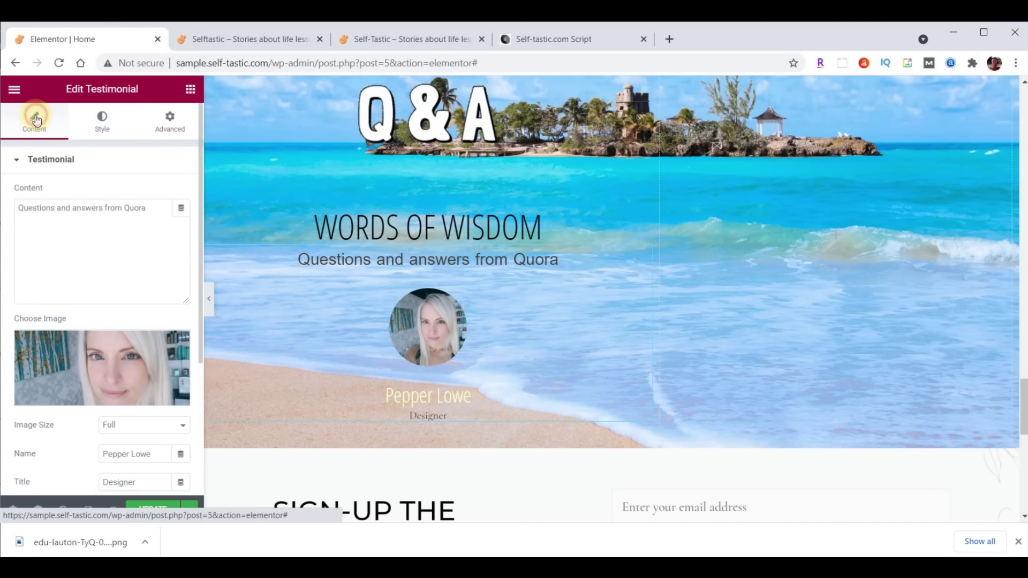
scroll(109, 247, "down", 2)
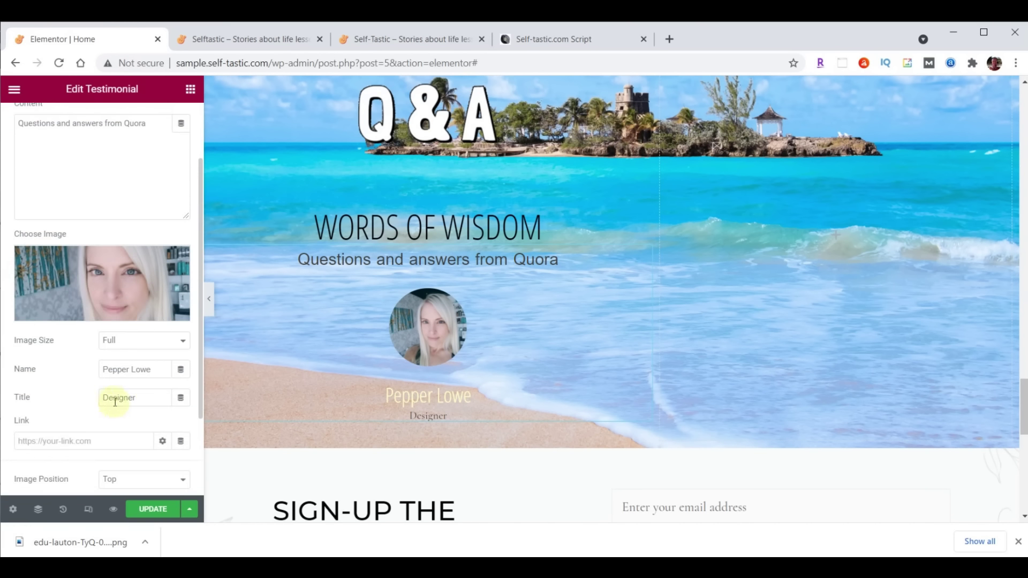
double_click(142, 400)
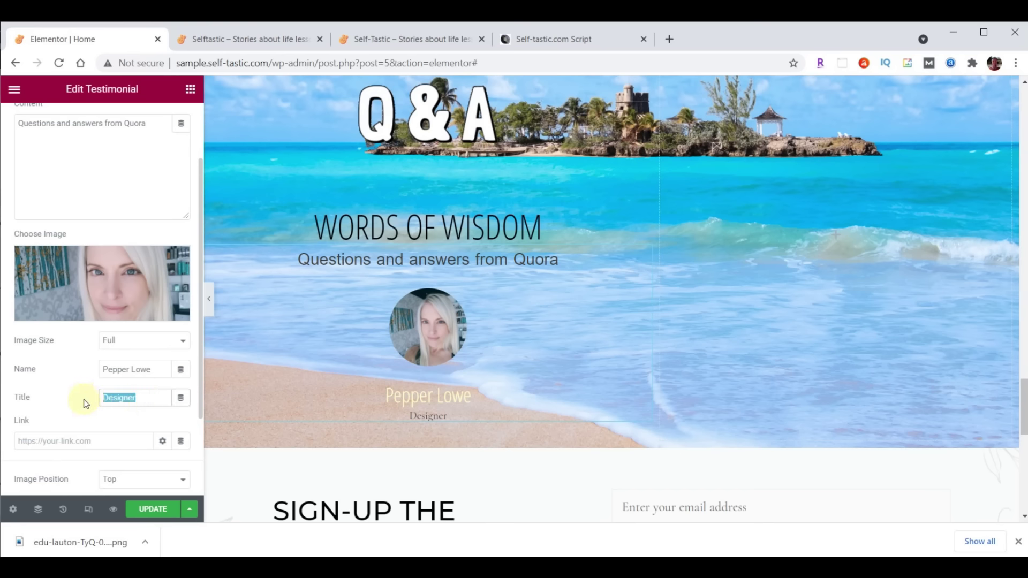
key("BackSpace")
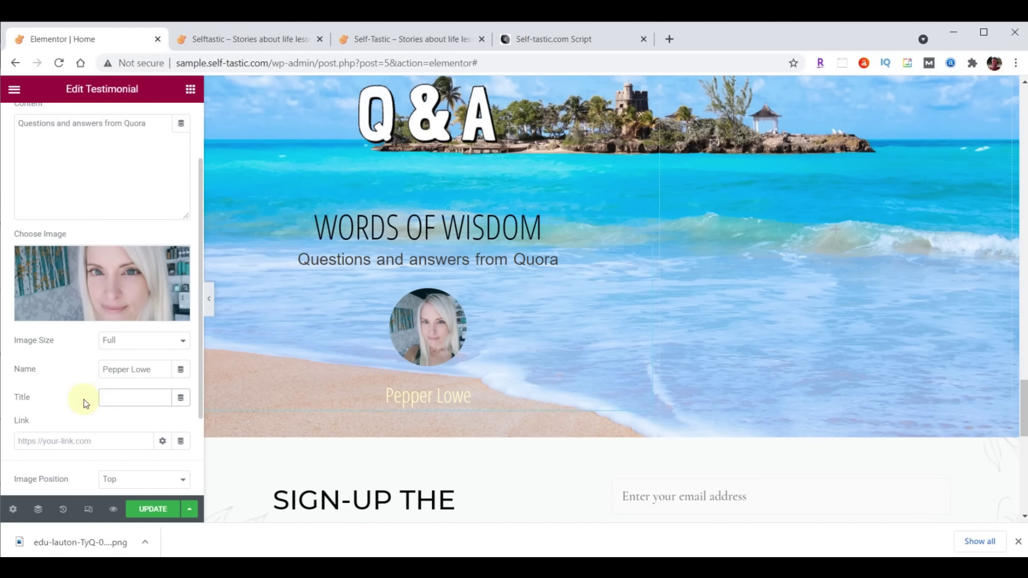
scroll(818, 319, "up", 2)
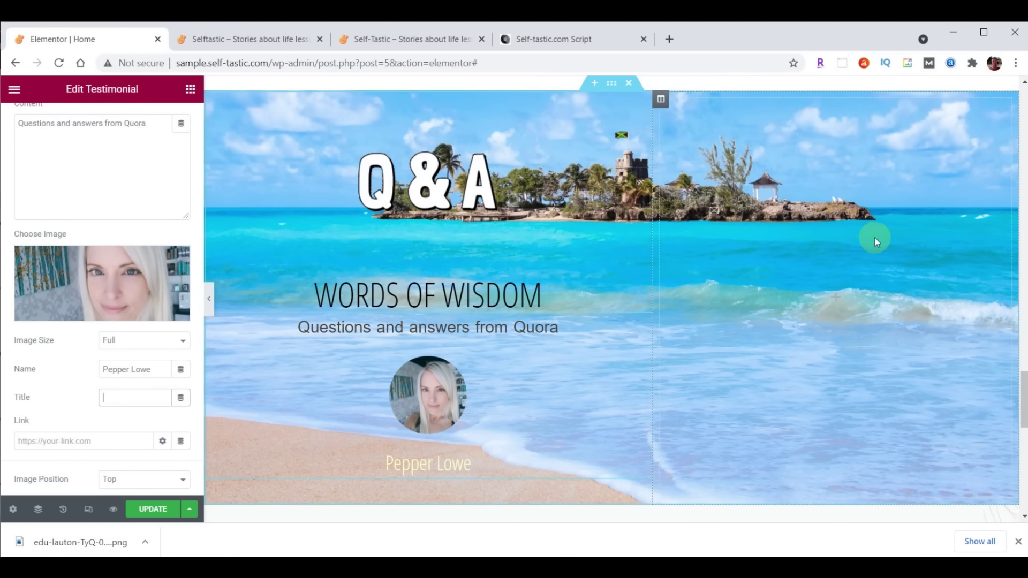
left_click(660, 100)
Set the right column's vertical alignment to Bottom, with 0 margin and 0 padding
left_click(125, 221)
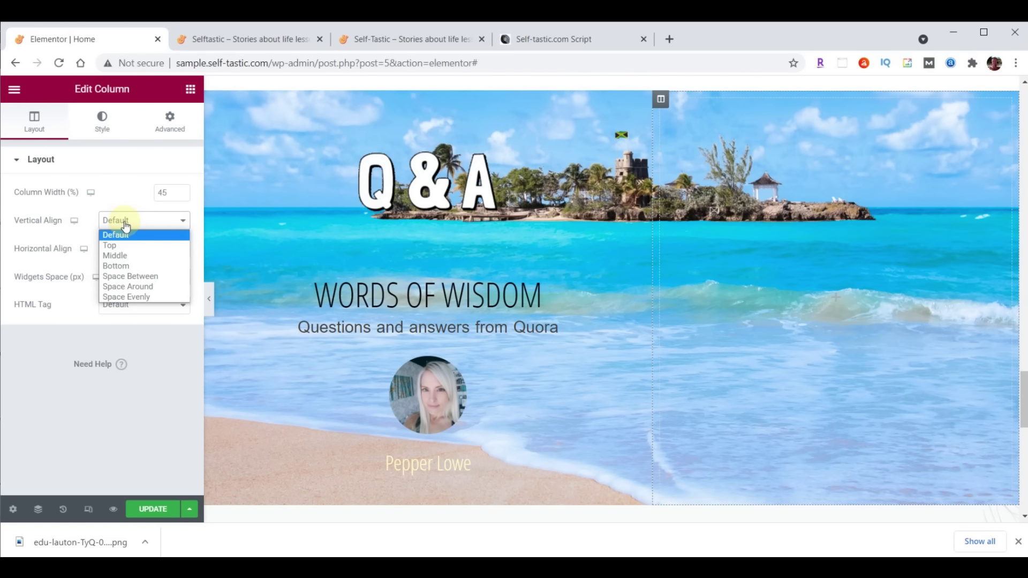
left_click(124, 266)
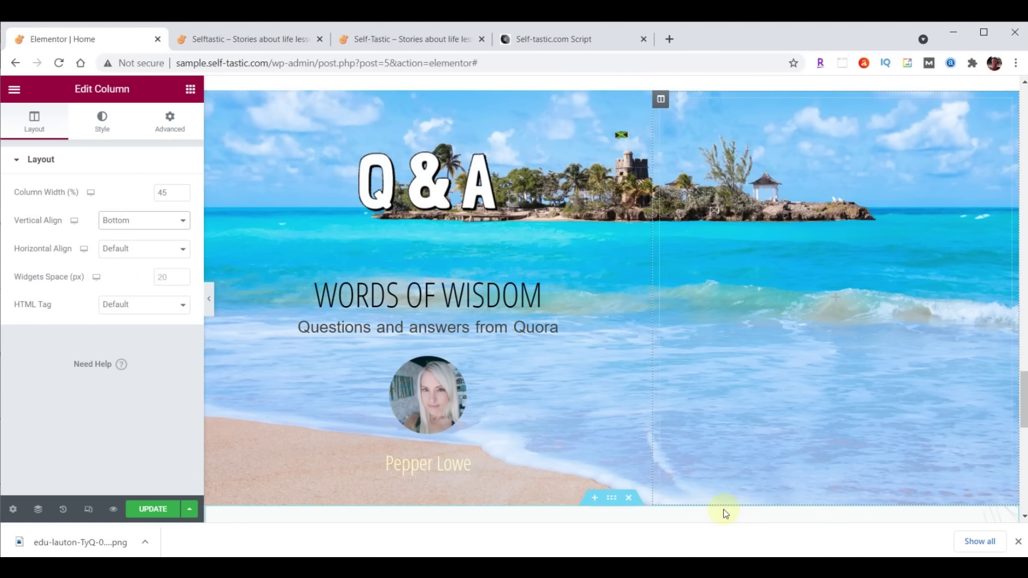
left_click(170, 127)
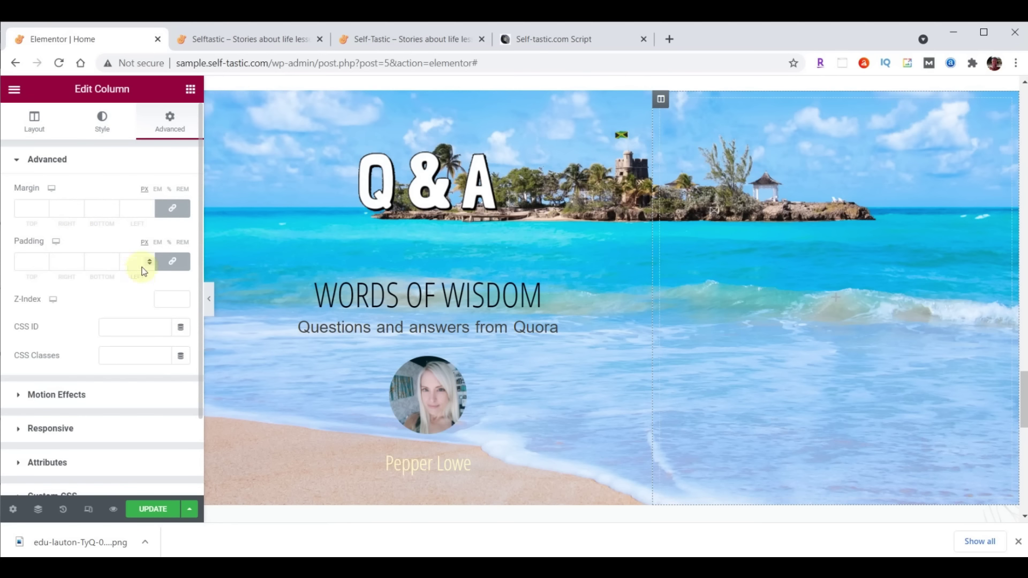
left_click(173, 209)
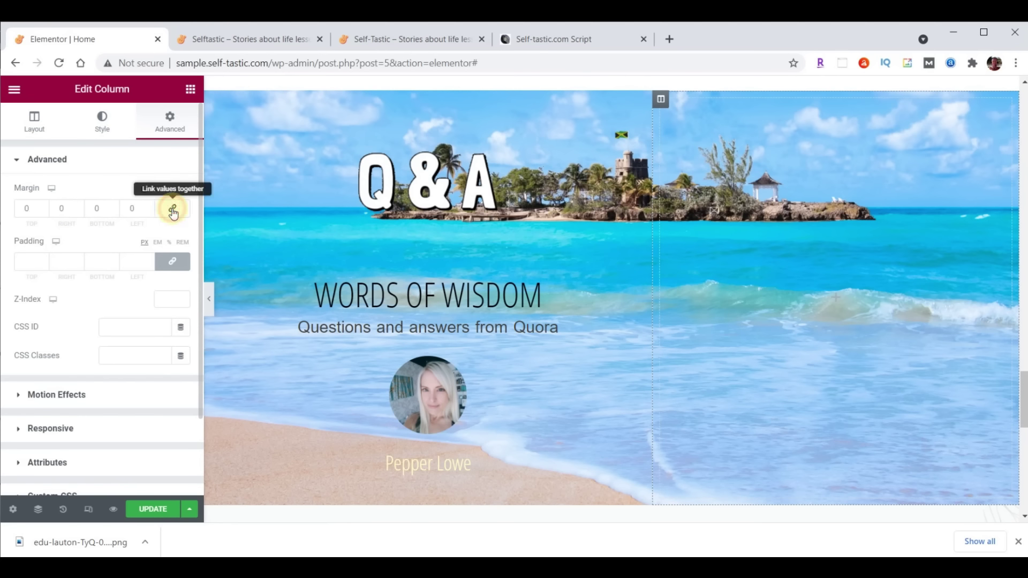
left_click(173, 261)
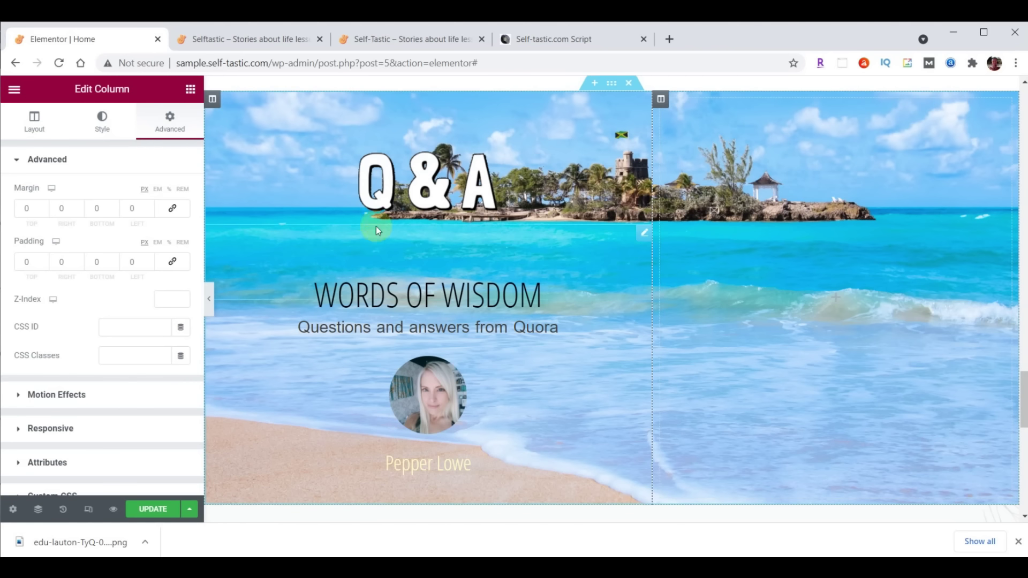
left_click(190, 89)
Add an Image widget to the right column showing the uploaded practical-advice-bethany-trans.png yoga figure
left_click_drag(60, 271, 769, 232)
left_click(101, 244)
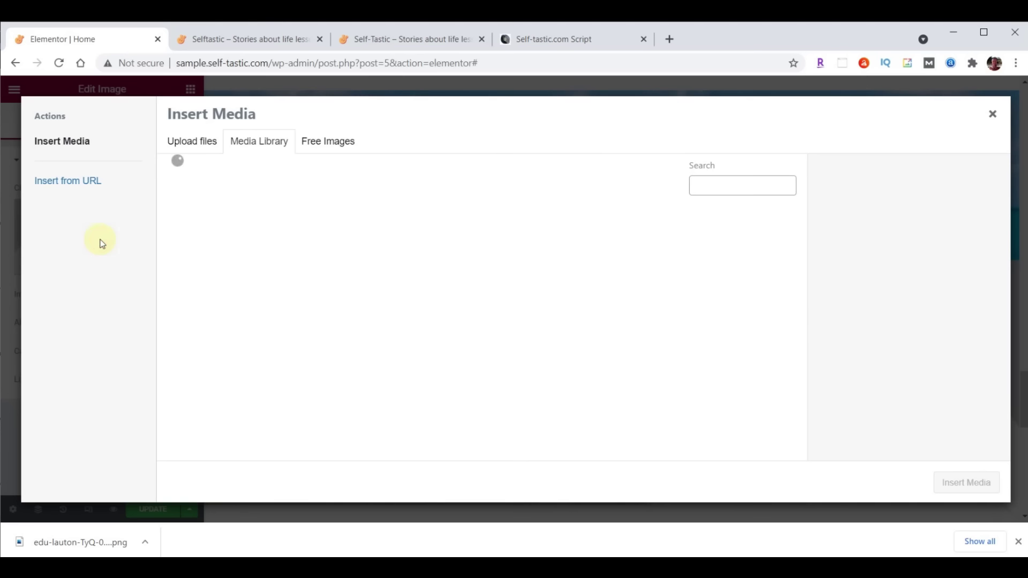
mouse_move(436, 567)
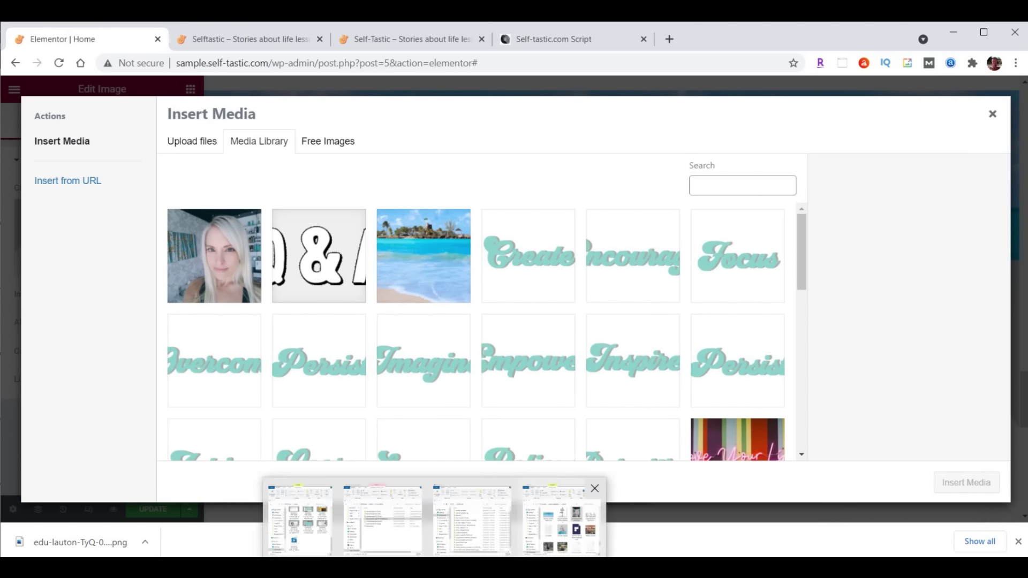
left_click(561, 544)
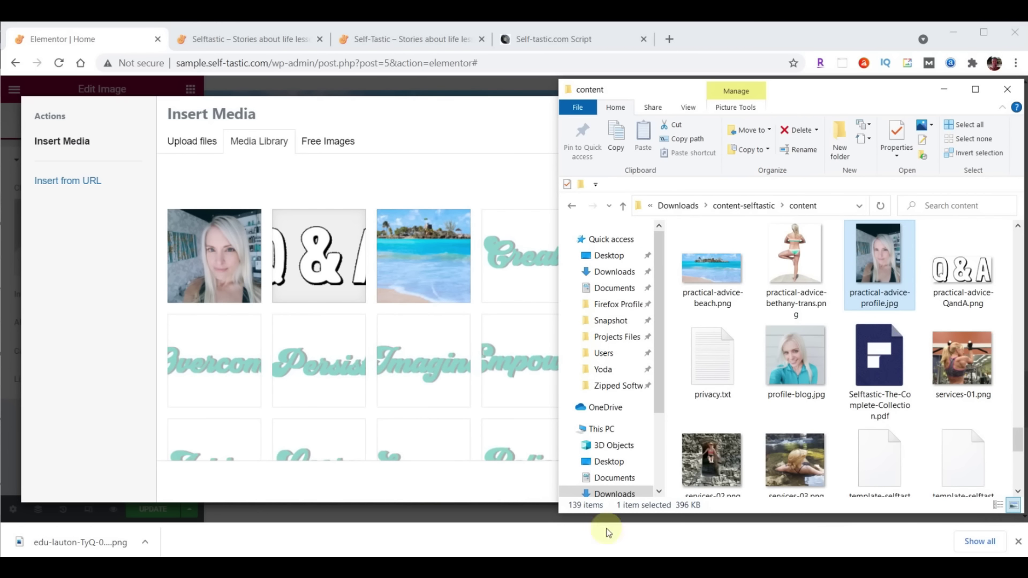
left_click_drag(787, 278, 349, 275)
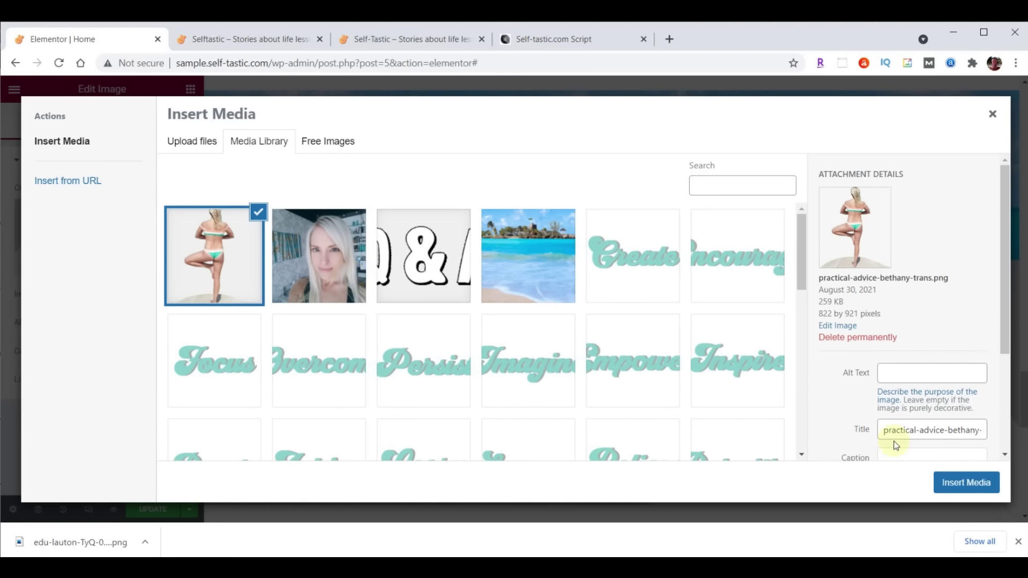
left_click(977, 476)
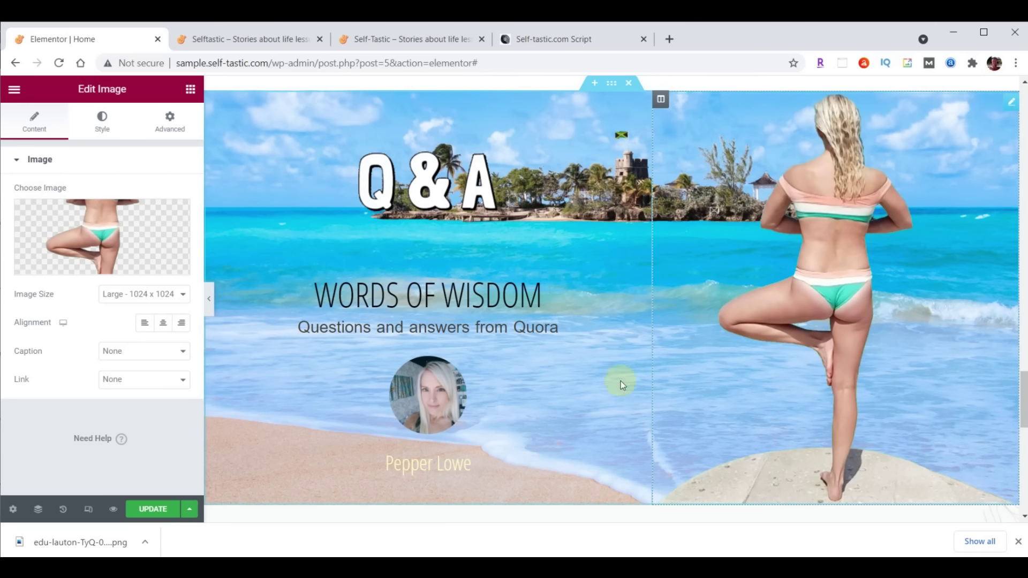
left_click(158, 295)
Set the yoga image to Full size, left-aligned, with width and max width of 400 px
left_click(147, 370)
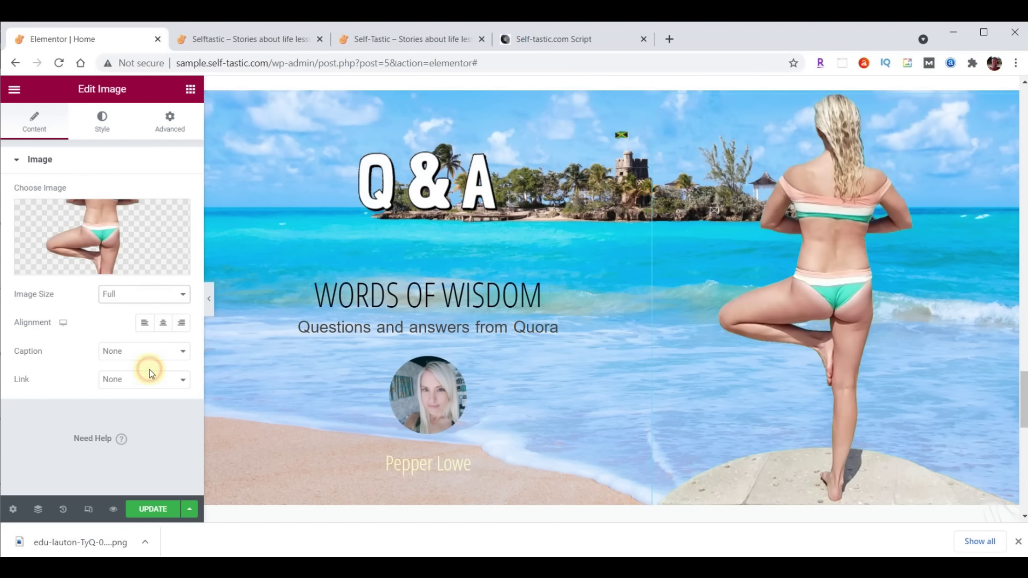
left_click(150, 331)
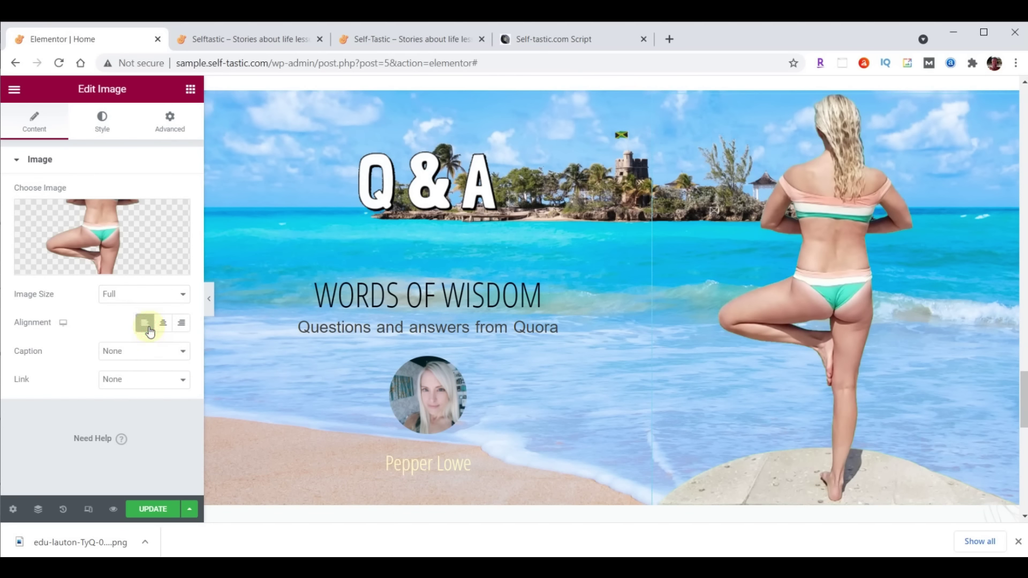
left_click(100, 128)
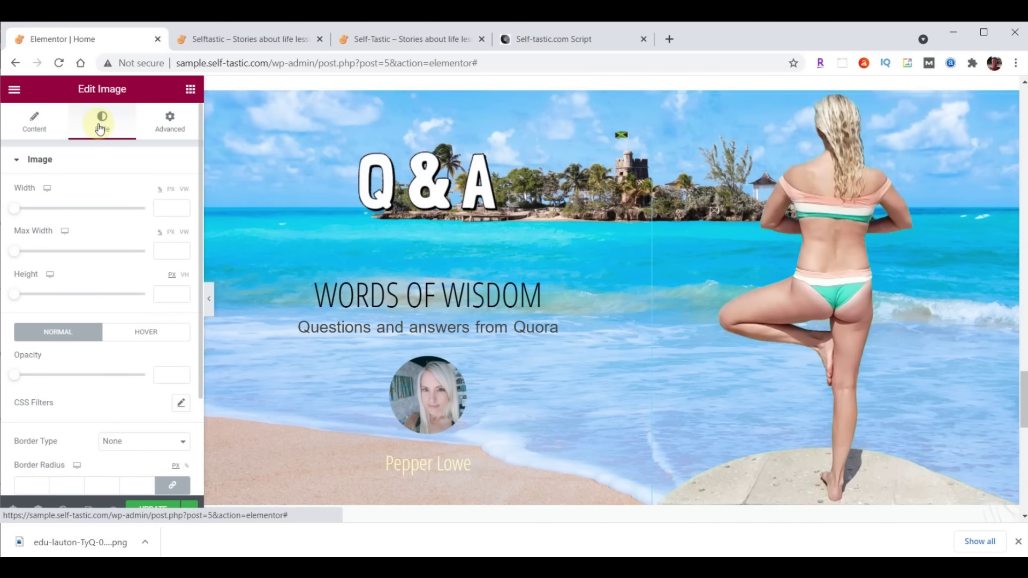
left_click(171, 207)
type("400")
left_click(165, 252)
type("400")
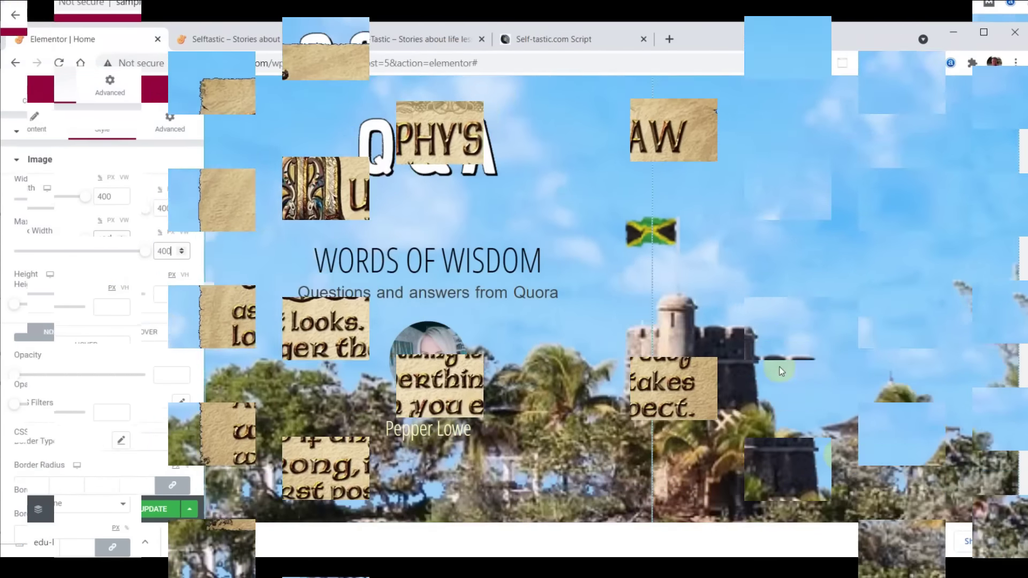
scroll(786, 368, "down", 5)
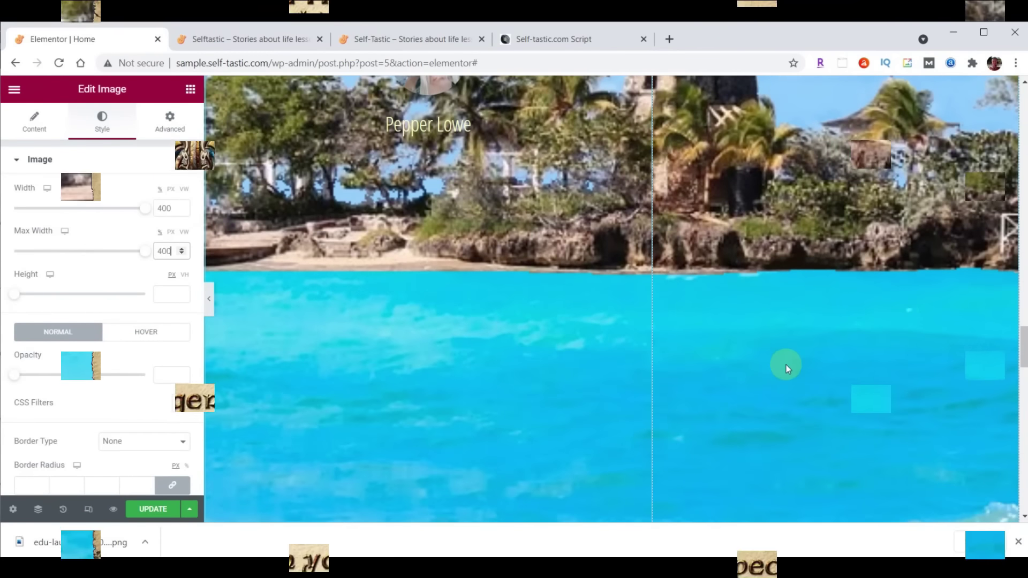
scroll(786, 368, "up", 3)
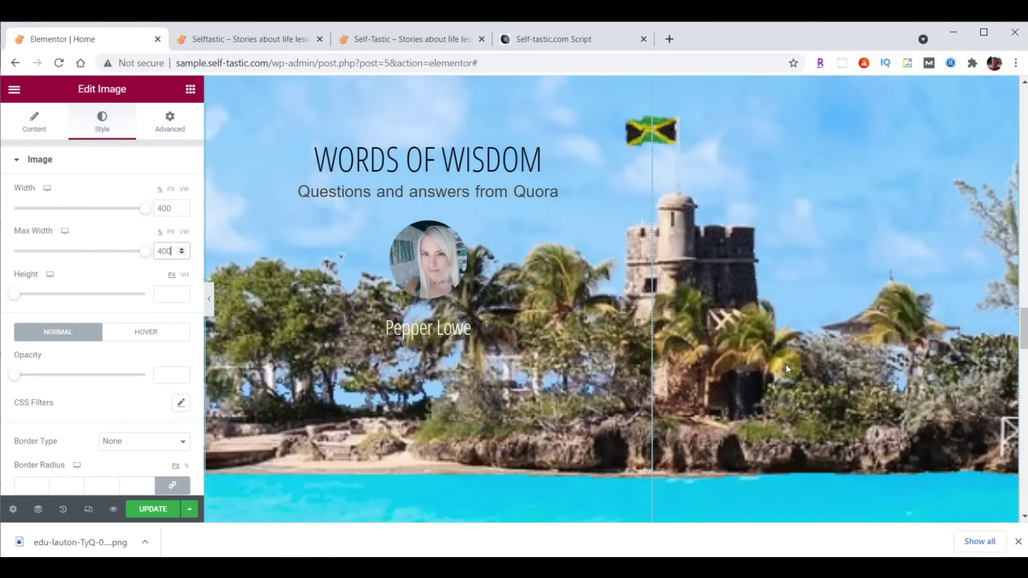
scroll(786, 364, "up", 2)
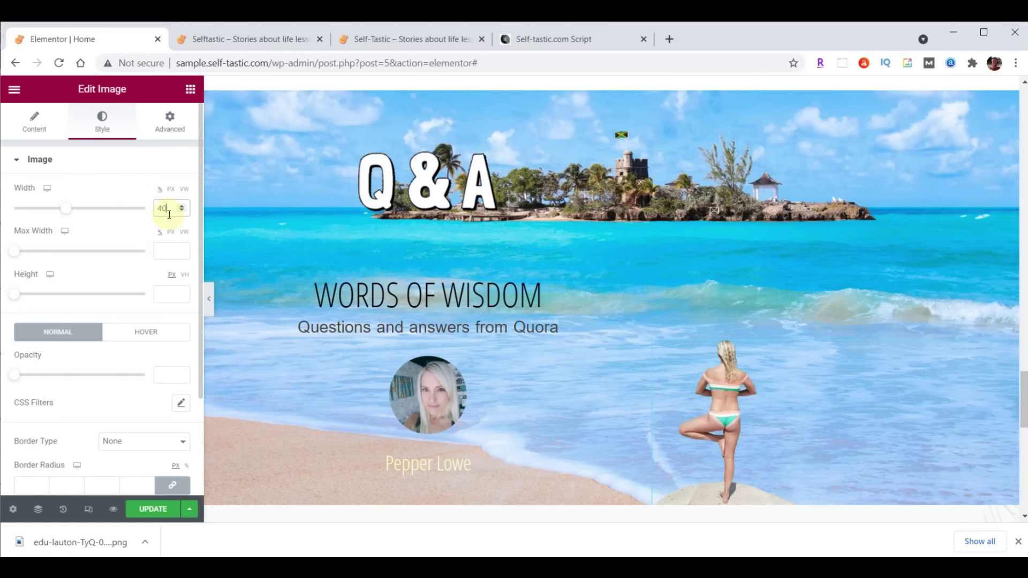
left_click(172, 191)
double_click(165, 208)
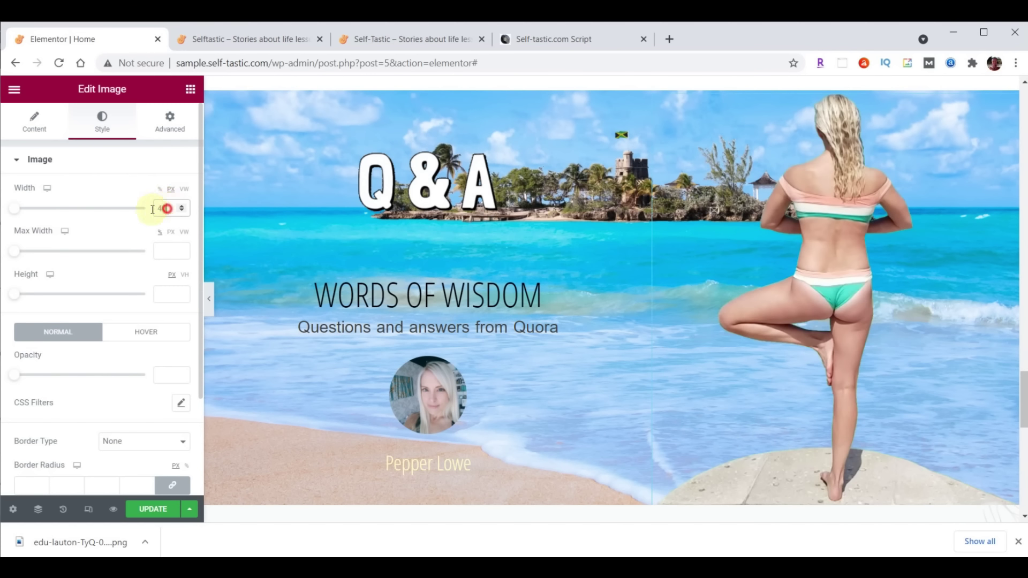
type("400")
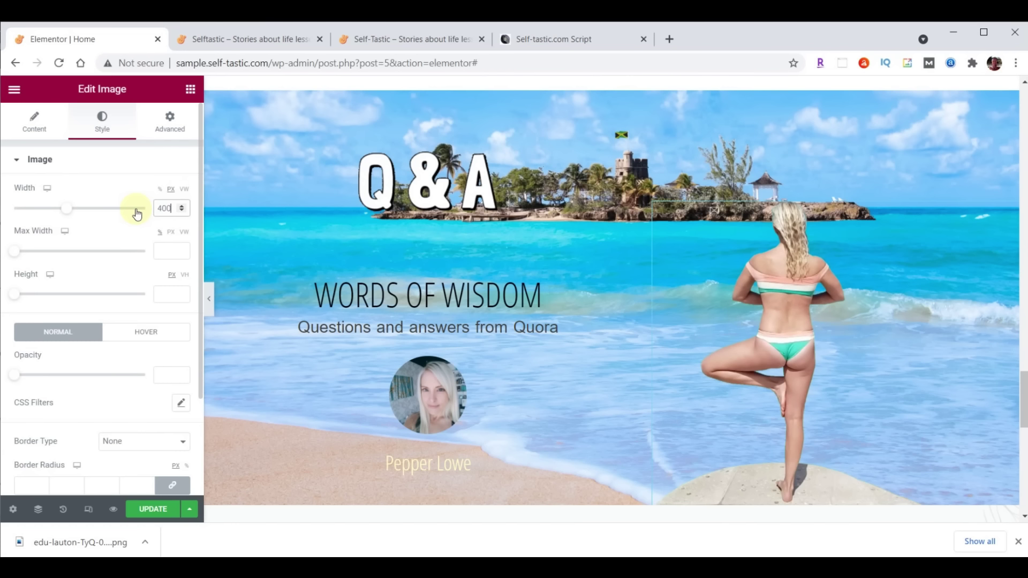
Give the image a Fade In Right entrance animation with Slow duration and a 1000 ms delay
left_click(169, 129)
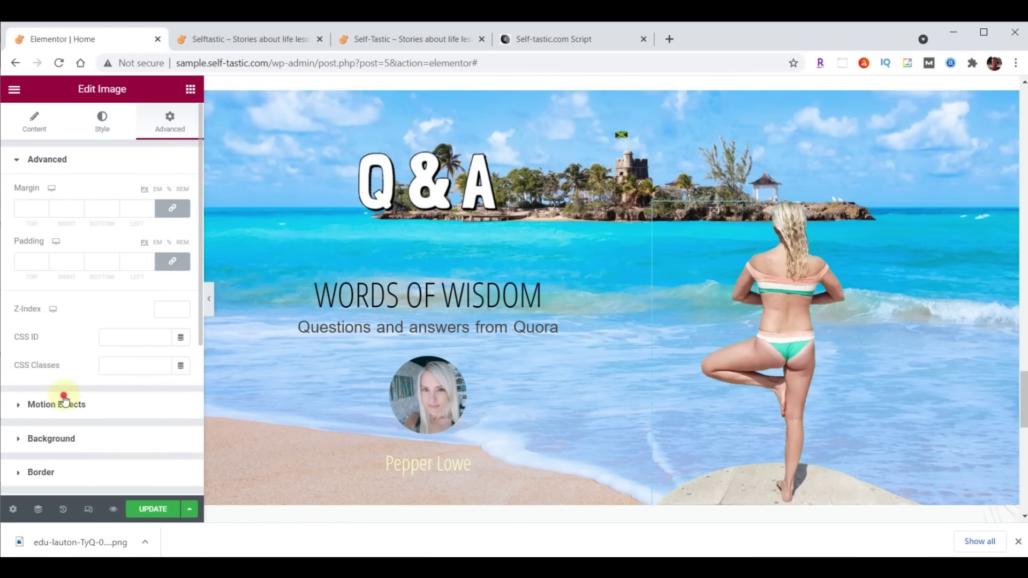
left_click(68, 402)
left_click(68, 242)
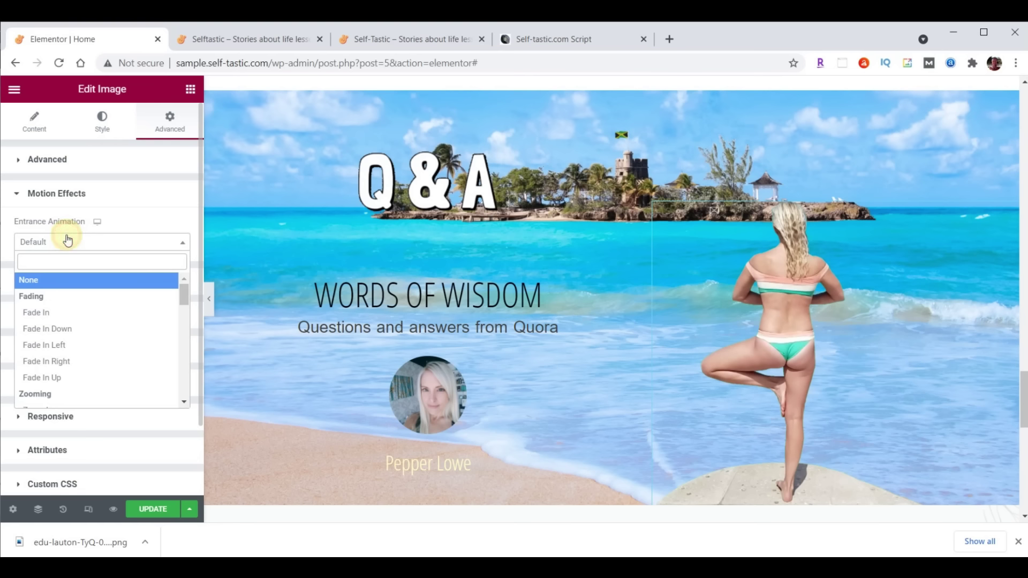
left_click(56, 361)
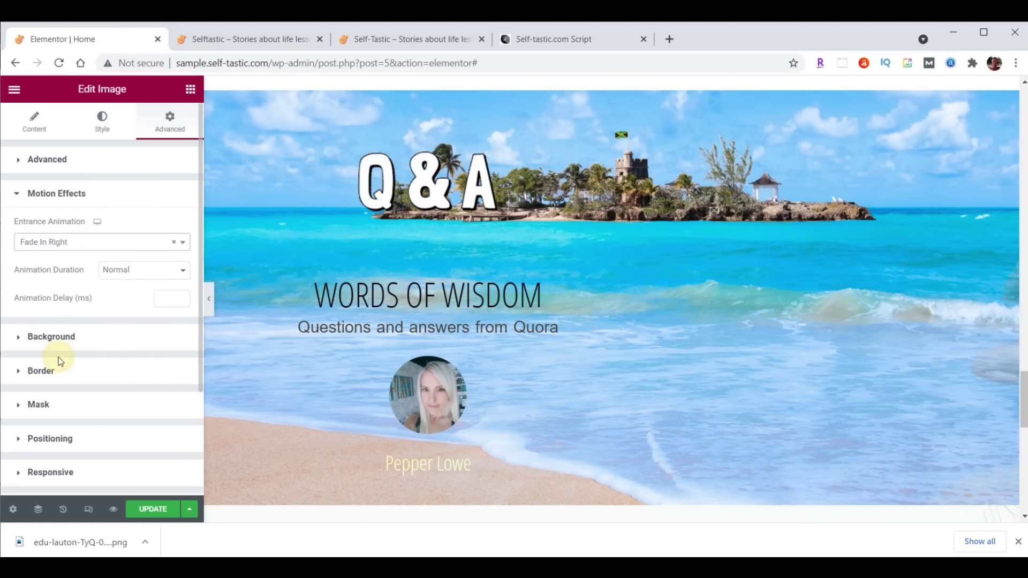
left_click(124, 270)
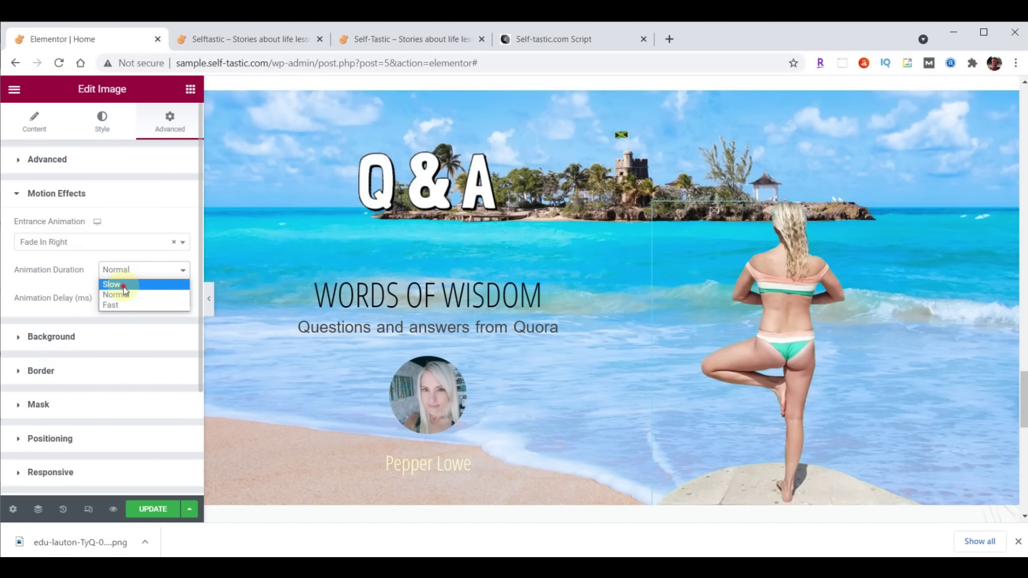
left_click(123, 287)
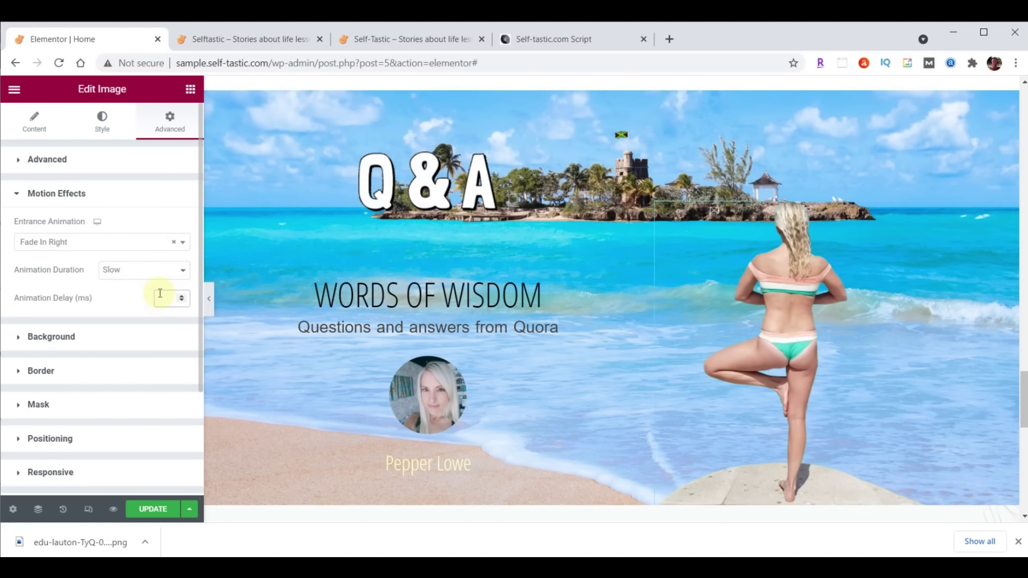
type("1000")
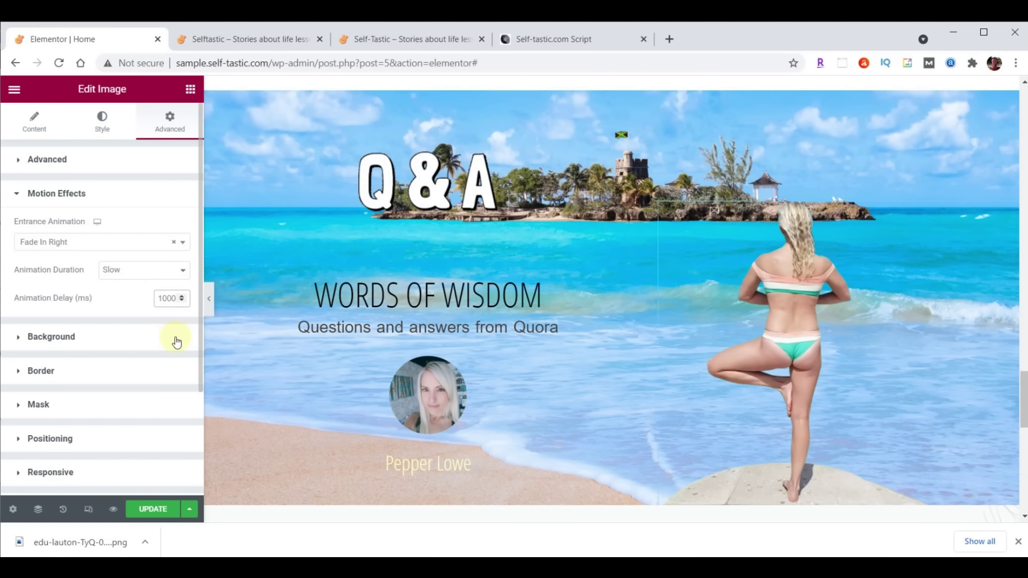
Update the page, then reload the live site and scroll down to check the yoga image in the Q&A section
left_click(161, 509)
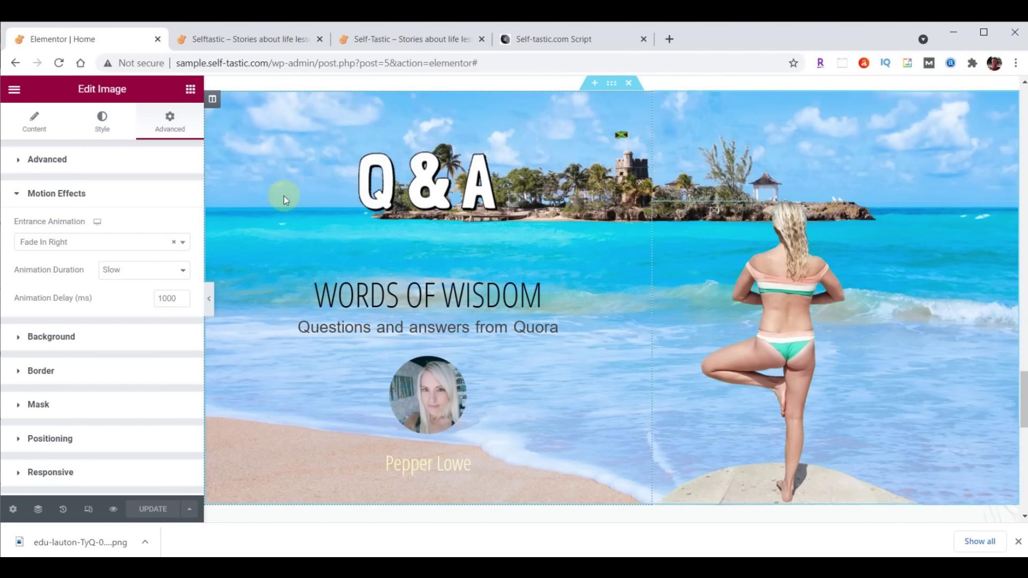
left_click(230, 46)
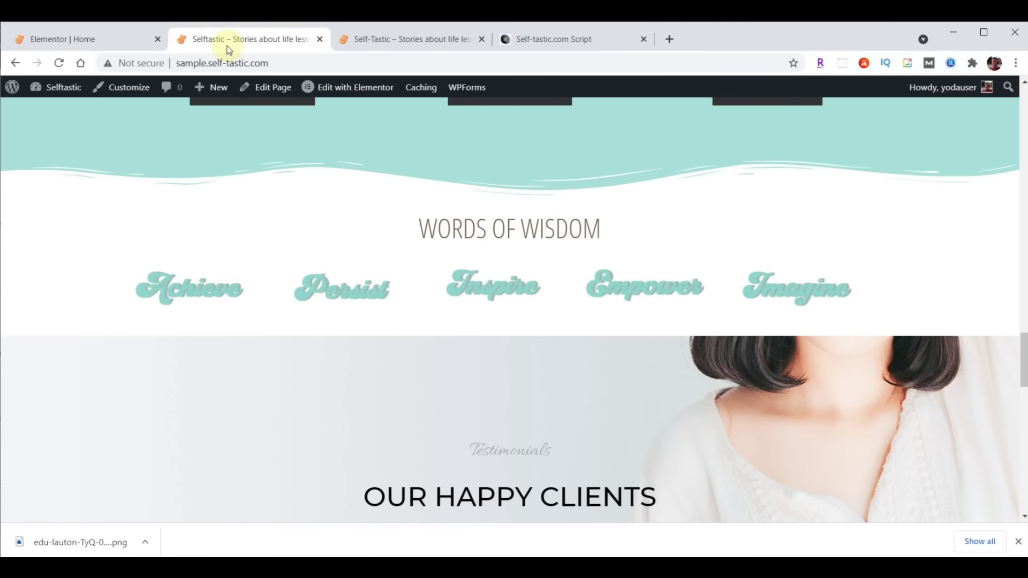
left_click(59, 63)
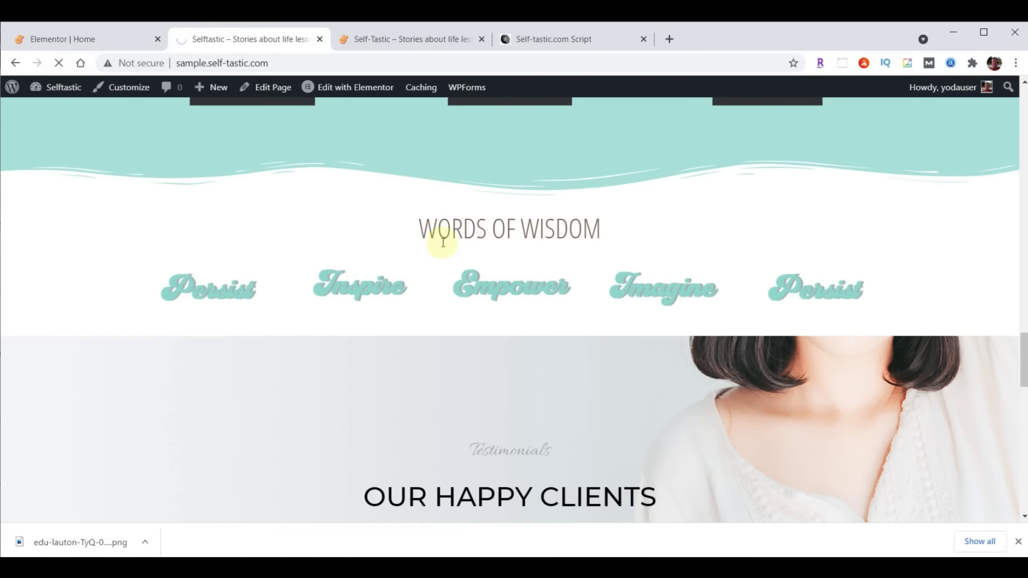
scroll(836, 318, "down", 2)
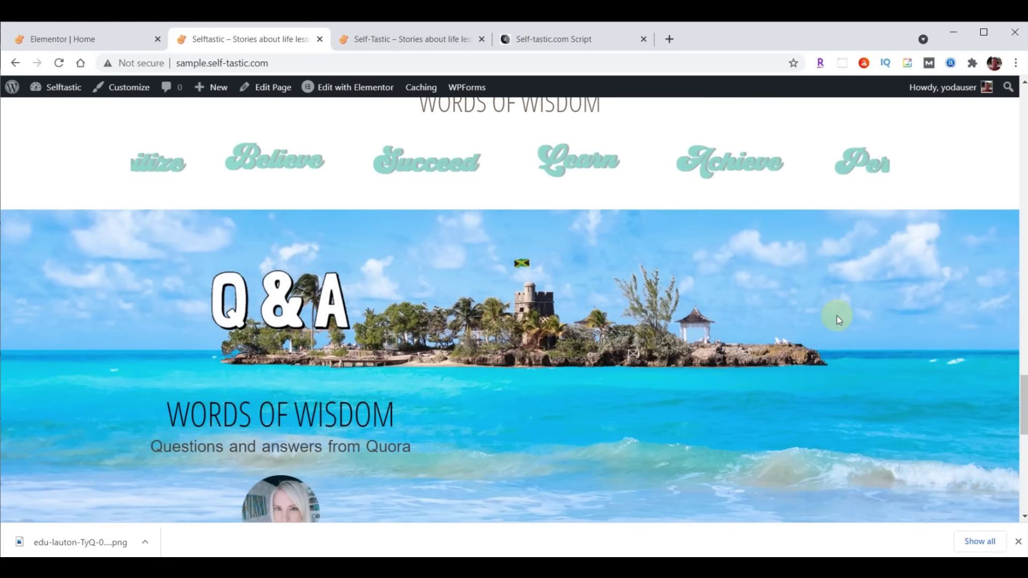
scroll(838, 319, "down", 1)
scroll(838, 320, "down", 1)
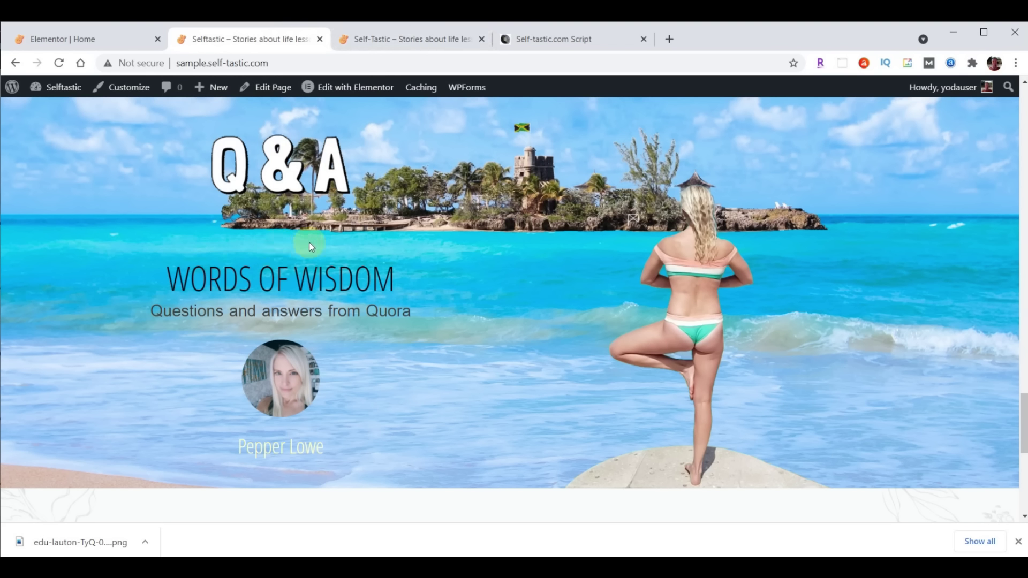
left_click(104, 40)
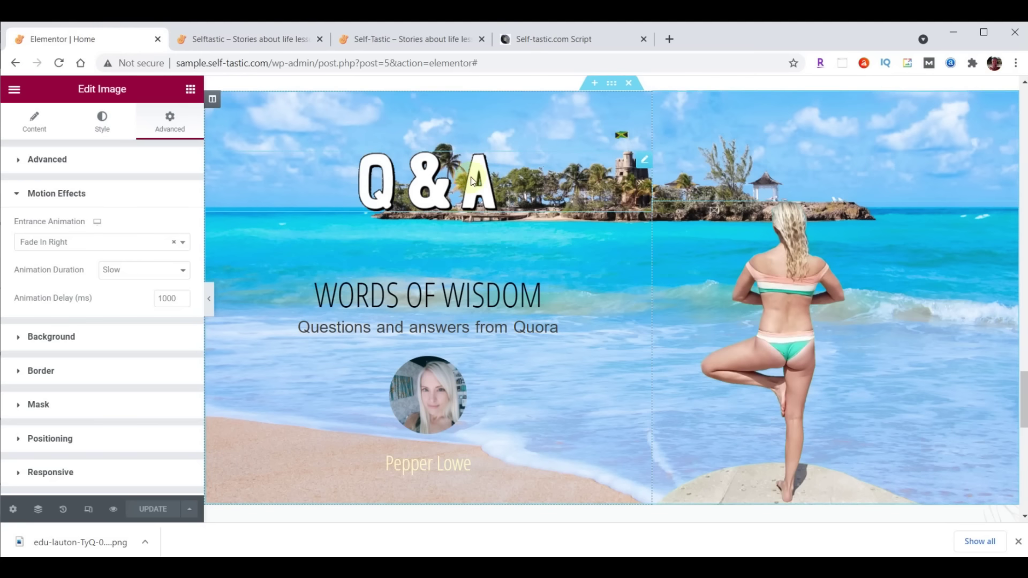
Set the Words Of Wisdom heading's top padding to 0 and save
left_click(643, 236)
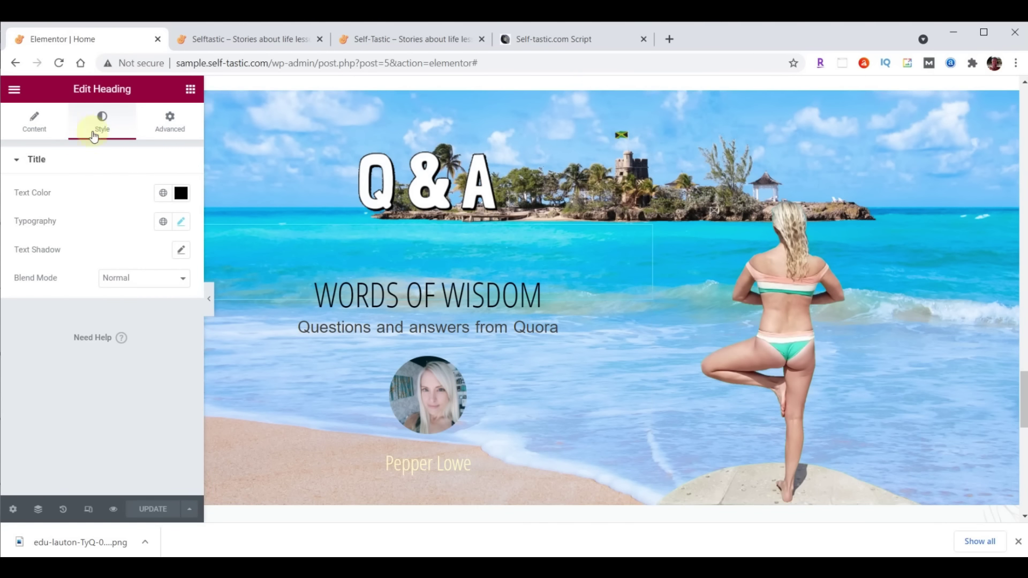
left_click(179, 122)
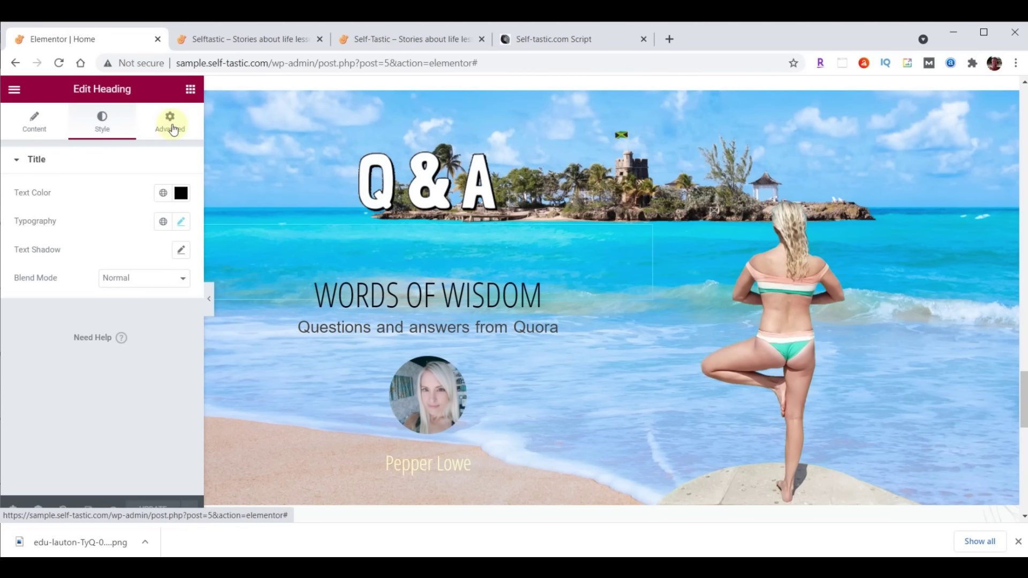
left_click(172, 130)
double_click(25, 261)
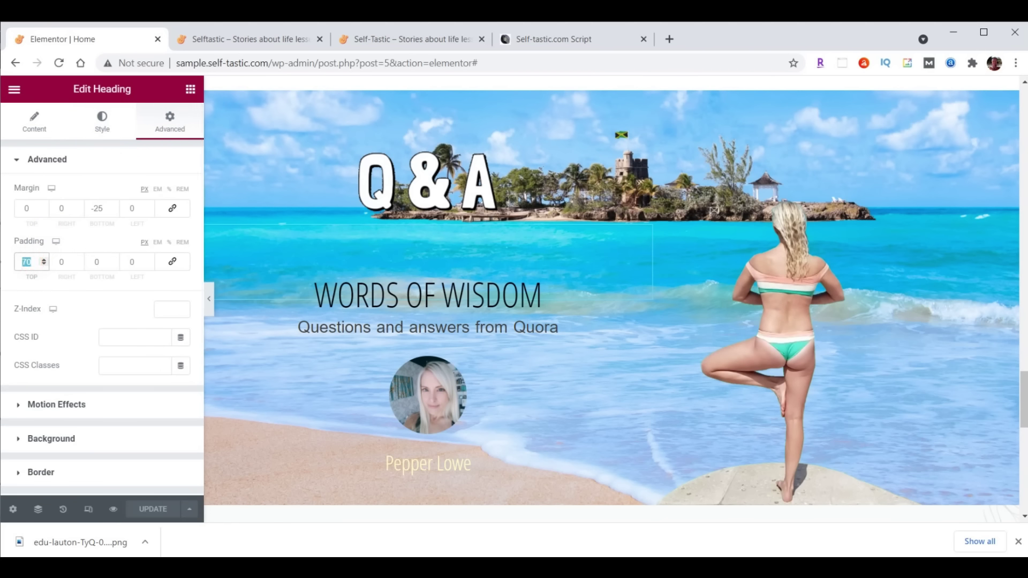
type("0")
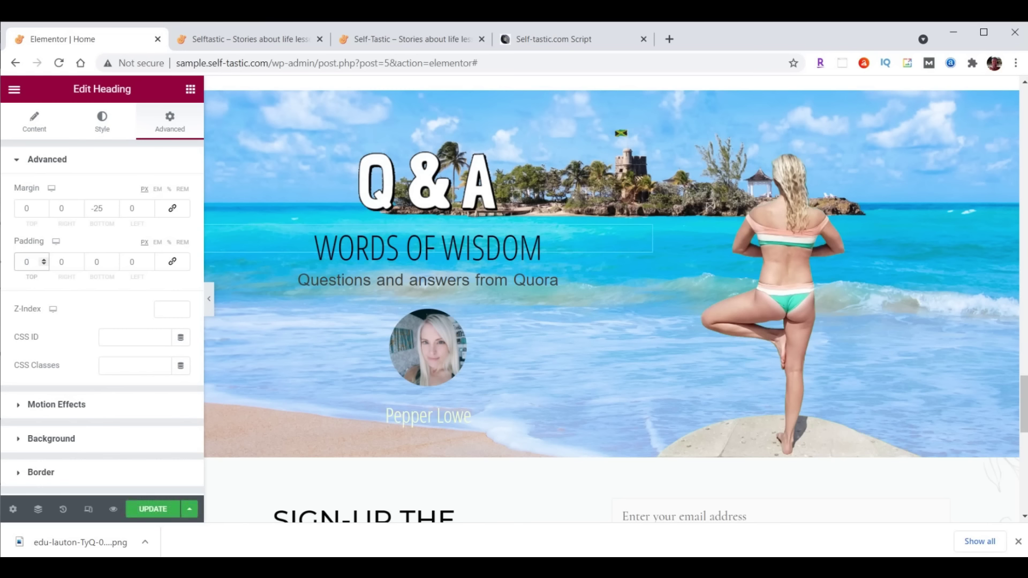
left_click(152, 509)
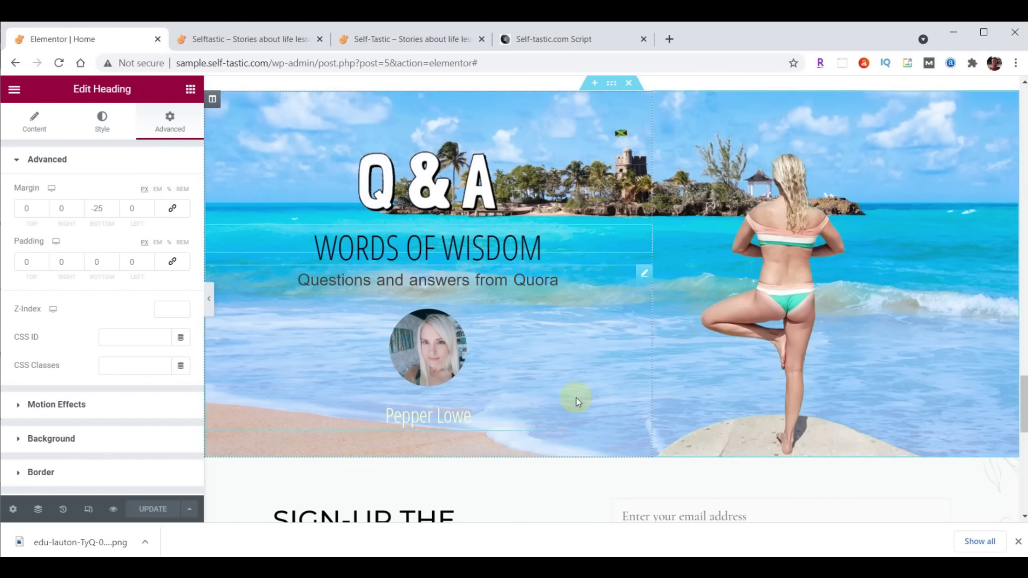
Link the testimonial to /contact/, save, and reload the live site
left_click(644, 273)
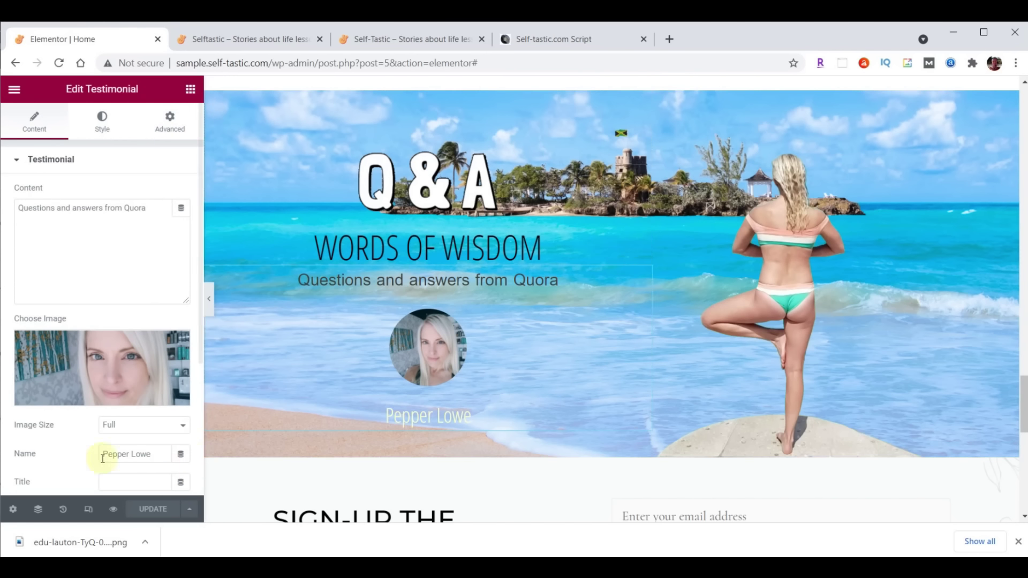
scroll(103, 458, "down", 3)
left_click(109, 354)
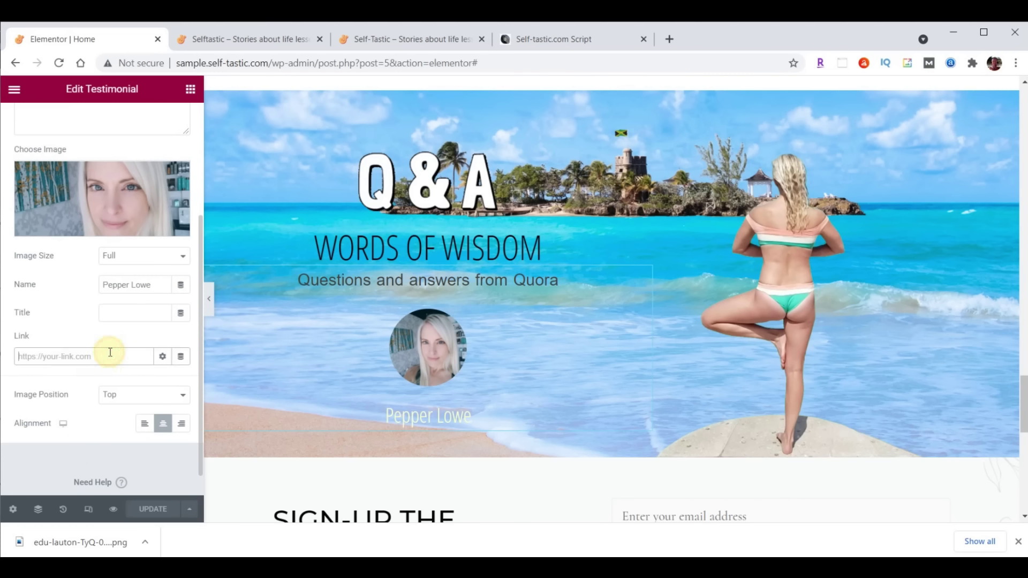
type("/contact/")
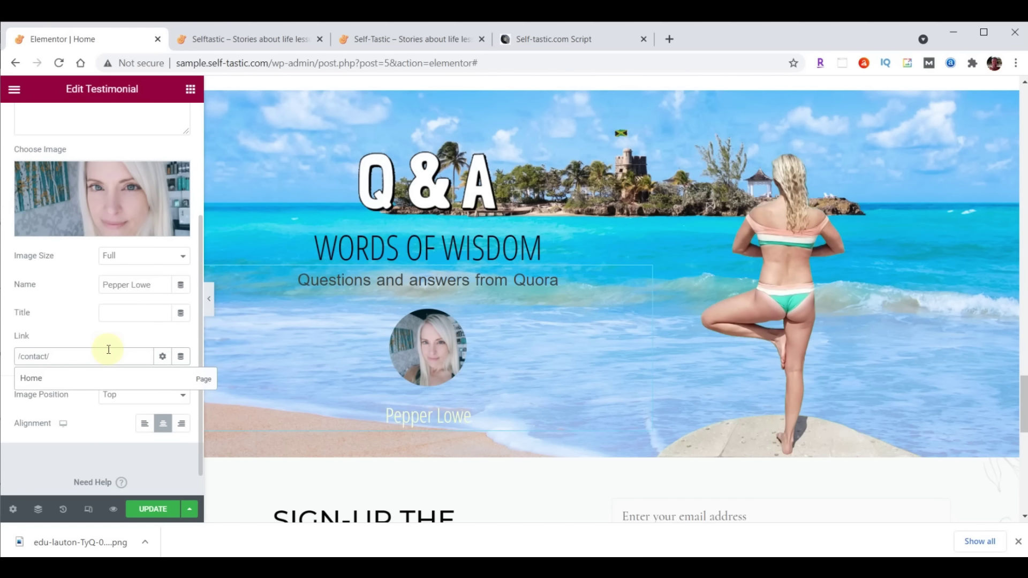
left_click(153, 508)
left_click(256, 40)
left_click(59, 64)
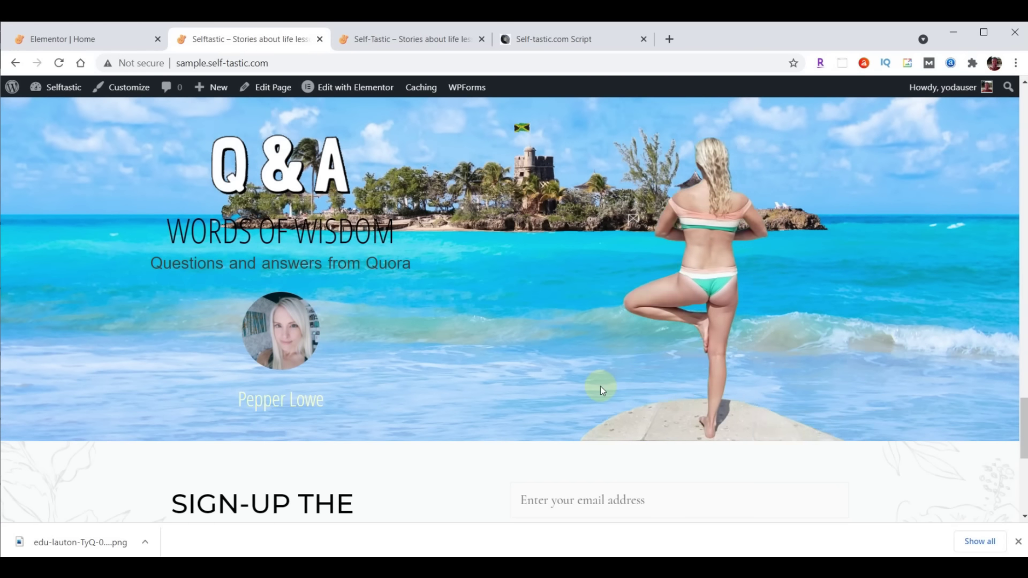
Review the reference site's Club Selftastic sign-up section, then scroll the Elementor page to the sign-up heading
scroll(869, 370, "down", 3)
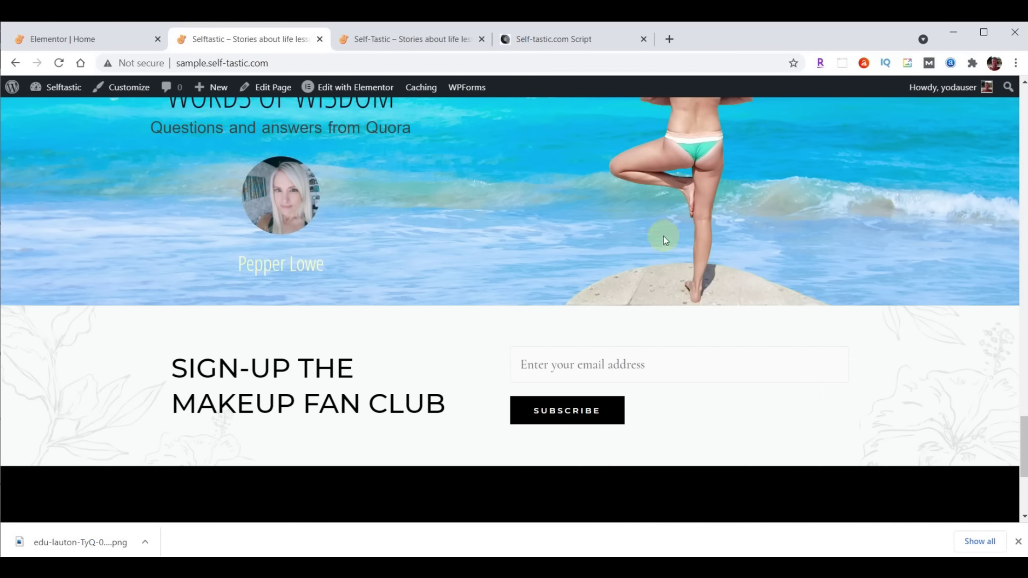
left_click(425, 38)
scroll(817, 271, "down", 4)
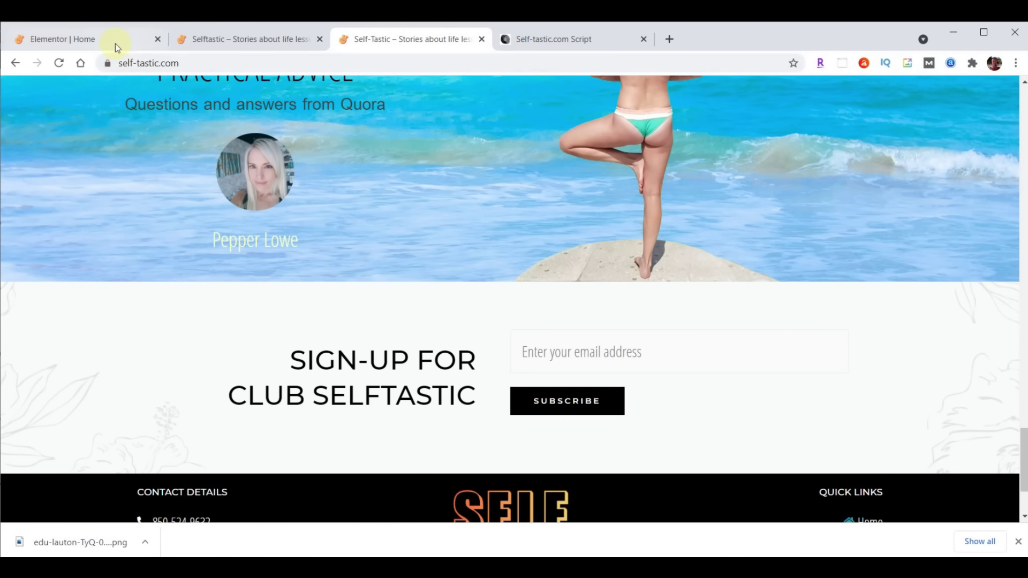
left_click(80, 39)
scroll(853, 387, "down", 2)
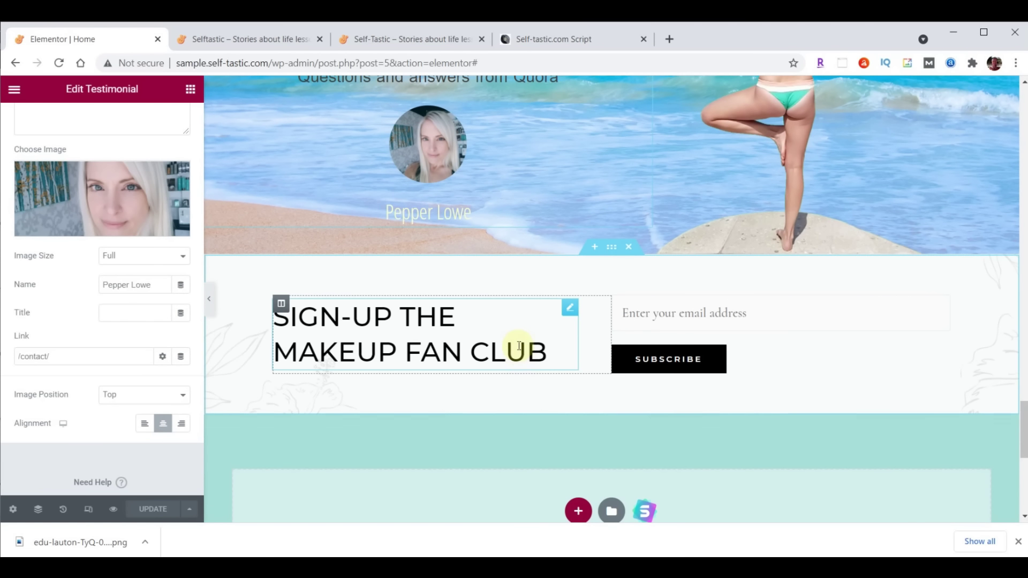
Replace the heading title with 'Sign-up For<br>Club Selftastic' and set its alignment to right
left_click(565, 317)
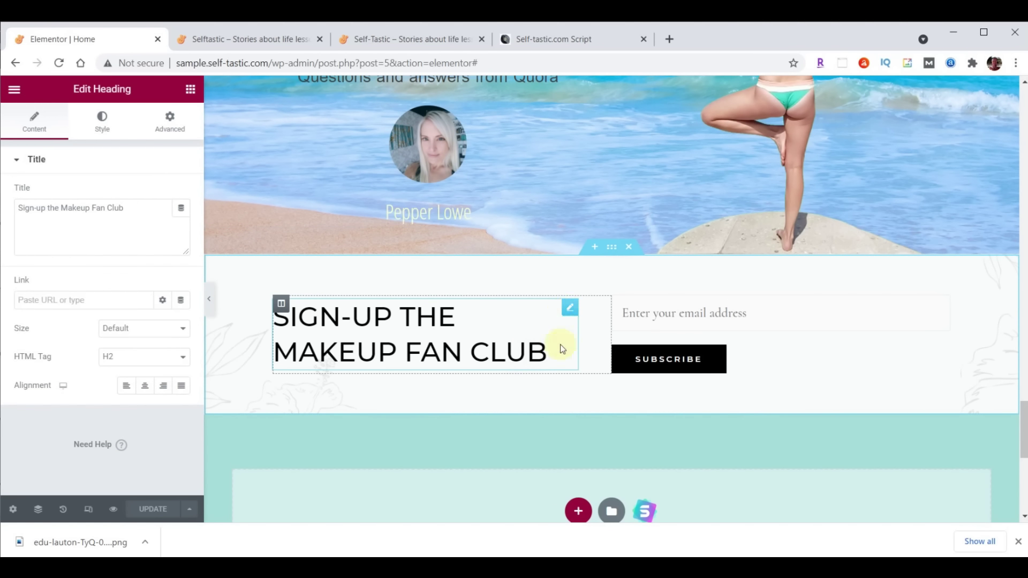
left_click_drag(134, 210, 1, 214)
type("Sign-up For<br>Club Selftastic")
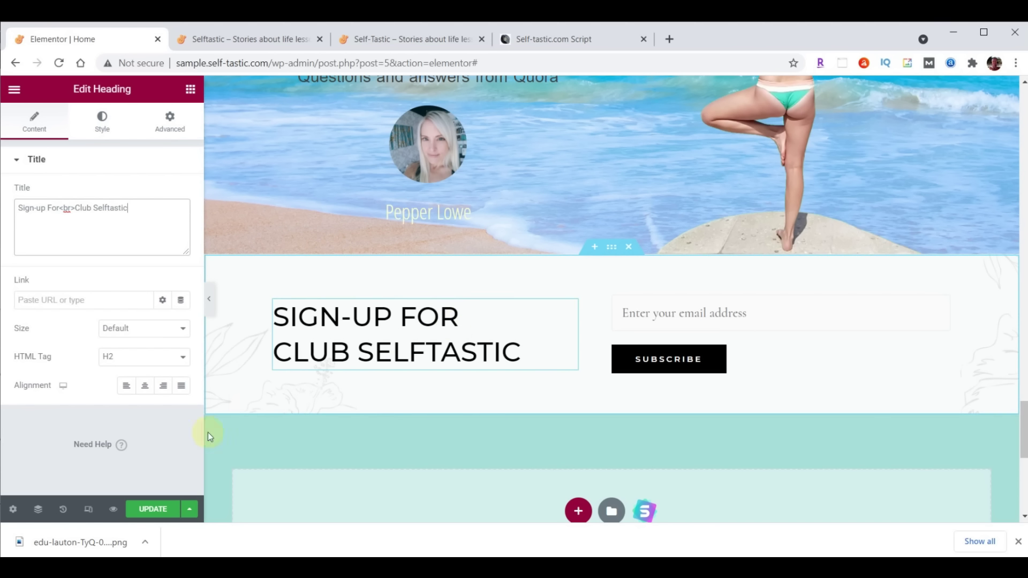
left_click(163, 386)
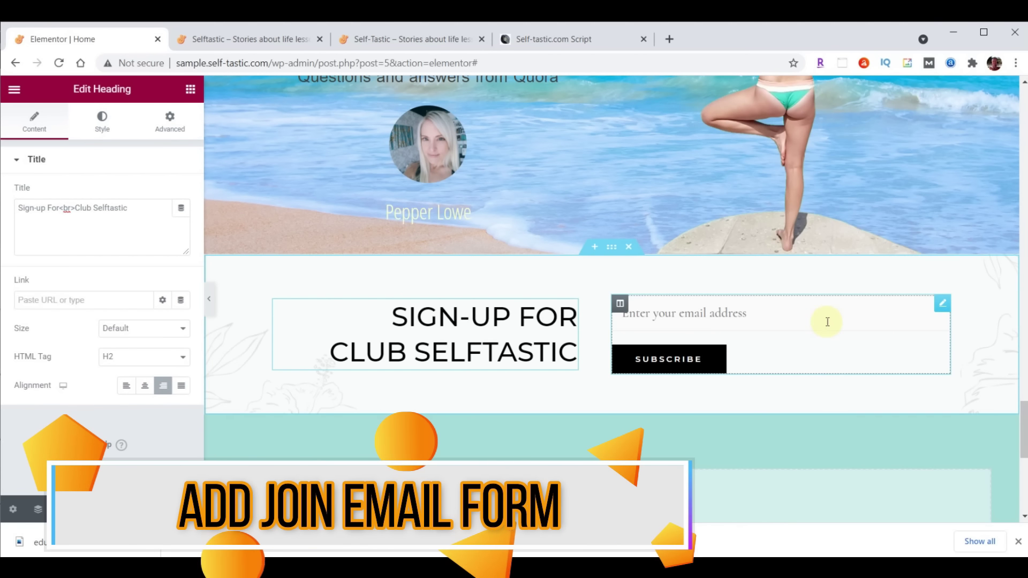
Delete the old shortcode email form widget
left_click(943, 304)
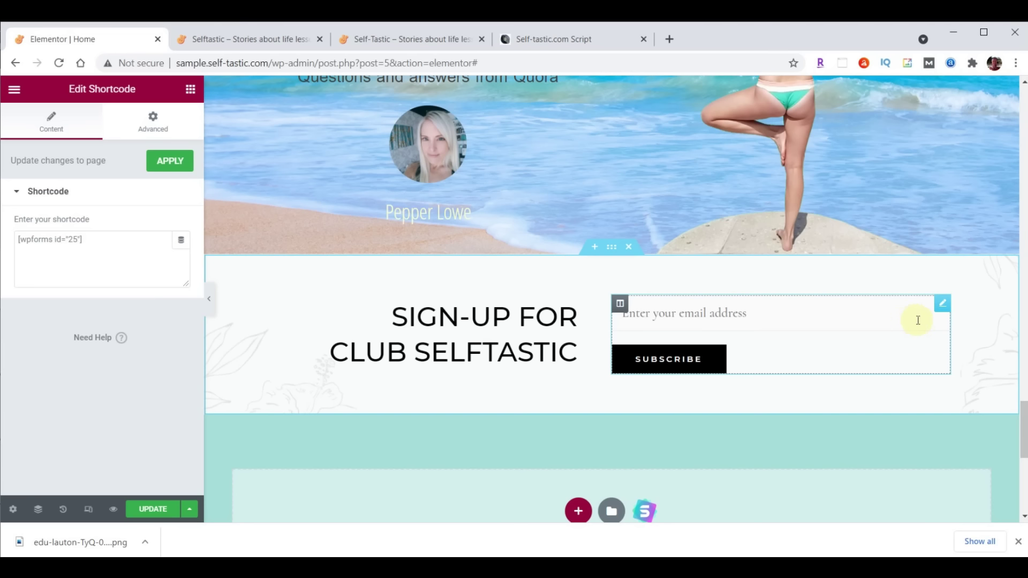
right_click(942, 308)
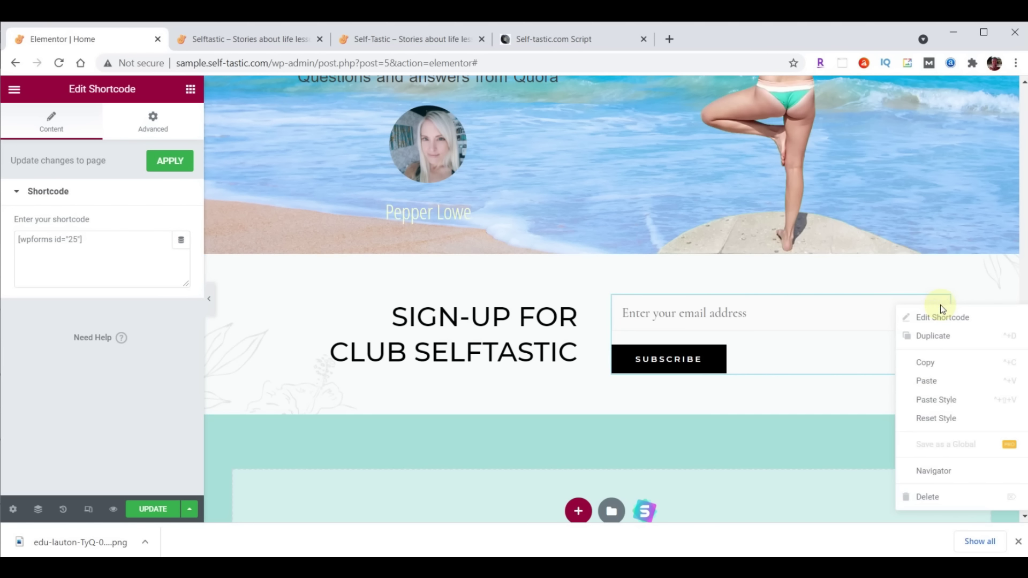
left_click(939, 497)
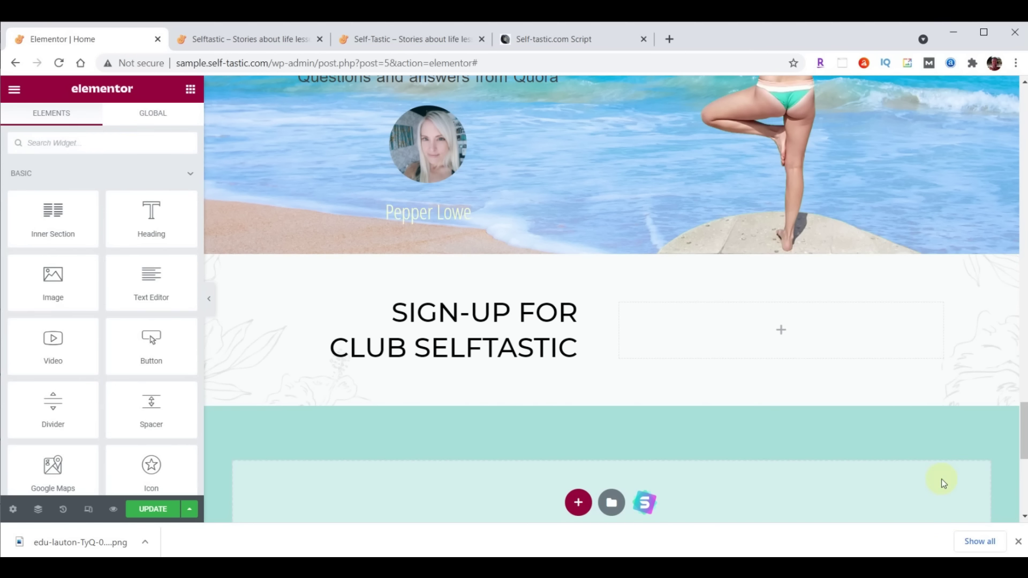
Add a WPForms widget set to Signup Form in the empty column, save, and view the live site
left_click(59, 135)
type("wpforms")
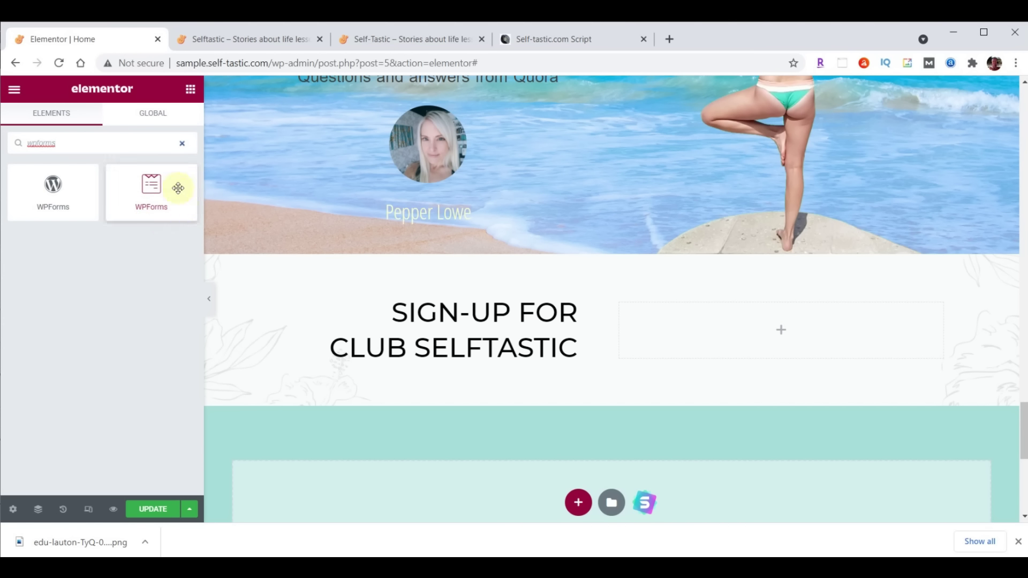
left_click_drag(150, 185, 787, 316)
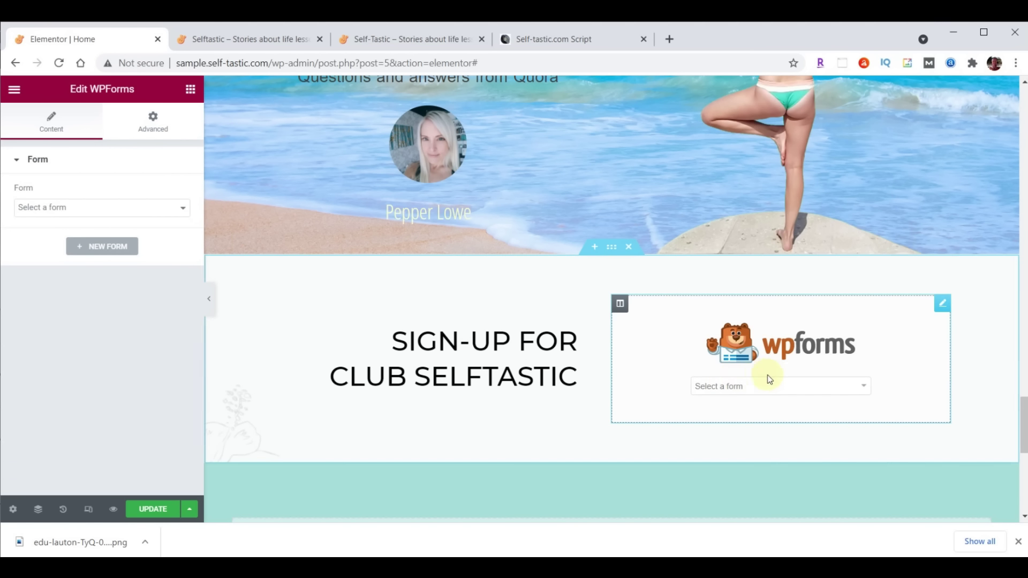
left_click(864, 388)
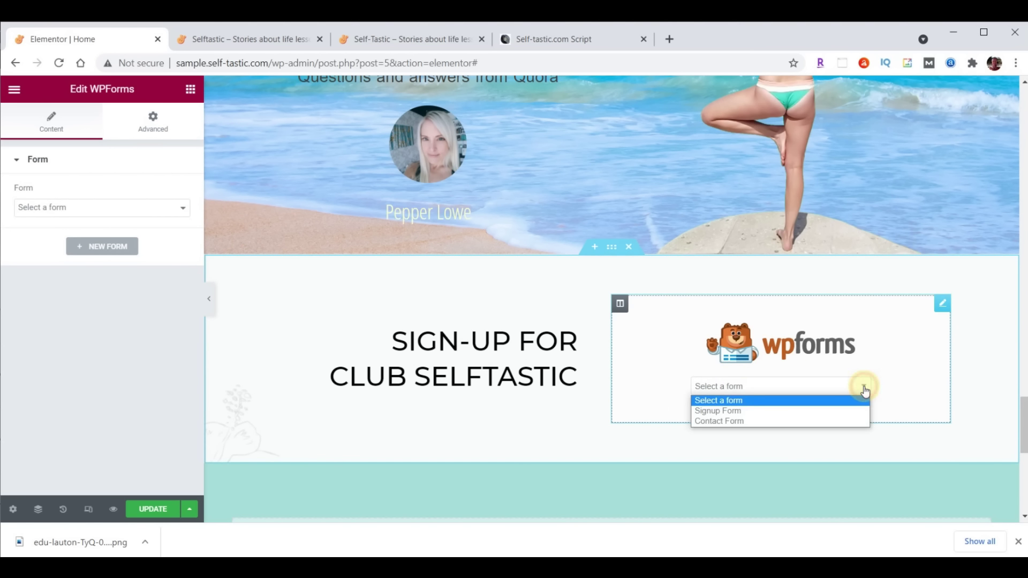
left_click(743, 412)
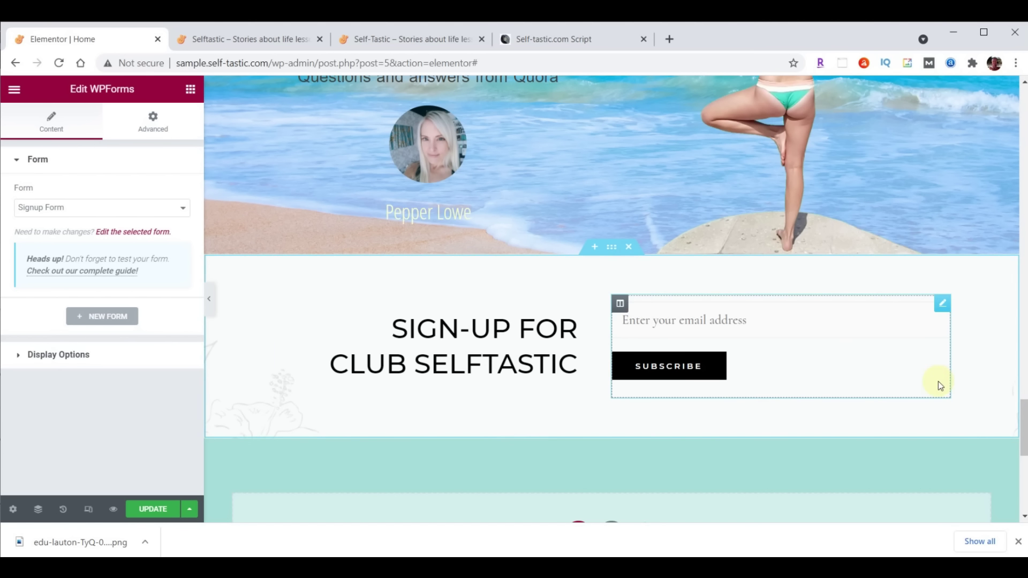
left_click(145, 509)
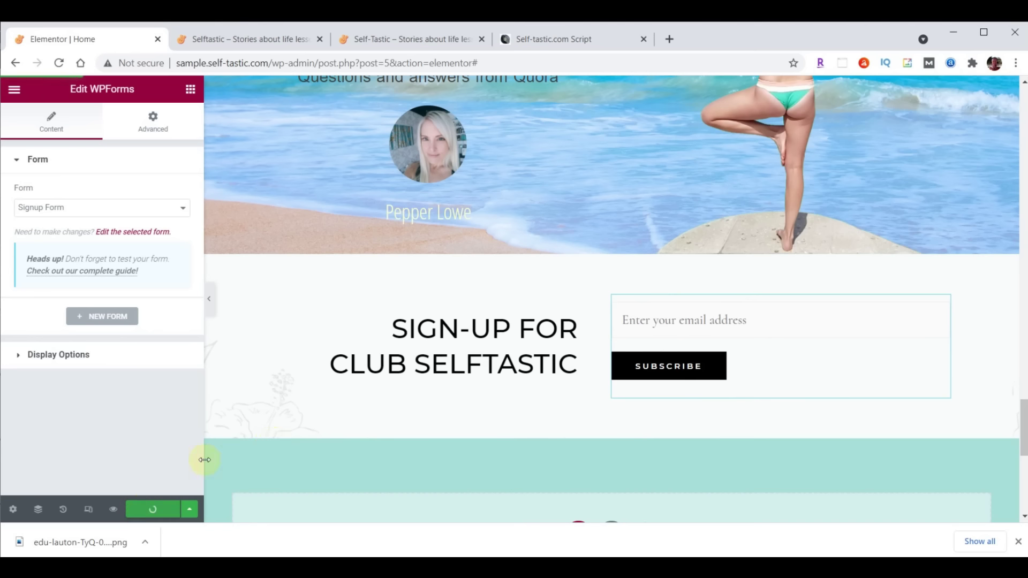
left_click(239, 39)
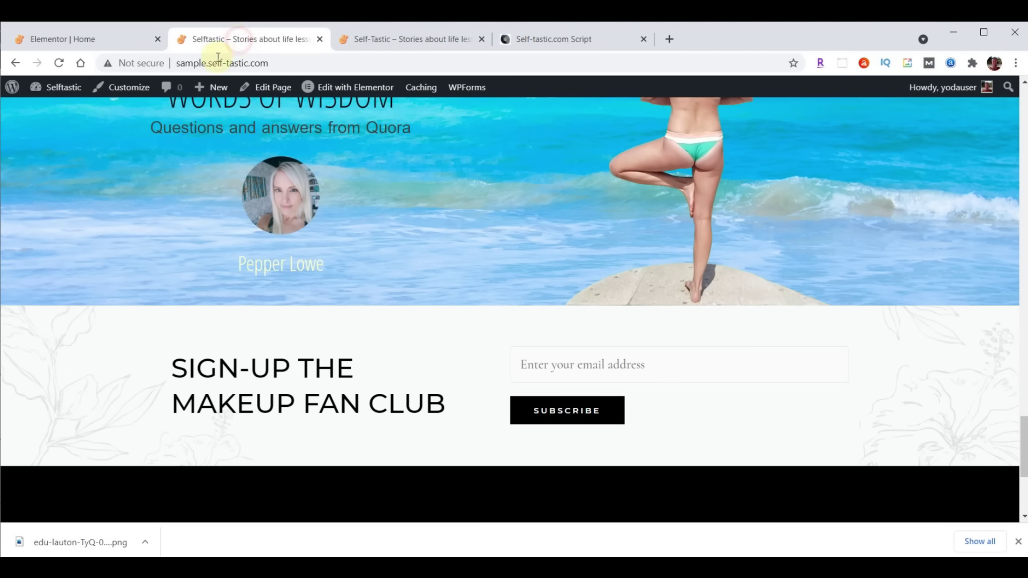
Reload the live site, then change the Words Of Wisdom title to 'Practical Advice' and save
left_click(59, 63)
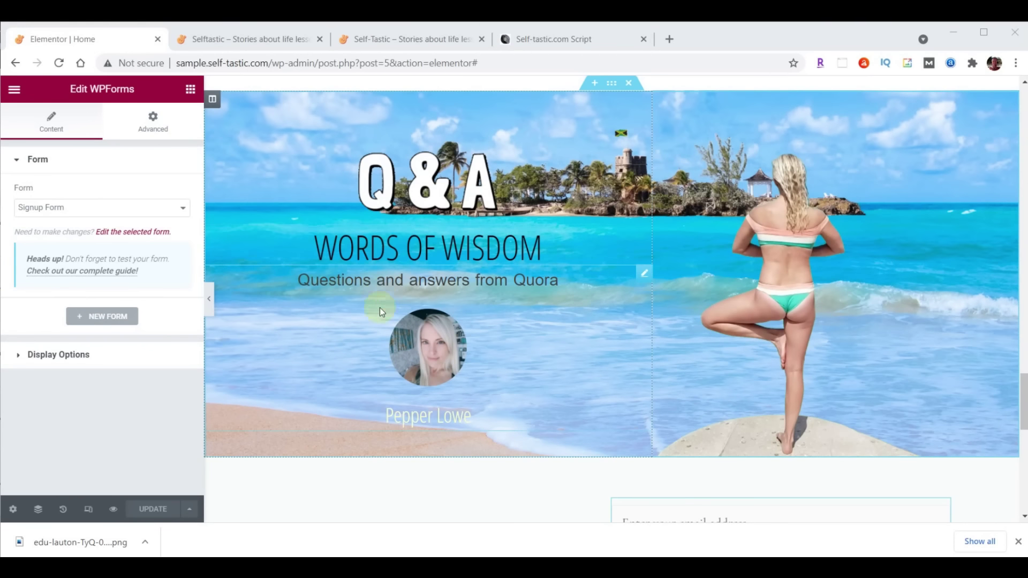
left_click(400, 255)
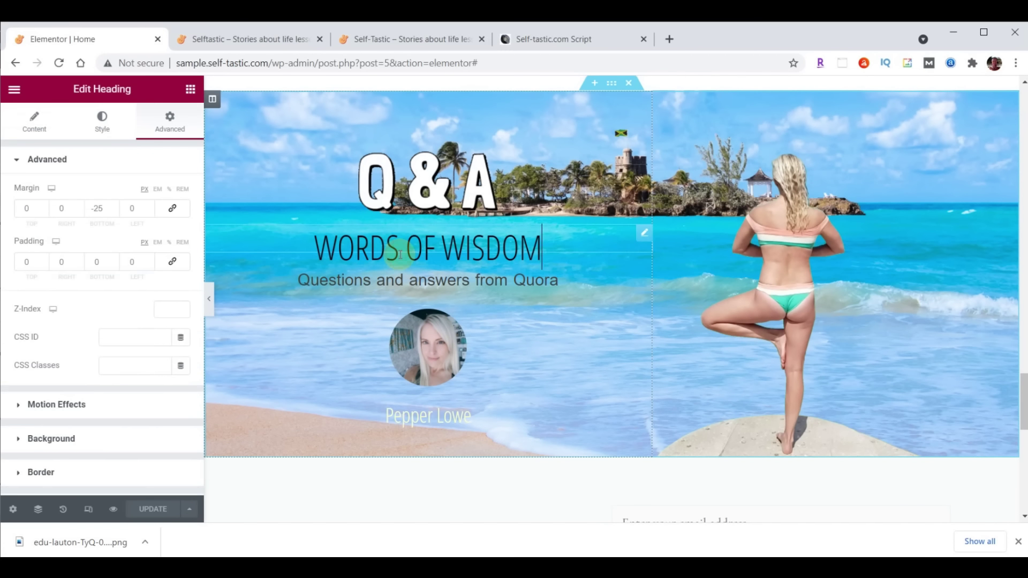
left_click(43, 128)
left_click(110, 206)
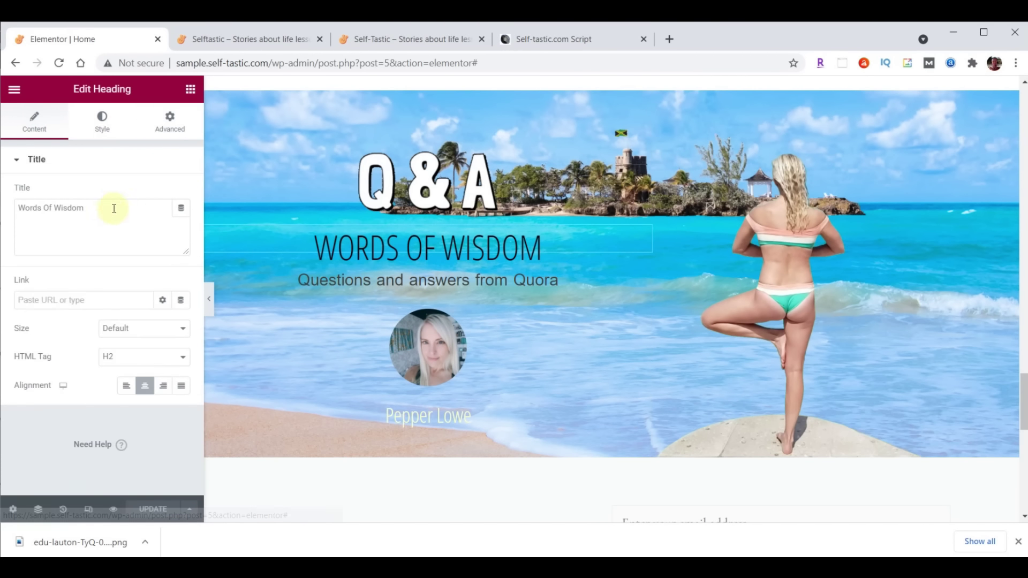
key("ctrl+a")
type("Practical Advice")
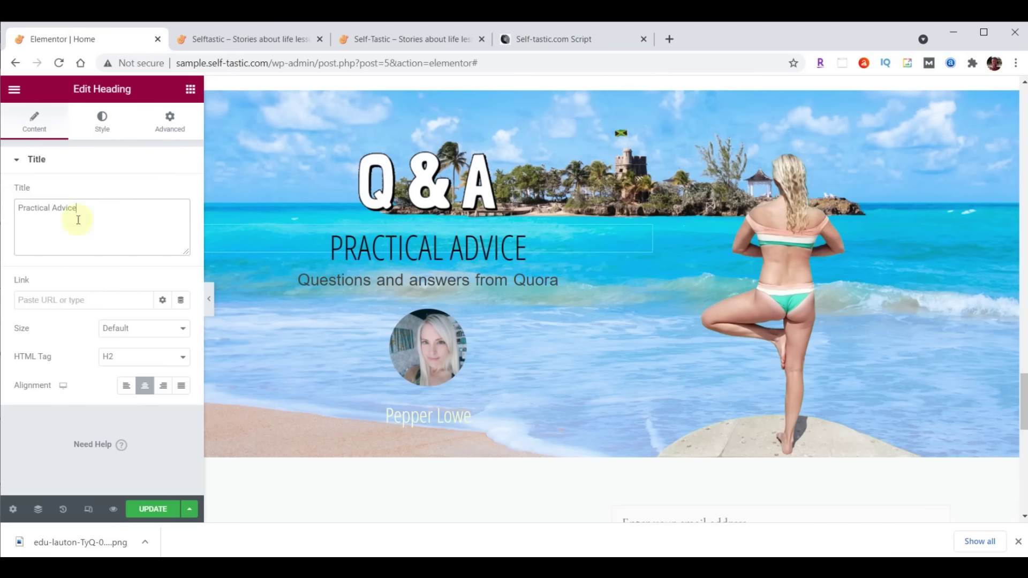
left_click(151, 511)
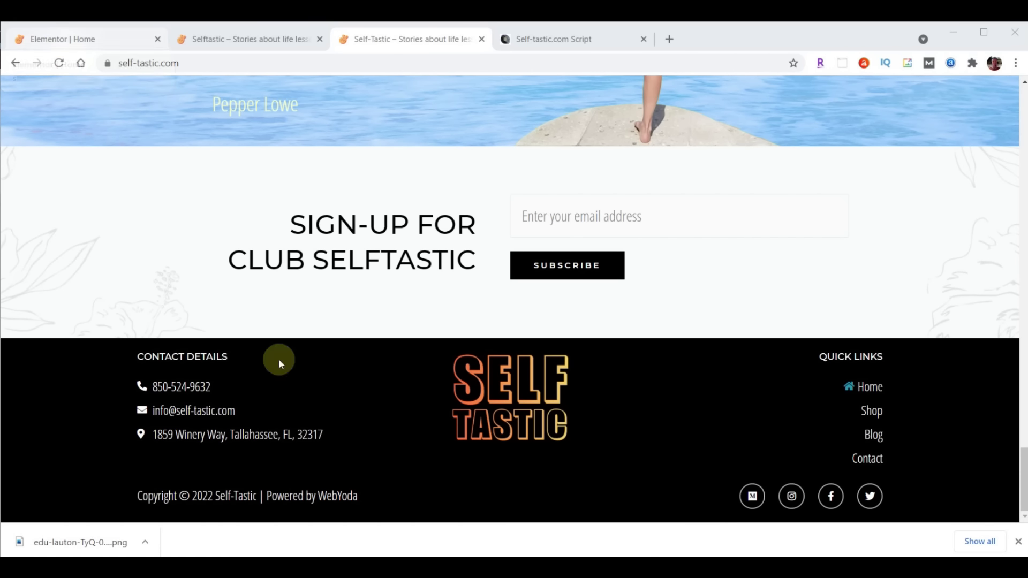
Use Elementor's main menu to exit to the WordPress dashboard, then go to Appearance
left_click(82, 42)
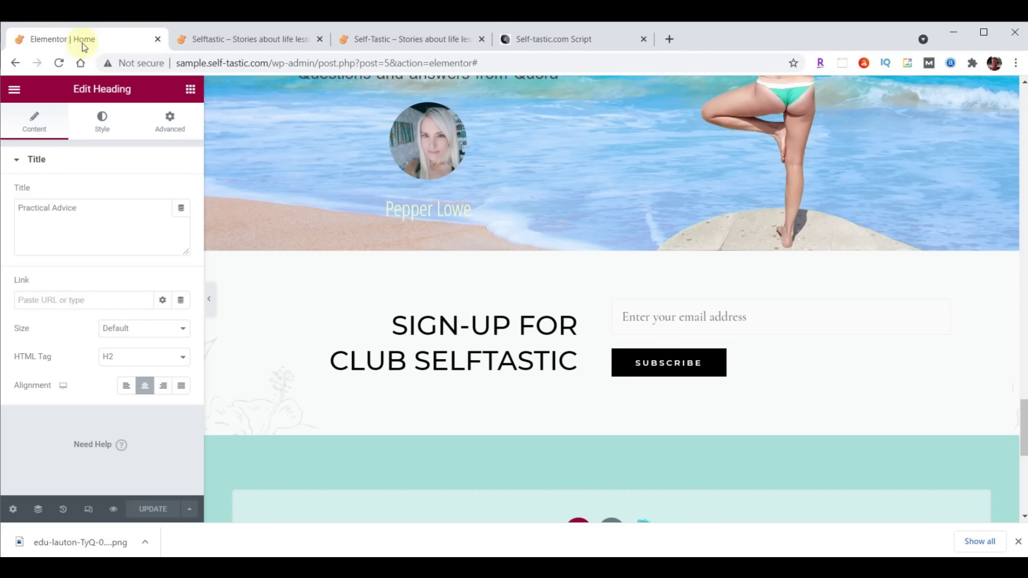
left_click(14, 91)
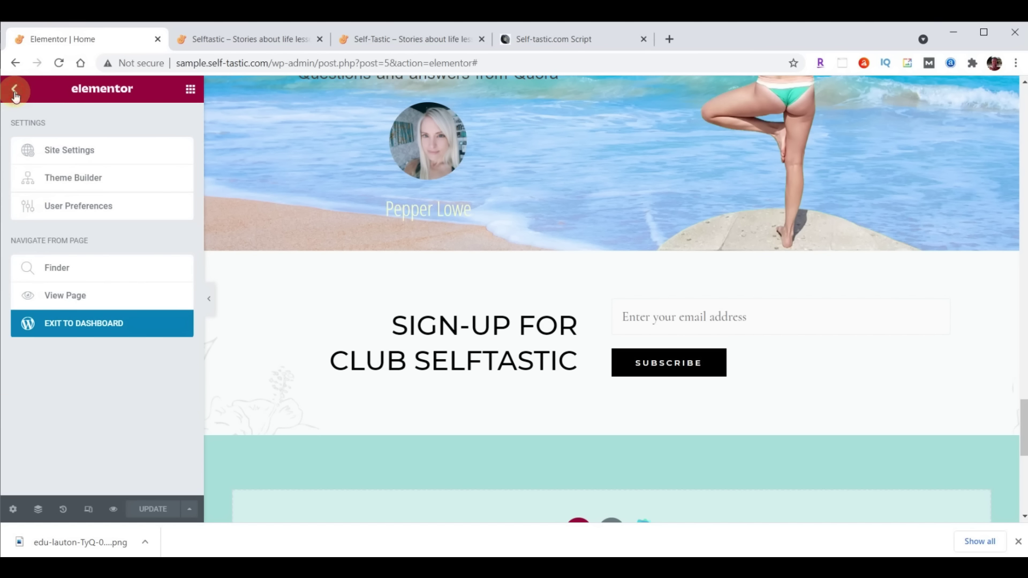
left_click(82, 329)
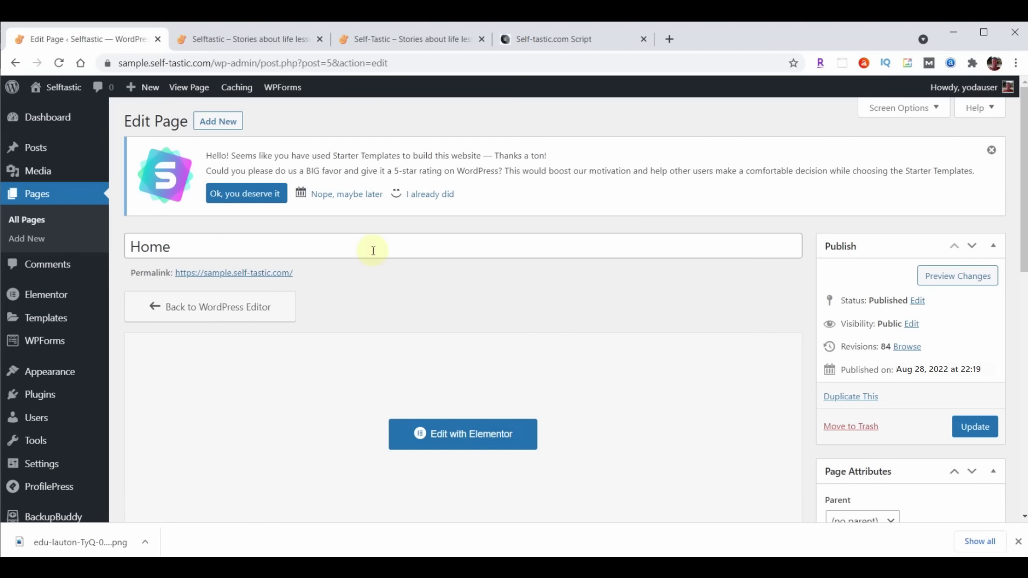
left_click(57, 374)
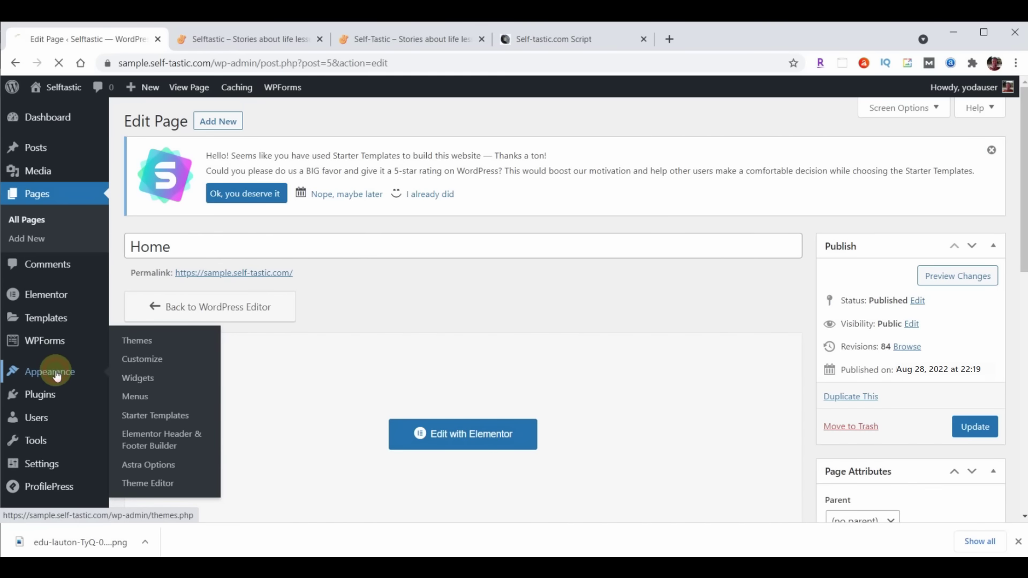
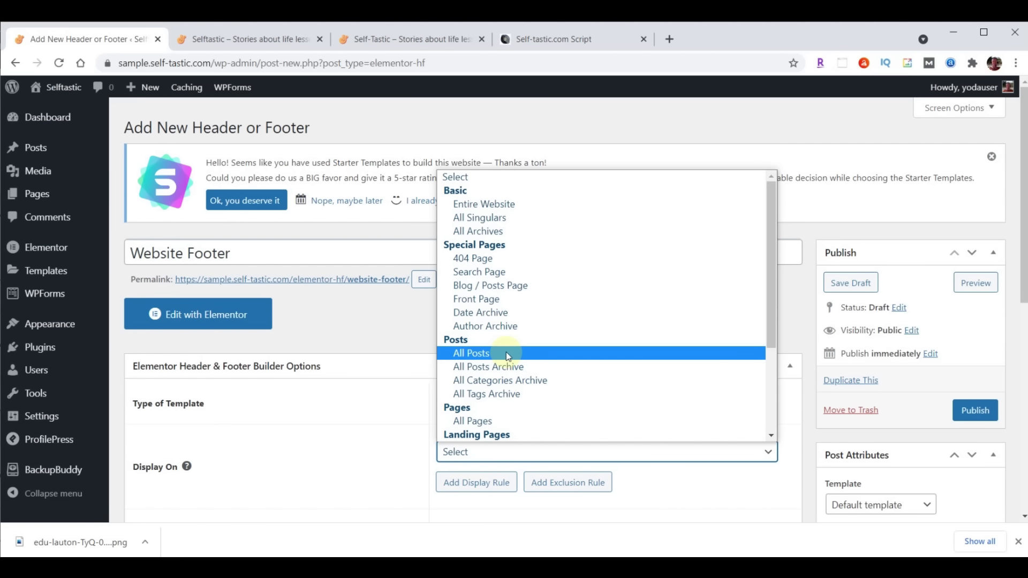
Publish the Website Footer for Entire Website and All user roles with Canvas layout enabled, then edit it in Elementor
left_click(512, 204)
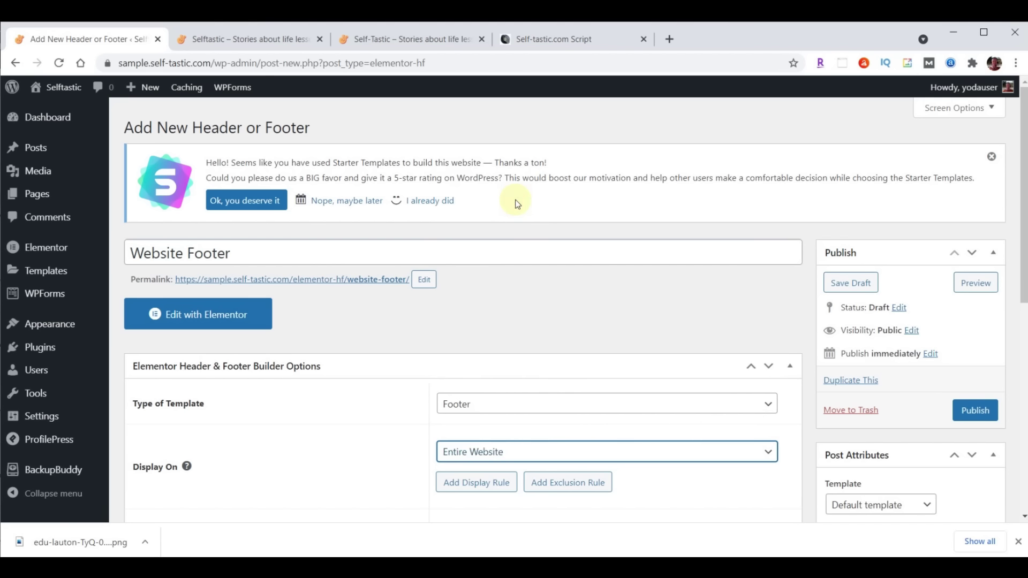
scroll(737, 305, "down", 4)
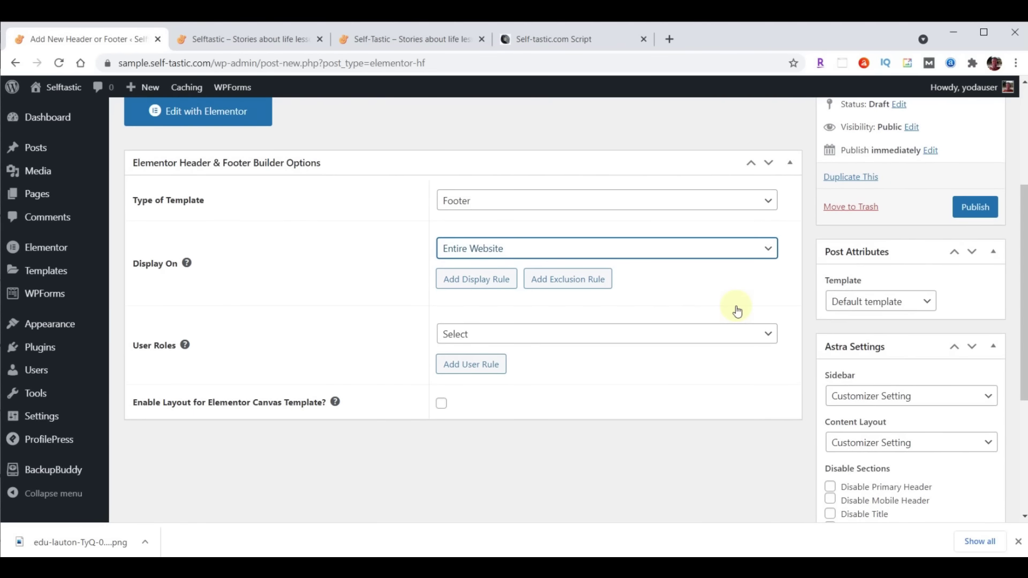
left_click(540, 335)
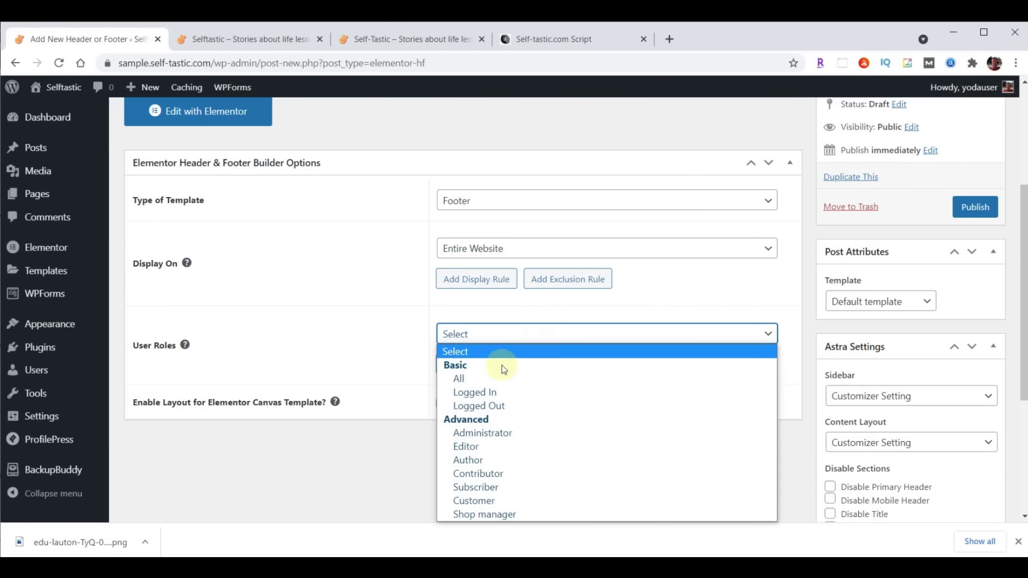
left_click(488, 380)
left_click(443, 405)
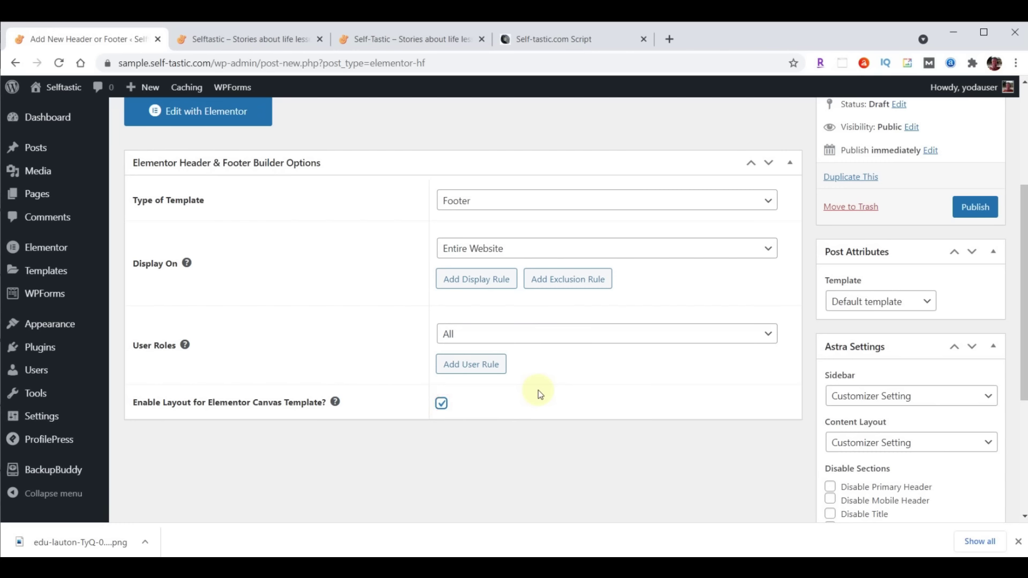
left_click(974, 206)
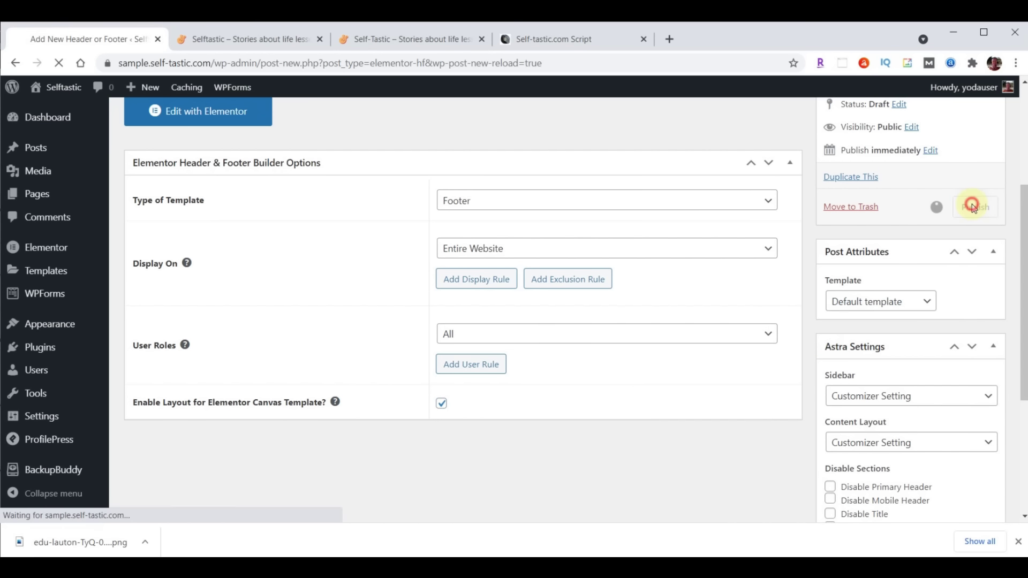
left_click(201, 355)
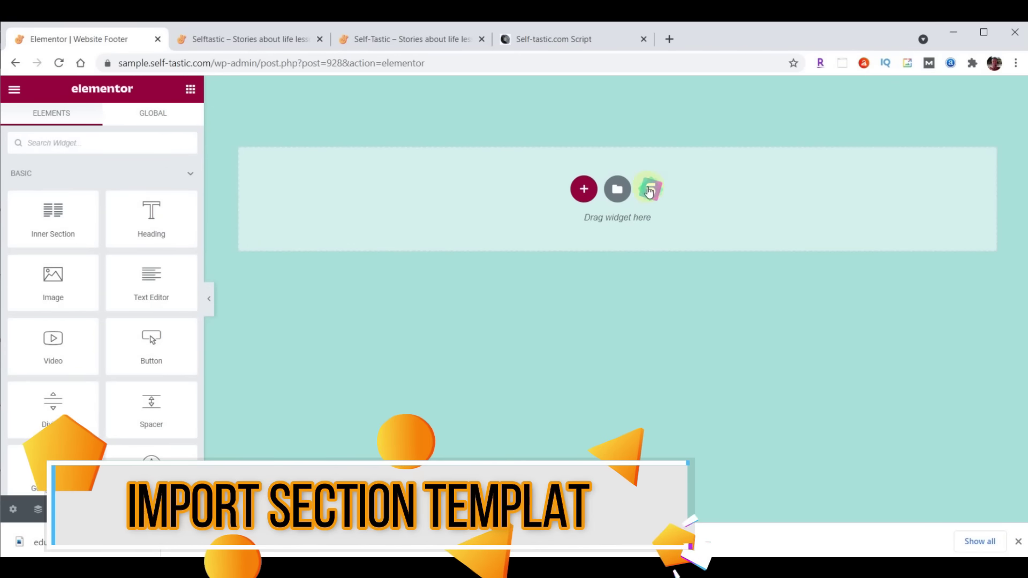
Import the website-footer .json file into the template library and insert the Selftastic Website Footer
left_click(616, 190)
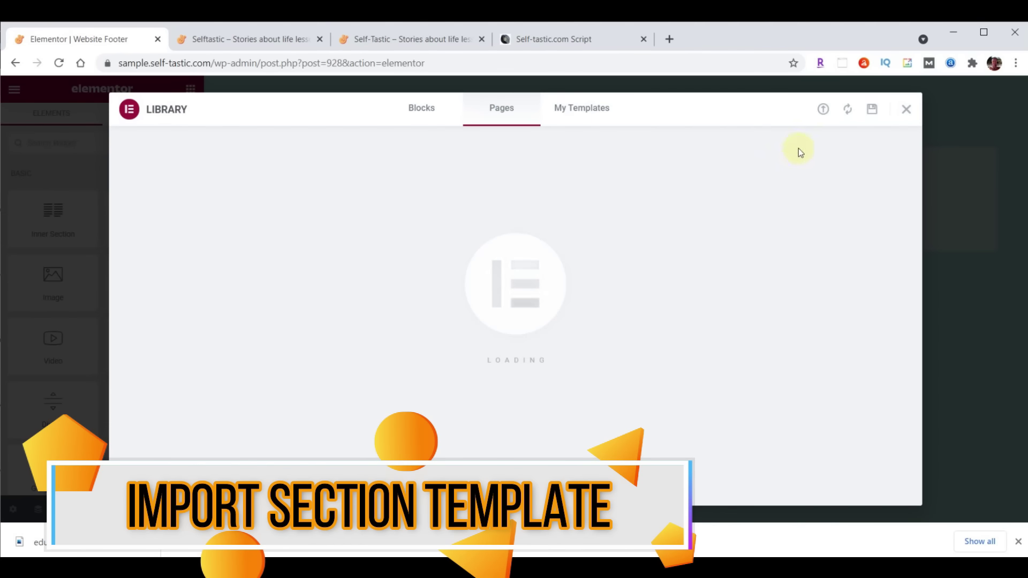
left_click(823, 110)
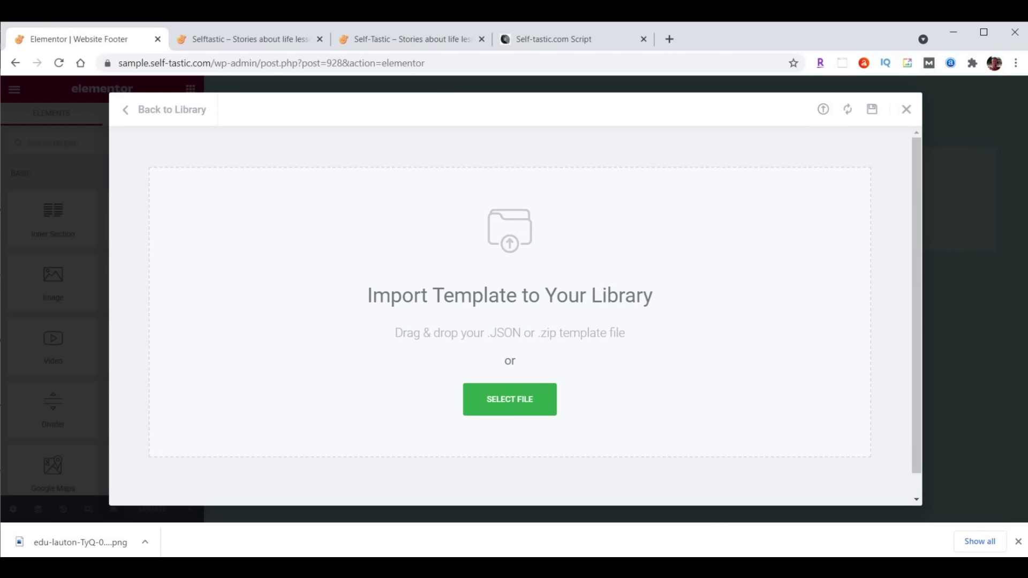
left_click(386, 567)
scroll(892, 308, "down", 5)
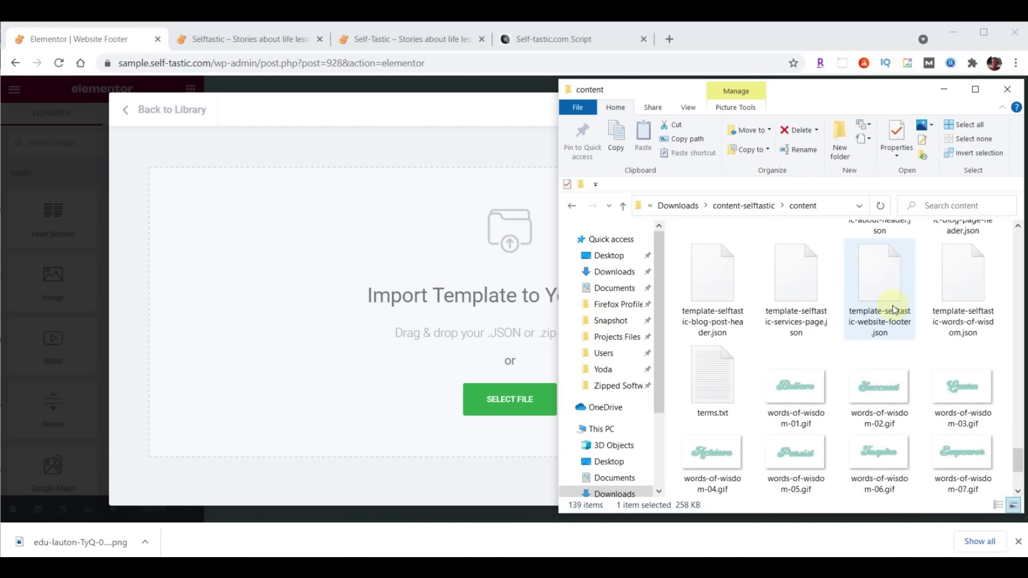
scroll(963, 441, "up", 2)
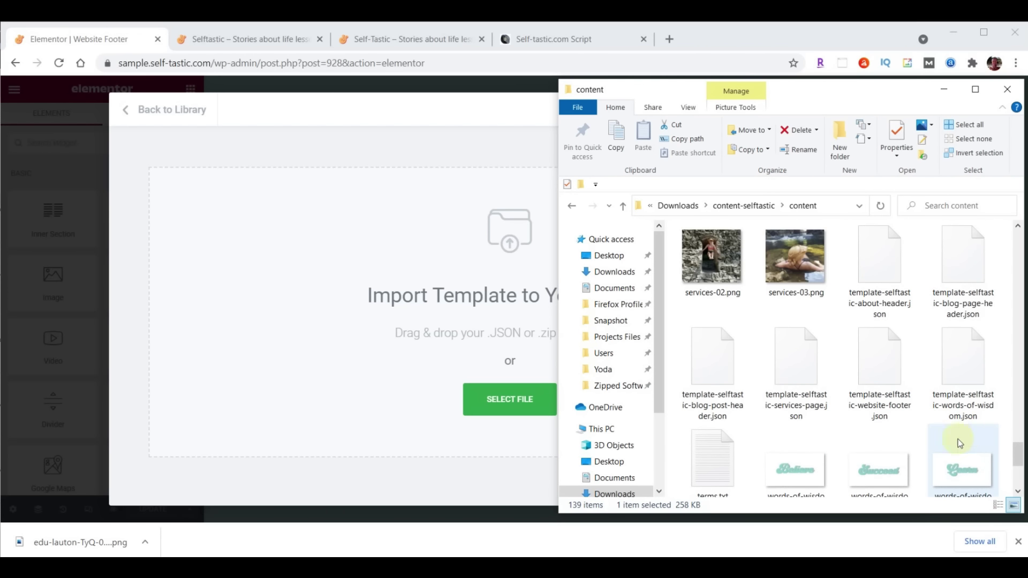
left_click_drag(882, 352, 500, 403)
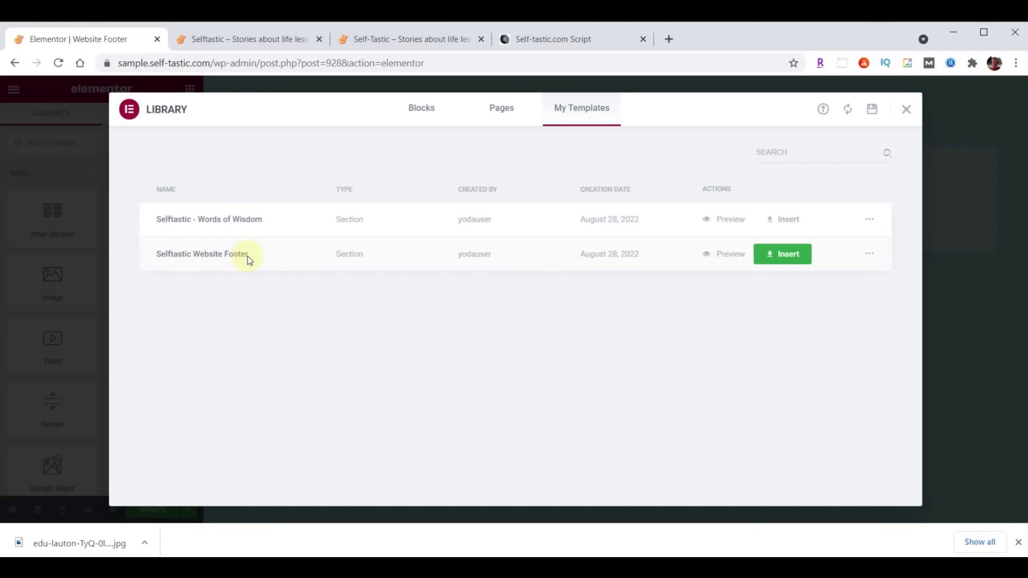
left_click(787, 254)
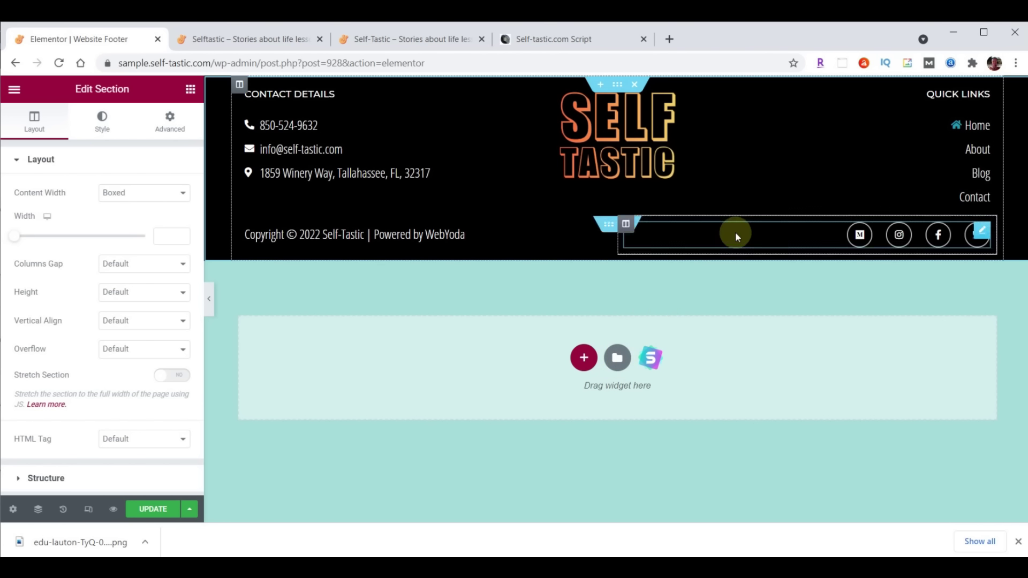
Rename the About quick link to 'Shop' with link /shop/, update the footer, and go to the live site
left_click(978, 152)
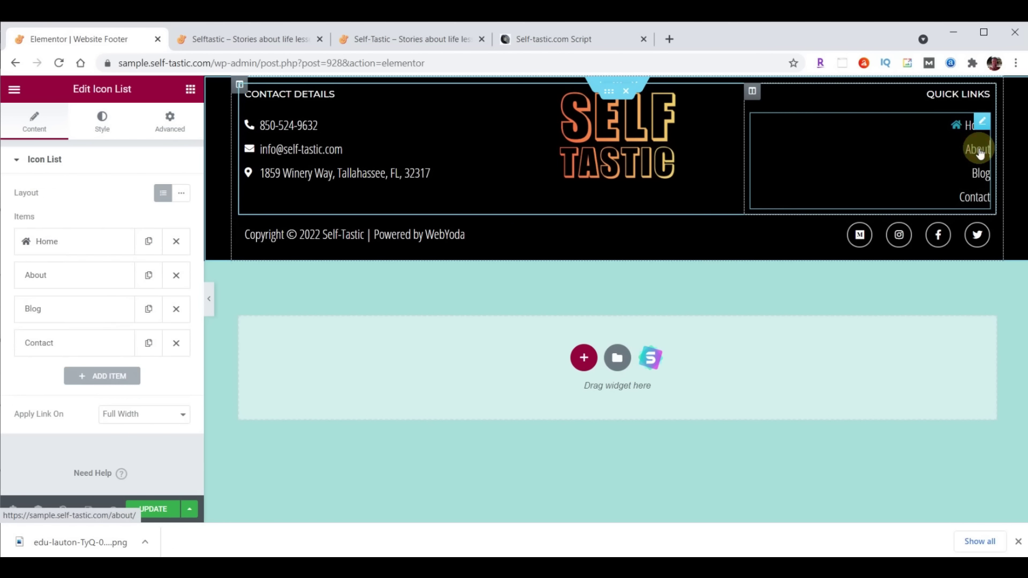
left_click(52, 283)
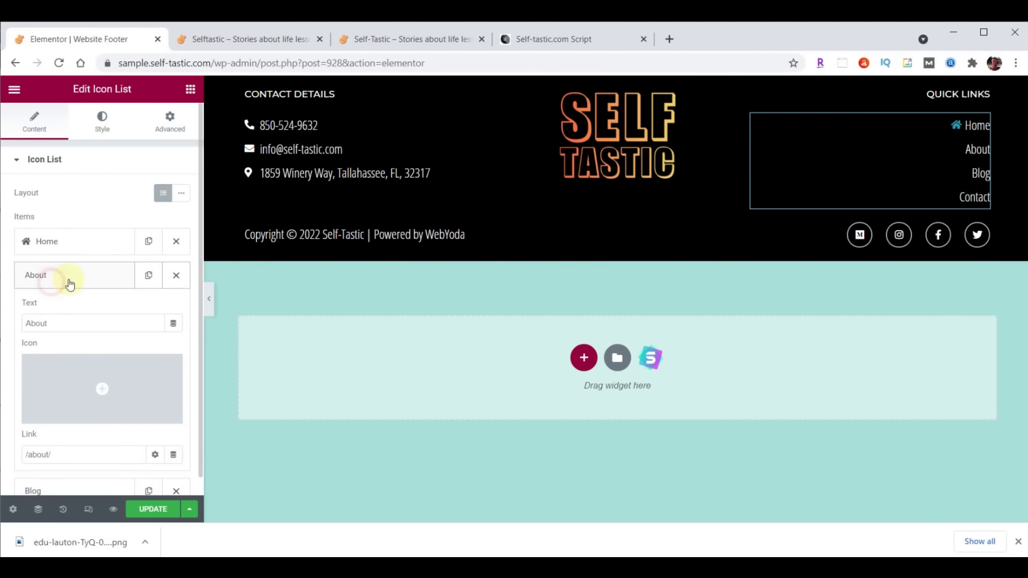
double_click(64, 324)
type("Sho")
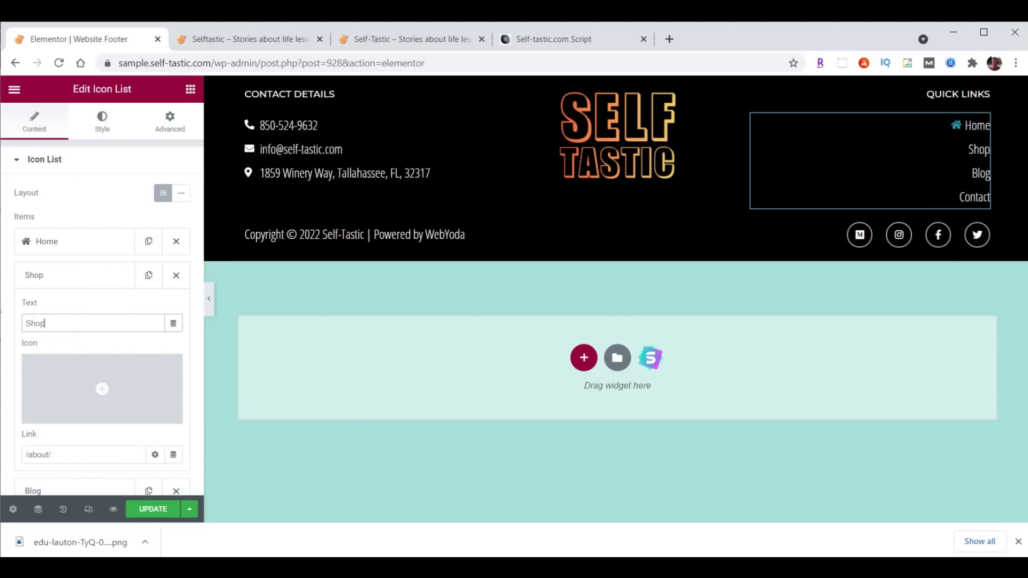
type("p")
left_click(24, 455)
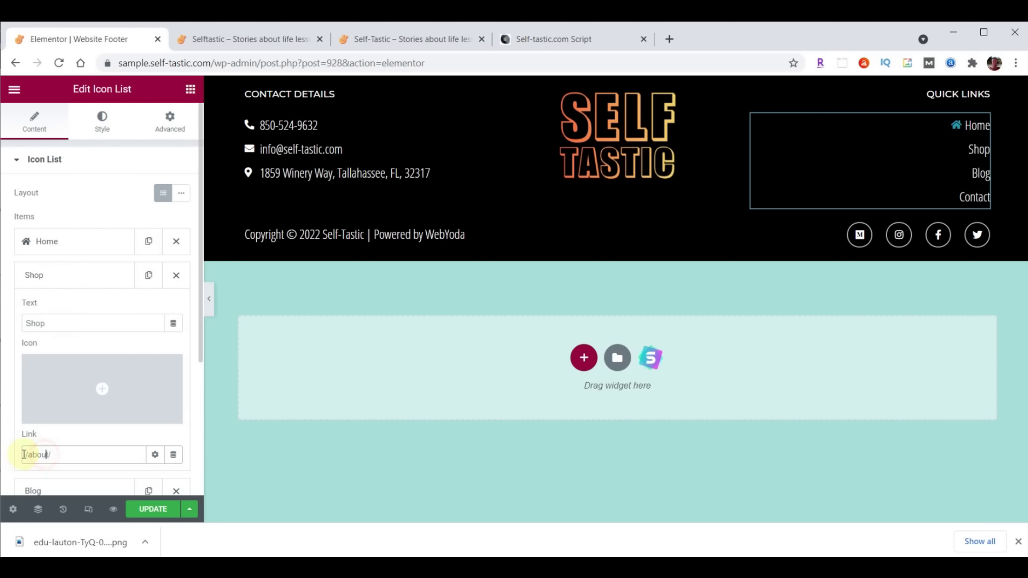
key("BackSpace")
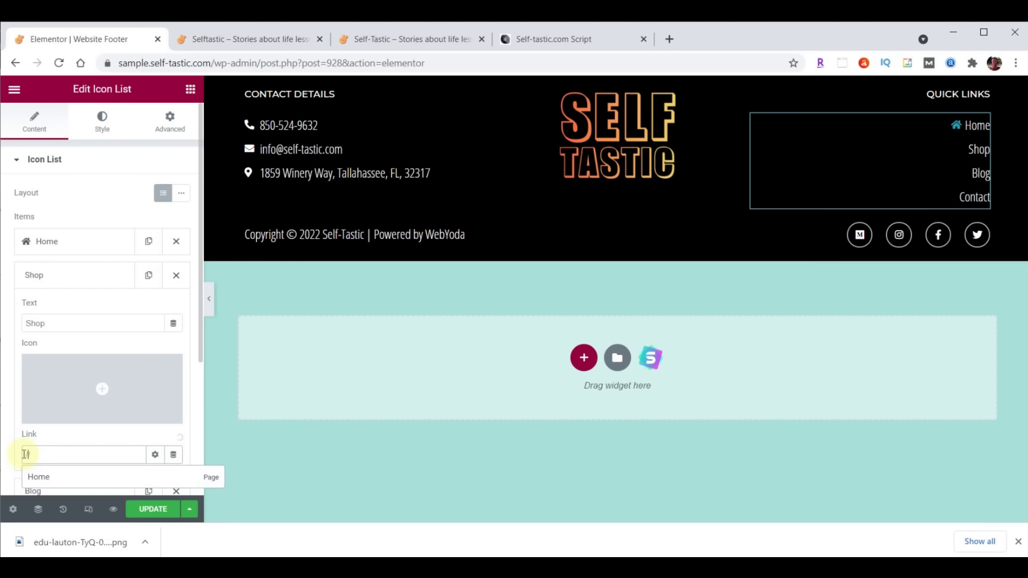
type("shop/")
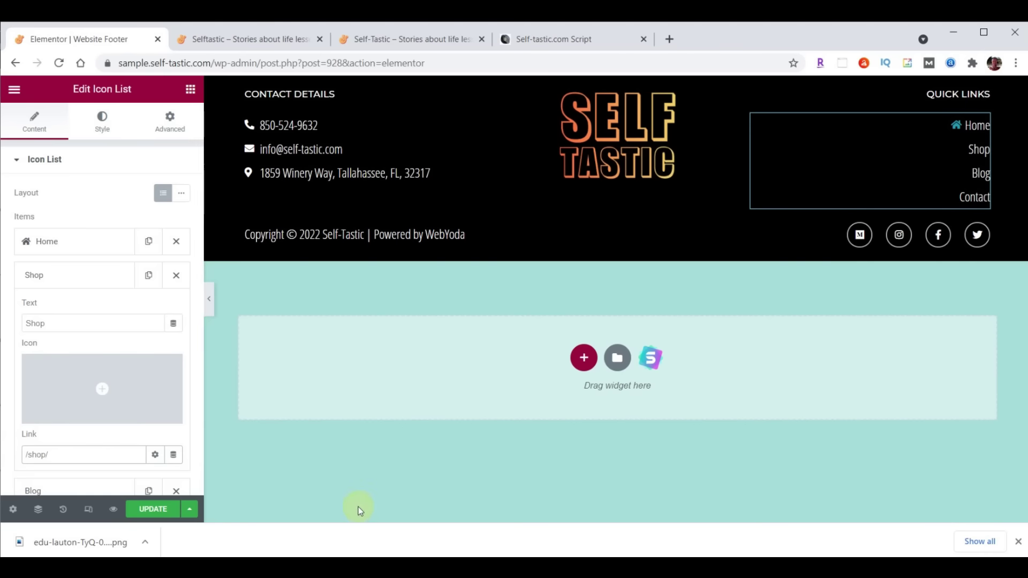
left_click(89, 278)
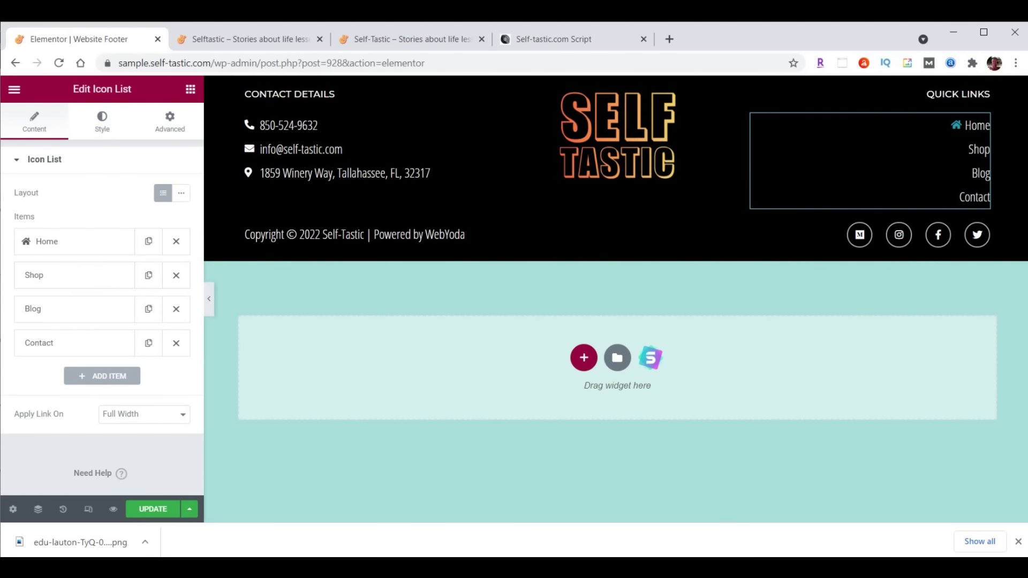
left_click(151, 509)
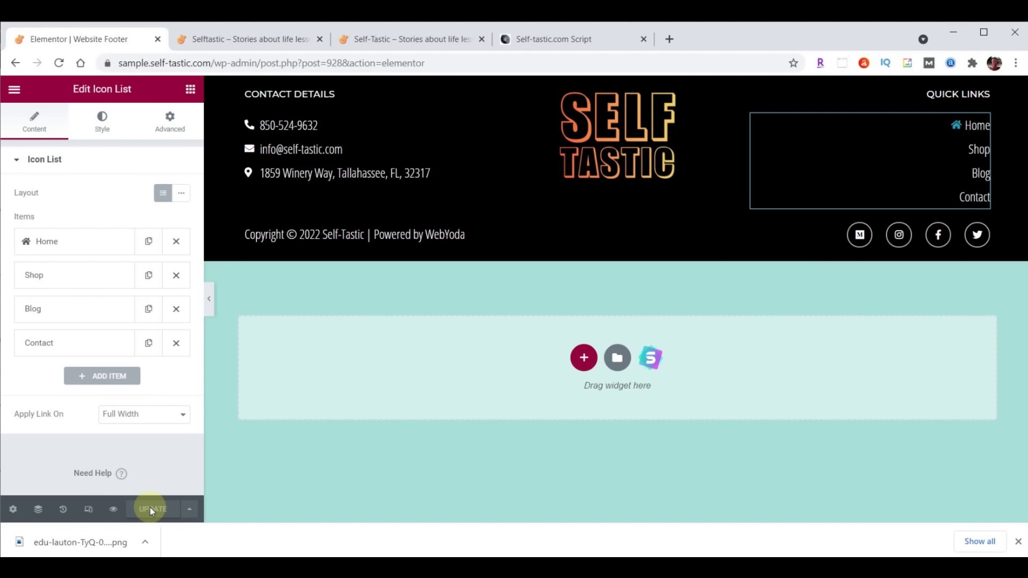
left_click(252, 39)
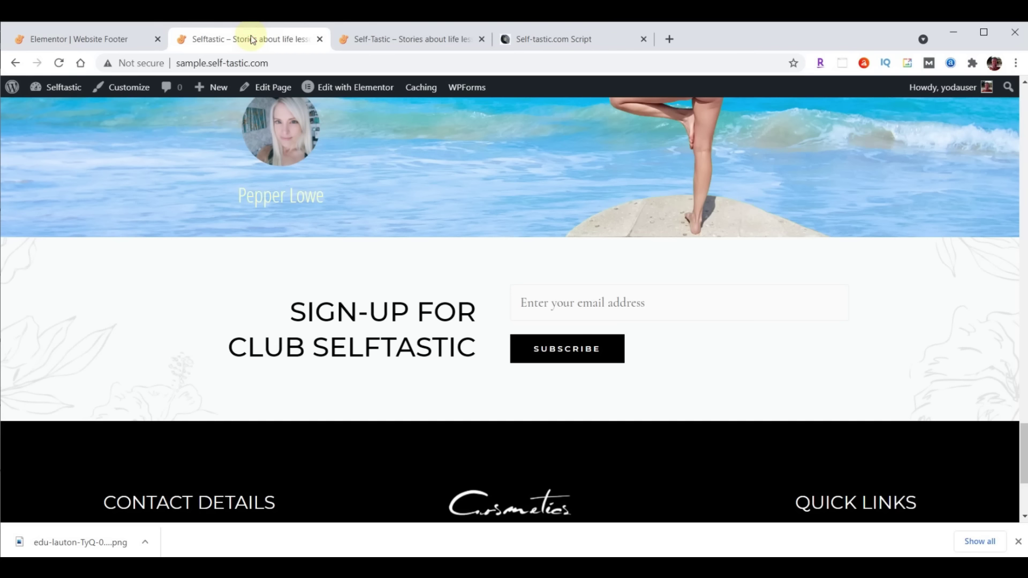
Reload the live site and scroll down to check the new footer's Shop link
left_click(59, 62)
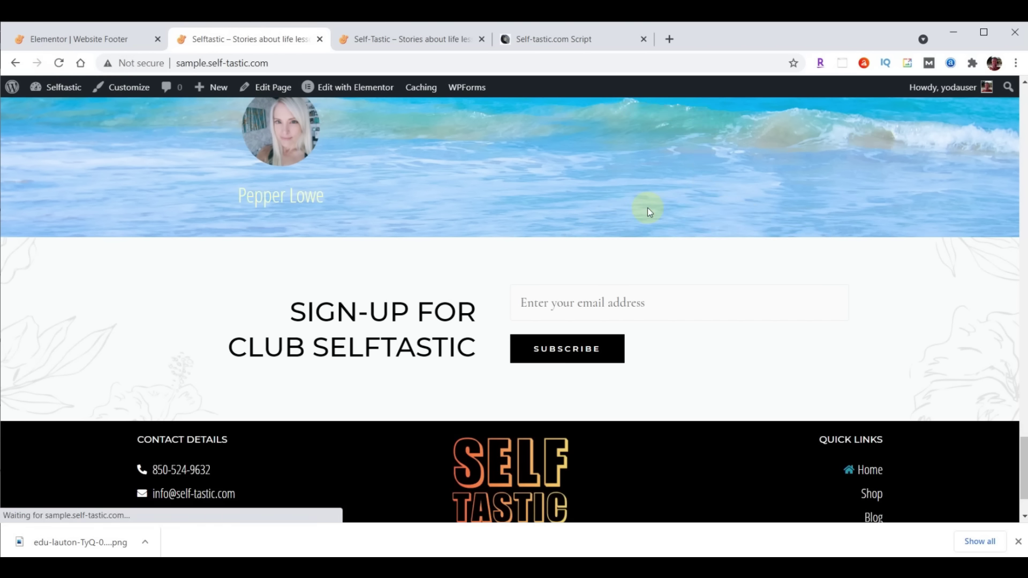
scroll(648, 208, "down", 2)
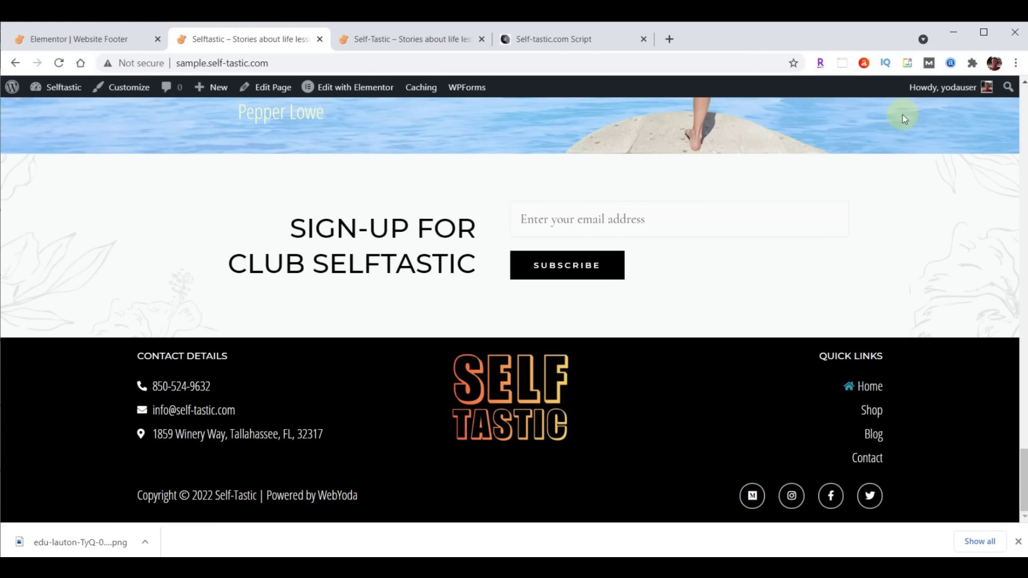
scroll(394, 242, "up", 20)
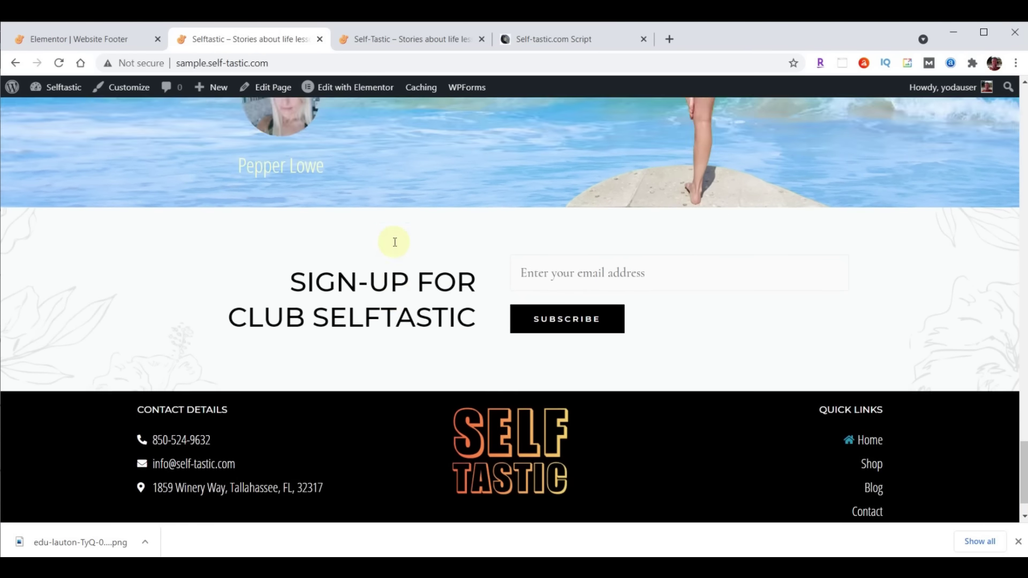
scroll(395, 242, "up", 2)
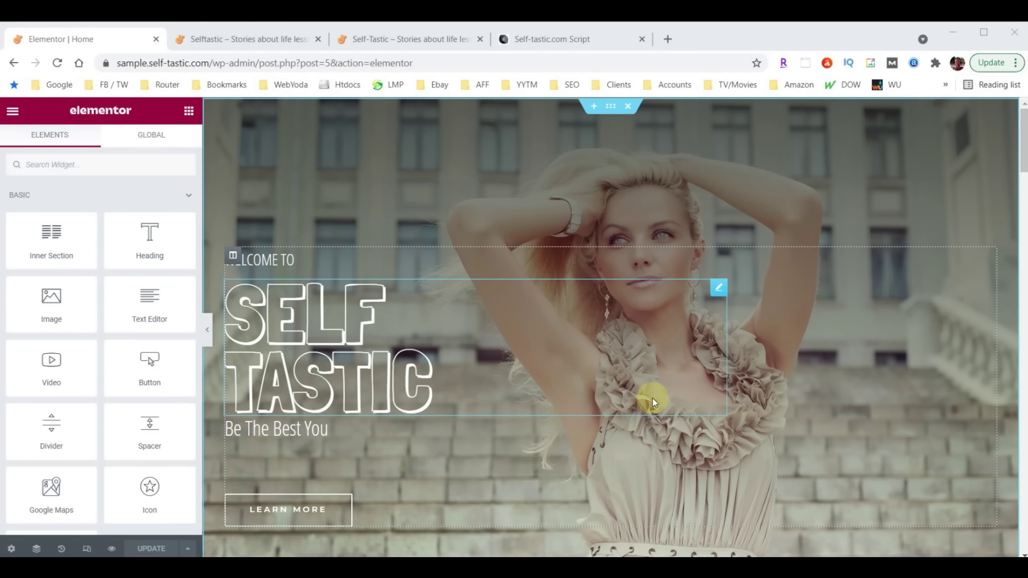
Switch the Elementor preview from tablet to mobile width
left_click(87, 549)
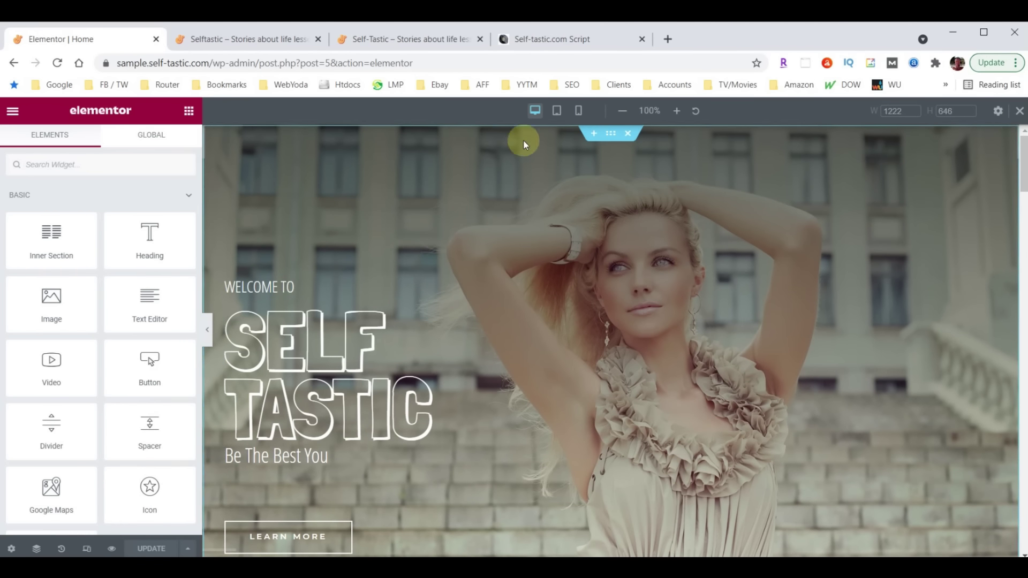
left_click(557, 111)
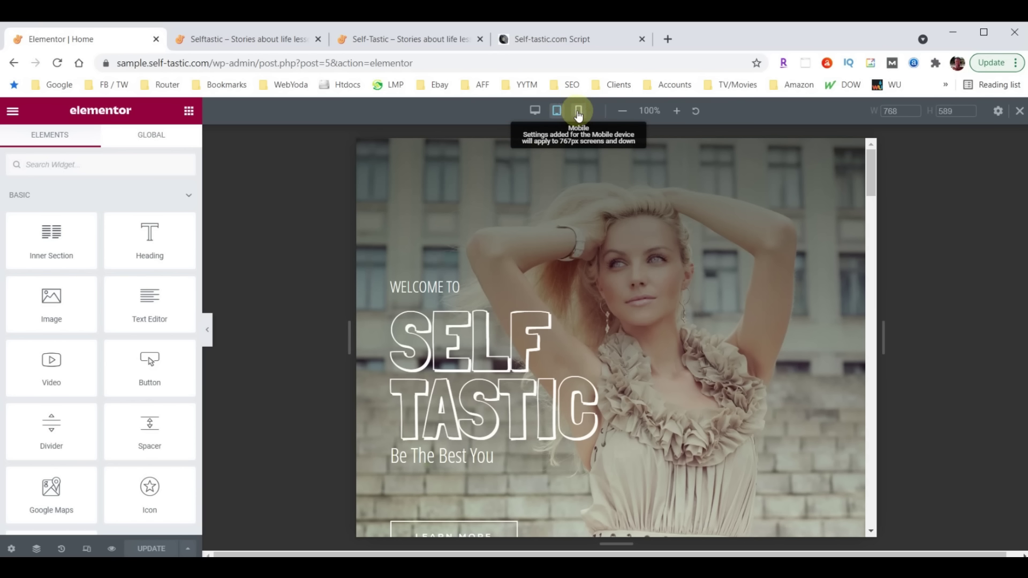
left_click(578, 112)
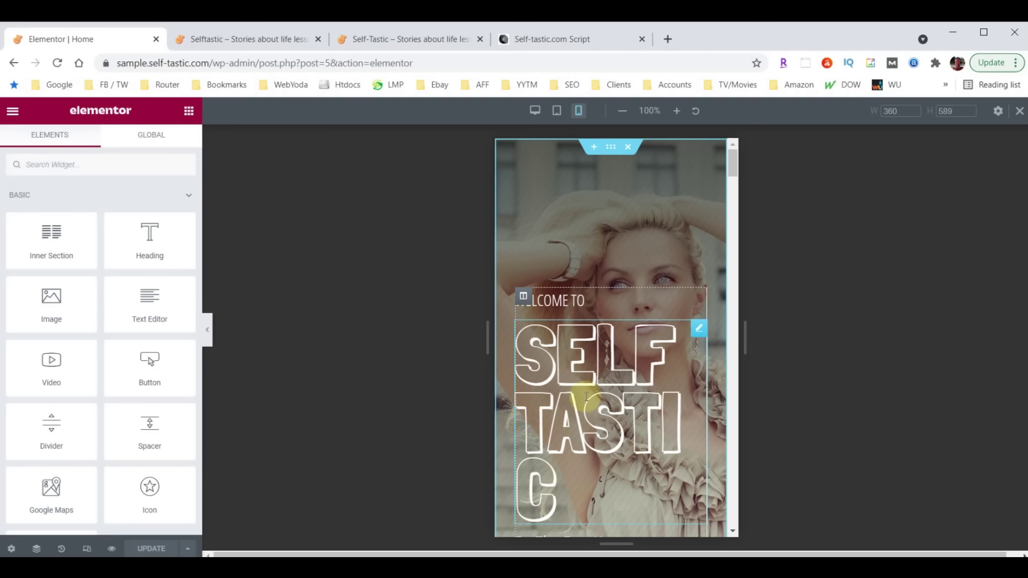
Set the SELF TASTIC heading's mobile font size to 100 and review the preview
left_click(698, 329)
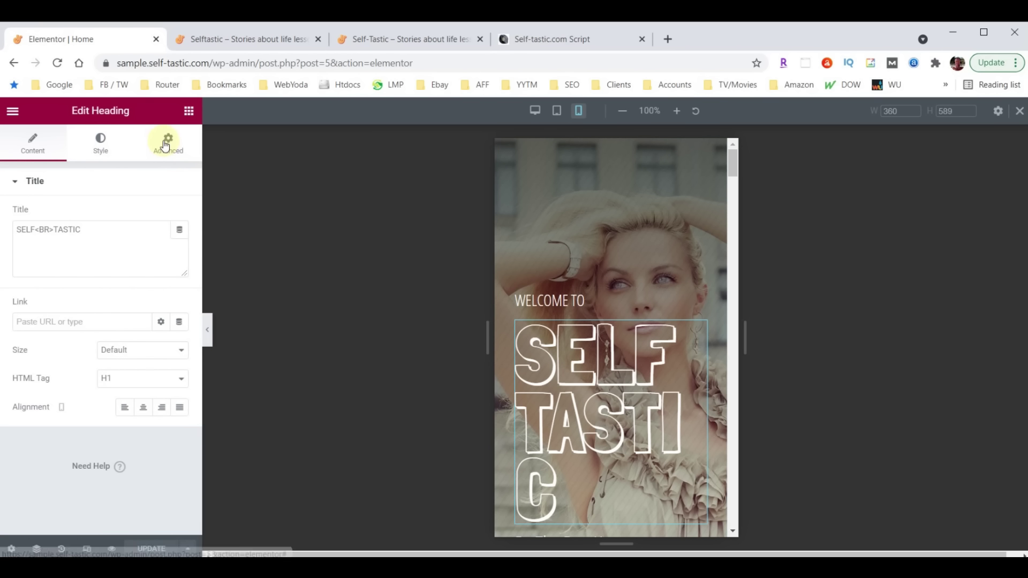
left_click(105, 142)
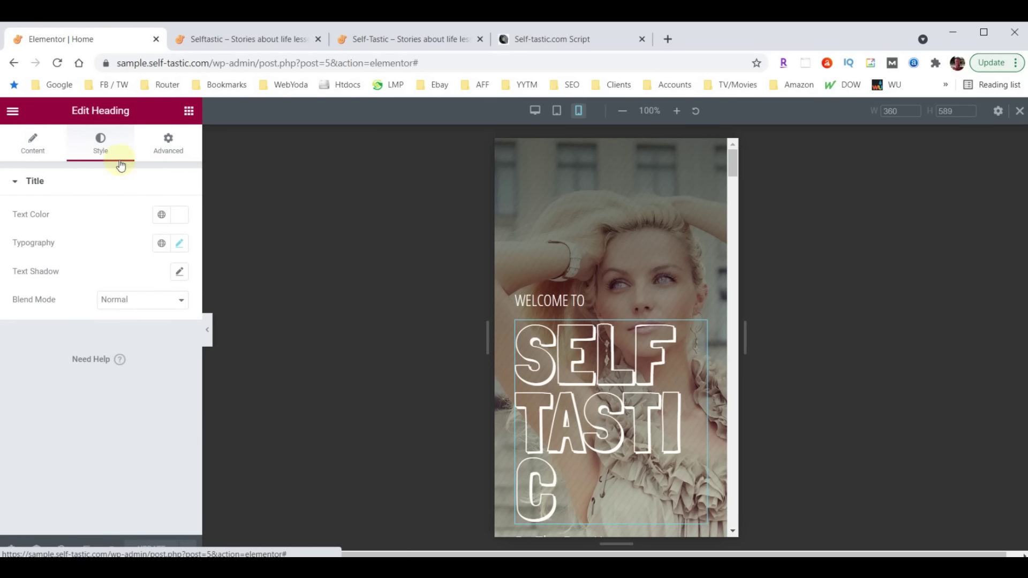
left_click(180, 244)
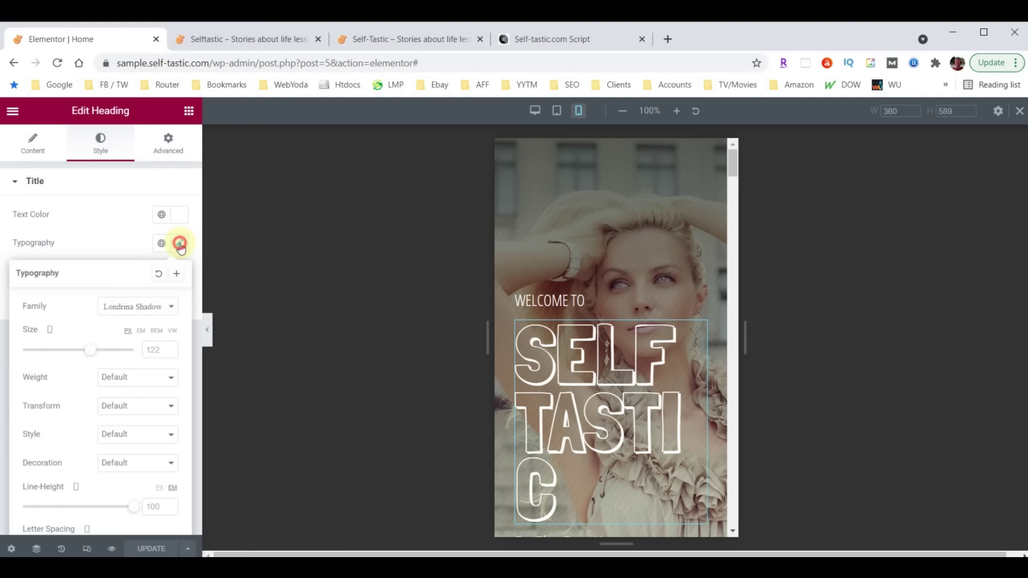
left_click(165, 350)
type("100")
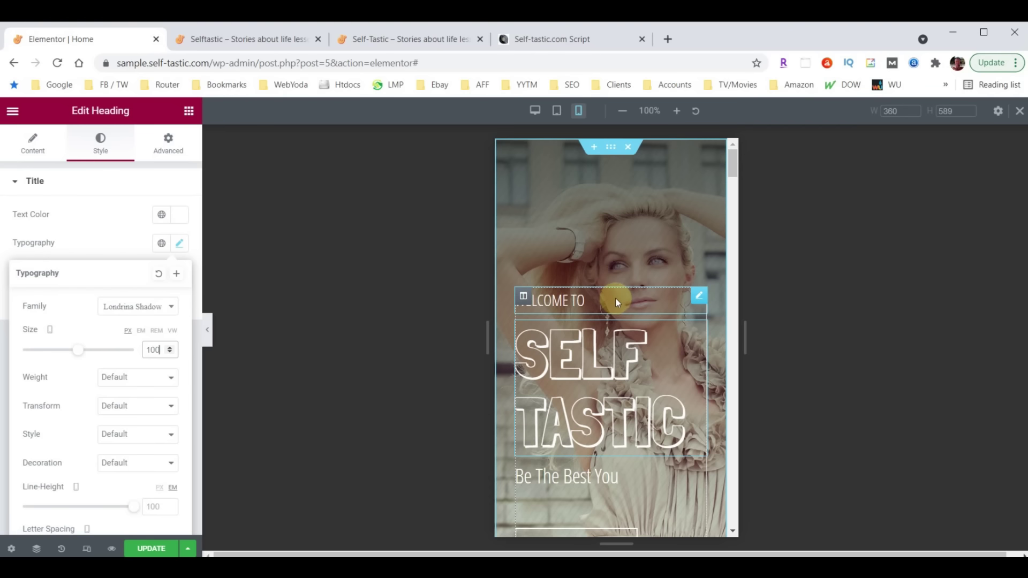
scroll(615, 297, "down", 3)
scroll(615, 301, "down", 5)
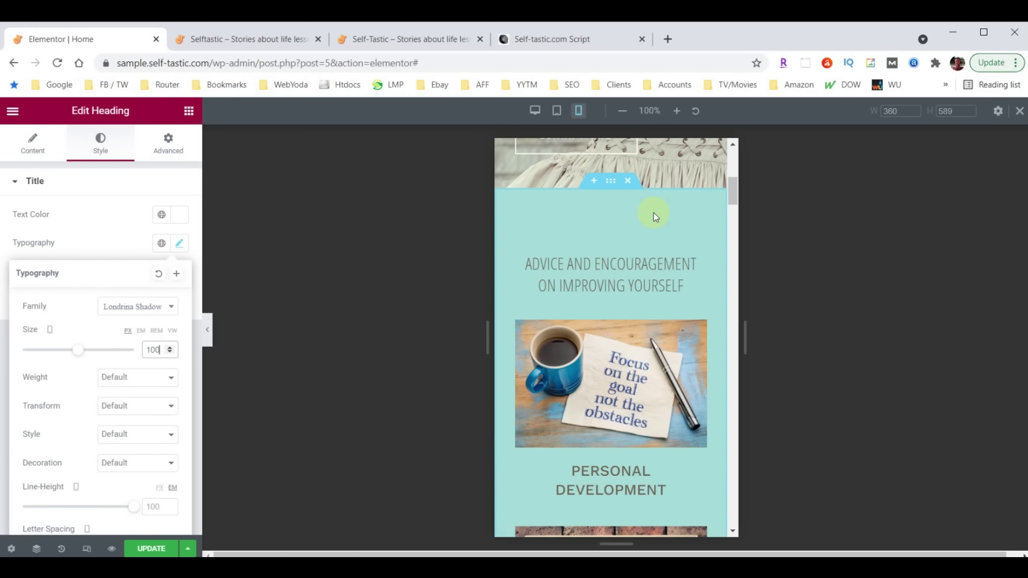
scroll(655, 217, "down", 15)
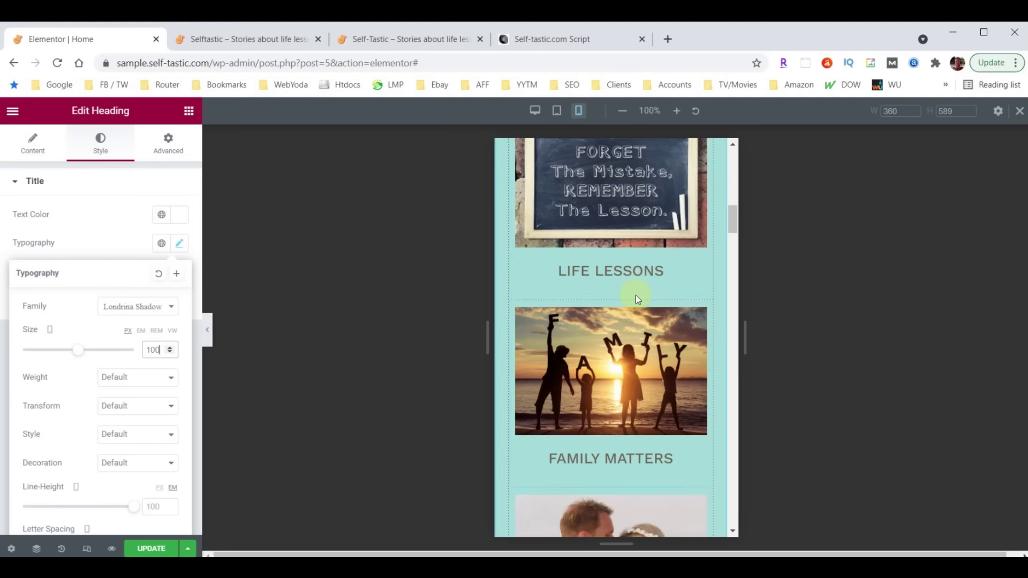
scroll(622, 290, "up", 15)
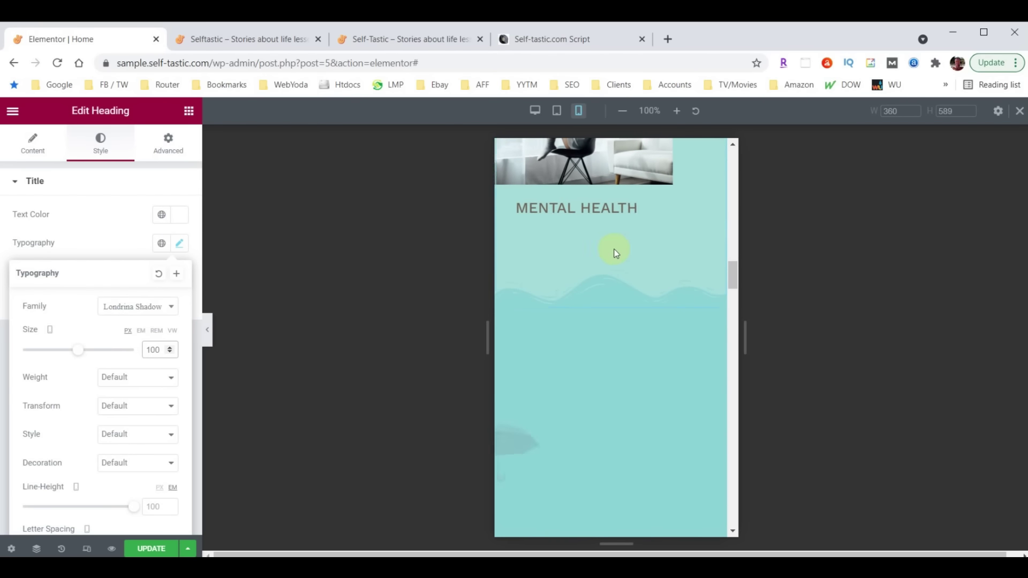
scroll(614, 289, "up", 4)
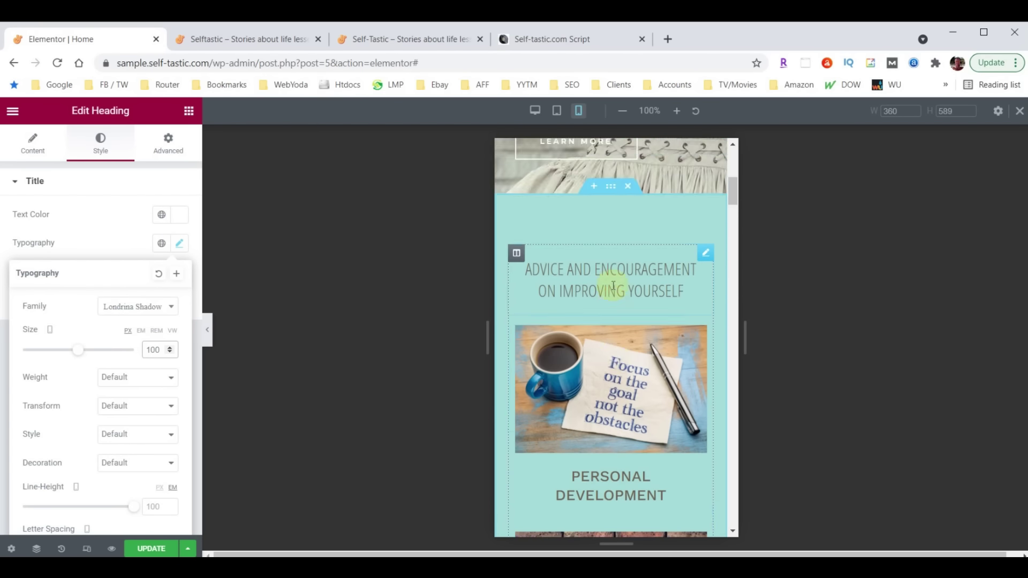
Set the teal section's top and bottom padding to 40
left_click(608, 251)
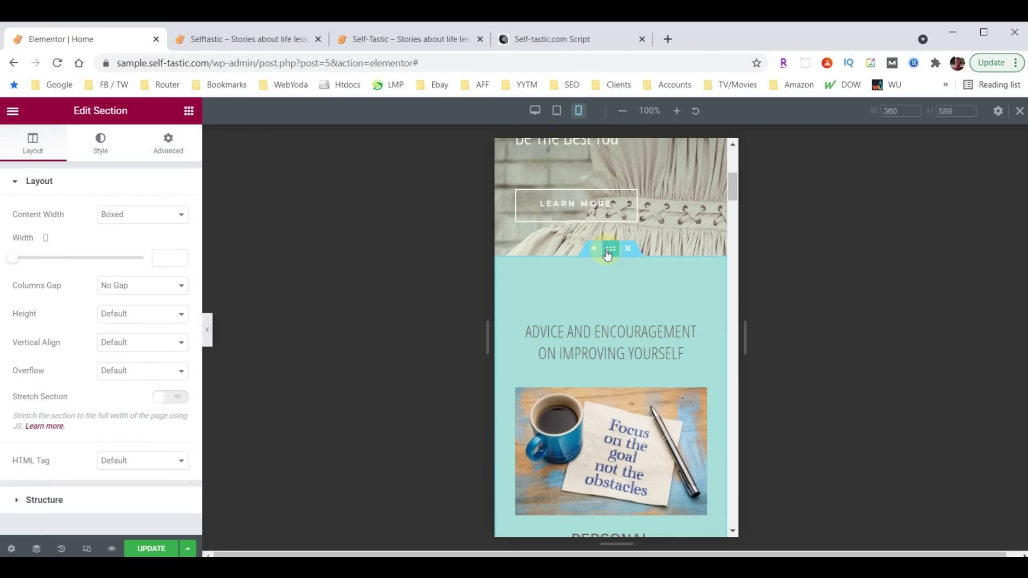
left_click(168, 142)
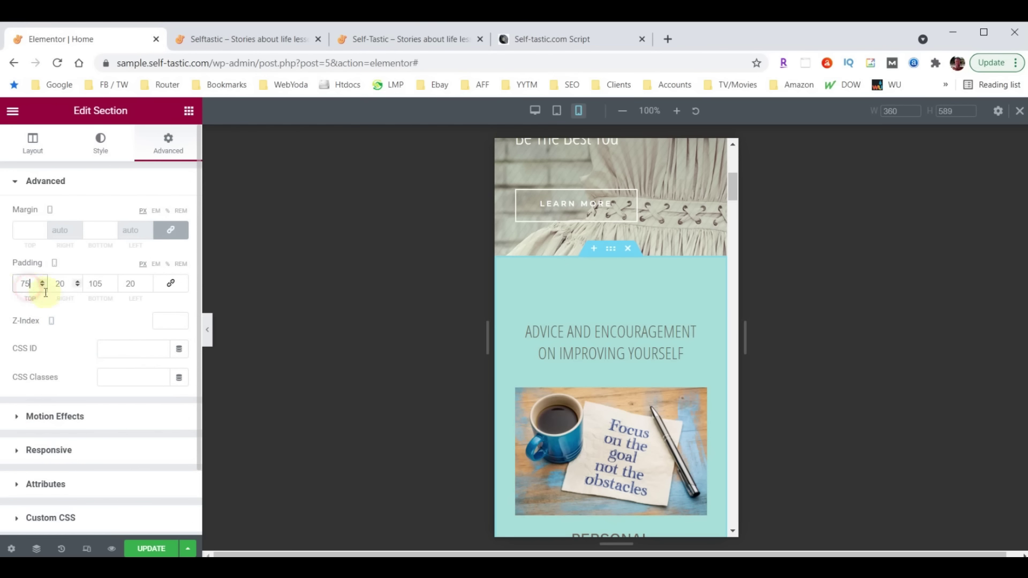
double_click(22, 283)
type("40")
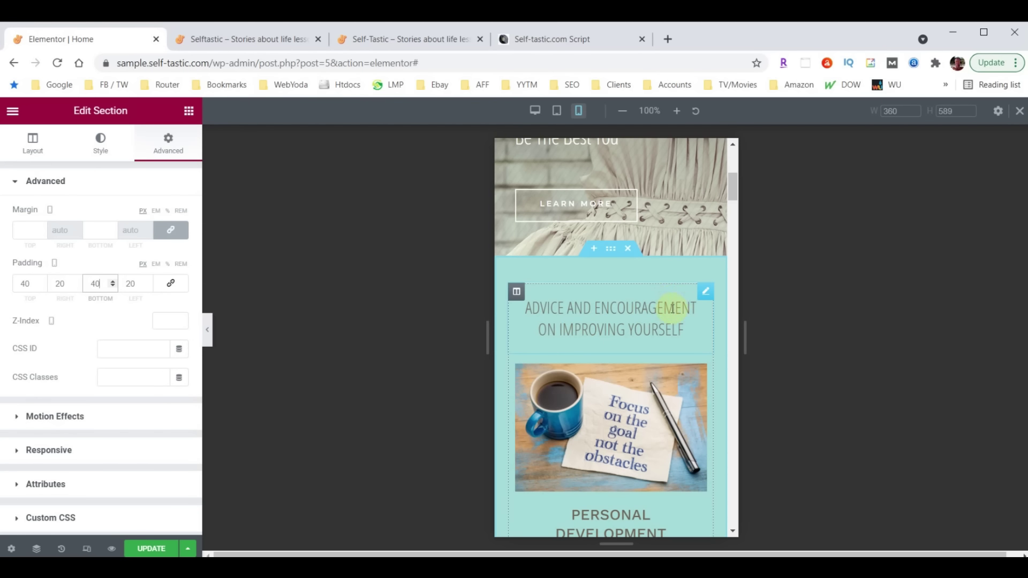
Set the Advice and Encouragement heading's mobile font size to 26
left_click(705, 294)
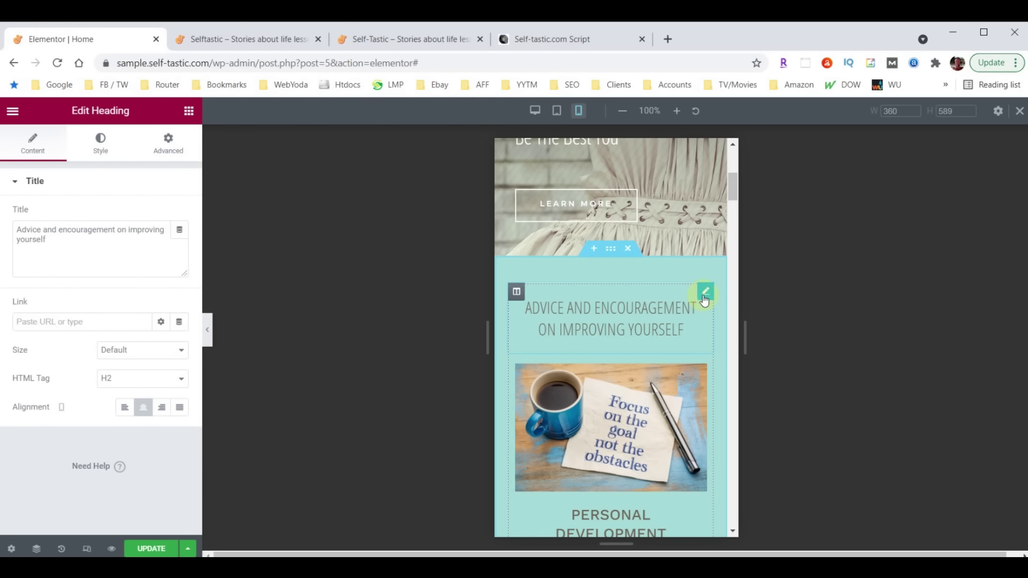
left_click(101, 144)
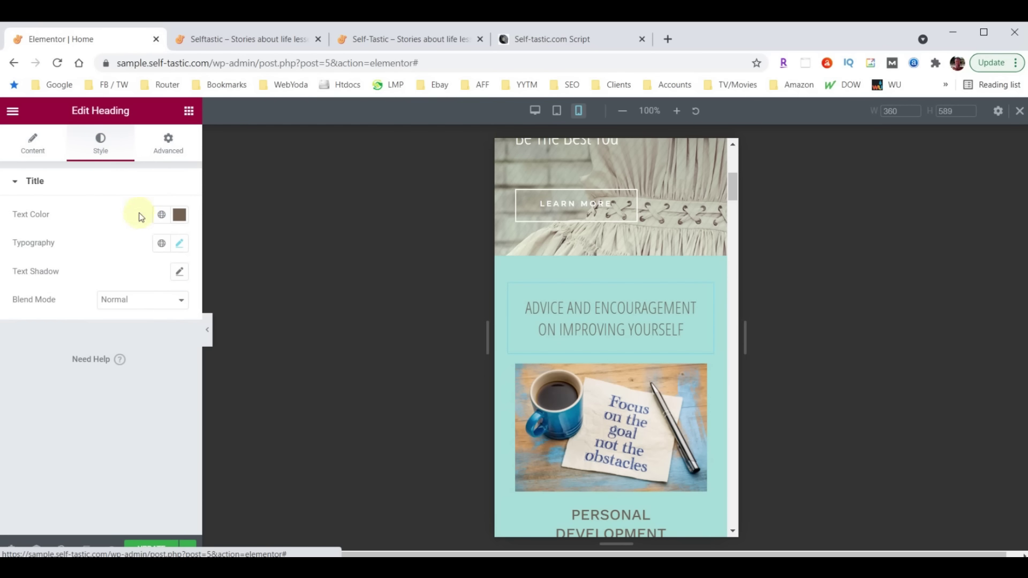
left_click(180, 243)
left_click(157, 348)
type("26")
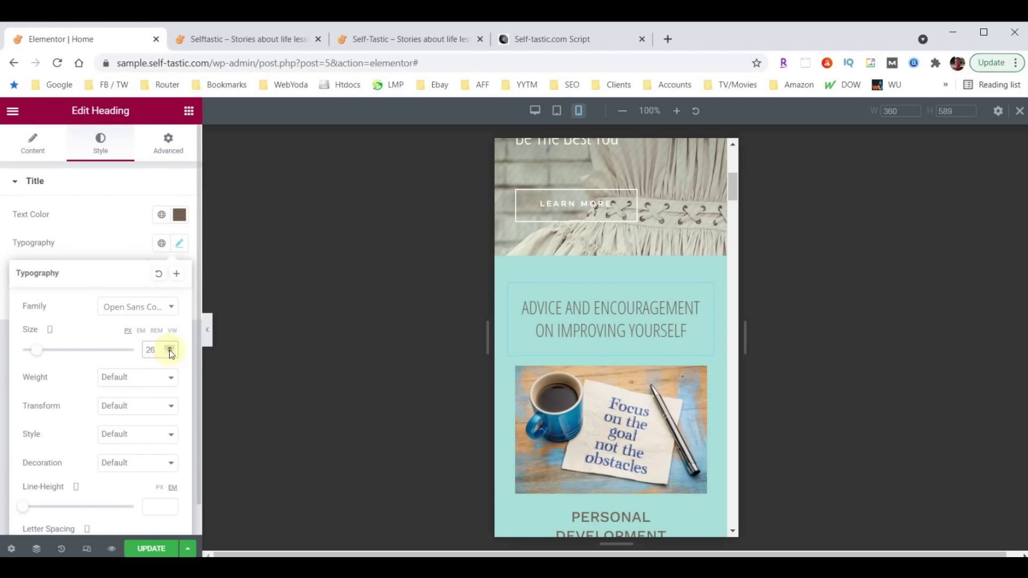
scroll(615, 343, "down", 8)
scroll(616, 342, "down", 10)
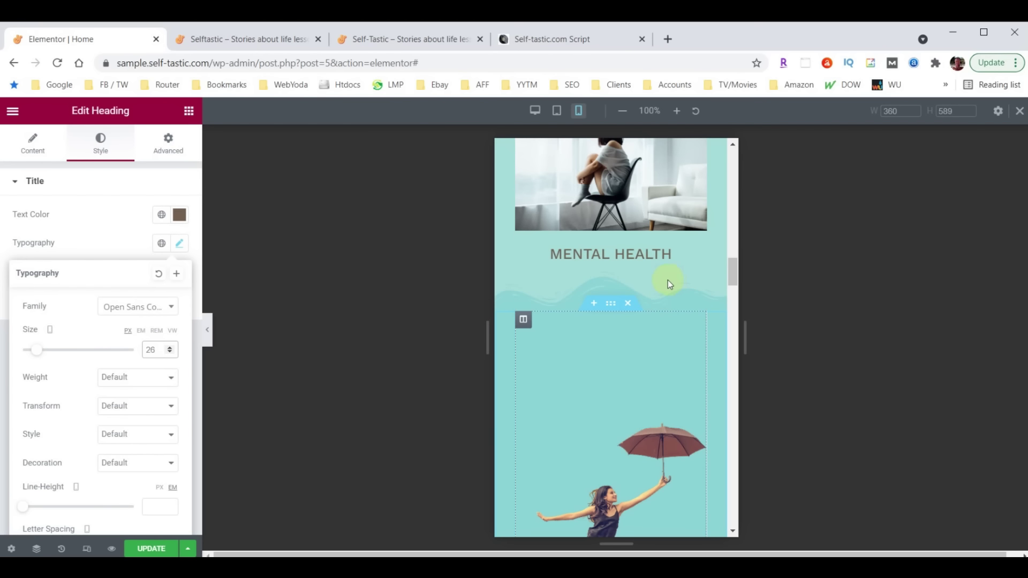
scroll(667, 281, "up", 8)
scroll(646, 315, "up", 10)
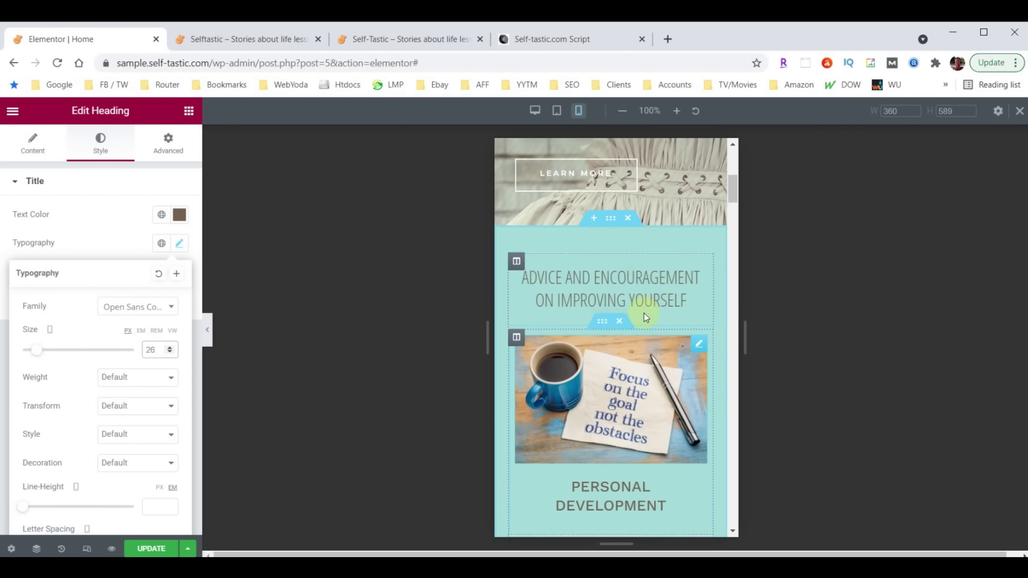
Set the teal section's wave shape divider height to 30
left_click(609, 251)
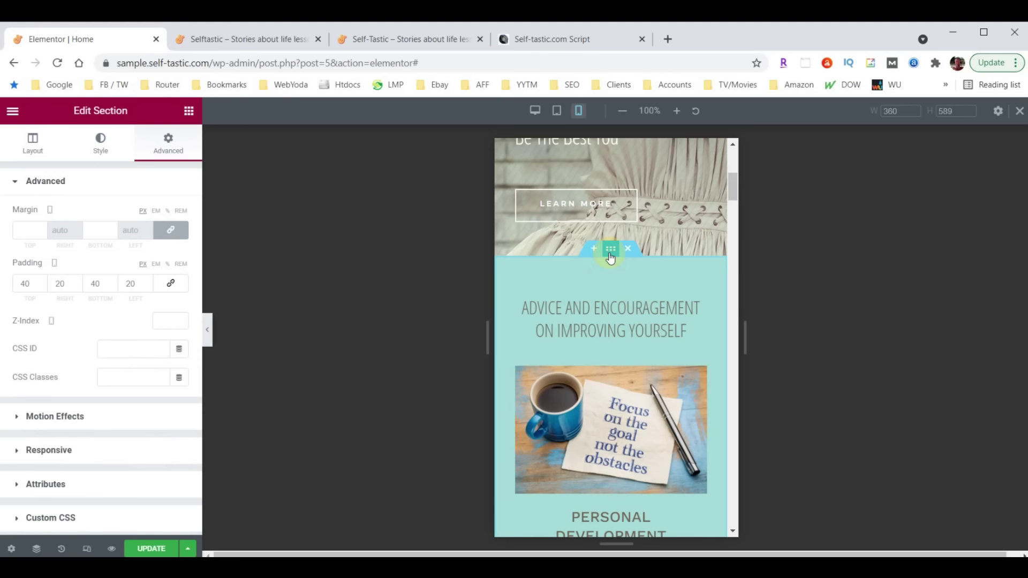
left_click(100, 149)
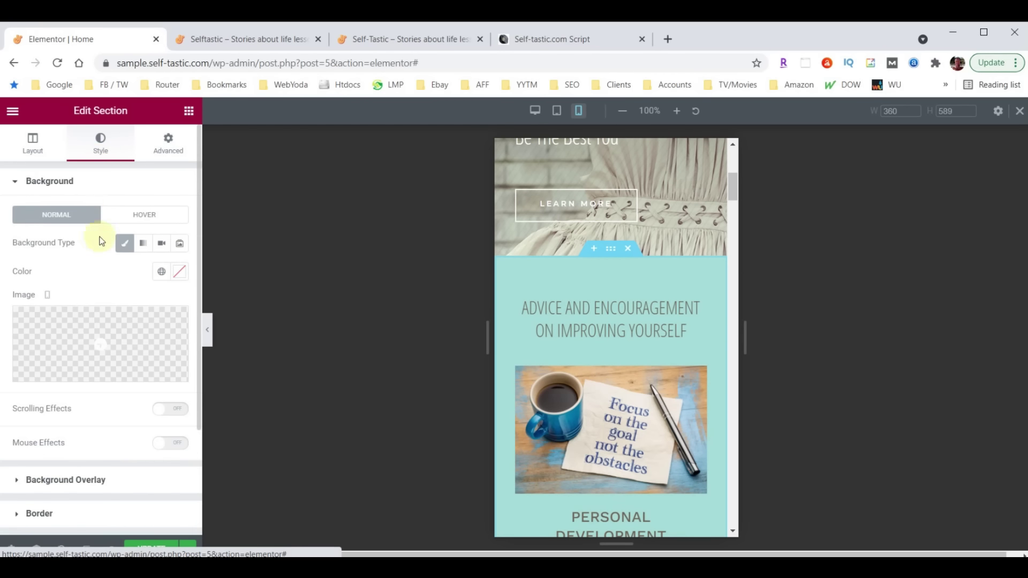
scroll(101, 278, "down", 3)
left_click(46, 407)
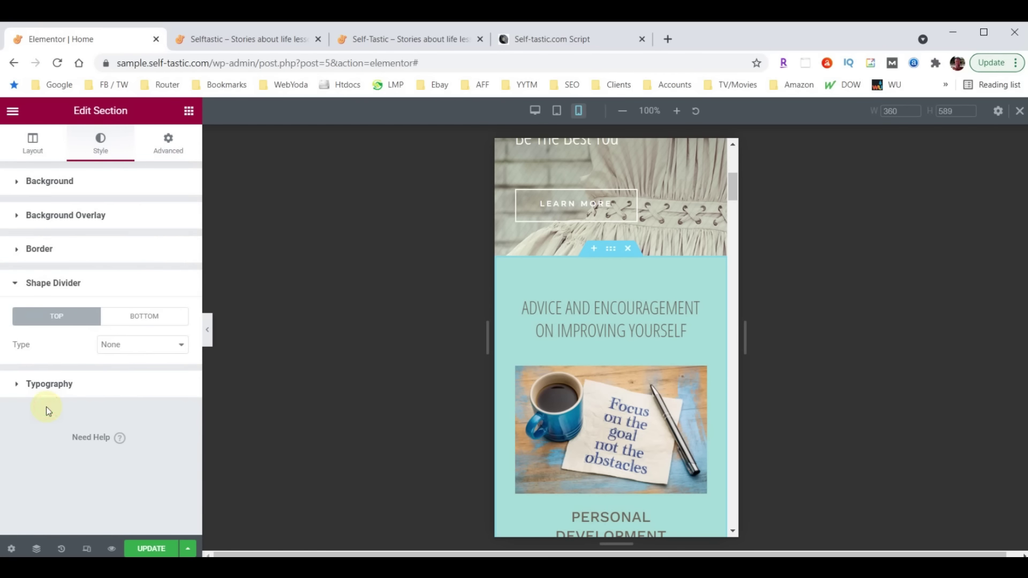
left_click(144, 320)
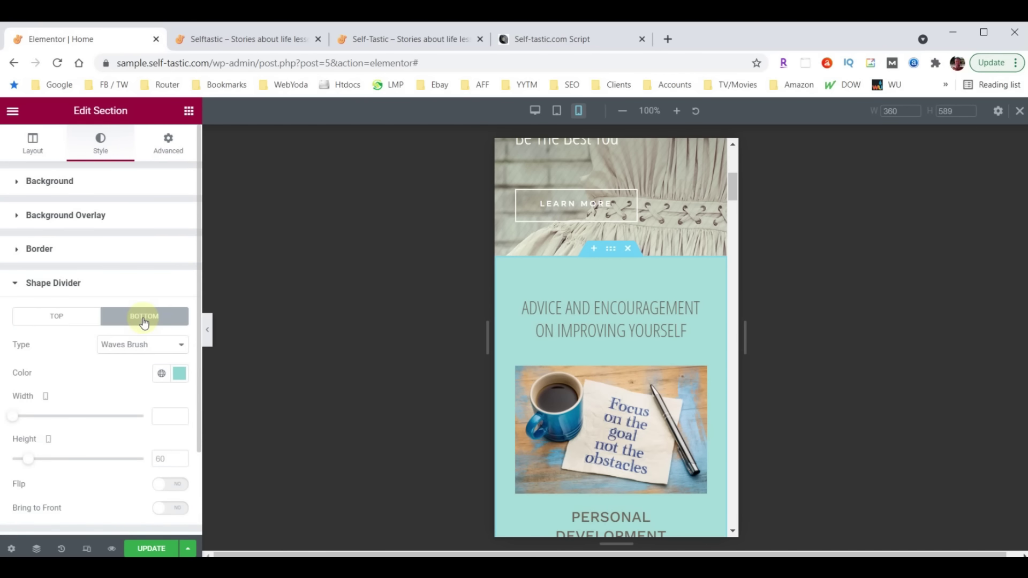
left_click(165, 459)
type("30")
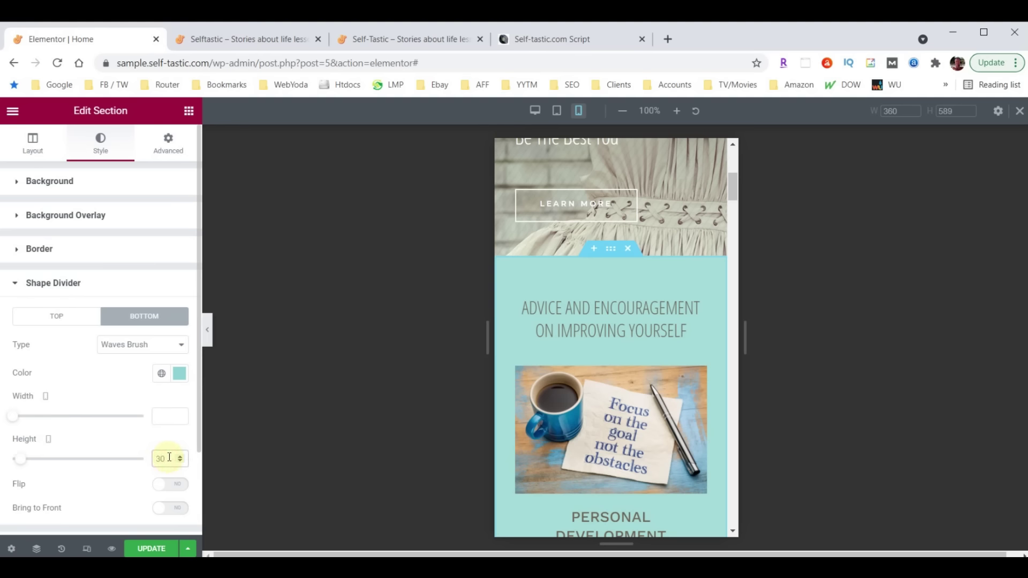
scroll(615, 367, "down", 9)
scroll(612, 360, "down", 10)
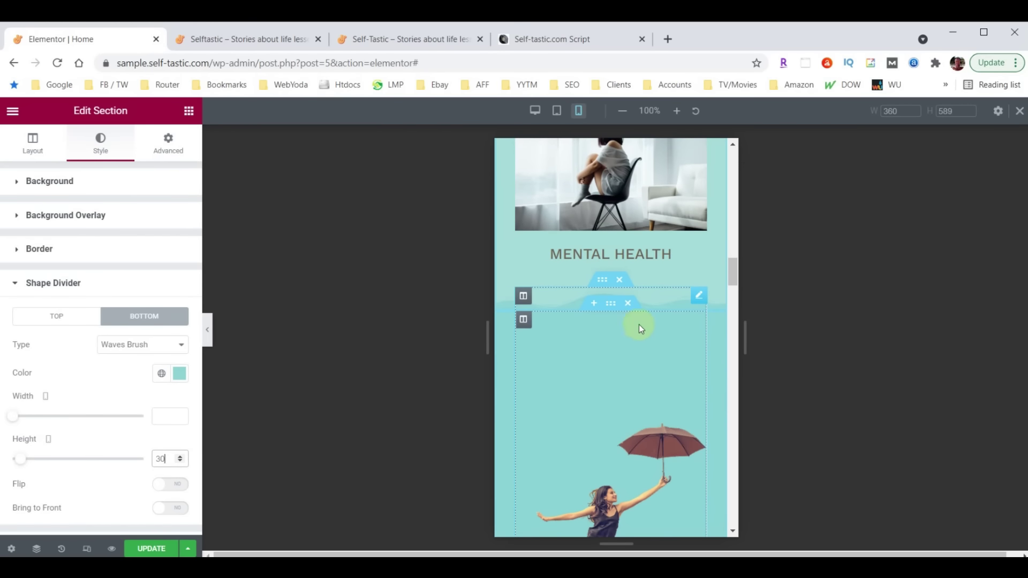
scroll(638, 324, "down", 10)
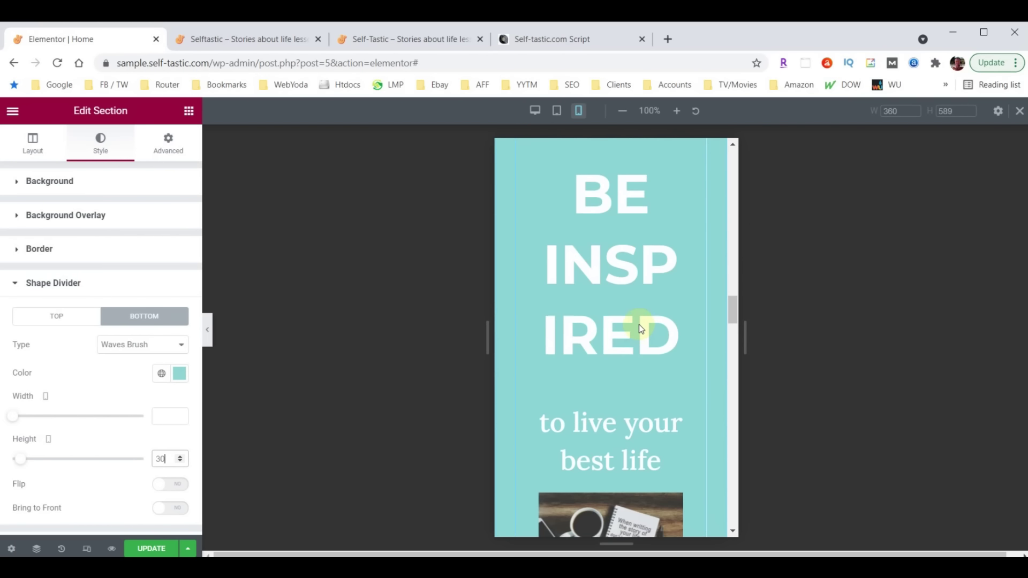
scroll(638, 324, "down", 8)
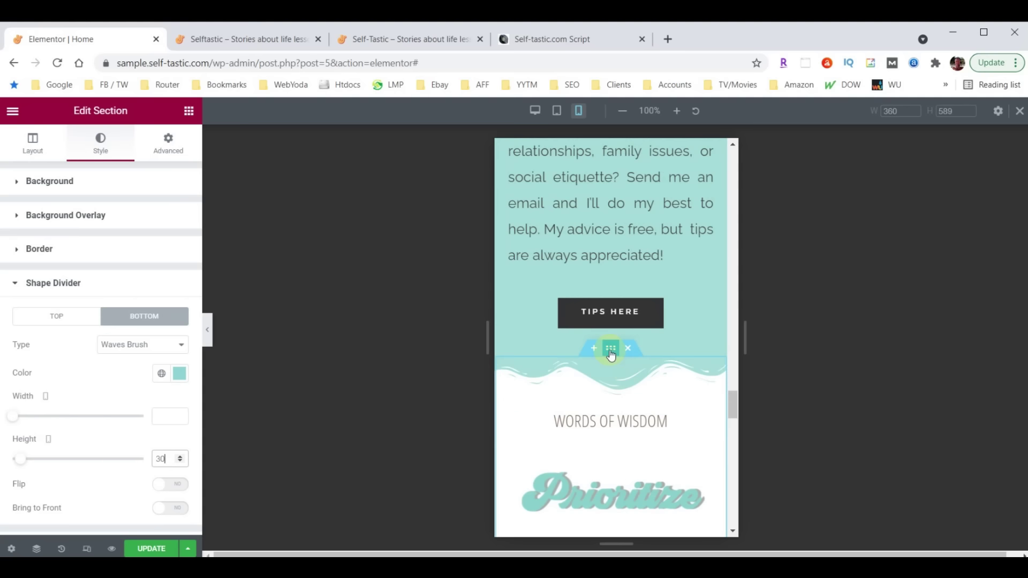
Set the Words of Wisdom section's top wave divider height to 30
left_click(610, 348)
left_click(99, 146)
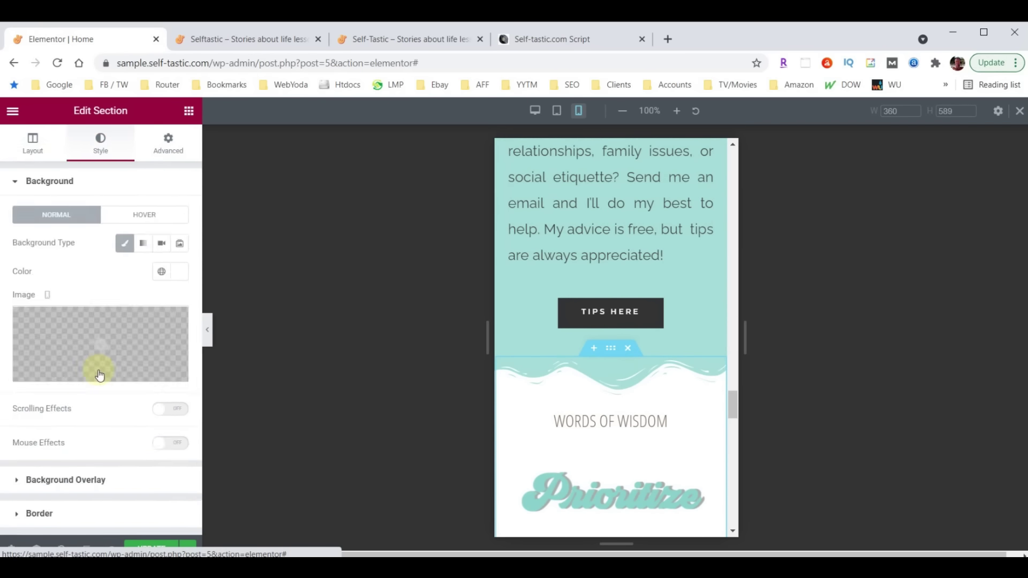
scroll(98, 369, "down", 3)
left_click(39, 406)
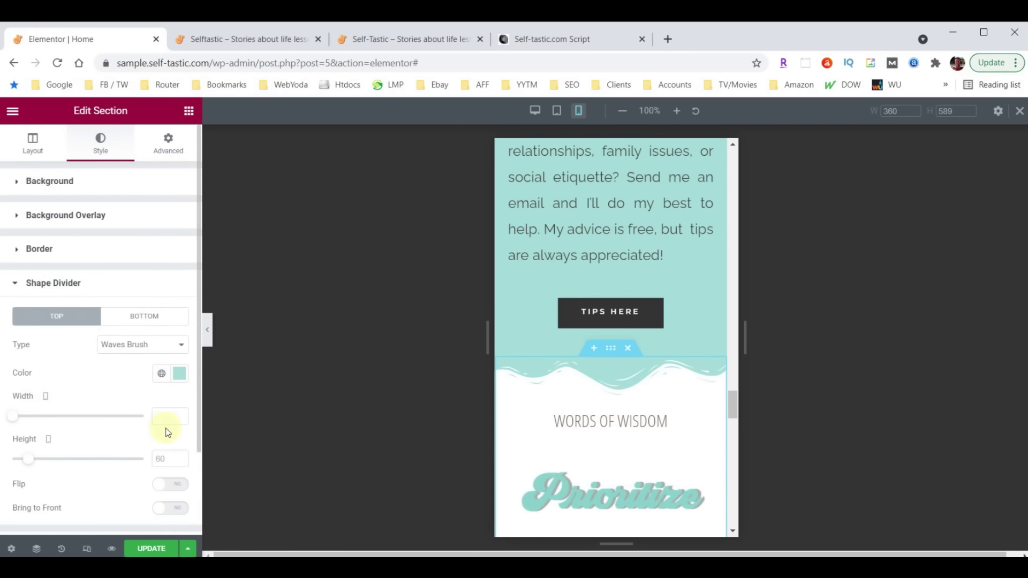
left_click(164, 455)
type("30")
scroll(580, 378, "up", 5)
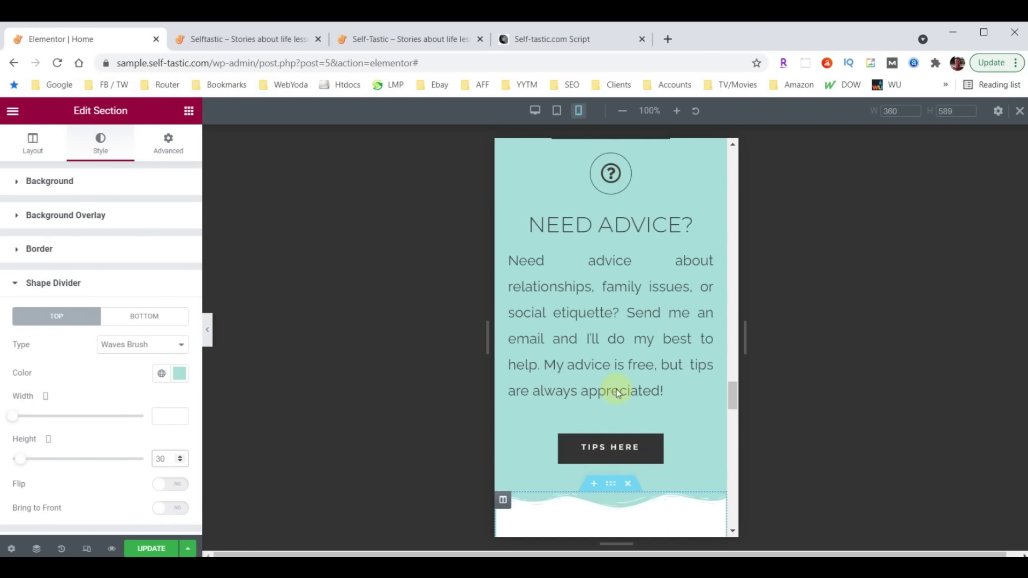
scroll(616, 388, "up", 8)
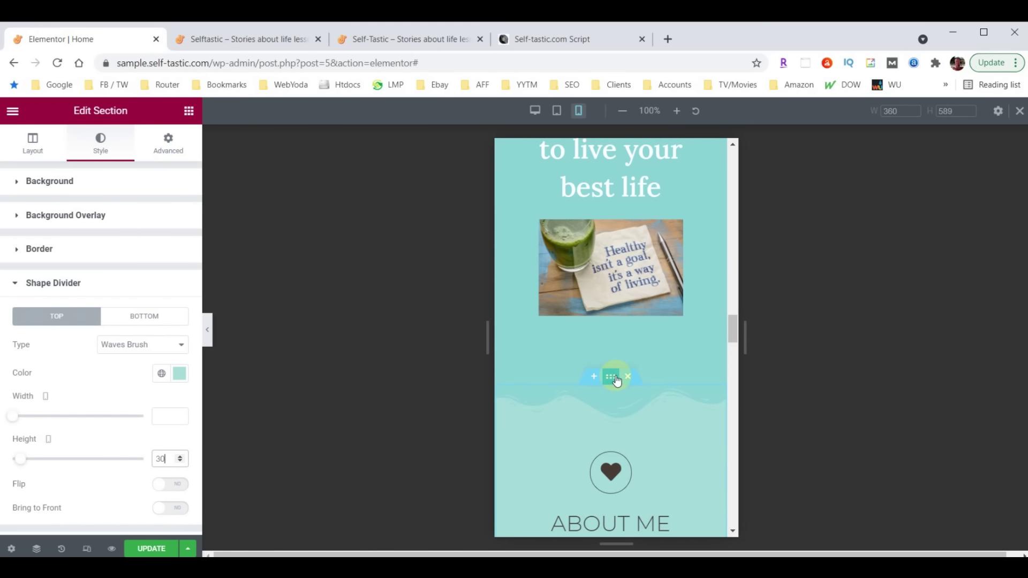
Set the About Me section's wave divider height to 30, then select the umbrella image
left_click(613, 378)
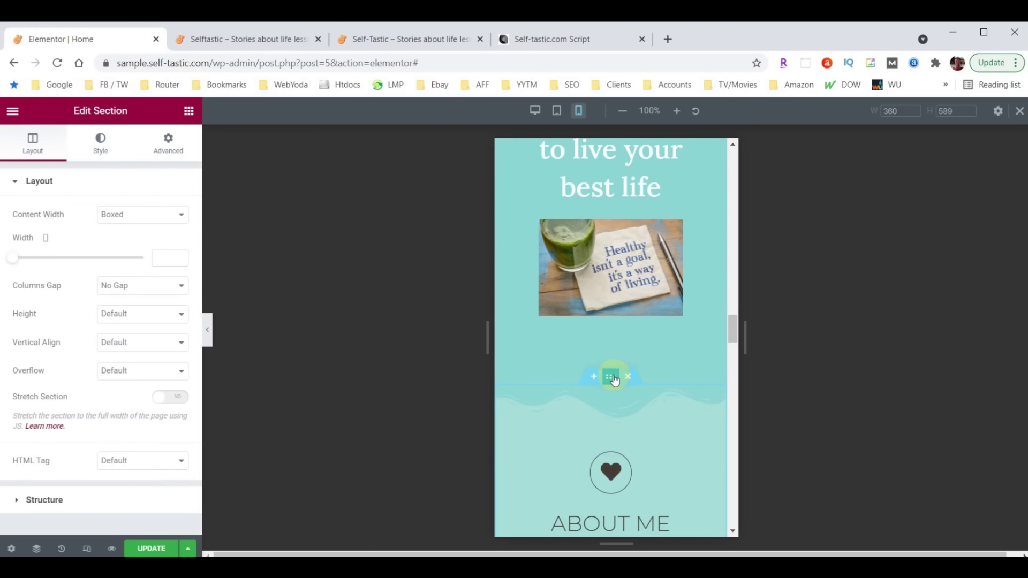
left_click(99, 143)
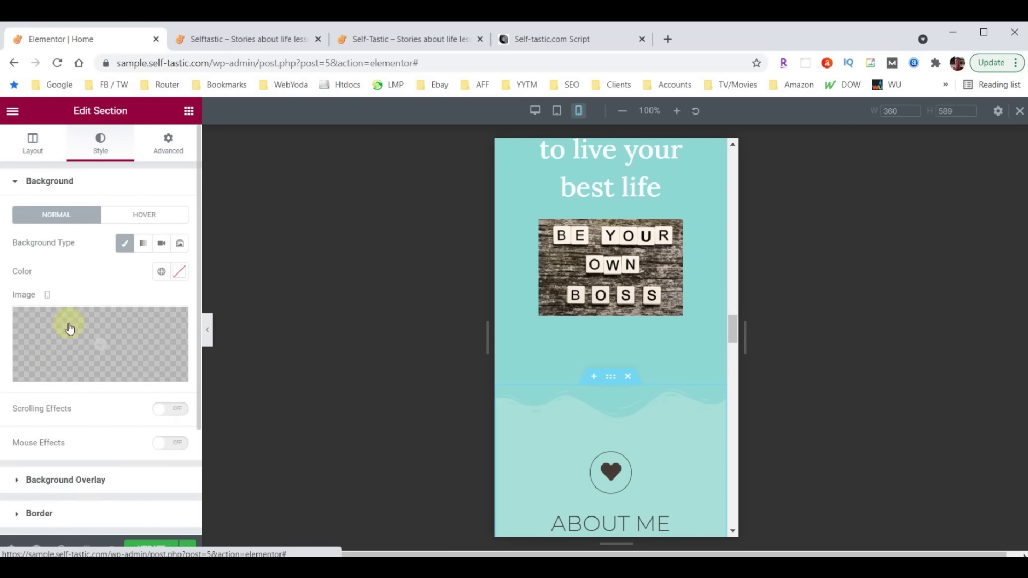
scroll(65, 348, "down", 3)
left_click(52, 406)
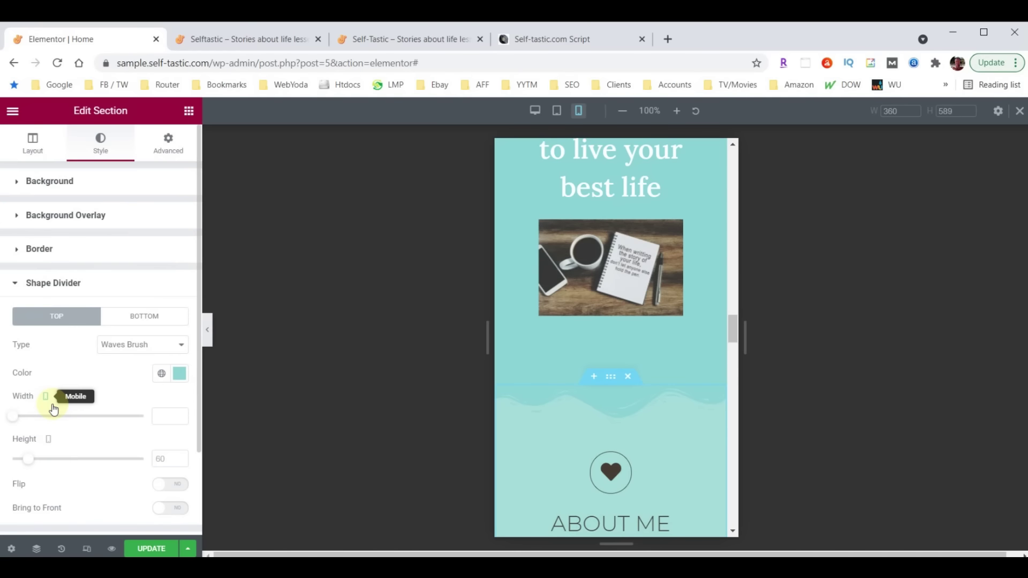
left_click(155, 460)
type("30")
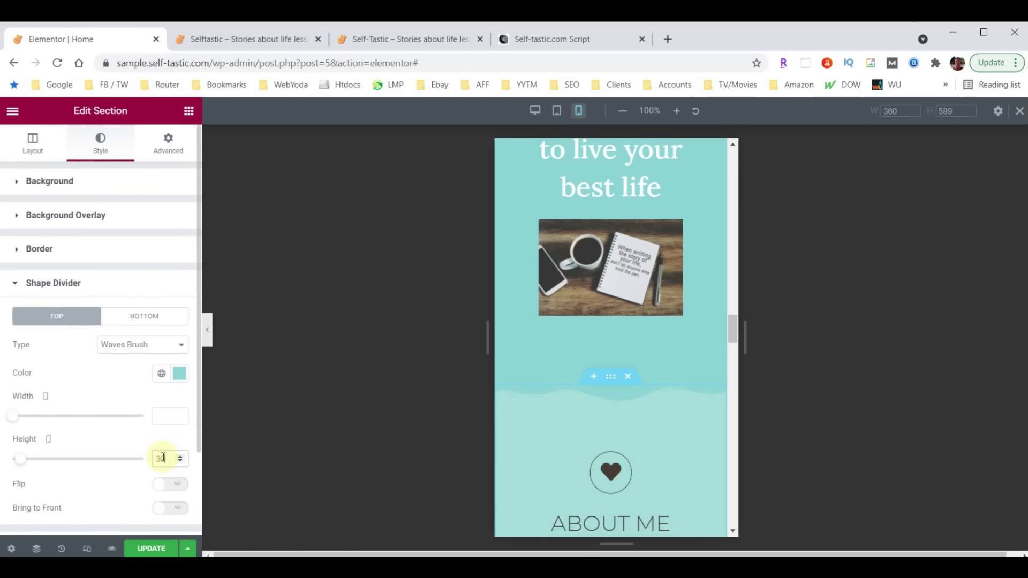
scroll(659, 384, "down", 15)
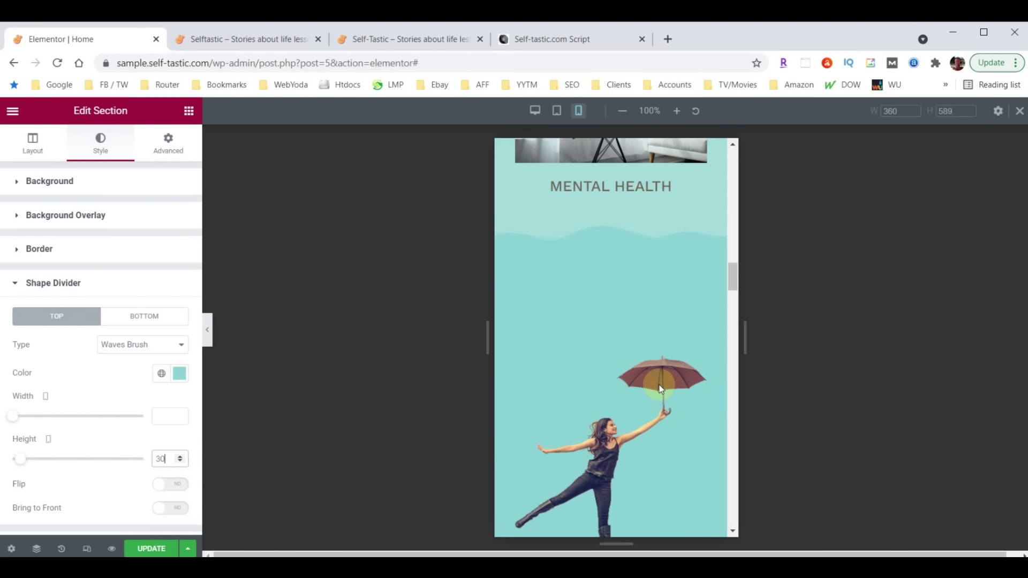
scroll(621, 229, "up", 5)
scroll(621, 229, "up", 3)
scroll(623, 281, "down", 8)
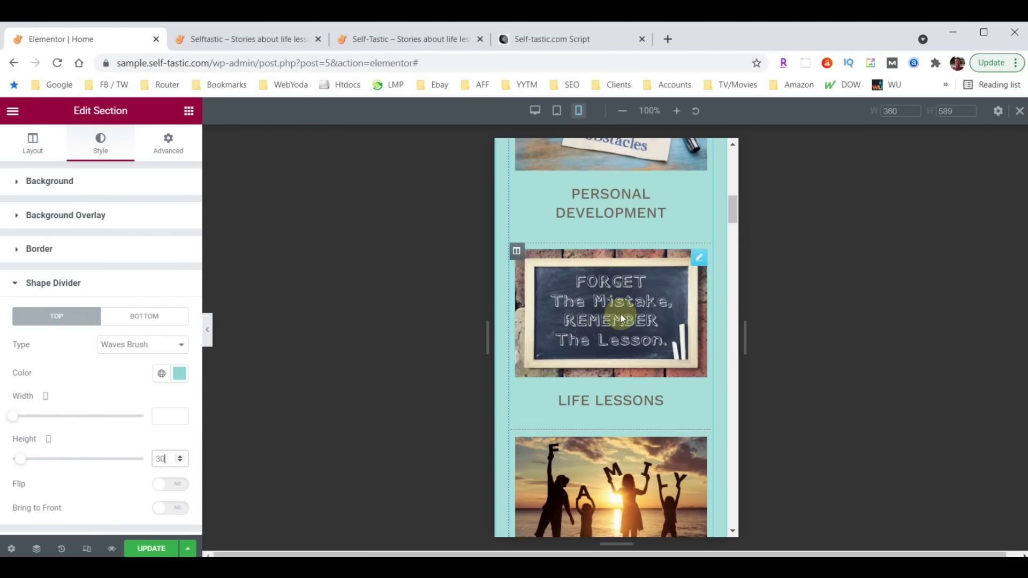
scroll(619, 292, "down", 9)
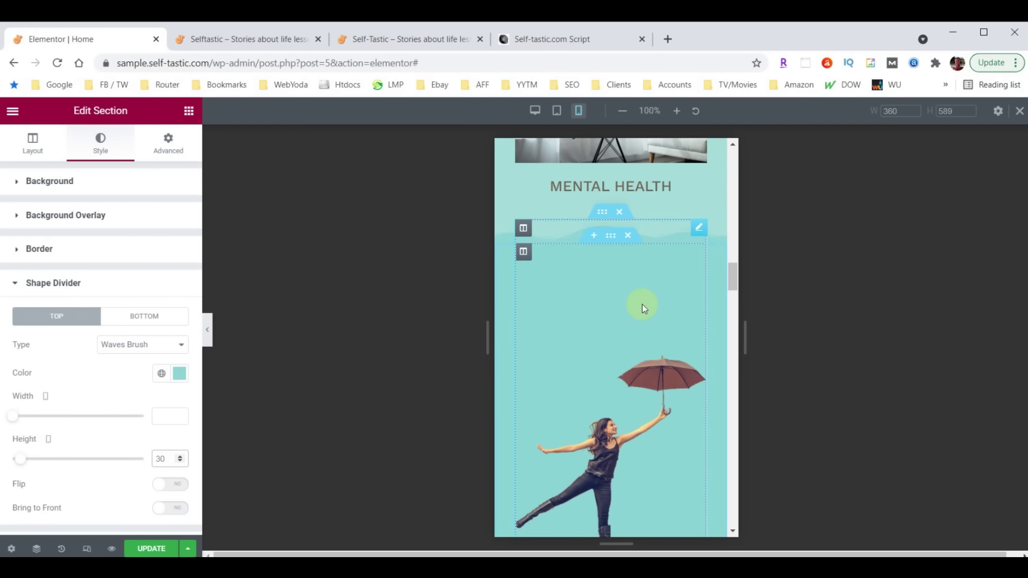
scroll(642, 308, "down", 3)
scroll(656, 338, "up", 4)
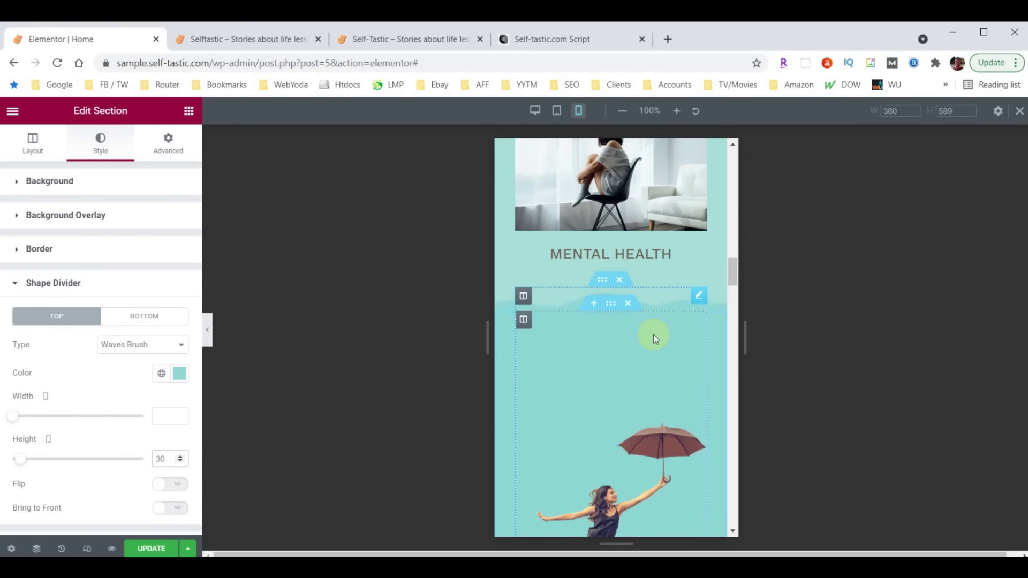
left_click(698, 296)
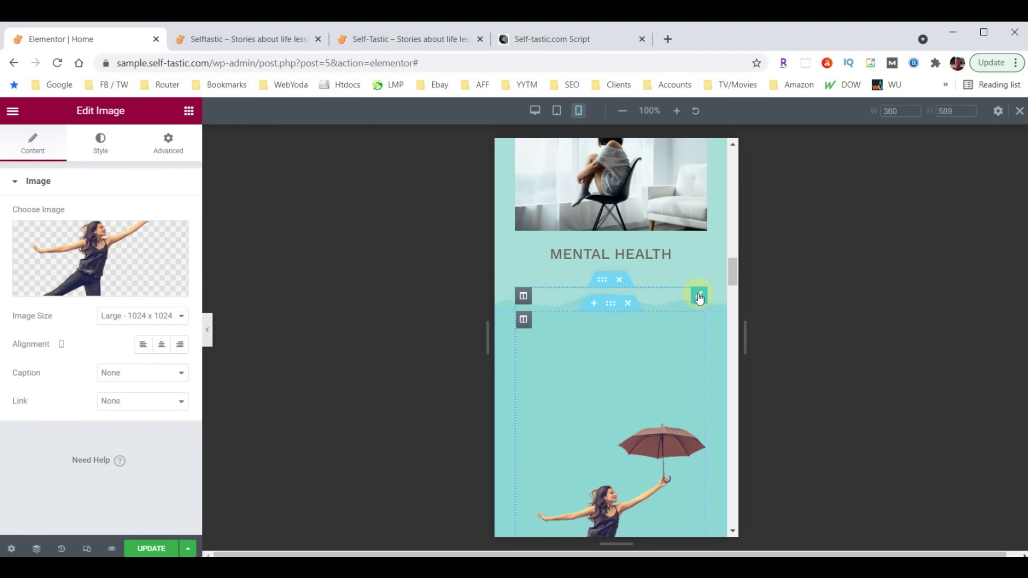
Give the umbrella image unlinked padding of 60 top, 30 right, 30 left and 0 bottom
left_click(173, 149)
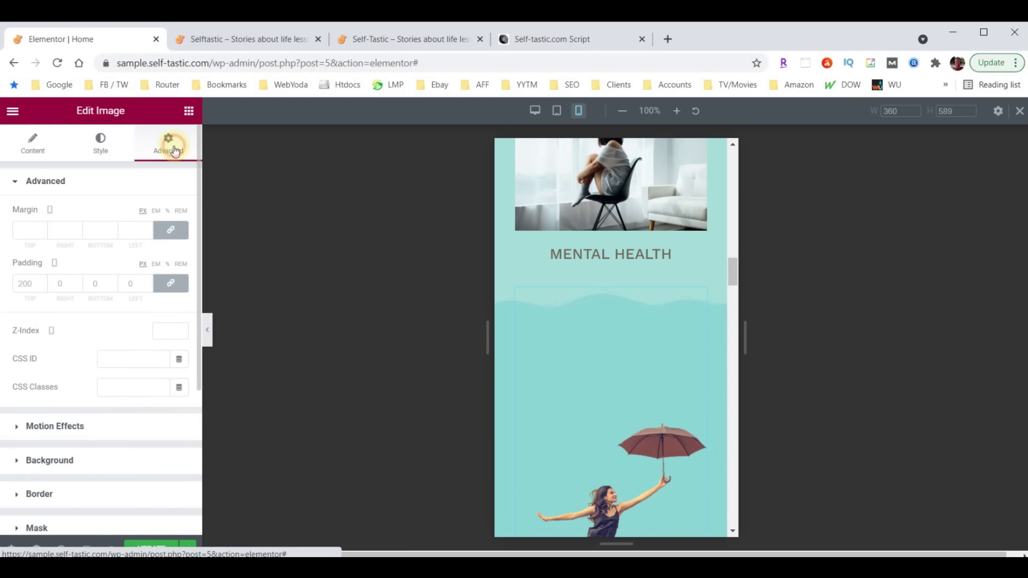
double_click(31, 284)
type("60")
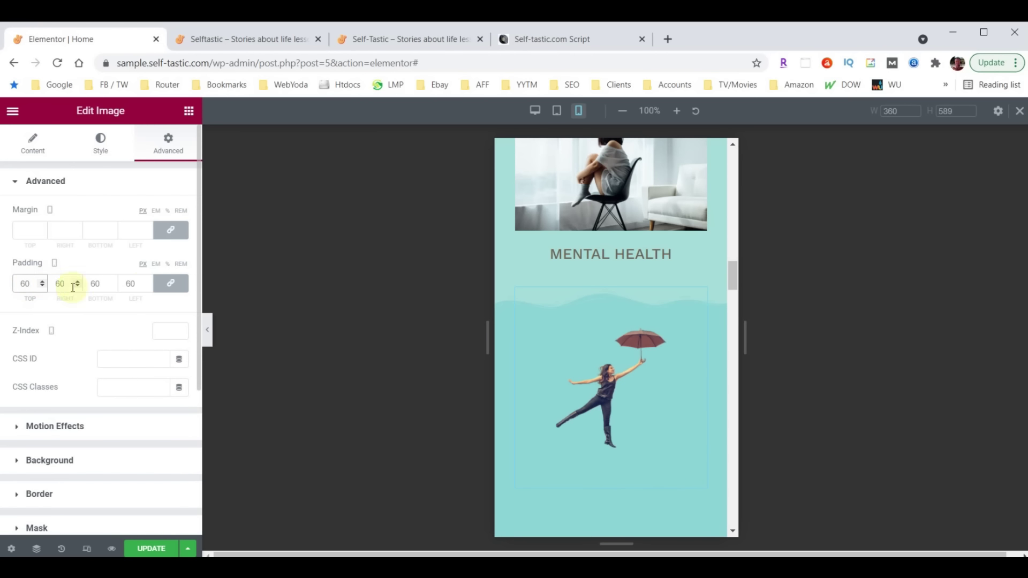
left_click(169, 283)
double_click(59, 283)
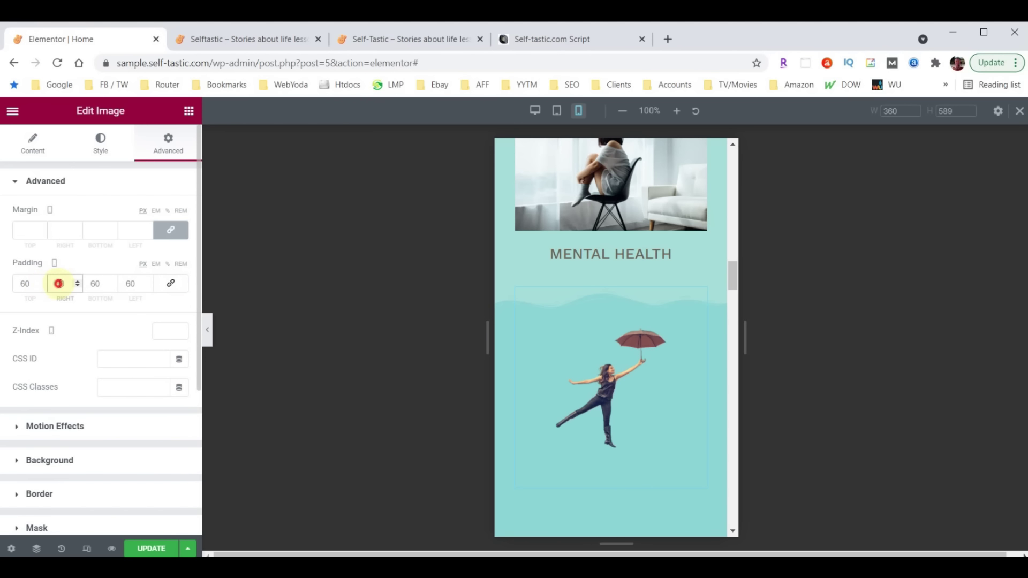
type("30")
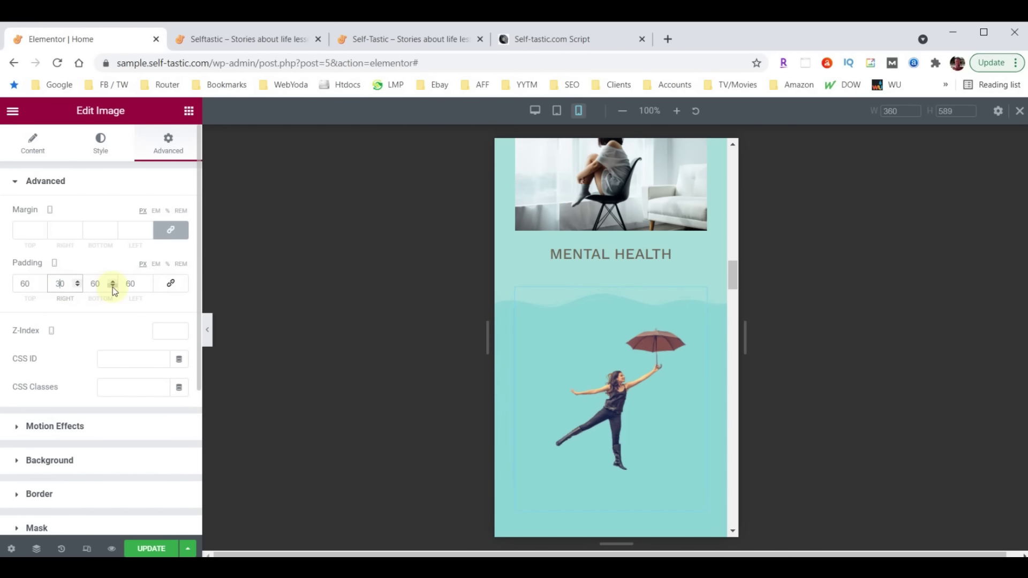
double_click(120, 284)
type("30")
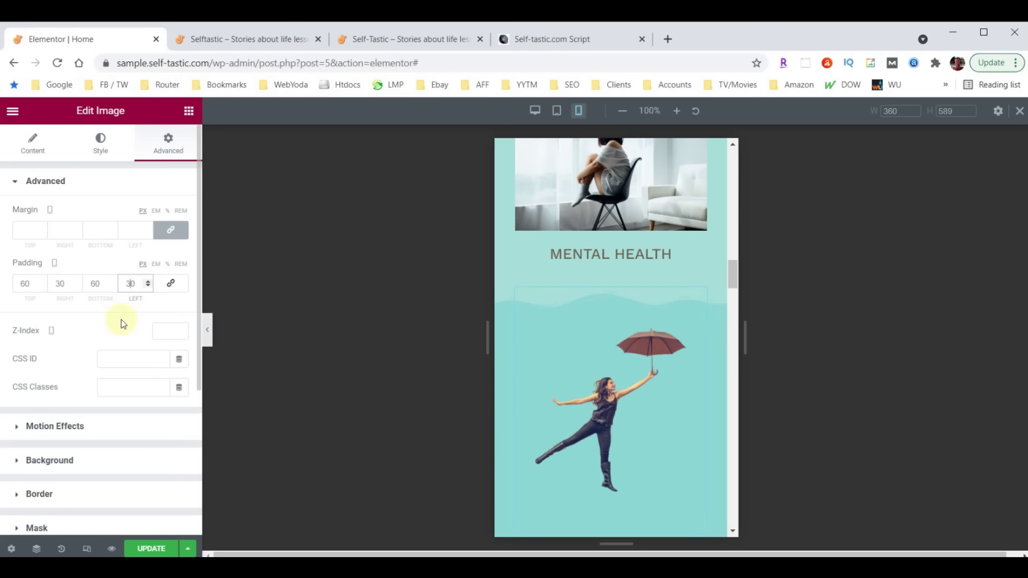
left_click(95, 283)
type("0")
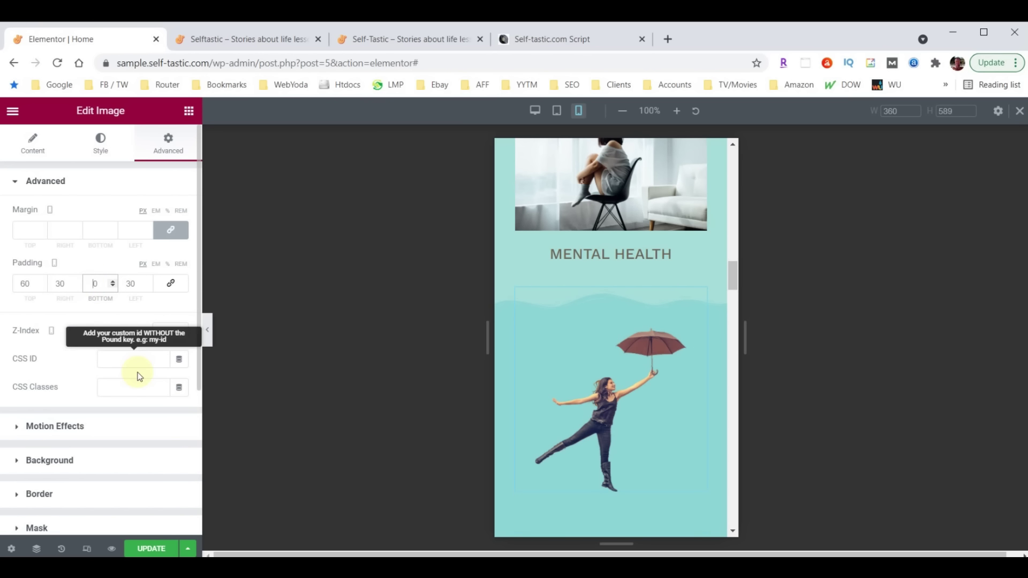
scroll(599, 347, "down", 3)
scroll(594, 429, "down", 1)
scroll(593, 428, "down", 3)
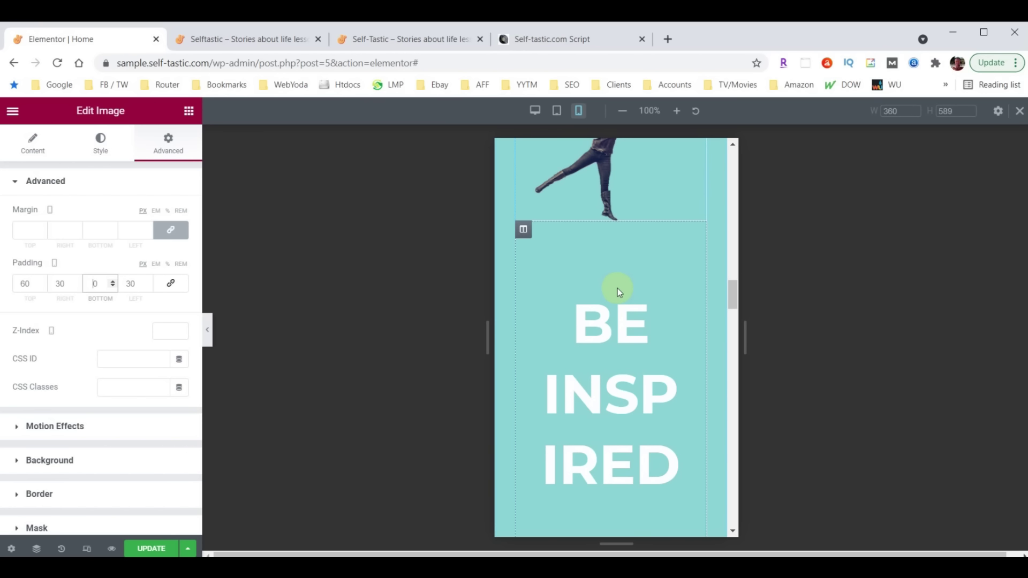
Change the BE INSPIRED column's right padding to 1
left_click(524, 231)
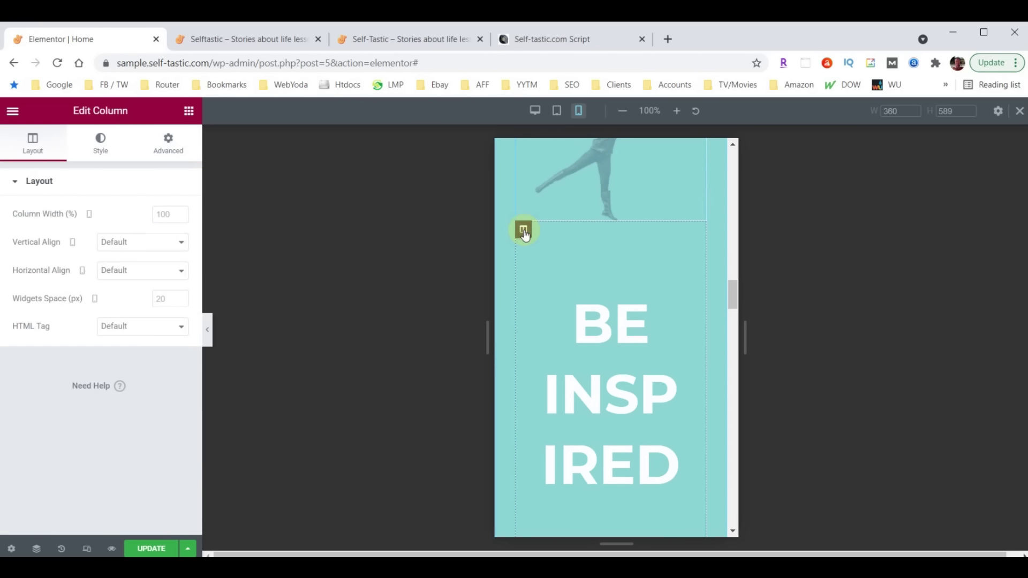
left_click(168, 145)
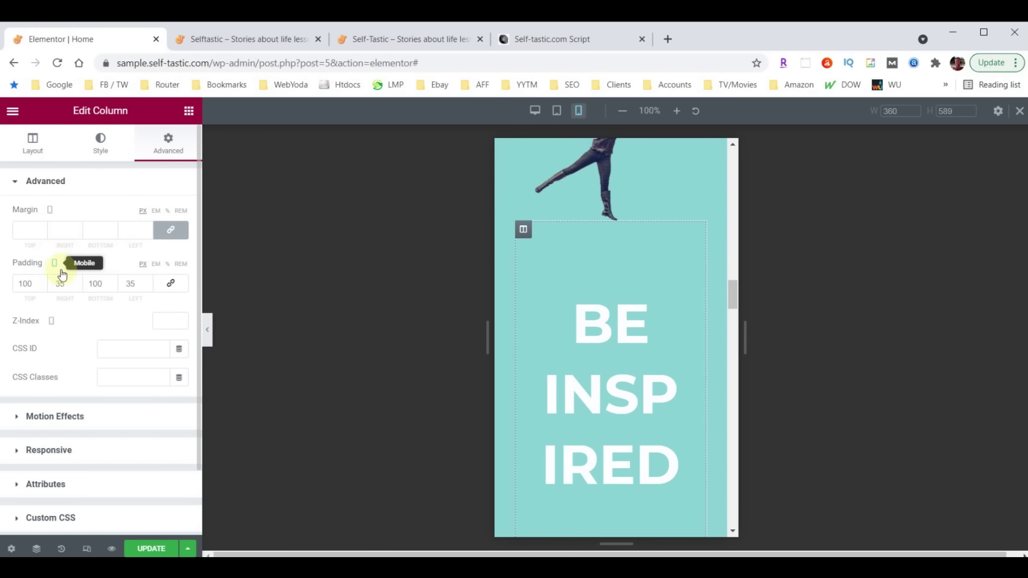
left_click_drag(61, 285, 50, 286)
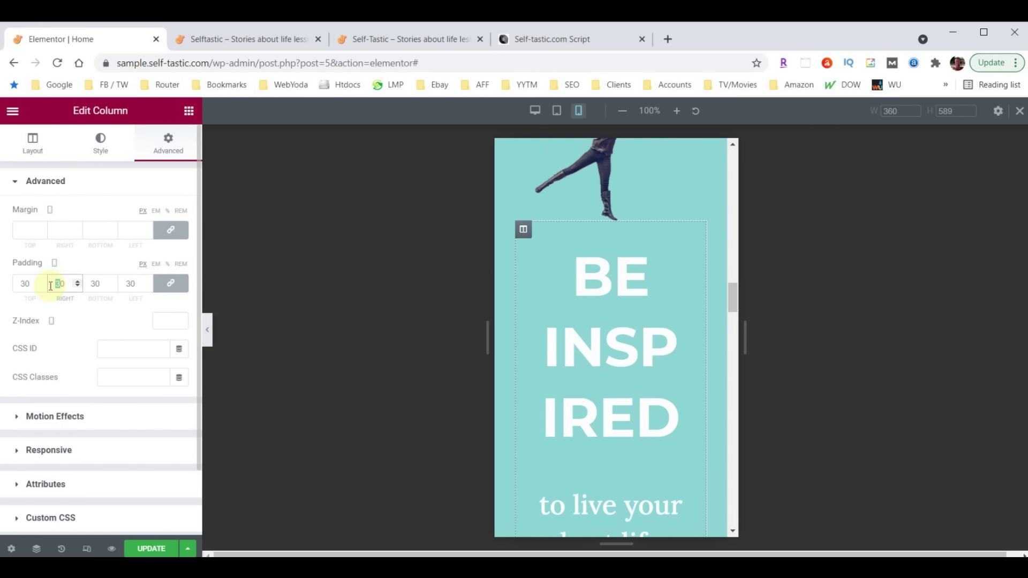
type("1")
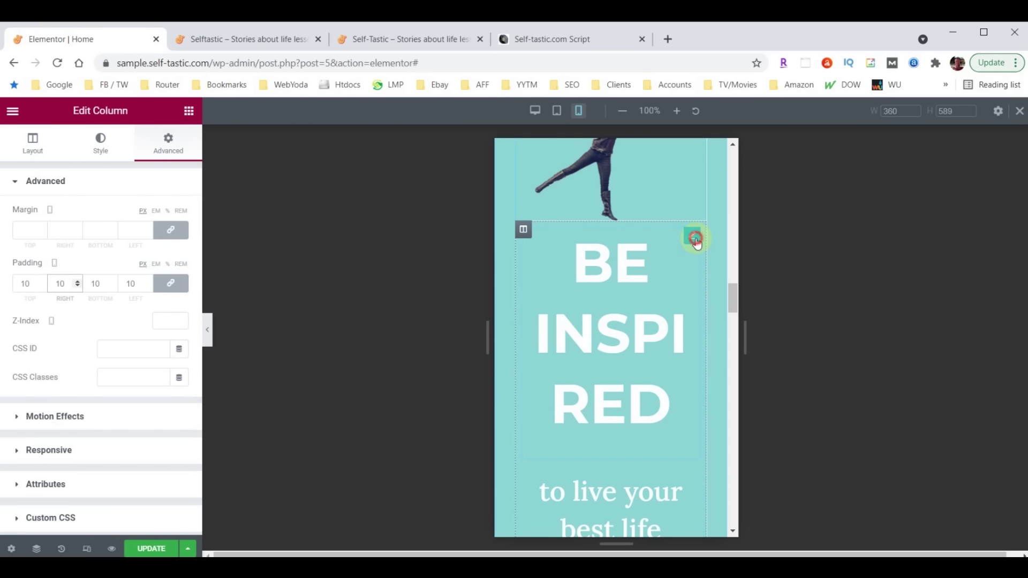
Set the BE INSPIRED heading's font size to 40, then nudge it down to 38
left_click(694, 237)
left_click(100, 142)
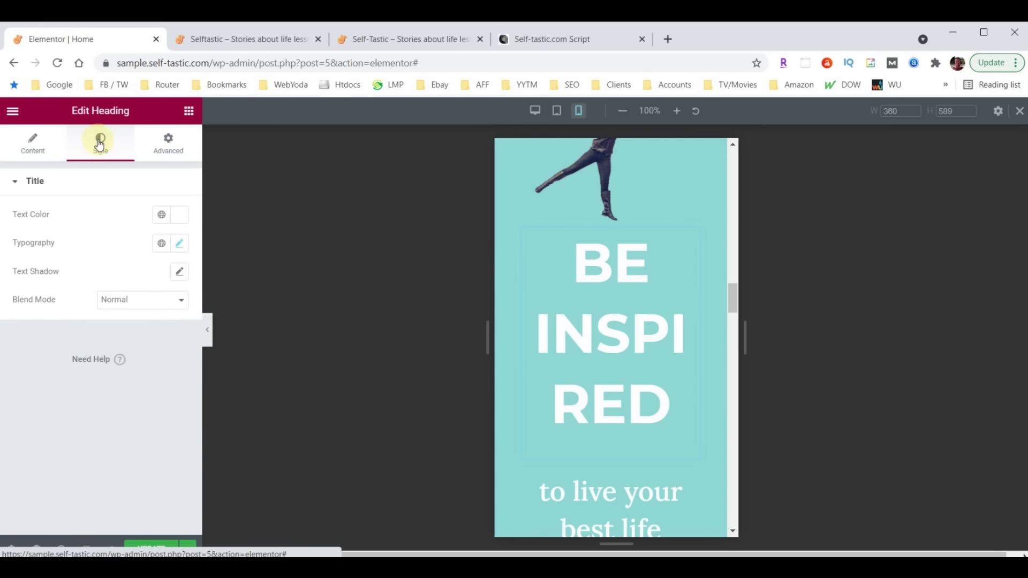
left_click(179, 243)
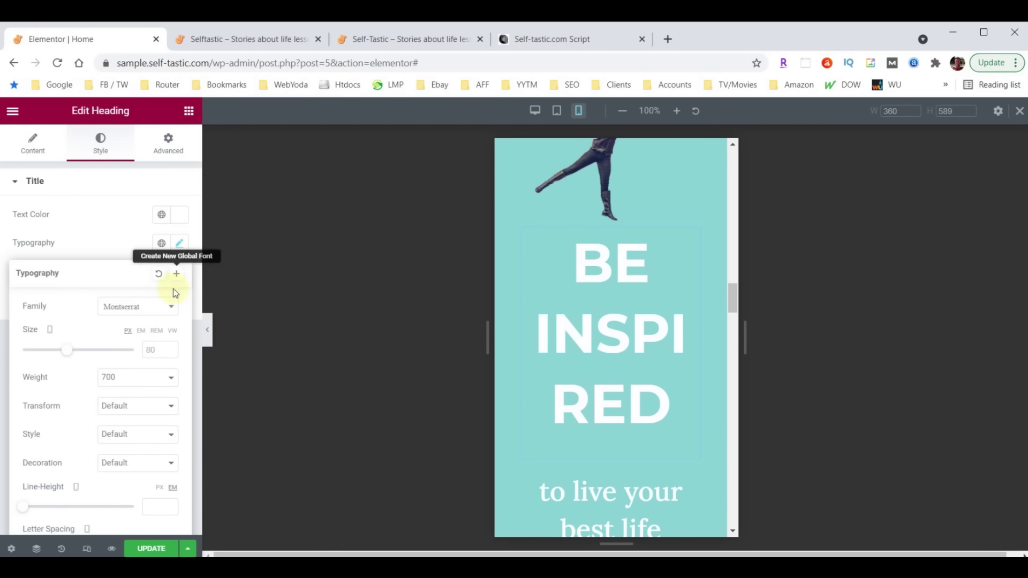
type("40")
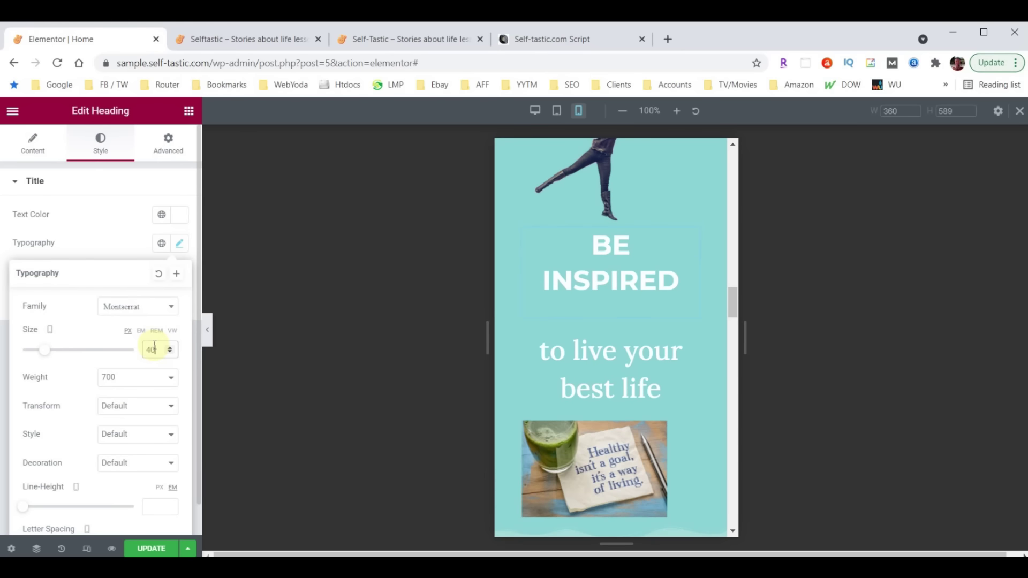
left_click(170, 353)
left_click(169, 353)
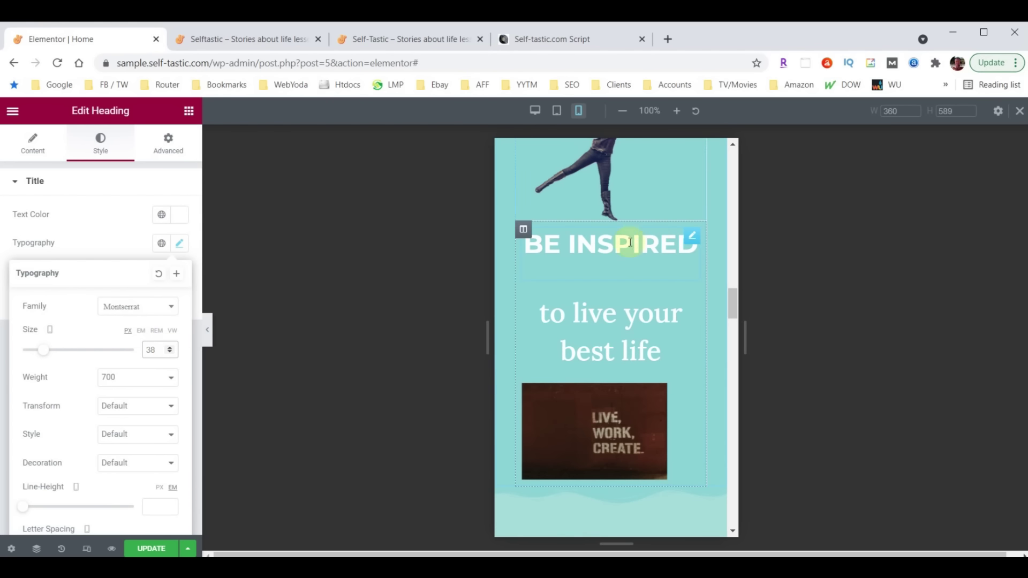
Unlink the column's padding and set its top padding to 30
left_click(524, 230)
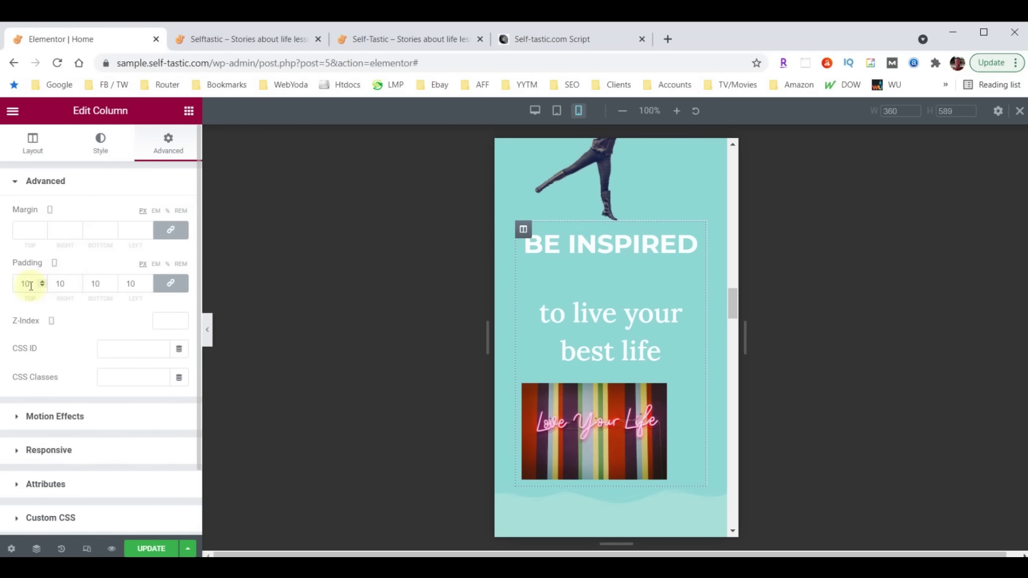
left_click(171, 283)
left_click_drag(27, 286, 3, 288)
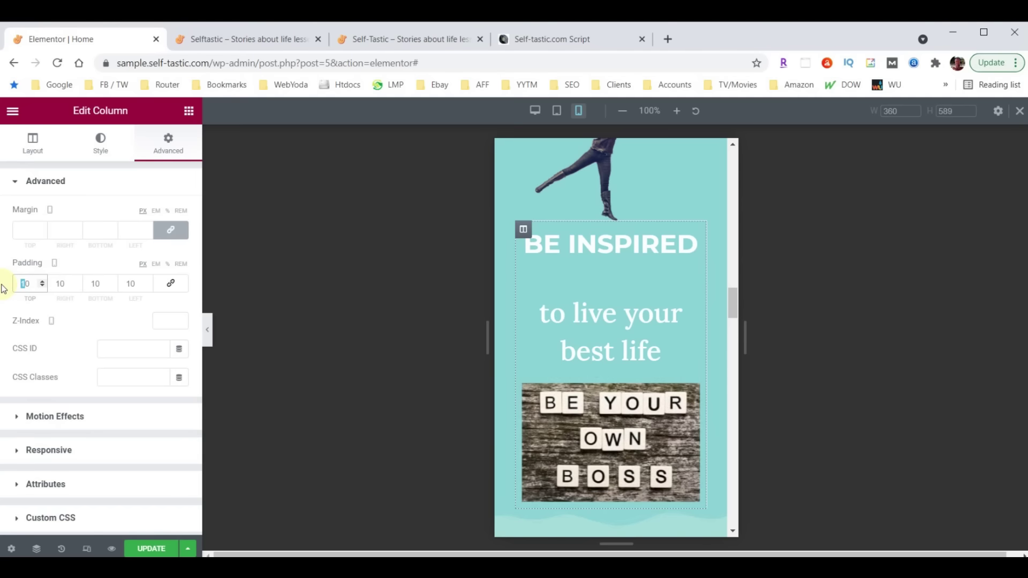
type("30")
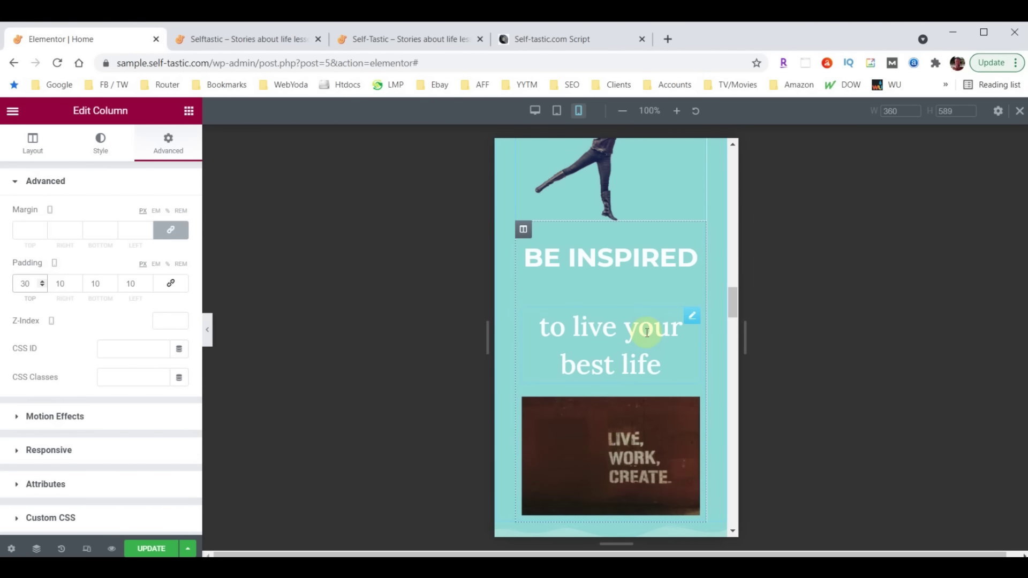
Set the 'to live your best life' heading's font size to 28
left_click(693, 318)
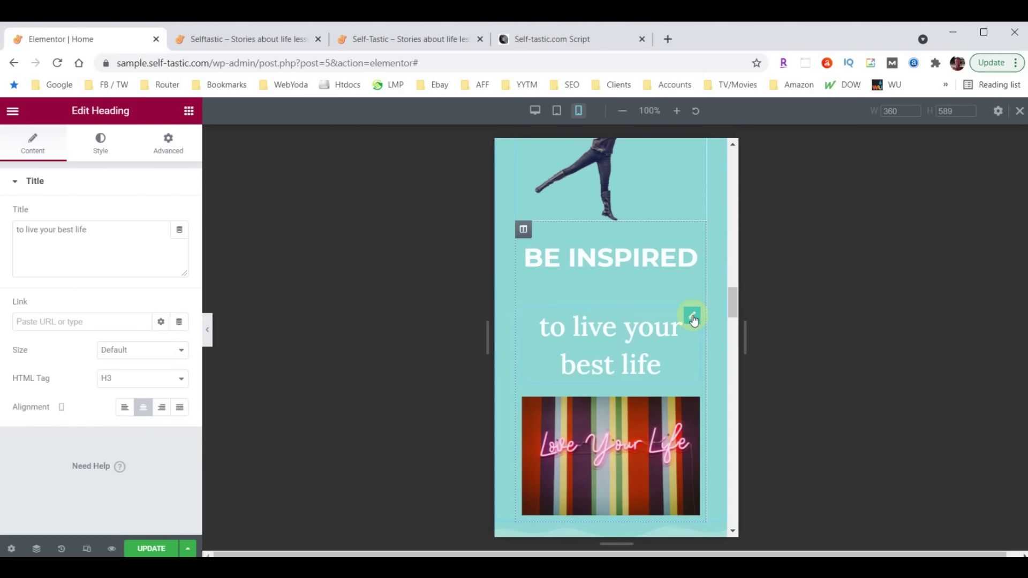
left_click(110, 154)
left_click(181, 244)
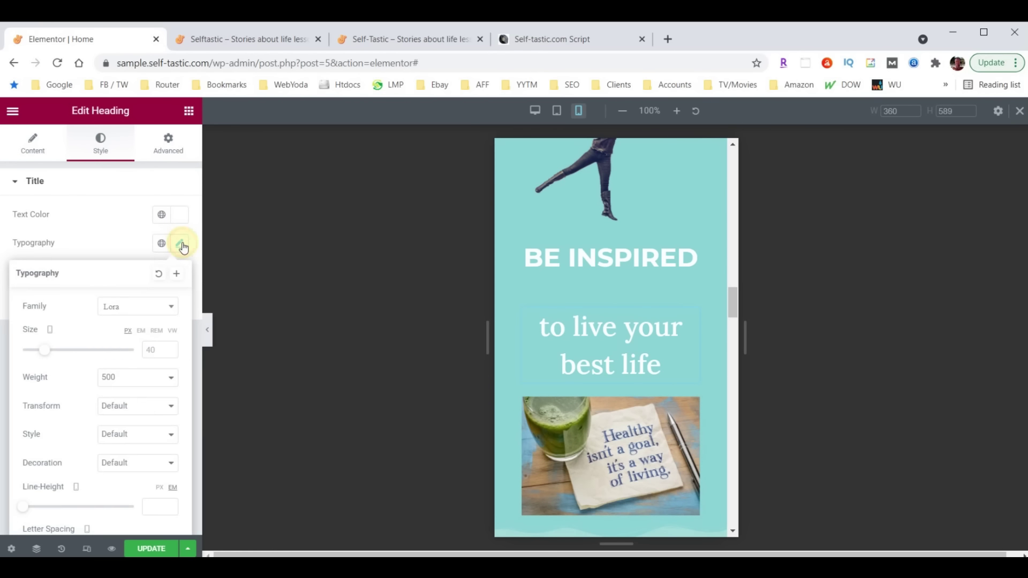
left_click(148, 350)
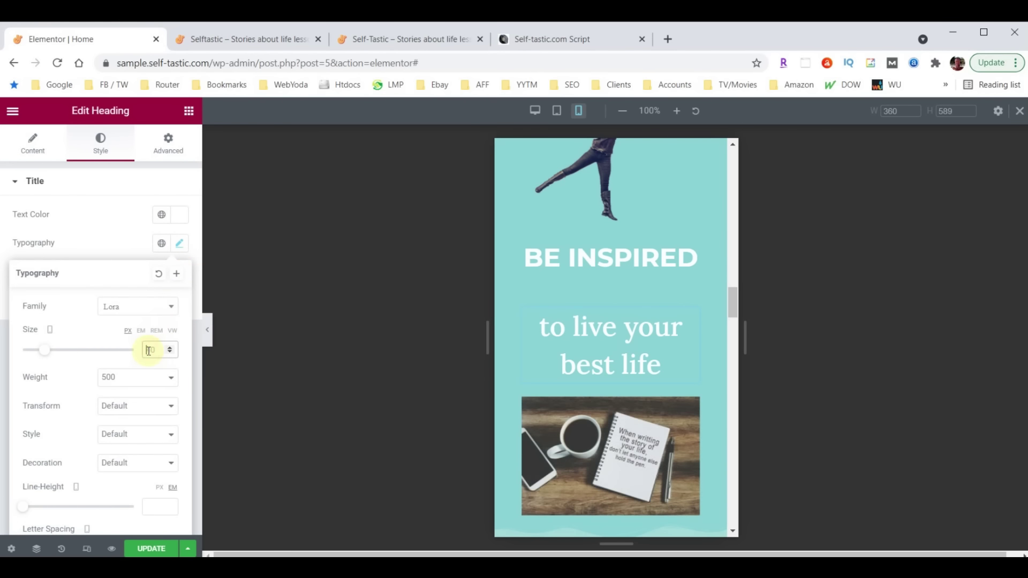
type("28")
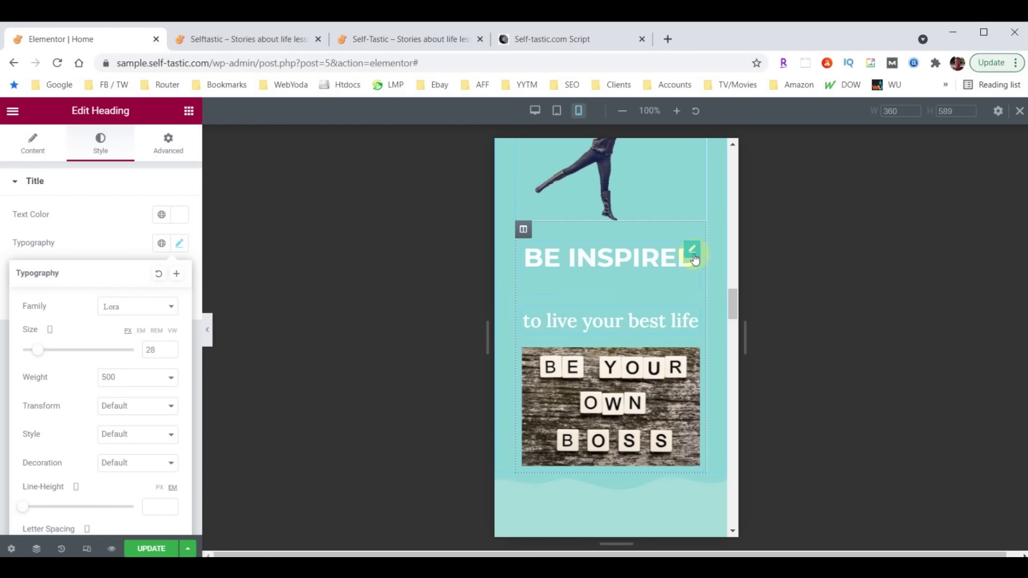
Set the BE INSPIRED heading's bottom margin to 0
left_click(692, 252)
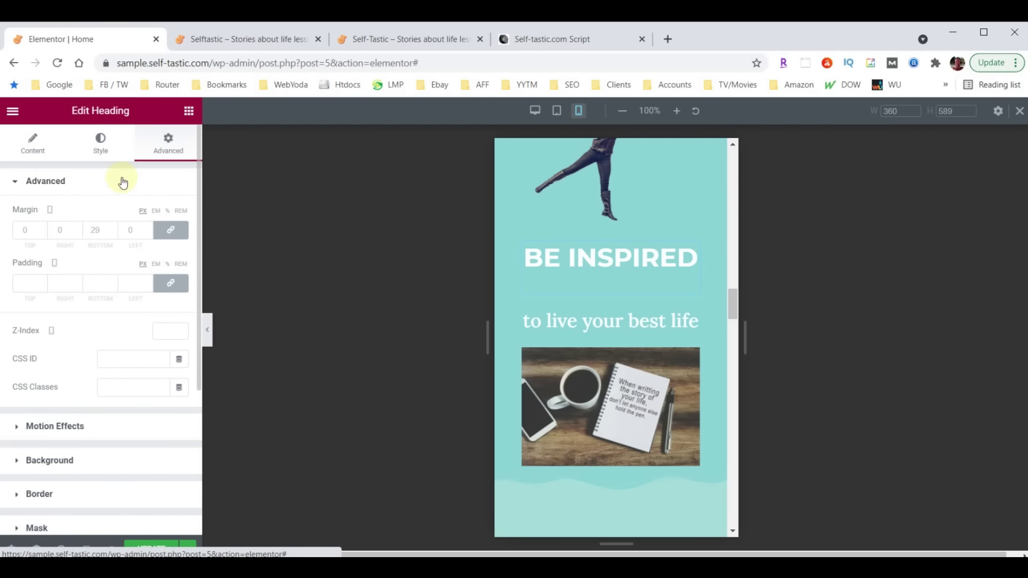
left_click(93, 232)
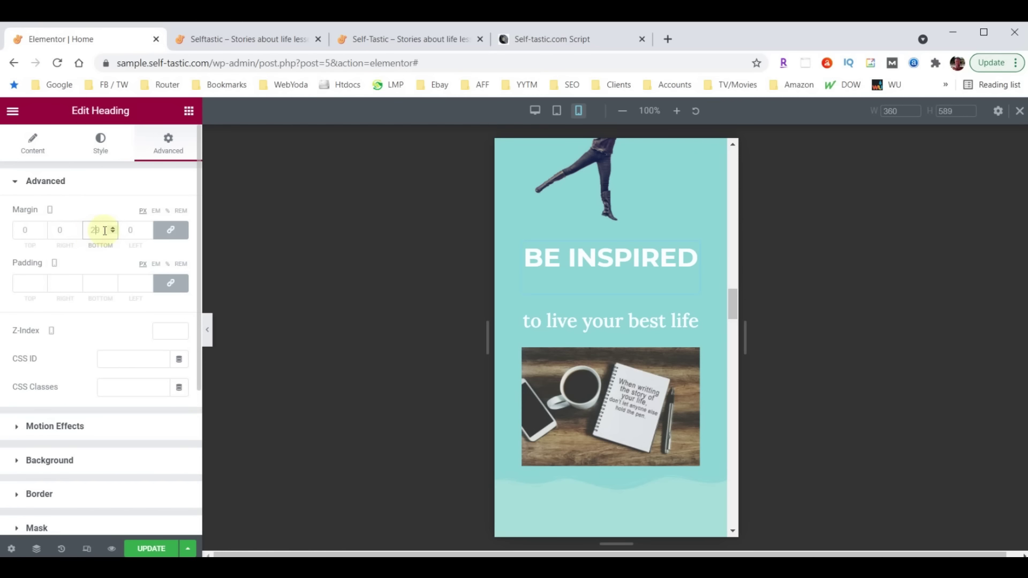
type("0")
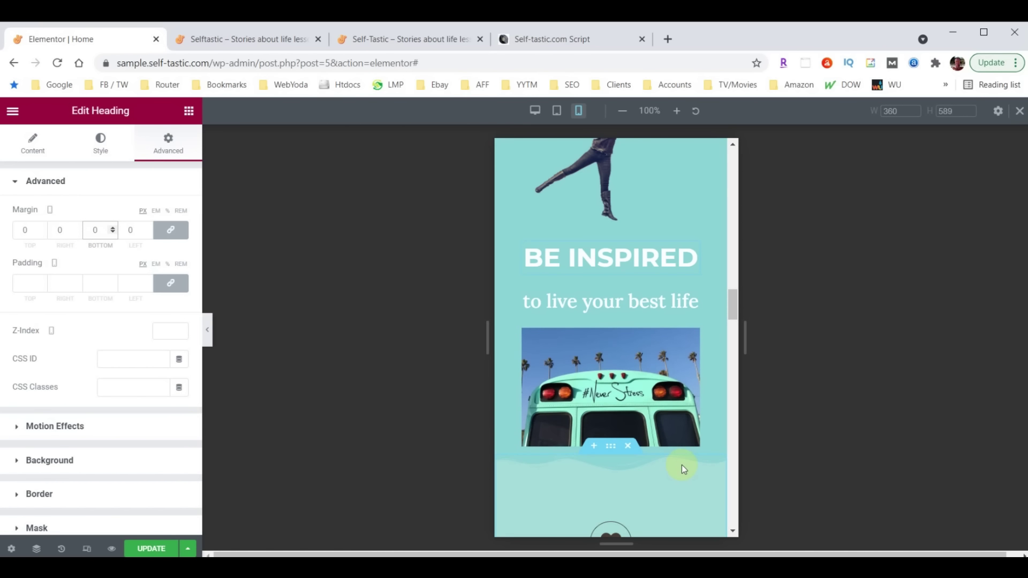
scroll(682, 465, "down", 3)
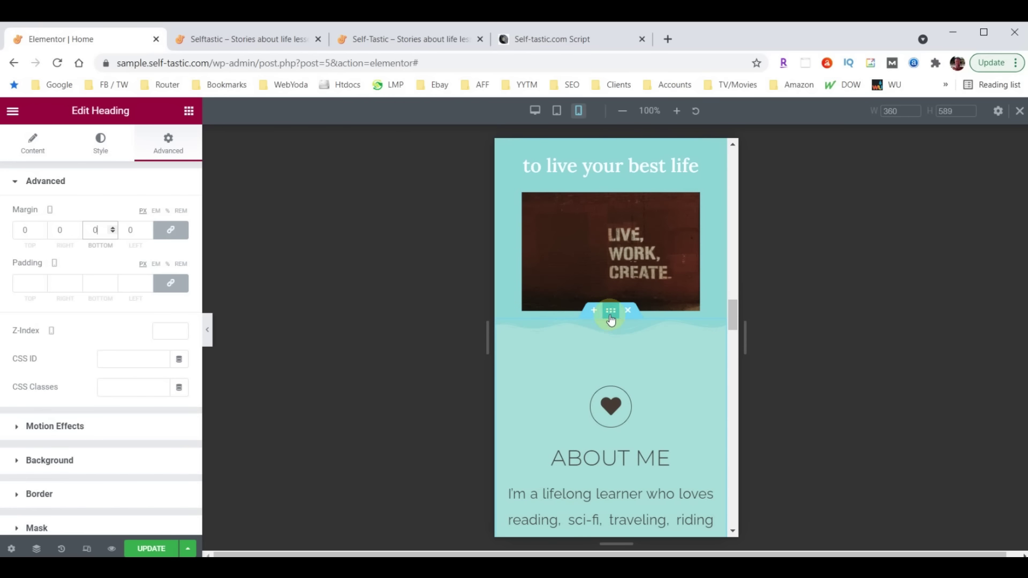
scroll(578, 247, "up", 1)
scroll(578, 246, "up", 2)
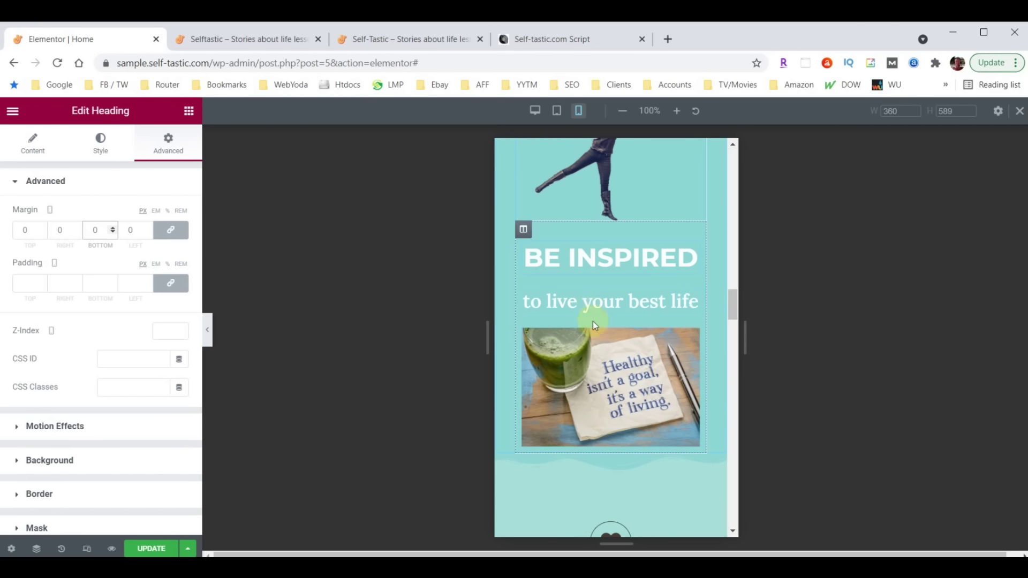
Set the BE INSPIRED column's bottom padding to 50 and check the result
left_click(522, 230)
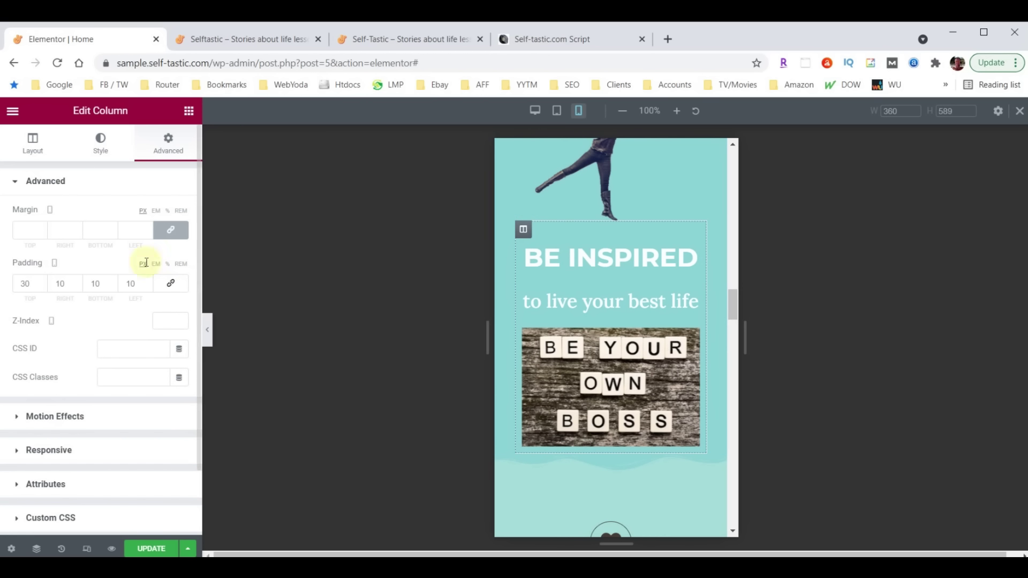
double_click(100, 284)
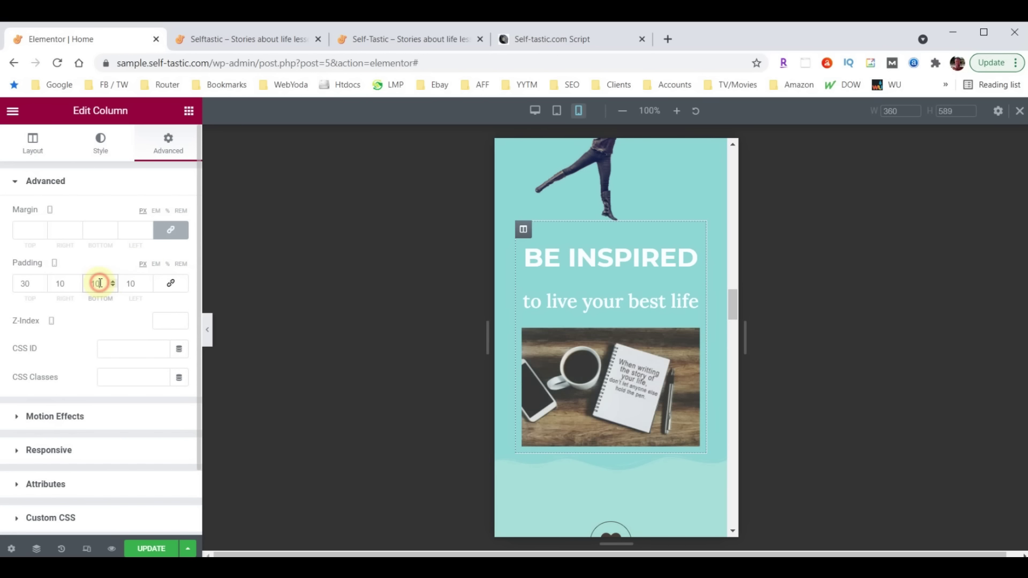
type("50")
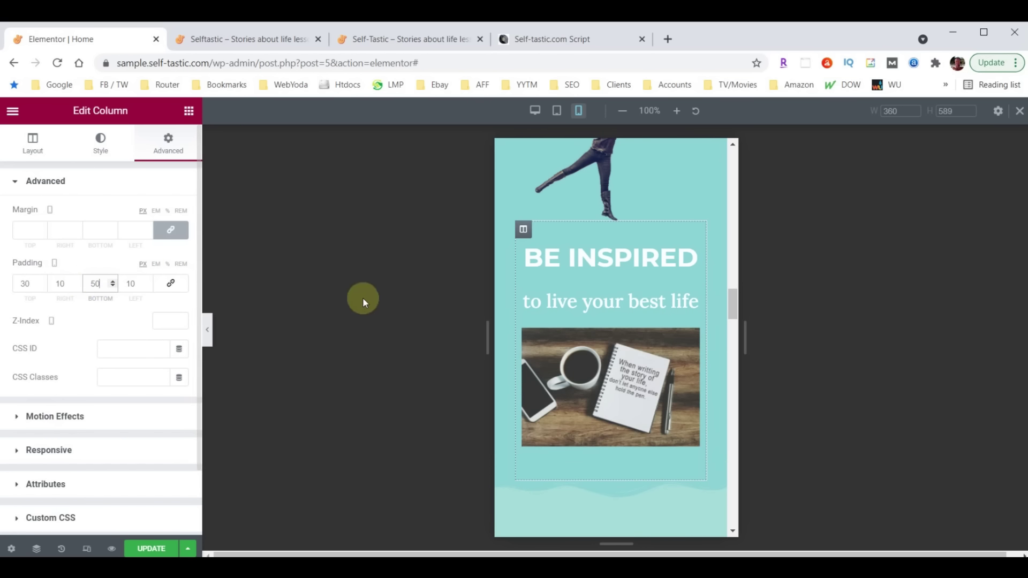
scroll(597, 400, "down", 2)
scroll(640, 429, "down", 1)
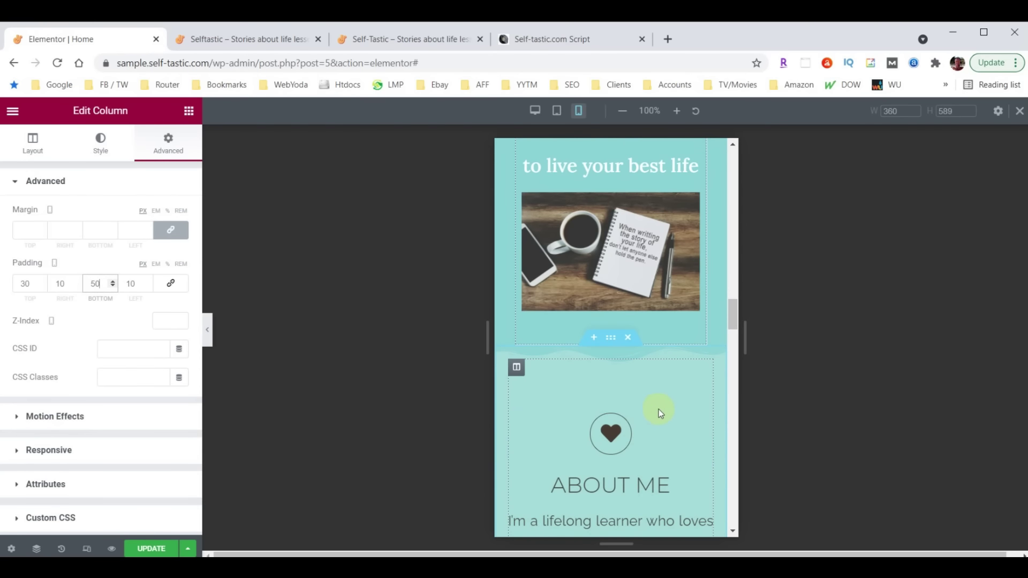
scroll(658, 408, "down", 2)
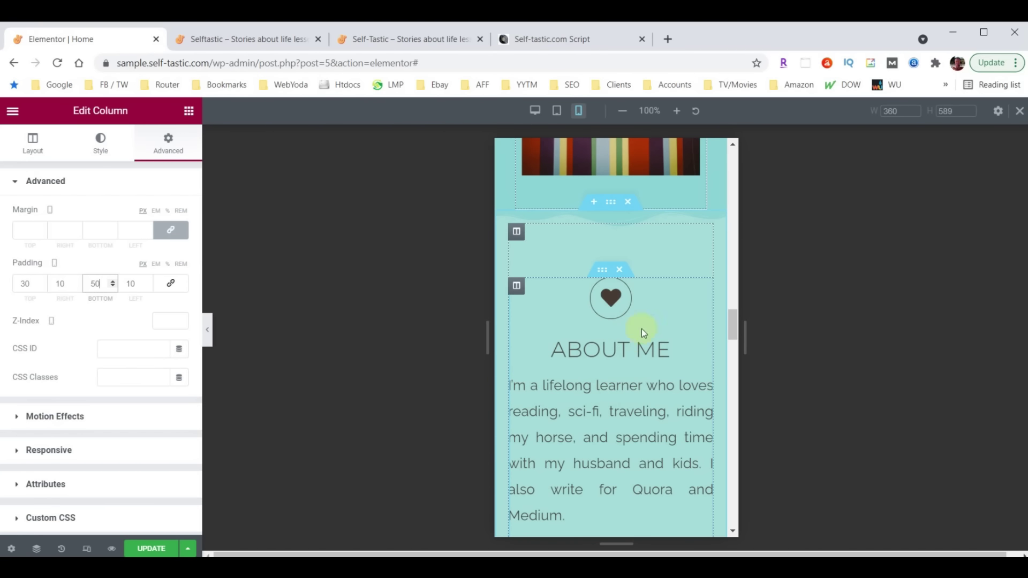
scroll(640, 321, "down", 4)
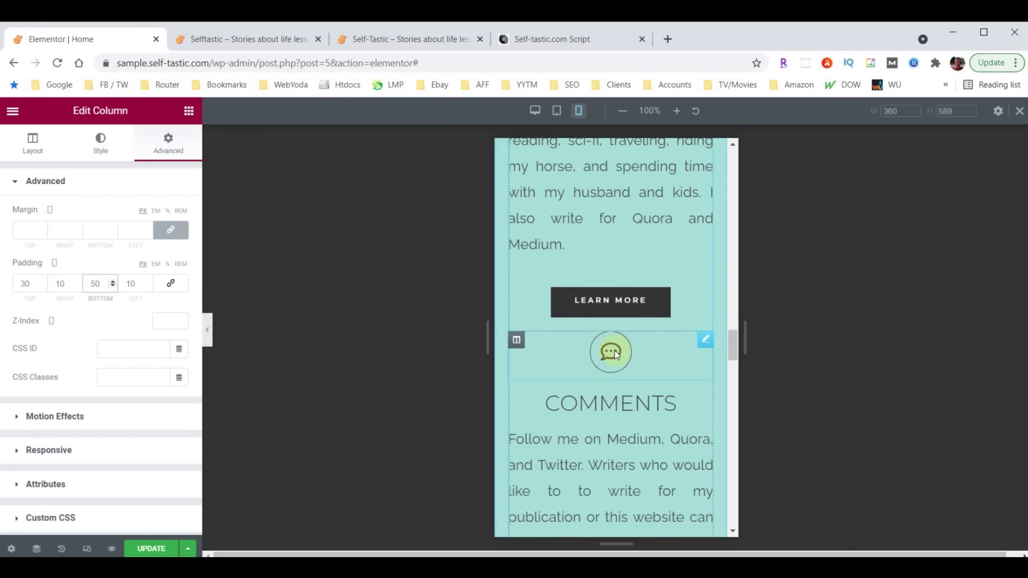
Give the icon above COMMENTS a 60 px top margin
left_click(706, 341)
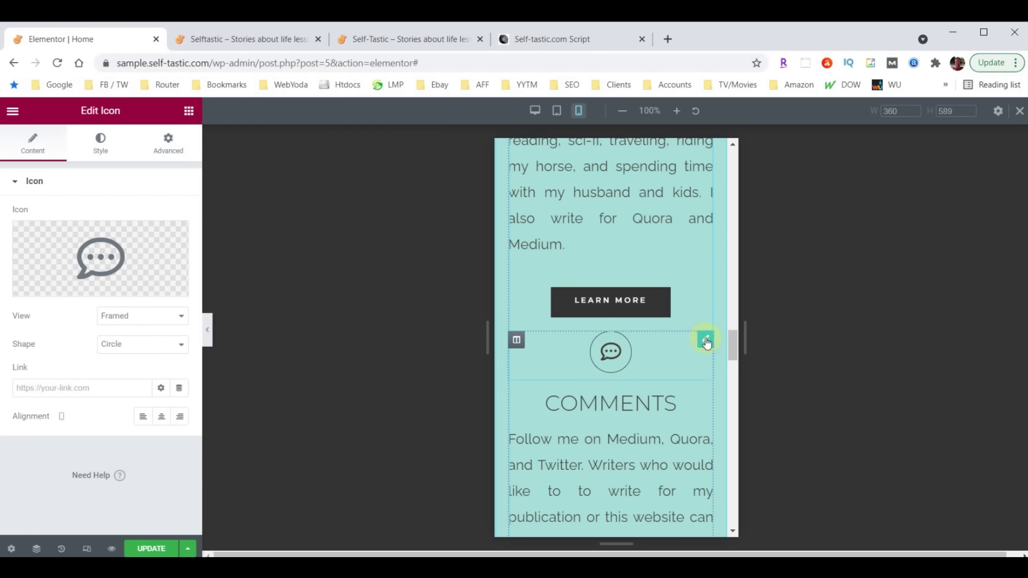
left_click(179, 150)
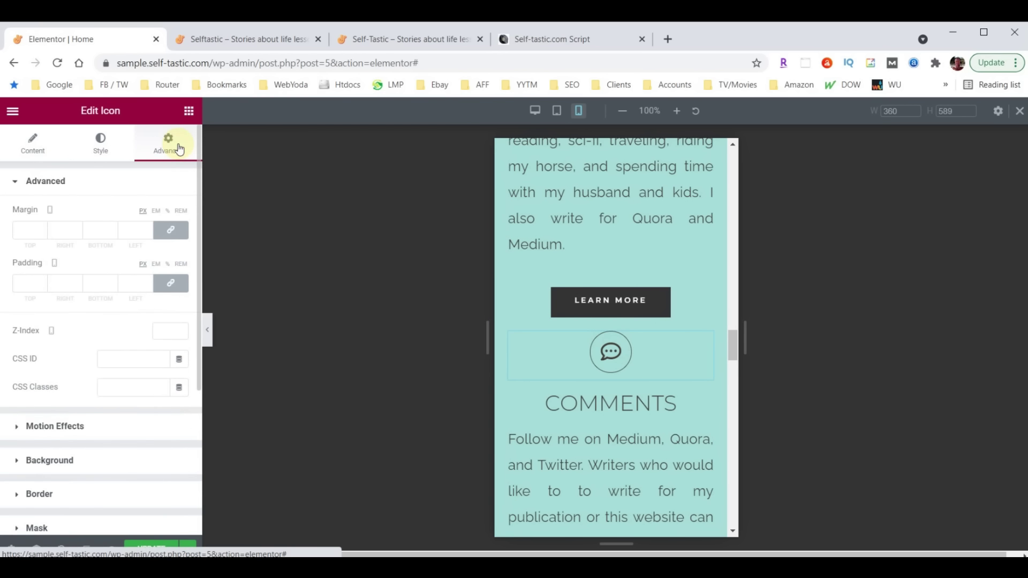
left_click(173, 231)
left_click(29, 231)
left_click(23, 231)
type("600")
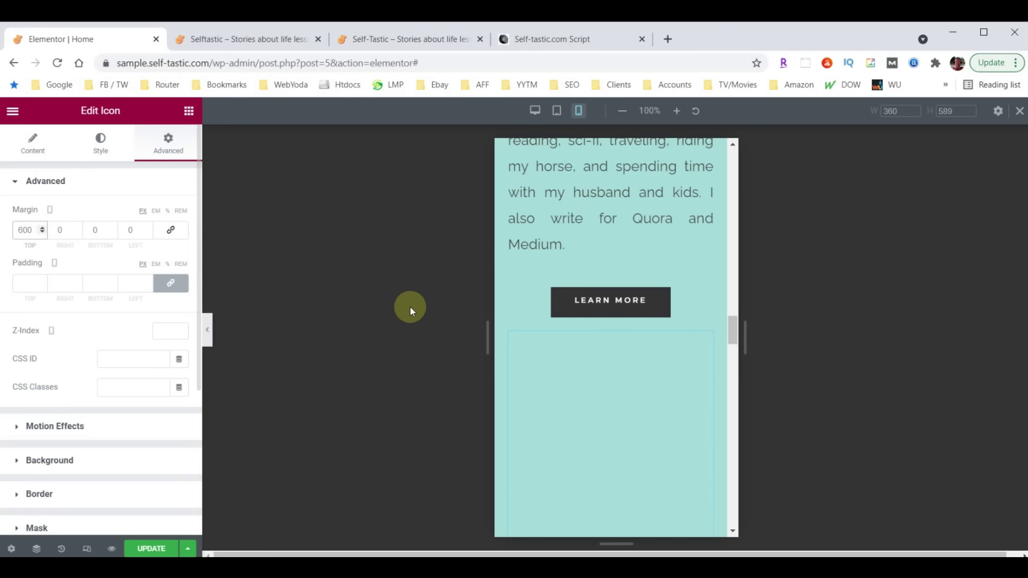
key("BackSpace")
scroll(642, 320, "down", 1)
scroll(641, 319, "down", 5)
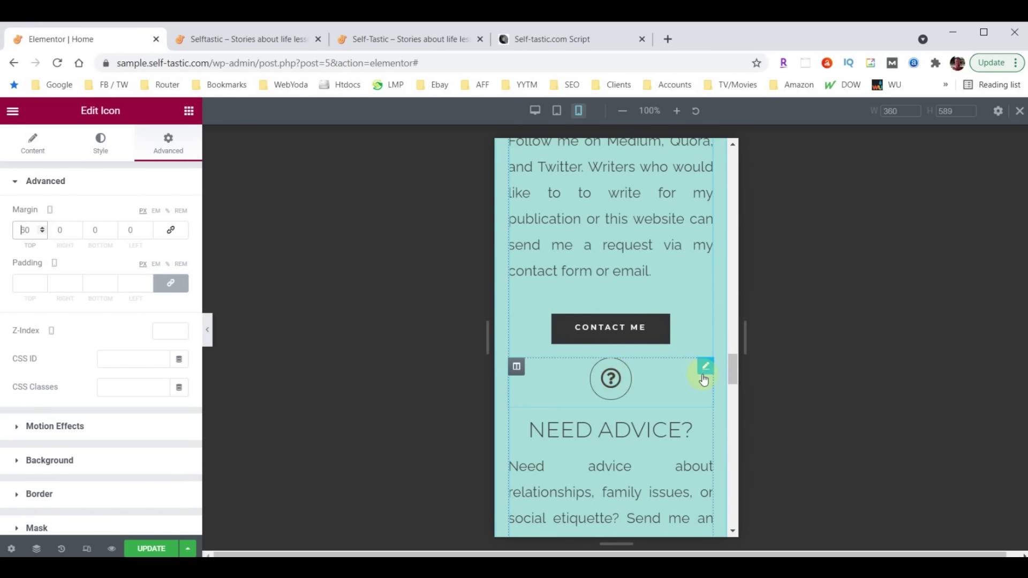
Give the icon above NEED ADVICE a 60 px top margin
left_click(705, 369)
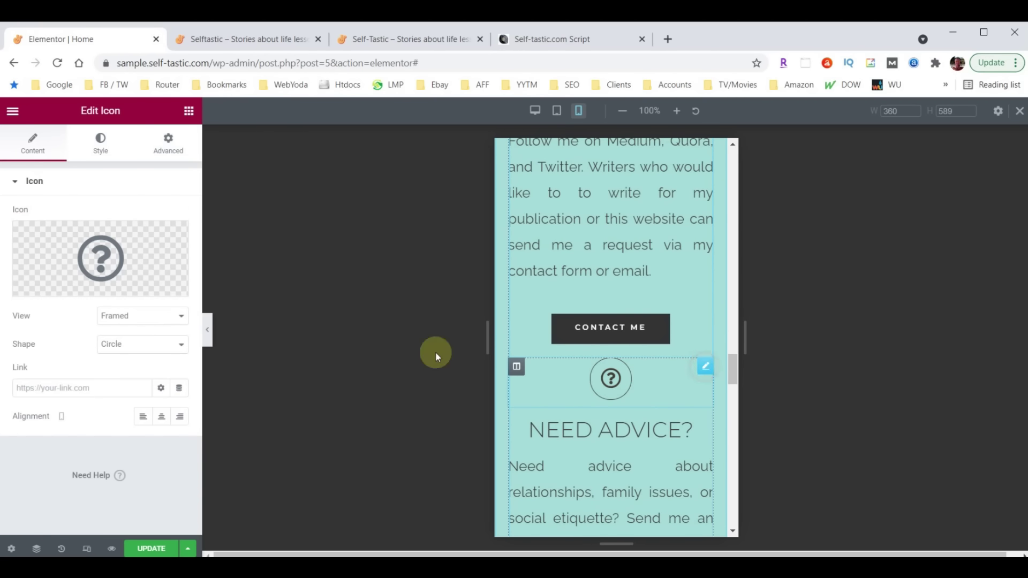
left_click(167, 144)
left_click(170, 230)
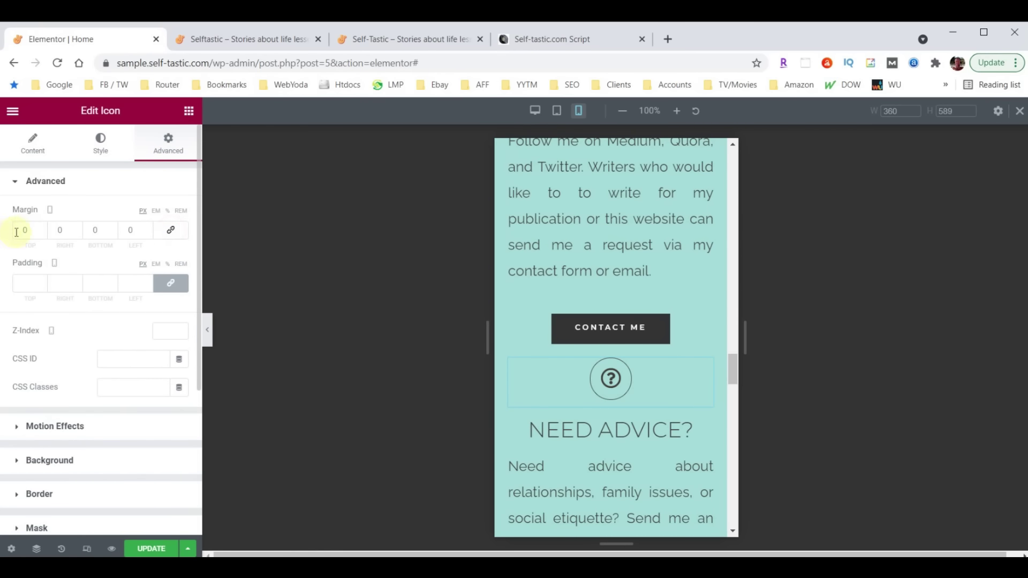
left_click(34, 230)
type("60")
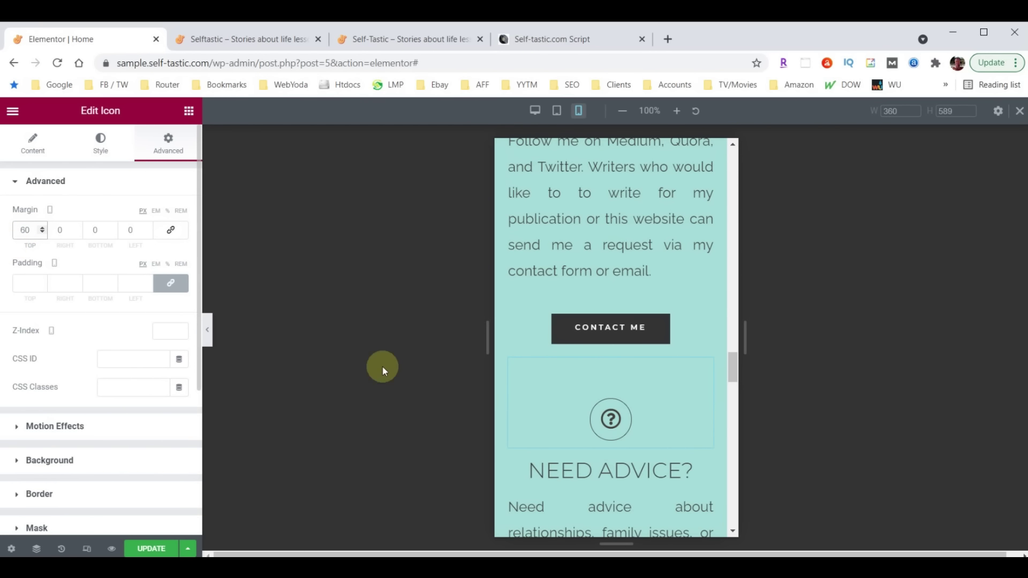
scroll(656, 378, "down", 10)
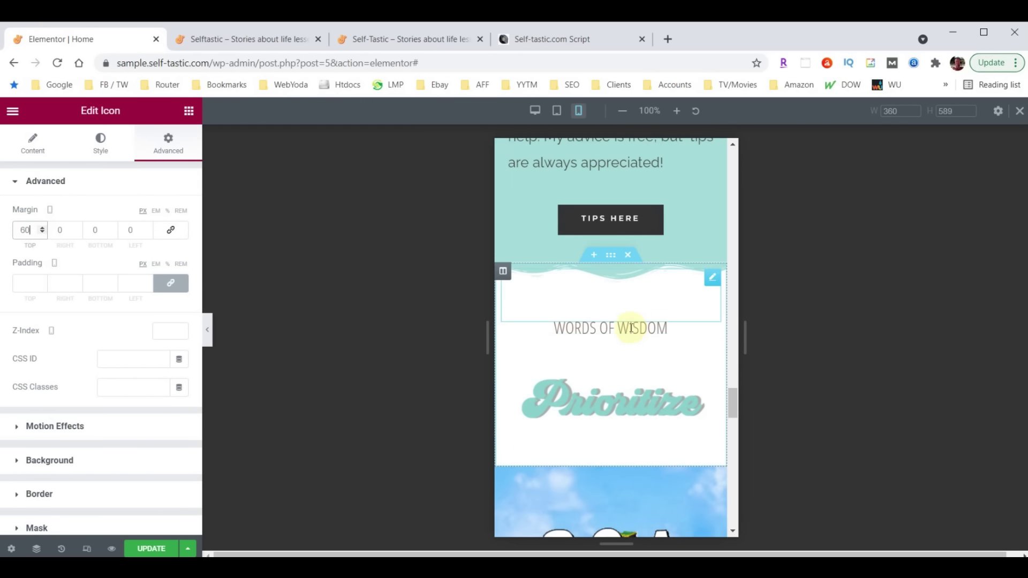
Set the WORDS OF WISDOM heading's font size to 40 px
left_click(642, 331)
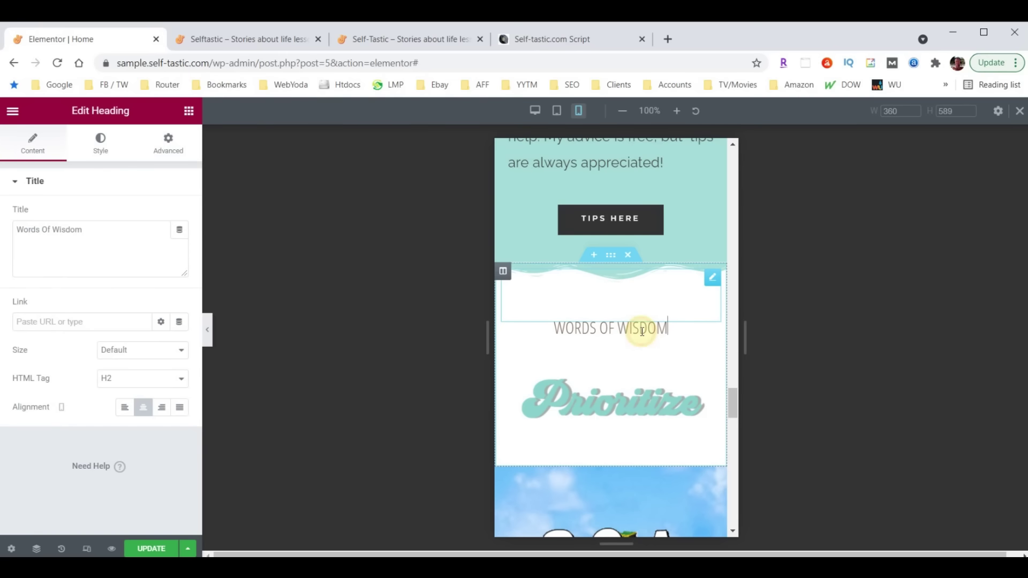
left_click(101, 143)
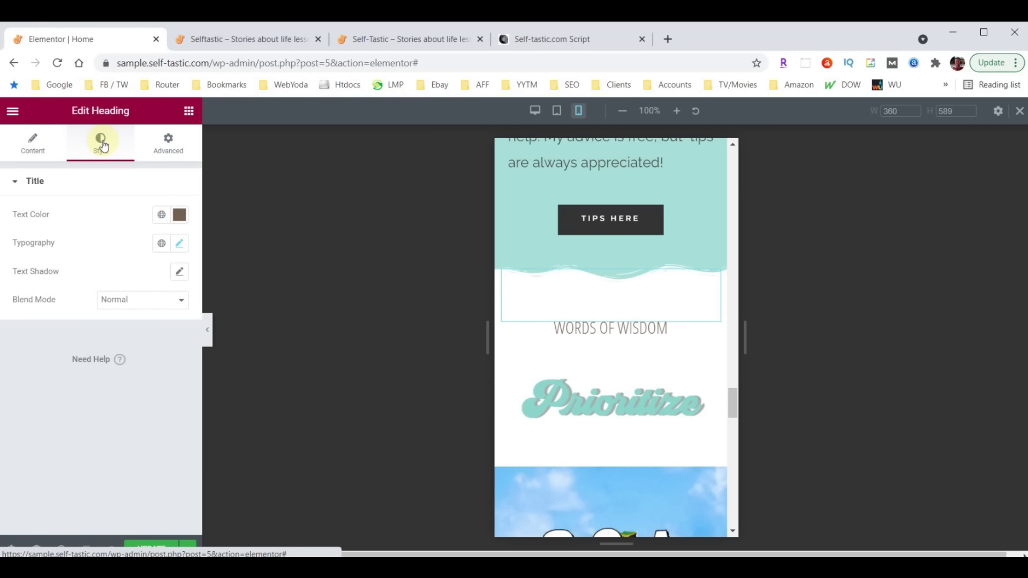
left_click(181, 244)
left_click(154, 351)
type("40")
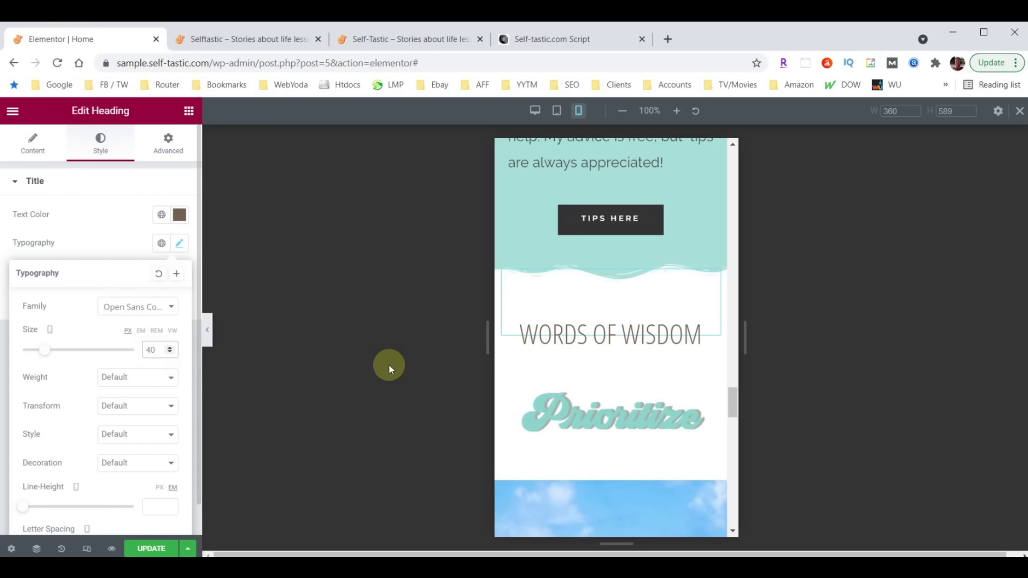
scroll(645, 362, "down", 6)
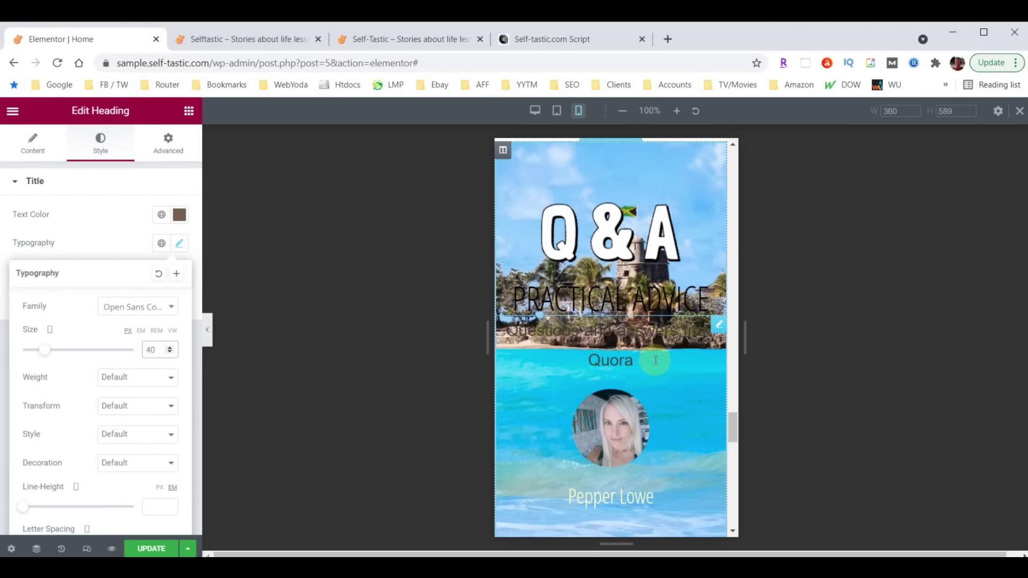
scroll(656, 360, "down", 6)
scroll(632, 375, "up", 6)
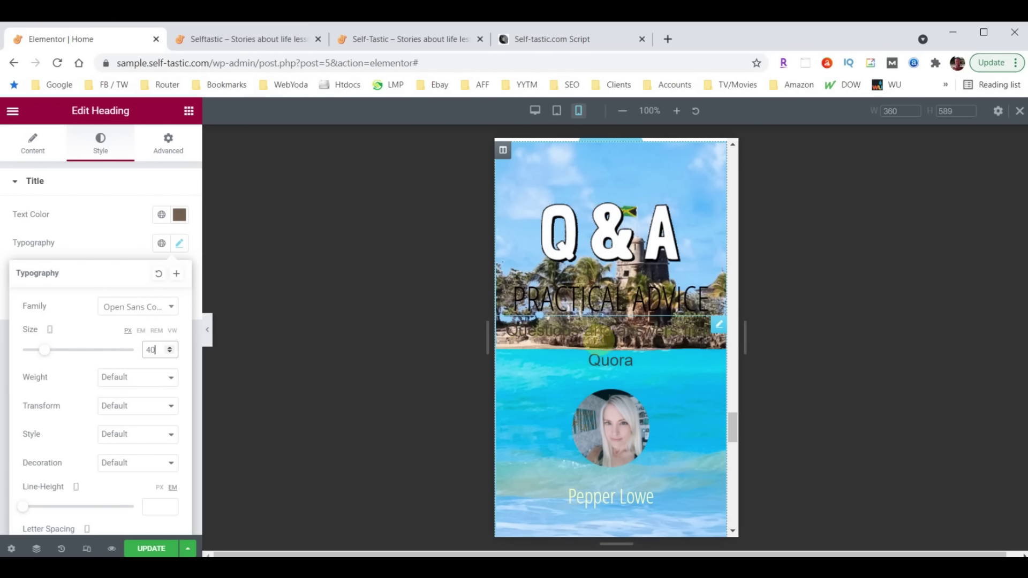
scroll(647, 340, "down", 10)
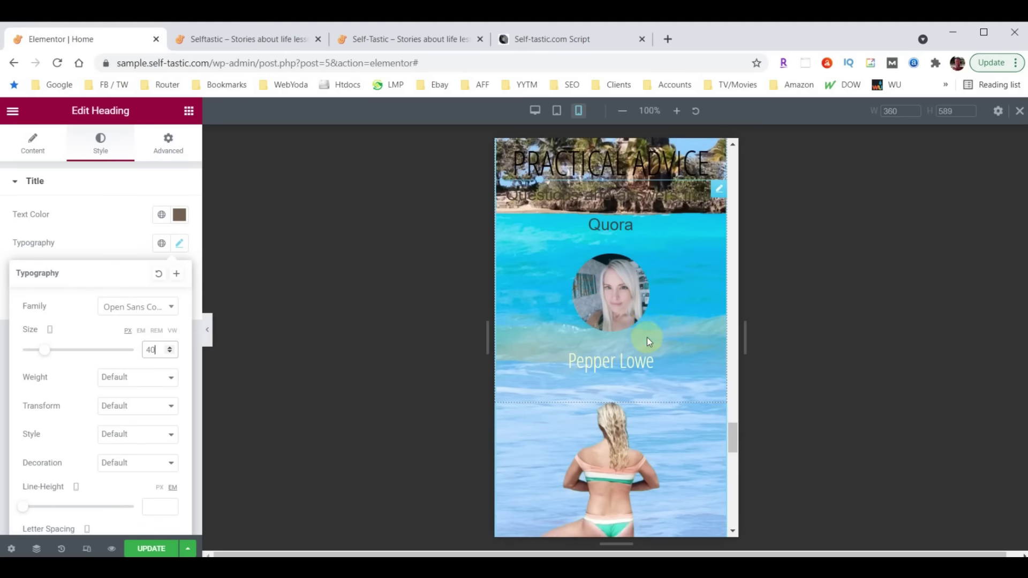
scroll(651, 390, "up", 5)
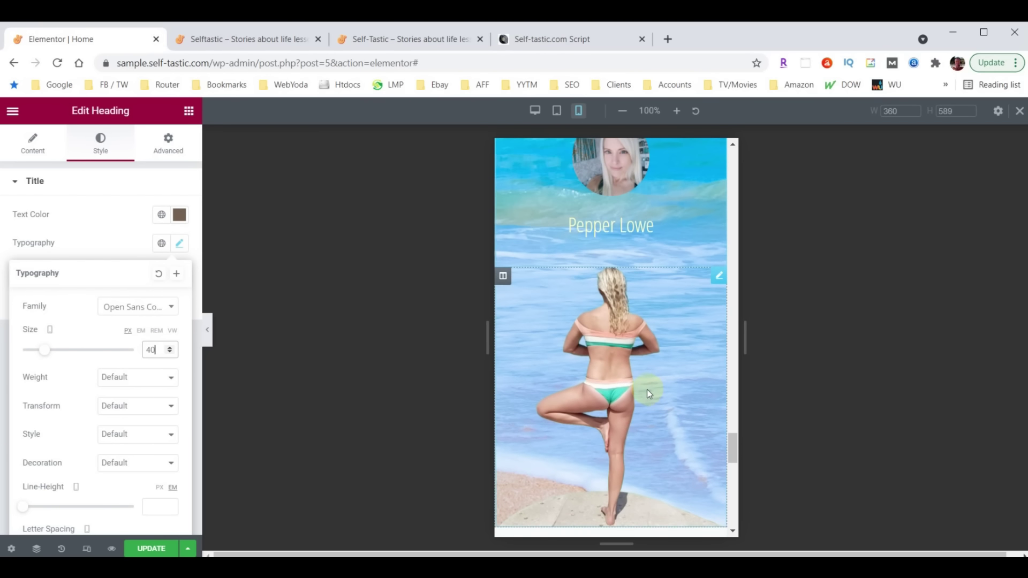
scroll(646, 389, "up", 5)
scroll(642, 403, "up", 2)
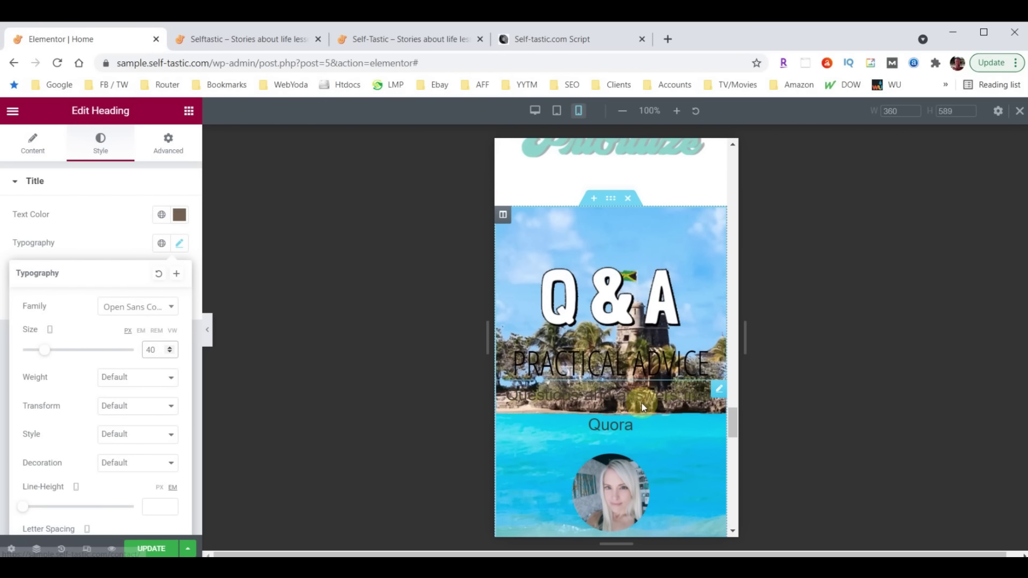
Hide the Q&A beach-photo section on mobile
left_click(610, 202)
left_click(166, 143)
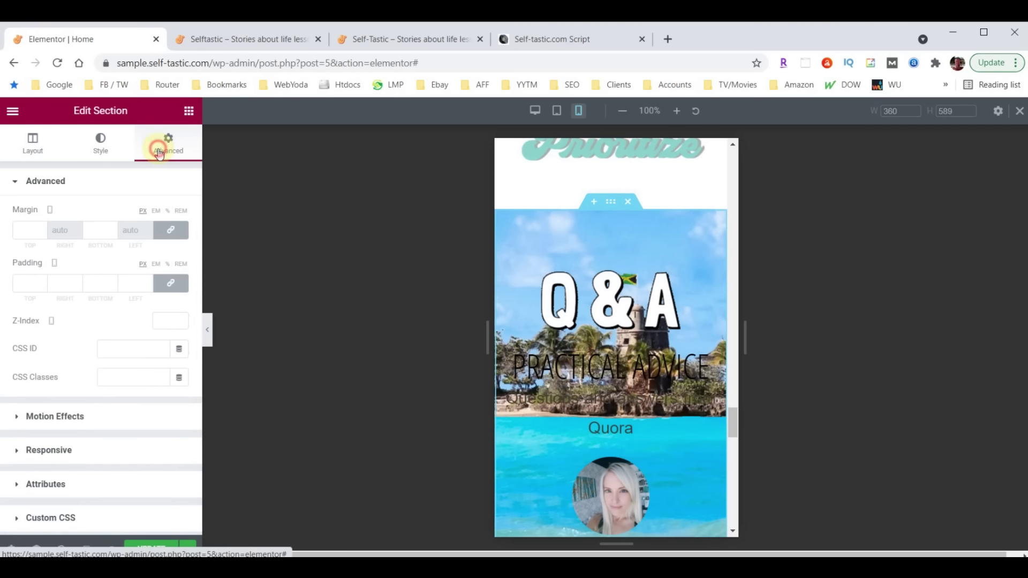
scroll(155, 345, "down", 1)
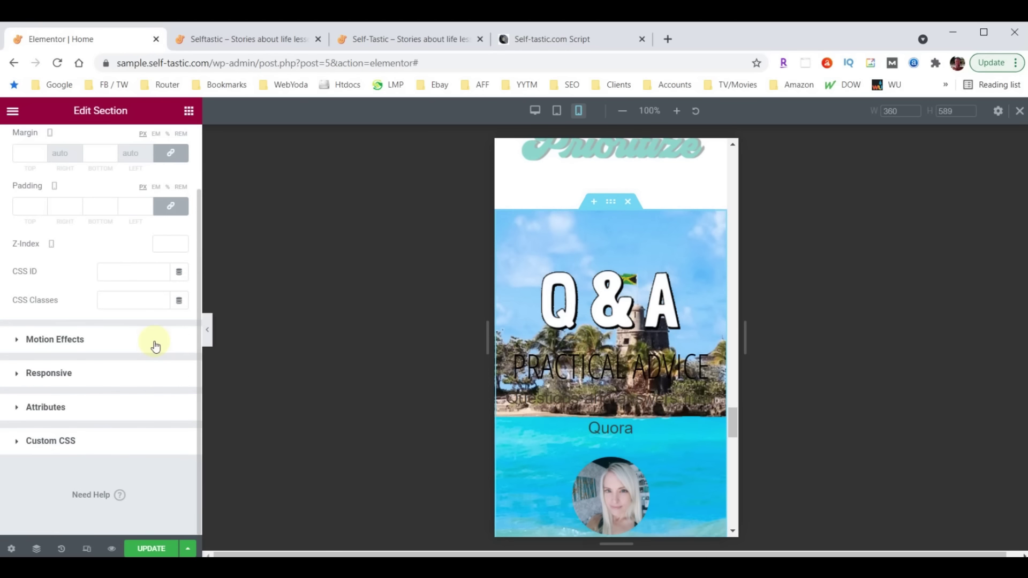
left_click(39, 373)
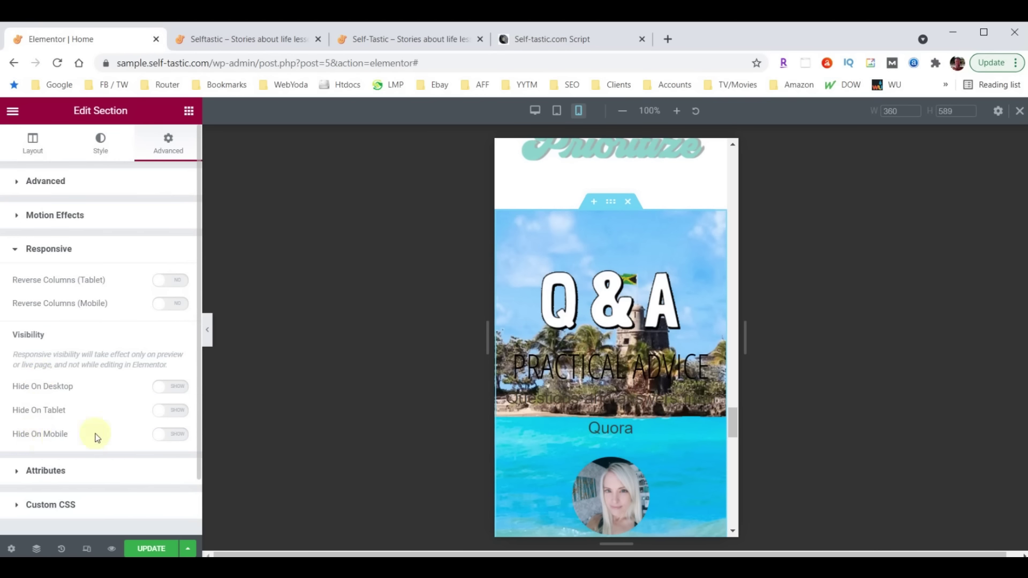
left_click(178, 438)
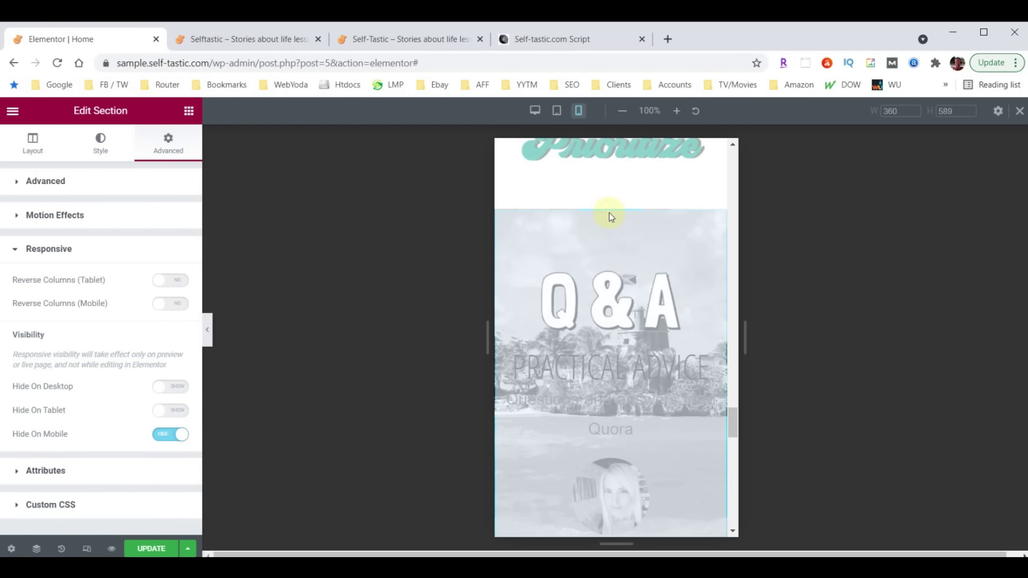
scroll(621, 305, "down", 10)
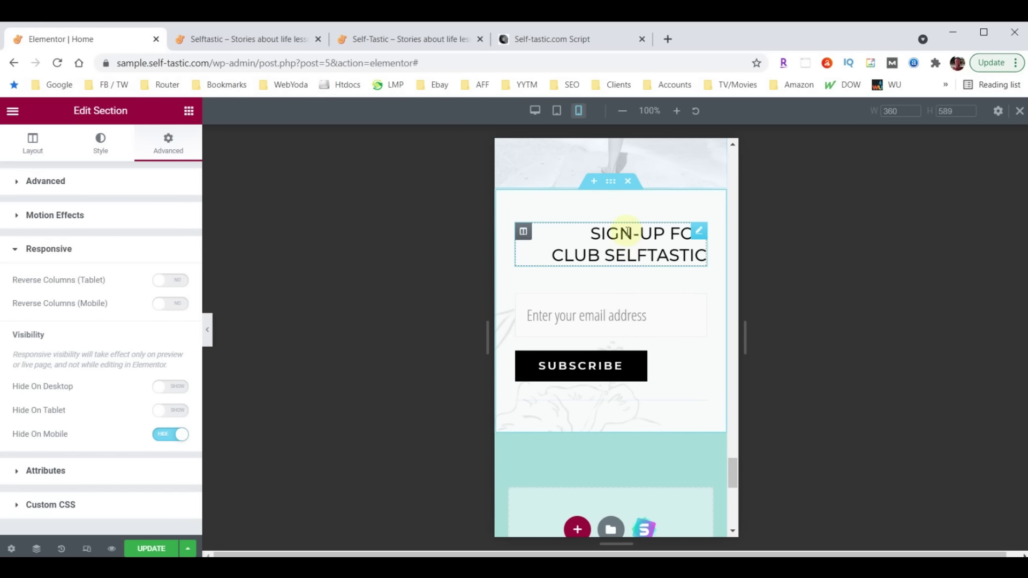
Centre-align the SIGN-UP FOR CLUB SELFTASTIC heading
left_click(699, 234)
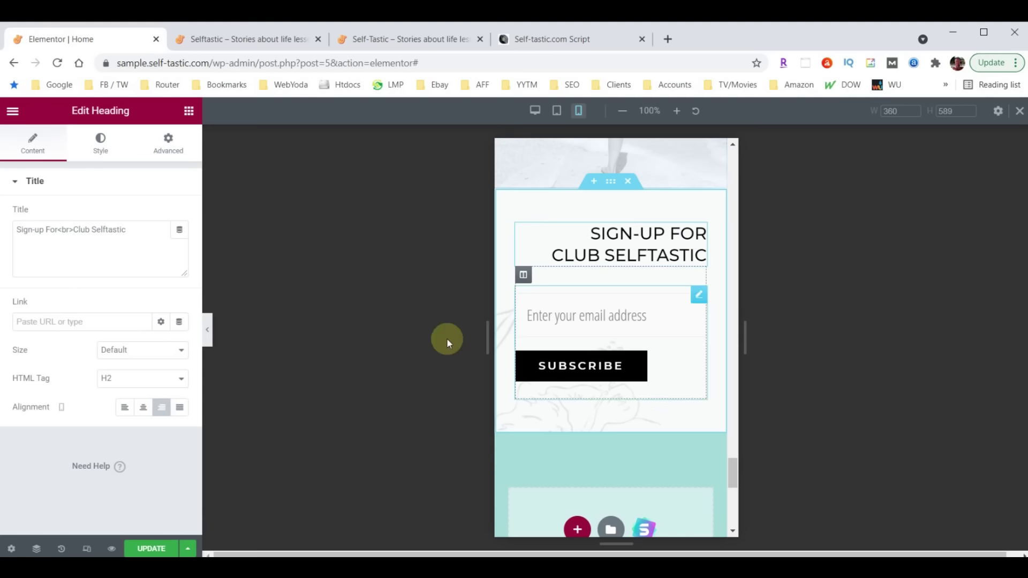
left_click(143, 414)
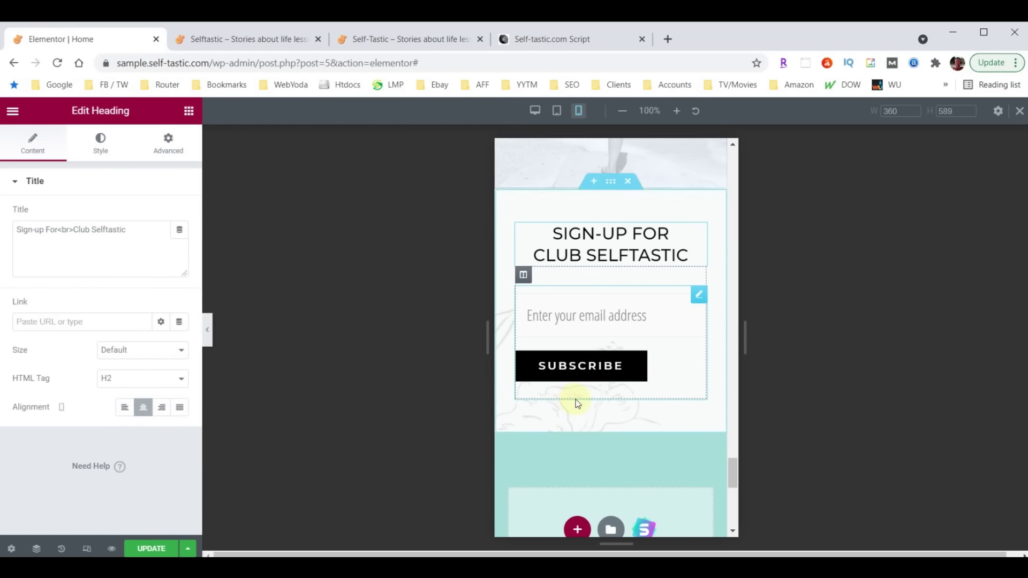
scroll(583, 354, "down", 2)
scroll(597, 311, "up", 1)
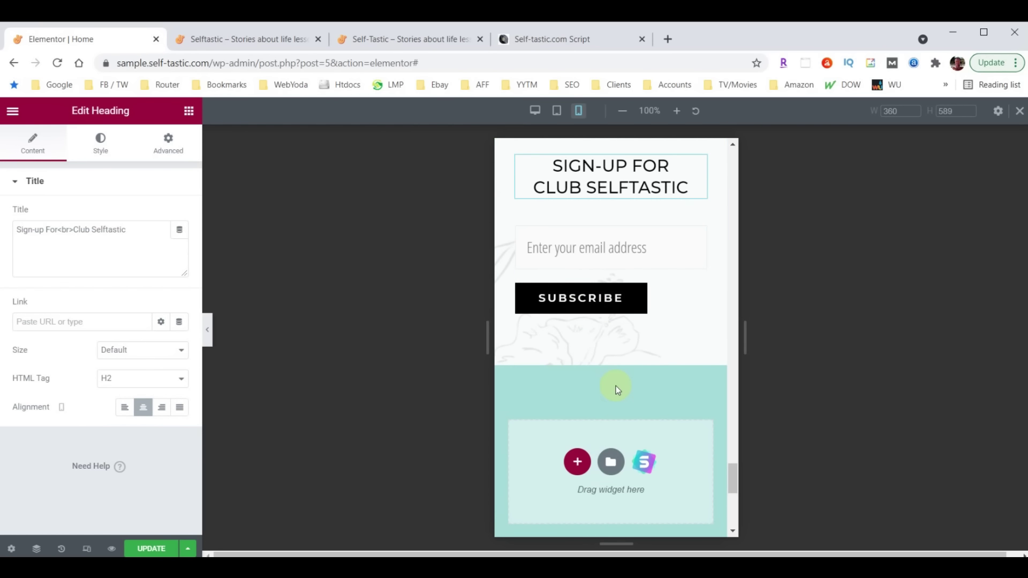
scroll(615, 390, "down", 4)
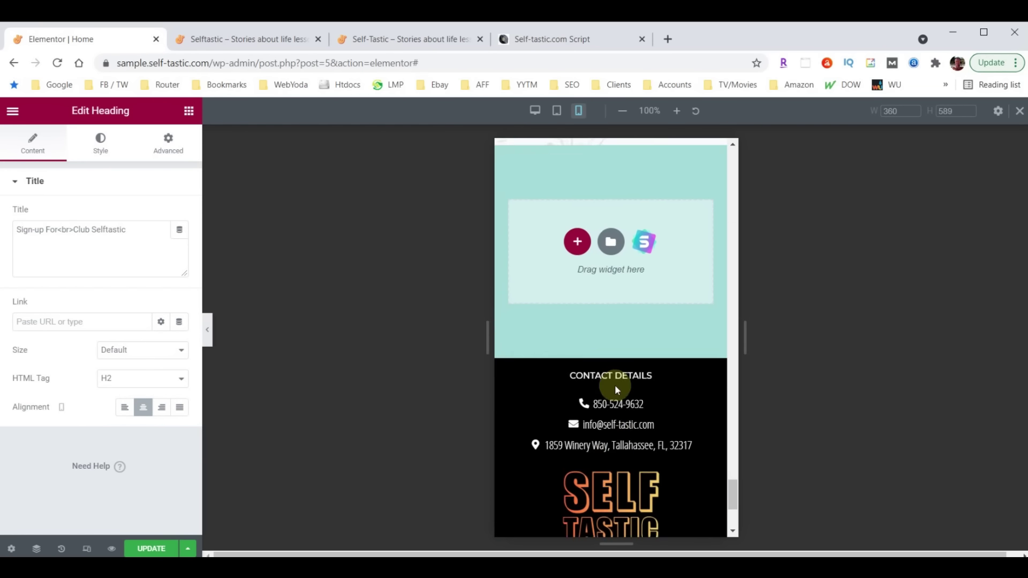
scroll(636, 400, "up", 3)
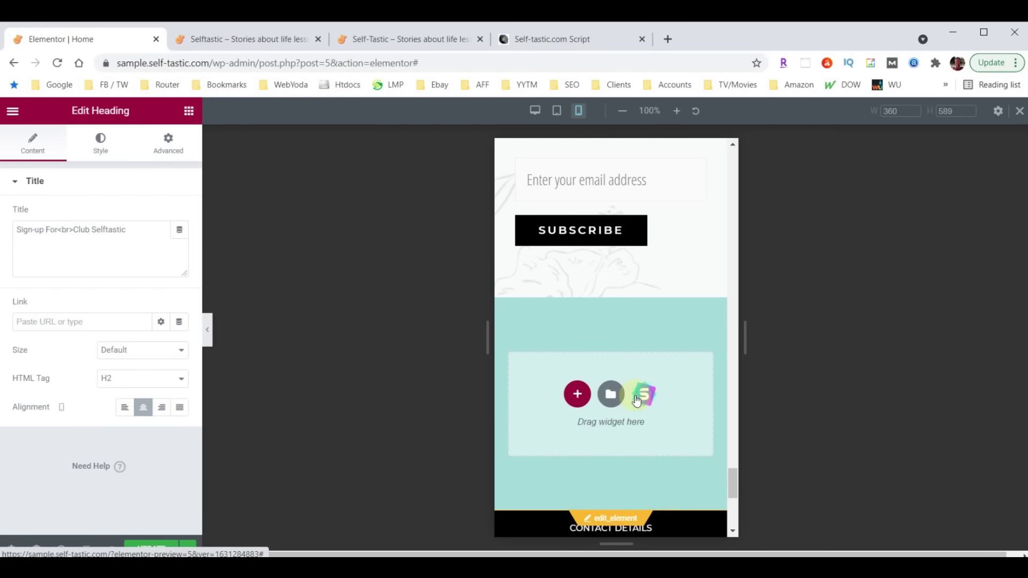
Collapse the editor panel, scroll through the full mobile preview, then restore the panel
left_click(208, 334)
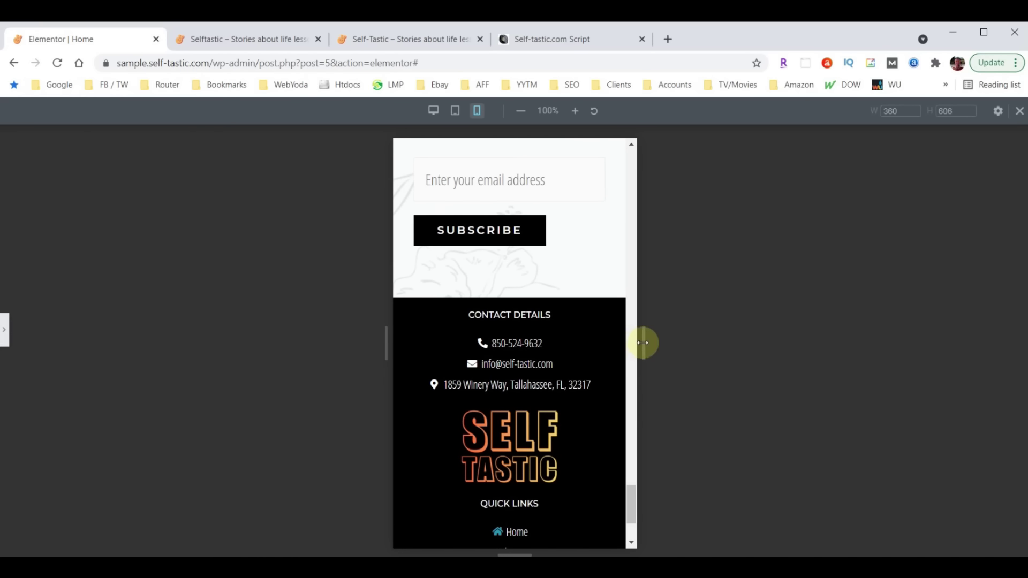
scroll(519, 370, "up", 9)
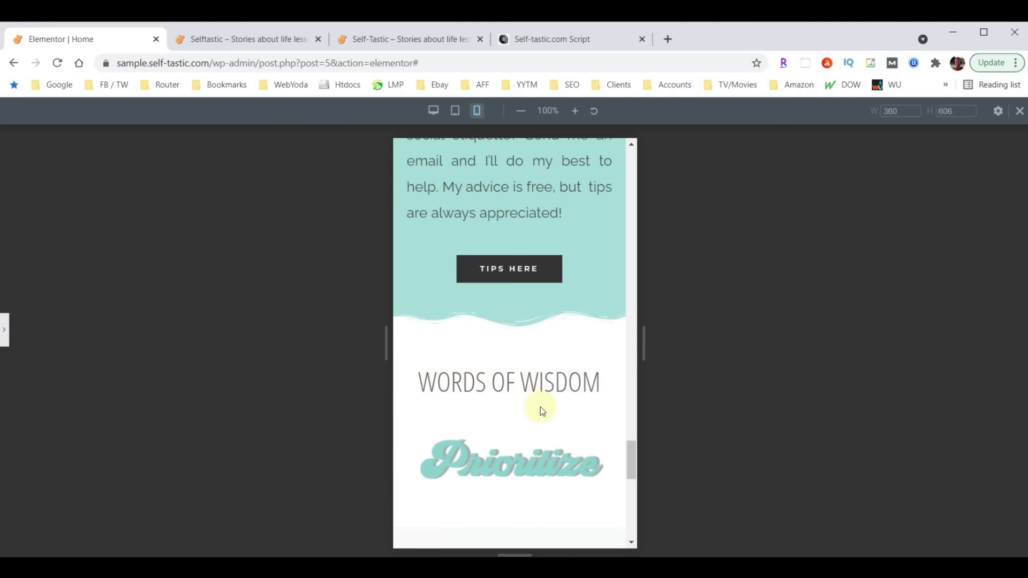
scroll(541, 411, "up", 10)
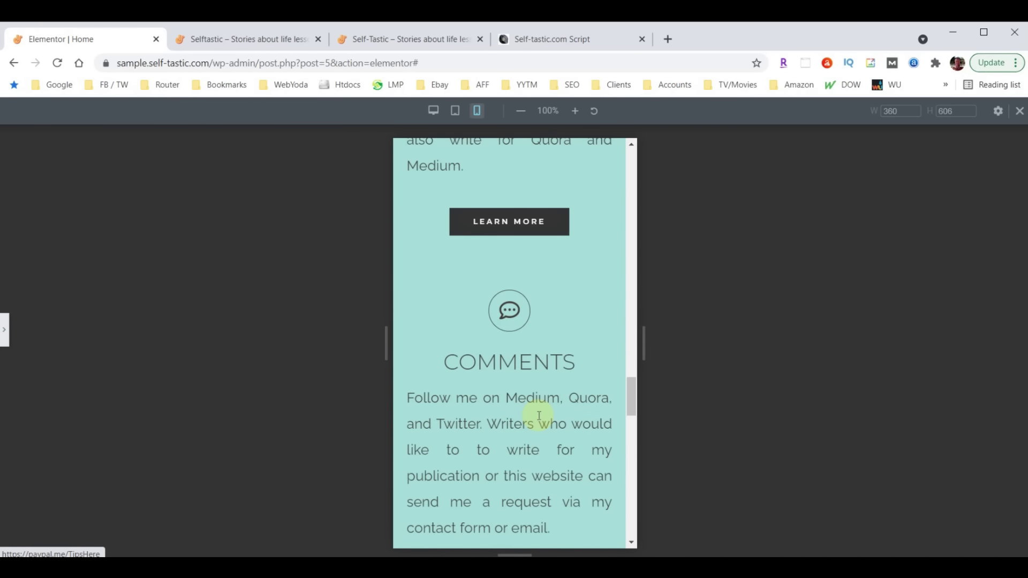
scroll(535, 412, "up", 12)
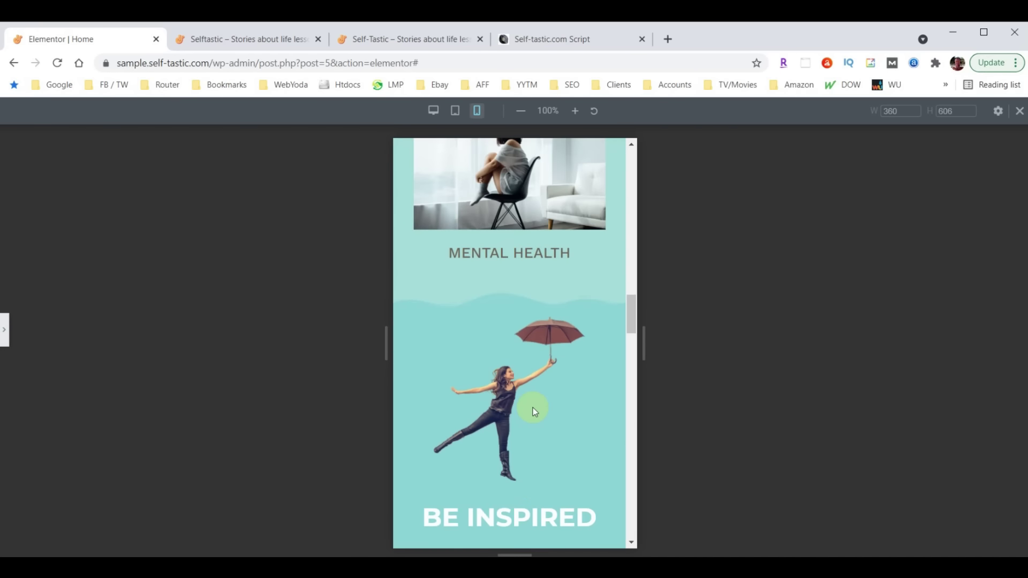
scroll(534, 410, "up", 15)
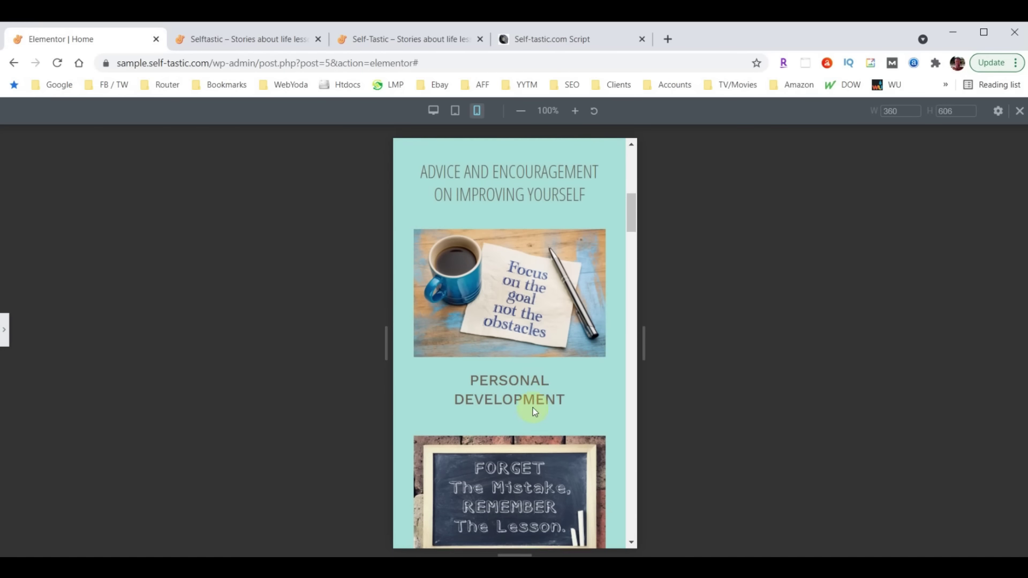
scroll(532, 407, "up", 5)
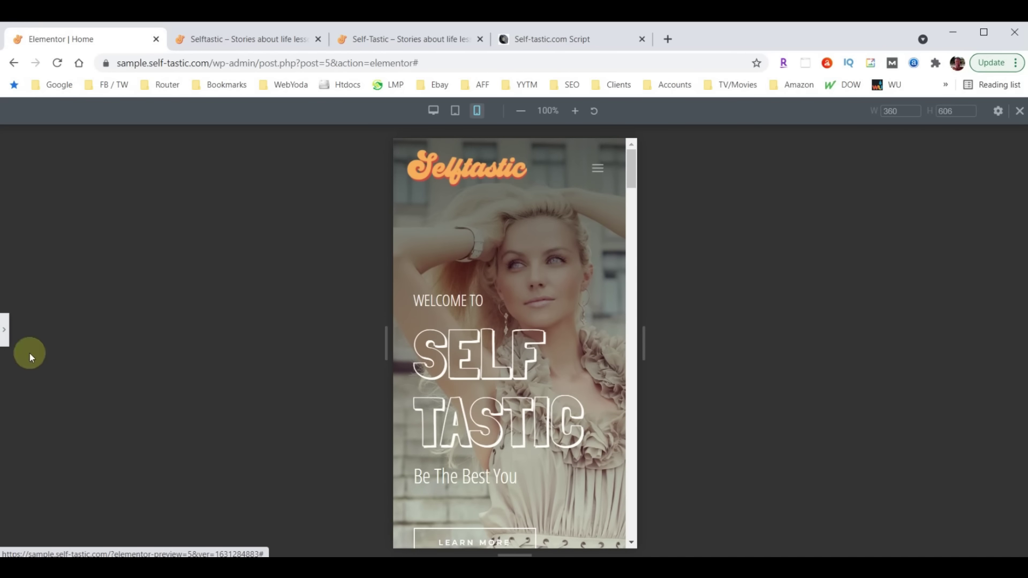
left_click(6, 341)
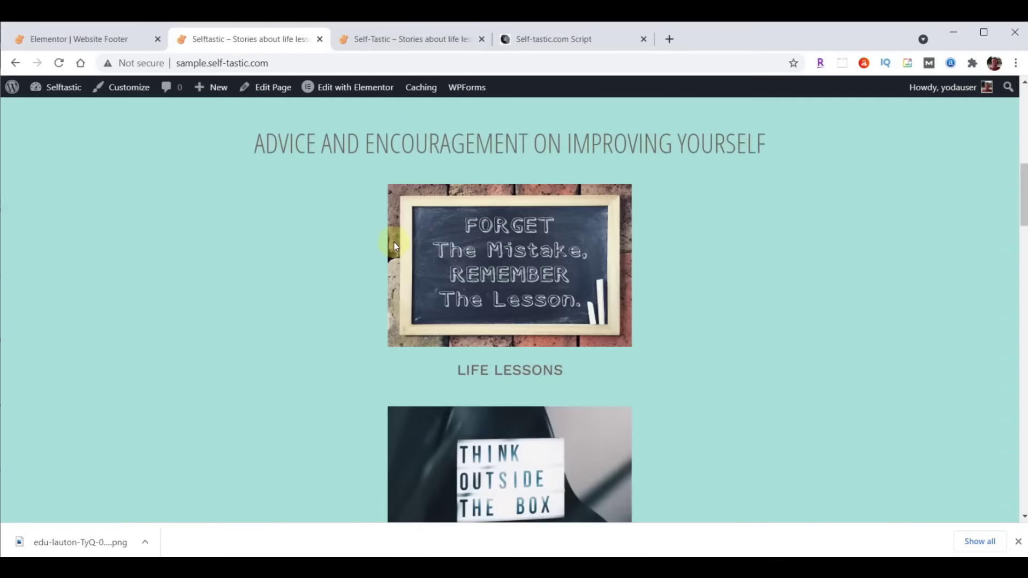
scroll(395, 246, "up", 10)
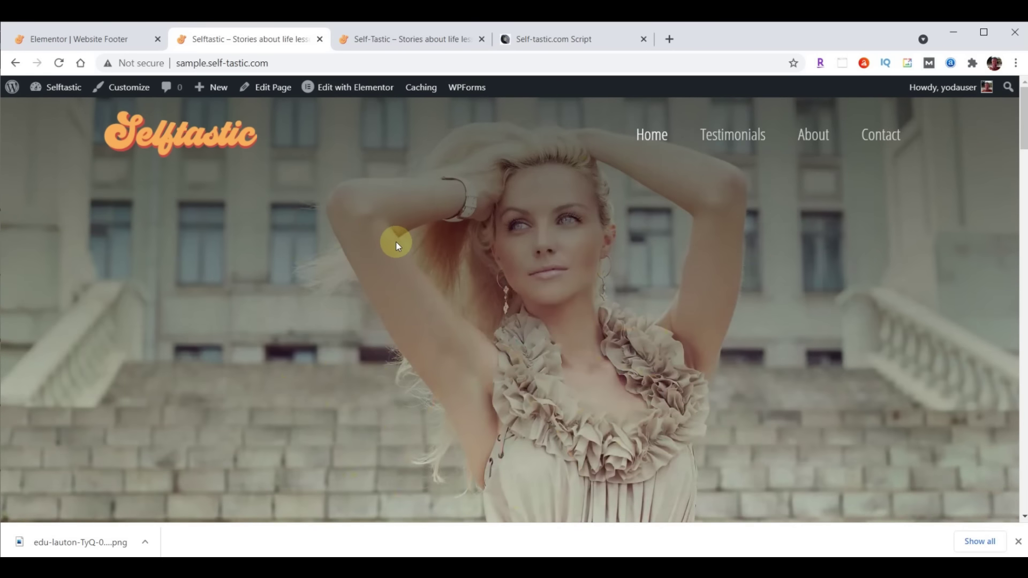
Leave the Elementor editor for the WordPress Dashboard
left_click(66, 33)
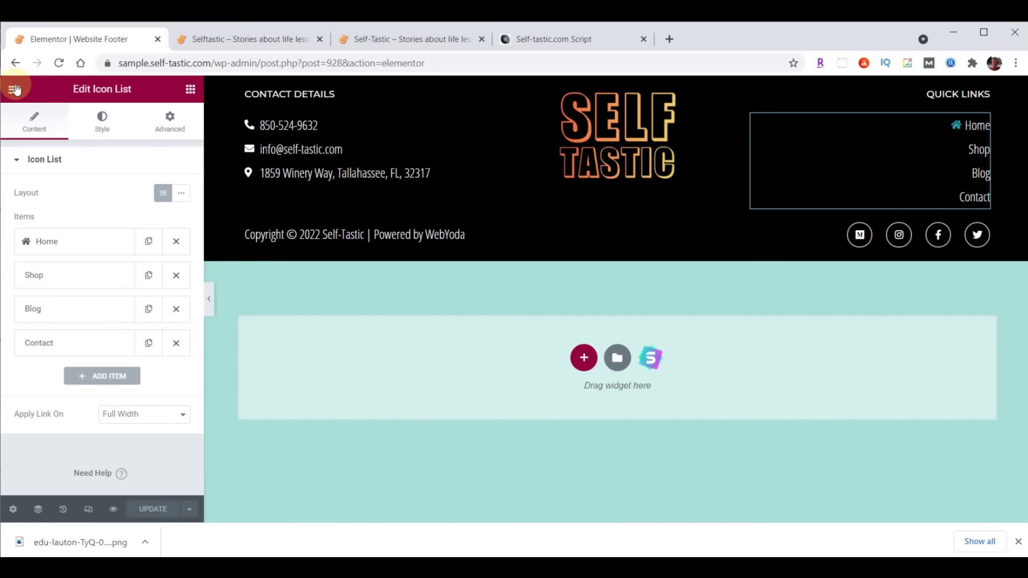
left_click(13, 89)
left_click(71, 328)
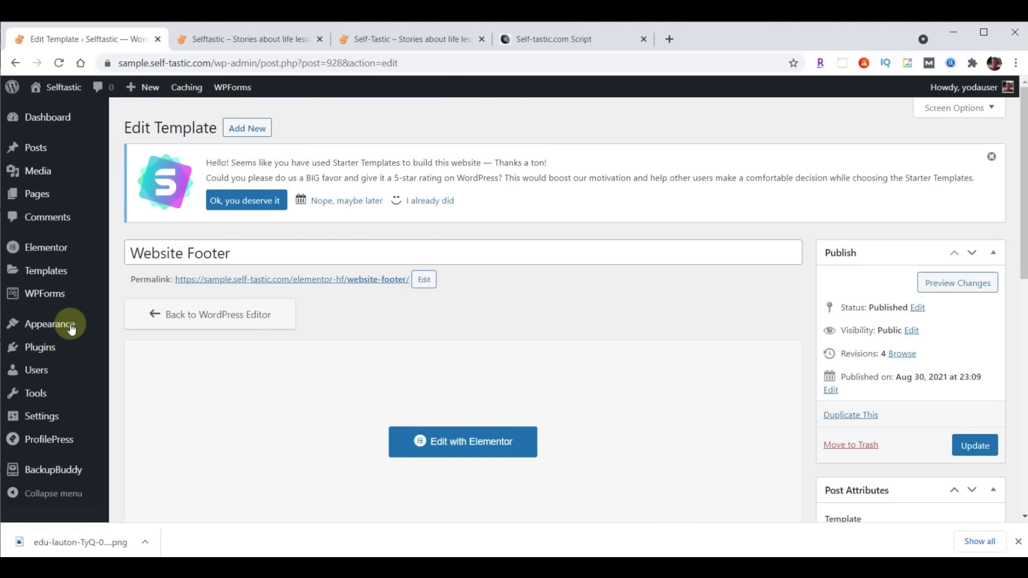
Run a complete BackupBuddy backup, download the 89.05 MB zip, and return to the Dashboard
left_click(55, 470)
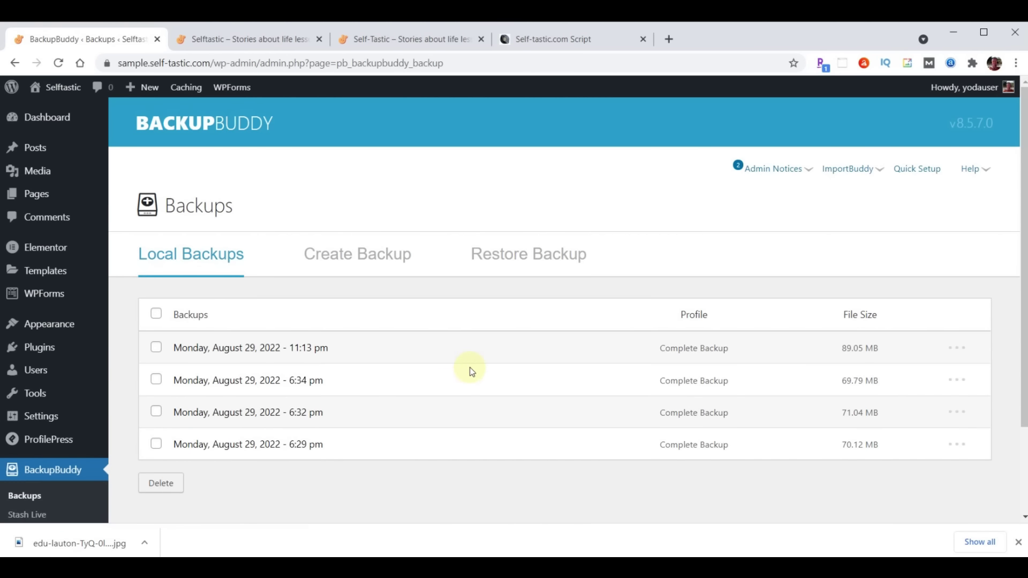
left_click(376, 257)
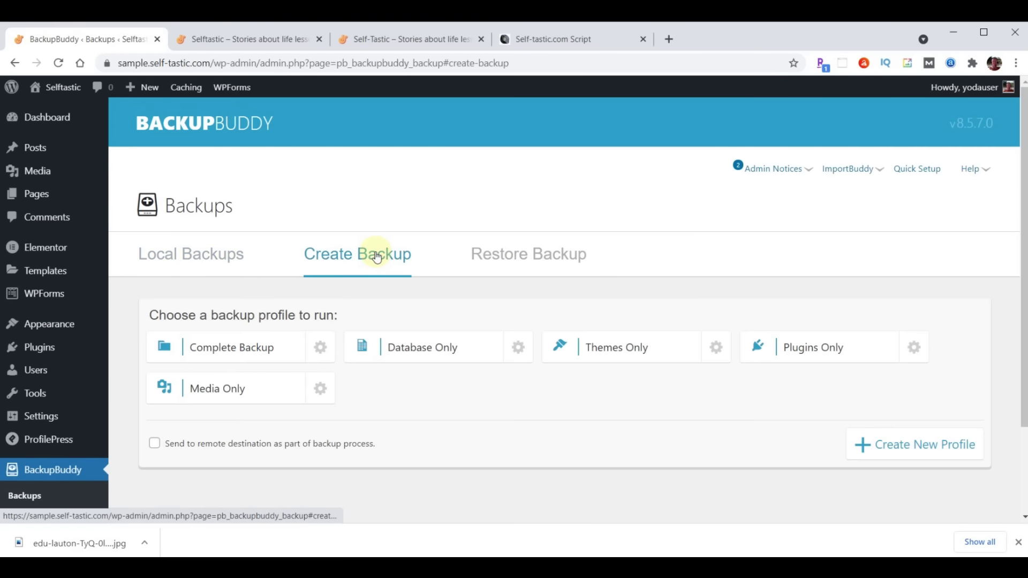
left_click(240, 352)
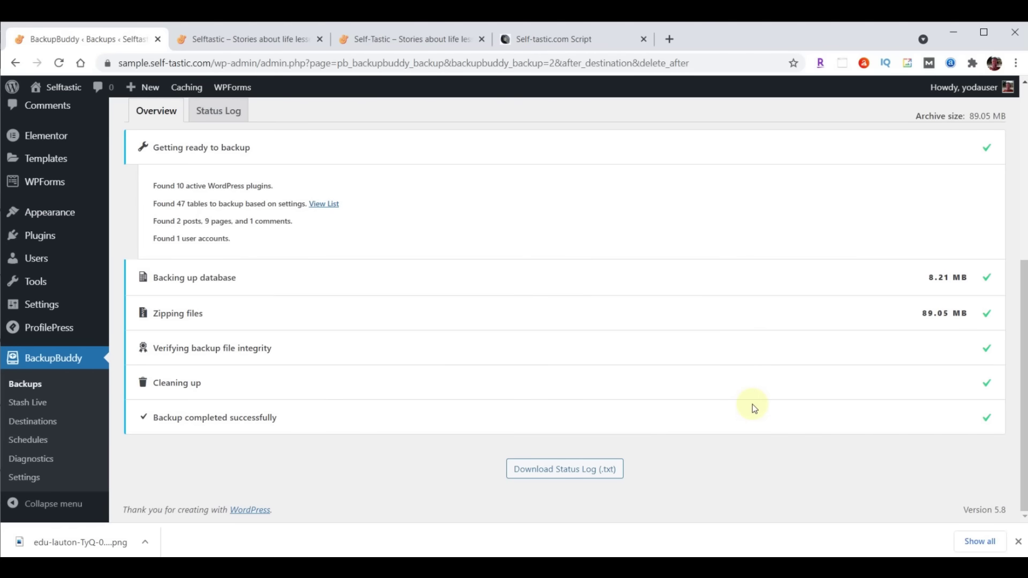
scroll(715, 390, "up", 6)
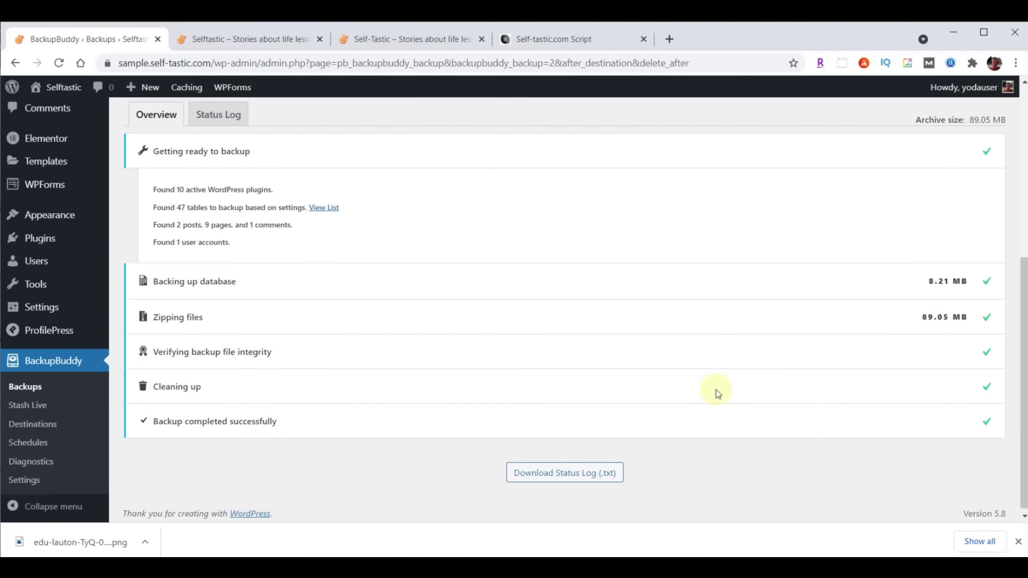
left_click(533, 352)
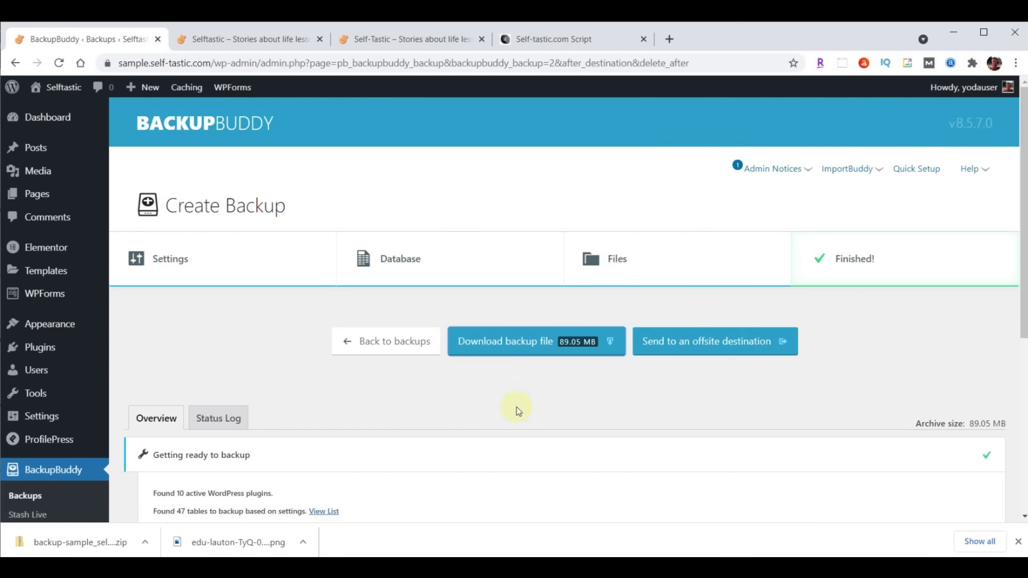
left_click(50, 118)
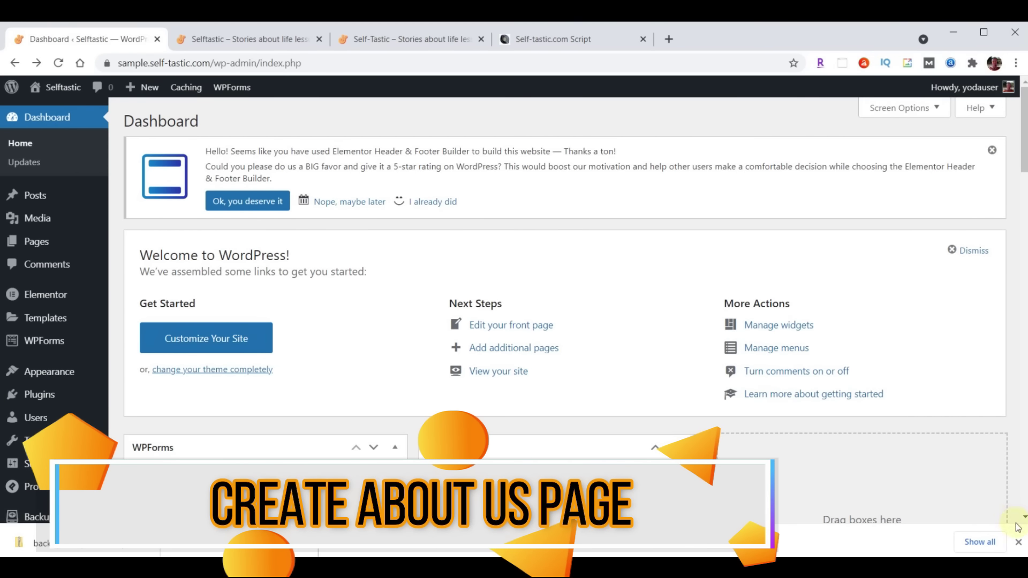
Dismiss the download bar and open the About page in Elementor
left_click(1018, 542)
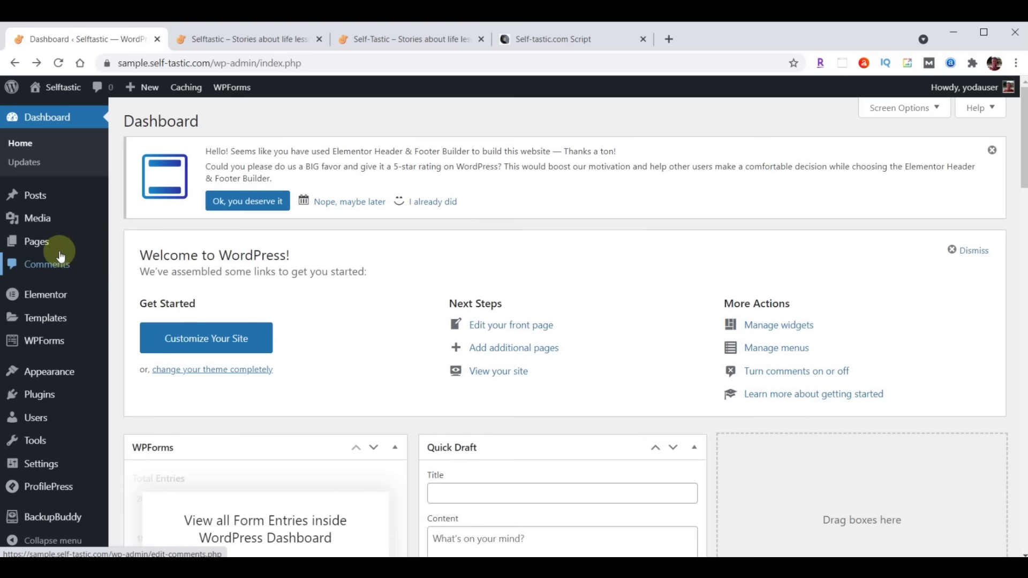
mouse_move(40, 247)
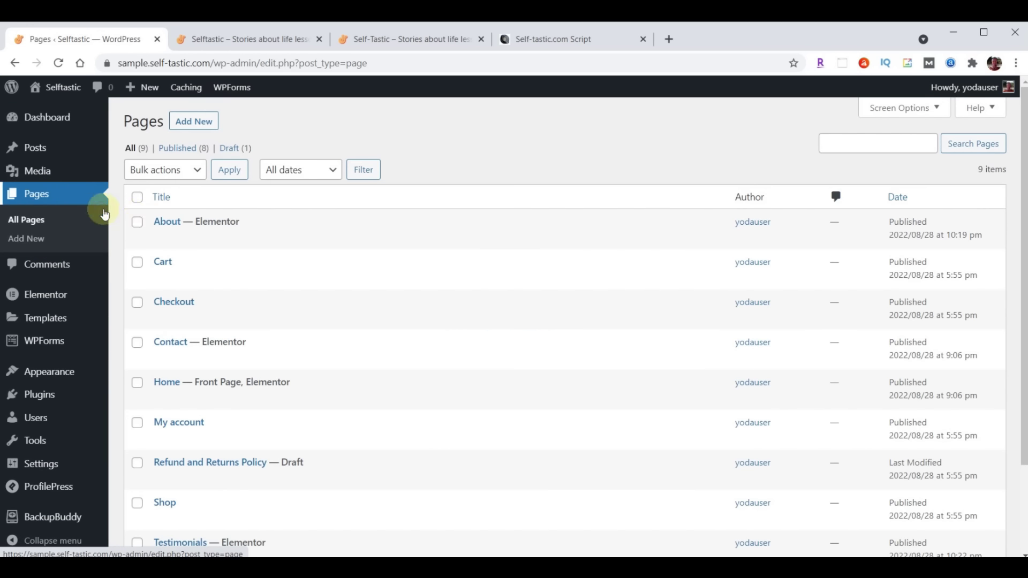
left_click(351, 241)
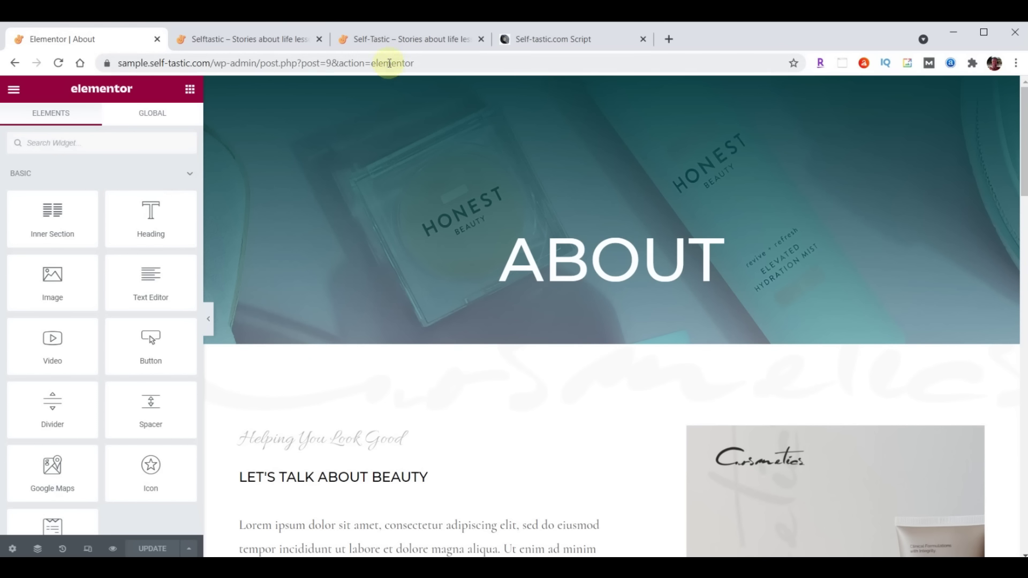
Look through the reference site's About page, then return to the Elementor About tab
left_click(397, 41)
scroll(746, 410, "up", 15)
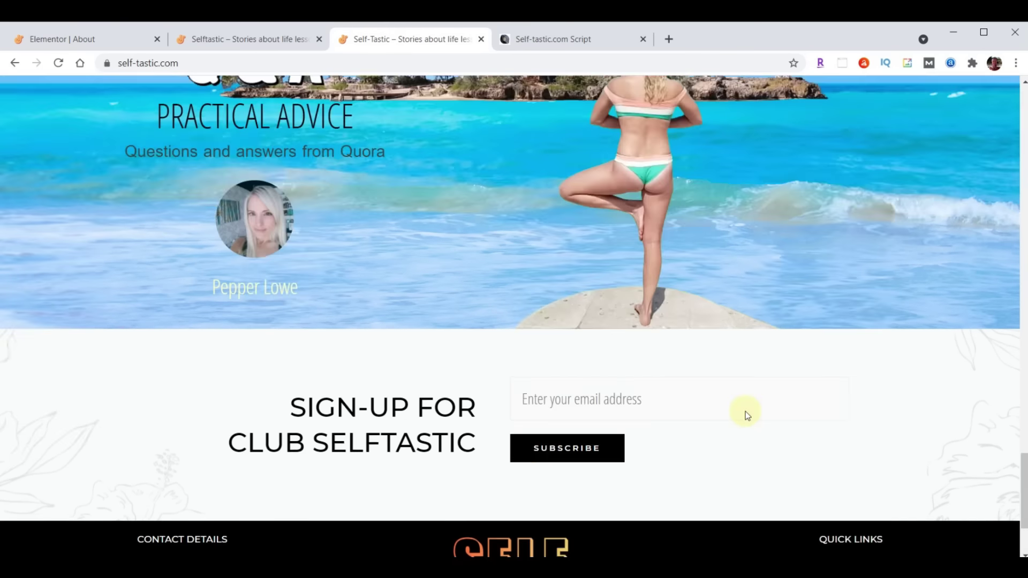
scroll(747, 410, "up", 10)
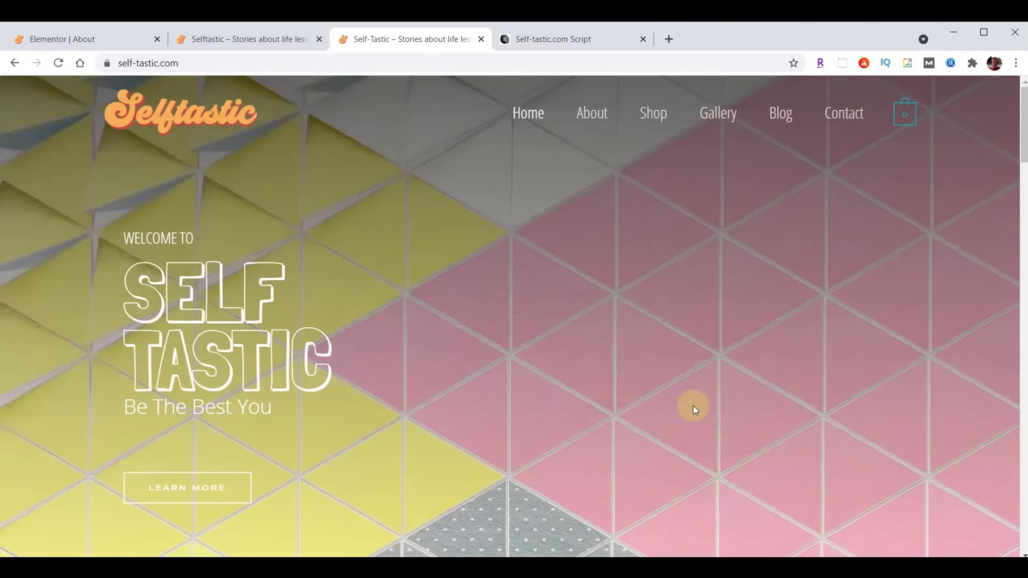
left_click(593, 116)
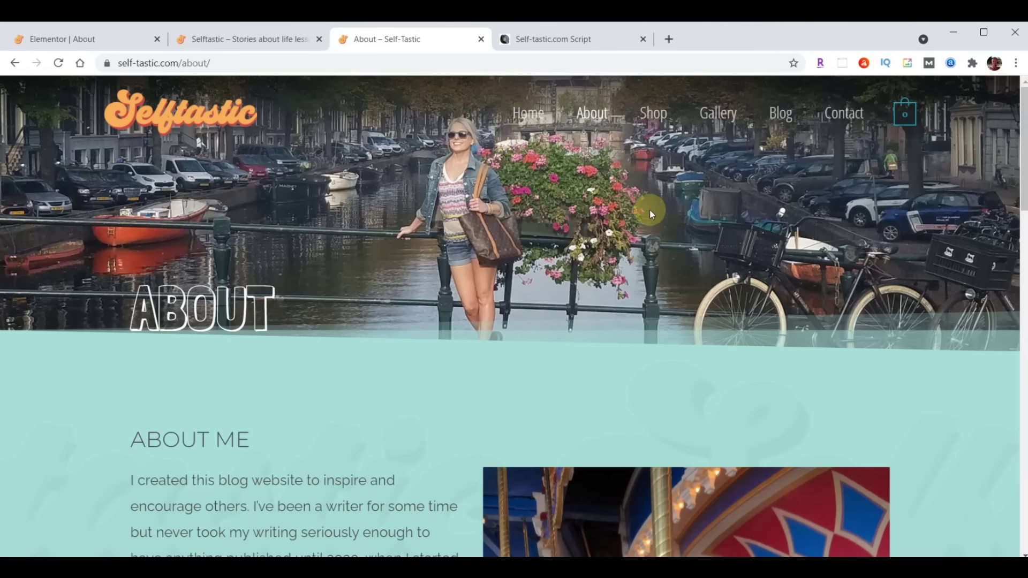
scroll(650, 209, "down", 6)
scroll(313, 329, "down", 4)
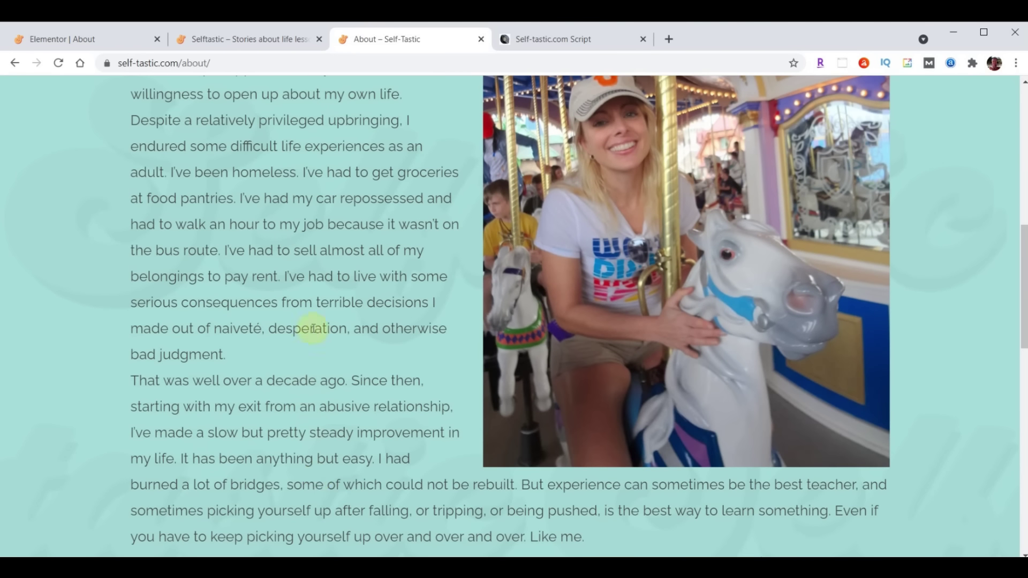
scroll(289, 396, "up", 4)
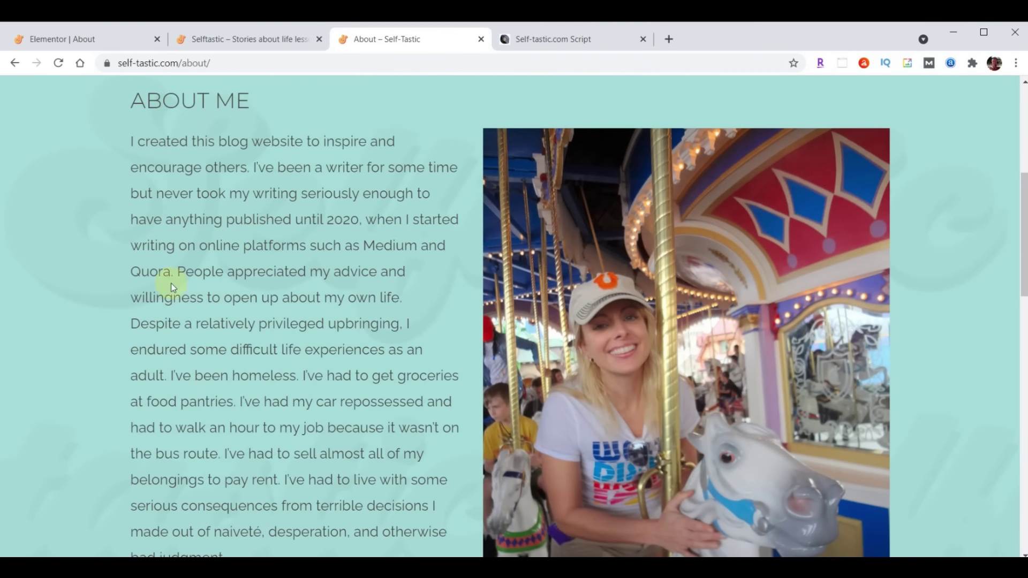
scroll(335, 395, "up", 7)
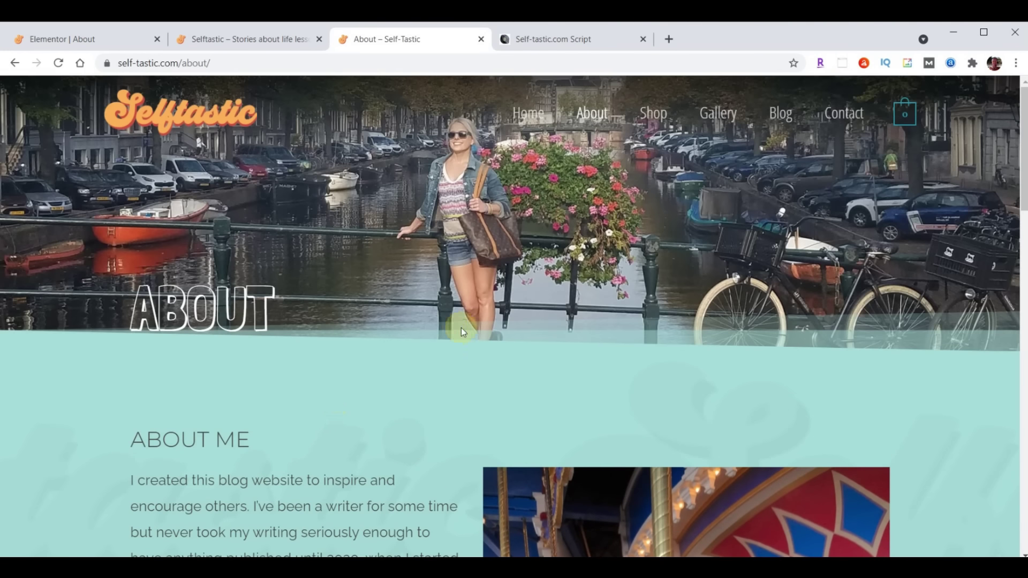
left_click(78, 41)
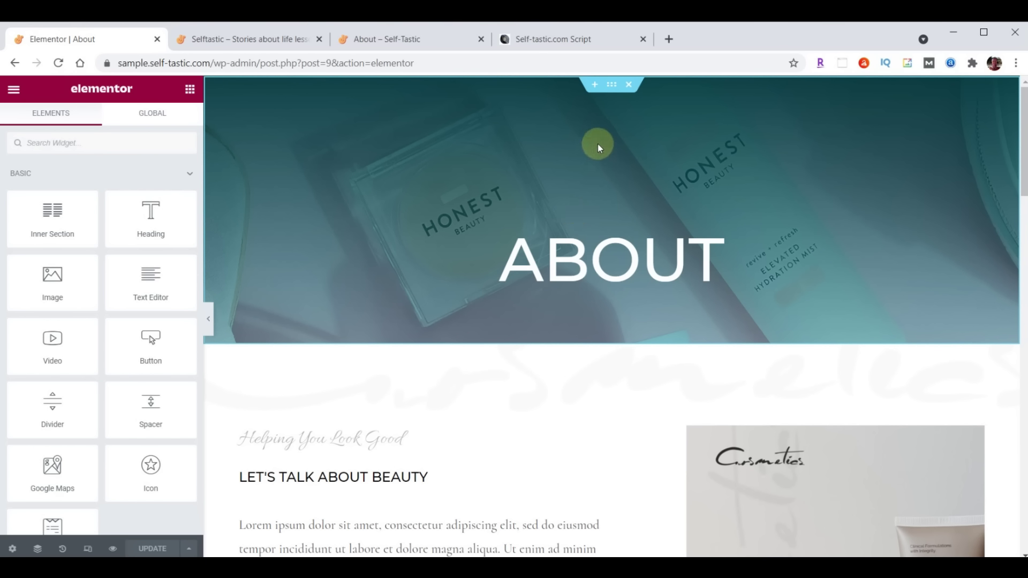
Upload header-about.jpg from File Explorer and set it as the ABOUT hero's background image
left_click(611, 86)
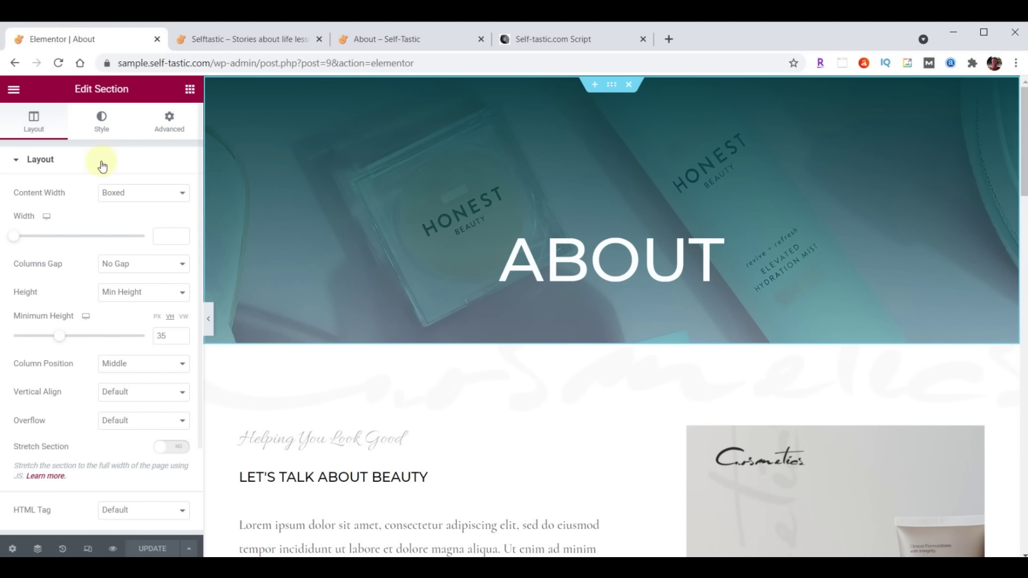
left_click(101, 121)
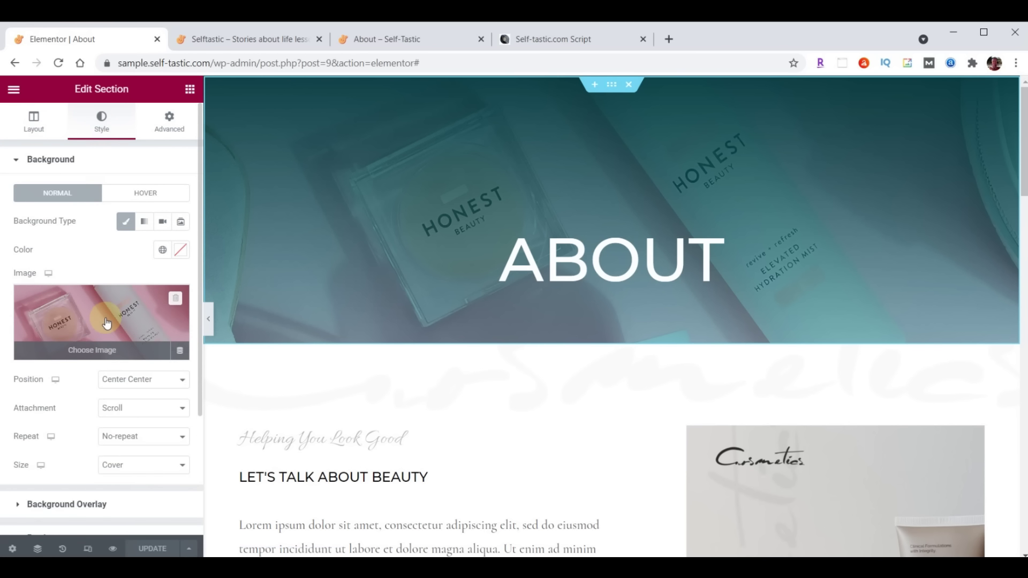
left_click(106, 322)
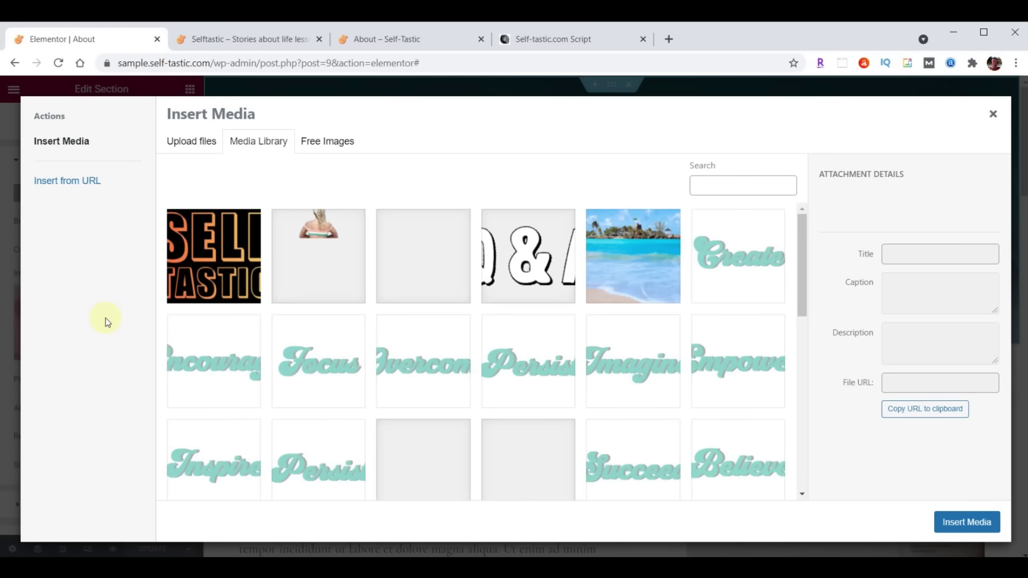
key("alt+Tab")
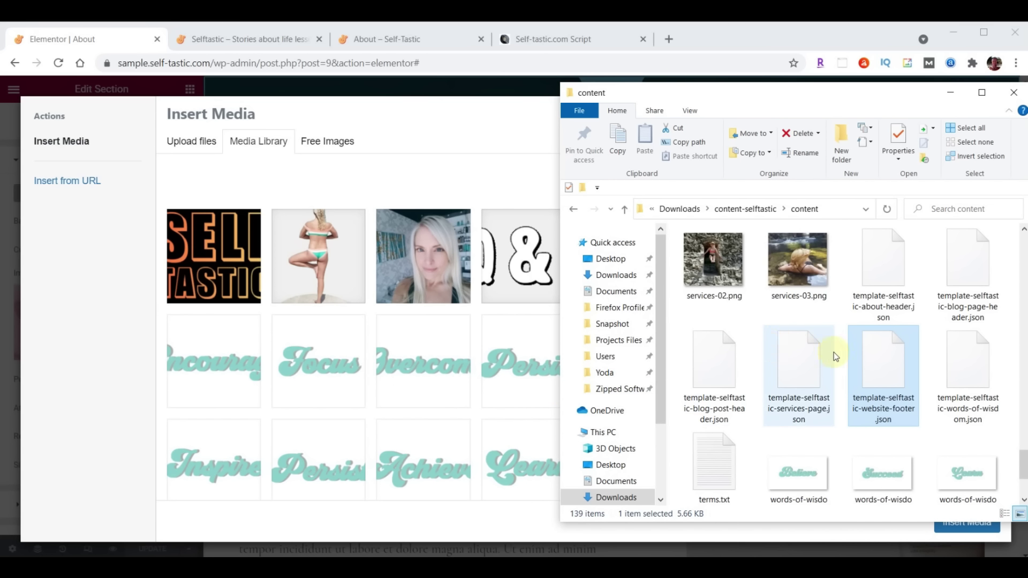
scroll(833, 353, "up", 10)
scroll(833, 352, "up", 5)
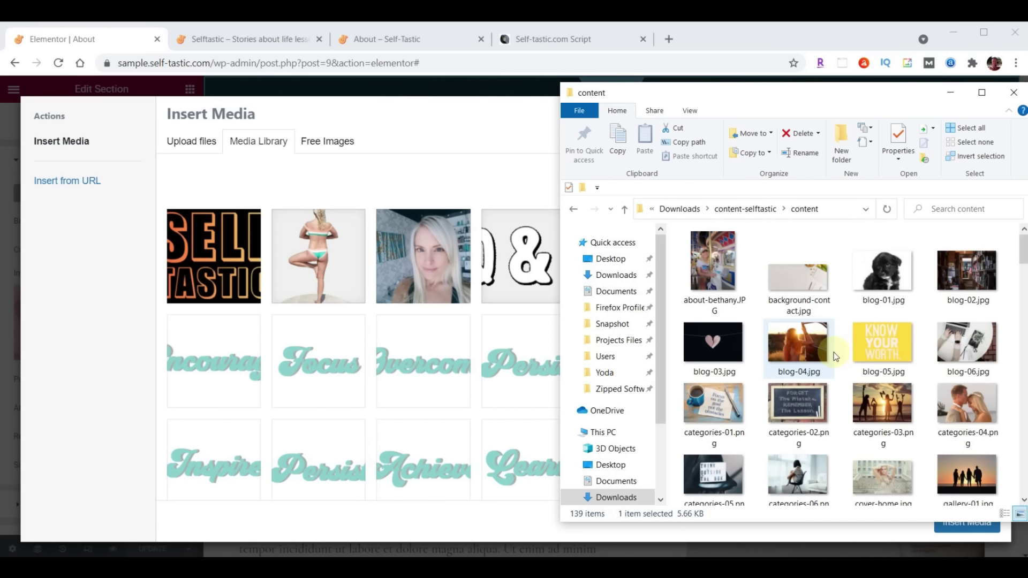
scroll(838, 343, "down", 5)
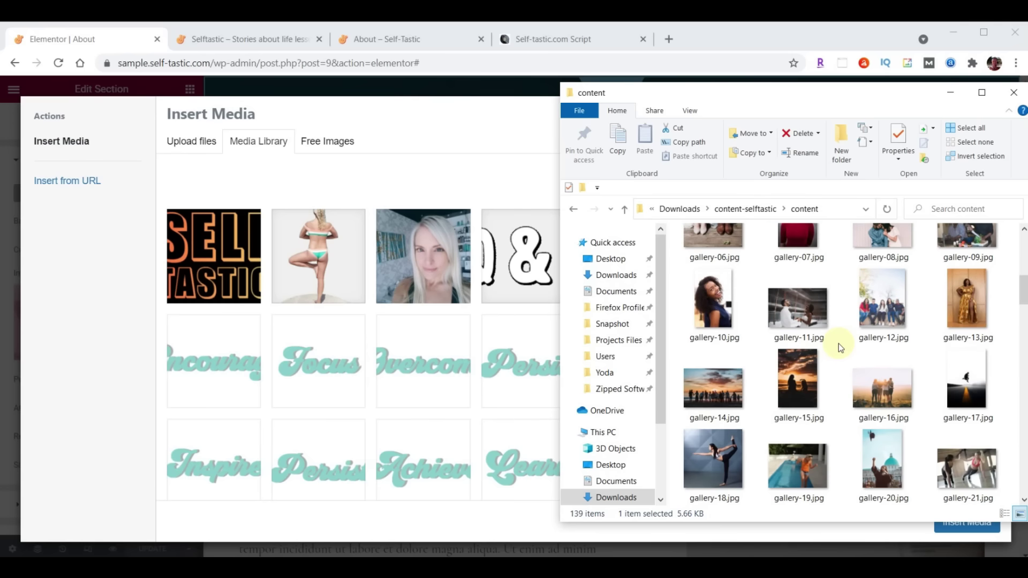
scroll(838, 342, "down", 6)
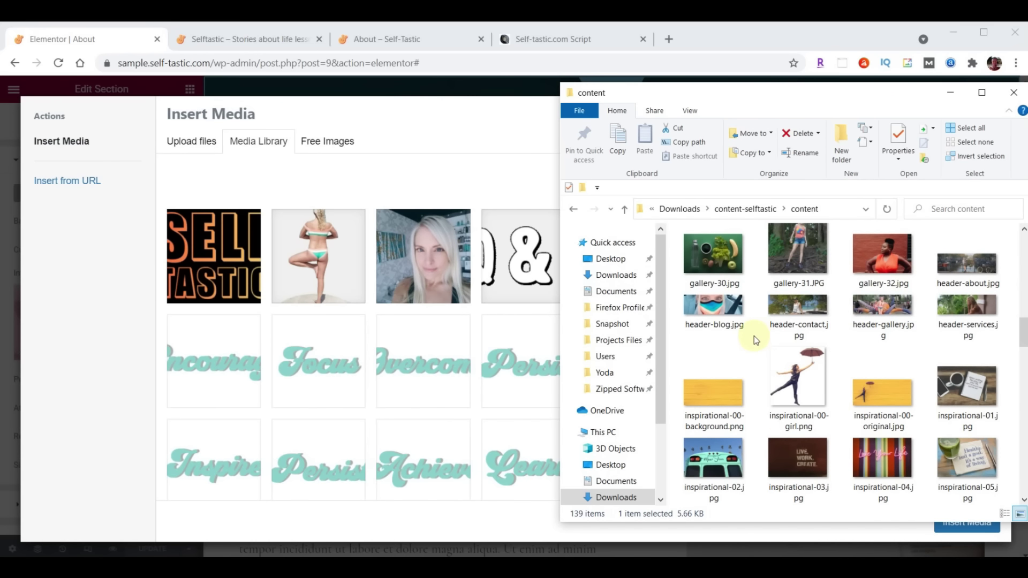
left_click_drag(970, 267, 372, 337)
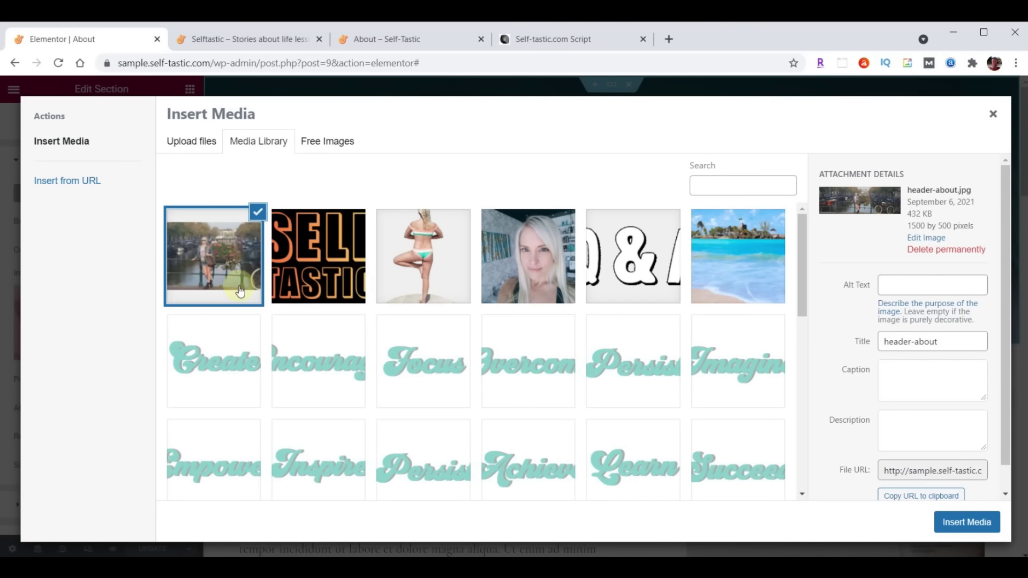
left_click(973, 529)
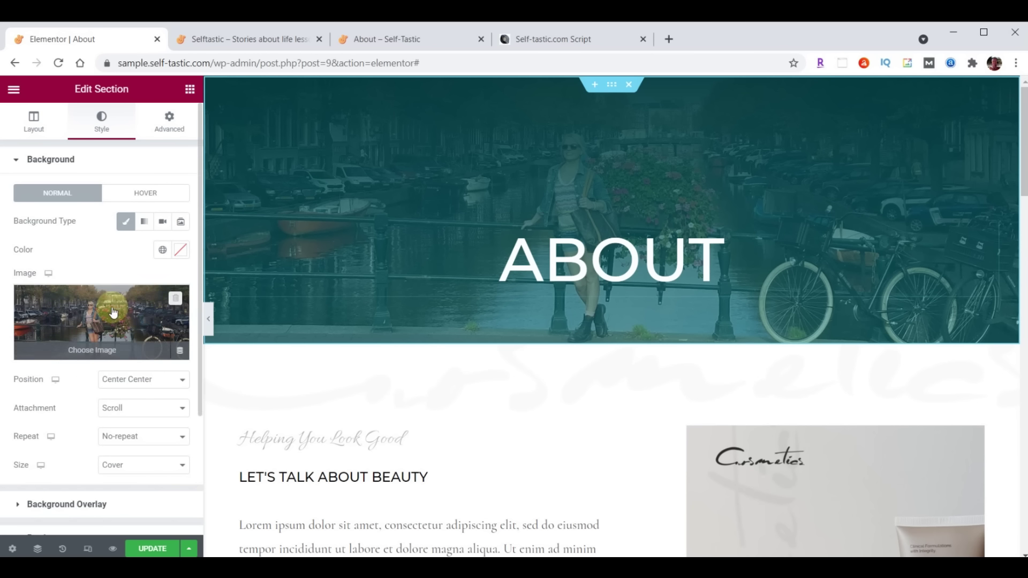
Make the hero overlay a gradient from #000000B3 to transparent #033B3F00
scroll(114, 312, "down", 2)
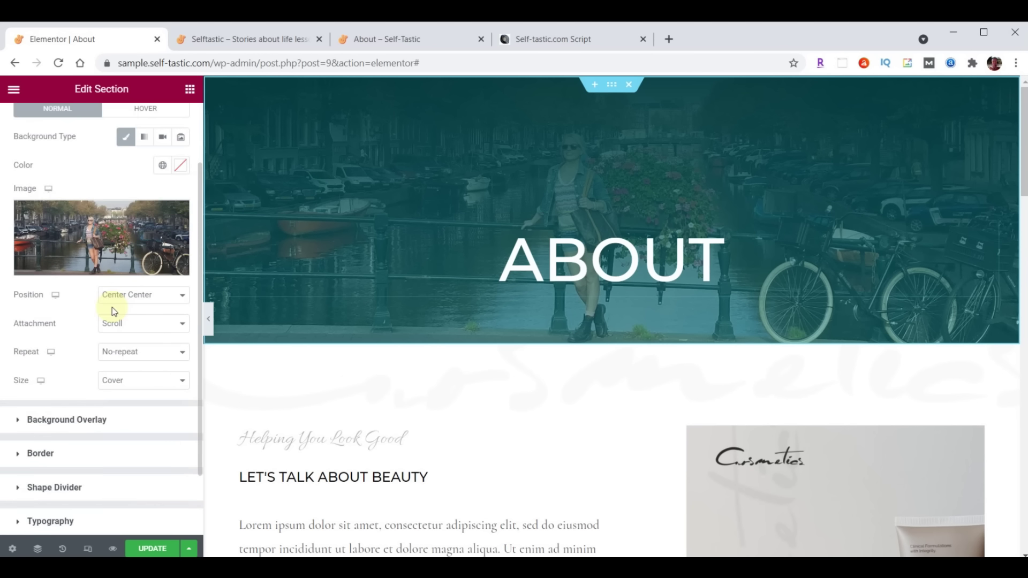
left_click(17, 420)
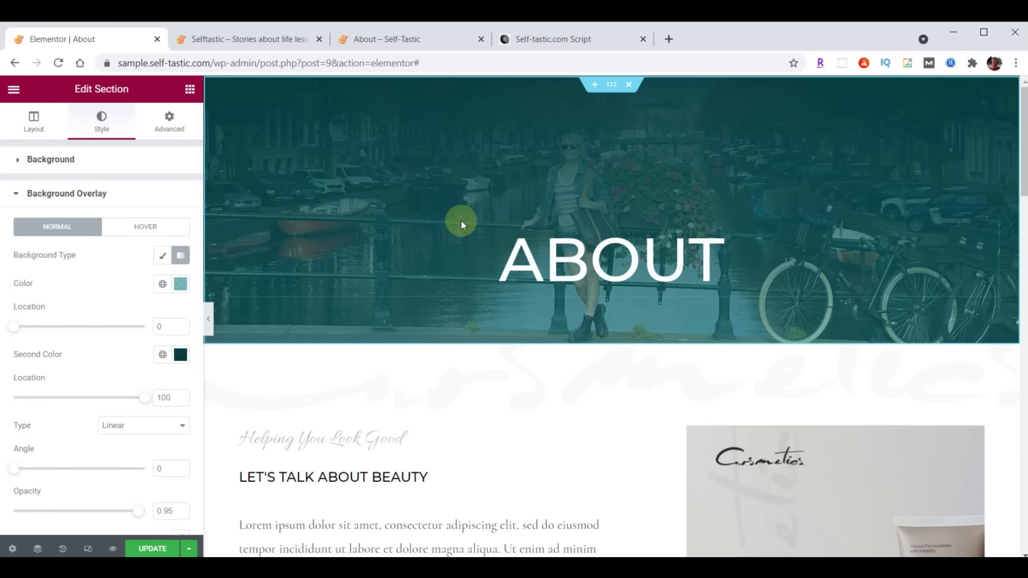
left_click(180, 285)
type("#000000B3")
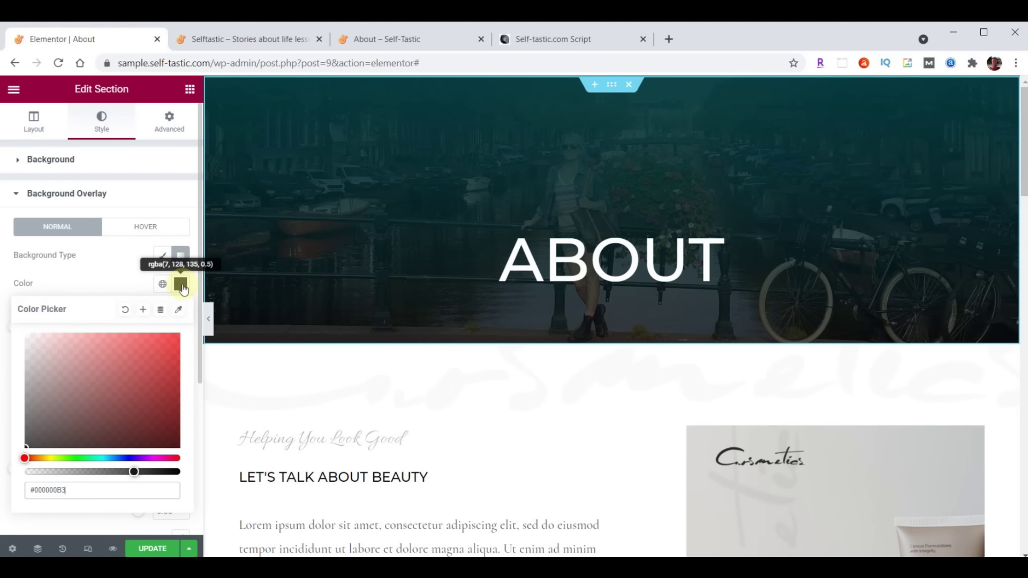
left_click(182, 285)
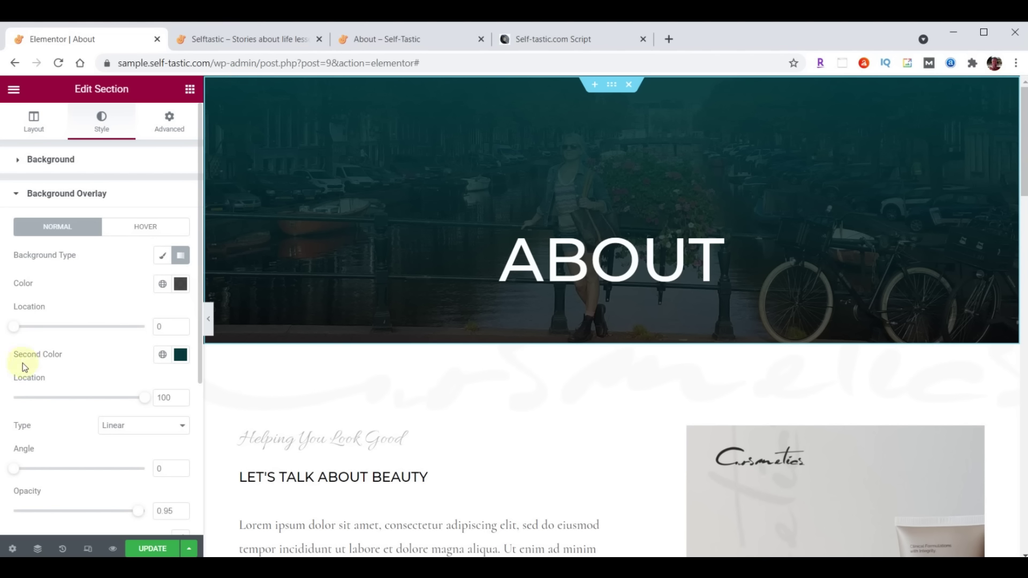
left_click(181, 355)
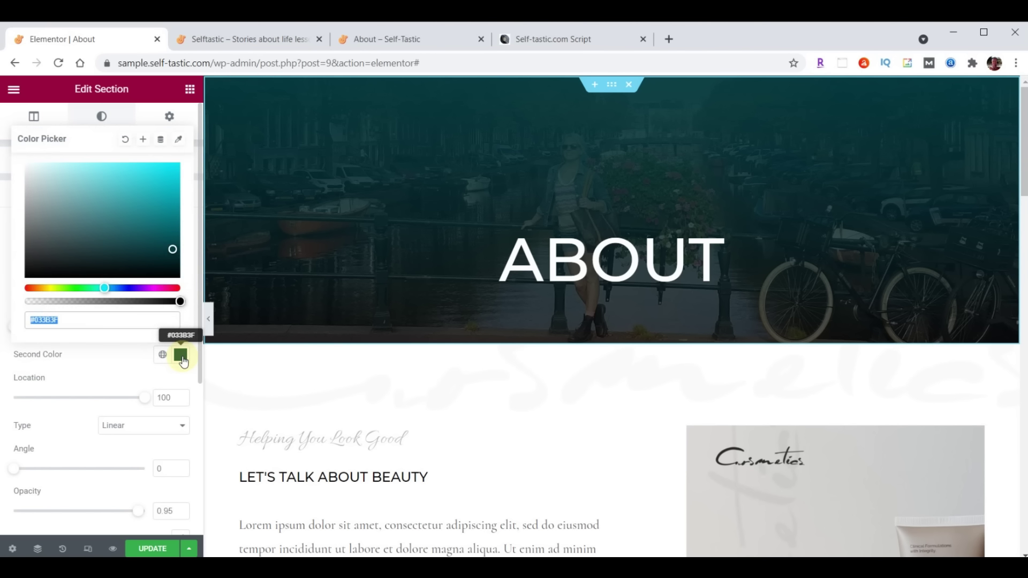
left_click(82, 324)
type("00")
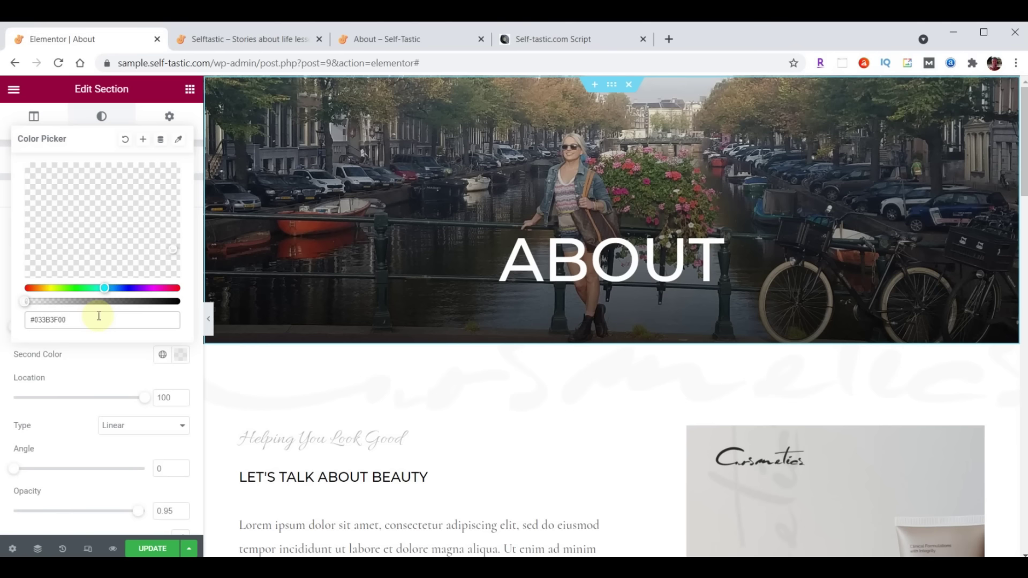
left_click(175, 349)
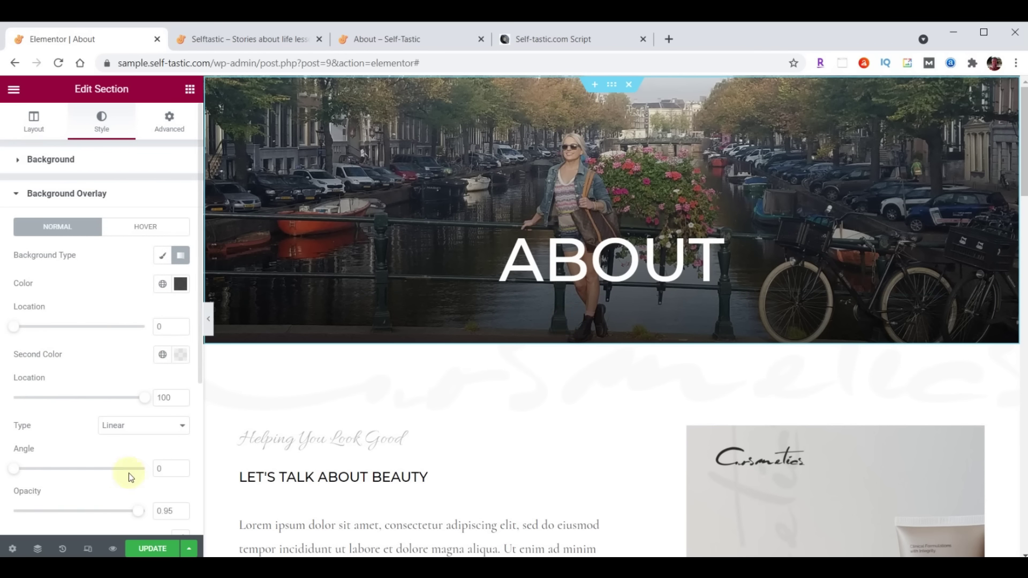
Set the gradient angle to 180° and second location to 24%, save, and view the live site
double_click(158, 470)
type("180")
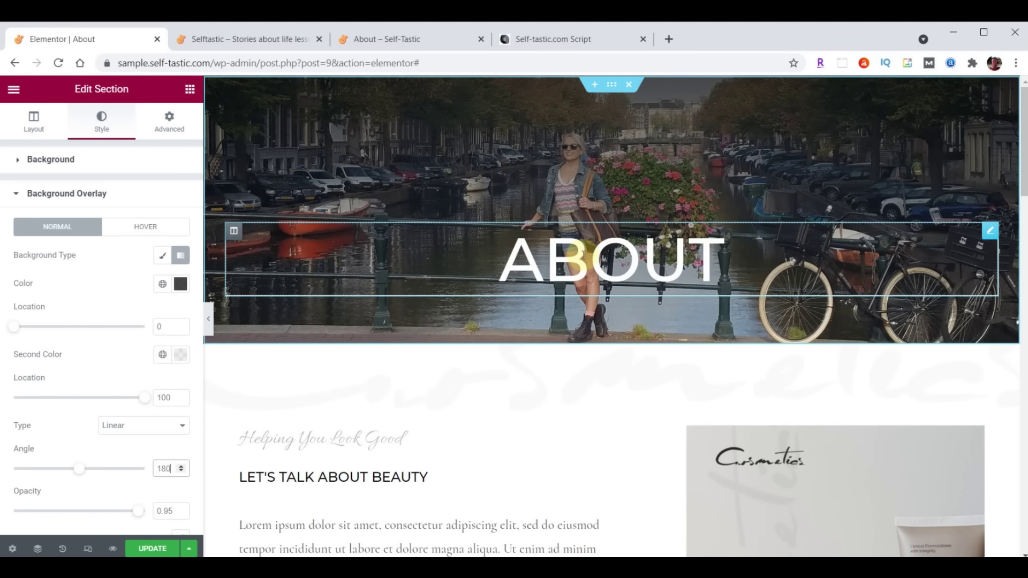
double_click(159, 398)
type("24")
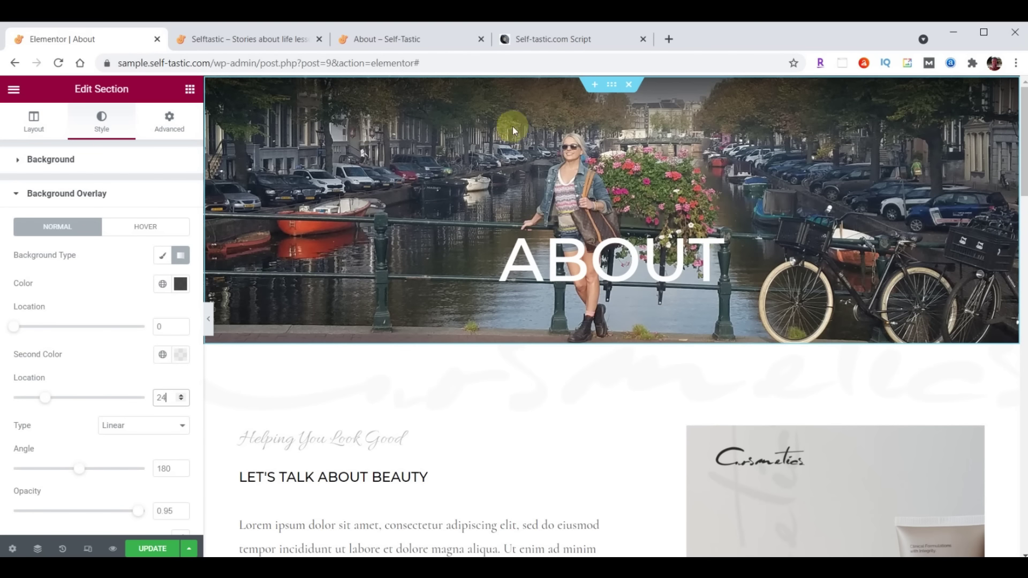
left_click(154, 549)
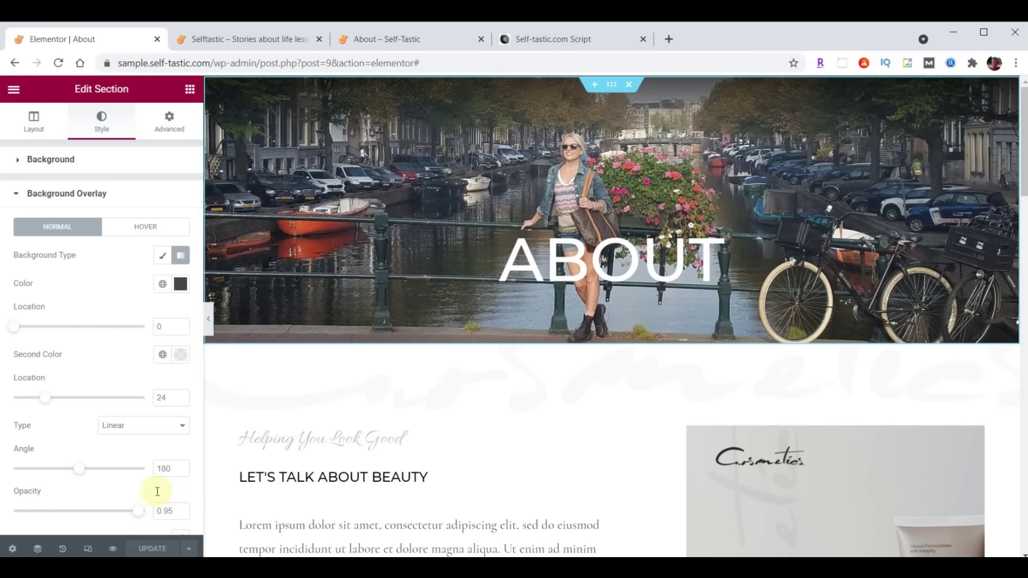
left_click(252, 37)
scroll(718, 345, "up", 20)
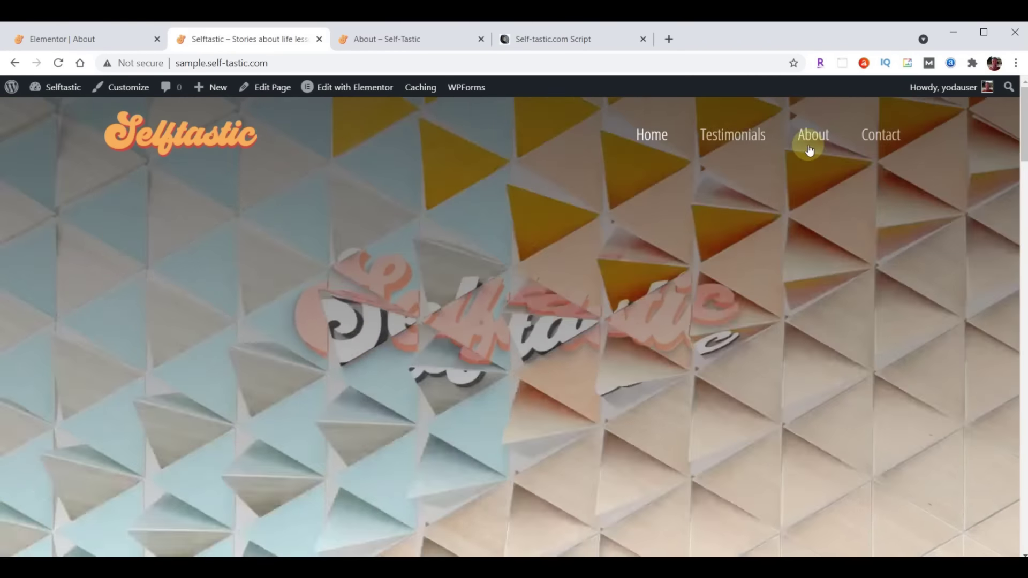
View the canal hero on the live About page, then go back to the About editor
left_click(810, 140)
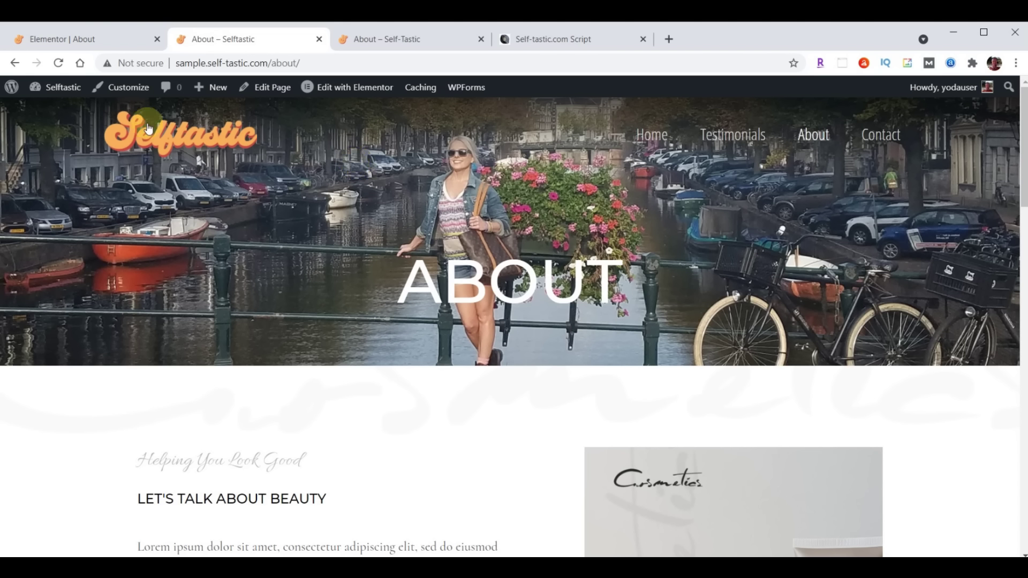
left_click(75, 38)
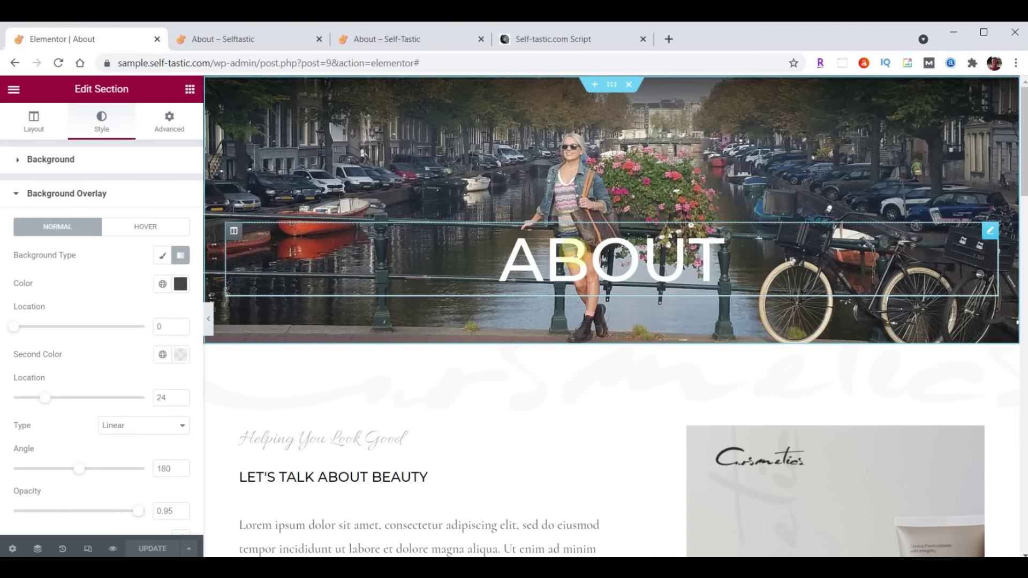
Left-align the ABOUT heading, keep its white colour, and set its font to Londrina Shadow
left_click(990, 232)
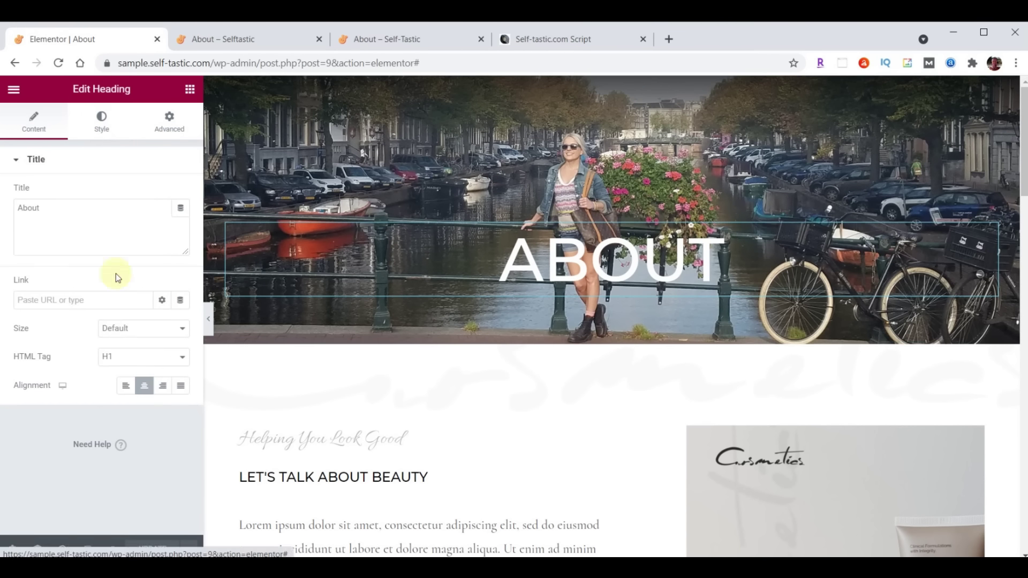
left_click(125, 387)
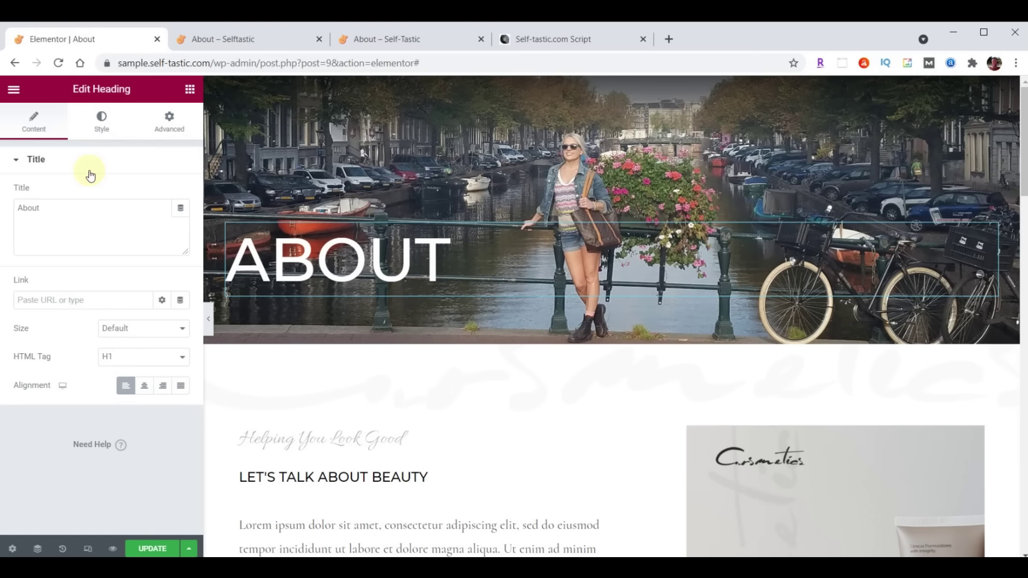
left_click(102, 122)
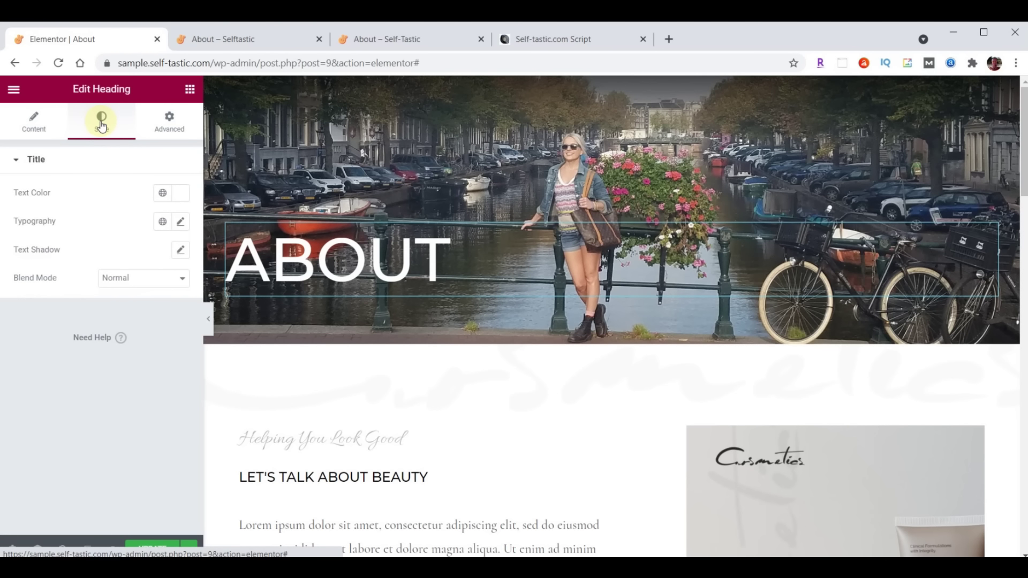
left_click(177, 195)
left_click(127, 406)
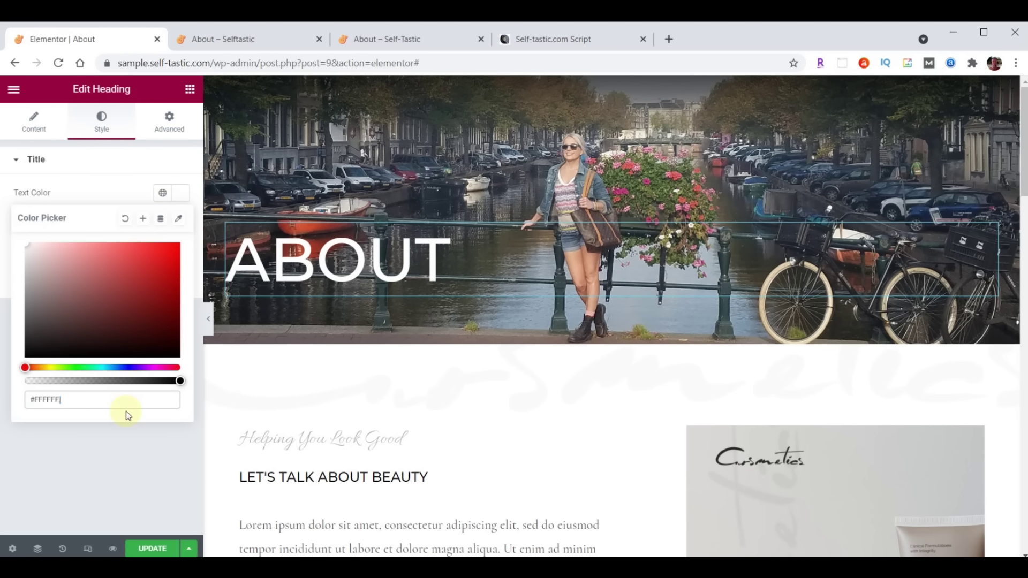
left_click(185, 193)
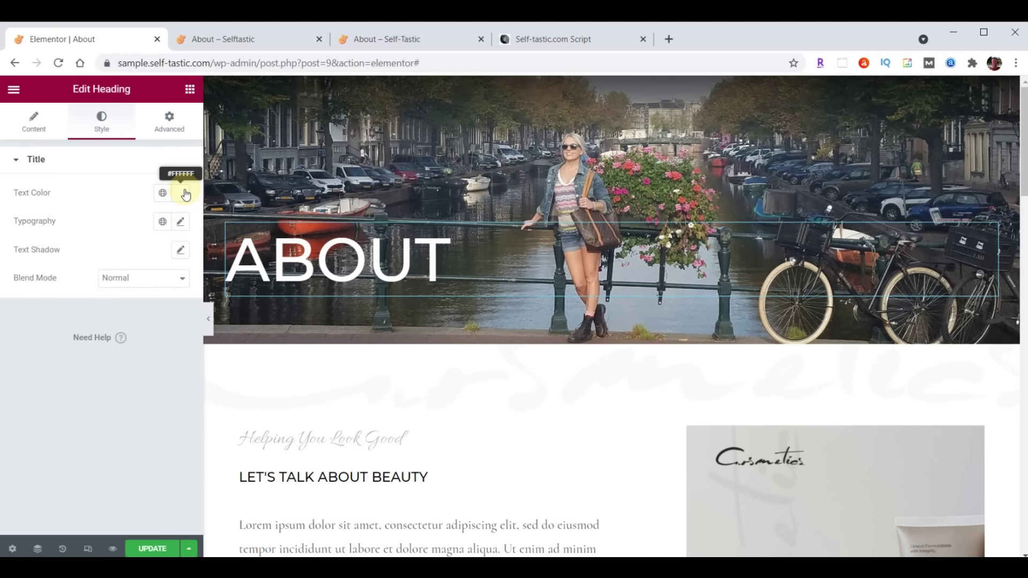
left_click(180, 222)
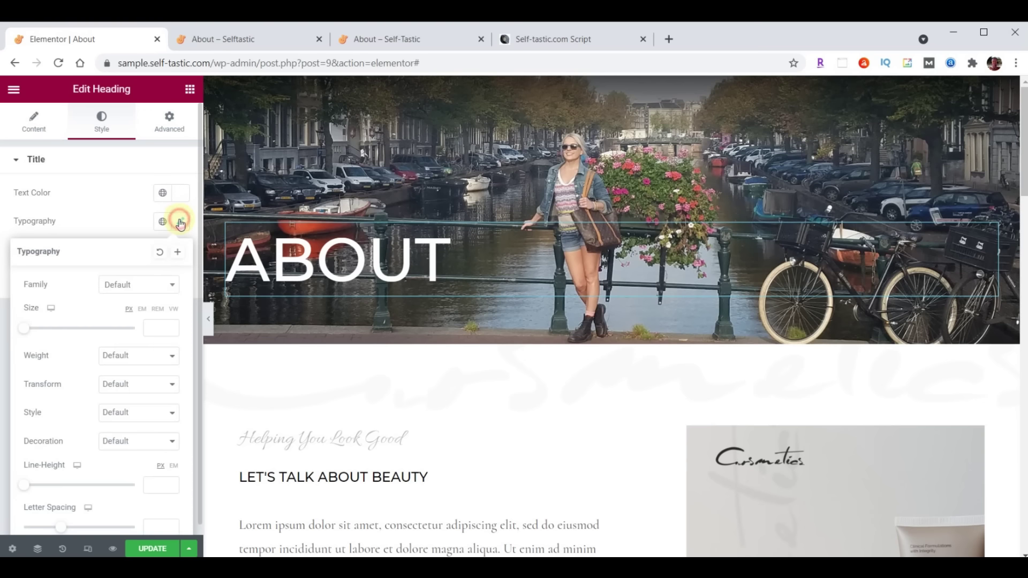
left_click(126, 284)
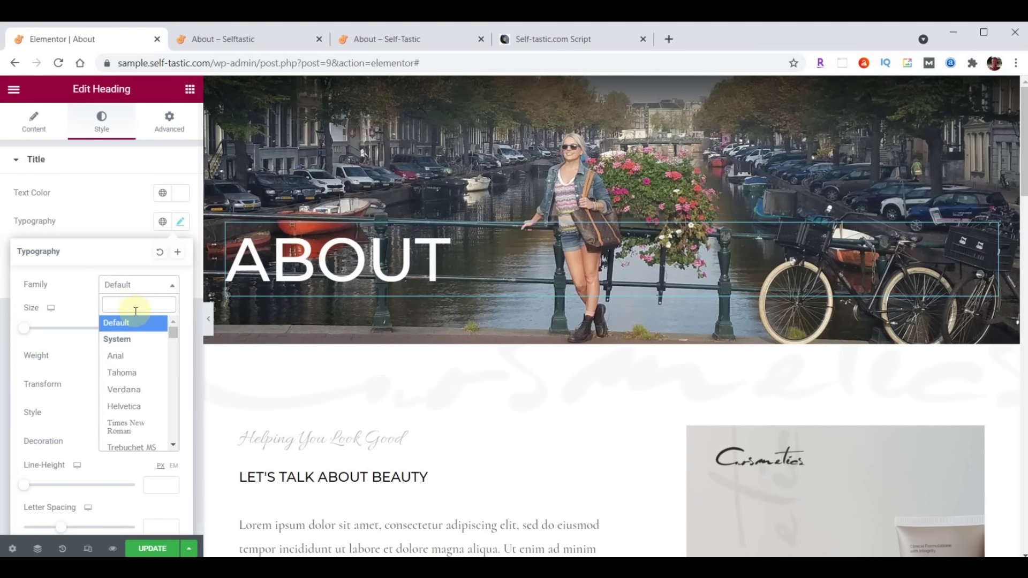
type("Londrina")
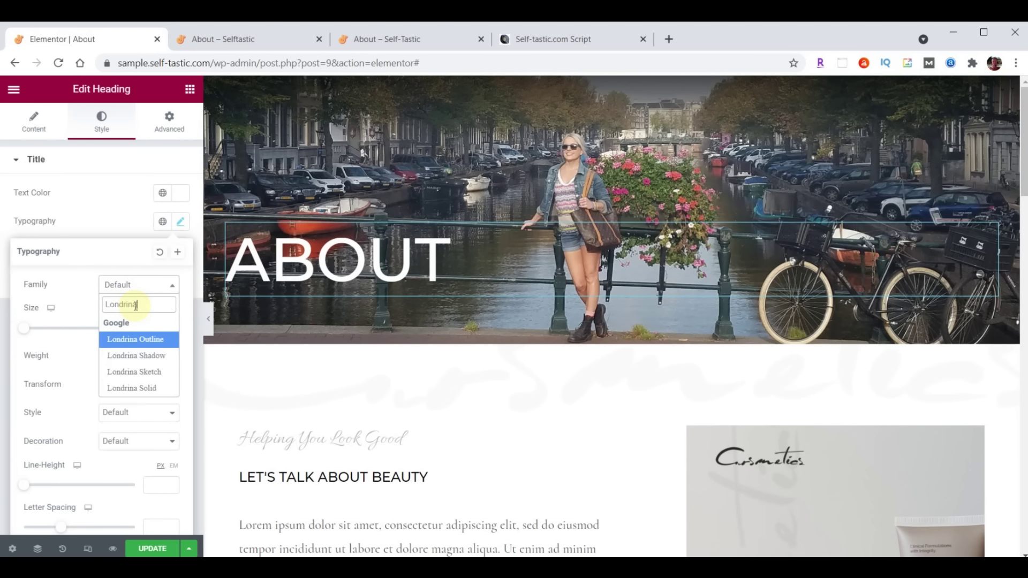
left_click(134, 355)
left_click(154, 327)
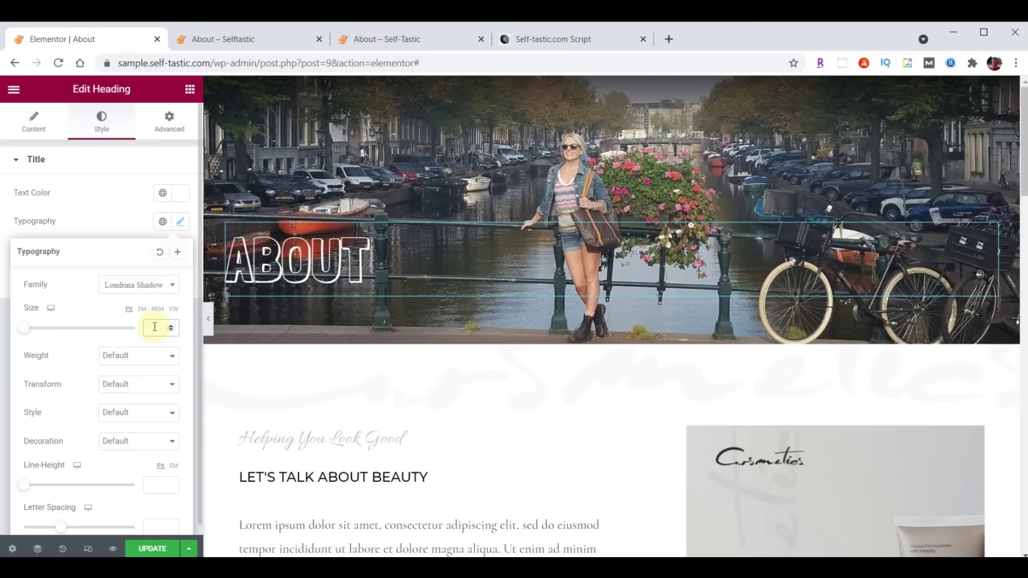
Give the ABOUT heading 150 px top padding and save the page
left_click(170, 125)
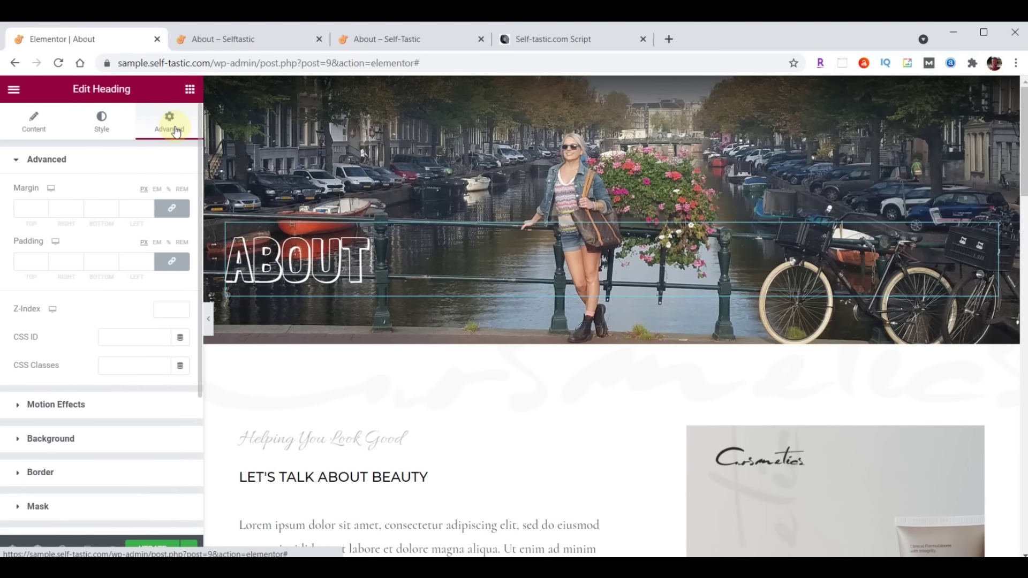
left_click(173, 262)
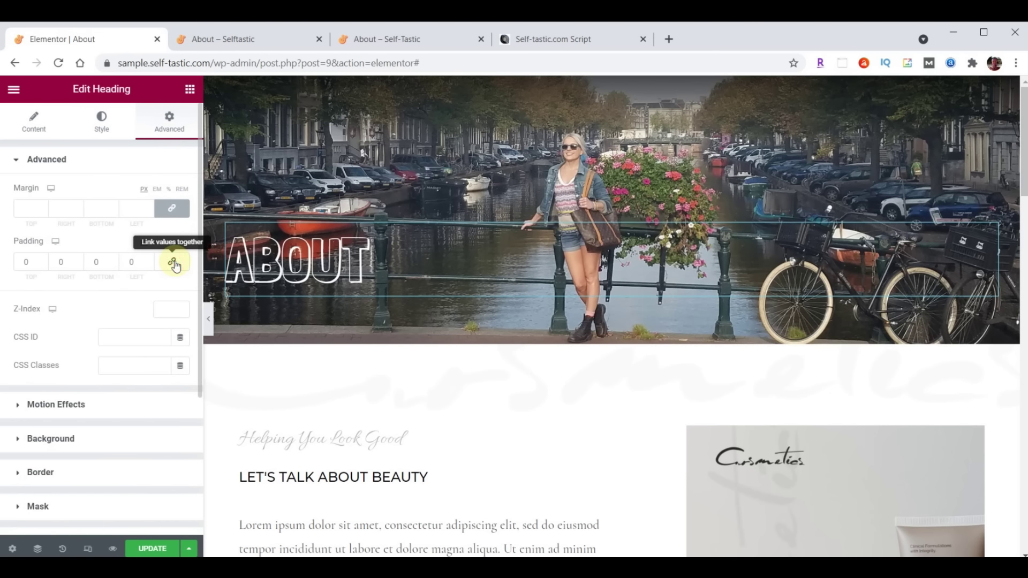
double_click(40, 261)
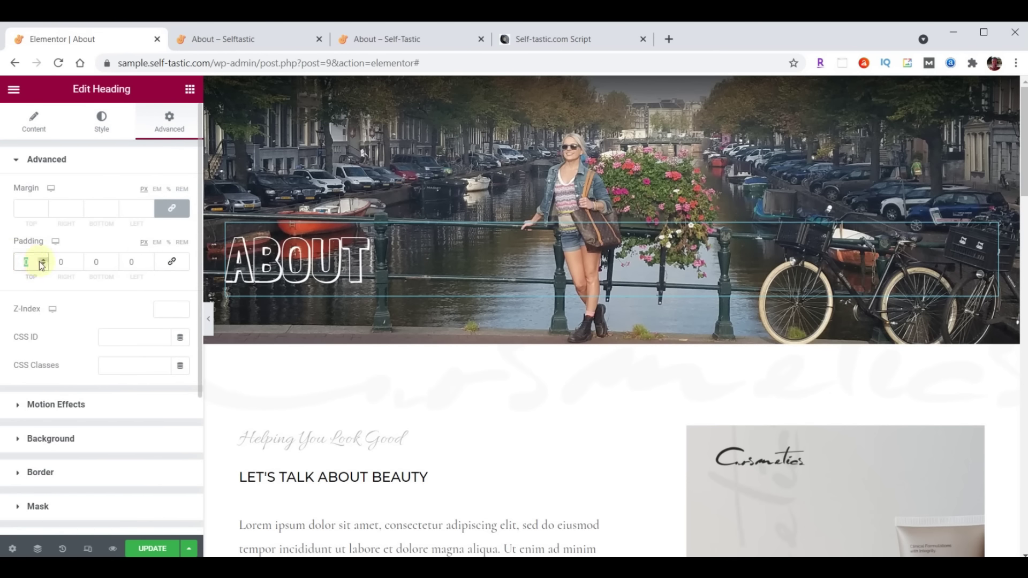
type("150")
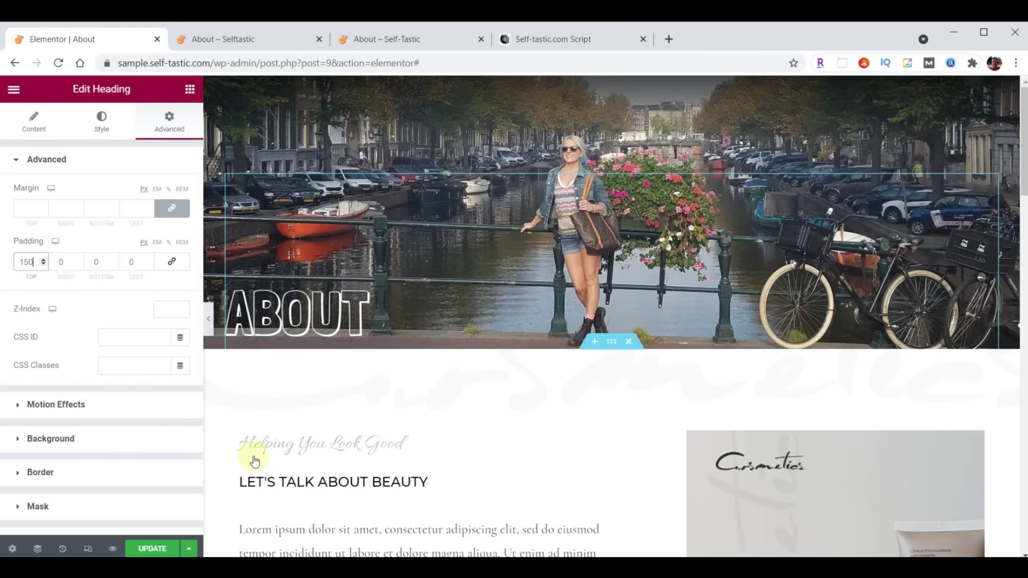
left_click(149, 547)
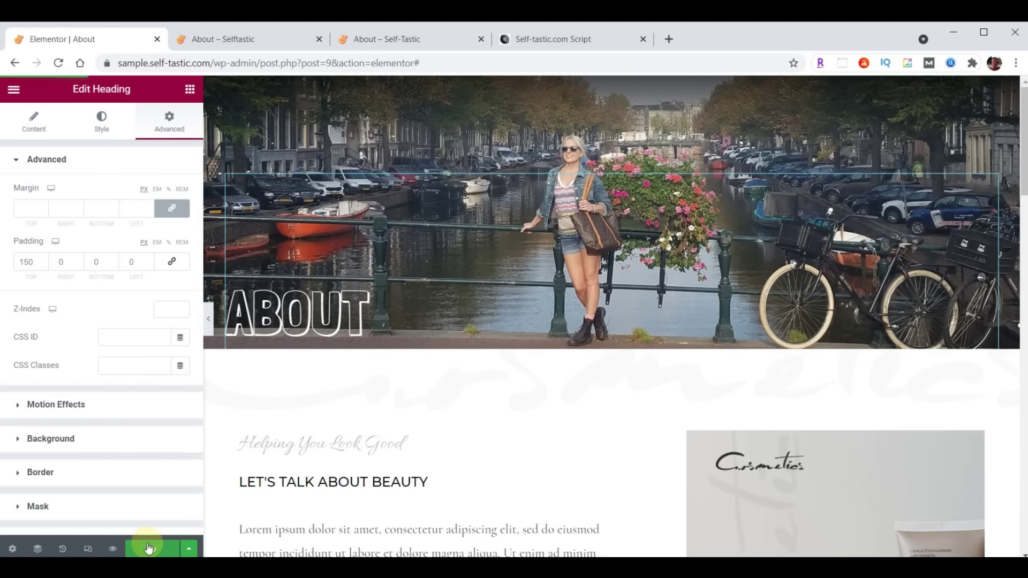
Compare against the live About page, then select the hero section to show its background settings
left_click(389, 43)
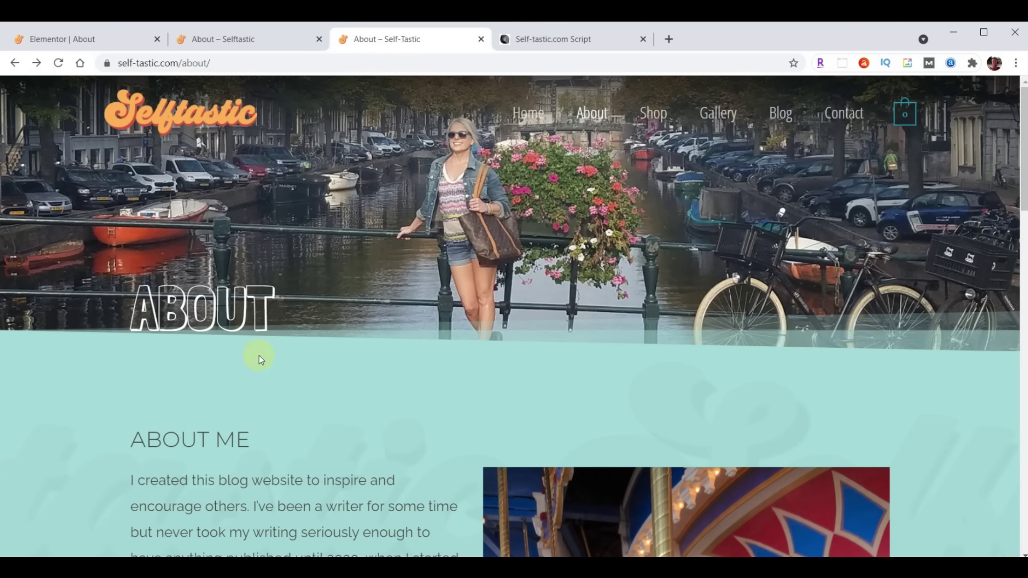
left_click(75, 41)
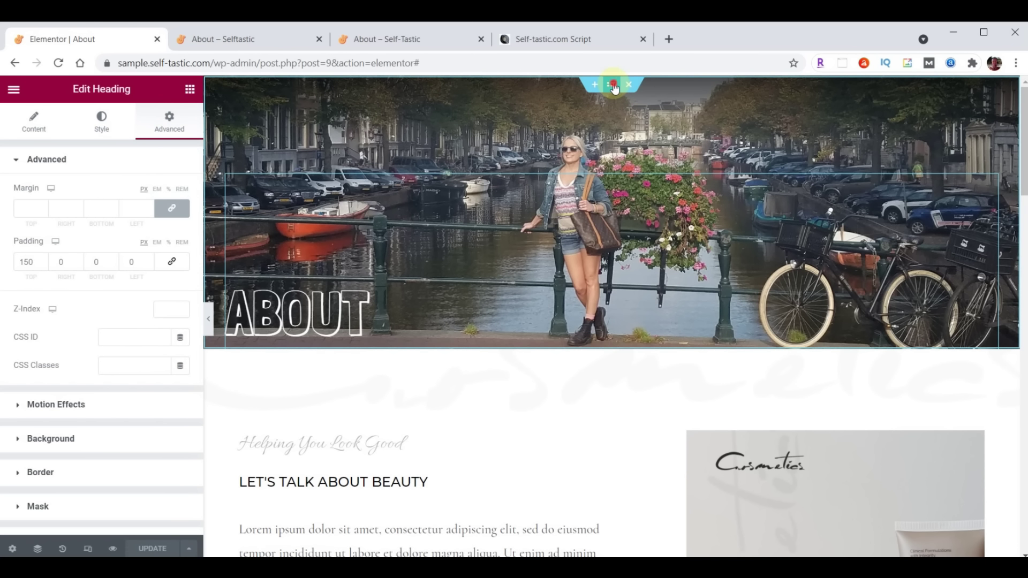
left_click(614, 89)
scroll(85, 323, "down", 3)
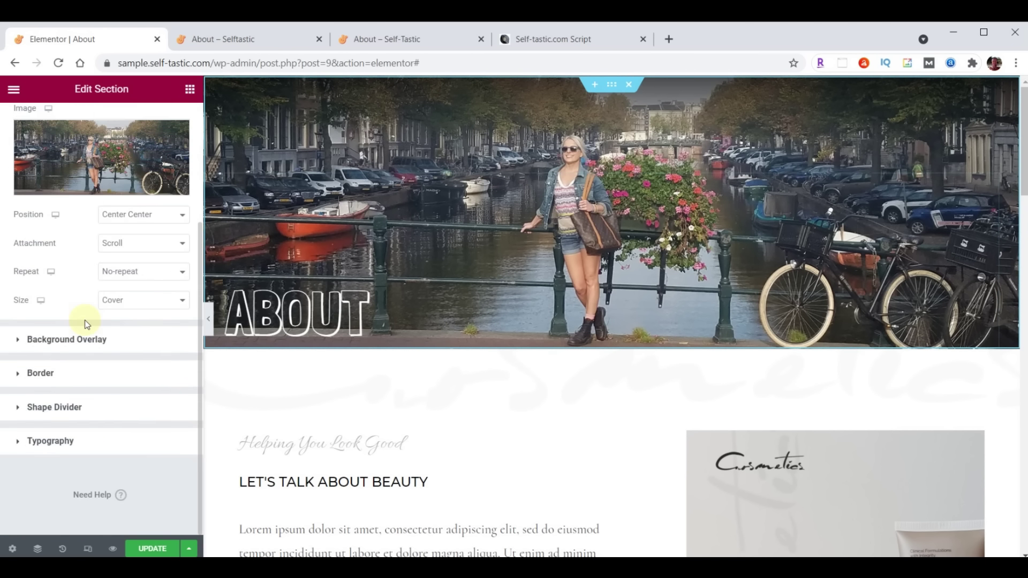
Add a bottom Tilt Opacity shape divider to the hero in teal #A8E0D9
left_click(63, 407)
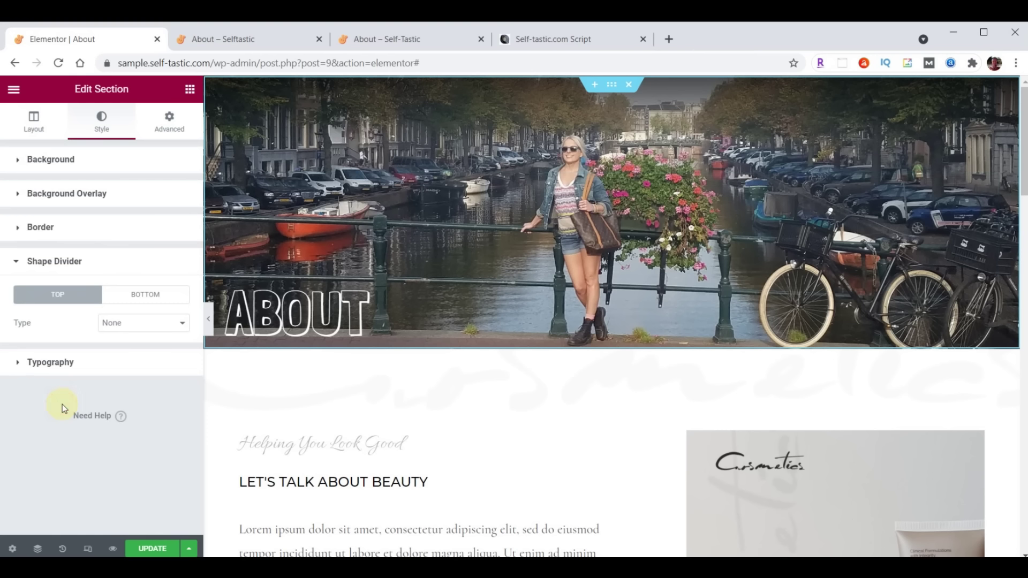
left_click(139, 296)
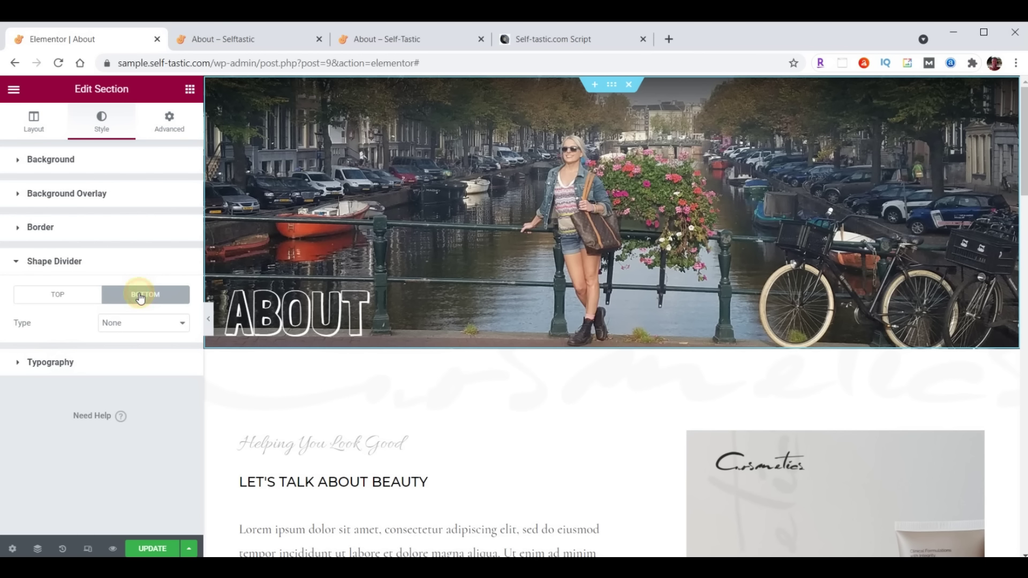
left_click(141, 324)
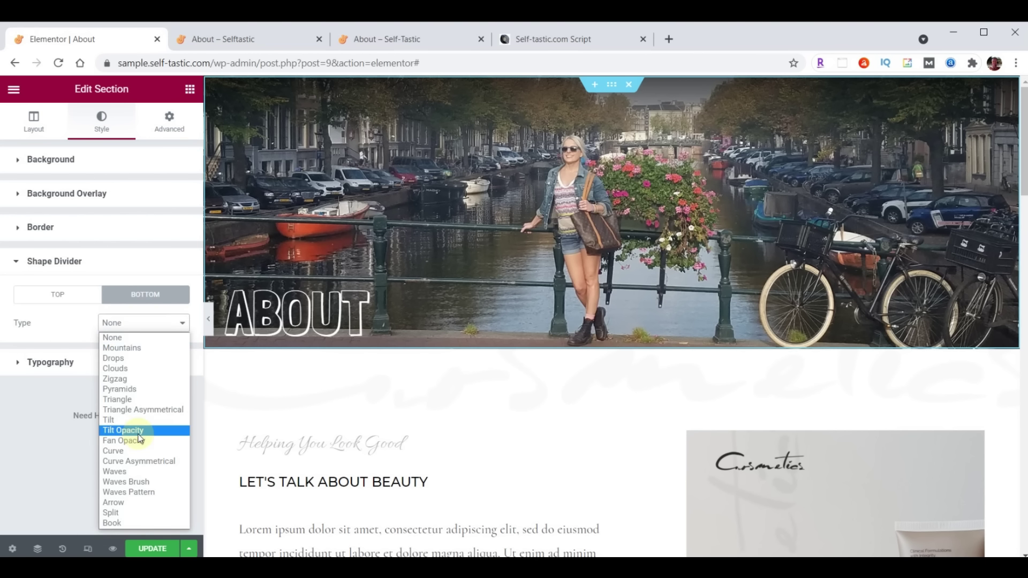
left_click(138, 434)
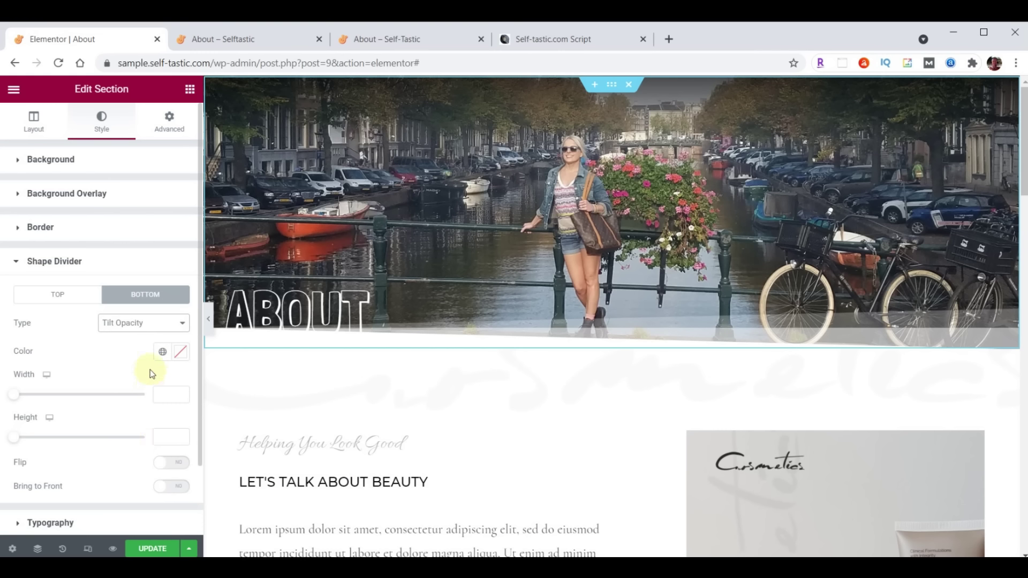
left_click(178, 358)
key("ctrl+v")
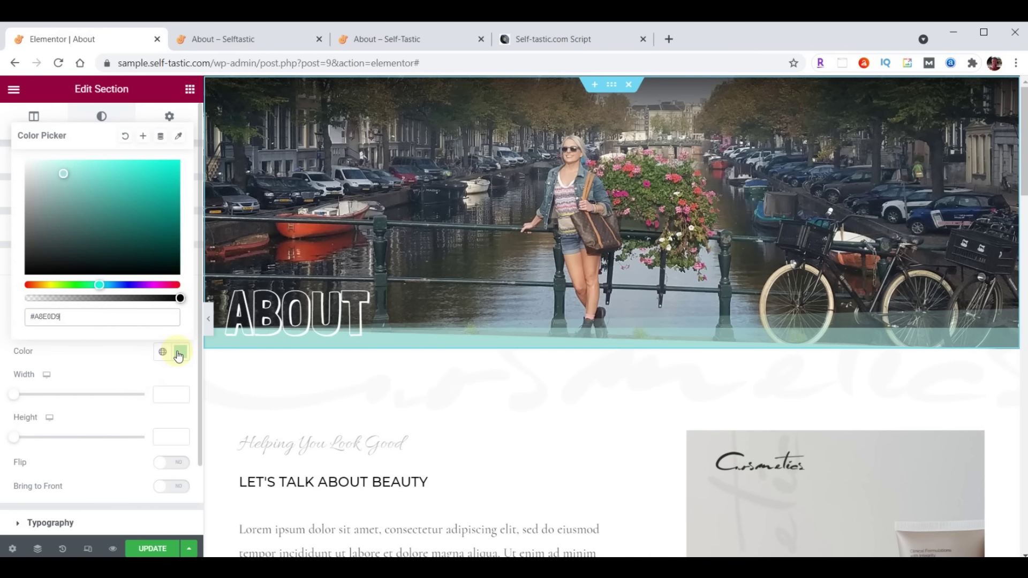
left_click(177, 353)
Save the page and reload the live About page to see the divider
left_click(159, 543)
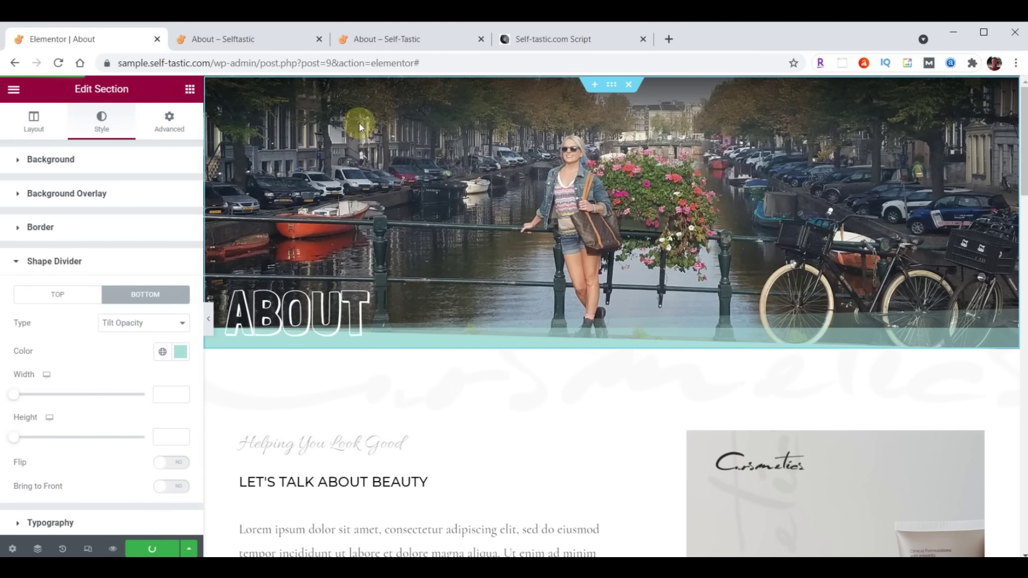
left_click(266, 35)
left_click(62, 64)
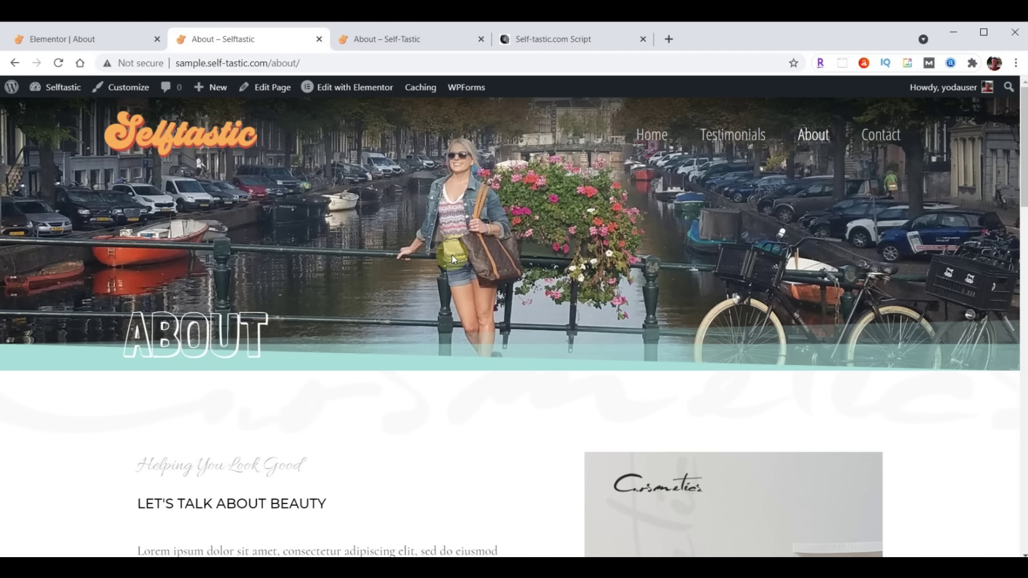
Save the ABOUT hero section as the template 'Selftastic About Header', then close the Library
left_click(87, 39)
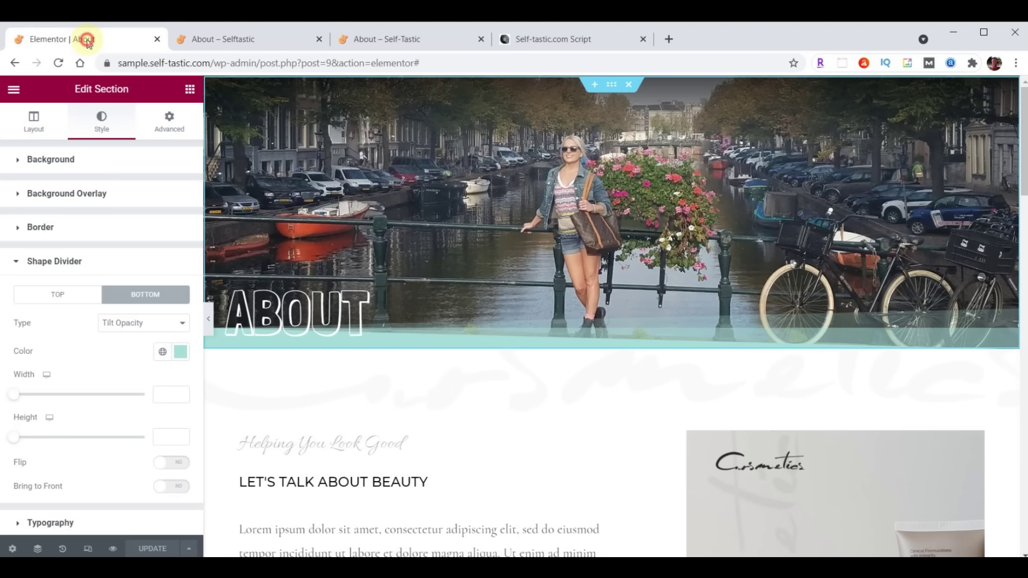
right_click(612, 90)
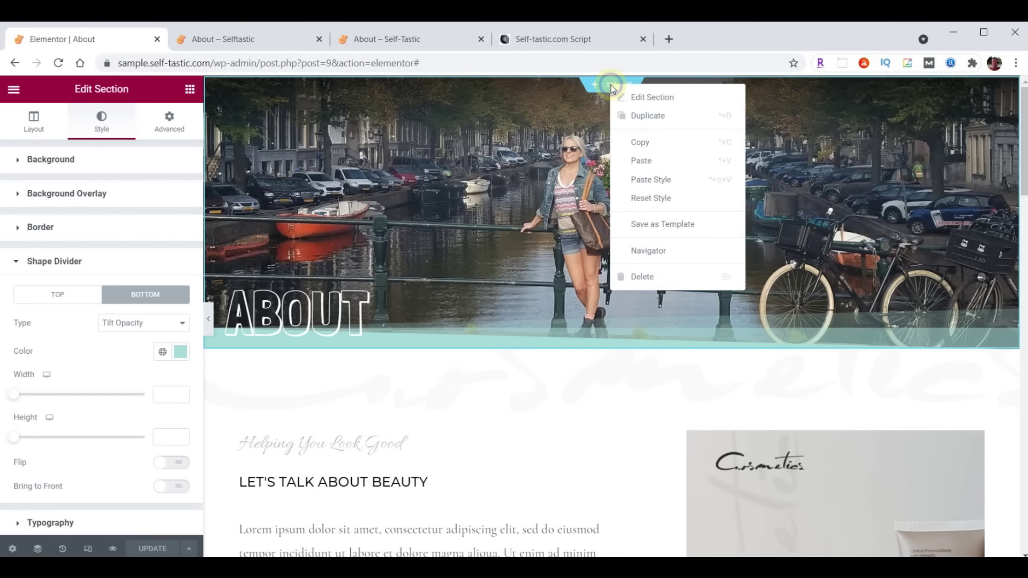
left_click(654, 225)
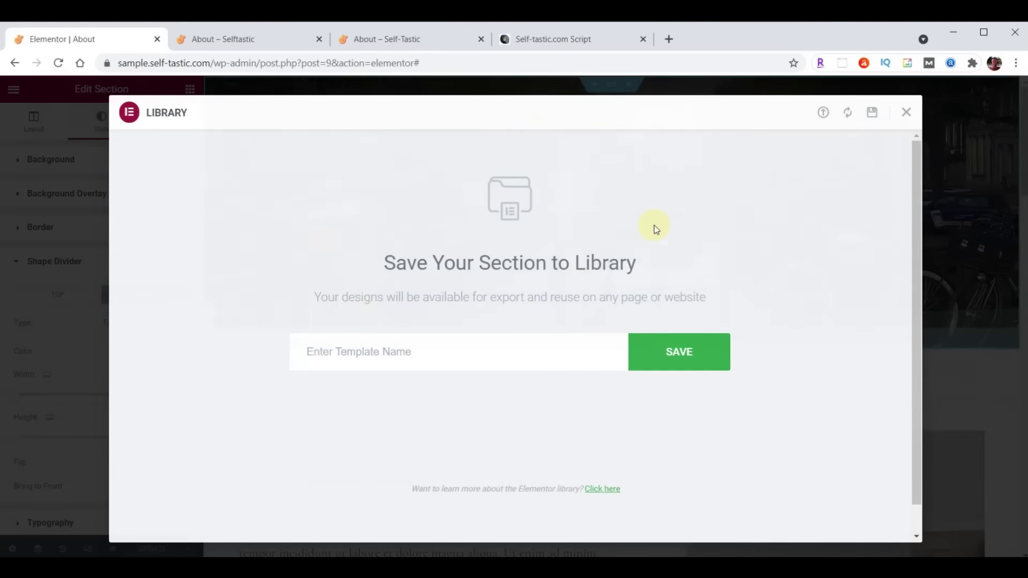
left_click(458, 349)
type("Selftastic About Header")
left_click(675, 352)
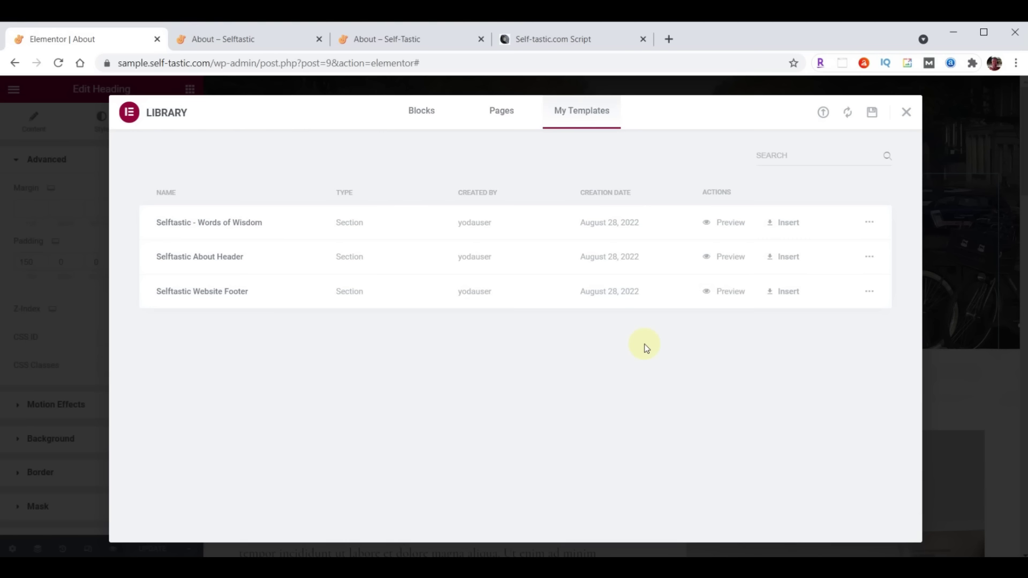
left_click(904, 113)
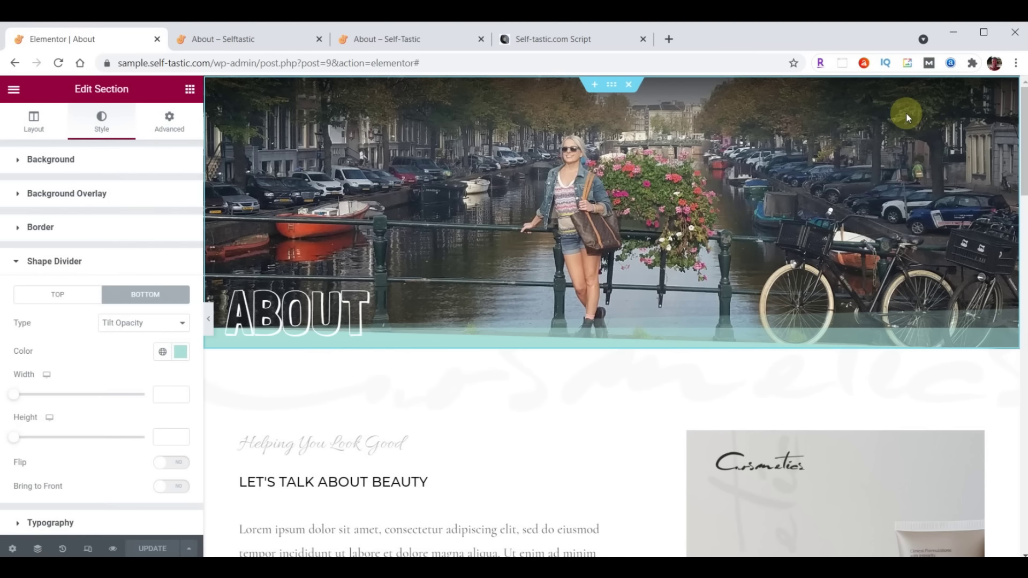
Give the section below the hero a teal background and begin choosing a Background Overlay image
scroll(522, 264, "down", 3)
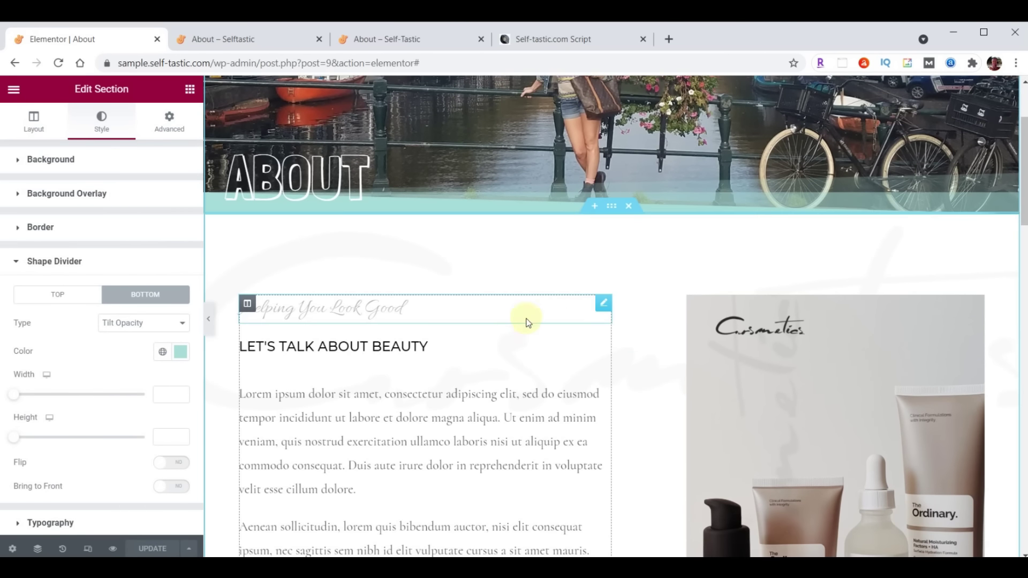
left_click(610, 207)
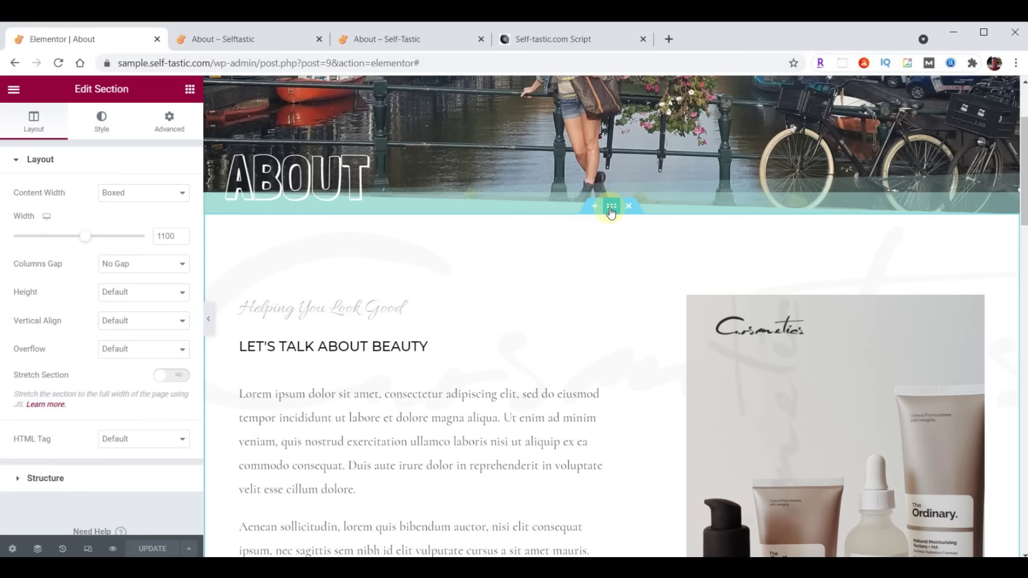
left_click(95, 124)
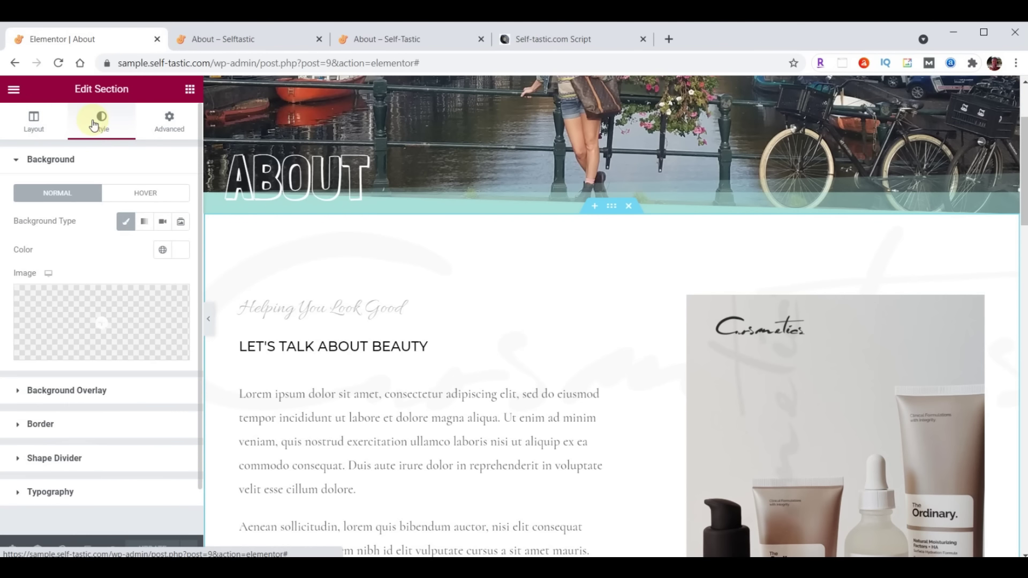
left_click(176, 252)
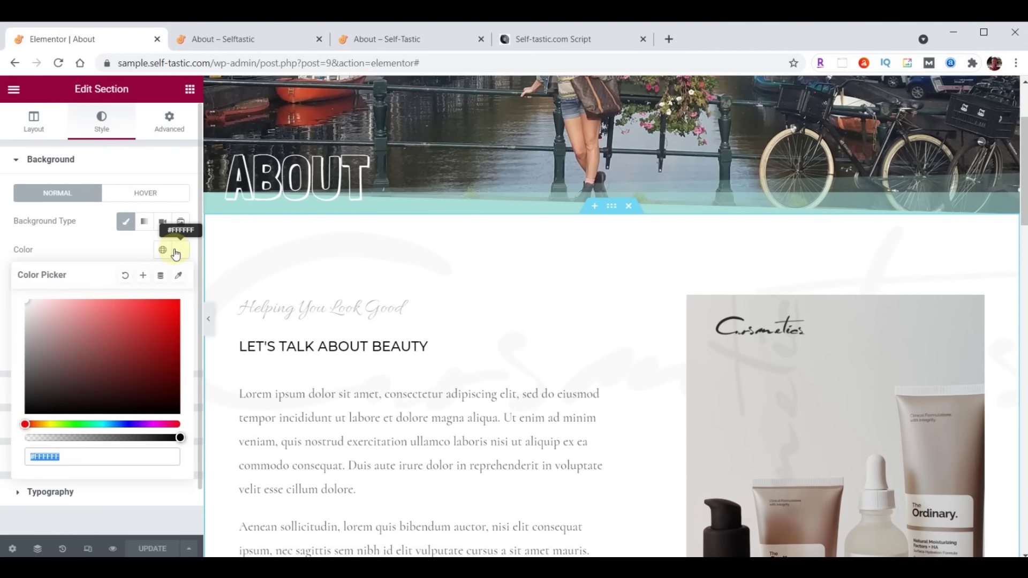
key("ctrl+v")
left_click(175, 251)
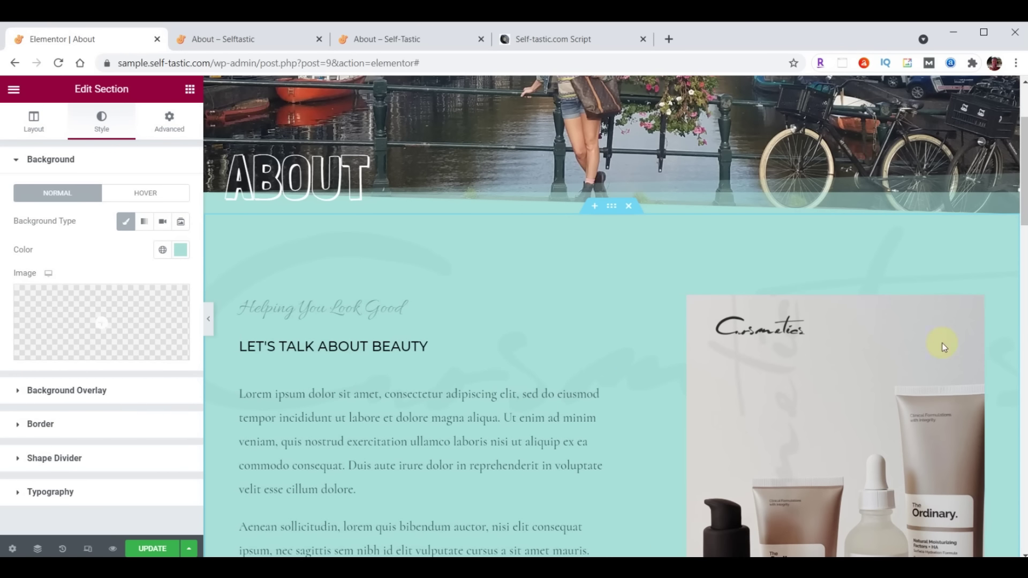
left_click(58, 394)
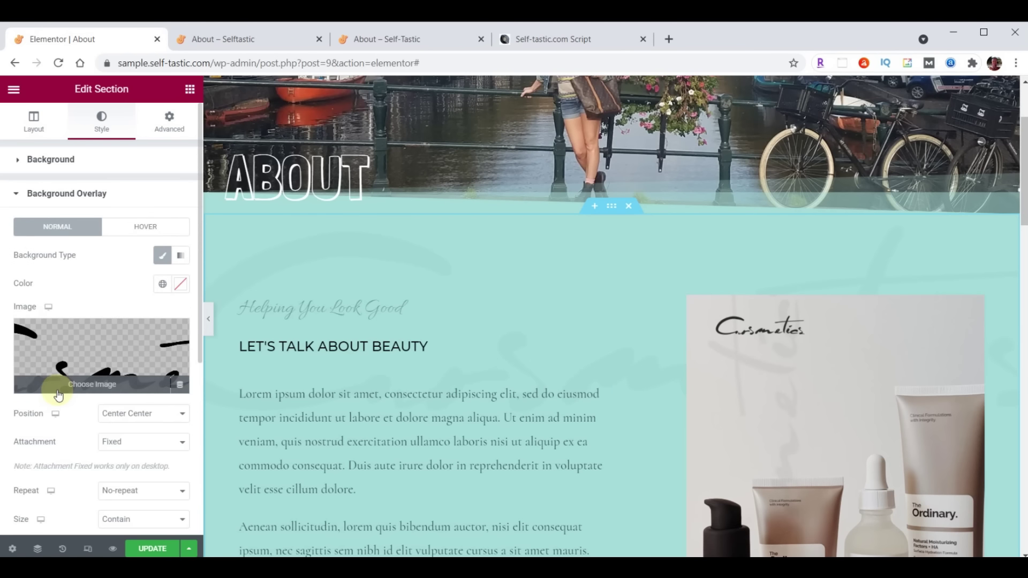
left_click(84, 361)
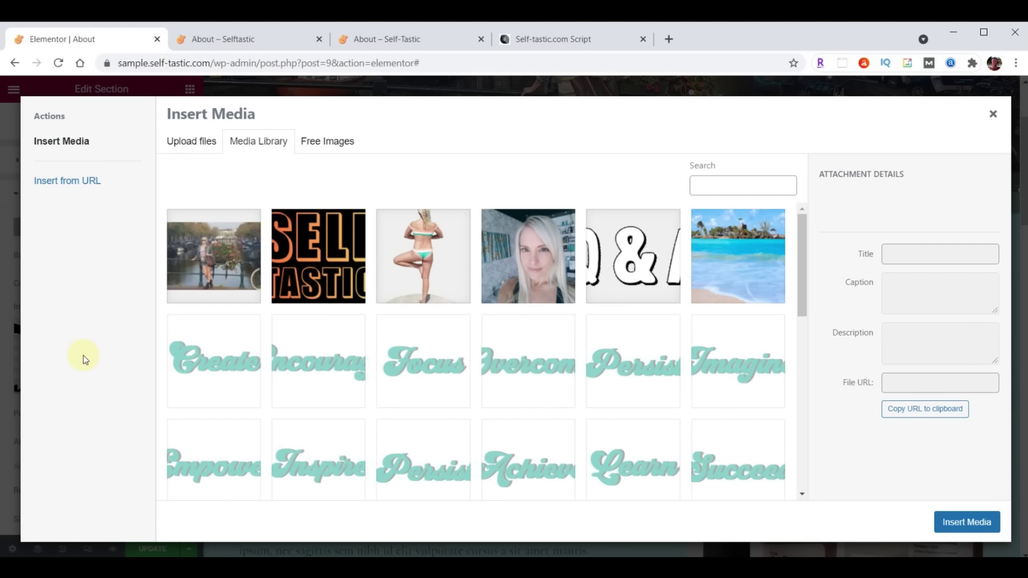
Drag logo-background.png from File Explorer into the media library to upload it
key("alt+Tab")
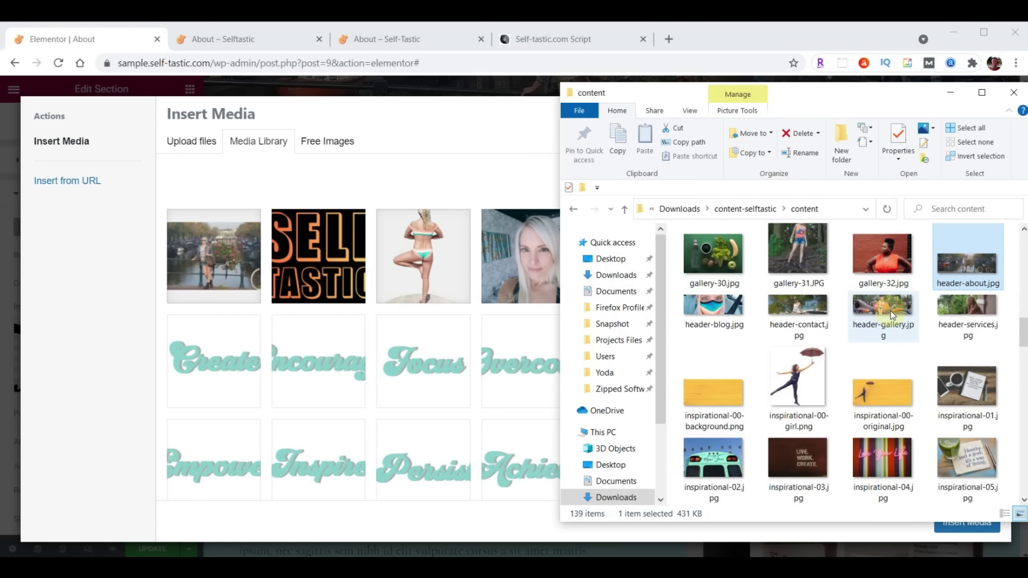
scroll(891, 310, "down", 15)
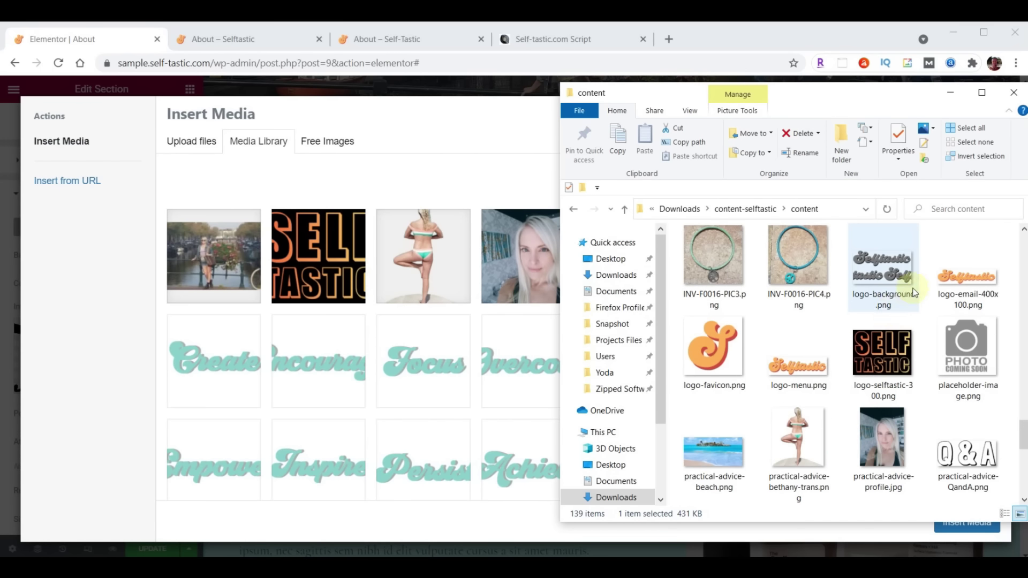
left_click_drag(891, 311, 477, 343)
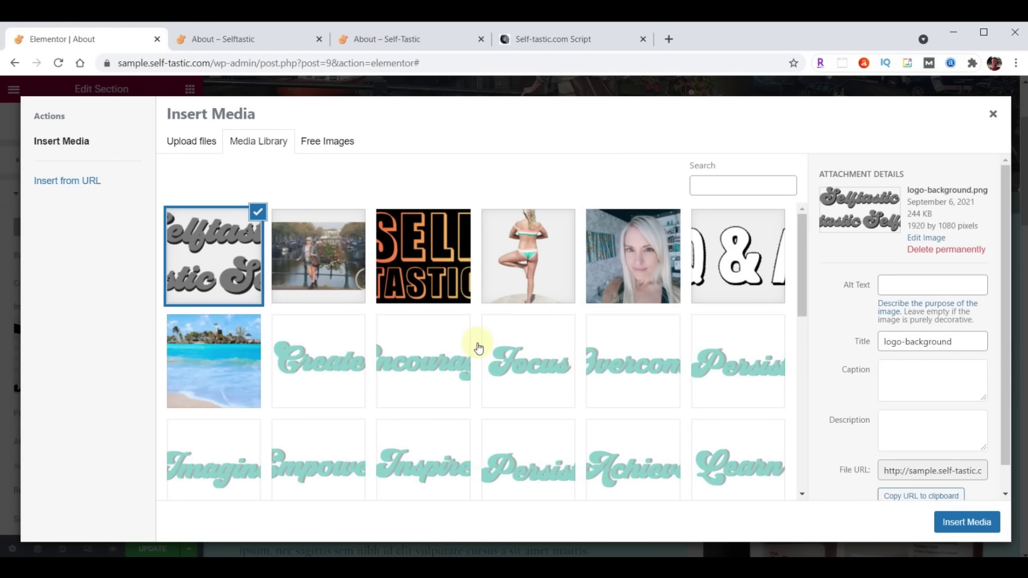
Use logo-background as the overlay at Top Left, Cover size, opacity .05
left_click(967, 523)
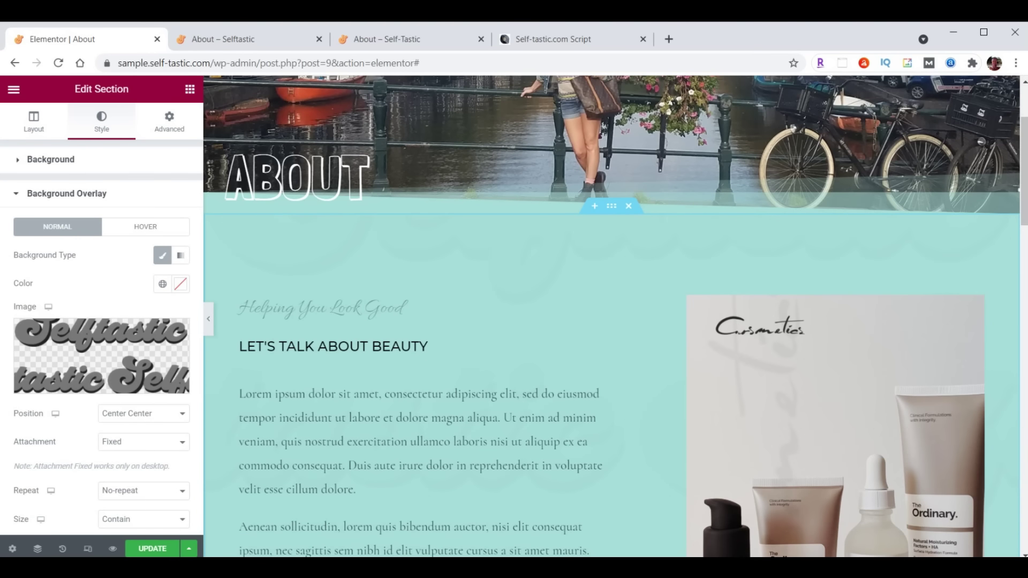
left_click(137, 416)
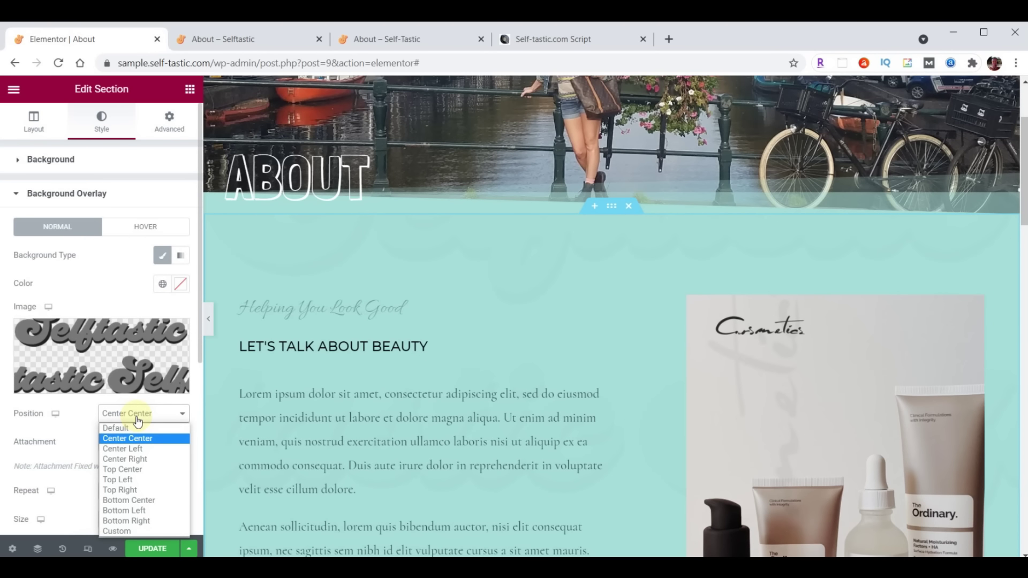
left_click(128, 480)
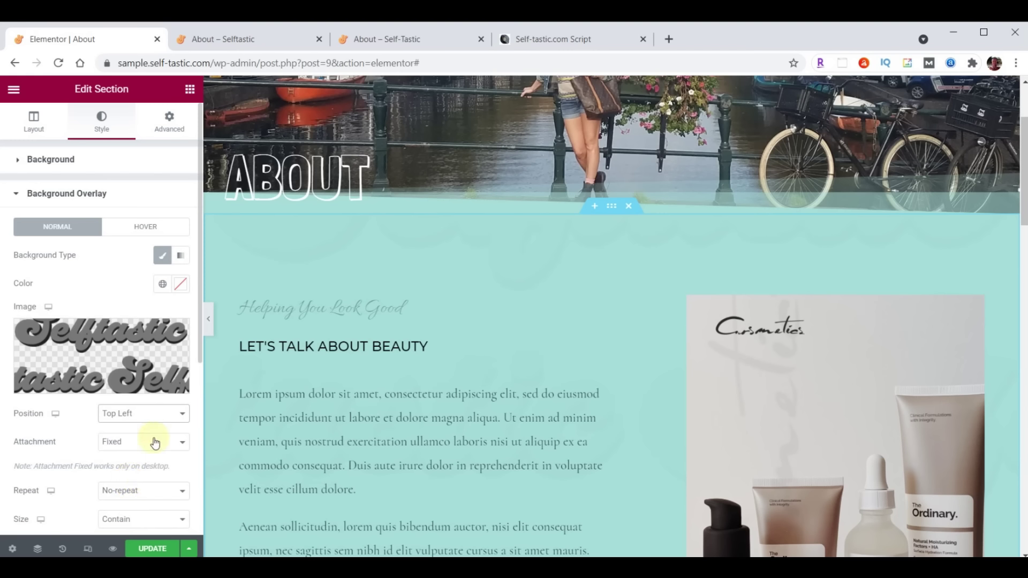
scroll(178, 408, "down", 3)
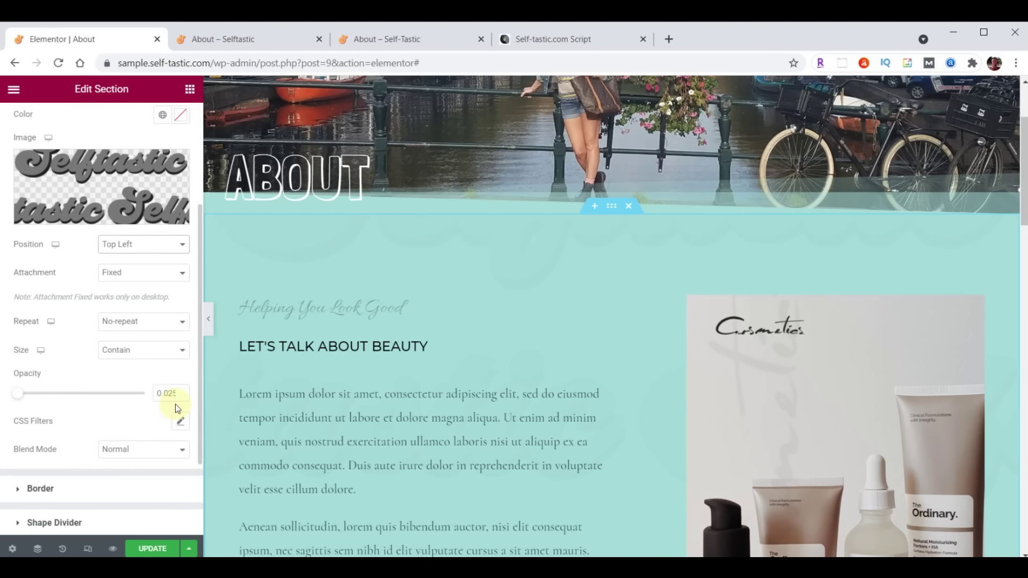
left_click(138, 351)
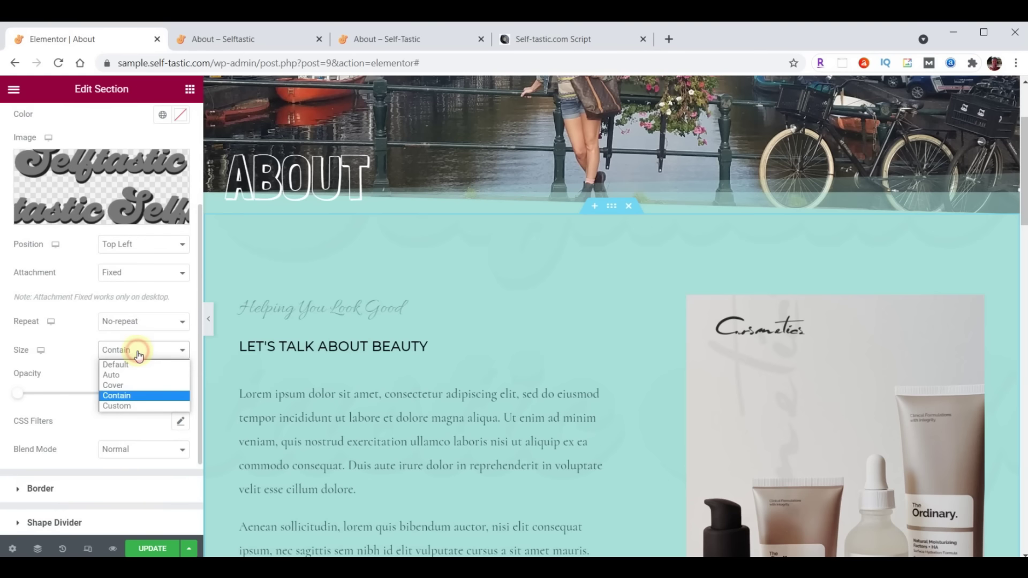
left_click(114, 386)
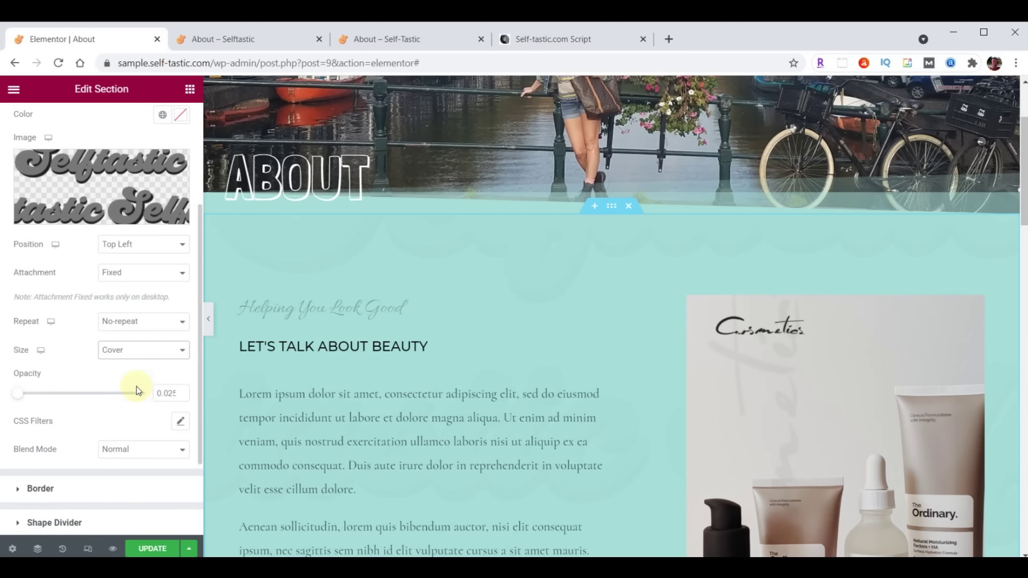
left_click_drag(158, 394, 194, 398)
type(".05")
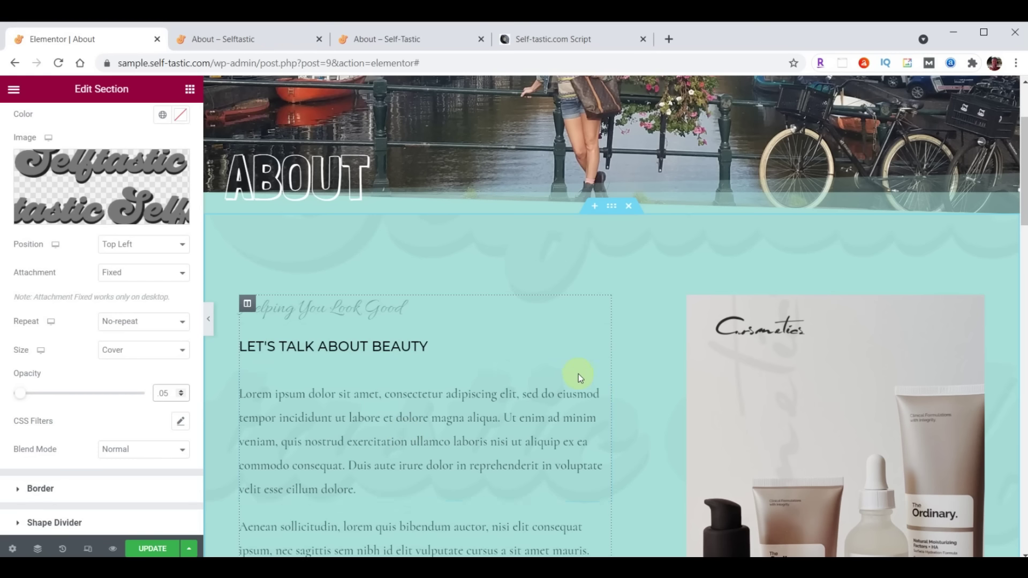
Set the teal section's top and bottom padding to 100
left_click(614, 208)
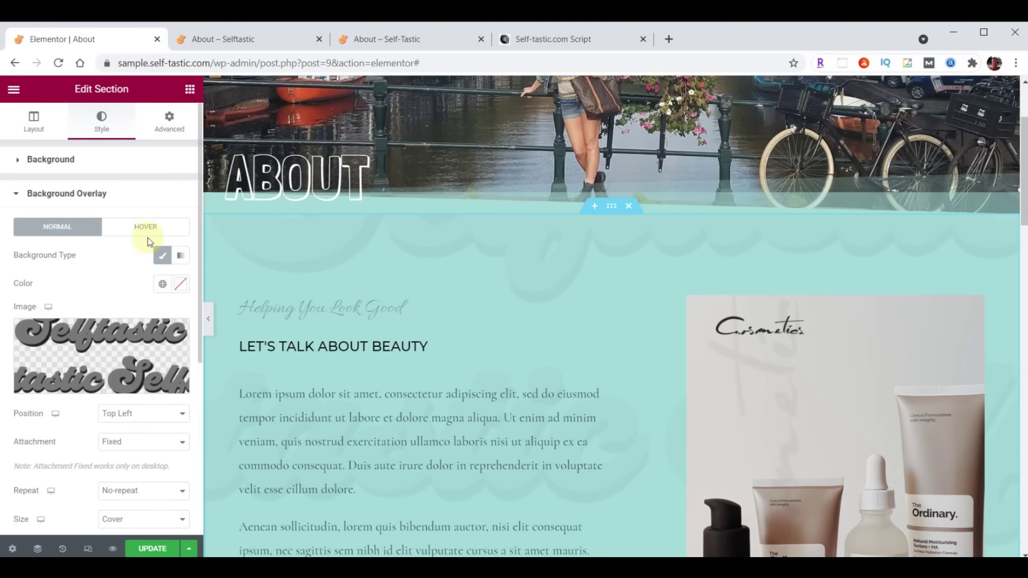
left_click(170, 122)
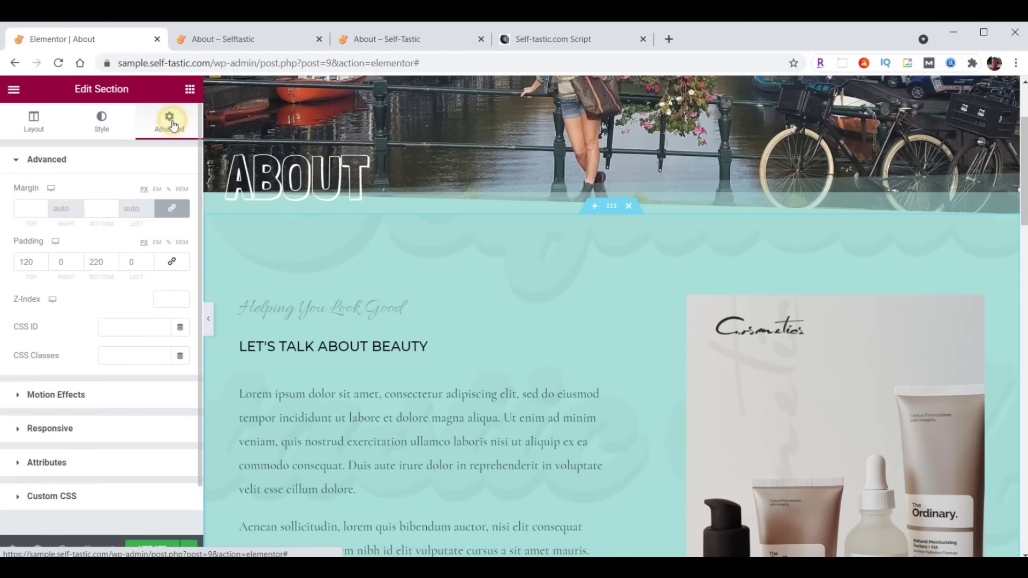
left_click_drag(35, 261, 7, 259)
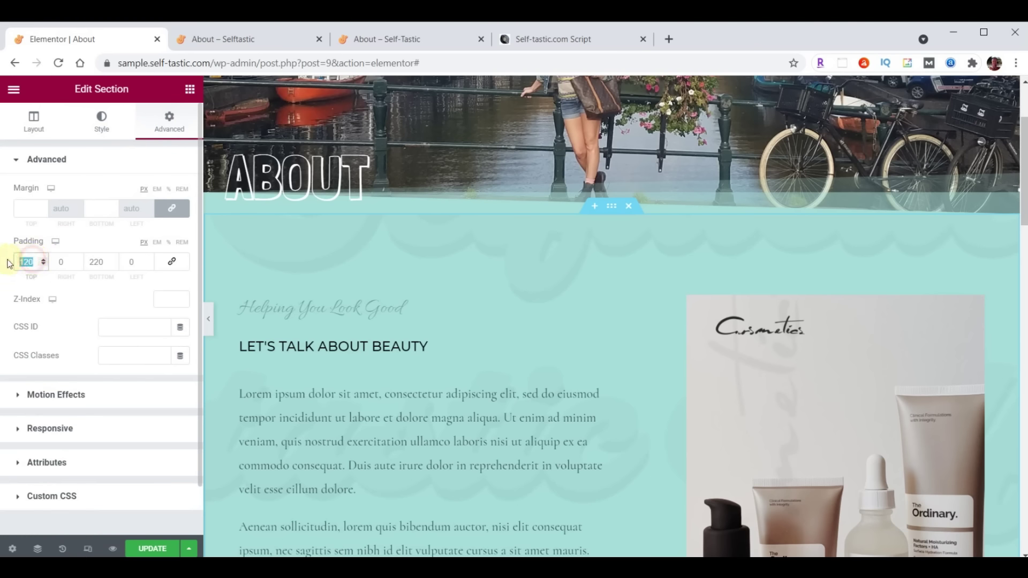
type("100")
left_click(105, 263)
type("100")
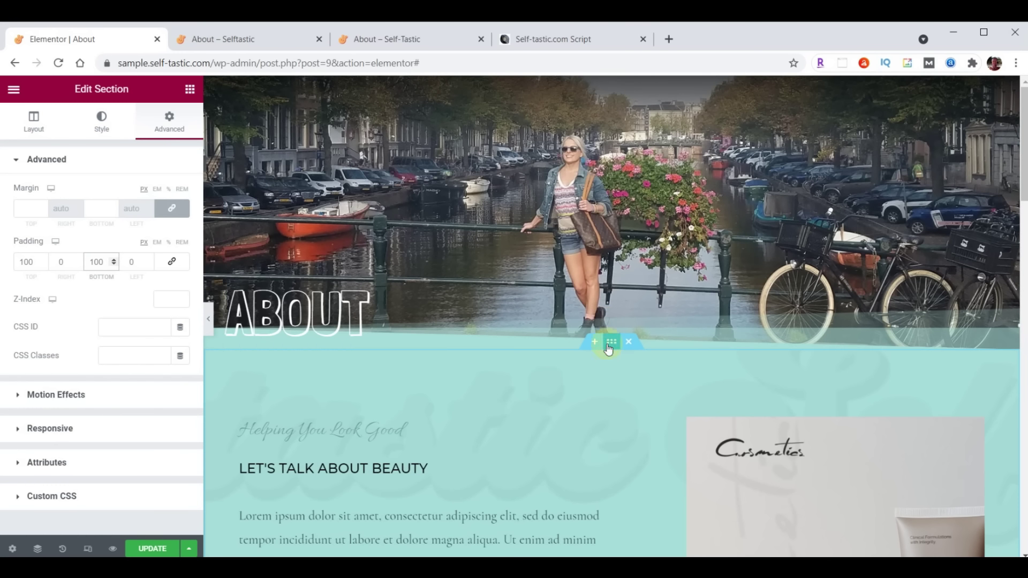
scroll(605, 384, "down", 3)
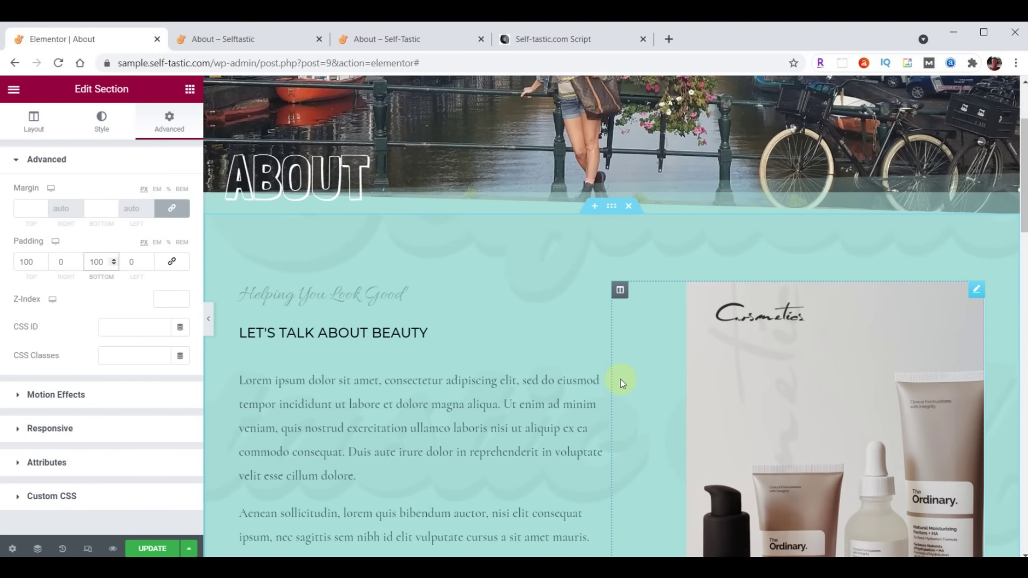
Delete the product image column, the products photo section and the logos section
right_click(619, 297)
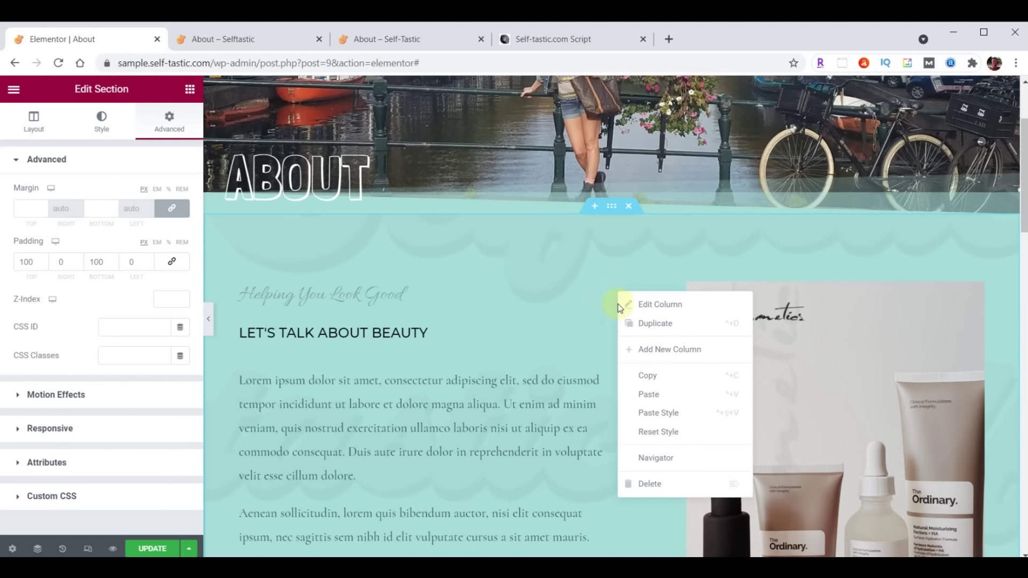
left_click(645, 484)
scroll(660, 390, "down", 5)
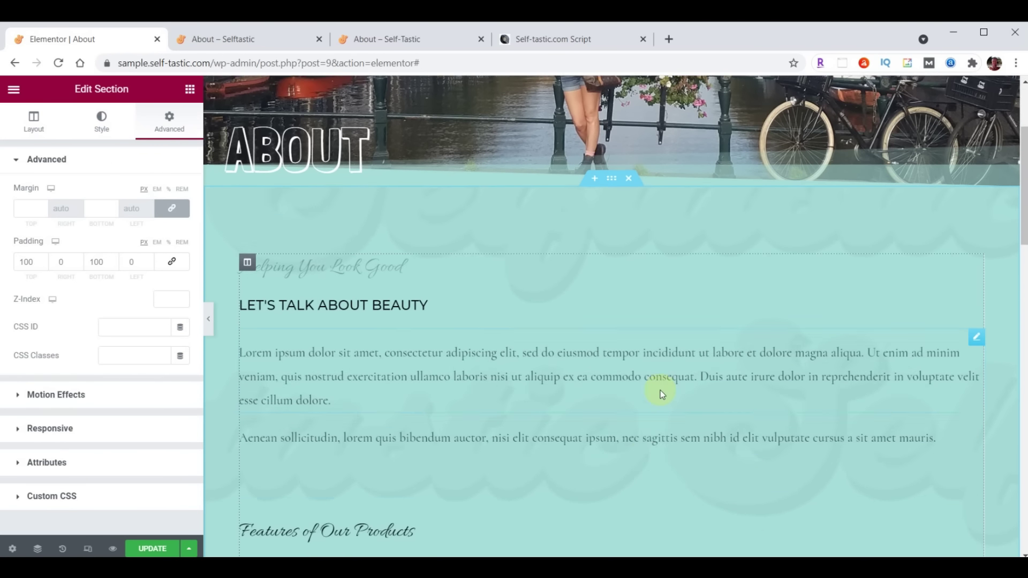
scroll(660, 389, "down", 4)
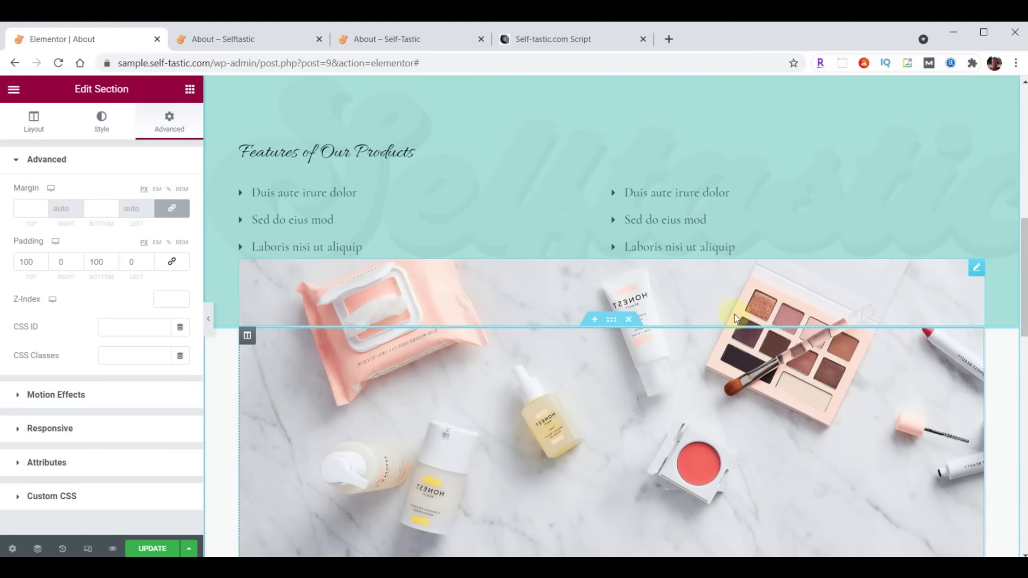
left_click(630, 320)
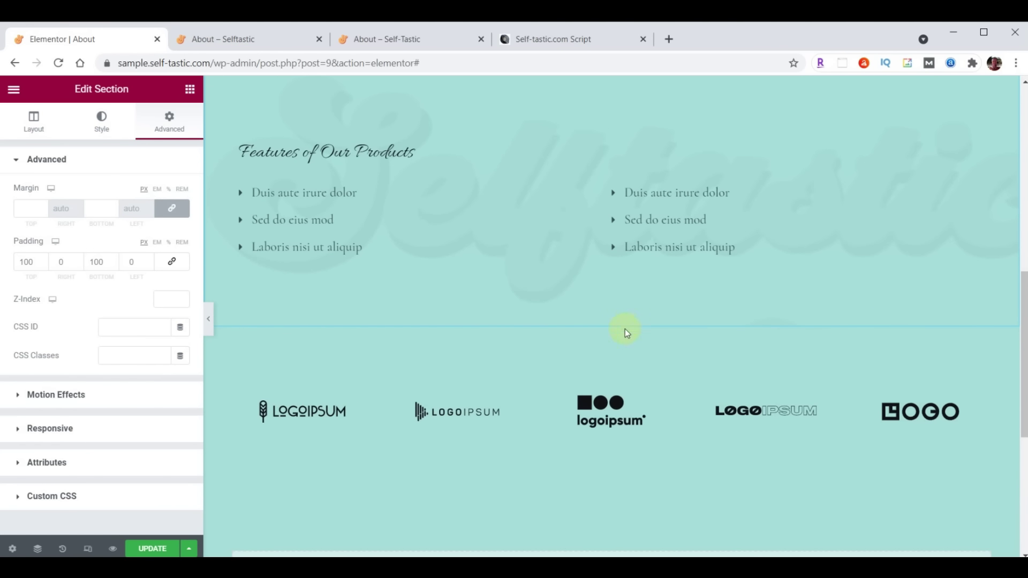
left_click(630, 320)
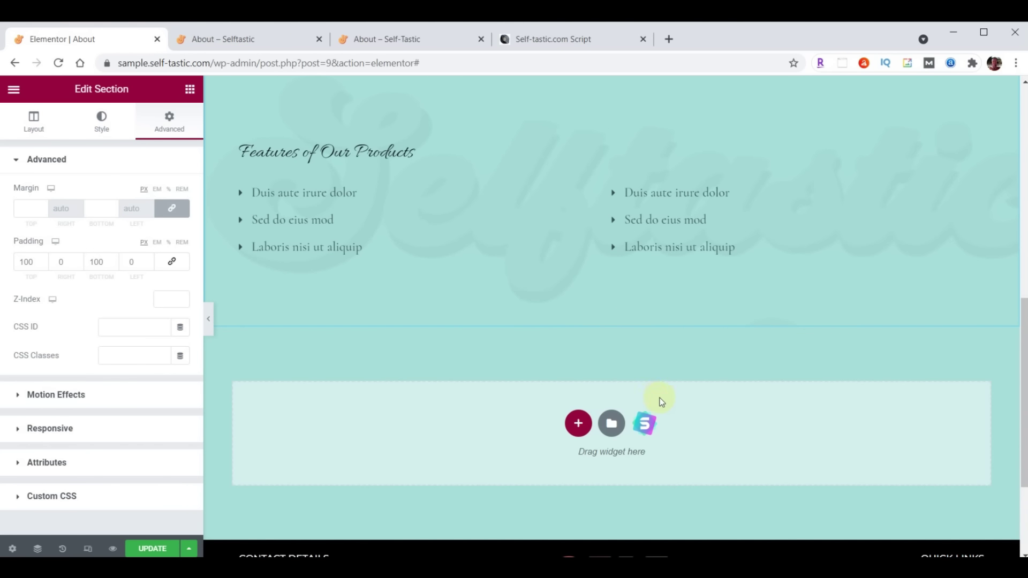
scroll(664, 396, "up", 5)
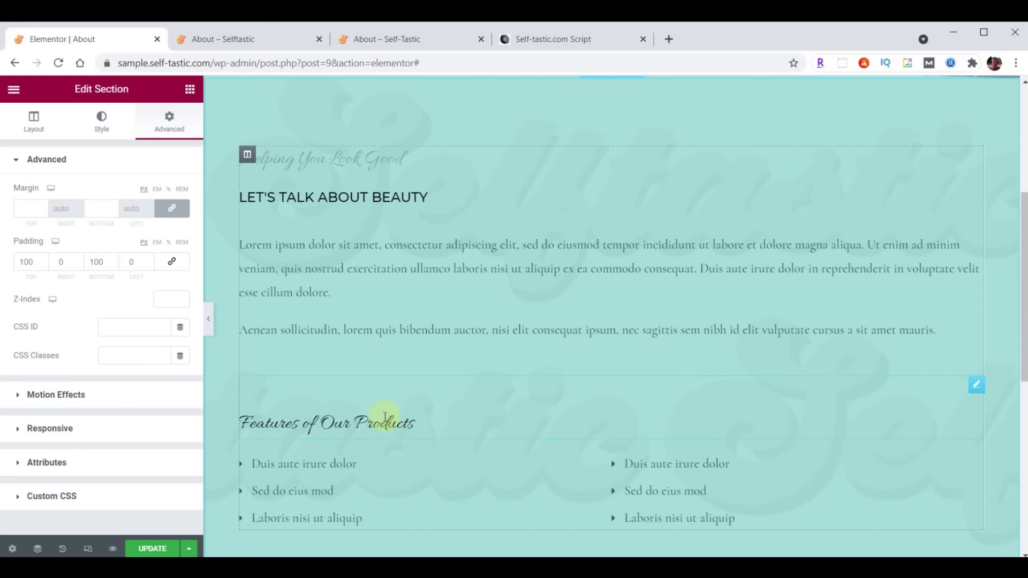
Delete the Features of Our Products heading, right list column, Helping You Look Good heading and bullet-list section
right_click(973, 386)
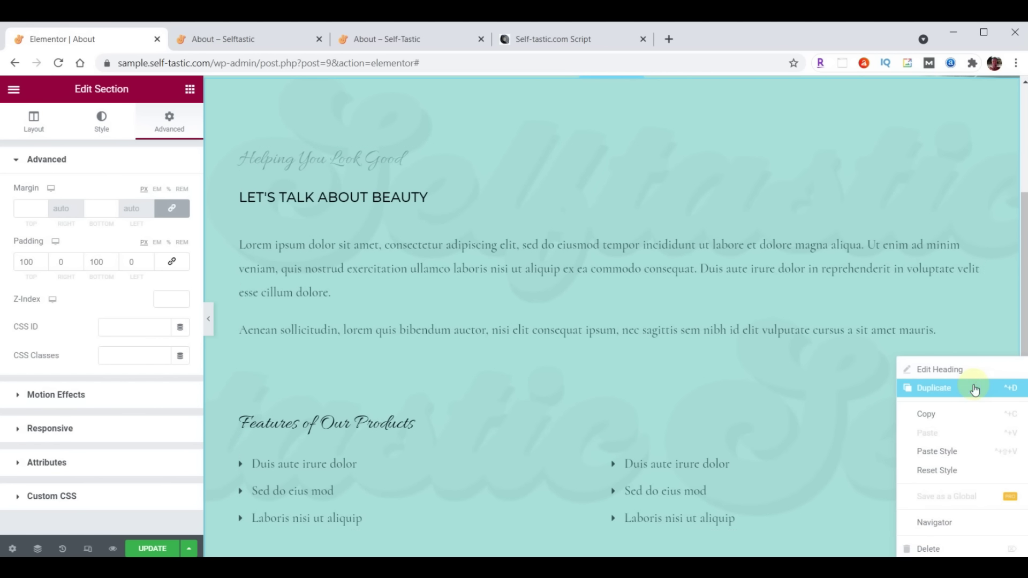
left_click(910, 546)
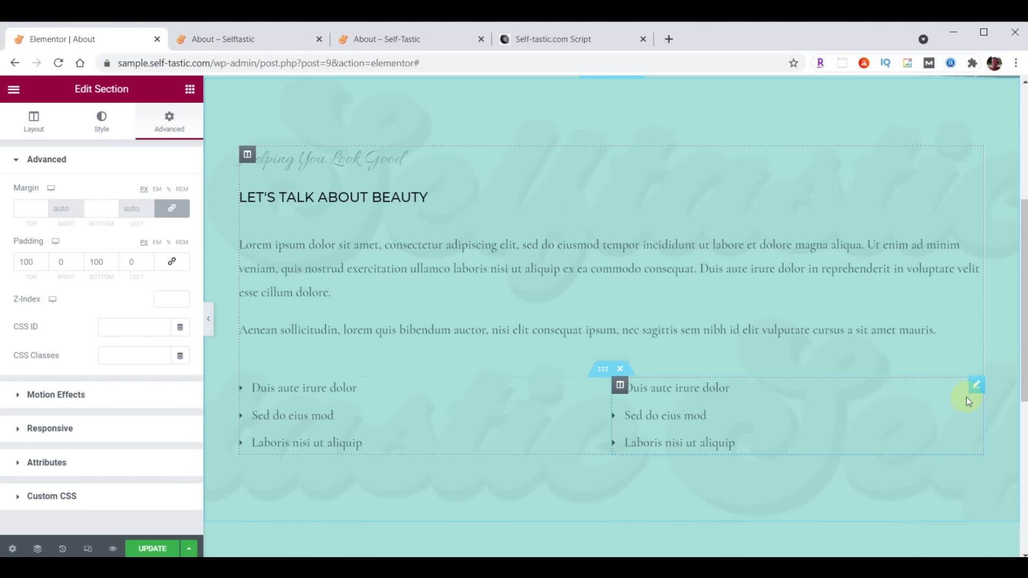
right_click(974, 384)
left_click(929, 548)
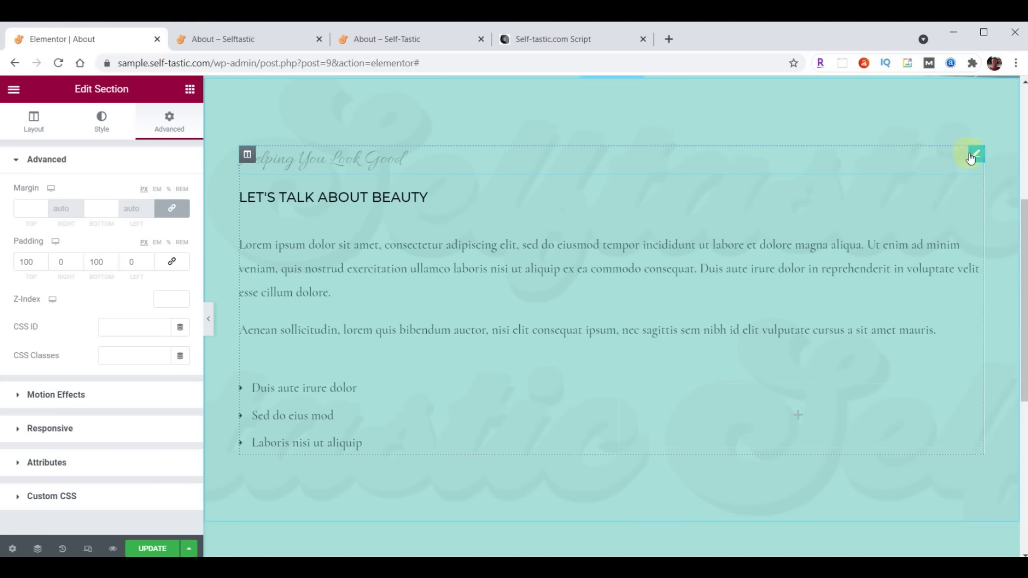
right_click(972, 152)
left_click(934, 347)
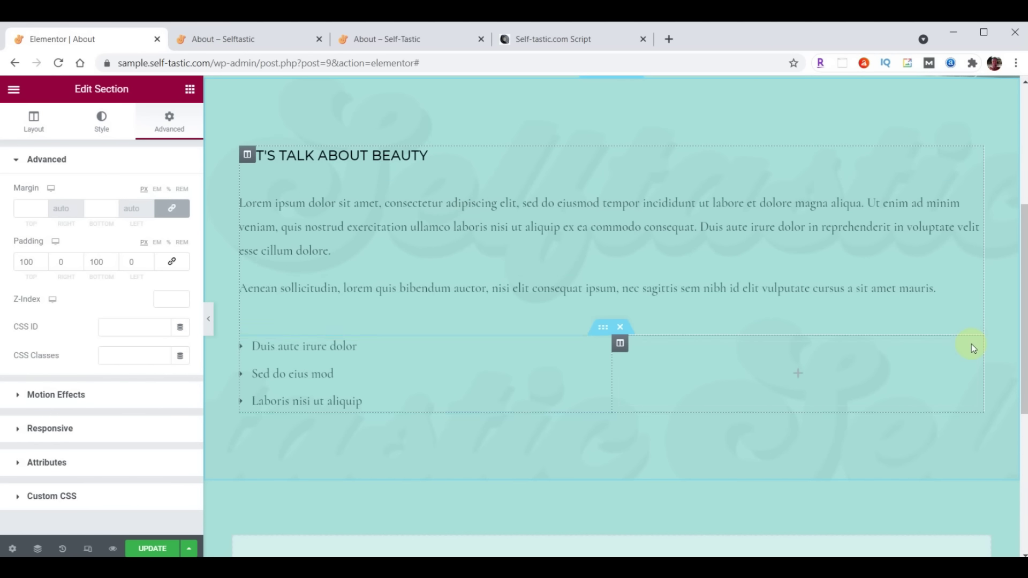
left_click(619, 327)
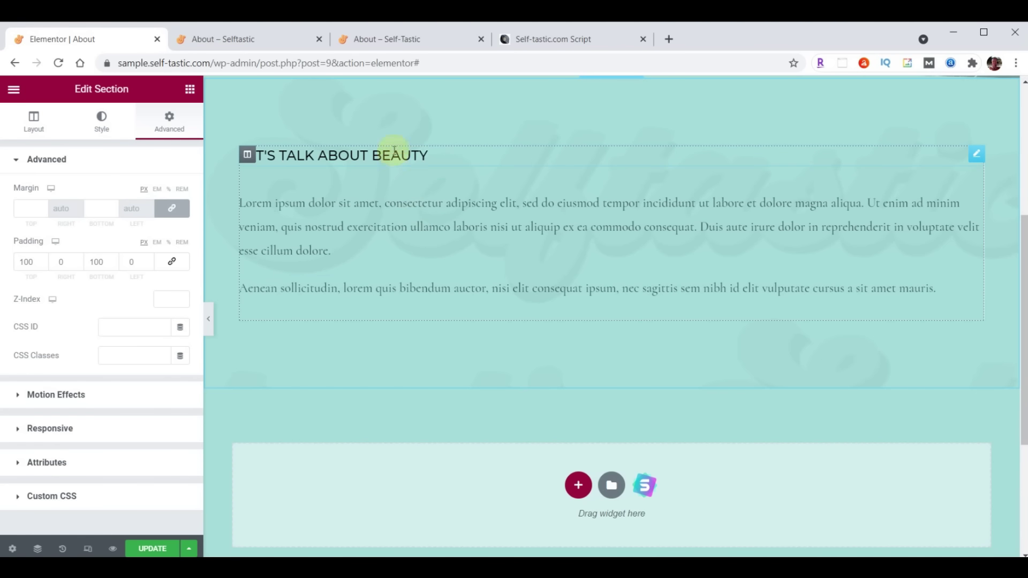
Change the heading title text to 'About Me'
left_click(976, 155)
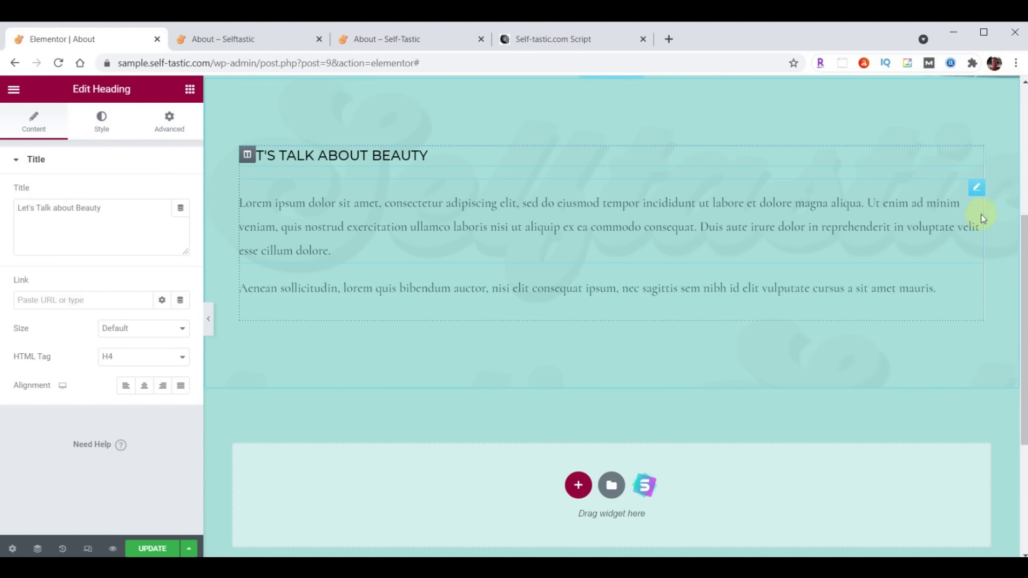
left_click(976, 187)
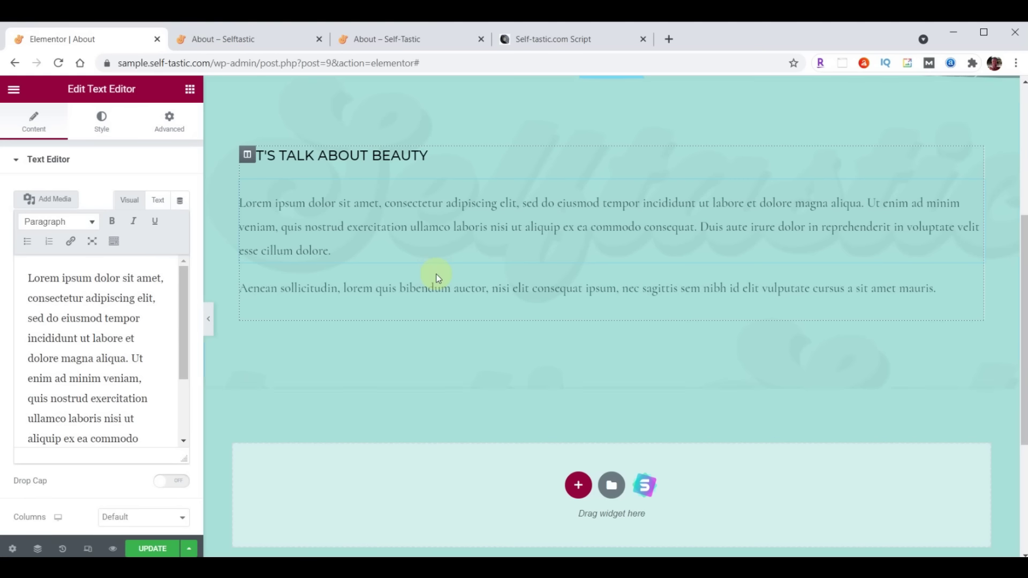
left_click(189, 89)
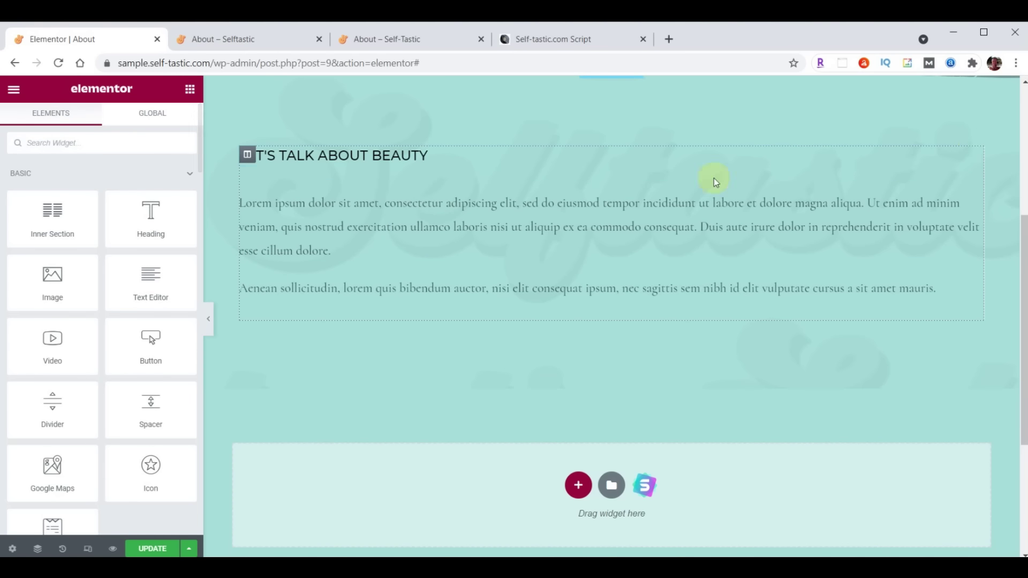
left_click(974, 157)
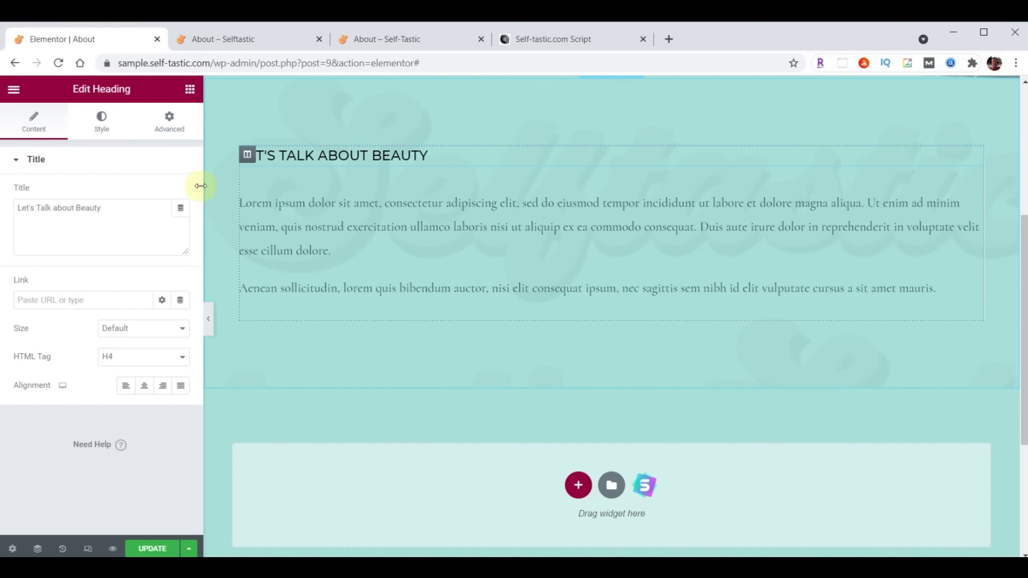
left_click(104, 207)
left_click_drag(121, 208, 16, 208)
type("About Me")
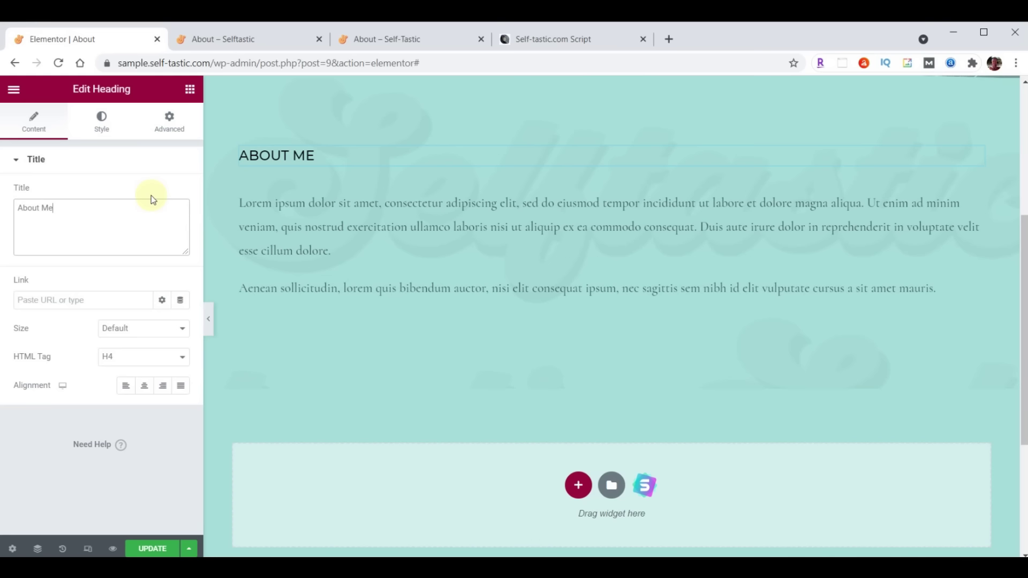
Set the heading font to Montserrat weight 300 and delete the second placeholder paragraph
left_click(101, 122)
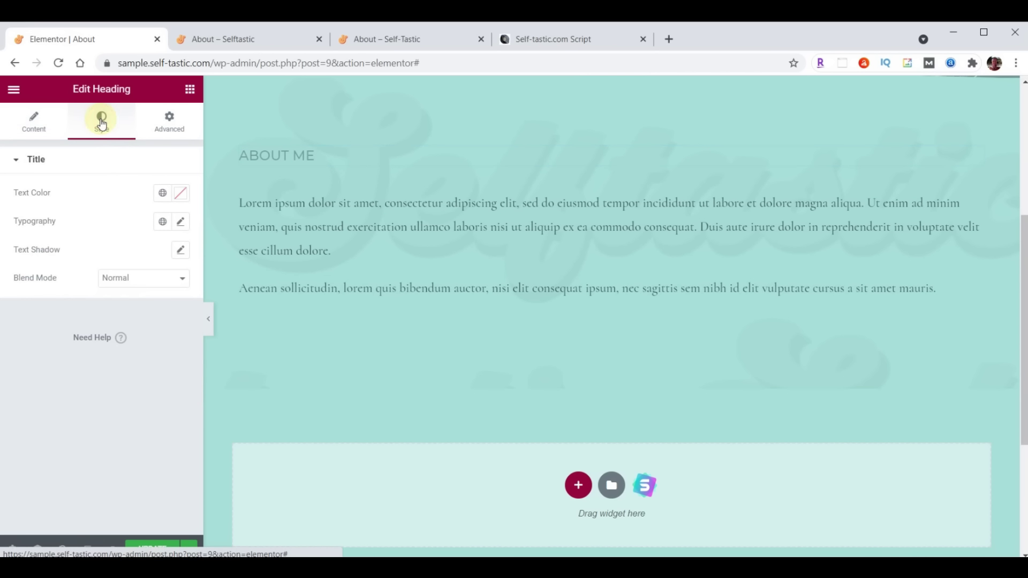
left_click(188, 229)
left_click(155, 286)
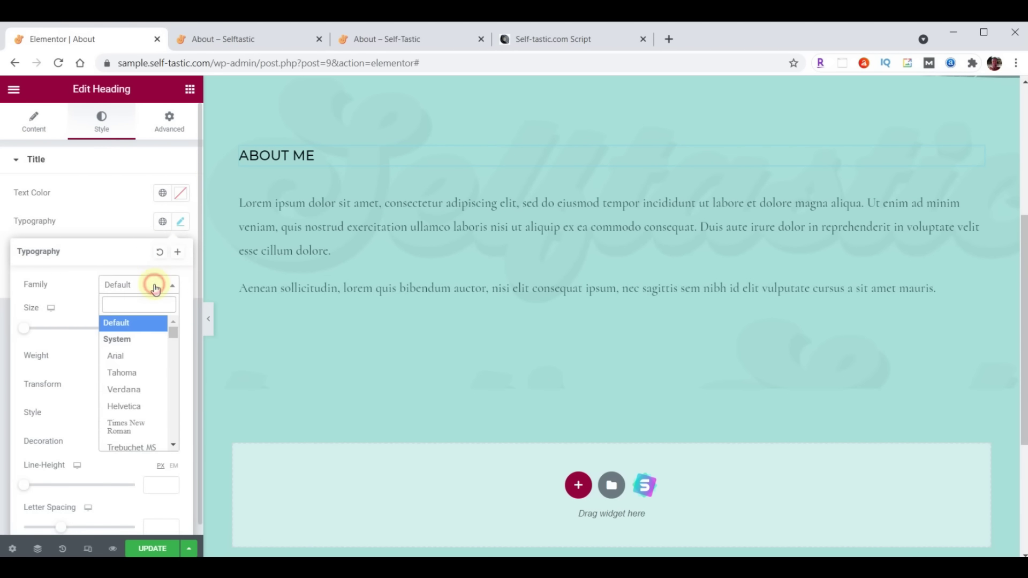
left_click(154, 303)
type("Montserrat")
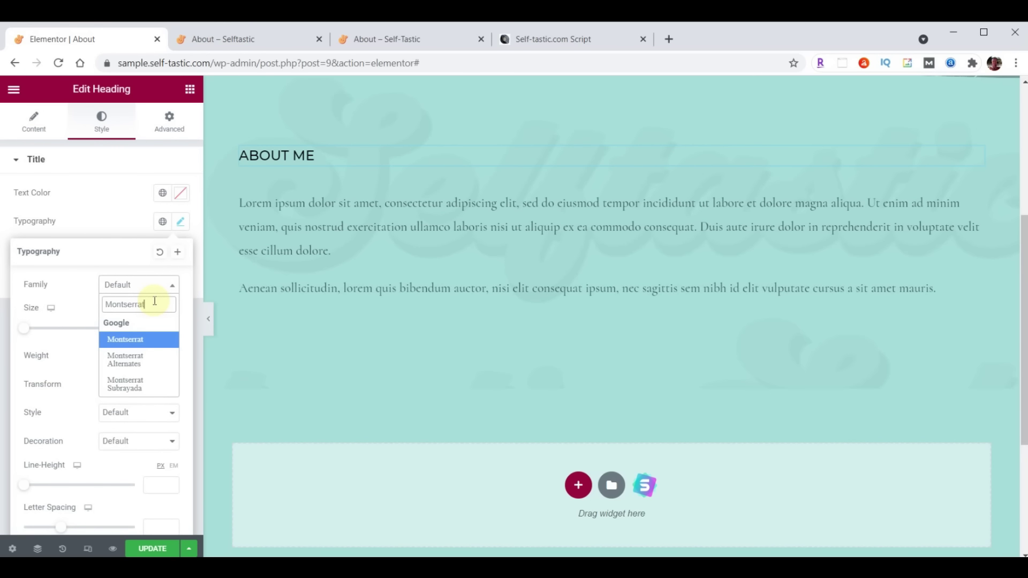
left_click(146, 339)
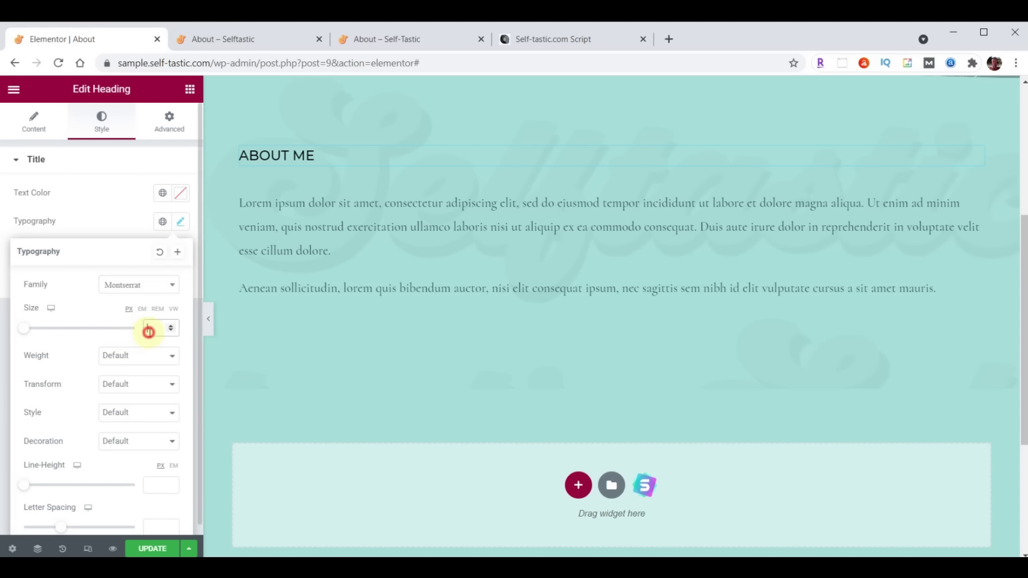
left_click(138, 355)
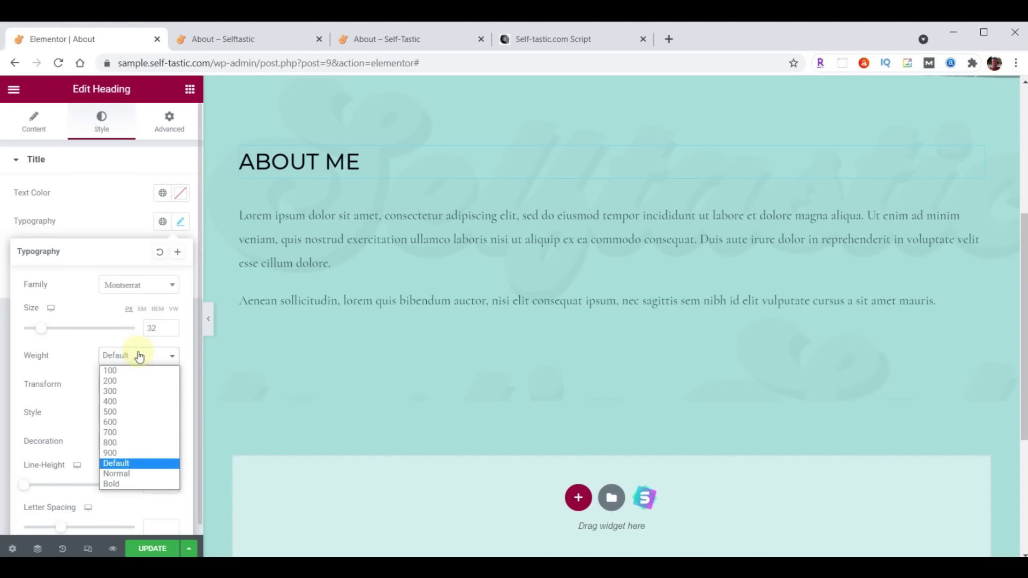
left_click(130, 391)
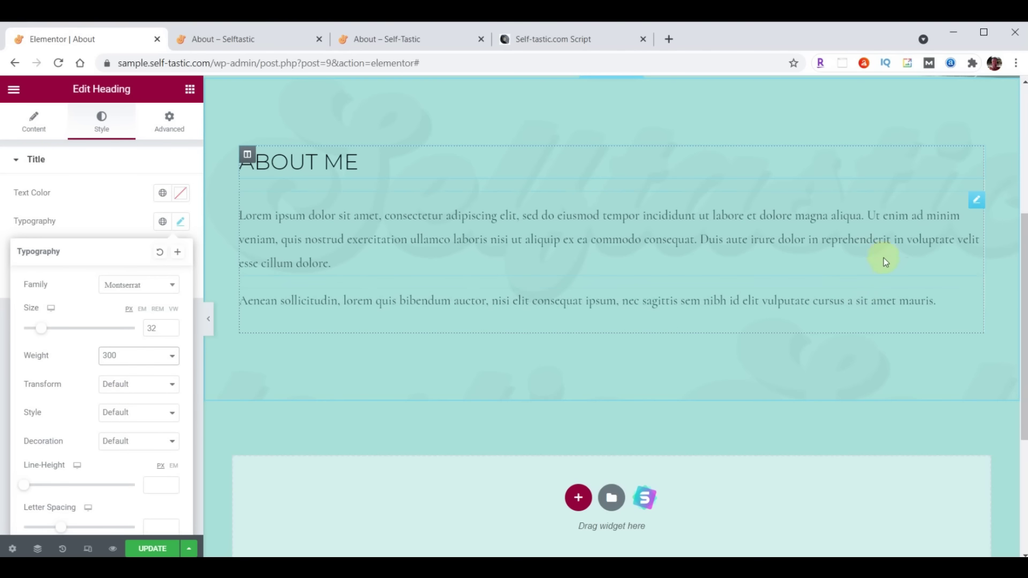
right_click(978, 300)
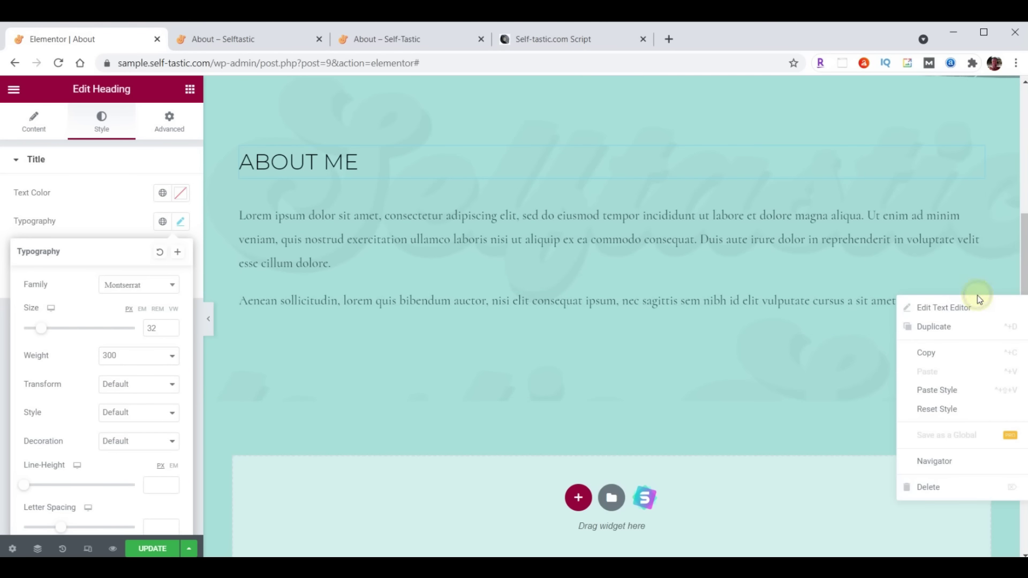
left_click(948, 485)
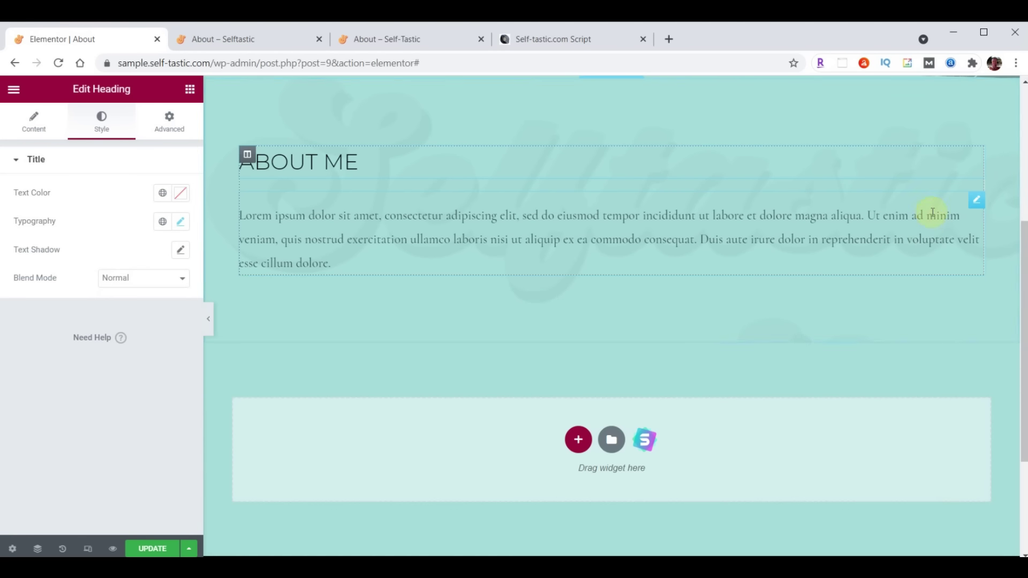
Set the paragraph text colour to dark brown #473C31
left_click(975, 202)
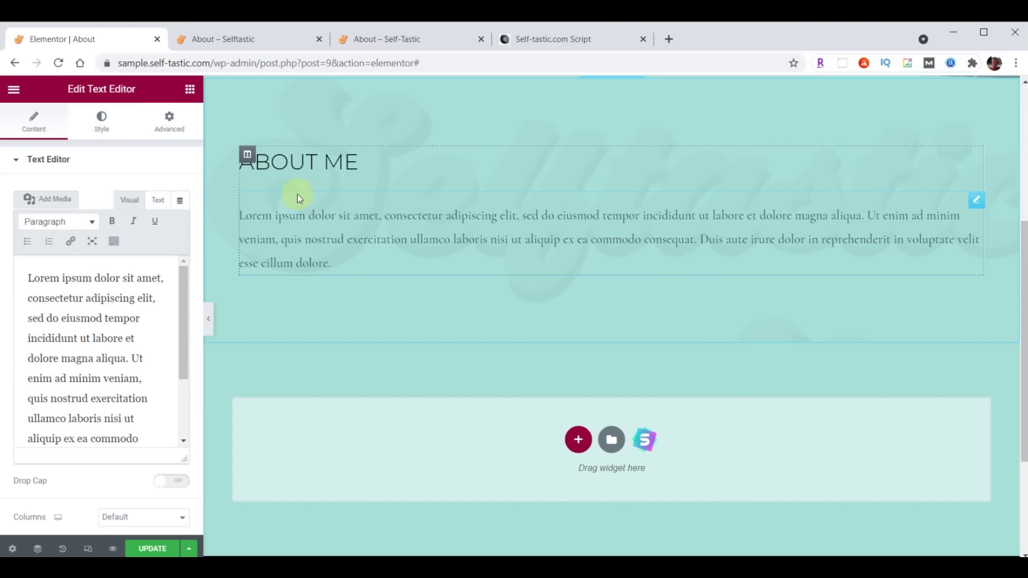
left_click(101, 118)
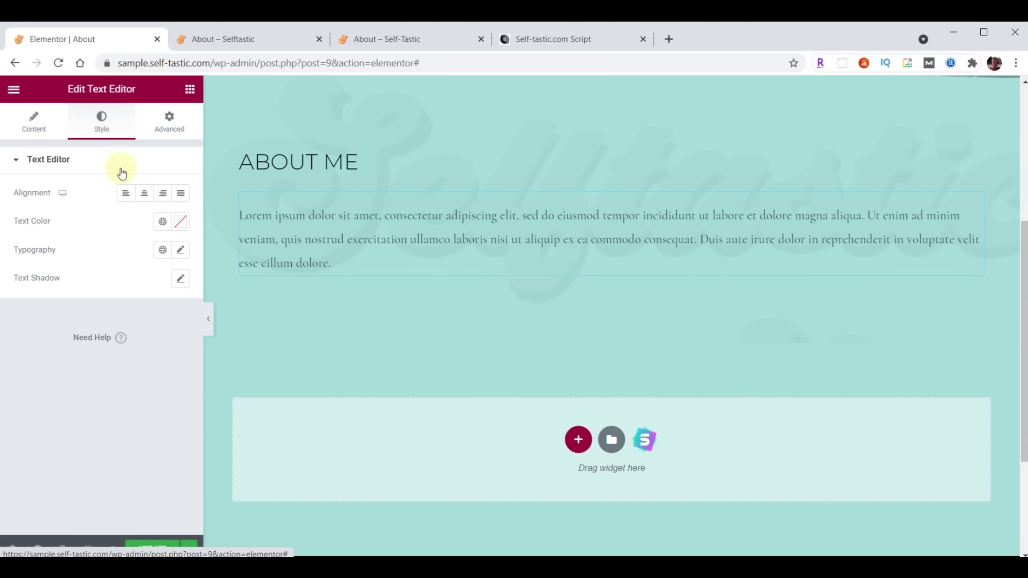
left_click(180, 221)
type("#473C31")
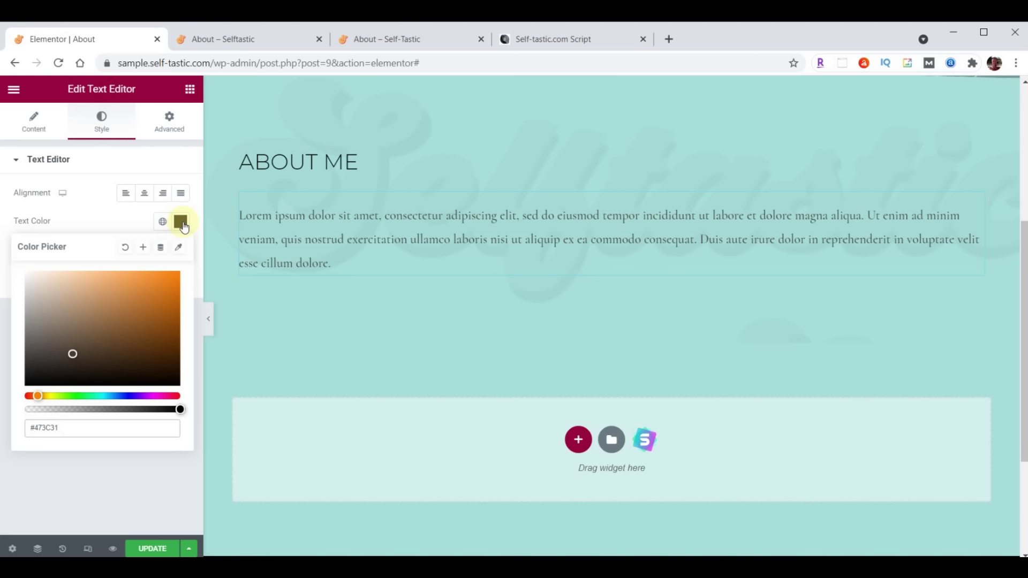
left_click(182, 223)
Set the paragraph typography to Raleway, size 21, weight 400
left_click(181, 252)
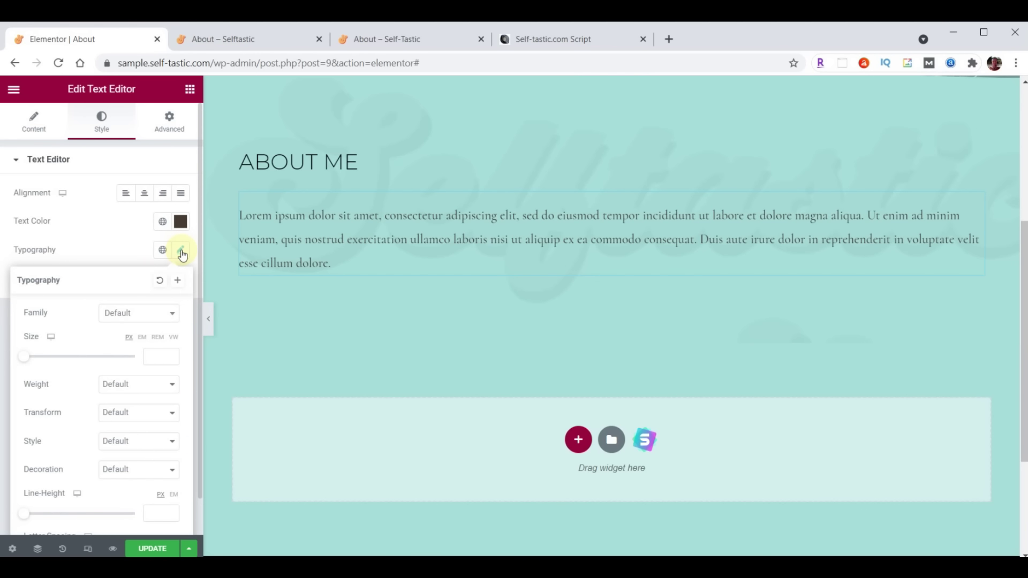
left_click(138, 313)
type("Raleway")
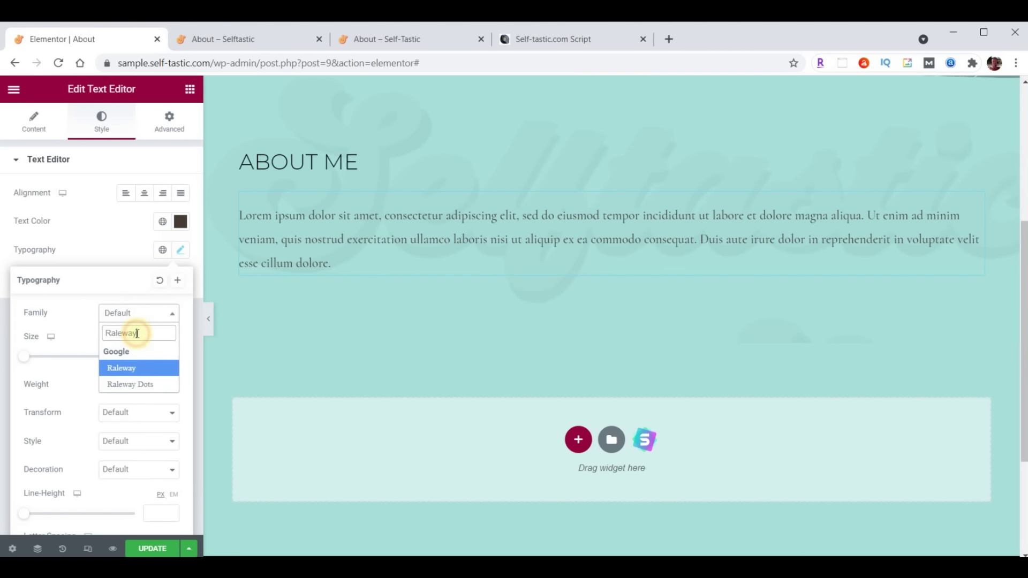
left_click(151, 356)
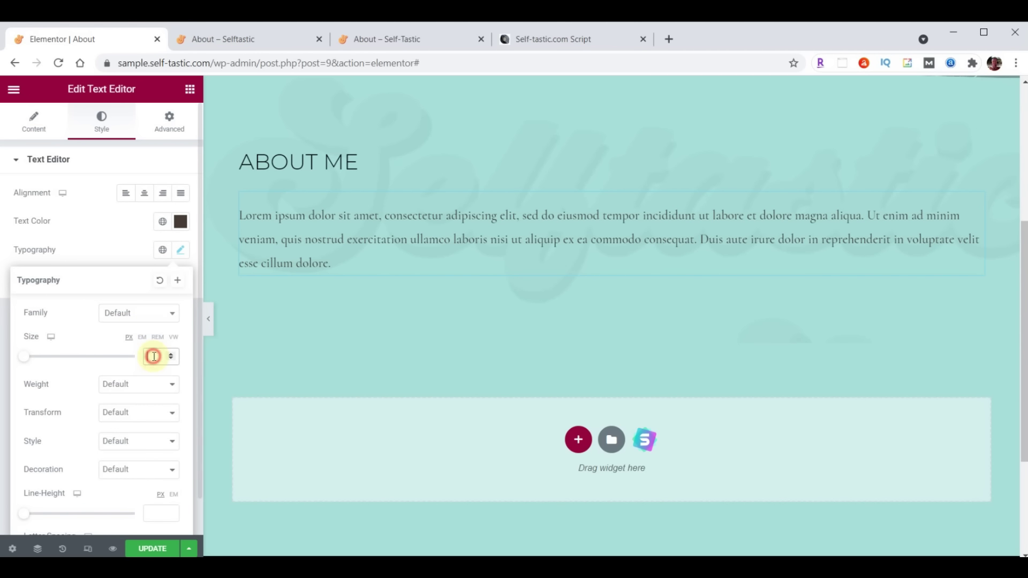
type("21")
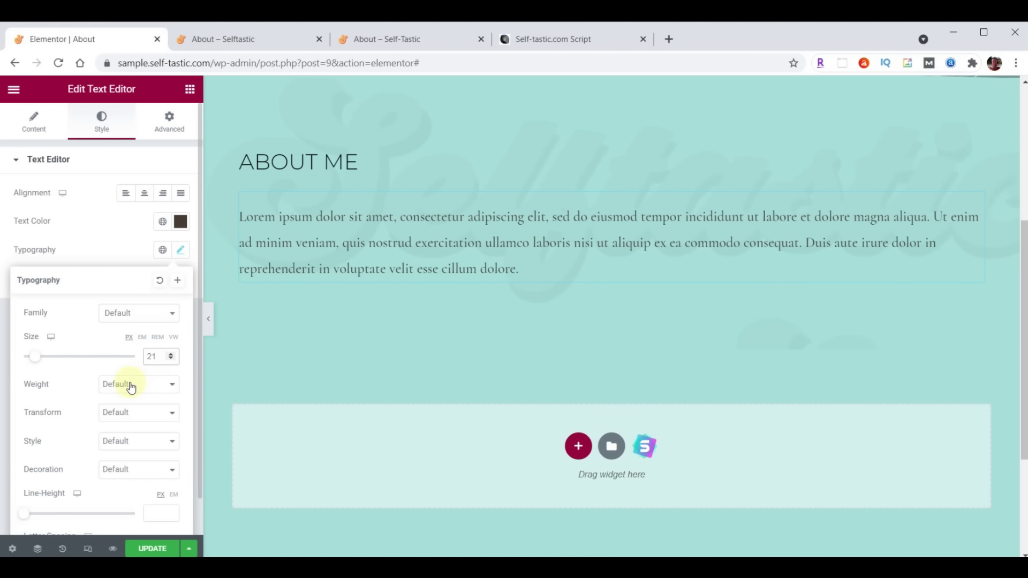
left_click(130, 386)
left_click(118, 430)
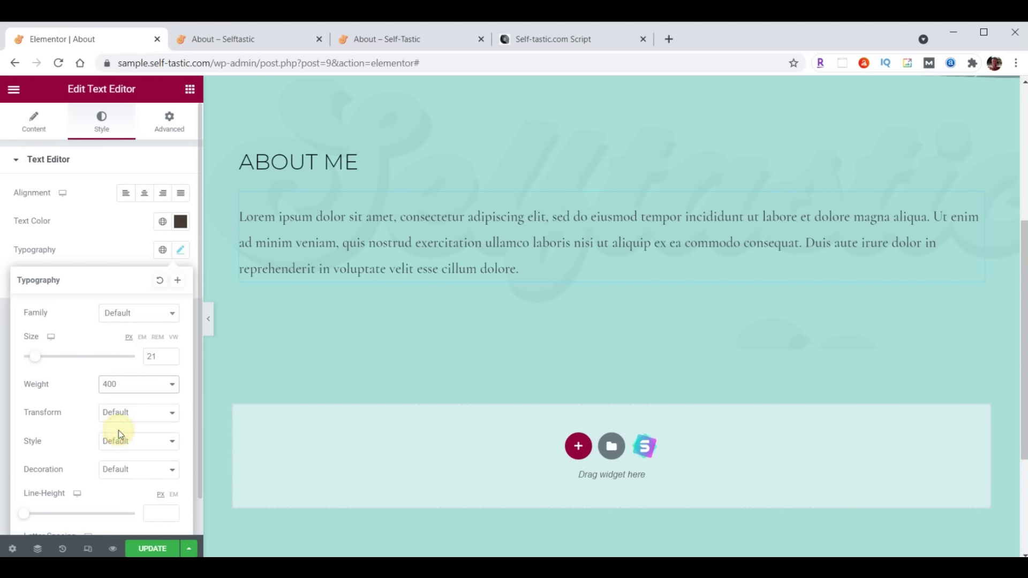
Replace the placeholder paragraph text with the pasted personal bio
left_click(34, 127)
left_click(77, 302)
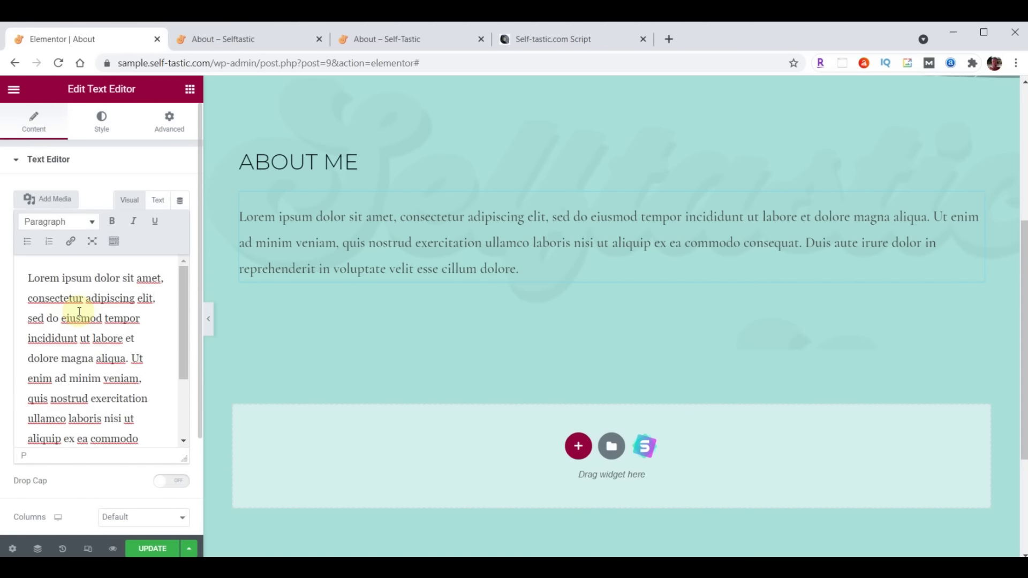
key("ctrl+a")
key("ctrl+v")
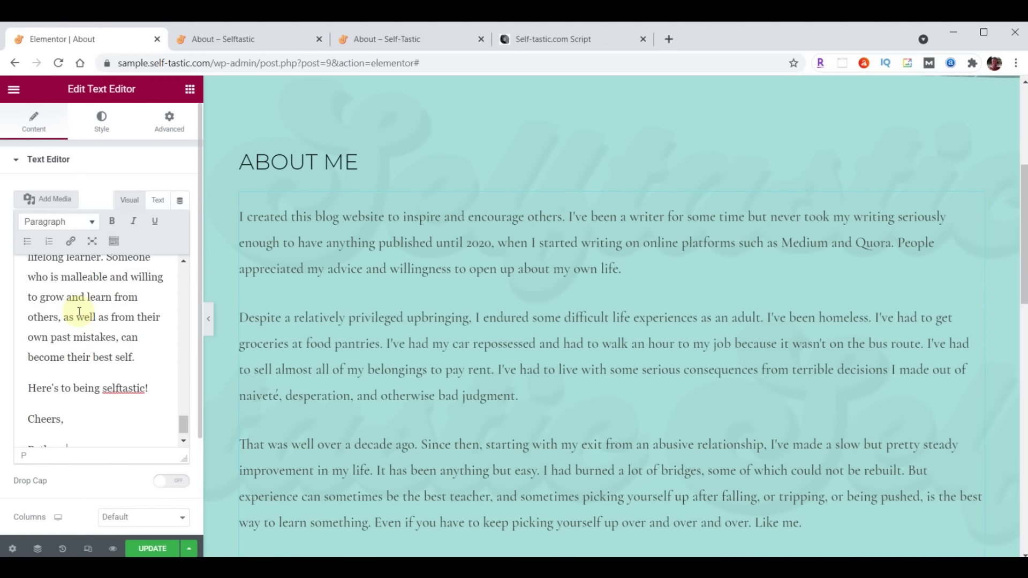
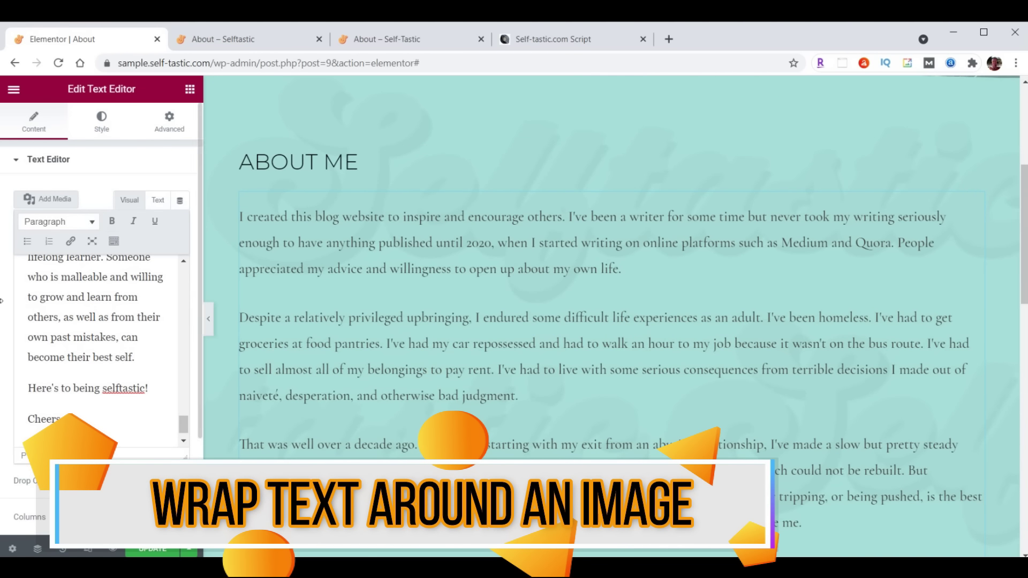
Upload and insert a photo via Add Media, then delete it from the end of the text
left_click(55, 199)
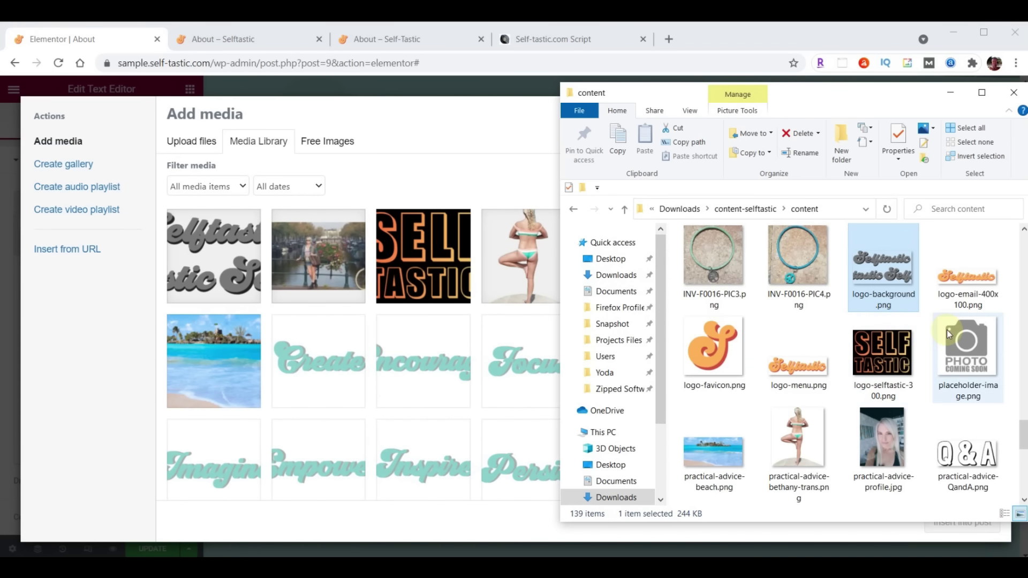
scroll(947, 329, "up", 12)
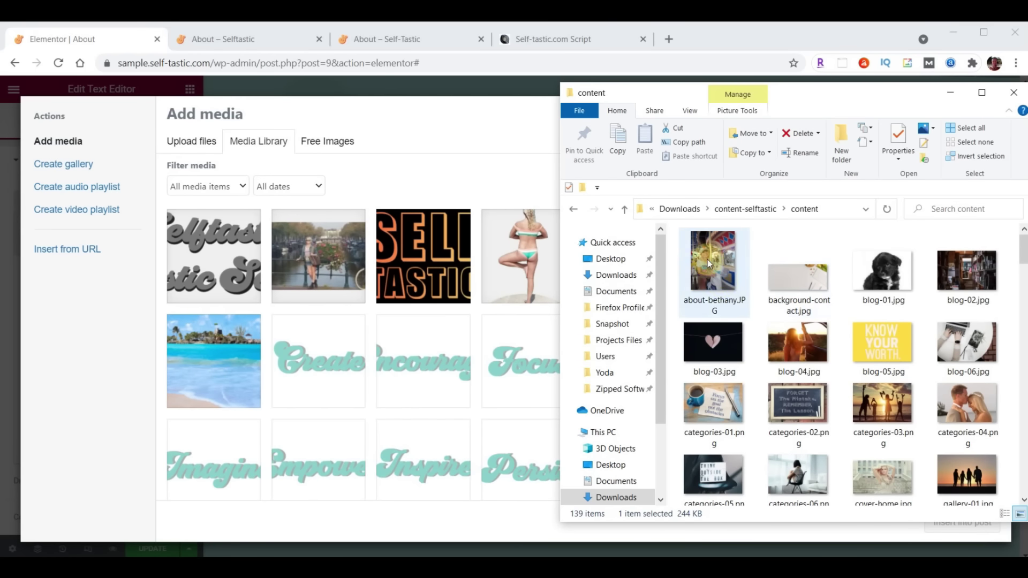
left_click_drag(712, 260, 385, 316)
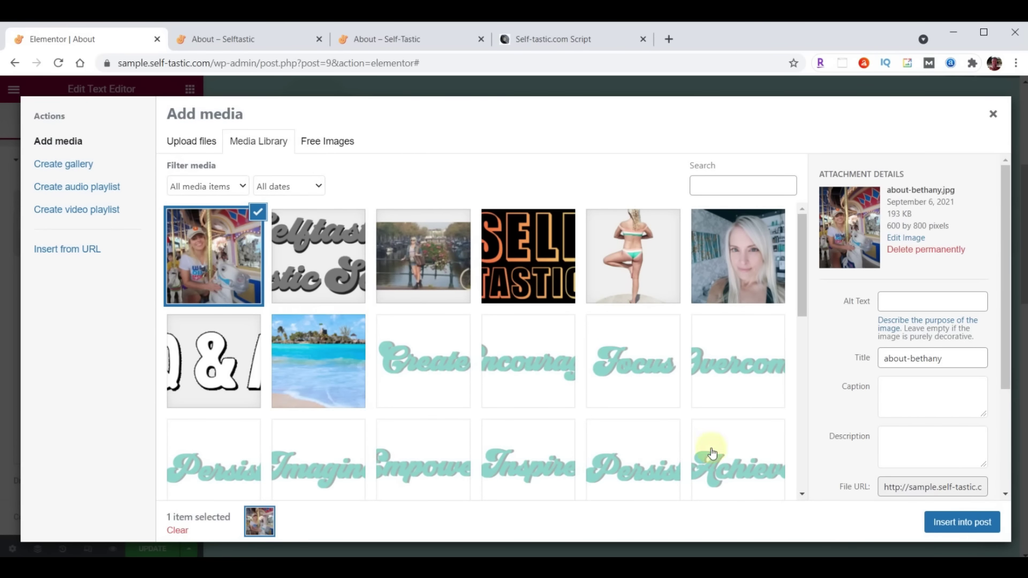
left_click(957, 522)
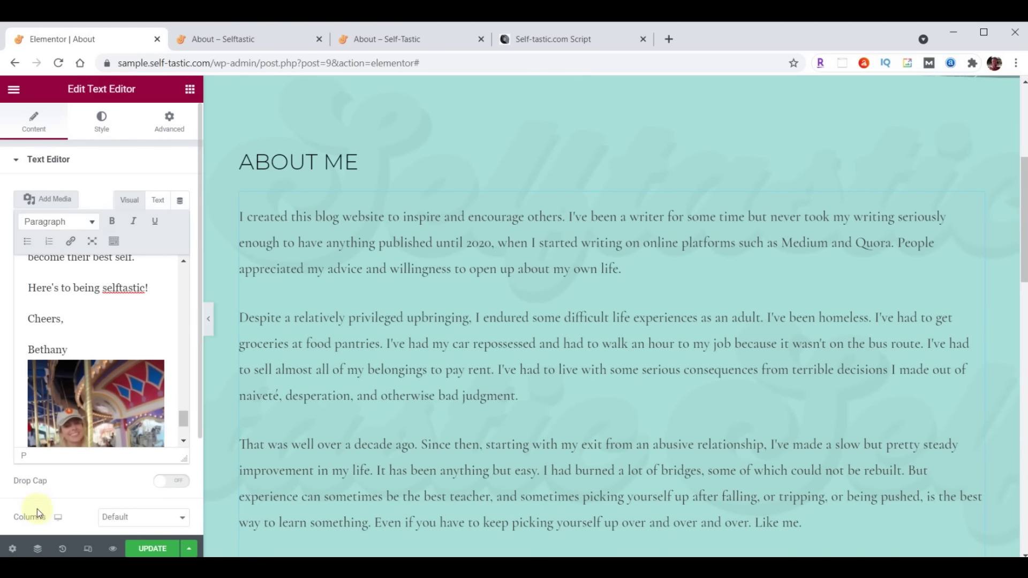
left_click(78, 391)
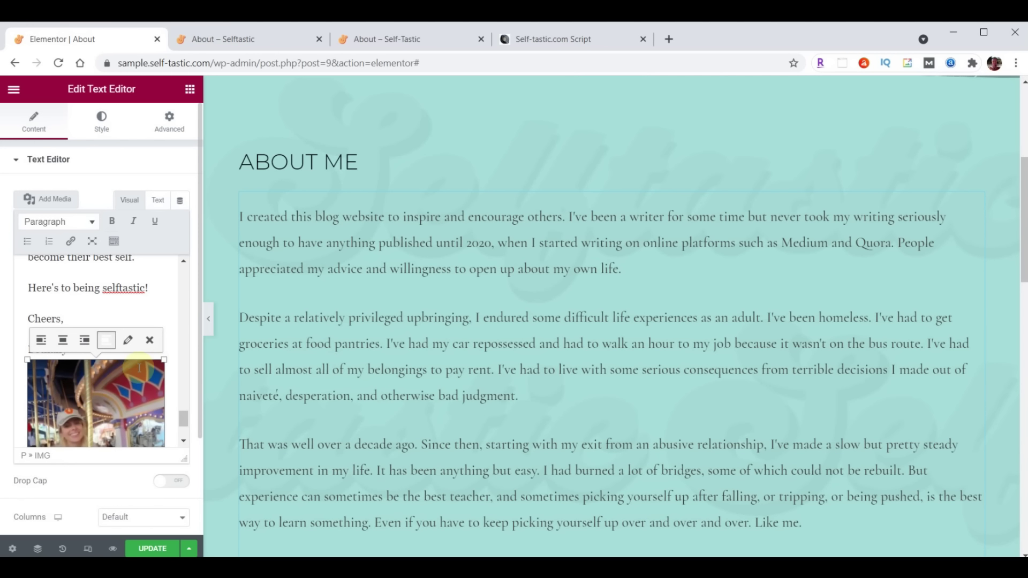
left_click(153, 340)
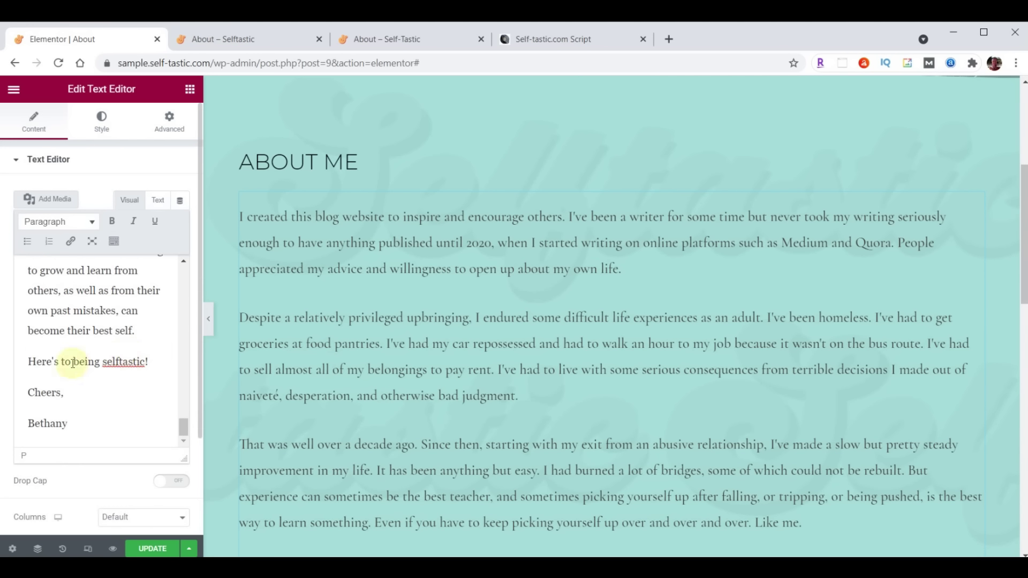
Place the caret at the text start and insert the carousel photo from the media library
scroll(65, 375, "up", 5)
scroll(67, 384, "up", 6)
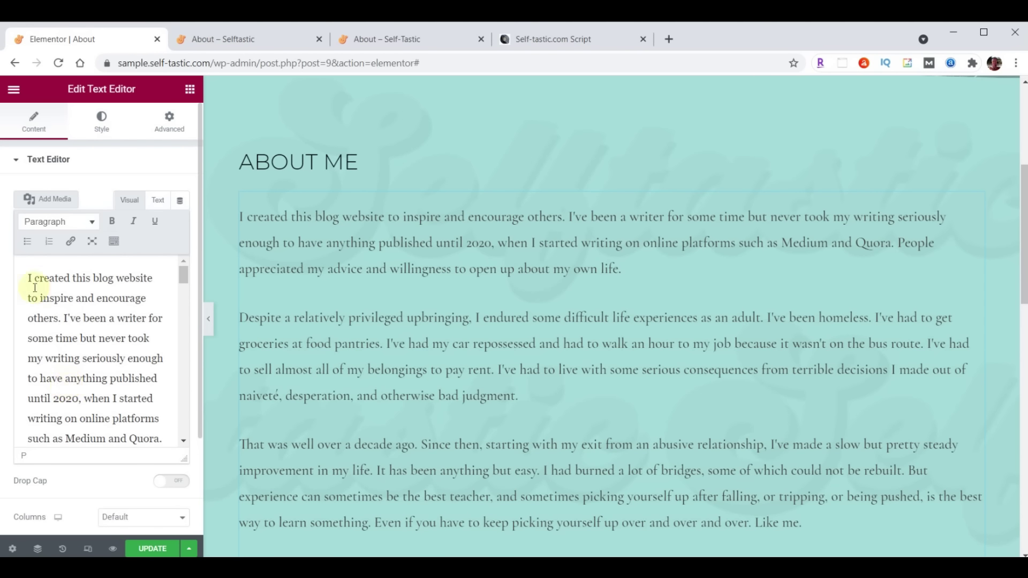
left_click(26, 277)
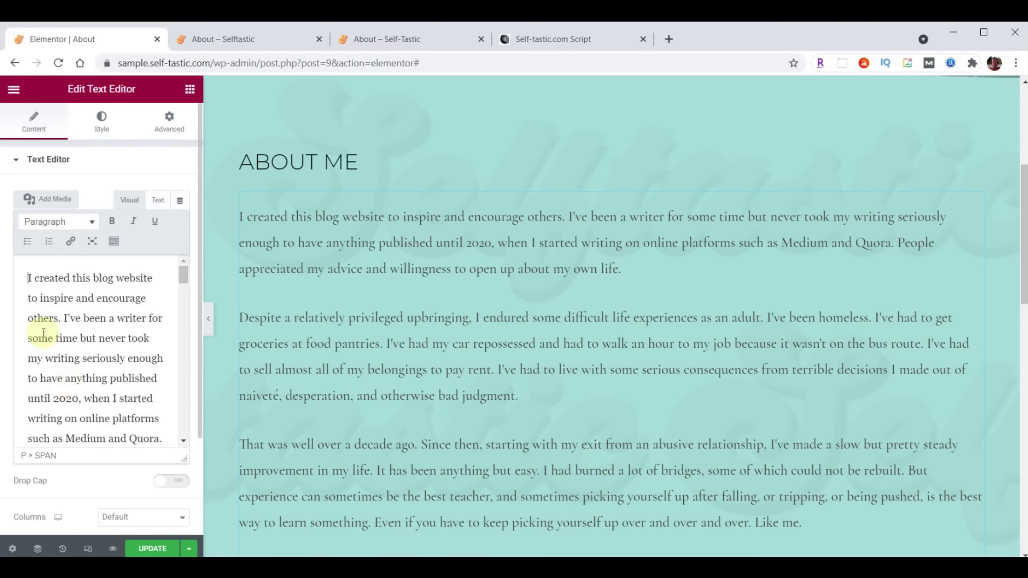
left_click(47, 200)
left_click(213, 235)
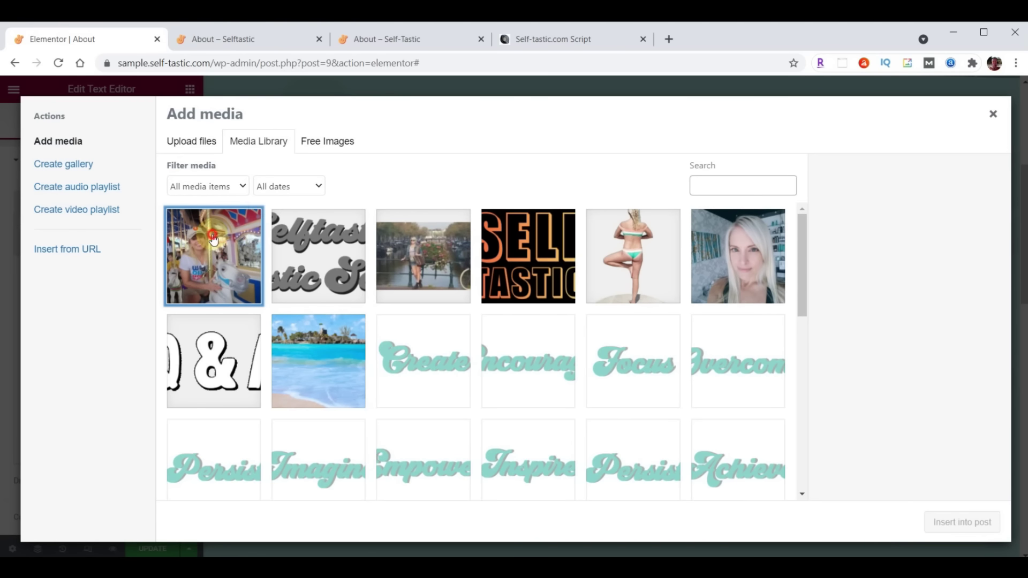
left_click(978, 523)
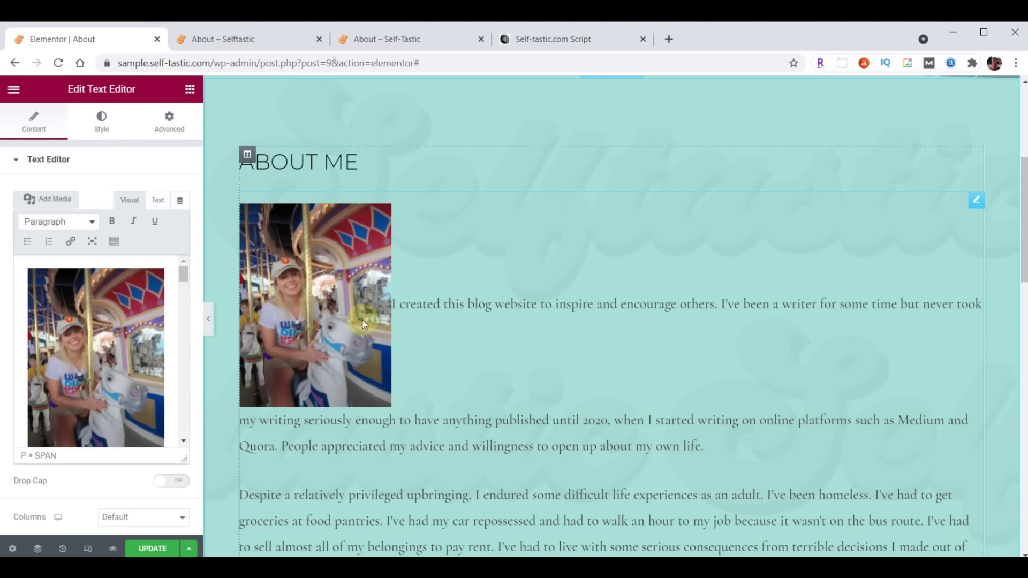
left_click(89, 334)
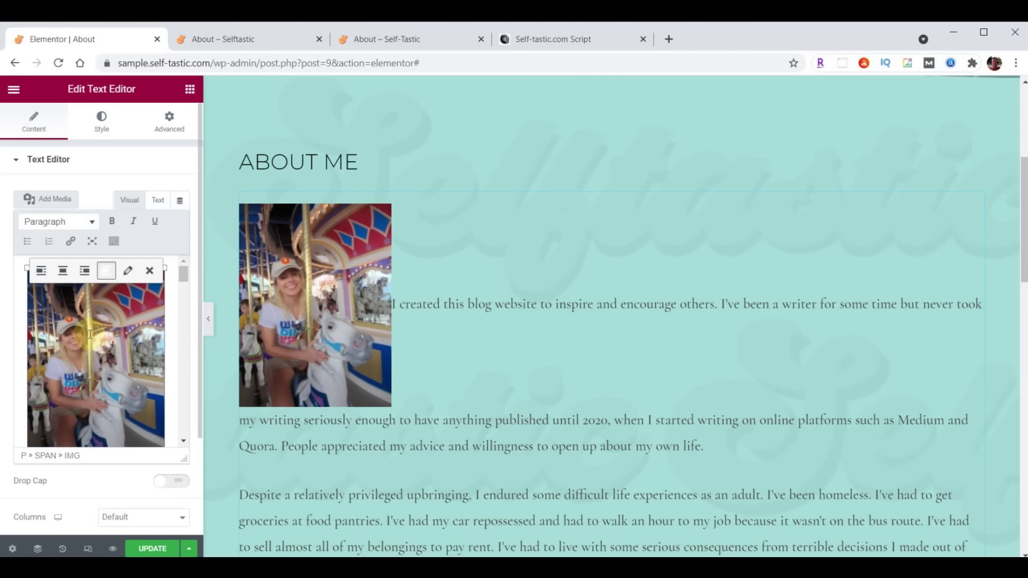
Right-align the carousel photo and set it to Full Size (600 × 800) with Link To None
left_click(84, 271)
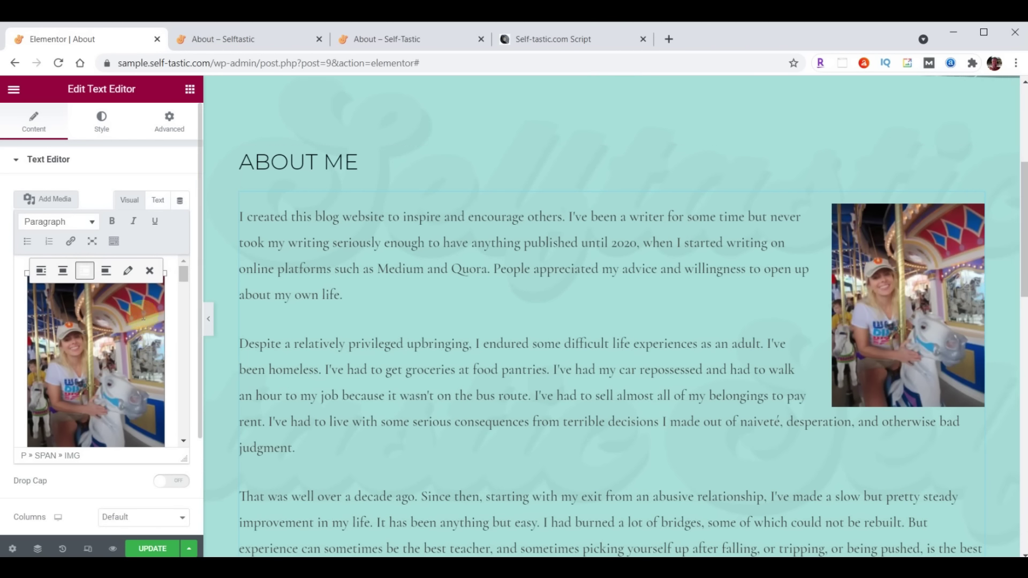
left_click(128, 272)
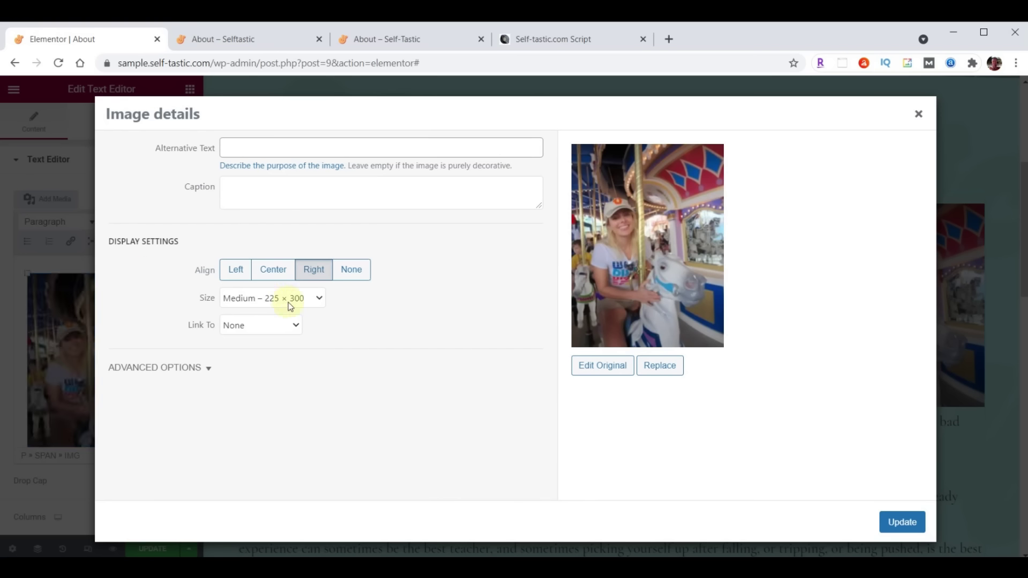
left_click(319, 299)
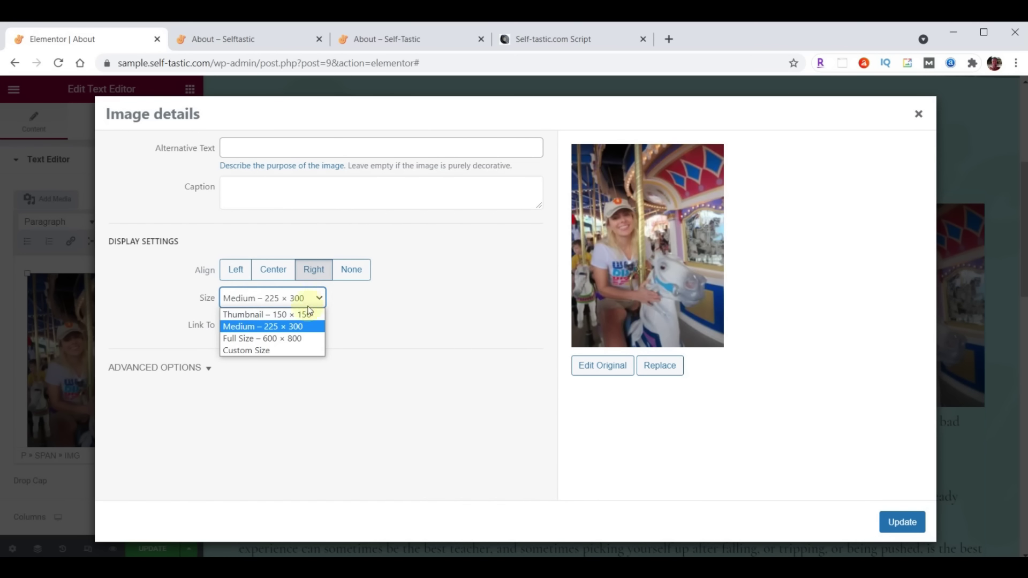
left_click(244, 339)
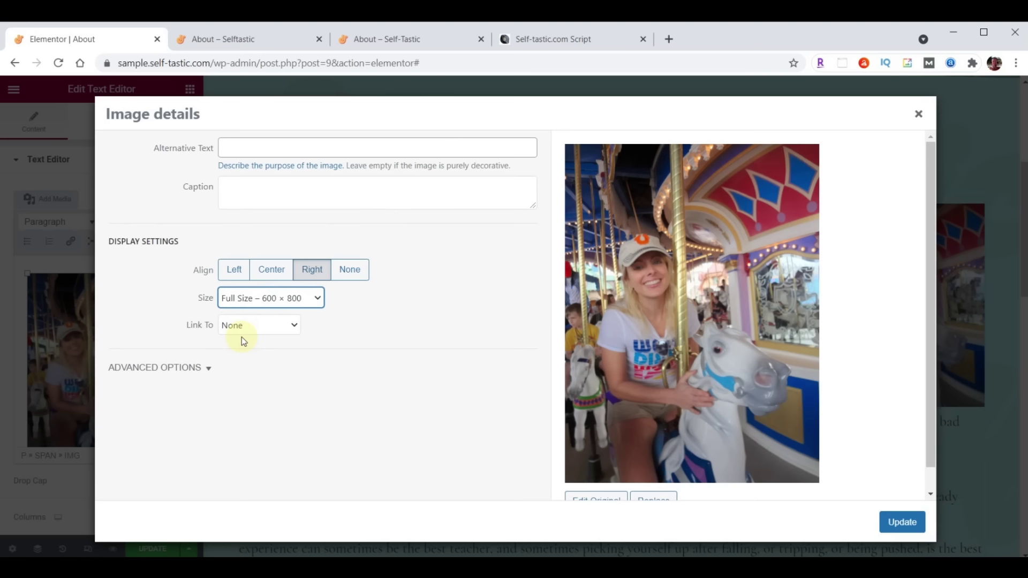
left_click(236, 325)
left_click(236, 327)
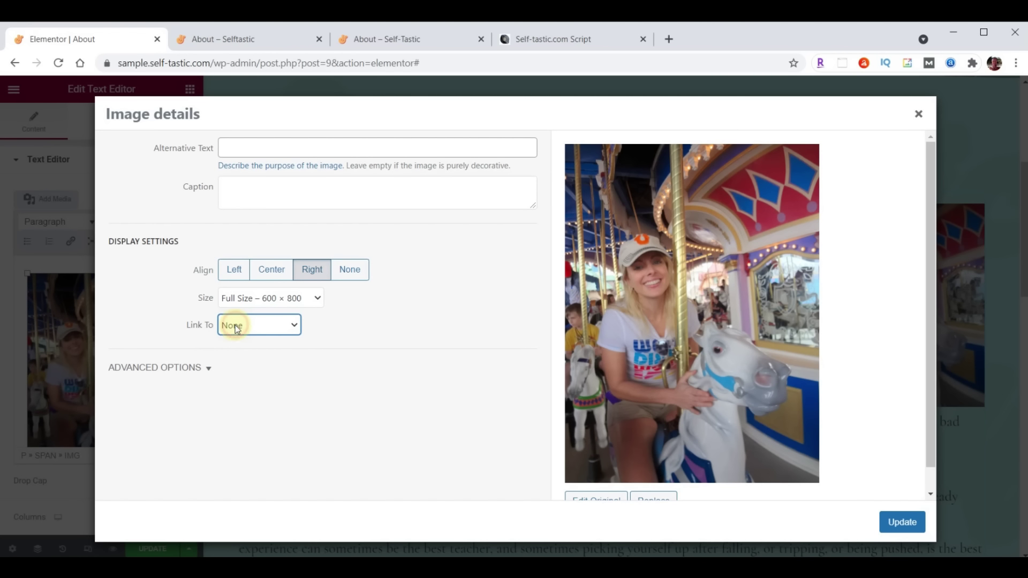
left_click(911, 535)
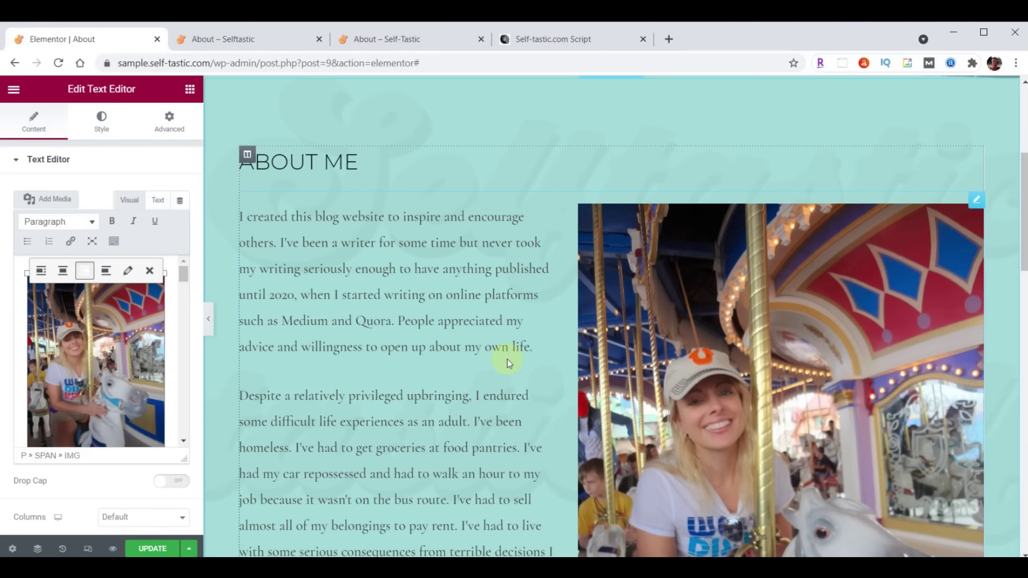
scroll(507, 358, "down", 3)
scroll(506, 360, "down", 7)
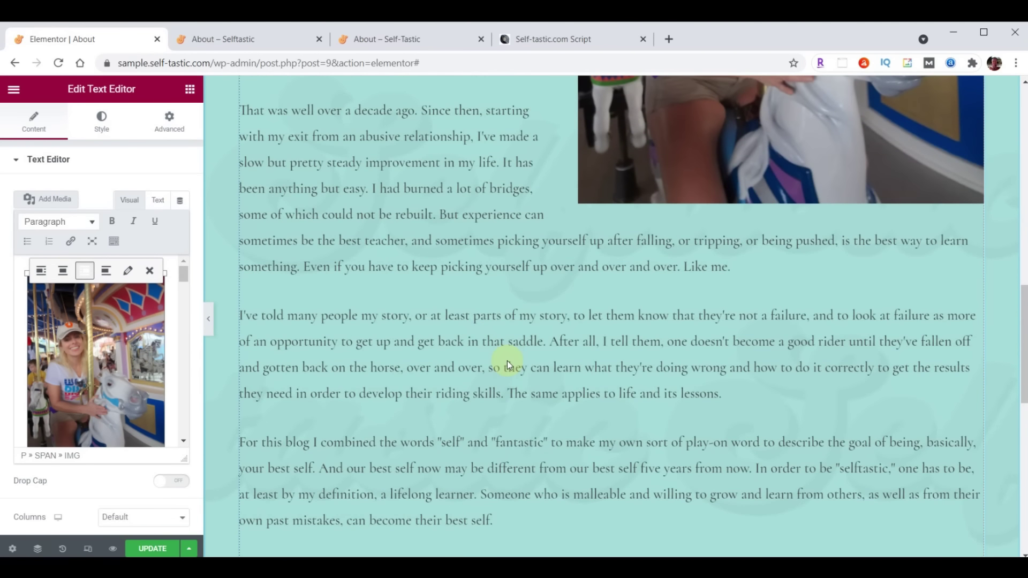
Save the About page and reload the live About page to review it
left_click(148, 549)
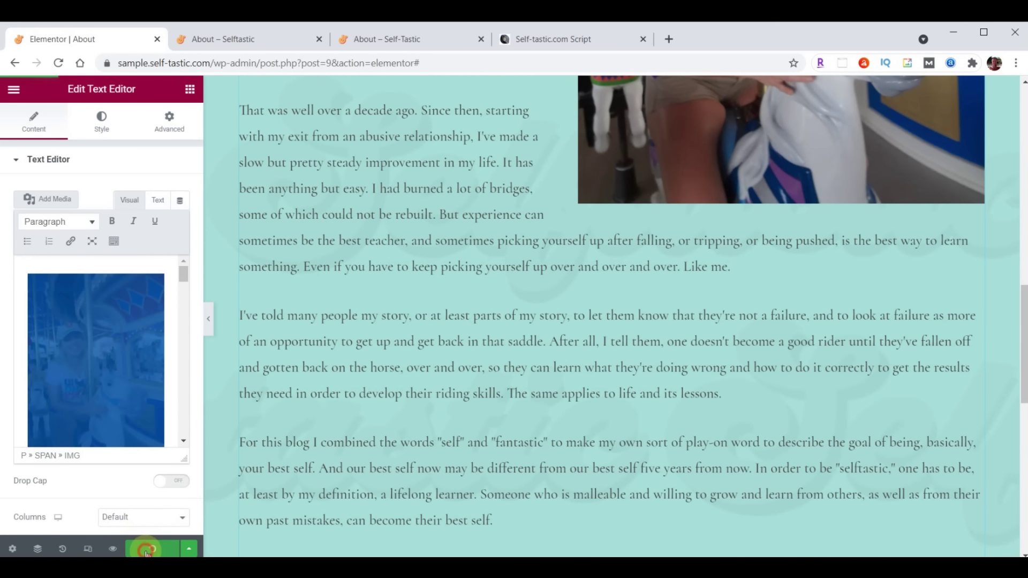
left_click(235, 40)
left_click(58, 62)
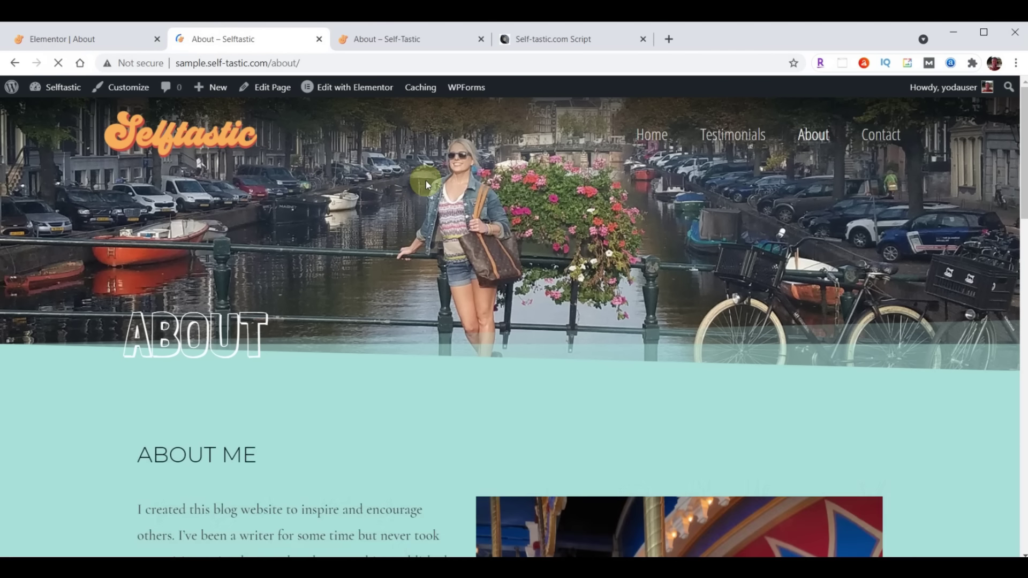
scroll(511, 316, "down", 12)
scroll(485, 326, "down", 8)
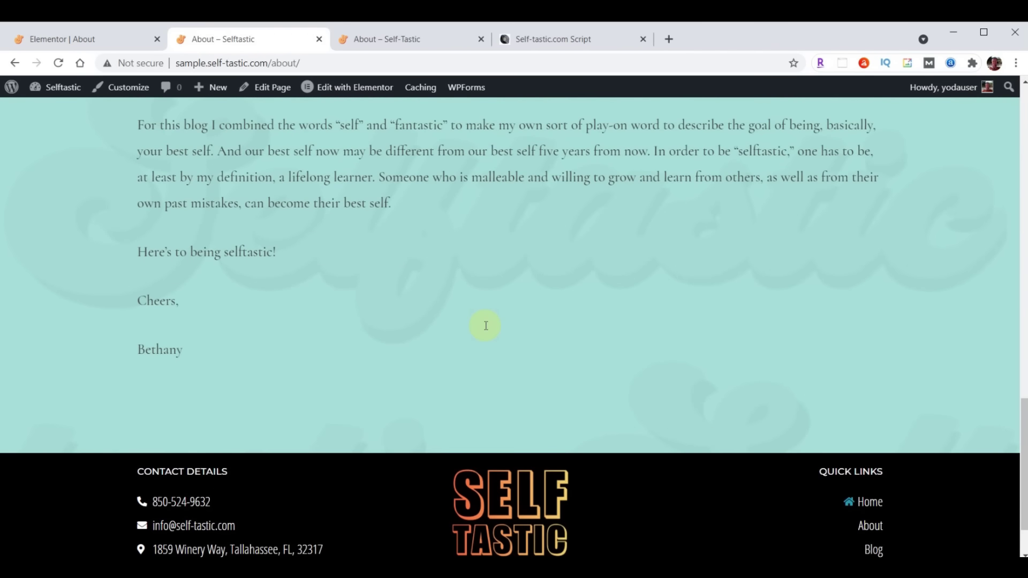
Compare it with the reference site's About page, then return to the editor
left_click(413, 38)
scroll(616, 356, "down", 20)
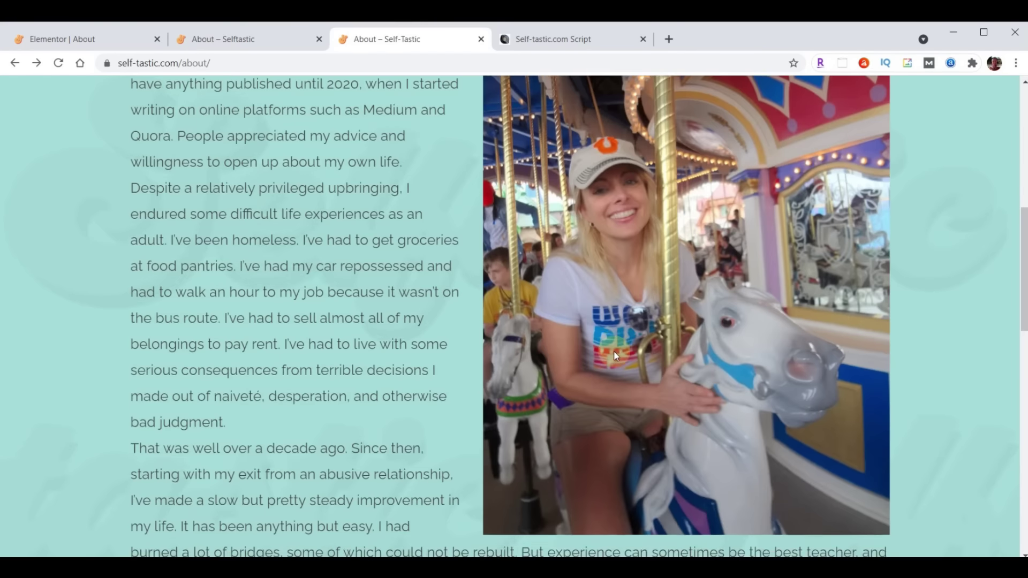
scroll(615, 356, "down", 8)
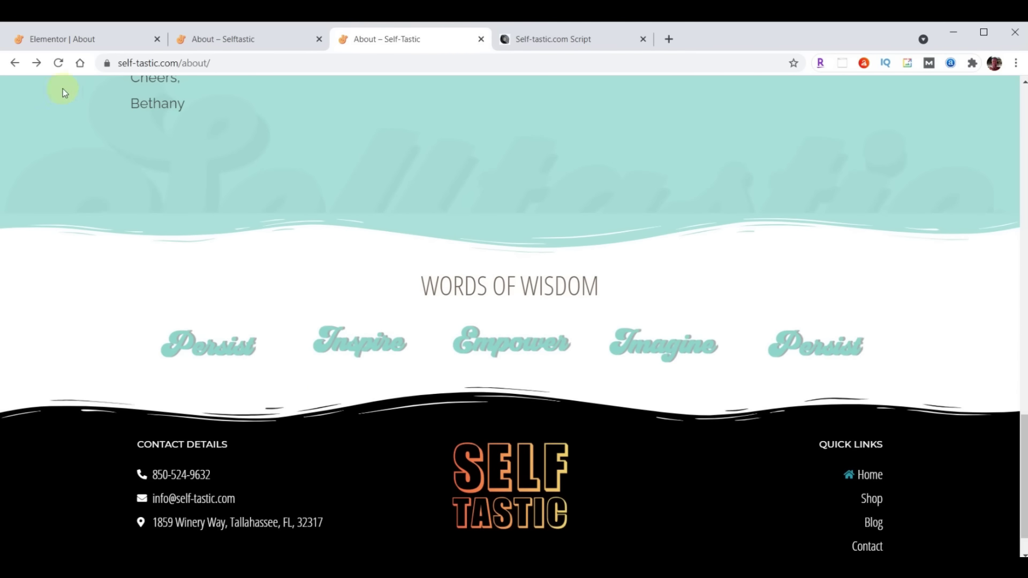
left_click(71, 39)
scroll(631, 287, "down", 10)
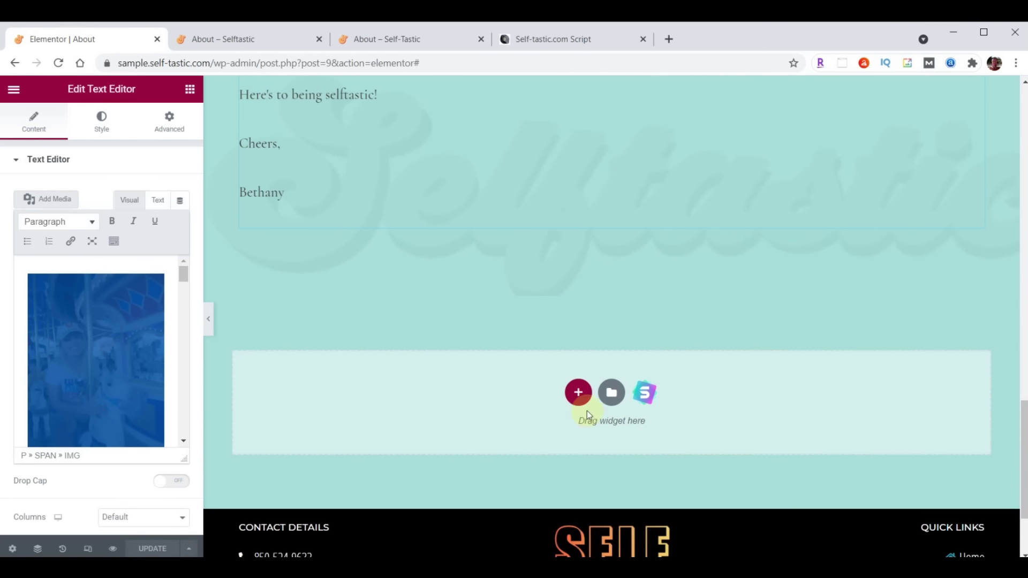
Insert the 'Selftastic - Words of Wisdom' template from My Templates without its page settings, and save
left_click(610, 394)
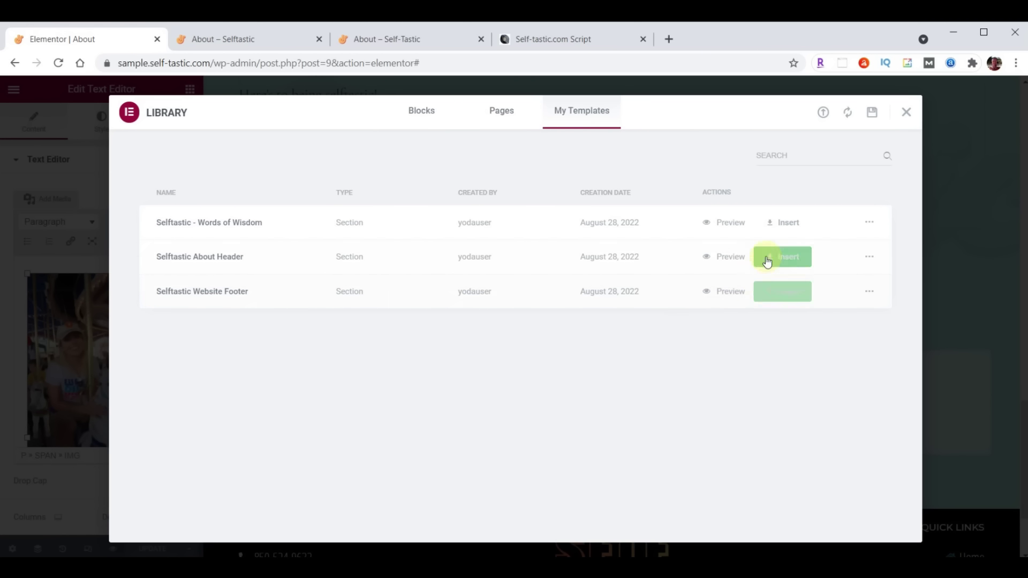
left_click(788, 225)
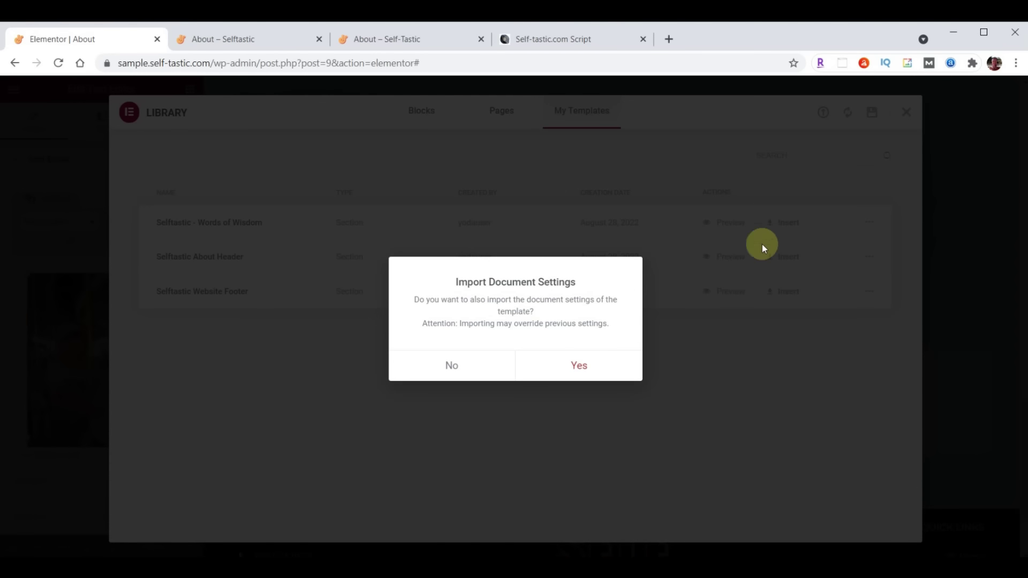
left_click(457, 364)
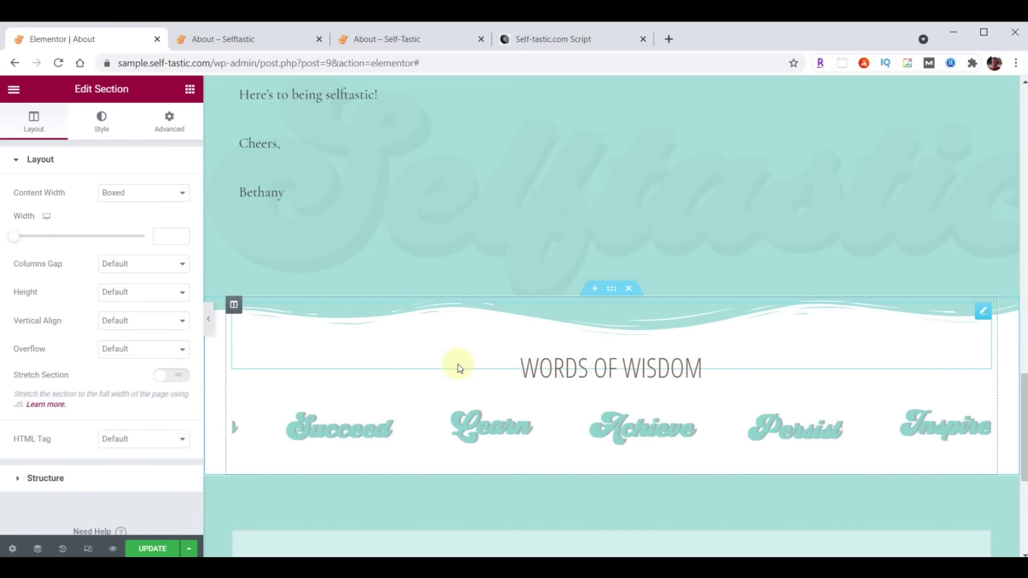
left_click(153, 549)
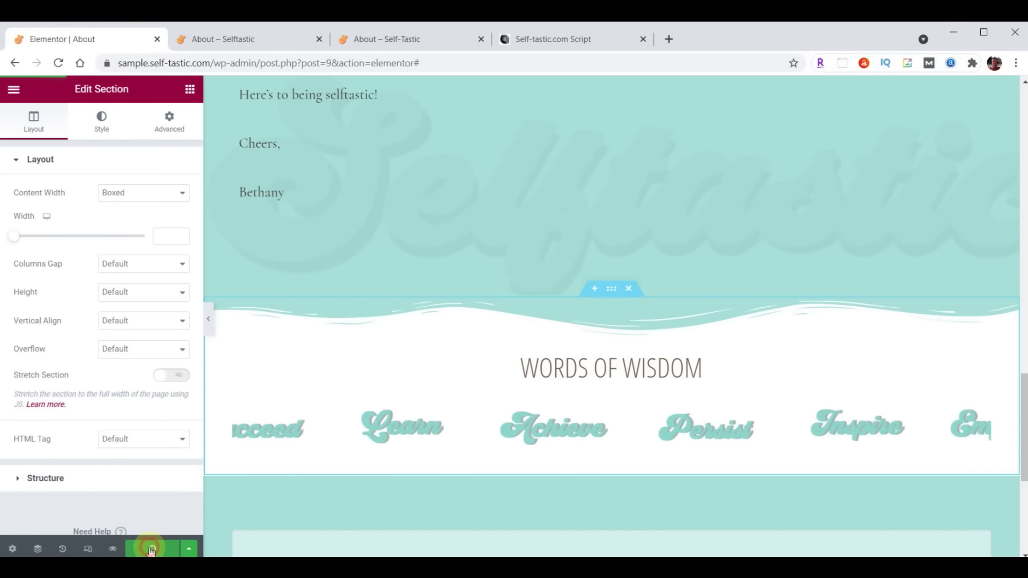
Reload the live About page to check the Words of Wisdom section, then go back to the editor
left_click(252, 47)
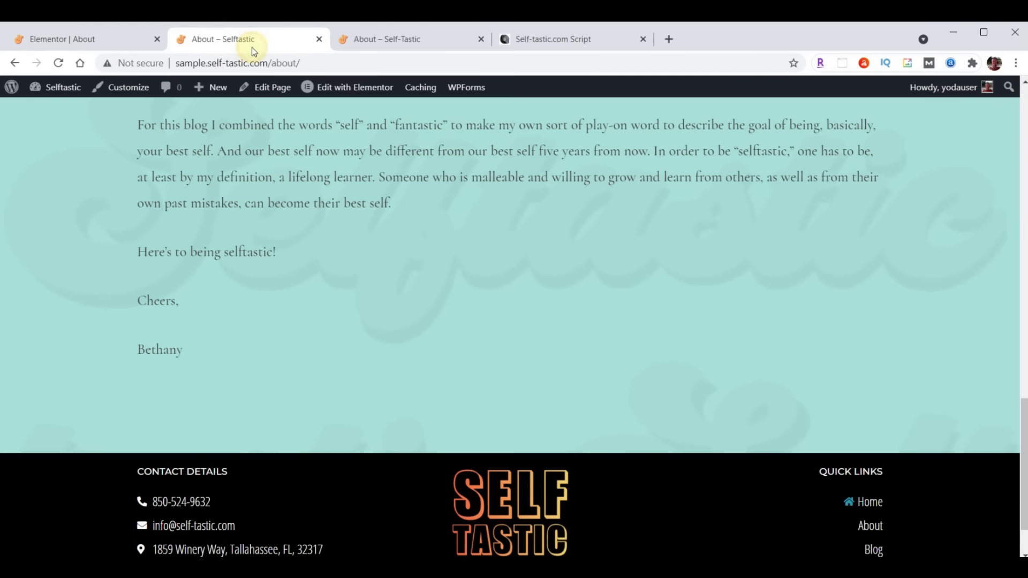
left_click(59, 63)
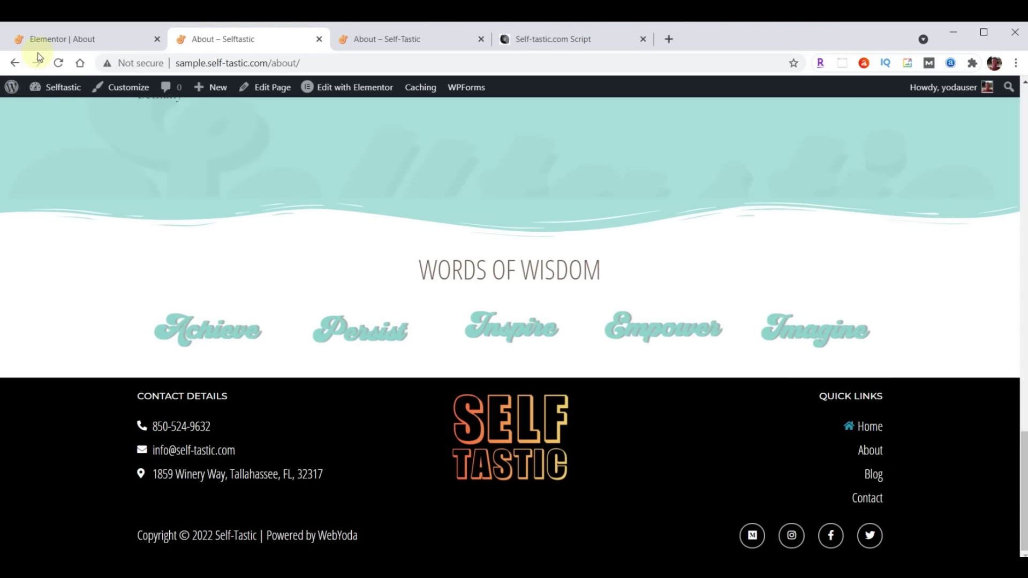
left_click(48, 39)
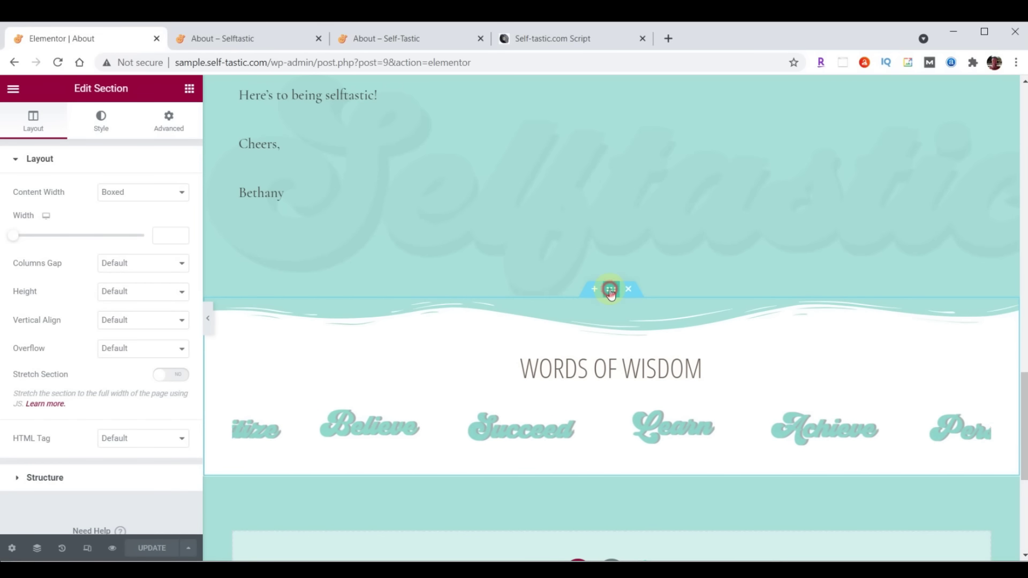
Add a black (#000000) Waves Brush bottom shape divider with height 60
left_click(103, 128)
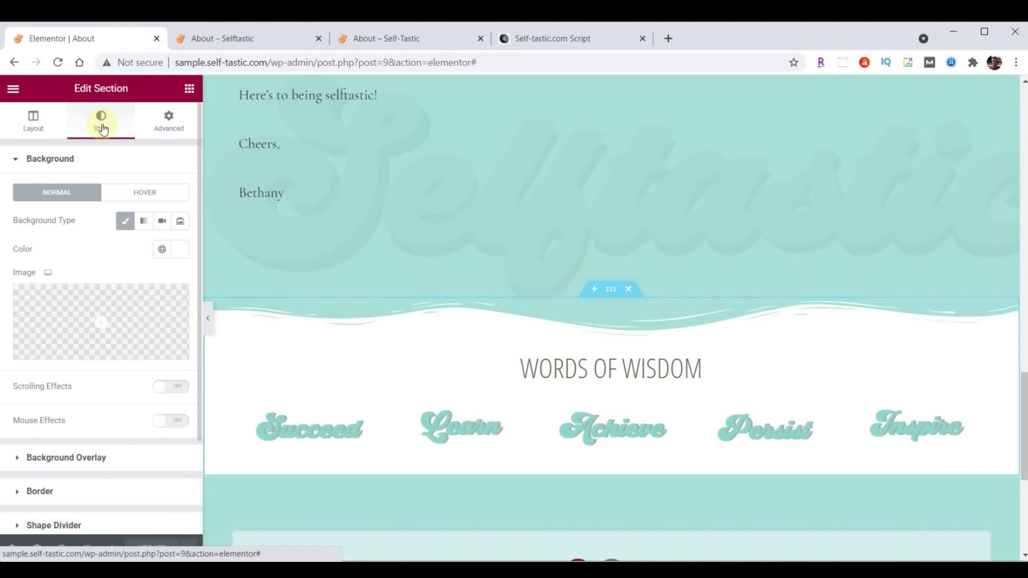
scroll(91, 230, "down", 3)
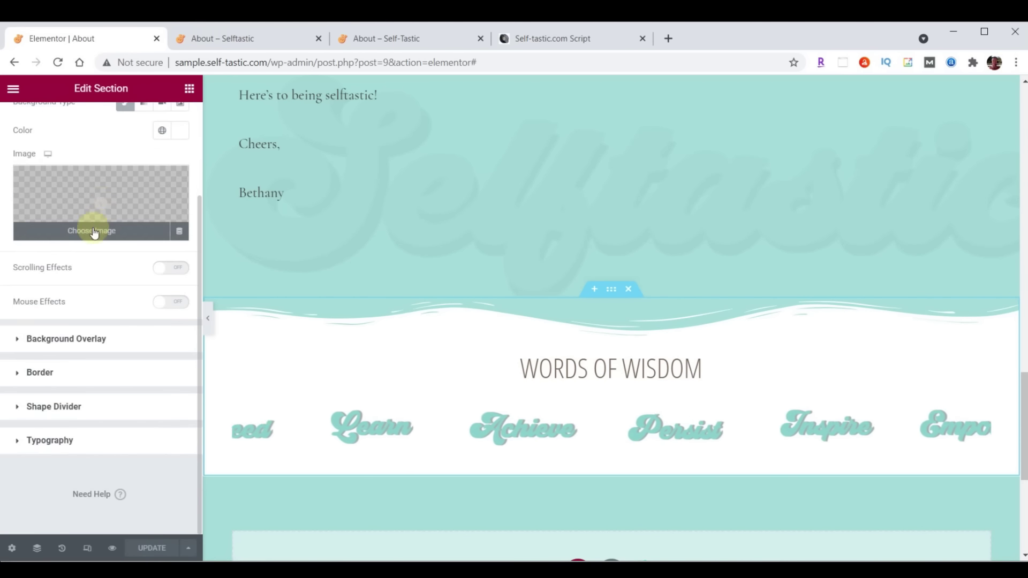
left_click(53, 407)
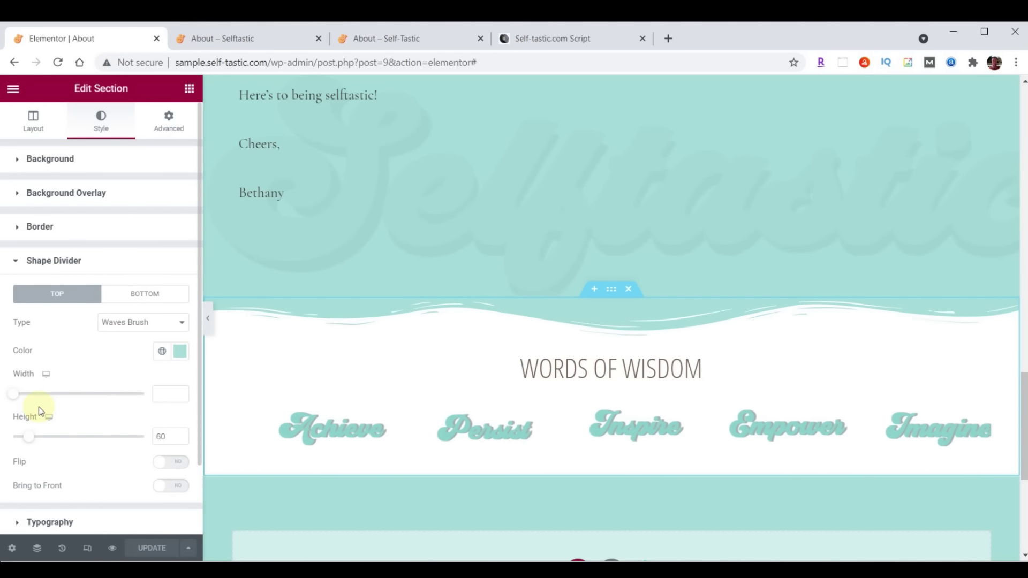
left_click(132, 302)
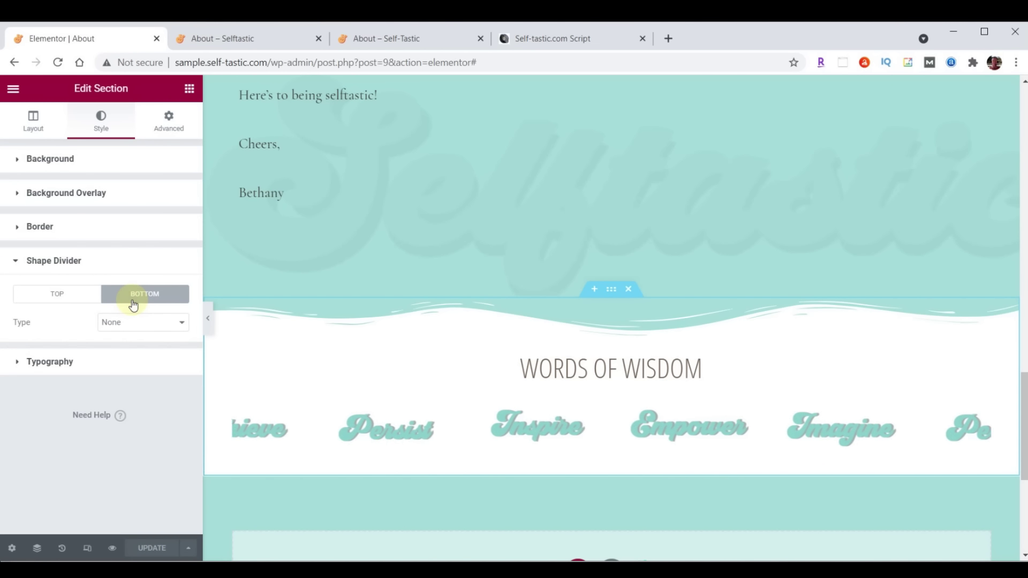
left_click(134, 328)
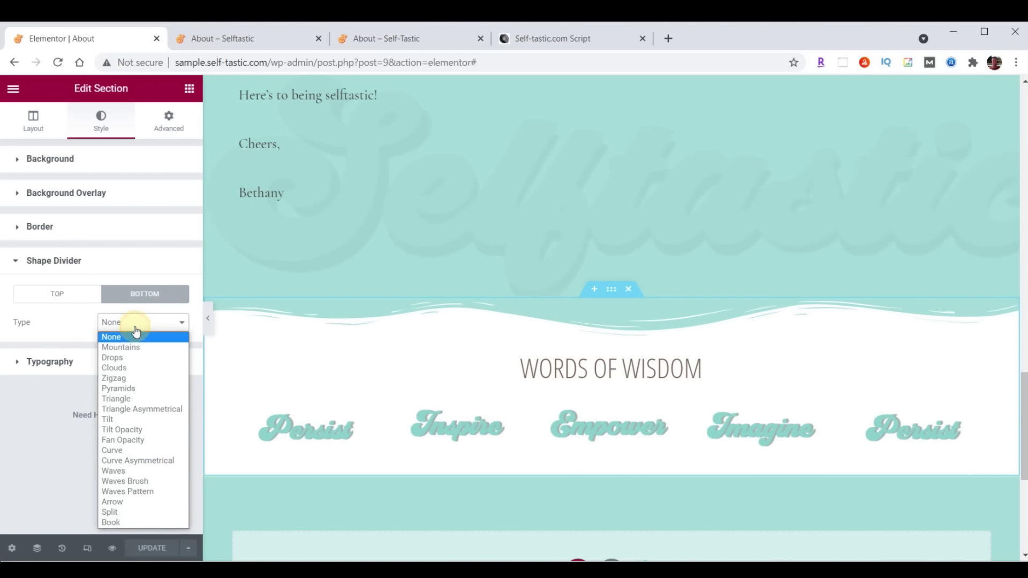
left_click(140, 483)
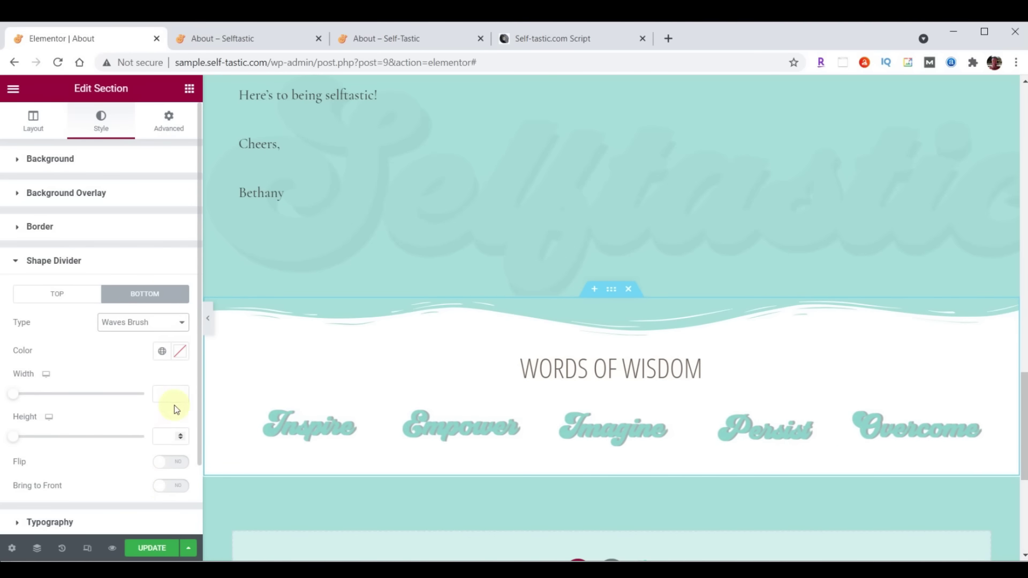
left_click(180, 352)
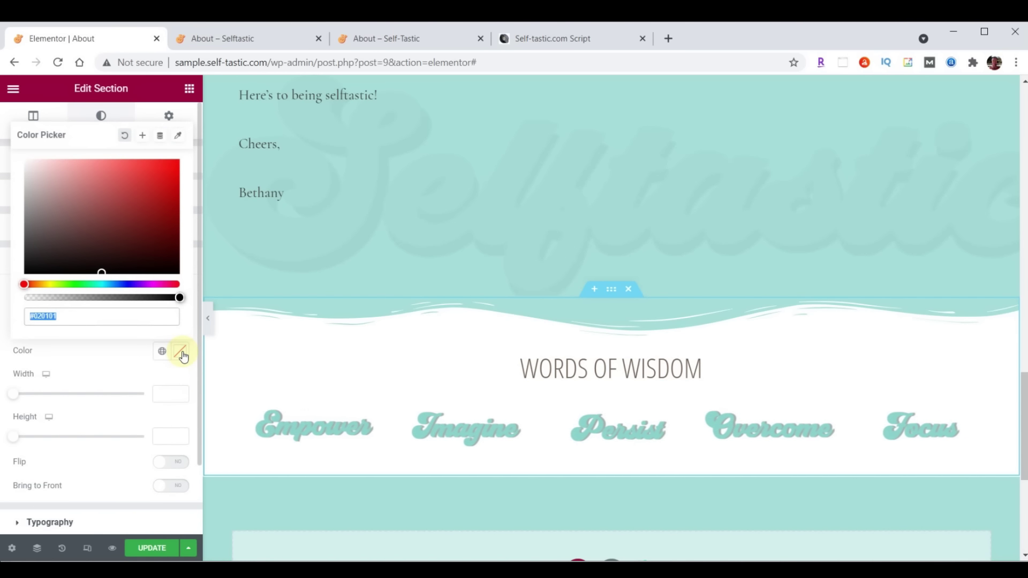
type("#000000")
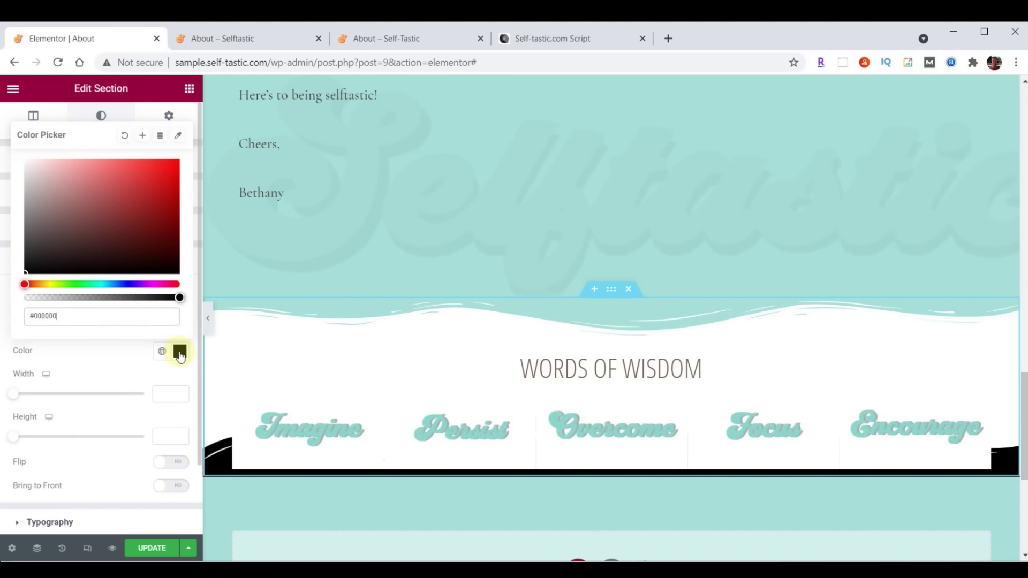
left_click(180, 352)
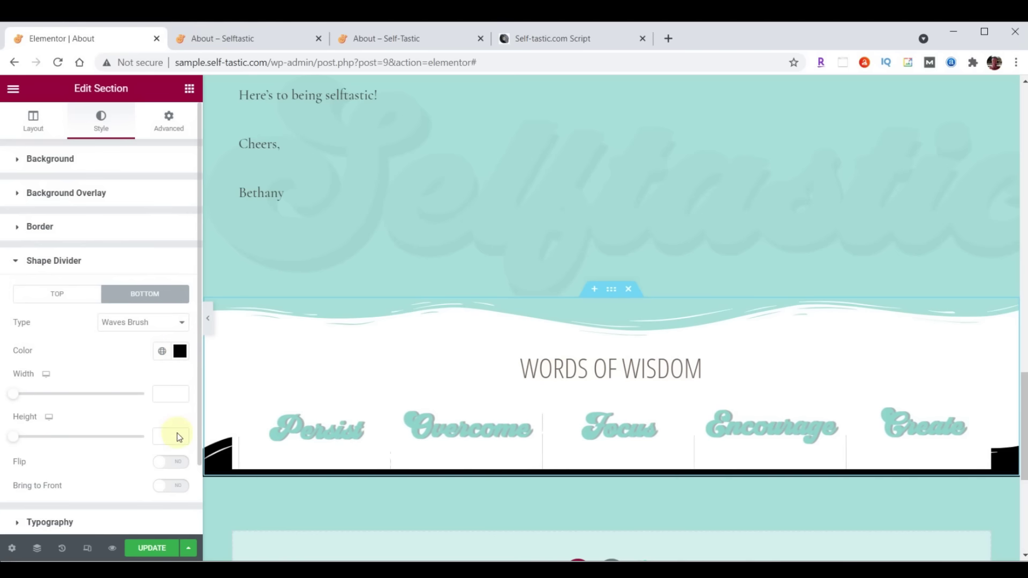
type("60")
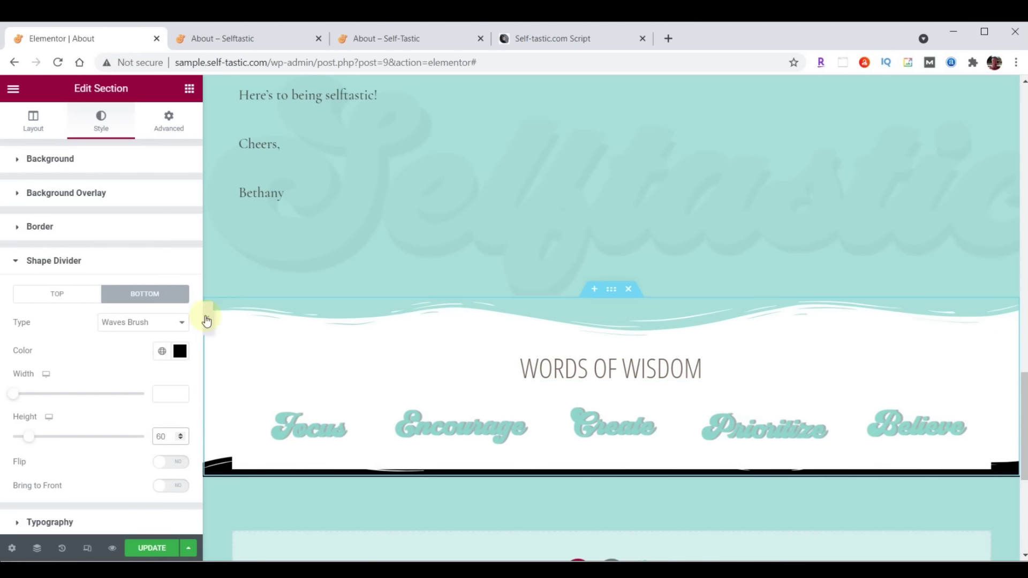
Set only the section's bottom padding to 50 and save the page
left_click(169, 129)
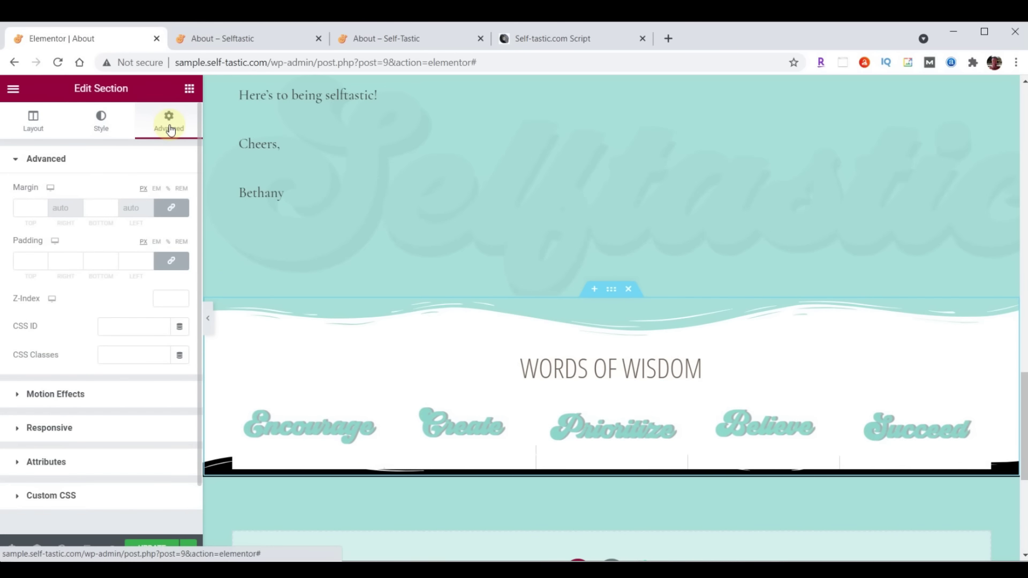
left_click(169, 261)
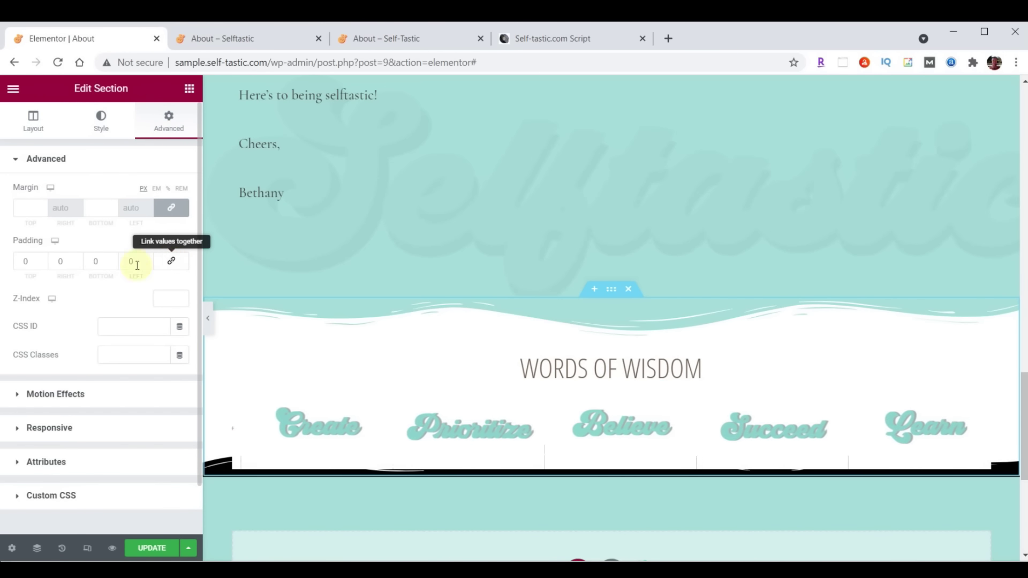
left_click(95, 263)
type("50")
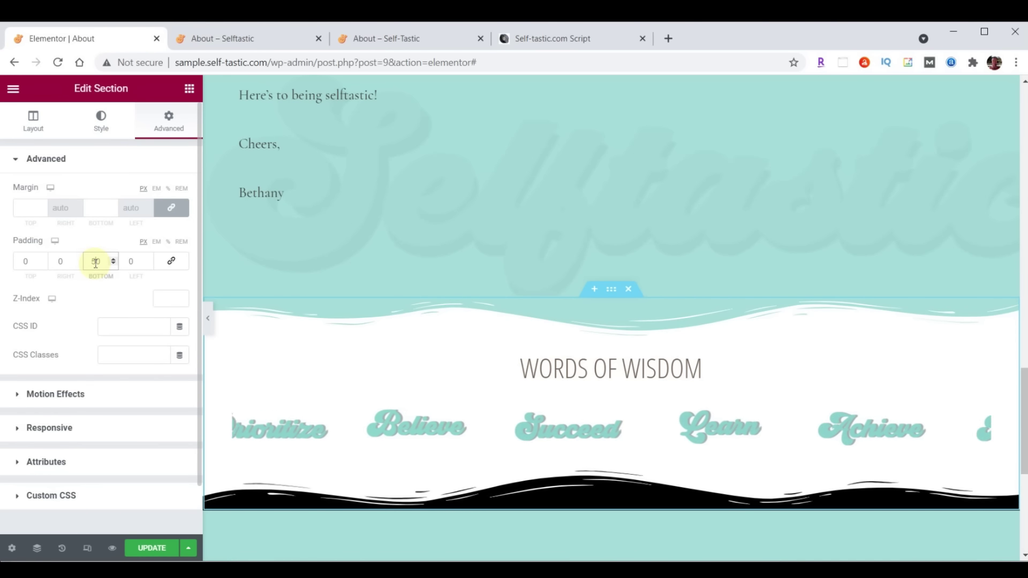
left_click(159, 548)
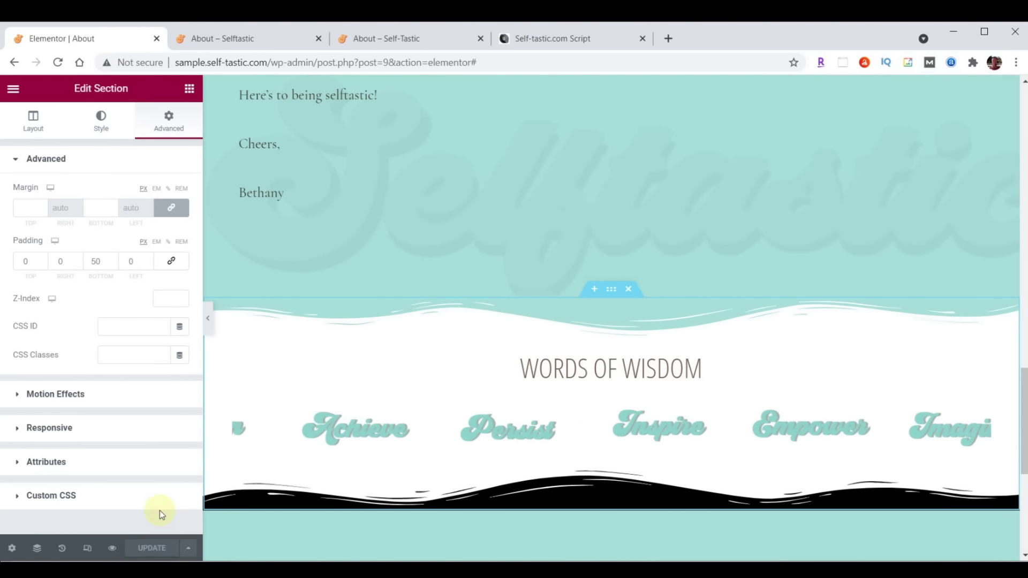
left_click(232, 32)
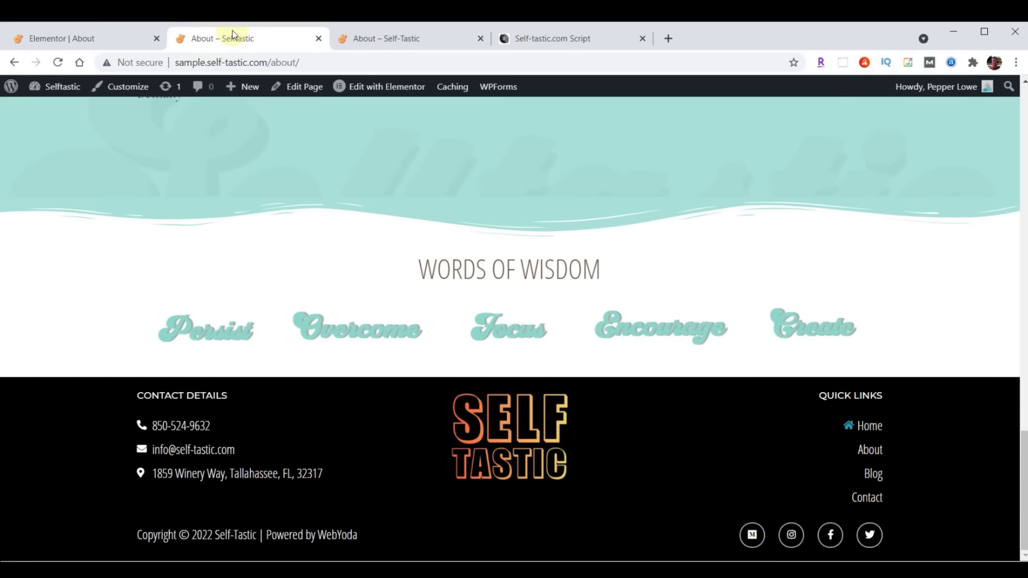
Change the About Me text's font family to Raleway, save, and check it on the live page
left_click(58, 62)
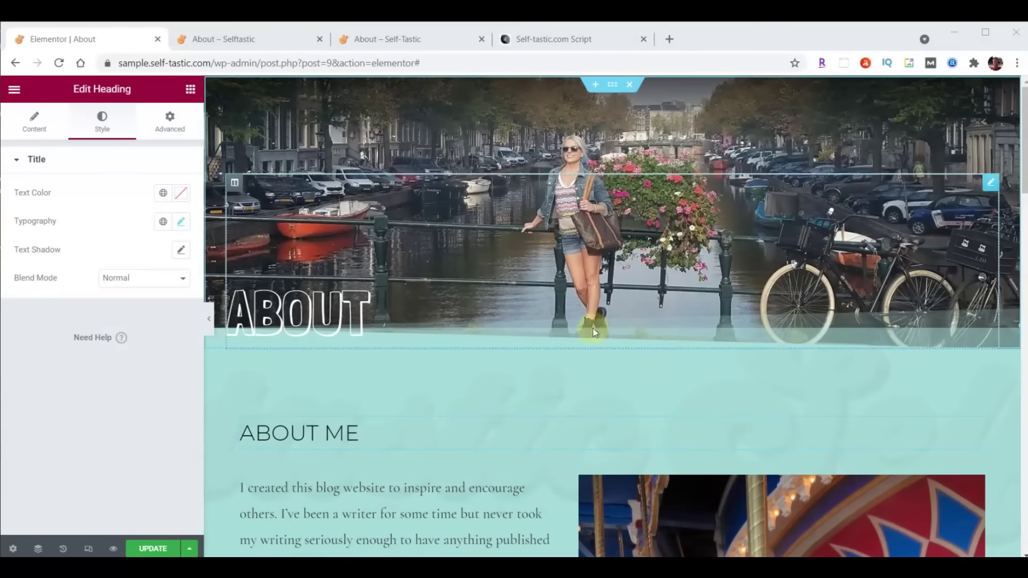
scroll(569, 322, "down", 4)
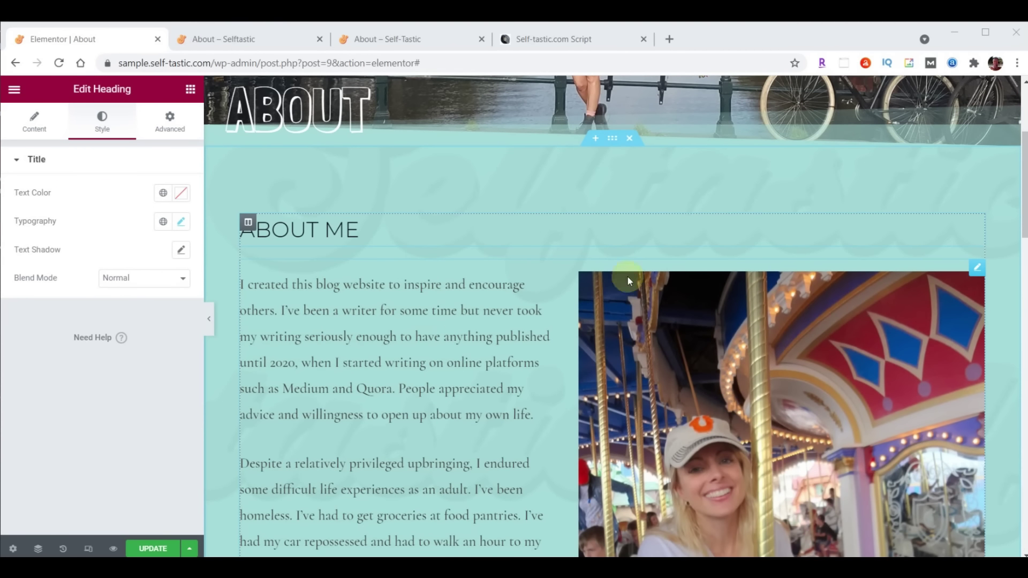
left_click(977, 267)
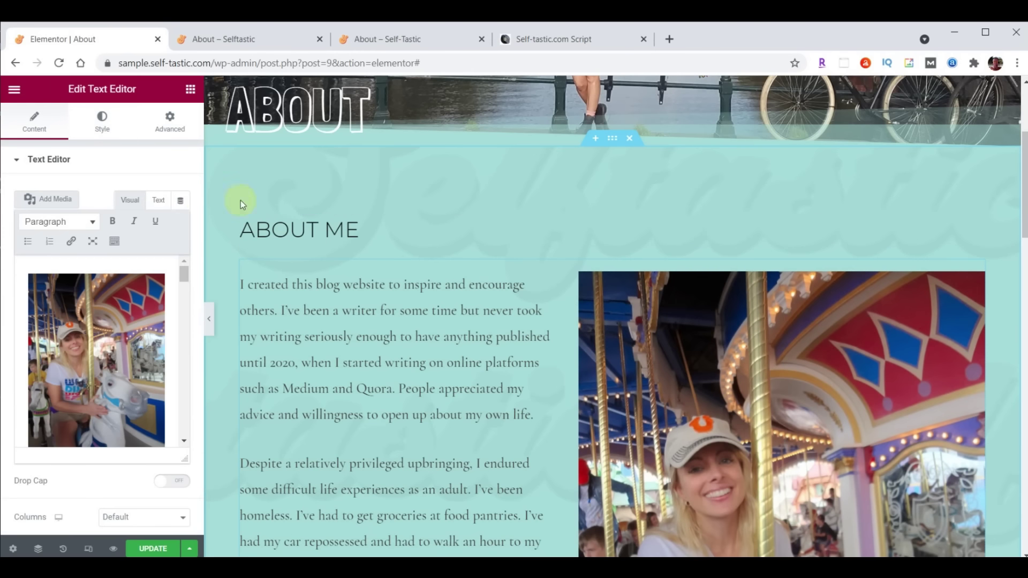
left_click(105, 121)
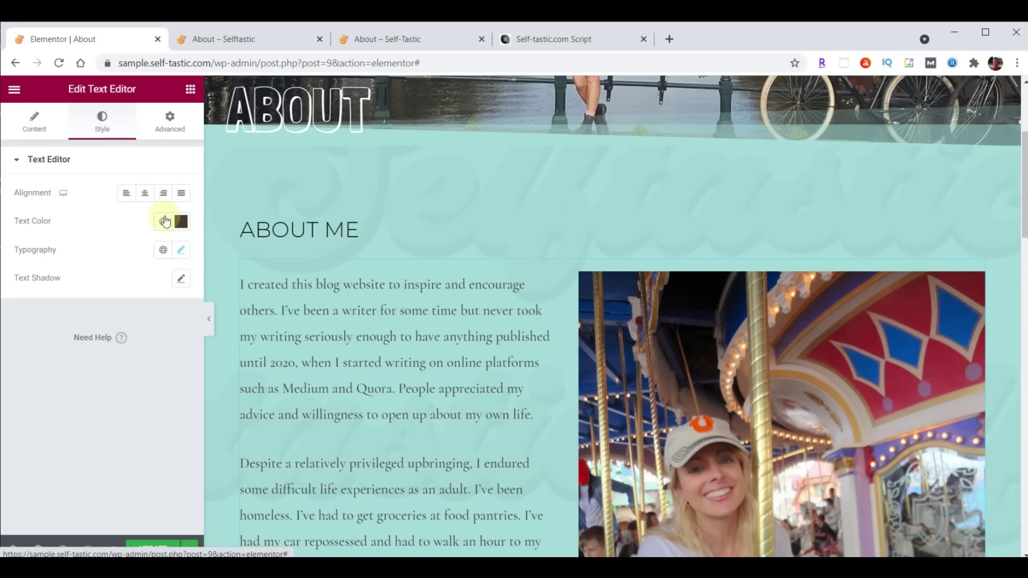
left_click(181, 250)
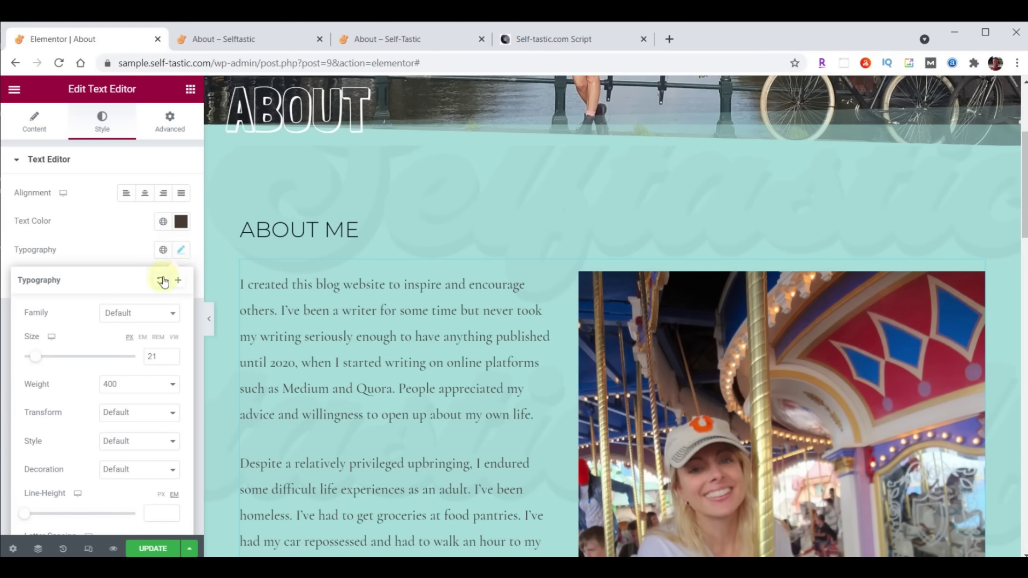
left_click(142, 315)
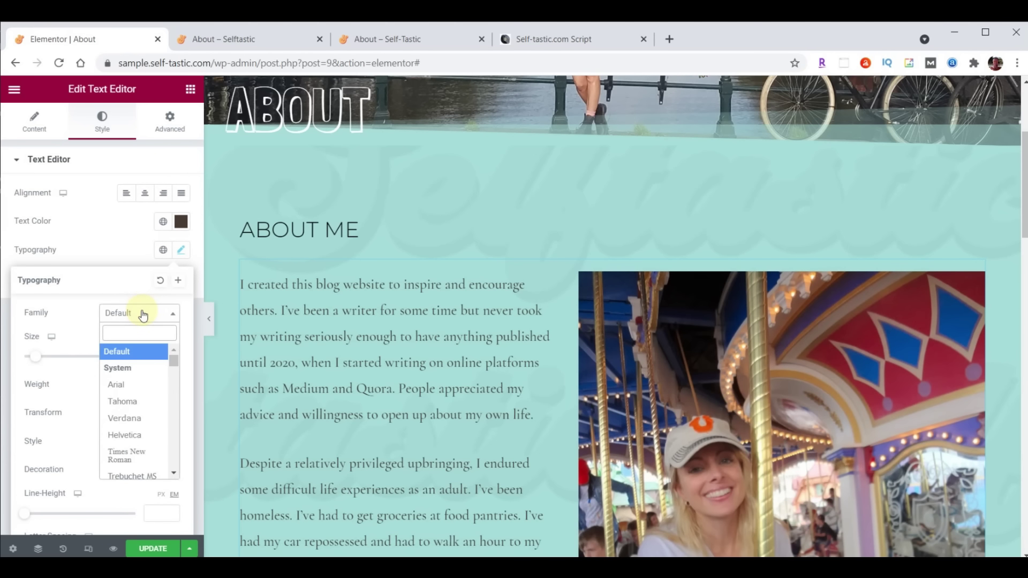
type("Rale")
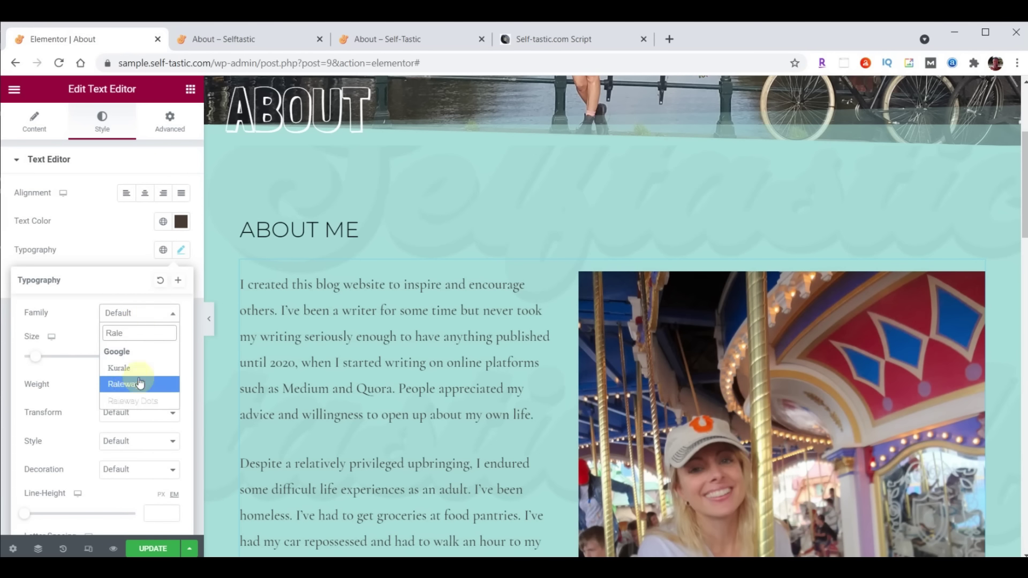
left_click(129, 386)
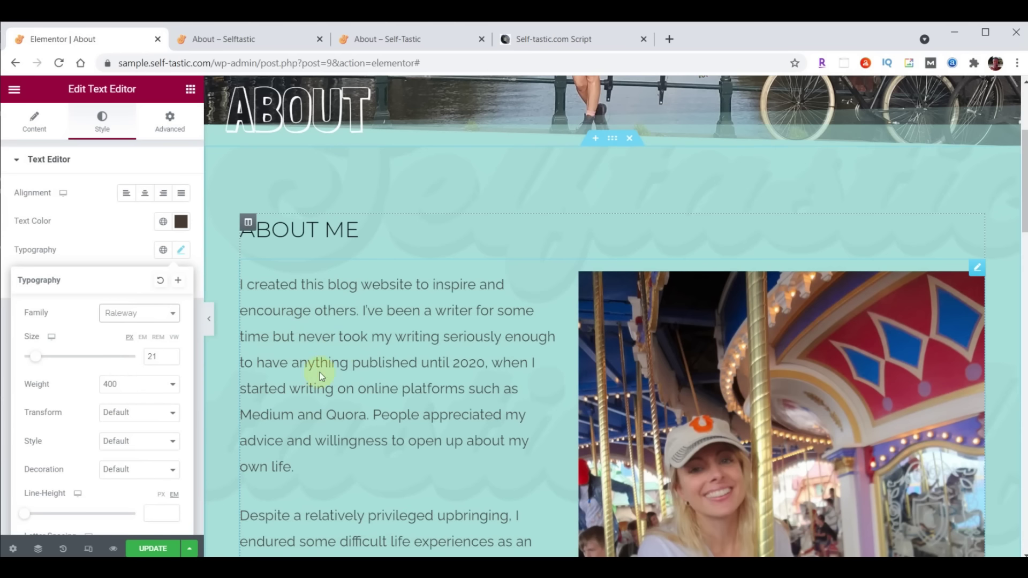
left_click(145, 550)
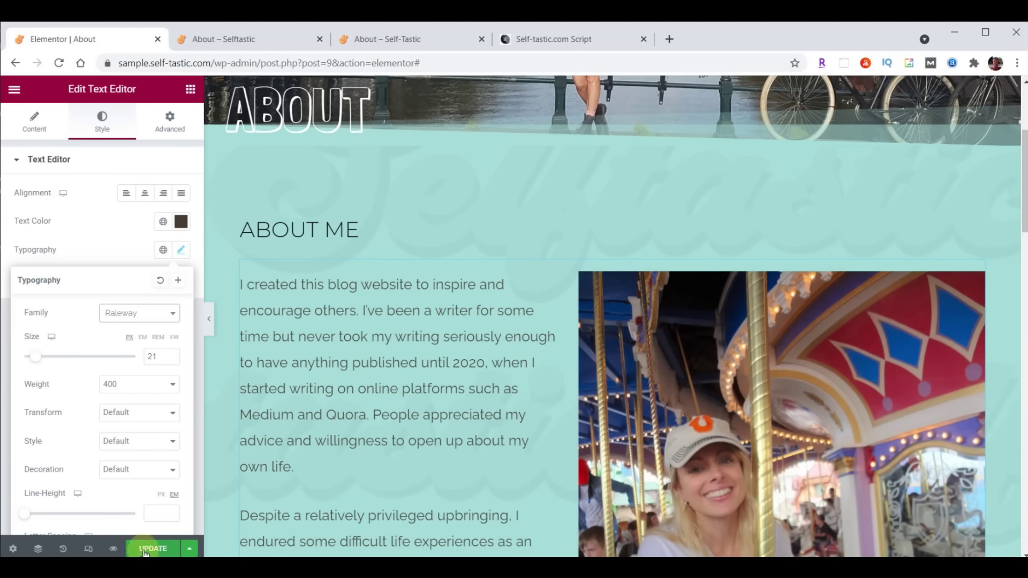
left_click(214, 39)
scroll(509, 352, "down", 14)
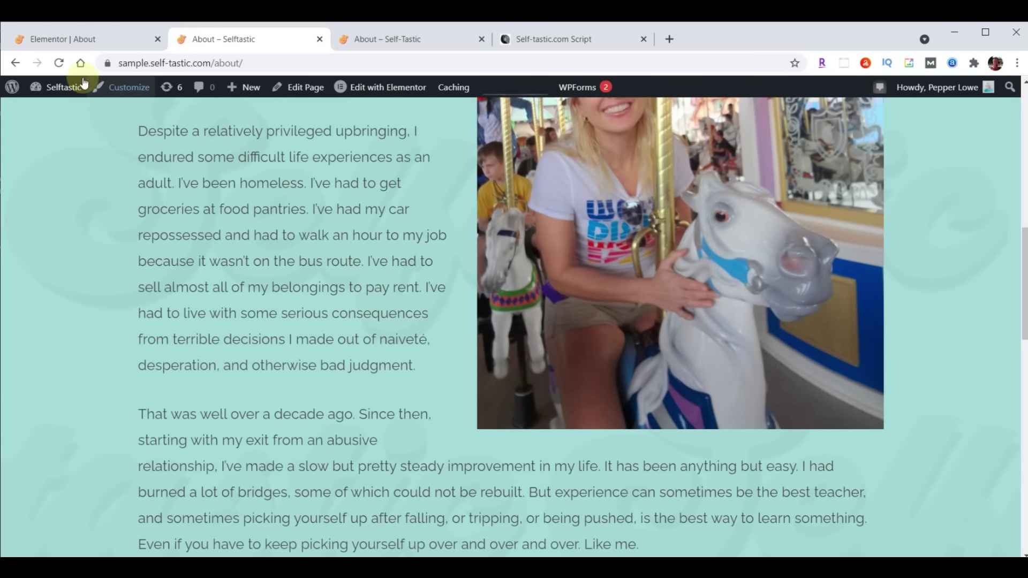
Exit the Elementor editor to the WordPress dashboard and open the All Pages list
left_click(72, 40)
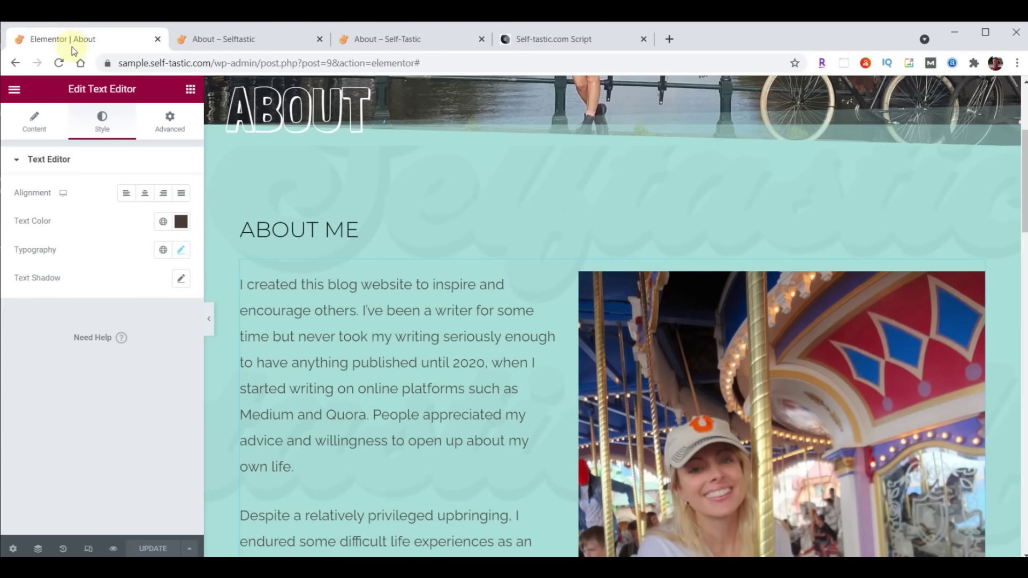
left_click(14, 89)
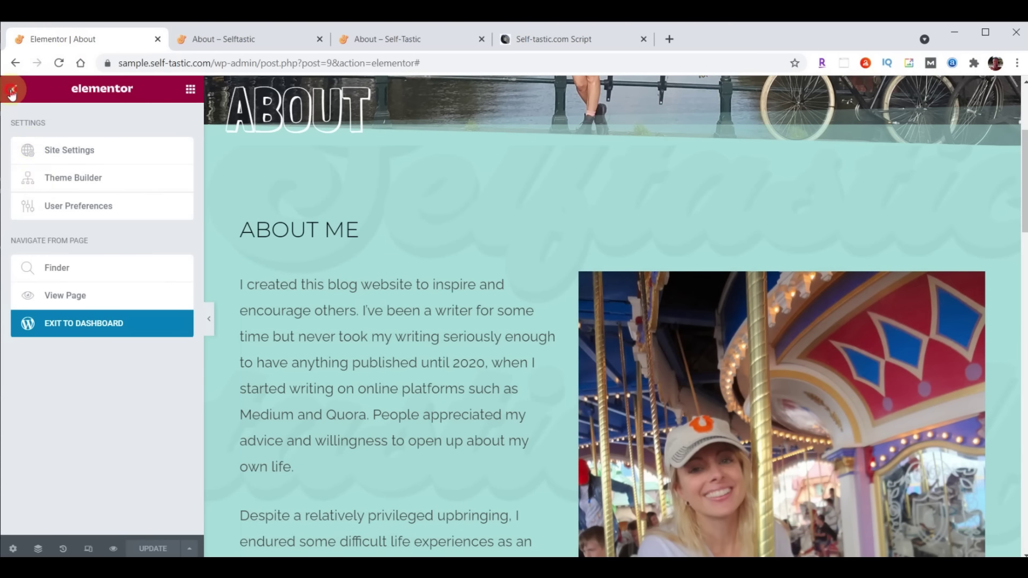
left_click(68, 327)
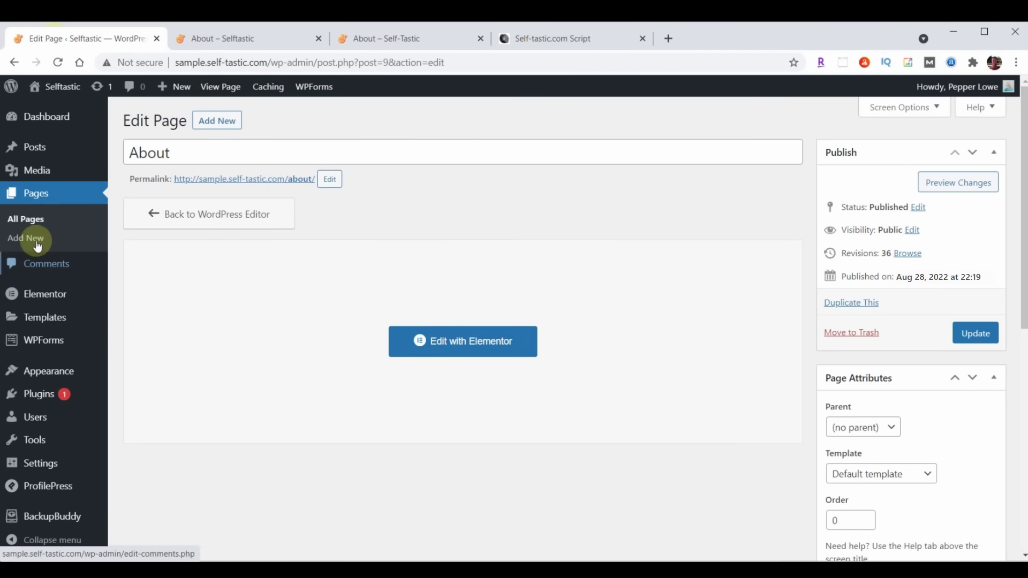
left_click(38, 199)
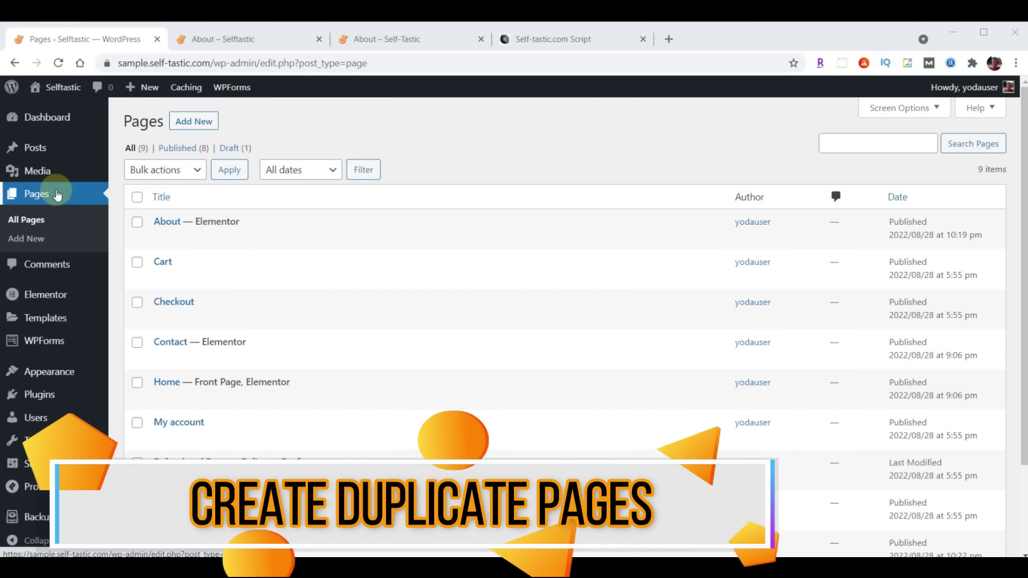
mouse_move(159, 224)
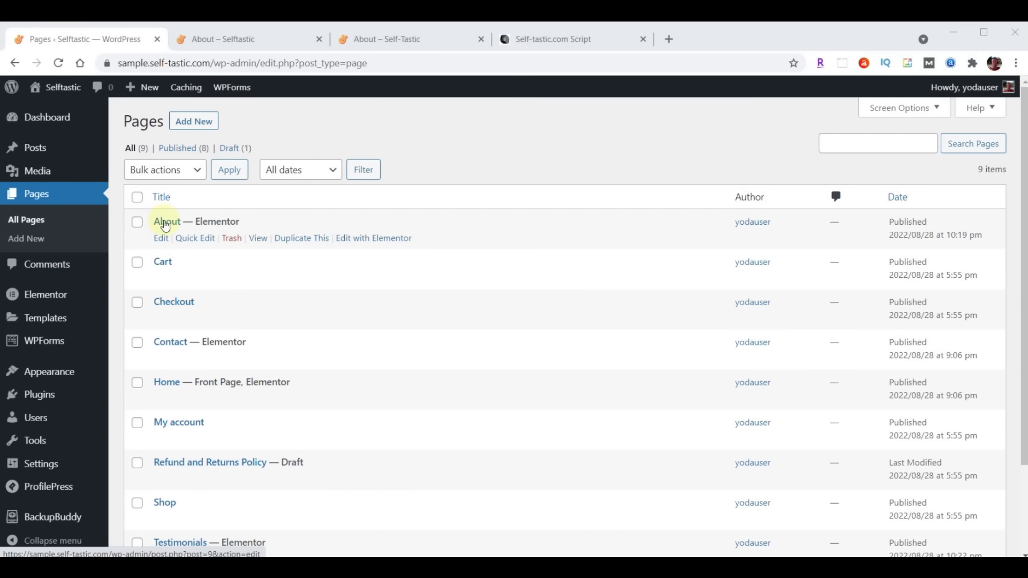
Duplicate the About page and Quick Edit the copy: title Gallery, slug gallery, status Published
left_click(298, 242)
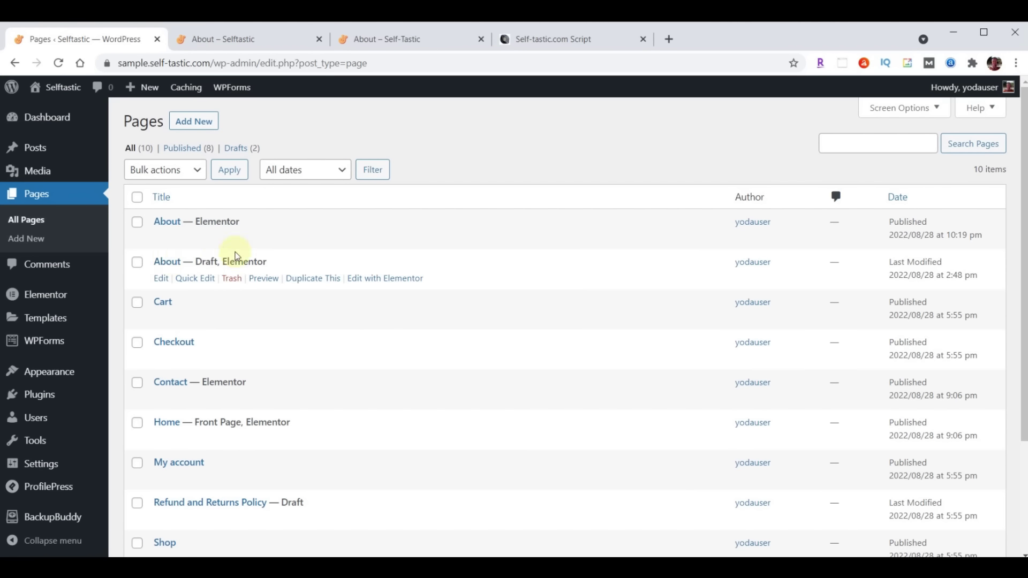
left_click(200, 285)
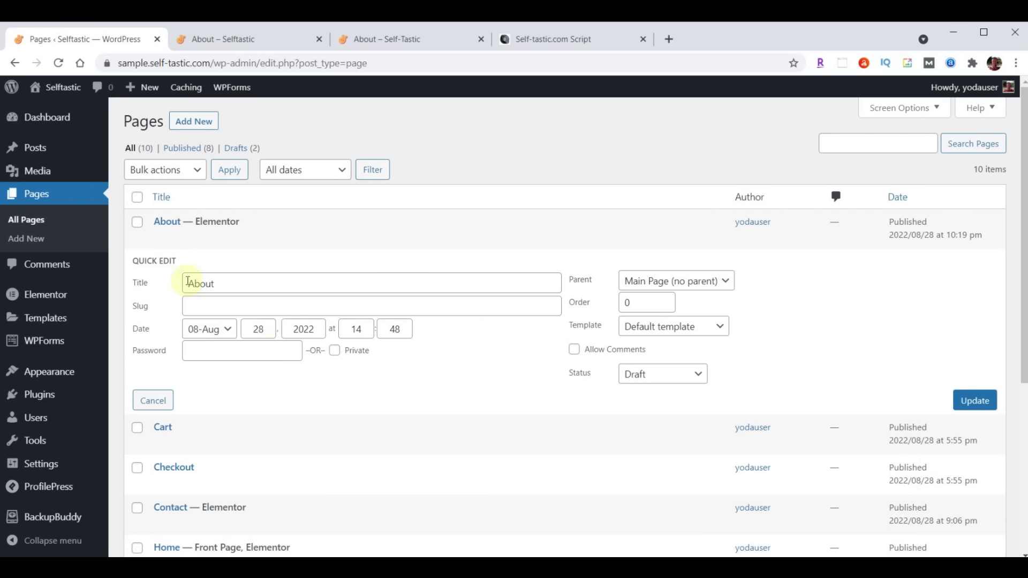
left_click_drag(187, 281, 289, 287)
type("Gallery")
left_click(262, 306)
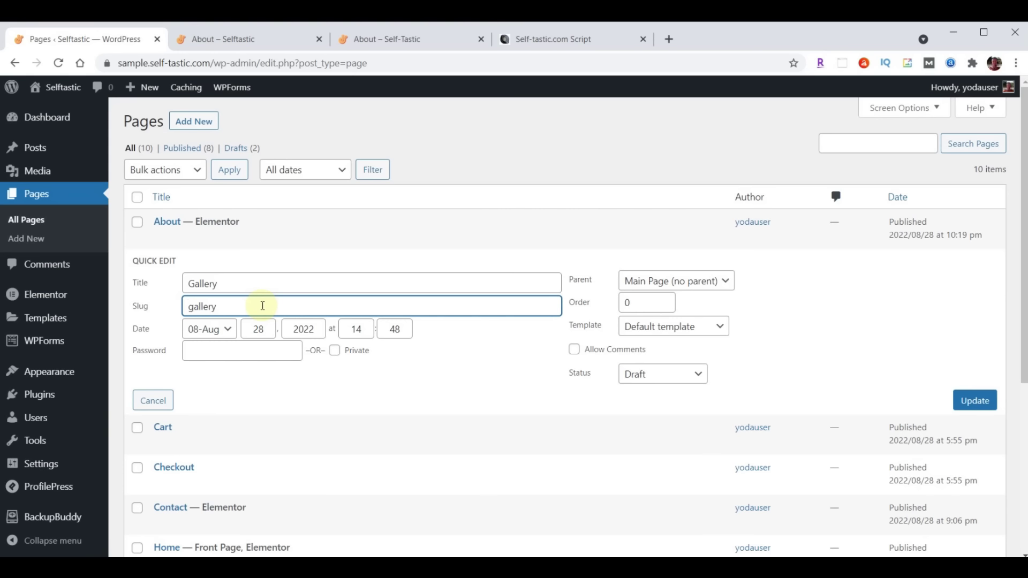
left_click(662, 379)
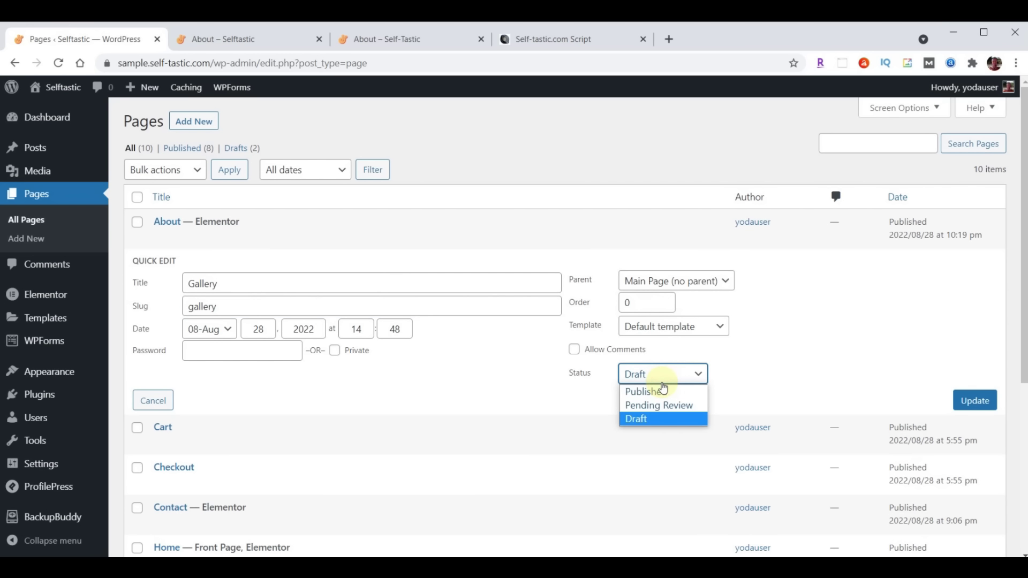
left_click(658, 391)
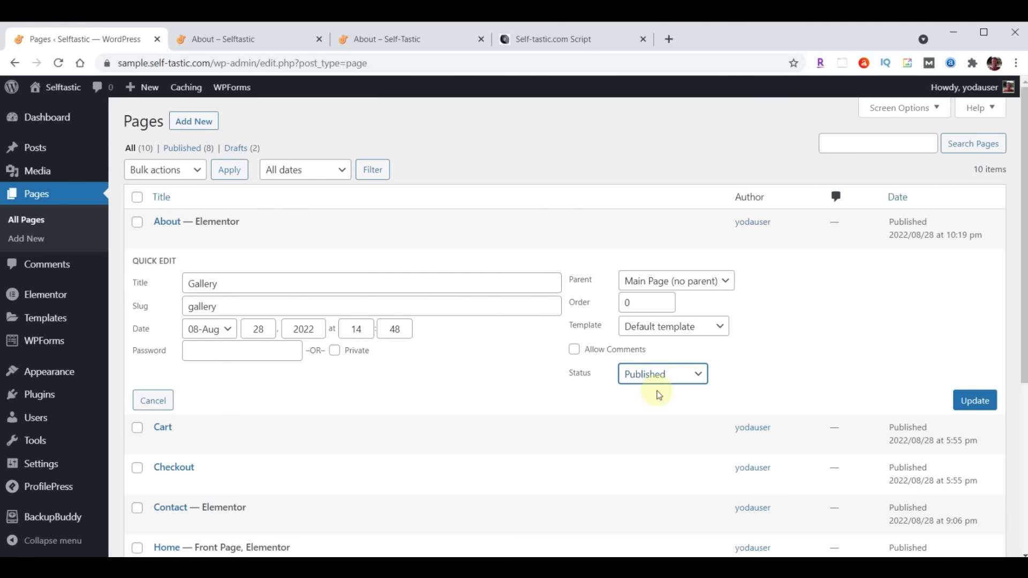
left_click(976, 407)
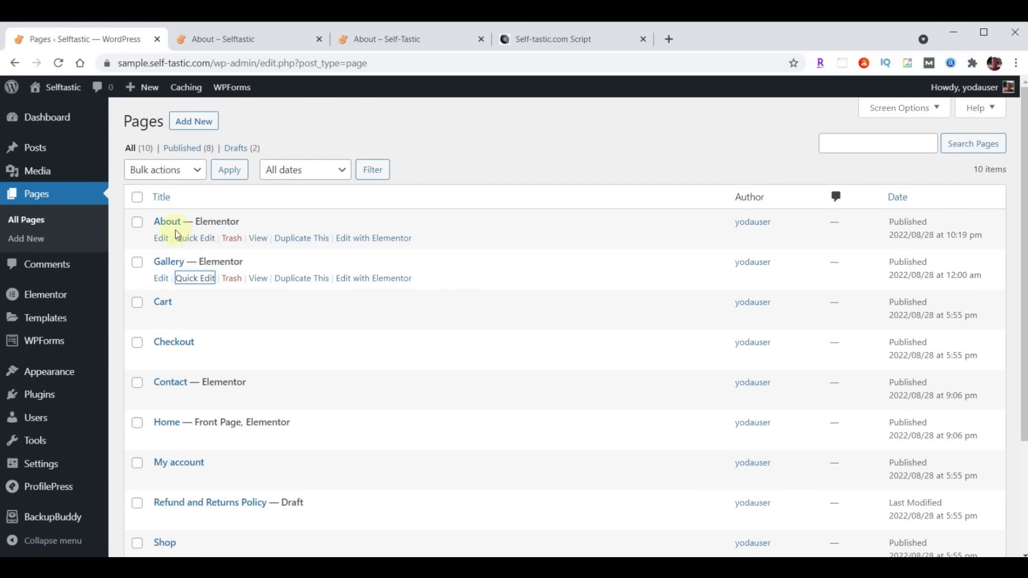
Duplicate About again and Quick Edit the copy: title and slug Blog, status Published
left_click(296, 239)
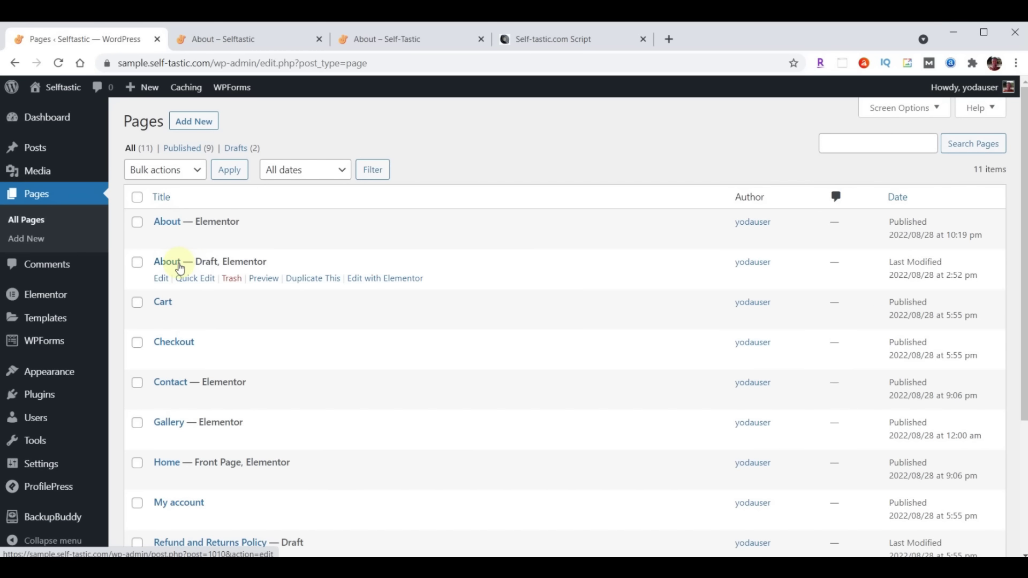
left_click(189, 276)
left_click(225, 284)
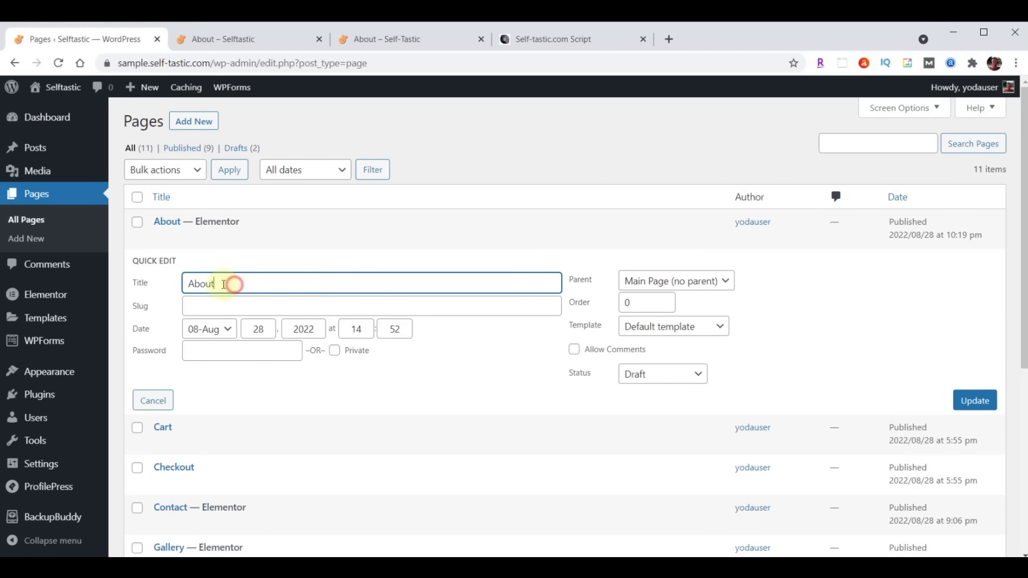
left_click_drag(224, 285, 178, 289)
type("Blog")
left_click(214, 309)
type("Blog")
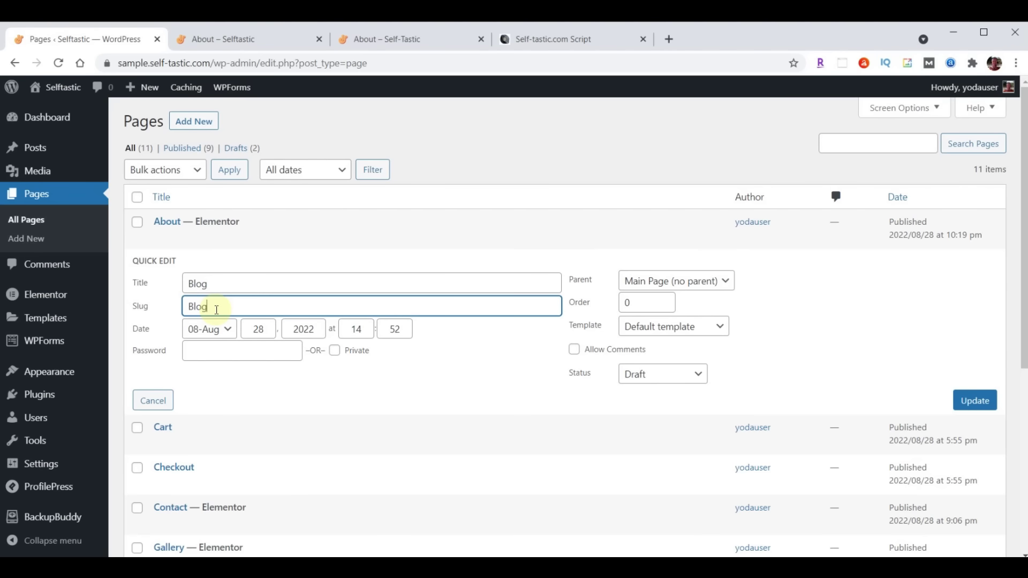
left_click(654, 375)
left_click(654, 390)
left_click(971, 402)
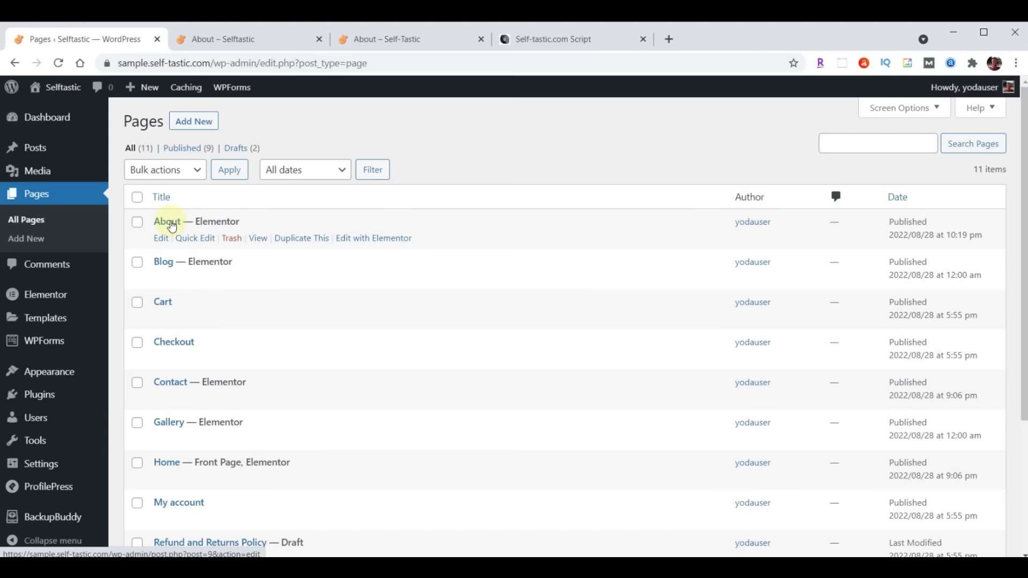
Duplicate the About page and publish the copy as 'Services' with slug services
left_click(298, 240)
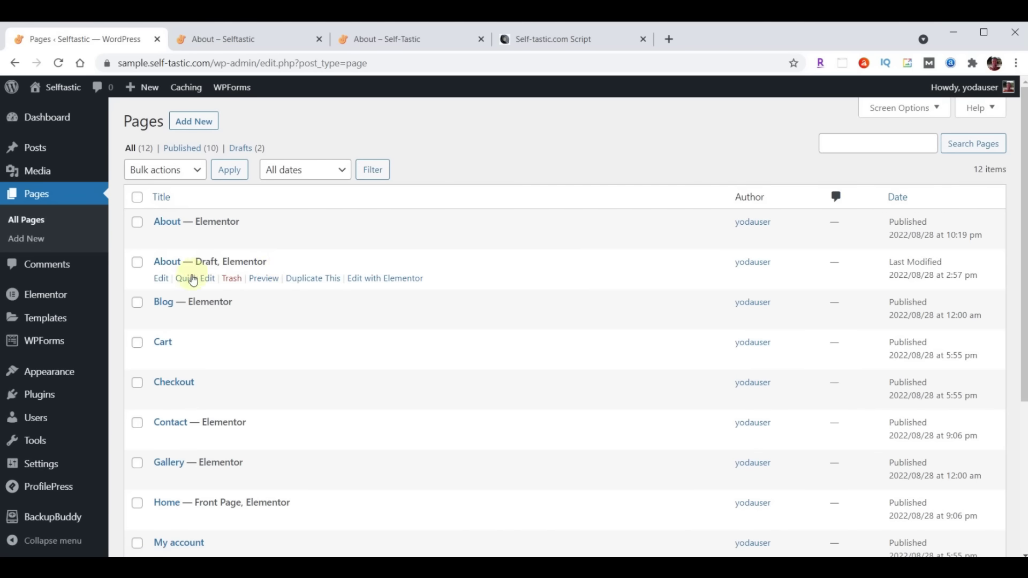
left_click(192, 279)
double_click(235, 283)
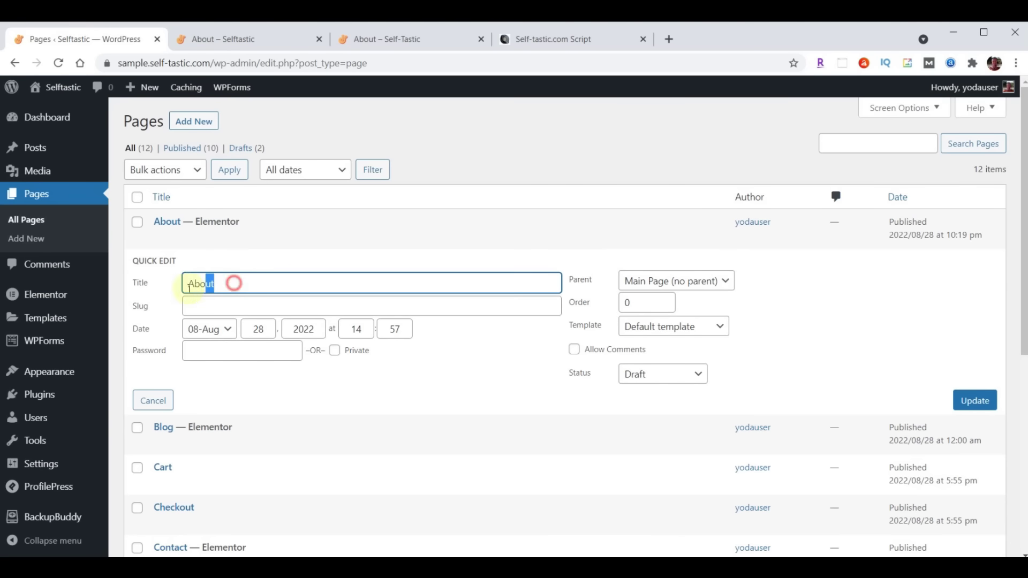
type("Services")
left_click(214, 307)
type("Services")
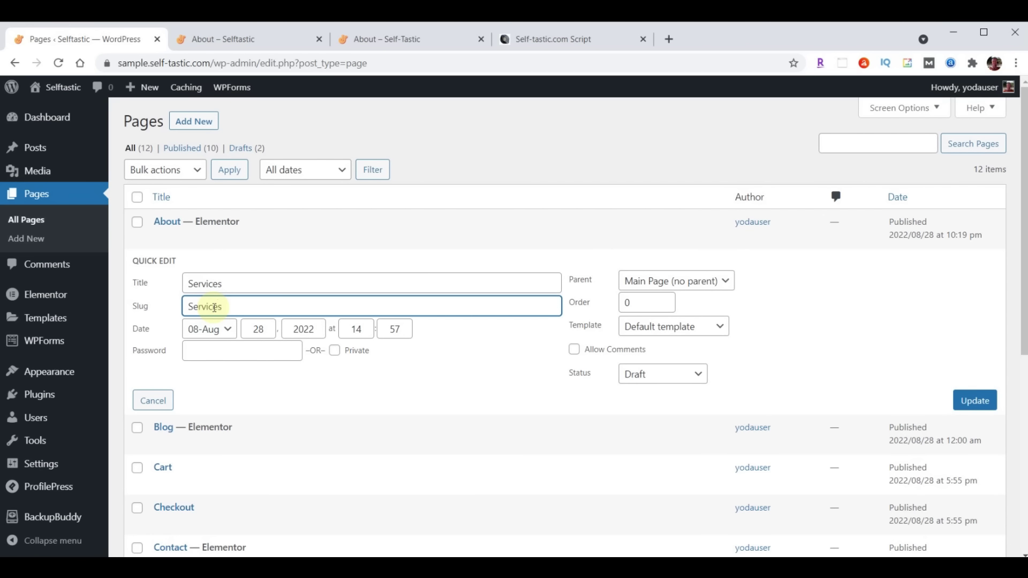
left_click(658, 374)
left_click(656, 392)
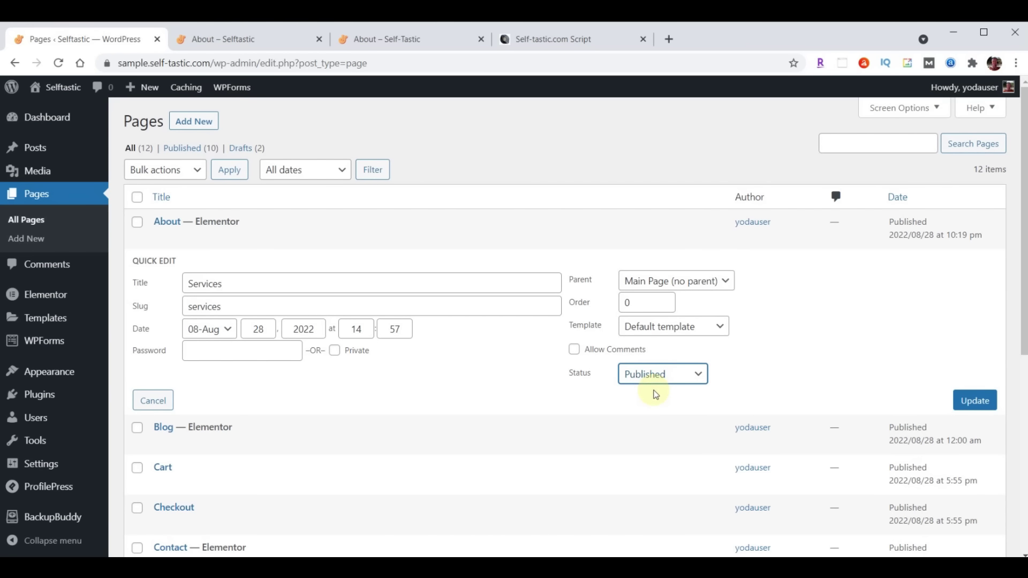
left_click(977, 405)
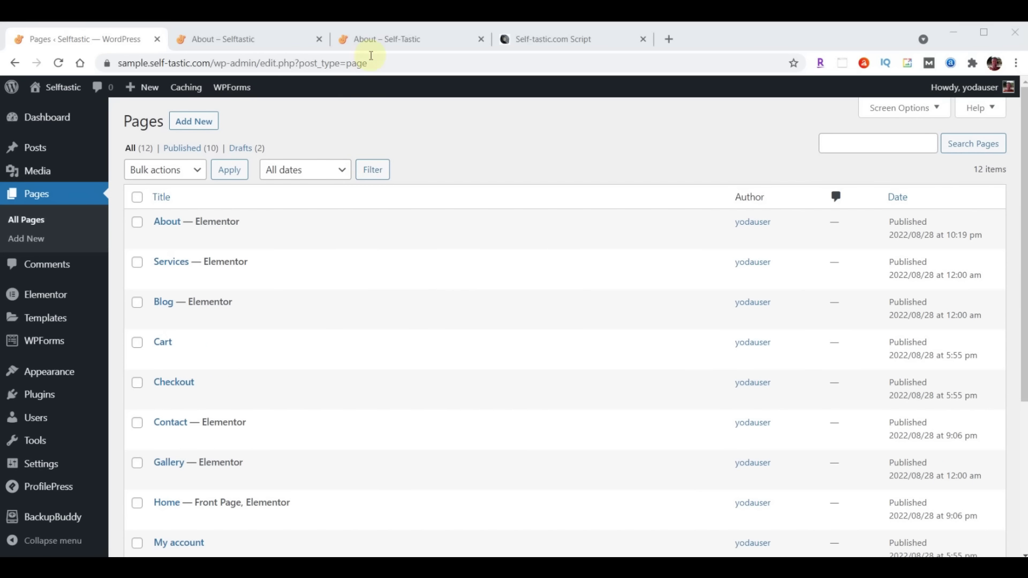
View the live About page, then open the Primary Menu under Appearance > Menus
left_click(374, 39)
scroll(624, 324, "up", 15)
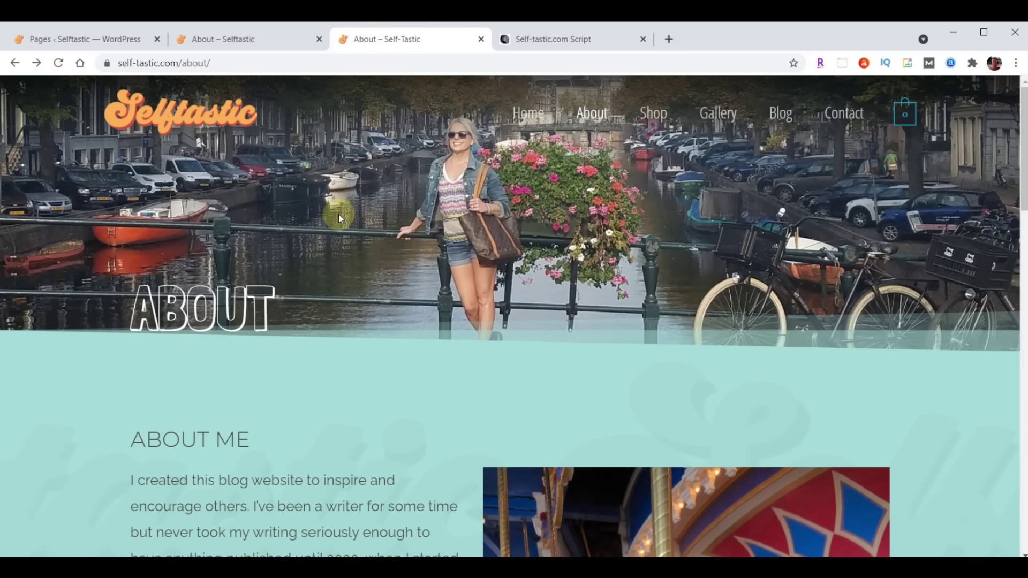
left_click(84, 43)
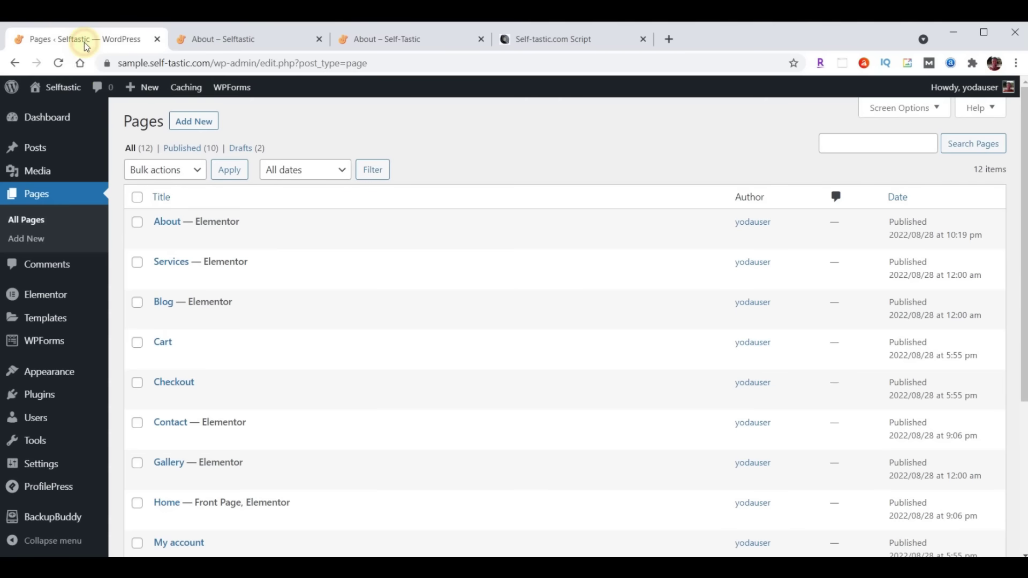
mouse_move(61, 375)
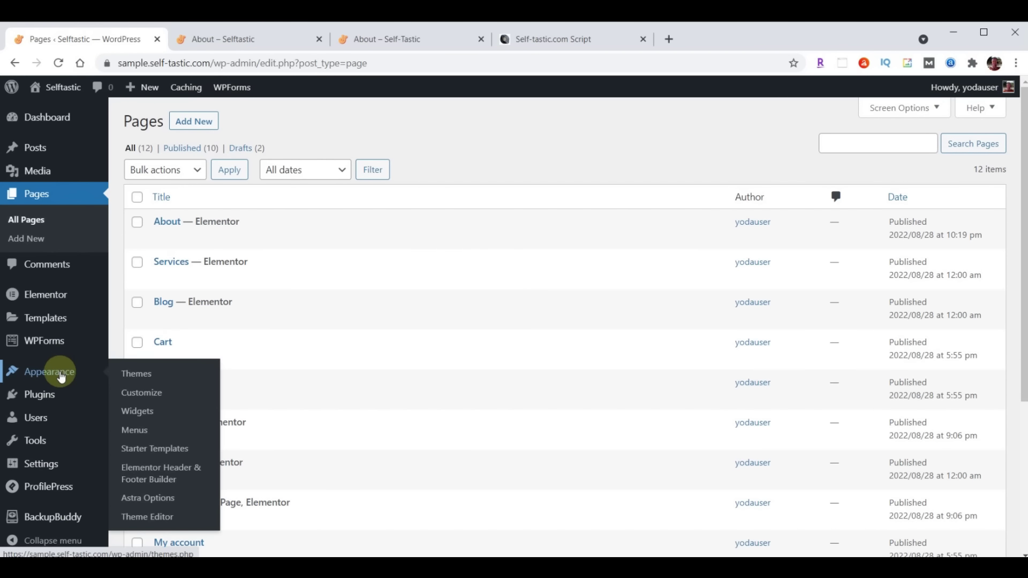
left_click(137, 431)
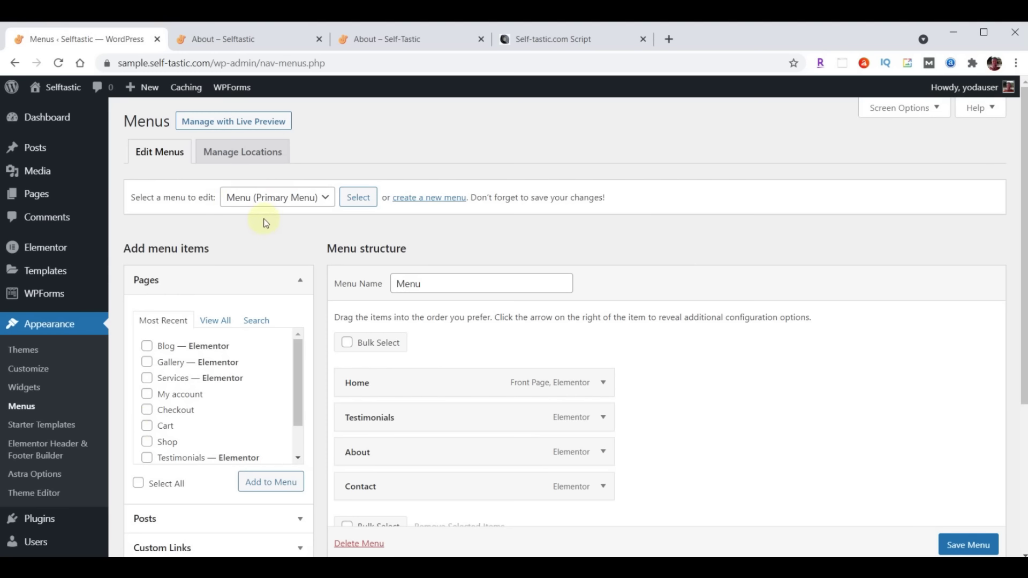
scroll(757, 367, "down", 2)
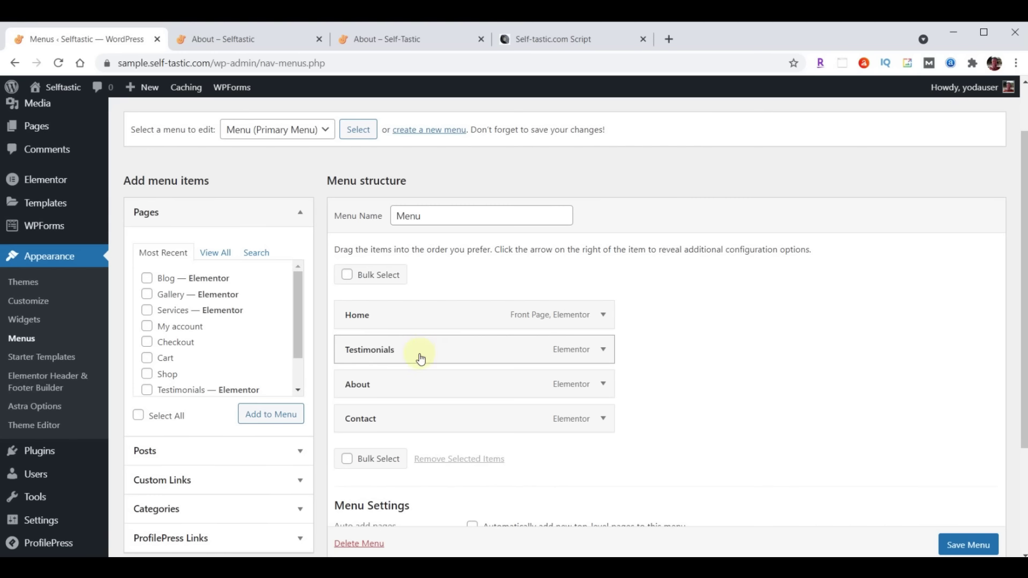
Remove Testimonials from the Primary Menu and check the live navigation bar
left_click(602, 353)
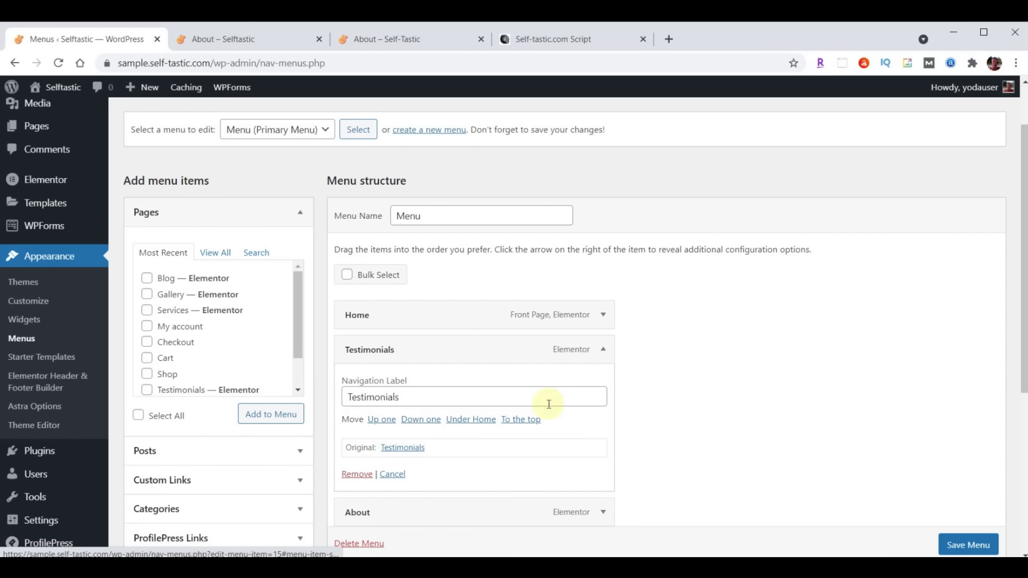
left_click(357, 475)
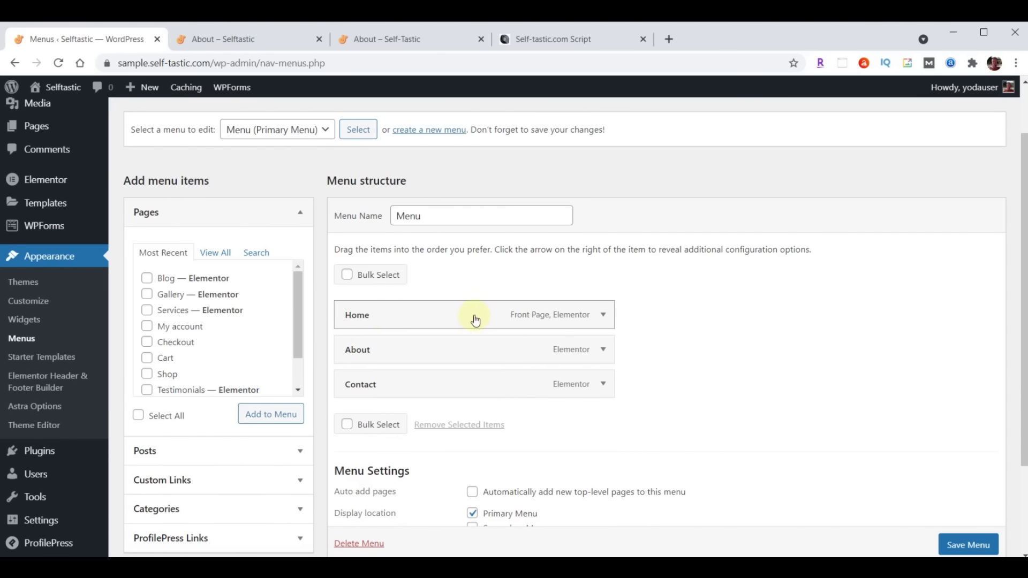
left_click(364, 37)
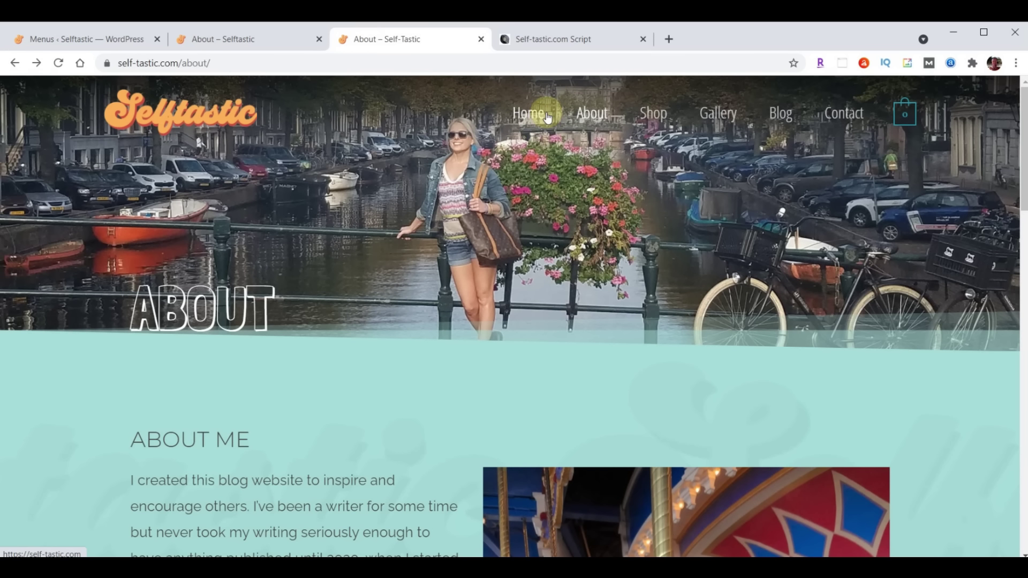
left_click(77, 38)
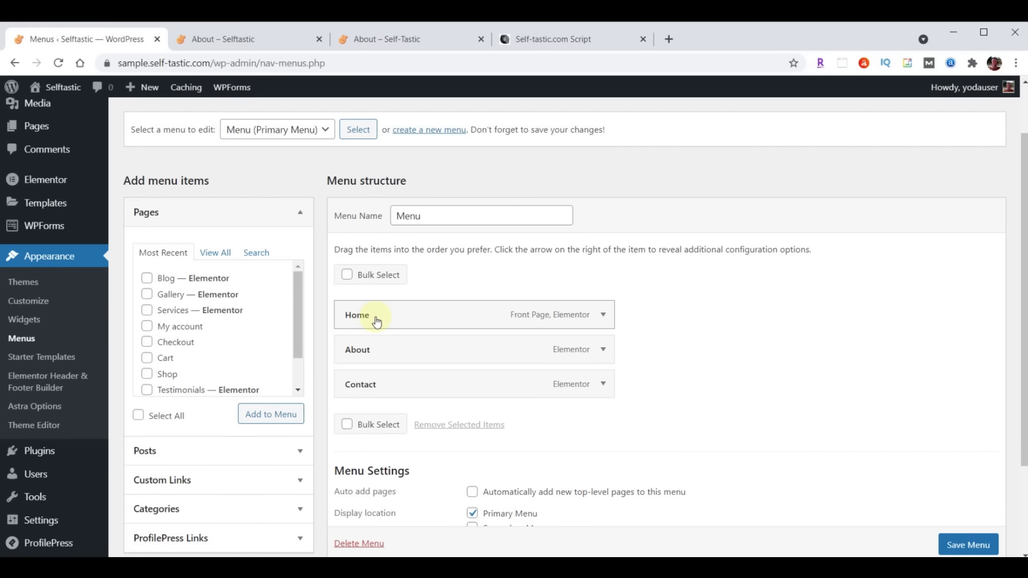
Add the Blog and Gallery pages, place Gallery then Blog after About, and save the menu
left_click(148, 278)
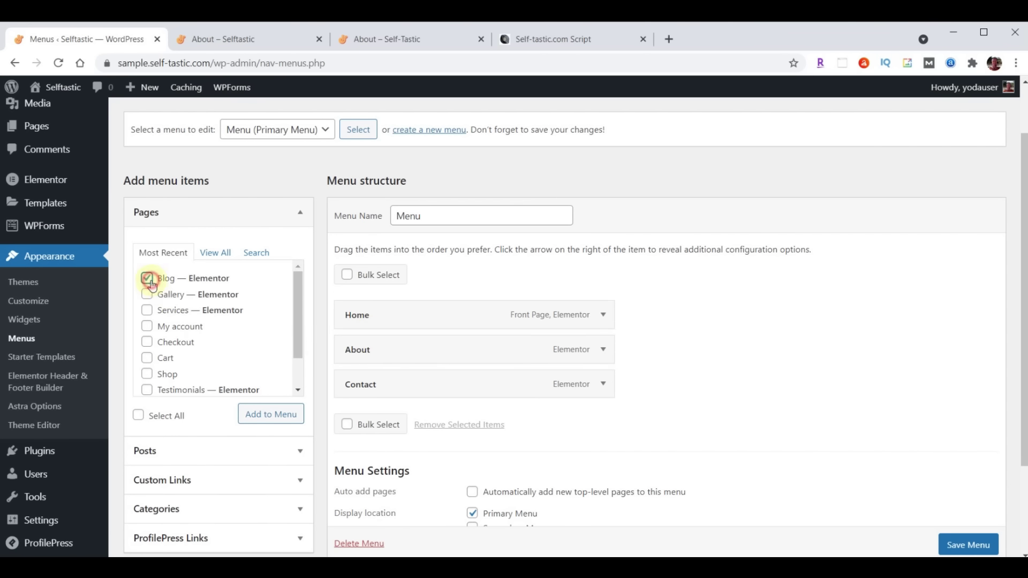
left_click(148, 295)
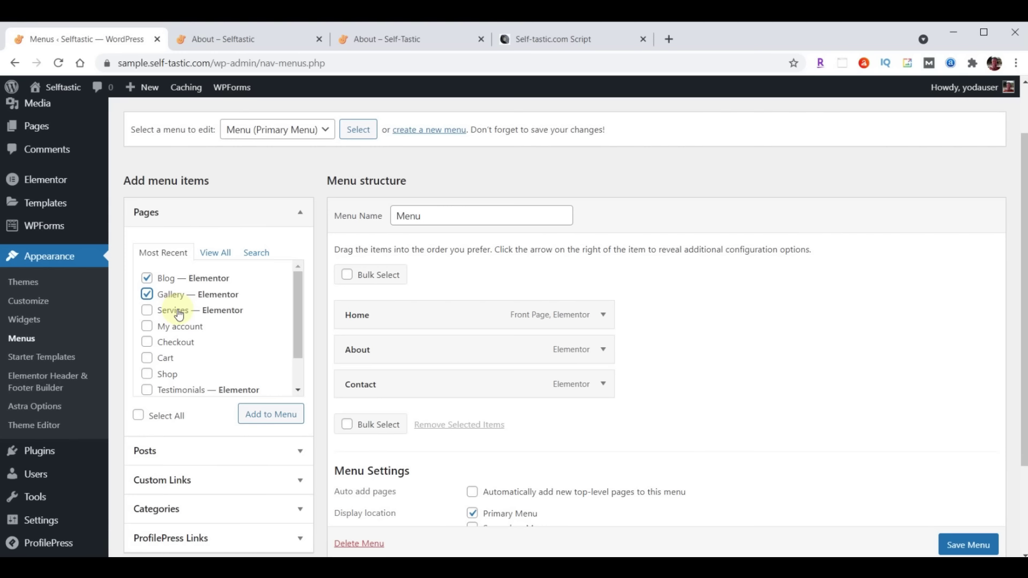
left_click(260, 418)
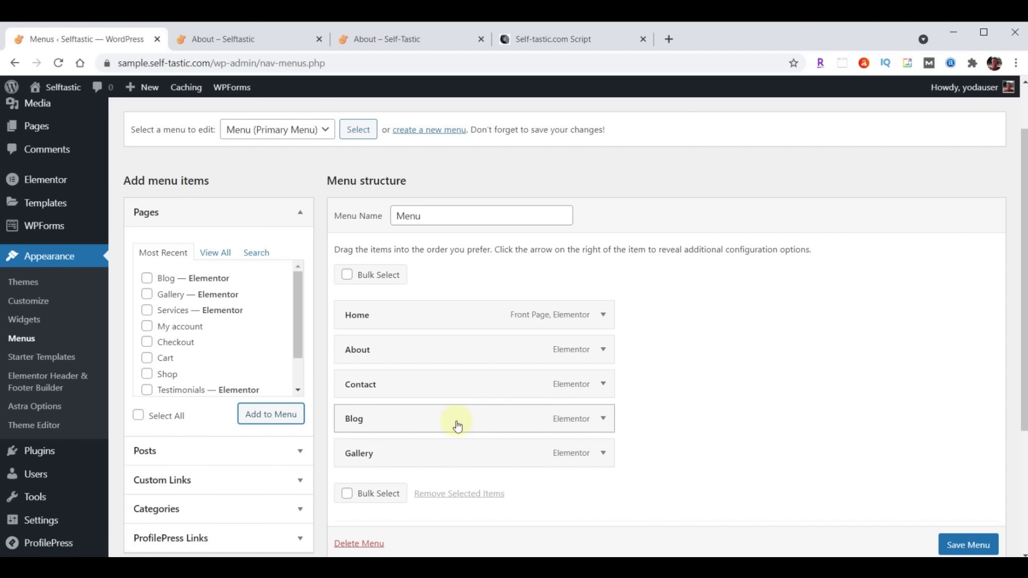
left_click_drag(457, 460, 460, 393)
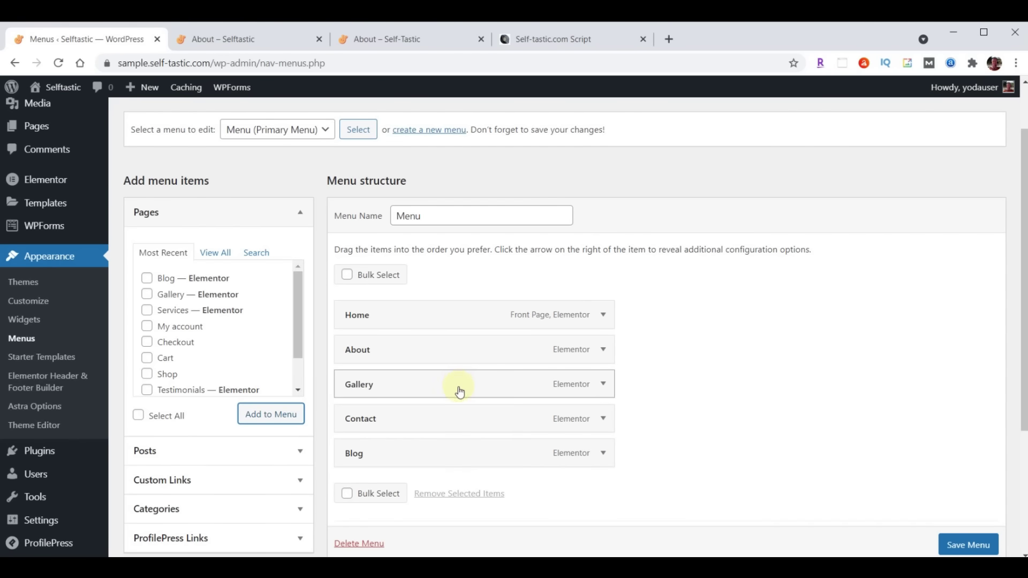
left_click_drag(436, 460, 416, 417)
scroll(746, 366, "down", 3)
scroll(746, 365, "down", 1)
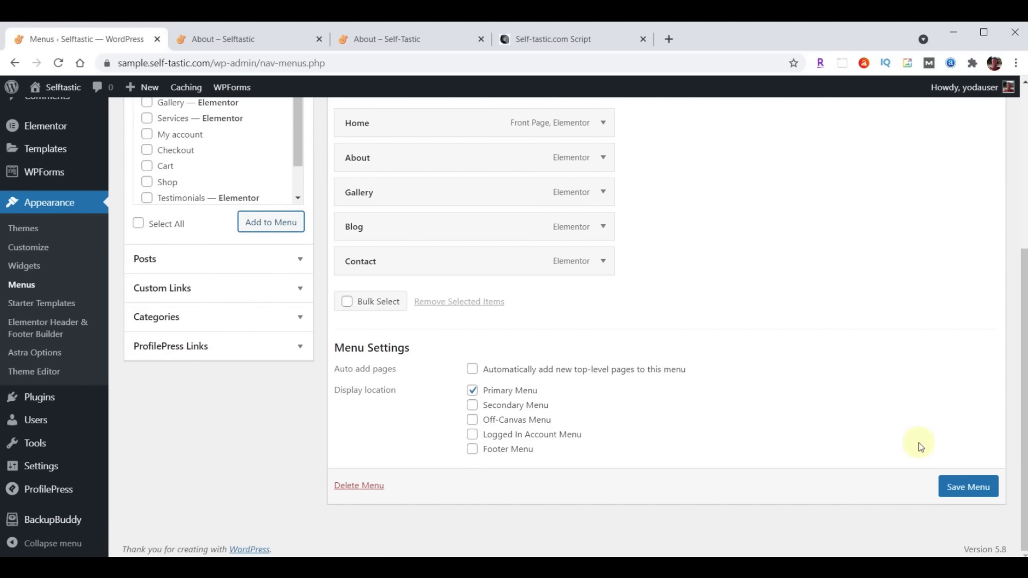
left_click(960, 491)
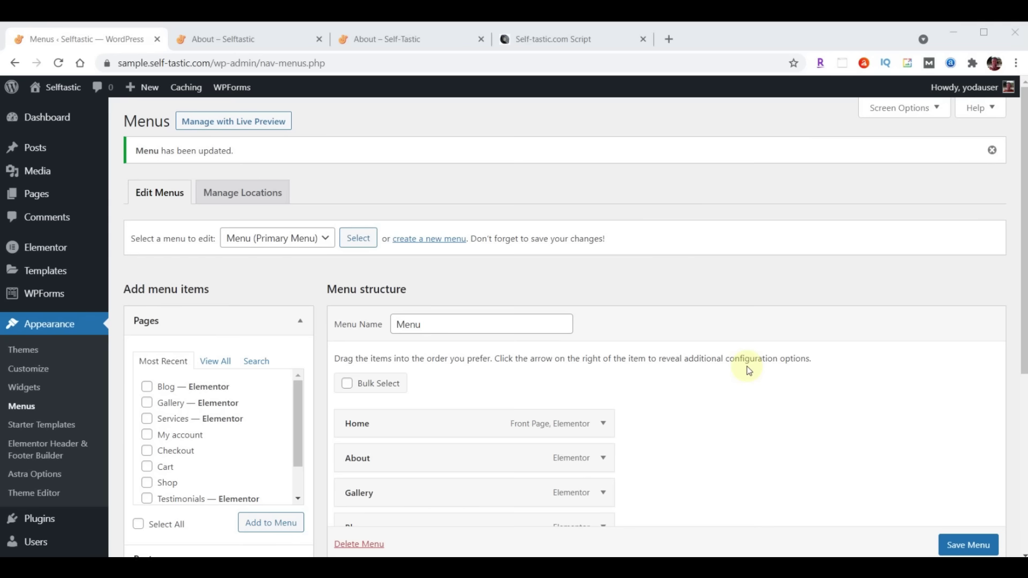
Open Services in Elementor and delete its hero, About Me and Words of Wisdom sections
left_click(36, 195)
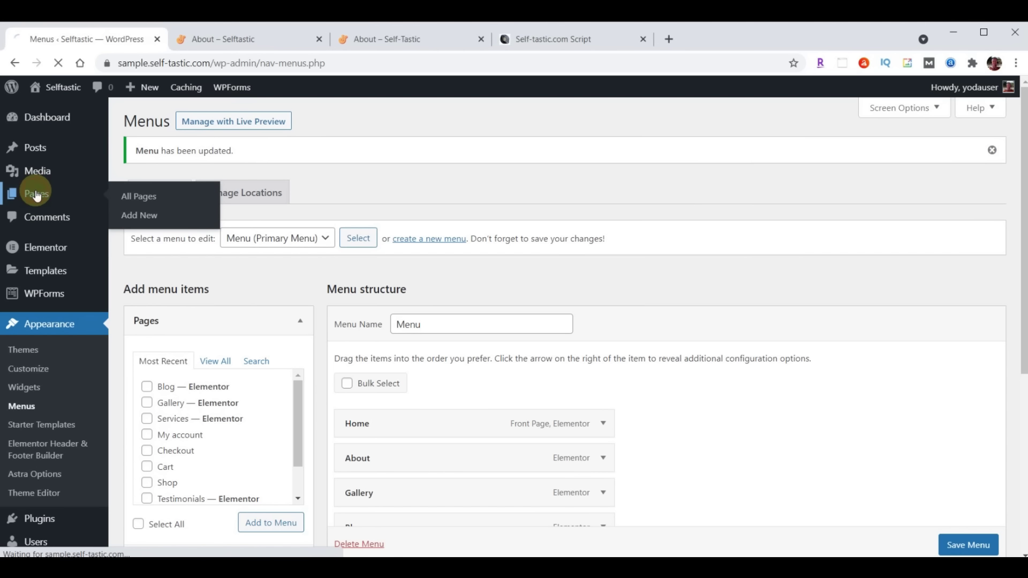
scroll(377, 341, "down", 4)
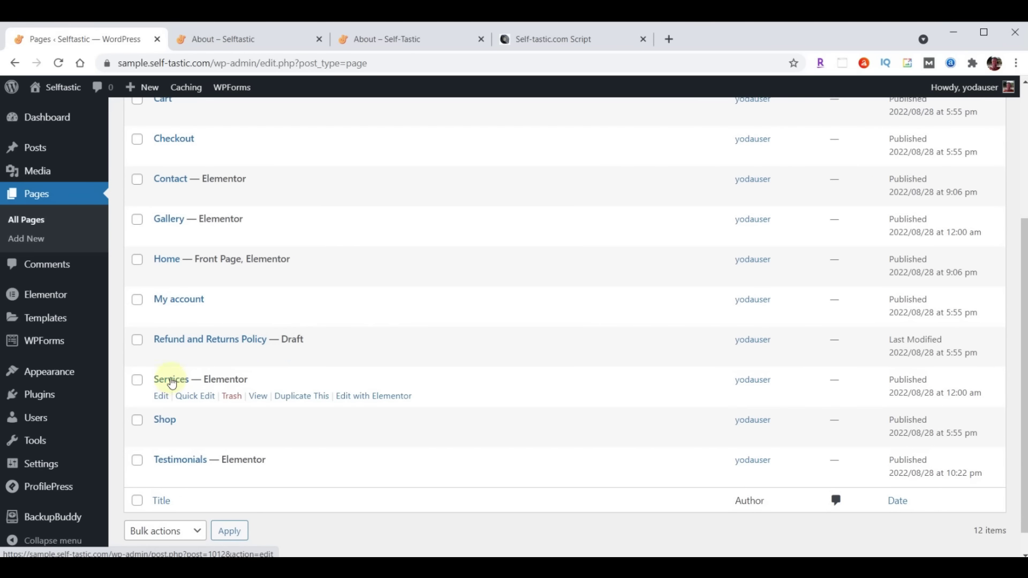
left_click(379, 399)
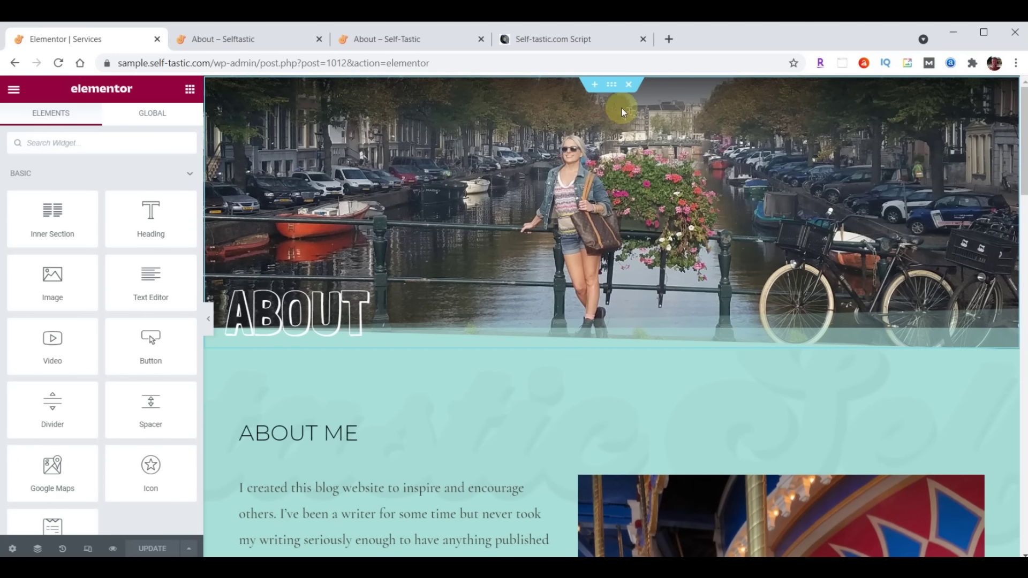
left_click(627, 87)
left_click(628, 87)
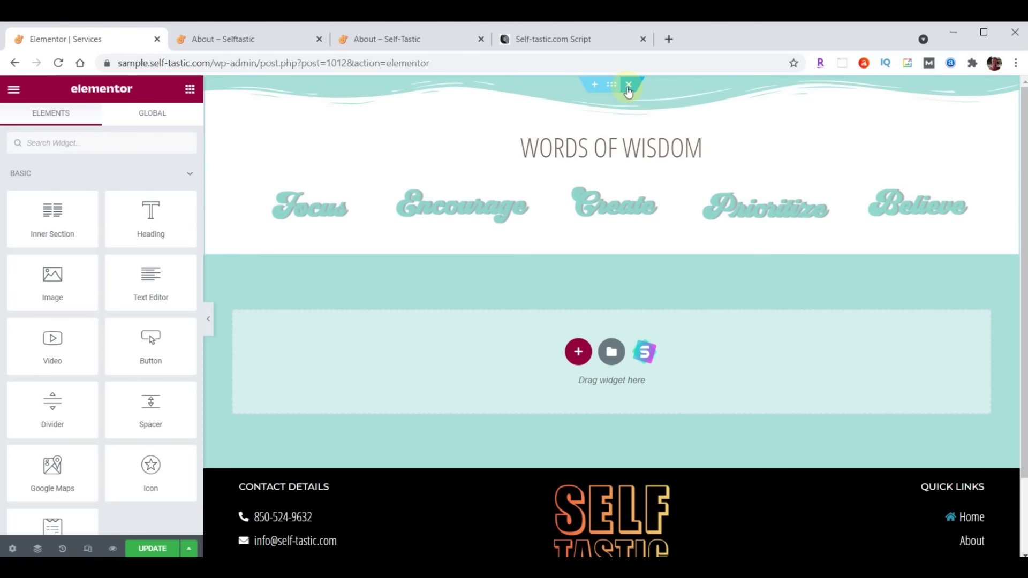
left_click(627, 87)
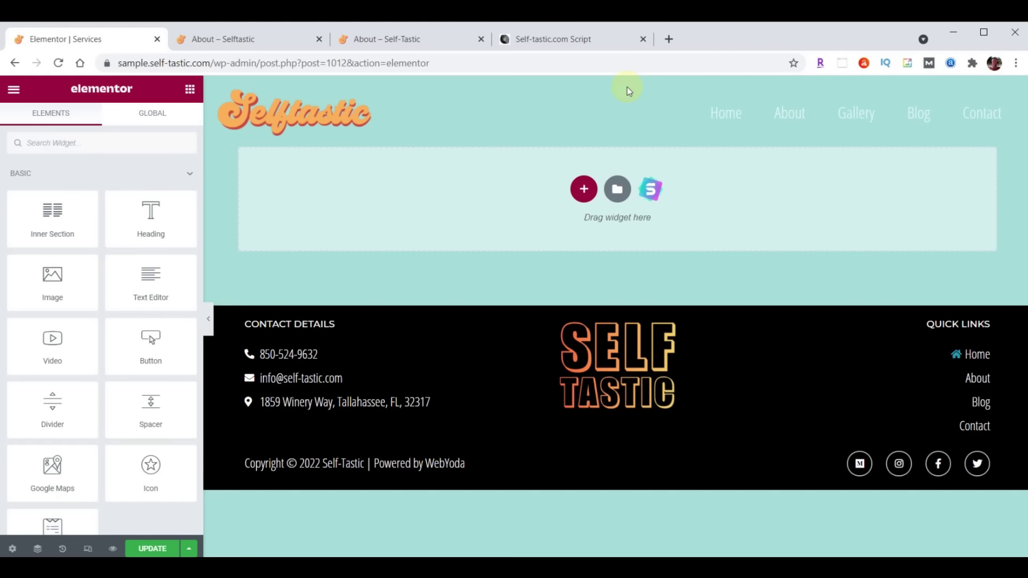
Import the services-page JSON template file into the Elementor template library
left_click(618, 190)
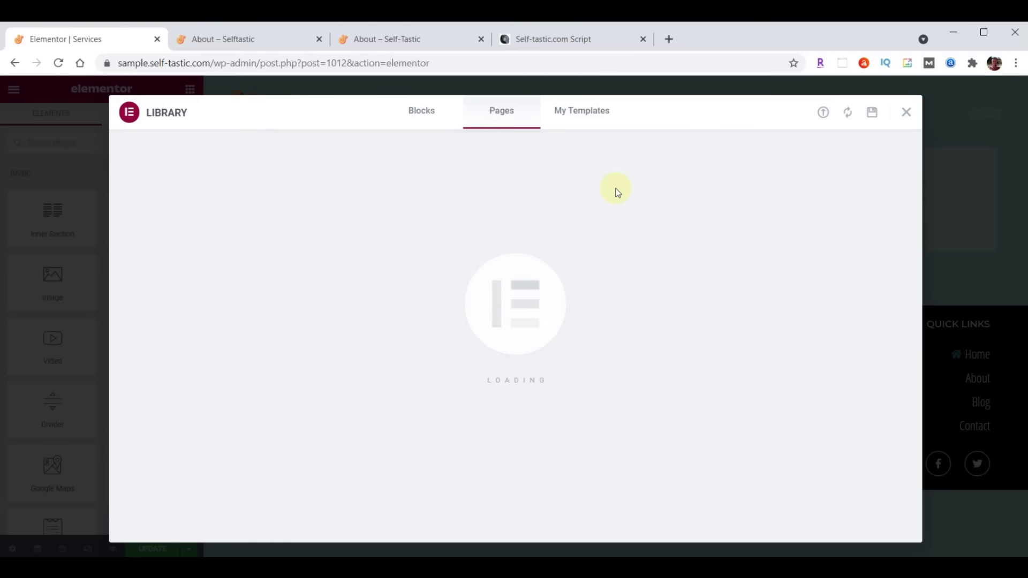
left_click(824, 113)
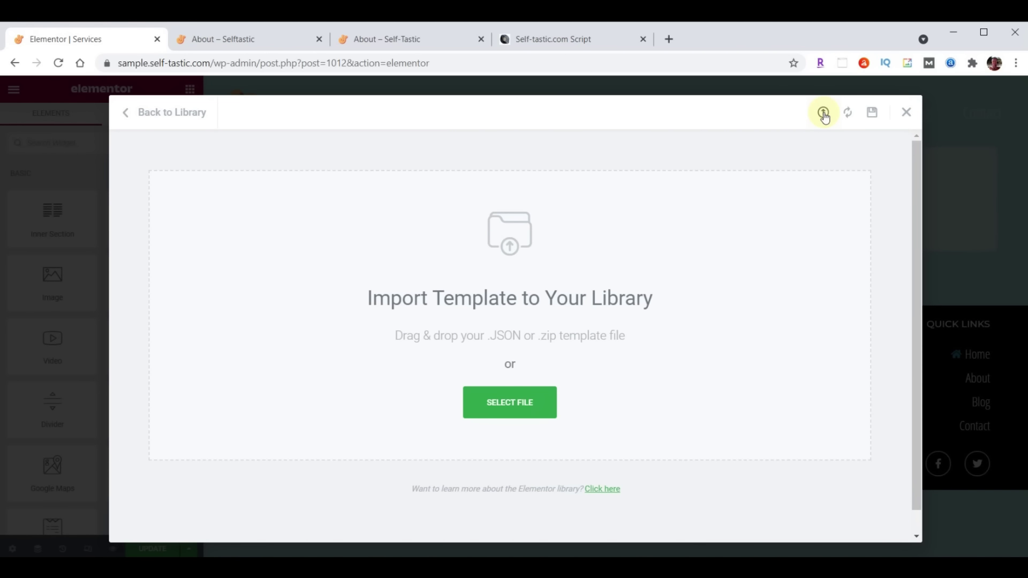
key("alt+Tab")
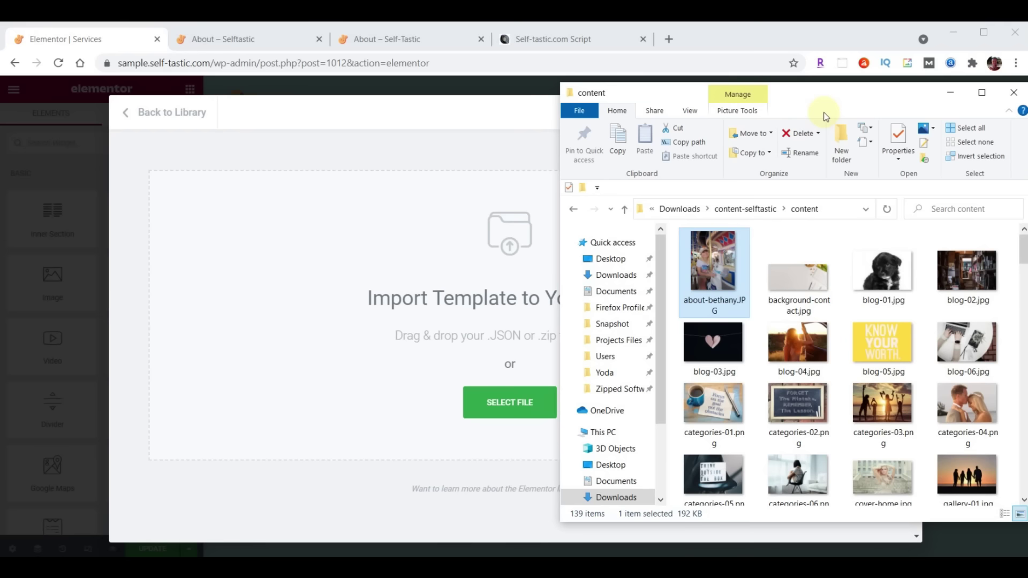
scroll(913, 335, "down", 20)
scroll(915, 334, "down", 3)
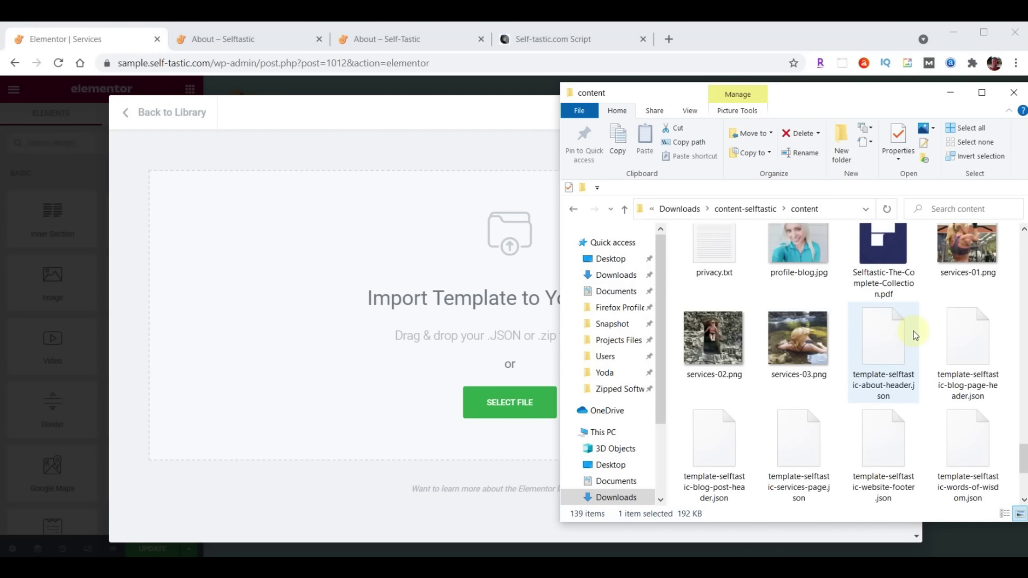
left_click(811, 417)
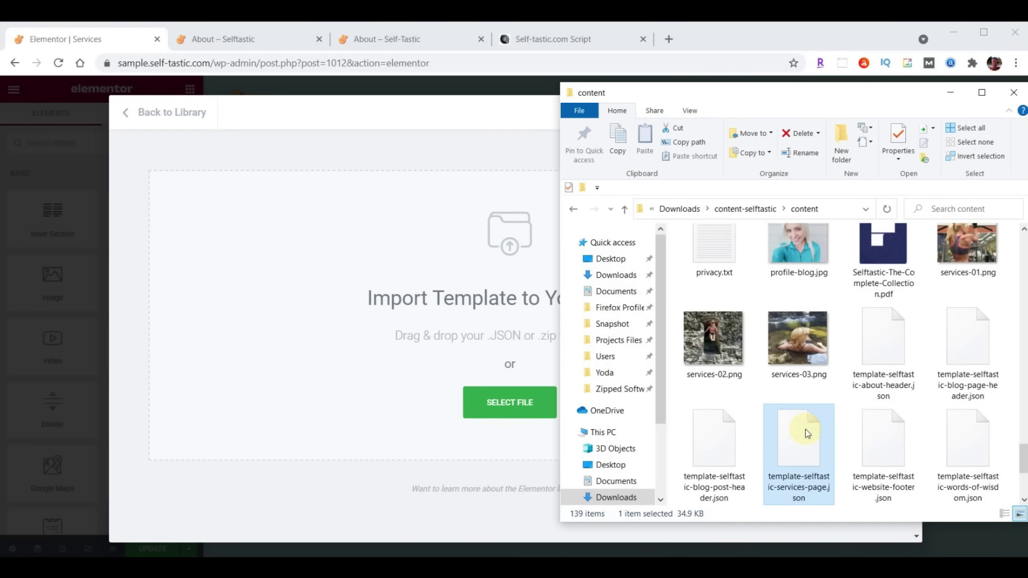
left_click_drag(531, 399, 445, 346)
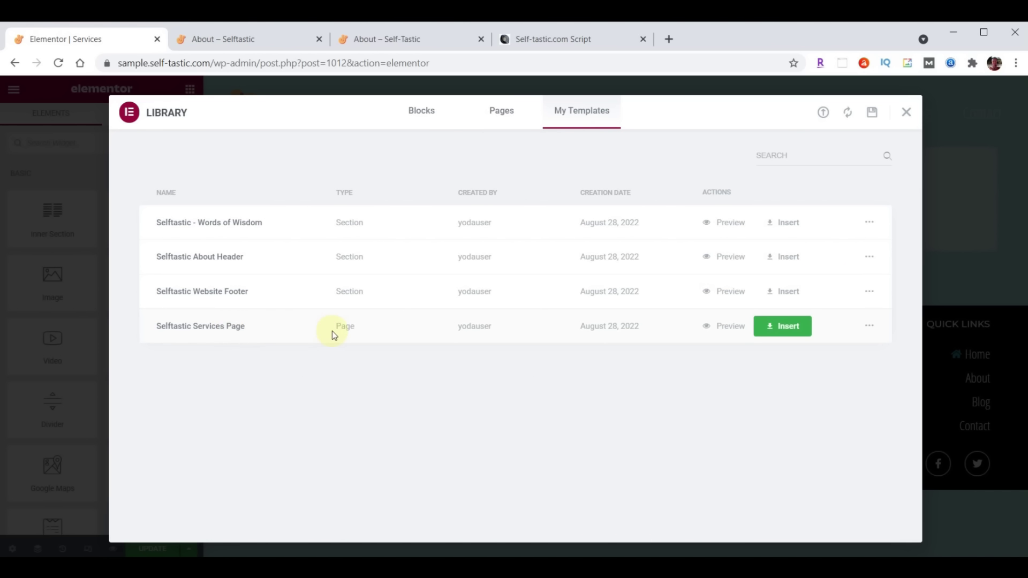
Insert Selftastic Services Page without its document settings and update the page
left_click(785, 326)
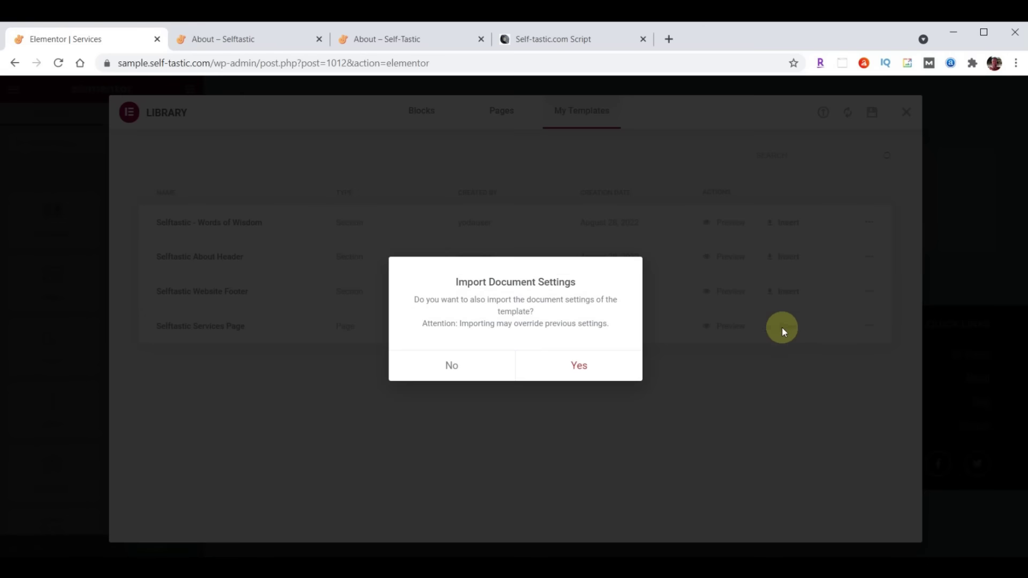
left_click(452, 363)
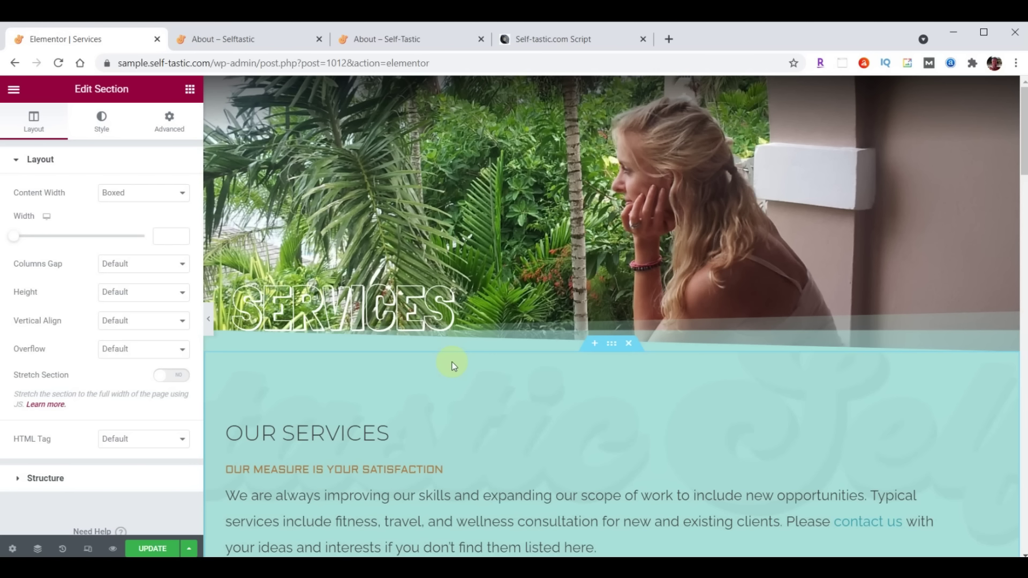
scroll(452, 362, "down", 20)
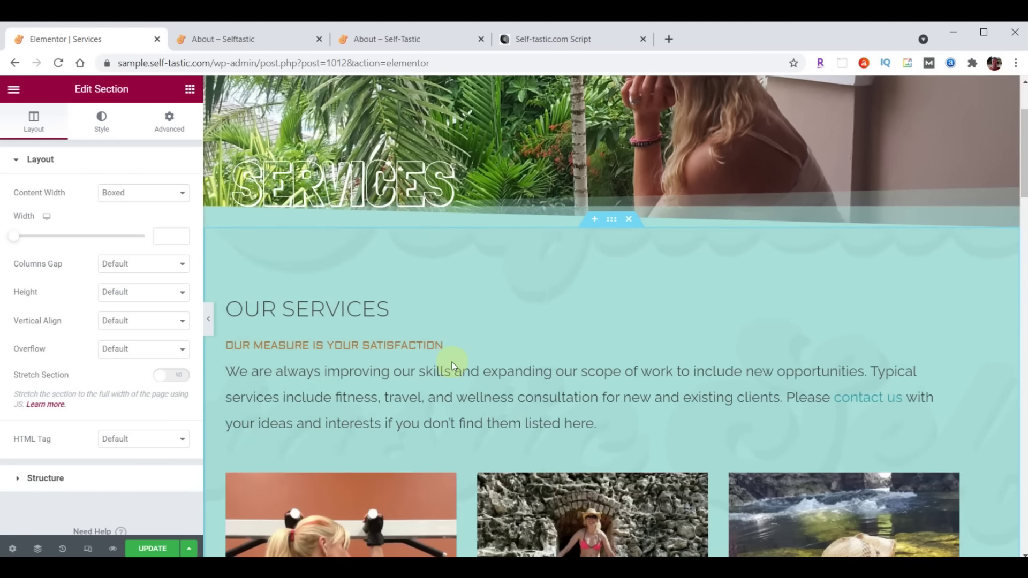
scroll(452, 362, "down", 20)
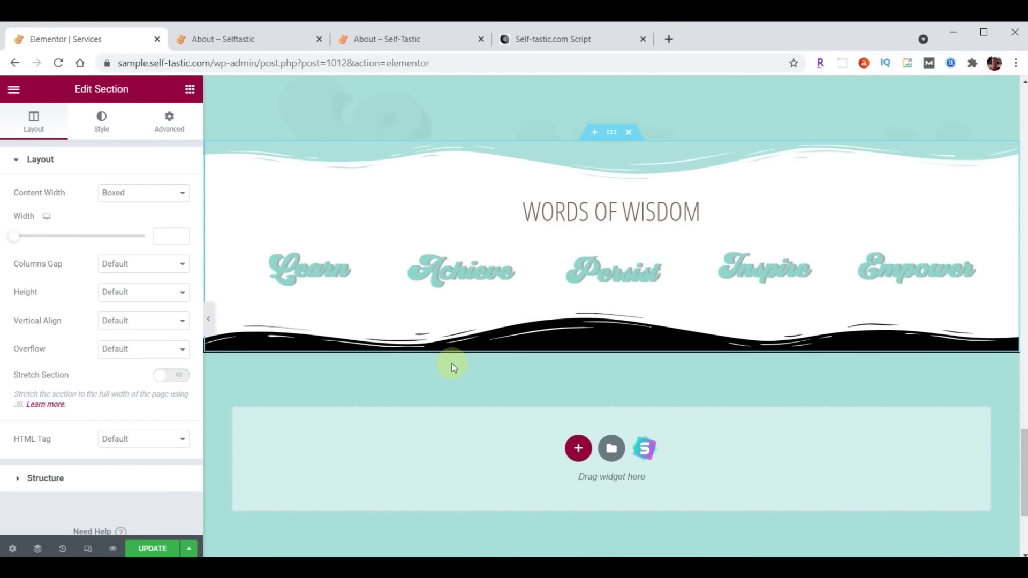
left_click(150, 549)
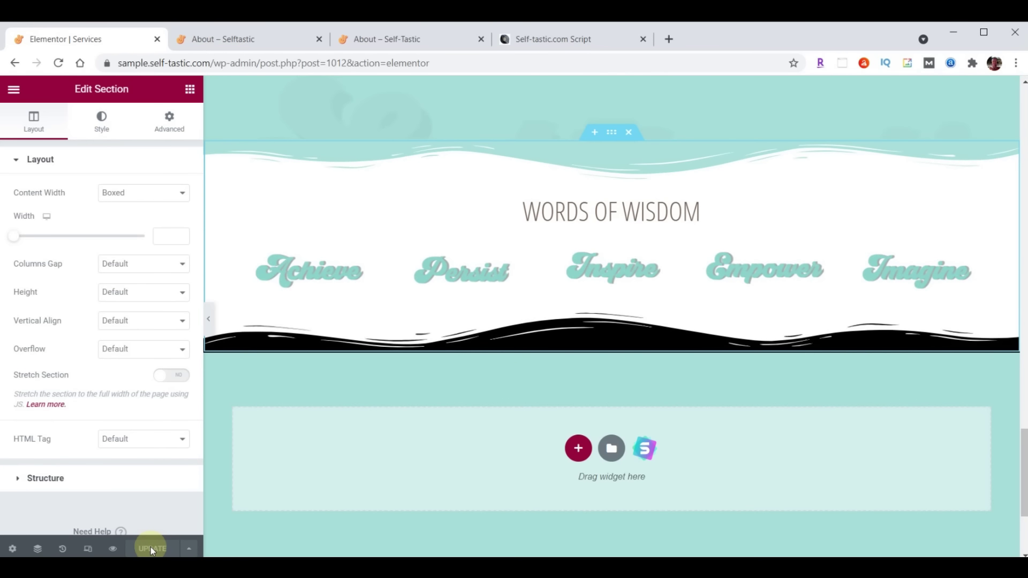
Exit to the dashboard and open the Gallery page in Elementor
left_click(14, 90)
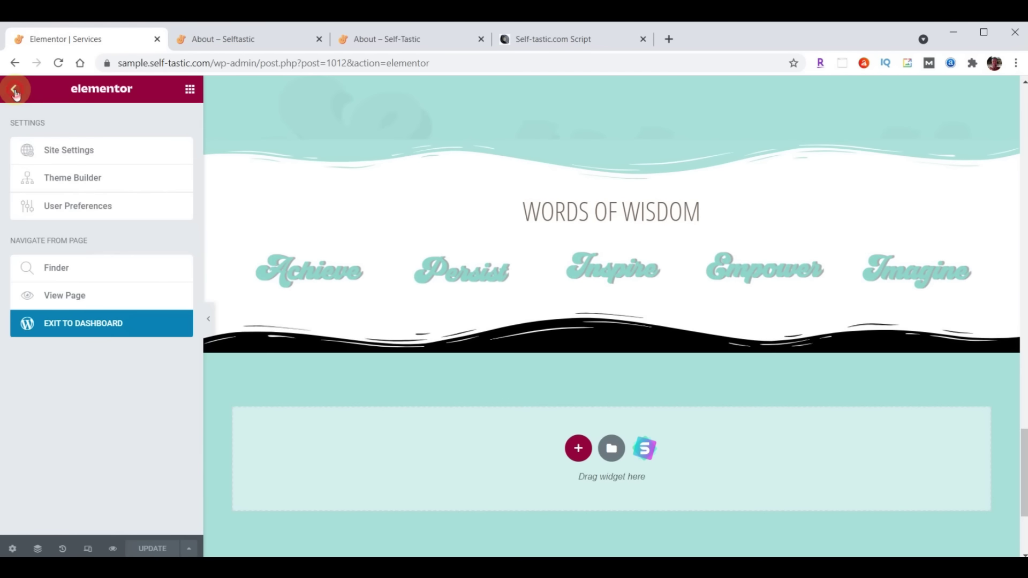
left_click(97, 324)
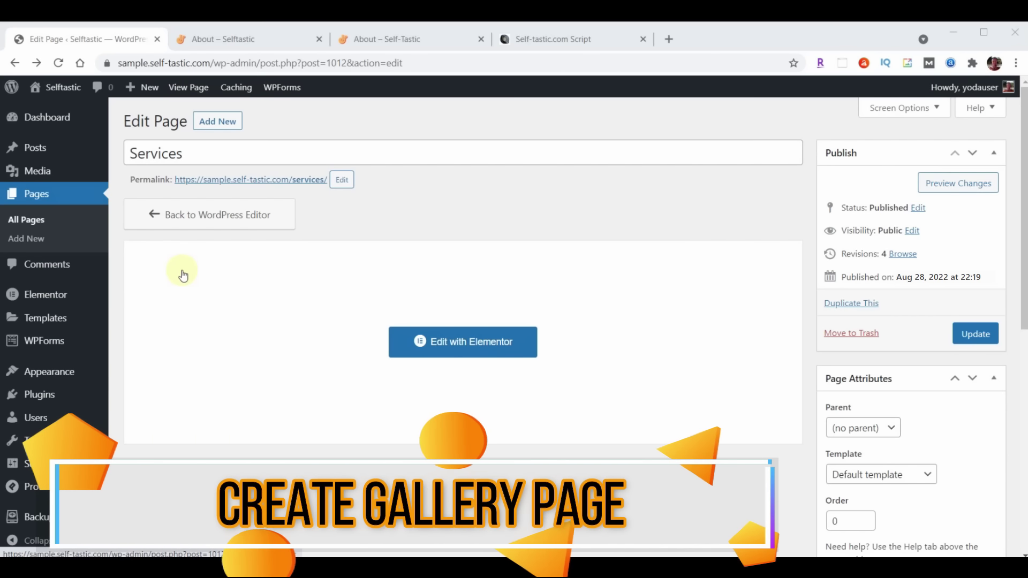
left_click(41, 193)
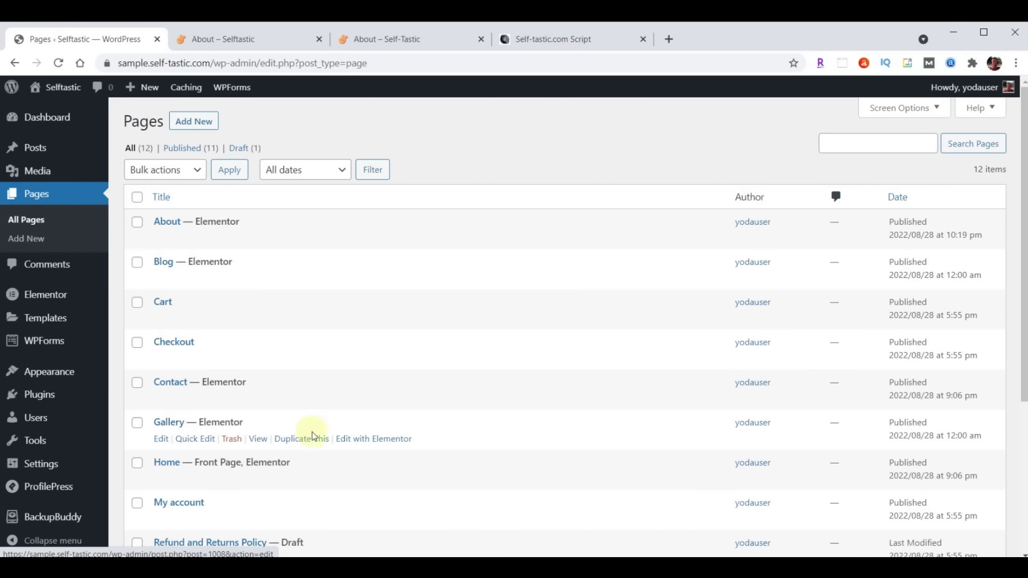
left_click(375, 439)
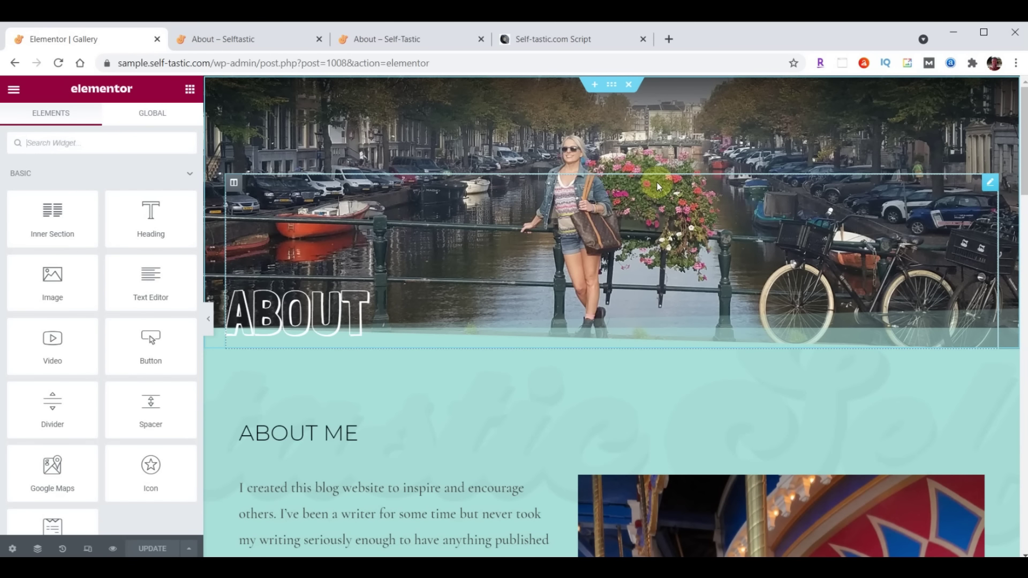
Change the hero heading title from About to 'Gallery'
left_click(315, 307)
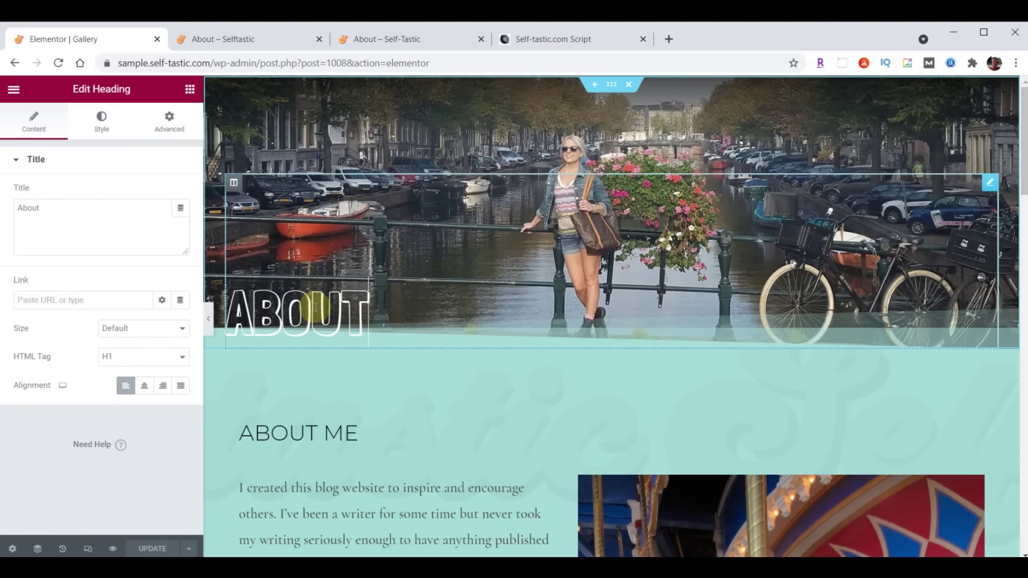
double_click(55, 208)
type("Gallery")
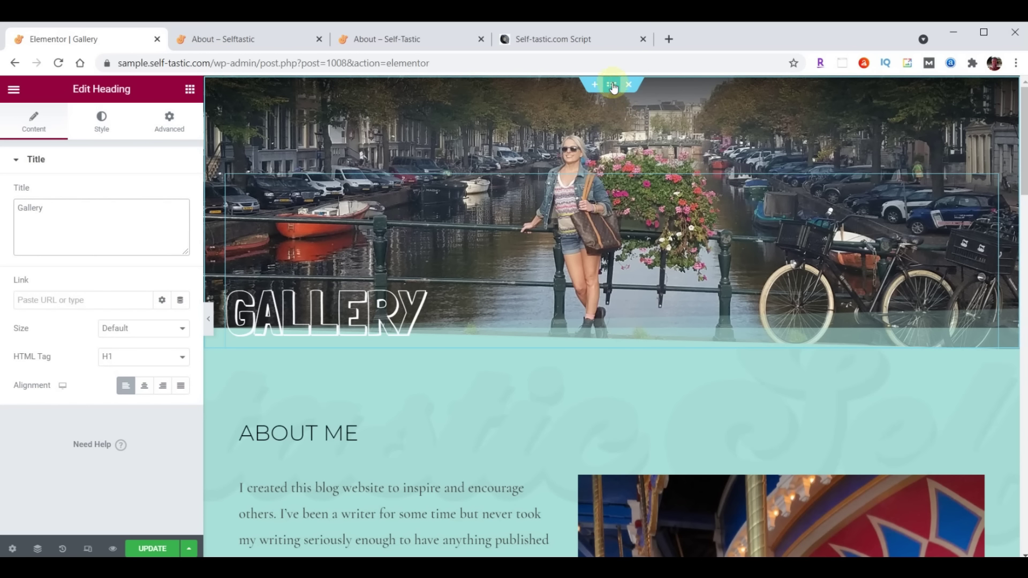
left_click(613, 87)
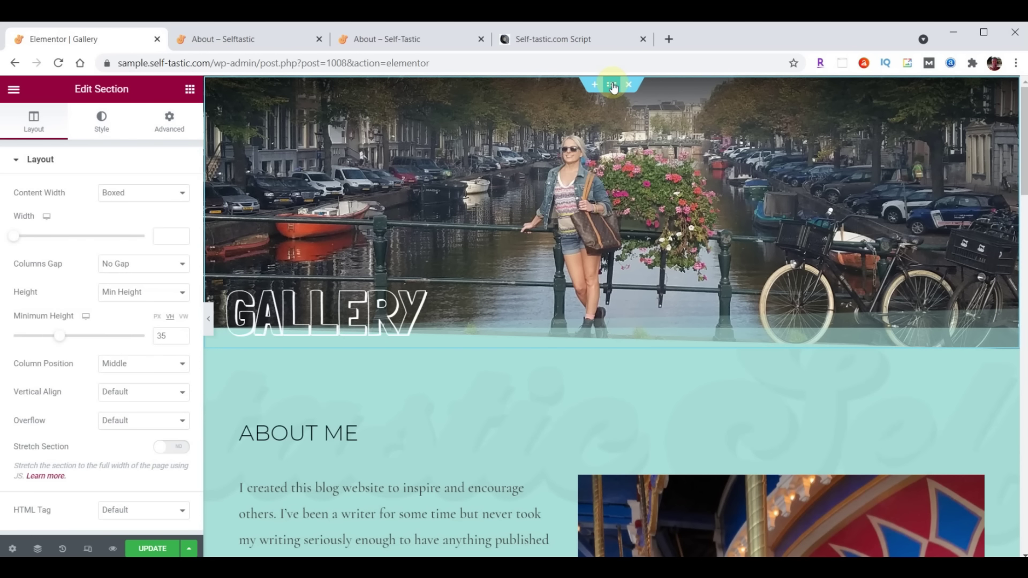
Upload header-gallery.jpg and set it as the hero section's background image
left_click(101, 116)
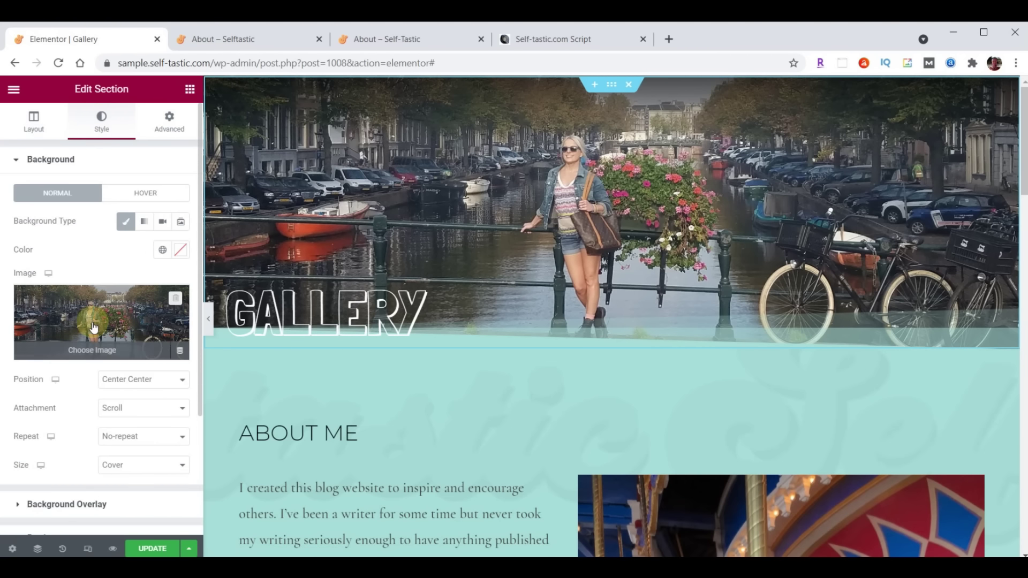
left_click(94, 324)
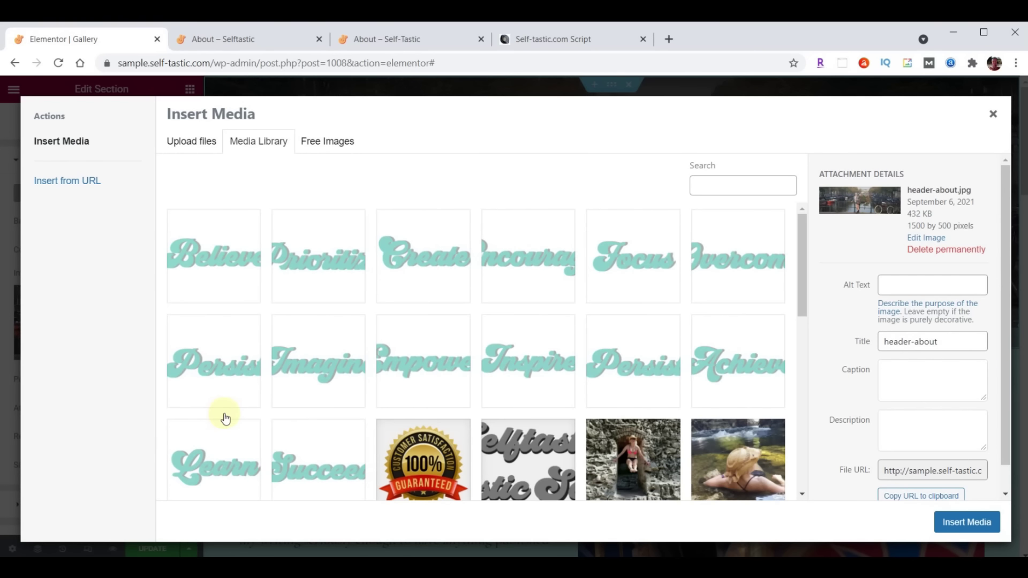
key("alt+Tab")
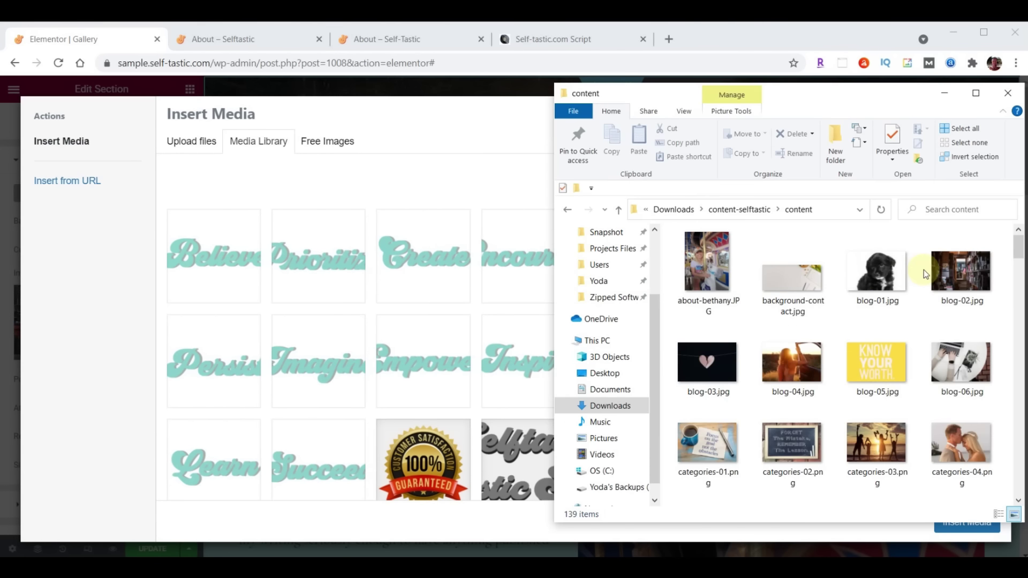
scroll(929, 277, "down", 10)
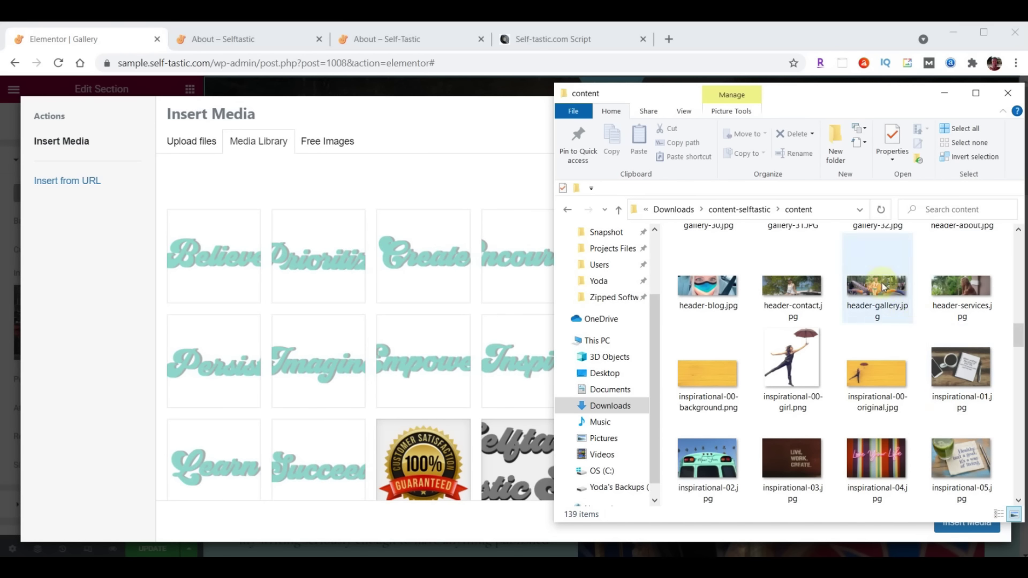
left_click_drag(883, 287, 341, 291)
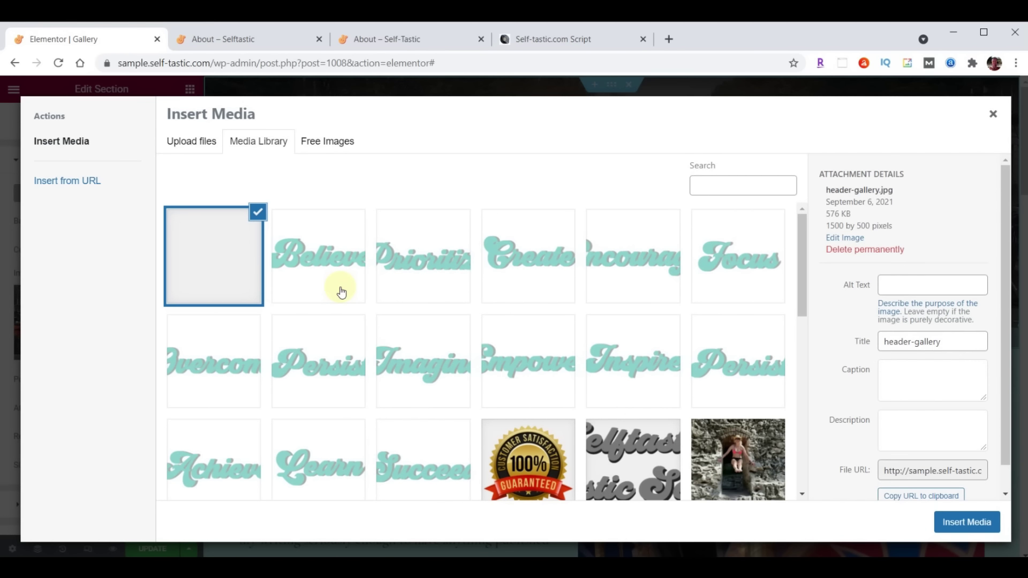
left_click(975, 522)
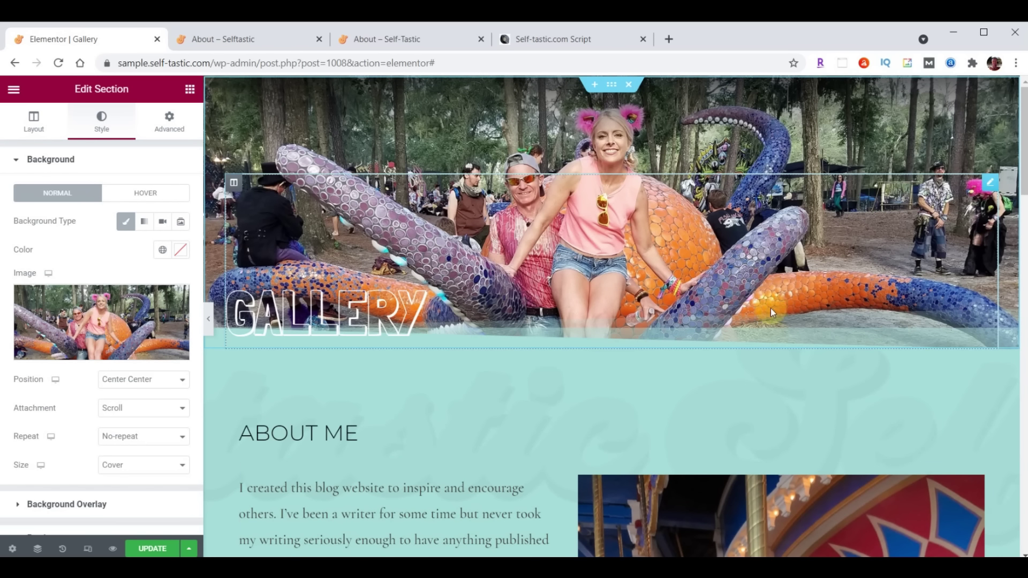
scroll(770, 308, "down", 3)
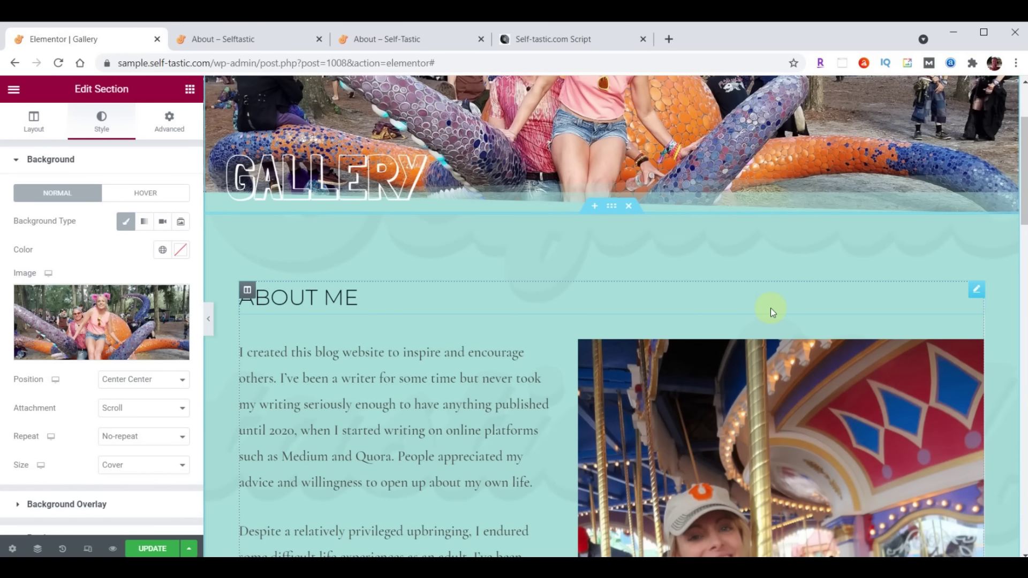
Delete the About Me heading and its text and photo widgets
right_click(968, 291)
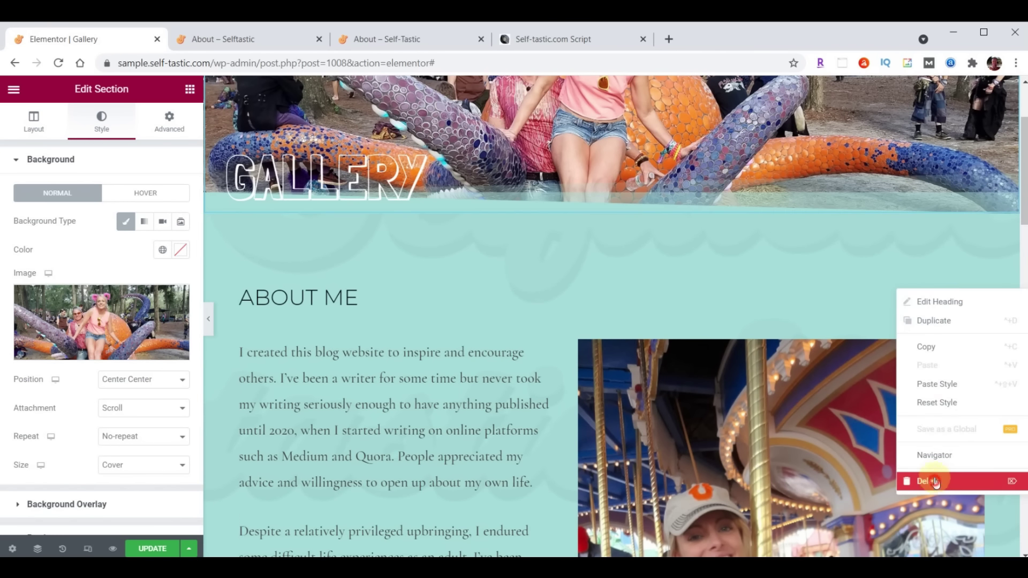
left_click(934, 482)
right_click(976, 293)
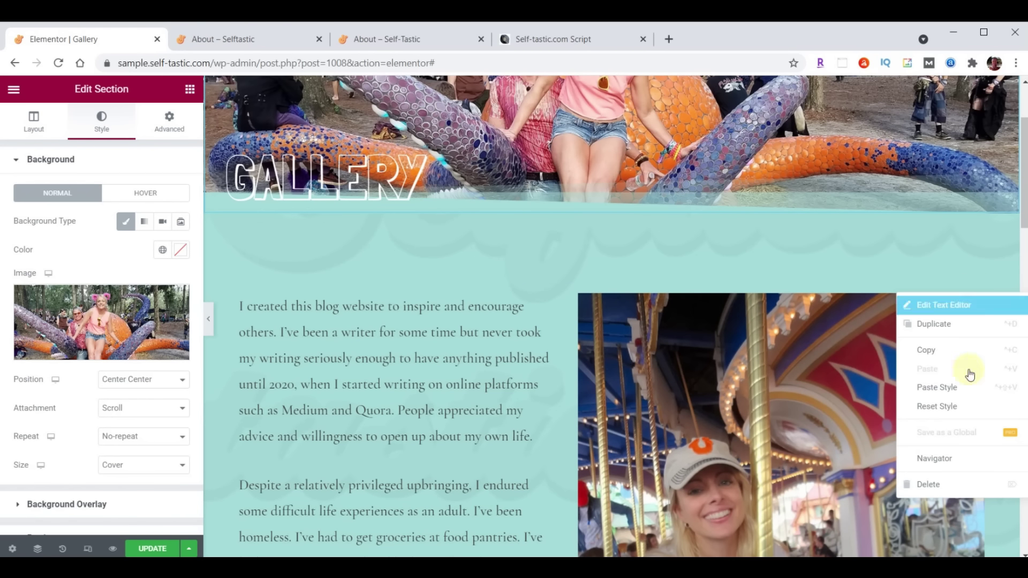
left_click(951, 487)
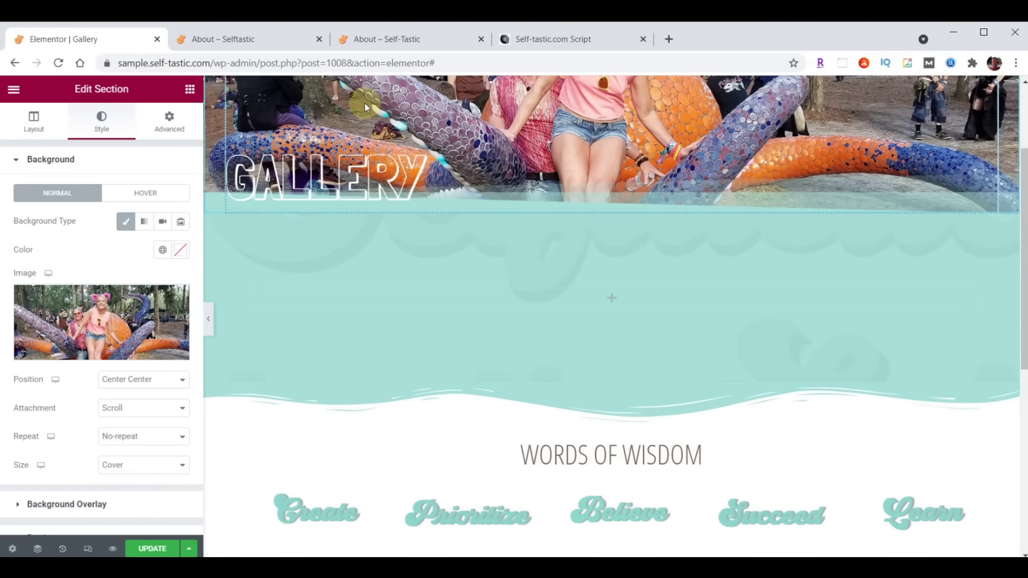
Search 'gallery' and add a Basic Gallery widget to the empty section
left_click(191, 90)
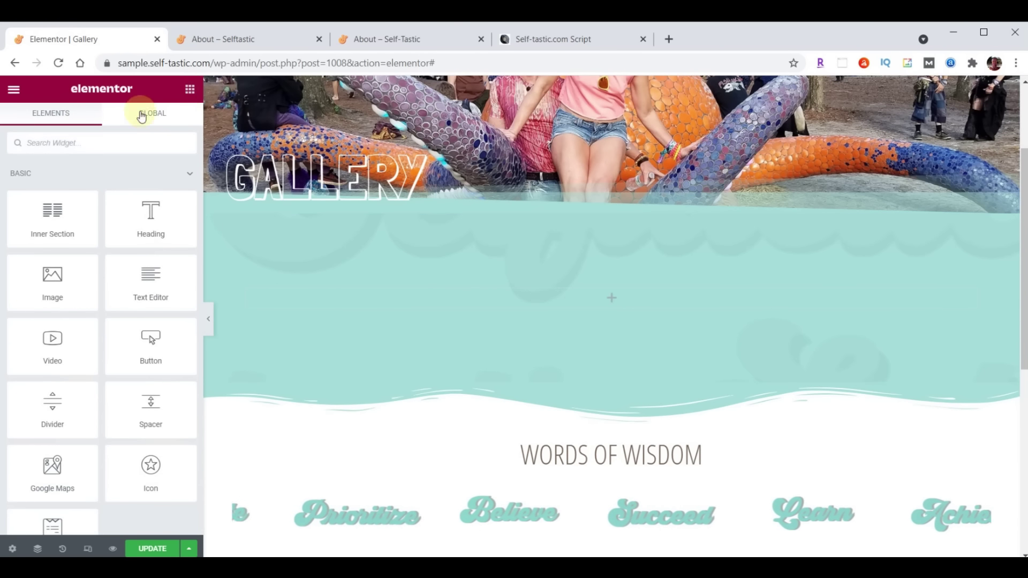
type("gallery")
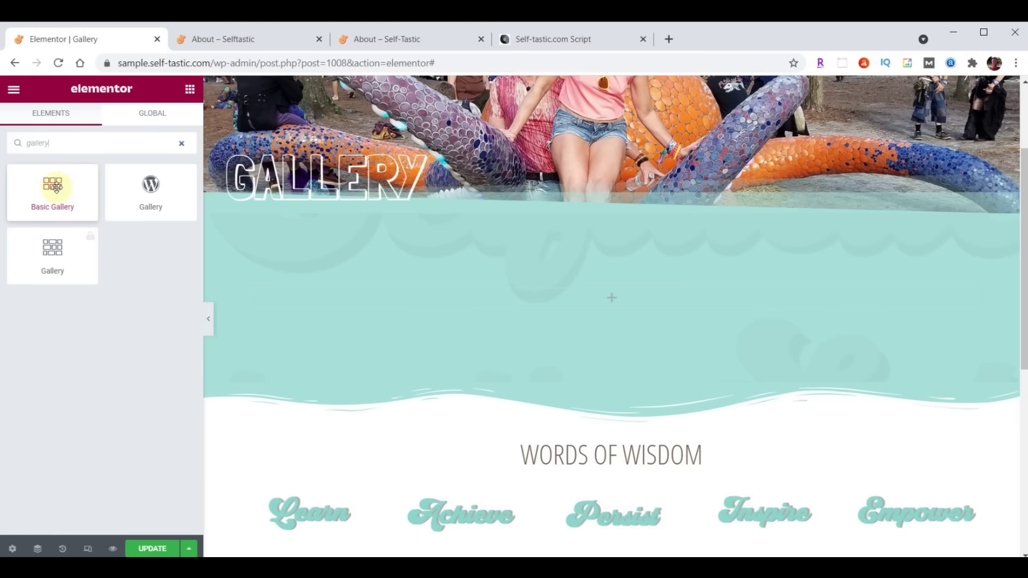
left_click_drag(51, 184, 618, 294)
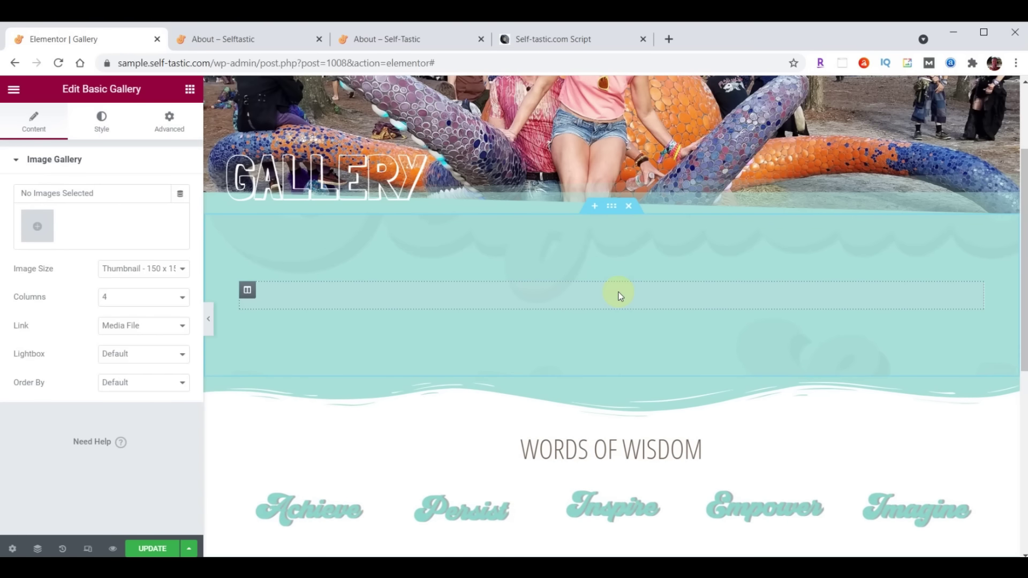
Upload gallery-01 through gallery-32 into the gallery's media uploader
left_click(44, 228)
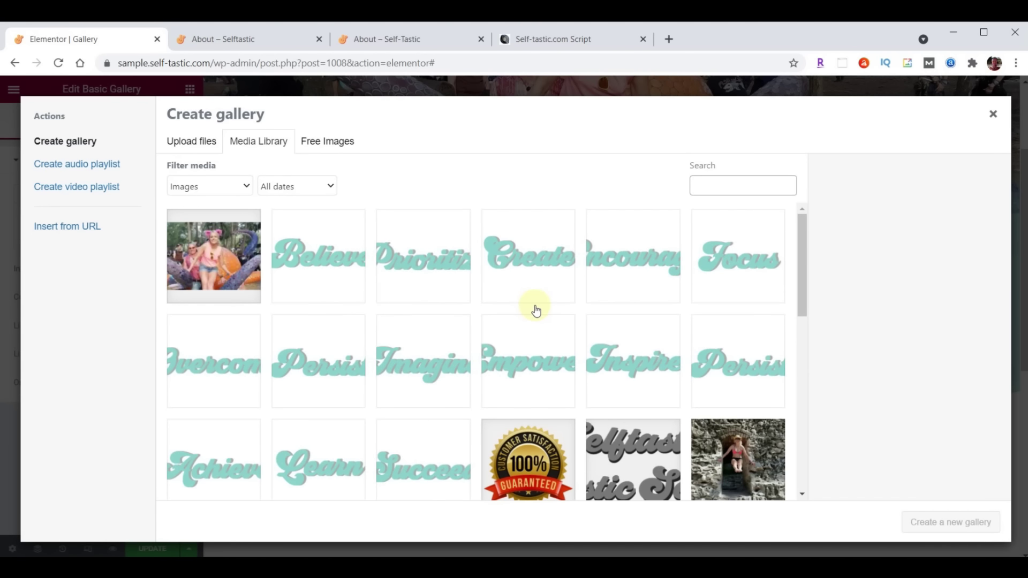
key("alt+Tab")
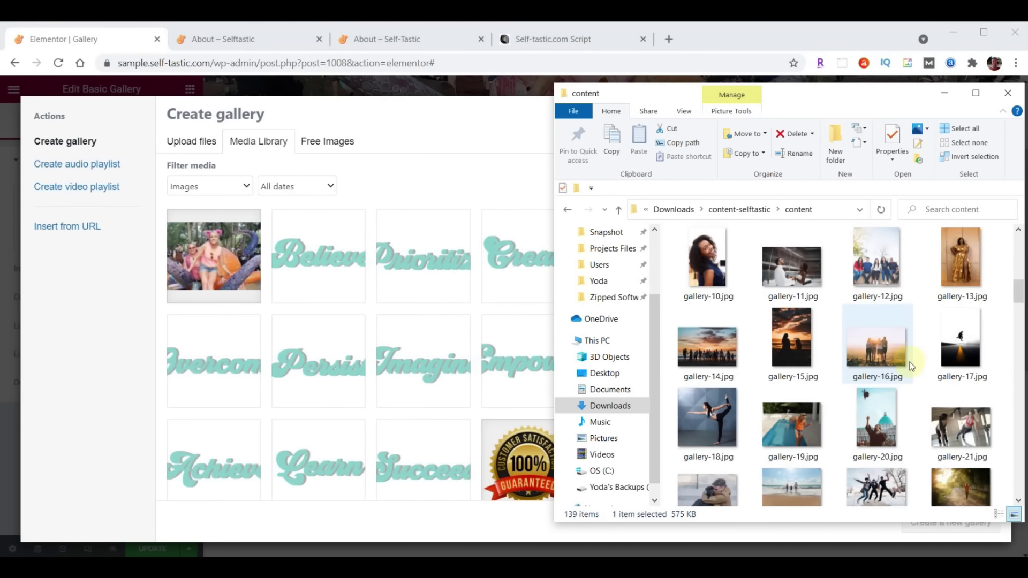
scroll(907, 355, "up", 3)
scroll(911, 366, "up", 2)
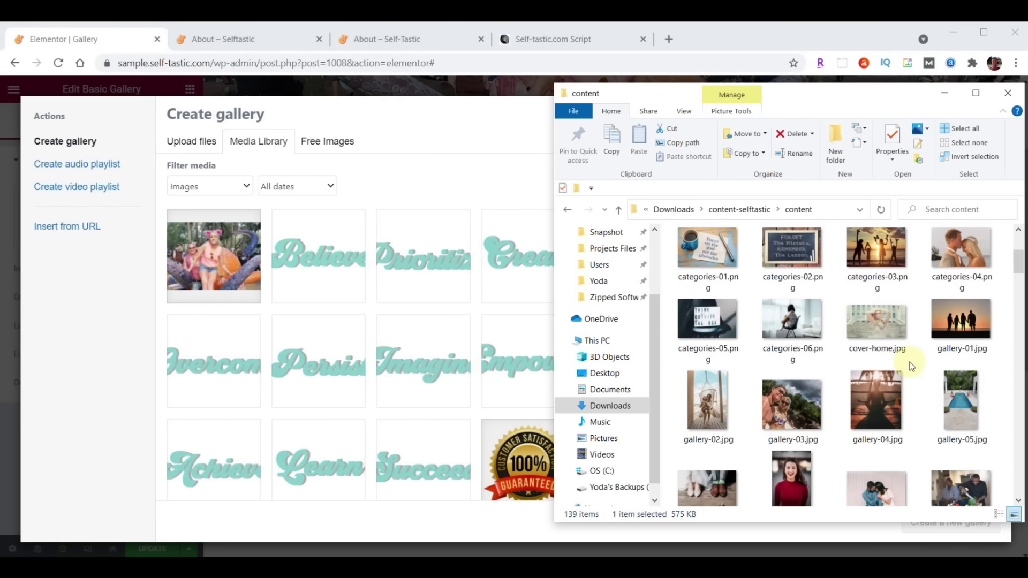
left_click(950, 327)
scroll(950, 328, "down", 5)
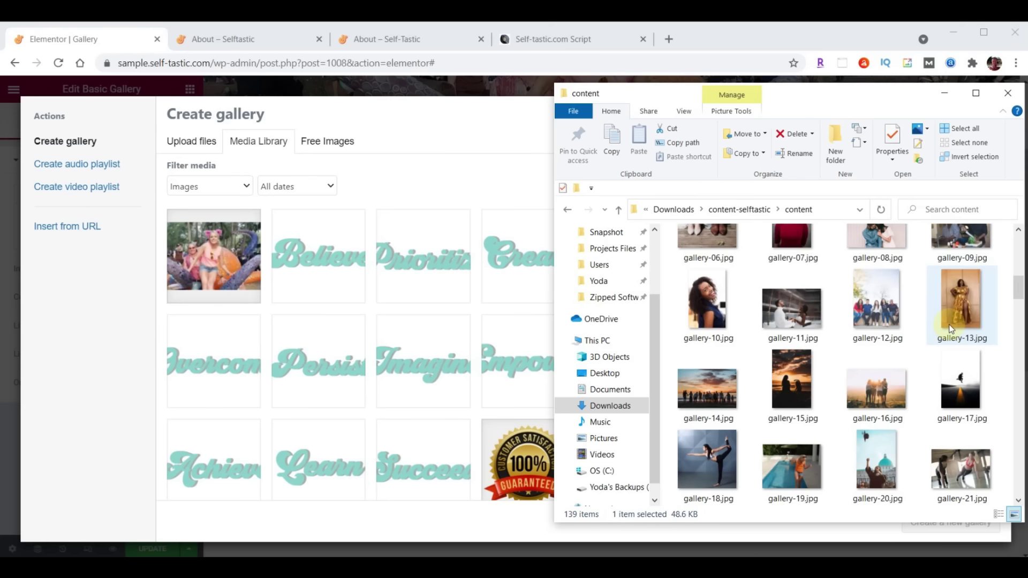
scroll(949, 324, "down", 2)
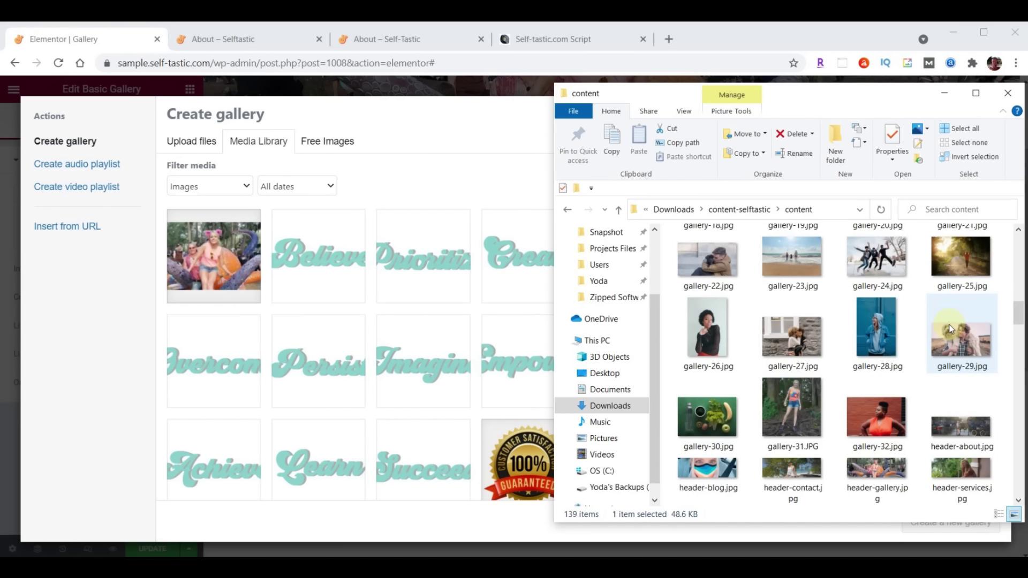
scroll(950, 328, "down", 2)
left_click(883, 262, "shift")
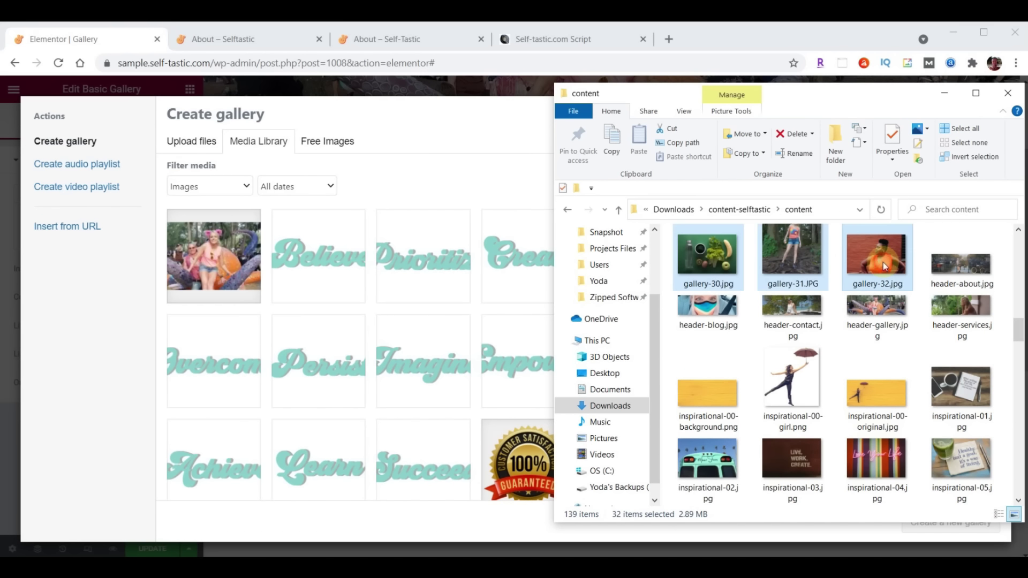
left_click_drag(797, 274, 224, 373)
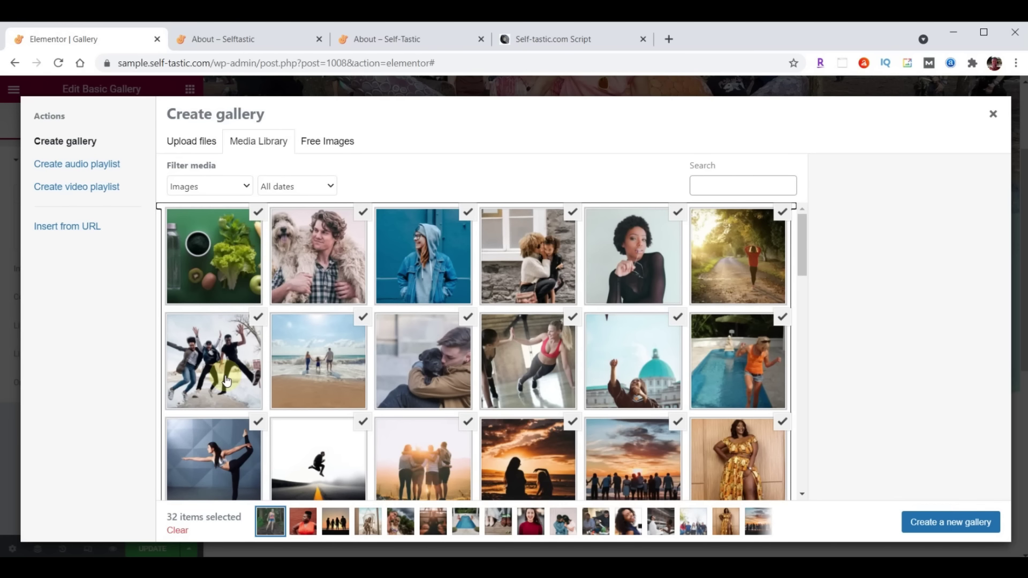
Insert the 32-photo gallery at Medium 300 x 300, then view the live About page
left_click(942, 529)
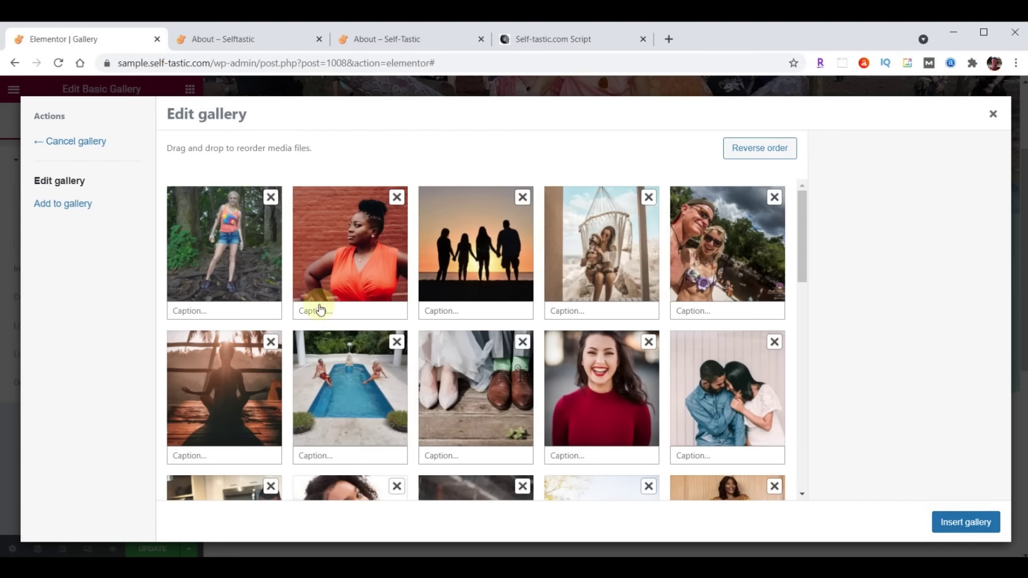
left_click_drag(469, 265, 363, 261)
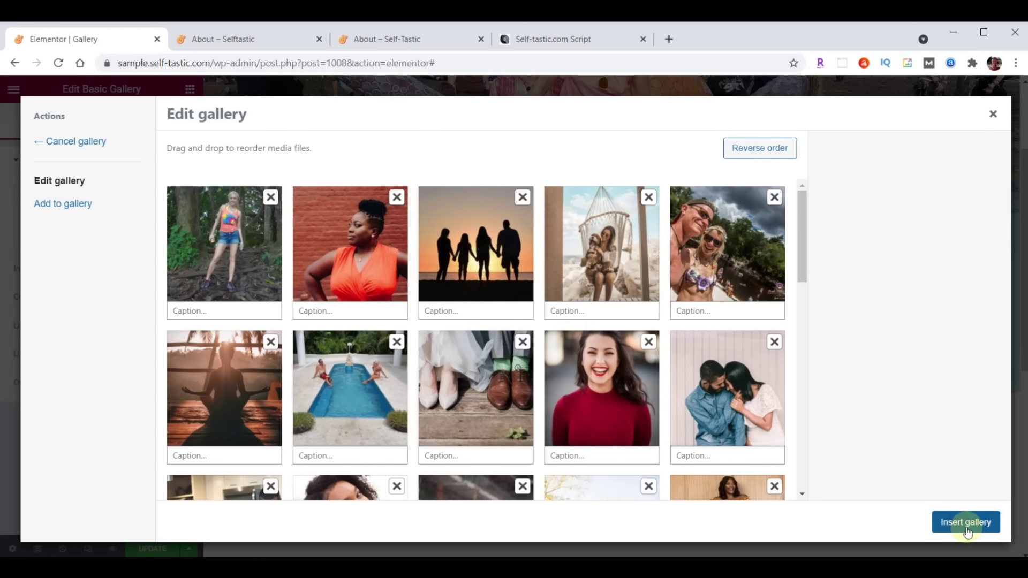
left_click(966, 522)
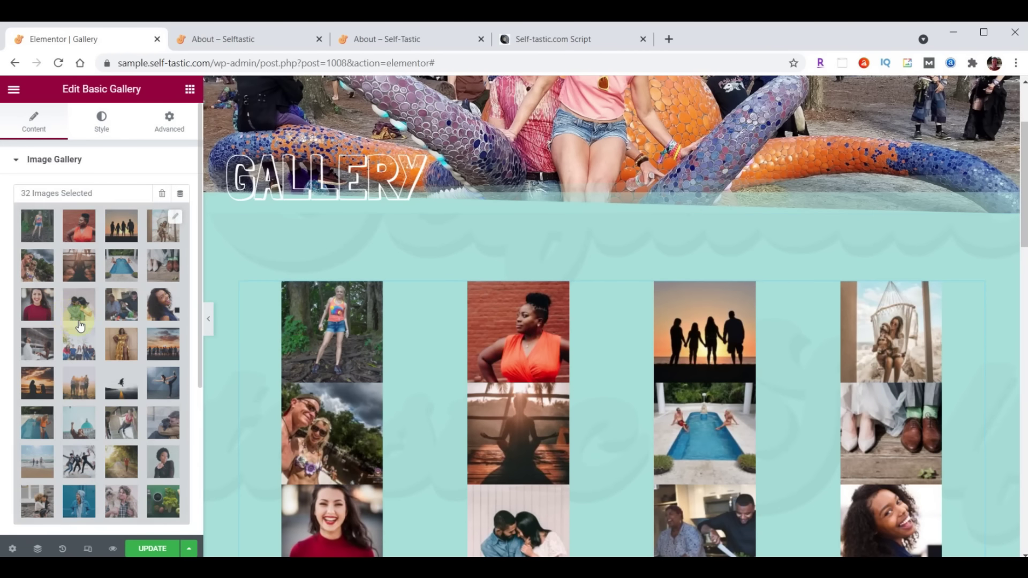
scroll(79, 326, "down", 3)
left_click(131, 374)
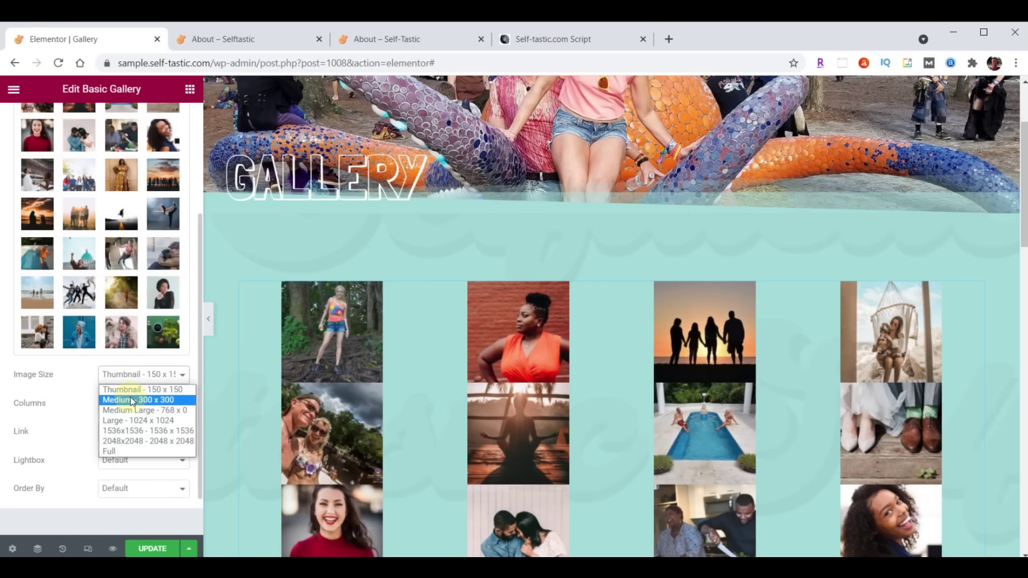
left_click(132, 400)
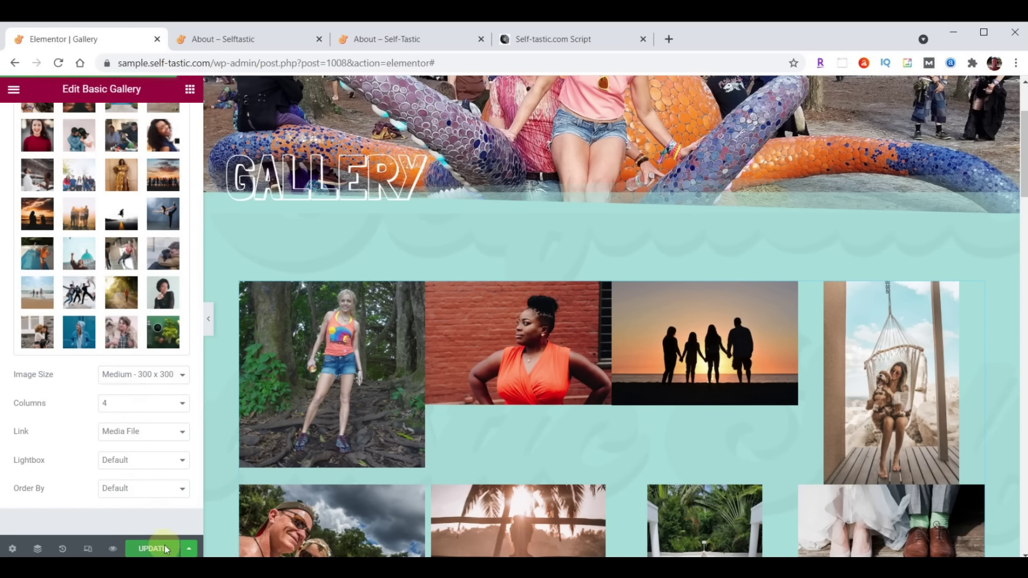
left_click(247, 38)
scroll(711, 319, "up", 10)
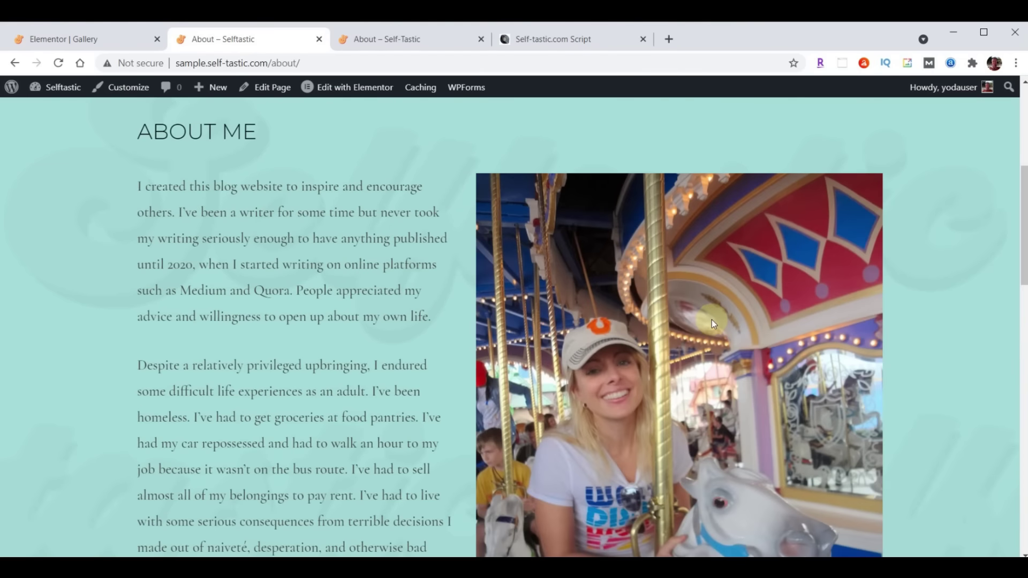
scroll(712, 320, "up", 6)
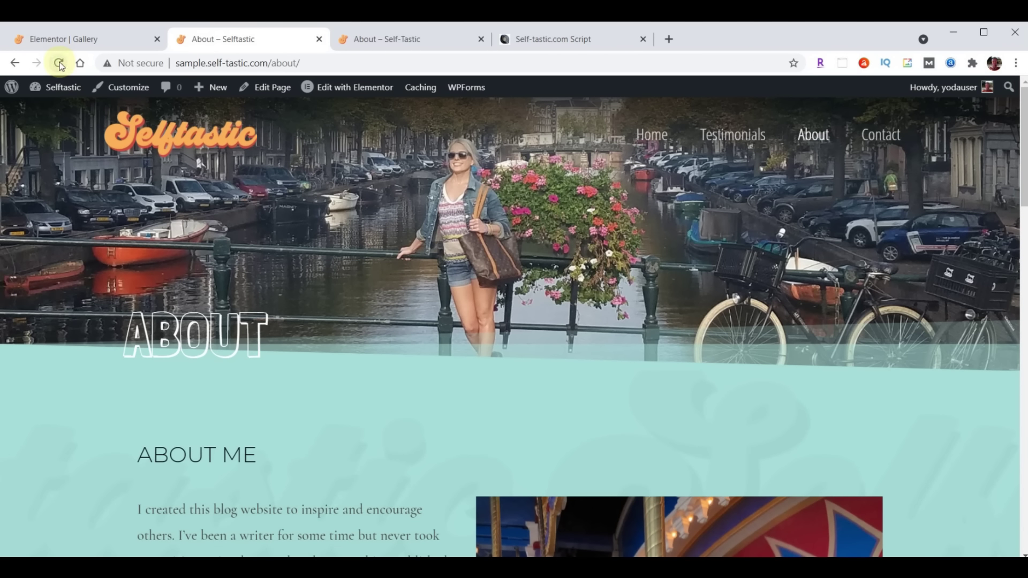
left_click(60, 64)
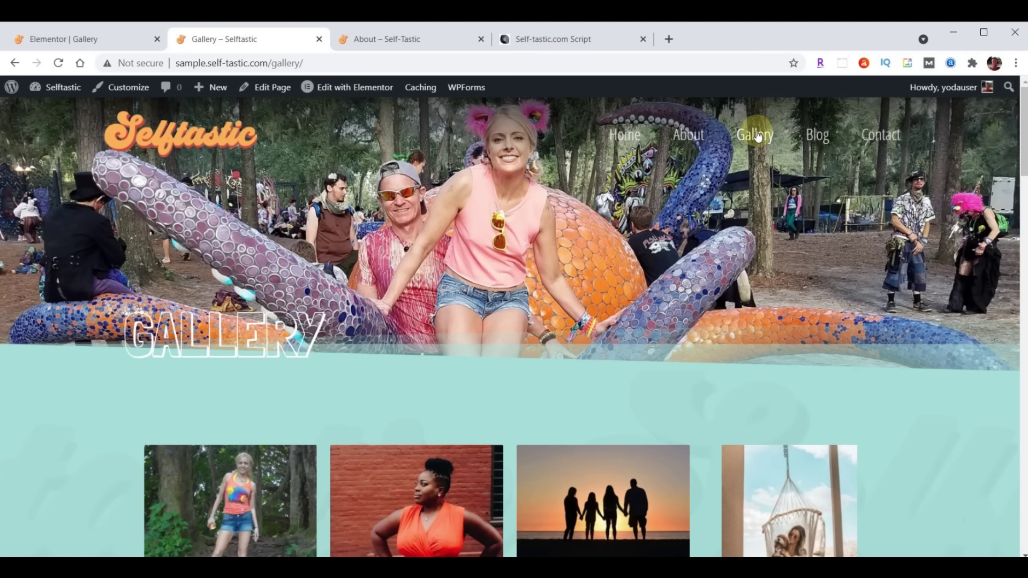
scroll(757, 136, "down", 10)
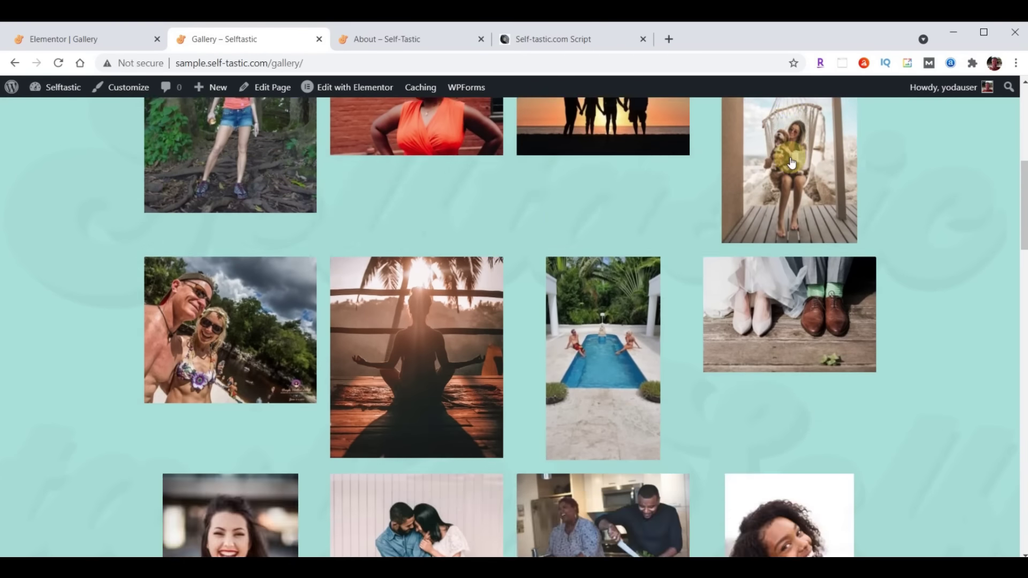
scroll(791, 162, "down", 15)
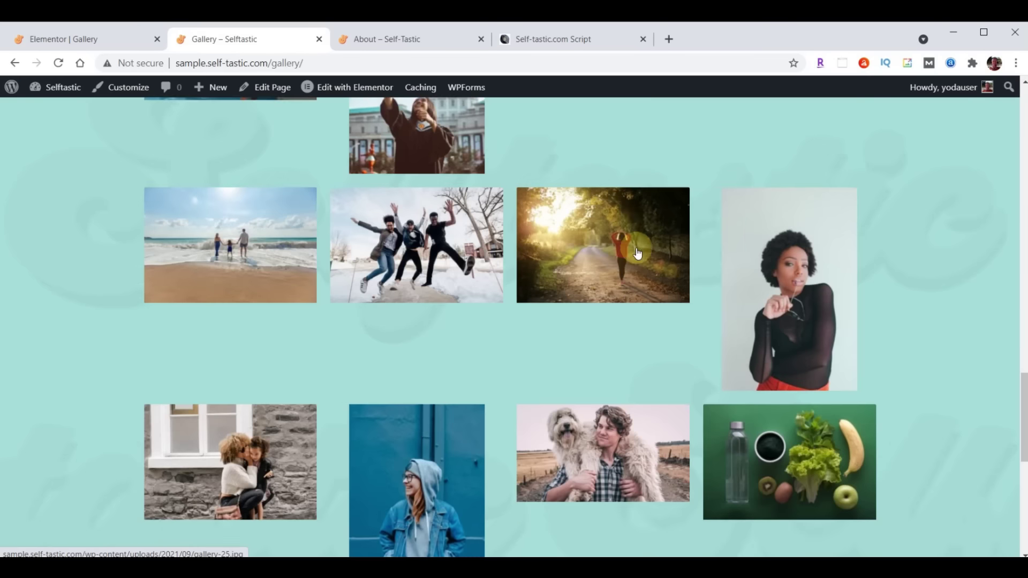
scroll(630, 316, "up", 20)
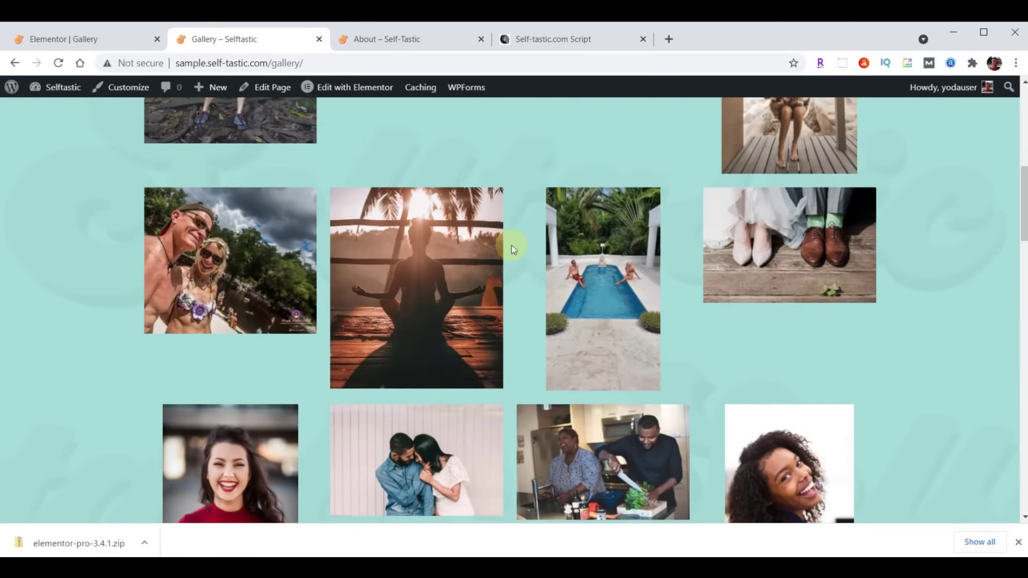
scroll(511, 245, "down", 8)
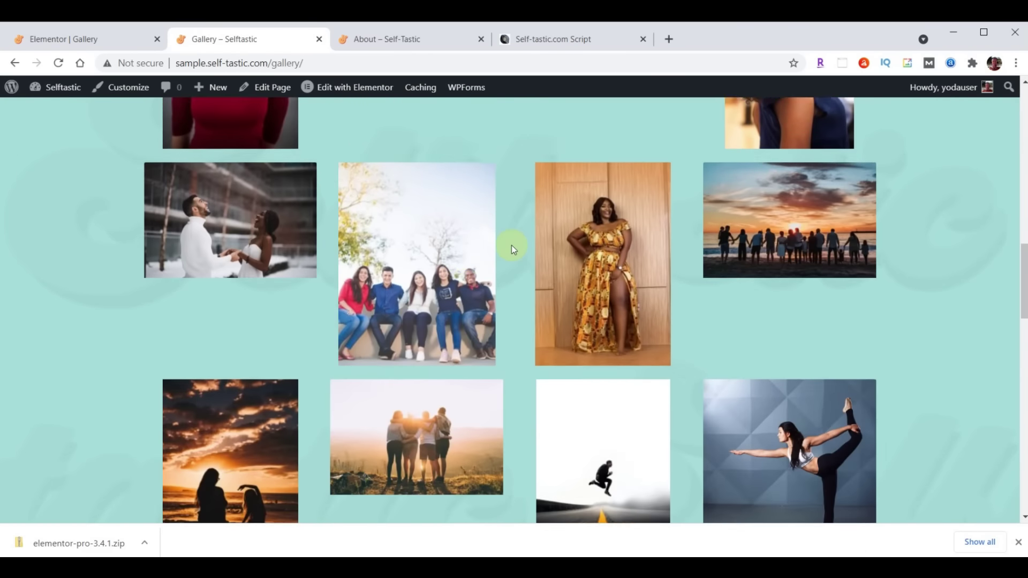
left_click(449, 271)
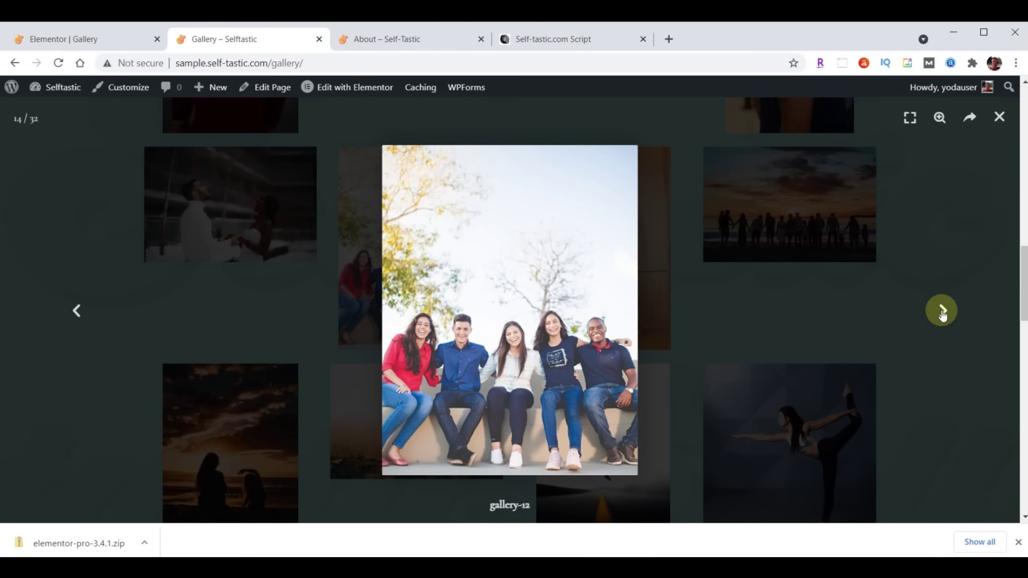
left_click(942, 311)
left_click(942, 311)
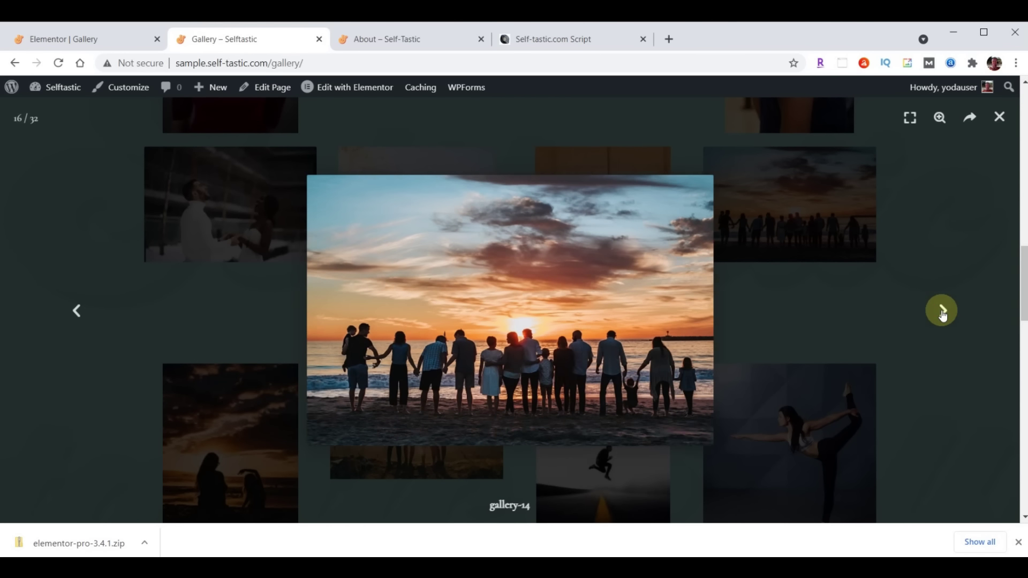
left_click(941, 311)
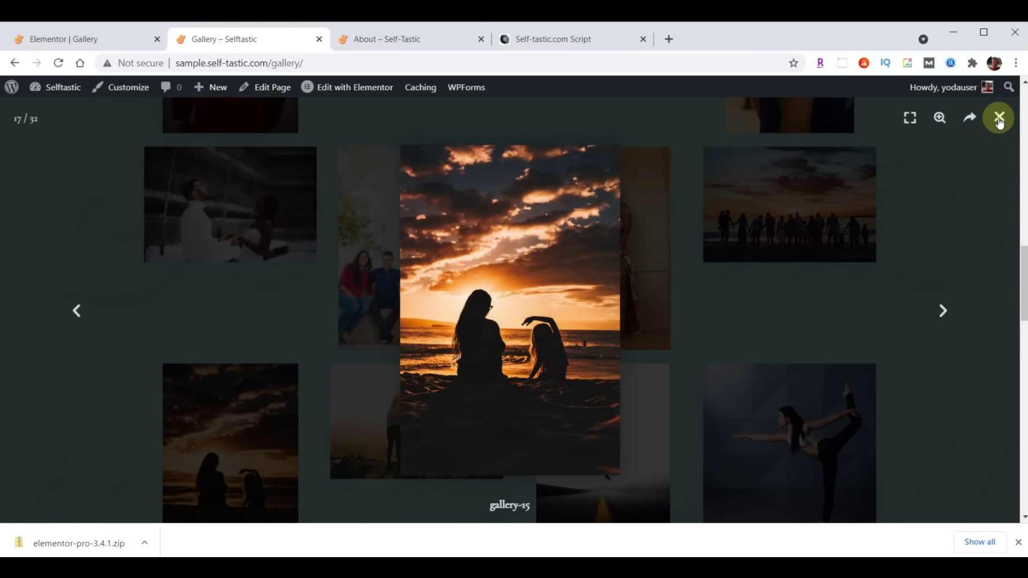
left_click(999, 119)
scroll(500, 387, "up", 15)
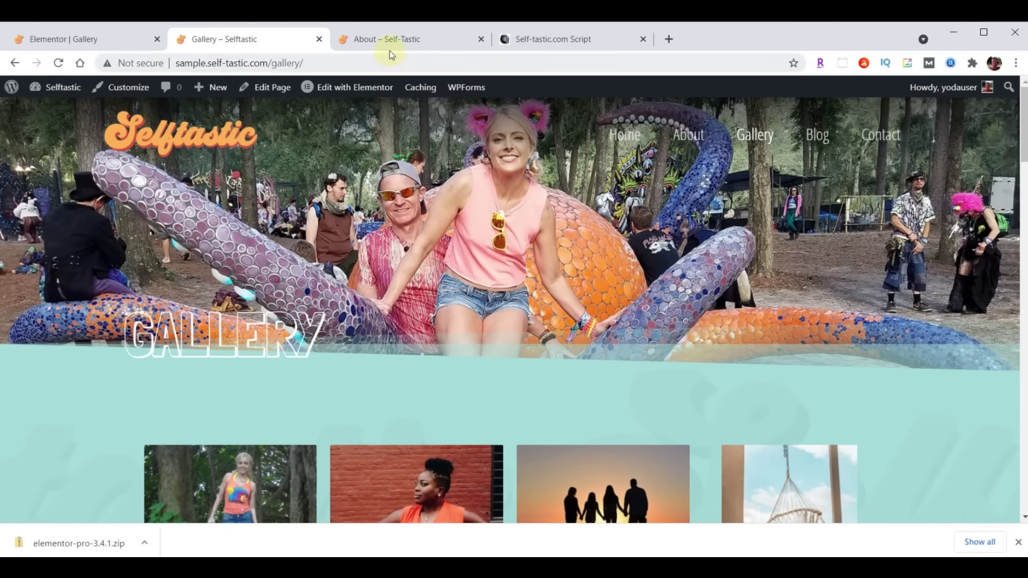
left_click(392, 43)
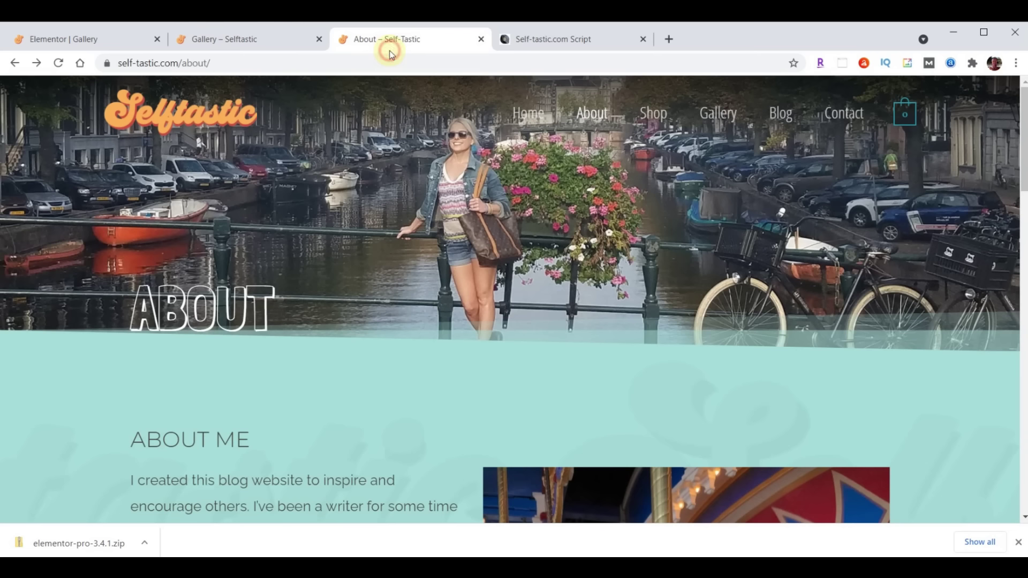
left_click(713, 112)
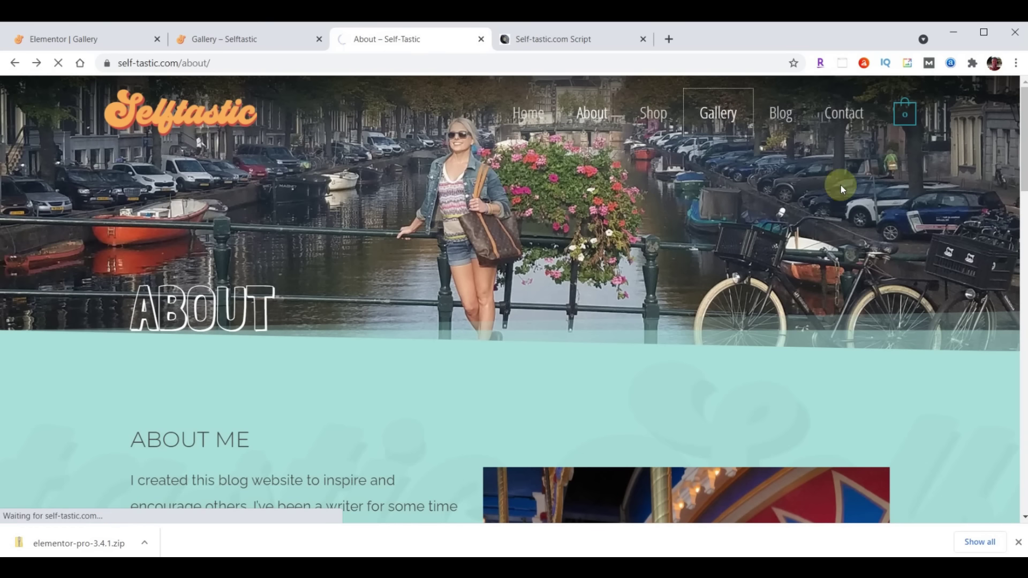
scroll(725, 265, "down", 5)
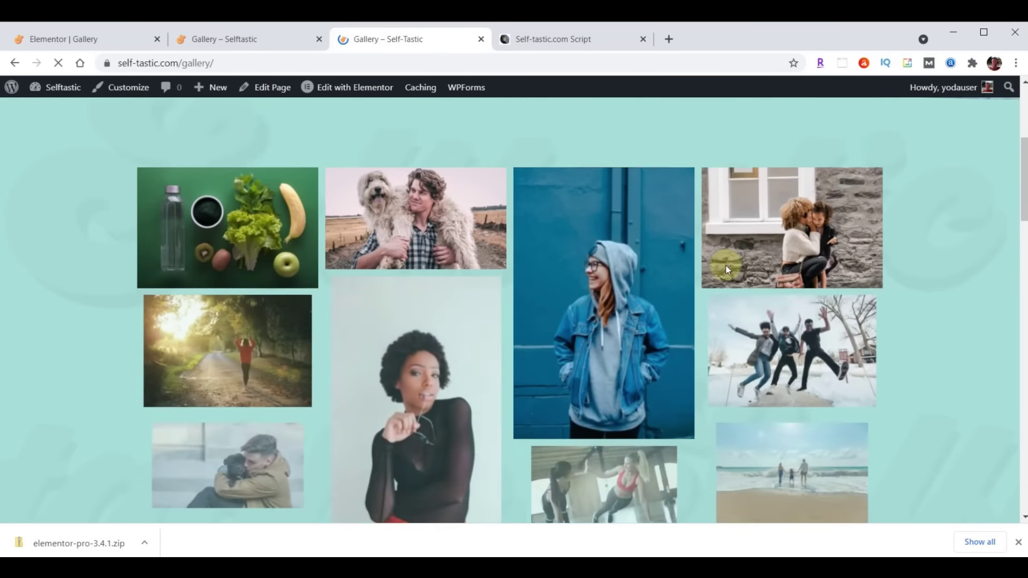
scroll(726, 267, "down", 15)
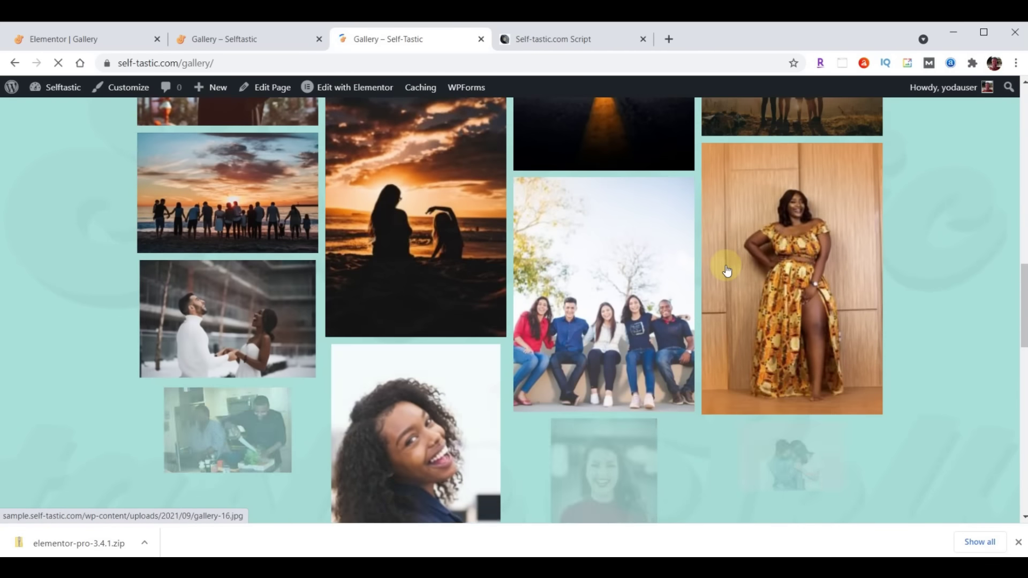
scroll(726, 268, "down", 12)
left_click(208, 47)
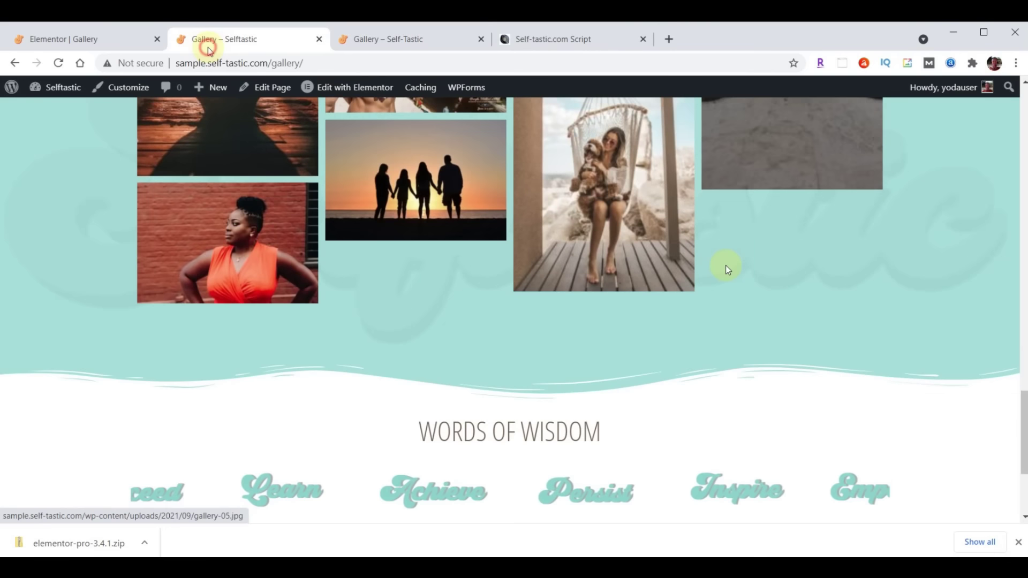
scroll(715, 304, "up", 12)
scroll(715, 304, "up", 8)
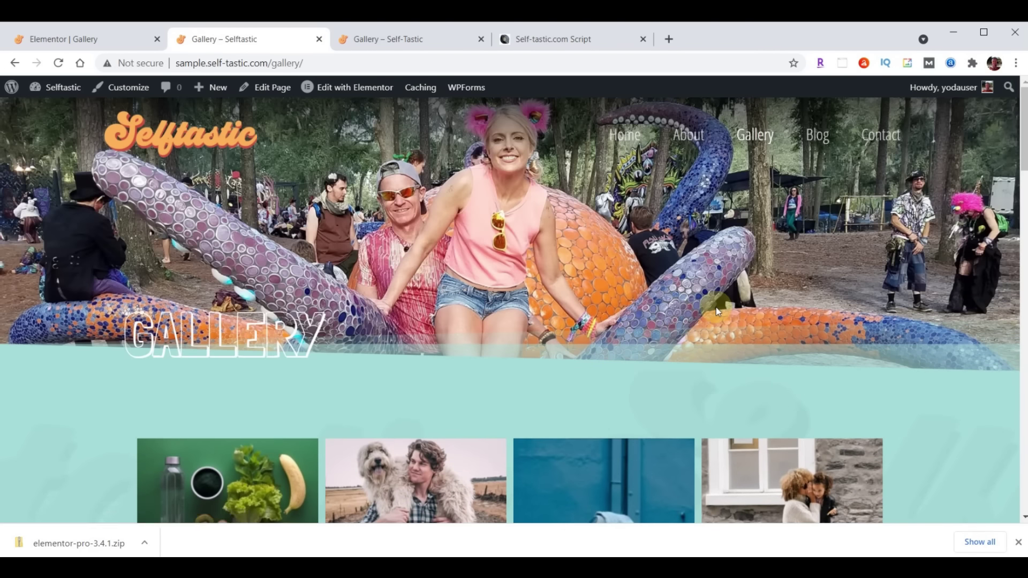
scroll(715, 307, "down", 8)
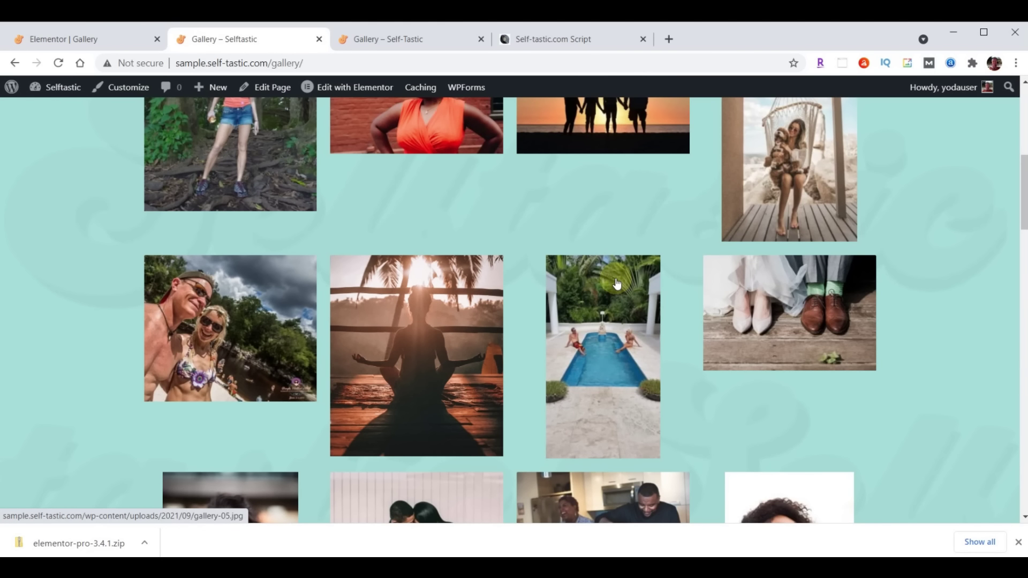
Swap the Basic Gallery widget for an Elementor Gallery widget on the Gallery page
left_click(61, 48)
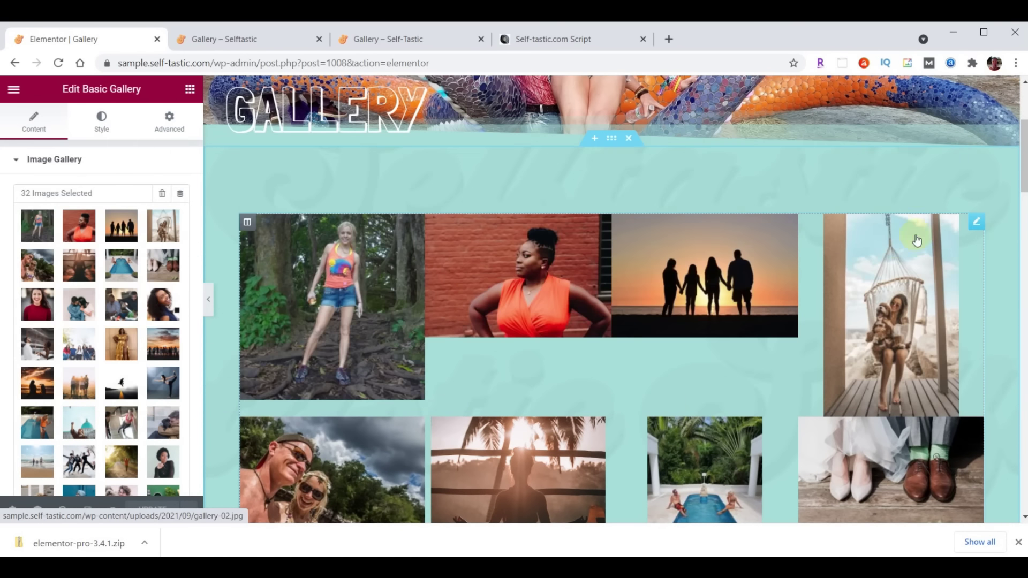
right_click(976, 224)
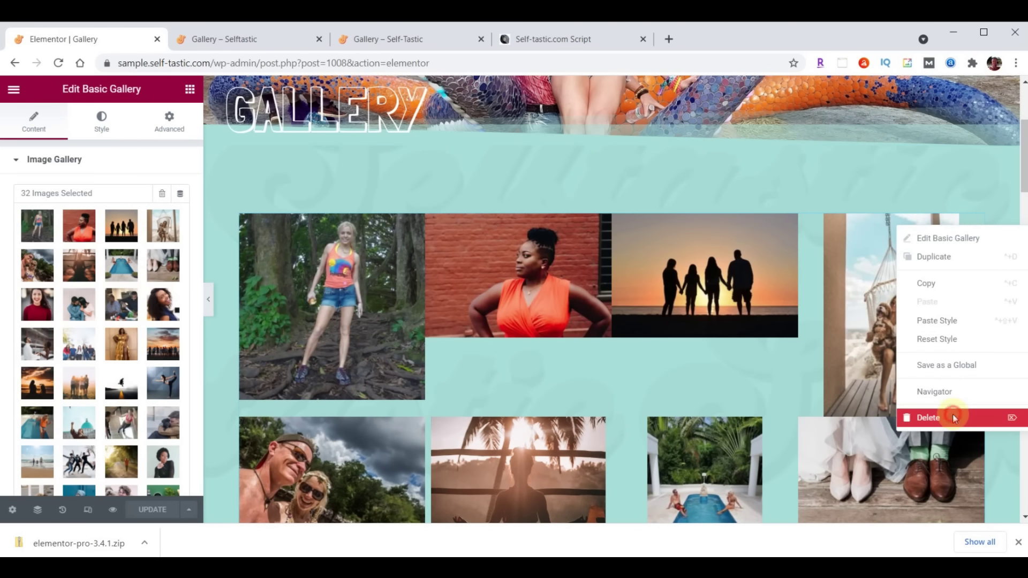
left_click(954, 418)
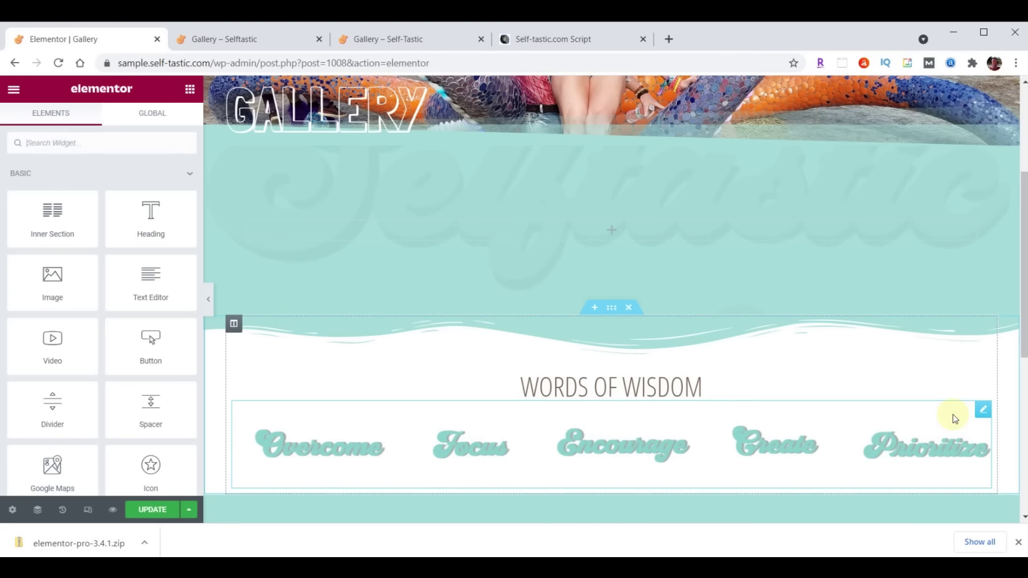
left_click(83, 149)
type("gallery")
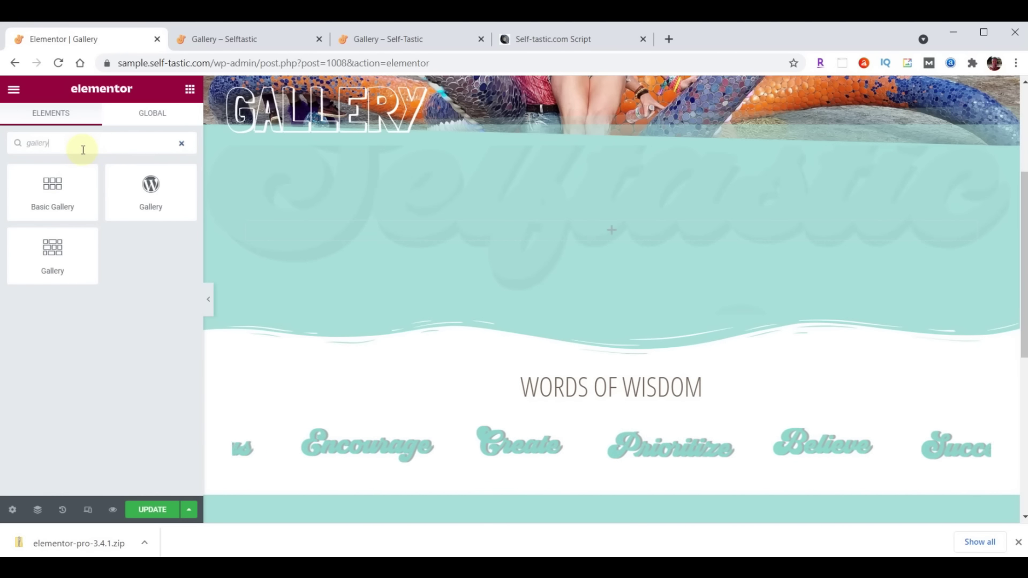
left_click_drag(35, 250, 683, 220)
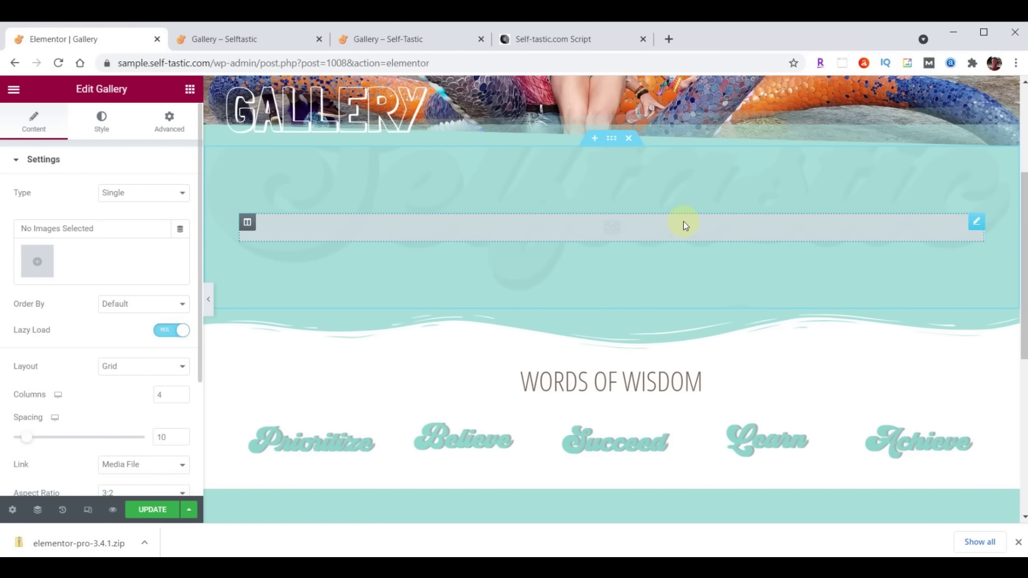
Fill the Gallery widget with 31 media library images, greens through orange-shirt photo
left_click(43, 265)
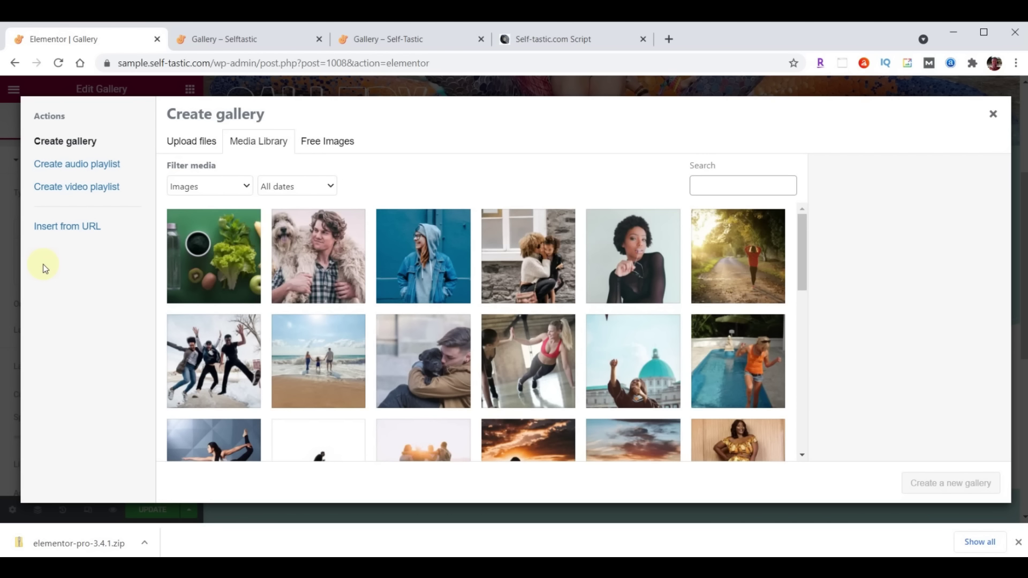
left_click(194, 292)
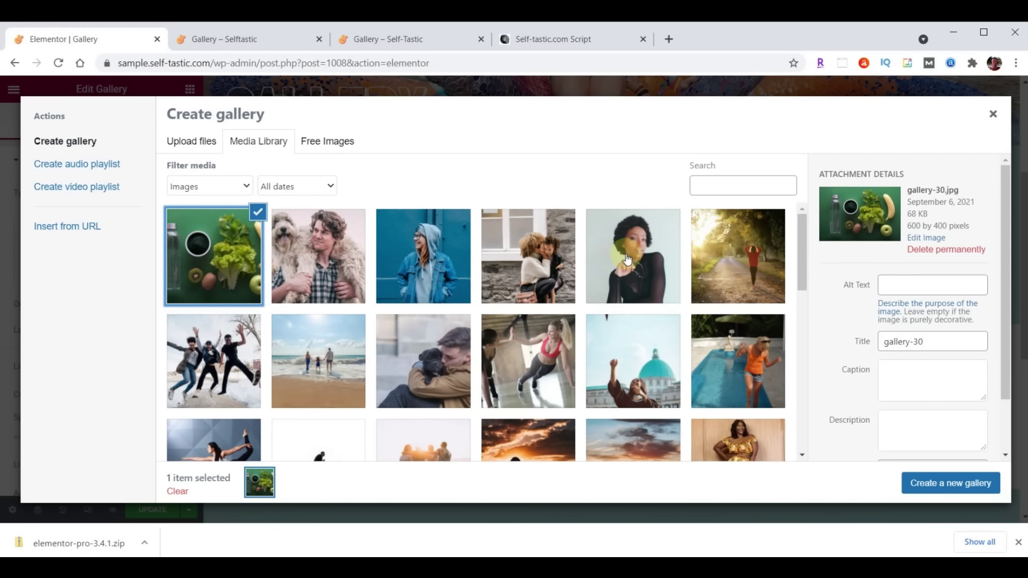
scroll(628, 259, "down", 3)
scroll(628, 260, "down", 10)
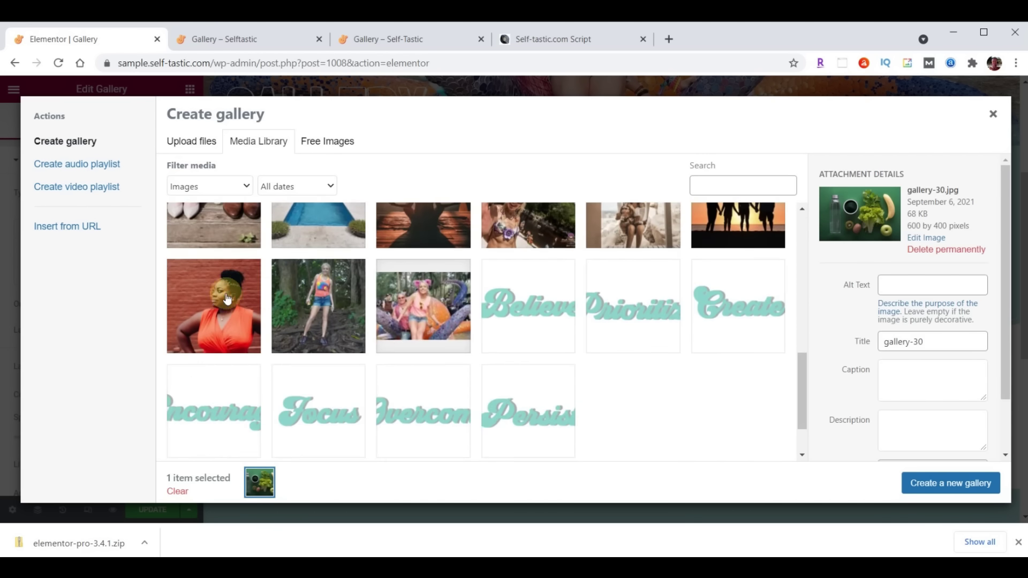
left_click(222, 300, "shift")
left_click(937, 484)
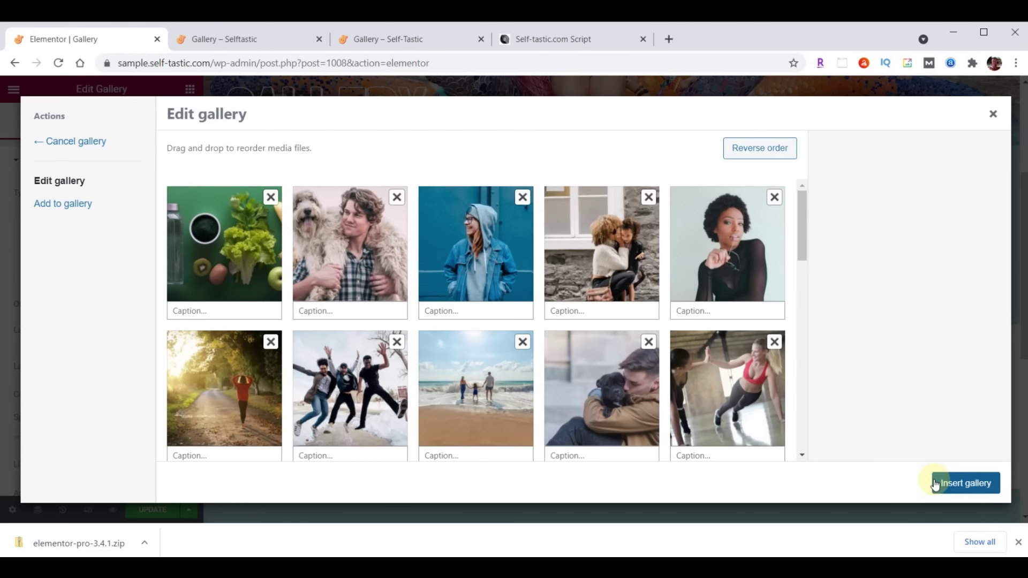
left_click_drag(250, 253, 360, 251)
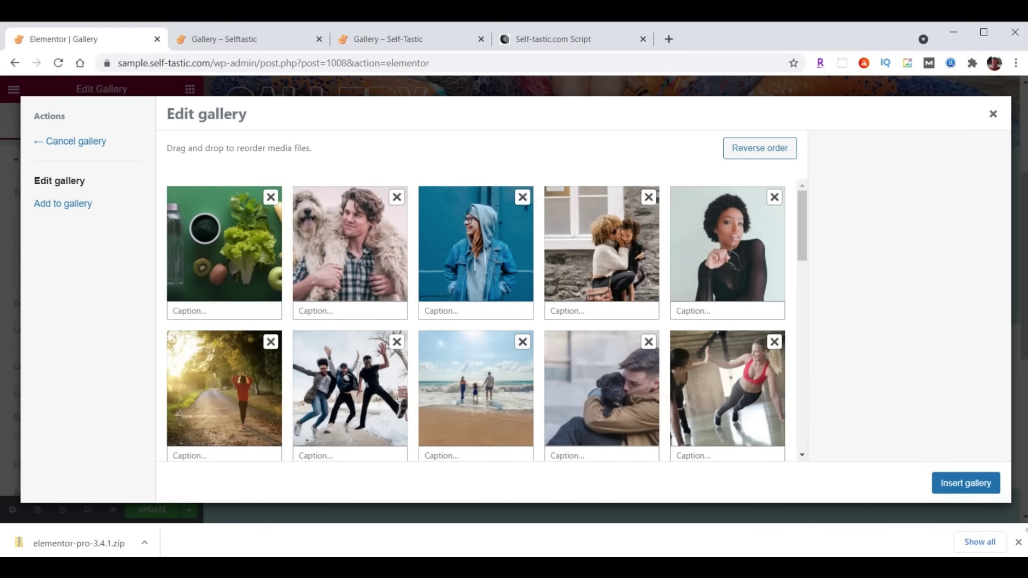
left_click(966, 483)
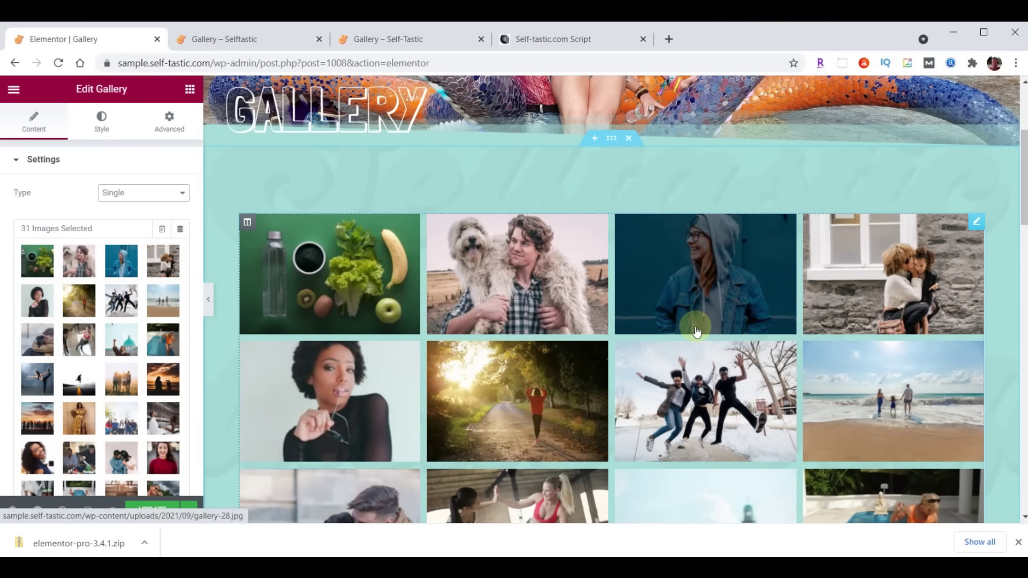
Set the Gallery widget's layout to Masonry in the Edit Gallery panel
scroll(129, 328, "down", 5)
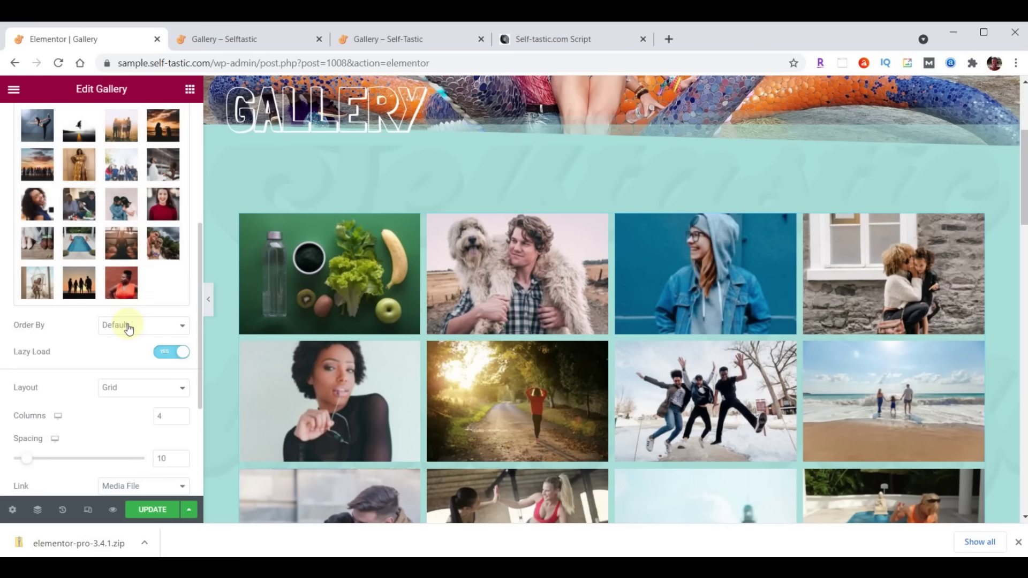
left_click(134, 388)
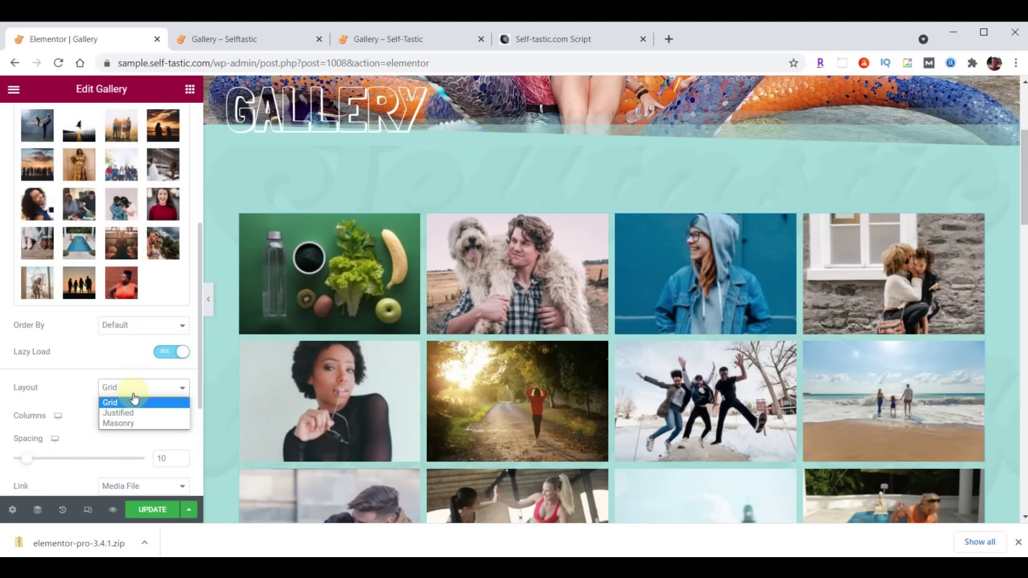
left_click(134, 422)
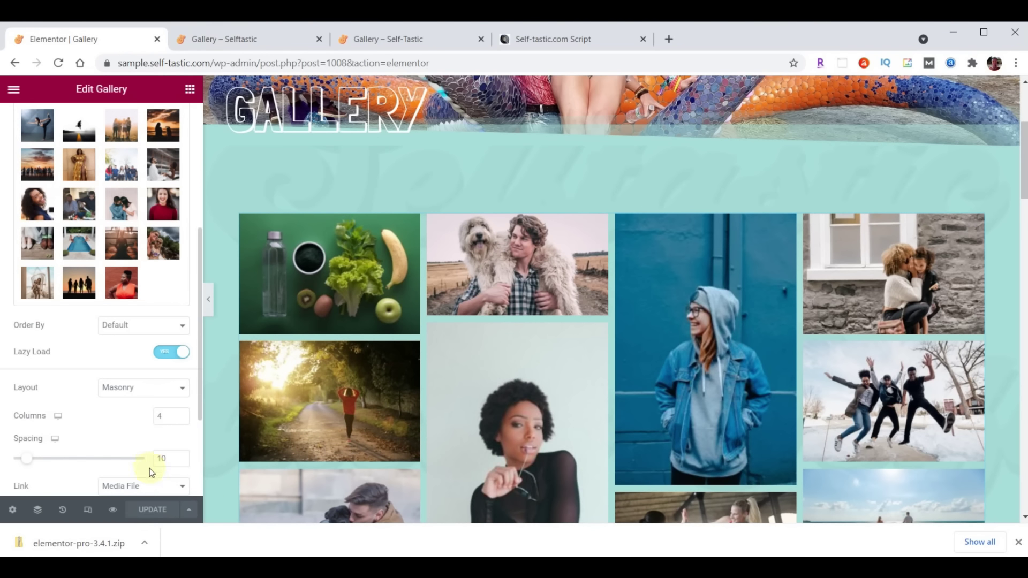
left_click(253, 40)
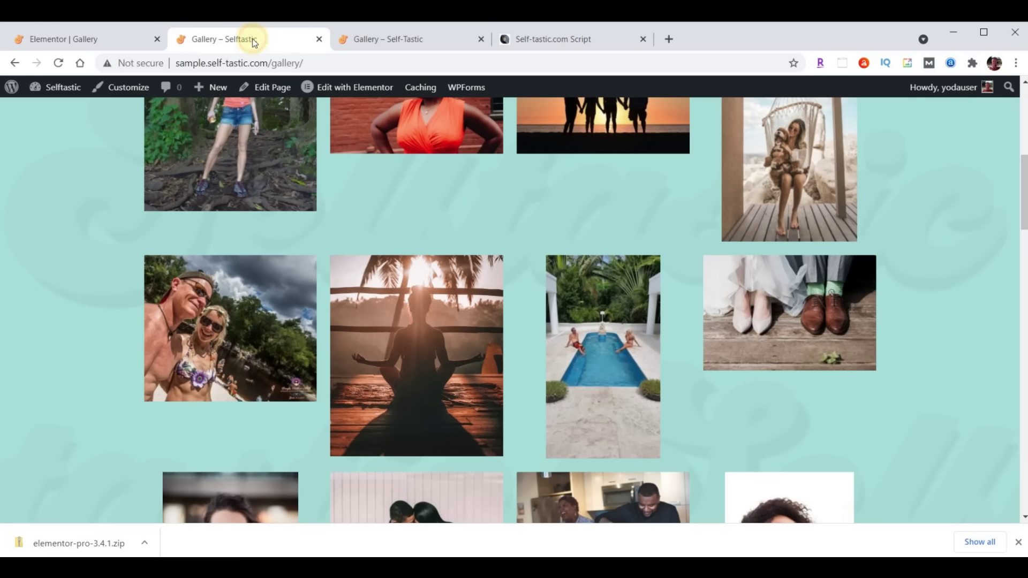
left_click(59, 63)
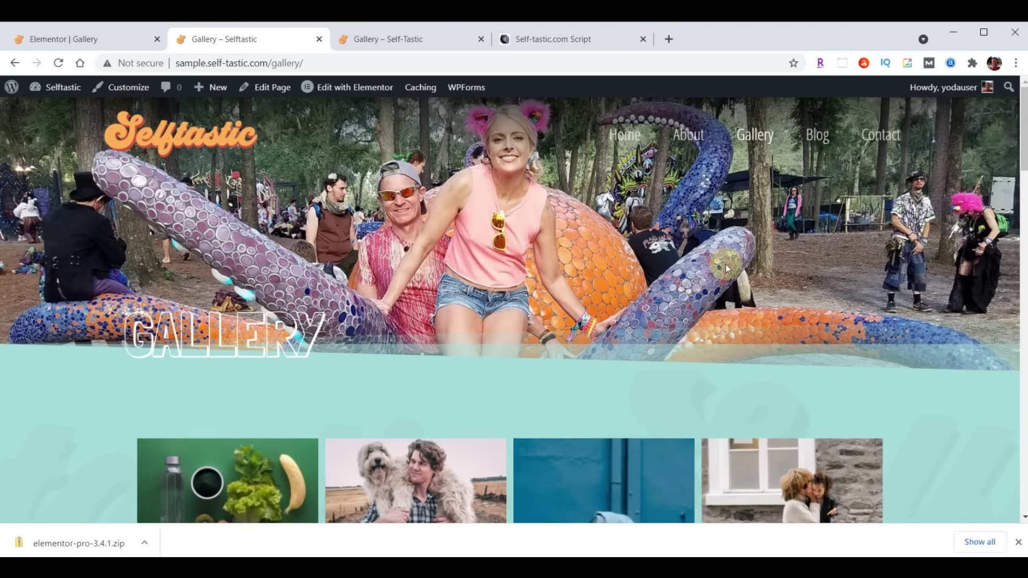
scroll(725, 267, "down", 15)
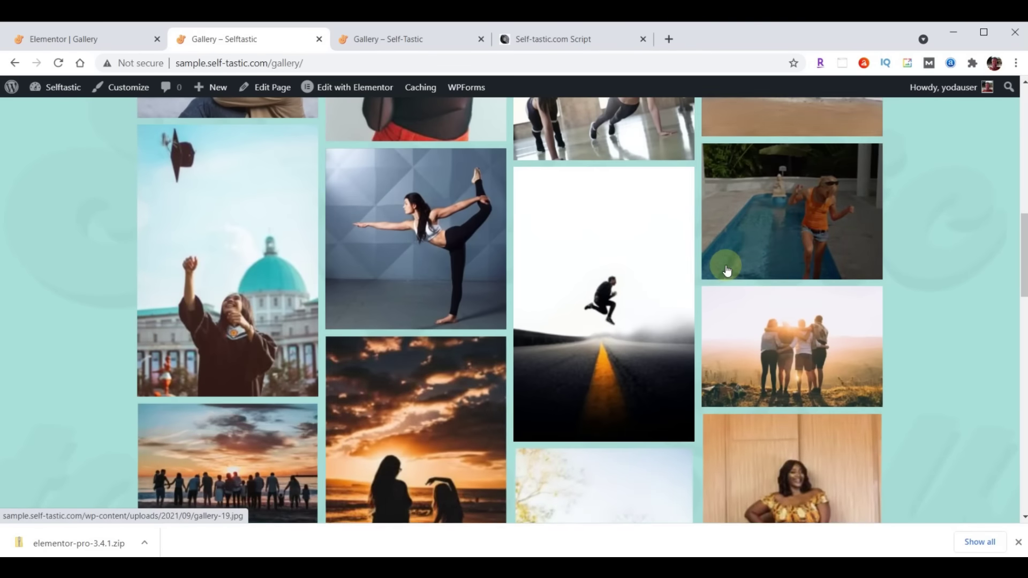
scroll(726, 270, "down", 15)
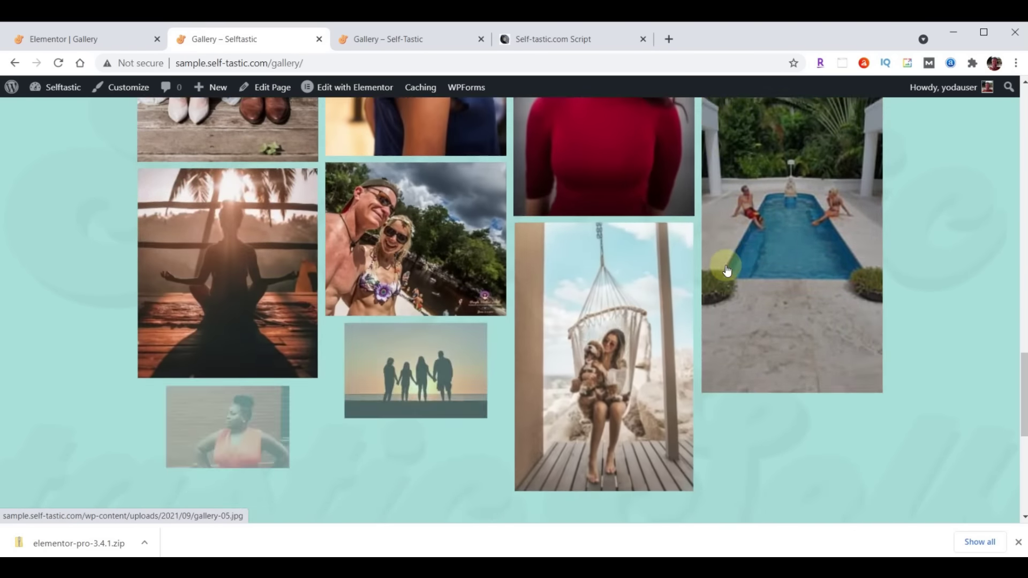
scroll(715, 304, "up", 10)
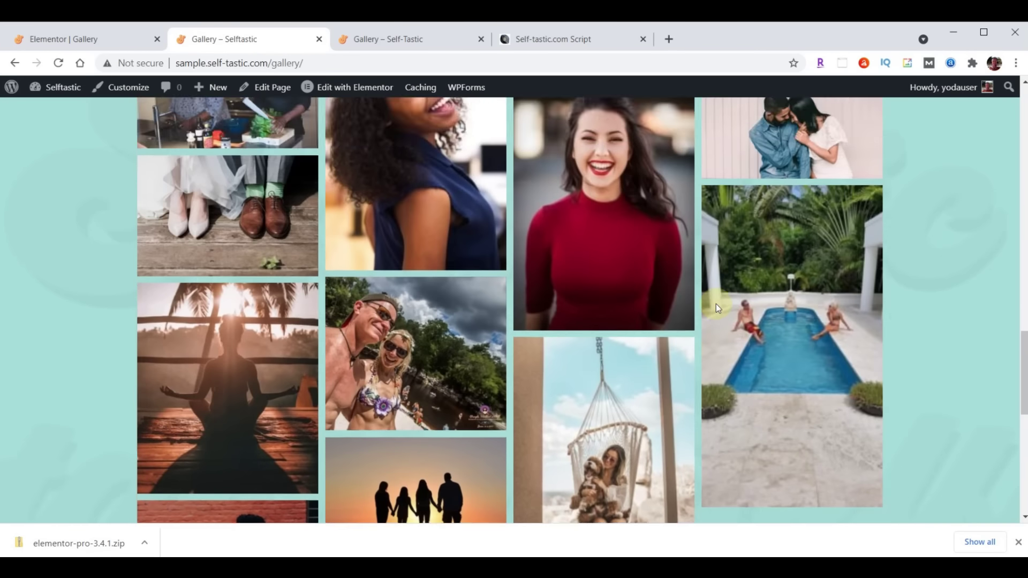
scroll(715, 307, "up", 12)
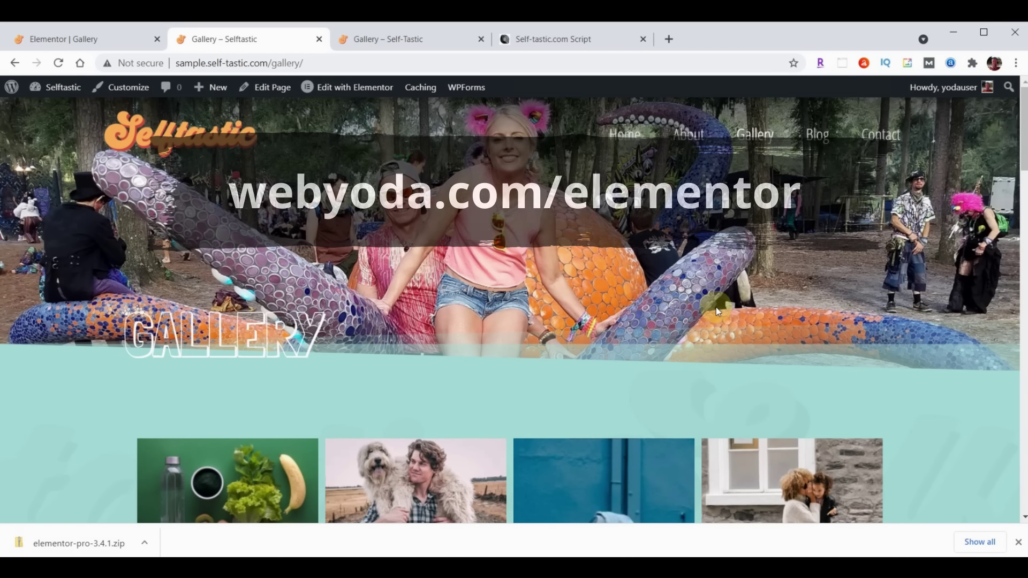
Exit the Gallery page's Elementor editor back to its WordPress Edit Page screen
left_click(82, 30)
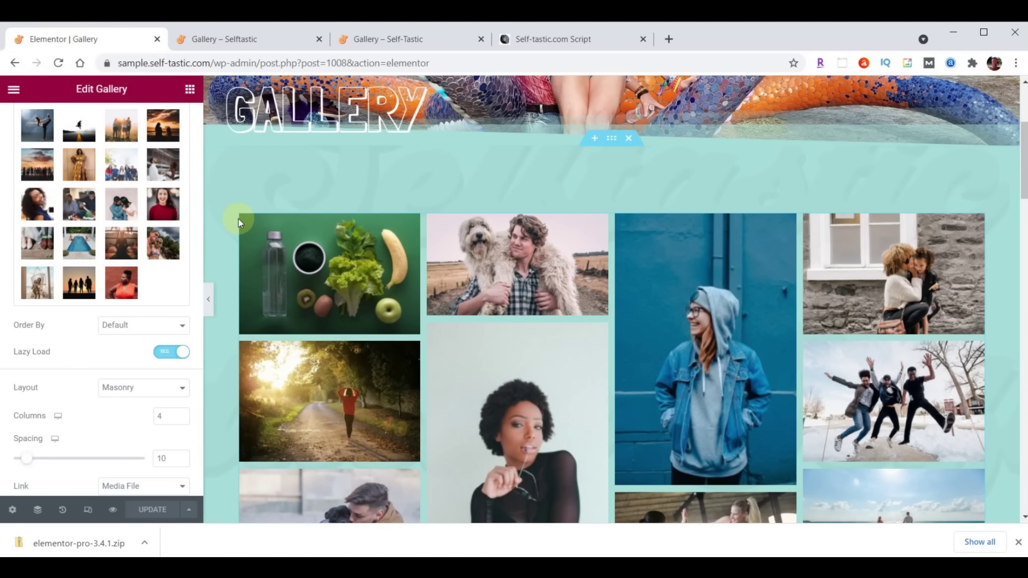
left_click(16, 96)
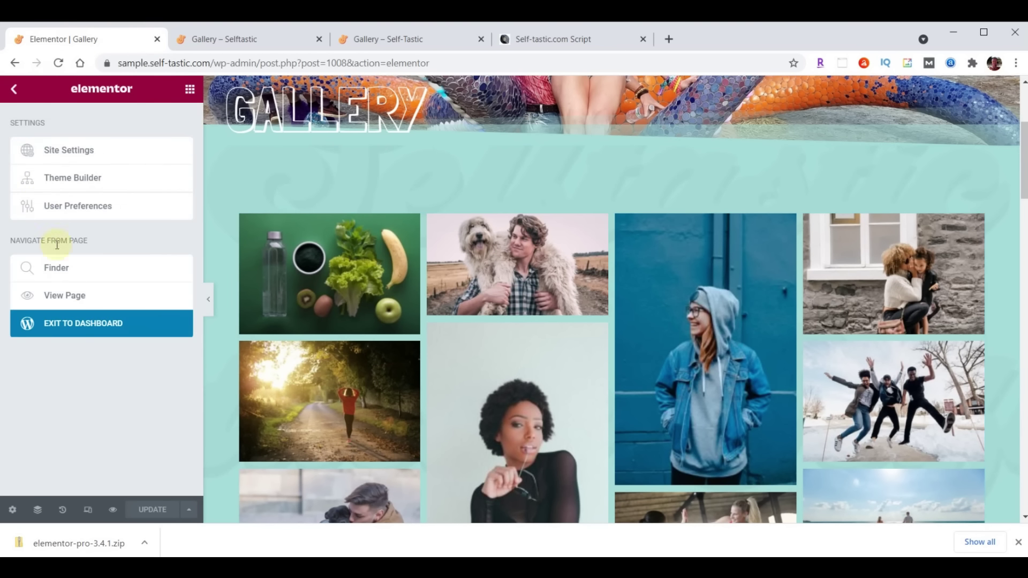
left_click(89, 329)
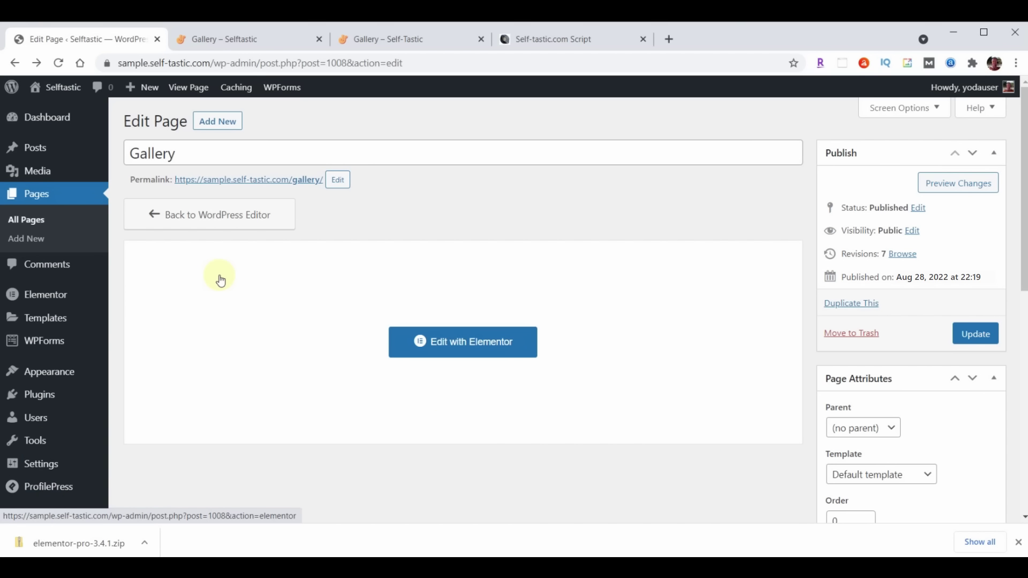
Create a new Header & Footer Builder template titled 'Blog Page Header'
mouse_move(50, 376)
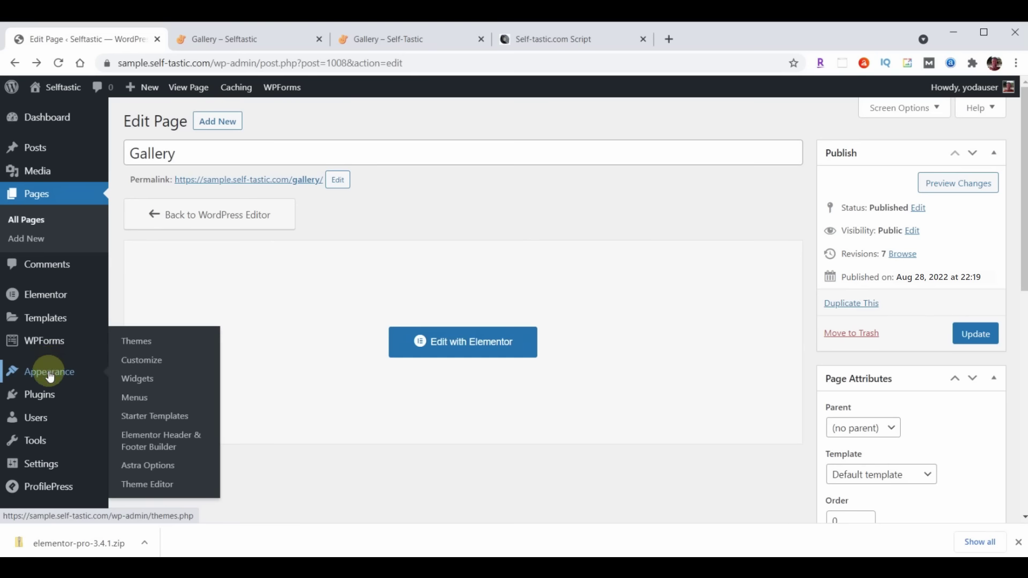
left_click(156, 441)
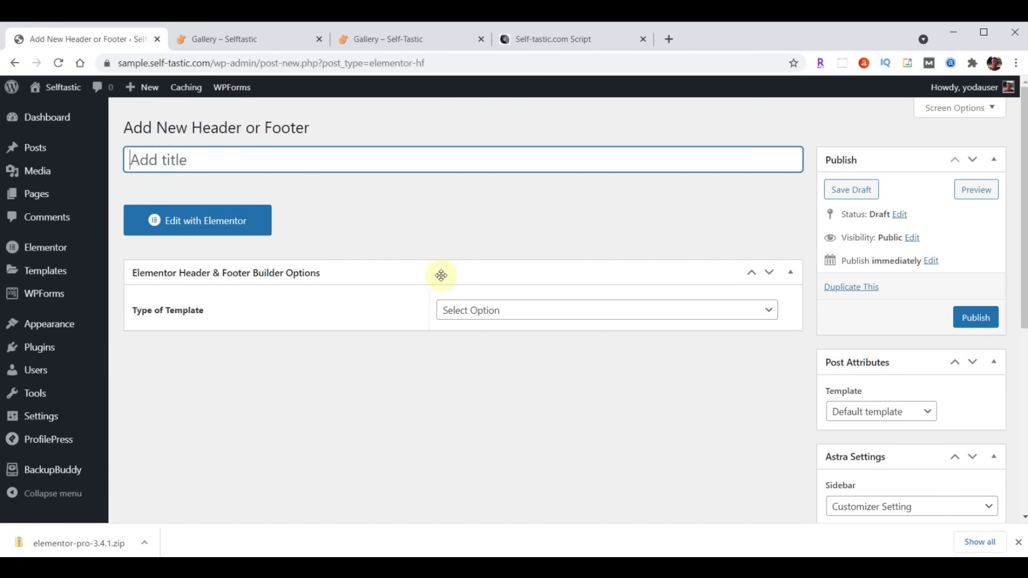
left_click(259, 159)
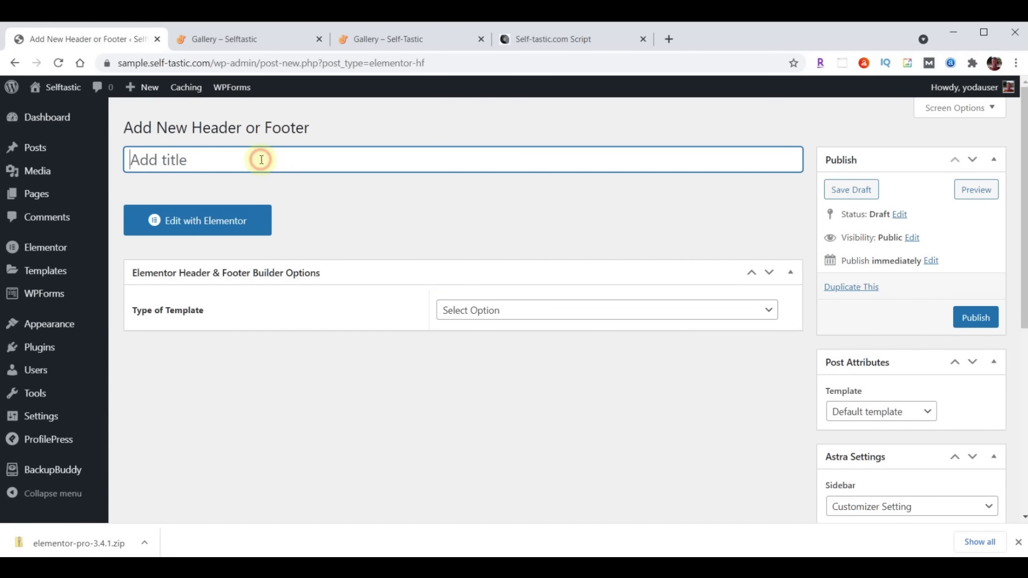
type("Blog Page Header")
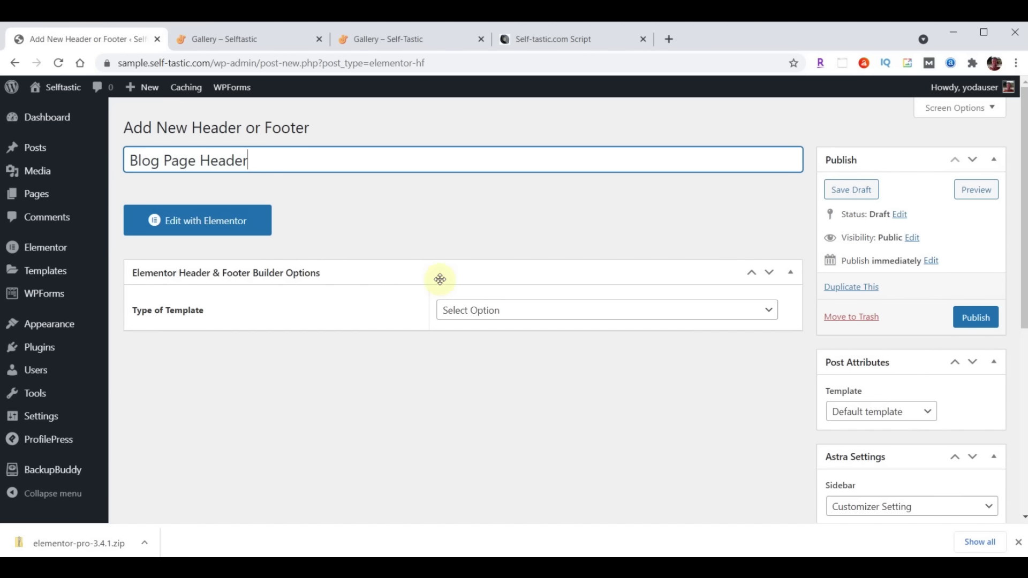
Make it a Header on the Blog / Posts Page for all roles, enable Canvas, and publish
left_click(549, 313)
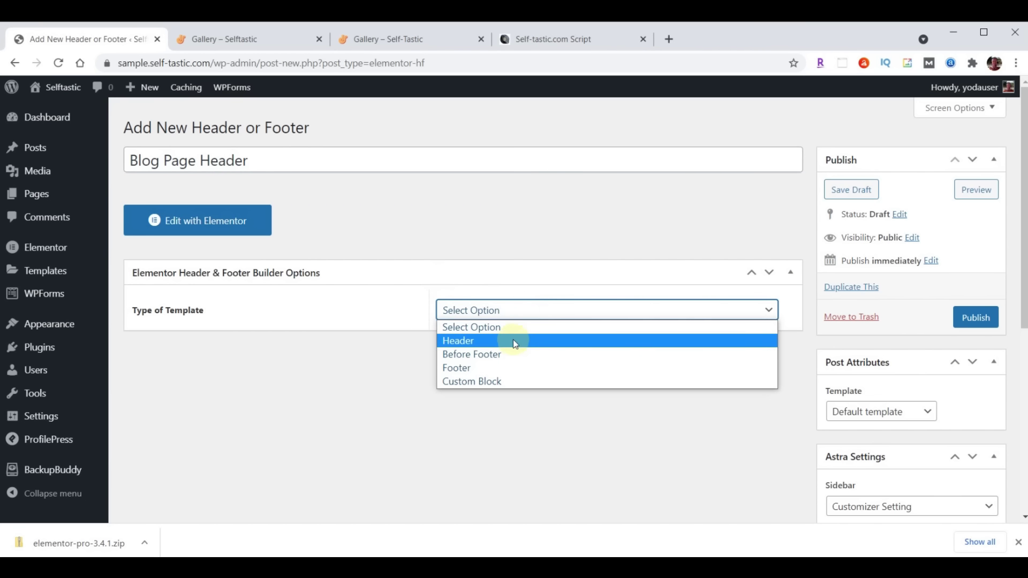
left_click(515, 340)
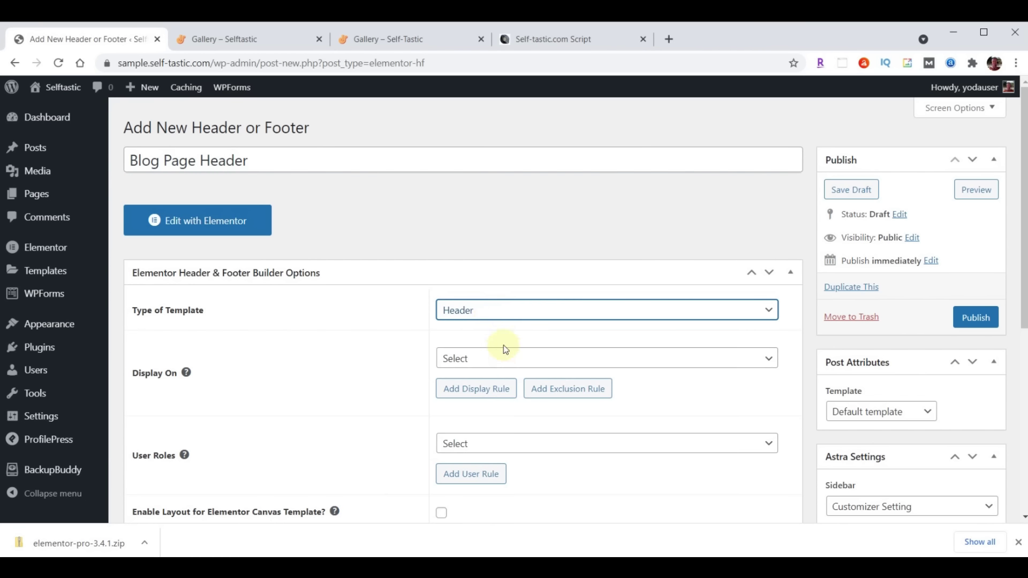
left_click(506, 360)
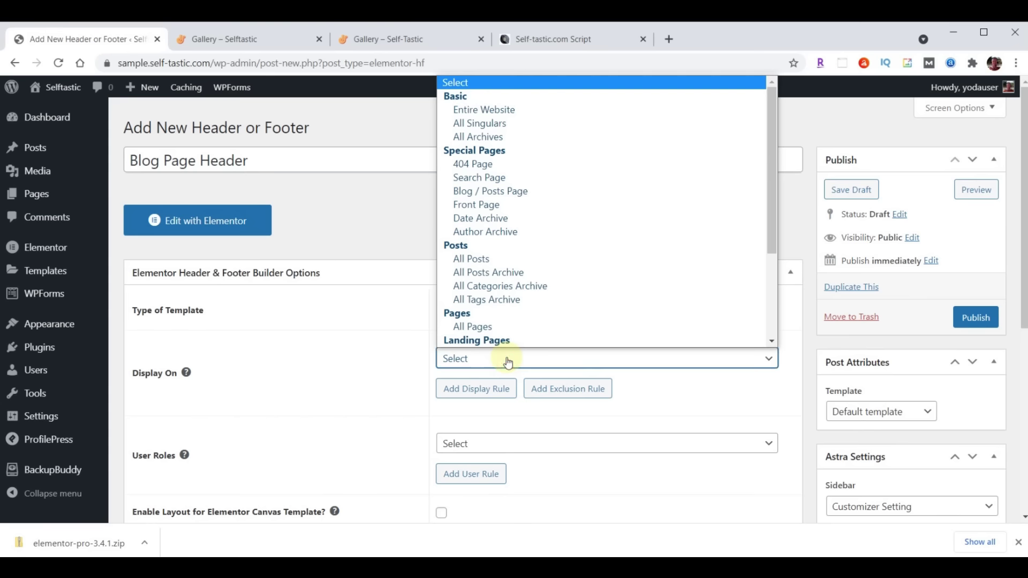
left_click(509, 198)
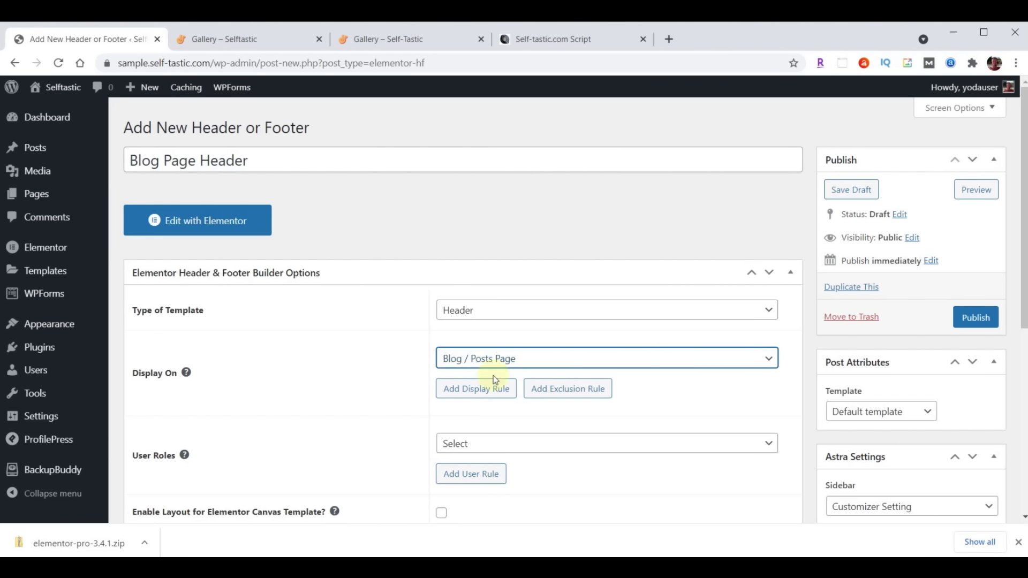
left_click(486, 448)
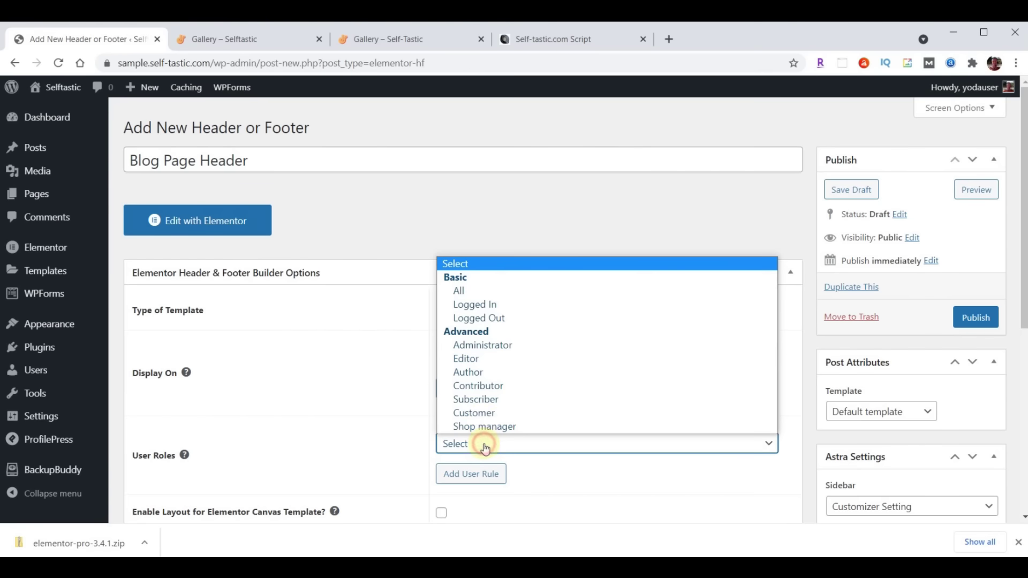
left_click(486, 291)
scroll(406, 326, "down", 3)
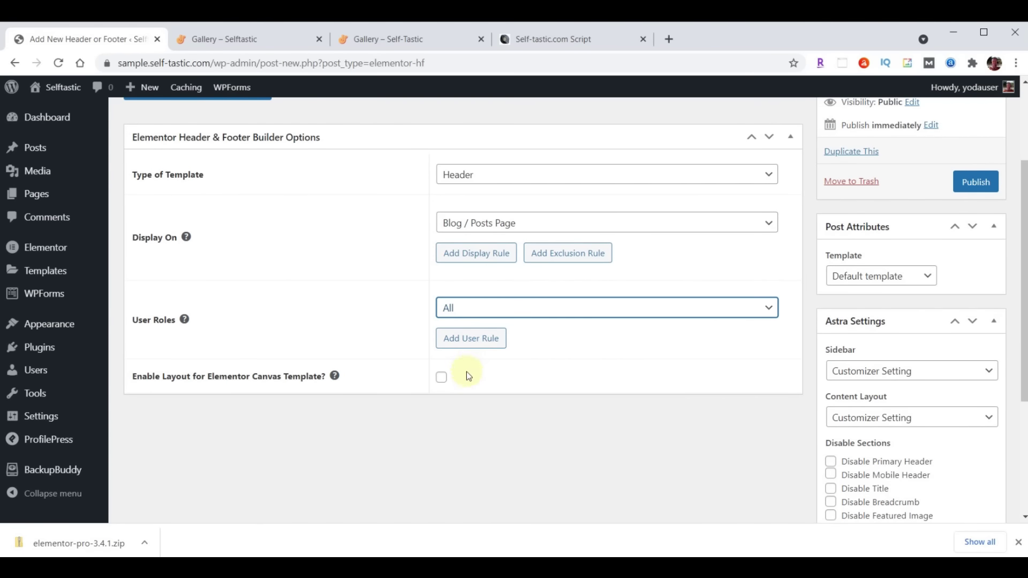
left_click(441, 379)
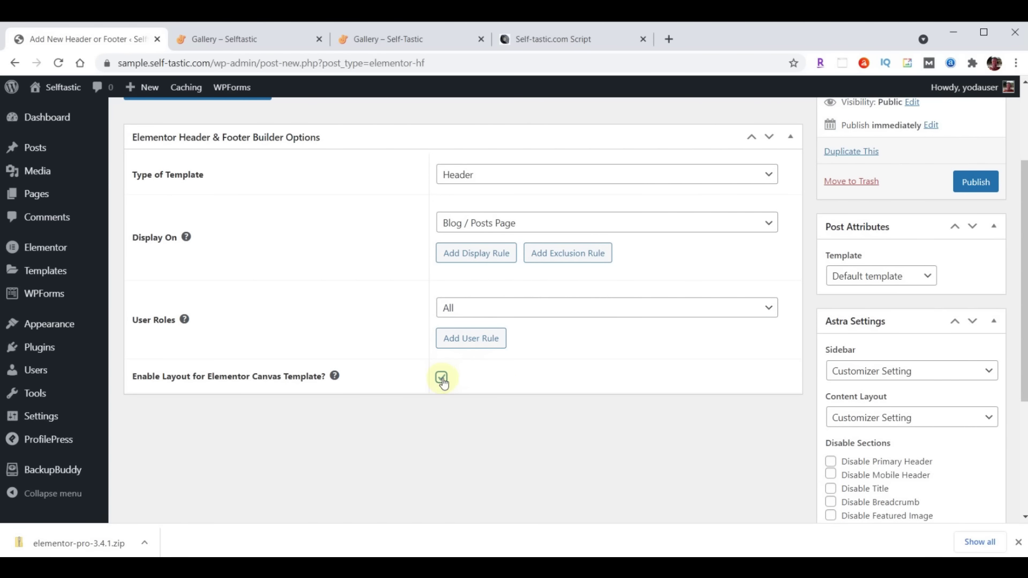
left_click(976, 183)
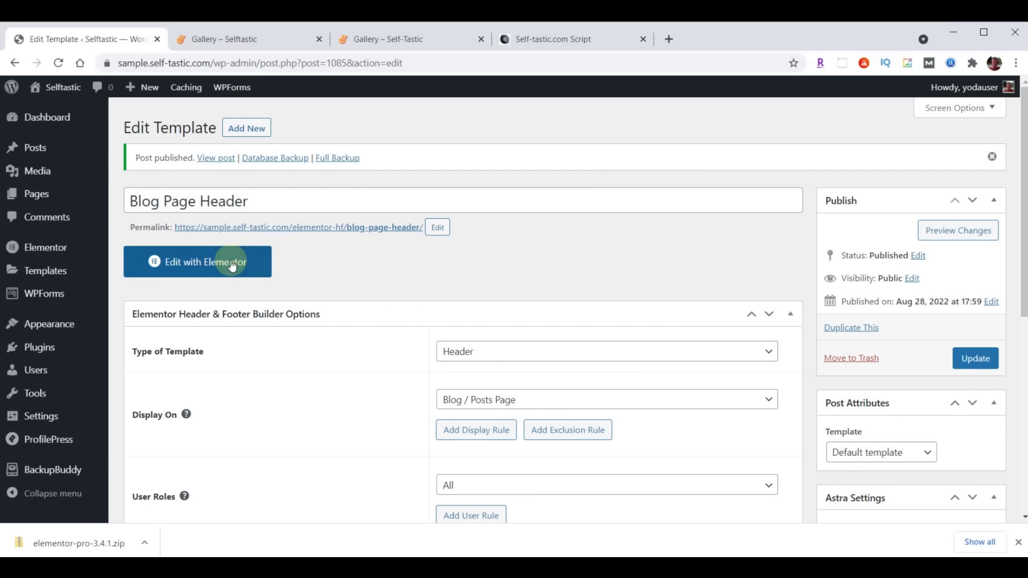
Open the template in Elementor and import the blog-page-header JSON into the library
left_click(227, 262)
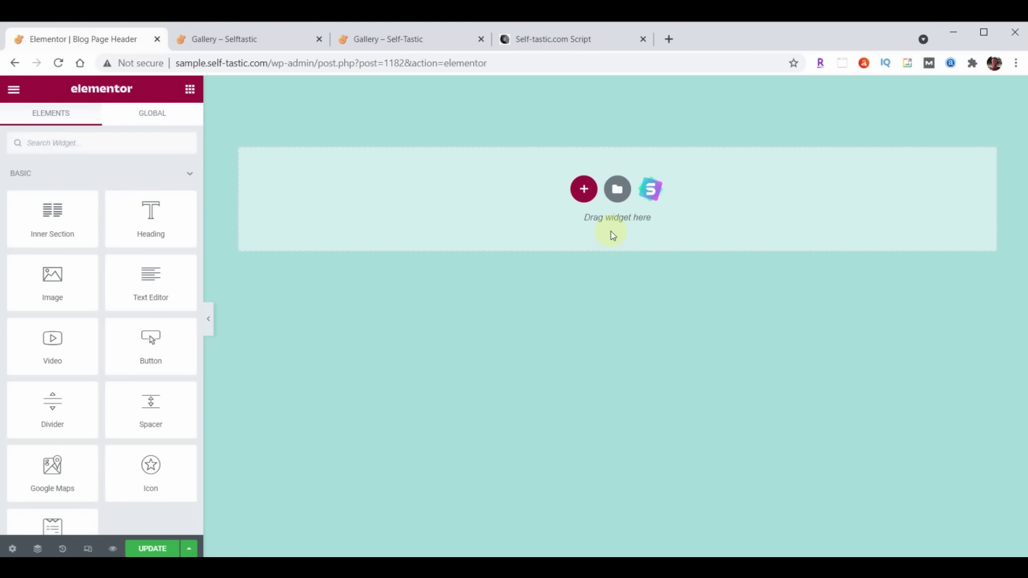
left_click(617, 190)
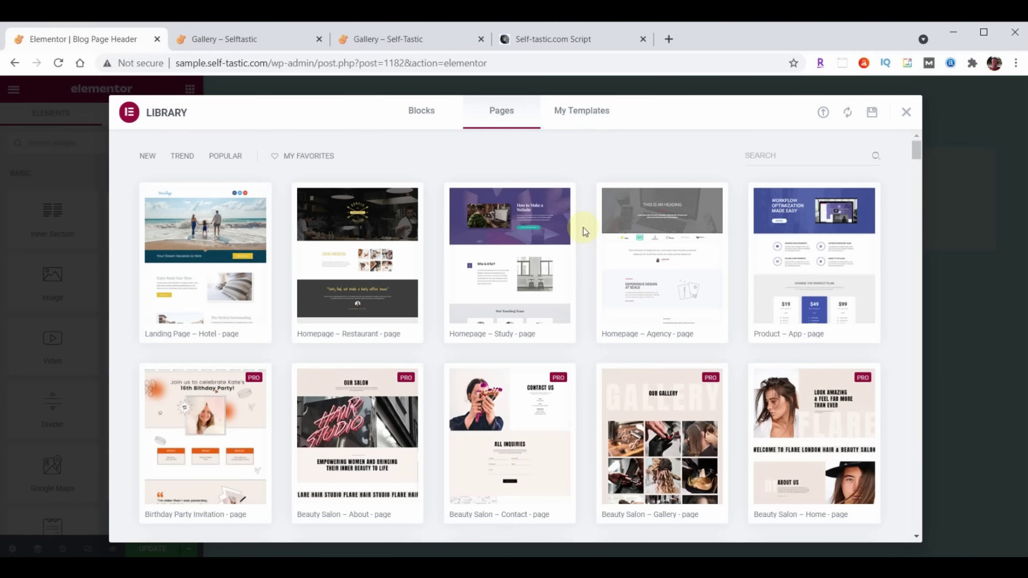
left_click(823, 112)
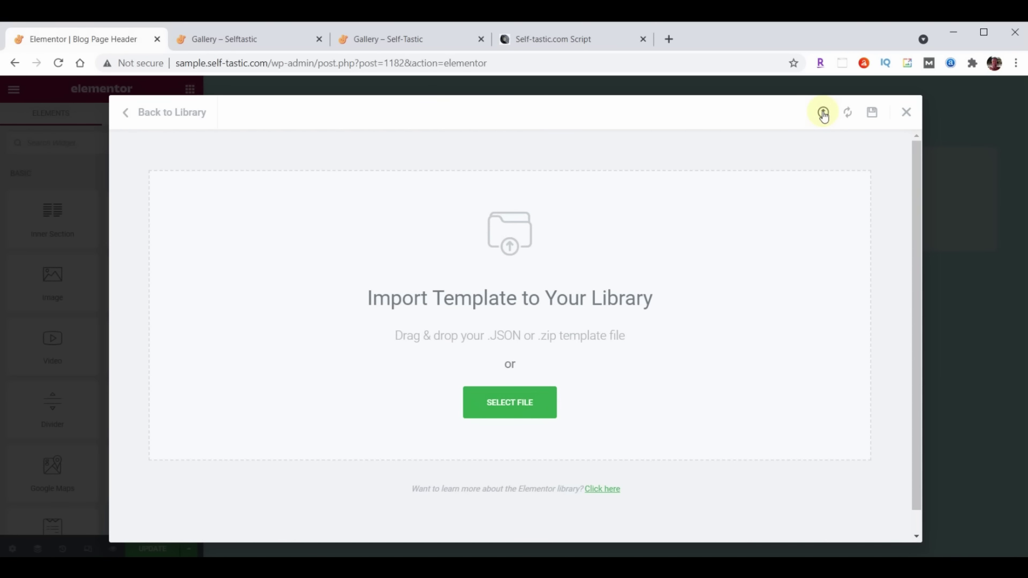
key("alt+Tab")
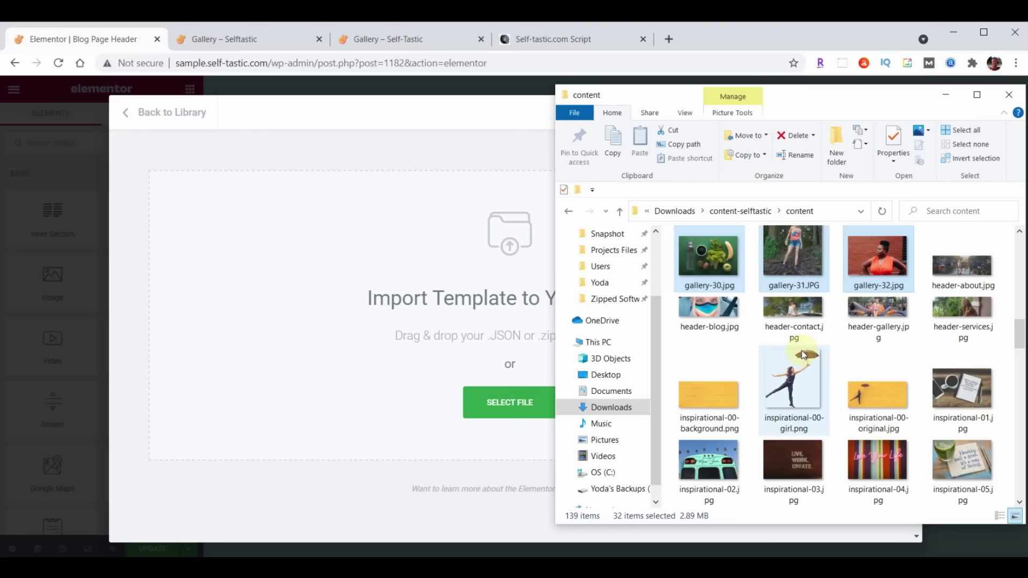
scroll(923, 287, "down", 6)
scroll(924, 286, "down", 10)
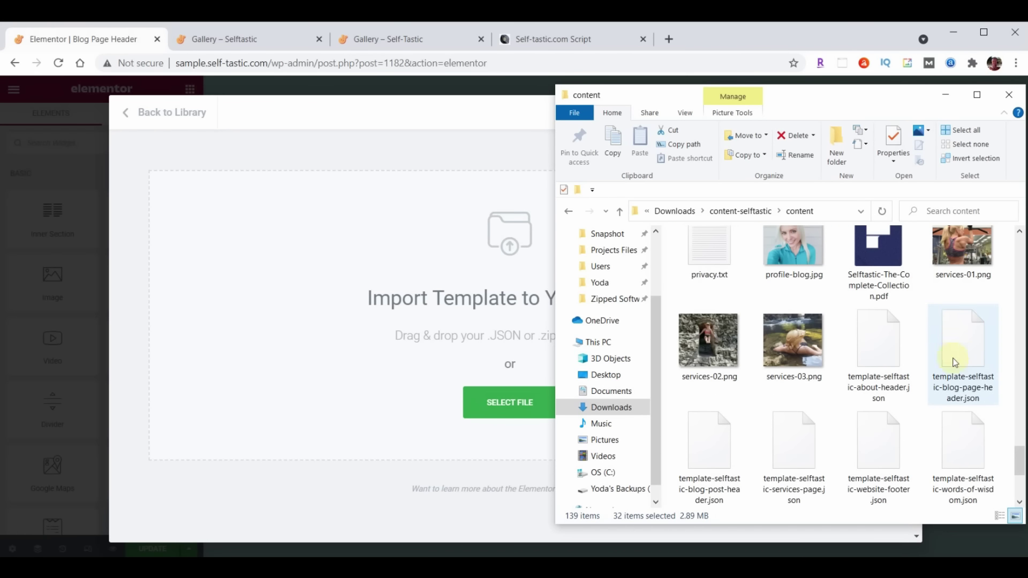
left_click_drag(966, 358, 409, 331)
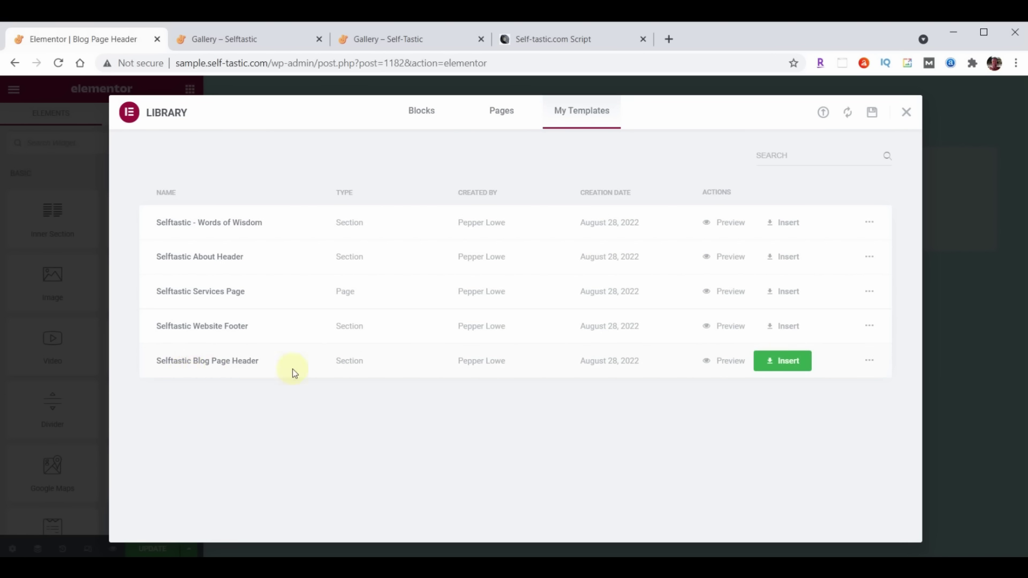
Insert the Selftastic Blog Page Header without document settings, update, and exit to the dashboard
left_click(804, 361)
left_click(453, 366)
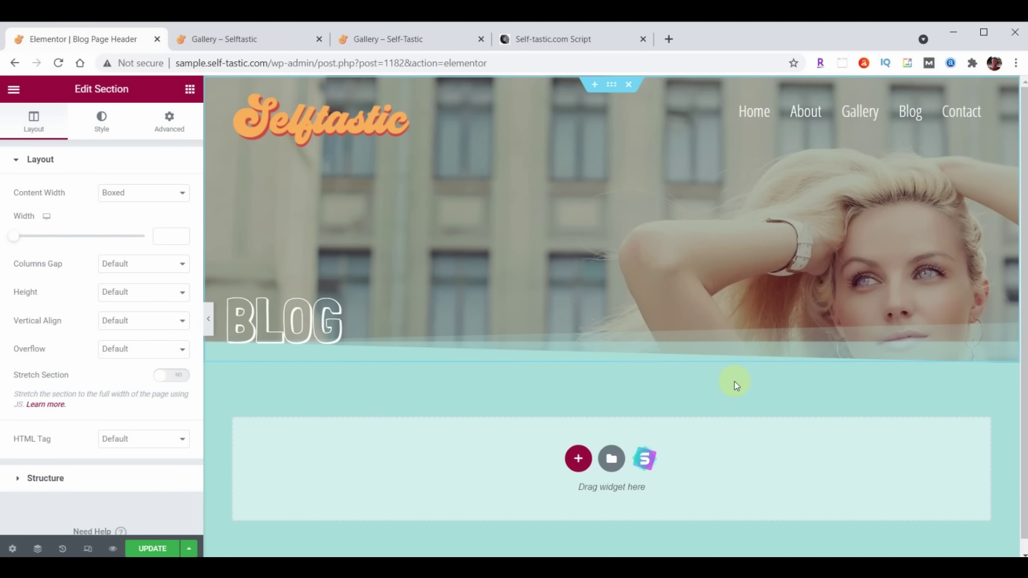
left_click(149, 547)
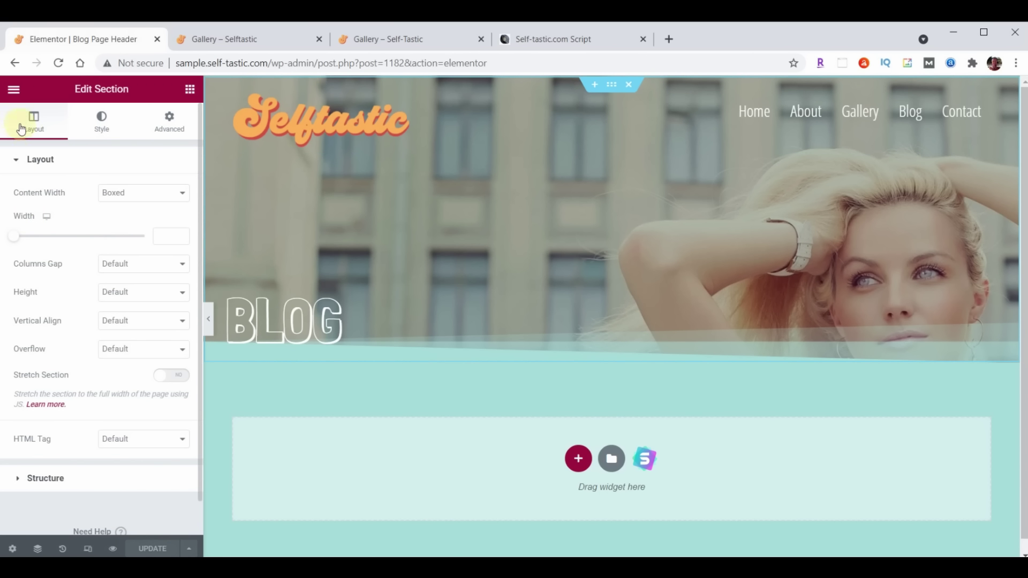
left_click(13, 90)
left_click(105, 322)
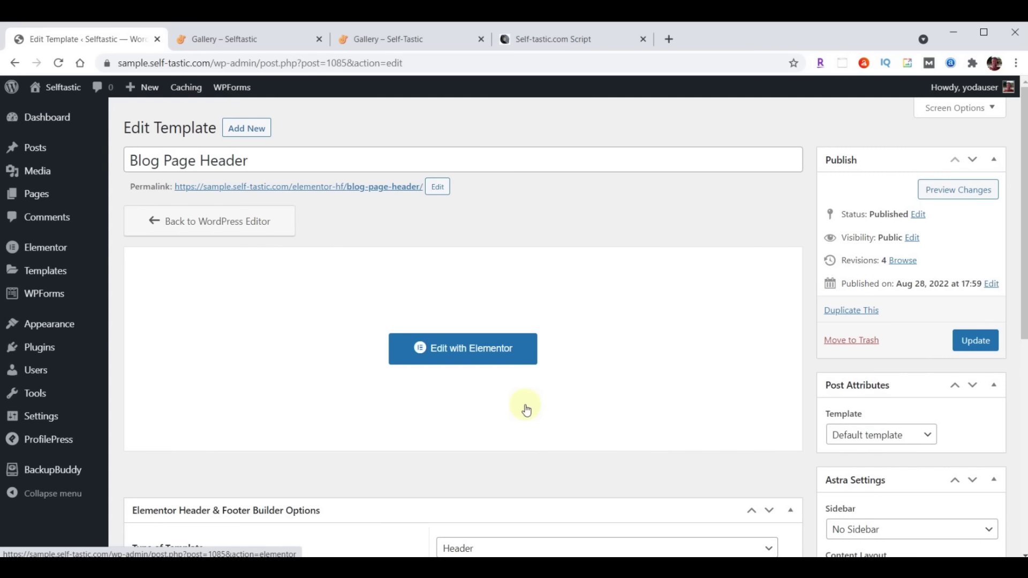
Create a new Header type template titled 'Blog Post Header'
left_click(258, 131)
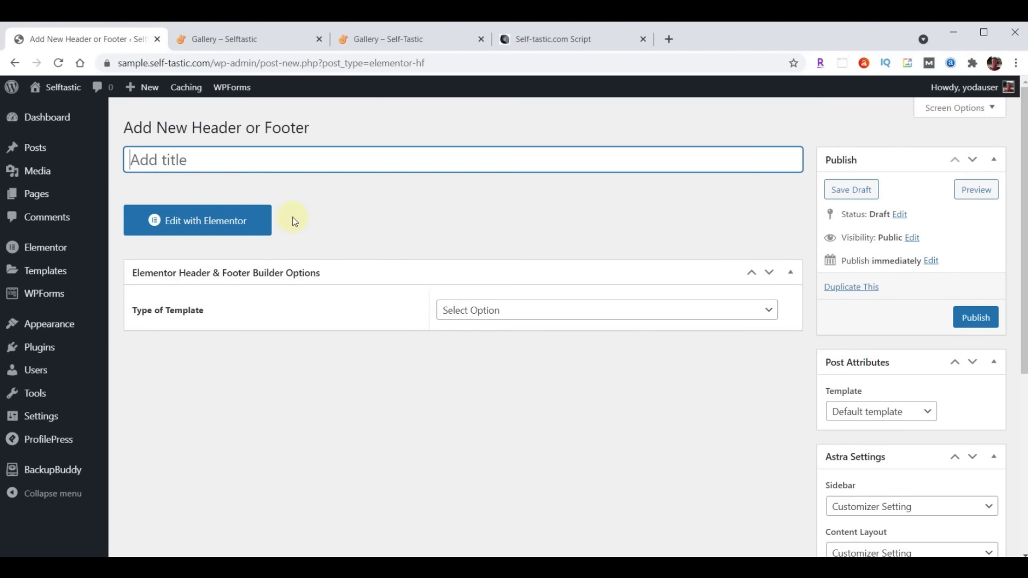
type("Blog Post Header")
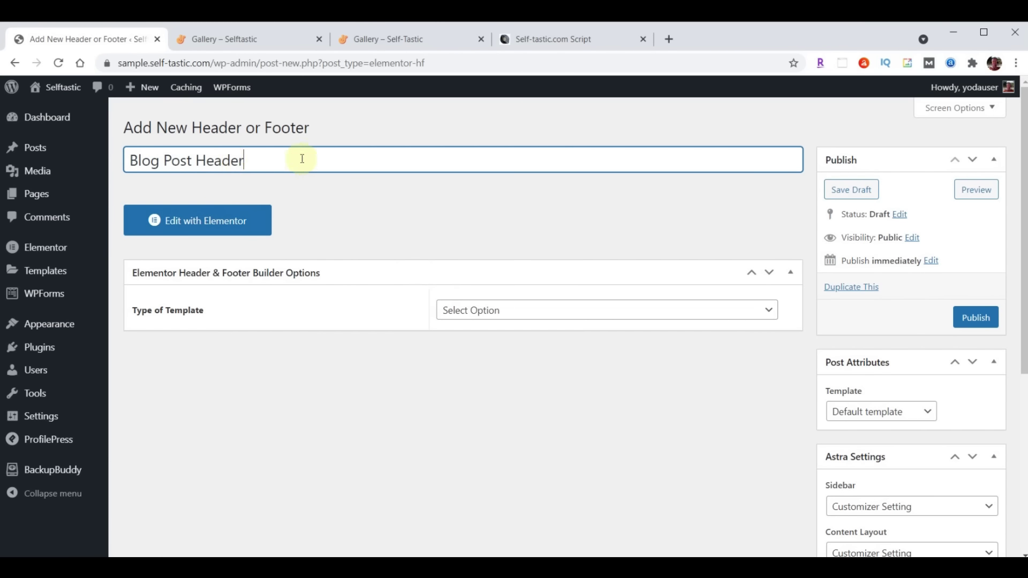
left_click(559, 310)
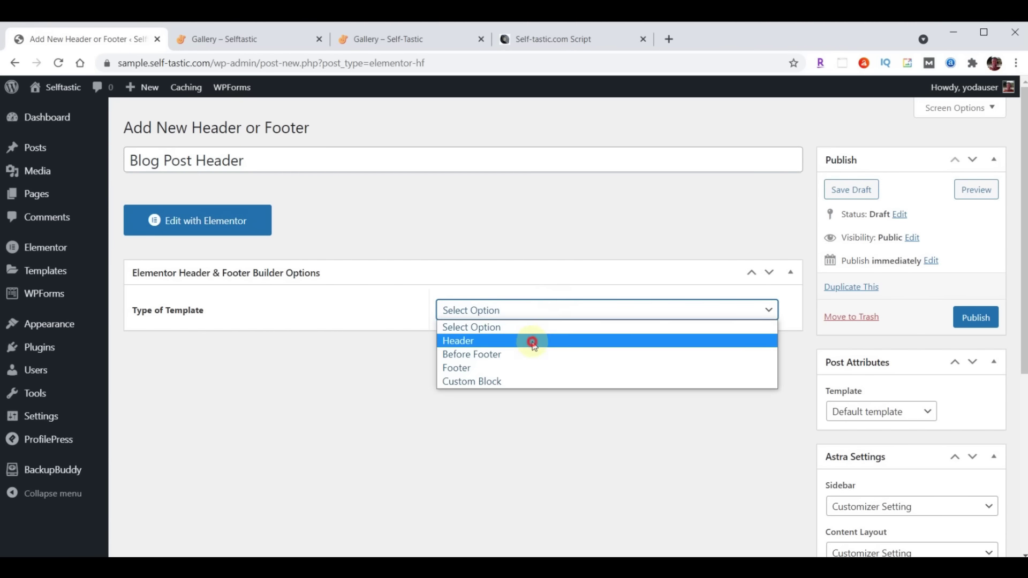
left_click(530, 341)
Show it on All Posts for all user roles with Canvas layout, publish, and open in Elementor
left_click(534, 358)
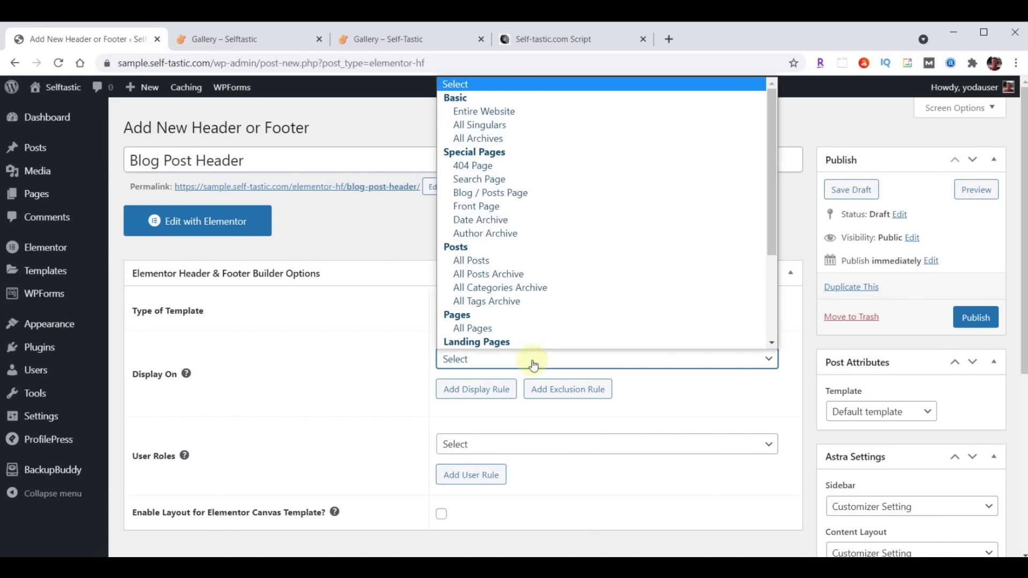
left_click(482, 260)
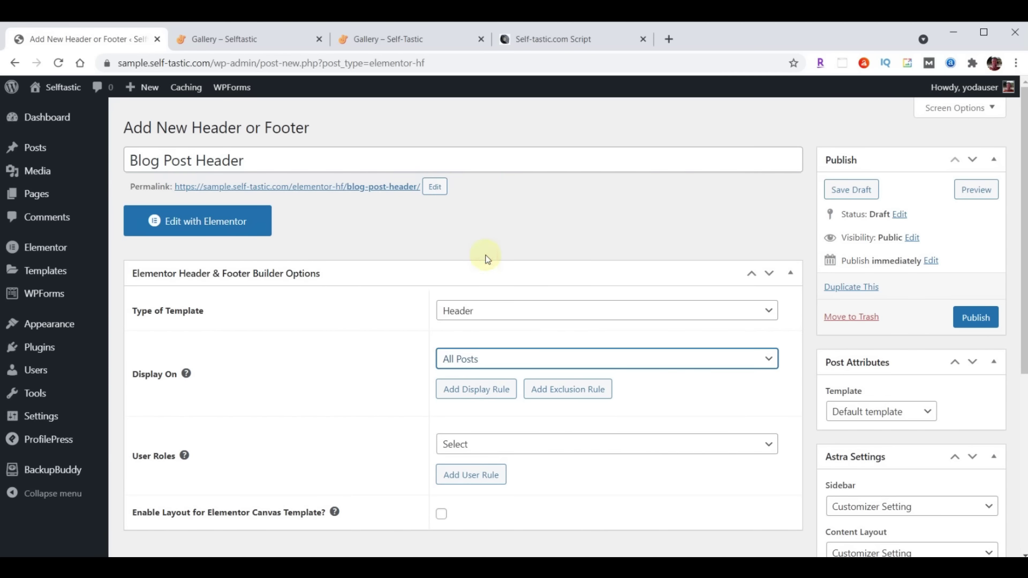
scroll(543, 254, "down", 2)
left_click(501, 310)
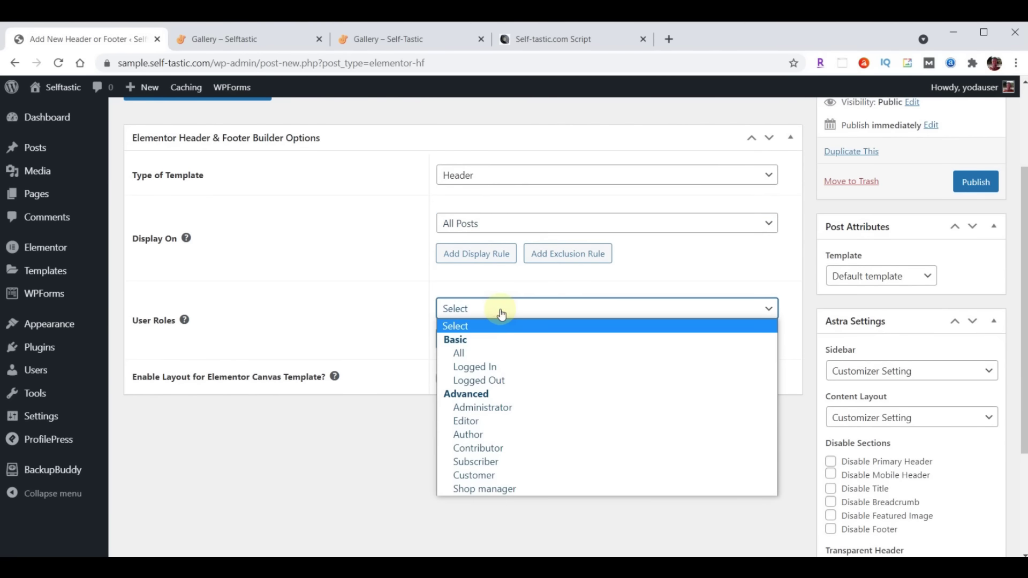
left_click(496, 353)
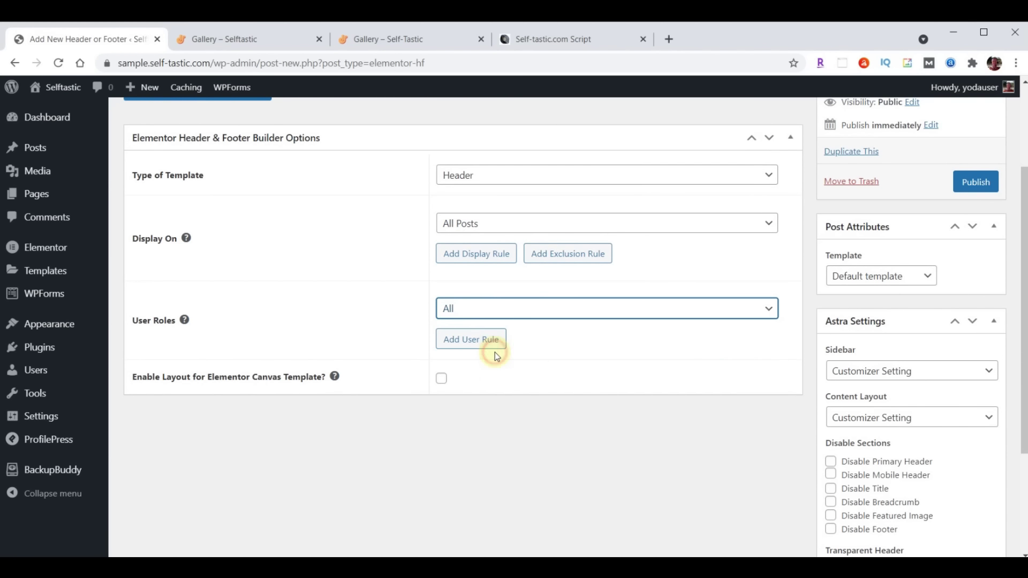
left_click(442, 380)
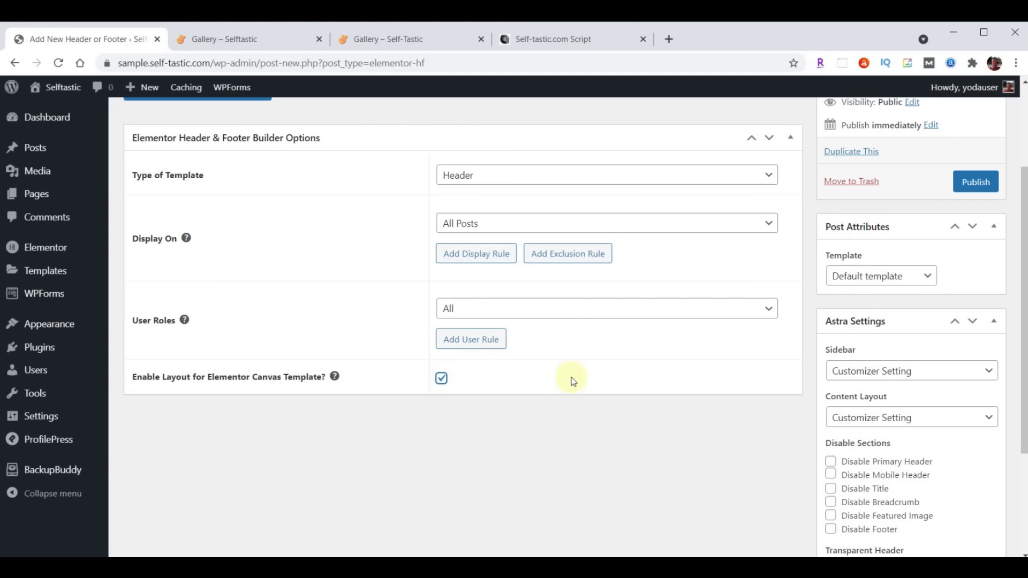
left_click(975, 182)
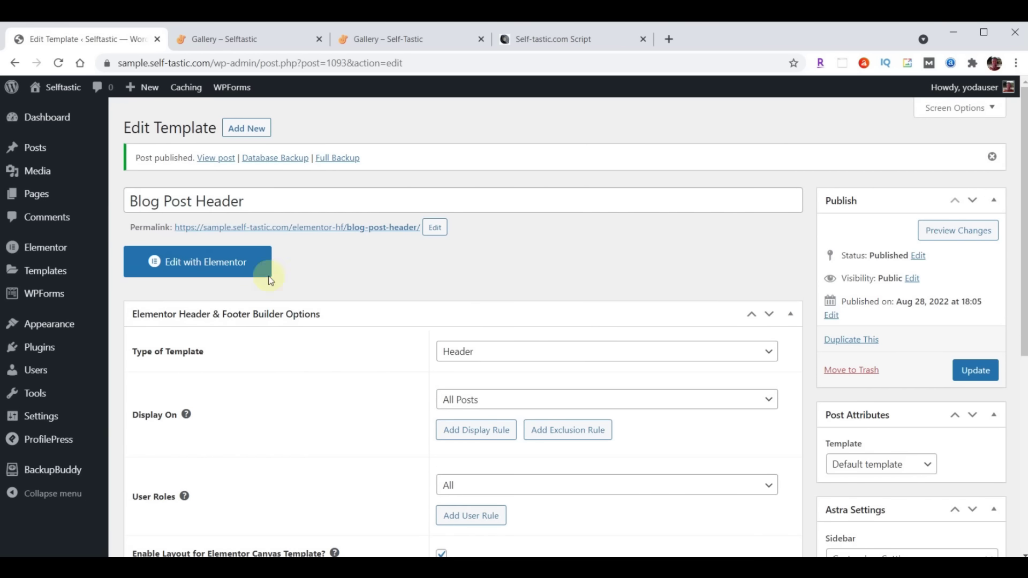
left_click(216, 265)
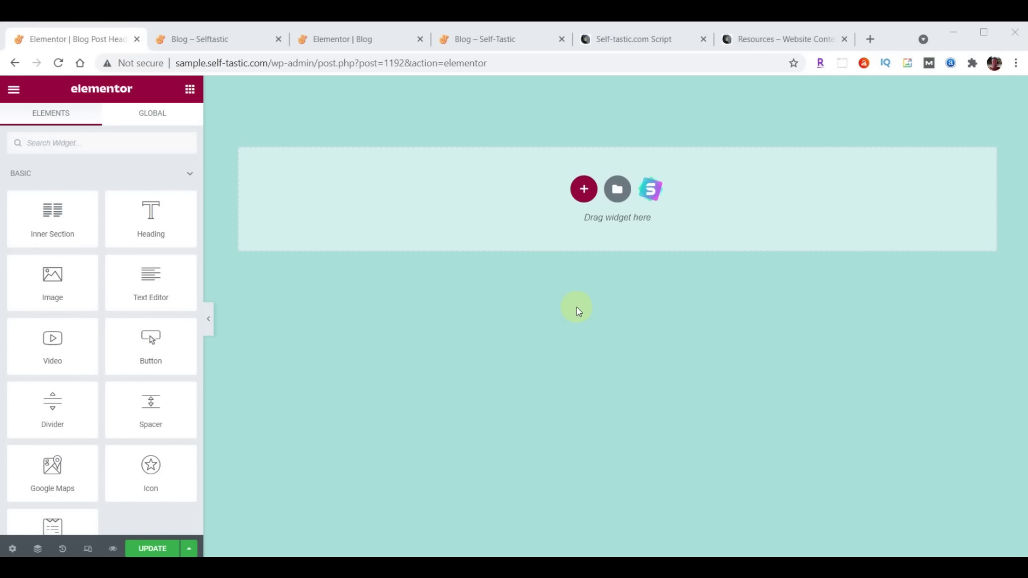
Import the blog-post-header JSON file into the Elementor template library
left_click(617, 189)
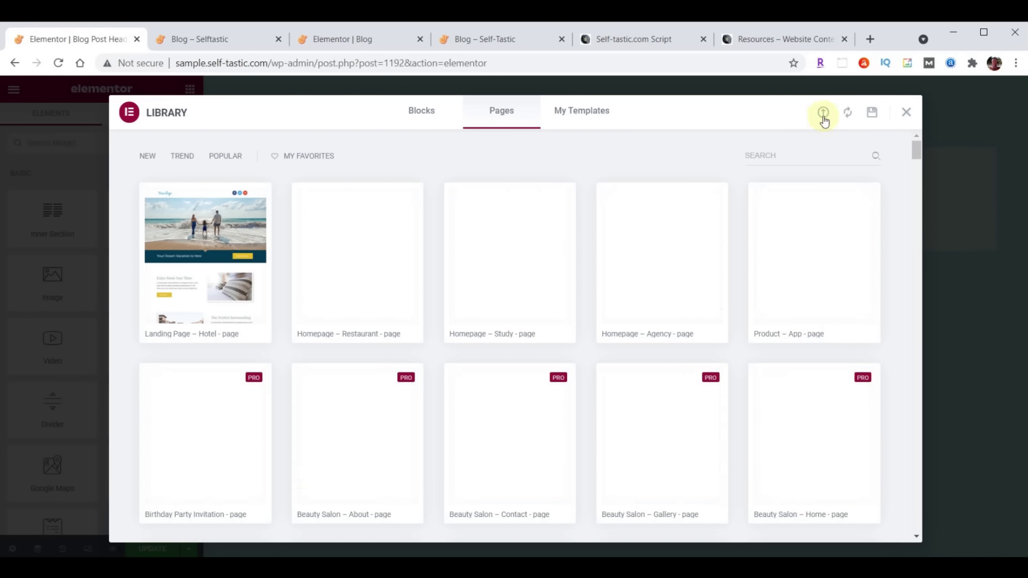
left_click(823, 115)
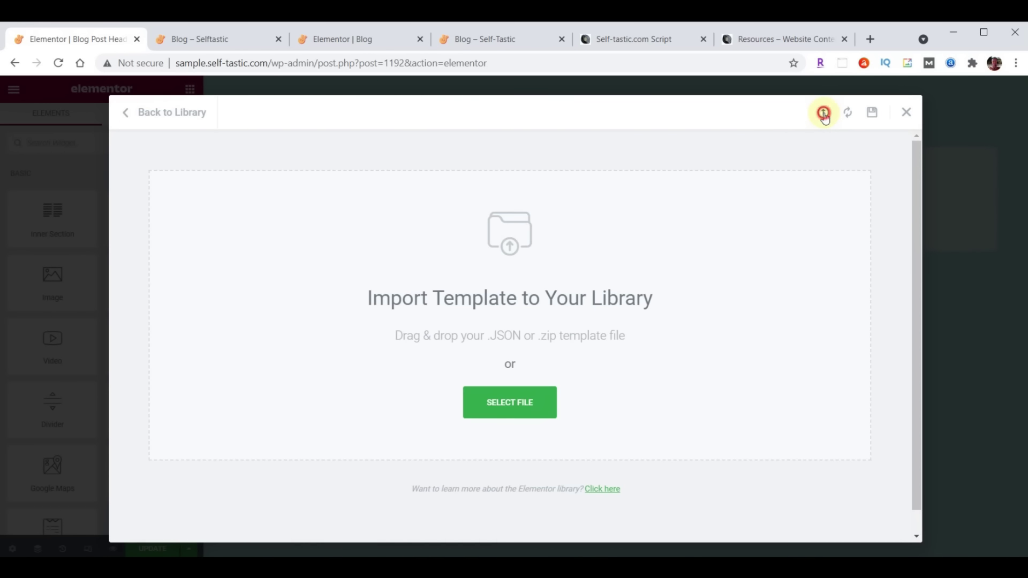
key("alt+Tab")
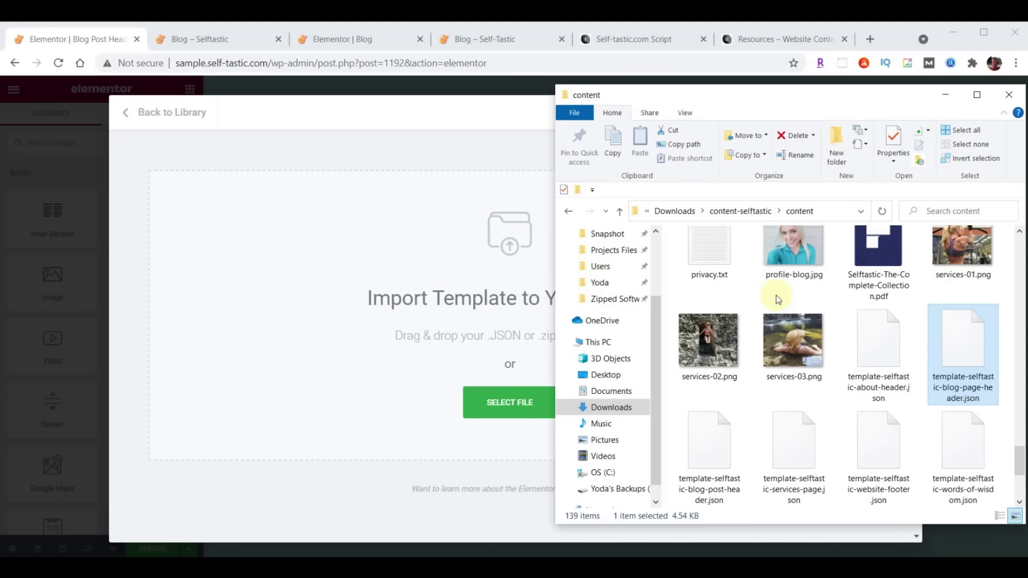
left_click(715, 448)
left_click_drag(715, 448, 449, 271)
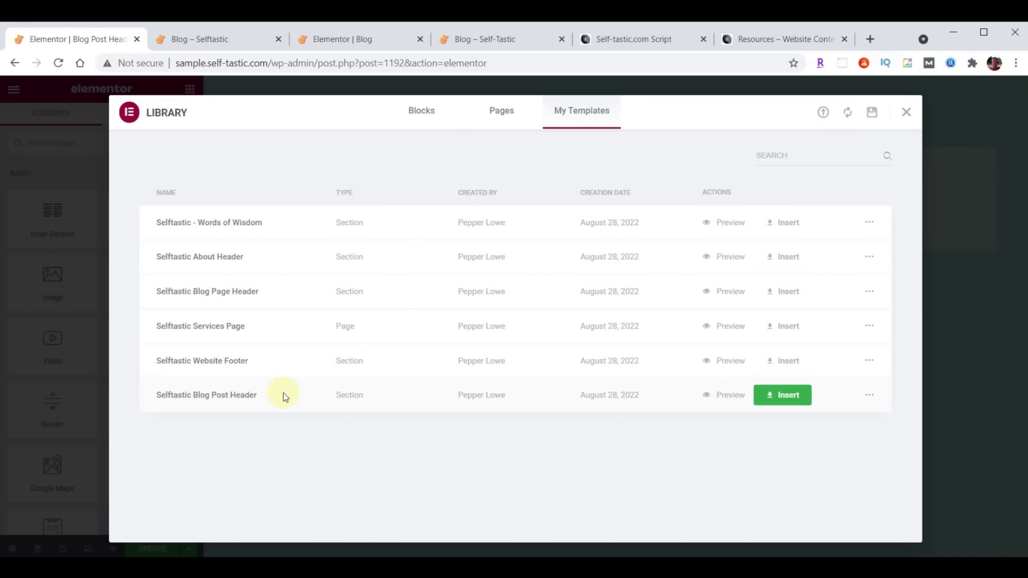
Insert the Selftastic Blog Post Header without document settings, update, and exit to the dashboard
left_click(793, 401)
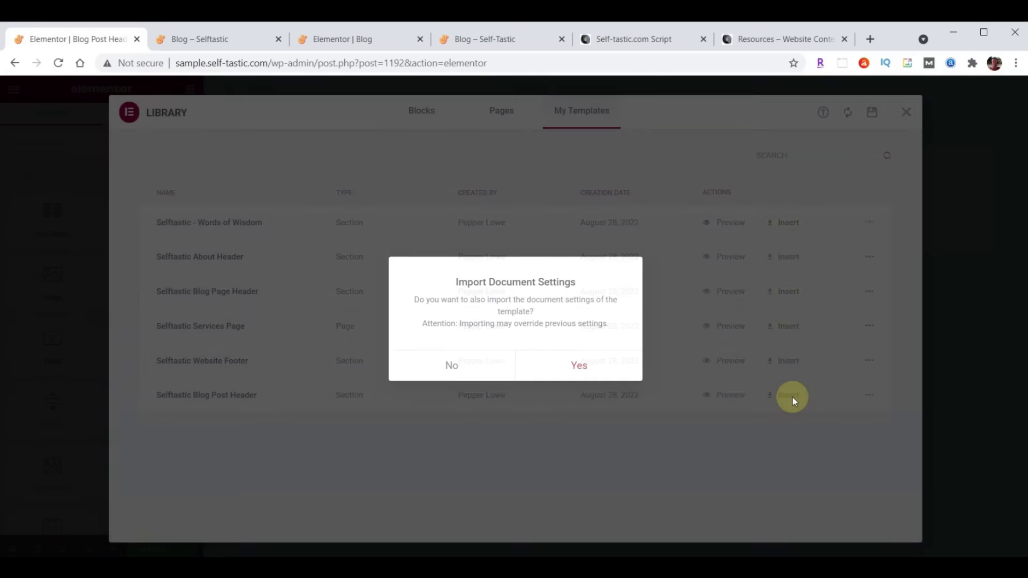
left_click(452, 367)
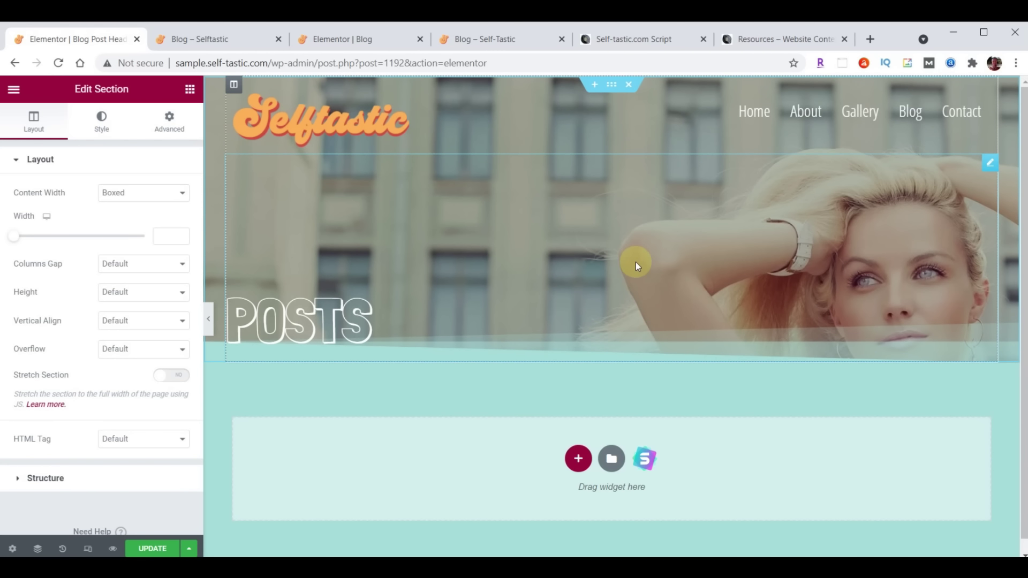
left_click(147, 550)
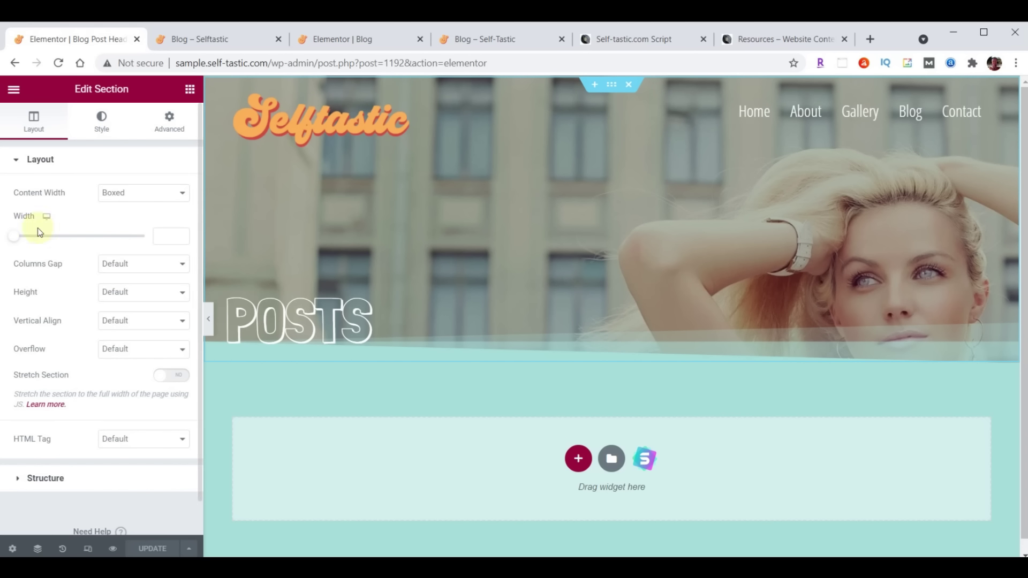
left_click(13, 89)
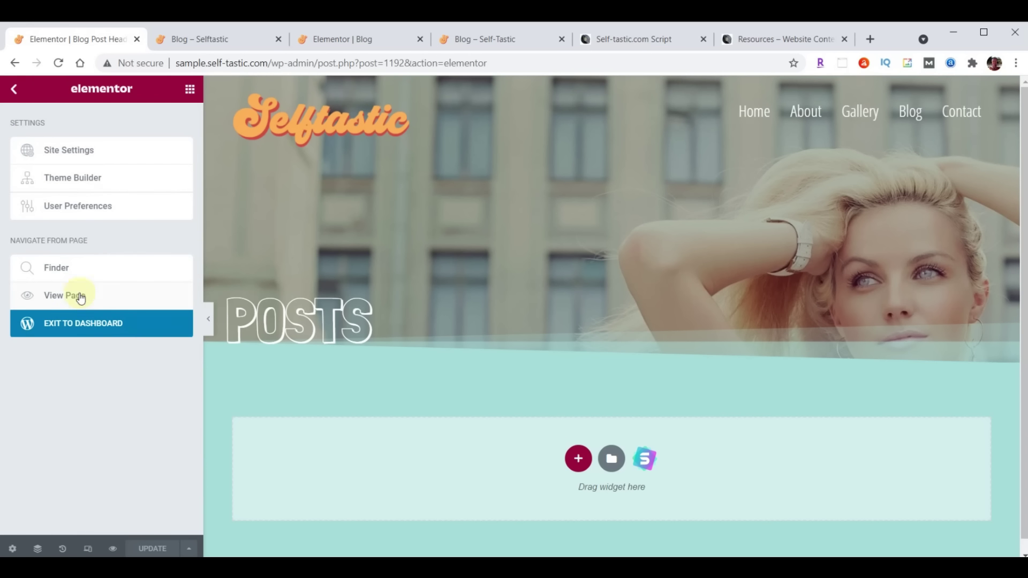
left_click(89, 329)
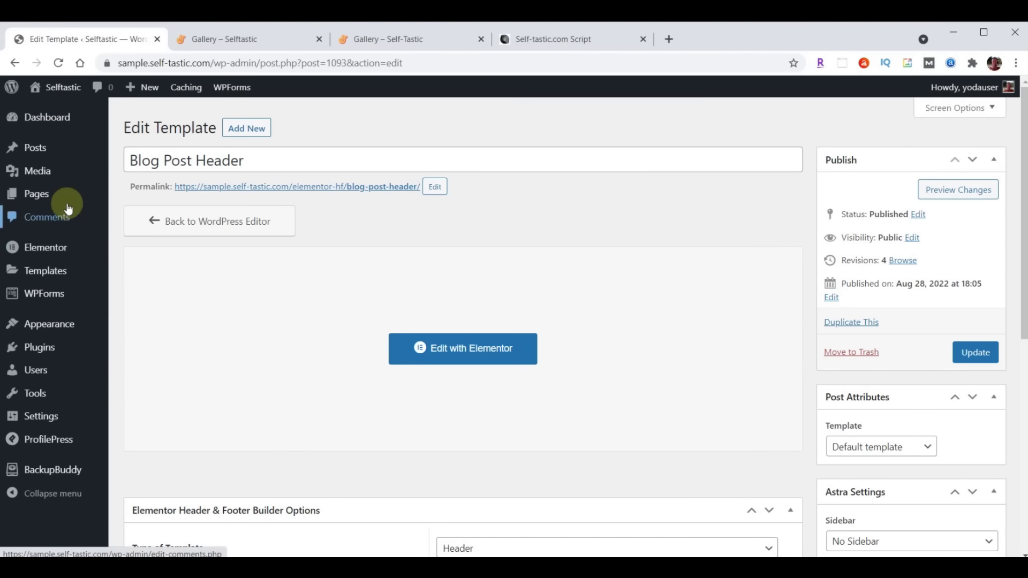
Bulk-trash the Hello world! post from the Posts list, then start a new post
left_click(36, 156)
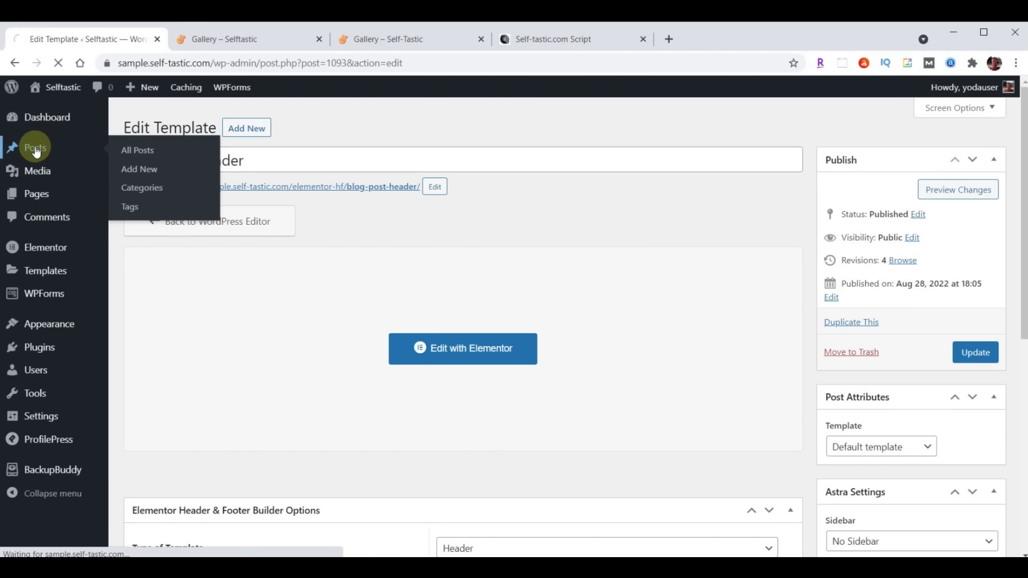
left_click(137, 197)
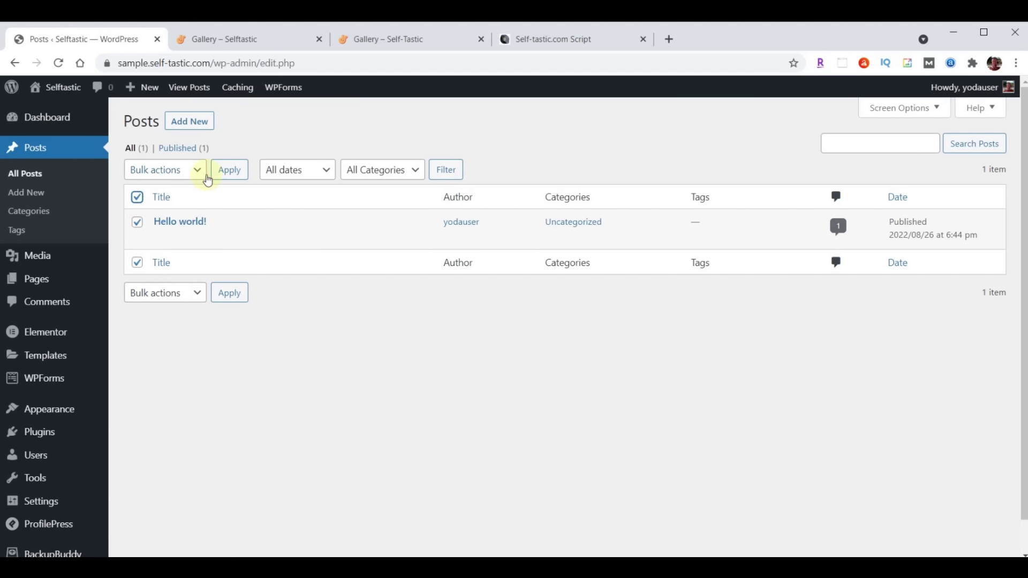
left_click(194, 169)
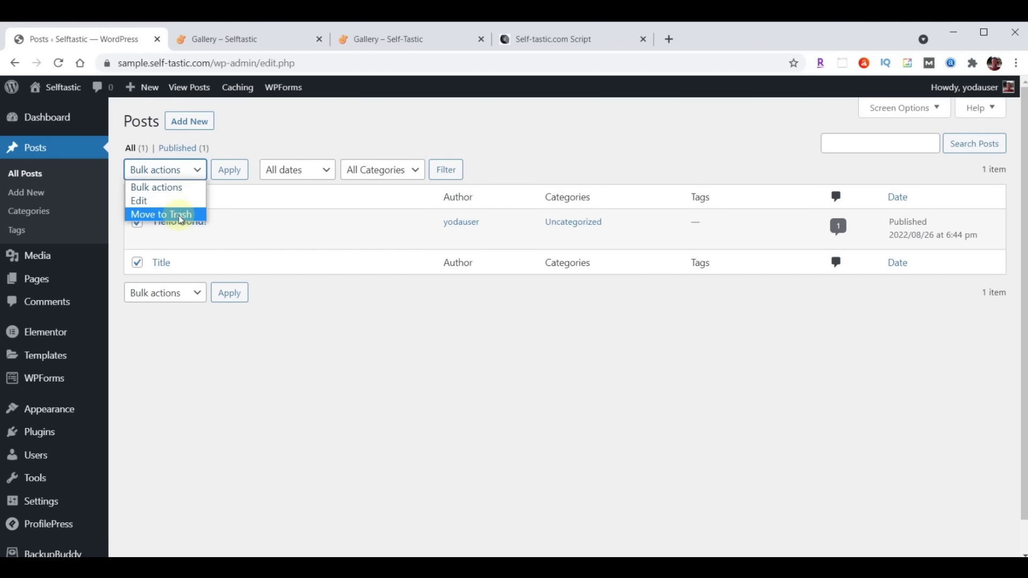
left_click(170, 214)
left_click(231, 170)
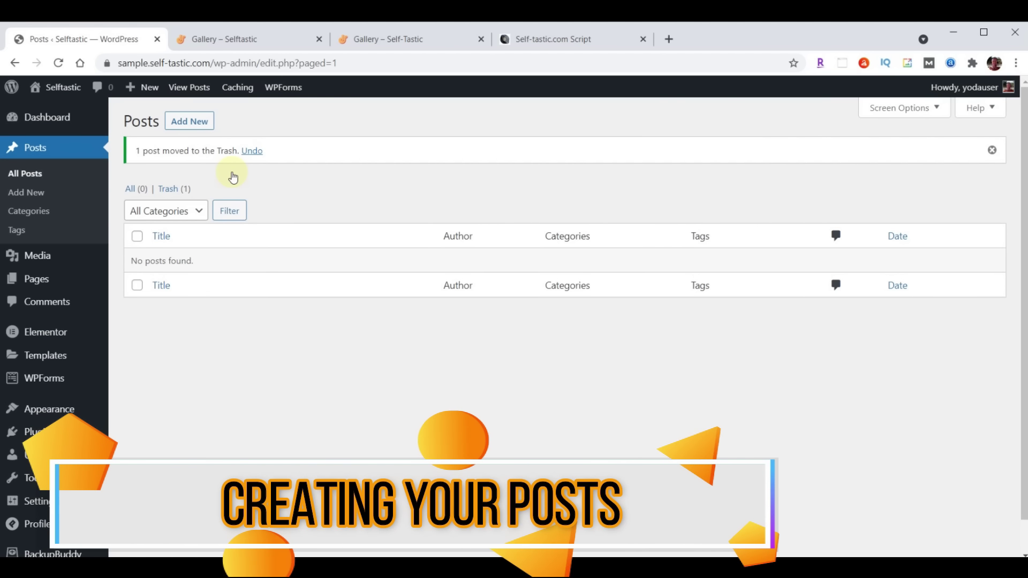
left_click(199, 120)
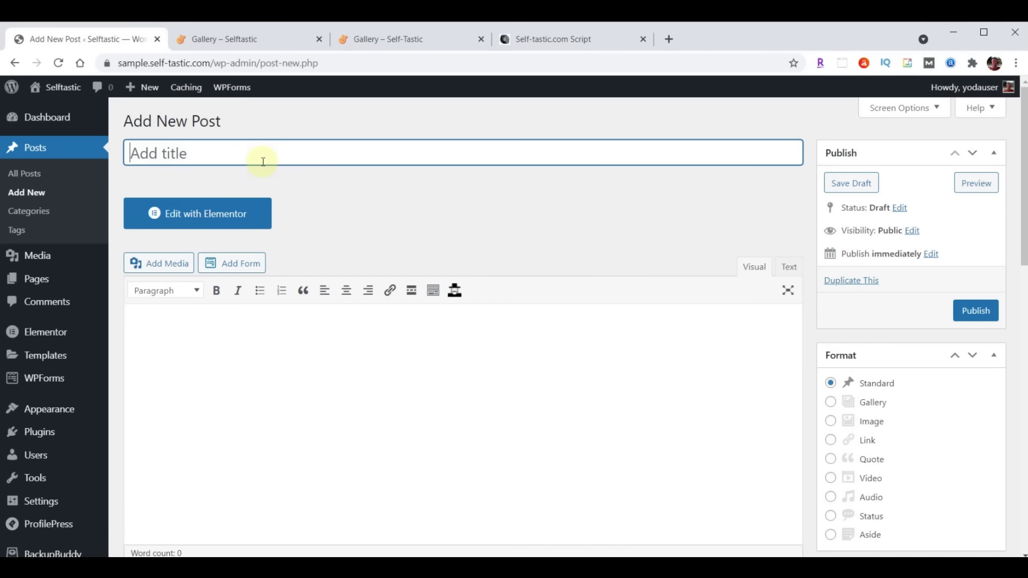
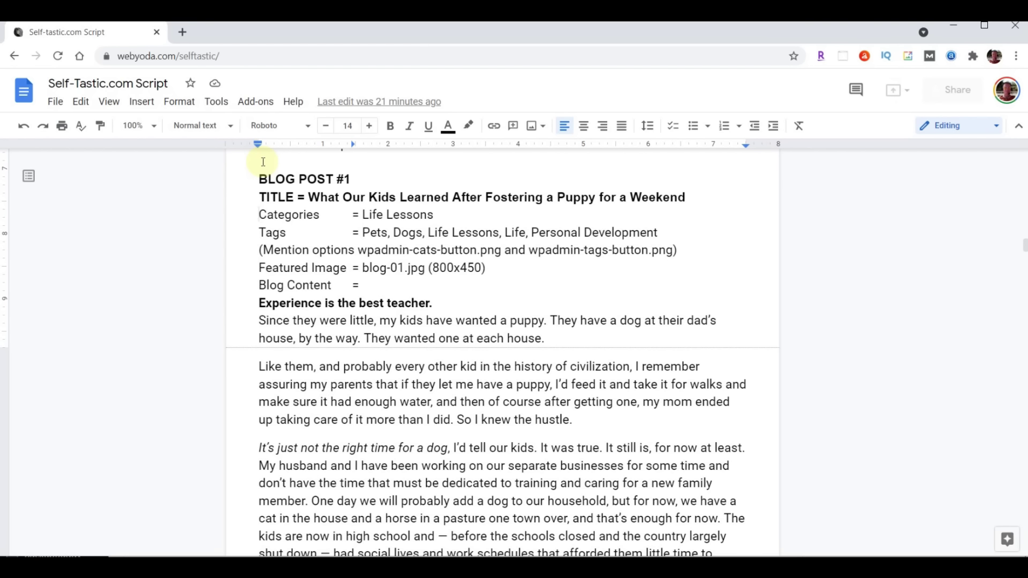
Title the new post 'What Our Kids Learned After Fostering a Puppy for a Weekend'
left_click_drag(314, 196, 669, 200)
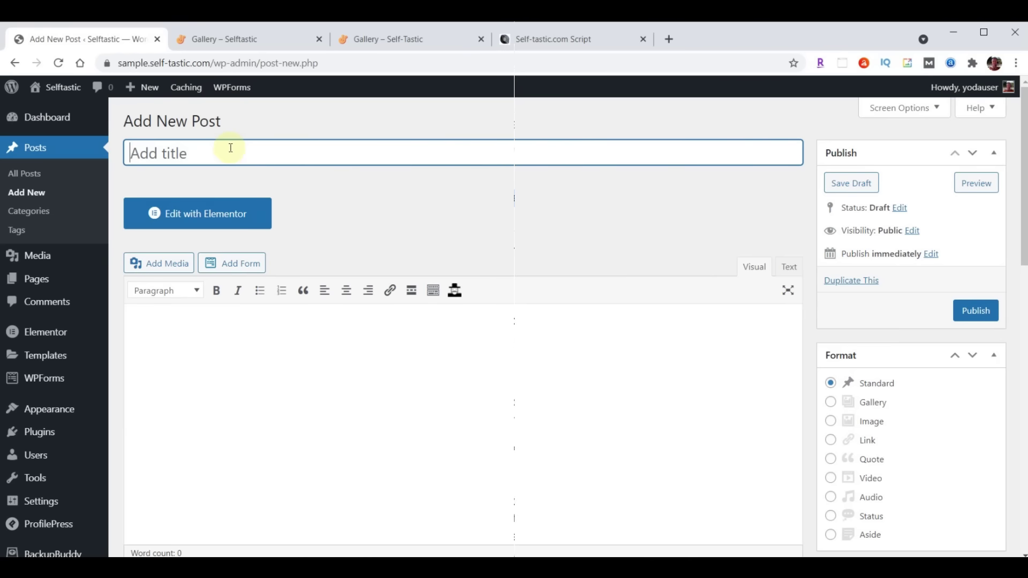
type("What Our Kids Learned After Fostering a Puppy for a Weekend")
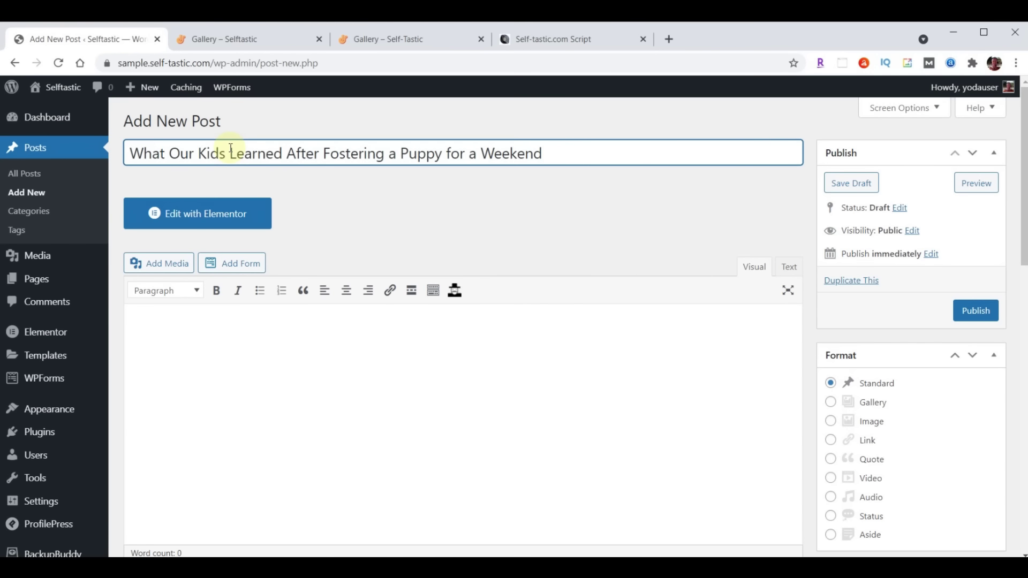
scroll(286, 397, "down", 1)
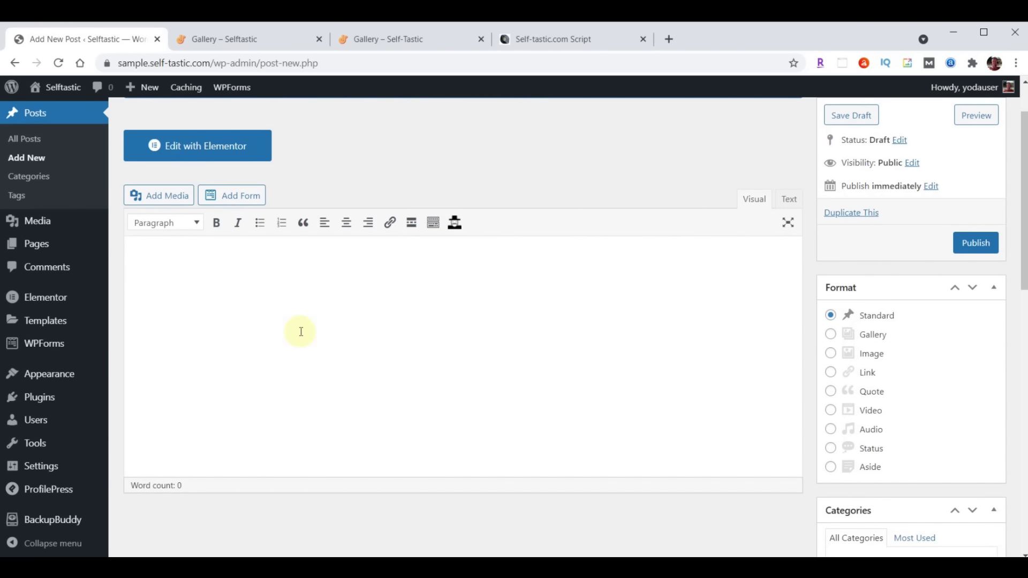
Paste the full puppy-fostering article into the post body
left_click(220, 300)
key("ctrl+v")
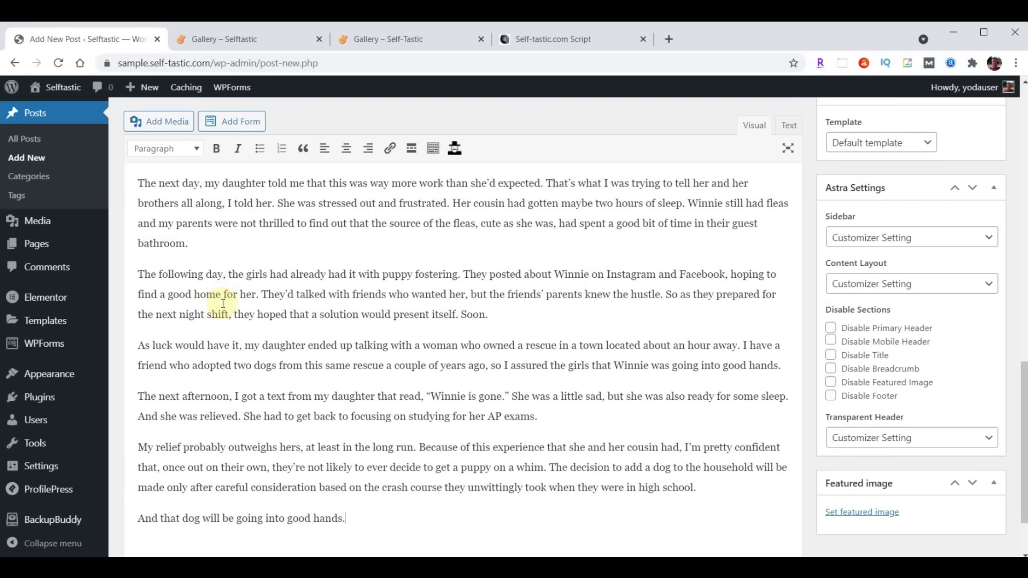
scroll(274, 360, "up", 20)
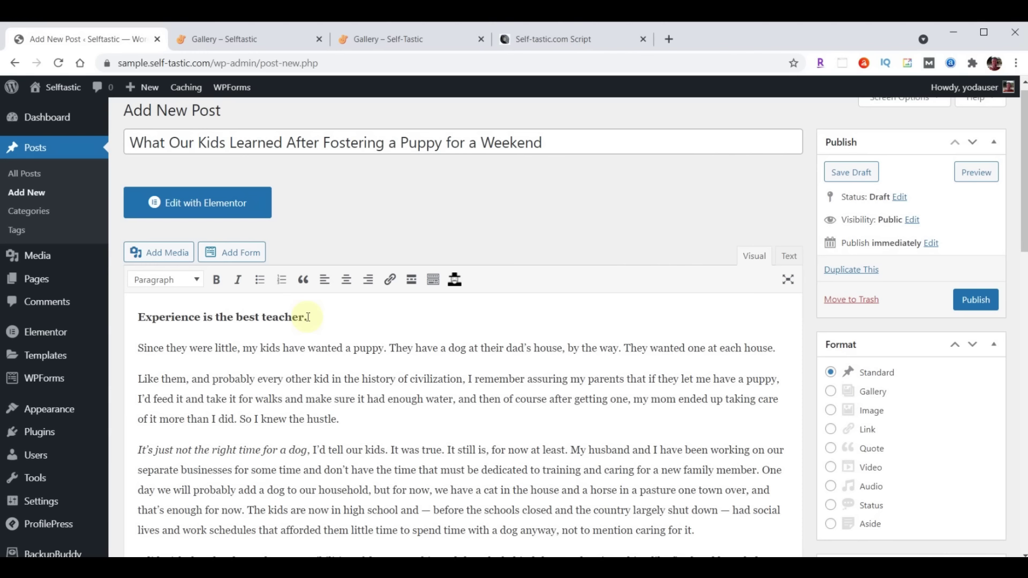
scroll(326, 332, "up", 1)
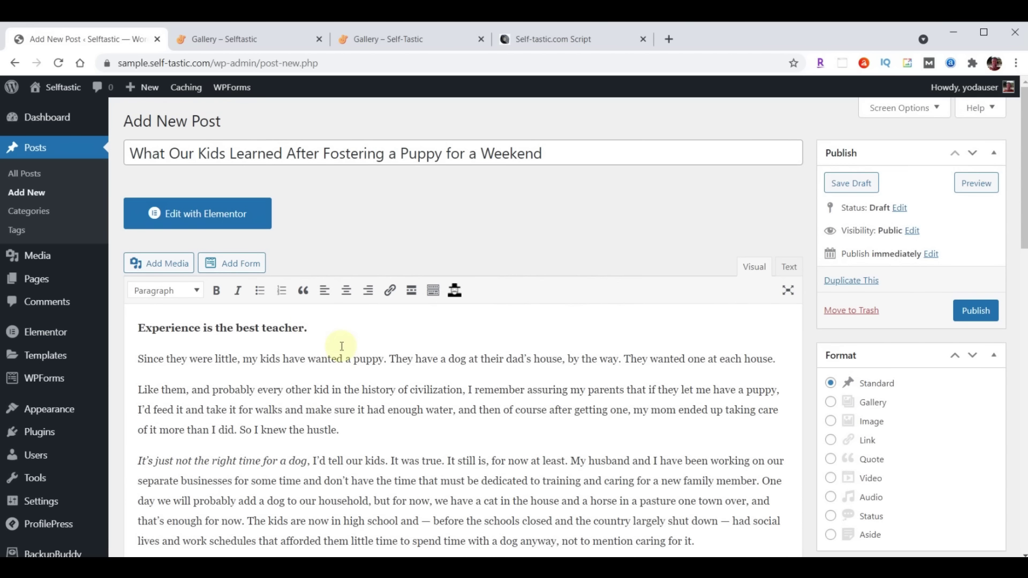
scroll(535, 282, "down", 1)
scroll(629, 282, "down", 6)
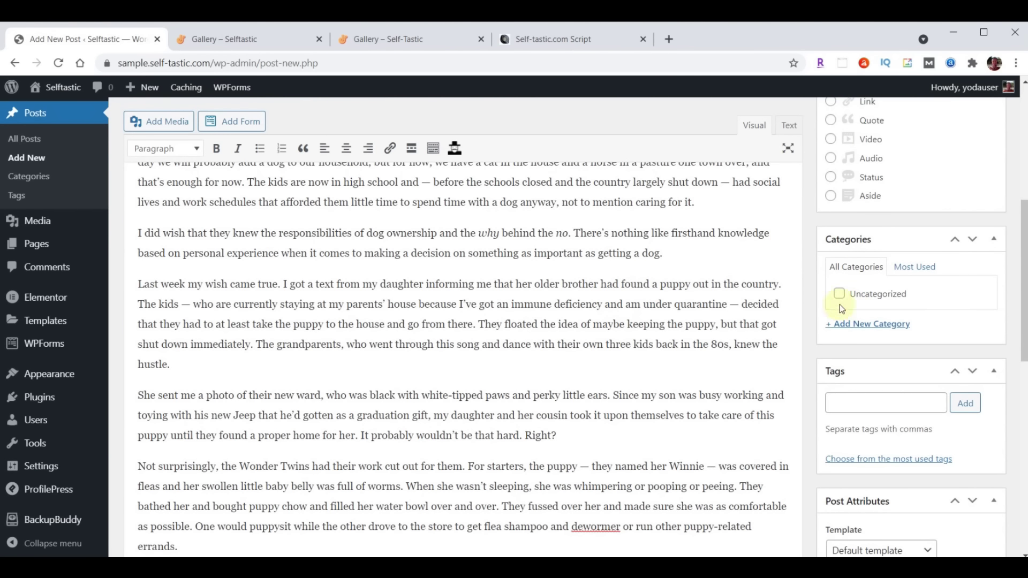
Create a new Life Lessons category for the post
left_click(865, 329)
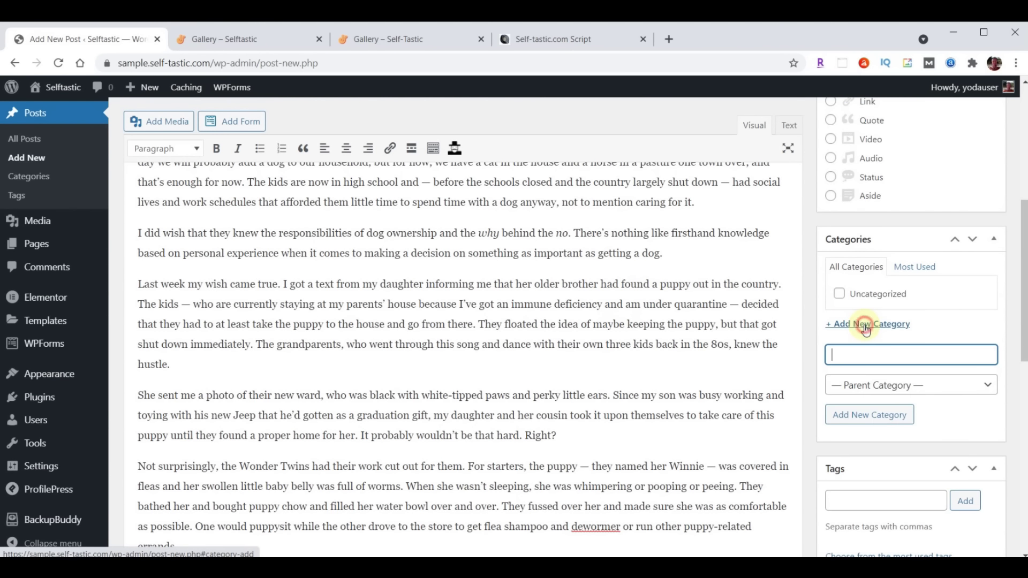
type("Life Lessons")
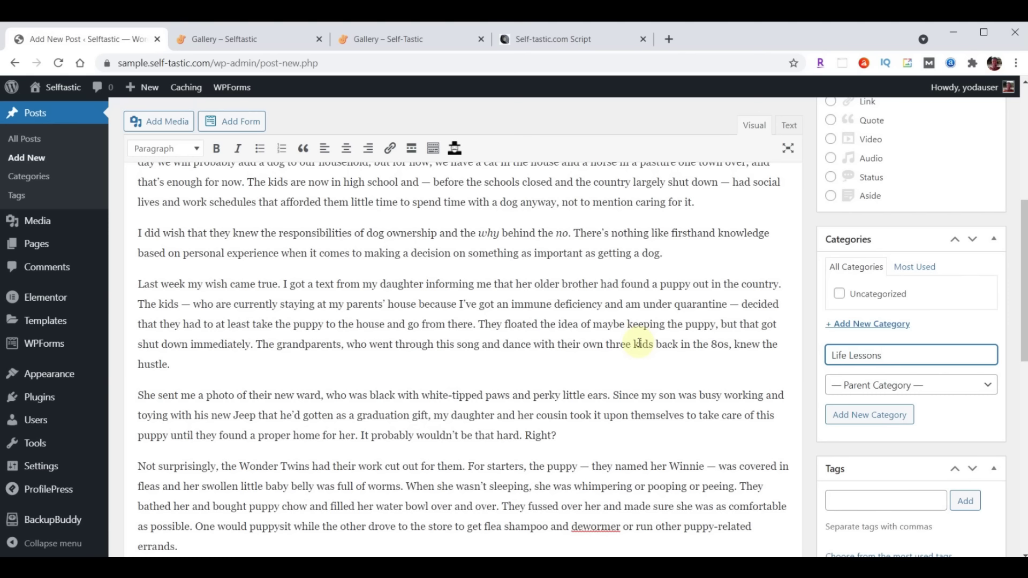
key("Return")
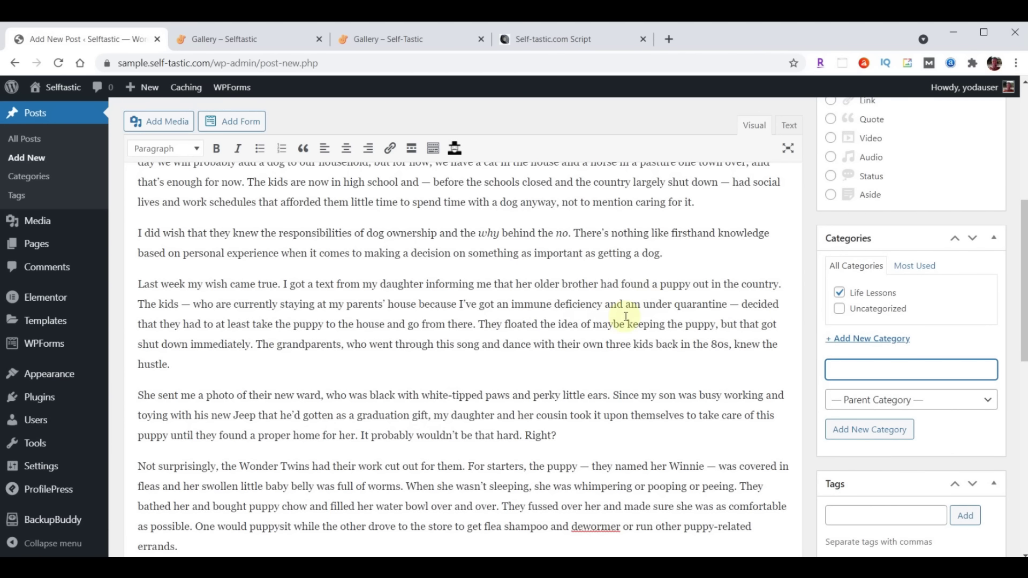
scroll(626, 318, "down", 4)
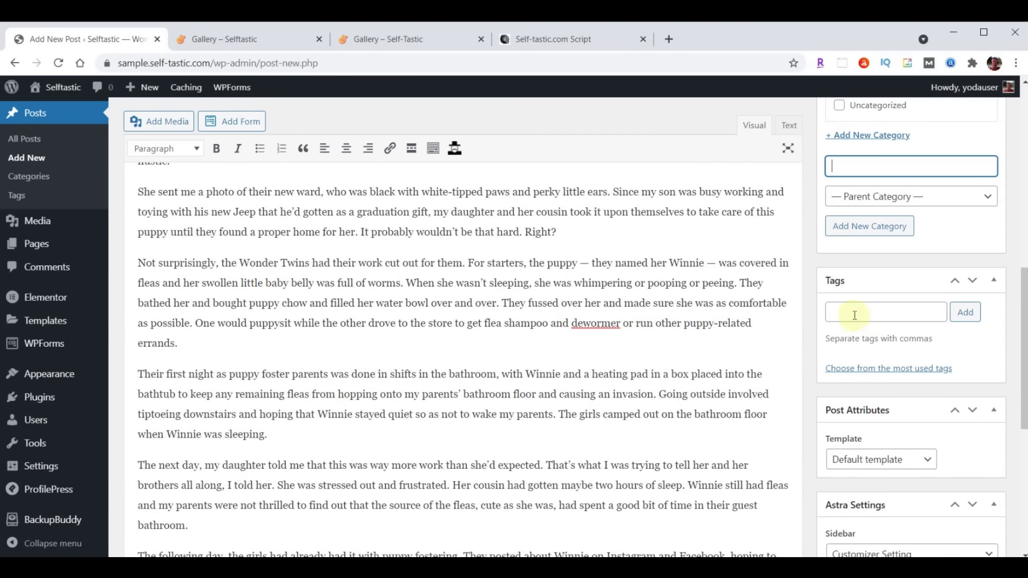
Add the tags Pets, Dogs, Life Lessons, Life and Personal Development
left_click(855, 314)
type("Pets, Dogs, Life Lessons, Life, Personal Development")
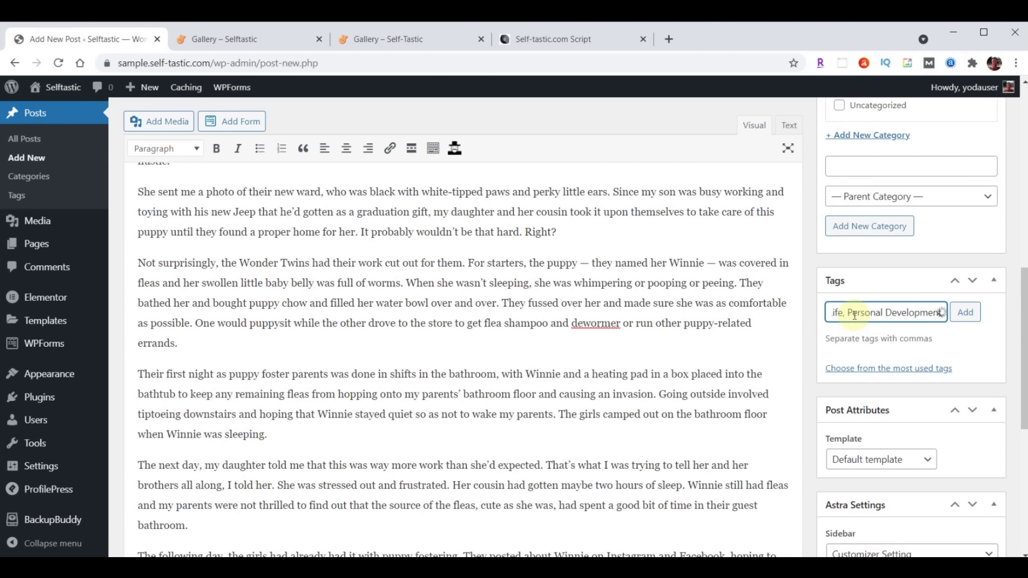
left_click(965, 313)
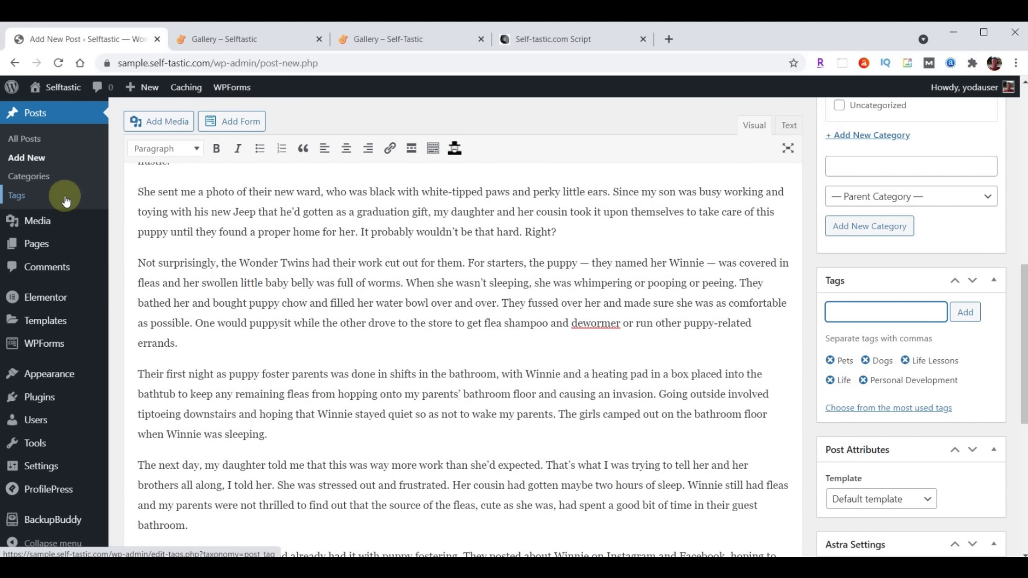
scroll(666, 332, "down", 5)
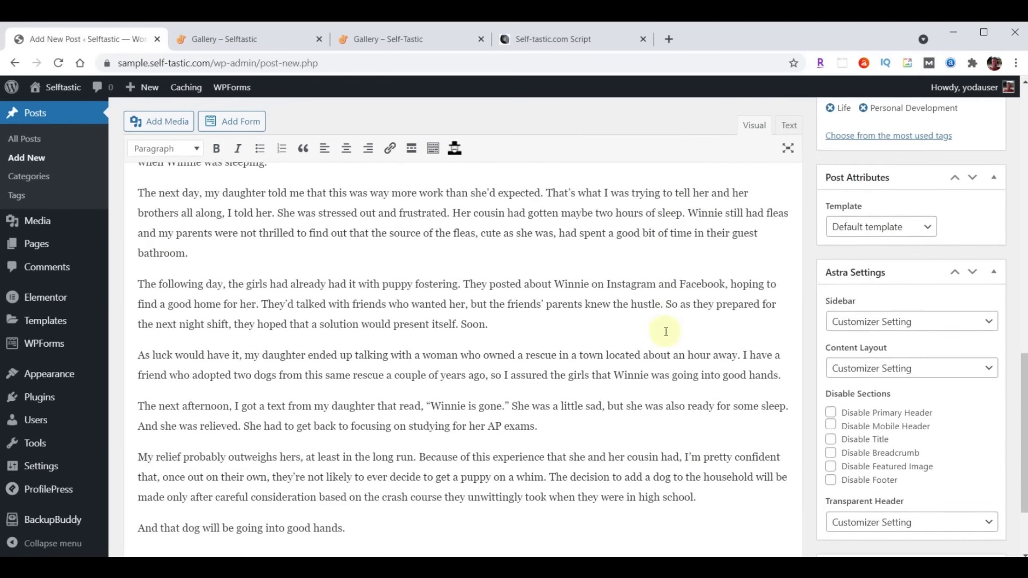
scroll(665, 331, "down", 2)
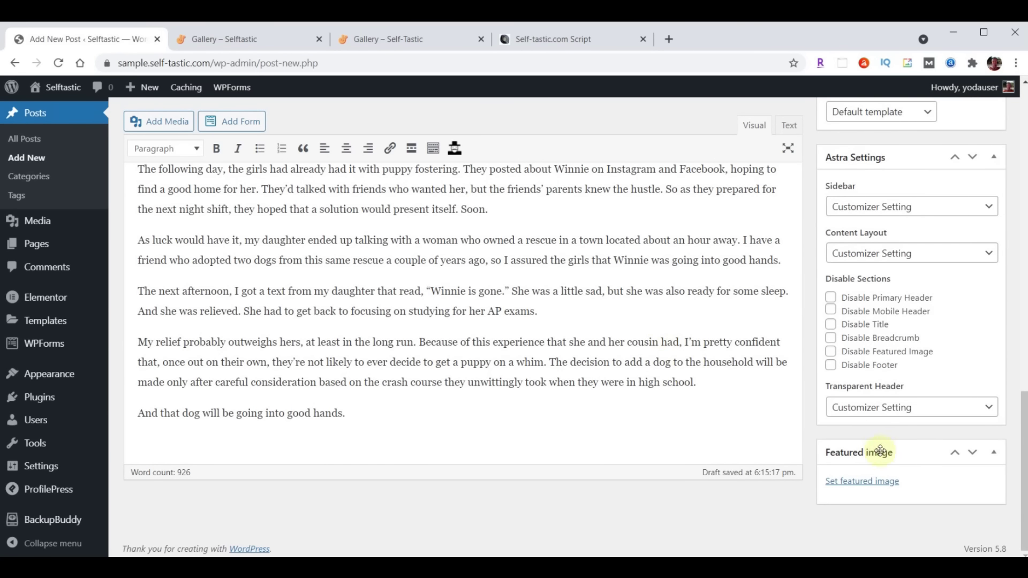
Upload blog-01.jpg through blog-06.jpg from File Explorer into the Media Library
left_click(860, 483)
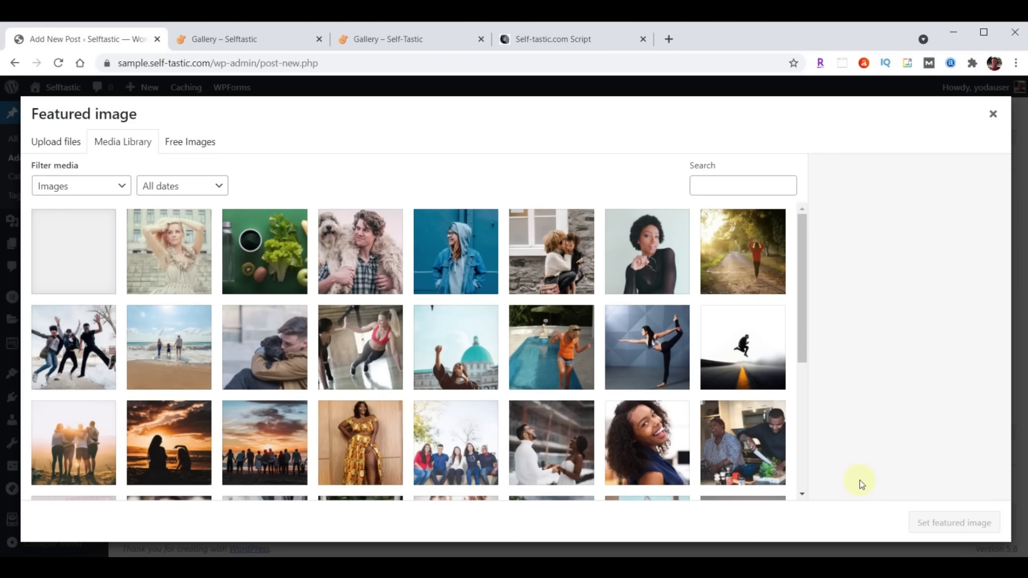
key("alt+Tab")
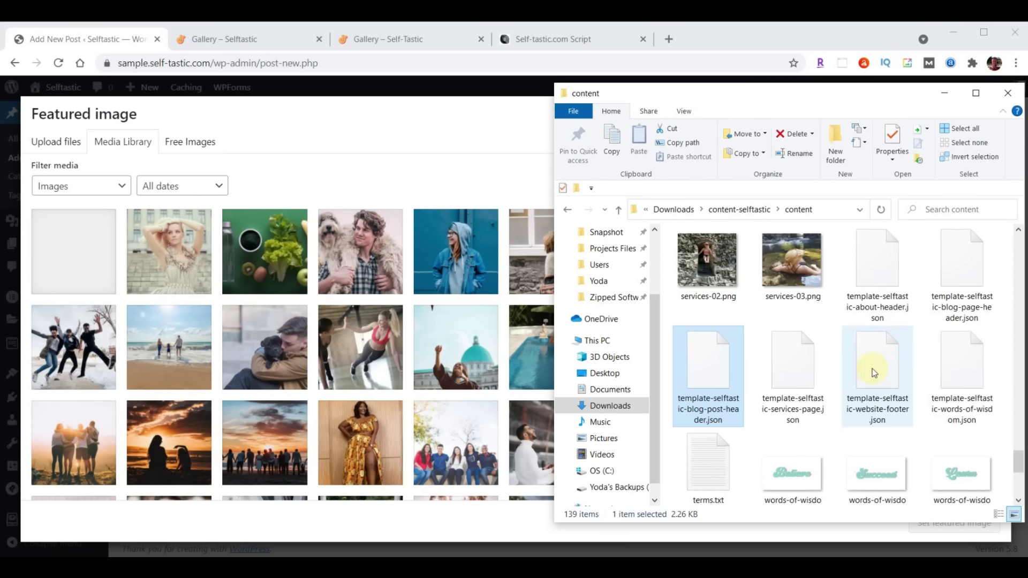
scroll(876, 369, "up", 3)
scroll(874, 369, "up", 10)
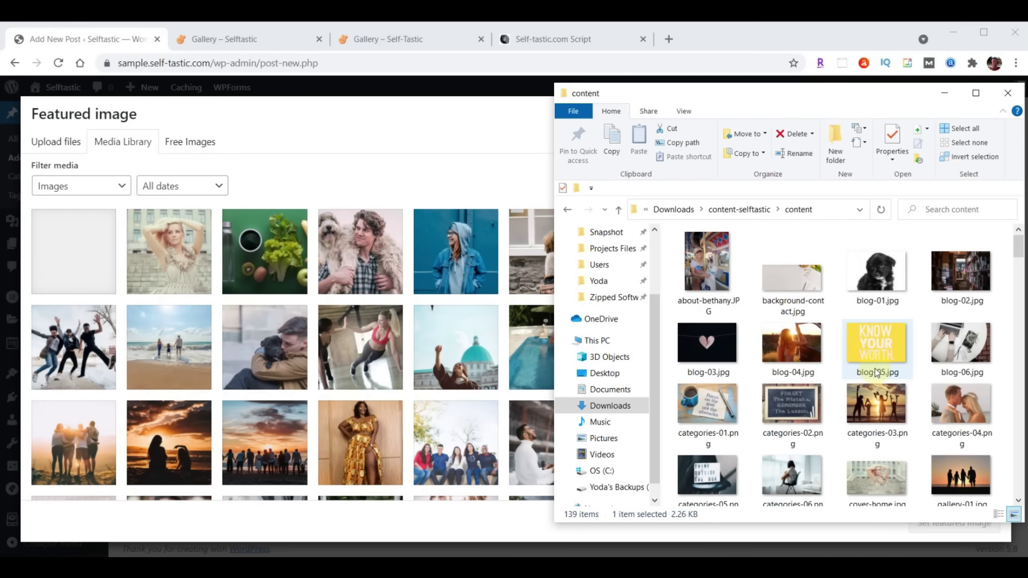
left_click(882, 289)
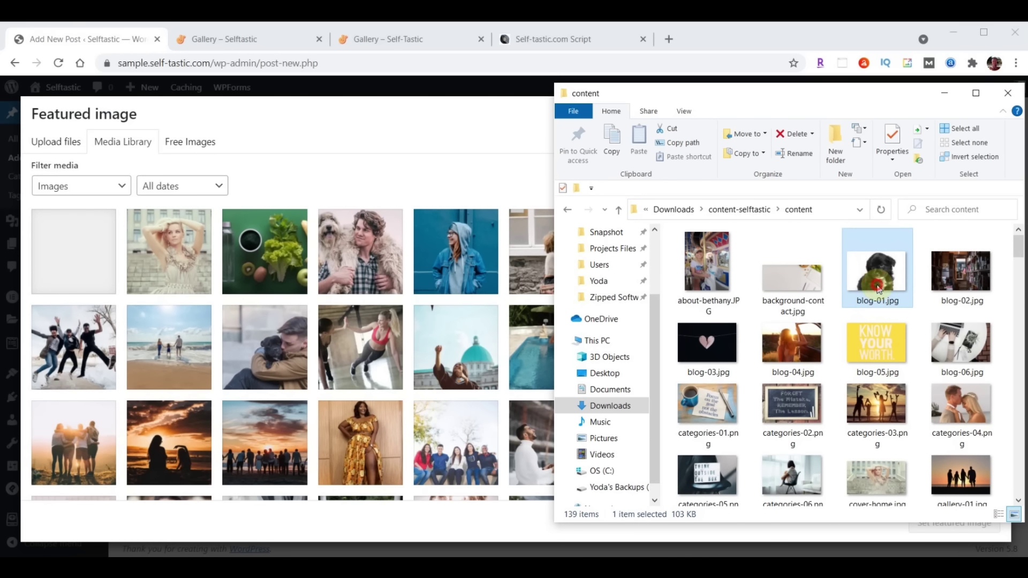
left_click(971, 334, "shift")
left_click_drag(971, 333, 318, 341)
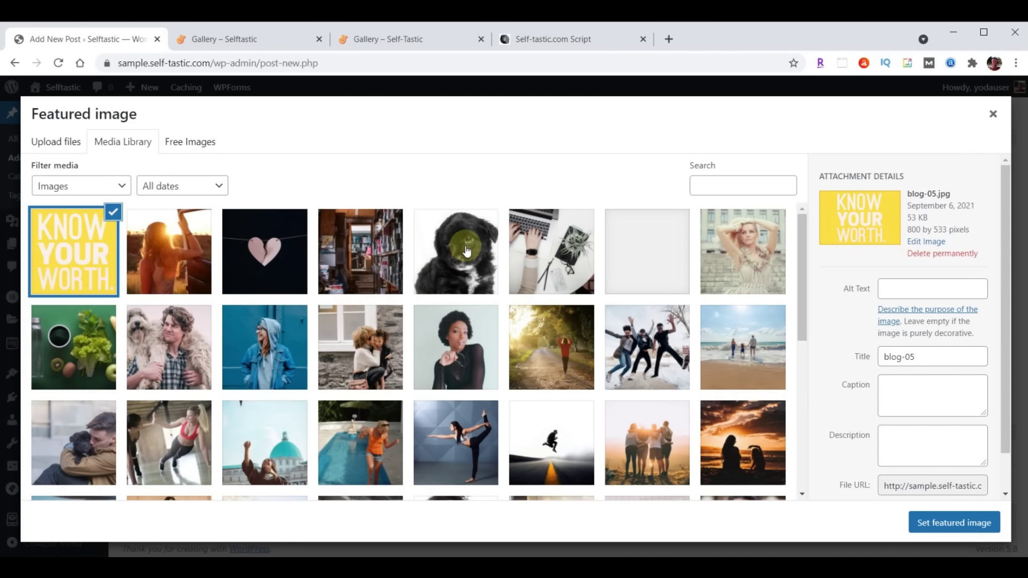
Set the black puppy photo blog-01.jpg as the featured image
left_click(467, 250)
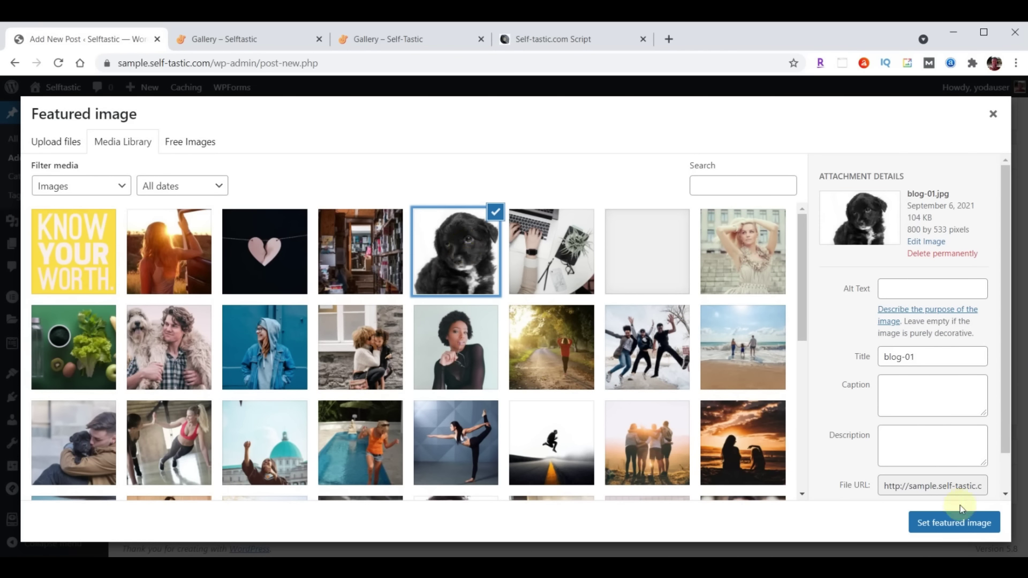
left_click(953, 523)
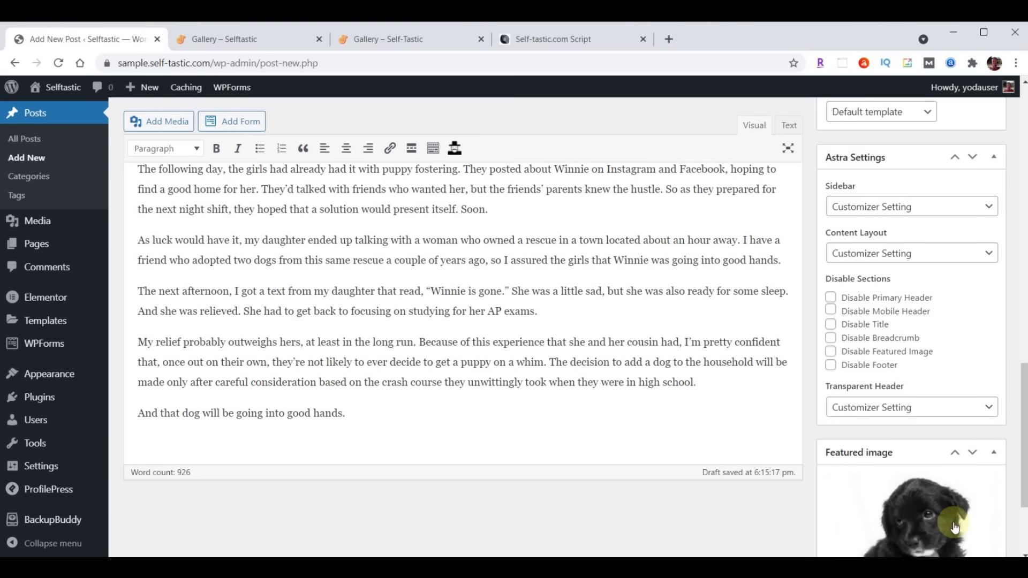
scroll(750, 509, "up", 20)
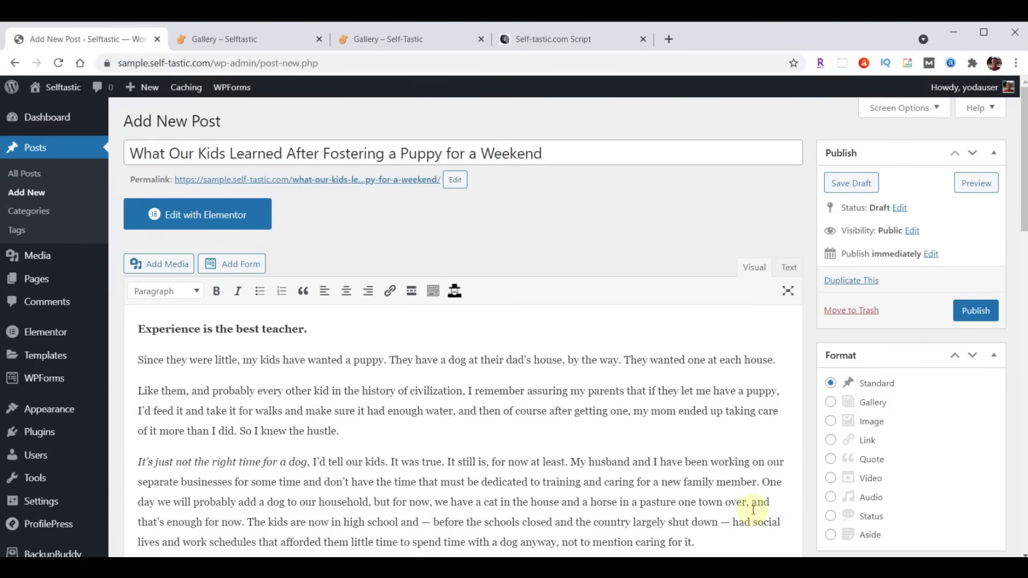
Publish the puppy post and open its permalink in a new tab
left_click(976, 314)
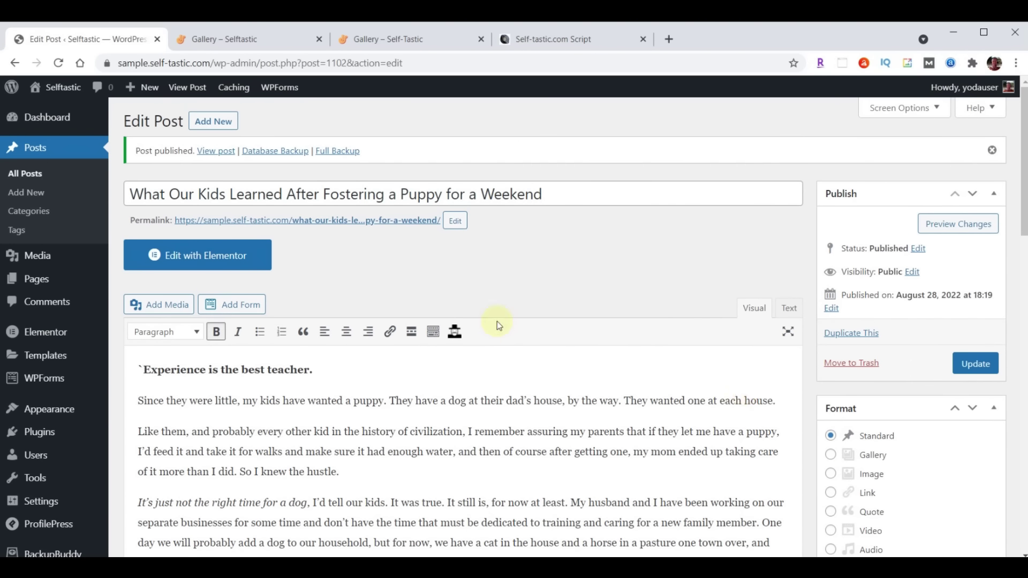
right_click(340, 223)
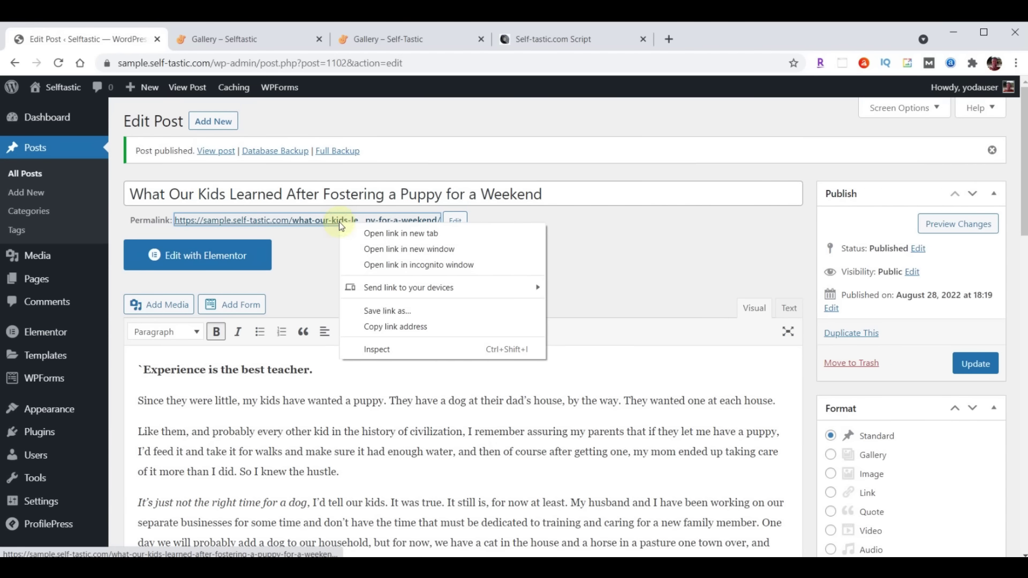
left_click(378, 233)
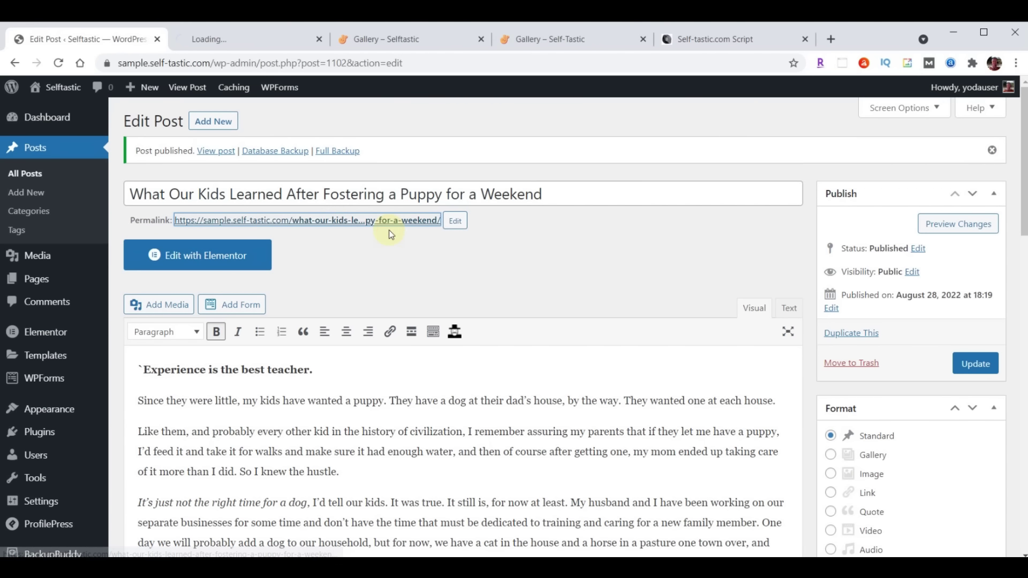
Review the live puppy post, then close its preview tab
left_click(236, 39)
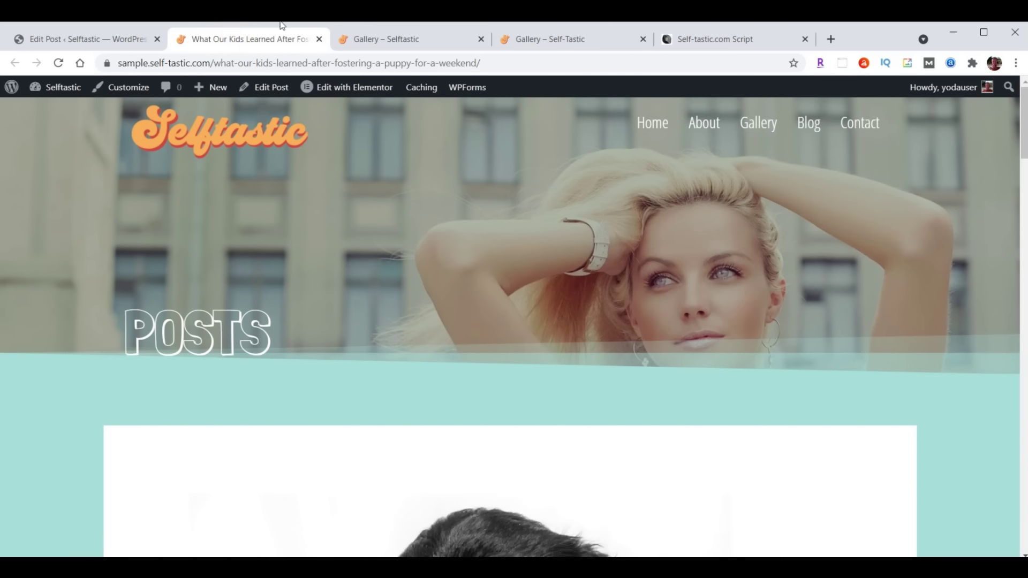
scroll(794, 229, "down", 15)
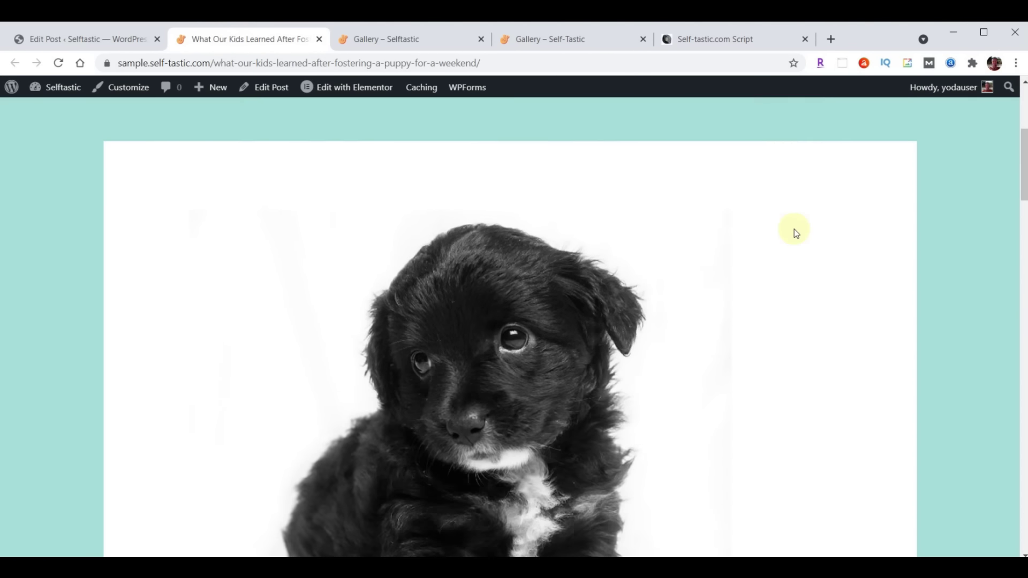
scroll(795, 232, "down", 15)
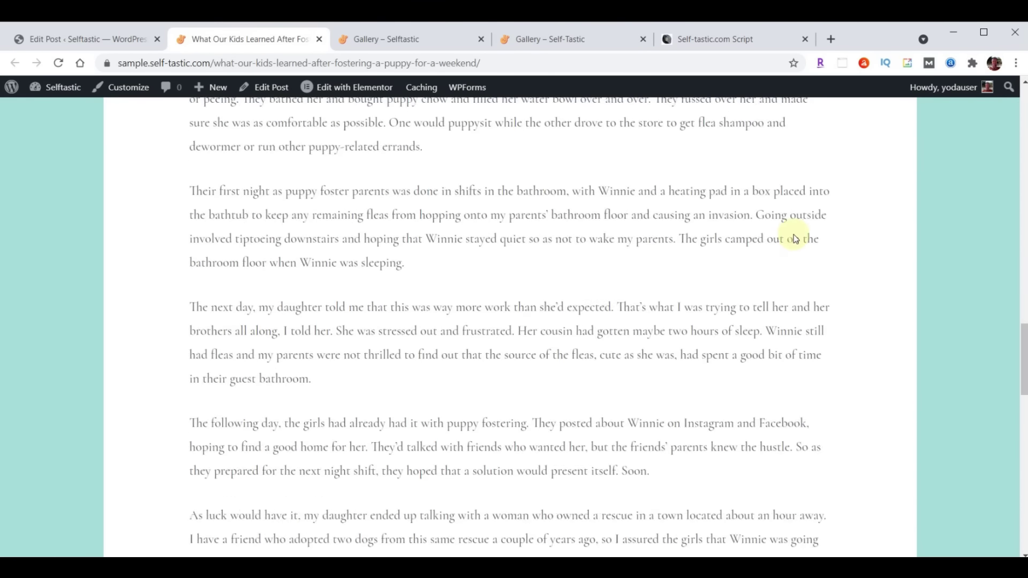
scroll(790, 278, "up", 20)
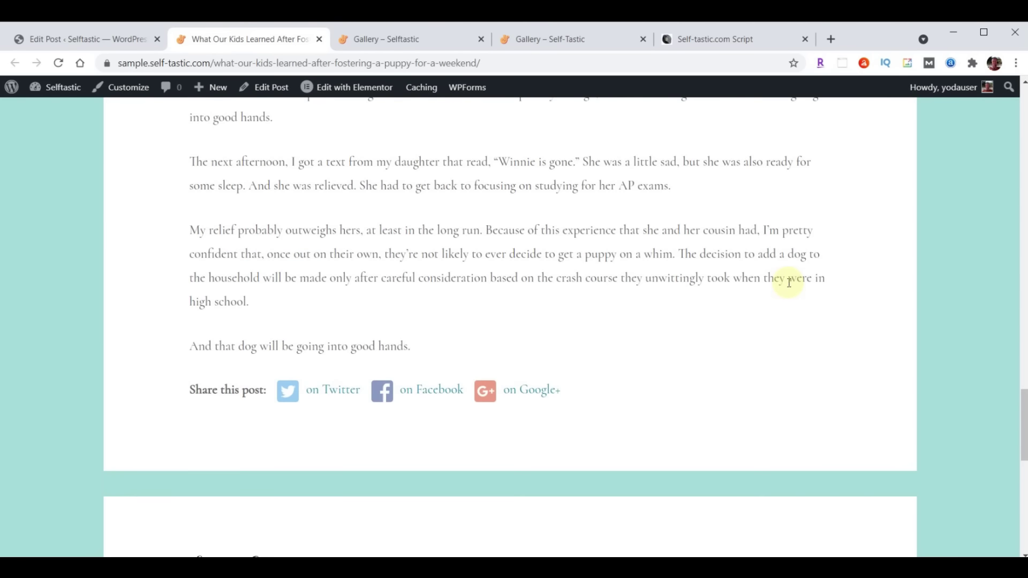
scroll(789, 283, "up", 10)
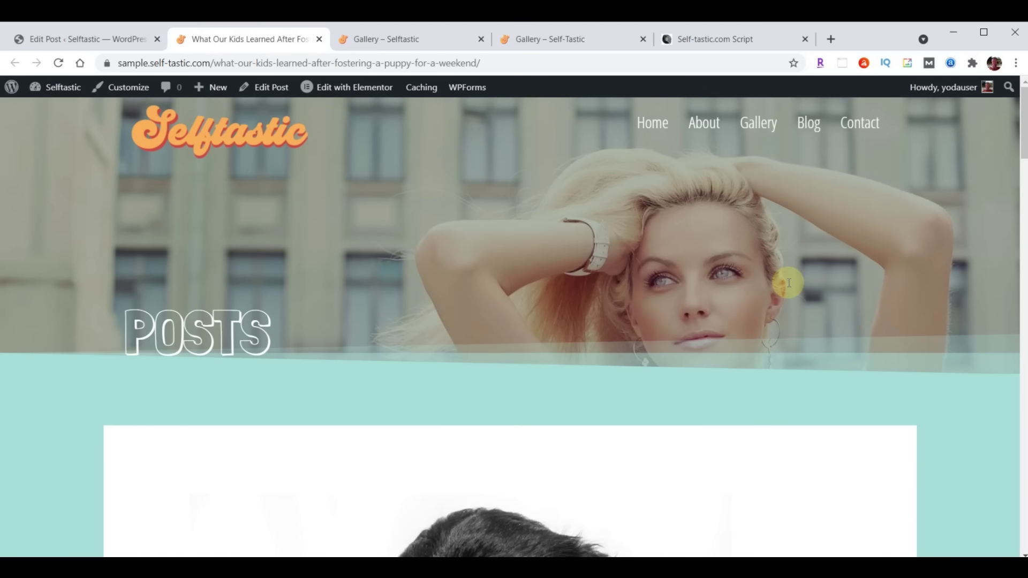
left_click(319, 40)
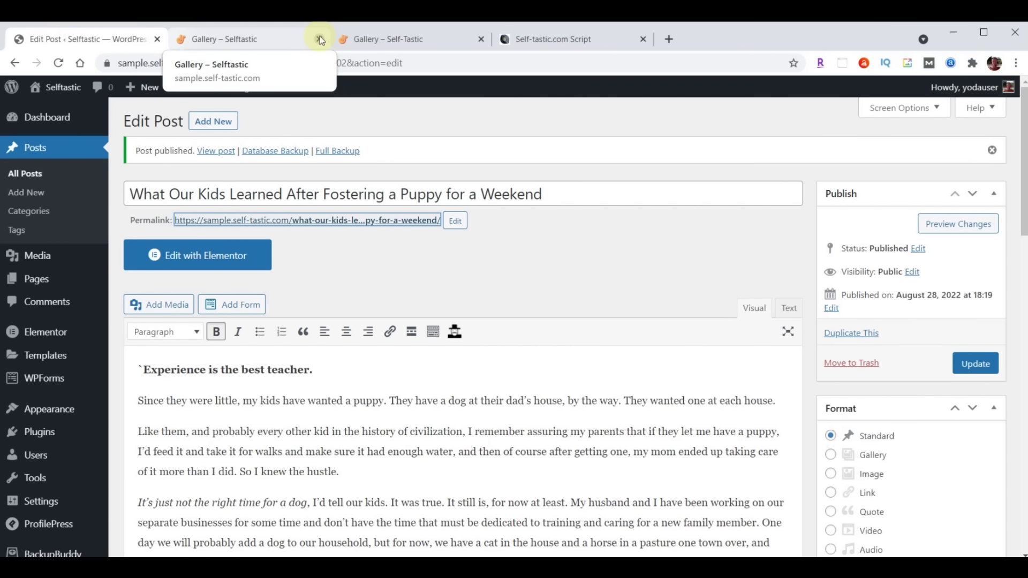
Create a new post titled 'Am I Really a Secret Hoarder?' with the article body
left_click(210, 123)
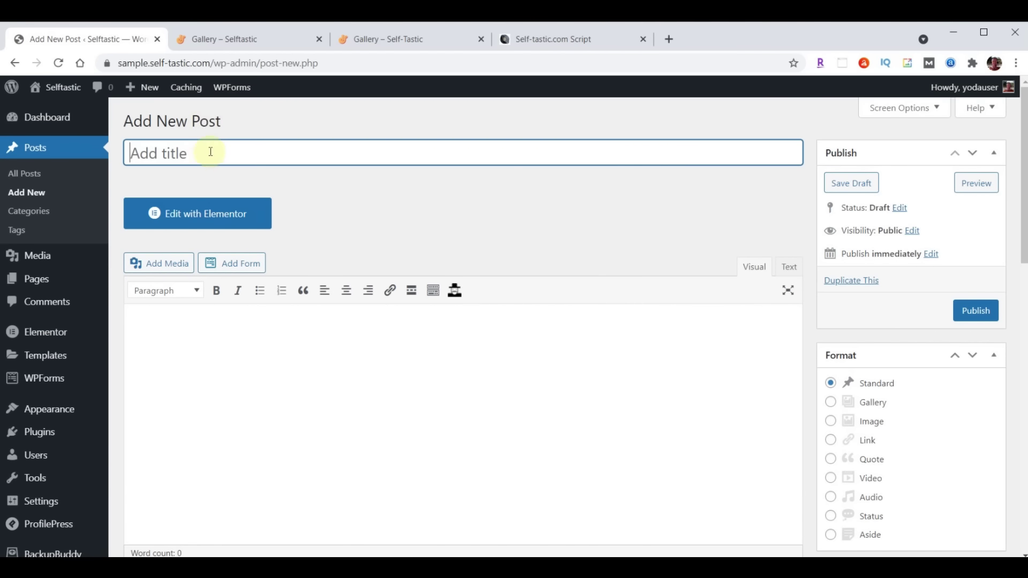
left_click(210, 151)
key("ctrl+v")
left_click(374, 351)
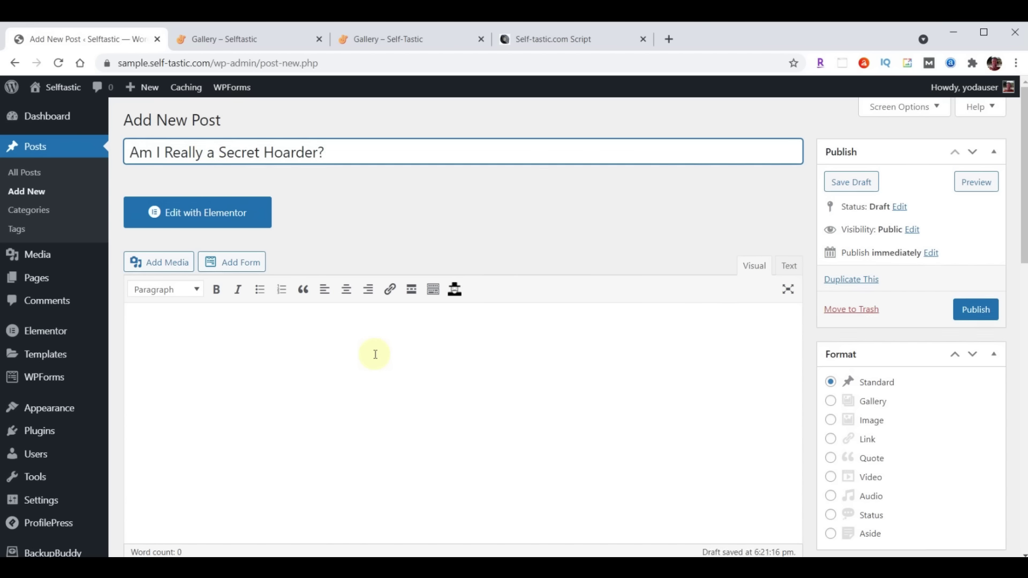
scroll(295, 271, "down", 3)
left_click(267, 219)
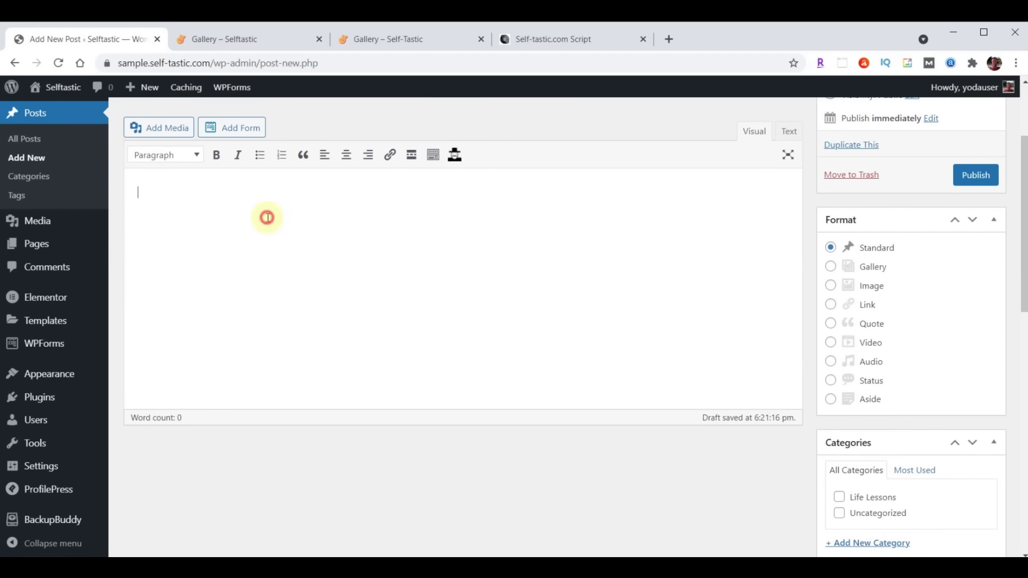
key("ctrl+v")
scroll(535, 257, "up", 6)
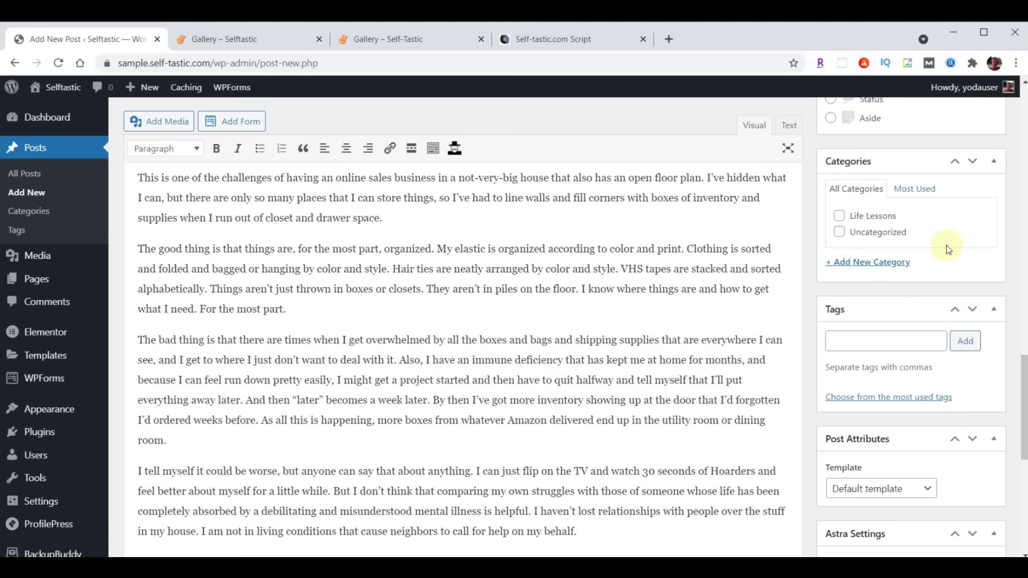
File it under Life Lessons plus new categories Business, Mental Health and Personal Development
left_click(838, 216)
left_click(872, 263)
type("Business")
key("Return")
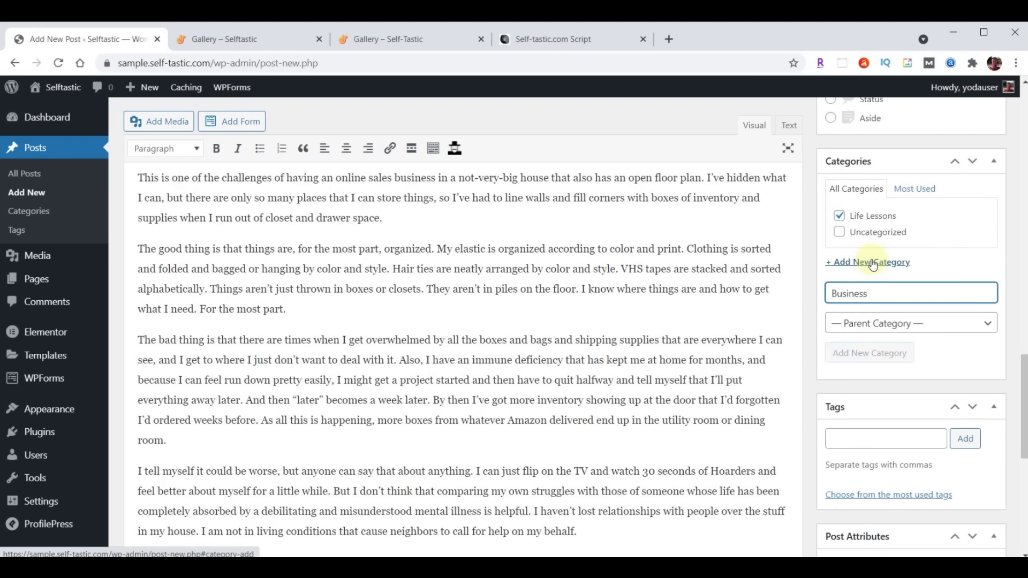
type("Mental Health")
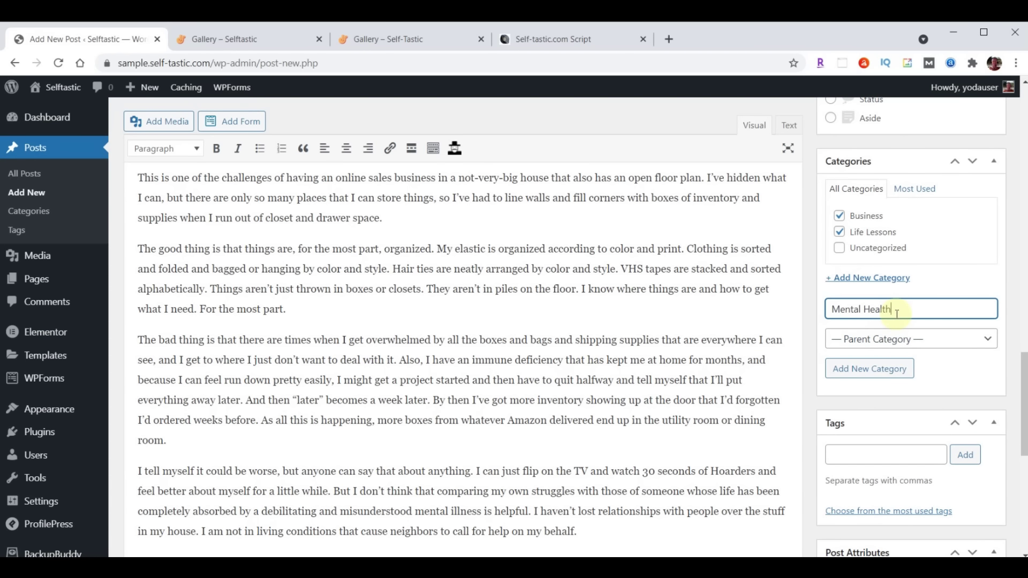
key("Return")
type("Personal Development")
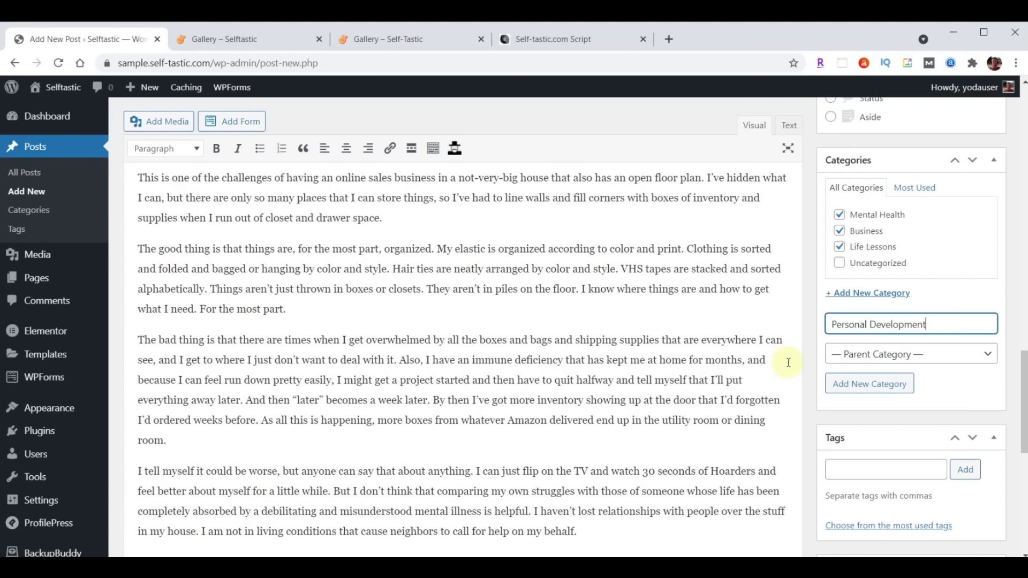
key("Return")
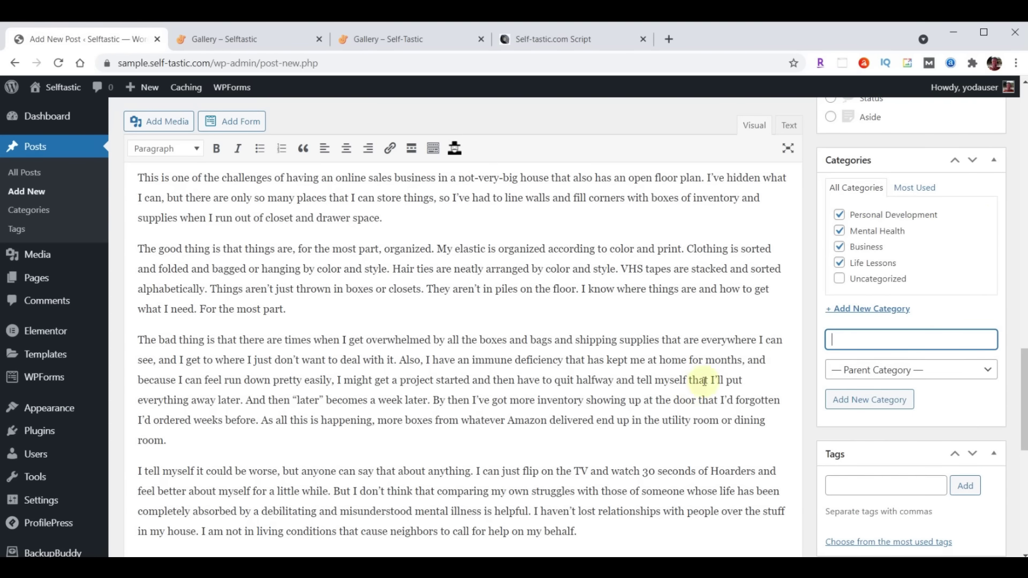
Add the tags Self Improvement and Money
scroll(915, 287, "down", 2)
left_click(876, 352)
type("Self Improvement, Money")
left_click(966, 354)
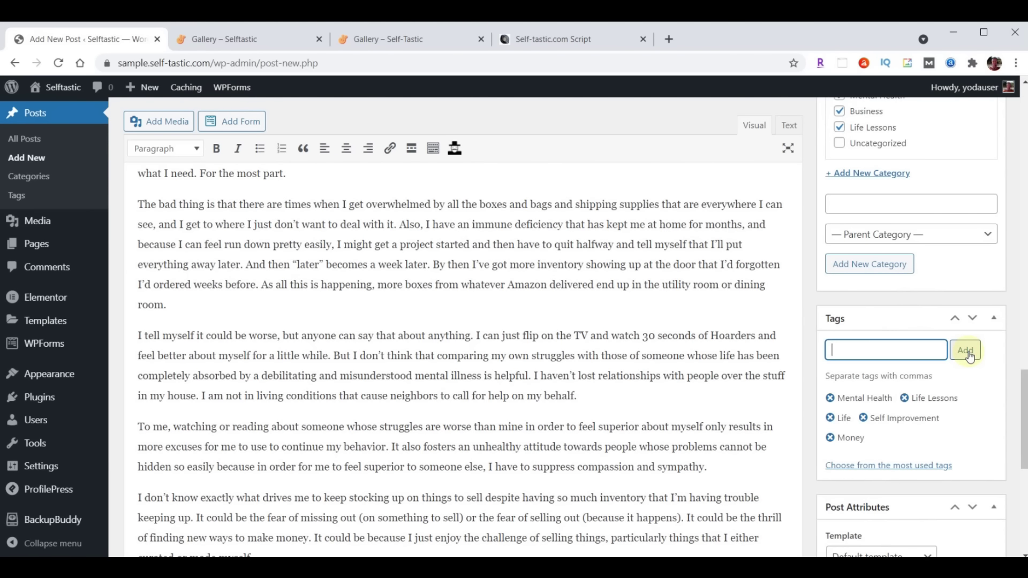
scroll(969, 355, "down", 7)
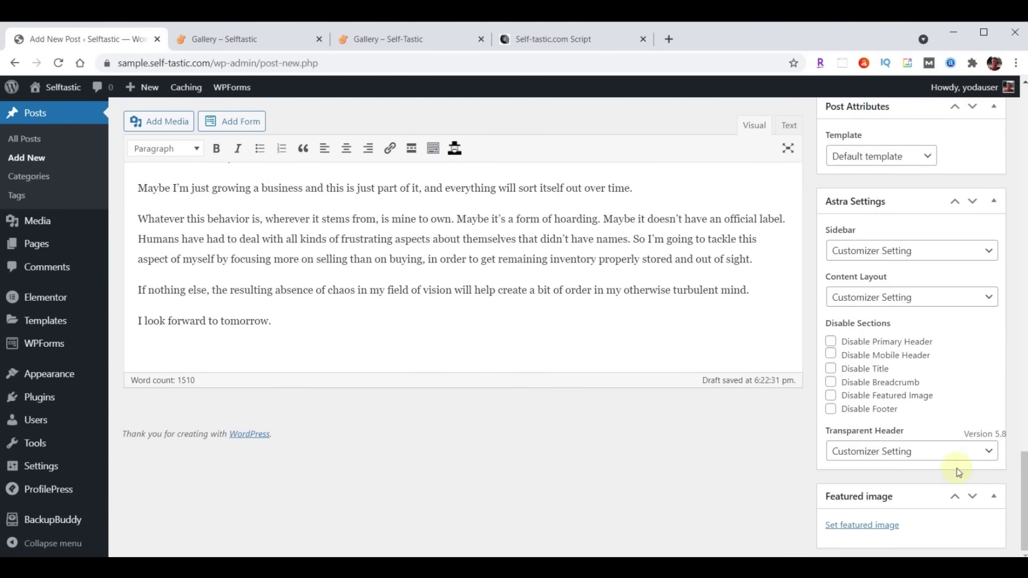
Set blog-02.jpg, the cluttered bookshelf photo, as the hoarding post's featured image
left_click(867, 526)
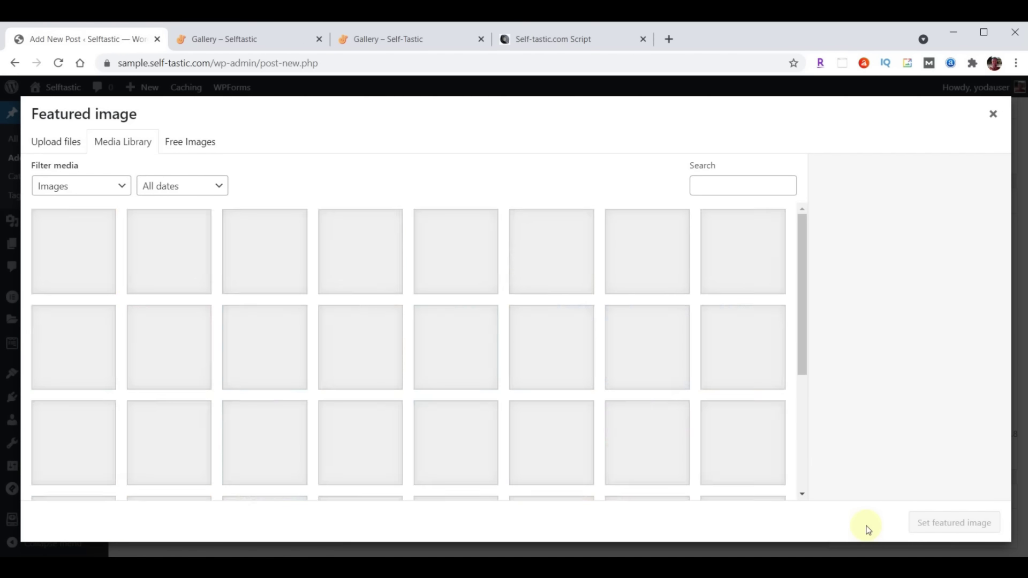
left_click(352, 254)
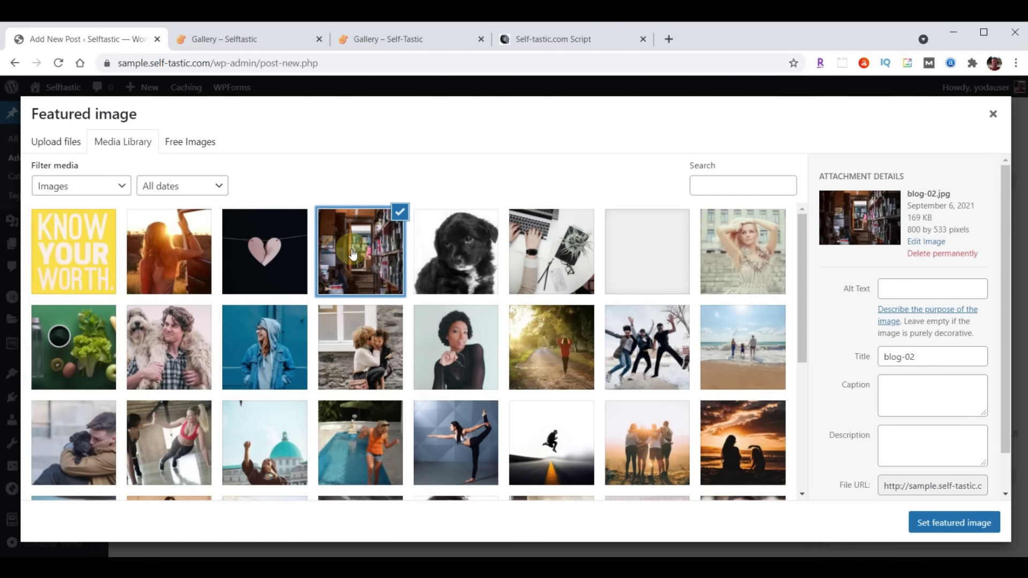
left_click(952, 522)
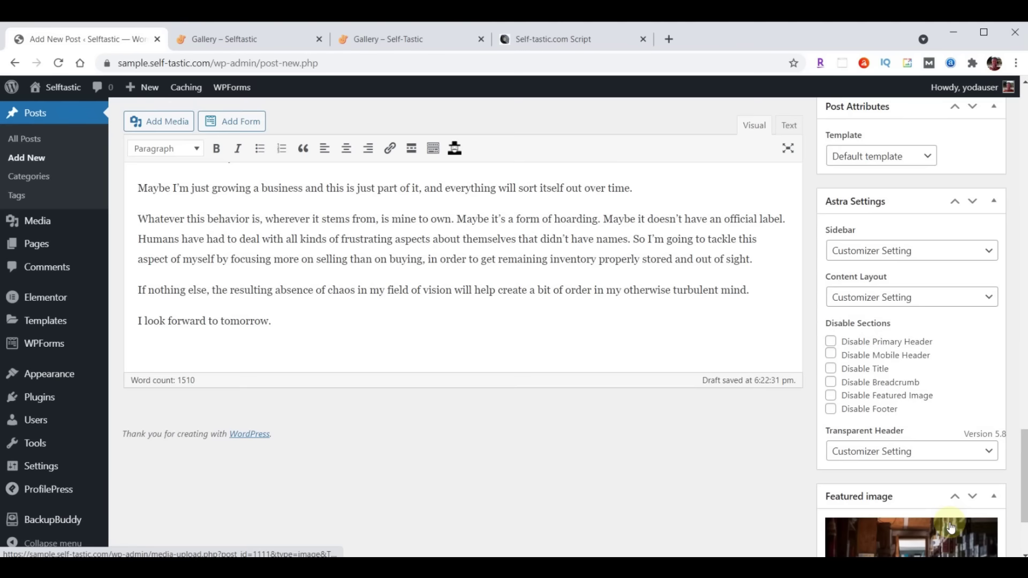
scroll(951, 525, "down", 2)
scroll(951, 526, "up", 10)
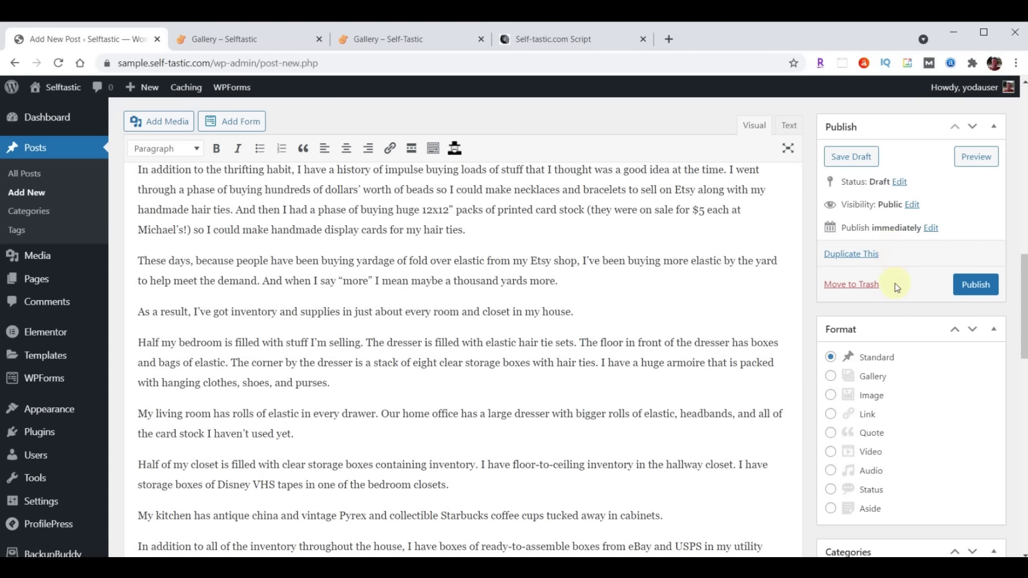
Publish the Secret Hoarder post and open its permalink in a new tab
left_click(965, 282)
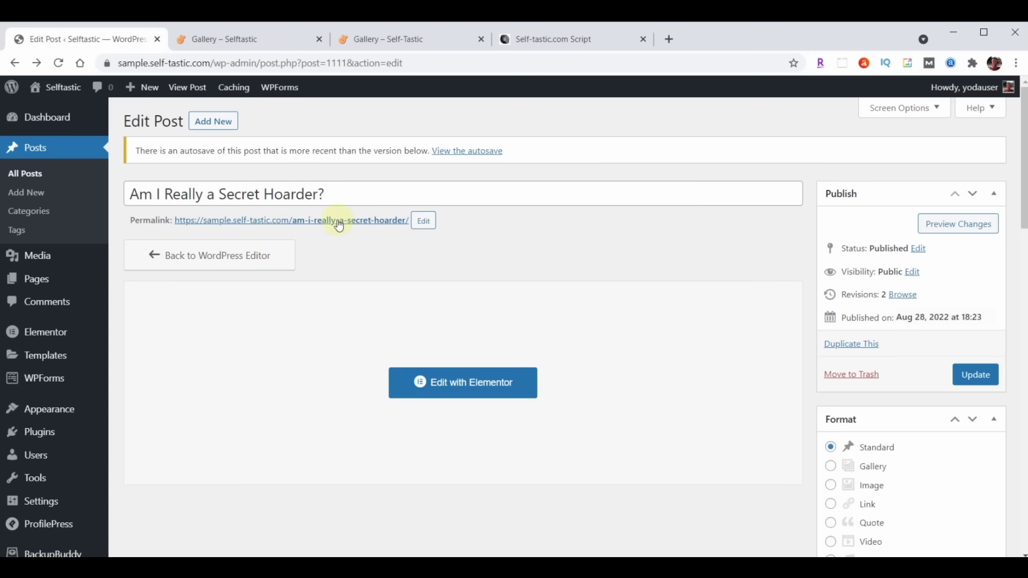
right_click(337, 220)
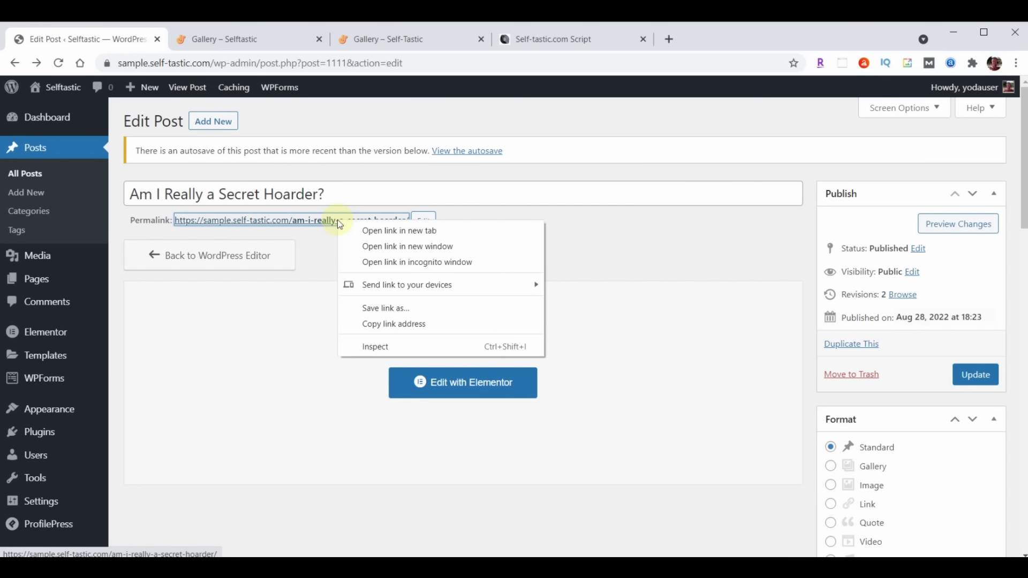
left_click(376, 230)
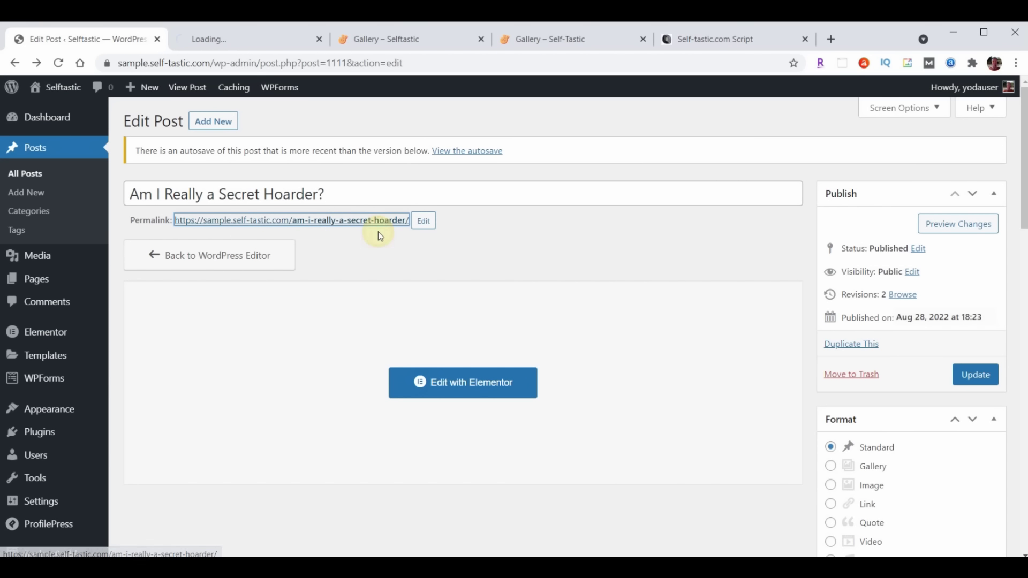
Review the live hoarder post, then close its preview tab
left_click(244, 40)
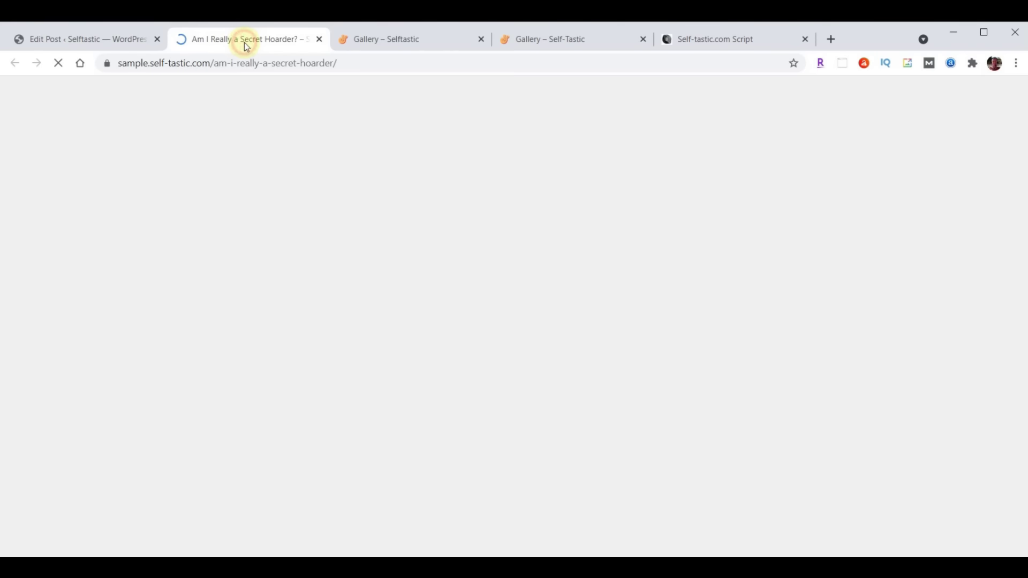
scroll(896, 322, "down", 20)
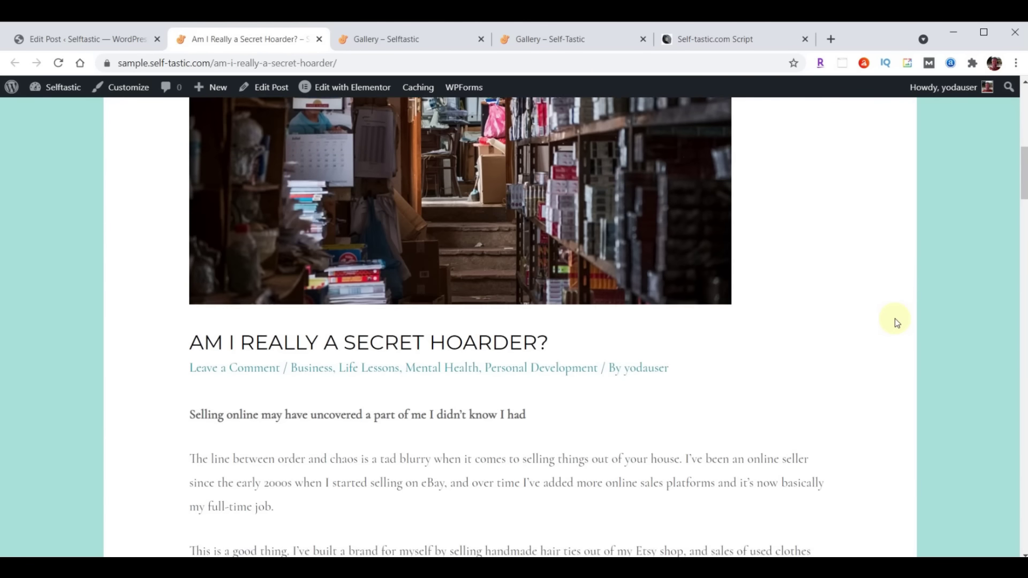
scroll(897, 322, "down", 20)
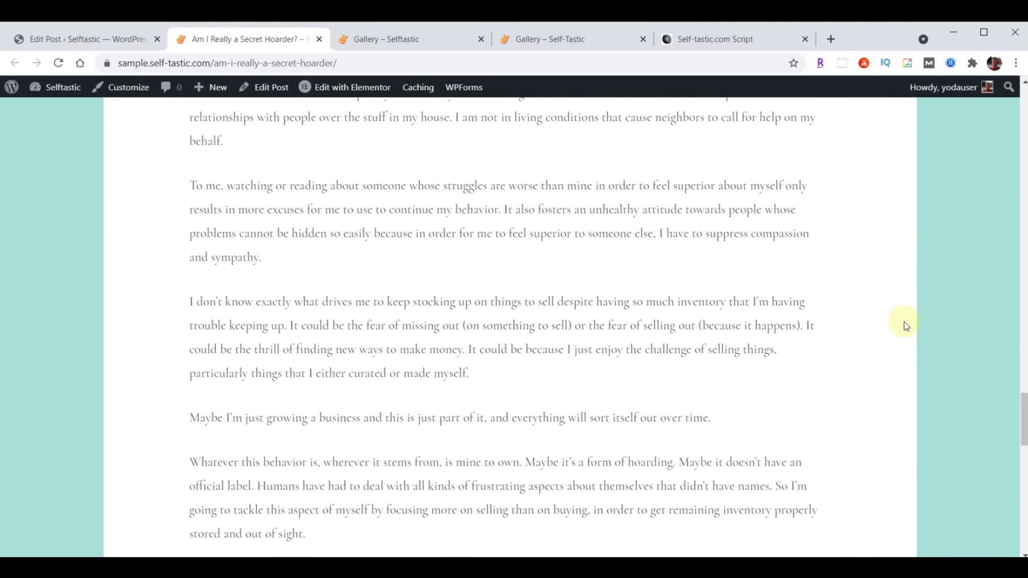
scroll(905, 325, "down", 3)
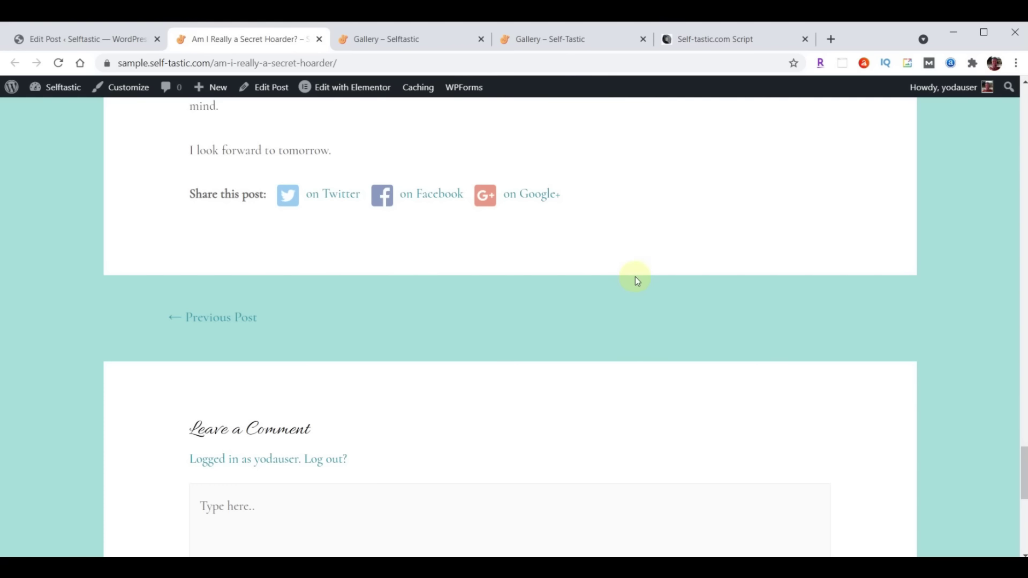
scroll(635, 278, "up", 20)
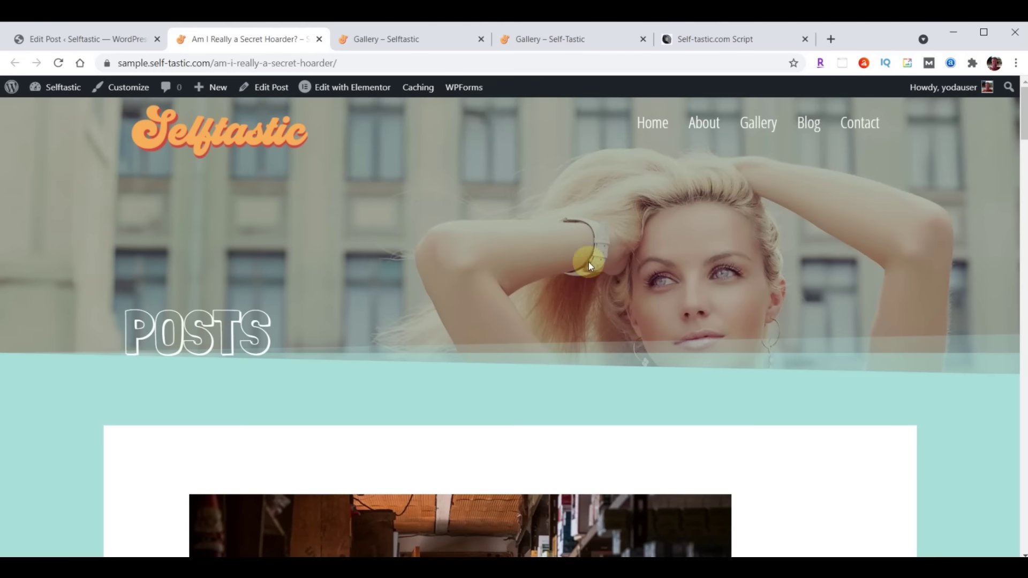
left_click(320, 39)
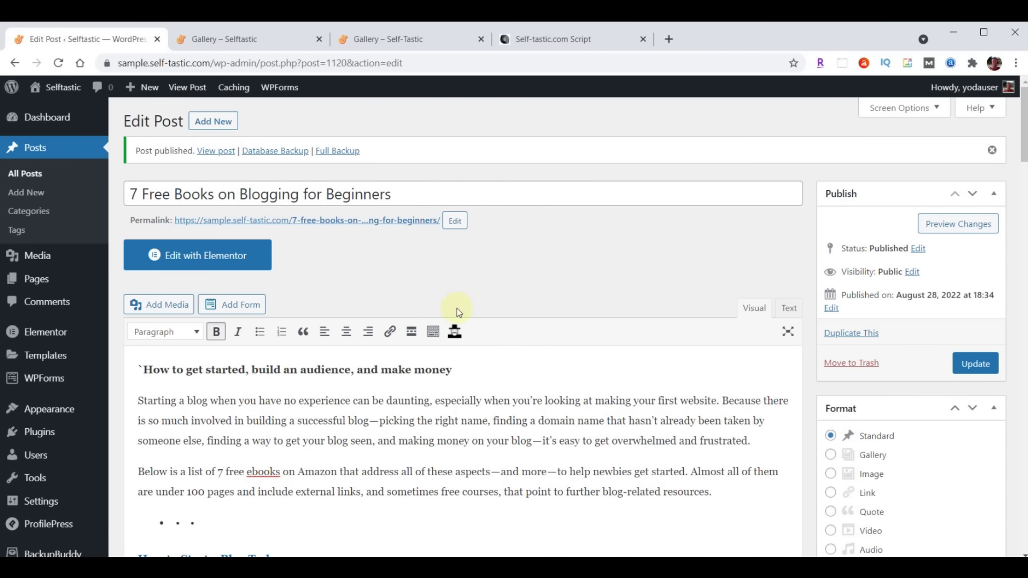
Open the published '7 Free Books on Blogging for Beginners' post in a new tab and review it
right_click(329, 220)
left_click(388, 231)
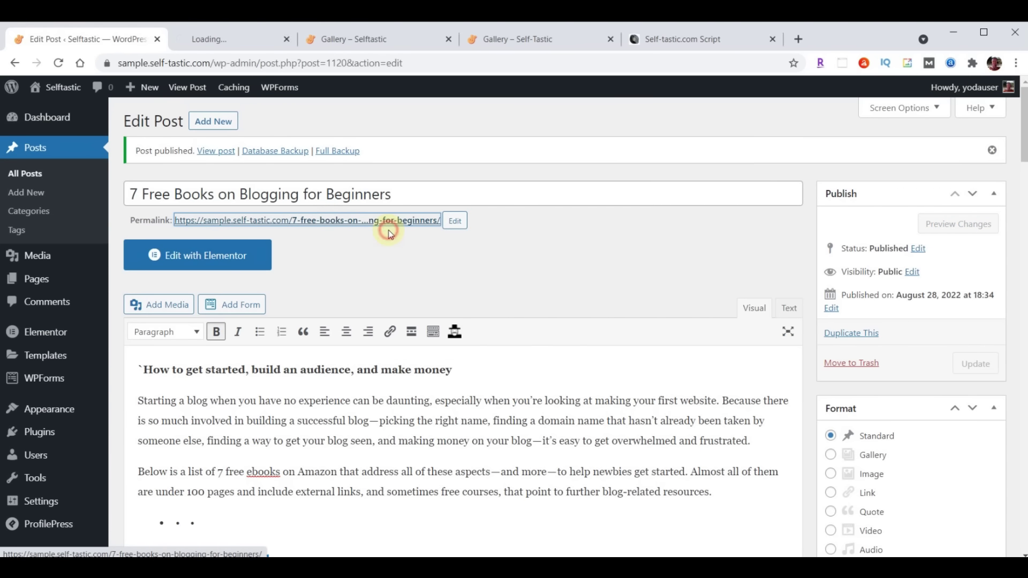
left_click(214, 38)
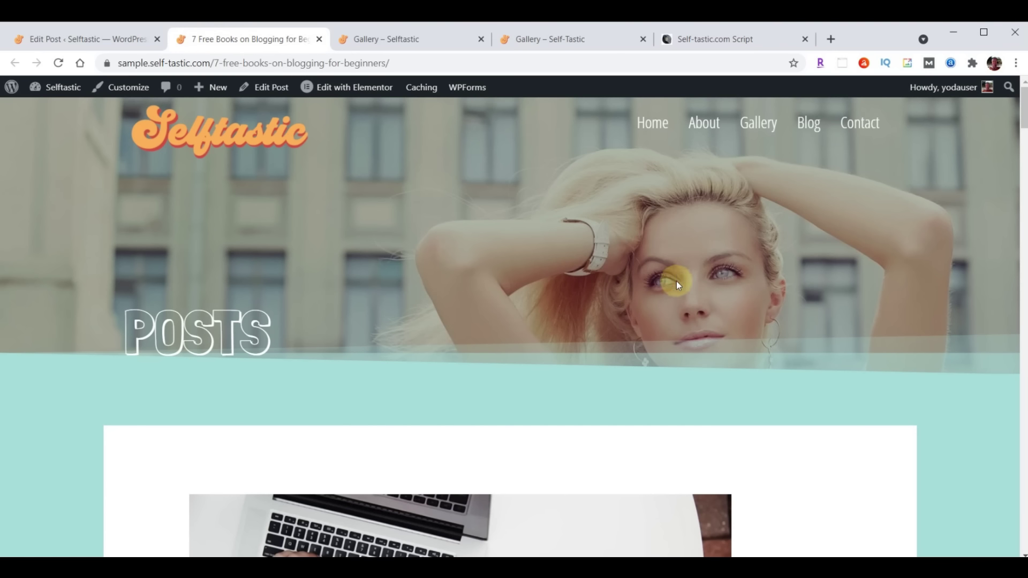
scroll(721, 329, "down", 6)
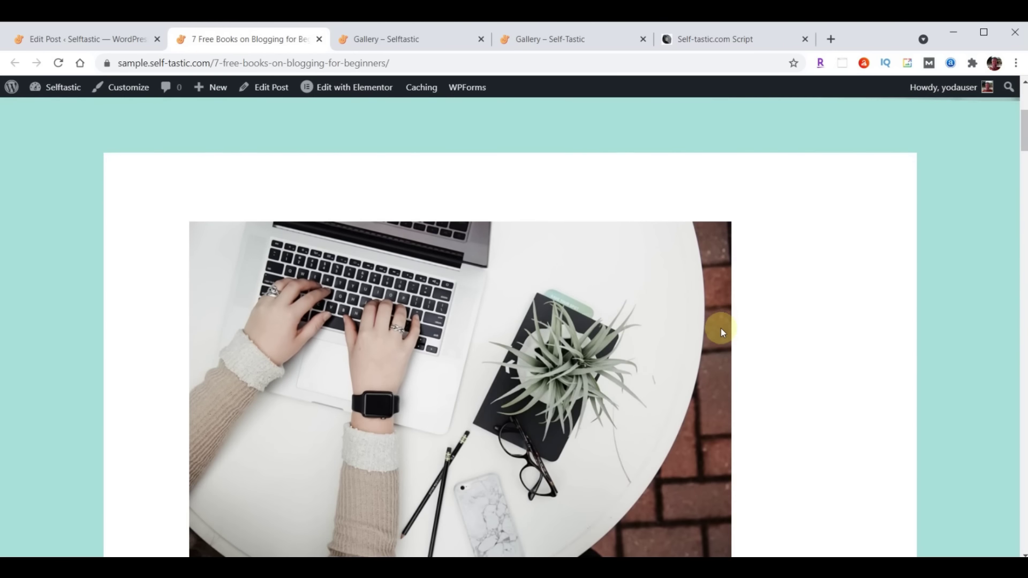
scroll(721, 329, "down", 4)
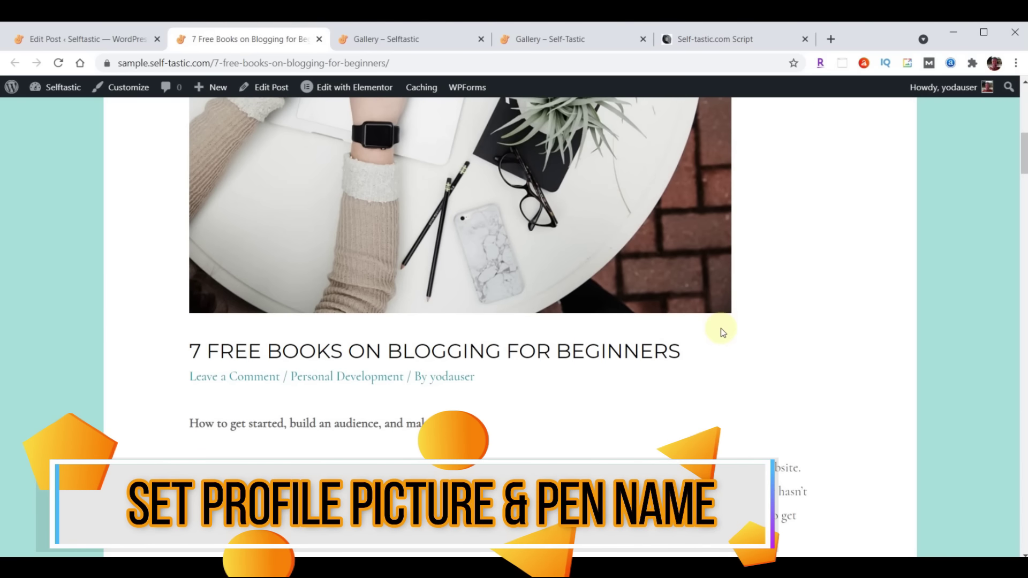
scroll(720, 329, "up", 5)
scroll(720, 340, "down", 5)
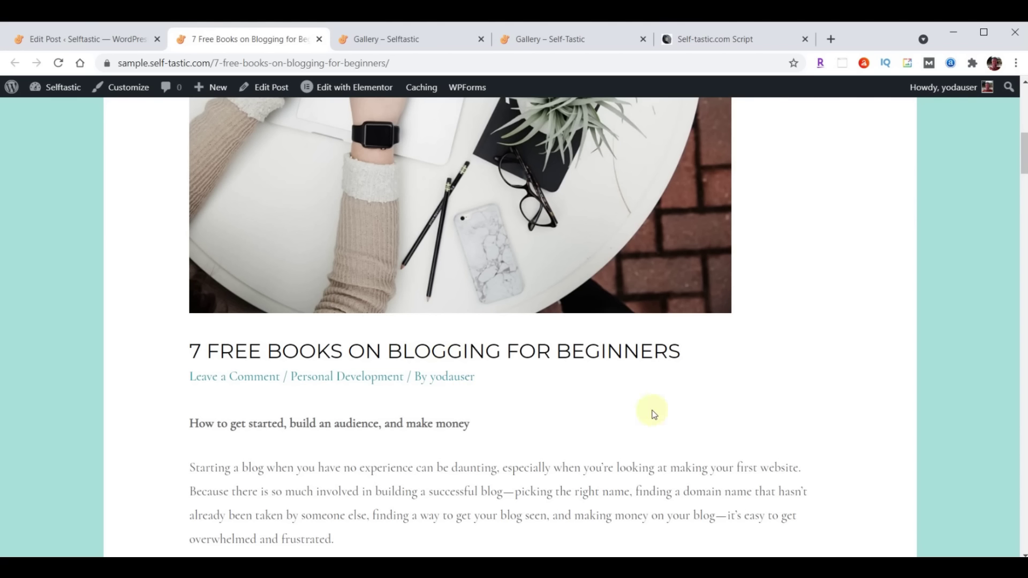
Check the author archive page, go back, and return to the Edit Post tab
left_click(442, 376)
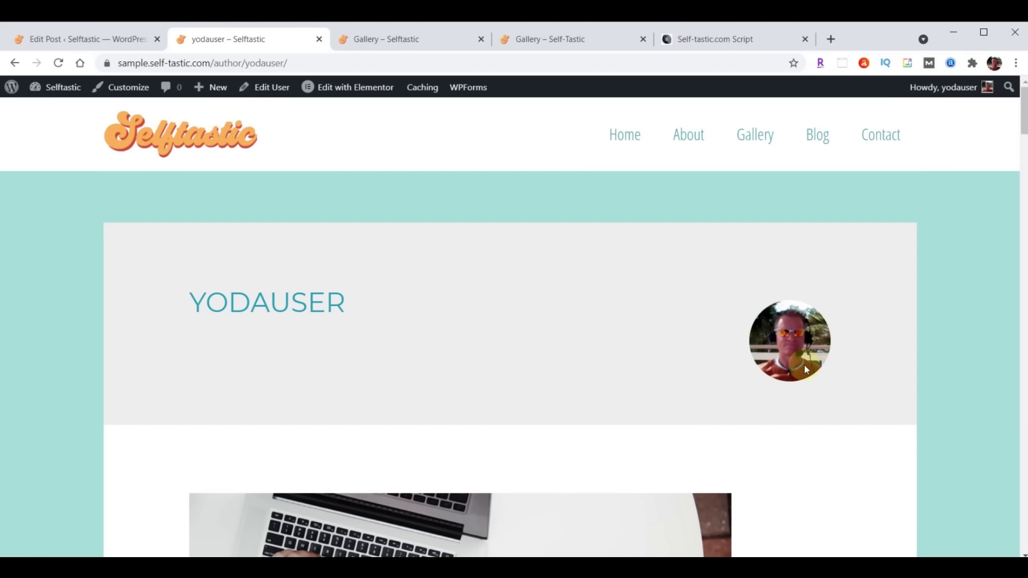
left_click(13, 64)
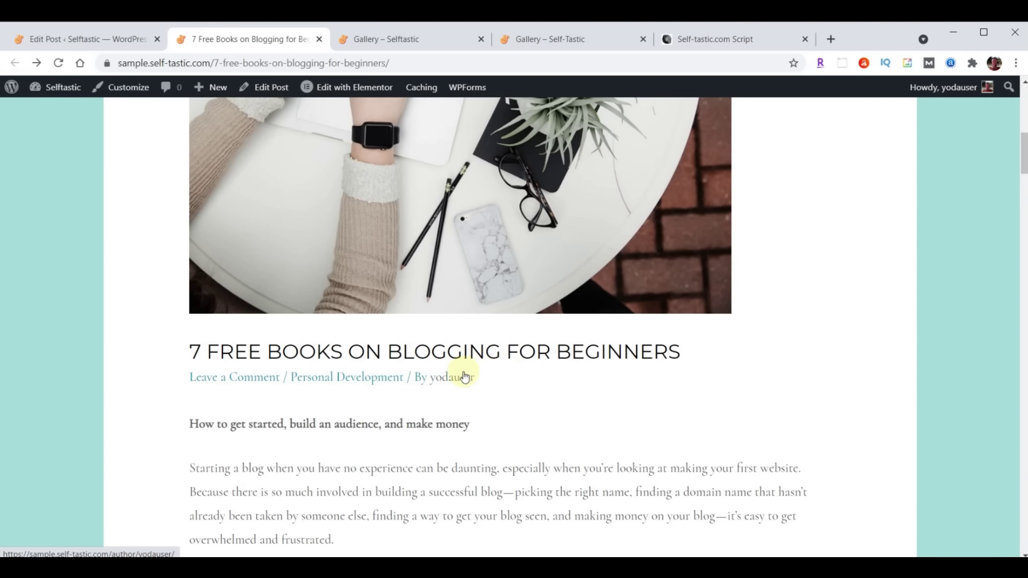
left_click(53, 40)
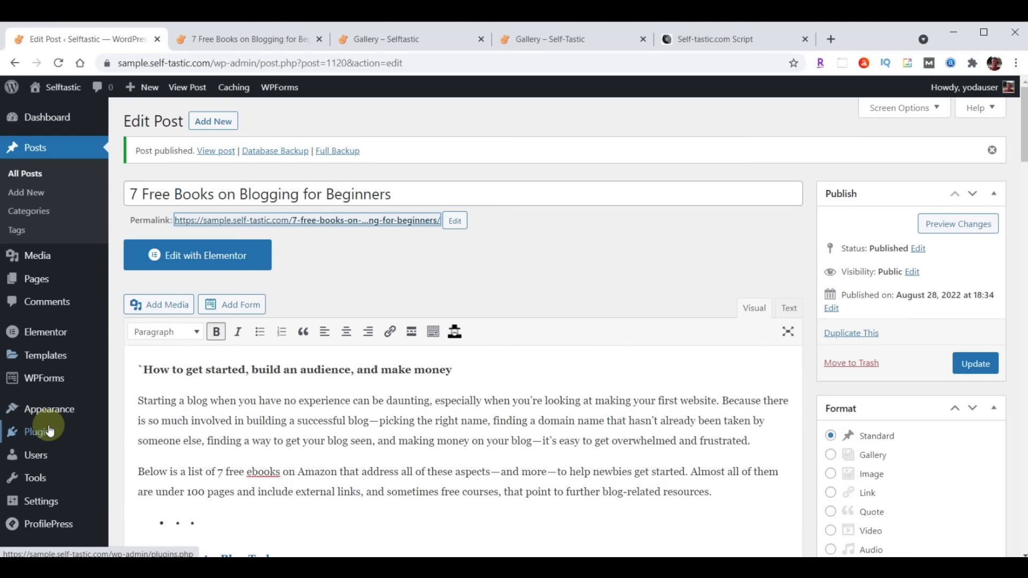
Tick Disable Gravatar in ProfilePress's Profile & Cover Photo settings
left_click(38, 436)
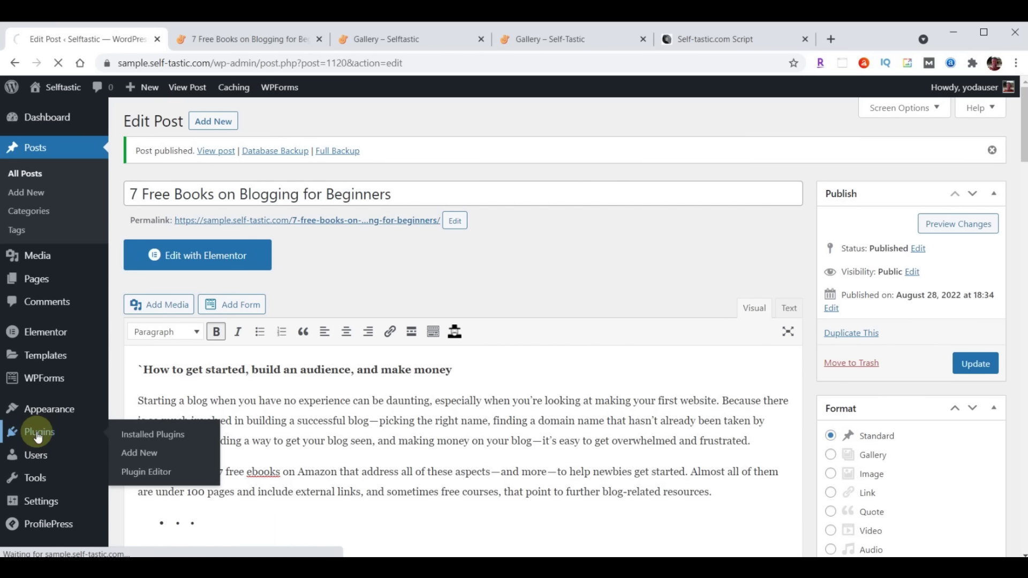
scroll(320, 381, "down", 5)
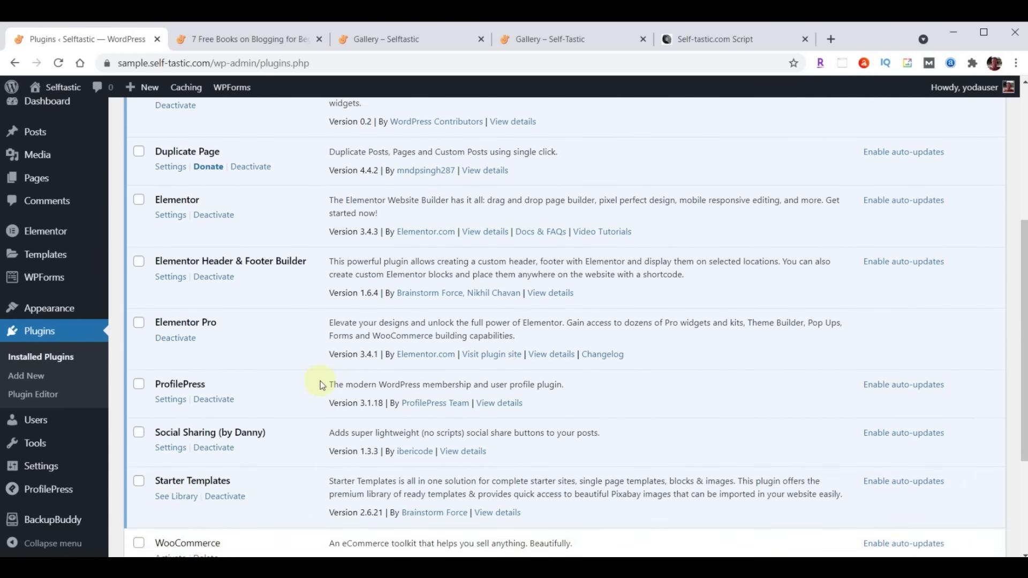
scroll(321, 380, "down", 1)
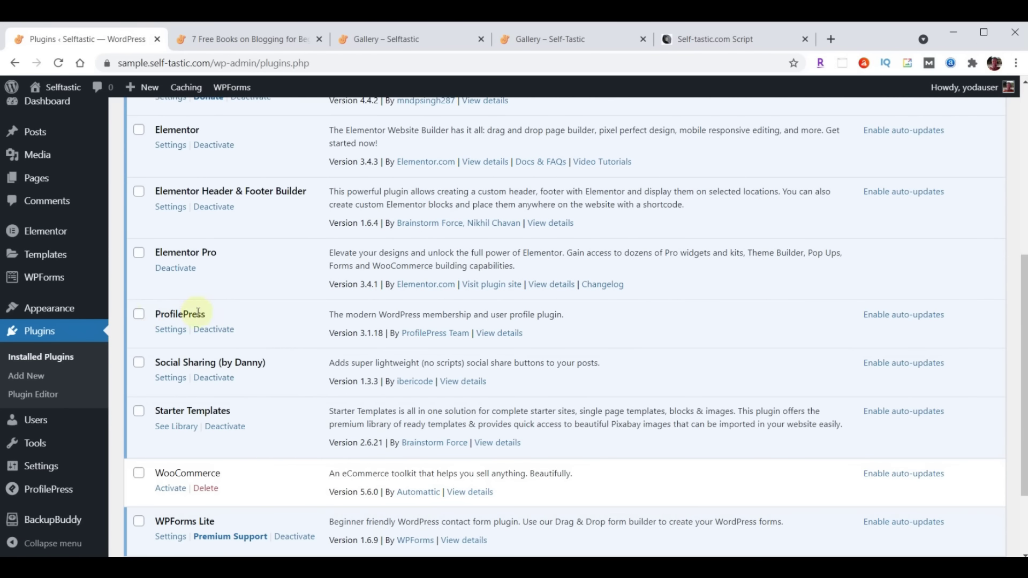
left_click(171, 330)
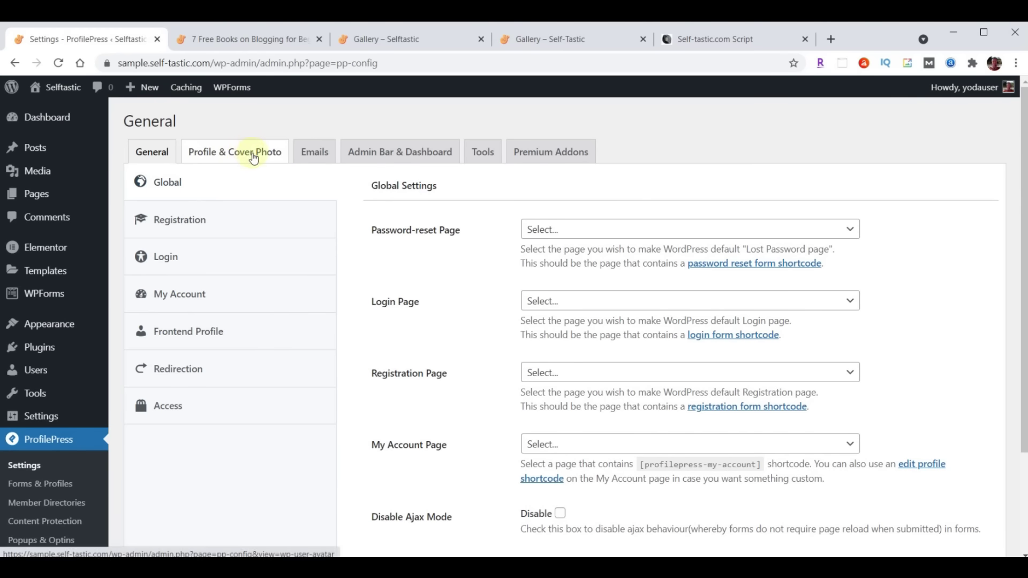
left_click(254, 156)
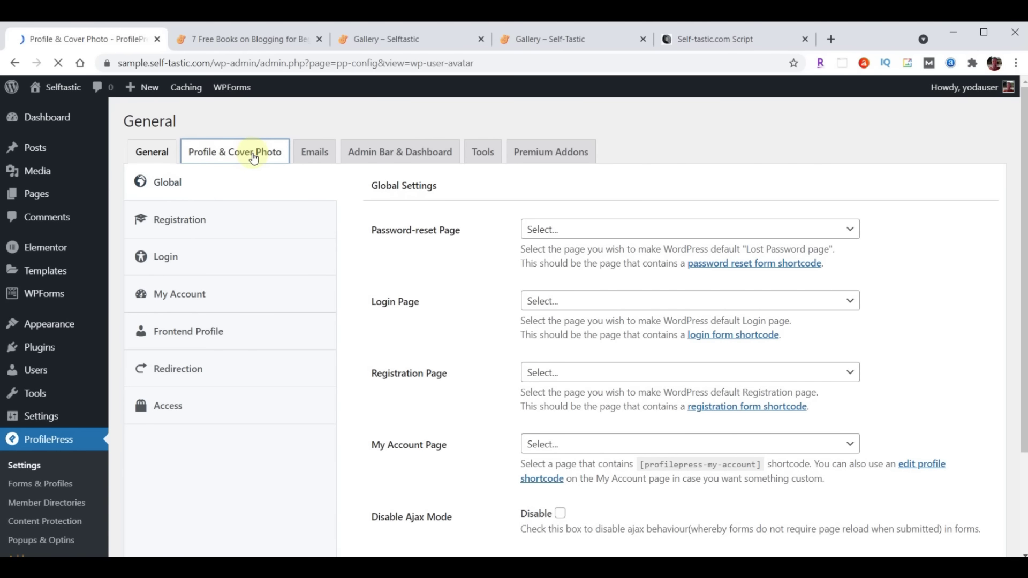
scroll(712, 221, "down", 3)
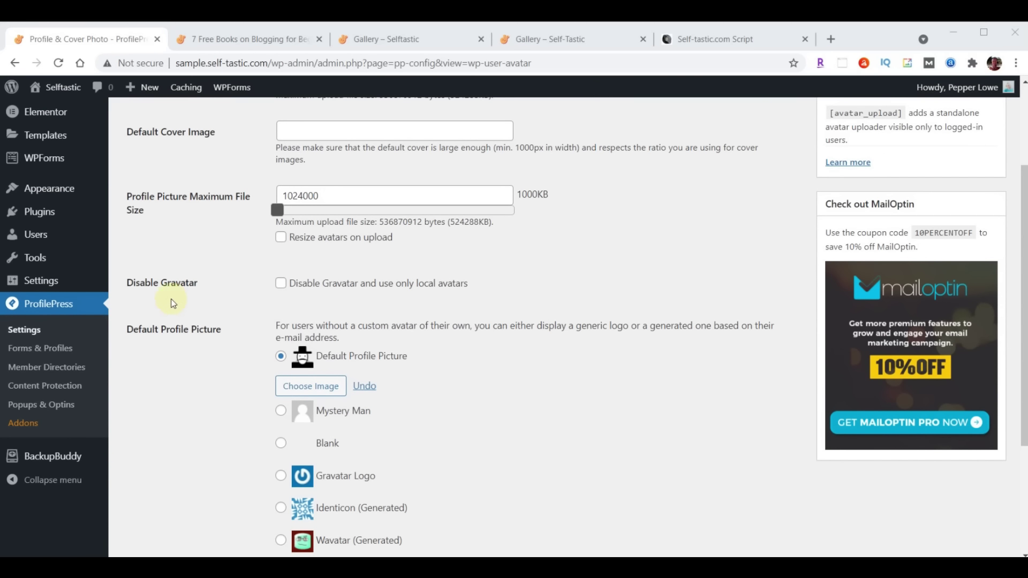
left_click(280, 283)
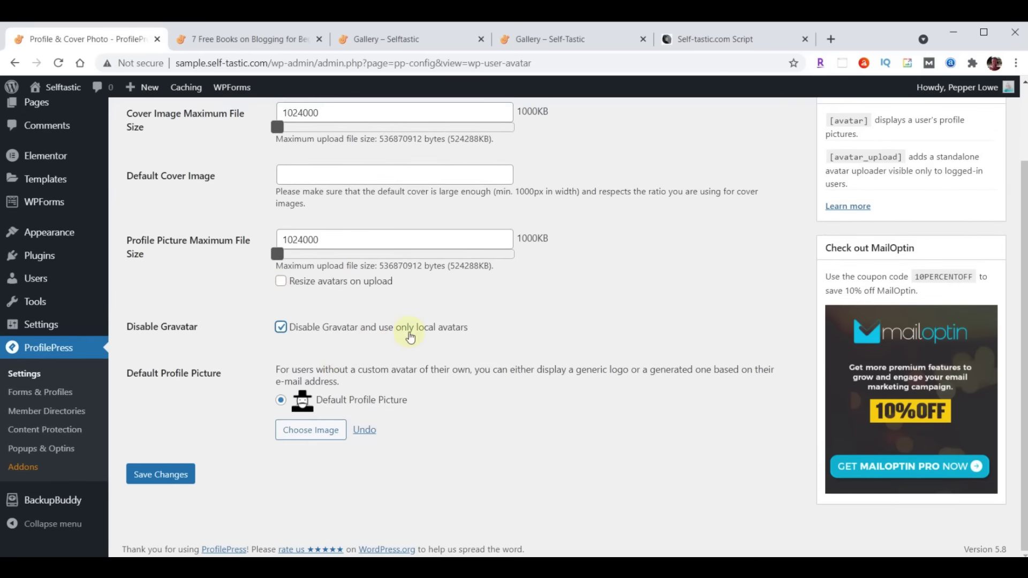
Upload profile-blog.jpg as the default profile picture and save the ProfilePress settings
left_click(306, 434)
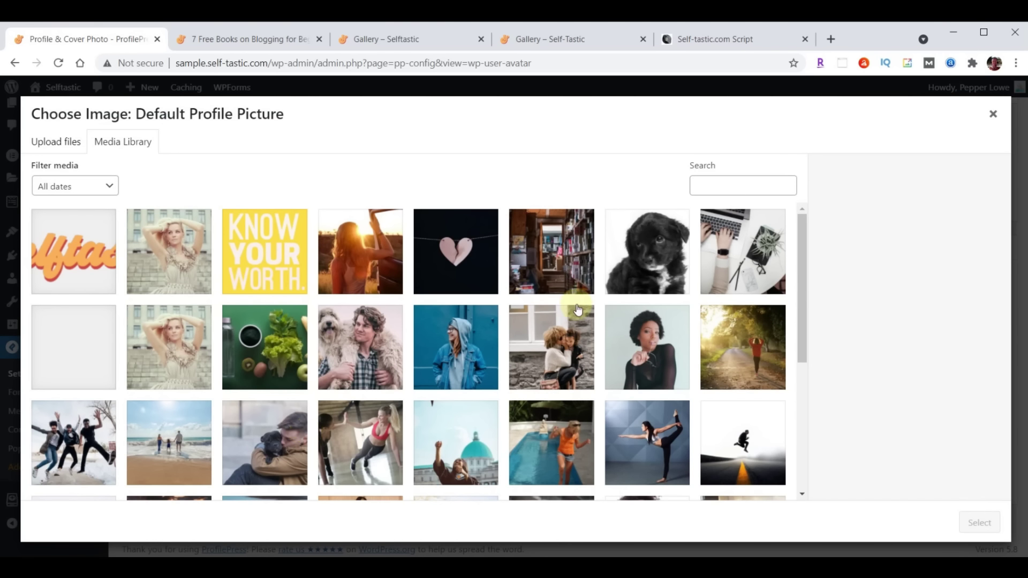
key("alt+Tab")
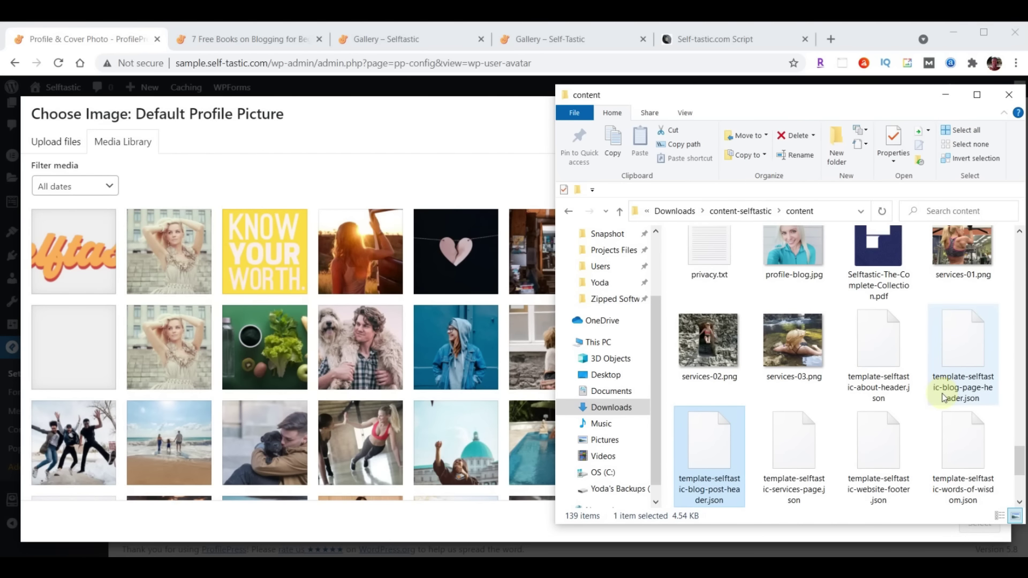
scroll(942, 393, "up", 1)
left_click_drag(796, 256, 267, 294)
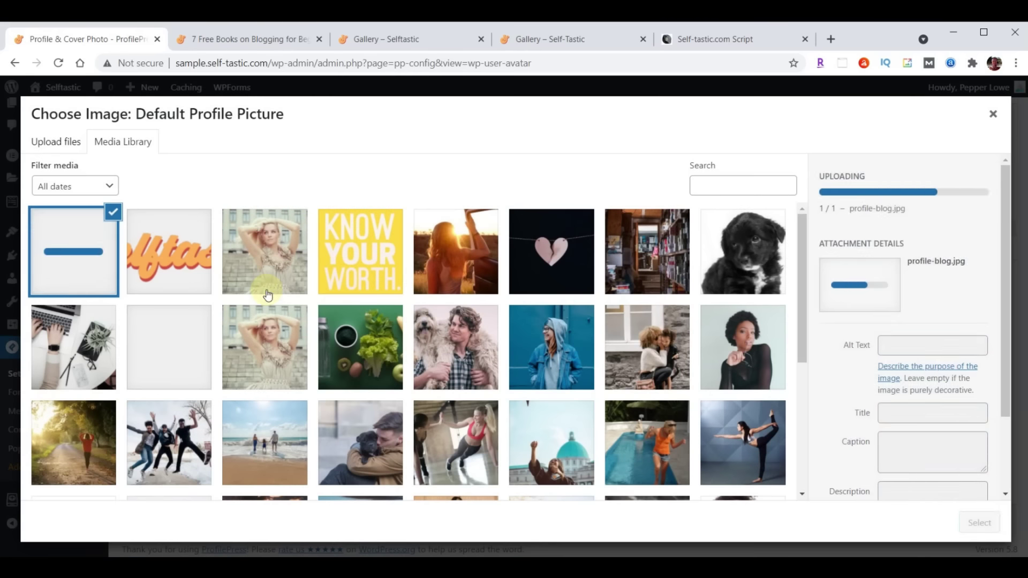
left_click(970, 519)
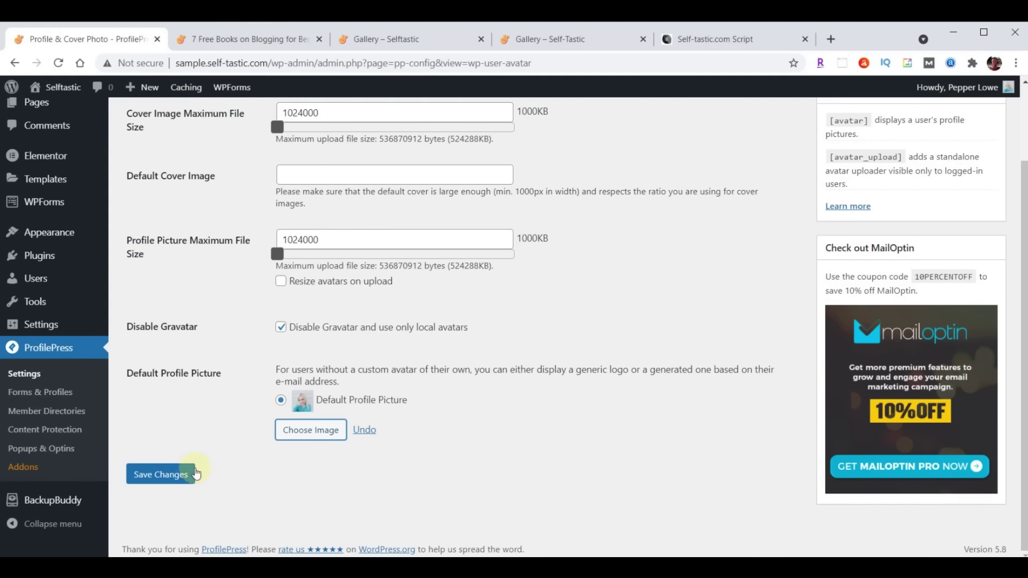
left_click(167, 475)
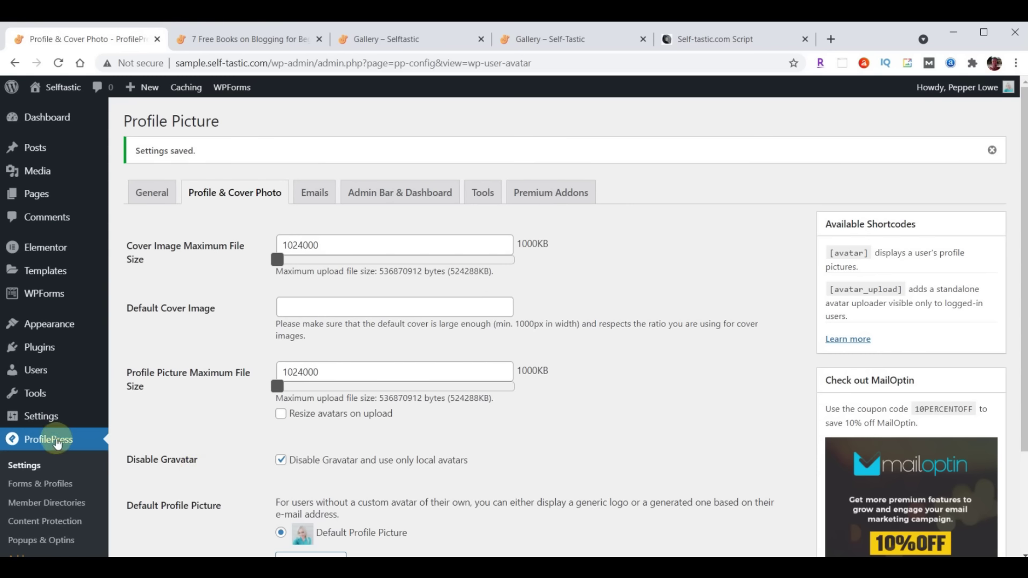
left_click(36, 370)
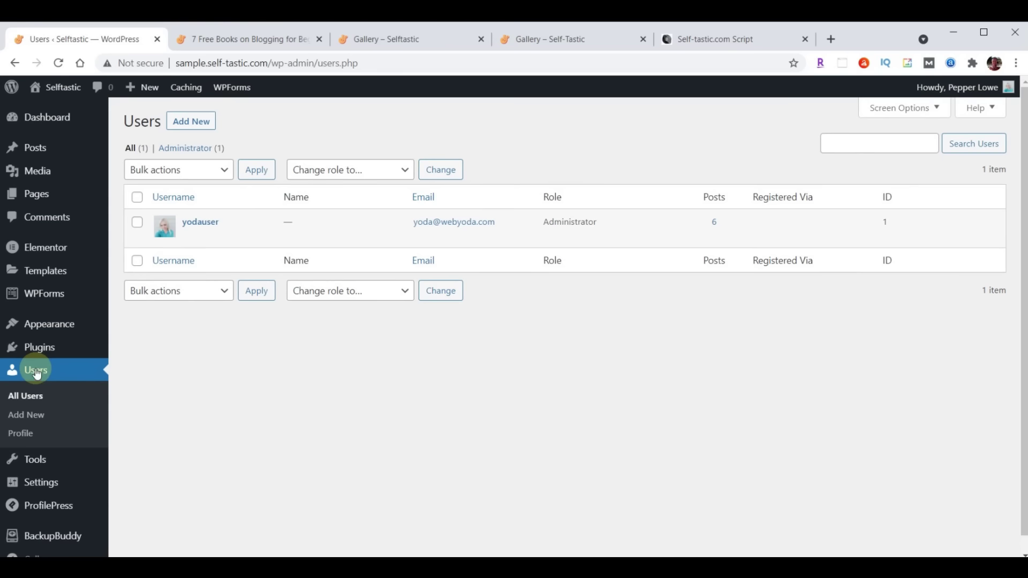
Set the user's nickname to the author's full name and display it publicly
left_click(199, 221)
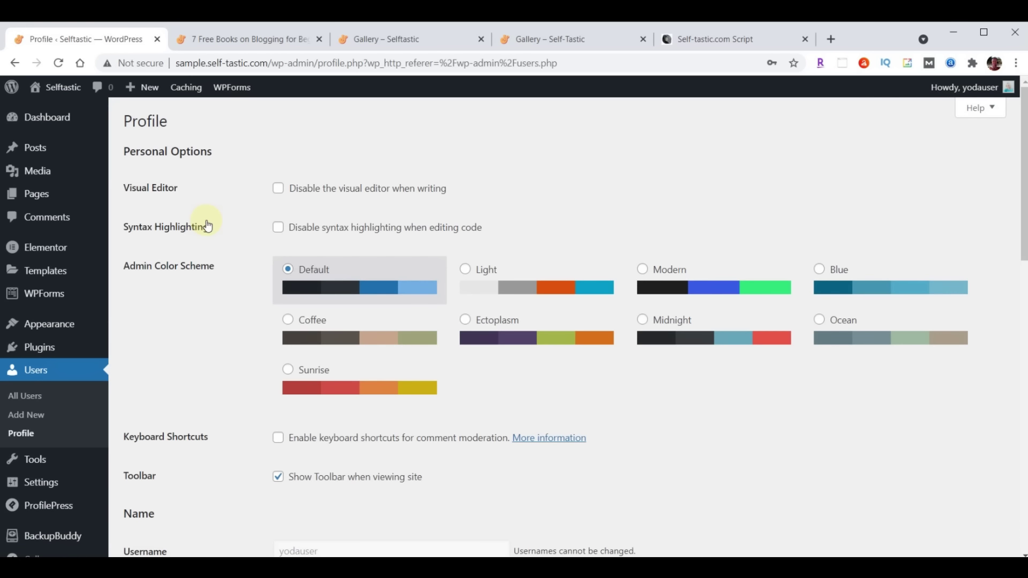
scroll(505, 265, "down", 5)
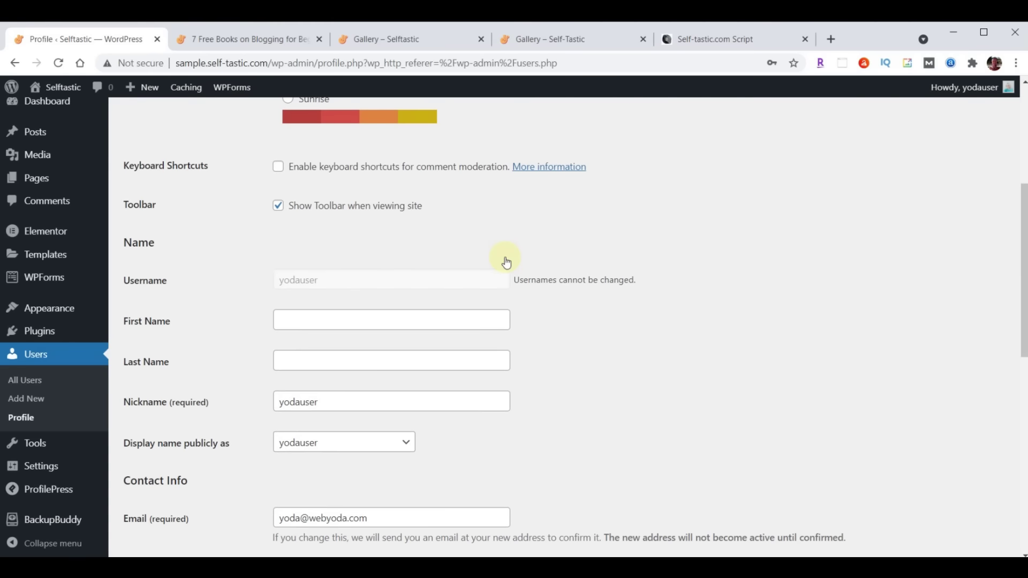
scroll(506, 262, "down", 1)
left_click(373, 337)
double_click(373, 338)
type("P")
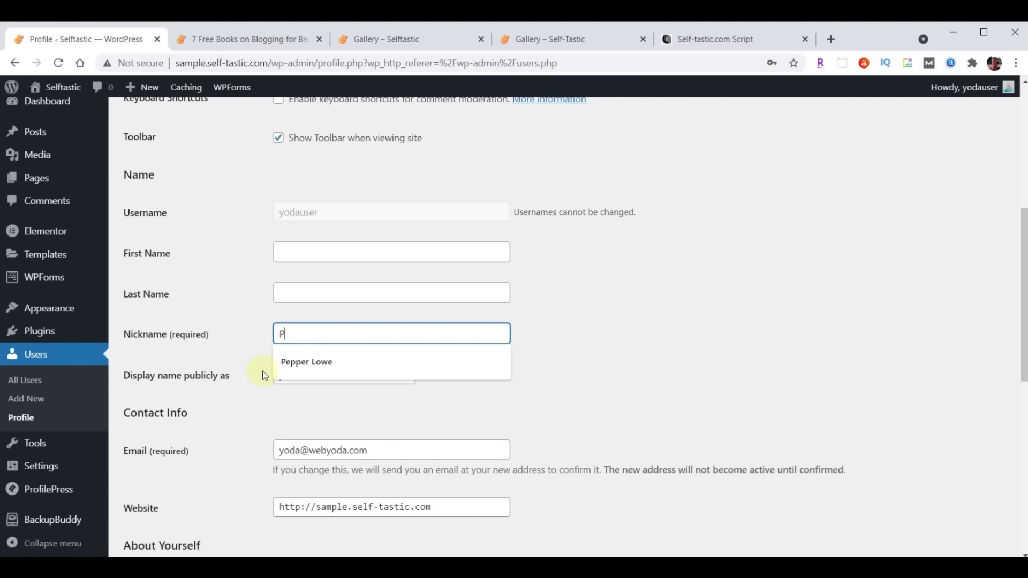
left_click(308, 360)
left_click(320, 381)
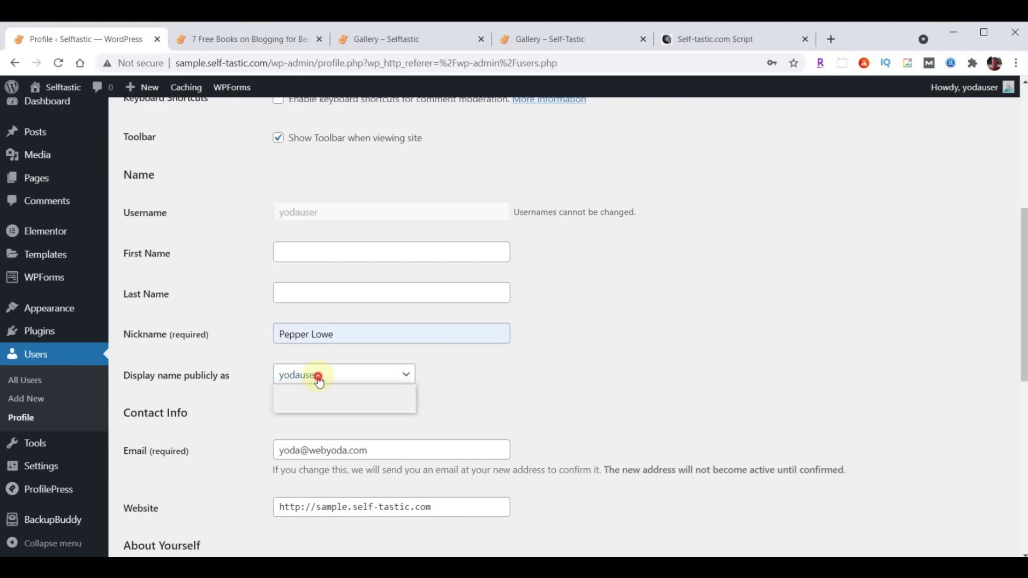
left_click(320, 402)
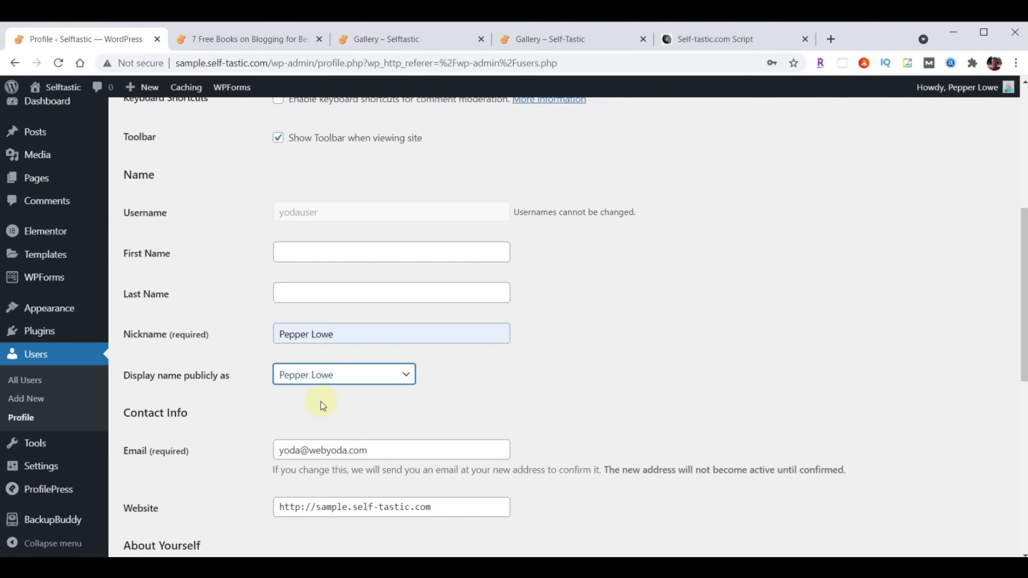
Paste a biography about starting the blog into Biographical Info
scroll(580, 326, "down", 5)
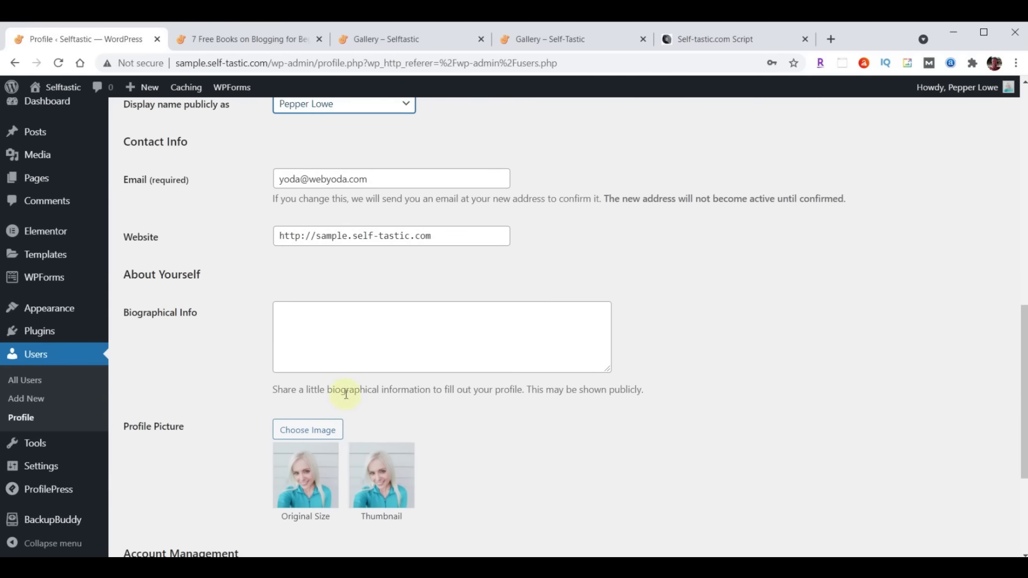
left_click(415, 321)
type("I created this blog website to inspire and encourage others. I've been a writer for some time but never took my writing seriously enough to have anything published until 2020, when I started writing on online platforms such as Medium and Quora. People appreciated my advice and willingness to open up about my own life.")
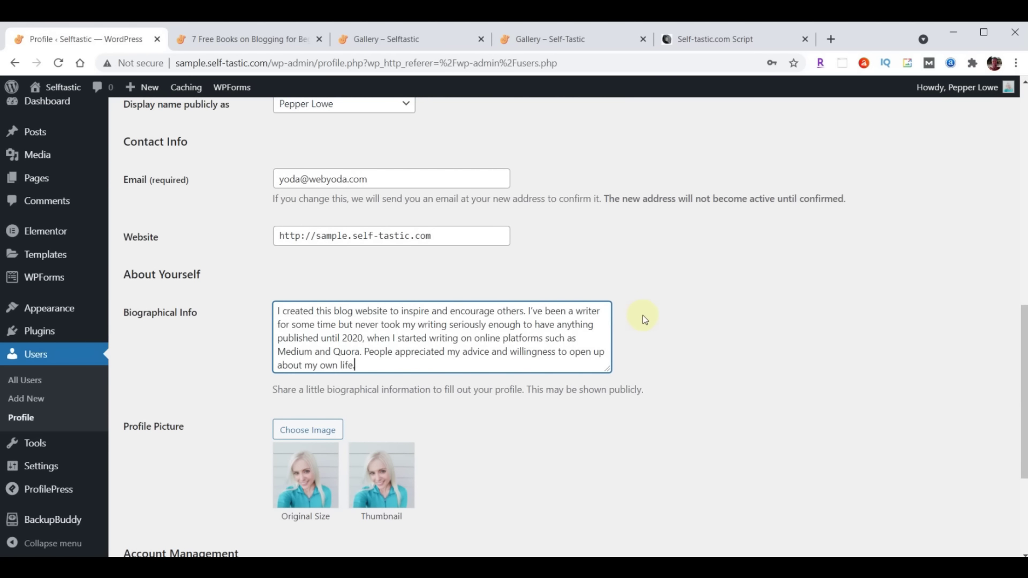
Save the updated WordPress profile and return to the 7 Free Books on Blogging post tab
scroll(645, 320, "down", 4)
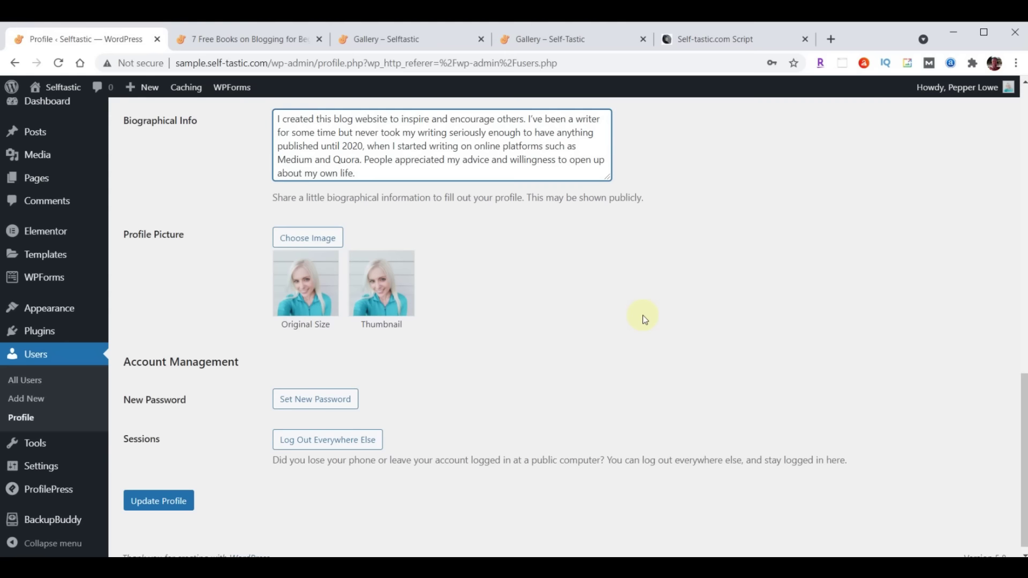
left_click(158, 491)
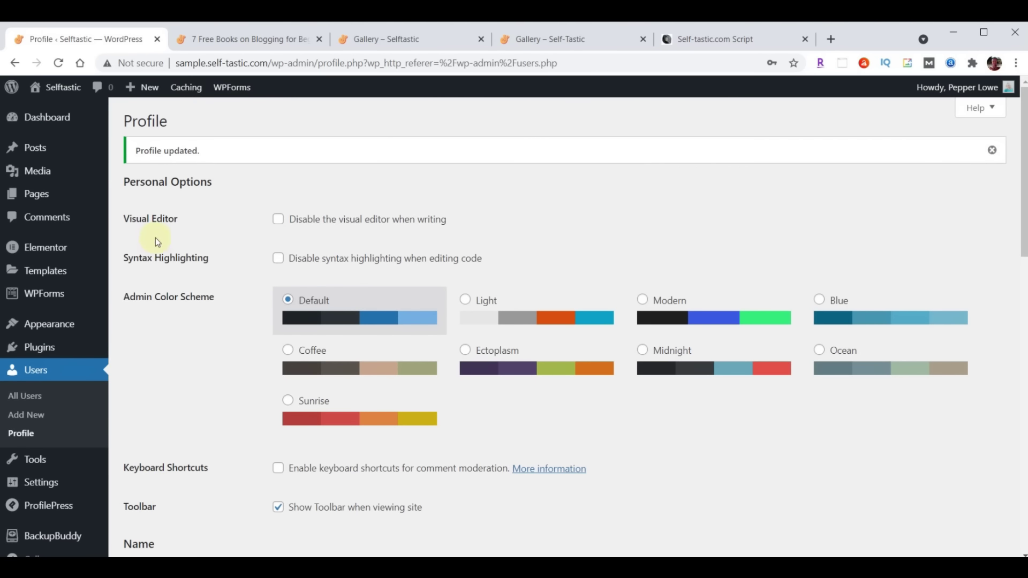
left_click(262, 39)
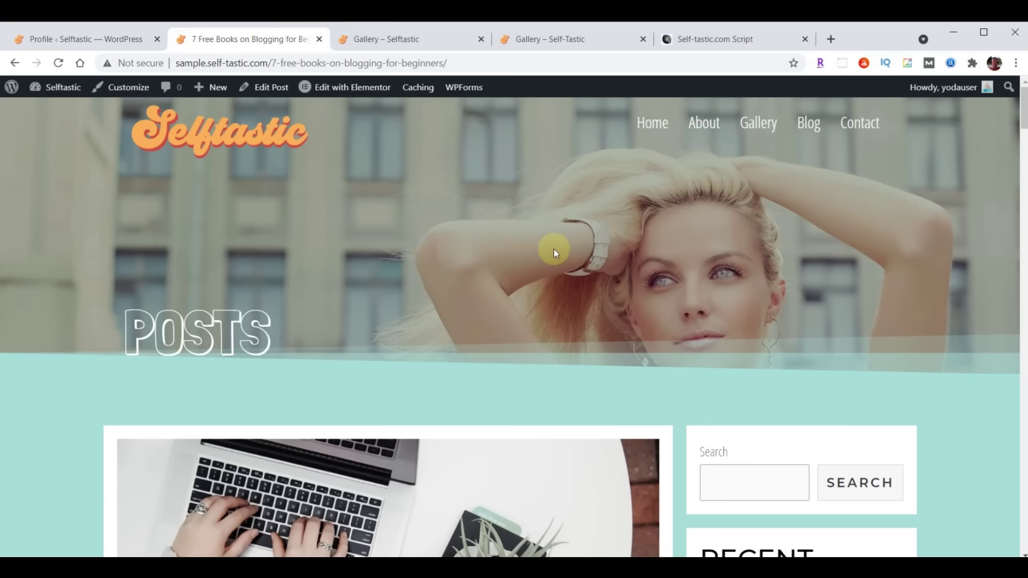
Reload the 7 Free Books post to check the new author name and visit the author's archive
scroll(553, 249, "down", 7)
scroll(554, 252, "down", 1)
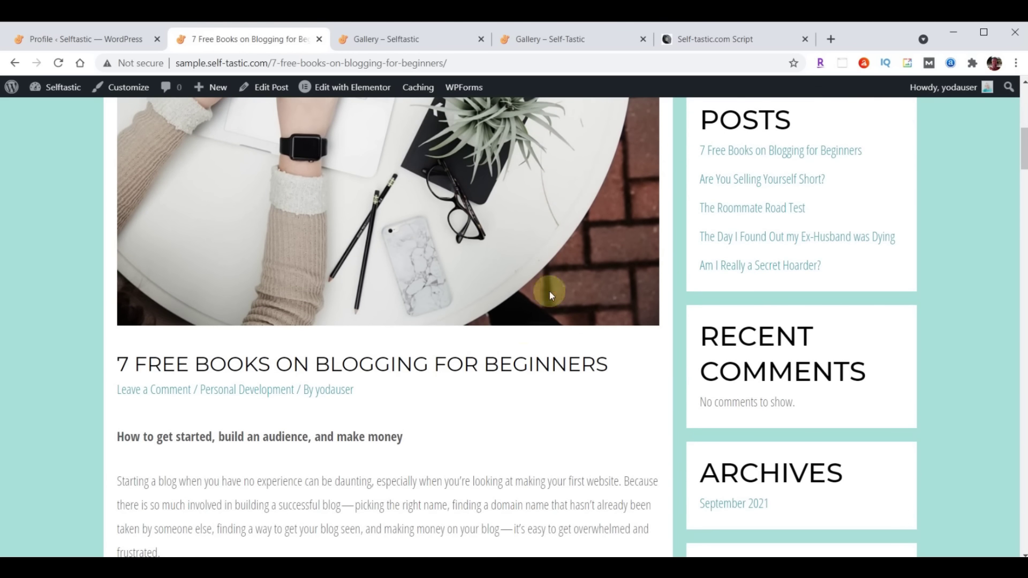
left_click(56, 63)
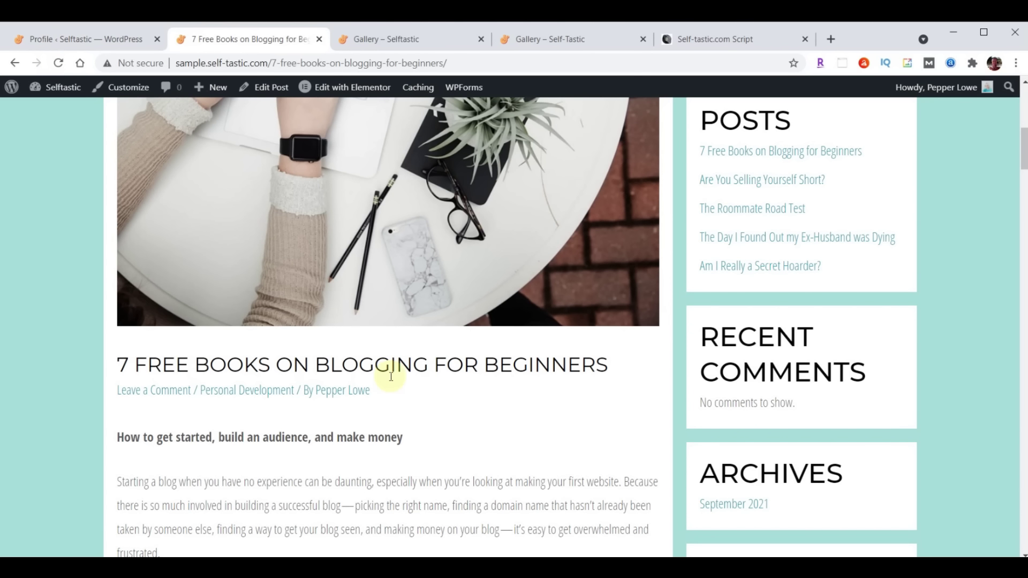
left_click(347, 397)
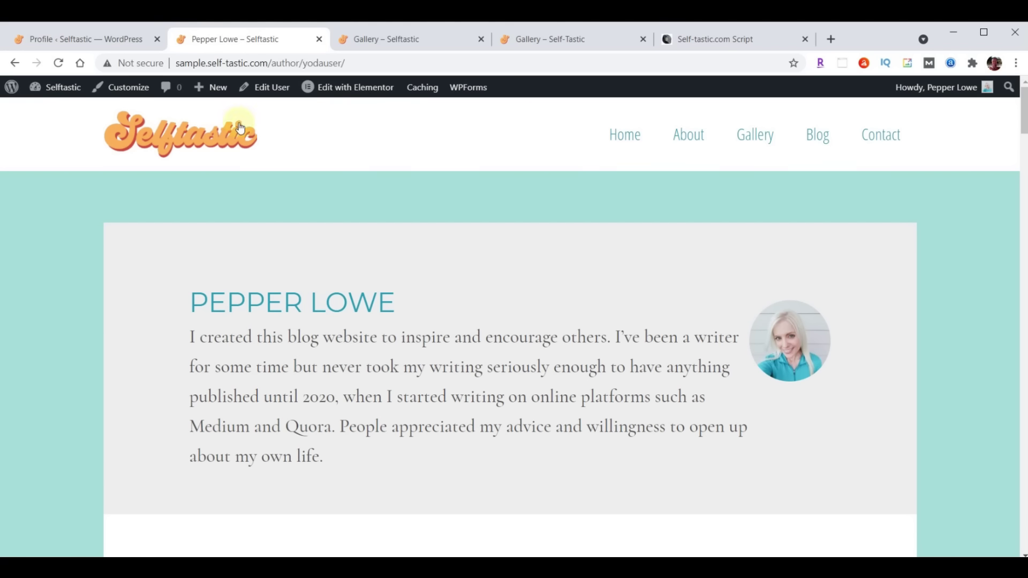
left_click(17, 64)
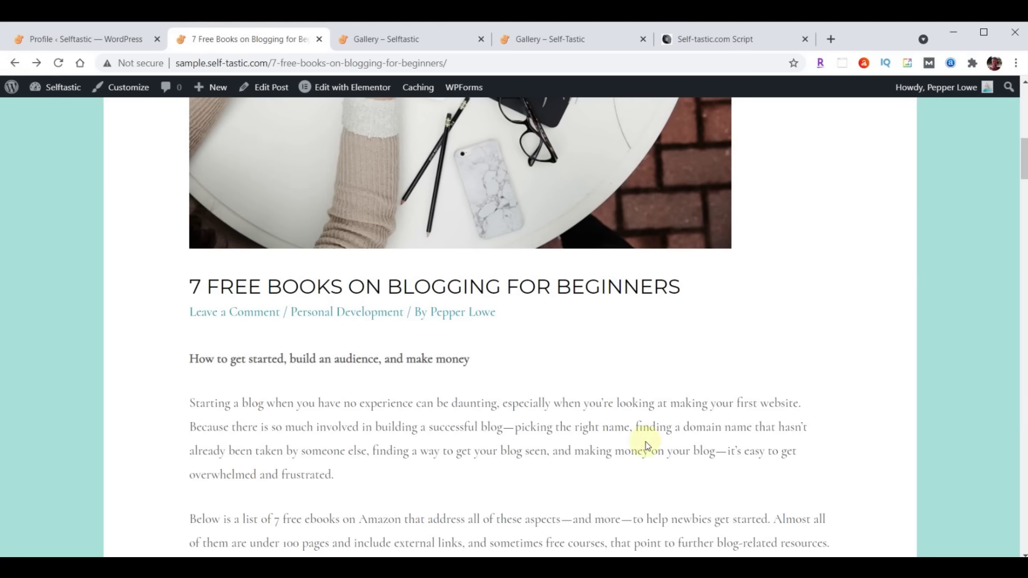
Review the blog post again, then go back to the WordPress Profile admin page
scroll(657, 439, "up", 10)
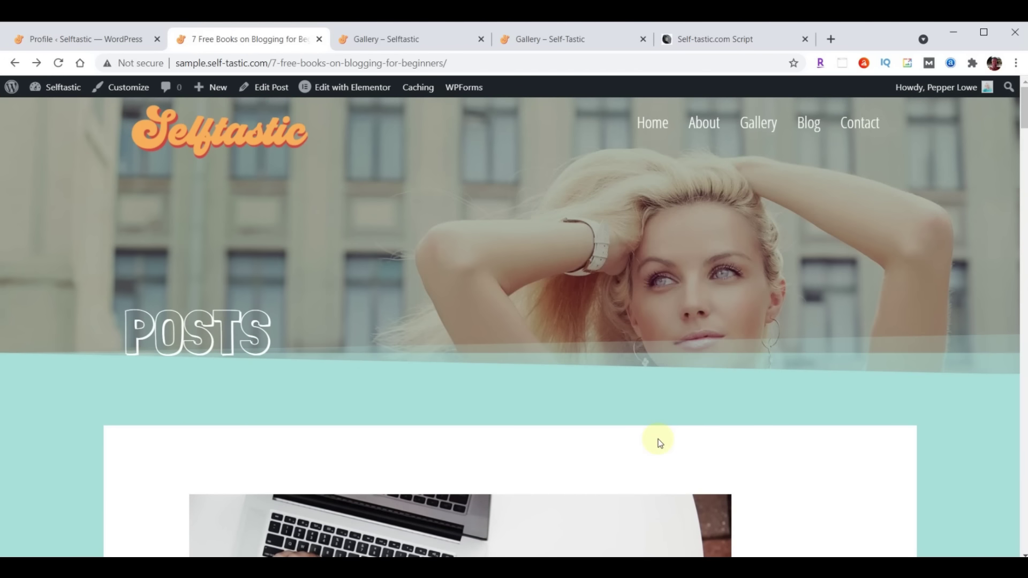
scroll(666, 384, "down", 20)
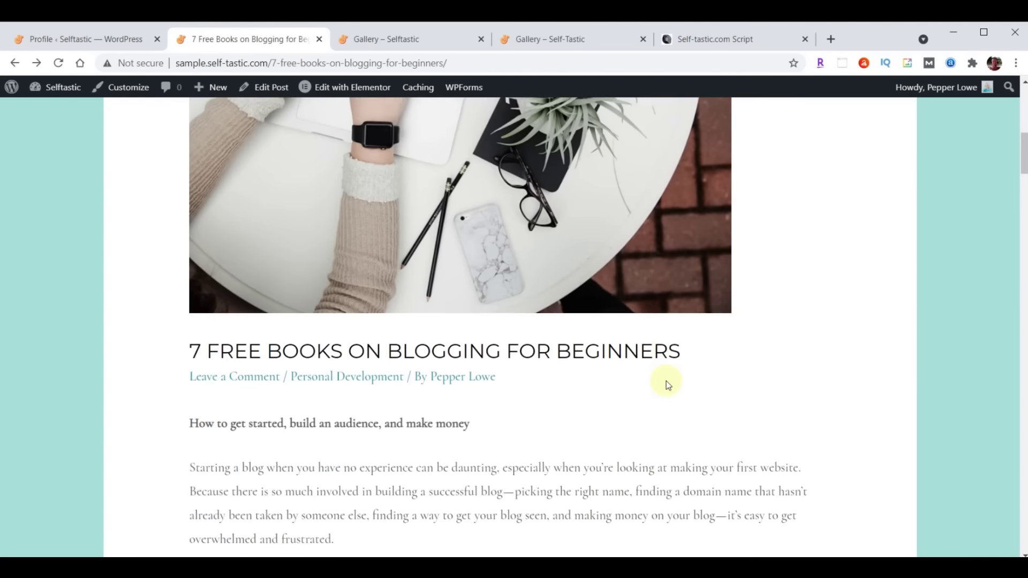
scroll(666, 383, "down", 20)
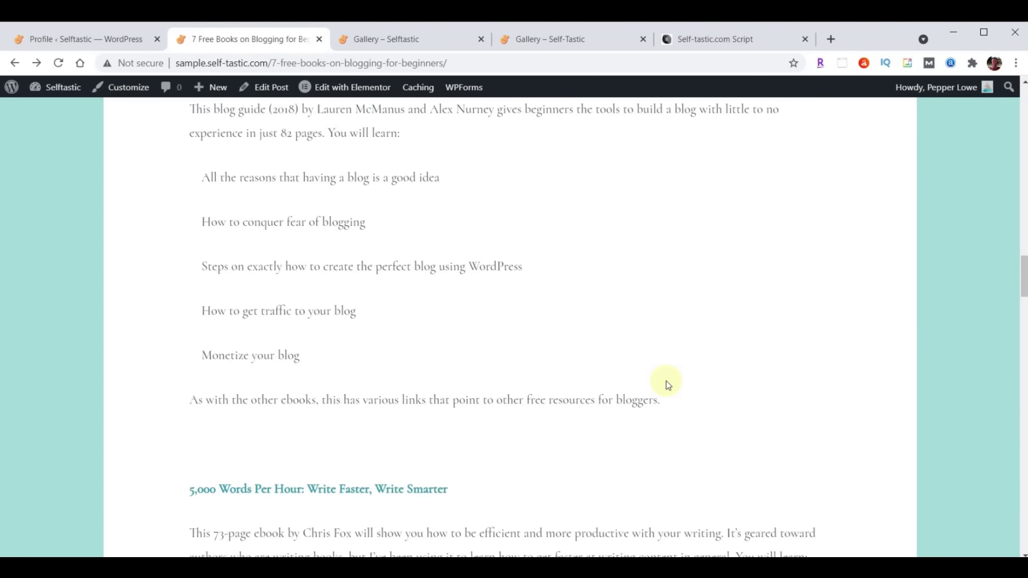
scroll(667, 384, "up", 20)
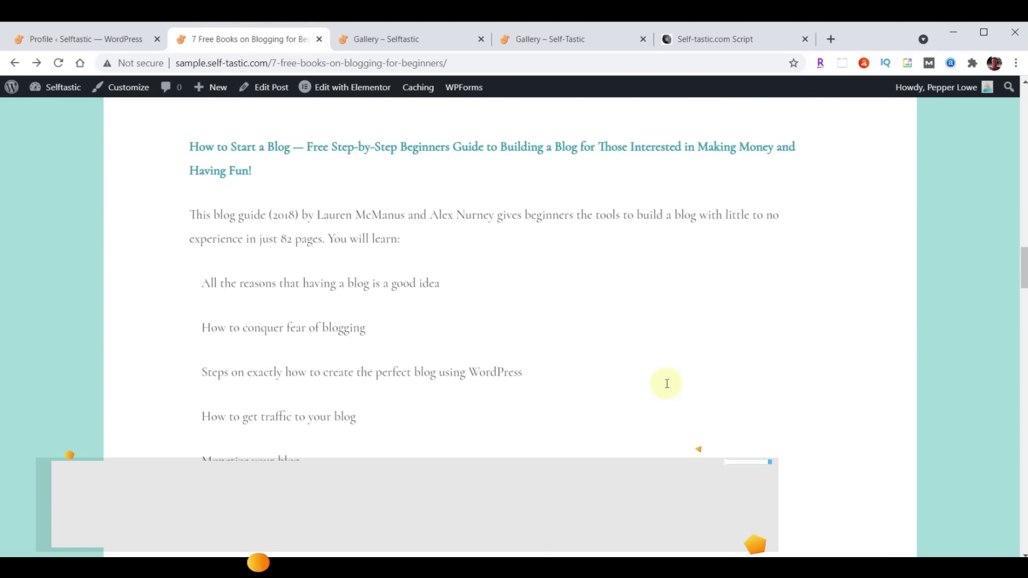
scroll(666, 383, "up", 5)
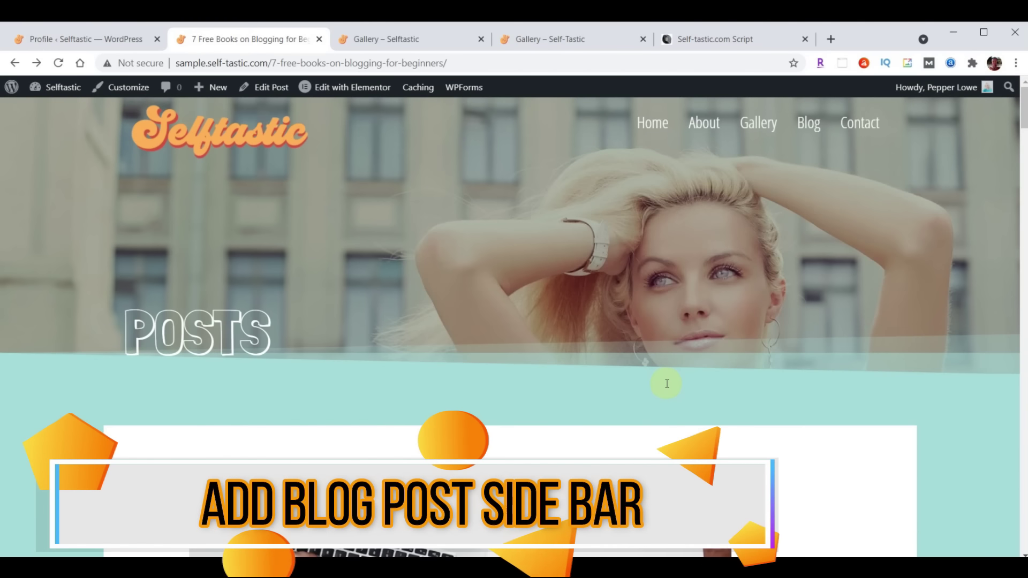
scroll(461, 324, "down", 10)
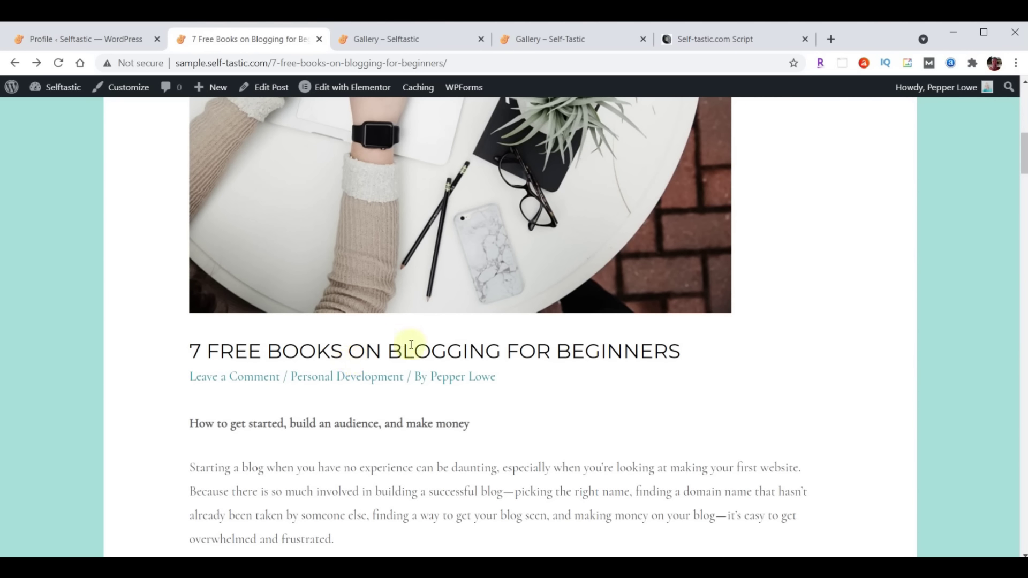
scroll(464, 406, "up", 10)
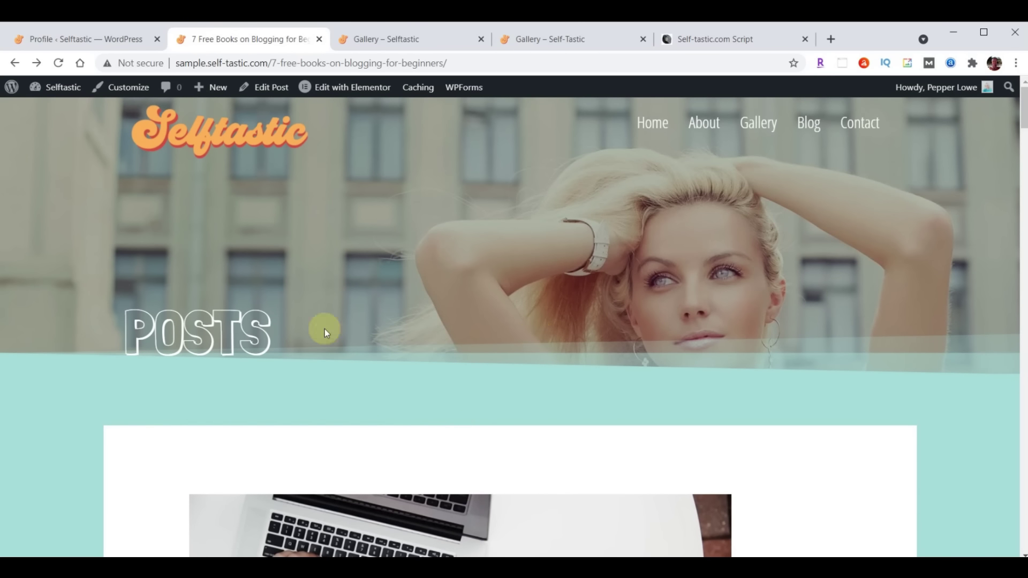
left_click(73, 40)
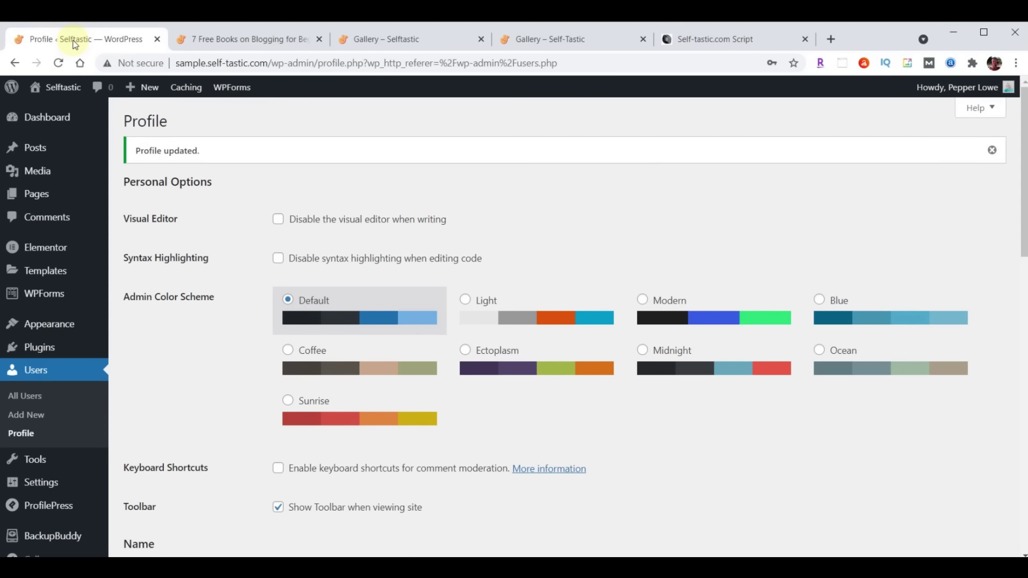
Set Blog Posts to Right Sidebar in the Customizer's Sidebar settings and publish the change
mouse_move(44, 334)
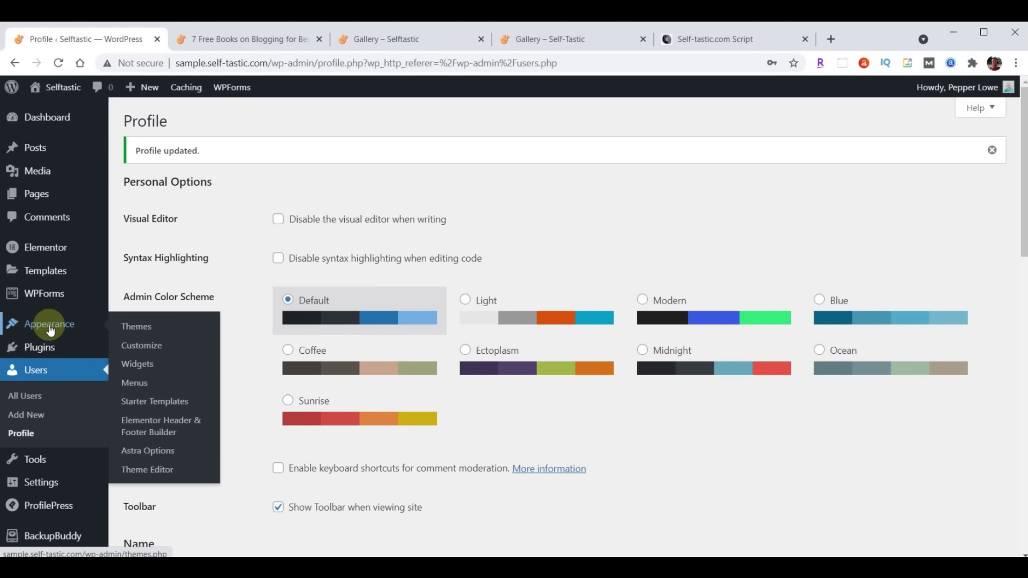
left_click(142, 348)
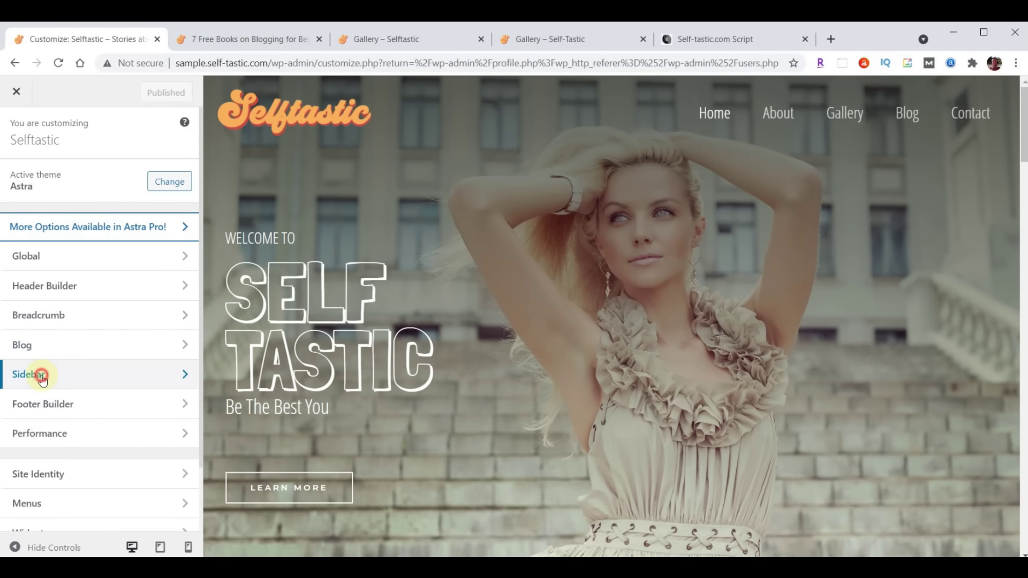
left_click(42, 372)
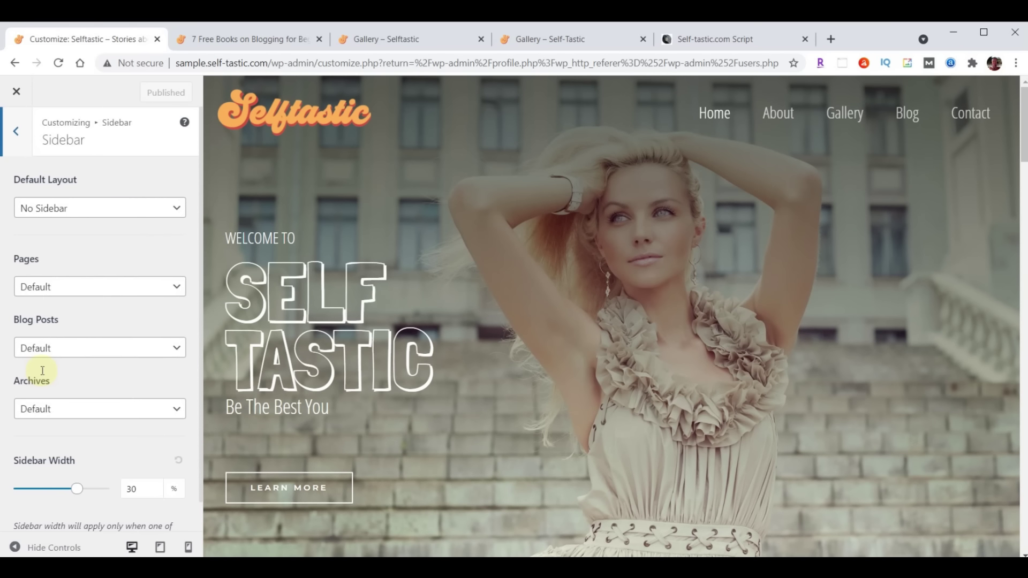
left_click(79, 359)
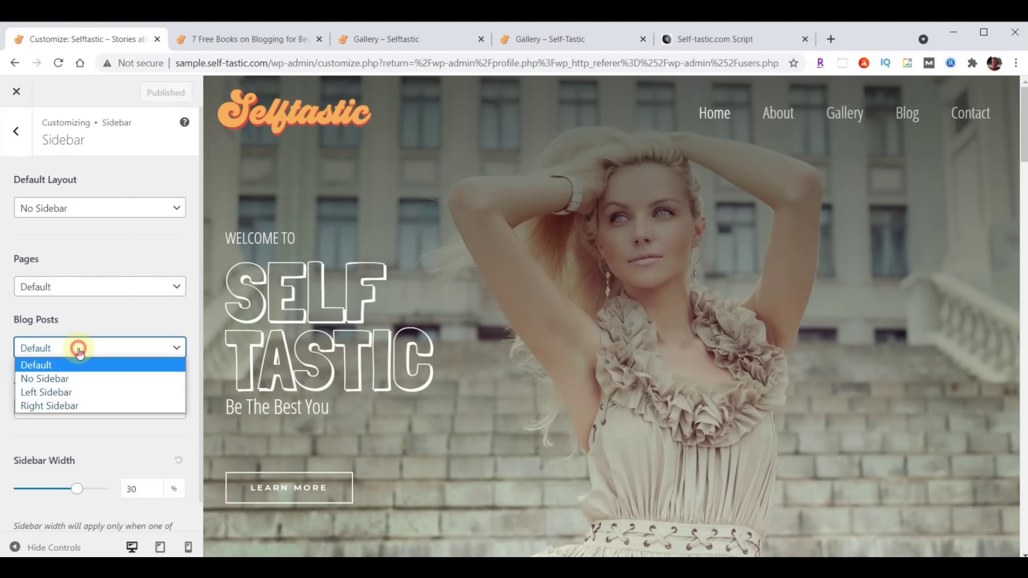
left_click(67, 406)
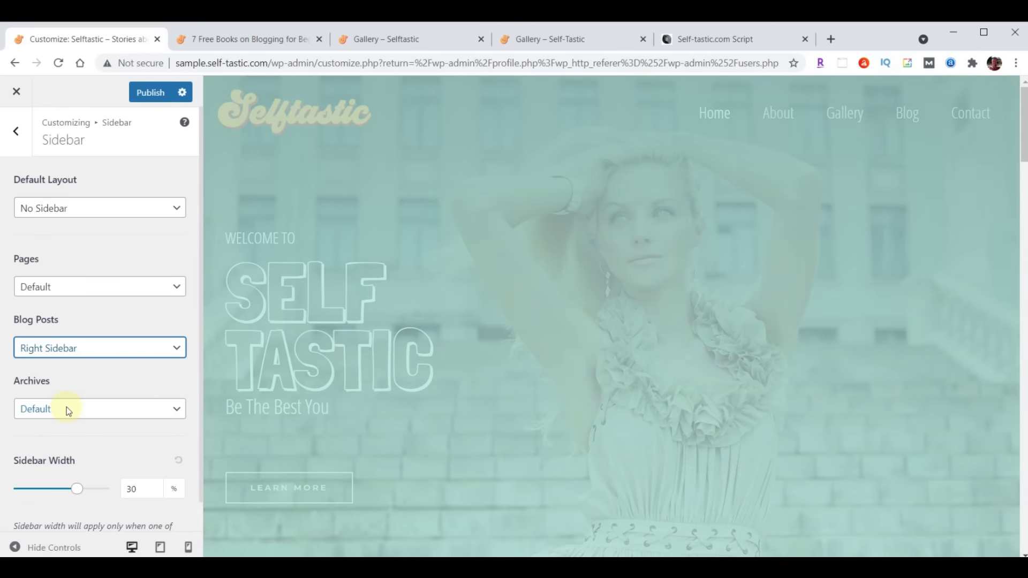
left_click(151, 94)
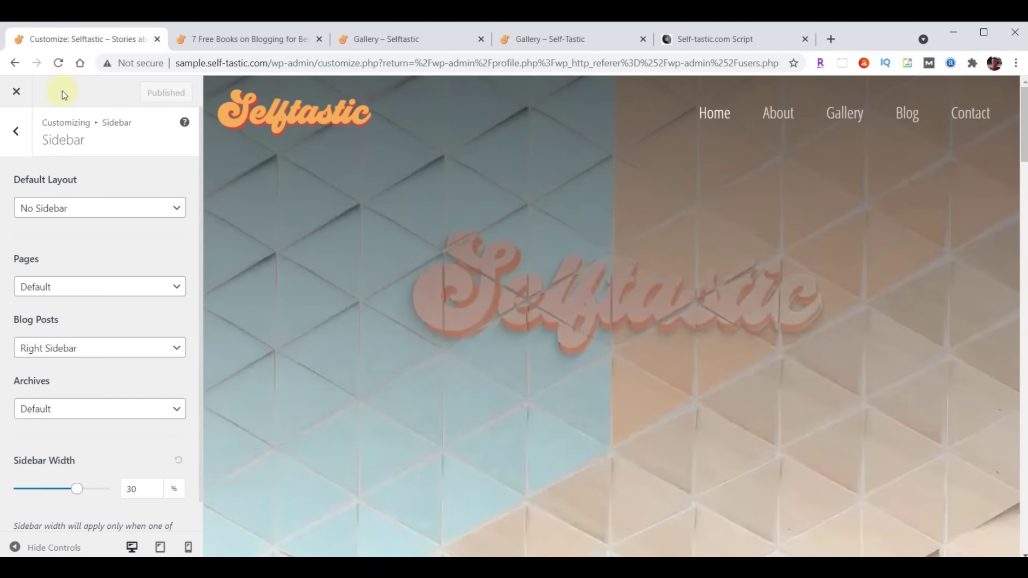
left_click(16, 92)
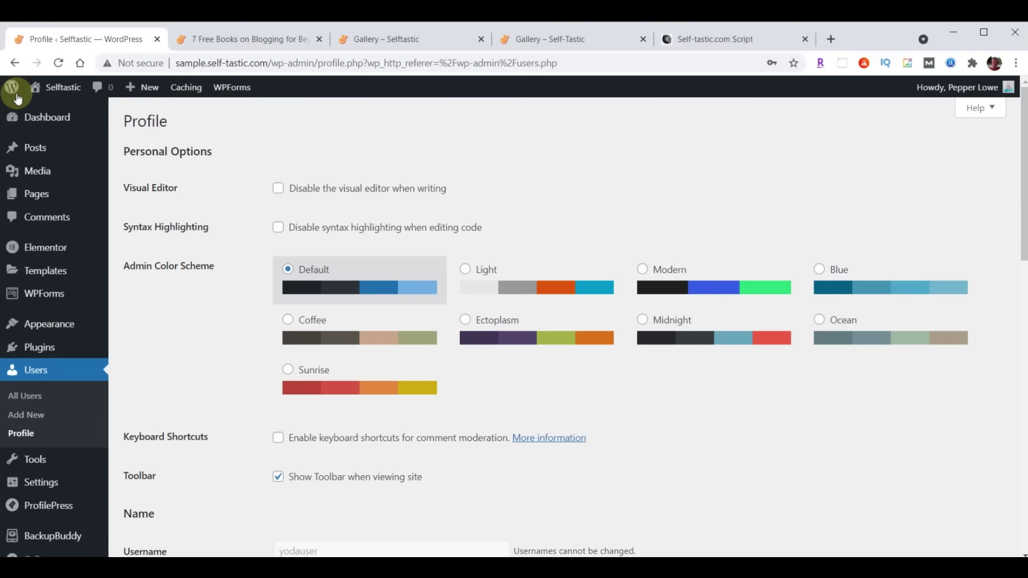
Consult the Self-tastic.com Script instructions before editing the Main Sidebar widgets
mouse_move(33, 324)
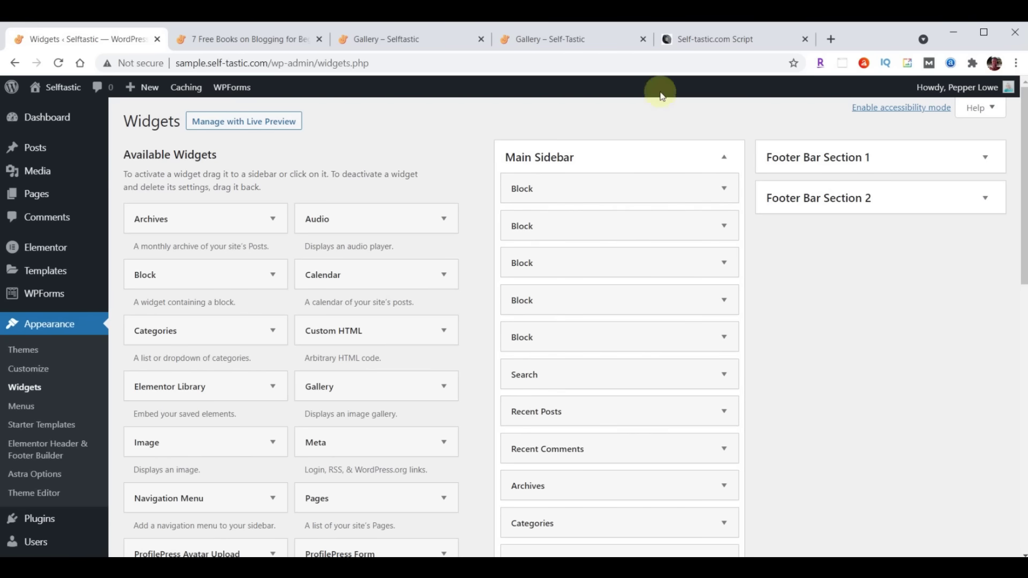
left_click(726, 42)
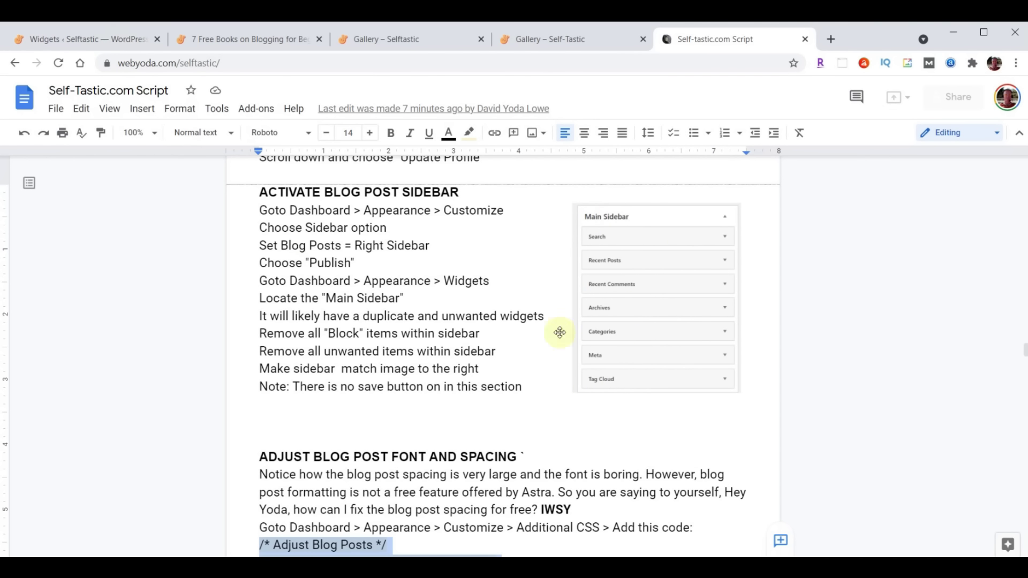
left_click(137, 49)
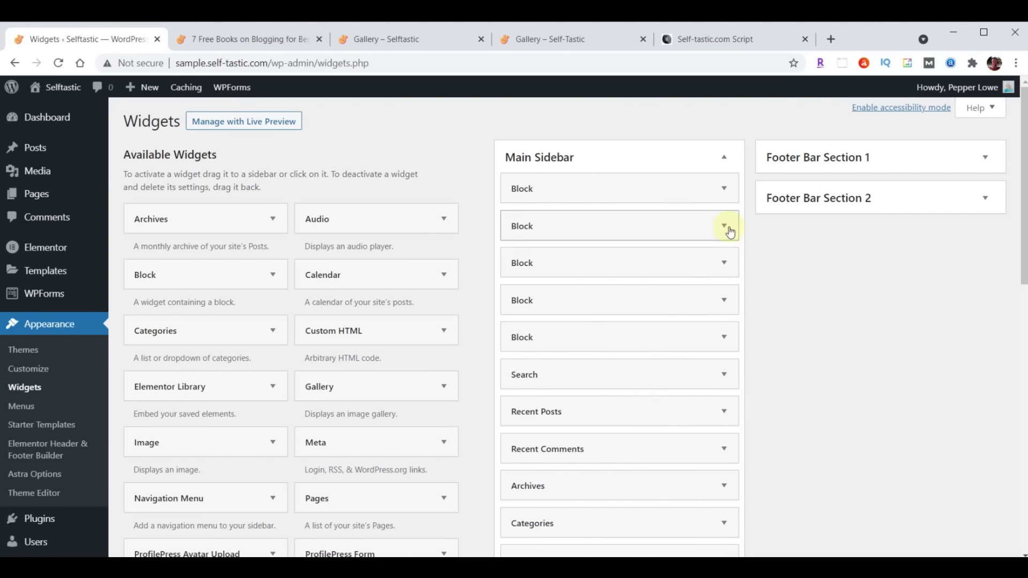
Delete all five Block widgets from the Main Sidebar and recheck the script's sidebar instructions
left_click(724, 189)
left_click(471, 332)
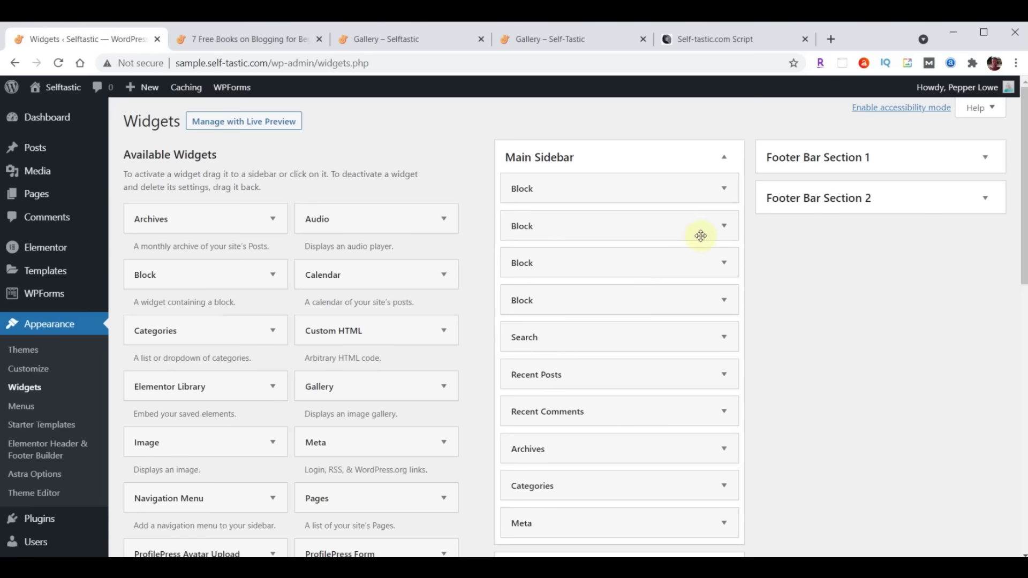
left_click(724, 188)
left_click(472, 332)
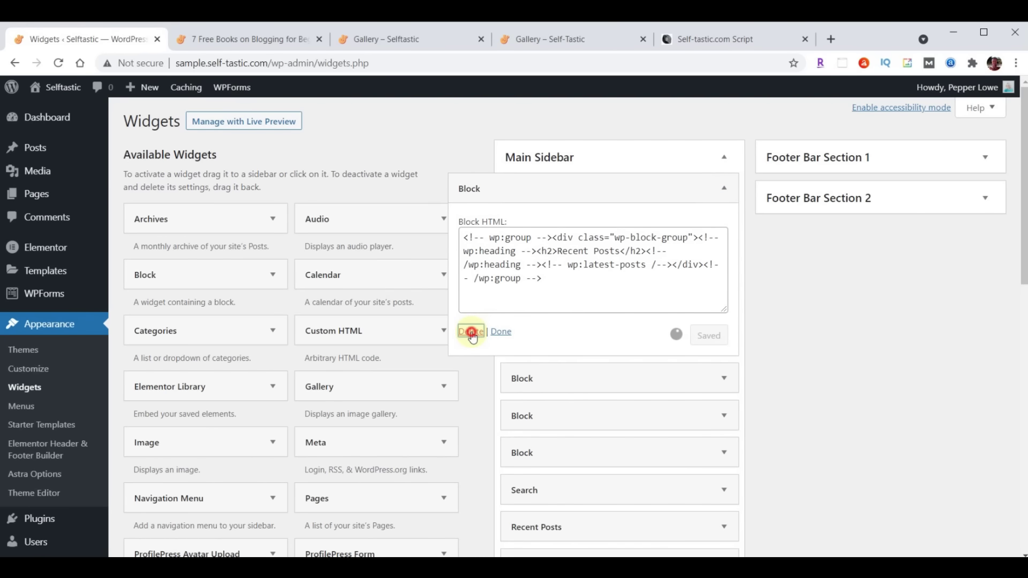
left_click(725, 189)
left_click(471, 332)
left_click(724, 191)
left_click(471, 332)
left_click(724, 191)
left_click(471, 332)
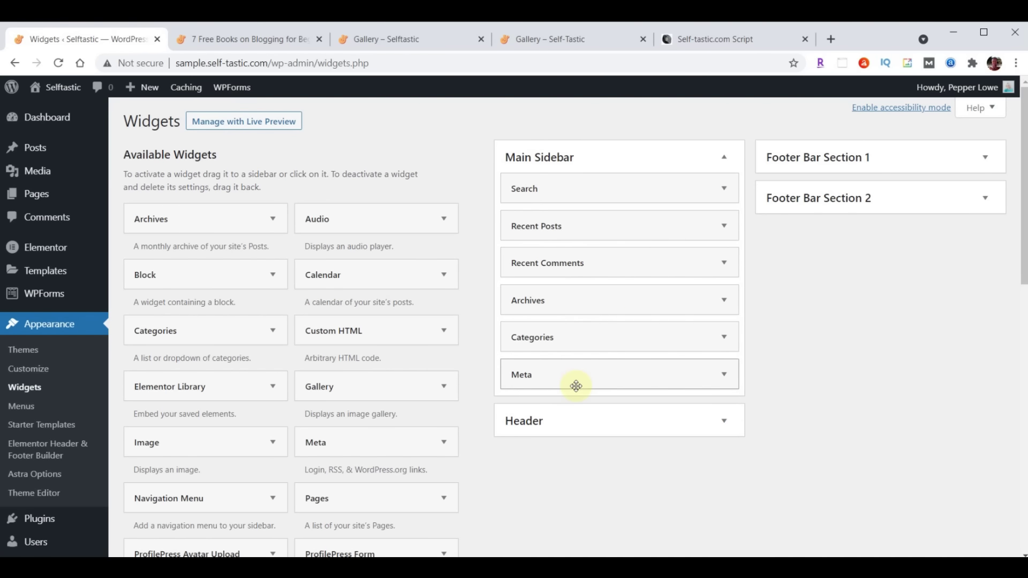
left_click(690, 43)
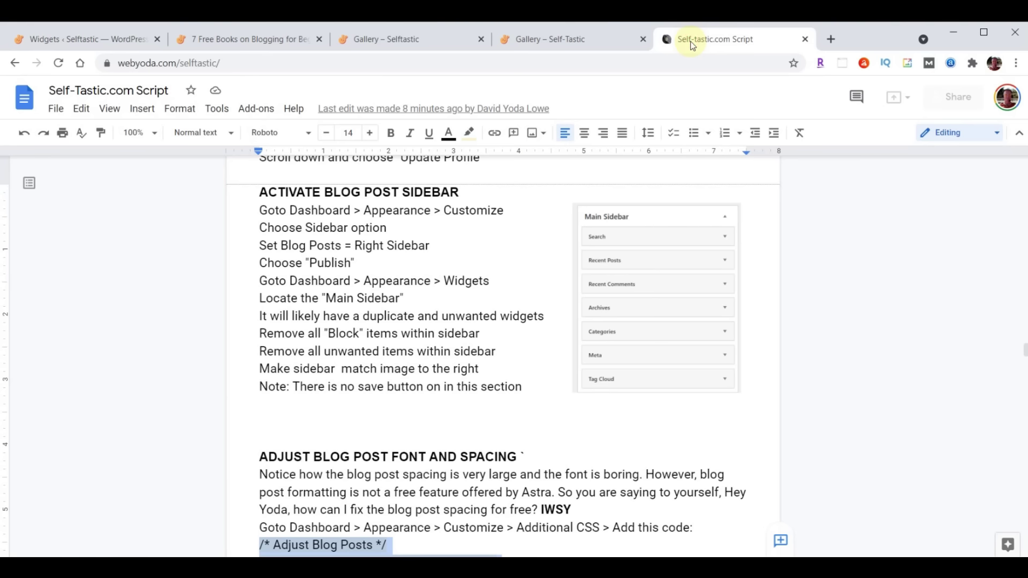
left_click(103, 40)
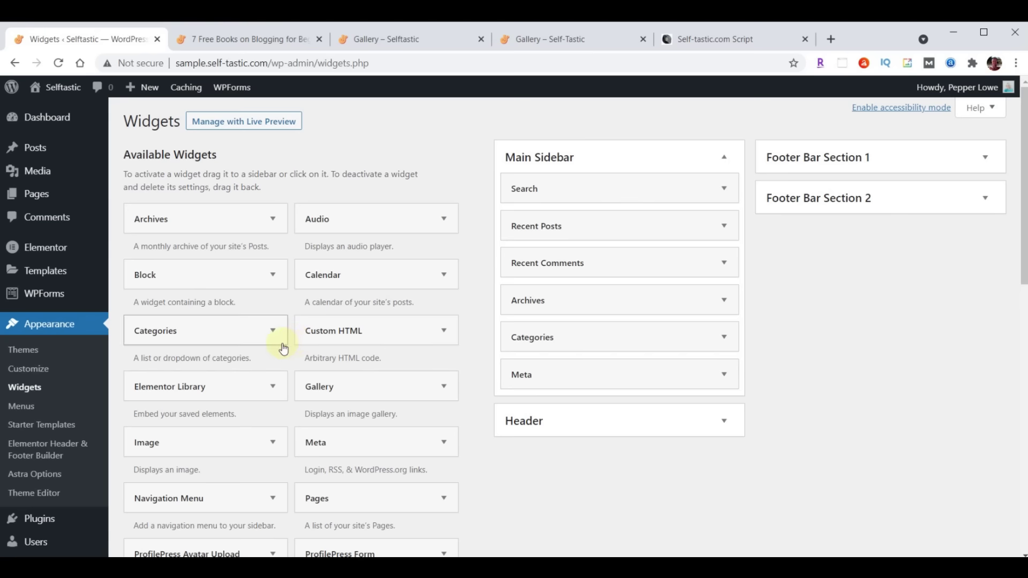
Add a Tag Cloud widget to the Main Sidebar and position it below Meta
scroll(281, 344, "down", 5)
scroll(281, 348, "down", 3)
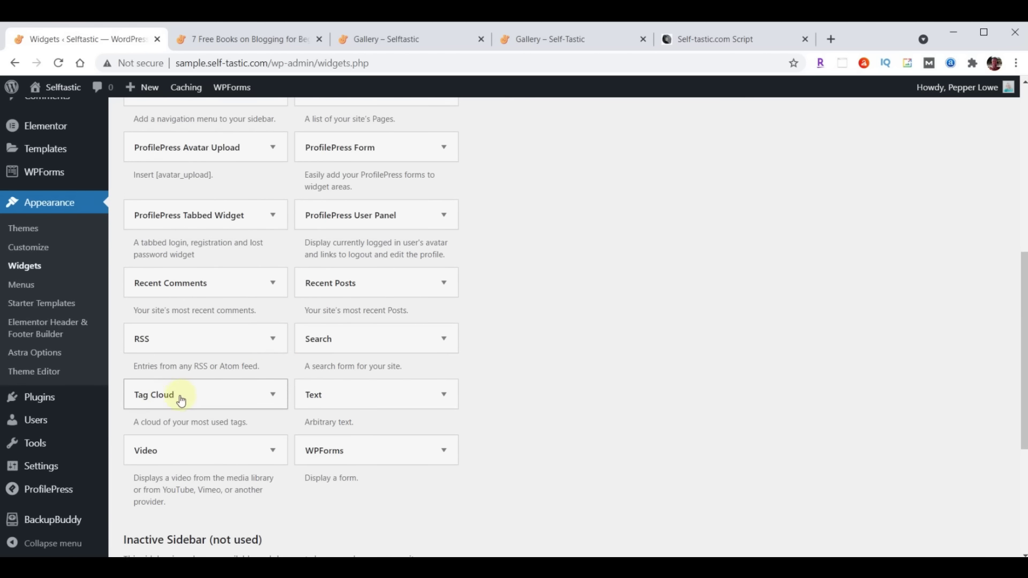
left_click(269, 400)
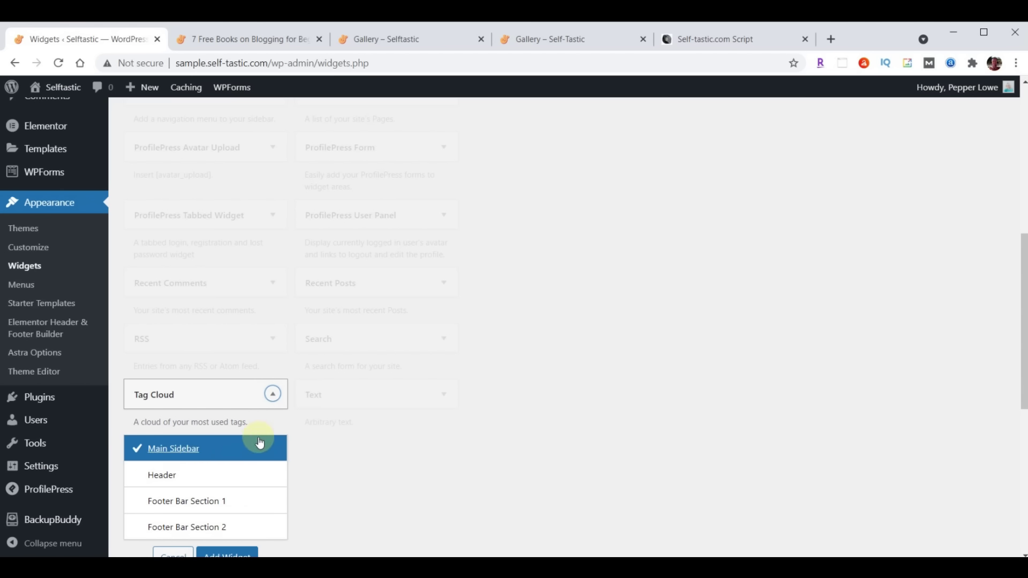
scroll(475, 419, "down", 1)
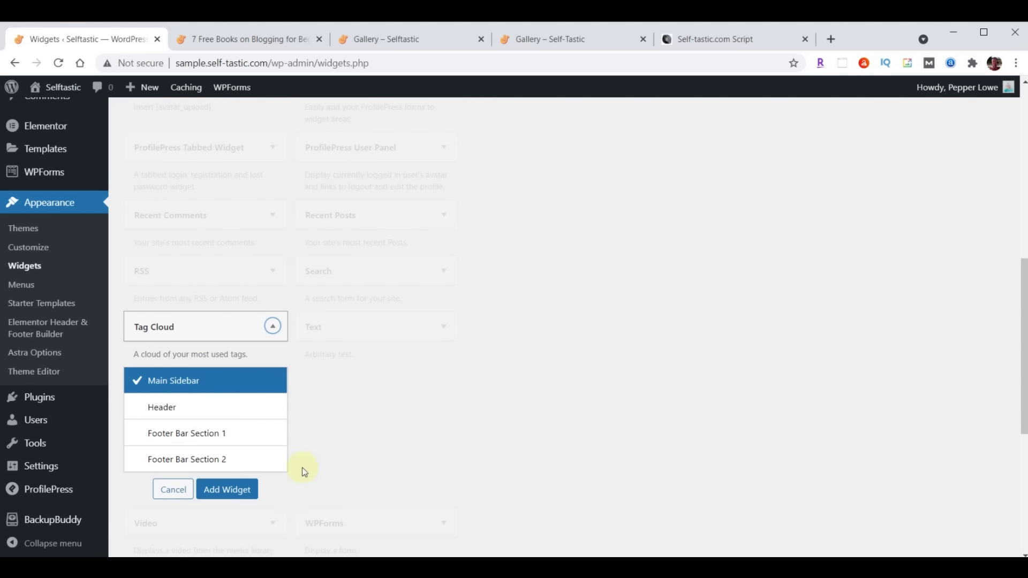
left_click(220, 491)
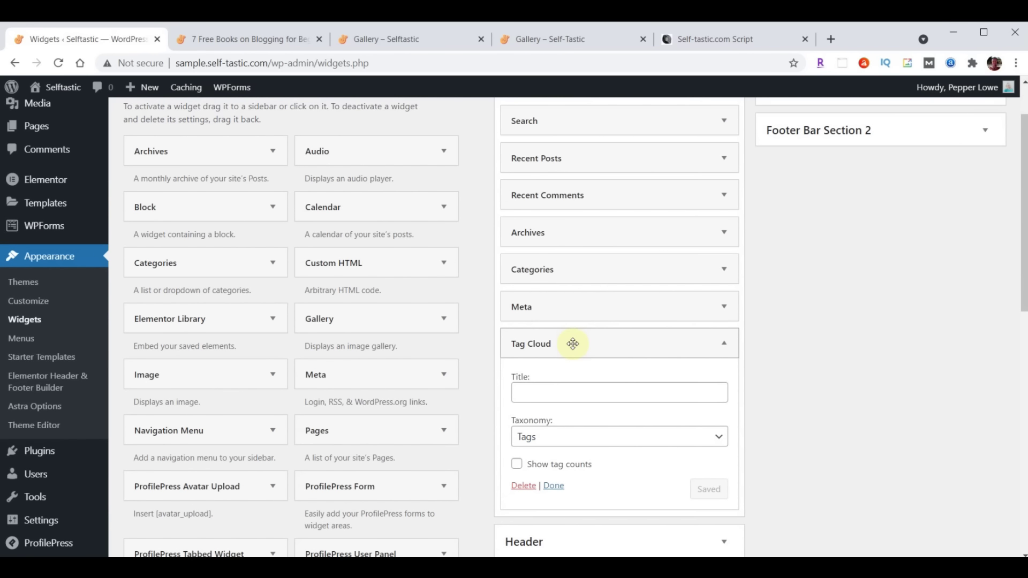
scroll(588, 348, "down", 1)
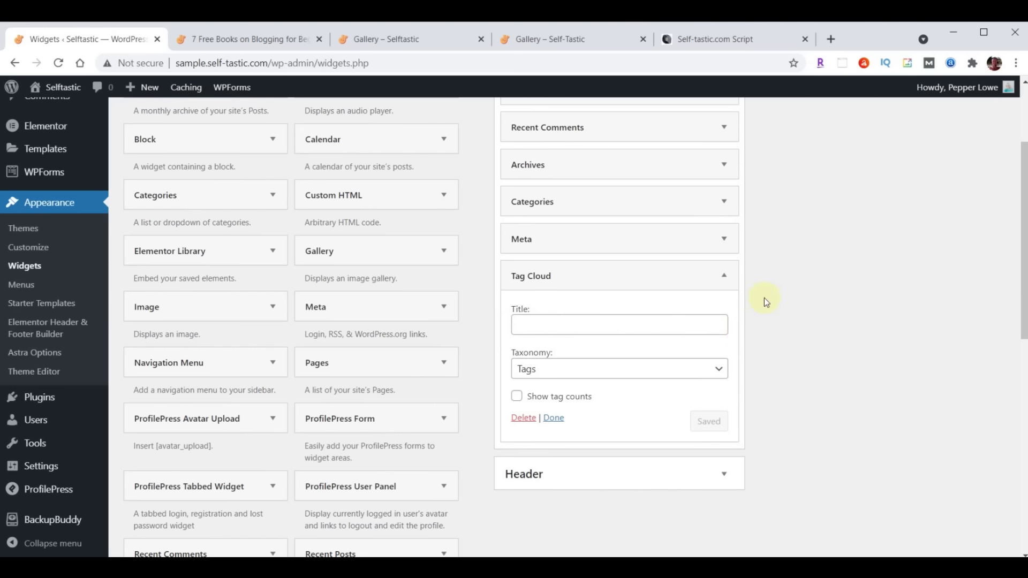
left_click(727, 276)
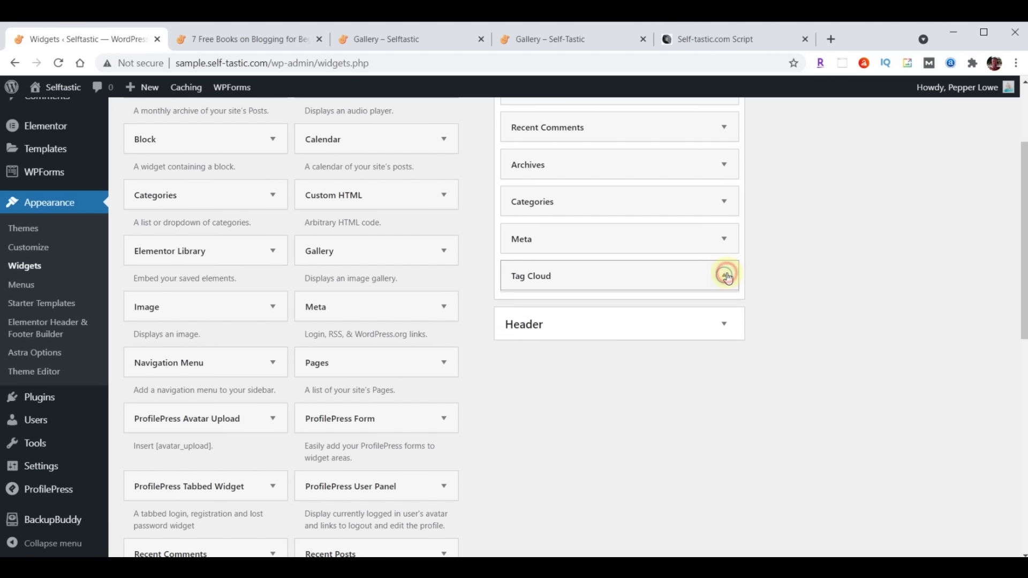
mouse_move(633, 278)
left_mouse_down()
mouse_move(634, 231)
mouse_move(635, 278)
left_mouse_up()
Check the script's sidebar steps, then reload the 7 Free Books post to view the new sidebar
scroll(786, 445, "up", 2)
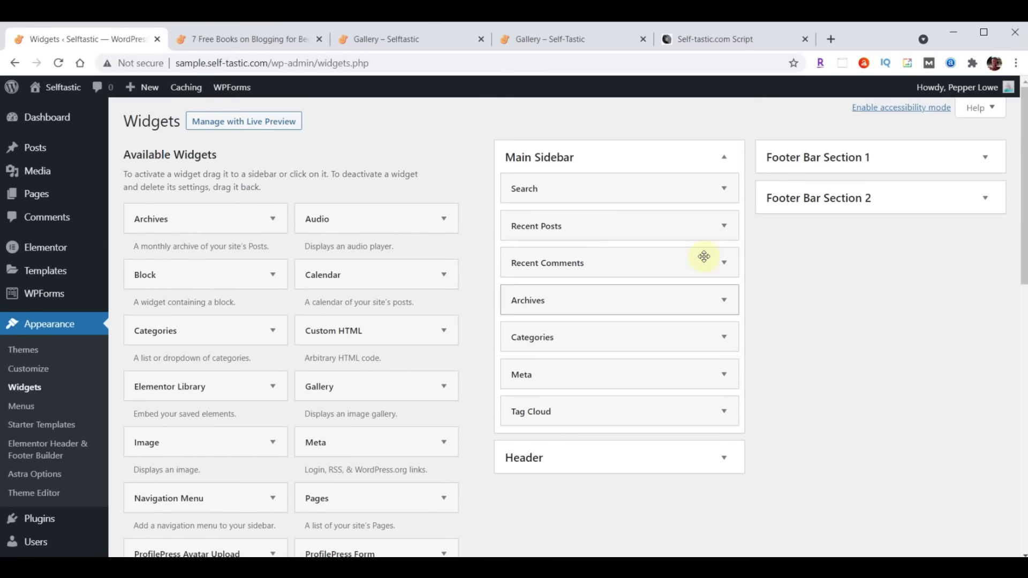
left_click(709, 43)
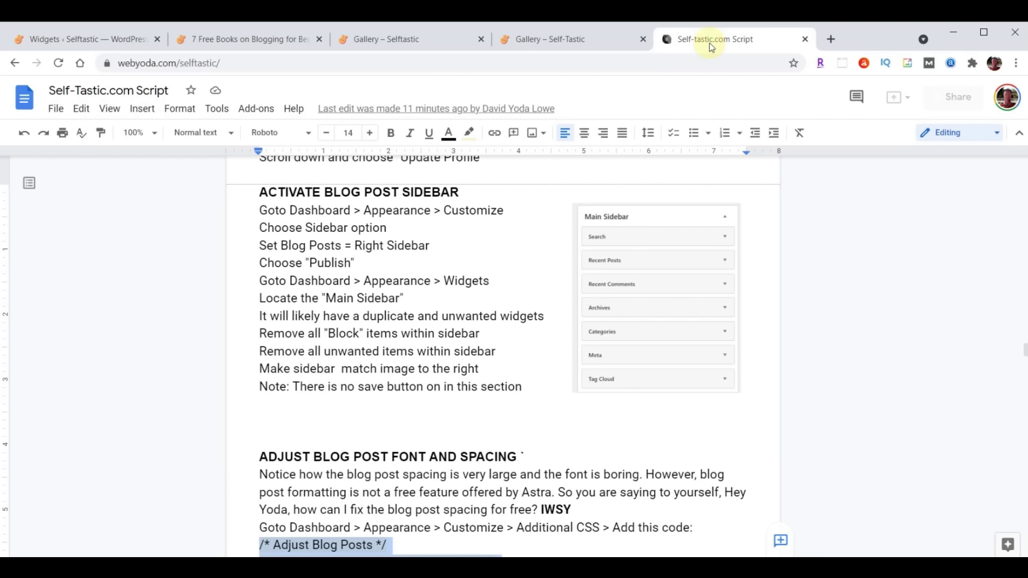
left_click(83, 40)
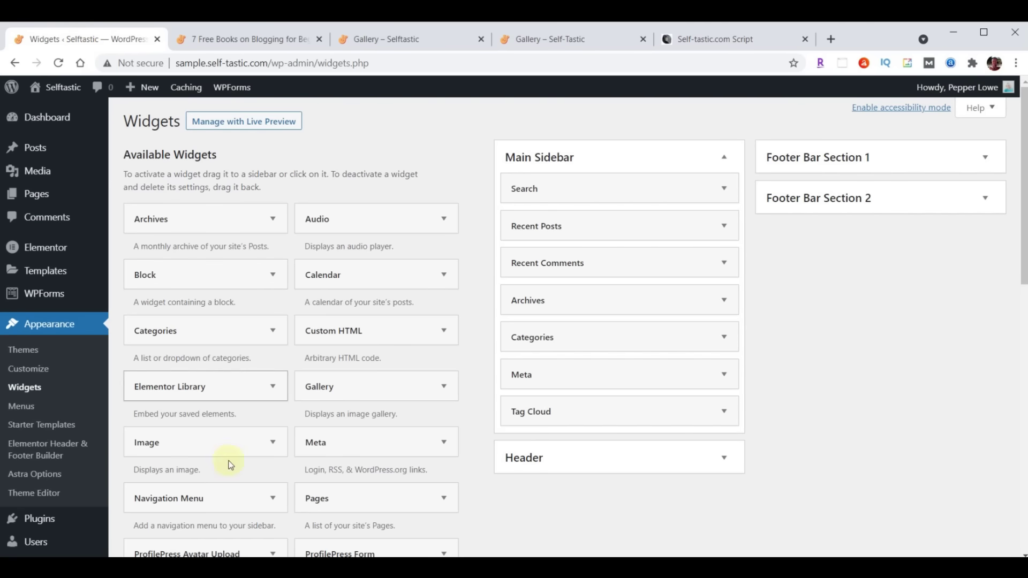
scroll(282, 248, "down", 3)
scroll(288, 434, "up", 3)
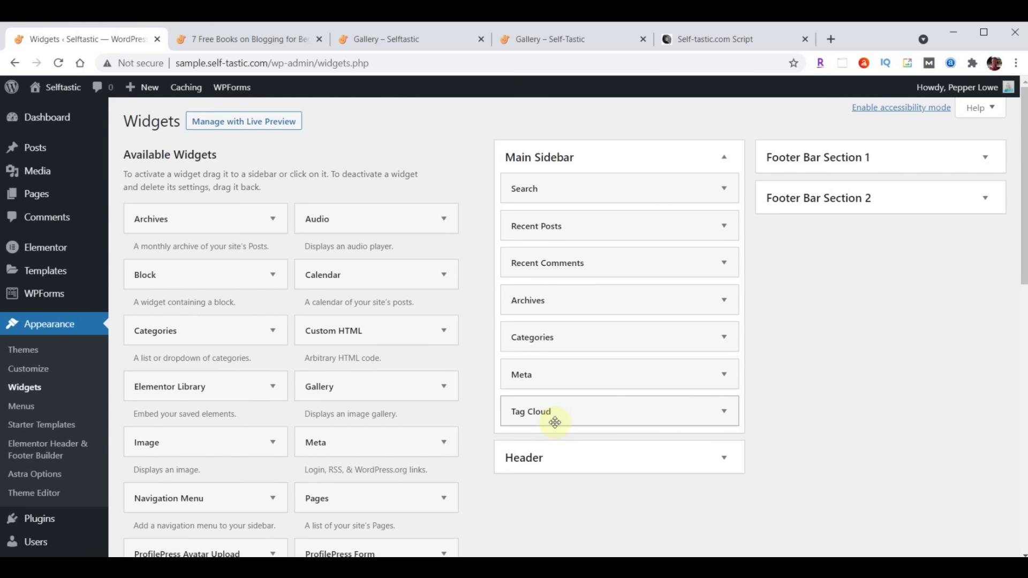
scroll(395, 447, "down", 10)
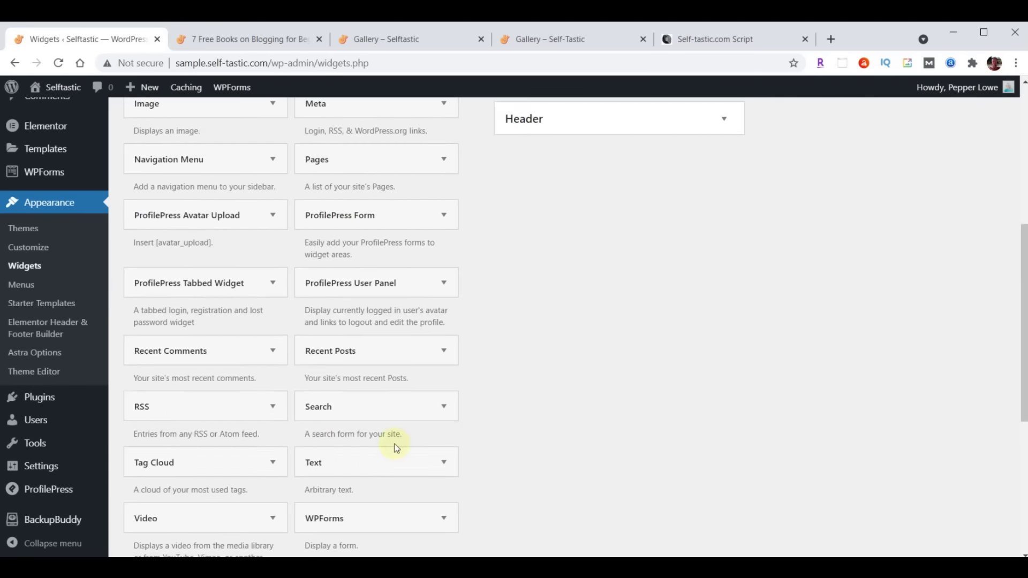
scroll(508, 468, "up", 10)
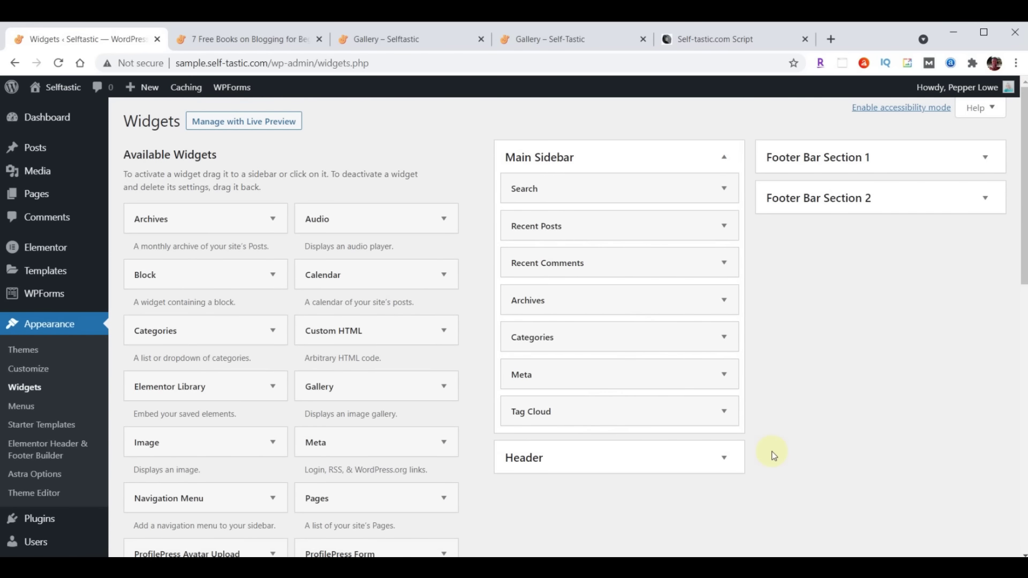
left_click(227, 43)
left_click(59, 63)
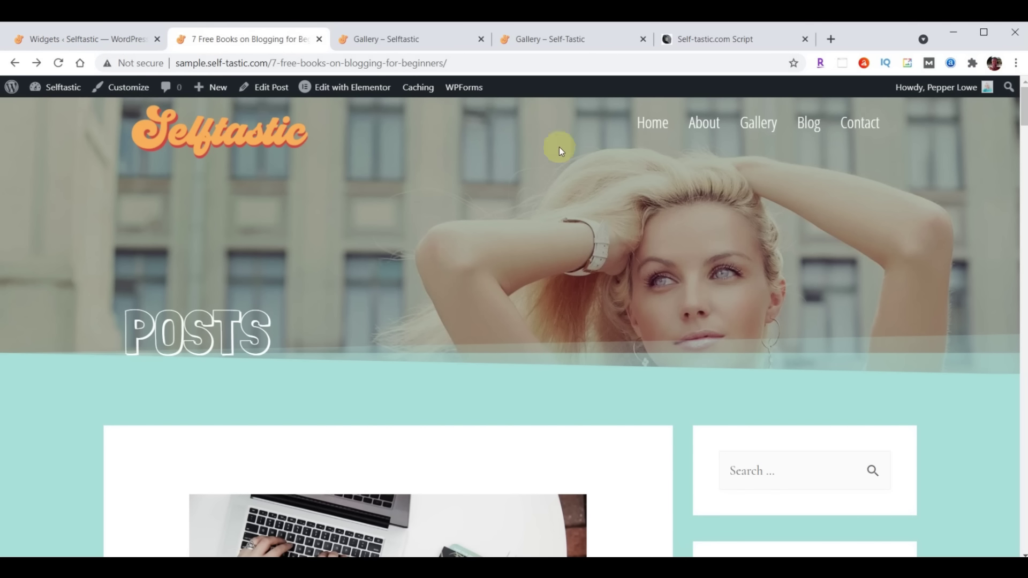
scroll(623, 199, "down", 4)
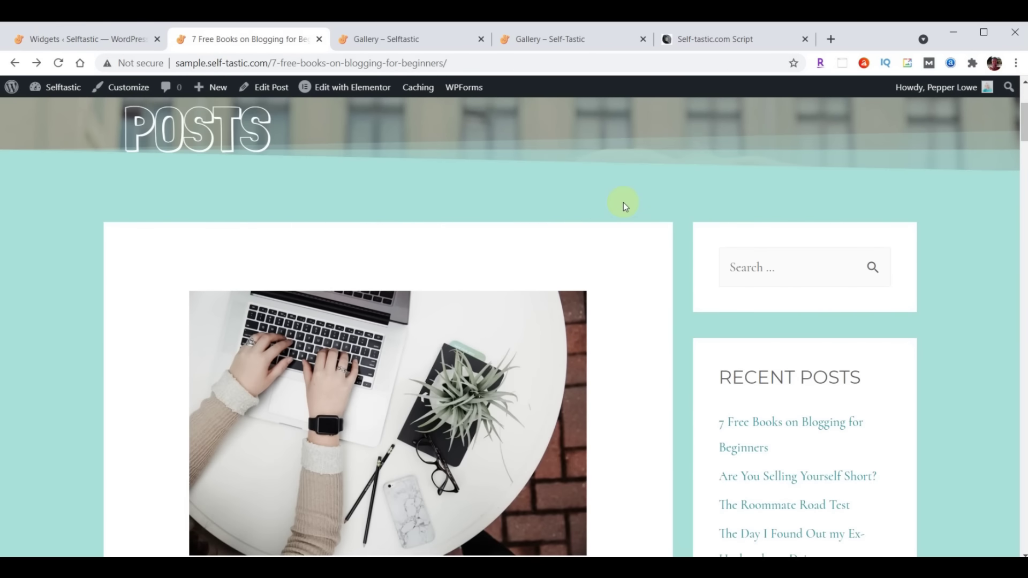
scroll(932, 267, "down", 4)
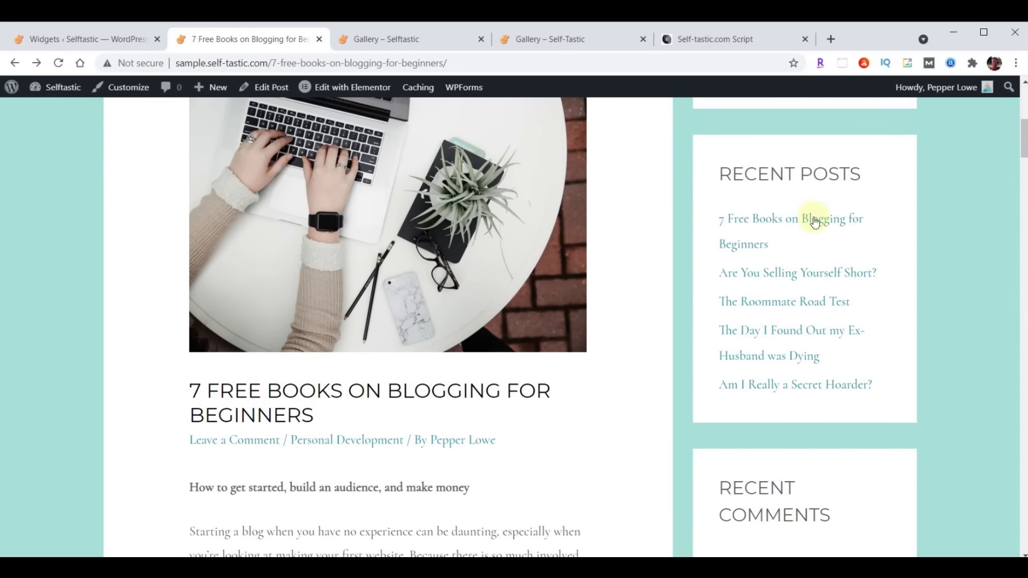
scroll(924, 222, "down", 4)
scroll(810, 230, "down", 4)
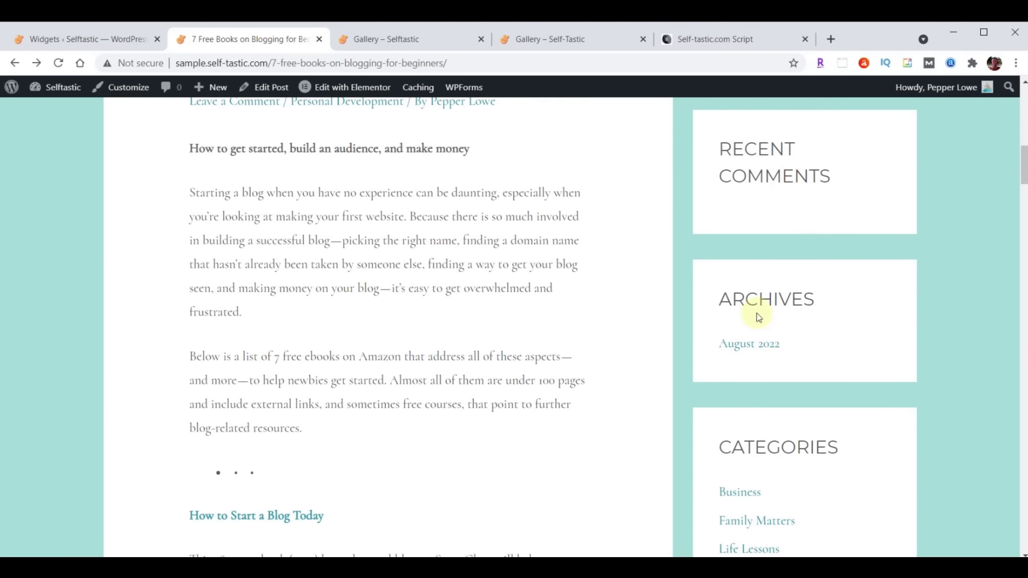
scroll(942, 227, "down", 4)
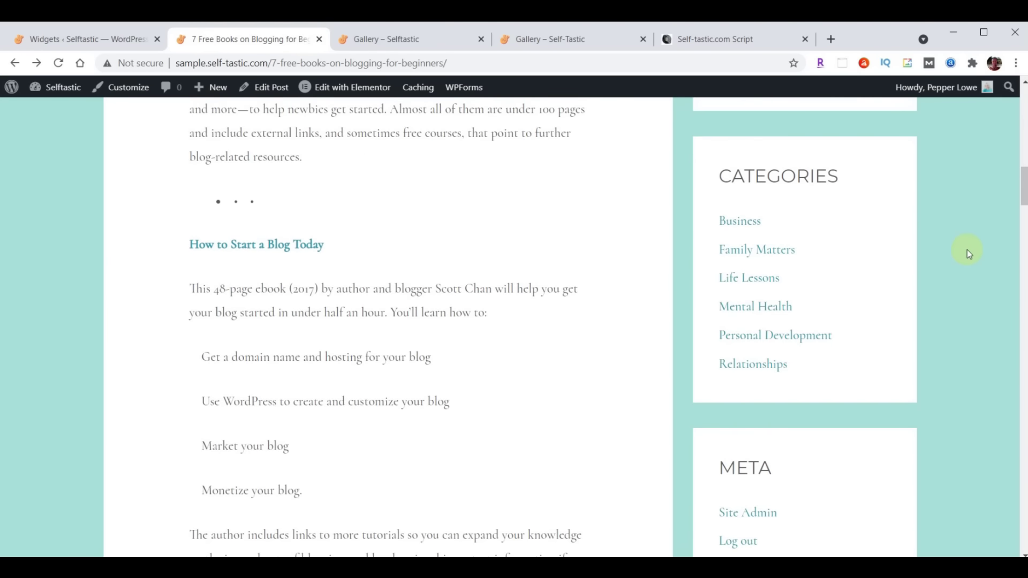
scroll(967, 250, "down", 4)
scroll(987, 236, "down", 7)
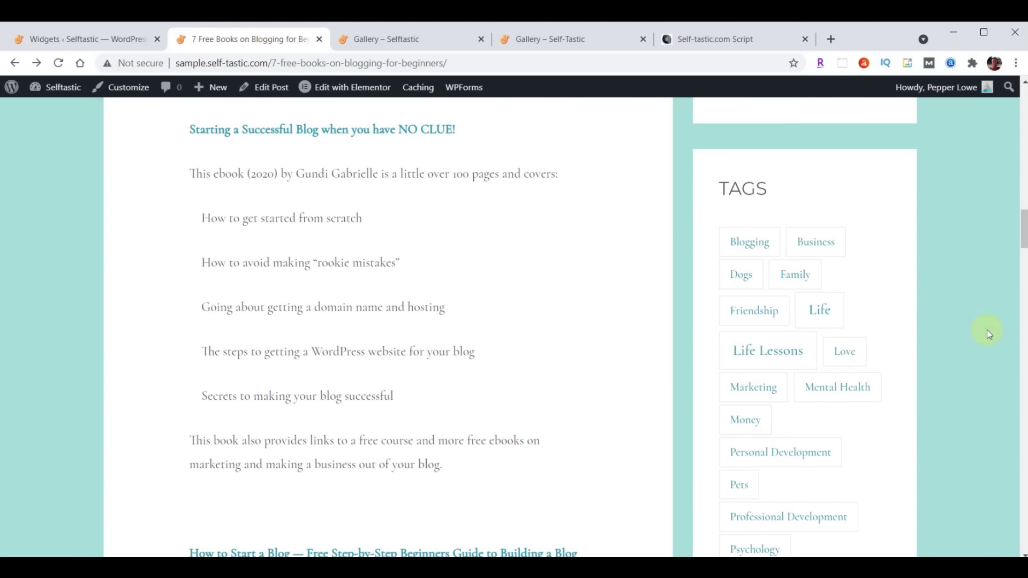
scroll(345, 263, "up", 20)
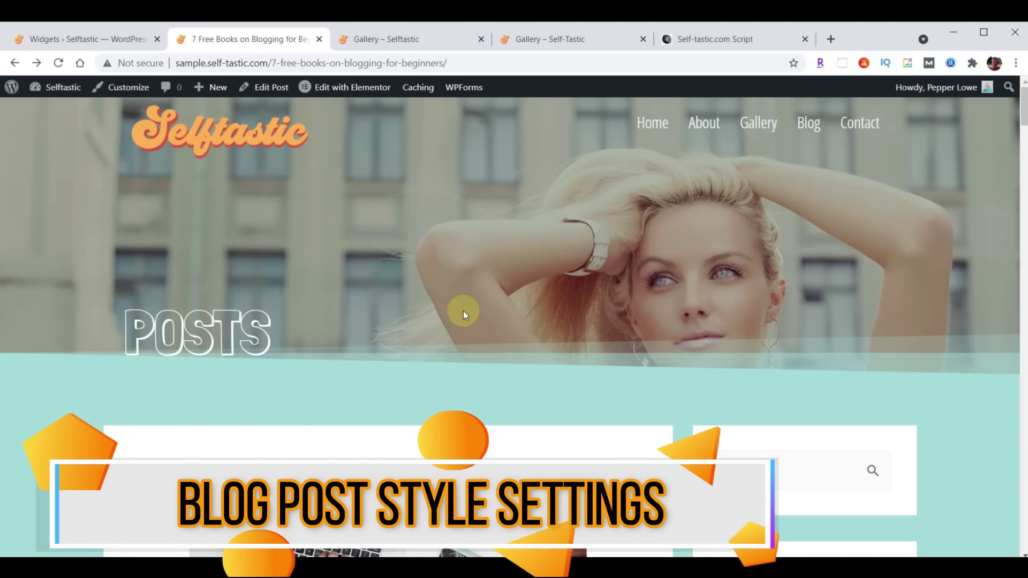
scroll(553, 225, "down", 8)
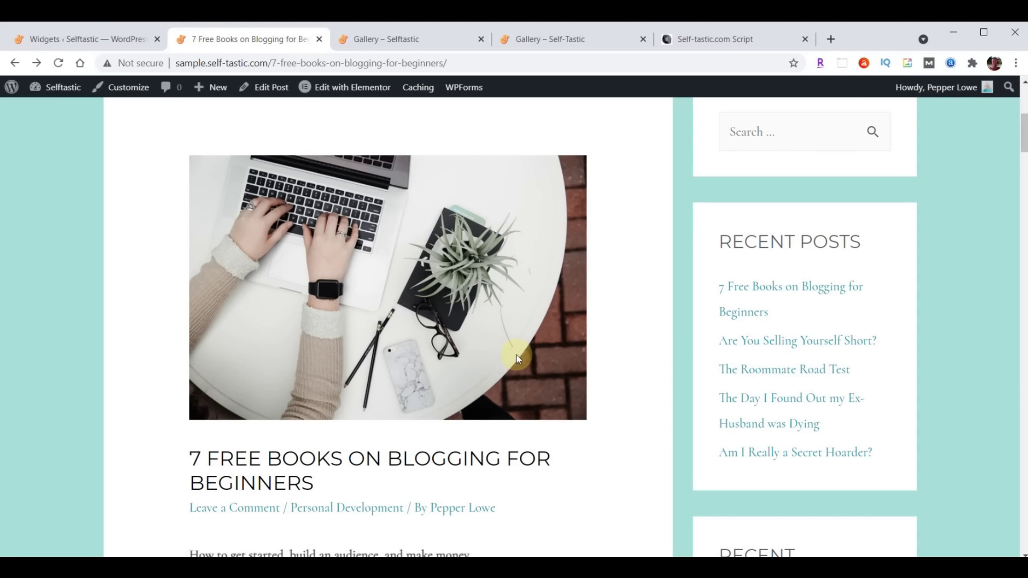
scroll(517, 357, "up", 1)
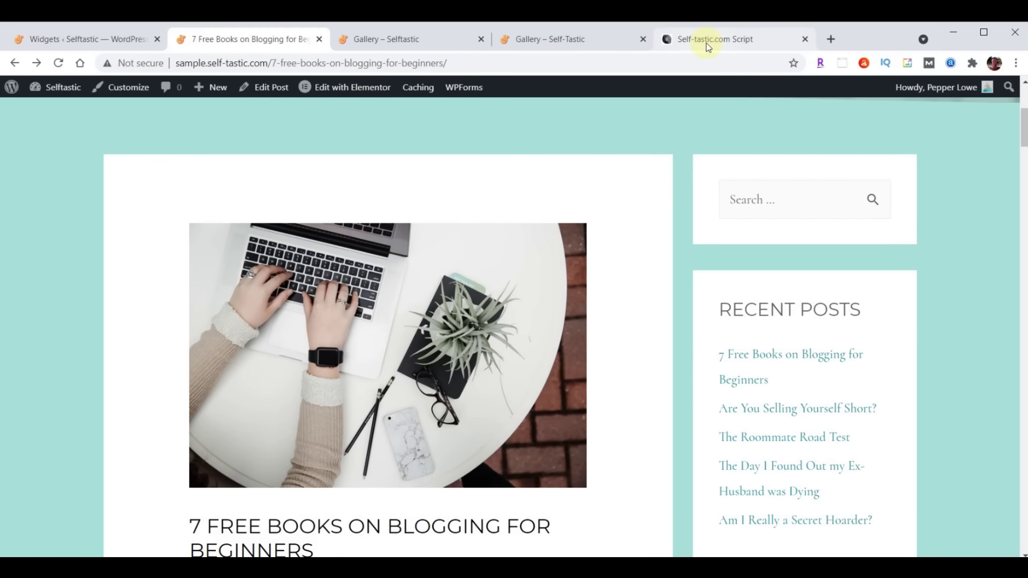
Select the full /* Adjust Blog Posts */ CSS block in the Self-tastic.com Script for copying
left_click(706, 43)
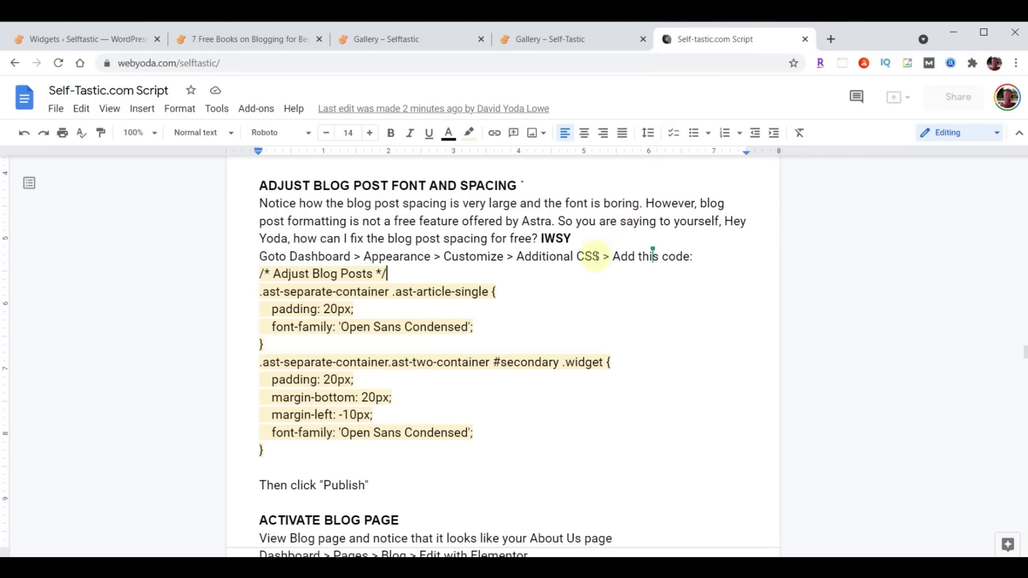
left_click_drag(260, 273, 510, 458)
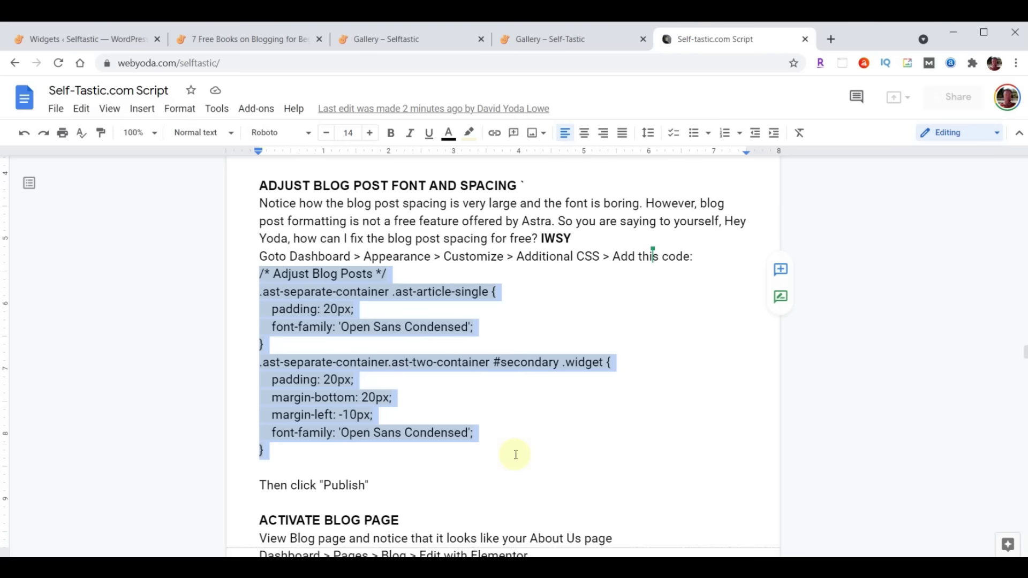
left_click(252, 272)
left_click_drag(254, 273, 500, 429)
key("ctrl+c")
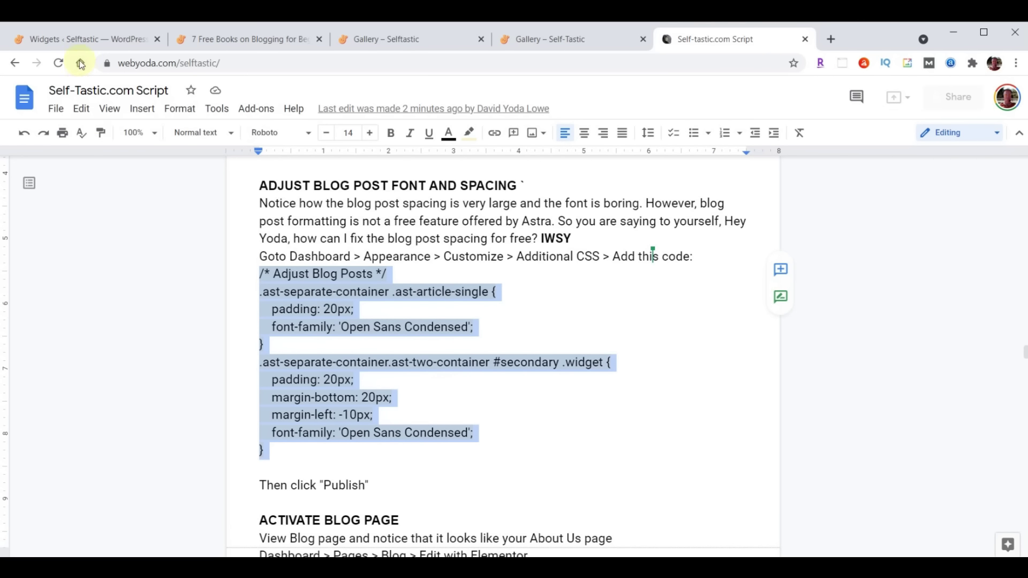
Paste the Adjust Blog Posts CSS into the Customizer's Additional CSS and publish it
left_click(73, 42)
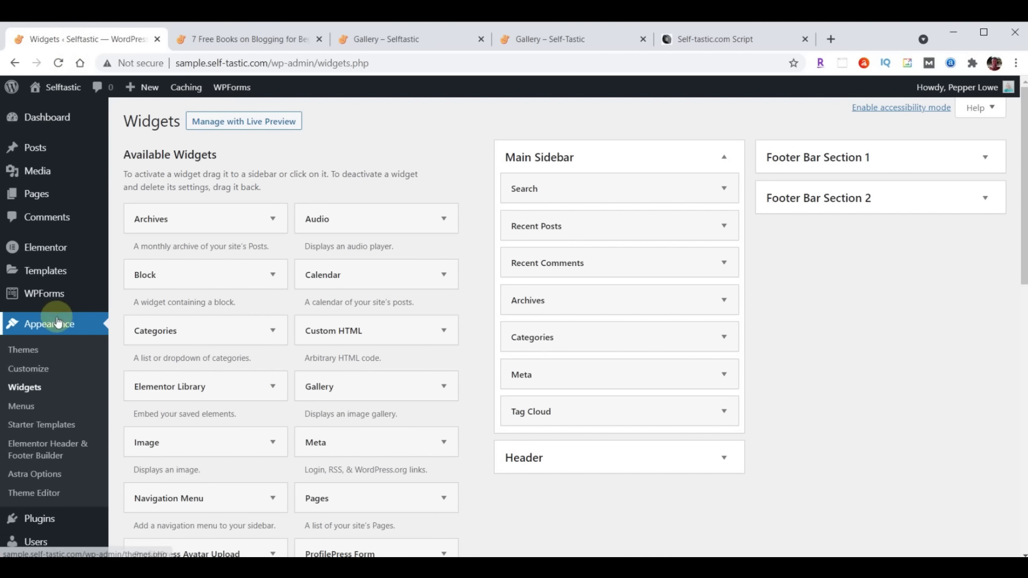
left_click(30, 370)
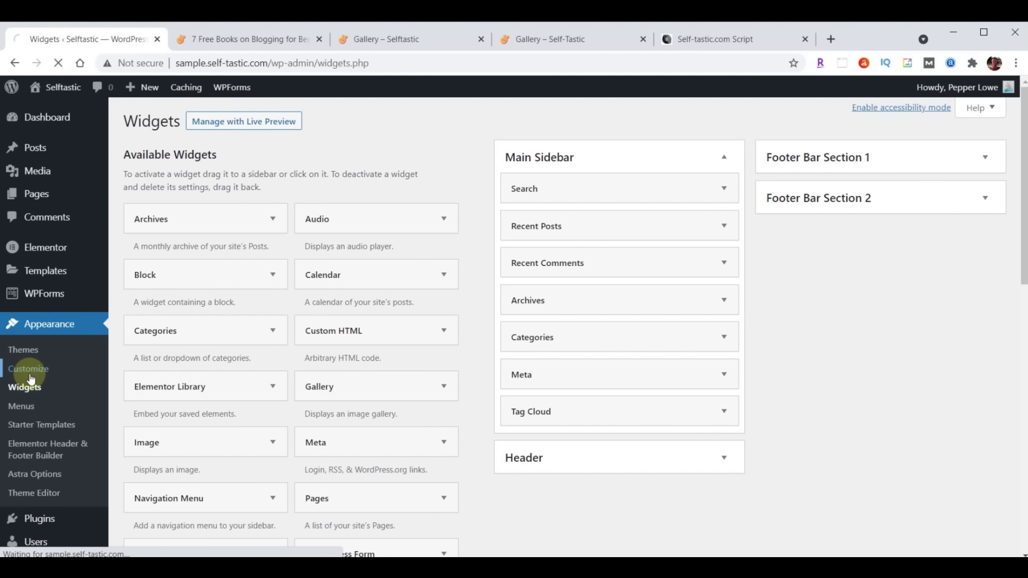
scroll(128, 292, "down", 1)
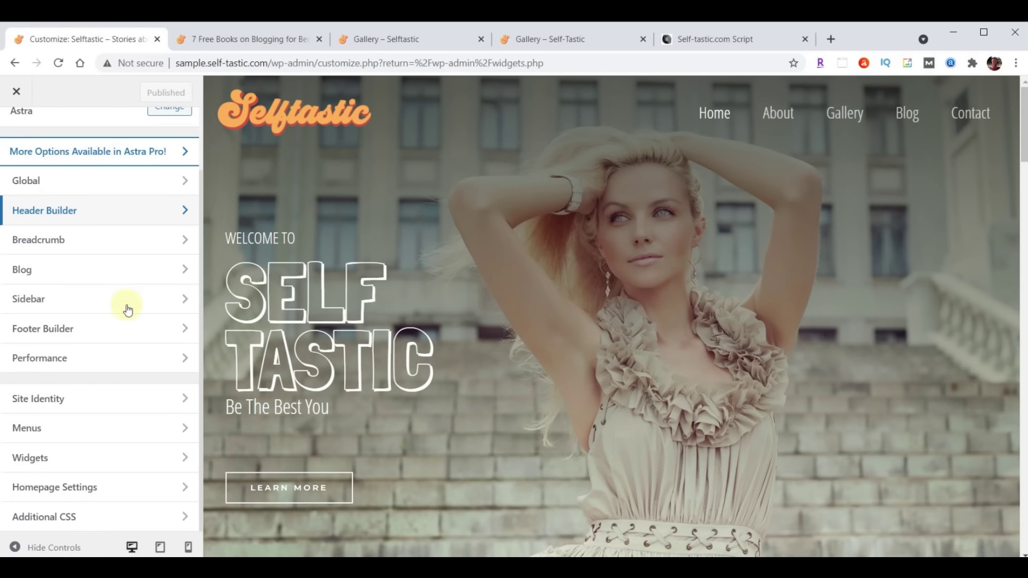
left_click(89, 518)
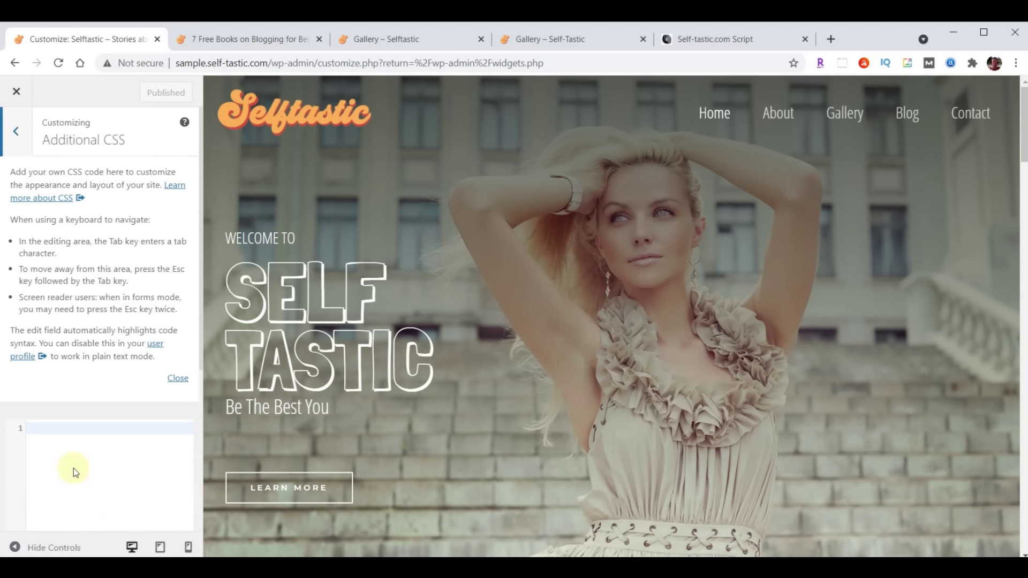
left_click(180, 379)
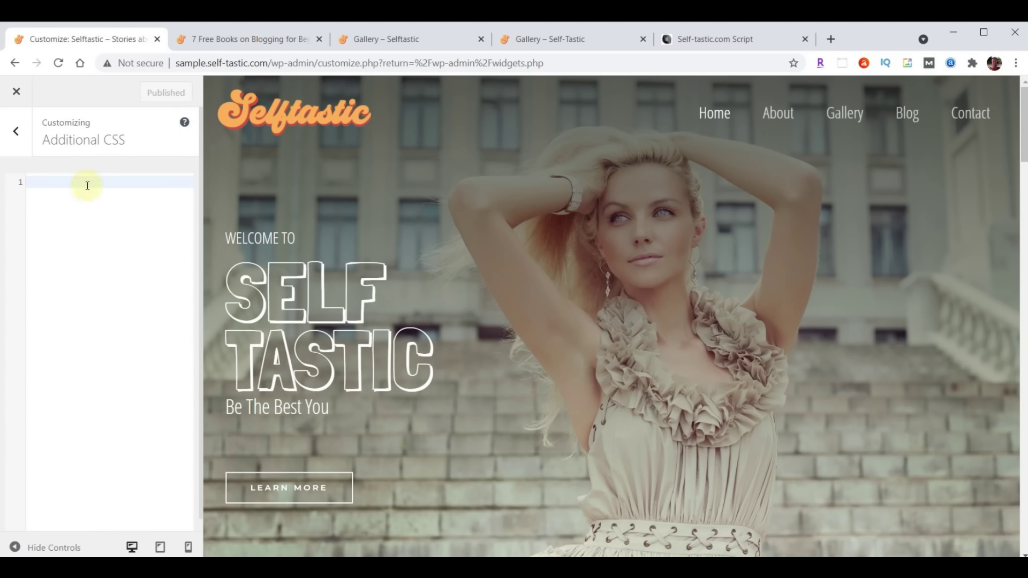
key("ctrl+v")
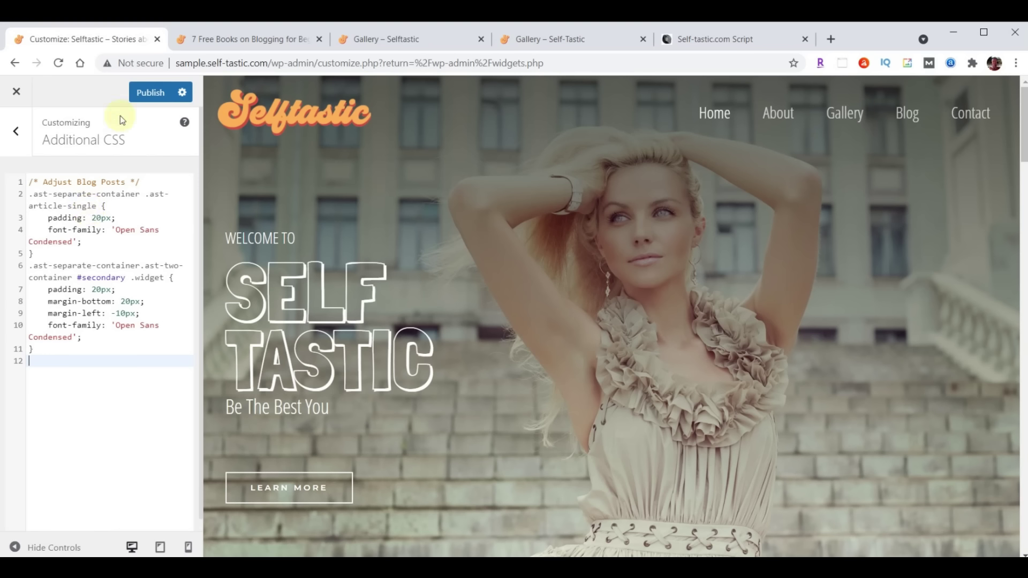
left_click(147, 92)
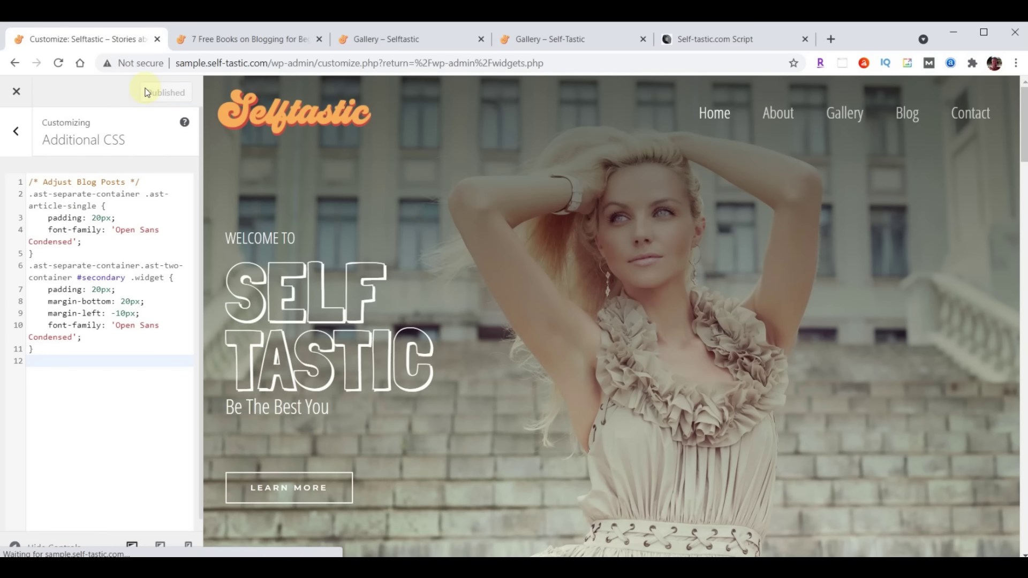
left_click(248, 39)
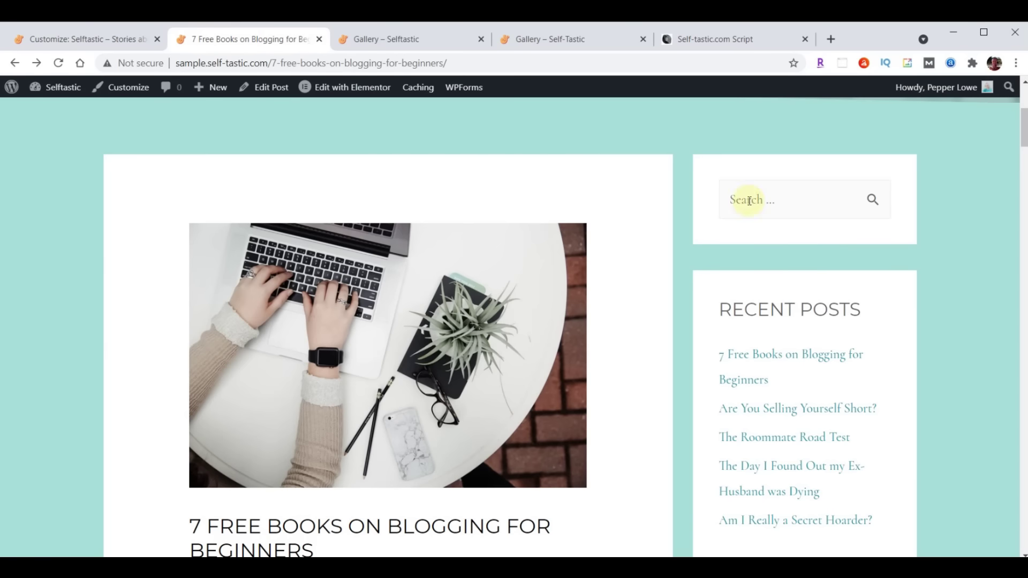
Scroll through the 7 Free Books post to check the condensed font and new spacing
scroll(852, 279, "down", 12)
scroll(718, 394, "up", 7)
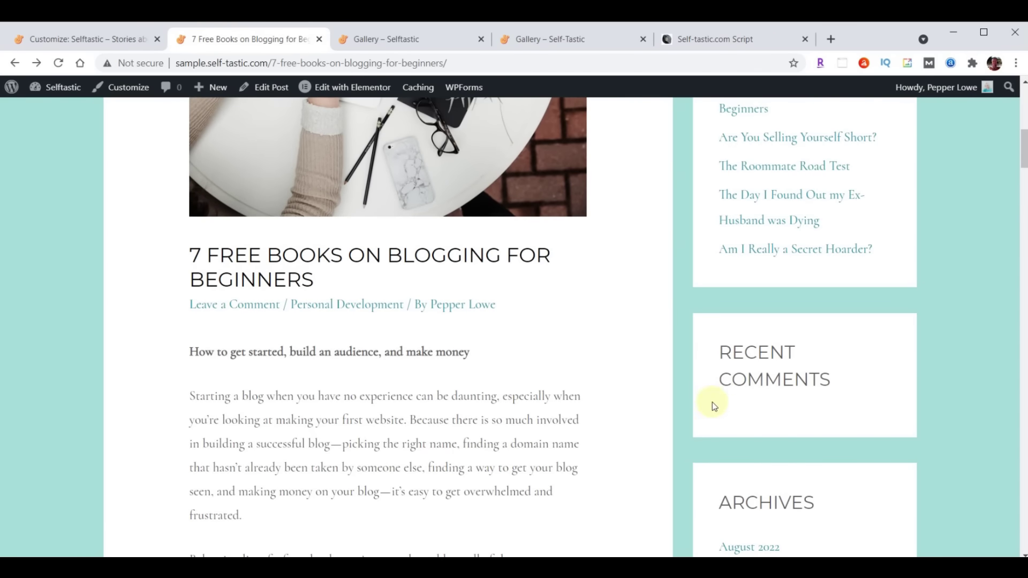
scroll(522, 336, "up", 4)
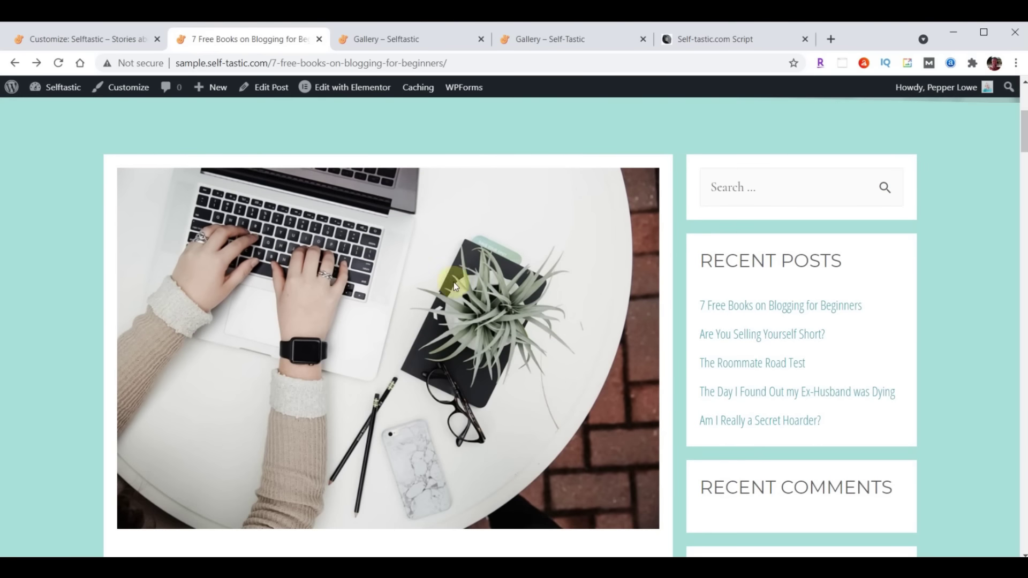
scroll(597, 367, "down", 5)
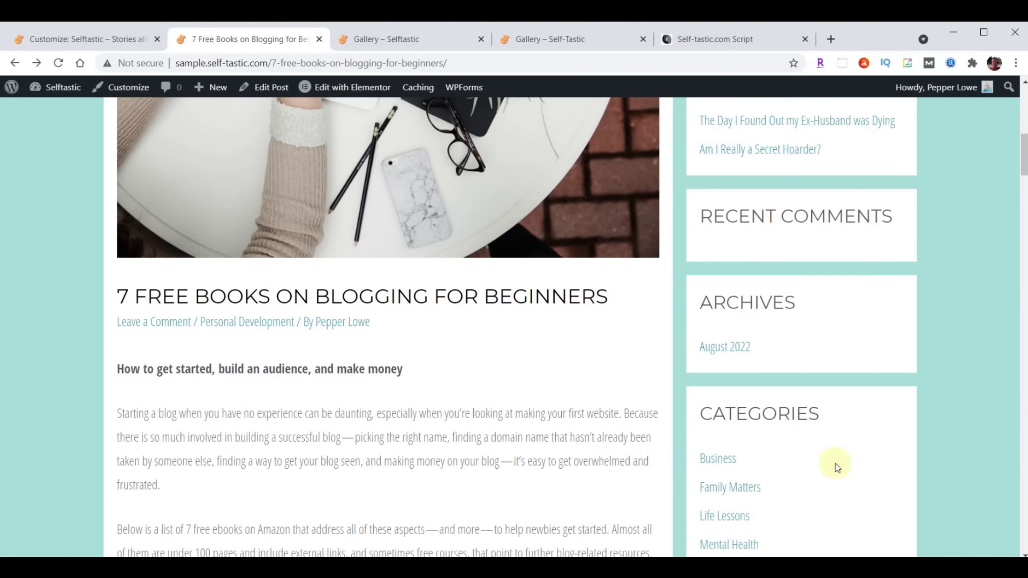
scroll(544, 422, "down", 17)
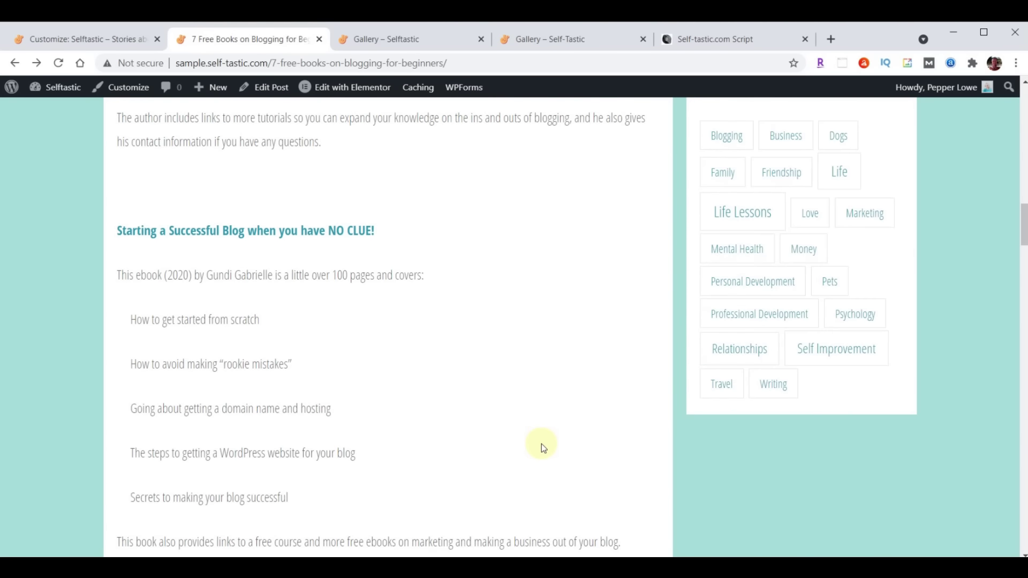
scroll(541, 454, "up", 20)
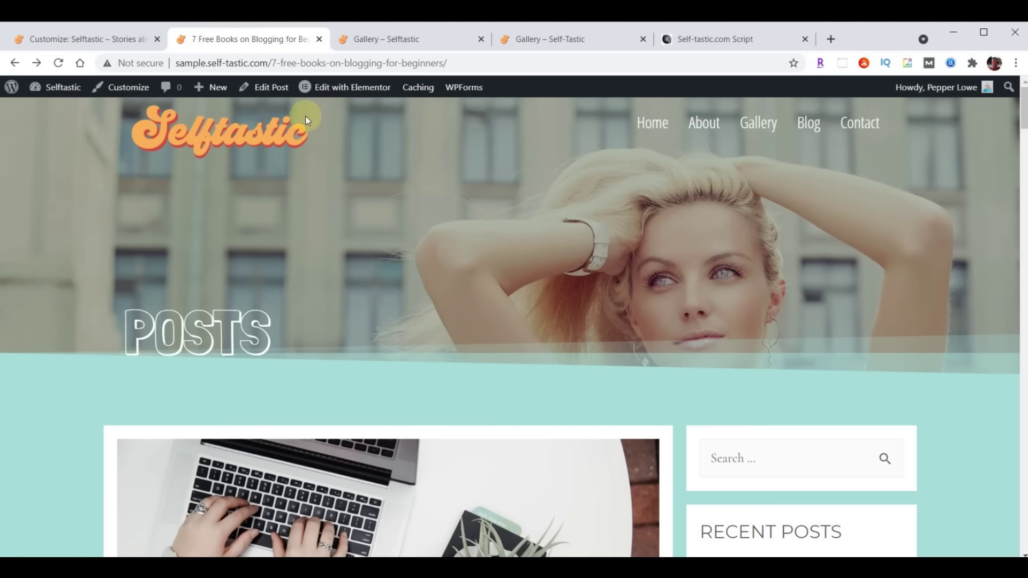
Close the Gallery page and Customizer, then delete the Blog page's ABOUT hero section in Elementor and update
left_click(481, 39)
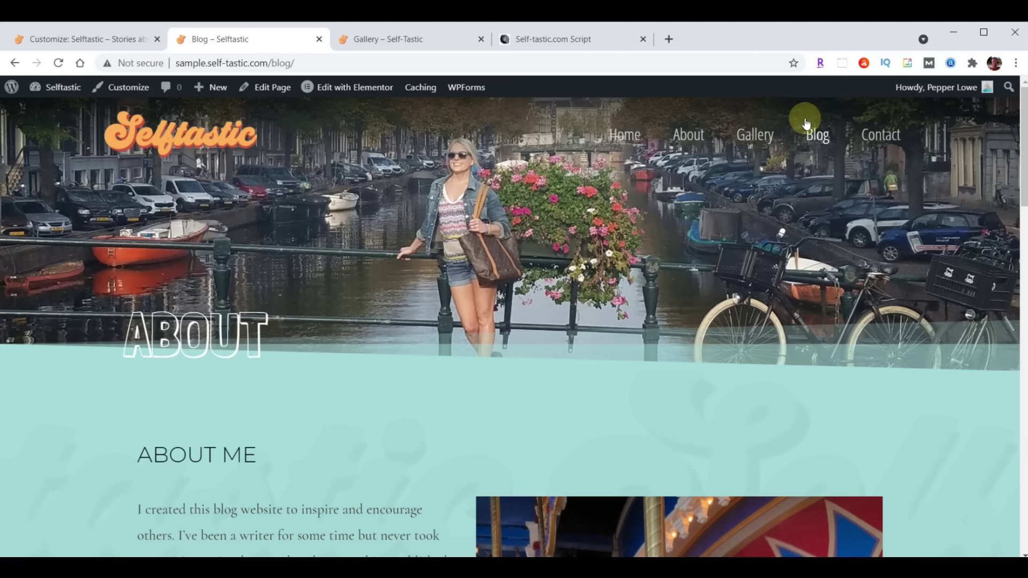
left_click(70, 41)
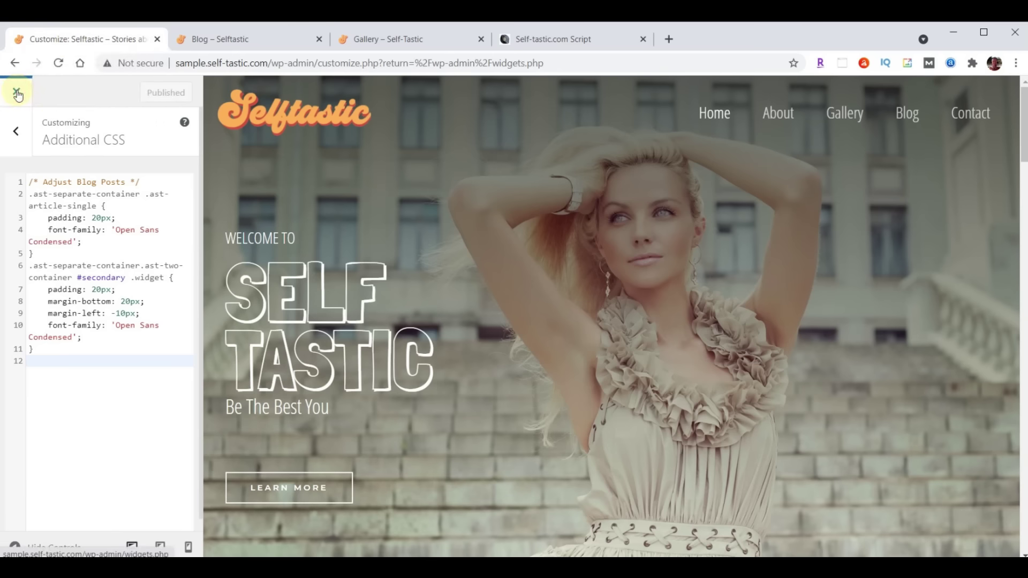
left_click(17, 95)
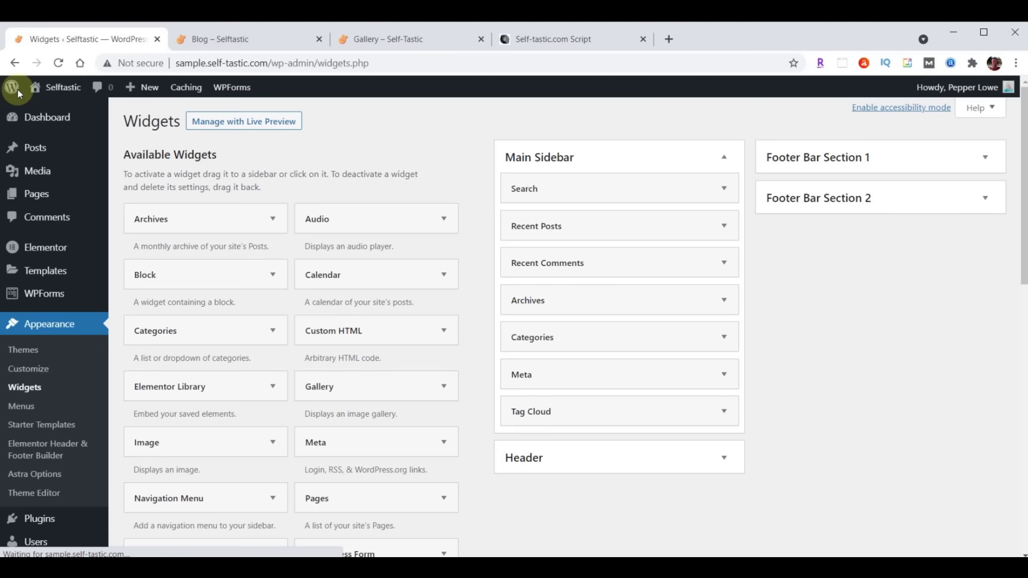
left_click(39, 198)
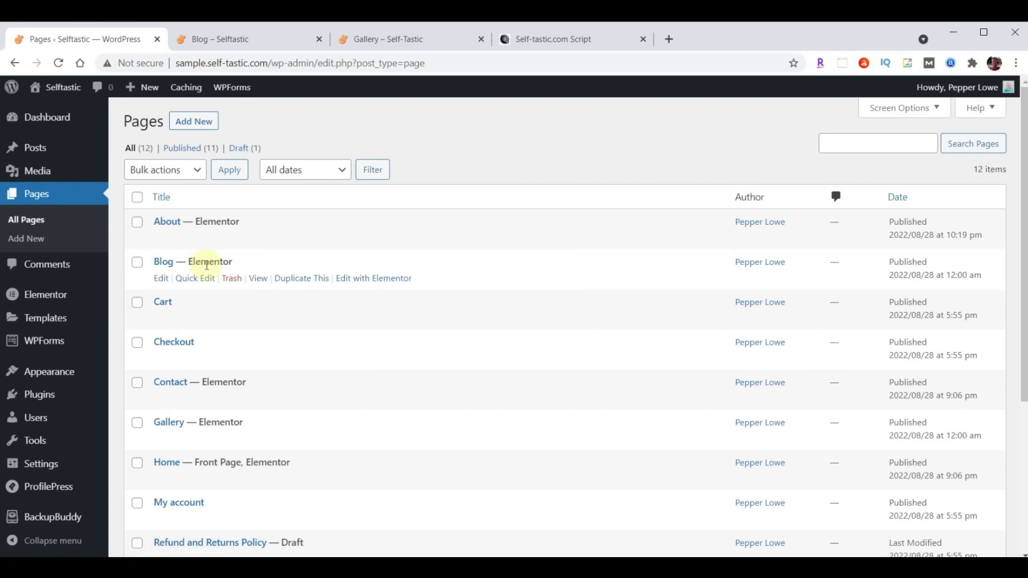
left_click(382, 278)
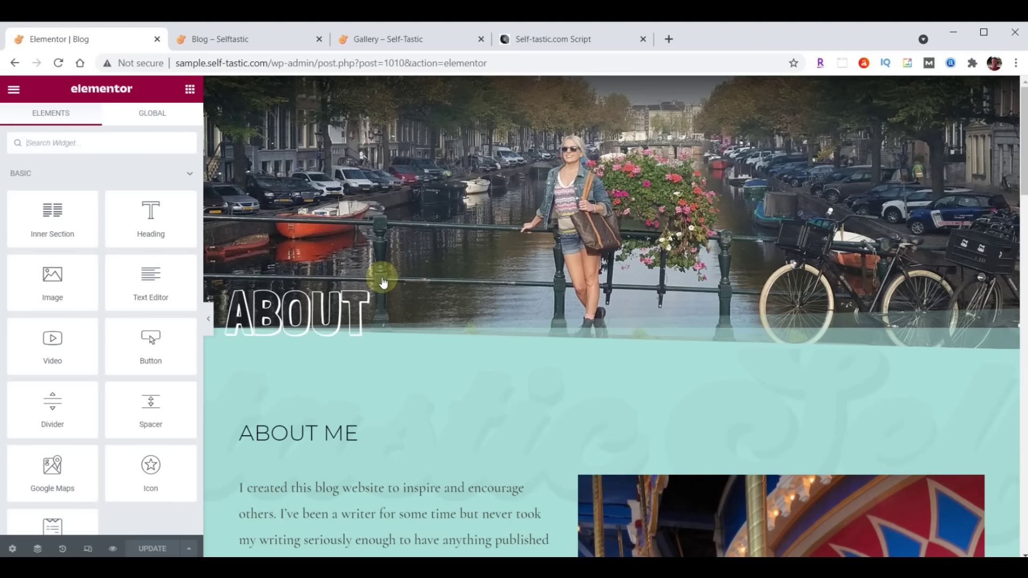
left_click(629, 86)
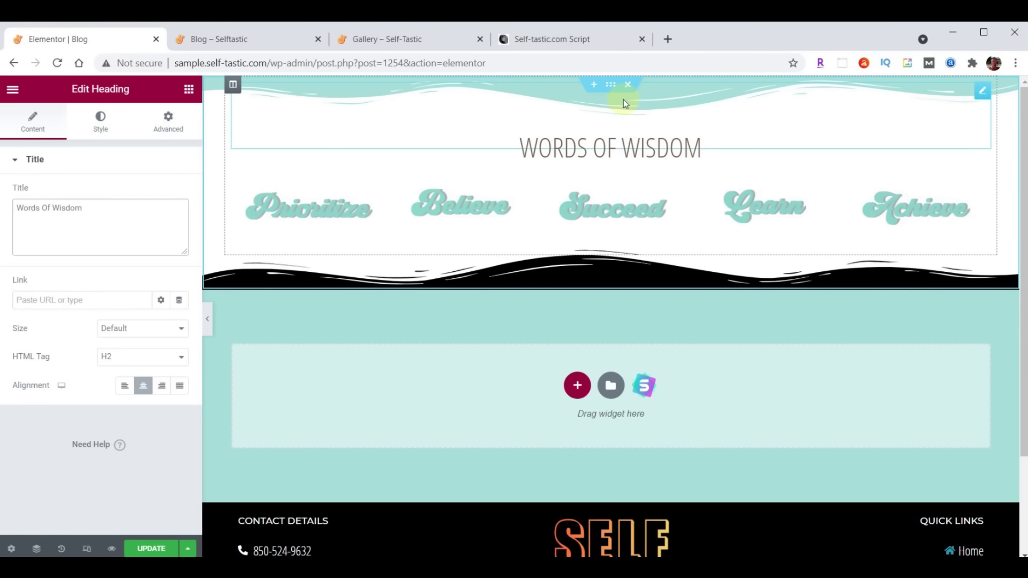
left_click(151, 549)
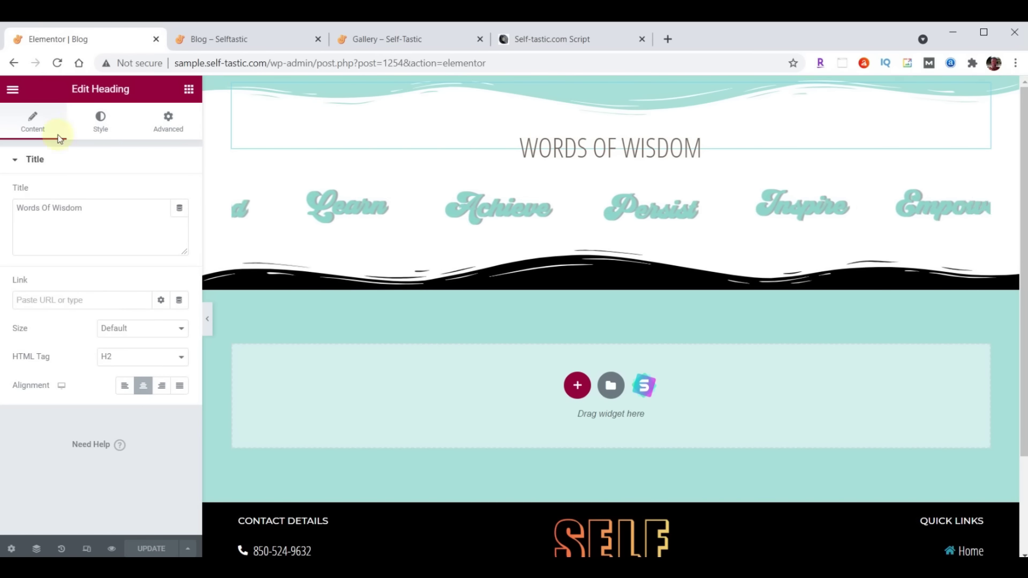
Exit Elementor to the WordPress dashboard and head to Appearance > Customize
left_click(12, 90)
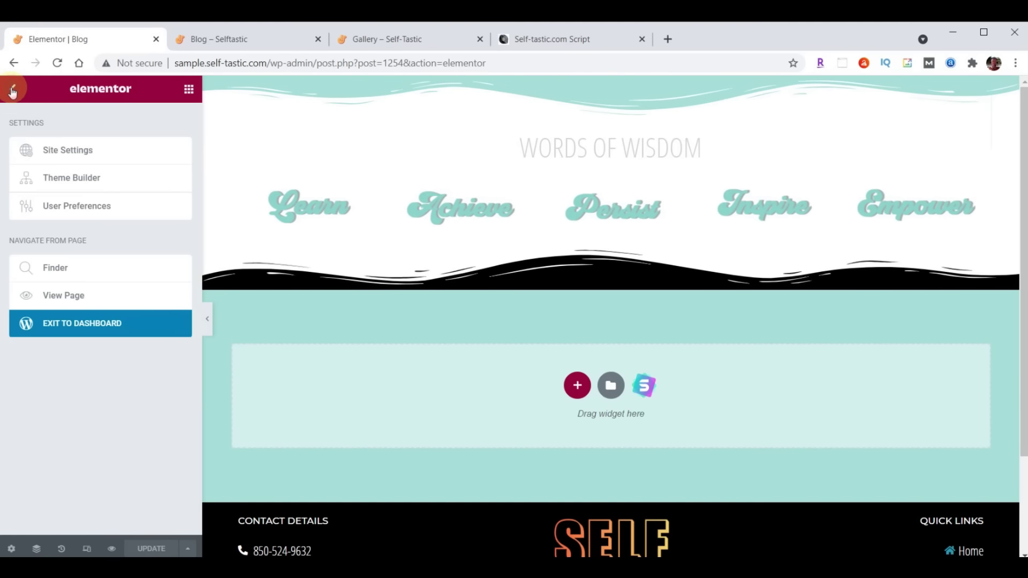
left_click(123, 325)
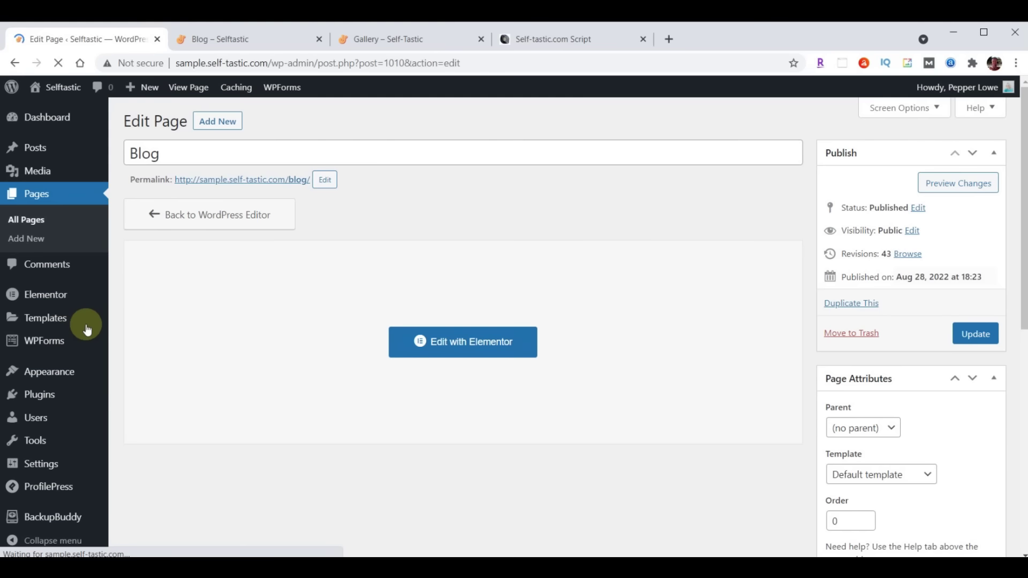
mouse_move(59, 375)
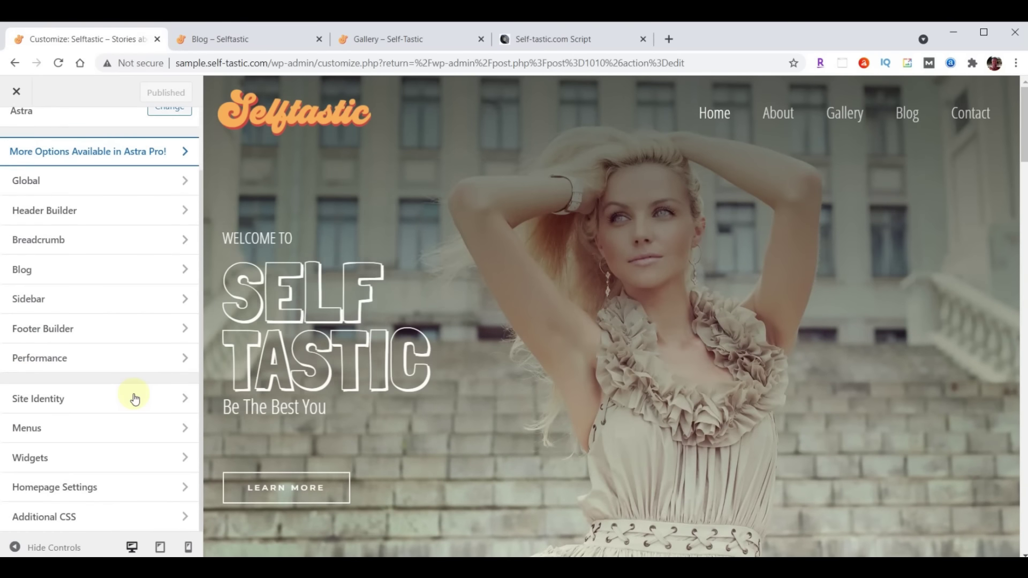
Set Blog as the posts page in Homepage Settings and publish
left_click(56, 489)
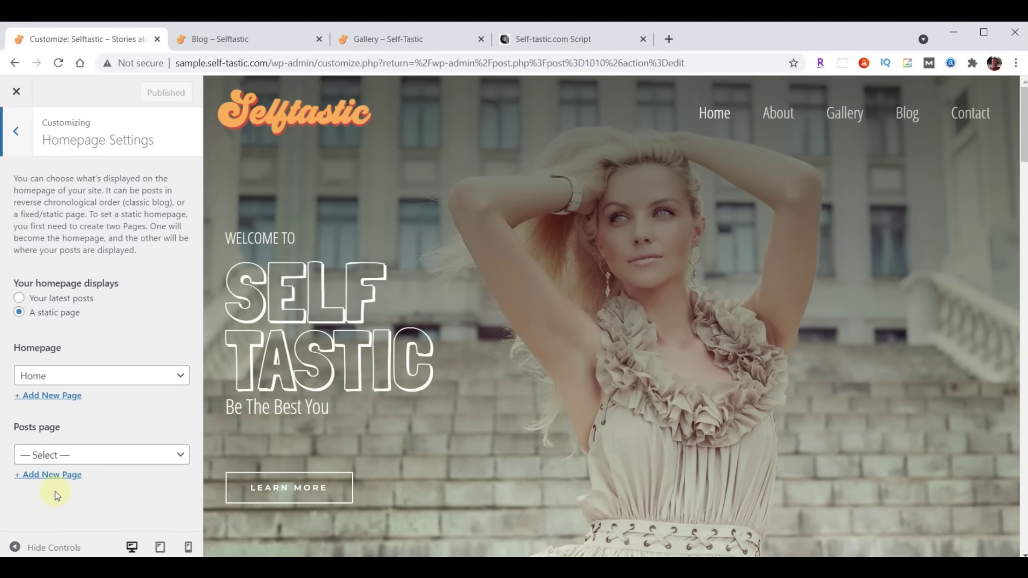
left_click(59, 457)
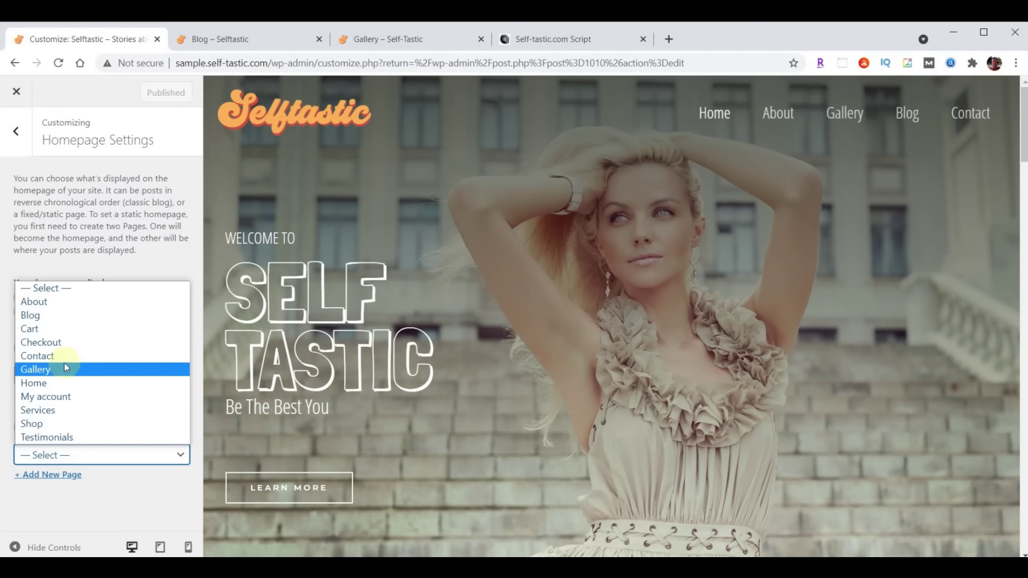
left_click(58, 316)
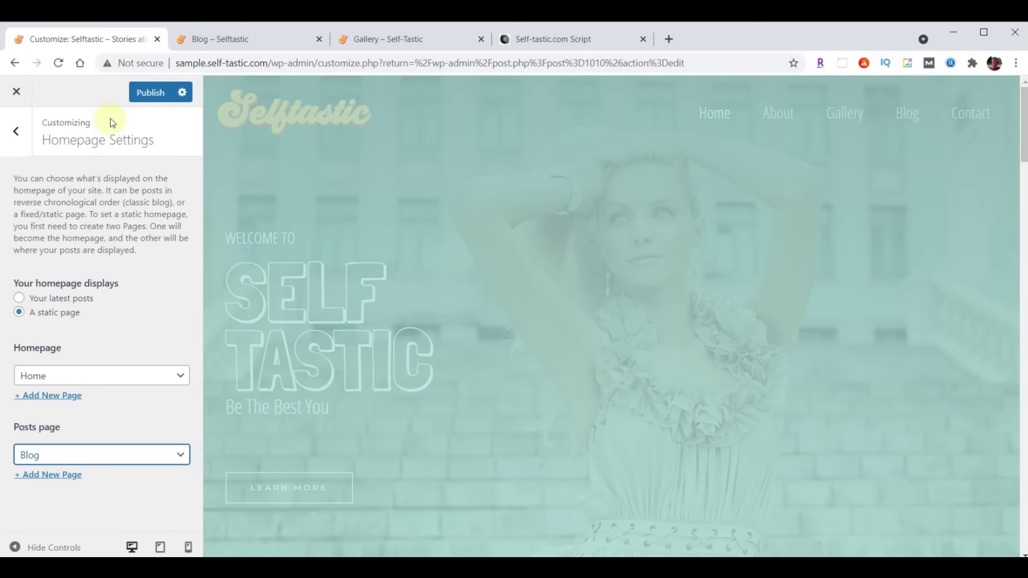
left_click(144, 99)
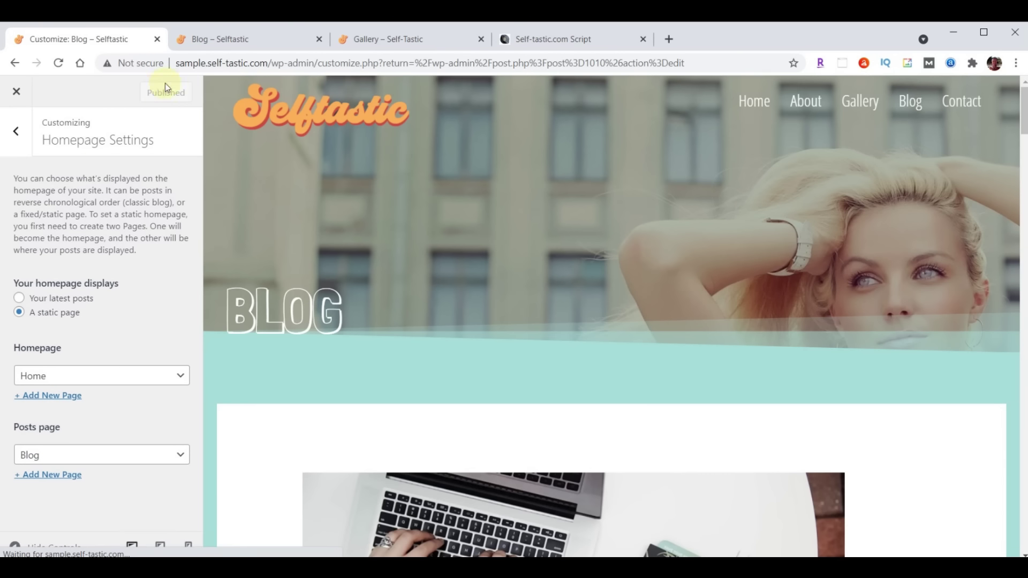
Reload the live Blog page and scroll through its post listing under the BLOG header
left_click(240, 42)
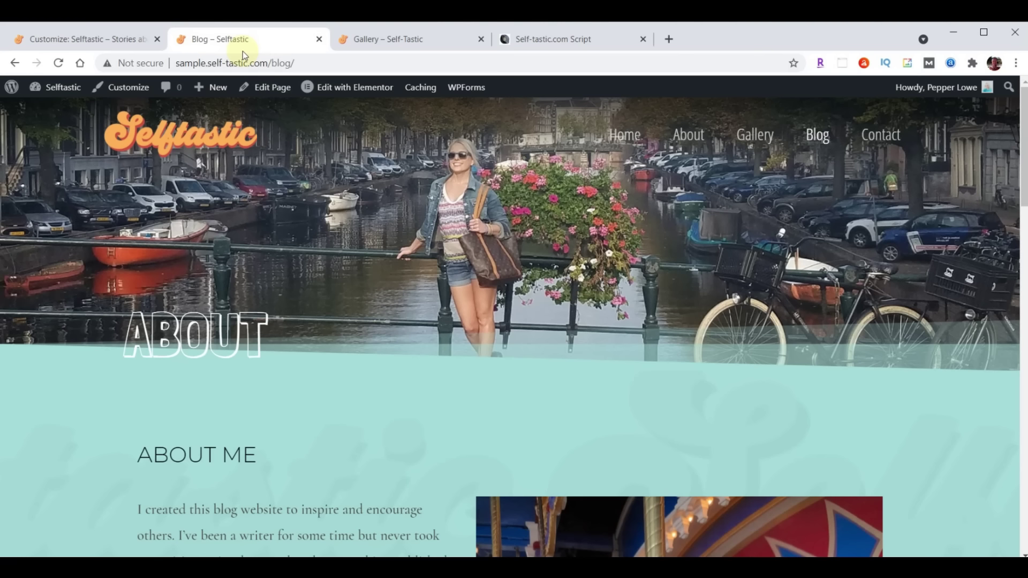
key("F5")
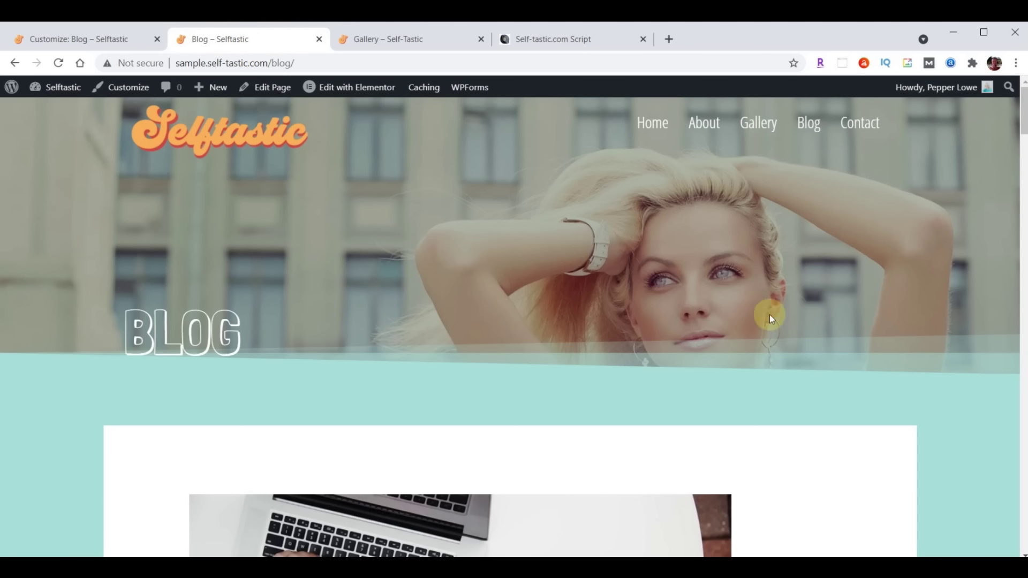
scroll(814, 228, "down", 20)
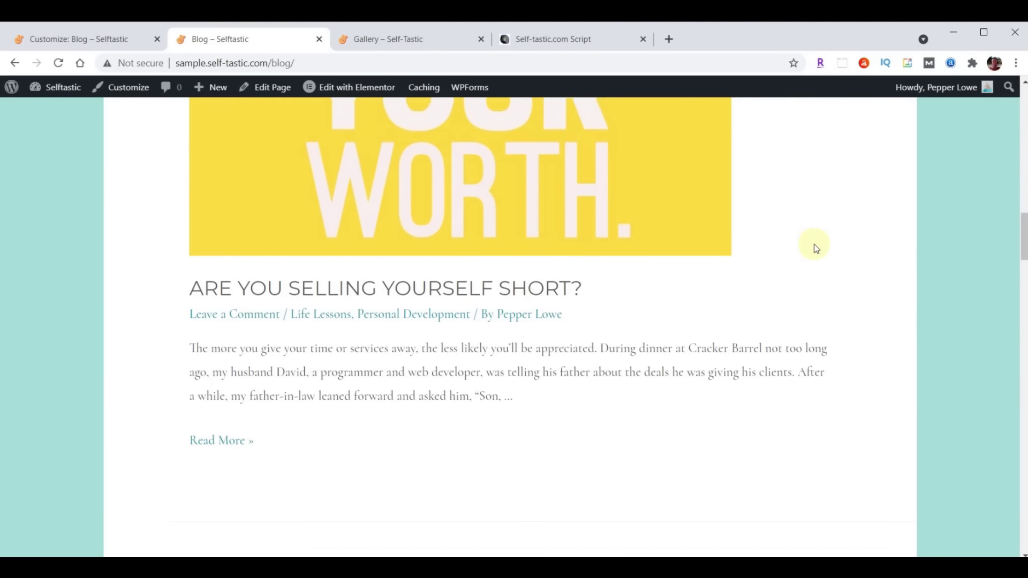
scroll(813, 247, "down", 20)
scroll(793, 287, "down", 5)
scroll(760, 316, "up", 20)
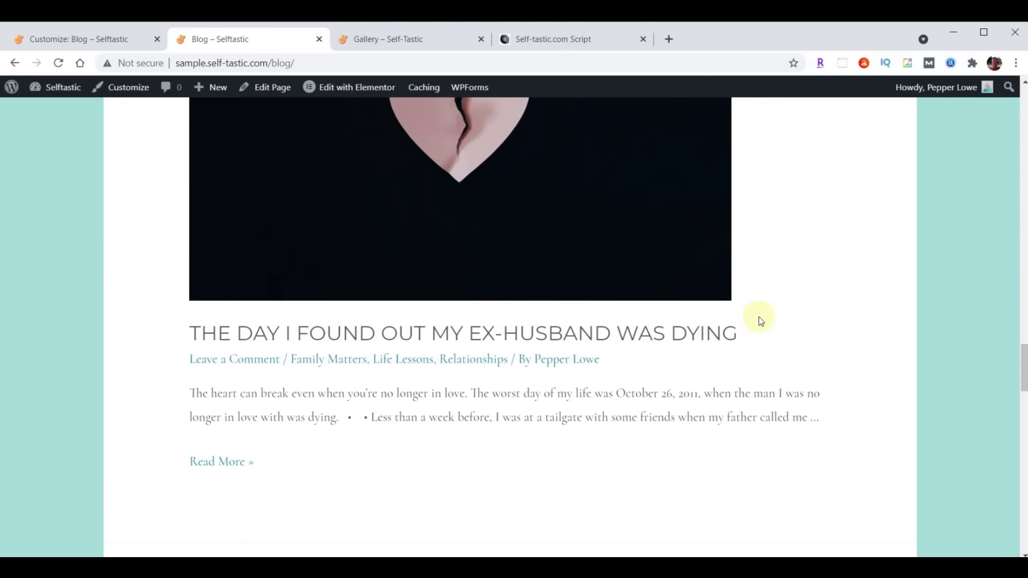
scroll(759, 317, "up", 15)
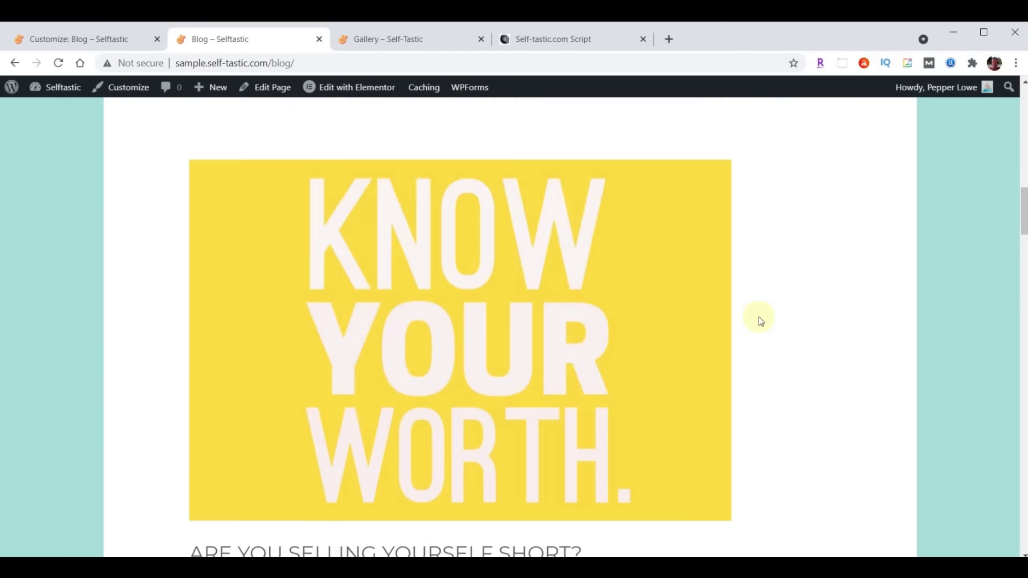
scroll(759, 317, "up", 10)
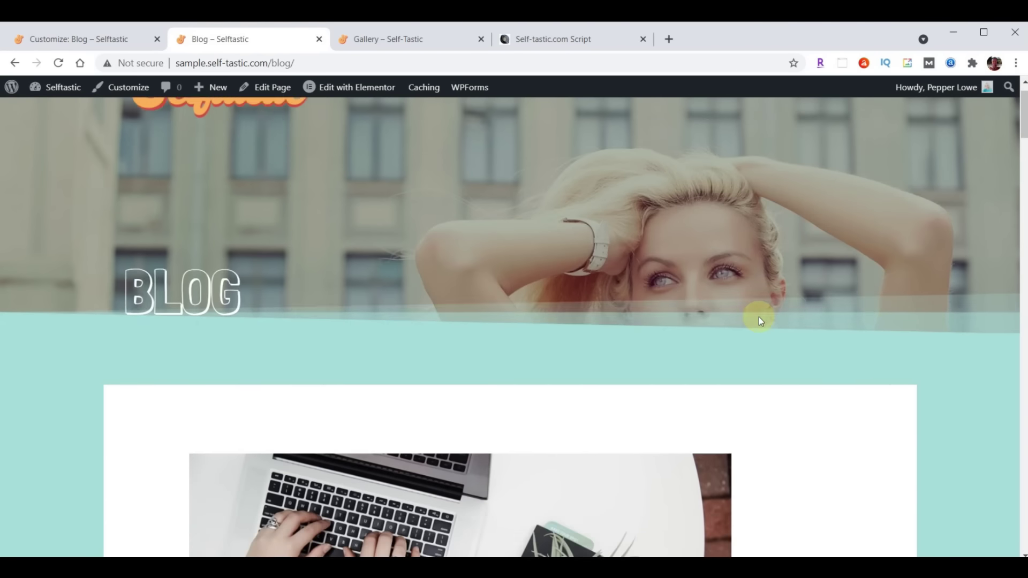
scroll(759, 319, "down", 10)
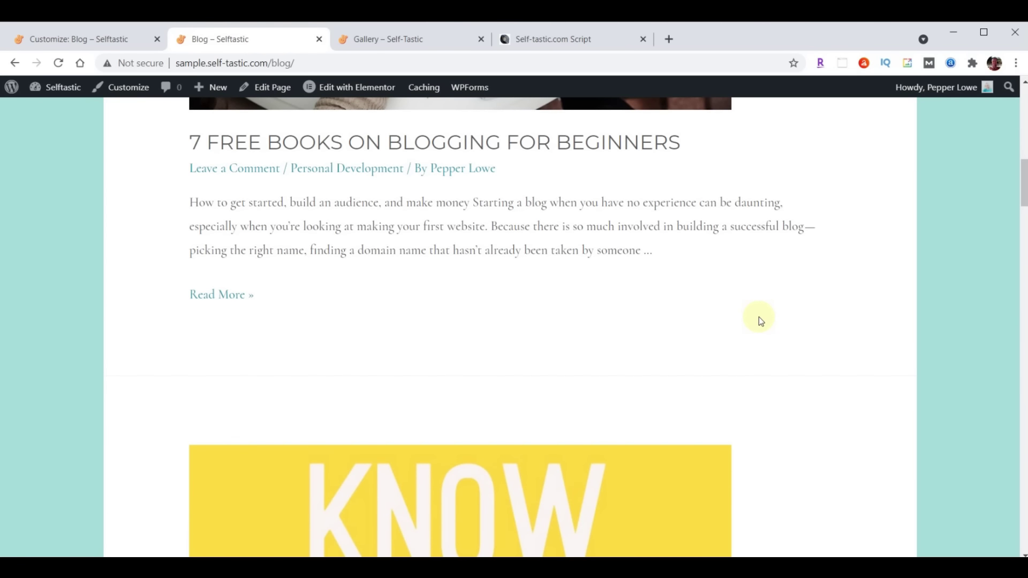
scroll(759, 317, "up", 10)
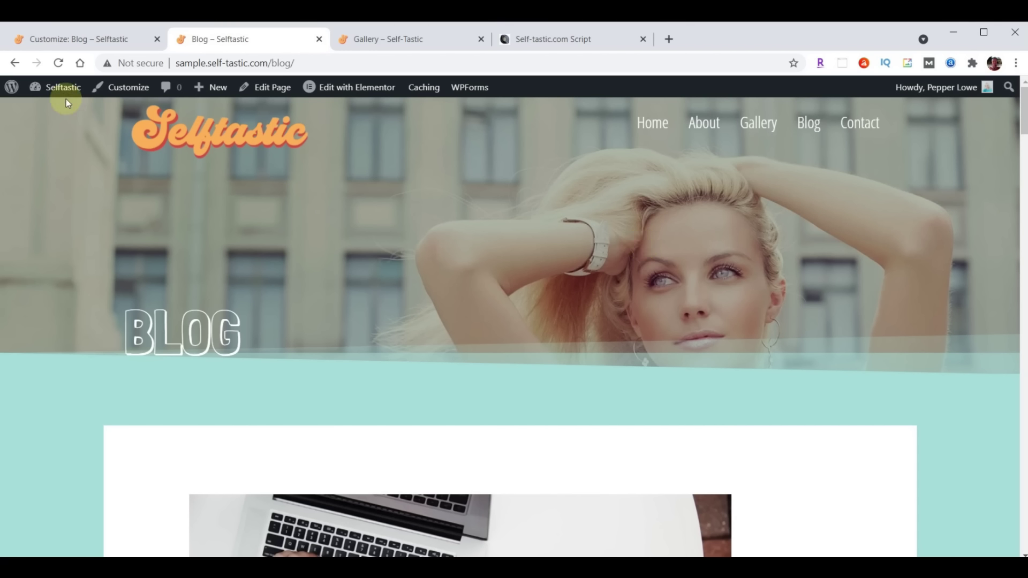
Reset the Customizer's Posts page to — Select — and close the Customizer
left_click(59, 44)
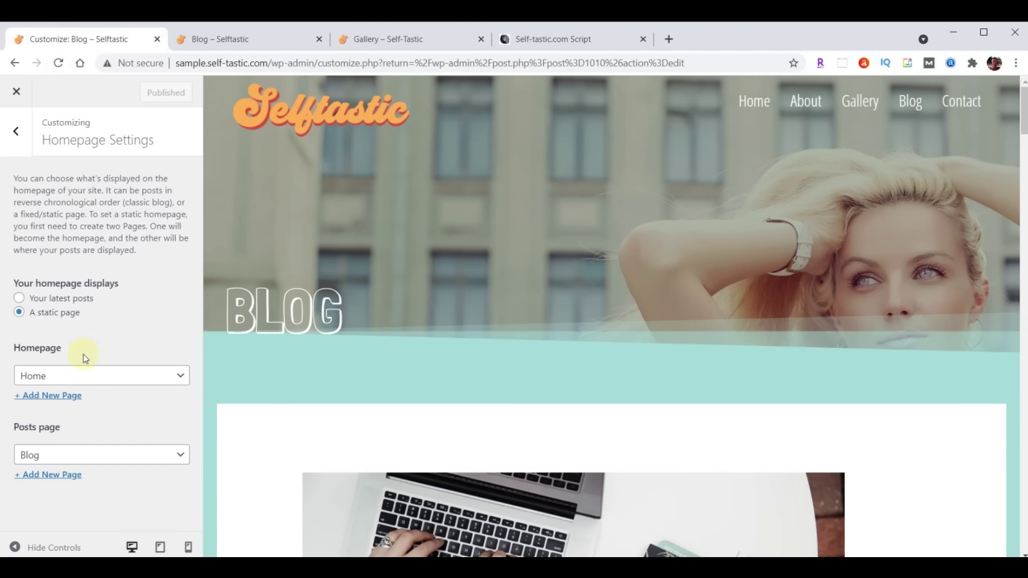
left_click(97, 460)
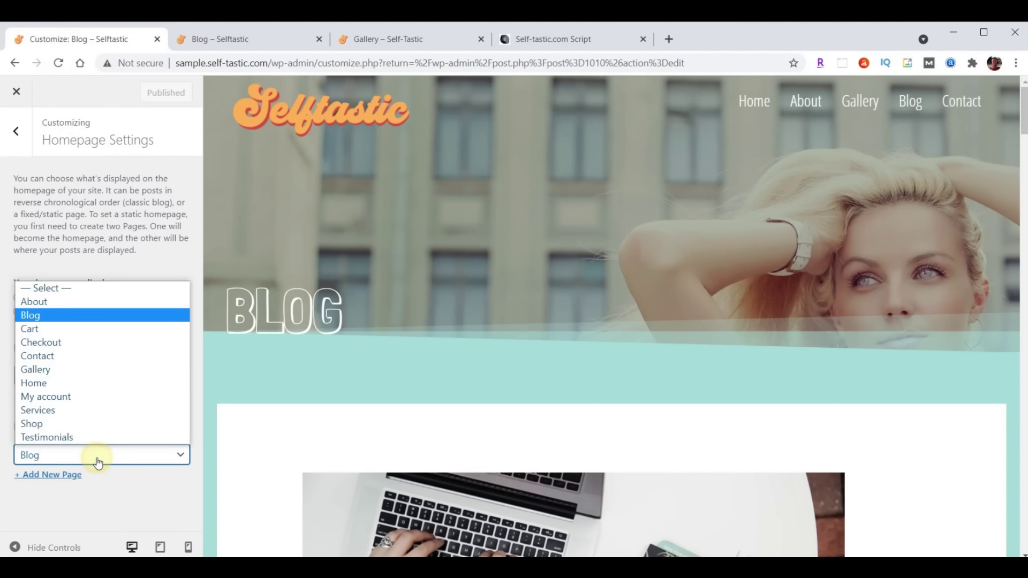
left_click(62, 291)
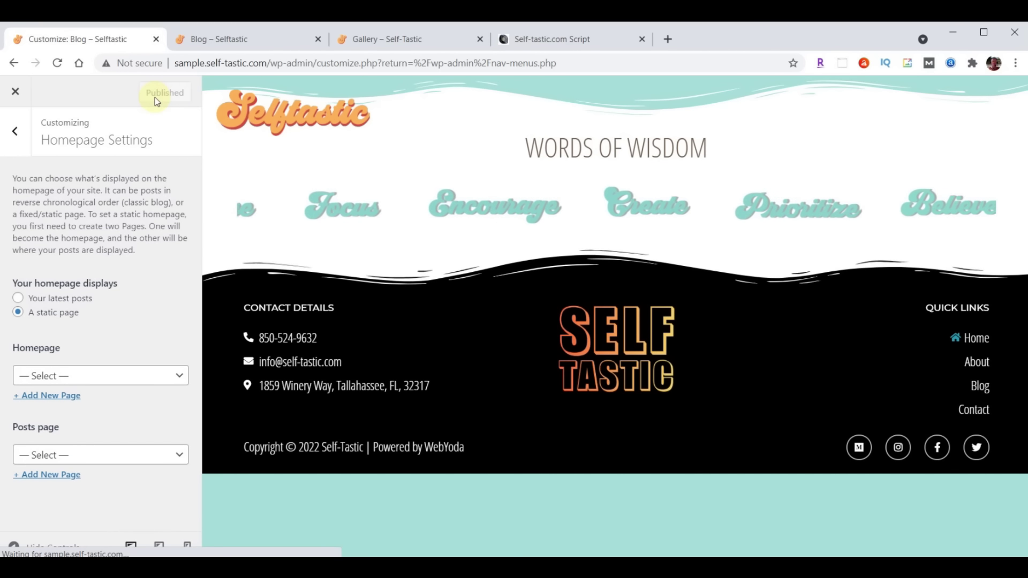
left_click(16, 94)
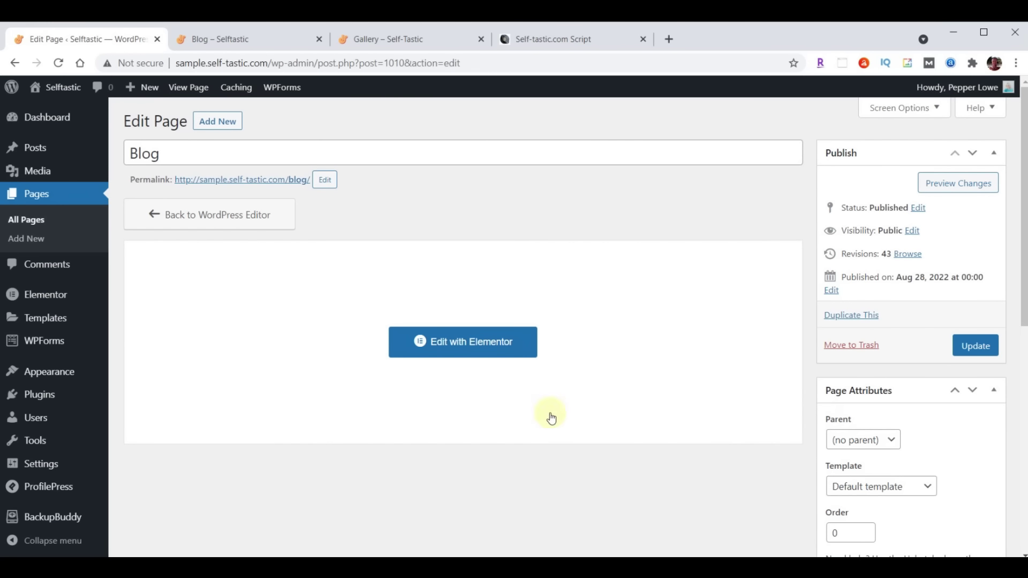
left_click(435, 341)
mouse_move(560, 146)
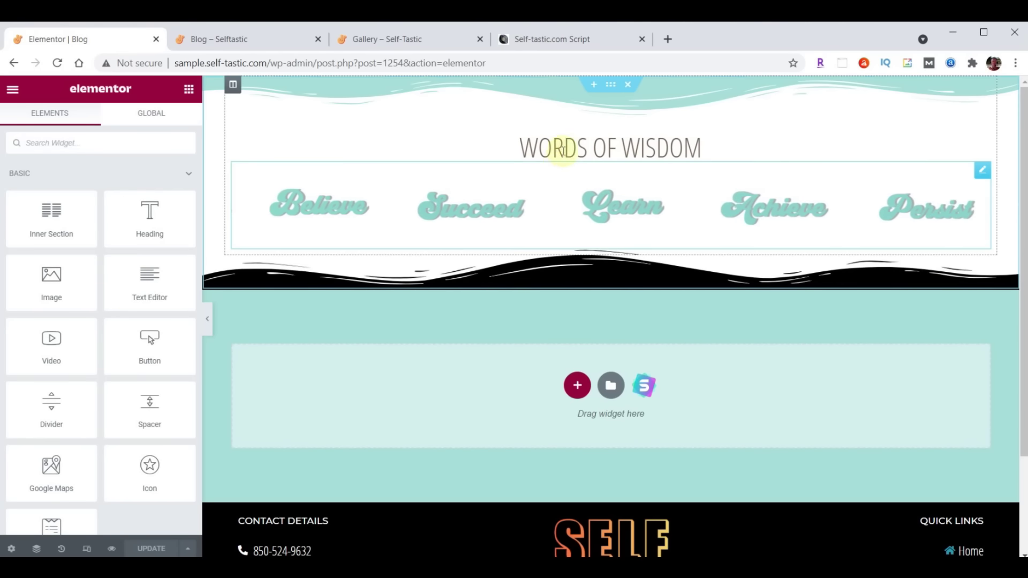
left_click(596, 85)
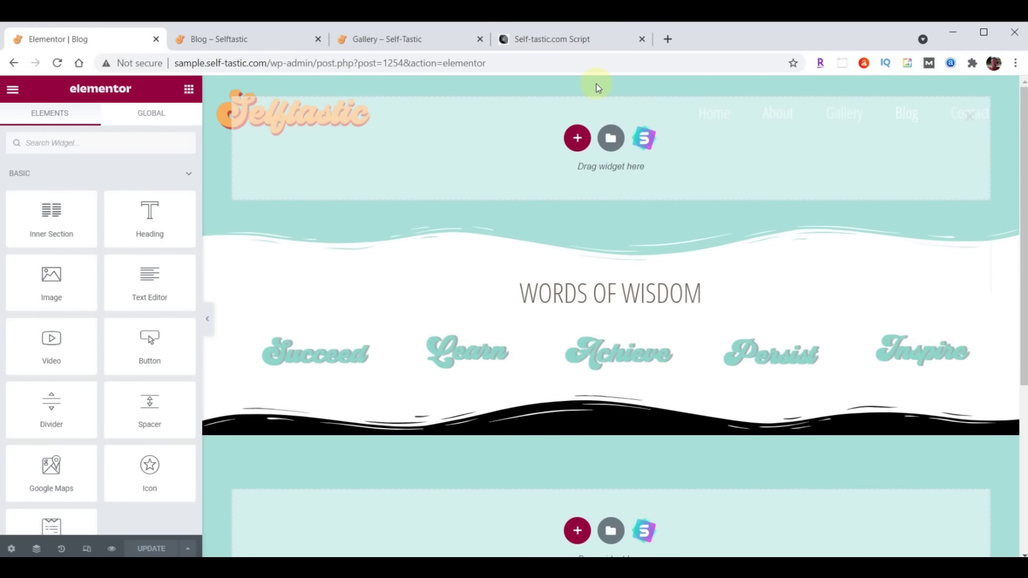
left_click(610, 141)
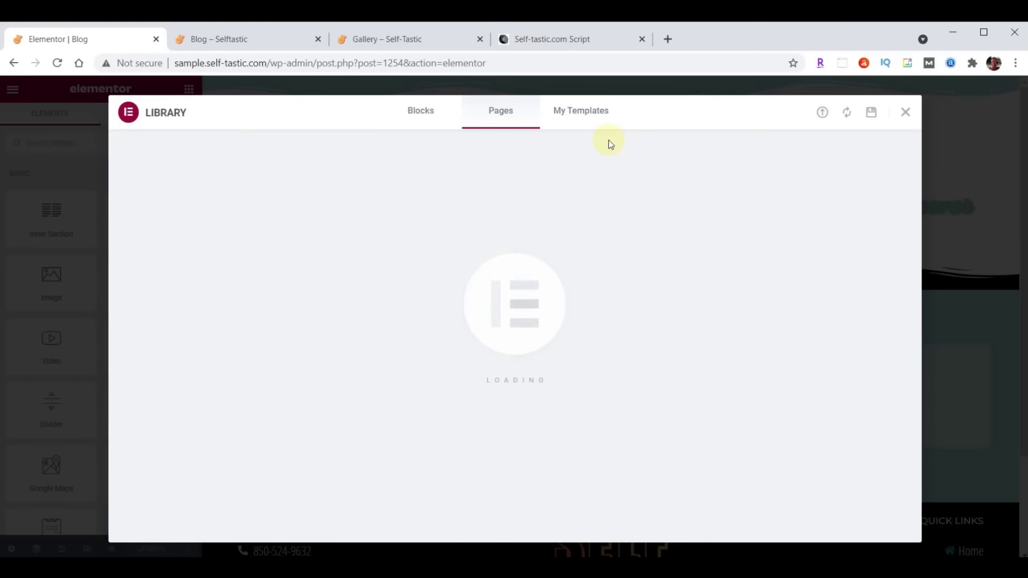
left_click(589, 113)
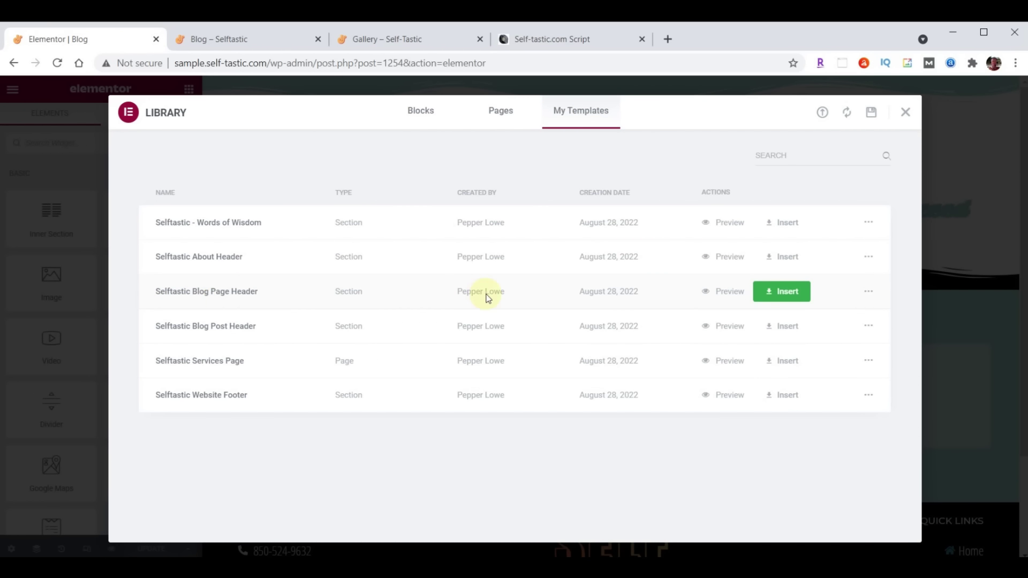
left_click(783, 291)
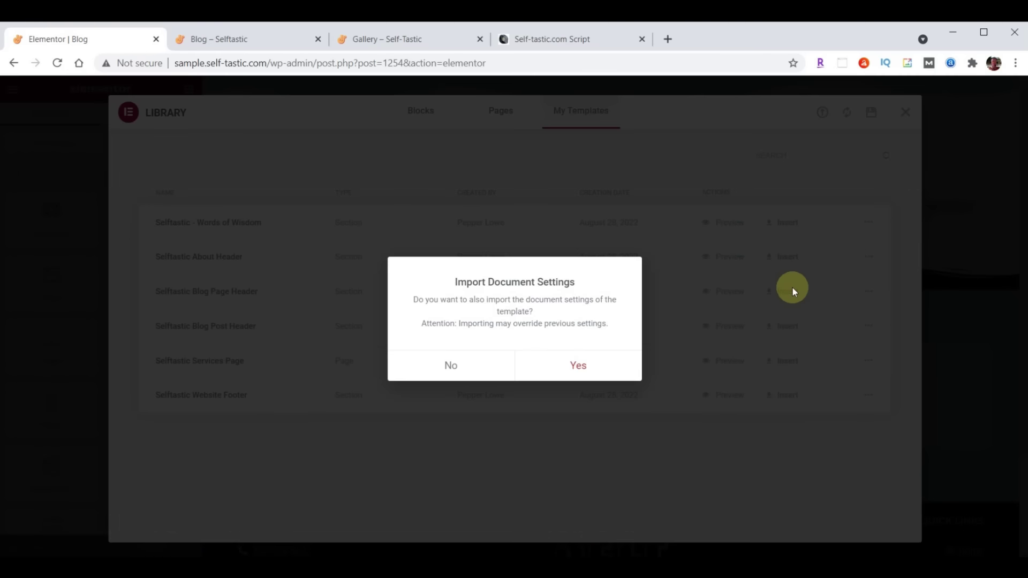
left_click(452, 366)
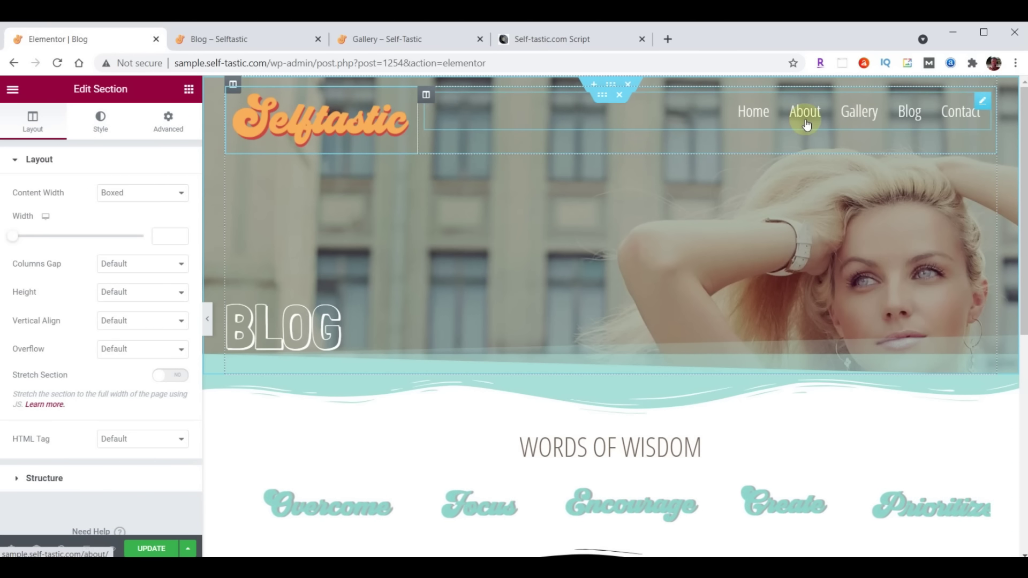
Remove the logo-and-menu row, give the BLOG heading 300 top padding, and add a section below
left_click(618, 97)
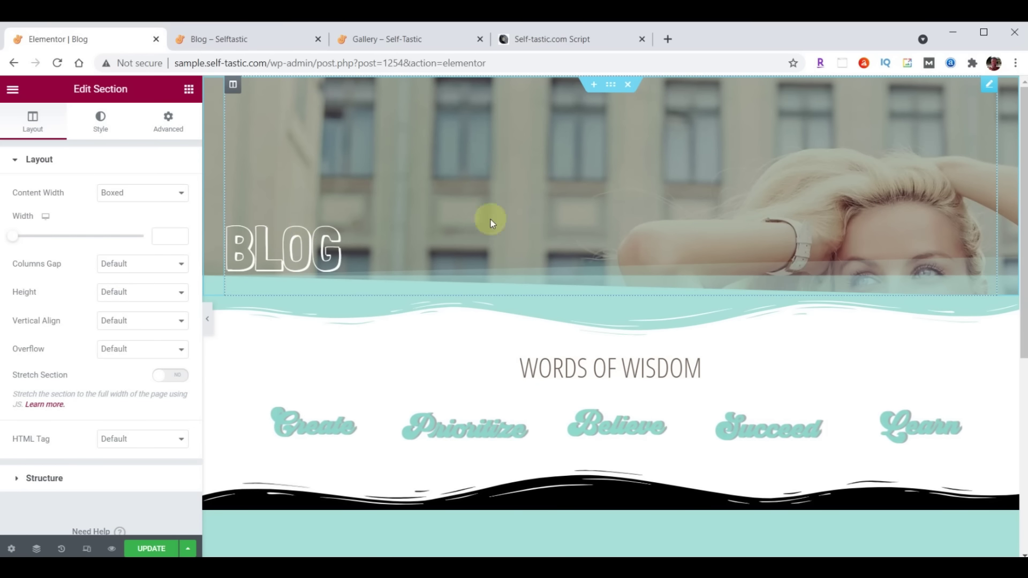
left_click(298, 259)
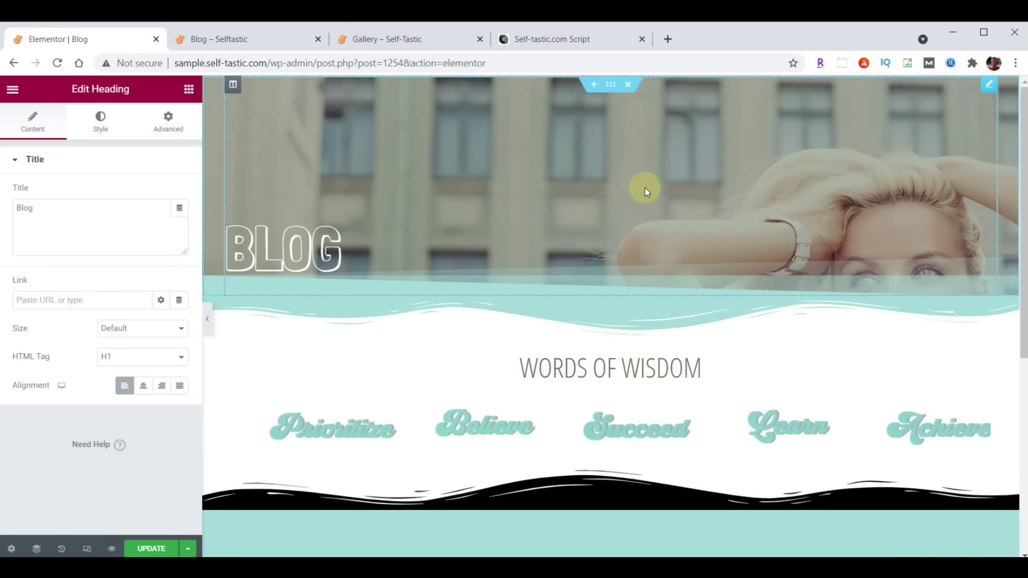
left_click(167, 121)
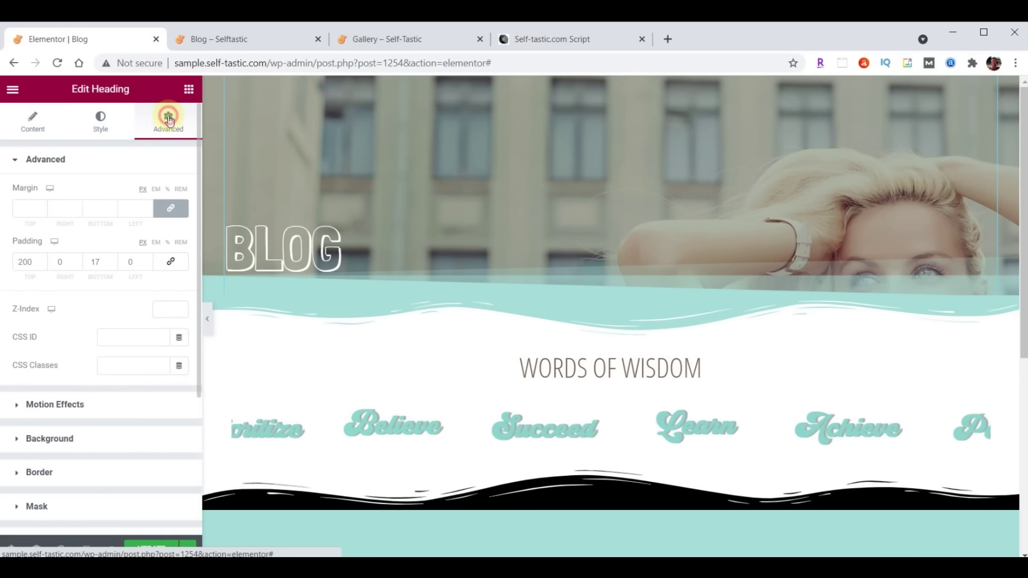
double_click(38, 262)
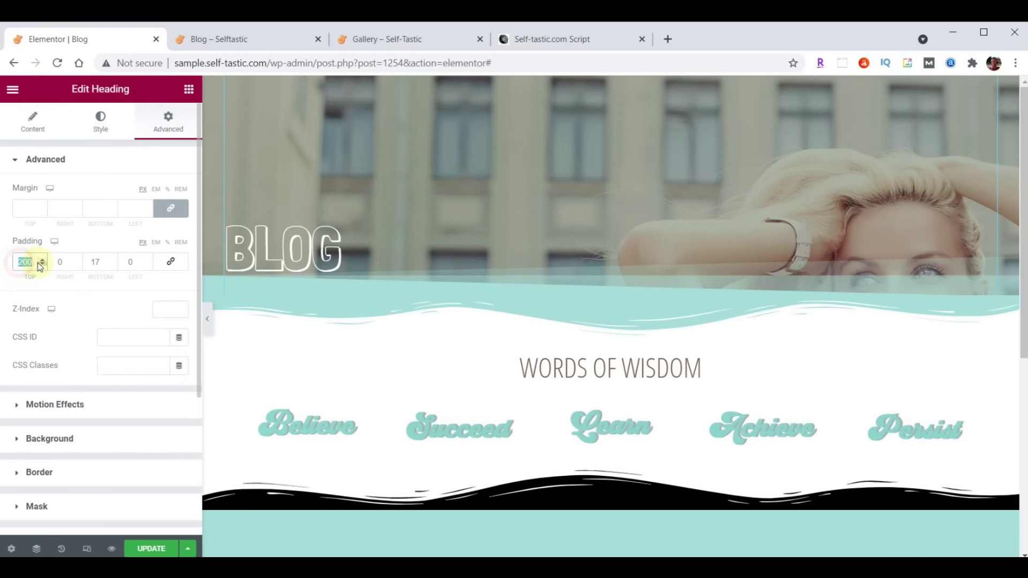
type("300")
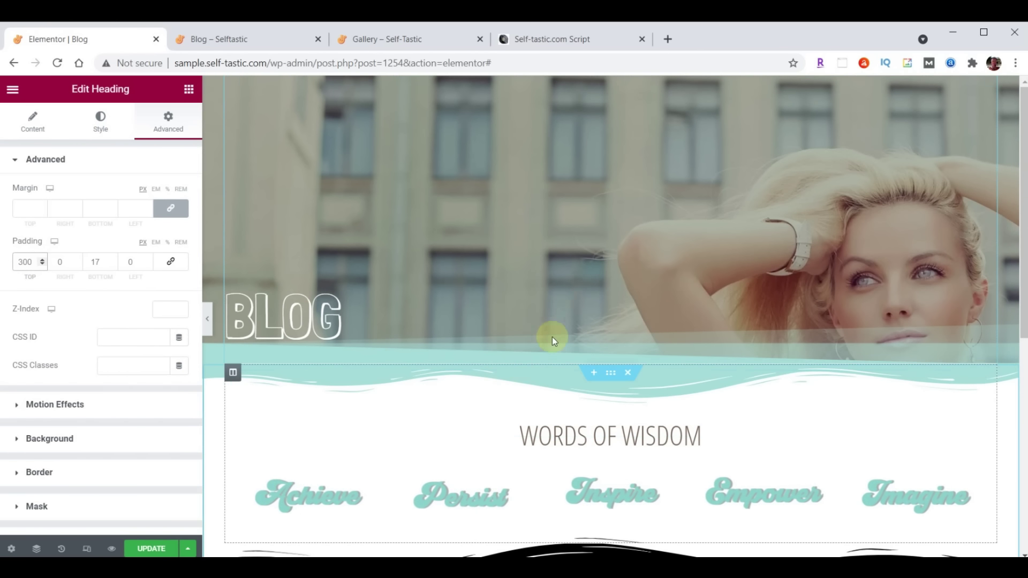
left_click(594, 372)
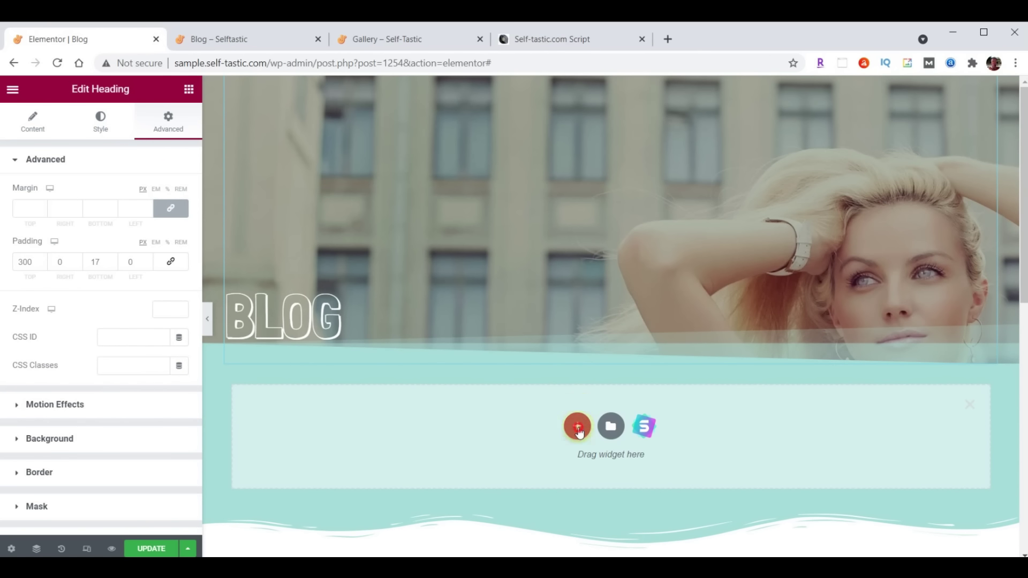
Make the new section single-column and search the widgets for 'Posts'
left_click(578, 427)
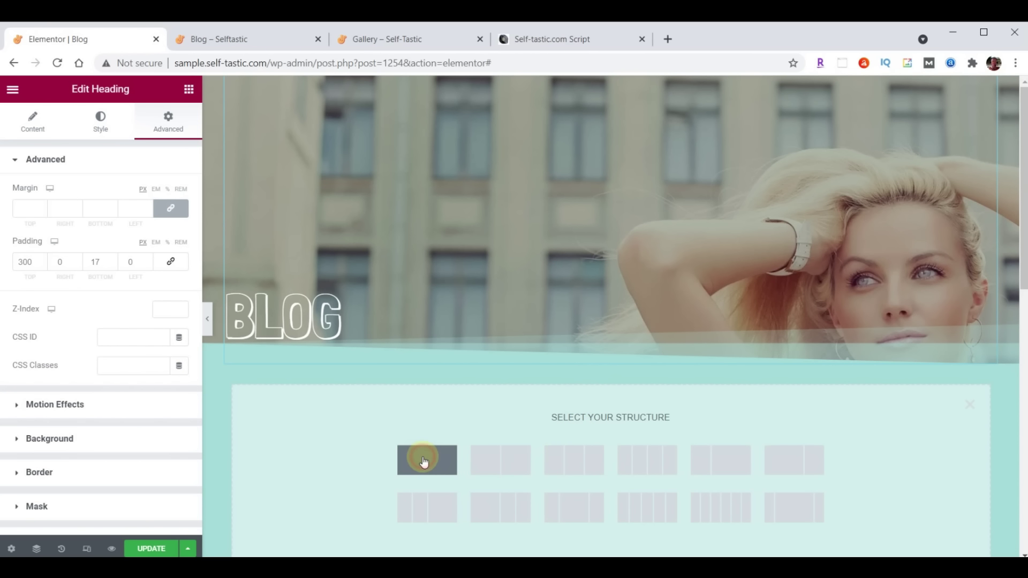
left_click(423, 461)
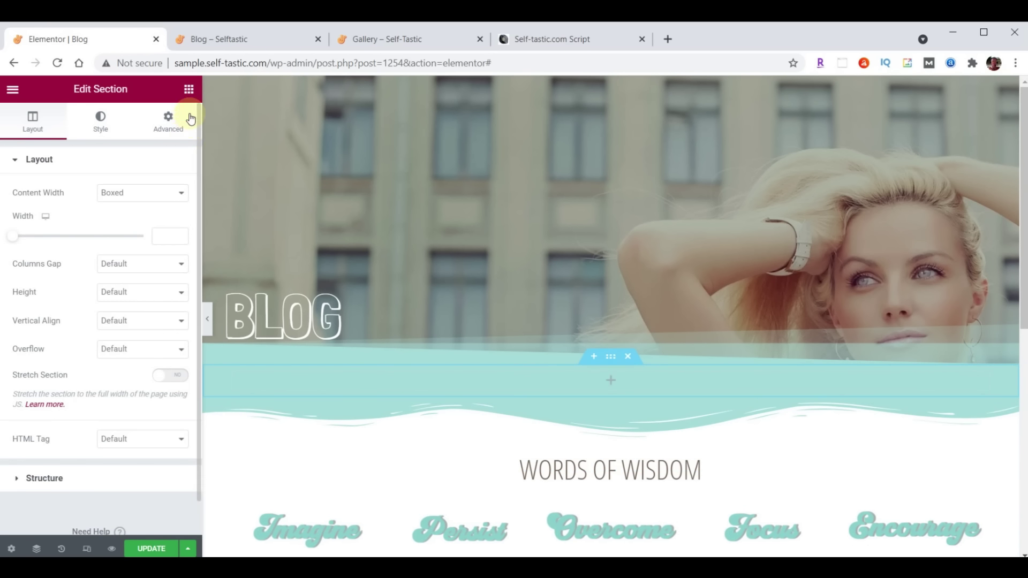
left_click(189, 93)
left_click(117, 145)
type("Posts")
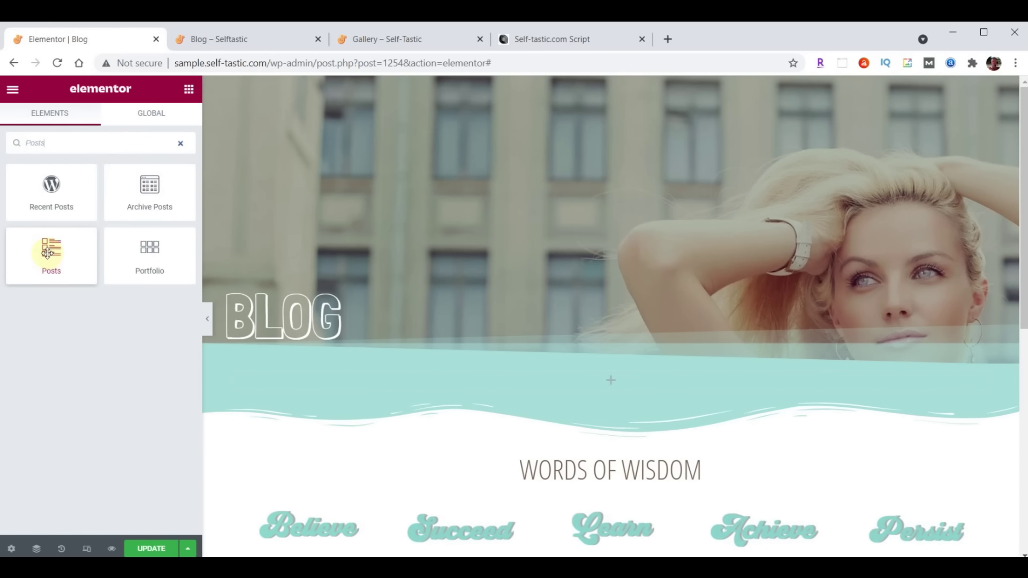
Place the Posts widget in the section and switch its skin to Cards
left_click_drag(48, 248, 617, 380)
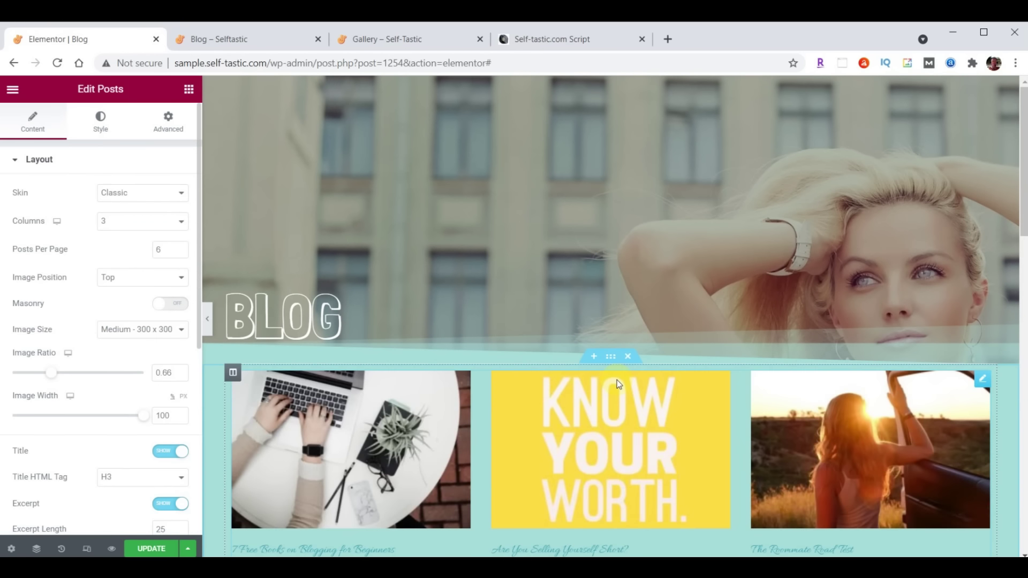
scroll(617, 380, "down", 1)
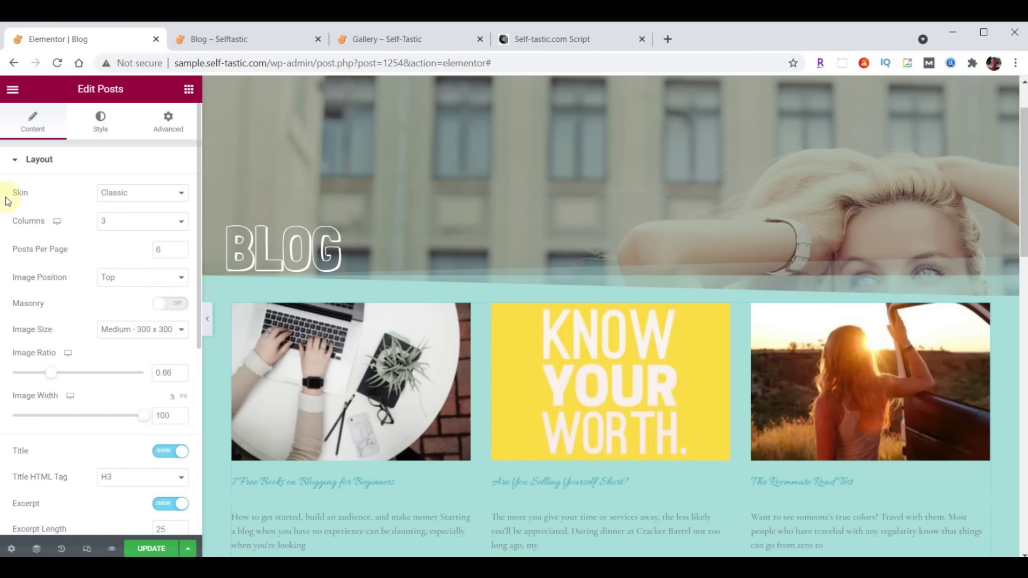
left_click(144, 192)
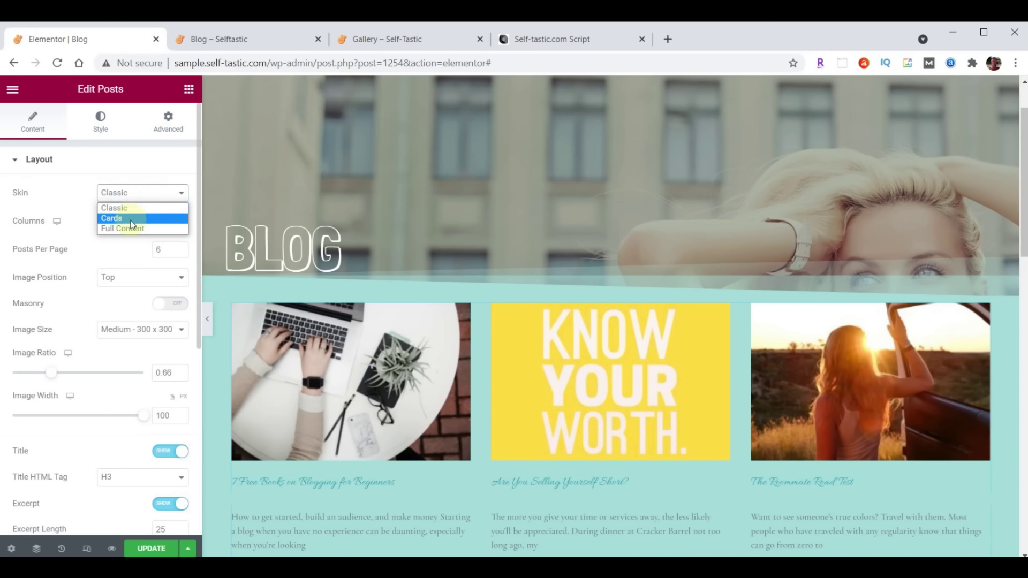
left_click(135, 219)
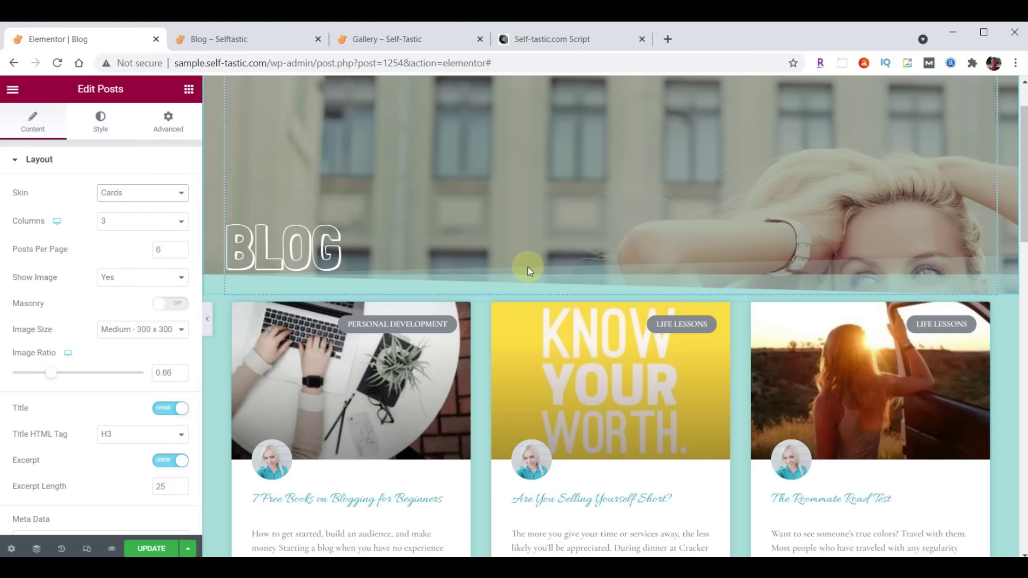
scroll(528, 267, "down", 1)
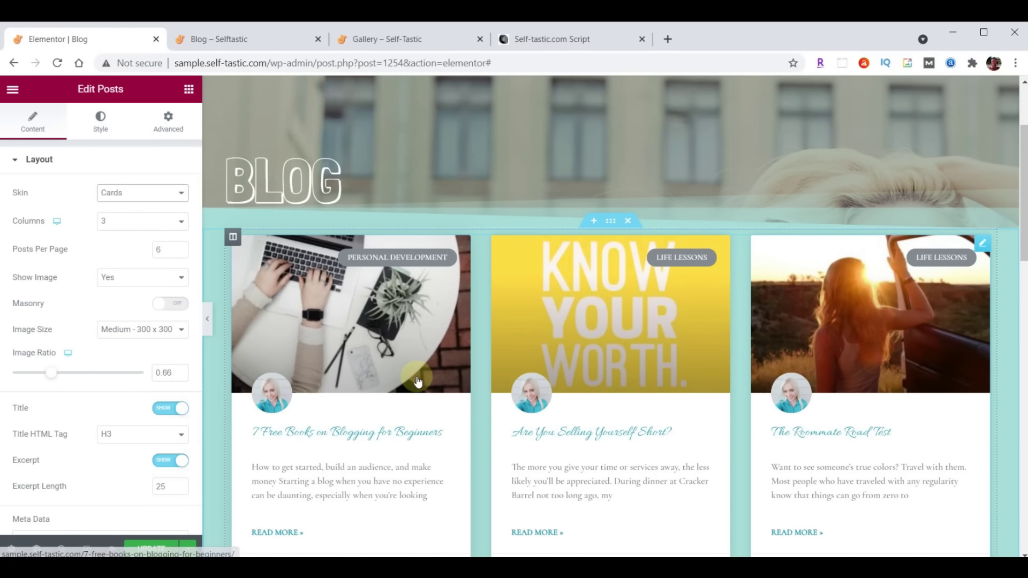
Set the post titles' typography to Open Sans Condensed at size 24
left_click(103, 128)
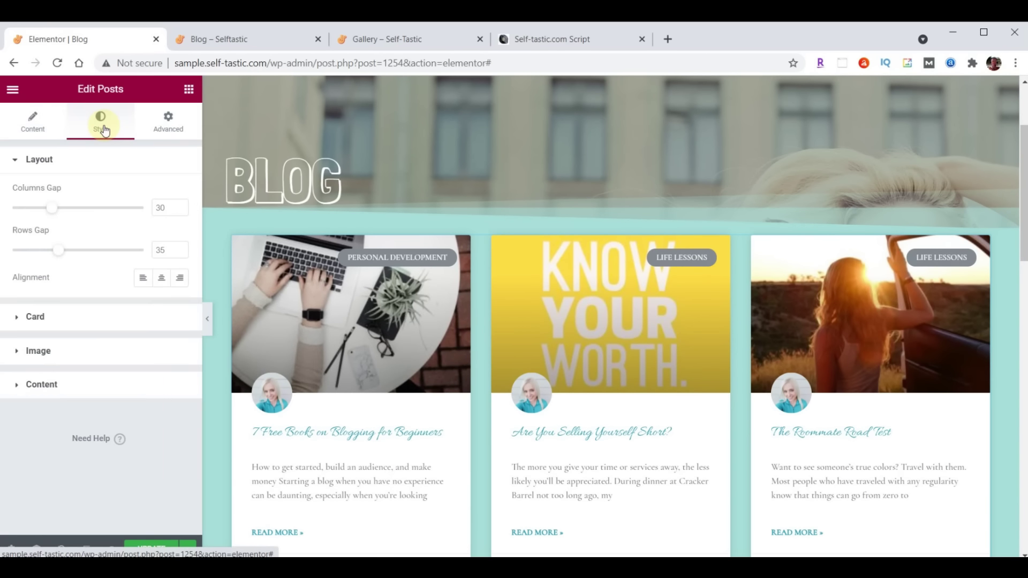
left_click(35, 386)
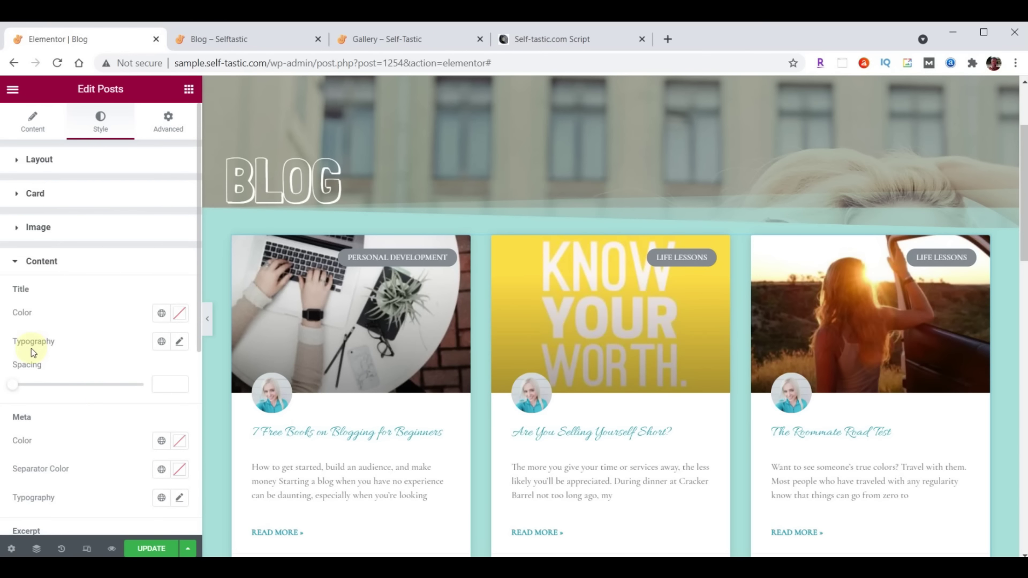
left_click(180, 346)
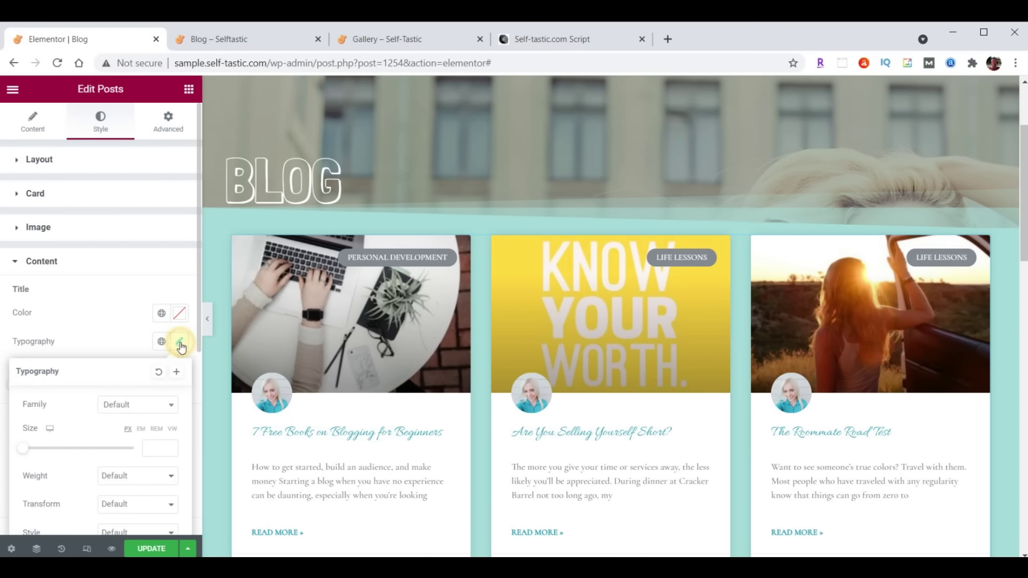
left_click(138, 406)
type("Open")
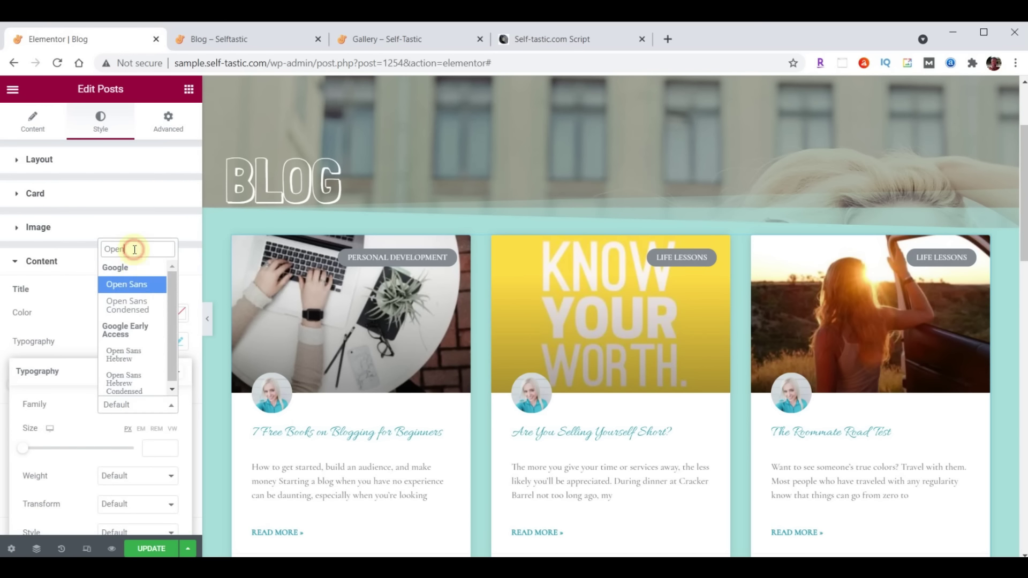
left_click(131, 312)
left_click(149, 445)
type("24")
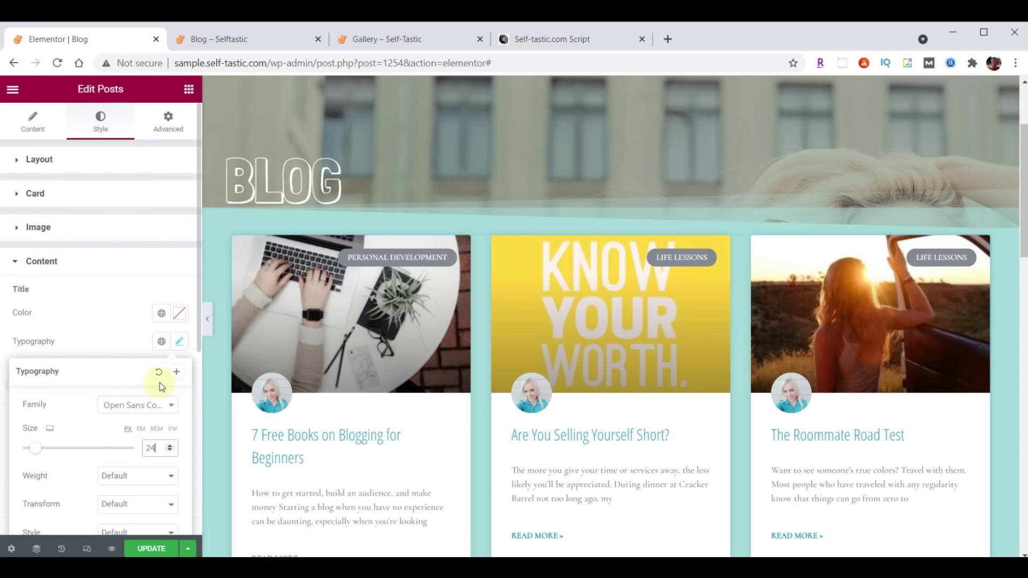
left_click(179, 346)
Set the excerpts' typography to Open Sans Condensed at size 21
scroll(171, 353, "down", 3)
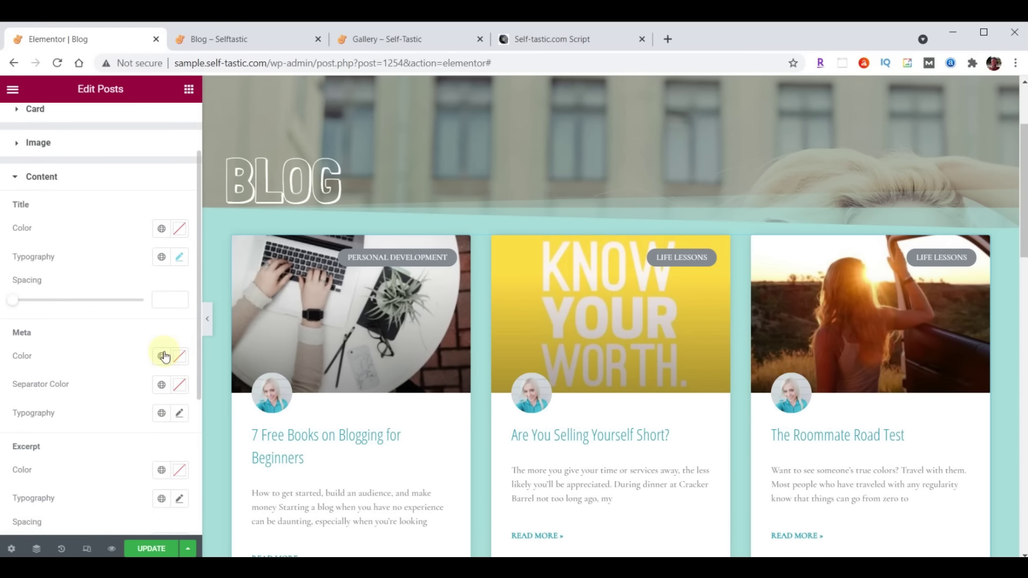
scroll(127, 372, "down", 2)
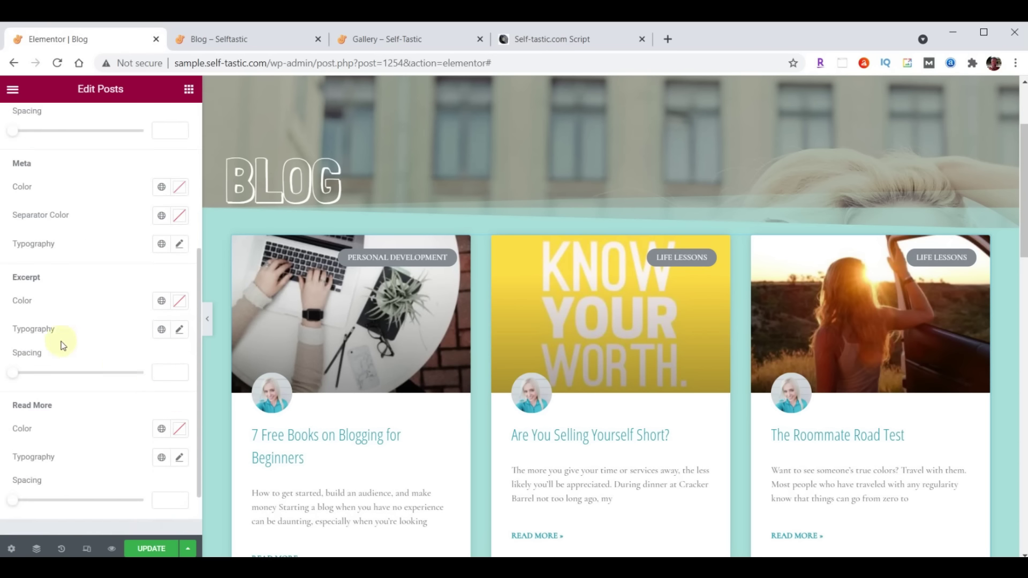
left_click(179, 331)
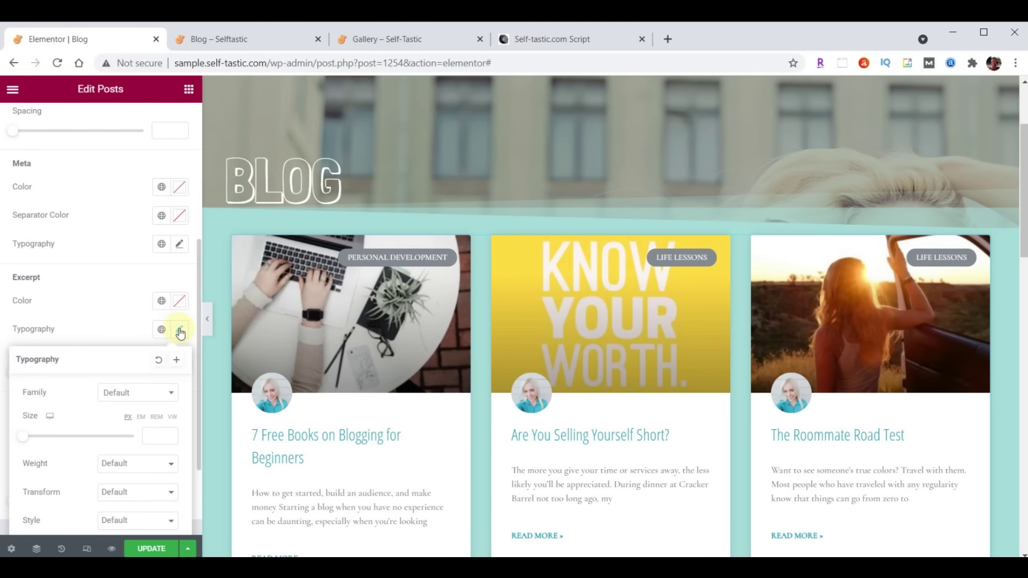
left_click(122, 397)
type("Open")
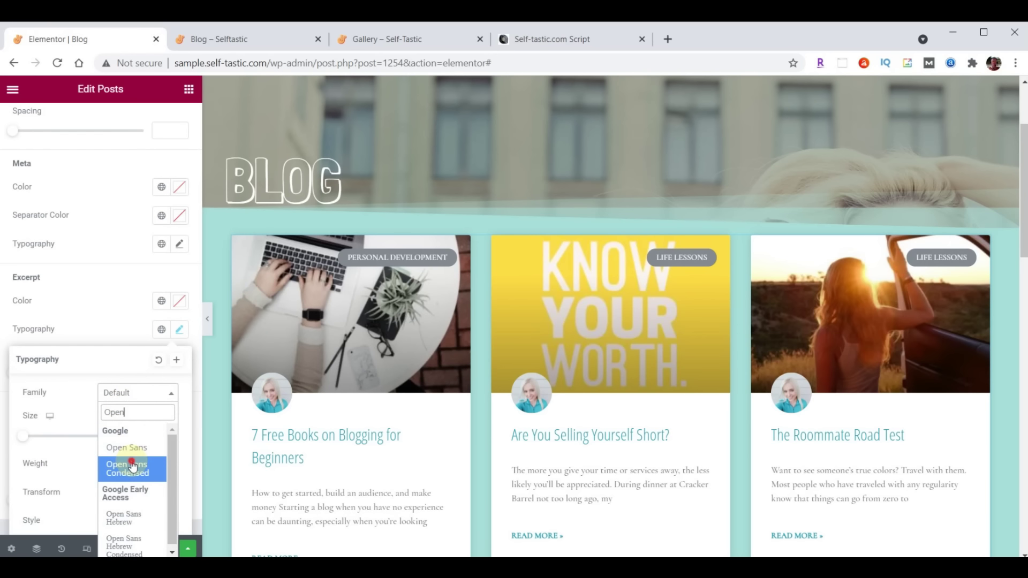
left_click(133, 467)
left_click(152, 437)
type("2")
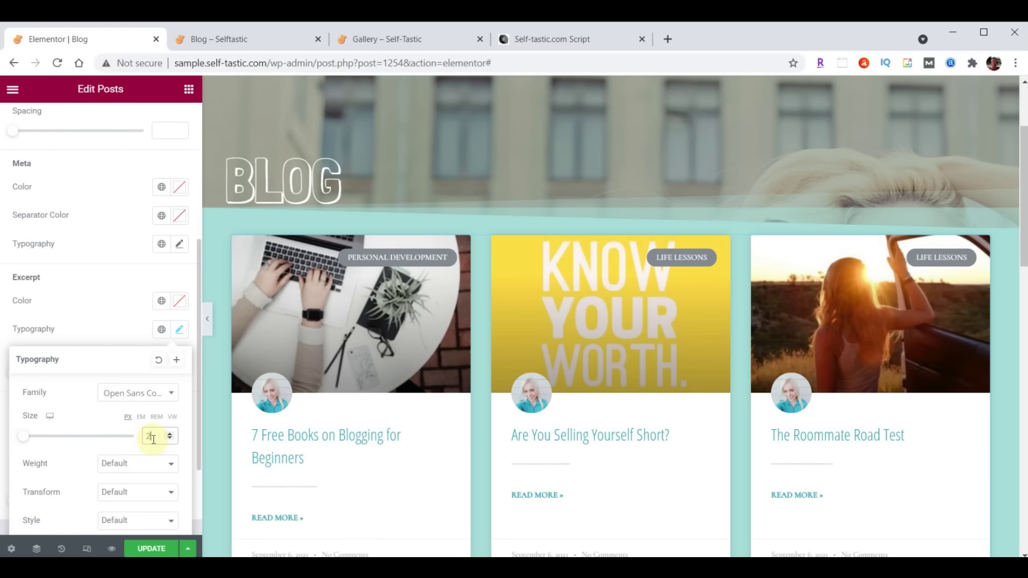
type("1")
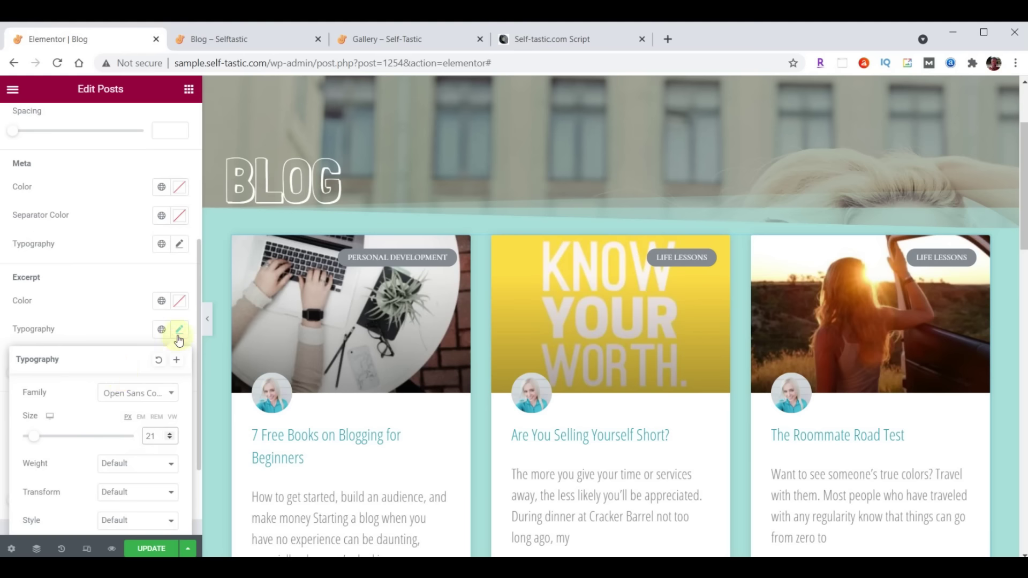
left_click(178, 339)
Set the Read More links' font family to Open Sans Condensed
scroll(133, 315, "down", 1)
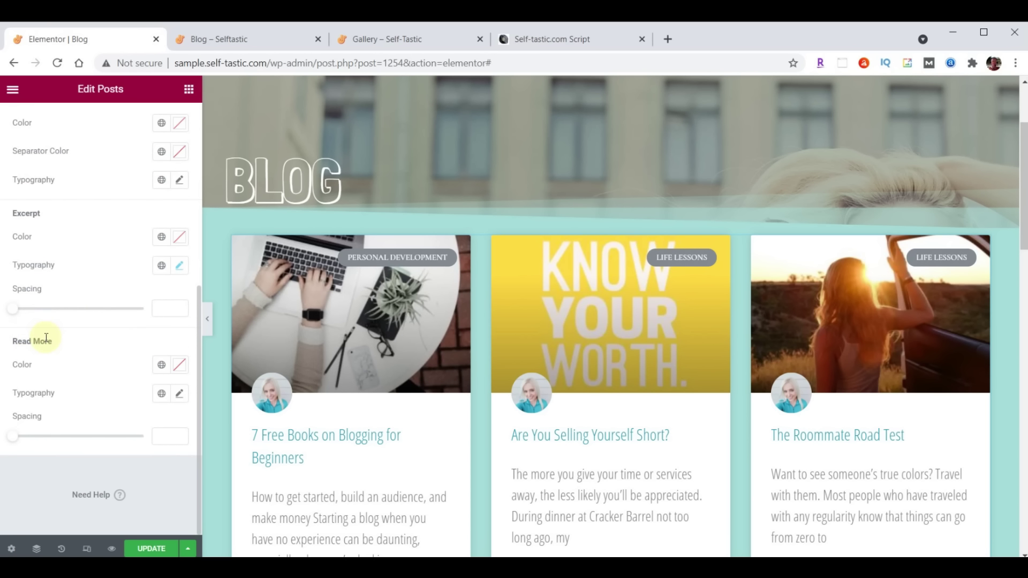
left_click(180, 394)
left_click(140, 456)
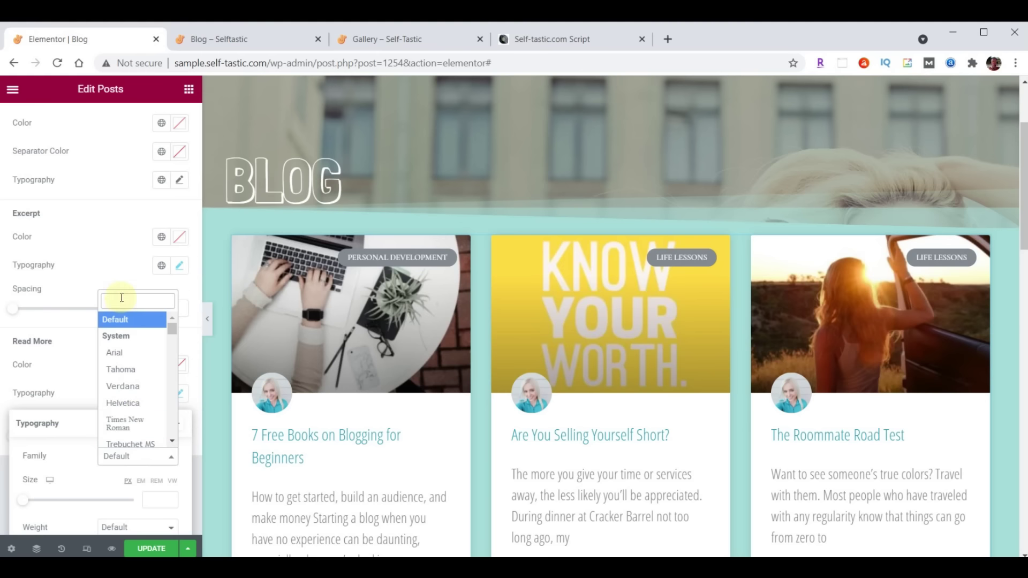
type("Open")
left_click(129, 355)
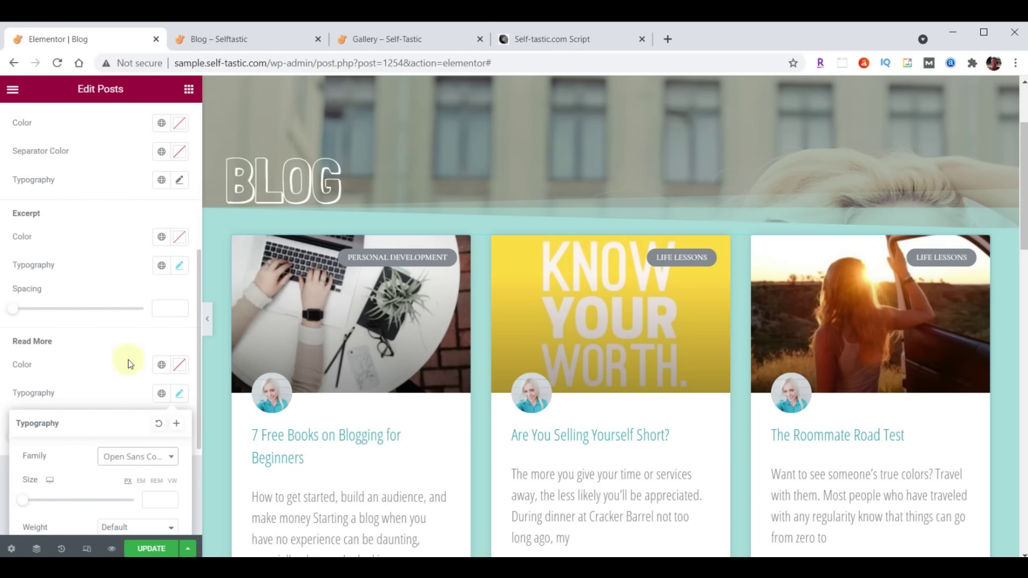
left_click(158, 499)
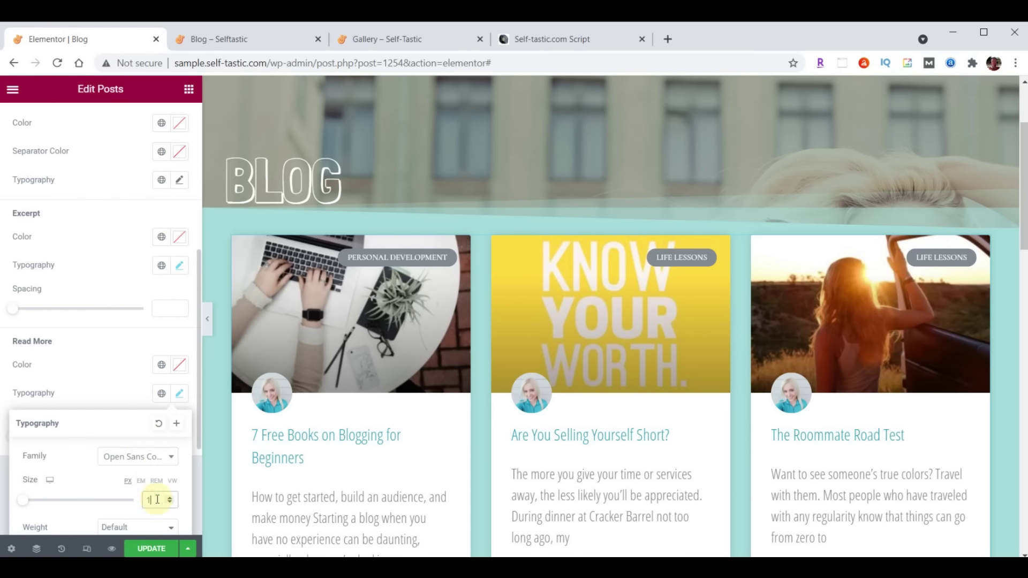
Update the Blog page and reload the live Blog page
left_click(179, 394)
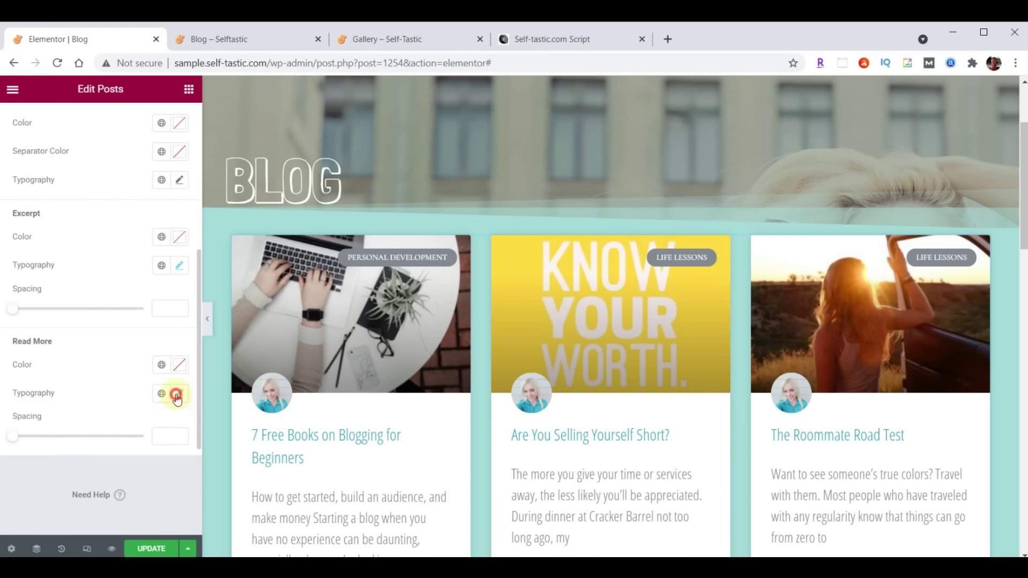
left_click(152, 550)
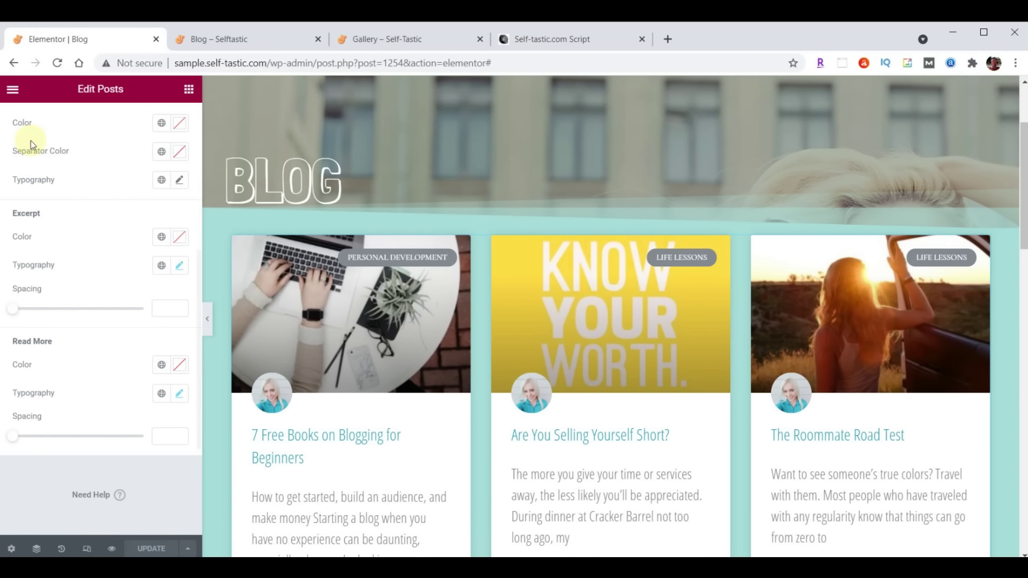
left_click(229, 40)
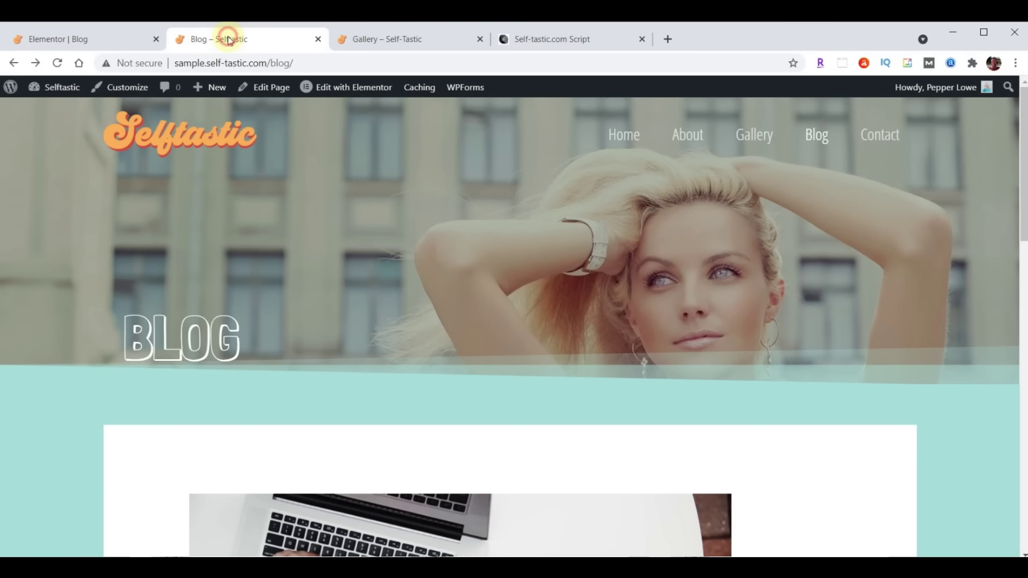
left_click(57, 62)
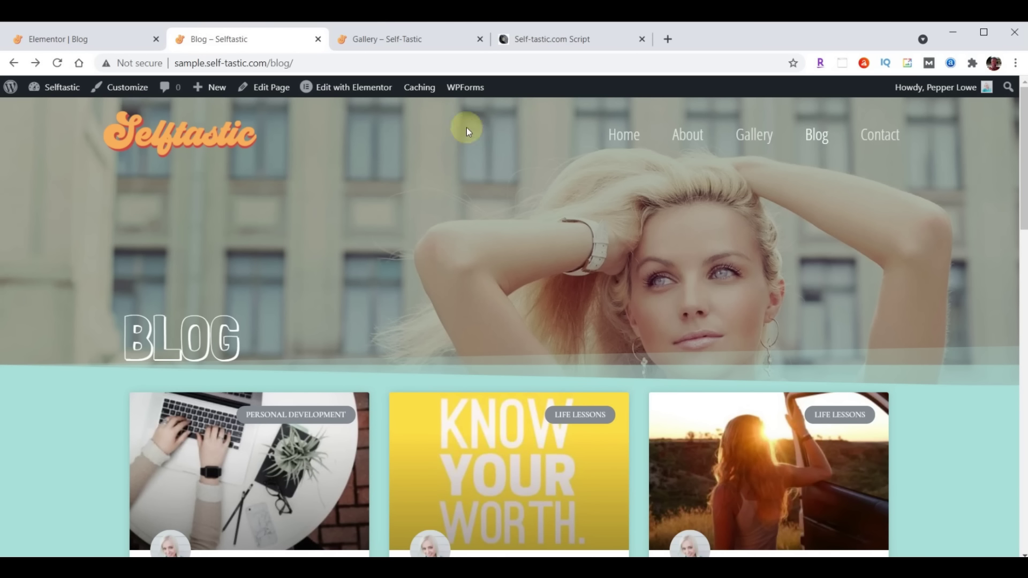
Scroll the live blog to check the card grid, then return to the Elementor editor
scroll(687, 191, "down", 10)
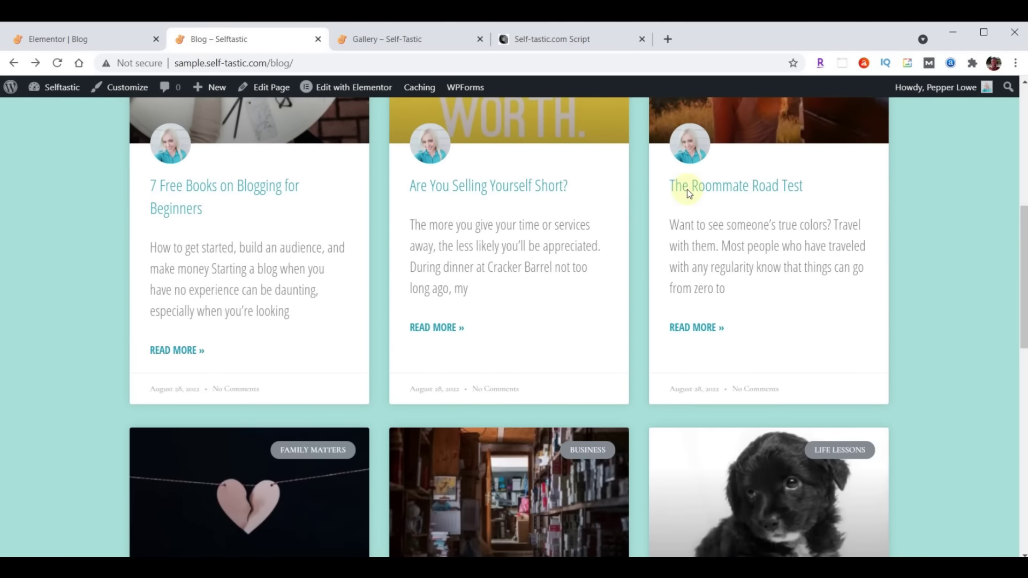
scroll(688, 191, "down", 5)
scroll(684, 257, "up", 6)
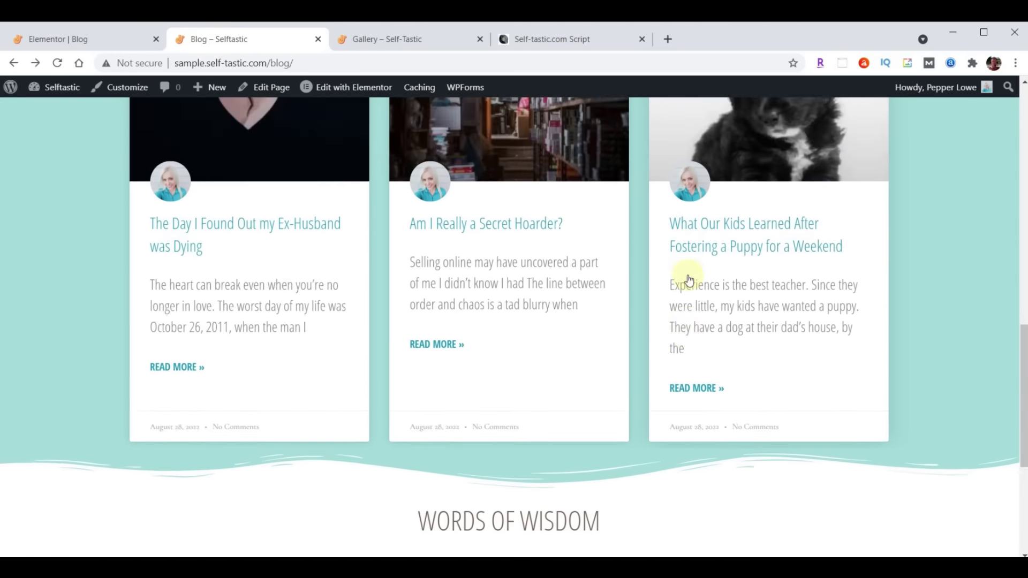
scroll(683, 329, "up", 10)
scroll(679, 332, "down", 4)
scroll(680, 332, "down", 8)
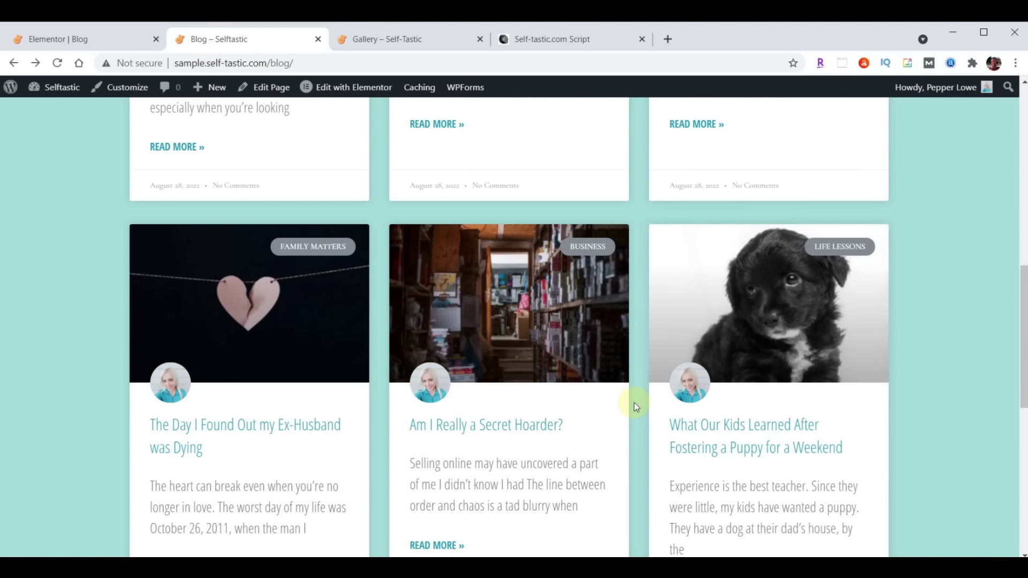
scroll(558, 371, "up", 5)
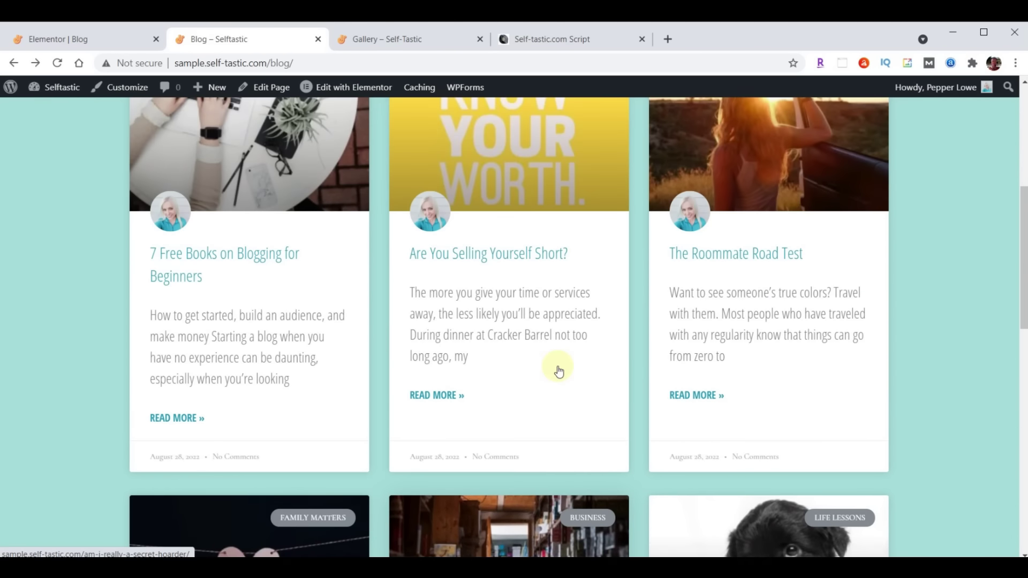
scroll(559, 371, "up", 6)
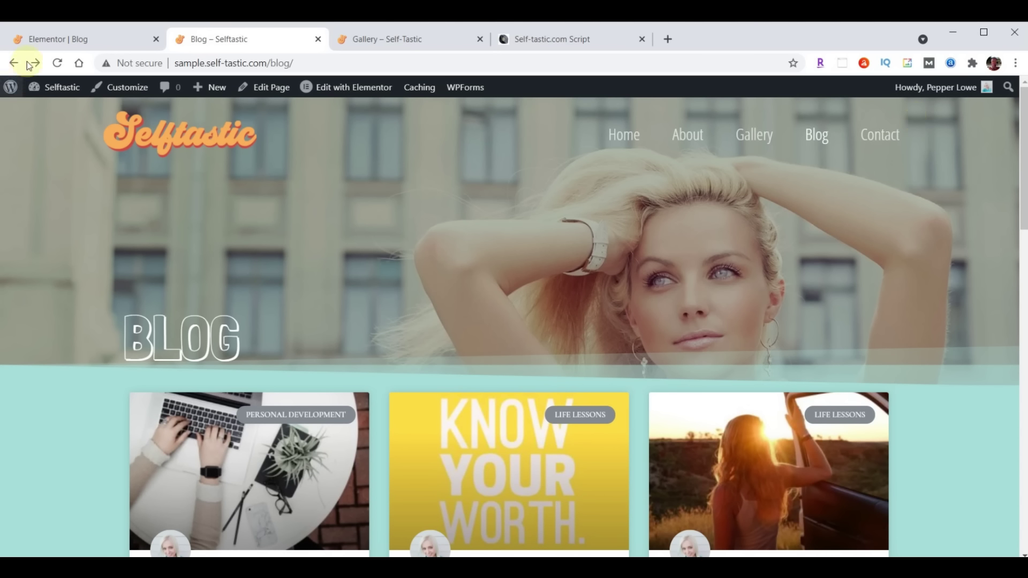
left_click(48, 39)
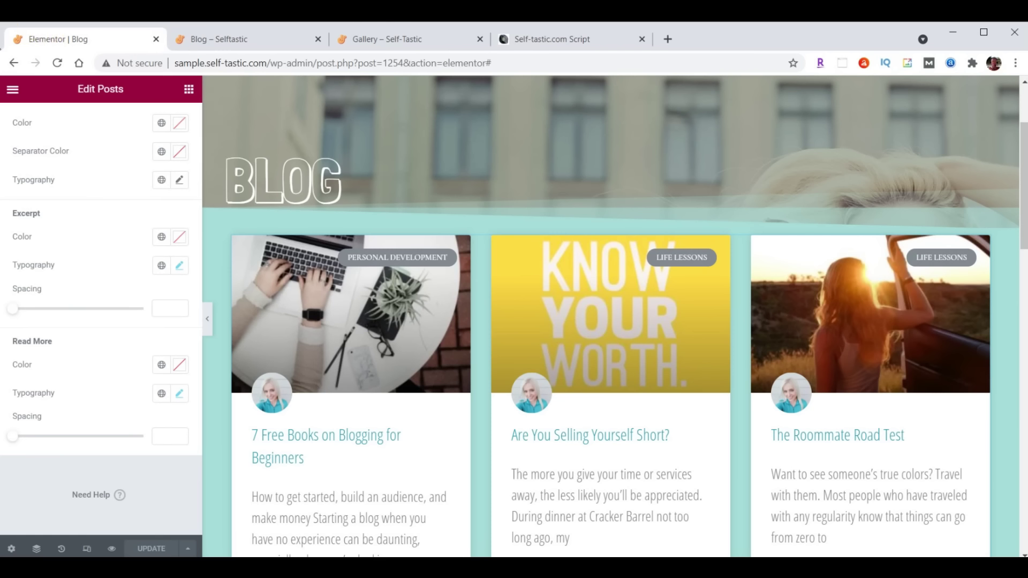
left_click(12, 89)
Exit to the dashboard and launch Elementor for the Contact page from All Pages
left_click(81, 328)
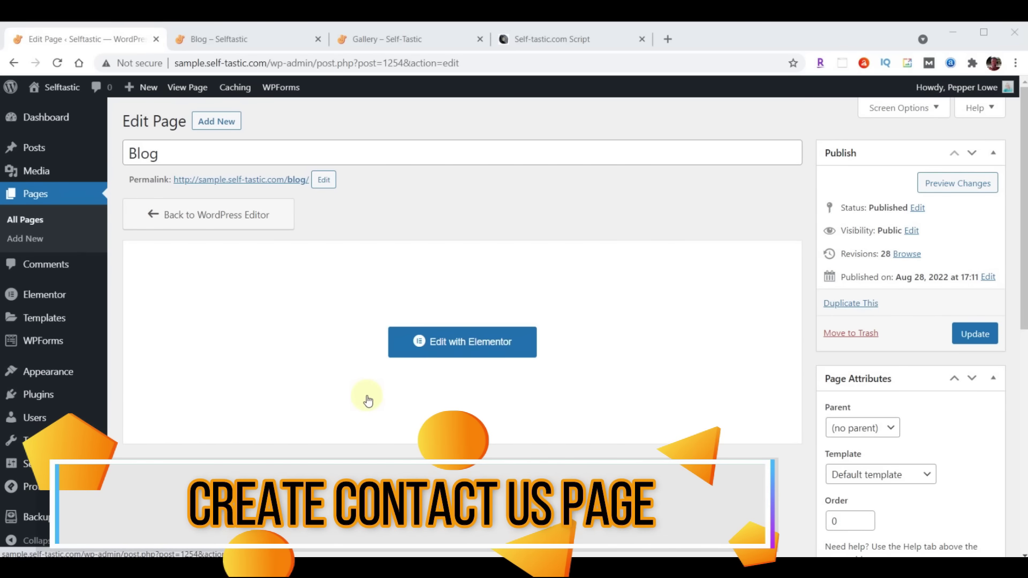
left_click(39, 197)
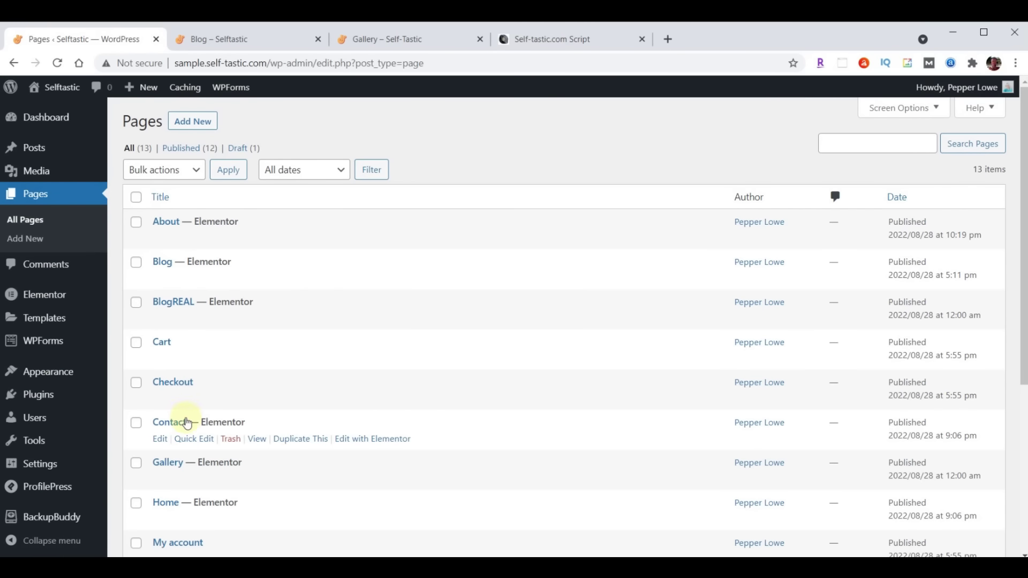
left_click(371, 440)
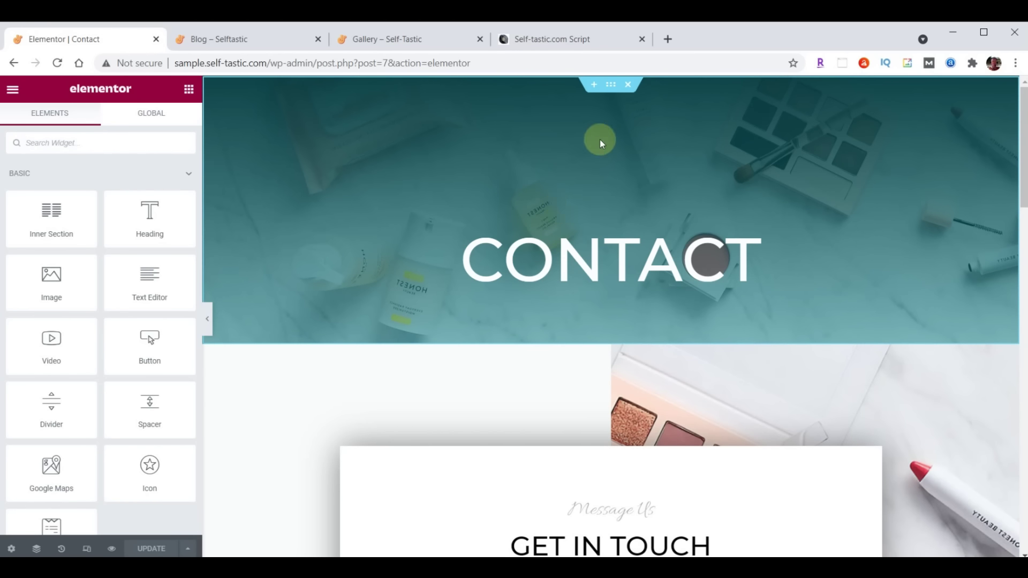
Delete the teal CONTACT header and insert 'Selftastic About Header' from My Templates, without document settings
left_click(628, 87)
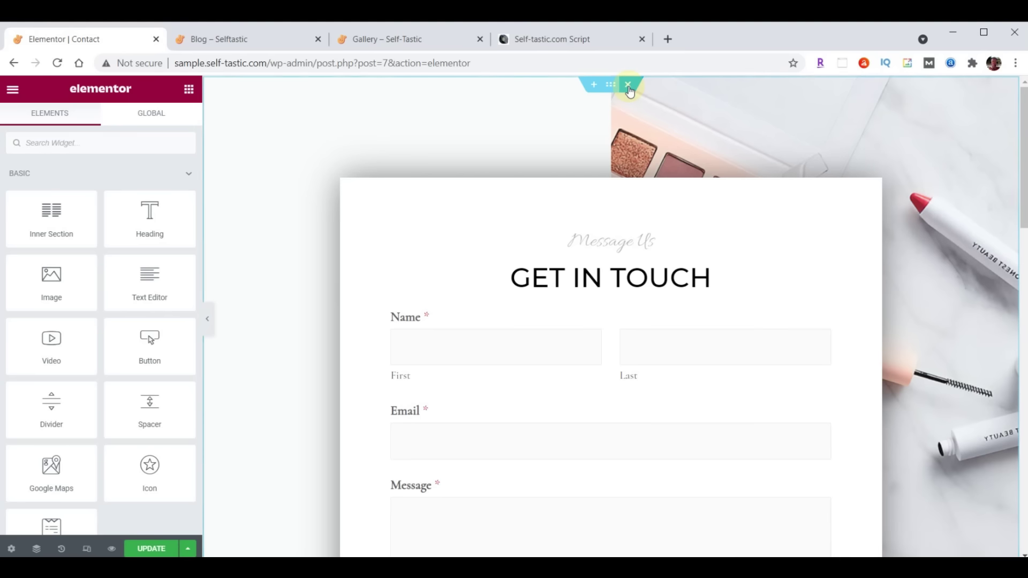
left_click(595, 86)
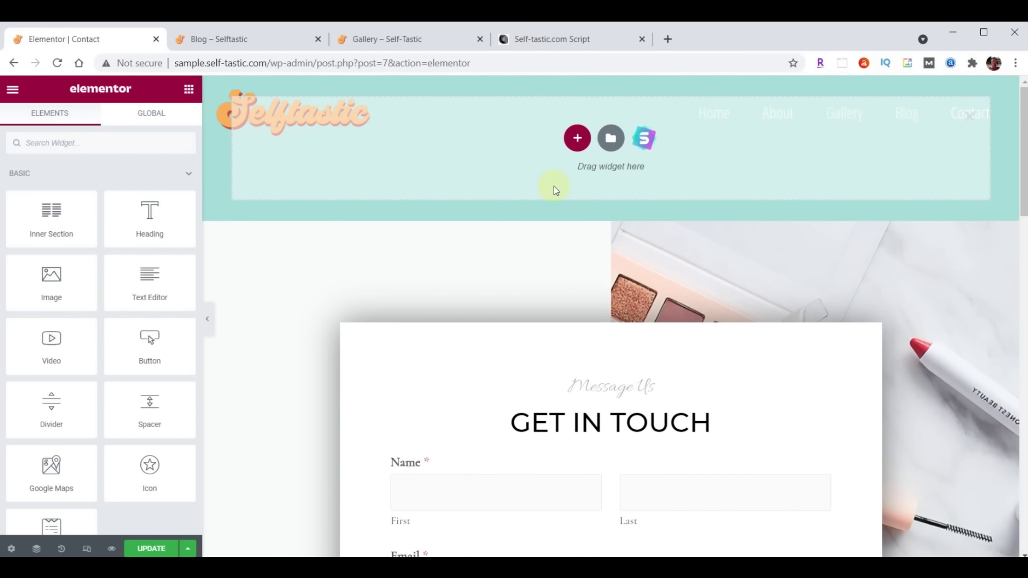
left_click(611, 139)
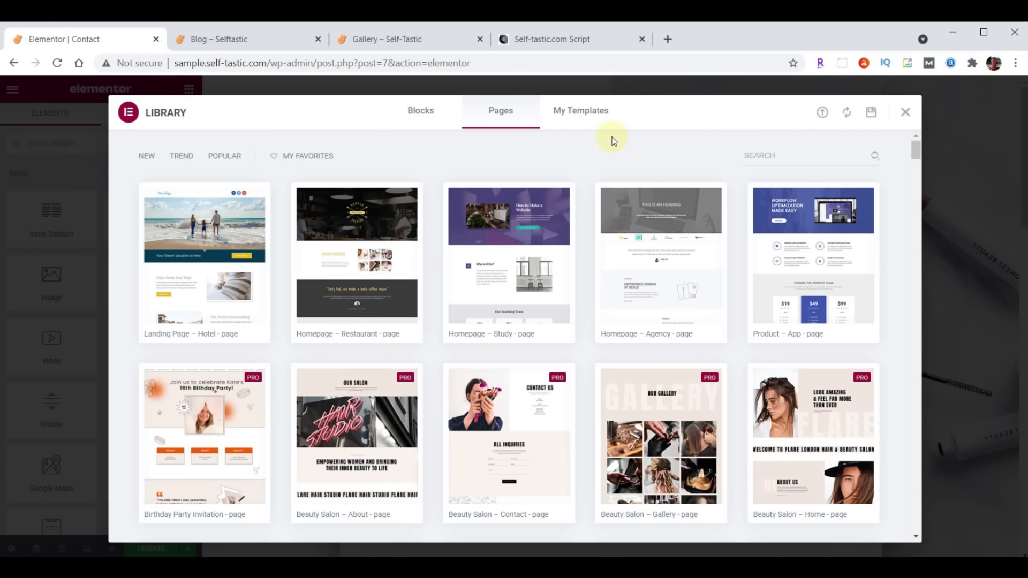
left_click(581, 111)
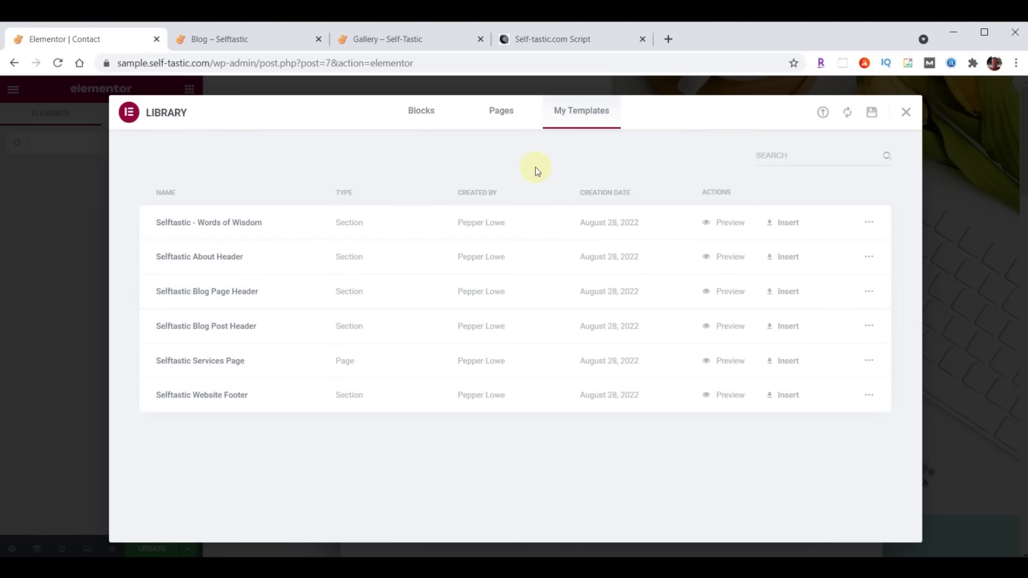
left_click(781, 257)
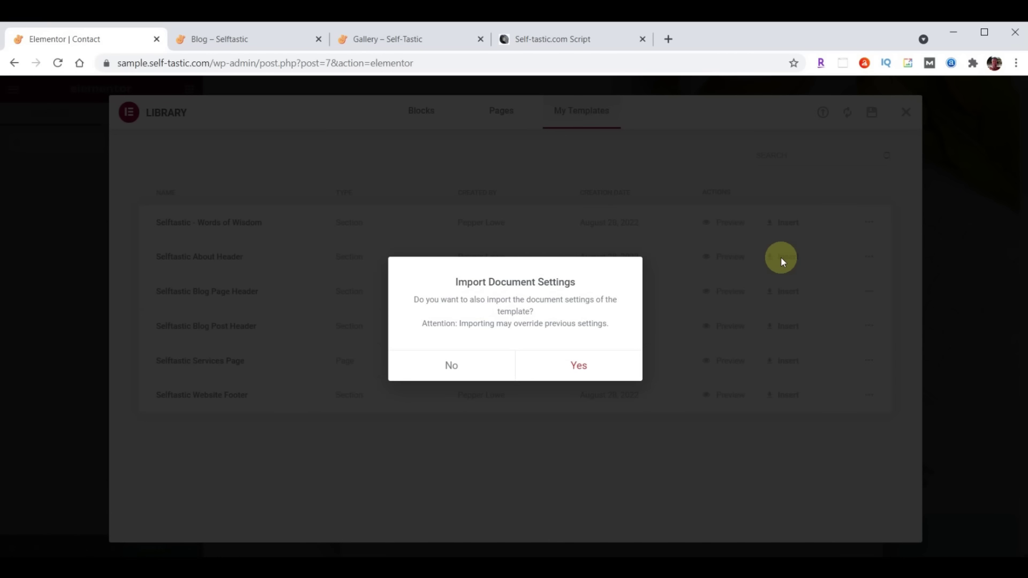
left_click(452, 364)
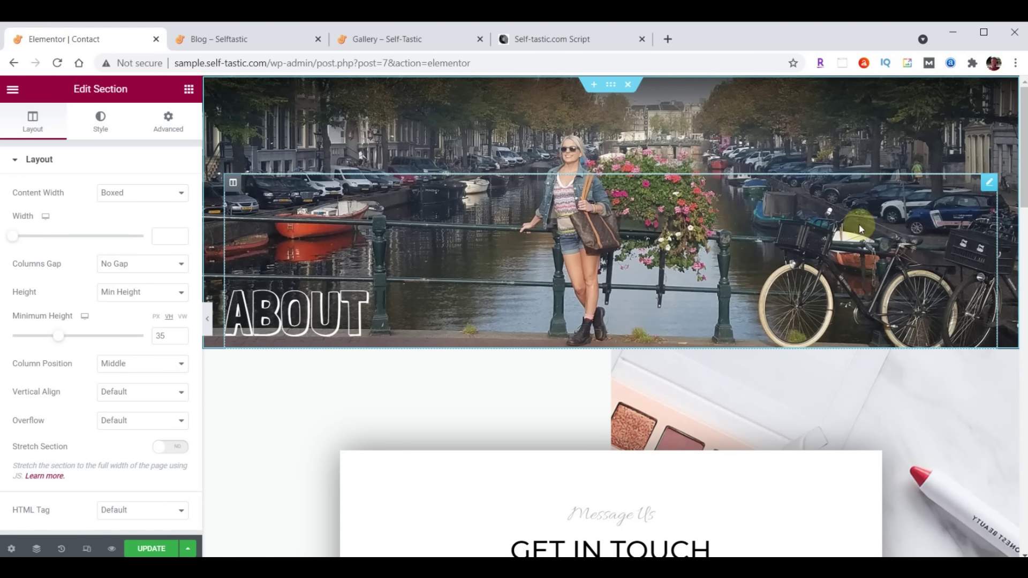
Change the header heading from About to 'Contact'
left_click(991, 184)
double_click(61, 208)
type("Contact")
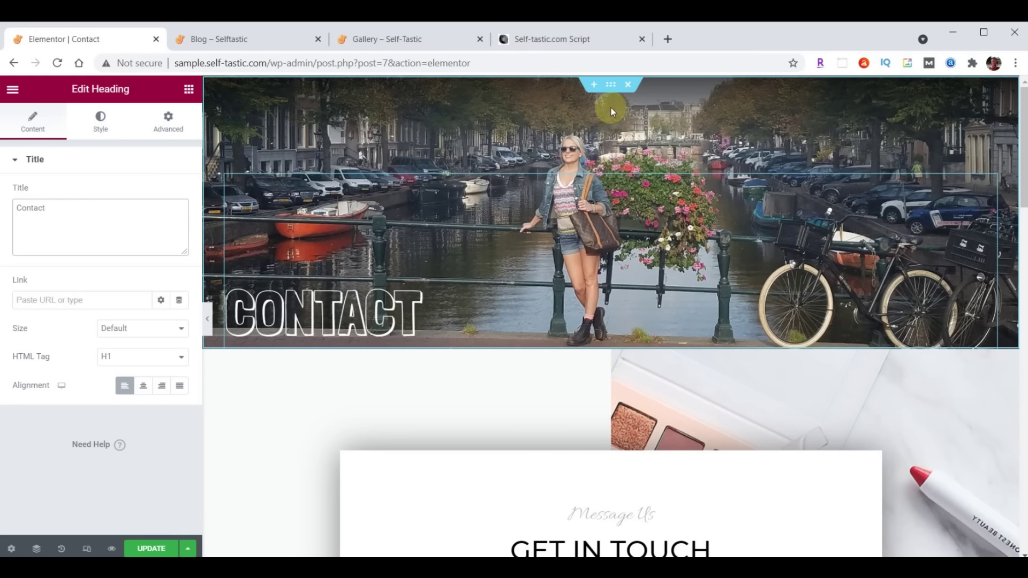
Upload header-contact.jpg and set it as the header section's background image
left_click(611, 86)
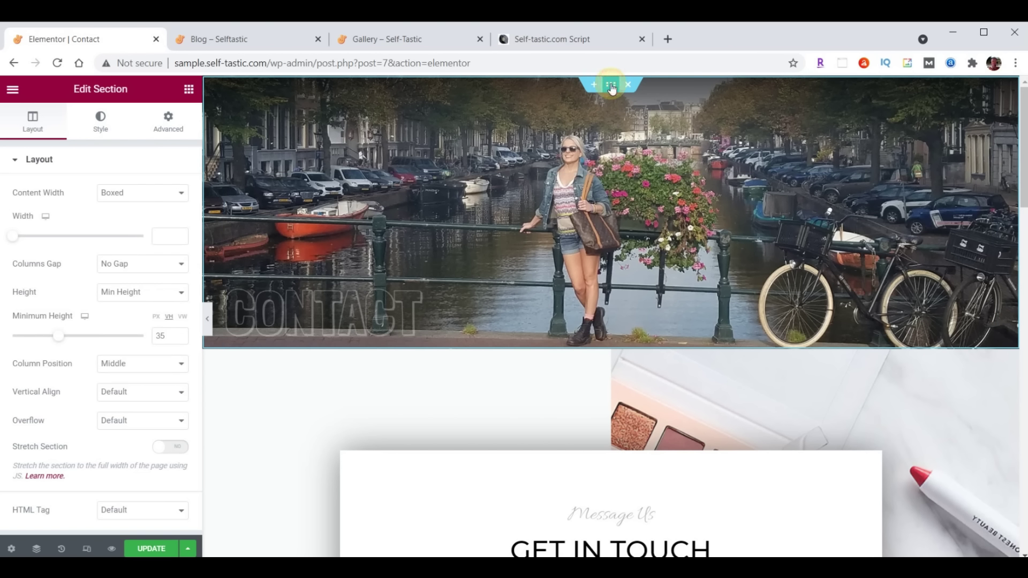
left_click(97, 128)
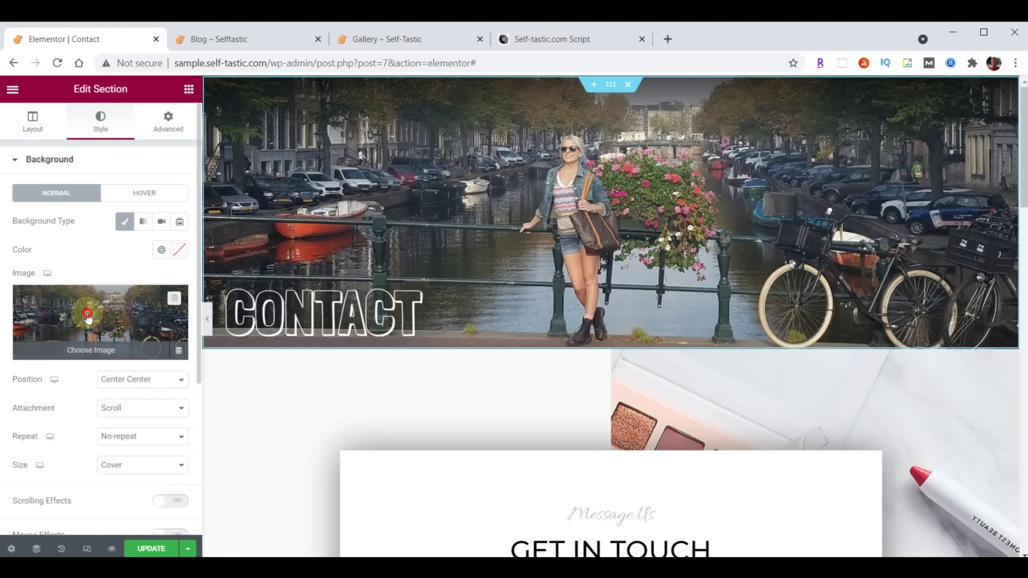
left_click(88, 315)
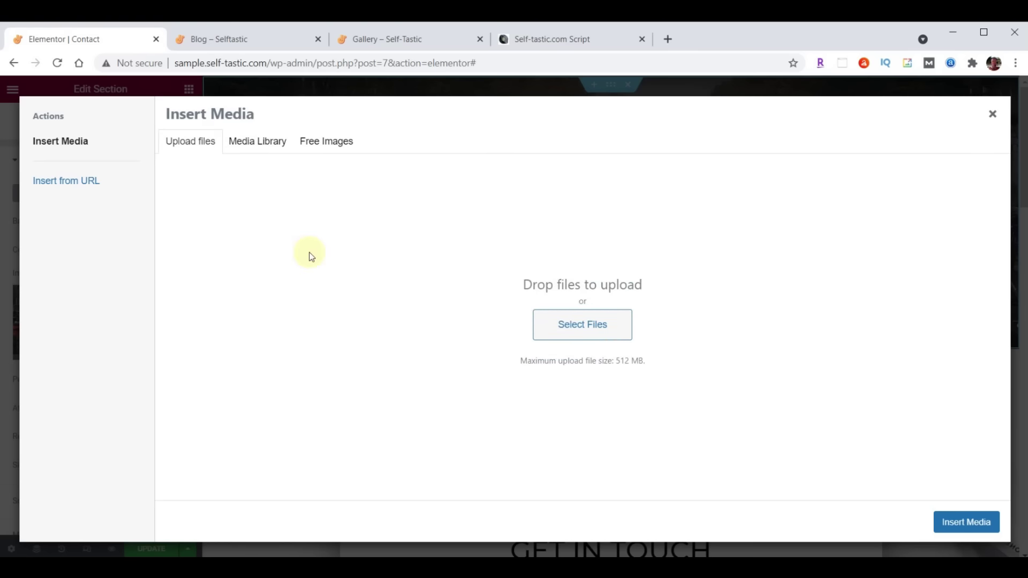
left_click(268, 141)
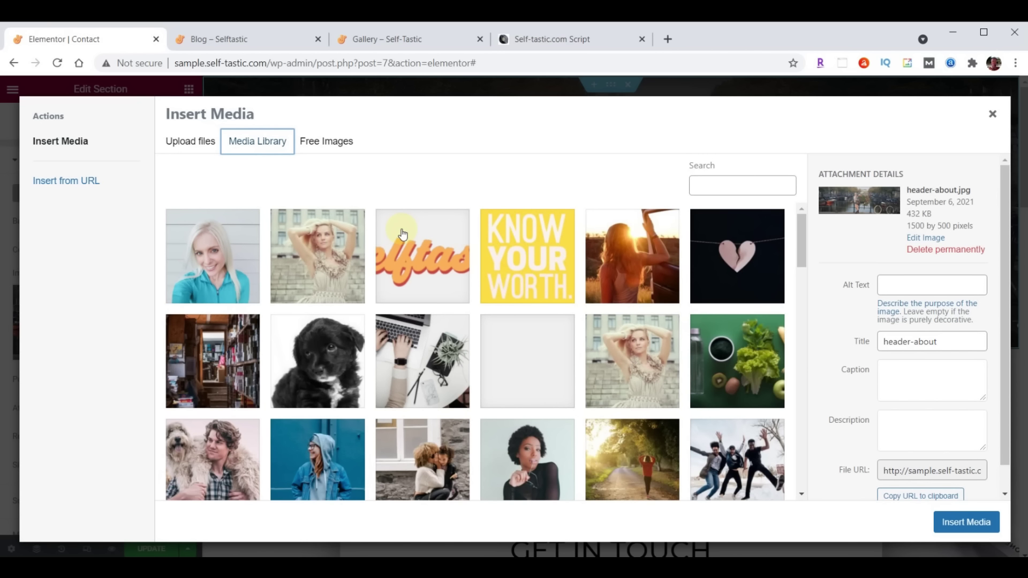
key("alt+Tab")
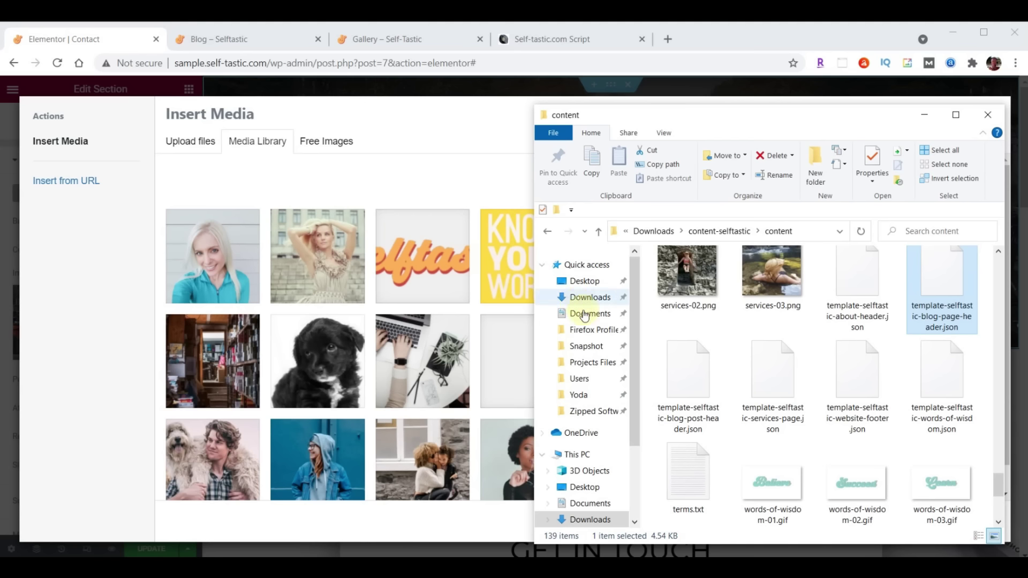
scroll(897, 406, "up", 15)
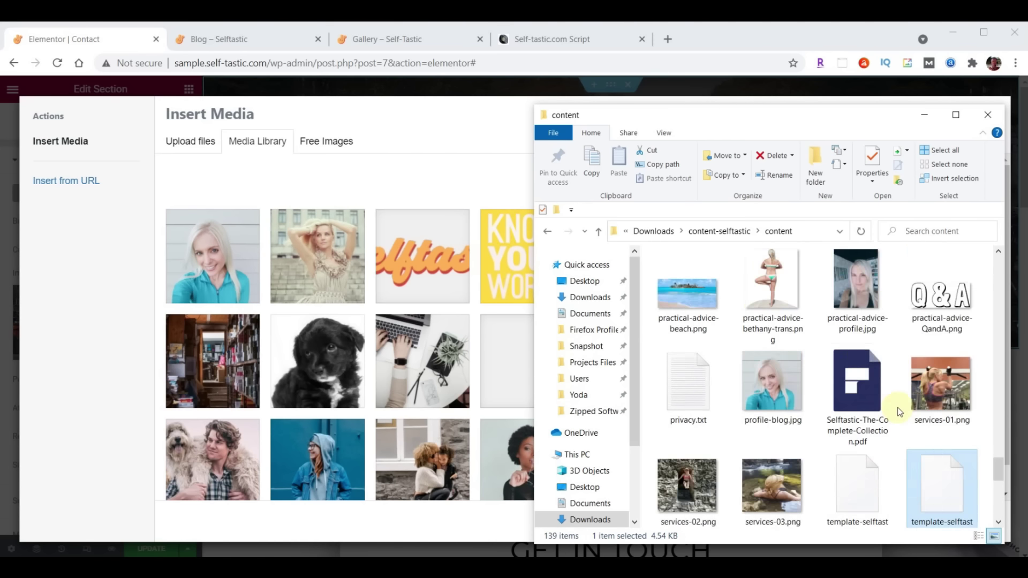
scroll(897, 407, "up", 2)
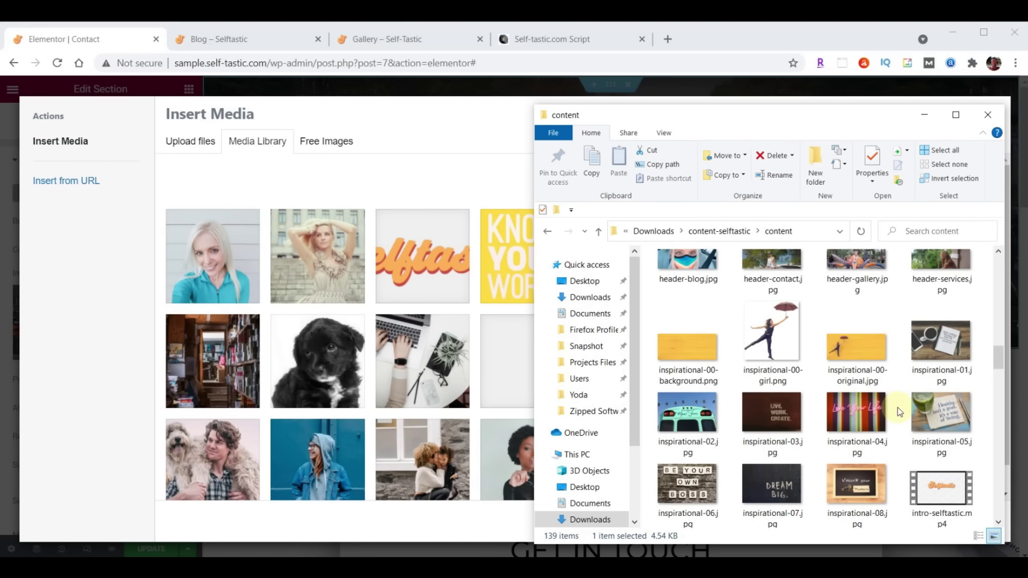
scroll(898, 407, "up", 1)
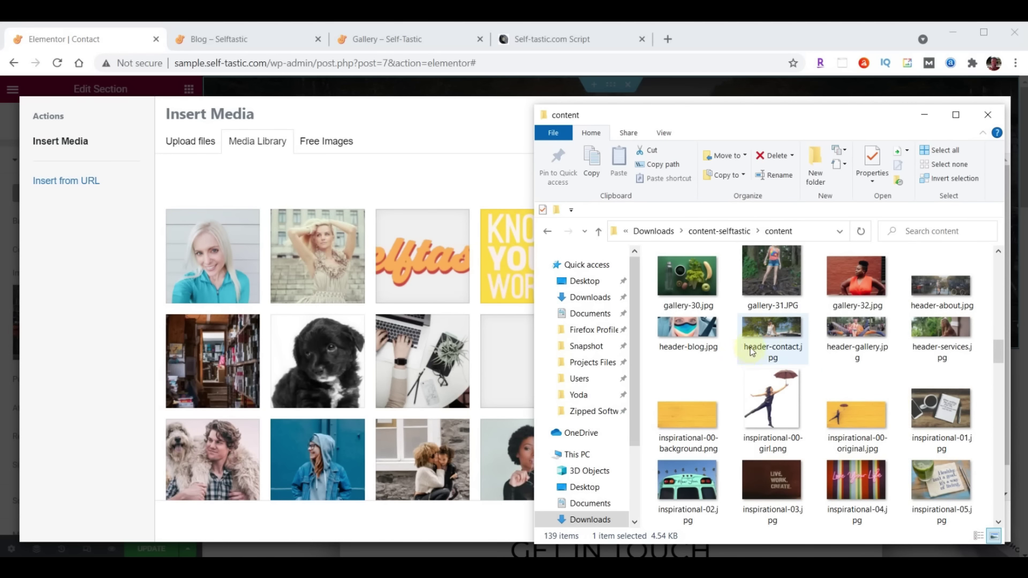
left_click_drag(780, 333, 401, 333)
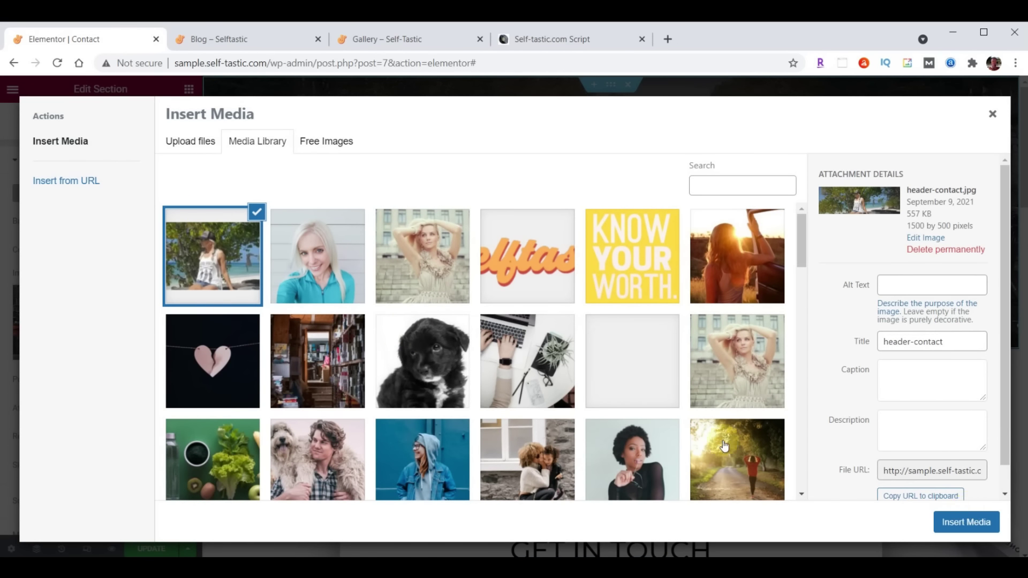
left_click(966, 522)
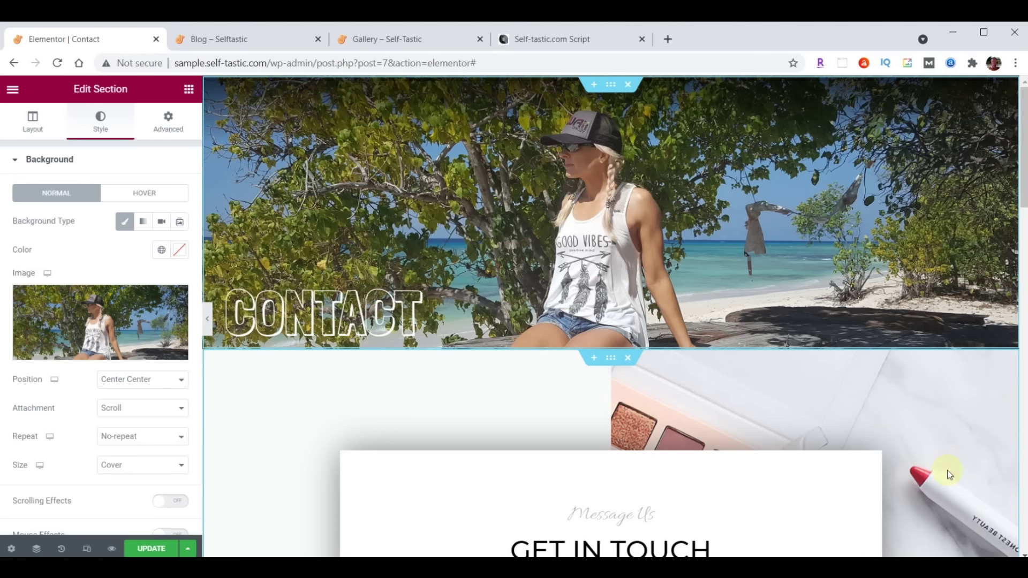
Restyle the Message Us heading in Open Sans Condensed at size 30
scroll(849, 310, "down", 2)
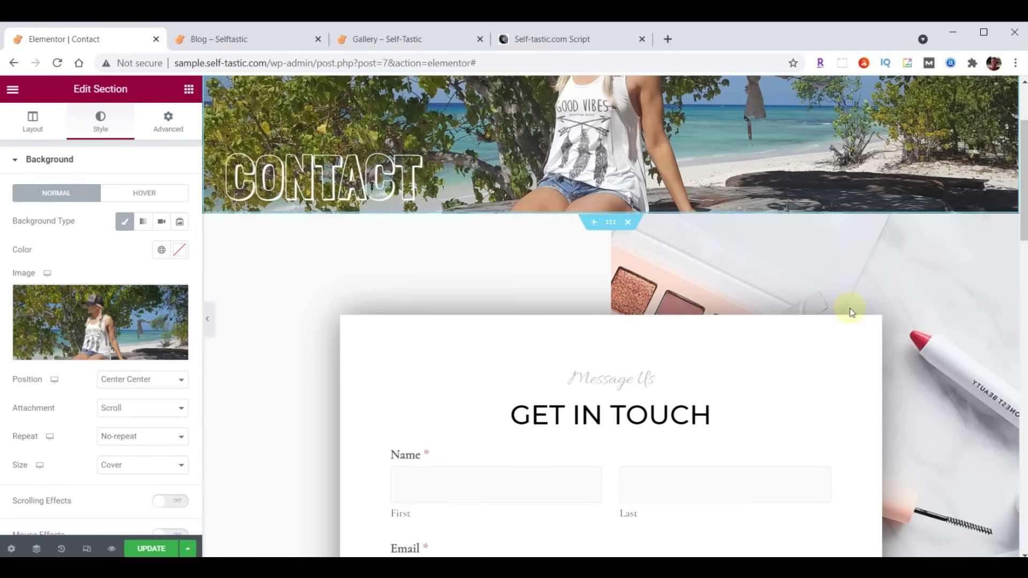
scroll(851, 311, "down", 1)
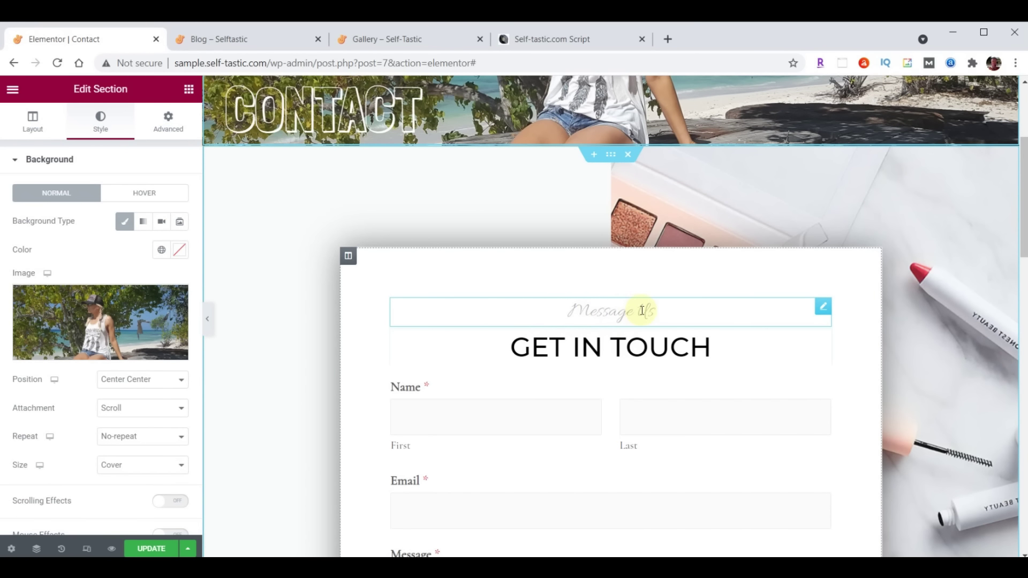
left_click(822, 306)
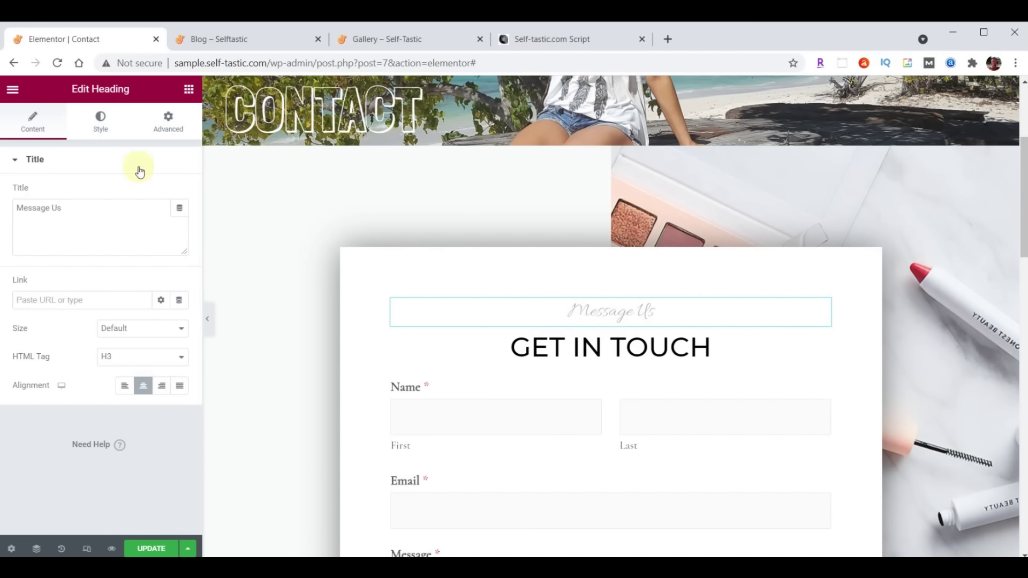
left_click(101, 121)
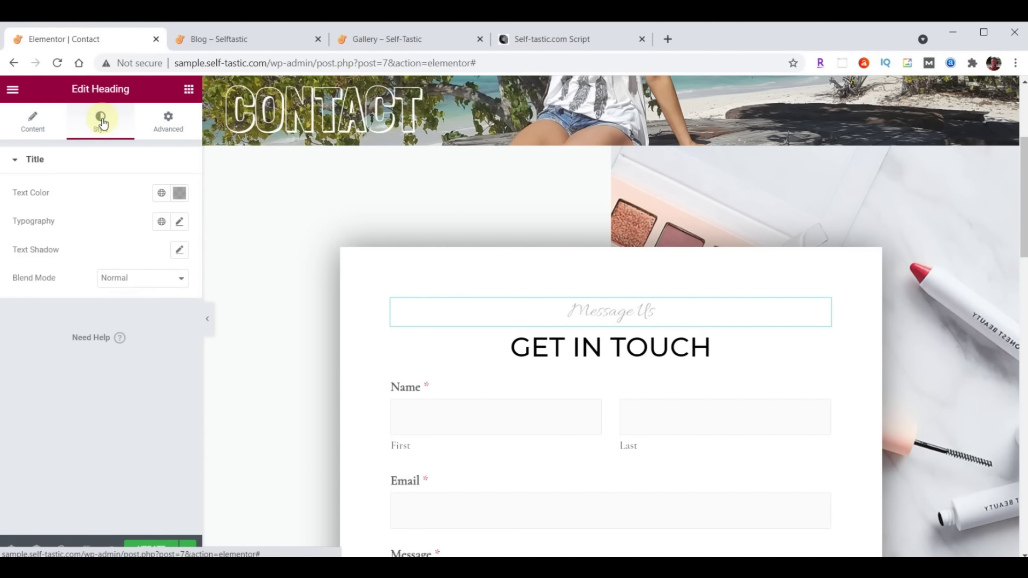
left_click(180, 222)
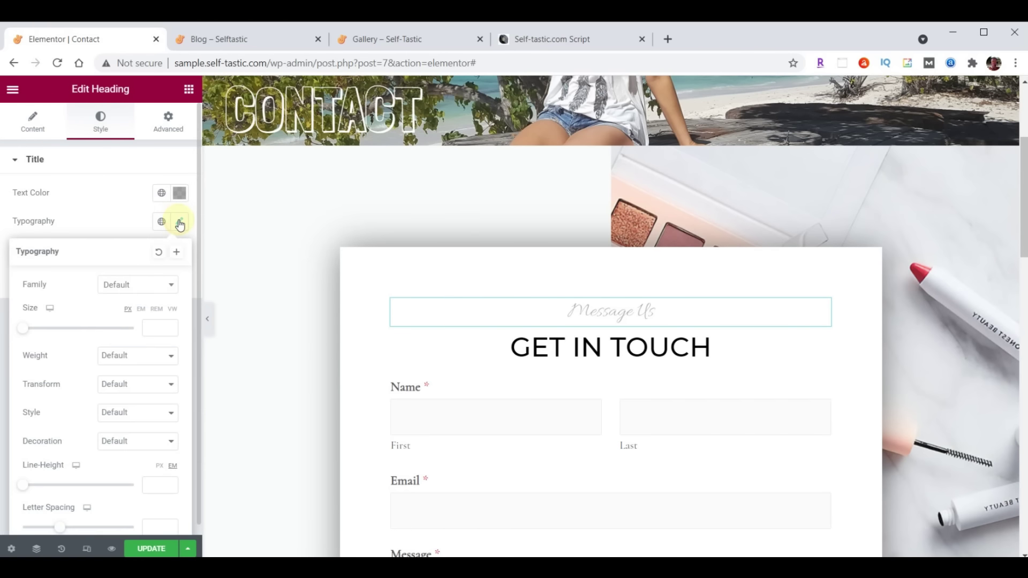
left_click(138, 285)
type("Open")
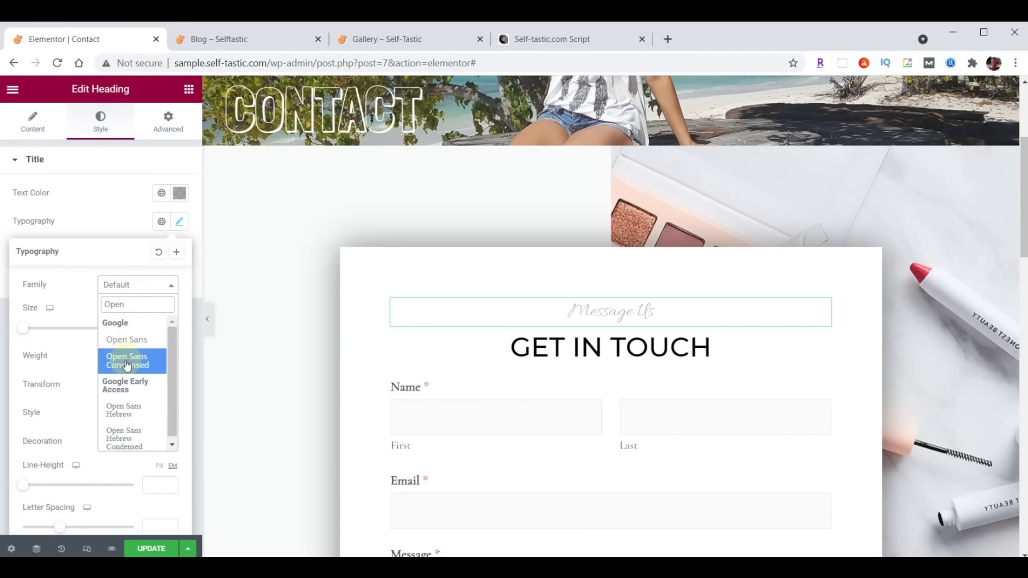
left_click(126, 362)
left_click(147, 329)
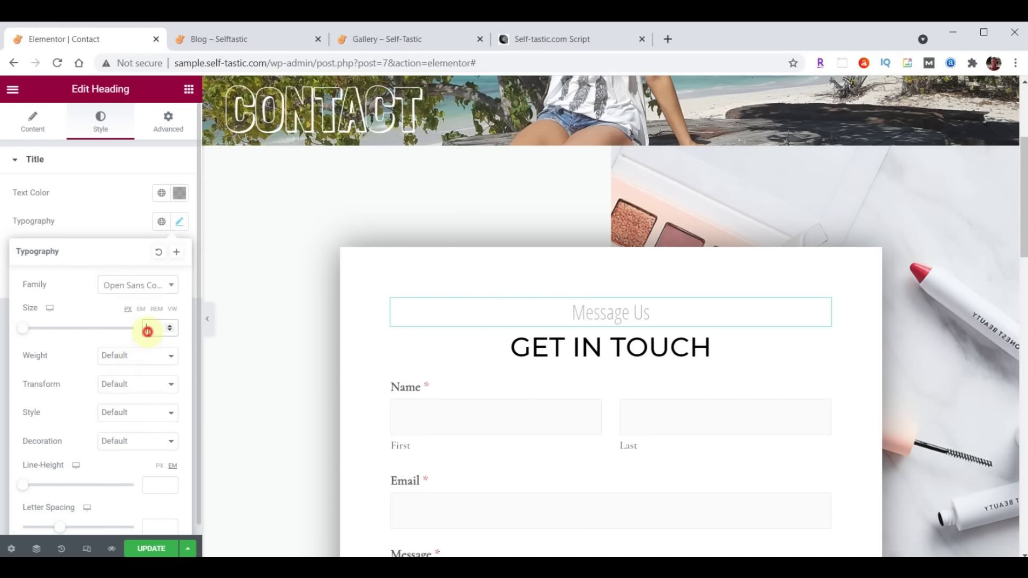
type("30")
left_click(178, 223)
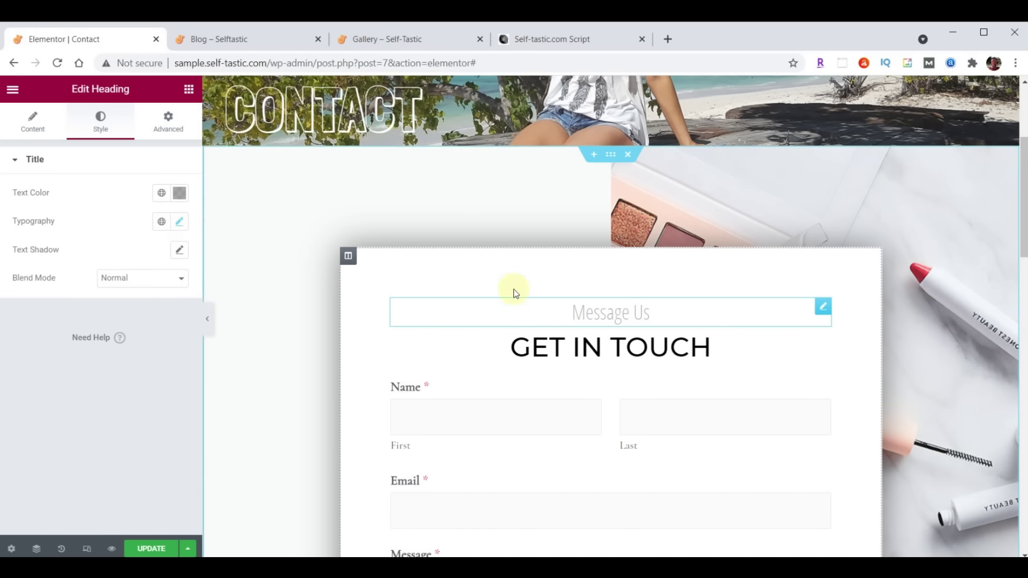
left_click(612, 155)
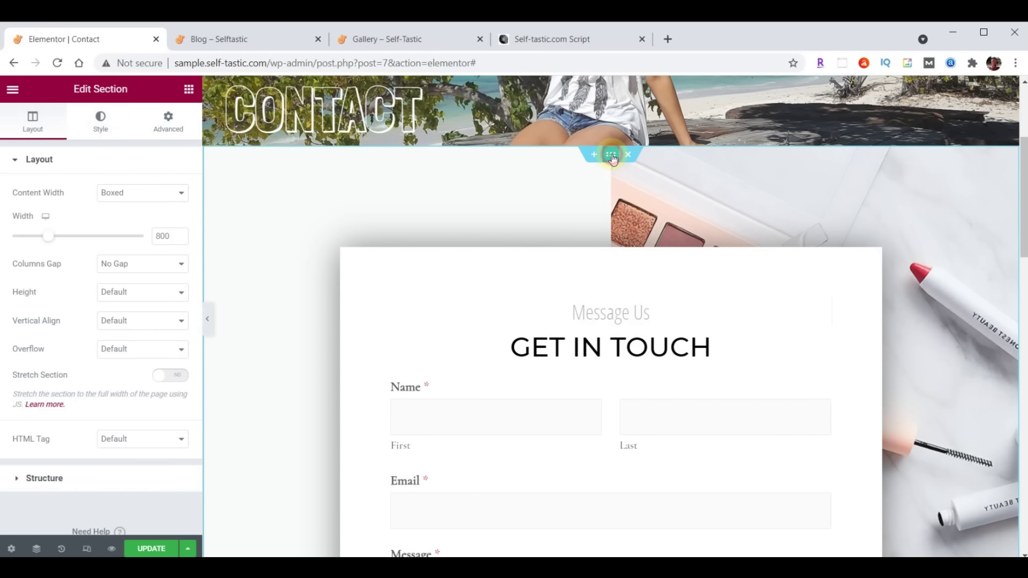
Upload background-contact.jpg and apply it as the GET IN TOUCH section's background image
left_click(110, 122)
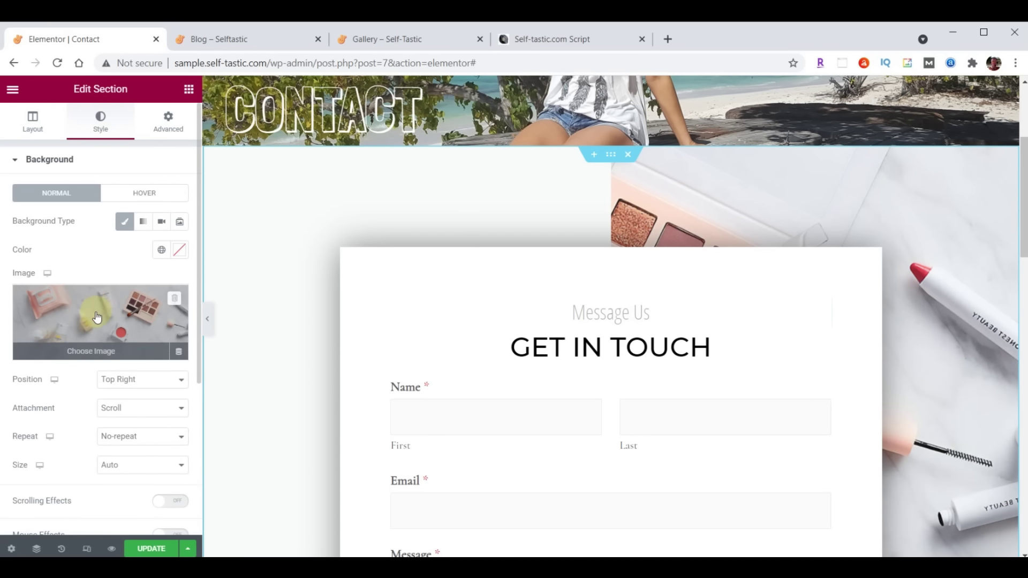
left_click(93, 311)
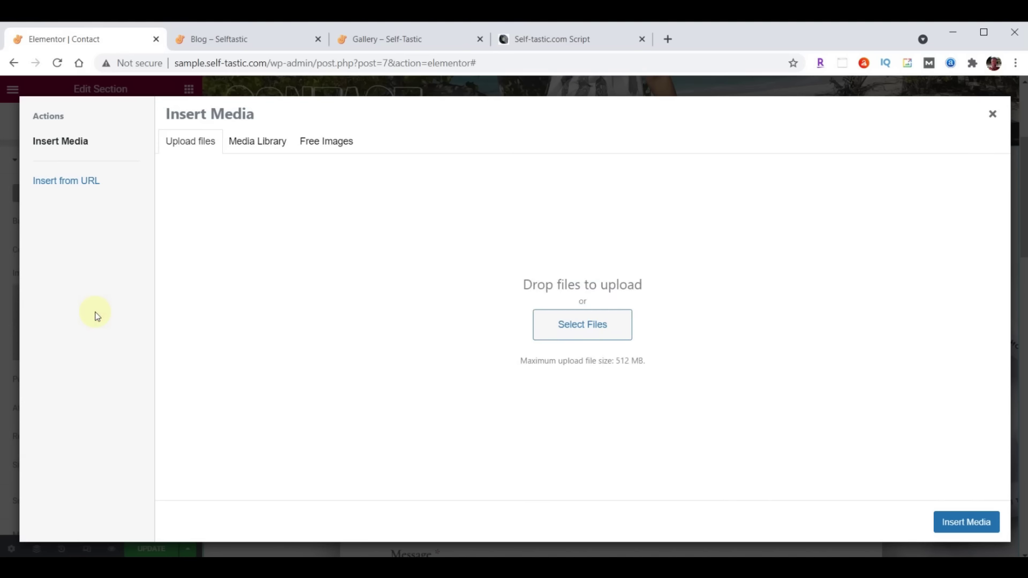
key("alt+Tab")
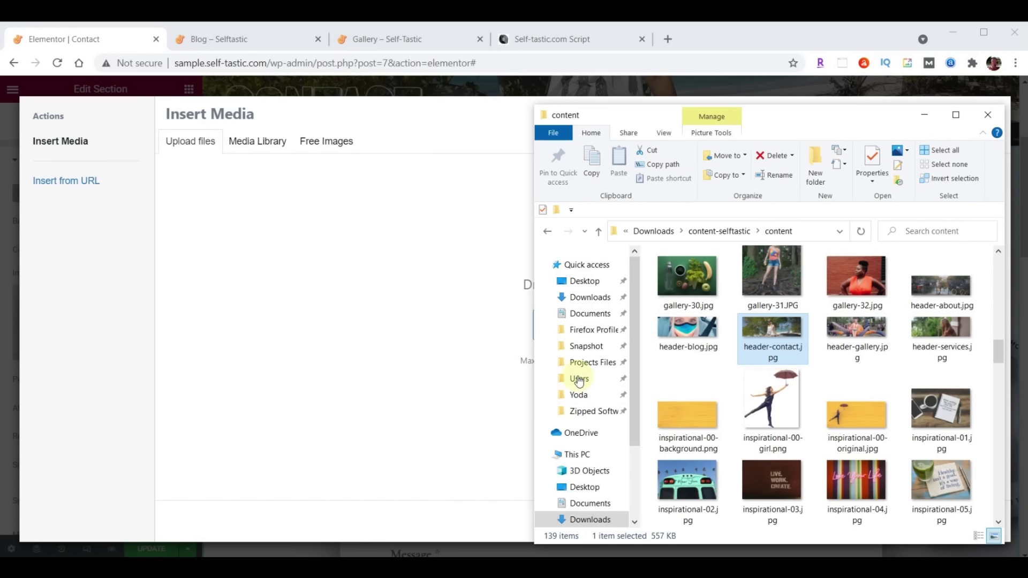
scroll(836, 375, "up", 5)
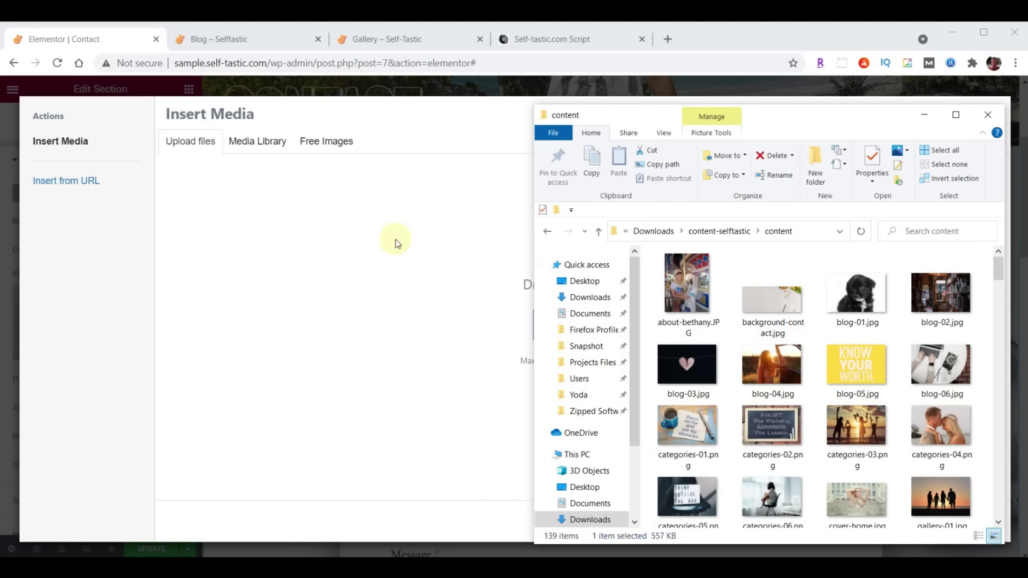
left_click(778, 303)
left_click_drag(333, 316, 330, 316)
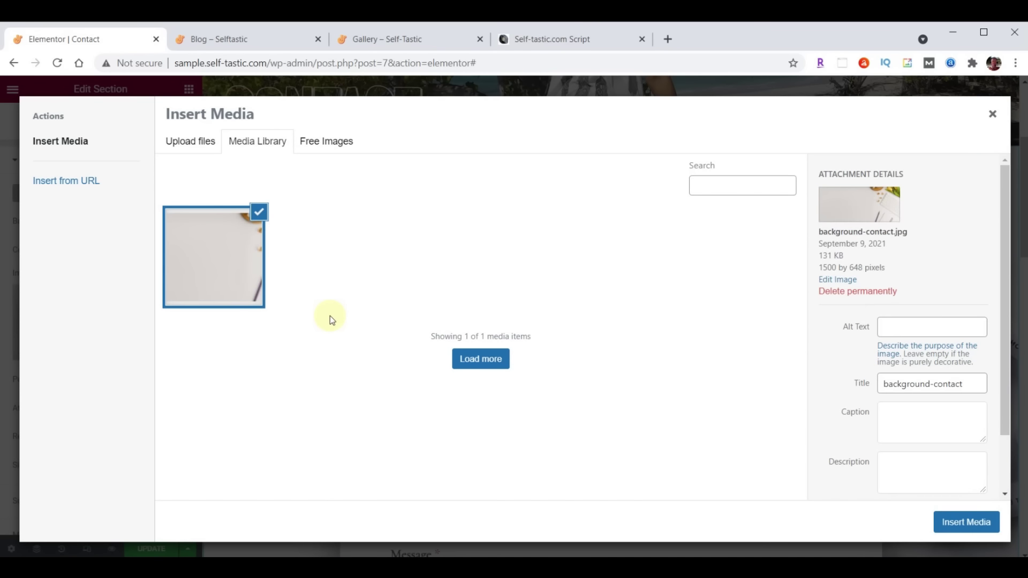
left_click(957, 529)
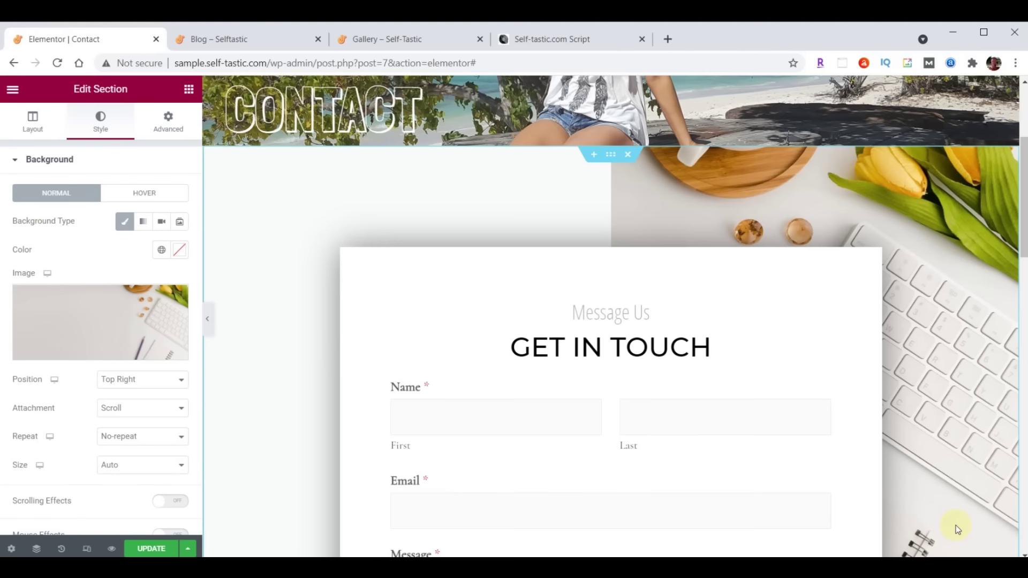
scroll(569, 258, "down", 5)
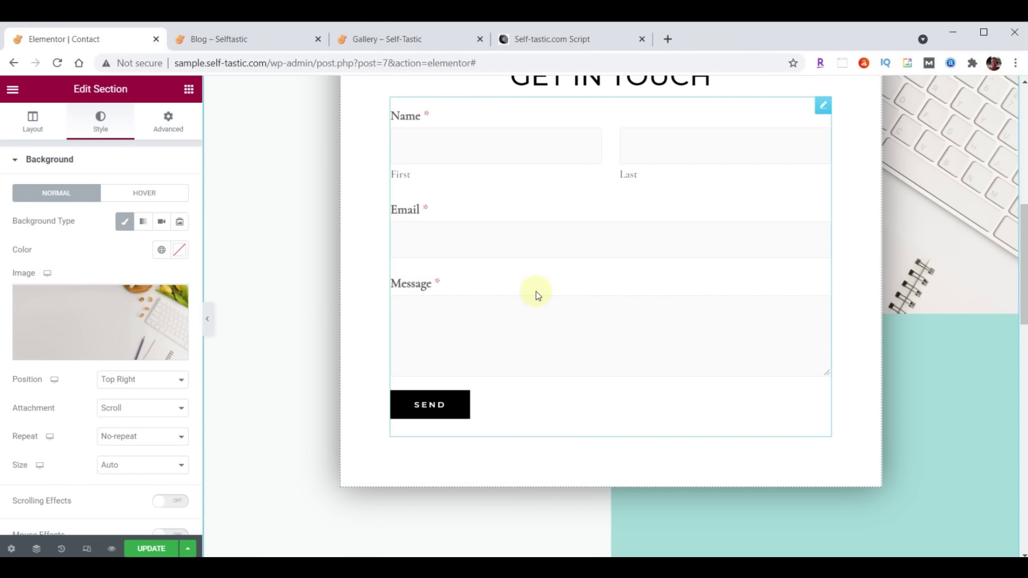
Replace the placeholder paragraph under CONTACT US with the thank-you message and colour it #222222
scroll(640, 294, "down", 9)
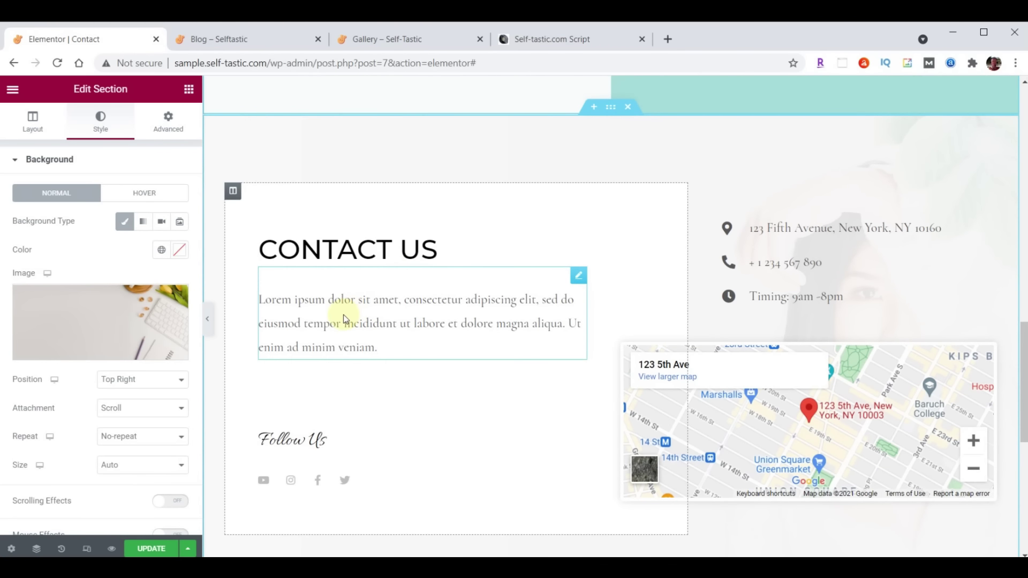
left_click(579, 278)
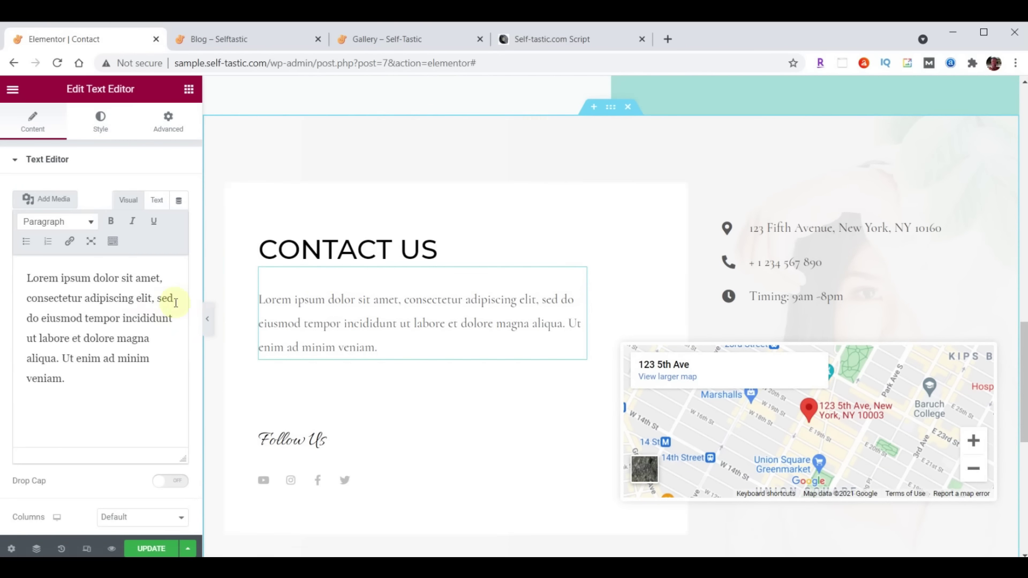
left_click(23, 279)
key("ctrl+a")
type("Thanks so much for visiting my site. Please be sure to send me your comments and suggestions. I look forward to hearing from you.")
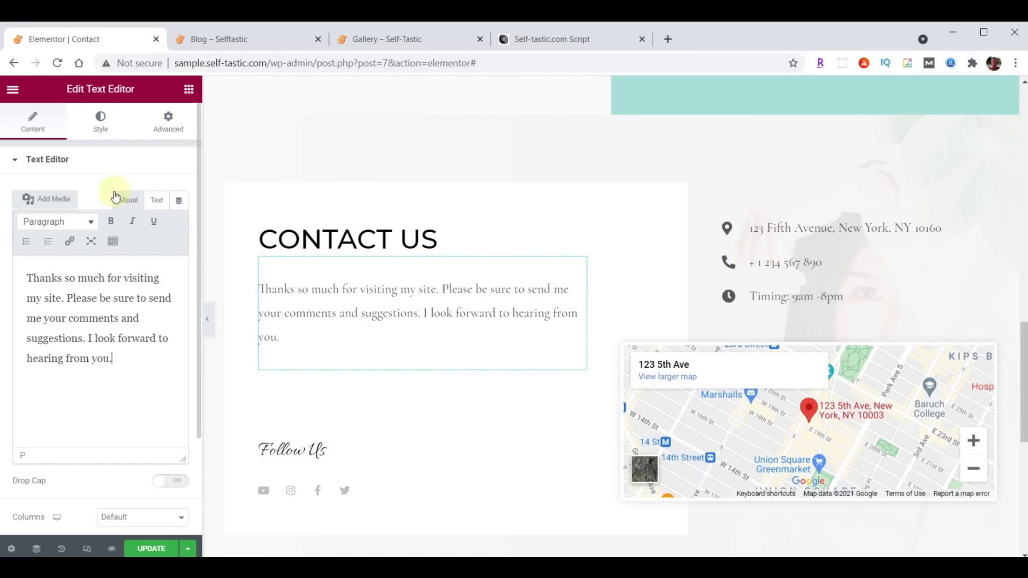
left_click(99, 131)
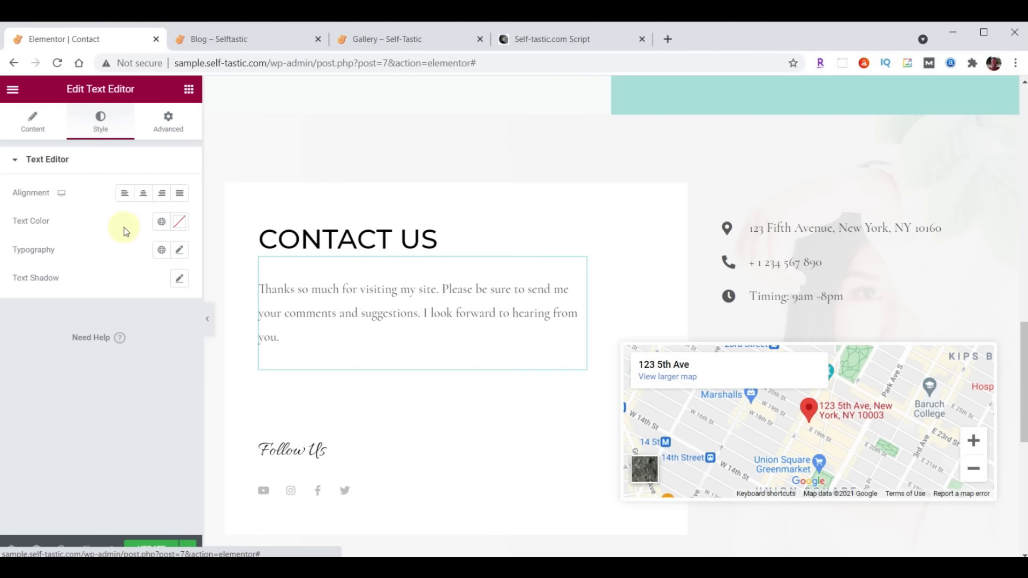
left_click(176, 231)
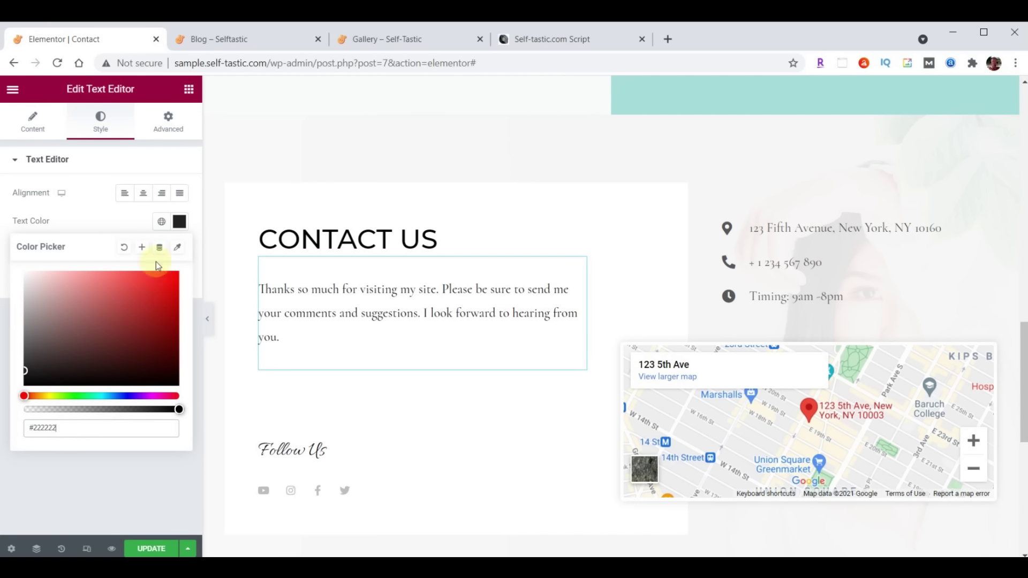
left_click(180, 225)
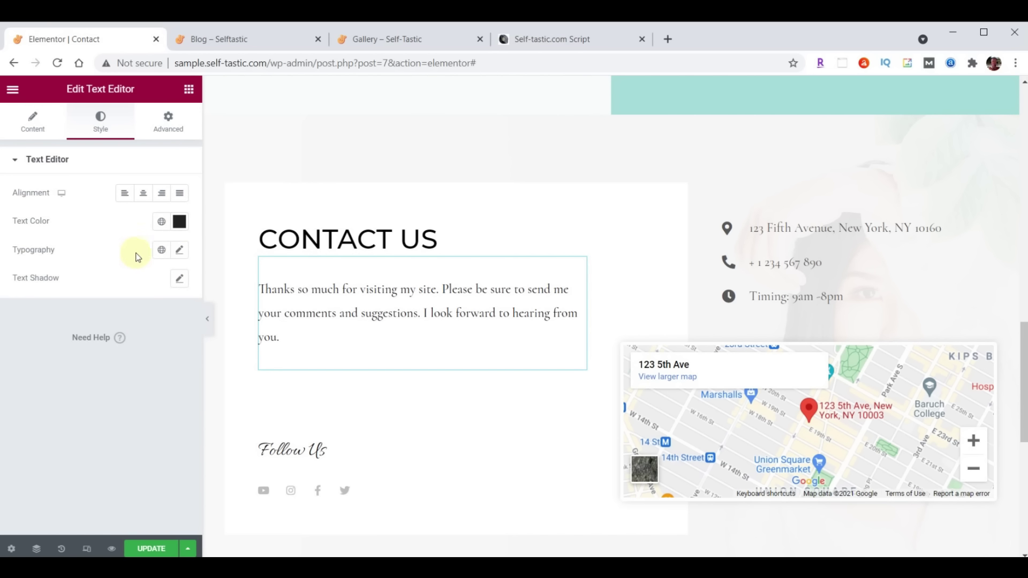
Set the paragraph's typography to Open Sans Condensed, size 21, weight 400
left_click(180, 250)
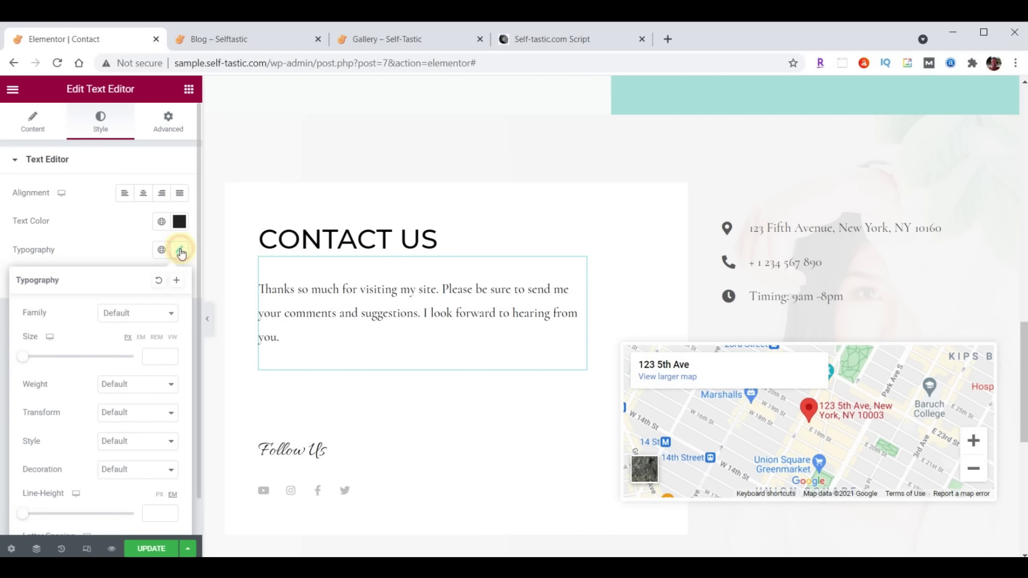
left_click(148, 321)
type("Open")
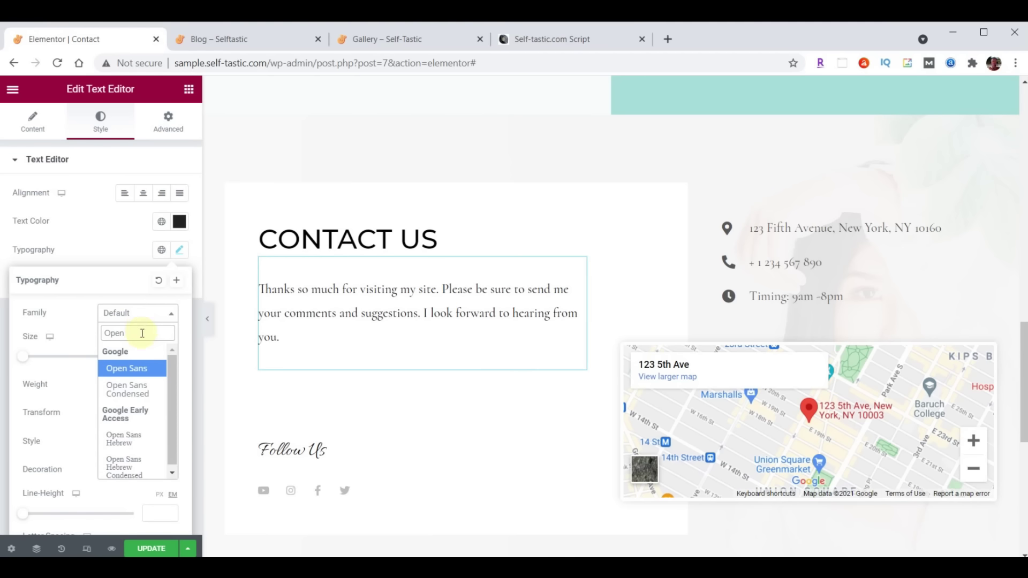
left_click(134, 388)
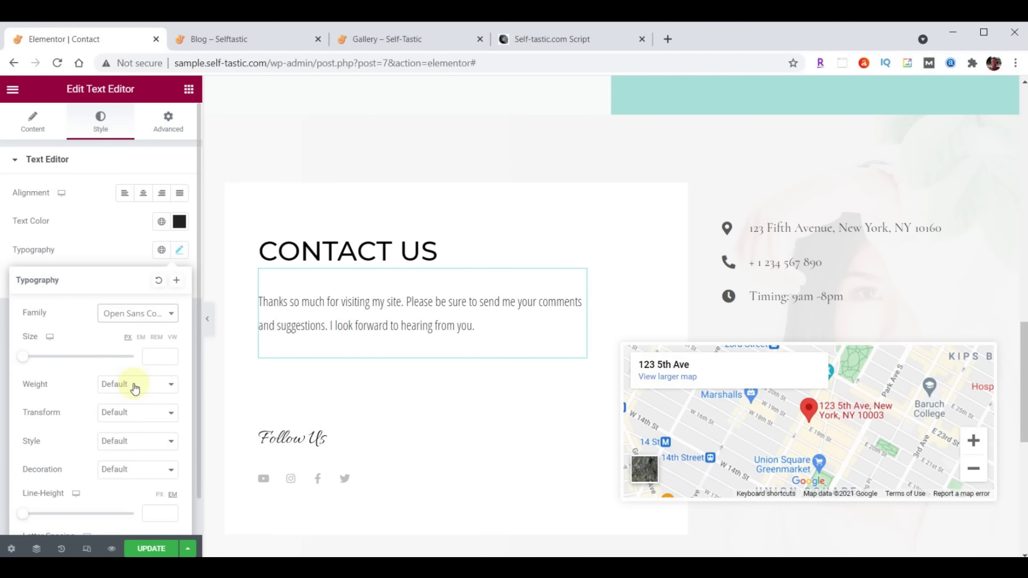
left_click(153, 358)
type("21")
left_click(145, 383)
left_click(130, 426)
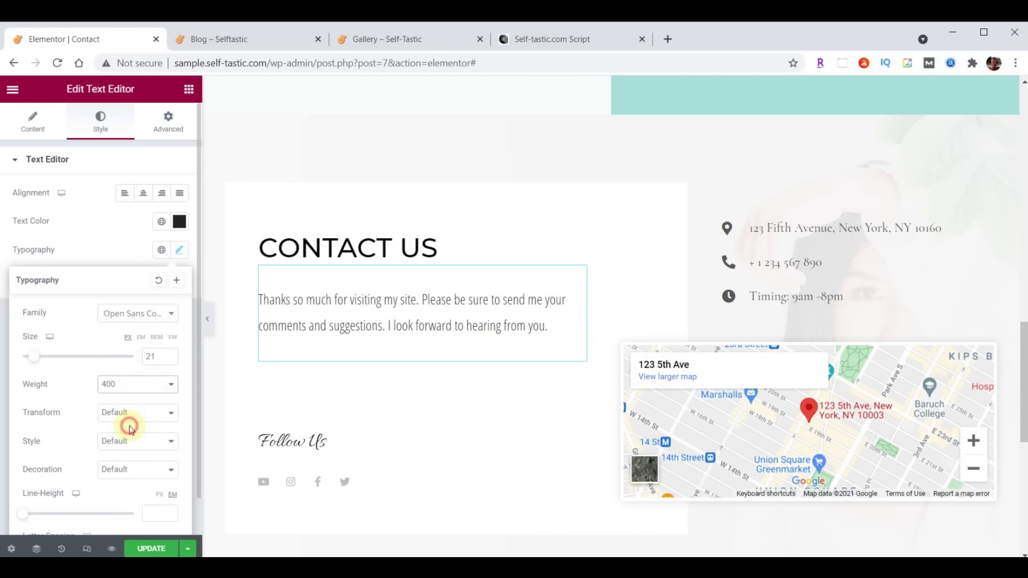
left_click(180, 251)
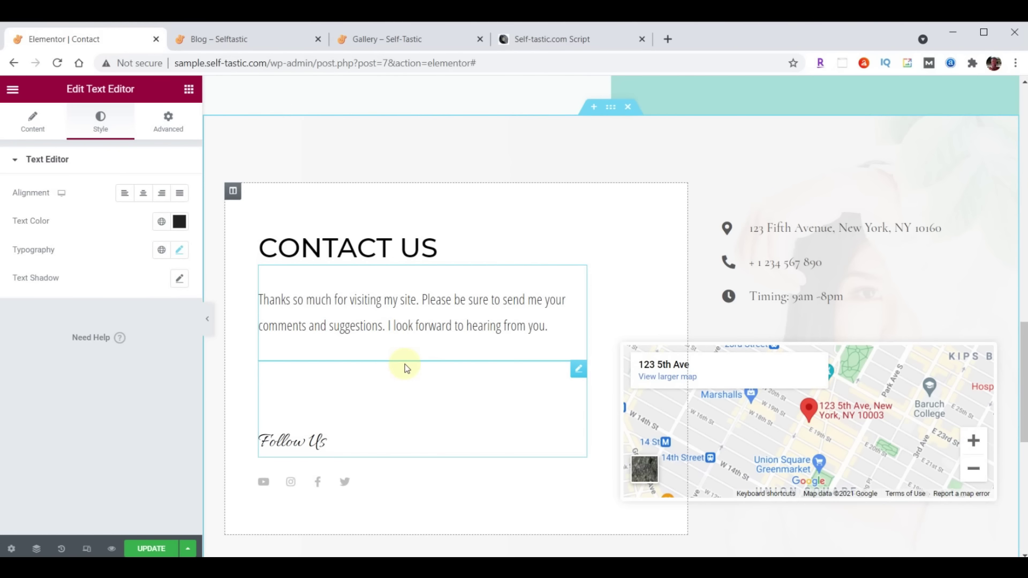
left_click(188, 89)
Add an Image widget below the contact text showing the selfie photo from the Media Library
left_click_drag(96, 274, 390, 340)
left_click(107, 245)
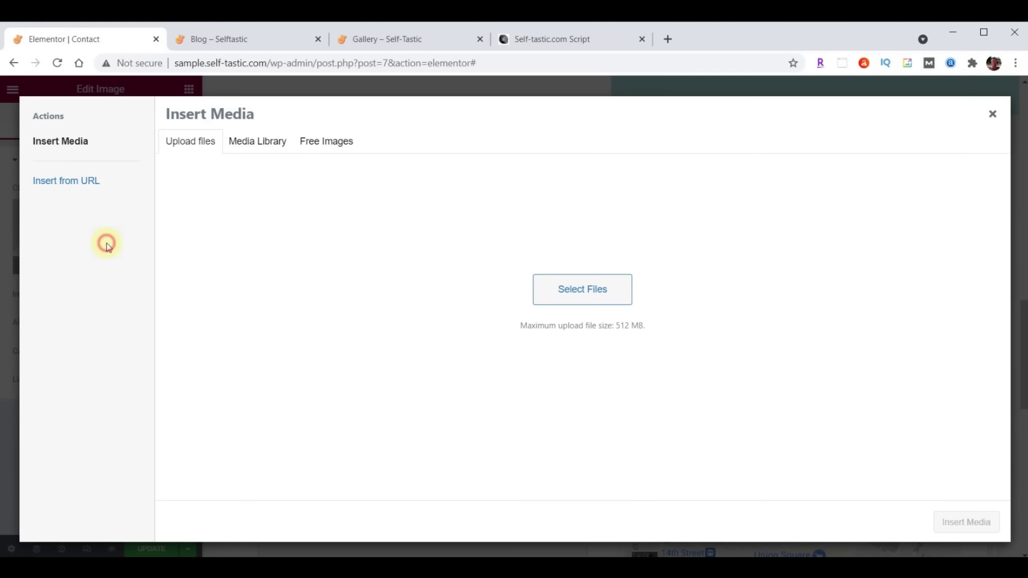
left_click(250, 143)
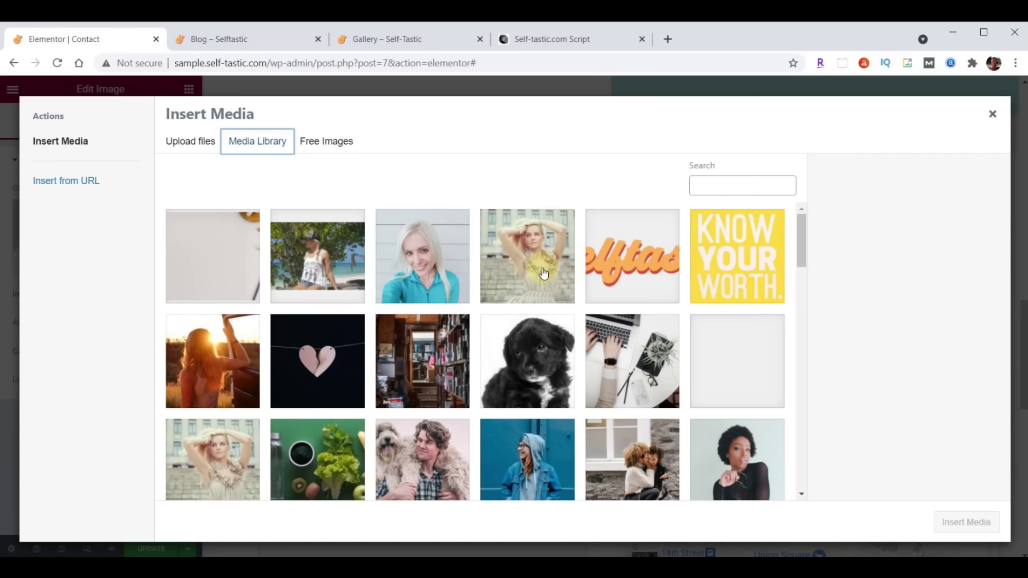
scroll(543, 273, "down", 10)
scroll(543, 273, "down", 8)
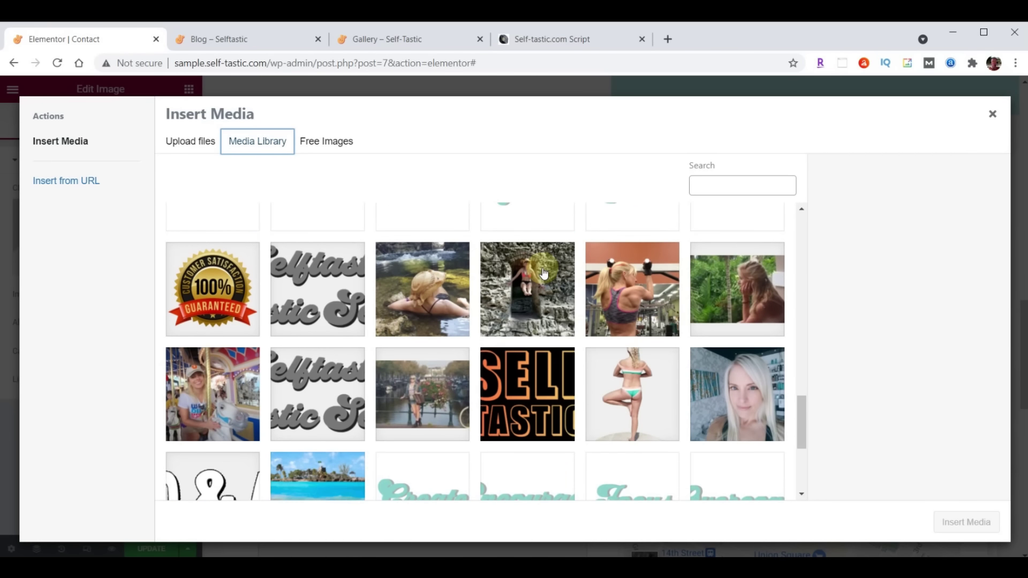
left_click(745, 402)
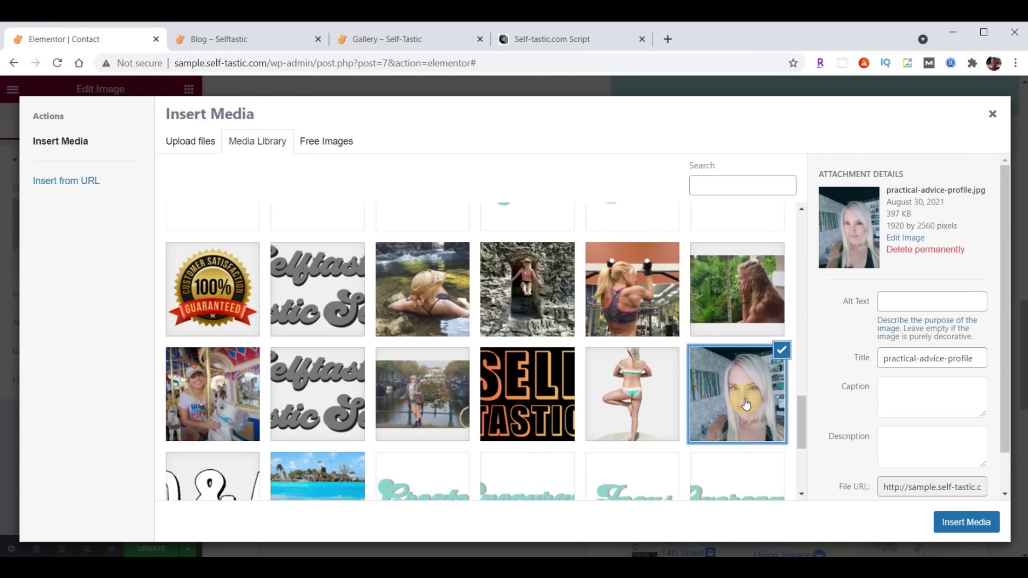
left_click(978, 524)
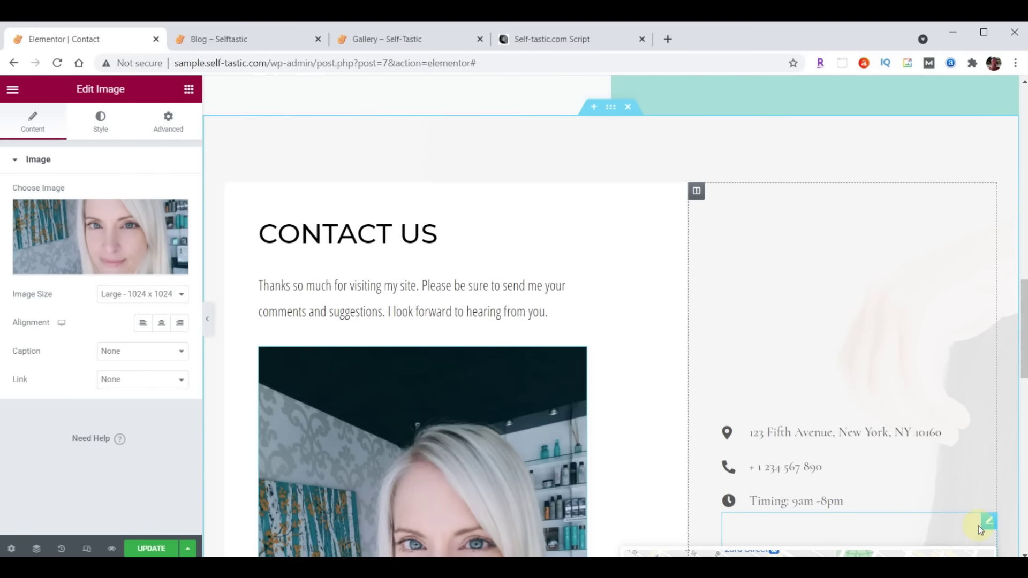
Set the selfie image's Max Width to 75%
scroll(589, 219, "down", 6)
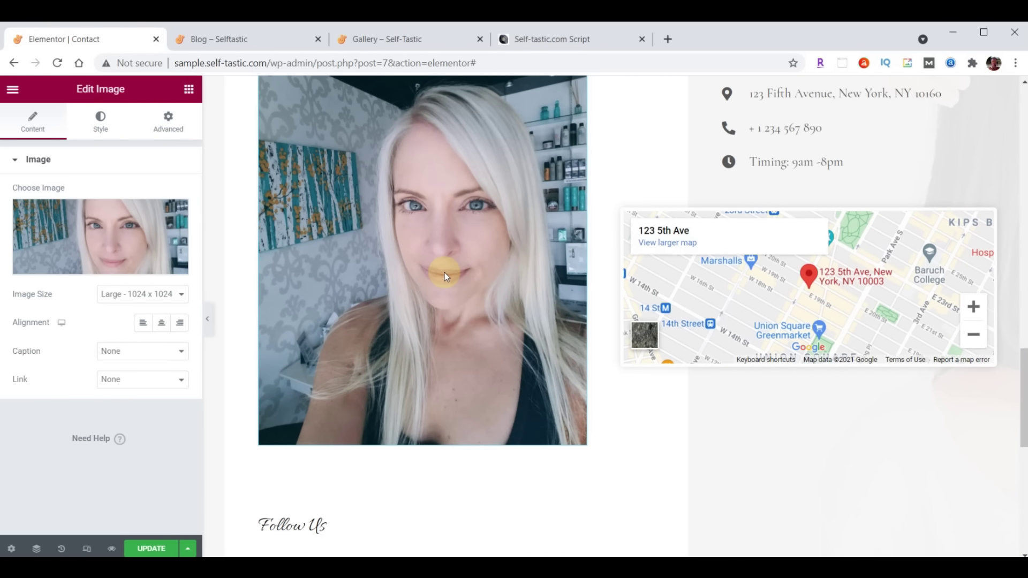
left_click(103, 123)
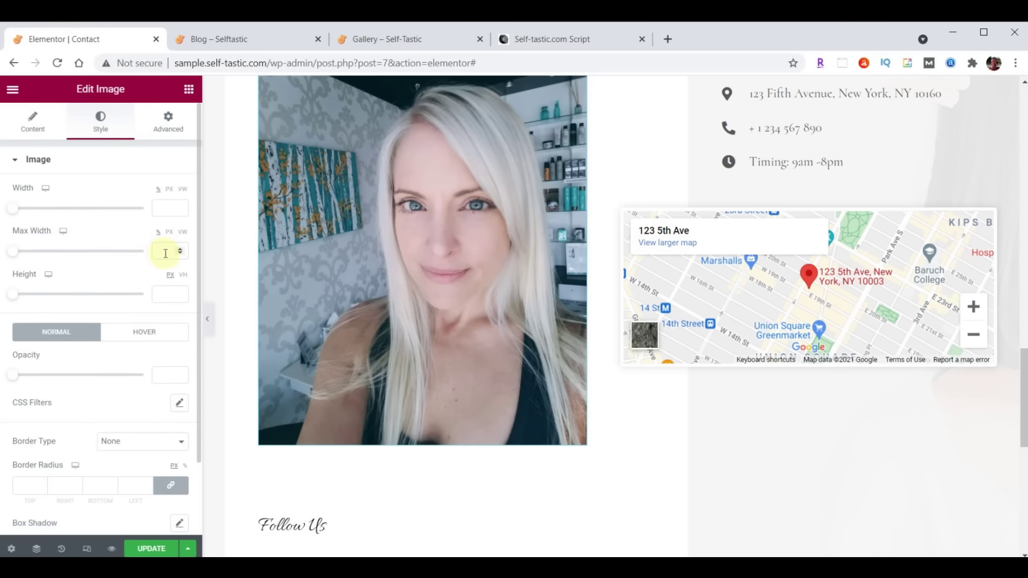
type("75")
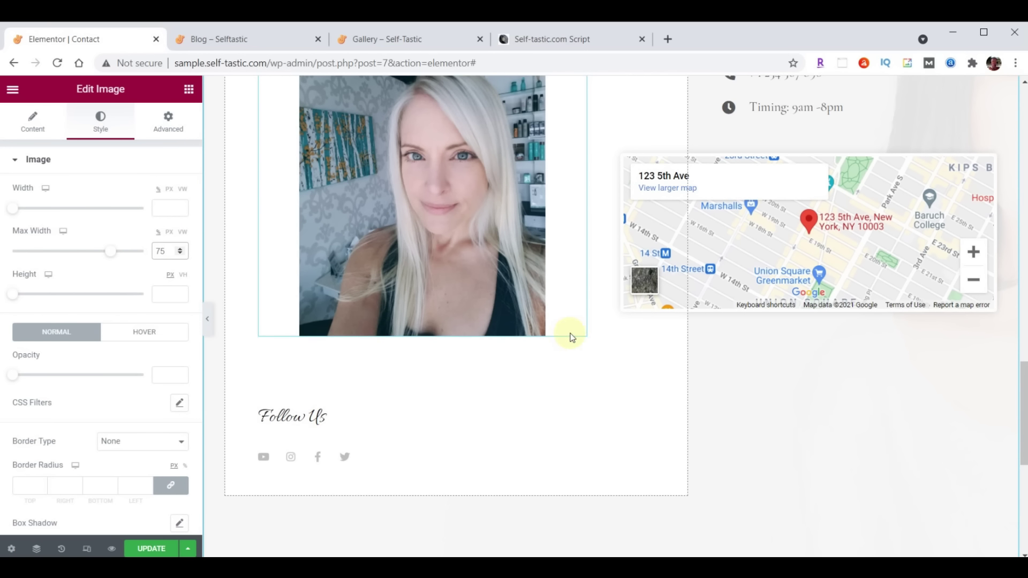
Set the Follow Us heading's top margin to 70
left_click(578, 344)
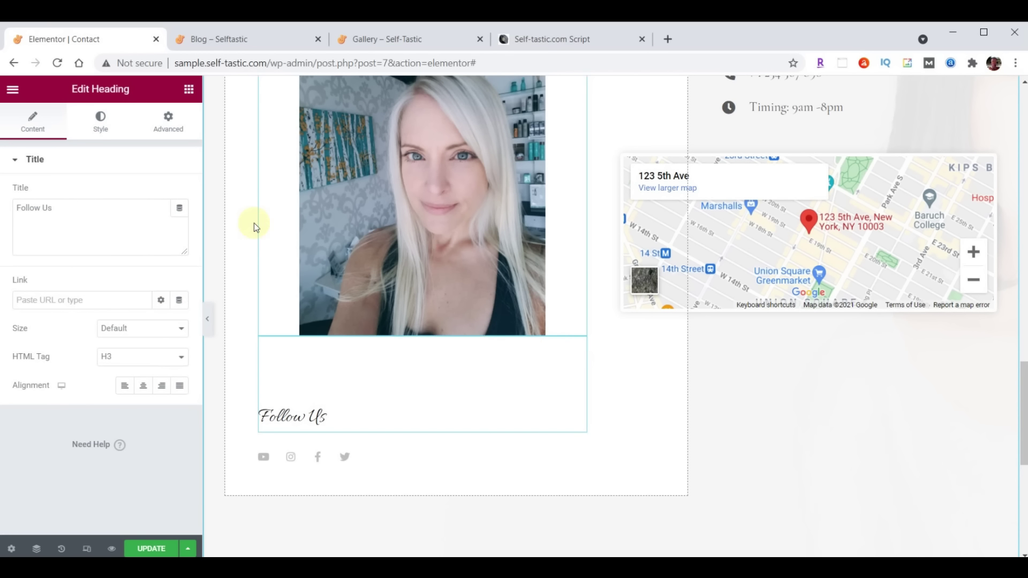
left_click(167, 121)
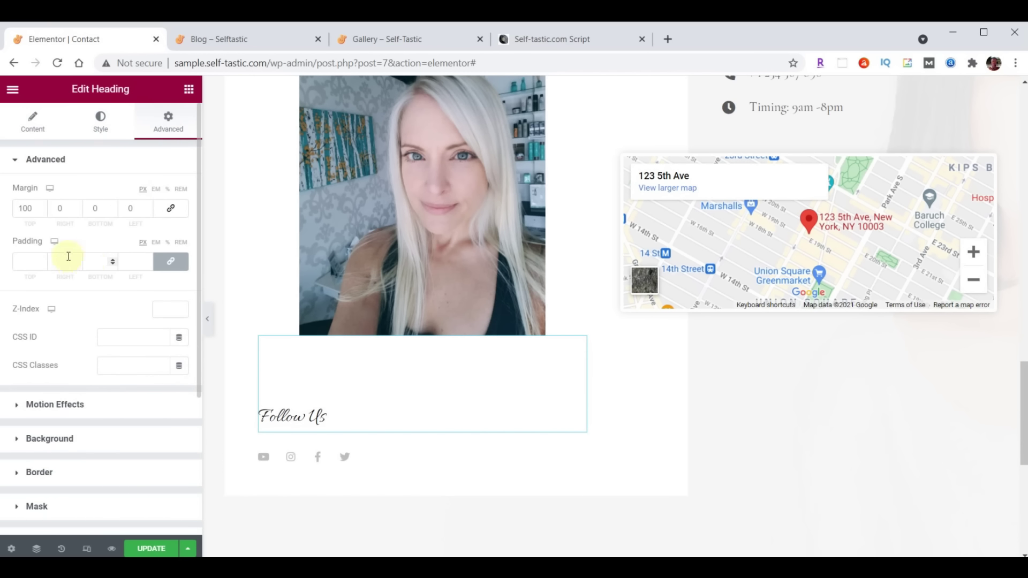
double_click(28, 208)
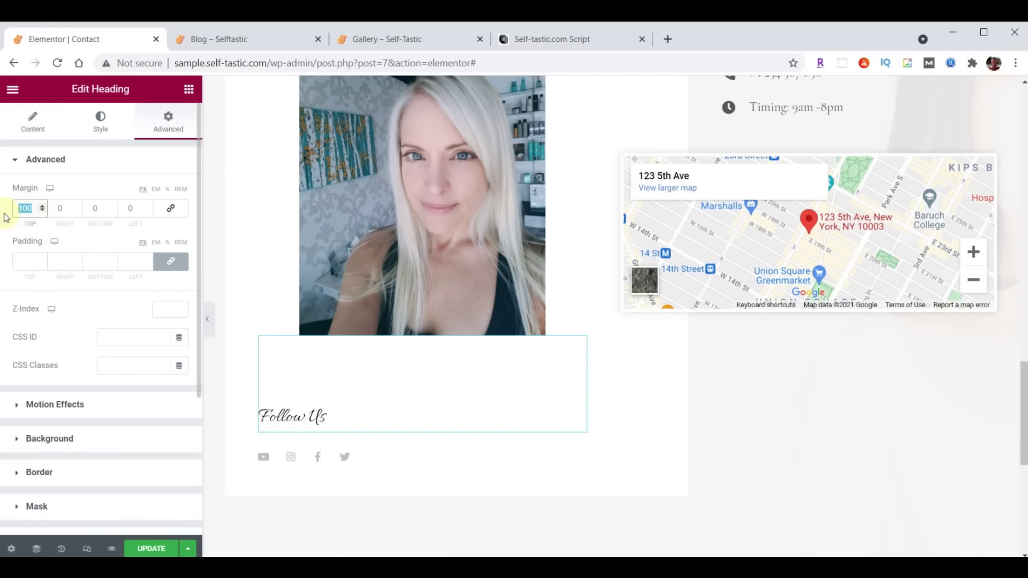
type("70")
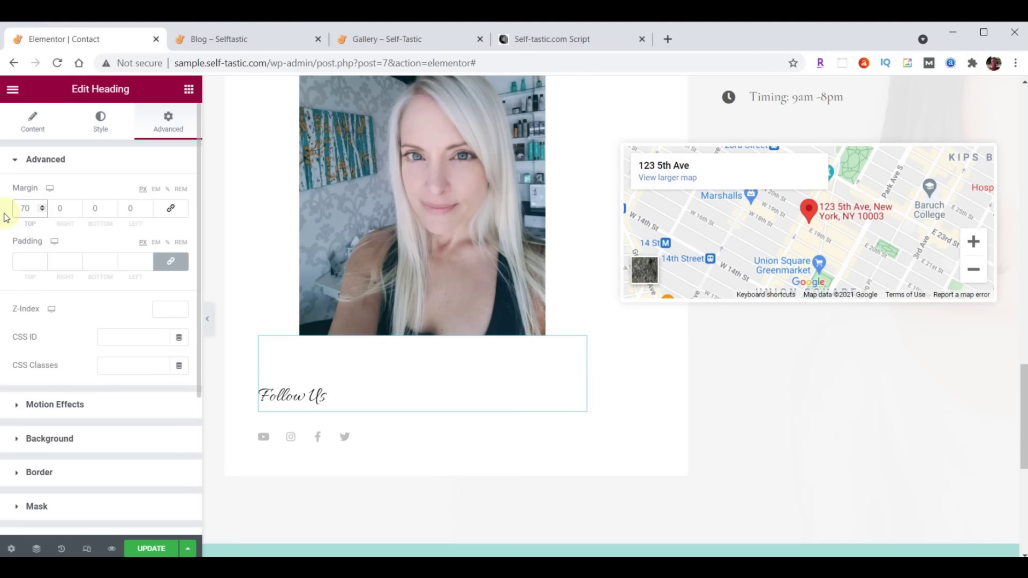
Set the Follow Us heading's typography to Open Sans Condensed at size 30
left_click(101, 121)
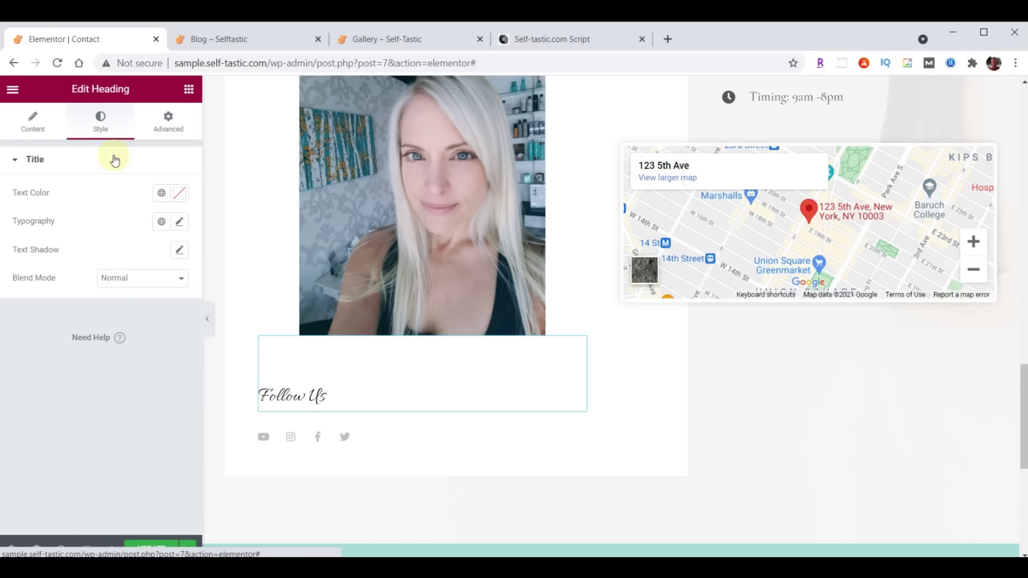
left_click(178, 222)
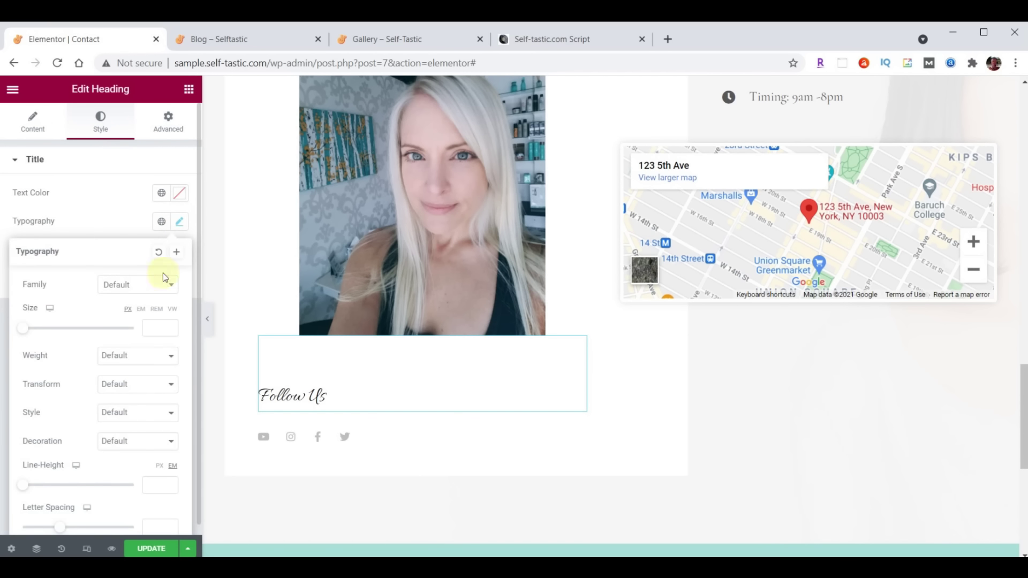
left_click(147, 284)
type("open s")
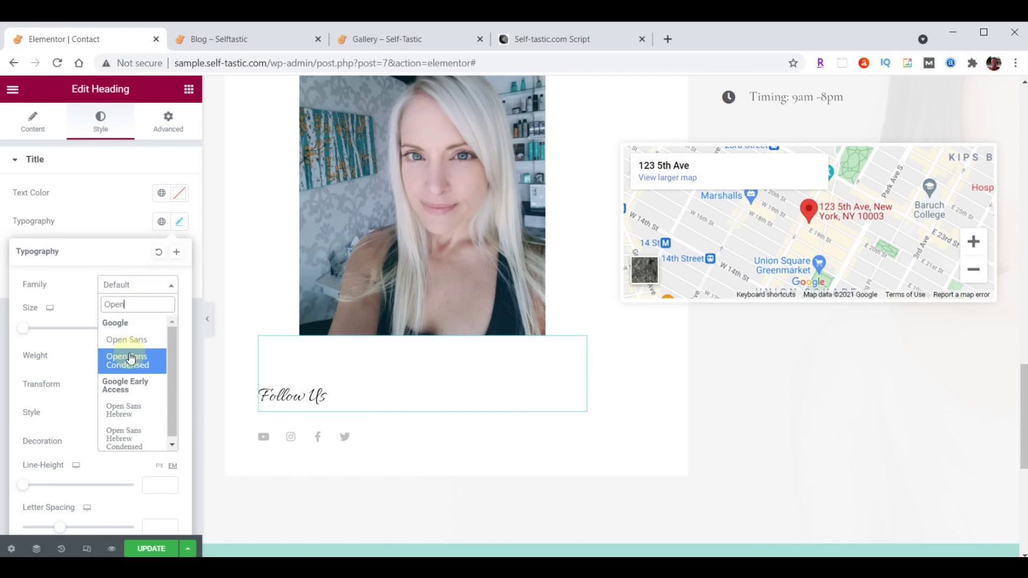
left_click(131, 358)
left_click(154, 329)
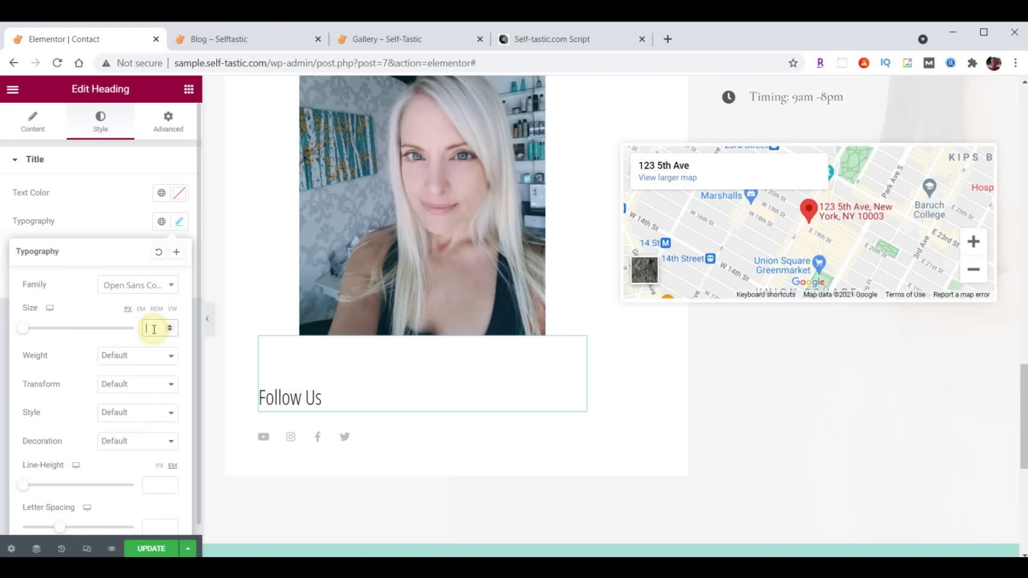
type("30")
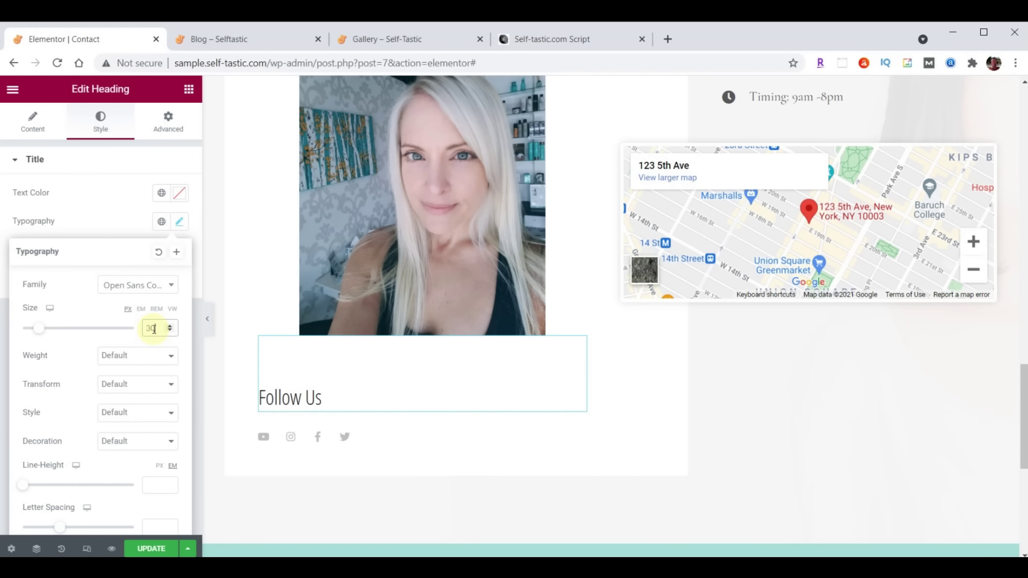
left_click(180, 223)
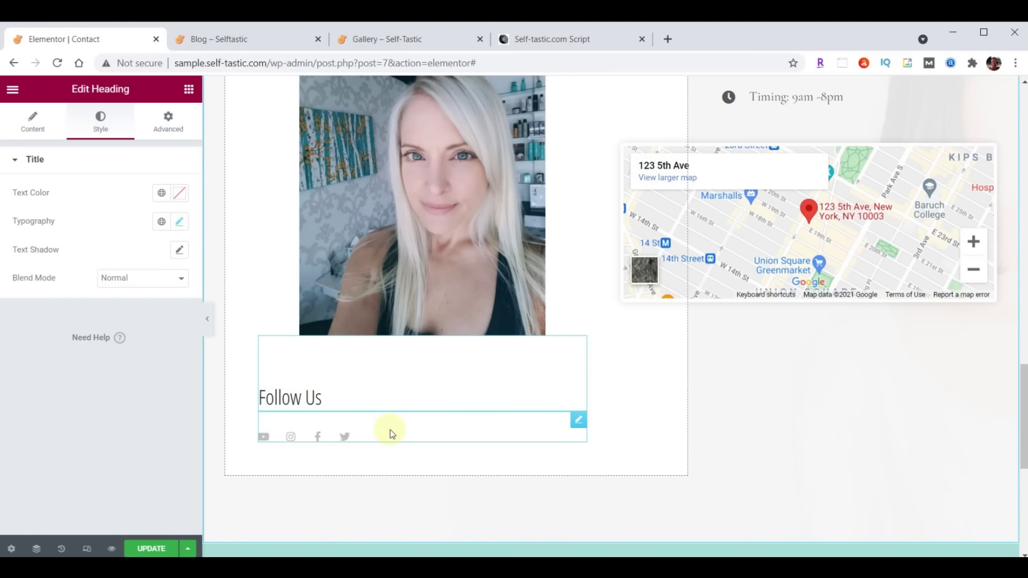
Set the Follow Us social icons' size to 32
left_click(578, 422)
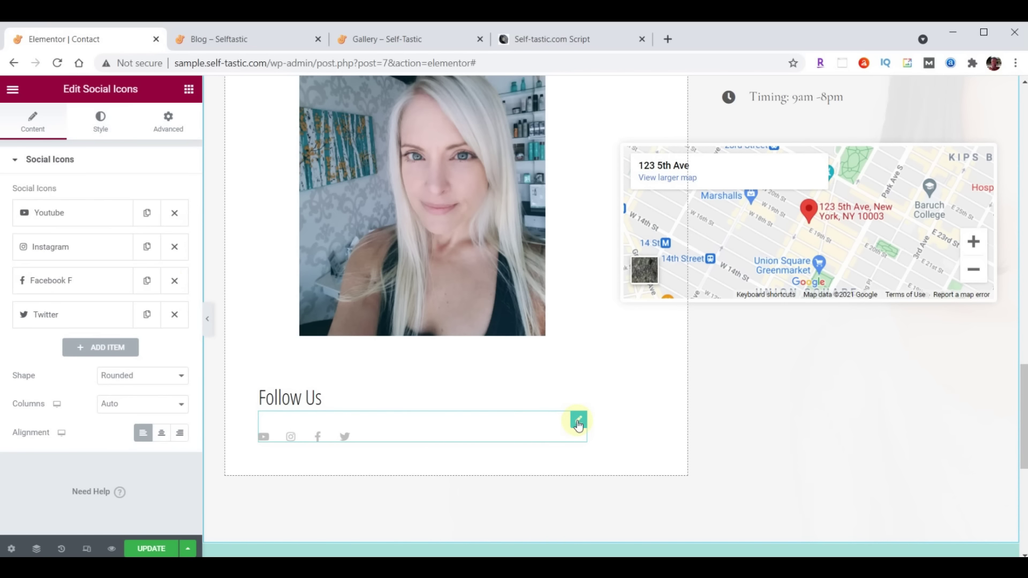
left_click(100, 128)
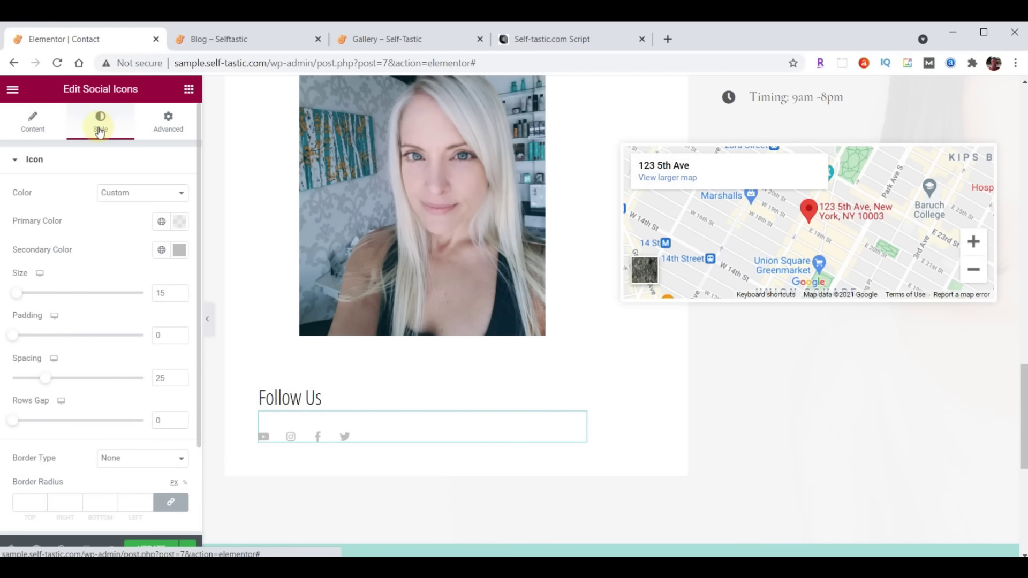
double_click(164, 292)
type("32")
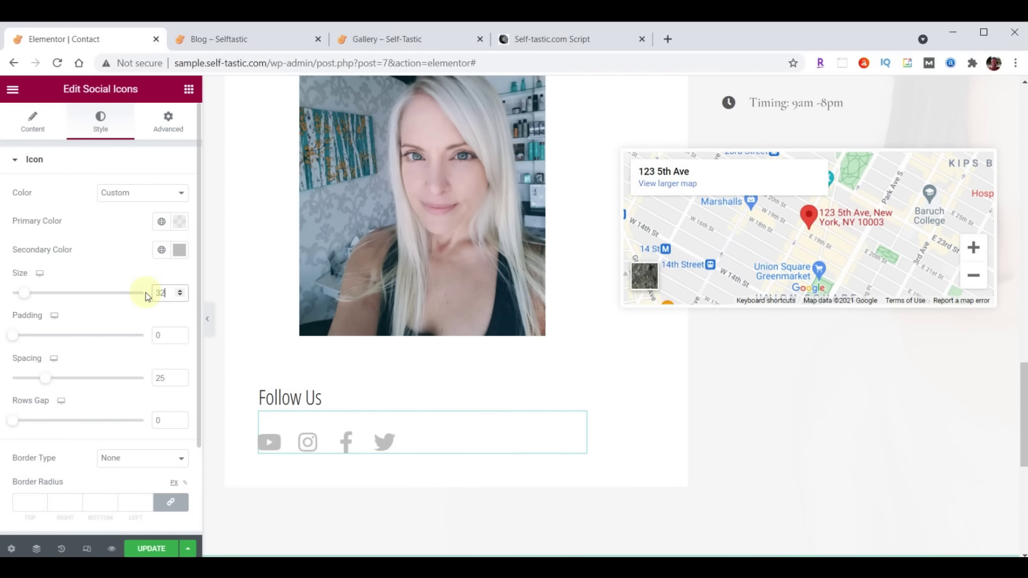
Move Instagram below Twitter to the end of the social icon list
left_click(32, 132)
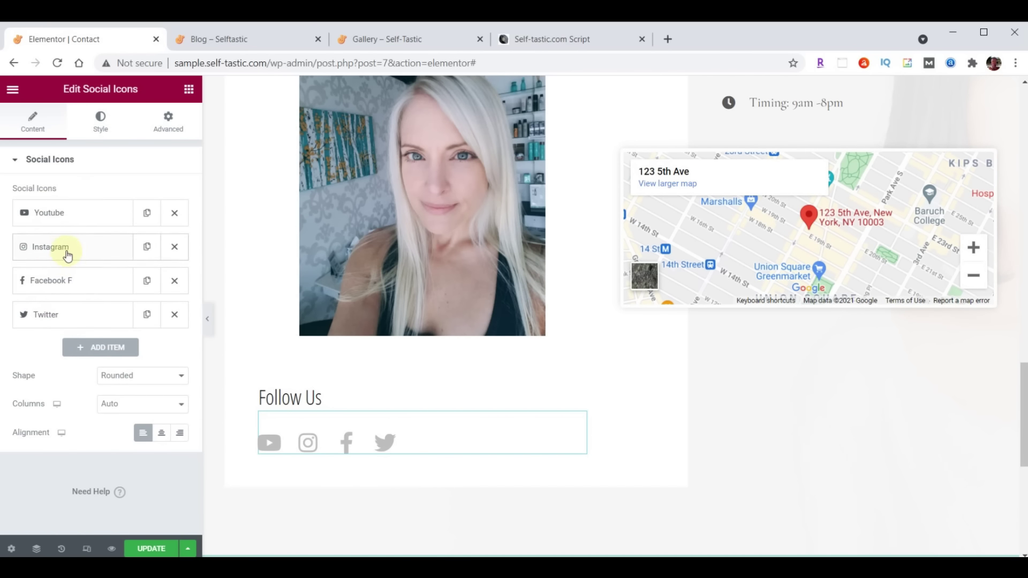
left_click_drag(65, 250, 75, 321)
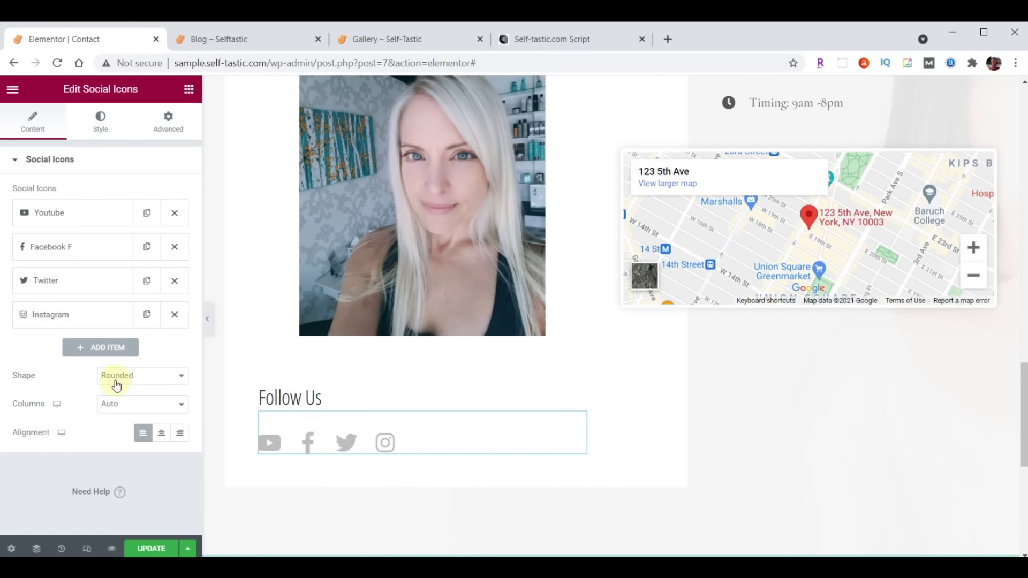
left_click(67, 216)
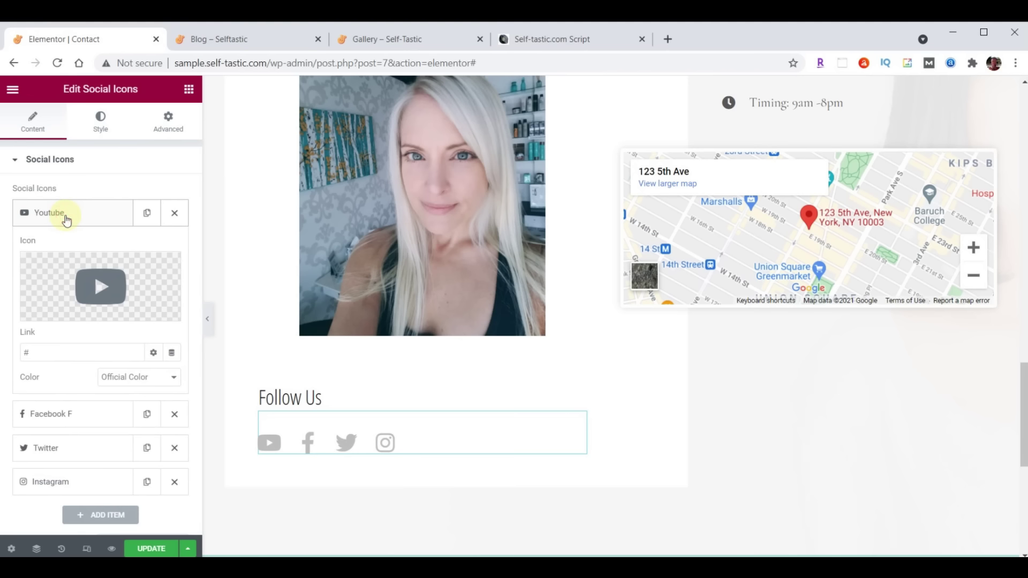
left_click(69, 215)
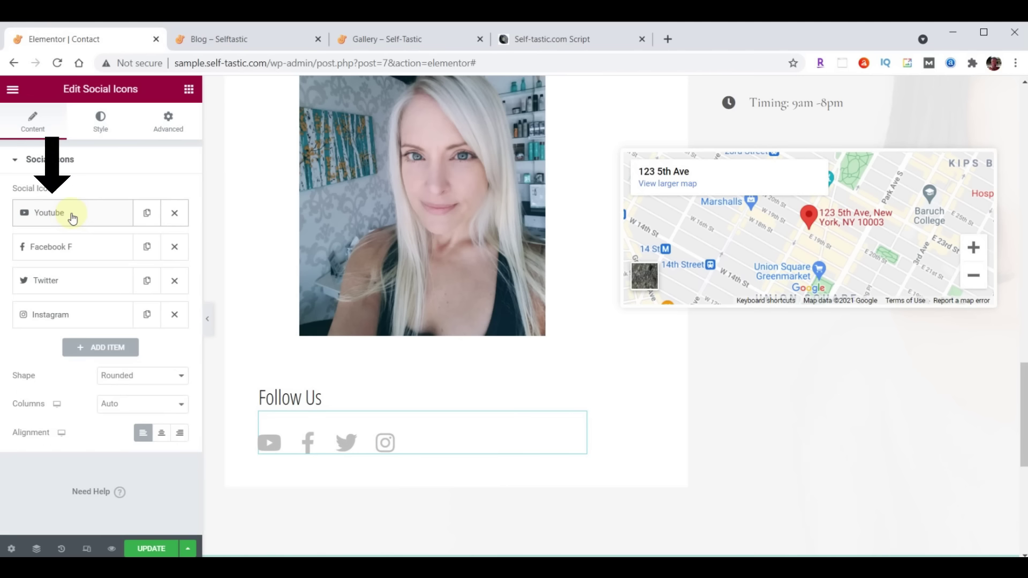
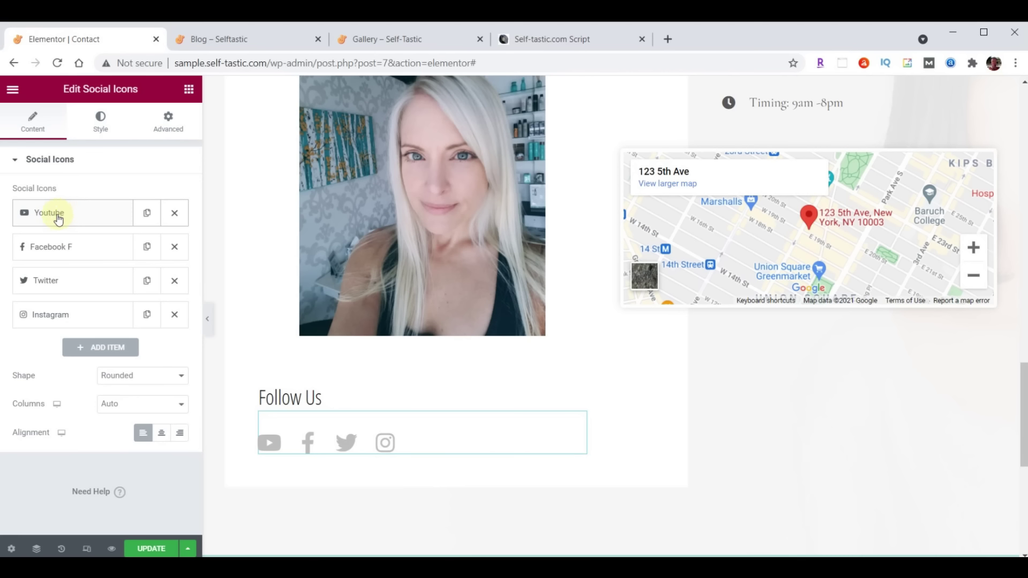
Replace the YouTube social icon with the Medium icon from the Icon Library
left_click(59, 218)
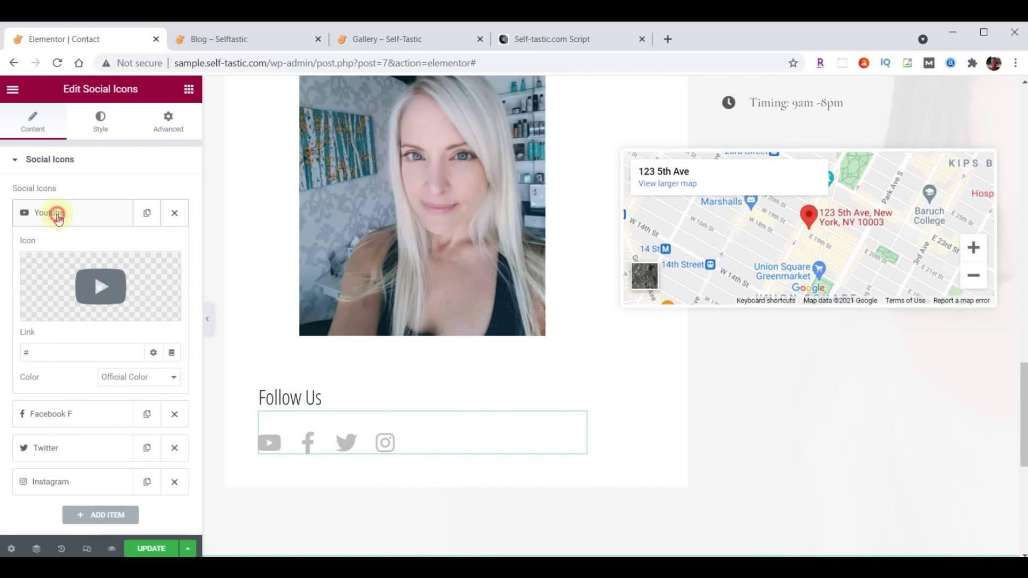
left_click(113, 291)
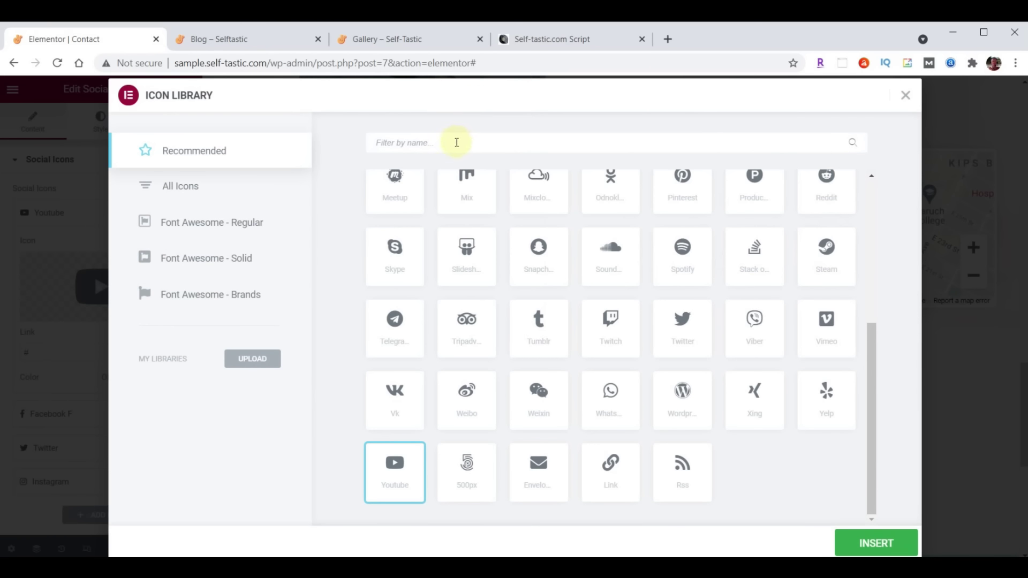
left_click(396, 143)
type("Medium")
left_click(396, 230)
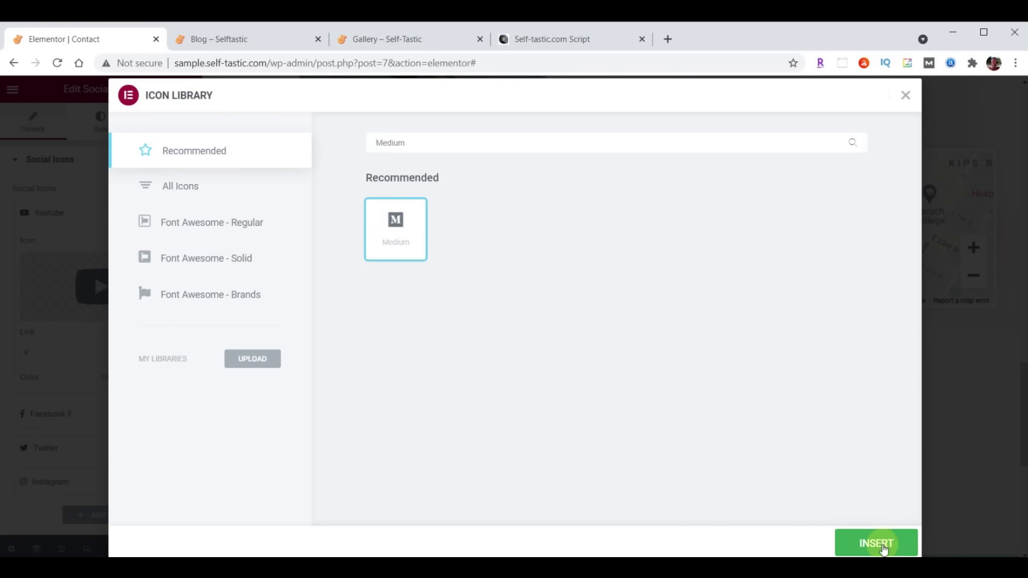
left_click(881, 546)
Paste the Medium profile link and move Medium to the end of the icons
left_click_drag(39, 351, 135, 349)
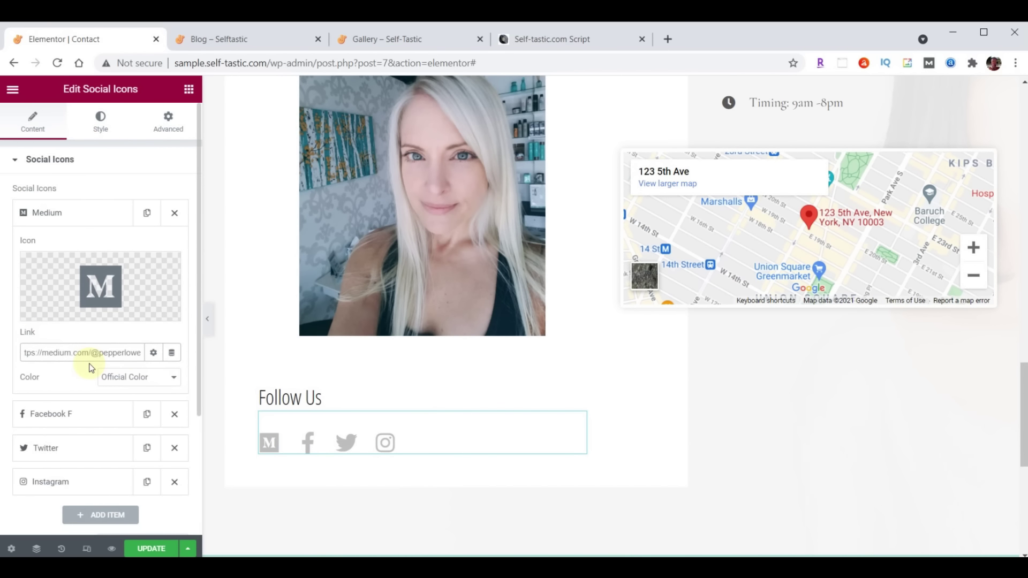
left_click(57, 214)
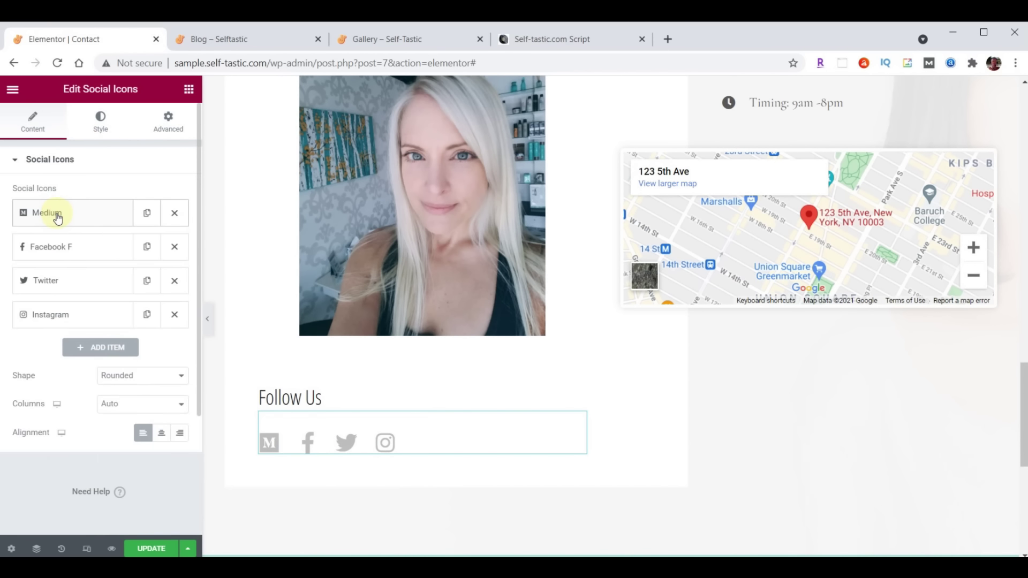
left_click_drag(75, 217, 80, 328)
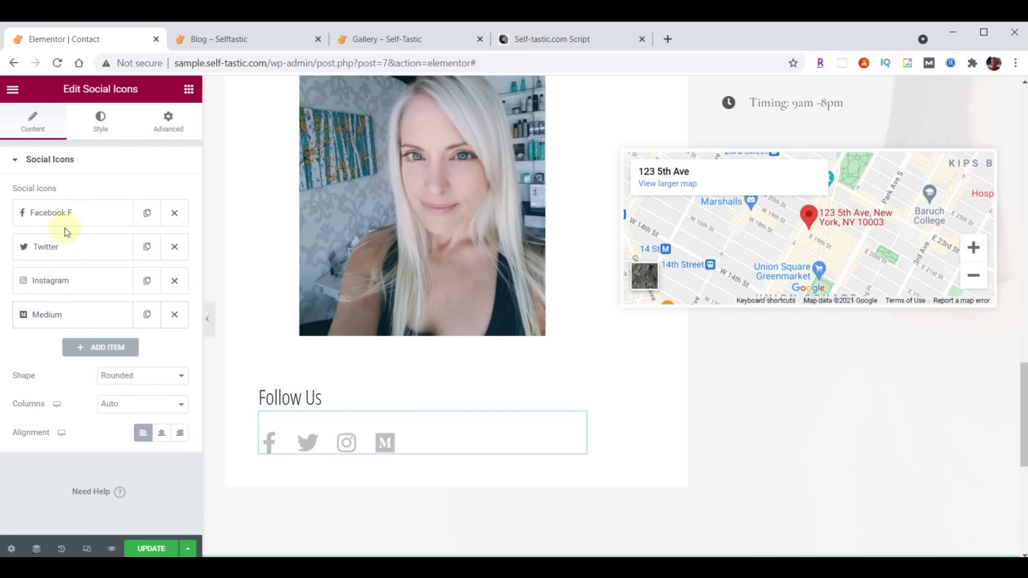
Paste the Facebook page link into the Facebook icon
left_click(62, 210)
left_click(74, 348)
type("https://facebook.com/self_tastic")
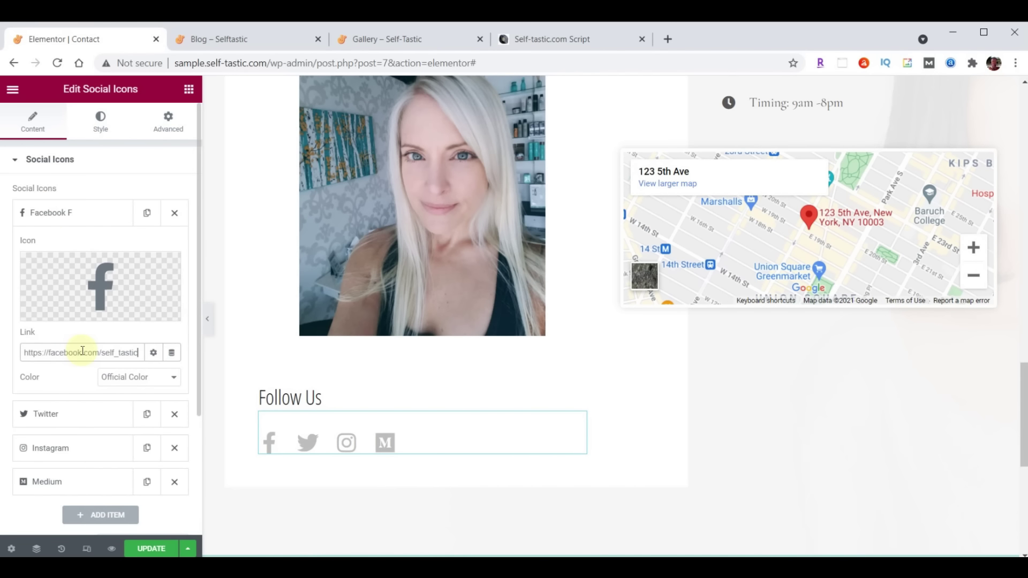
left_click(67, 213)
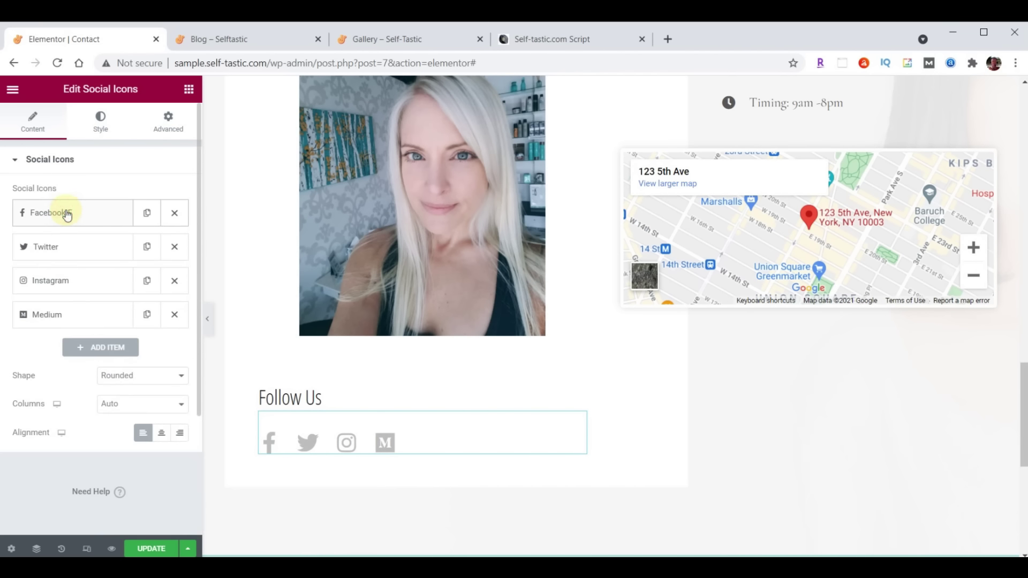
Paste the Twitter profile link and move Twitter to the front
left_click(61, 248)
left_click(59, 385)
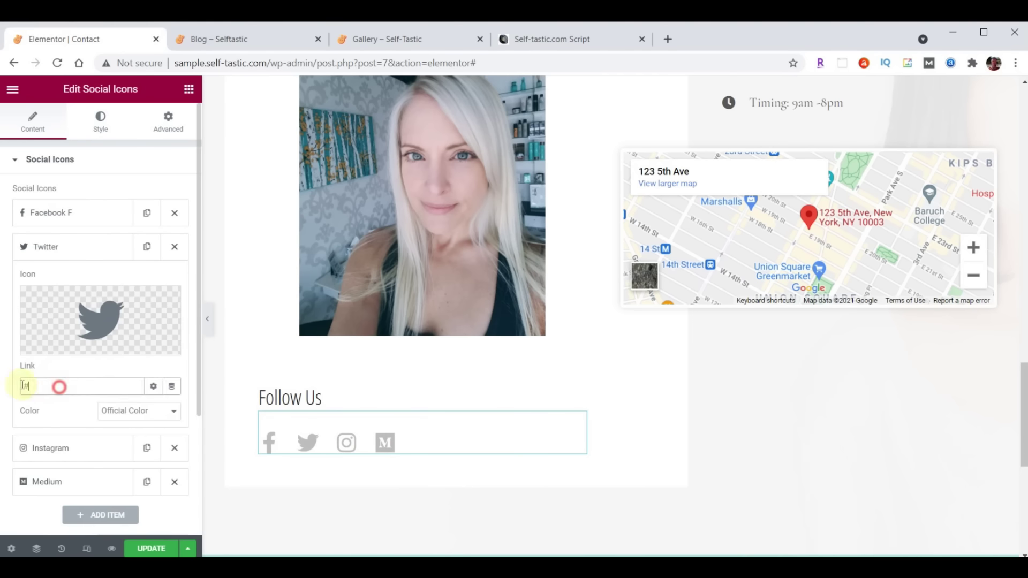
type("https://twitter.com/self_tastic")
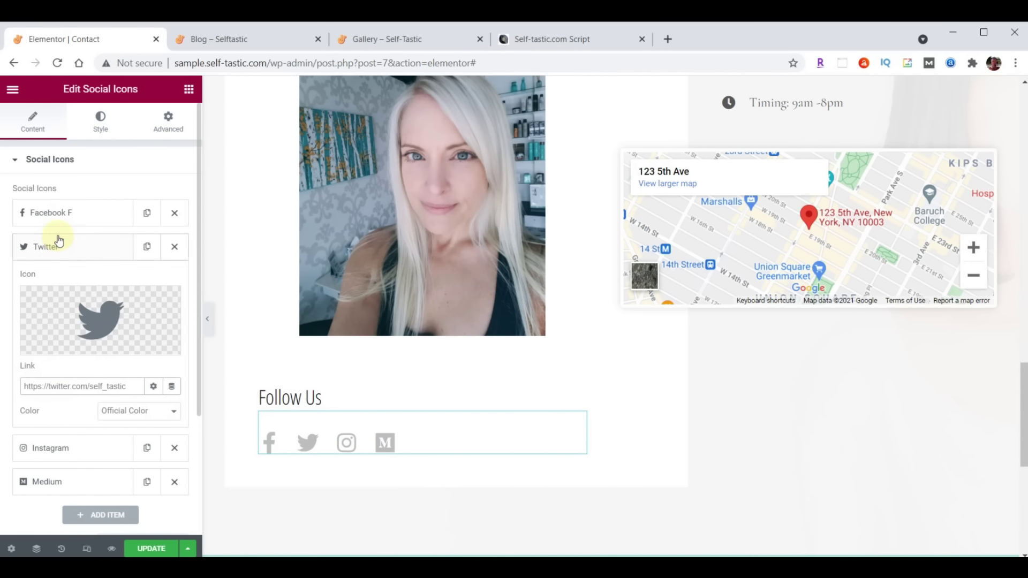
left_click(56, 249)
left_click_drag(60, 246, 50, 209)
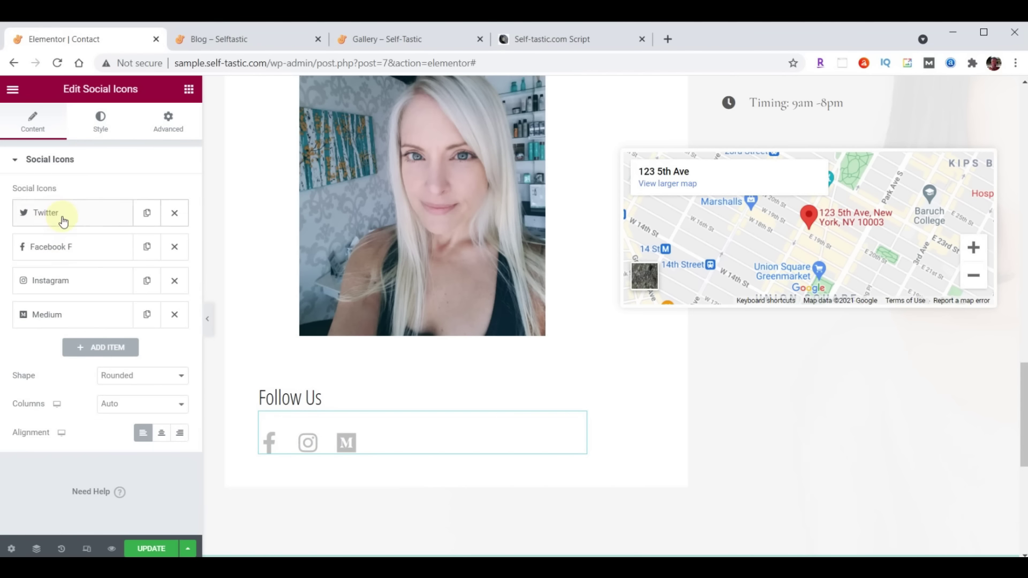
Paste the Instagram profile link into the Instagram icon
left_click(67, 289)
left_click(57, 419)
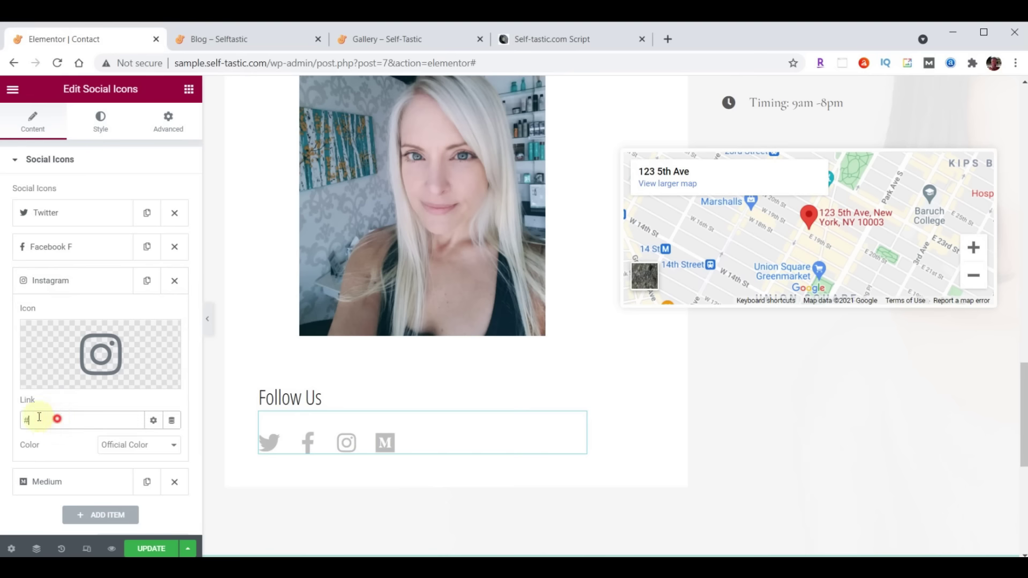
type("https://instagram.com/self_tastic")
left_click(47, 281)
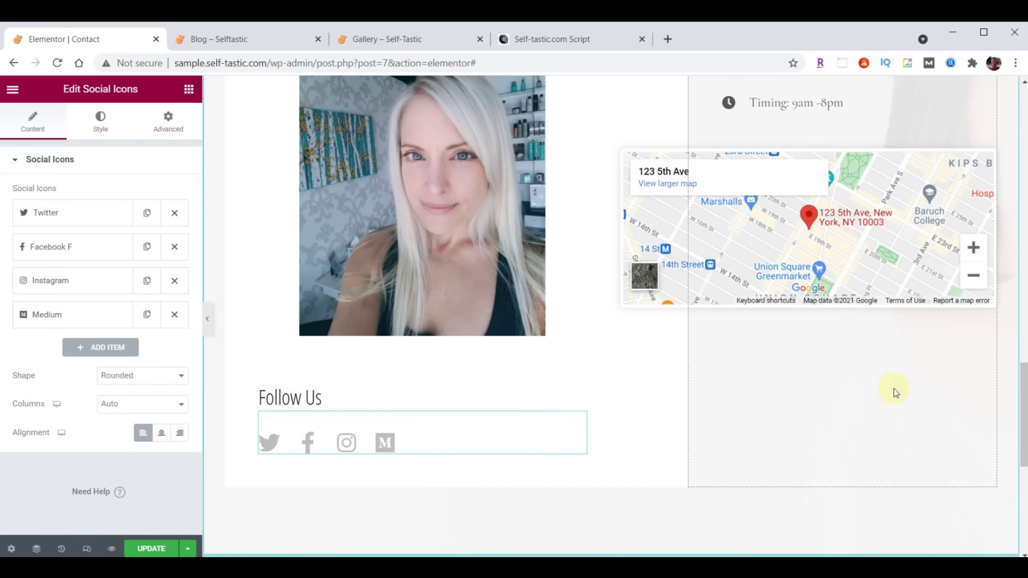
scroll(913, 396, "up", 6)
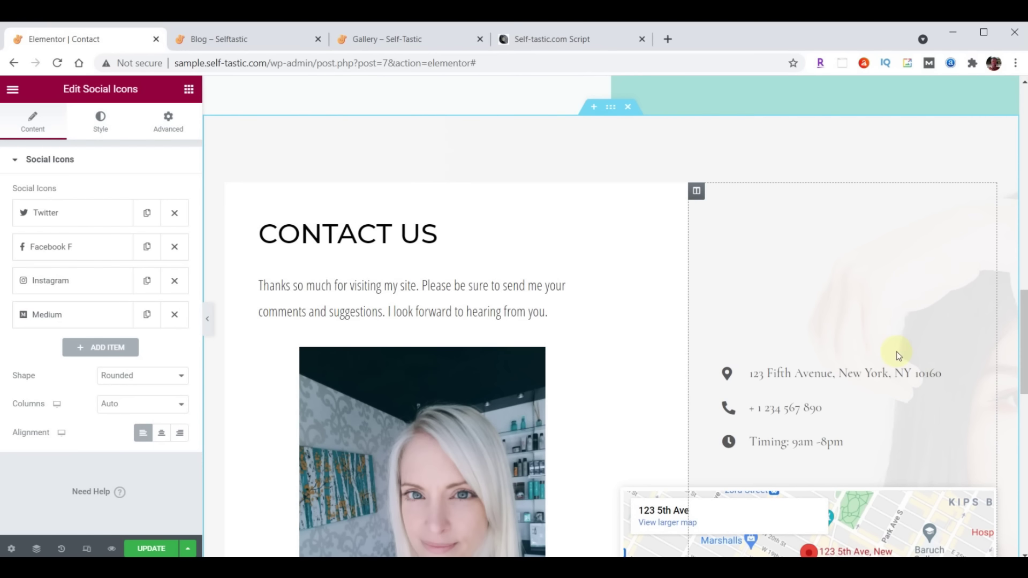
Replace the contact list's address line with the new street address
left_click(989, 372)
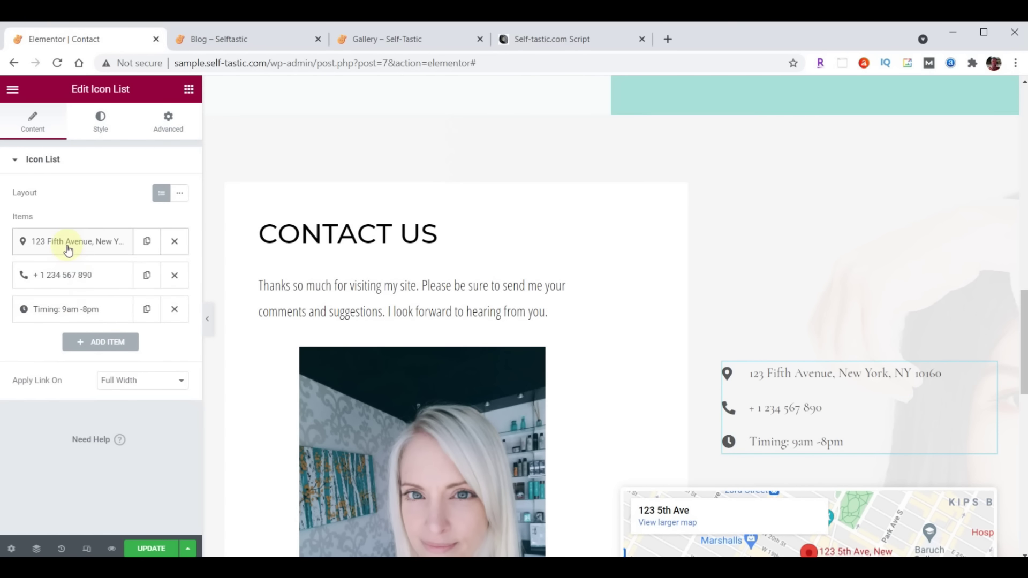
left_click(85, 243)
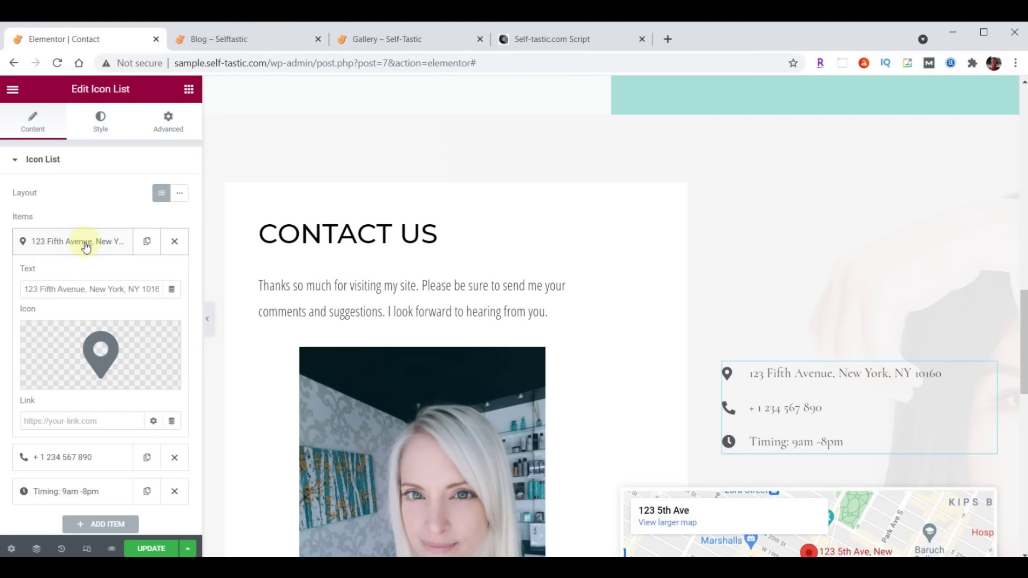
left_click_drag(24, 288, 214, 284)
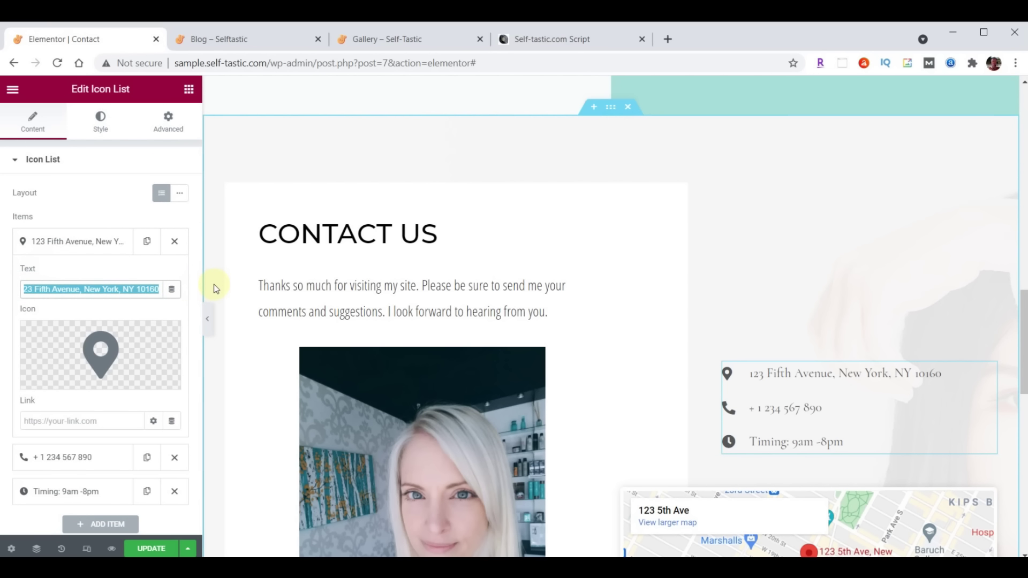
left_click(60, 241)
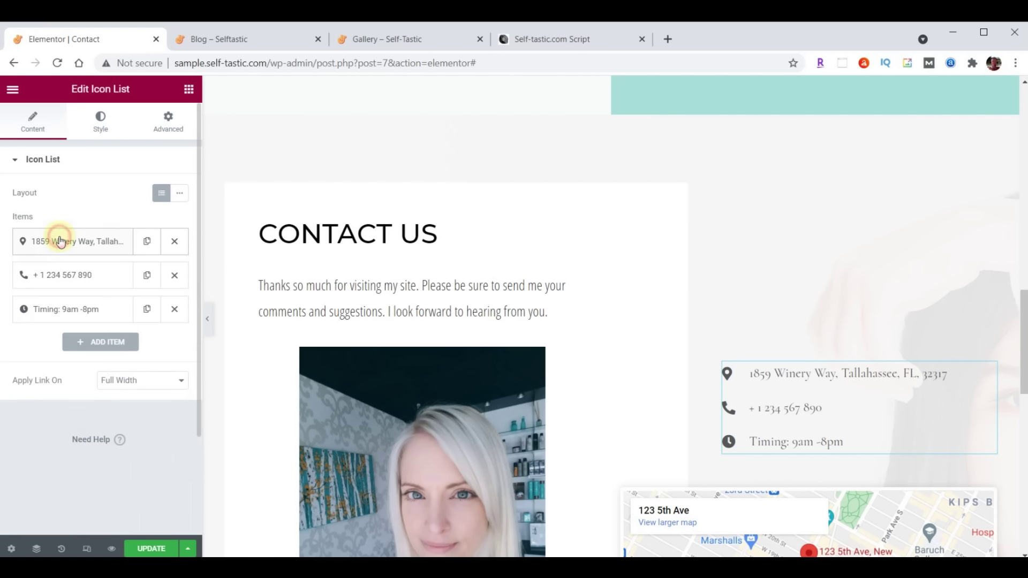
Update the phone number and set the hours to 'Hours 9am-5pm, Mon-Fri'
left_click(61, 276)
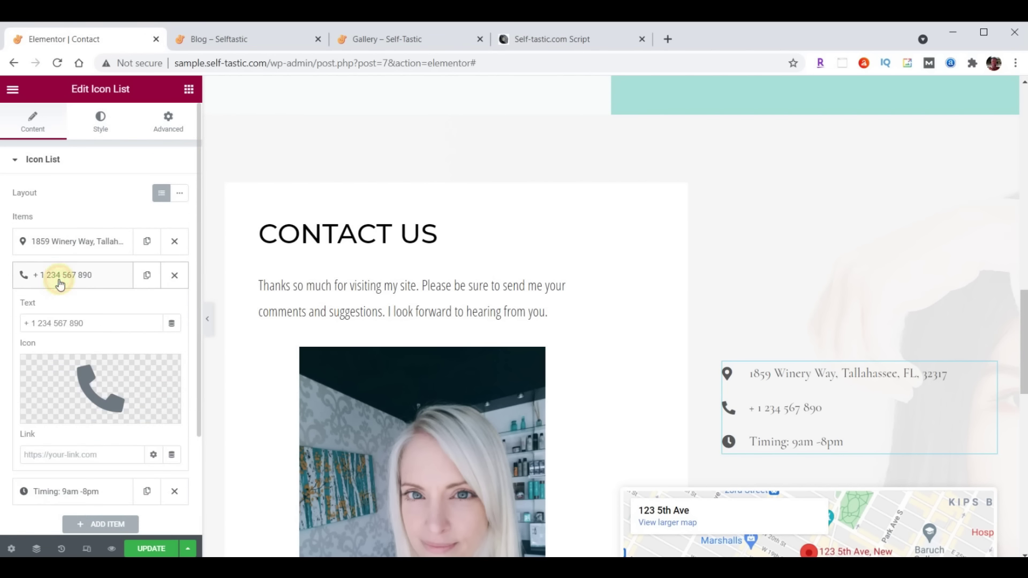
triple_click(102, 320)
key("ctrl+v")
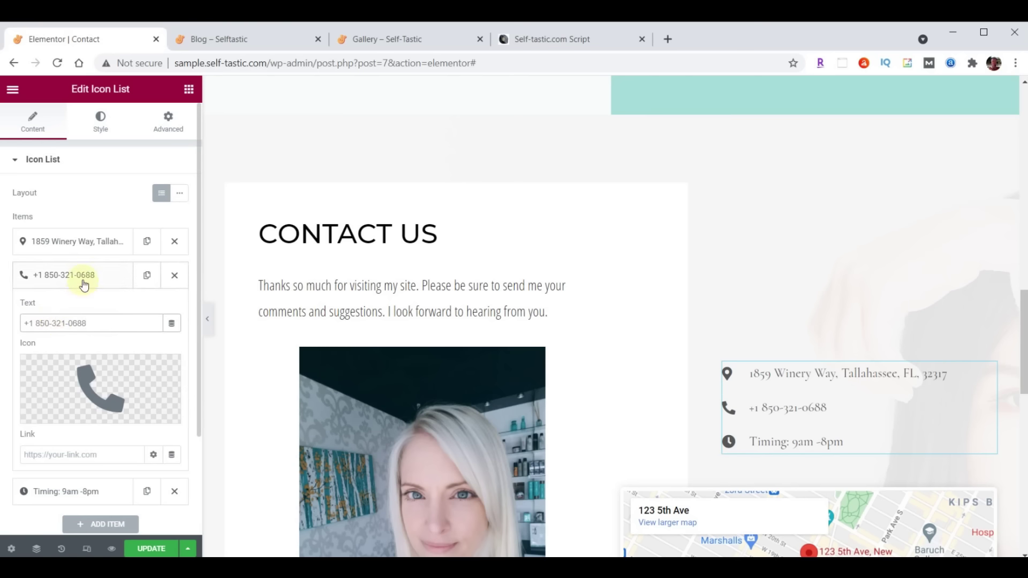
left_click(84, 284)
left_click(86, 310)
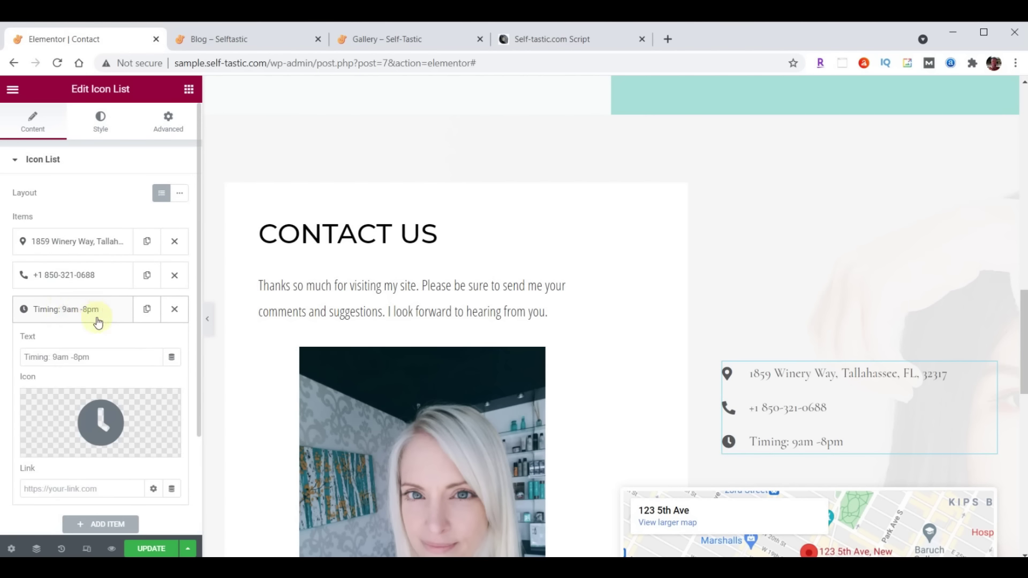
triple_click(105, 356)
type("Hours 9am-5pm, Mon-Fri")
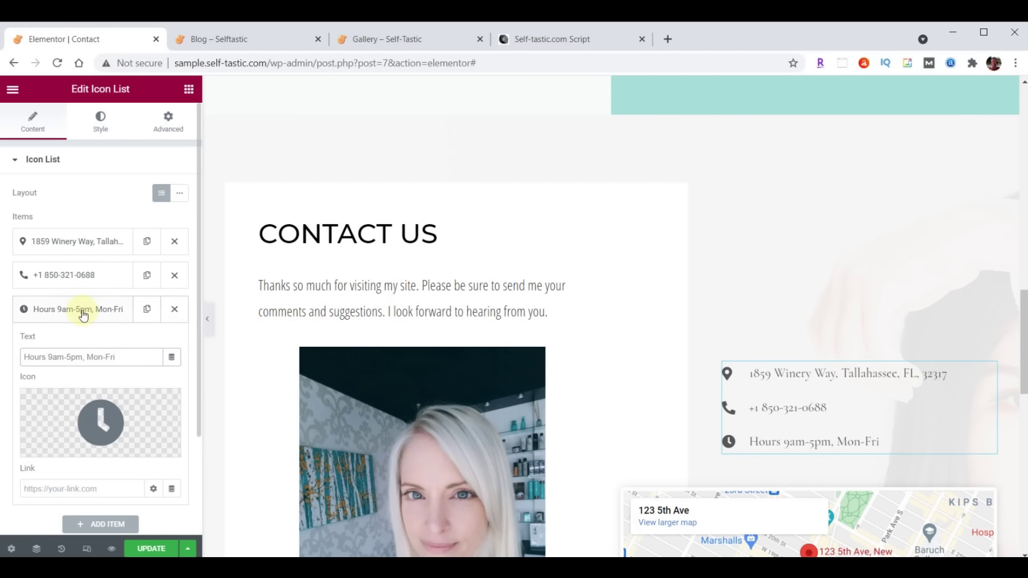
left_click(83, 313)
left_click_drag(70, 271, 72, 240)
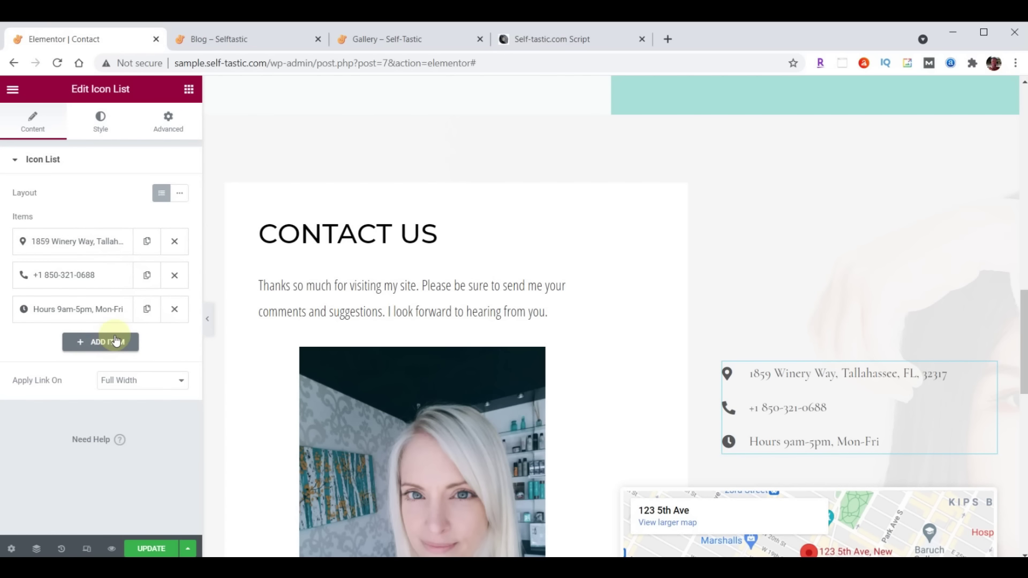
Set the contact list's text colour to dark #222222
left_click(103, 124)
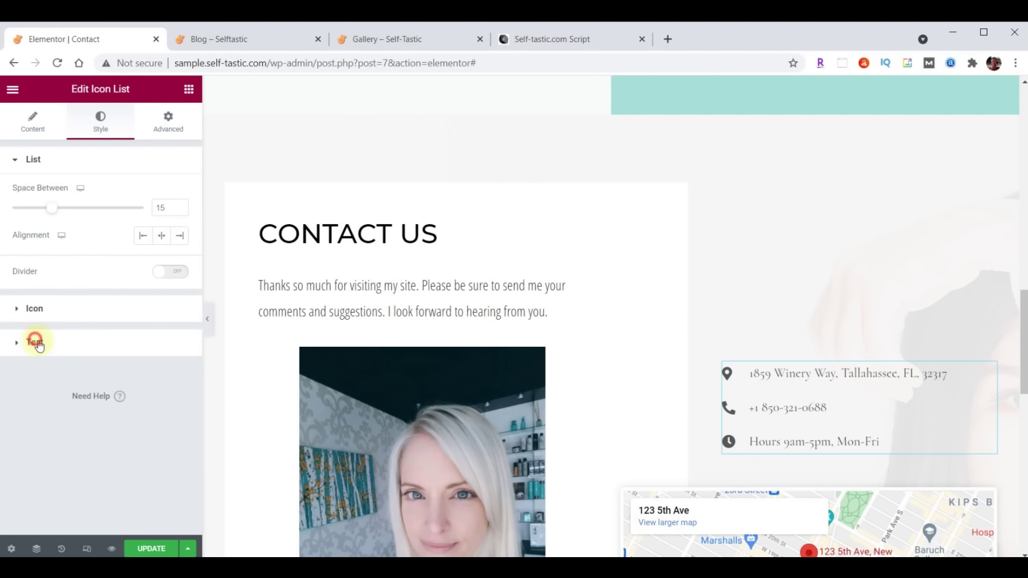
left_click(35, 343)
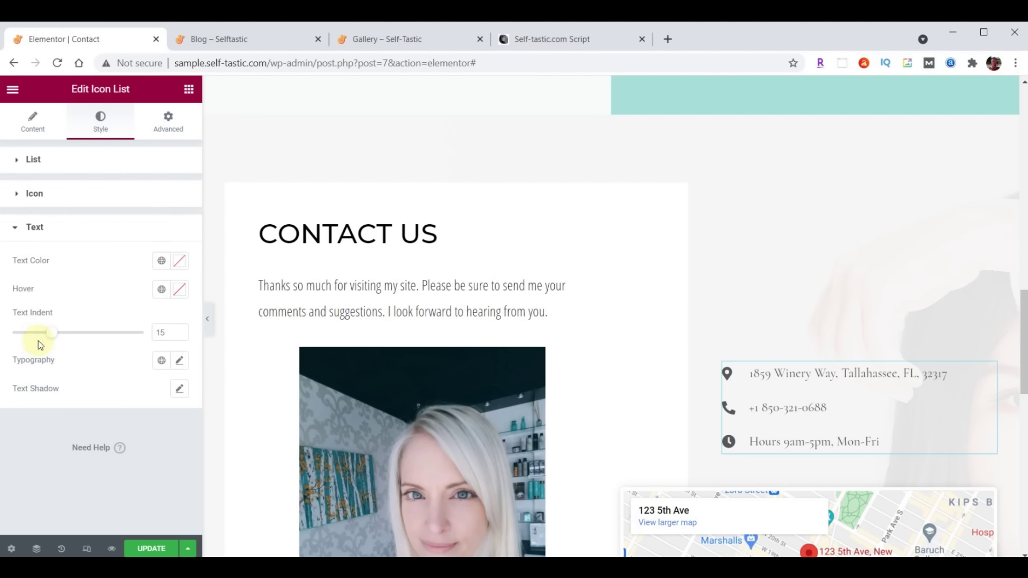
left_click(181, 262)
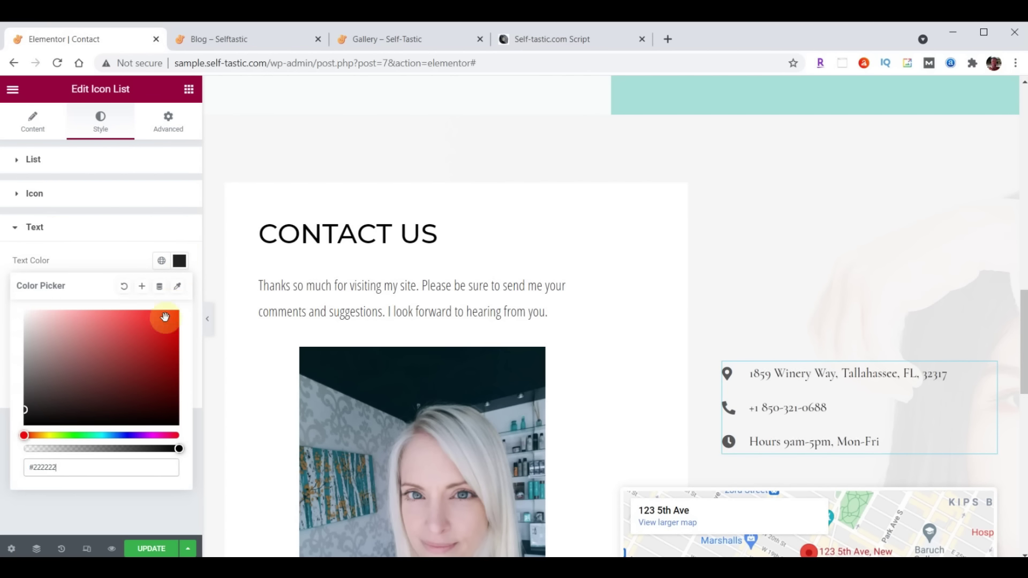
left_click(180, 262)
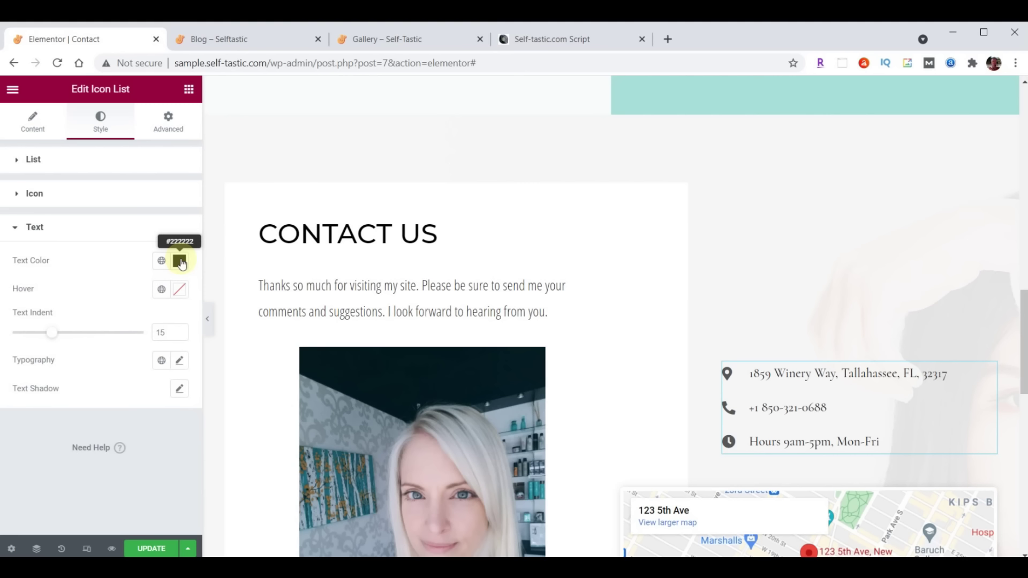
Set the list typography to Open Sans Condensed, size 21, weight 400
left_click(180, 363)
left_click(127, 428)
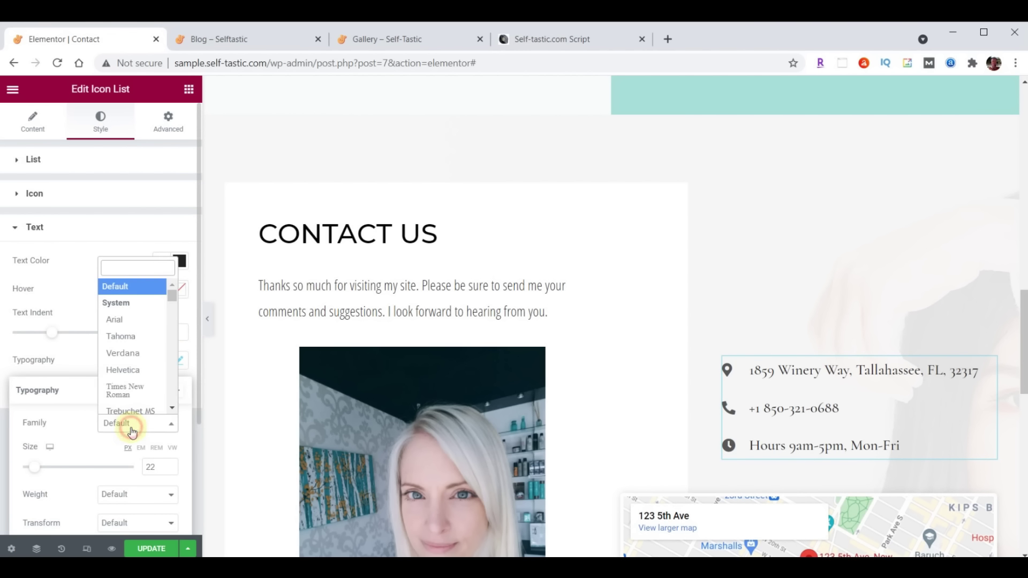
type("Open")
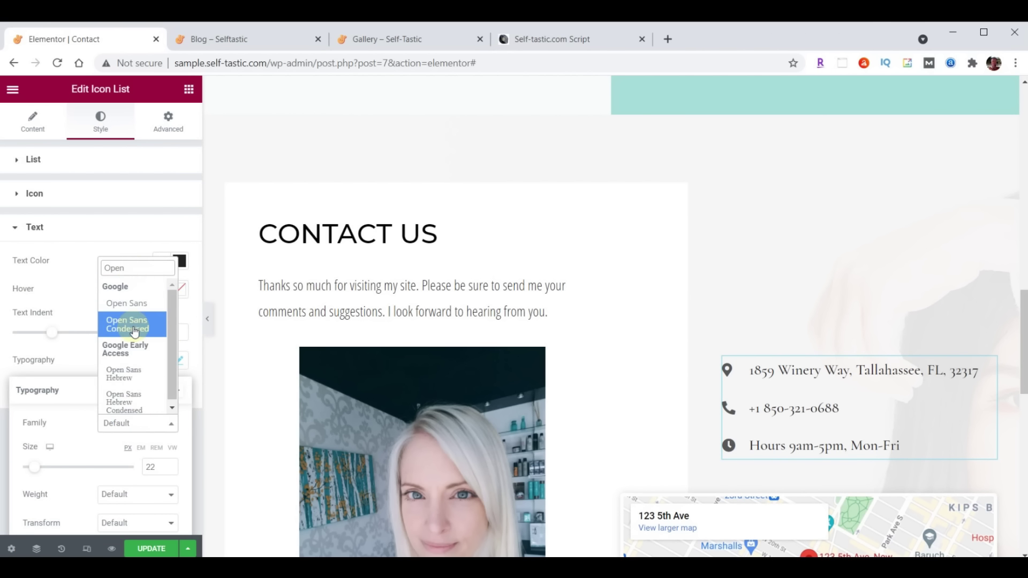
left_click(133, 325)
left_click_drag(158, 469, 142, 472)
type("21")
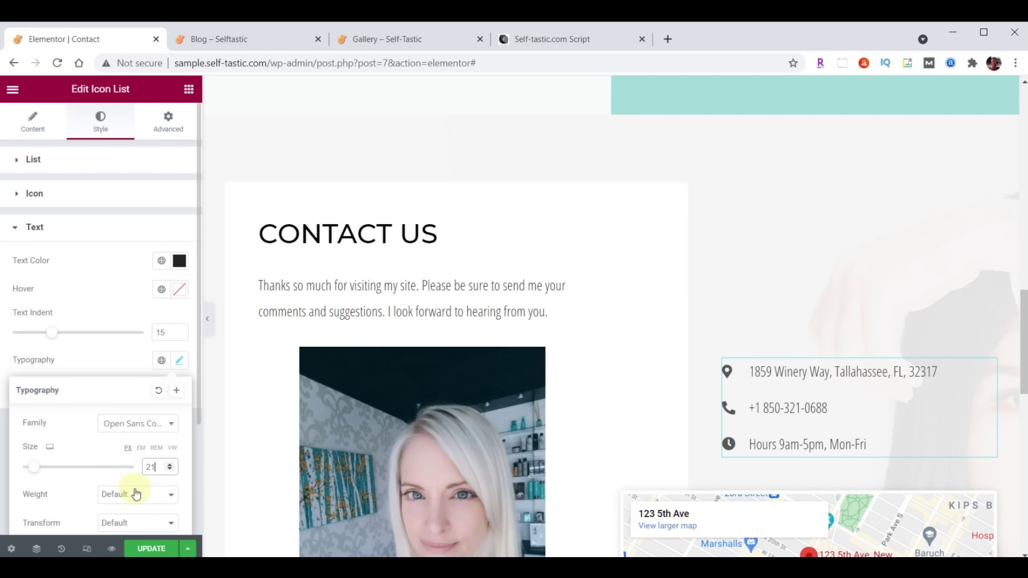
left_click(136, 493)
left_click(130, 396)
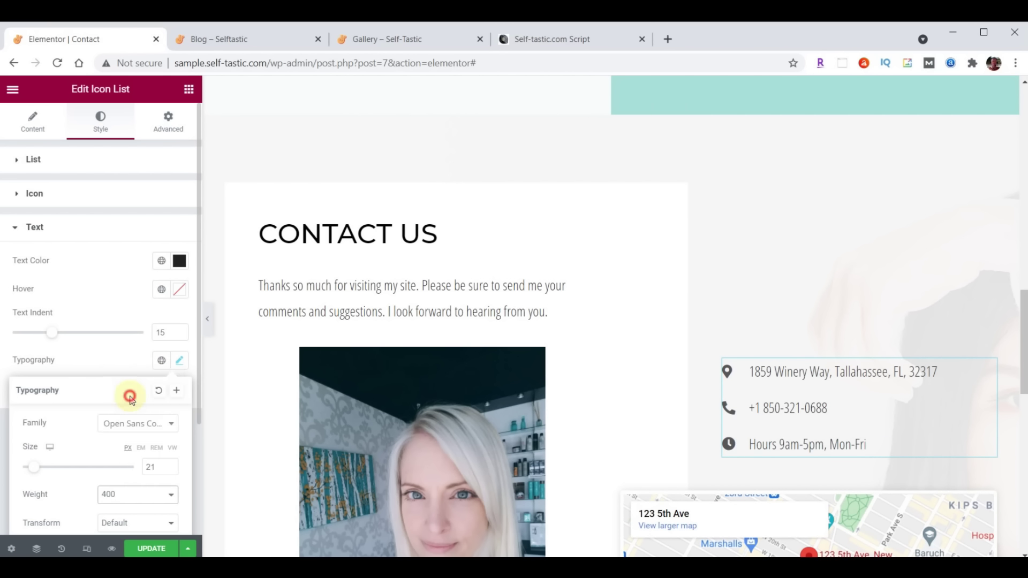
scroll(868, 272, "down", 4)
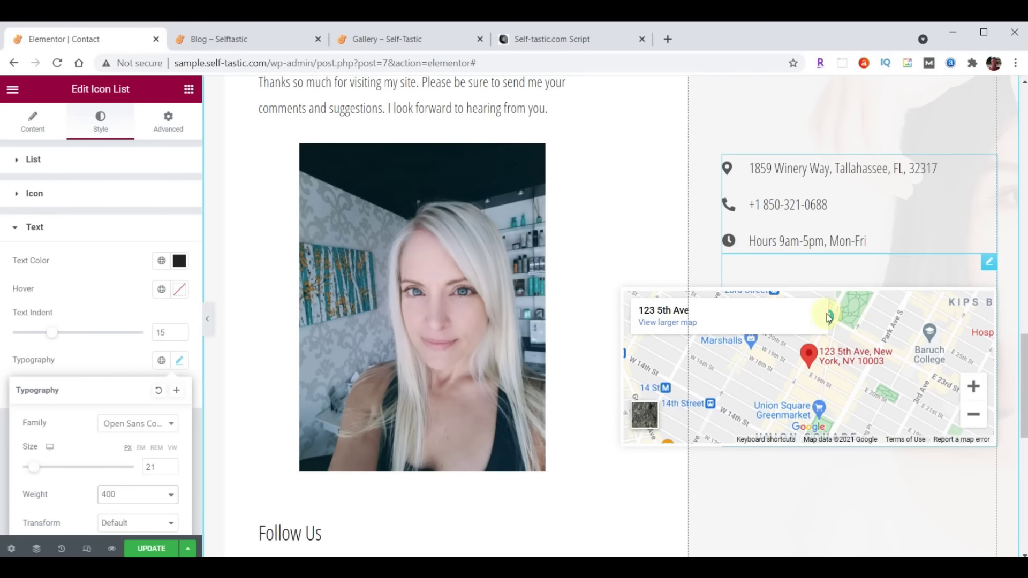
Set the Google map's location to the new Tallahassee address
left_click(989, 263)
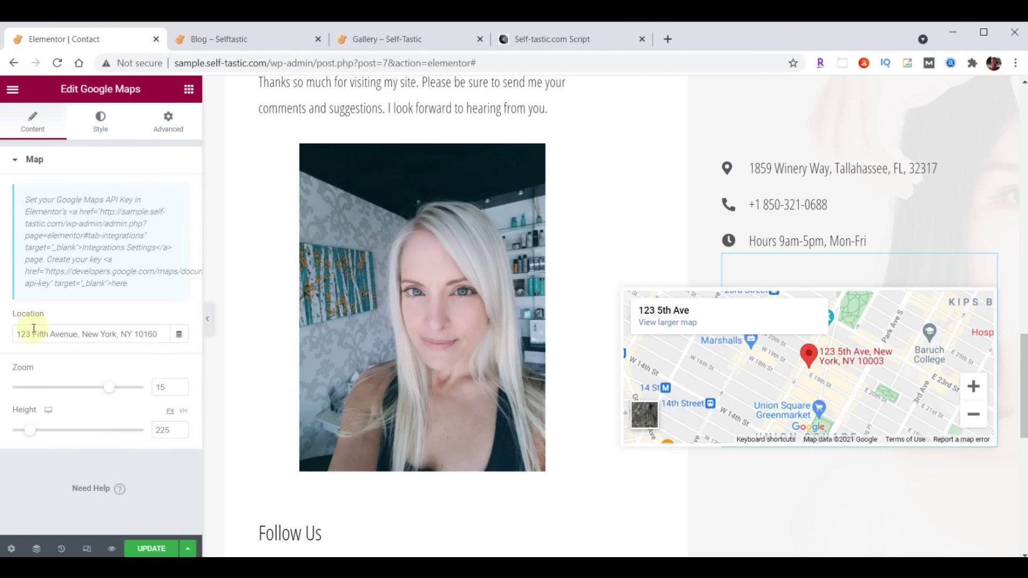
left_click_drag(18, 332, 179, 332)
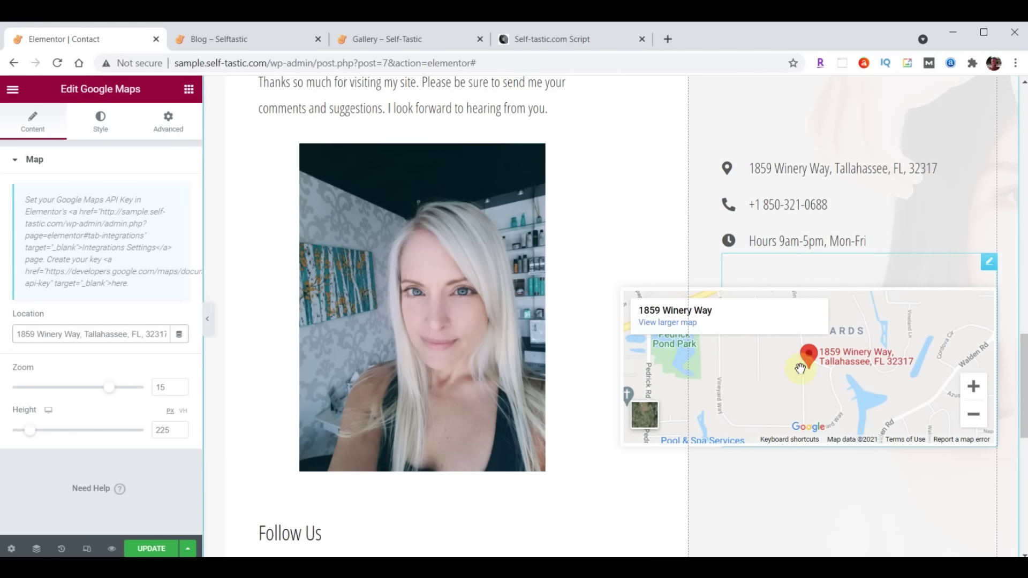
Make the map 500 px tall and update the Contact page
scroll(749, 429, "down", 3)
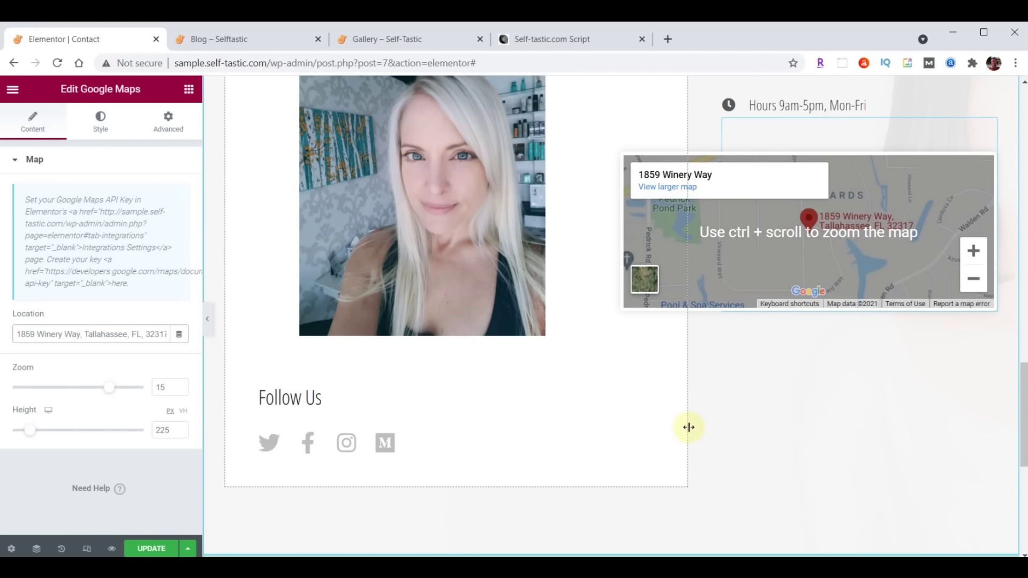
double_click(163, 430)
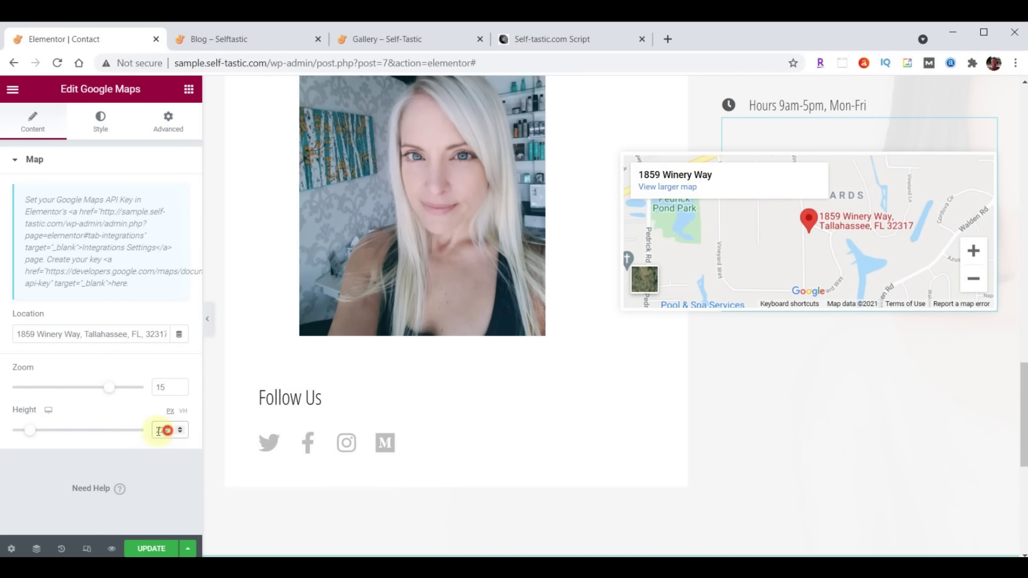
type("500")
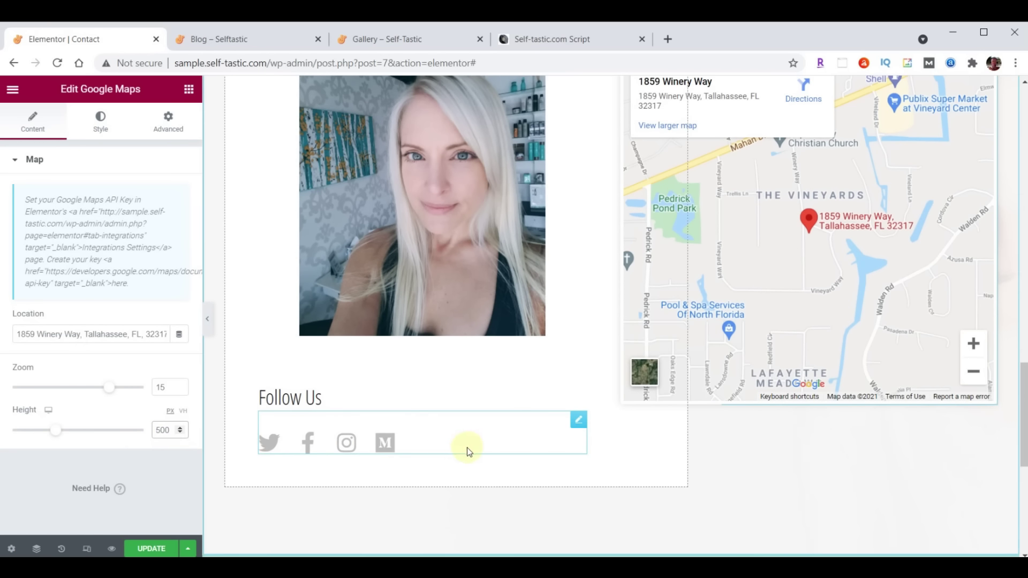
scroll(686, 473, "up", 3)
scroll(617, 471, "down", 4)
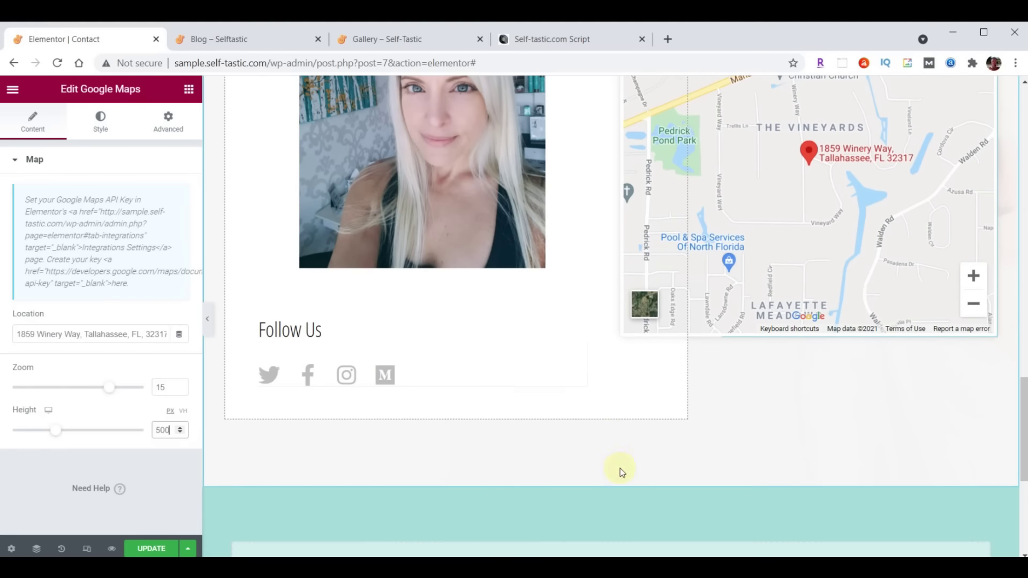
left_click(140, 549)
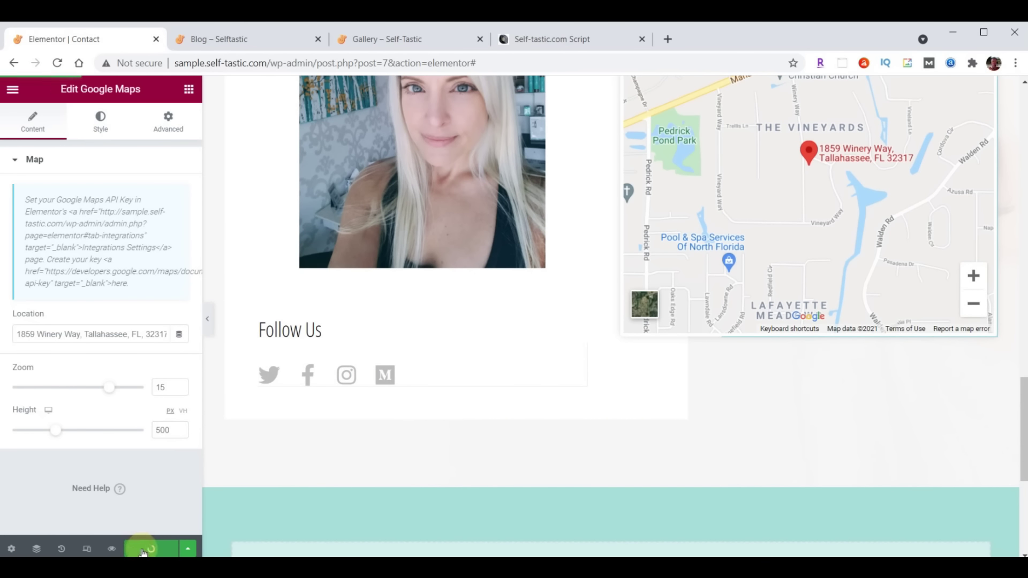
Review the live Contact page's new details and map, then return to the Elementor tab
left_click(240, 43)
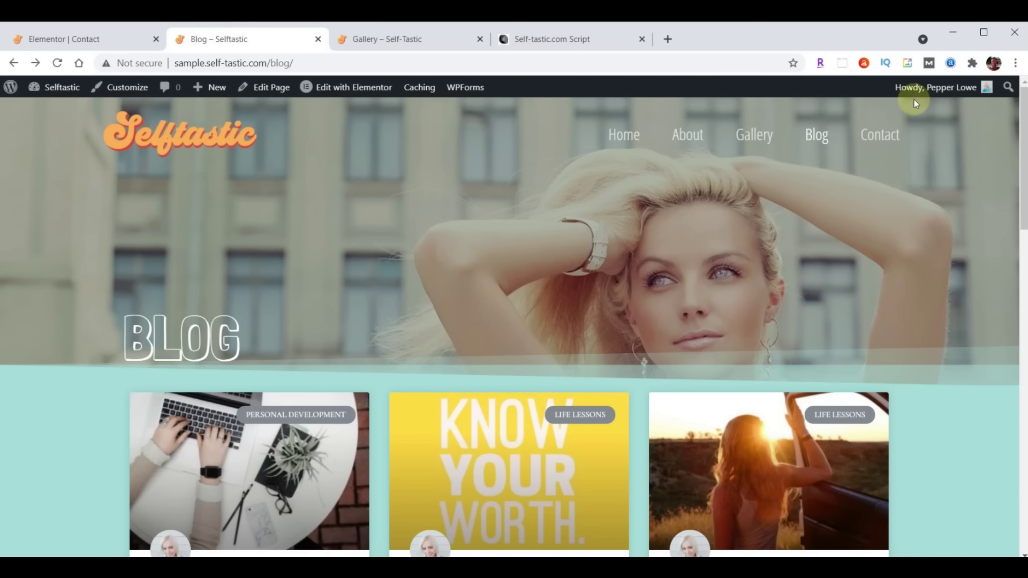
left_click(880, 137)
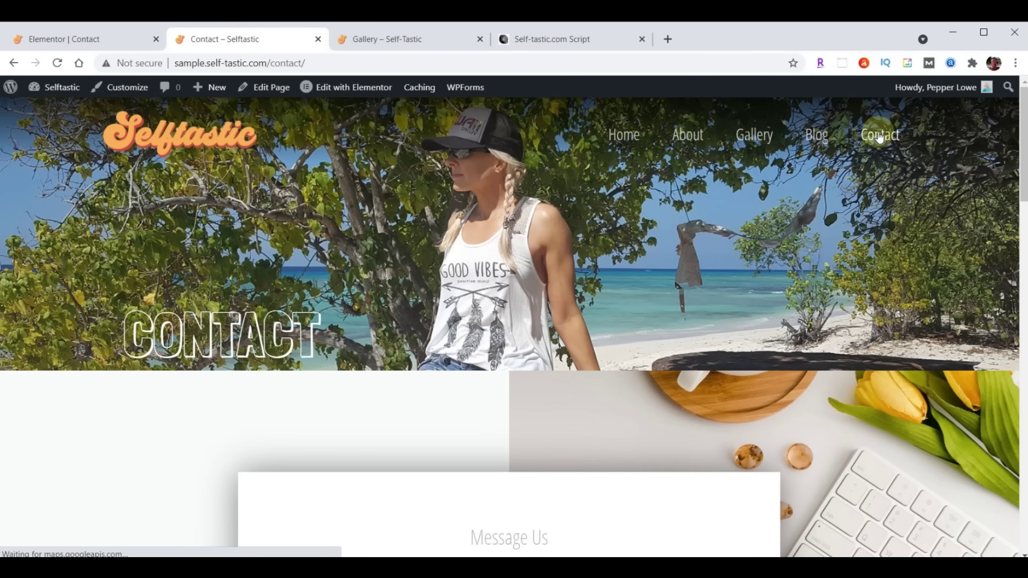
scroll(803, 246, "down", 3)
scroll(798, 246, "down", 12)
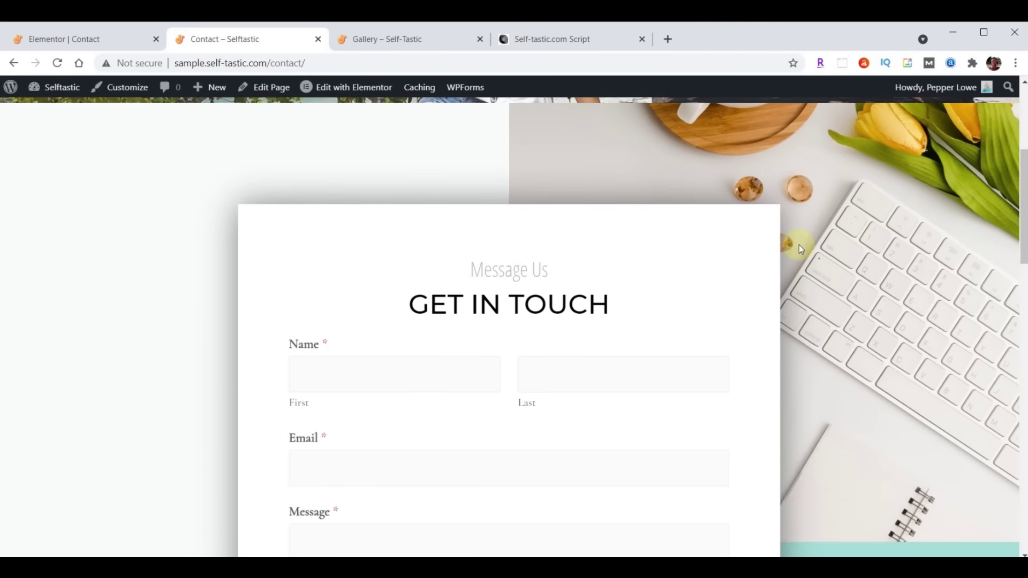
scroll(799, 246, "down", 12)
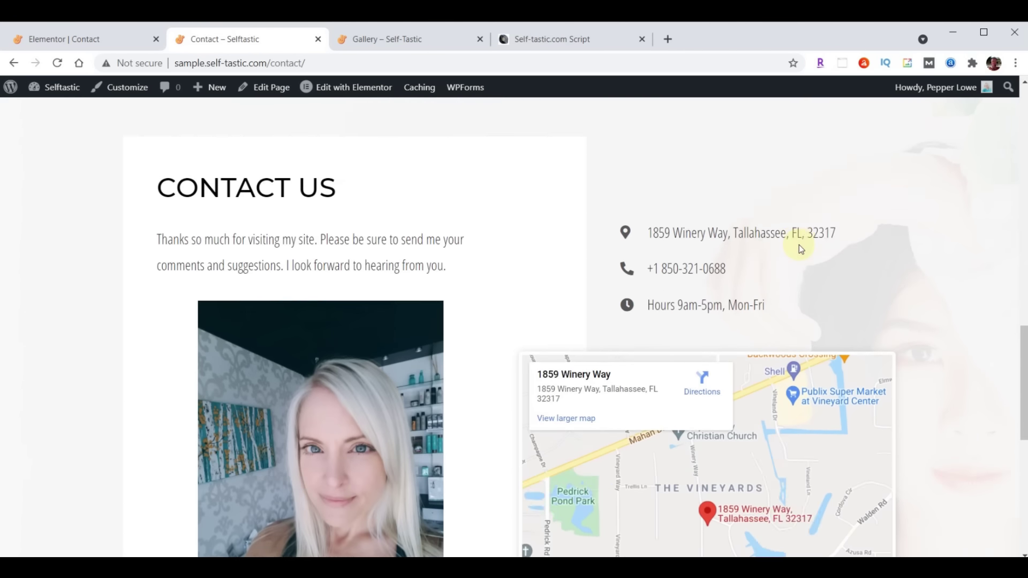
scroll(763, 377, "up", 20)
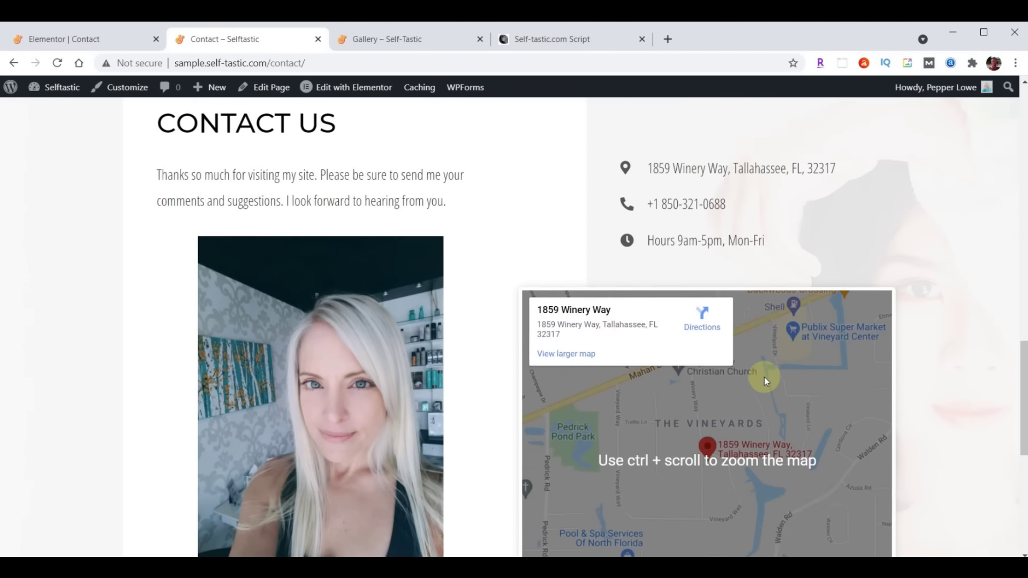
scroll(761, 378, "up", 4)
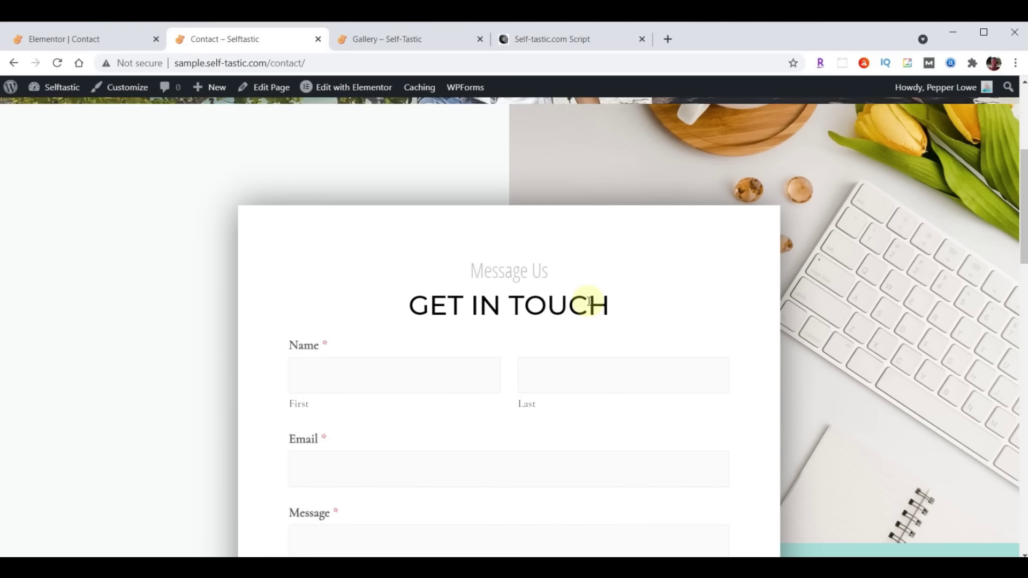
left_click(62, 43)
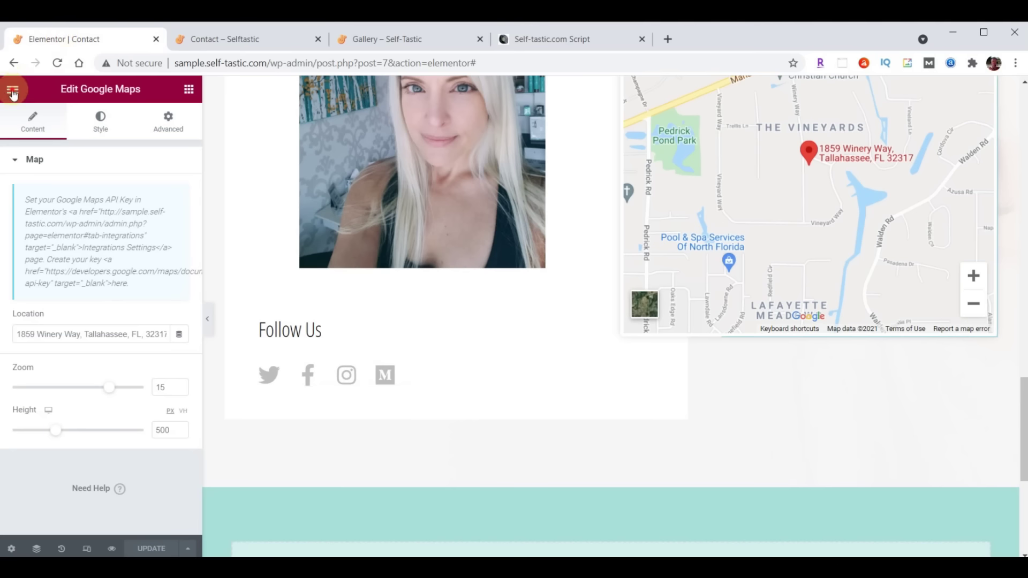
Exit Elementor to the dashboard and open Contact Form from WPForms' All Forms list
left_click(13, 92)
left_click(84, 328)
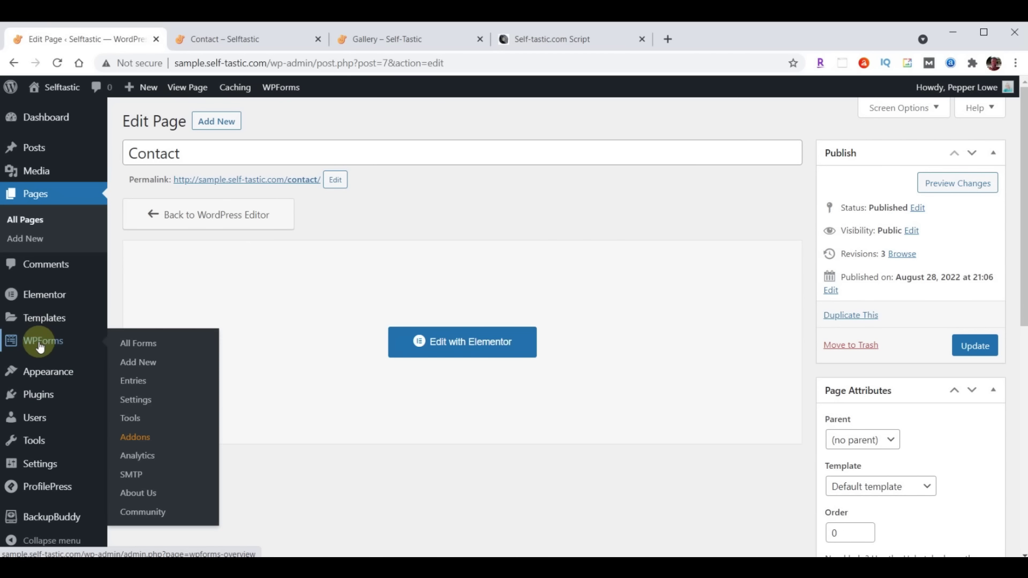
left_click(40, 343)
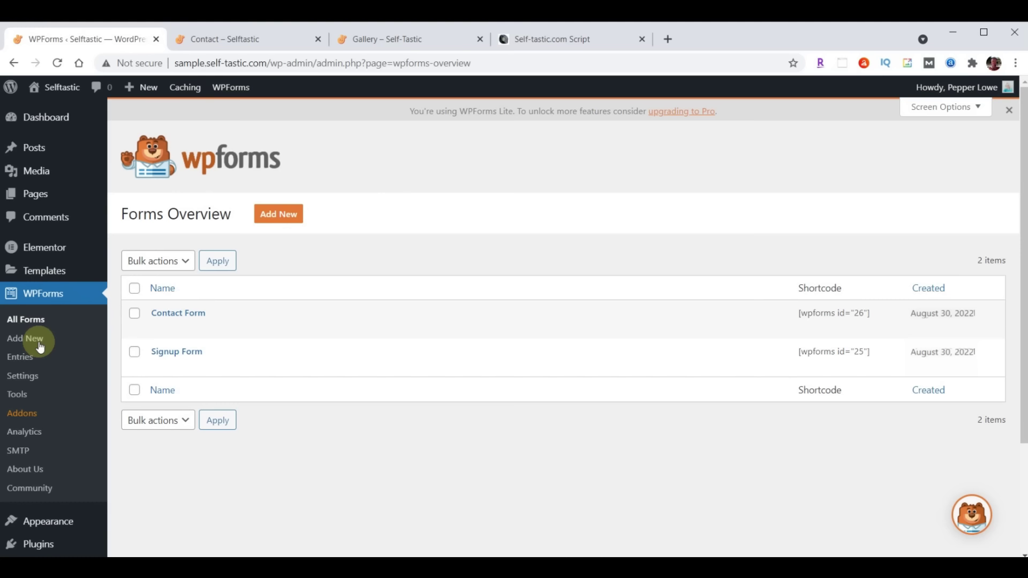
left_click(178, 318)
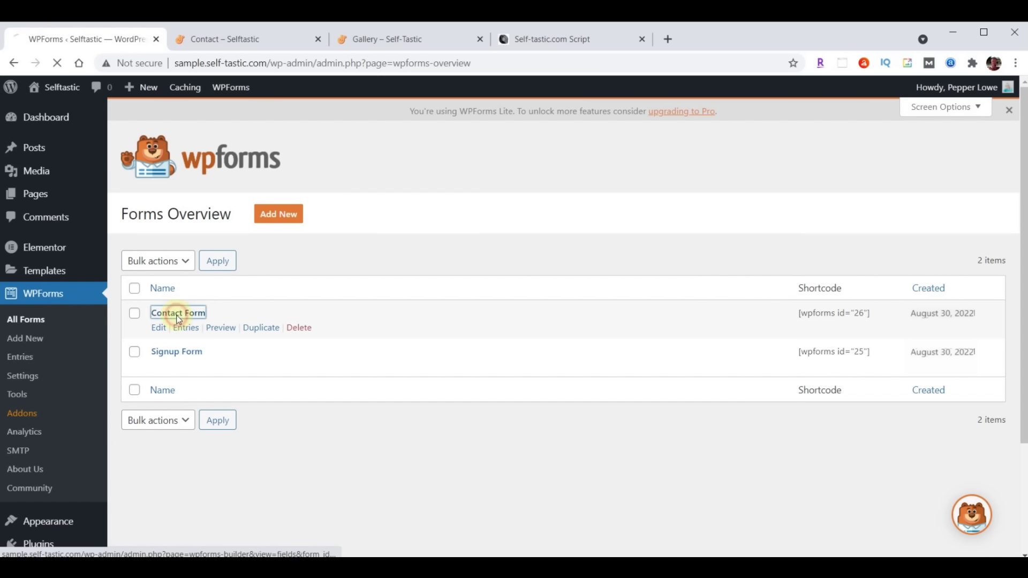
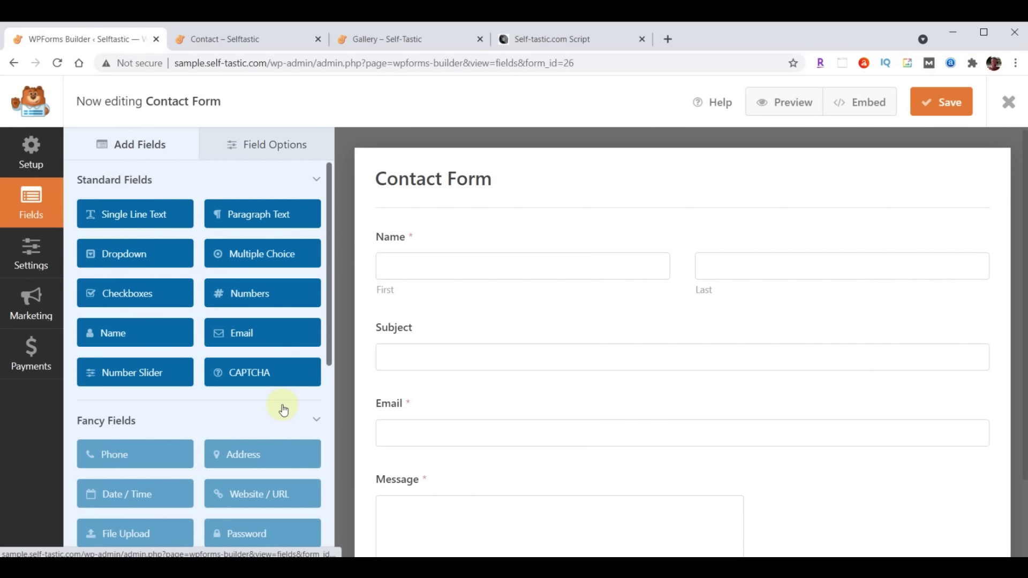
Scroll the Contact Form builder's Add Fields panel to browse the available fields
scroll(284, 410, "down", 1)
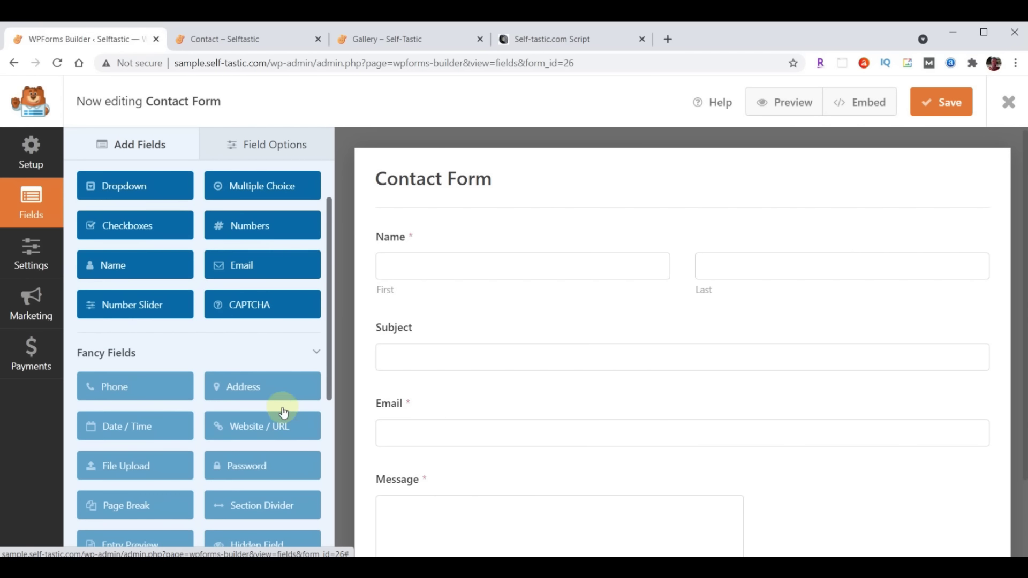
Dismiss the PRO Phone notice and place a Single Line Text field between Subject and Email
left_click(104, 388)
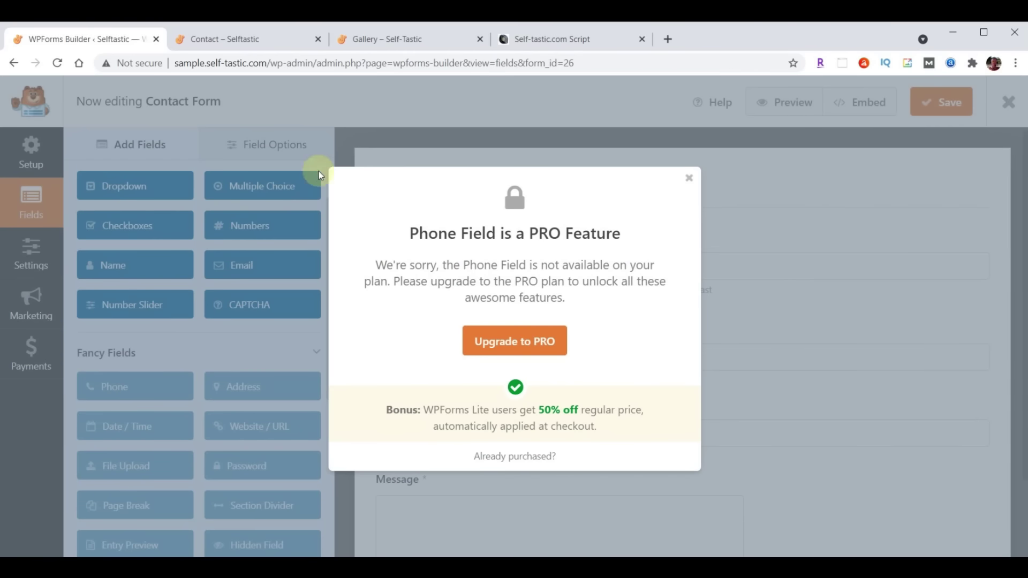
left_click(689, 179)
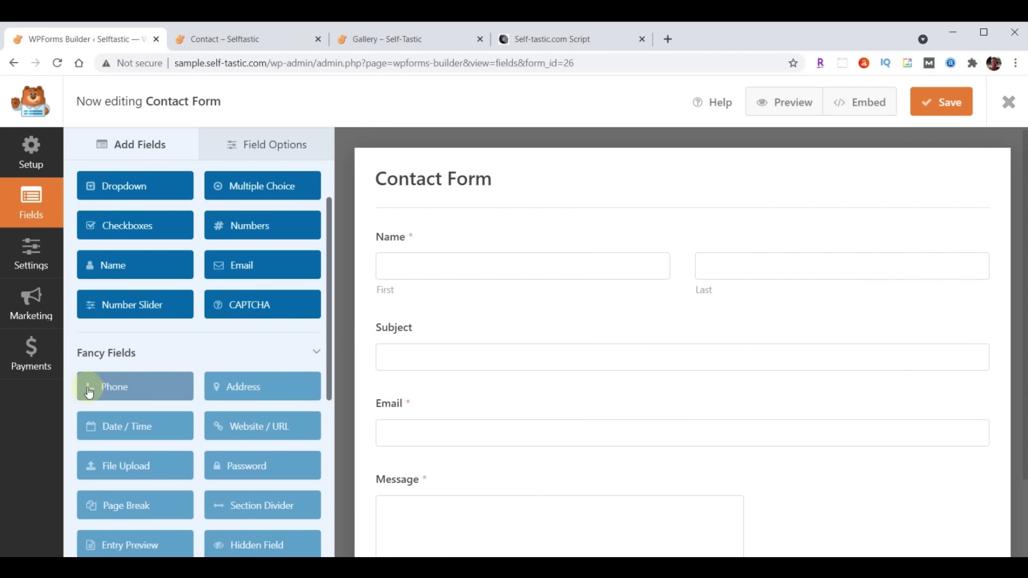
scroll(151, 344, "up", 2)
left_click_drag(136, 216, 439, 401)
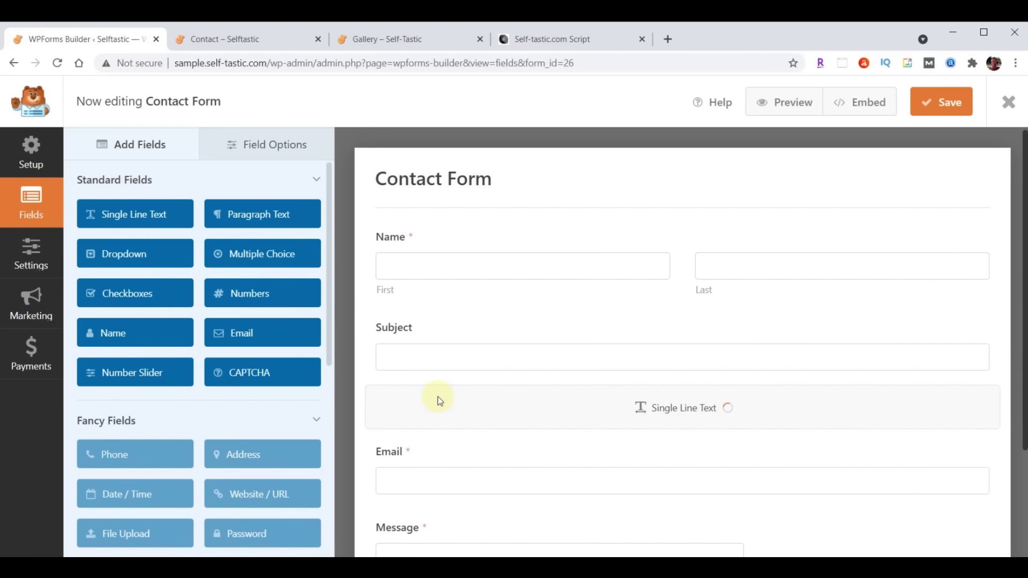
Rename the new text field's label to 'Phone' and make it required
left_click(285, 146)
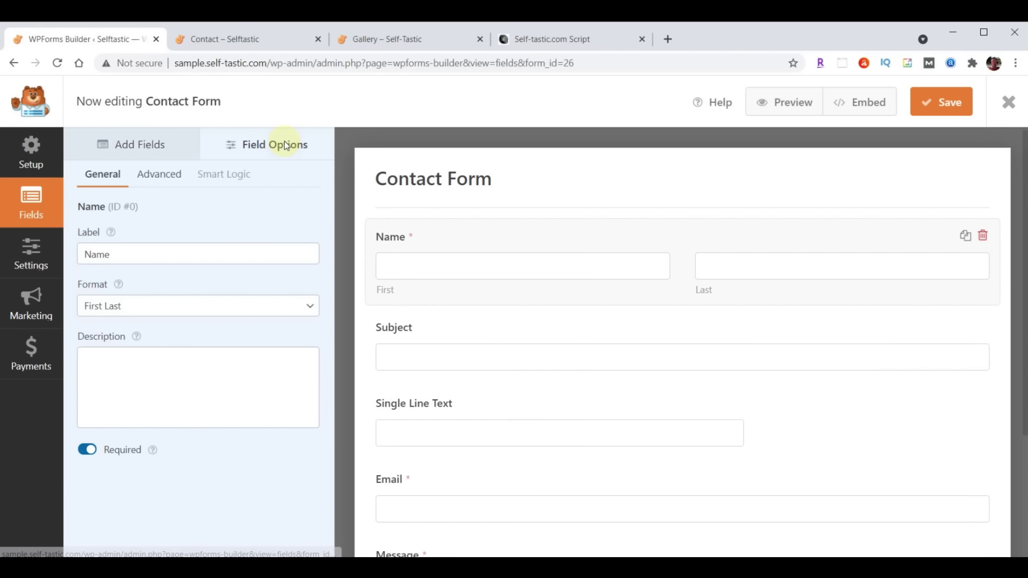
left_click(430, 430)
triple_click(151, 255)
type("Phone")
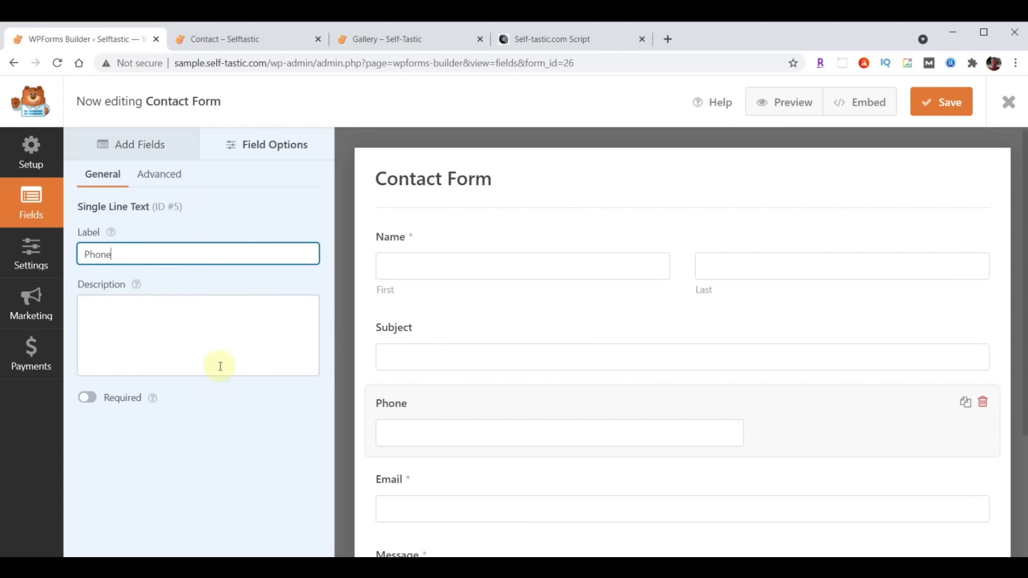
left_click(264, 433)
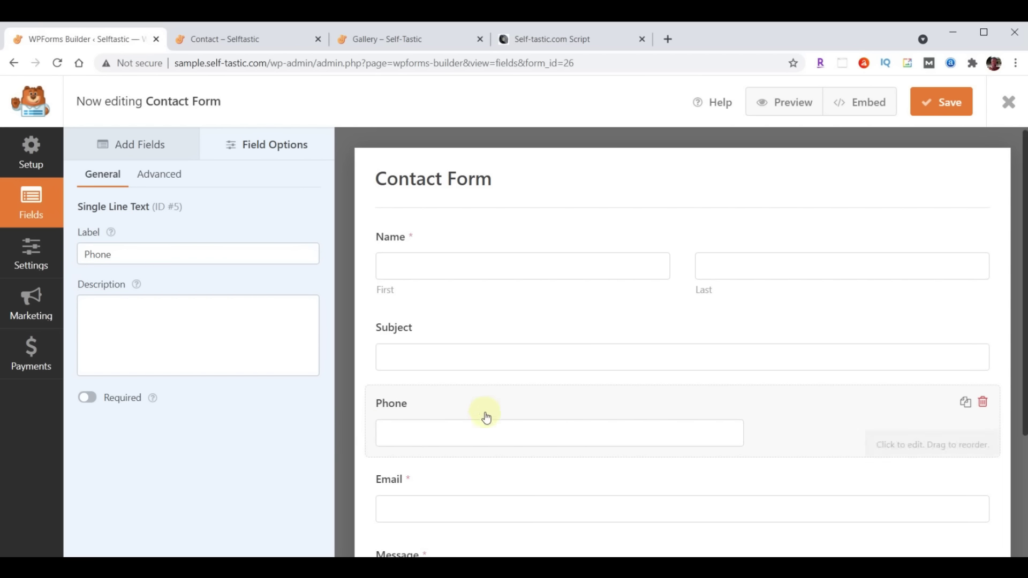
scroll(425, 476, "down", 1)
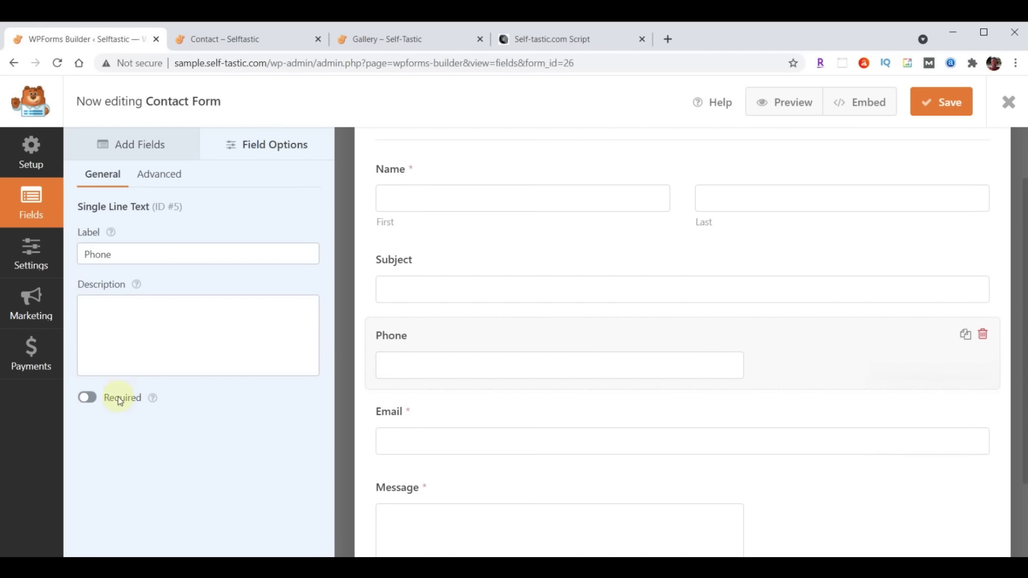
left_click(88, 399)
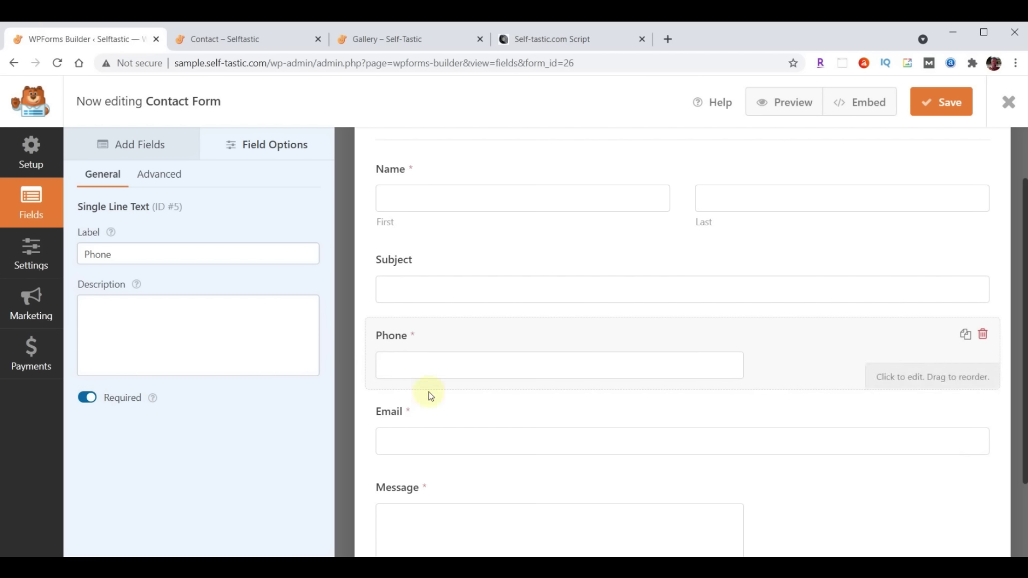
Set the Phone field's Advanced field size to Large
scroll(539, 484, "up", 2)
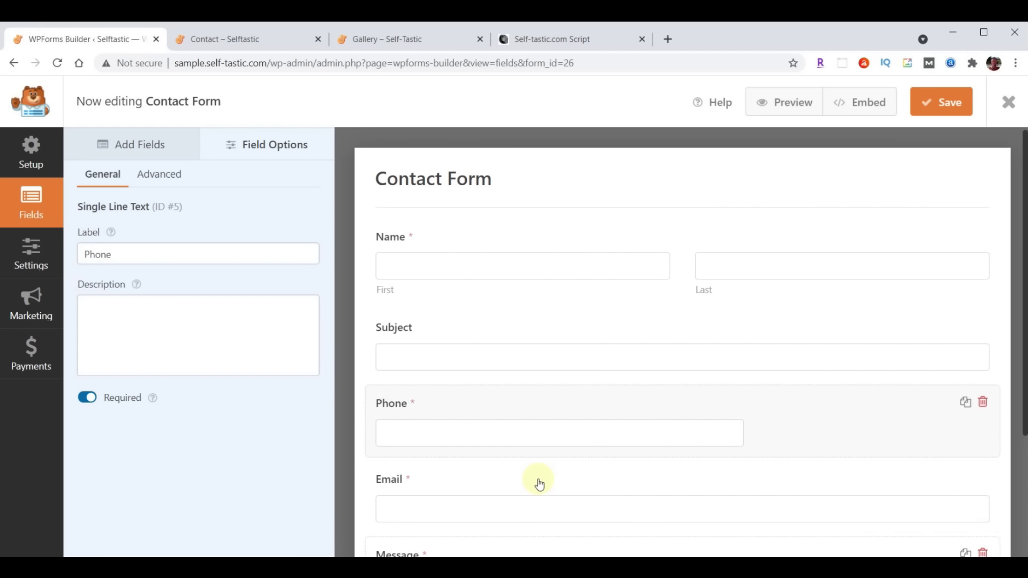
left_click(157, 174)
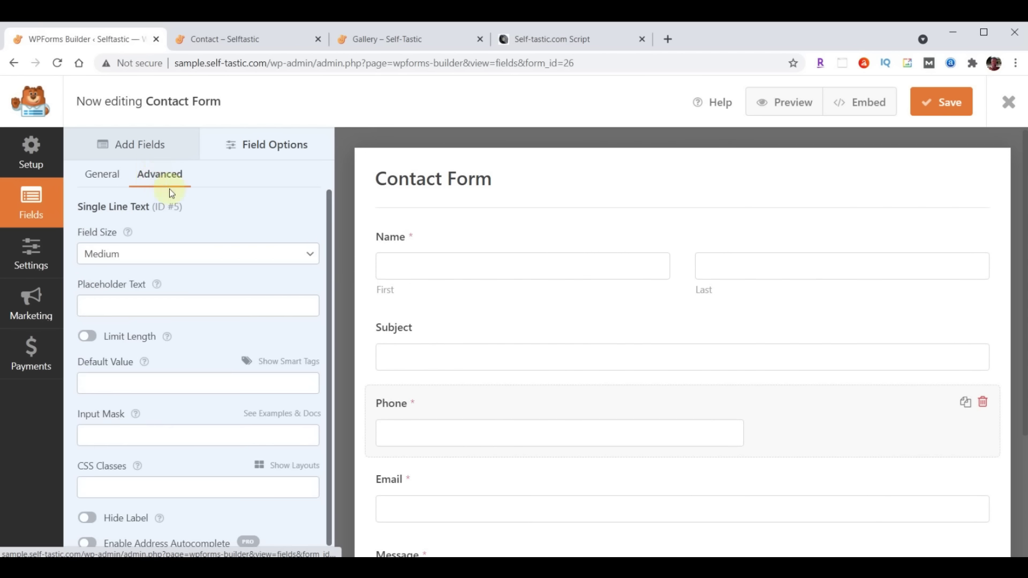
left_click(203, 255)
left_click(180, 298)
scroll(702, 371, "down", 3)
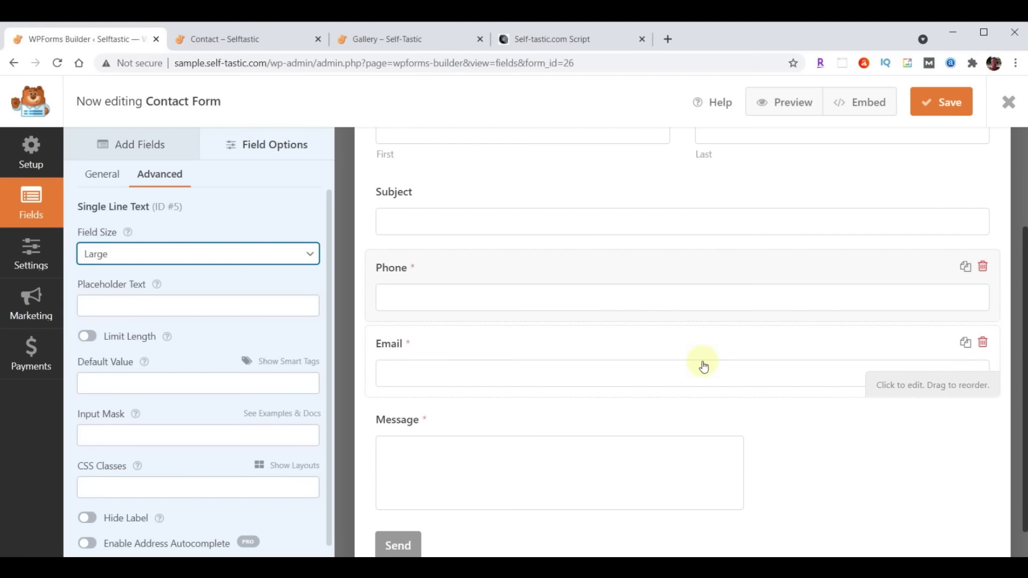
scroll(704, 366, "up", 3)
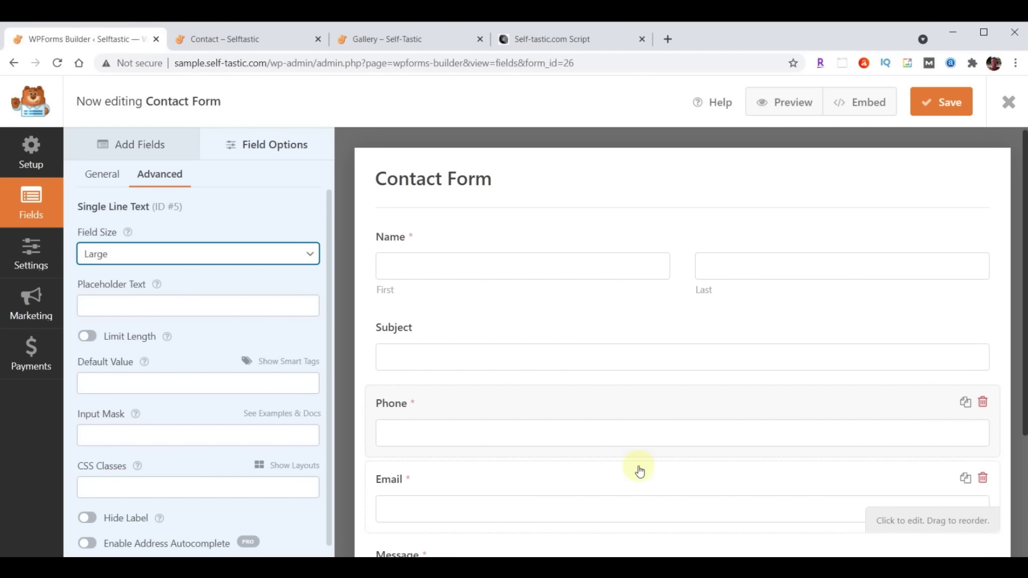
Send notifications to the owner's address with subject 'Selftastic - Comments' and sender 'Self-Tastic.com', then save
left_click(23, 258)
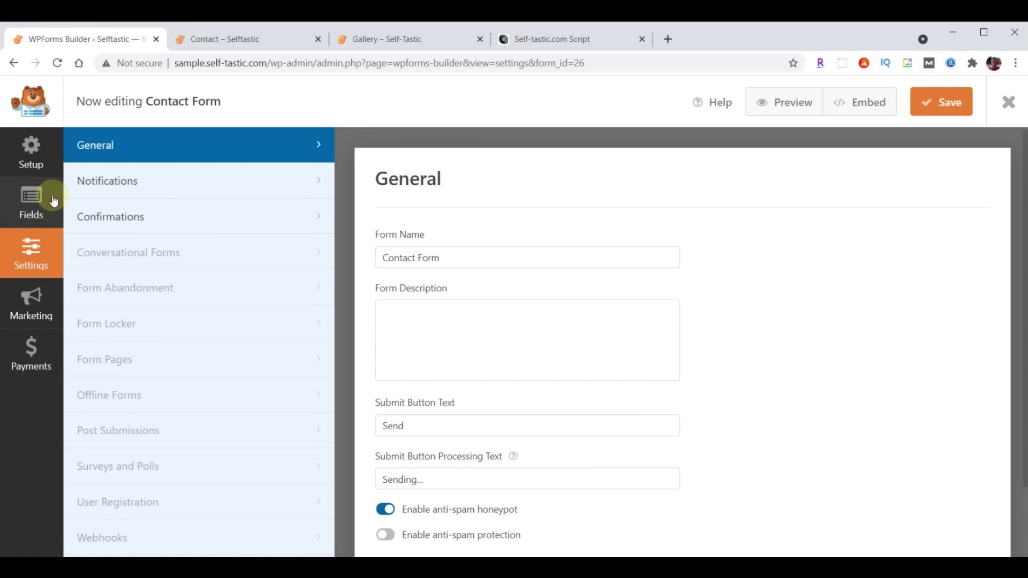
left_click(103, 181)
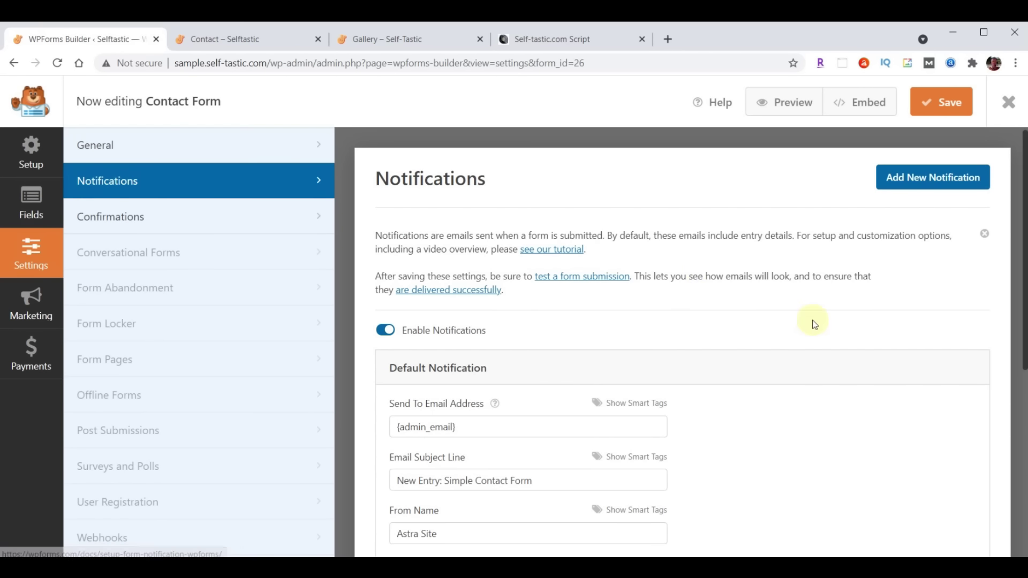
scroll(803, 321, "down", 3)
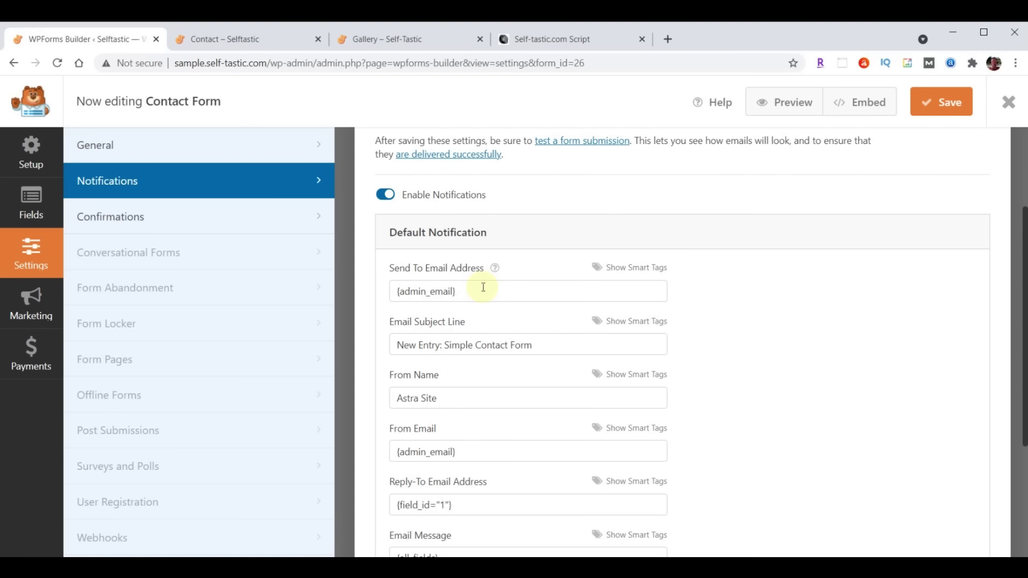
left_click_drag(485, 292, 316, 298)
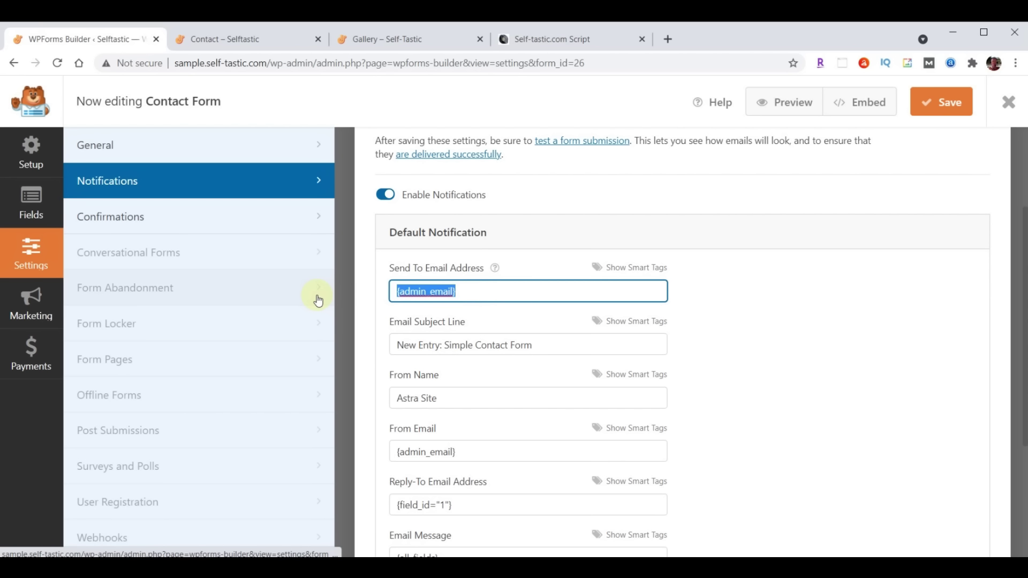
key("ctrl+v")
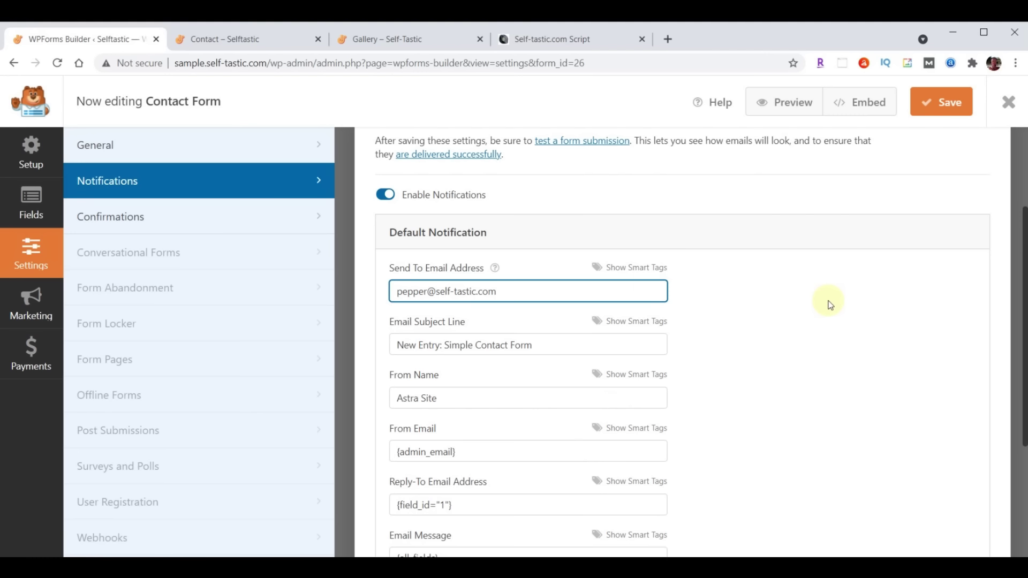
left_click(396, 347)
left_click_drag(395, 347, 573, 344)
type("Selftastic - Comments")
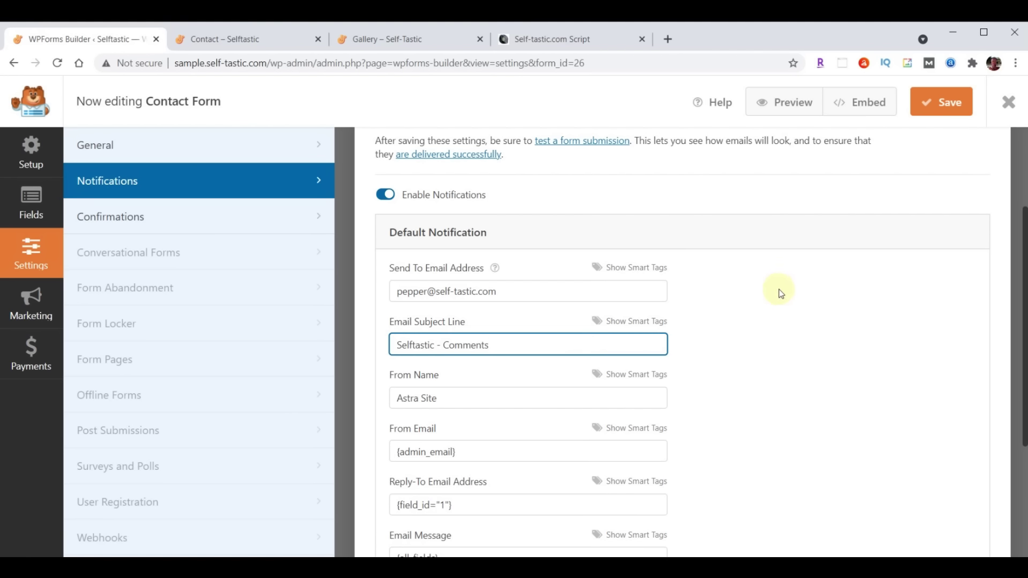
left_click_drag(396, 399, 872, 384)
type("Self-Tastic.com")
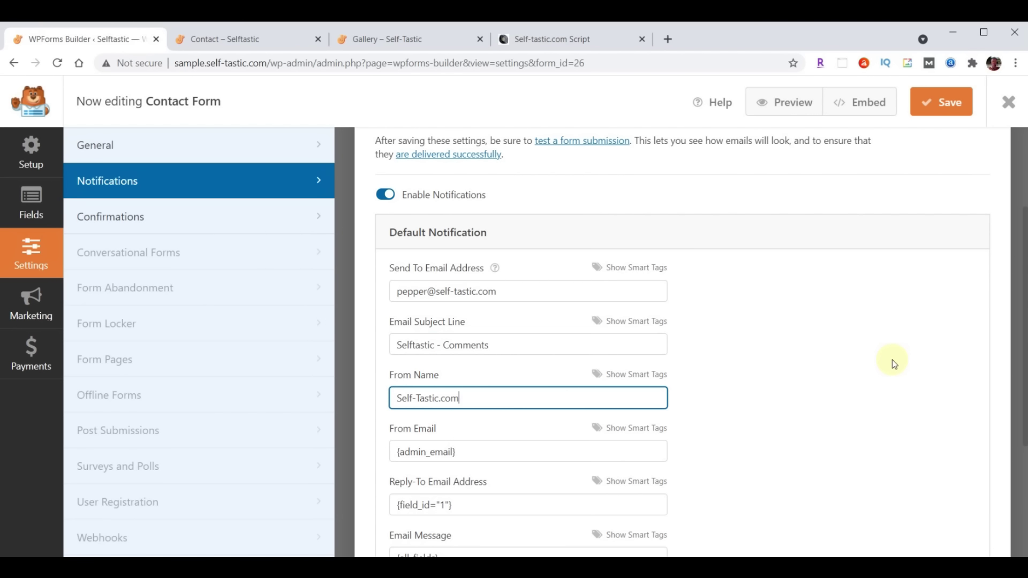
left_click(943, 106)
Close the Contact Form builder and bring up the Signup Form's notification settings
left_click(1008, 108)
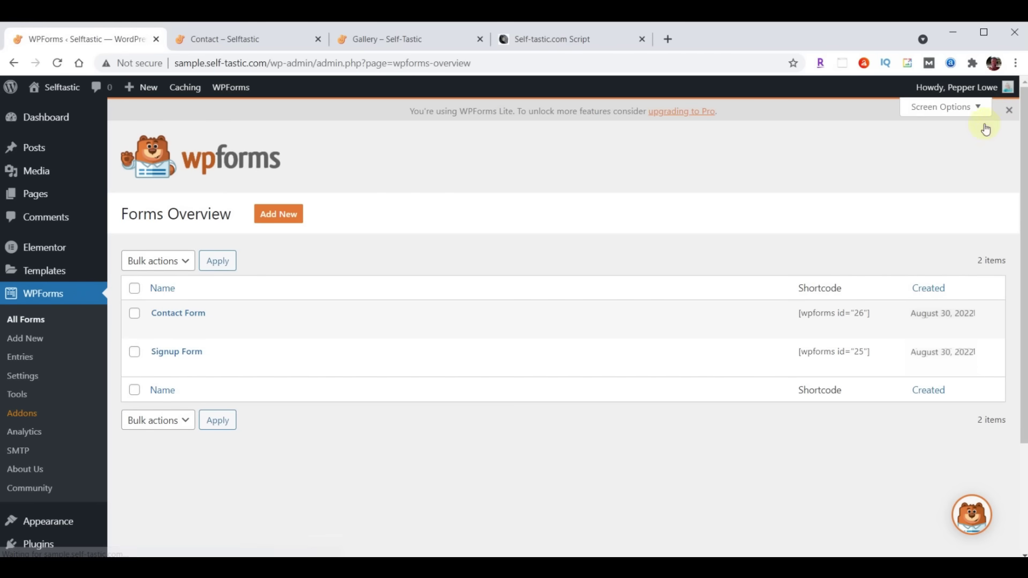
left_click(167, 354)
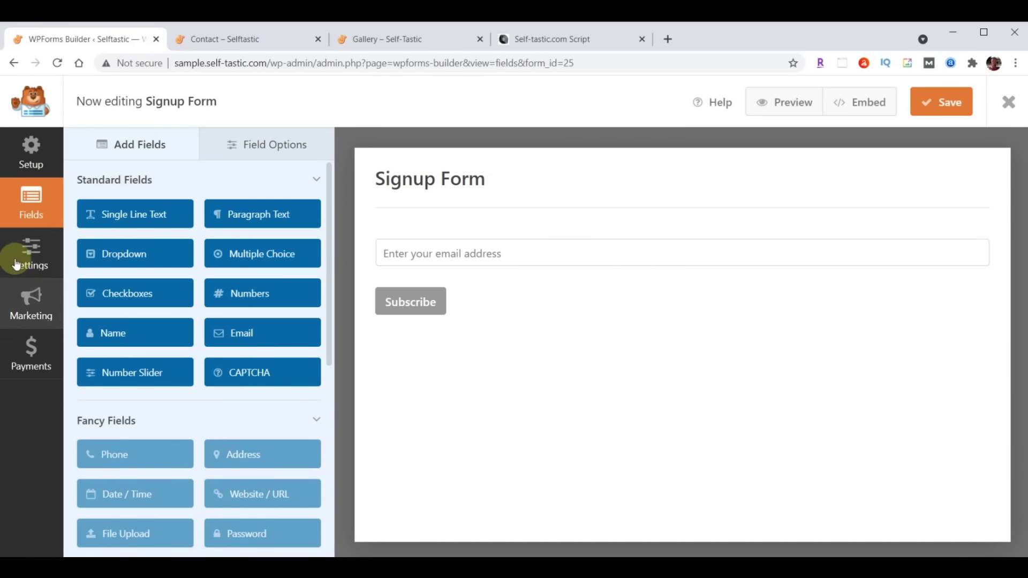
left_click(18, 264)
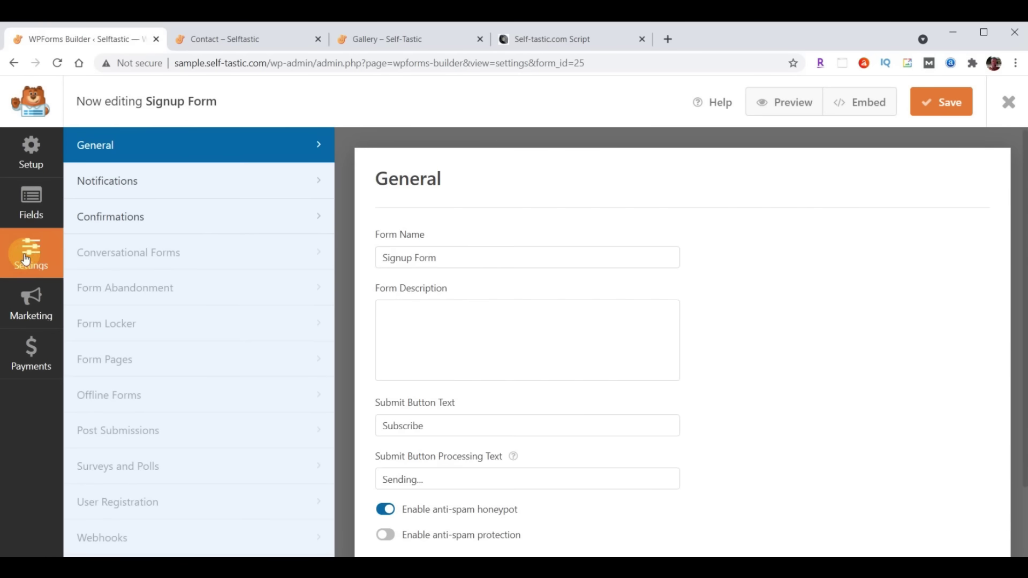
left_click(100, 177)
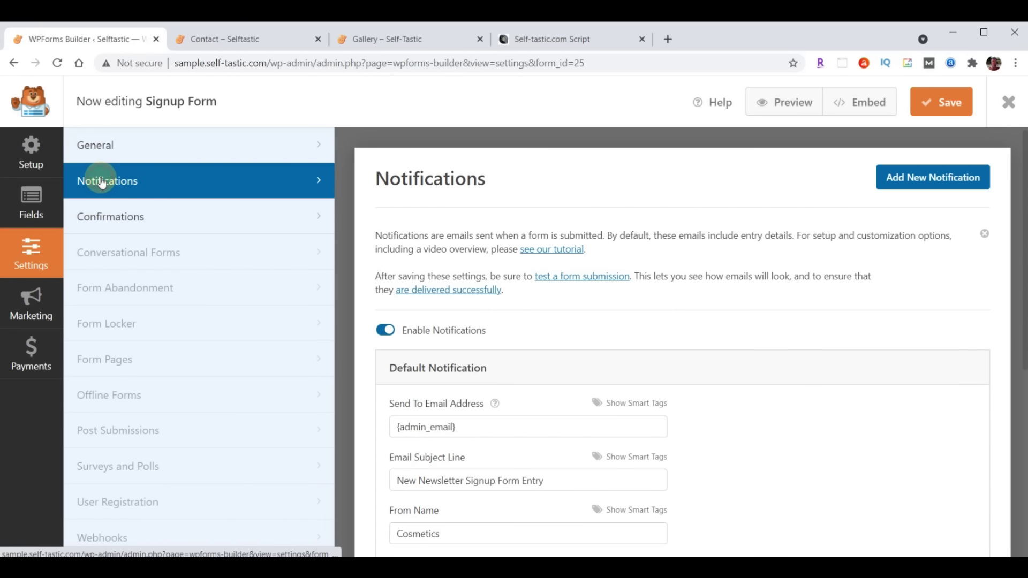
scroll(615, 349, "down", 2)
Send to the owner's address, subject 'Selftastic - Join Club Selftastic', sender 'Self-Tastic.com', then save and close
triple_click(490, 292)
key("ctrl+v")
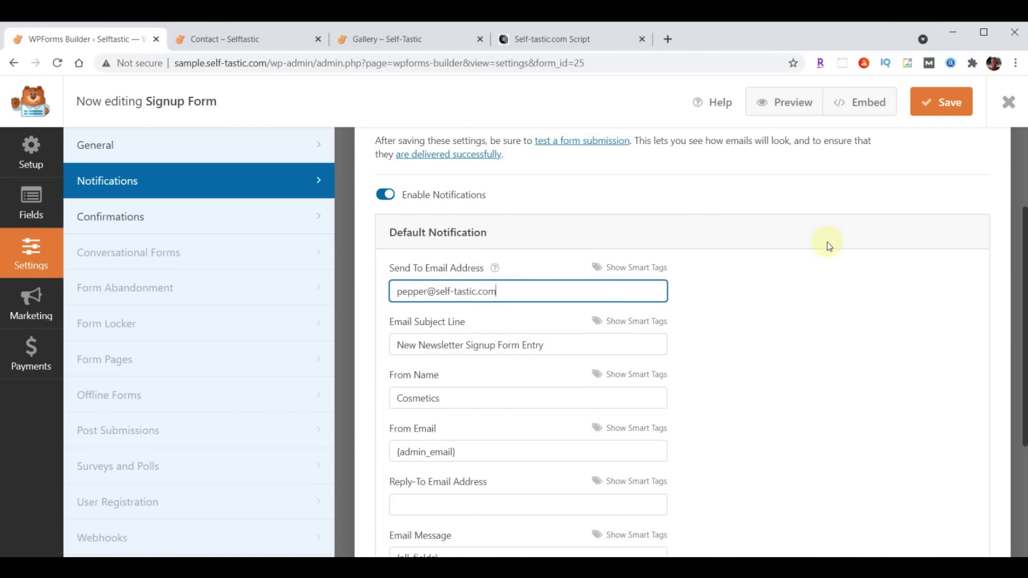
left_click_drag(397, 345, 613, 344)
type("Selftastic - Join Club Selftastic")
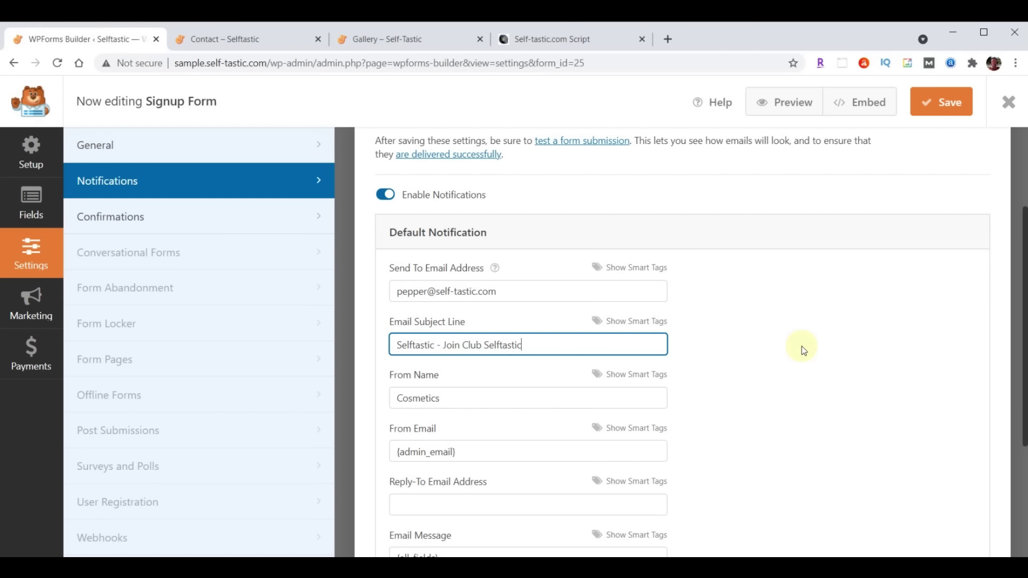
left_click_drag(497, 401, 331, 408)
type("Self-Tastic.com")
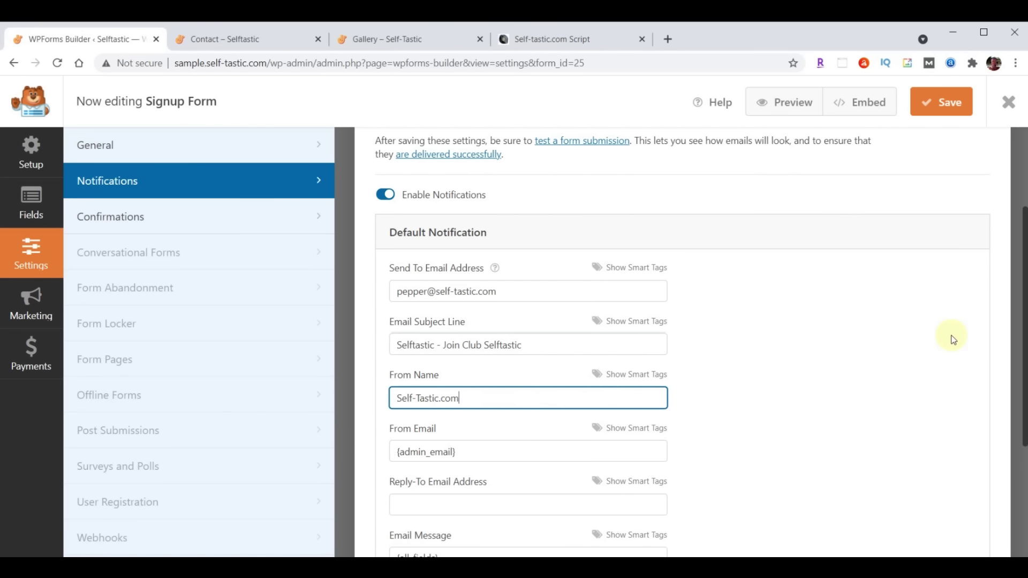
left_click(947, 108)
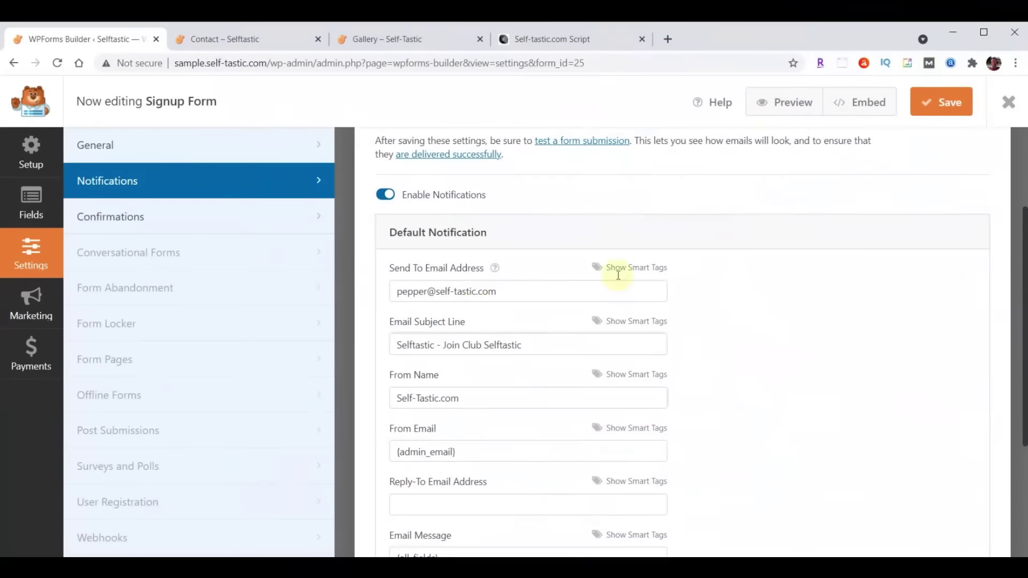
left_click(1010, 107)
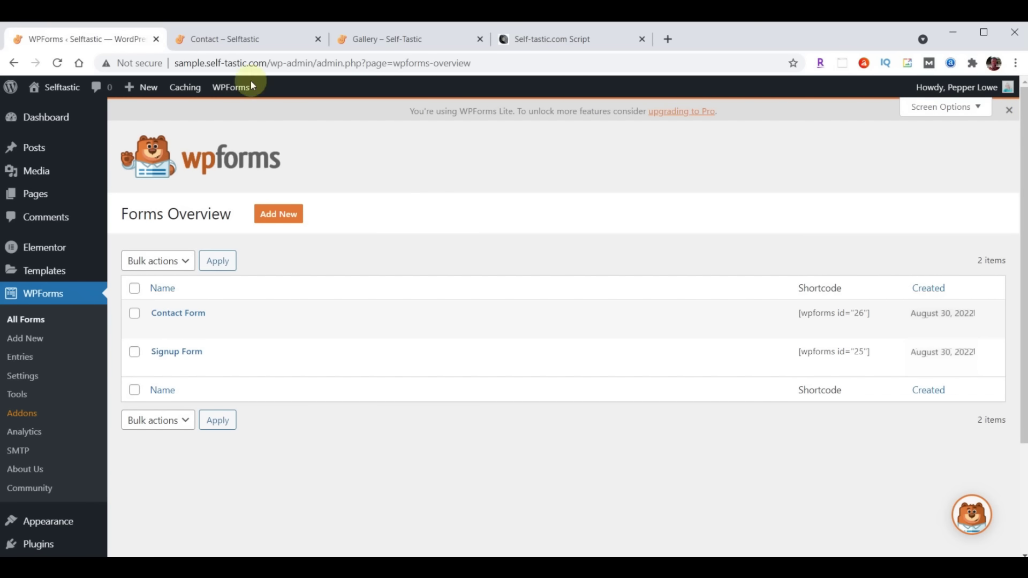
Reload the live Contact – Selftastic page and go to the form's First name field
left_click(238, 40)
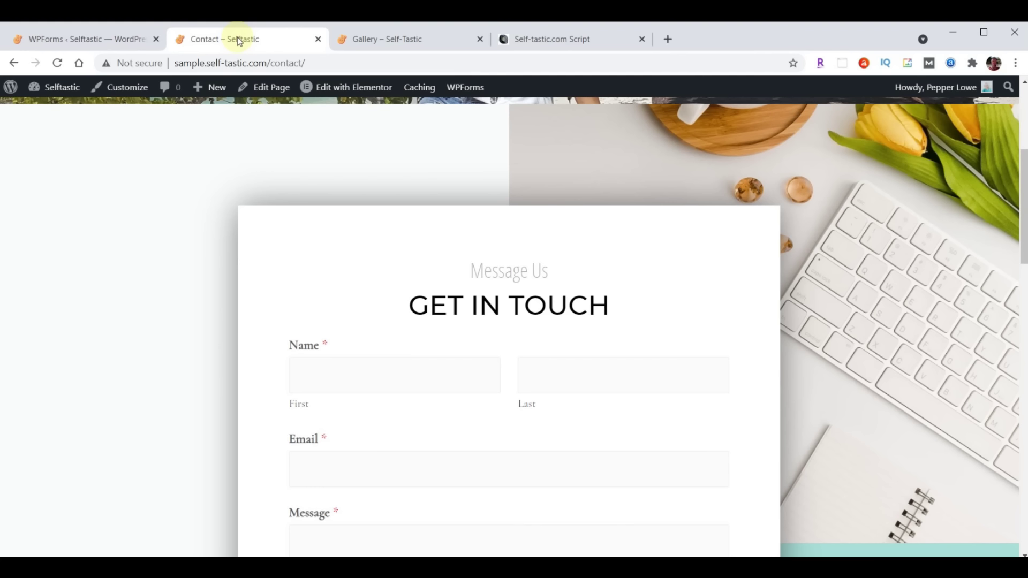
left_click(57, 62)
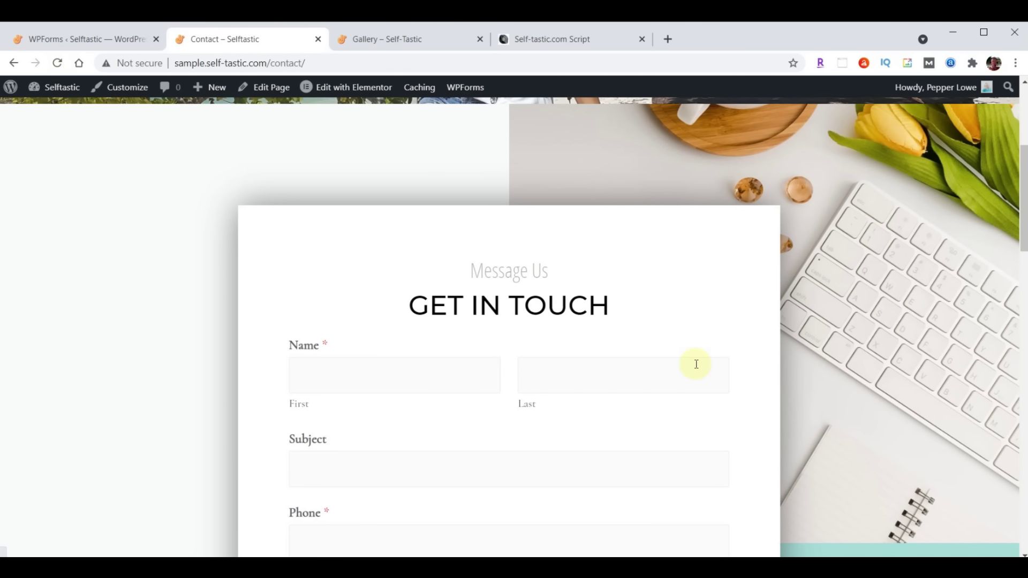
scroll(695, 364, "down", 2)
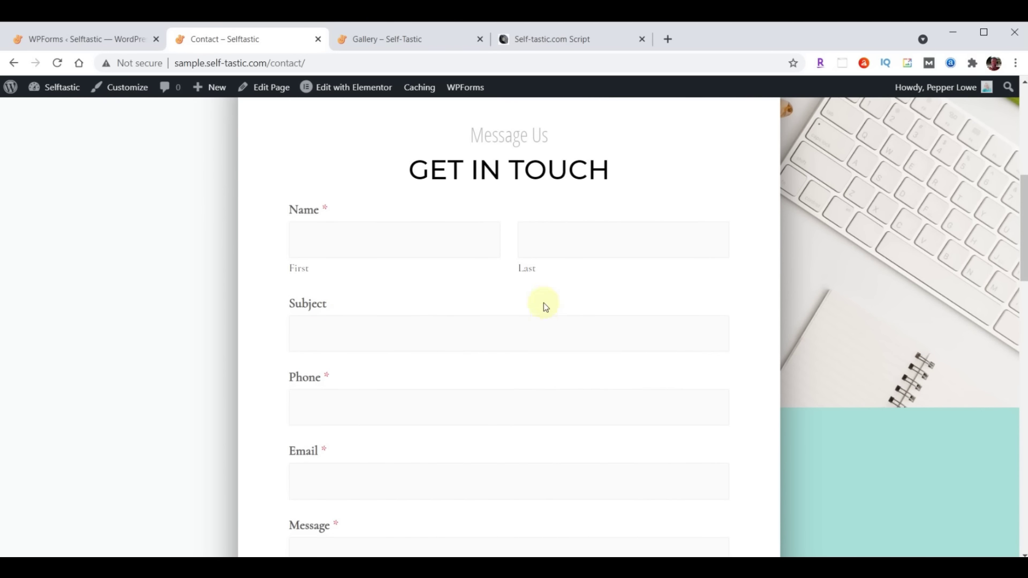
left_click(401, 244)
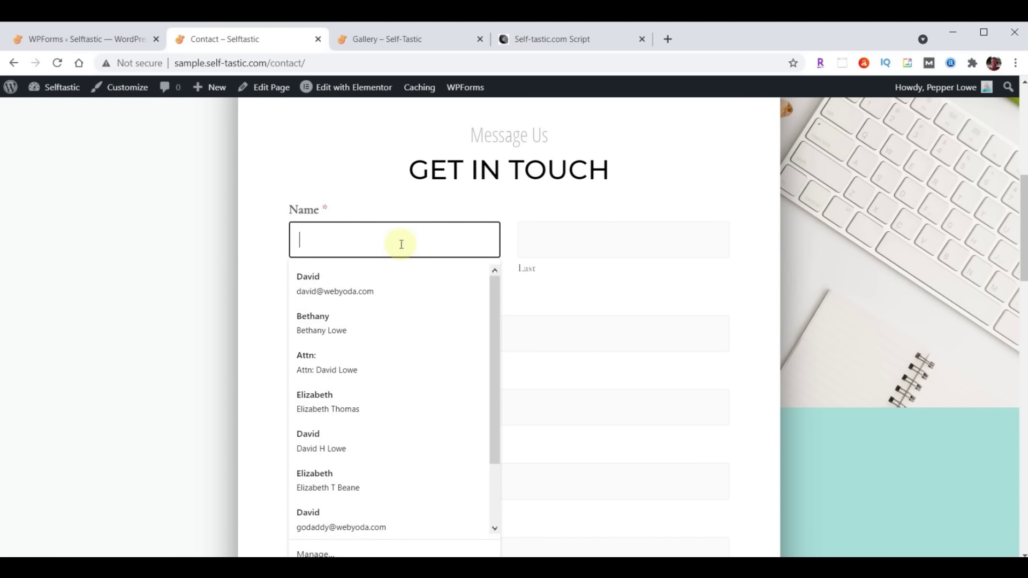
Autofill the contact details, enter subject 'Test' and message 'Hello World', and send the form
left_click(335, 274)
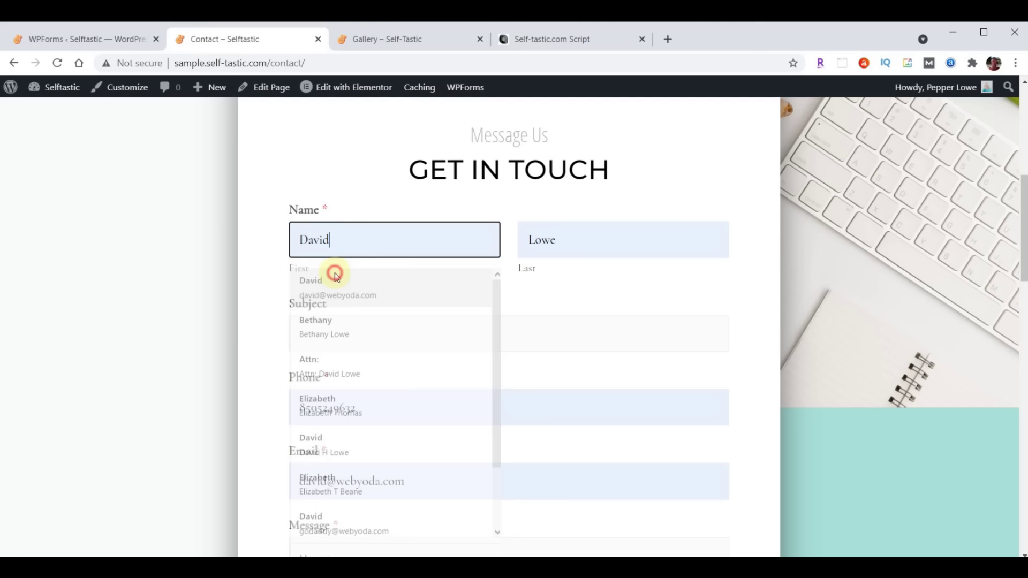
left_click(347, 339)
type("Test")
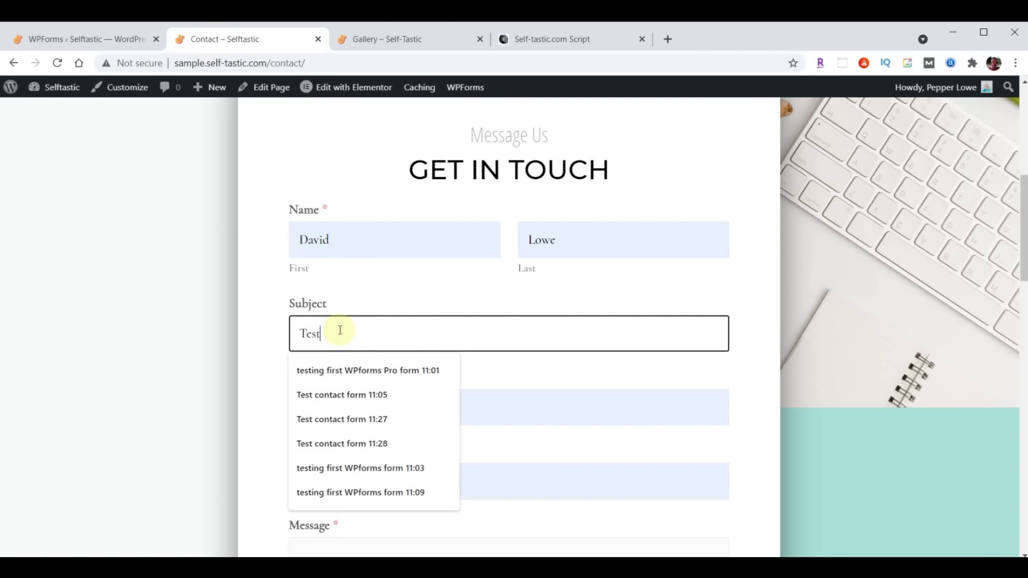
key("Return")
type("Hello World")
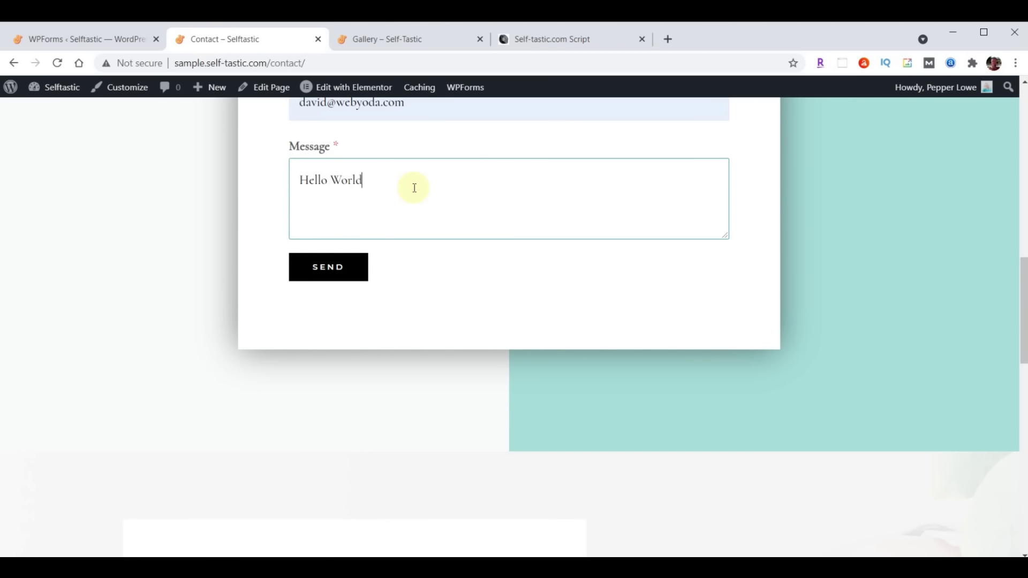
left_click(339, 263)
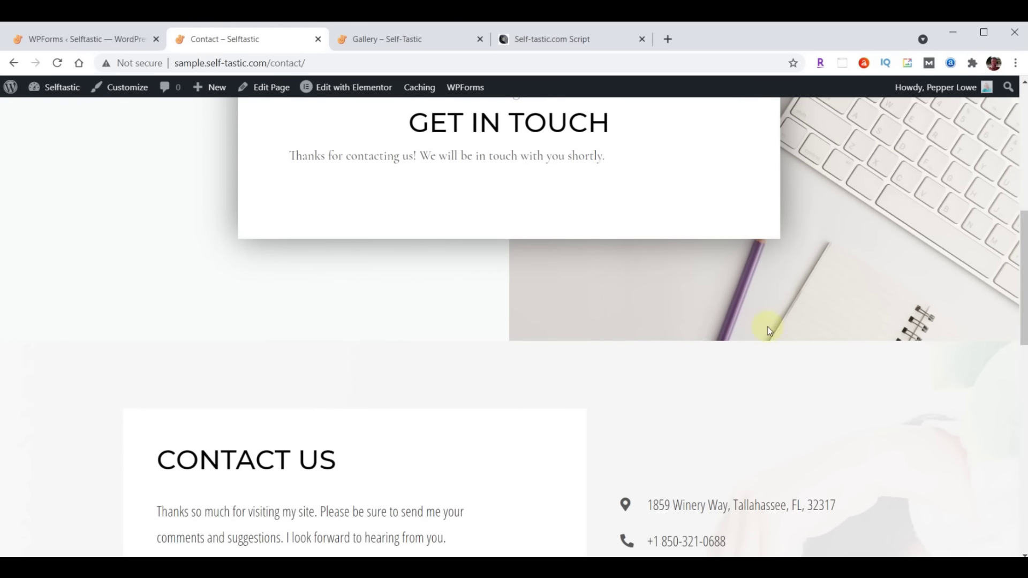
scroll(763, 346, "up", 8)
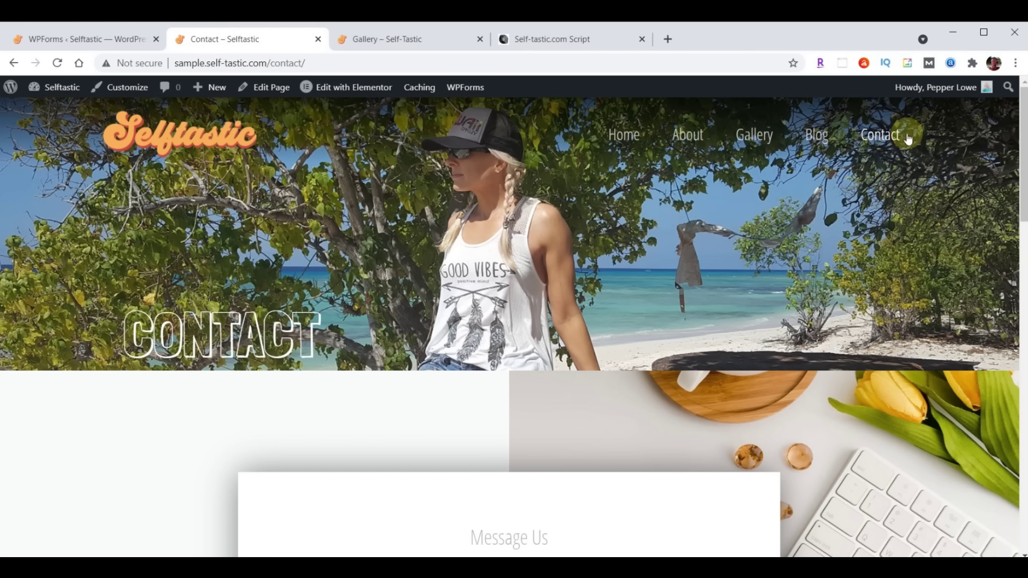
scroll(583, 271, "down", 8)
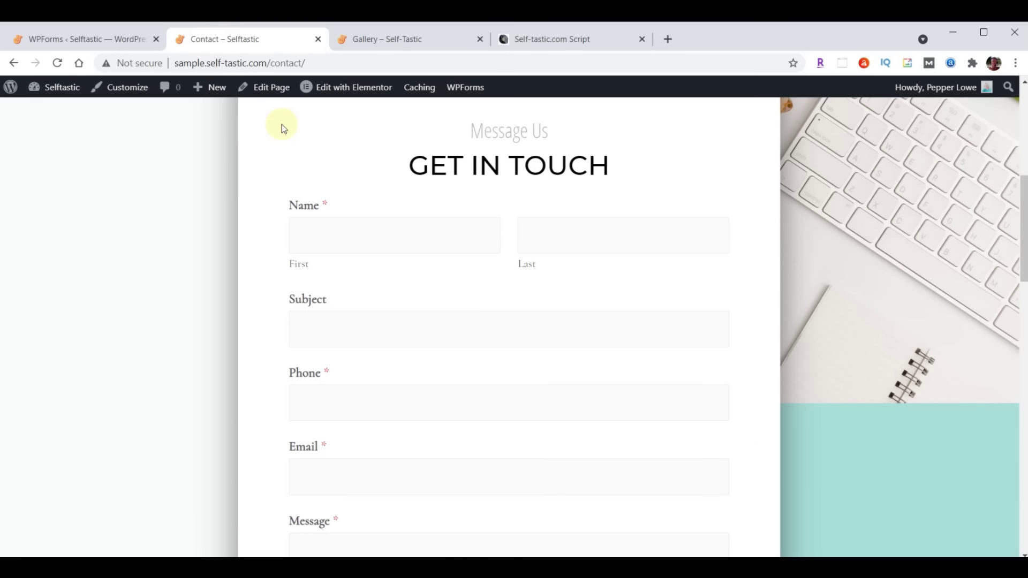
Copy the /* WPforms Font & Size */ CSS block from the Script document, then return to WPForms
left_click(568, 42)
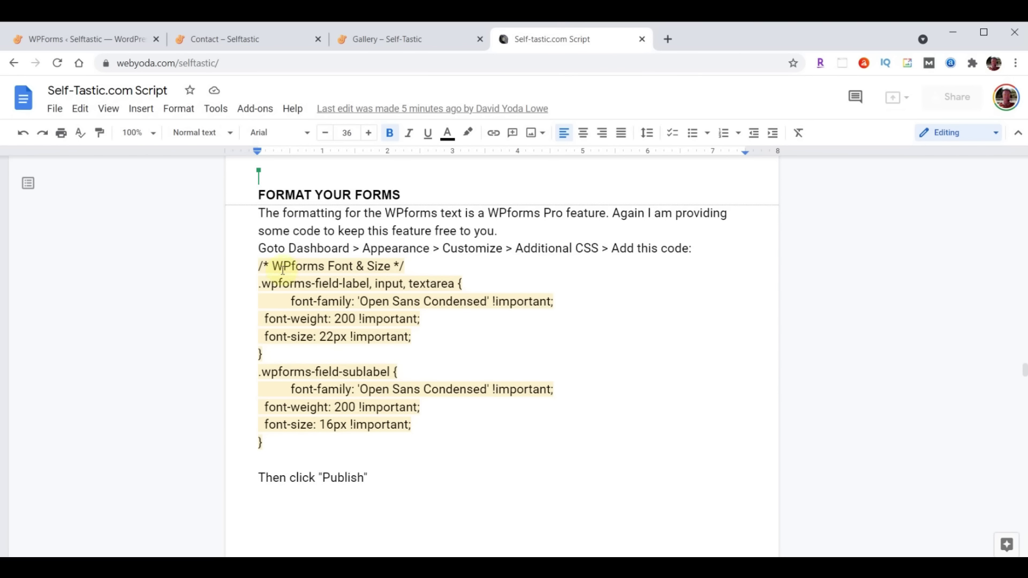
left_click(260, 265)
left_click_drag(260, 266, 377, 450)
key("ctrl+c")
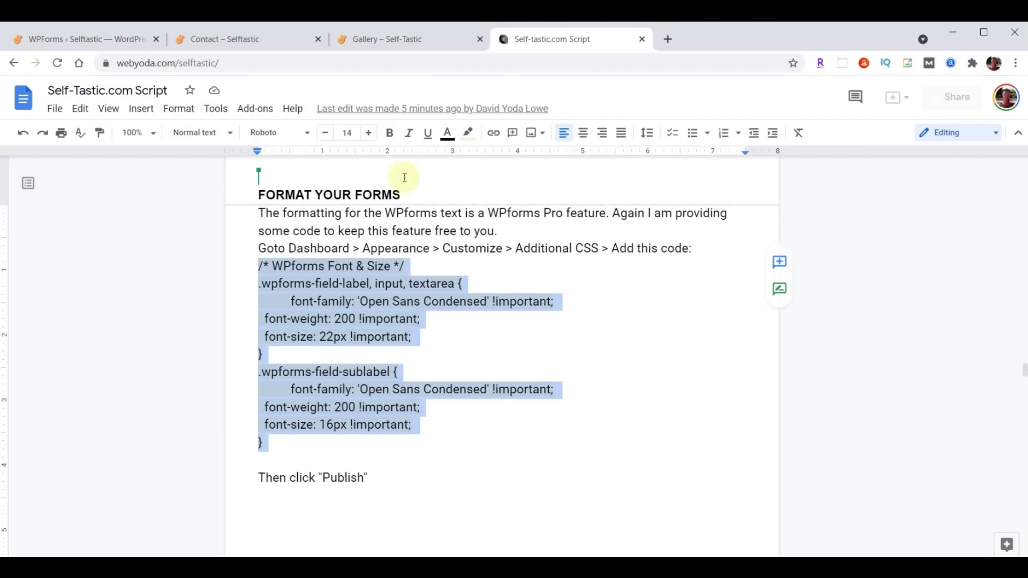
left_click(76, 43)
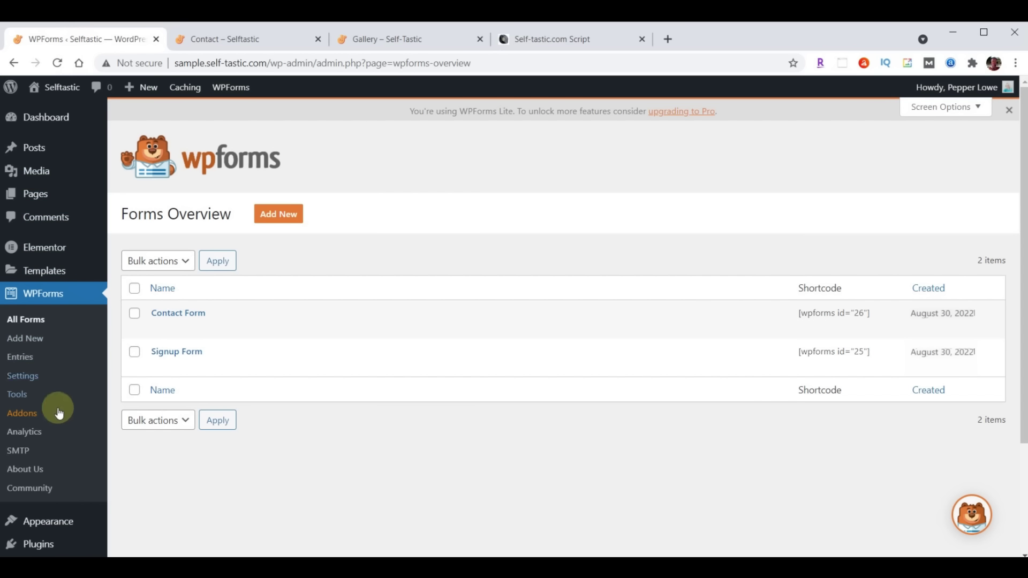
Open the Customizer's Additional CSS editor with the Contact page in the preview
left_click(52, 523)
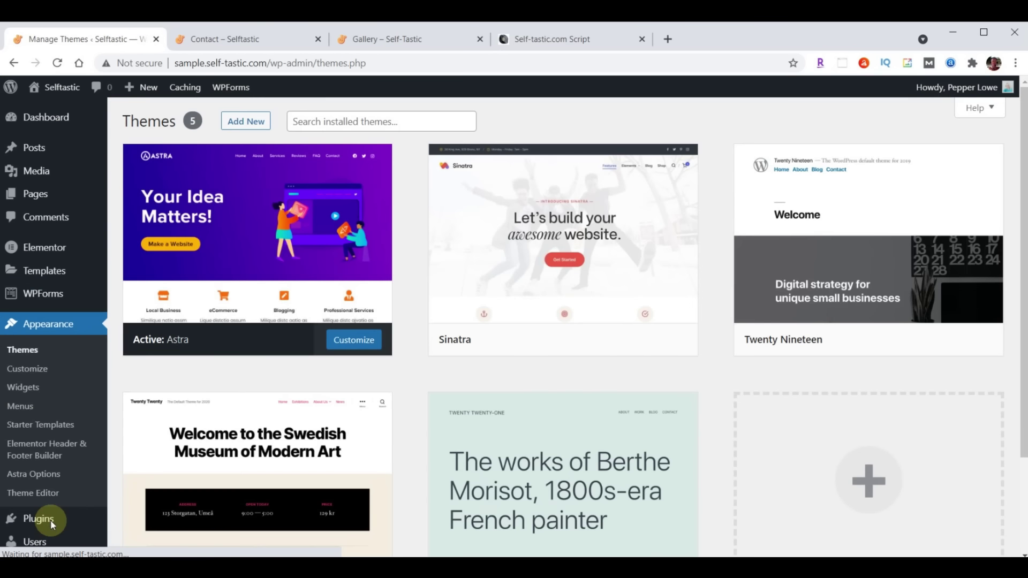
left_click(40, 370)
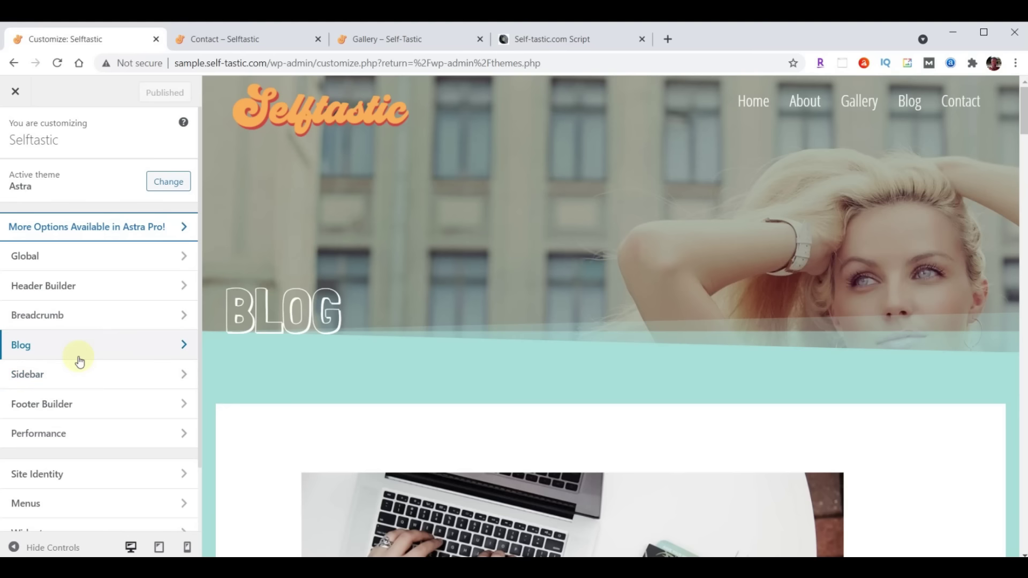
scroll(79, 360, "down", 2)
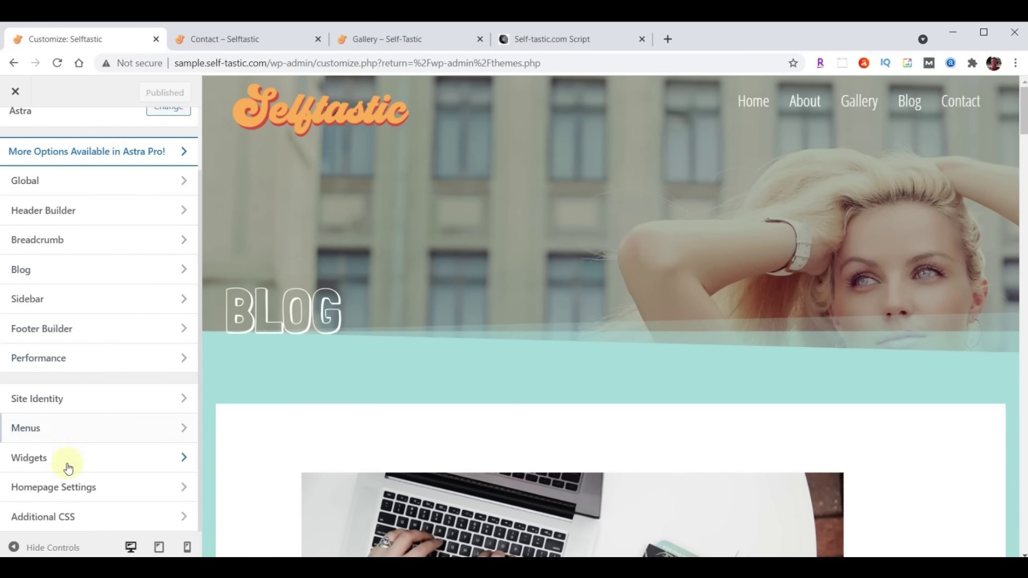
left_click(49, 523)
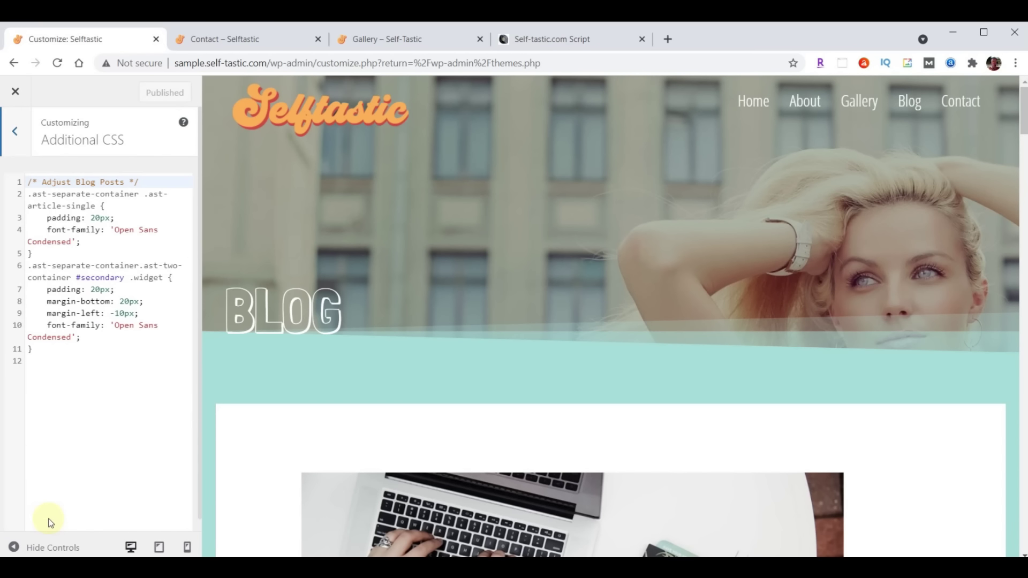
left_click(959, 104)
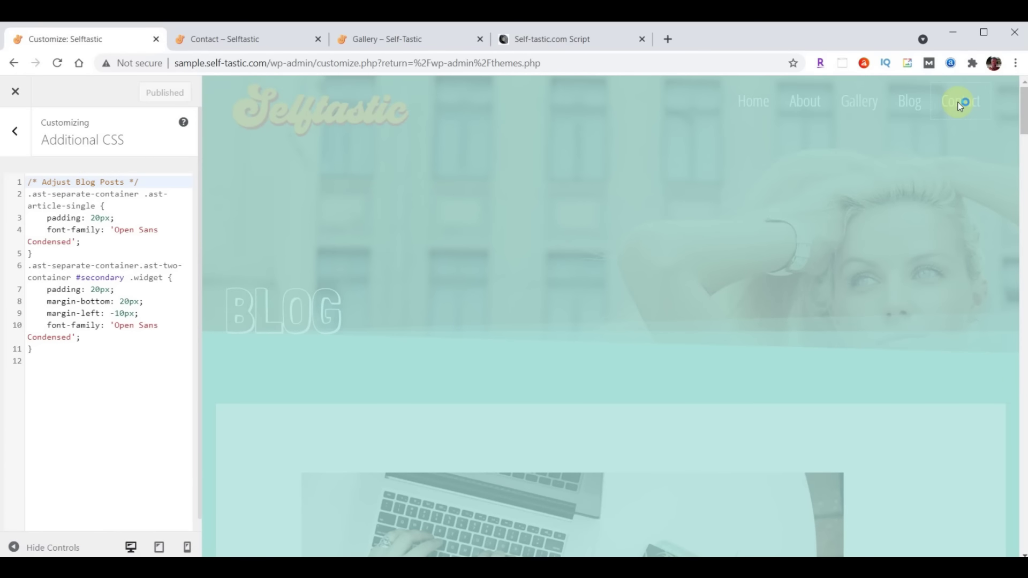
scroll(928, 131, "down", 6)
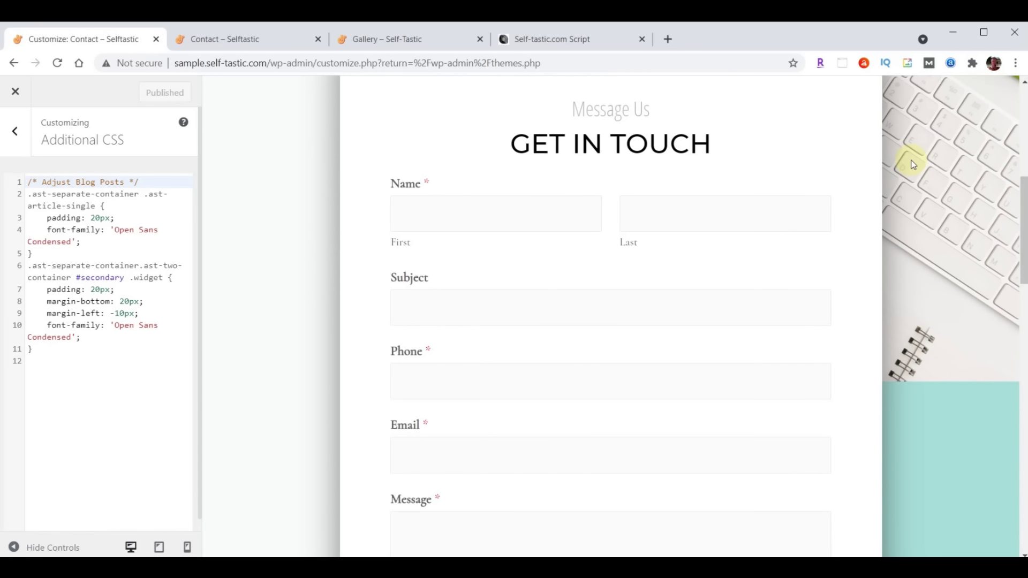
Paste the WPforms Font & Size rules after the existing CSS and publish
left_click(61, 355)
key("Return")
key("Return")
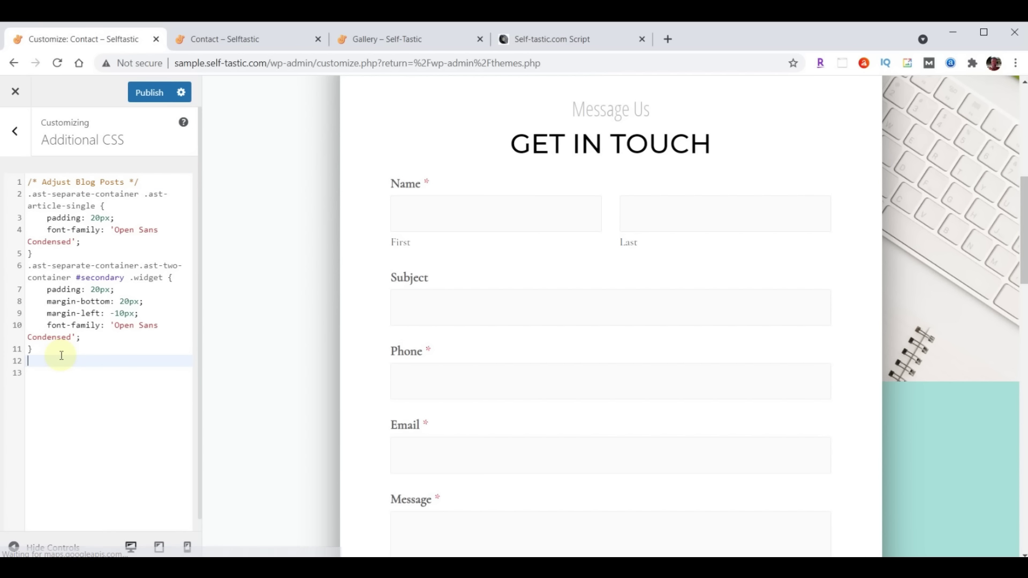
key("ctrl+v")
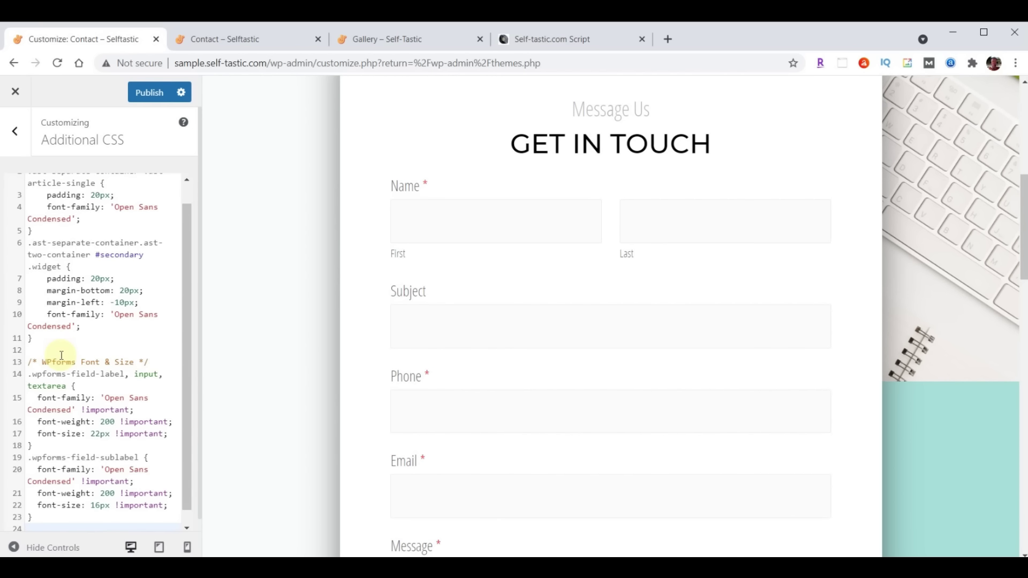
scroll(672, 280, "down", 5)
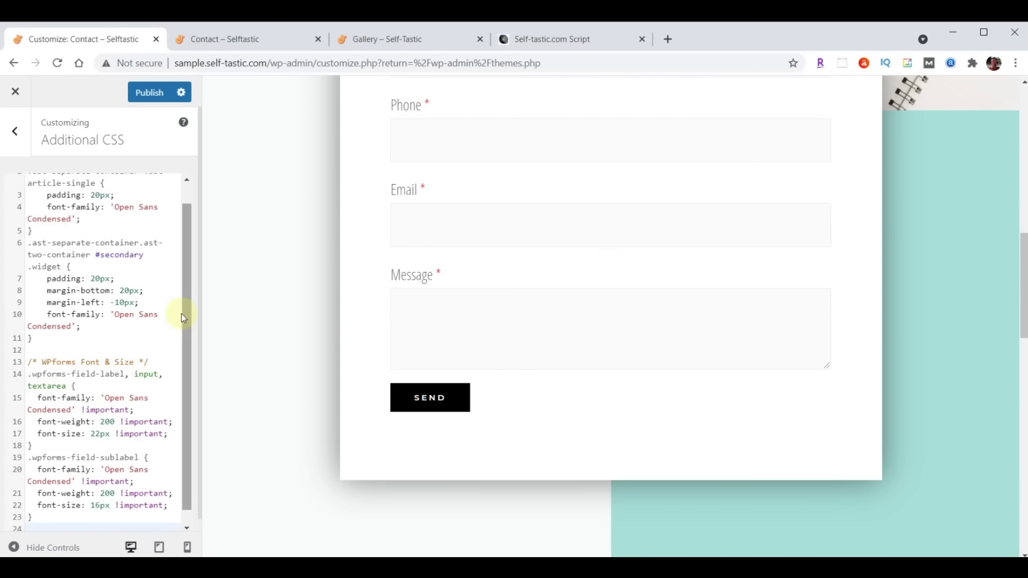
scroll(85, 407, "up", 1)
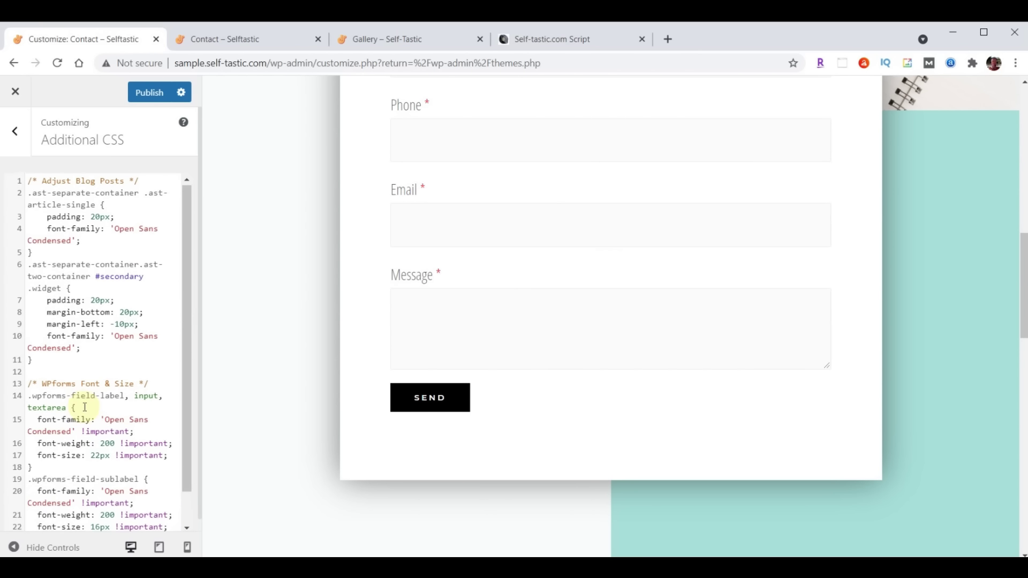
scroll(89, 260, "down", 1)
left_click(116, 513)
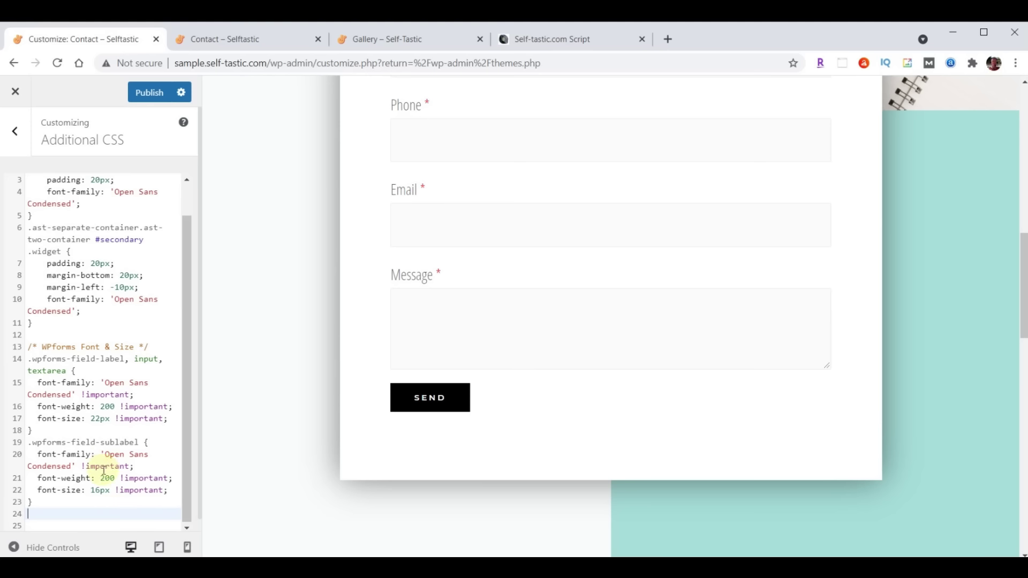
scroll(91, 367, "up", 1)
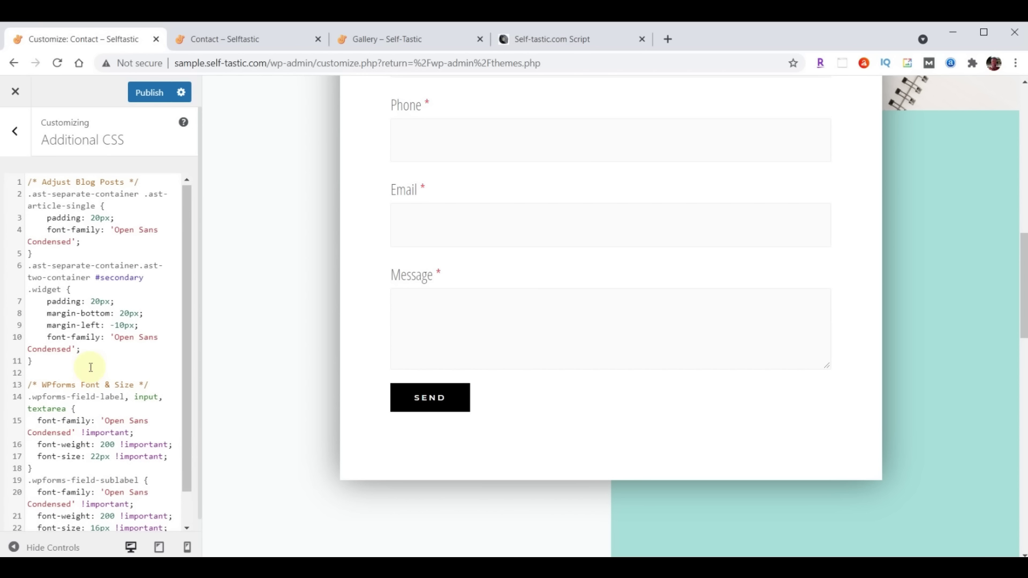
left_click(148, 93)
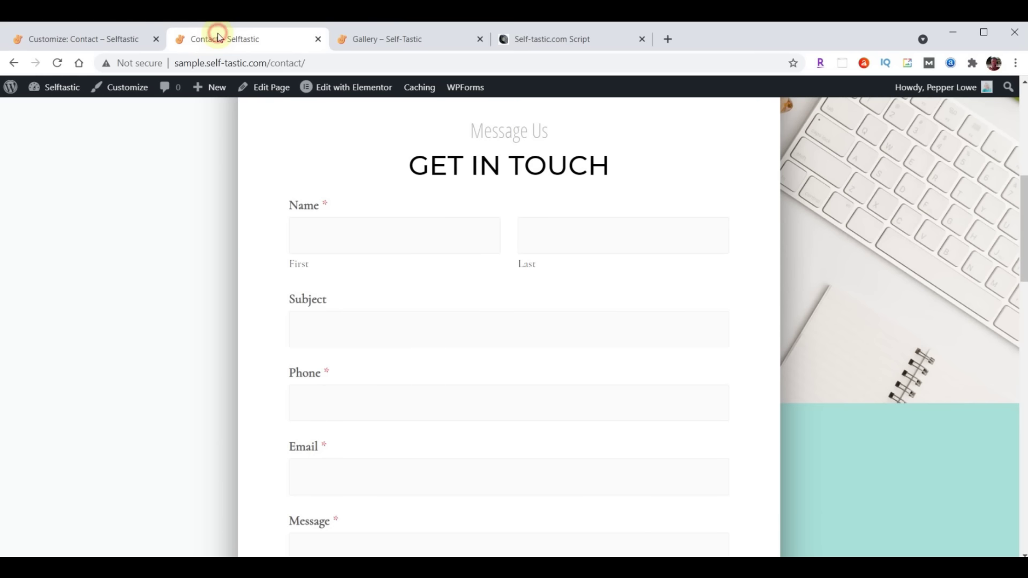
Reload the live Contact – Selftastic page and return to the top to check the restyled labels
left_click(217, 37)
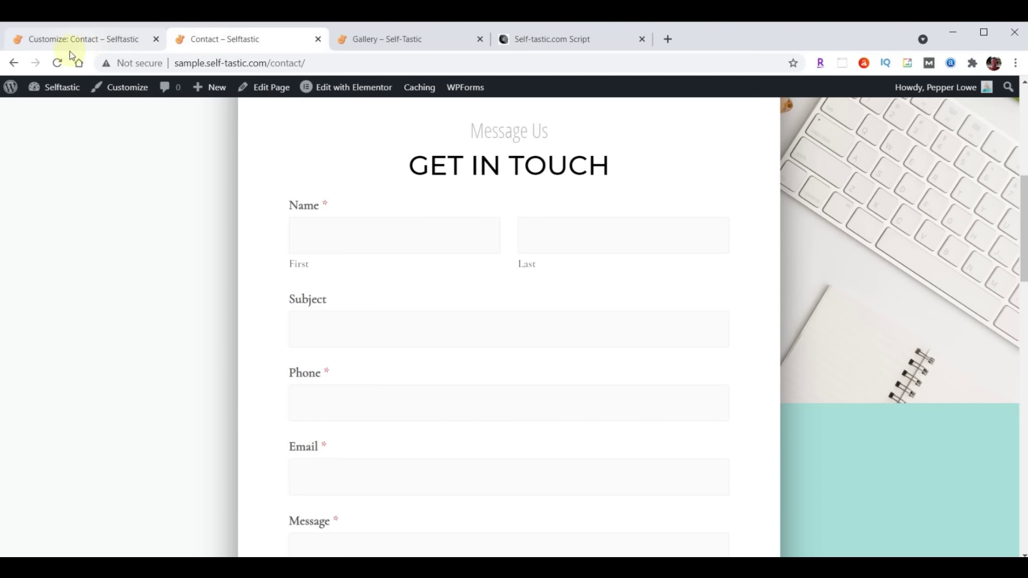
scroll(180, 184, "down", 2)
scroll(180, 192, "up", 1)
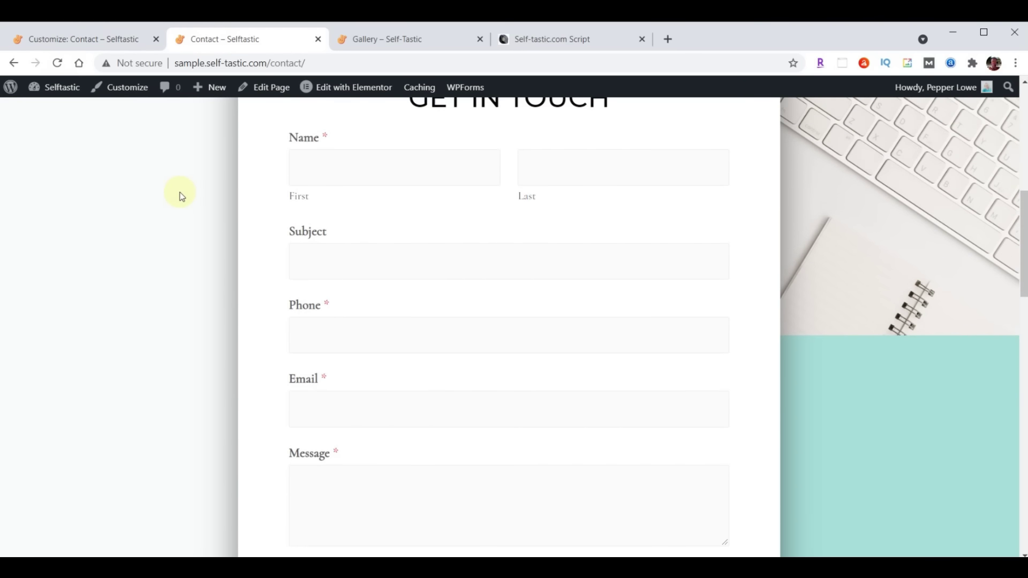
scroll(184, 177, "up", 1)
left_click(57, 63)
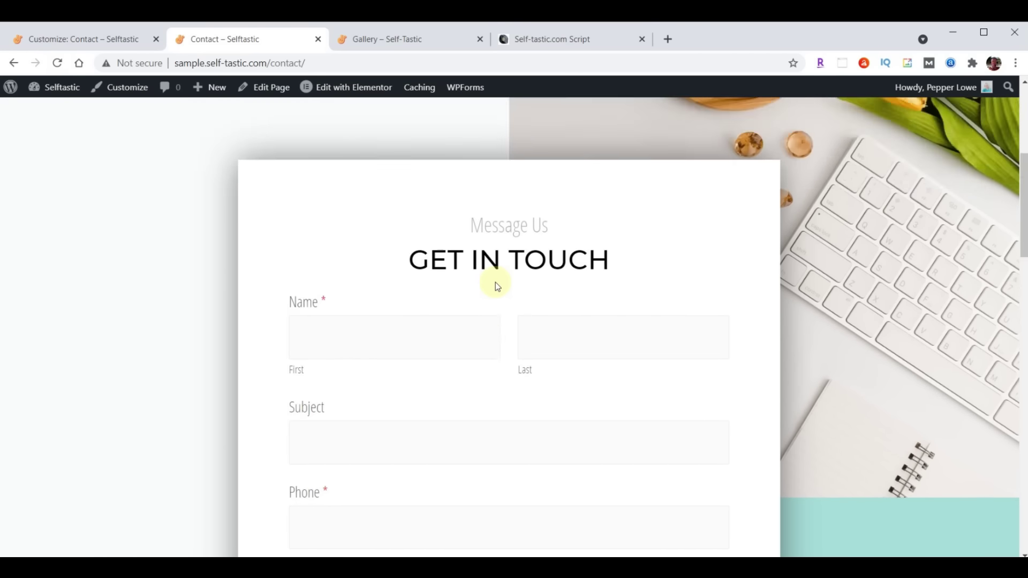
scroll(495, 285, "up", 5)
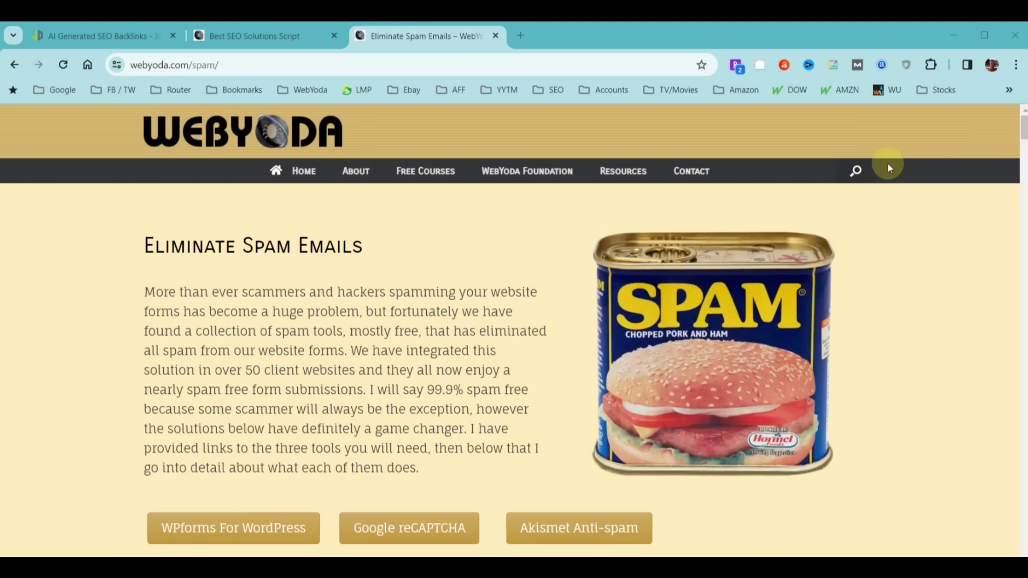
Scroll WebYoda's Eliminate Spam Emails article down to the Anti-Spam Procrastination section
scroll(948, 231, "down", 8)
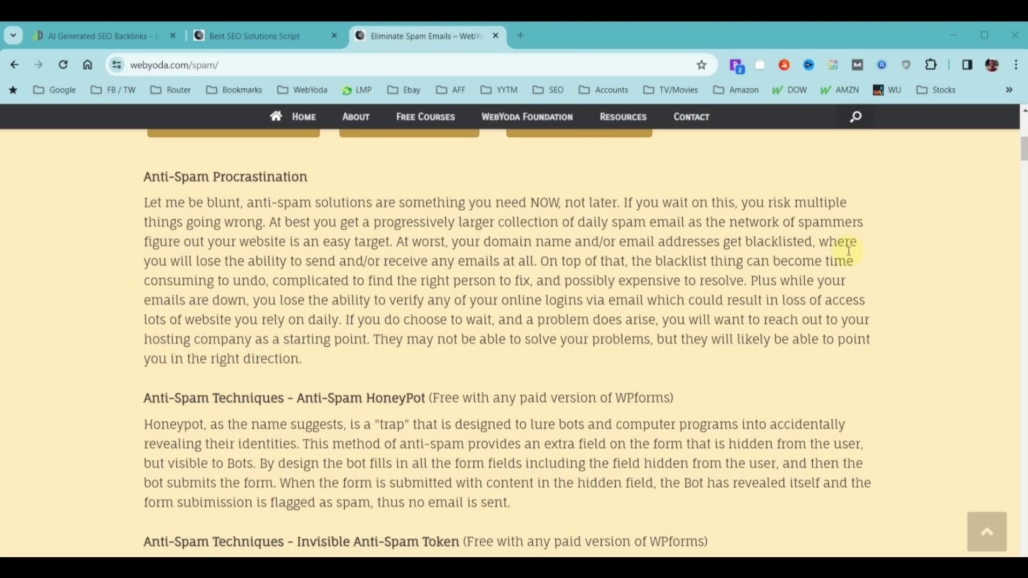
Scroll past the HoneyPot, token, timer and Keywords Filter sections, then open the 300-keyword list
scroll(845, 336, "down", 4)
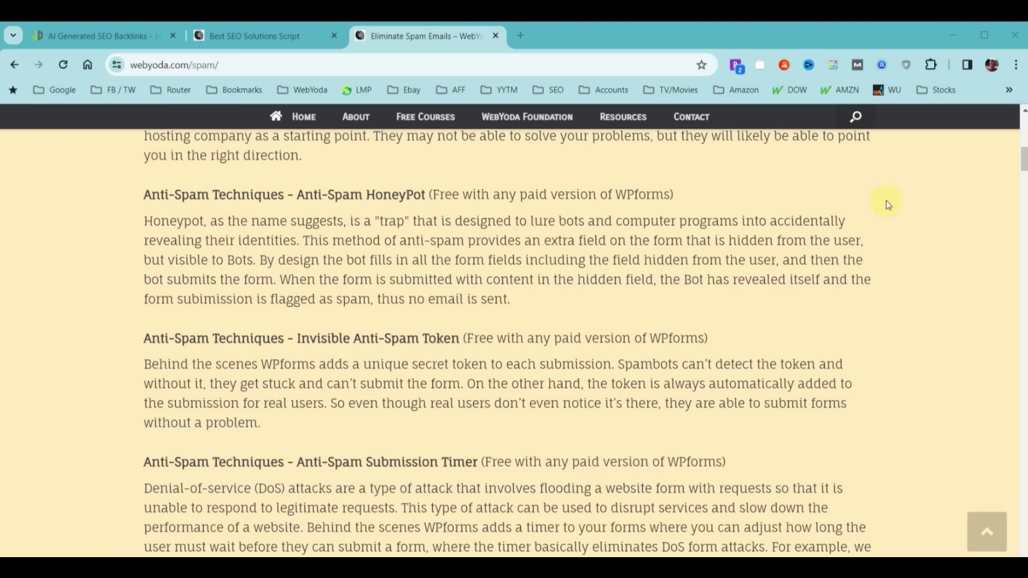
scroll(641, 250, "down", 2)
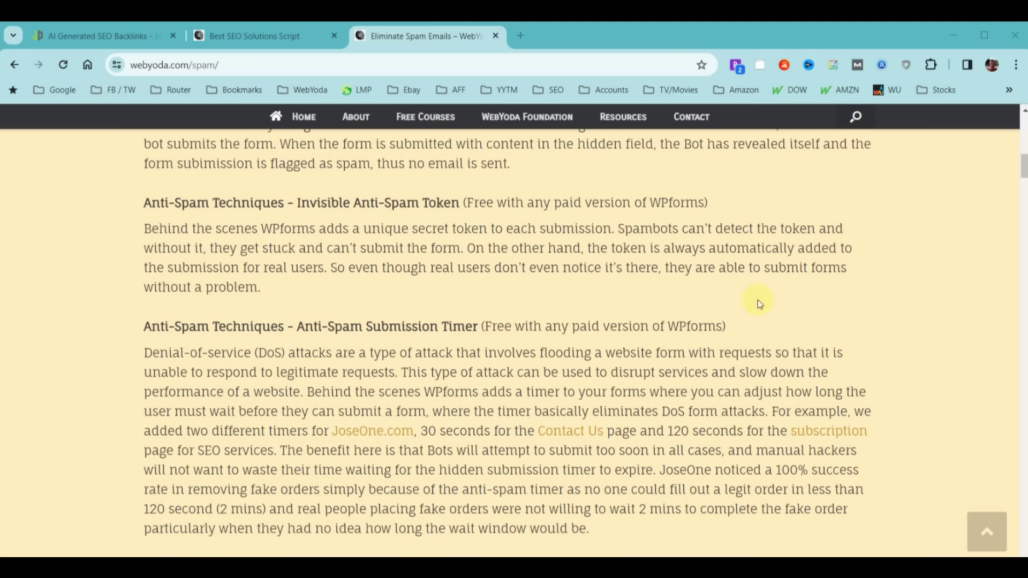
scroll(804, 290, "down", 1)
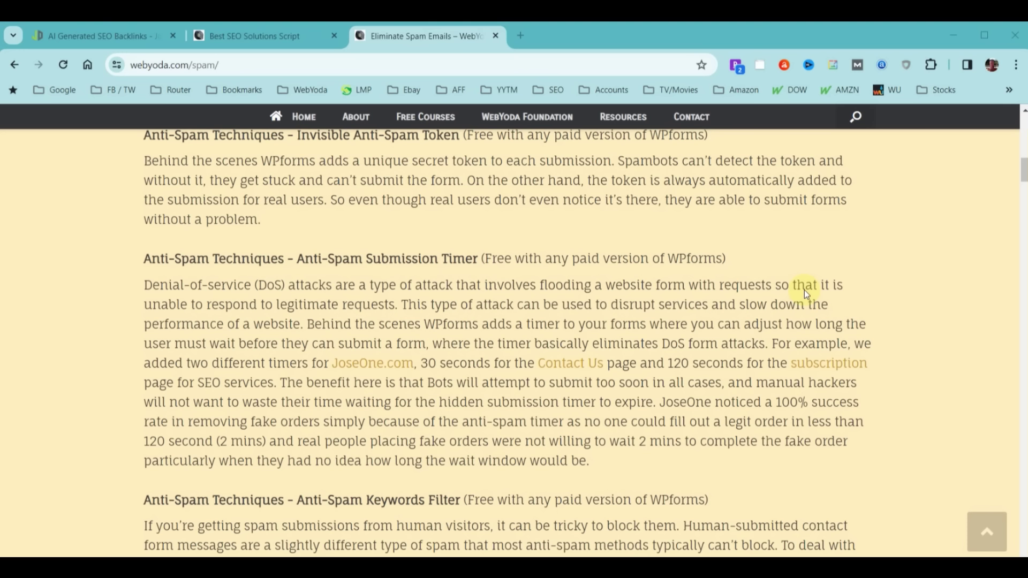
scroll(804, 290, "down", 5)
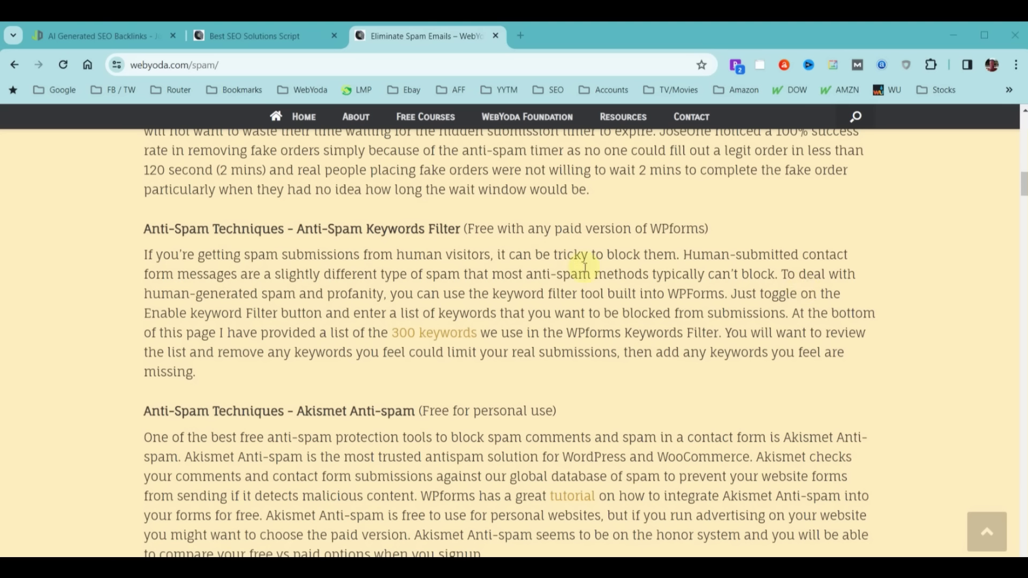
left_click(423, 332)
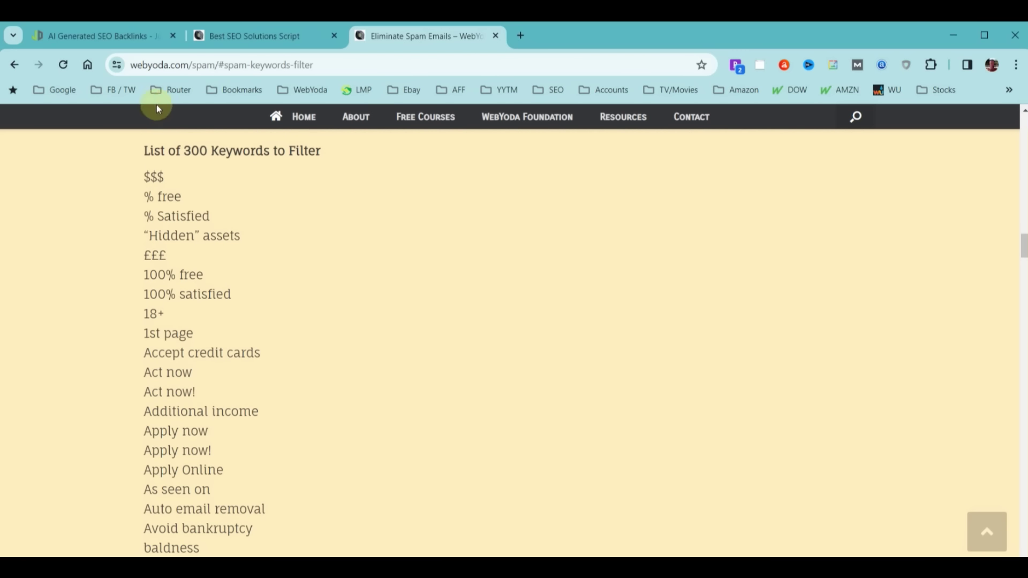
Go back to the article and scroll past Akismet and reCAPTCHA to the Spam Protection and Security example
scroll(134, 364, "down", 8)
scroll(147, 351, "up", 3)
scroll(157, 349, "up", 5)
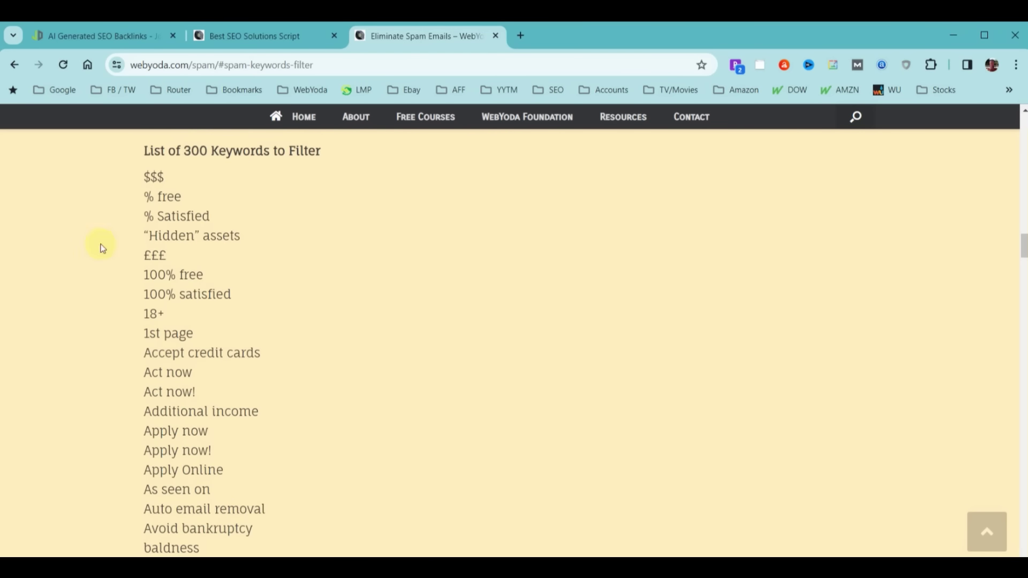
left_click(14, 64)
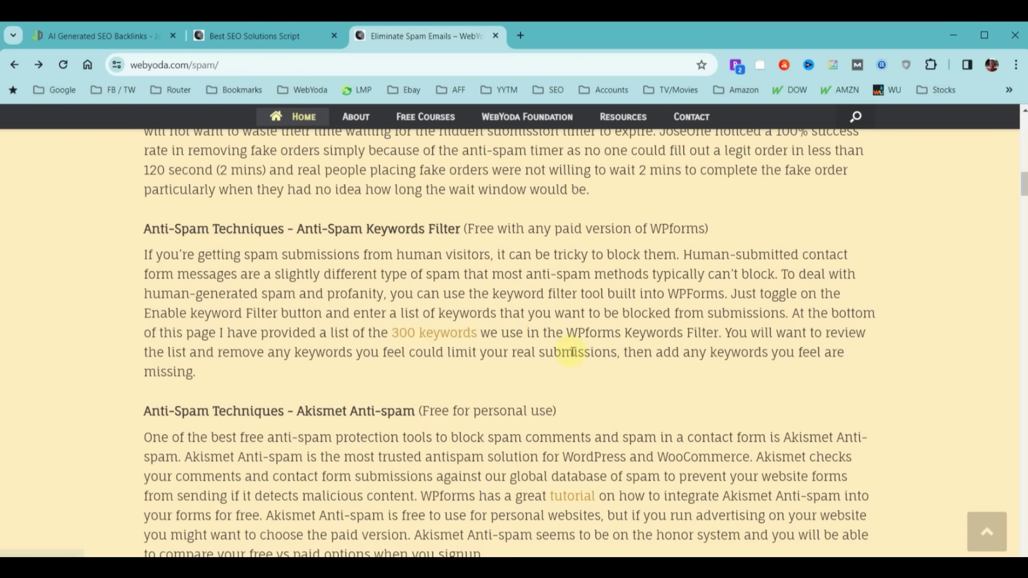
scroll(801, 273, "down", 4)
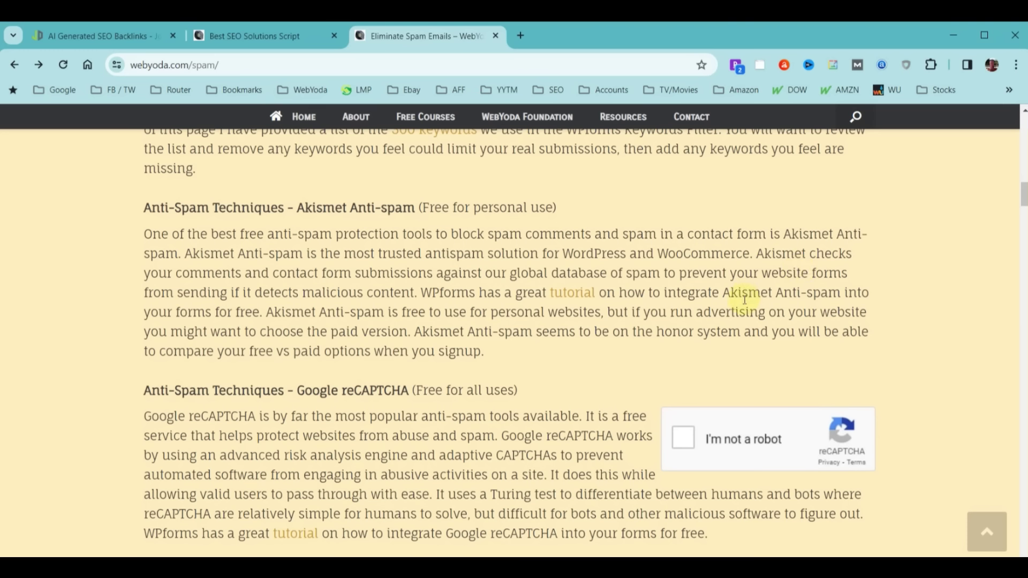
scroll(745, 300, "down", 3)
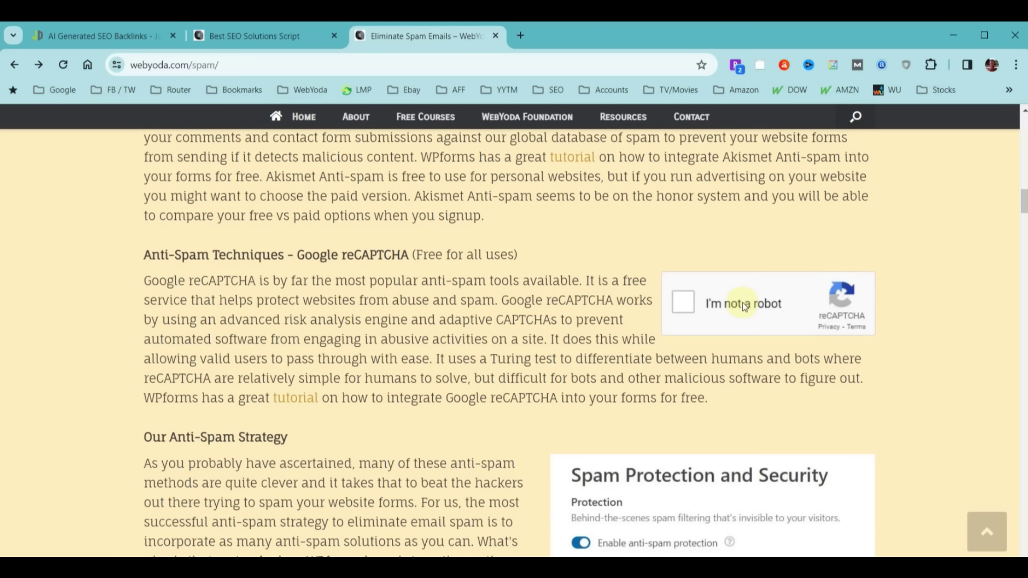
scroll(669, 318, "down", 5)
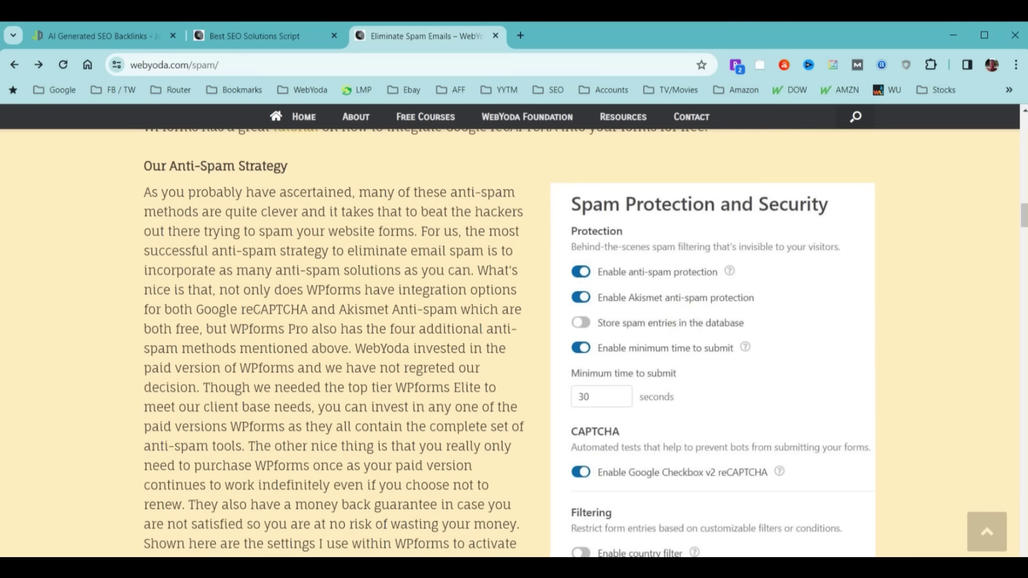
Scroll the spam article back and forth through the reCAPTCHA and anti-spam strategy sections
mouse_move(1025, 219)
left_mouse_down()
mouse_move(1025, 129)
mouse_move(1024, 216)
left_mouse_up()
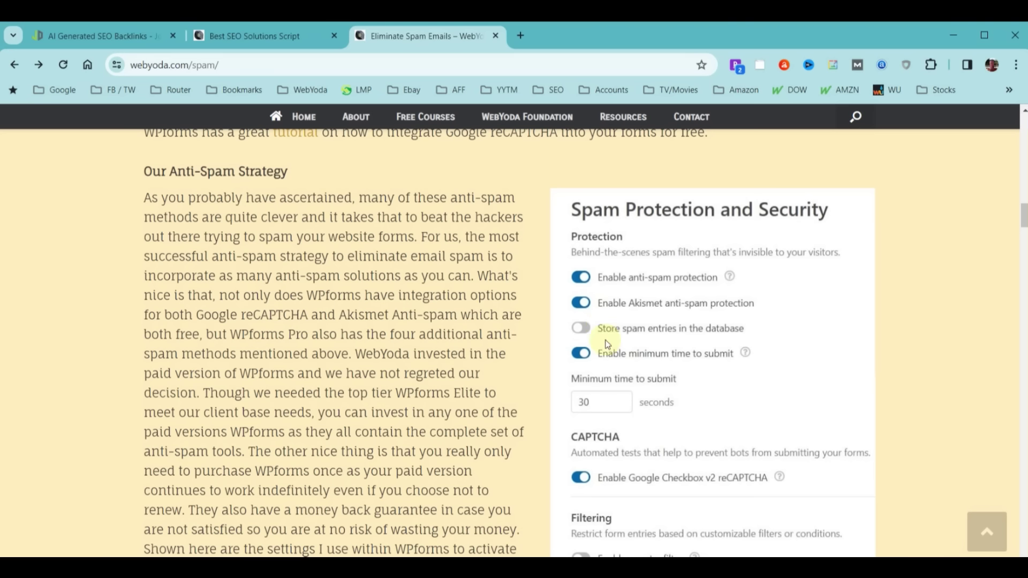
scroll(478, 279, "up", 3)
scroll(479, 279, "up", 5)
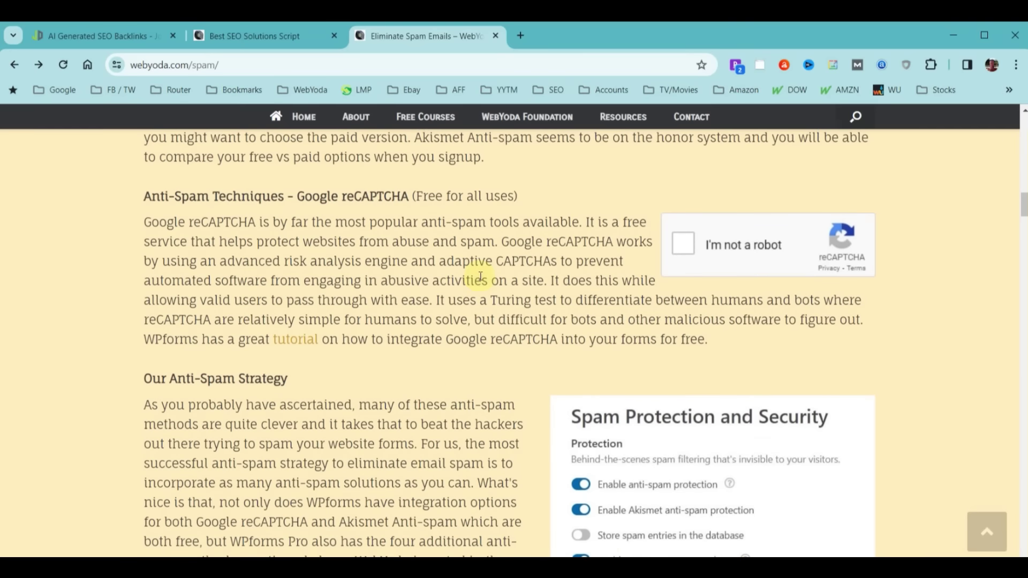
scroll(552, 361, "up", 1)
left_click_drag(551, 366, 607, 433)
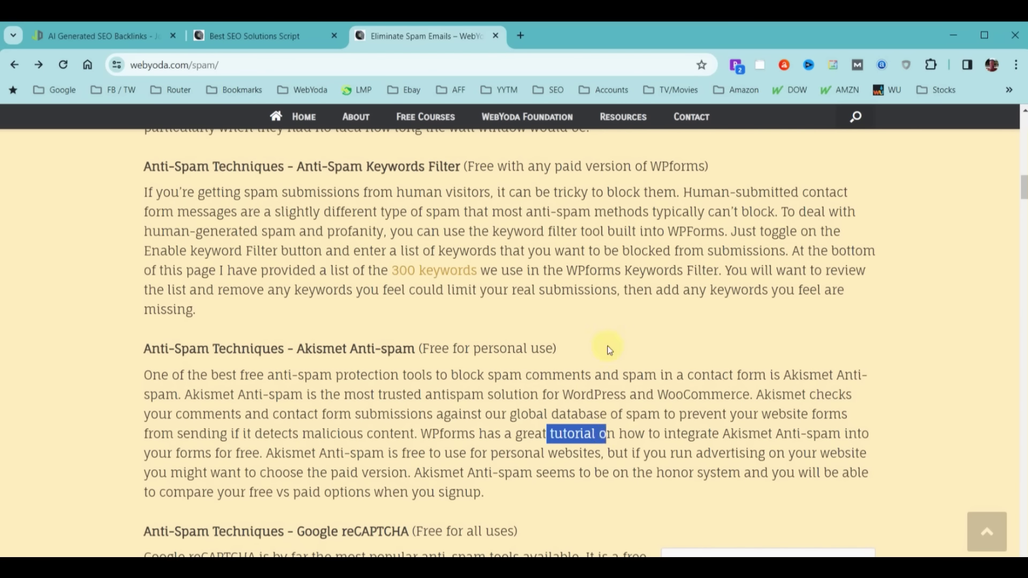
scroll(681, 326, "up", 2)
scroll(682, 324, "down", 4)
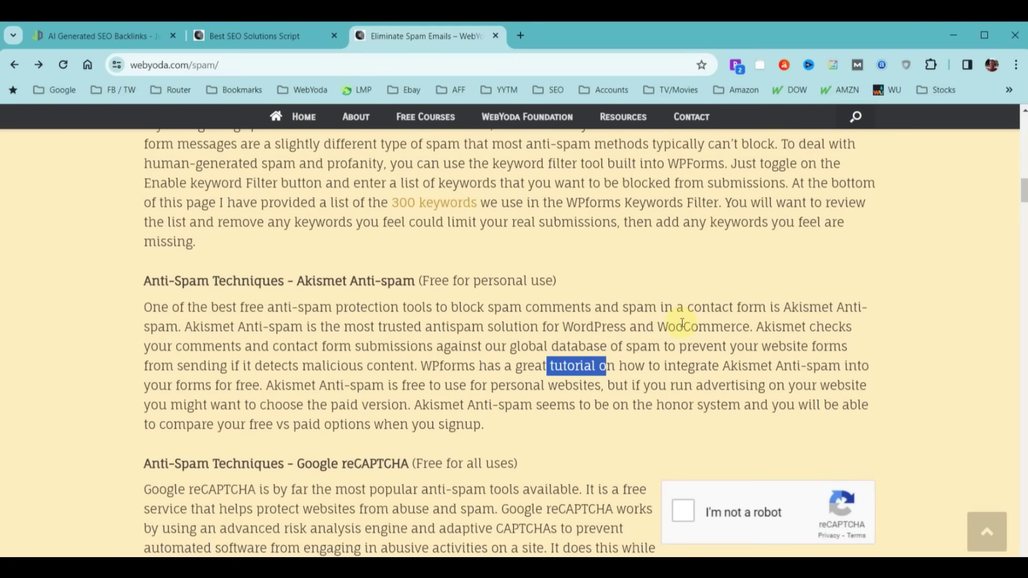
scroll(707, 306, "down", 3)
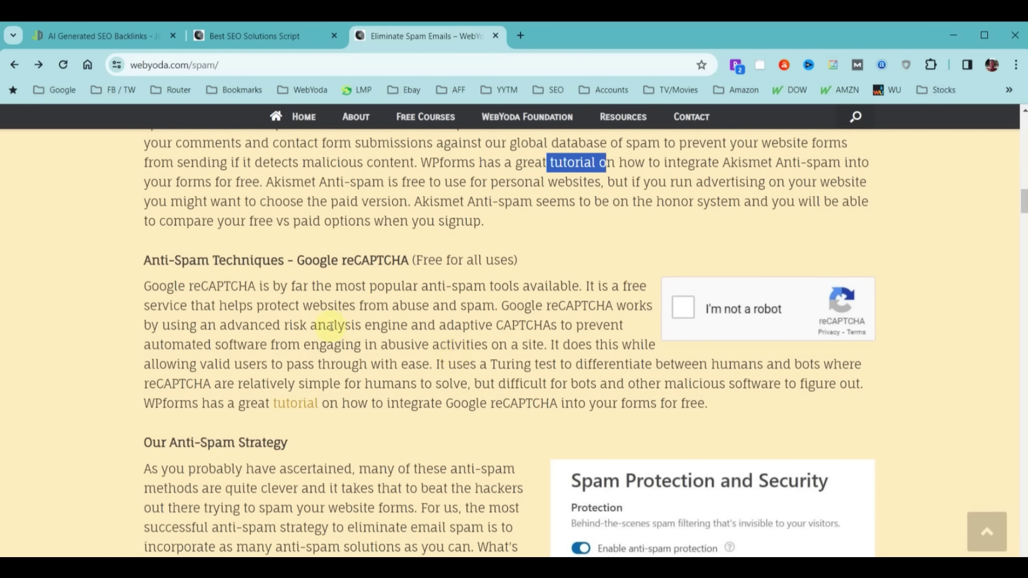
Highlight the Akismet tutorial mention and the WPforms setup instructions in Anti-Spam Getting Started
left_click_drag(257, 399, 358, 399)
scroll(524, 320, "down", 10)
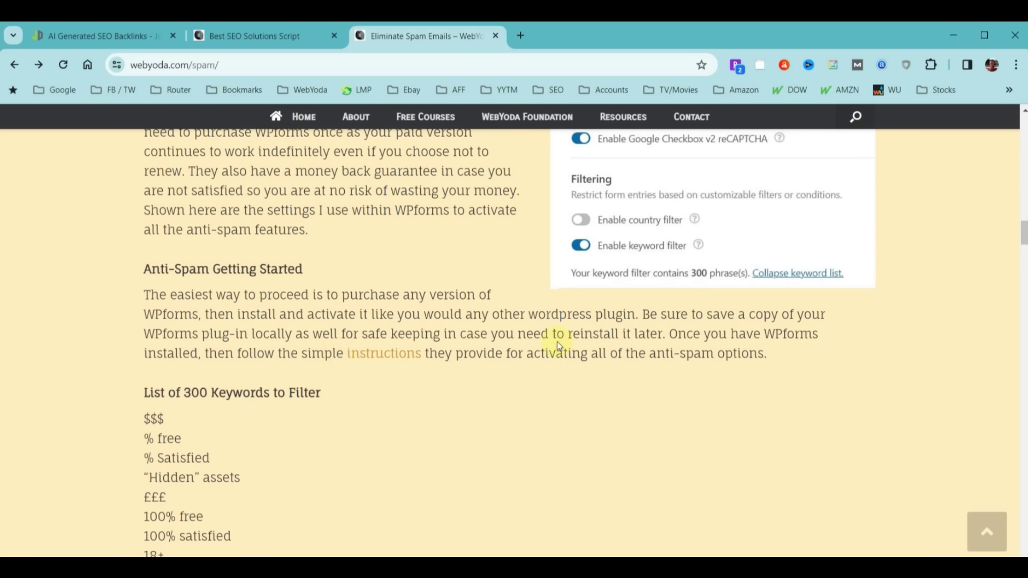
left_click_drag(336, 353, 451, 357)
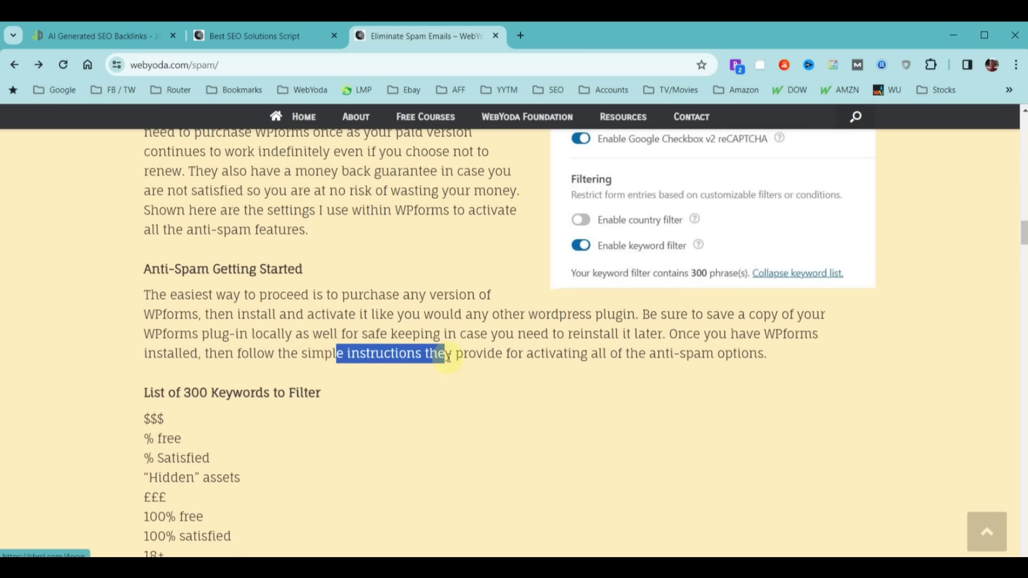
Clear the highlighted text and follow the 'WPforms For WordPress' link to wpforms.com
left_click(534, 351)
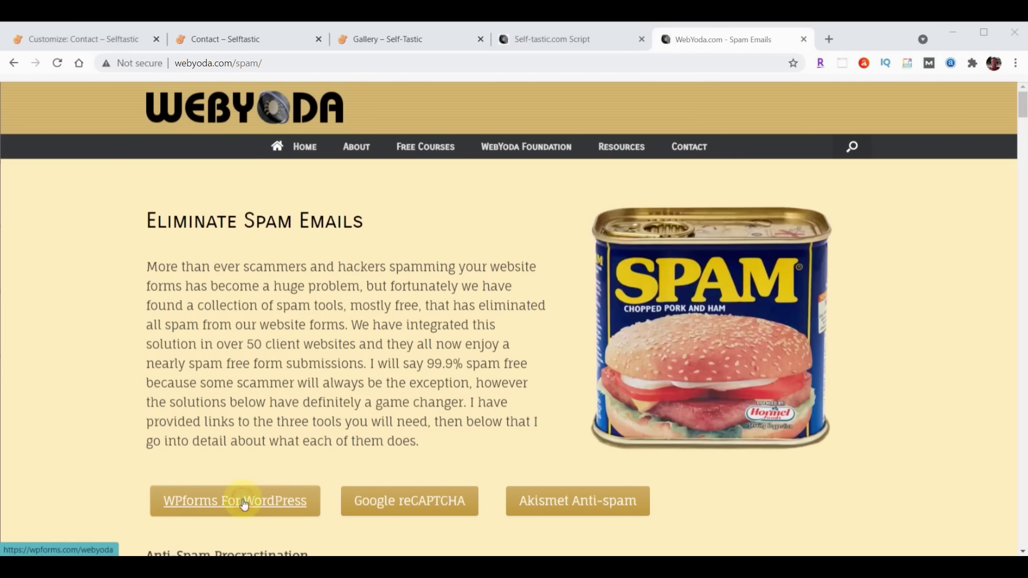
left_click(243, 501)
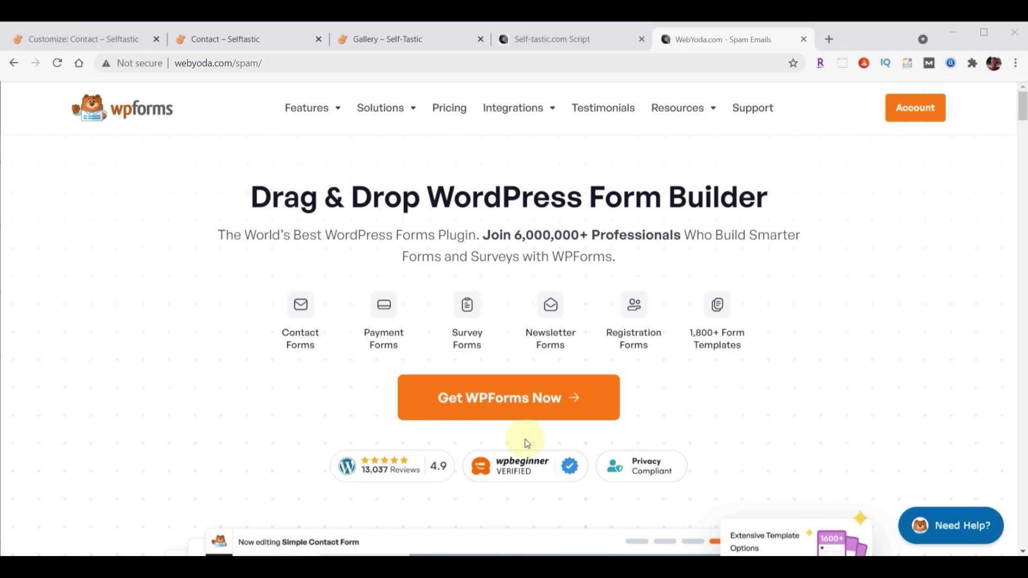
Choose the WPForms Basic plan from the pricing cards and reach checkout at the $49.50 discounted total
left_click(499, 405)
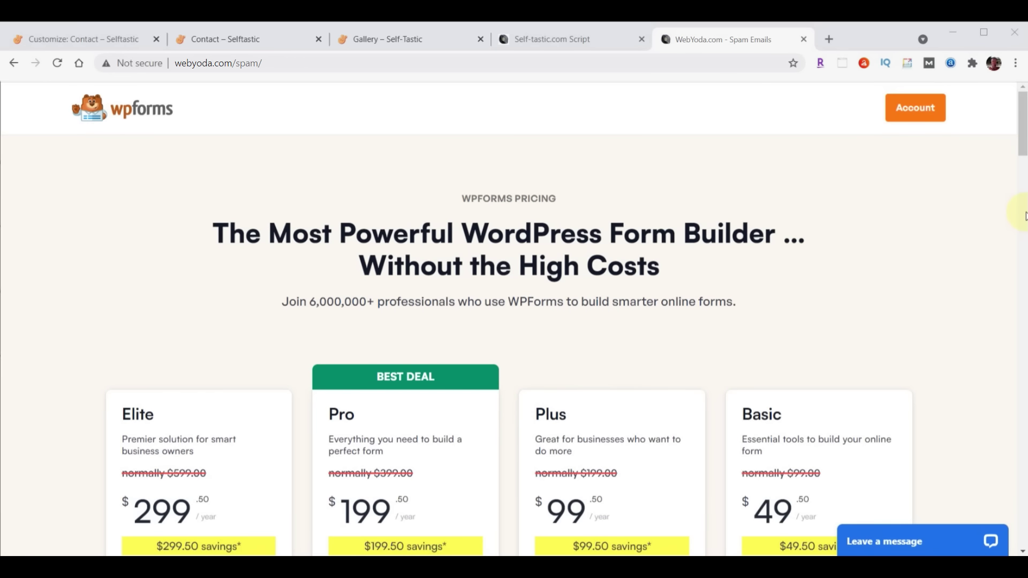
scroll(1023, 216, "down", 4)
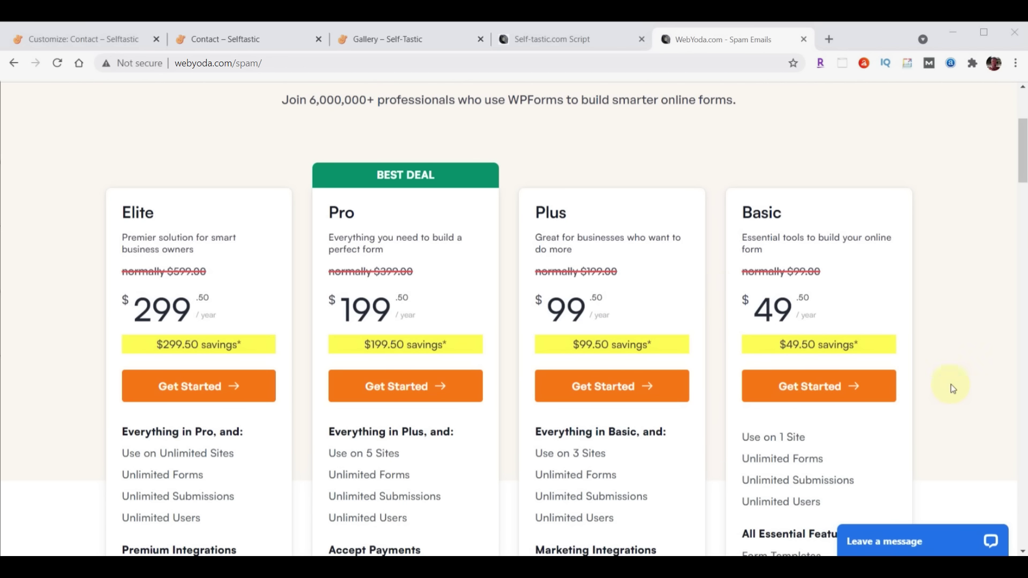
left_click(792, 391)
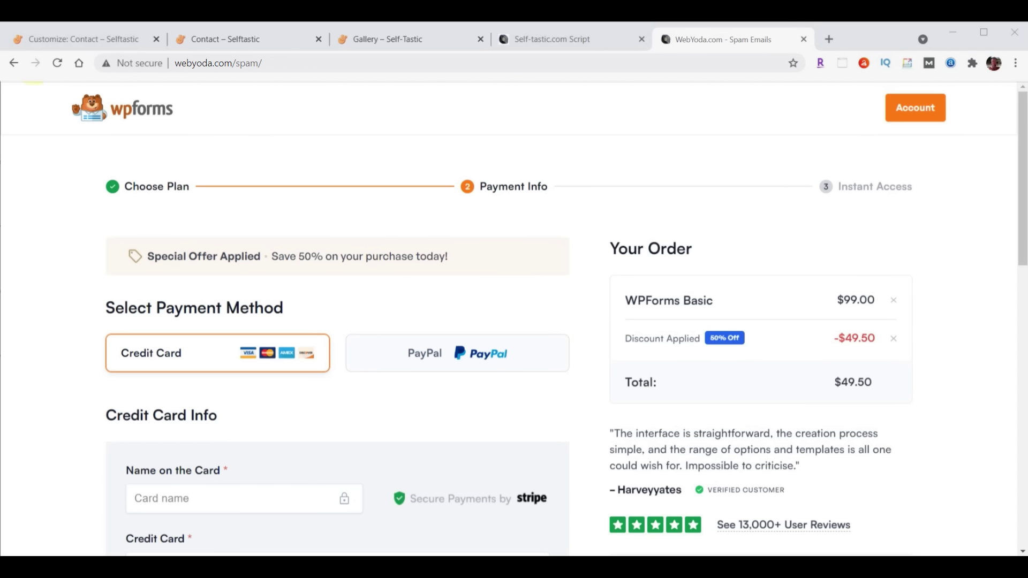
left_click(81, 39)
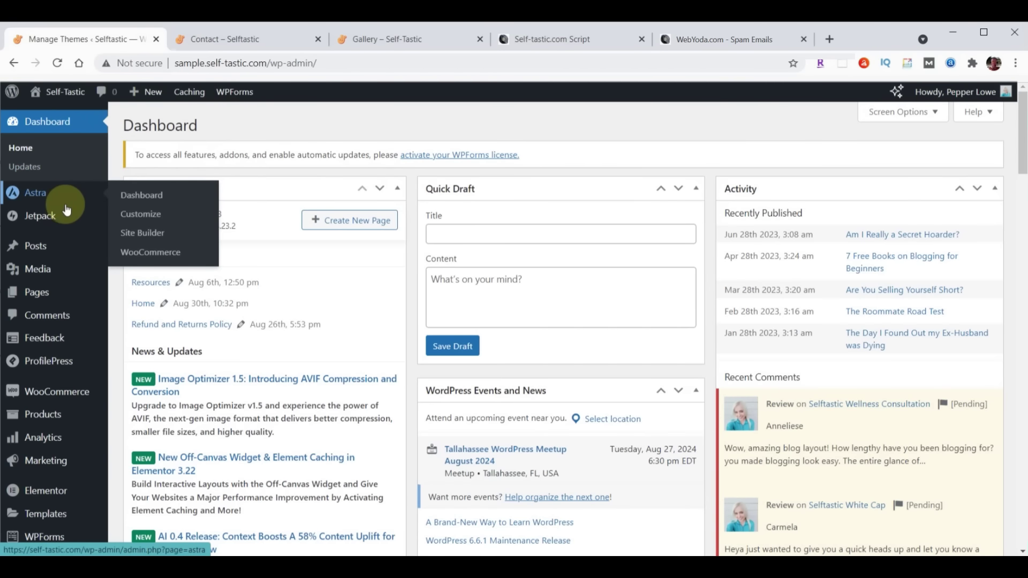
Upload wpforms.zip from Downloads through Plugins > Add New Plugin > Upload Plugin and install it
scroll(64, 257, "down", 1)
scroll(64, 267, "down", 1)
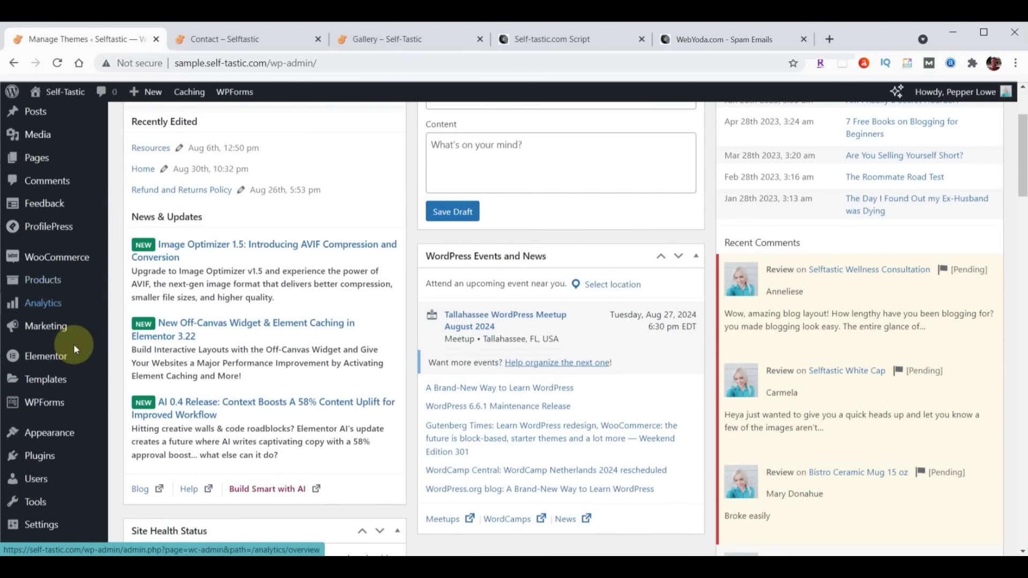
left_click(41, 458)
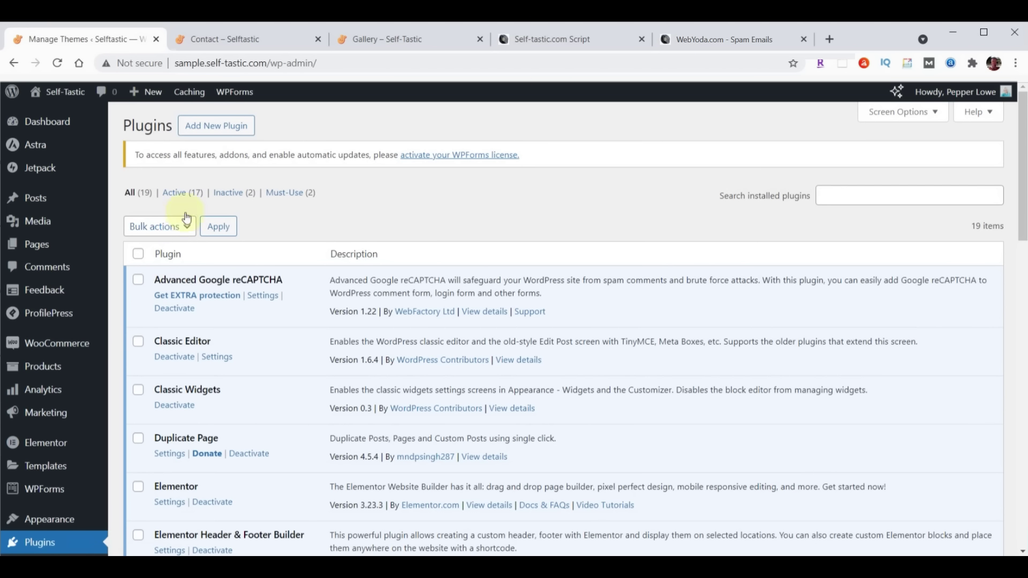
left_click(211, 132)
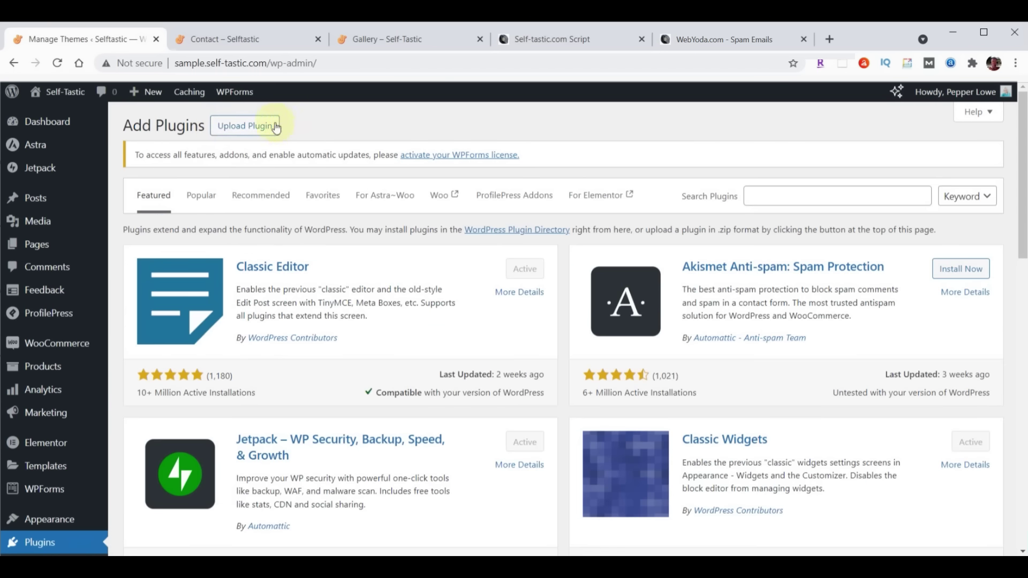
left_click(274, 126)
left_click(483, 247)
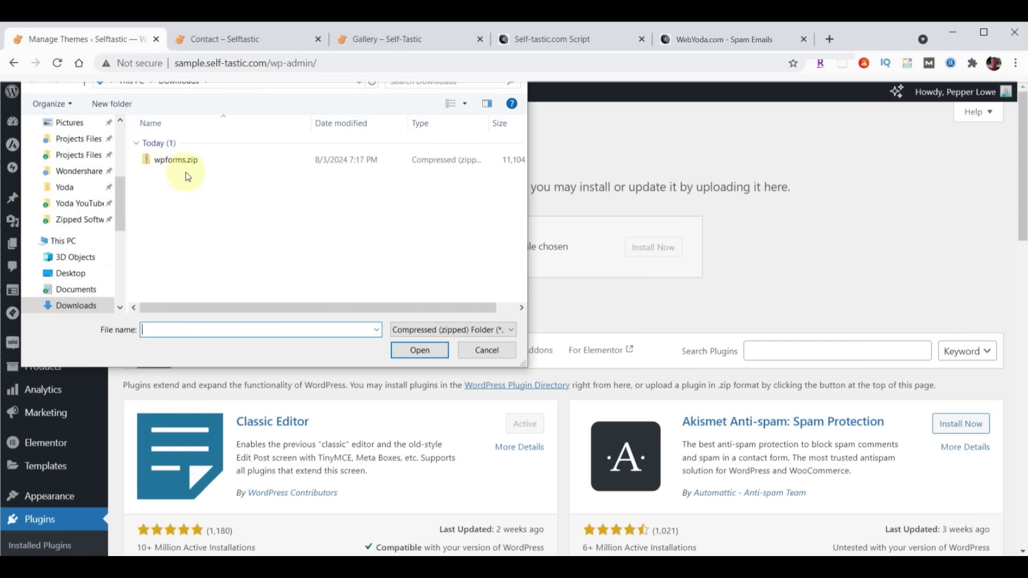
left_click(173, 160)
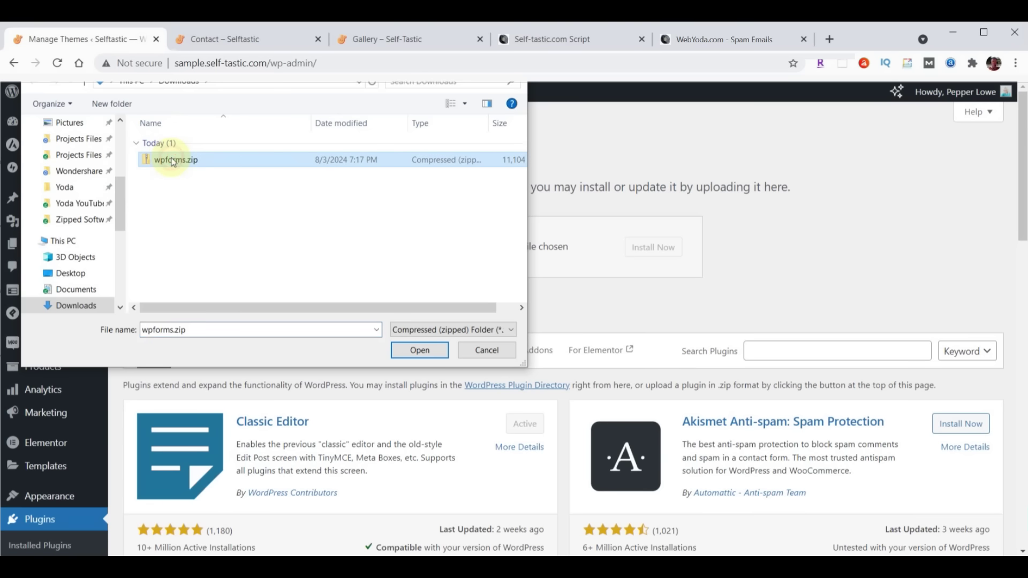
left_click(420, 351)
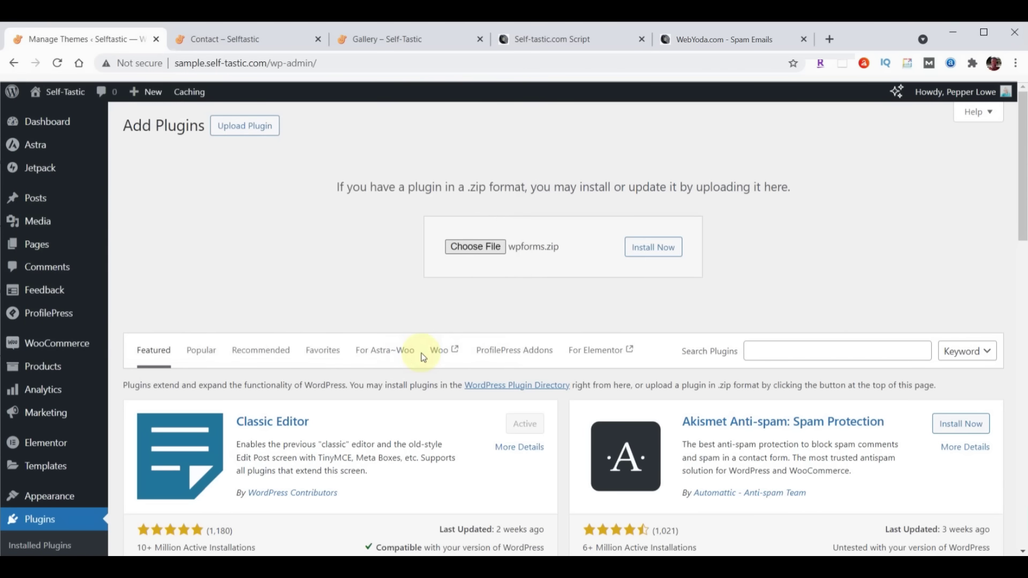
left_click(653, 247)
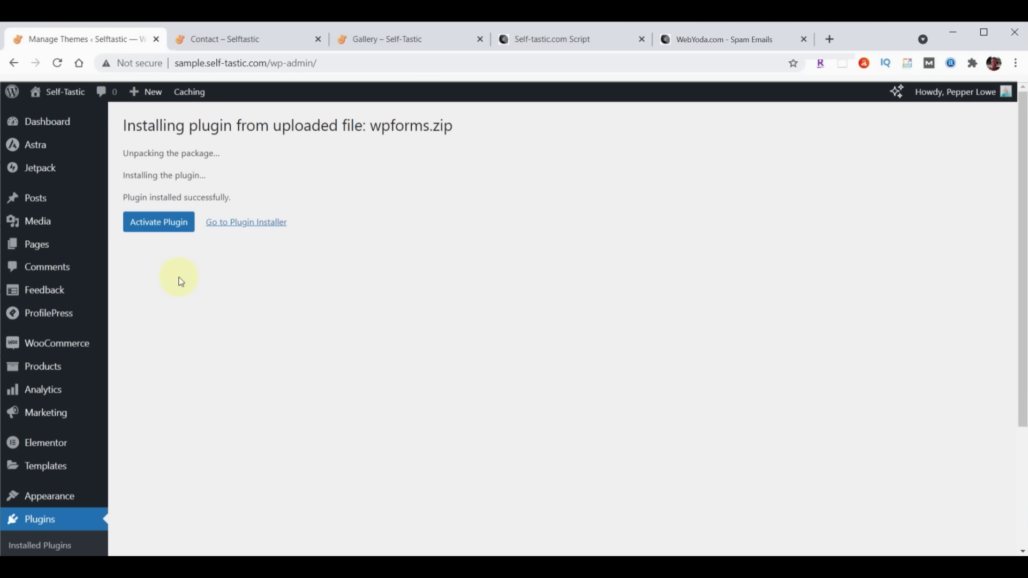
Activate the WPForms plugin, then follow its Activate WPForms Pro link to the licence settings
left_click(153, 230)
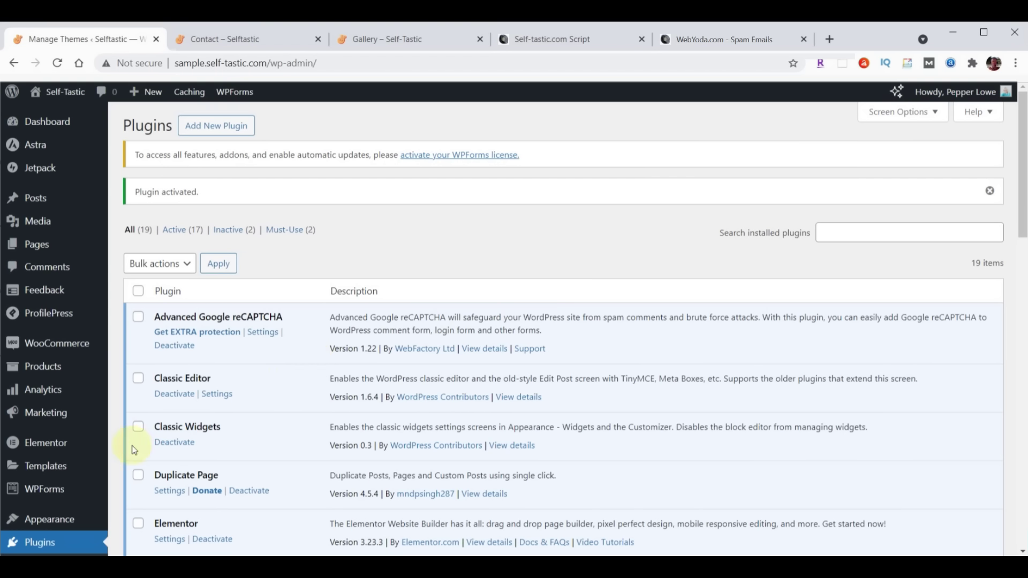
left_click(38, 545)
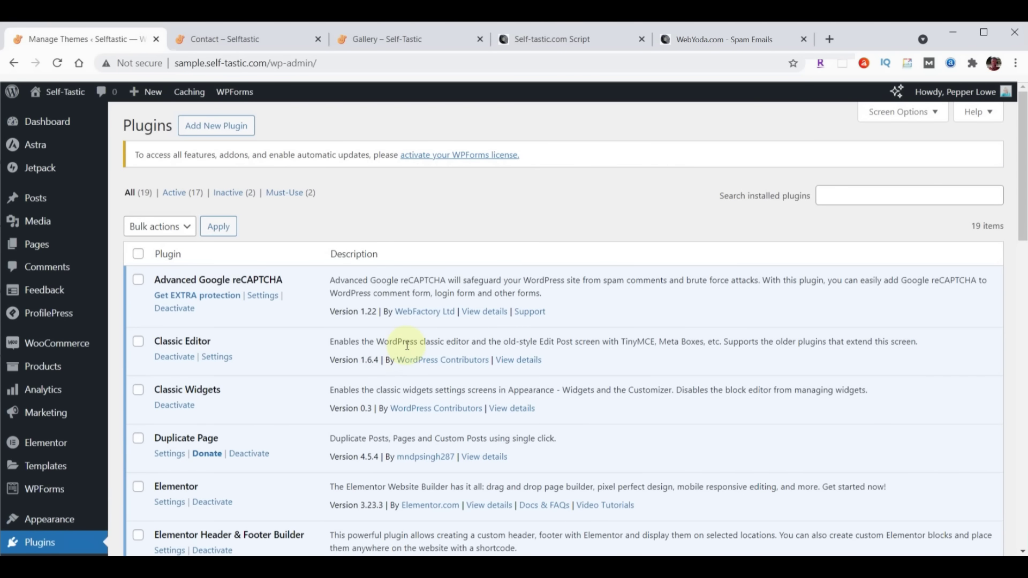
scroll(407, 345, "down", 15)
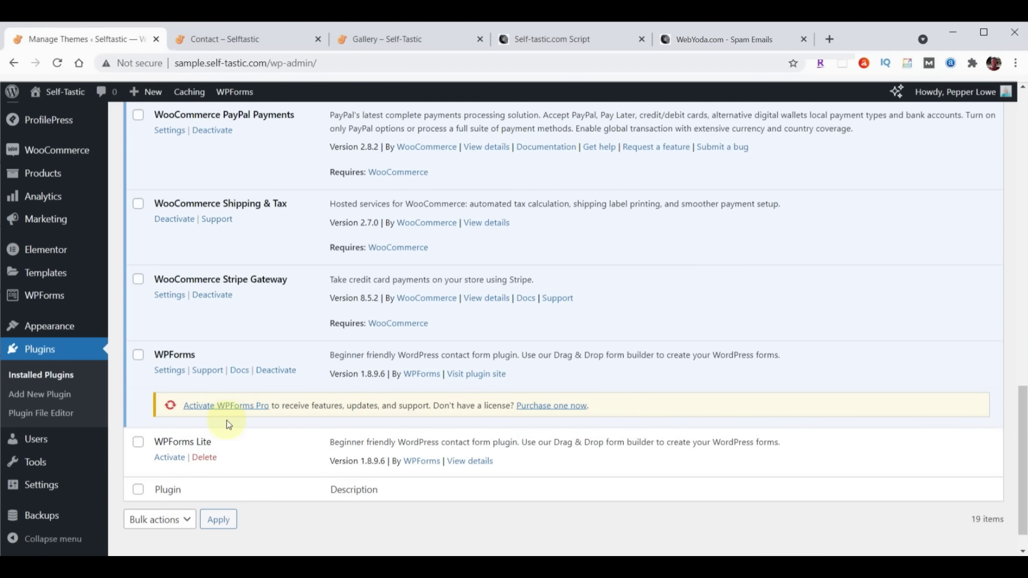
left_click(223, 404)
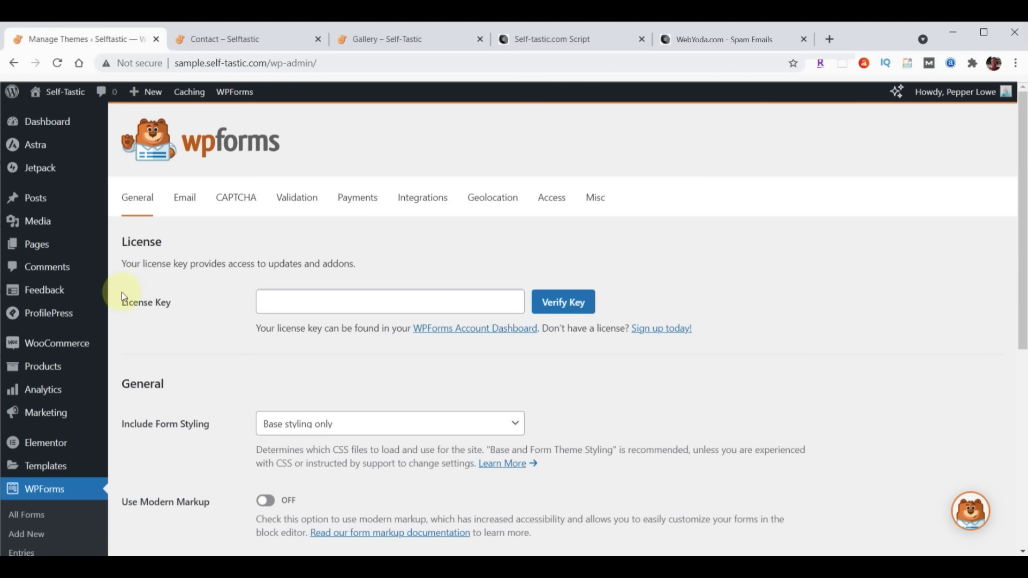
Paste the saved licence key, verify it for the Elite licence, and dismiss the Congratulations dialog
left_click(350, 293)
key("ctrl+v")
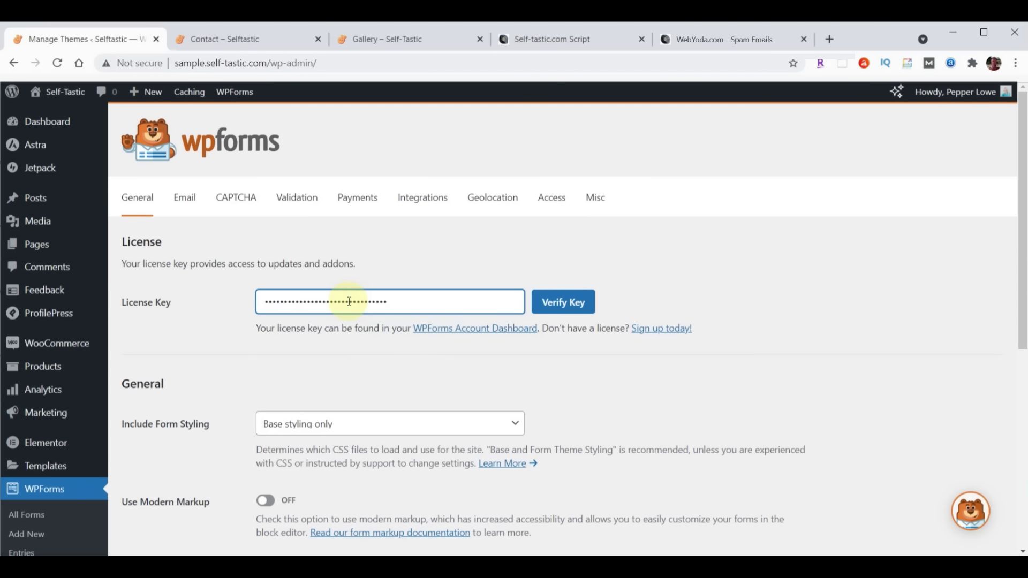
left_click(564, 304)
left_click(564, 304)
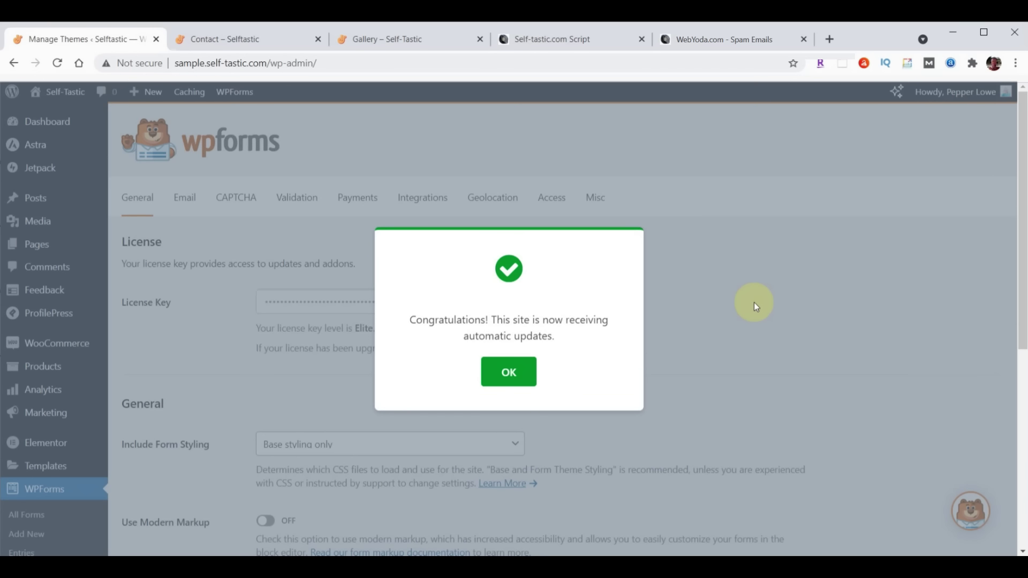
left_click(509, 374)
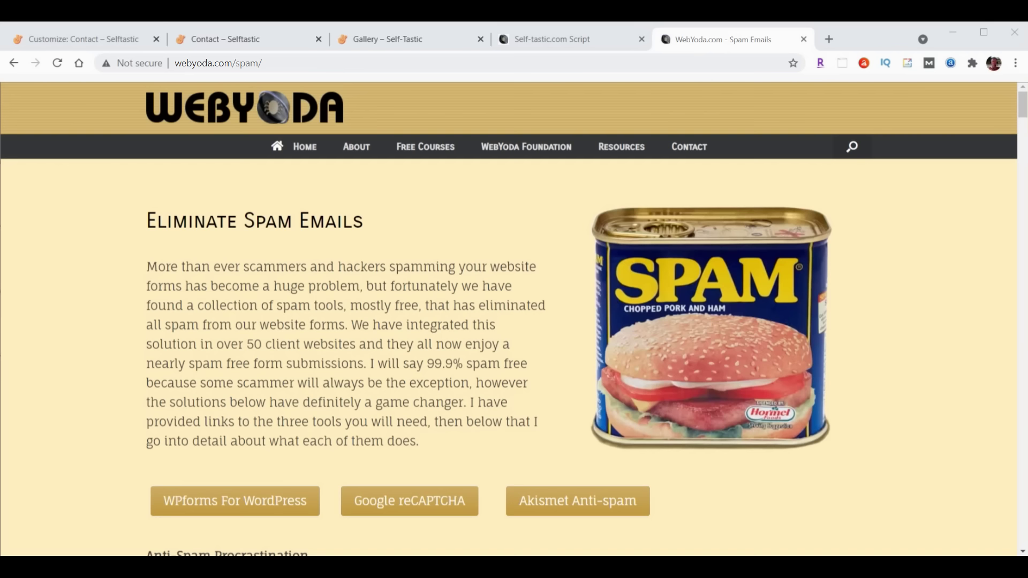
Skim the WebYoda anti-spam notes, then open WPForms All Forms and edit the Contact Form
scroll(878, 295, "down", 20)
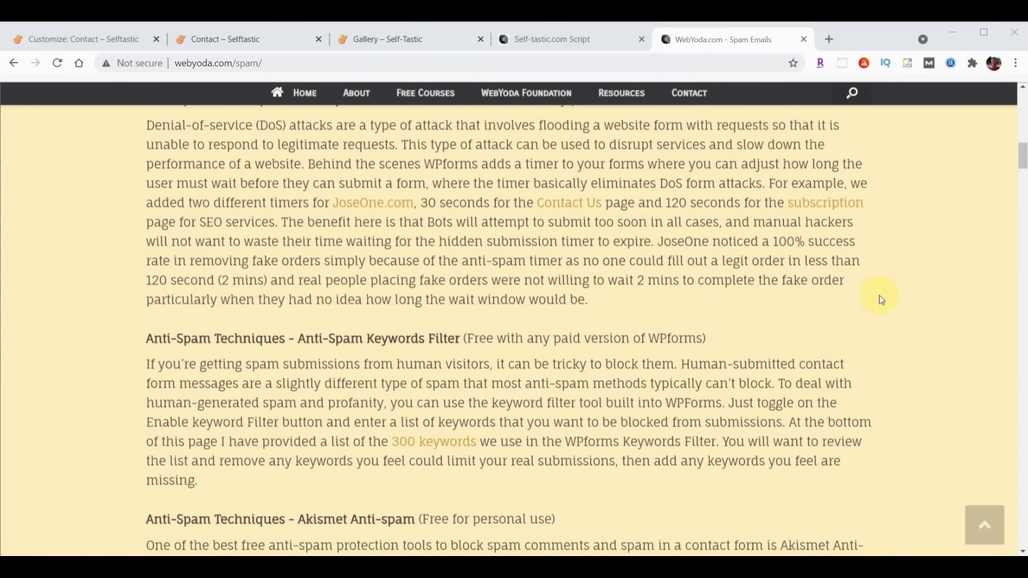
scroll(879, 294, "up", 2)
scroll(879, 295, "down", 1)
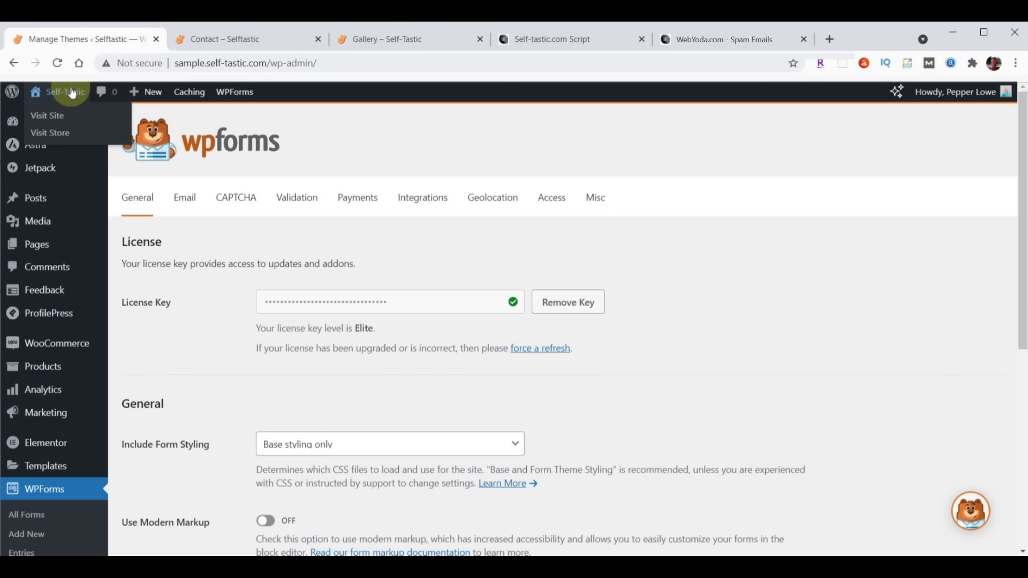
mouse_move(59, 255)
mouse_move(57, 231)
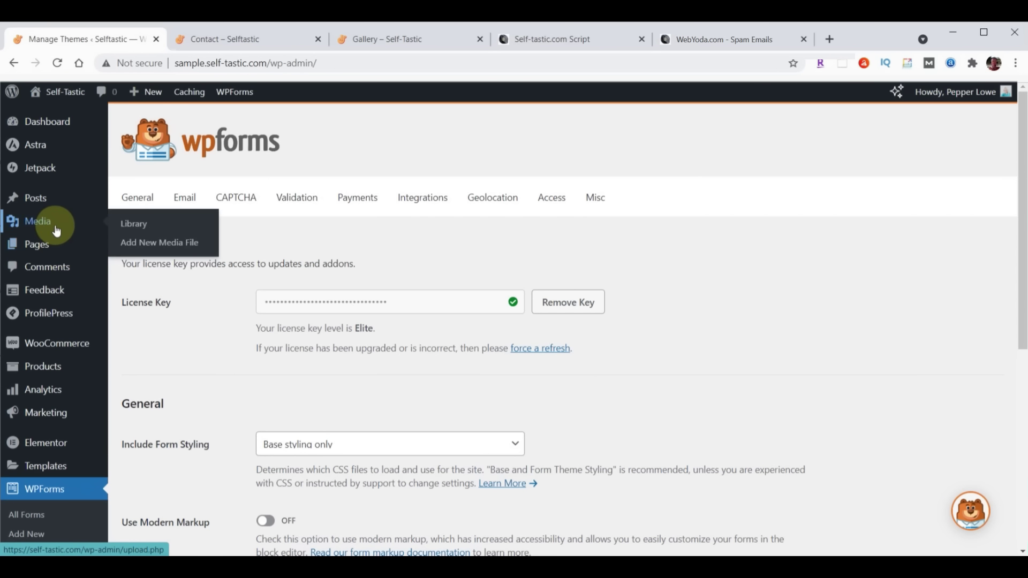
scroll(57, 231, "down", 4)
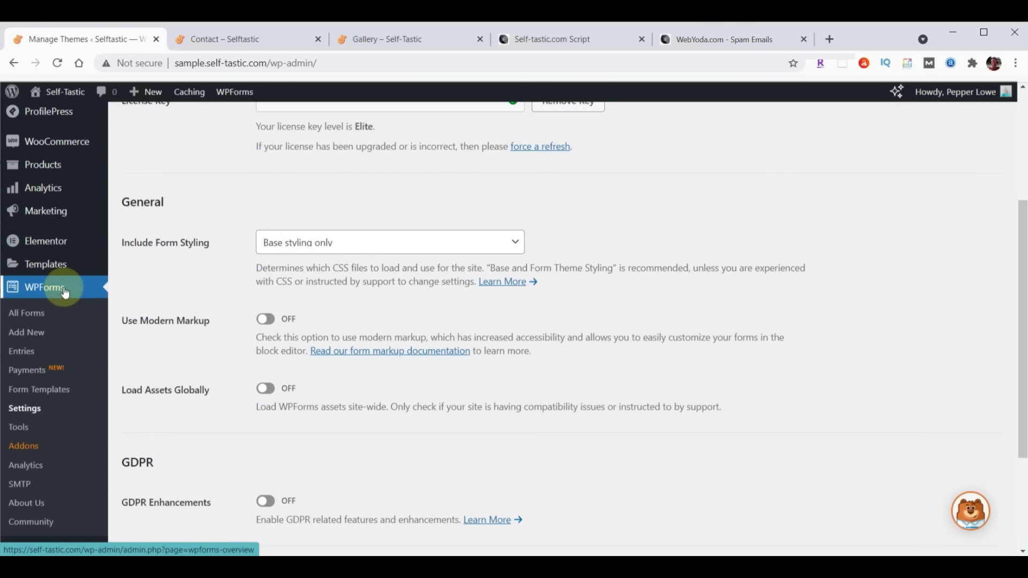
left_click(22, 319)
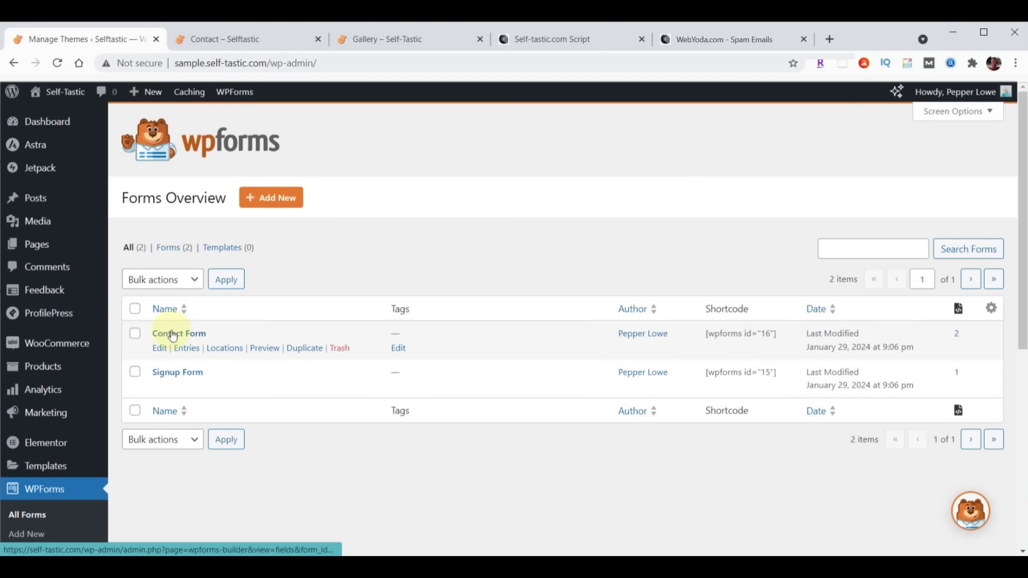
left_click(173, 335)
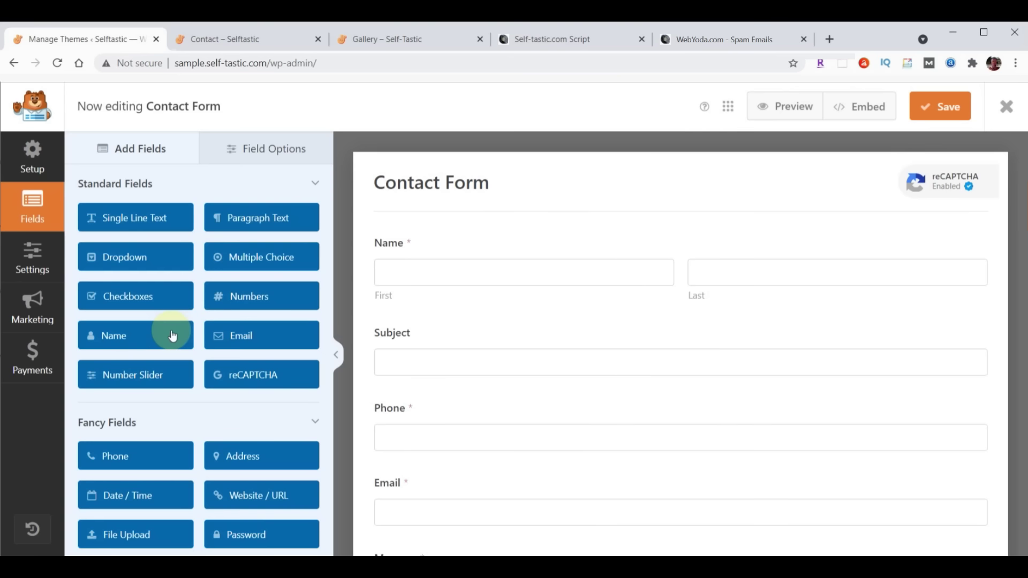
Turn on anti-spam protection, a 30-second minimum submit time and the keyword filter for the Contact Form
left_click(32, 260)
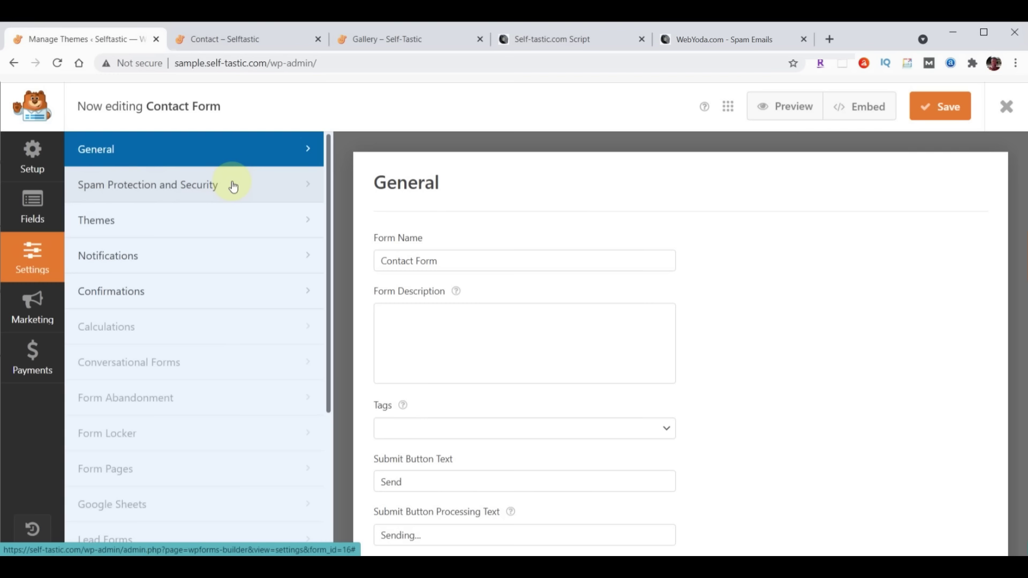
left_click(150, 195)
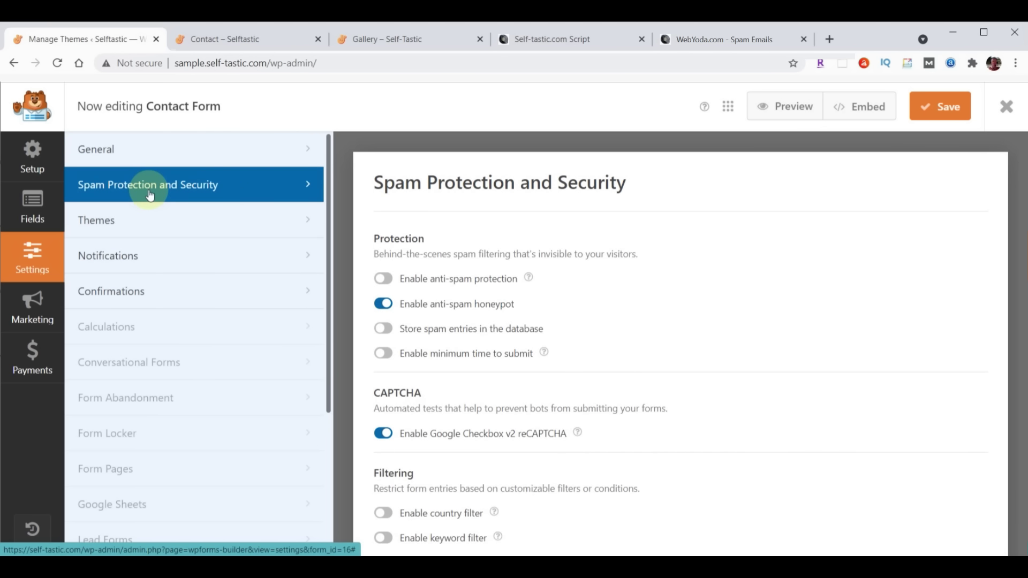
left_click(723, 39)
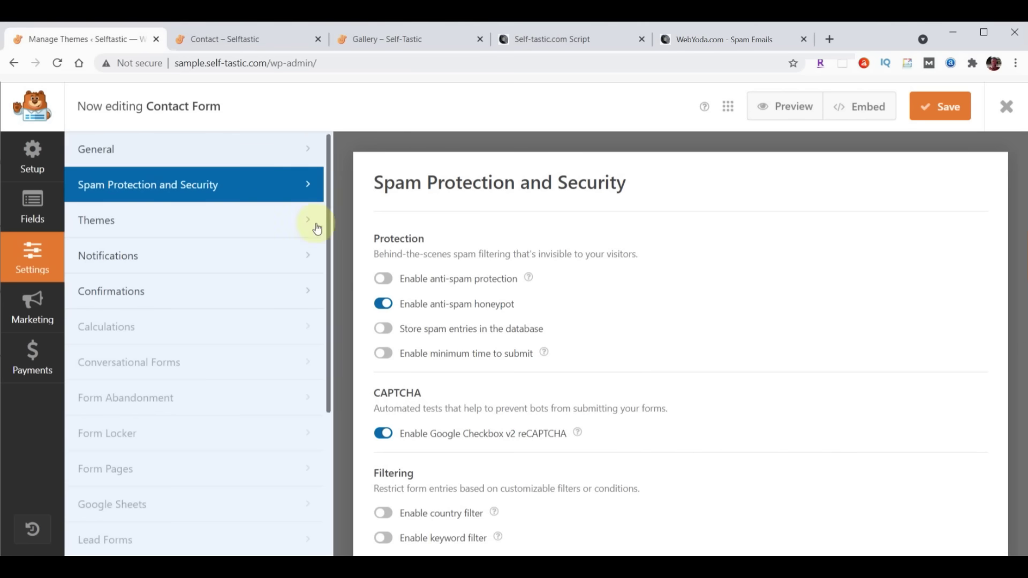
left_click(383, 278)
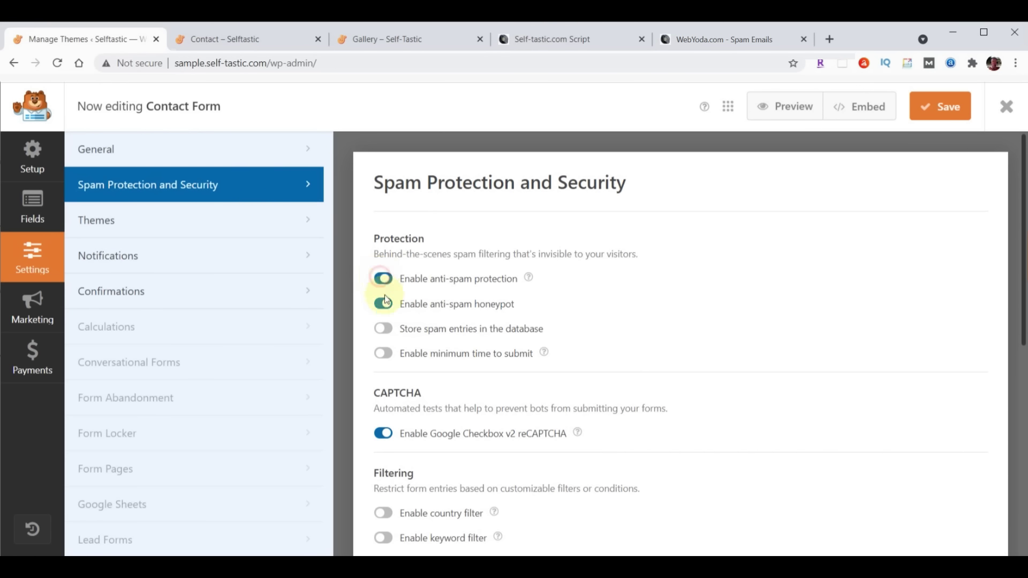
left_click(383, 354)
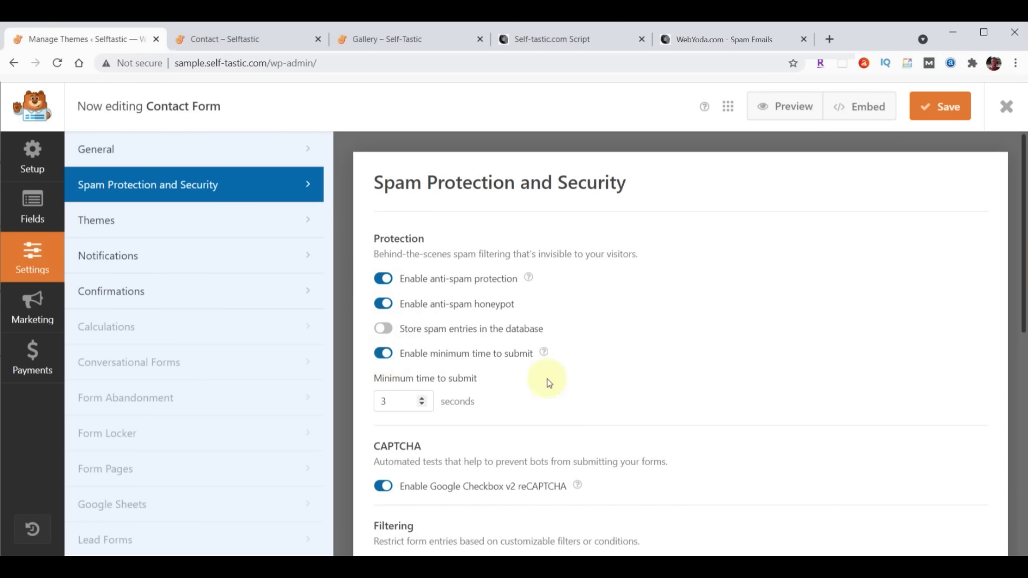
left_click(395, 406)
type("0")
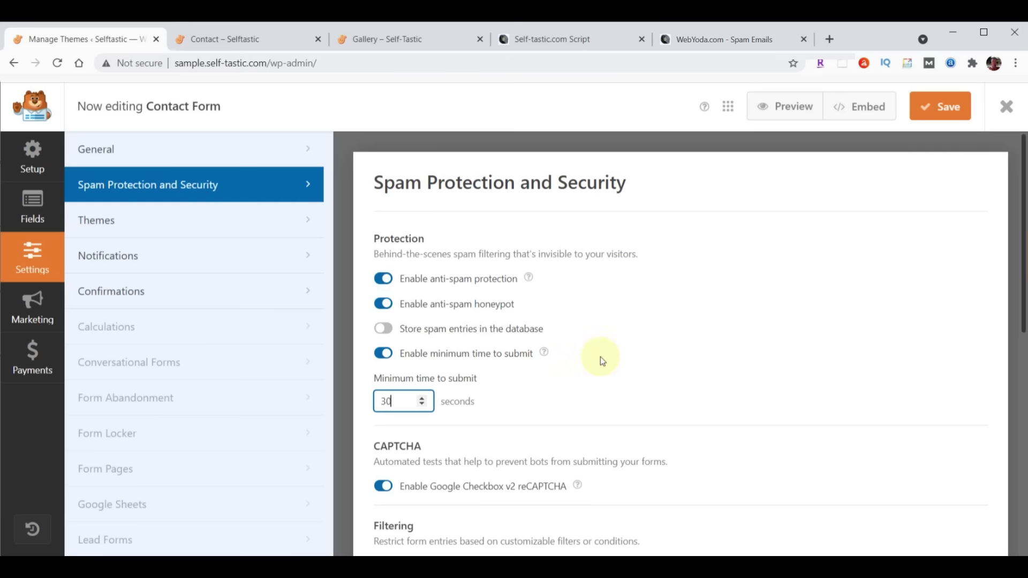
scroll(706, 317, "down", 3)
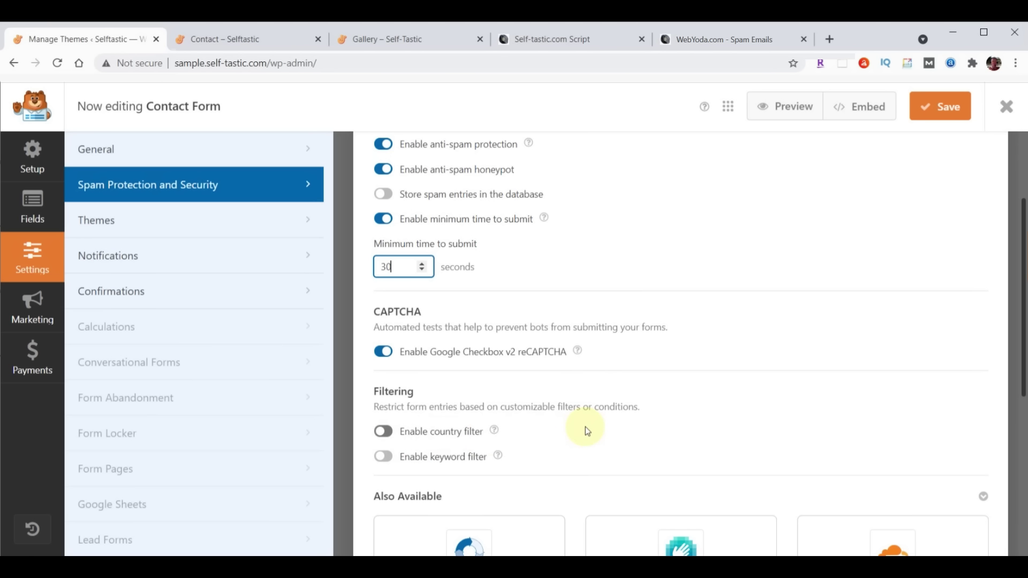
scroll(668, 353, "down", 2)
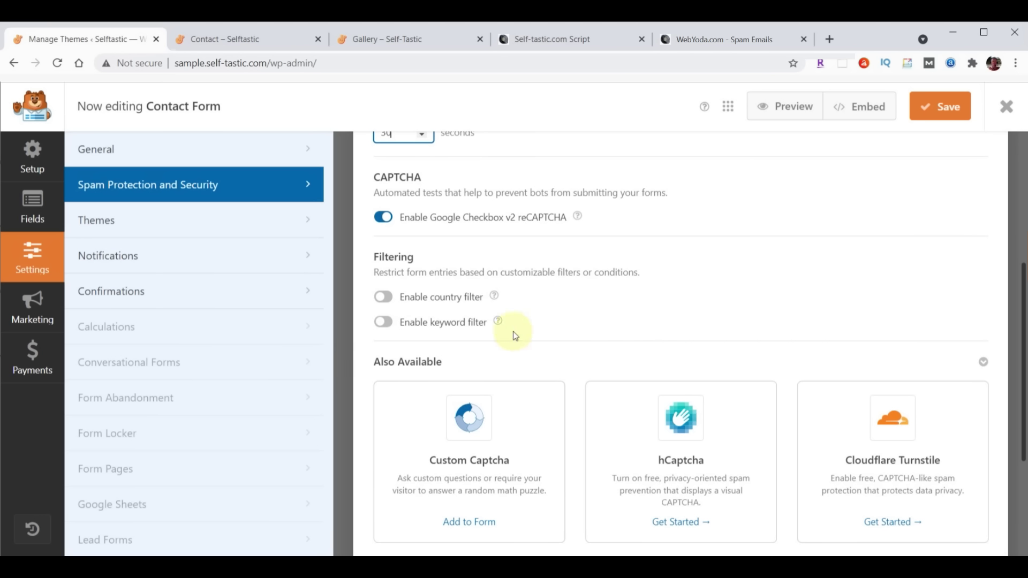
left_click(383, 324)
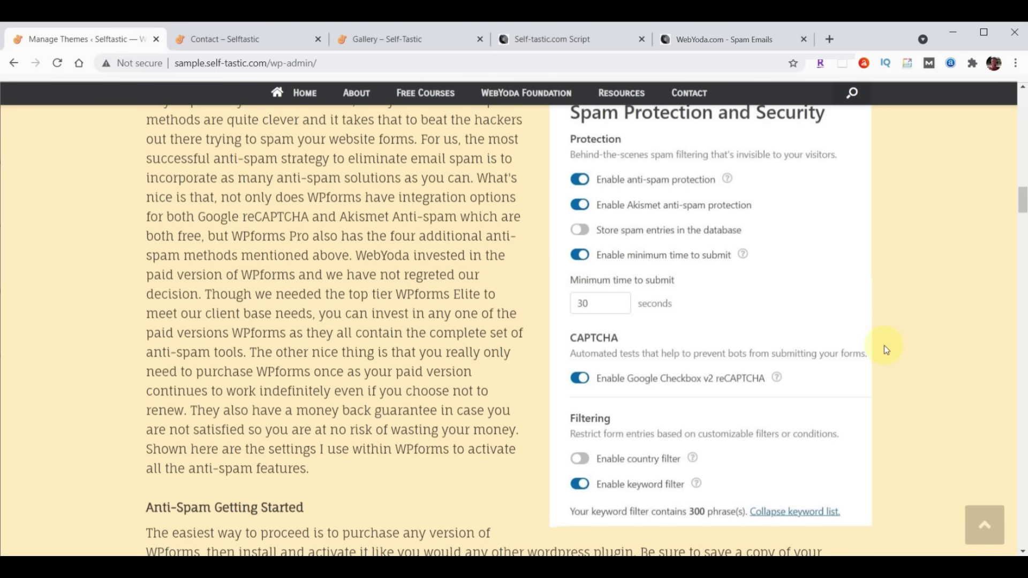
Paste the 300 WebYoda spam phrases into the Contact Form's keyword filter, then save the list and form
scroll(250, 305, "down", 7)
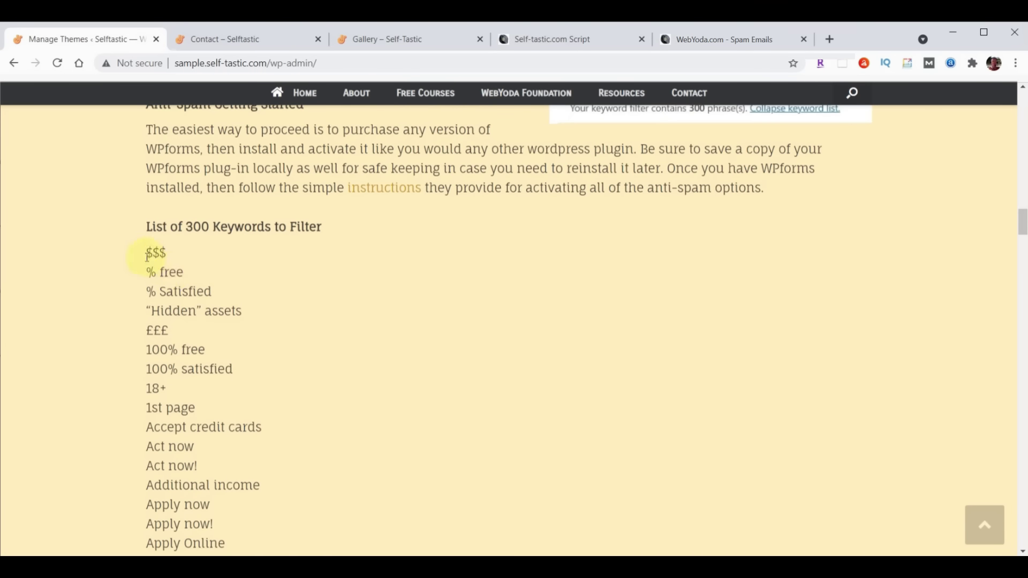
left_click_drag(146, 249, 286, 410)
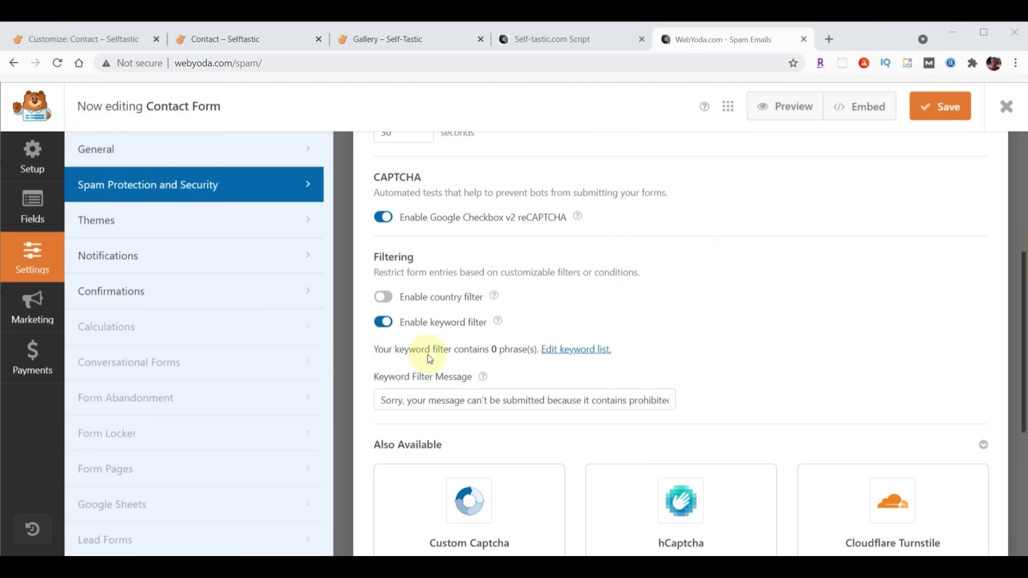
left_click(586, 353)
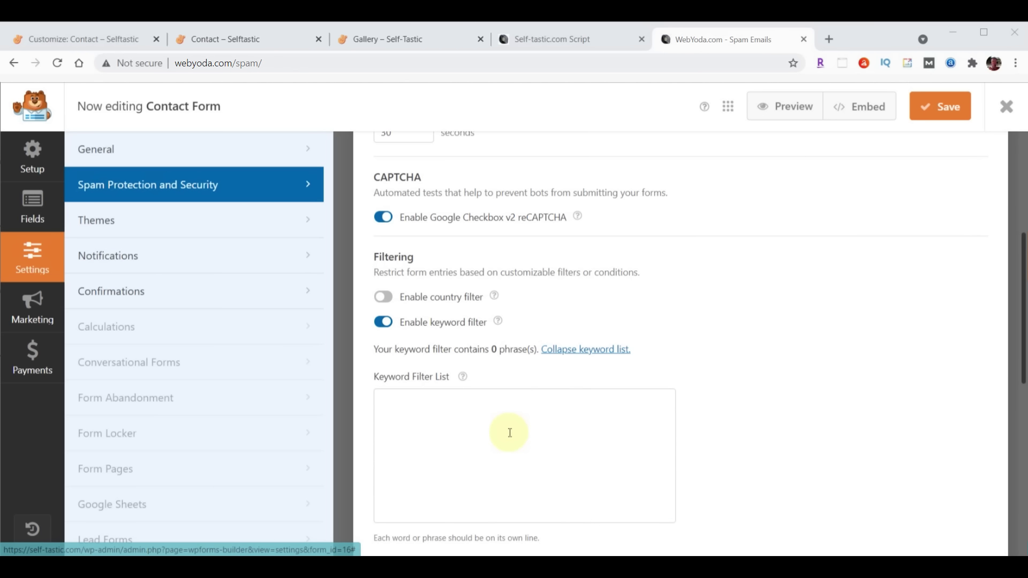
left_click(491, 396)
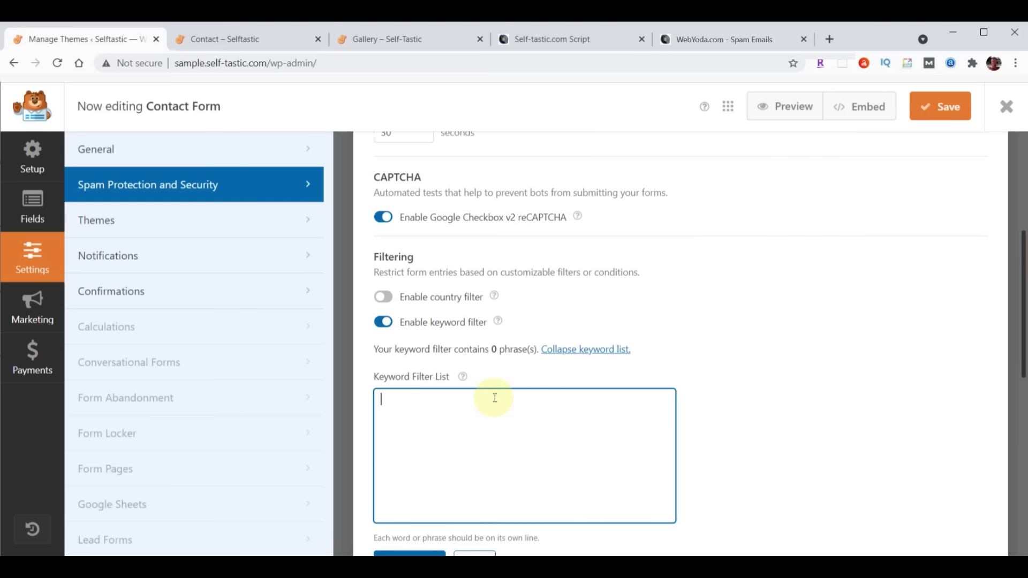
key("ctrl+v")
scroll(721, 364, "down", 3)
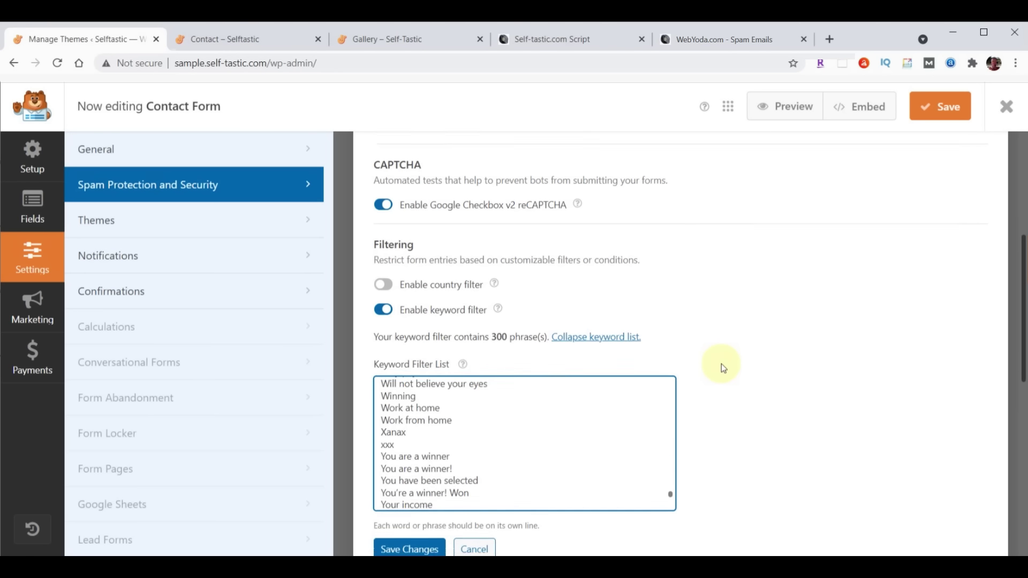
left_click(411, 427)
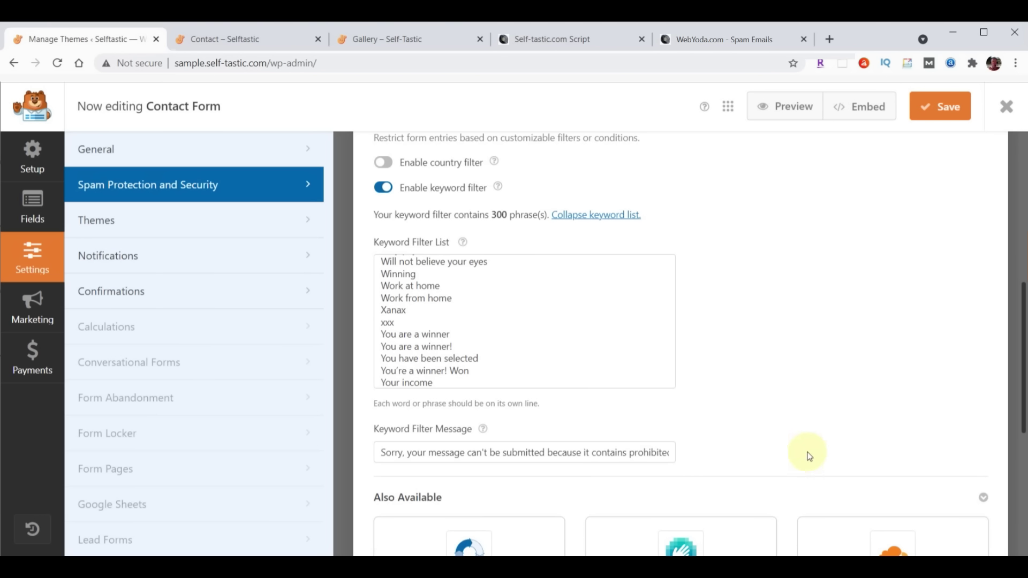
left_click(940, 110)
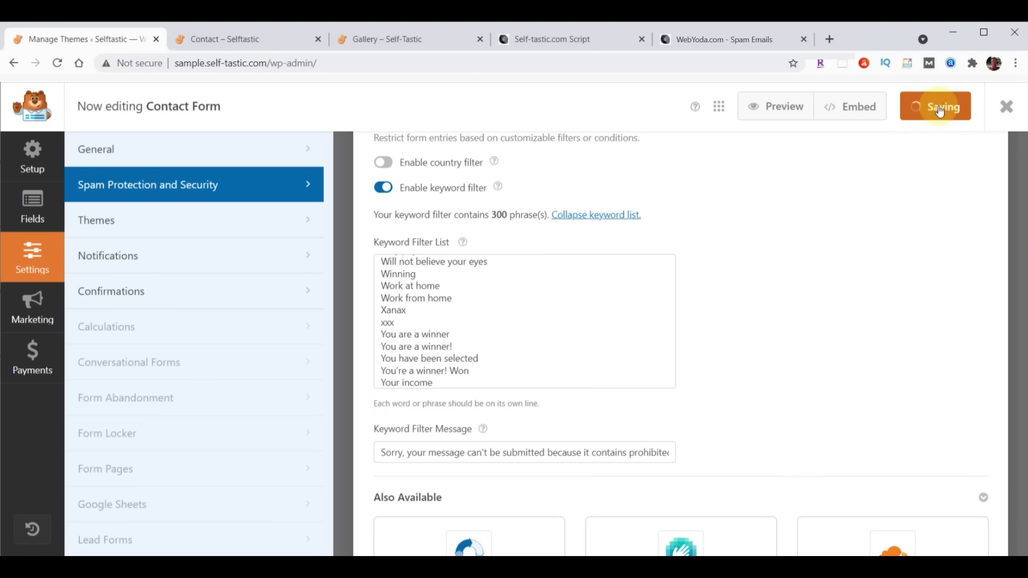
Leave the Contact Form and open the Signup Form's Spam Protection and Security settings
left_click(1014, 109)
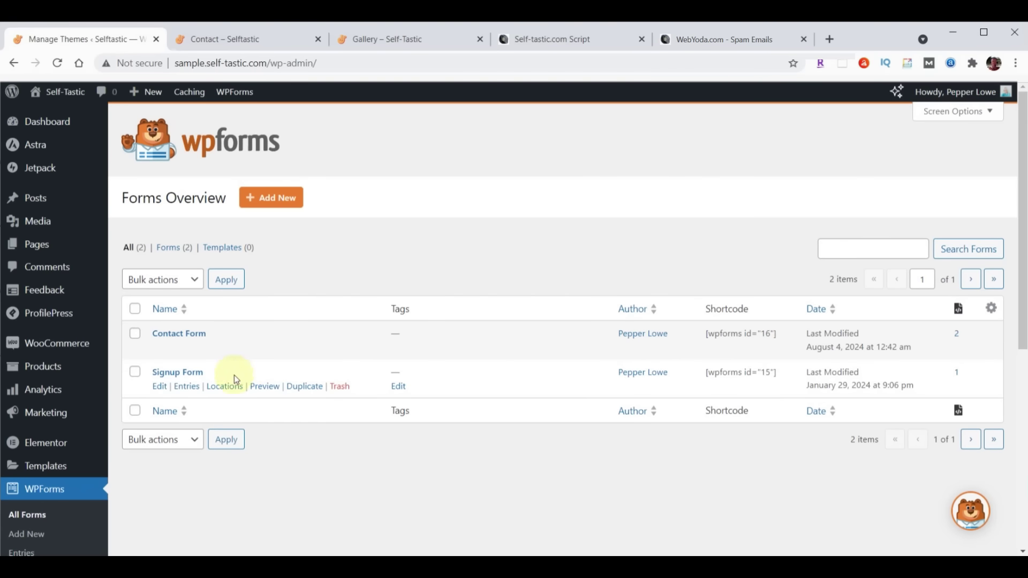
left_click(171, 372)
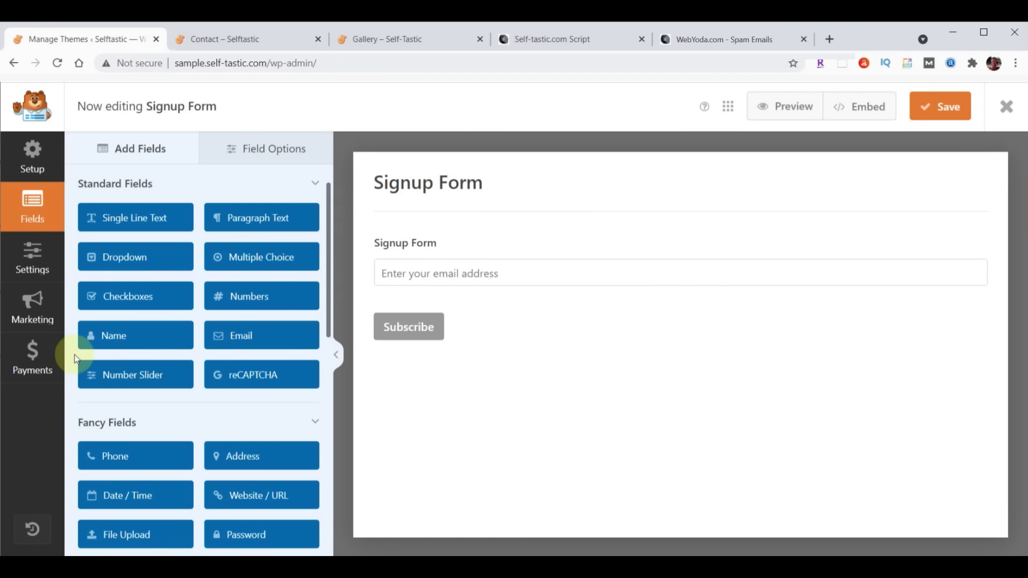
left_click(40, 267)
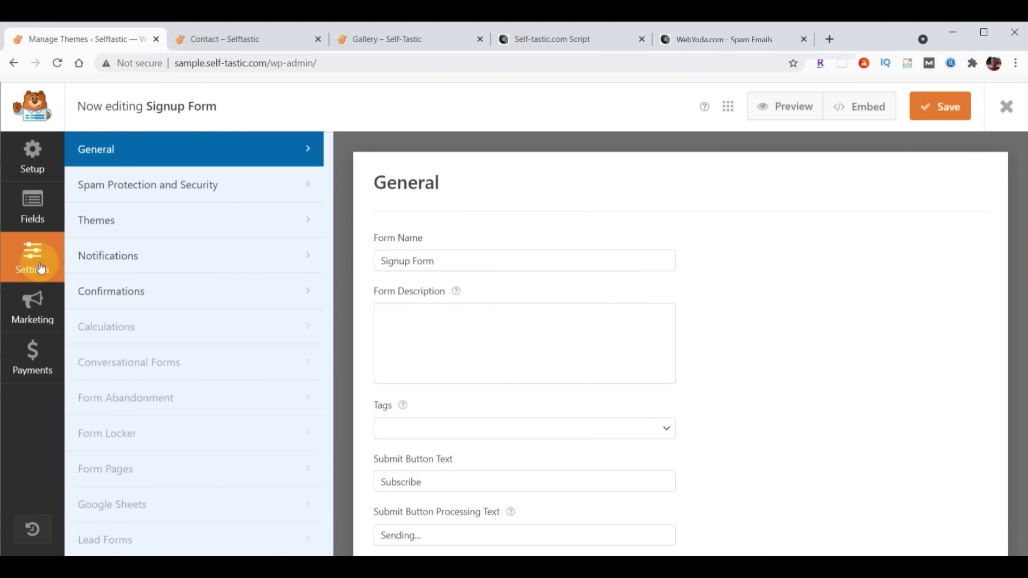
left_click(137, 186)
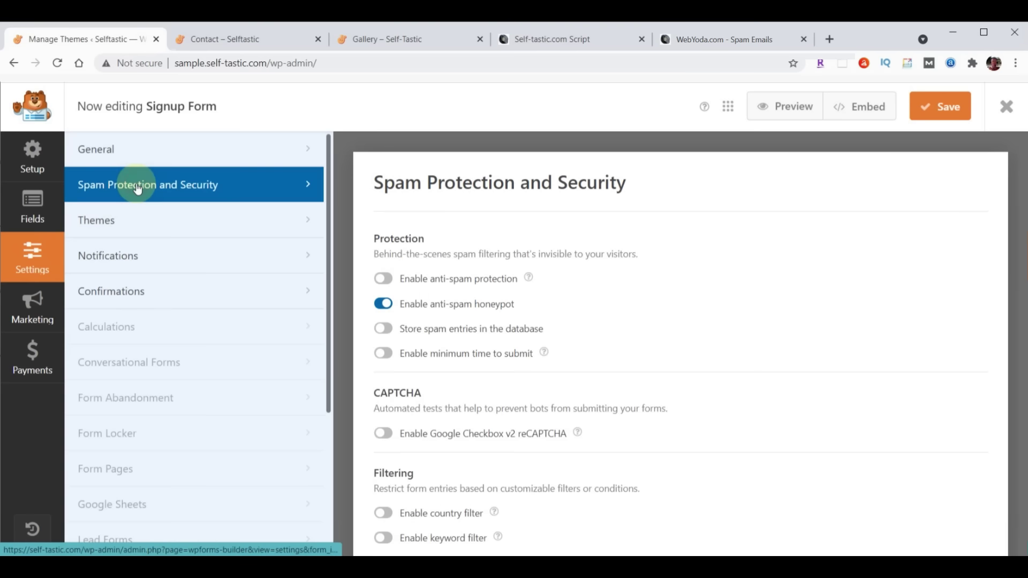
Enable anti-spam protection, a 30-second minimum submit time and Google Checkbox v2 reCAPTCHA
left_click(384, 278)
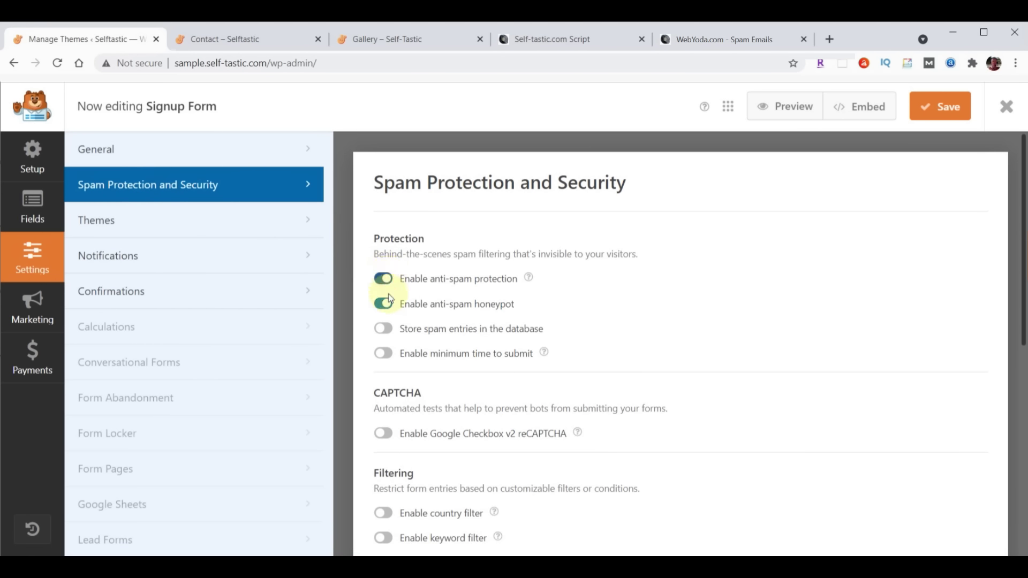
left_click(384, 353)
left_click(403, 402)
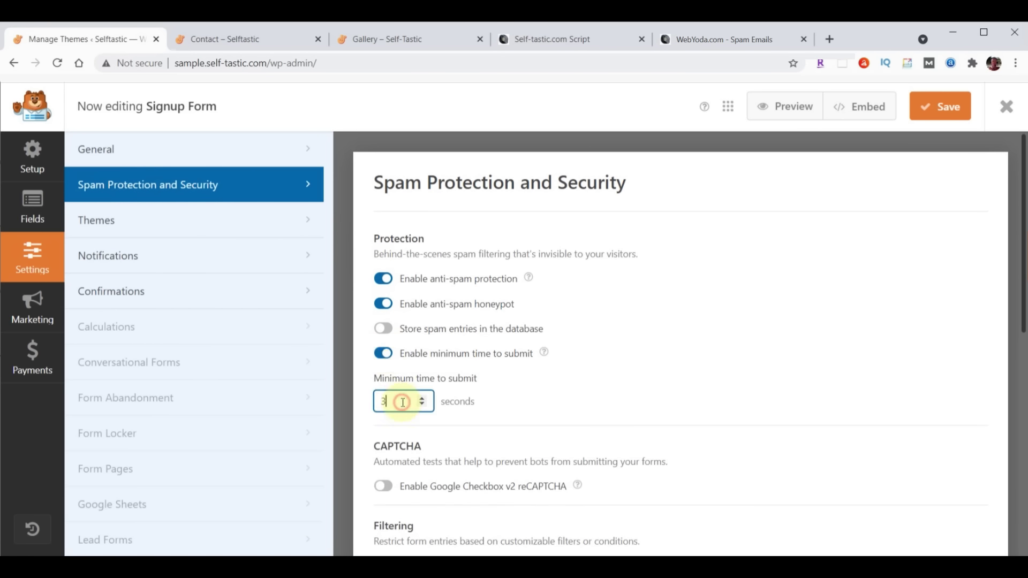
type("0")
scroll(565, 368, "down", 2)
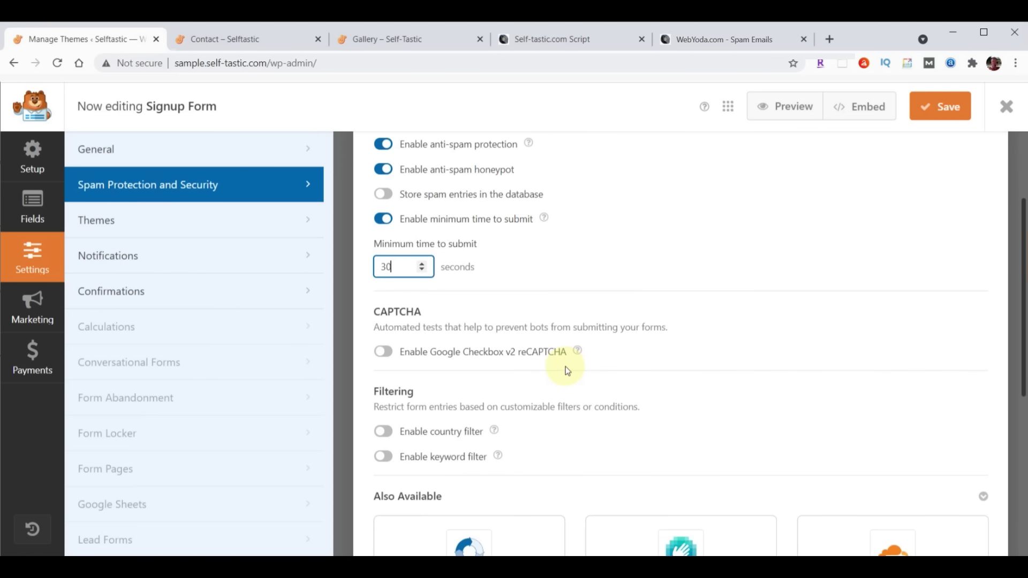
left_click(381, 353)
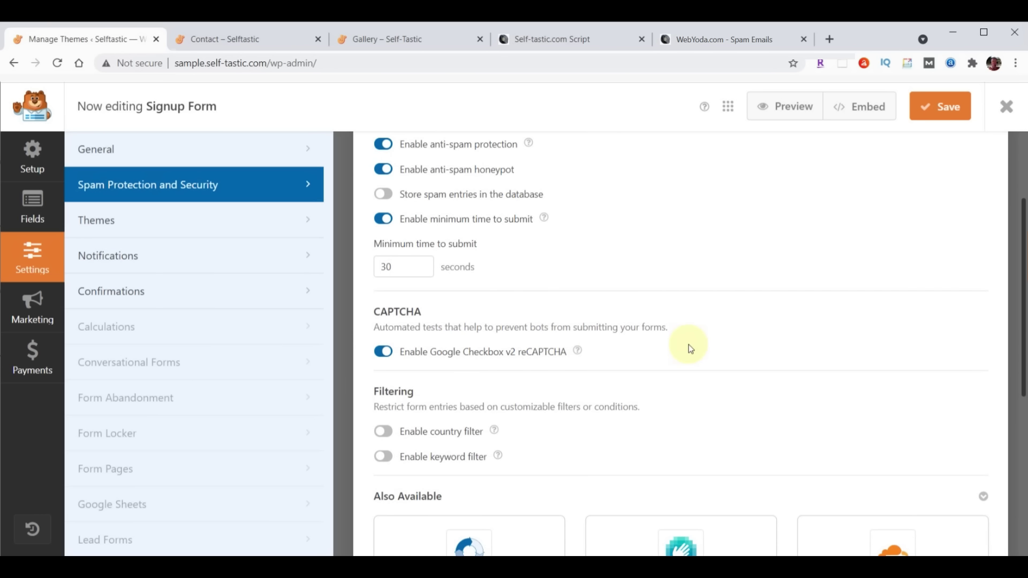
scroll(690, 348, "down", 2)
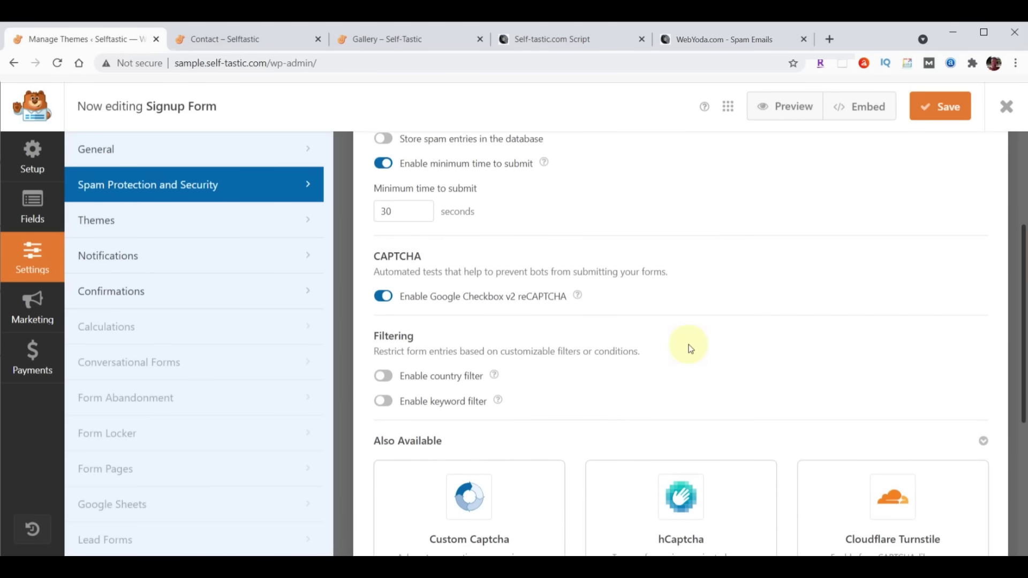
scroll(609, 286, "down", 1)
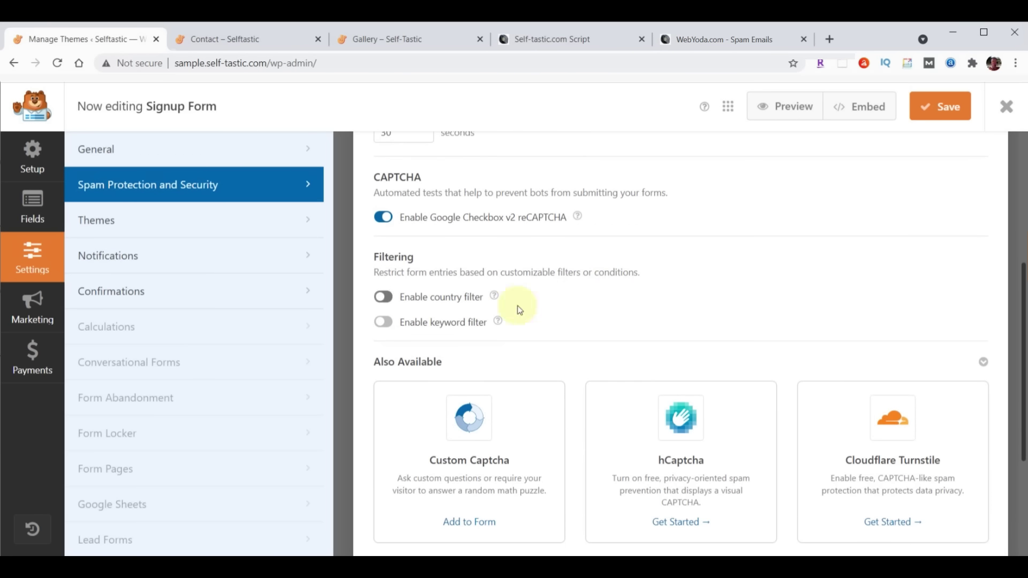
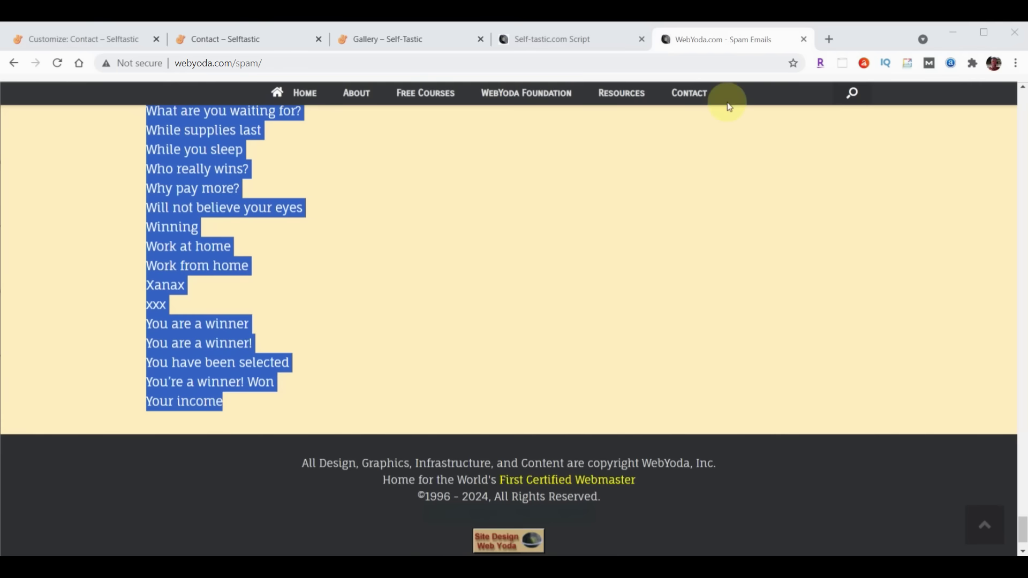
Scroll through the WebYoda anti-spam article to finish reading it
scroll(675, 323, "up", 20)
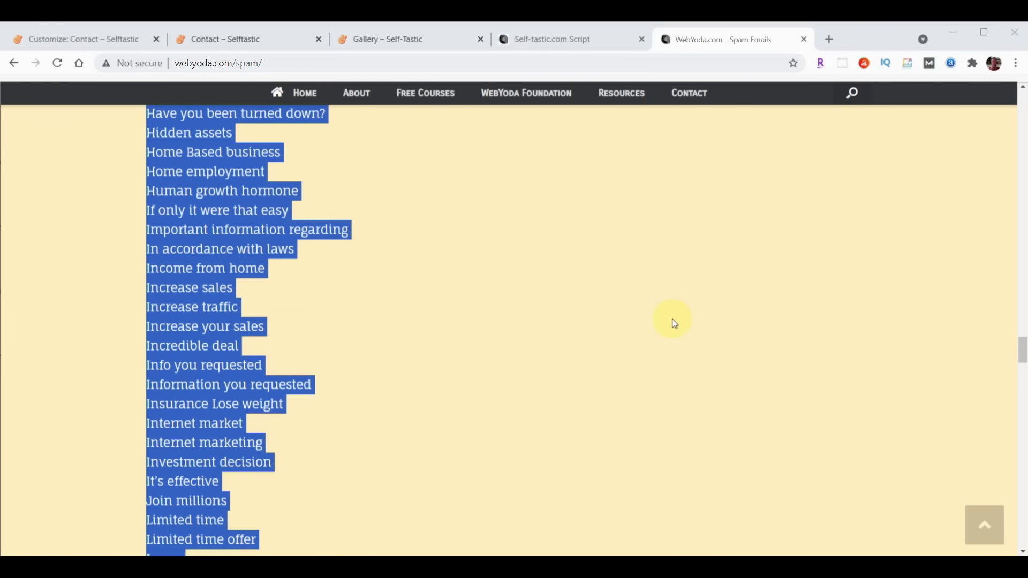
scroll(674, 323, "up", 4)
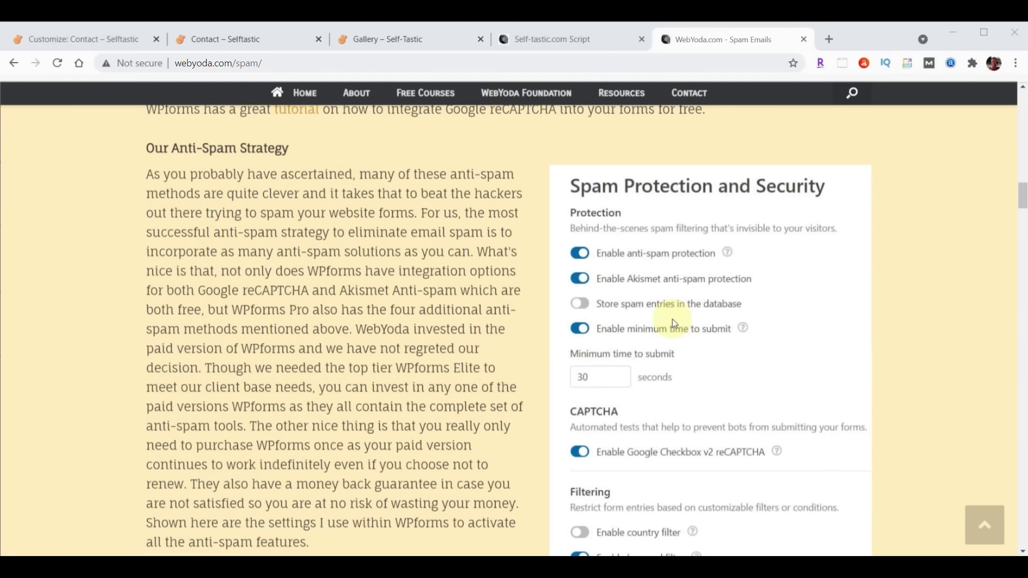
scroll(669, 343, "up", 8)
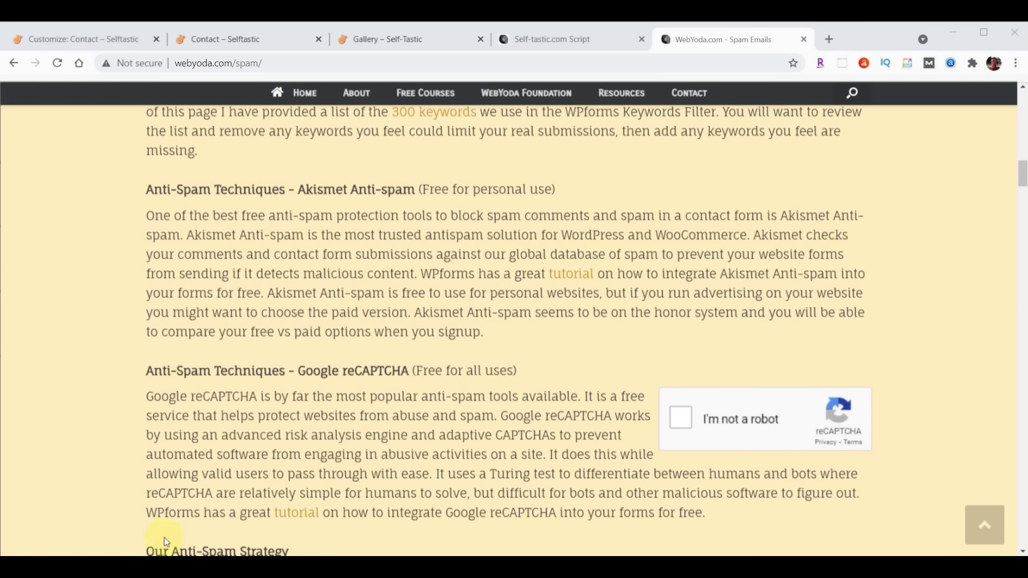
scroll(296, 451, "down", 1)
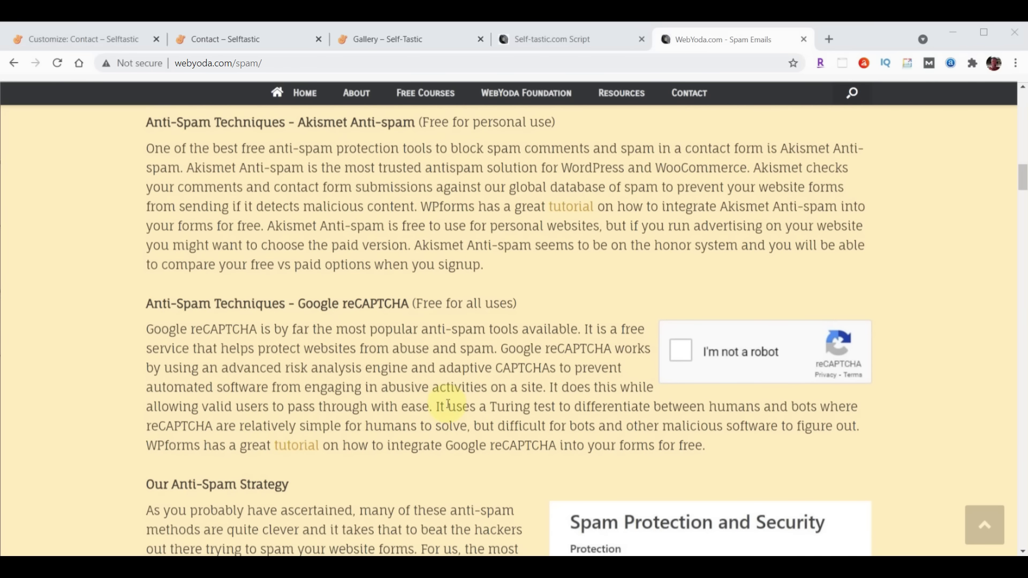
scroll(952, 349, "up", 7)
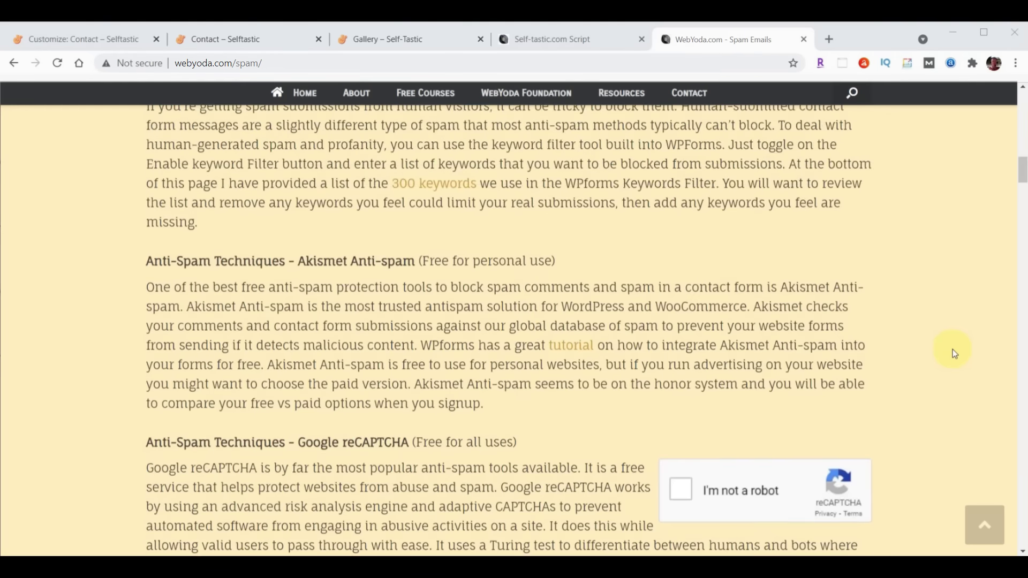
scroll(952, 349, "up", 10)
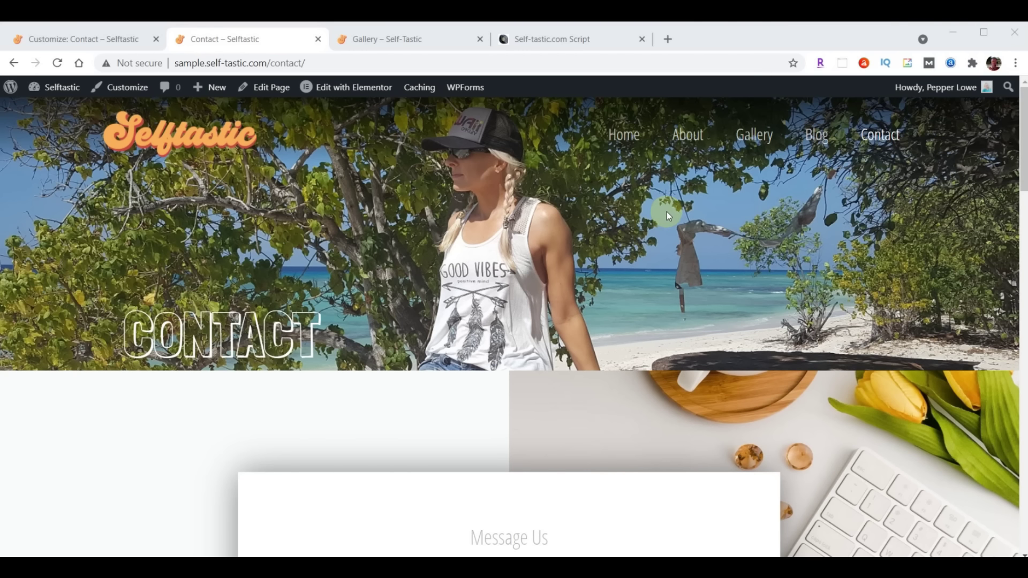
Exit the Customizer back to the WordPress Themes page
left_click(51, 37)
left_click(56, 63)
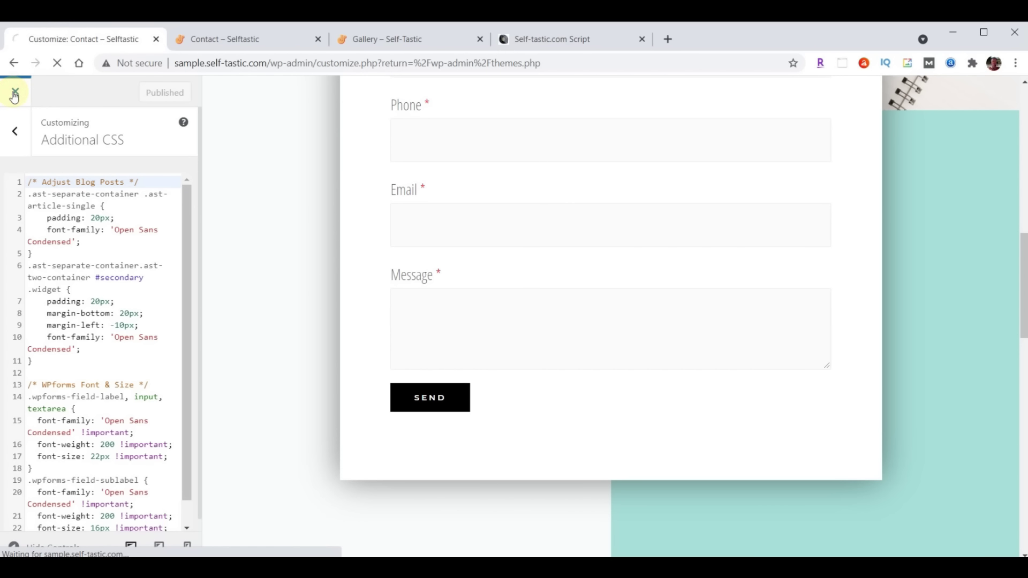
left_click(14, 92)
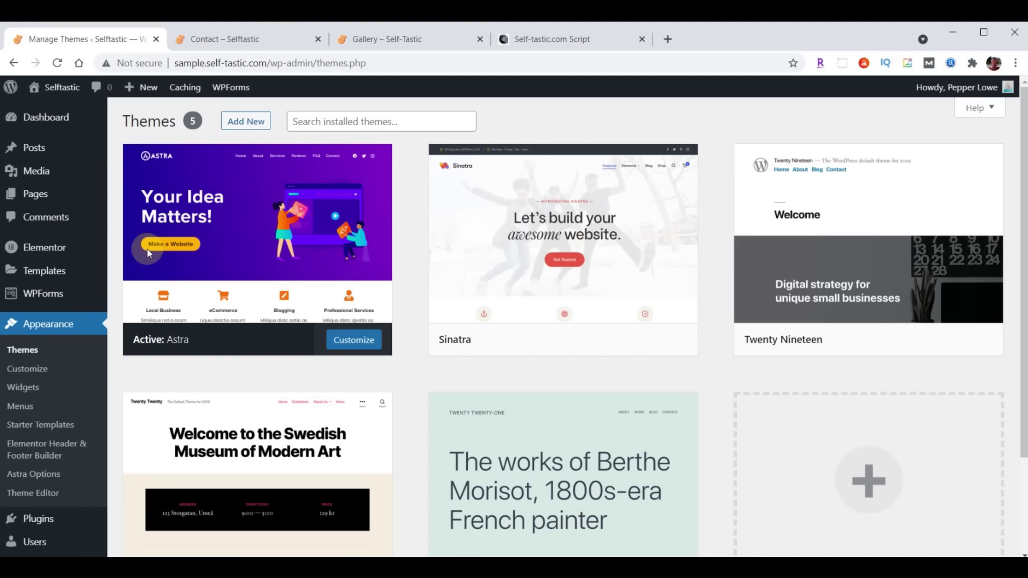
Upload really-simple-ssl-master.zip as a new plugin, install it, and activate it
left_click(37, 519)
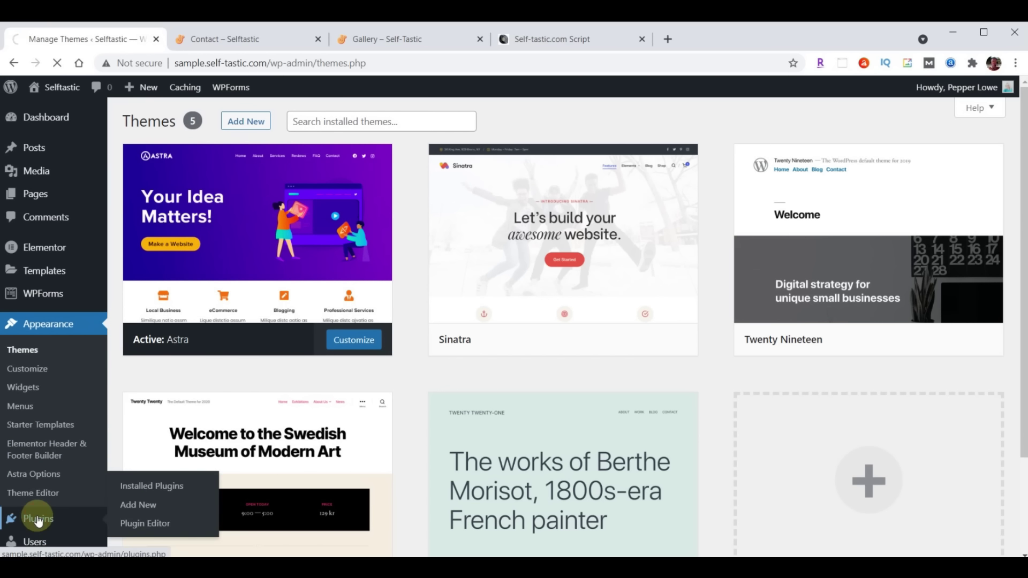
left_click(196, 123)
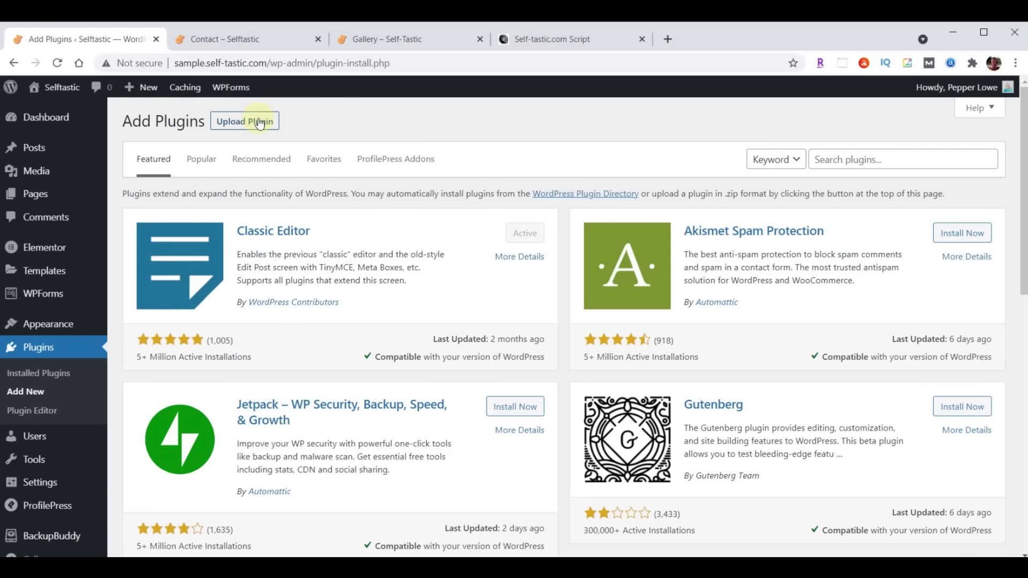
left_click(259, 123)
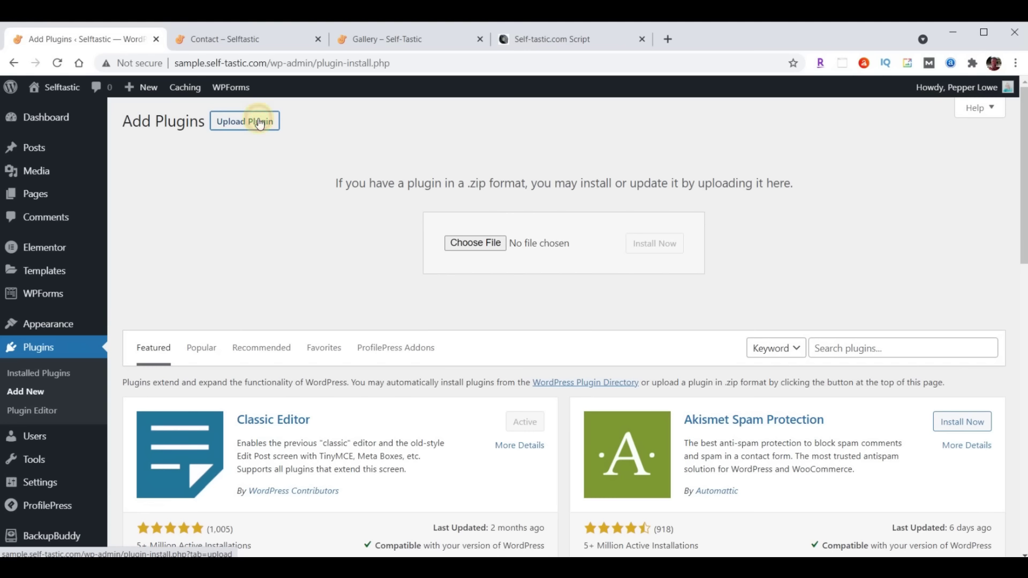
left_click(481, 242)
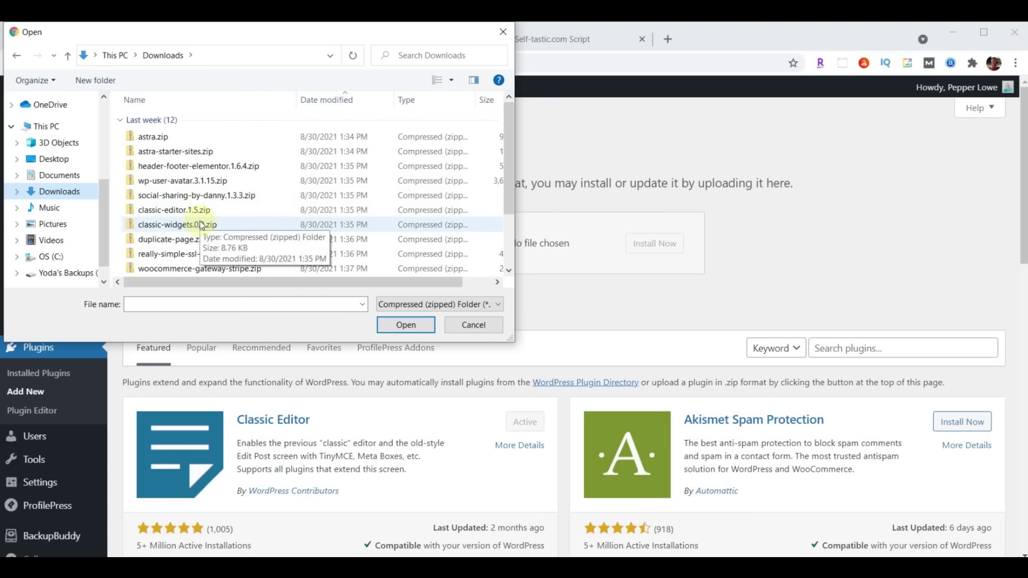
left_click(184, 256)
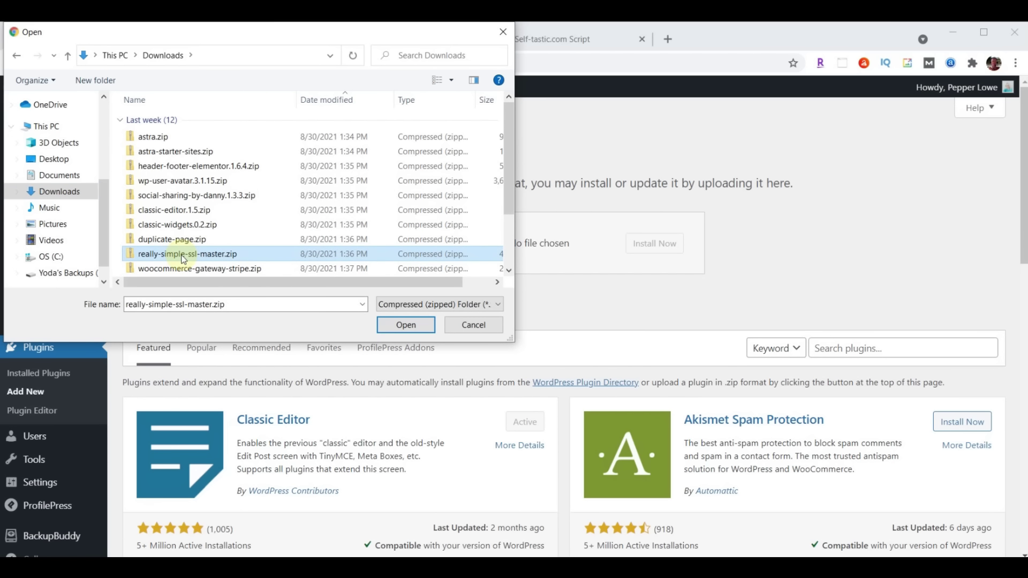
left_click(403, 324)
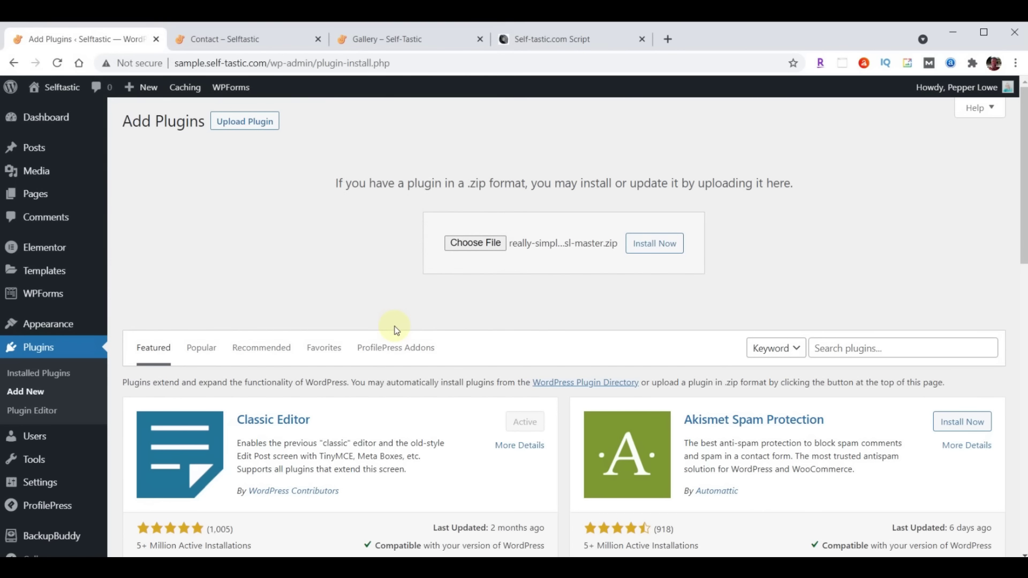
left_click(648, 250)
left_click(171, 247)
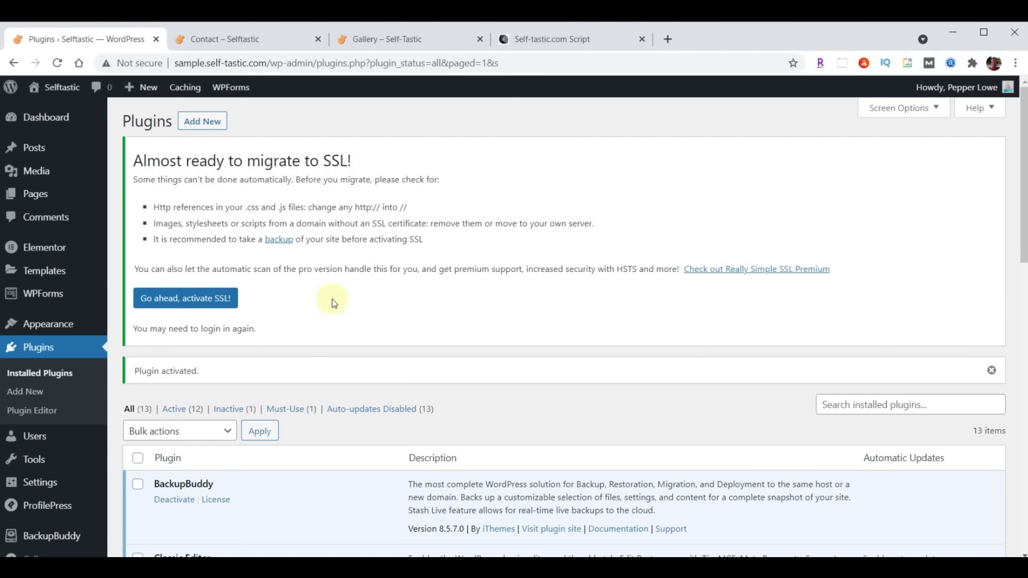
Activate SSL site-wide from the Really Simple SSL settings, then head to Elementor
scroll(332, 299, "down", 7)
scroll(332, 299, "down", 5)
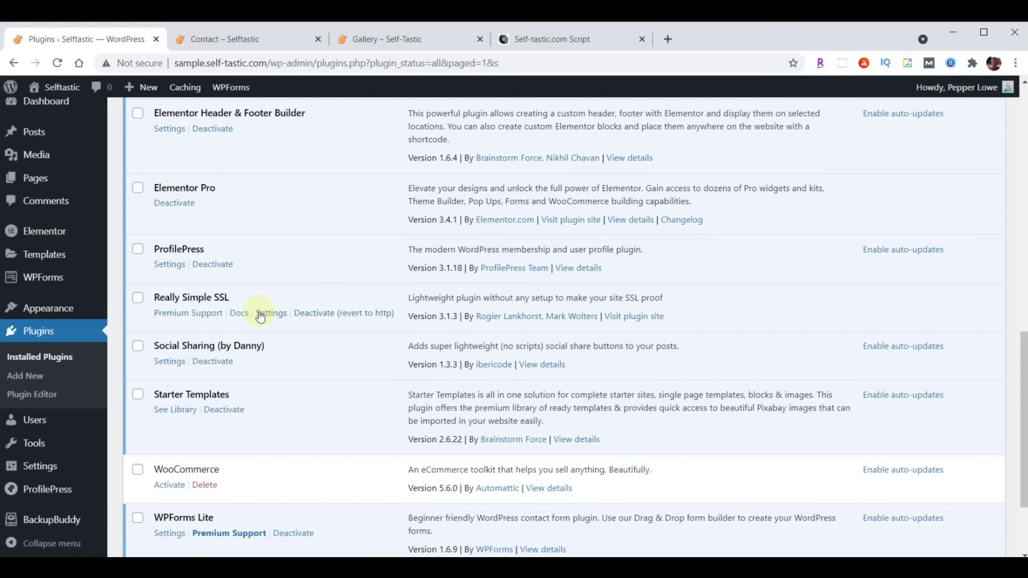
left_click(273, 315)
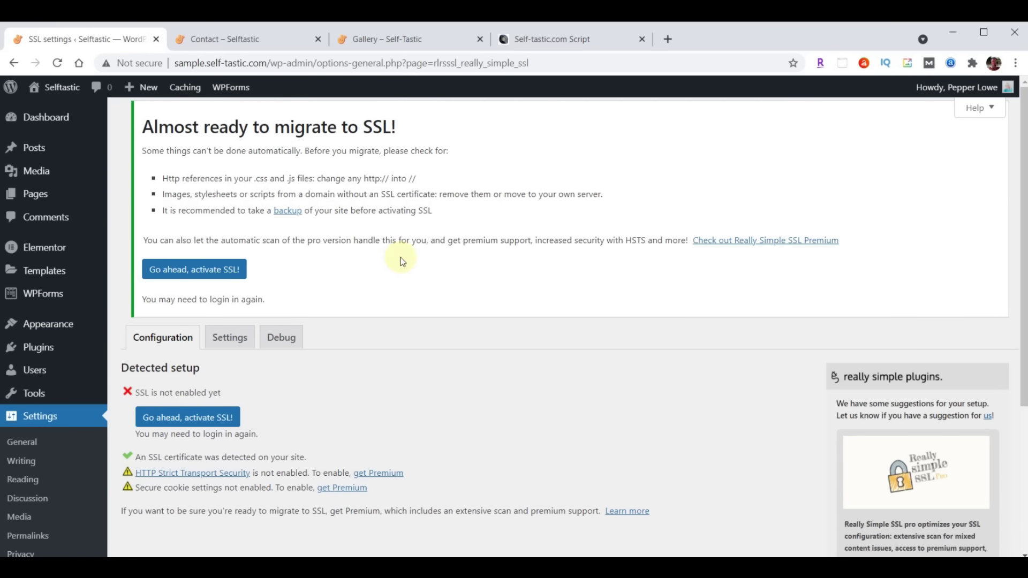
scroll(429, 249, "down", 3)
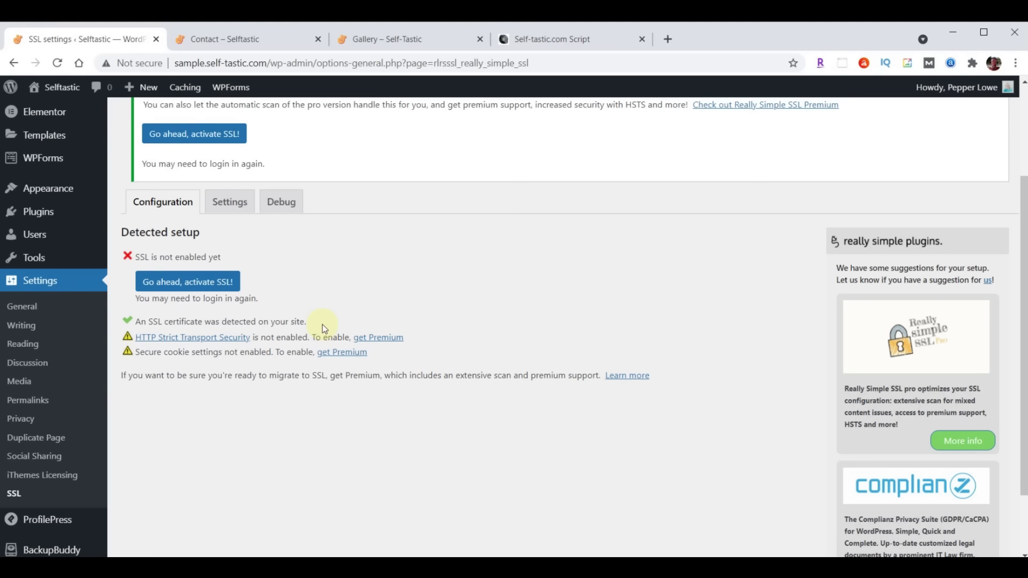
left_click(177, 284)
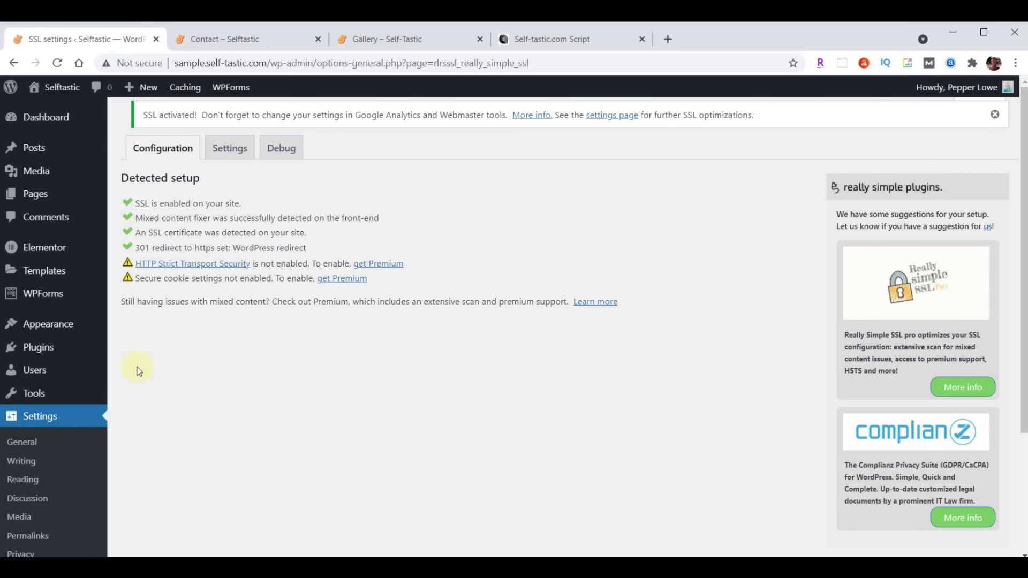
left_click(47, 256)
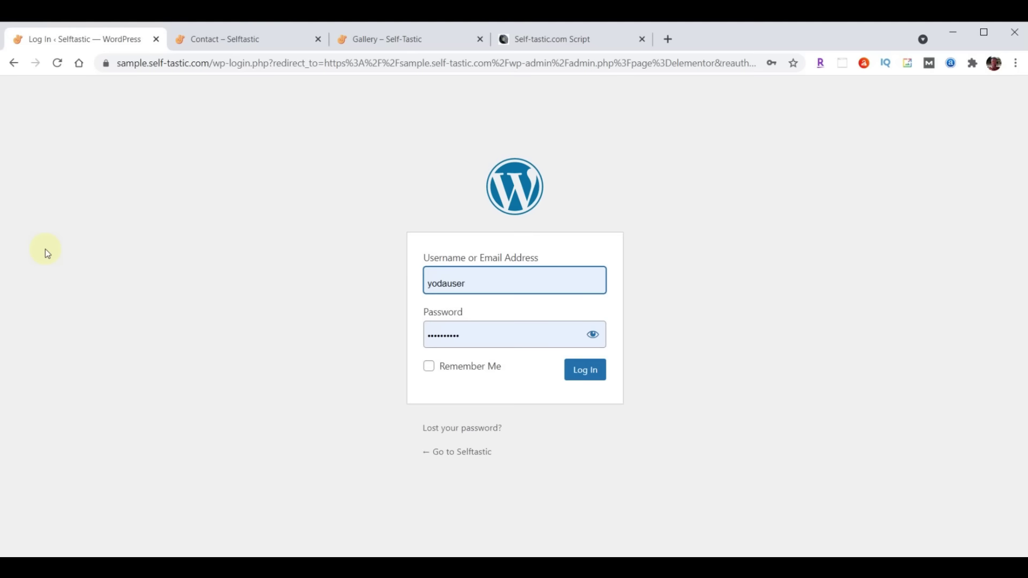
Log back into the dashboard and open Elementor's Tools Replace URL section
key("Tab")
key("Tab")
left_click(581, 373)
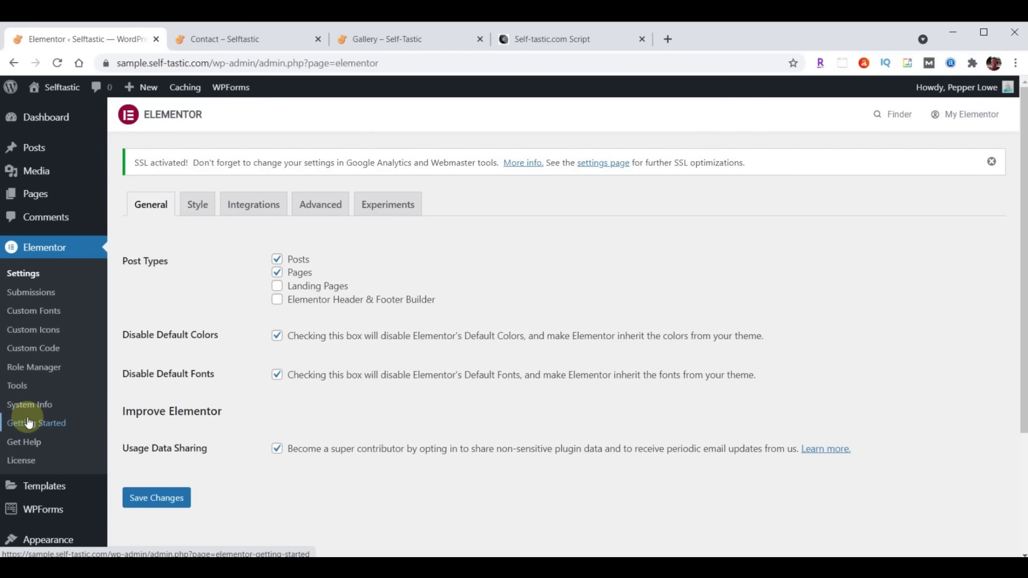
left_click(19, 390)
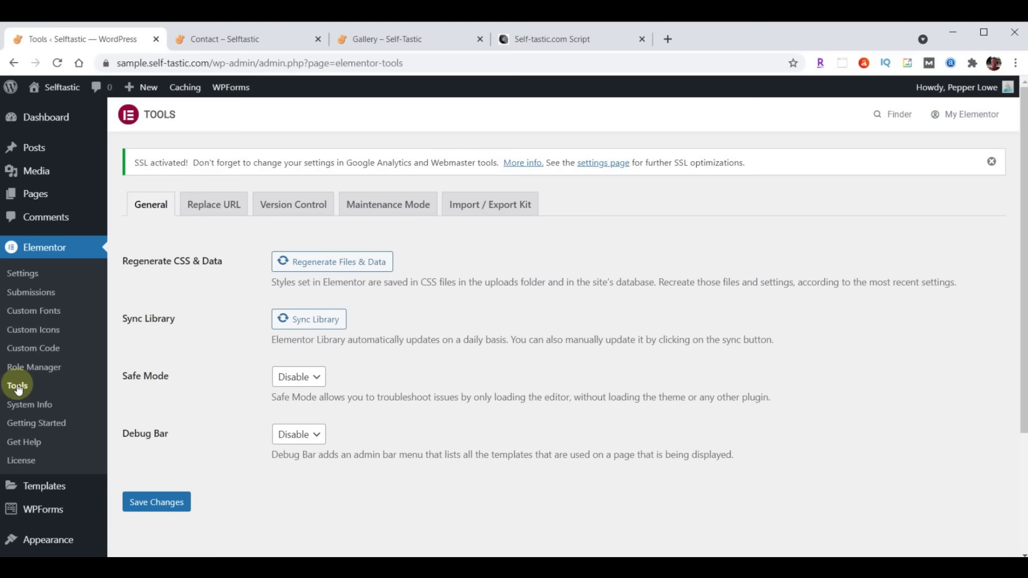
left_click(216, 209)
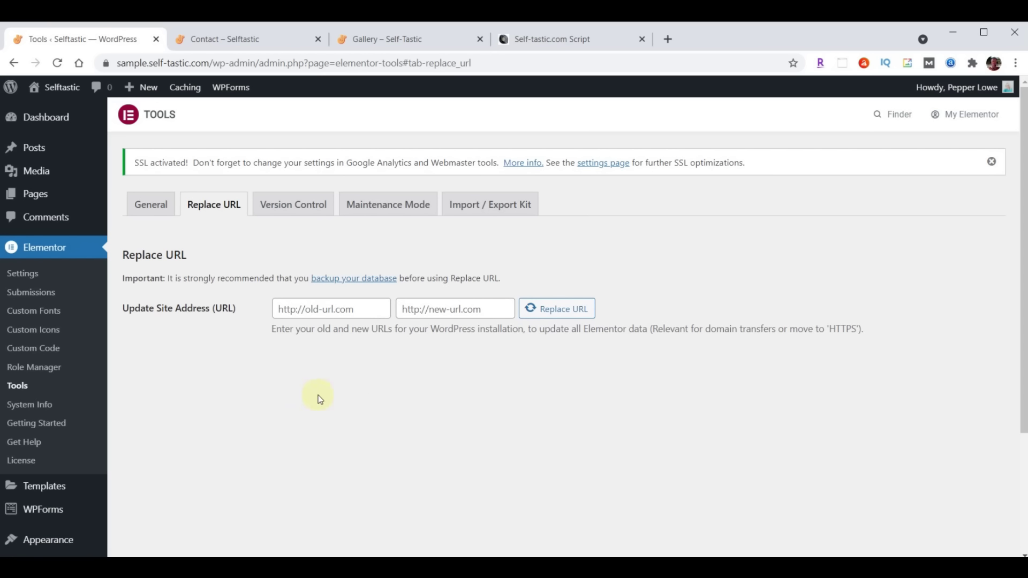
left_click(368, 307)
type("http://sample.self-tastic.com")
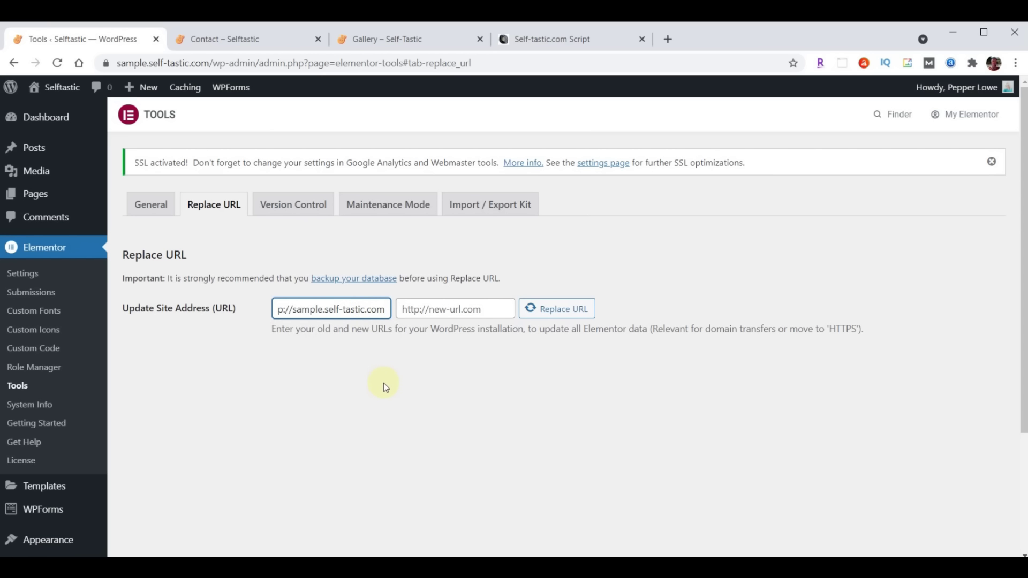
left_click_drag(344, 314, 253, 310)
key("ctrl+c")
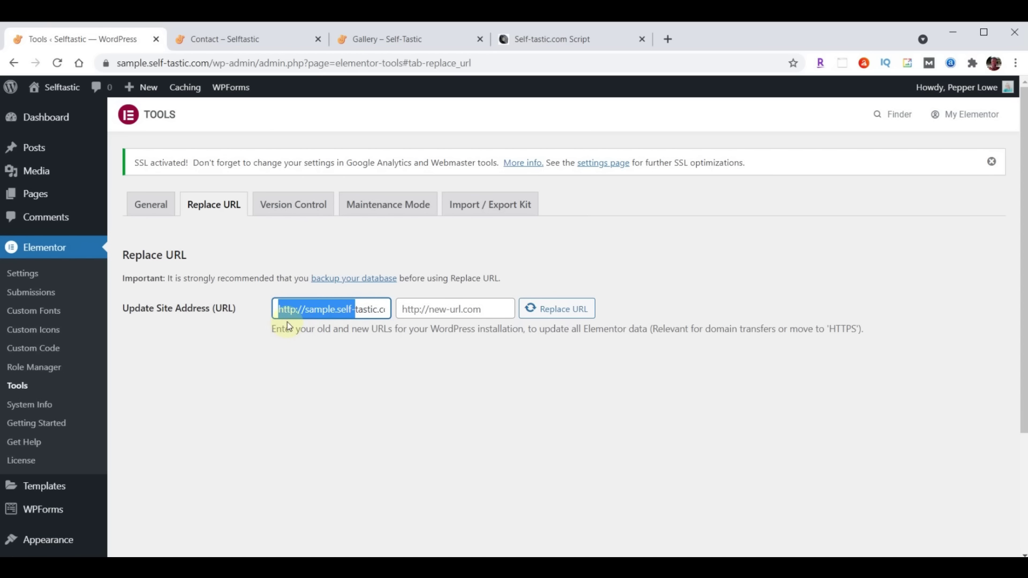
left_click(305, 364)
left_click(313, 369)
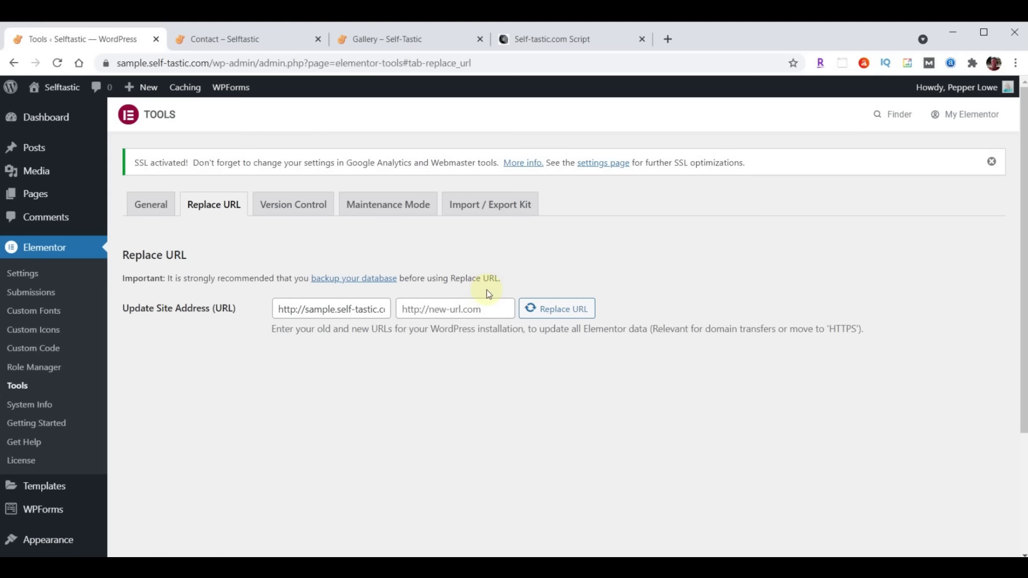
left_click(485, 308)
key("ctrl+v")
left_click_drag(464, 309, 374, 309)
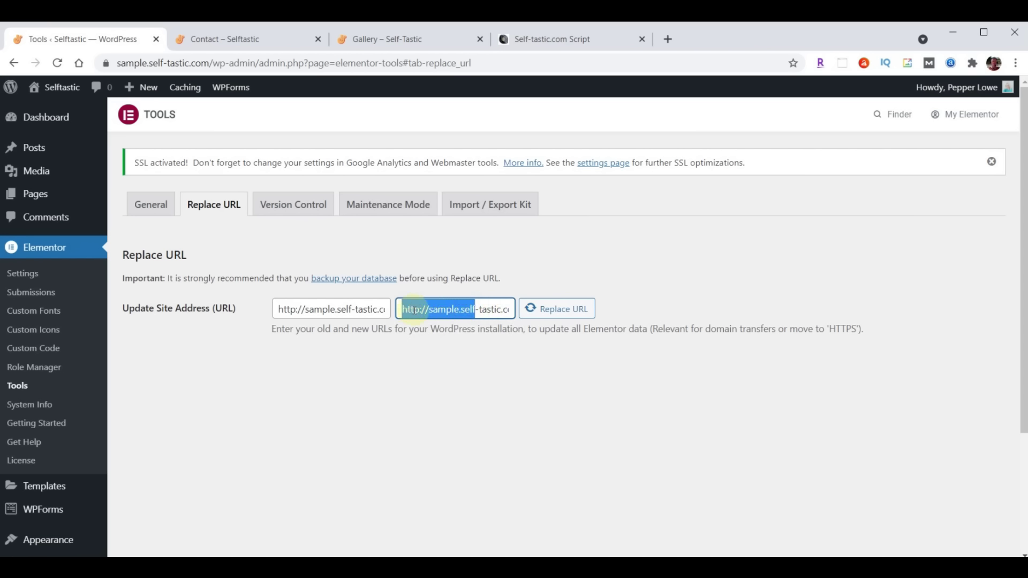
left_click(419, 309)
type("s")
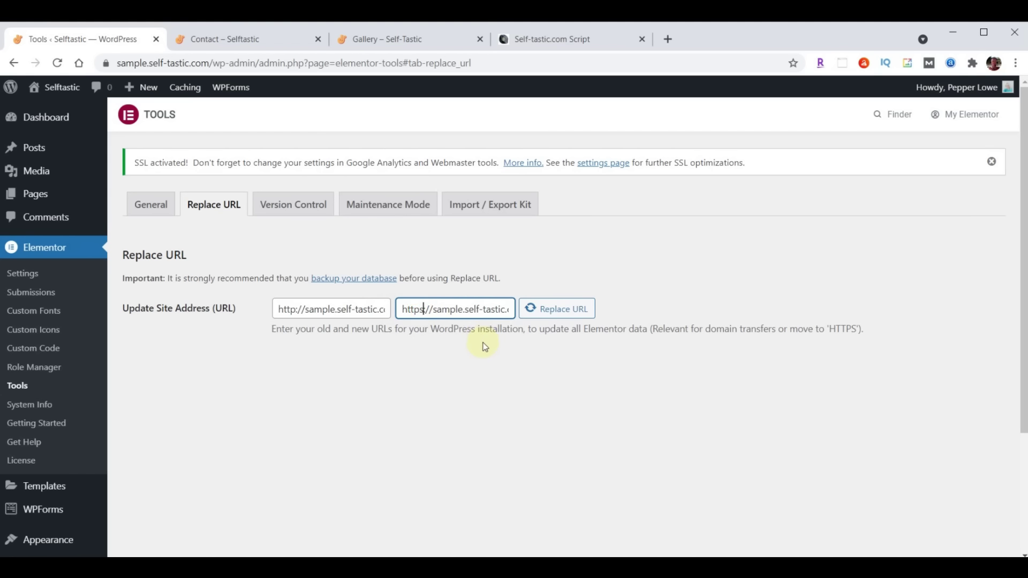
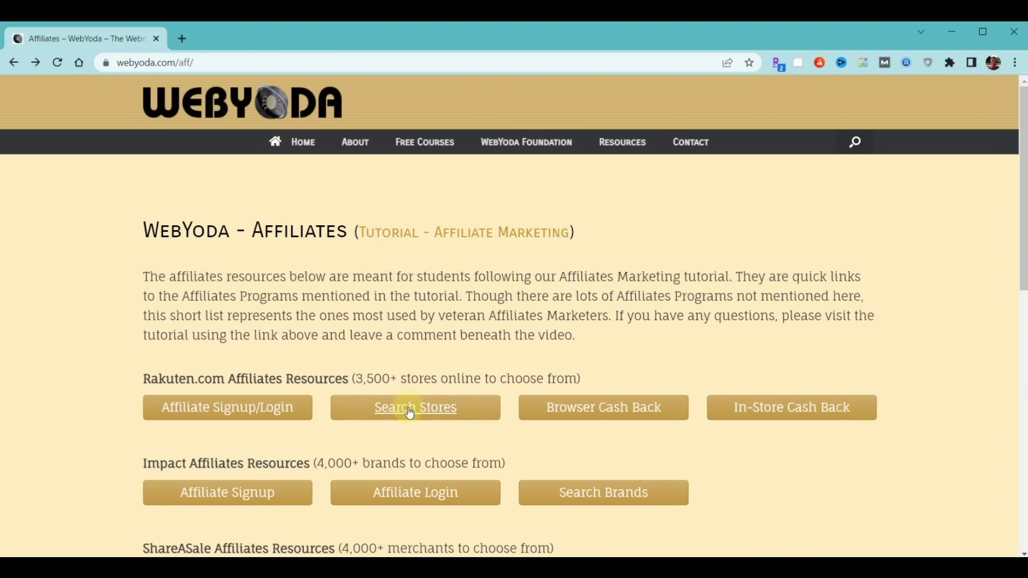
Browse Rakuten's list of all cash back stores
left_click(411, 408)
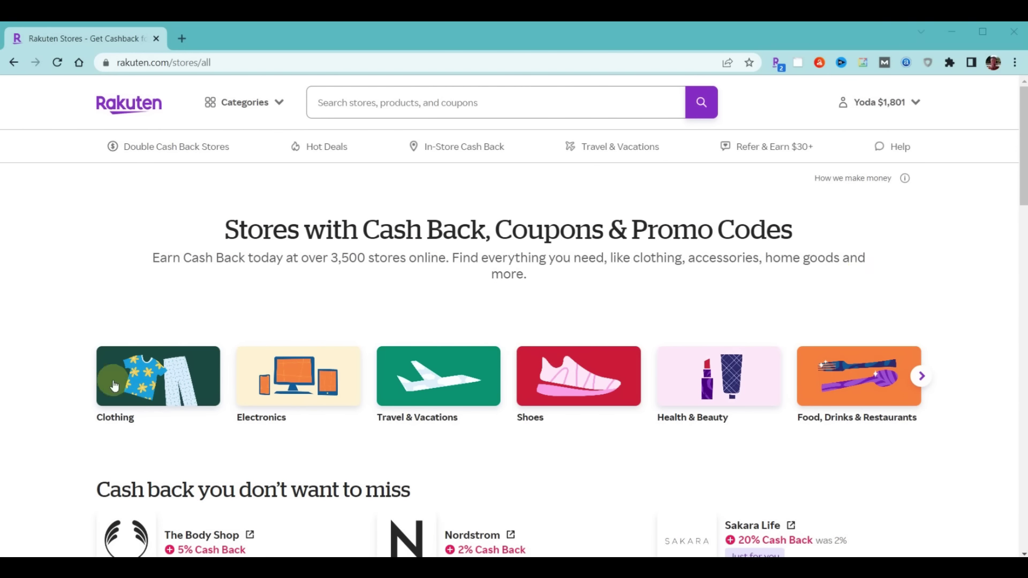
scroll(656, 328, "down", 8)
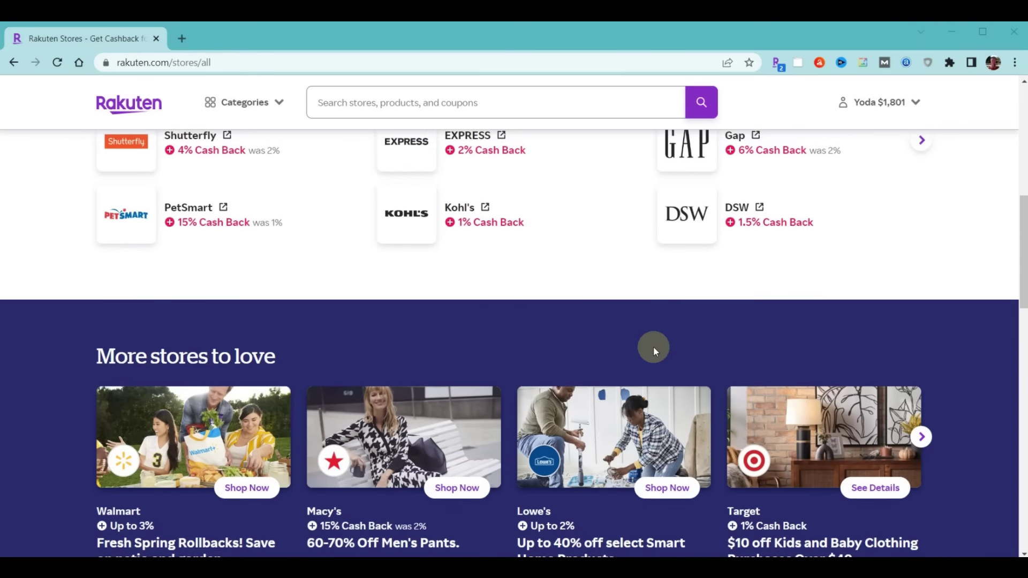
scroll(637, 369, "up", 7)
scroll(623, 388, "up", 1)
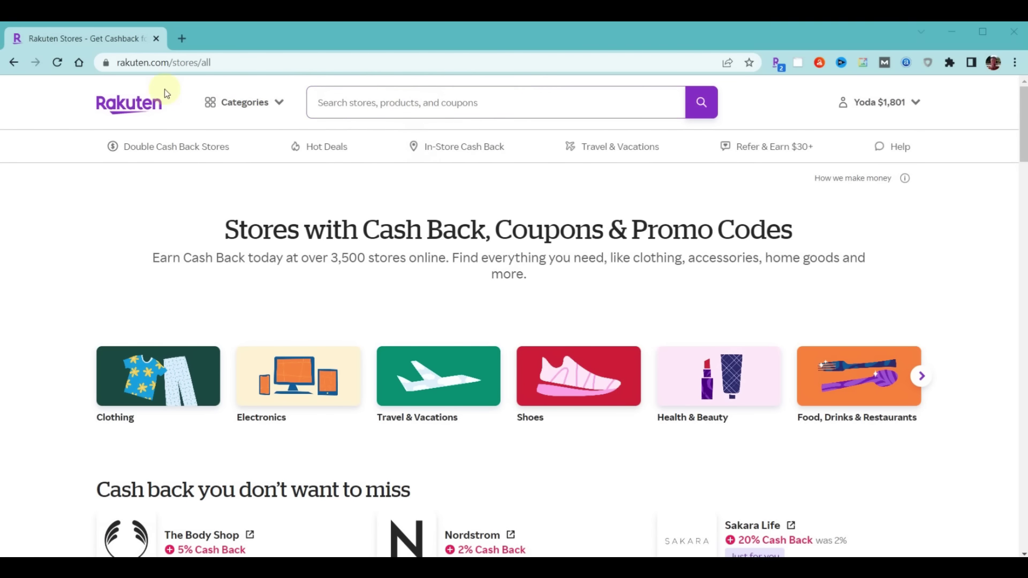
Return to the WebYoda affiliates page and open Rakuten's Cash Back Button install guide
left_click(13, 62)
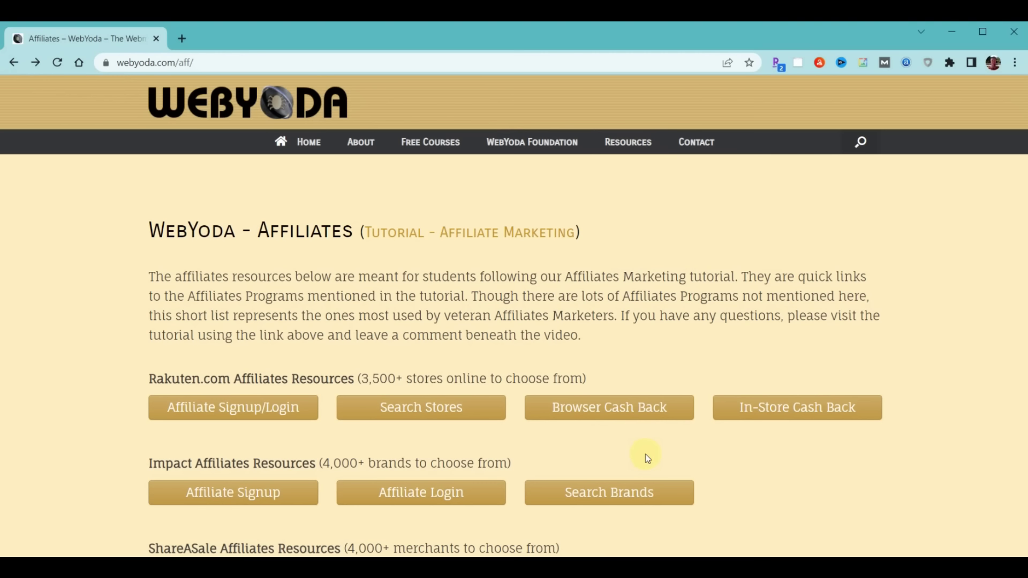
left_click(608, 406)
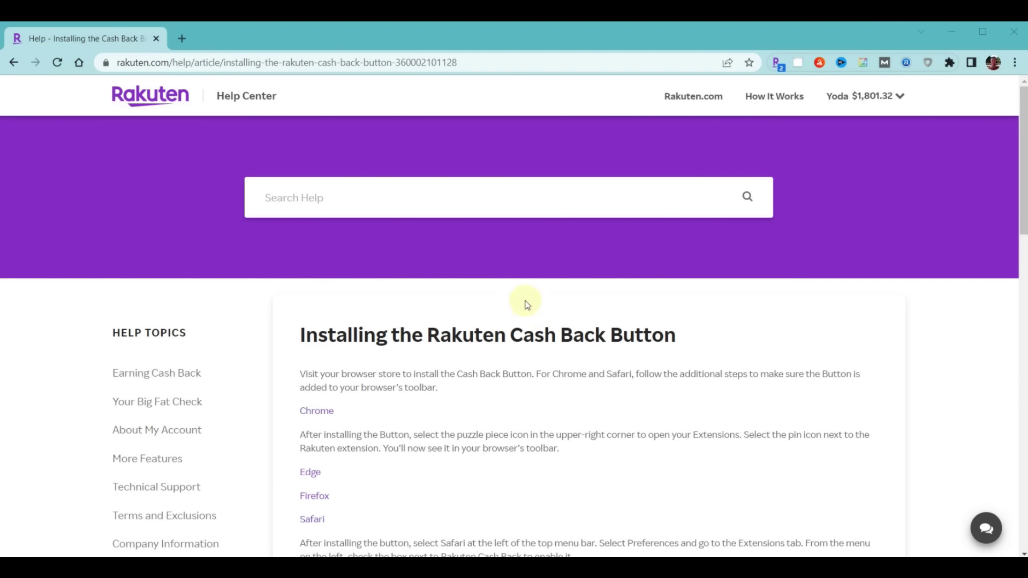
scroll(524, 308, "down", 3)
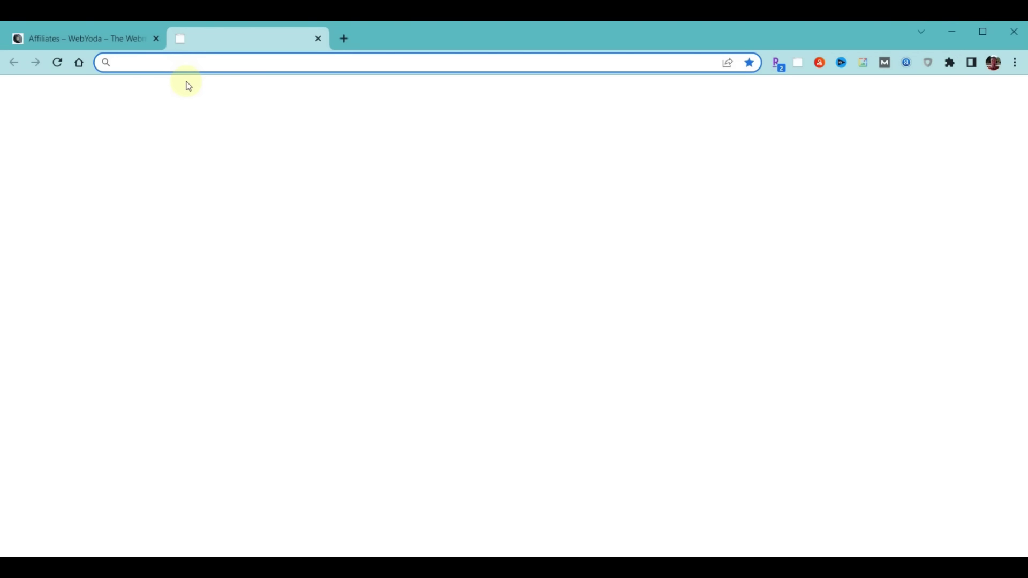
Load staples.com and activate Rakuten's 2% cash back there
type("staples.com")
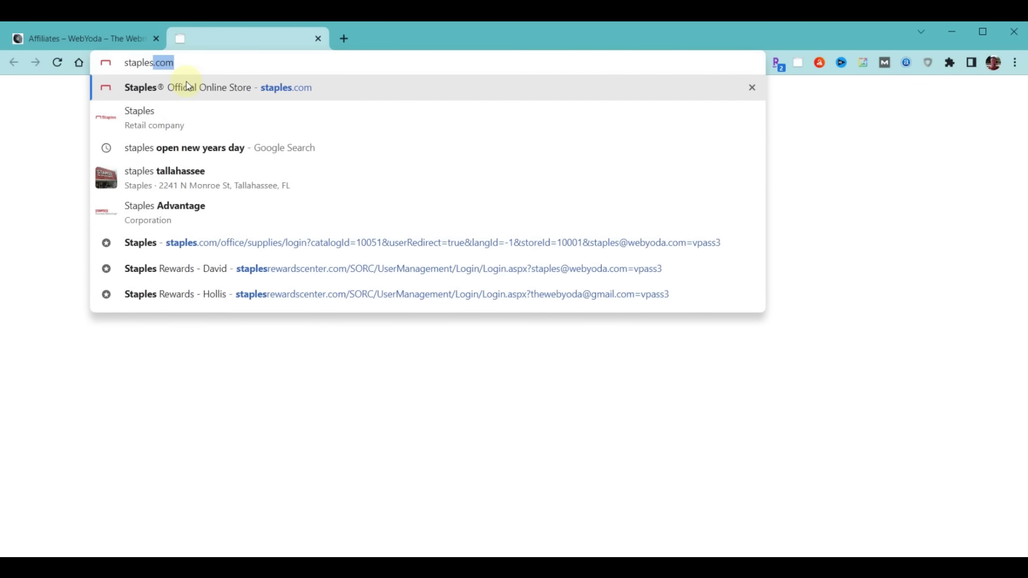
key("Return")
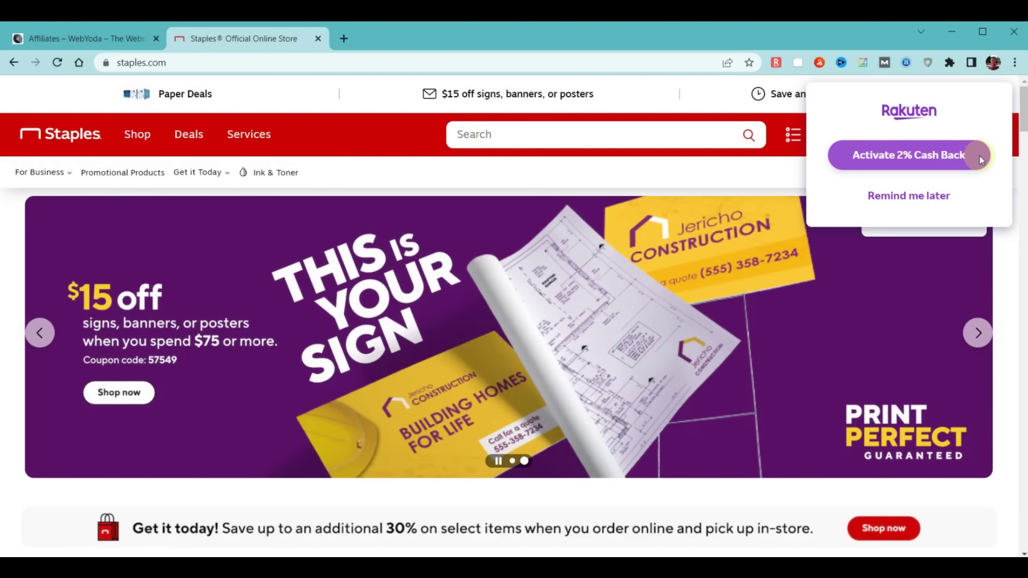
left_click(979, 156)
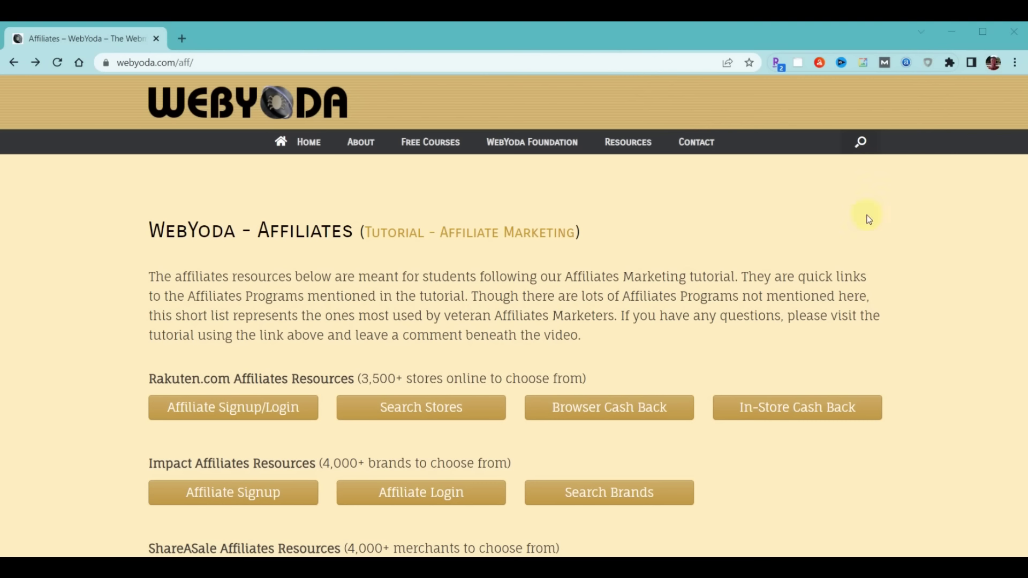
Open the Self-Tastic wp-admin in a new tab and log in
left_click(185, 40)
type("self-tastic.com/wp-admin/")
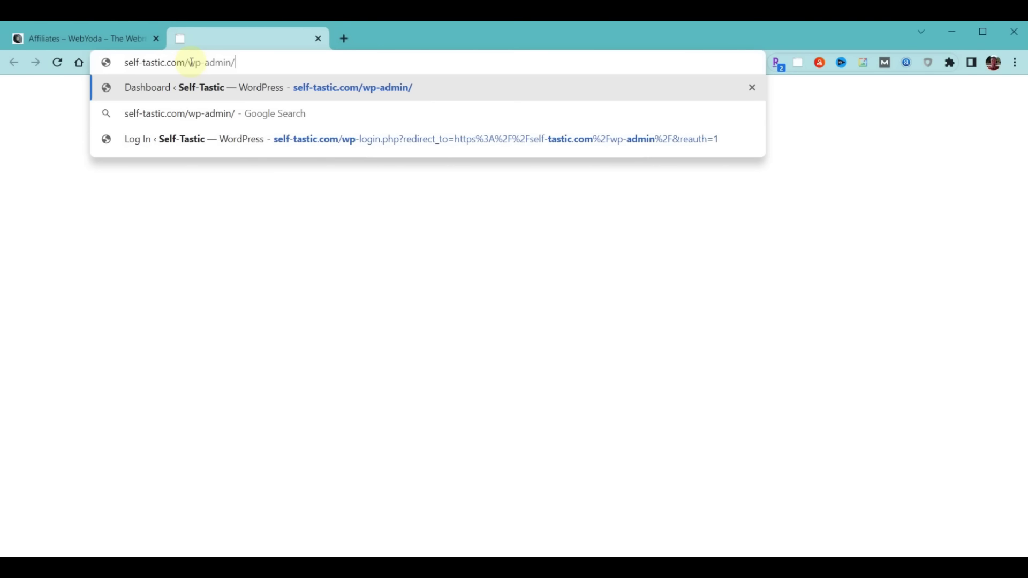
key("Return")
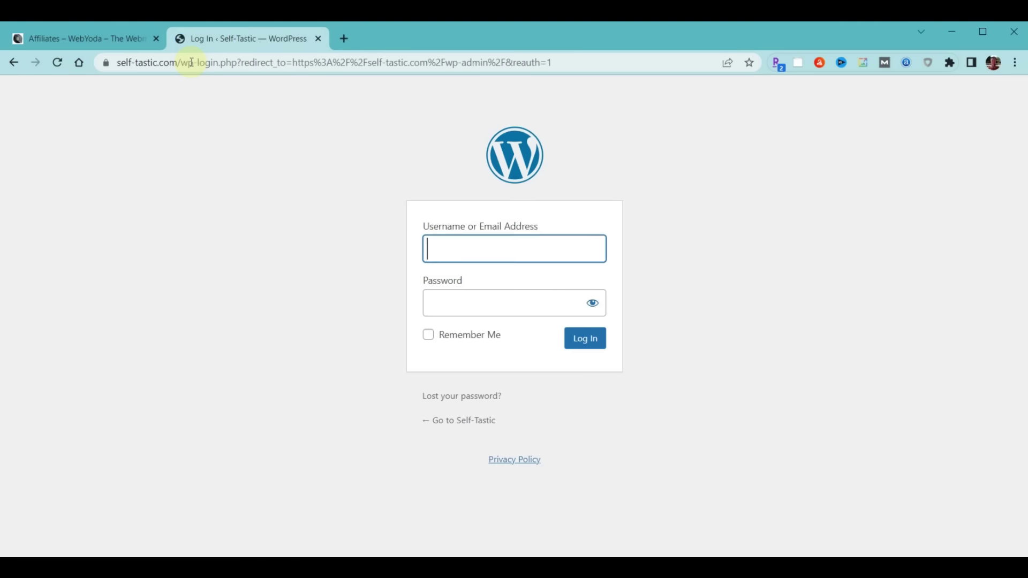
left_click(585, 338)
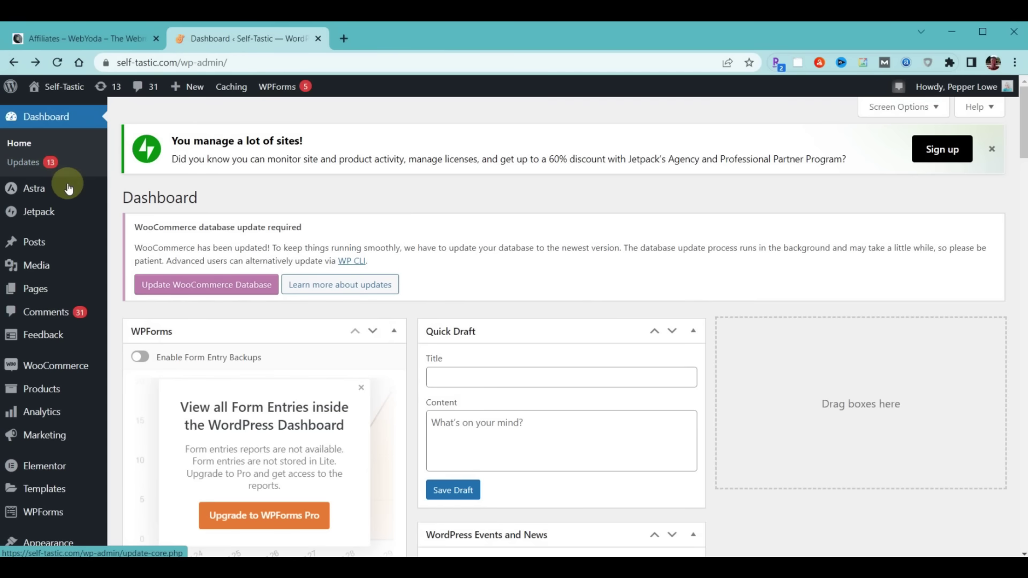
Edit the '7 Free Books on Blogging for Beginners' post and select the 'How to Start a Blog Today' heading
left_click(31, 243)
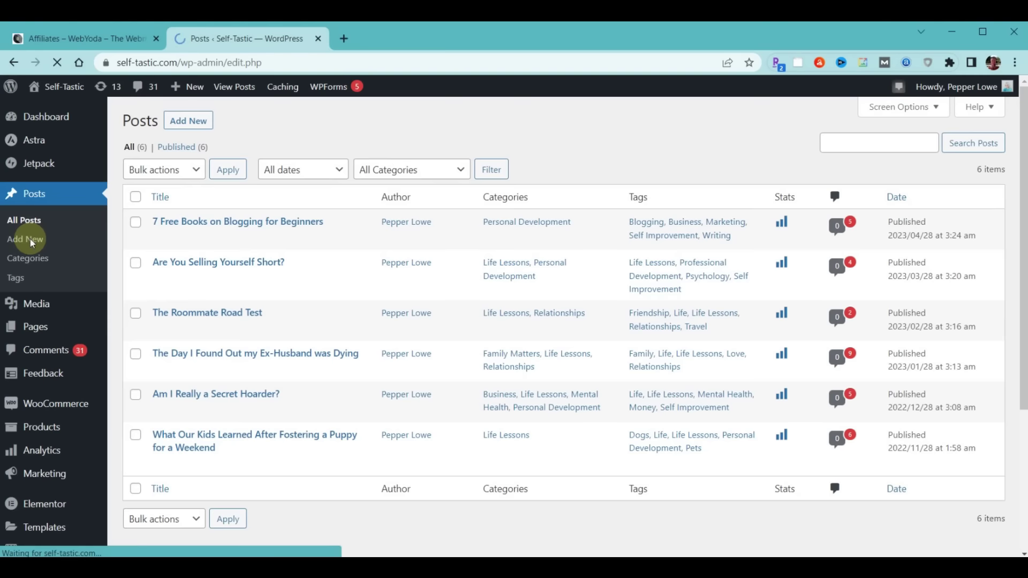
left_click(252, 298)
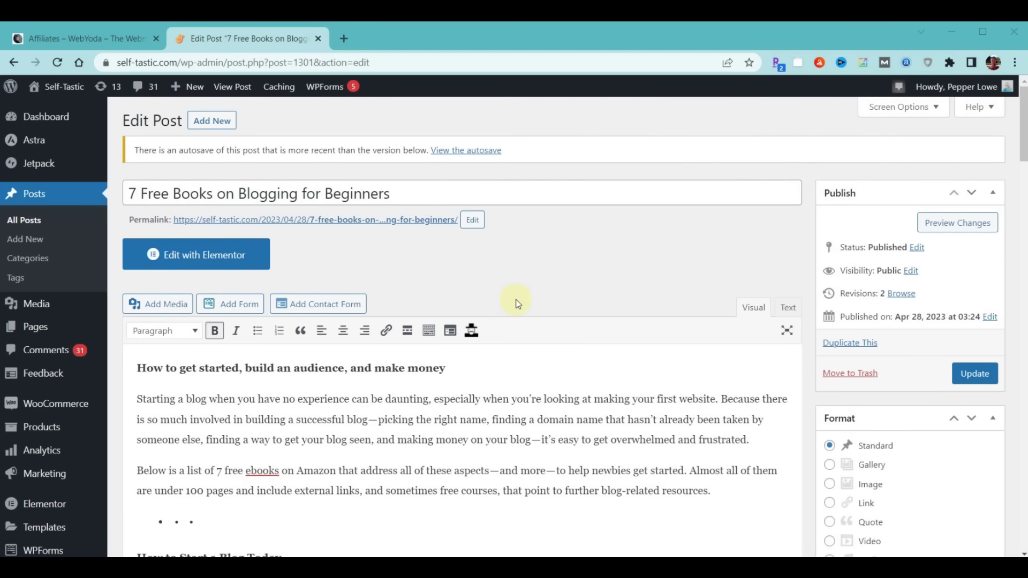
scroll(518, 303, "down", 5)
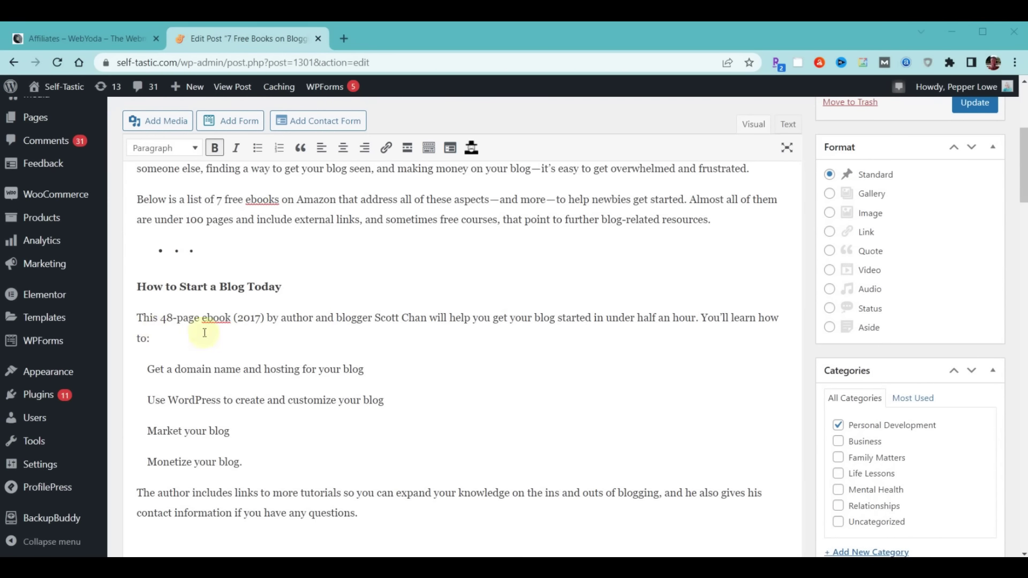
left_click_drag(137, 318, 464, 306)
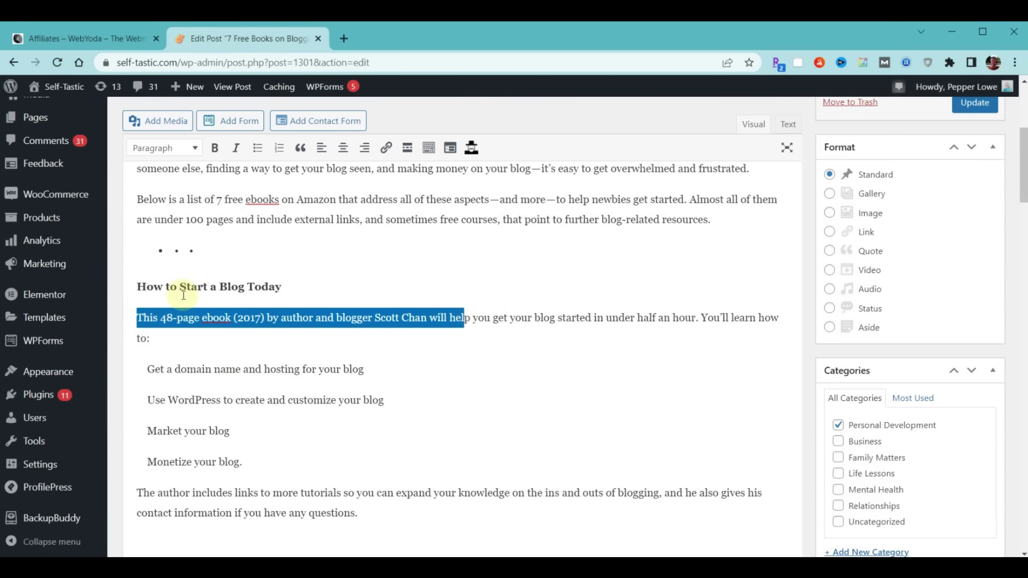
left_click_drag(137, 287, 289, 286)
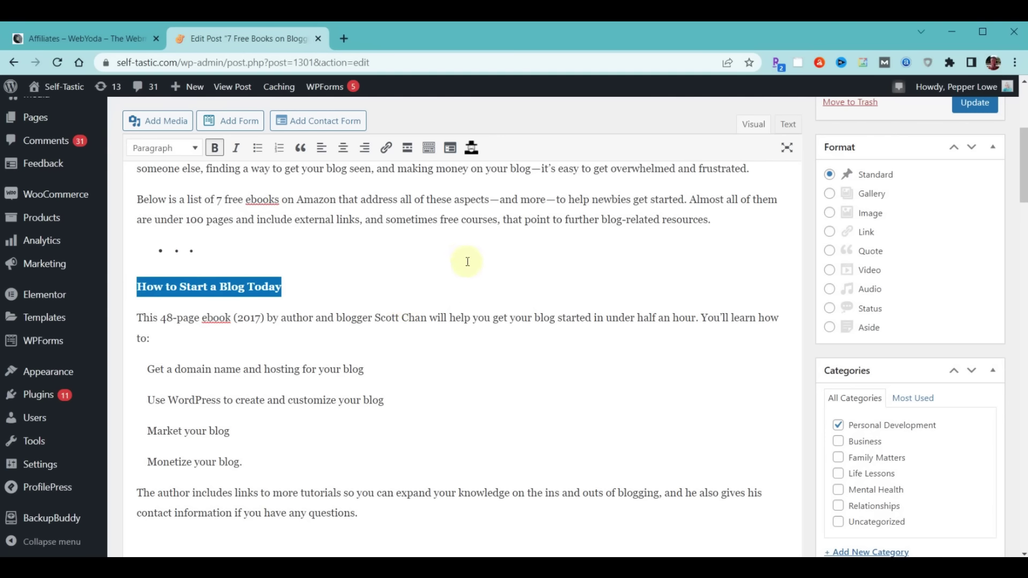
Open the Amazon Associates site from the WebYoda affiliates page and sign in
left_click(96, 39)
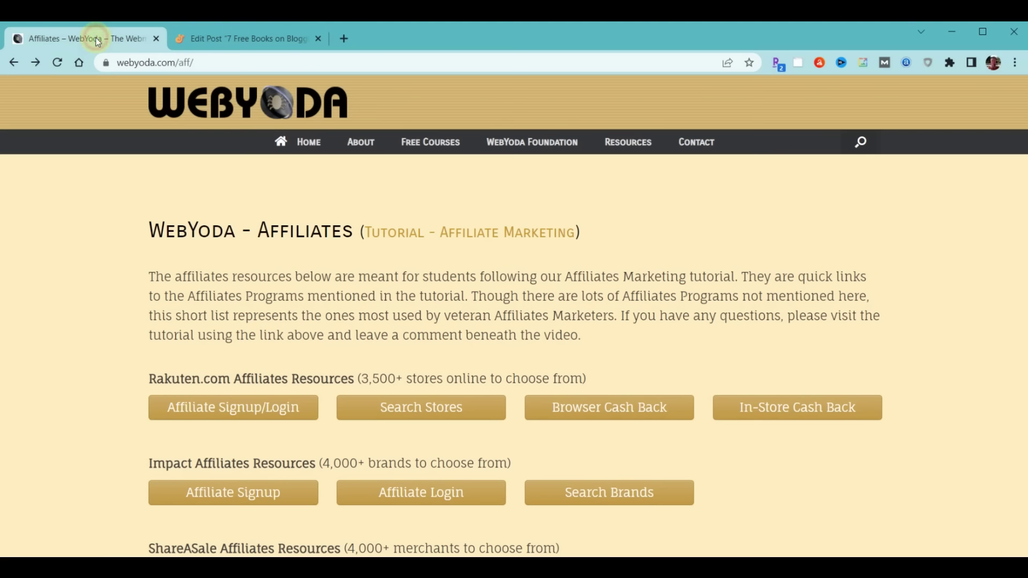
scroll(56, 306, "down", 4)
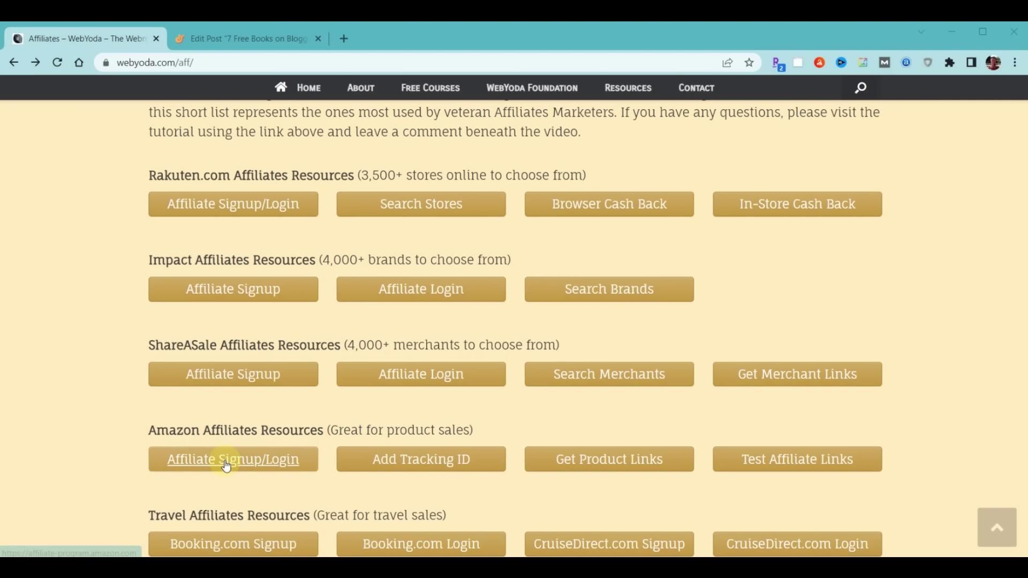
left_click(259, 460)
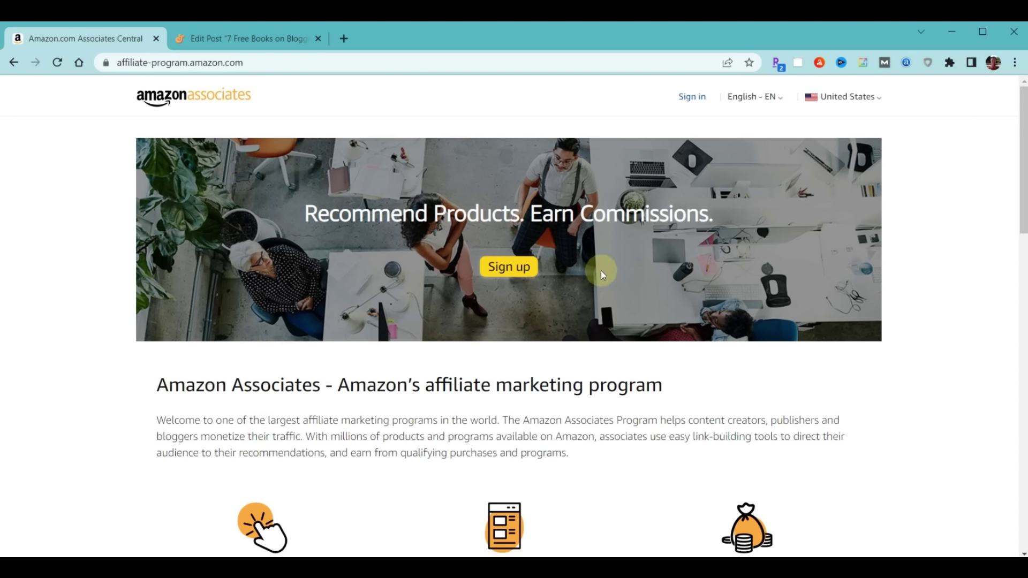
left_click(696, 98)
left_click(525, 268)
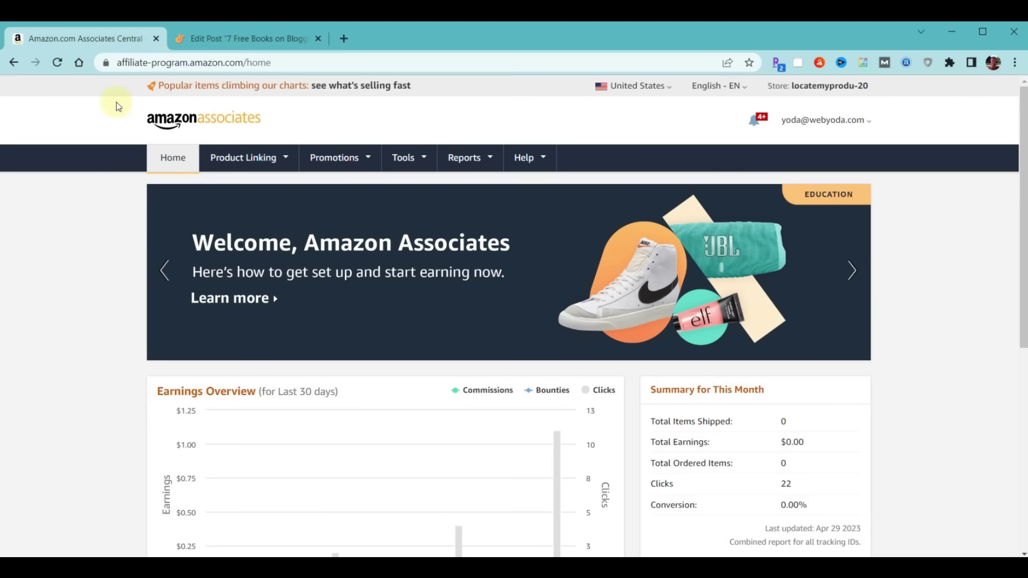
Open Manage Your Tracking IDs and copy one of the listed tracking IDs
left_click(13, 62)
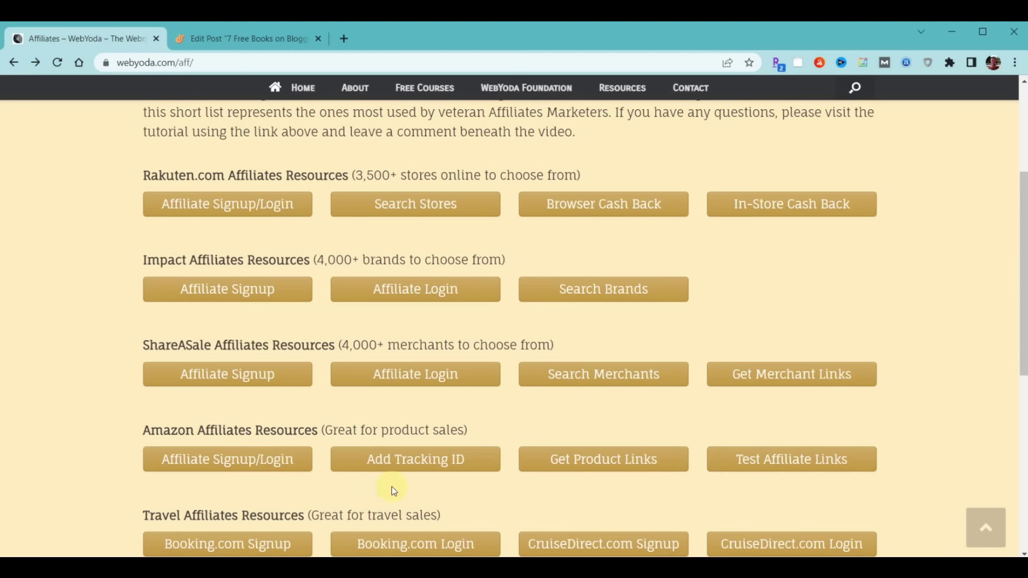
left_click(418, 461)
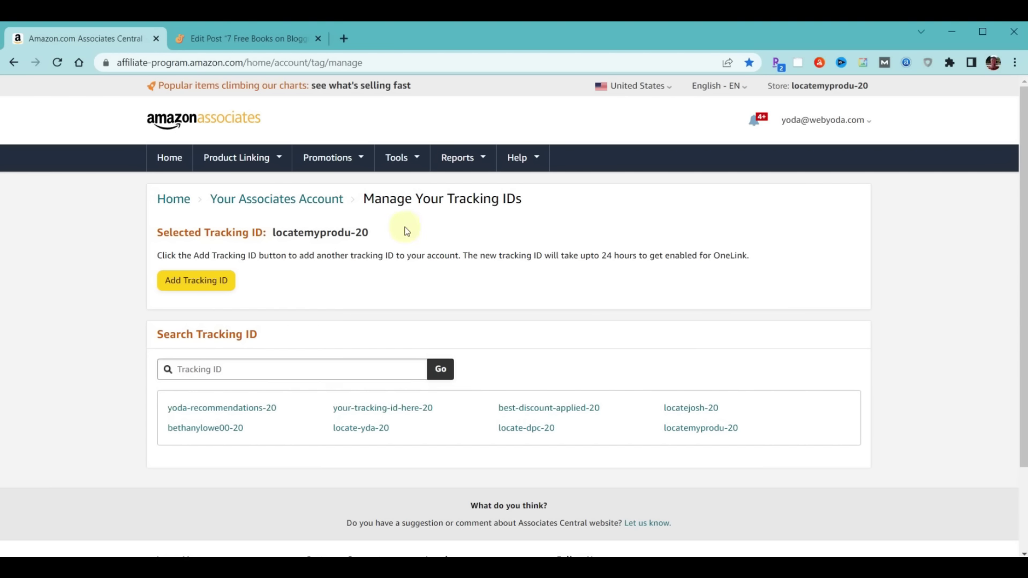
left_click_drag(372, 232, 350, 232)
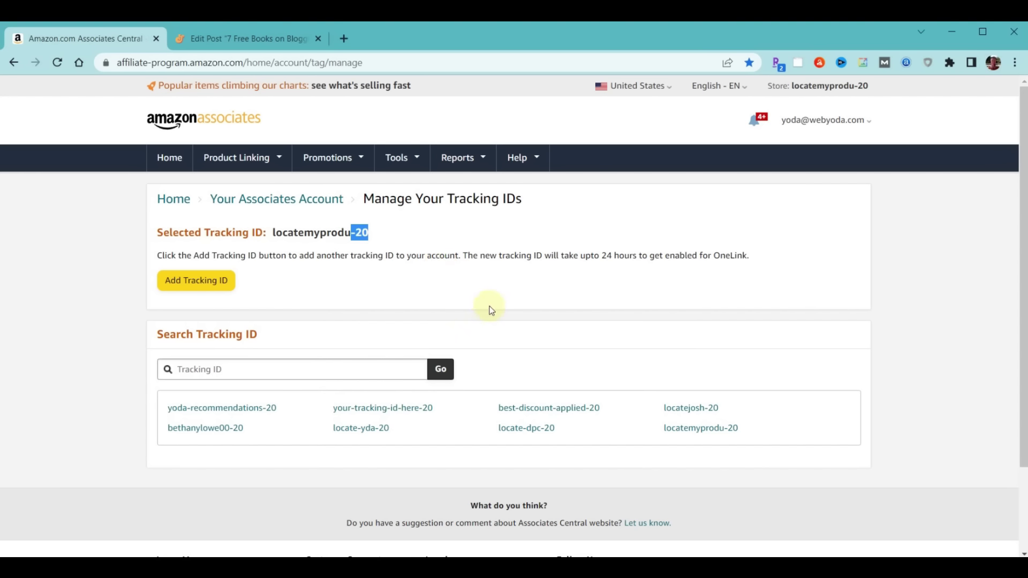
left_click(330, 259)
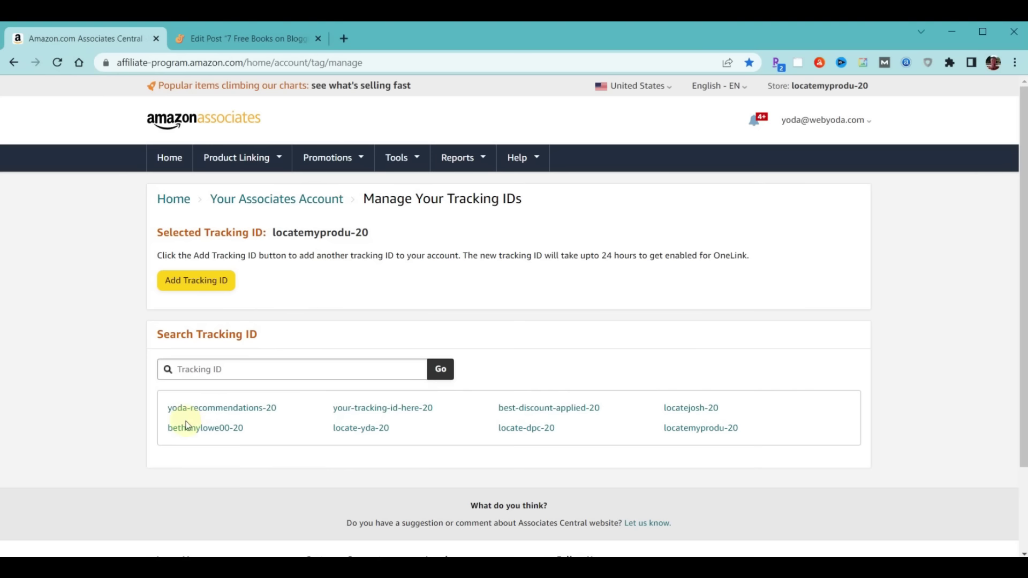
left_click(204, 429)
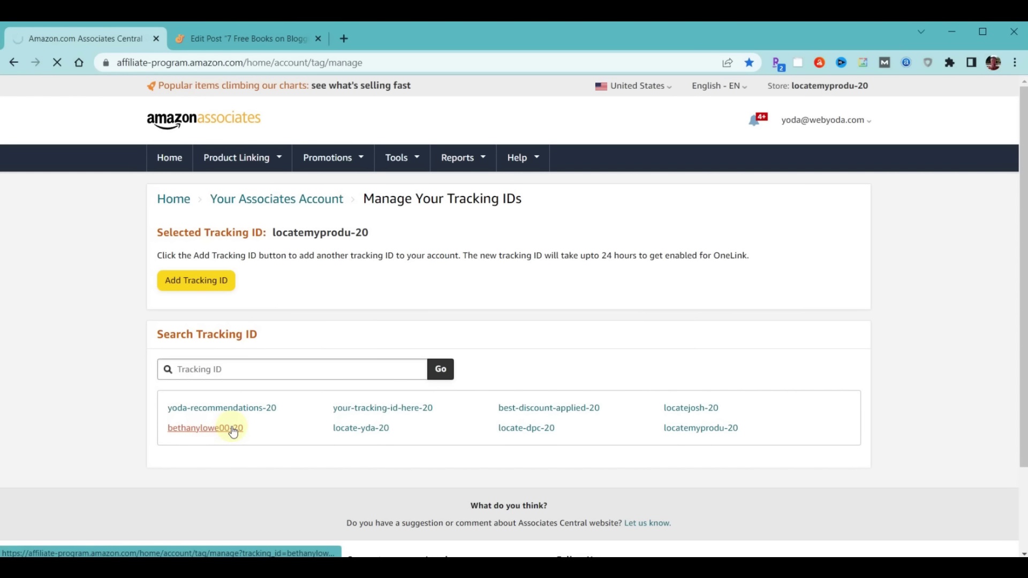
left_click_drag(274, 232, 372, 233)
right_click(339, 236)
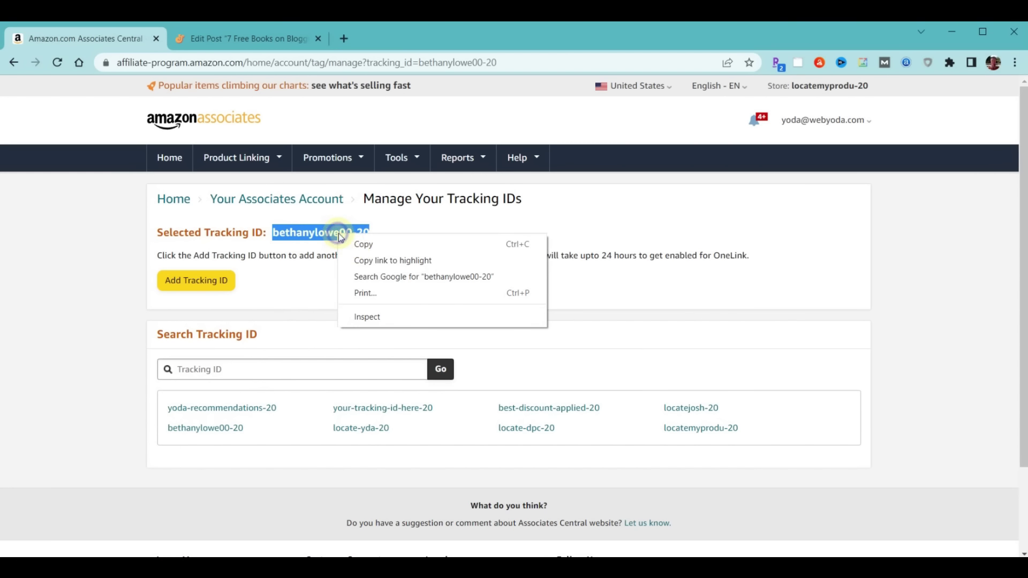
left_click(364, 244)
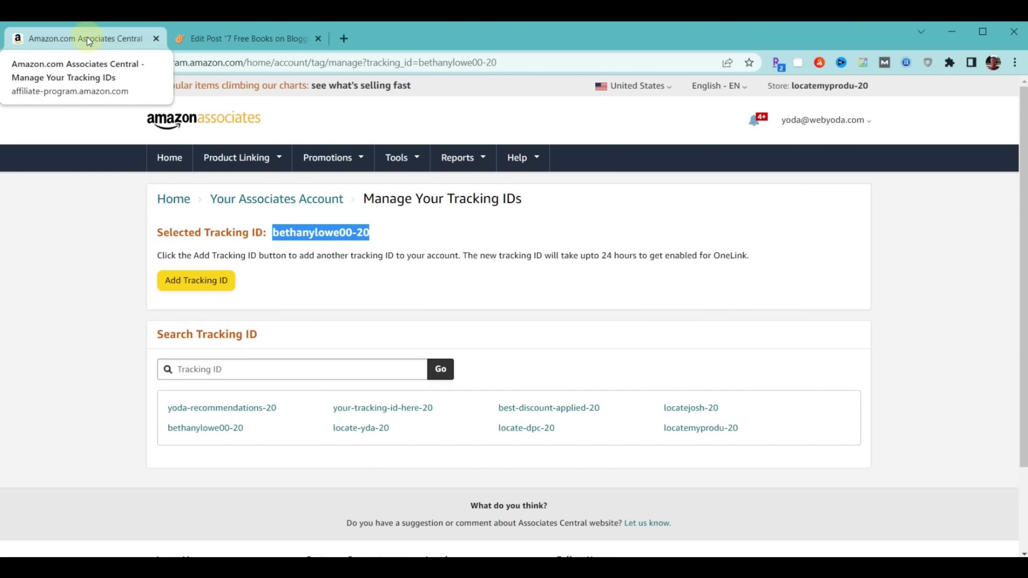
Check the post editor, then return to the WebYoda affiliate resources page
left_click(251, 38)
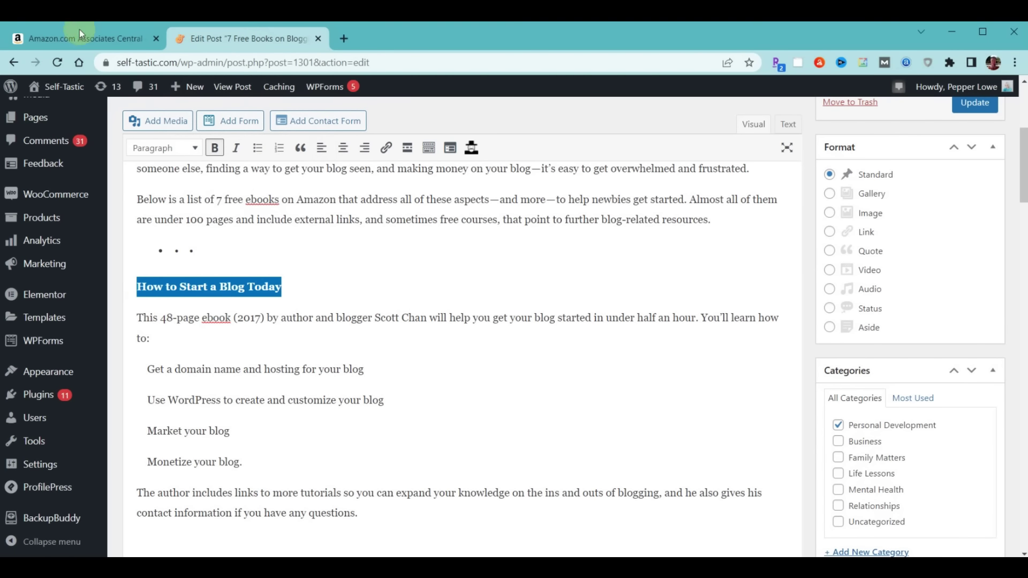
left_click(109, 36)
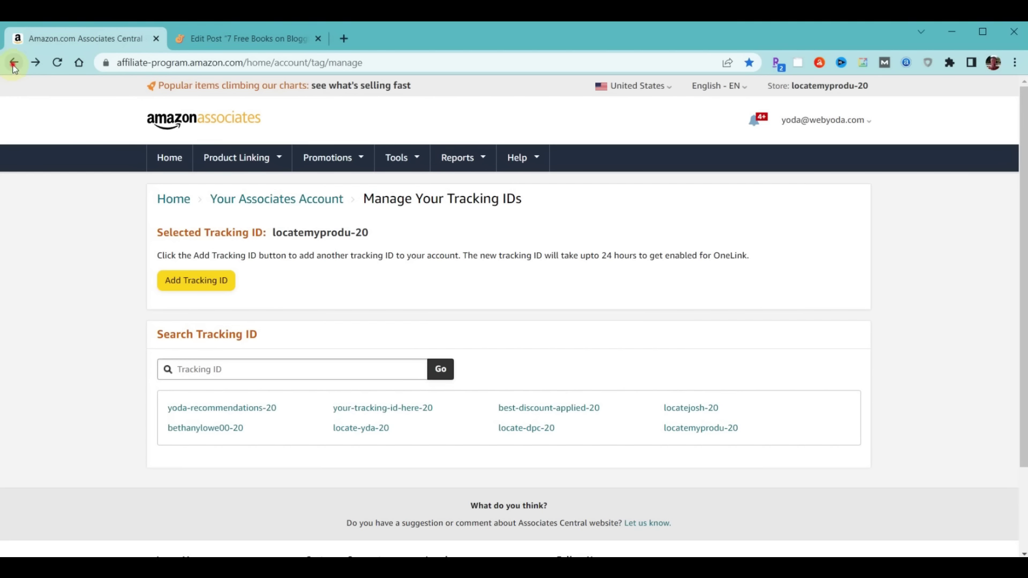
left_click(13, 63)
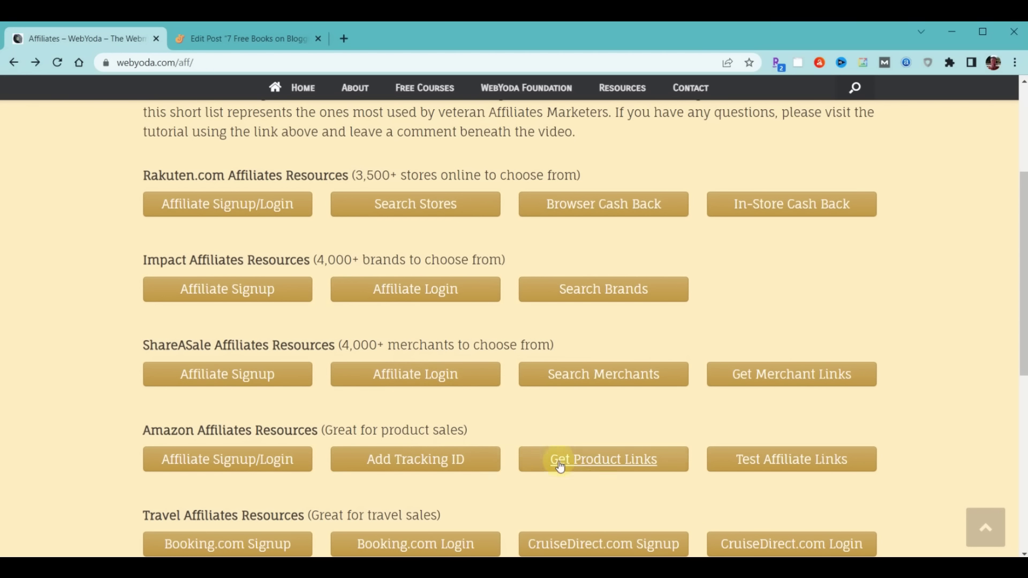
Search Amazon for 'how to start a blog today' and open the Kindle book's page
left_click(603, 461)
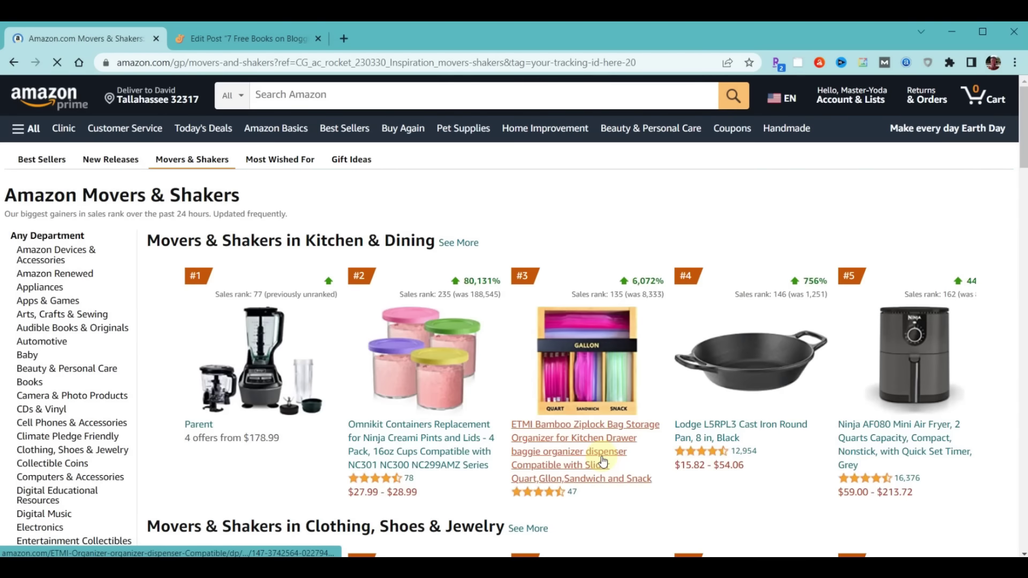
left_click(309, 83)
type("how to start a blog today")
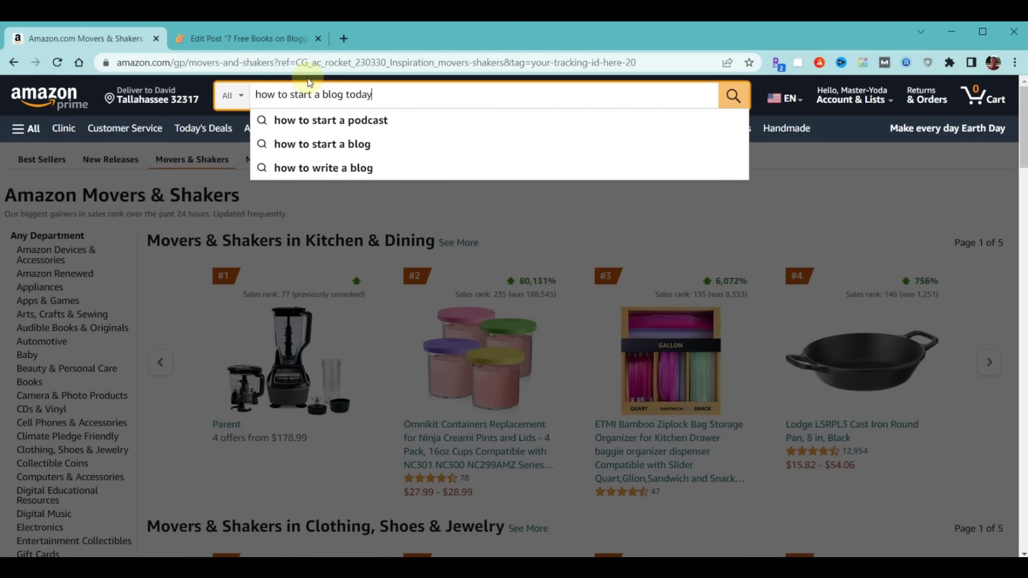
key("Return")
scroll(697, 402, "down", 3)
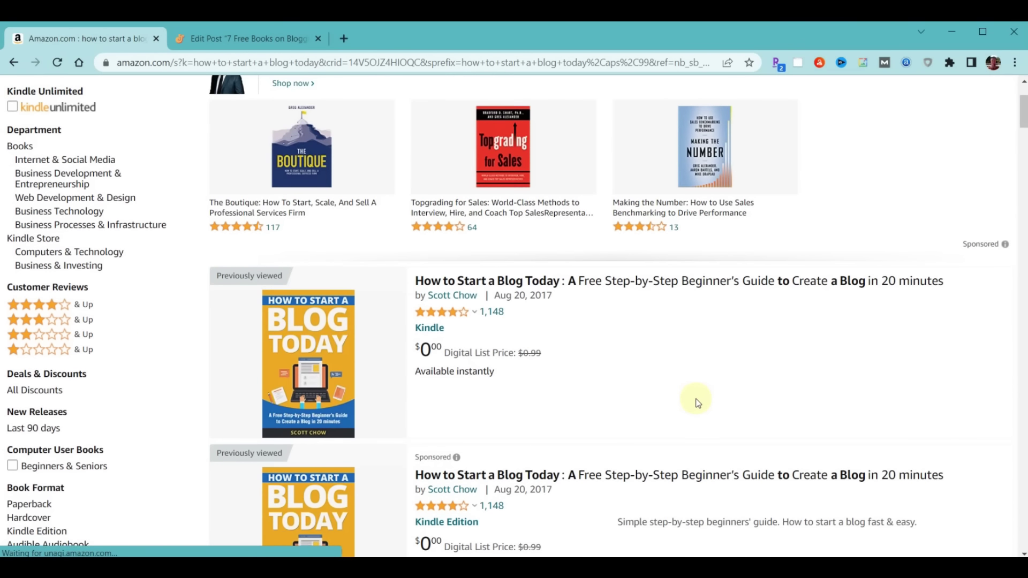
left_click(314, 352)
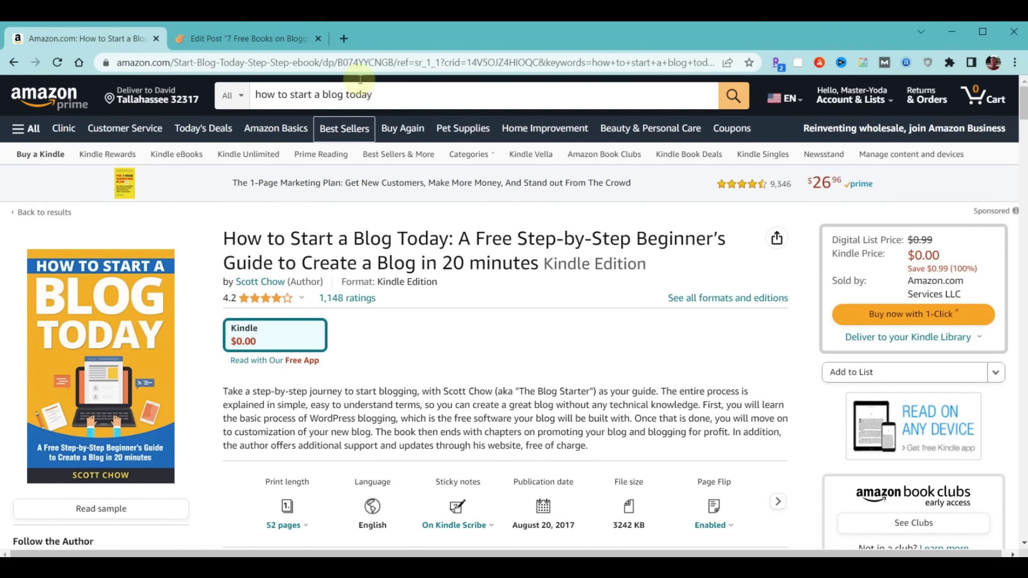
Trim the book URL after the product ID, append ?tag= with the tracking ID, and copy it
left_click_drag(337, 63, 394, 62)
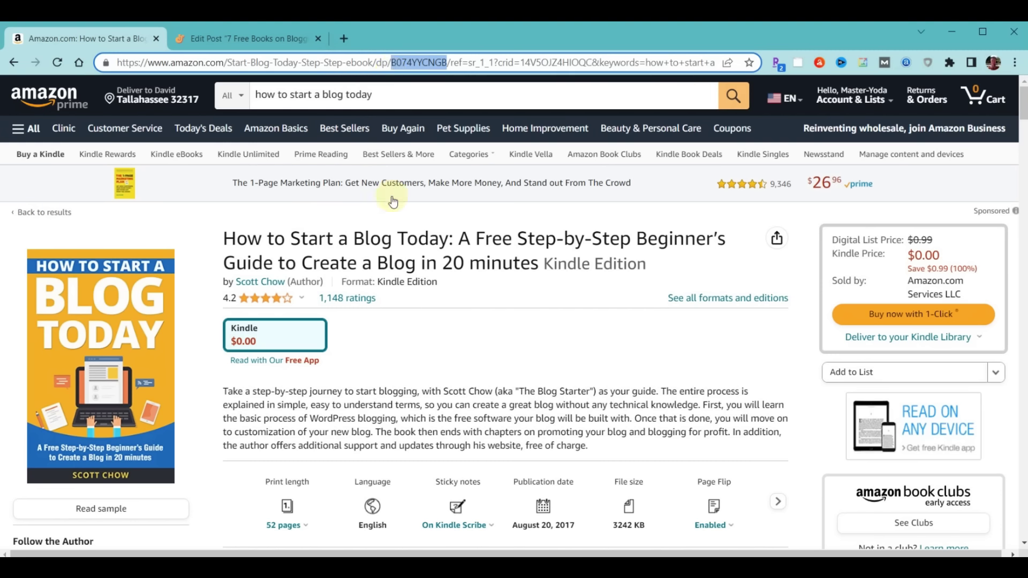
left_click(450, 63)
key("Delete")
key("Delete")
key("Delete")
key("Delete")
key("Delete")
key("Delete")
key("Delete")
key("Delete")
key("Delete")
key("Delete")
key("Delete")
key("Delete")
key("Delete")
key("Delete")
key("Delete")
key("Delete")
key("Delete")
key("Delete")
key("Delete")
key("Delete")
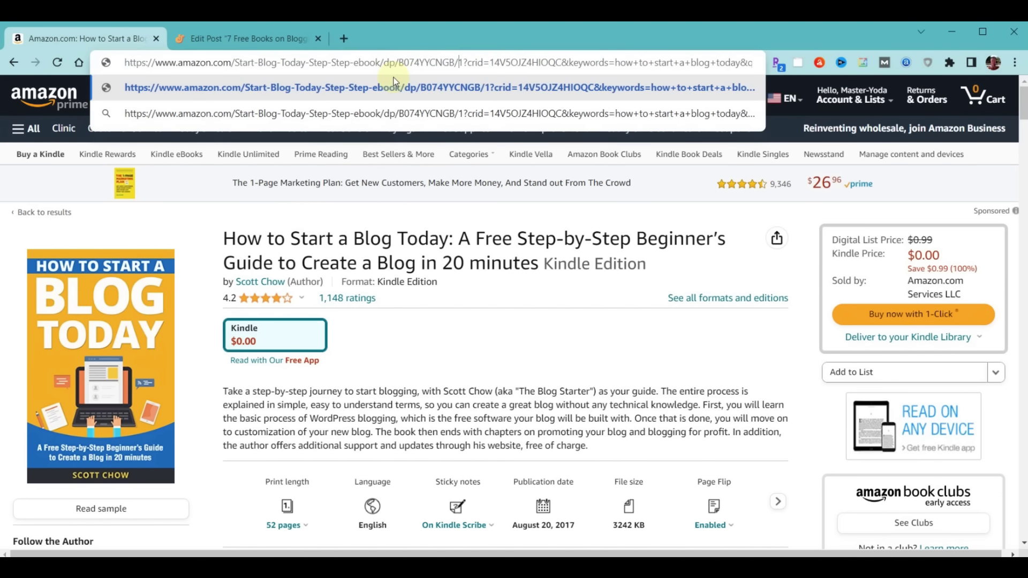
key("Delete")
key("Delete")
key("Delete")
key("Delete")
key("Delete")
key("Delete")
key("Delete")
key("Delete")
key("Delete")
key("Delete")
key("Delete")
key("Delete")
key("Delete")
key("Delete")
key("Delete")
key("Delete")
key("Delete")
key("Delete")
key("Delete")
key("Delete")
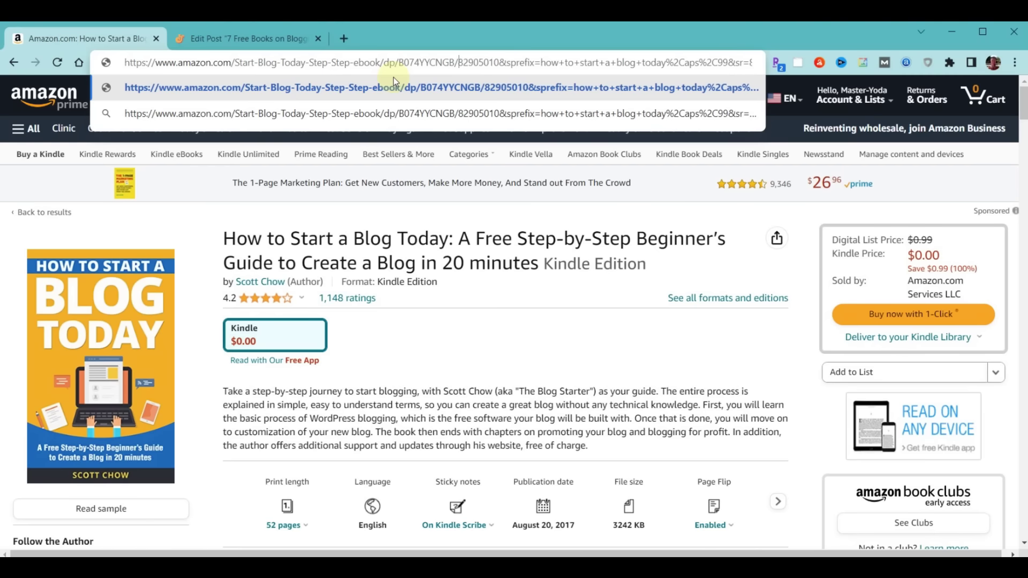
key("Delete")
key("Delete")
key("Delete")
key("Delete")
key("Delete")
key("Delete")
key("Delete")
key("Delete")
key("Delete")
key("Delete")
key("Delete")
key("Delete")
key("Delete")
key("Delete")
key("Delete")
key("Delete")
key("Delete")
key("Delete")
key("Delete")
key("Delete")
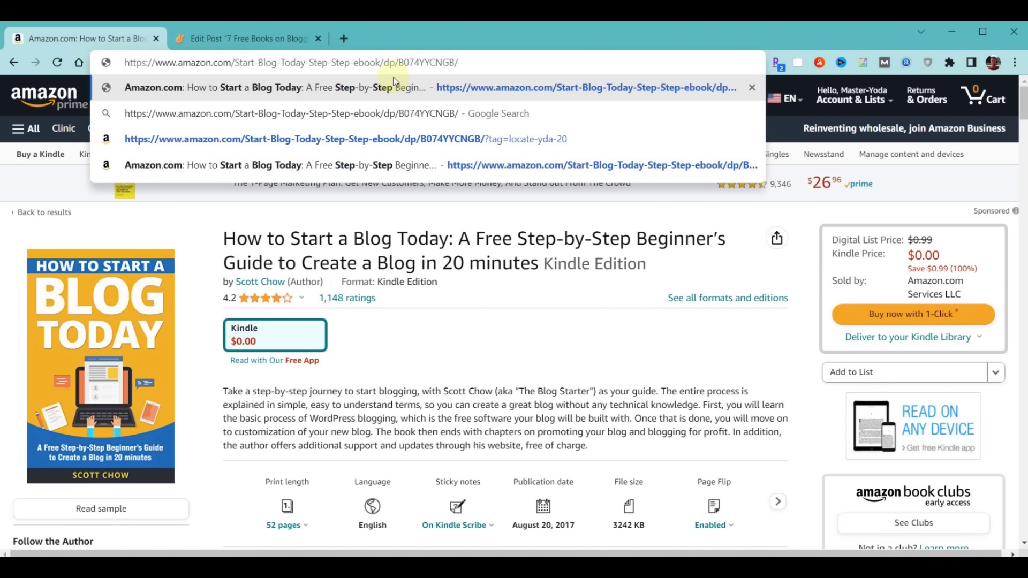
type("?tag=")
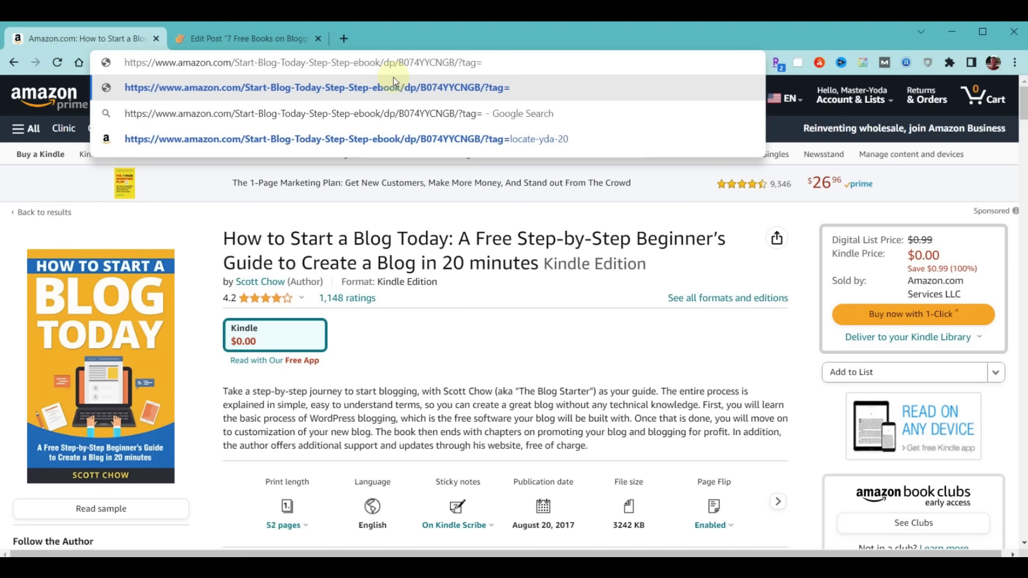
key("ctrl+v")
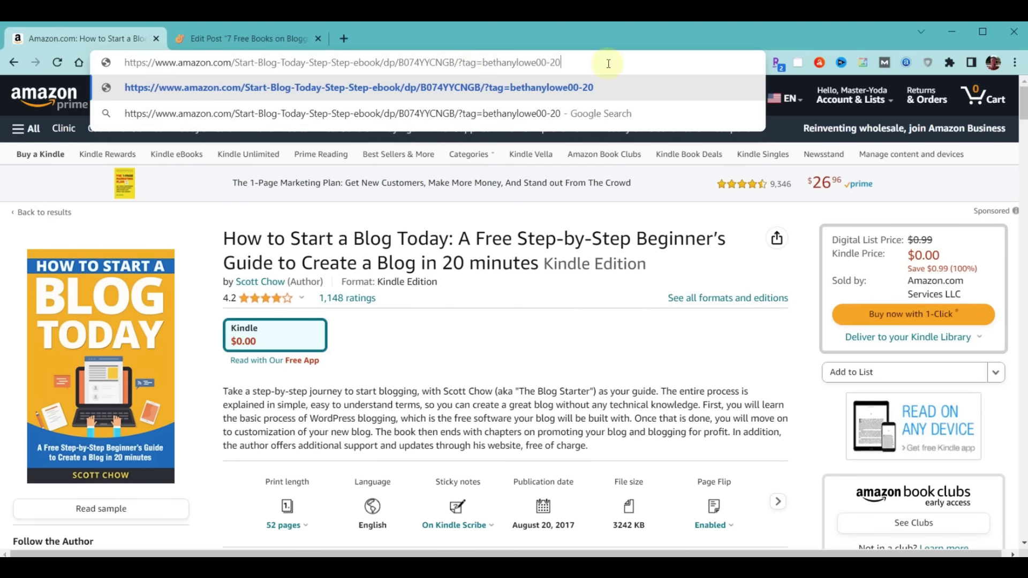
left_click_drag(609, 63, 13, 64)
right_click(204, 57)
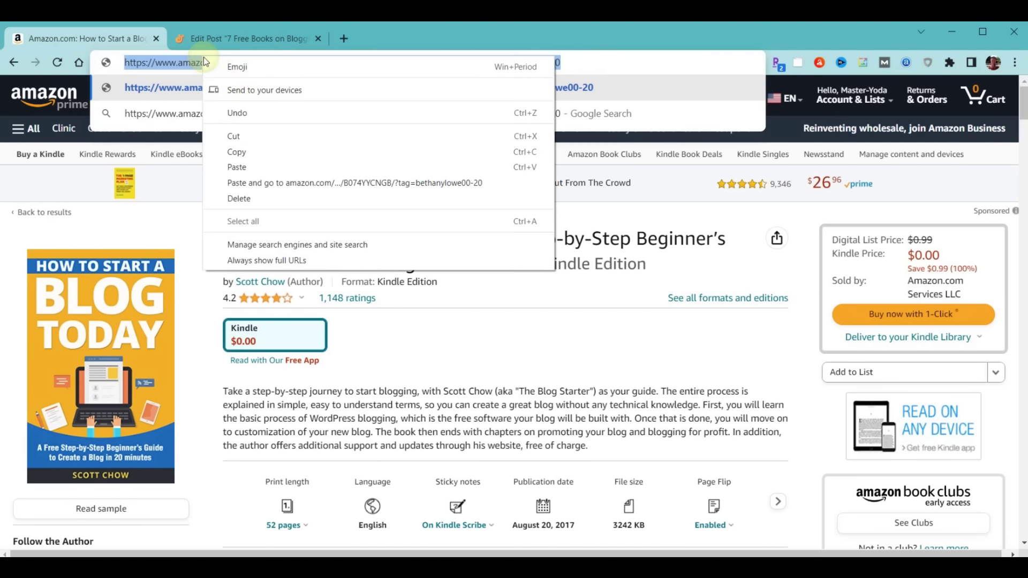
left_click(237, 152)
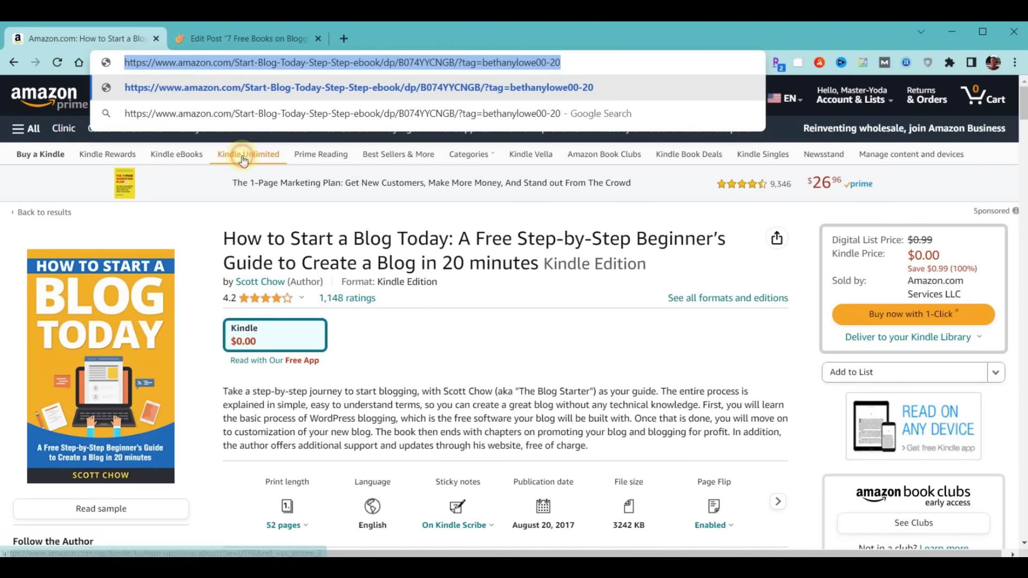
left_click(589, 57)
Paste the tagged book link into Amazon's Link Checker and confirm a valid tag
key("Return")
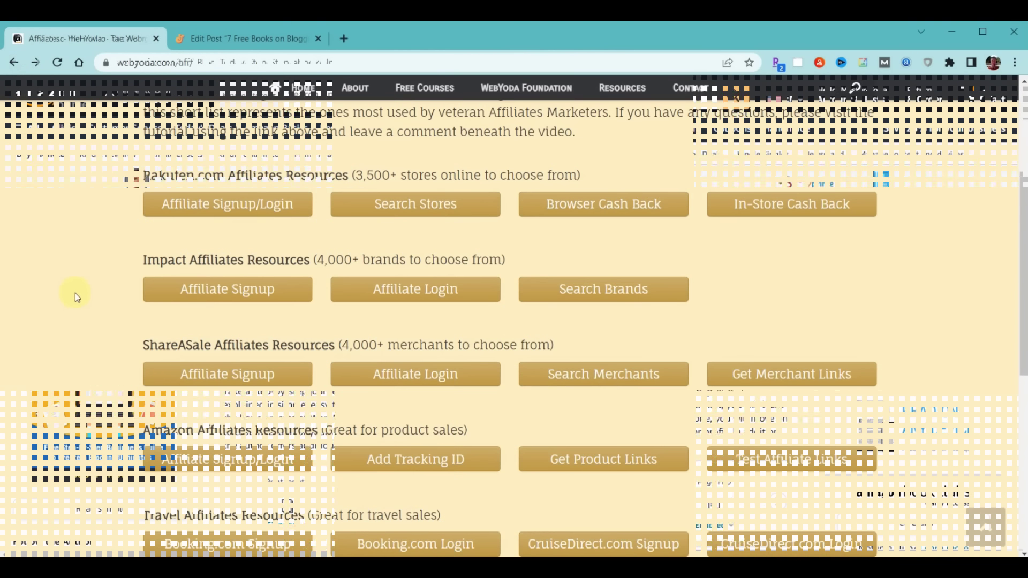
left_click(794, 462)
left_click(299, 310)
key("ctrl+v")
left_click(600, 312)
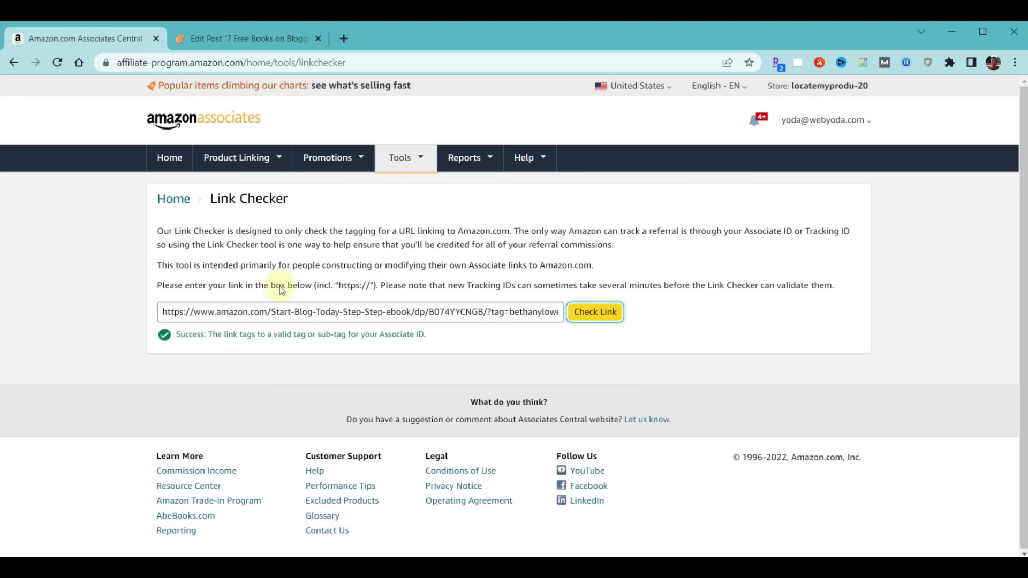
Link the 'How to Start a Blog Today' heading to the Amazon affiliate URL and update the post
left_click(221, 39)
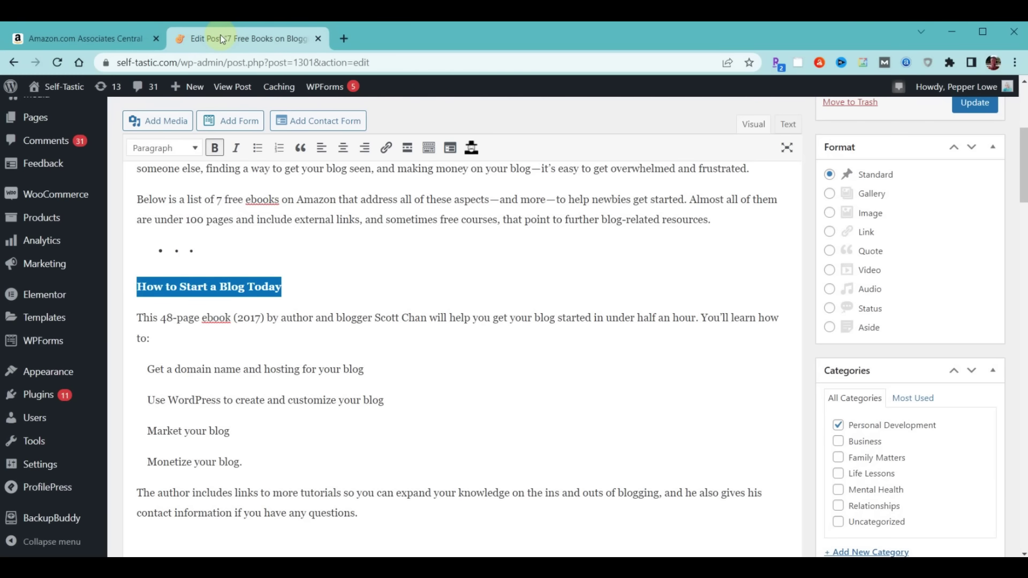
right_click(188, 287)
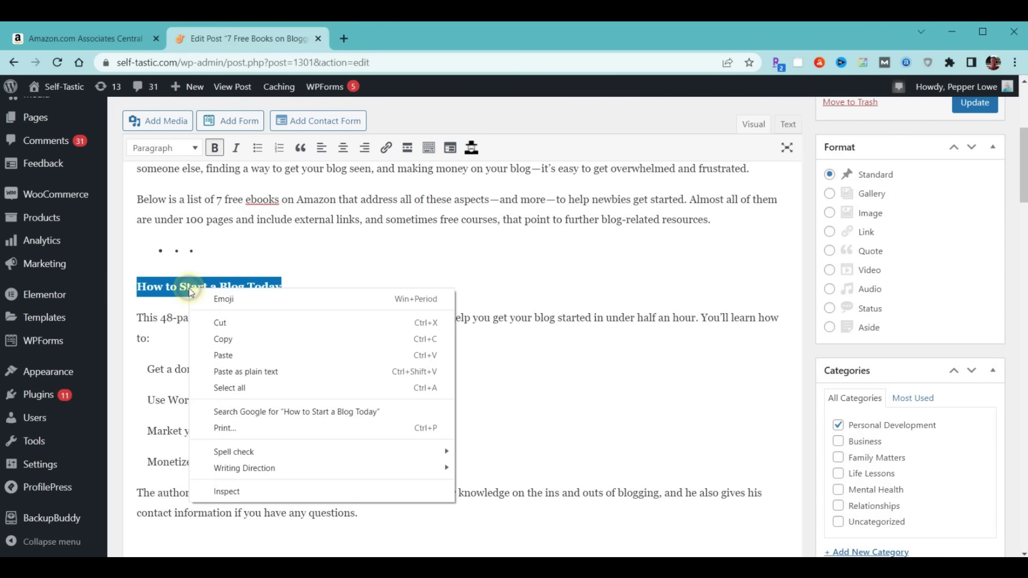
left_click(320, 258)
left_click_drag(138, 286, 286, 284)
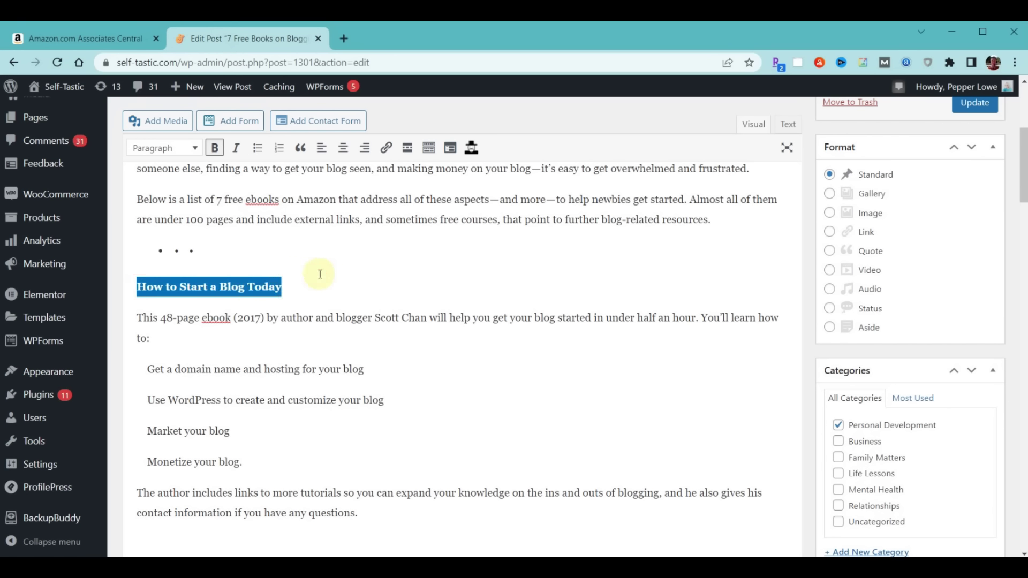
left_click(386, 150)
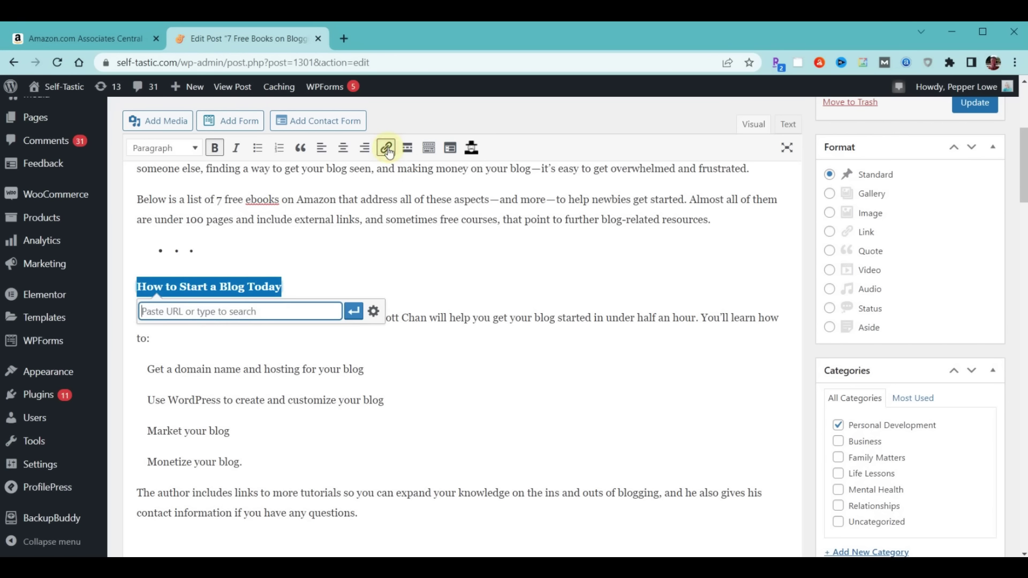
key("ctrl+v")
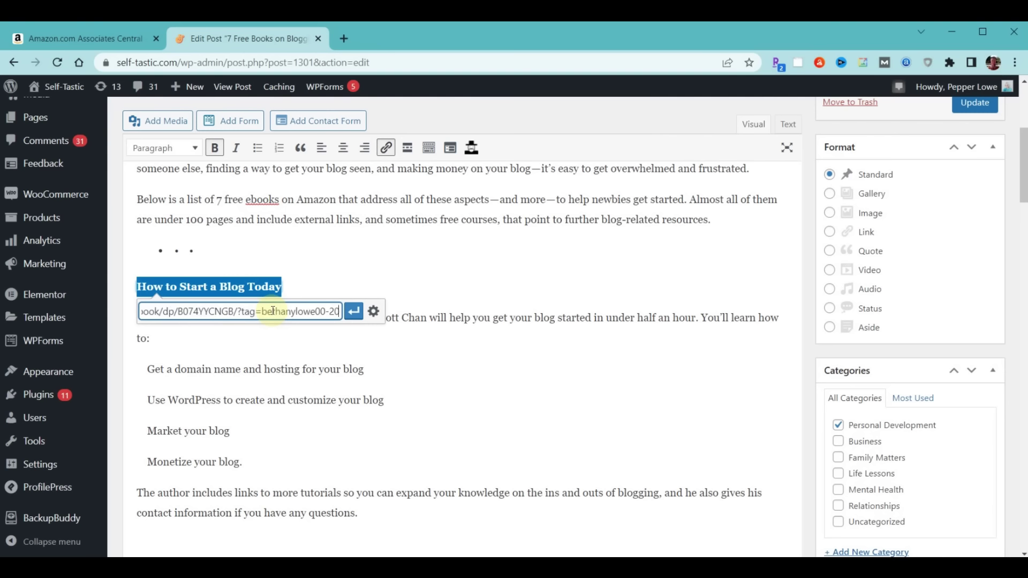
left_click(352, 313)
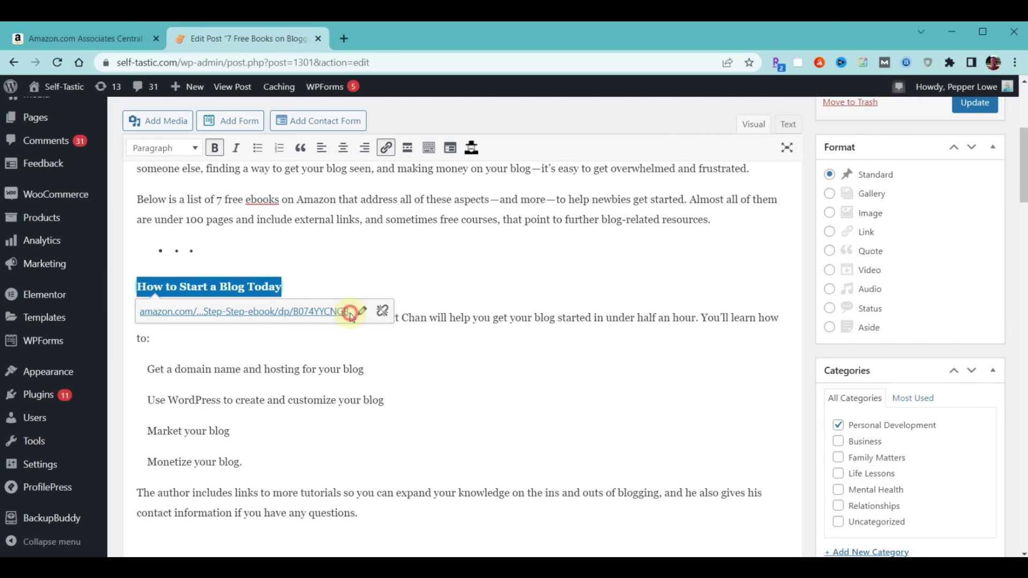
left_click(965, 107)
On the live Blog page, open '7 Free Books on Blogging for Beginners' and test the book link
mouse_move(63, 86)
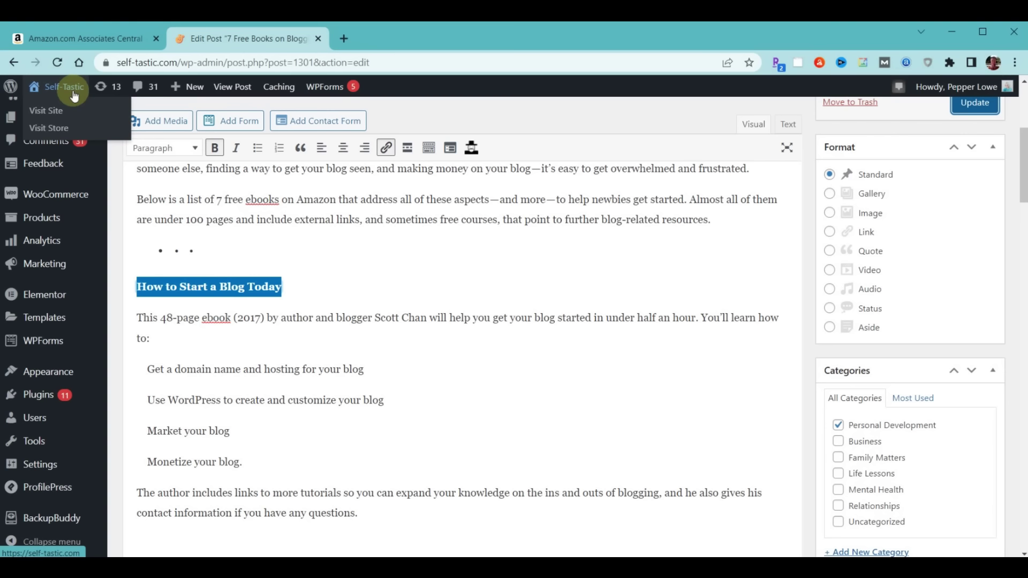
left_click(61, 113)
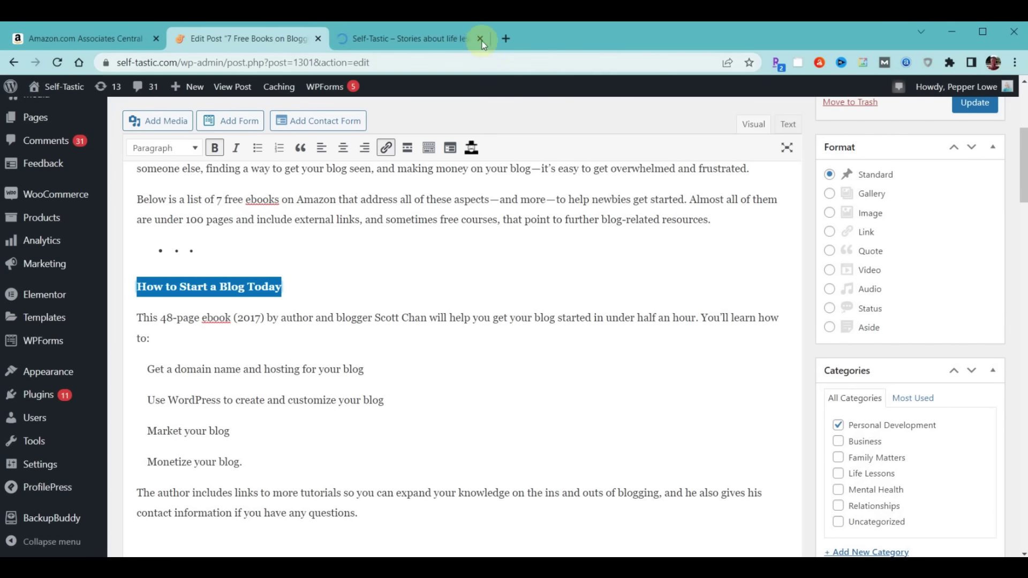
left_click(400, 39)
left_click(739, 132)
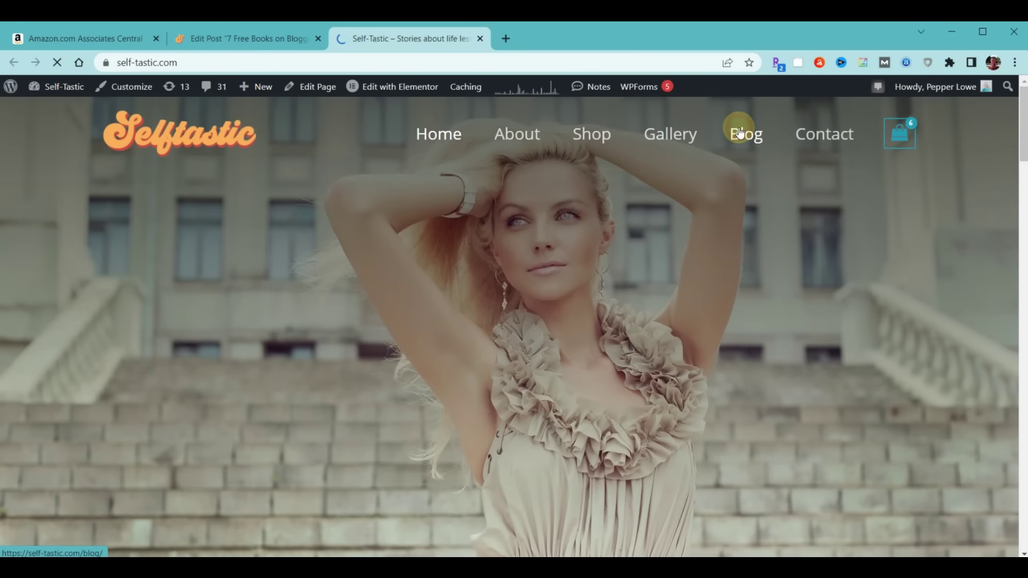
scroll(609, 239, "down", 5)
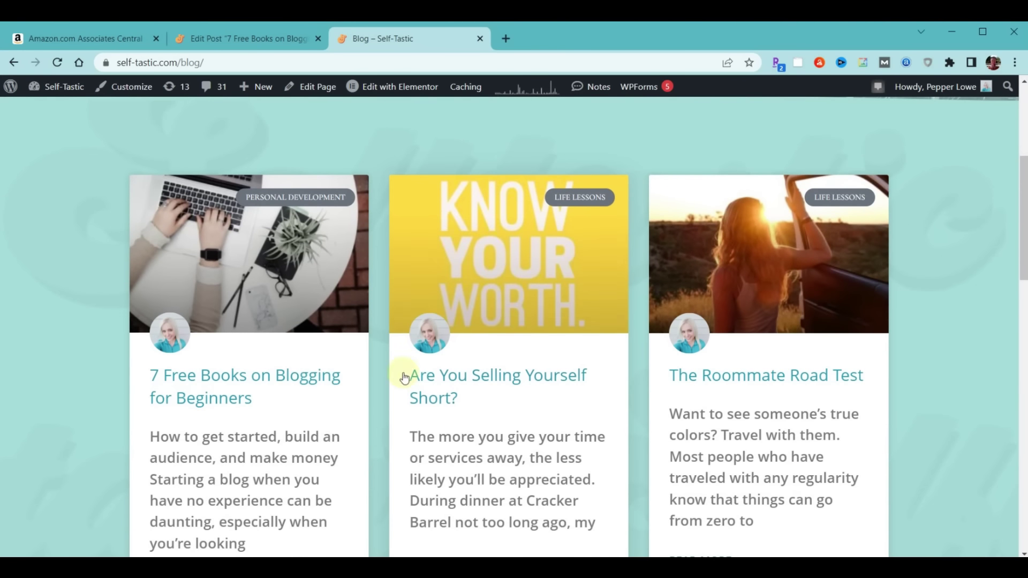
left_click(222, 379)
scroll(386, 305, "down", 10)
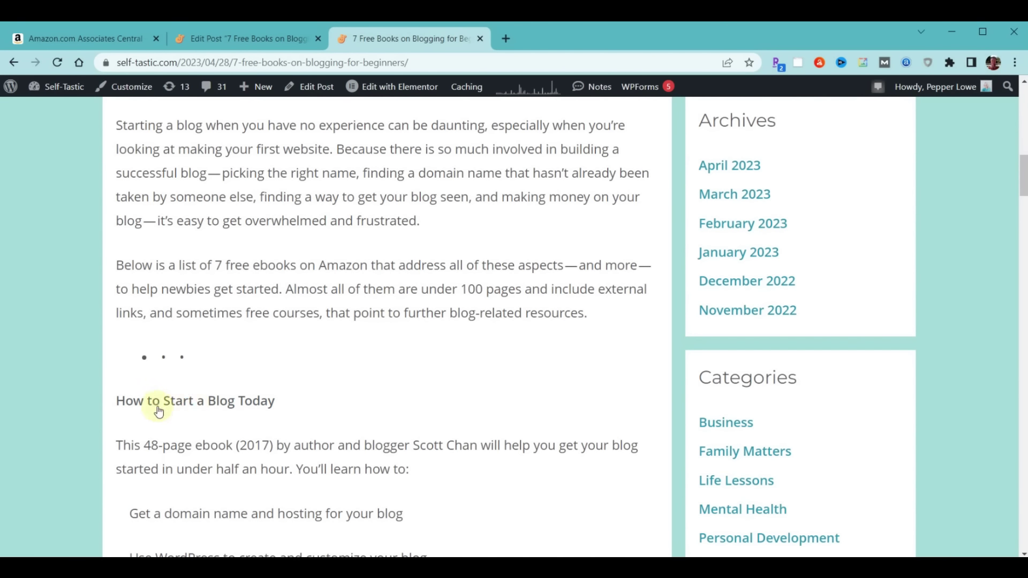
left_click(182, 403)
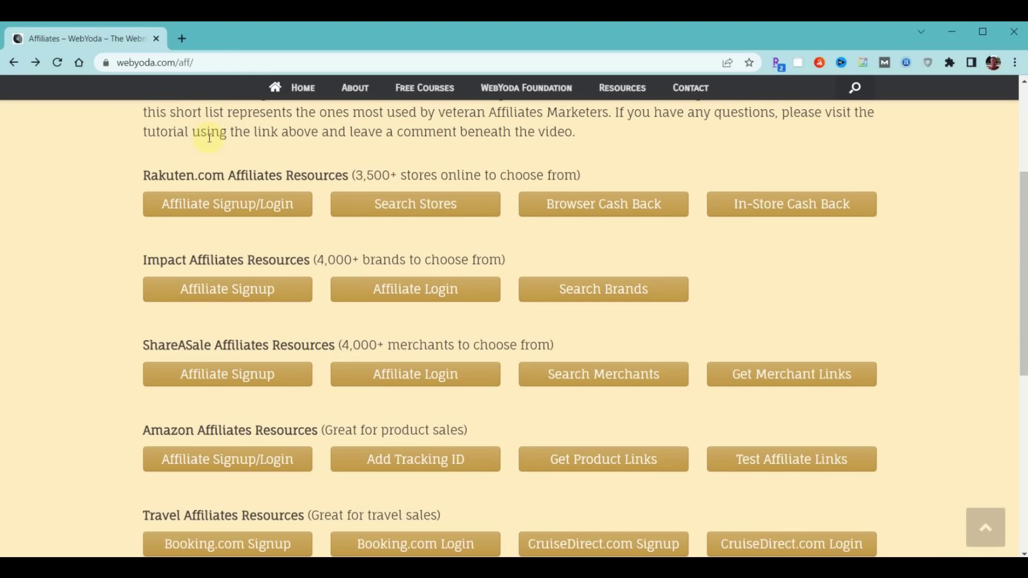
Open webyoda.com/wp-admin in a new tab and log in
left_click(181, 40)
type("webyoda.com/wp-admin\\")
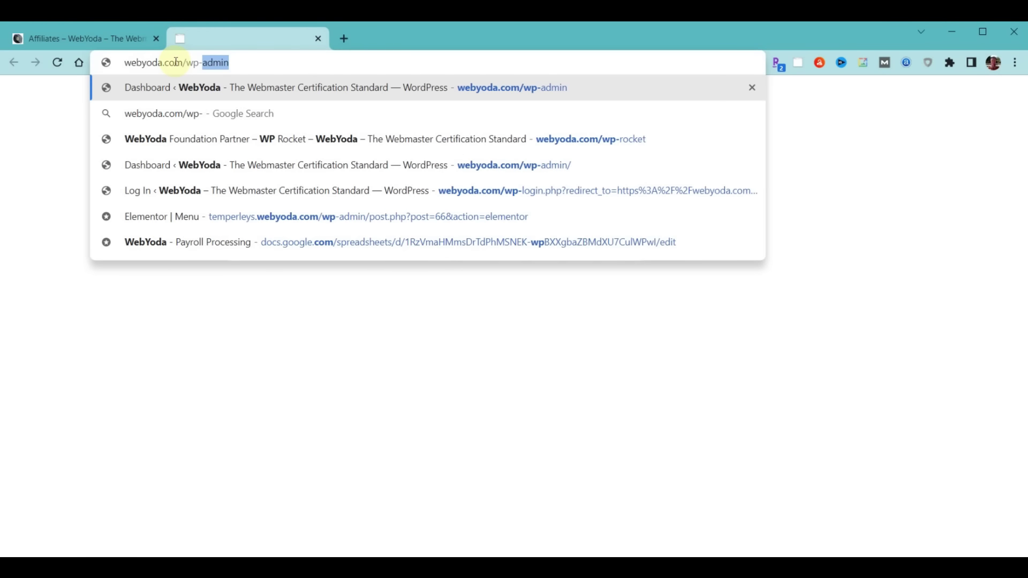
key("Return")
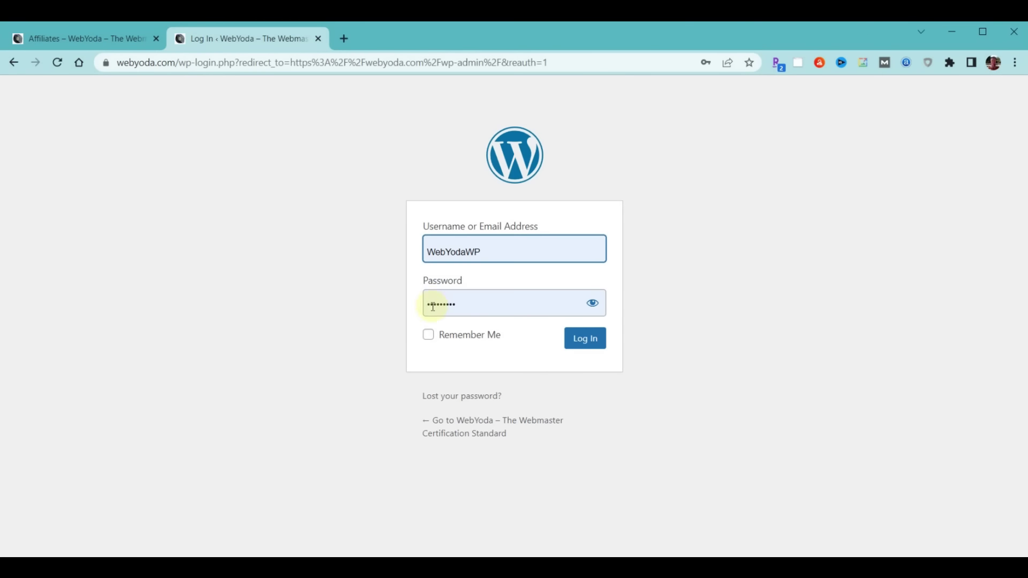
left_click(583, 339)
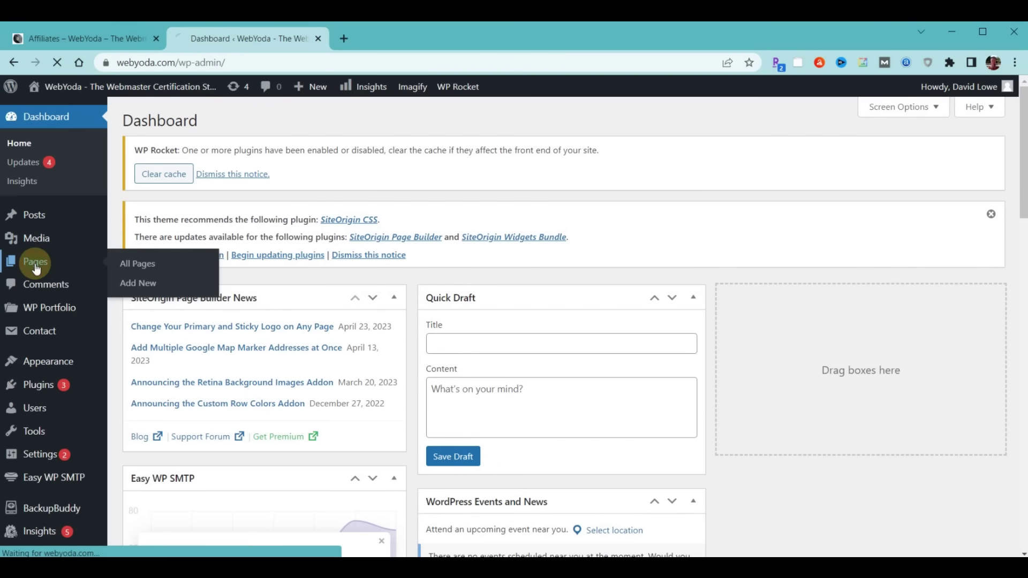
Search Pages for 'wp-rocket' and edit 'WebYoda Foundation Partner – WP Rocket'
left_click(36, 266)
left_click(873, 283)
type("wp-r")
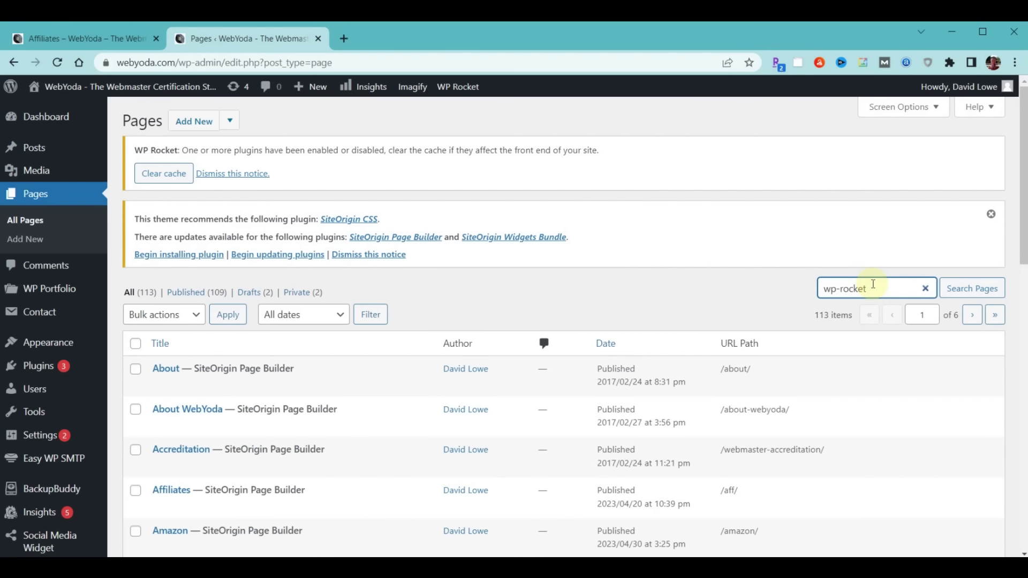
type("ocket")
key("Return")
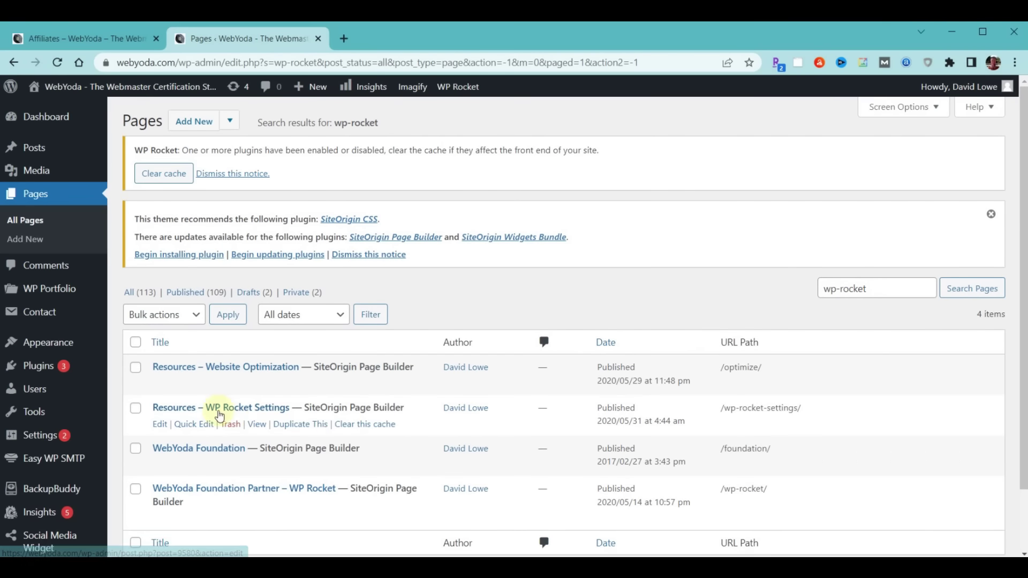
left_click(211, 492)
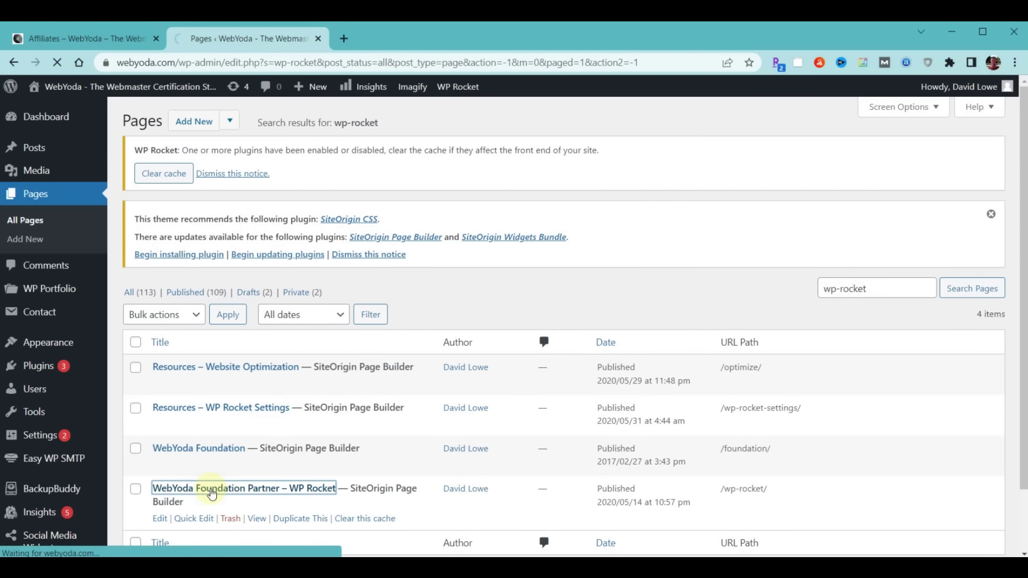
scroll(637, 301, "down", 5)
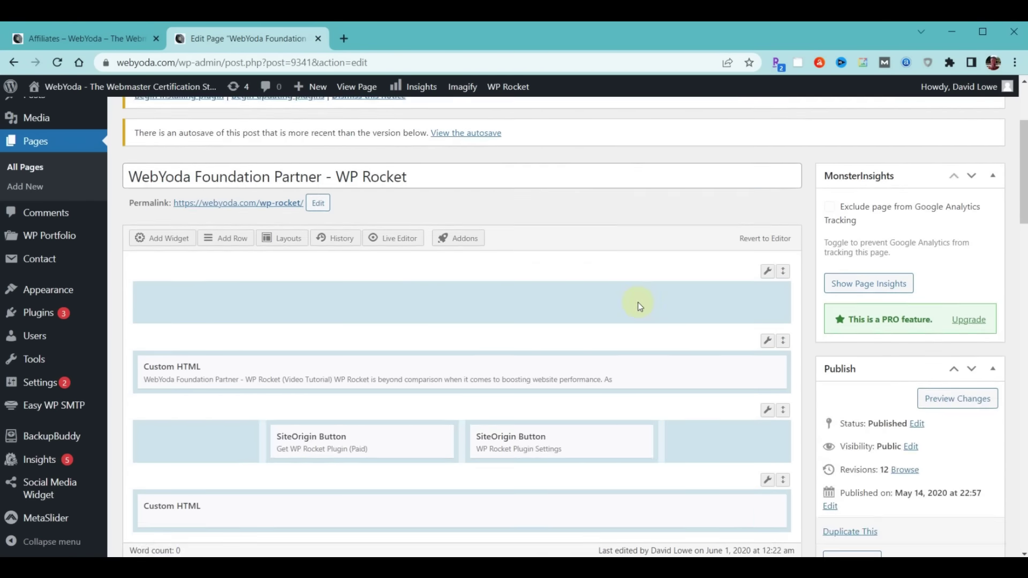
mouse_move(315, 278)
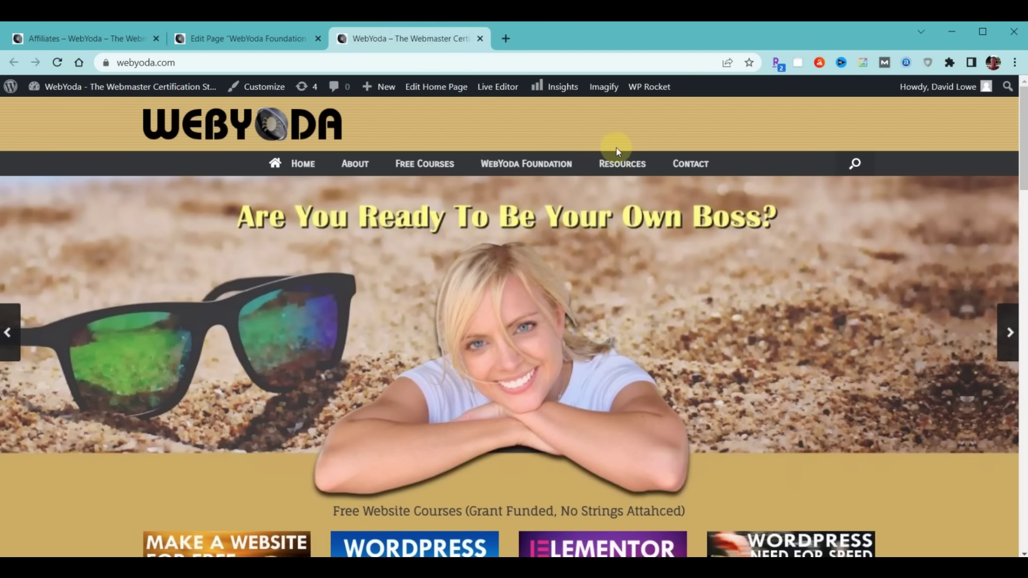
From the live WebYoda Foundation page, open the WP Rocket partner page and test its 'Get WP Rocket Plugin (Paid)' button
mouse_move(625, 156)
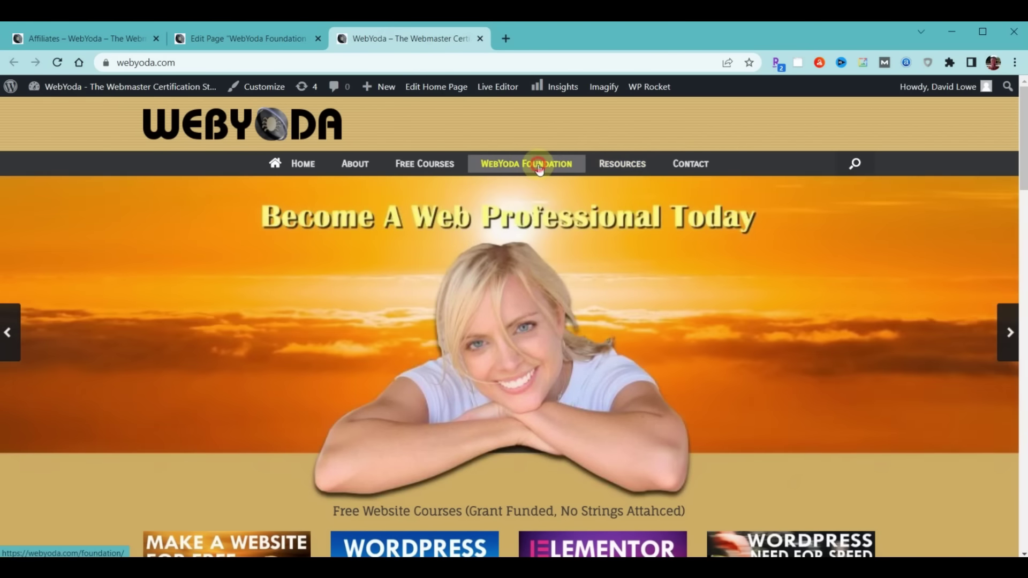
left_click(539, 169)
scroll(538, 274, "down", 15)
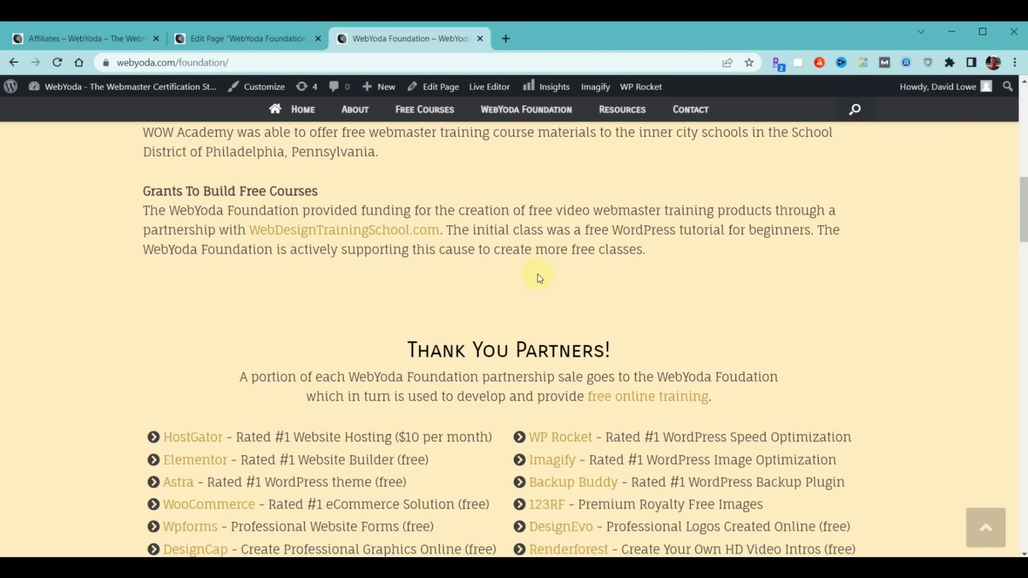
scroll(538, 274, "down", 1)
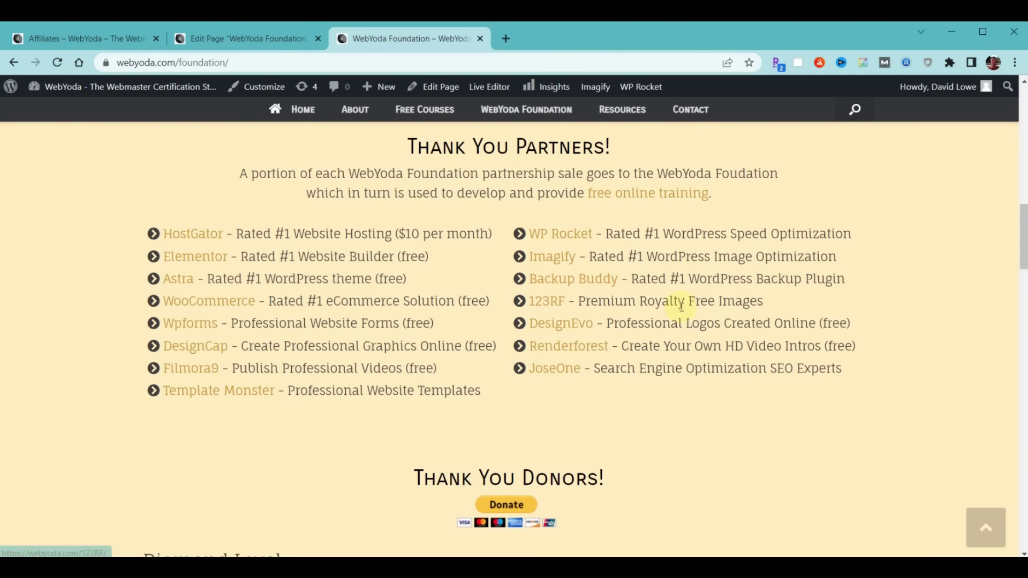
left_click(567, 238)
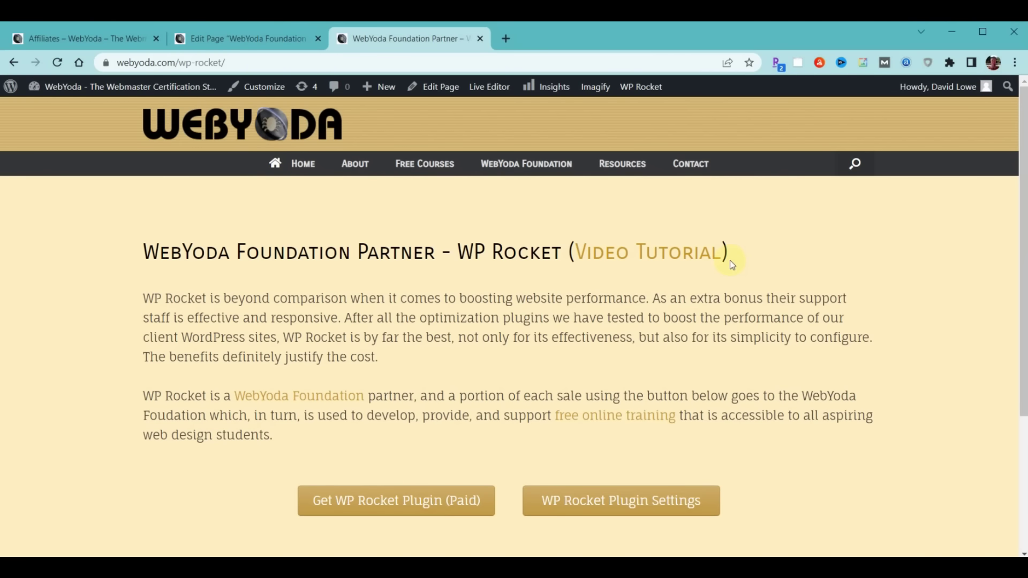
left_click(395, 504)
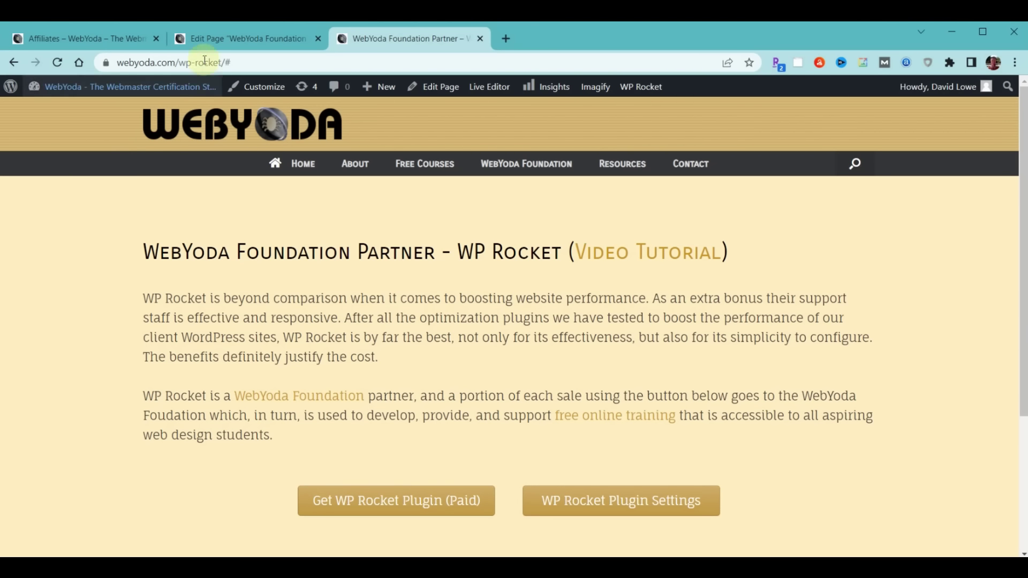
Open the SiteOrigin settings of the Get WP Rocket Plugin (Paid) button, then go to the WebYoda Affiliates tab
left_click(226, 39)
scroll(300, 294, "down", 5)
left_click(301, 291)
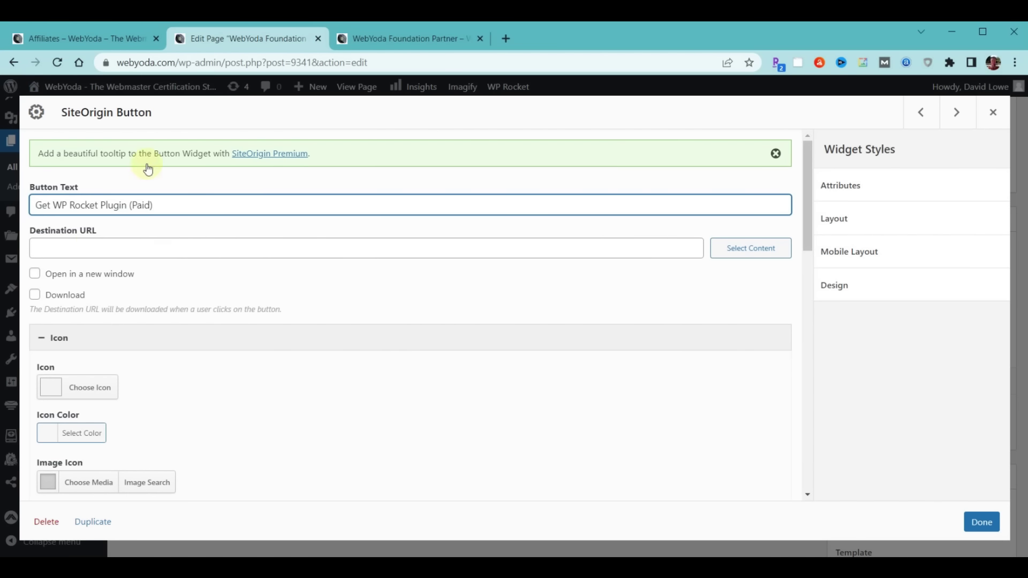
left_click(83, 37)
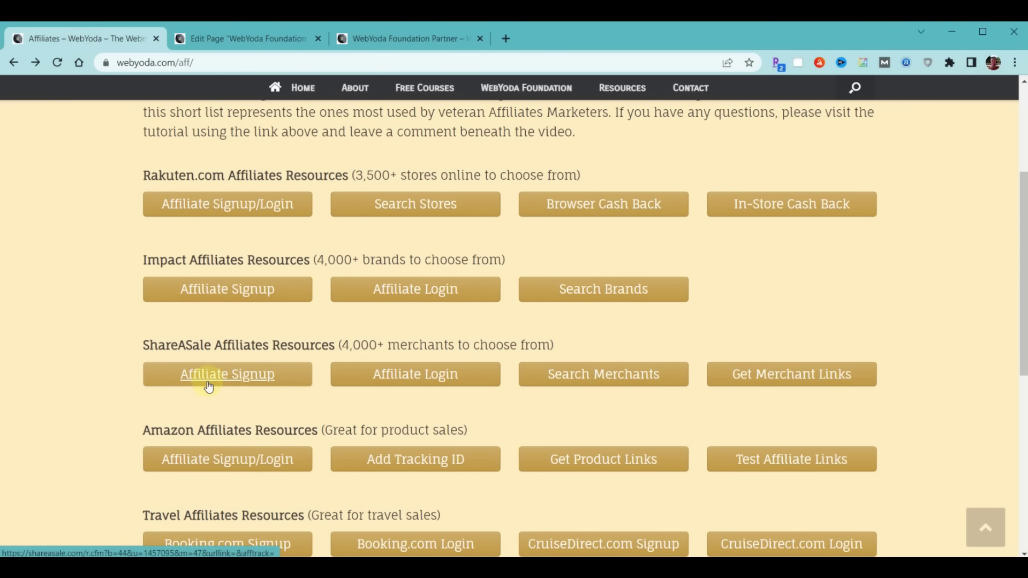
Log in to ShareASale as an affiliate and go to LINKS > GET A LINK/BANNER
left_click(416, 375)
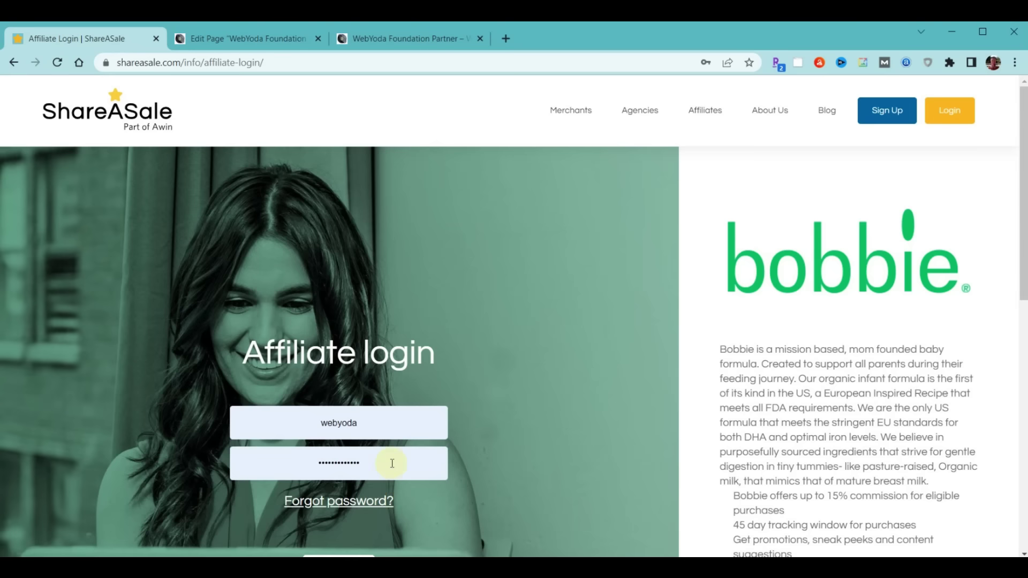
scroll(390, 460, "down", 2)
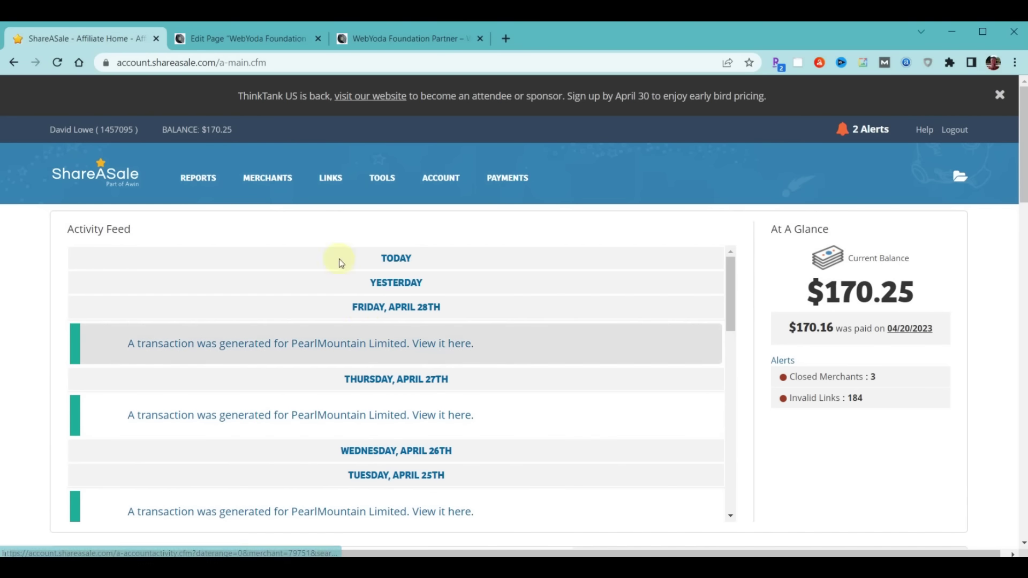
left_click(332, 179)
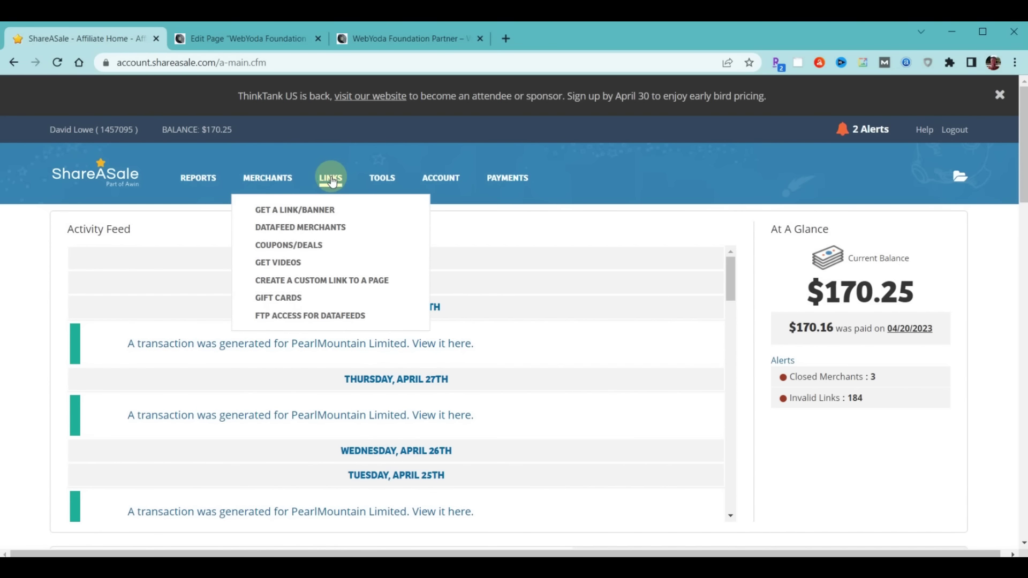
left_click(302, 212)
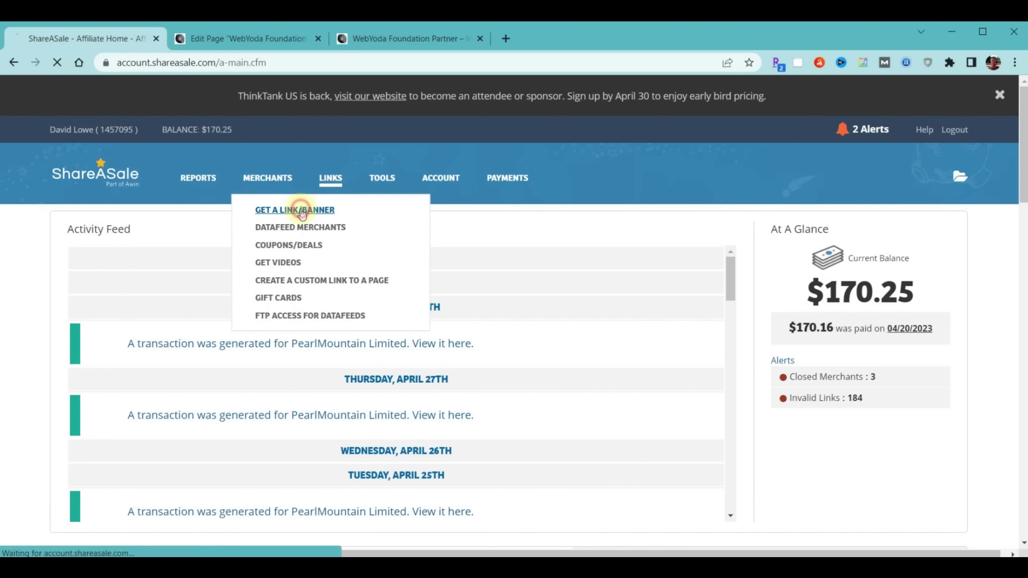
scroll(448, 257, "down", 4)
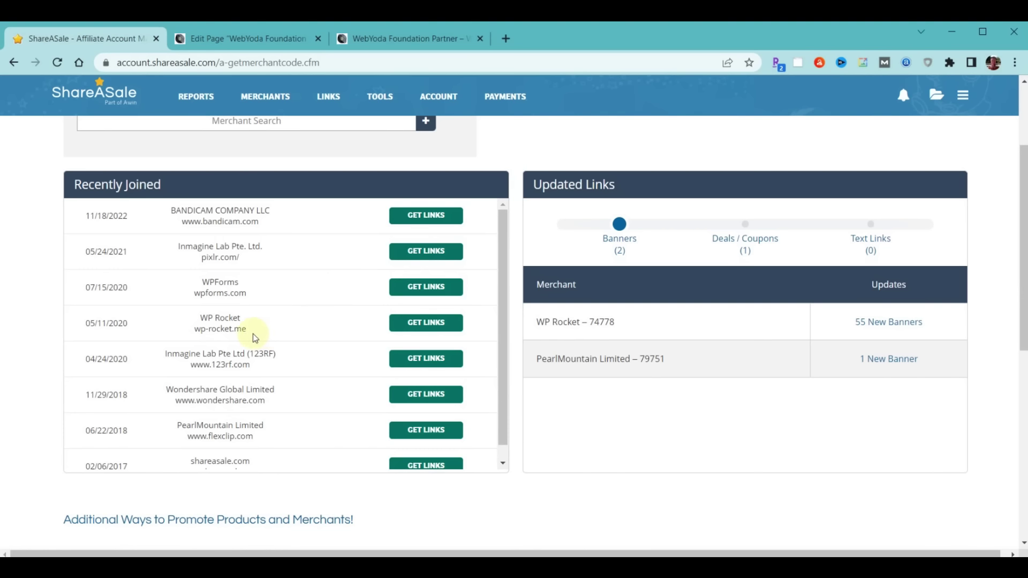
Copy WP Rocket's merchant default affiliate link and return to the Edit Page tab
left_click(425, 323)
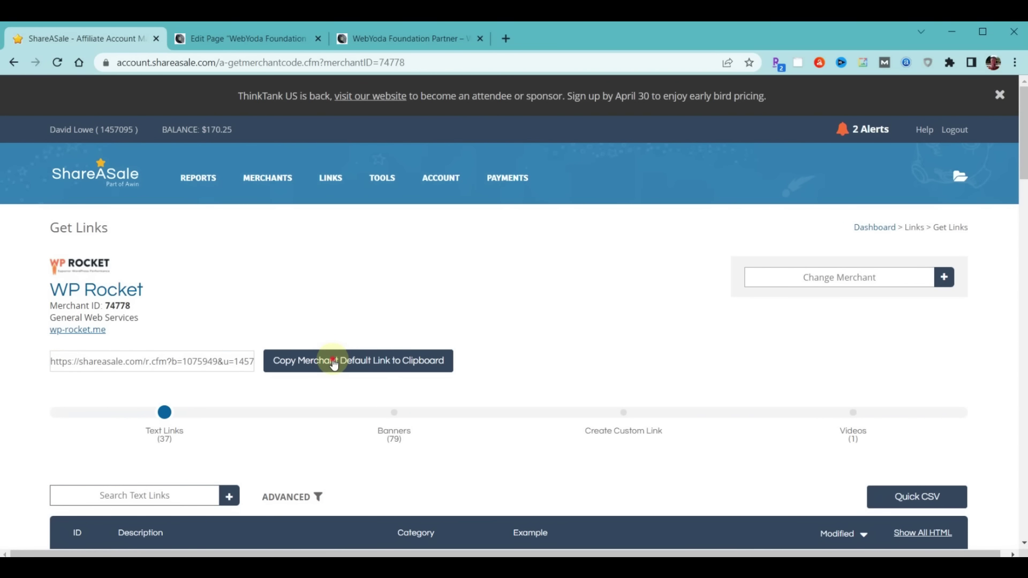
left_click(334, 364)
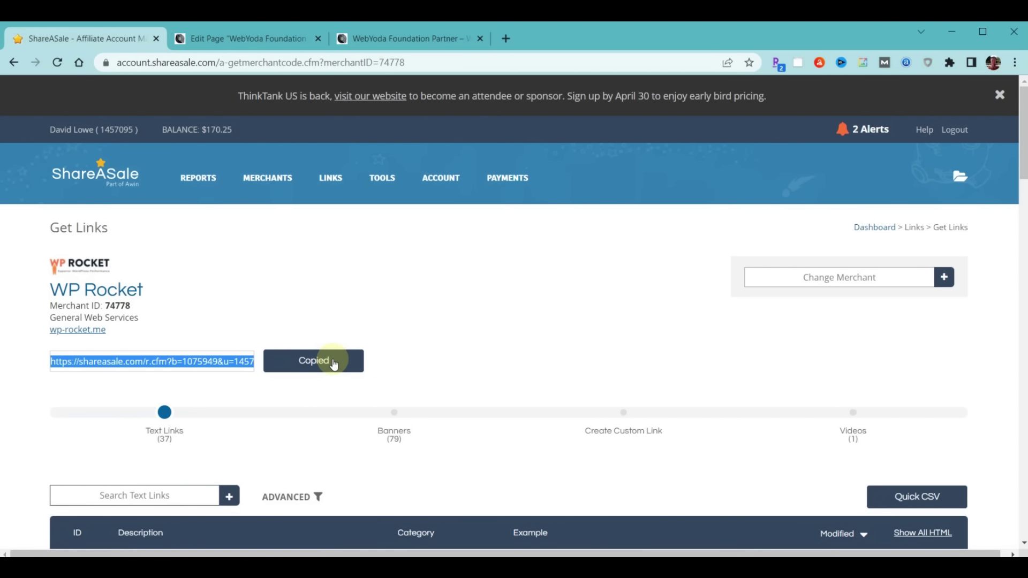
left_click(278, 48)
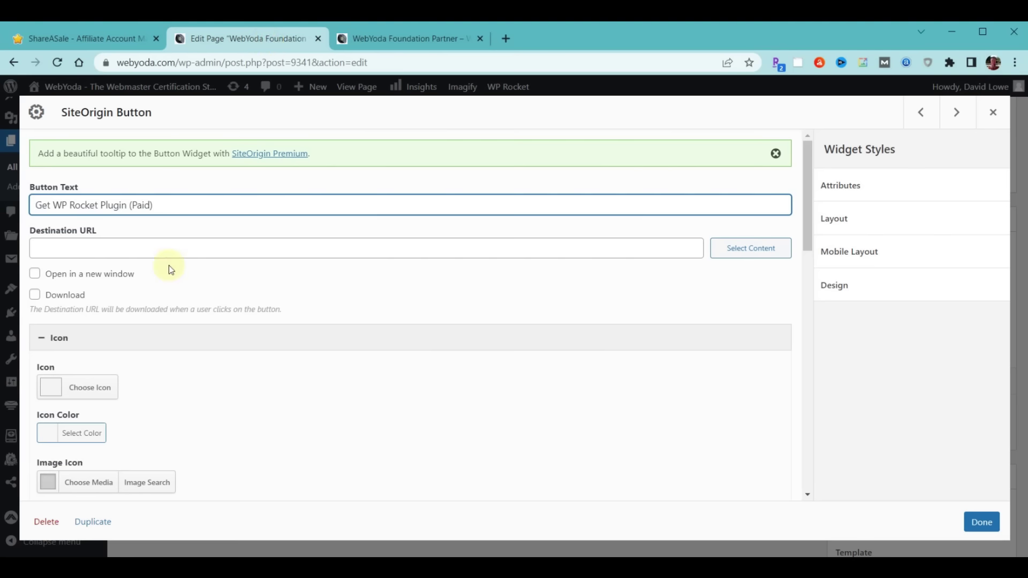
Paste the ShareASale link as the button's Destination URL, update the page, and reload the live page
left_click(150, 248)
key("ctrl+v")
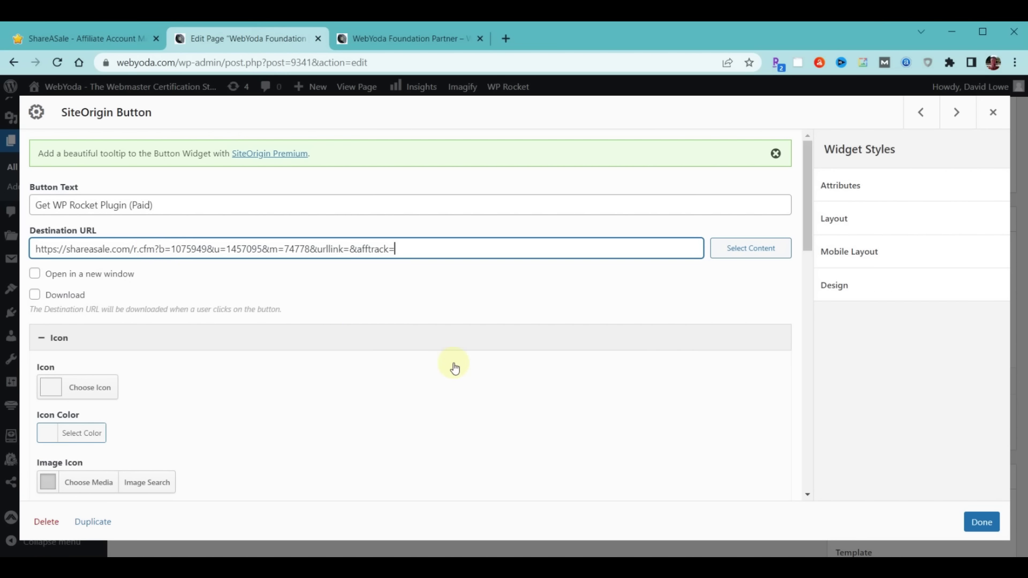
left_click(967, 518)
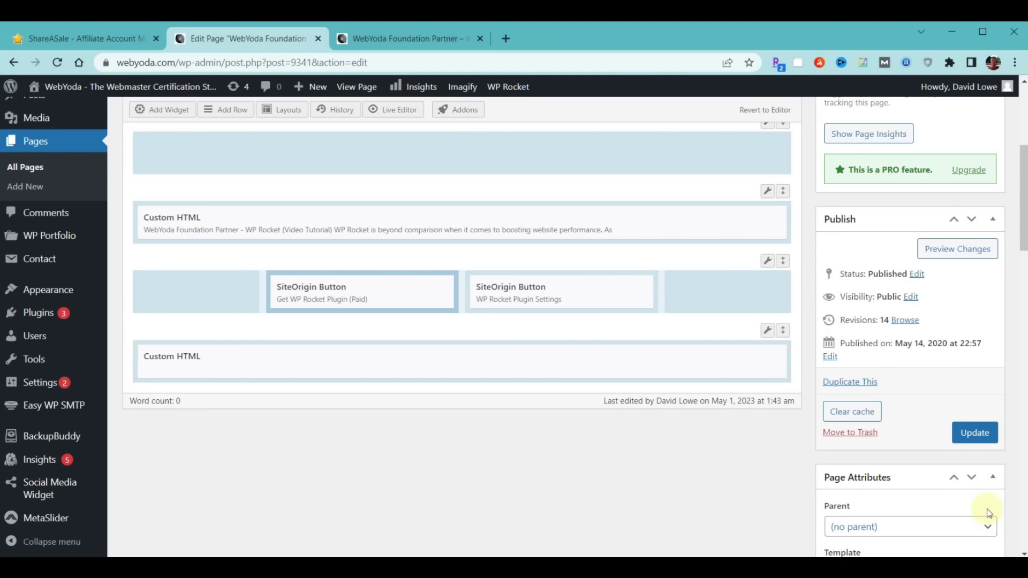
left_click(978, 433)
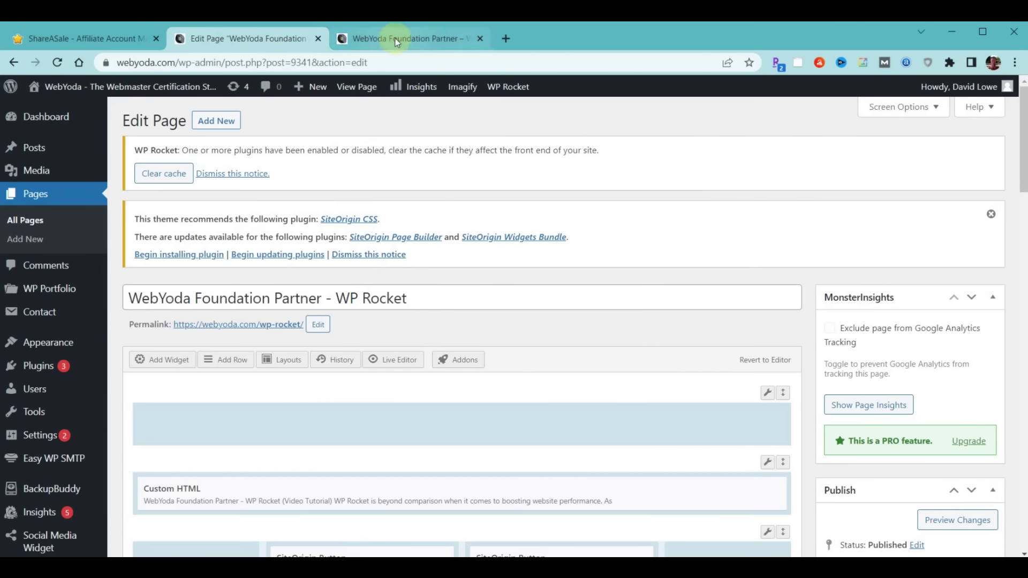
left_click(395, 39)
left_click(56, 62)
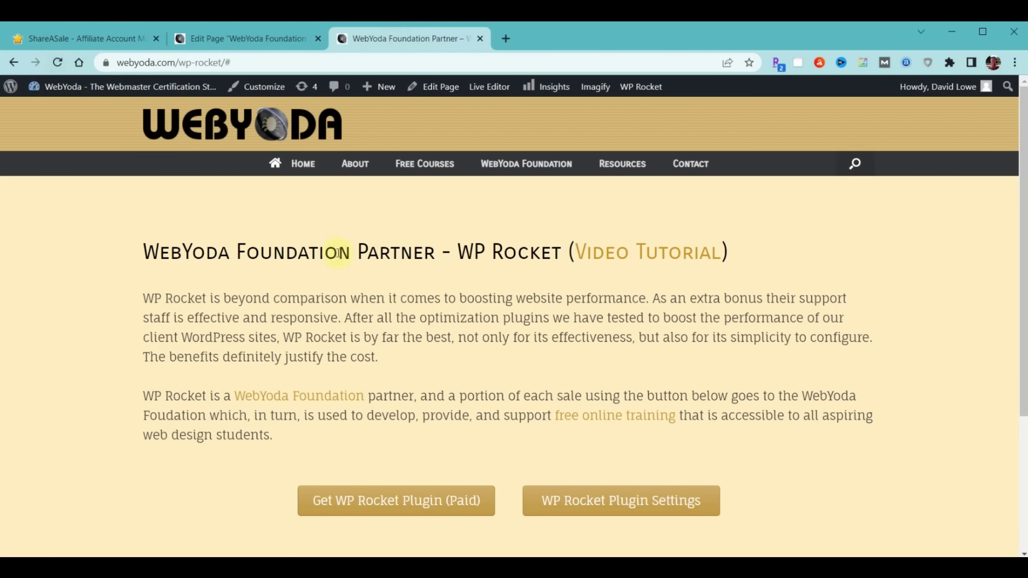
Click the live Get WP Rocket Plugin (Paid) button to confirm it reaches WP Rocket
left_click(392, 499)
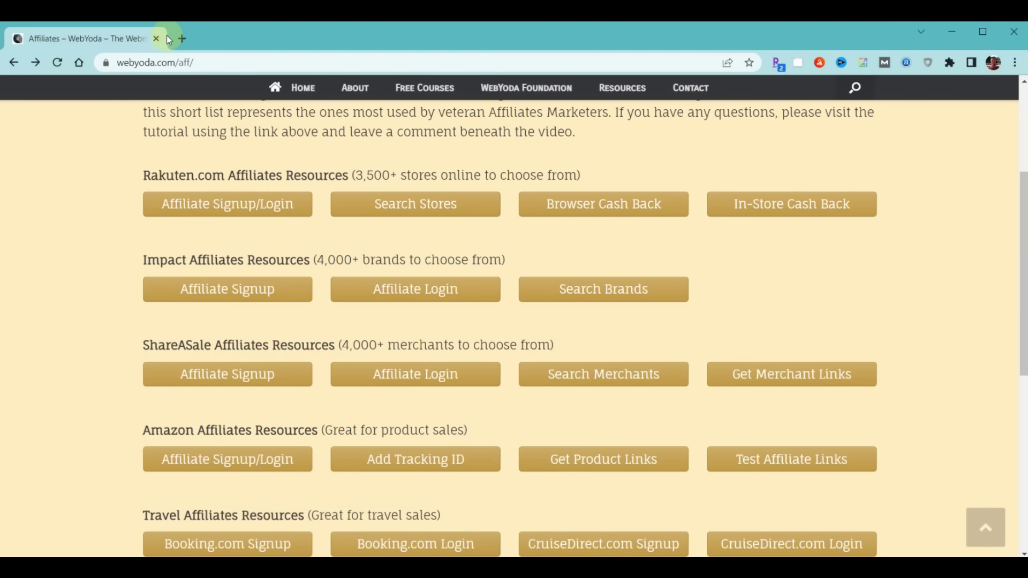
Log in to the yourultimatevacation.com WordPress admin in a new tab
left_click(182, 39)
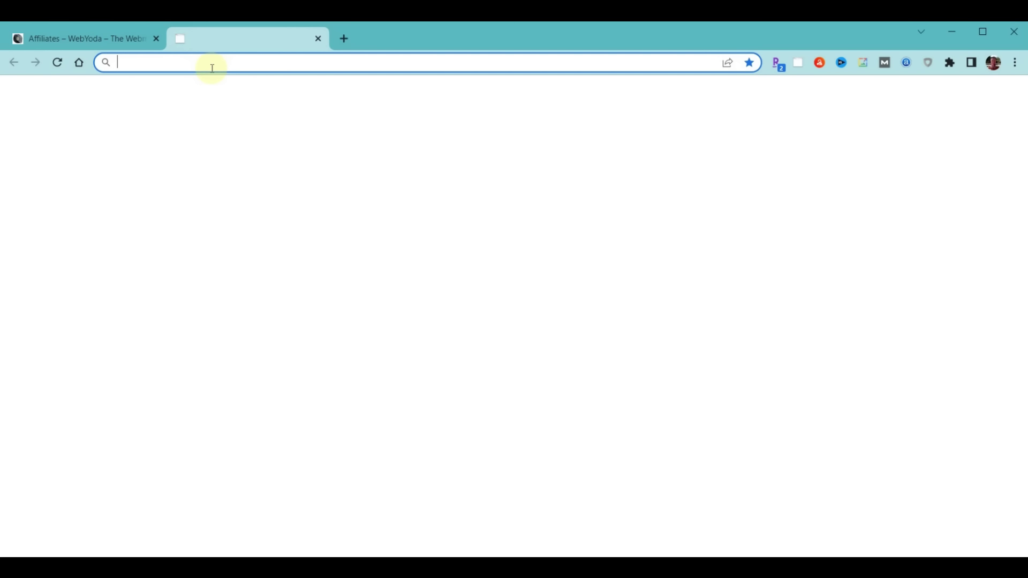
type("your")
key("Right")
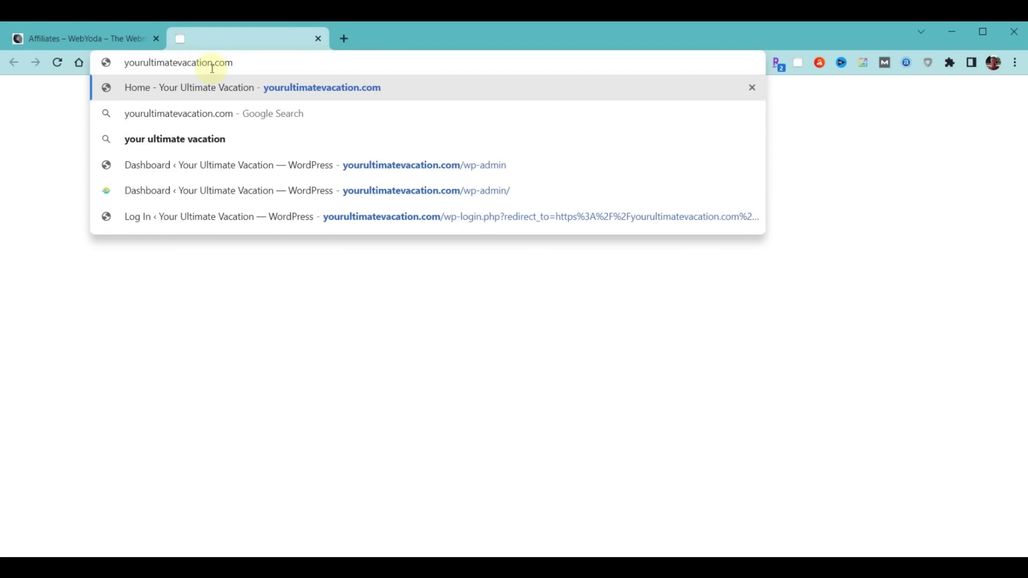
left_click(354, 163)
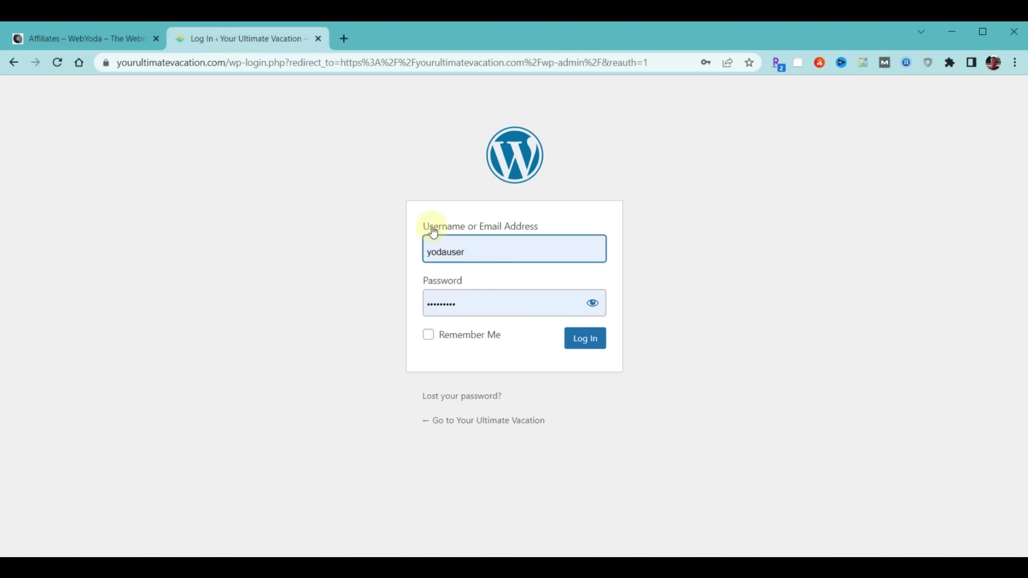
left_click(576, 338)
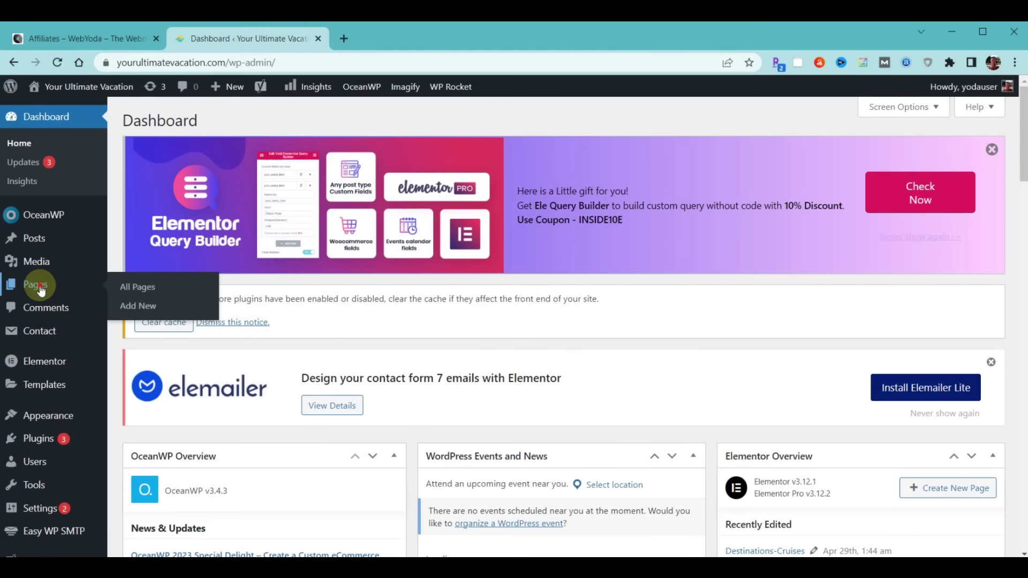
Open Destinations-Jamaica from the Pages list in Elementor
left_click(41, 288)
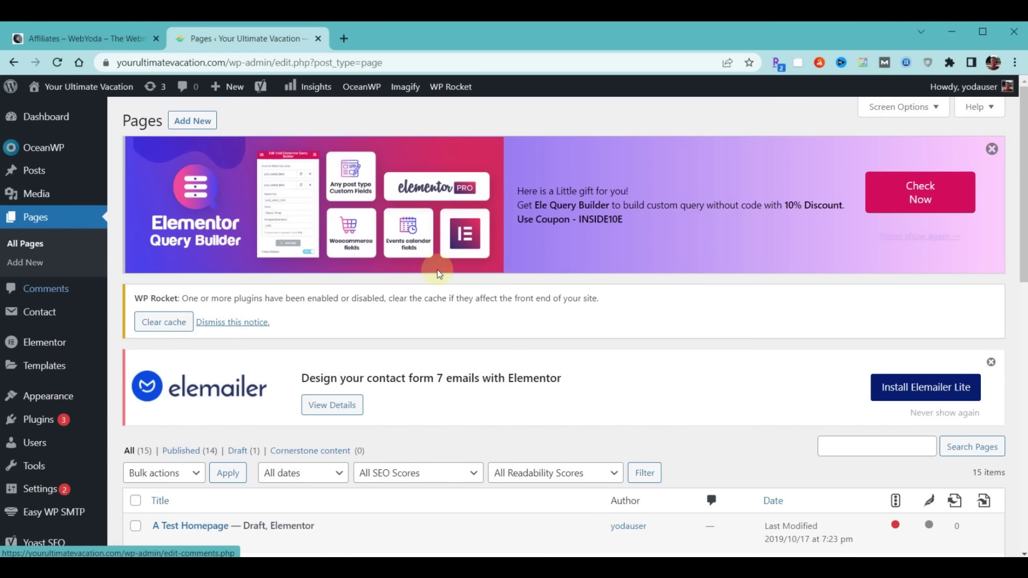
scroll(488, 272, "down", 5)
scroll(488, 272, "down", 3)
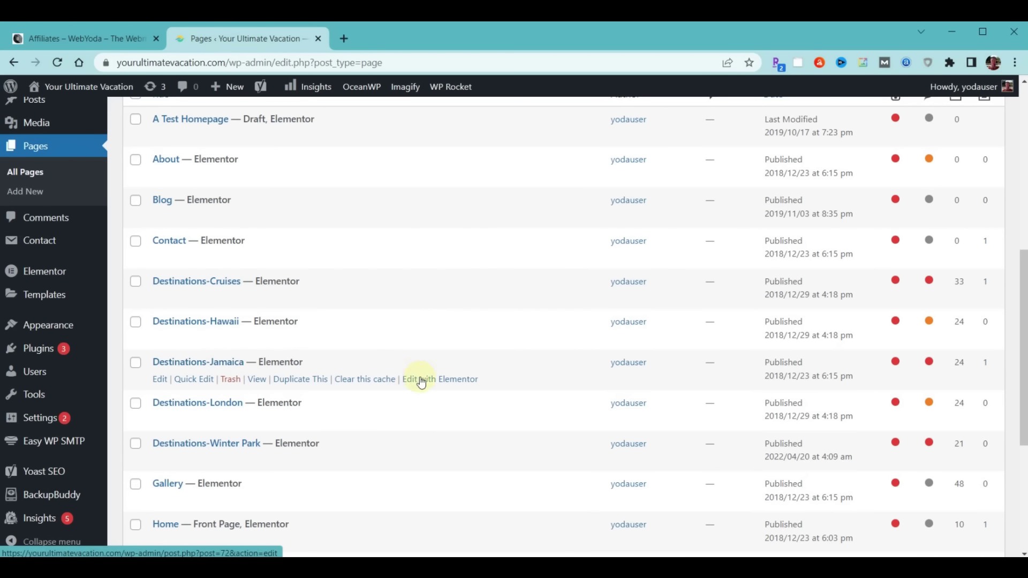
left_click(436, 380)
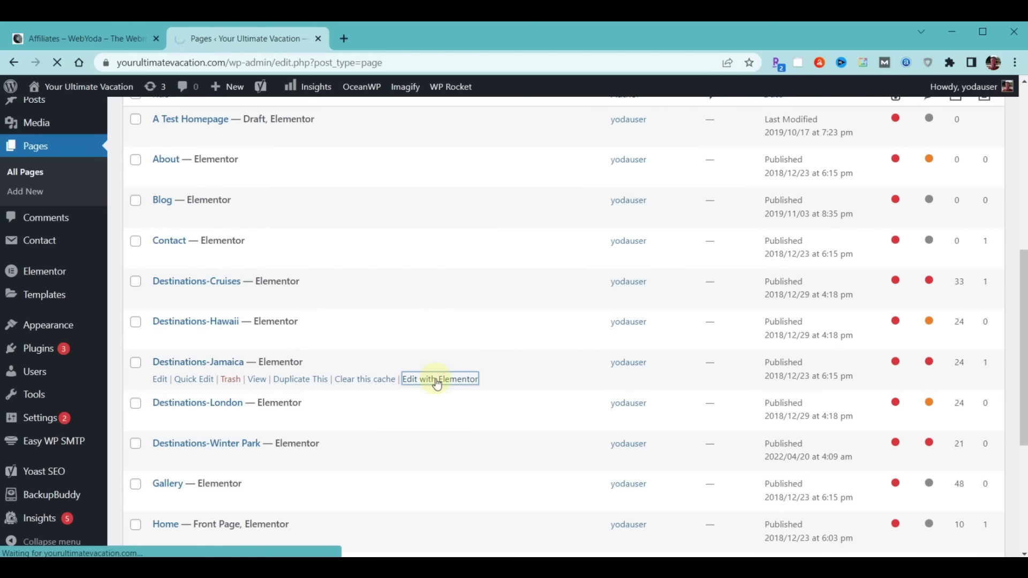
Close the Navigator, scroll the Jamaica page to Couples San Souci, then return to WebYoda Affiliates
scroll(600, 368, "down", 10)
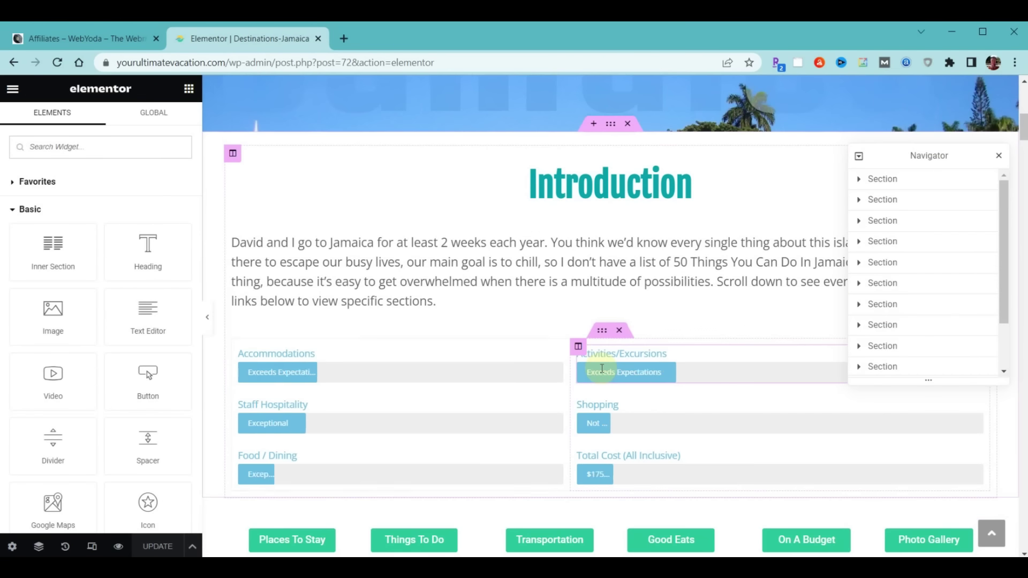
scroll(601, 368, "down", 5)
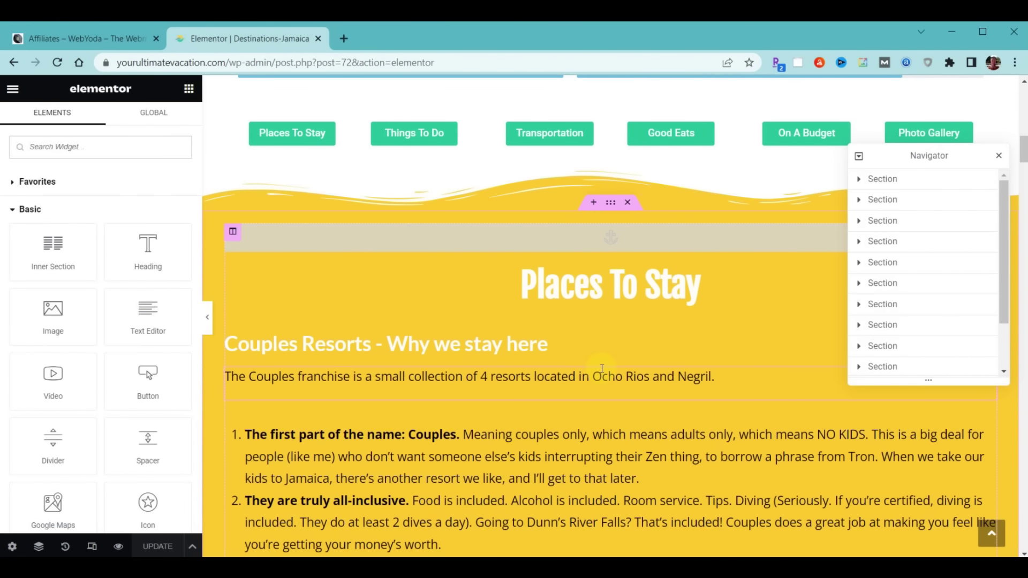
left_click(998, 156)
scroll(484, 378, "down", 4)
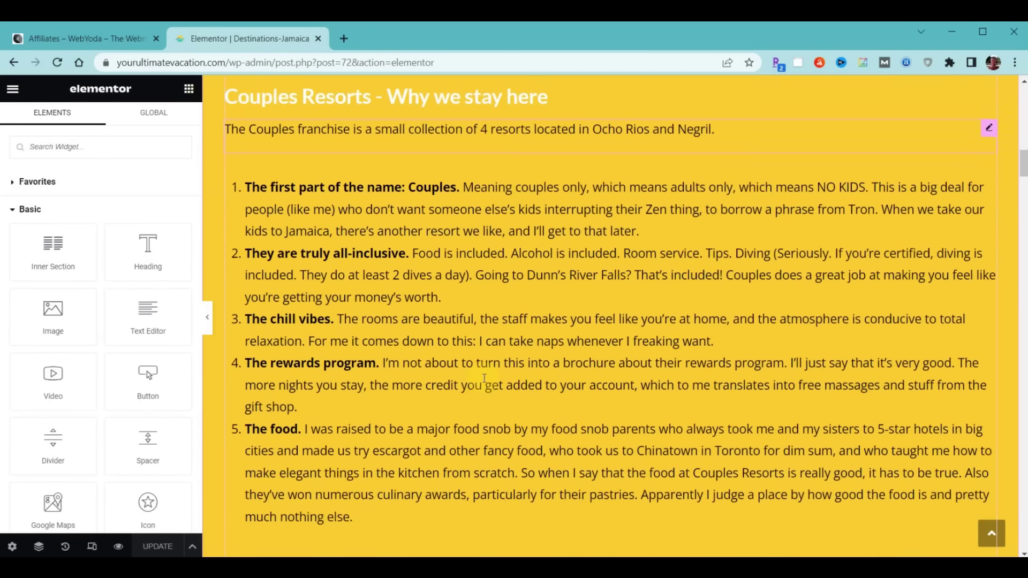
scroll(484, 378, "down", 6)
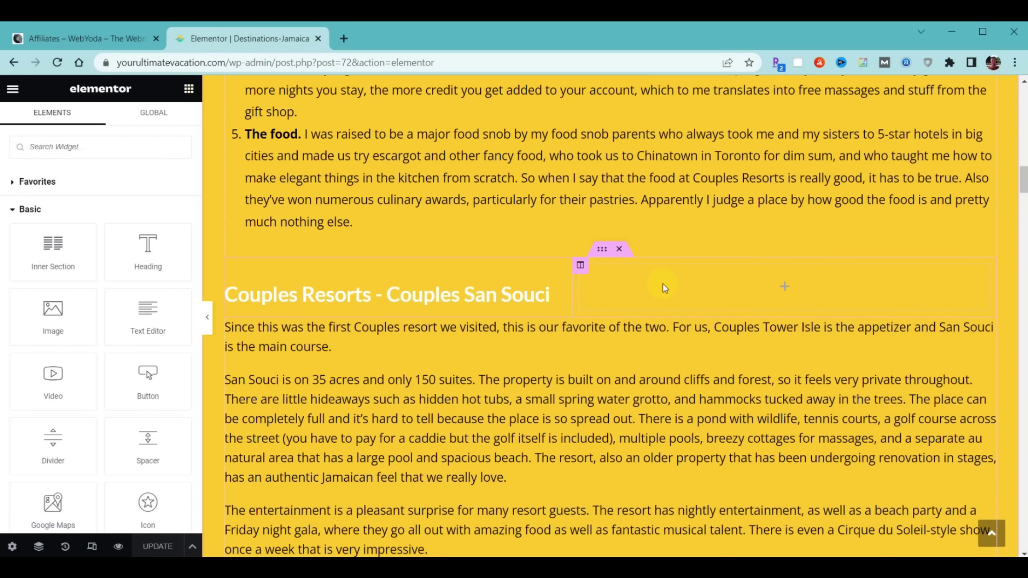
left_click(65, 36)
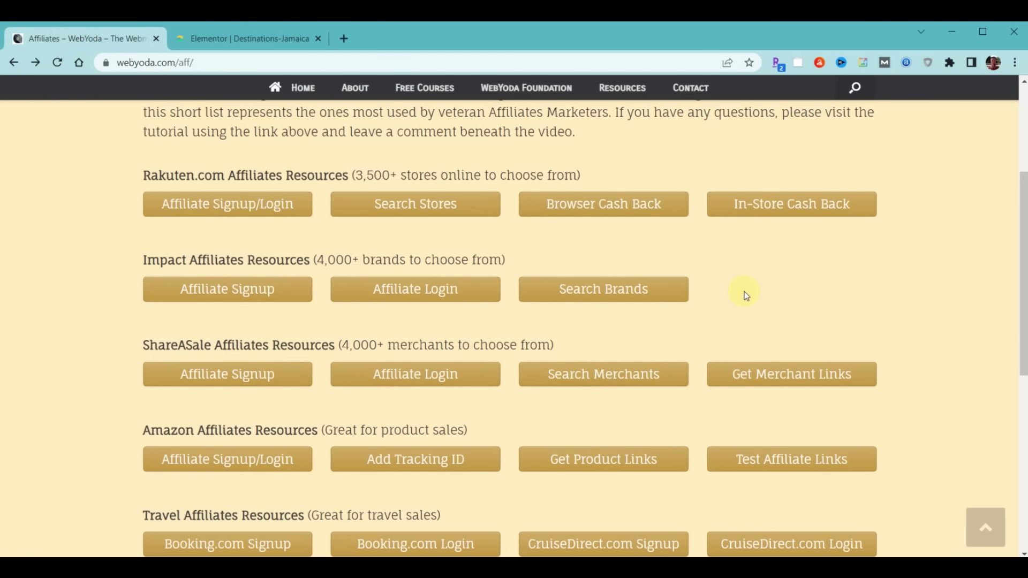
Scroll to Travel Affiliates Resources and sign in through the Booking.com Login button
scroll(745, 296, "down", 3)
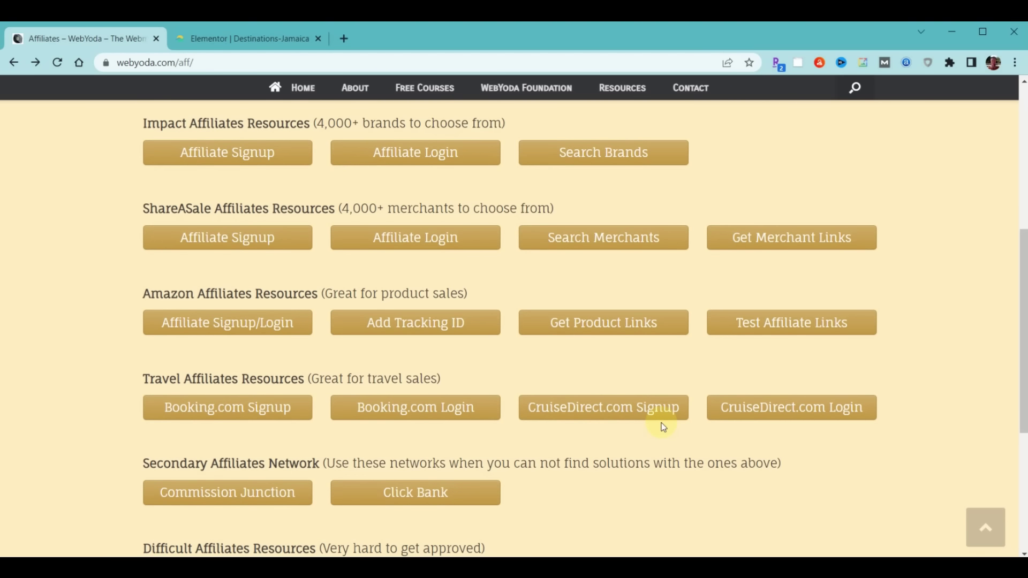
scroll(661, 426, "down", 4)
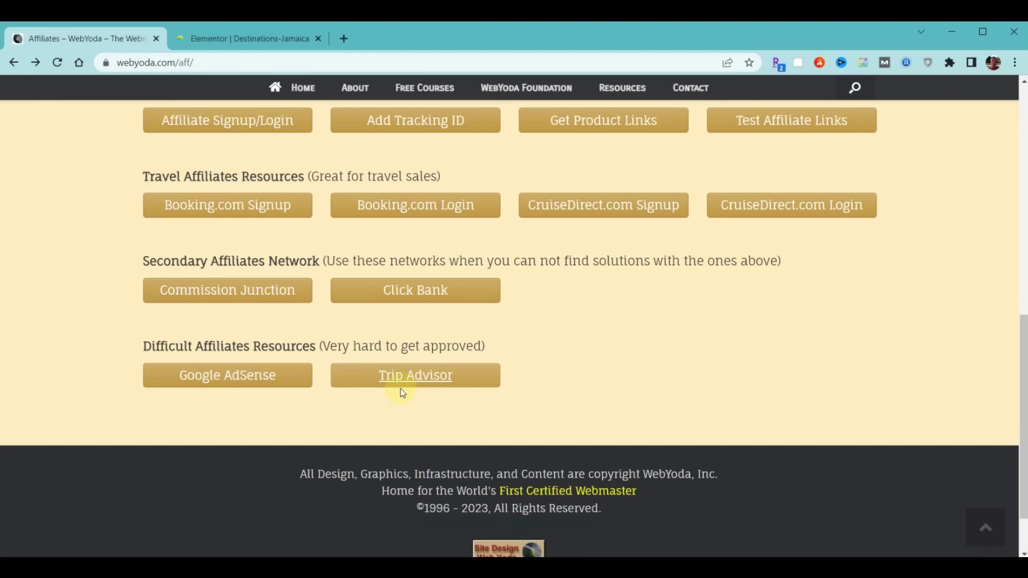
scroll(699, 329, "up", 3)
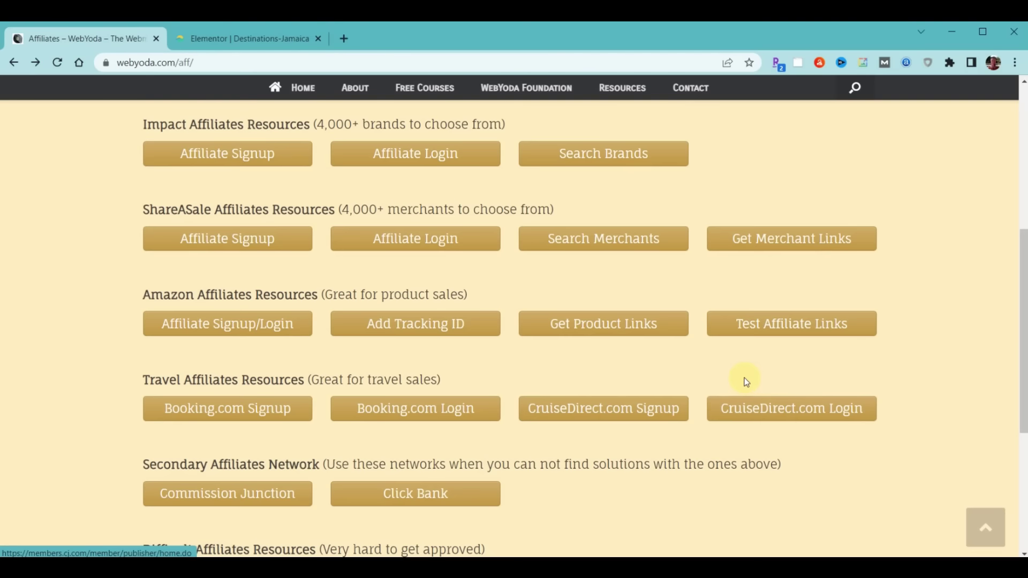
scroll(745, 378, "down", 2)
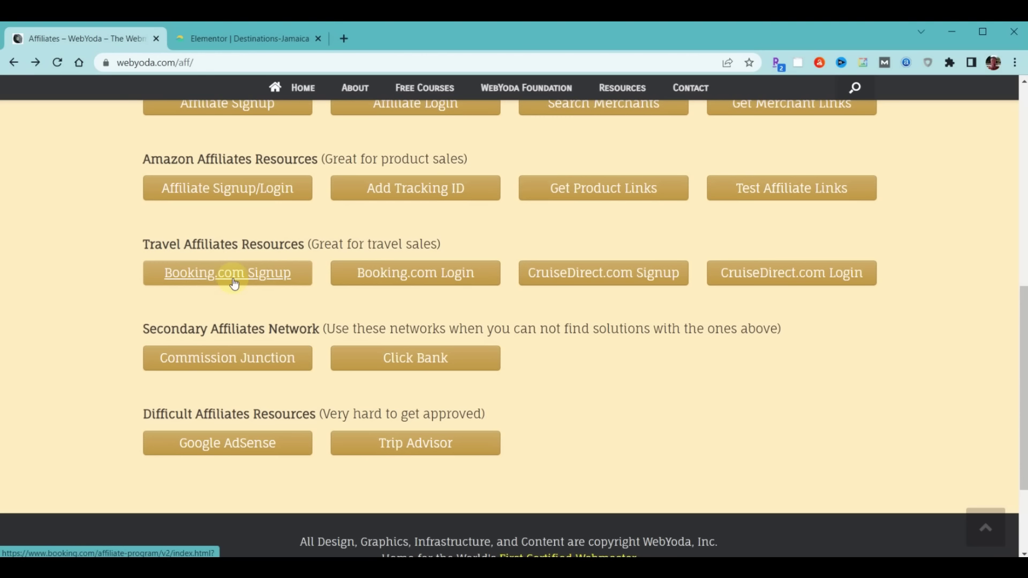
left_click(422, 274)
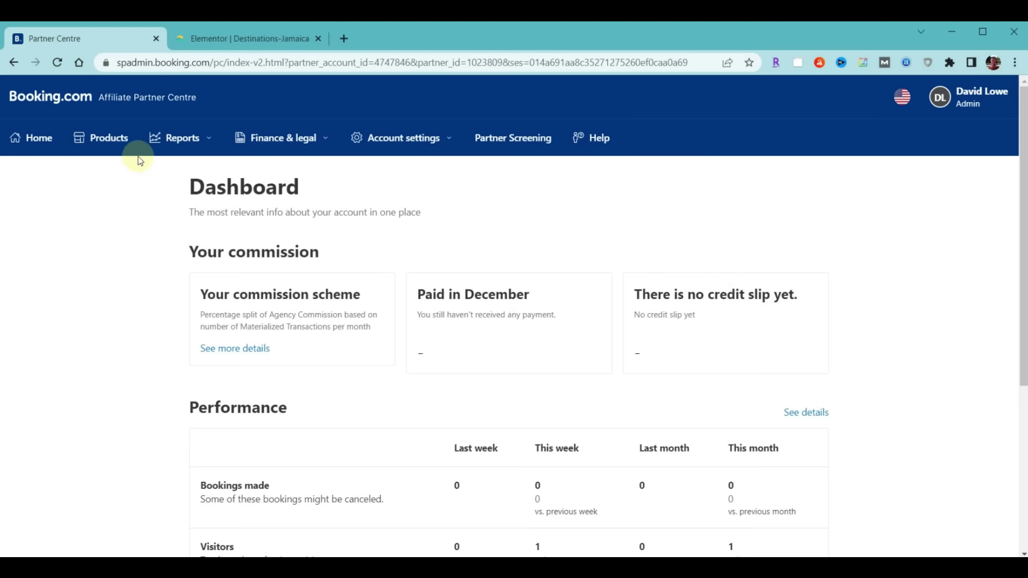
Under Products, choose the Affiliate Links card in the Widgets section
left_click(102, 142)
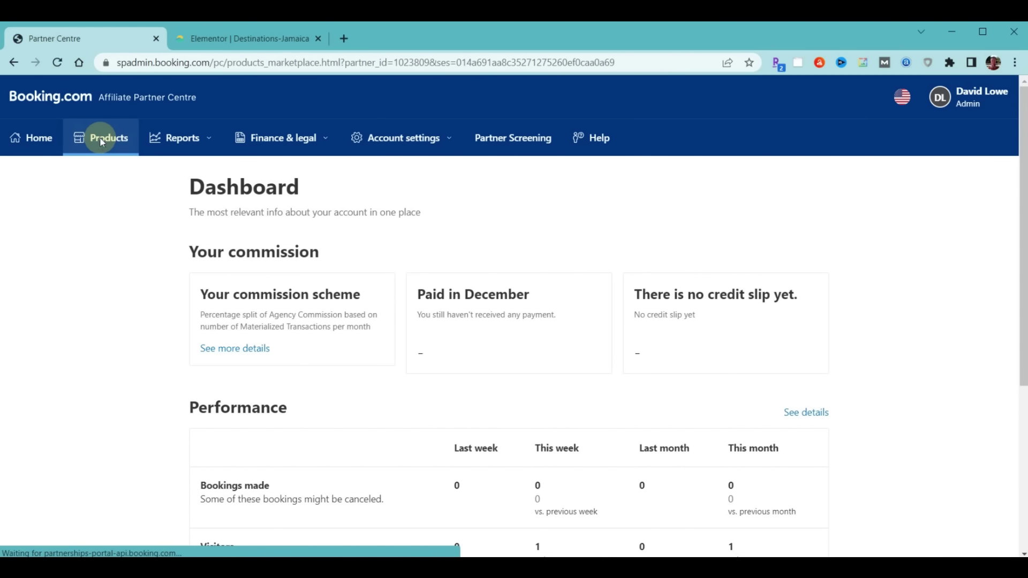
scroll(257, 266, "down", 10)
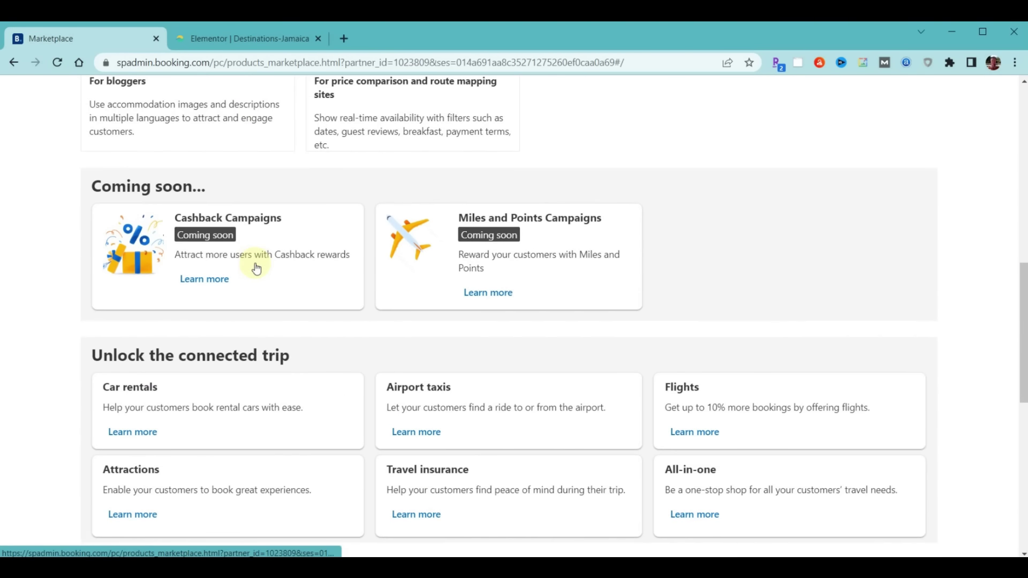
scroll(256, 268, "down", 6)
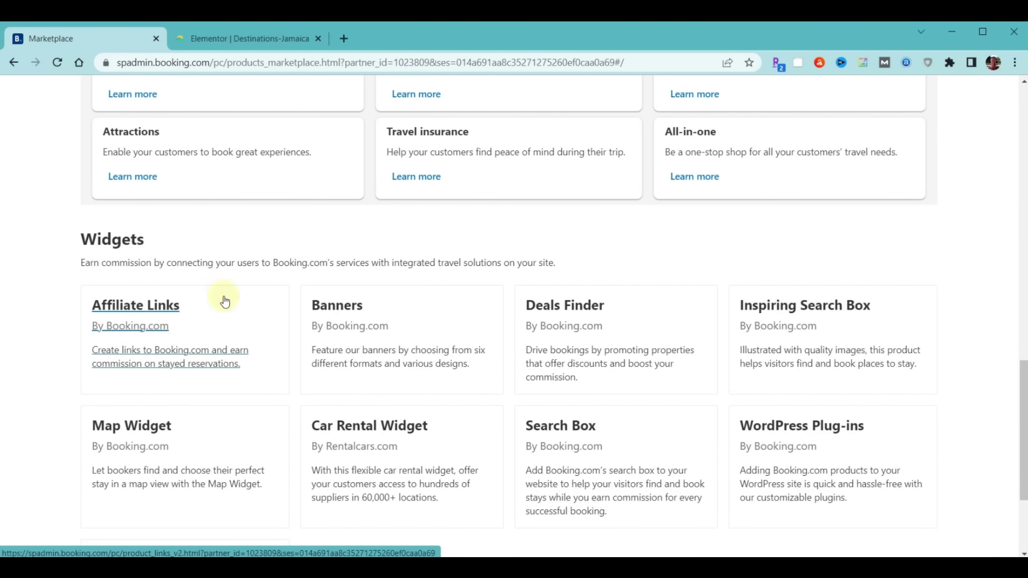
left_click(132, 304)
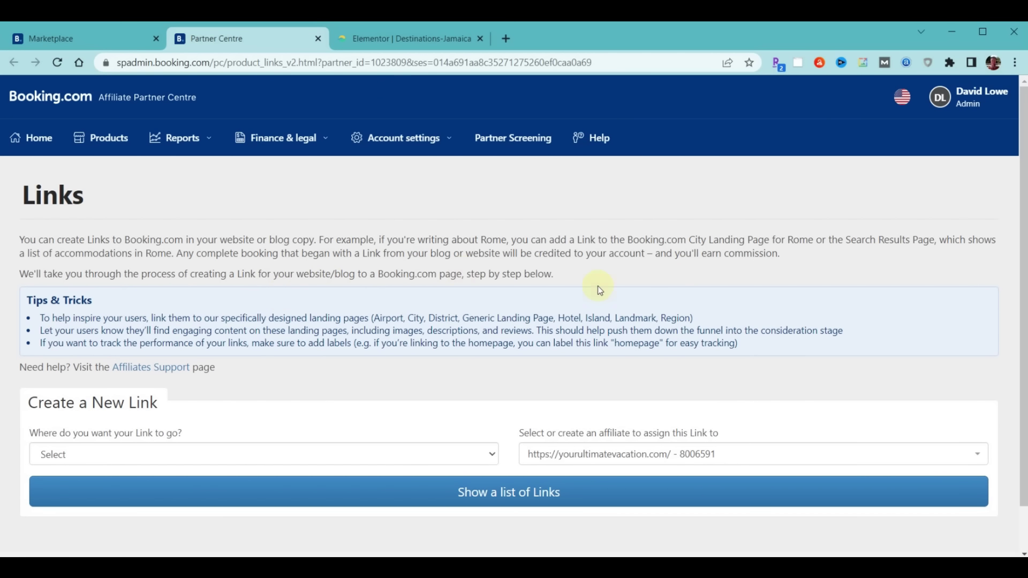
Generate hotel affiliate links for Ocho Rios, Jamaica
scroll(370, 303, "down", 1)
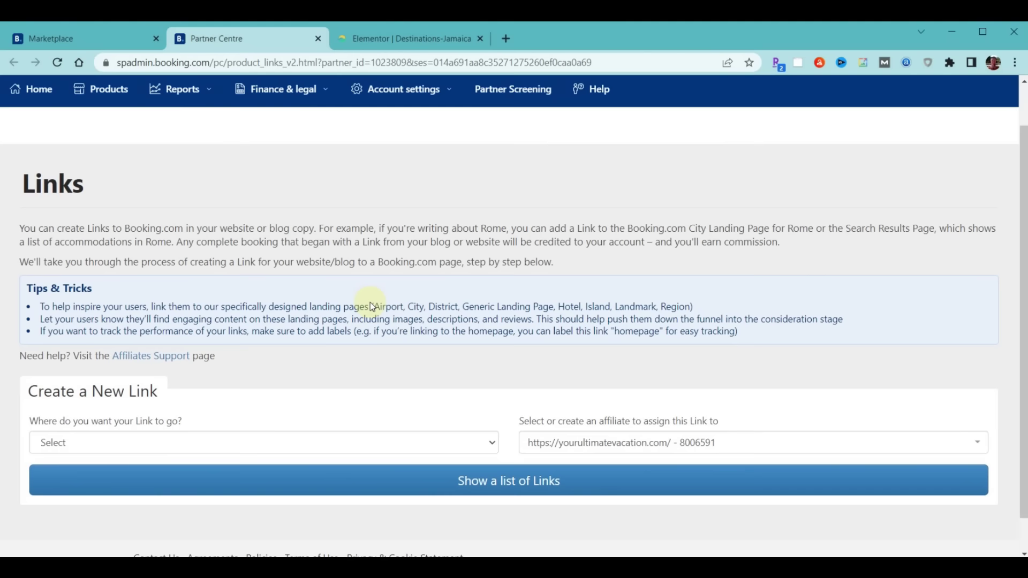
scroll(370, 303, "down", 1)
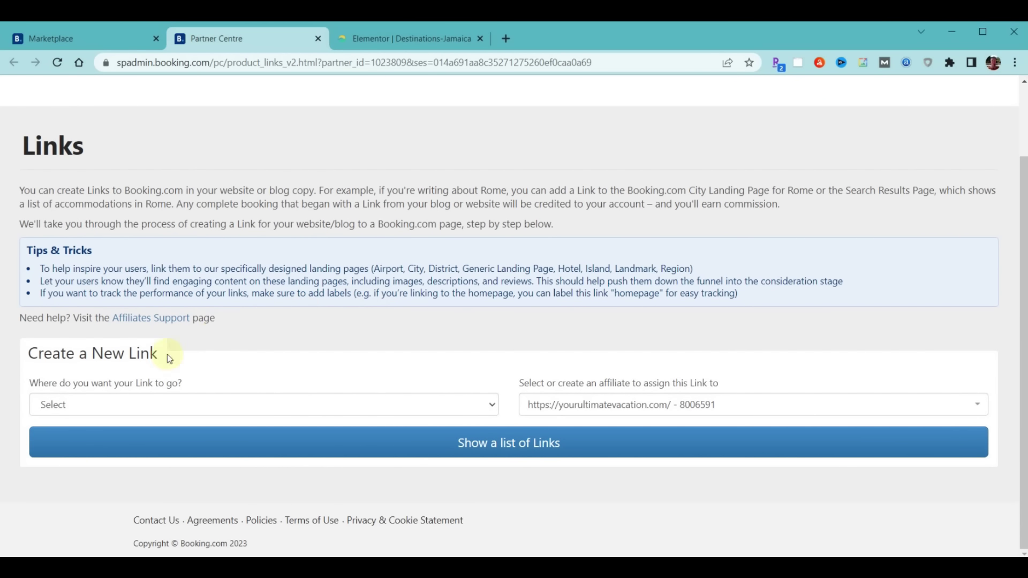
left_click(223, 404)
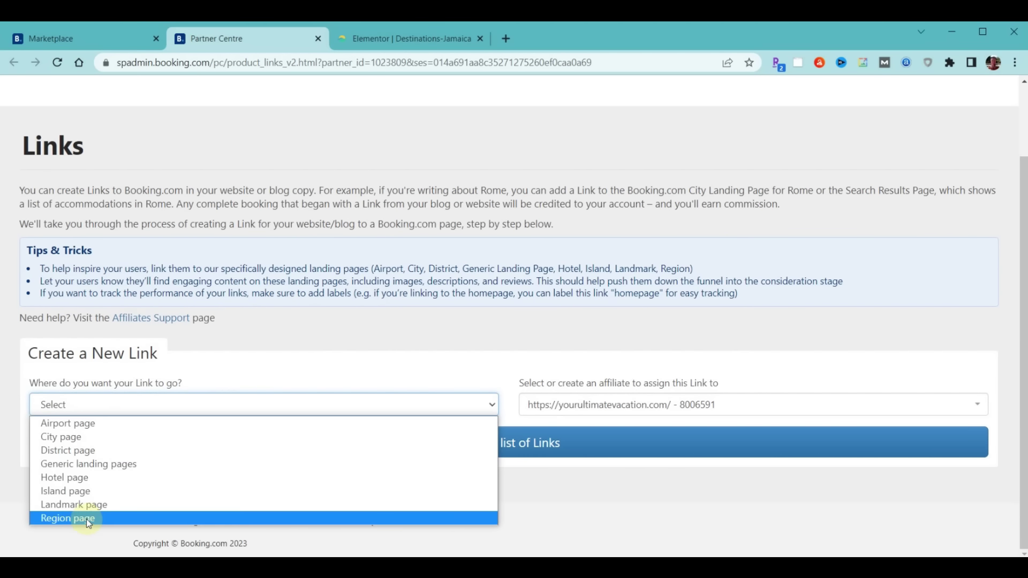
left_click(71, 476)
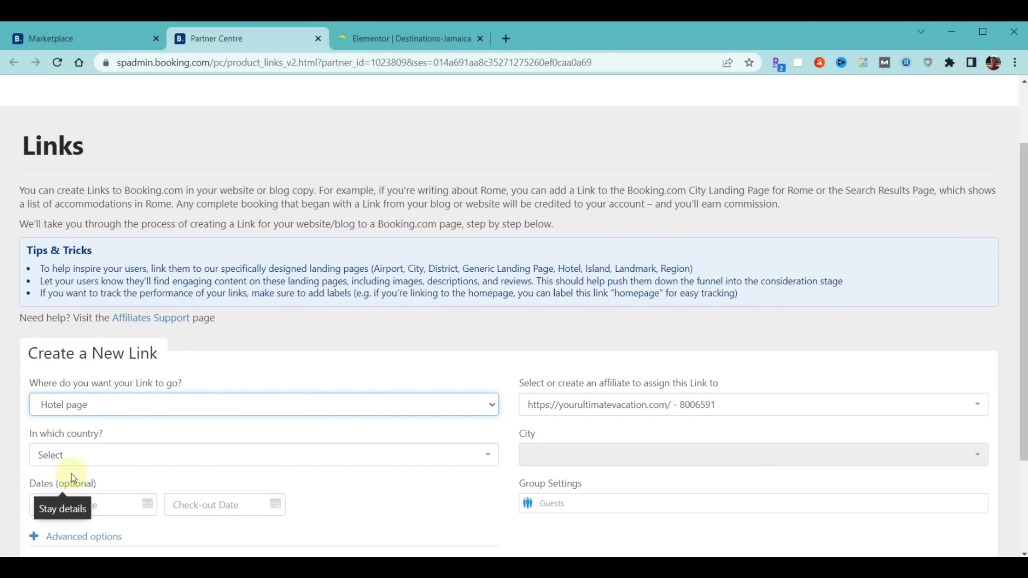
left_click(74, 455)
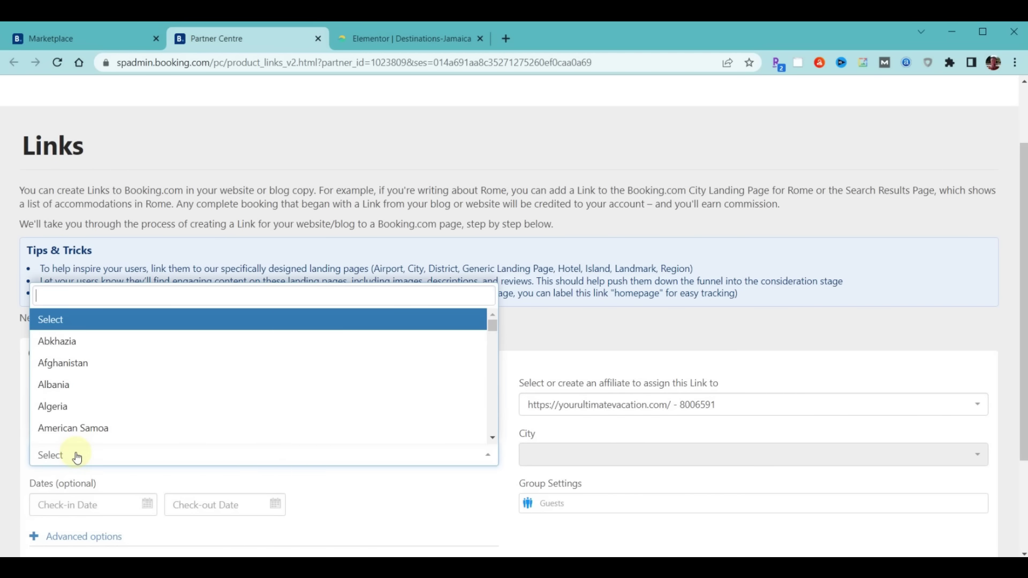
type("jam")
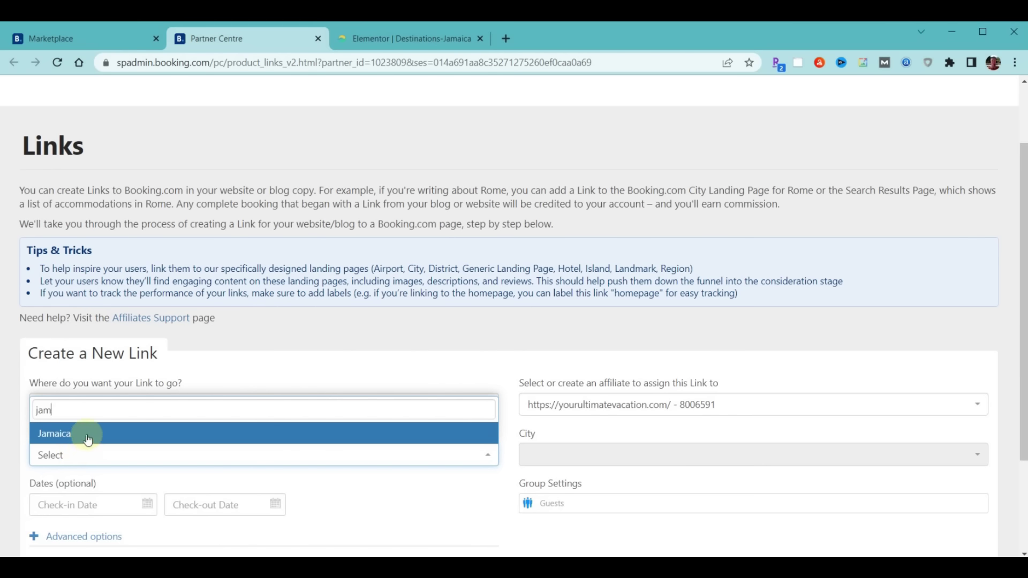
left_click(88, 443)
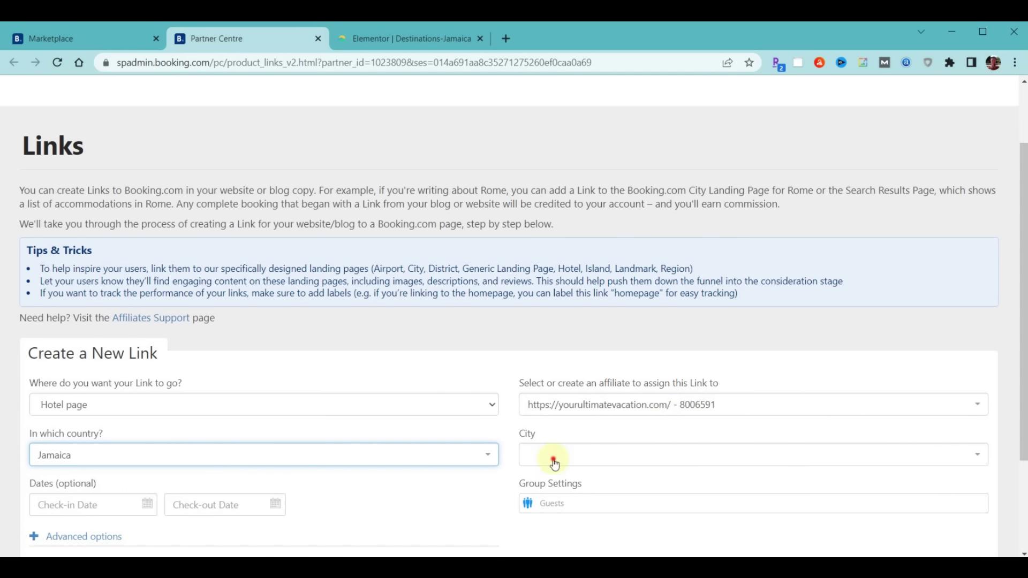
left_click(554, 464)
type("ocho")
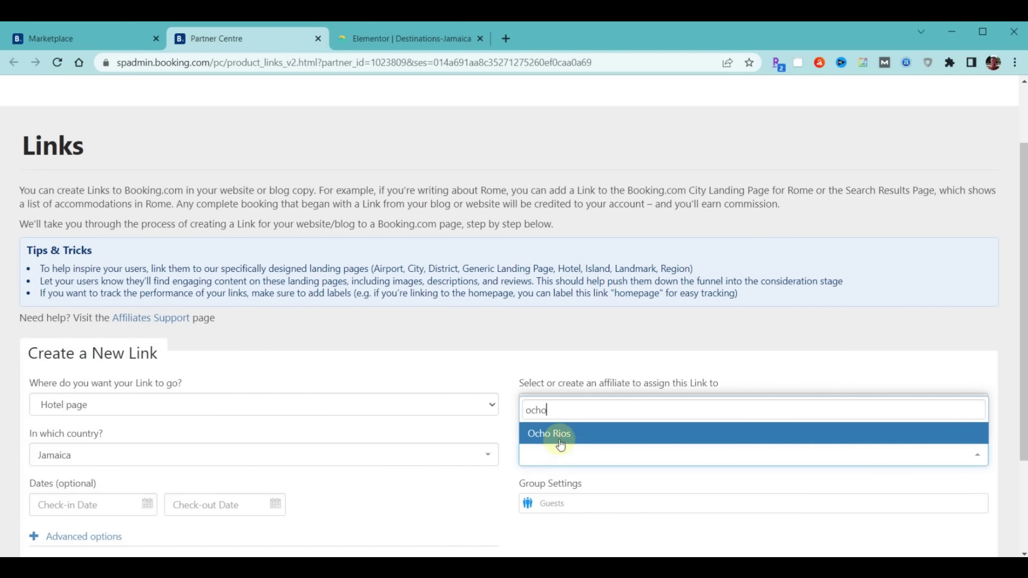
left_click(560, 441)
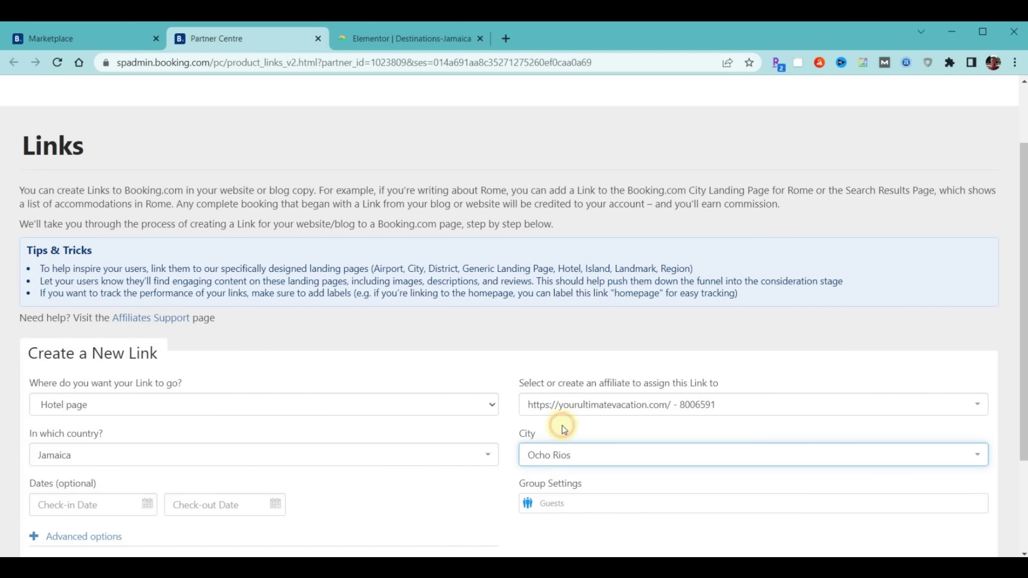
scroll(629, 249, "down", 3)
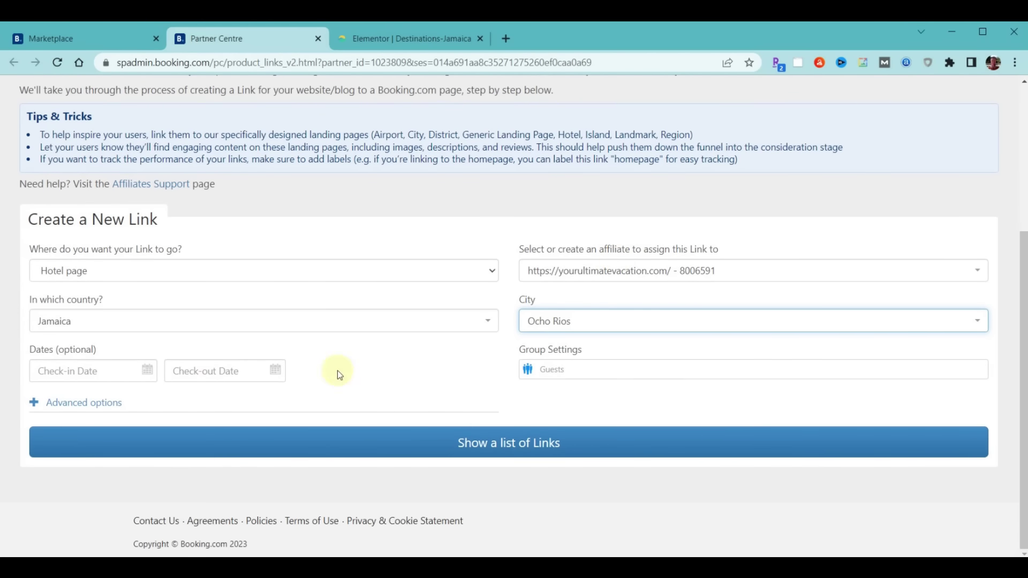
left_click(494, 438)
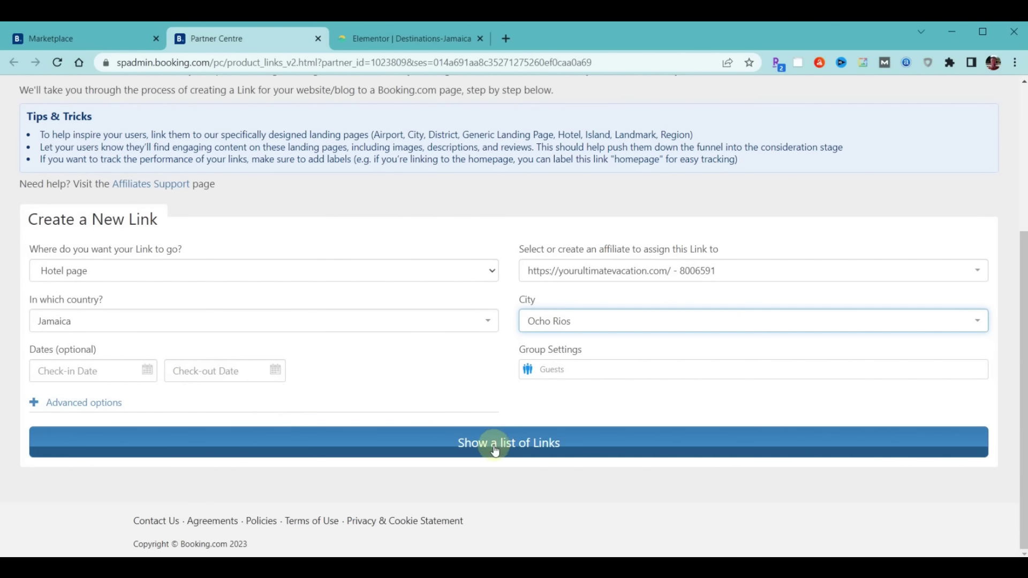
Filter the hotel links by 'couples' and copy the Couples Sans Souci URL
scroll(494, 447, "down", 8)
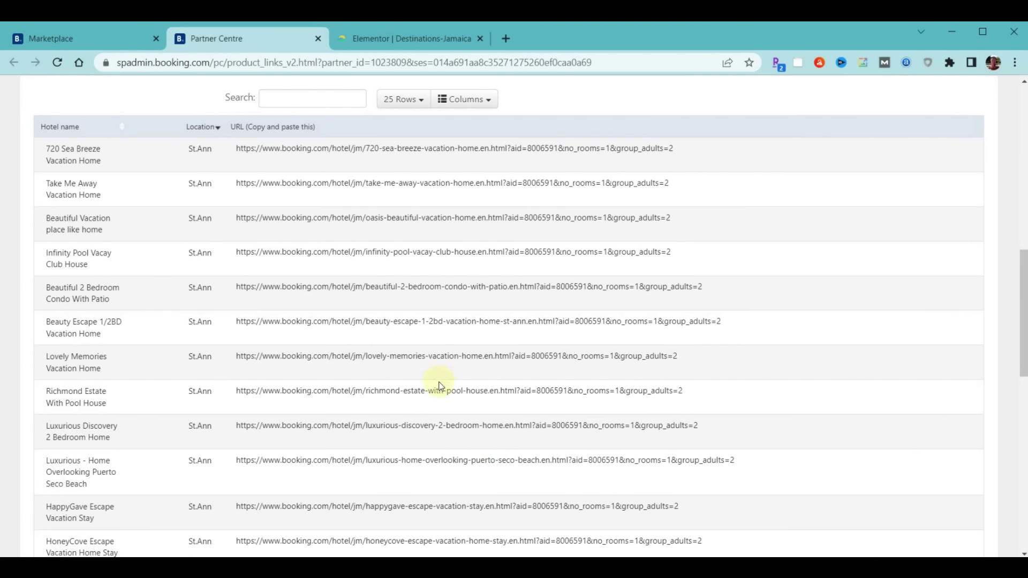
left_click(301, 101)
scroll(368, 209, "up", 3)
type("couples")
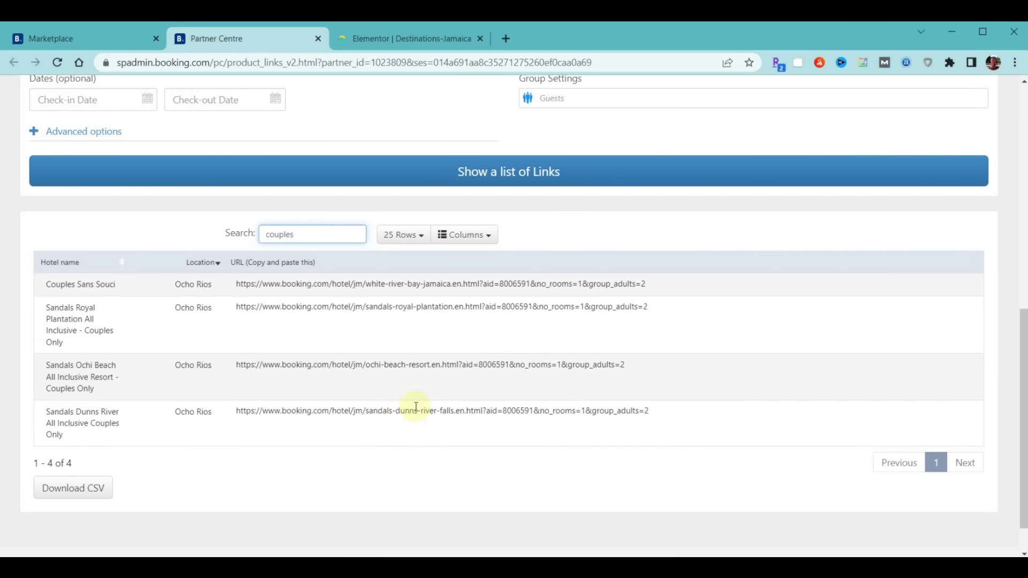
left_click_drag(237, 284, 649, 280)
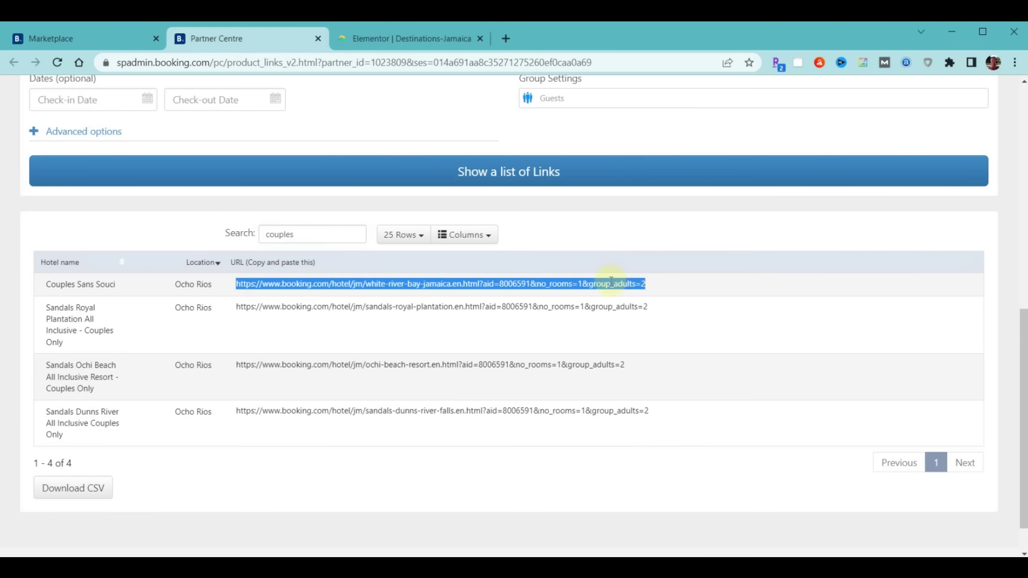
right_click(612, 279)
left_click(628, 292)
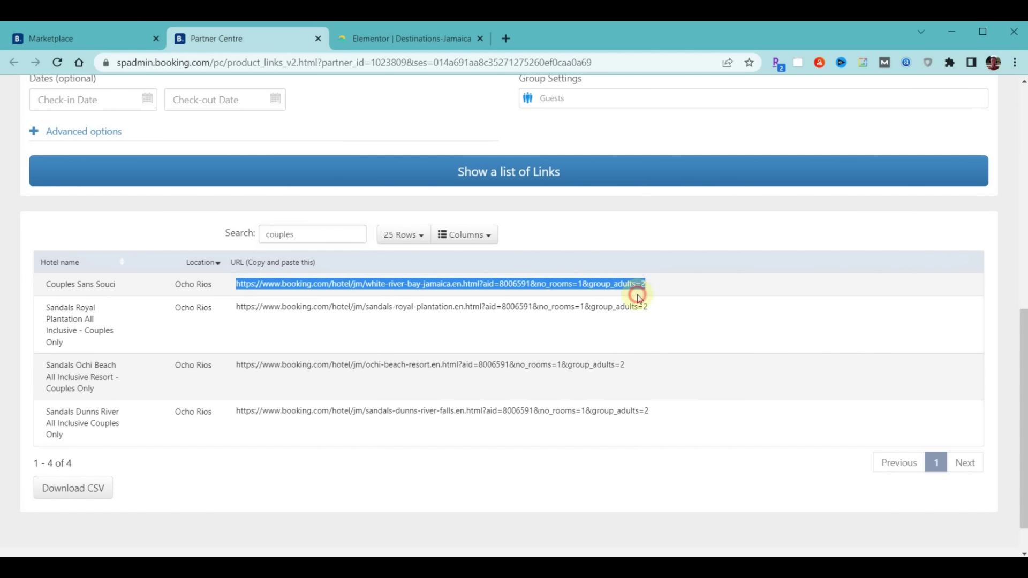
Add a Button widget beside the Couples San Souci heading, labelled 'Book Now'
left_click(450, 40)
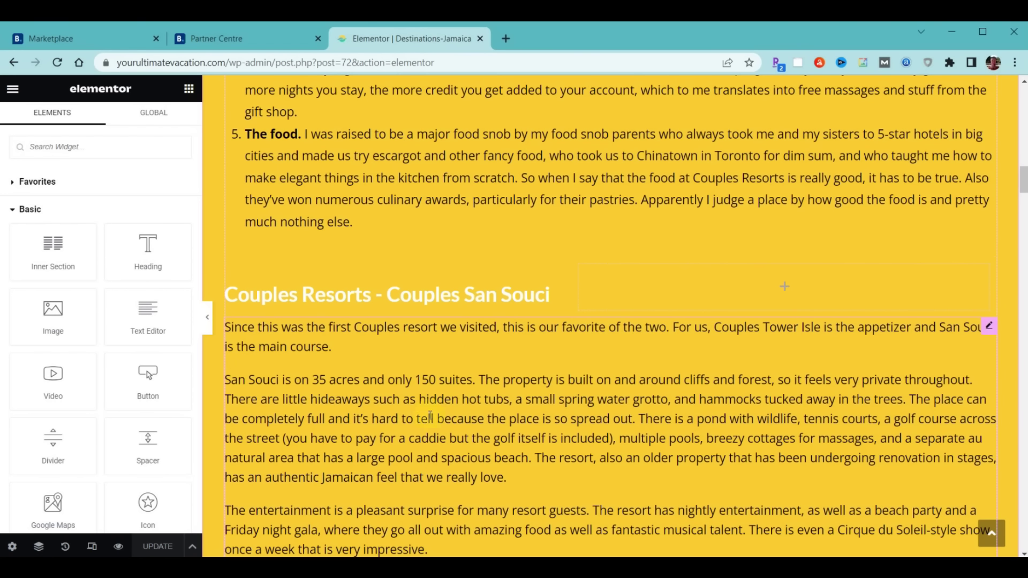
left_click_drag(170, 405, 674, 289)
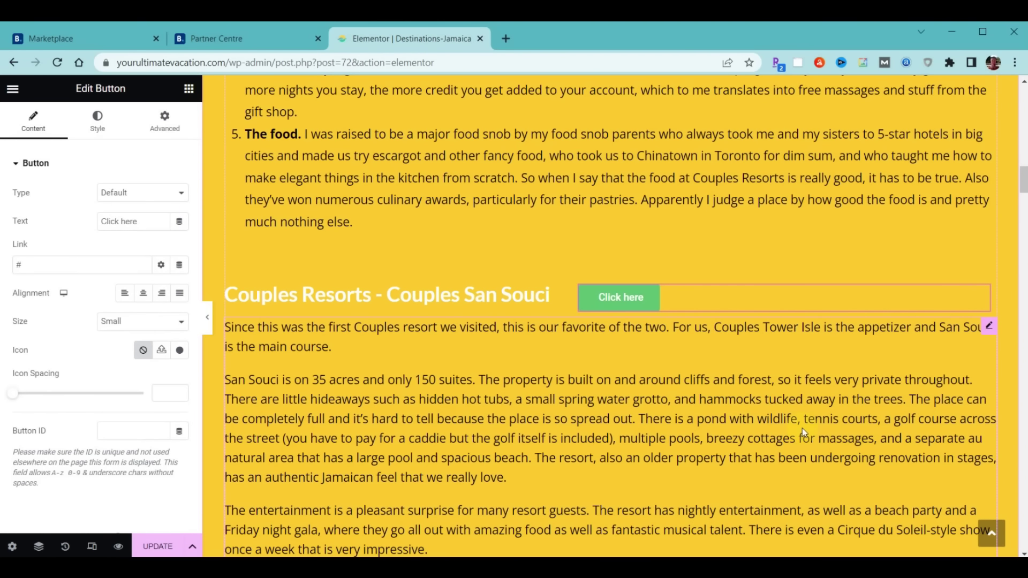
left_click(146, 224)
left_click_drag(146, 223, 74, 238)
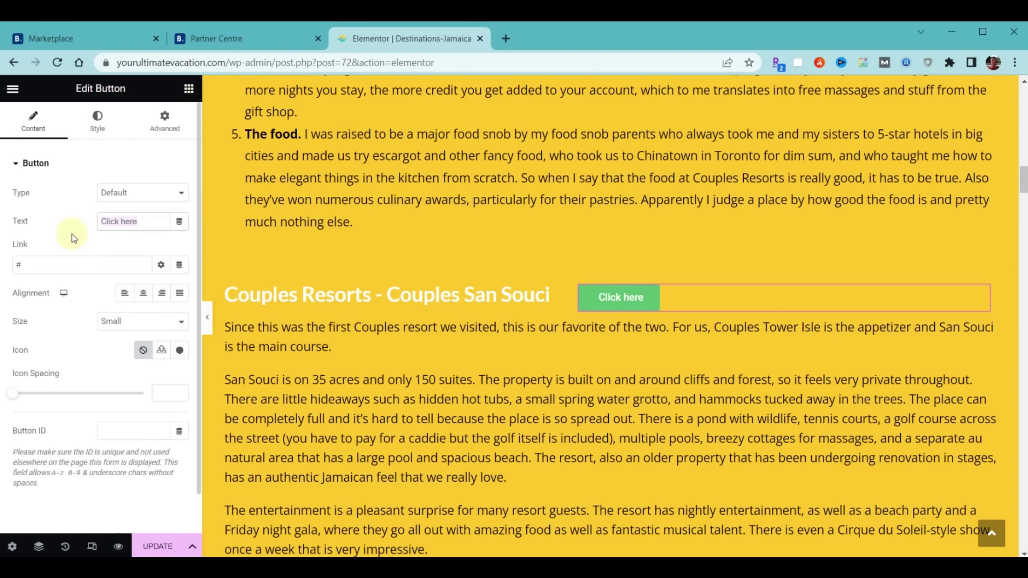
type("Book Now")
Link the button to the Booking.com affiliate URL, update the page, and exit Elementor
left_click(68, 259)
key("BackSpace")
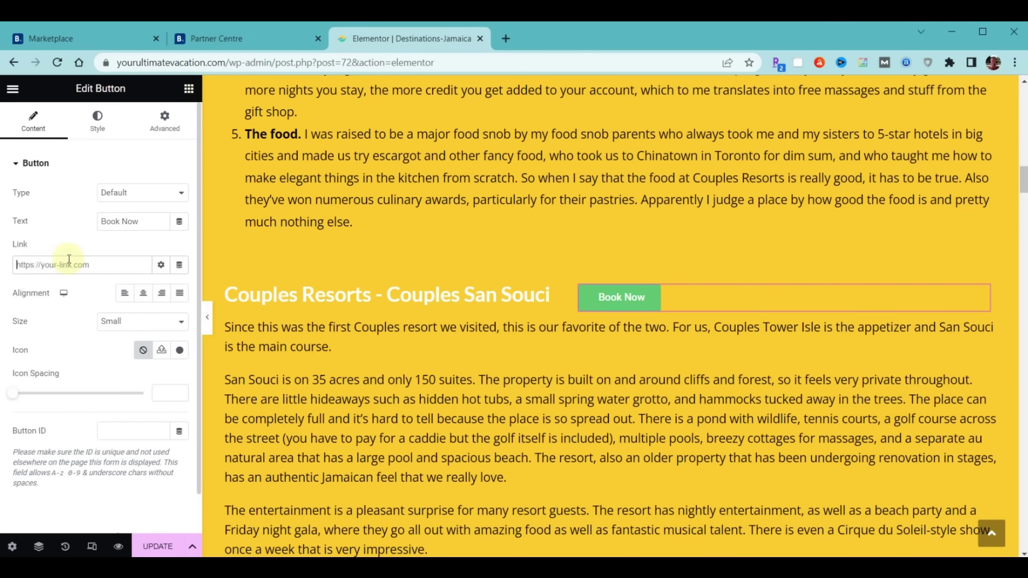
key("ctrl+v")
left_click(154, 546)
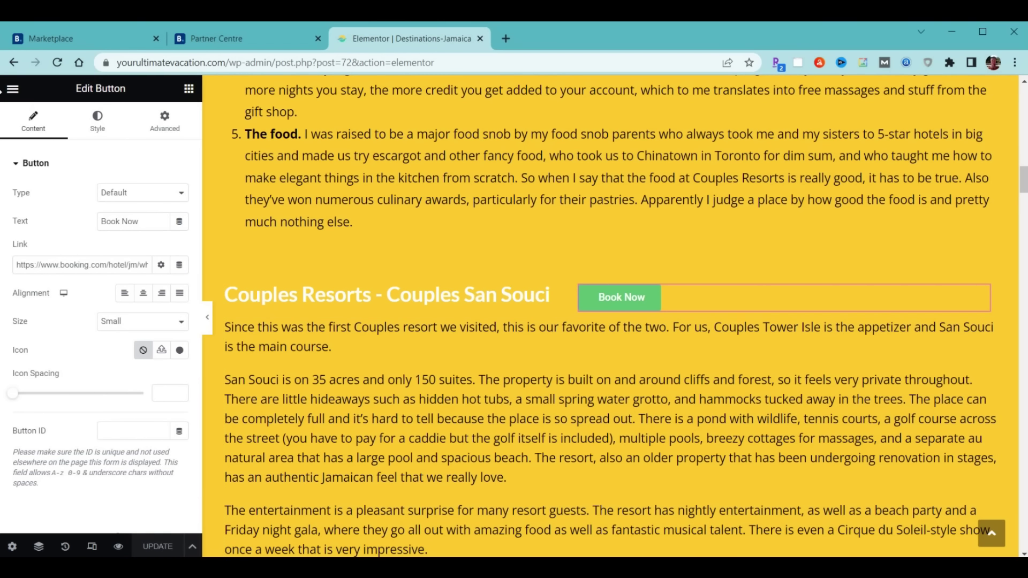
left_click(12, 88)
left_click(57, 418)
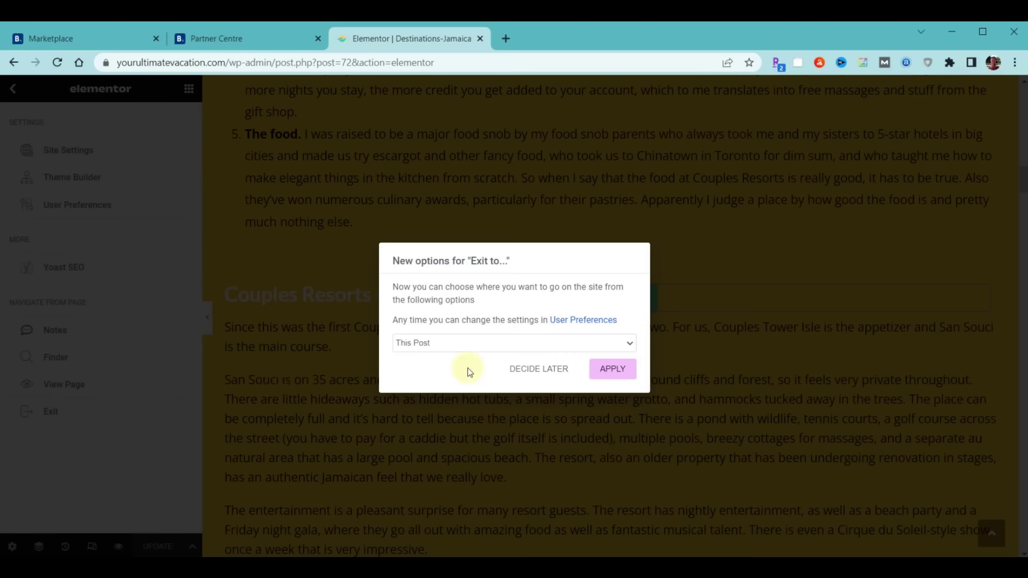
Leave the editor and go to the live website
left_click(623, 368)
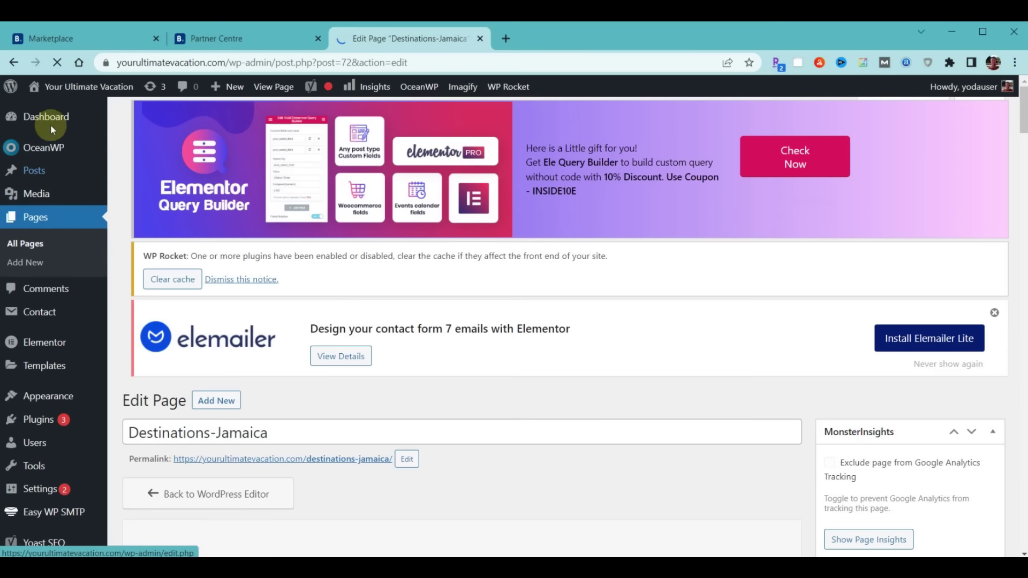
mouse_move(48, 87)
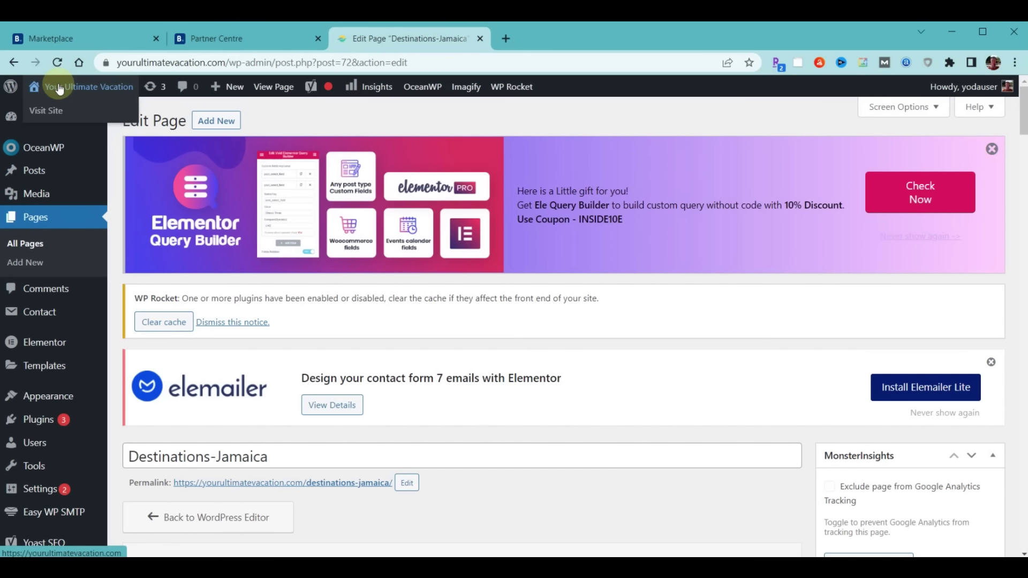
left_click(46, 111)
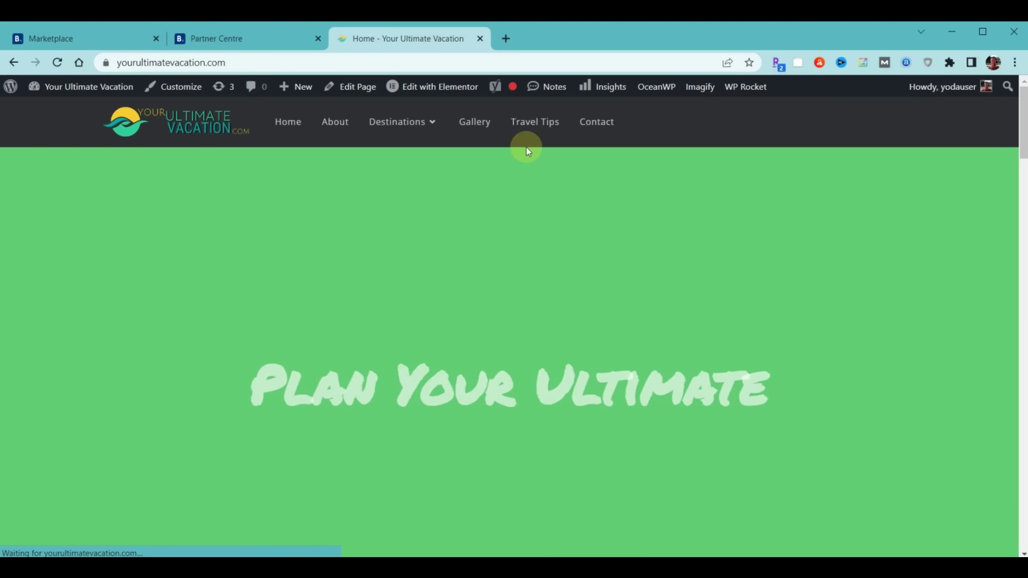
On the Jamaica destination page, test the Couples San Souci Book Now button's Booking.com link
mouse_move(429, 119)
left_click(390, 165)
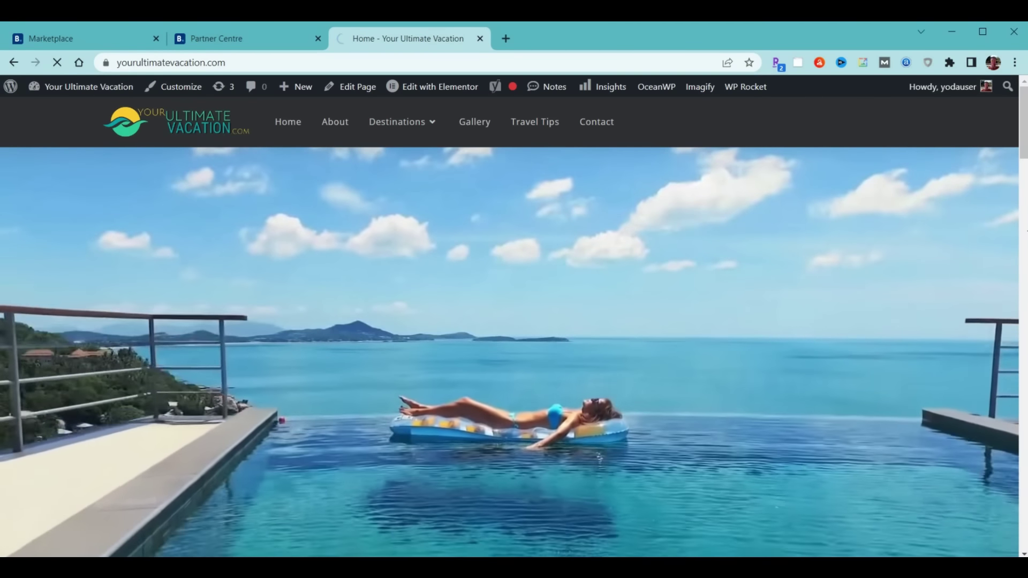
scroll(999, 252, "down", 15)
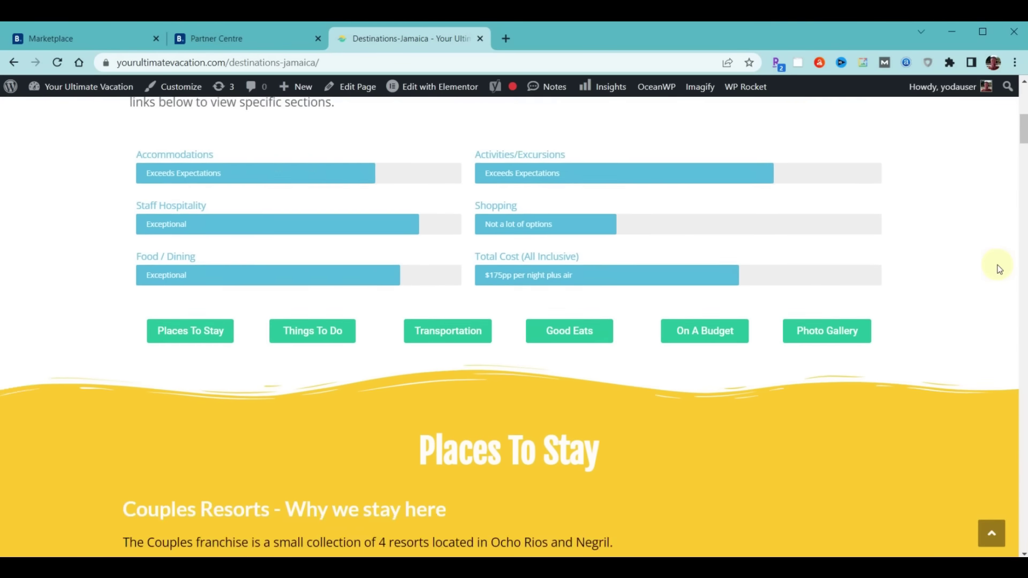
scroll(997, 265, "down", 2)
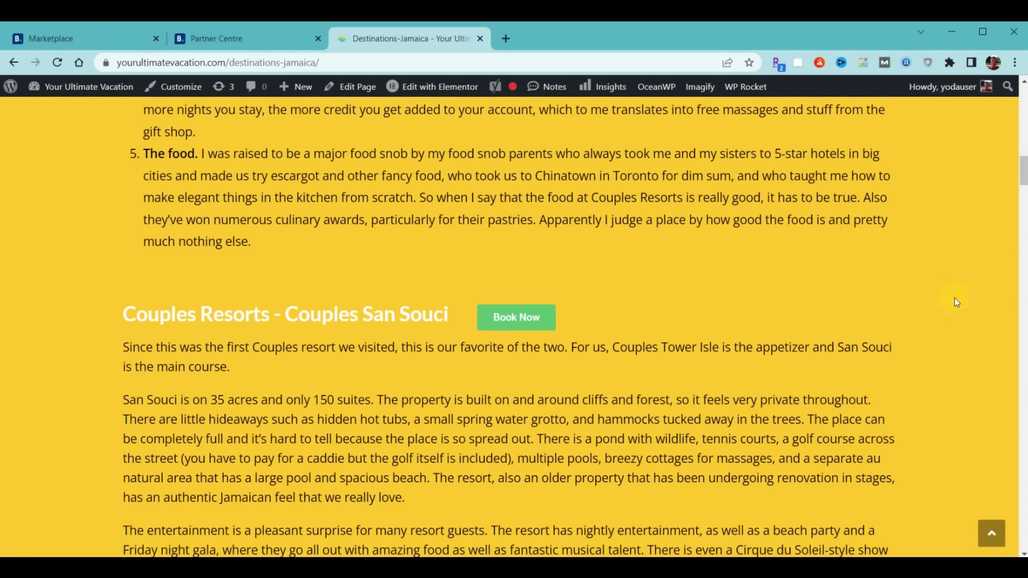
left_click(517, 323)
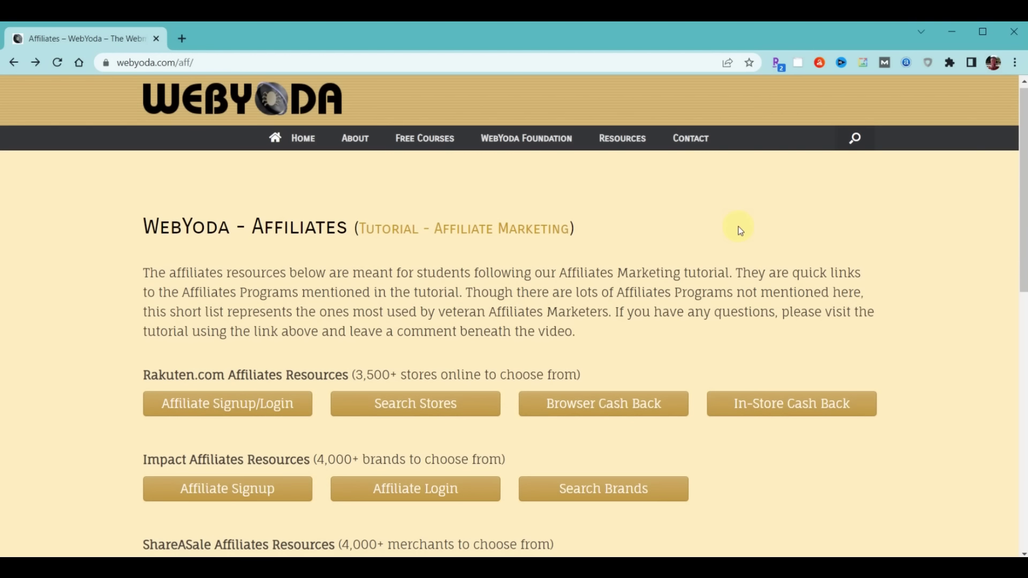
Open Affiliate Login under Impact Affiliates Resources on webyoda.com/aff
scroll(723, 241, "down", 1)
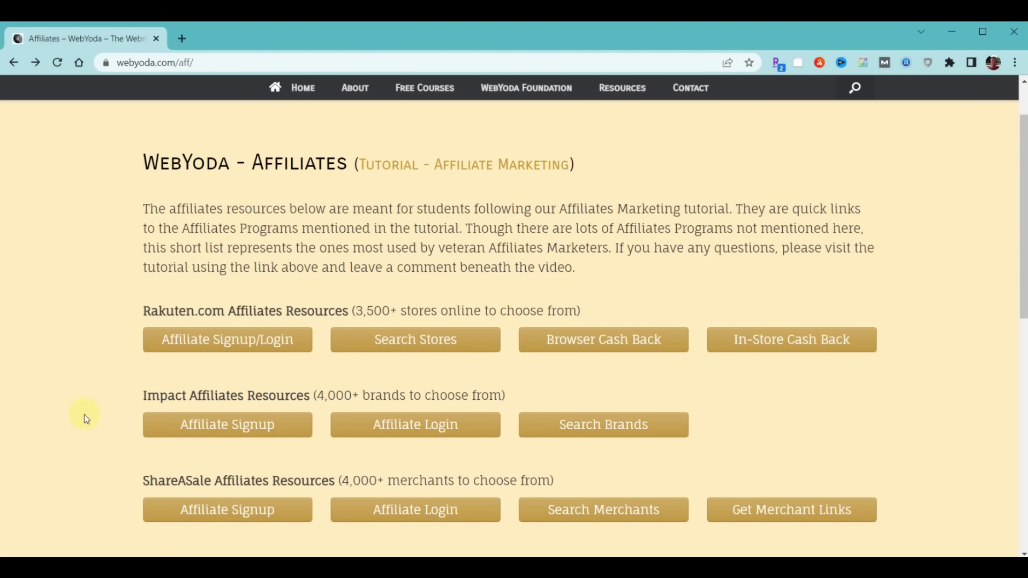
scroll(72, 415, "up", 1)
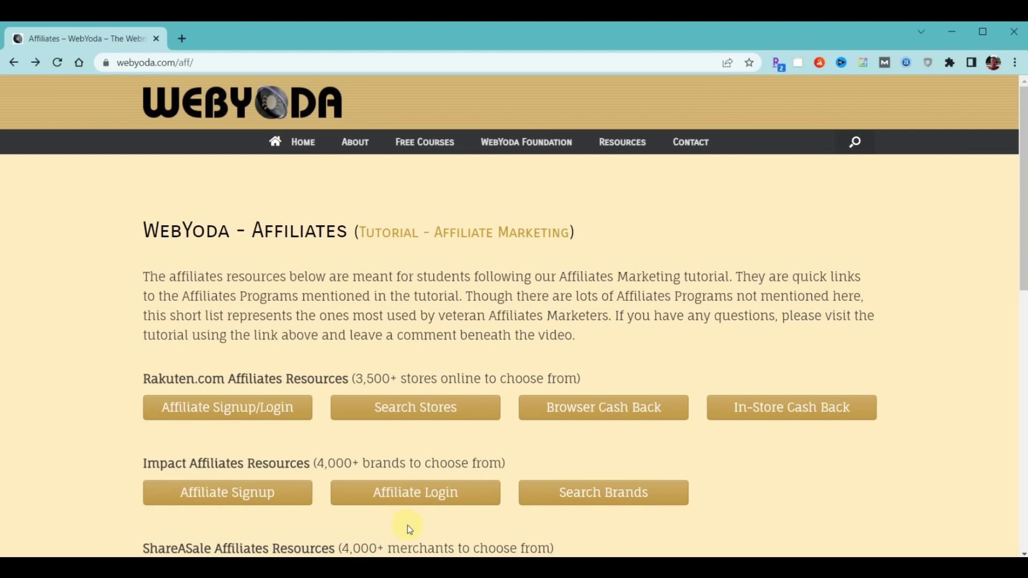
left_click(417, 497)
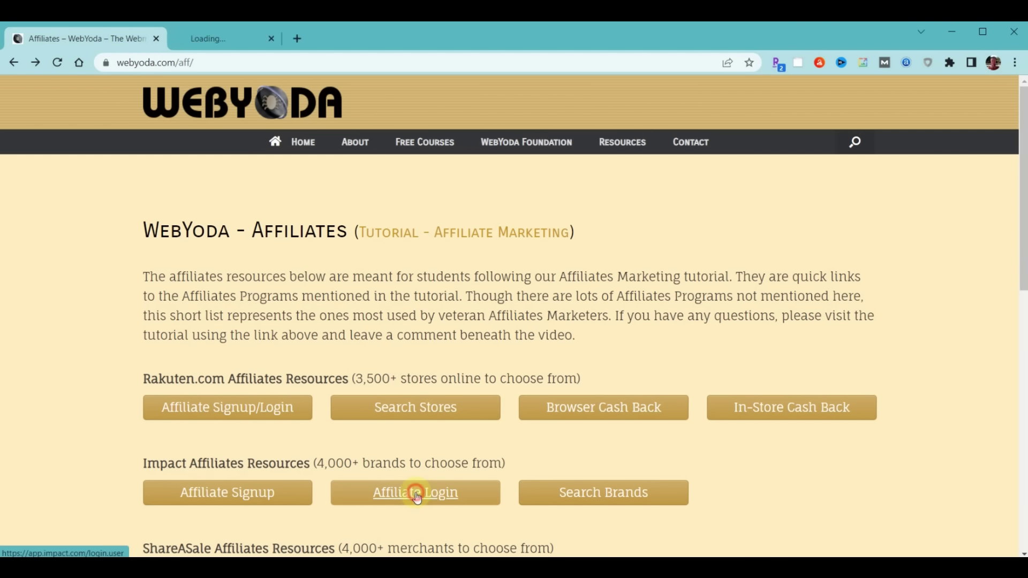
Sign in to impact.com, go to Content > Promo Codes, and select the webyoda HostGator code
left_click(255, 328)
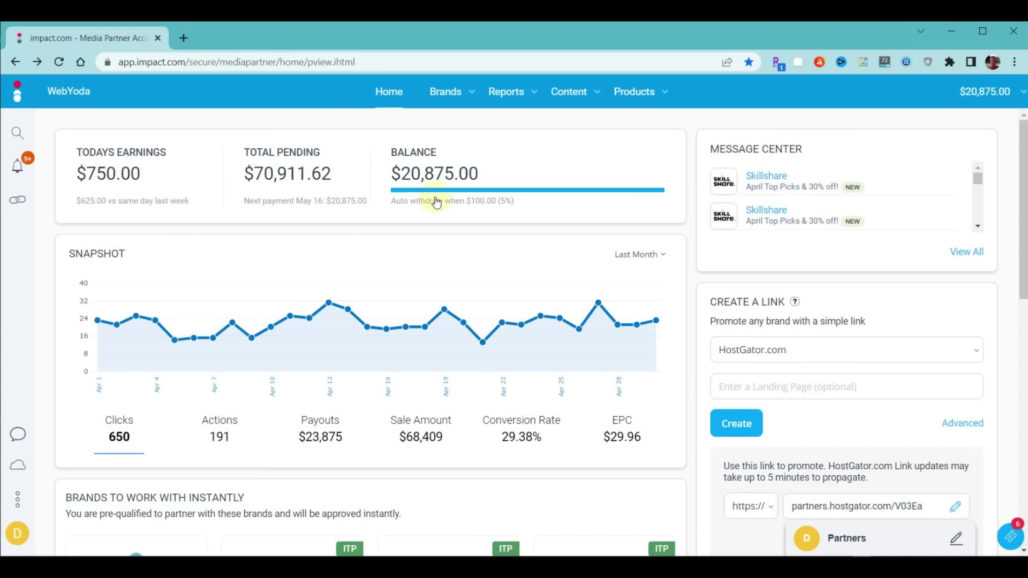
left_click(598, 95)
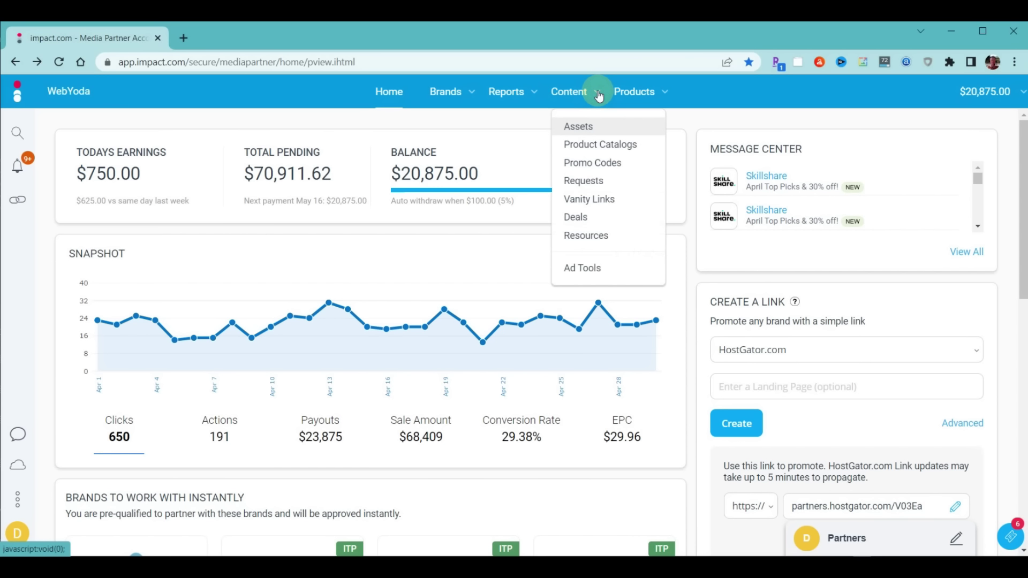
left_click(598, 162)
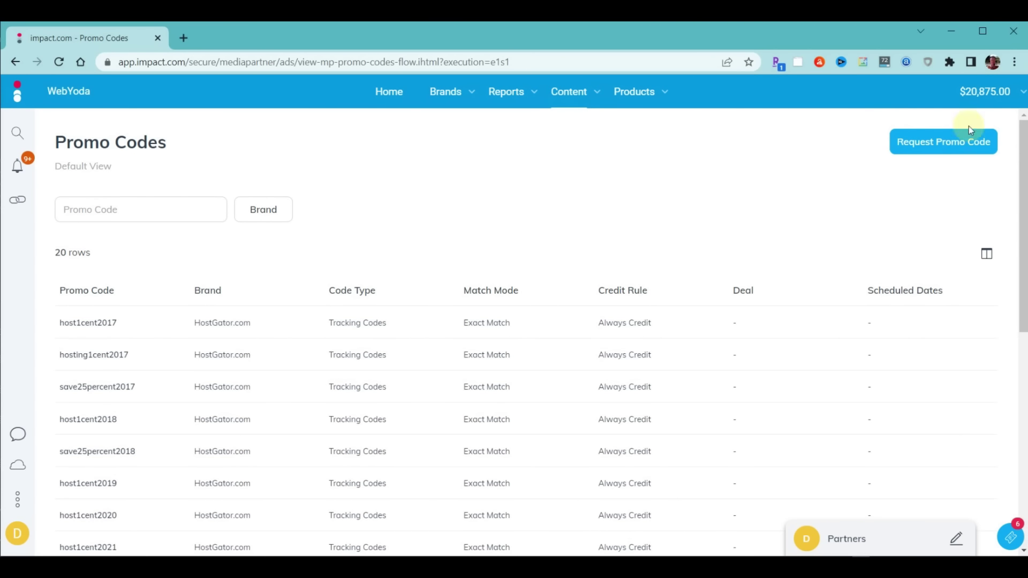
scroll(193, 348, "down", 8)
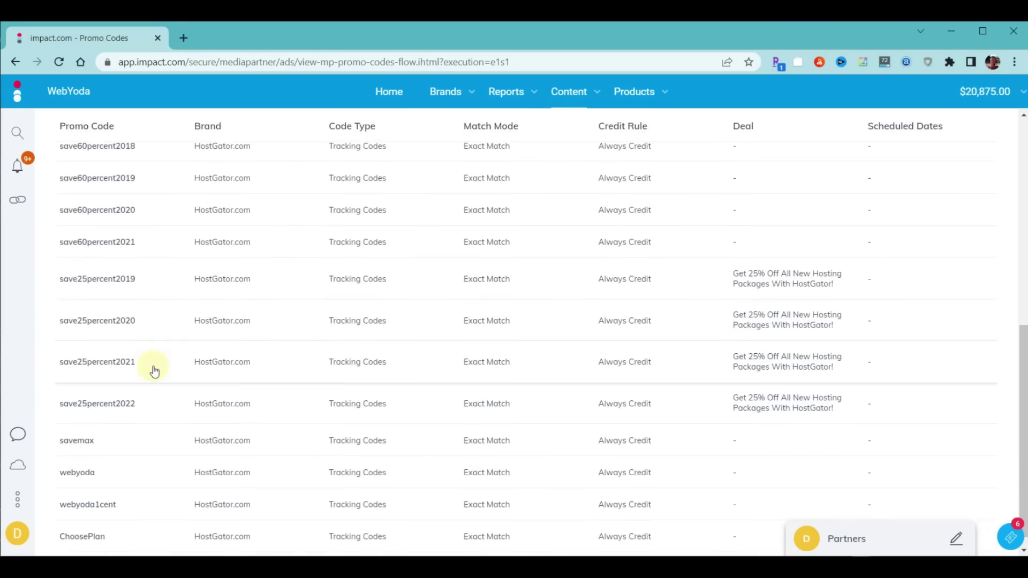
double_click(82, 457)
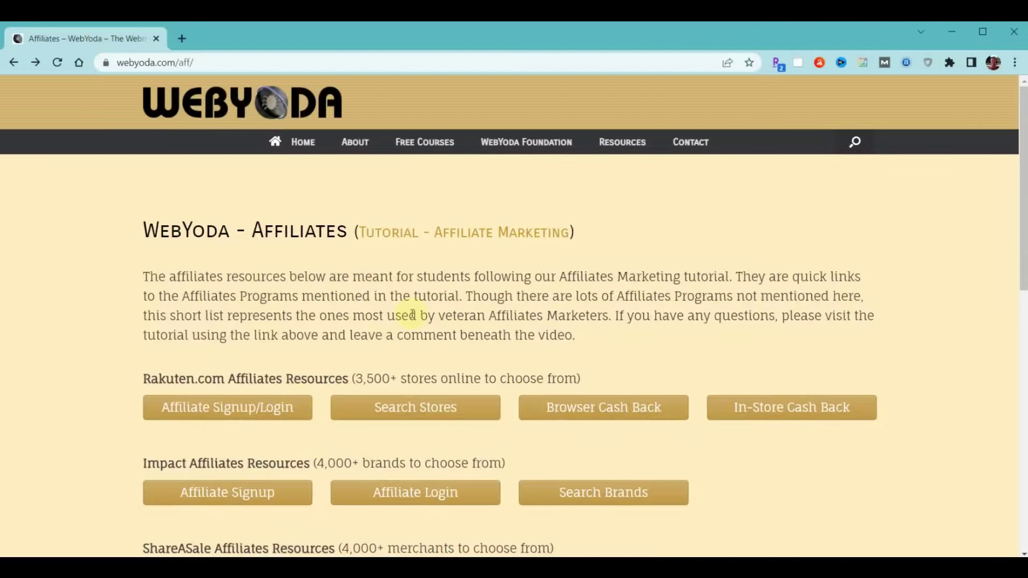
Open the Google AdSense button under Difficult Affiliates Resources
scroll(385, 289, "down", 9)
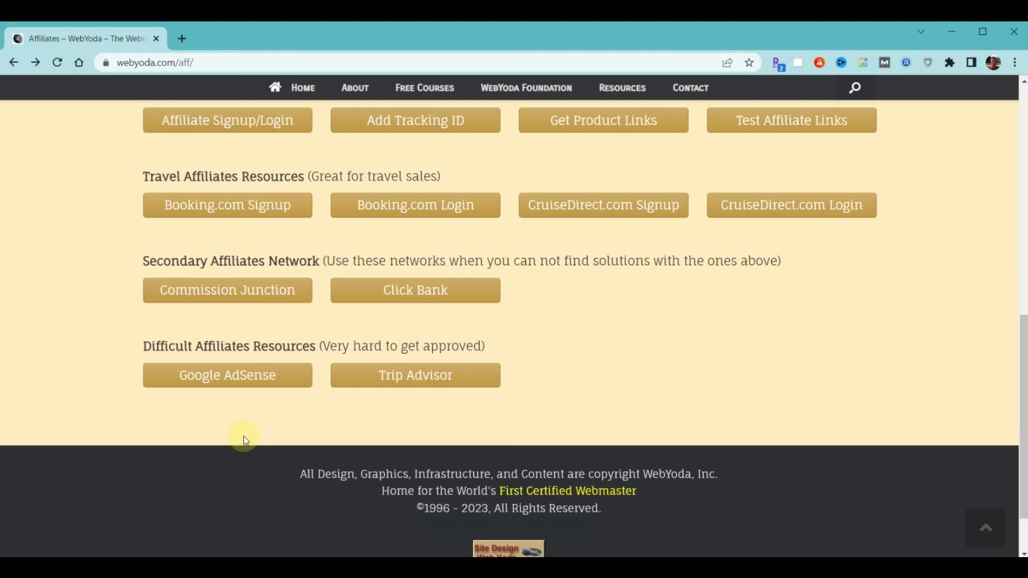
left_click(213, 378)
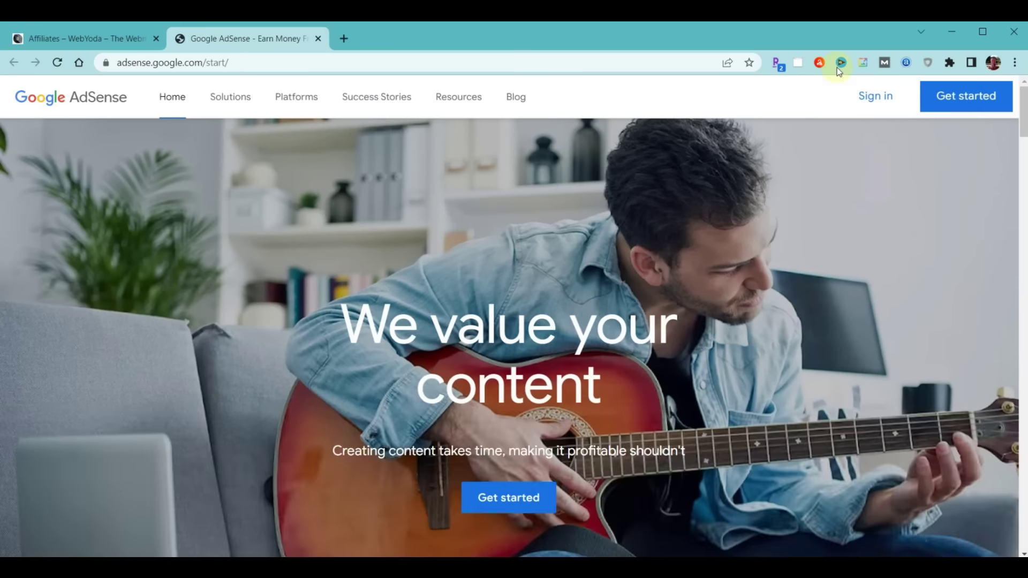
Sign in to AdSense and select yourultimatevacation.com's code under Sites > Connect your site
left_click(872, 98)
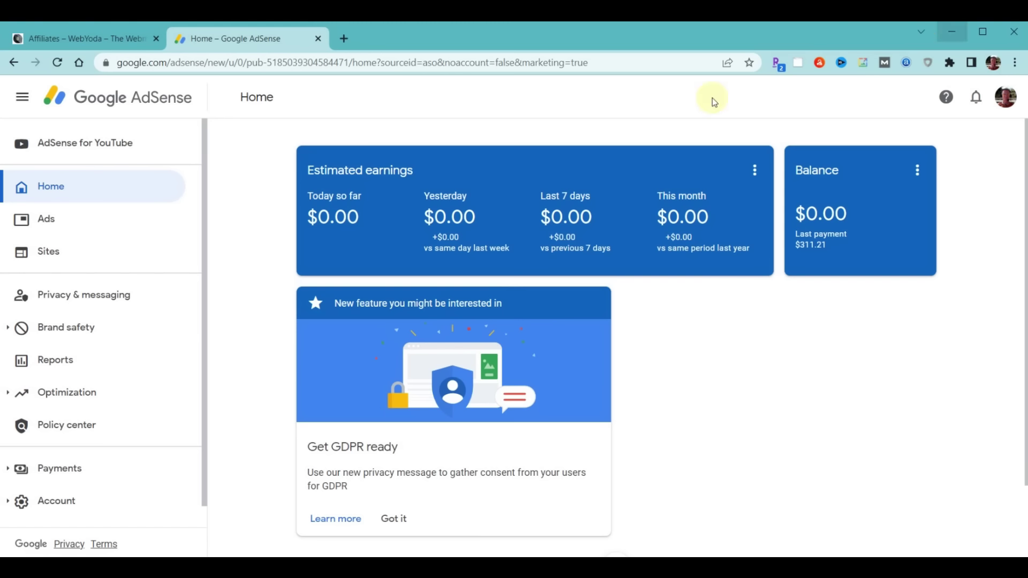
left_click(58, 249)
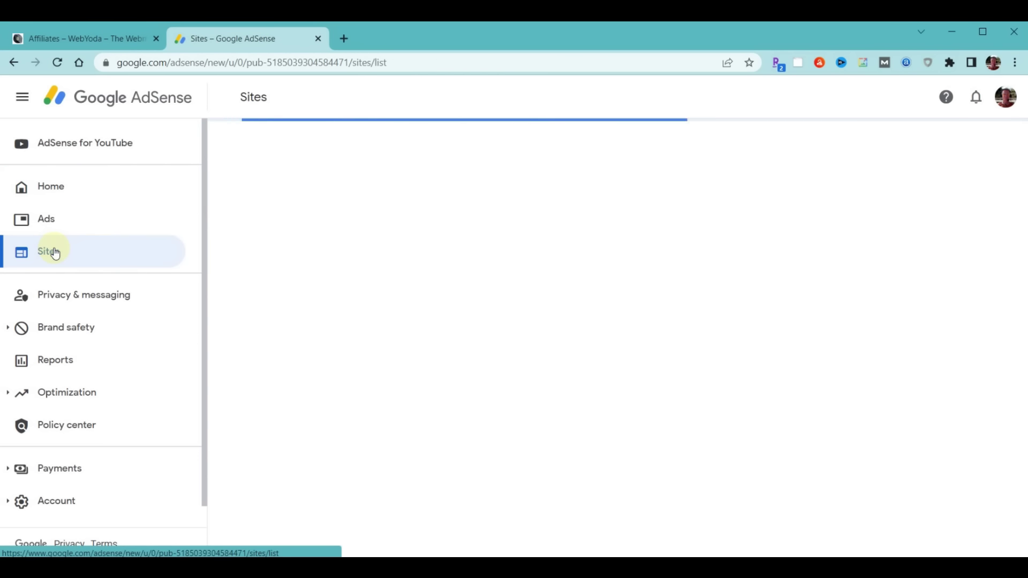
left_click(659, 362)
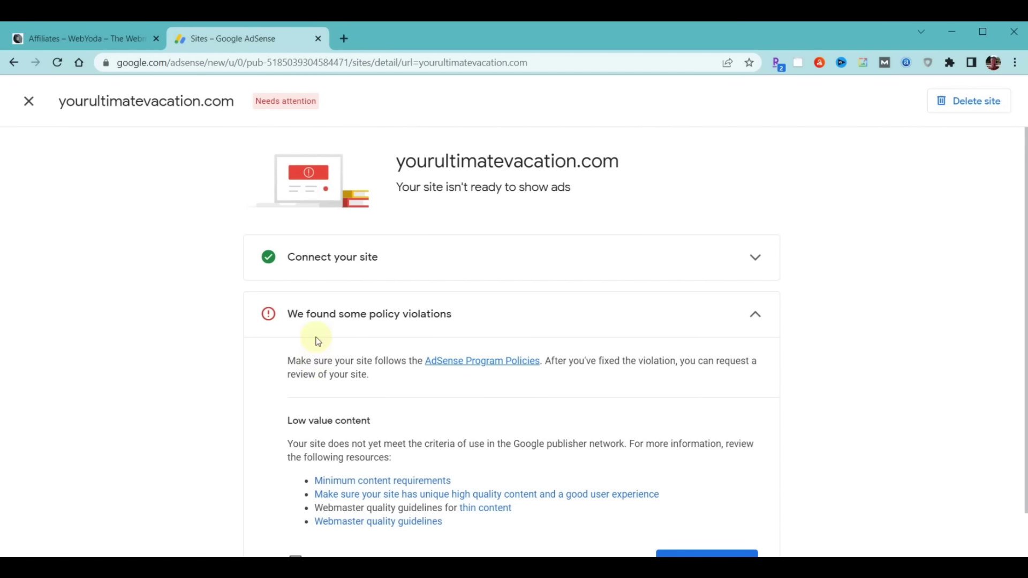
left_click(334, 274)
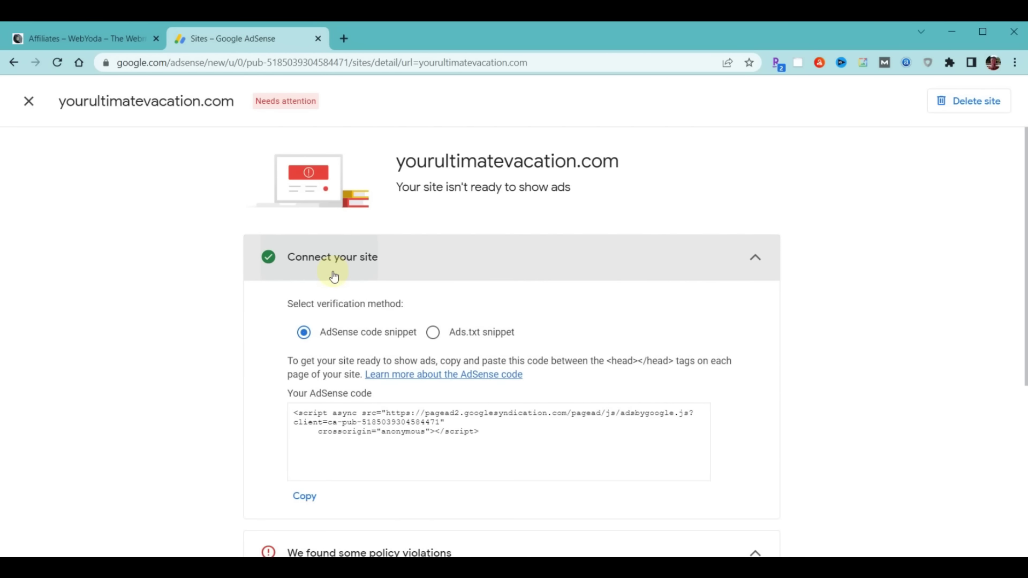
left_click_drag(294, 414, 541, 440)
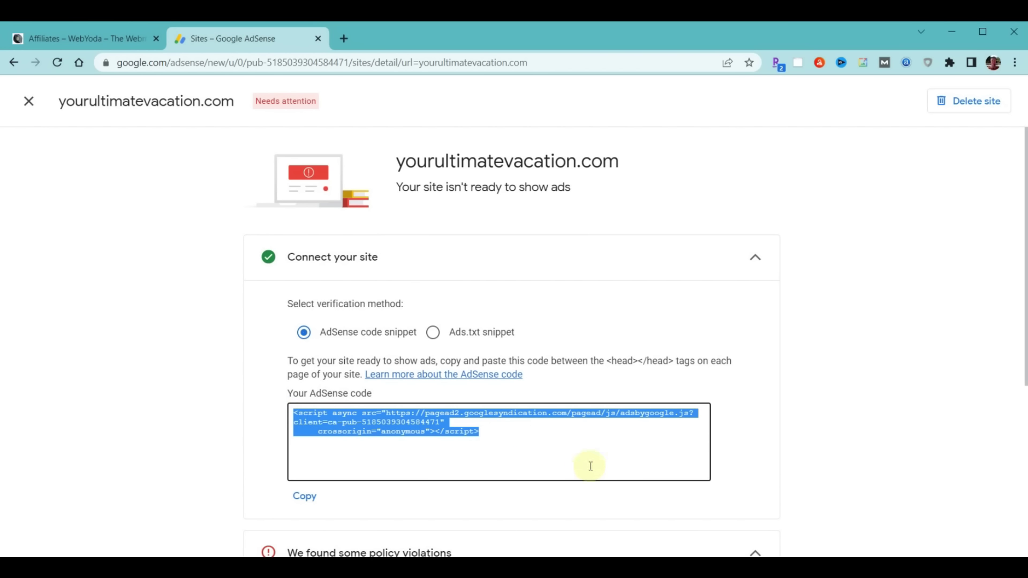
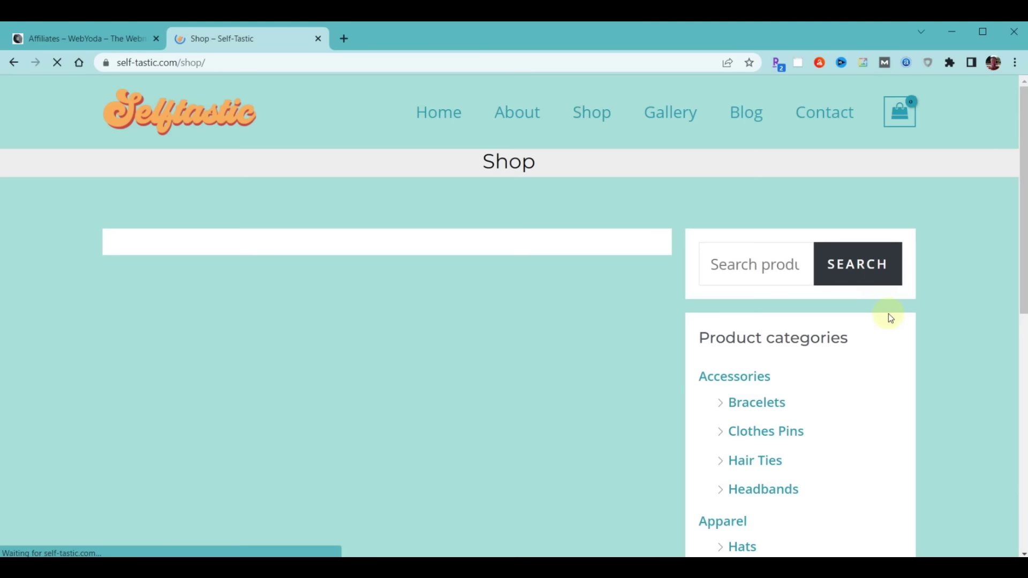
Open the Clothes Pins category and follow the Jumbo Floral Clothespins product to its Etsy listing
left_click(764, 435)
scroll(617, 322, "down", 5)
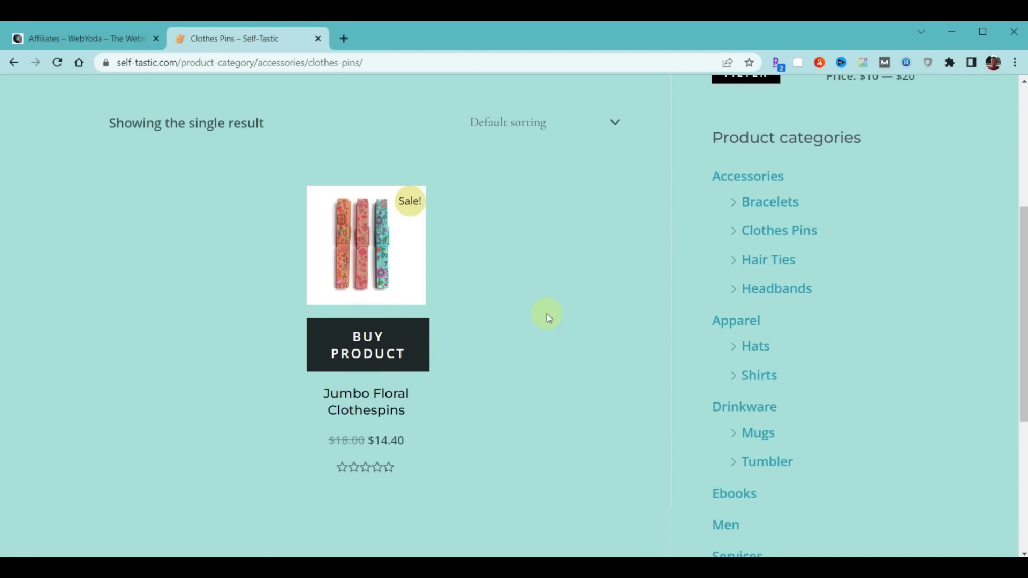
left_click(369, 350)
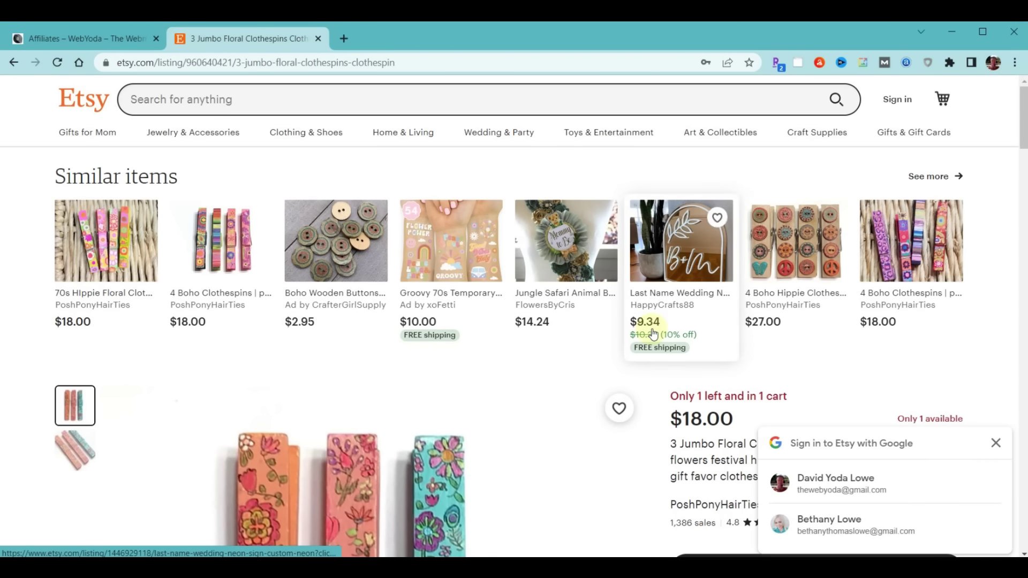
Scroll through the Jumbo Floral Clothespins Etsy listing before returning to the Affiliates tab
scroll(871, 330, "down", 3)
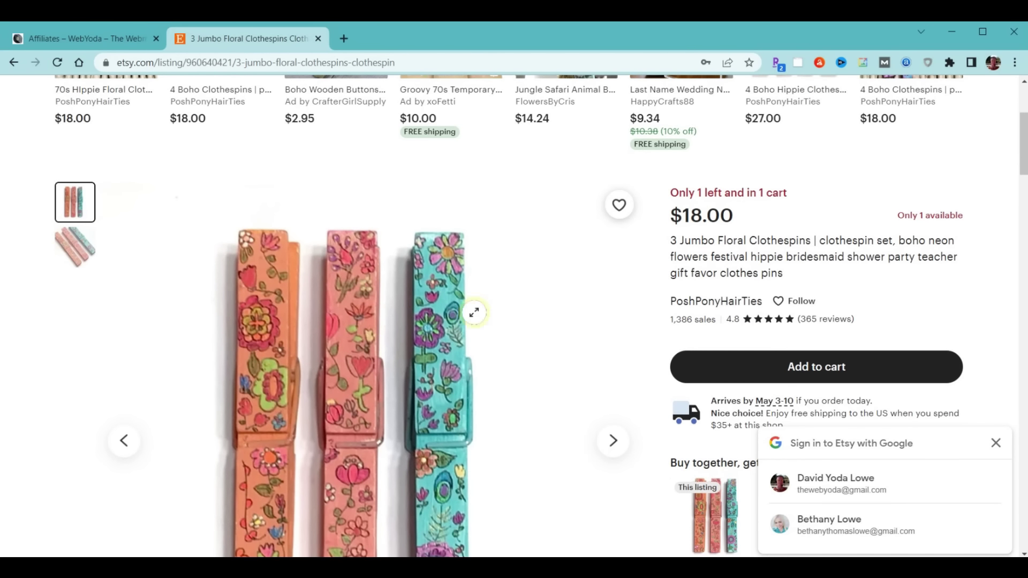
scroll(809, 237, "down", 2)
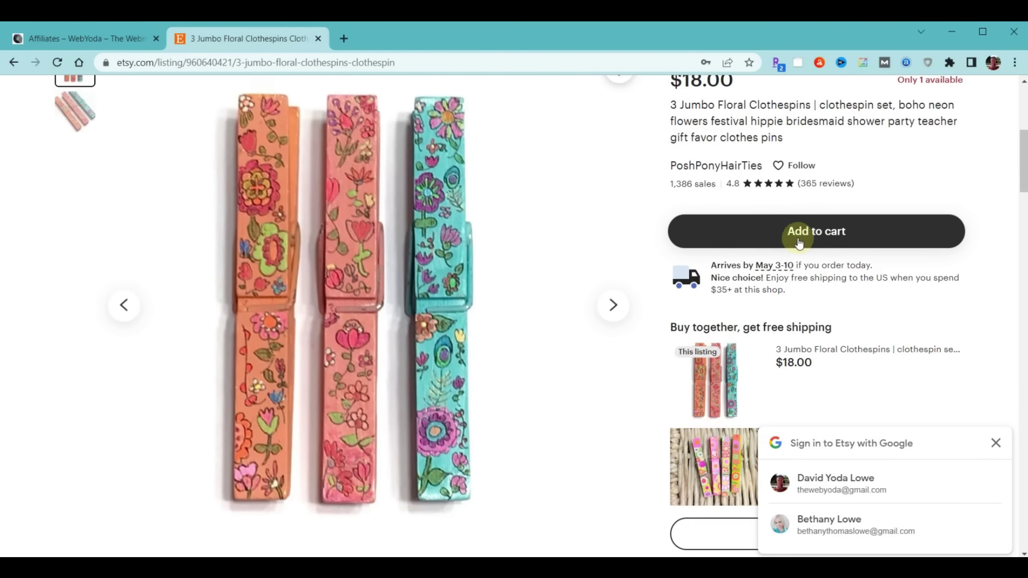
mouse_move(783, 266)
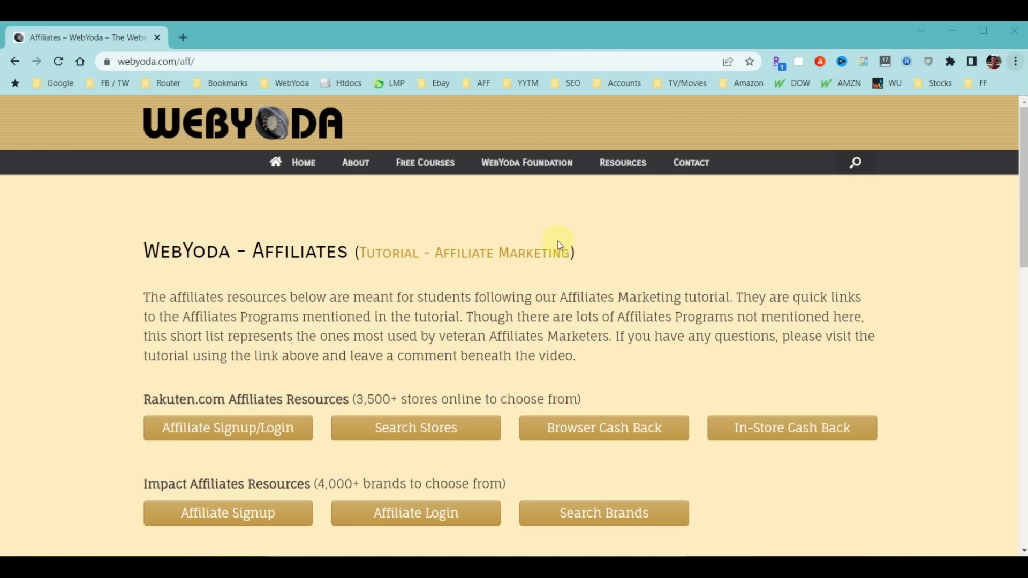
Open Stripe's homepage in a new tab from the Payment Networks Stripe Login/Signup button
scroll(441, 289, "down", 12)
scroll(442, 289, "down", 1)
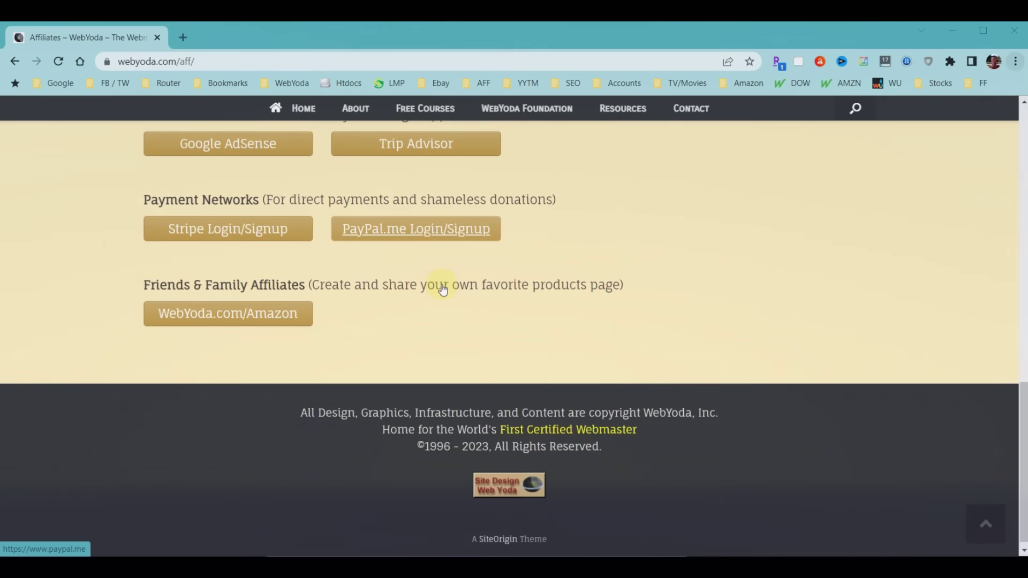
scroll(442, 289, "up", 2)
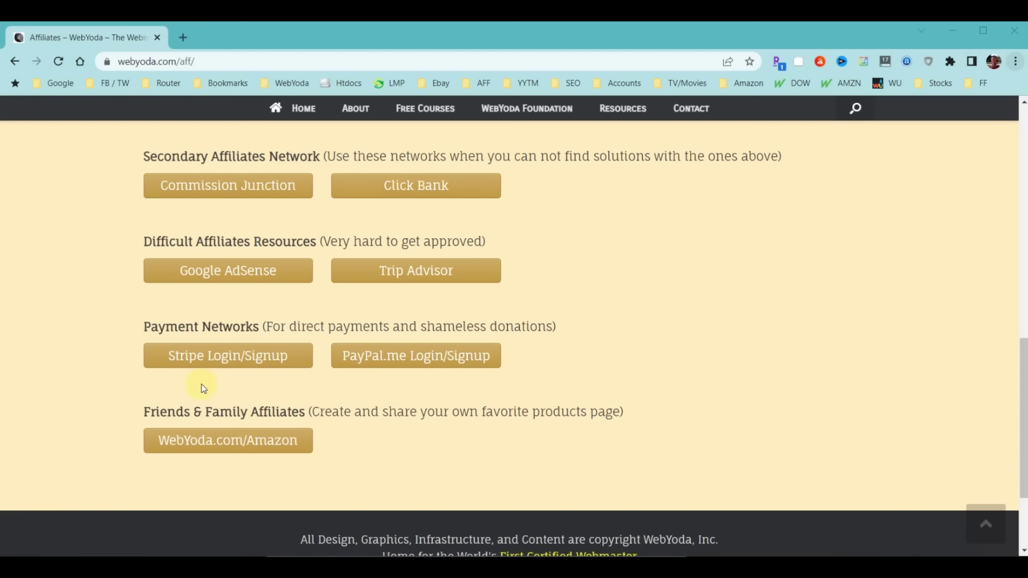
left_click(207, 360)
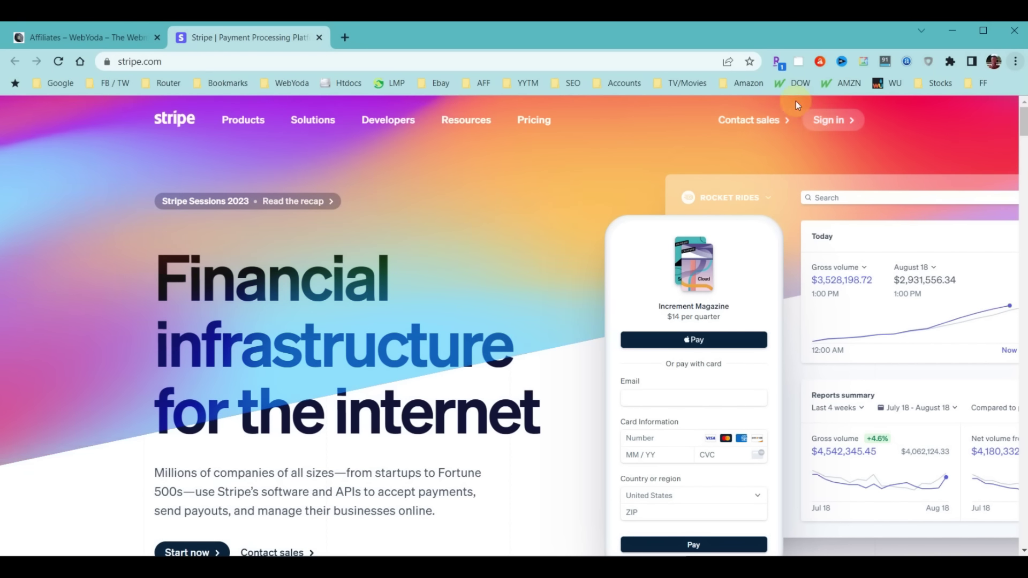
Sign in to Stripe and open Payments > Payment links to list the existing links
left_click(824, 121)
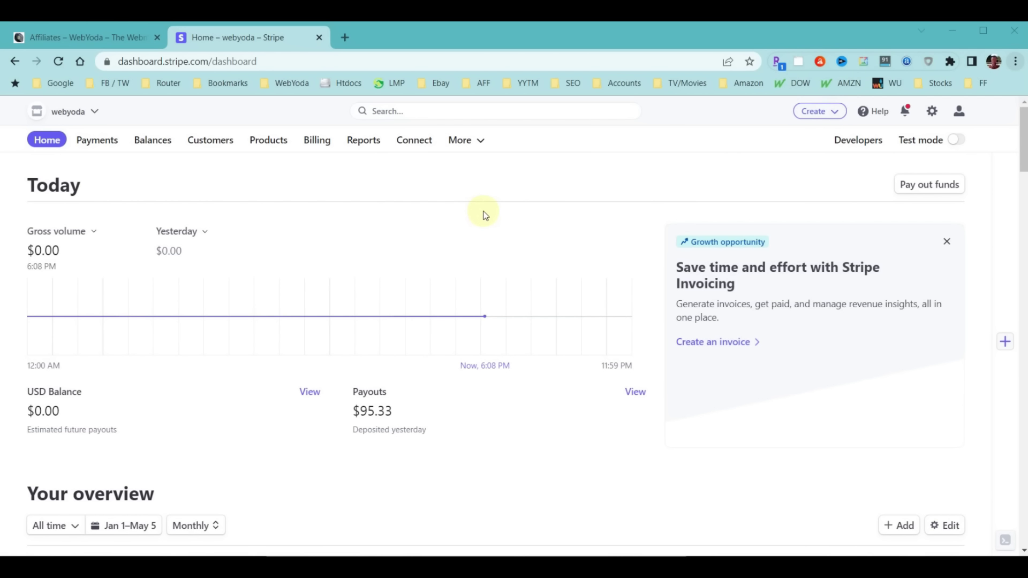
scroll(482, 213, "down", 4)
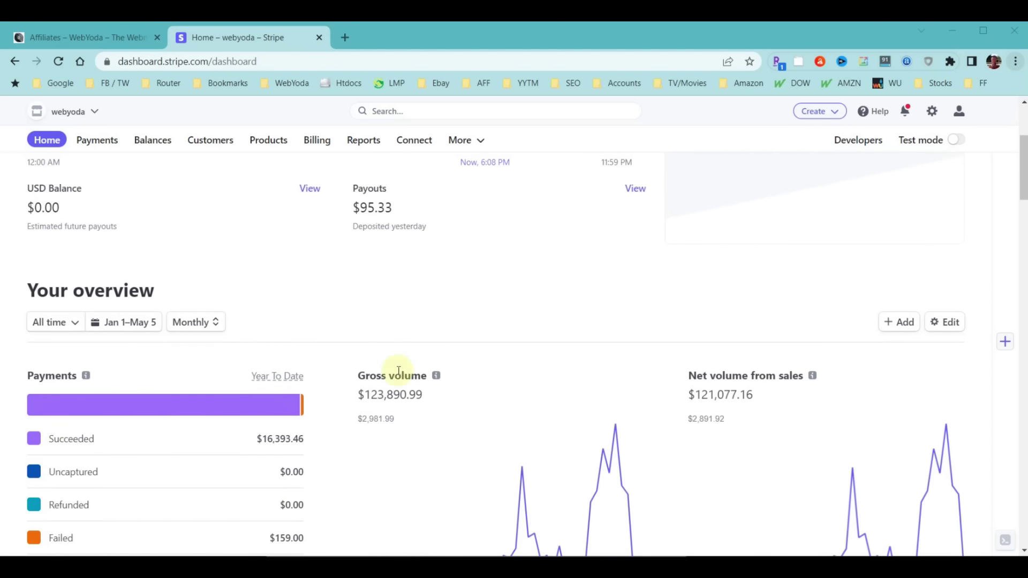
scroll(557, 407, "up", 4)
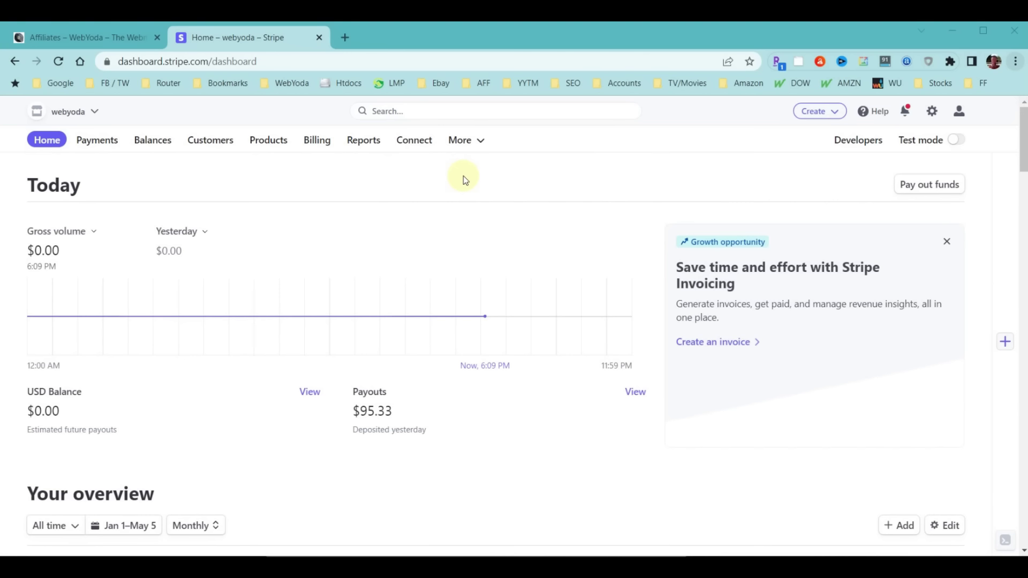
left_click(97, 141)
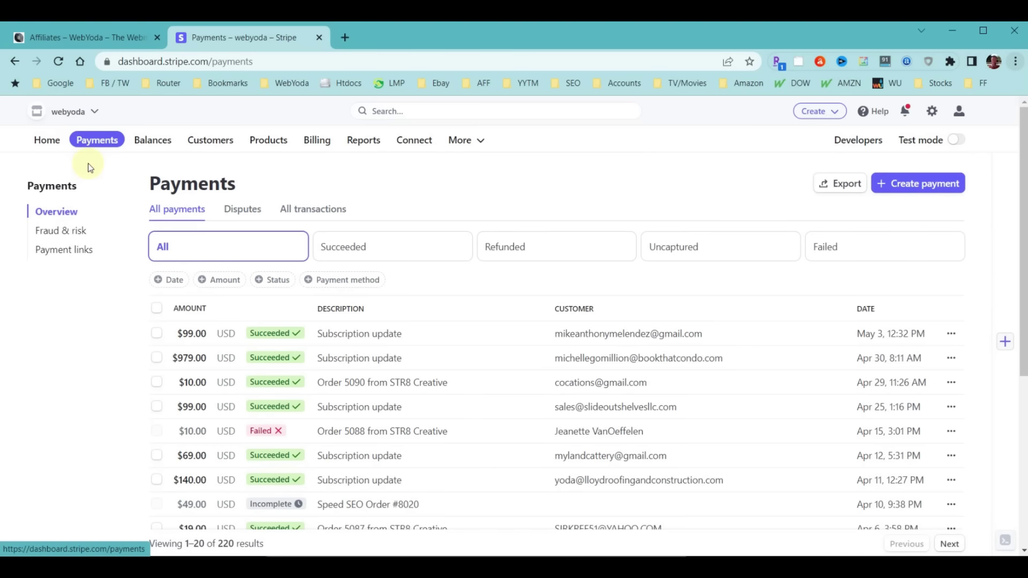
left_click(65, 248)
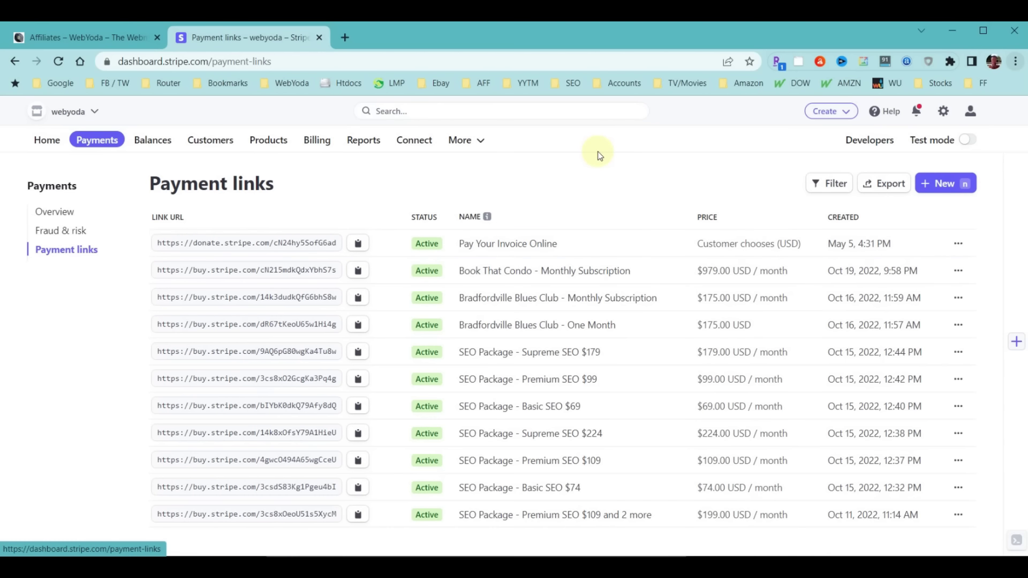
Start a customer-chooses-amount payment link titled 'Fund The WebYoda Foundation' with a donations-appreciated description
left_click(937, 183)
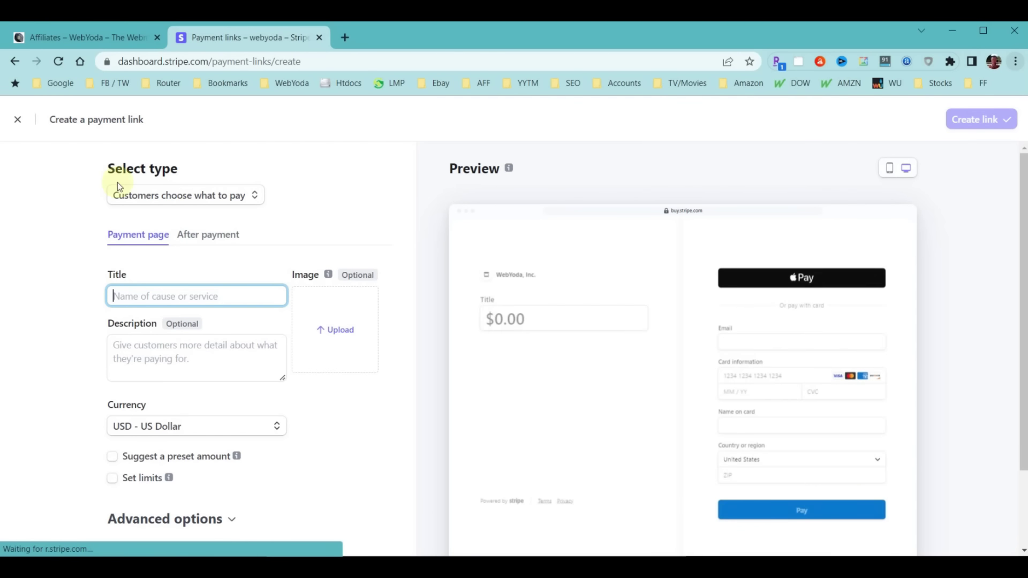
left_click(207, 195)
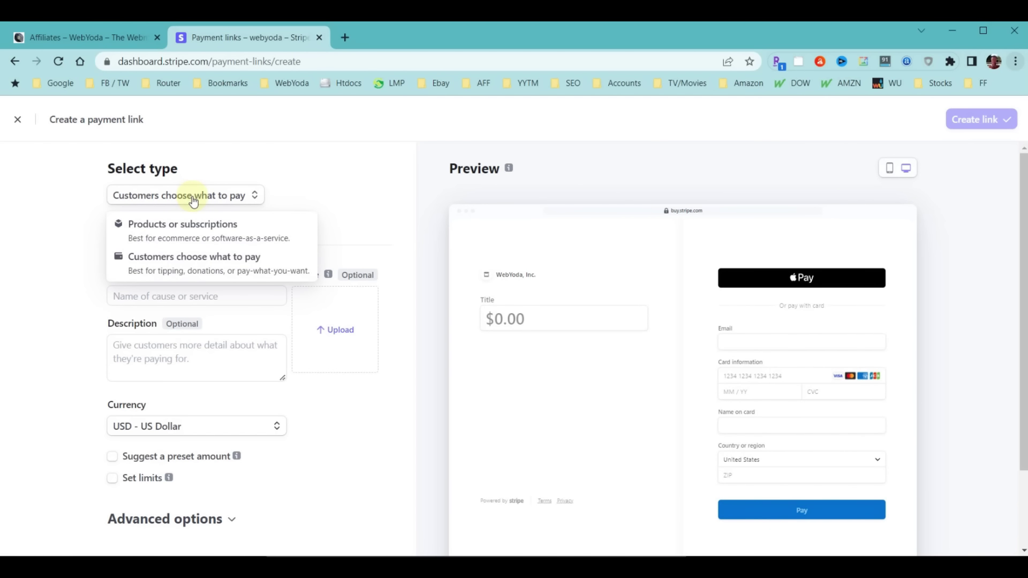
left_click(189, 260)
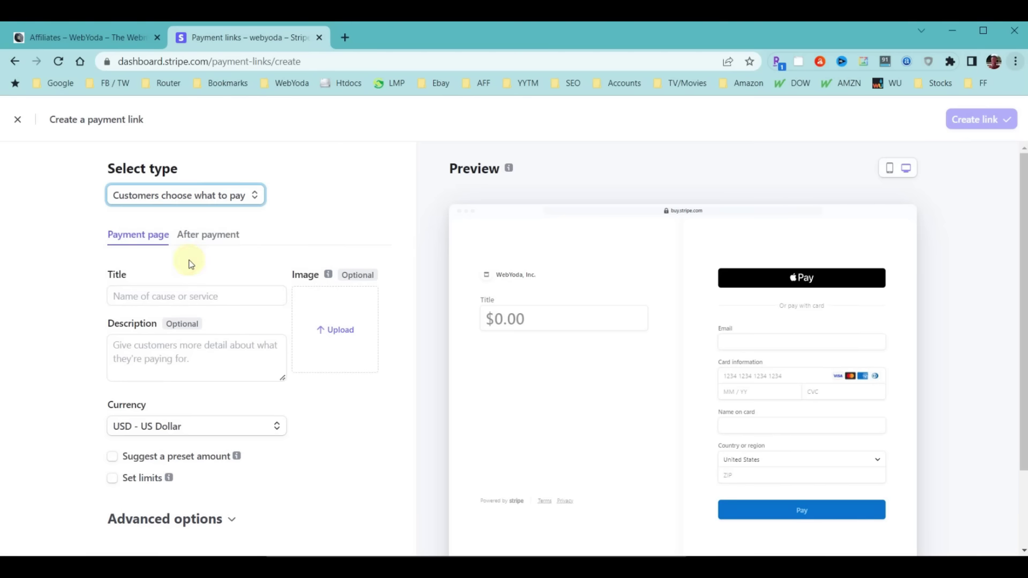
left_click(161, 295)
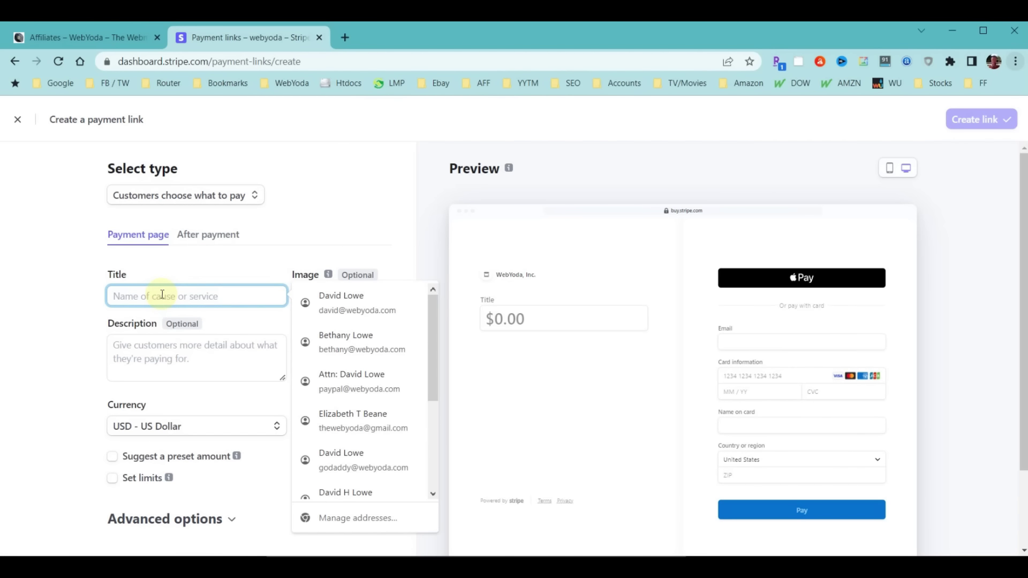
type("Fund The WebYoda Foundation")
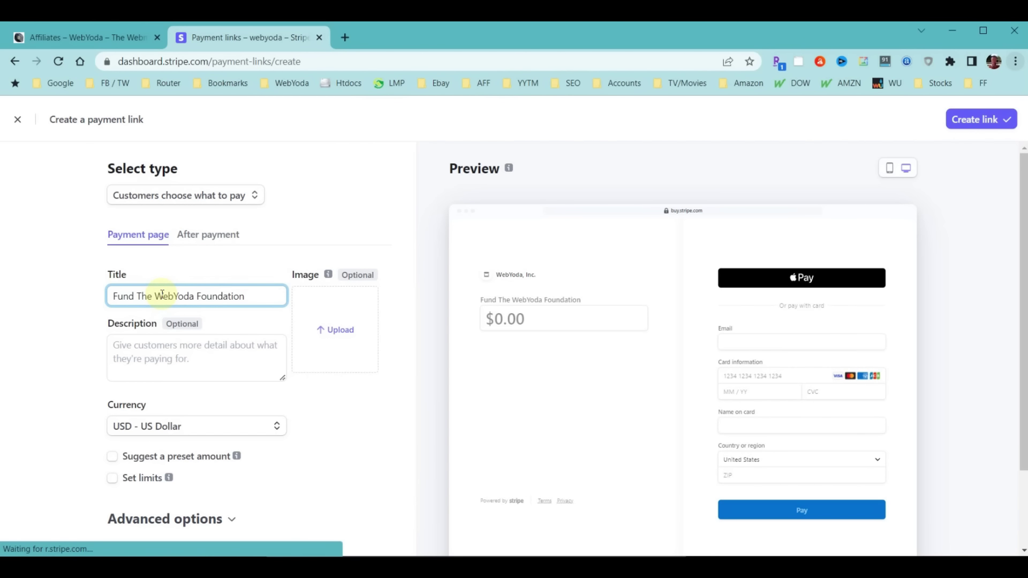
left_click(151, 349)
type("Donations in any amount are much appreciated.")
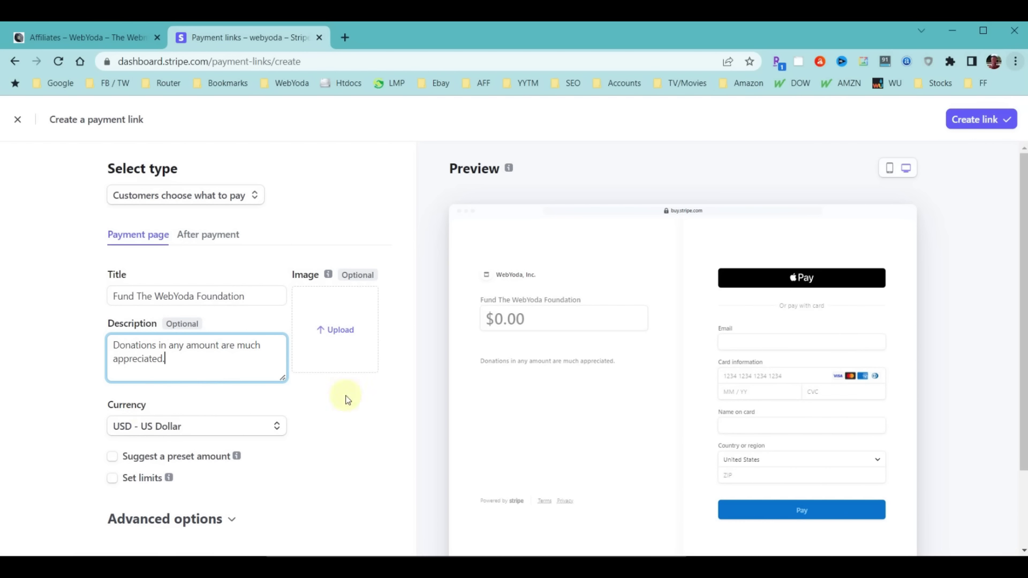
Add a 20.00 suggested amount and Donate button wording, then create the link and copy its URL
left_click(114, 458)
left_click(138, 477)
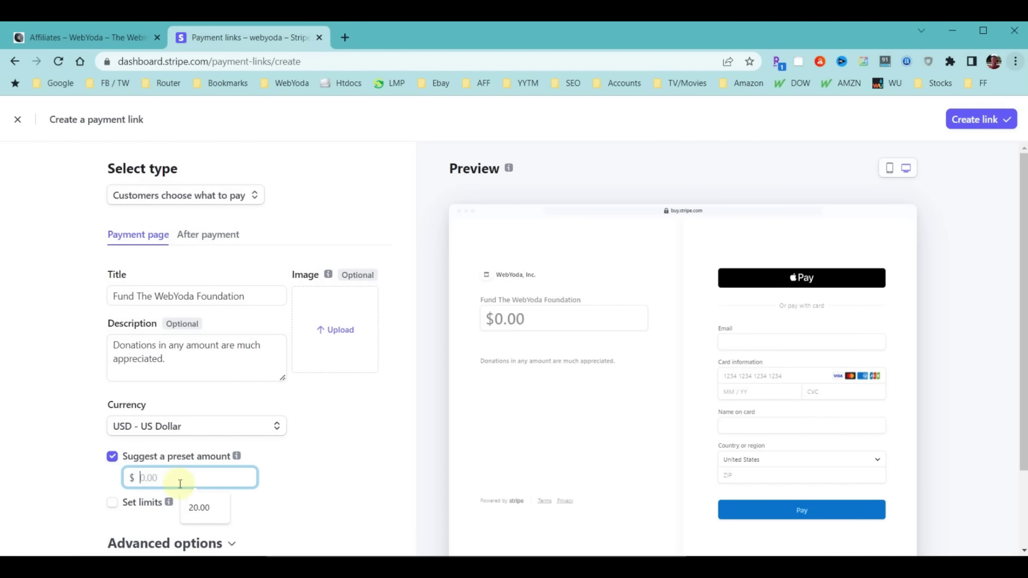
left_click(199, 508)
scroll(377, 420, "down", 2)
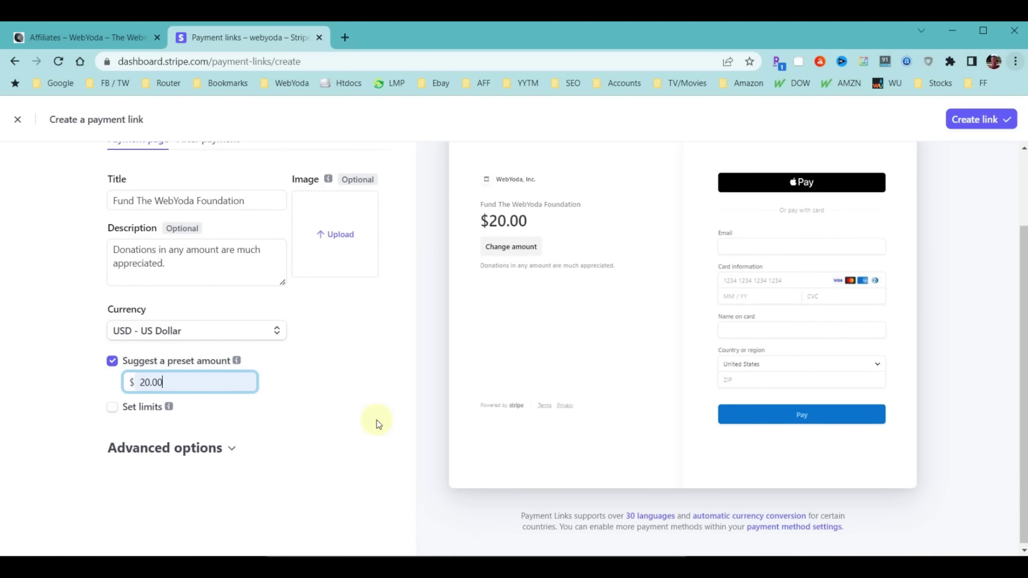
left_click(199, 449)
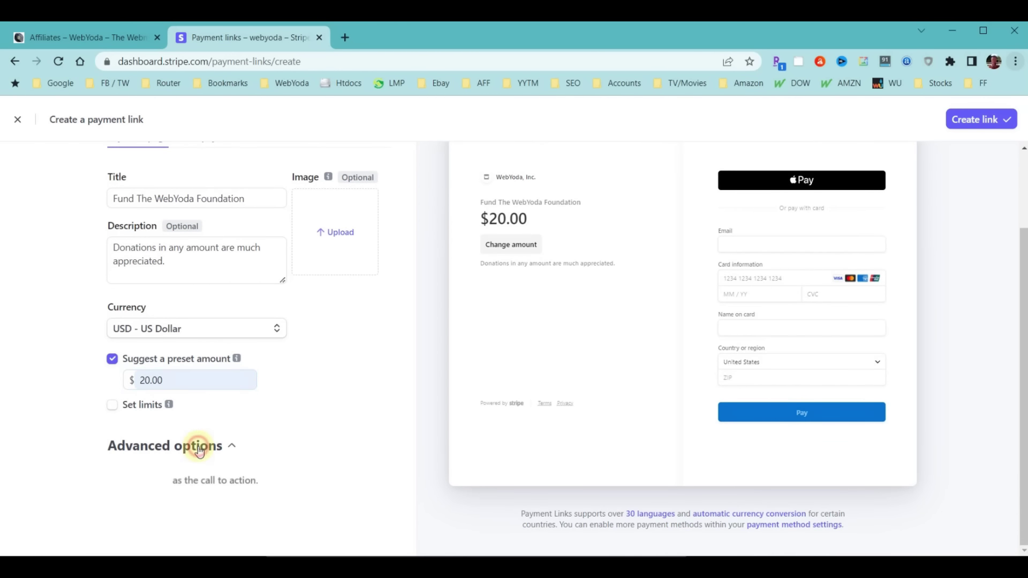
scroll(198, 450, "down", 2)
left_click(161, 403)
left_click(134, 441)
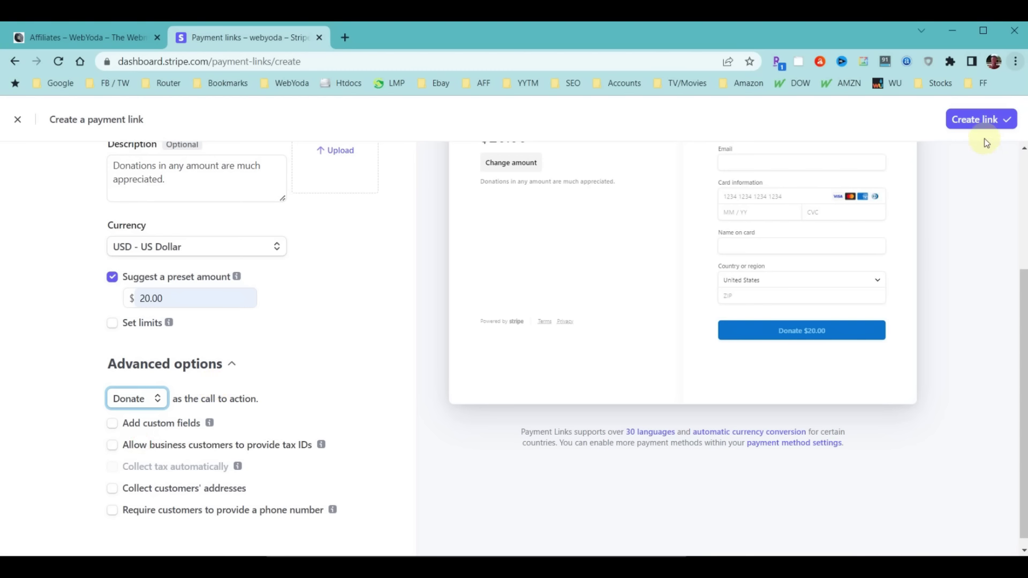
left_click(981, 120)
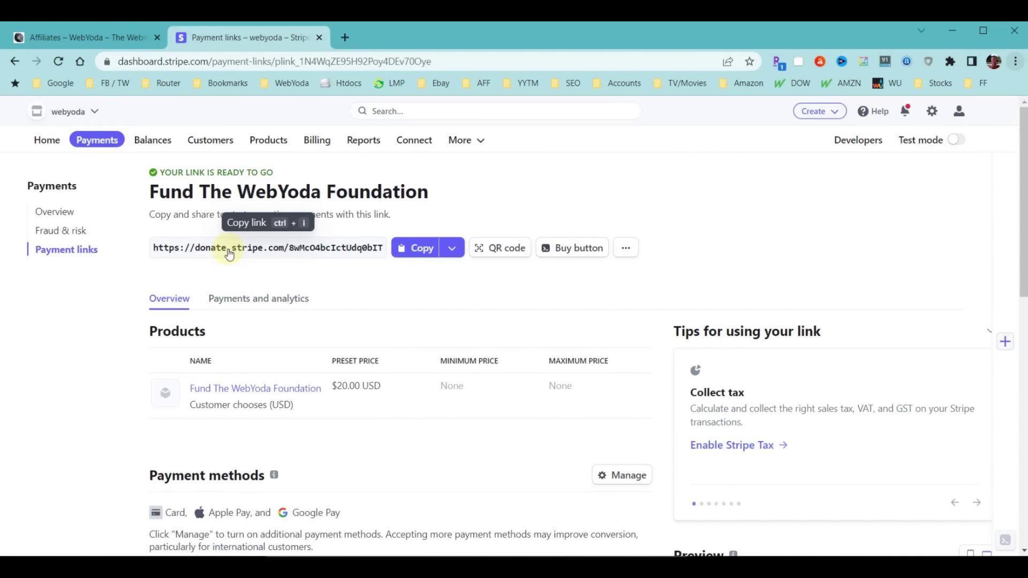
left_click(420, 251)
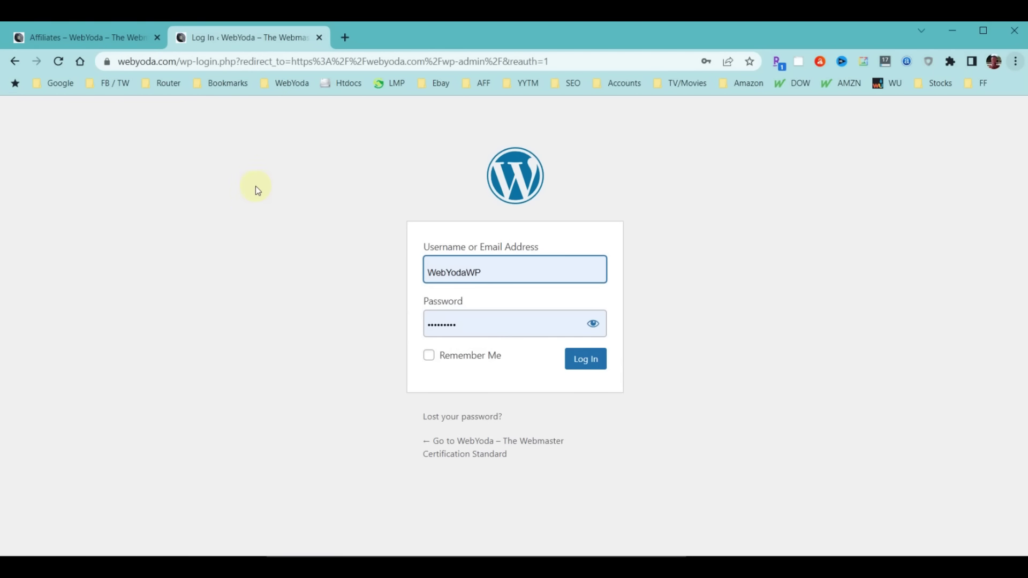
Log in to WordPress and open the WebYoda Foundation page found by searching pages for 'donate'
left_click(590, 360)
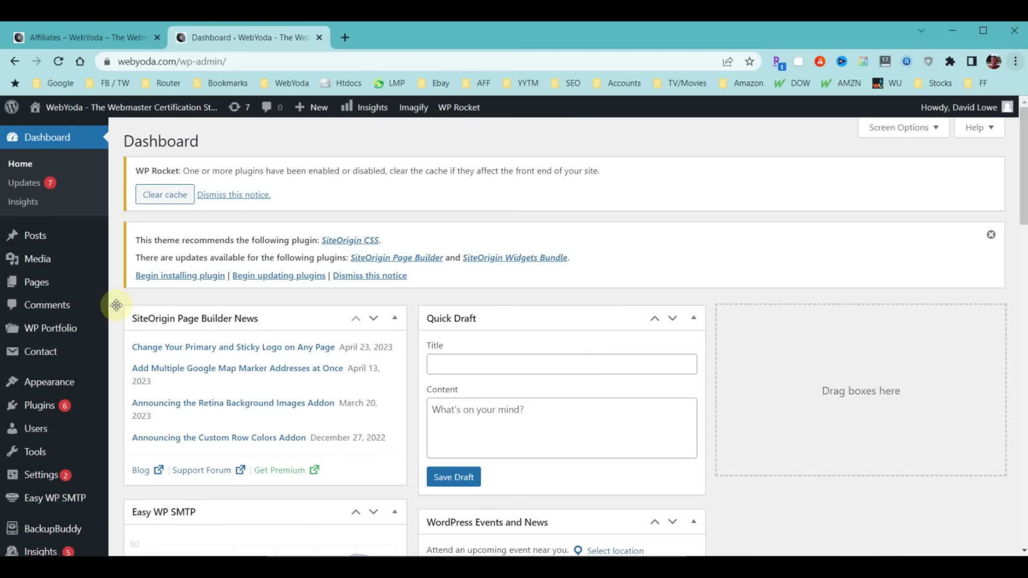
left_click(43, 289)
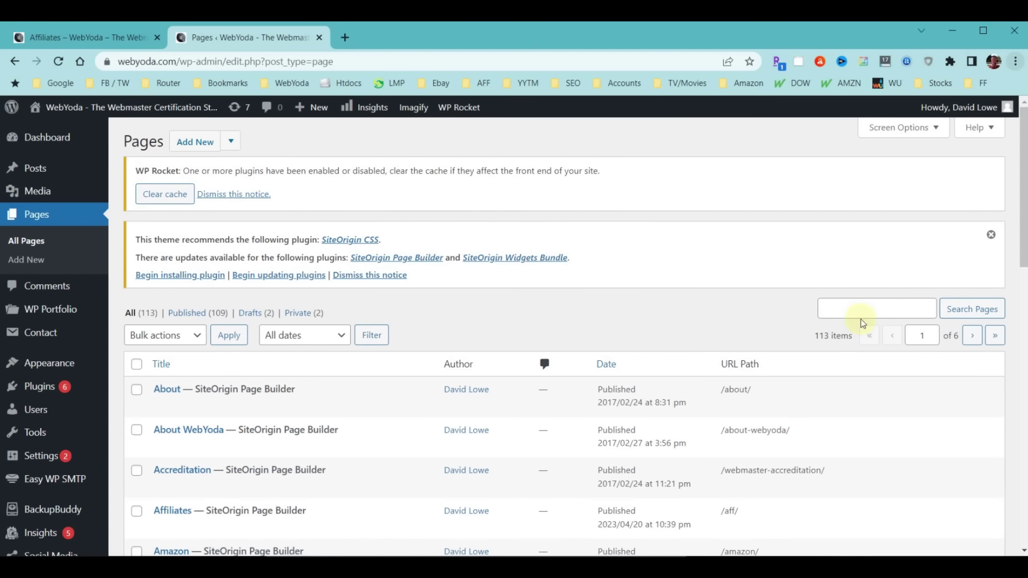
left_click(848, 308)
type("donate")
left_click(989, 309)
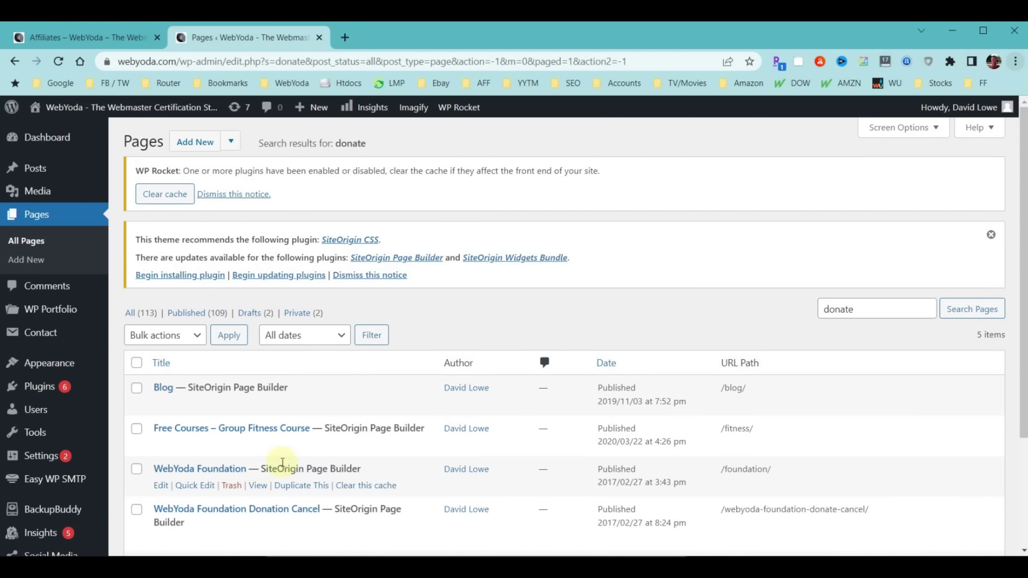
left_click(236, 470)
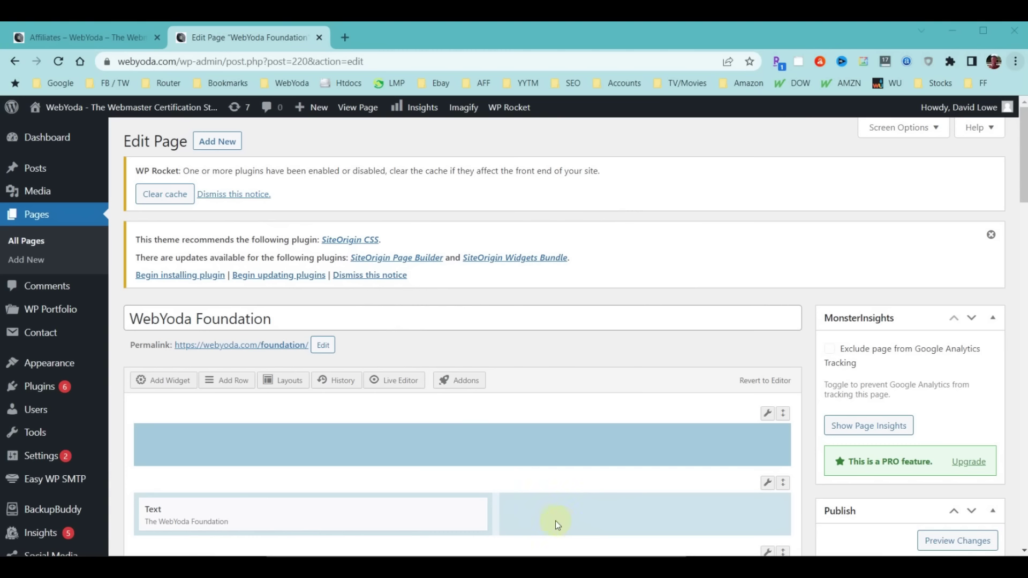
Add a SiteOrigin Button labelled 'Make A Donation' linking to the Stripe URL, and update the page
left_click(144, 381)
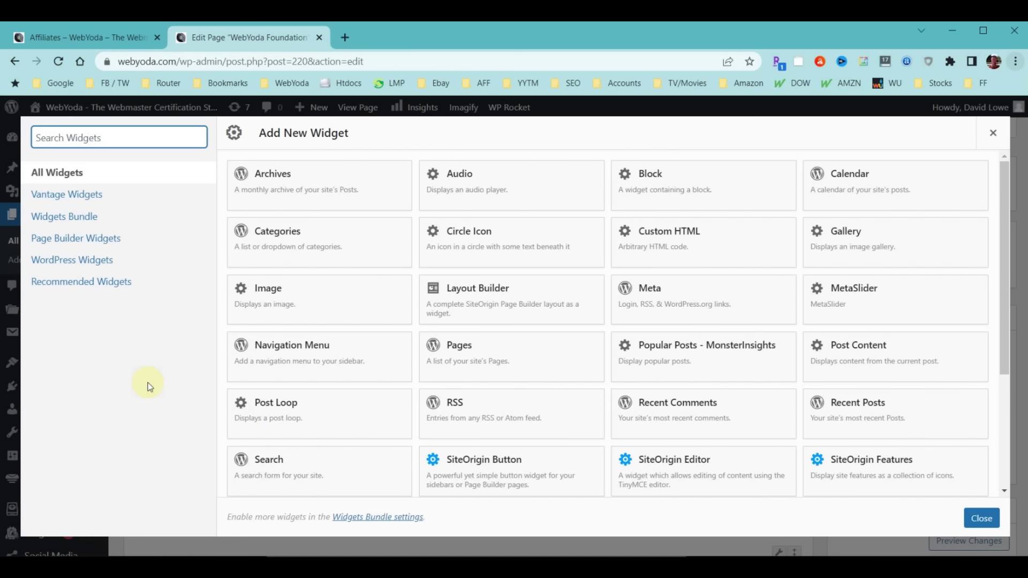
left_click(490, 460)
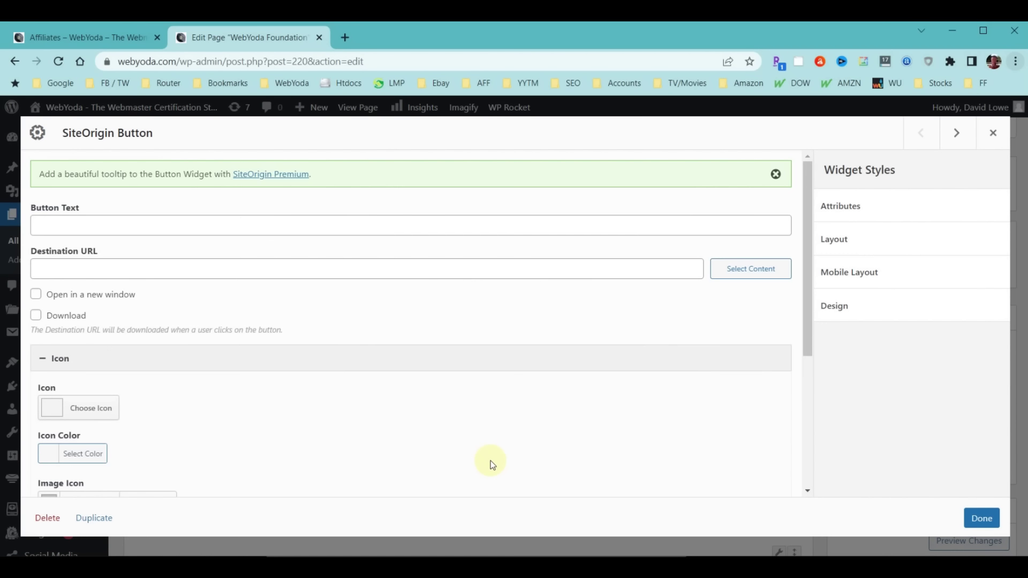
left_click(85, 270)
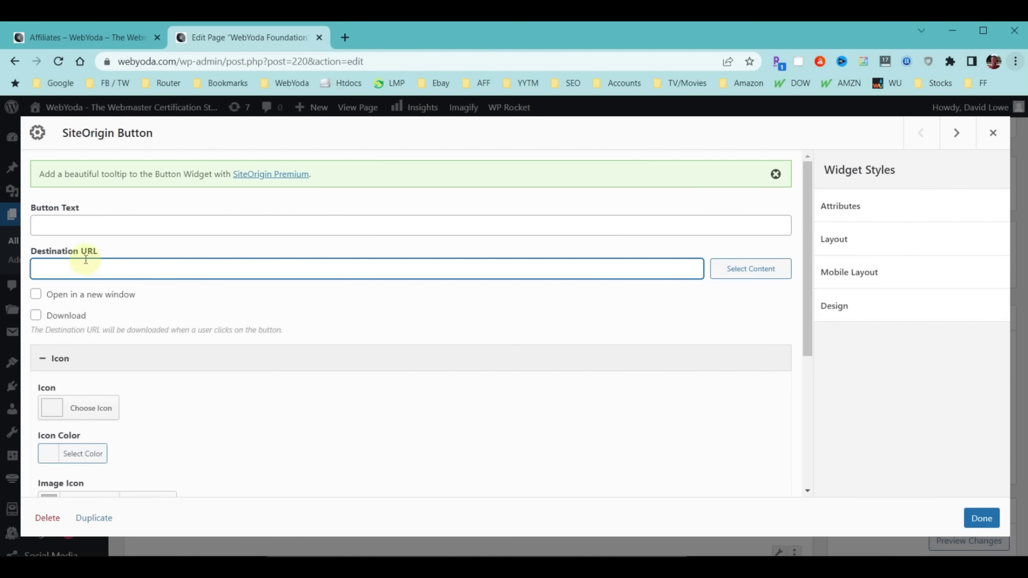
key("ctrl+v")
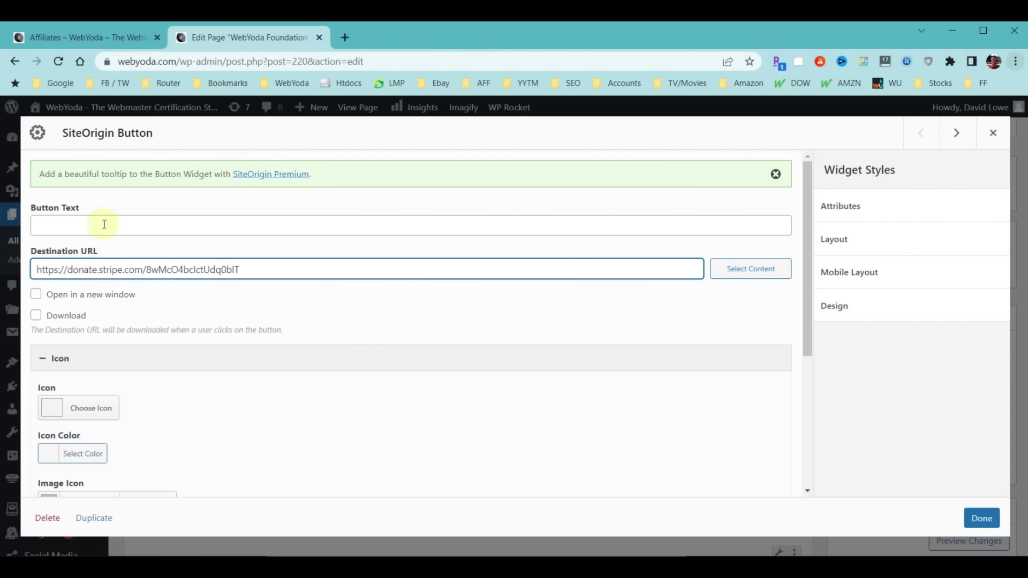
left_click(104, 224)
type("Make A Donation")
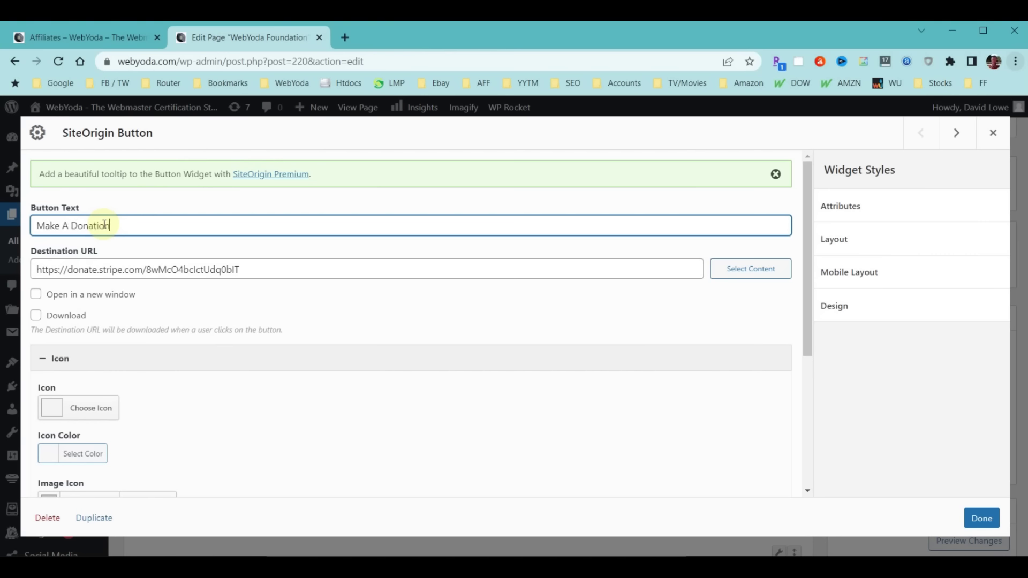
left_click(973, 508)
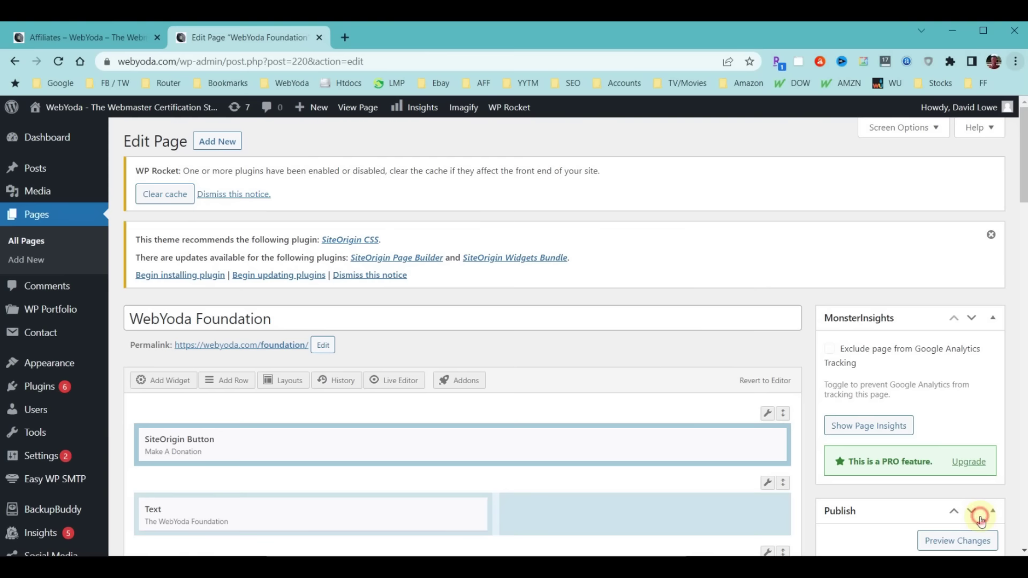
scroll(974, 511, "down", 4)
left_click(975, 511)
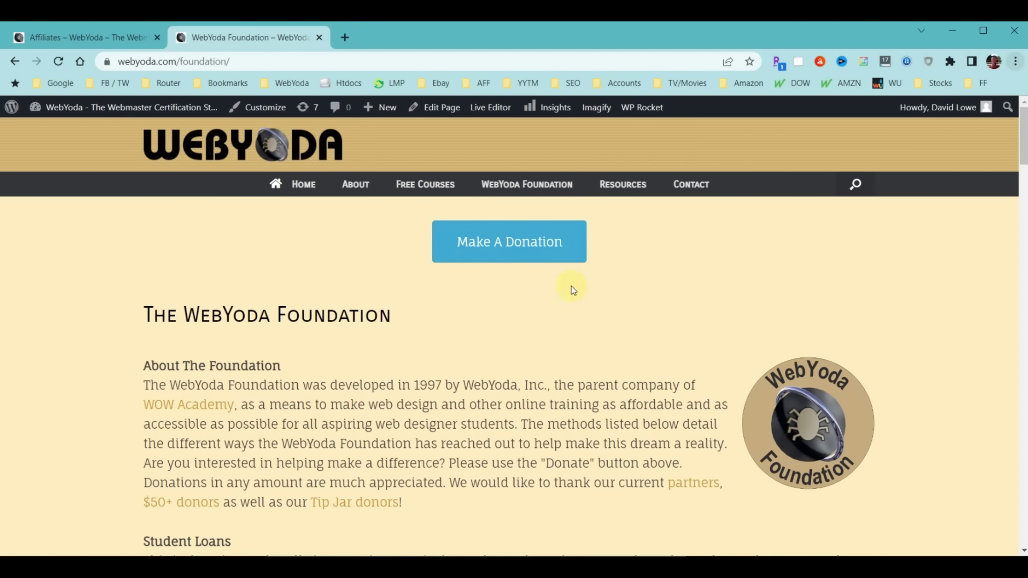
Confirm Make A Donation opens the $20.00 Fund The WebYoda Foundation Stripe checkout, then close it
left_click(524, 245)
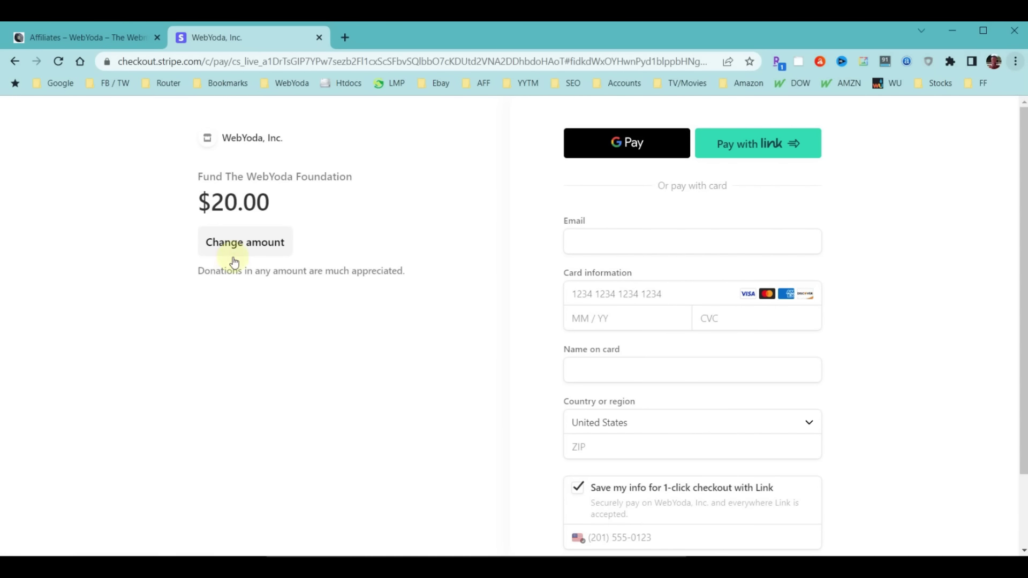
scroll(500, 305, "down", 2)
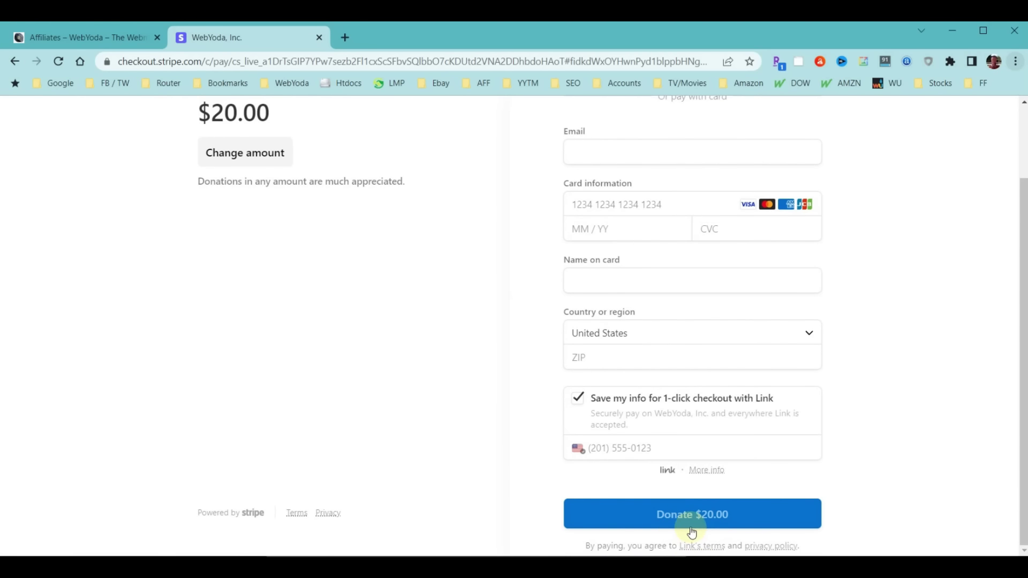
scroll(335, 370, "up", 2)
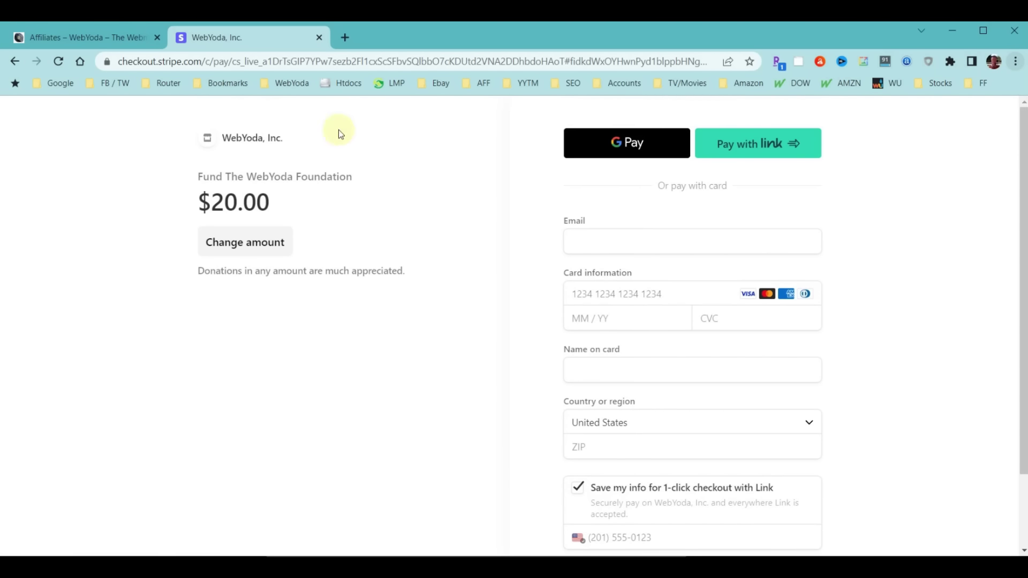
left_click(320, 36)
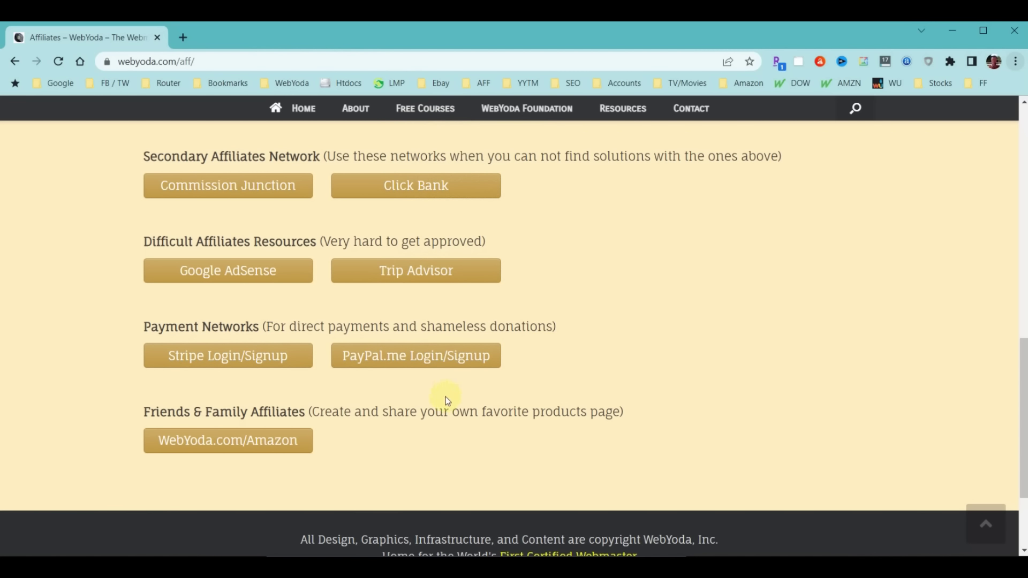
Open PayPal.Me in a new tab and log in to reach your own profile
middle_click(376, 354)
left_click(227, 42)
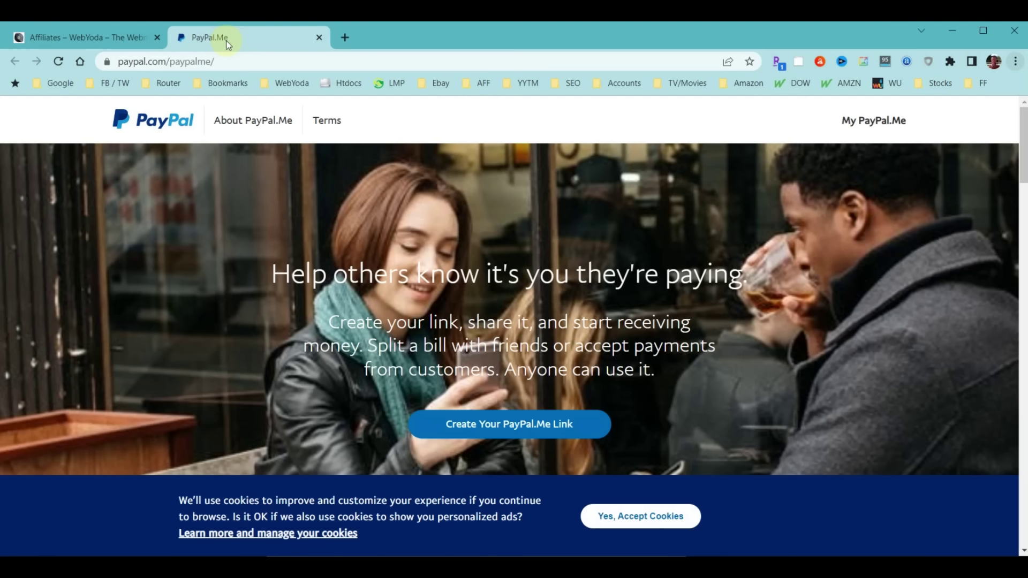
left_click(878, 122)
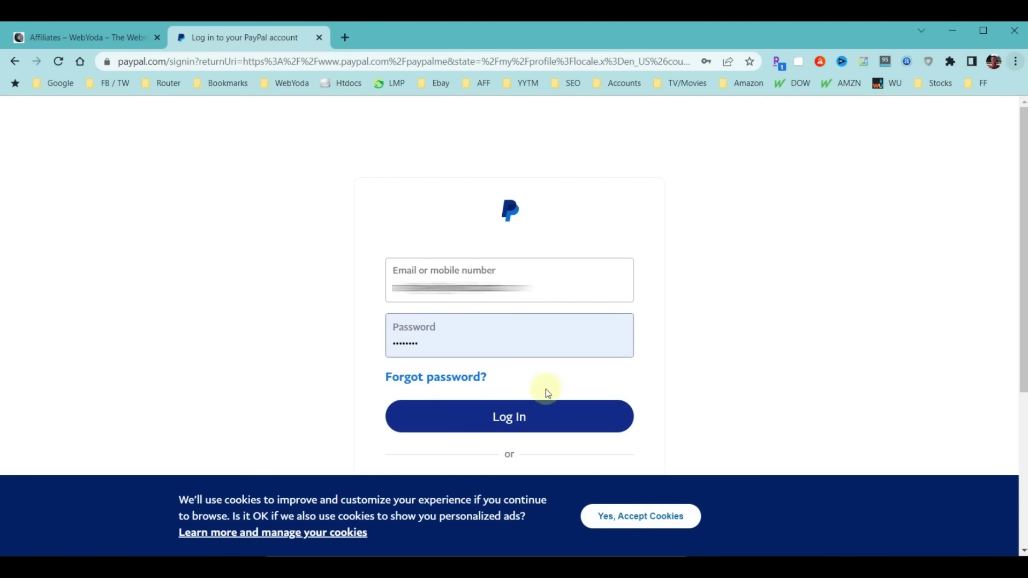
left_click(519, 419)
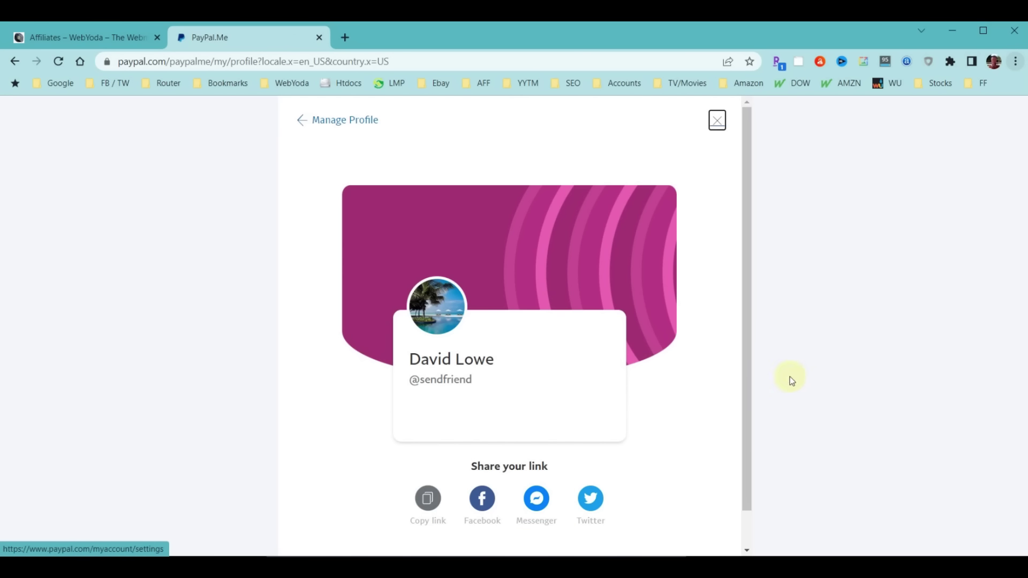
Copy the PayPal.Me profile link, paste it into the address bar and select it
left_click(422, 502)
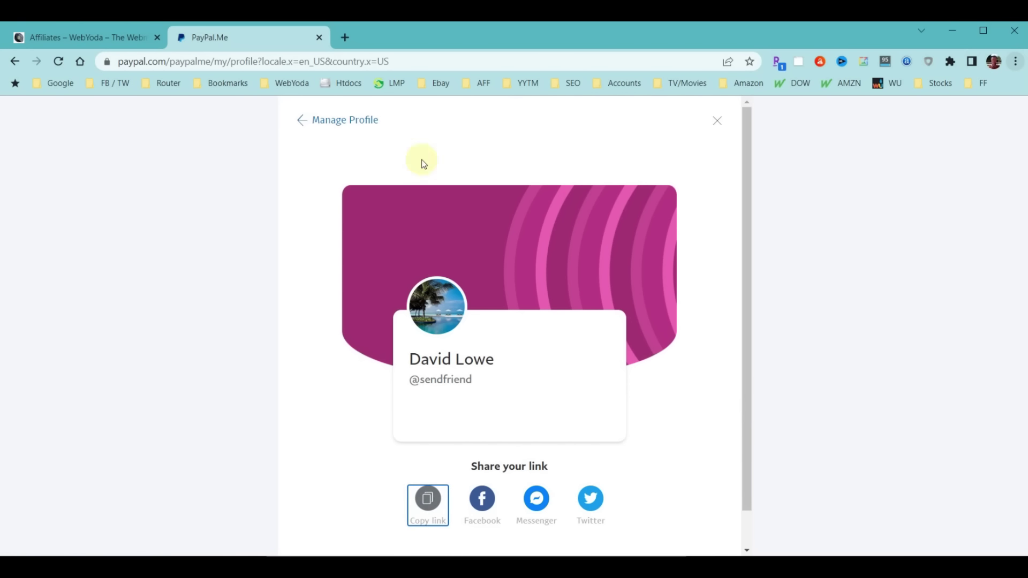
left_click(416, 59)
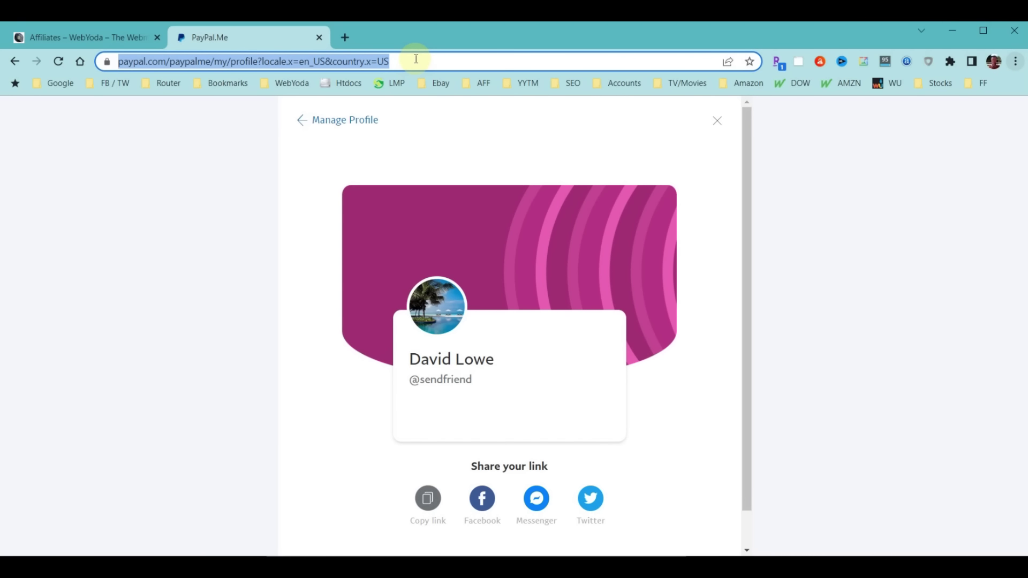
type("https://paypal.me/sendfriend")
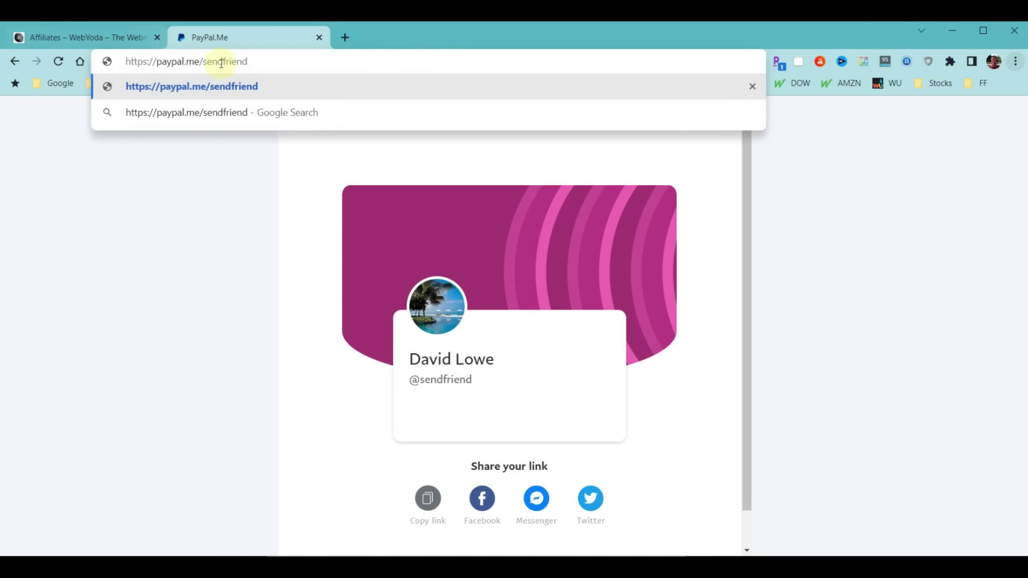
left_click_drag(275, 61, 56, 60)
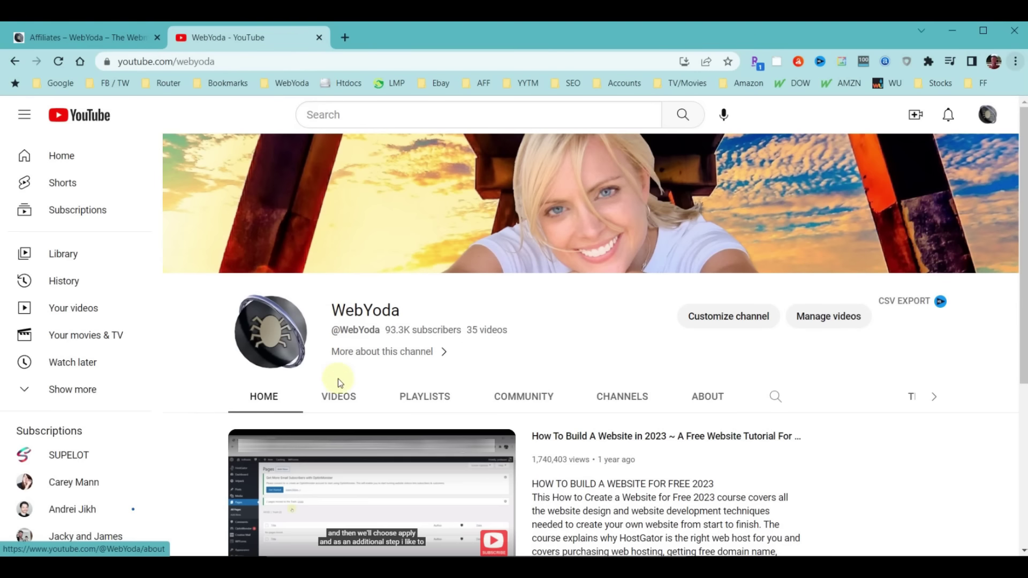
Play the channel's WordPress tutorial and review the tip jar link in its description and pinned comment
left_click(339, 396)
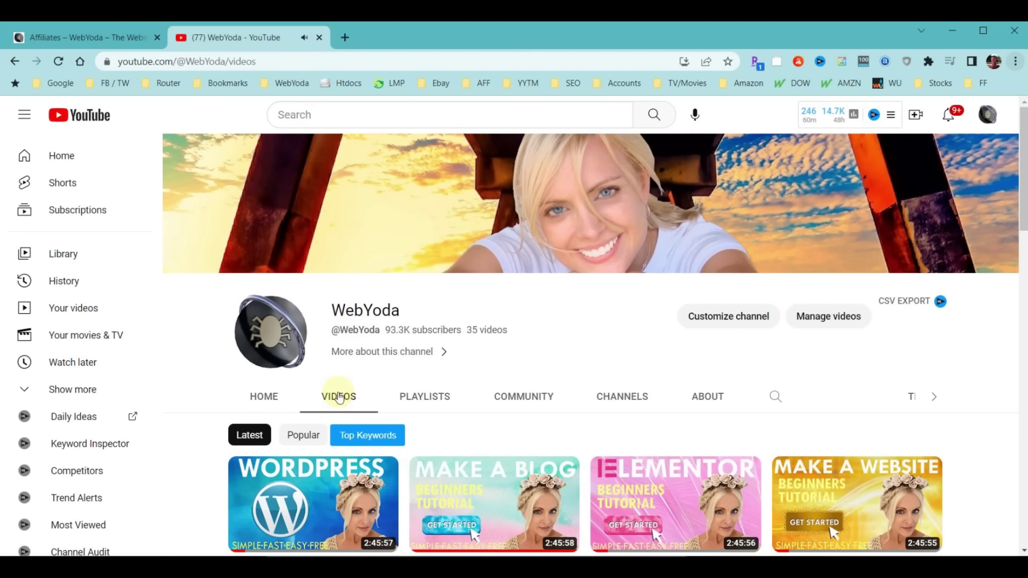
left_click(297, 493)
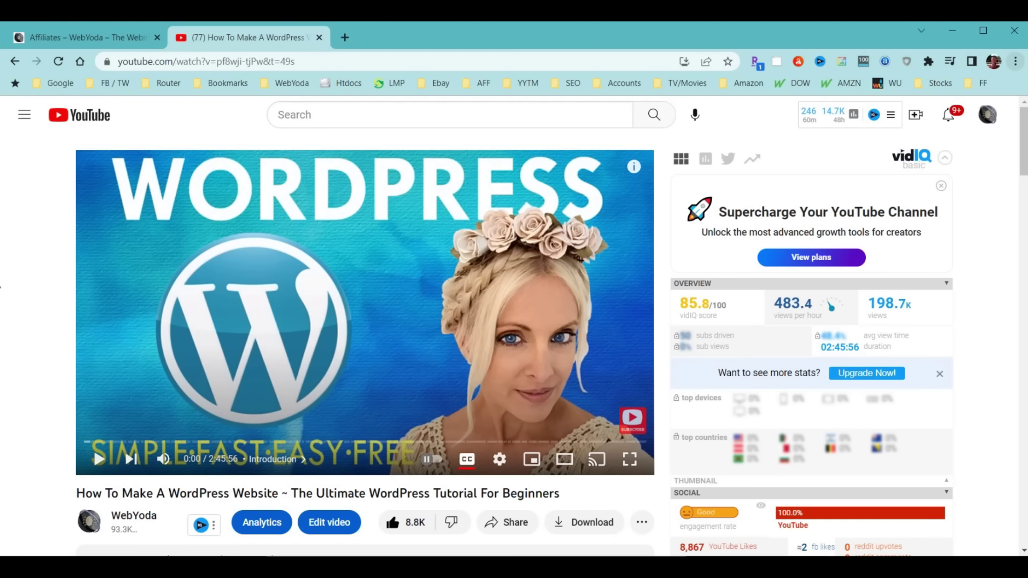
scroll(122, 284, "down", 6)
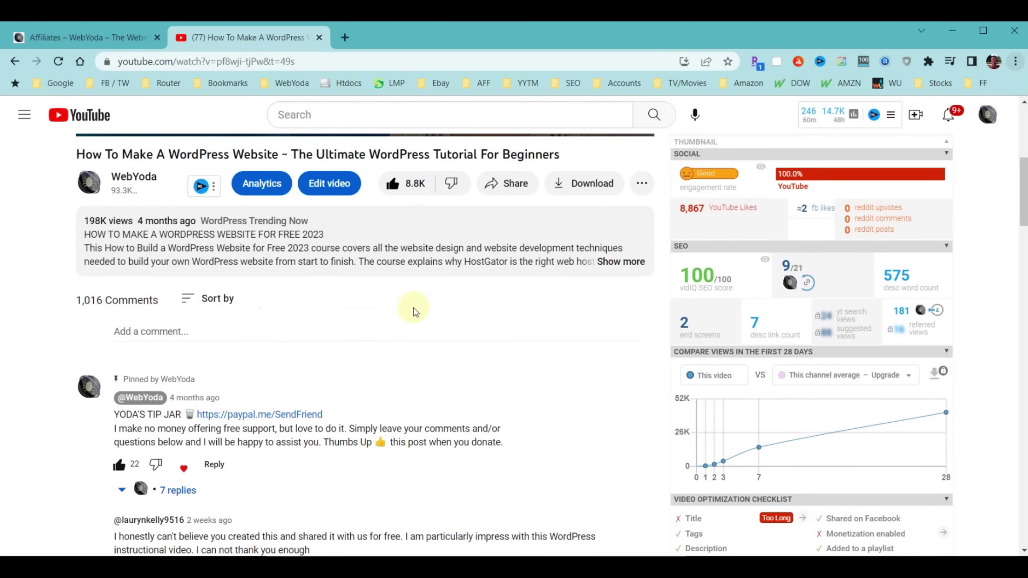
left_click(621, 262)
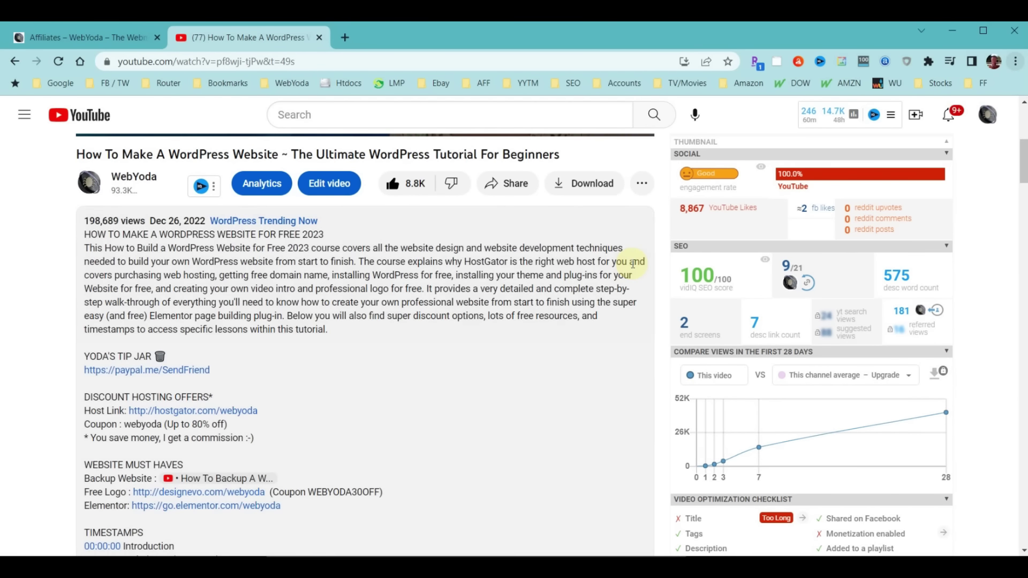
scroll(503, 289, "down", 2)
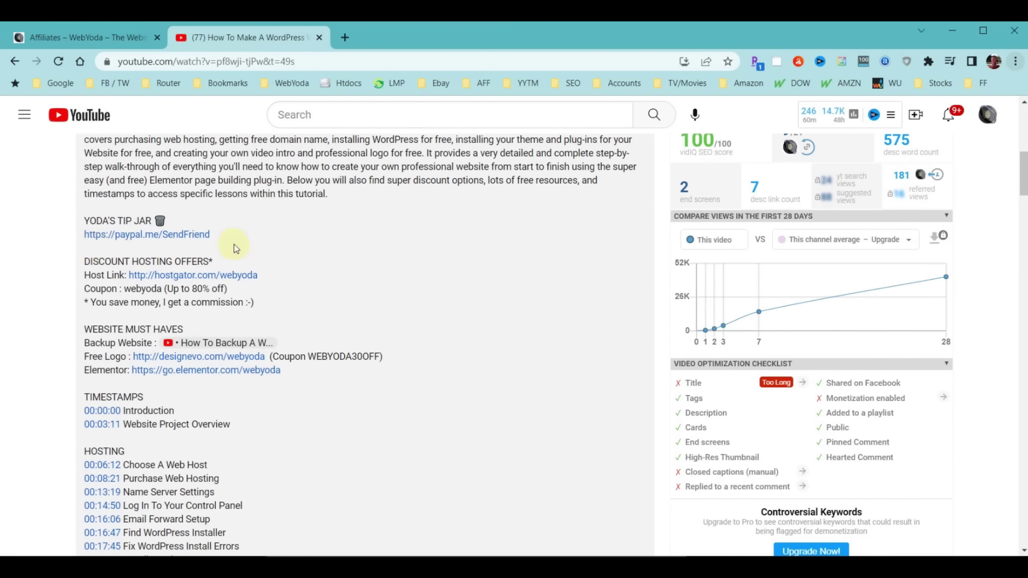
scroll(460, 281, "down", 20)
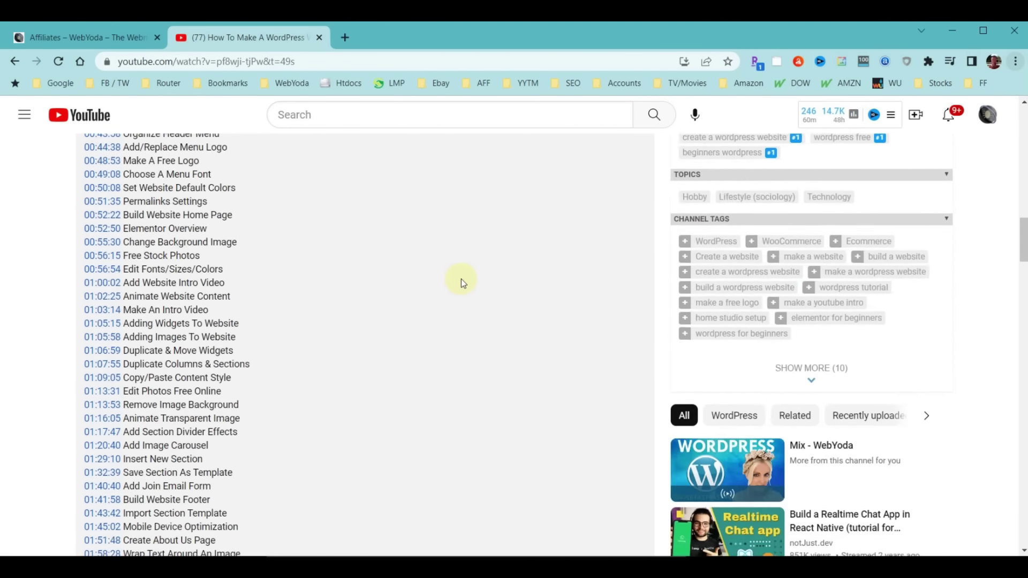
scroll(461, 278, "down", 10)
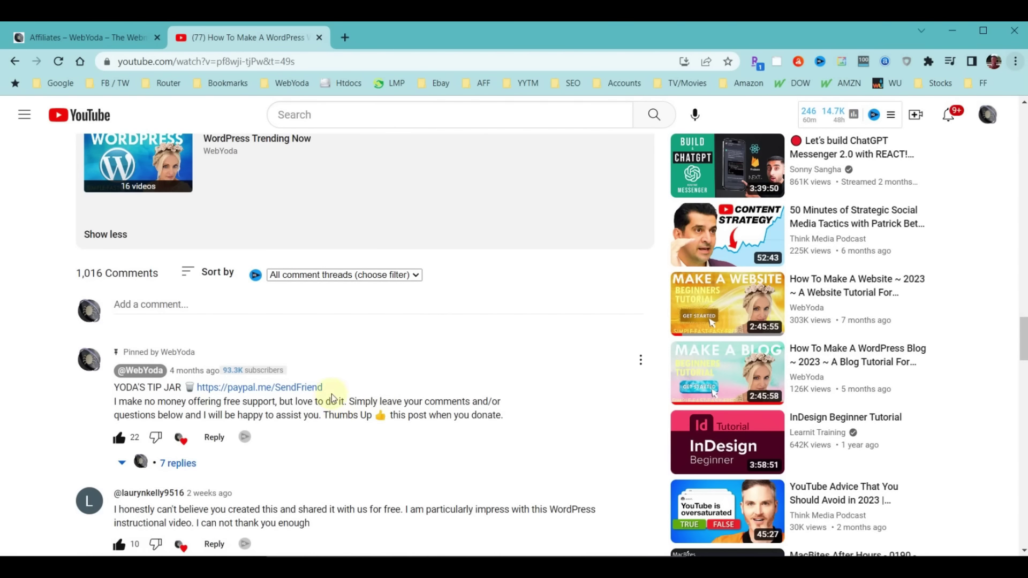
left_click(640, 360)
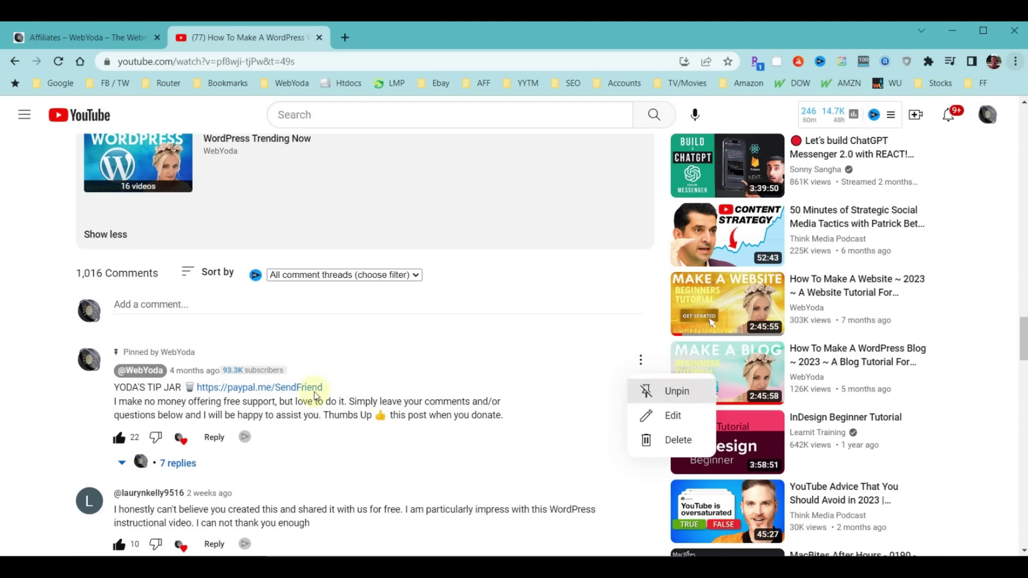
left_click(470, 343)
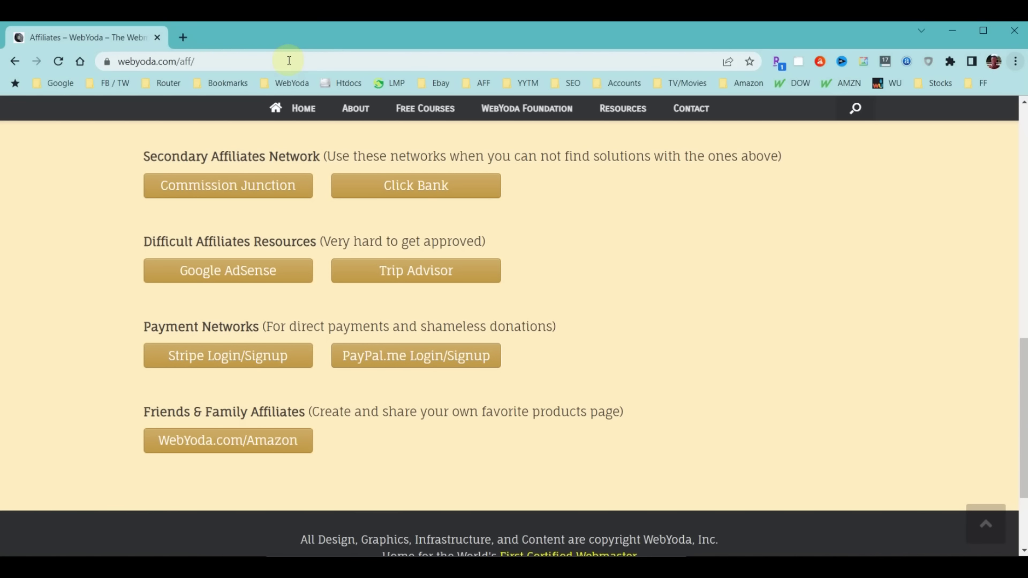
Open the WebYoda.com/Amazon picks page, follow Best Whey Protein to Amazon, then return to the page top
left_click(203, 442)
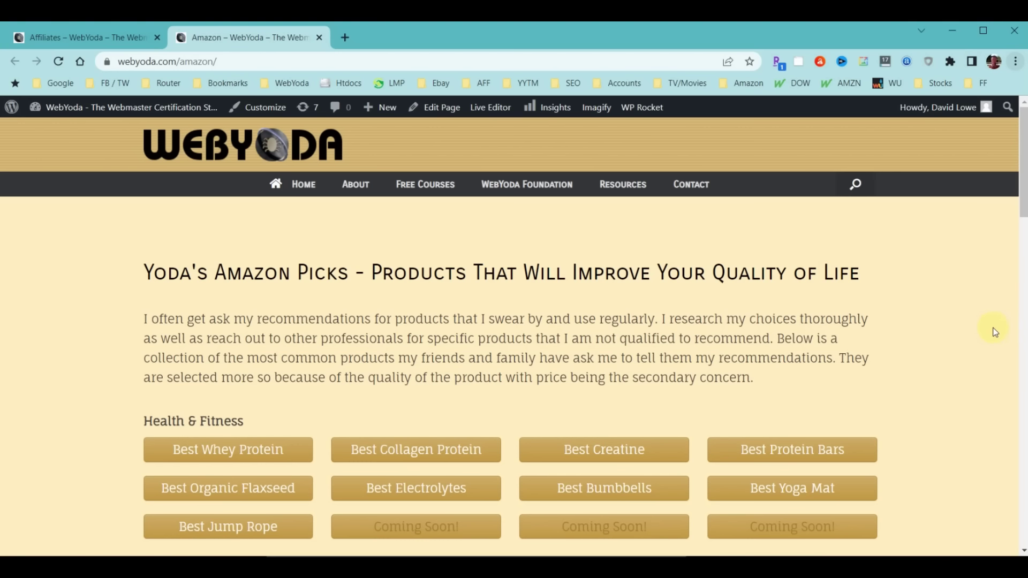
scroll(993, 332, "down", 3)
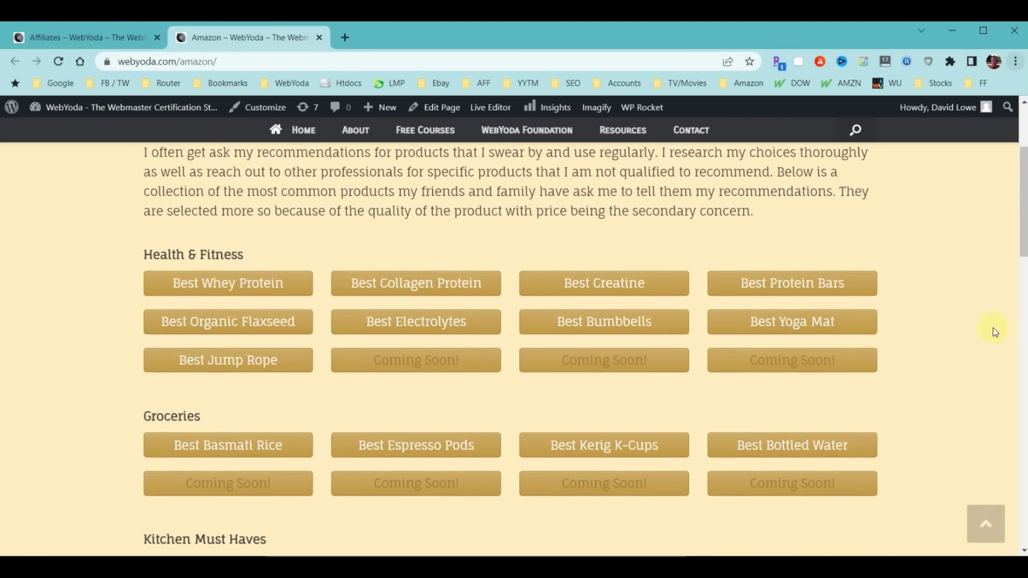
scroll(993, 332, "down", 5)
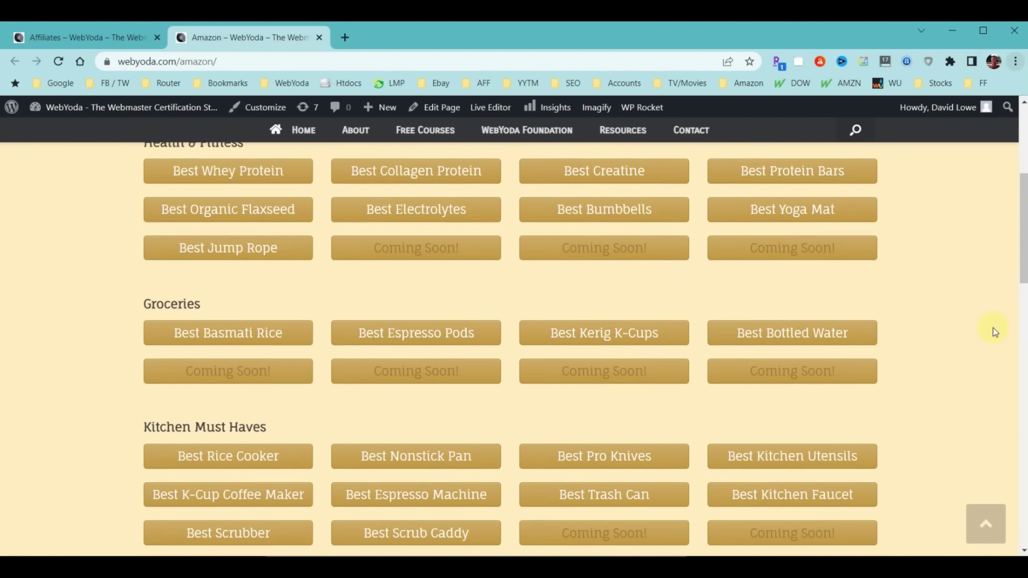
scroll(993, 332, "down", 12)
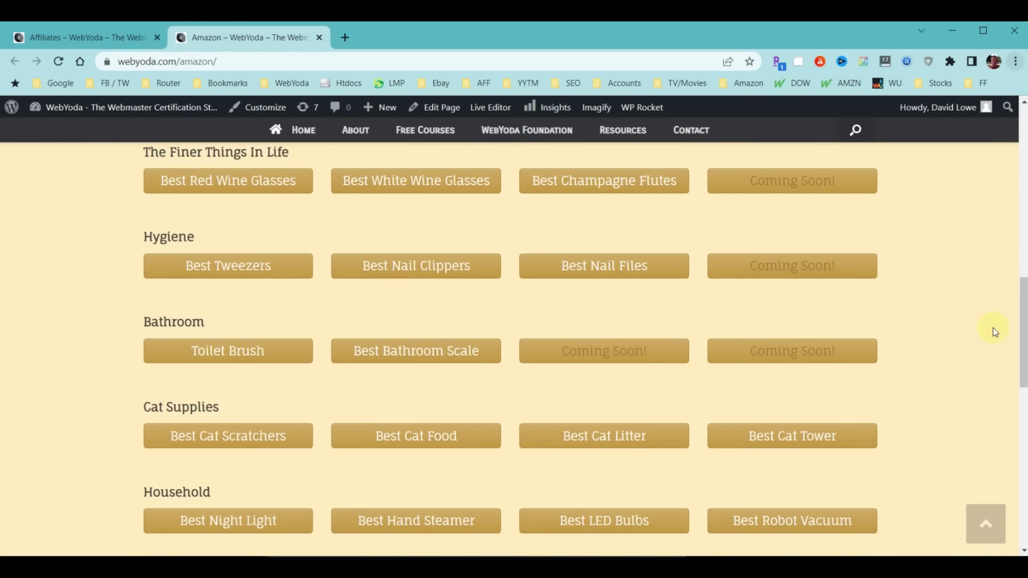
scroll(994, 332, "down", 4)
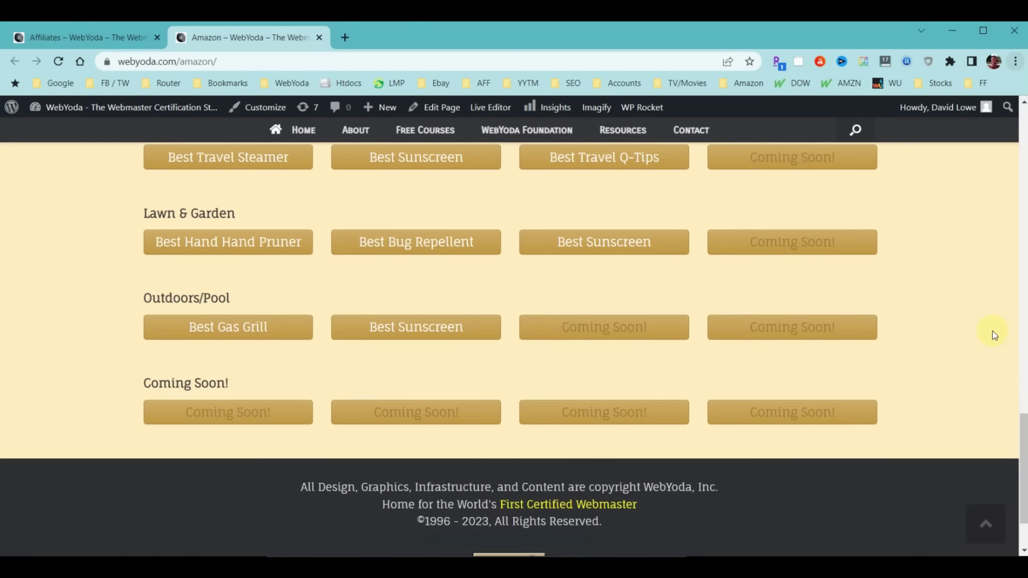
scroll(995, 334, "up", 4)
scroll(994, 335, "up", 15)
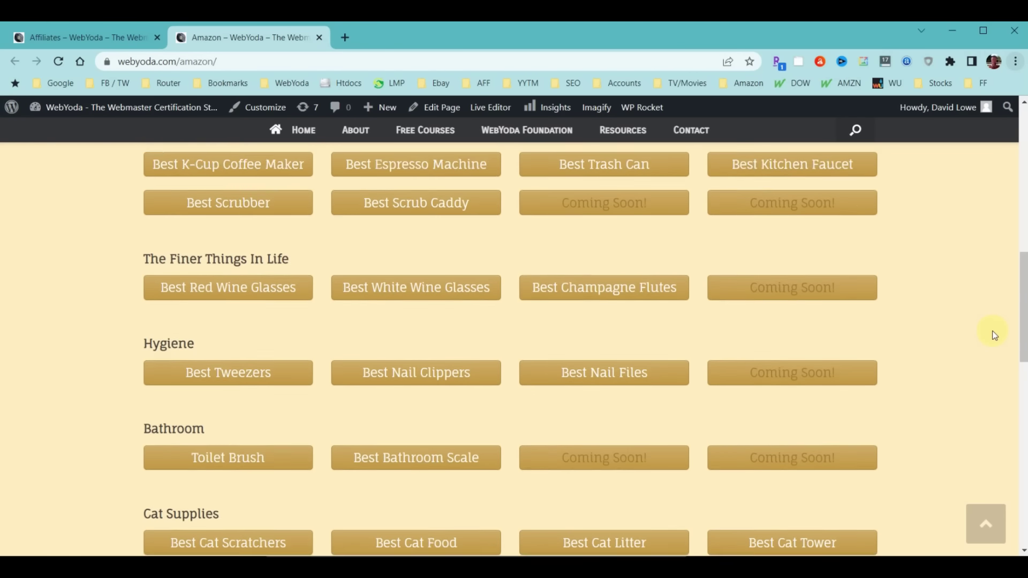
scroll(994, 336, "up", 3)
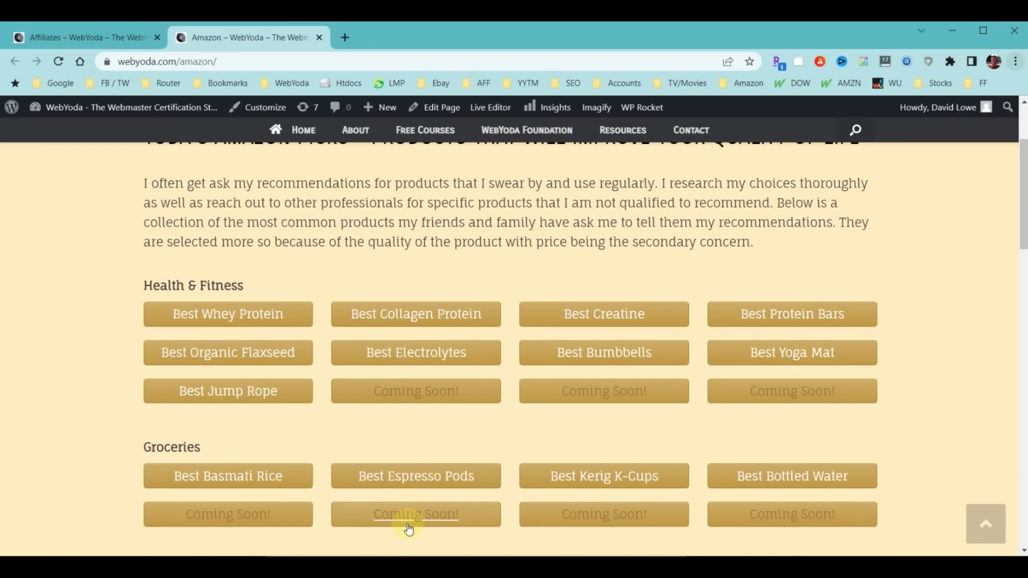
left_click(253, 310)
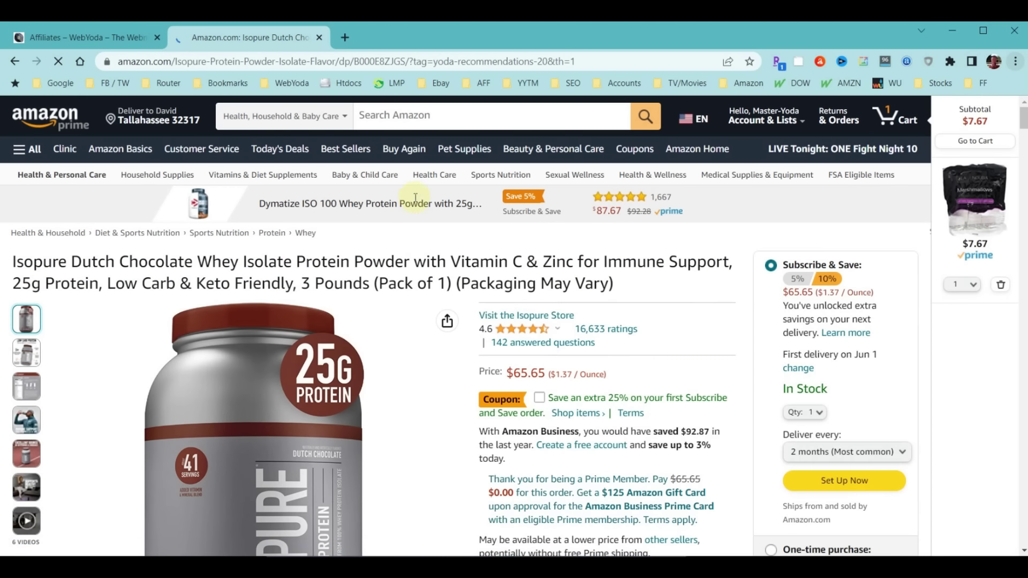
left_click(14, 61)
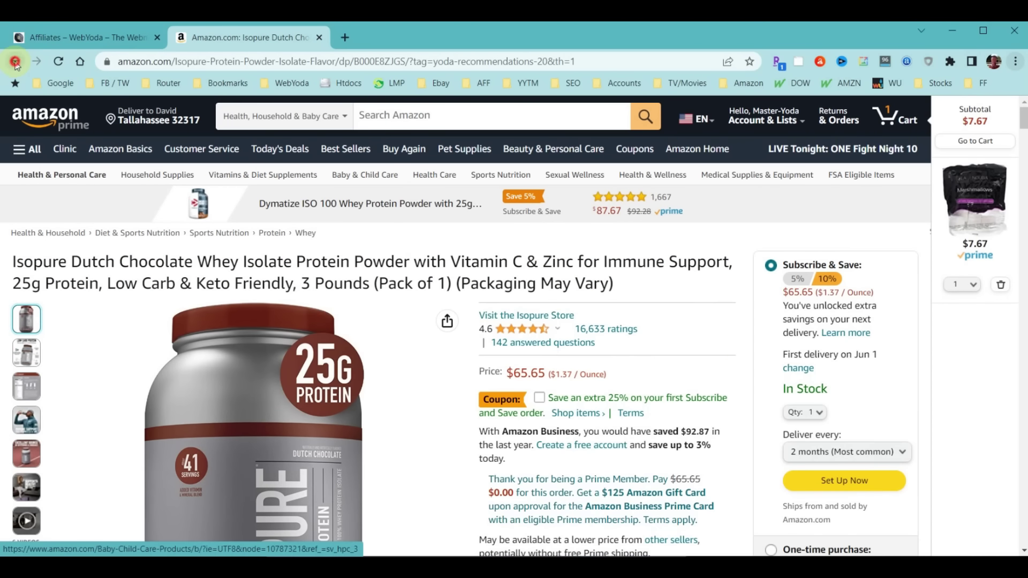
scroll(523, 366, "up", 3)
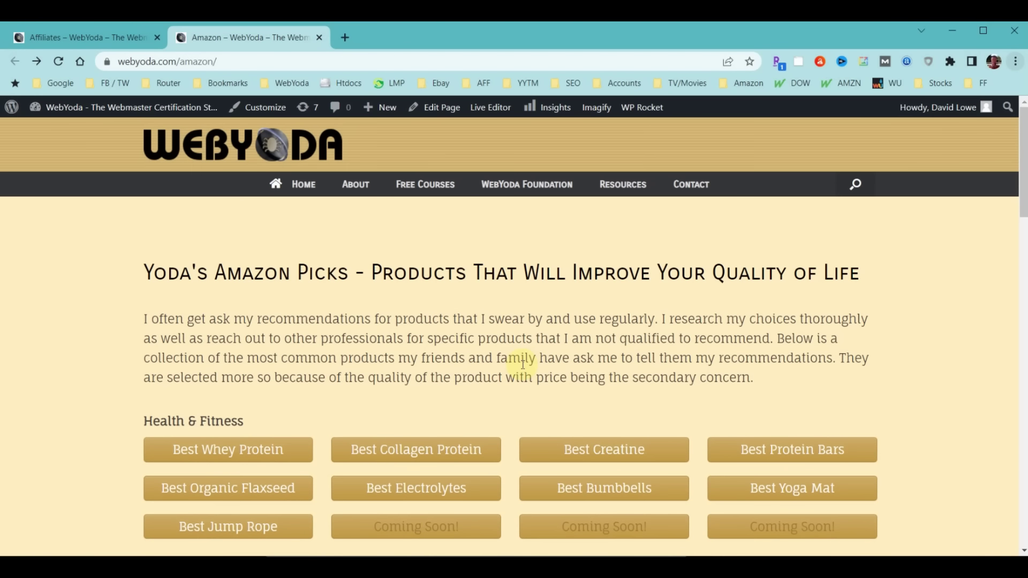
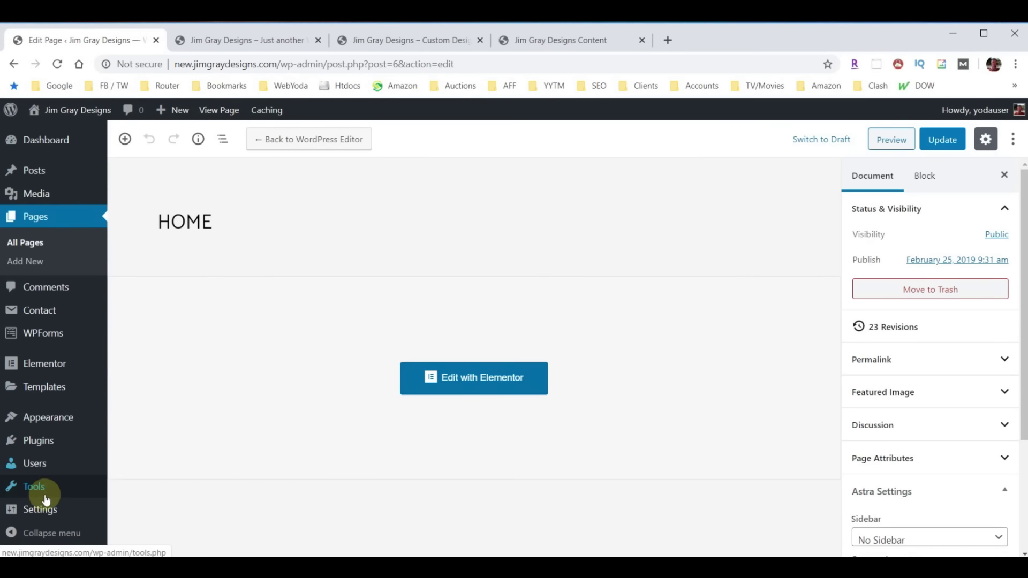
Uncheck 'Discourage search engines from indexing this site' under Reading Settings and save the change
mouse_move(40, 514)
left_click(132, 399)
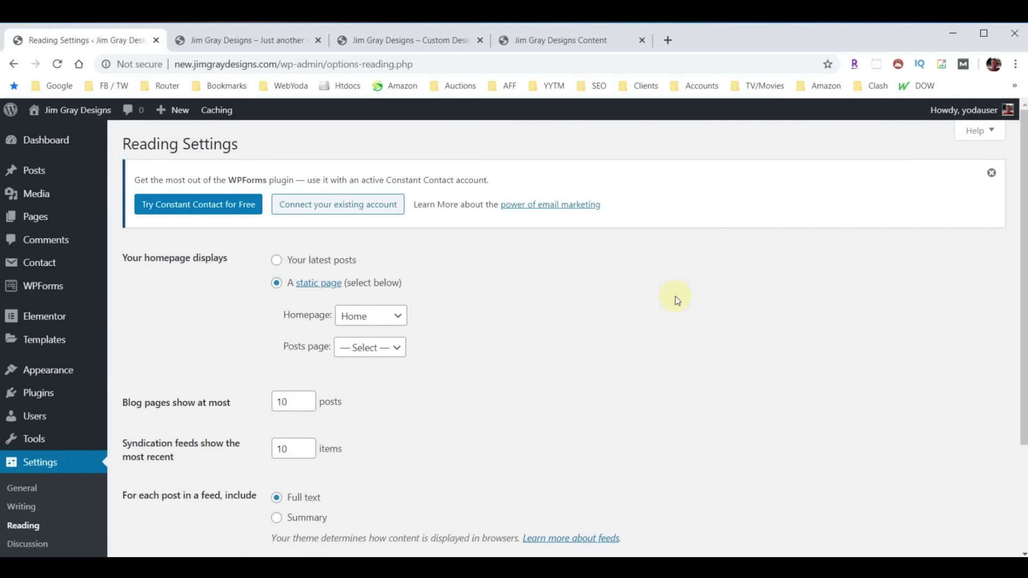
scroll(675, 296, "down", 3)
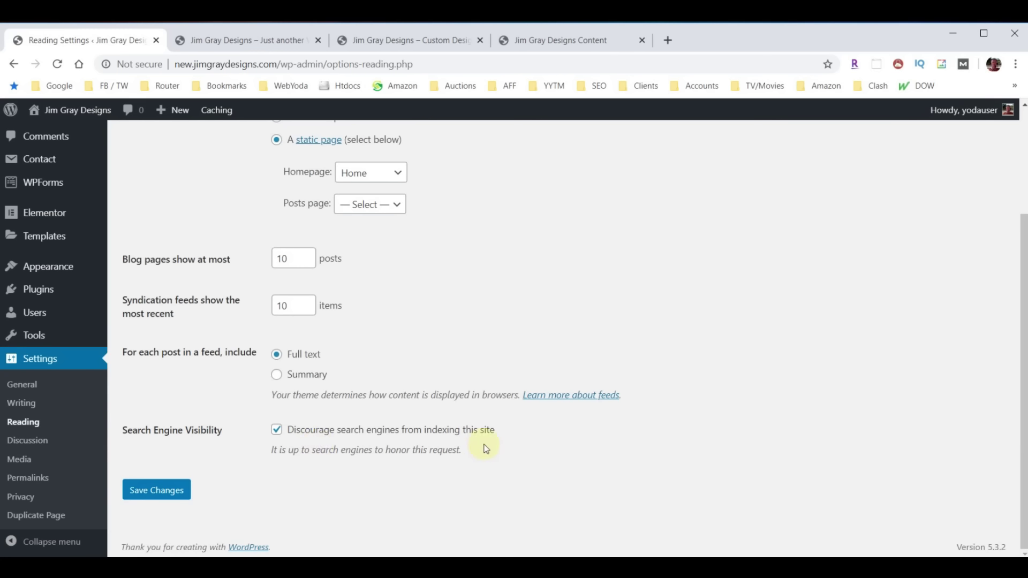
left_click(276, 431)
left_click(143, 497)
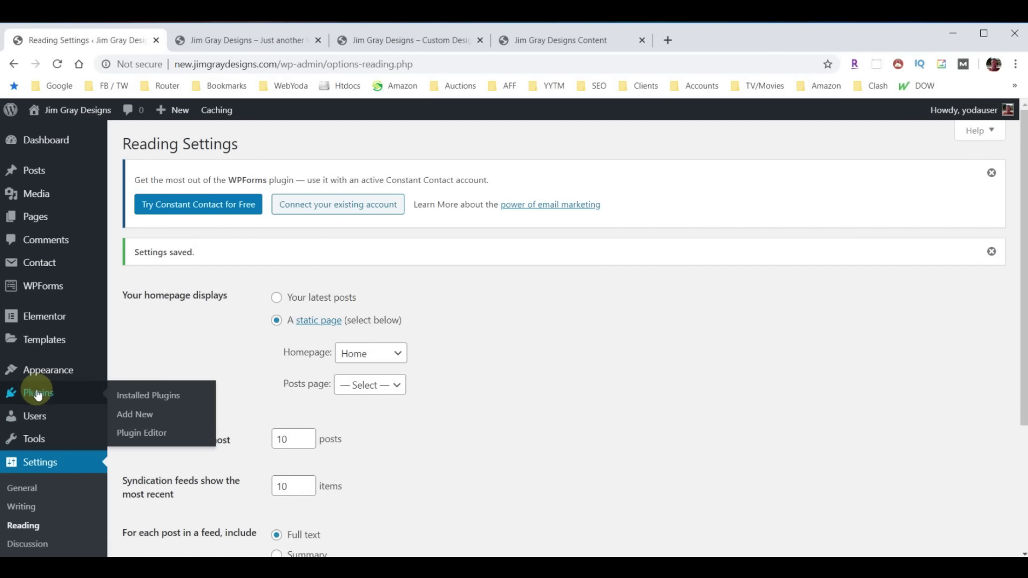
Search the plugin directory for 'Yoast', then install and activate Yoast SEO
left_click(135, 414)
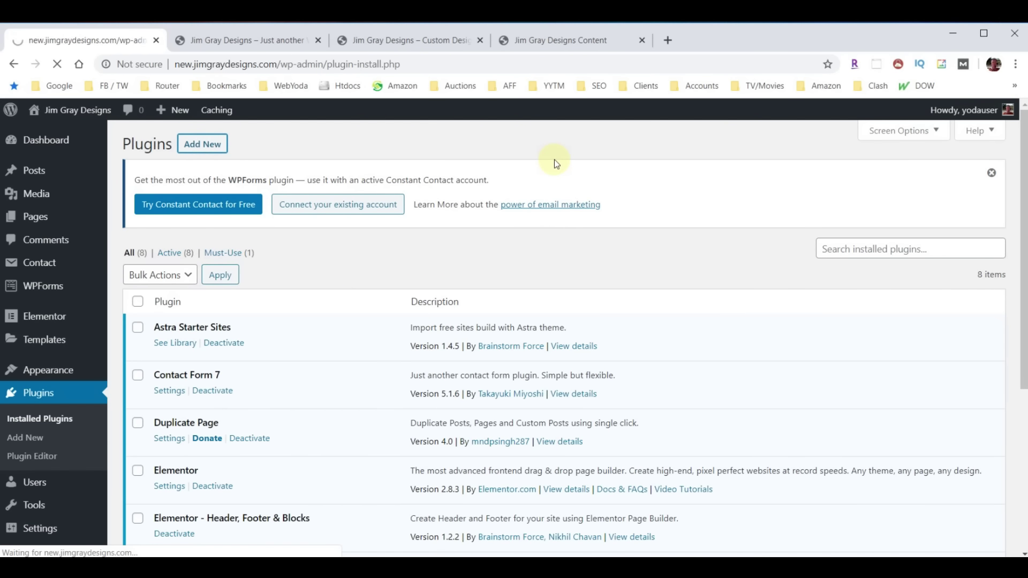
left_click(868, 264)
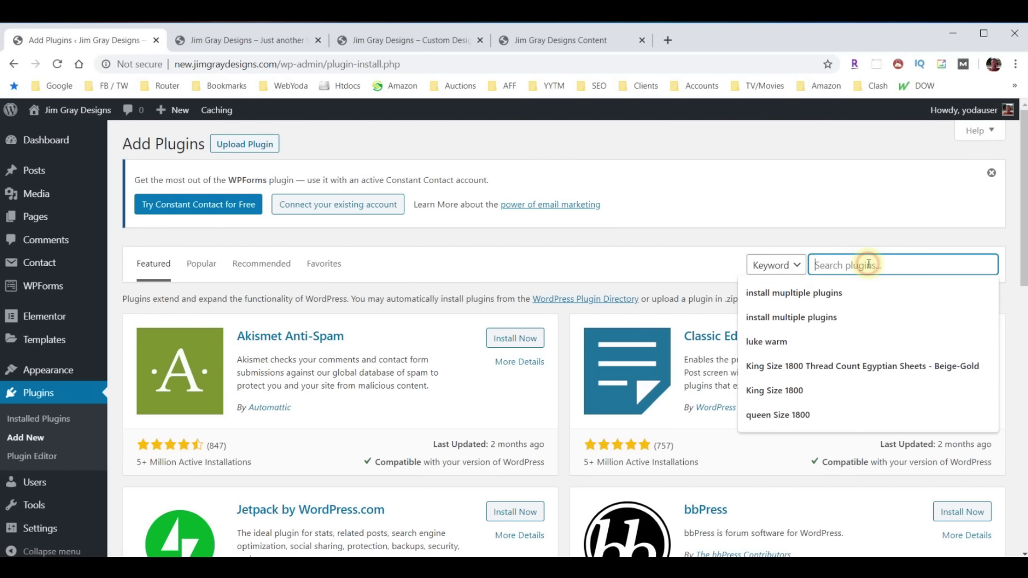
type("Yoast")
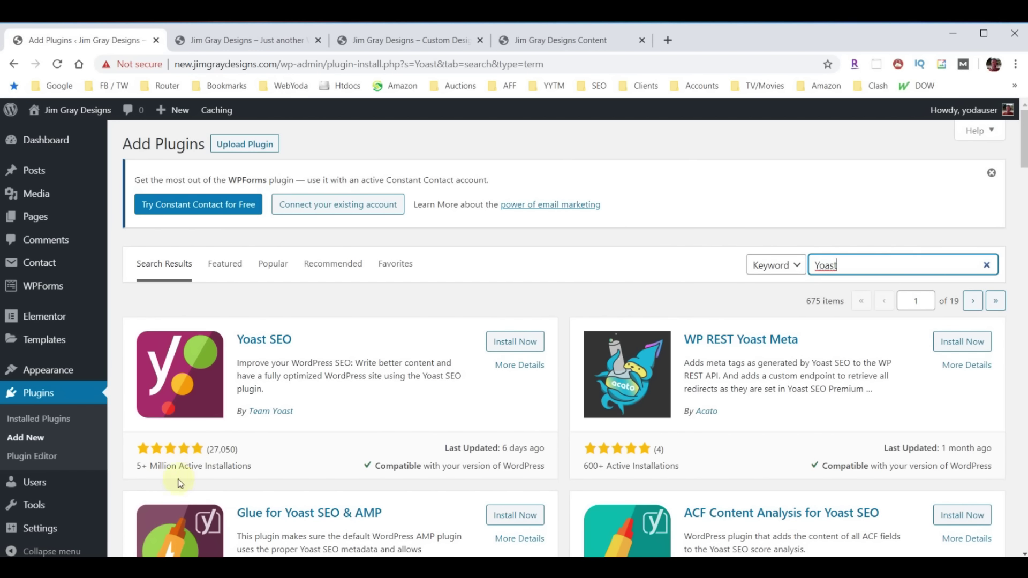
left_click(512, 341)
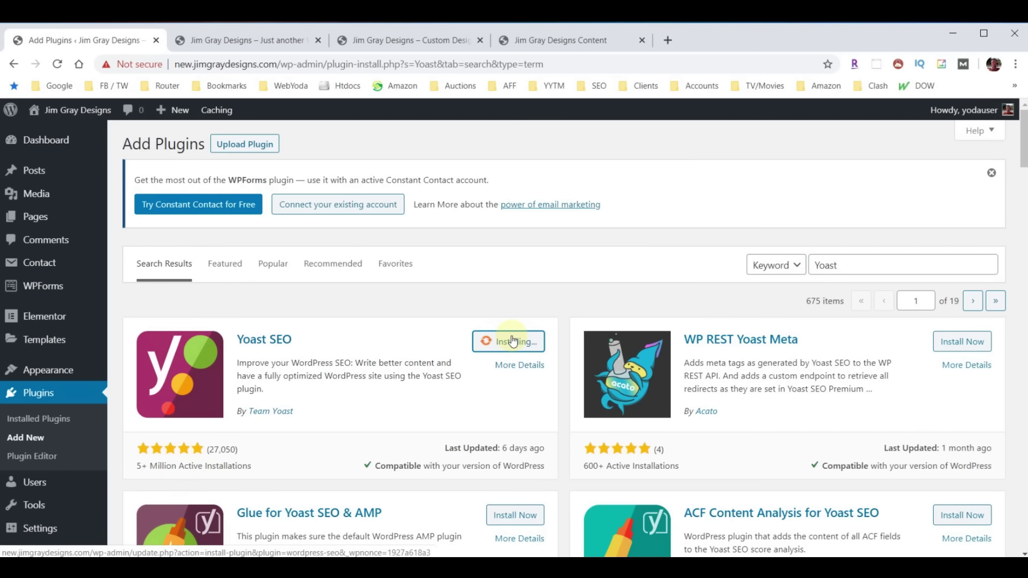
left_click(513, 341)
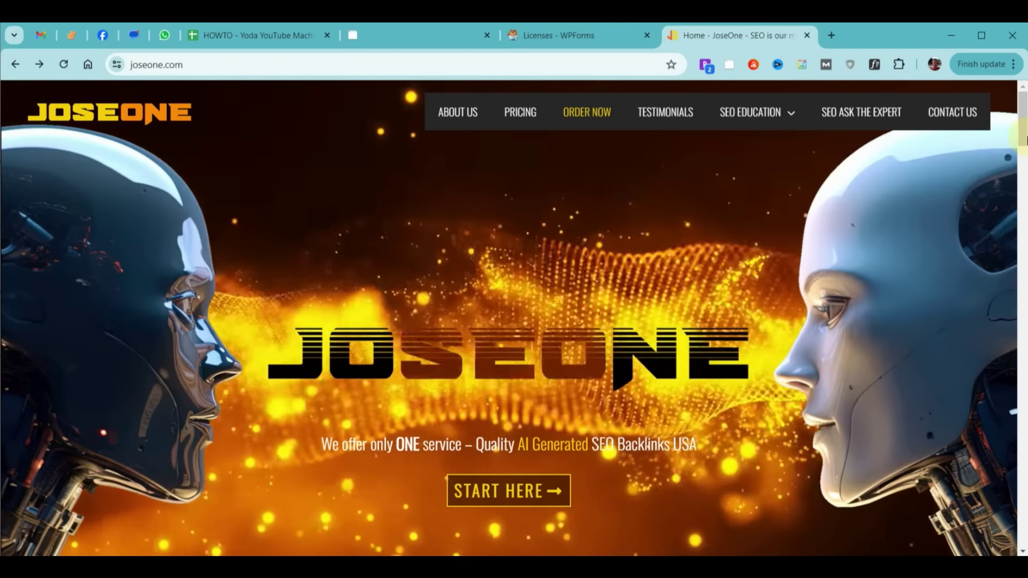
Open SEO Basics from the SEO Education menu, scroll through it, then go back home
mouse_move(773, 116)
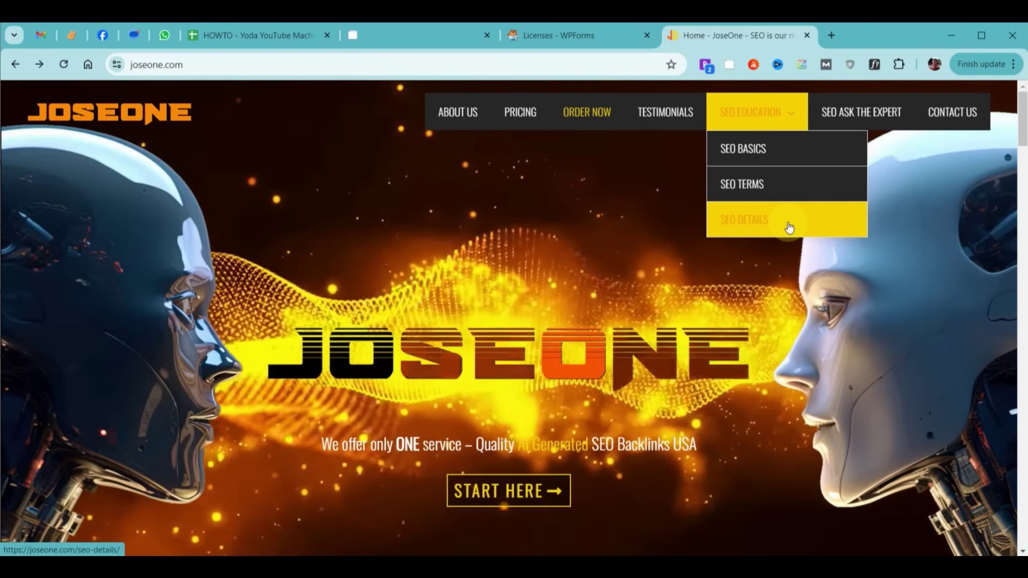
left_click(792, 142)
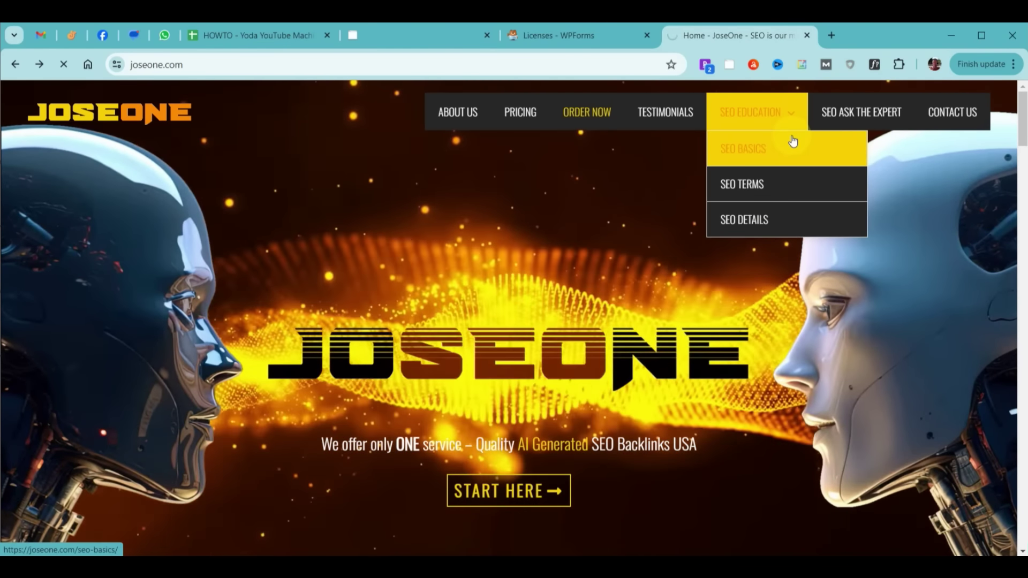
scroll(859, 211, "down", 5)
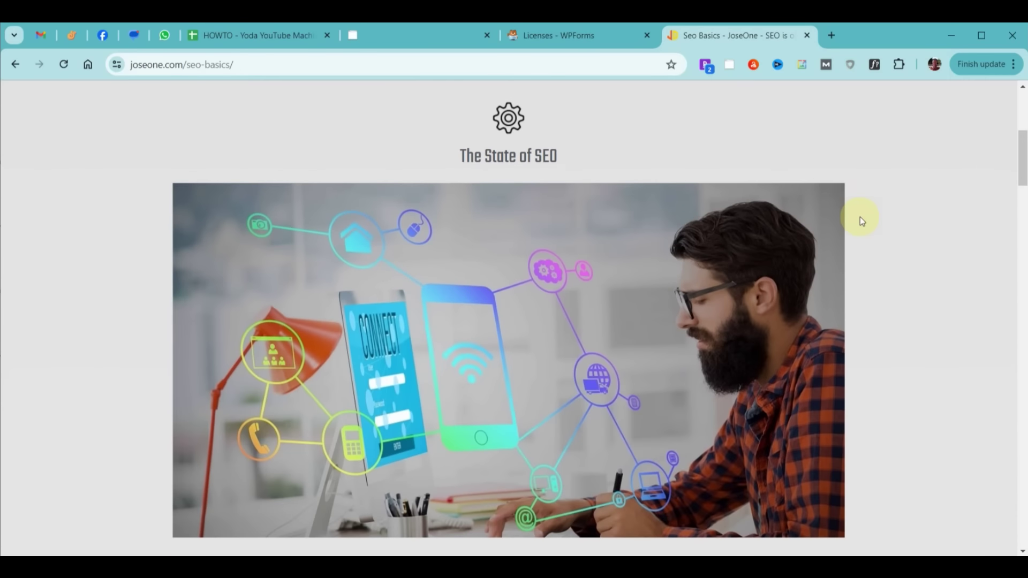
scroll(859, 217, "down", 15)
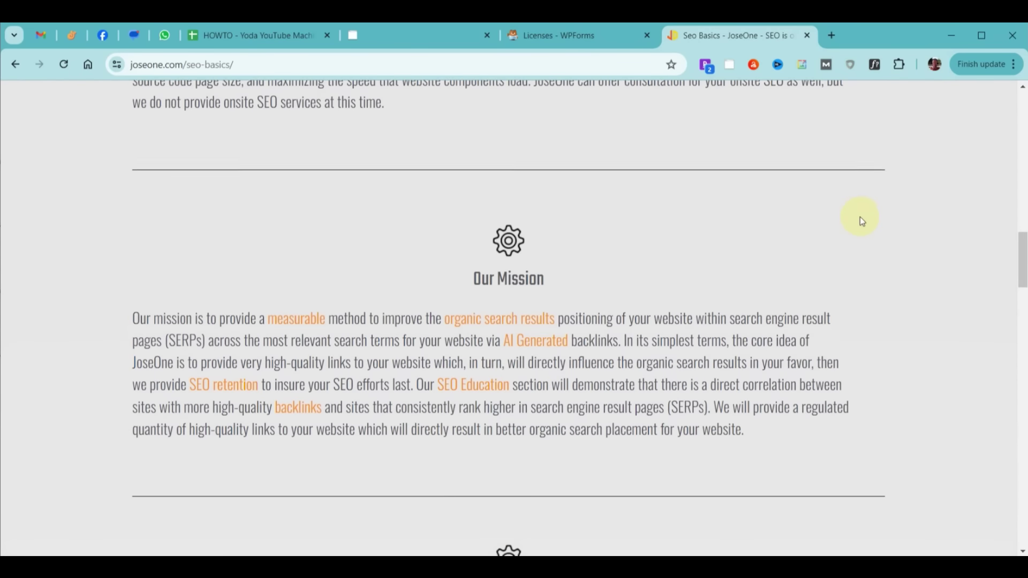
scroll(860, 217, "down", 15)
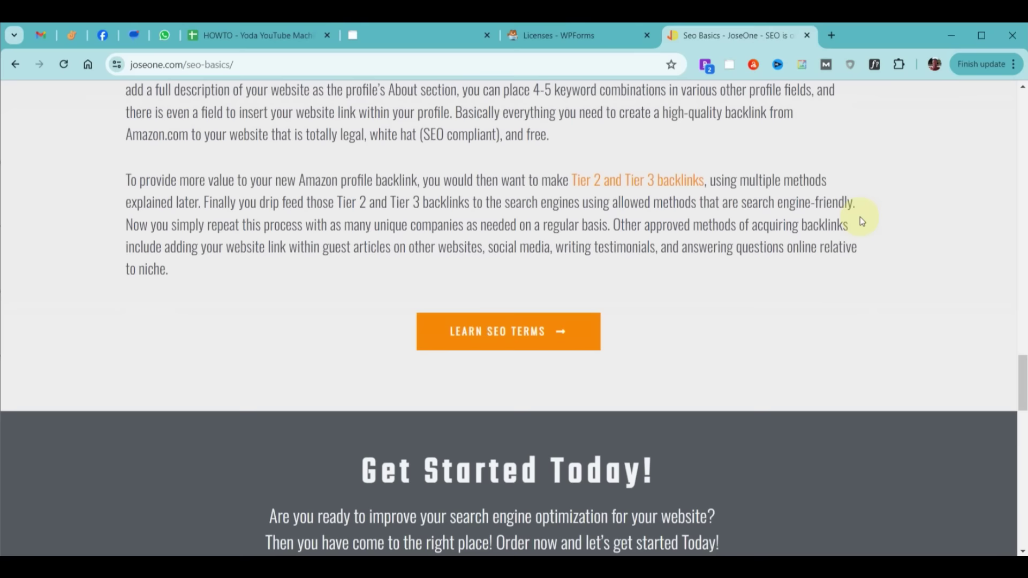
scroll(860, 217, "down", 2)
key("alt+Left")
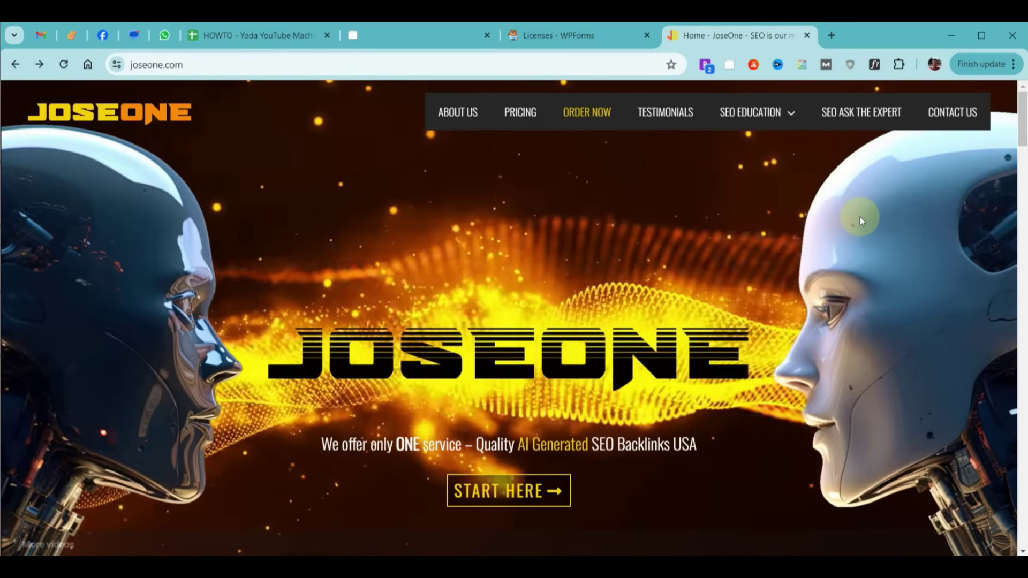